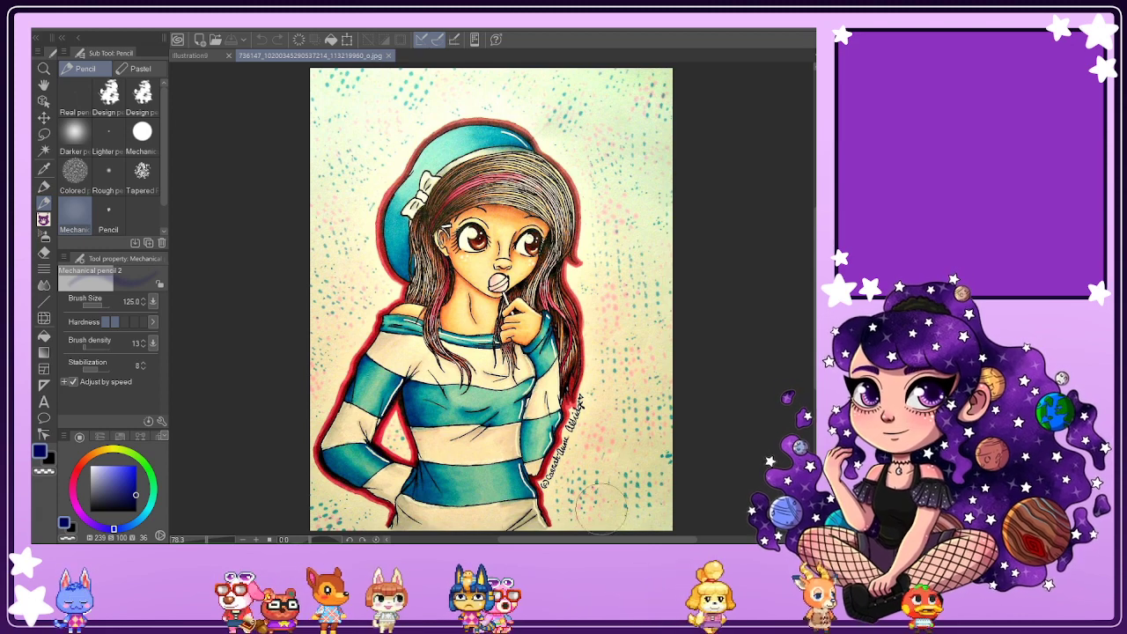
Examine the old portrait of the girl with the lollipop, from the full figure to the face and hat.
{"action": "left_click_drag", "start_coordinate": [578, 540], "coordinate": [587, 540]}
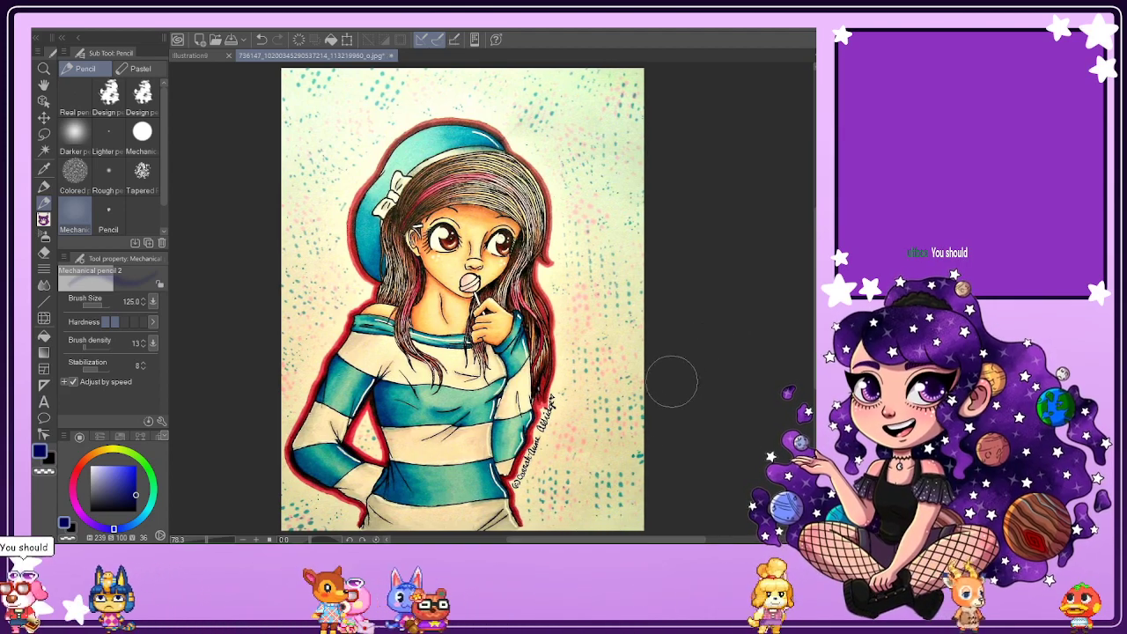
{"action": "left_click_drag", "start_coordinate": [602, 540], "coordinate": [594, 539]}
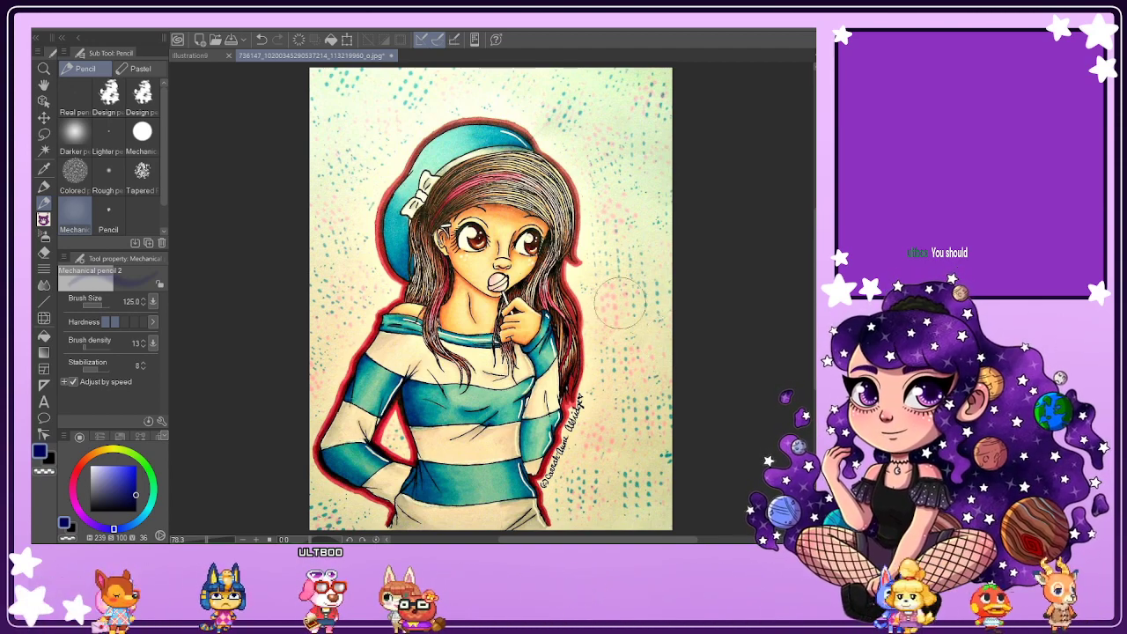
{"action": "scroll", "coordinate": [528, 270], "scroll_direction": "up", "scroll_amount": 4}
{"action": "scroll", "coordinate": [464, 268], "scroll_direction": "down", "scroll_amount": 5}
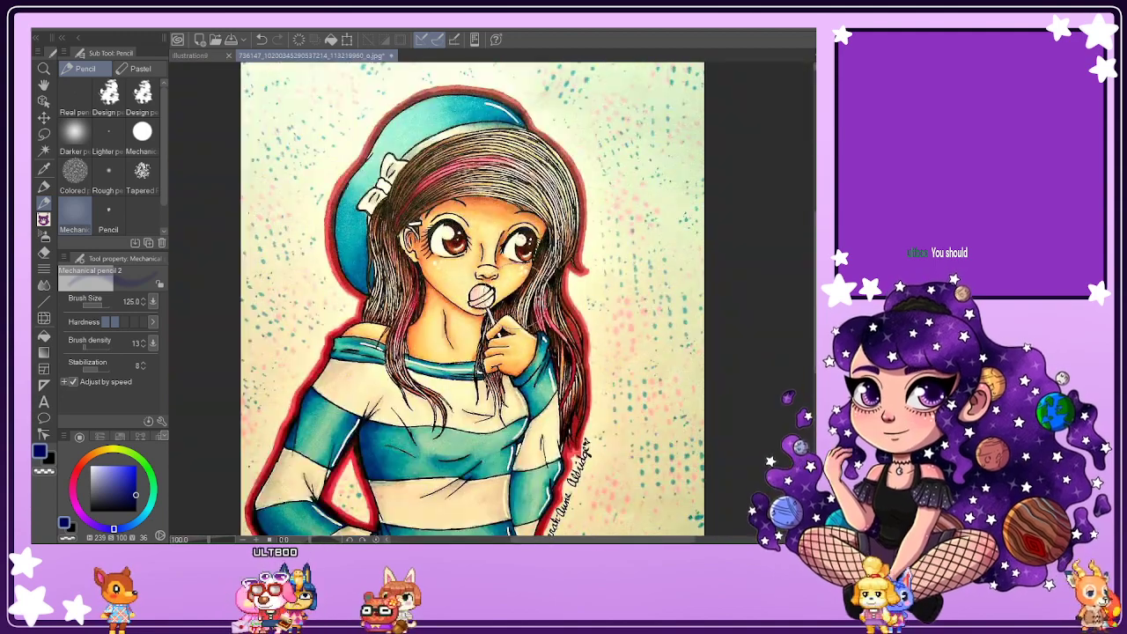
{"action": "scroll", "coordinate": [515, 272], "scroll_direction": "up", "scroll_amount": 3}
{"action": "scroll", "coordinate": [563, 396], "scroll_direction": "down", "scroll_amount": 3}
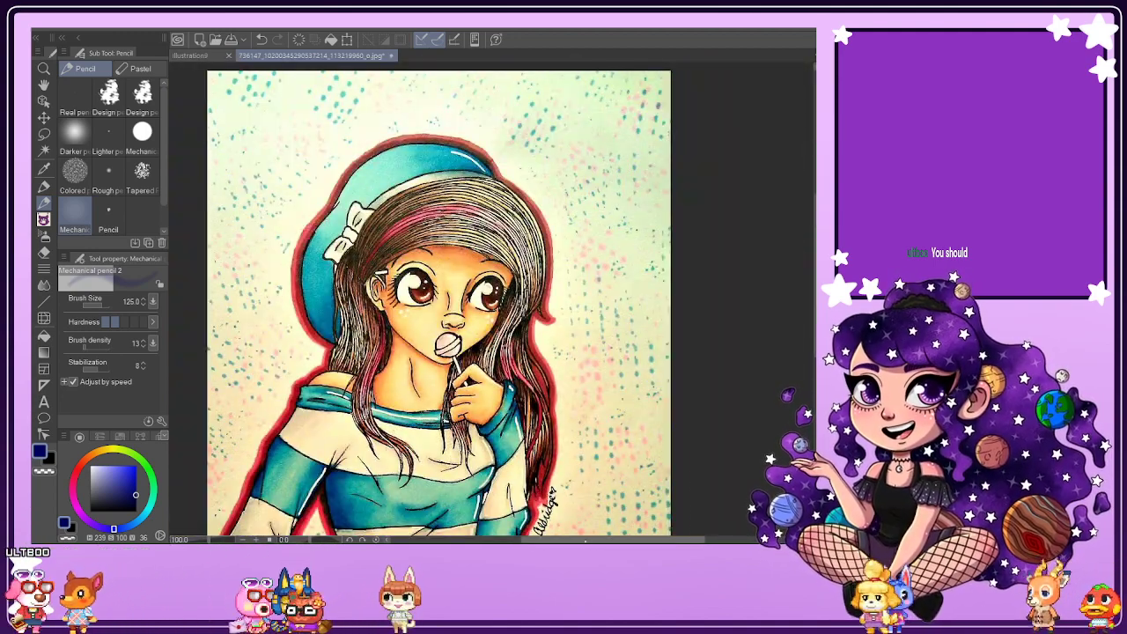
{"action": "left_click_drag", "start_coordinate": [585, 541], "coordinate": [578, 541]}
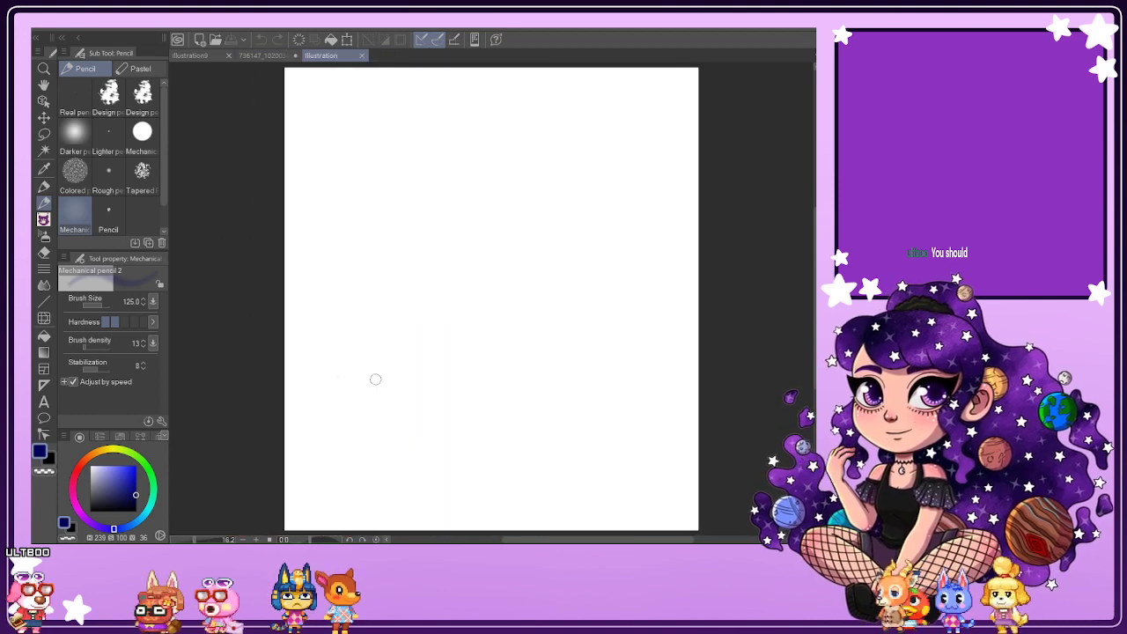
Compare the reference drawing with the blank illustration canvas, close the edited drawing and reopen its JPG file.
{"action": "left_click", "coordinate": [268, 56]}
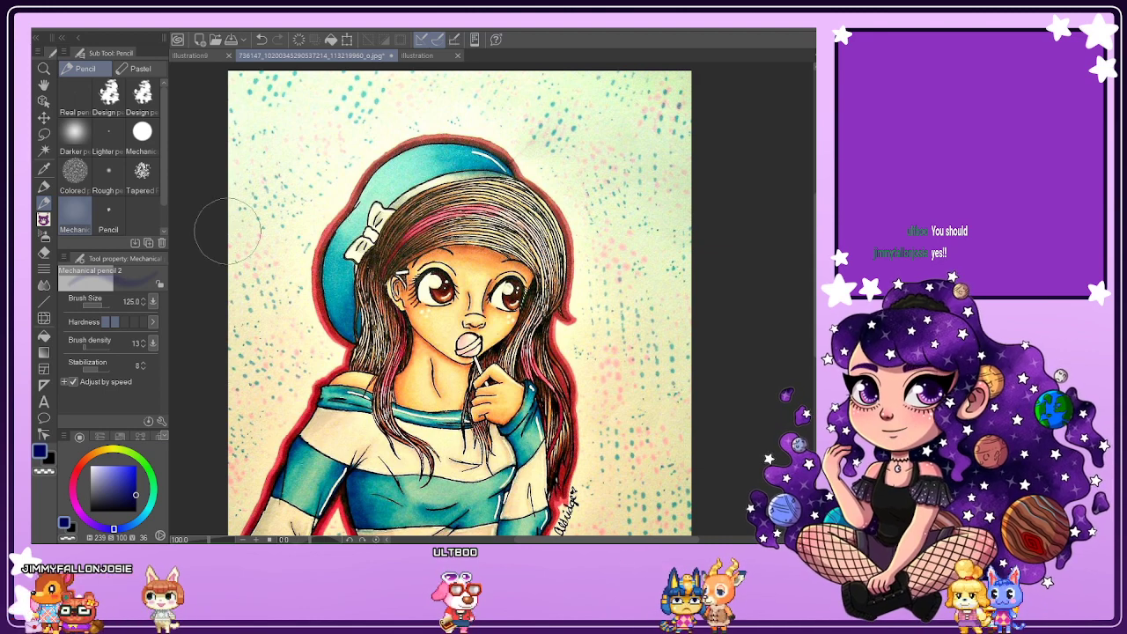
{"action": "left_click", "coordinate": [424, 55]}
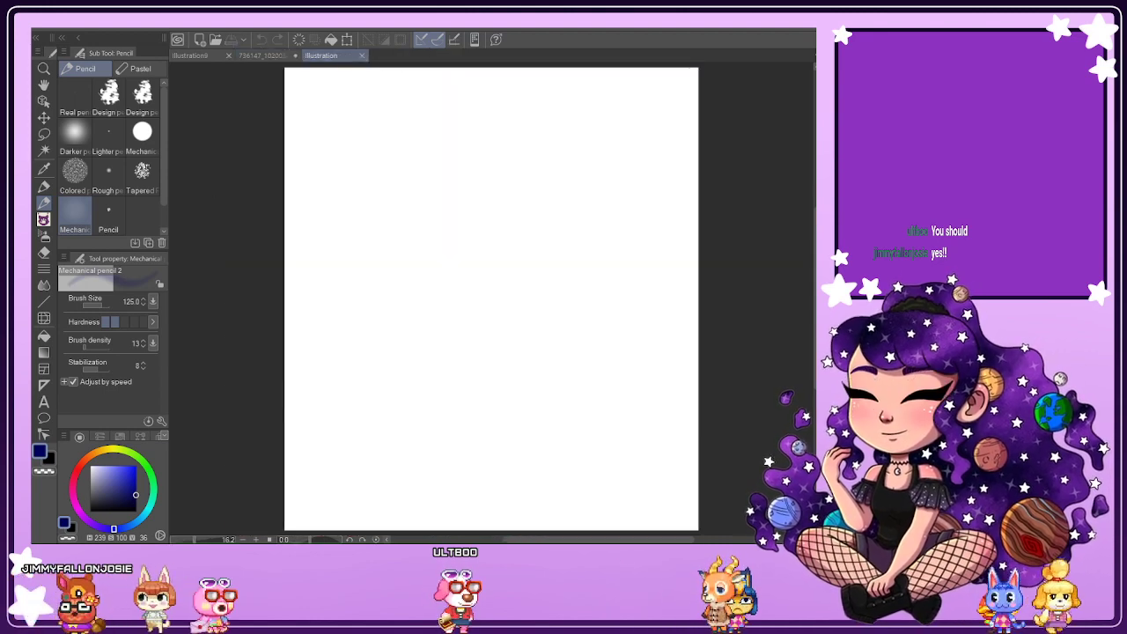
{"action": "left_click", "coordinate": [262, 55]}
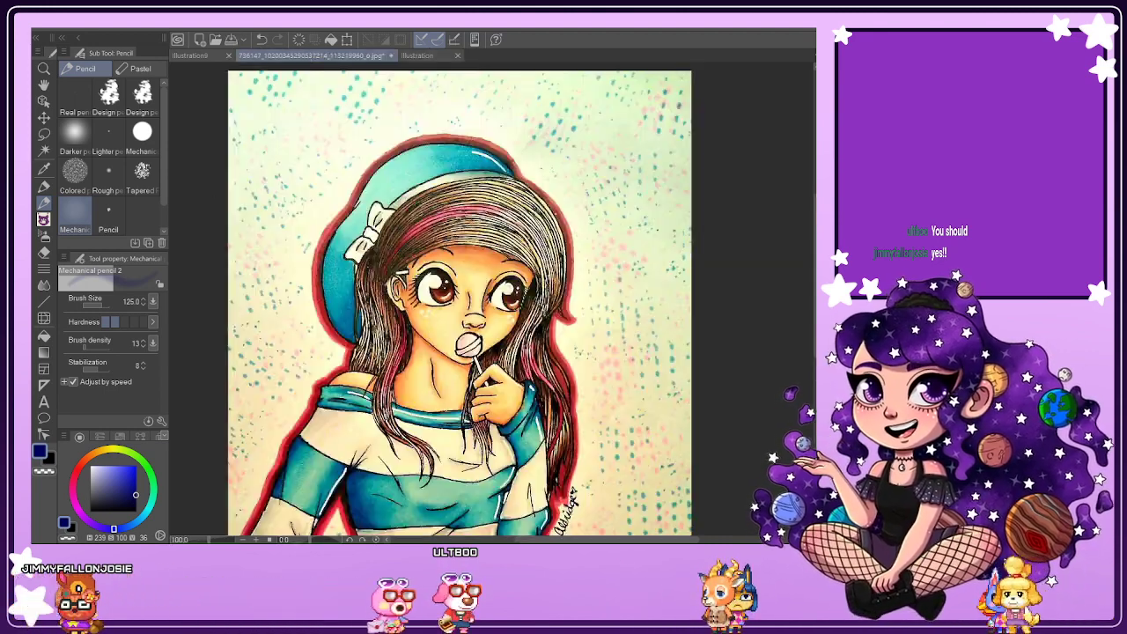
{"action": "key", "text": "ctrl+w"}
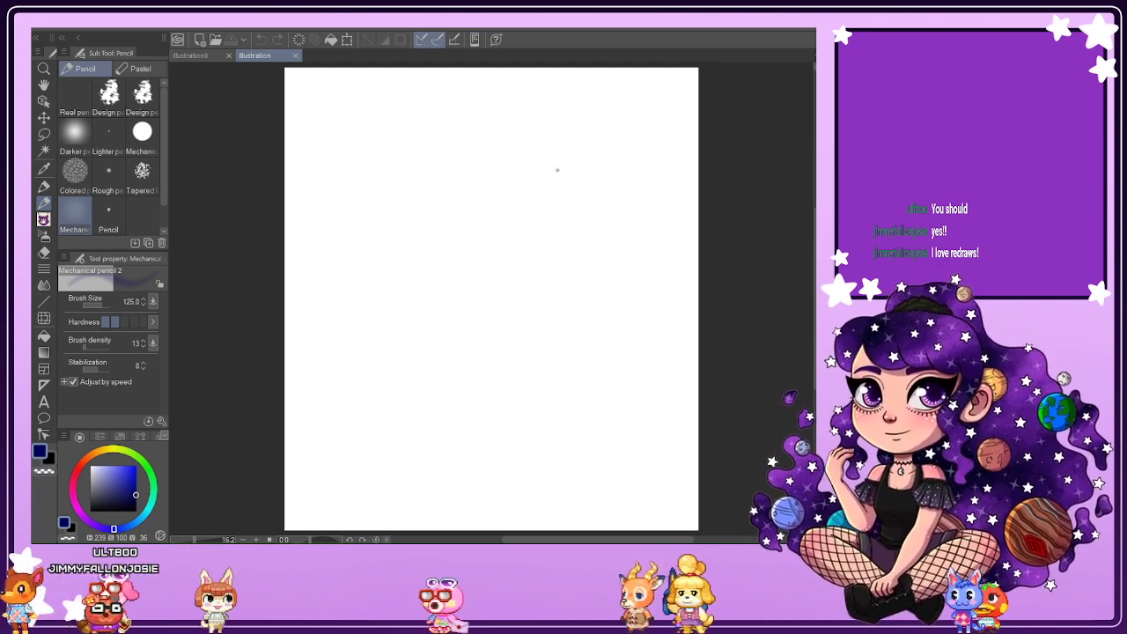
{"action": "double_click", "coordinate": [244, 327]}
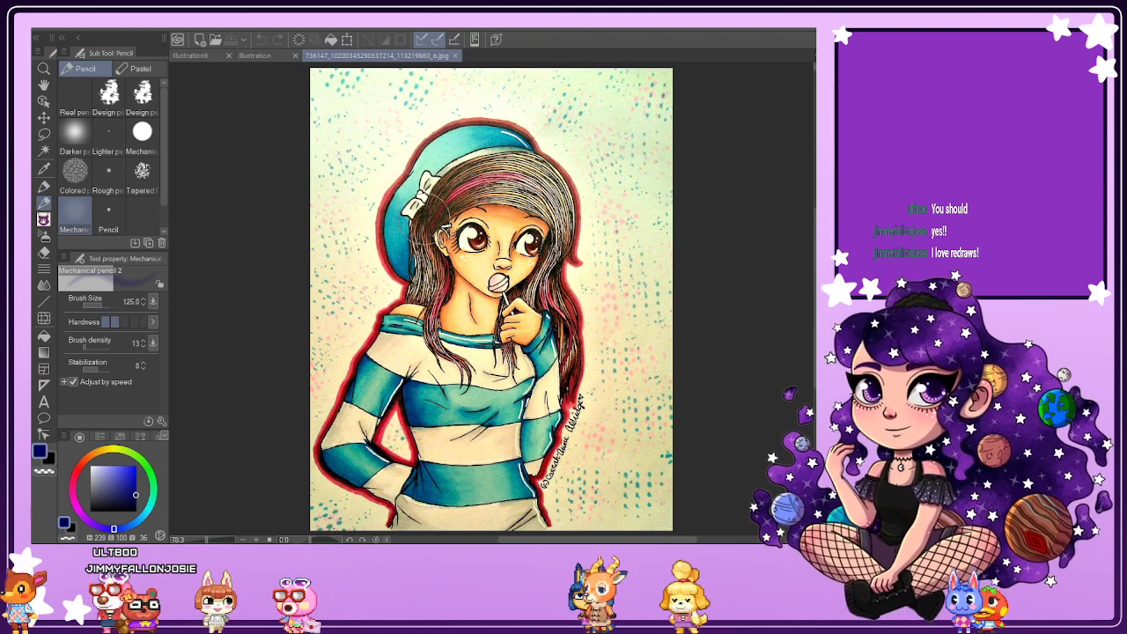
Return to the reference drawing from the blank canvas, mirror it horizontally and examine the mirrored face up close.
{"action": "left_click", "coordinate": [256, 56]}
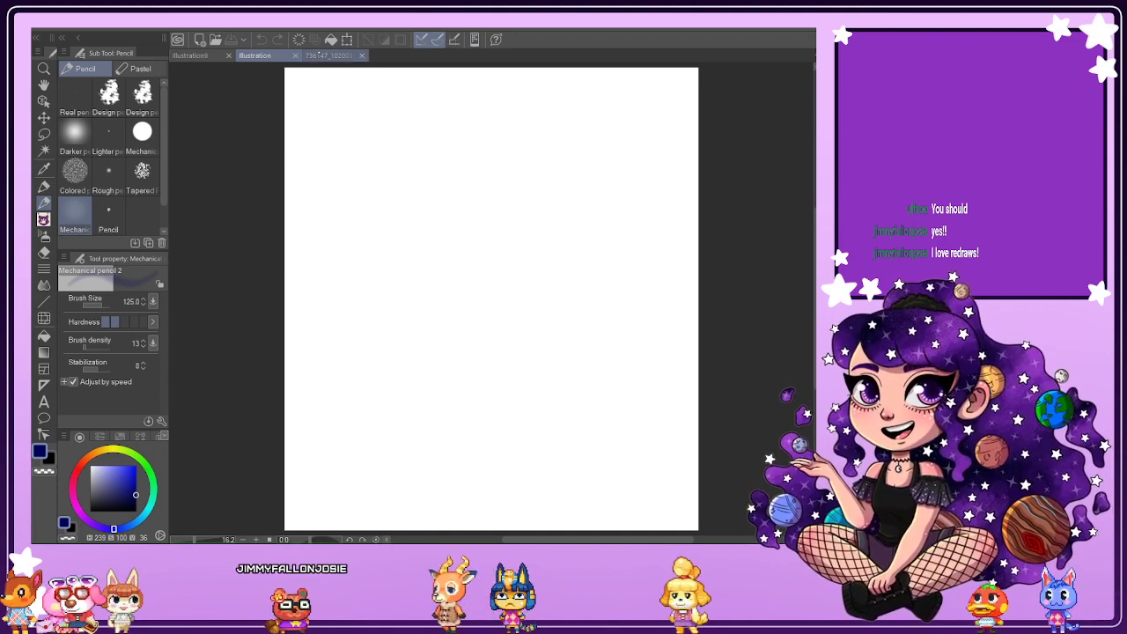
{"action": "key", "text": "ctrl+Tab"}
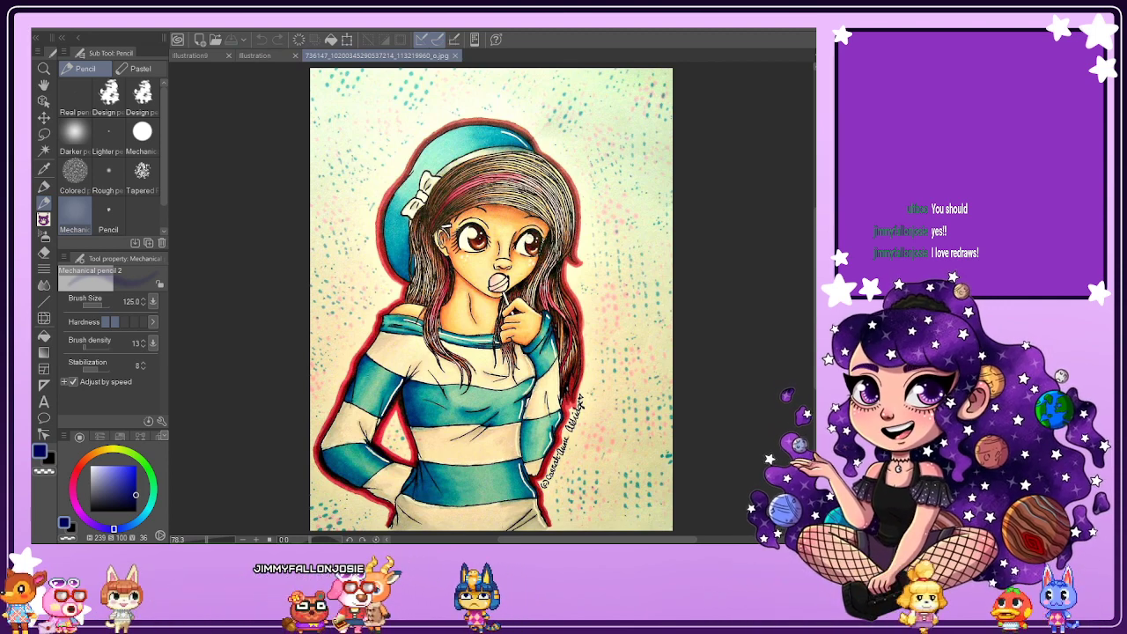
{"action": "key", "text": "h"}
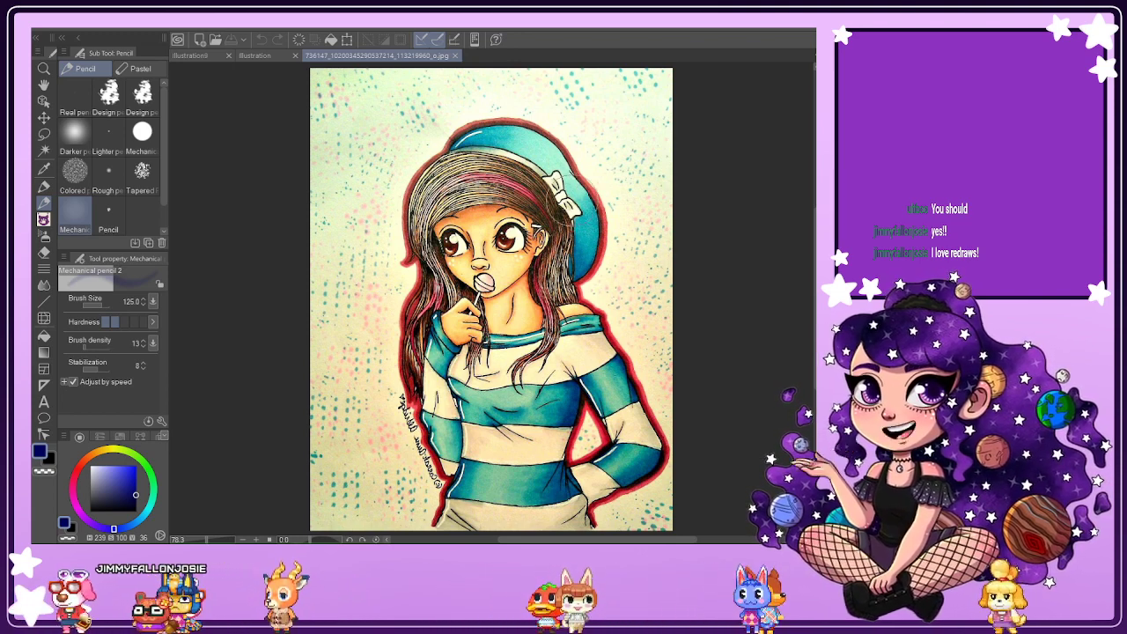
{"action": "scroll", "coordinate": [581, 186], "scroll_direction": "up", "scroll_amount": 3}
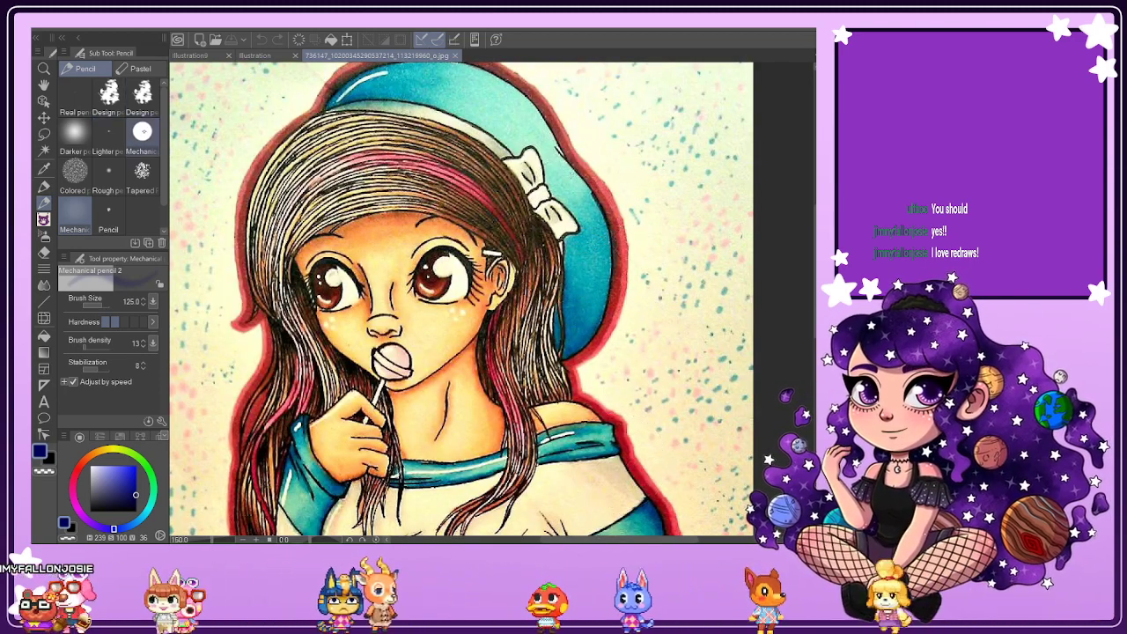
Switch to the harder Mechanical pencil, try marks on the girl's neck and the hair beside her ear, and undo them.
{"action": "left_click", "coordinate": [142, 132]}
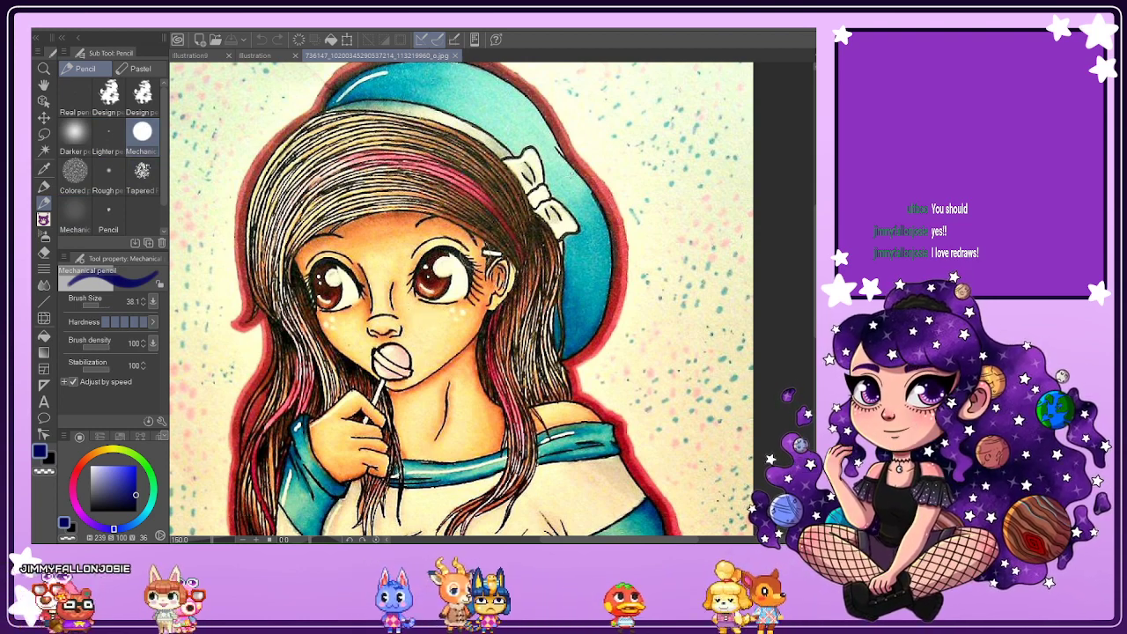
{"action": "mouse_move", "coordinate": [469, 339]}
{"action": "left_mouse_down"}
{"action": "mouse_move", "coordinate": [459, 401]}
{"action": "mouse_move", "coordinate": [493, 379]}
{"action": "mouse_move", "coordinate": [520, 414]}
{"action": "left_mouse_up"}
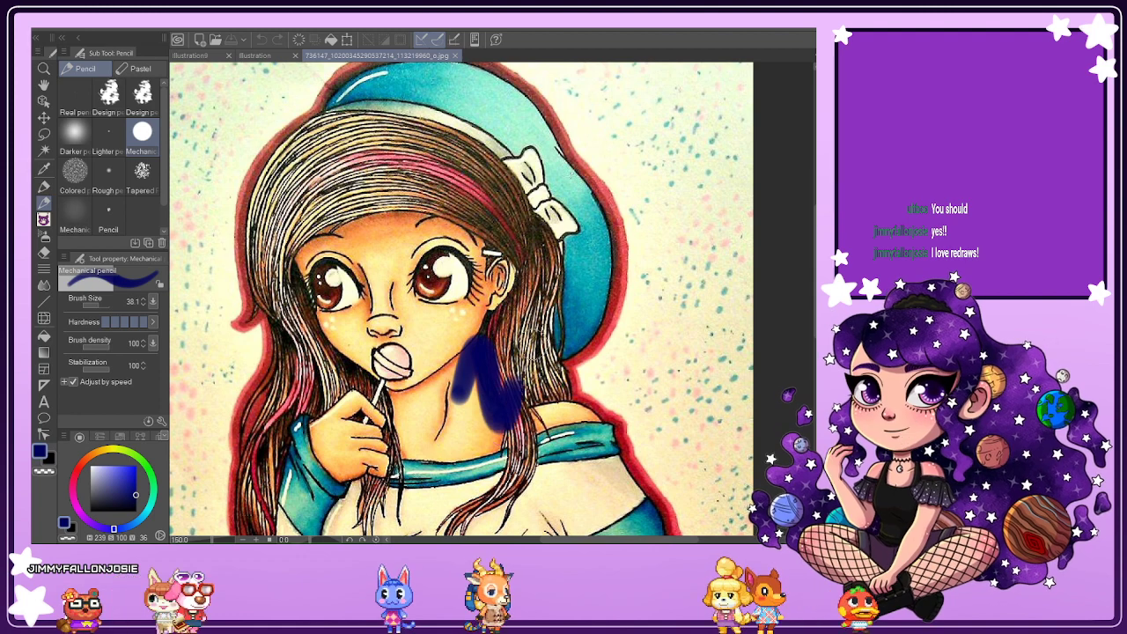
{"action": "key", "text": "ctrl+z"}
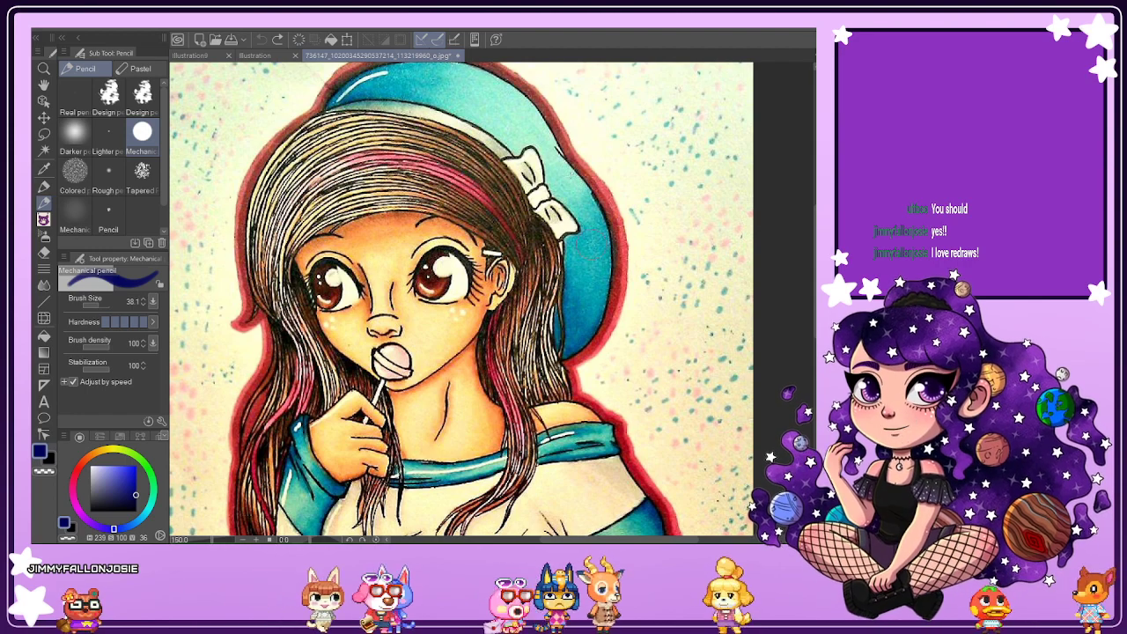
{"action": "scroll", "coordinate": [534, 169], "scroll_direction": "up", "scroll_amount": 4}
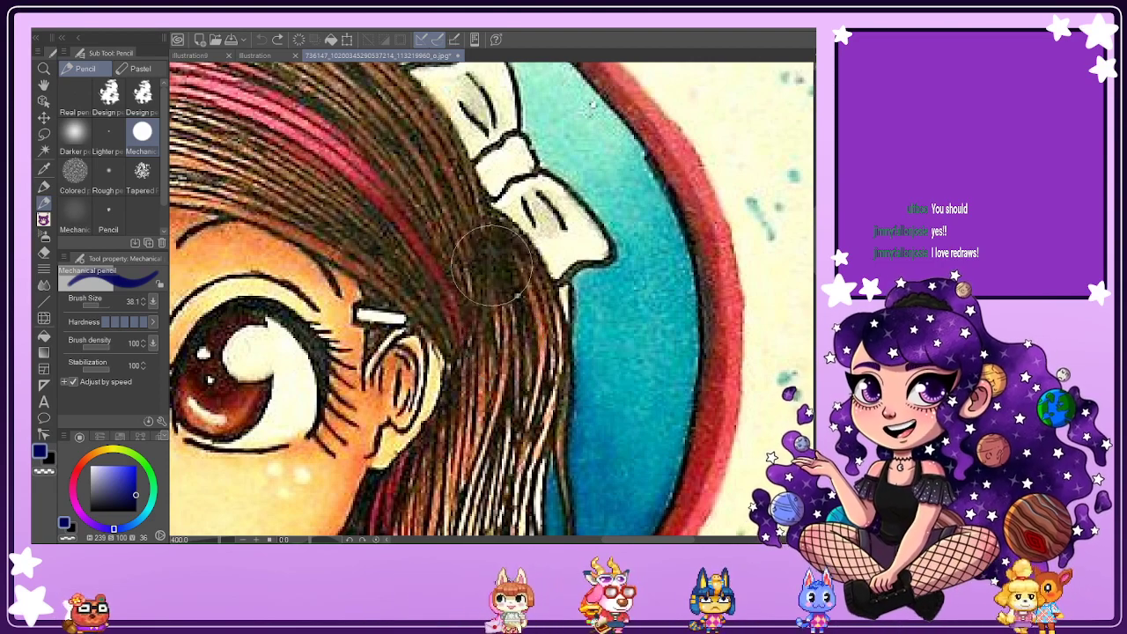
{"action": "scroll", "coordinate": [493, 264], "scroll_direction": "down", "scroll_amount": 4}
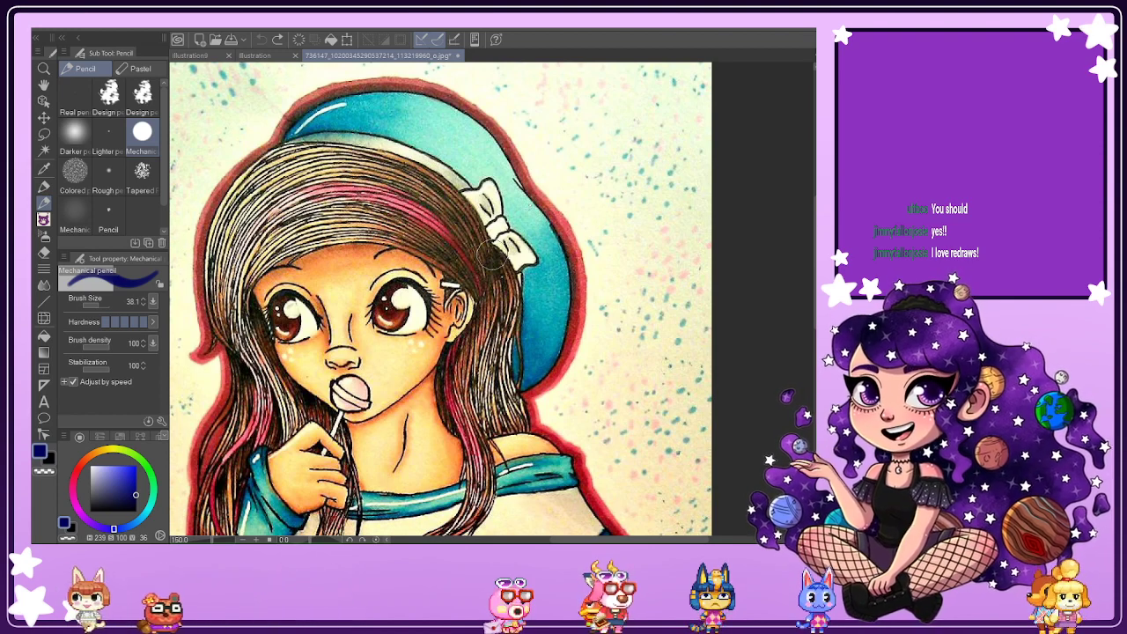
{"action": "left_click_drag", "start_coordinate": [500, 222], "coordinate": [449, 303]}
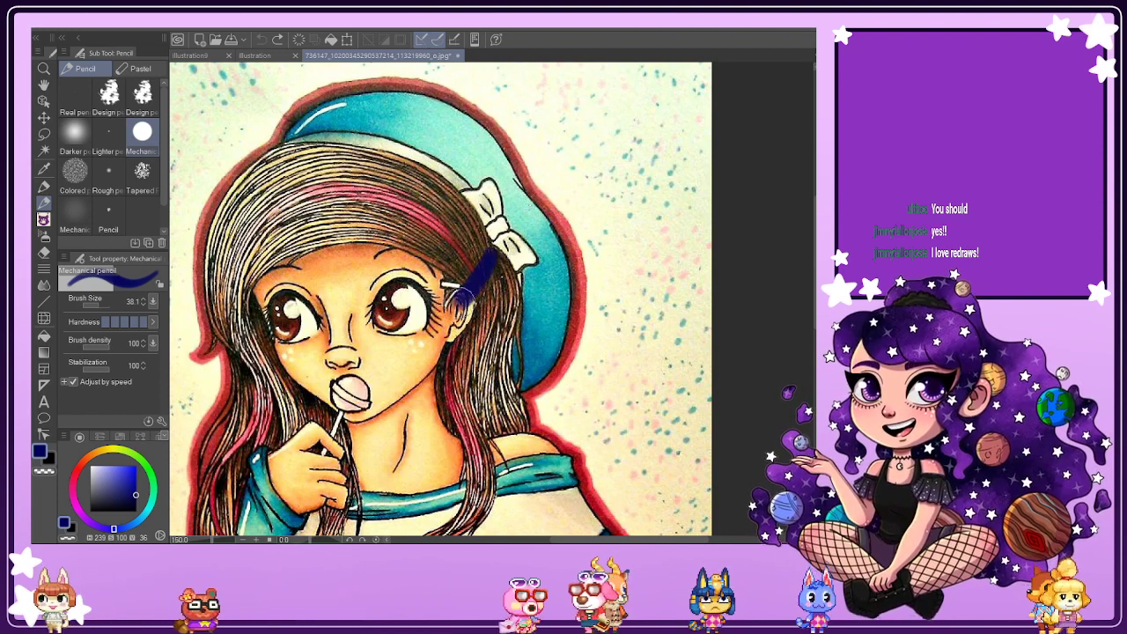
{"action": "key", "text": "ctrl+z"}
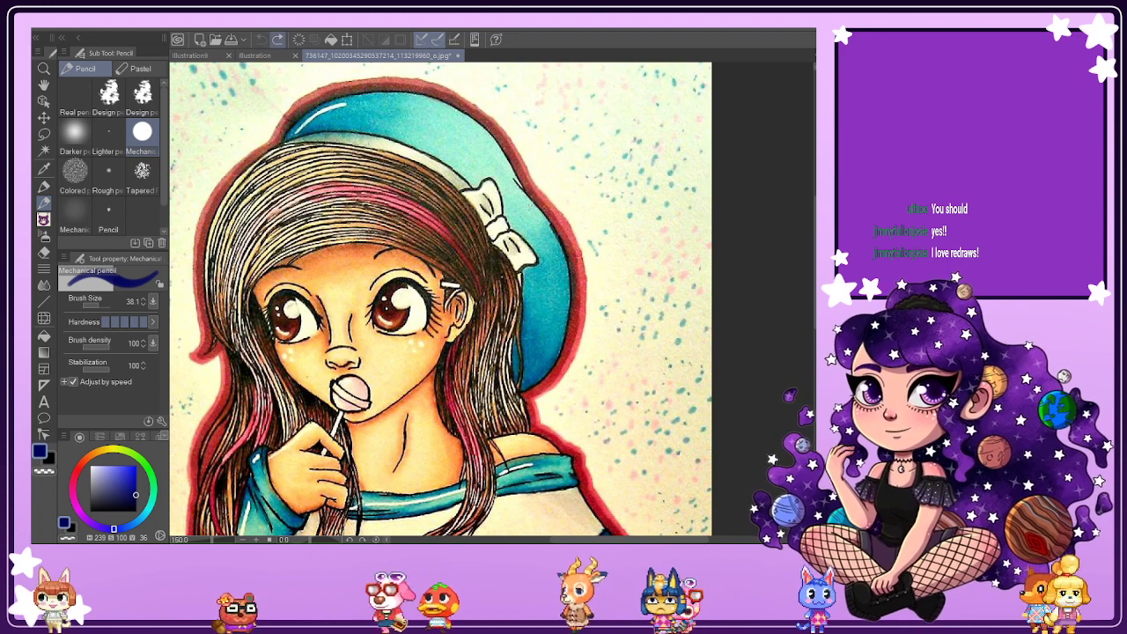
Turn the mirrored drawing back to its original orientation and set the pencil's brush size to 4.3.
{"action": "scroll", "coordinate": [538, 345], "scroll_direction": "down", "scroll_amount": 2}
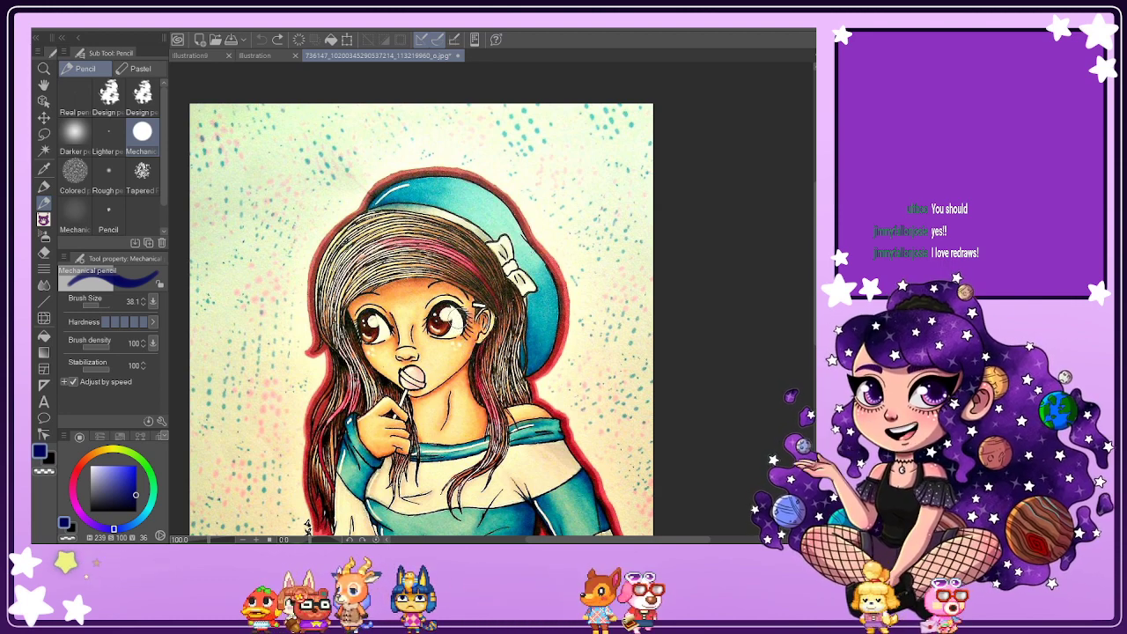
{"action": "scroll", "coordinate": [396, 336], "scroll_direction": "up", "scroll_amount": 3}
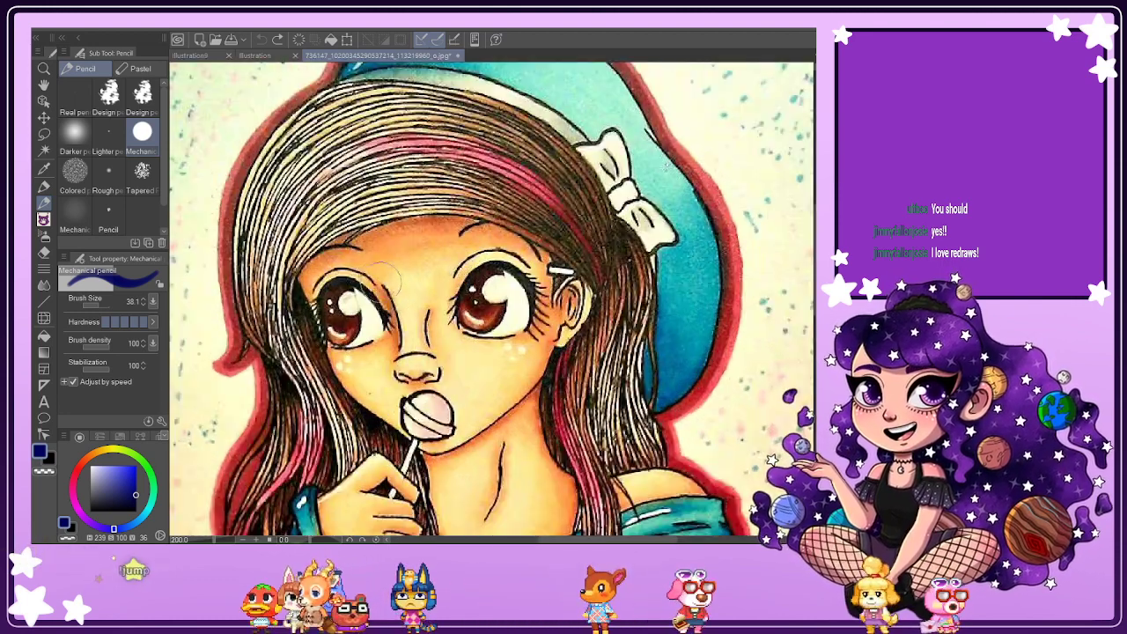
{"action": "key", "text": "h"}
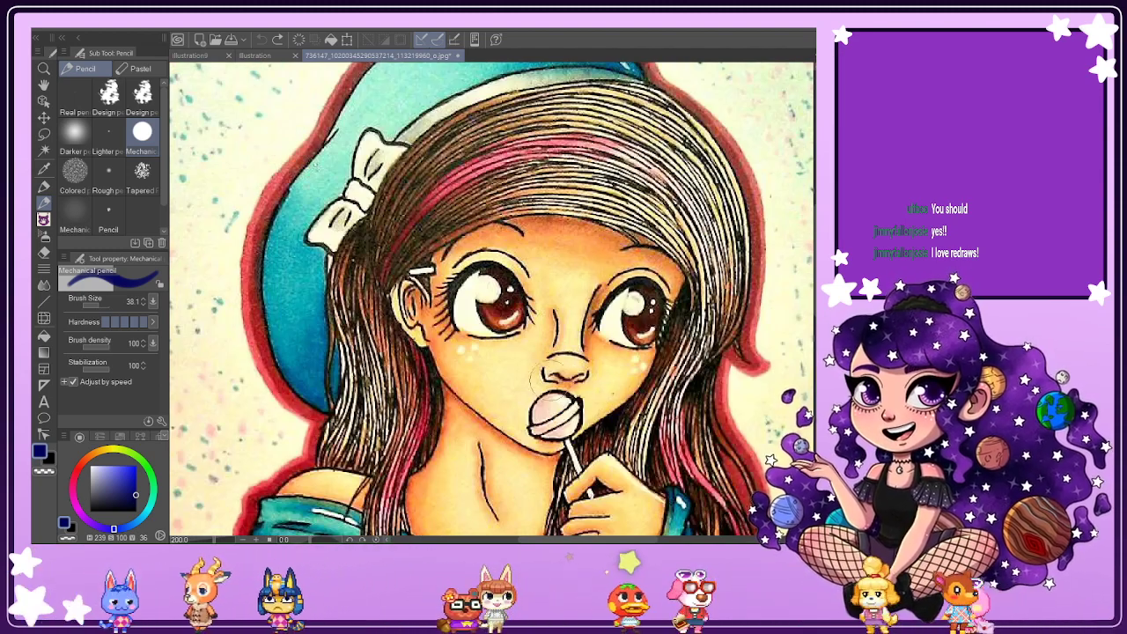
{"action": "left_click", "coordinate": [93, 304]}
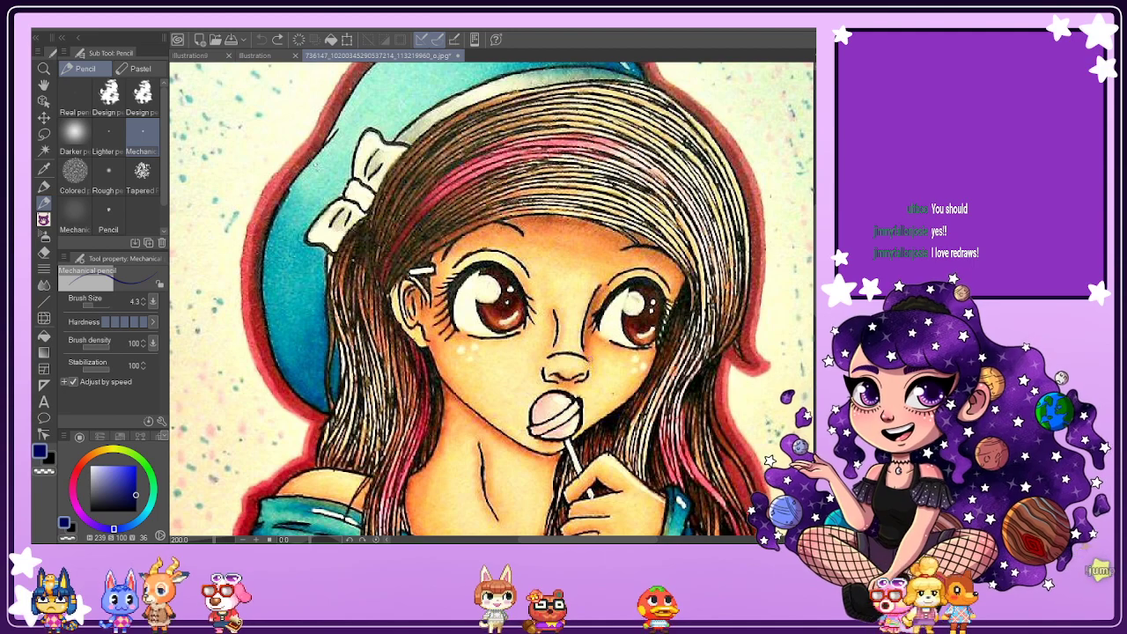
Inspect the drawing's hair, bow, ear, eyes, nose and lollipop up close.
{"action": "scroll", "coordinate": [384, 286], "scroll_direction": "up", "scroll_amount": 3}
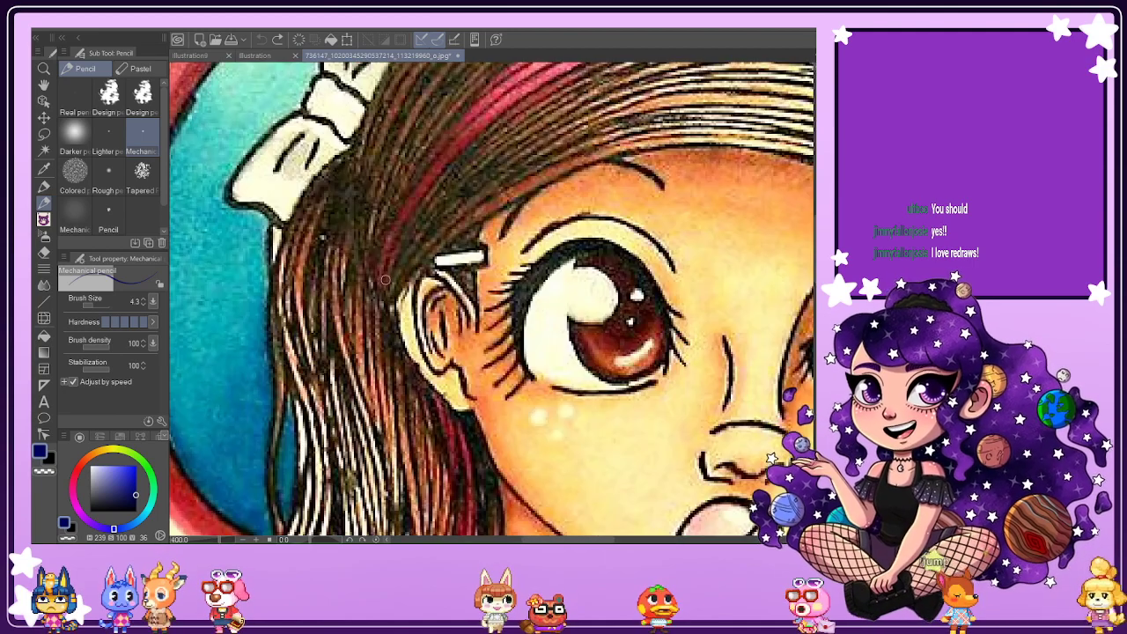
{"action": "scroll", "coordinate": [712, 435], "scroll_direction": "down", "scroll_amount": 2}
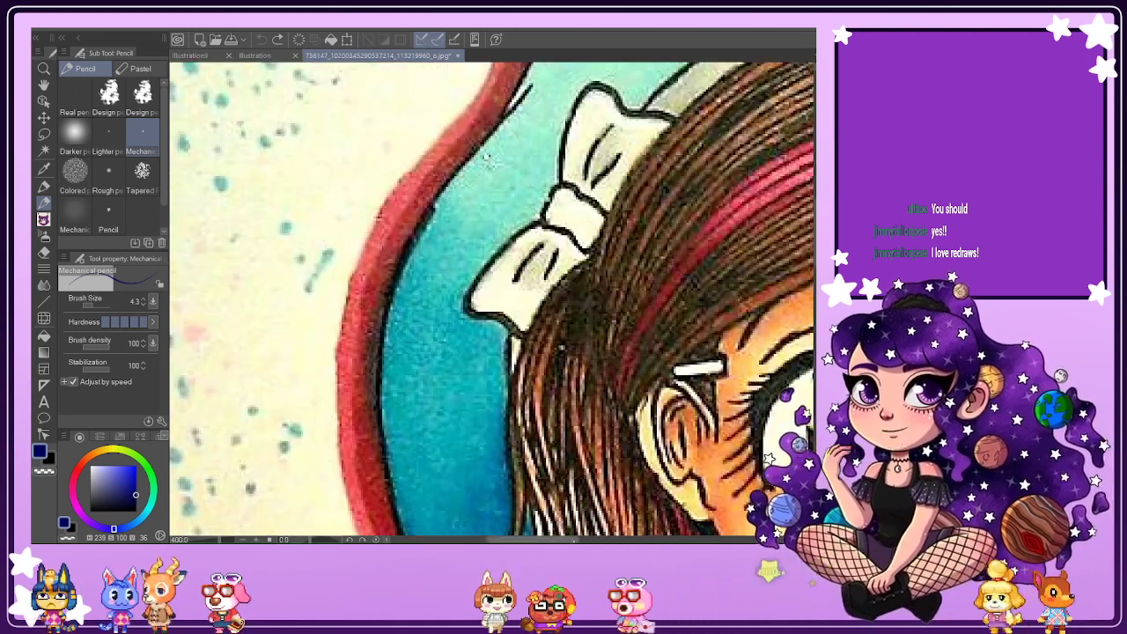
{"action": "left_click_drag", "start_coordinate": [487, 159], "coordinate": [263, 158]}
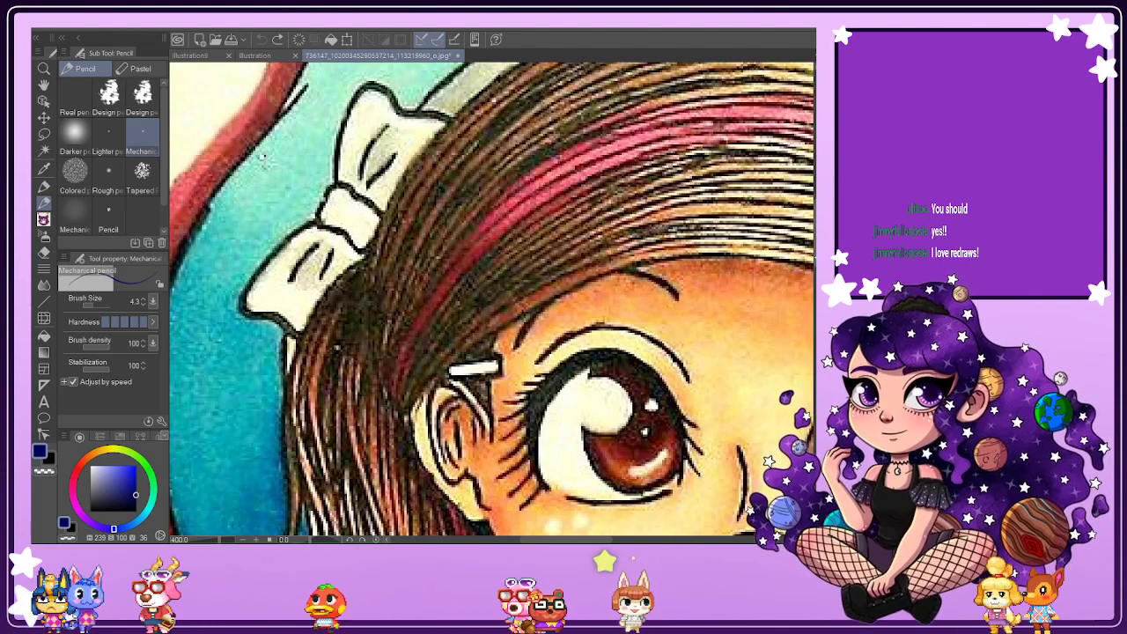
{"action": "scroll", "coordinate": [264, 160], "scroll_direction": "down", "scroll_amount": 5}
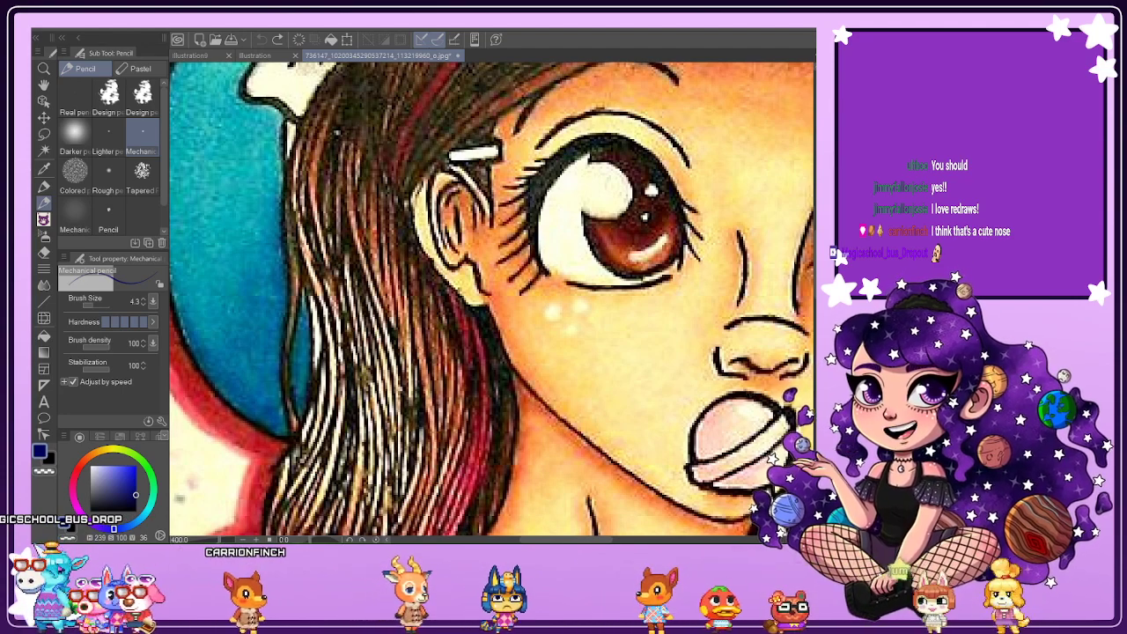
{"action": "left_click_drag", "start_coordinate": [606, 540], "coordinate": [620, 540]}
{"action": "scroll", "coordinate": [502, 343], "scroll_direction": "right", "scroll_amount": 5}
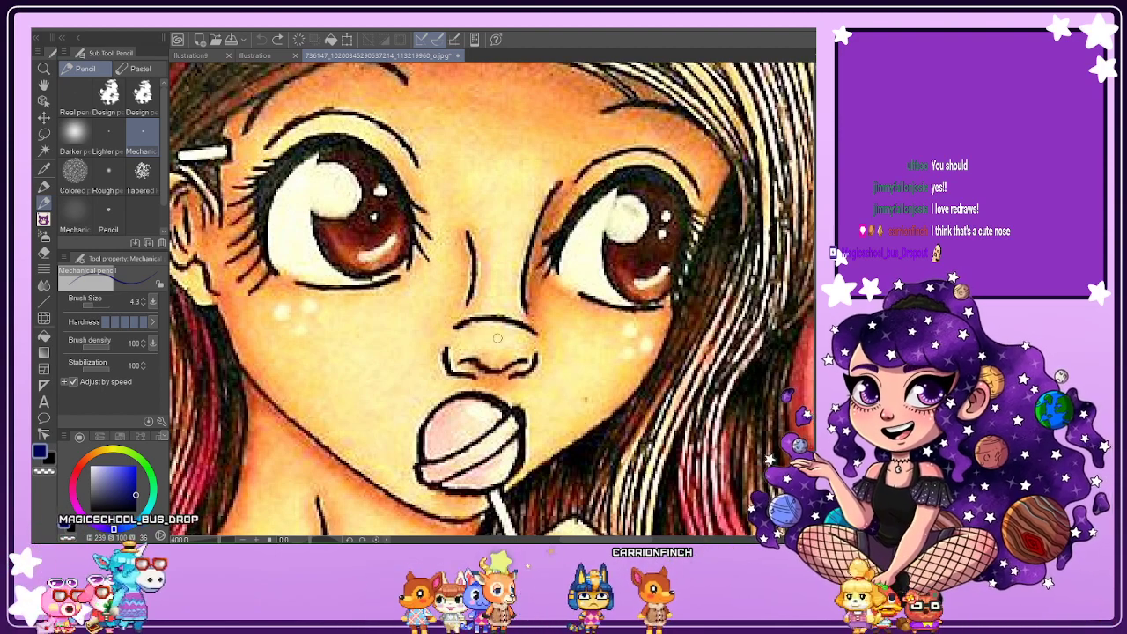
Try sketching a round nose guide on the cheek beside the drawn nose, and undo the strokes.
{"action": "mouse_move", "coordinate": [575, 363]}
{"action": "left_mouse_down"}
{"action": "mouse_move", "coordinate": [614, 339]}
{"action": "mouse_move", "coordinate": [570, 359]}
{"action": "mouse_move", "coordinate": [625, 354]}
{"action": "mouse_move", "coordinate": [578, 340]}
{"action": "mouse_move", "coordinate": [617, 378]}
{"action": "mouse_move", "coordinate": [608, 326]}
{"action": "mouse_move", "coordinate": [591, 337]}
{"action": "mouse_move", "coordinate": [610, 344]}
{"action": "mouse_move", "coordinate": [616, 423]}
{"action": "mouse_move", "coordinate": [633, 360]}
{"action": "mouse_move", "coordinate": [692, 390]}
{"action": "left_mouse_up"}
{"action": "key", "text": "ctrl+z"}
{"action": "key", "text": "ctrl+z"}
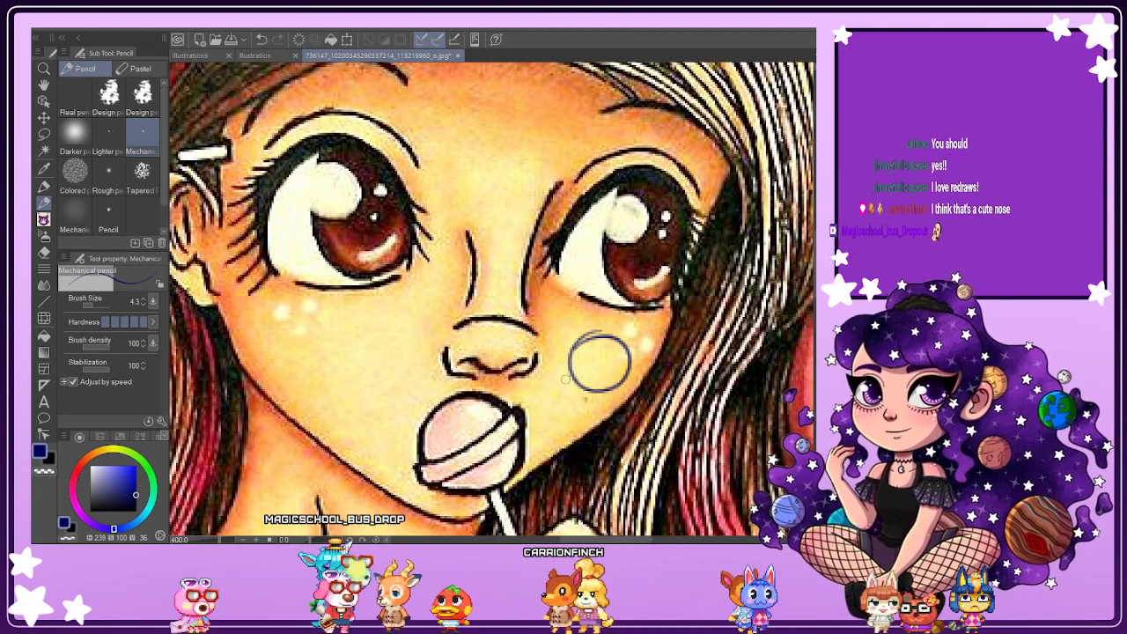
{"action": "key", "text": "ctrl+z"}
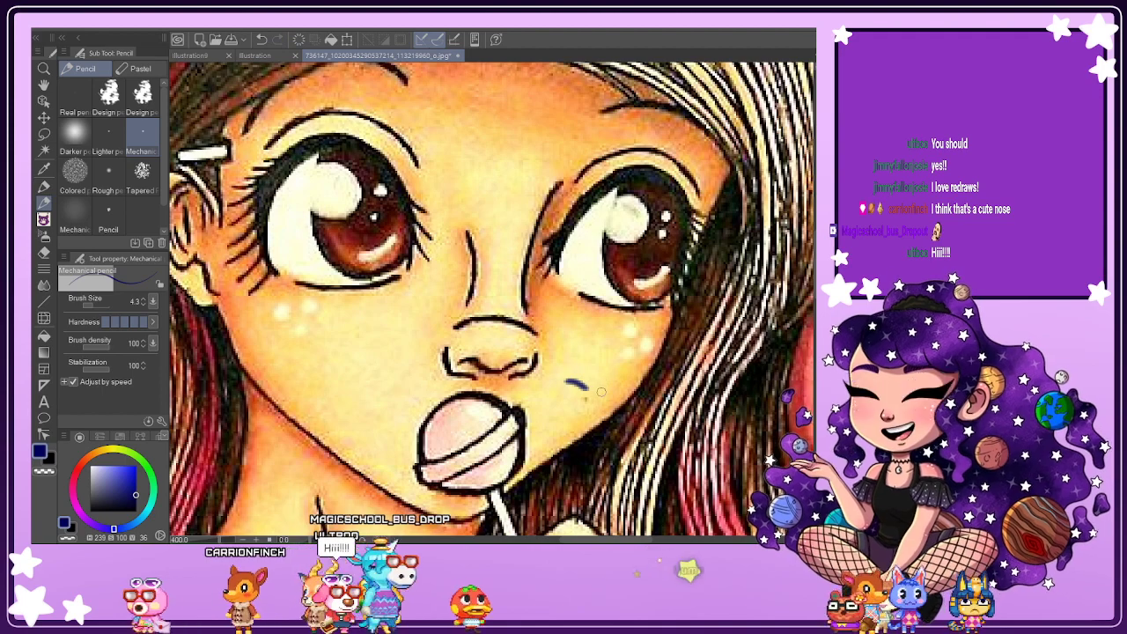
Try sketching an alternative nose with tip, nostrils and side curves on the cheek, and undo all its strokes.
{"action": "left_click_drag", "start_coordinate": [607, 385], "coordinate": [627, 378]}
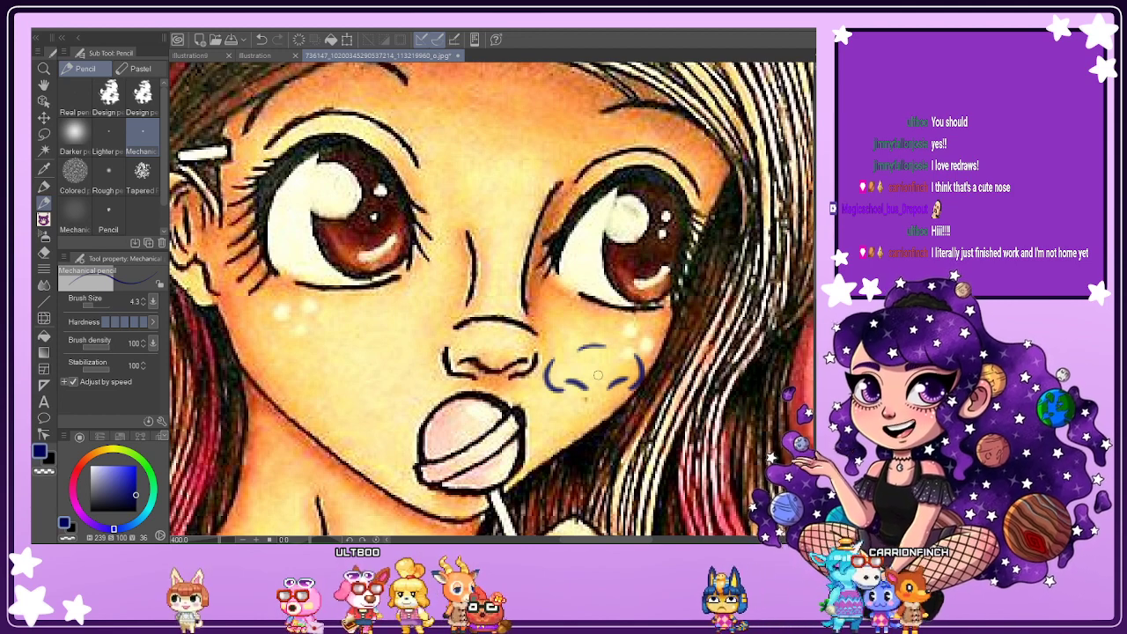
{"action": "key", "text": "ctrl+z"}
{"action": "key", "text": "ctrl+z"}
{"action": "key", "text": "ctrl+z"}
{"action": "key", "text": "ctrl+z"}
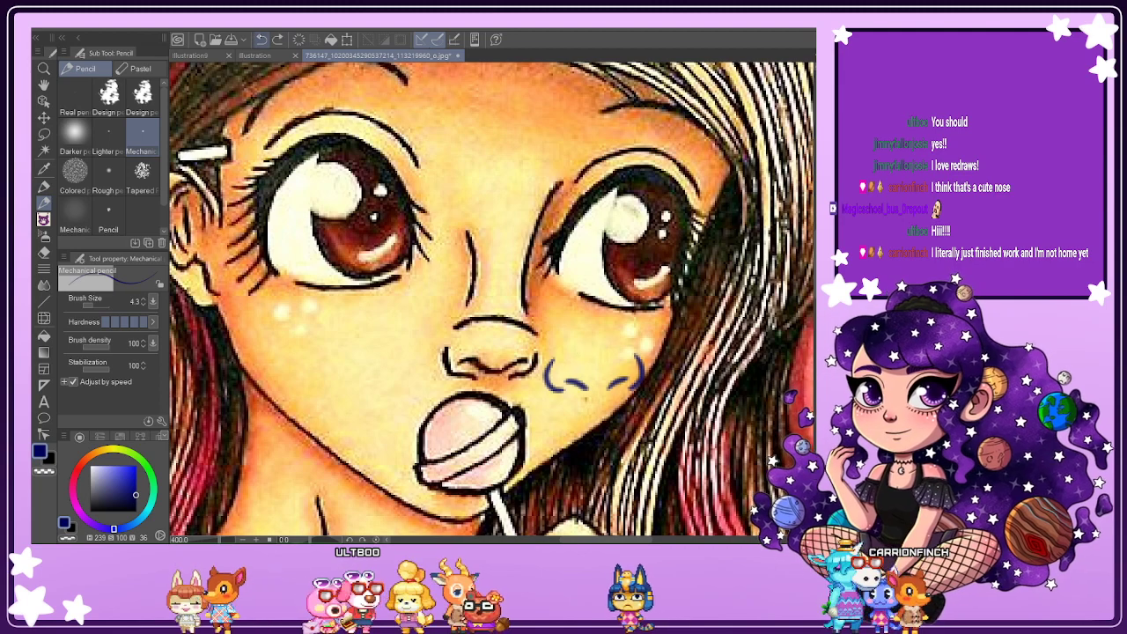
{"action": "key", "text": "ctrl+z"}
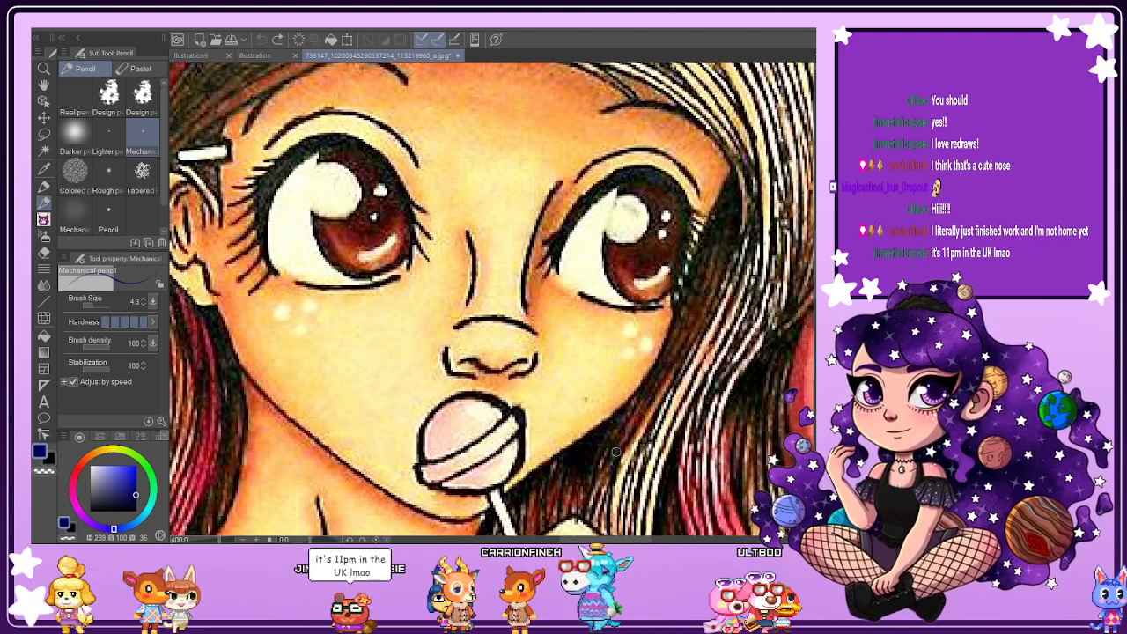
Switch to the blank illustration canvas and set up the Design pencil in bright purple (288, 100, 100).
{"action": "scroll", "coordinate": [399, 193], "scroll_direction": "down", "scroll_amount": 5}
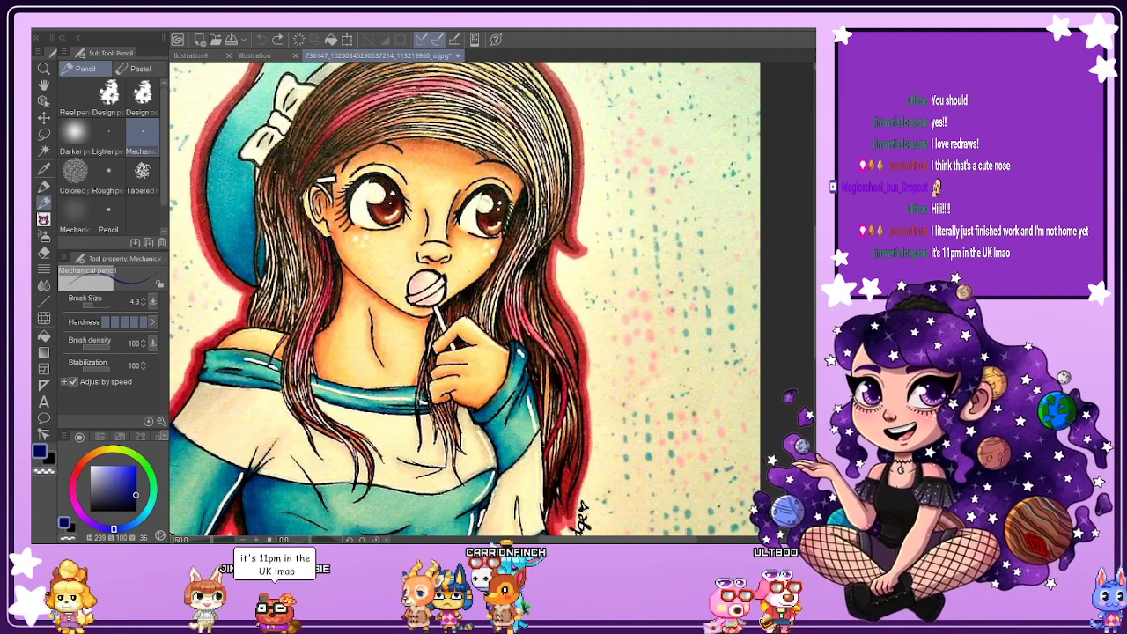
{"action": "key", "text": "ctrl+0"}
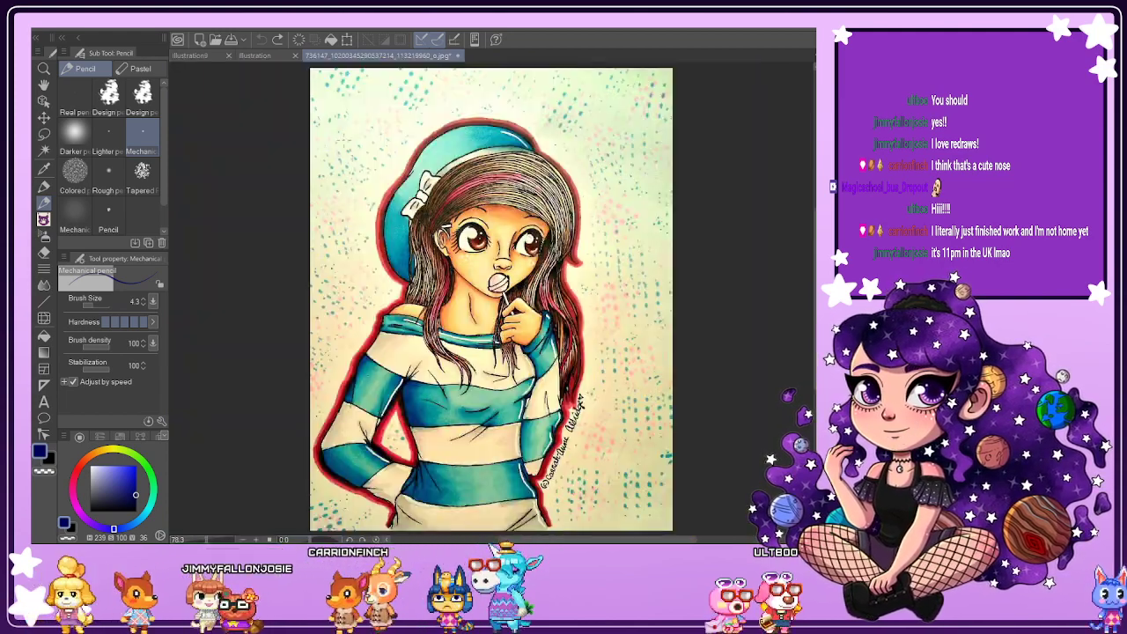
{"action": "left_click", "coordinate": [256, 56]}
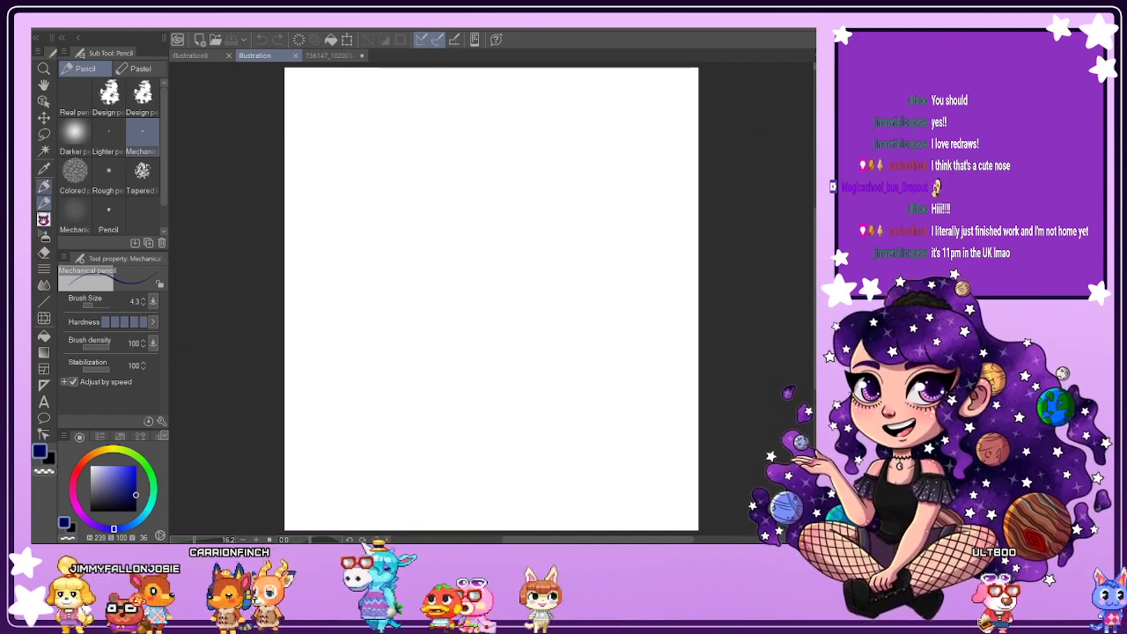
{"action": "left_click", "coordinate": [109, 92]}
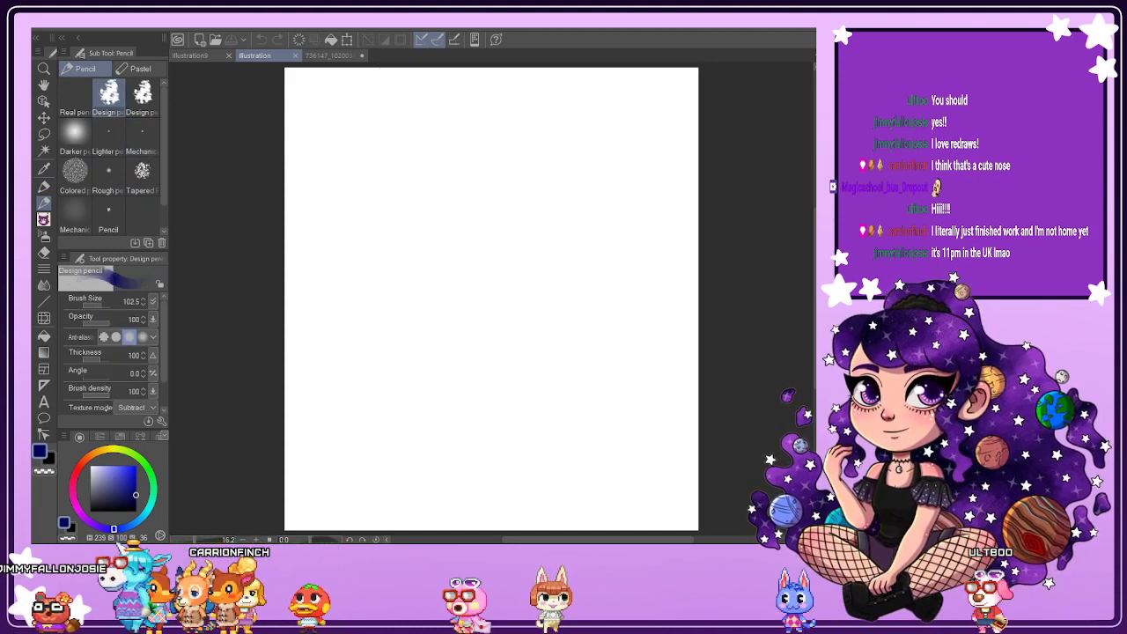
{"action": "left_click", "coordinate": [82, 515]}
{"action": "left_click", "coordinate": [136, 466]}
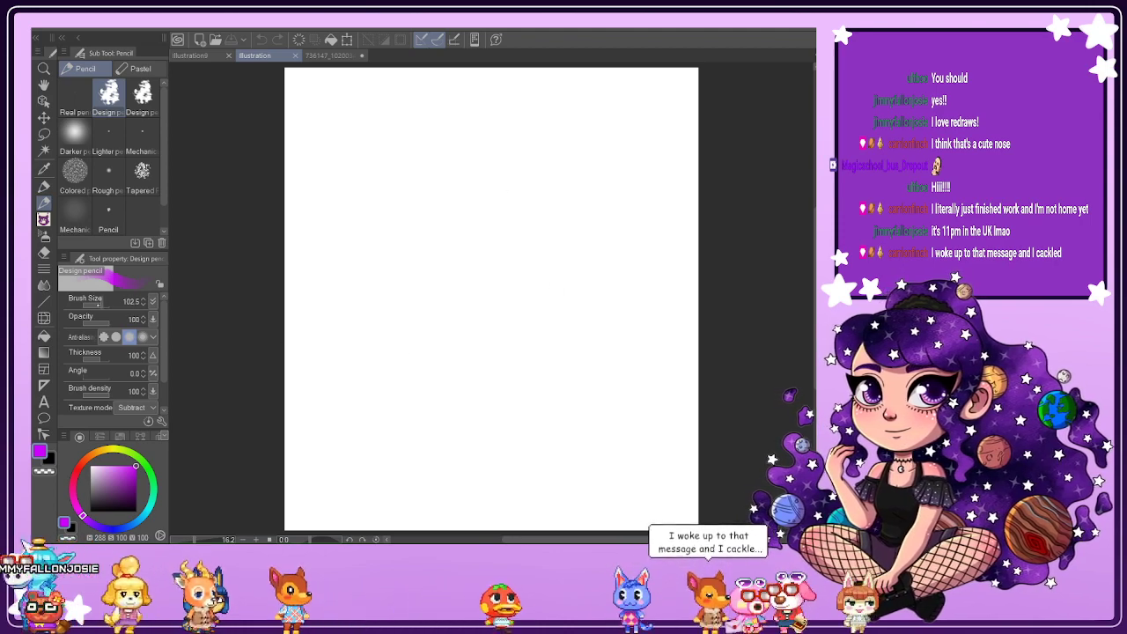
Set the Design pencil's brush size to 40.
{"action": "left_click", "coordinate": [98, 305]}
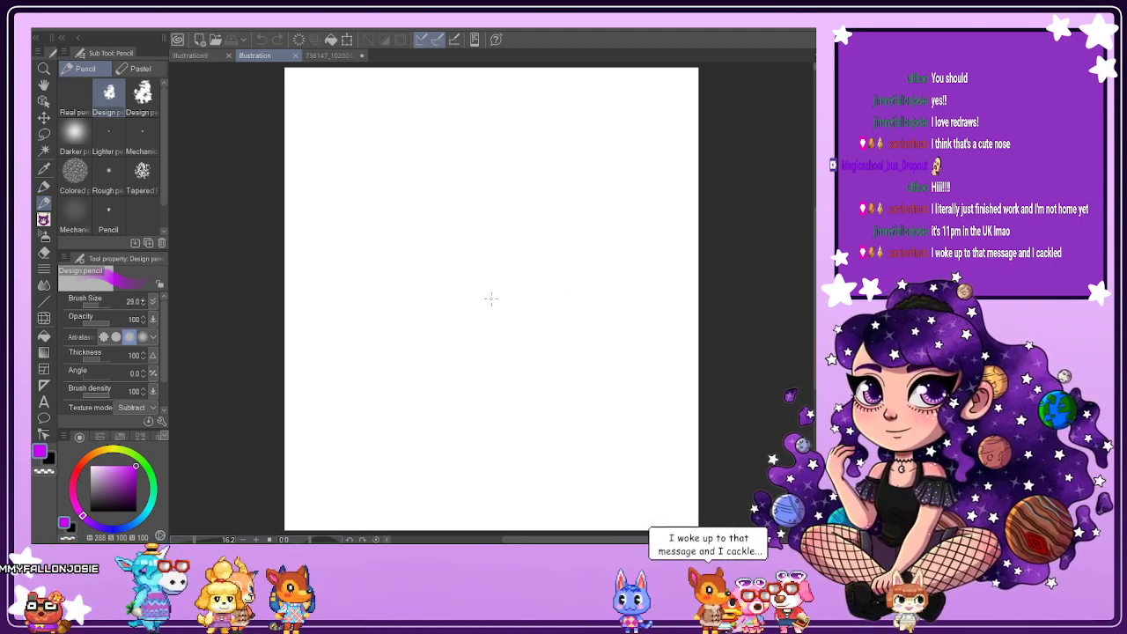
{"action": "key", "text": "bracketright"}
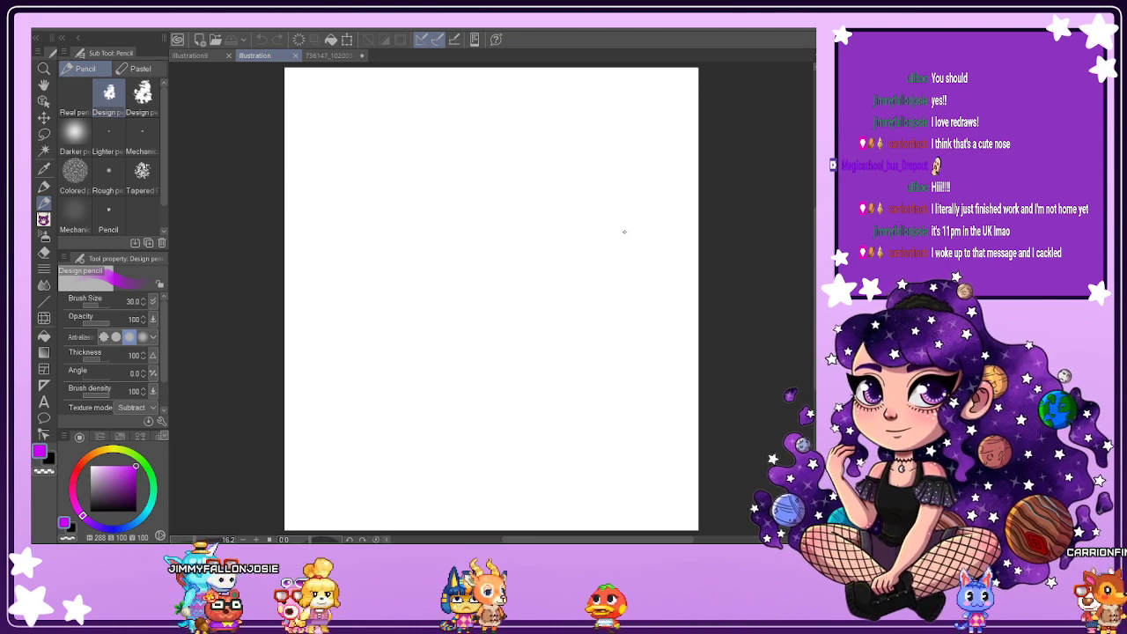
{"action": "key", "text": "ctrl+minus"}
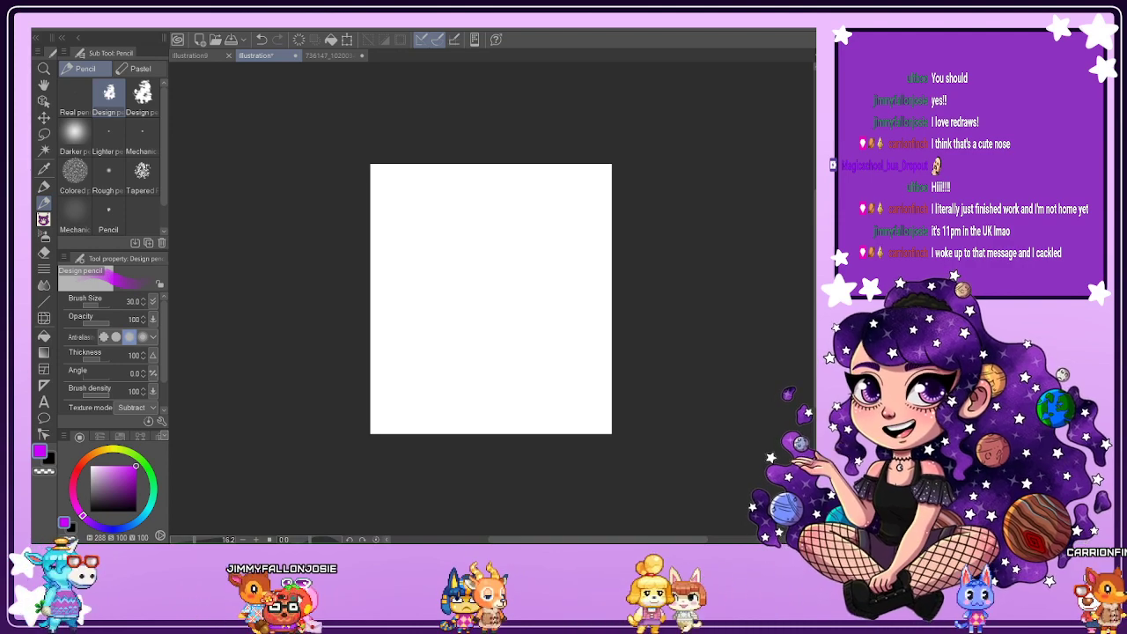
{"action": "key", "text": "ctrl+plus"}
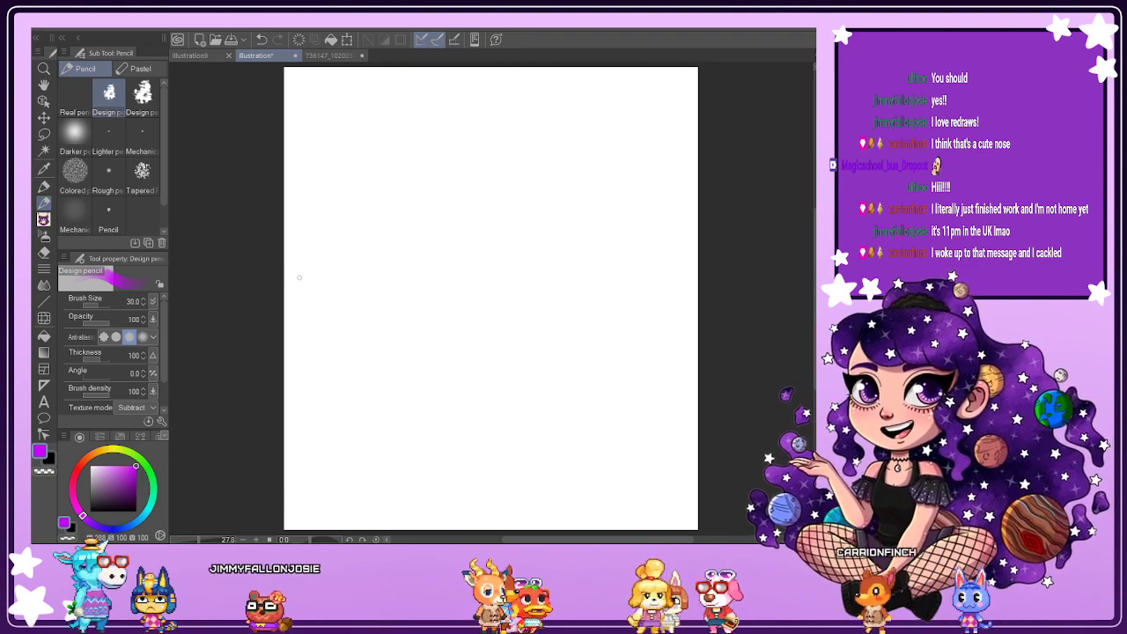
{"action": "left_click", "coordinate": [144, 299]}
{"action": "key", "text": "bracketright"}
{"action": "key", "text": "bracketright"}
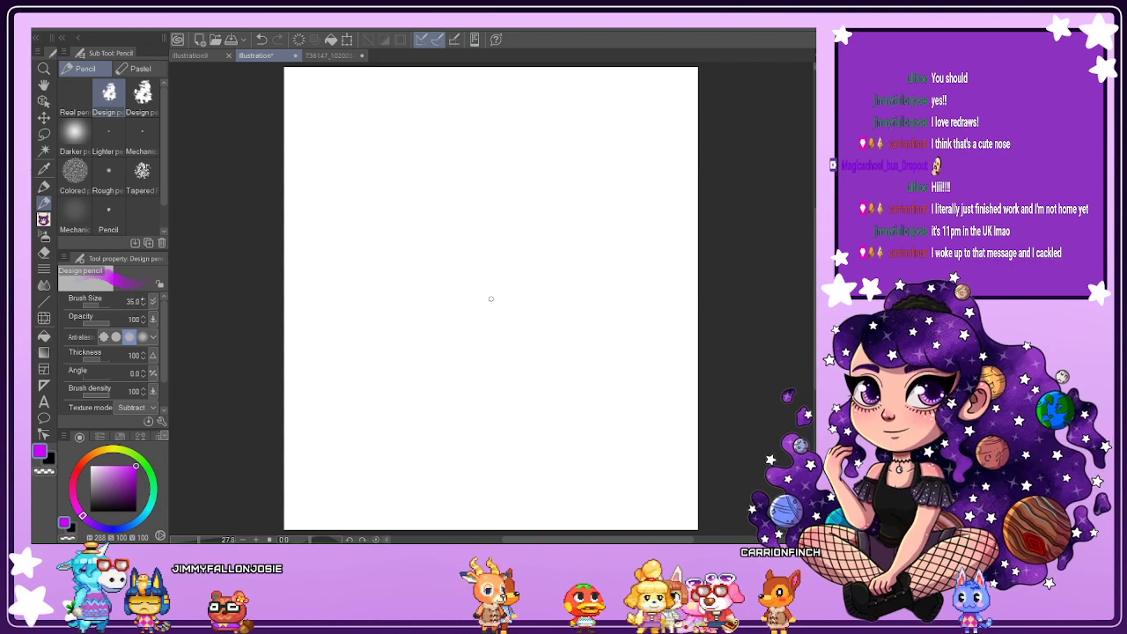
{"action": "key", "text": "bracketright"}
{"action": "key", "text": "bracketright"}
{"action": "key", "text": "bracketright"}
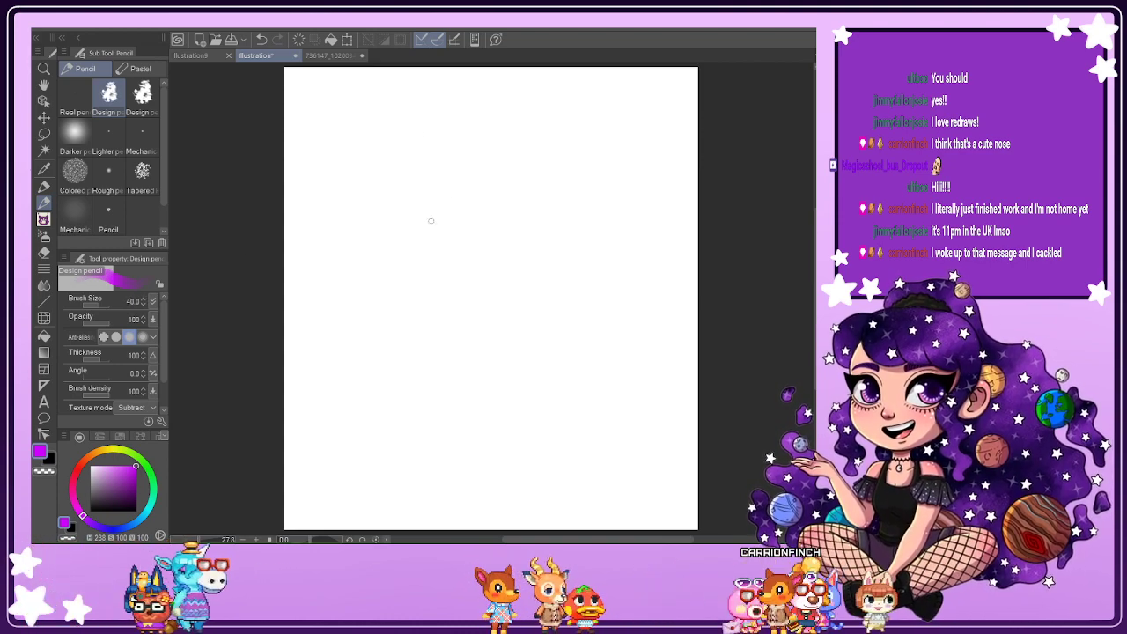
Sketch a round skull guide in the canvas's upper half with a curved facial centre line and a pointed jaw below.
{"action": "mouse_move", "coordinate": [432, 229]}
{"action": "left_mouse_down"}
{"action": "mouse_move", "coordinate": [552, 154]}
{"action": "mouse_move", "coordinate": [423, 211]}
{"action": "mouse_move", "coordinate": [551, 154]}
{"action": "mouse_move", "coordinate": [416, 220]}
{"action": "mouse_move", "coordinate": [551, 164]}
{"action": "mouse_move", "coordinate": [427, 237]}
{"action": "mouse_move", "coordinate": [529, 123]}
{"action": "mouse_move", "coordinate": [434, 244]}
{"action": "mouse_move", "coordinate": [457, 159]}
{"action": "mouse_move", "coordinate": [469, 272]}
{"action": "left_mouse_up"}
{"action": "left_click_drag", "start_coordinate": [454, 137], "coordinate": [484, 319]}
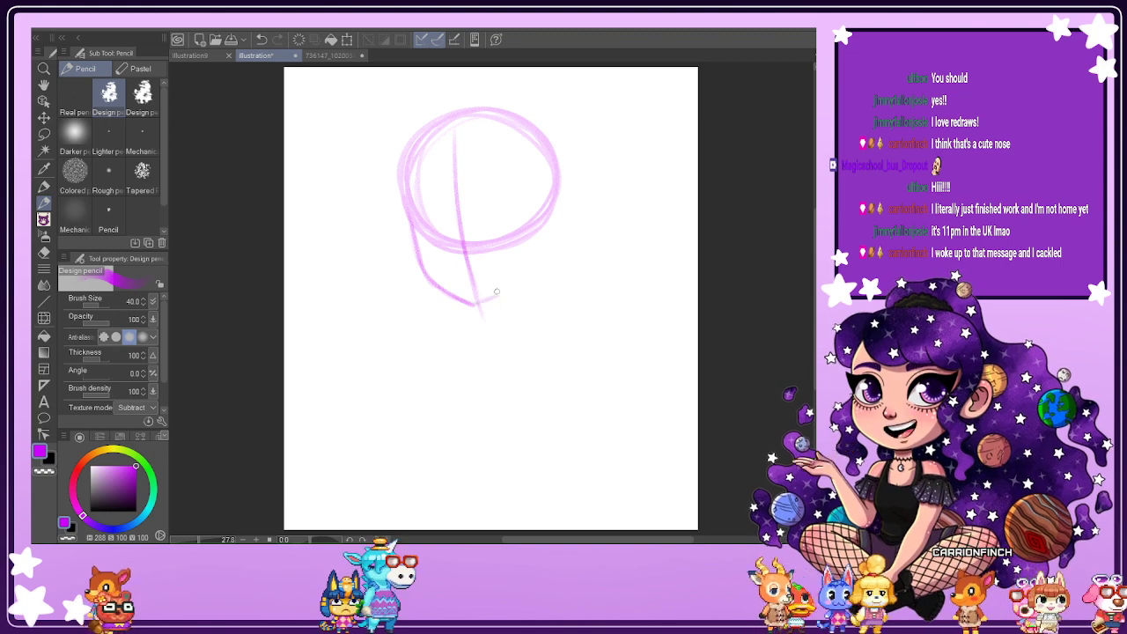
{"action": "left_click_drag", "start_coordinate": [471, 304], "coordinate": [507, 286]}
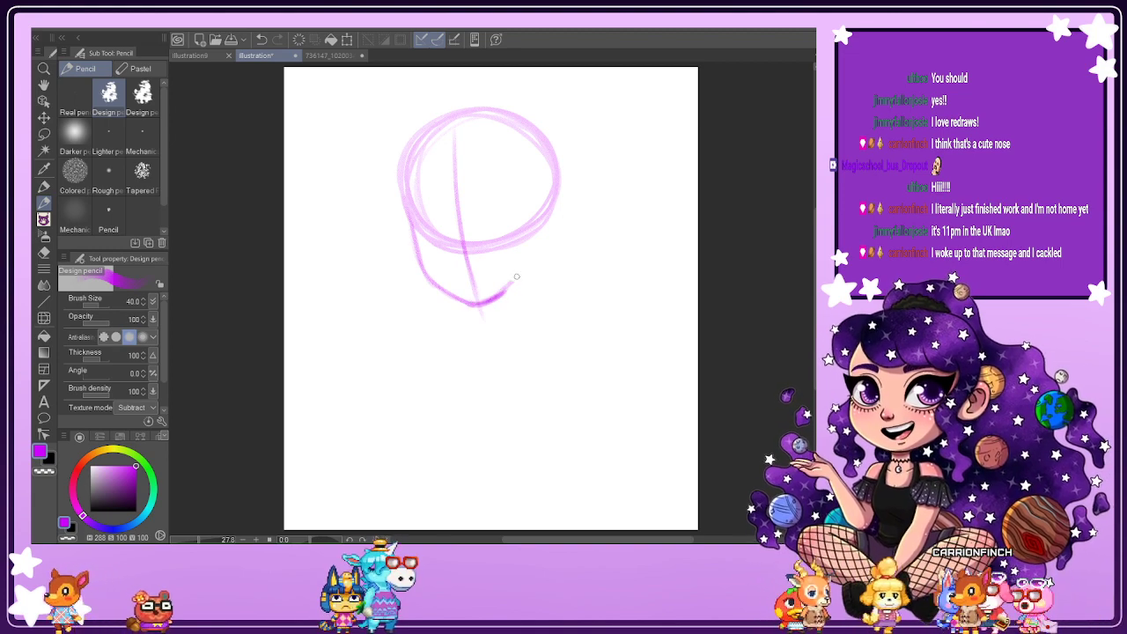
{"action": "left_click_drag", "start_coordinate": [522, 268], "coordinate": [535, 244]}
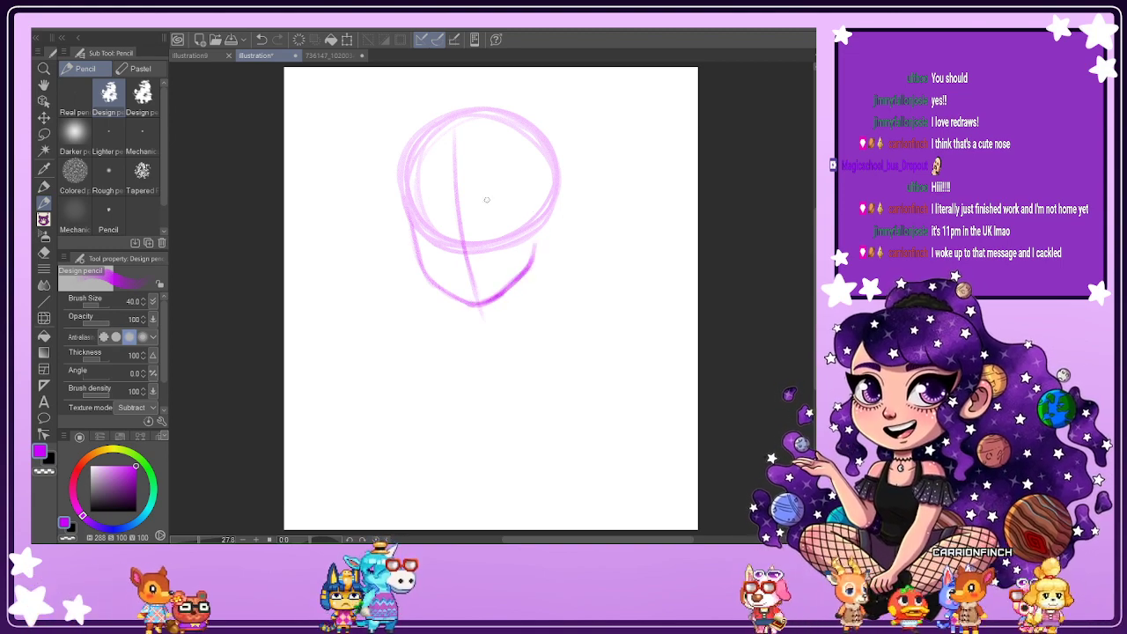
Reinforce the skull outline and the cheek contour down to the chin, and undo a trial shoulder line below the head.
{"action": "mouse_move", "coordinate": [420, 140]}
{"action": "left_mouse_down"}
{"action": "mouse_move", "coordinate": [564, 128]}
{"action": "mouse_move", "coordinate": [562, 183]}
{"action": "left_mouse_up"}
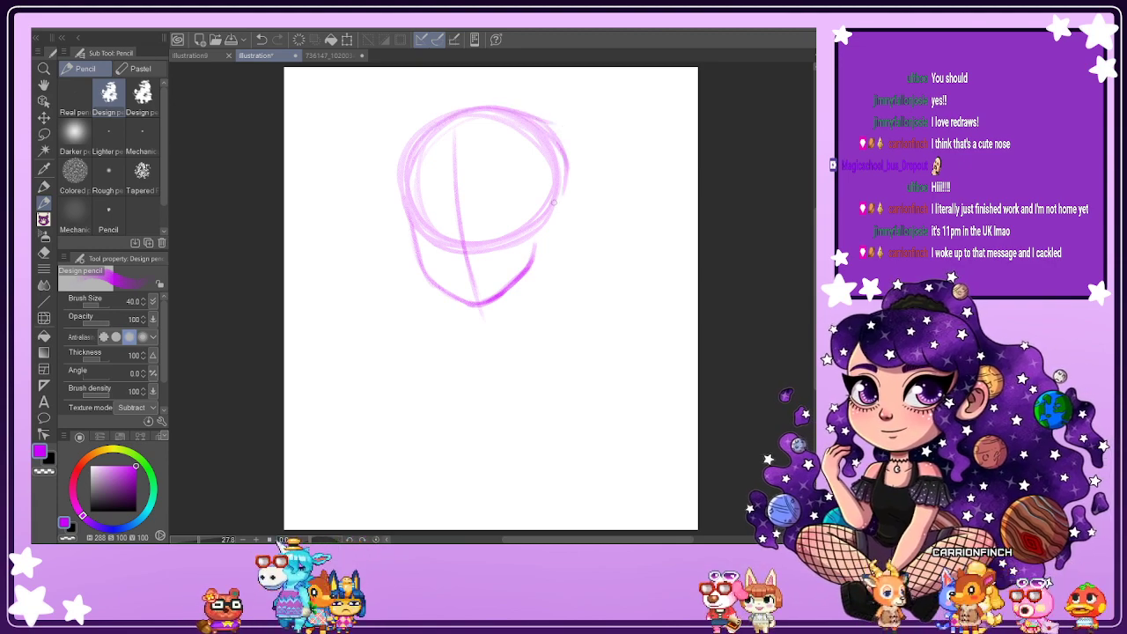
{"action": "left_click_drag", "start_coordinate": [541, 128], "coordinate": [560, 210]}
{"action": "mouse_move", "coordinate": [568, 159]}
{"action": "left_mouse_down"}
{"action": "mouse_move", "coordinate": [545, 225]}
{"action": "mouse_move", "coordinate": [562, 205]}
{"action": "left_mouse_up"}
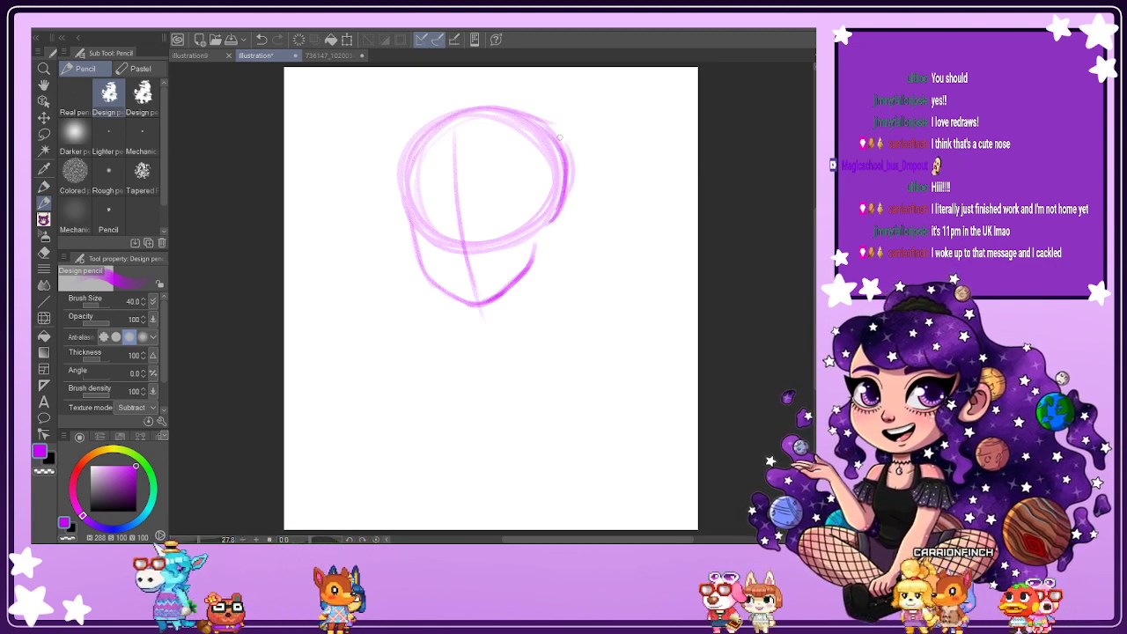
{"action": "mouse_move", "coordinate": [432, 123]}
{"action": "left_mouse_down"}
{"action": "mouse_move", "coordinate": [407, 193]}
{"action": "mouse_move", "coordinate": [400, 175]}
{"action": "mouse_move", "coordinate": [416, 236]}
{"action": "mouse_move", "coordinate": [396, 183]}
{"action": "mouse_move", "coordinate": [414, 258]}
{"action": "mouse_move", "coordinate": [412, 238]}
{"action": "mouse_move", "coordinate": [438, 286]}
{"action": "mouse_move", "coordinate": [479, 305]}
{"action": "left_mouse_up"}
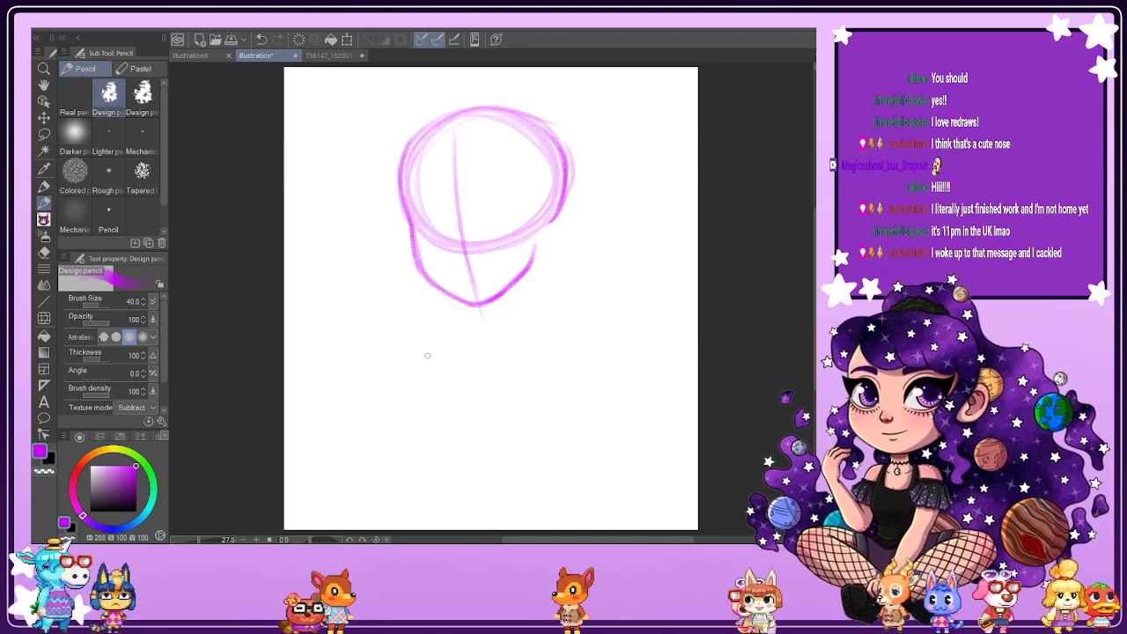
{"action": "left_click_drag", "start_coordinate": [424, 343], "coordinate": [586, 363]}
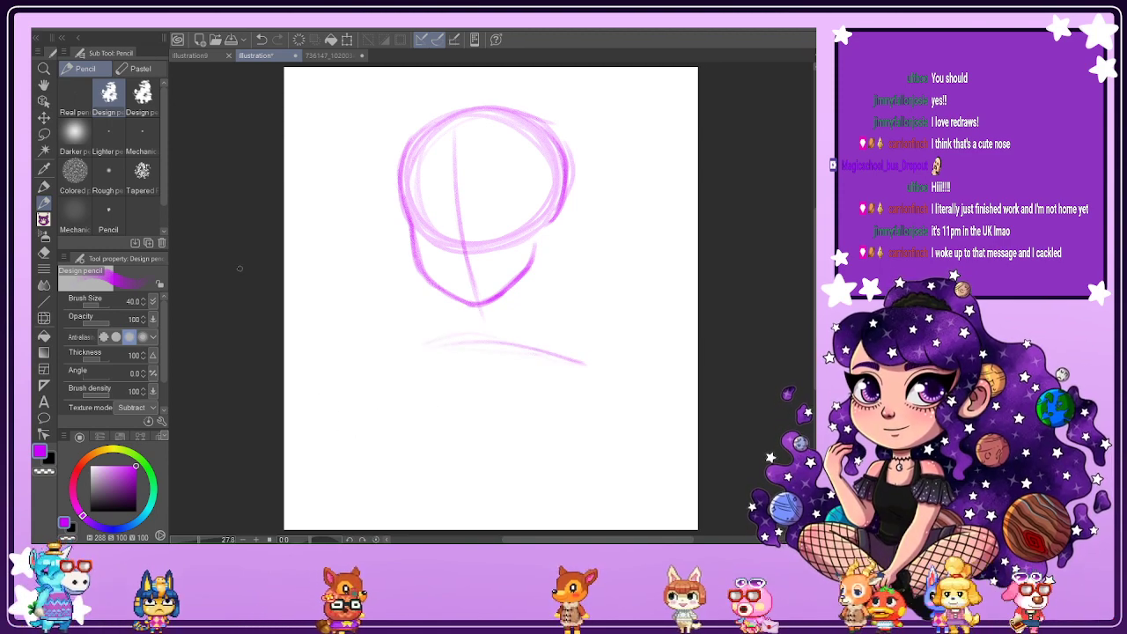
{"action": "key", "text": "ctrl+z"}
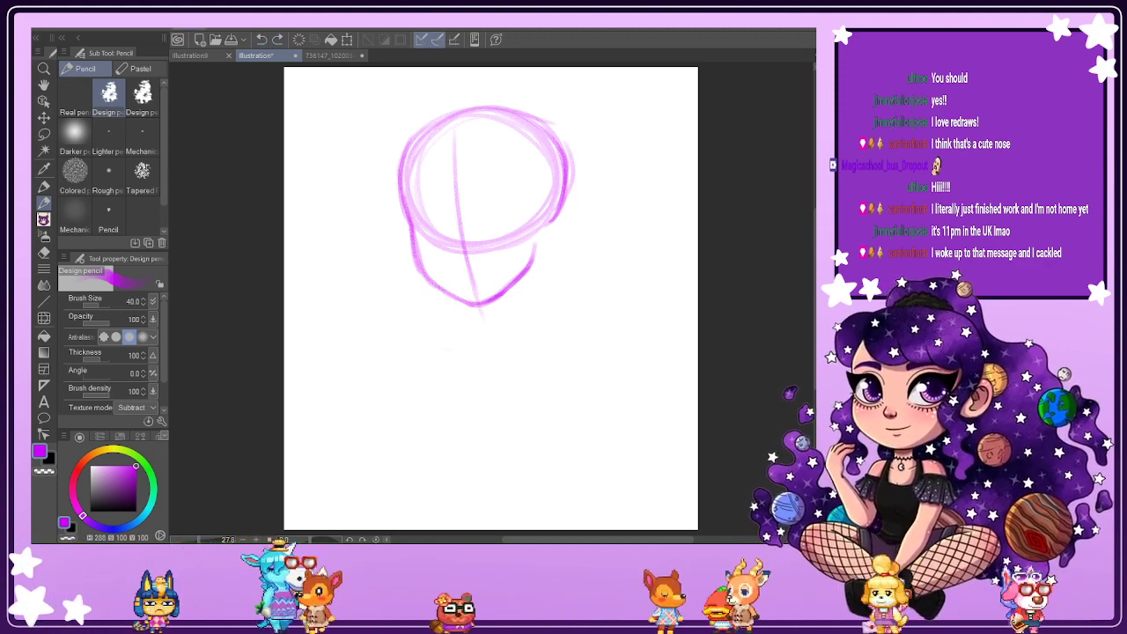
Select the whole canvas, scale the head sketch down to 86% and reposition it near the canvas's upper centre.
{"action": "key", "text": "ctrl+a"}
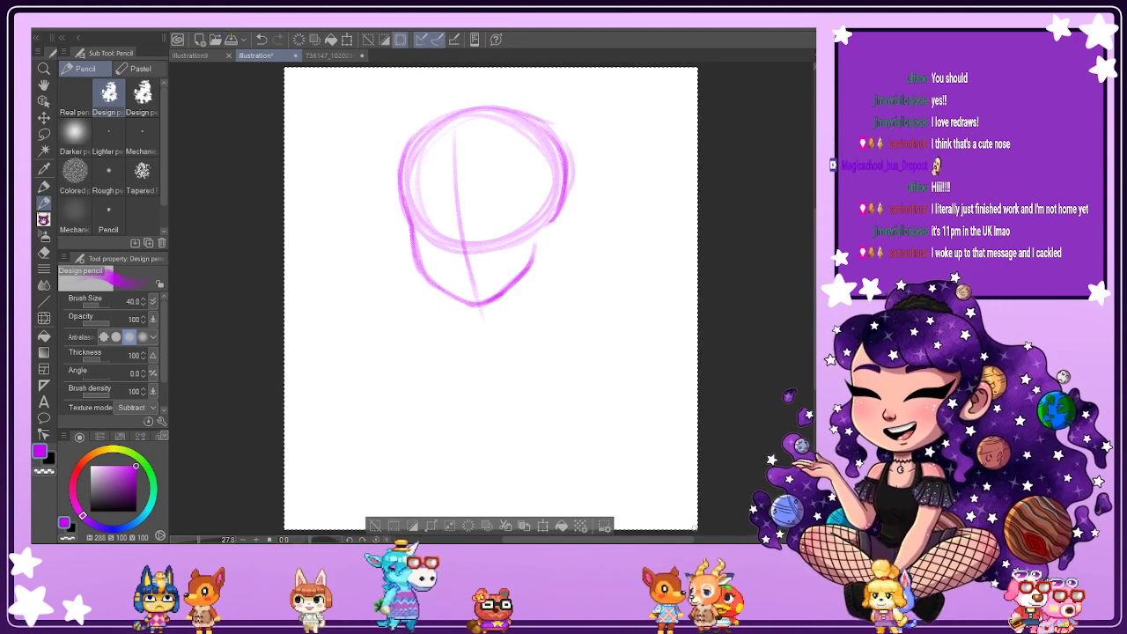
{"action": "key", "text": "ctrl+t"}
{"action": "left_click_drag", "start_coordinate": [697, 529], "coordinate": [677, 504]}
{"action": "left_click_drag", "start_coordinate": [285, 509], "coordinate": [320, 481]}
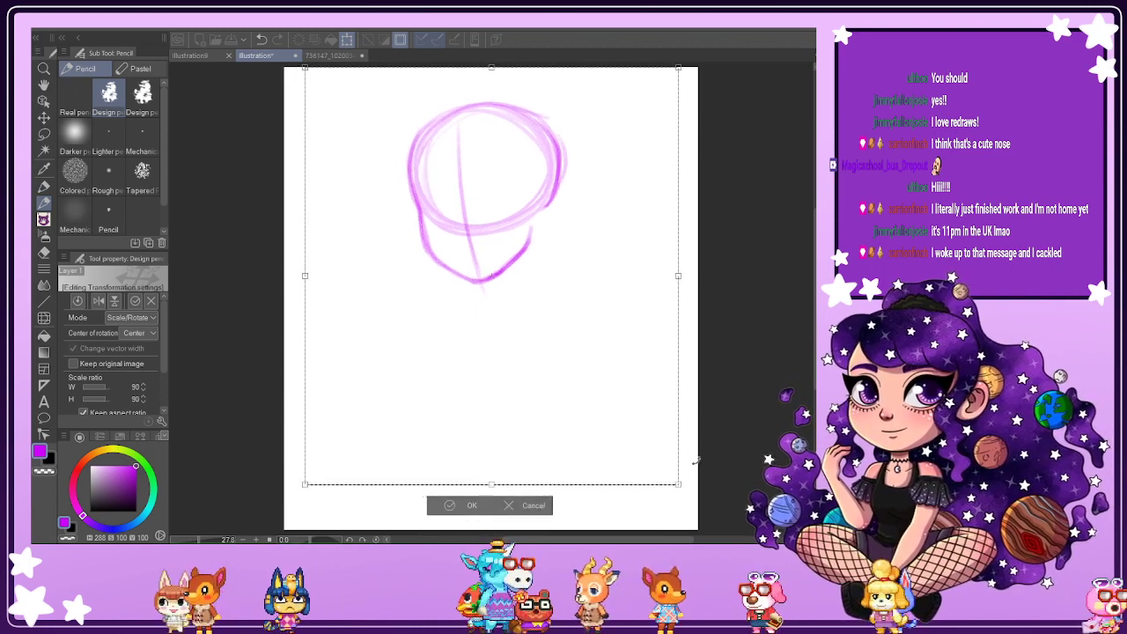
{"action": "left_click_drag", "start_coordinate": [676, 487], "coordinate": [664, 469]}
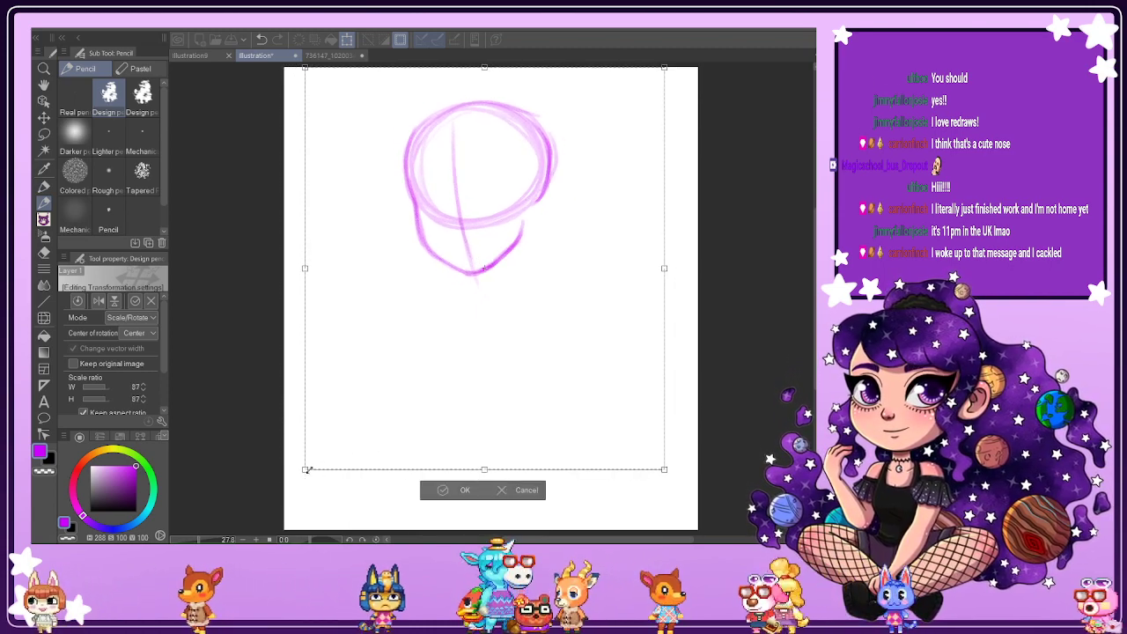
{"action": "left_click_drag", "start_coordinate": [306, 470], "coordinate": [309, 467]}
{"action": "left_click_drag", "start_coordinate": [635, 334], "coordinate": [640, 341]}
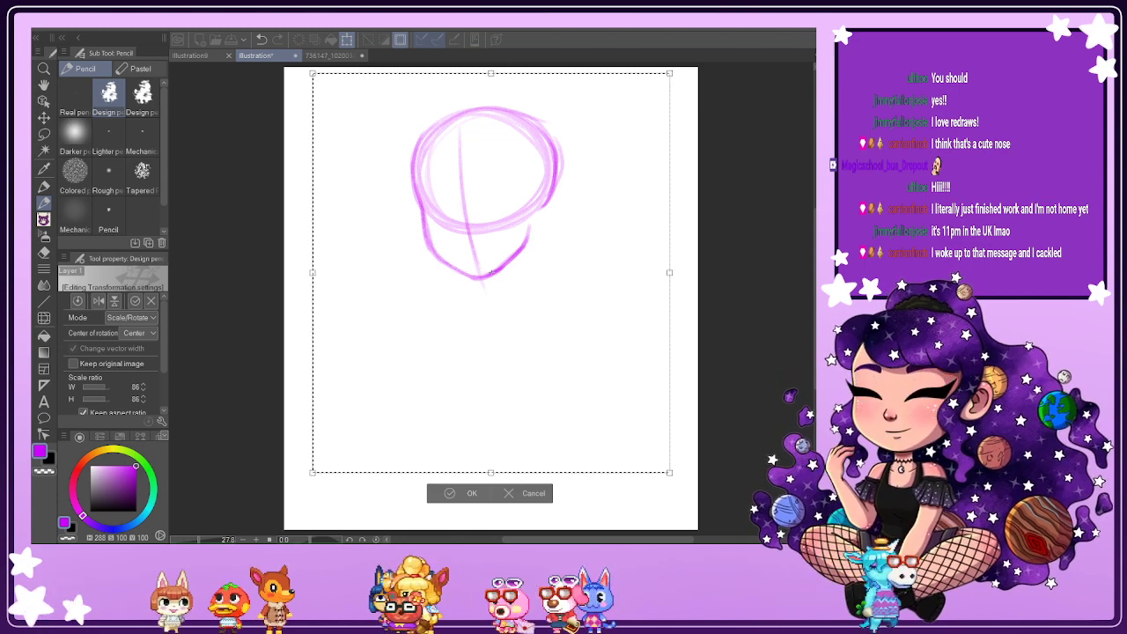
Try tilting the scaled head sketch slightly clockwise, and undo the rotation.
{"action": "left_click_drag", "start_coordinate": [755, 313], "coordinate": [759, 320]}
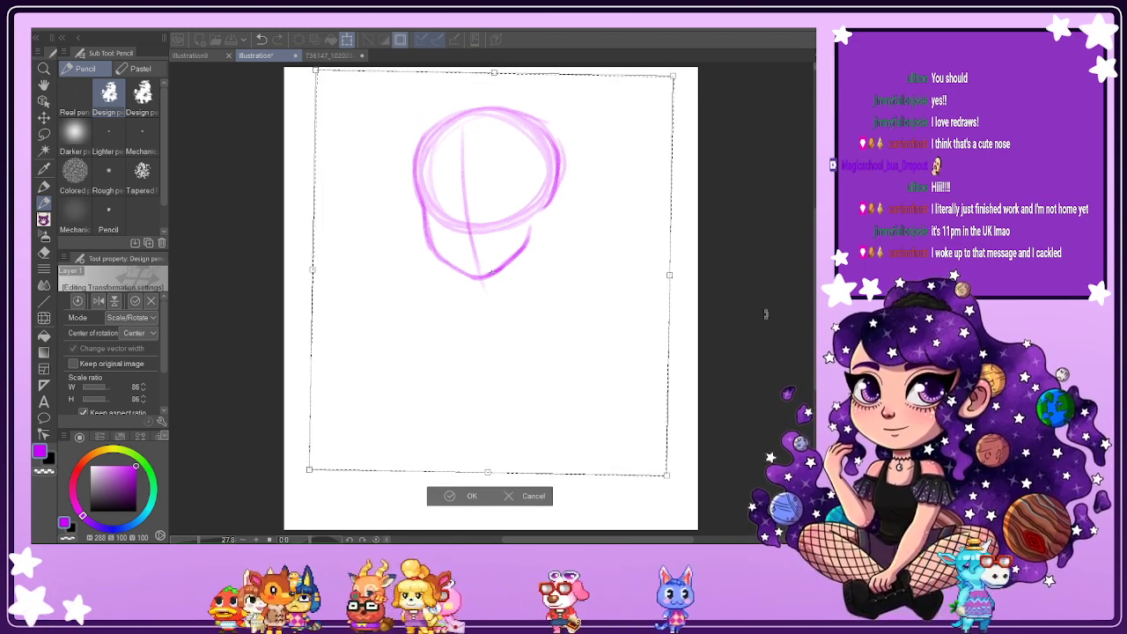
{"action": "left_click", "coordinate": [262, 40]}
{"action": "left_click", "coordinate": [261, 40]}
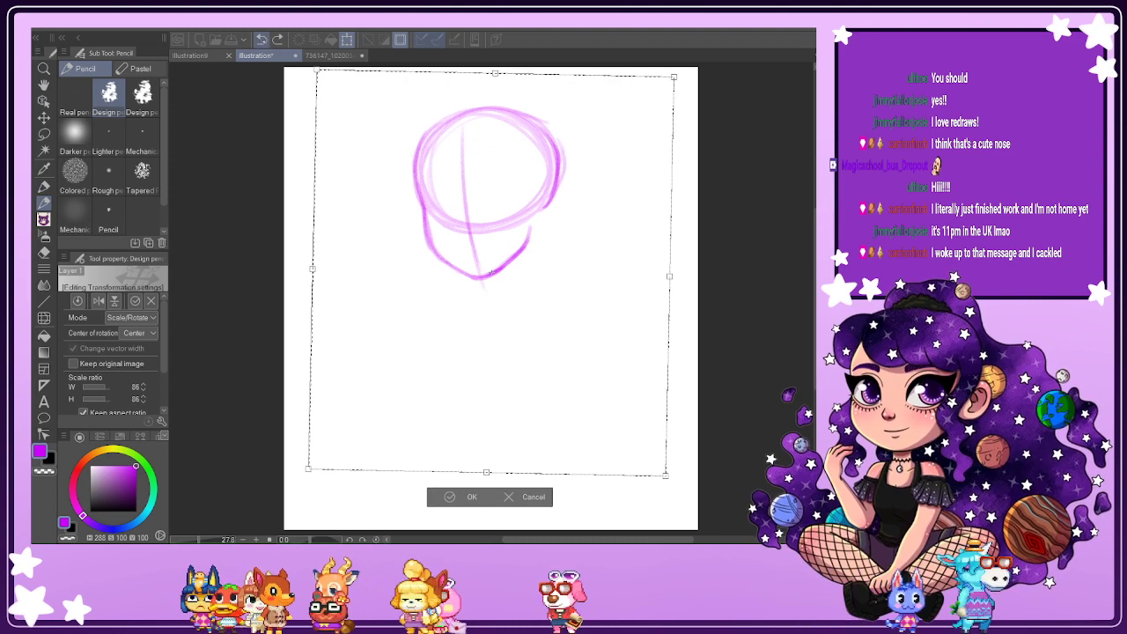
{"action": "left_click", "coordinate": [262, 39]}
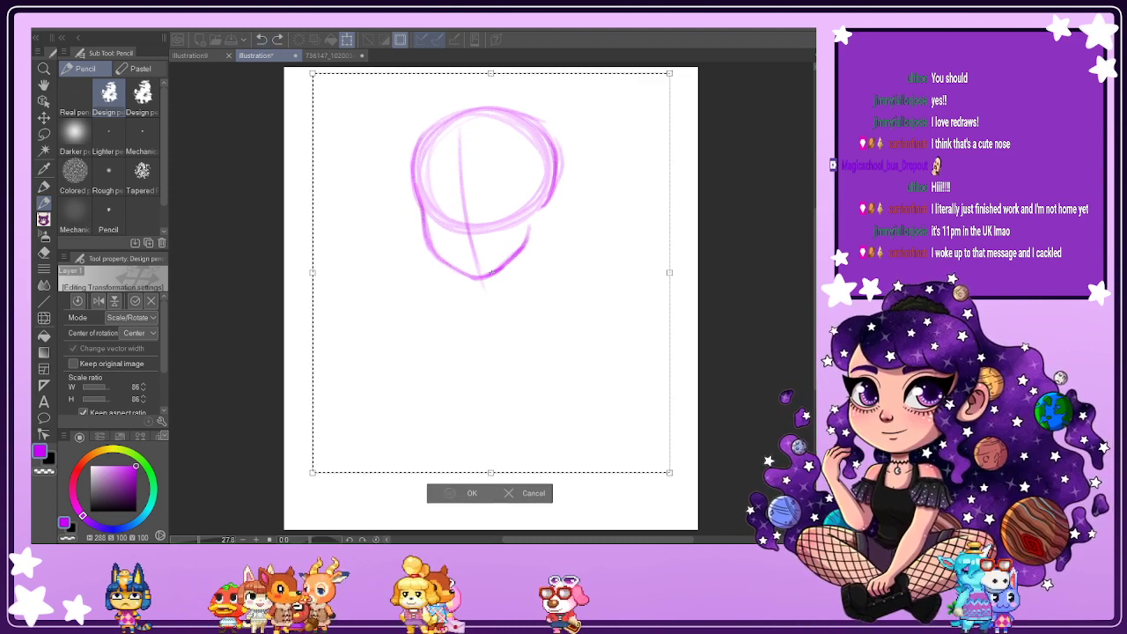
Apply the scaling, clear the selection and sketch two sloping shoulder guide lines below the chin.
{"action": "key", "text": "Return"}
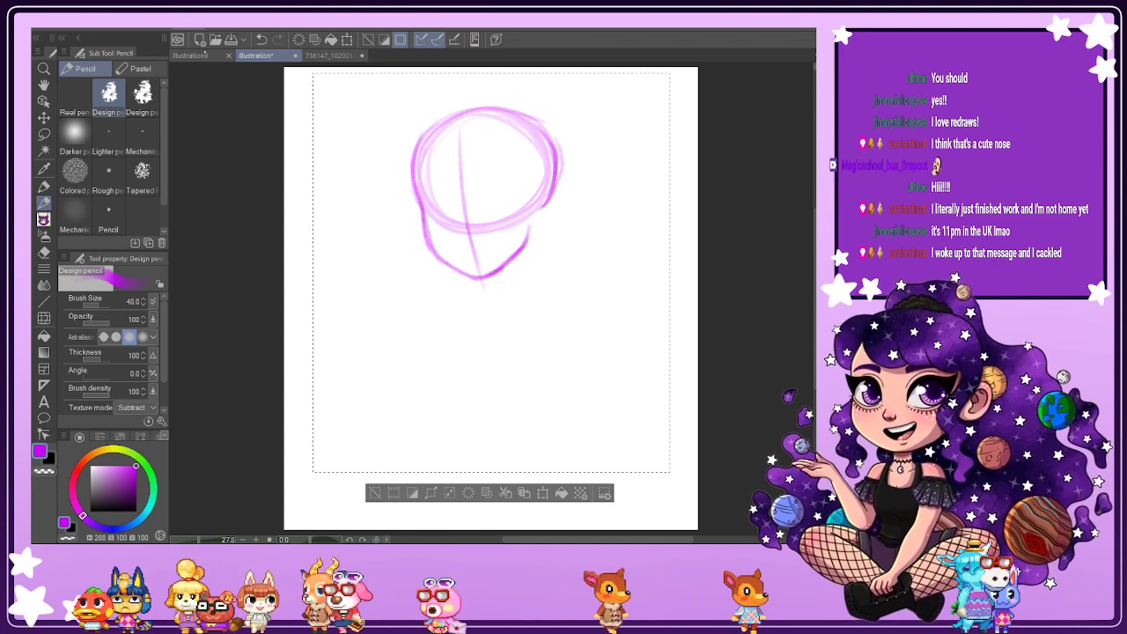
{"action": "key", "text": "ctrl+d"}
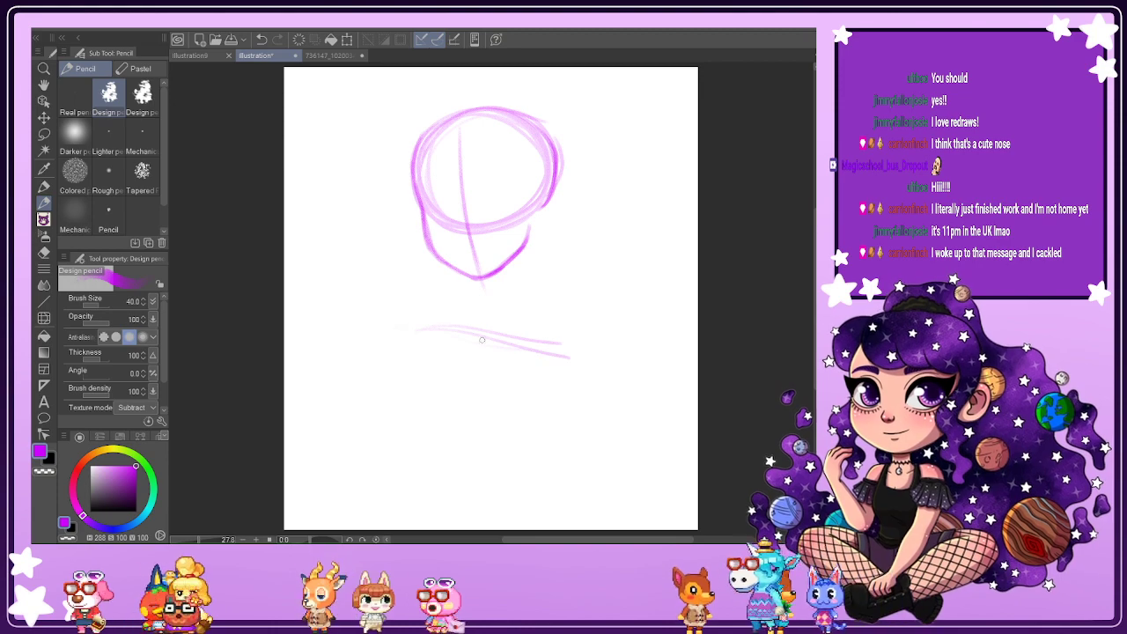
{"action": "left_click_drag", "start_coordinate": [389, 320], "coordinate": [577, 359]}
{"action": "left_click_drag", "start_coordinate": [410, 325], "coordinate": [564, 345]}
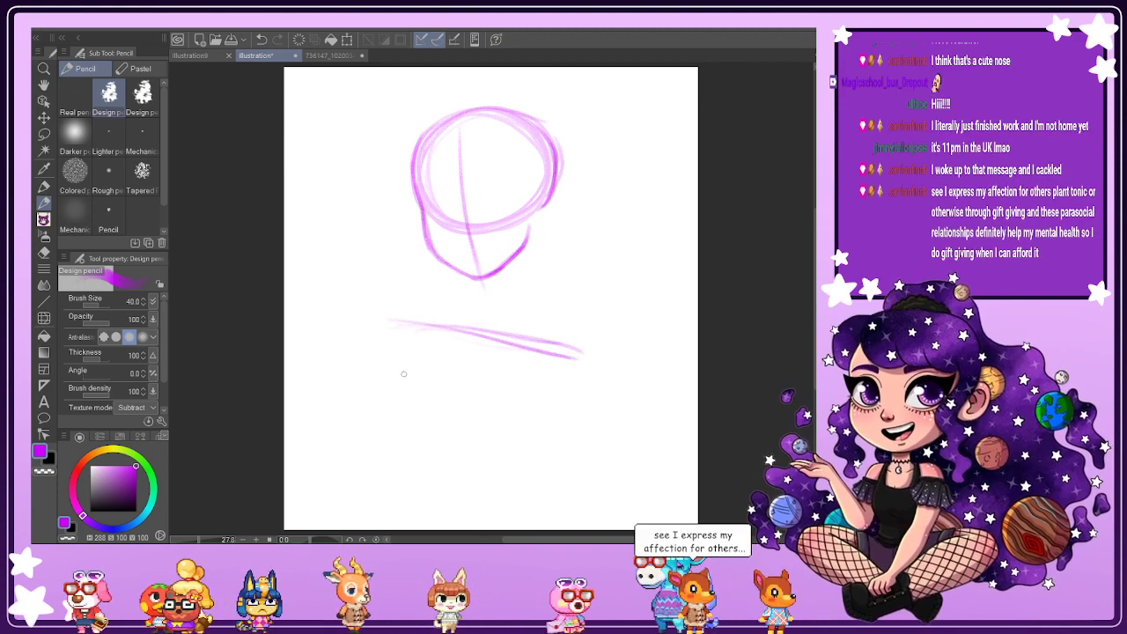
Bring up the old lollipop portrait and mirror it horizontally.
{"action": "left_click", "coordinate": [329, 55]}
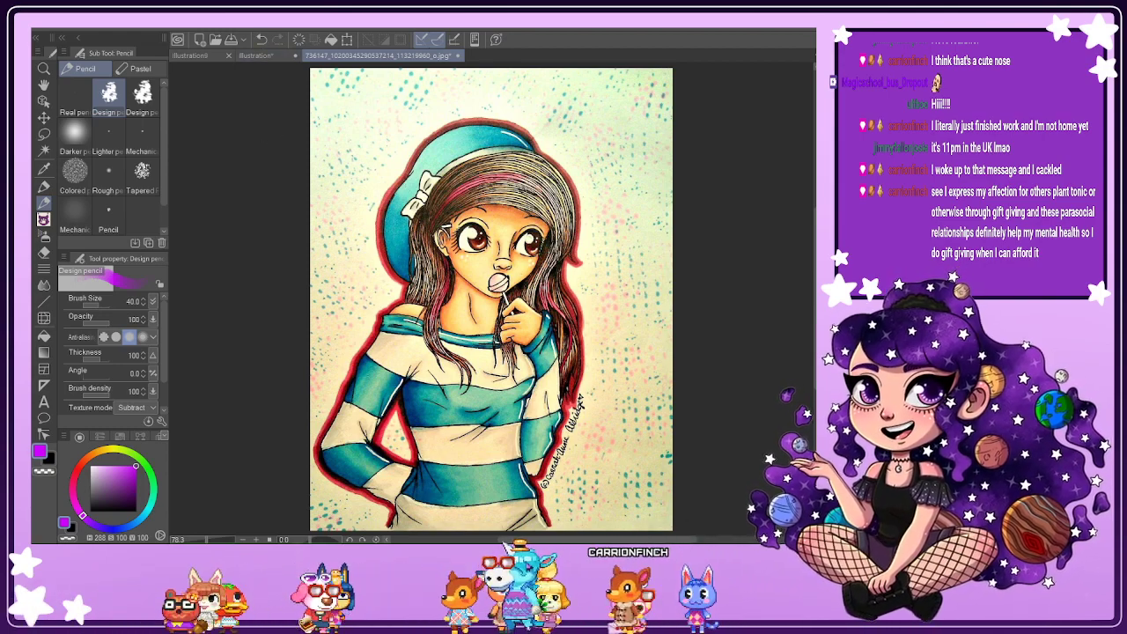
{"action": "key", "text": "h"}
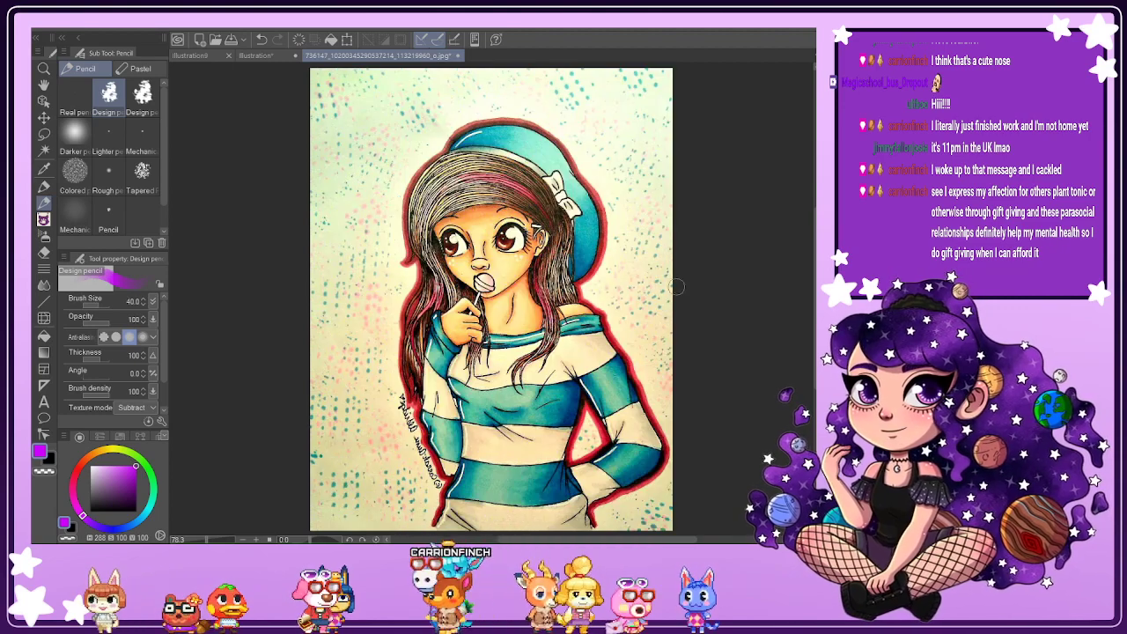
Try sketching purple guides over the mirrored girl's head, face centre and torso, and undo all the strokes.
{"action": "left_click_drag", "start_coordinate": [462, 241], "coordinate": [493, 302]}
{"action": "mouse_move", "coordinate": [501, 150]}
{"action": "left_mouse_down"}
{"action": "mouse_move", "coordinate": [533, 198]}
{"action": "mouse_move", "coordinate": [428, 170]}
{"action": "left_mouse_up"}
{"action": "mouse_move", "coordinate": [453, 155]}
{"action": "left_mouse_down"}
{"action": "mouse_move", "coordinate": [480, 289]}
{"action": "mouse_move", "coordinate": [493, 305]}
{"action": "left_mouse_up"}
{"action": "left_click", "coordinate": [262, 38]}
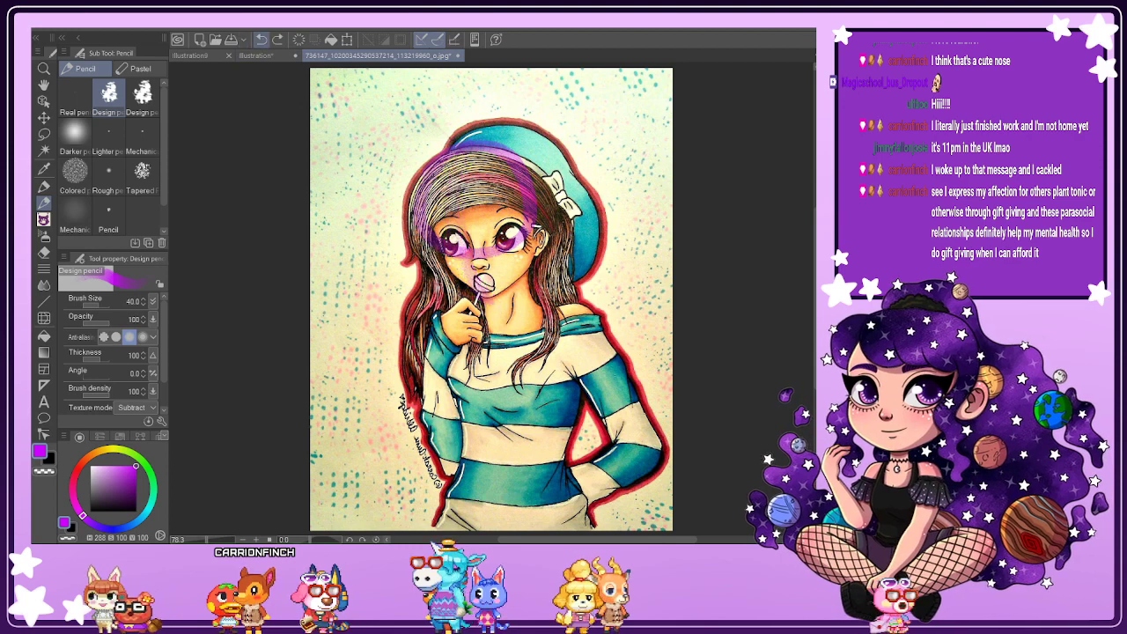
{"action": "left_click", "coordinate": [261, 39]}
{"action": "left_click", "coordinate": [262, 39]}
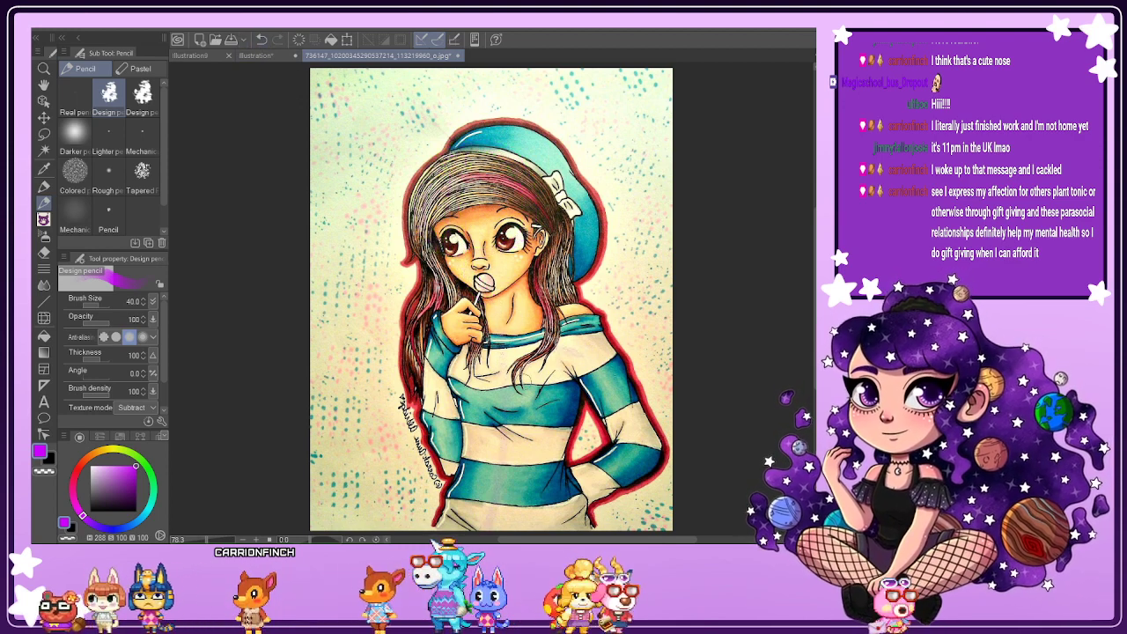
{"action": "left_click_drag", "start_coordinate": [498, 351], "coordinate": [473, 532]}
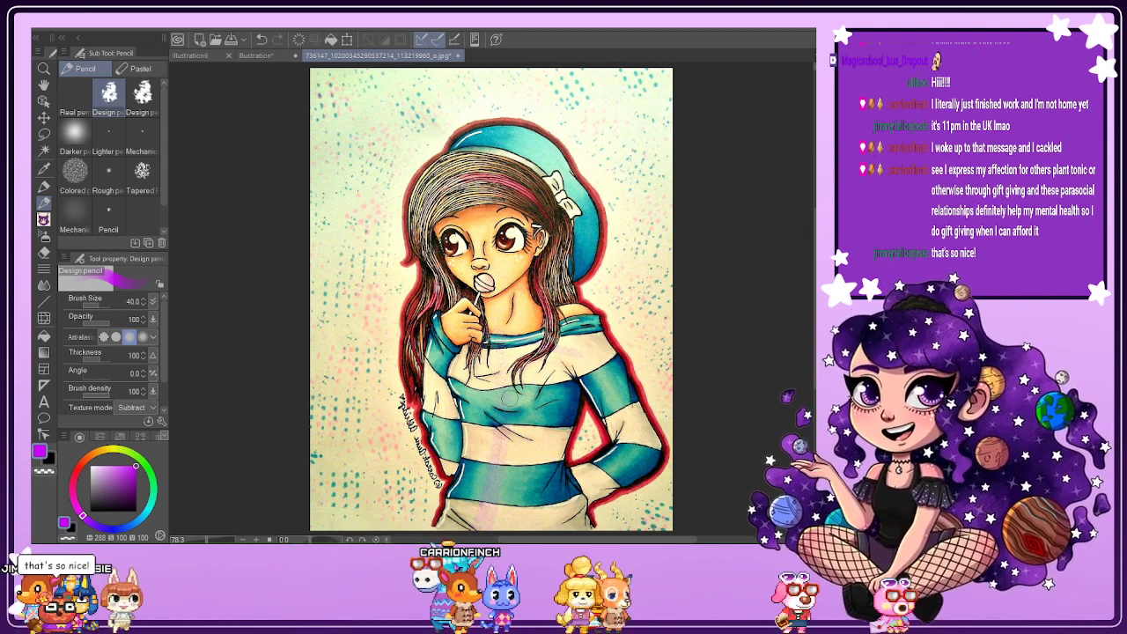
{"action": "left_click", "coordinate": [261, 39]}
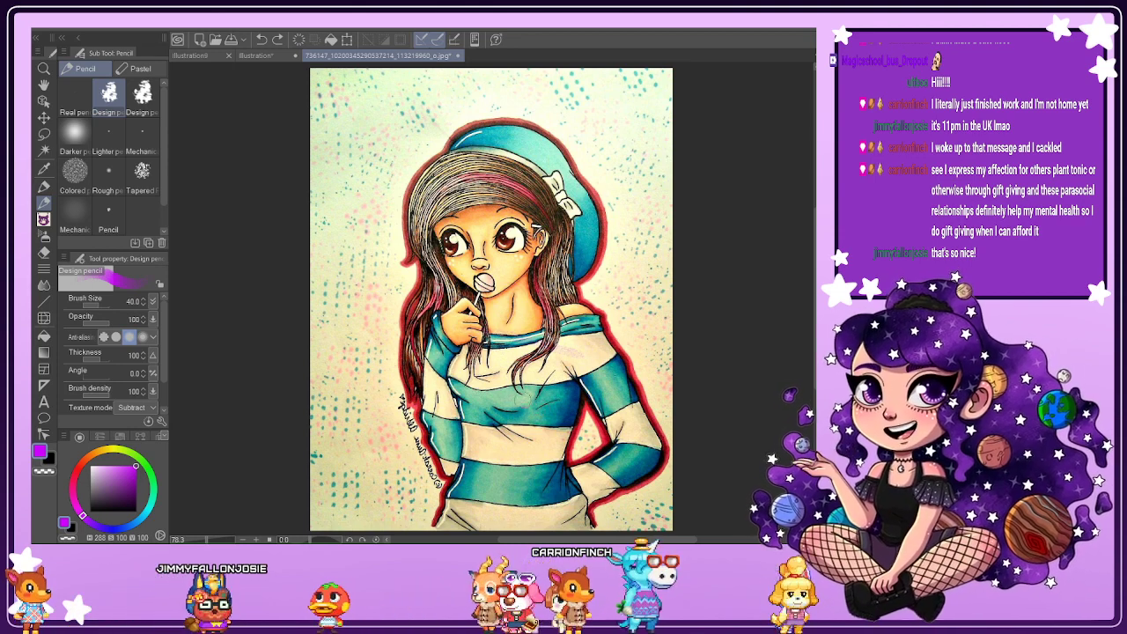
Return to the new sketch canvas and scale the head and shoulder guides down to 88%.
{"action": "left_click", "coordinate": [260, 56]}
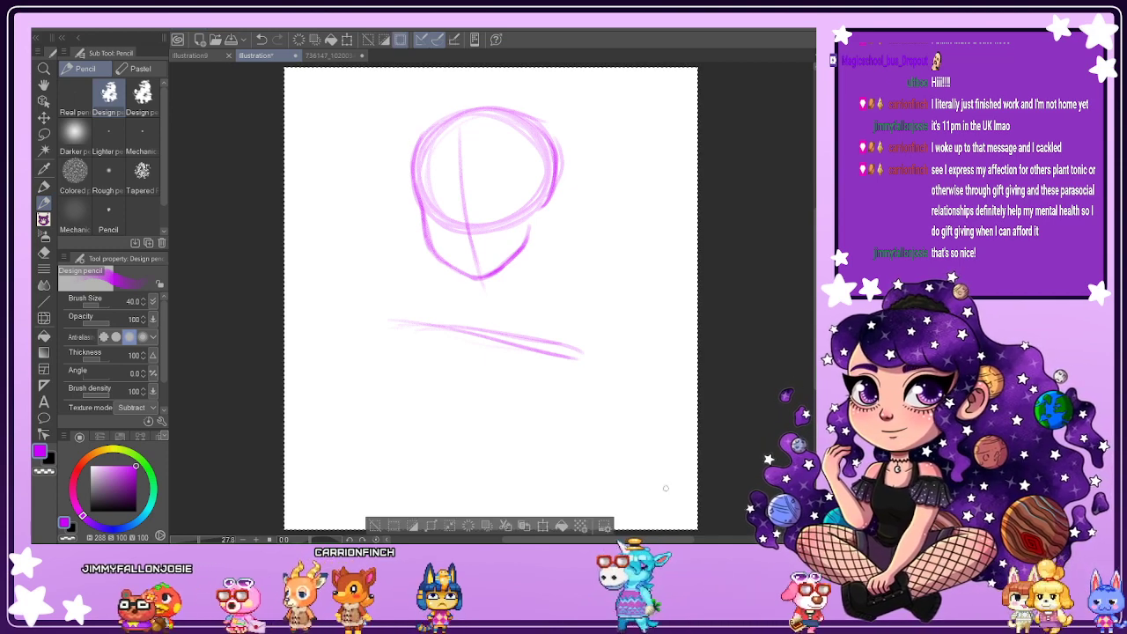
{"action": "key", "text": "ctrl+t"}
{"action": "left_click_drag", "start_coordinate": [283, 530], "coordinate": [317, 485]}
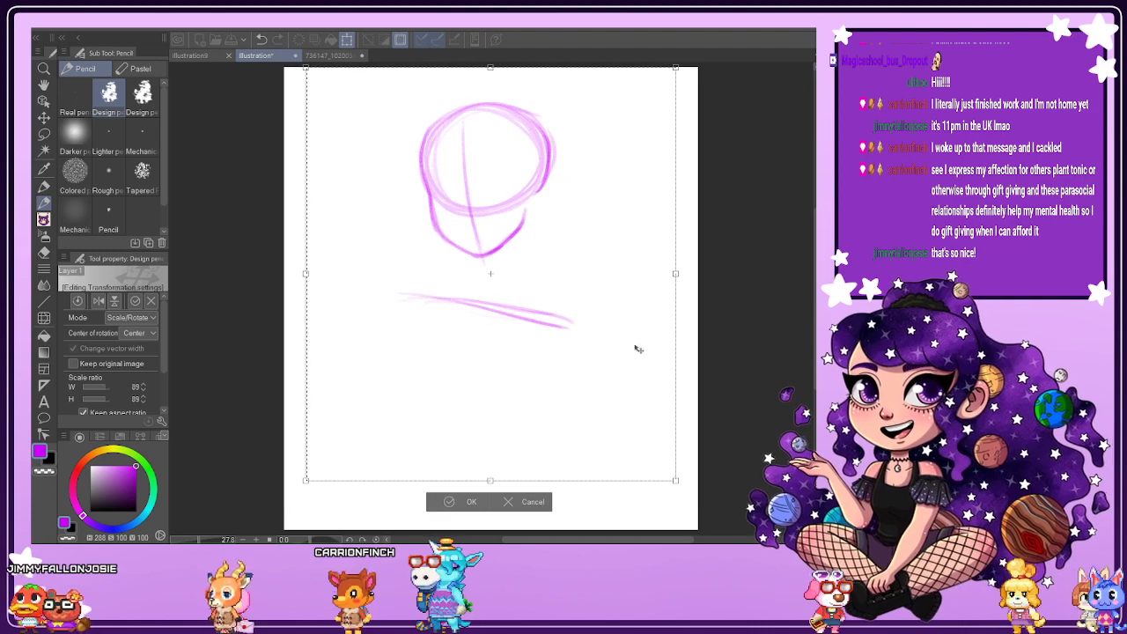
{"action": "left_click_drag", "start_coordinate": [676, 481], "coordinate": [670, 475]}
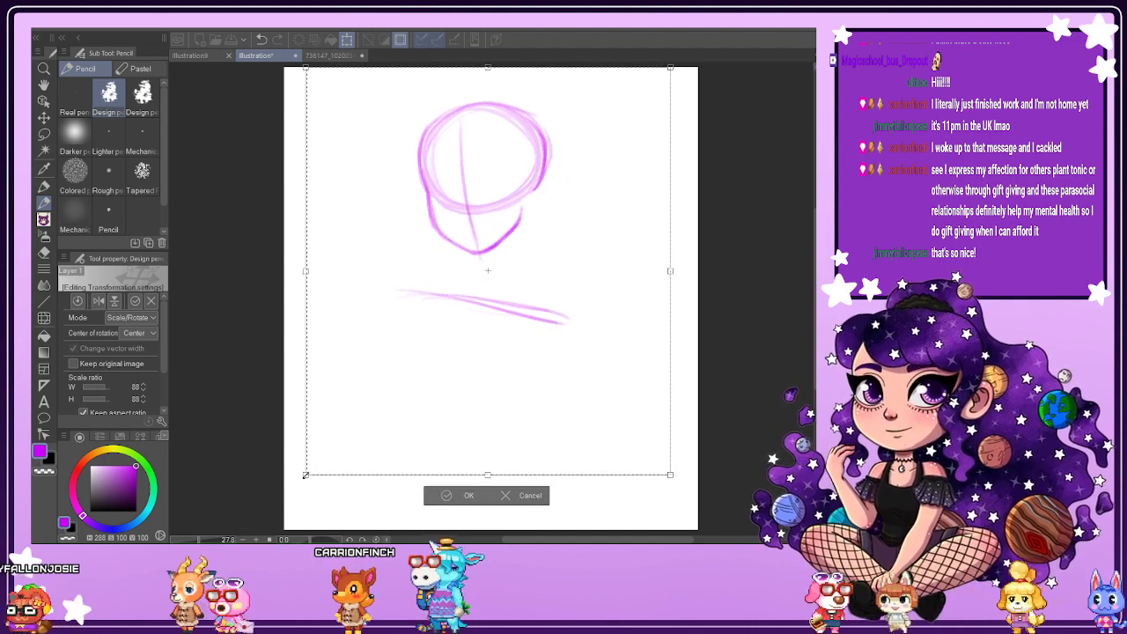
{"action": "left_click_drag", "start_coordinate": [305, 473], "coordinate": [307, 471]}
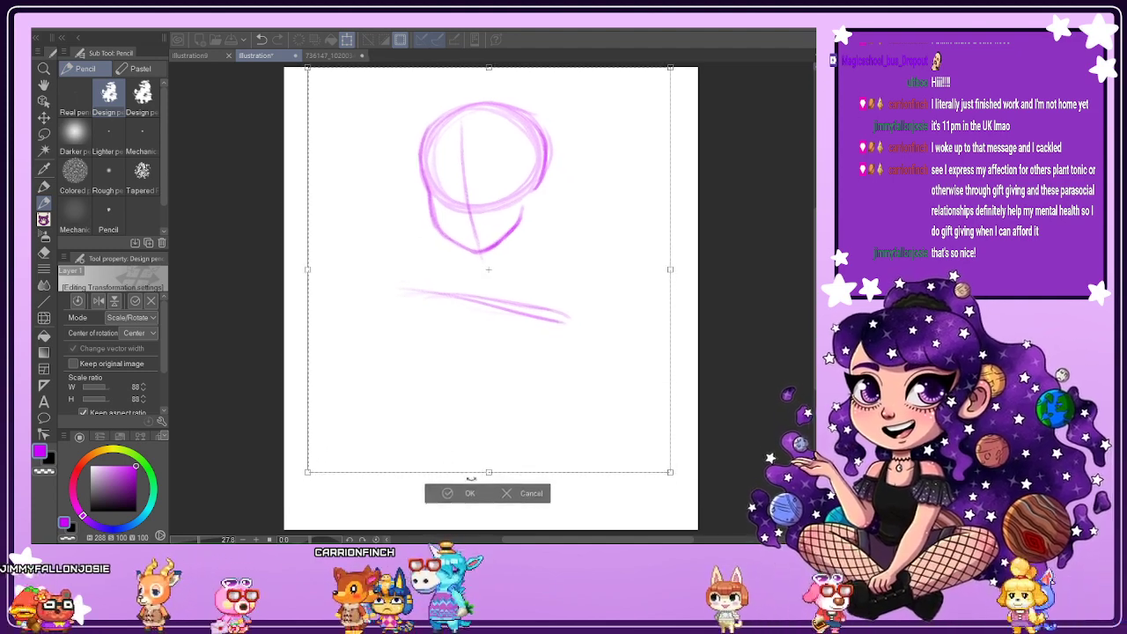
{"action": "key", "text": "Return"}
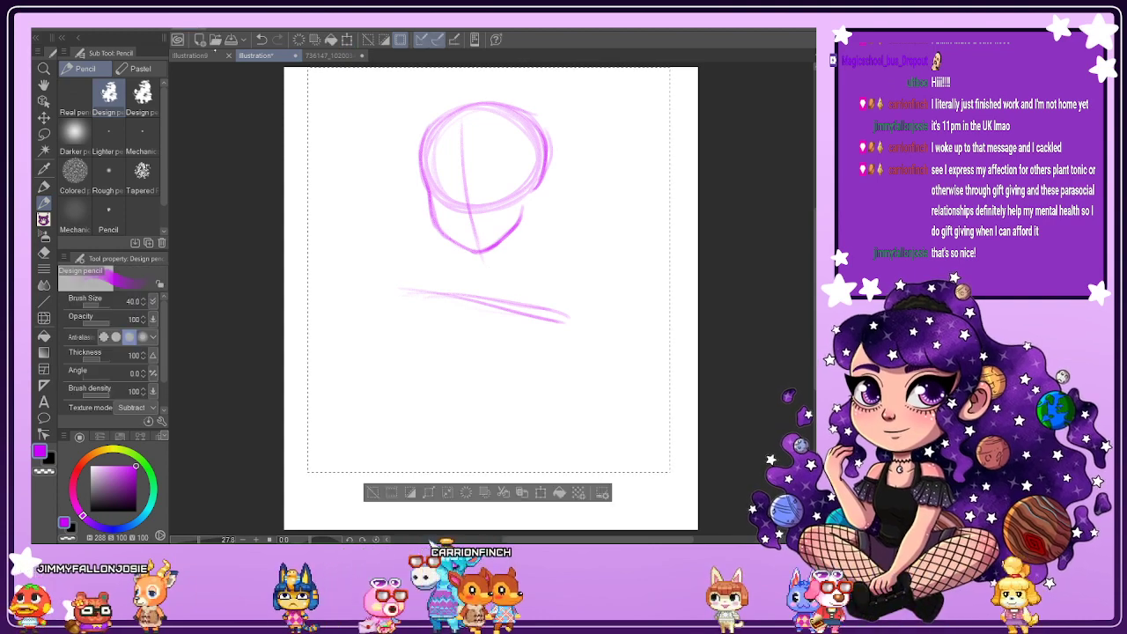
Set the pencil size to 30 and sketch a torso block tapering to the waist, with flatter shoulder lines across its top.
{"action": "key", "text": "bracketleft"}
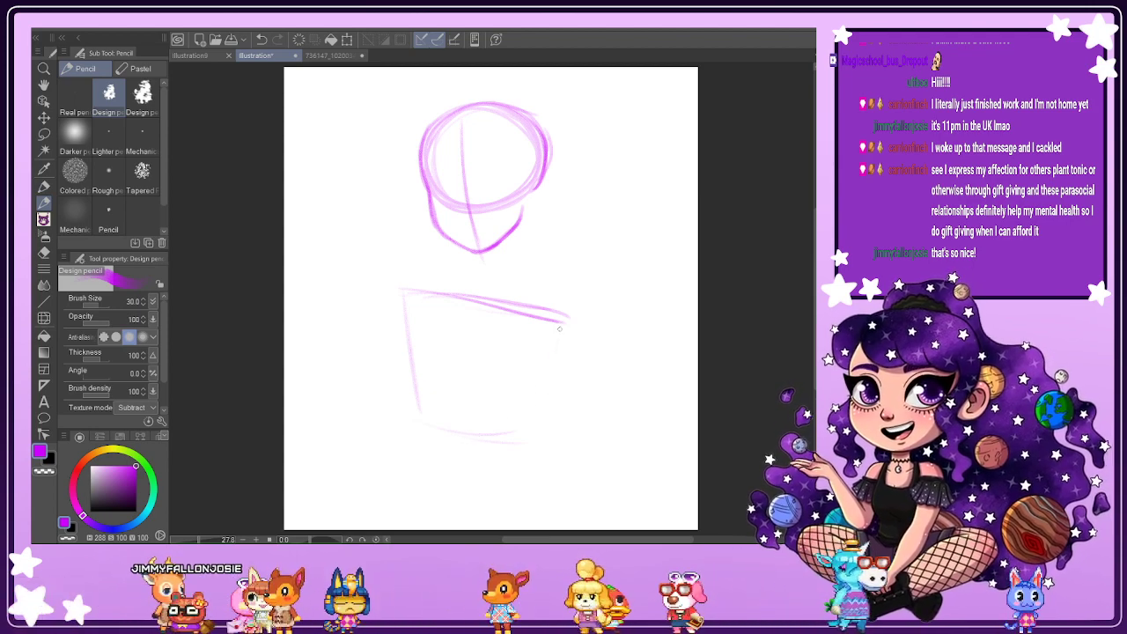
{"action": "left_click_drag", "start_coordinate": [564, 324], "coordinate": [530, 428]}
{"action": "left_click_drag", "start_coordinate": [548, 373], "coordinate": [531, 417]}
{"action": "mouse_move", "coordinate": [431, 292]}
{"action": "left_mouse_down"}
{"action": "mouse_move", "coordinate": [603, 318]}
{"action": "mouse_move", "coordinate": [407, 290]}
{"action": "mouse_move", "coordinate": [572, 313]}
{"action": "left_mouse_up"}
{"action": "left_click_drag", "start_coordinate": [414, 287], "coordinate": [582, 308]}
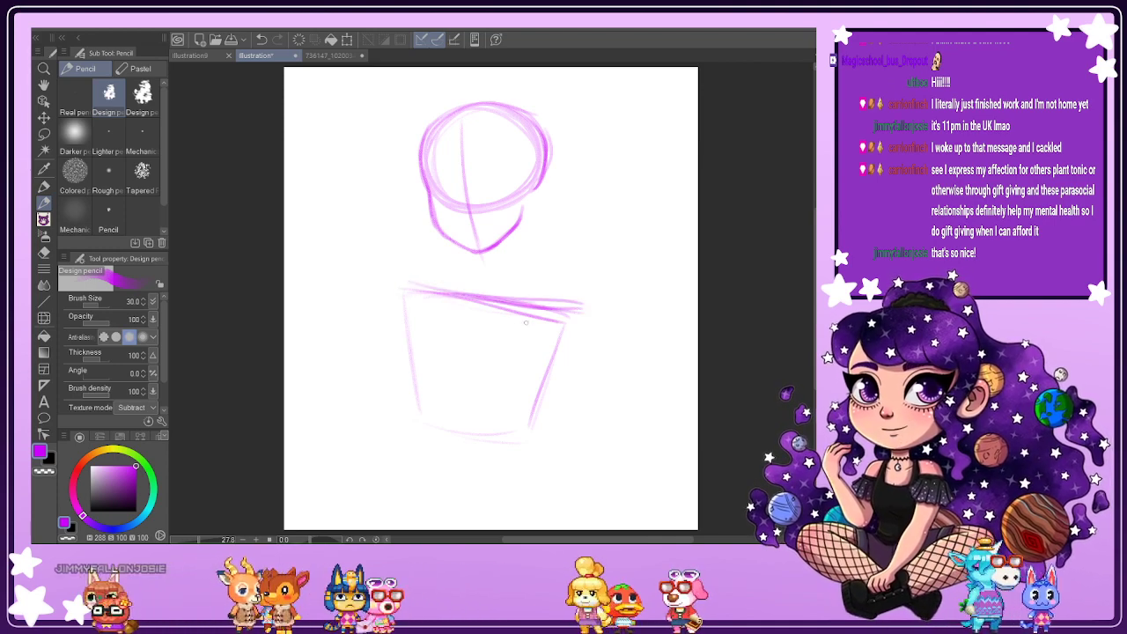
{"action": "left_click_drag", "start_coordinate": [405, 308], "coordinate": [422, 425]}
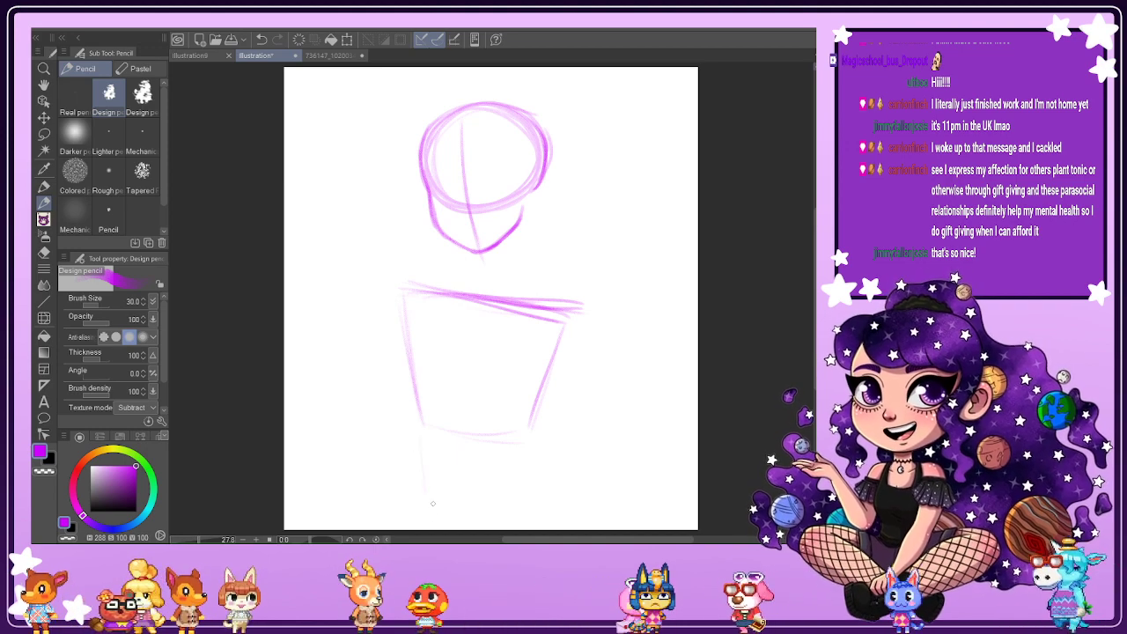
Try sketching hip lines below the waist, flared on the left and straight on the right, and undo the strokes.
{"action": "left_click_drag", "start_coordinate": [428, 526], "coordinate": [418, 433]}
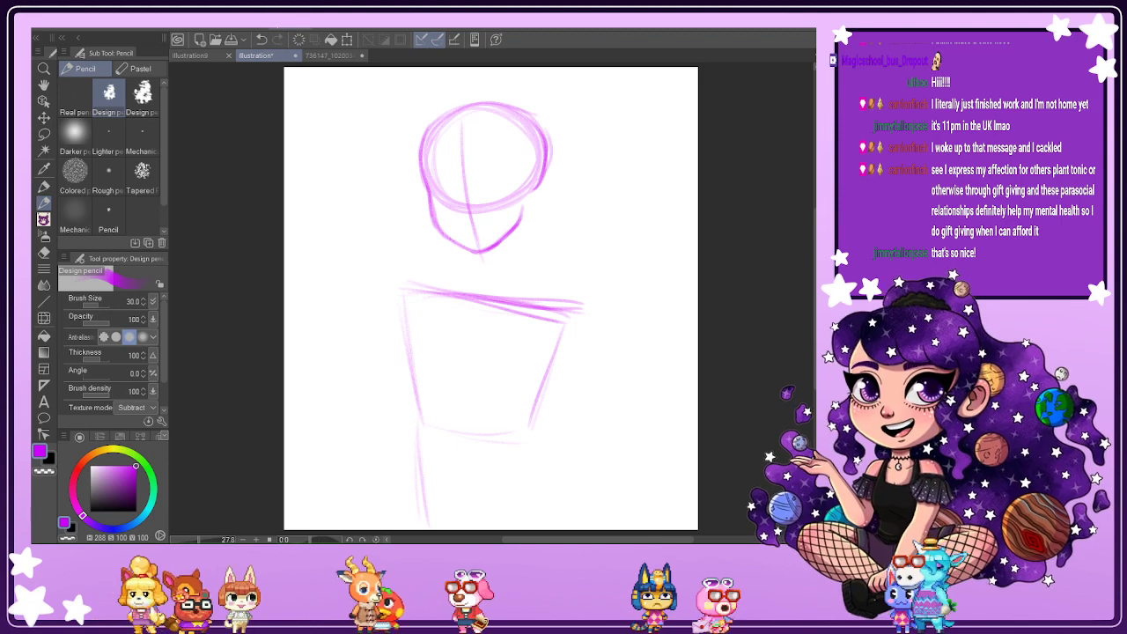
{"action": "key", "text": "ctrl+z"}
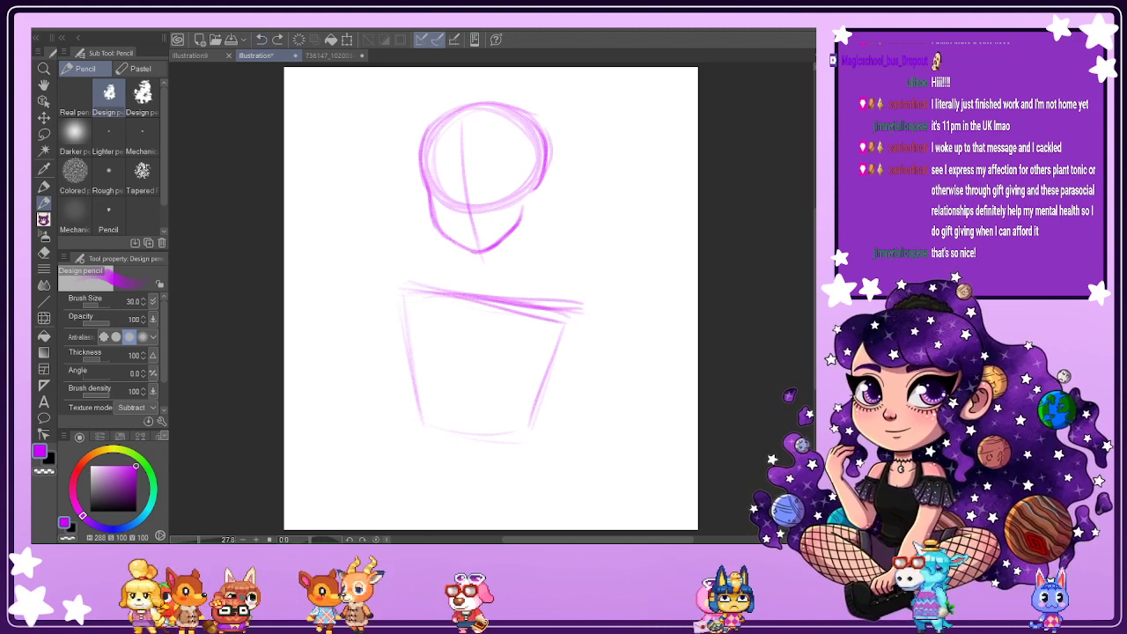
{"action": "mouse_move", "coordinate": [420, 426]}
{"action": "left_mouse_down"}
{"action": "mouse_move", "coordinate": [359, 479]}
{"action": "mouse_move", "coordinate": [342, 519]}
{"action": "left_mouse_up"}
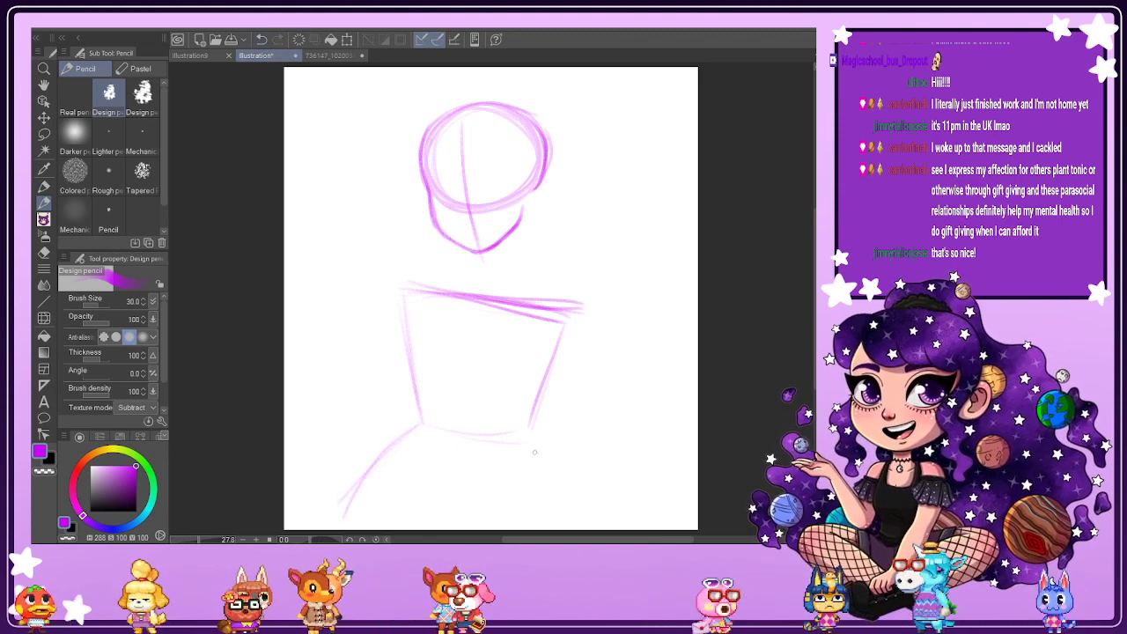
{"action": "left_click_drag", "start_coordinate": [528, 436], "coordinate": [535, 528]}
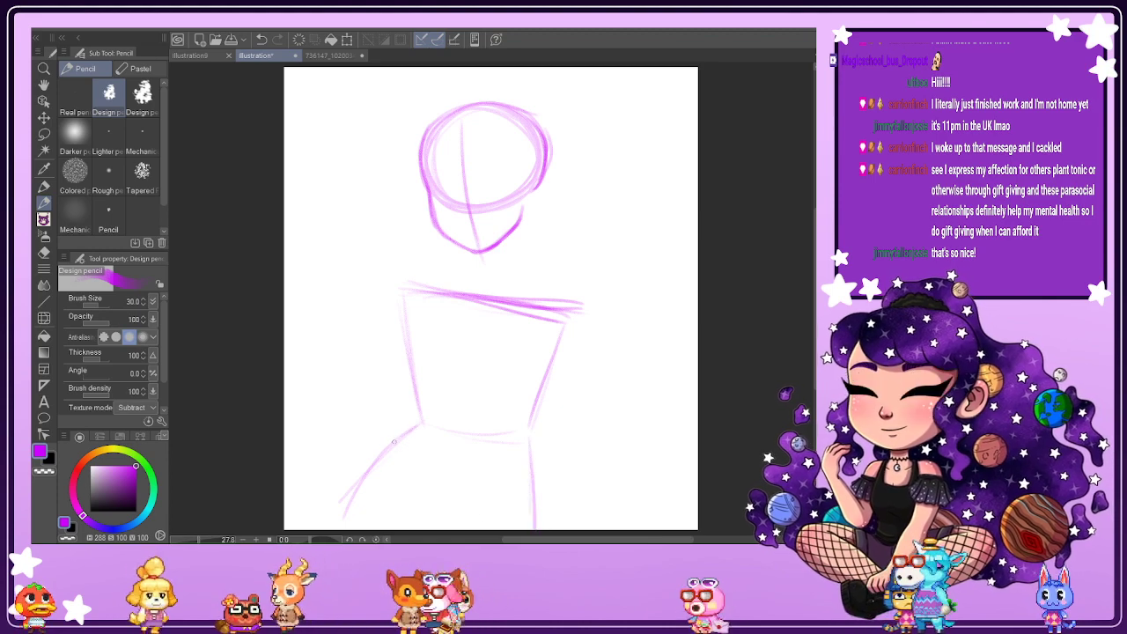
{"action": "left_click_drag", "start_coordinate": [394, 441], "coordinate": [353, 496]}
{"action": "left_click_drag", "start_coordinate": [420, 426], "coordinate": [341, 521]}
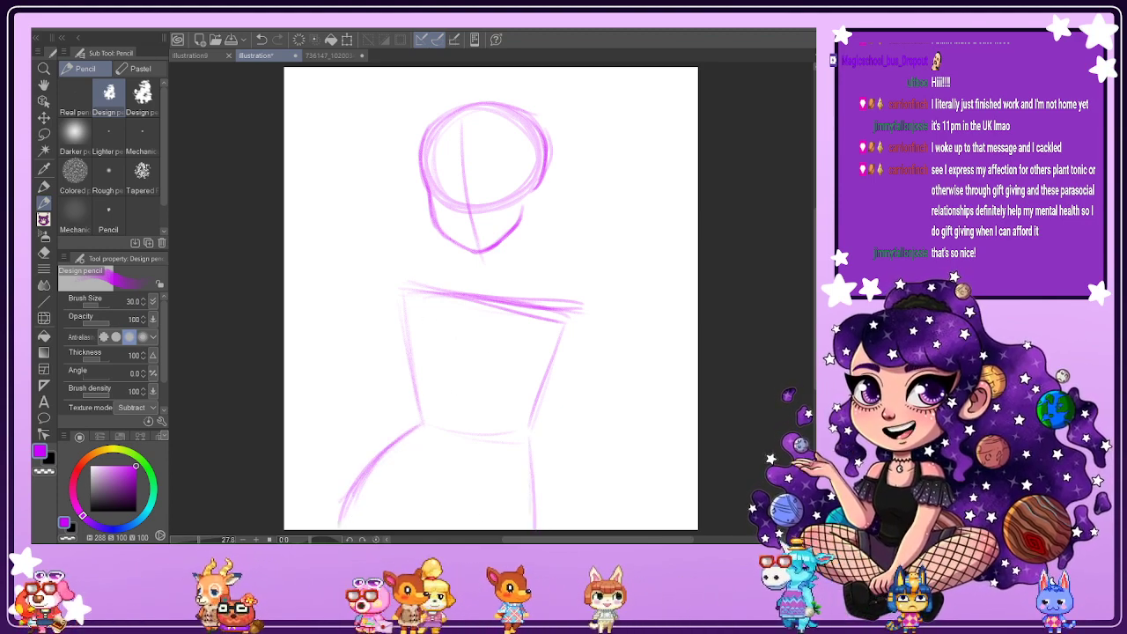
{"action": "key", "text": "ctrl+z"}
{"action": "key", "text": "ctrl+z"}
{"action": "key", "text": "ctrl+z"}
{"action": "key", "text": "ctrl+z"}
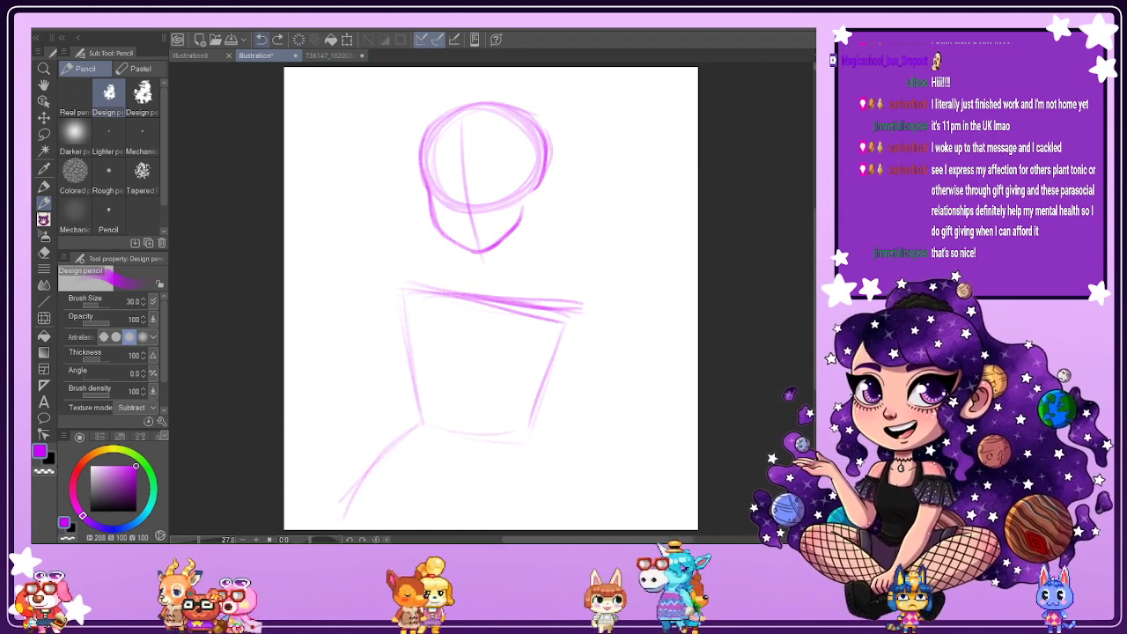
{"action": "key", "text": "ctrl+z"}
{"action": "key", "text": "ctrl+z"}
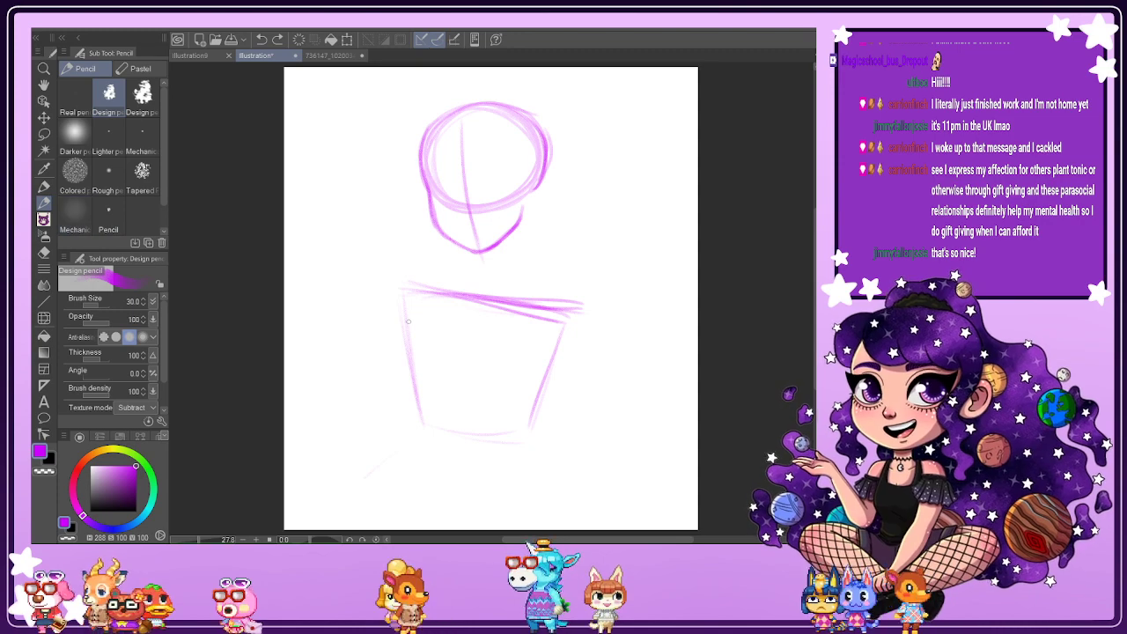
Sketch a curved centre line down the torso, reinforce the waist, and add a straight left hip and a flared right hip.
{"action": "left_click_drag", "start_coordinate": [444, 374], "coordinate": [432, 485]}
{"action": "left_click_drag", "start_coordinate": [456, 301], "coordinate": [443, 528]}
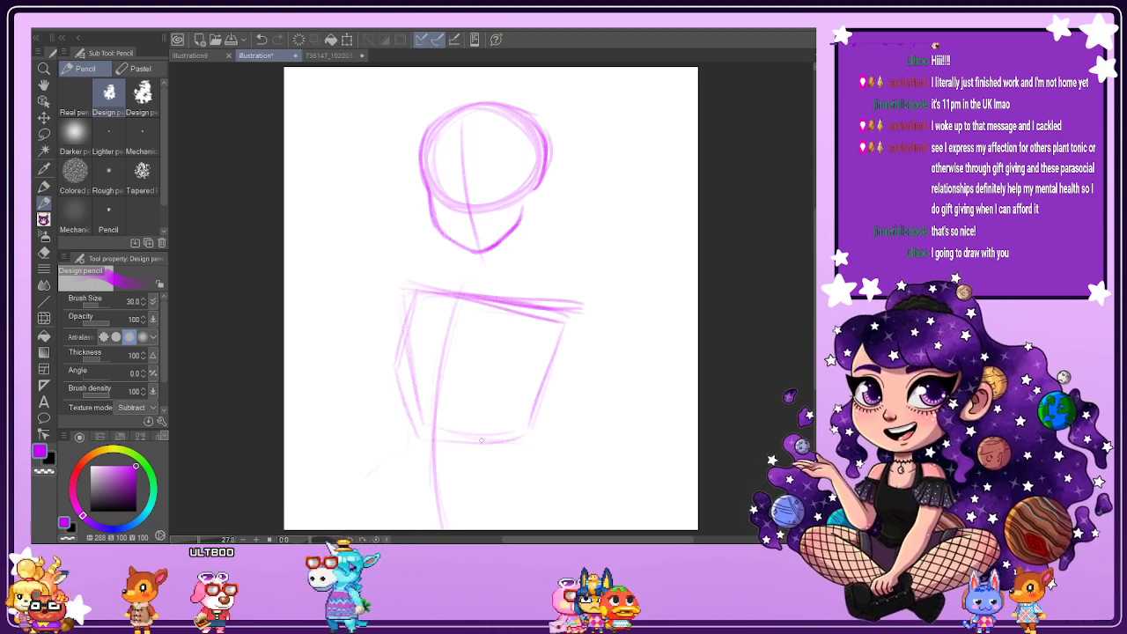
{"action": "left_click_drag", "start_coordinate": [447, 441], "coordinate": [521, 437]}
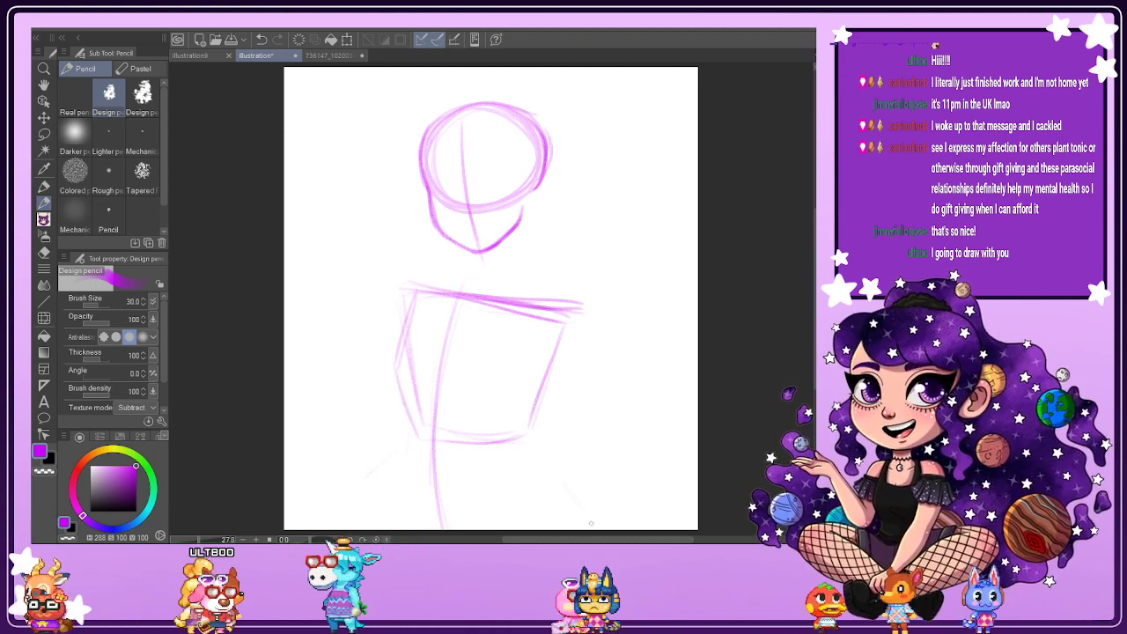
{"action": "left_click_drag", "start_coordinate": [544, 451], "coordinate": [595, 511]}
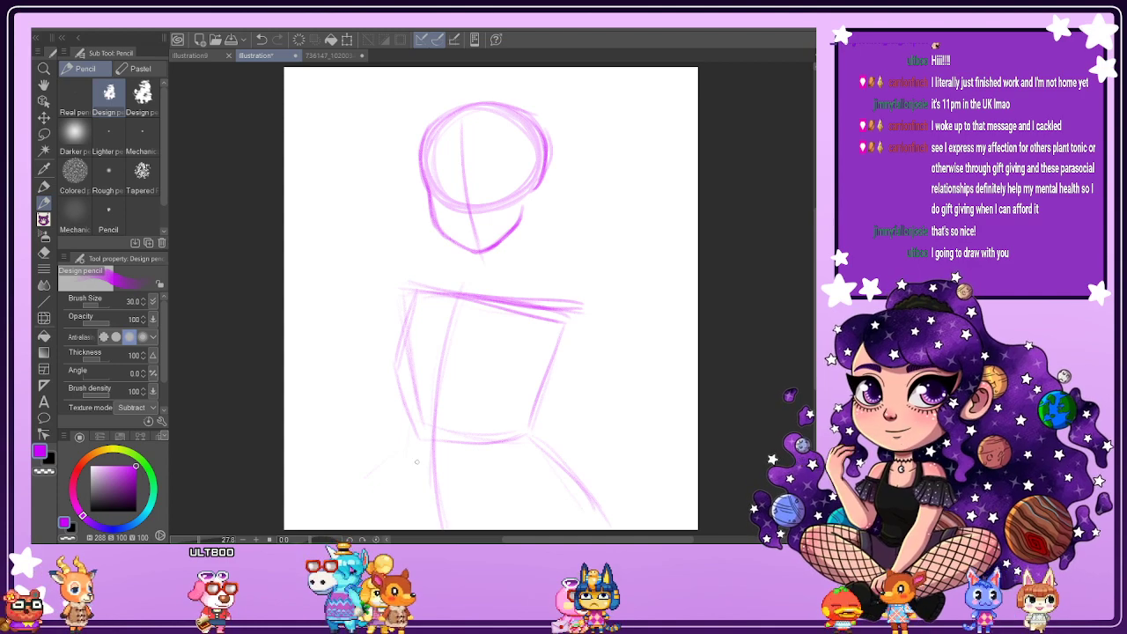
{"action": "left_click_drag", "start_coordinate": [415, 437], "coordinate": [418, 526]}
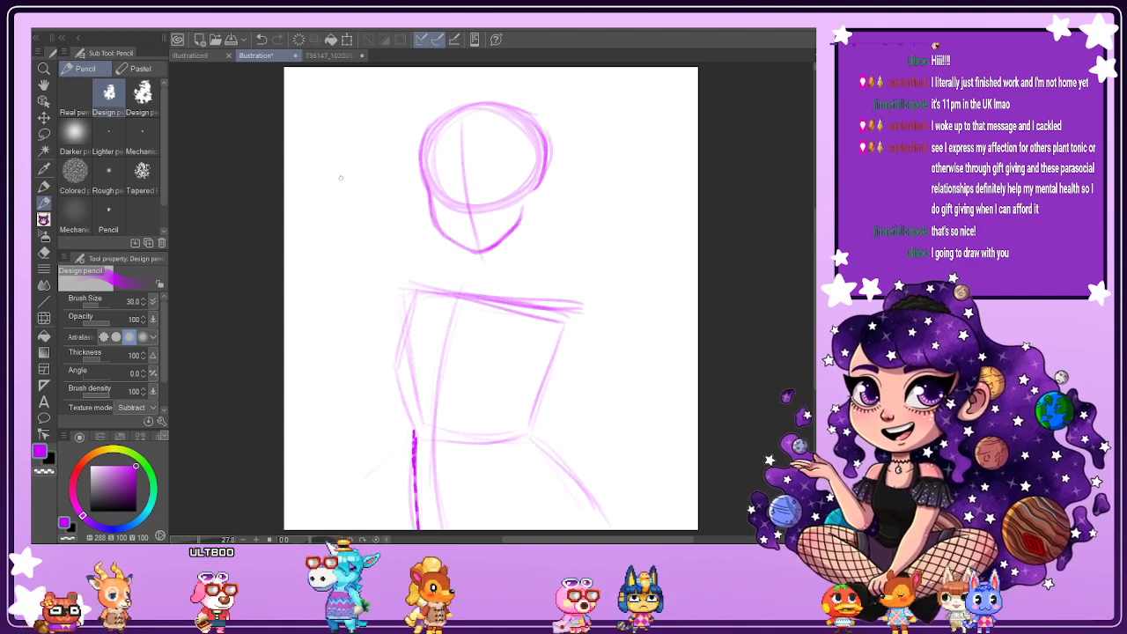
{"action": "key", "text": "ctrl+z"}
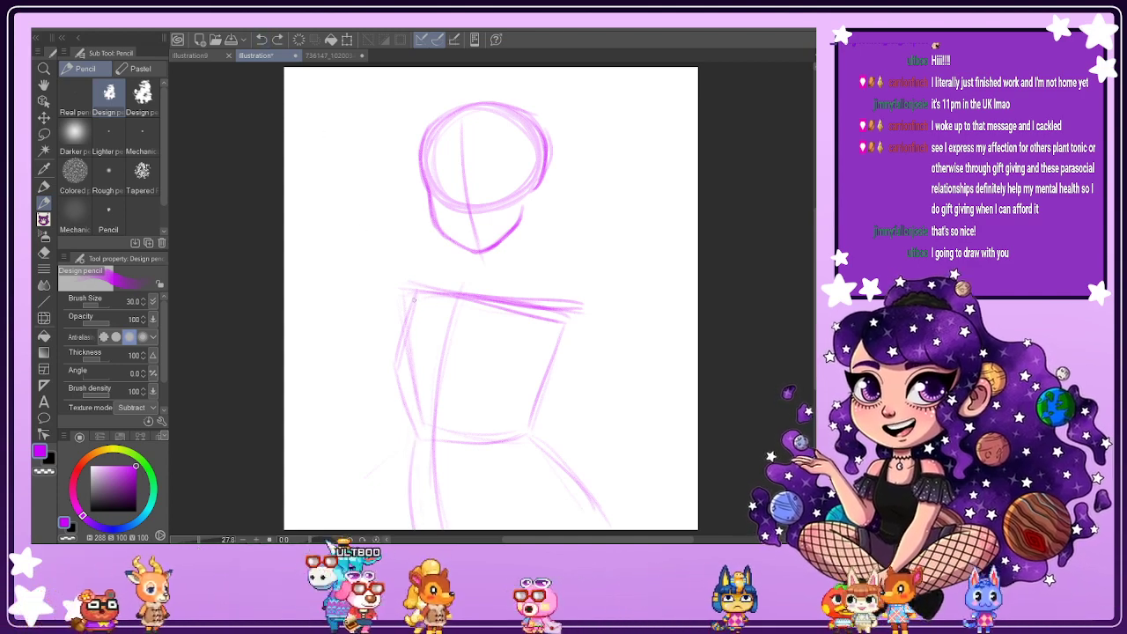
Try extra guide strokes along the torso's left side and across the chest, undoing each one.
{"action": "left_click_drag", "start_coordinate": [419, 282], "coordinate": [391, 368]}
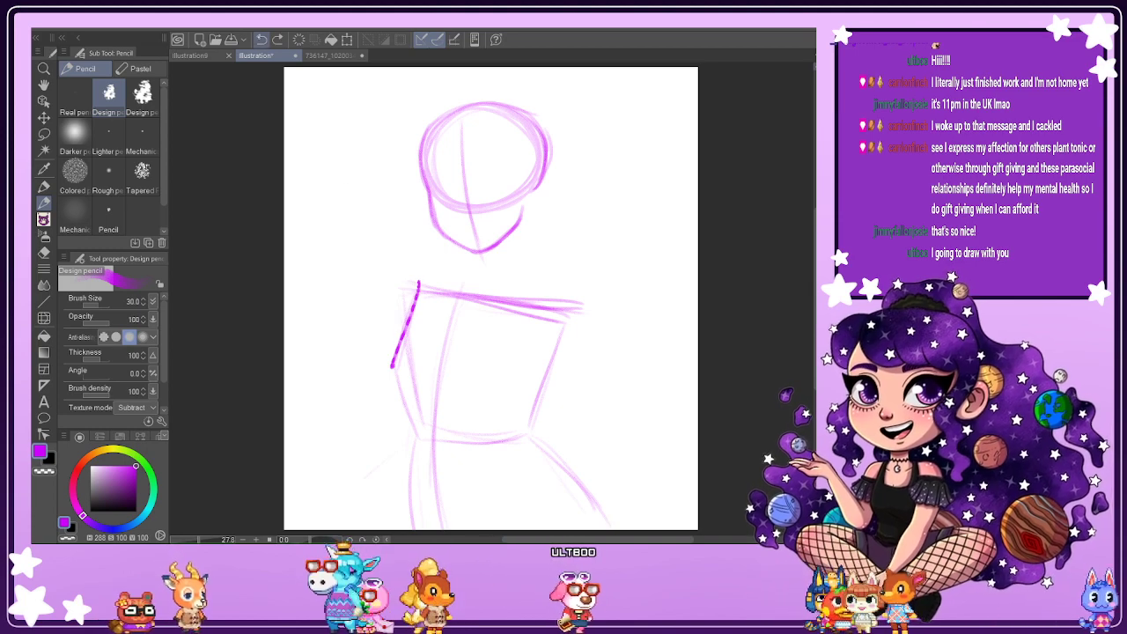
{"action": "key", "text": "ctrl+z"}
{"action": "mouse_move", "coordinate": [418, 292]}
{"action": "left_mouse_down"}
{"action": "mouse_move", "coordinate": [429, 326]}
{"action": "mouse_move", "coordinate": [531, 401]}
{"action": "mouse_move", "coordinate": [555, 378]}
{"action": "left_mouse_up"}
{"action": "key", "text": "ctrl+z"}
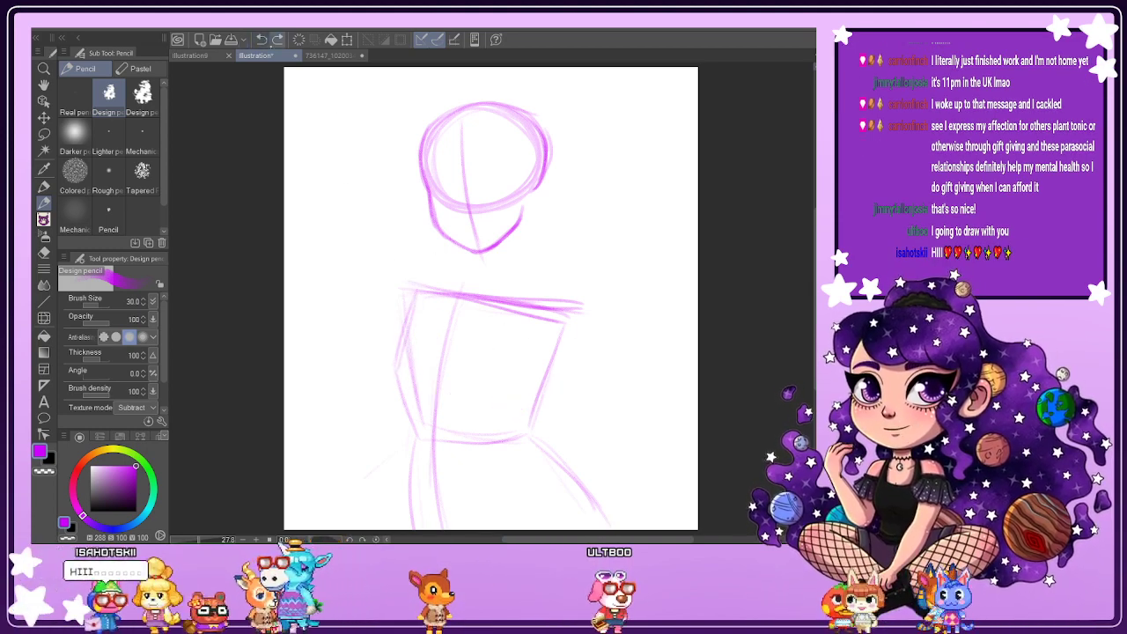
{"action": "mouse_move", "coordinate": [355, 264]}
{"action": "left_mouse_down"}
{"action": "mouse_move", "coordinate": [391, 456]}
{"action": "mouse_move", "coordinate": [654, 390]}
{"action": "mouse_move", "coordinate": [660, 405]}
{"action": "left_mouse_up"}
{"action": "key", "text": "ctrl+z"}
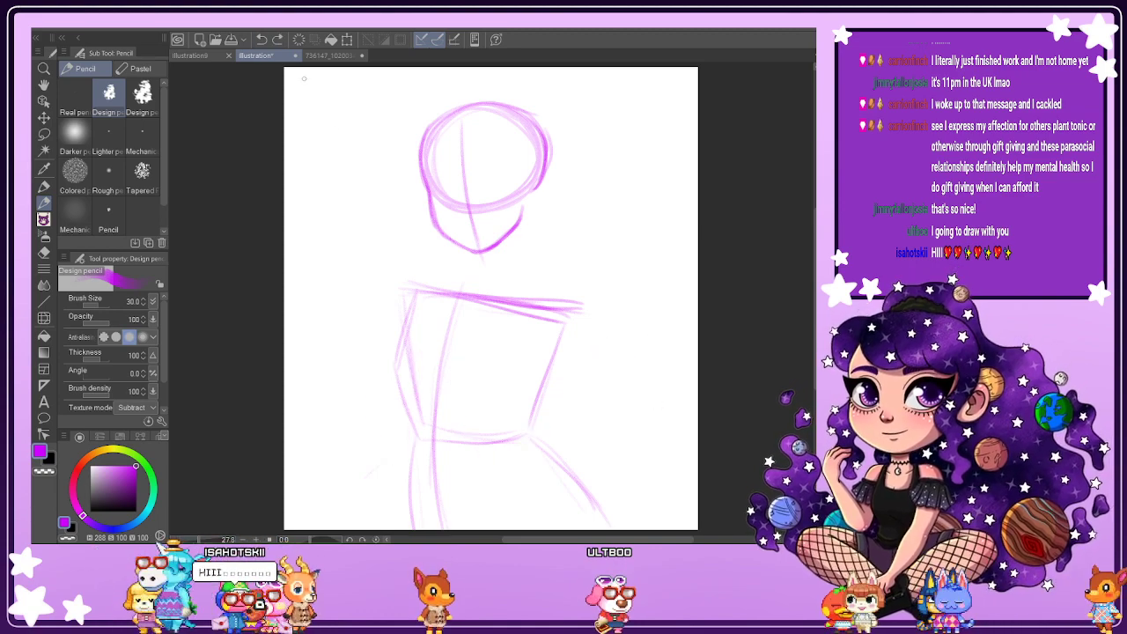
{"action": "left_click_drag", "start_coordinate": [397, 317], "coordinate": [559, 374]}
{"action": "key", "text": "ctrl+z"}
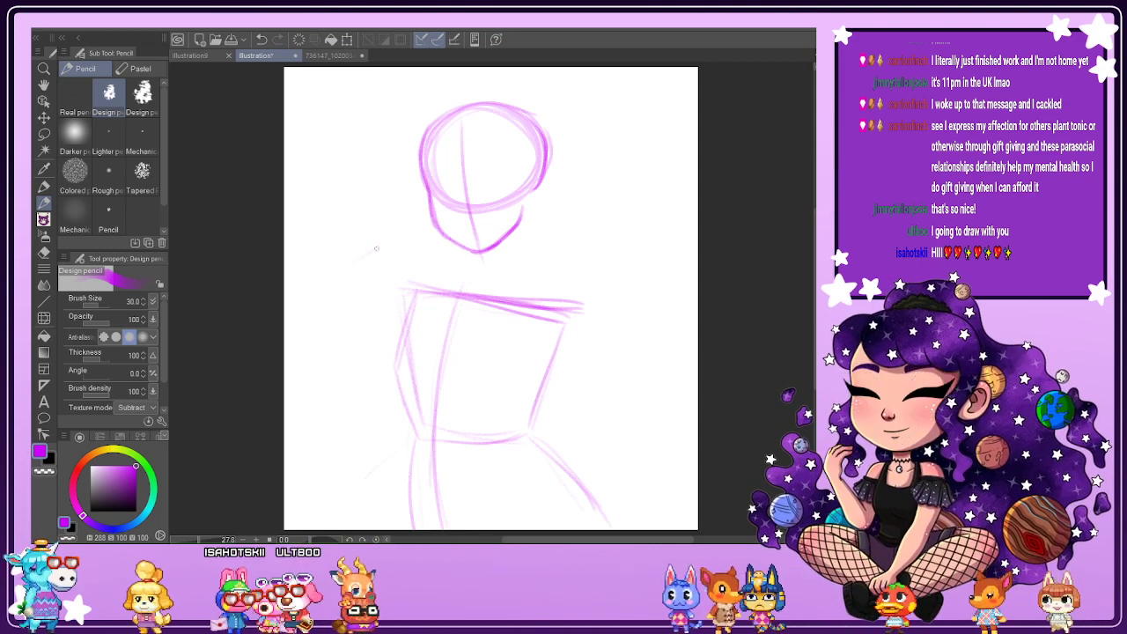
Try sketching a blocky raised hand beside the chin with a round lollipop over the mouth, and undo the strokes.
{"action": "mouse_move", "coordinate": [356, 258]}
{"action": "left_mouse_down"}
{"action": "mouse_move", "coordinate": [401, 227]}
{"action": "mouse_move", "coordinate": [432, 240]}
{"action": "mouse_move", "coordinate": [435, 263]}
{"action": "mouse_move", "coordinate": [374, 280]}
{"action": "left_mouse_up"}
{"action": "left_click_drag", "start_coordinate": [376, 280], "coordinate": [434, 266]}
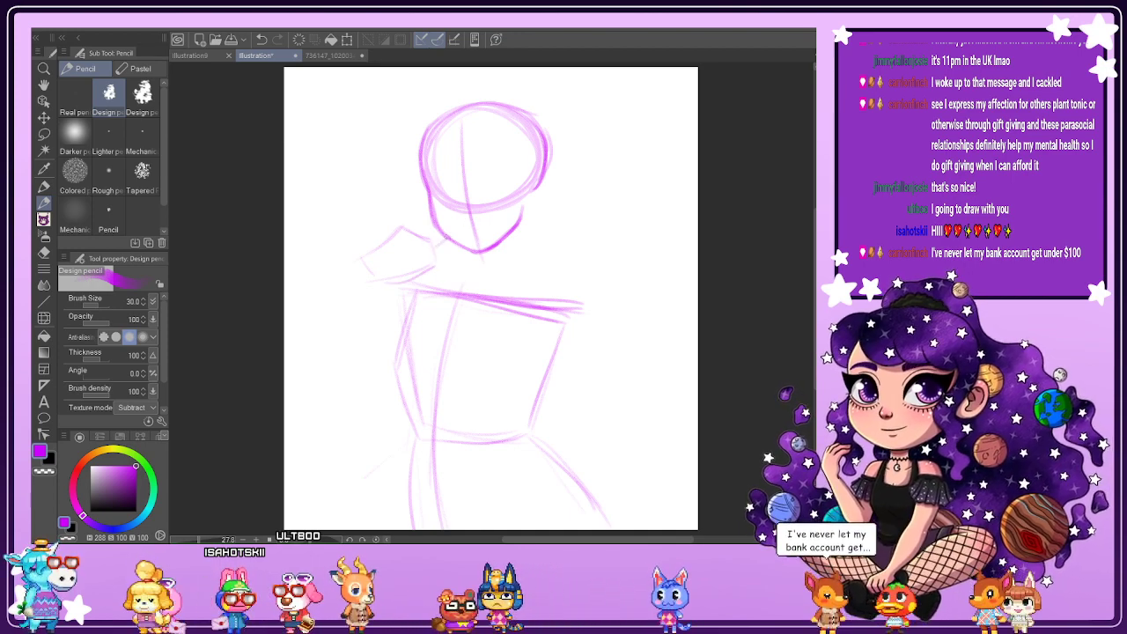
{"action": "left_click", "coordinate": [261, 40]}
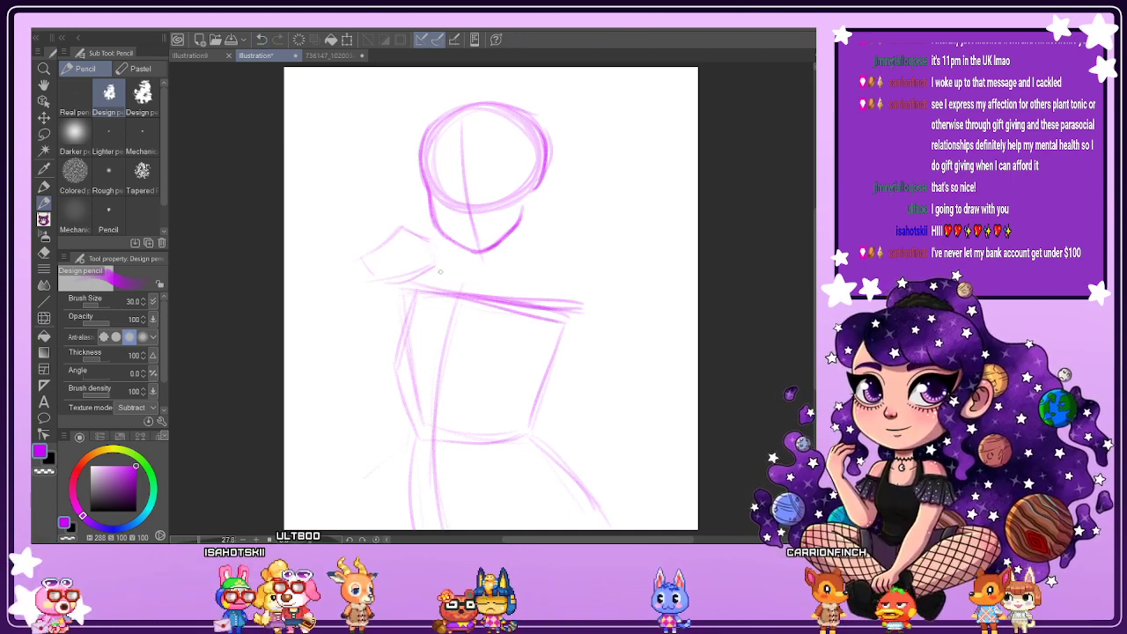
{"action": "left_click_drag", "start_coordinate": [440, 264], "coordinate": [429, 242]}
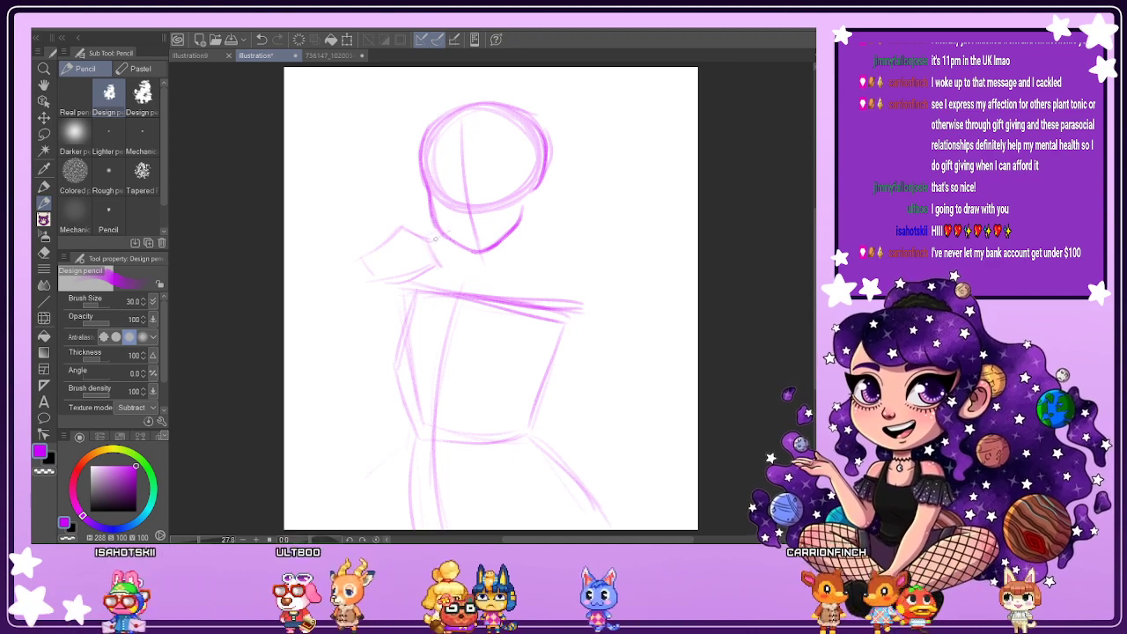
{"action": "mouse_move", "coordinate": [475, 216]}
{"action": "left_mouse_down"}
{"action": "mouse_move", "coordinate": [456, 231]}
{"action": "mouse_move", "coordinate": [484, 211]}
{"action": "mouse_move", "coordinate": [481, 220]}
{"action": "left_mouse_up"}
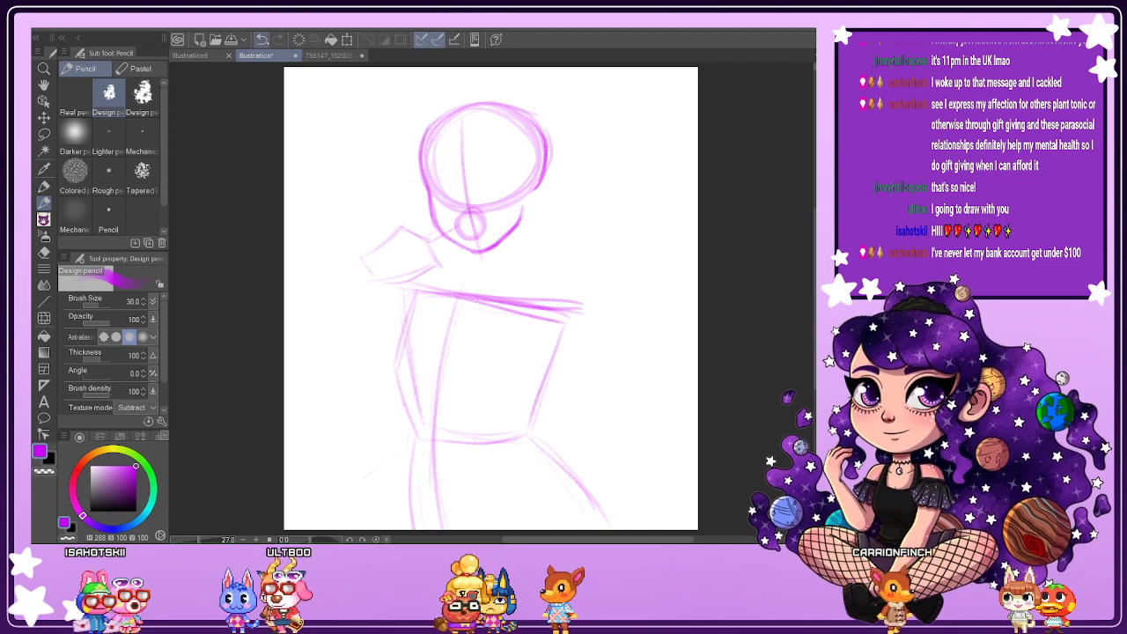
{"action": "left_click", "coordinate": [261, 39]}
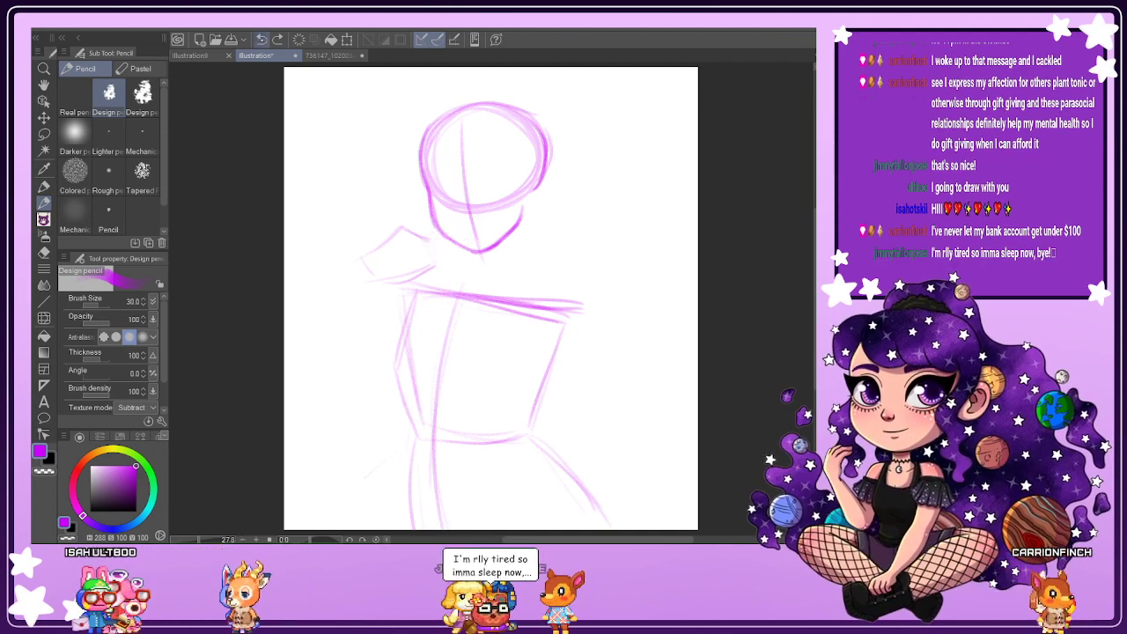
{"action": "left_click", "coordinate": [262, 39]}
{"action": "left_click", "coordinate": [261, 40]}
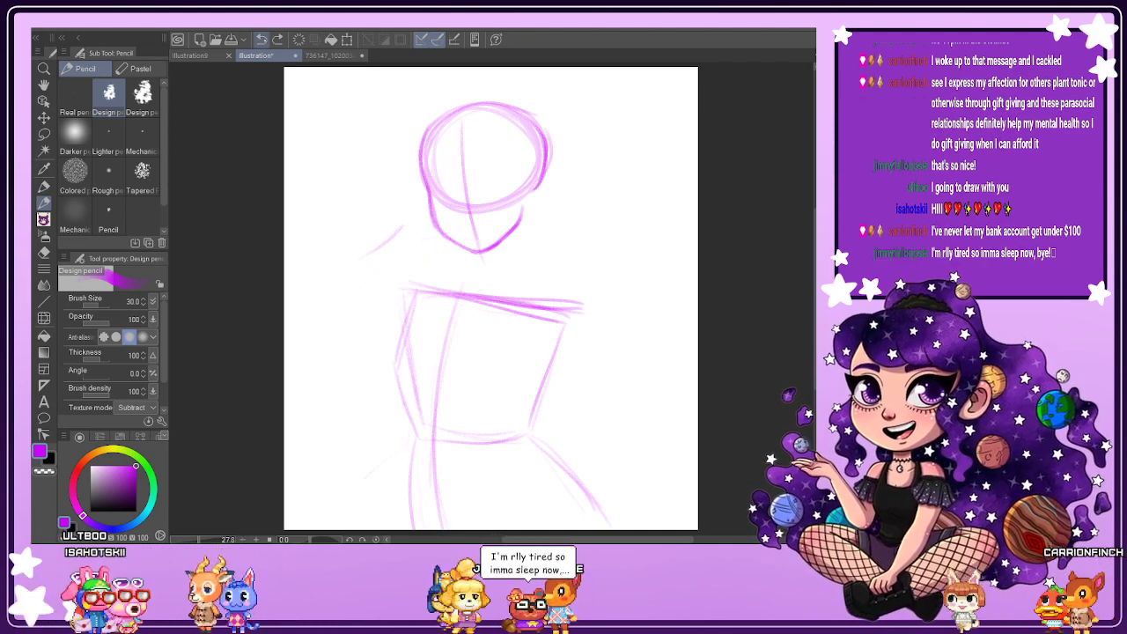
{"action": "left_click", "coordinate": [261, 40]}
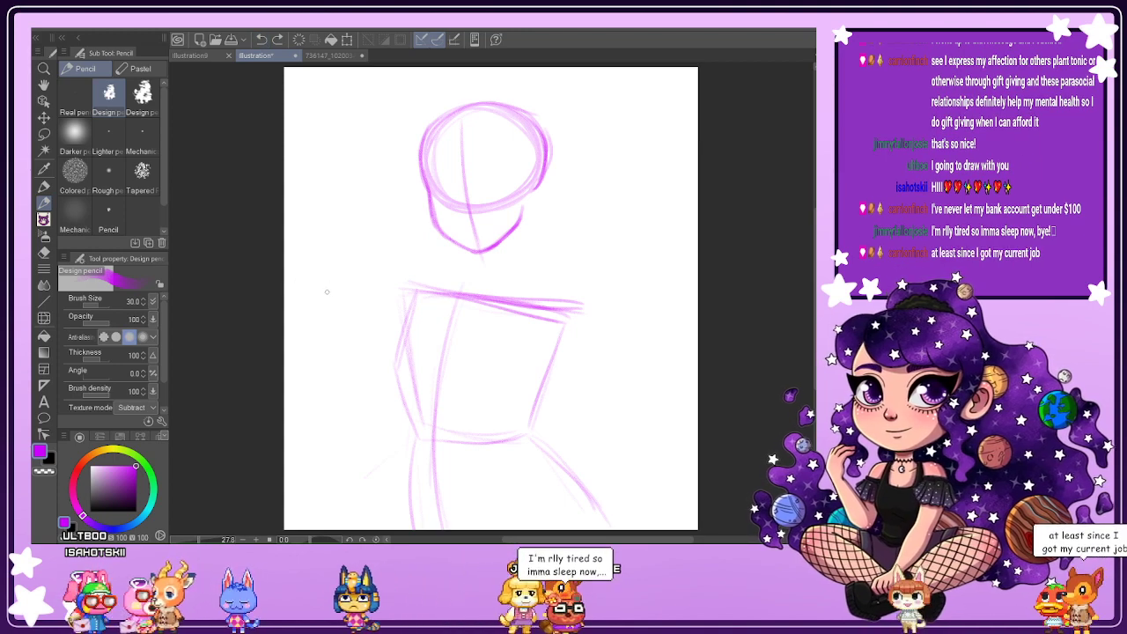
Sketch an angular raised hand over the left shoulder, holding a small round lollipop on a short stick beside the chin.
{"action": "mouse_move", "coordinate": [380, 250]}
{"action": "left_mouse_down"}
{"action": "mouse_move", "coordinate": [361, 285]}
{"action": "mouse_move", "coordinate": [421, 249]}
{"action": "left_mouse_up"}
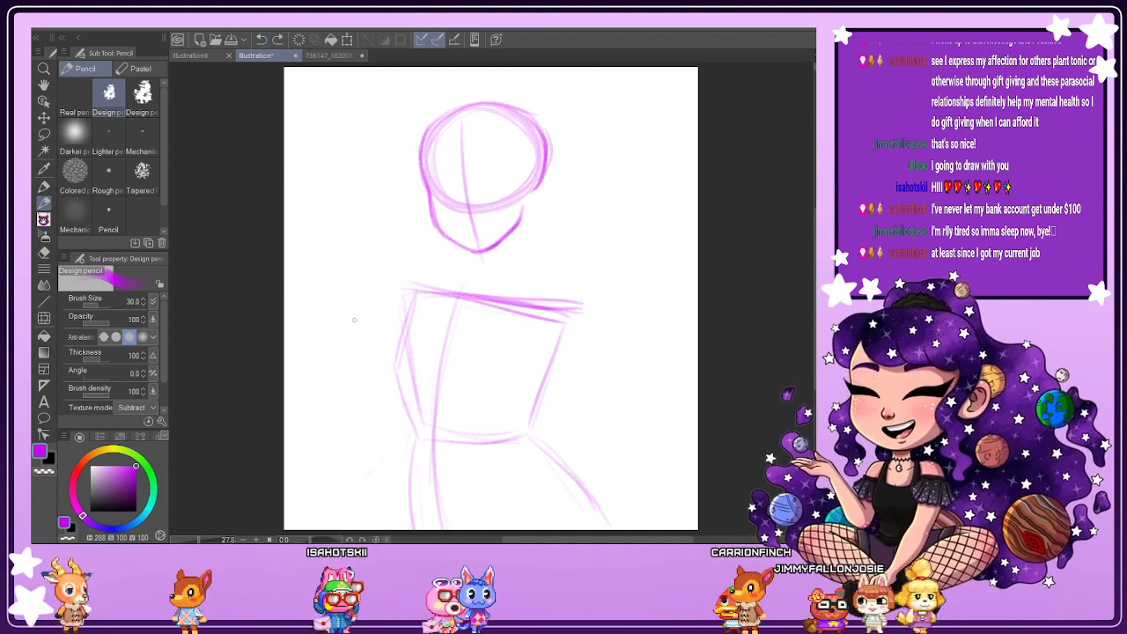
{"action": "left_click_drag", "start_coordinate": [376, 279], "coordinate": [354, 320]}
{"action": "mouse_move", "coordinate": [373, 280]}
{"action": "left_mouse_down"}
{"action": "mouse_move", "coordinate": [422, 253]}
{"action": "mouse_move", "coordinate": [412, 262]}
{"action": "mouse_move", "coordinate": [427, 296]}
{"action": "left_mouse_up"}
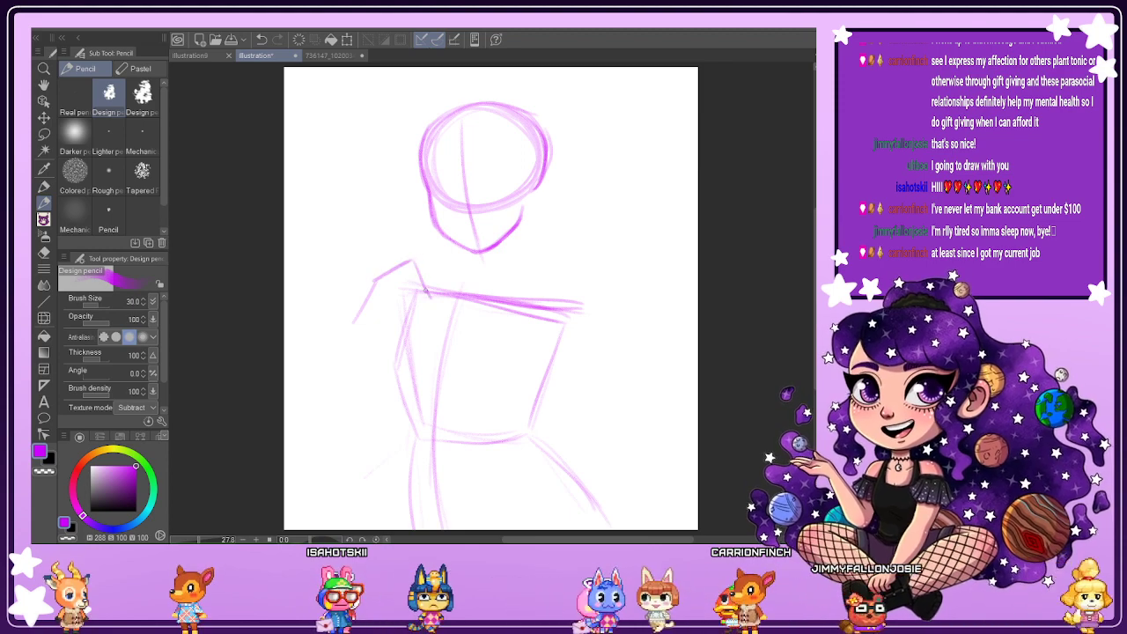
{"action": "mouse_move", "coordinate": [407, 310]}
{"action": "left_mouse_down"}
{"action": "mouse_move", "coordinate": [392, 359]}
{"action": "mouse_move", "coordinate": [388, 336]}
{"action": "left_mouse_up"}
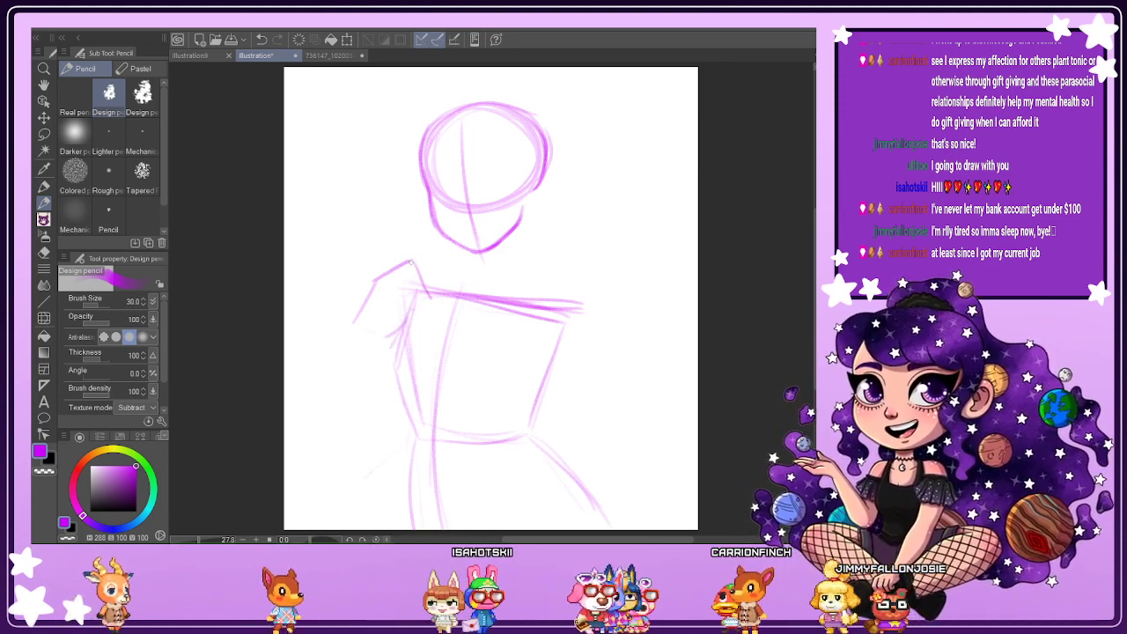
{"action": "left_click_drag", "start_coordinate": [410, 278], "coordinate": [419, 229]}
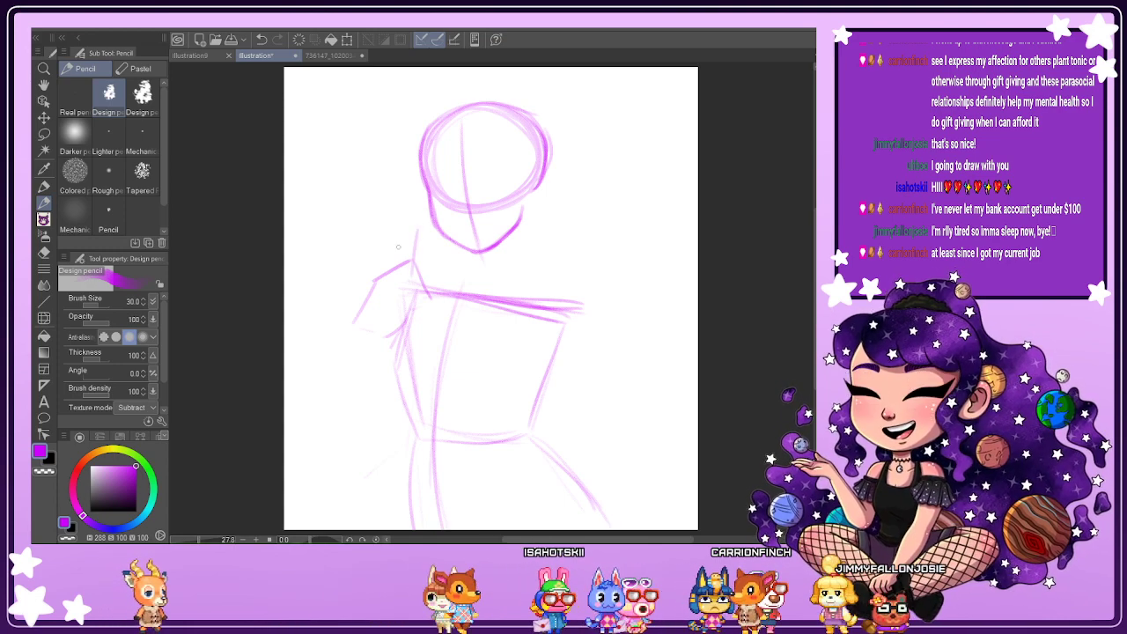
{"action": "key", "text": "ctrl+z"}
{"action": "mouse_move", "coordinate": [415, 284]}
{"action": "left_mouse_down"}
{"action": "mouse_move", "coordinate": [421, 255]}
{"action": "mouse_move", "coordinate": [439, 256]}
{"action": "left_mouse_up"}
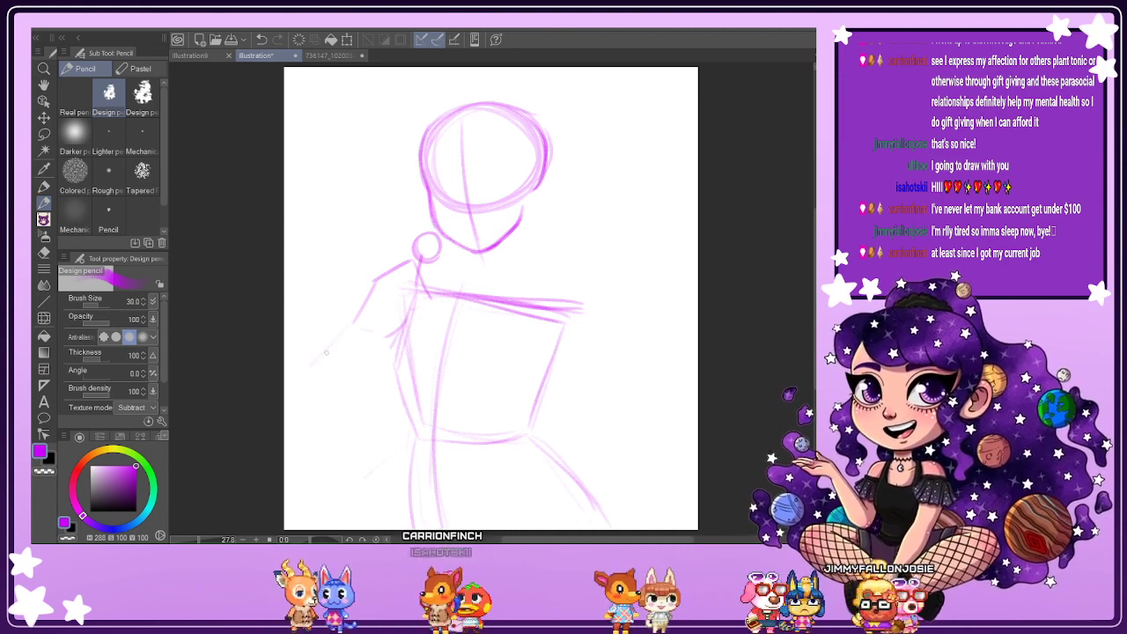
Sketch the raised arm below the hand, with two side lines running down to a rounded elbow outside the waist.
{"action": "left_click_drag", "start_coordinate": [345, 327], "coordinate": [305, 379]}
{"action": "left_click_drag", "start_coordinate": [353, 321], "coordinate": [313, 396]}
{"action": "mouse_move", "coordinate": [366, 301]}
{"action": "left_mouse_down"}
{"action": "mouse_move", "coordinate": [314, 416]}
{"action": "mouse_move", "coordinate": [330, 424]}
{"action": "mouse_move", "coordinate": [337, 465]}
{"action": "left_mouse_up"}
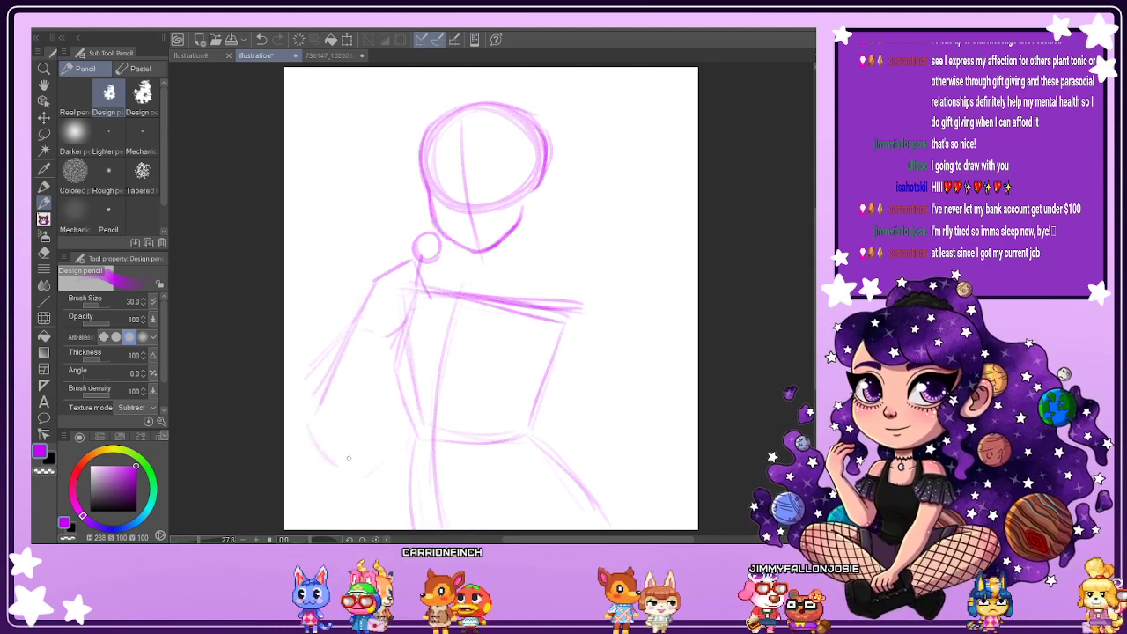
{"action": "left_click_drag", "start_coordinate": [381, 429], "coordinate": [340, 467]}
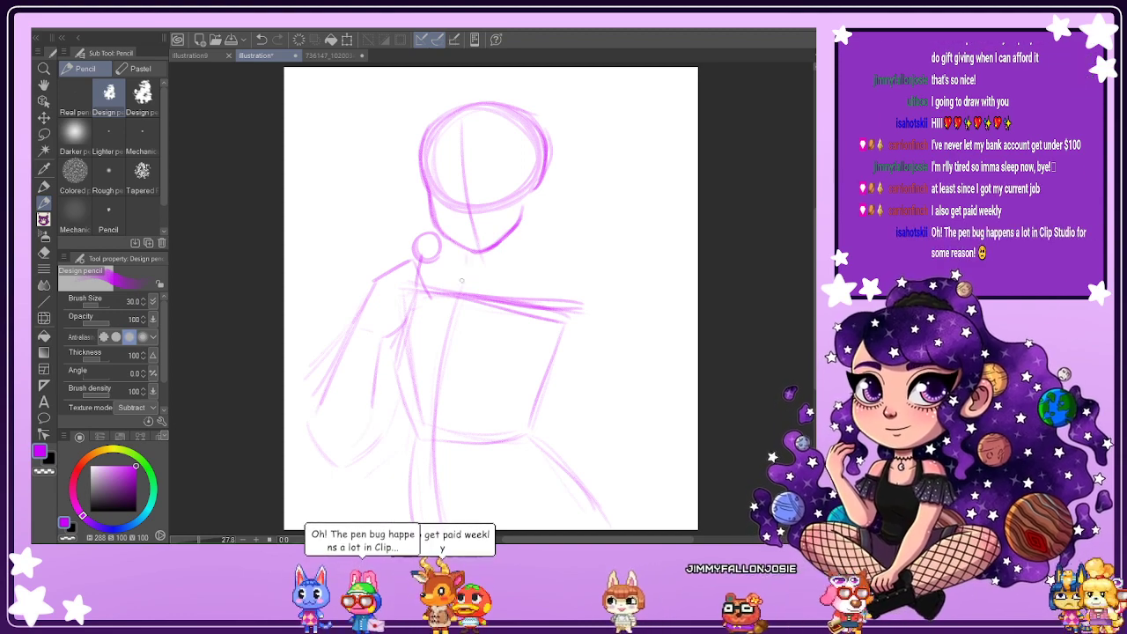
Sketch the neck, a circular shoulder guide and a bent arm whose hand rests on the right hip.
{"action": "left_click_drag", "start_coordinate": [461, 254], "coordinate": [451, 278]}
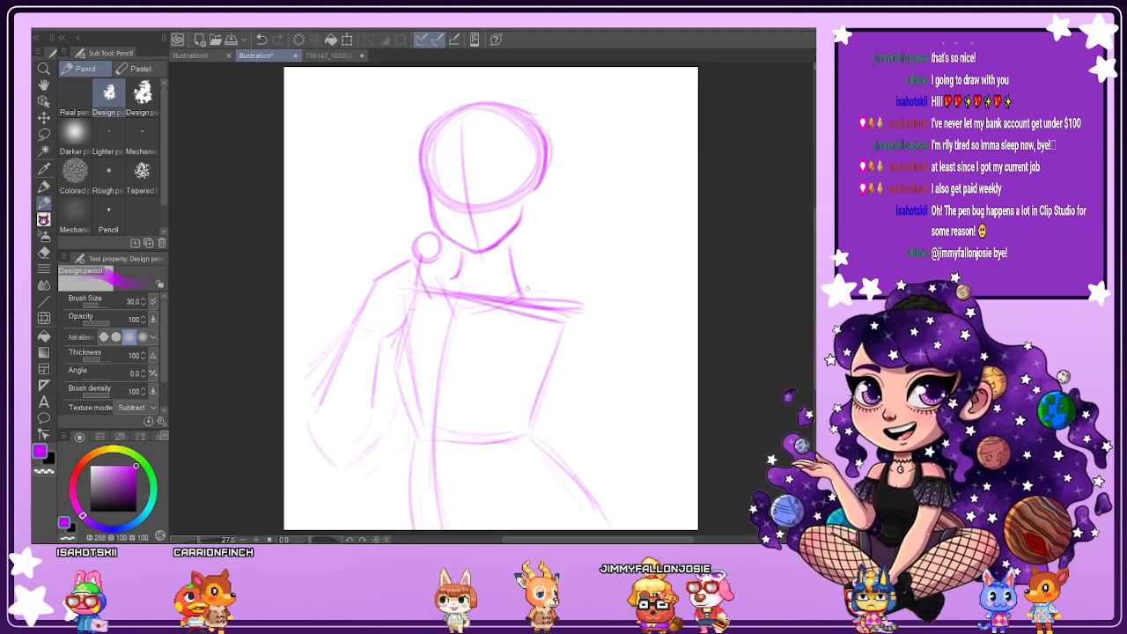
{"action": "mouse_move", "coordinate": [452, 294]}
{"action": "left_mouse_down"}
{"action": "mouse_move", "coordinate": [582, 311]}
{"action": "mouse_move", "coordinate": [595, 300]}
{"action": "mouse_move", "coordinate": [602, 333]}
{"action": "left_mouse_up"}
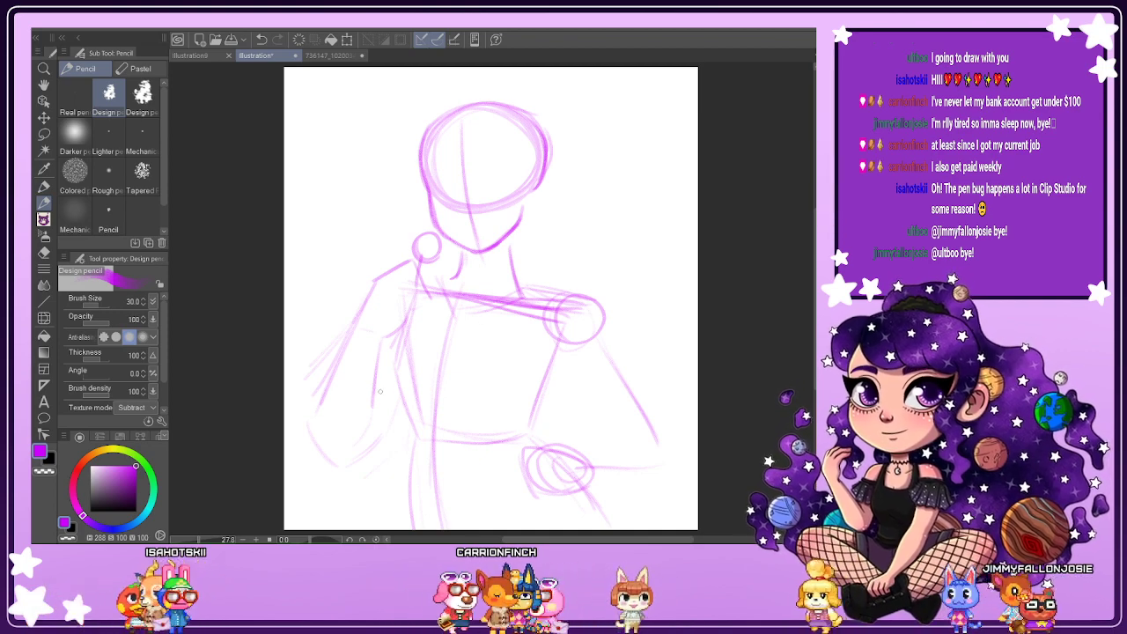
Strengthen the outlines of the raised arm, torso and flared hips, and erase the leftover chest, waist and inner hip guides.
{"action": "left_click_drag", "start_coordinate": [377, 279], "coordinate": [330, 370]}
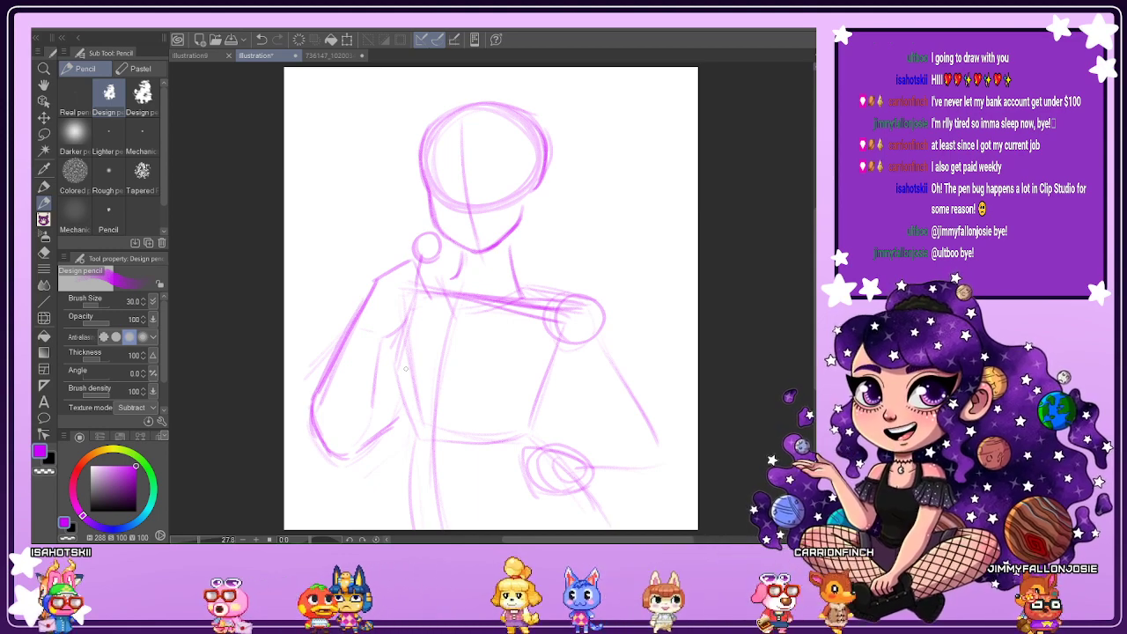
{"action": "mouse_move", "coordinate": [417, 305]}
{"action": "left_mouse_down"}
{"action": "mouse_move", "coordinate": [398, 348]}
{"action": "mouse_move", "coordinate": [397, 375]}
{"action": "mouse_move", "coordinate": [410, 324]}
{"action": "mouse_move", "coordinate": [398, 396]}
{"action": "mouse_move", "coordinate": [398, 366]}
{"action": "mouse_move", "coordinate": [396, 386]}
{"action": "mouse_move", "coordinate": [414, 434]}
{"action": "left_mouse_up"}
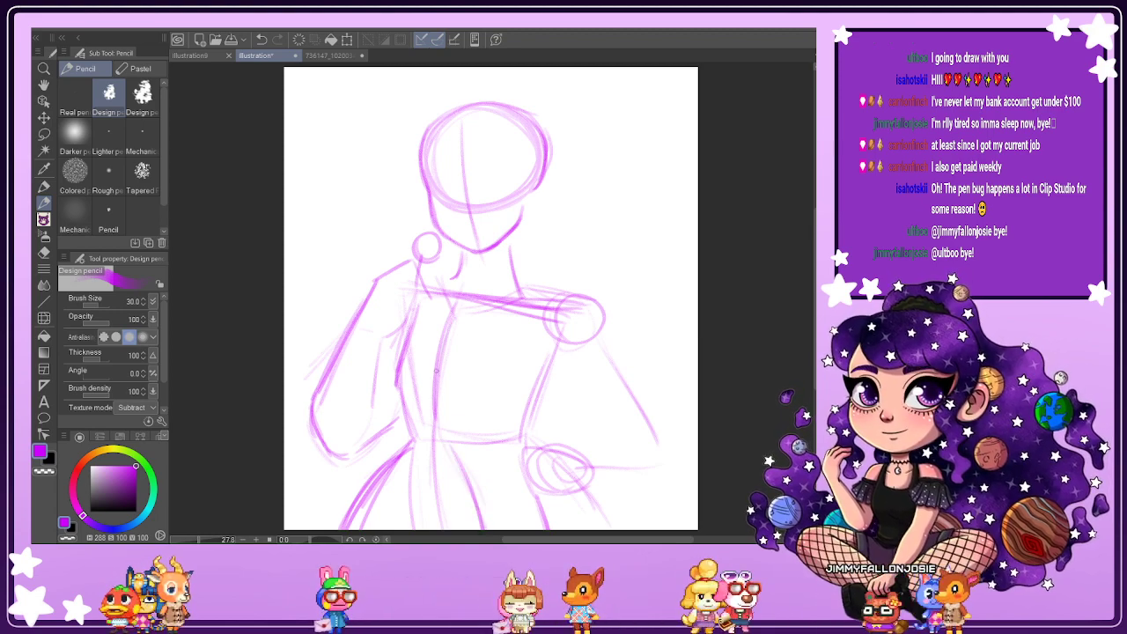
{"action": "key", "text": "e"}
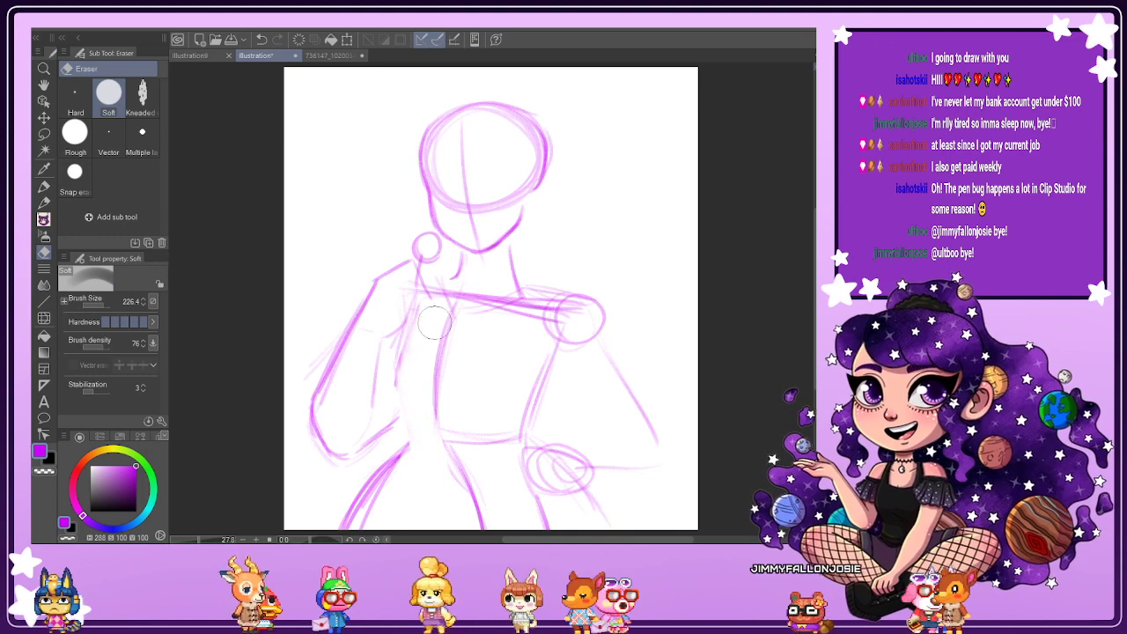
{"action": "mouse_move", "coordinate": [500, 453]}
{"action": "left_mouse_down"}
{"action": "mouse_move", "coordinate": [520, 385]}
{"action": "mouse_move", "coordinate": [521, 308]}
{"action": "mouse_move", "coordinate": [461, 295]}
{"action": "mouse_move", "coordinate": [555, 321]}
{"action": "mouse_move", "coordinate": [471, 357]}
{"action": "left_mouse_up"}
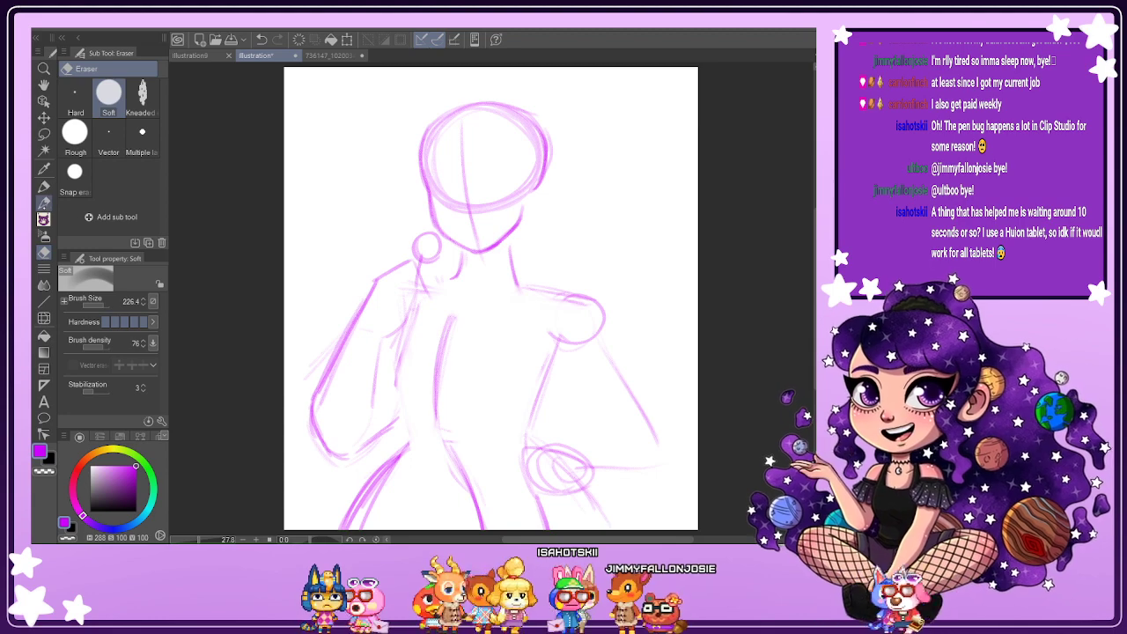
Draw the right shoulder and the outer edge of the bent arm, curving around the elbow into the forearm.
{"action": "key", "text": "p"}
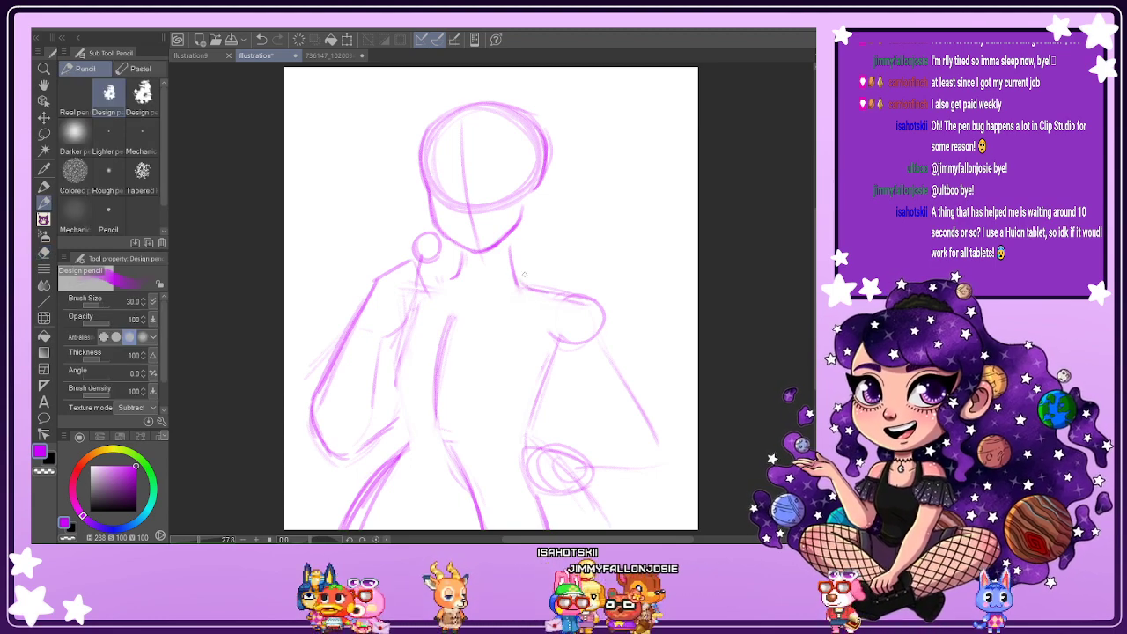
{"action": "left_click_drag", "start_coordinate": [588, 295], "coordinate": [634, 370]}
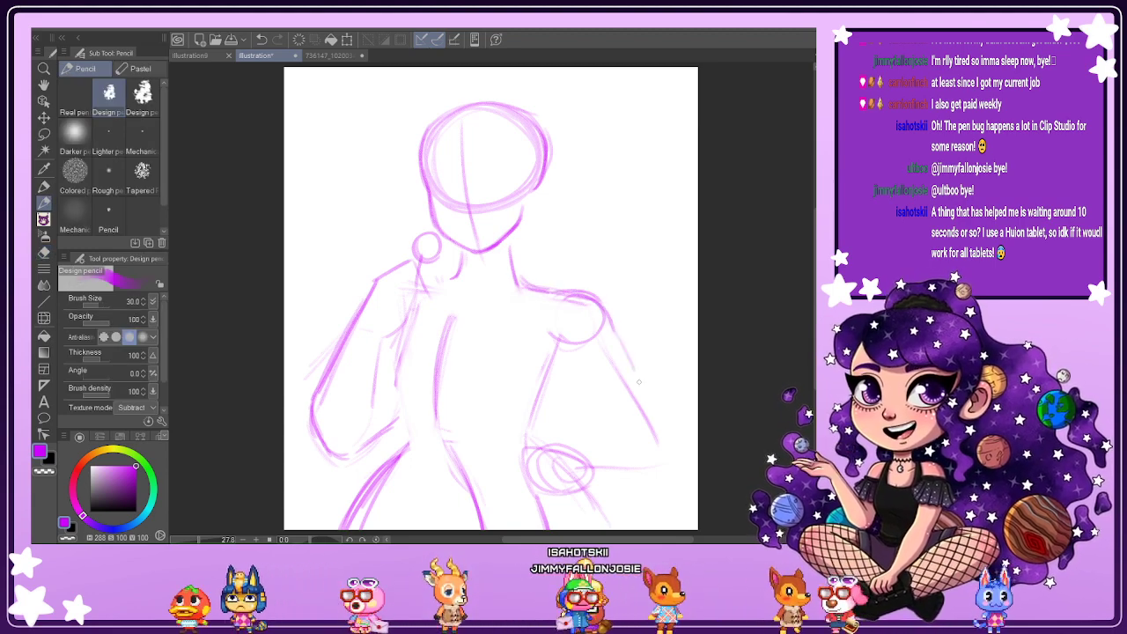
{"action": "left_click_drag", "start_coordinate": [605, 318], "coordinate": [647, 401]}
{"action": "left_click_drag", "start_coordinate": [622, 348], "coordinate": [661, 441]}
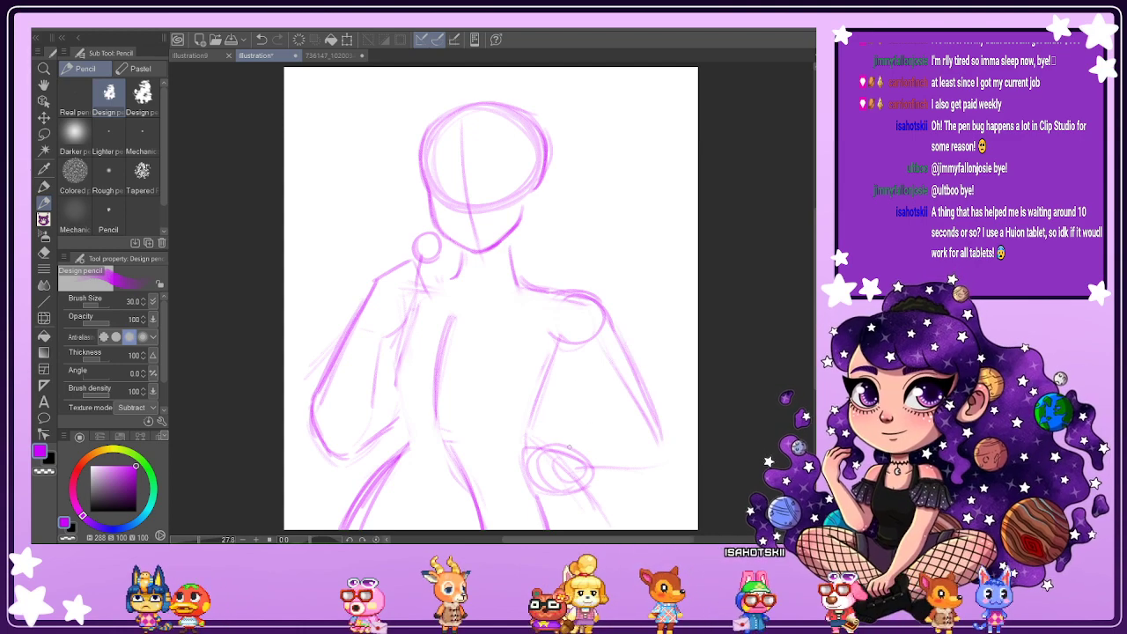
{"action": "left_click_drag", "start_coordinate": [594, 441], "coordinate": [639, 433]}
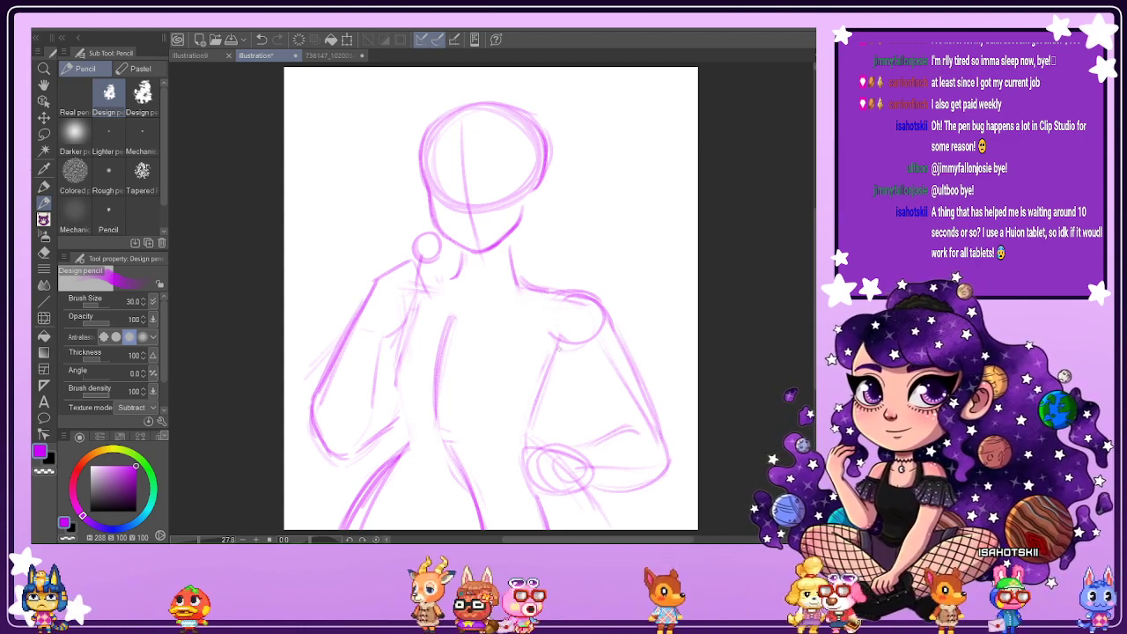
Add the bent arm's inner edge and armpit, shape the blocky hand on the hip, and firm up the forearm.
{"action": "mouse_move", "coordinate": [606, 427]}
{"action": "left_mouse_down"}
{"action": "mouse_move", "coordinate": [557, 446]}
{"action": "mouse_move", "coordinate": [570, 448]}
{"action": "mouse_move", "coordinate": [548, 432]}
{"action": "left_mouse_up"}
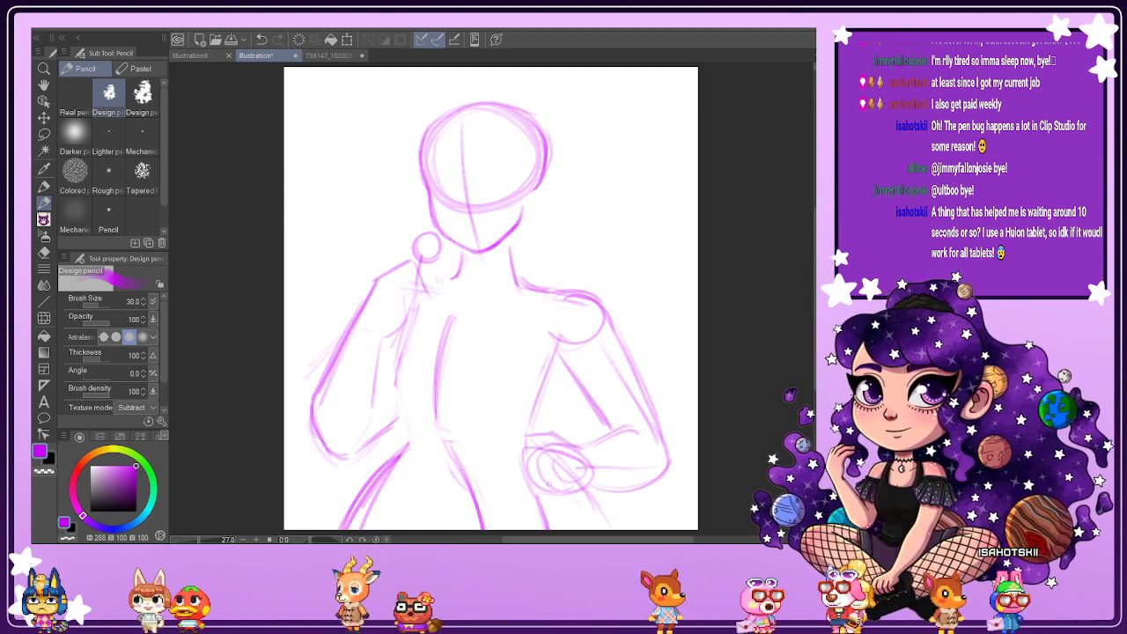
{"action": "mouse_move", "coordinate": [524, 436]}
{"action": "left_mouse_down"}
{"action": "mouse_move", "coordinate": [537, 480]}
{"action": "mouse_move", "coordinate": [597, 493]}
{"action": "left_mouse_up"}
{"action": "left_click_drag", "start_coordinate": [612, 434], "coordinate": [582, 454]}
{"action": "mouse_move", "coordinate": [645, 423]}
{"action": "left_mouse_down"}
{"action": "mouse_move", "coordinate": [598, 447]}
{"action": "mouse_move", "coordinate": [620, 434]}
{"action": "left_mouse_up"}
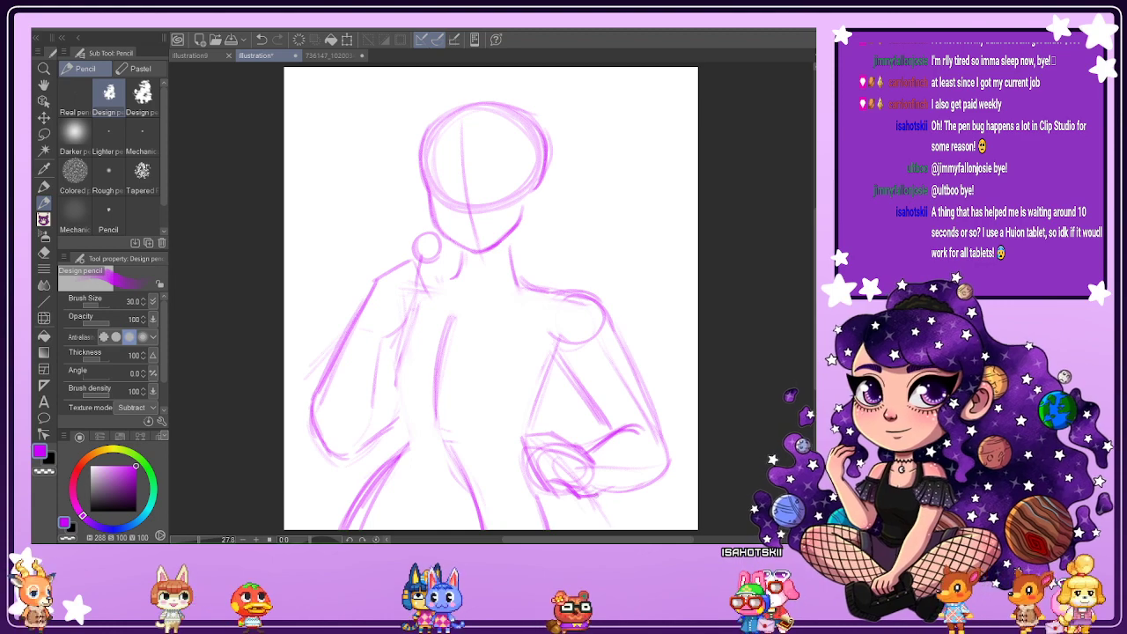
{"action": "left_click_drag", "start_coordinate": [596, 490], "coordinate": [652, 478]}
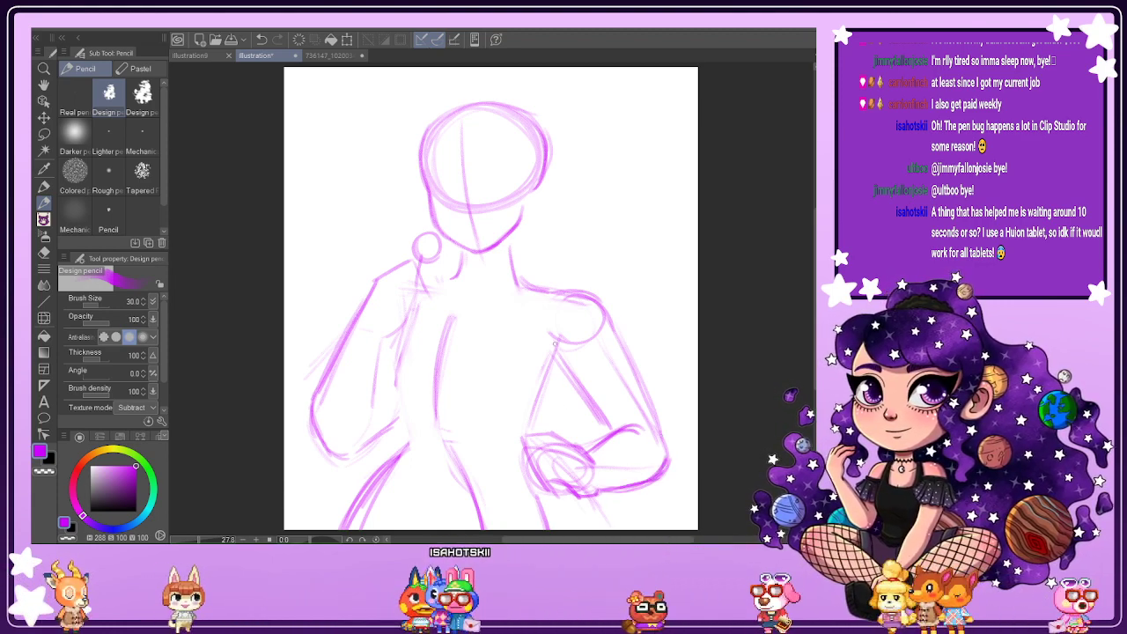
{"action": "left_click_drag", "start_coordinate": [536, 355], "coordinate": [555, 363]}
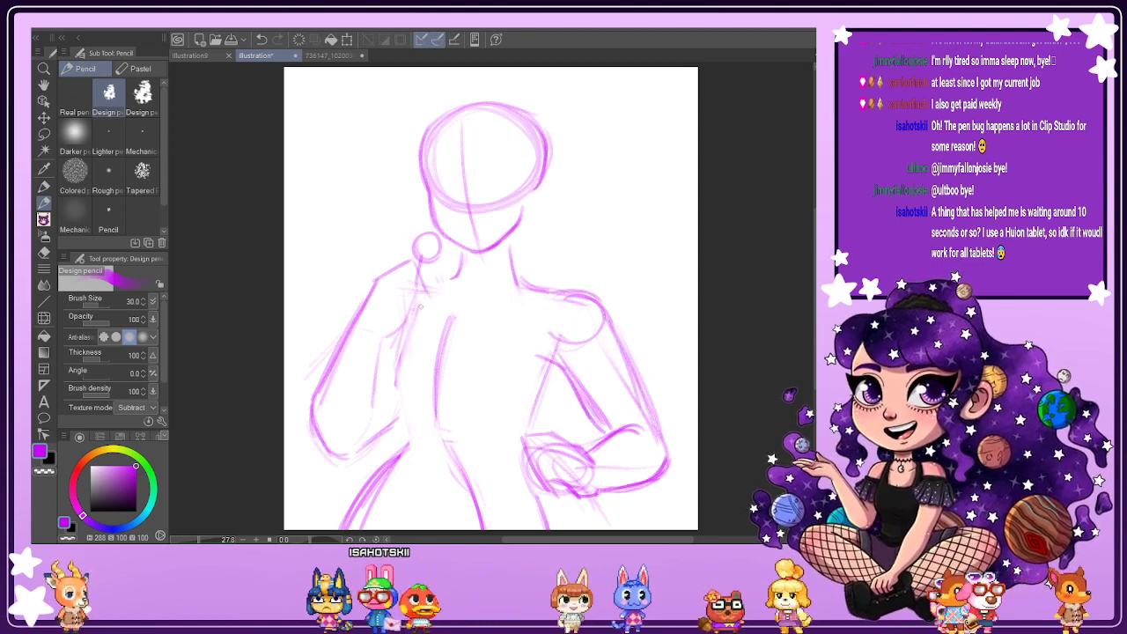
Reinforce the torso's sides down to the waist and define the raised arm's inner edge and lower forearm.
{"action": "left_click_drag", "start_coordinate": [421, 307], "coordinate": [395, 369]}
{"action": "left_click_drag", "start_coordinate": [421, 306], "coordinate": [393, 374]}
{"action": "mouse_move", "coordinate": [409, 328]}
{"action": "left_mouse_down"}
{"action": "mouse_move", "coordinate": [391, 389]}
{"action": "mouse_move", "coordinate": [403, 419]}
{"action": "left_mouse_up"}
{"action": "left_click_drag", "start_coordinate": [395, 374], "coordinate": [413, 431]}
{"action": "left_click_drag", "start_coordinate": [391, 379], "coordinate": [408, 423]}
{"action": "left_click_drag", "start_coordinate": [393, 382], "coordinate": [404, 417]}
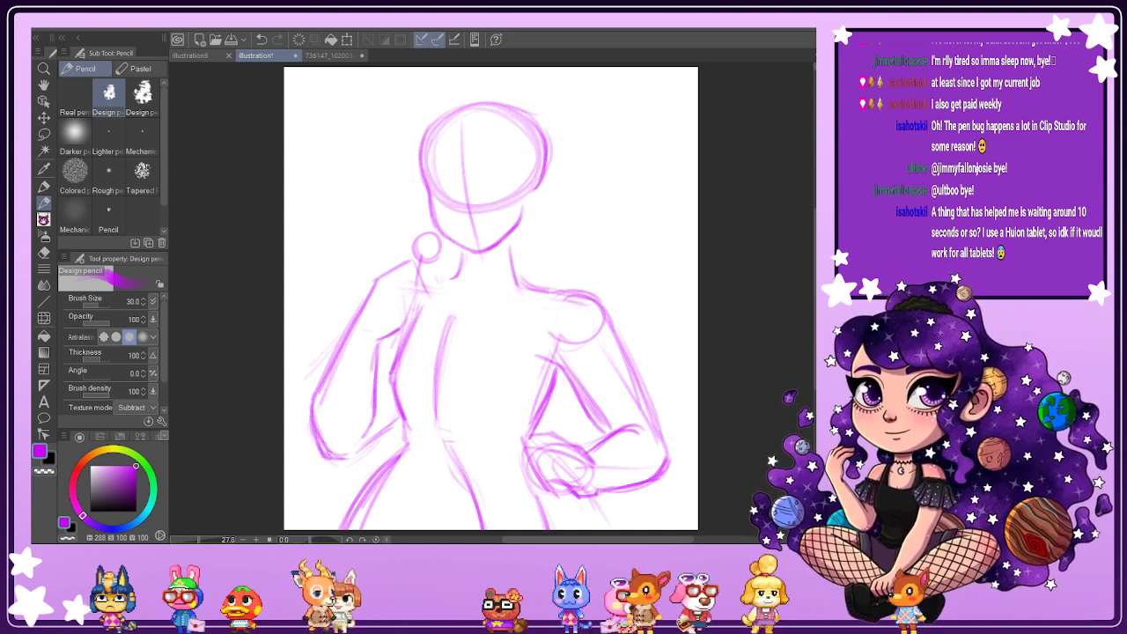
{"action": "left_click_drag", "start_coordinate": [352, 457], "coordinate": [401, 422]}
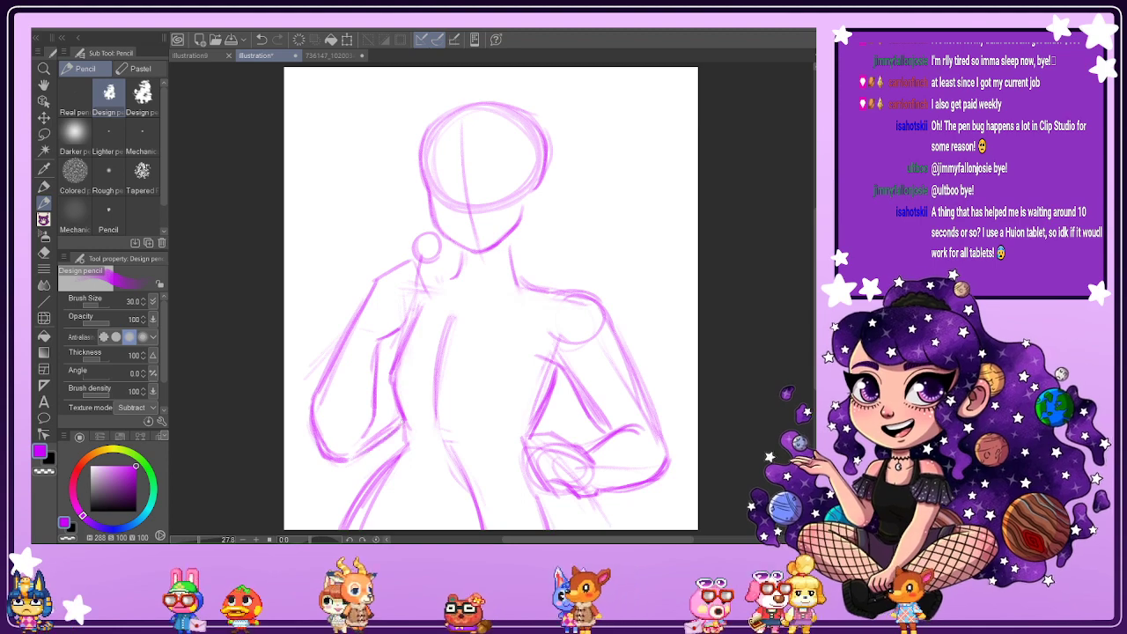
Reduce the soft eraser's size to 56.6 and clean up the rough lines around the raised arm's elbow.
{"action": "key", "text": "e"}
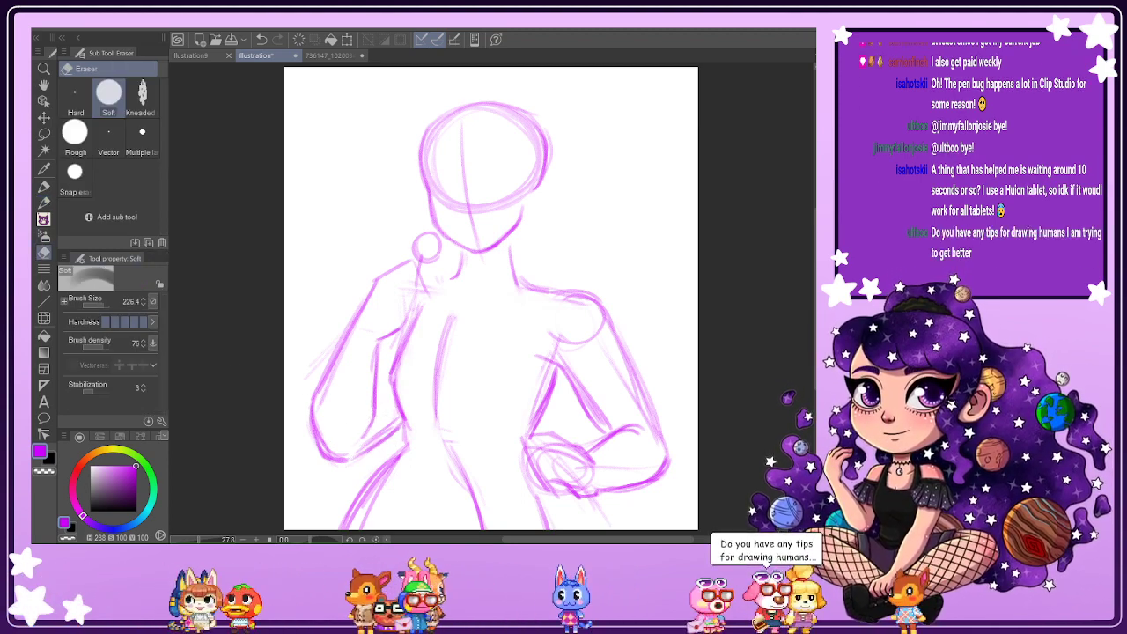
{"action": "left_click_drag", "start_coordinate": [103, 304], "coordinate": [97, 305]}
{"action": "mouse_move", "coordinate": [354, 450]}
{"action": "left_mouse_down"}
{"action": "mouse_move", "coordinate": [397, 417]}
{"action": "mouse_move", "coordinate": [355, 452]}
{"action": "mouse_move", "coordinate": [319, 429]}
{"action": "left_mouse_up"}
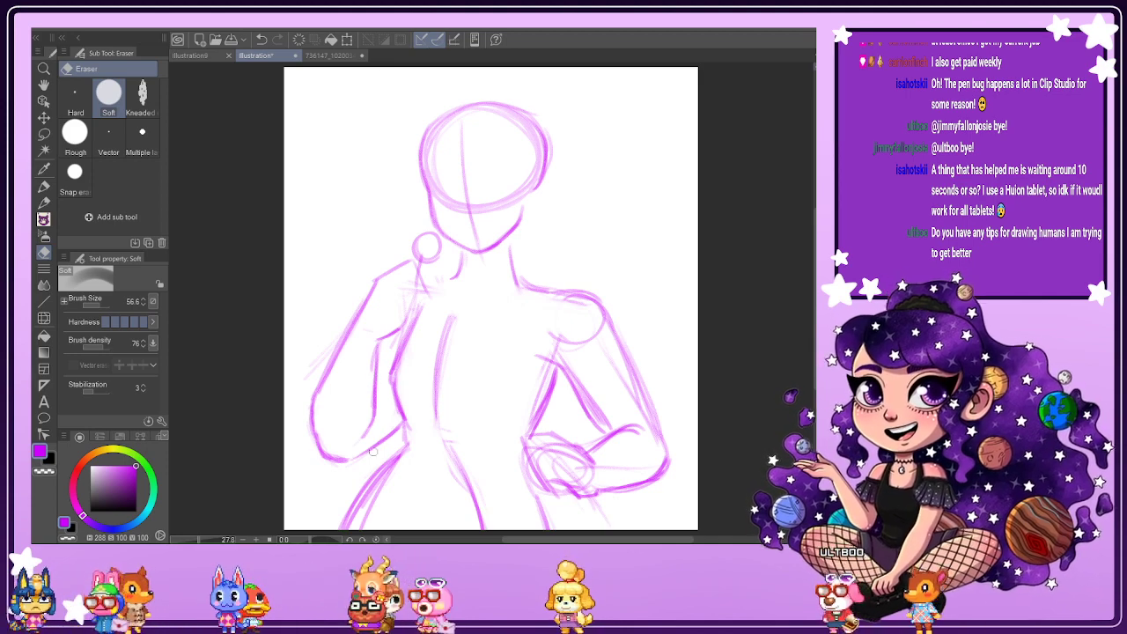
Sketch a waist line and a circular guide in the raised arm's elbow, and reinforce the right shoulder and hip lines.
{"action": "key", "text": "p"}
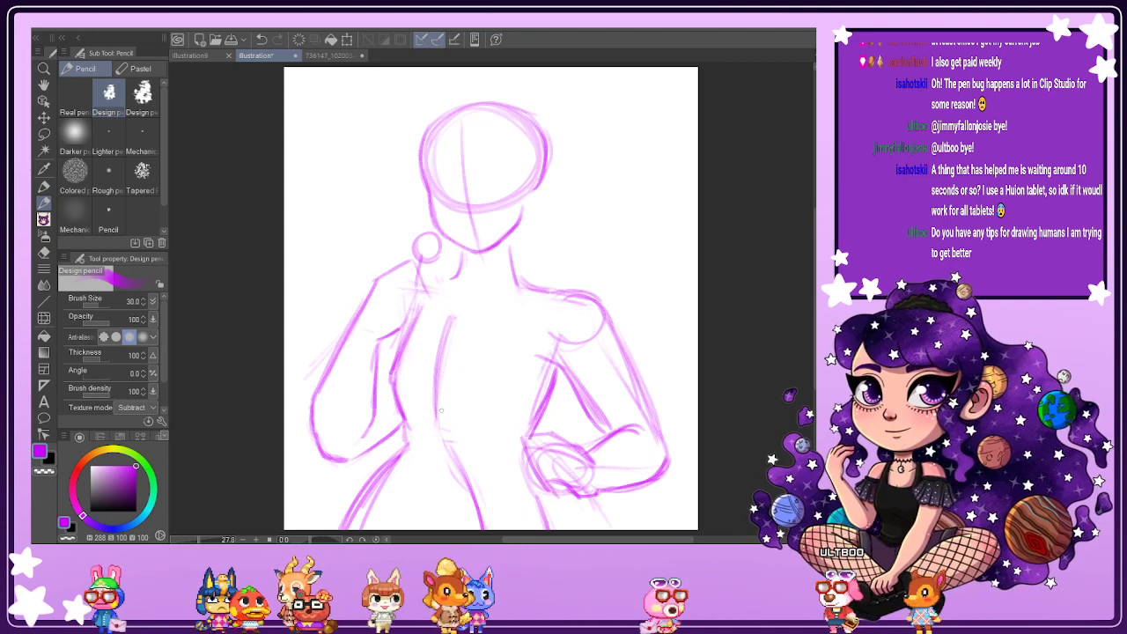
{"action": "mouse_move", "coordinate": [438, 418]}
{"action": "left_mouse_down"}
{"action": "mouse_move", "coordinate": [509, 426]}
{"action": "mouse_move", "coordinate": [495, 436]}
{"action": "left_mouse_up"}
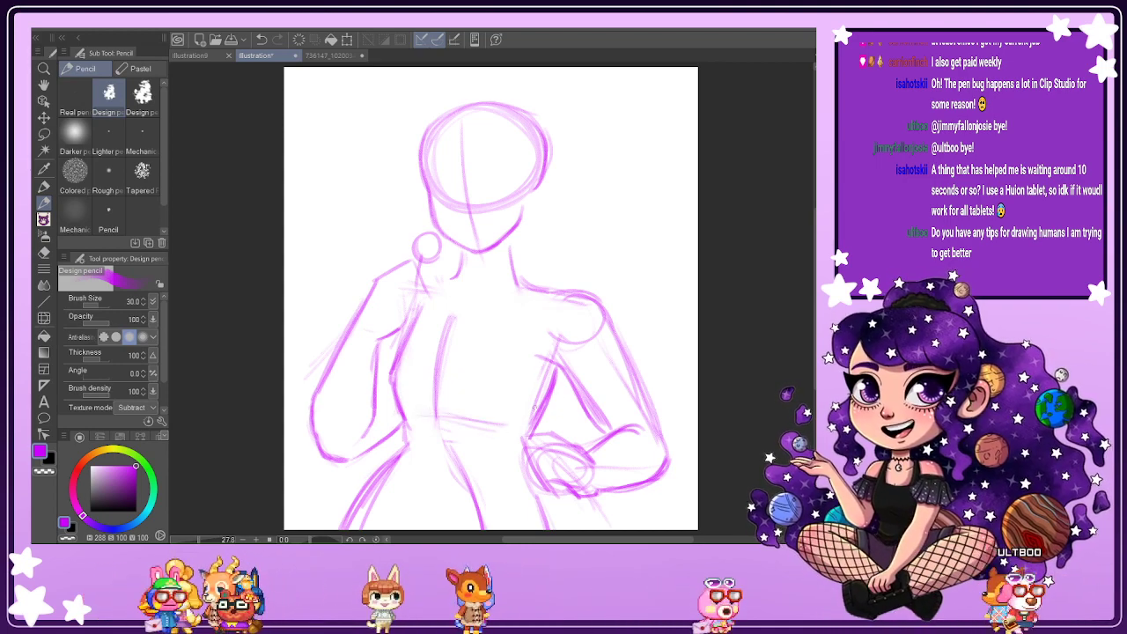
{"action": "left_click_drag", "start_coordinate": [533, 479], "coordinate": [549, 529]}
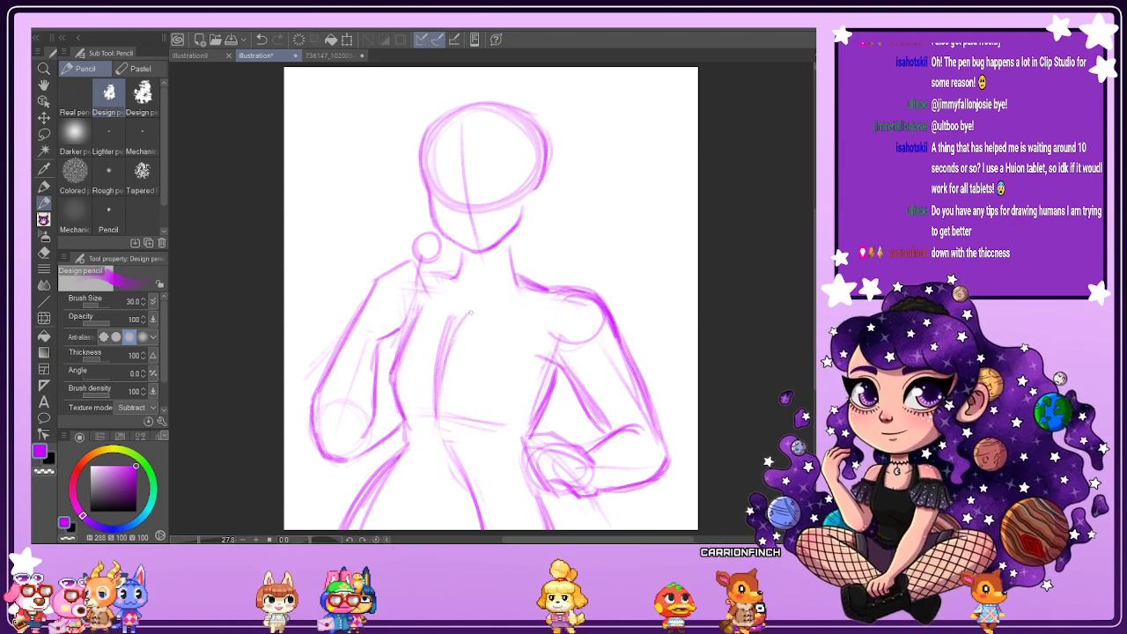
Redraw the torso's curved centre line slightly further right and erase the circular guides inside the hand on the hip.
{"action": "left_click_drag", "start_coordinate": [470, 312], "coordinate": [443, 416]}
{"action": "left_click_drag", "start_coordinate": [456, 341], "coordinate": [445, 419]}
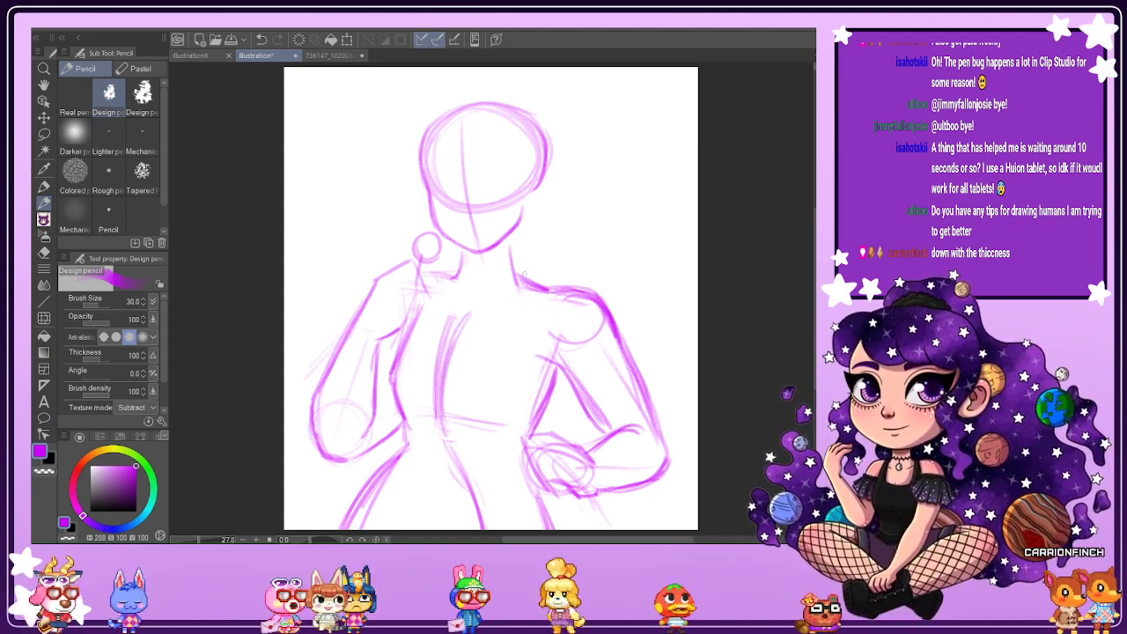
{"action": "key", "text": "e"}
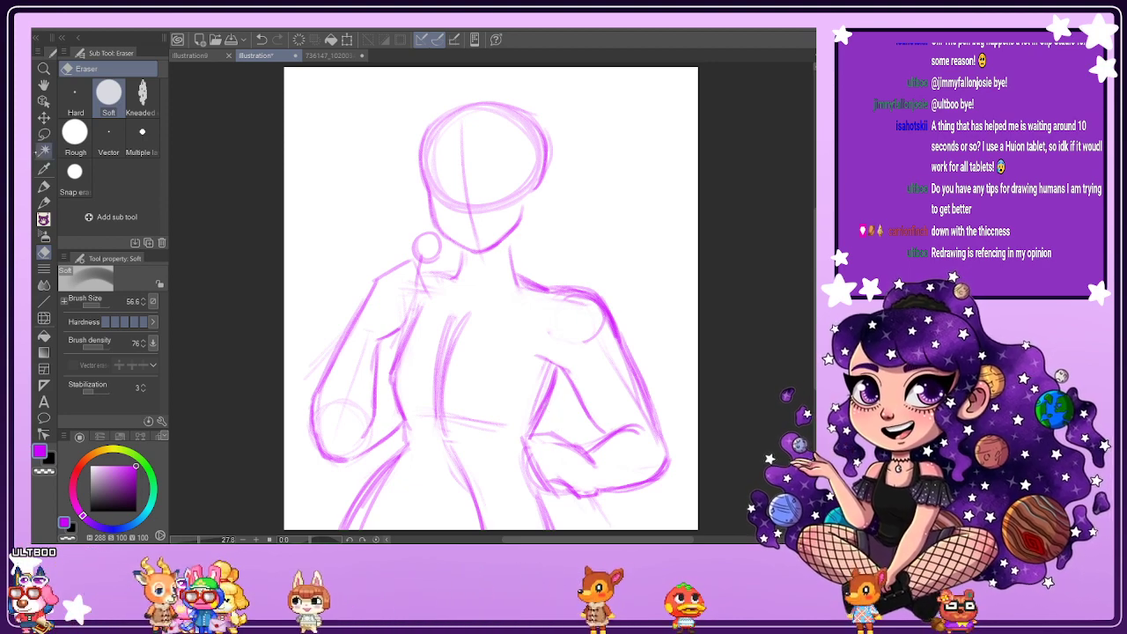
Try lassoing the bent right arm and rotating and shifting it closer to the torso.
{"action": "key", "text": "m"}
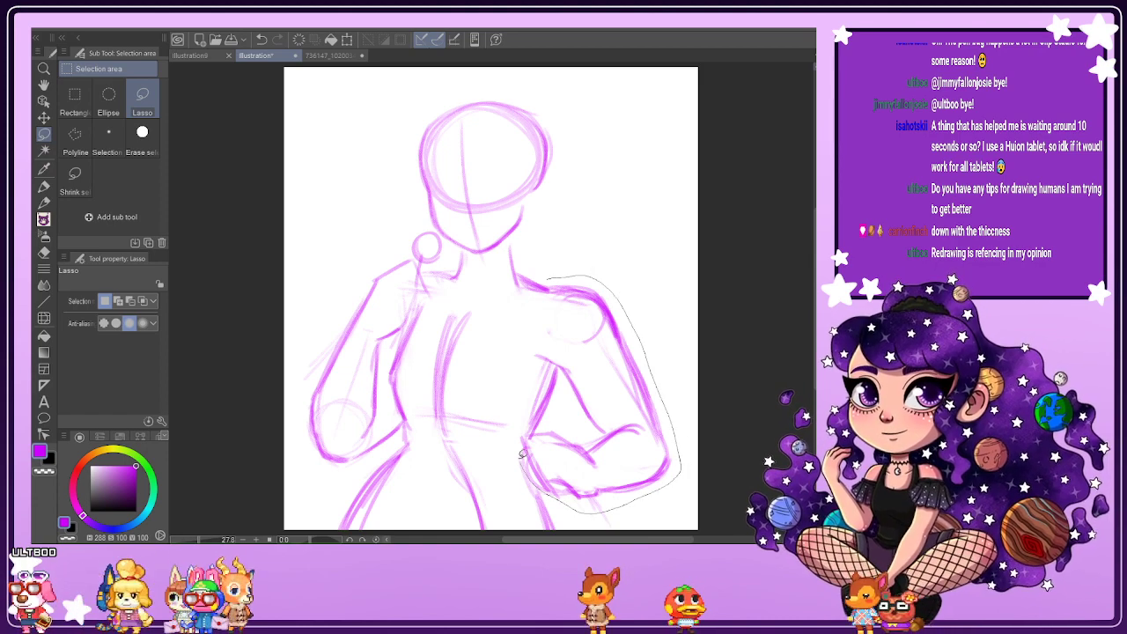
{"action": "mouse_move", "coordinate": [615, 426]}
{"action": "left_mouse_down"}
{"action": "mouse_move", "coordinate": [622, 419]}
{"action": "mouse_move", "coordinate": [606, 432]}
{"action": "mouse_move", "coordinate": [578, 410]}
{"action": "mouse_move", "coordinate": [532, 326]}
{"action": "mouse_move", "coordinate": [545, 279]}
{"action": "left_mouse_up"}
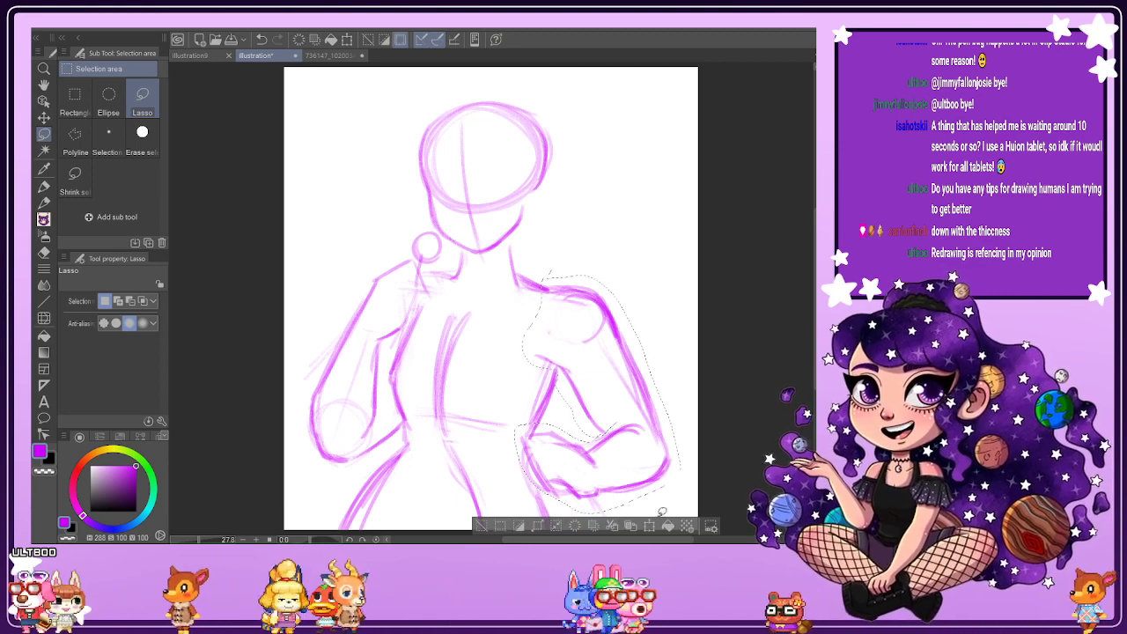
{"action": "key", "text": "ctrl+t"}
{"action": "left_click_drag", "start_coordinate": [687, 513], "coordinate": [627, 430]}
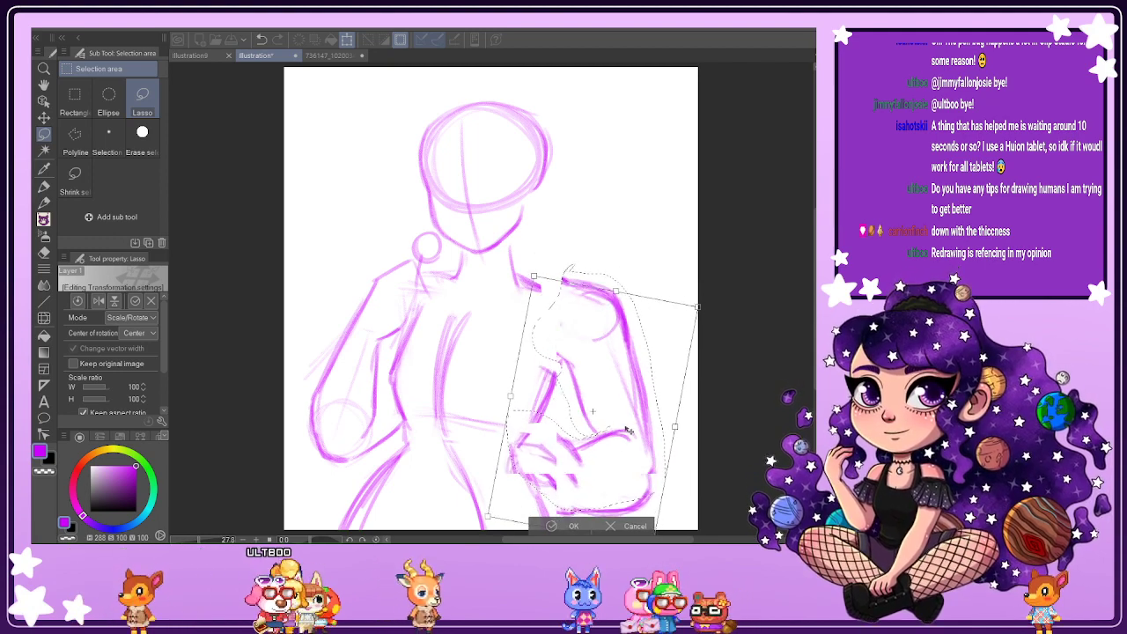
{"action": "left_click_drag", "start_coordinate": [707, 302], "coordinate": [654, 353]}
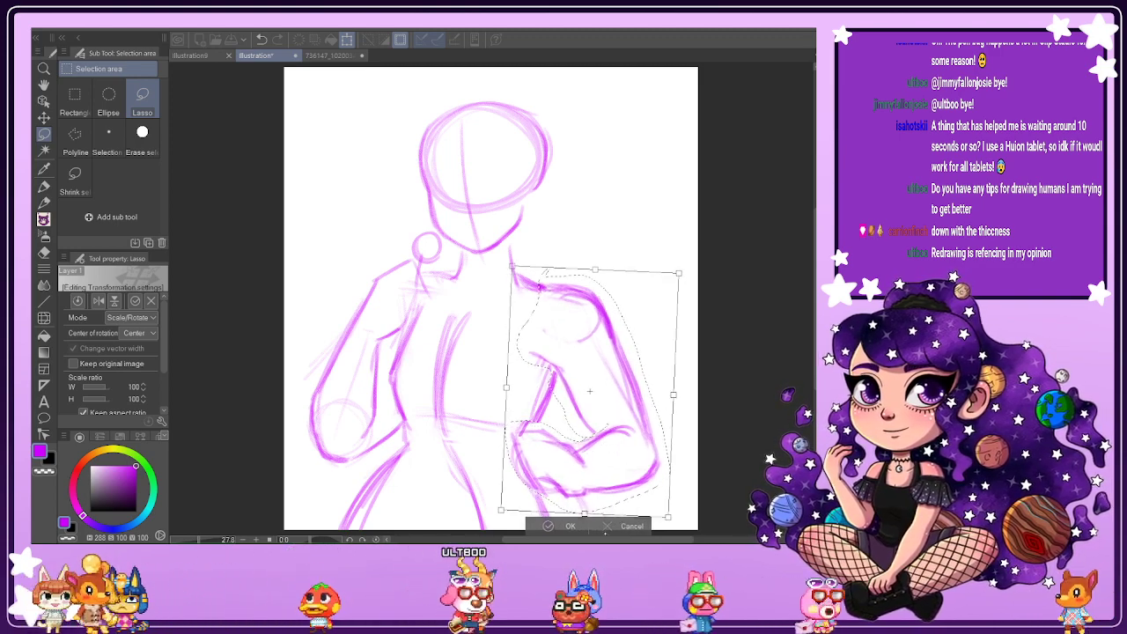
{"action": "left_click", "coordinate": [570, 527]}
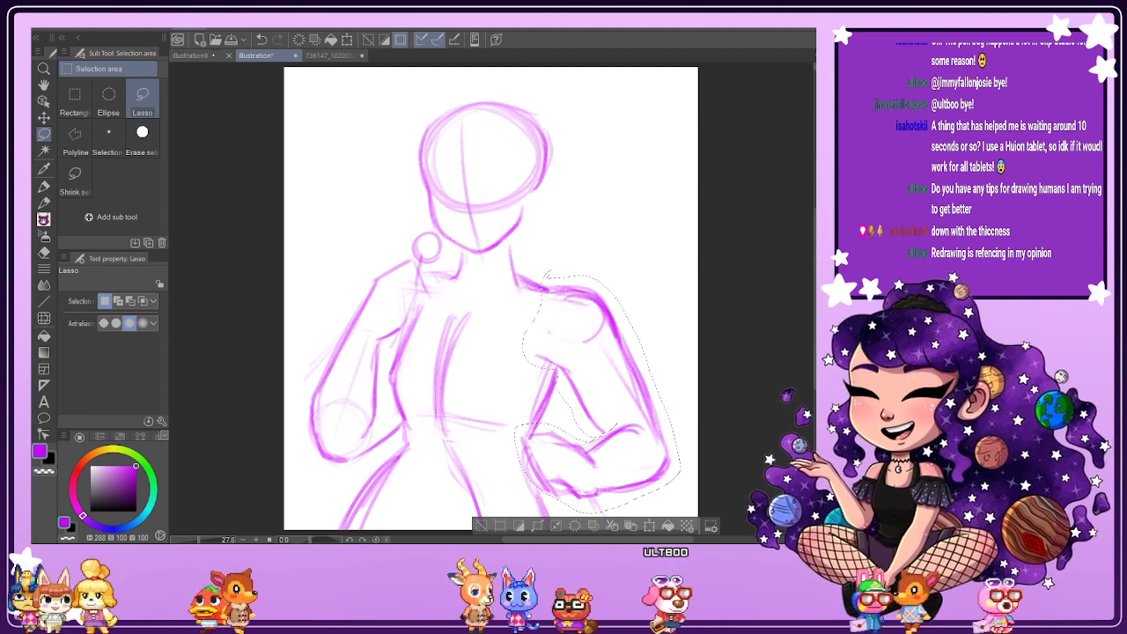
Deselect the arm and erase the rough hip lines and the lower part of the torso's centre line.
{"action": "key", "text": "ctrl+d"}
{"action": "key", "text": "e"}
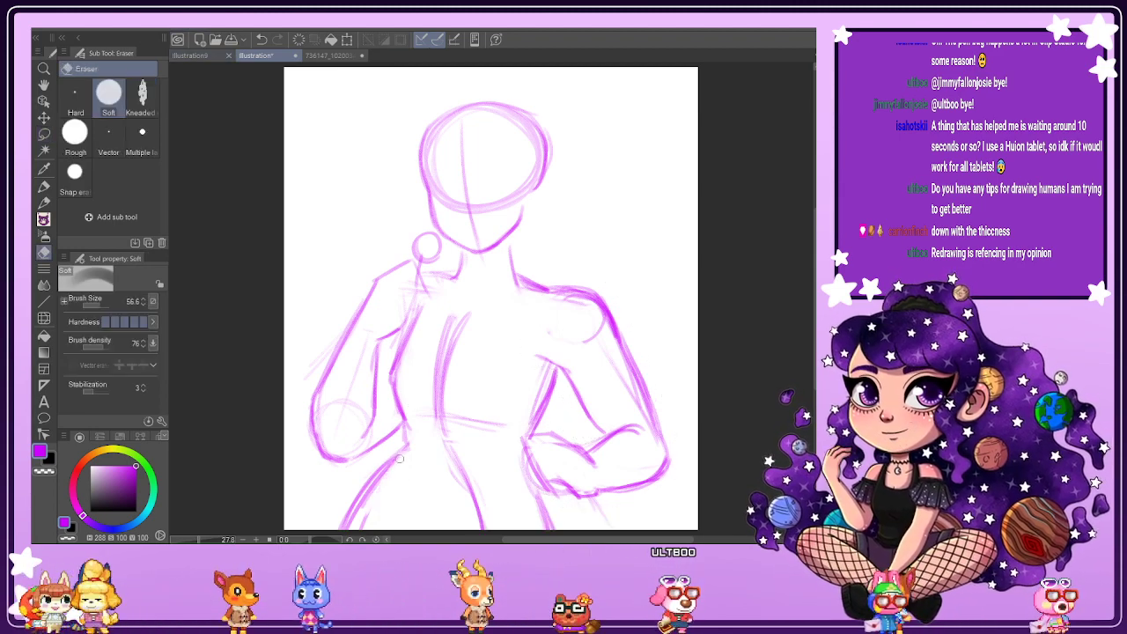
{"action": "left_click_drag", "start_coordinate": [399, 459], "coordinate": [357, 521]}
{"action": "mouse_move", "coordinate": [395, 437]}
{"action": "left_mouse_down"}
{"action": "mouse_move", "coordinate": [360, 502]}
{"action": "mouse_move", "coordinate": [379, 476]}
{"action": "mouse_move", "coordinate": [458, 440]}
{"action": "mouse_move", "coordinate": [519, 511]}
{"action": "mouse_move", "coordinate": [543, 516]}
{"action": "mouse_move", "coordinate": [508, 448]}
{"action": "mouse_move", "coordinate": [533, 515]}
{"action": "mouse_move", "coordinate": [606, 530]}
{"action": "mouse_move", "coordinate": [591, 514]}
{"action": "mouse_move", "coordinate": [448, 528]}
{"action": "mouse_move", "coordinate": [433, 507]}
{"action": "left_mouse_up"}
Redraw the waist and hip contours on both sides with the design pencil, along with the lower curve of the torso's centre line.
{"action": "key", "text": "p"}
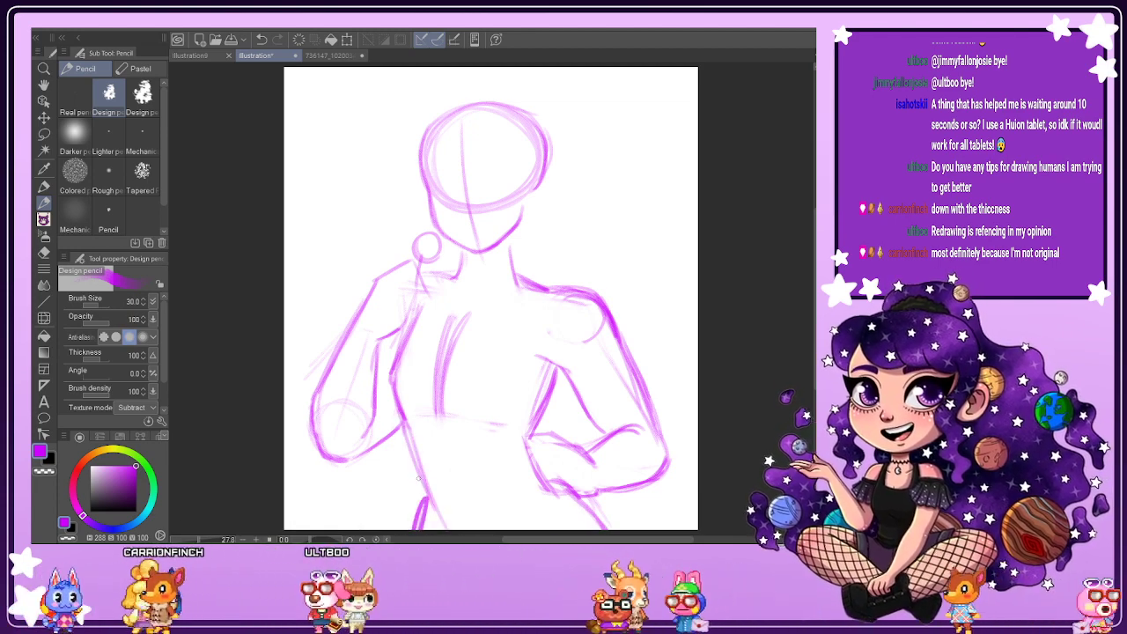
{"action": "left_click_drag", "start_coordinate": [423, 527], "coordinate": [410, 454]}
{"action": "mouse_move", "coordinate": [401, 414]}
{"action": "left_mouse_down"}
{"action": "mouse_move", "coordinate": [420, 490]}
{"action": "mouse_move", "coordinate": [410, 467]}
{"action": "mouse_move", "coordinate": [420, 506]}
{"action": "left_mouse_up"}
{"action": "left_click_drag", "start_coordinate": [418, 497], "coordinate": [410, 526]}
{"action": "left_click", "coordinate": [412, 539]}
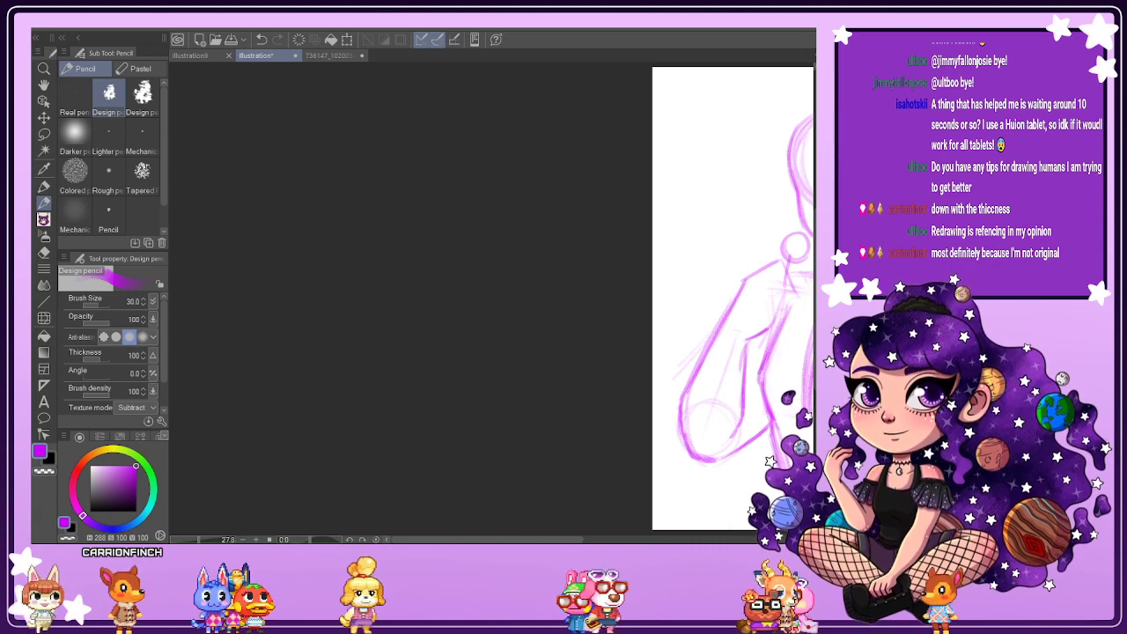
{"action": "scroll", "coordinate": [478, 425], "scroll_direction": "right", "scroll_amount": 5}
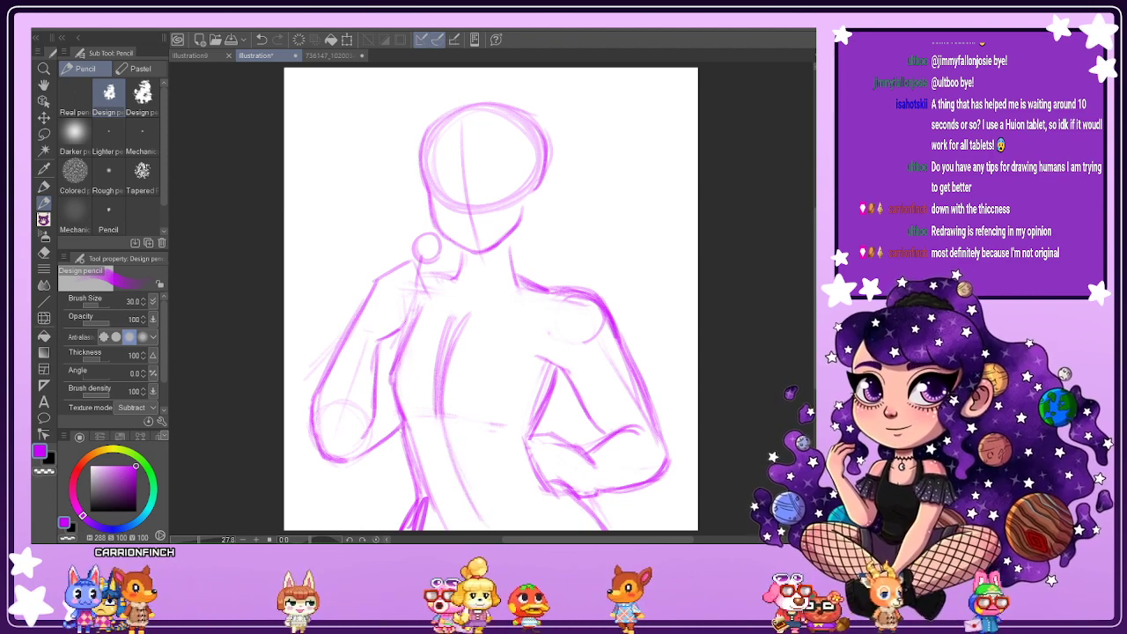
{"action": "left_click_drag", "start_coordinate": [402, 431], "coordinate": [421, 502]}
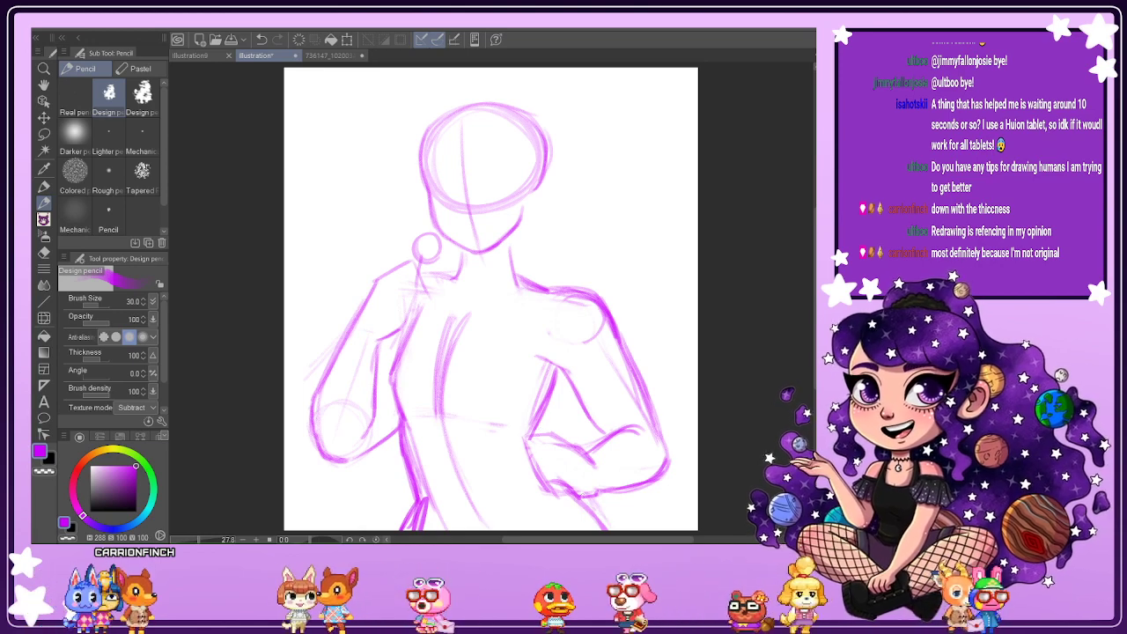
{"action": "mouse_move", "coordinate": [579, 494]}
{"action": "left_mouse_down"}
{"action": "mouse_move", "coordinate": [616, 530]}
{"action": "mouse_move", "coordinate": [607, 522]}
{"action": "left_mouse_up"}
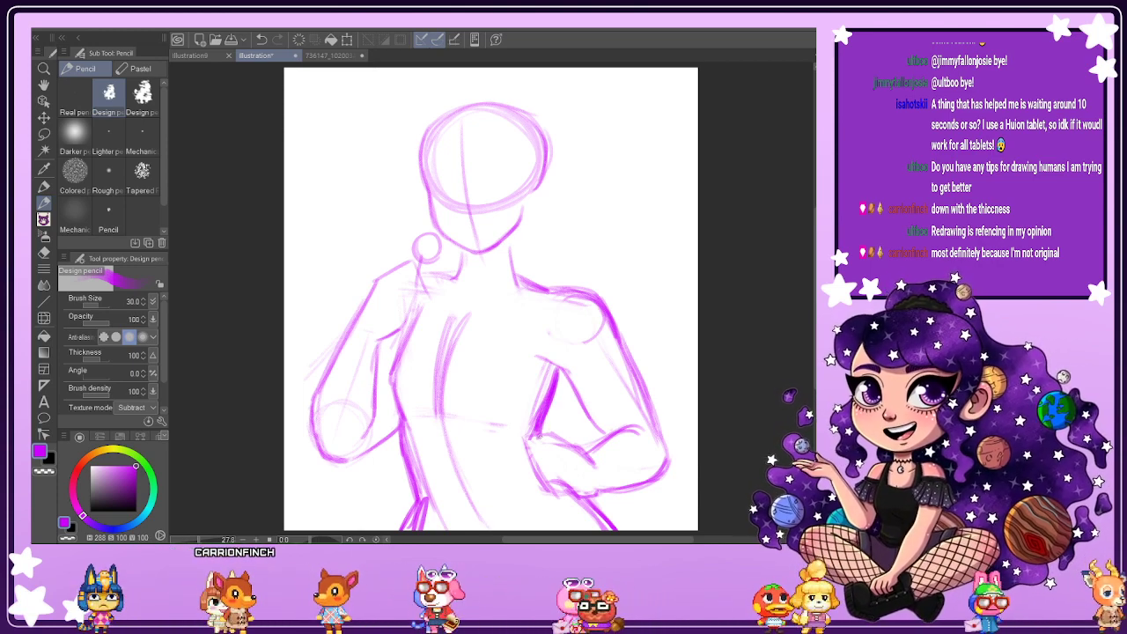
Enlarge the soft eraser to 185.7 and clean up the doubled strokes along the torso's centre line and both sides of the waist.
{"action": "key", "text": "e"}
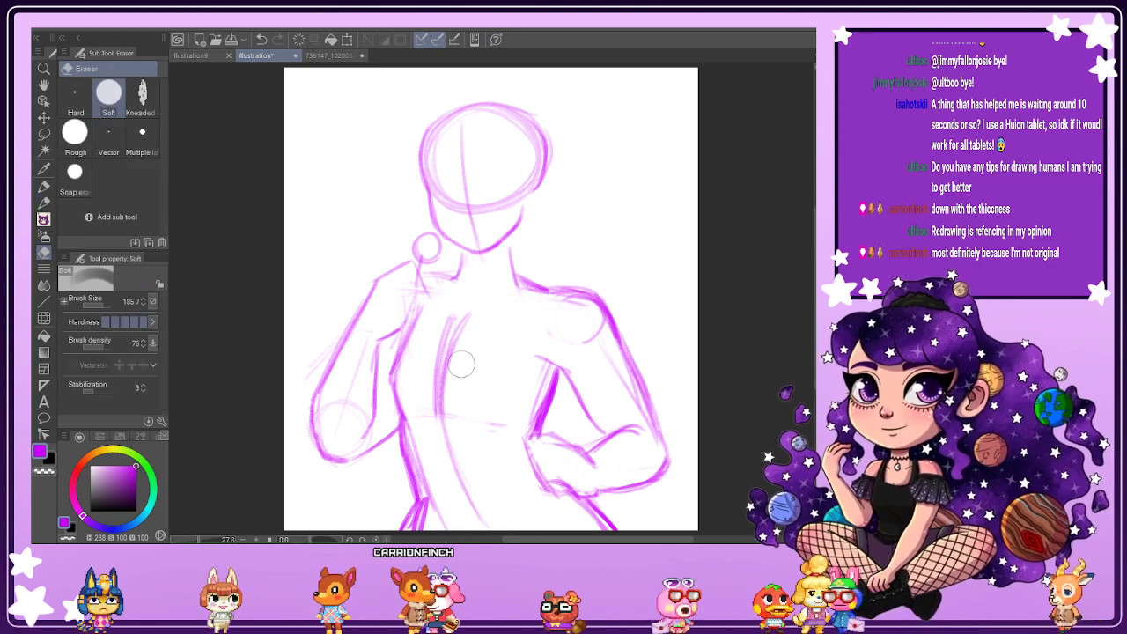
{"action": "mouse_move", "coordinate": [445, 316]}
{"action": "left_mouse_down"}
{"action": "mouse_move", "coordinate": [420, 408]}
{"action": "mouse_move", "coordinate": [449, 306]}
{"action": "left_mouse_up"}
{"action": "mouse_move", "coordinate": [418, 398]}
{"action": "left_mouse_down"}
{"action": "mouse_move", "coordinate": [439, 499]}
{"action": "mouse_move", "coordinate": [427, 485]}
{"action": "left_mouse_up"}
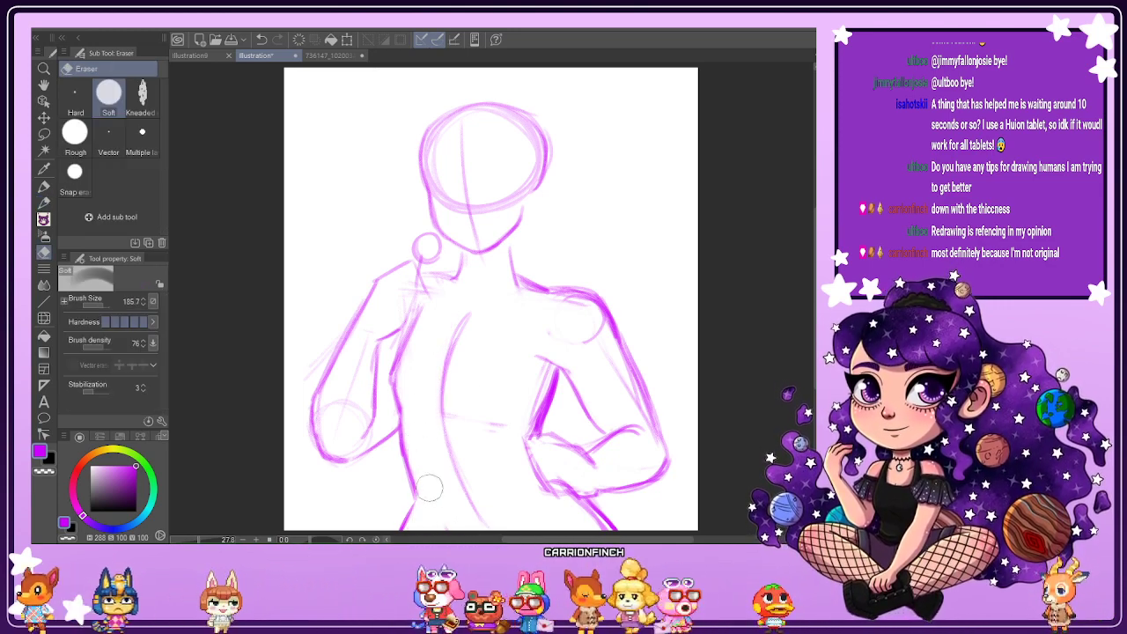
{"action": "left_click_drag", "start_coordinate": [519, 426], "coordinate": [541, 374]}
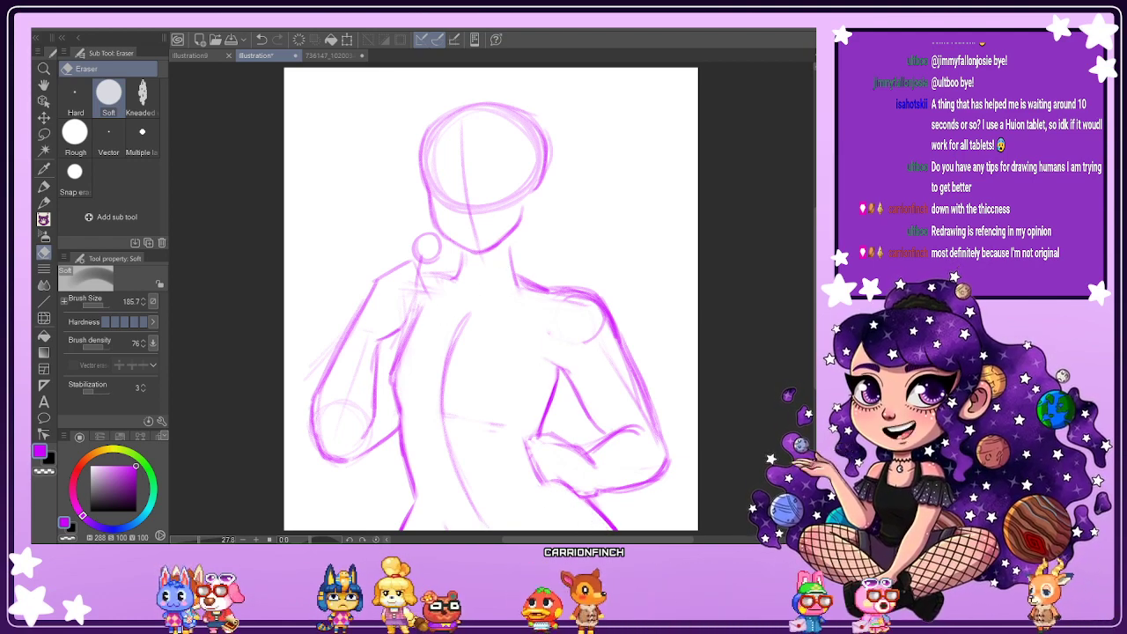
Rework both sides of the neck, erasing the heavy strokes and redrawing cleaner lines down into the shoulders.
{"action": "key", "text": "p"}
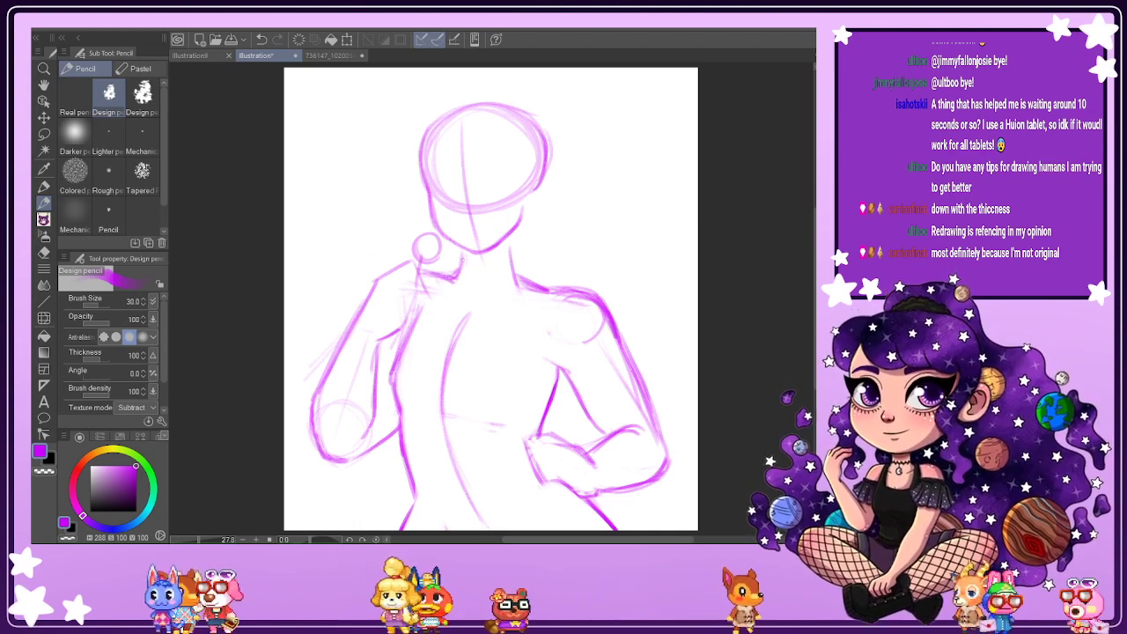
{"action": "left_click_drag", "start_coordinate": [461, 247], "coordinate": [454, 273]}
{"action": "left_click_drag", "start_coordinate": [516, 231], "coordinate": [530, 289]}
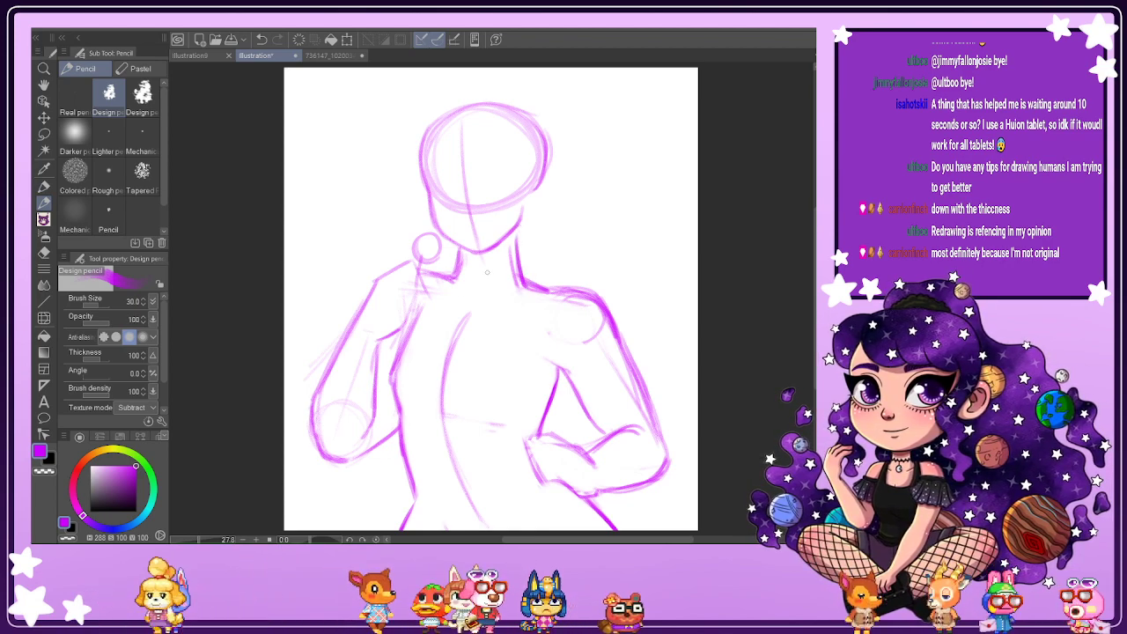
{"action": "mouse_move", "coordinate": [446, 287]}
{"action": "left_mouse_down"}
{"action": "mouse_move", "coordinate": [461, 257]}
{"action": "mouse_move", "coordinate": [457, 270]}
{"action": "left_mouse_up"}
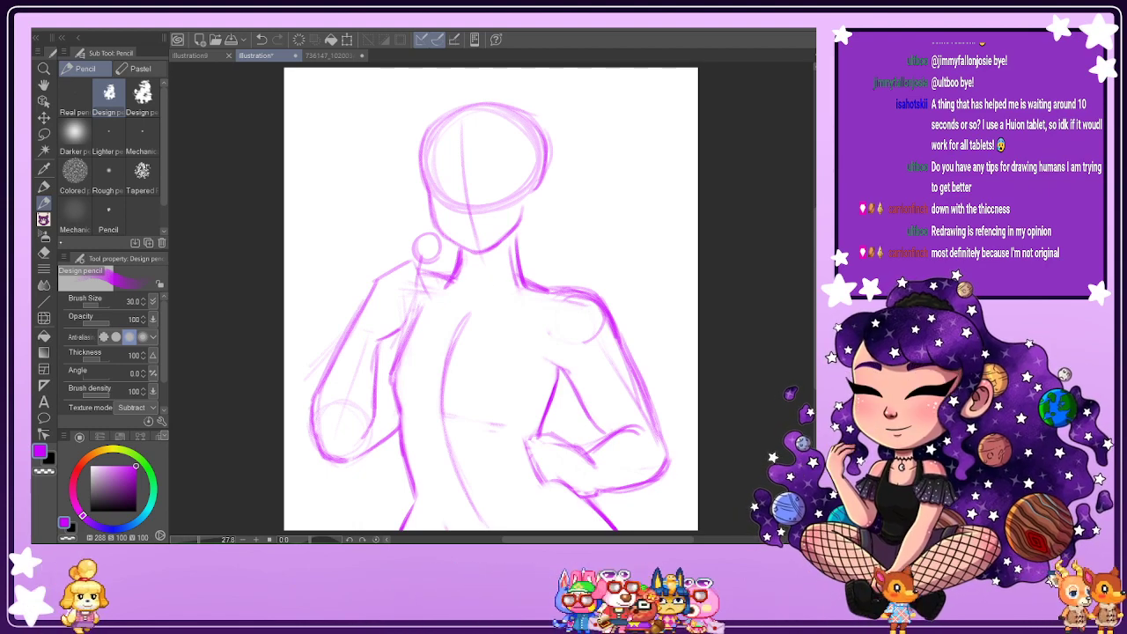
{"action": "key", "text": "e"}
{"action": "left_click_drag", "start_coordinate": [517, 284], "coordinate": [516, 262]}
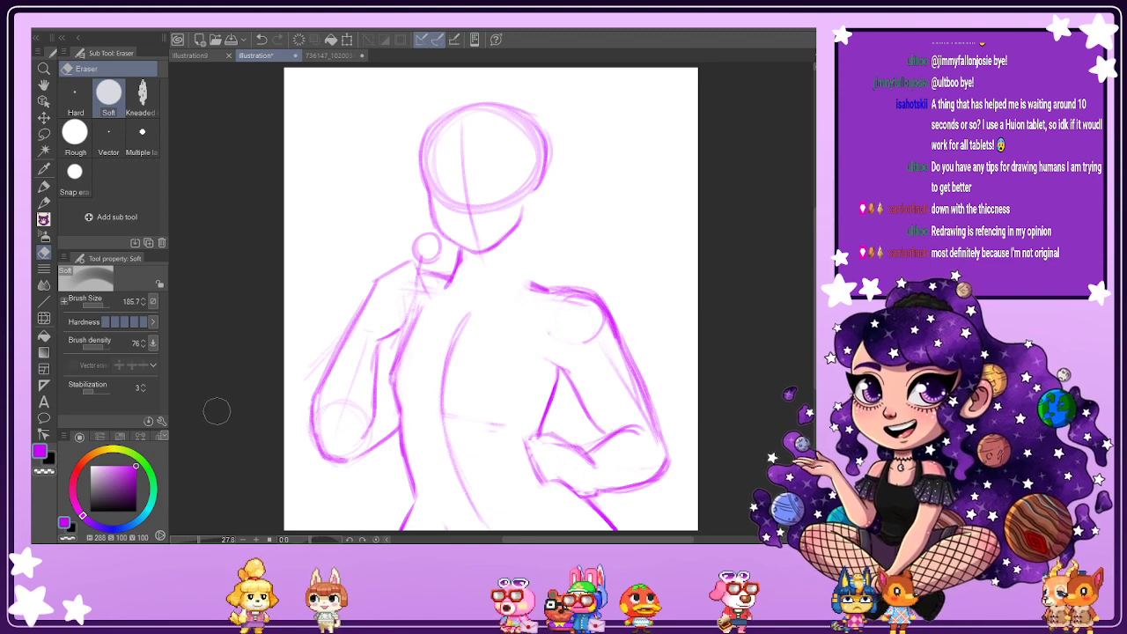
{"action": "key", "text": "p"}
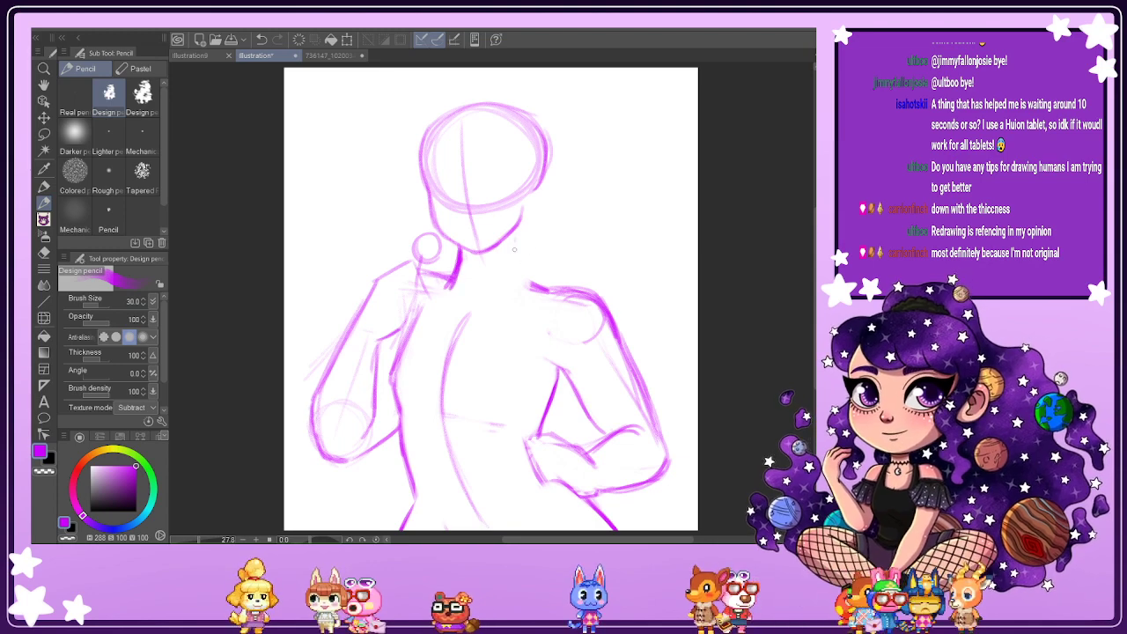
{"action": "left_click_drag", "start_coordinate": [514, 237], "coordinate": [520, 284]}
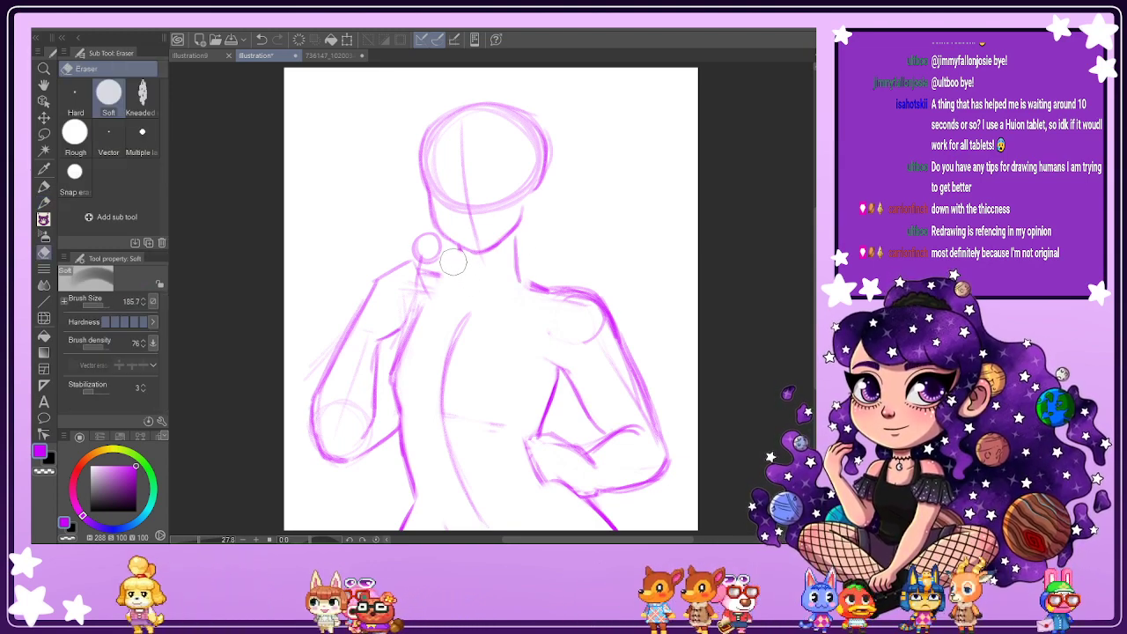
{"action": "key", "text": "p"}
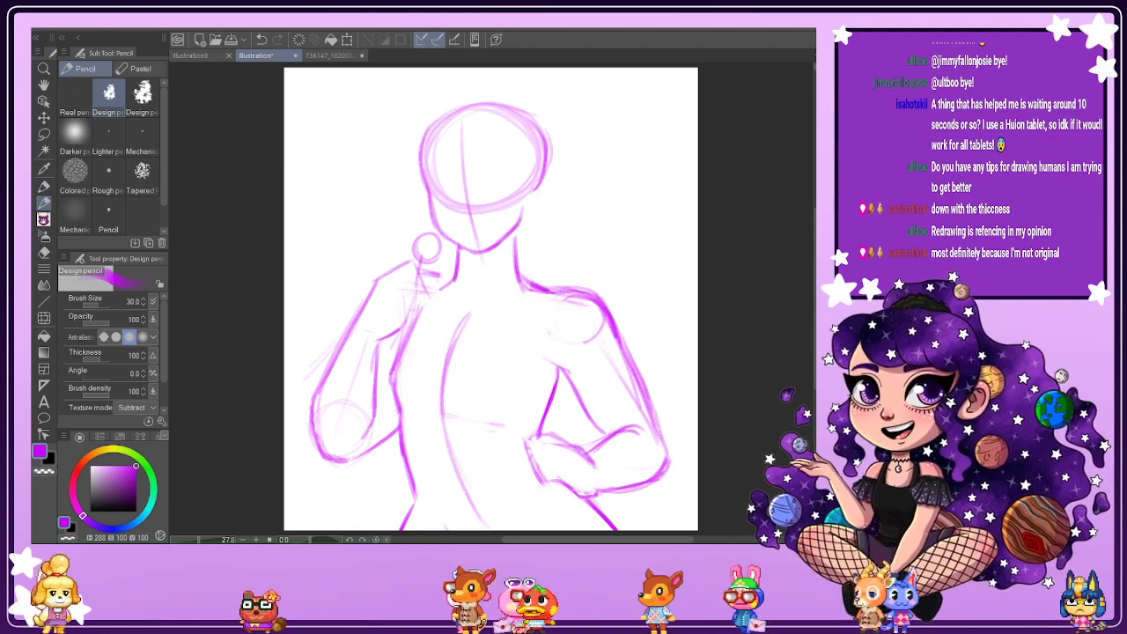
Flip the canvas view horizontally, thin the waist line beside the hand on the hip, and redraw the face's vertical centre line.
{"action": "key", "text": "h"}
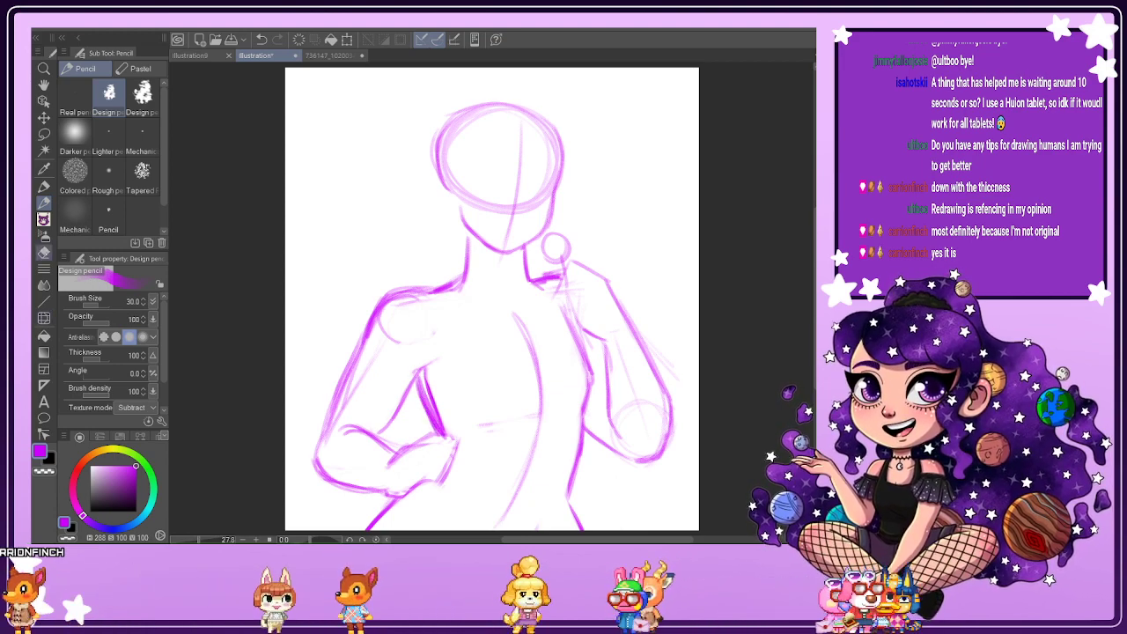
{"action": "key", "text": "e"}
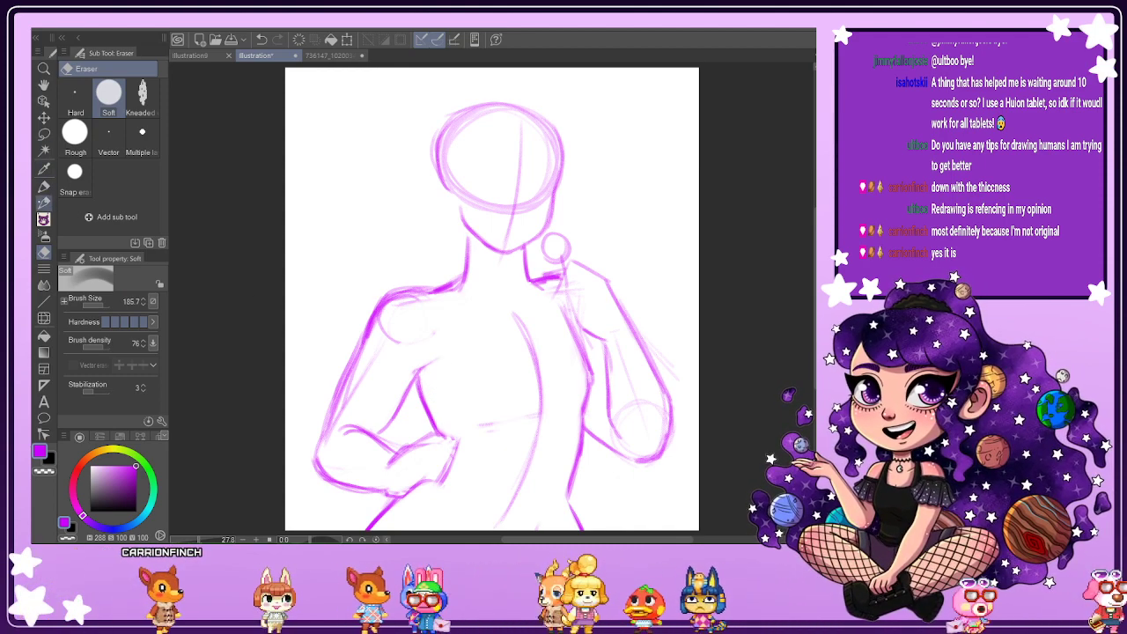
{"action": "key", "text": "p"}
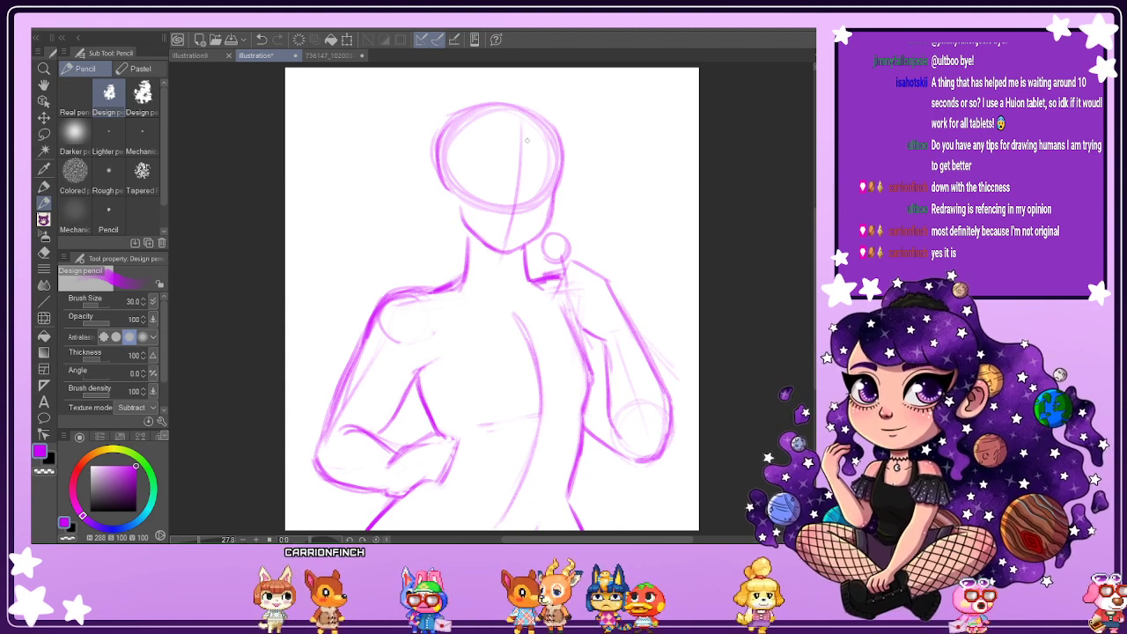
{"action": "left_click_drag", "start_coordinate": [528, 121], "coordinate": [506, 252]}
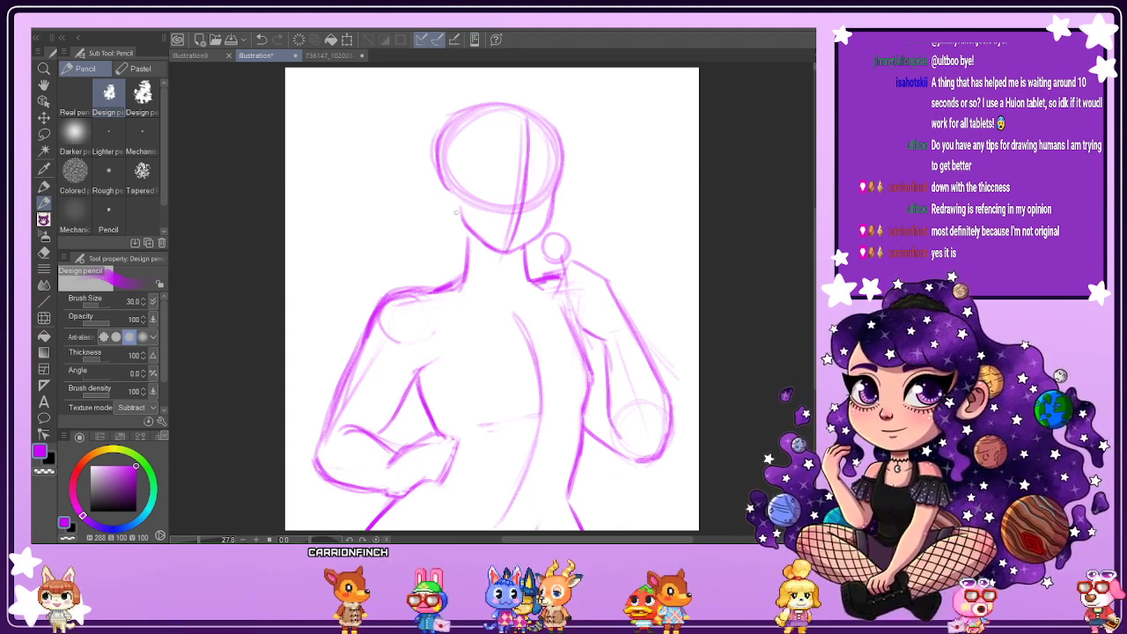
Lasso the whole head, rotate it slightly counterclockwise in the flipped view, shift it down a little, and deselect it.
{"action": "key", "text": "m"}
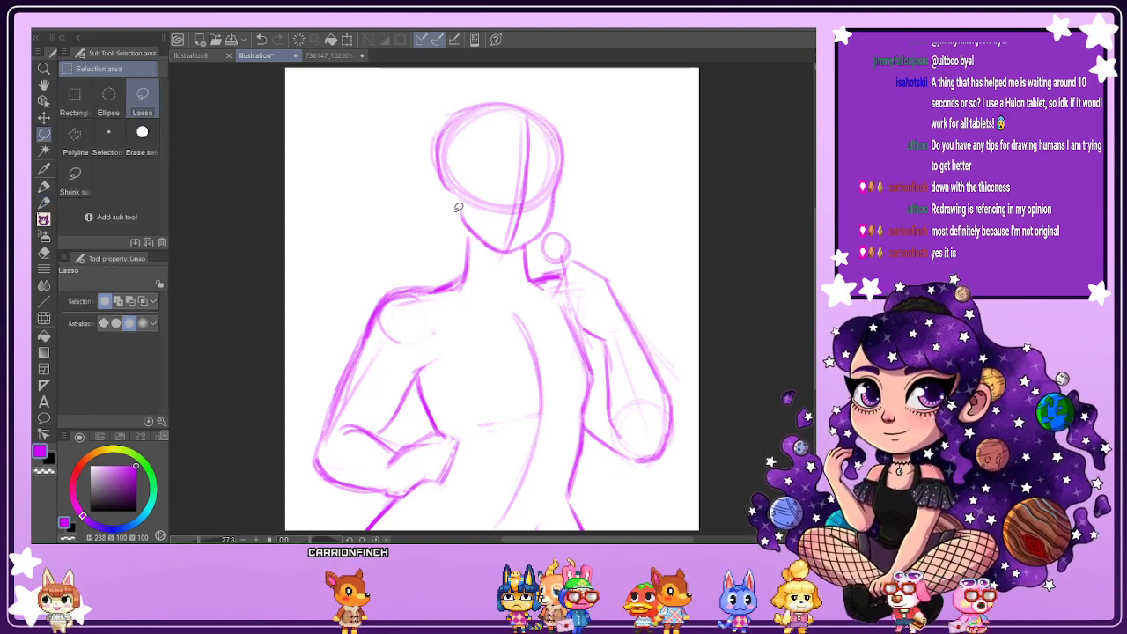
{"action": "mouse_move", "coordinate": [495, 251]}
{"action": "left_mouse_down"}
{"action": "mouse_move", "coordinate": [534, 261]}
{"action": "mouse_move", "coordinate": [569, 190]}
{"action": "mouse_move", "coordinate": [559, 110]}
{"action": "mouse_move", "coordinate": [483, 84]}
{"action": "mouse_move", "coordinate": [444, 194]}
{"action": "mouse_move", "coordinate": [495, 253]}
{"action": "left_mouse_up"}
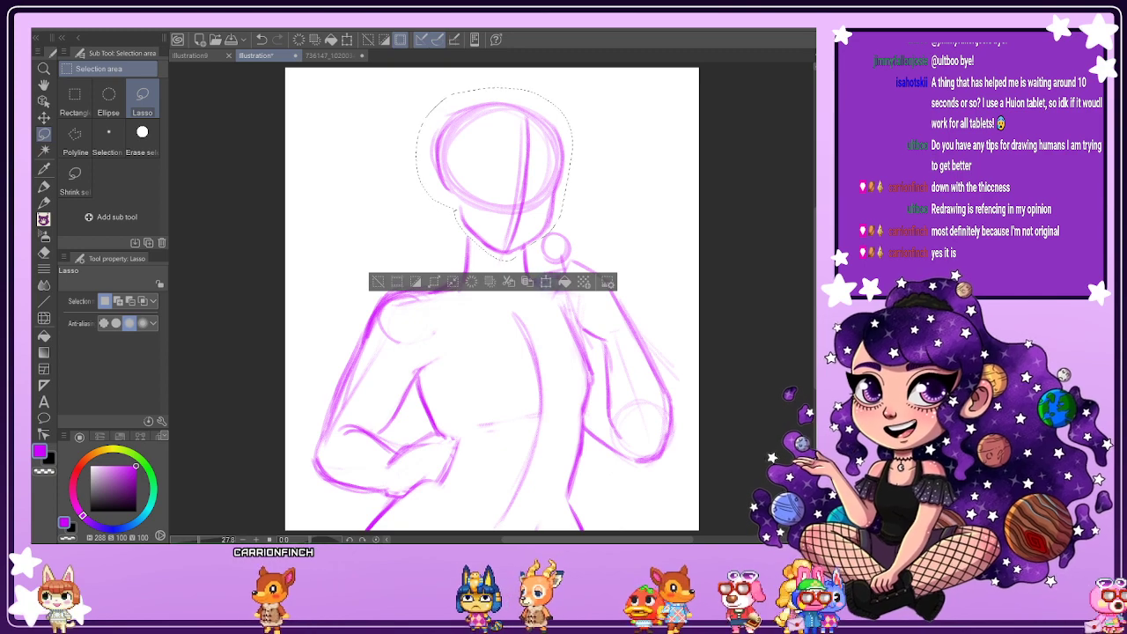
{"action": "key", "text": "ctrl+t"}
{"action": "left_click_drag", "start_coordinate": [604, 96], "coordinate": [559, 157]}
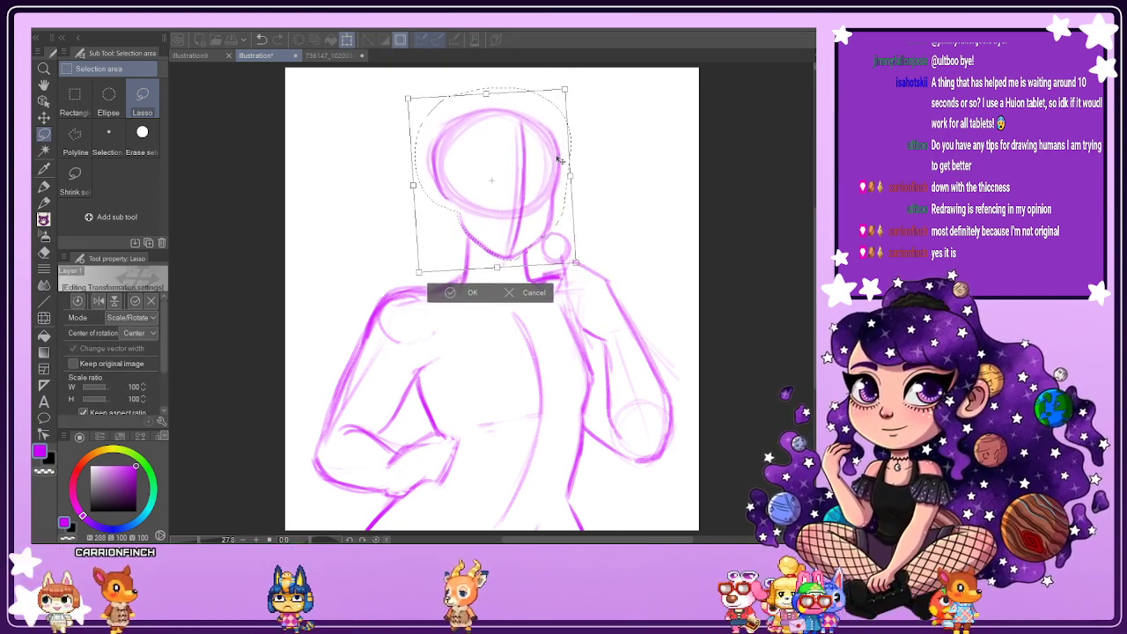
{"action": "key", "text": "Return"}
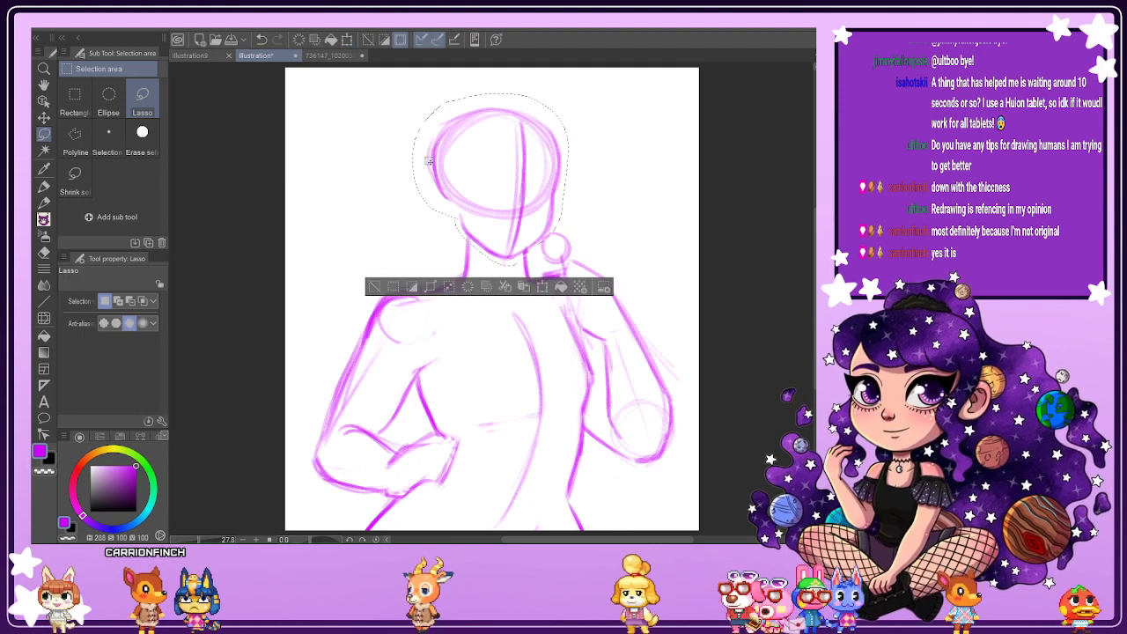
{"action": "key", "text": "ctrl+d"}
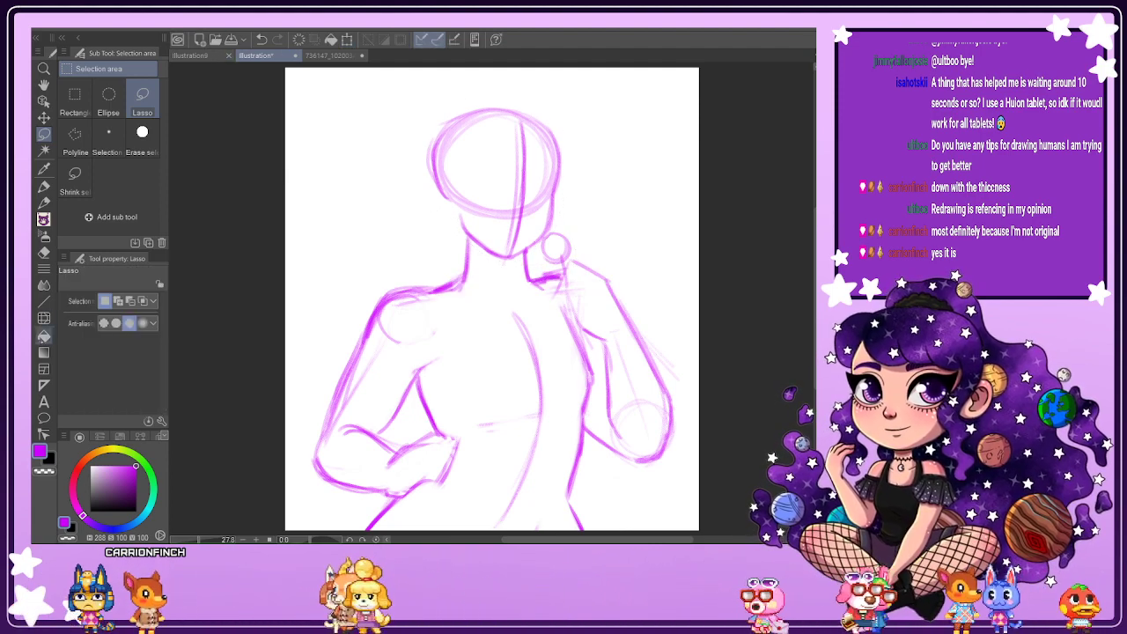
Liquify both arms to pull the elbows slightly inward, using a 742.9 brush size, and flip the canvas view back.
{"action": "left_click", "coordinate": [44, 319]}
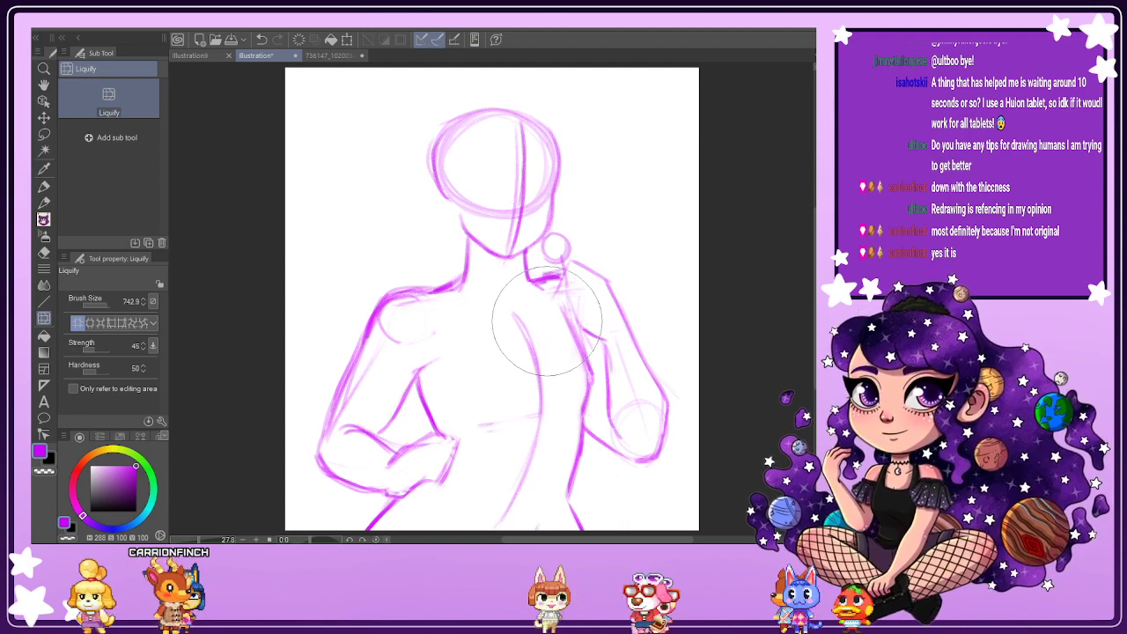
{"action": "key", "text": "p"}
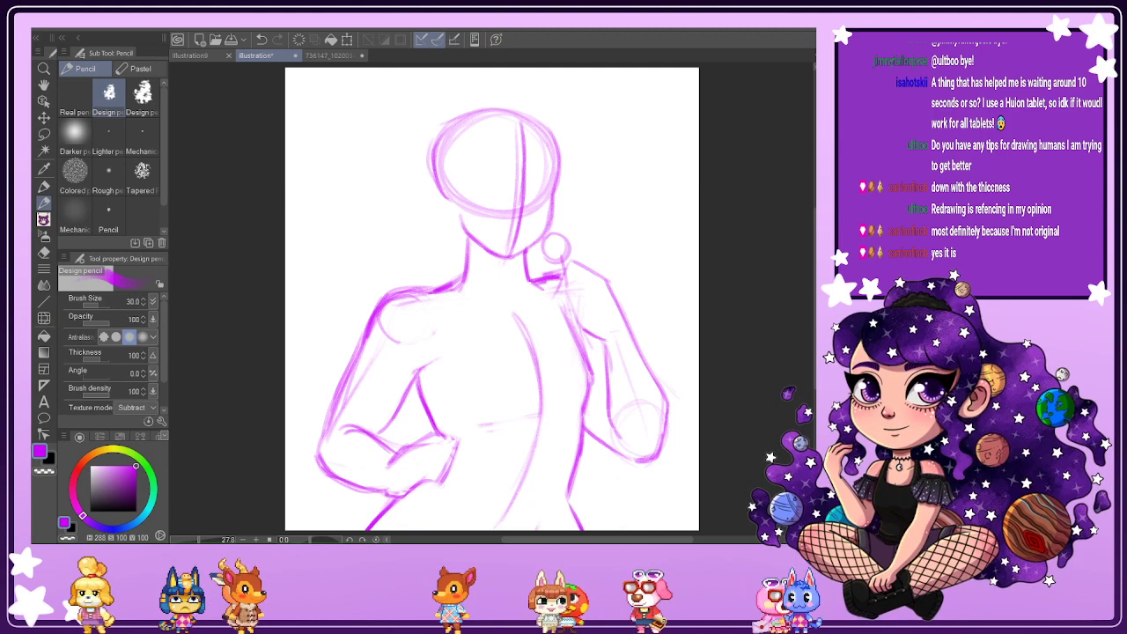
{"action": "key", "text": "h"}
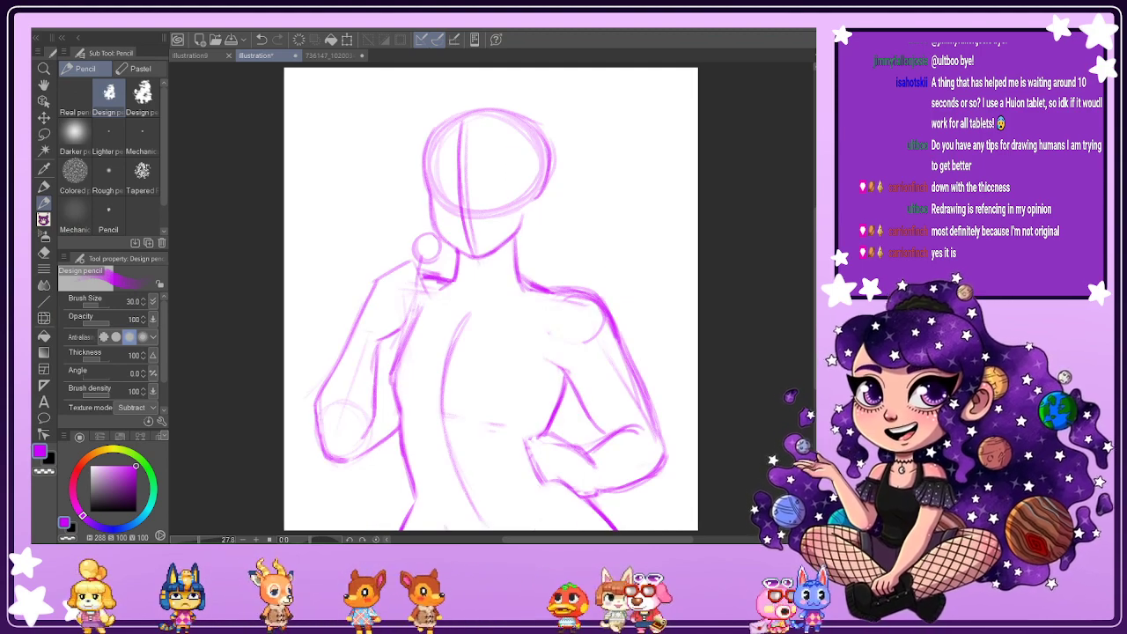
Check the original lollipop portrait, lasso the sketched head, scale it up to 103%, and deselect it.
{"action": "key", "text": "ctrl+Tab"}
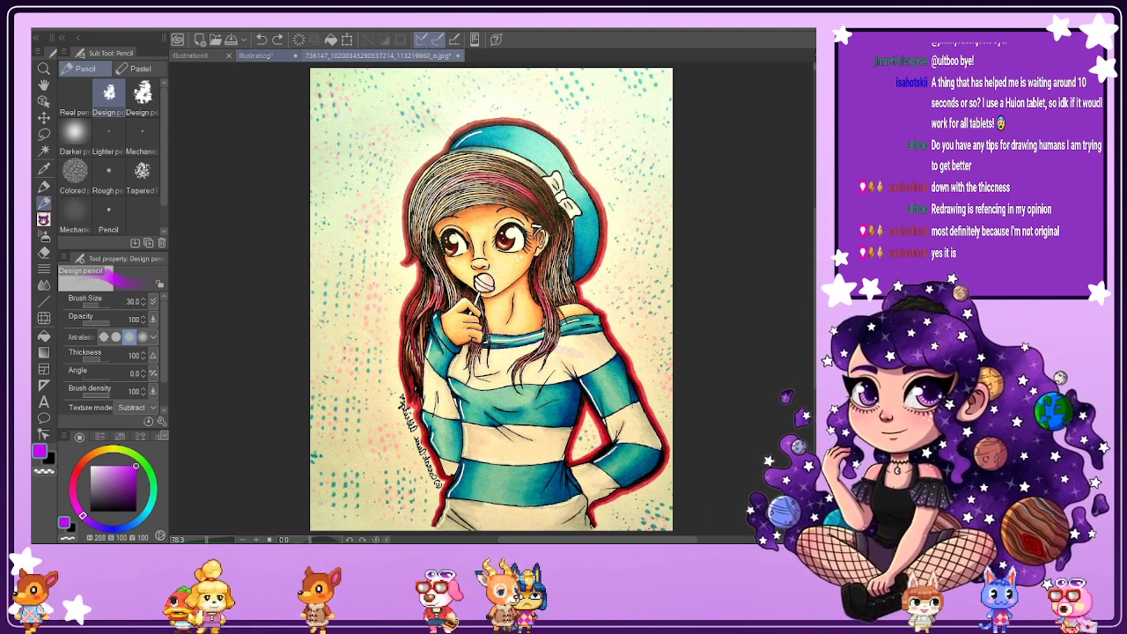
{"action": "left_click", "coordinate": [255, 55]}
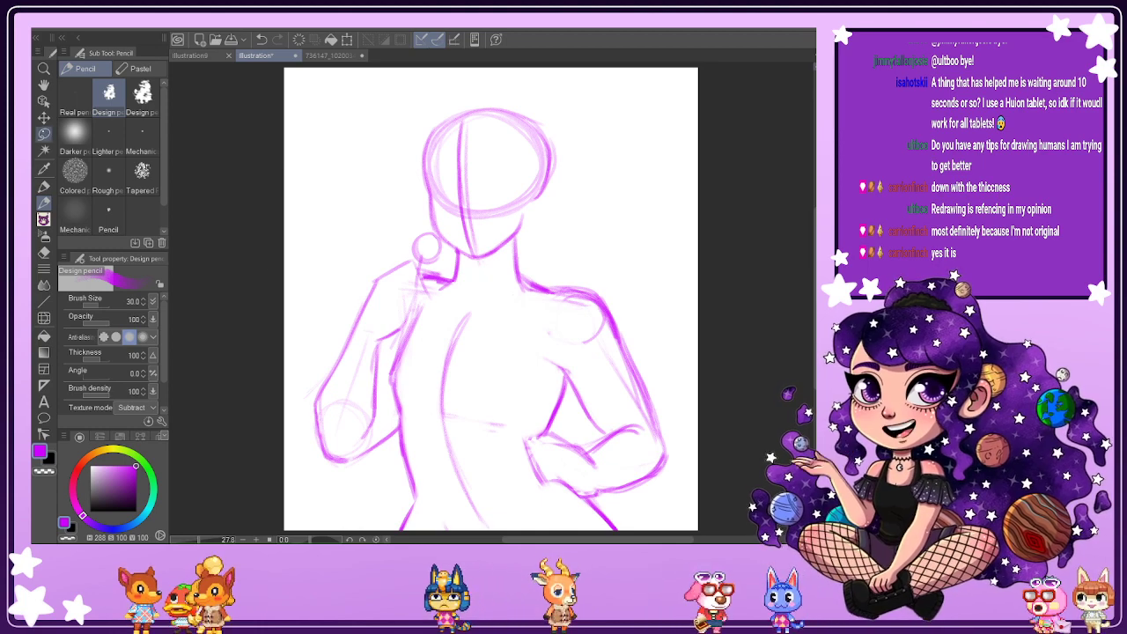
{"action": "key", "text": "m"}
{"action": "mouse_move", "coordinate": [424, 211]}
{"action": "left_mouse_down"}
{"action": "mouse_move", "coordinate": [458, 253]}
{"action": "mouse_move", "coordinate": [500, 252]}
{"action": "mouse_move", "coordinate": [539, 221]}
{"action": "left_mouse_up"}
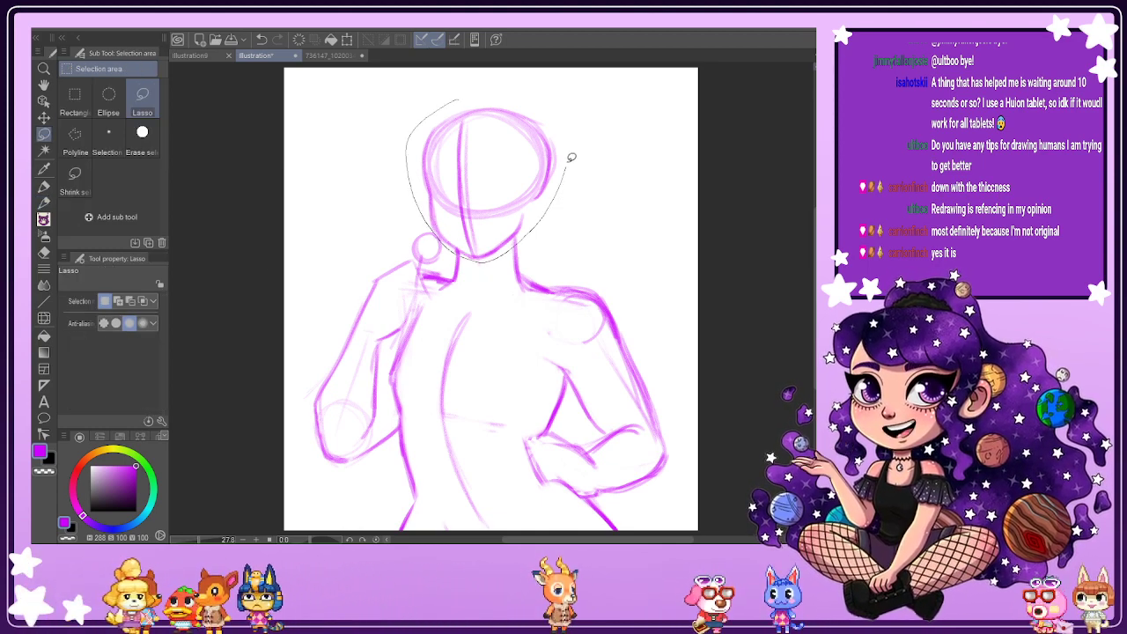
{"action": "left_click_drag", "start_coordinate": [474, 88], "coordinate": [453, 97]}
{"action": "key", "text": "ctrl+t"}
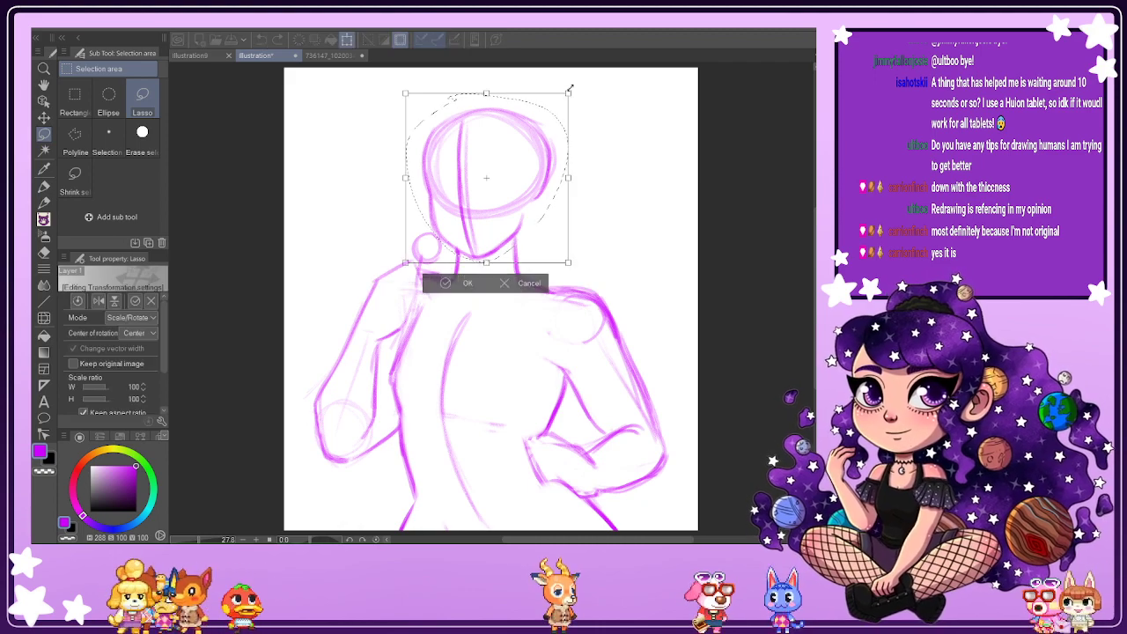
{"action": "left_click_drag", "start_coordinate": [570, 91], "coordinate": [572, 88]}
{"action": "left_click_drag", "start_coordinate": [545, 139], "coordinate": [532, 157]}
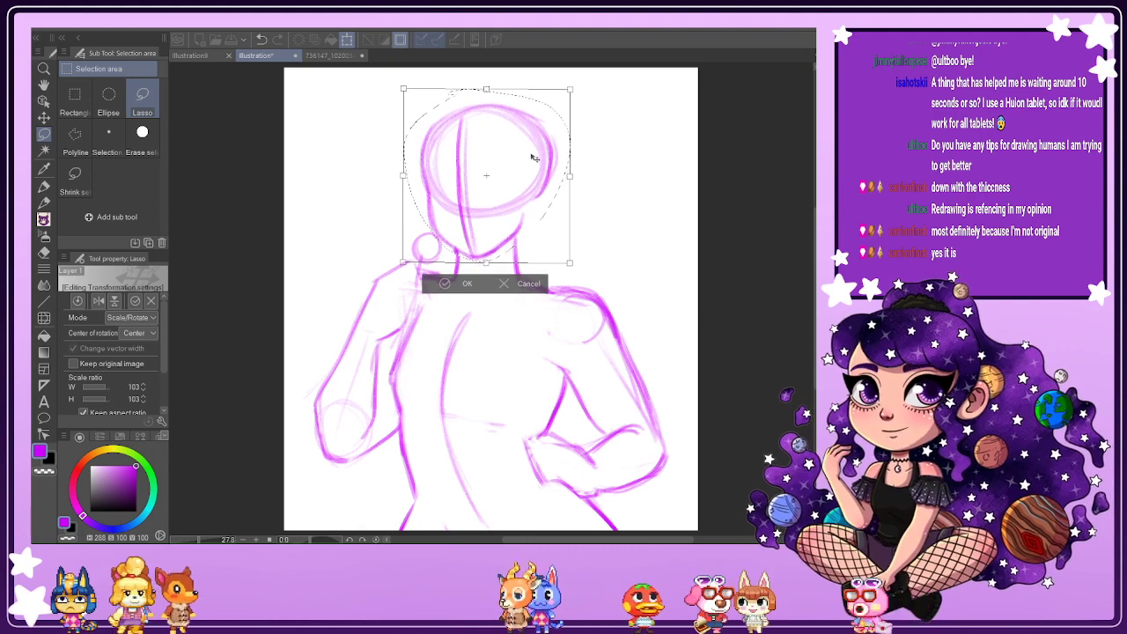
{"action": "key", "text": "Return"}
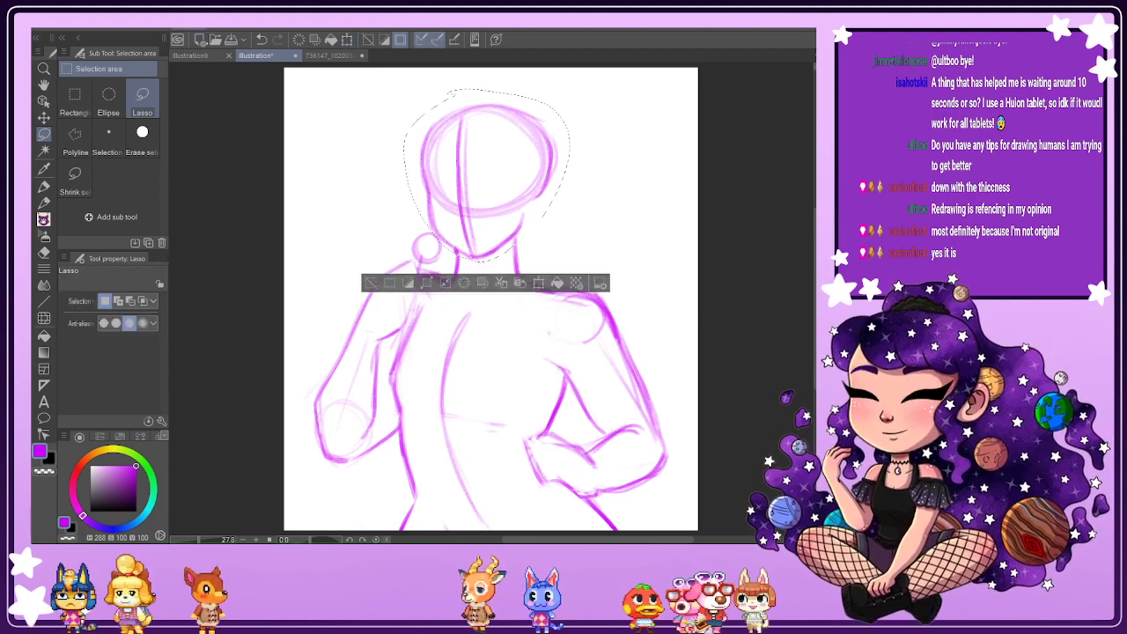
{"action": "key", "text": "ctrl+d"}
{"action": "key", "text": "p"}
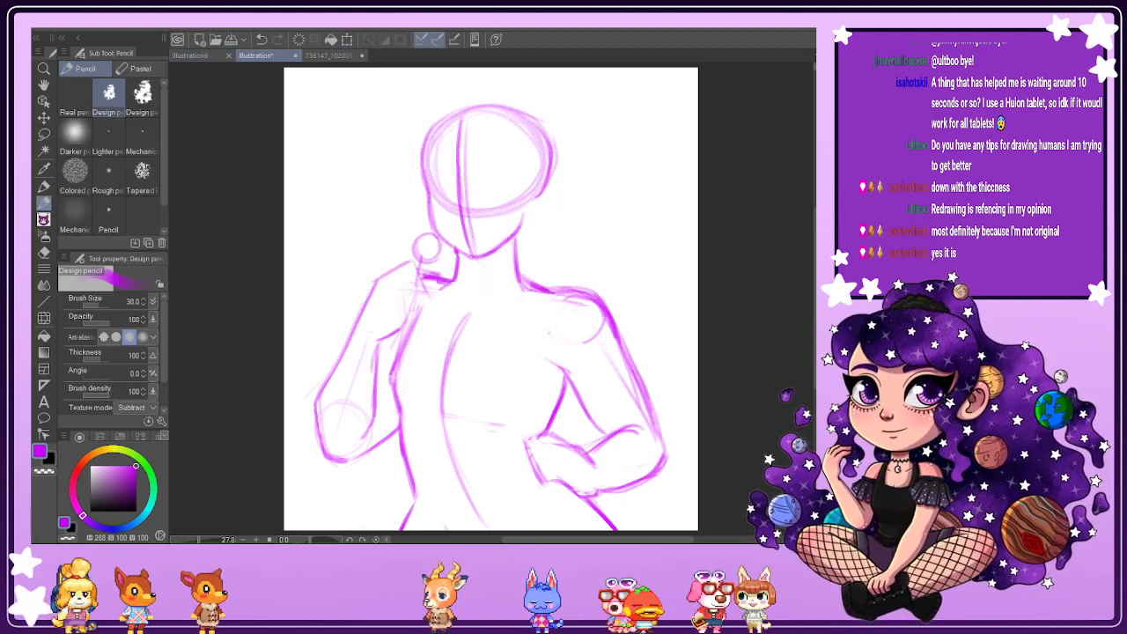
Erase the stray sketch lines around the shoulder line beside the neck, on the raised hand's side.
{"action": "scroll", "coordinate": [460, 261], "scroll_direction": "up", "scroll_amount": 2}
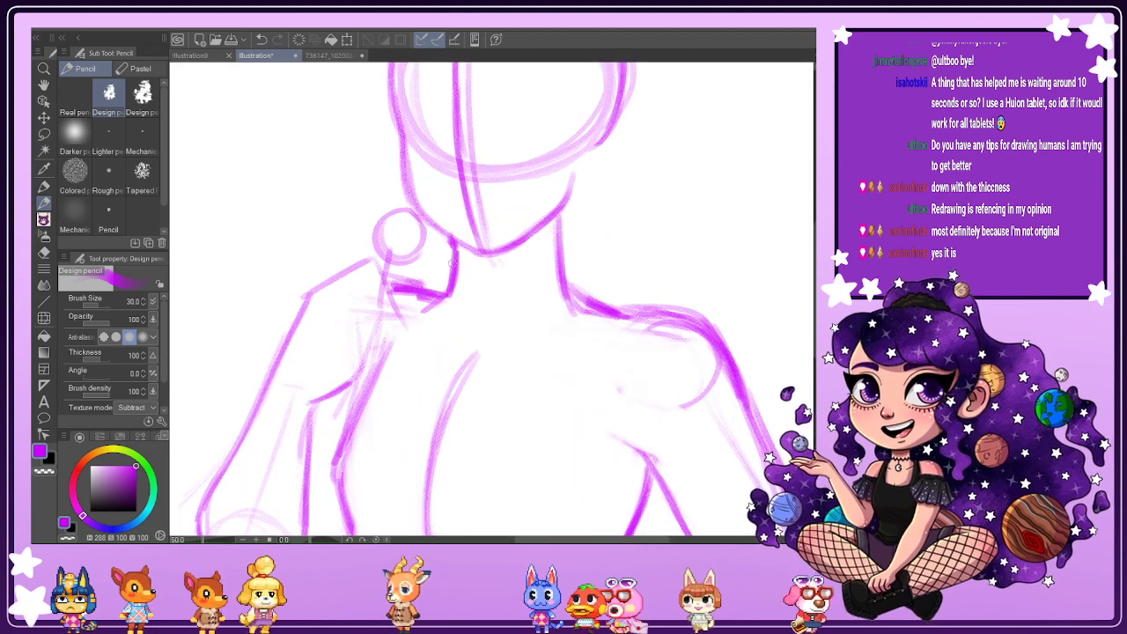
{"action": "left_click", "coordinate": [44, 252]}
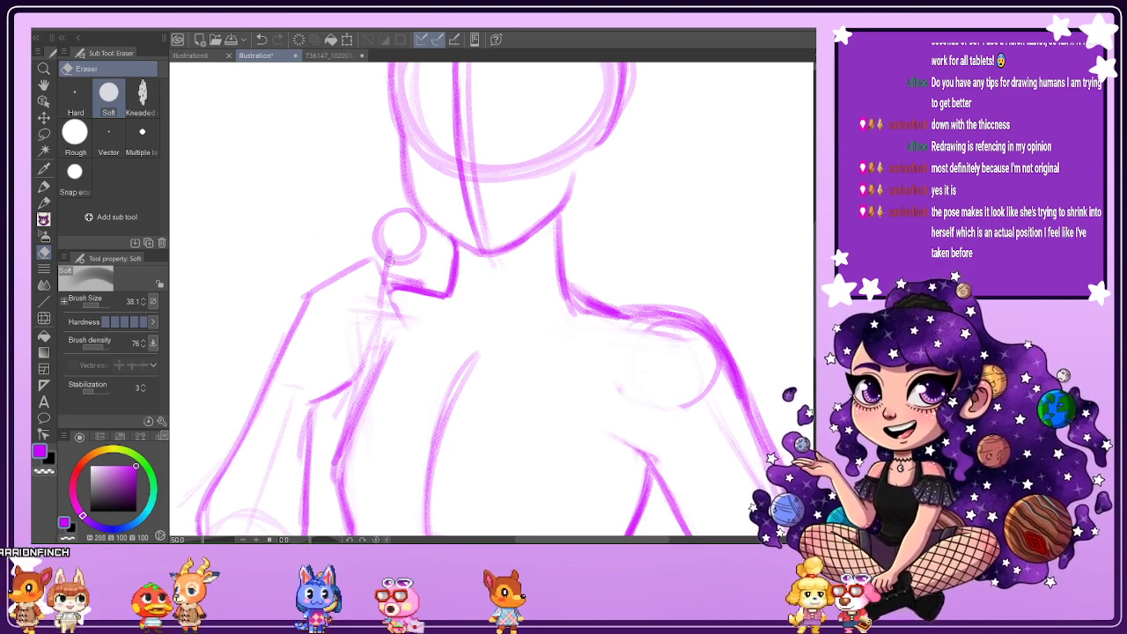
Examine the original portrait's face, lollipop hand, hair and beret up close, and return to the new sketch.
{"action": "left_click", "coordinate": [329, 56]}
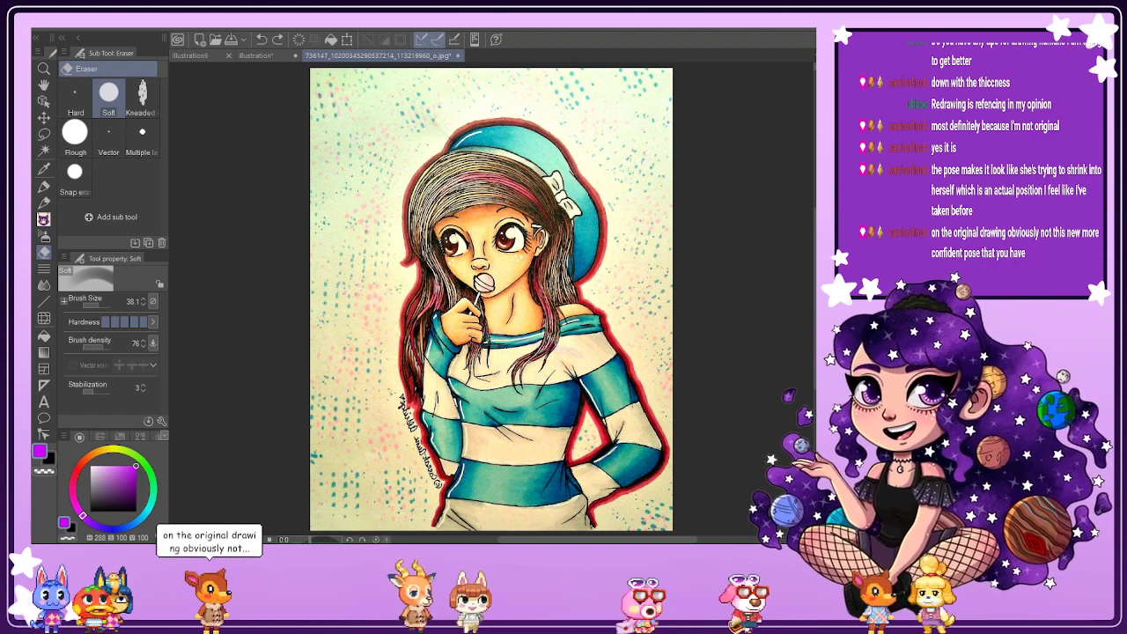
{"action": "scroll", "coordinate": [370, 320], "scroll_direction": "up", "scroll_amount": 3}
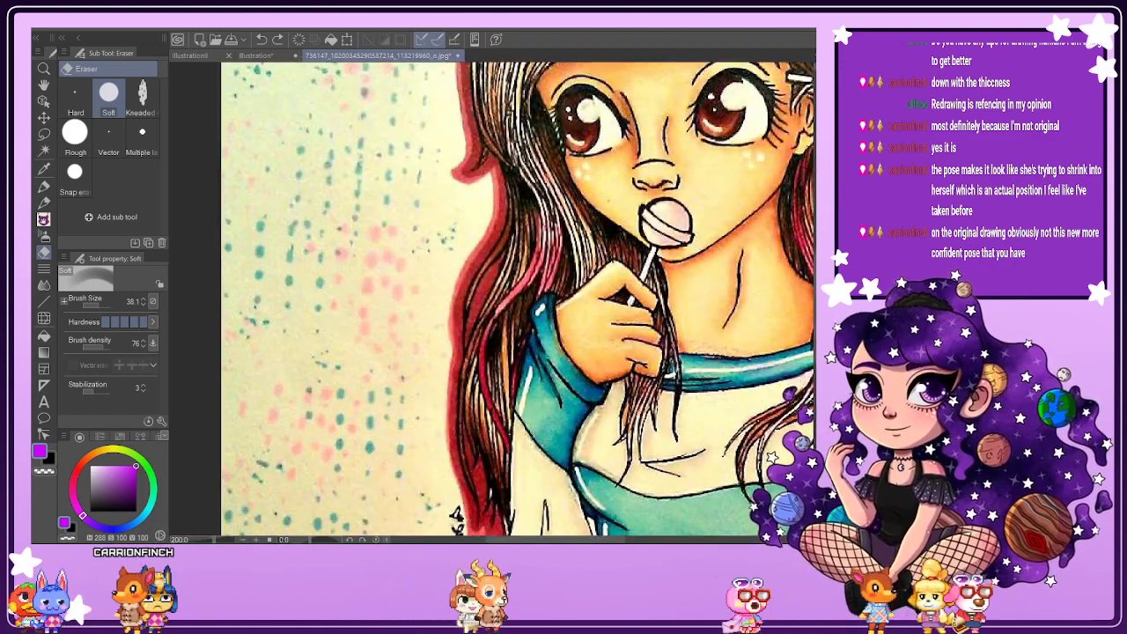
{"action": "scroll", "coordinate": [518, 299], "scroll_direction": "up", "scroll_amount": 8}
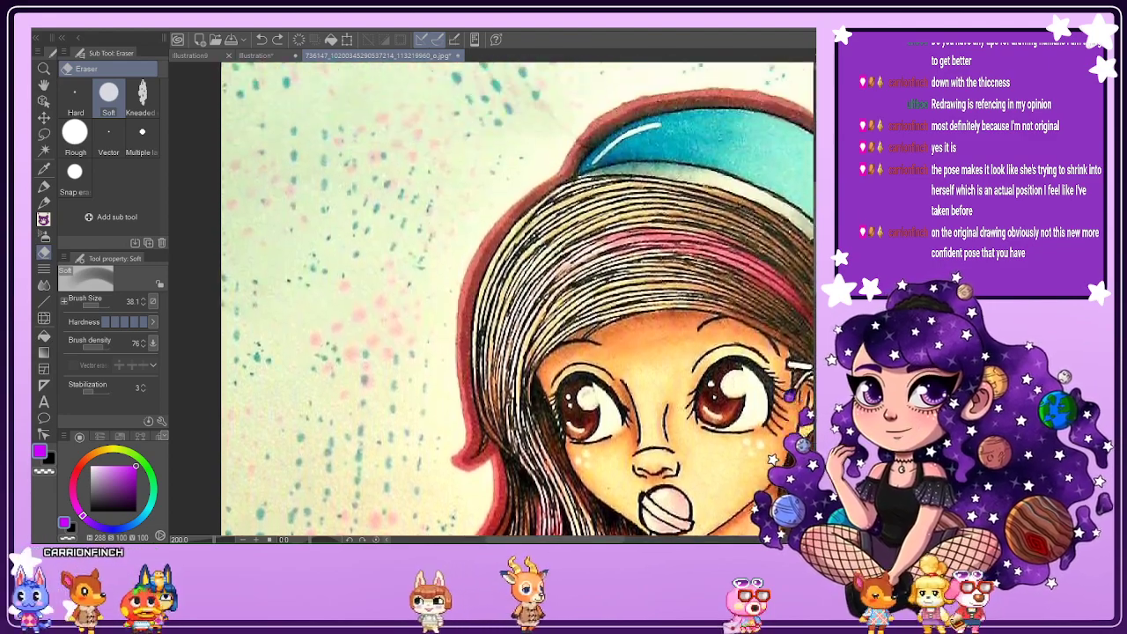
{"action": "scroll", "coordinate": [556, 256], "scroll_direction": "up", "scroll_amount": 1}
{"action": "scroll", "coordinate": [551, 352], "scroll_direction": "down", "scroll_amount": 5}
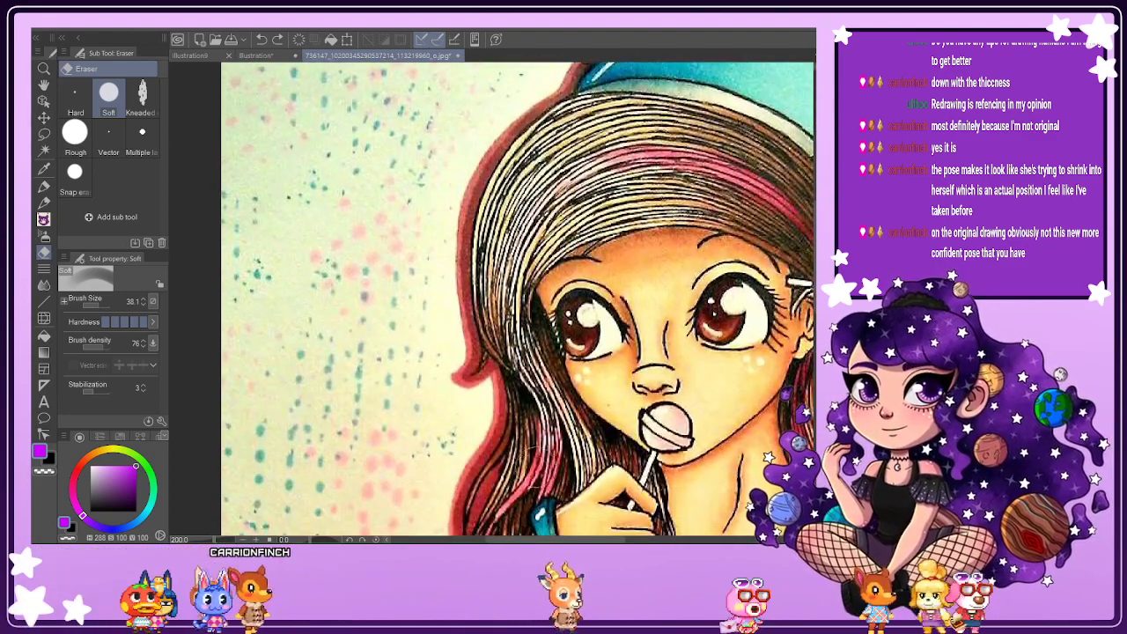
{"action": "left_click_drag", "start_coordinate": [532, 540], "coordinate": [645, 537]}
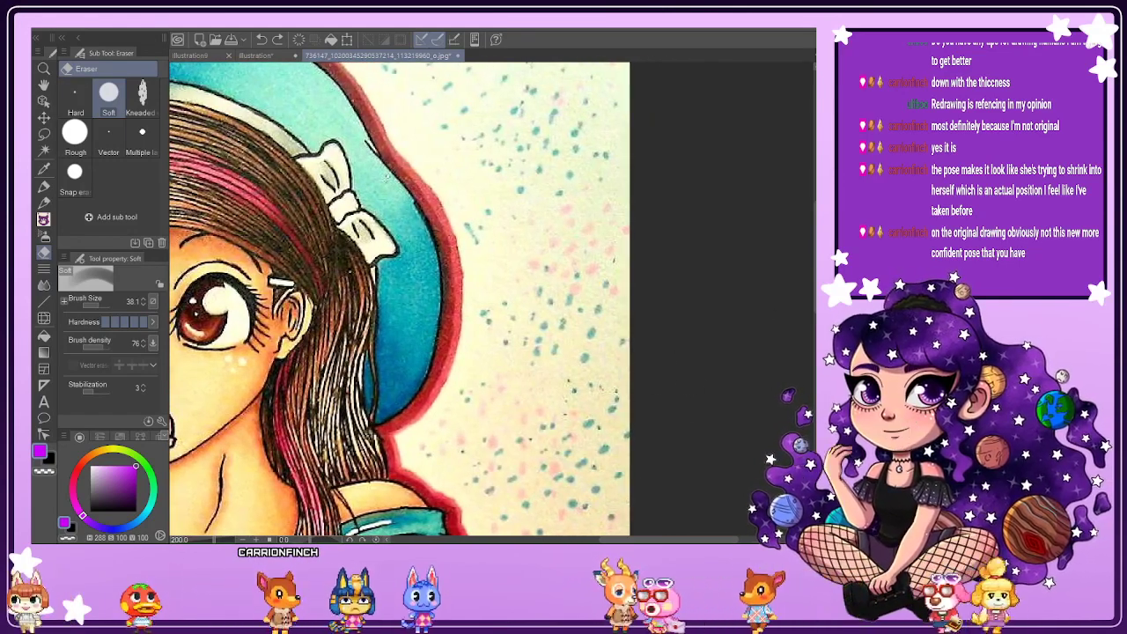
{"action": "key", "text": "ctrl+0"}
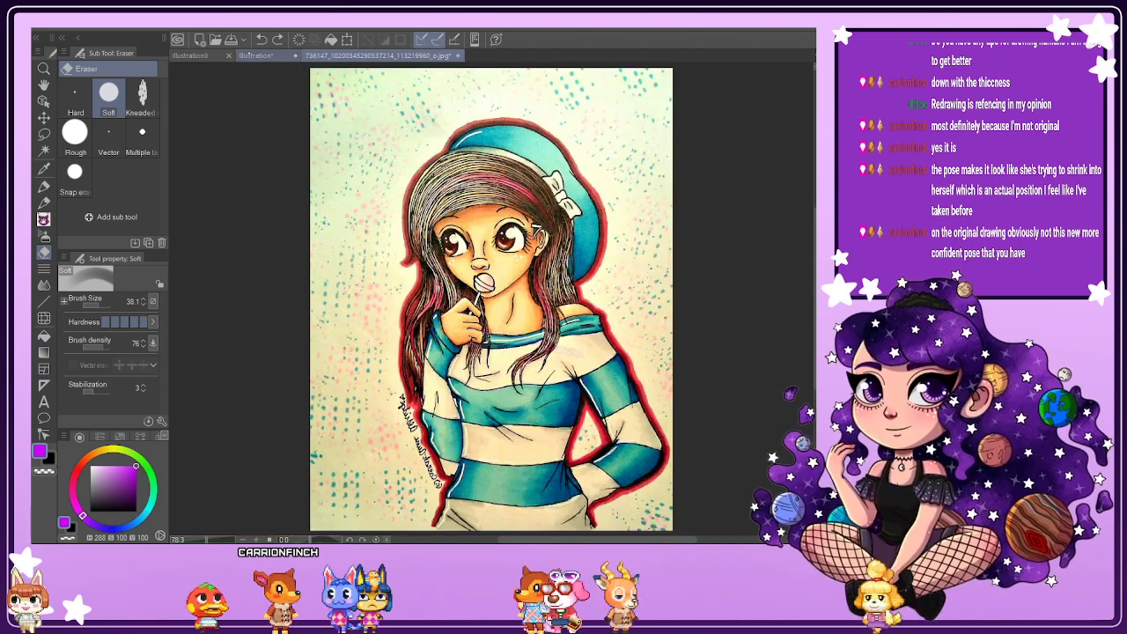
{"action": "left_click", "coordinate": [256, 55]}
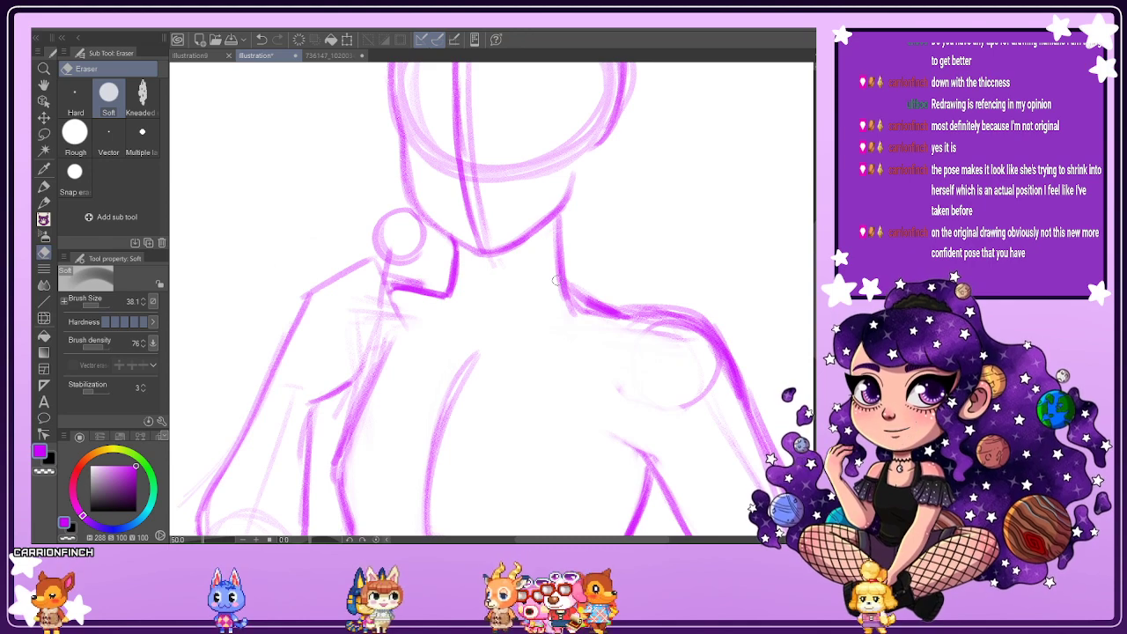
Try a rough angular outline for the raised hand beside the lollipop circle.
{"action": "scroll", "coordinate": [667, 368], "scroll_direction": "down", "scroll_amount": 4}
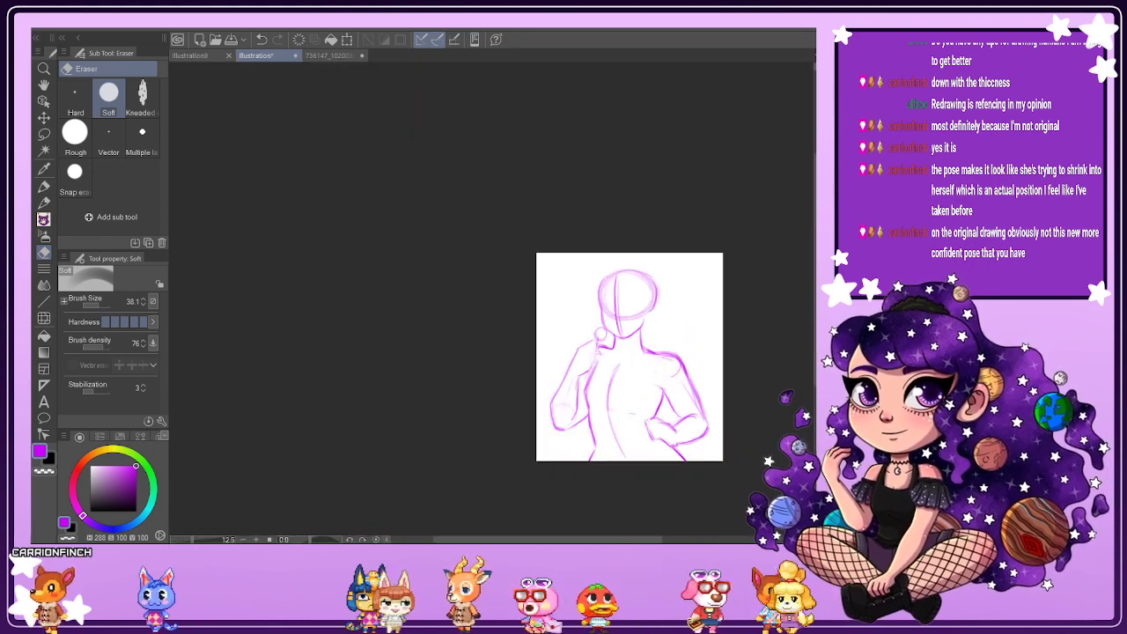
{"action": "key", "text": "ctrl+plus"}
{"action": "key", "text": "ctrl+0"}
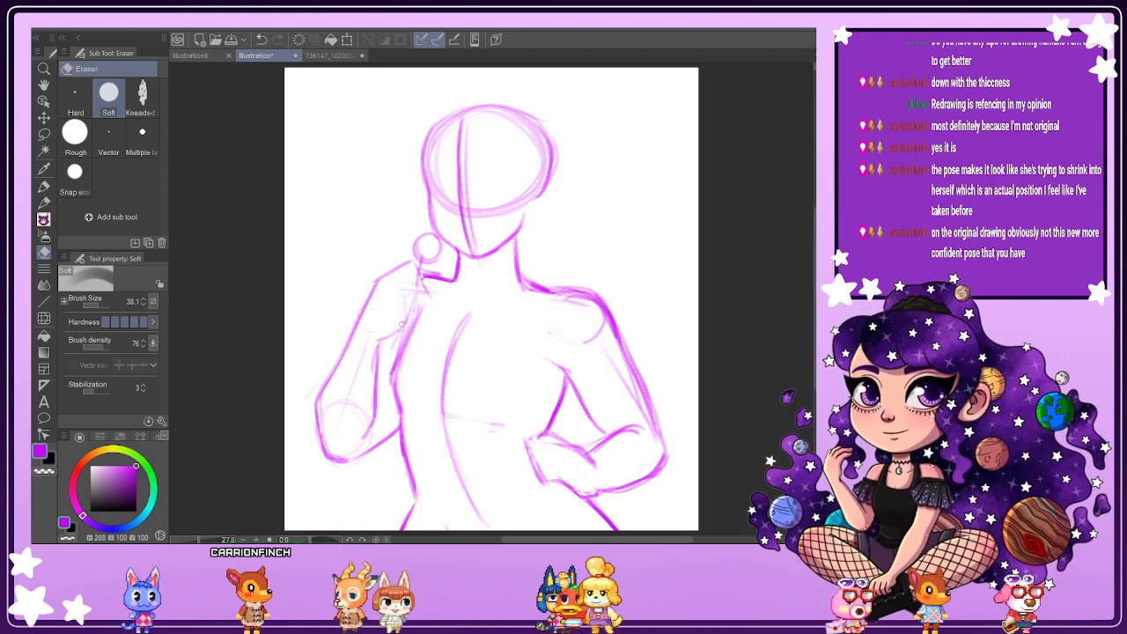
{"action": "key", "text": "p"}
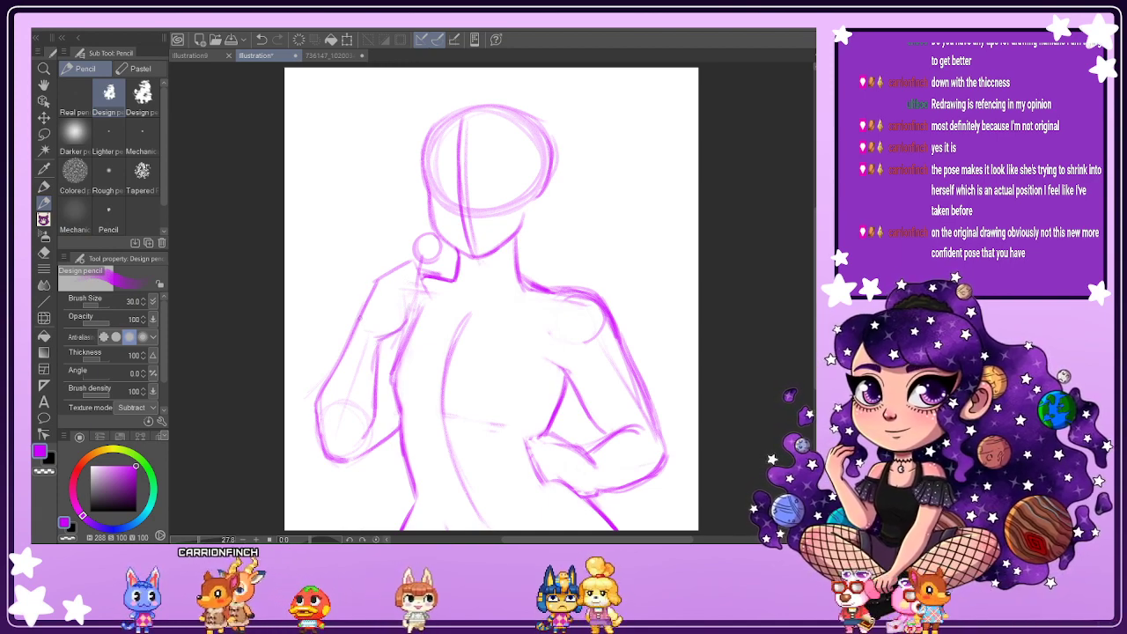
{"action": "mouse_move", "coordinate": [360, 306]}
{"action": "left_mouse_down"}
{"action": "mouse_move", "coordinate": [350, 264]}
{"action": "mouse_move", "coordinate": [357, 286]}
{"action": "mouse_move", "coordinate": [363, 264]}
{"action": "mouse_move", "coordinate": [356, 269]}
{"action": "mouse_move", "coordinate": [386, 248]}
{"action": "left_mouse_up"}
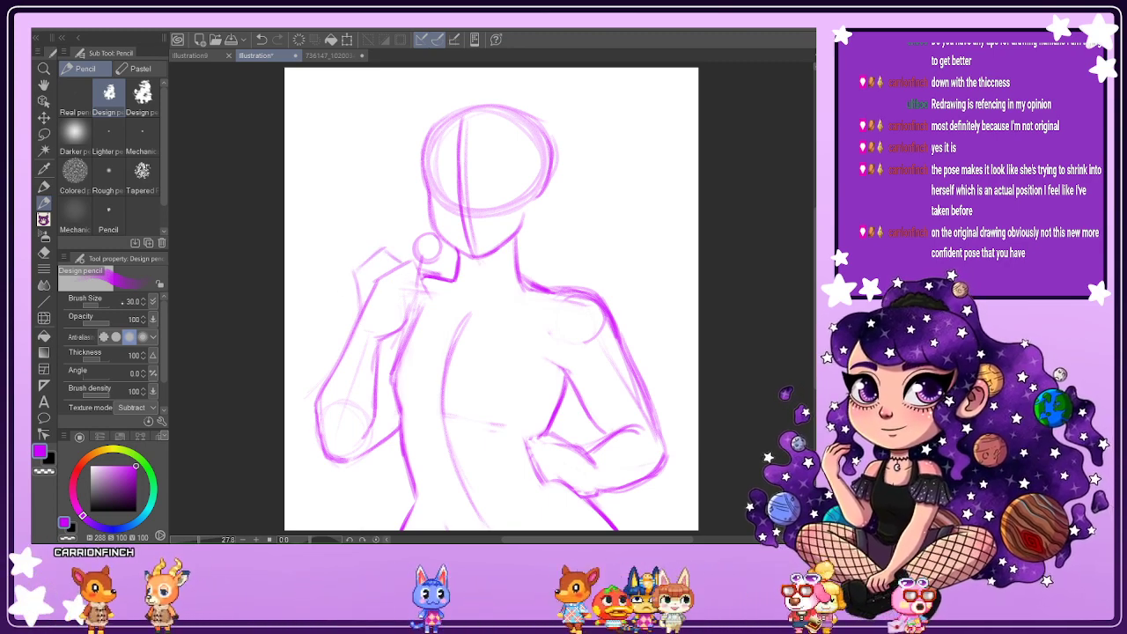
Erase the old raised hand, lollipop and inner arm guides, and block in a larger angular hand shape above the forearm.
{"action": "key", "text": "e"}
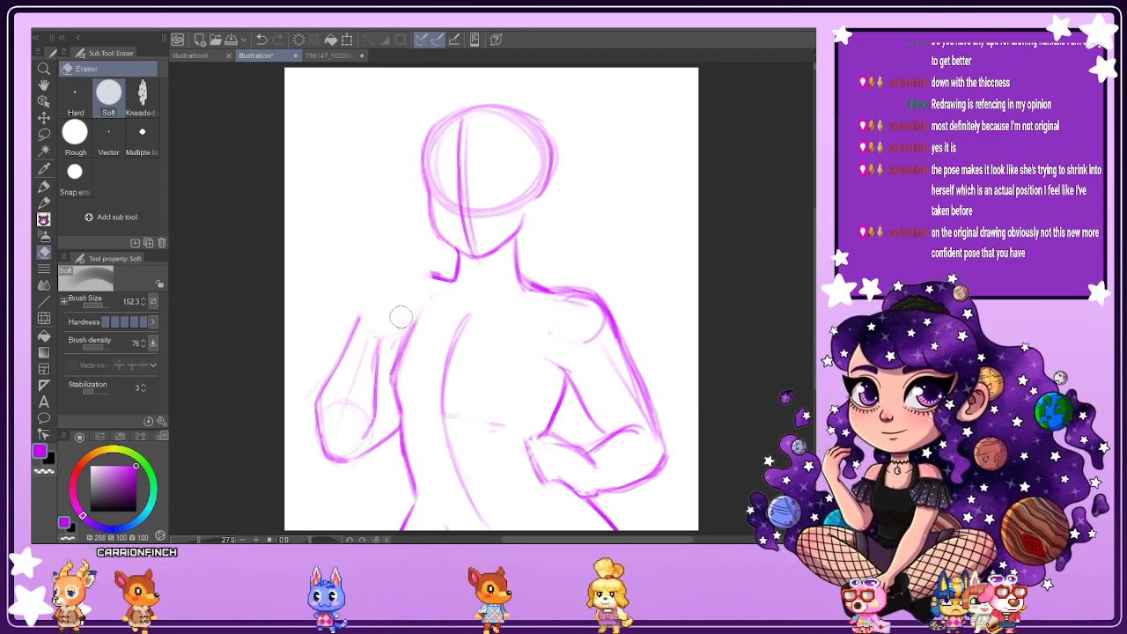
{"action": "mouse_move", "coordinate": [340, 423]}
{"action": "left_mouse_down"}
{"action": "mouse_move", "coordinate": [347, 407]}
{"action": "mouse_move", "coordinate": [332, 406]}
{"action": "left_mouse_up"}
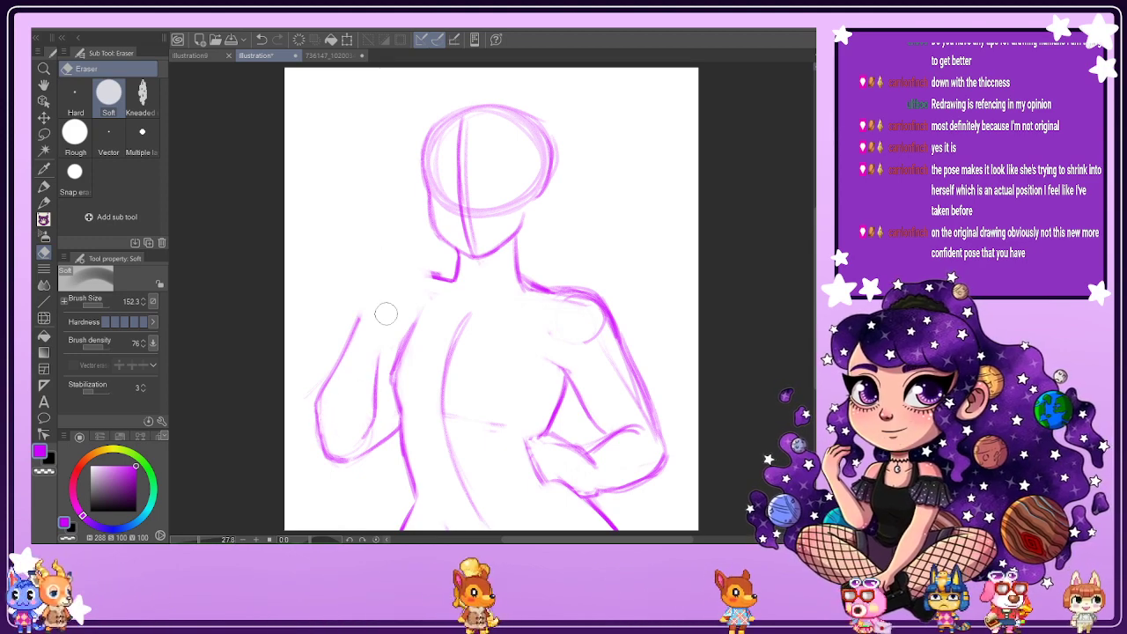
{"action": "key", "text": "p"}
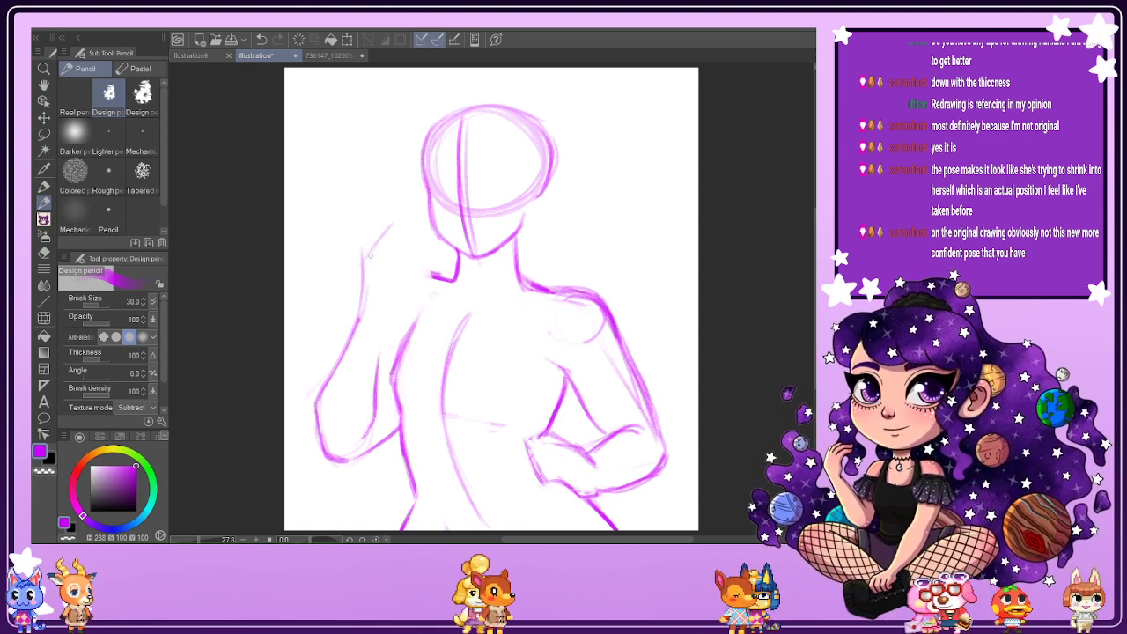
{"action": "left_click_drag", "start_coordinate": [399, 258], "coordinate": [411, 290]}
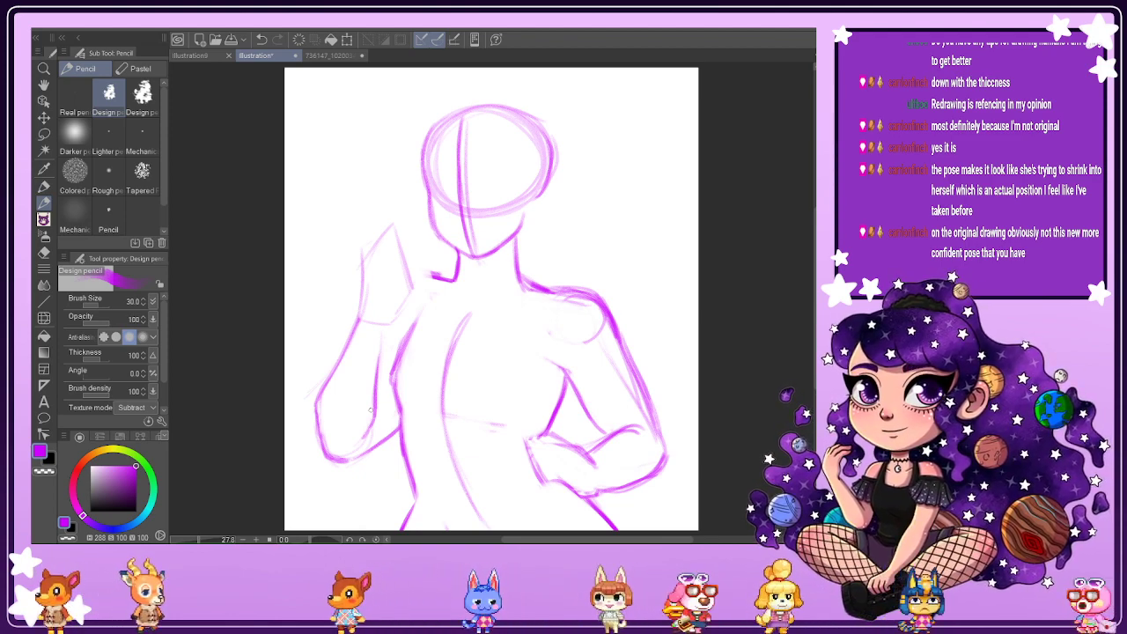
Check the original portrait's pose, and sketch the curled fingers and palm edge inside the raised hand's outline.
{"action": "left_click", "coordinate": [335, 55]}
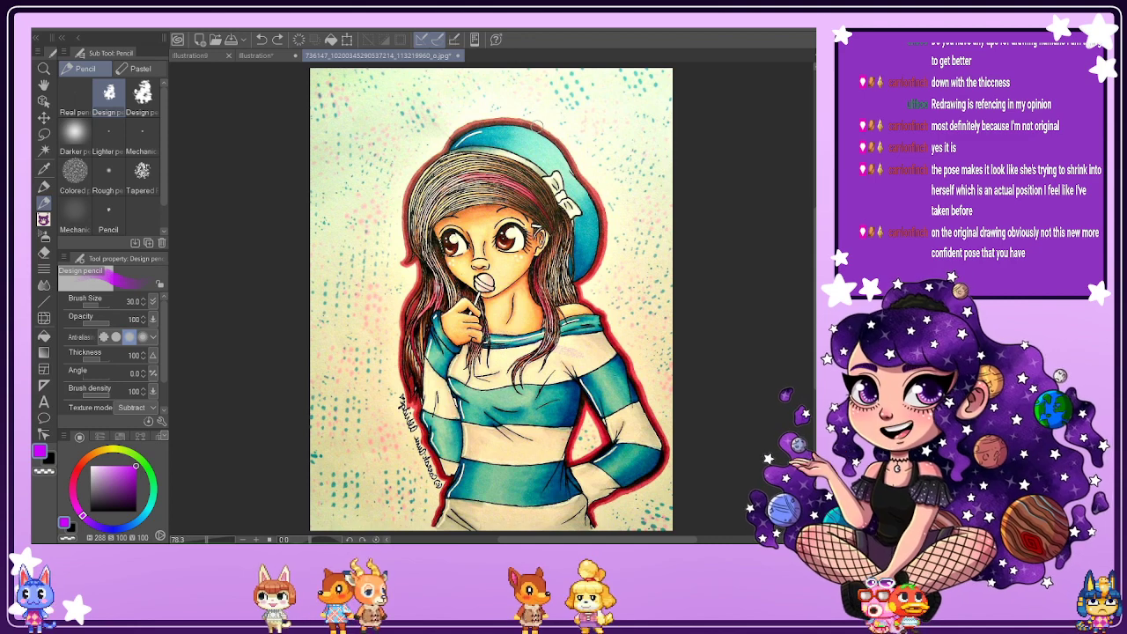
{"action": "left_click", "coordinate": [257, 55]}
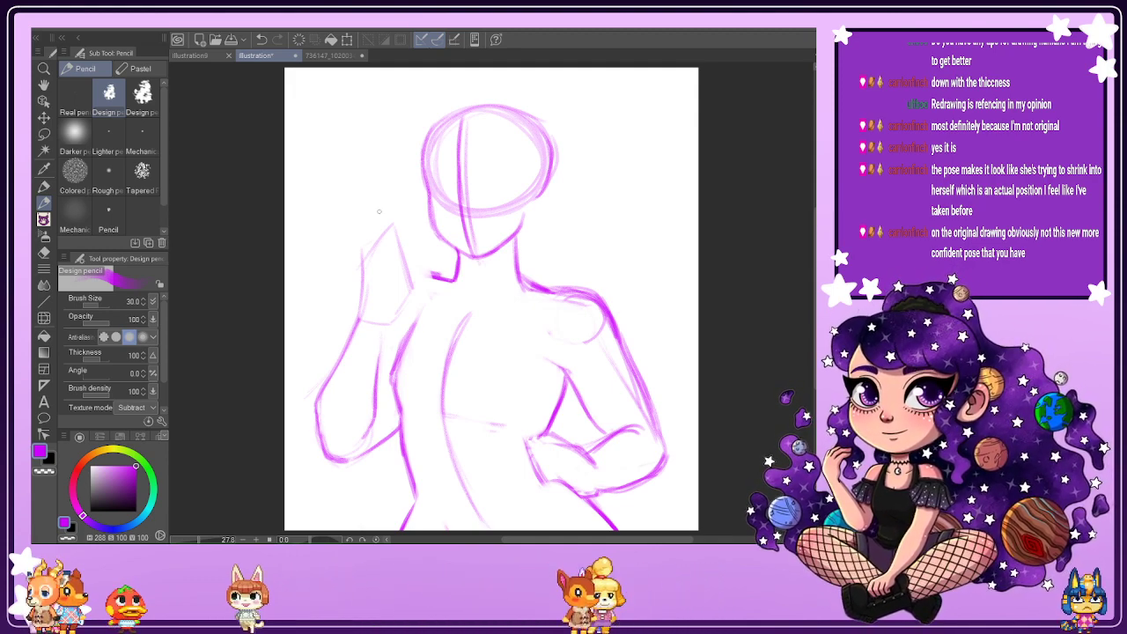
{"action": "key", "text": "ctrl+plus"}
{"action": "key", "text": "ctrl+plus"}
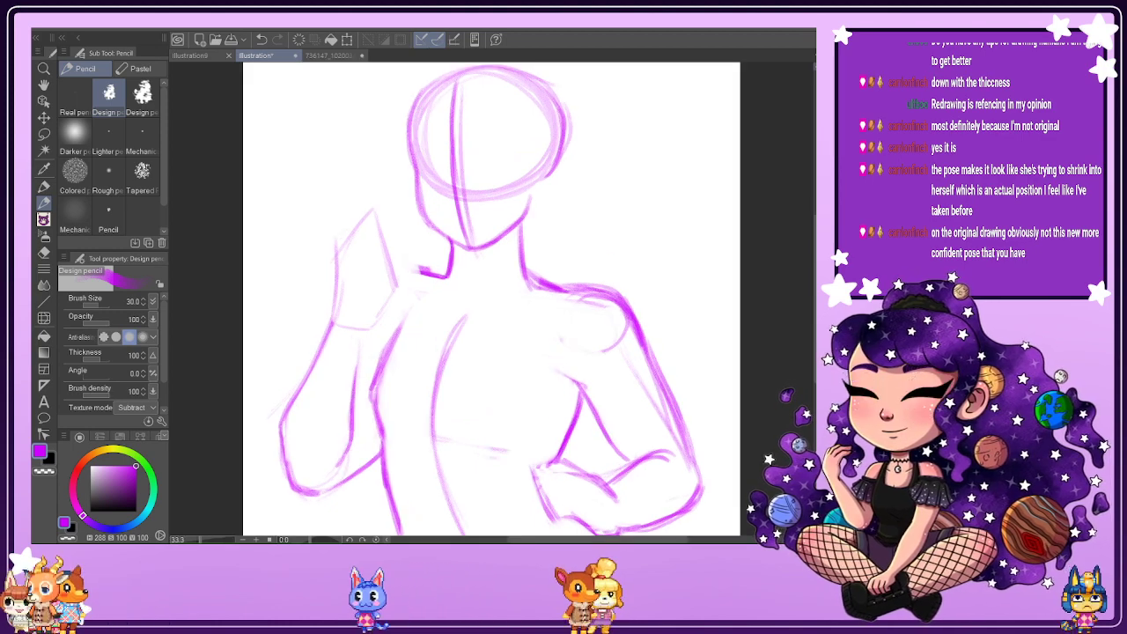
{"action": "left_click_drag", "start_coordinate": [597, 540], "coordinate": [574, 539]}
{"action": "scroll", "coordinate": [808, 293], "scroll_direction": "up", "scroll_amount": 3}
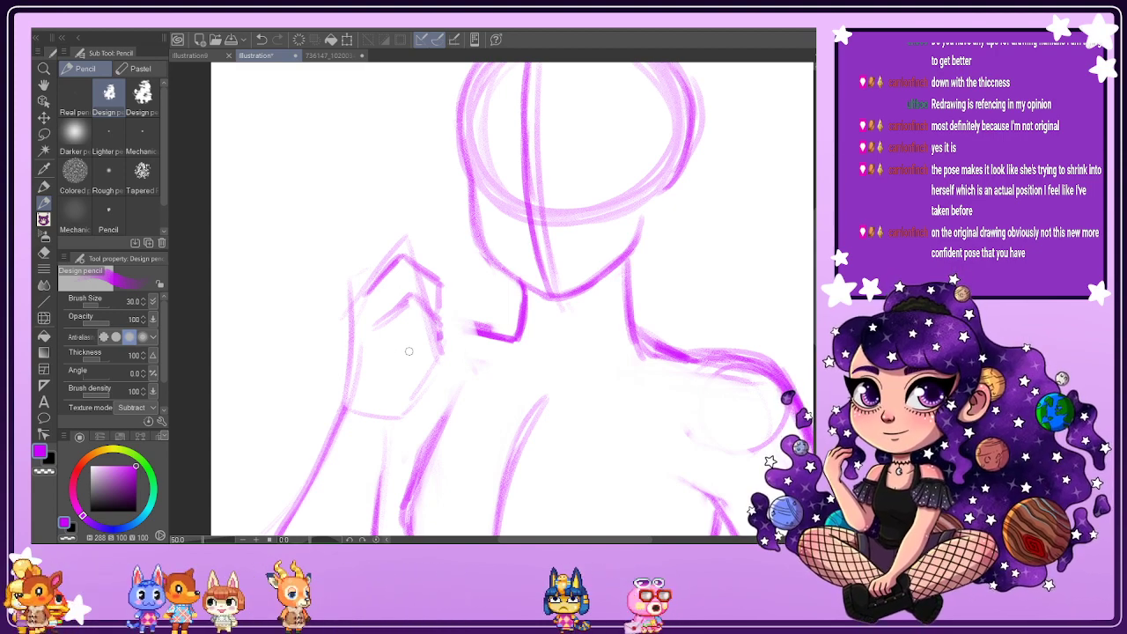
{"action": "left_click_drag", "start_coordinate": [390, 345], "coordinate": [419, 335]}
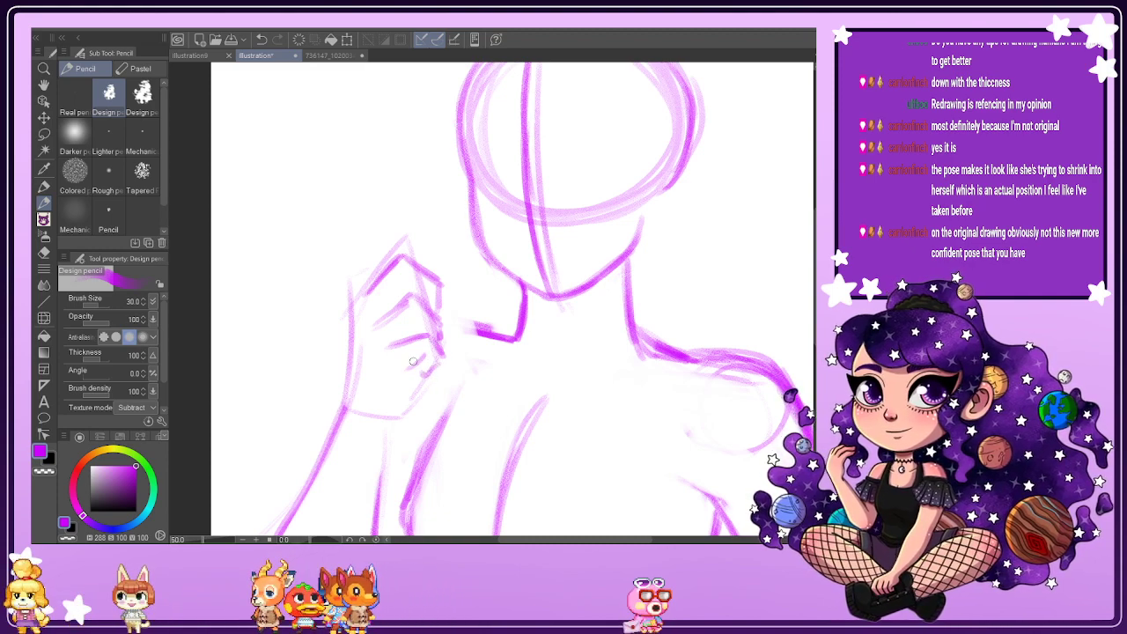
{"action": "left_click_drag", "start_coordinate": [403, 397], "coordinate": [385, 429]}
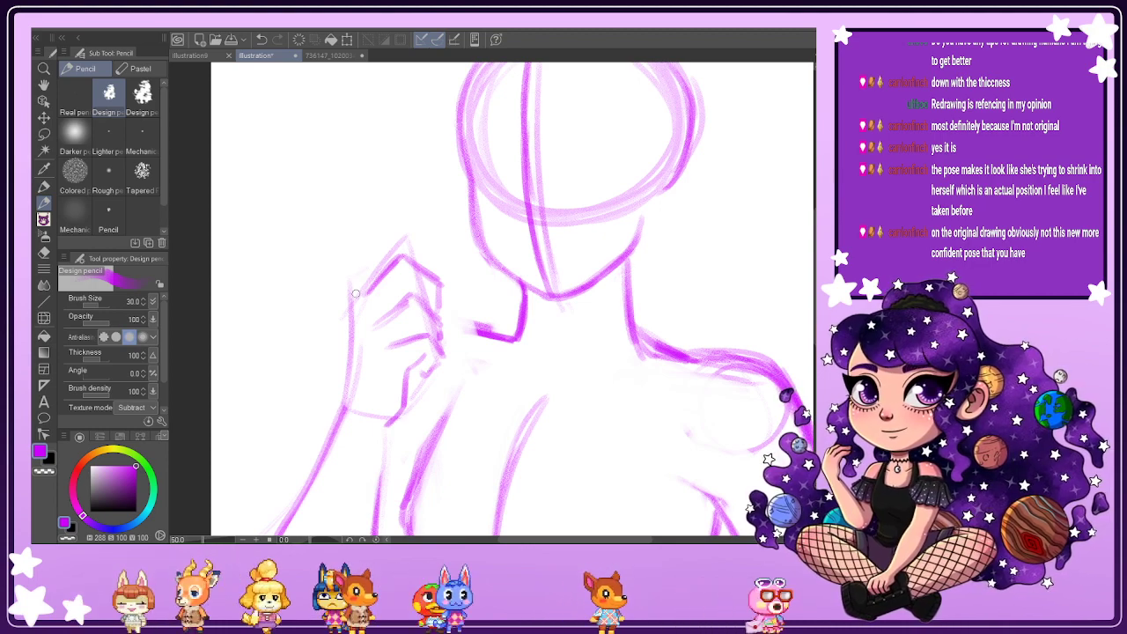
Draw the index finger bending over the top of the raised hand, with a short lollipop stick at the fingertip.
{"action": "left_click_drag", "start_coordinate": [353, 294], "coordinate": [370, 247]}
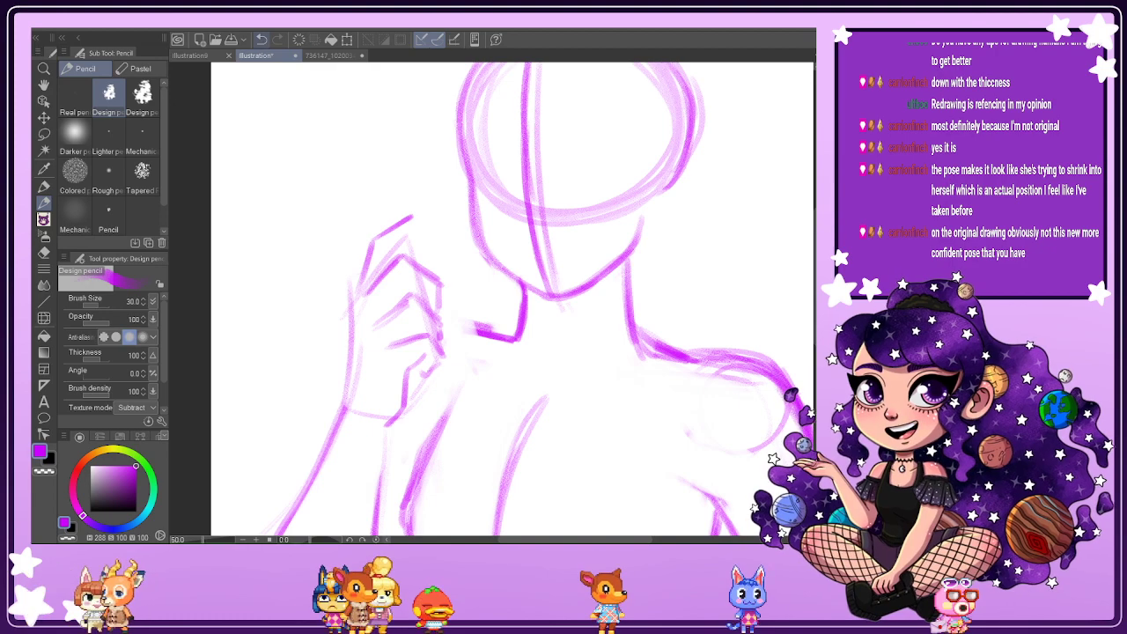
{"action": "left_click", "coordinate": [259, 39]}
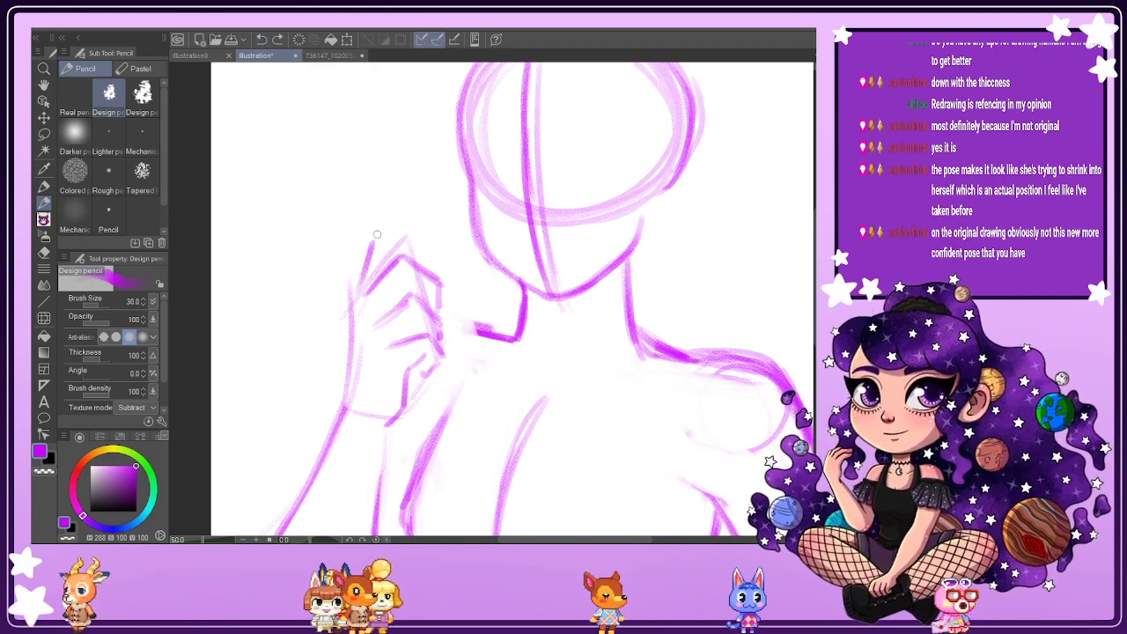
{"action": "mouse_move", "coordinate": [374, 236]}
{"action": "left_mouse_down"}
{"action": "mouse_move", "coordinate": [419, 222]}
{"action": "mouse_move", "coordinate": [449, 234]}
{"action": "left_mouse_up"}
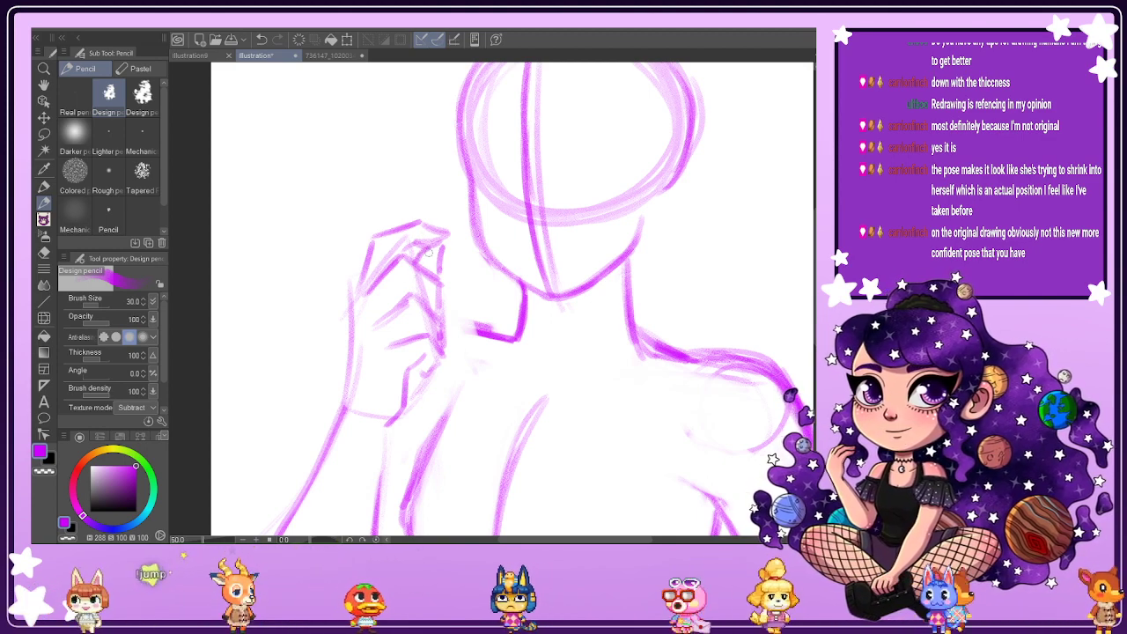
{"action": "left_click_drag", "start_coordinate": [438, 230], "coordinate": [453, 201]}
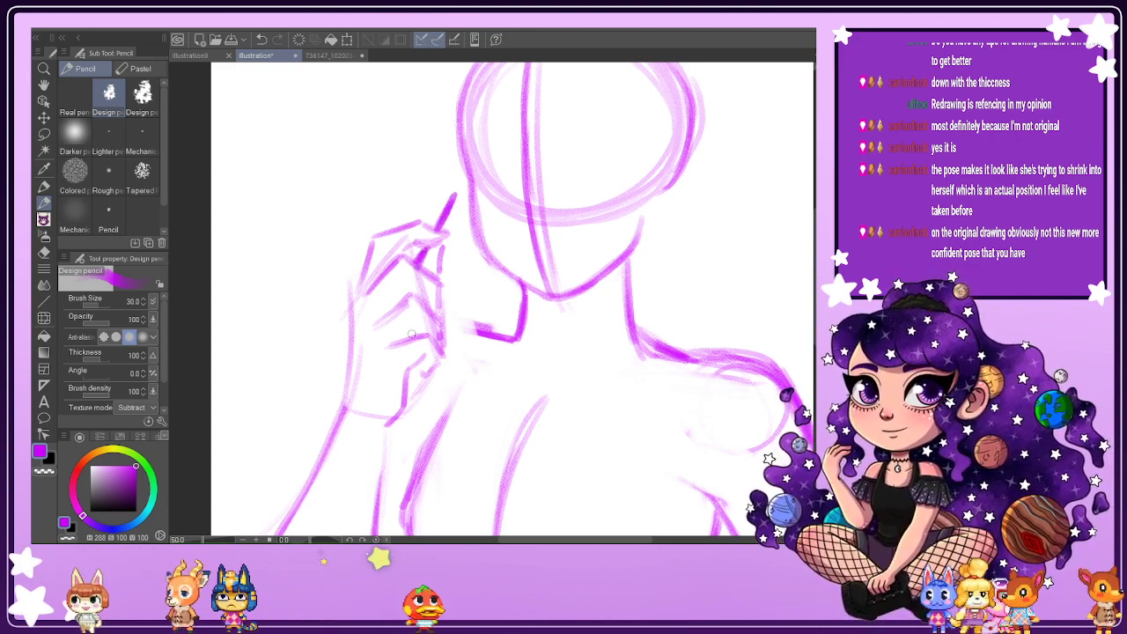
Lasso the raised hand with its stick, scale it down to 82%, reposition it on the wrist, and deselect it.
{"action": "key", "text": "m"}
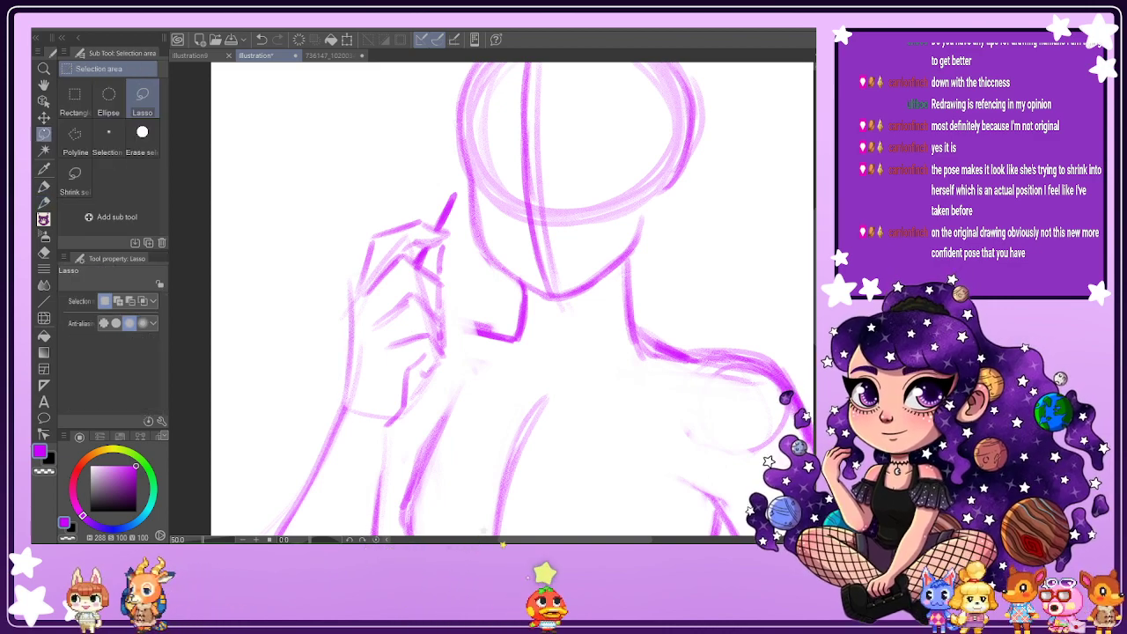
{"action": "left_click_drag", "start_coordinate": [337, 375], "coordinate": [359, 411]}
{"action": "left_click_drag", "start_coordinate": [440, 371], "coordinate": [423, 391]}
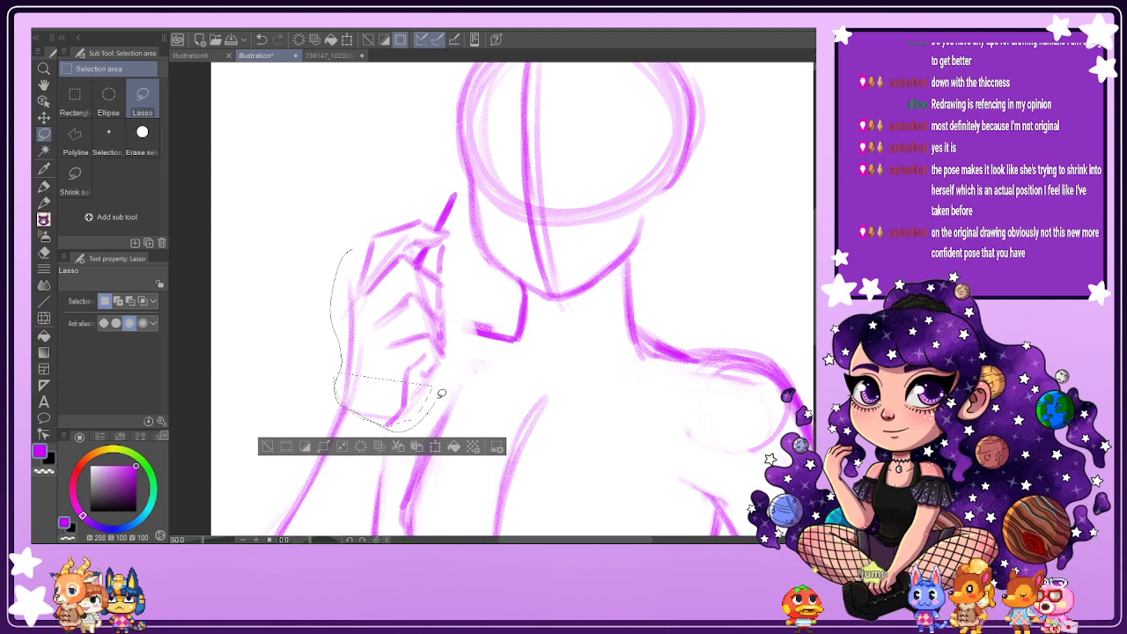
{"action": "left_click_drag", "start_coordinate": [383, 212], "coordinate": [350, 248]}
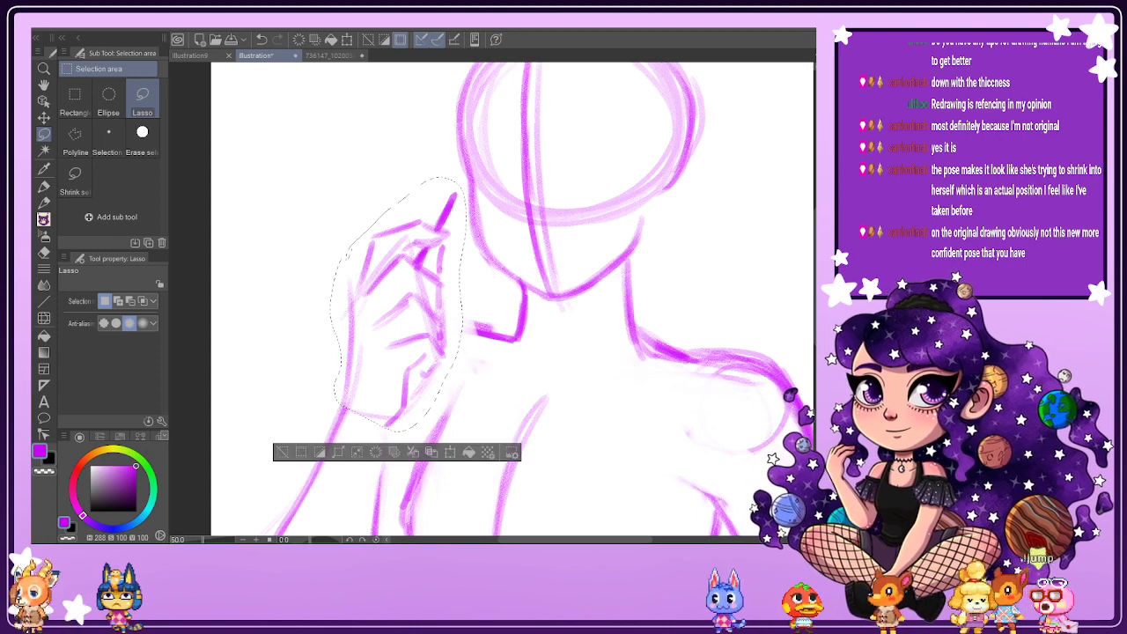
{"action": "left_click", "coordinate": [450, 451]}
{"action": "left_click_drag", "start_coordinate": [466, 178], "coordinate": [443, 222]}
{"action": "left_click_drag", "start_coordinate": [413, 333], "coordinate": [419, 331]}
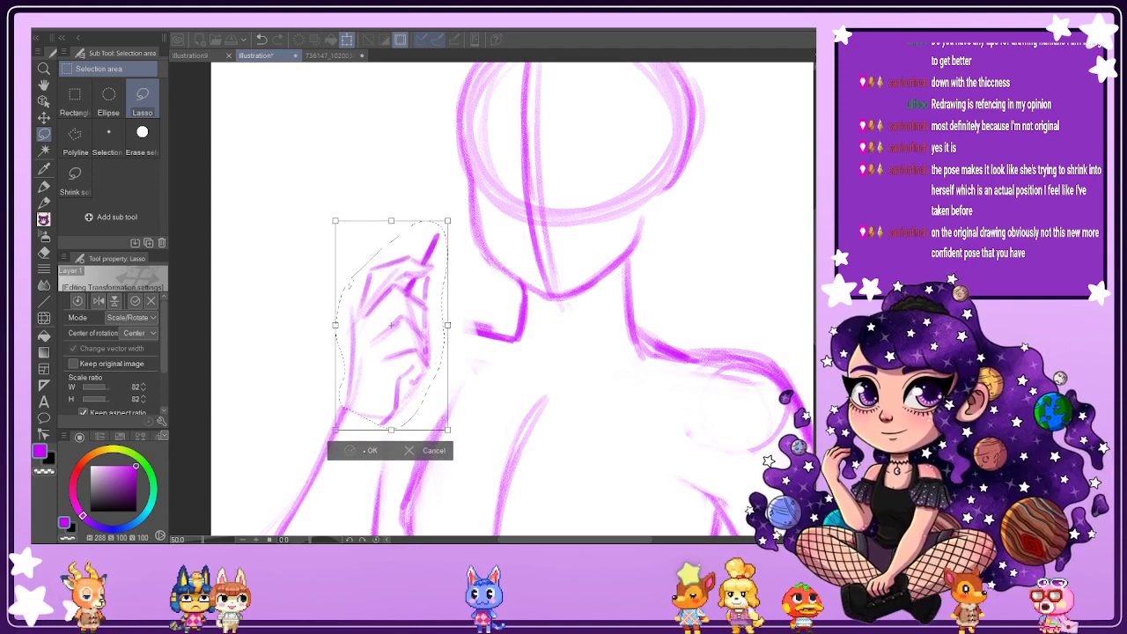
{"action": "left_click", "coordinate": [371, 452]}
{"action": "key", "text": "ctrl+d"}
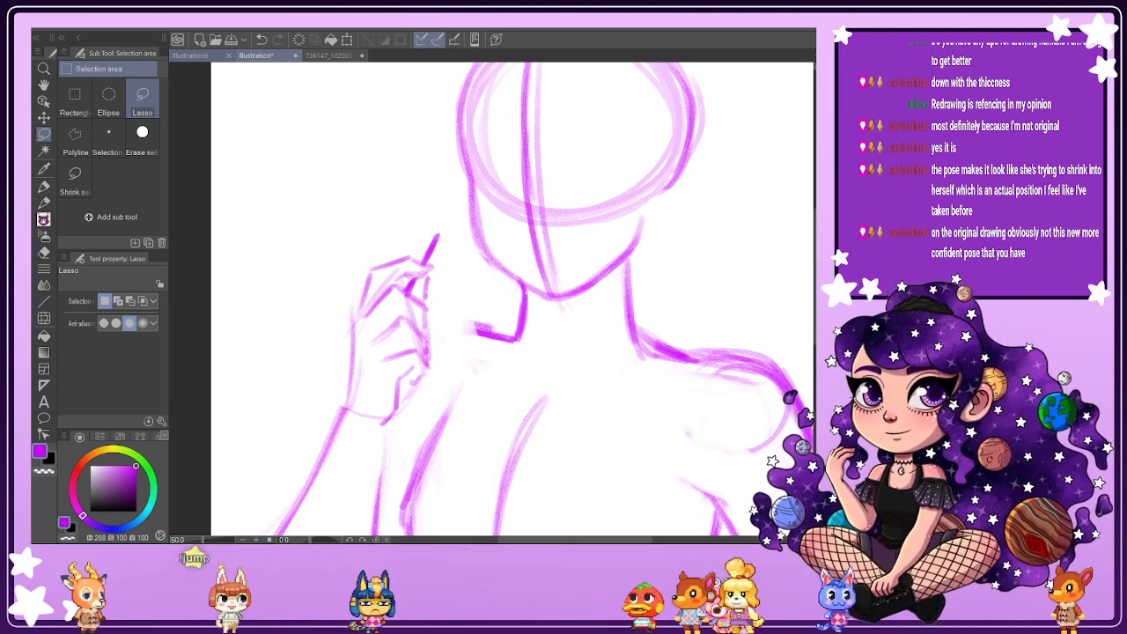
Darken the raised hand's outer edge and the top contour of the index finger.
{"action": "key", "text": "p"}
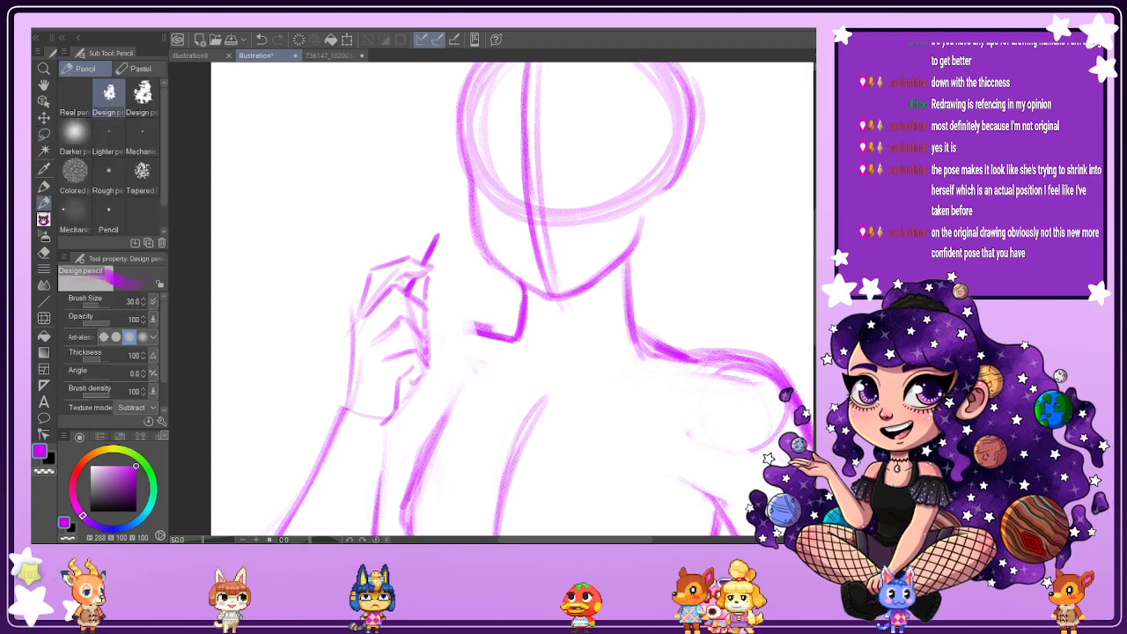
{"action": "scroll", "coordinate": [416, 459], "scroll_direction": "down", "scroll_amount": 2}
{"action": "scroll", "coordinate": [370, 424], "scroll_direction": "up", "scroll_amount": 3}
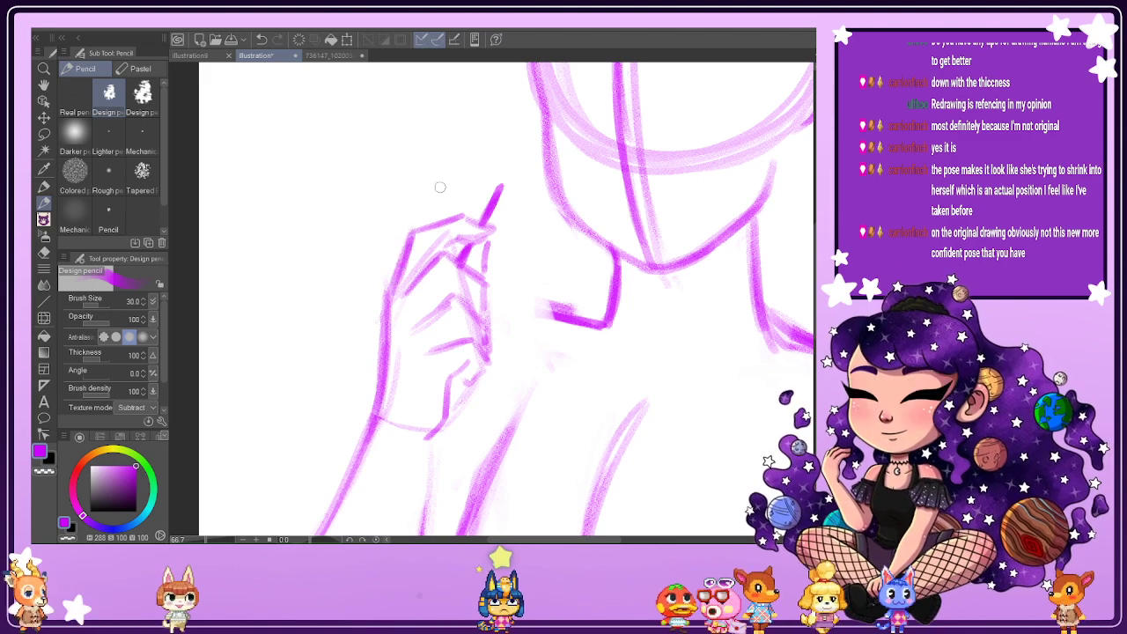
{"action": "left_click_drag", "start_coordinate": [410, 232], "coordinate": [495, 228]}
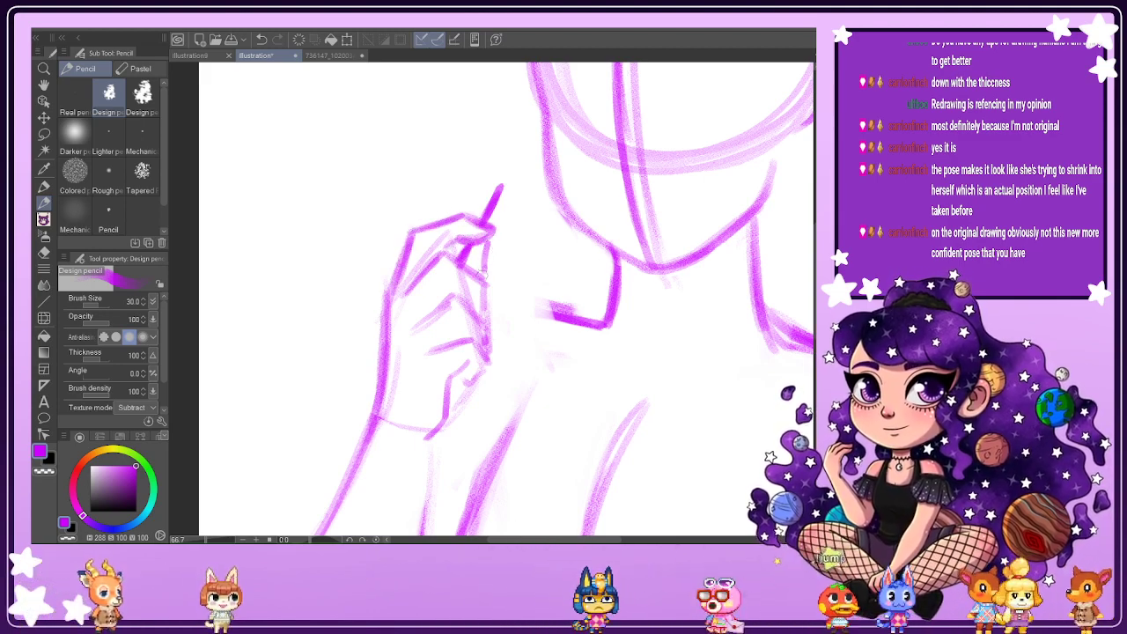
Darken the curled fingers of the raised hand and draw the little finger closing against the palm's lower edge.
{"action": "left_click_drag", "start_coordinate": [456, 263], "coordinate": [484, 281]}
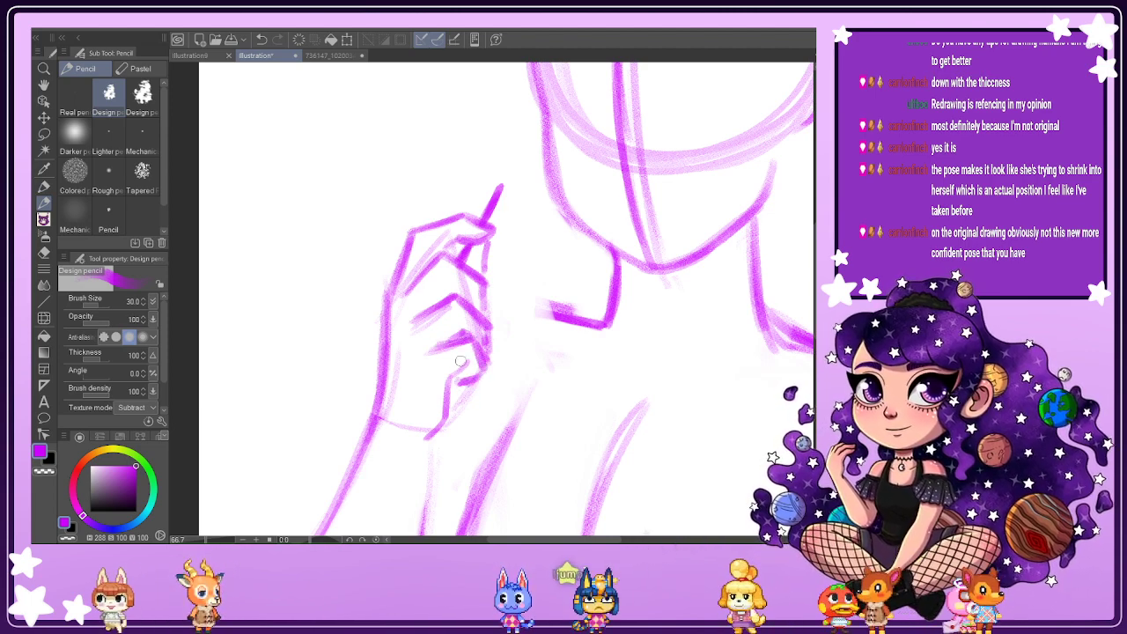
{"action": "left_click_drag", "start_coordinate": [481, 382], "coordinate": [458, 415]}
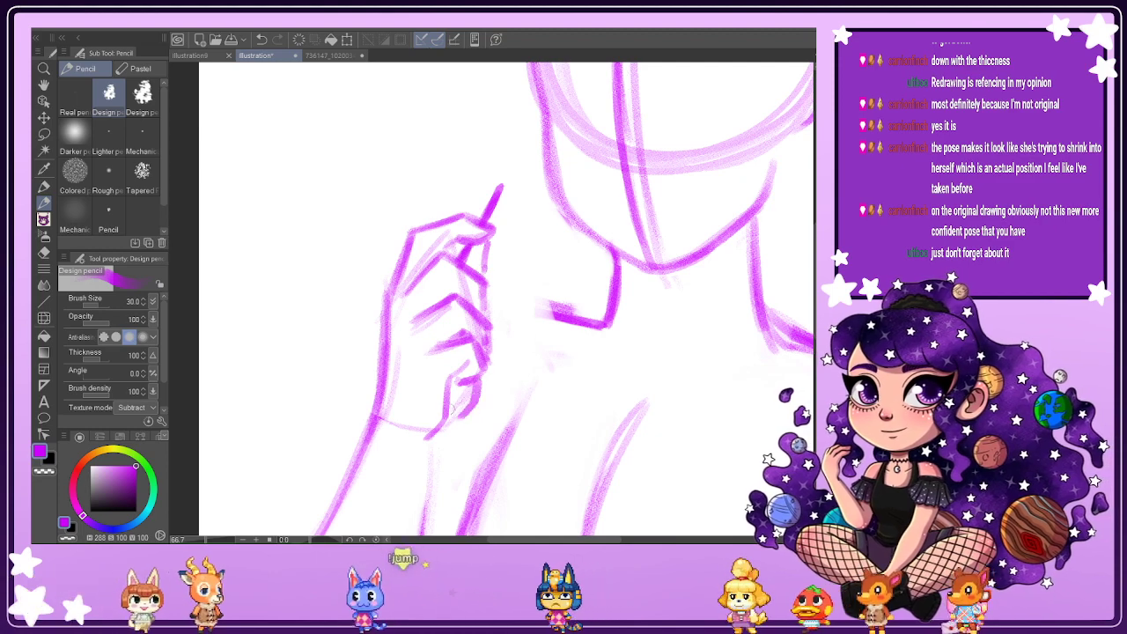
{"action": "scroll", "coordinate": [436, 418], "scroll_direction": "down", "scroll_amount": 3}
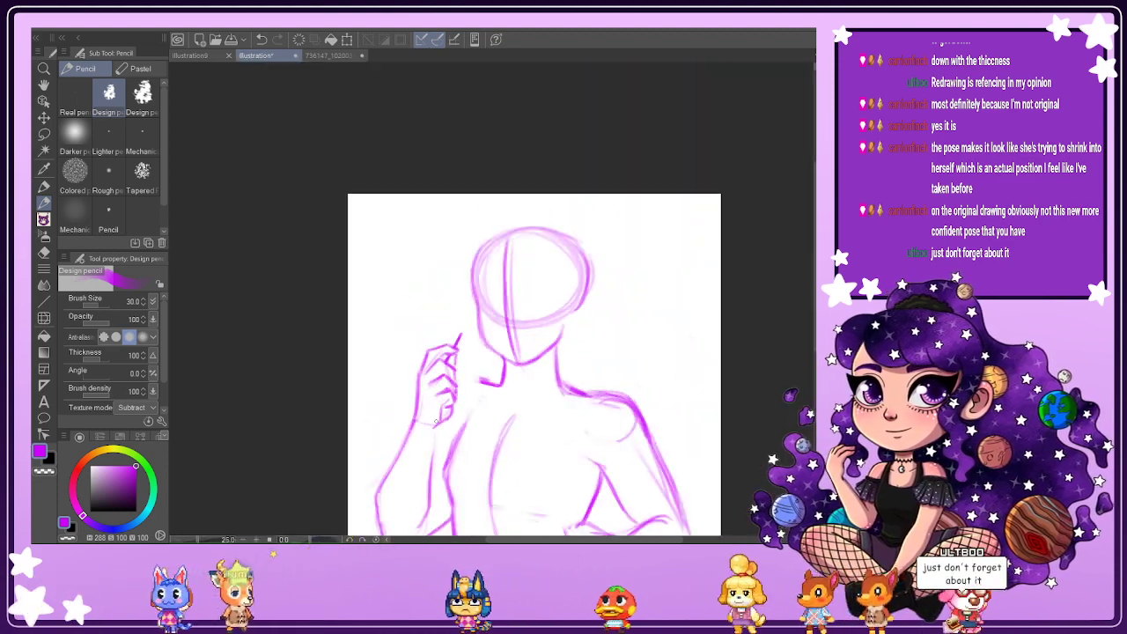
{"action": "scroll", "coordinate": [436, 421], "scroll_direction": "up", "scroll_amount": 1}
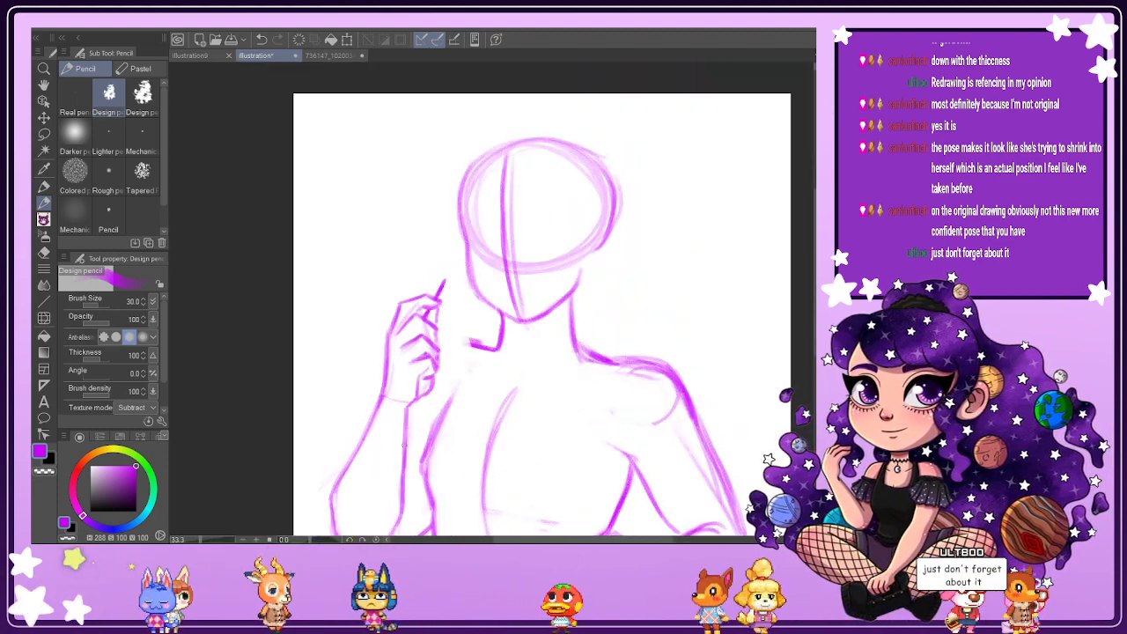
{"action": "scroll", "coordinate": [436, 421], "scroll_direction": "down", "scroll_amount": 1}
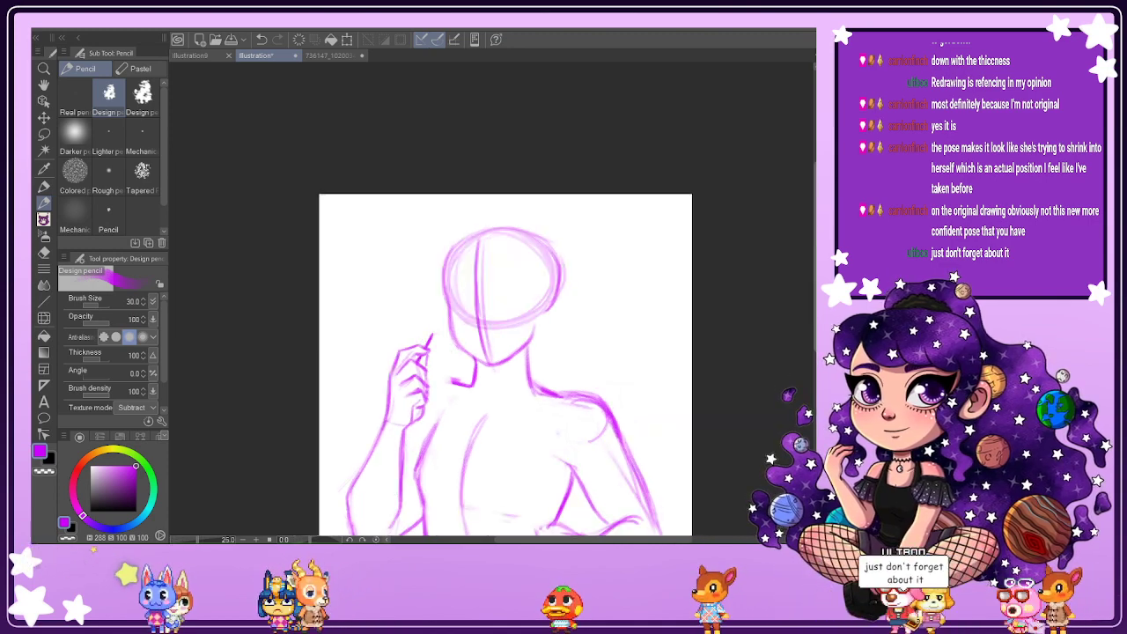
Extend the shoulder line from the base of the neck outward to the raised hand.
{"action": "scroll", "coordinate": [449, 418], "scroll_direction": "down", "scroll_amount": 3}
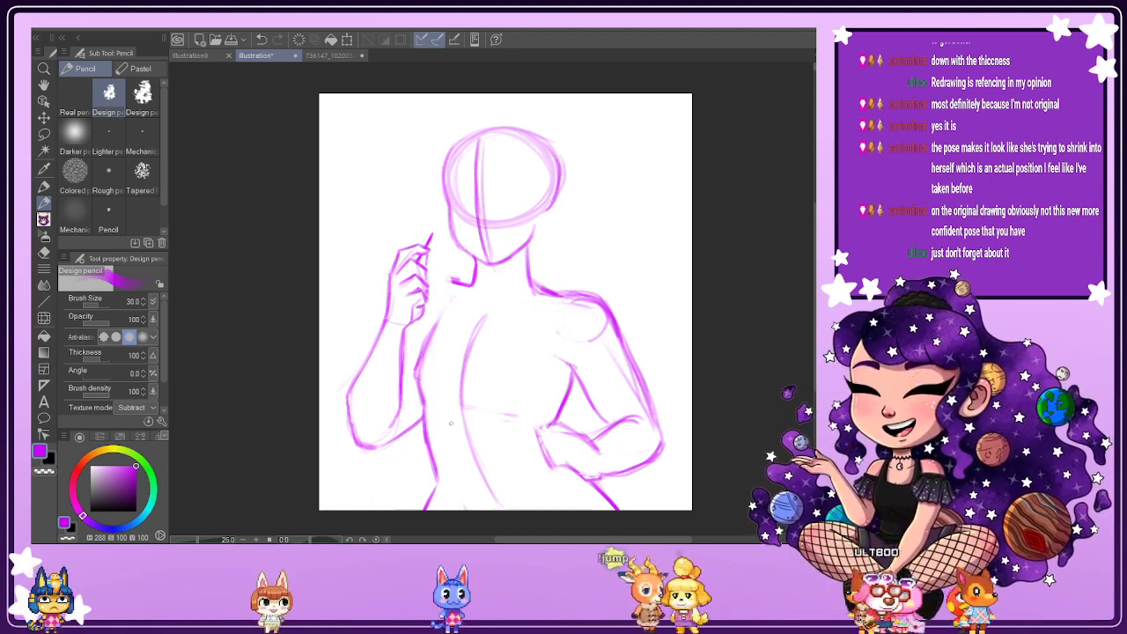
{"action": "scroll", "coordinate": [434, 286], "scroll_direction": "up", "scroll_amount": 2}
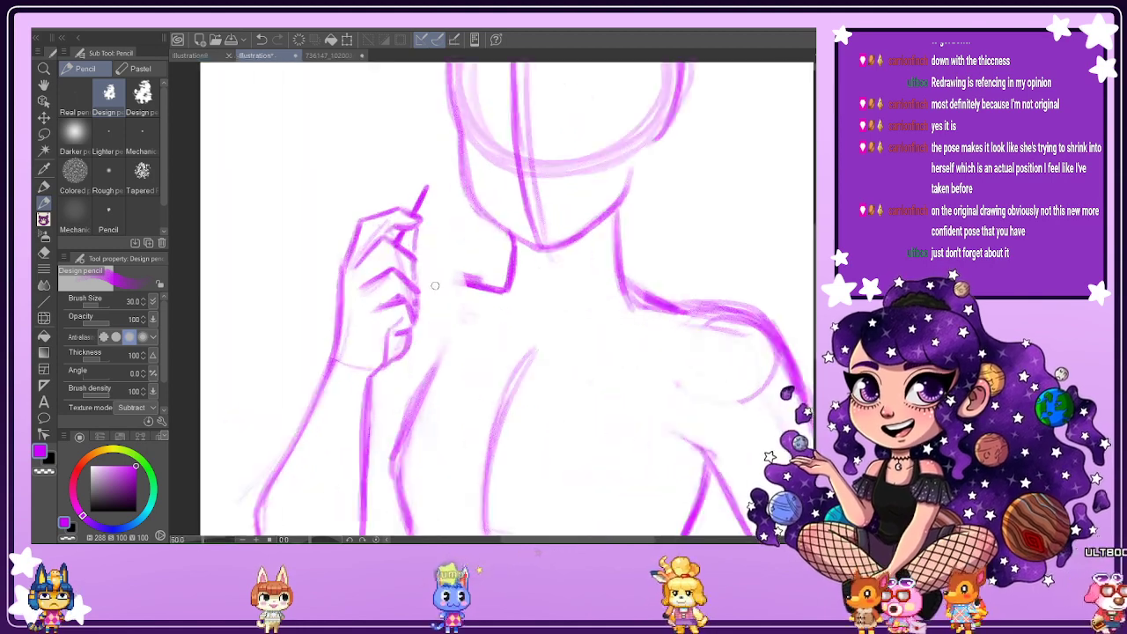
{"action": "mouse_move", "coordinate": [463, 283]}
{"action": "left_mouse_down"}
{"action": "mouse_move", "coordinate": [422, 278]}
{"action": "mouse_move", "coordinate": [482, 285]}
{"action": "left_mouse_up"}
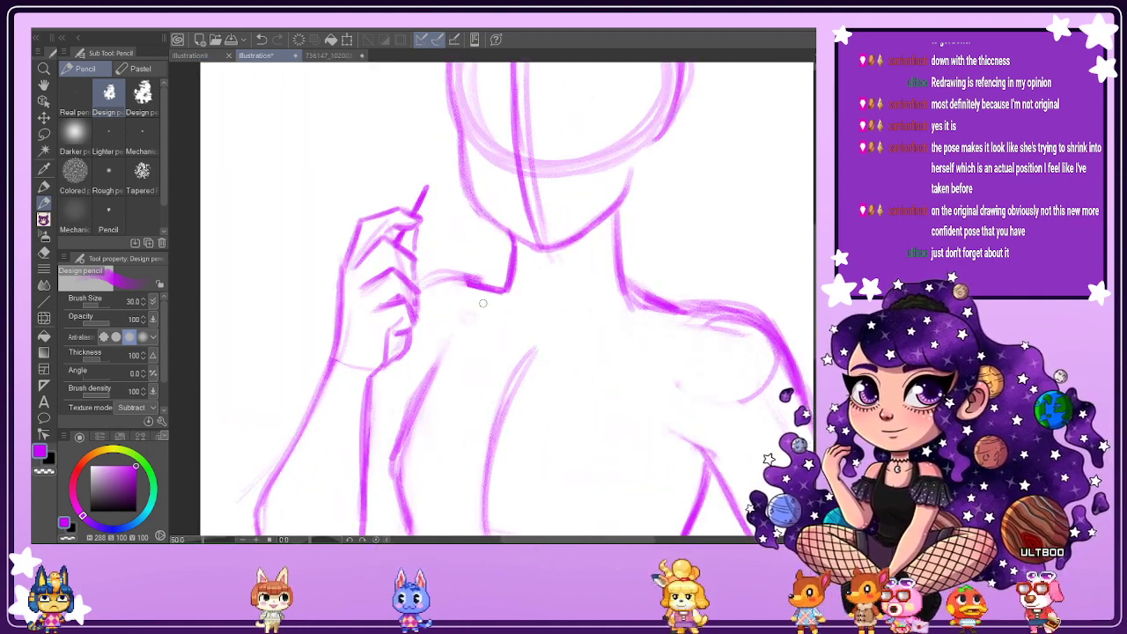
Lasso the raised forearm with its hand, rotate it so the stick reaches the jaw, apply the transformation, and deselect.
{"action": "scroll", "coordinate": [483, 303], "scroll_direction": "down", "scroll_amount": 2}
{"action": "scroll", "coordinate": [375, 326], "scroll_direction": "up", "scroll_amount": 1}
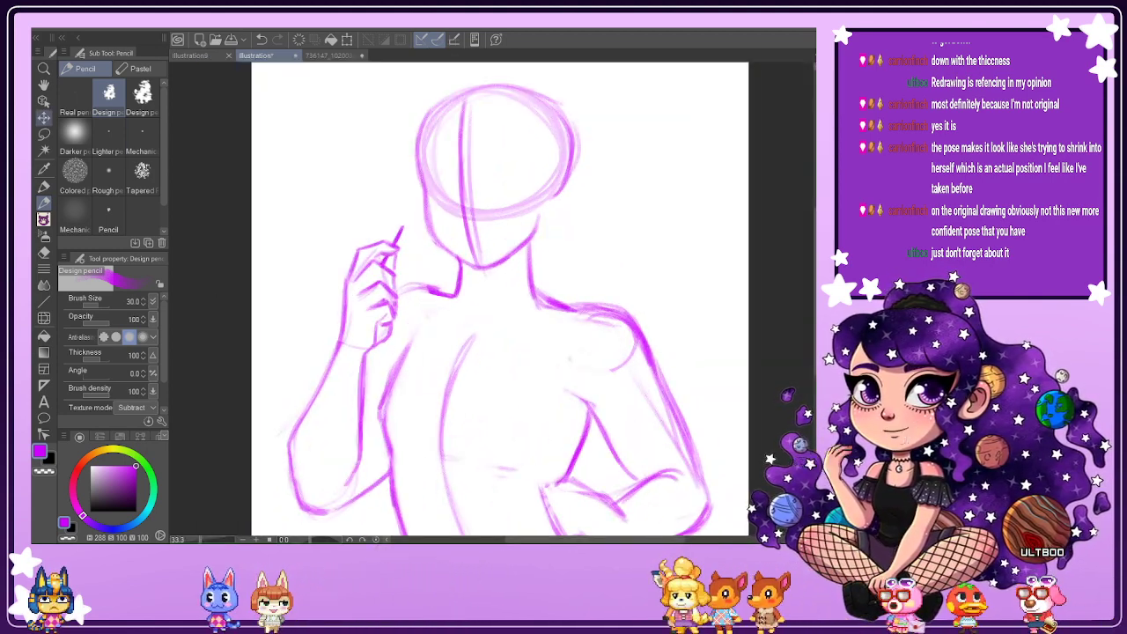
{"action": "key", "text": "m"}
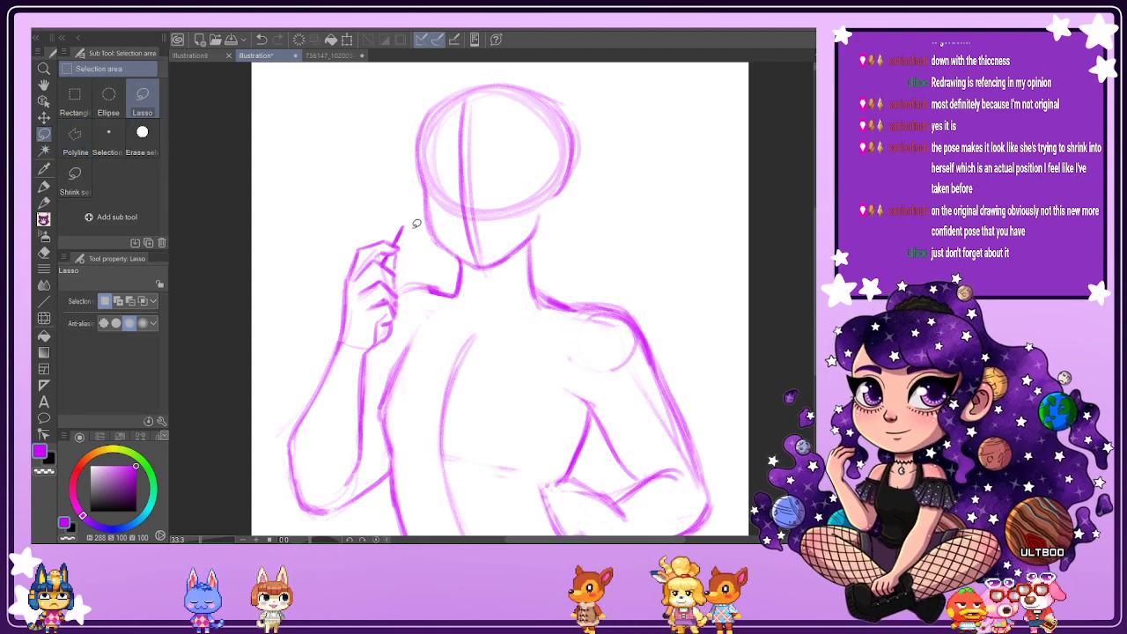
{"action": "mouse_move", "coordinate": [417, 224]}
{"action": "left_mouse_down"}
{"action": "mouse_move", "coordinate": [403, 337]}
{"action": "mouse_move", "coordinate": [382, 365]}
{"action": "mouse_move", "coordinate": [367, 469]}
{"action": "mouse_move", "coordinate": [335, 518]}
{"action": "mouse_move", "coordinate": [297, 516]}
{"action": "mouse_move", "coordinate": [269, 451]}
{"action": "mouse_move", "coordinate": [301, 318]}
{"action": "mouse_move", "coordinate": [350, 227]}
{"action": "mouse_move", "coordinate": [454, 202]}
{"action": "mouse_move", "coordinate": [469, 216]}
{"action": "mouse_move", "coordinate": [407, 299]}
{"action": "mouse_move", "coordinate": [461, 211]}
{"action": "mouse_move", "coordinate": [465, 225]}
{"action": "mouse_move", "coordinate": [417, 306]}
{"action": "left_mouse_up"}
{"action": "key", "text": "ctrl+t"}
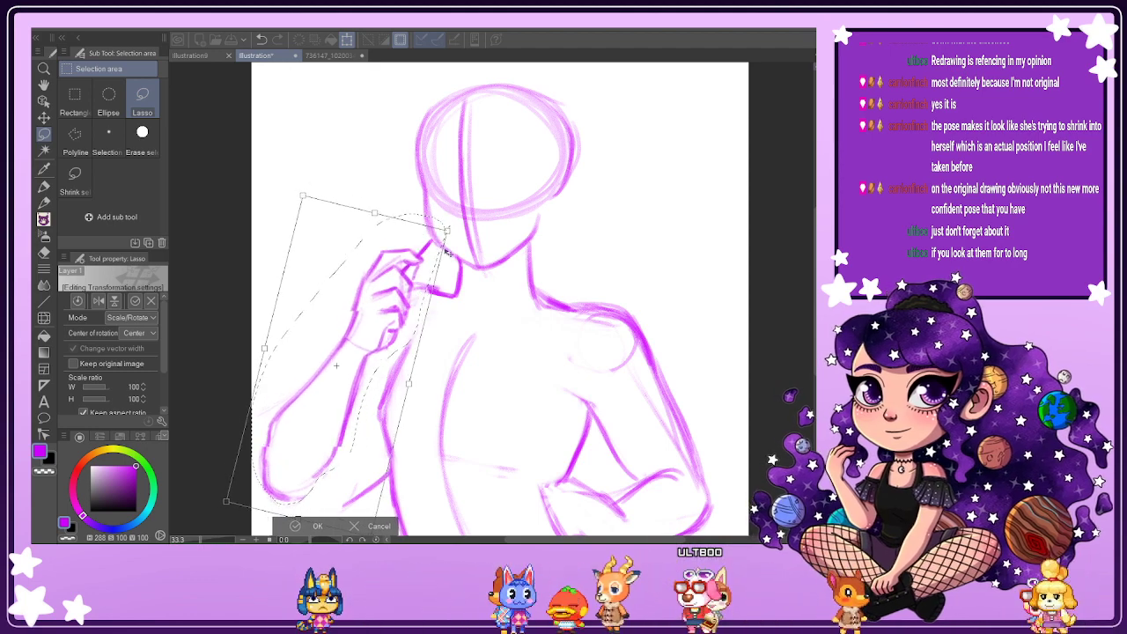
{"action": "left_click_drag", "start_coordinate": [447, 253], "coordinate": [427, 279]}
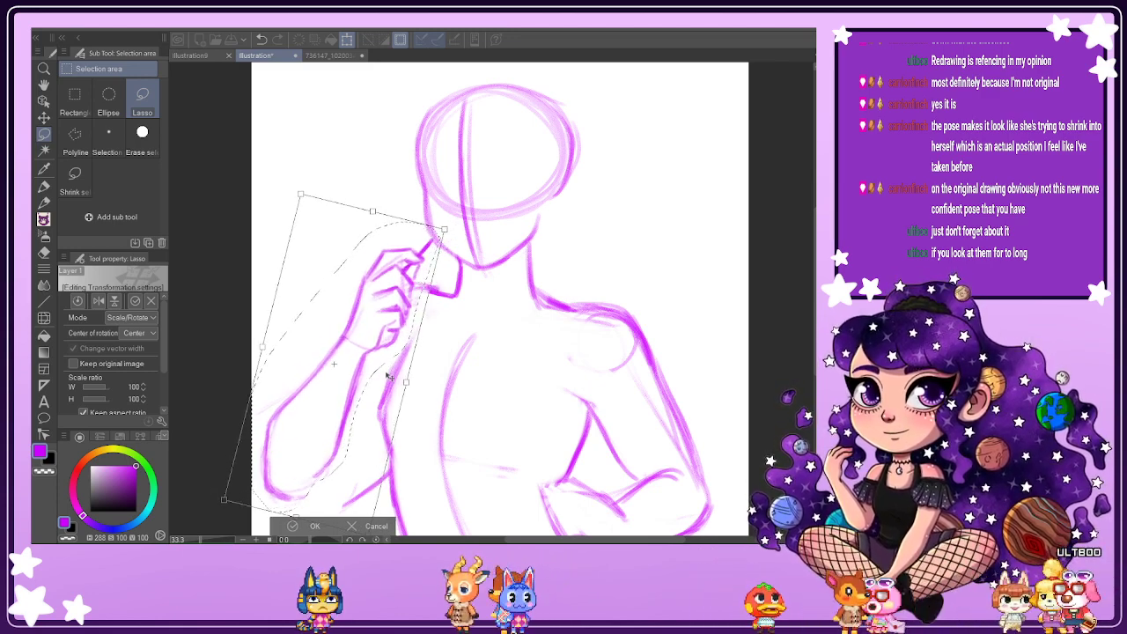
{"action": "key", "text": "Return"}
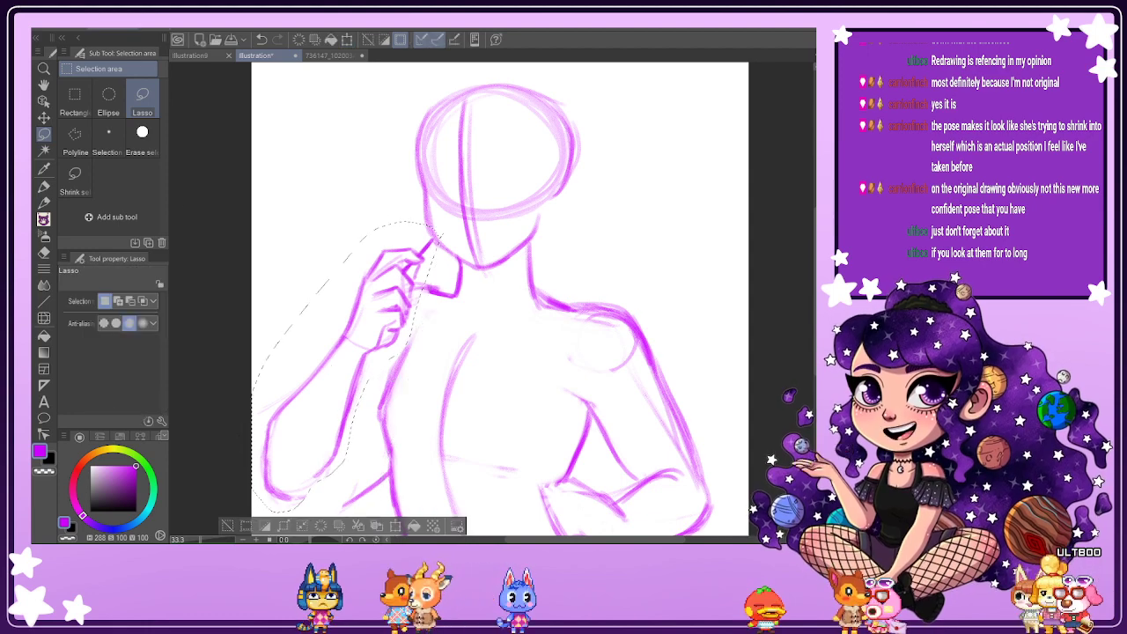
{"action": "key", "text": "ctrl+d"}
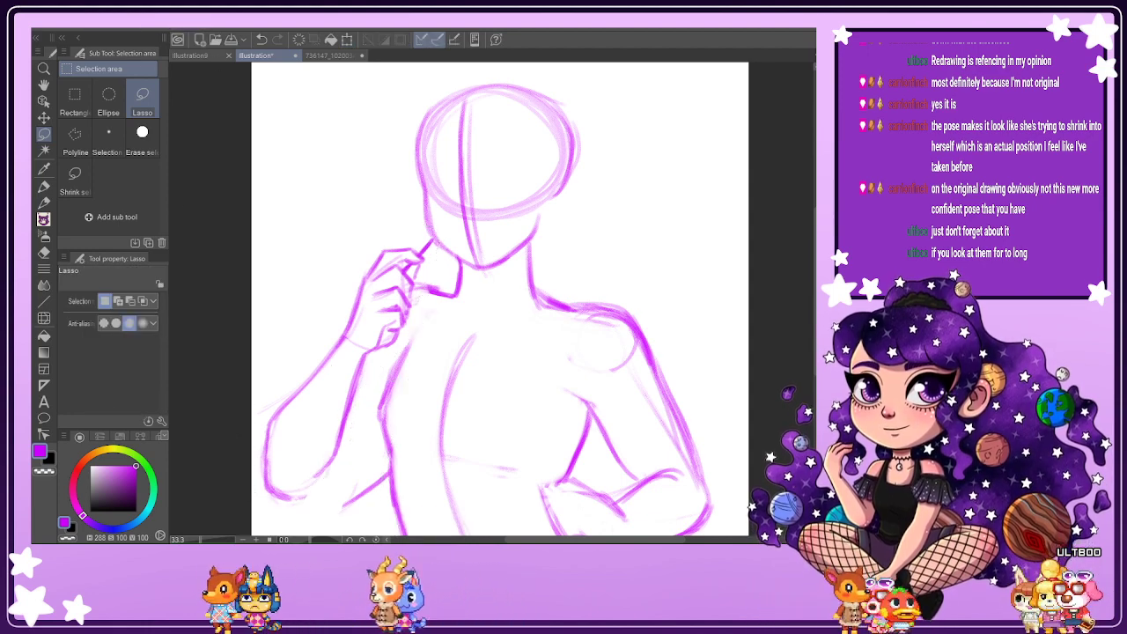
Erase the old upper-arm line beside the torso and redraw it from the shifted elbow to the torso.
{"action": "key", "text": "e"}
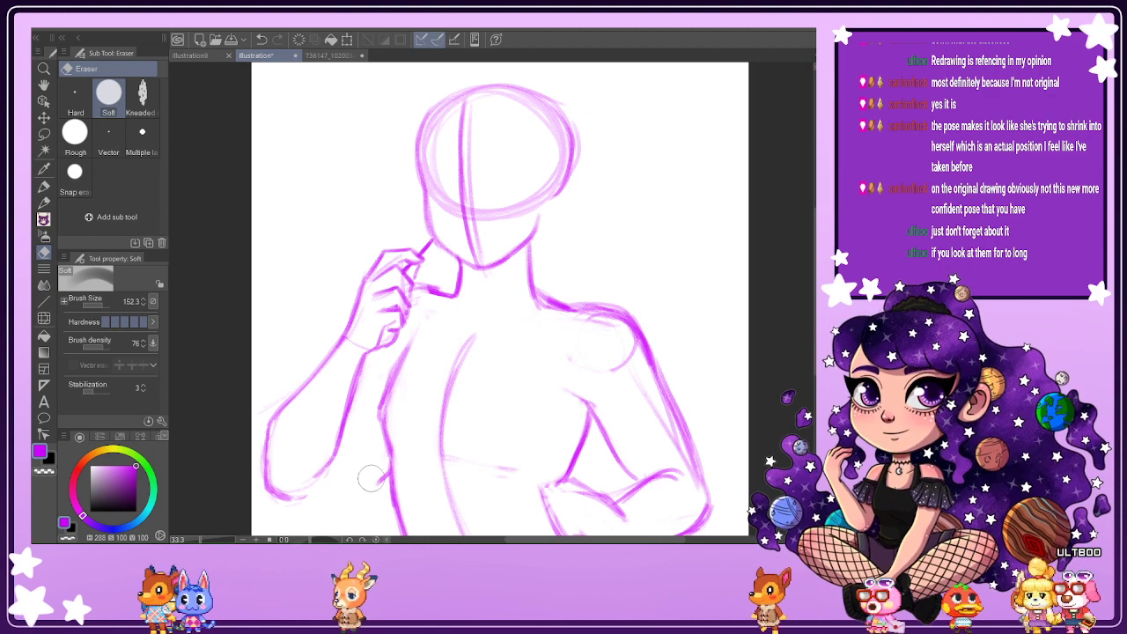
{"action": "key", "text": "p"}
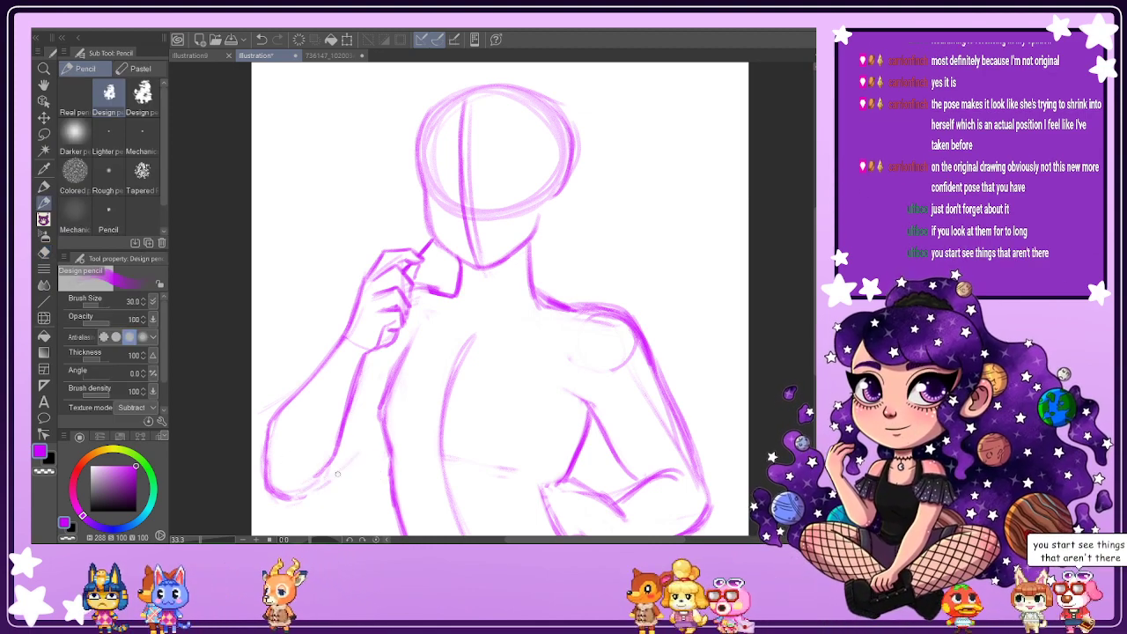
{"action": "scroll", "coordinate": [392, 385], "scroll_direction": "down", "scroll_amount": 1}
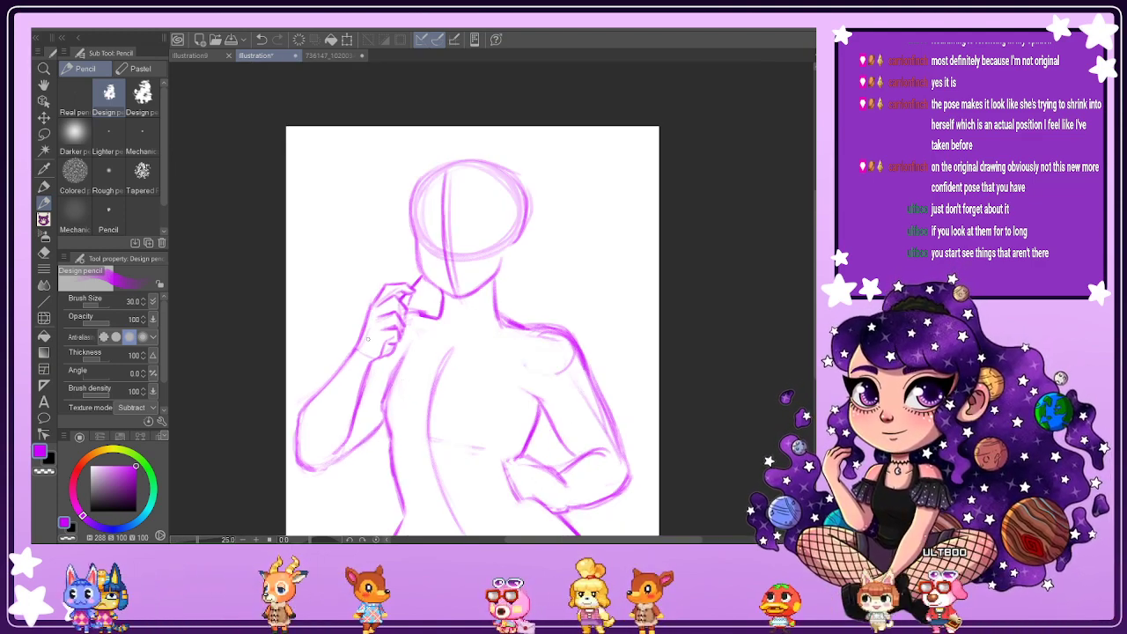
Darken the raised forearm's outer contour from elbow to wrist and clean up the stray lines under the elbow.
{"action": "left_click_drag", "start_coordinate": [302, 408], "coordinate": [368, 324]}
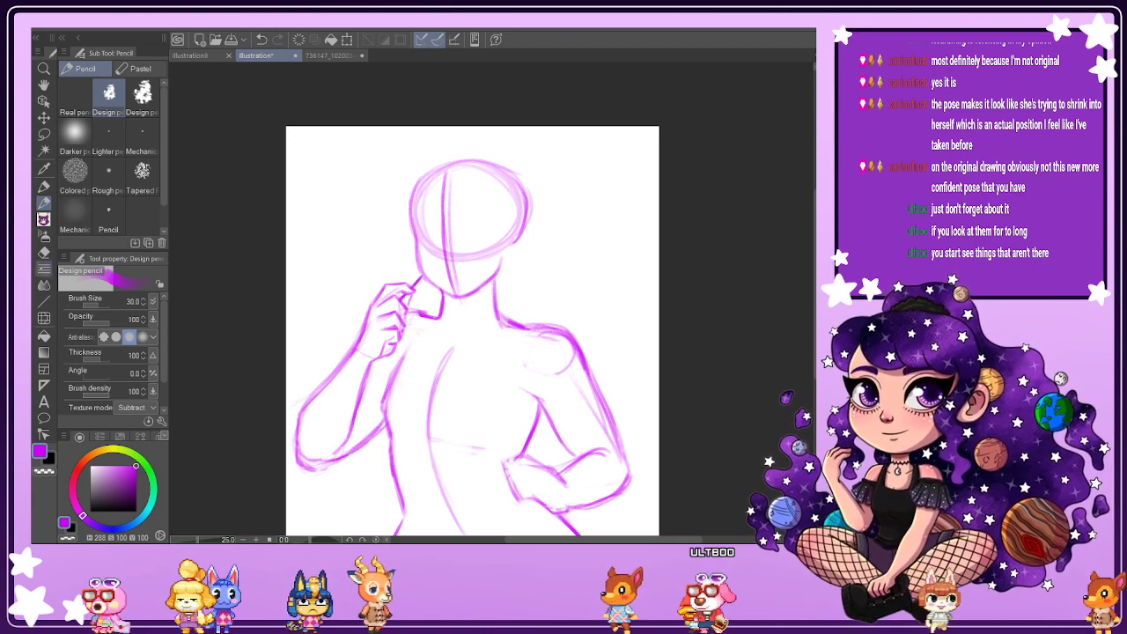
{"action": "key", "text": "e"}
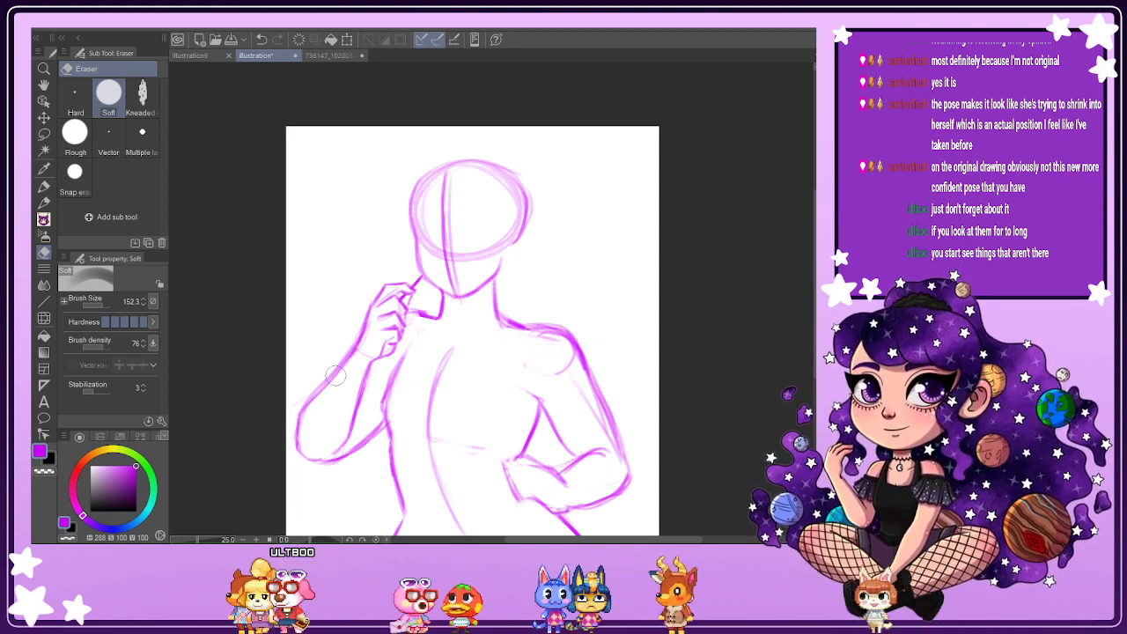
{"action": "key", "text": "p"}
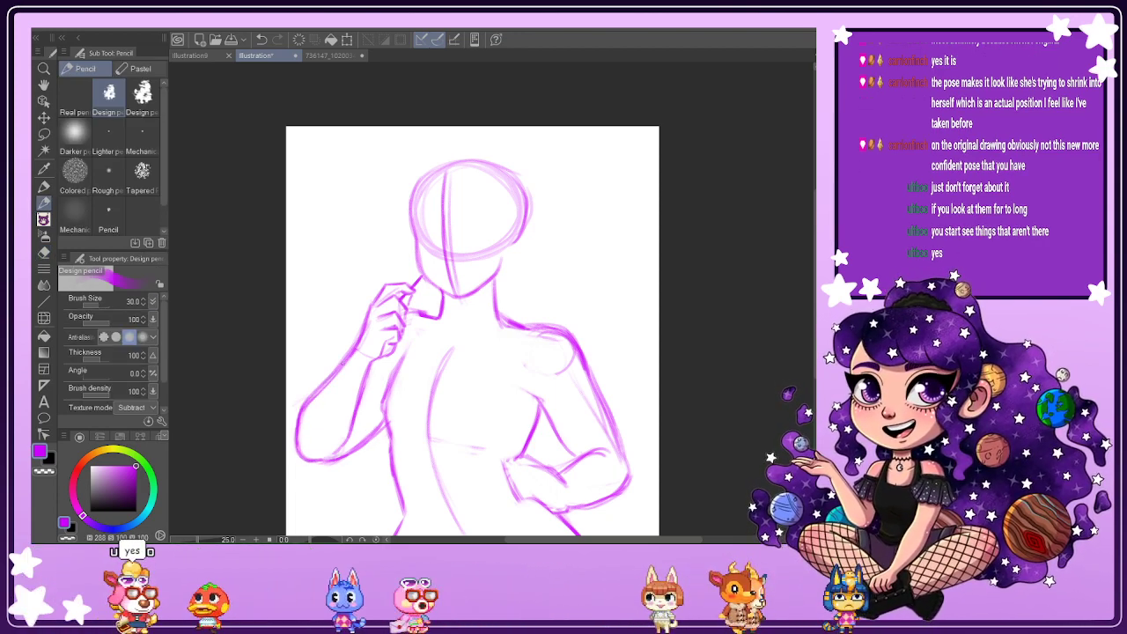
{"action": "left_click_drag", "start_coordinate": [318, 393], "coordinate": [360, 331]}
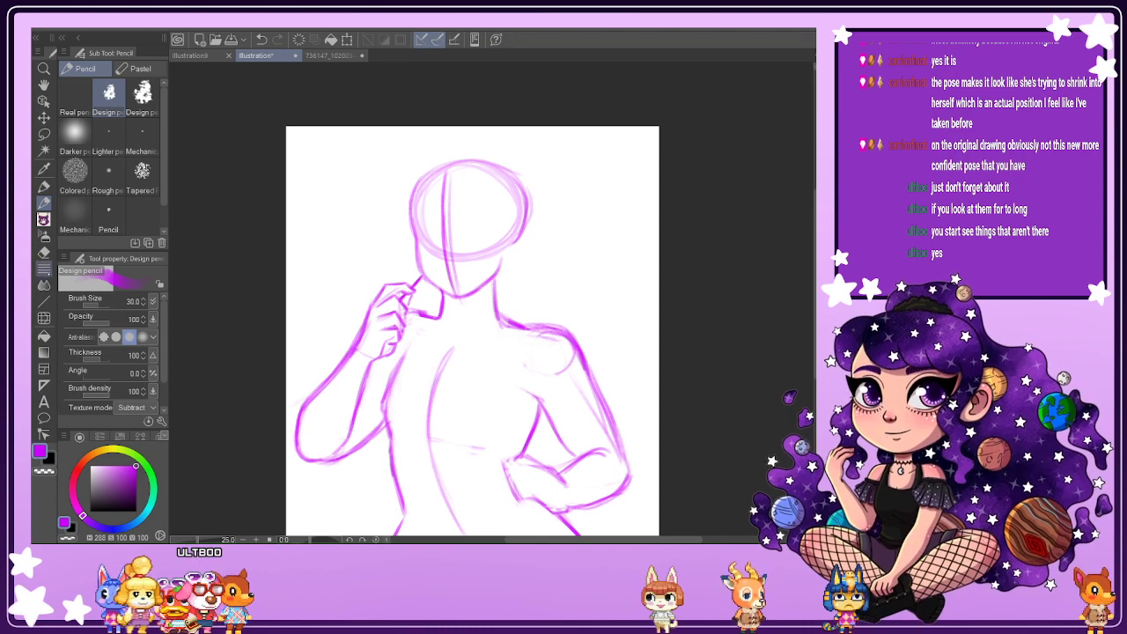
Try erasing the hand on the hip and redrawing it bent back at the wrist, and undo the attempt.
{"action": "key", "text": "e"}
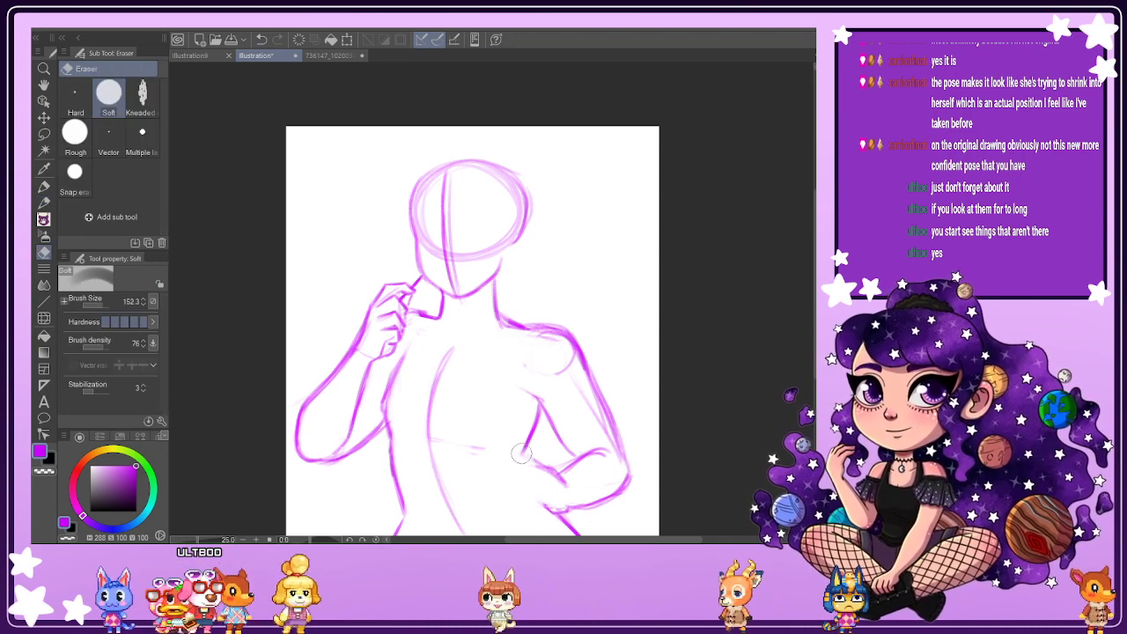
{"action": "left_click_drag", "start_coordinate": [521, 453], "coordinate": [567, 504]}
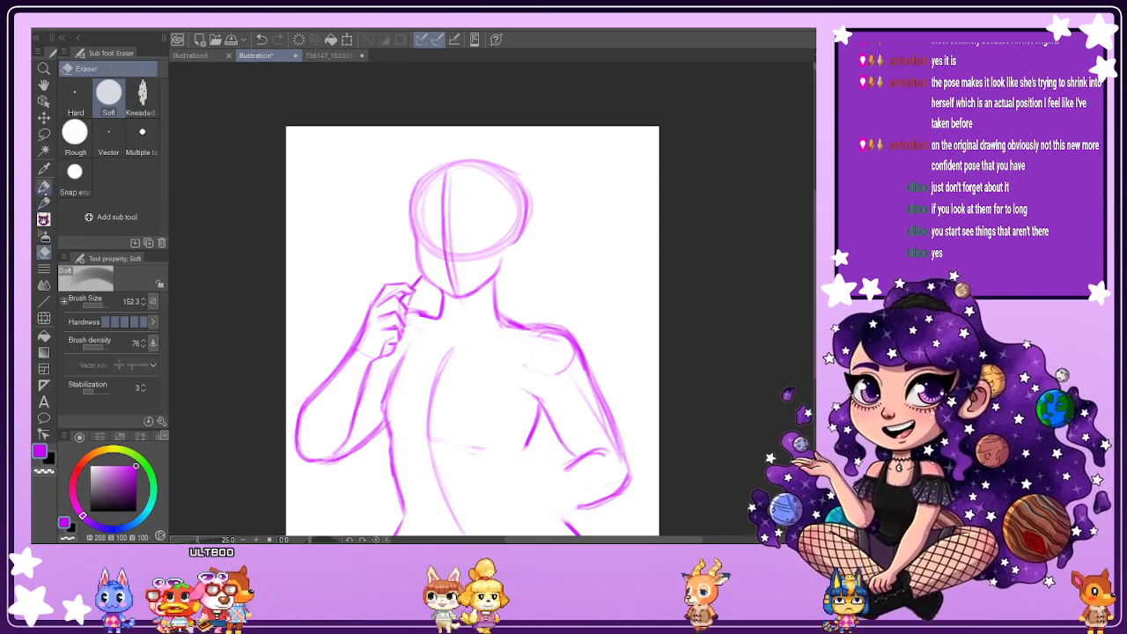
{"action": "key", "text": "p"}
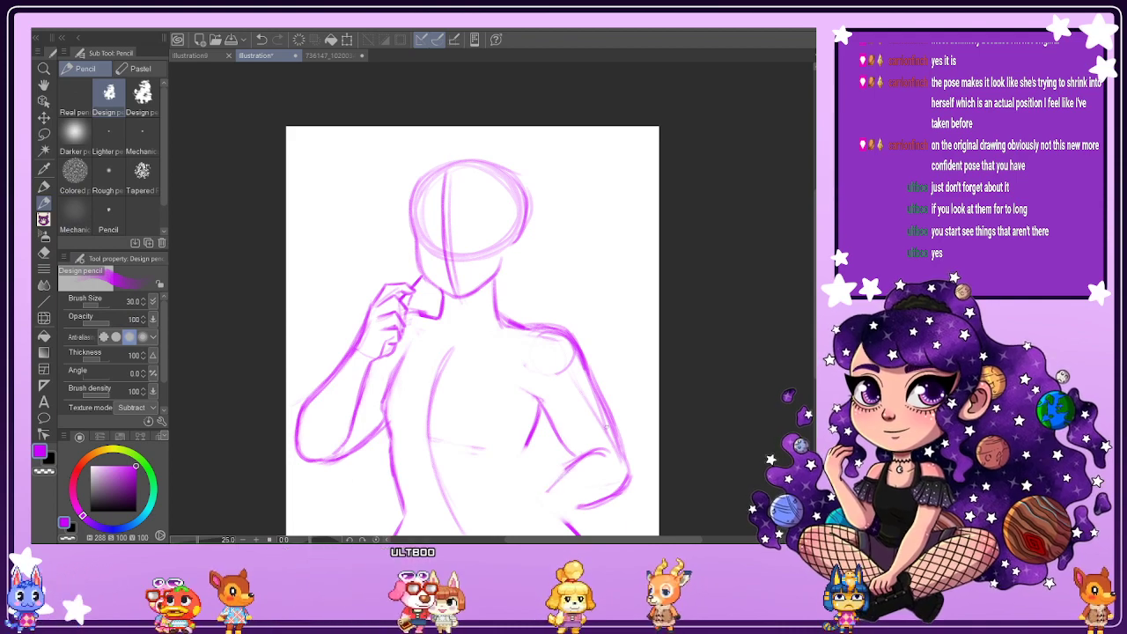
{"action": "mouse_move", "coordinate": [546, 499]}
{"action": "left_mouse_down"}
{"action": "mouse_move", "coordinate": [560, 523]}
{"action": "mouse_move", "coordinate": [594, 522]}
{"action": "left_mouse_up"}
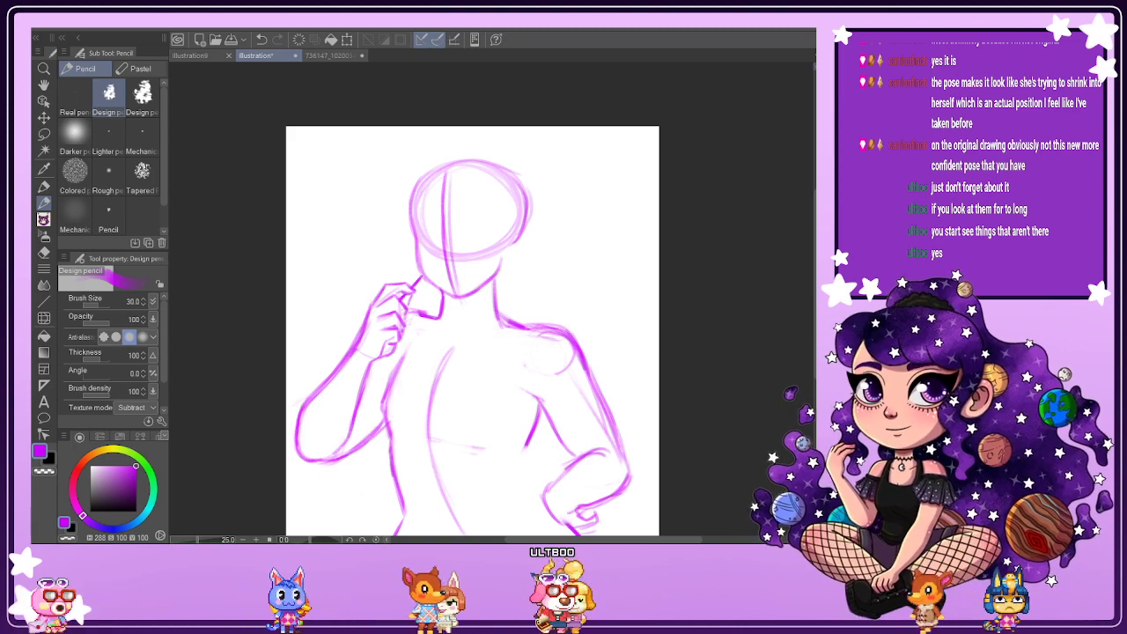
{"action": "key", "text": "ctrl+z"}
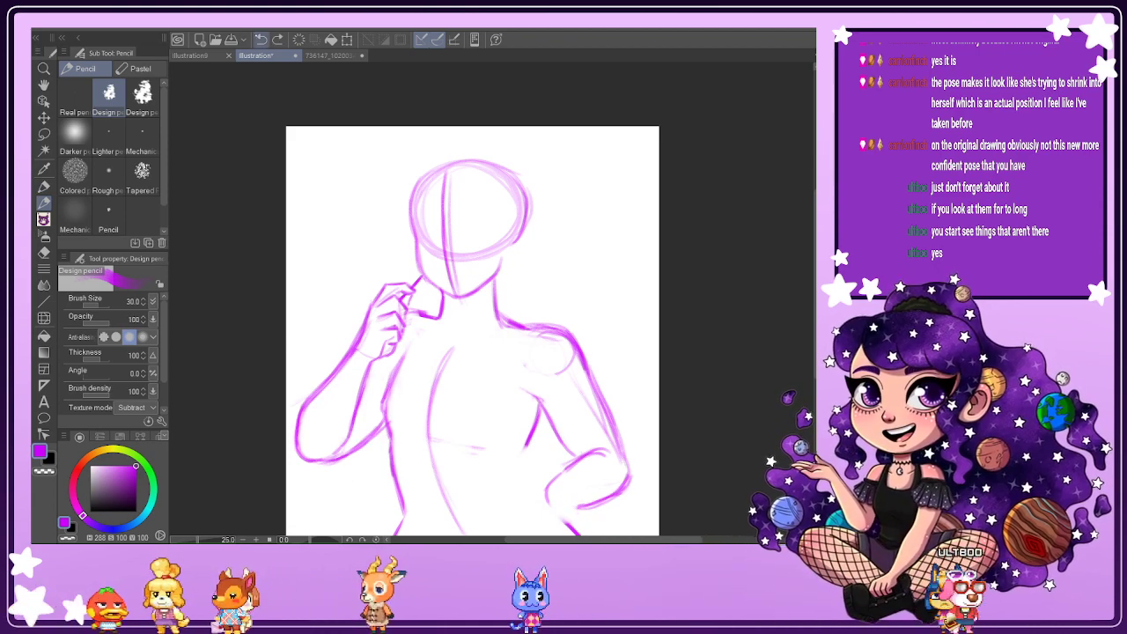
Draw the thumb and the curled fingers of the hand resting on the hip.
{"action": "left_click_drag", "start_coordinate": [504, 460], "coordinate": [574, 509]}
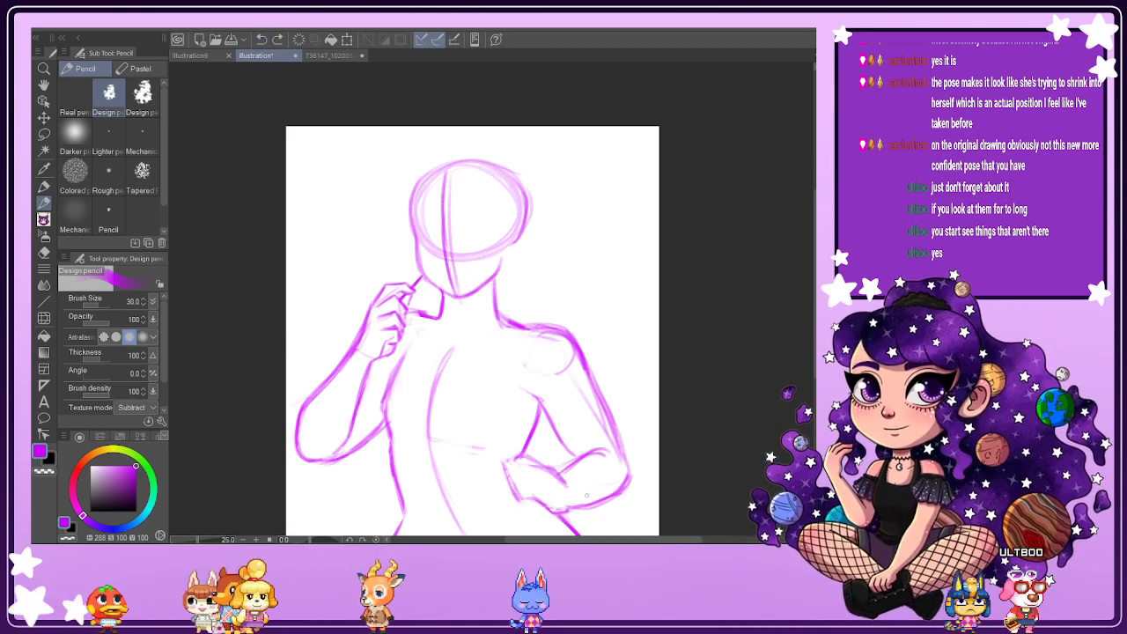
{"action": "left_click_drag", "start_coordinate": [507, 459], "coordinate": [529, 455]}
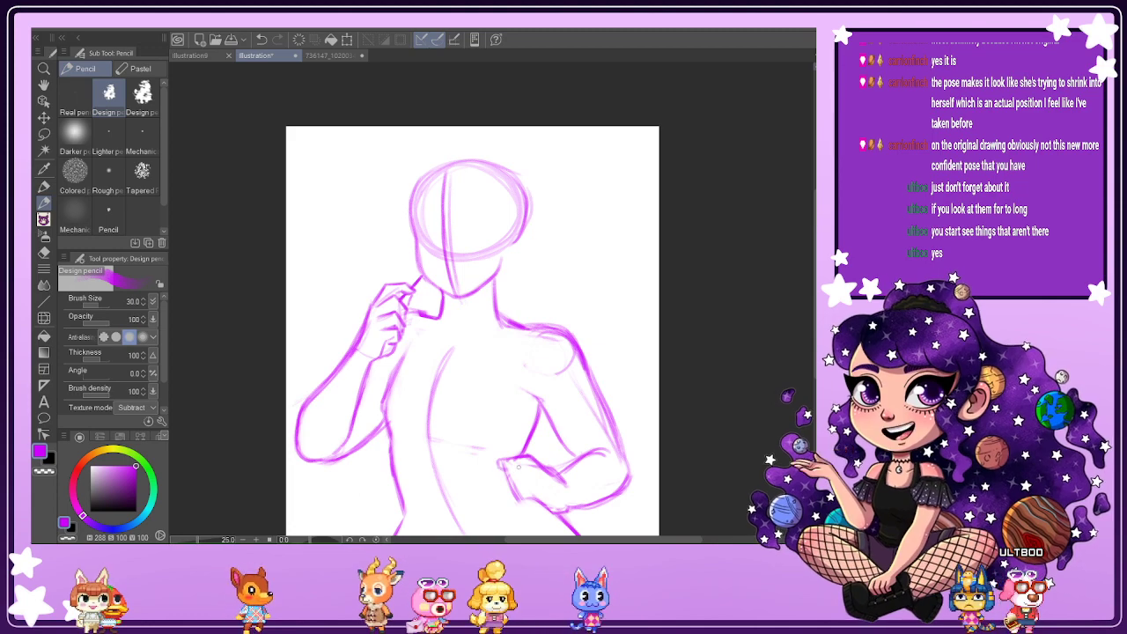
{"action": "left_click_drag", "start_coordinate": [503, 469], "coordinate": [533, 465]}
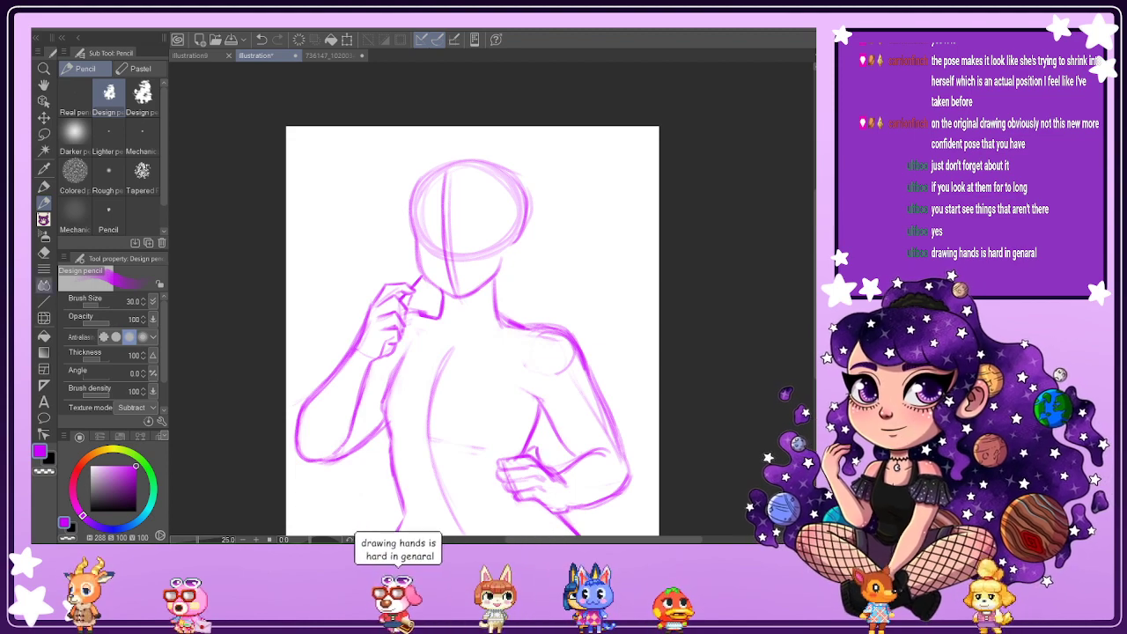
Clean up the hip hand's finger lines with the soft eraser at size 38.1, and darken the thumb line at the wrist.
{"action": "key", "text": "e"}
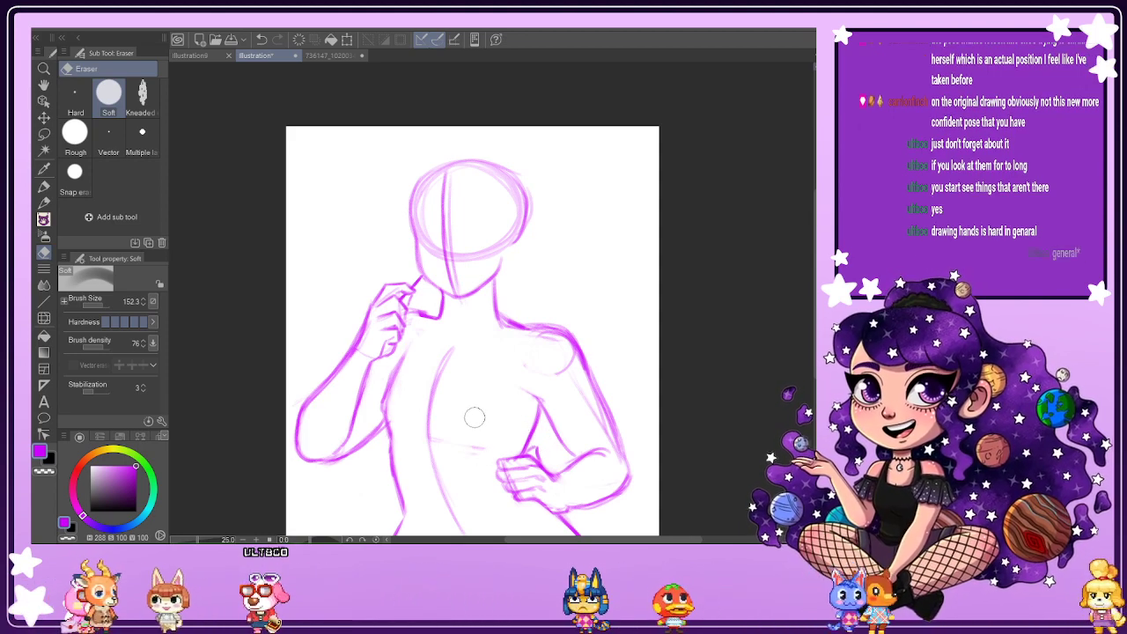
{"action": "scroll", "coordinate": [526, 488], "scroll_direction": "up", "scroll_amount": 2}
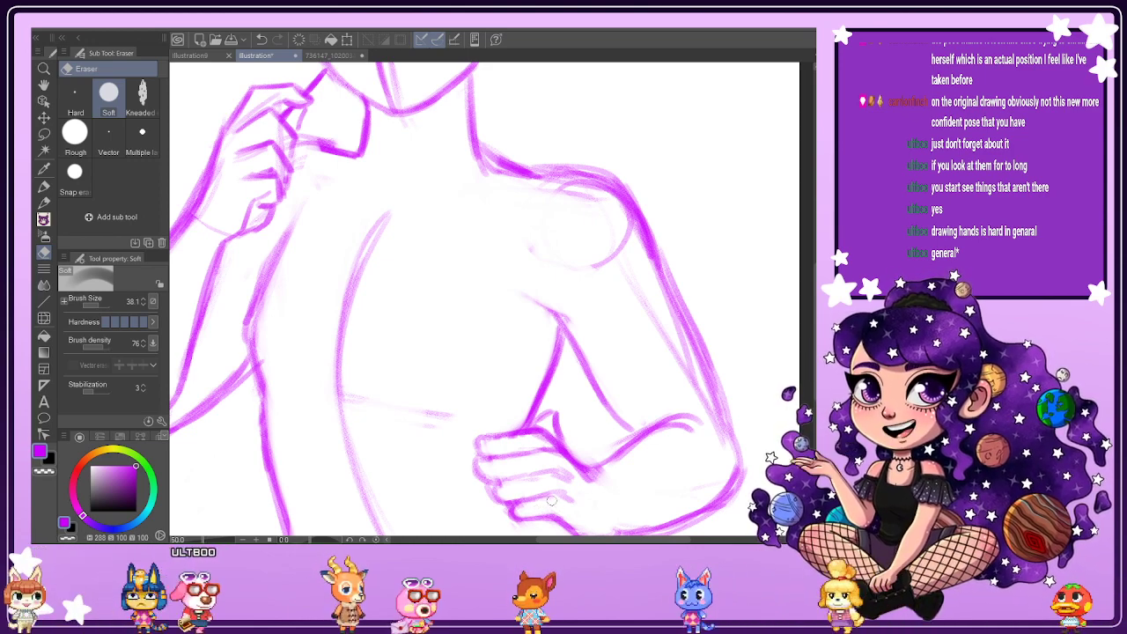
{"action": "key", "text": "p"}
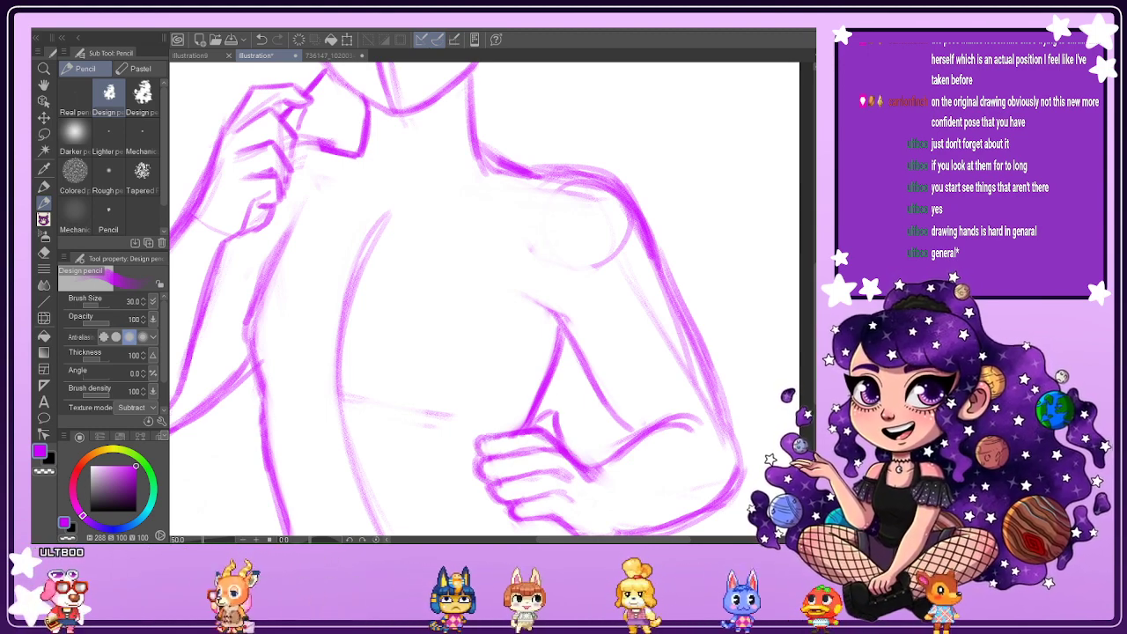
{"action": "left_click_drag", "start_coordinate": [574, 462], "coordinate": [606, 477]}
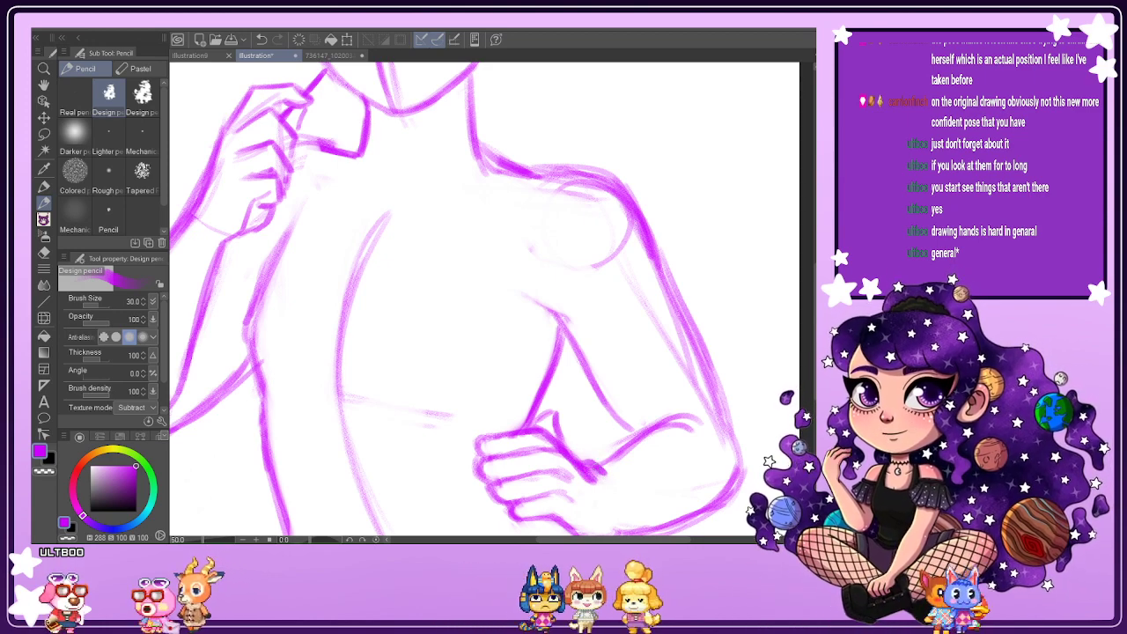
{"action": "scroll", "coordinate": [809, 352], "scroll_direction": "down", "scroll_amount": 2}
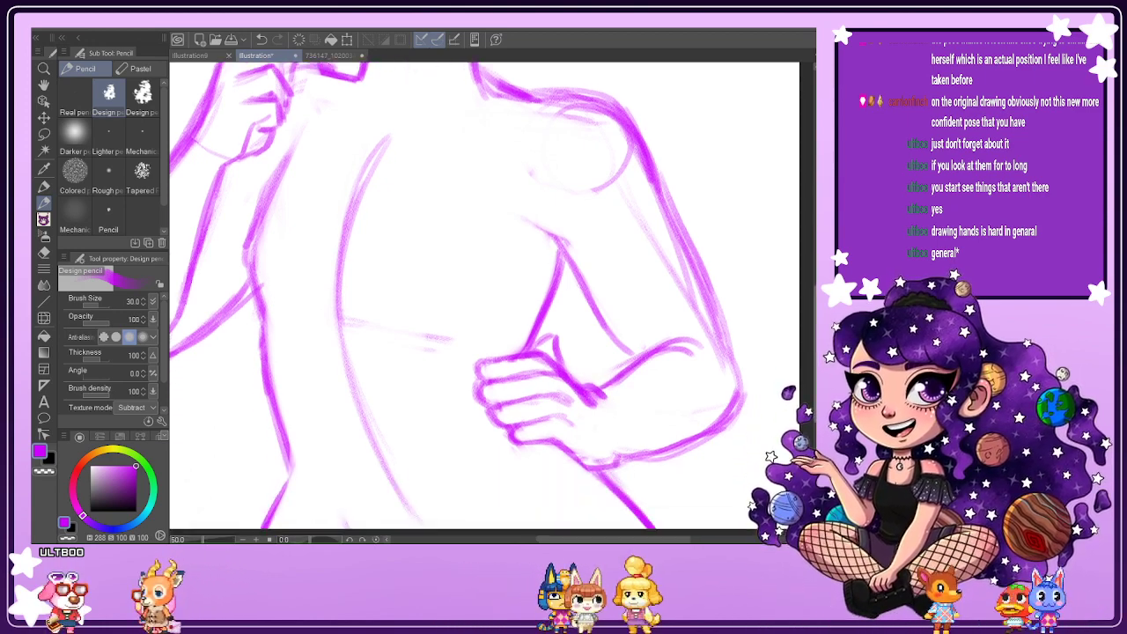
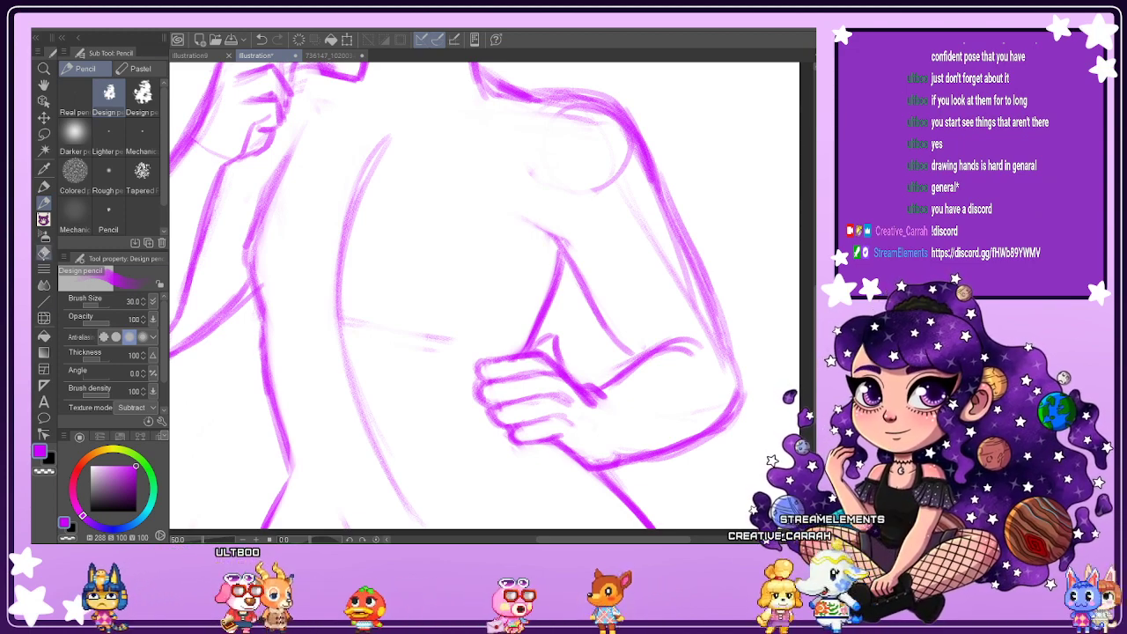
Erase the overshooting lines where the hip hand's thumb meets the forearm, and darken the torso's side contour beside the raised arm.
{"action": "key", "text": "e"}
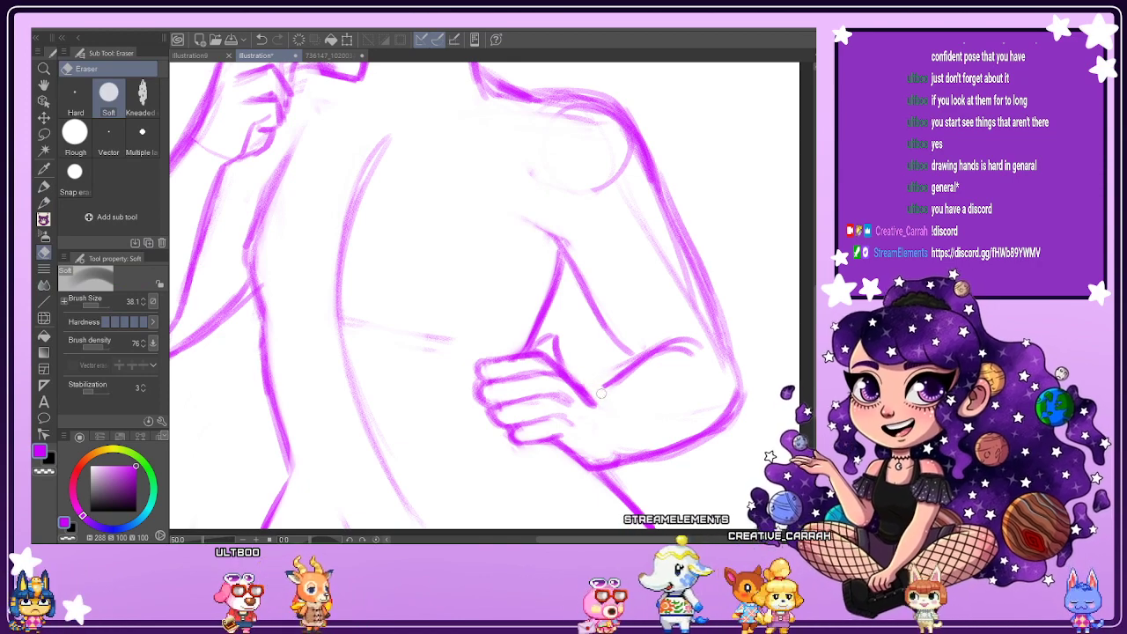
{"action": "key", "text": "p"}
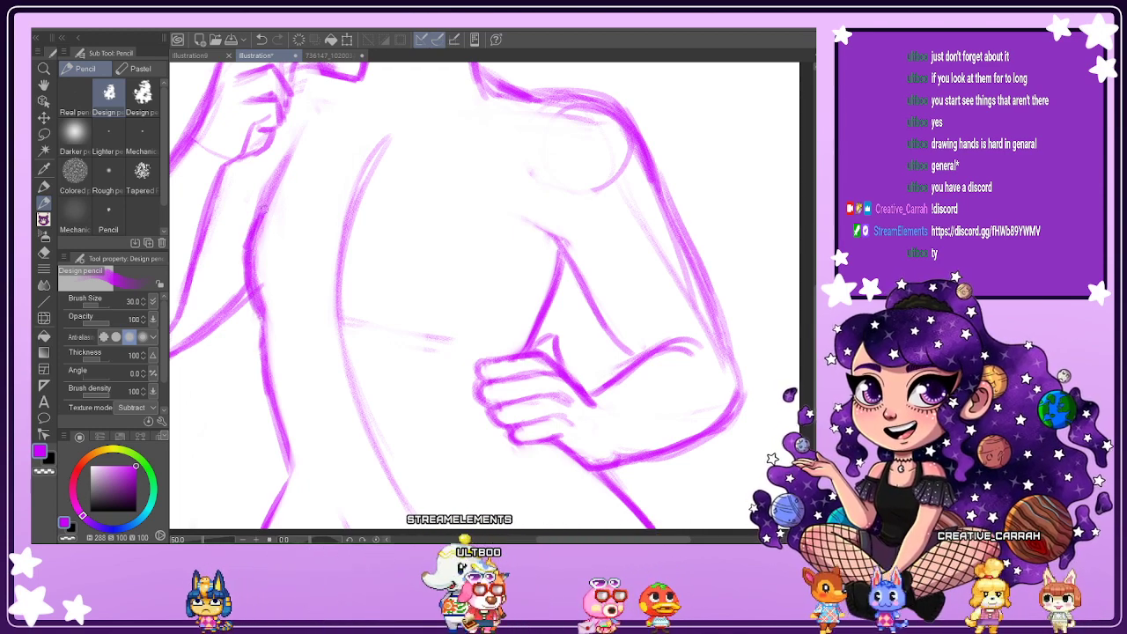
{"action": "scroll", "coordinate": [288, 141], "scroll_direction": "down", "scroll_amount": 2}
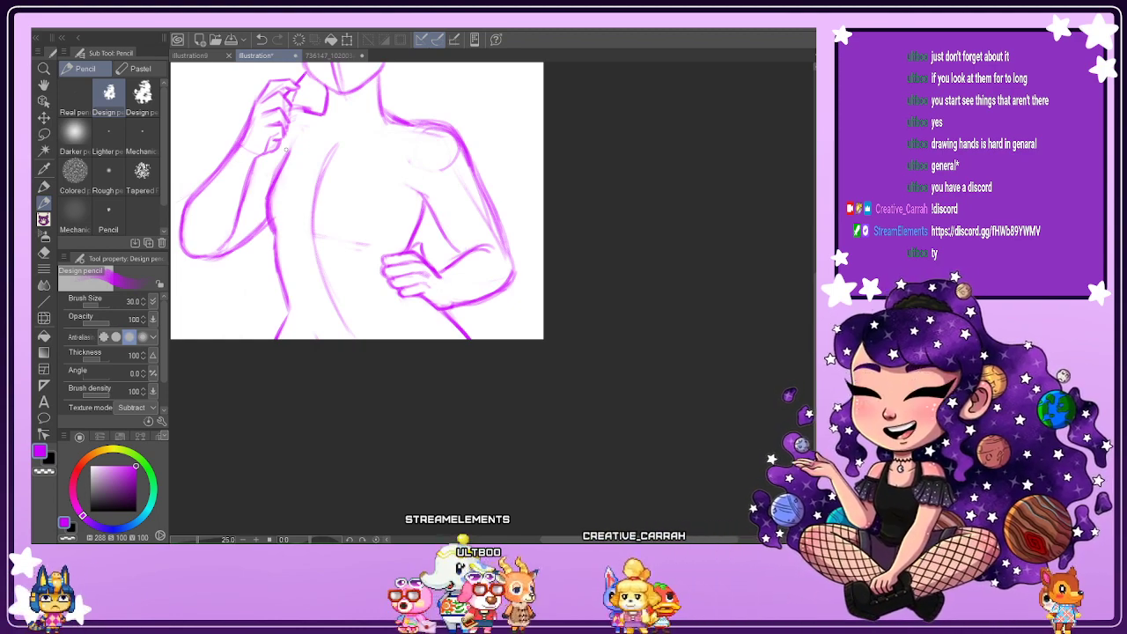
Erase the head's inner construction circle across the face and lower cheek with the soft eraser.
{"action": "left_click_drag", "start_coordinate": [814, 352], "coordinate": [814, 314]}
{"action": "left_click_drag", "start_coordinate": [678, 540], "coordinate": [628, 539]}
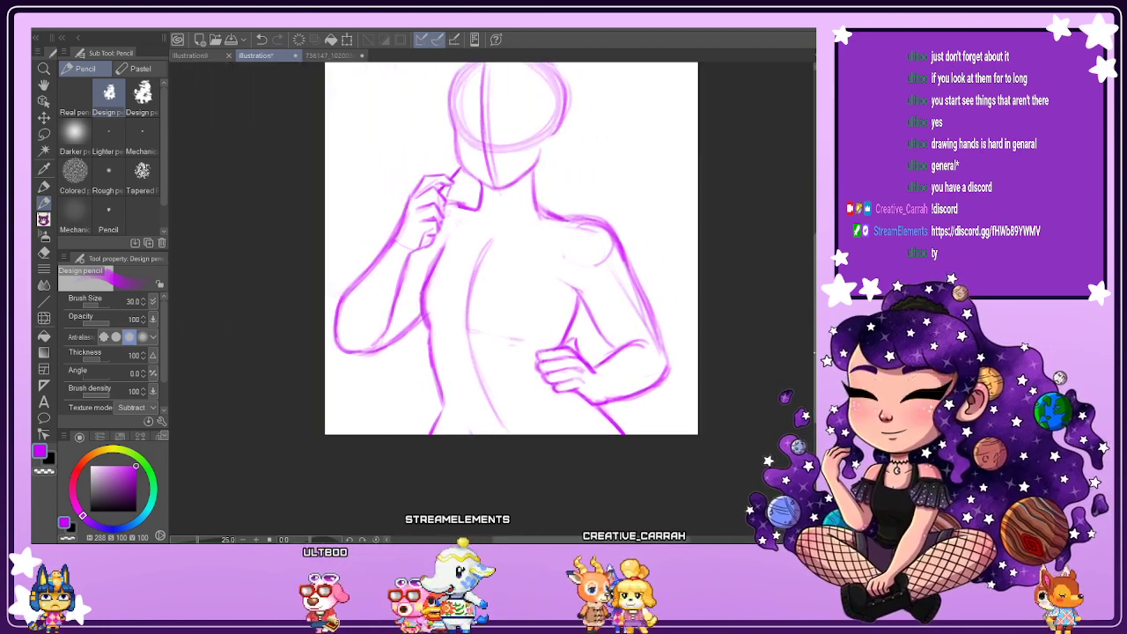
{"action": "left_click_drag", "start_coordinate": [815, 346], "coordinate": [814, 319]}
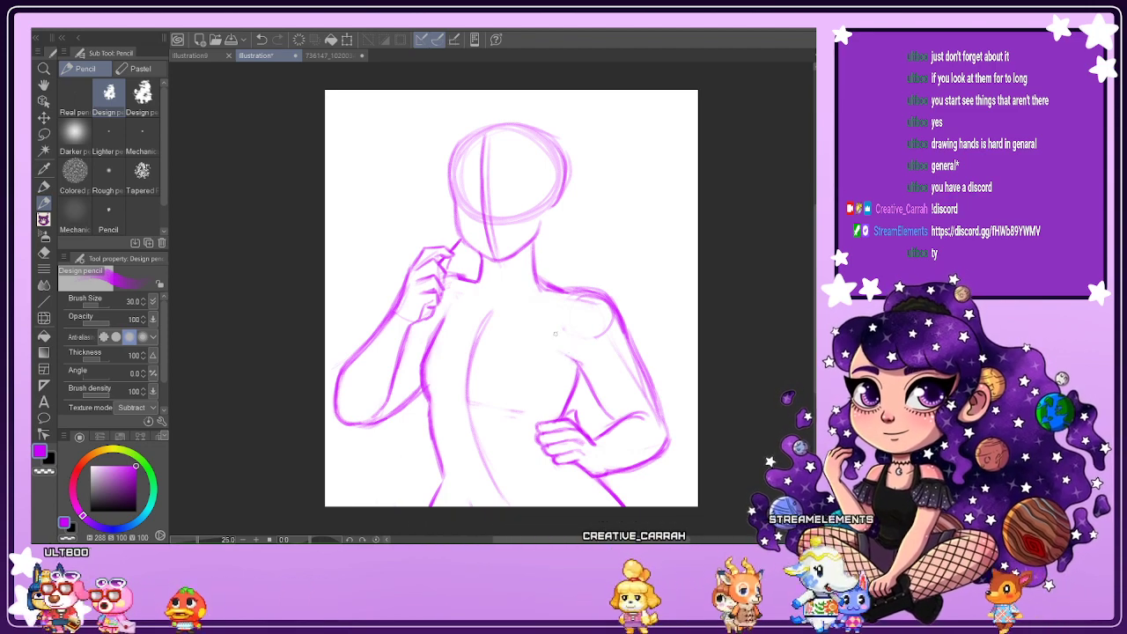
{"action": "key", "text": "e"}
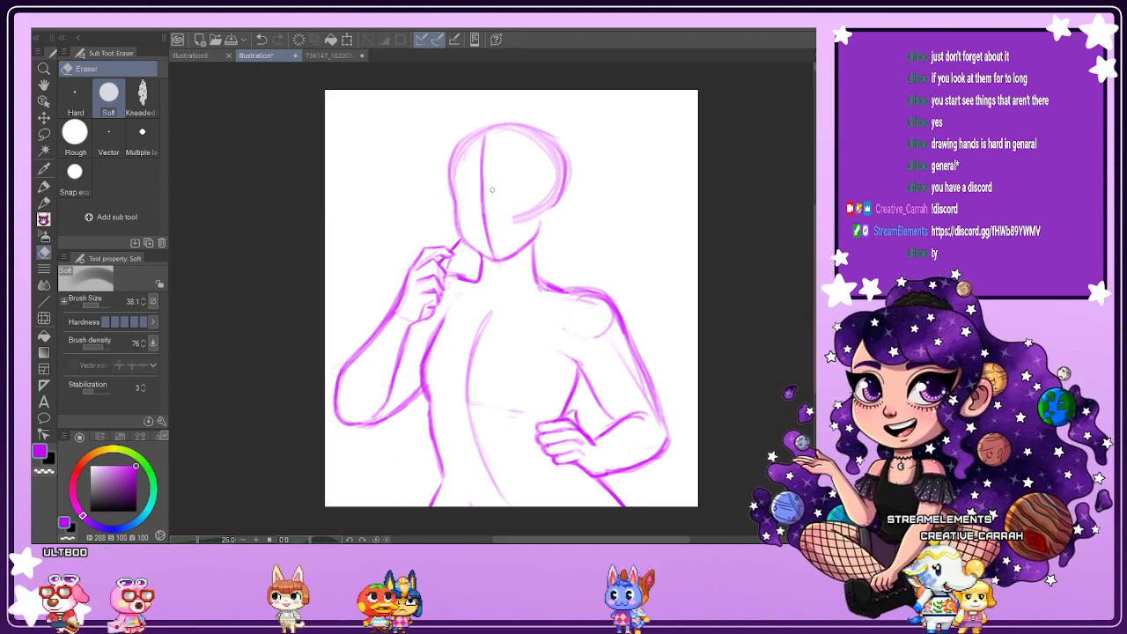
{"action": "left_click_drag", "start_coordinate": [521, 218], "coordinate": [546, 209]}
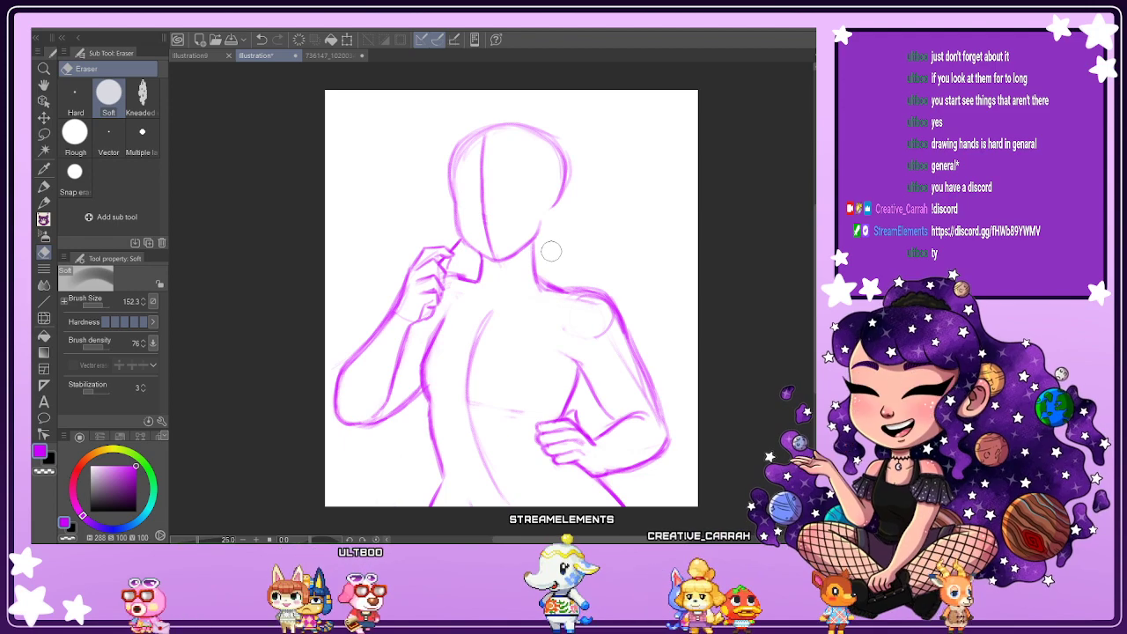
Mirror the canvas view and darken the neck-to-shoulder line and the outer upper-arm contour on the hip-hand side with the Design pencil.
{"action": "left_click", "coordinate": [44, 202]}
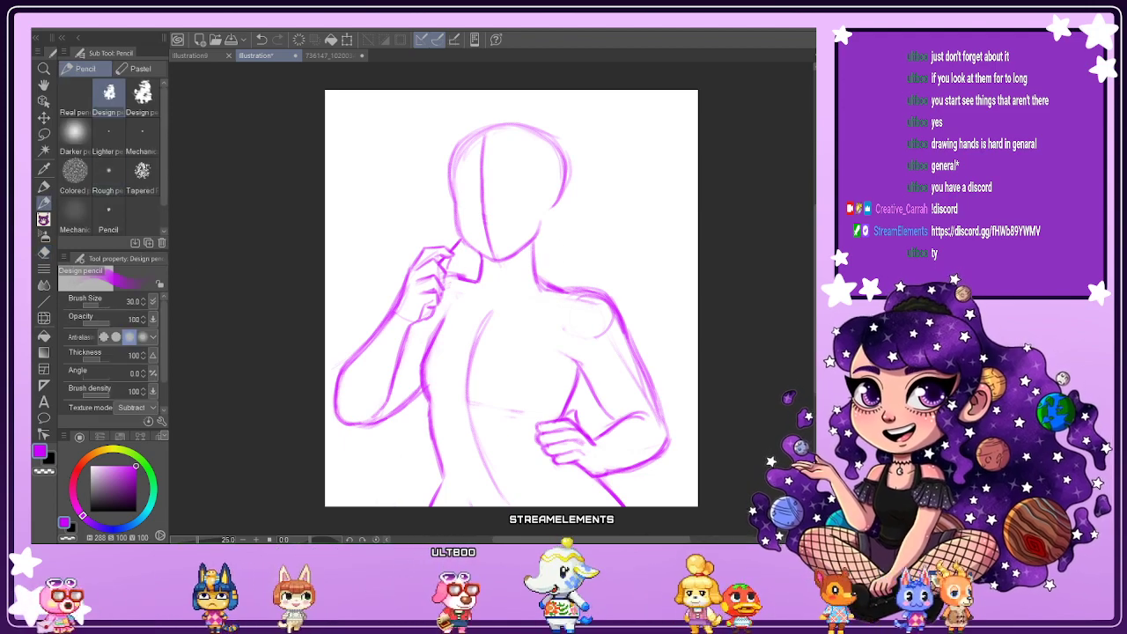
{"action": "key", "text": "h"}
{"action": "scroll", "coordinate": [429, 290], "scroll_direction": "up", "scroll_amount": 2}
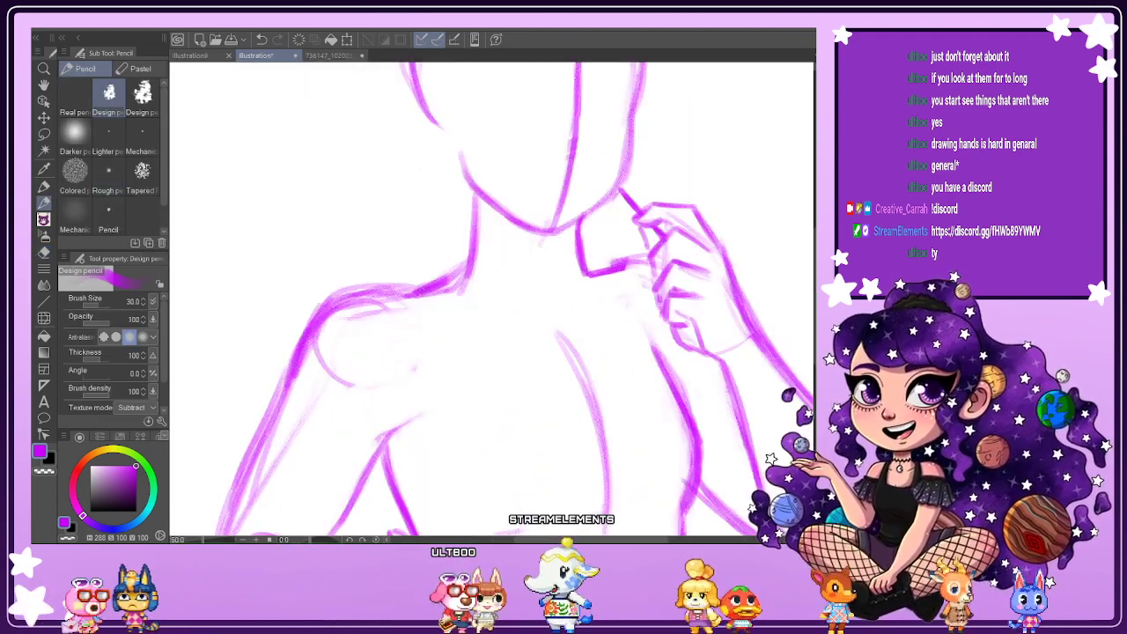
{"action": "left_click_drag", "start_coordinate": [429, 291], "coordinate": [474, 258]}
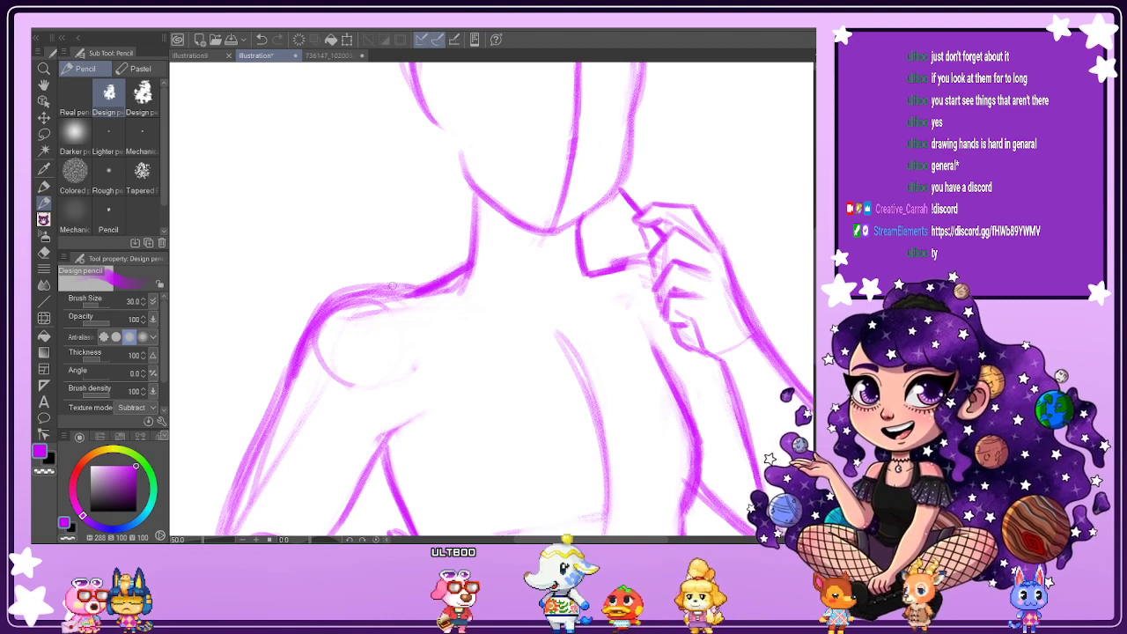
{"action": "scroll", "coordinate": [282, 405], "scroll_direction": "down", "scroll_amount": 2}
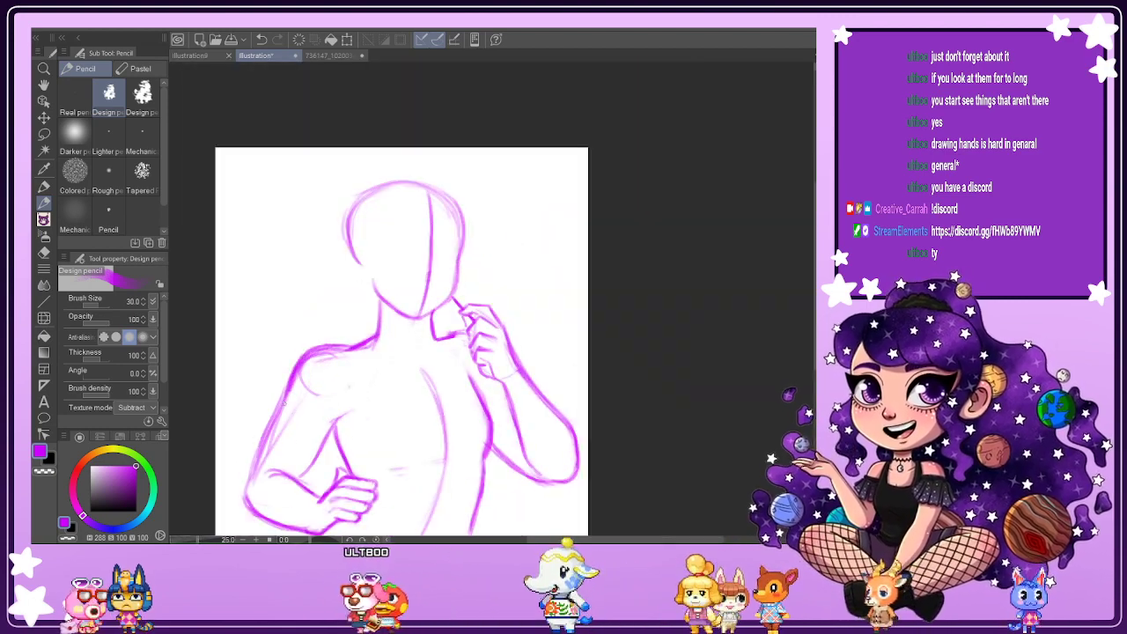
{"action": "scroll", "coordinate": [238, 484], "scroll_direction": "up", "scroll_amount": 2}
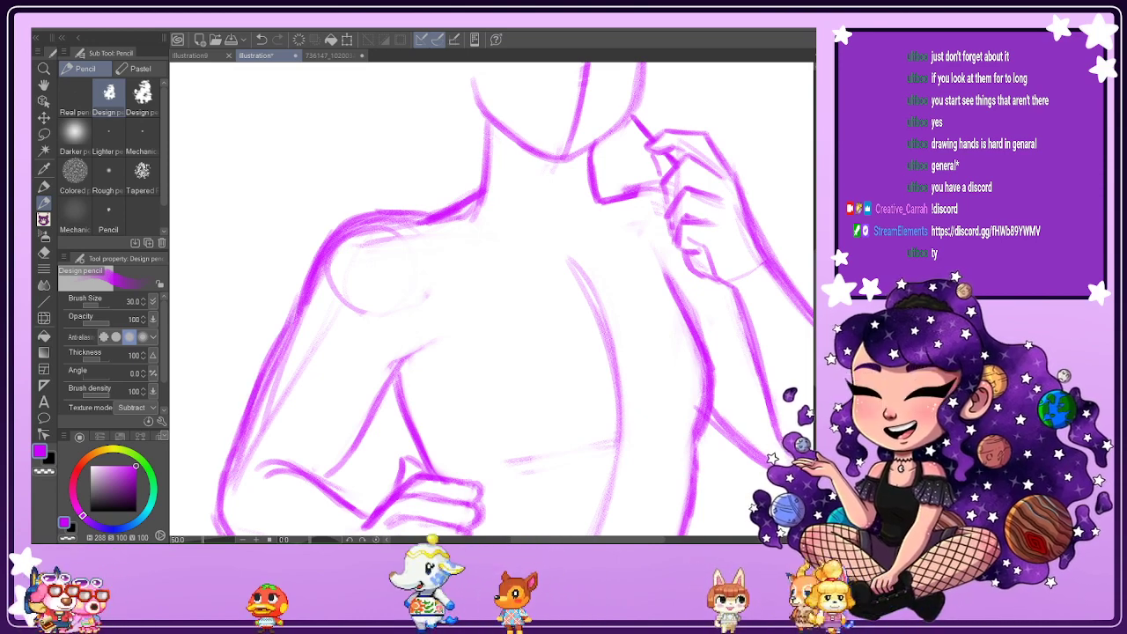
Erase the shoulder's construction circle and the stray lines along the upper arm with the soft eraser at size 152.3.
{"action": "key", "text": "e"}
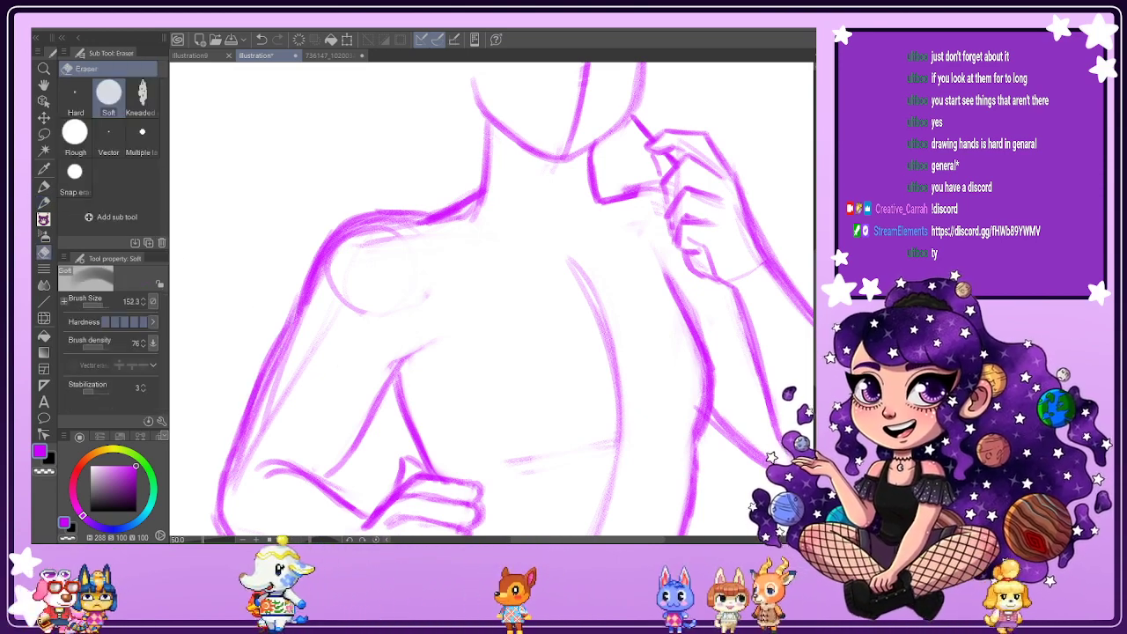
{"action": "left_click_drag", "start_coordinate": [338, 299], "coordinate": [266, 427]}
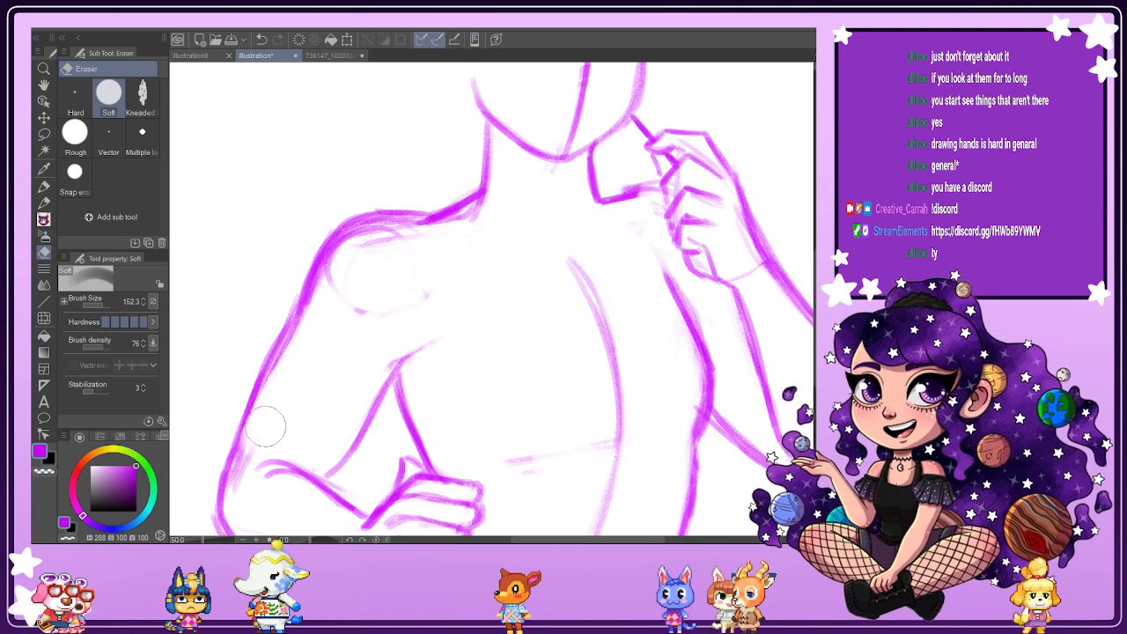
{"action": "mouse_move", "coordinate": [317, 329]}
{"action": "left_mouse_down"}
{"action": "mouse_move", "coordinate": [340, 275]}
{"action": "mouse_move", "coordinate": [388, 236]}
{"action": "left_mouse_up"}
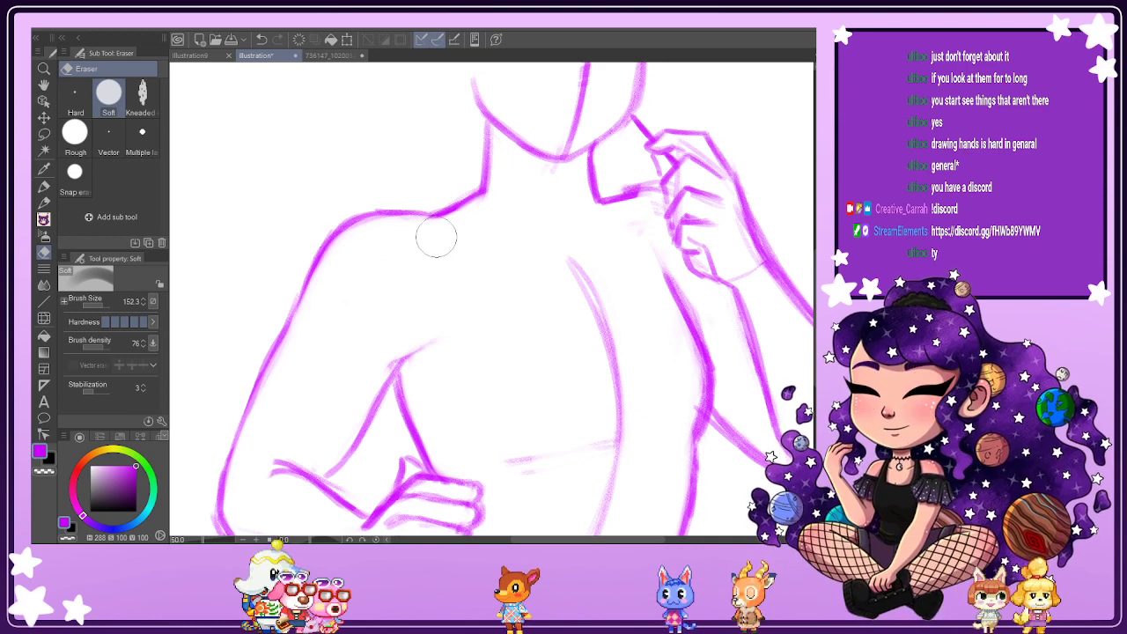
Flip the view back, darken the shoulder line between the neck and the raised hand, and erase the stray marks around it.
{"action": "key", "text": "p"}
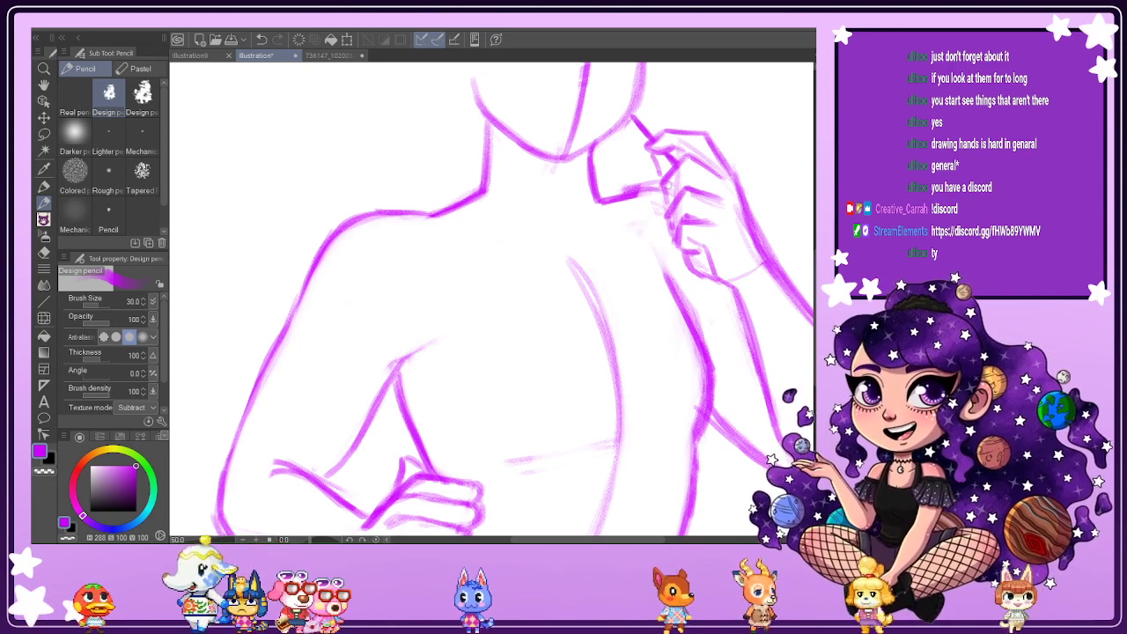
{"action": "key", "text": "h"}
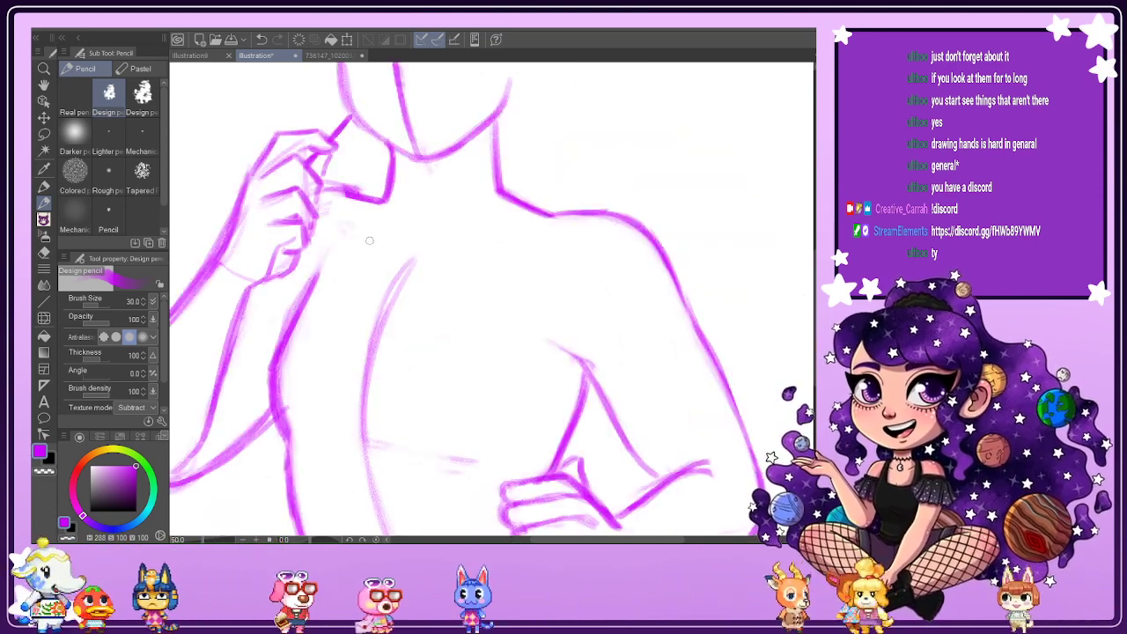
{"action": "left_click_drag", "start_coordinate": [324, 184], "coordinate": [370, 196]}
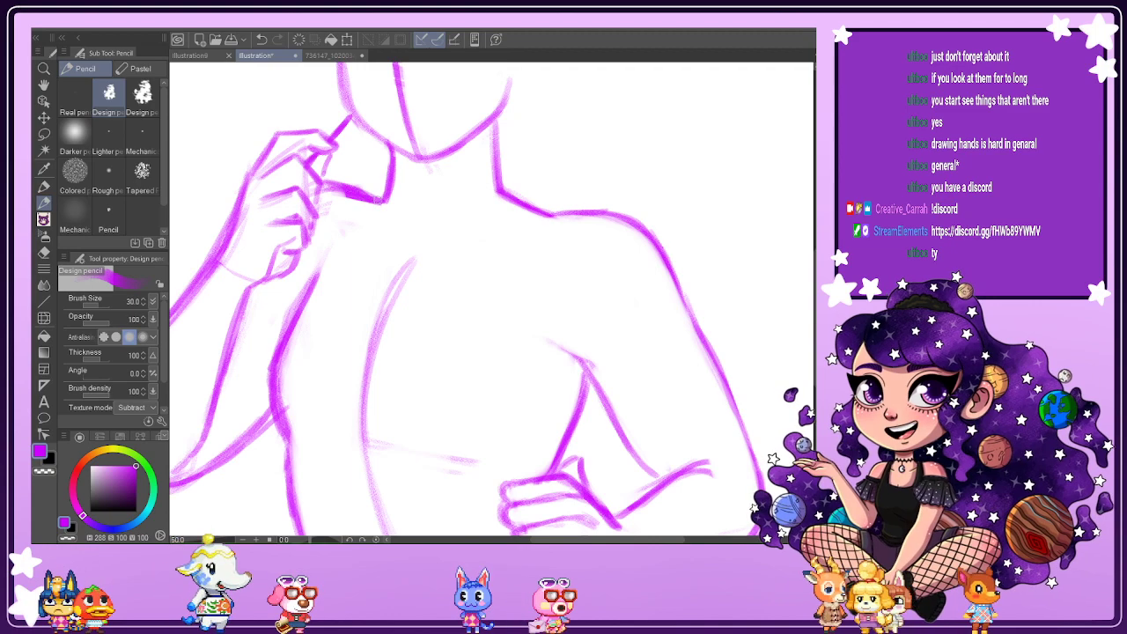
{"action": "key", "text": "e"}
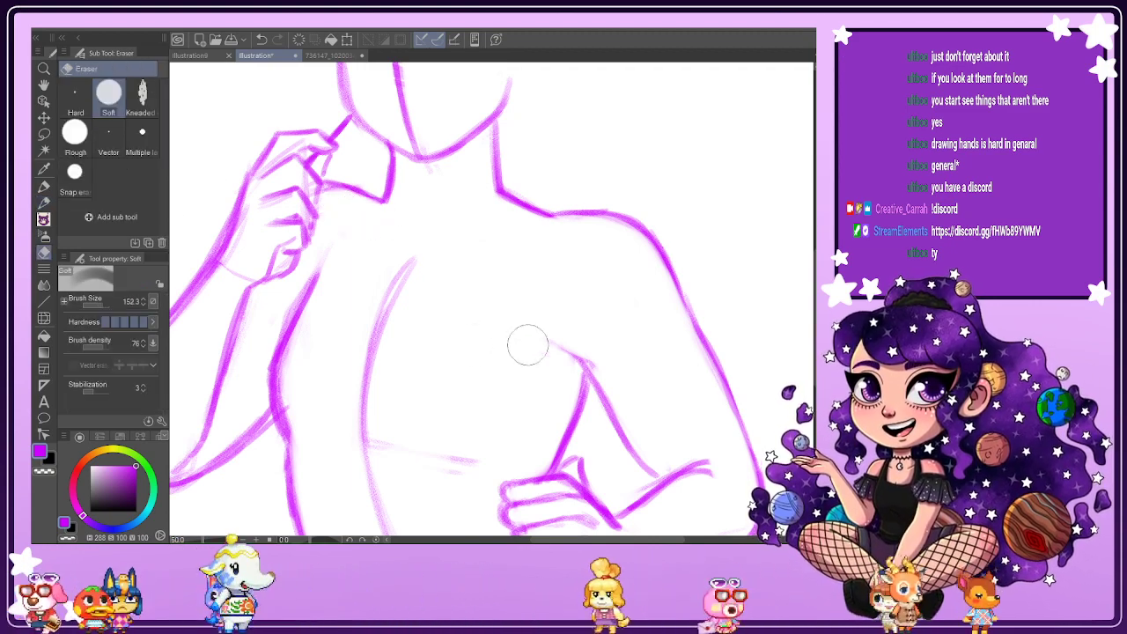
Erase the faint horizontal guide line across the torso with the soft eraser.
{"action": "scroll", "coordinate": [563, 343], "scroll_direction": "down", "scroll_amount": 3}
{"action": "scroll", "coordinate": [571, 356], "scroll_direction": "up", "scroll_amount": 3}
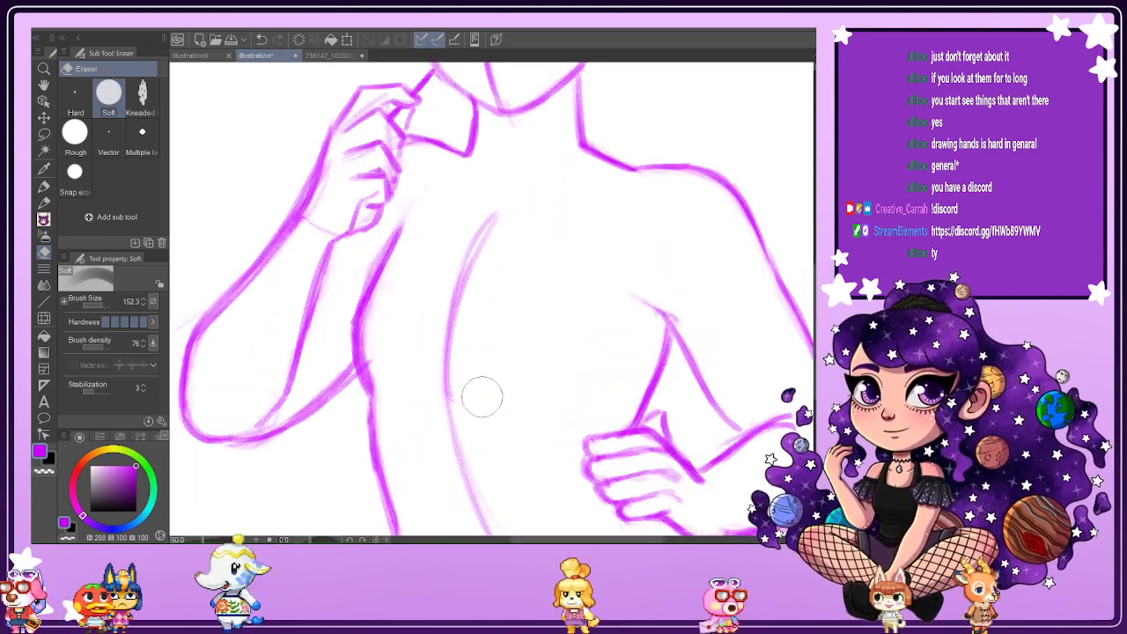
{"action": "scroll", "coordinate": [765, 302], "scroll_direction": "down", "scroll_amount": 2}
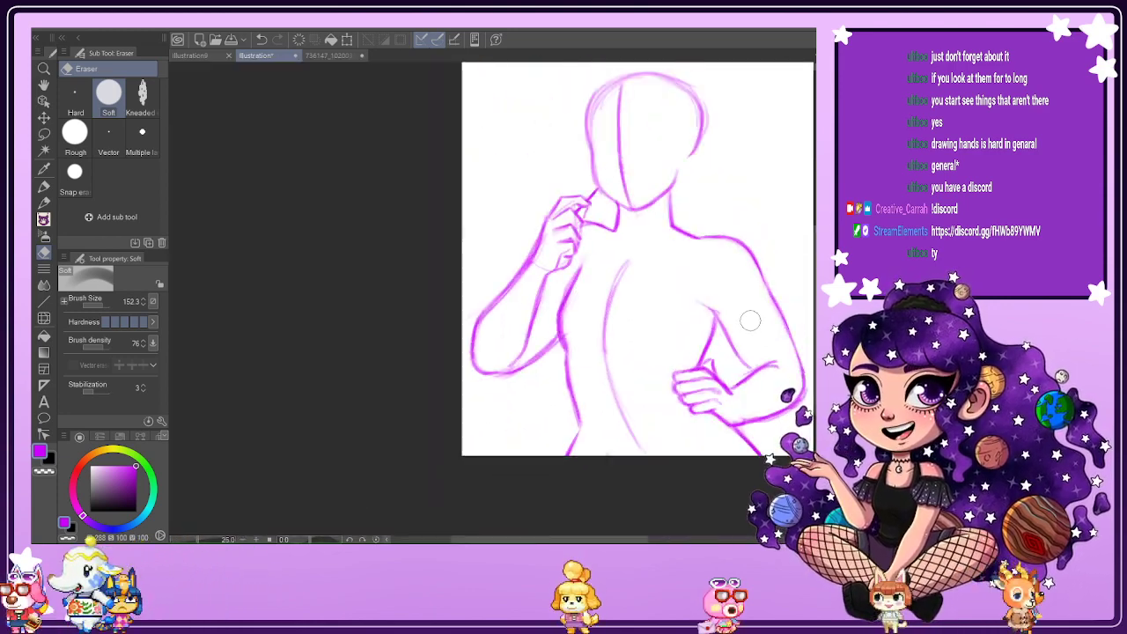
{"action": "left_click_drag", "start_coordinate": [617, 539], "coordinate": [662, 539]}
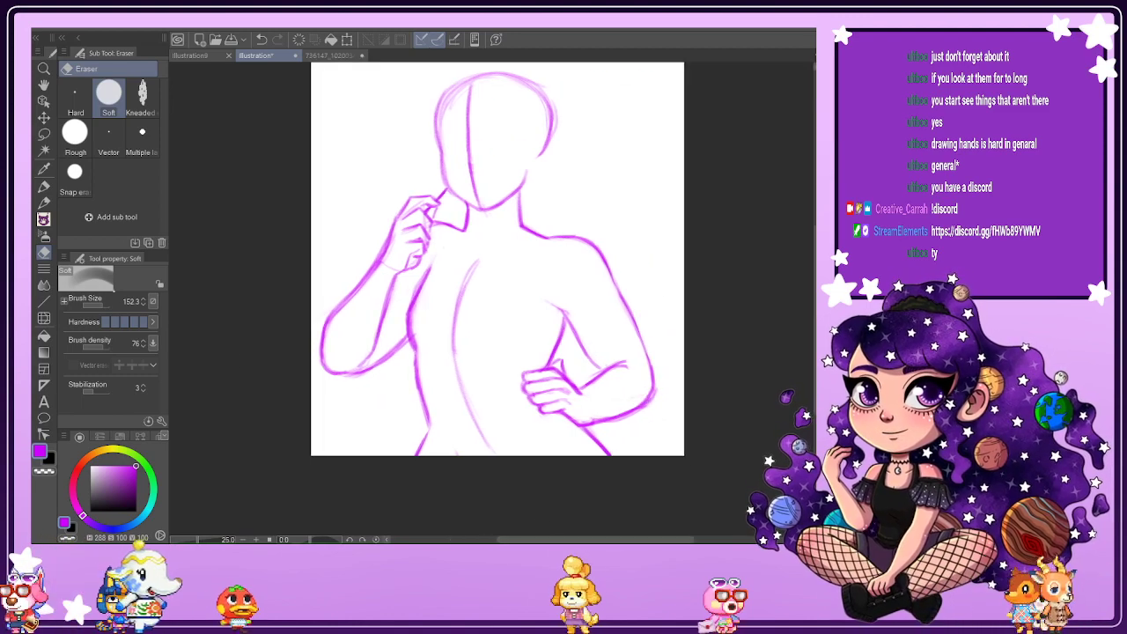
Draw a new, slightly slanted horizontal guide line across the torso's curved centre line with the Design pencil.
{"action": "key", "text": "p"}
{"action": "scroll", "coordinate": [479, 362], "scroll_direction": "up", "scroll_amount": 1}
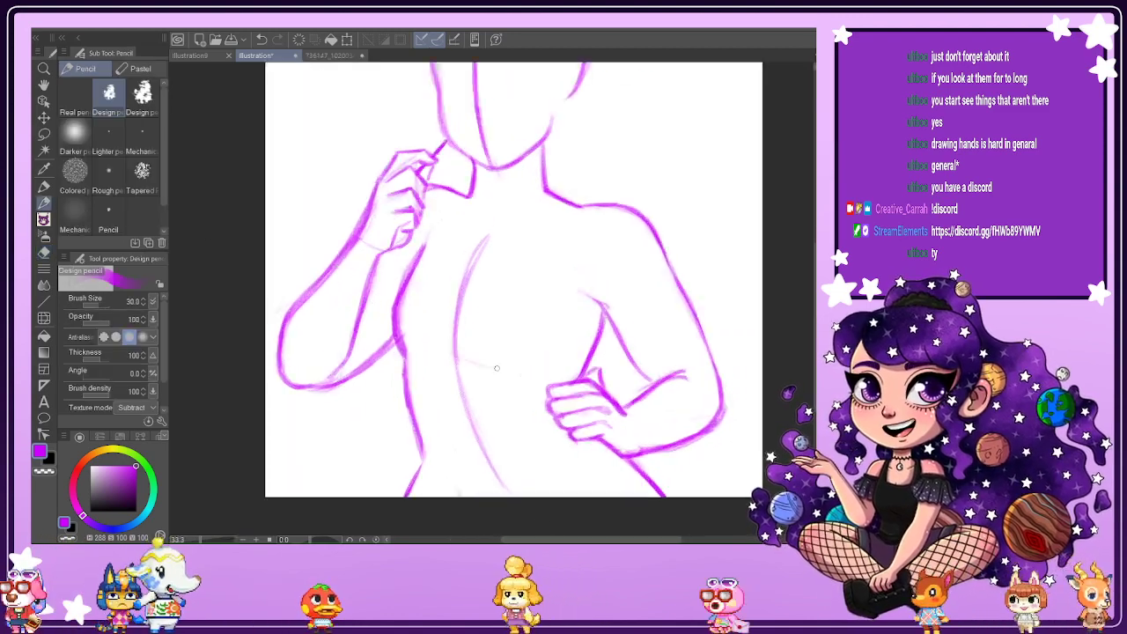
{"action": "left_click_drag", "start_coordinate": [446, 351], "coordinate": [508, 368]}
{"action": "left_click_drag", "start_coordinate": [433, 359], "coordinate": [493, 366]}
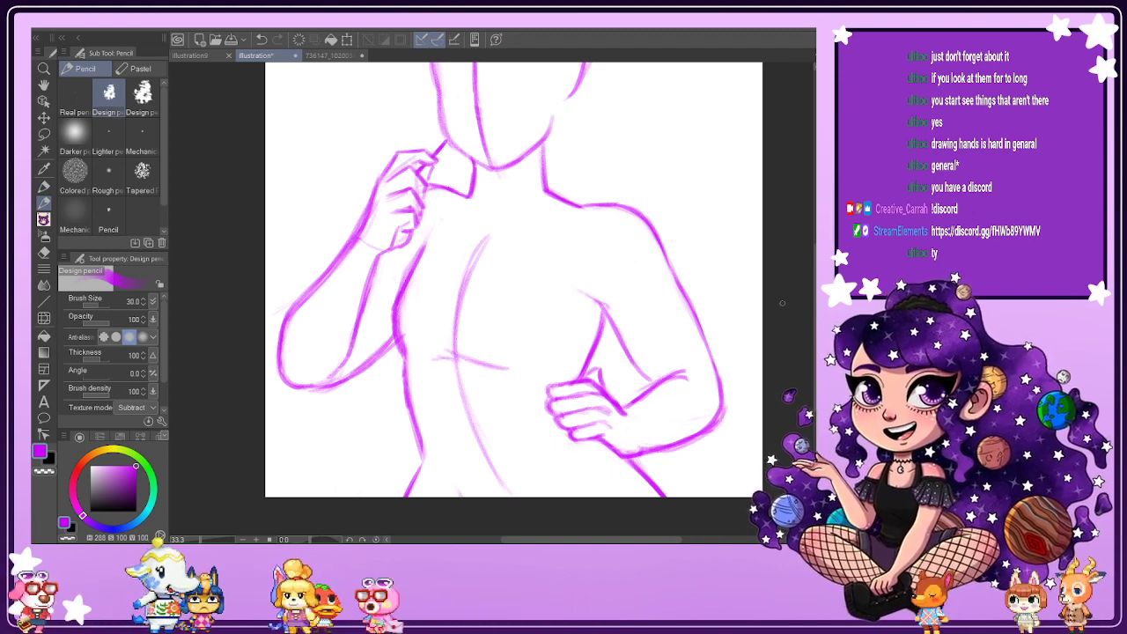
Reshape the shoulder contour above the hip-hand arm with Liquify at brush size 275.9.
{"action": "scroll", "coordinate": [806, 315], "scroll_direction": "up", "scroll_amount": 1}
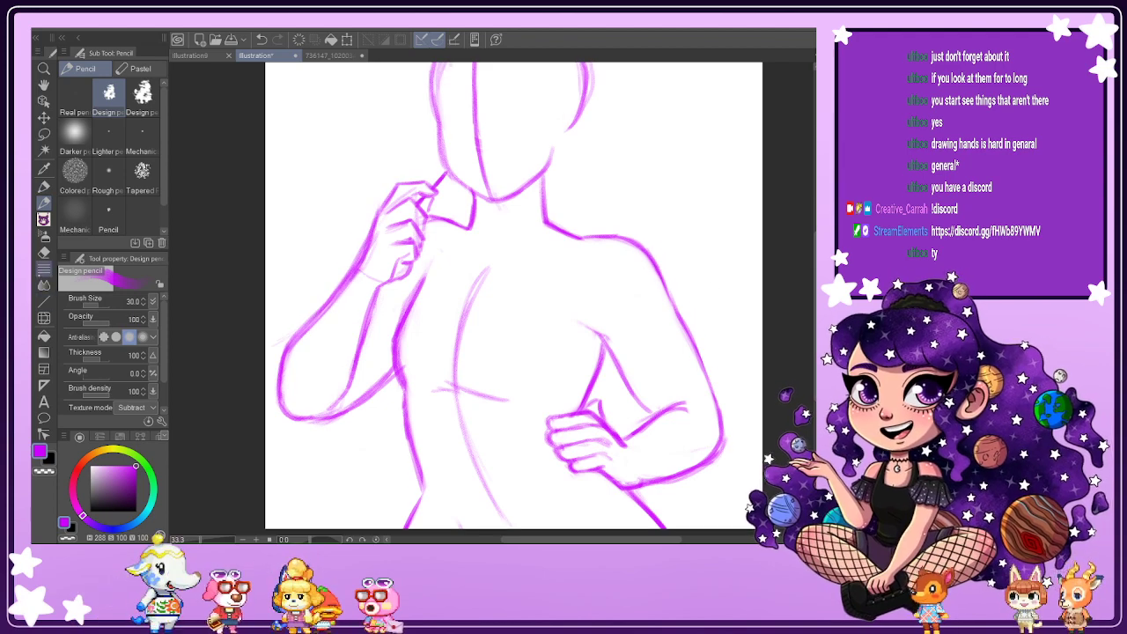
{"action": "left_click", "coordinate": [44, 270]}
{"action": "left_click", "coordinate": [44, 318]}
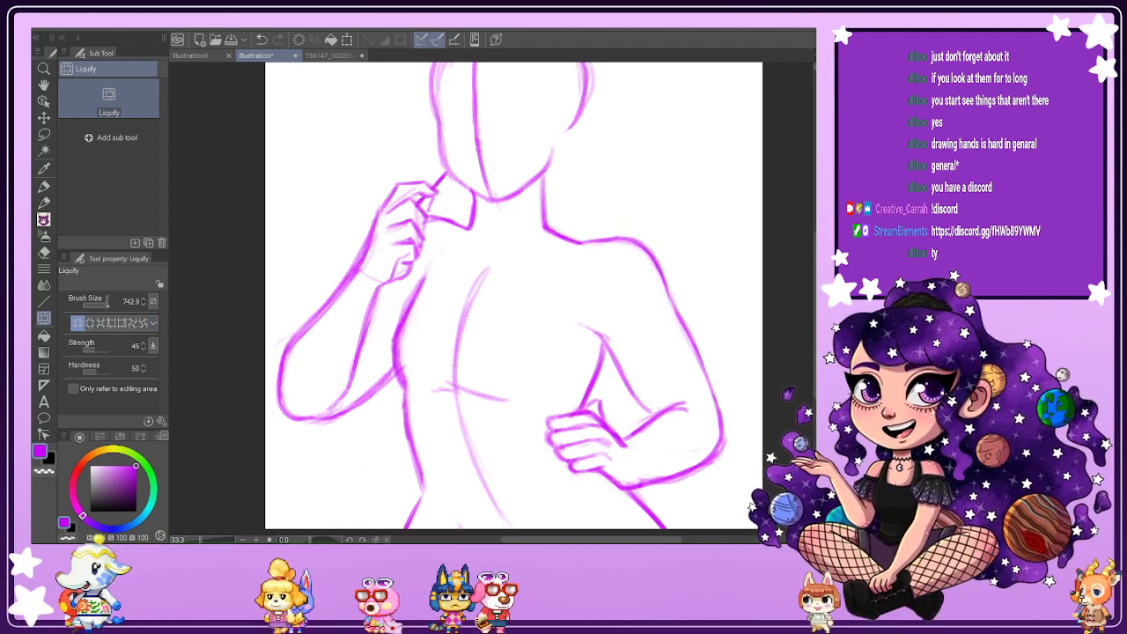
{"action": "left_click_drag", "start_coordinate": [106, 305], "coordinate": [103, 305]}
{"action": "mouse_move", "coordinate": [600, 272]}
{"action": "left_mouse_down"}
{"action": "mouse_move", "coordinate": [602, 246]}
{"action": "mouse_move", "coordinate": [615, 251]}
{"action": "left_mouse_up"}
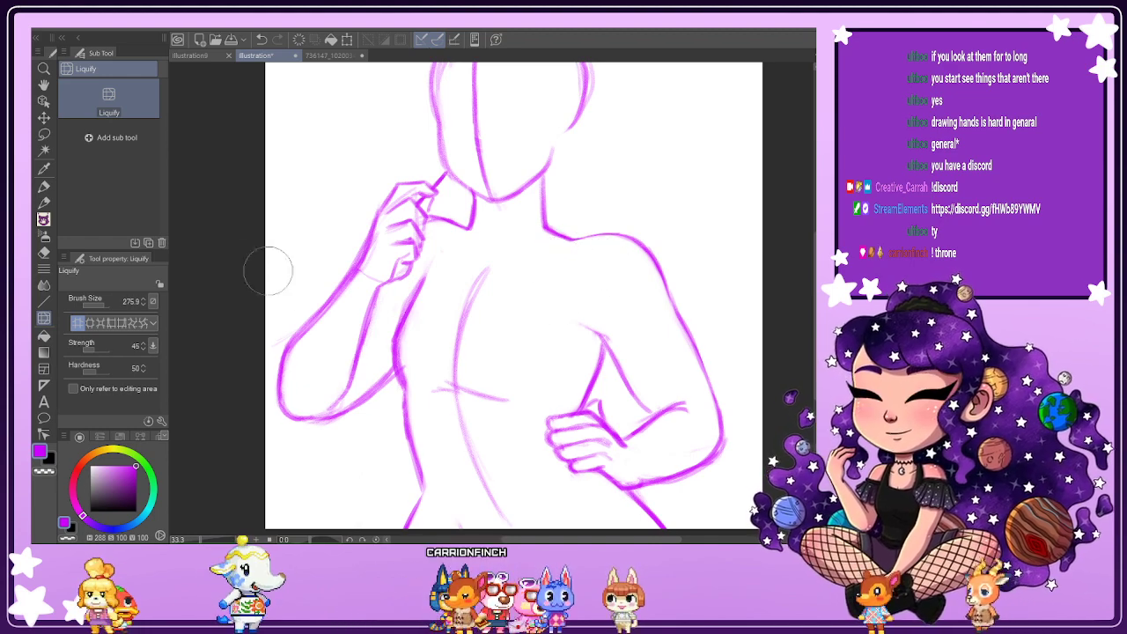
Erase the wrist guide curve on the raised hand and darken the lower edge of its palm.
{"action": "key", "text": "p"}
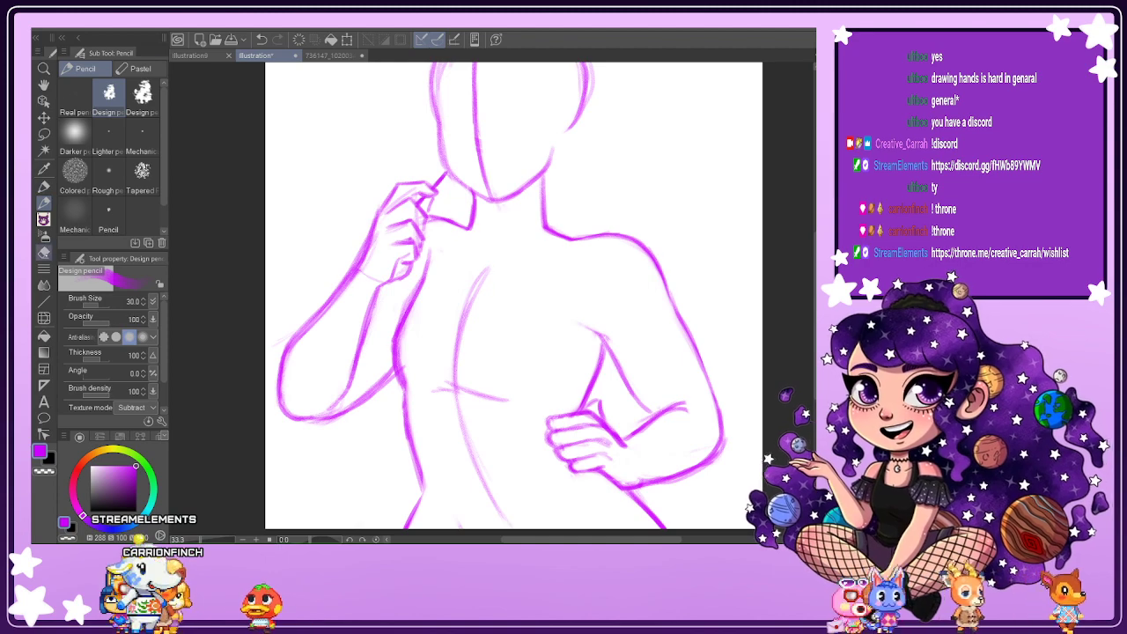
{"action": "key", "text": "e"}
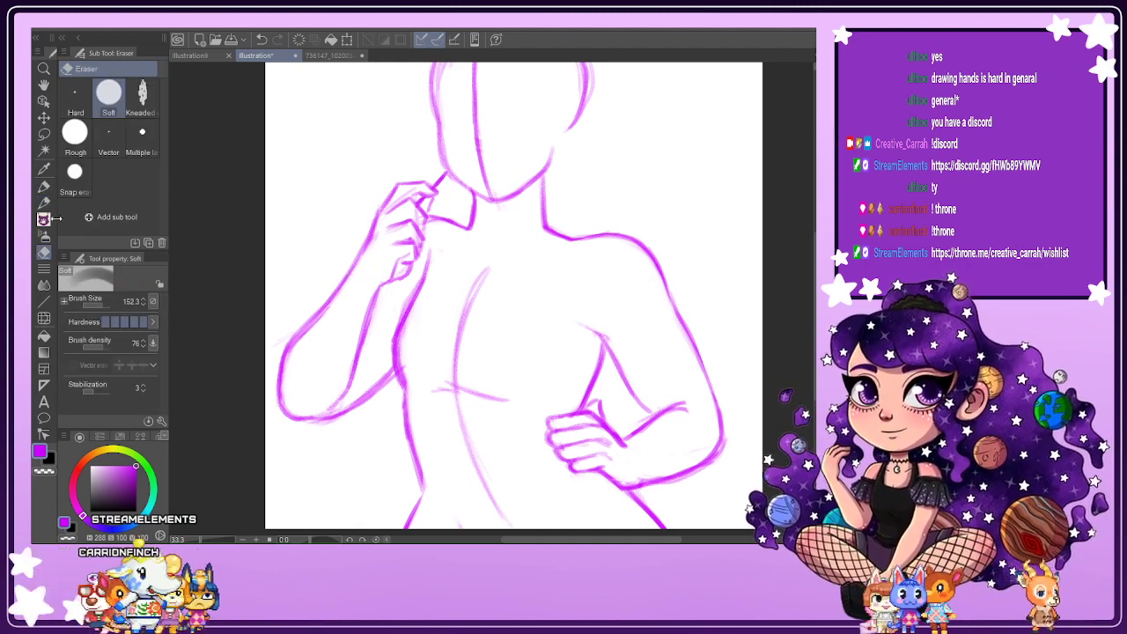
{"action": "key", "text": "p"}
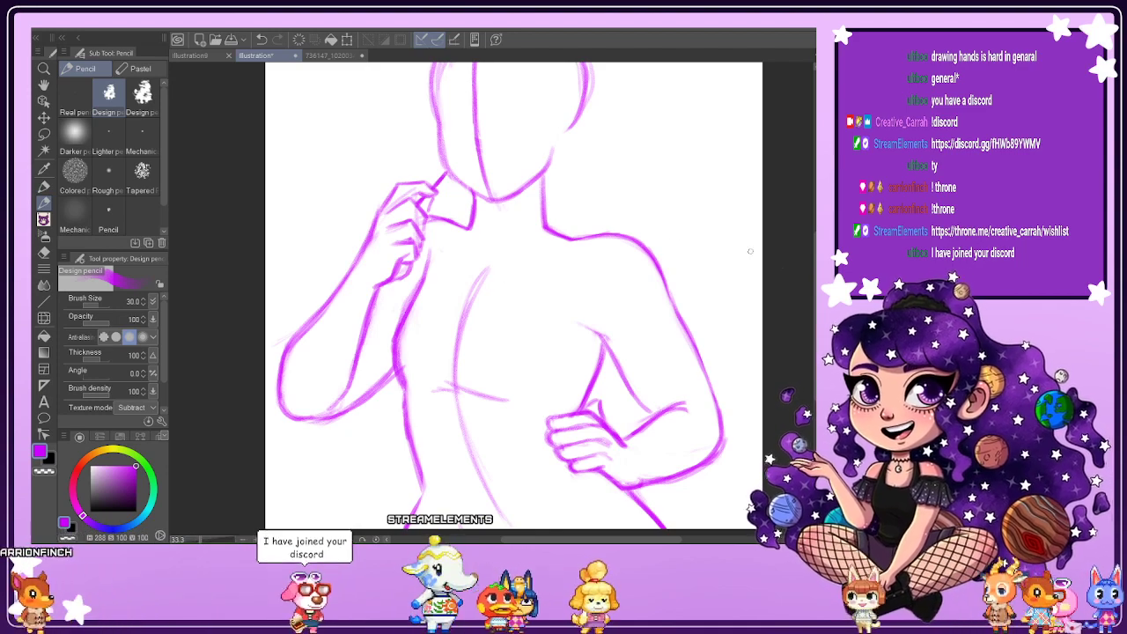
Sketch a nose with rounded tip and nostrils on the lower part of the face's centre line.
{"action": "scroll", "coordinate": [507, 279], "scroll_direction": "up", "scroll_amount": 2}
{"action": "left_click_drag", "start_coordinate": [814, 264], "coordinate": [814, 261]}
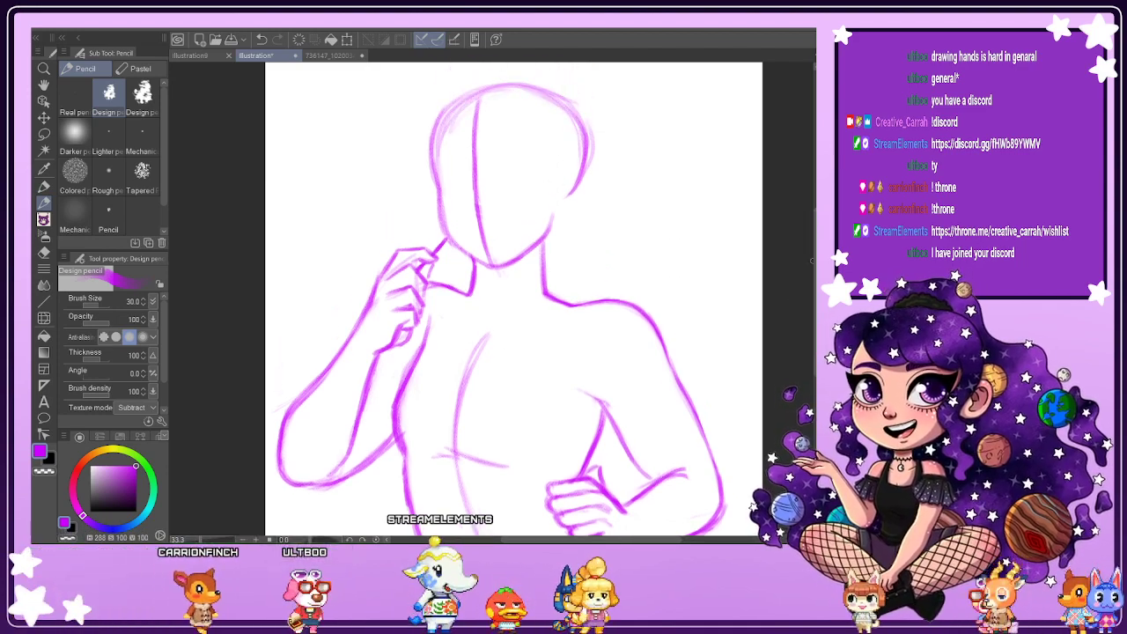
{"action": "scroll", "coordinate": [456, 193], "scroll_direction": "up", "scroll_amount": 2}
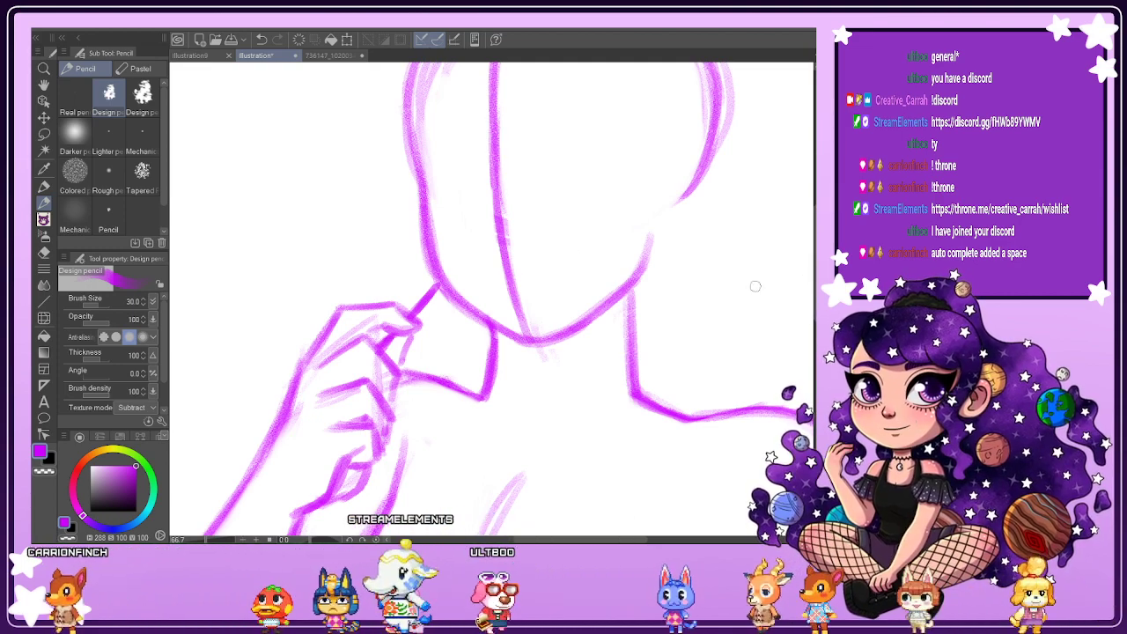
{"action": "scroll", "coordinate": [517, 267], "scroll_direction": "up", "scroll_amount": 3}
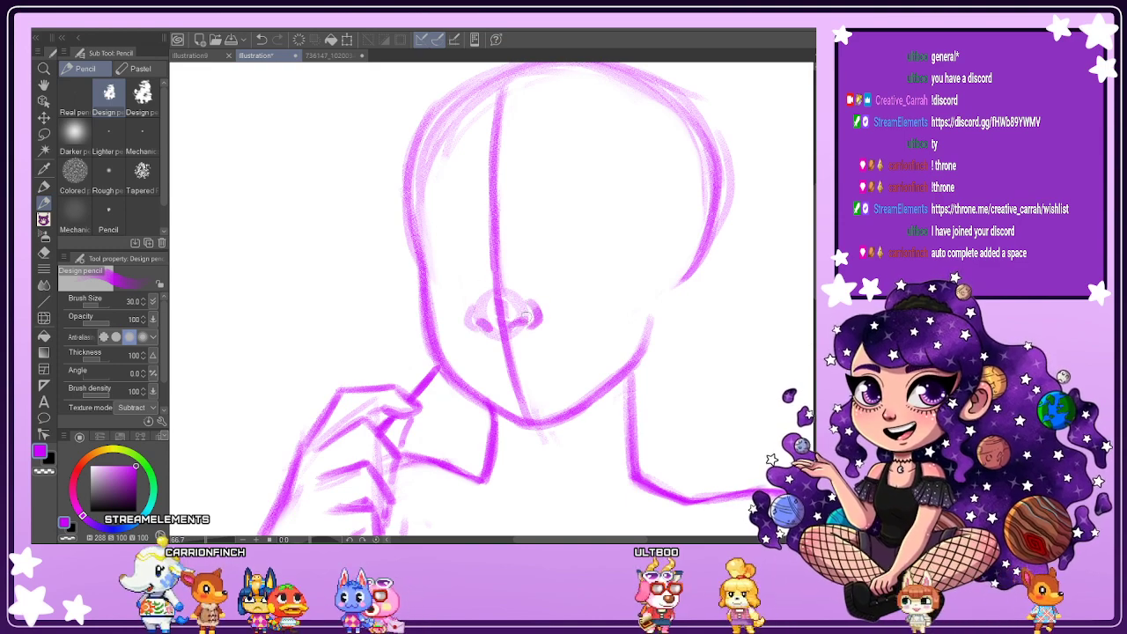
Erase the face's vertical centre line from chin to forehead with the soft eraser at size 84.1.
{"action": "key", "text": "e"}
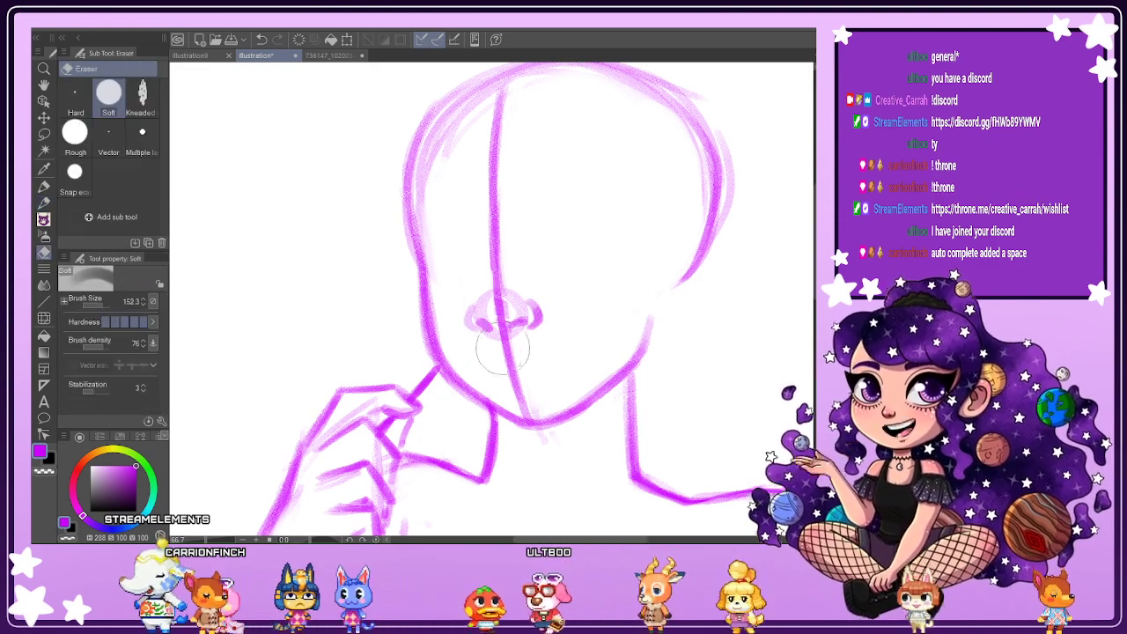
{"action": "left_click_drag", "start_coordinate": [503, 335], "coordinate": [520, 395]}
{"action": "left_click_drag", "start_coordinate": [503, 330], "coordinate": [493, 214]}
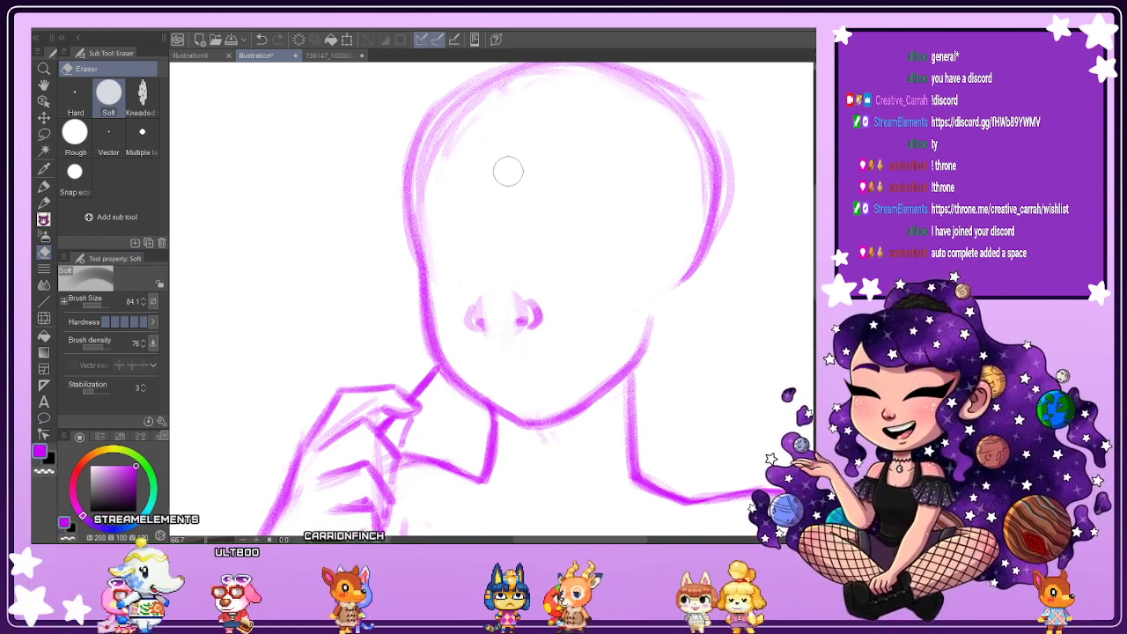
Erase the sketched nose from the lower part of the face with the soft eraser at size 84.1.
{"action": "key", "text": "p"}
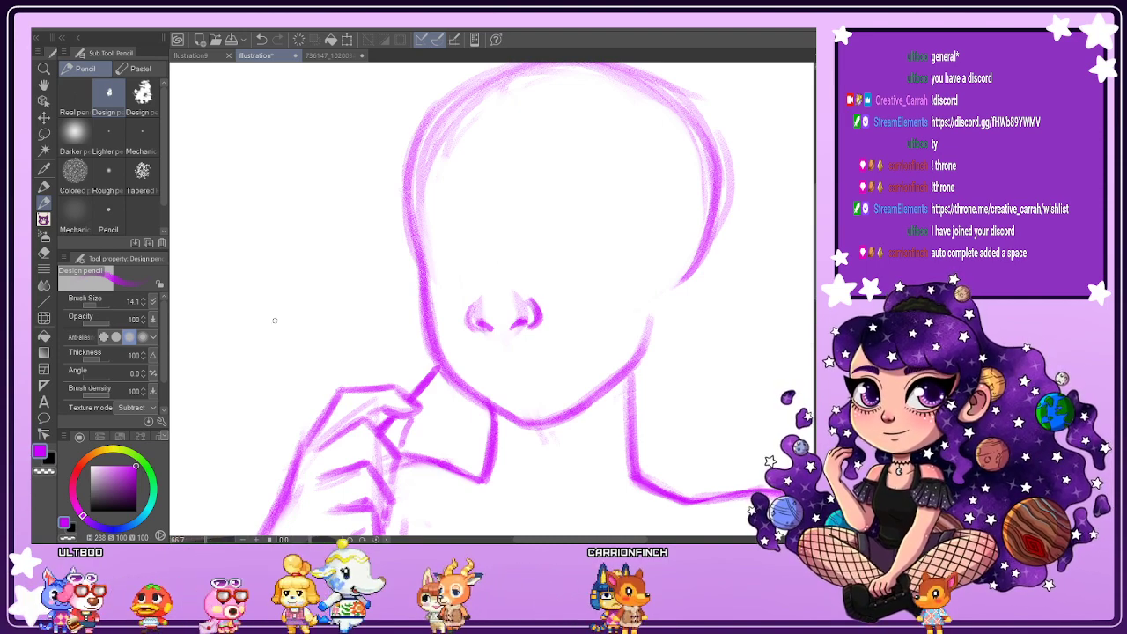
{"action": "key", "text": "e"}
{"action": "mouse_move", "coordinate": [482, 319]}
{"action": "left_mouse_down"}
{"action": "mouse_move", "coordinate": [501, 299]}
{"action": "mouse_move", "coordinate": [472, 295]}
{"action": "mouse_move", "coordinate": [475, 278]}
{"action": "mouse_move", "coordinate": [534, 276]}
{"action": "mouse_move", "coordinate": [531, 326]}
{"action": "left_mouse_up"}
{"action": "mouse_move", "coordinate": [457, 140]}
{"action": "left_mouse_down"}
{"action": "mouse_move", "coordinate": [513, 91]}
{"action": "mouse_move", "coordinate": [459, 130]}
{"action": "left_mouse_up"}
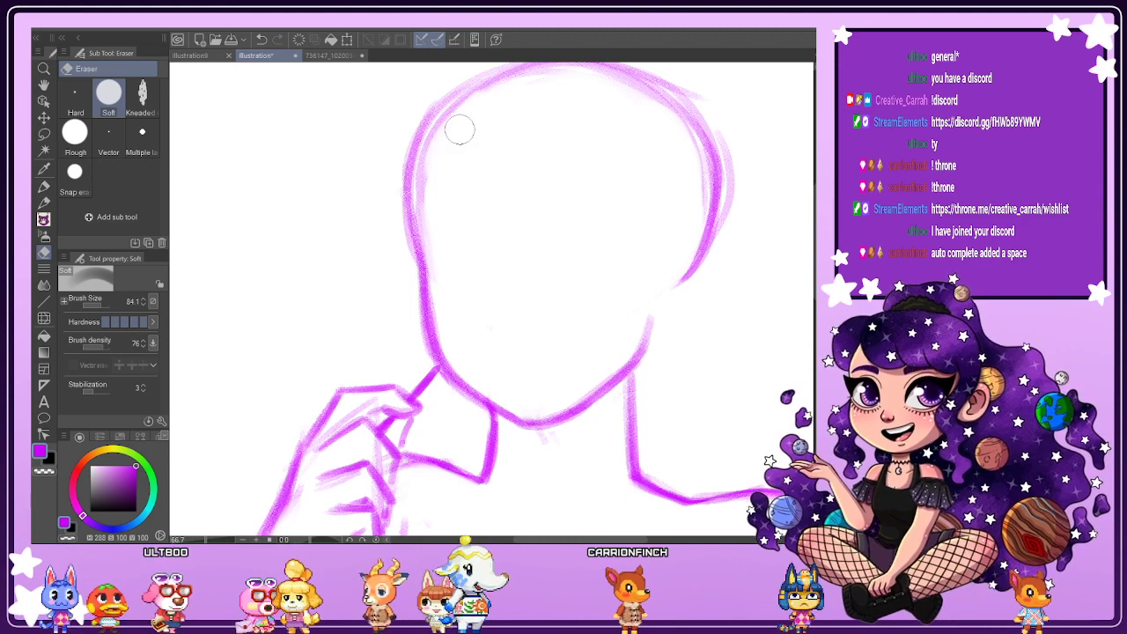
Sketch face construction guides with the Design pencil at size 14.1: a curved centre line, a cranium oval and a small nose circle.
{"action": "key", "text": "p"}
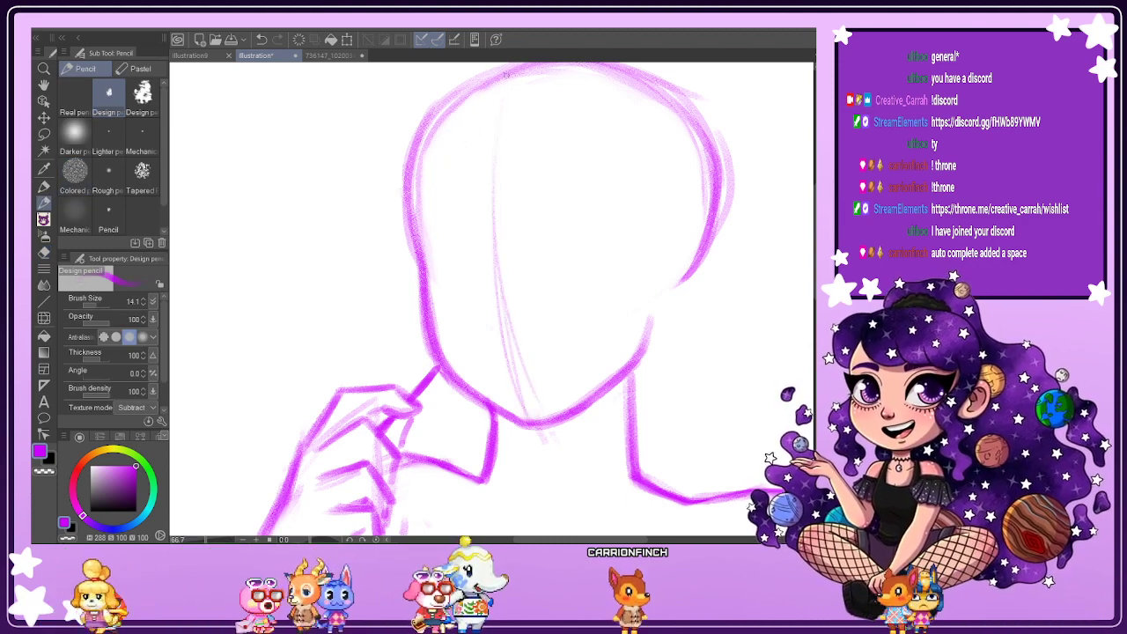
{"action": "mouse_move", "coordinate": [424, 254]}
{"action": "left_mouse_down"}
{"action": "mouse_move", "coordinate": [432, 181]}
{"action": "mouse_move", "coordinate": [403, 205]}
{"action": "left_mouse_up"}
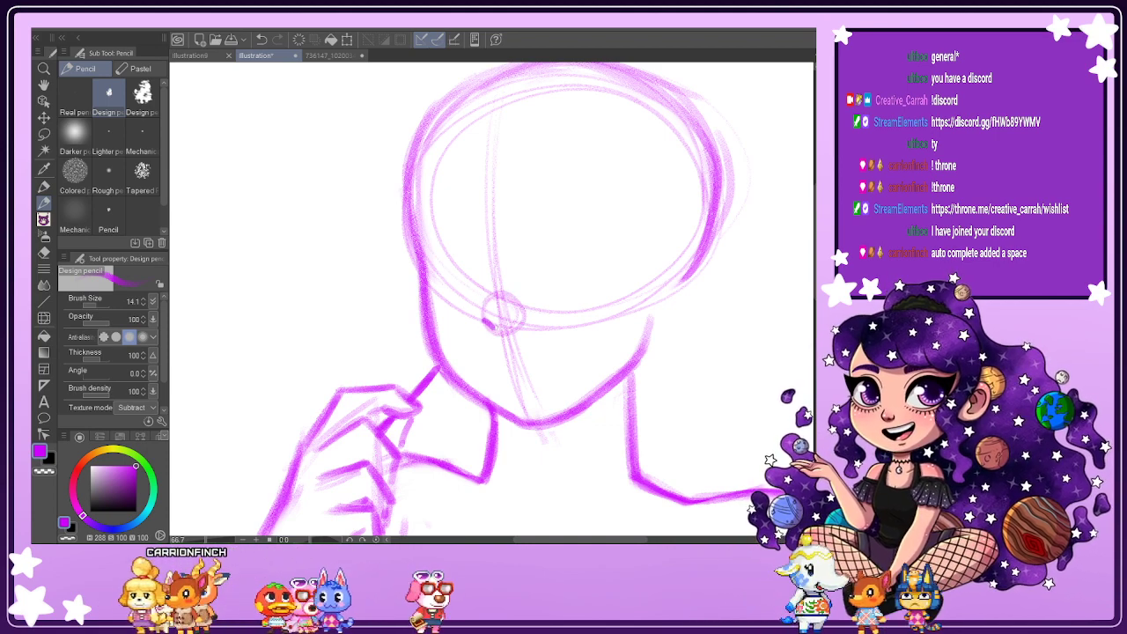
{"action": "left_click", "coordinate": [502, 313]}
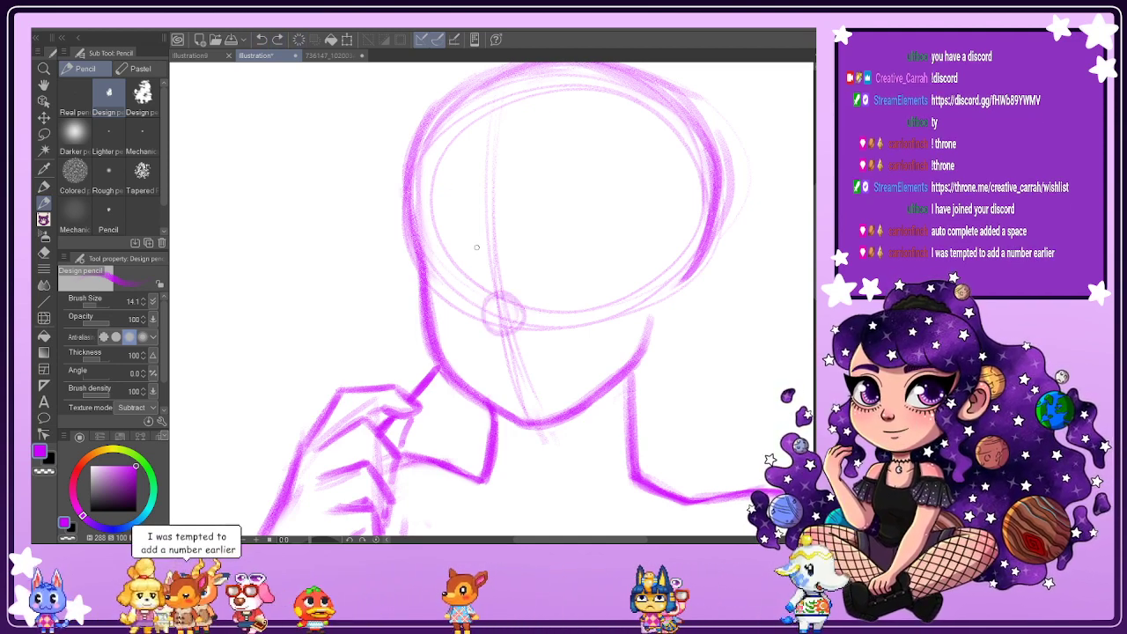
Draw a nose around the small guide circle, with a long bridge line curving into the brow, a nostril and a nostril wing.
{"action": "left_click_drag", "start_coordinate": [489, 233], "coordinate": [489, 329]}
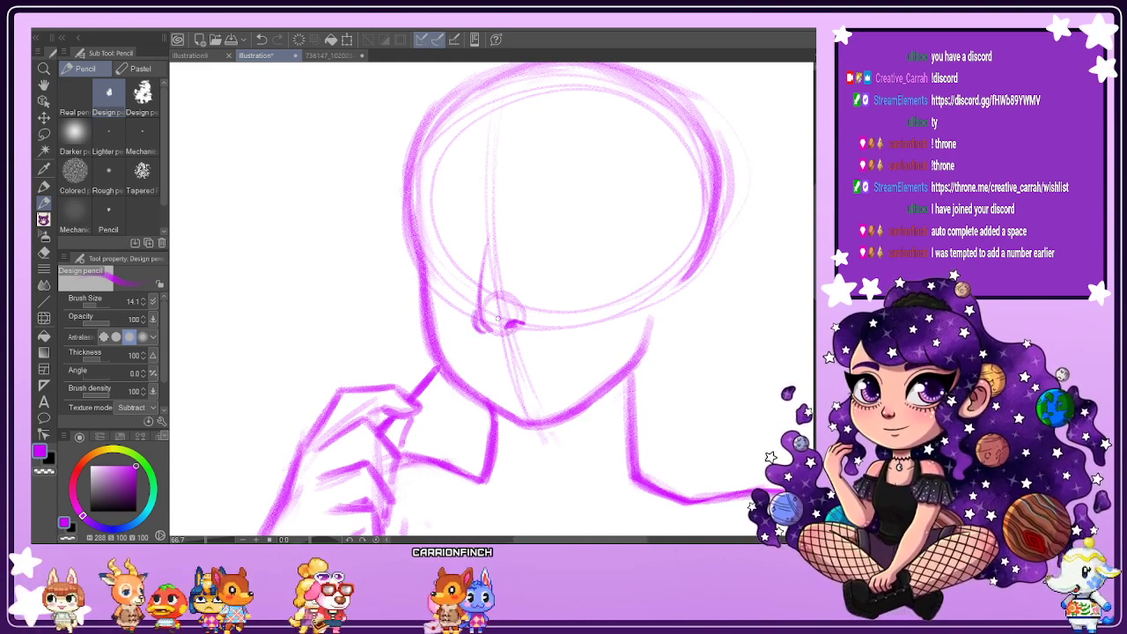
{"action": "left_click_drag", "start_coordinate": [528, 309], "coordinate": [525, 322]}
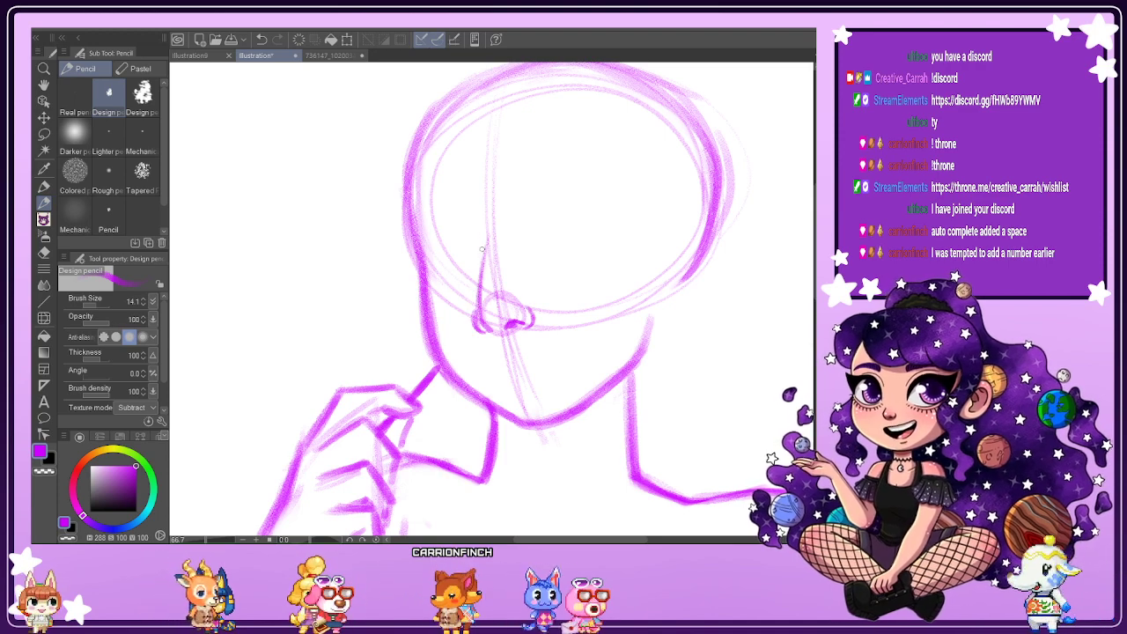
{"action": "left_click_drag", "start_coordinate": [481, 249], "coordinate": [476, 225]}
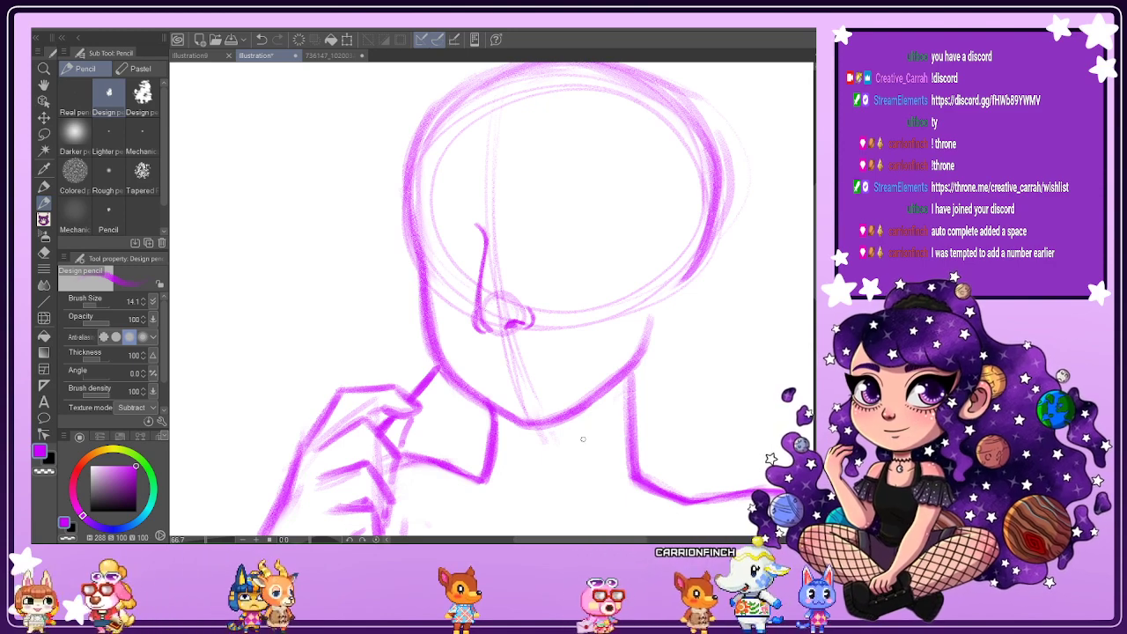
Erase the construction guides around the nose with the soft eraser and redraw the cheek and jaw contour down to the chin.
{"action": "left_click", "coordinate": [44, 253]}
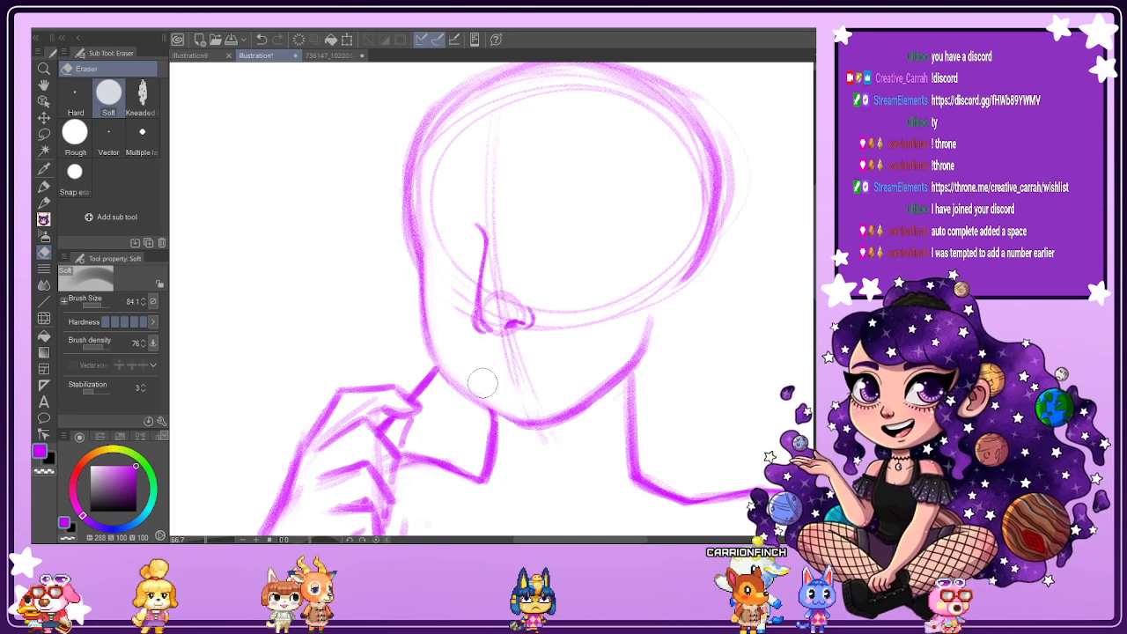
{"action": "mouse_move", "coordinate": [480, 382]}
{"action": "left_mouse_down"}
{"action": "mouse_move", "coordinate": [564, 393]}
{"action": "mouse_move", "coordinate": [607, 367]}
{"action": "mouse_move", "coordinate": [641, 294]}
{"action": "mouse_move", "coordinate": [626, 333]}
{"action": "mouse_move", "coordinate": [595, 349]}
{"action": "mouse_move", "coordinate": [570, 349]}
{"action": "mouse_move", "coordinate": [551, 312]}
{"action": "mouse_move", "coordinate": [535, 344]}
{"action": "mouse_move", "coordinate": [496, 349]}
{"action": "mouse_move", "coordinate": [509, 345]}
{"action": "mouse_move", "coordinate": [519, 372]}
{"action": "mouse_move", "coordinate": [516, 315]}
{"action": "mouse_move", "coordinate": [498, 275]}
{"action": "mouse_move", "coordinate": [511, 303]}
{"action": "left_mouse_up"}
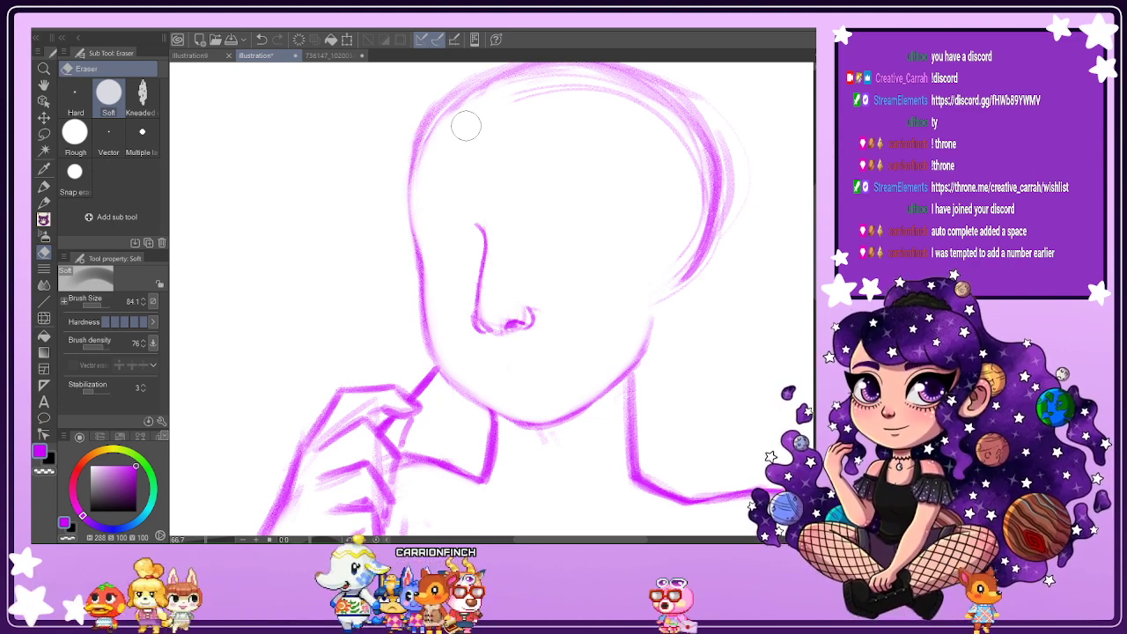
{"action": "key", "text": "p"}
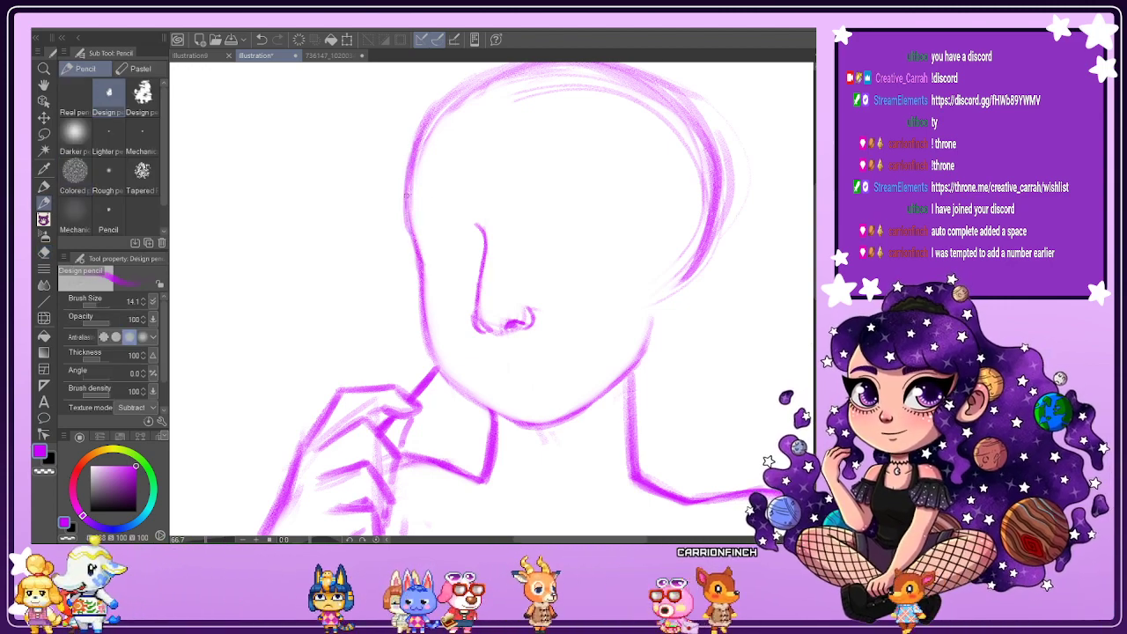
{"action": "mouse_move", "coordinate": [415, 243]}
{"action": "left_mouse_down"}
{"action": "mouse_move", "coordinate": [443, 378]}
{"action": "mouse_move", "coordinate": [489, 407]}
{"action": "left_mouse_up"}
{"action": "left_click_drag", "start_coordinate": [434, 357], "coordinate": [527, 426]}
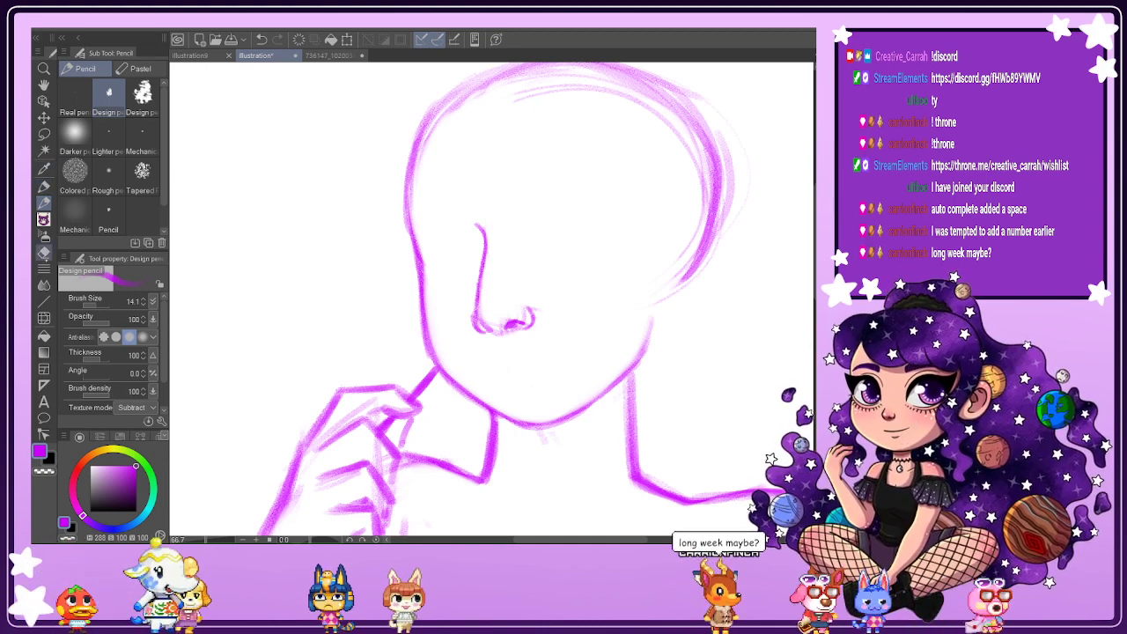
Push the near nostril wing inward with Liquify at brush size 275.9 to narrow the nose.
{"action": "left_click", "coordinate": [44, 318]}
{"action": "left_click_drag", "start_coordinate": [566, 322], "coordinate": [553, 324]}
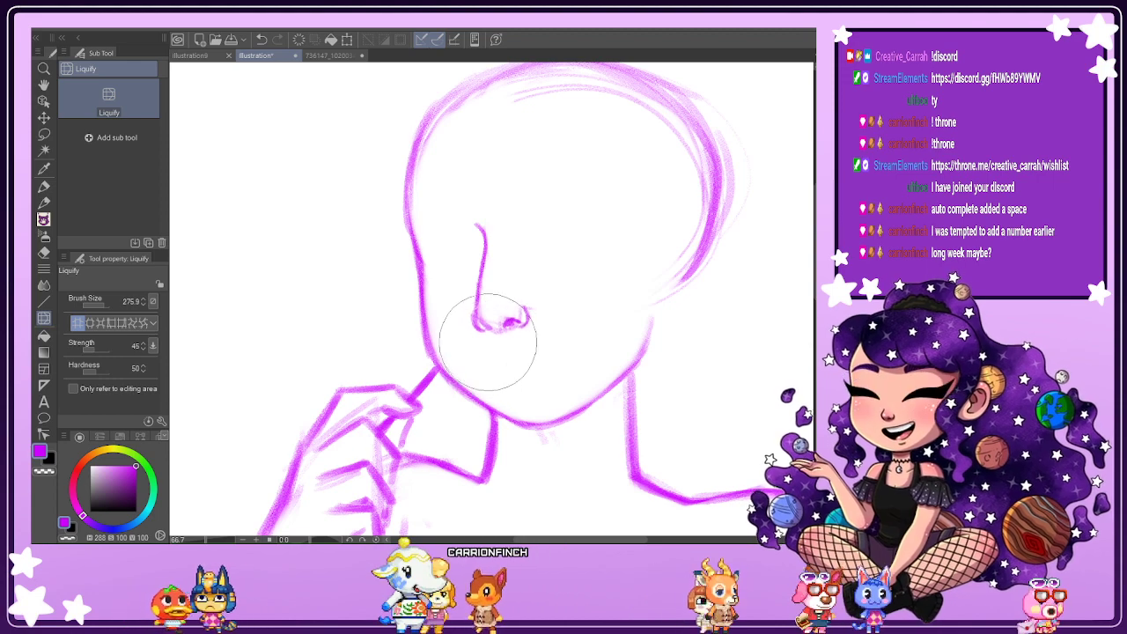
Sketch a wavy mouth line below the nose and a round lollipop at the end of the held stick.
{"action": "key", "text": "p"}
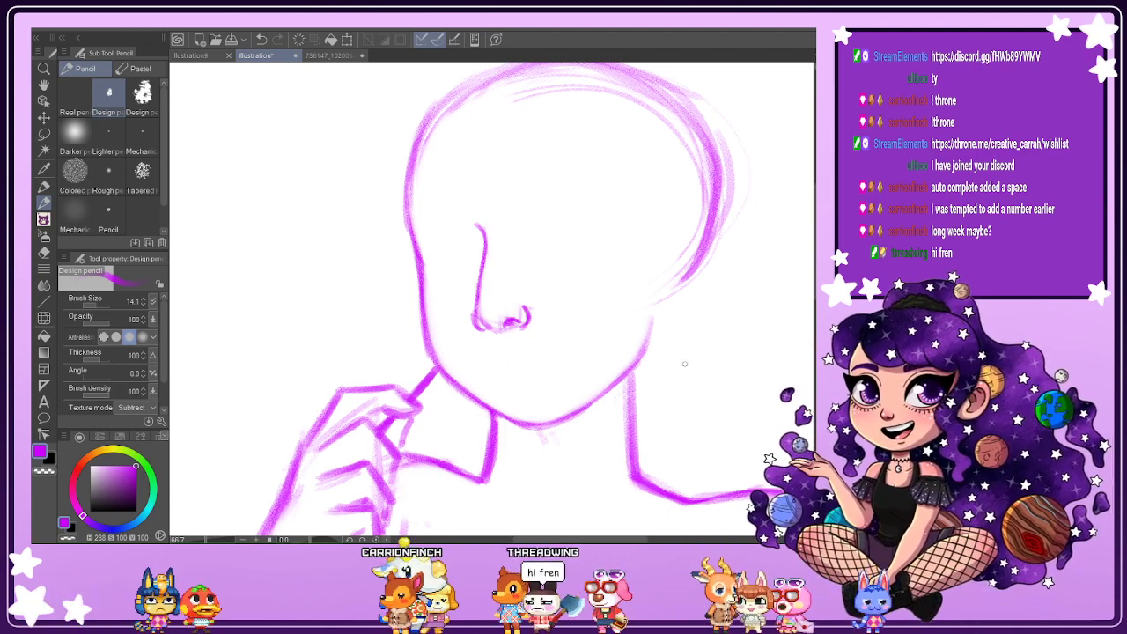
{"action": "scroll", "coordinate": [505, 366], "scroll_direction": "up", "scroll_amount": 2}
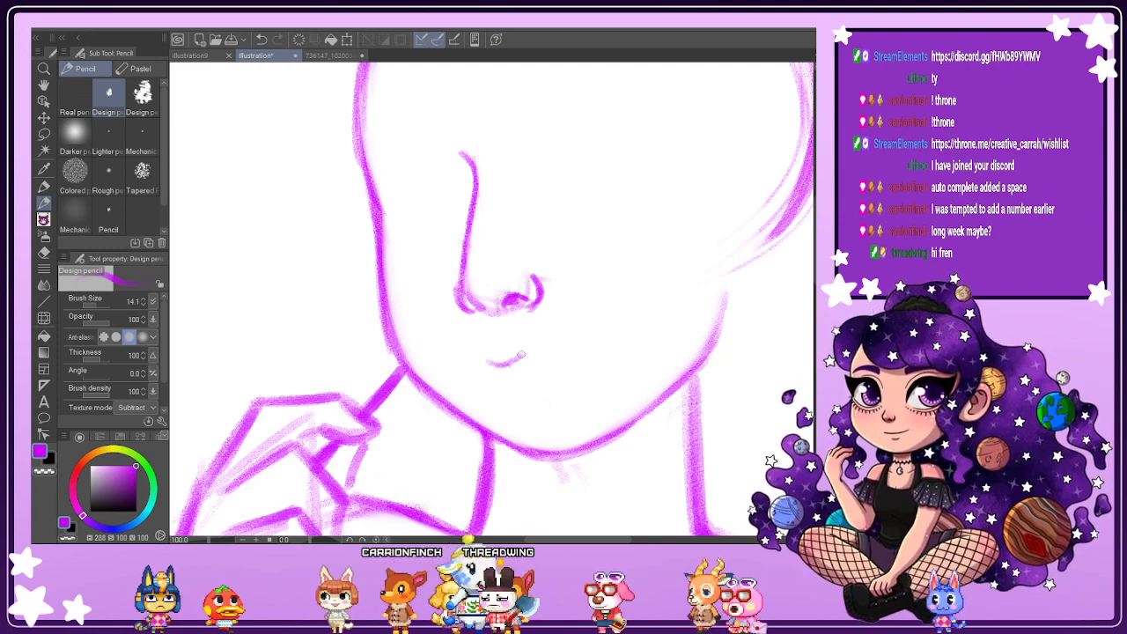
{"action": "left_click_drag", "start_coordinate": [521, 355], "coordinate": [587, 348]}
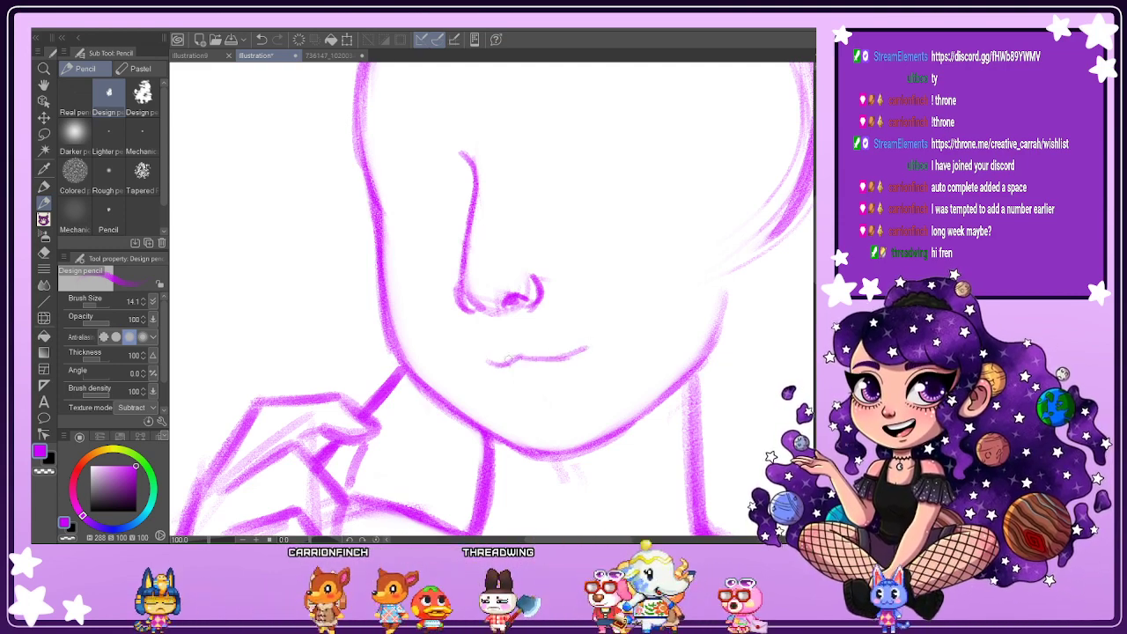
{"action": "left_click_drag", "start_coordinate": [473, 362], "coordinate": [506, 364]}
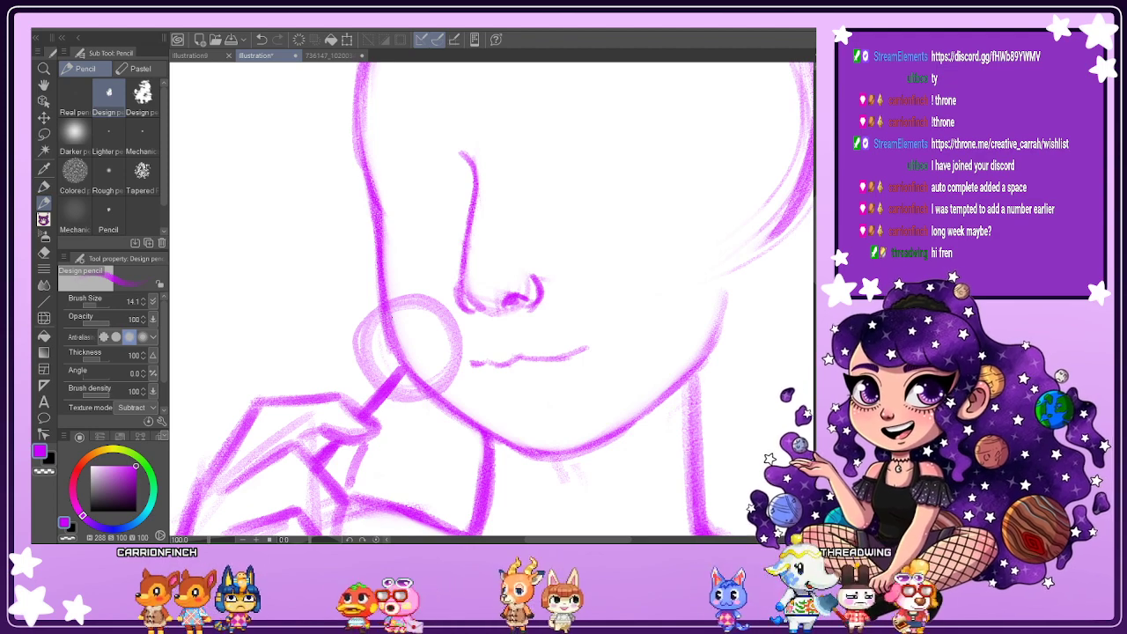
Erase the face outline and stick inside the lollipop circle with the soft eraser.
{"action": "key", "text": "e"}
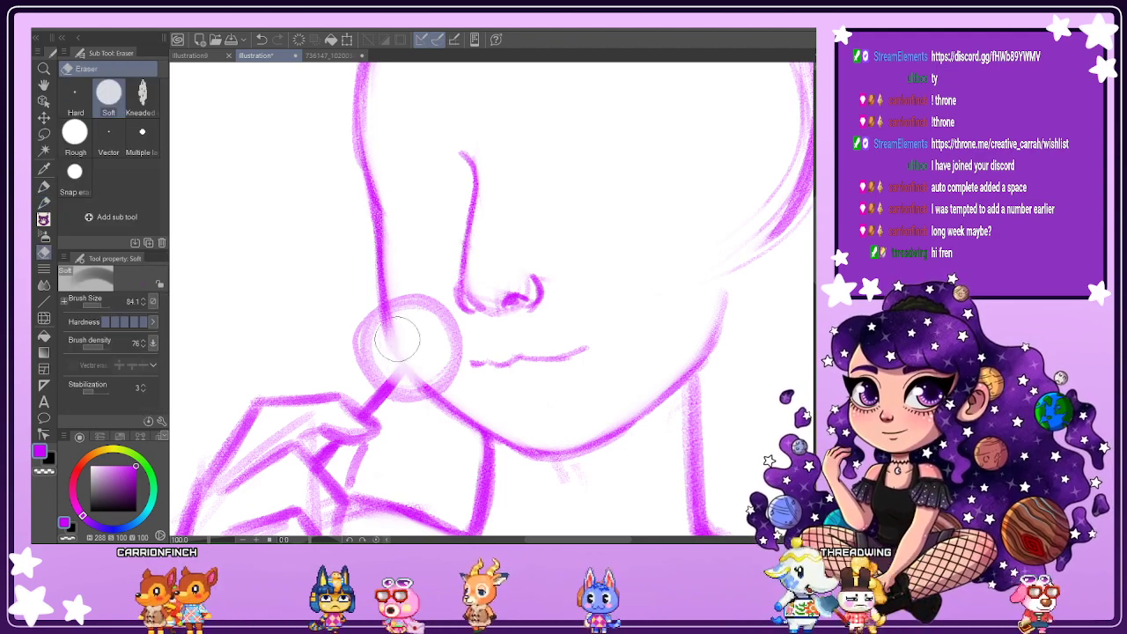
{"action": "mouse_move", "coordinate": [396, 339]}
{"action": "left_mouse_down"}
{"action": "mouse_move", "coordinate": [428, 349]}
{"action": "mouse_move", "coordinate": [404, 367]}
{"action": "mouse_move", "coordinate": [389, 348]}
{"action": "mouse_move", "coordinate": [415, 326]}
{"action": "mouse_move", "coordinate": [434, 351]}
{"action": "mouse_move", "coordinate": [406, 373]}
{"action": "mouse_move", "coordinate": [437, 322]}
{"action": "left_mouse_up"}
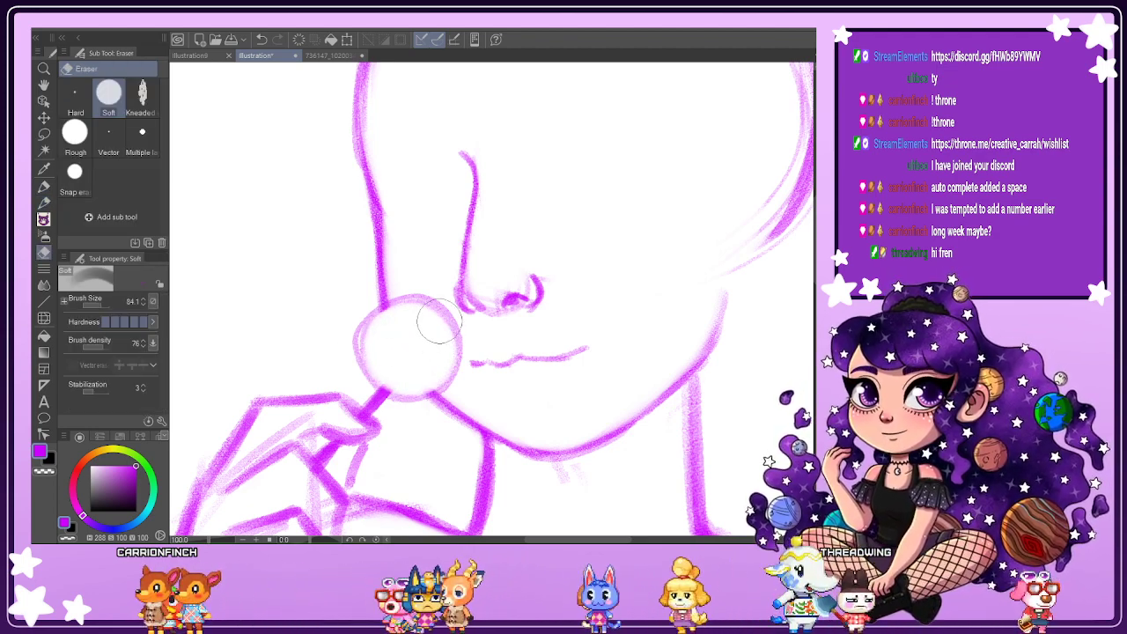
Mark the mouth corners and add the upper and lower lip contours around the mouth line.
{"action": "key", "text": "p"}
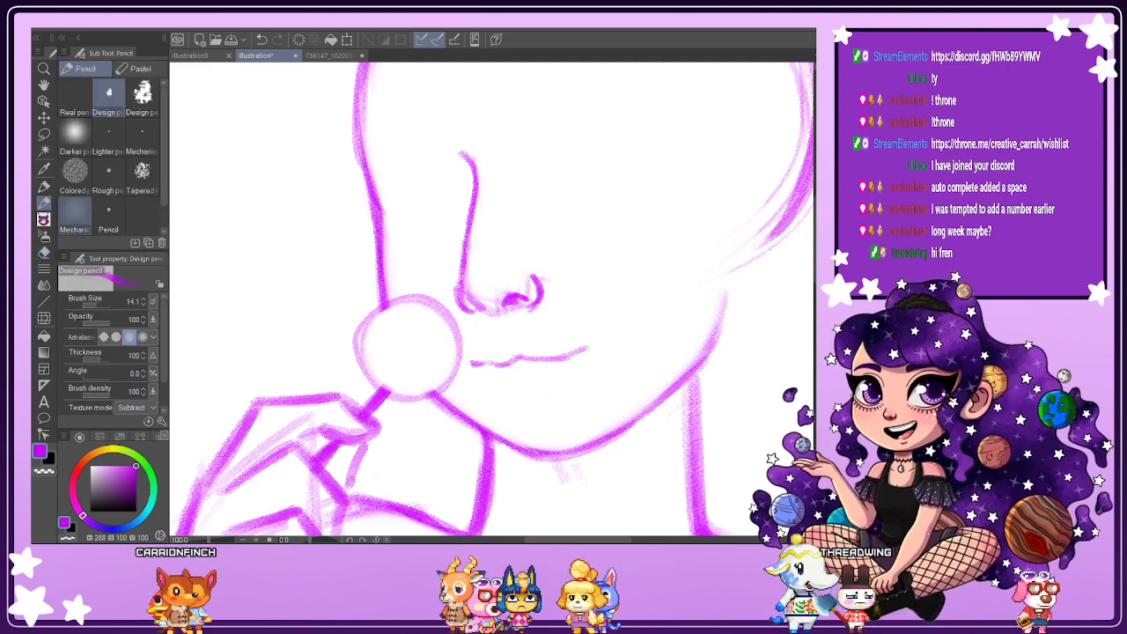
{"action": "left_click_drag", "start_coordinate": [587, 345], "coordinate": [596, 339]}
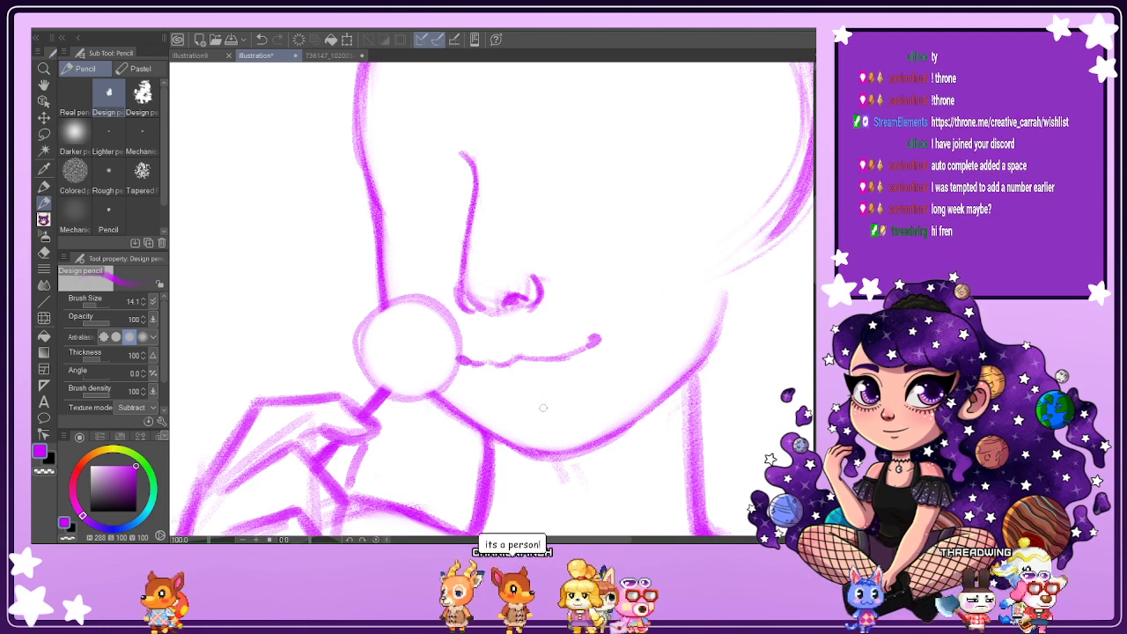
{"action": "left_click_drag", "start_coordinate": [470, 343], "coordinate": [521, 335]}
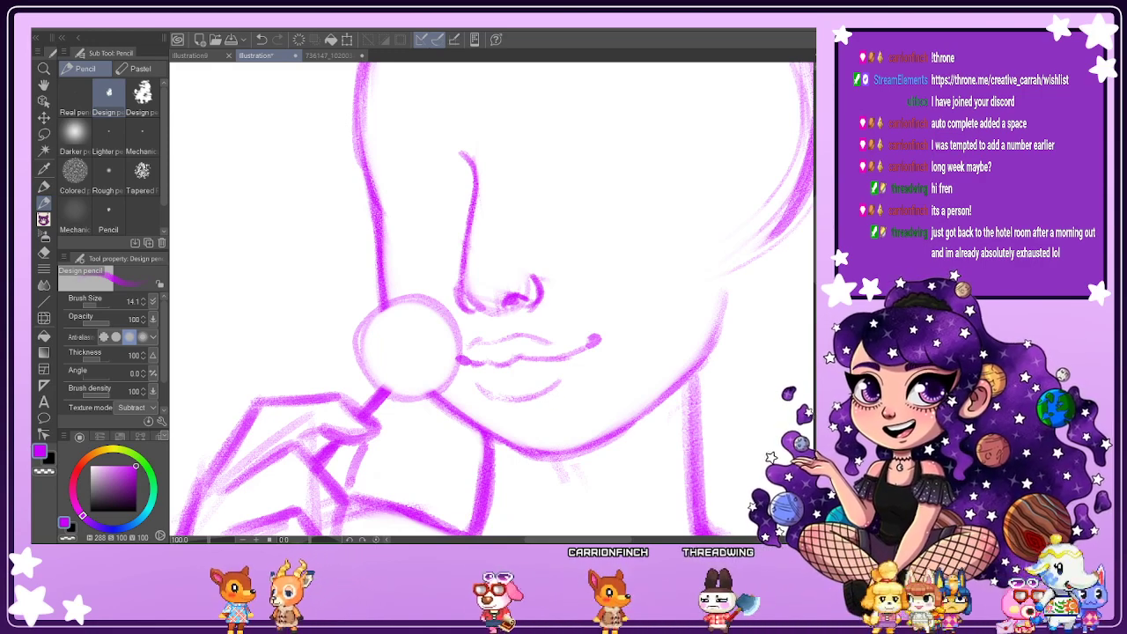
Sketch the arched upper lid of the eye above the lollipop and erase the nose bridge line above the nostrils.
{"action": "key", "text": "ctrl+0"}
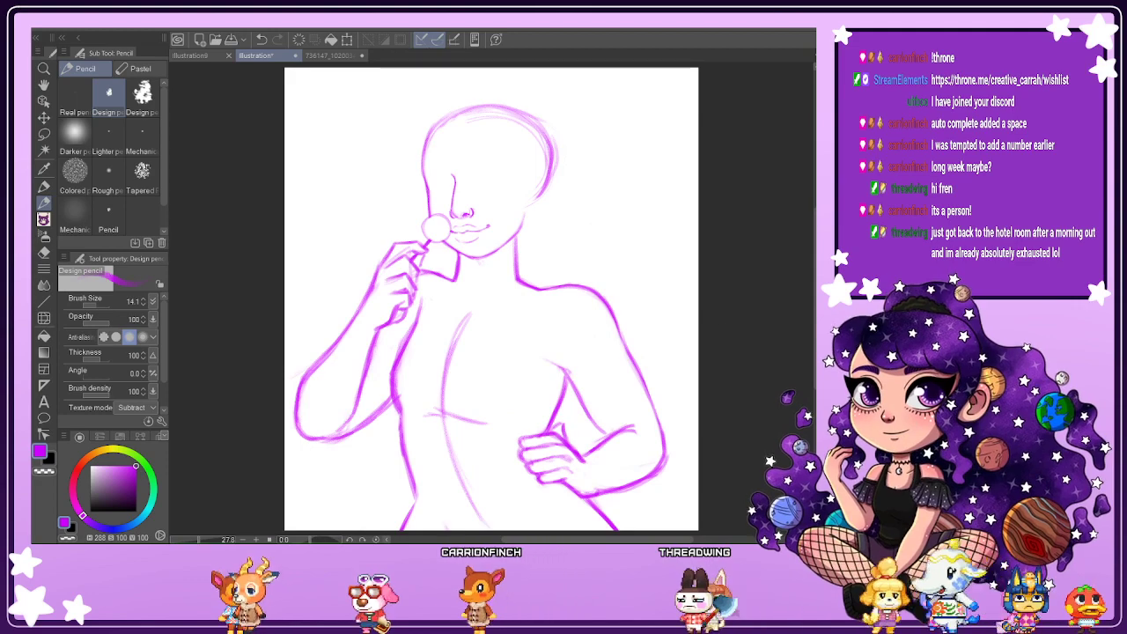
{"action": "key", "text": "h"}
{"action": "key", "text": "h"}
{"action": "key", "text": "h"}
{"action": "key", "text": "h"}
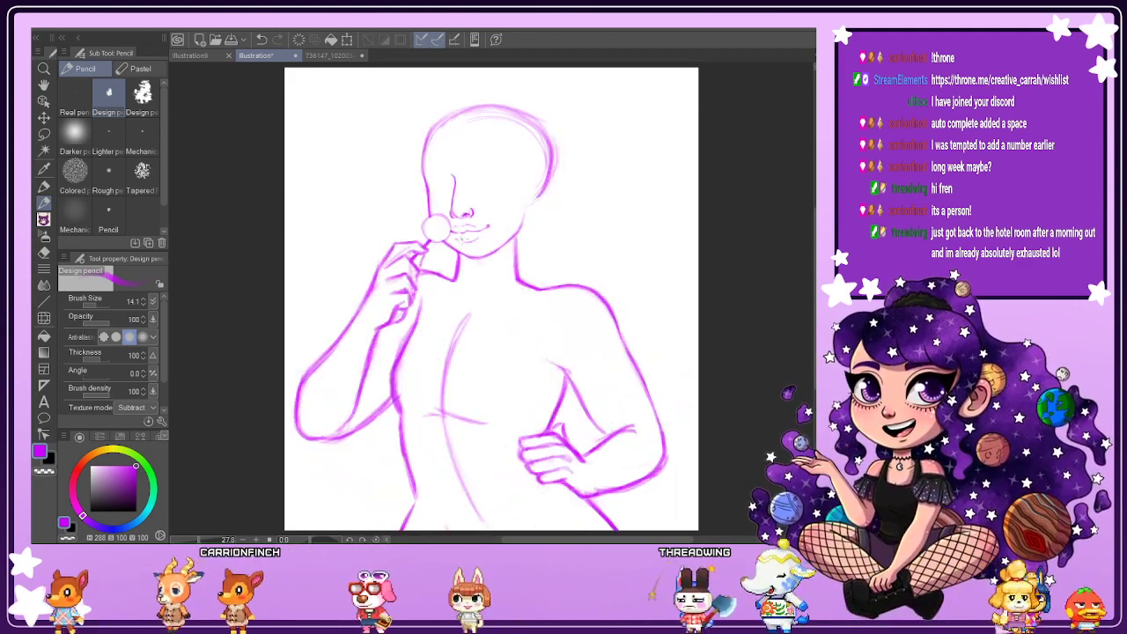
{"action": "scroll", "coordinate": [431, 193], "scroll_direction": "up", "scroll_amount": 3}
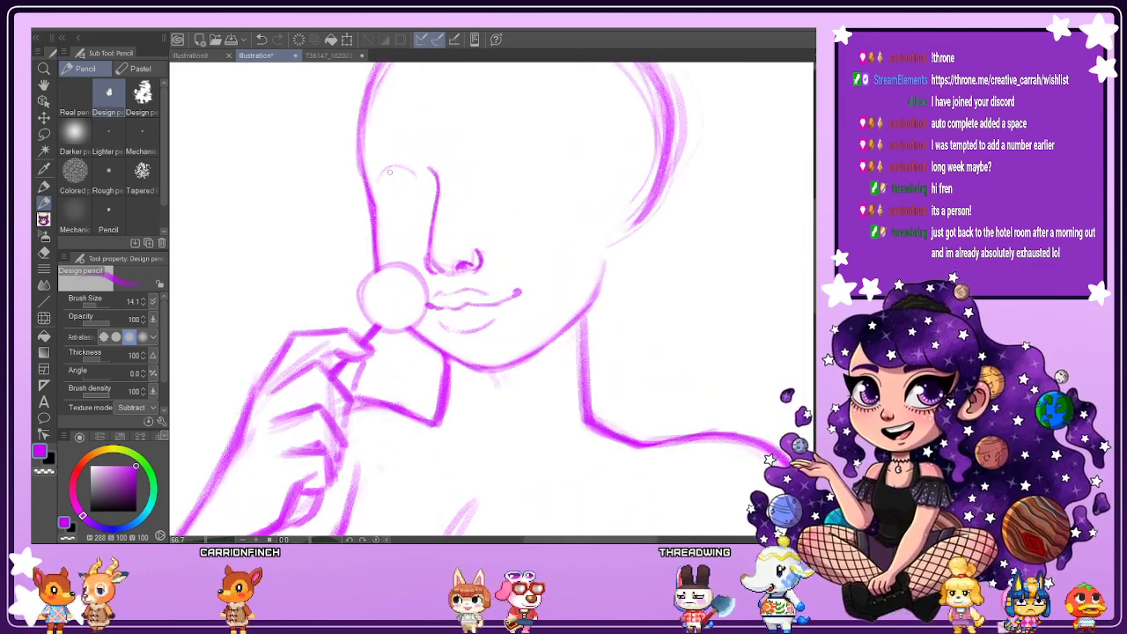
{"action": "left_click_drag", "start_coordinate": [382, 175], "coordinate": [428, 190]}
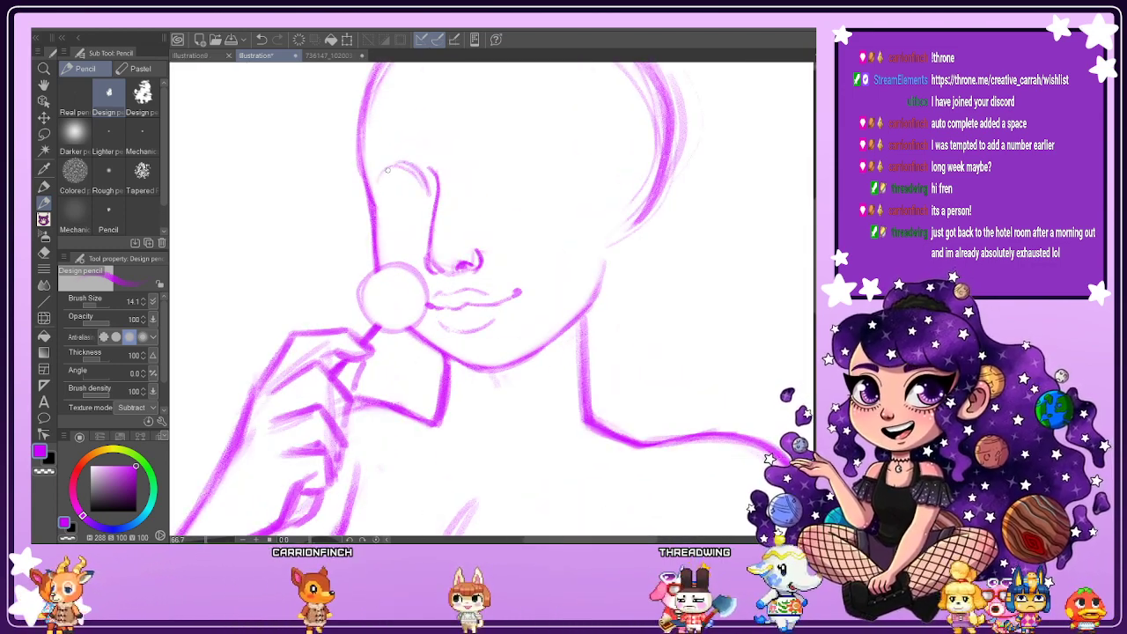
{"action": "key", "text": "e"}
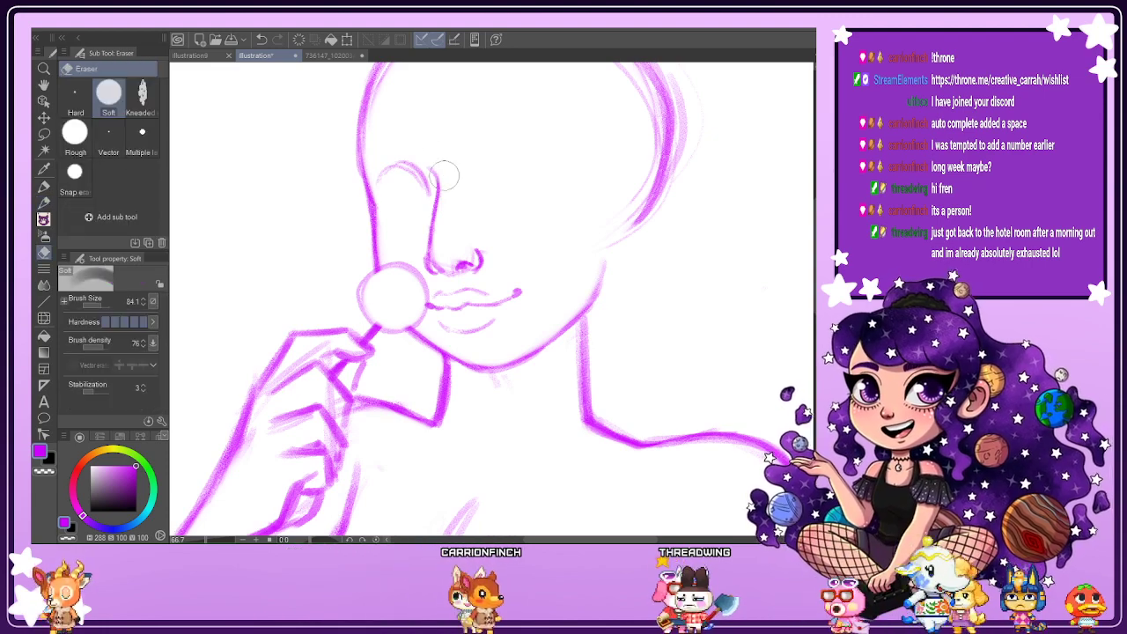
{"action": "left_click_drag", "start_coordinate": [444, 175], "coordinate": [437, 238]}
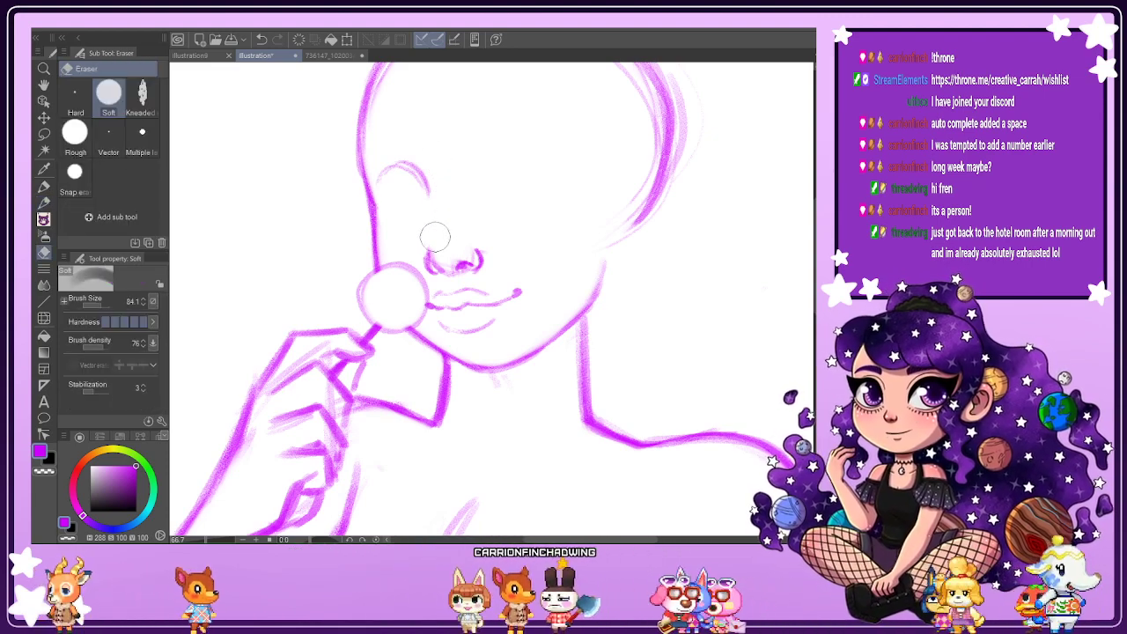
Complete the eye above the lollipop with an iris and lower lid, and sketch the matching larger eye across the nose.
{"action": "key", "text": "p"}
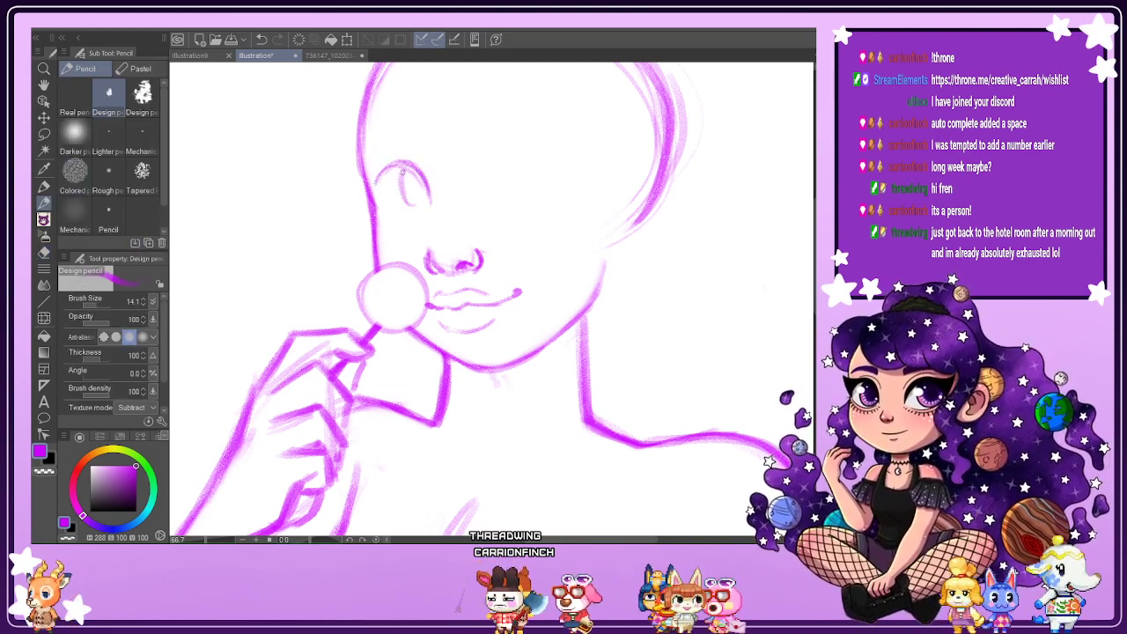
{"action": "mouse_move", "coordinate": [420, 211]}
{"action": "left_mouse_down"}
{"action": "mouse_move", "coordinate": [399, 191]}
{"action": "mouse_move", "coordinate": [386, 204]}
{"action": "mouse_move", "coordinate": [382, 191]}
{"action": "mouse_move", "coordinate": [415, 212]}
{"action": "left_mouse_up"}
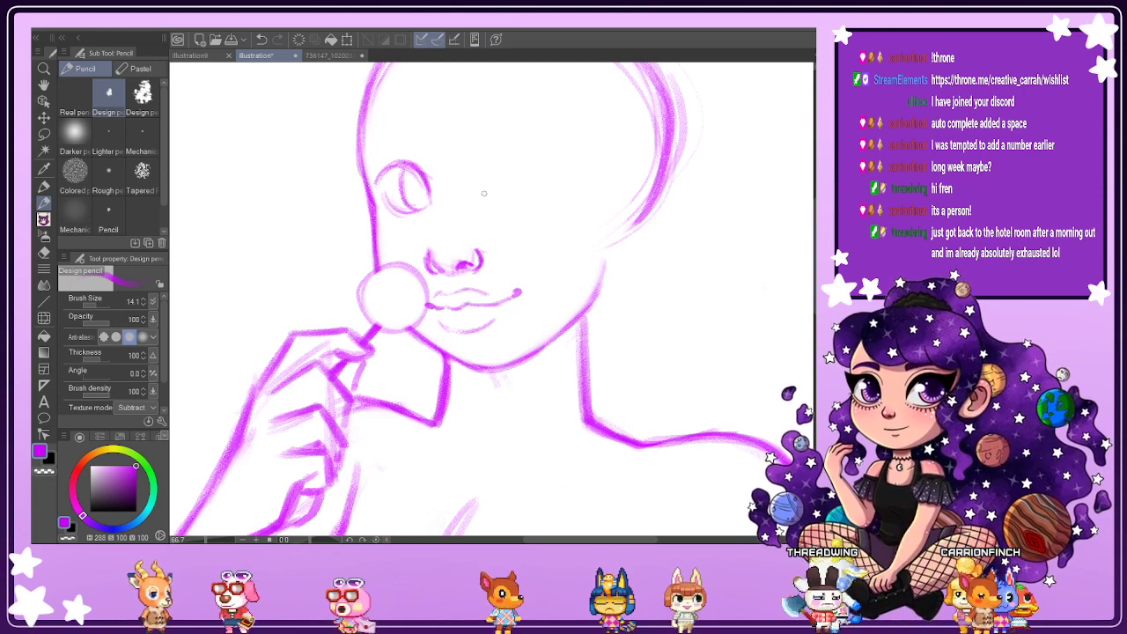
{"action": "mouse_move", "coordinate": [487, 193]}
{"action": "left_mouse_down"}
{"action": "mouse_move", "coordinate": [500, 162]}
{"action": "mouse_move", "coordinate": [554, 158]}
{"action": "mouse_move", "coordinate": [568, 169]}
{"action": "left_mouse_up"}
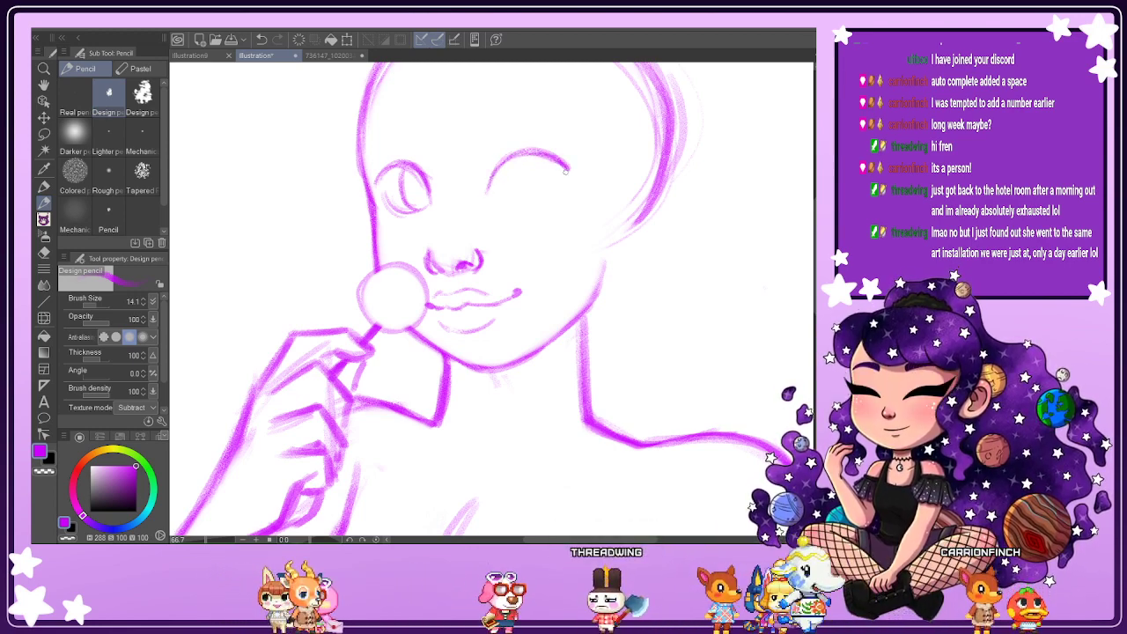
{"action": "mouse_move", "coordinate": [532, 192]}
{"action": "left_mouse_down"}
{"action": "mouse_move", "coordinate": [512, 167]}
{"action": "mouse_move", "coordinate": [532, 159]}
{"action": "left_mouse_up"}
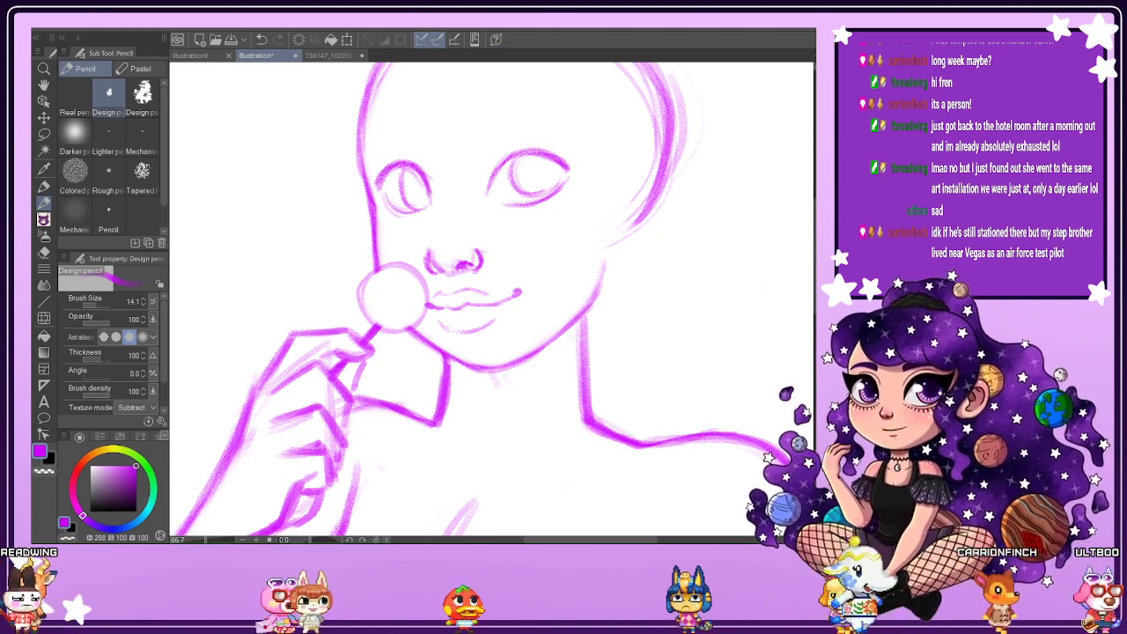
Thicken the upper lash lines and add filled winged eyeliner at the outer corners of both eyes.
{"action": "left_click_drag", "start_coordinate": [492, 177], "coordinate": [522, 152]}
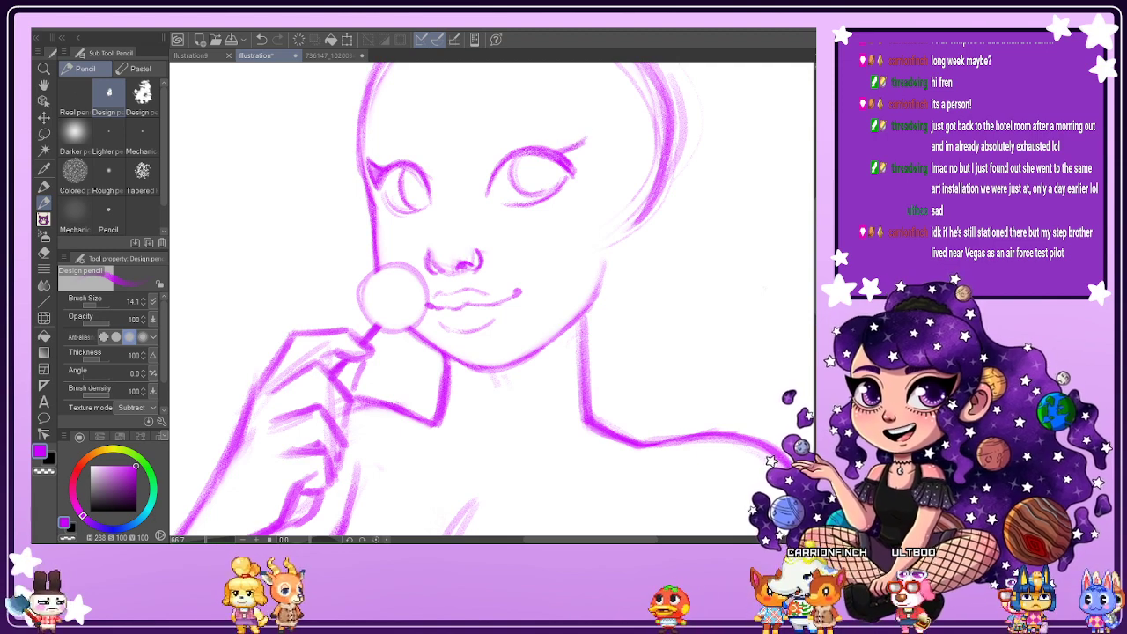
{"action": "mouse_move", "coordinate": [580, 159]}
{"action": "left_mouse_down"}
{"action": "mouse_move", "coordinate": [573, 174]}
{"action": "mouse_move", "coordinate": [569, 161]}
{"action": "left_mouse_up"}
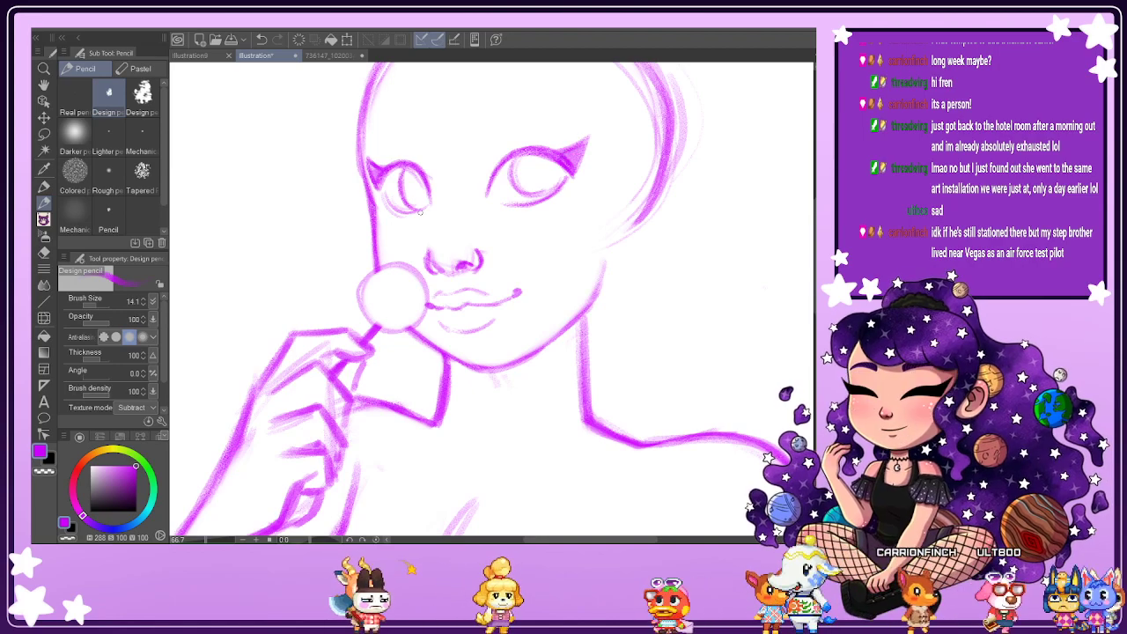
Draw two light alignment guides across the face, one below the eyes and one along their upper lids.
{"action": "left_click_drag", "start_coordinate": [415, 219], "coordinate": [586, 196]}
{"action": "left_click_drag", "start_coordinate": [339, 159], "coordinate": [586, 150]}
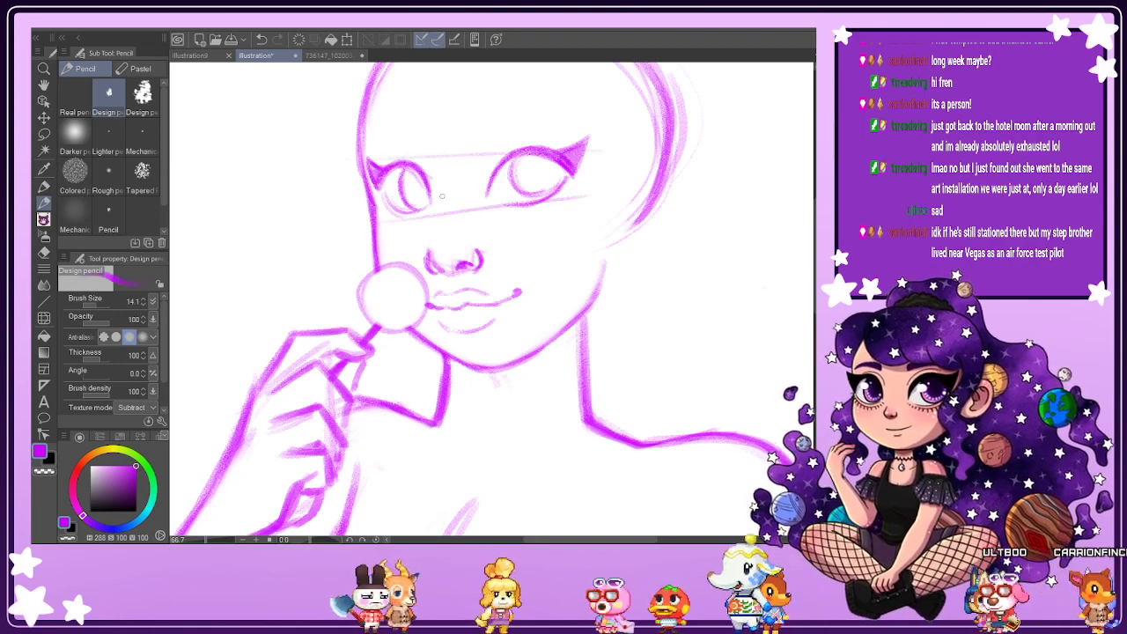
Undo the two alignment guides across the face, try vertical guides at the eye corners, and undo those too.
{"action": "key", "text": "ctrl+z"}
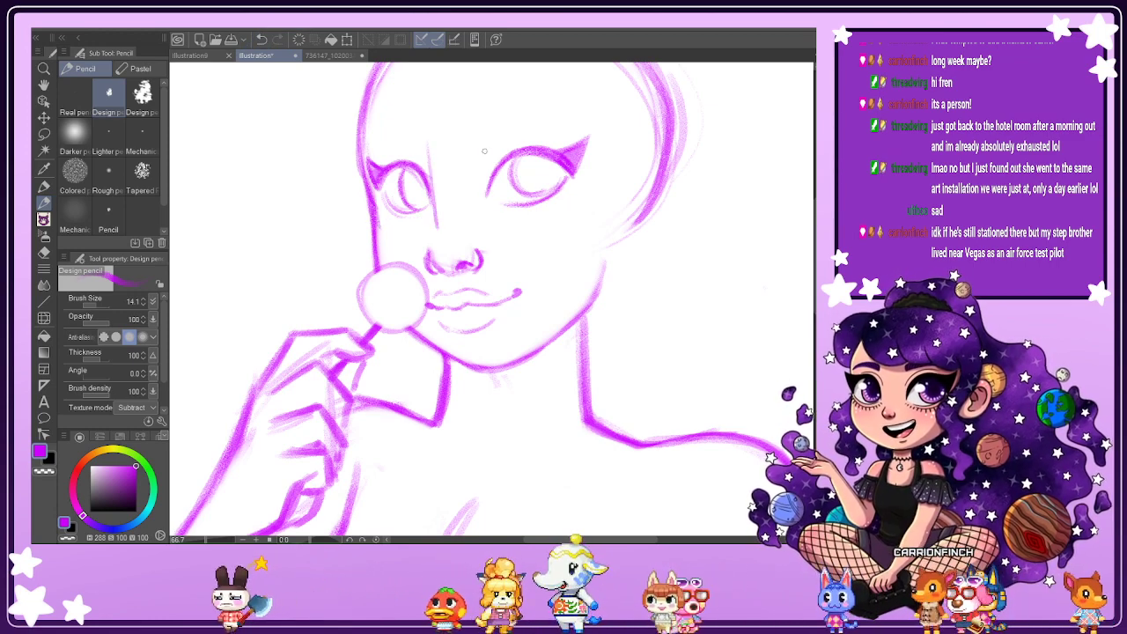
{"action": "left_click_drag", "start_coordinate": [482, 150], "coordinate": [489, 220]}
{"action": "left_click_drag", "start_coordinate": [586, 148], "coordinate": [588, 214]}
{"action": "left_click", "coordinate": [261, 40]}
{"action": "left_click", "coordinate": [261, 39]}
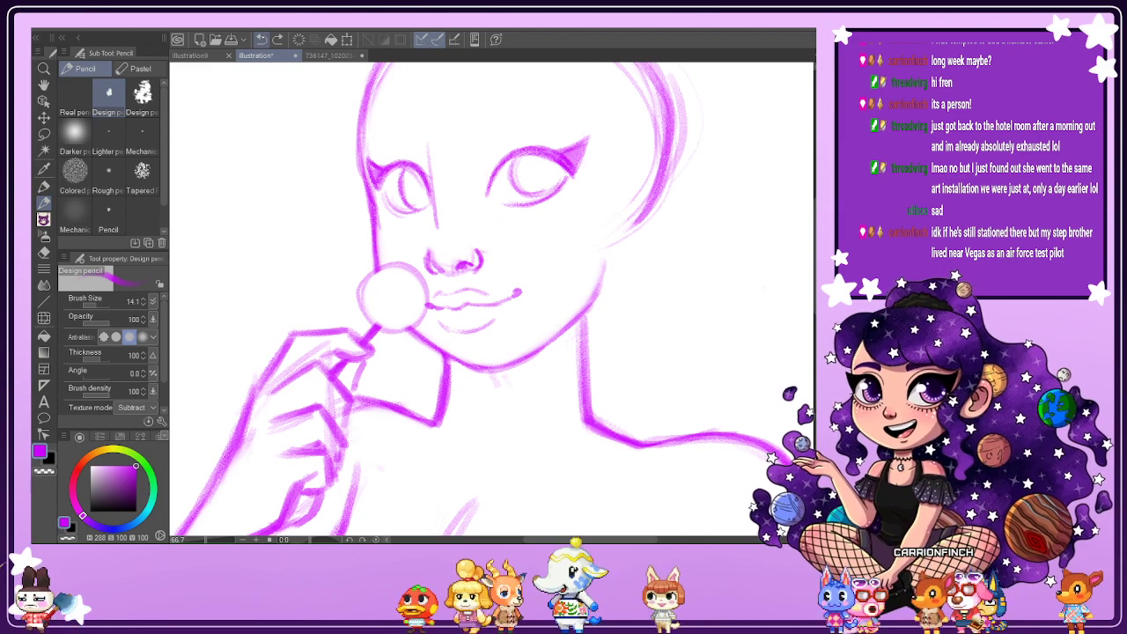
{"action": "left_click", "coordinate": [261, 39]}
{"action": "key", "text": "ctrl+z"}
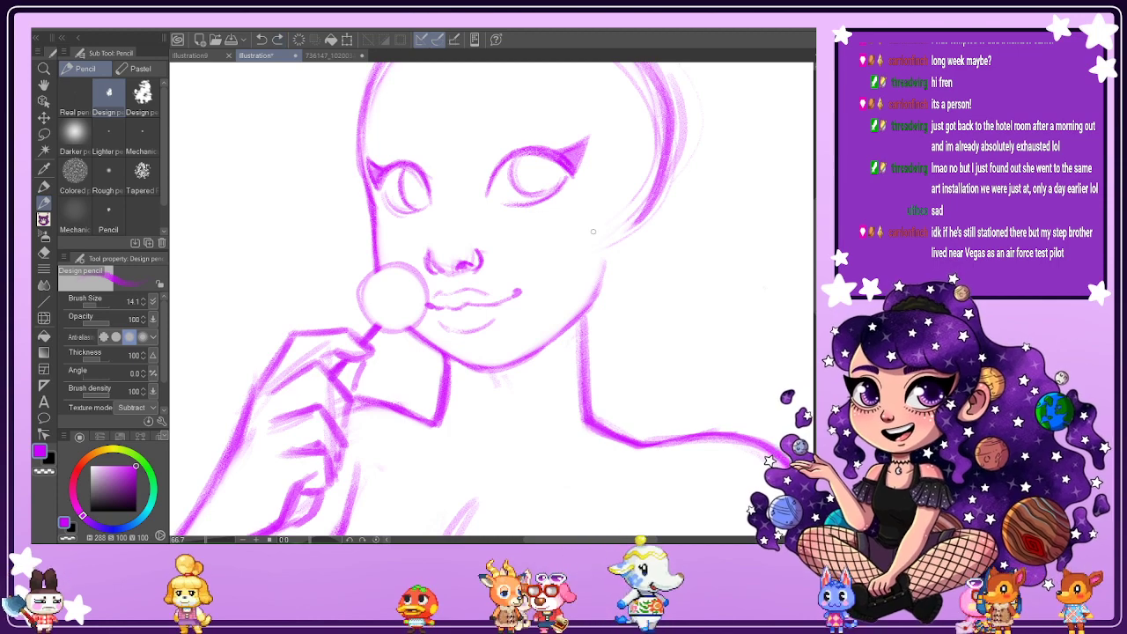
Darken the jawline from the chin up towards the ear and clean up its inner edge with the Soft eraser.
{"action": "scroll", "coordinate": [591, 241], "scroll_direction": "down", "scroll_amount": 1}
{"action": "scroll", "coordinate": [546, 252], "scroll_direction": "up", "scroll_amount": 2}
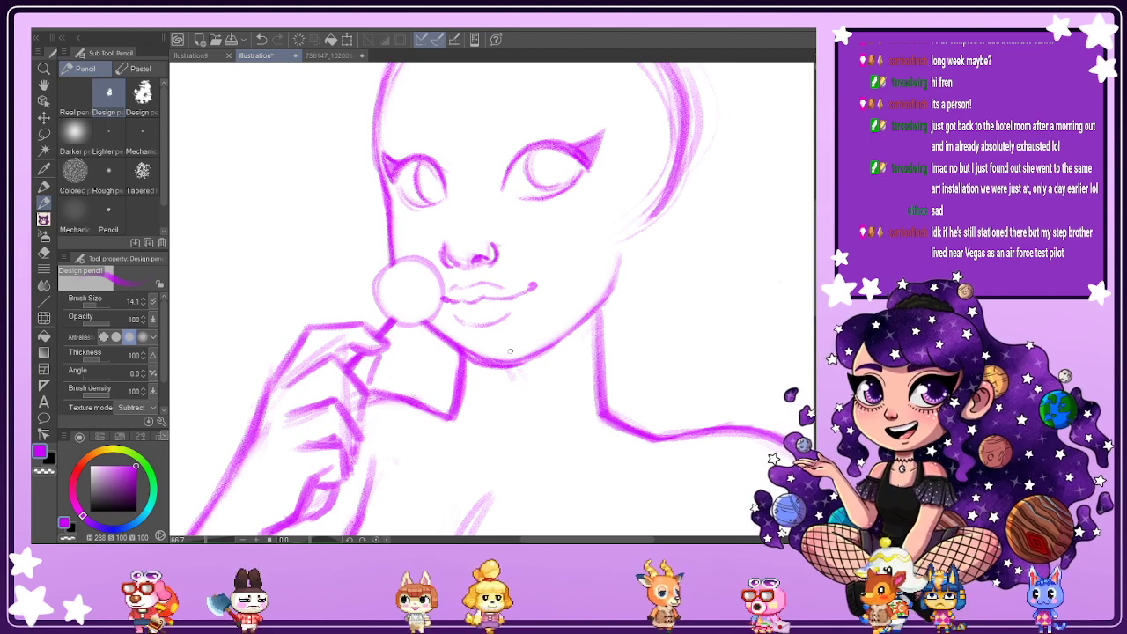
{"action": "mouse_move", "coordinate": [521, 363]}
{"action": "left_mouse_down"}
{"action": "mouse_move", "coordinate": [603, 308]}
{"action": "mouse_move", "coordinate": [617, 268]}
{"action": "left_mouse_up"}
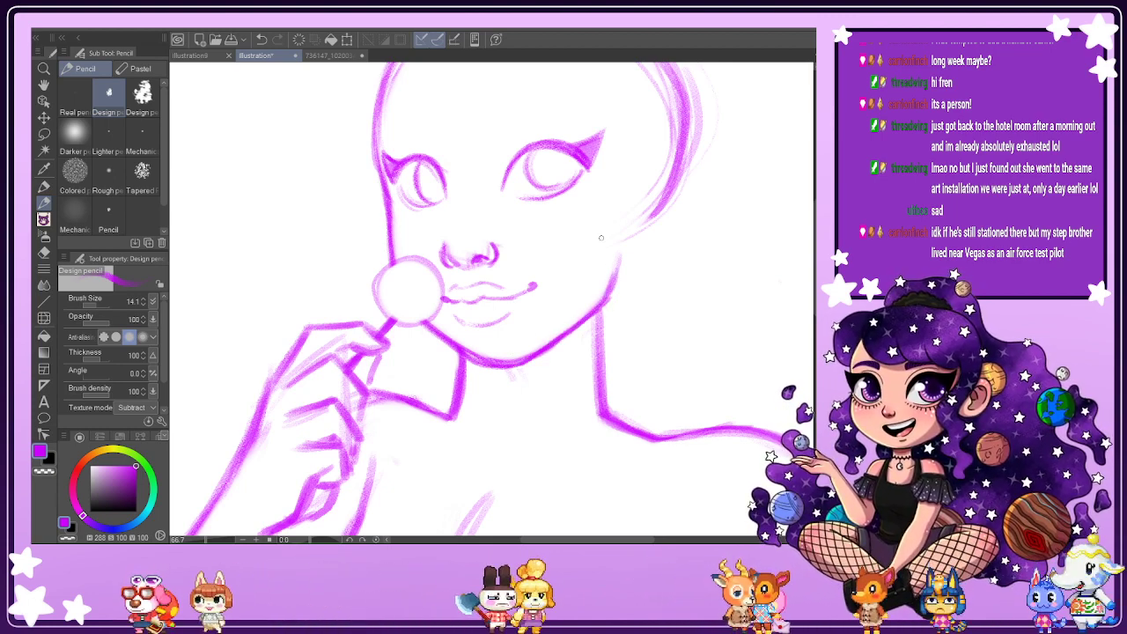
{"action": "key", "text": "e"}
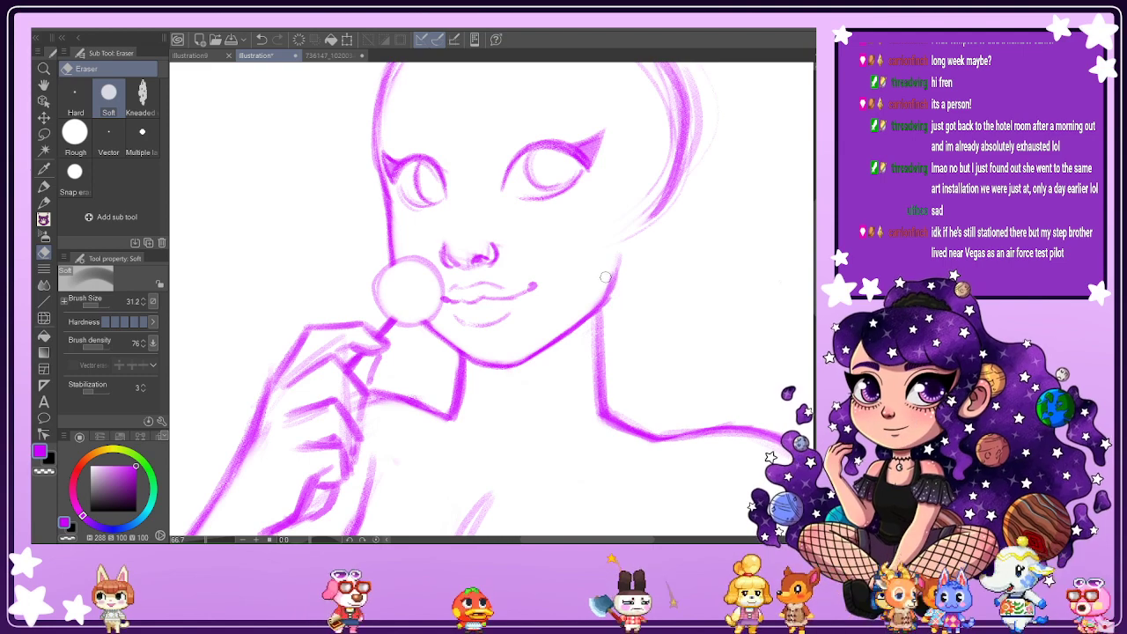
{"action": "key", "text": "p"}
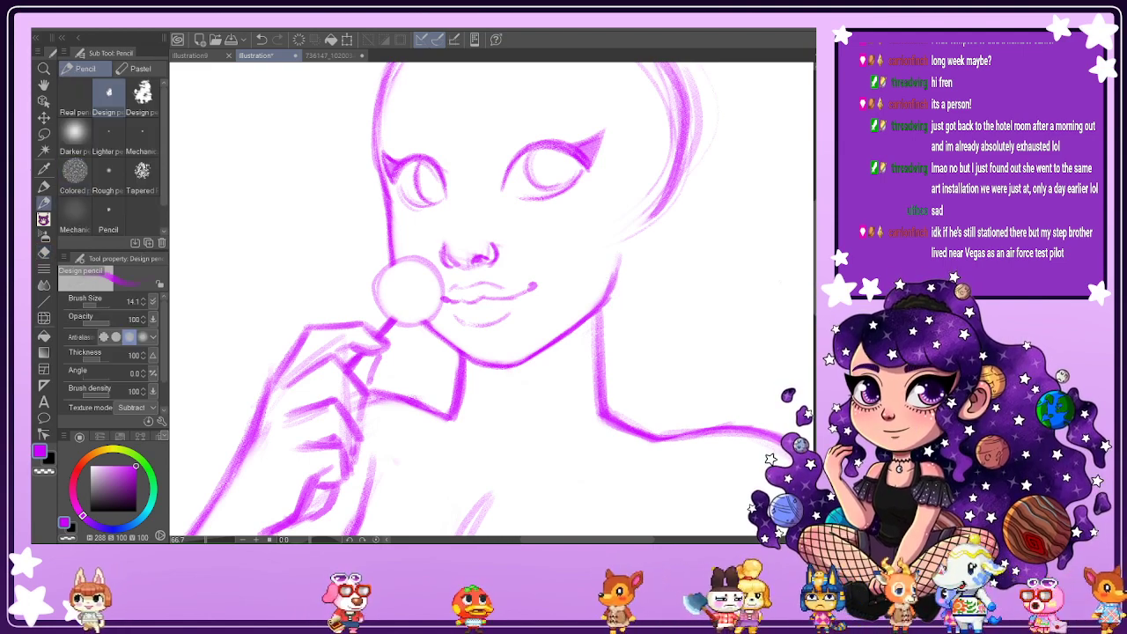
Examine the eyes and eyebrows in the old portrait file up close, and return to the new sketch.
{"action": "left_click_drag", "start_coordinate": [528, 194], "coordinate": [529, 274]}
{"action": "left_click_drag", "start_coordinate": [519, 178], "coordinate": [439, 185]}
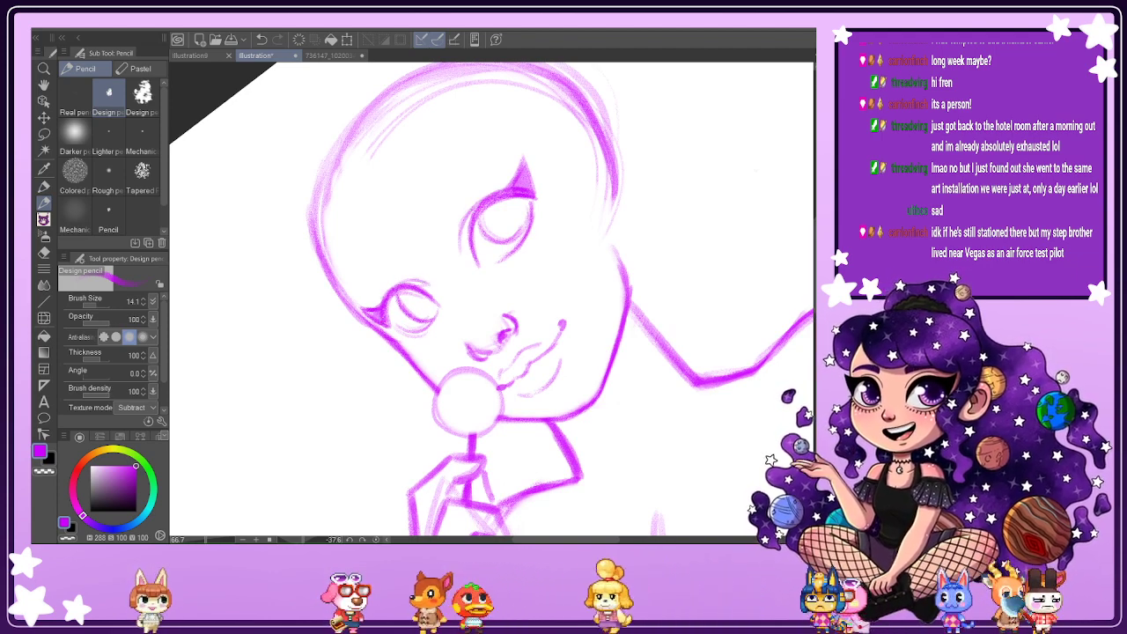
{"action": "key", "text": "ctrl+@"}
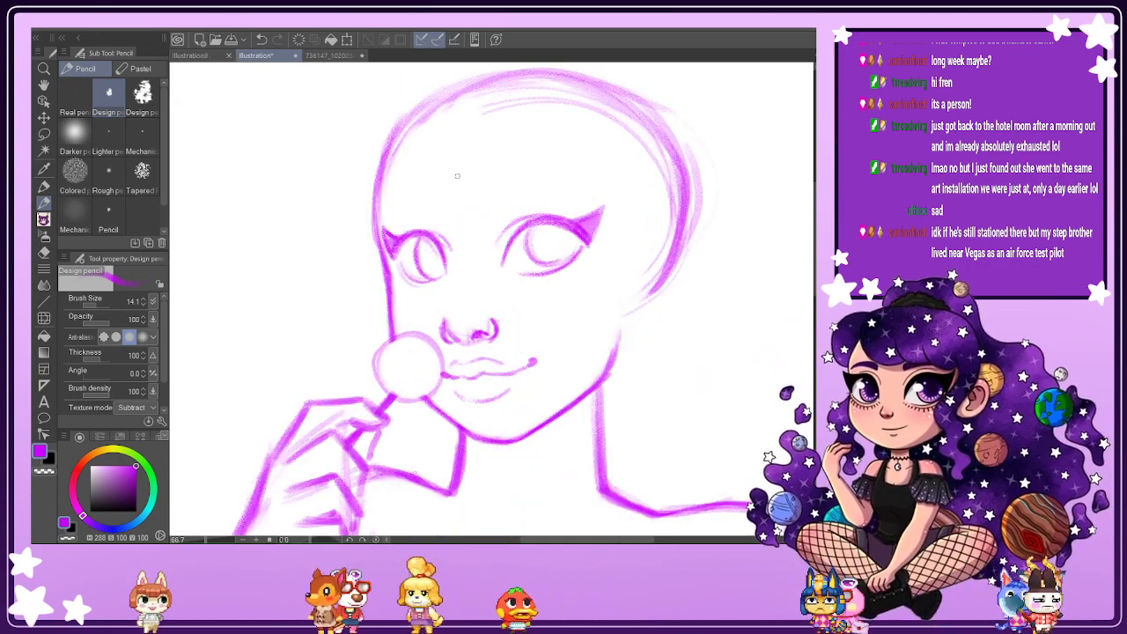
{"action": "left_click", "coordinate": [331, 56]}
{"action": "scroll", "coordinate": [505, 225], "scroll_direction": "up", "scroll_amount": 1}
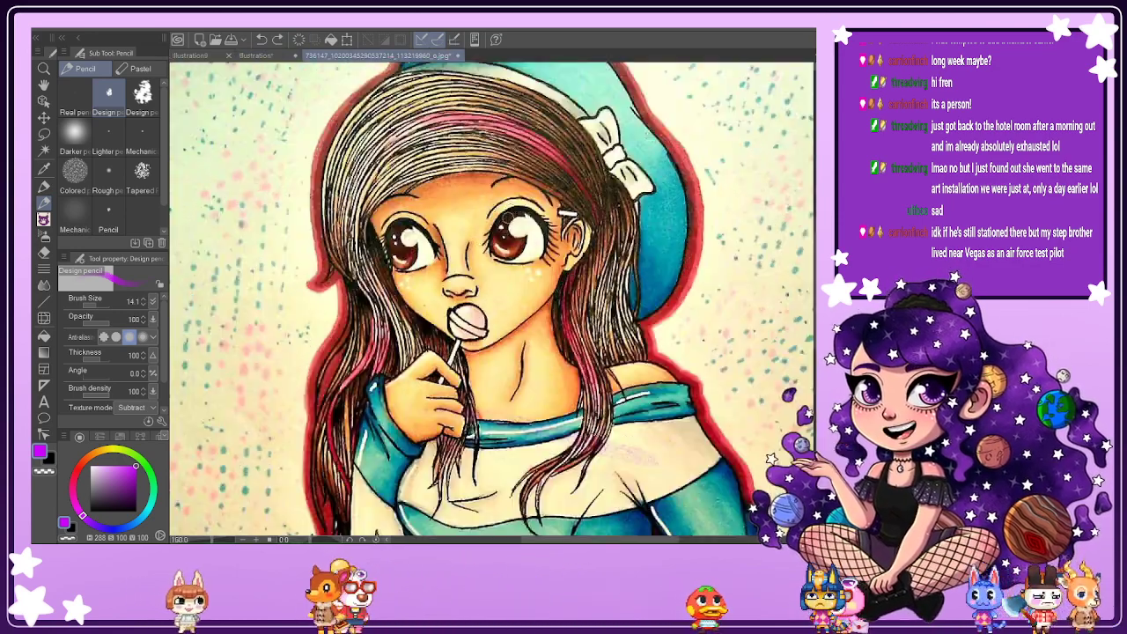
{"action": "scroll", "coordinate": [509, 216], "scroll_direction": "up", "scroll_amount": 2}
{"action": "scroll", "coordinate": [598, 257], "scroll_direction": "up", "scroll_amount": 3}
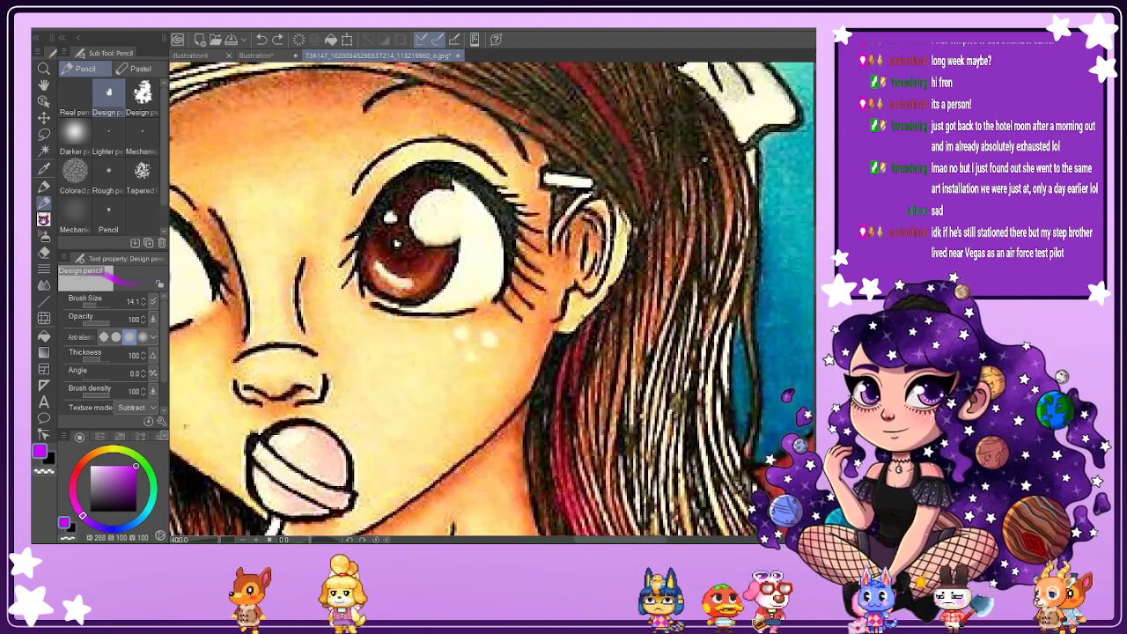
{"action": "scroll", "coordinate": [606, 225], "scroll_direction": "down", "scroll_amount": 2}
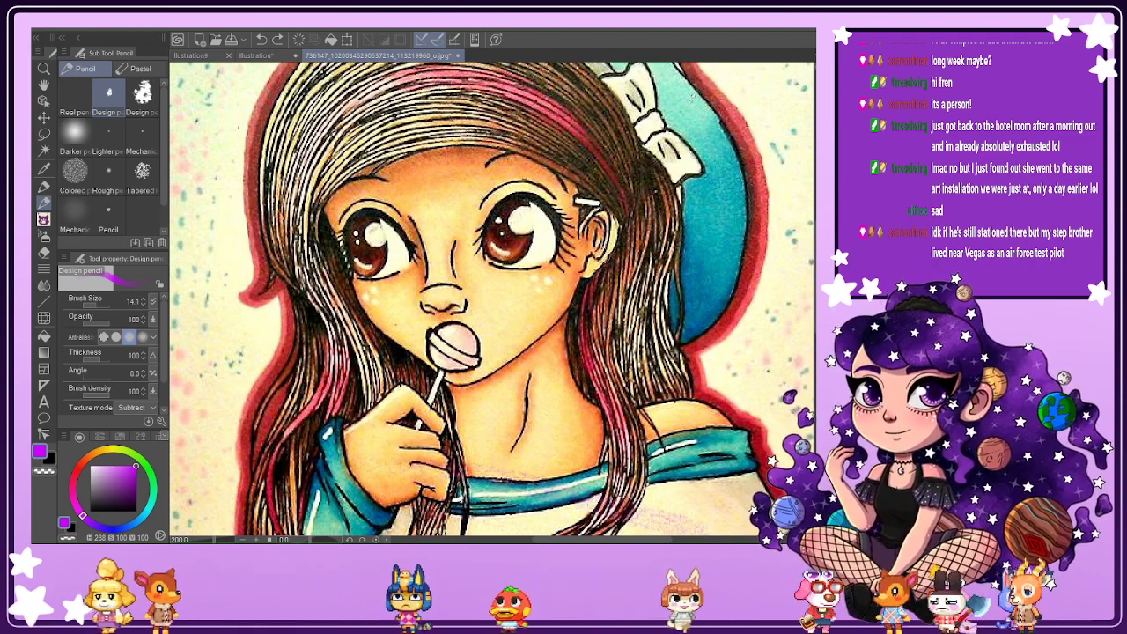
{"action": "left_click", "coordinate": [257, 56]}
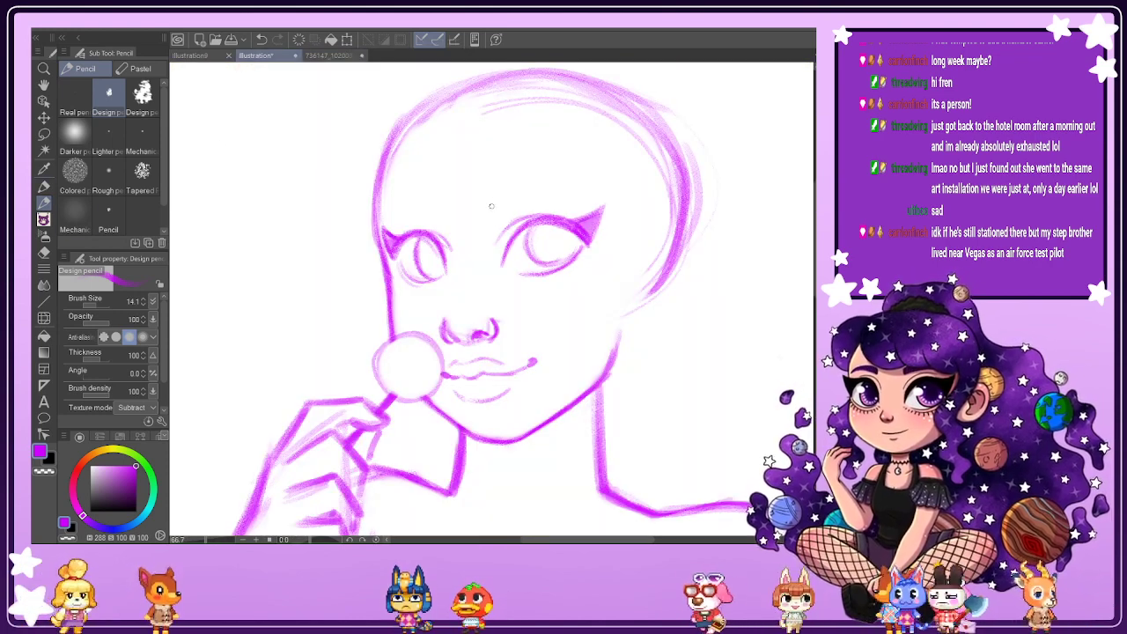
{"action": "left_click_drag", "start_coordinate": [492, 207], "coordinate": [499, 187]}
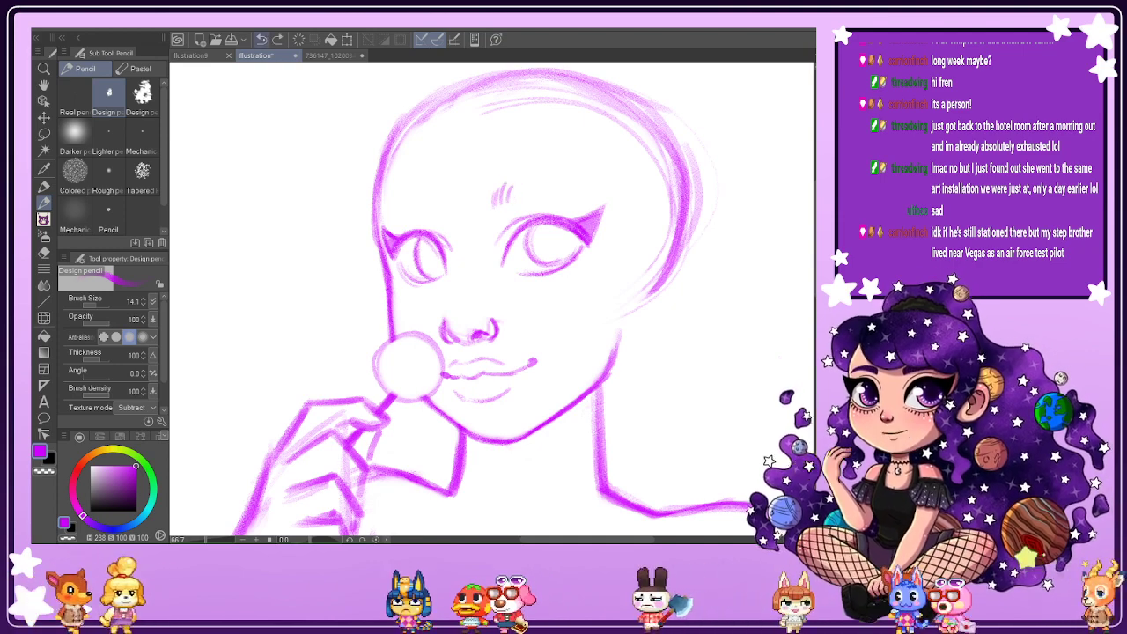
{"action": "key", "text": "ctrl+z"}
{"action": "key", "text": "ctrl+z"}
{"action": "key", "text": "ctrl+z"}
{"action": "key", "text": "ctrl+z"}
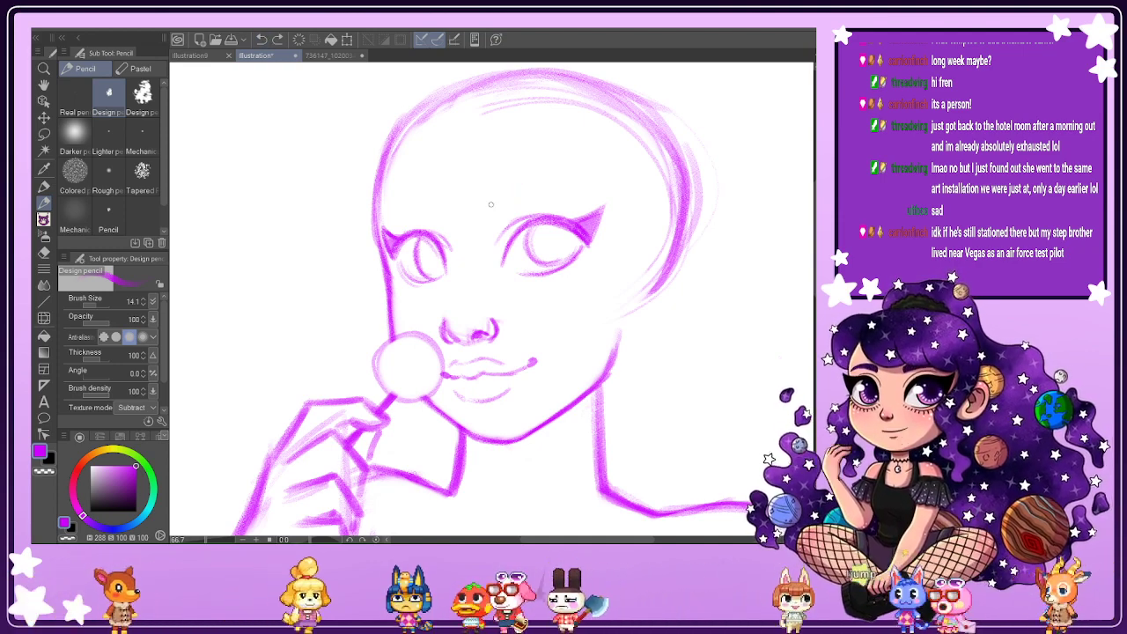
Sketch an arched eyebrow above the larger eye with short slanted hair strokes that taper towards the temple.
{"action": "left_click_drag", "start_coordinate": [490, 209], "coordinate": [494, 191]}
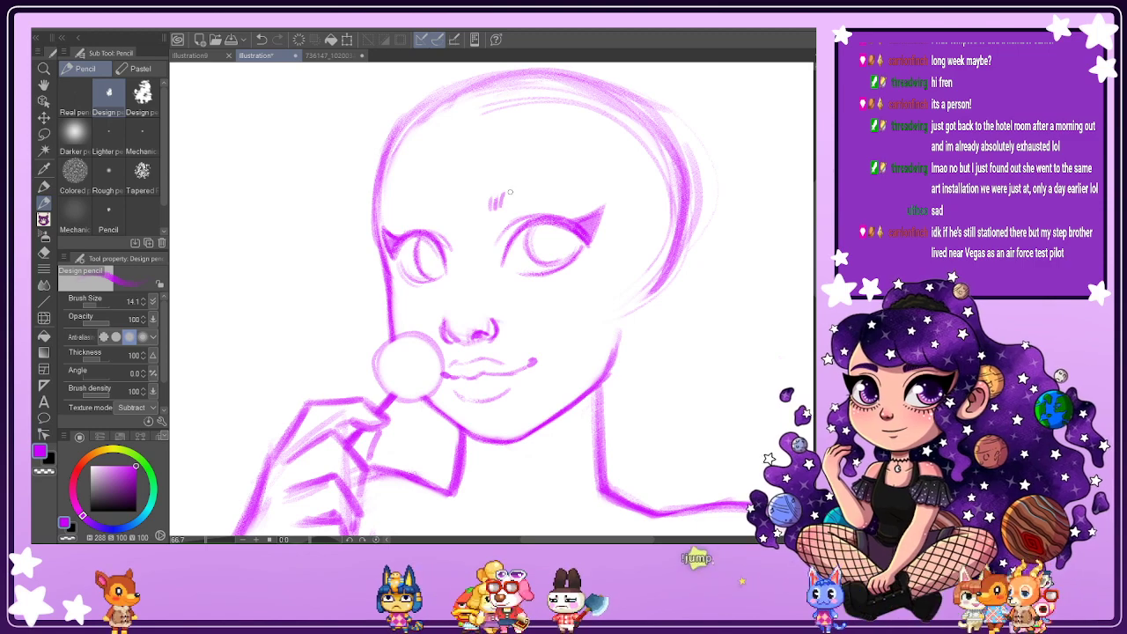
{"action": "left_click_drag", "start_coordinate": [516, 198], "coordinate": [543, 183]}
{"action": "left_click_drag", "start_coordinate": [539, 189], "coordinate": [564, 184]}
{"action": "left_click_drag", "start_coordinate": [565, 192], "coordinate": [571, 184]}
{"action": "left_click_drag", "start_coordinate": [573, 191], "coordinate": [579, 187]}
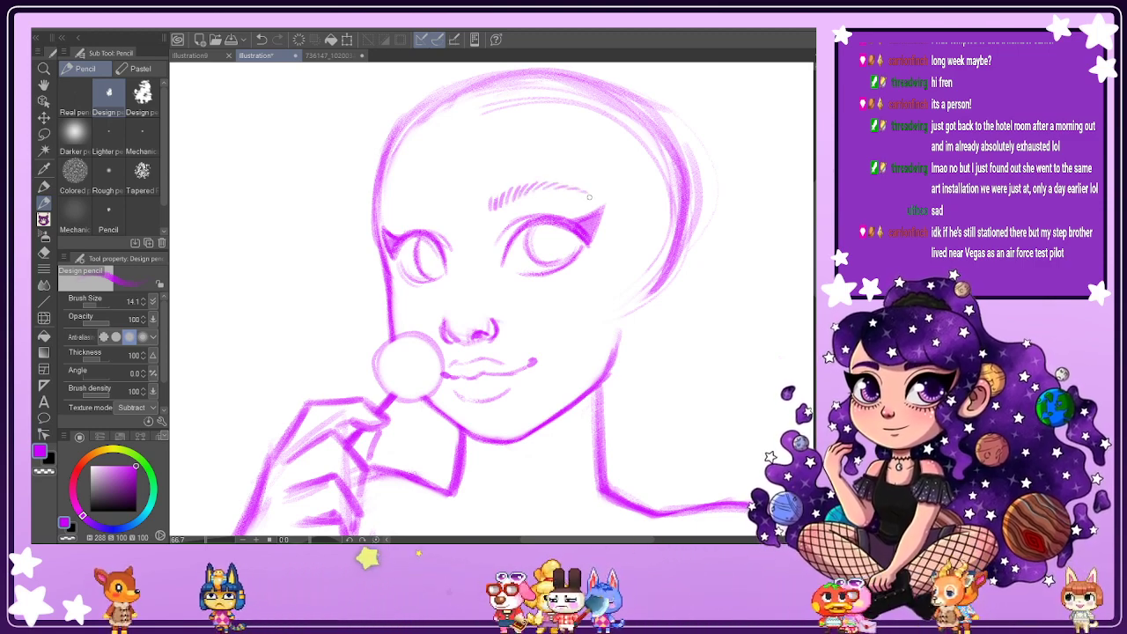
Mirror the canvas view and sketch the matching eyebrow with short hair strokes above the smaller eye.
{"action": "key", "text": "h"}
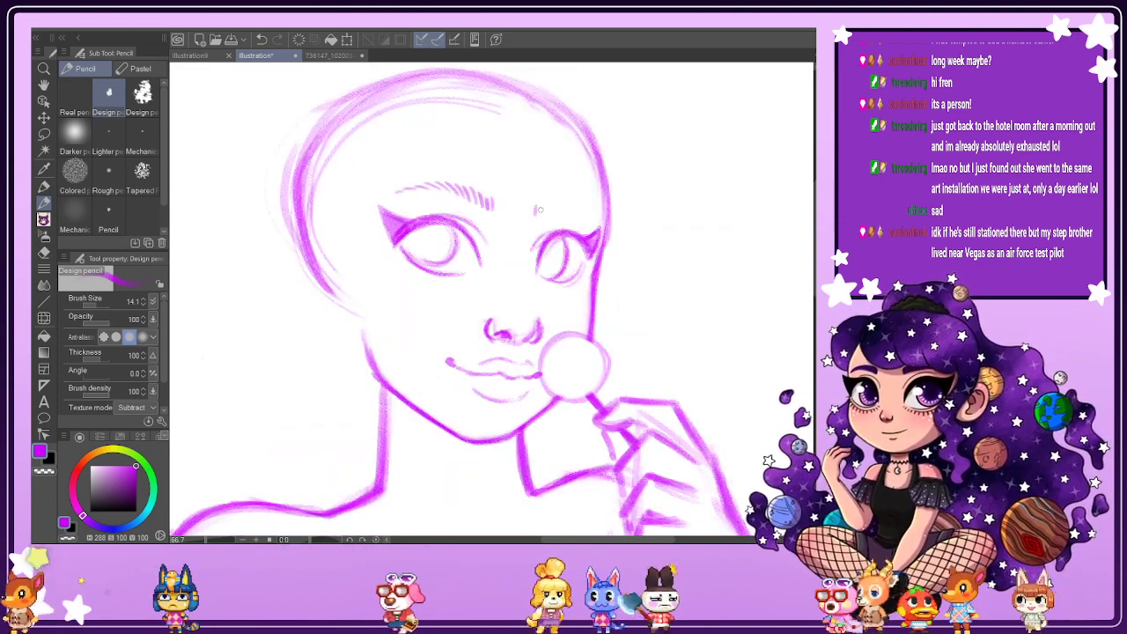
{"action": "left_click_drag", "start_coordinate": [538, 214], "coordinate": [545, 201]}
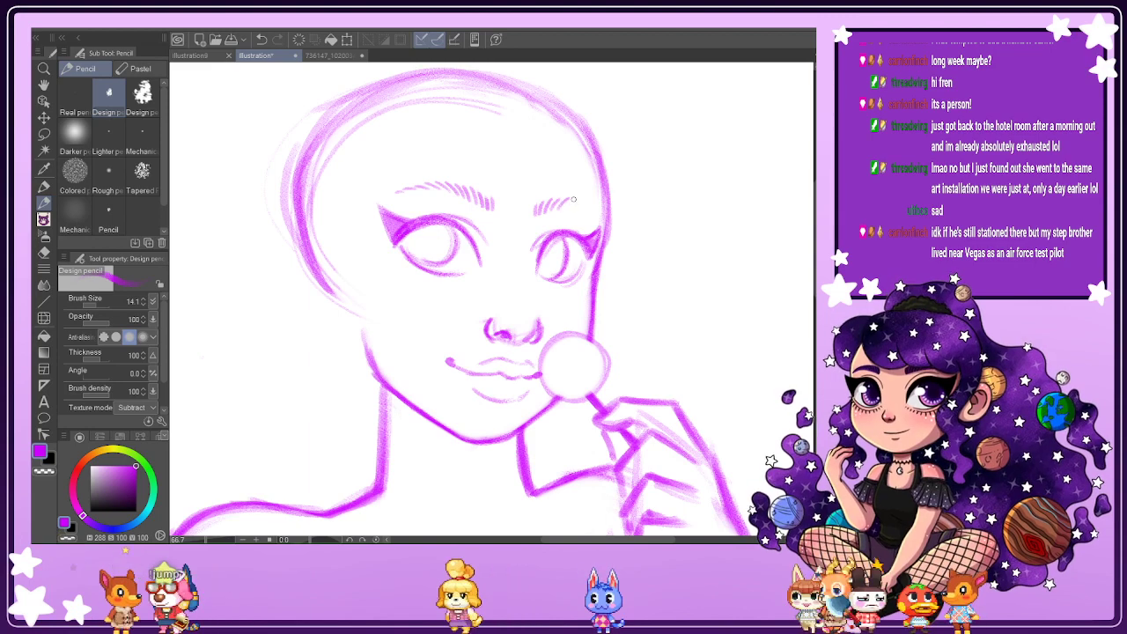
{"action": "left_click_drag", "start_coordinate": [586, 210], "coordinate": [592, 202]}
{"action": "left_click_drag", "start_coordinate": [596, 212], "coordinate": [602, 205]}
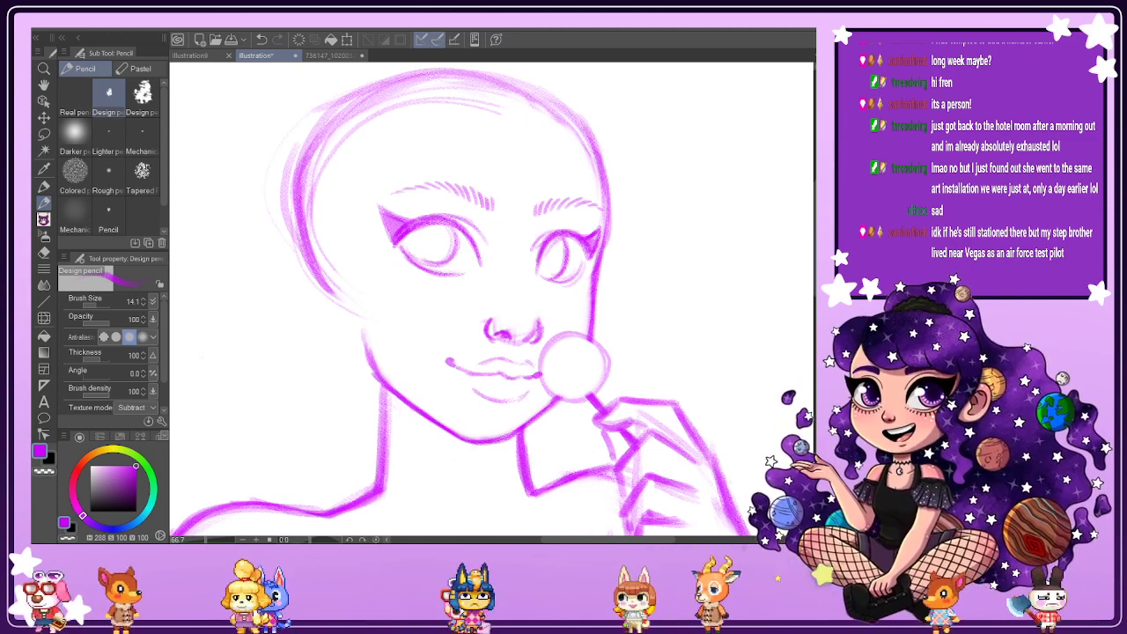
Add a second lower lid line and short lower lashes beneath both eyes, comparing them in mirrored and normal view.
{"action": "key", "text": "h"}
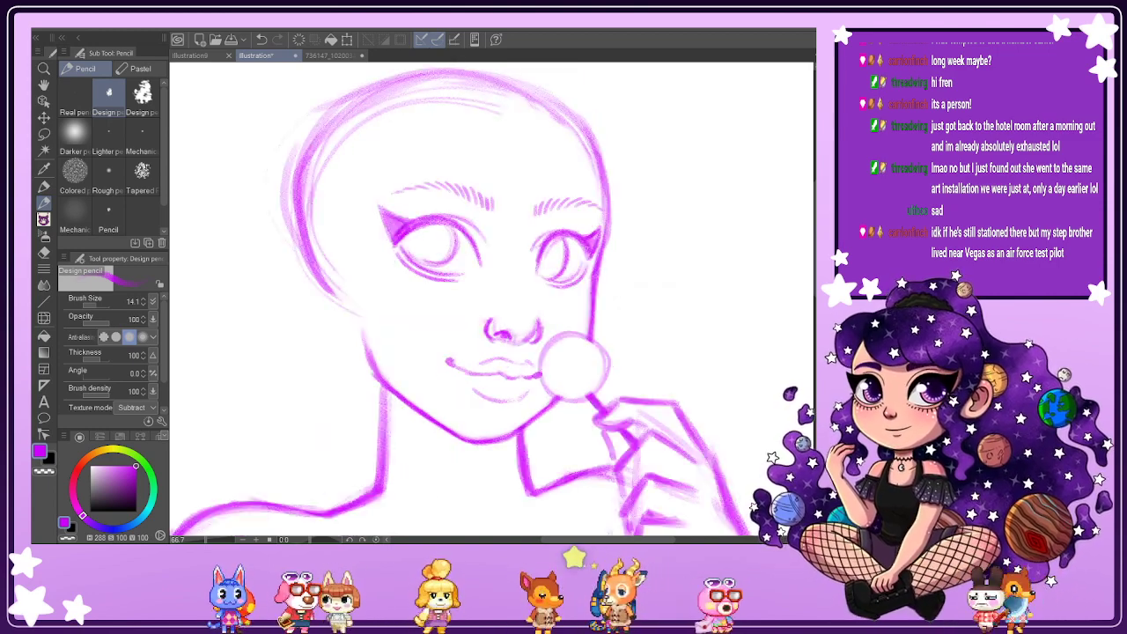
{"action": "key", "text": "h"}
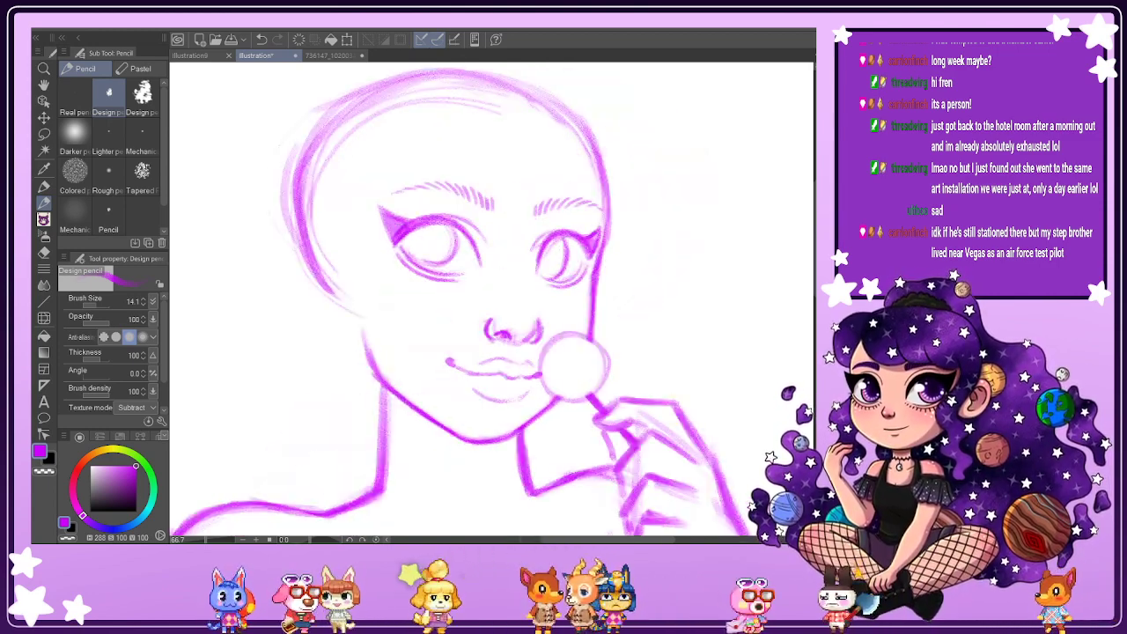
{"action": "key", "text": "h"}
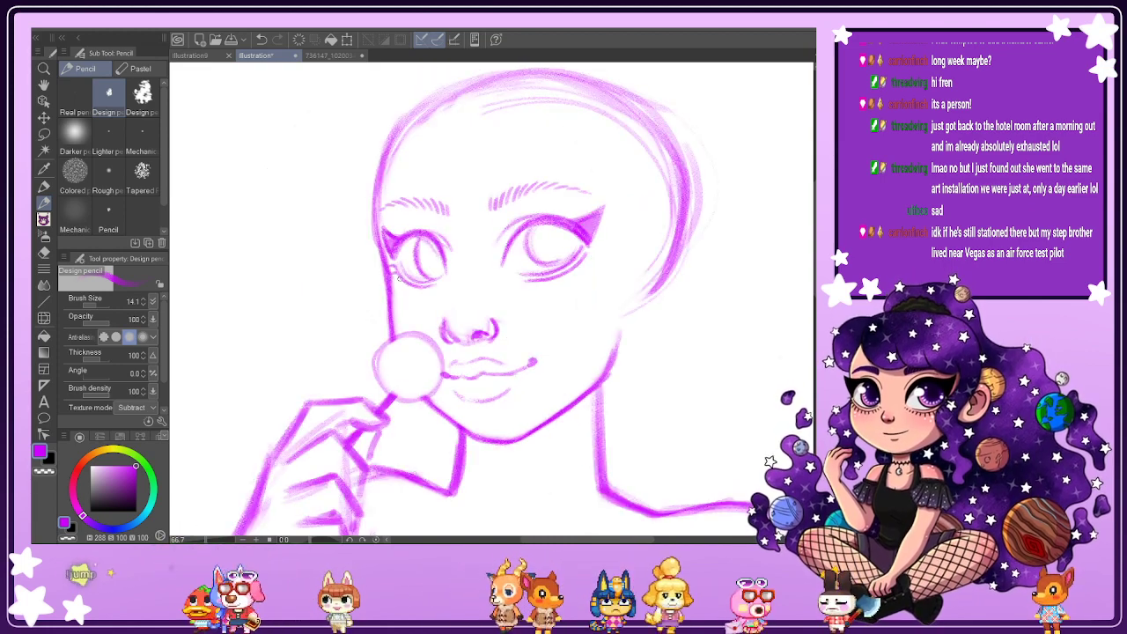
{"action": "left_click_drag", "start_coordinate": [412, 283], "coordinate": [436, 288]}
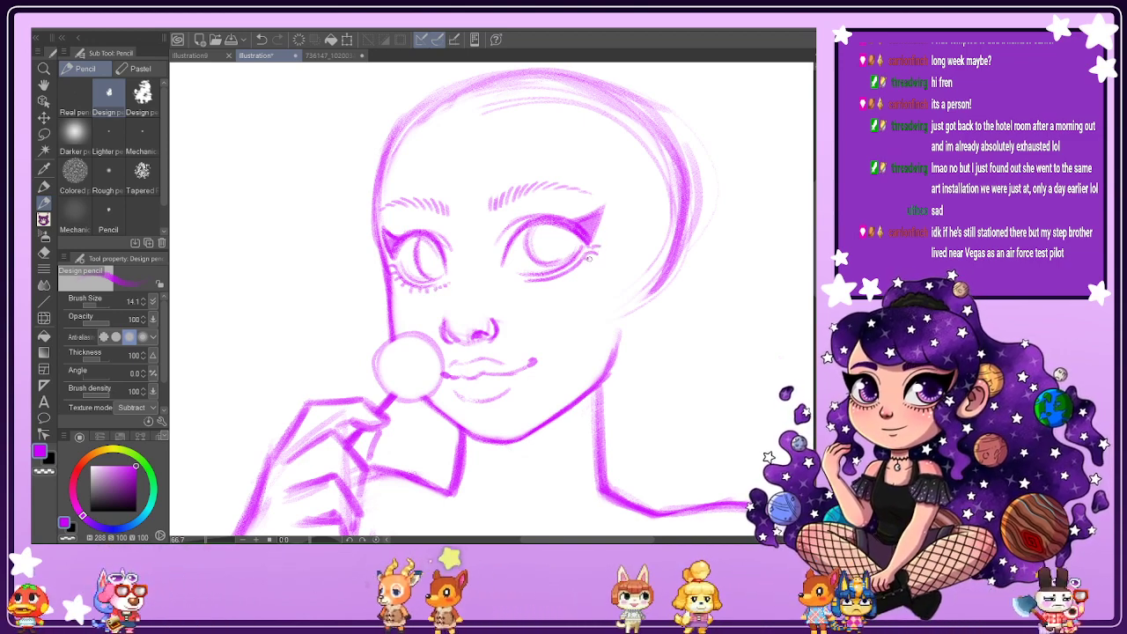
{"action": "left_click_drag", "start_coordinate": [589, 256], "coordinate": [591, 265]}
{"action": "left_click_drag", "start_coordinate": [579, 265], "coordinate": [582, 270]}
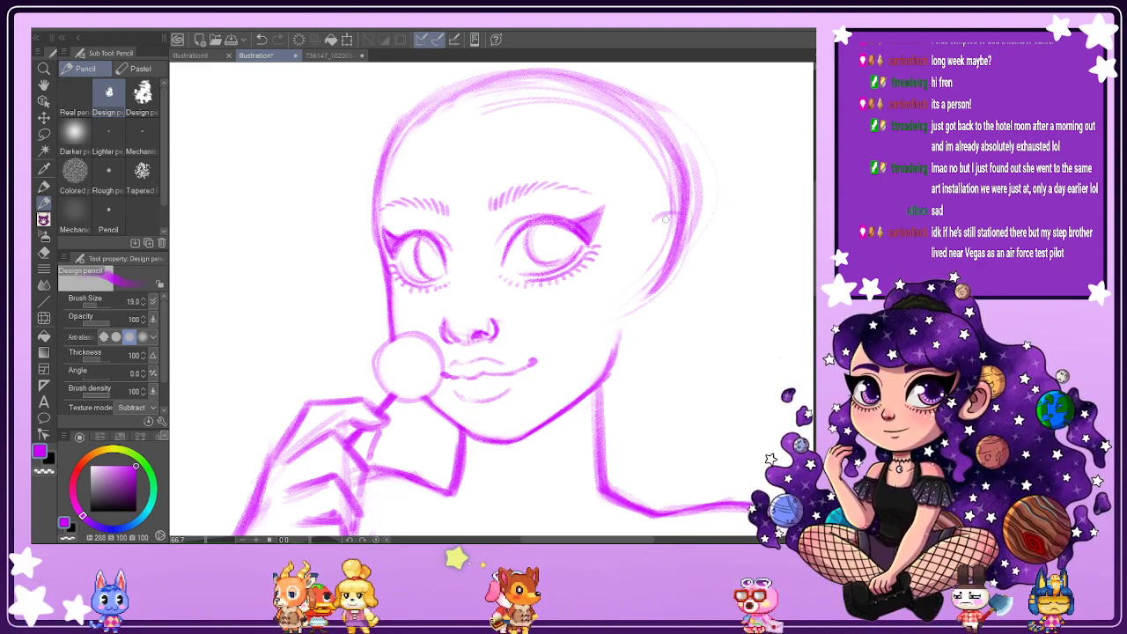
Sketch the ear beside the larger eye with its inner folds, erasing the head lines that cross it.
{"action": "mouse_move", "coordinate": [653, 218]}
{"action": "left_mouse_down"}
{"action": "mouse_move", "coordinate": [682, 222]}
{"action": "mouse_move", "coordinate": [691, 271]}
{"action": "left_mouse_up"}
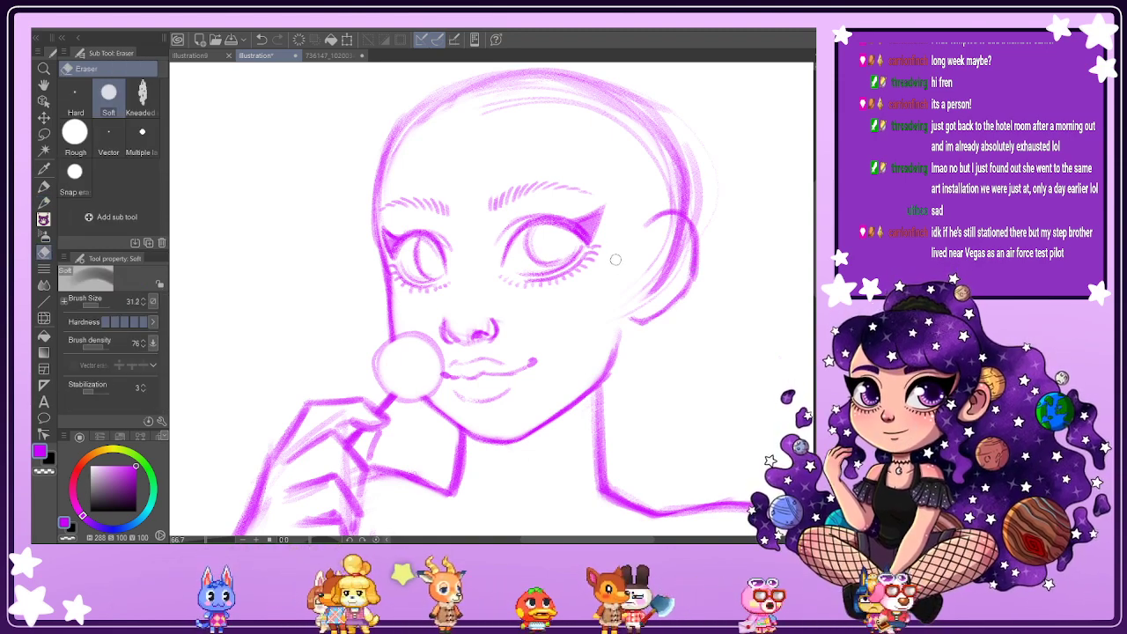
{"action": "left_click_drag", "start_coordinate": [675, 261], "coordinate": [659, 287]}
{"action": "mouse_move", "coordinate": [674, 240]}
{"action": "left_mouse_down"}
{"action": "mouse_move", "coordinate": [671, 255]}
{"action": "mouse_move", "coordinate": [683, 261]}
{"action": "mouse_move", "coordinate": [676, 224]}
{"action": "mouse_move", "coordinate": [684, 236]}
{"action": "left_mouse_up"}
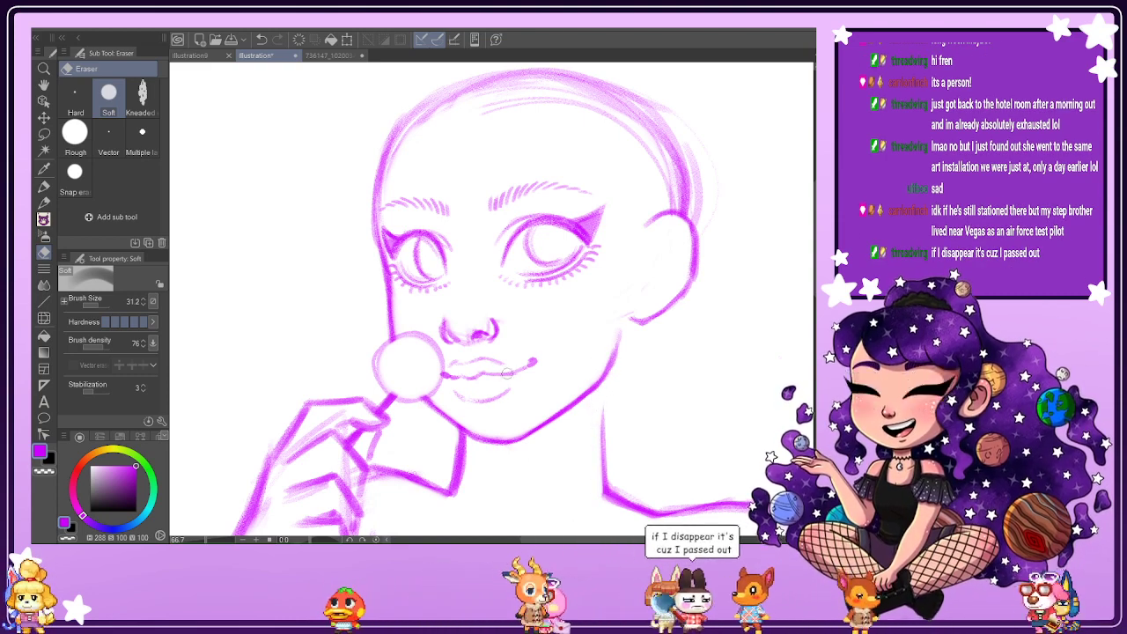
{"action": "key", "text": "p"}
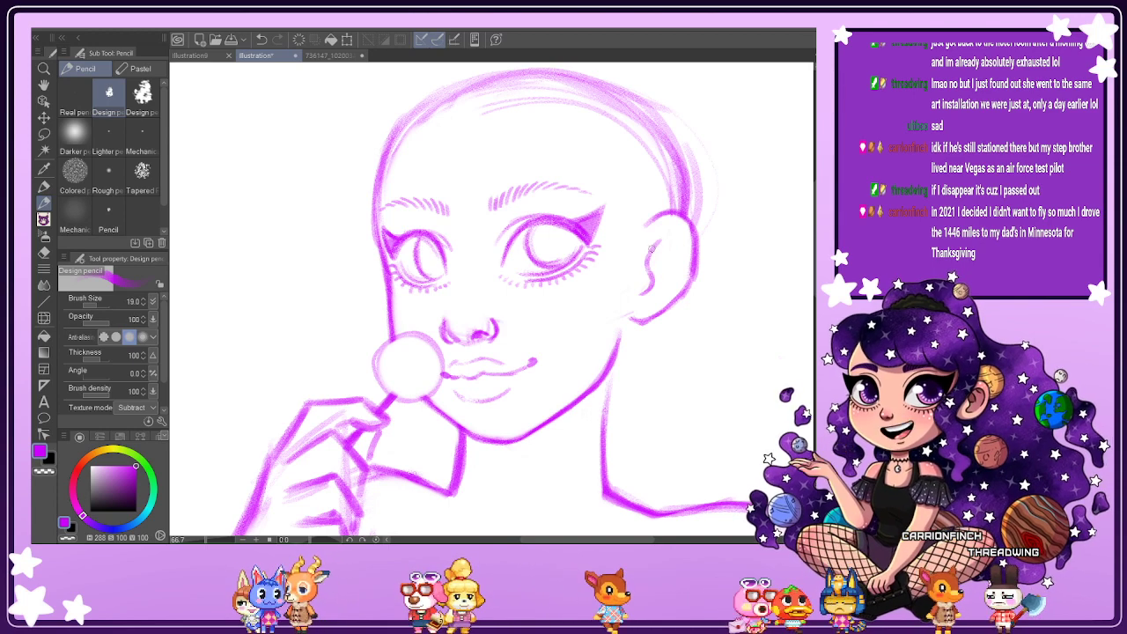
{"action": "left_click_drag", "start_coordinate": [641, 294], "coordinate": [673, 233]}
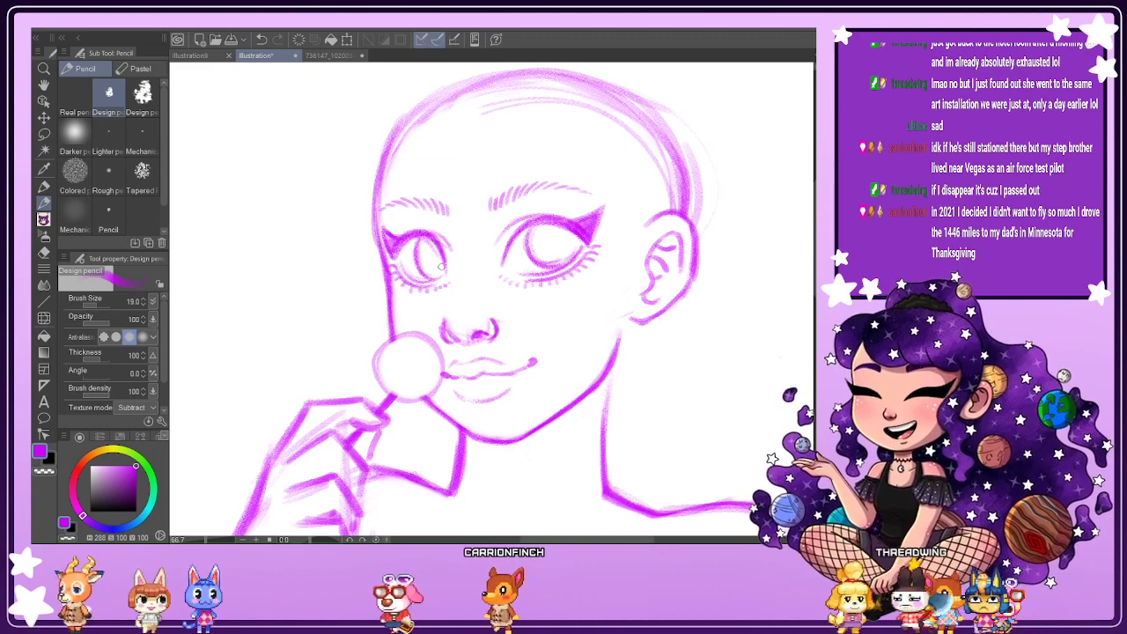
Erase the shading under the nose, lighten both nostrils, and redraw the nostril nearest the lollipop with a thin curved line.
{"action": "scroll", "coordinate": [469, 349], "scroll_direction": "up", "scroll_amount": 4}
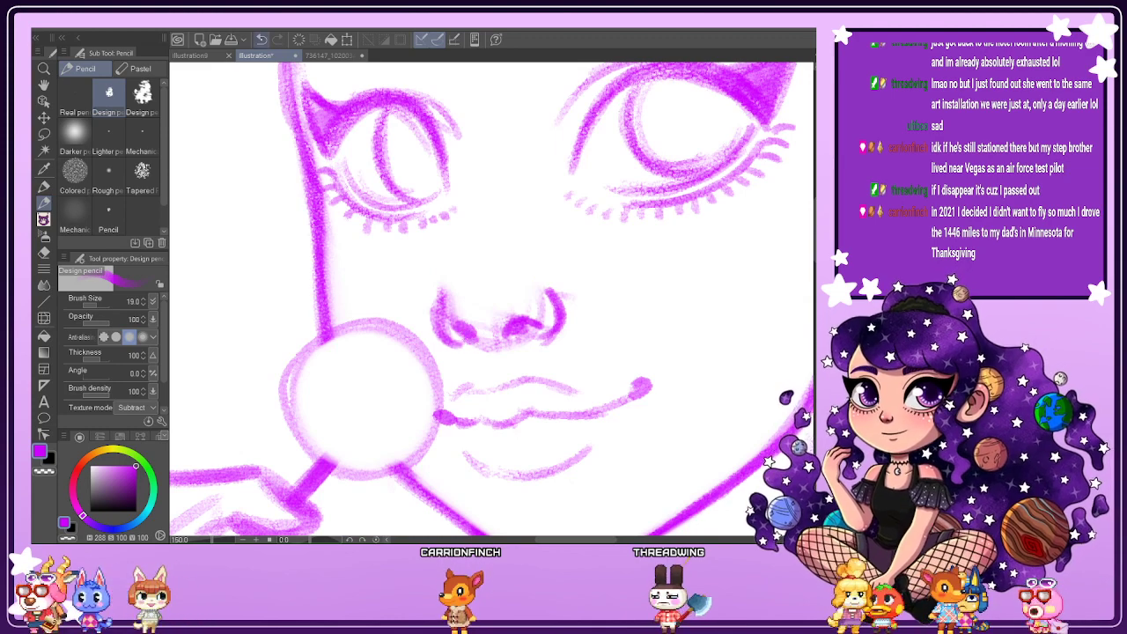
{"action": "key", "text": "e"}
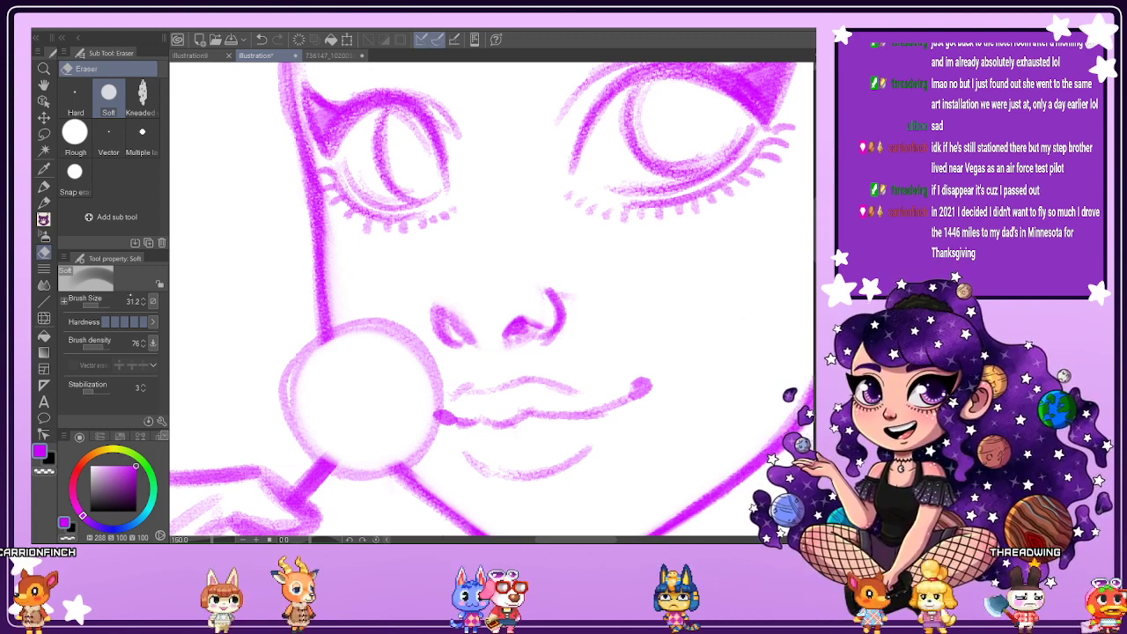
{"action": "left_click", "coordinate": [143, 303]}
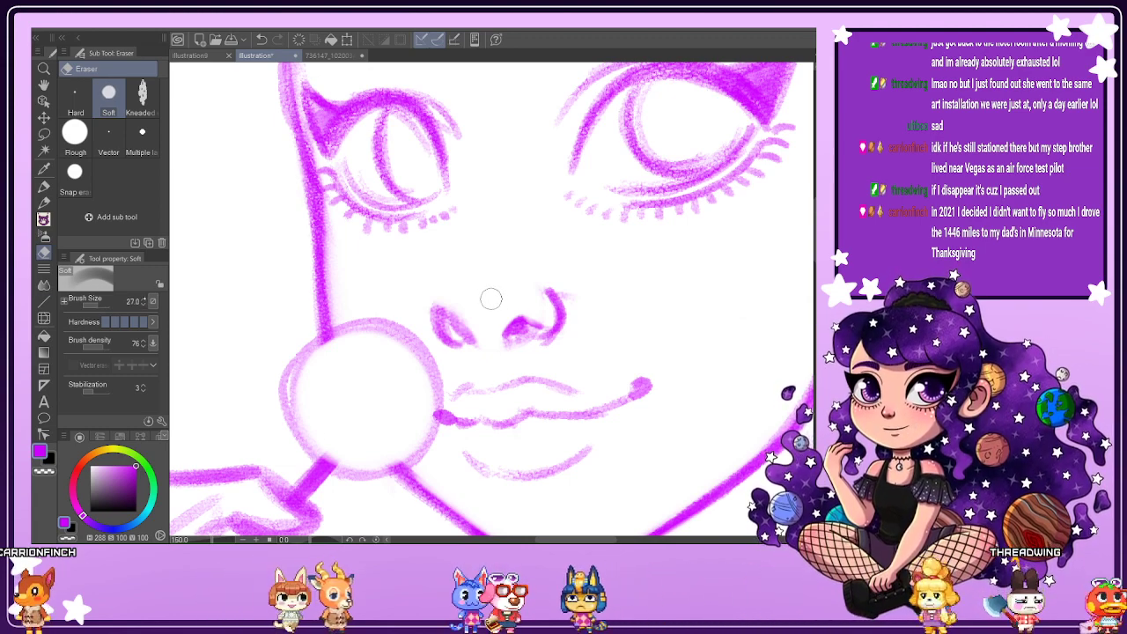
{"action": "key", "text": "p"}
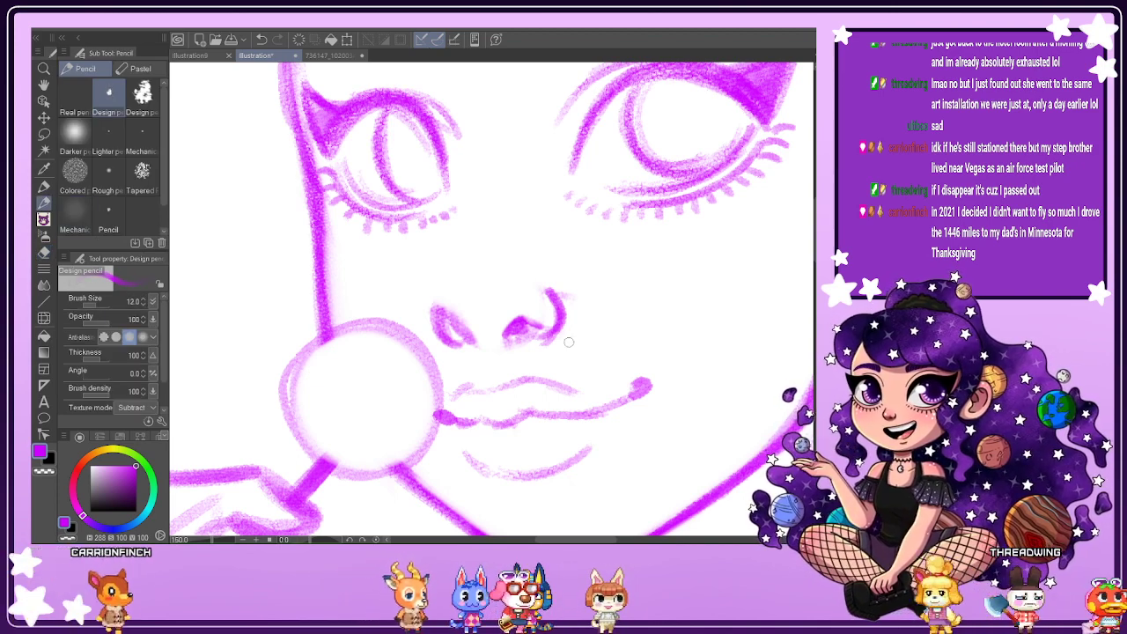
{"action": "key", "text": "e"}
{"action": "left_click_drag", "start_coordinate": [540, 327], "coordinate": [528, 324]}
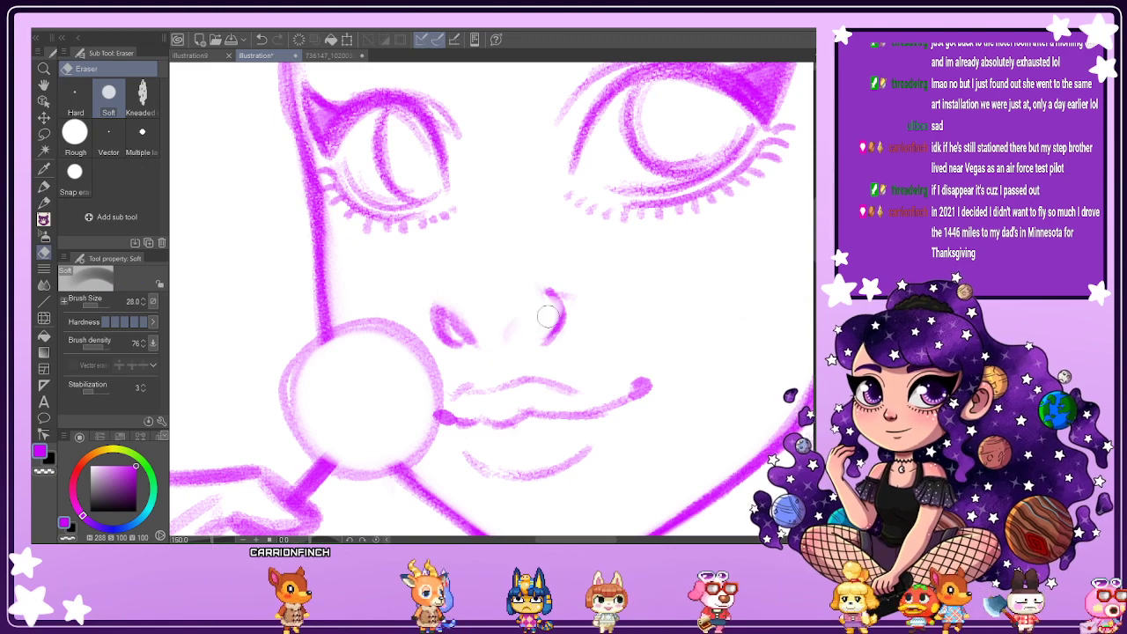
{"action": "key", "text": "ctrl+z"}
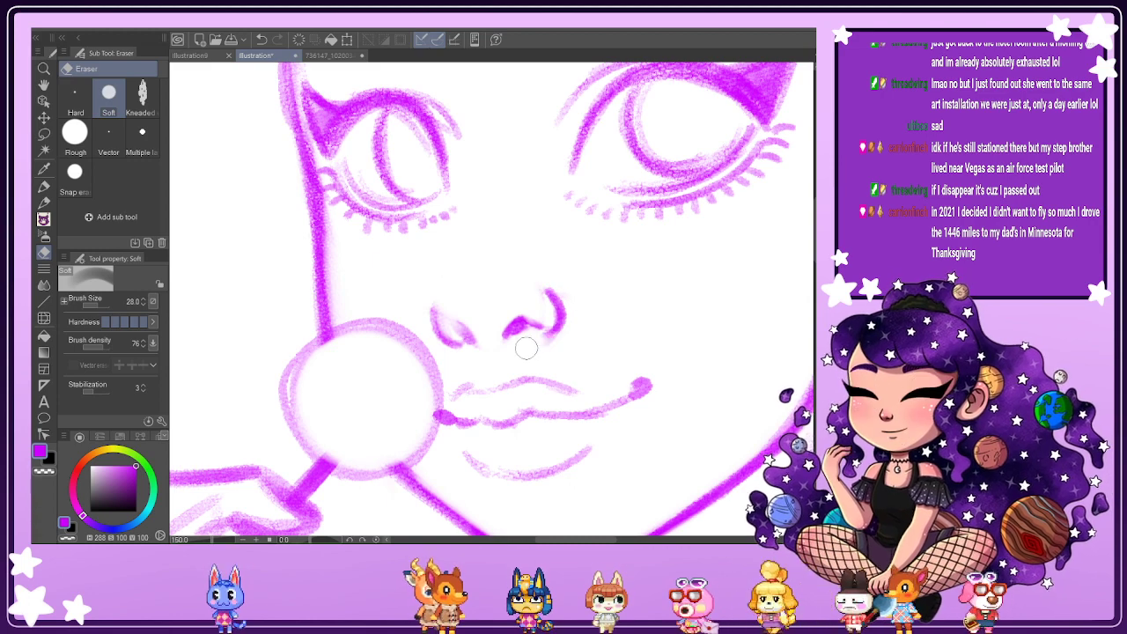
{"action": "key", "text": "p"}
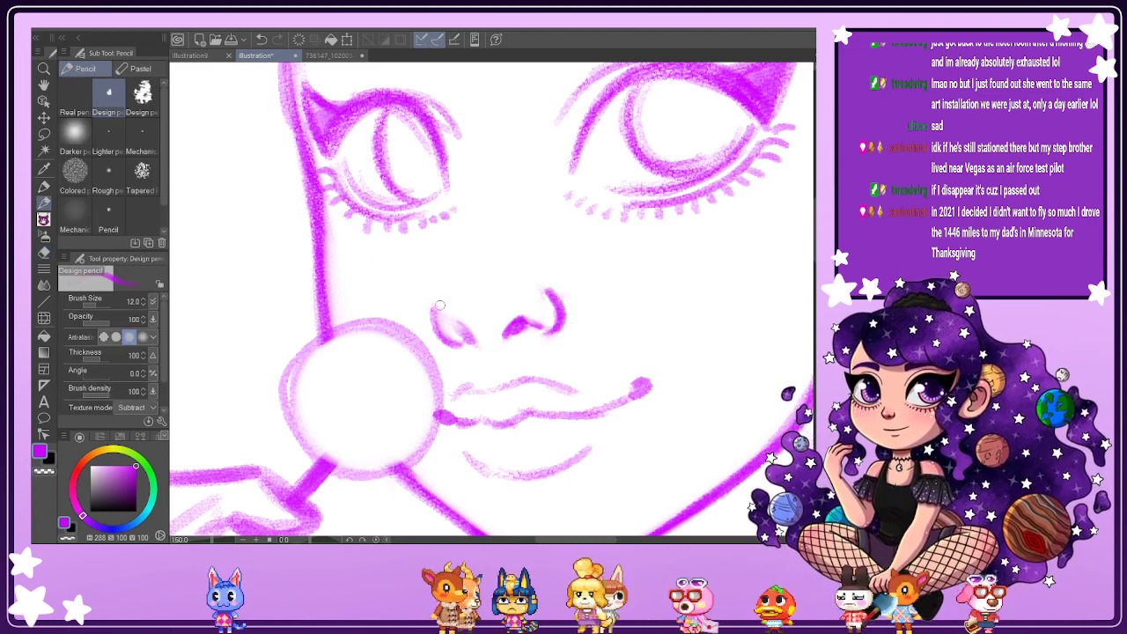
{"action": "left_click_drag", "start_coordinate": [444, 327], "coordinate": [472, 342]}
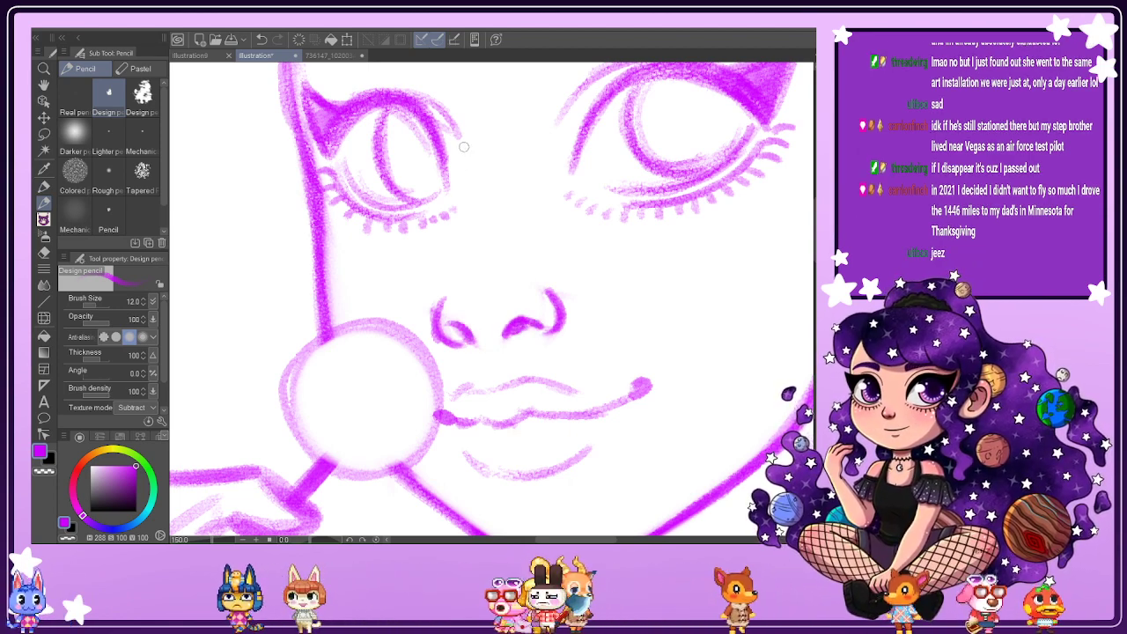
Sketch the nose bridge from the smaller eye's inner corner down to the nostril, erasing and redrawing the nostril to join it.
{"action": "left_click_drag", "start_coordinate": [462, 150], "coordinate": [440, 299]}
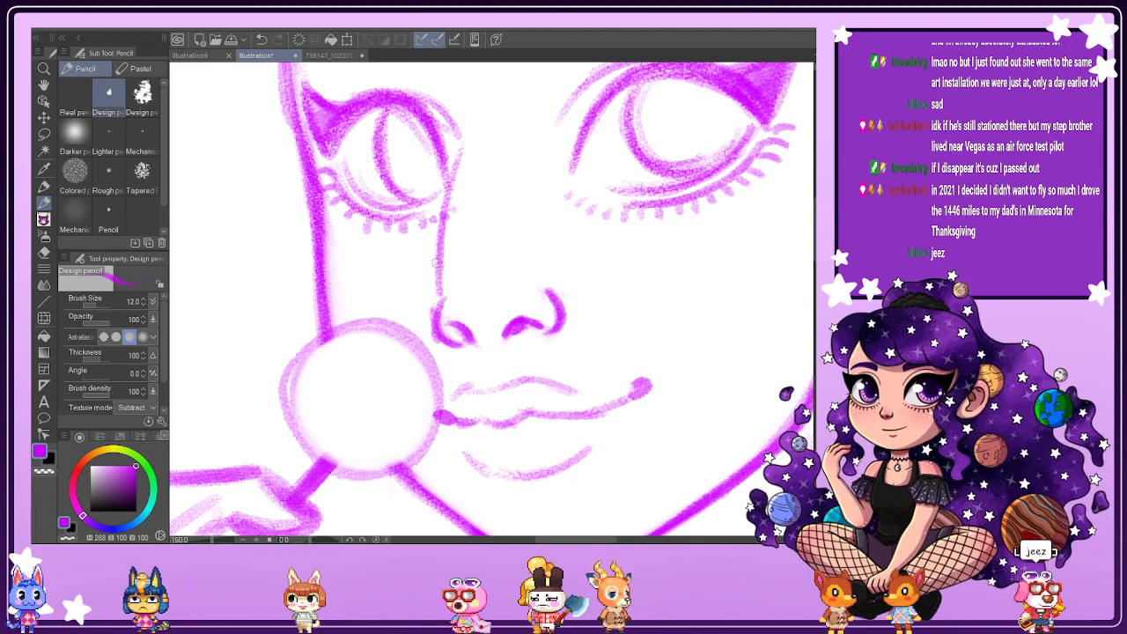
{"action": "scroll", "coordinate": [437, 263], "scroll_direction": "down", "scroll_amount": 1}
{"action": "scroll", "coordinate": [437, 261], "scroll_direction": "down", "scroll_amount": 4}
{"action": "scroll", "coordinate": [455, 179], "scroll_direction": "up", "scroll_amount": 4}
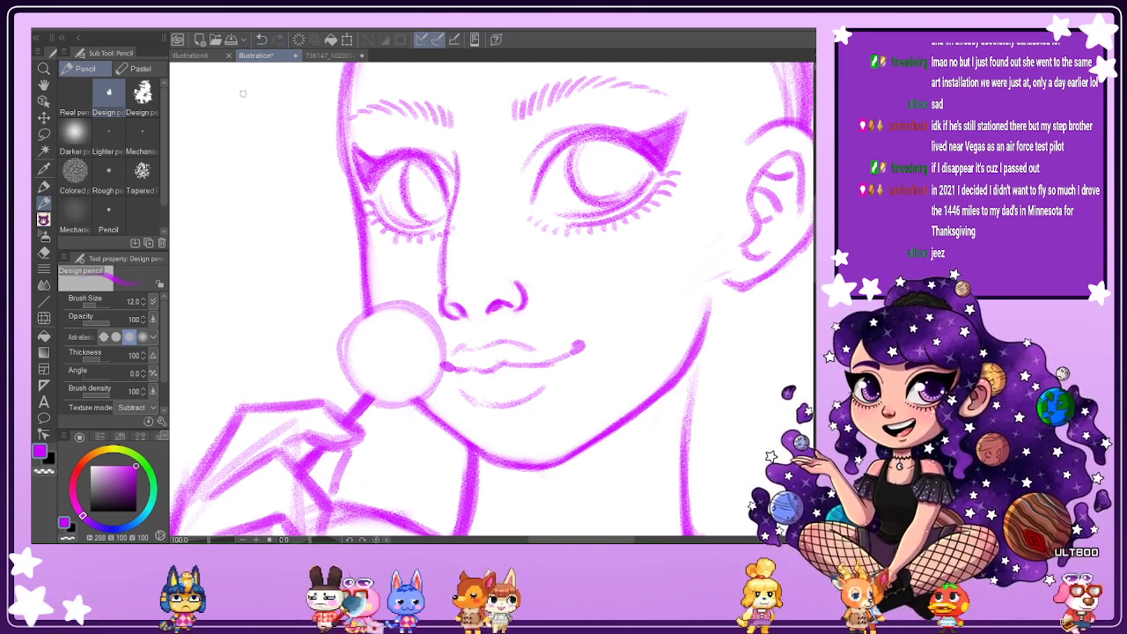
{"action": "left_click", "coordinate": [44, 252]}
{"action": "mouse_move", "coordinate": [451, 318]}
{"action": "left_mouse_down"}
{"action": "mouse_move", "coordinate": [439, 293]}
{"action": "mouse_move", "coordinate": [463, 318]}
{"action": "left_mouse_up"}
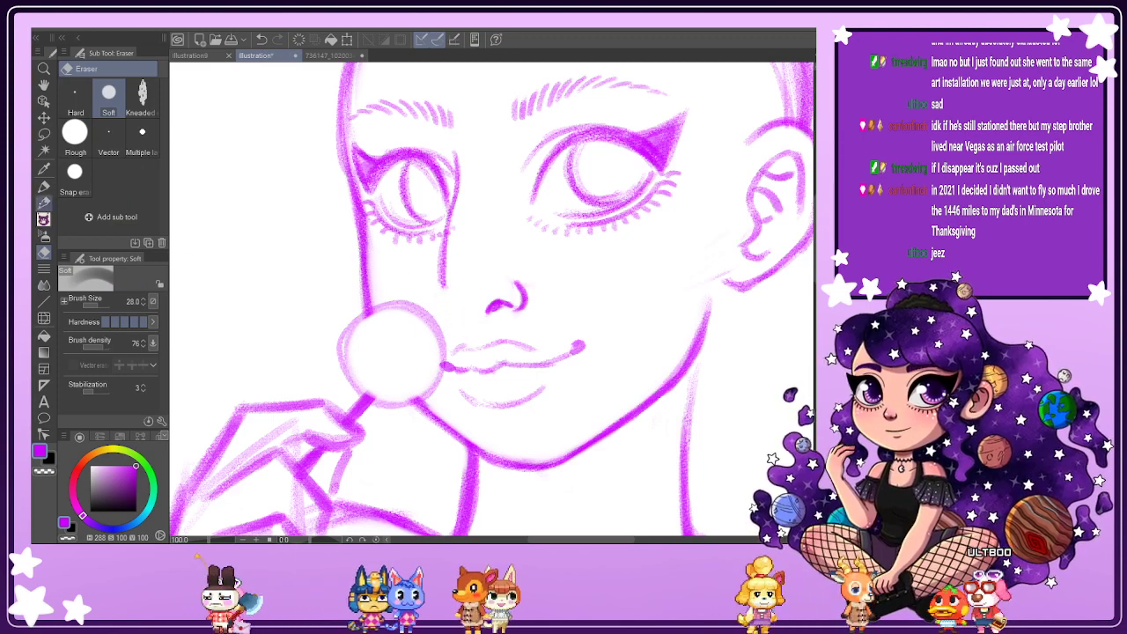
{"action": "key", "text": "p"}
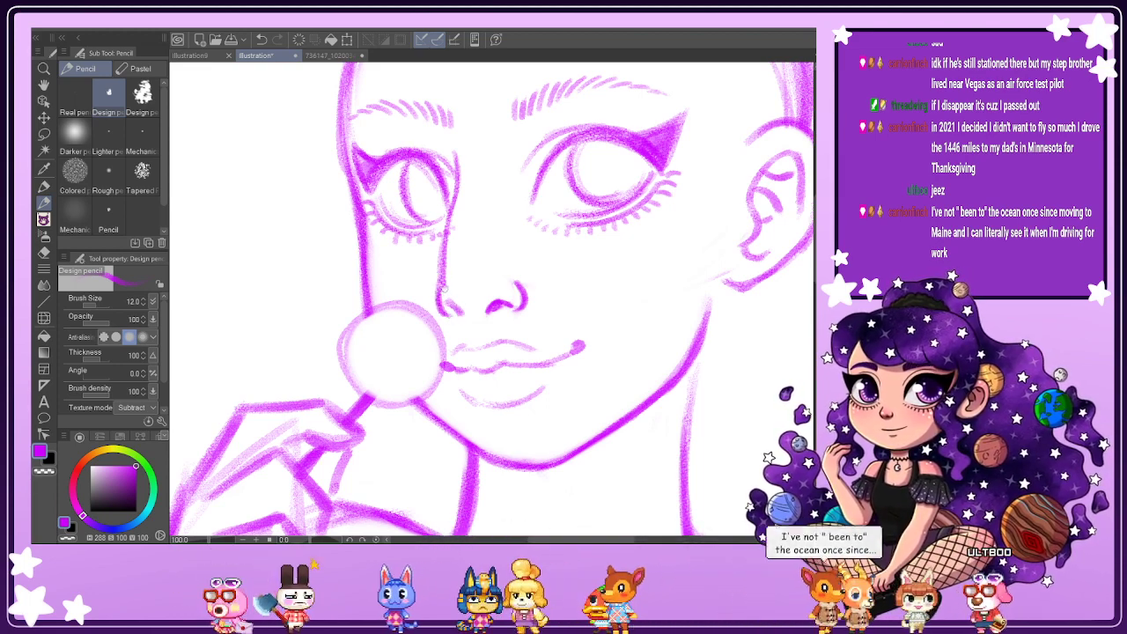
{"action": "left_click_drag", "start_coordinate": [444, 291], "coordinate": [447, 235]}
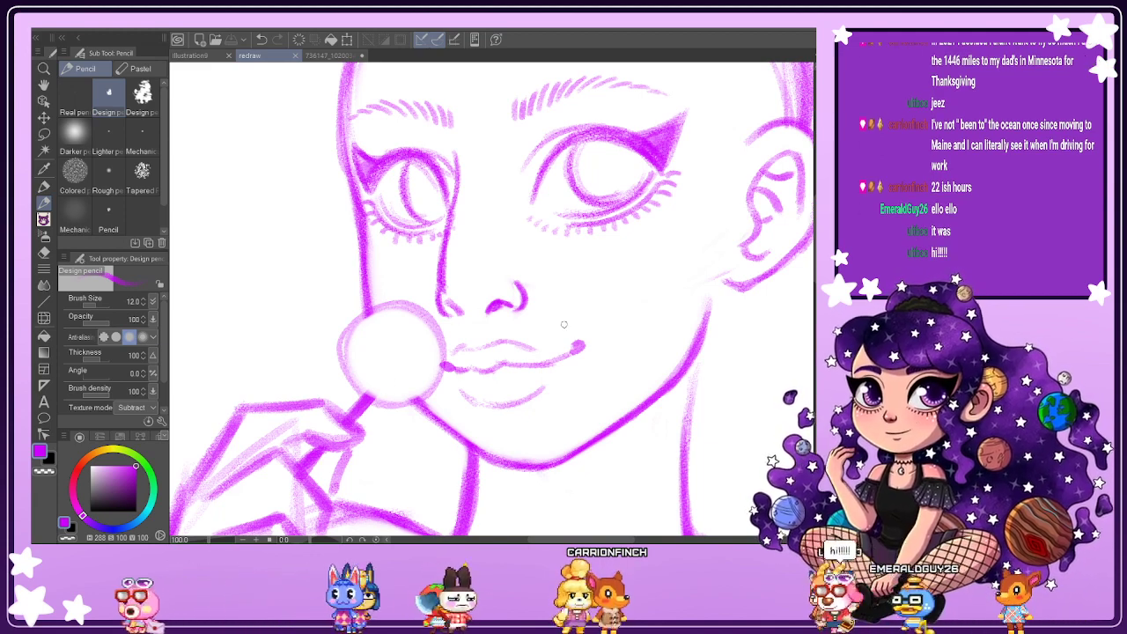
Remove the bridge line and erase the whole nose sketch down to blank skin between the eyes and mouth.
{"action": "scroll", "coordinate": [490, 299], "scroll_direction": "down", "scroll_amount": 2}
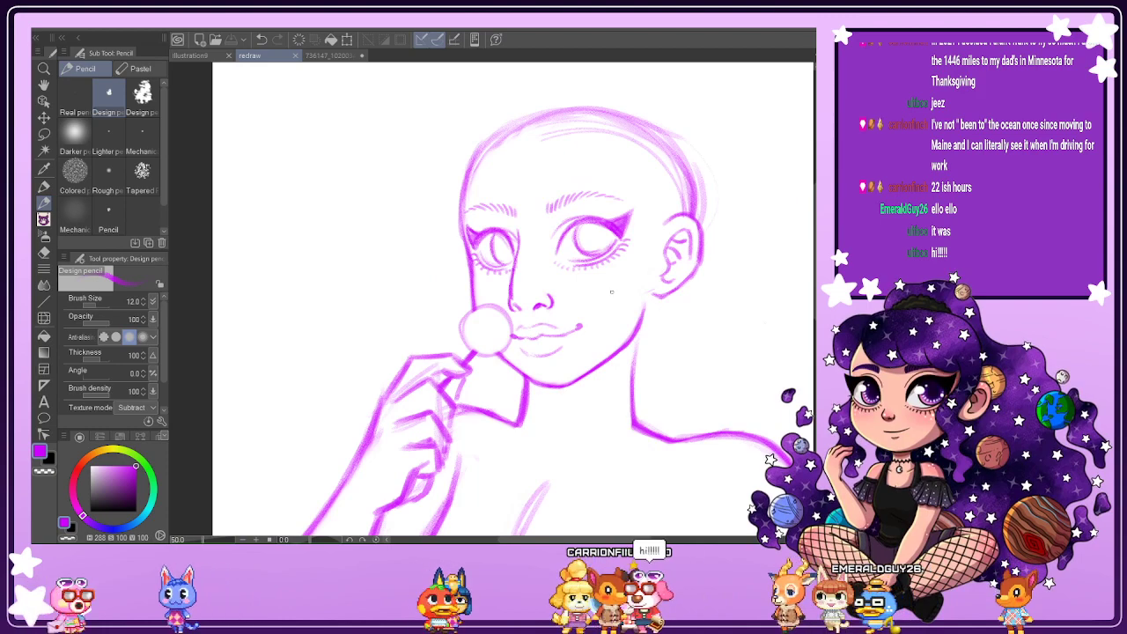
{"action": "scroll", "coordinate": [642, 304], "scroll_direction": "up", "scroll_amount": 2}
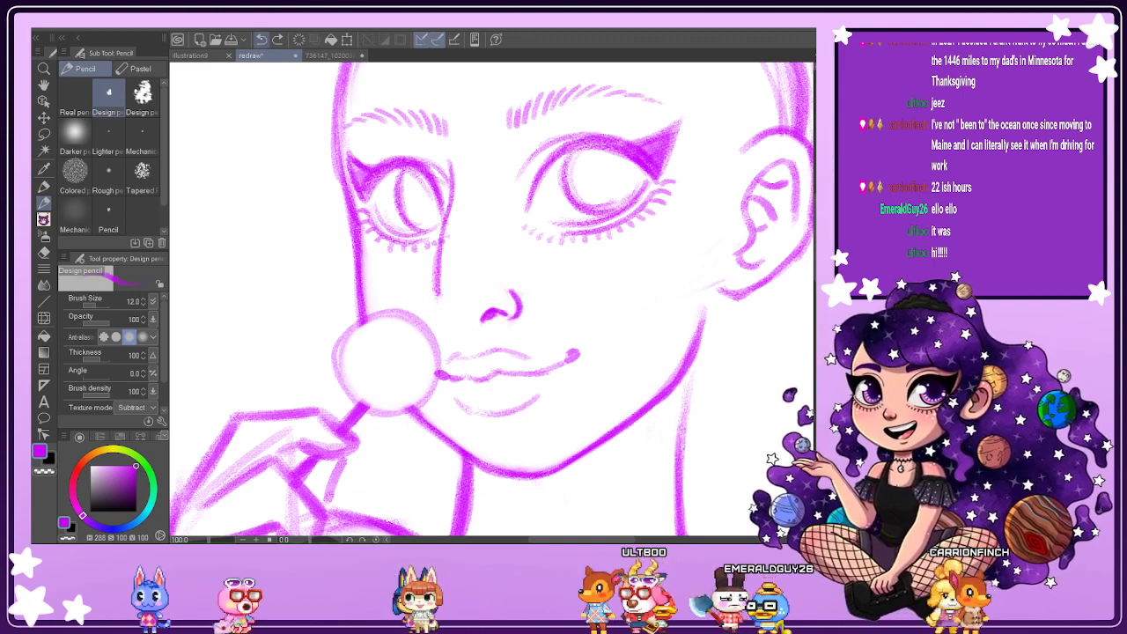
{"action": "left_click_drag", "start_coordinate": [445, 300], "coordinate": [456, 326]}
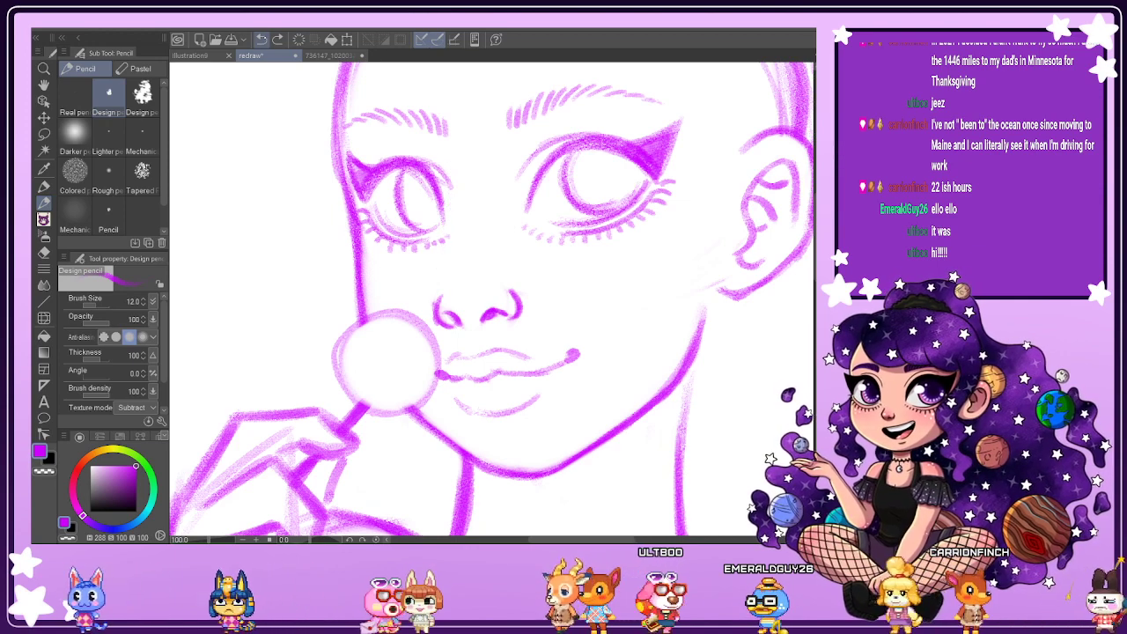
{"action": "key", "text": "e"}
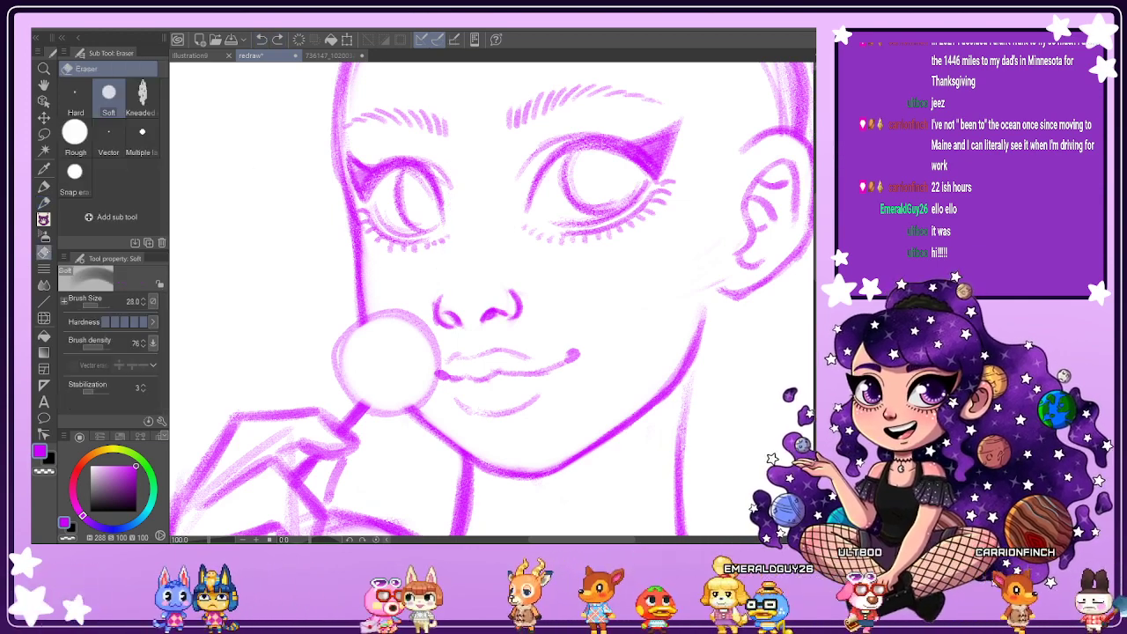
{"action": "left_click_drag", "start_coordinate": [446, 305], "coordinate": [434, 314]}
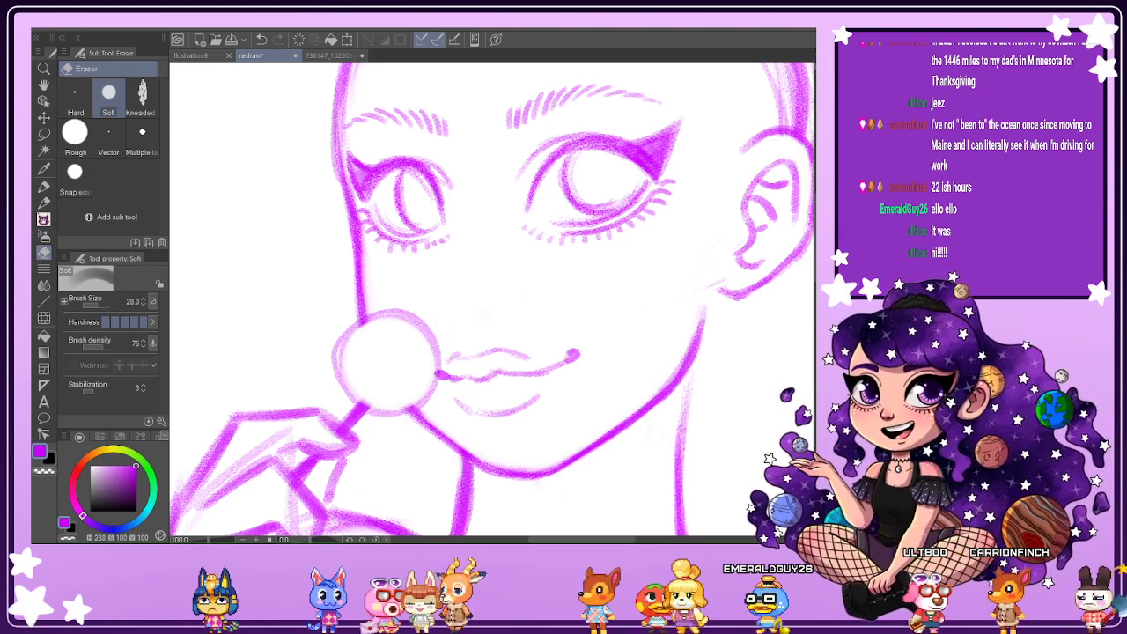
Redraw the nose with a curved bridge running into a rounded tip, then both nostrils and the outer nostril wing.
{"action": "key", "text": "p"}
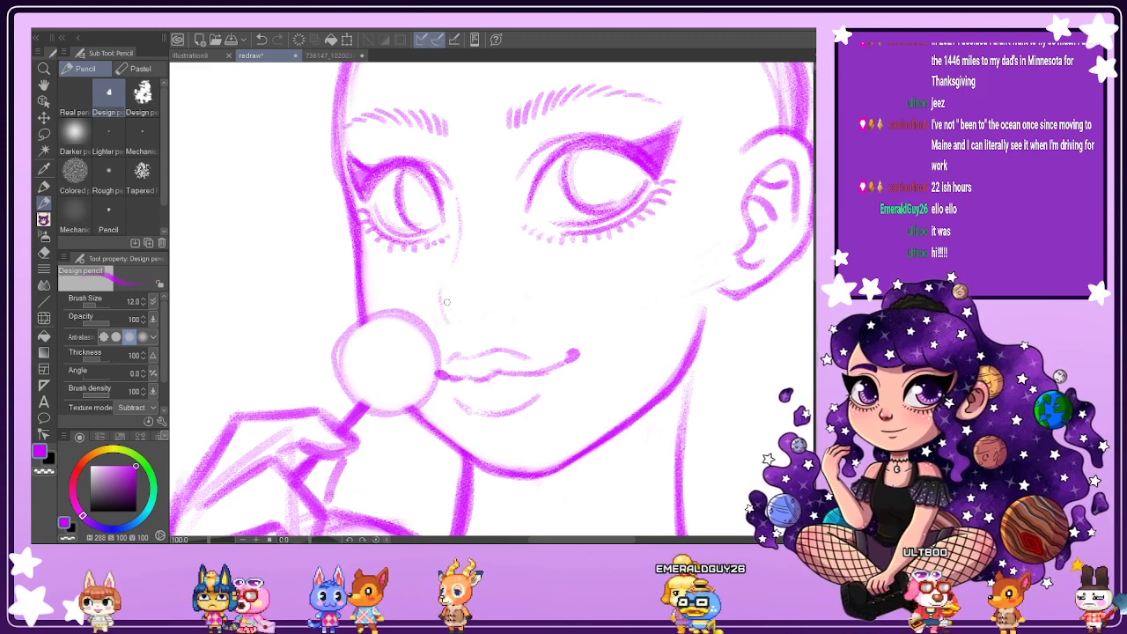
{"action": "left_click_drag", "start_coordinate": [440, 306], "coordinate": [456, 323]}
{"action": "mouse_move", "coordinate": [440, 291]}
{"action": "left_mouse_down"}
{"action": "mouse_move", "coordinate": [439, 305]}
{"action": "mouse_move", "coordinate": [459, 236]}
{"action": "left_mouse_up"}
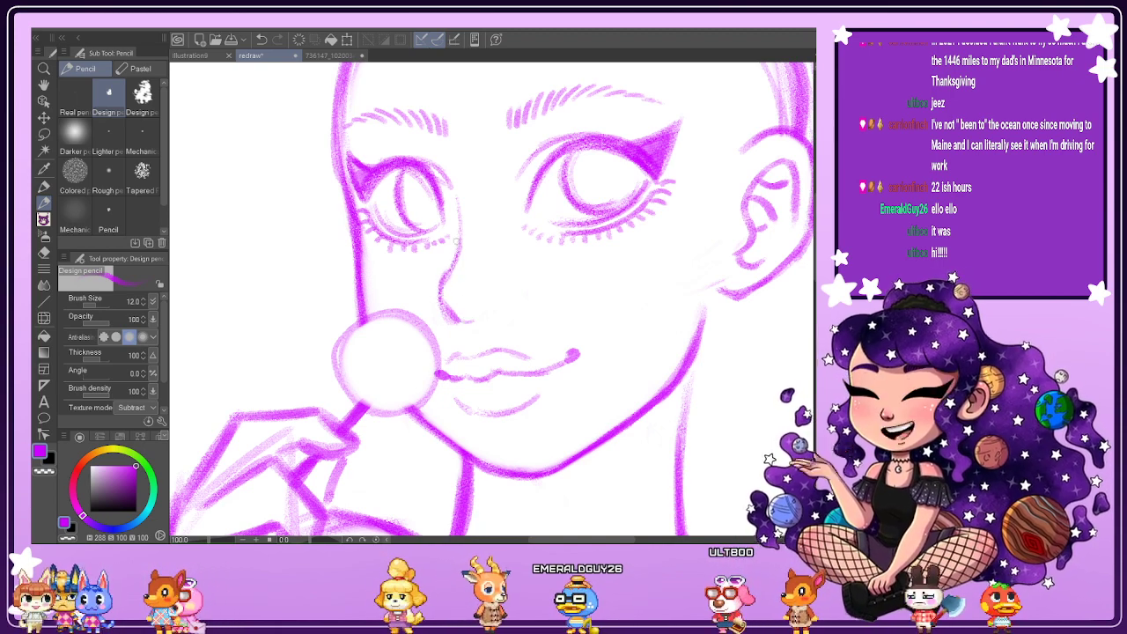
{"action": "mouse_move", "coordinate": [439, 299]}
{"action": "left_mouse_down"}
{"action": "mouse_move", "coordinate": [453, 323]}
{"action": "mouse_move", "coordinate": [507, 312]}
{"action": "left_mouse_up"}
{"action": "left_click_drag", "start_coordinate": [481, 313], "coordinate": [492, 309]}
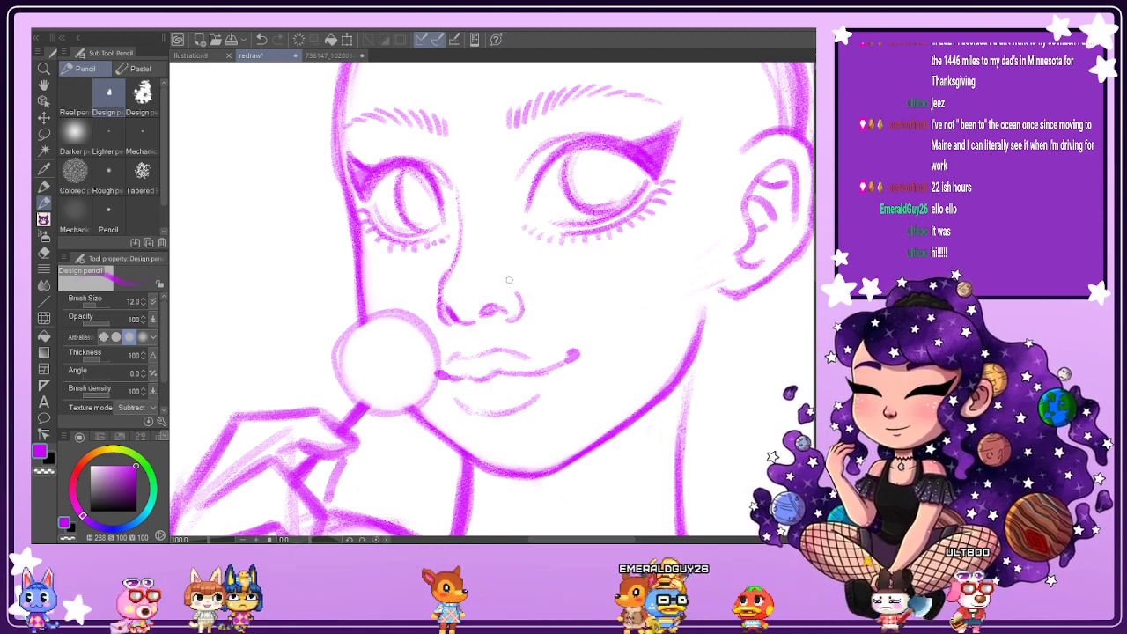
Undo the last nose strokes, then darken the bridge, the tip contour and the outer nostril wing.
{"action": "left_click", "coordinate": [262, 39]}
{"action": "key", "text": "ctrl+z"}
{"action": "key", "text": "ctrl+z"}
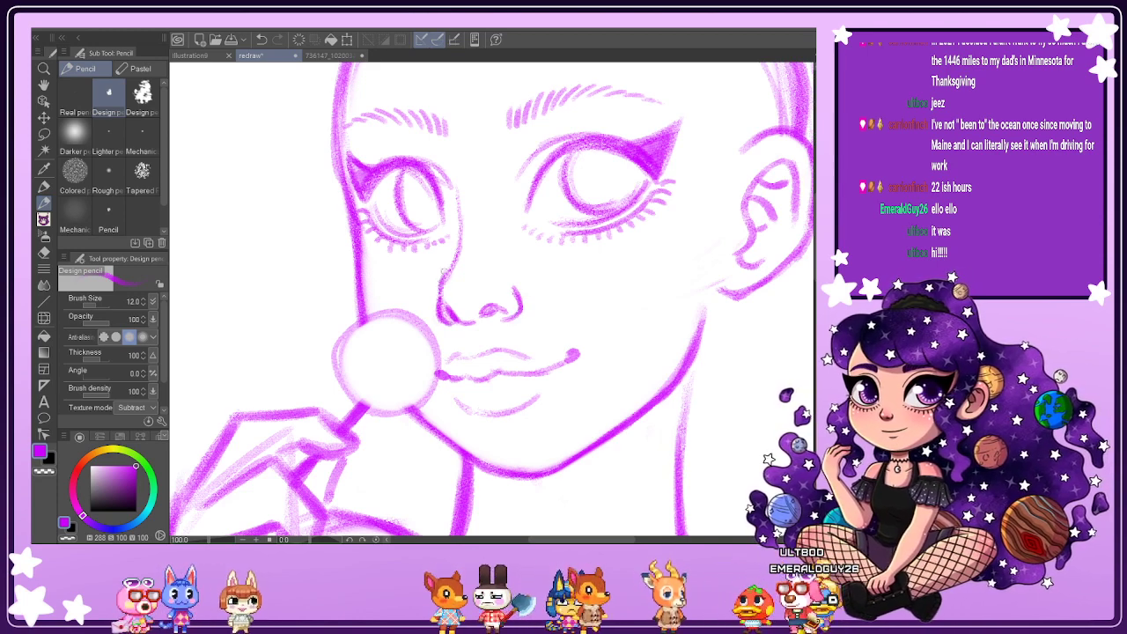
{"action": "mouse_move", "coordinate": [443, 290]}
{"action": "left_mouse_down"}
{"action": "mouse_move", "coordinate": [457, 218]}
{"action": "mouse_move", "coordinate": [459, 231]}
{"action": "mouse_move", "coordinate": [455, 191]}
{"action": "left_mouse_up"}
{"action": "left_click_drag", "start_coordinate": [439, 300], "coordinate": [444, 292]}
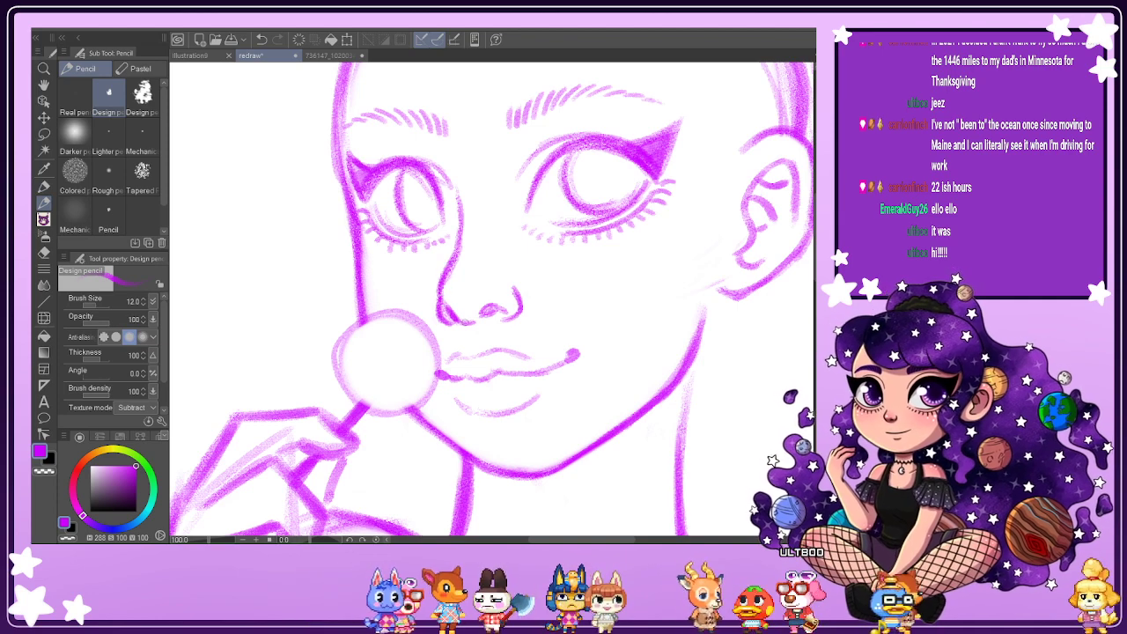
{"action": "mouse_move", "coordinate": [499, 323]}
{"action": "left_mouse_down"}
{"action": "mouse_move", "coordinate": [517, 312]}
{"action": "mouse_move", "coordinate": [518, 291]}
{"action": "left_mouse_up"}
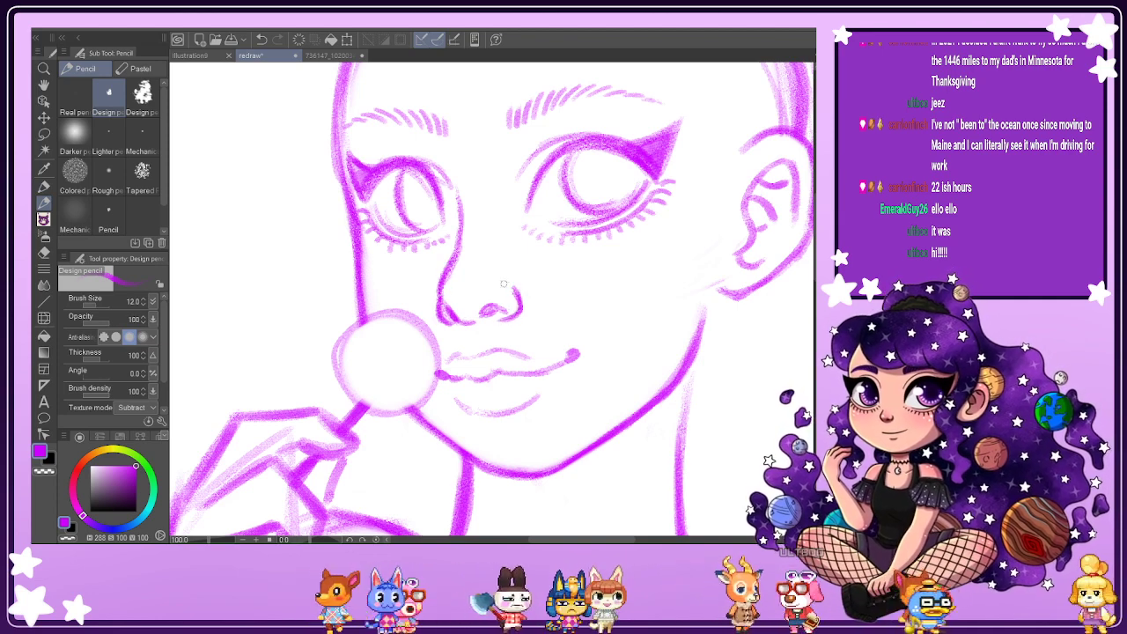
Check the nose in mirrored and zoomed-out views, then sketch a round guide circle for the ball of the nose.
{"action": "key", "text": "h"}
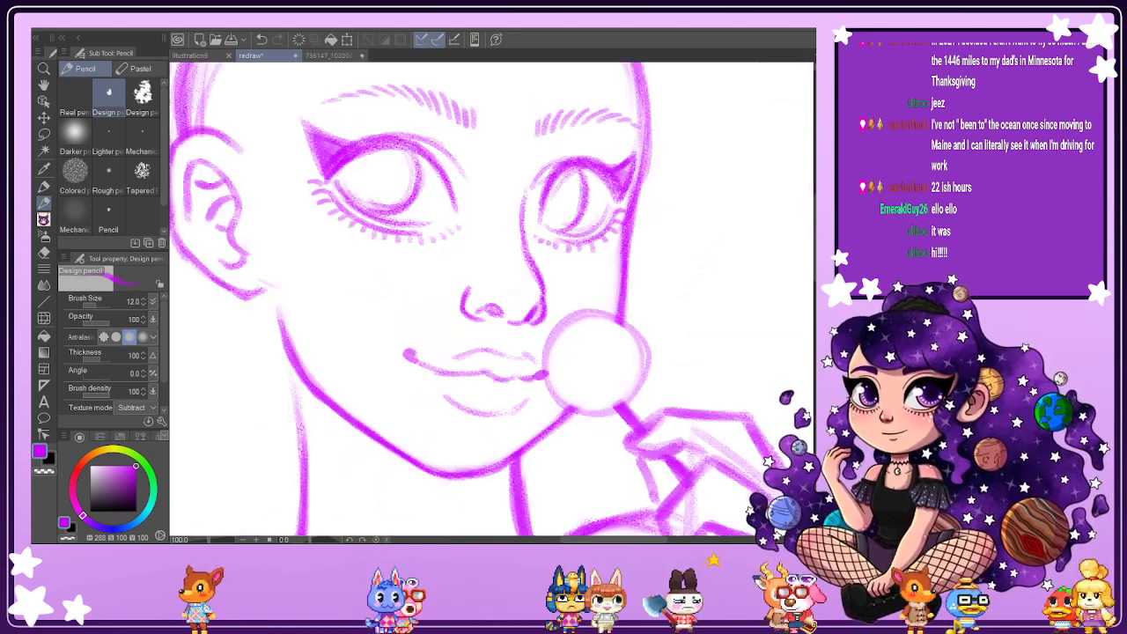
{"action": "key", "text": "h"}
{"action": "scroll", "coordinate": [592, 334], "scroll_direction": "down", "scroll_amount": 3}
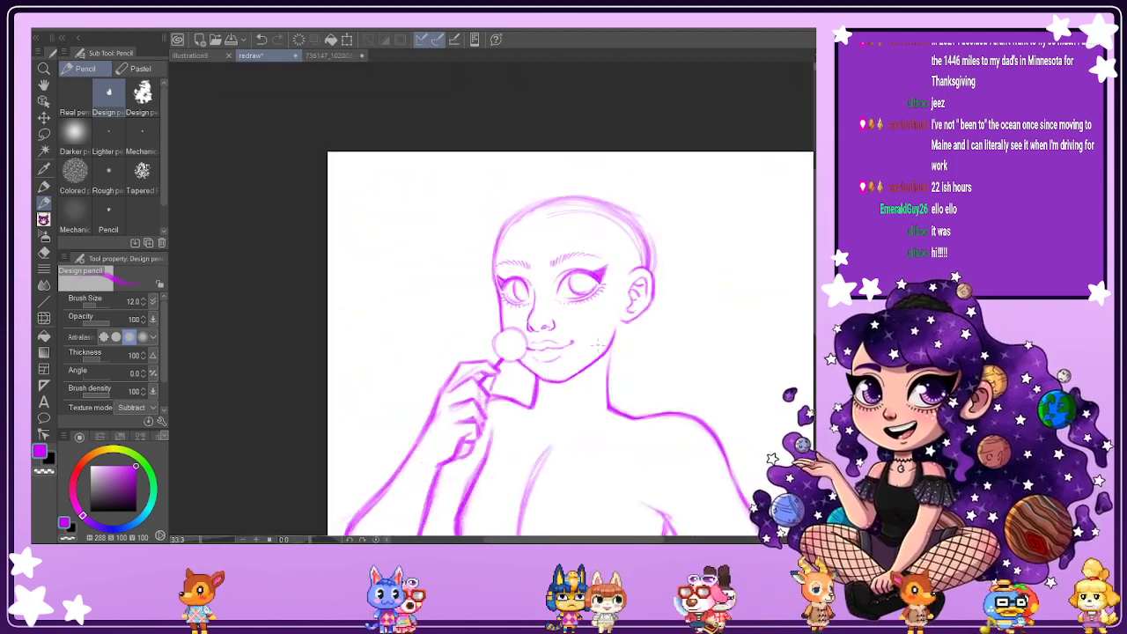
{"action": "scroll", "coordinate": [592, 333], "scroll_direction": "up", "scroll_amount": 1}
{"action": "scroll", "coordinate": [592, 333], "scroll_direction": "up", "scroll_amount": 1}
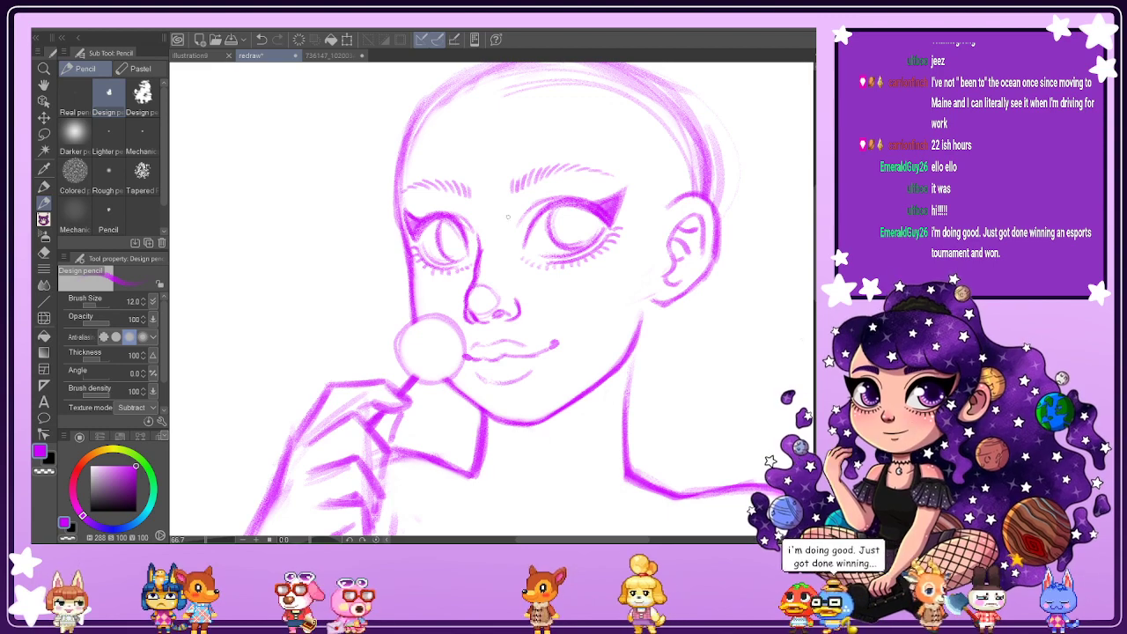
{"action": "left_click", "coordinate": [261, 40]}
{"action": "left_click", "coordinate": [261, 39]}
{"action": "left_click", "coordinate": [262, 39]}
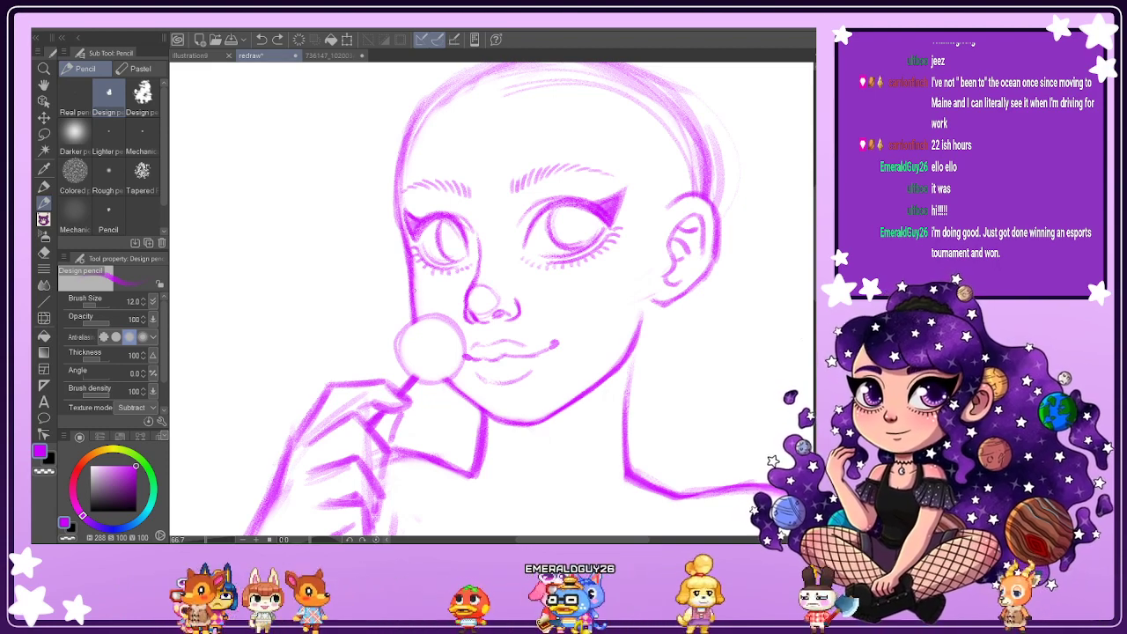
Darken the nostril openings and strengthen the outer nostril wing, cleaning up the underside of the nose.
{"action": "scroll", "coordinate": [413, 290], "scroll_direction": "up", "scroll_amount": 2}
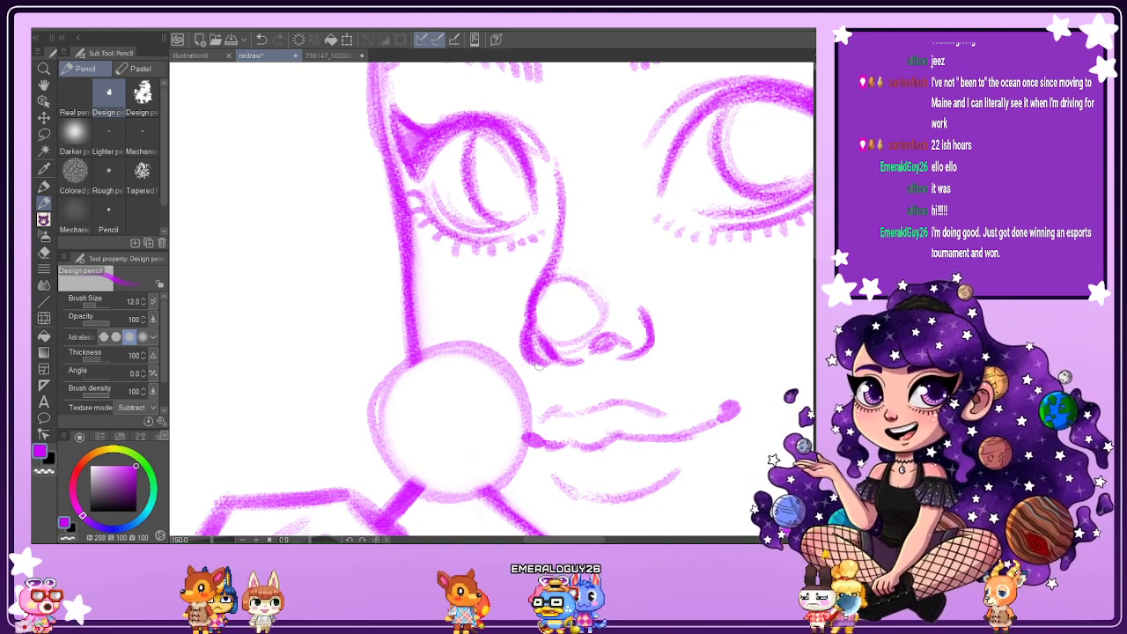
{"action": "key", "text": "e"}
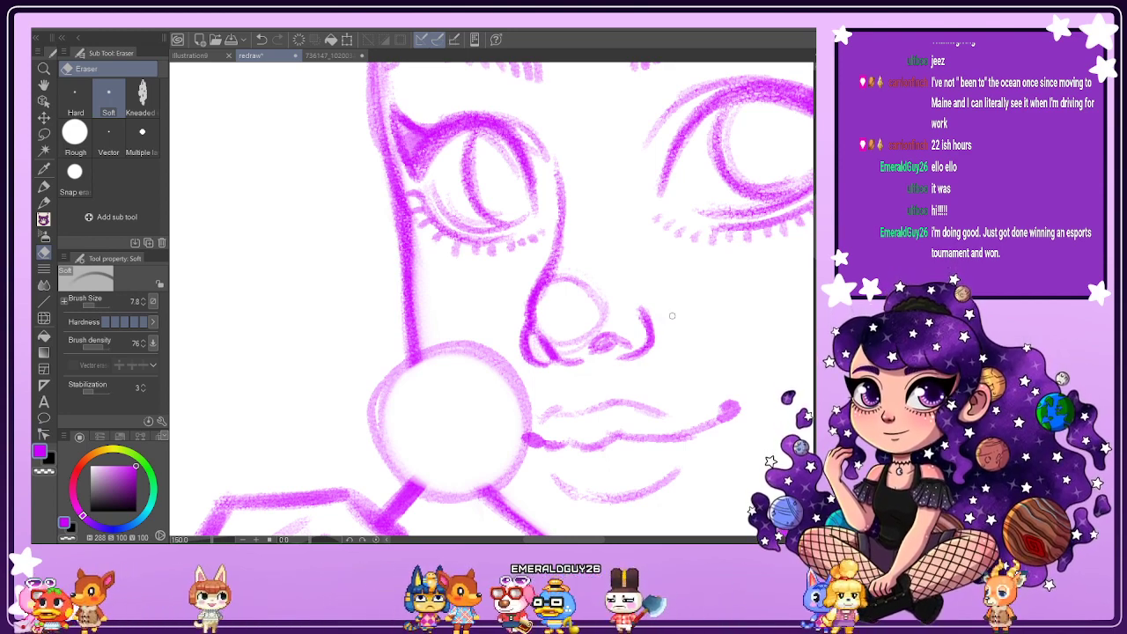
{"action": "key", "text": "p"}
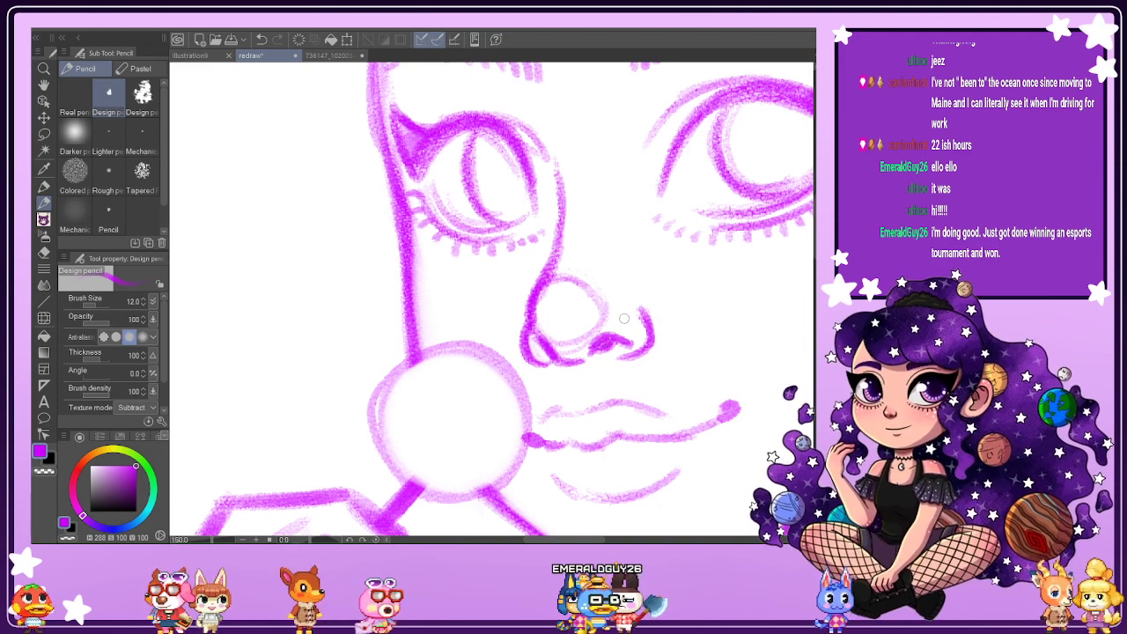
{"action": "mouse_move", "coordinate": [623, 356]}
{"action": "left_mouse_down"}
{"action": "mouse_move", "coordinate": [653, 352]}
{"action": "mouse_move", "coordinate": [643, 337]}
{"action": "left_mouse_up"}
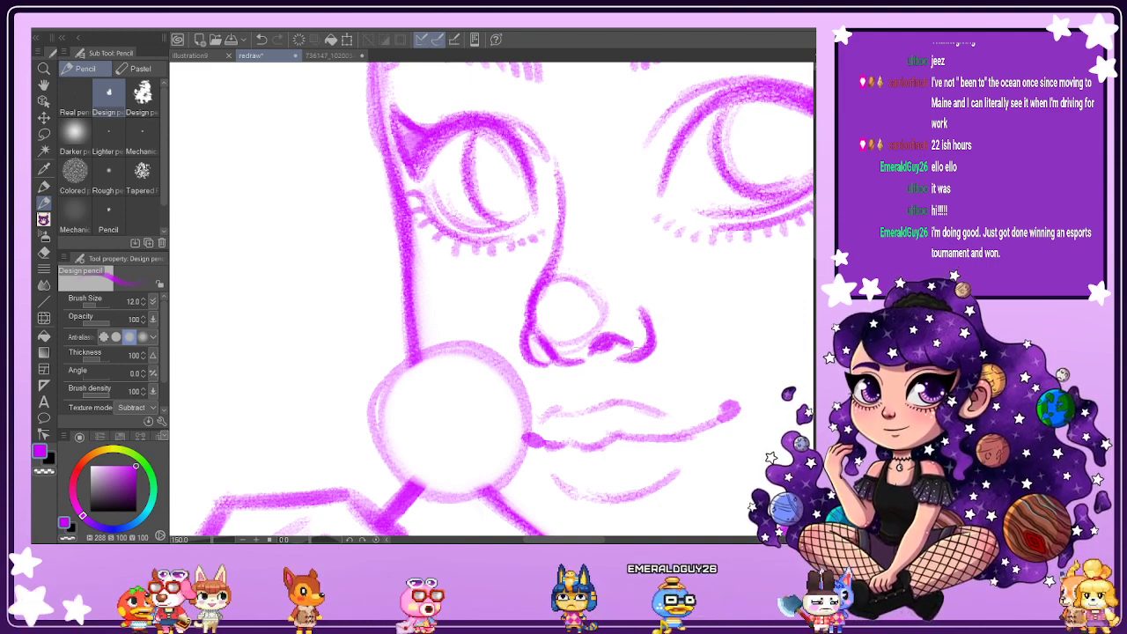
Erase the guide circle from the nose tip with the soft eraser and fit the whole canvas in view.
{"action": "key", "text": "e"}
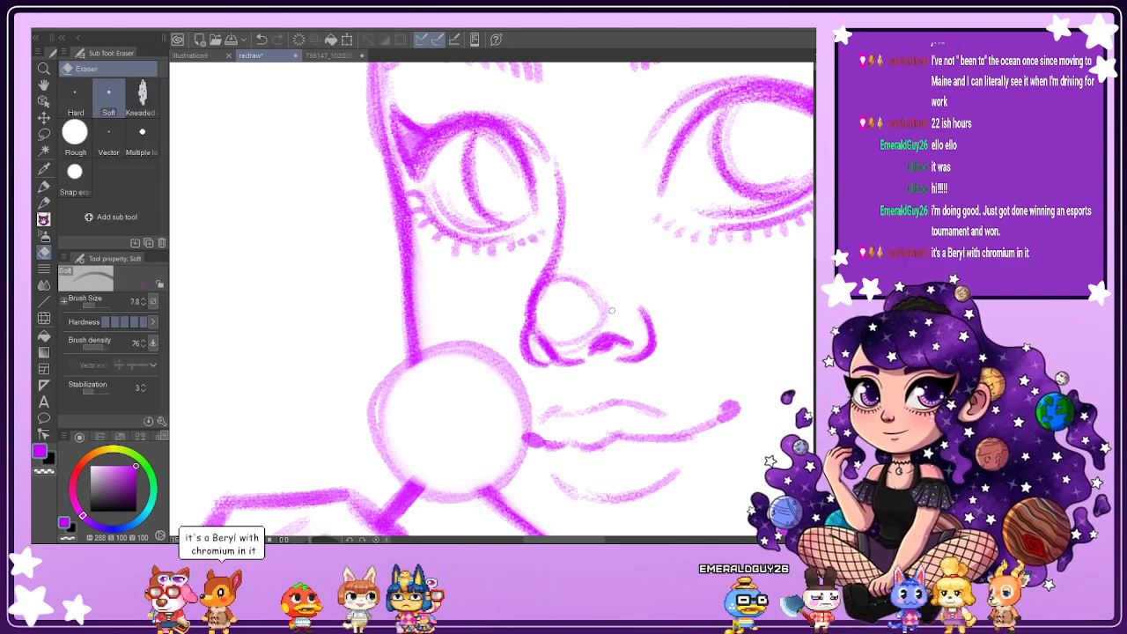
{"action": "mouse_move", "coordinate": [563, 259]}
{"action": "left_mouse_down"}
{"action": "mouse_move", "coordinate": [545, 294]}
{"action": "mouse_move", "coordinate": [567, 231]}
{"action": "mouse_move", "coordinate": [569, 276]}
{"action": "left_mouse_up"}
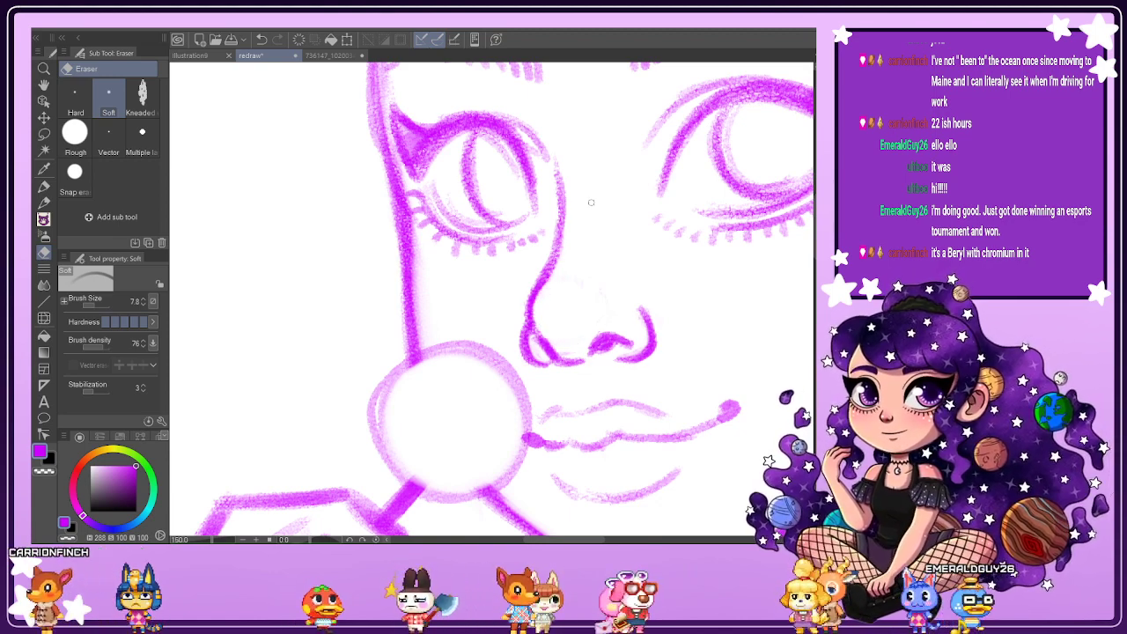
{"action": "key", "text": "ctrl+0"}
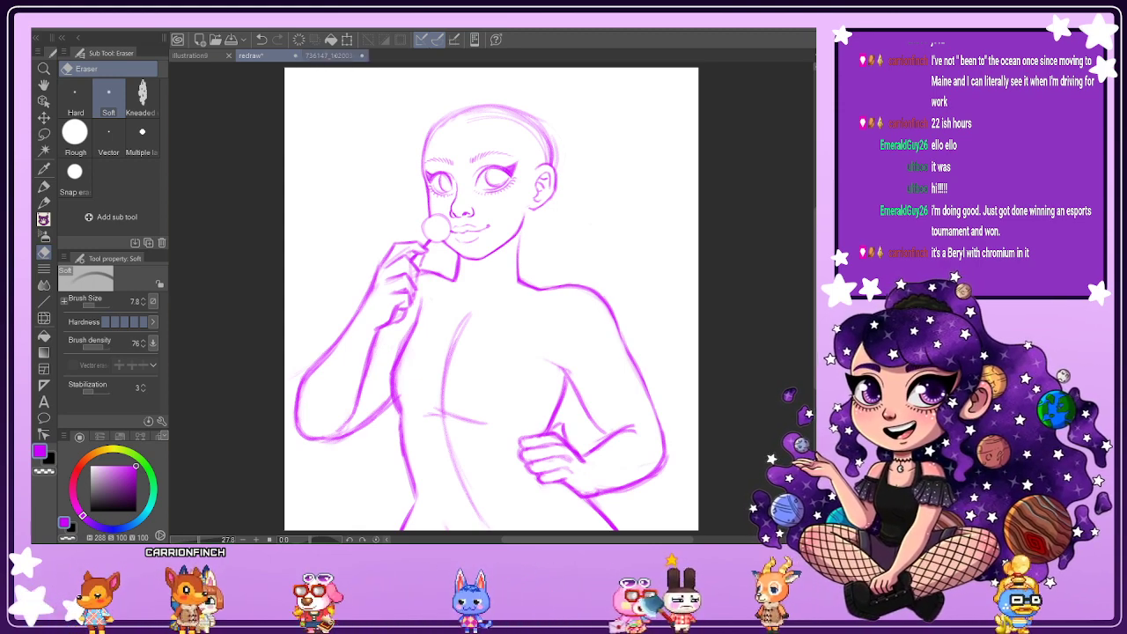
Compare the face and head in the redraw sketch with the original portrait, examining the features, hairline and hat placement.
{"action": "left_click", "coordinate": [333, 55]}
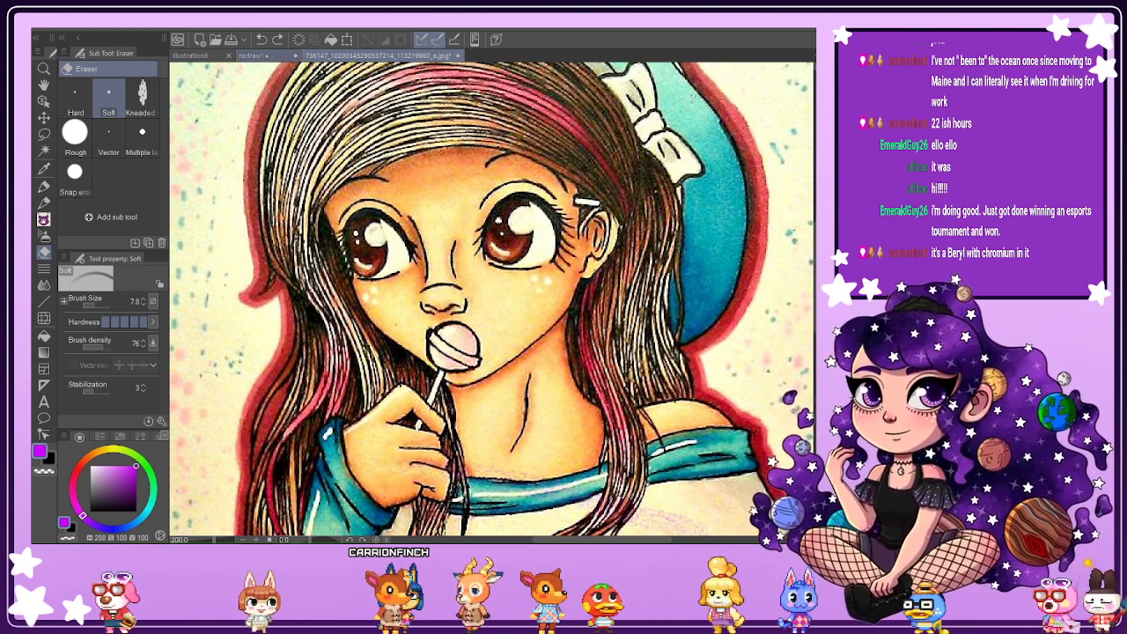
{"action": "left_click", "coordinate": [266, 55]}
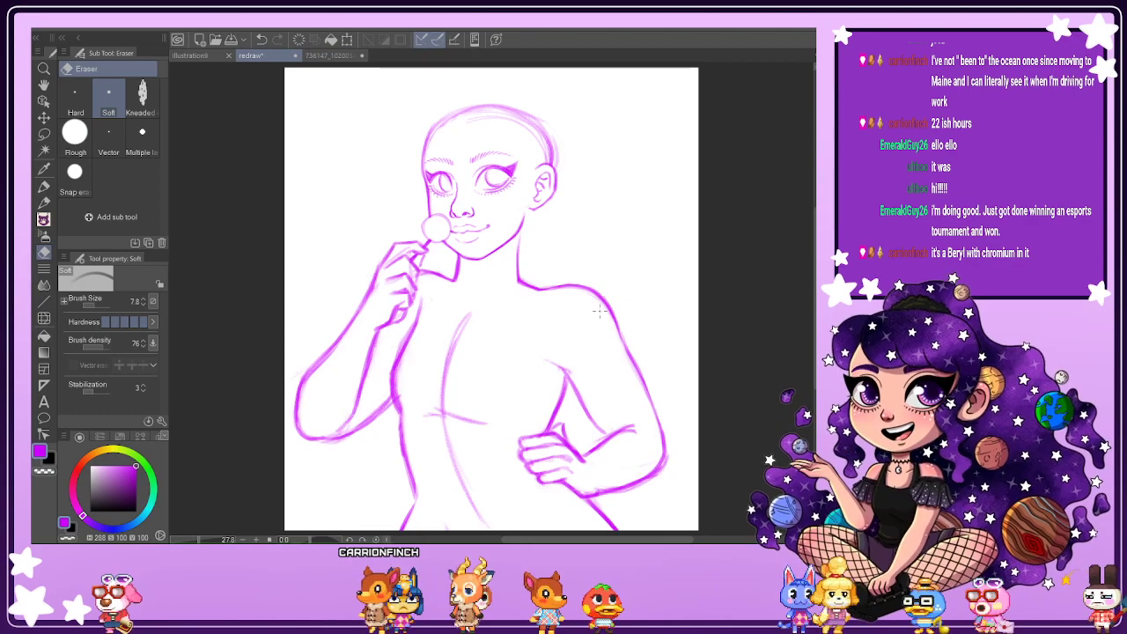
{"action": "scroll", "coordinate": [472, 123], "scroll_direction": "up", "scroll_amount": 3}
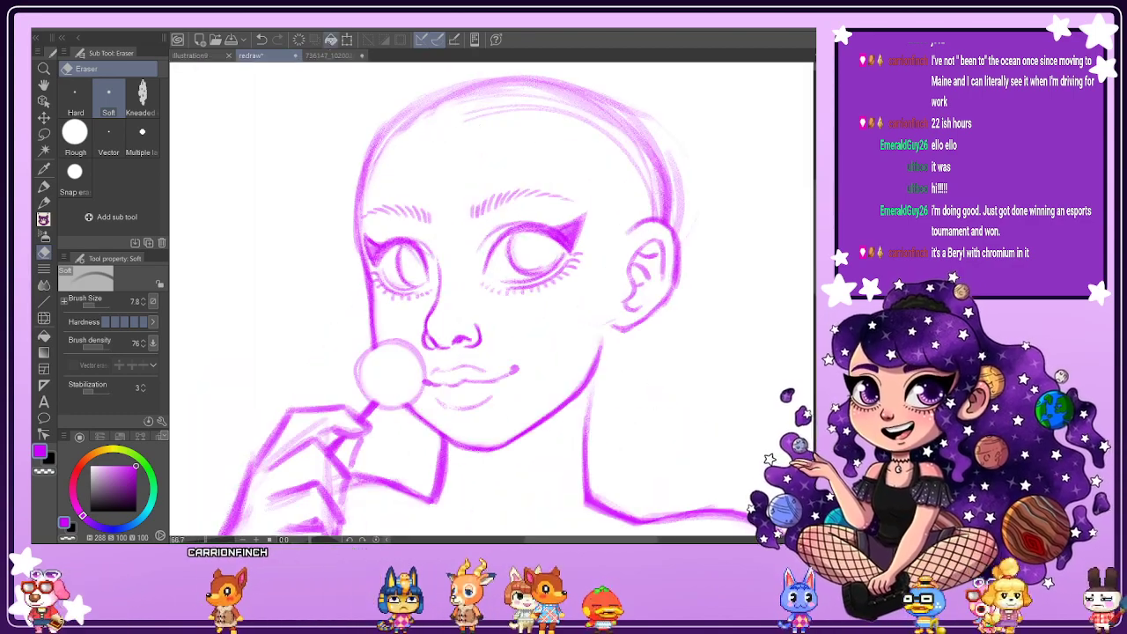
{"action": "key", "text": "ctrl+Tab"}
{"action": "scroll", "coordinate": [493, 296], "scroll_direction": "up", "scroll_amount": 1}
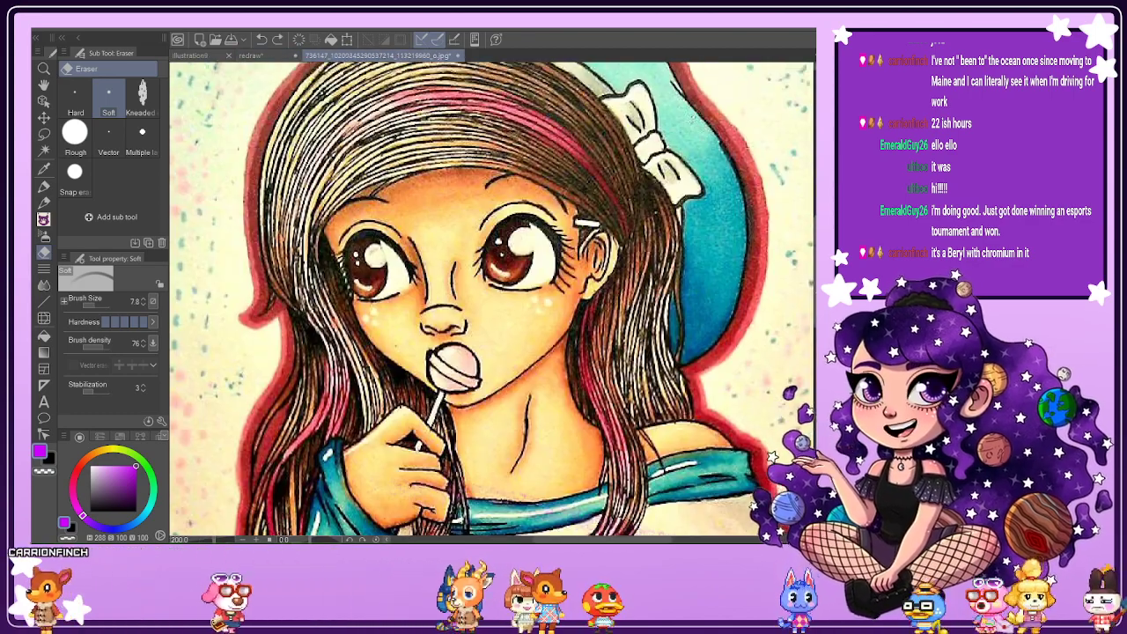
{"action": "left_click_drag", "start_coordinate": [814, 257], "coordinate": [814, 254]}
{"action": "left_click", "coordinate": [250, 56]}
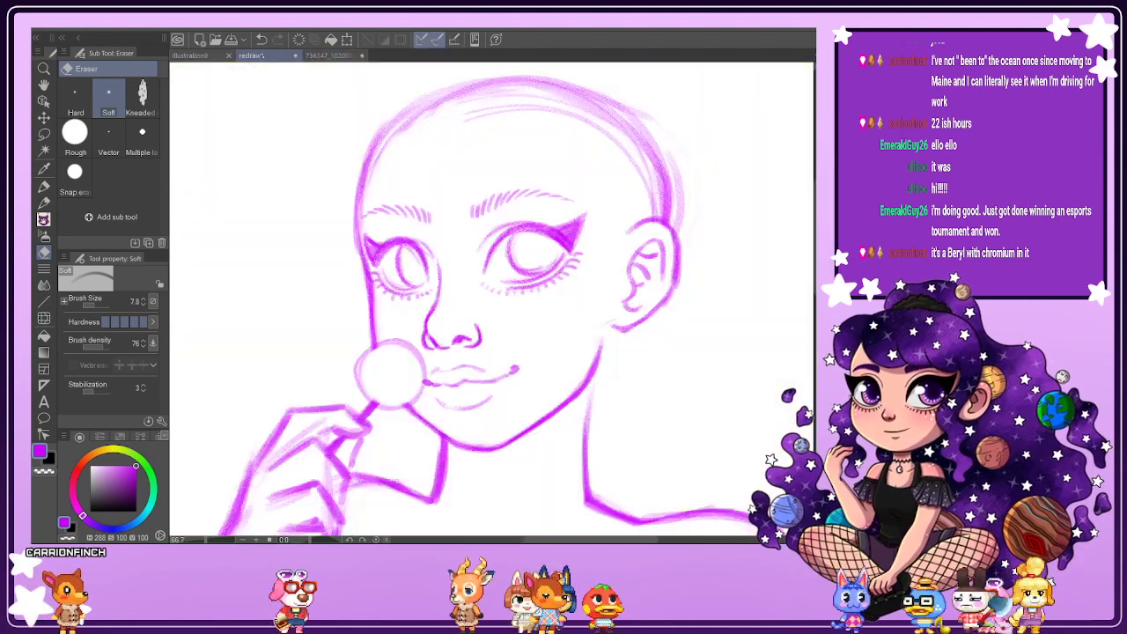
{"action": "left_click", "coordinate": [344, 56]}
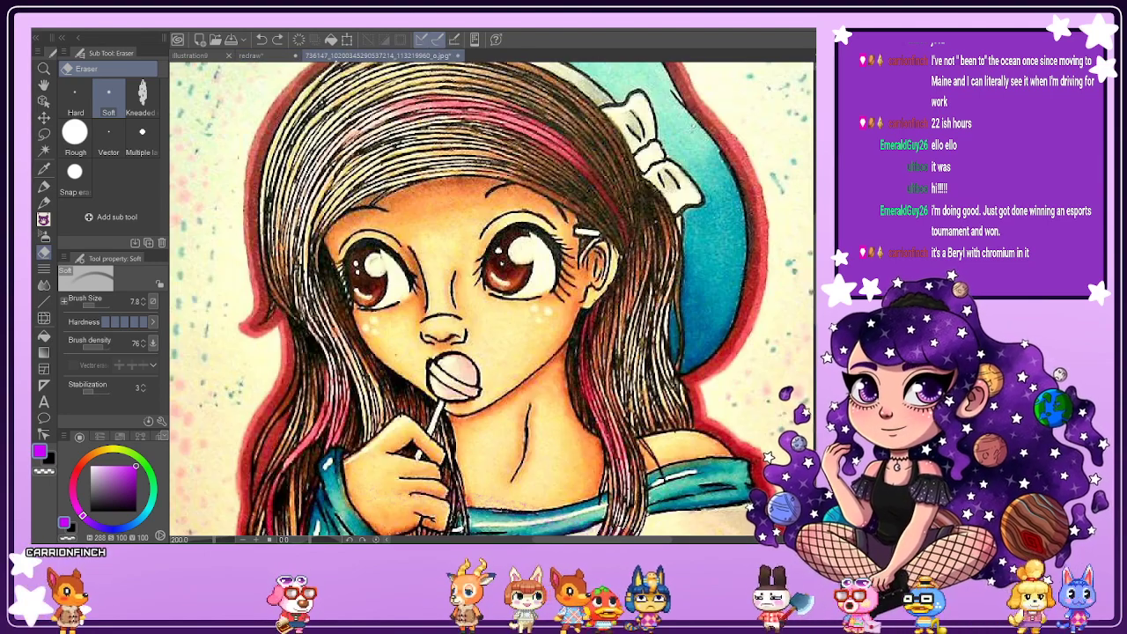
{"action": "left_click", "coordinate": [250, 55]}
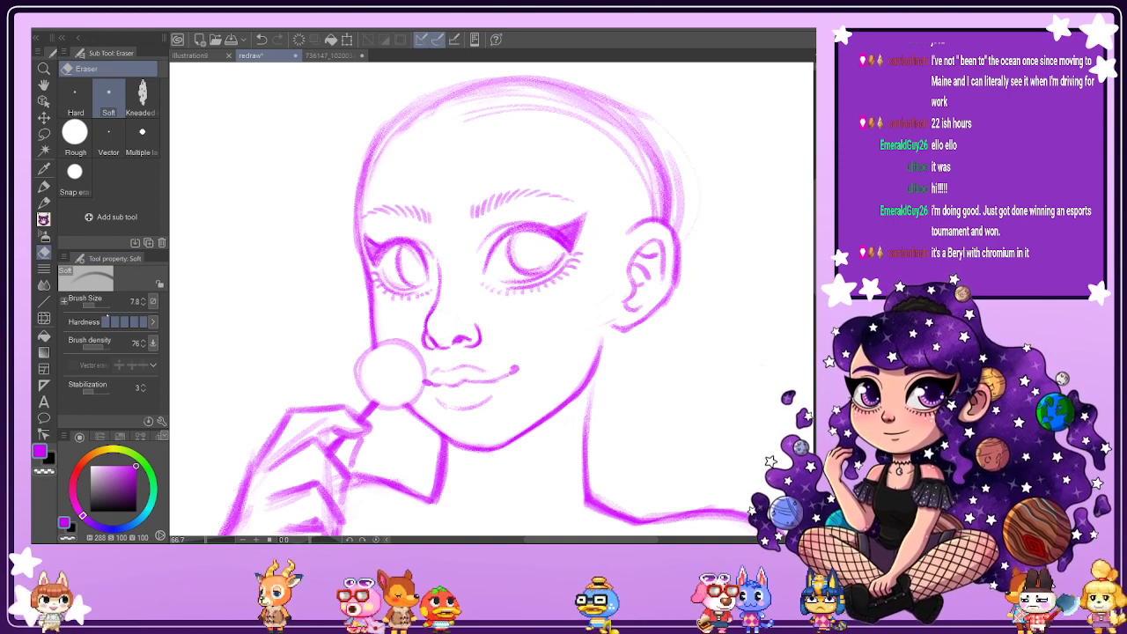
Set the soft eraser's brush size to 31.2 and erase the extra construction lines inside the top of the bald head.
{"action": "left_click", "coordinate": [98, 303]}
{"action": "mouse_move", "coordinate": [455, 112]}
{"action": "left_mouse_down"}
{"action": "mouse_move", "coordinate": [569, 108]}
{"action": "mouse_move", "coordinate": [470, 110]}
{"action": "mouse_move", "coordinate": [582, 119]}
{"action": "mouse_move", "coordinate": [500, 102]}
{"action": "mouse_move", "coordinate": [619, 155]}
{"action": "mouse_move", "coordinate": [576, 123]}
{"action": "mouse_move", "coordinate": [649, 186]}
{"action": "mouse_move", "coordinate": [644, 175]}
{"action": "mouse_move", "coordinate": [658, 203]}
{"action": "mouse_move", "coordinate": [615, 140]}
{"action": "mouse_move", "coordinate": [654, 212]}
{"action": "mouse_move", "coordinate": [560, 104]}
{"action": "mouse_move", "coordinate": [612, 137]}
{"action": "mouse_move", "coordinate": [561, 95]}
{"action": "mouse_move", "coordinate": [567, 109]}
{"action": "mouse_move", "coordinate": [589, 109]}
{"action": "mouse_move", "coordinate": [464, 103]}
{"action": "mouse_move", "coordinate": [536, 97]}
{"action": "mouse_move", "coordinate": [423, 122]}
{"action": "mouse_move", "coordinate": [444, 113]}
{"action": "mouse_move", "coordinate": [390, 150]}
{"action": "left_mouse_up"}
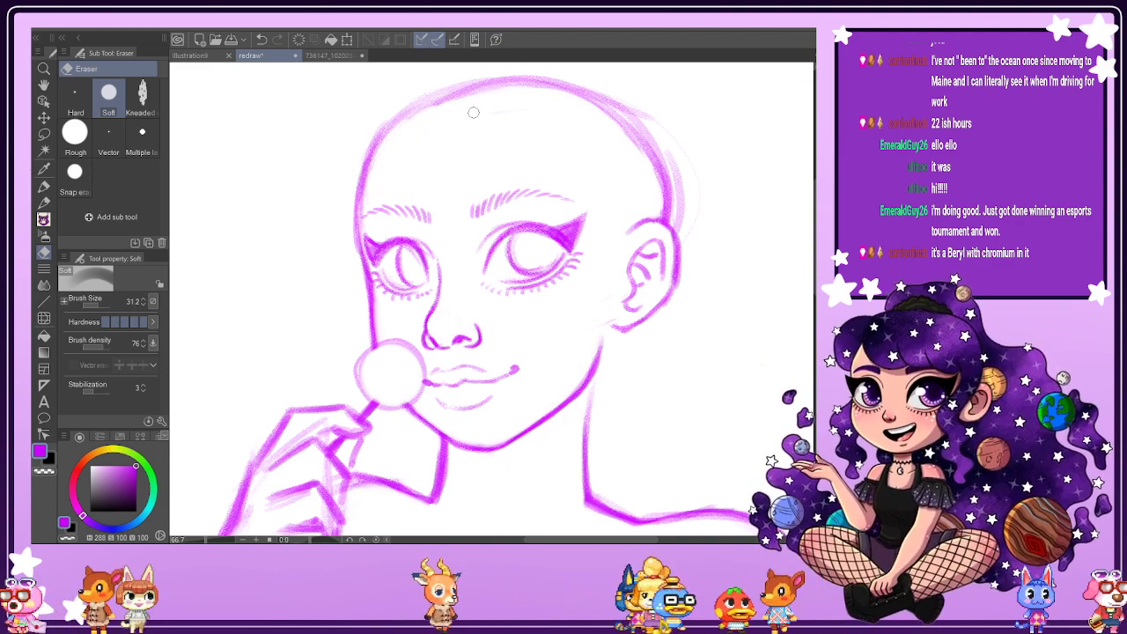
{"action": "key", "text": "p"}
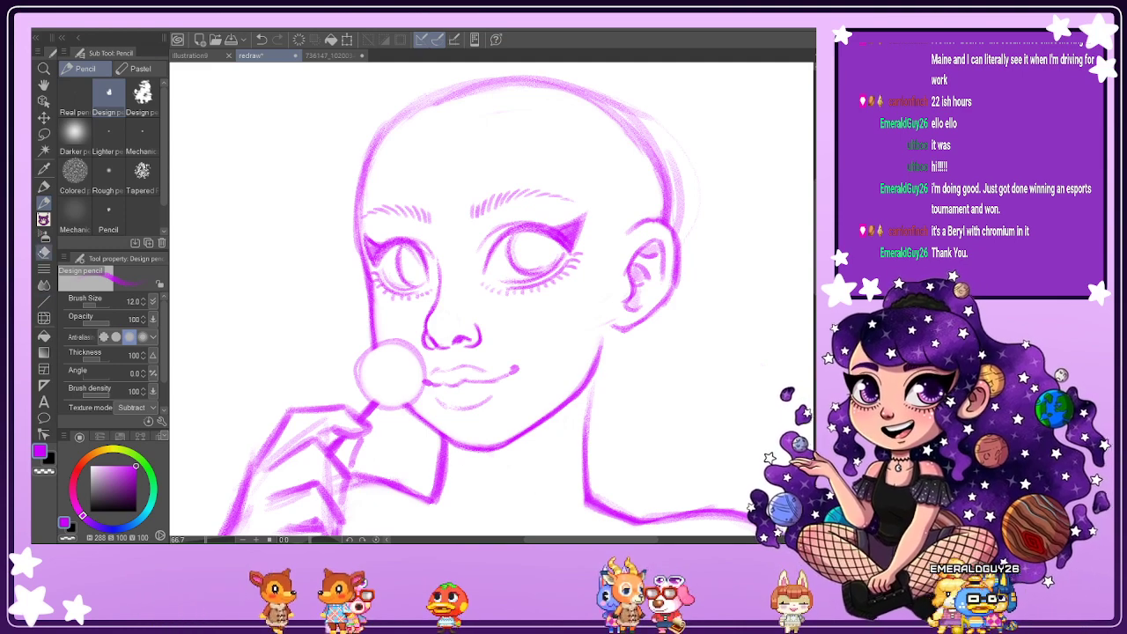
{"action": "key", "text": "e"}
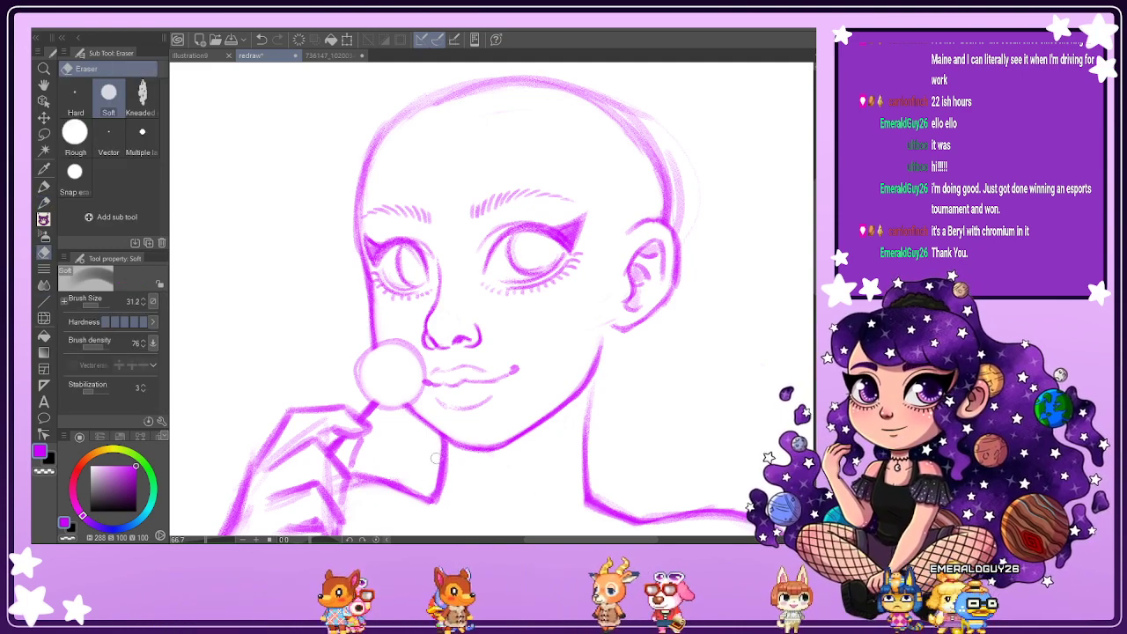
Erase stray sketch marks beside the neck line below the jaw and check the whole figure.
{"action": "left_click_drag", "start_coordinate": [442, 491], "coordinate": [450, 455]}
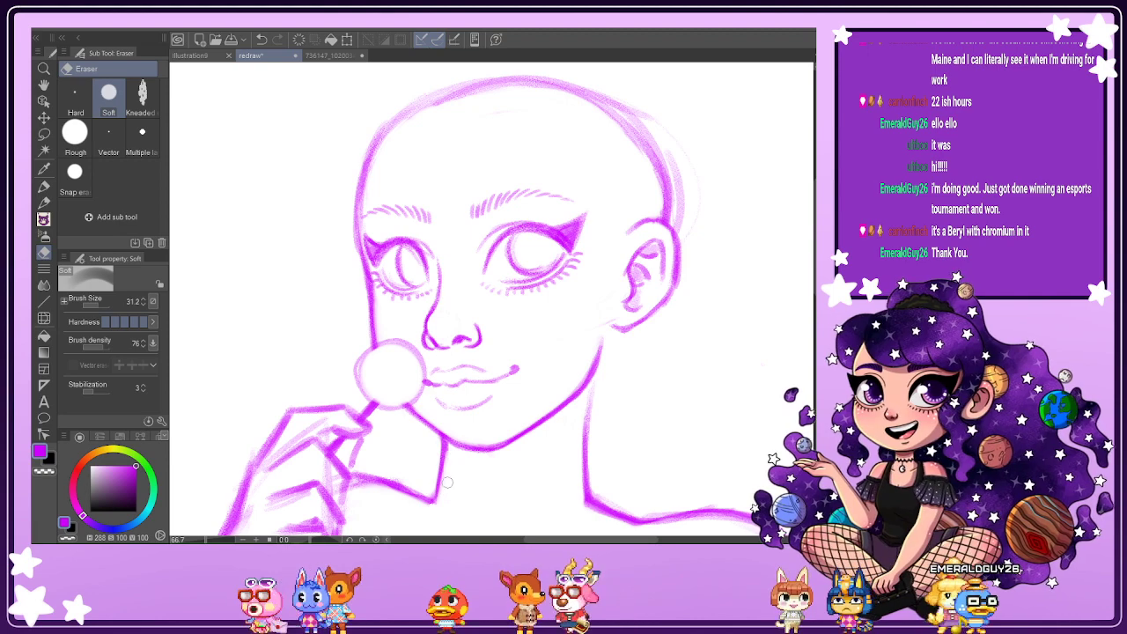
{"action": "scroll", "coordinate": [610, 432], "scroll_direction": "down", "scroll_amount": 2}
{"action": "scroll", "coordinate": [568, 465], "scroll_direction": "down", "scroll_amount": 1}
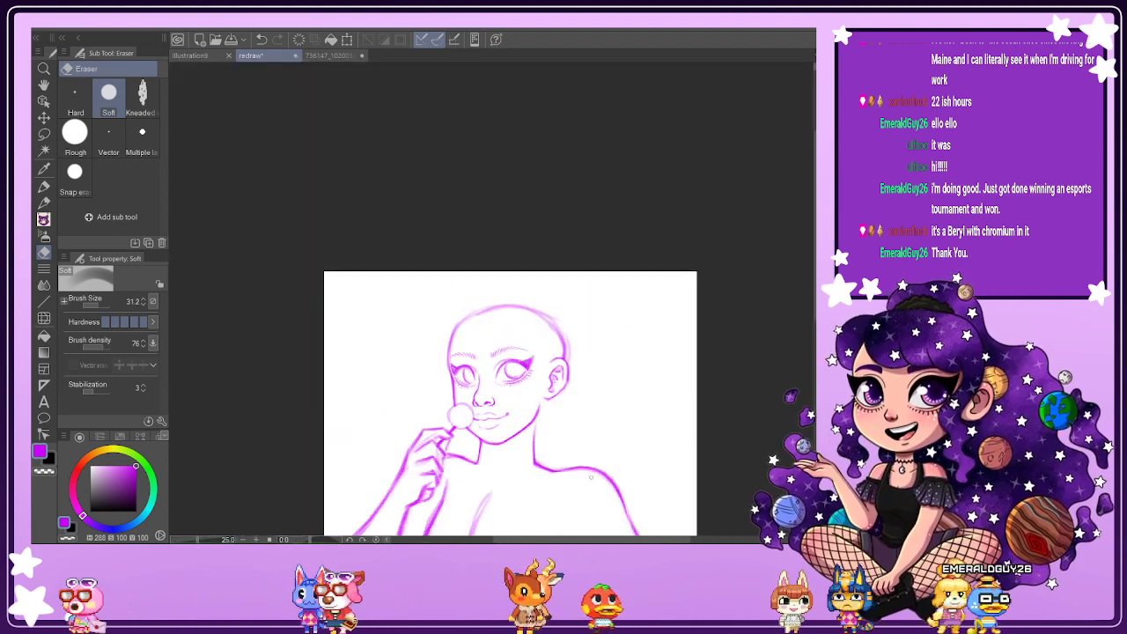
{"action": "key", "text": "ctrl+0"}
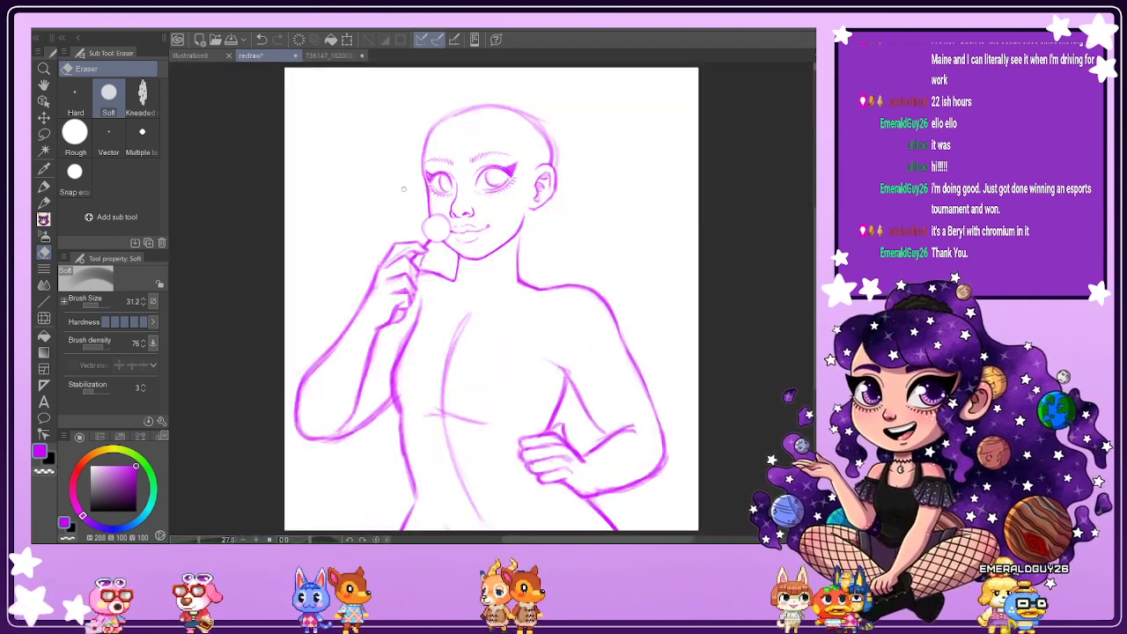
Switch to the Design pencil, consult the reference drawing, and enlarge the brush to about size 18.
{"action": "left_click", "coordinate": [43, 203]}
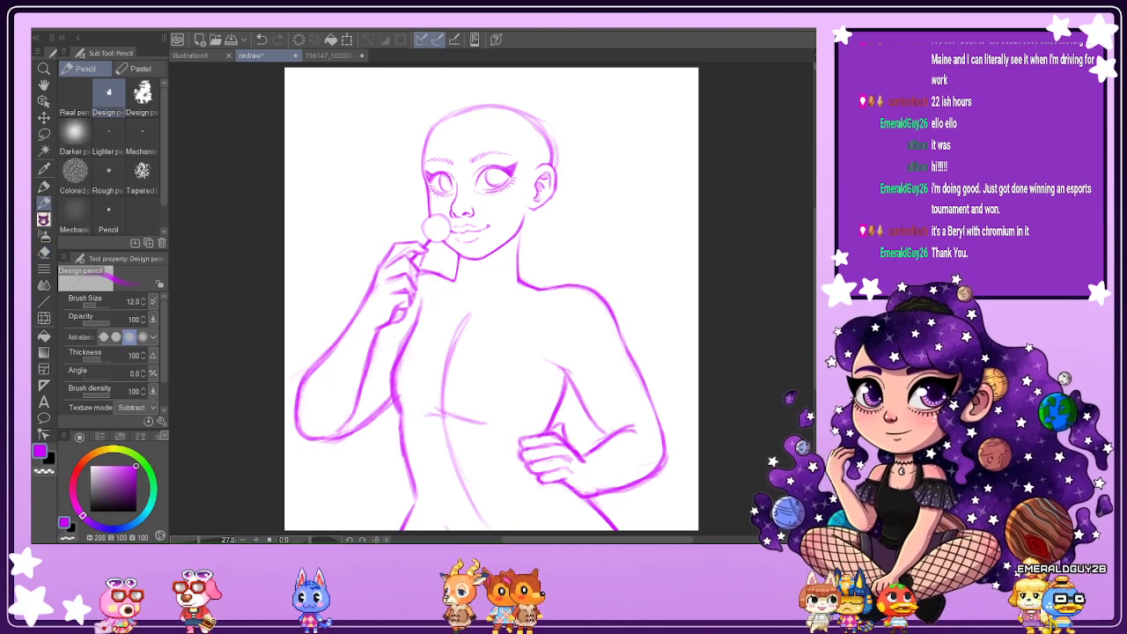
{"action": "left_click", "coordinate": [329, 56]}
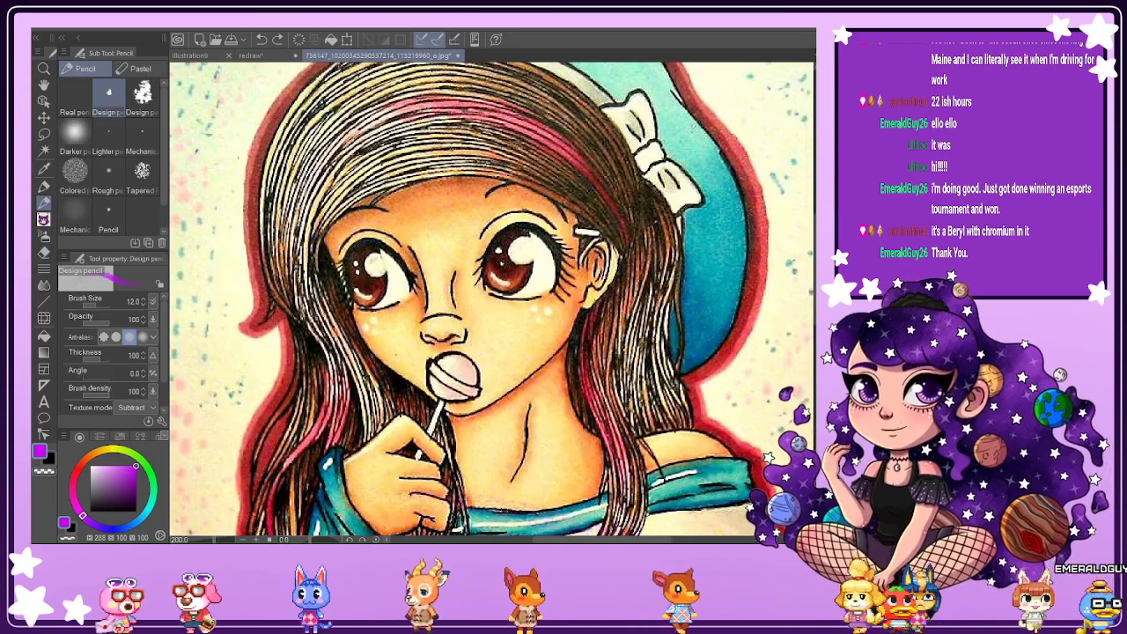
{"action": "left_click", "coordinate": [286, 56]}
{"action": "scroll", "coordinate": [799, 306], "scroll_direction": "up", "scroll_amount": 3}
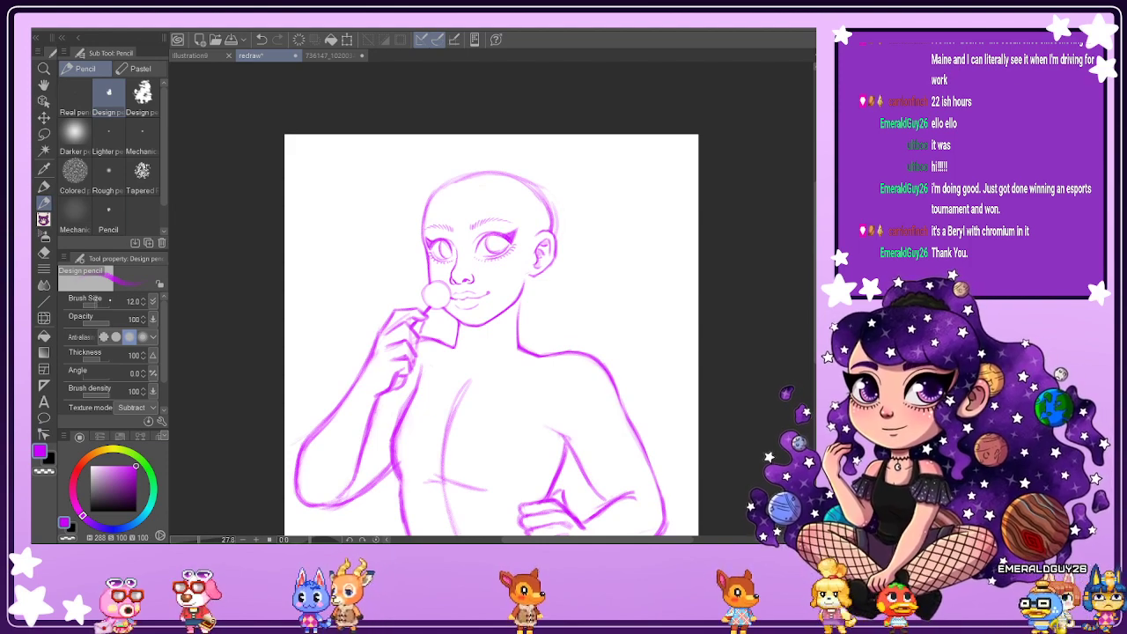
{"action": "left_click", "coordinate": [144, 298]}
{"action": "key", "text": "bracketright"}
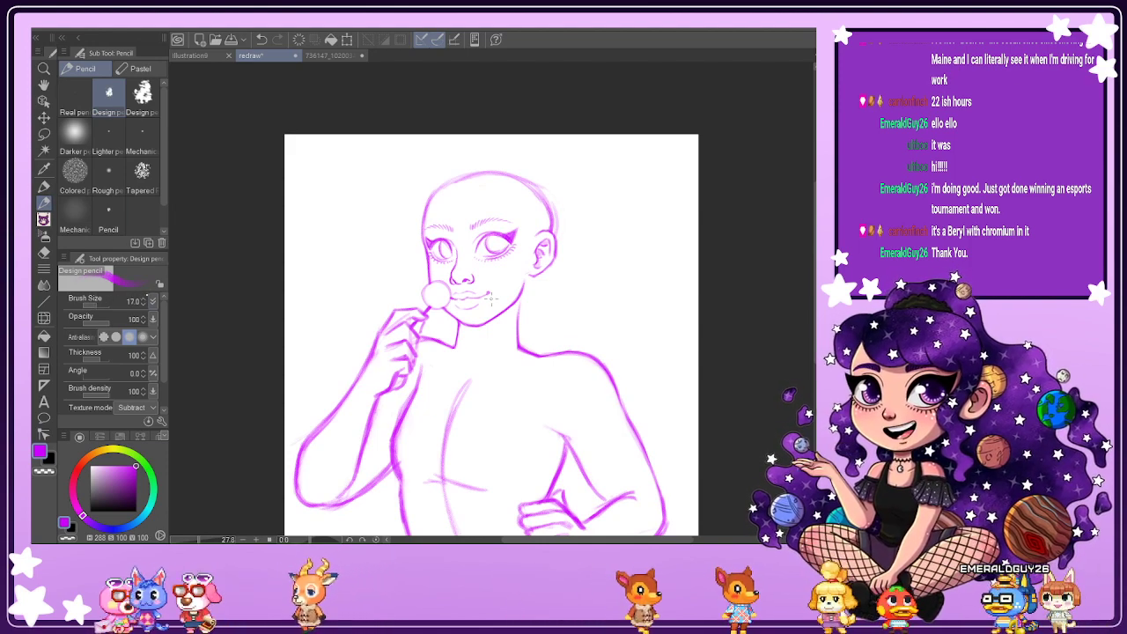
Check the head sketch in a mirrored view and restore its normal orientation.
{"action": "scroll", "coordinate": [459, 258], "scroll_direction": "up", "scroll_amount": 2}
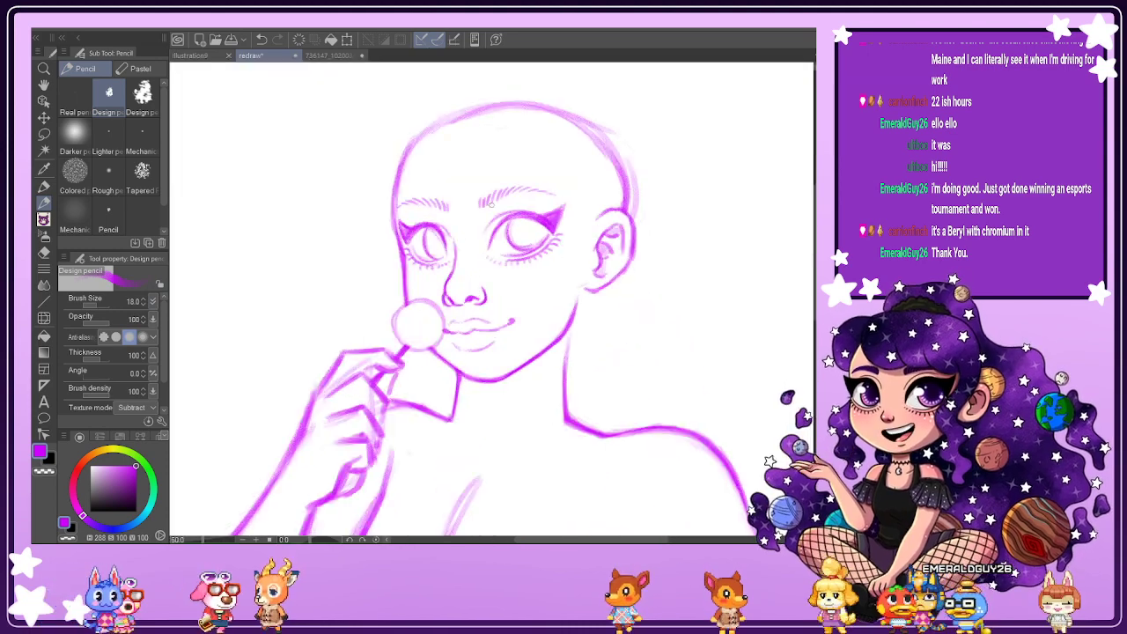
{"action": "key", "text": "h"}
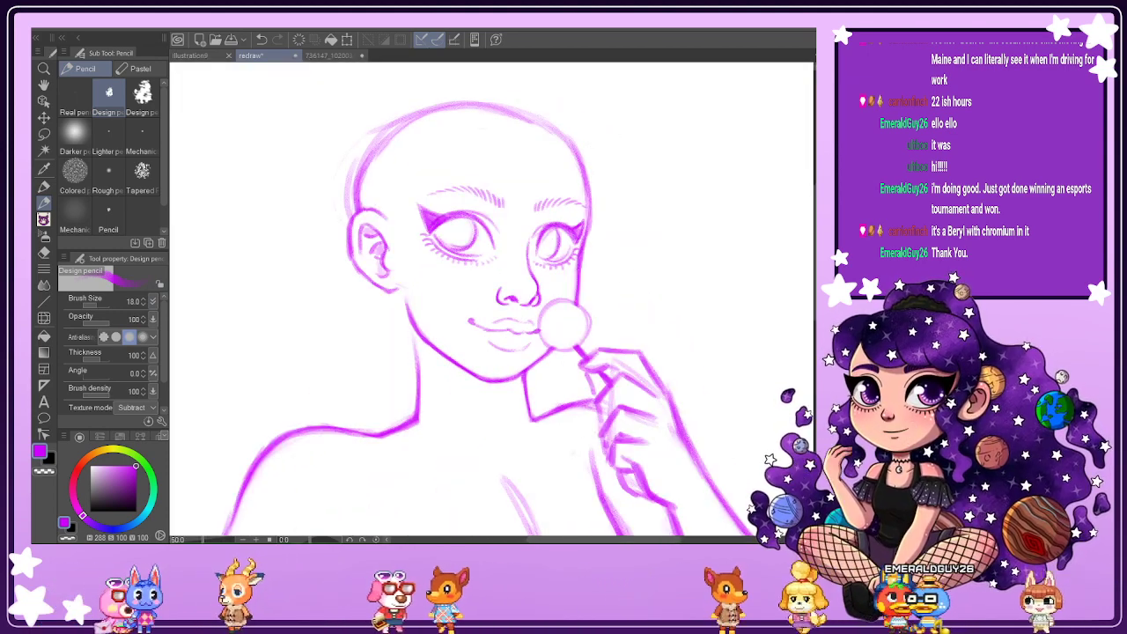
{"action": "key", "text": "h"}
{"action": "left_click_drag", "start_coordinate": [505, 128], "coordinate": [505, 161]}
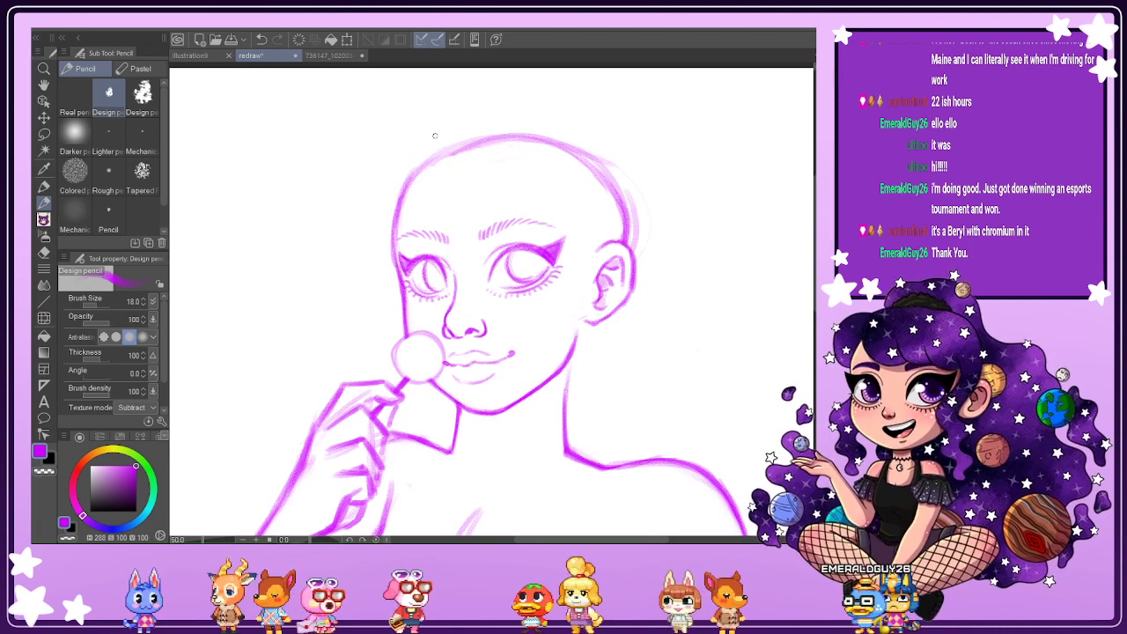
Sketch a light hair guideline across the top of the head and study the hair and hat in the reference drawing.
{"action": "mouse_move", "coordinate": [437, 135]}
{"action": "left_mouse_down"}
{"action": "mouse_move", "coordinate": [560, 160]}
{"action": "mouse_move", "coordinate": [572, 176]}
{"action": "left_mouse_up"}
{"action": "left_click", "coordinate": [327, 56]}
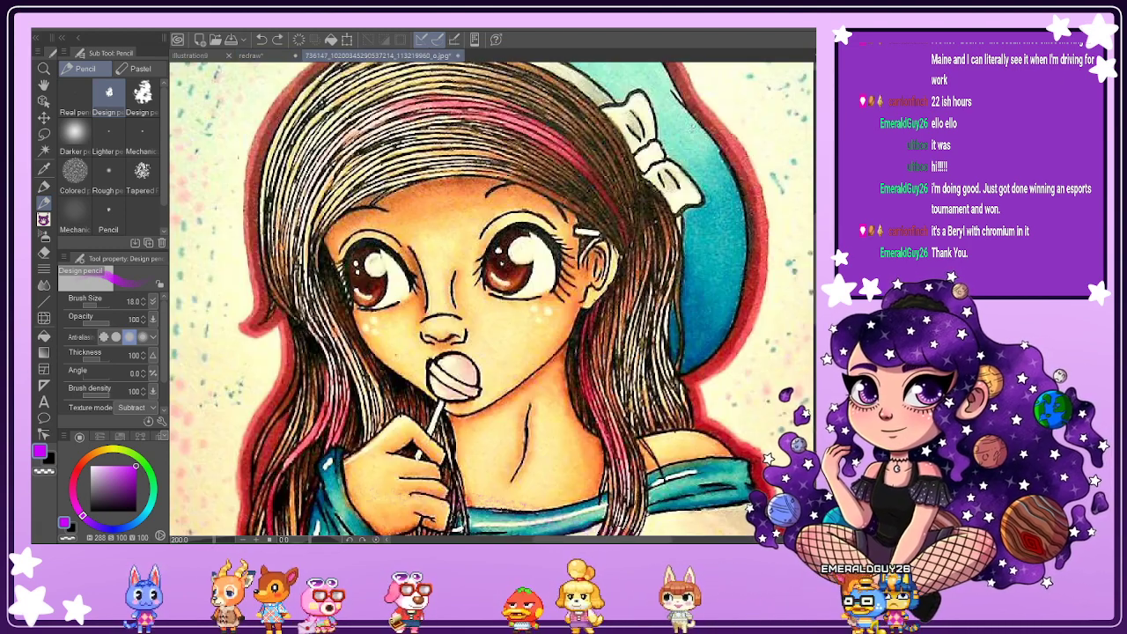
{"action": "scroll", "coordinate": [750, 157], "scroll_direction": "up", "scroll_amount": 2}
{"action": "scroll", "coordinate": [276, 518], "scroll_direction": "up", "scroll_amount": 2}
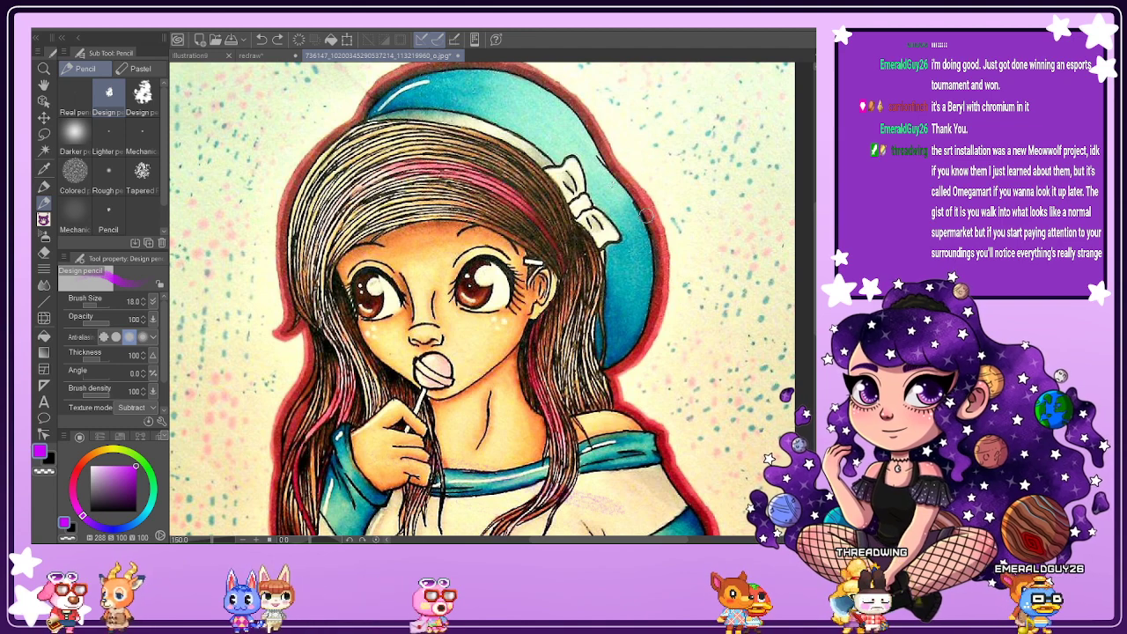
{"action": "left_click", "coordinate": [251, 54]}
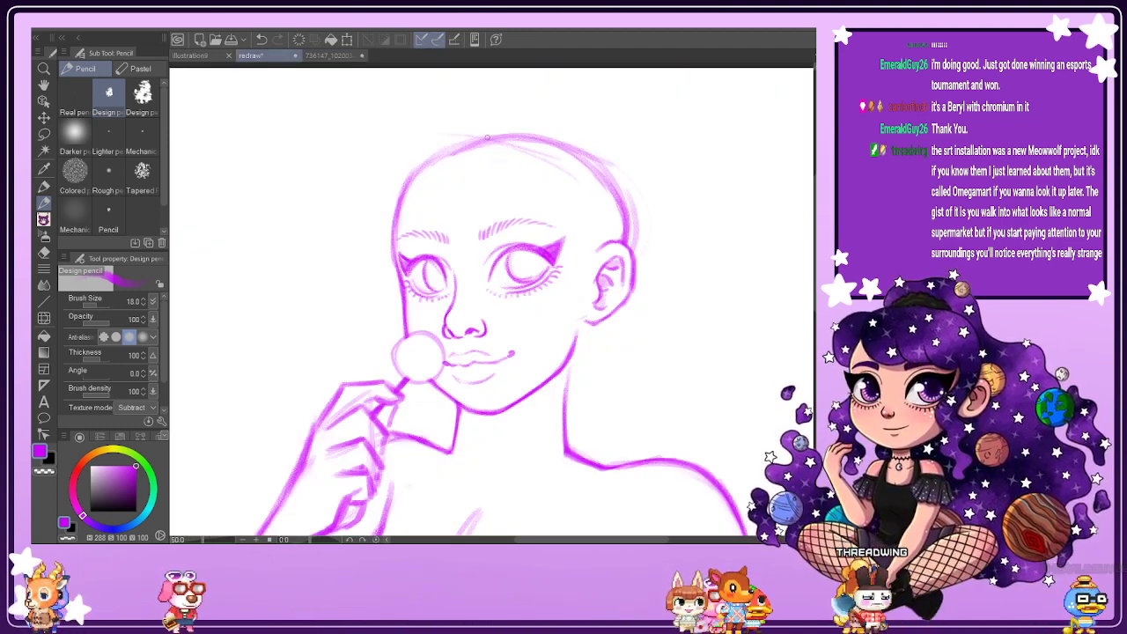
Sketch bangs sweeping from the crown across the forehead and past the far side of the face, using the reference drawing.
{"action": "left_click", "coordinate": [329, 56]}
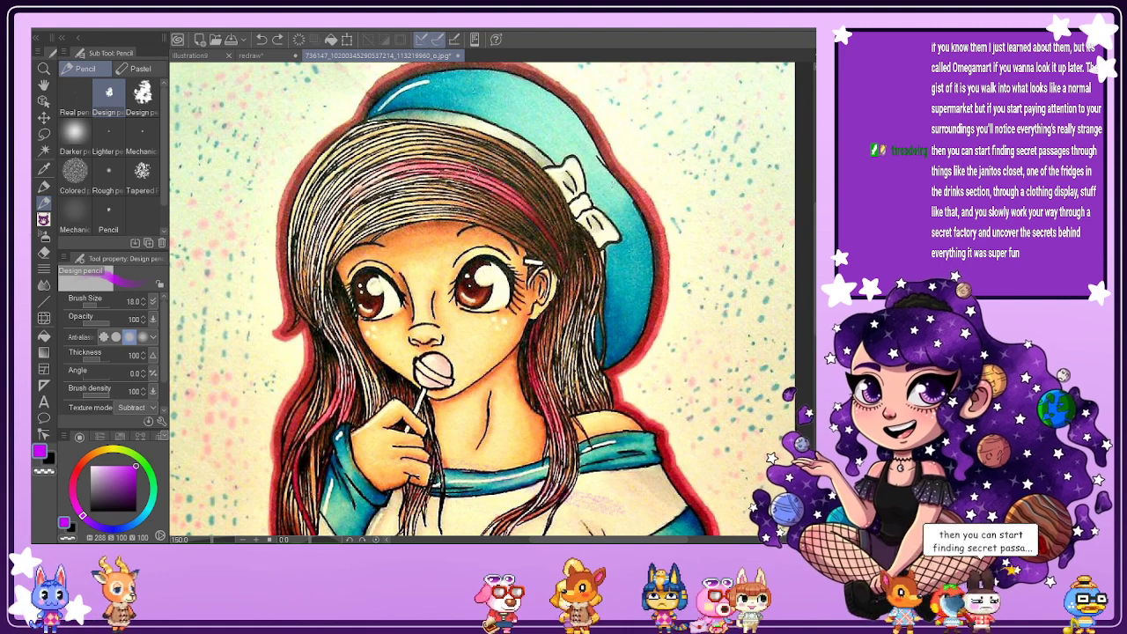
{"action": "key", "text": "ctrl+shift+Tab"}
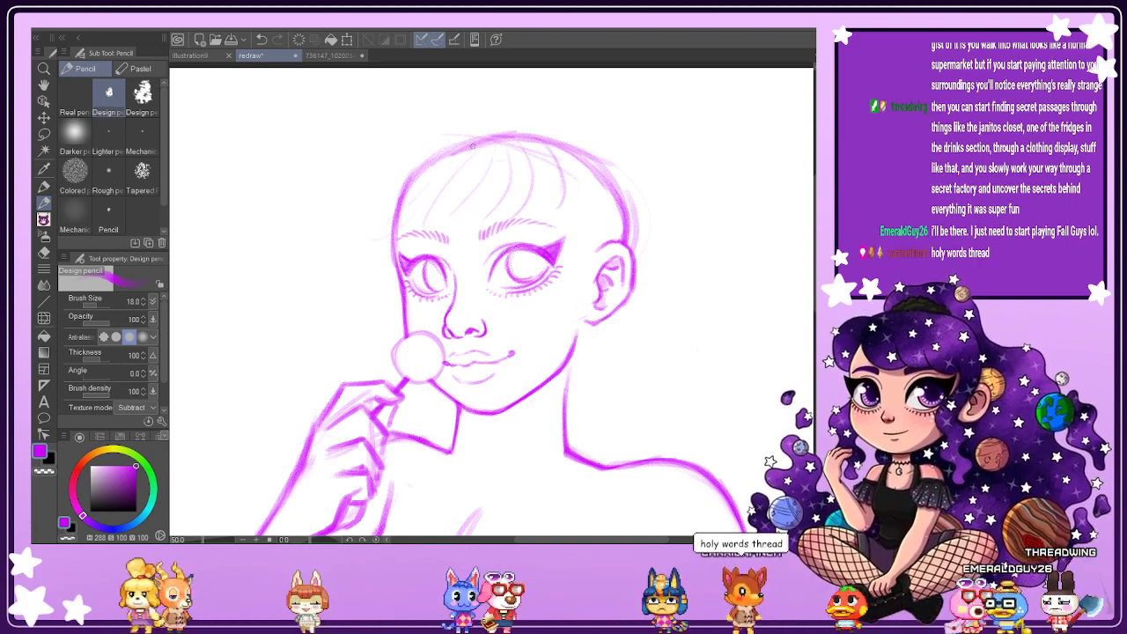
{"action": "left_click_drag", "start_coordinate": [413, 159], "coordinate": [359, 234]}
{"action": "mouse_move", "coordinate": [383, 195]}
{"action": "left_mouse_down"}
{"action": "mouse_move", "coordinate": [346, 229]}
{"action": "mouse_move", "coordinate": [360, 238]}
{"action": "left_mouse_up"}
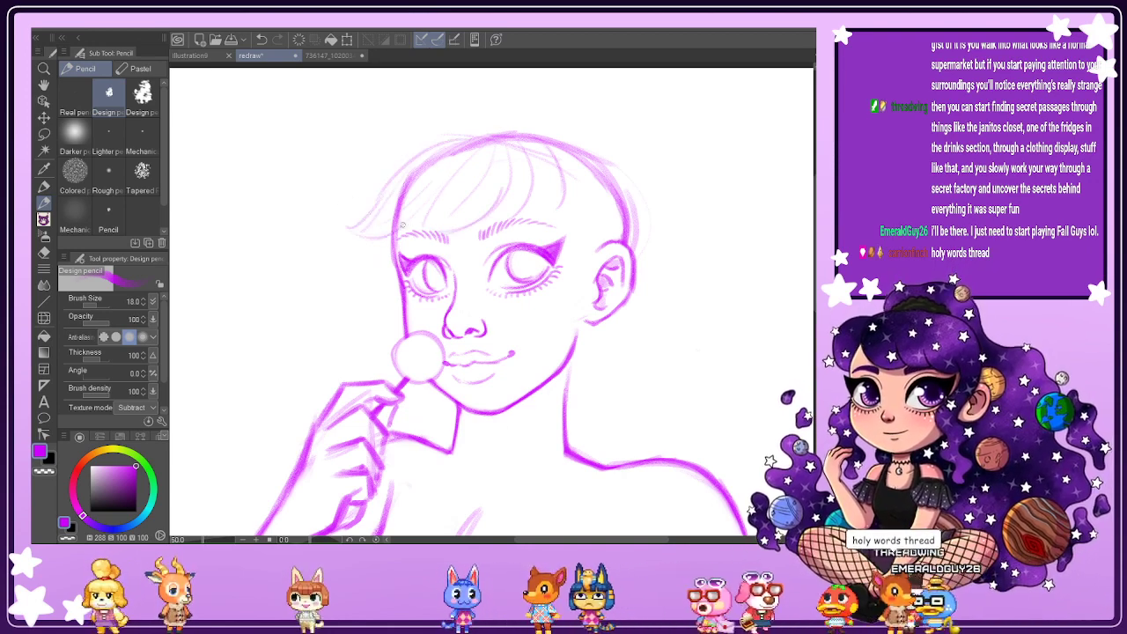
{"action": "mouse_move", "coordinate": [508, 144]}
{"action": "left_mouse_down"}
{"action": "mouse_move", "coordinate": [489, 215]}
{"action": "mouse_move", "coordinate": [521, 209]}
{"action": "left_mouse_up"}
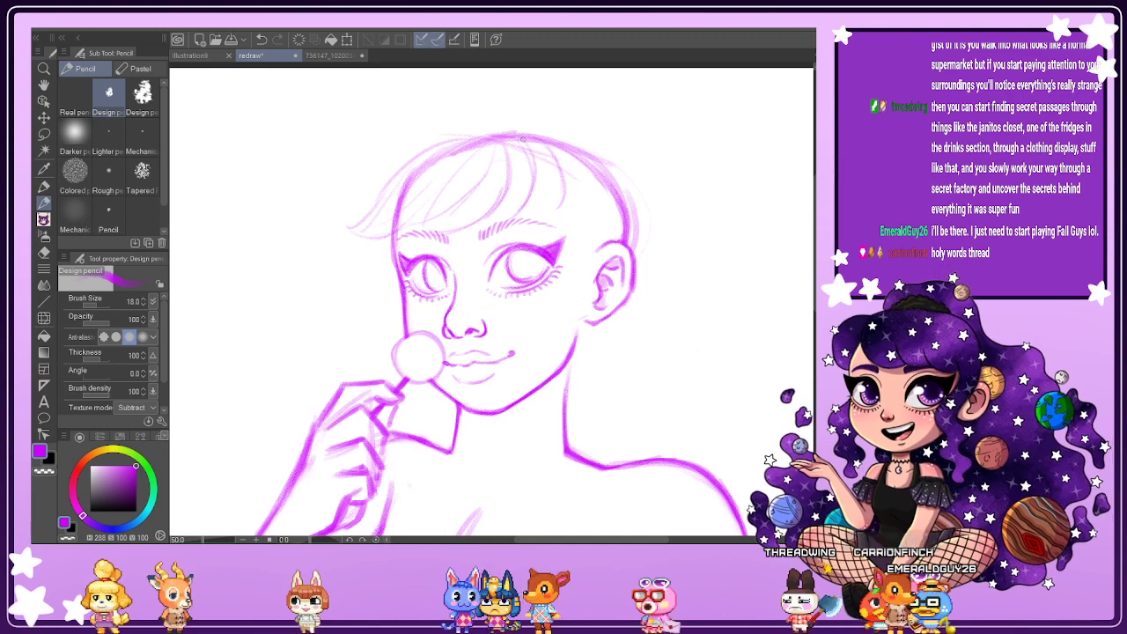
{"action": "left_click_drag", "start_coordinate": [551, 137], "coordinate": [524, 224]}
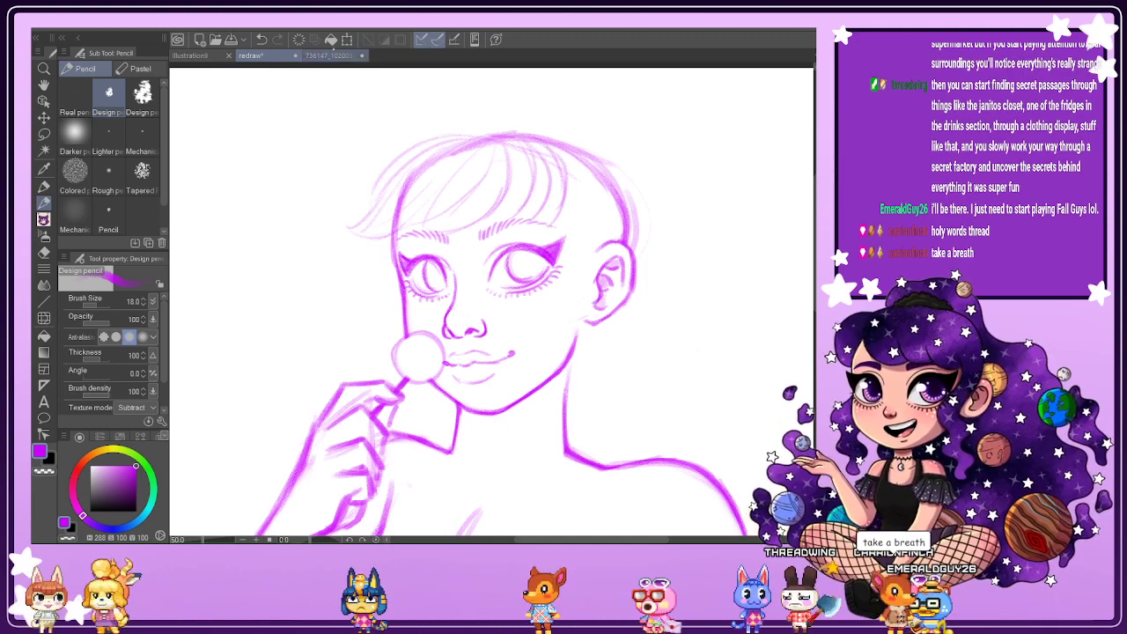
{"action": "left_click", "coordinate": [327, 56]}
{"action": "left_click", "coordinate": [251, 56]}
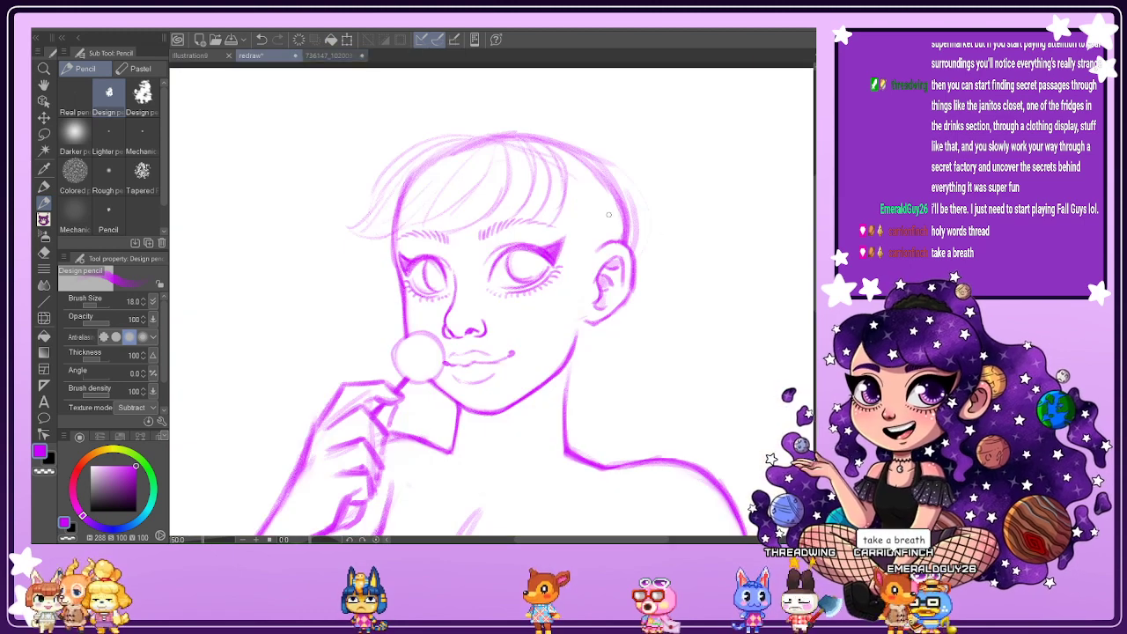
{"action": "left_click_drag", "start_coordinate": [657, 202], "coordinate": [616, 231]}
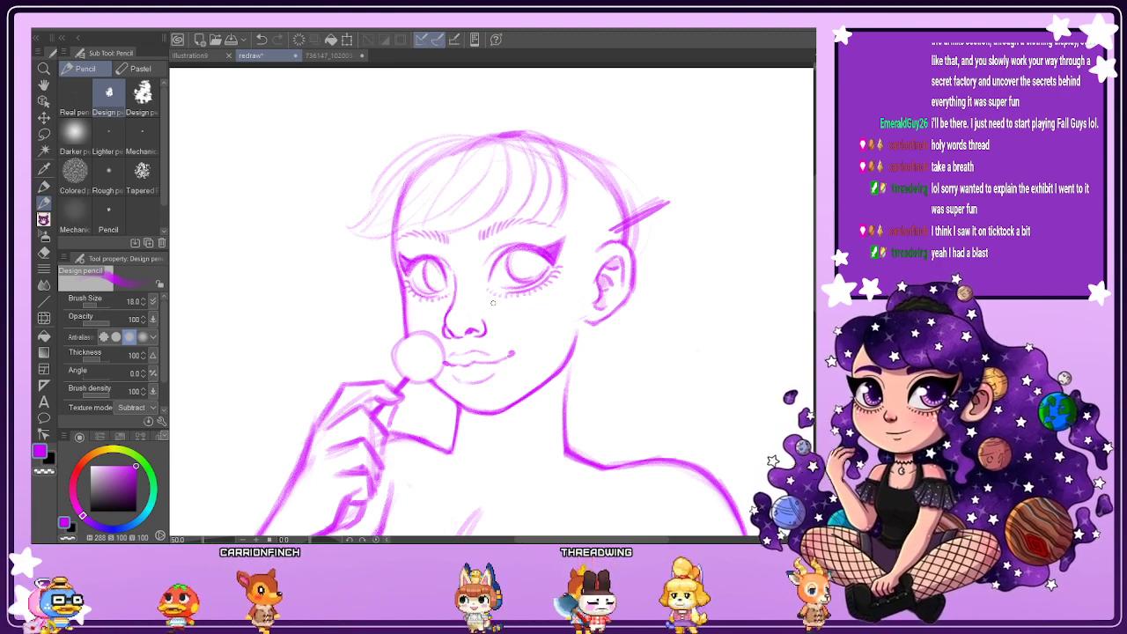
{"action": "key", "text": "ctrl+z"}
{"action": "key", "text": "ctrl+z"}
{"action": "key", "text": "ctrl+z"}
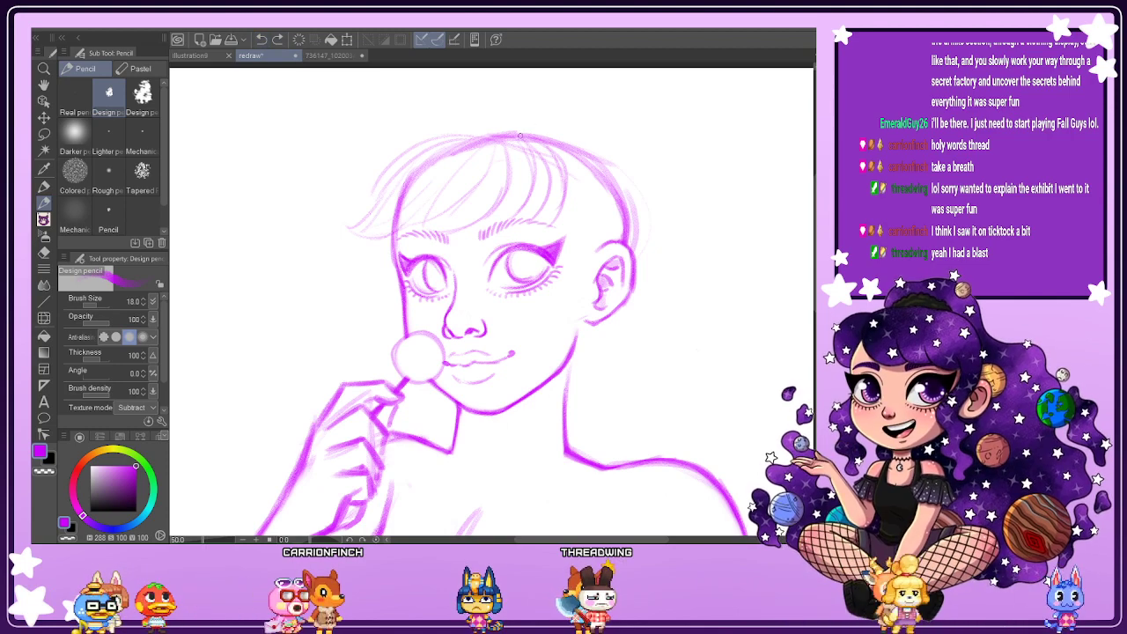
Fill out the bangs with more curved strands fanning from the crown toward both temples.
{"action": "left_click_drag", "start_coordinate": [528, 137], "coordinate": [567, 221]}
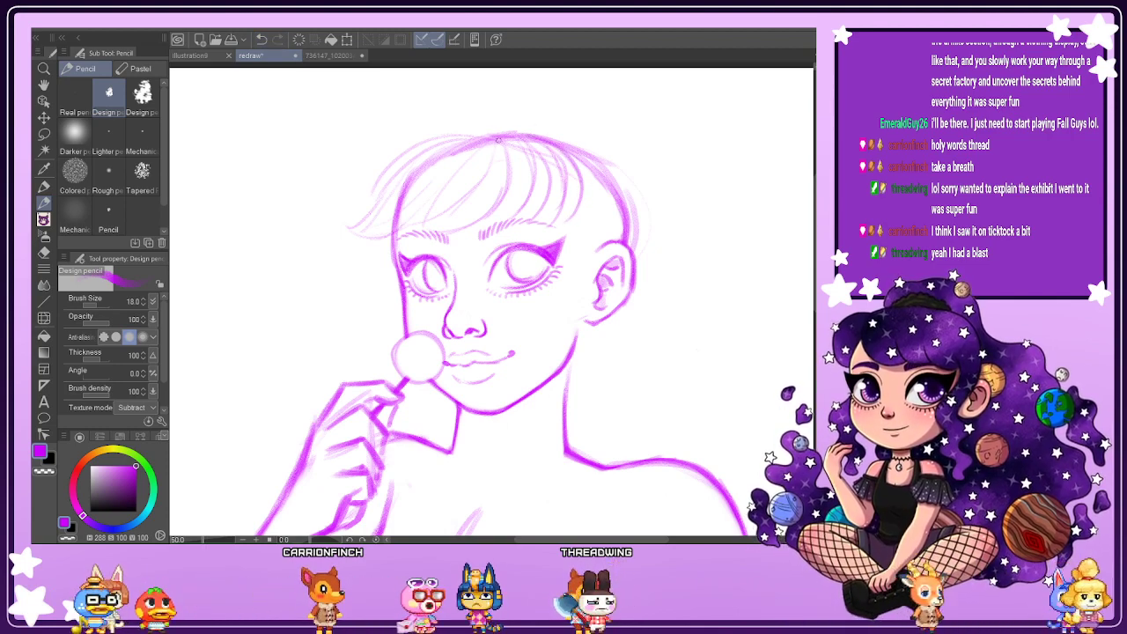
{"action": "mouse_move", "coordinate": [491, 164]}
{"action": "left_mouse_down"}
{"action": "mouse_move", "coordinate": [473, 198]}
{"action": "mouse_move", "coordinate": [404, 232]}
{"action": "left_mouse_up"}
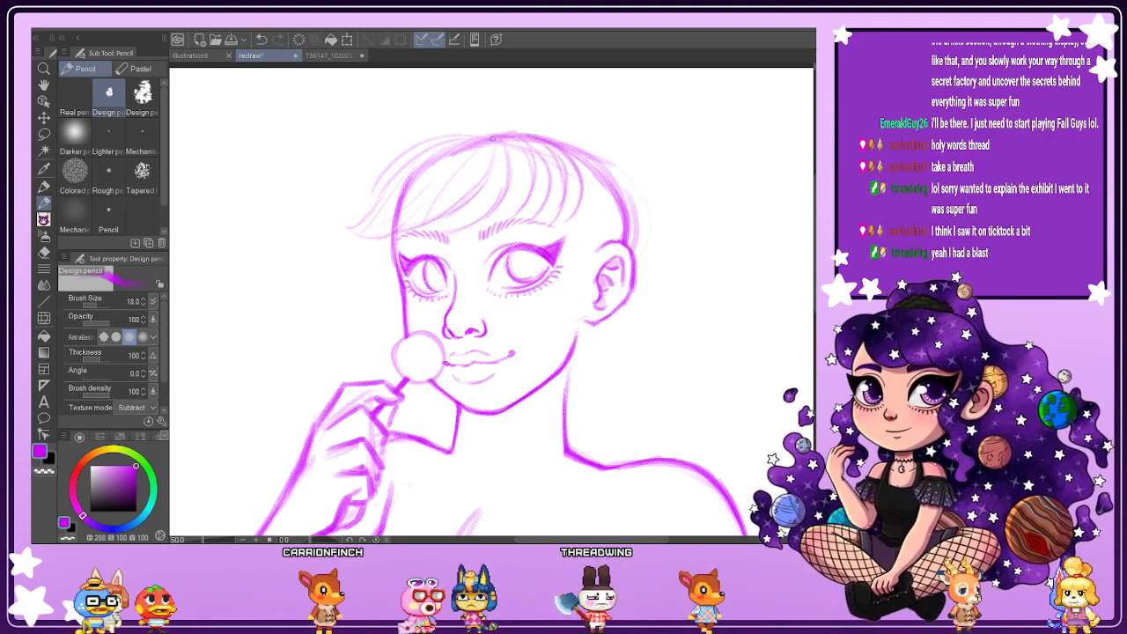
{"action": "left_click_drag", "start_coordinate": [490, 141], "coordinate": [383, 228]}
{"action": "left_click_drag", "start_coordinate": [477, 150], "coordinate": [384, 218]}
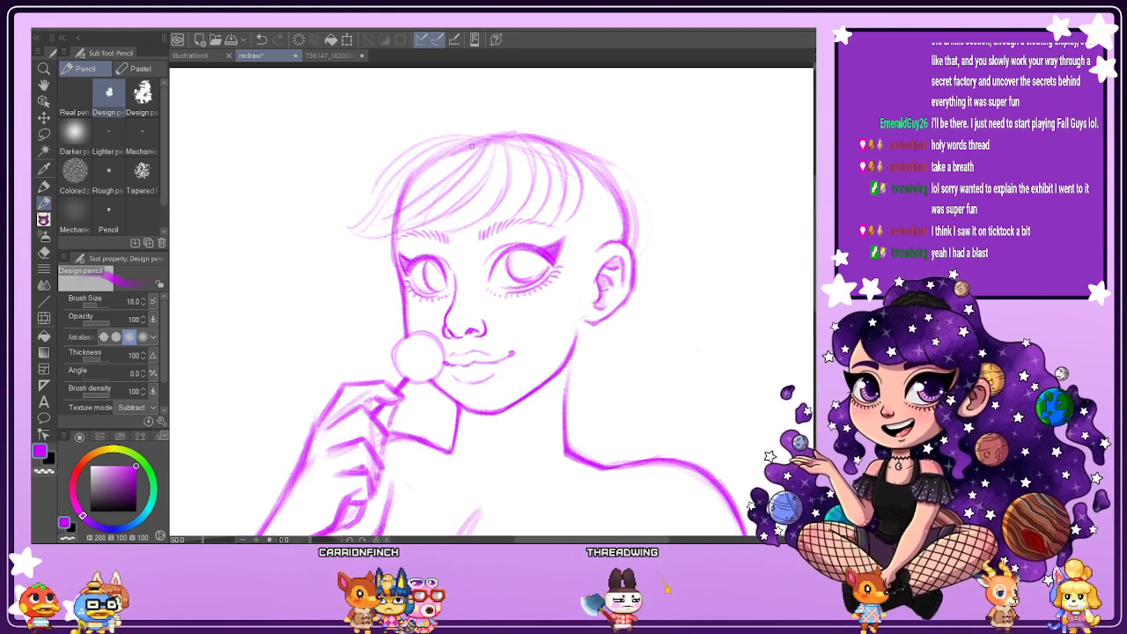
{"action": "left_click_drag", "start_coordinate": [473, 145], "coordinate": [363, 239]}
{"action": "mouse_move", "coordinate": [508, 140]}
{"action": "left_mouse_down"}
{"action": "mouse_move", "coordinate": [499, 223]}
{"action": "mouse_move", "coordinate": [592, 220]}
{"action": "left_mouse_up"}
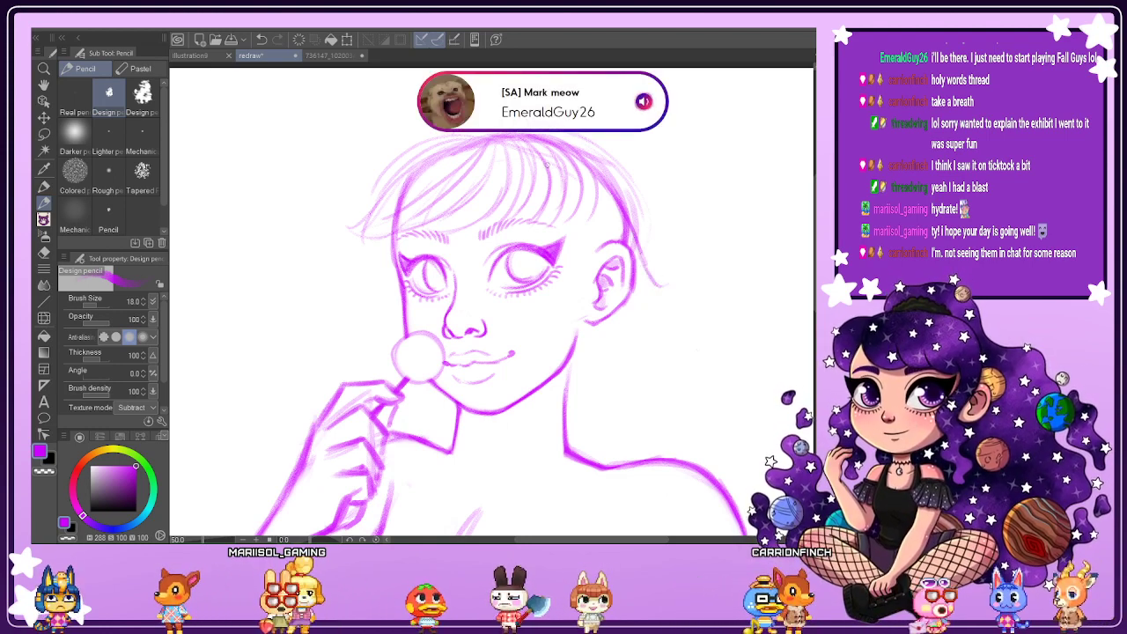
Sketch the beret's band curving over the top of the head and down behind the ear.
{"action": "mouse_move", "coordinate": [459, 132]}
{"action": "left_mouse_down"}
{"action": "mouse_move", "coordinate": [601, 152]}
{"action": "mouse_move", "coordinate": [644, 215]}
{"action": "left_mouse_up"}
{"action": "left_click_drag", "start_coordinate": [602, 151], "coordinate": [630, 183]}
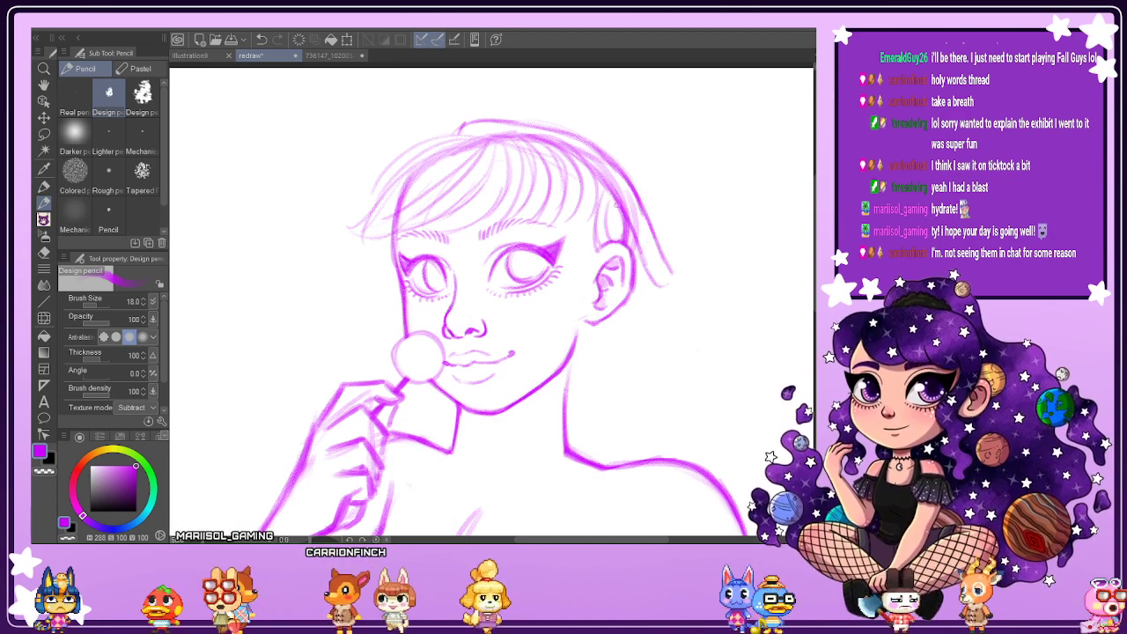
{"action": "key", "text": "e"}
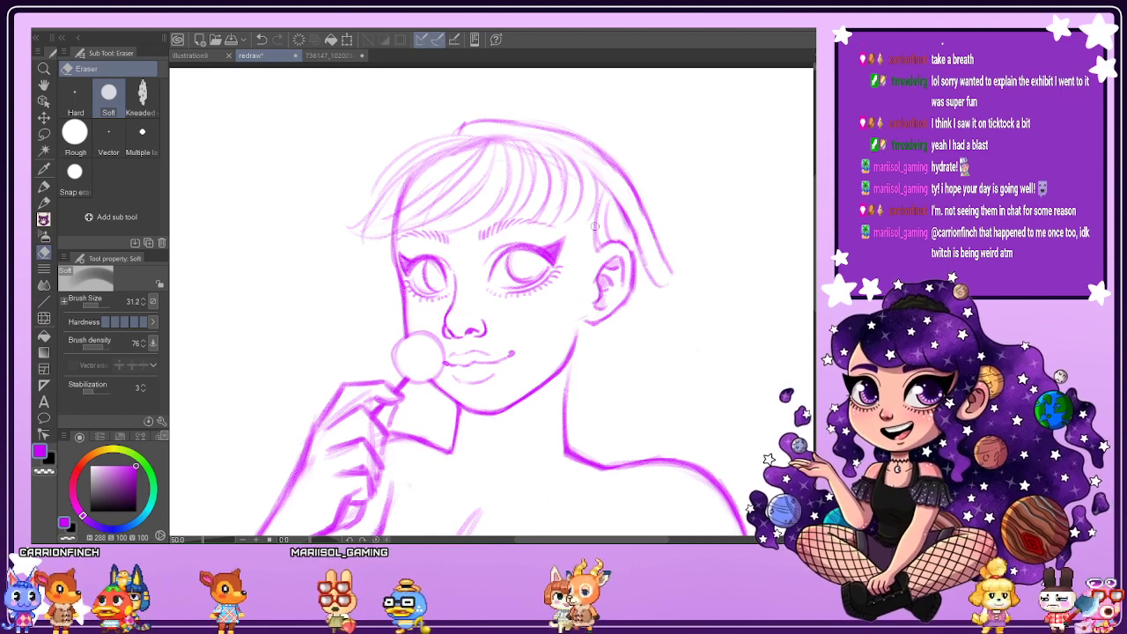
{"action": "left_click", "coordinate": [43, 203]}
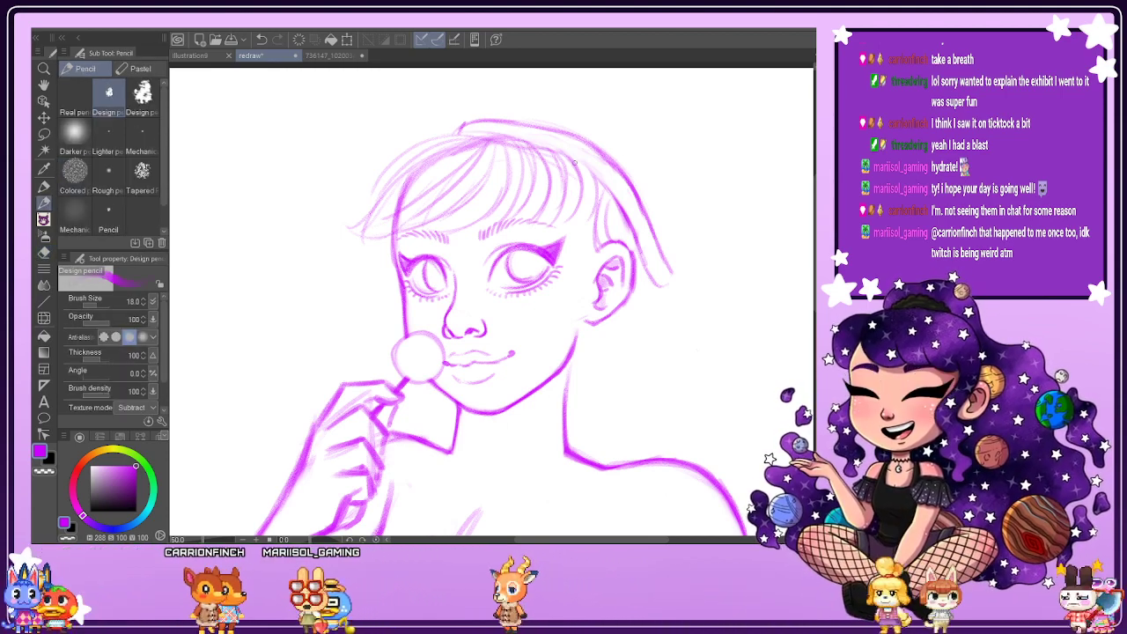
{"action": "mouse_move", "coordinate": [472, 134]}
{"action": "left_mouse_down"}
{"action": "mouse_move", "coordinate": [578, 166]}
{"action": "mouse_move", "coordinate": [653, 276]}
{"action": "left_mouse_up"}
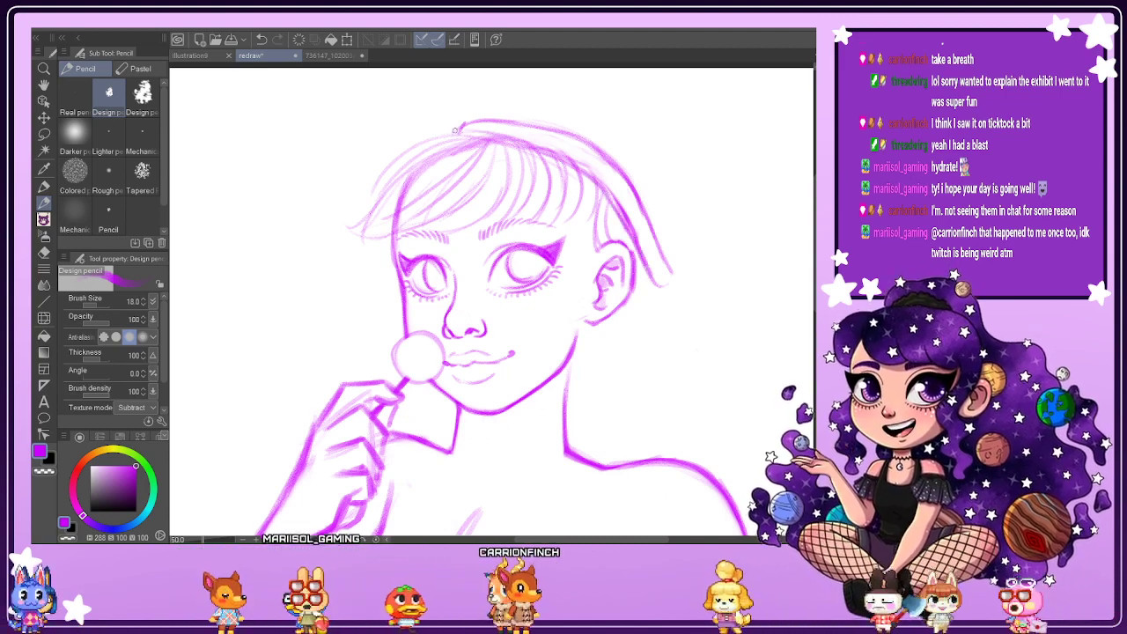
{"action": "mouse_move", "coordinate": [452, 137]}
{"action": "left_mouse_down"}
{"action": "mouse_move", "coordinate": [423, 139]}
{"action": "mouse_move", "coordinate": [426, 130]}
{"action": "mouse_move", "coordinate": [502, 133]}
{"action": "mouse_move", "coordinate": [454, 118]}
{"action": "mouse_move", "coordinate": [535, 120]}
{"action": "left_mouse_up"}
Erase the rough upper edge of the hat band and redraw it as a cleaner curve down behind the ear.
{"action": "left_click", "coordinate": [43, 253]}
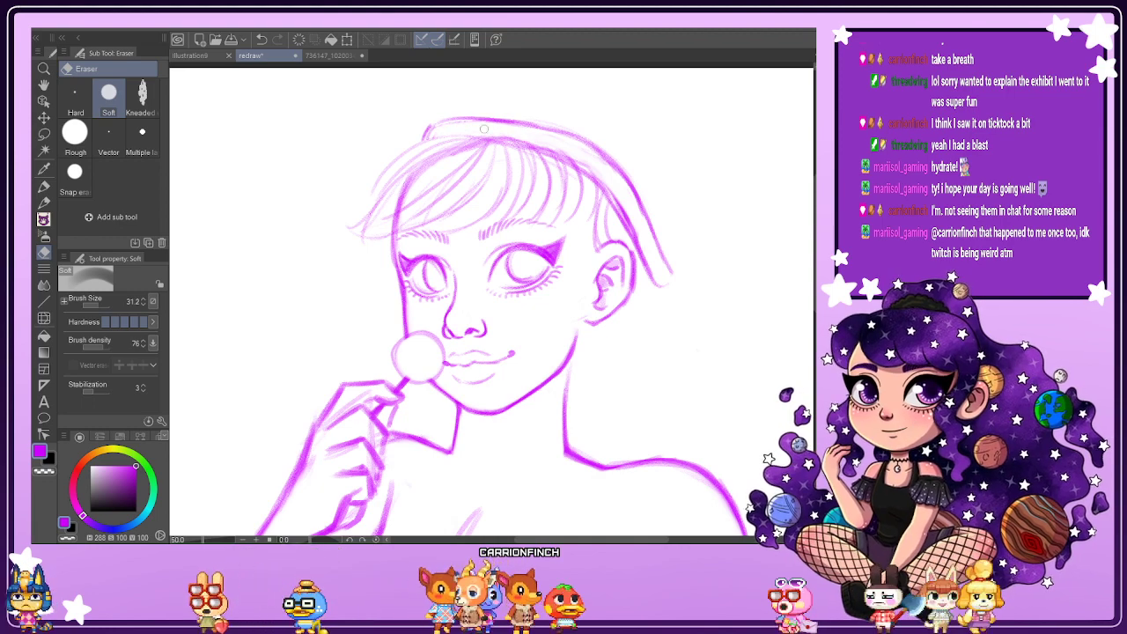
{"action": "mouse_move", "coordinate": [483, 132]}
{"action": "left_mouse_down"}
{"action": "mouse_move", "coordinate": [616, 168]}
{"action": "mouse_move", "coordinate": [633, 187]}
{"action": "left_mouse_up"}
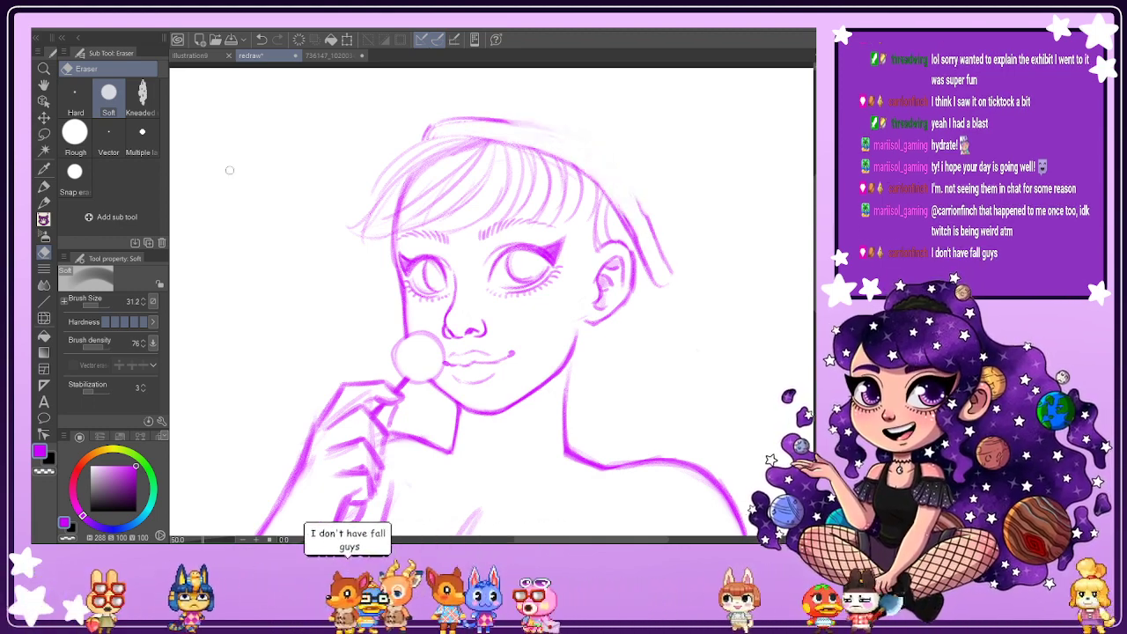
{"action": "key", "text": "p"}
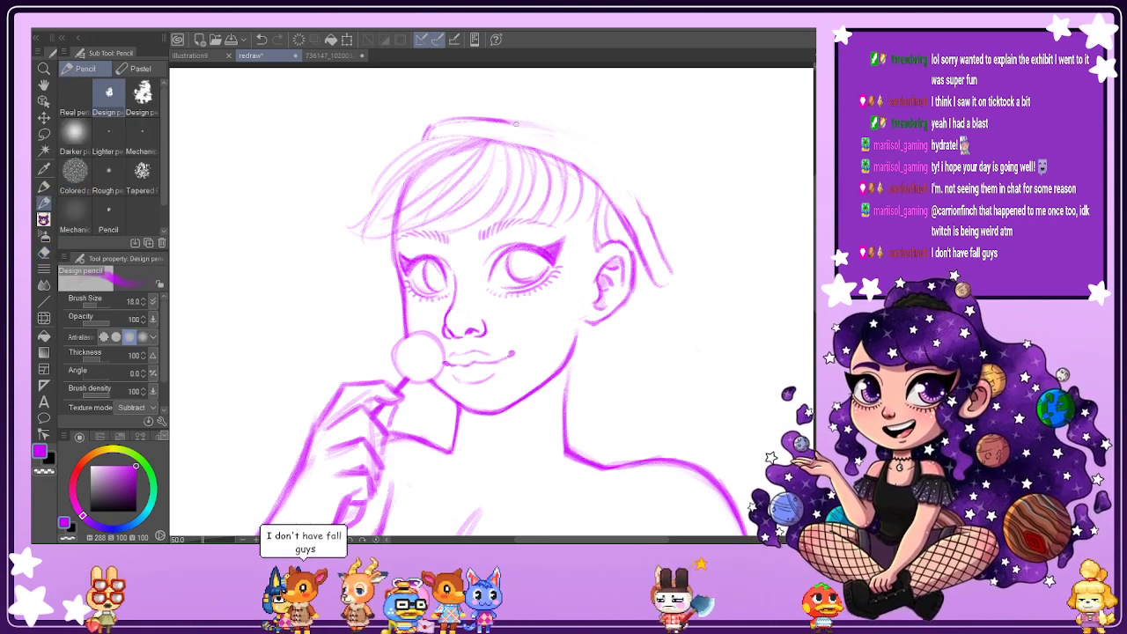
{"action": "mouse_move", "coordinate": [516, 123]}
{"action": "left_mouse_down"}
{"action": "mouse_move", "coordinate": [584, 150]}
{"action": "mouse_move", "coordinate": [531, 130]}
{"action": "mouse_move", "coordinate": [631, 187]}
{"action": "left_mouse_up"}
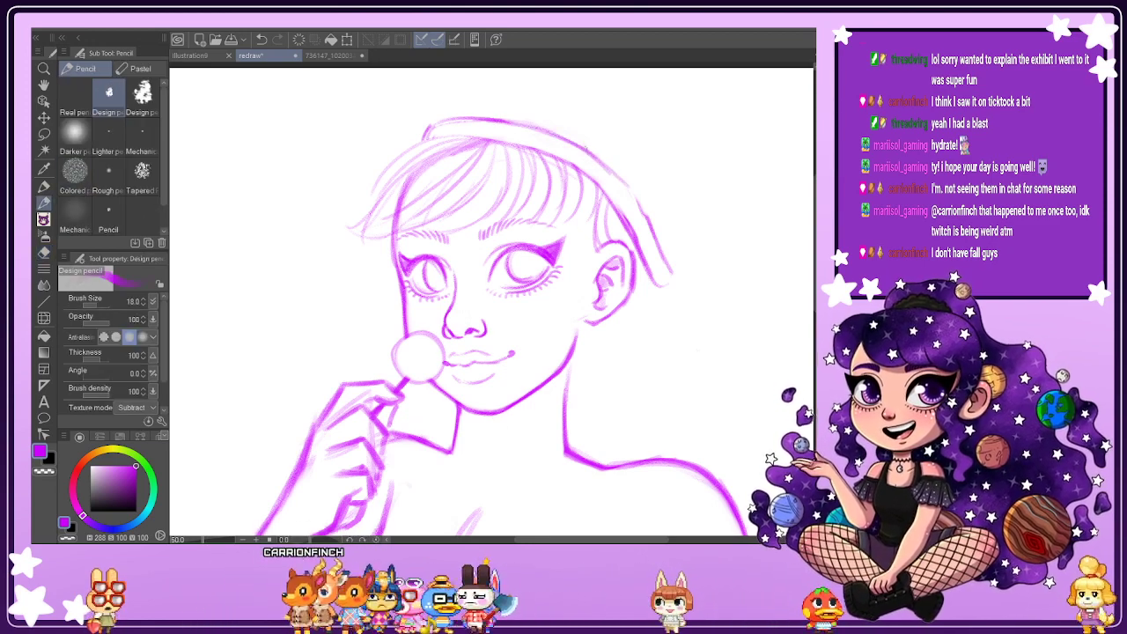
{"action": "left_click_drag", "start_coordinate": [588, 152], "coordinate": [641, 210]}
{"action": "mouse_move", "coordinate": [607, 169]}
{"action": "left_mouse_down"}
{"action": "mouse_move", "coordinate": [653, 231]}
{"action": "mouse_move", "coordinate": [664, 287]}
{"action": "left_mouse_up"}
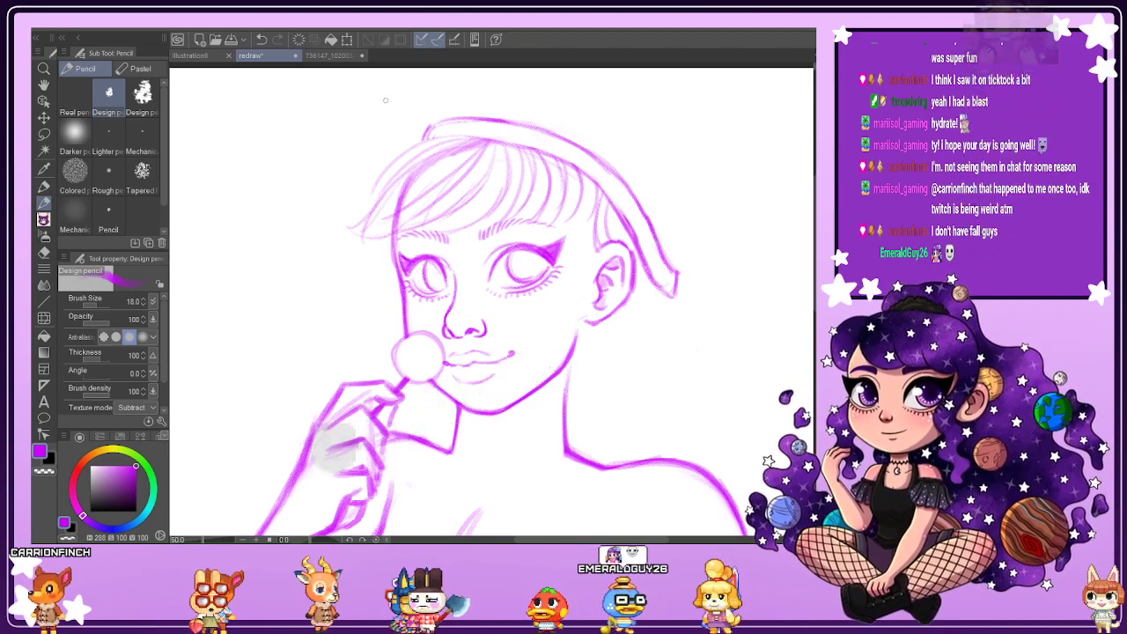
Sketch the beret's puffy crown above the band and down behind the ear using the reference drawing, cleaning up the band's pointed end.
{"action": "left_click", "coordinate": [330, 55]}
{"action": "left_click", "coordinate": [251, 54]}
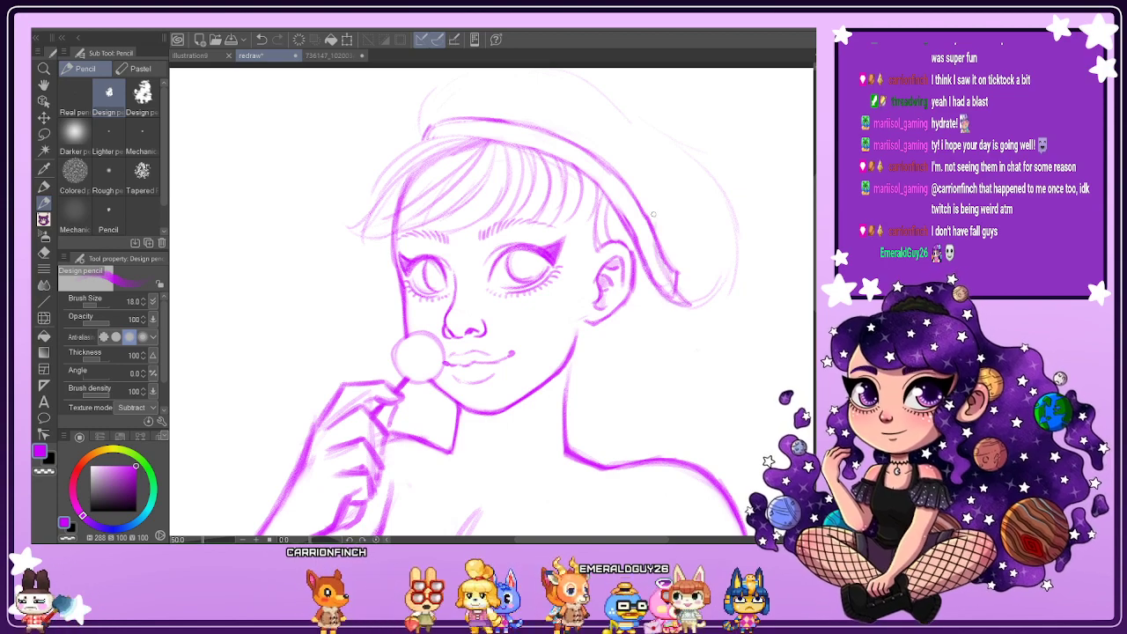
{"action": "key", "text": "e"}
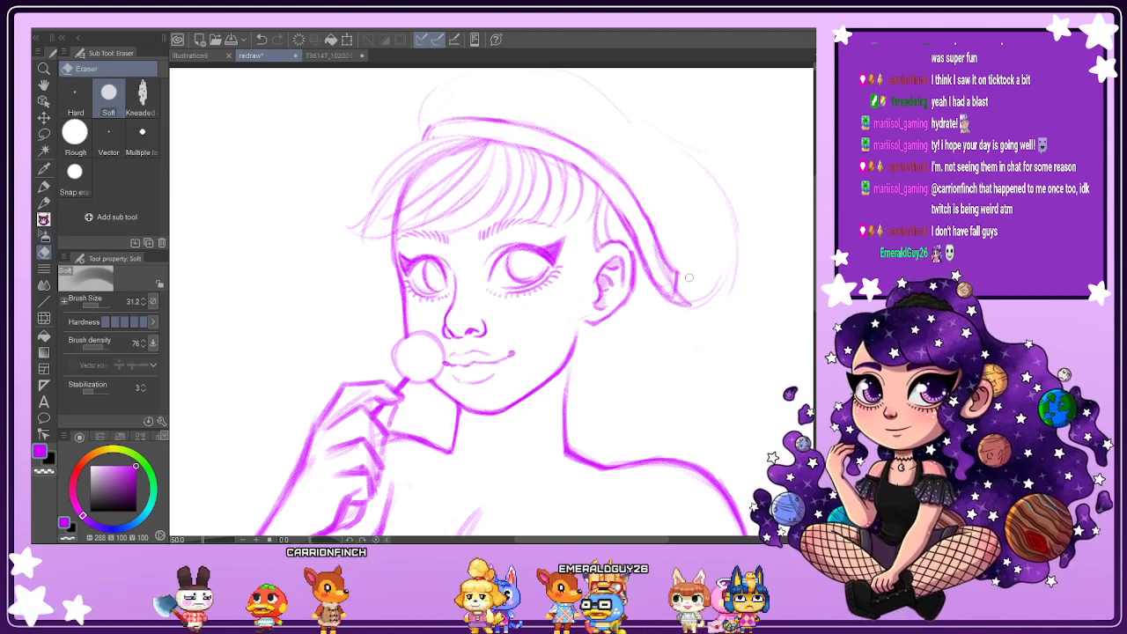
{"action": "mouse_move", "coordinate": [689, 280]}
{"action": "left_mouse_down"}
{"action": "mouse_move", "coordinate": [654, 224]}
{"action": "mouse_move", "coordinate": [680, 282]}
{"action": "mouse_move", "coordinate": [654, 215]}
{"action": "left_mouse_up"}
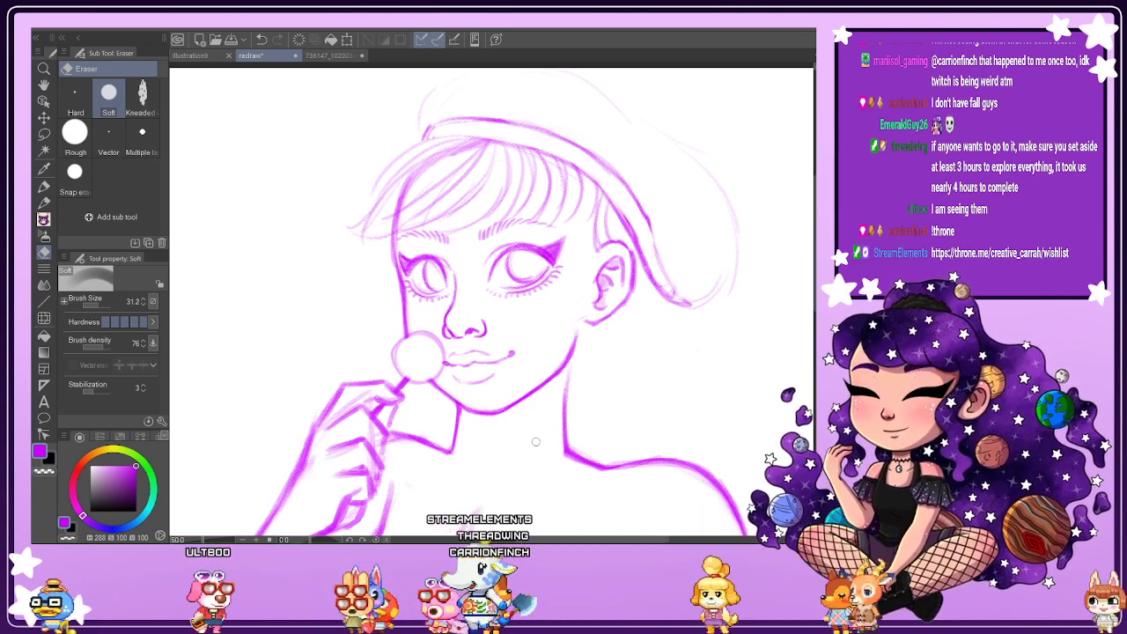
{"action": "key", "text": "p"}
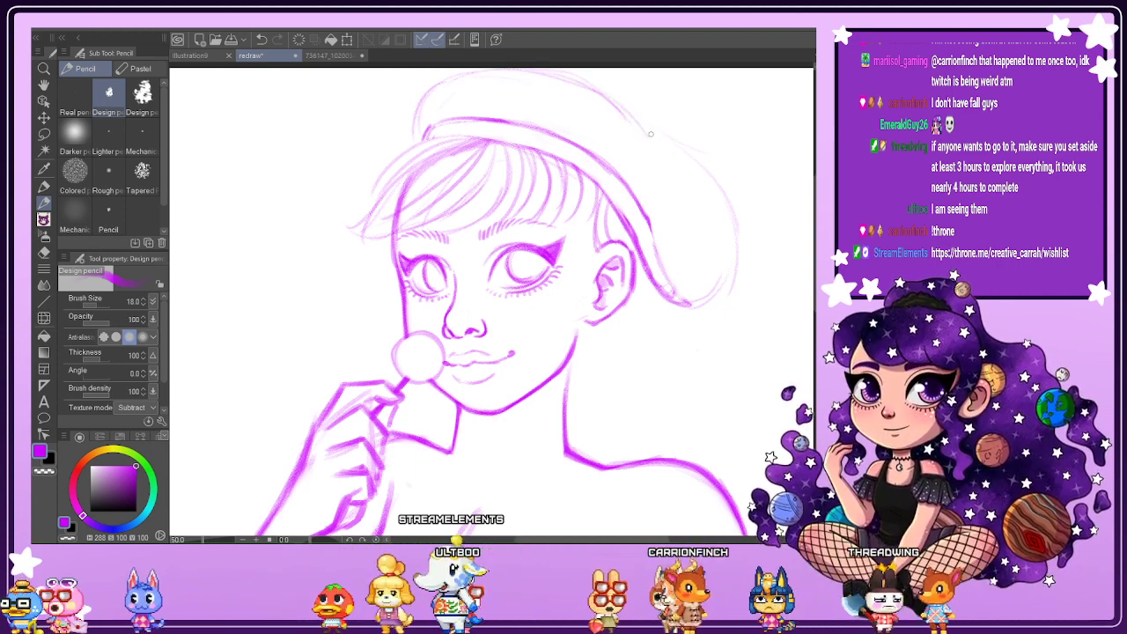
{"action": "mouse_move", "coordinate": [679, 151]}
{"action": "left_mouse_down"}
{"action": "mouse_move", "coordinate": [734, 270]}
{"action": "mouse_move", "coordinate": [724, 231]}
{"action": "mouse_move", "coordinate": [692, 328]}
{"action": "left_mouse_up"}
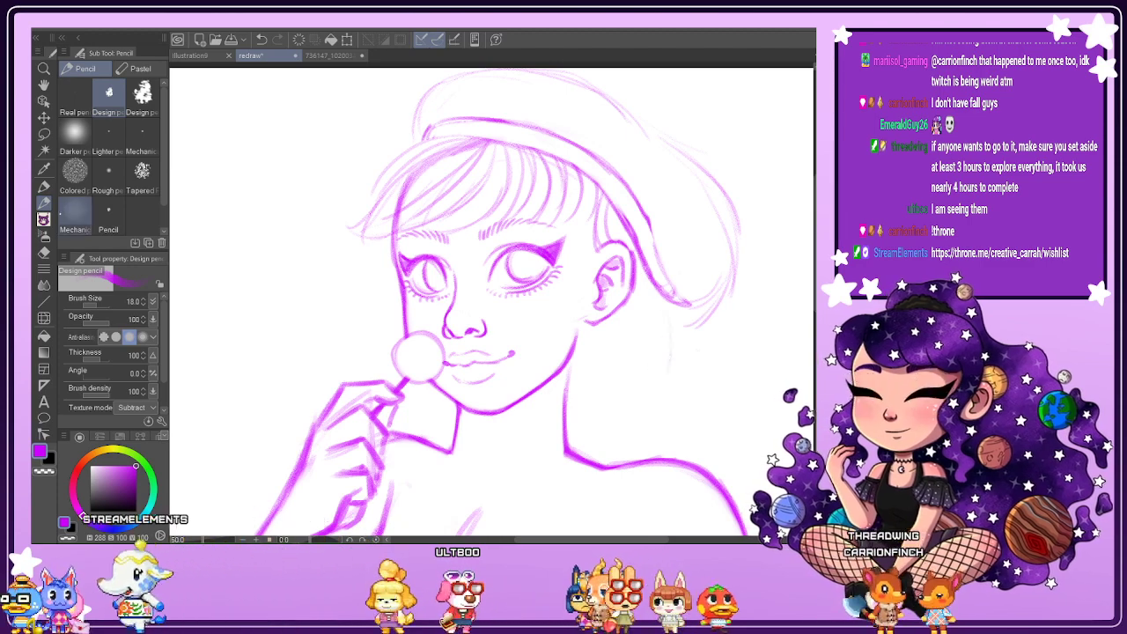
Erase the whole beret sketch, band and crown, from over the hair with a larger soft eraser.
{"action": "left_click", "coordinate": [43, 252]}
{"action": "left_click_drag", "start_coordinate": [641, 194], "coordinate": [680, 322]}
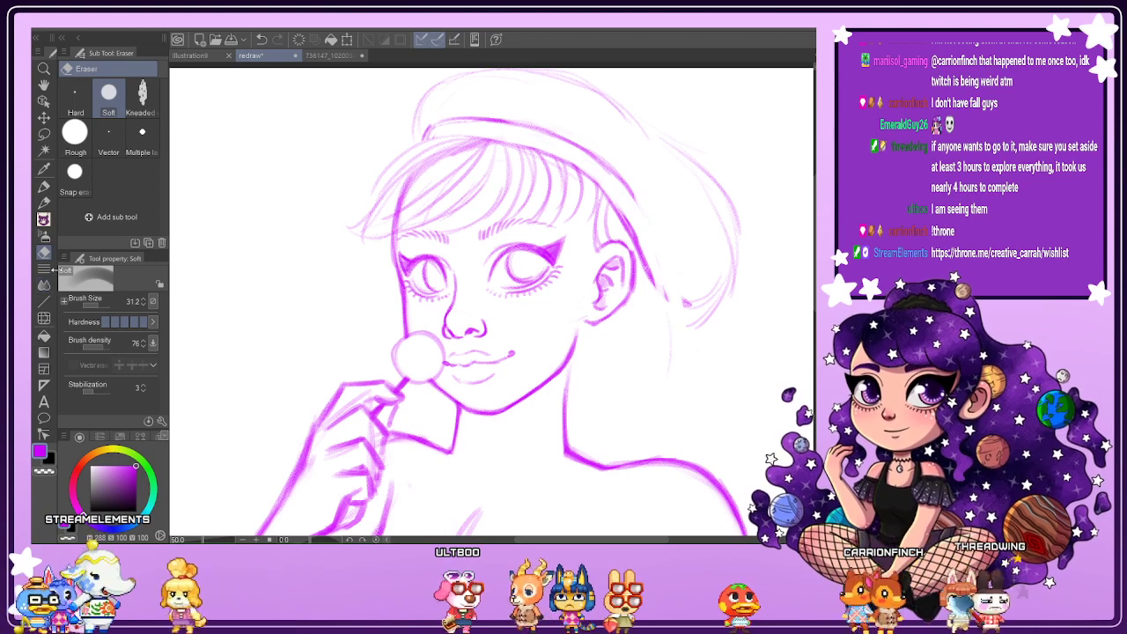
{"action": "mouse_move", "coordinate": [688, 310]}
{"action": "left_mouse_down"}
{"action": "mouse_move", "coordinate": [689, 353]}
{"action": "mouse_move", "coordinate": [673, 359]}
{"action": "mouse_move", "coordinate": [714, 334]}
{"action": "mouse_move", "coordinate": [709, 287]}
{"action": "mouse_move", "coordinate": [678, 281]}
{"action": "mouse_move", "coordinate": [665, 291]}
{"action": "mouse_move", "coordinate": [620, 168]}
{"action": "mouse_move", "coordinate": [631, 192]}
{"action": "mouse_move", "coordinate": [548, 134]}
{"action": "mouse_move", "coordinate": [466, 116]}
{"action": "mouse_move", "coordinate": [514, 114]}
{"action": "mouse_move", "coordinate": [407, 123]}
{"action": "mouse_move", "coordinate": [515, 106]}
{"action": "mouse_move", "coordinate": [441, 98]}
{"action": "mouse_move", "coordinate": [505, 91]}
{"action": "mouse_move", "coordinate": [611, 107]}
{"action": "left_mouse_up"}
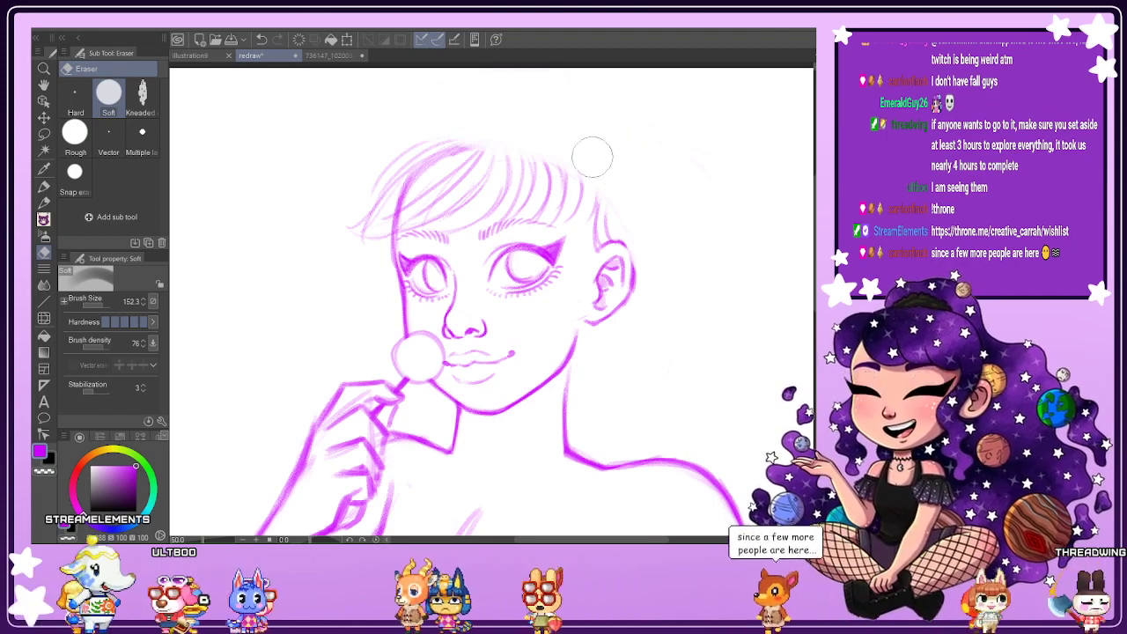
Sketch pencil hair strands over the top of the head and down the near side toward the ear.
{"action": "key", "text": "p"}
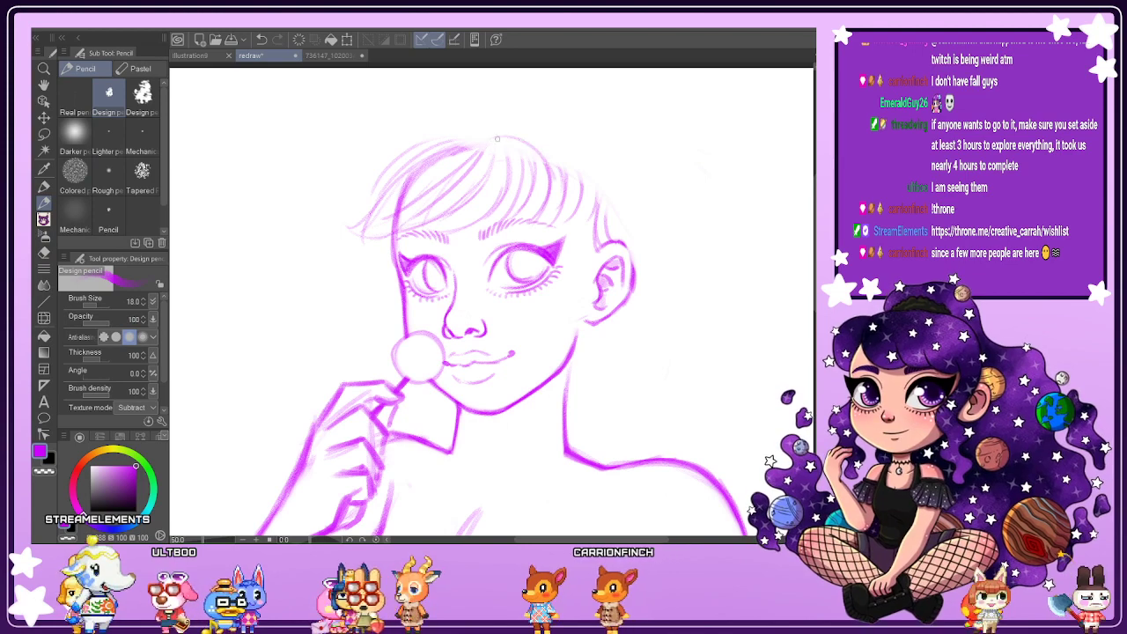
{"action": "mouse_move", "coordinate": [537, 146]}
{"action": "left_mouse_down"}
{"action": "mouse_move", "coordinate": [508, 138]}
{"action": "mouse_move", "coordinate": [506, 190]}
{"action": "mouse_move", "coordinate": [483, 154]}
{"action": "mouse_move", "coordinate": [478, 181]}
{"action": "mouse_move", "coordinate": [479, 143]}
{"action": "mouse_move", "coordinate": [428, 188]}
{"action": "mouse_move", "coordinate": [475, 141]}
{"action": "mouse_move", "coordinate": [419, 175]}
{"action": "mouse_move", "coordinate": [371, 231]}
{"action": "left_mouse_up"}
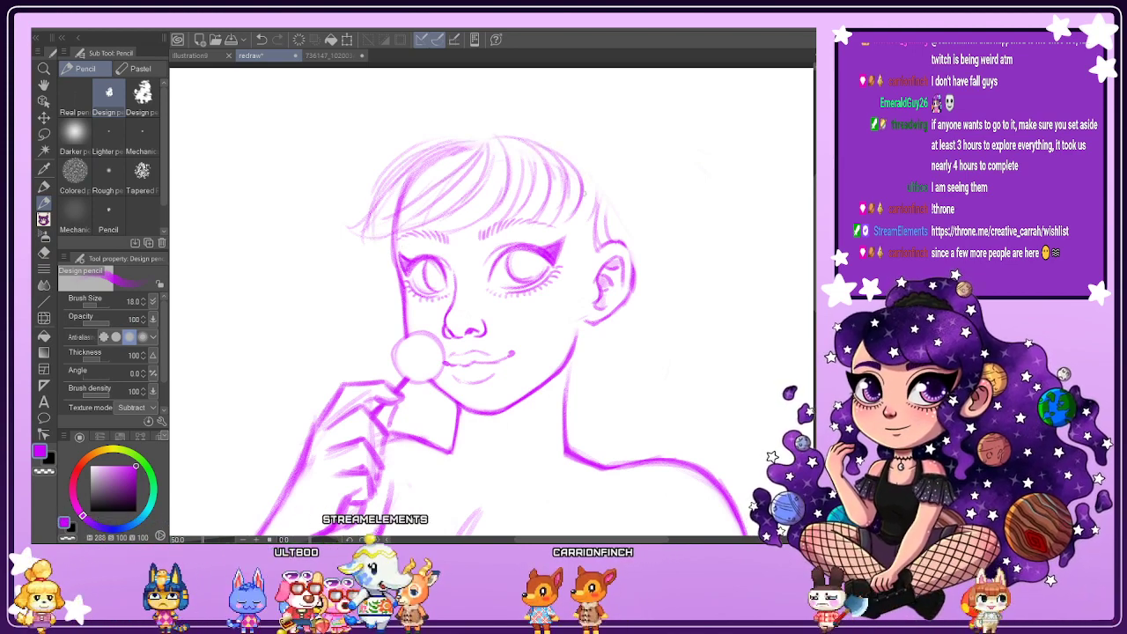
{"action": "left_click_drag", "start_coordinate": [585, 214], "coordinate": [596, 256]}
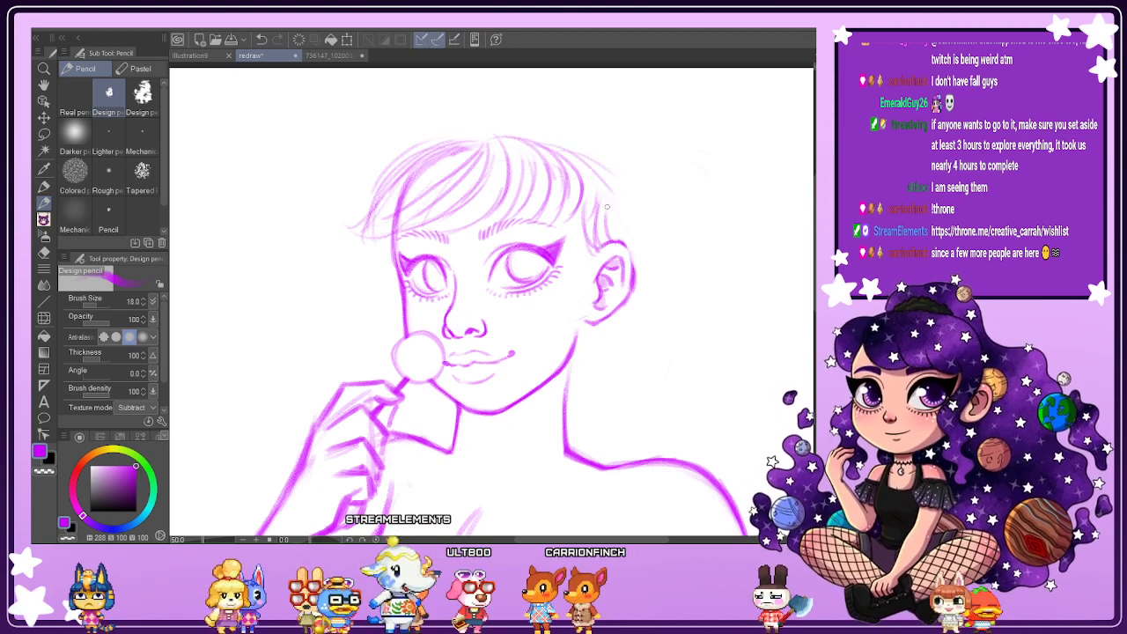
{"action": "left_click_drag", "start_coordinate": [571, 157], "coordinate": [595, 217]}
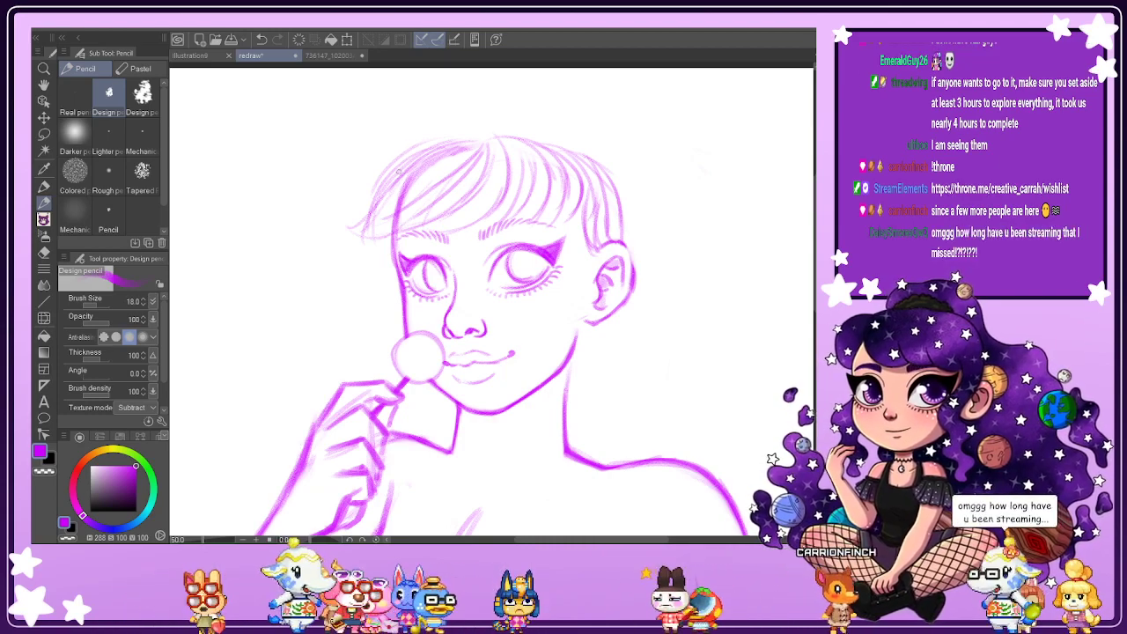
{"action": "mouse_move", "coordinate": [406, 181]}
{"action": "left_mouse_down"}
{"action": "mouse_move", "coordinate": [541, 213]}
{"action": "mouse_move", "coordinate": [457, 186]}
{"action": "mouse_move", "coordinate": [569, 229]}
{"action": "mouse_move", "coordinate": [549, 209]}
{"action": "mouse_move", "coordinate": [607, 229]}
{"action": "left_mouse_up"}
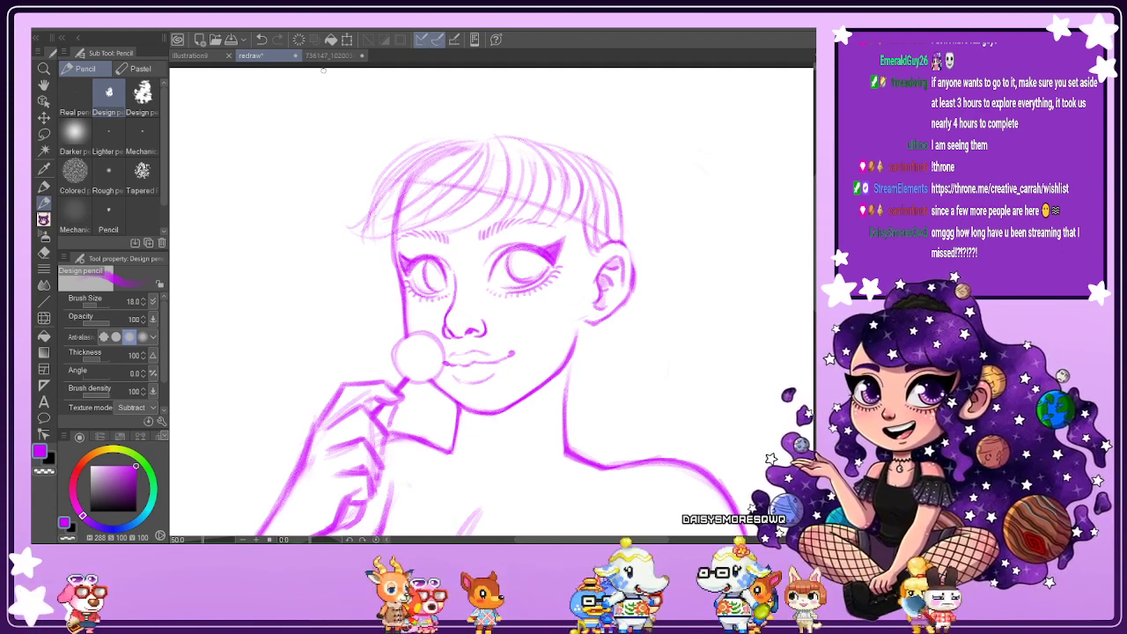
{"action": "left_click", "coordinate": [261, 40]}
{"action": "left_click", "coordinate": [261, 40]}
{"action": "left_click", "coordinate": [261, 40]}
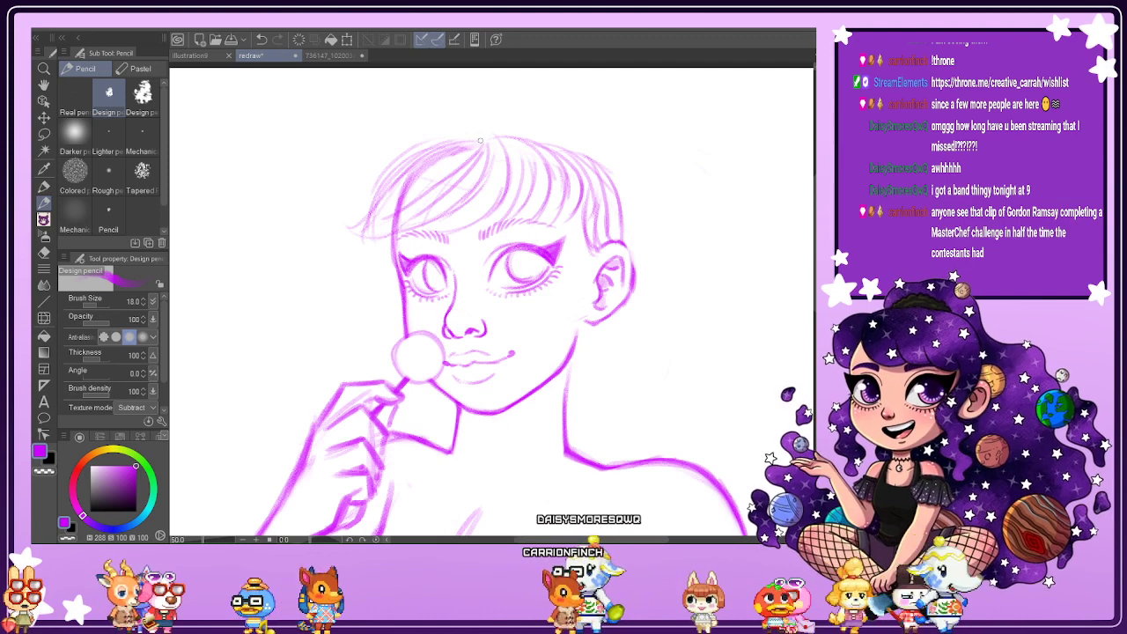
Strengthen the hair's top contour from the parting down to the ear and toward the far side of the head.
{"action": "mouse_move", "coordinate": [482, 142]}
{"action": "left_mouse_down"}
{"action": "mouse_move", "coordinate": [564, 150]}
{"action": "mouse_move", "coordinate": [553, 144]}
{"action": "mouse_move", "coordinate": [590, 171]}
{"action": "left_mouse_up"}
{"action": "left_click_drag", "start_coordinate": [528, 138], "coordinate": [607, 202]}
{"action": "left_click_drag", "start_coordinate": [550, 143], "coordinate": [621, 224]}
{"action": "left_click_drag", "start_coordinate": [588, 166], "coordinate": [625, 241]}
{"action": "left_click_drag", "start_coordinate": [600, 185], "coordinate": [627, 250]}
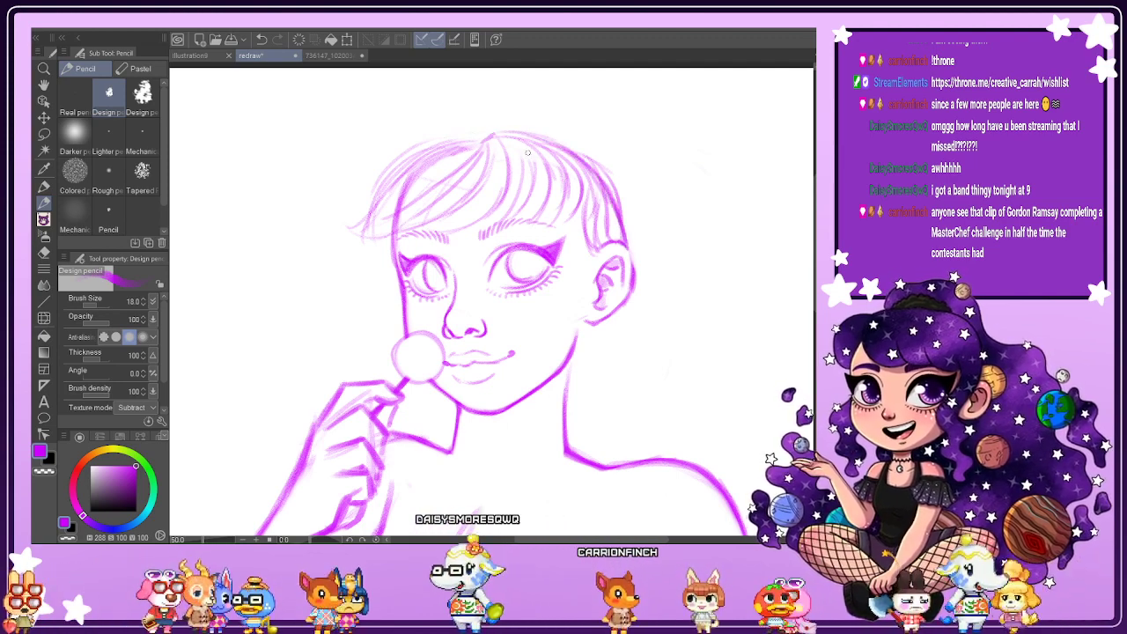
{"action": "left_click_drag", "start_coordinate": [497, 133], "coordinate": [428, 146]}
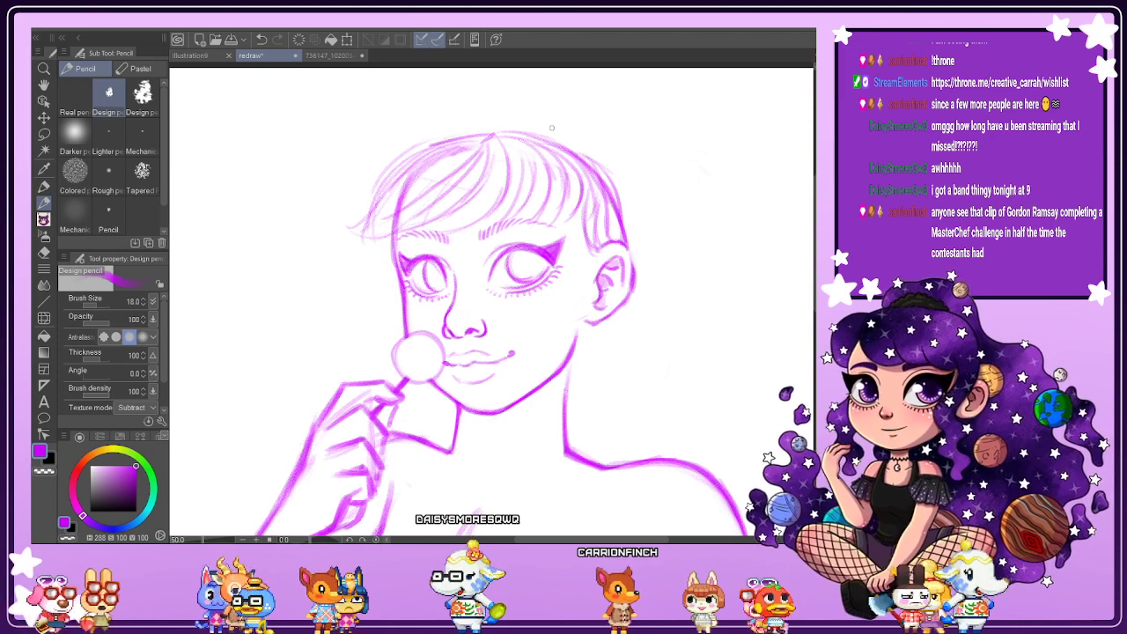
Add an outer layer of hair strands from the crown down behind the ear for more volume.
{"action": "left_click_drag", "start_coordinate": [634, 177], "coordinate": [635, 269]}
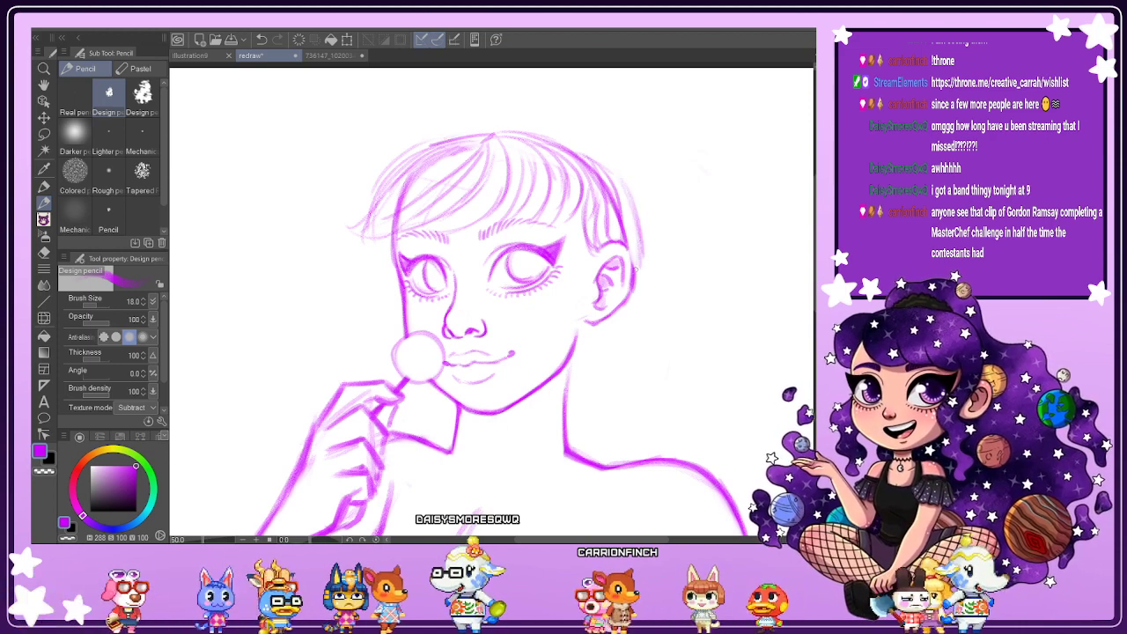
{"action": "mouse_move", "coordinate": [523, 132]}
{"action": "left_mouse_down"}
{"action": "mouse_move", "coordinate": [575, 141]}
{"action": "mouse_move", "coordinate": [629, 195]}
{"action": "left_mouse_up"}
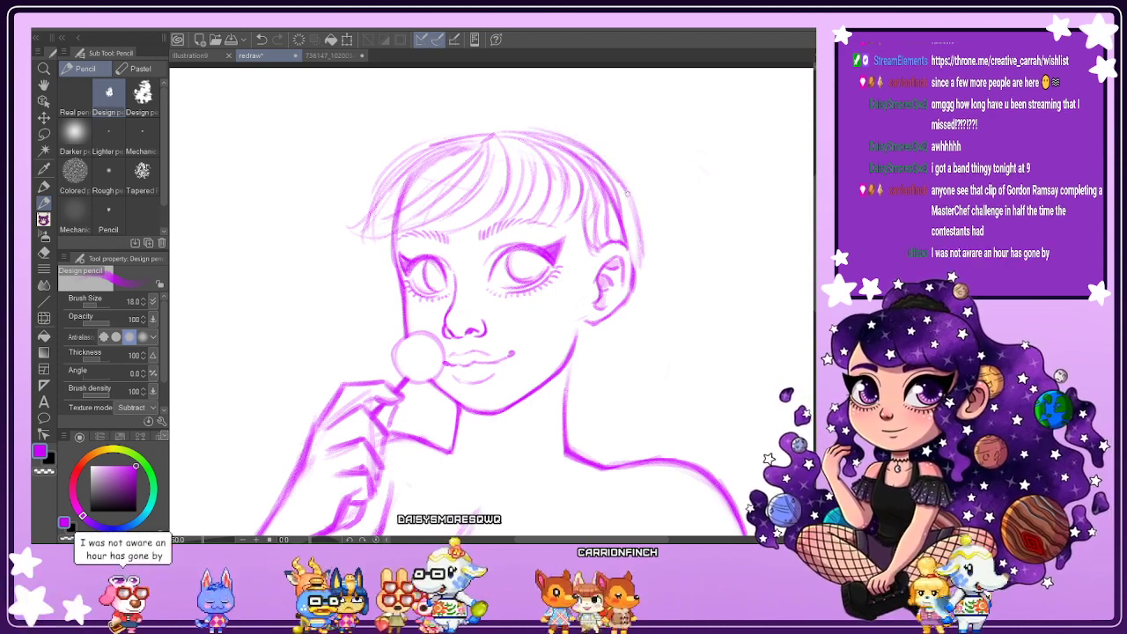
{"action": "left_click_drag", "start_coordinate": [594, 153], "coordinate": [631, 203]}
{"action": "left_click_drag", "start_coordinate": [600, 162], "coordinate": [641, 262]}
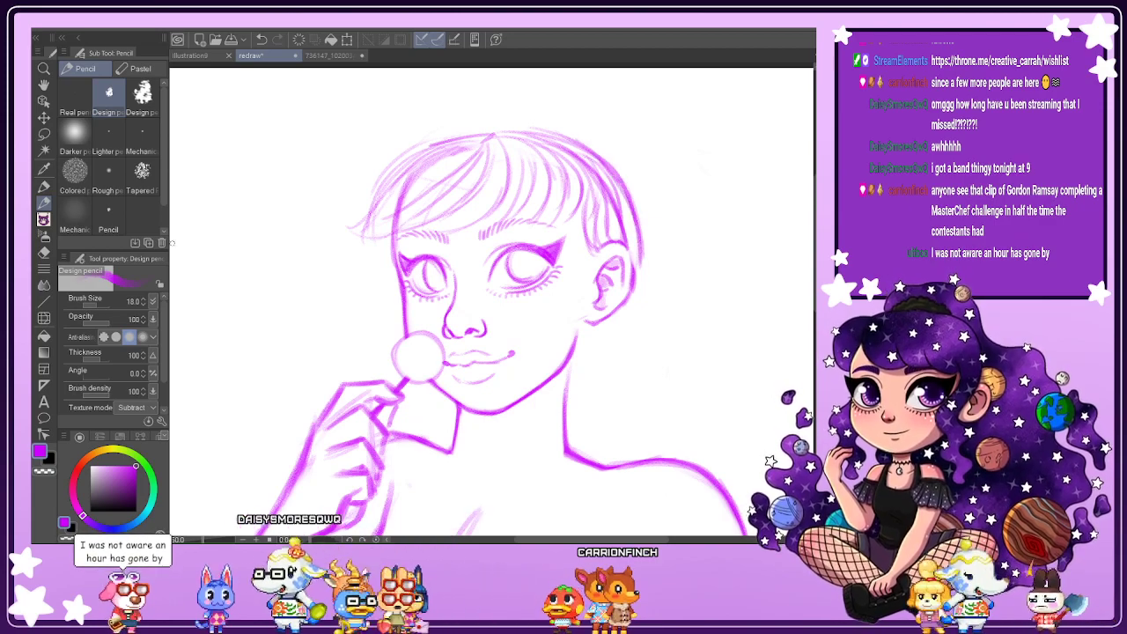
Paint a thick band arching over the hair to the ear with pencil size 56.6 and stabilization 100.
{"action": "left_click", "coordinate": [100, 303]}
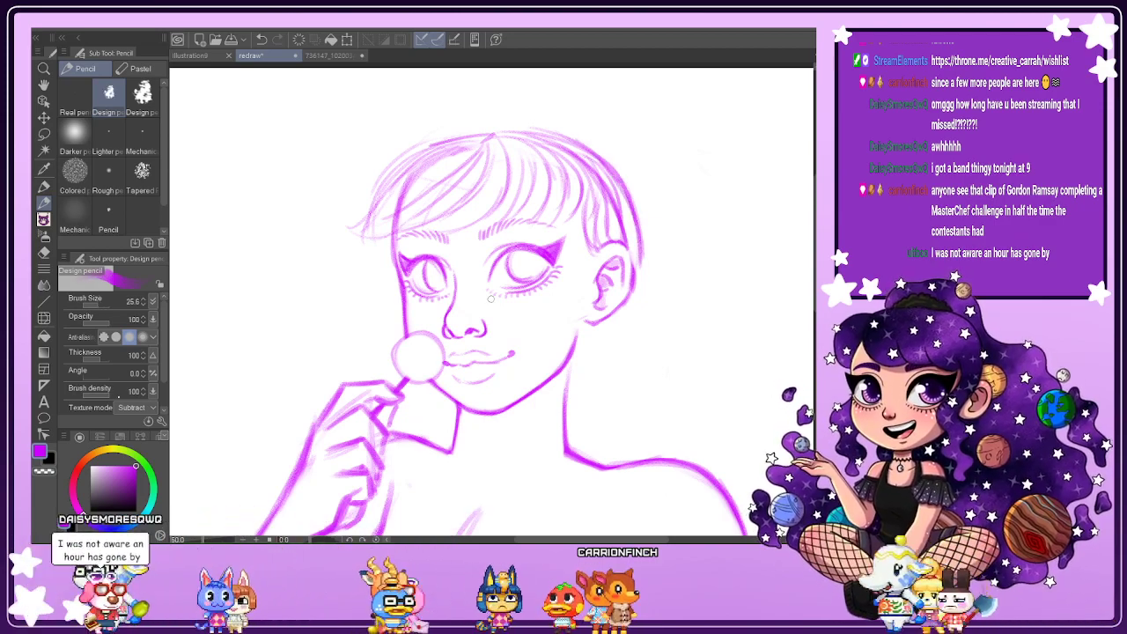
{"action": "left_click_drag", "start_coordinate": [164, 343], "coordinate": [164, 371]}
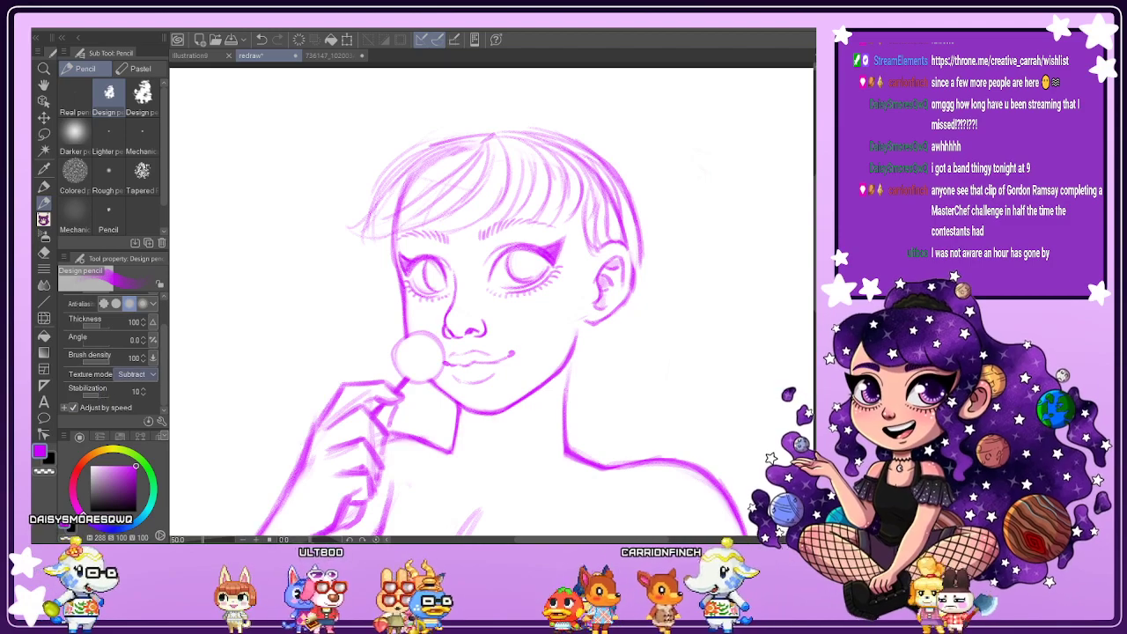
{"action": "left_click", "coordinate": [109, 395]}
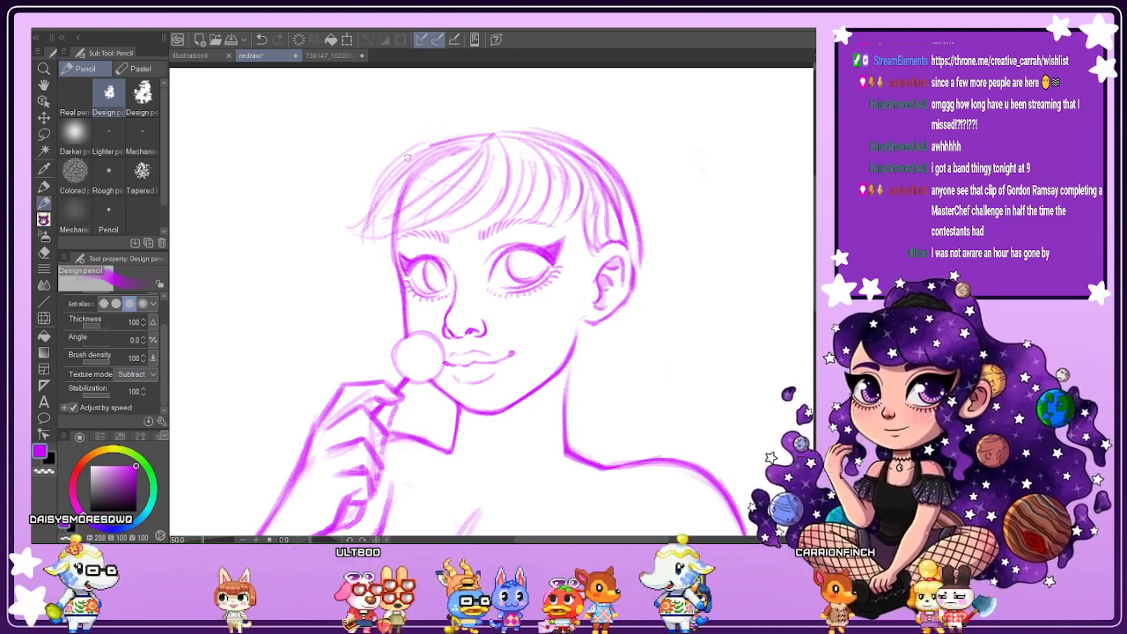
{"action": "scroll", "coordinate": [110, 352], "scroll_direction": "up", "scroll_amount": 2}
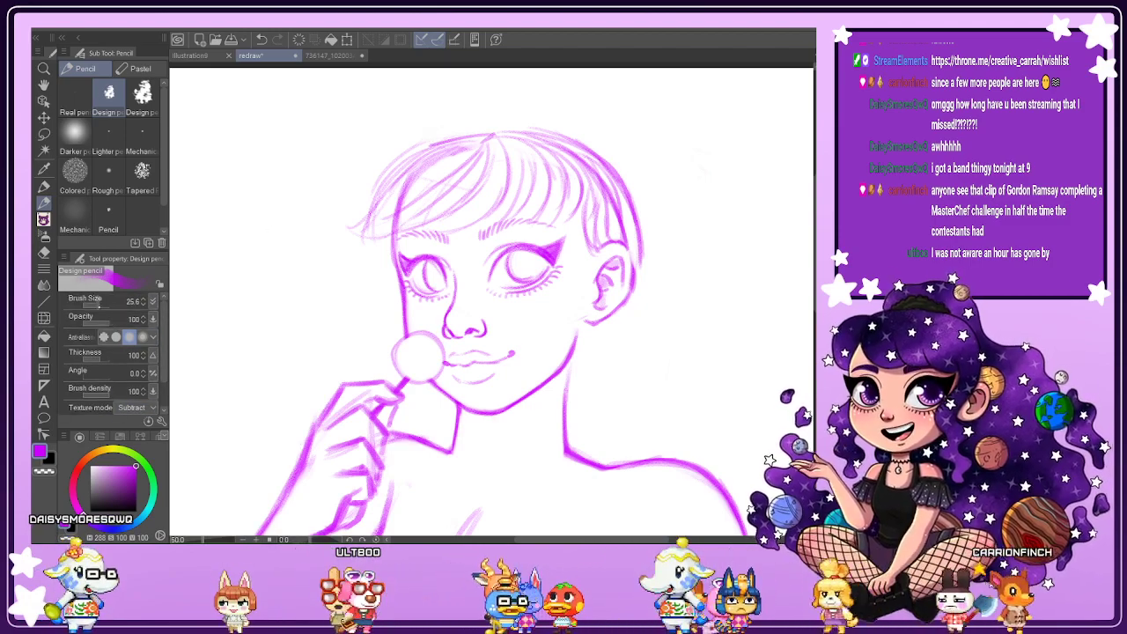
{"action": "left_click", "coordinate": [102, 305]}
{"action": "mouse_move", "coordinate": [431, 142]}
{"action": "left_mouse_down"}
{"action": "mouse_move", "coordinate": [487, 127]}
{"action": "mouse_move", "coordinate": [567, 143]}
{"action": "mouse_move", "coordinate": [601, 169]}
{"action": "mouse_move", "coordinate": [630, 222]}
{"action": "mouse_move", "coordinate": [623, 280]}
{"action": "left_mouse_up"}
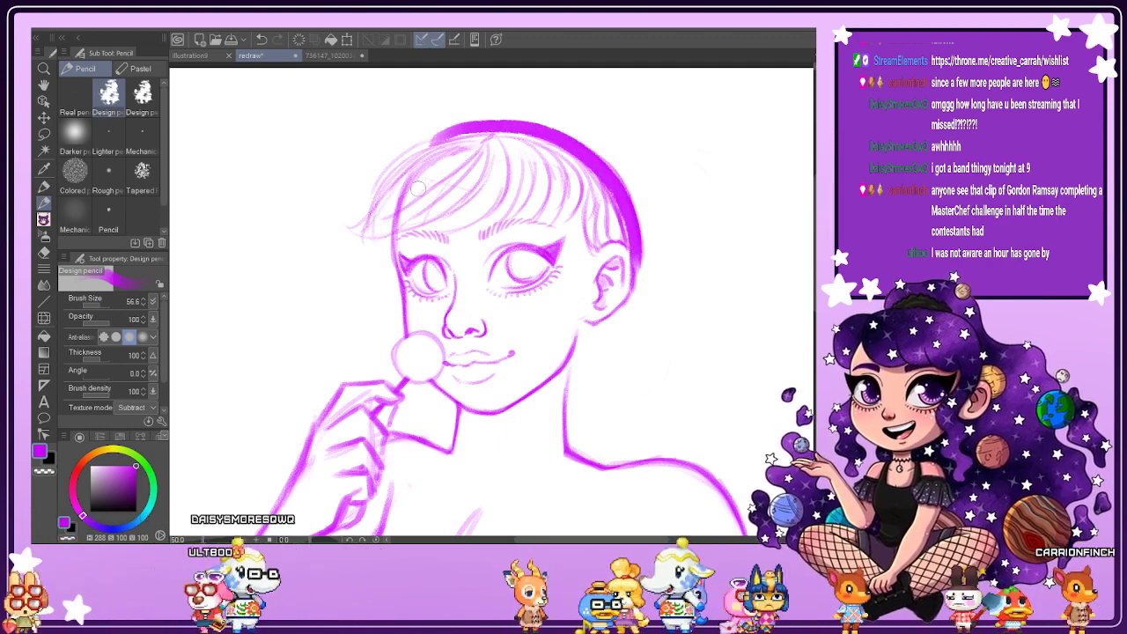
Set the pencil size to 20 and lightly sketch the beret's rounded crown above the band and behind the head.
{"action": "left_click", "coordinate": [96, 304]}
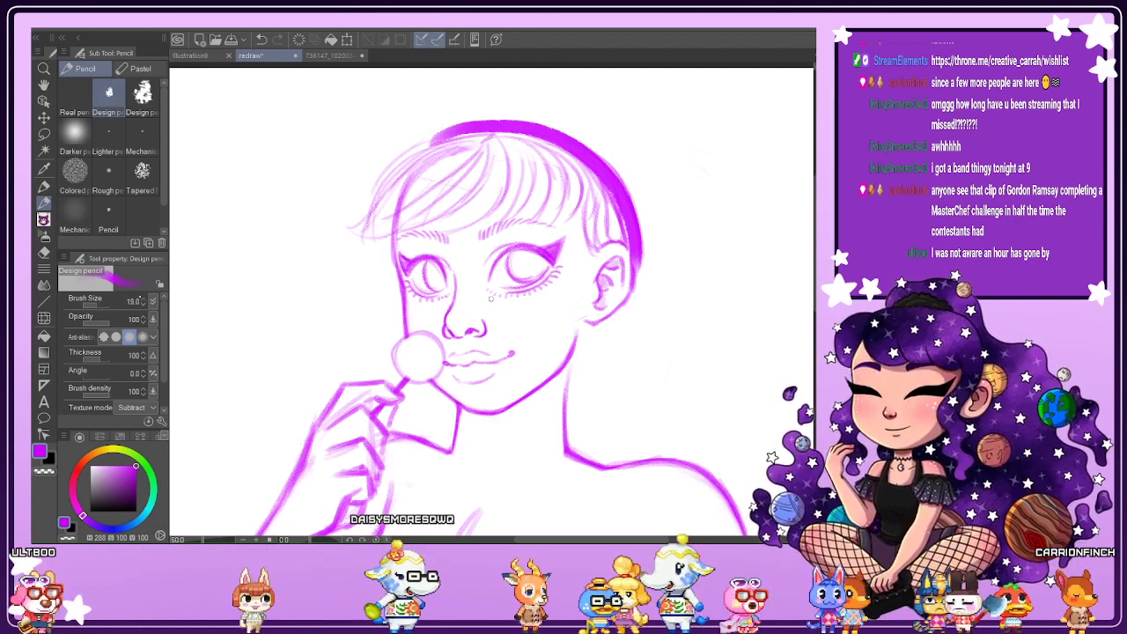
{"action": "key", "text": "bracketright"}
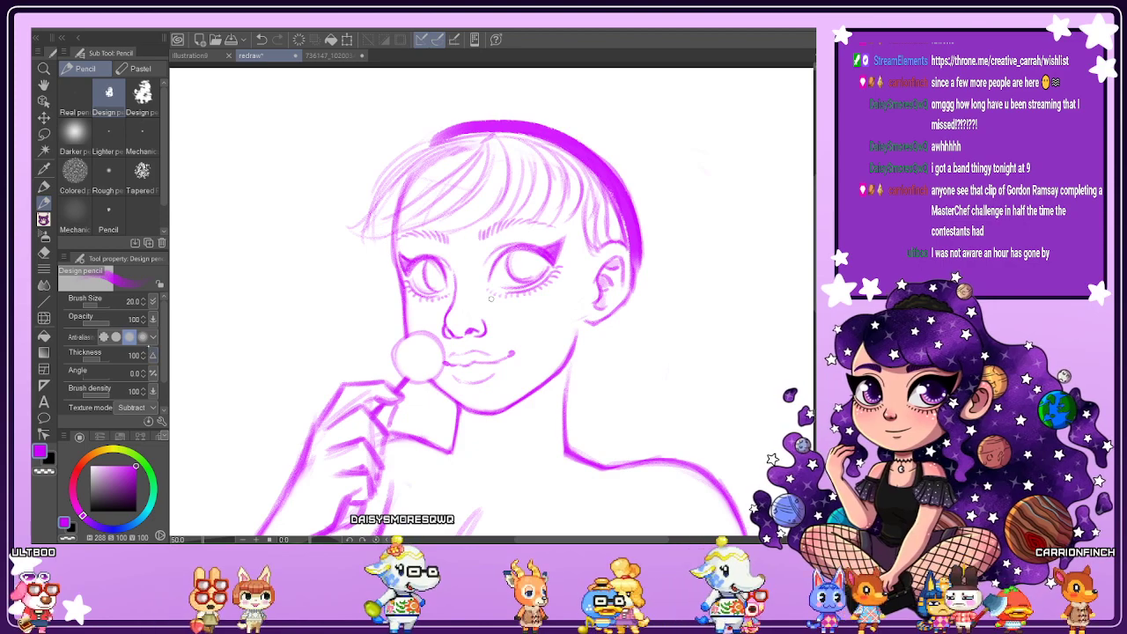
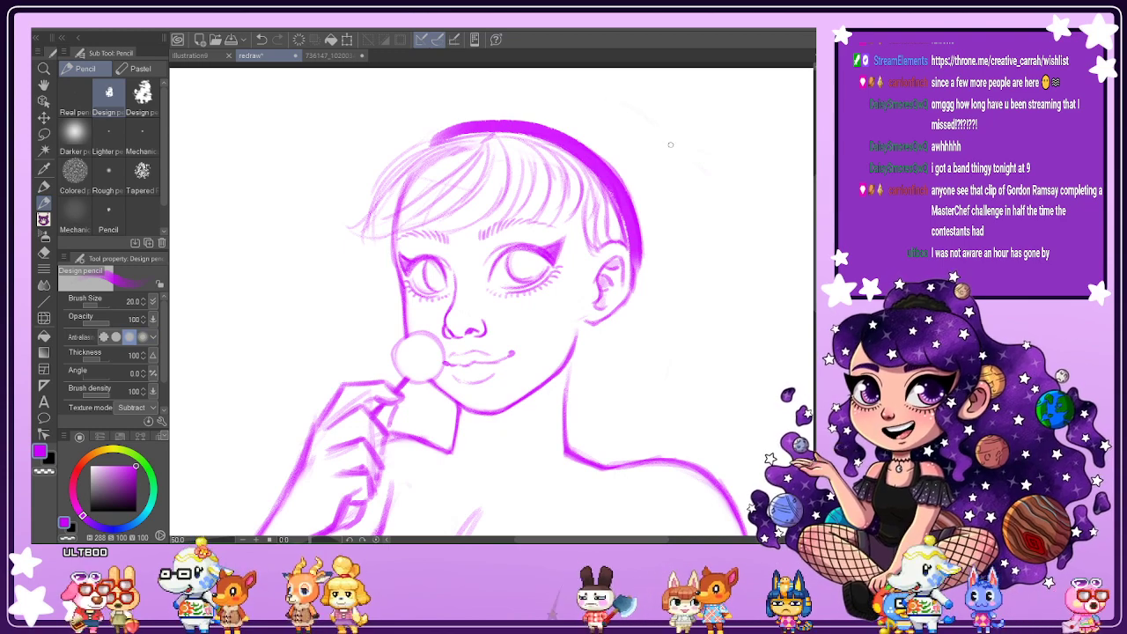
{"action": "left_click_drag", "start_coordinate": [667, 134], "coordinate": [689, 220]}
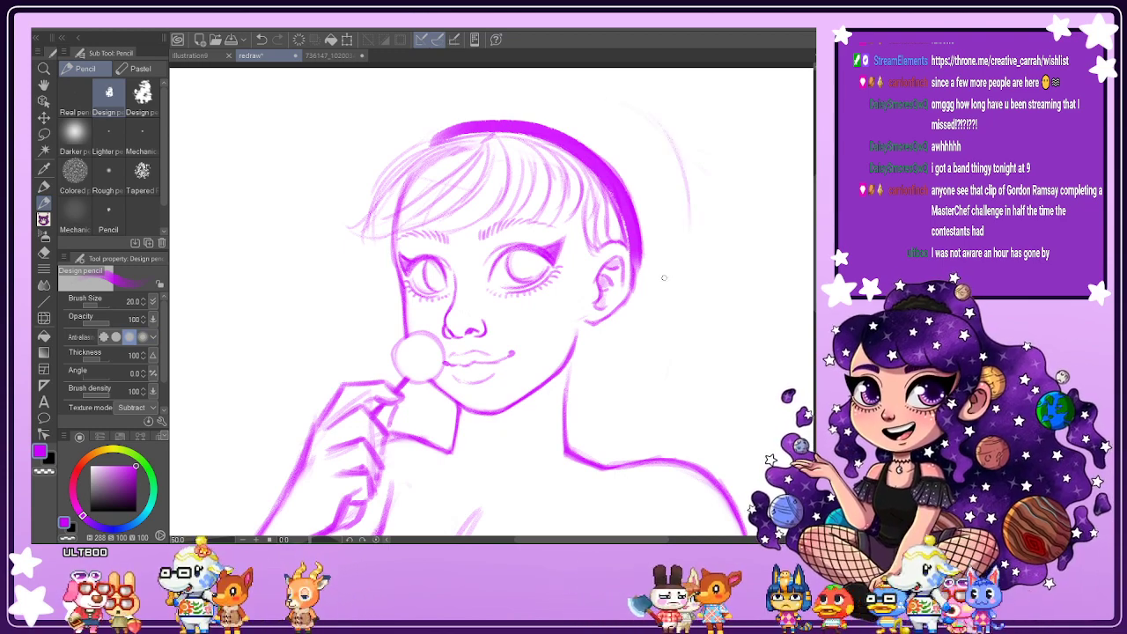
{"action": "left_click_drag", "start_coordinate": [662, 280], "coordinate": [692, 217]}
{"action": "left_click_drag", "start_coordinate": [684, 260], "coordinate": [696, 176]}
{"action": "left_click_drag", "start_coordinate": [690, 227], "coordinate": [686, 170]}
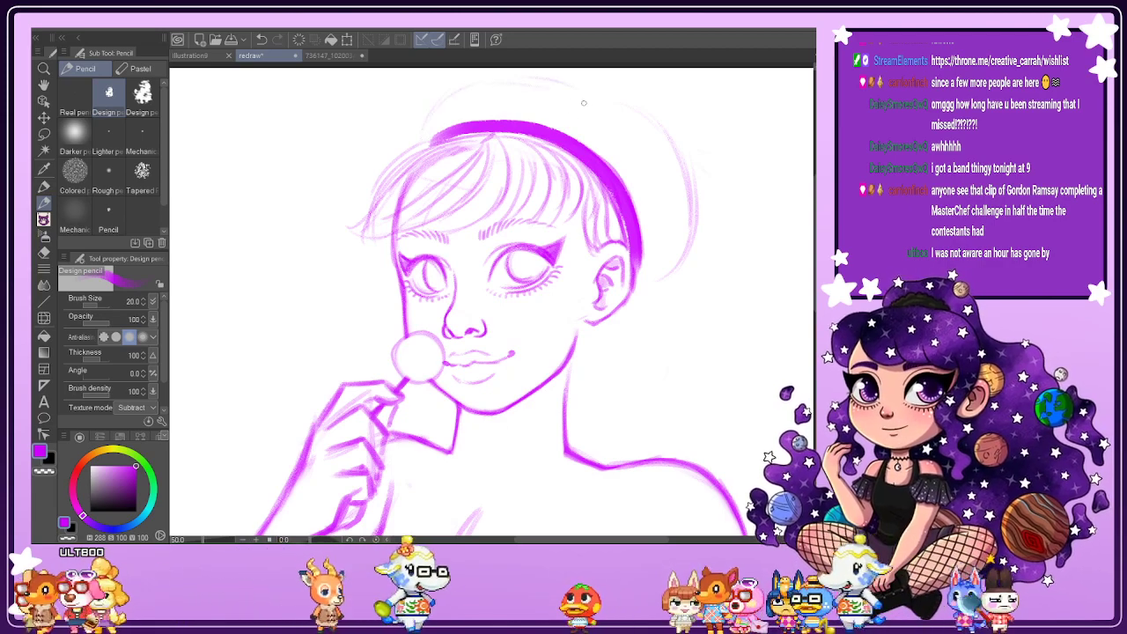
{"action": "mouse_move", "coordinate": [635, 112]}
{"action": "left_mouse_down"}
{"action": "mouse_move", "coordinate": [698, 217]}
{"action": "mouse_move", "coordinate": [687, 256]}
{"action": "mouse_move", "coordinate": [692, 235]}
{"action": "mouse_move", "coordinate": [645, 306]}
{"action": "mouse_move", "coordinate": [662, 296]}
{"action": "mouse_move", "coordinate": [698, 226]}
{"action": "left_mouse_up"}
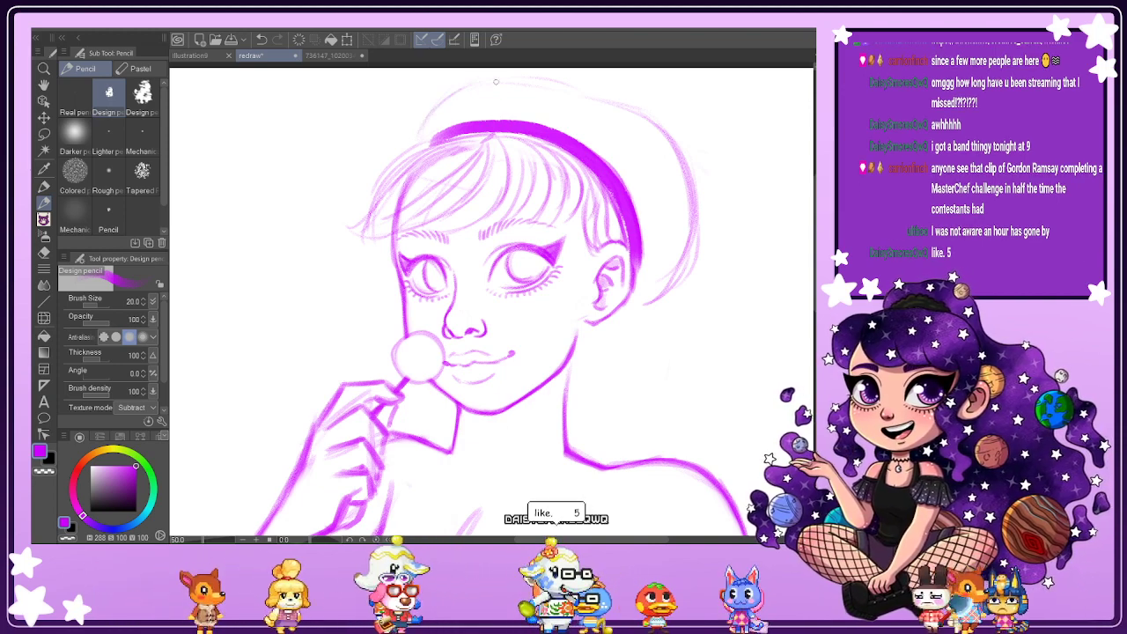
Darken the beret crown's back contour with repeated strokes curving down and in toward the ear.
{"action": "mouse_move", "coordinate": [570, 85]}
{"action": "left_mouse_down"}
{"action": "mouse_move", "coordinate": [650, 114]}
{"action": "mouse_move", "coordinate": [690, 190]}
{"action": "left_mouse_up"}
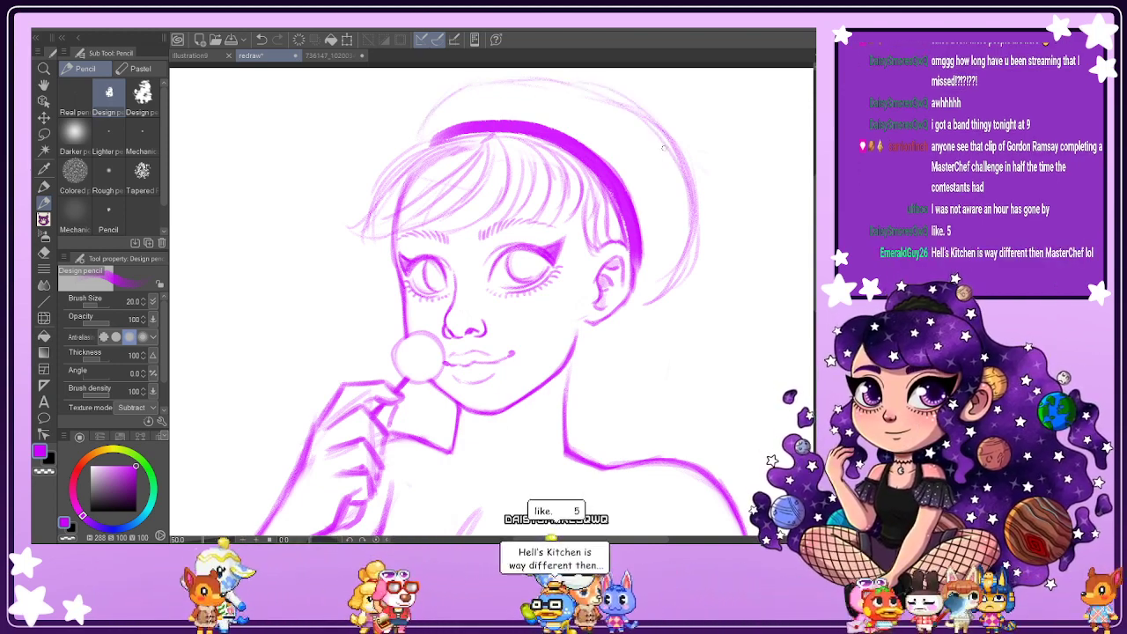
{"action": "left_click_drag", "start_coordinate": [680, 149], "coordinate": [700, 257]}
{"action": "left_click_drag", "start_coordinate": [696, 186], "coordinate": [704, 290]}
{"action": "mouse_move", "coordinate": [662, 125]}
{"action": "left_mouse_down"}
{"action": "mouse_move", "coordinate": [704, 211]}
{"action": "mouse_move", "coordinate": [681, 186]}
{"action": "mouse_move", "coordinate": [690, 278]}
{"action": "left_mouse_up"}
{"action": "mouse_move", "coordinate": [701, 238]}
{"action": "left_mouse_down"}
{"action": "mouse_move", "coordinate": [676, 305]}
{"action": "mouse_move", "coordinate": [639, 248]}
{"action": "mouse_move", "coordinate": [645, 221]}
{"action": "mouse_move", "coordinate": [648, 282]}
{"action": "left_mouse_up"}
Erase the band's thick lower end and redraw it as a taper running down behind the ear.
{"action": "key", "text": "e"}
{"action": "left_click", "coordinate": [44, 203]}
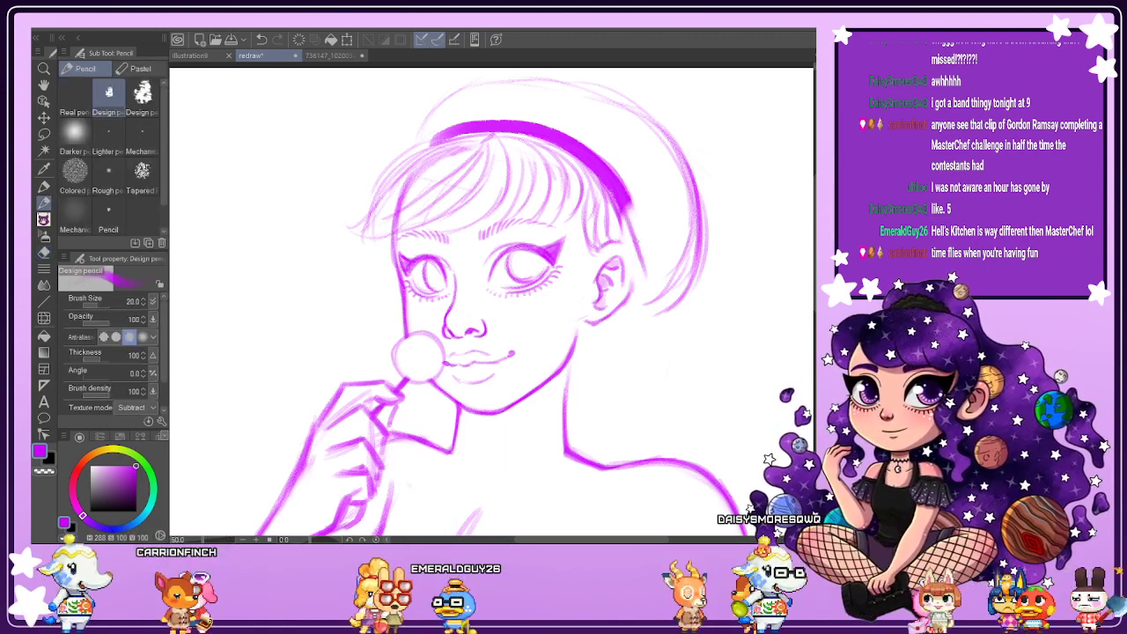
{"action": "mouse_move", "coordinate": [626, 211]}
{"action": "left_mouse_down"}
{"action": "mouse_move", "coordinate": [648, 289]}
{"action": "mouse_move", "coordinate": [629, 206]}
{"action": "mouse_move", "coordinate": [646, 280]}
{"action": "mouse_move", "coordinate": [639, 227]}
{"action": "mouse_move", "coordinate": [642, 280]}
{"action": "mouse_move", "coordinate": [633, 229]}
{"action": "mouse_move", "coordinate": [630, 254]}
{"action": "left_mouse_up"}
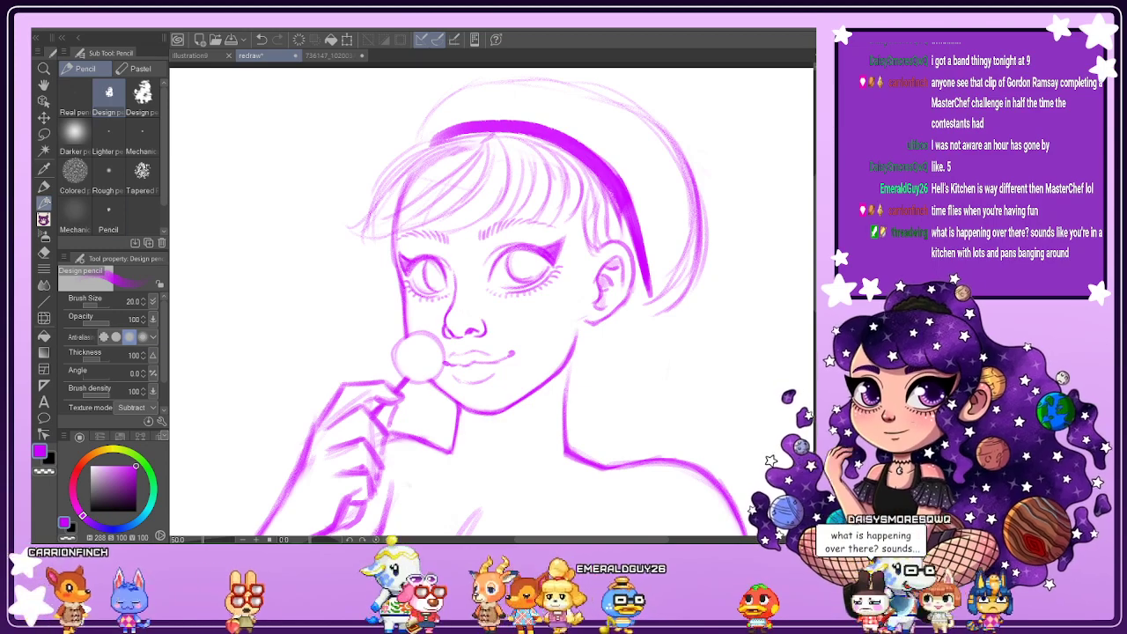
Study the hair, beret and sweater in the original illustration, and set the sketch pencil's stabilization to 14.
{"action": "left_click", "coordinate": [330, 56]}
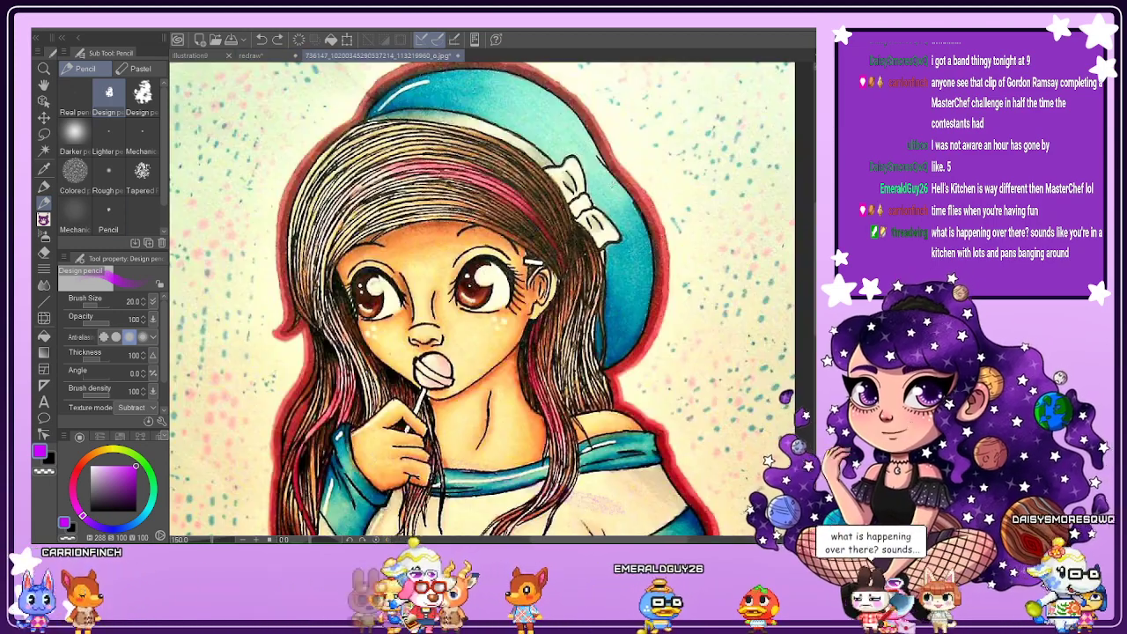
{"action": "scroll", "coordinate": [482, 299], "scroll_direction": "down", "scroll_amount": 3}
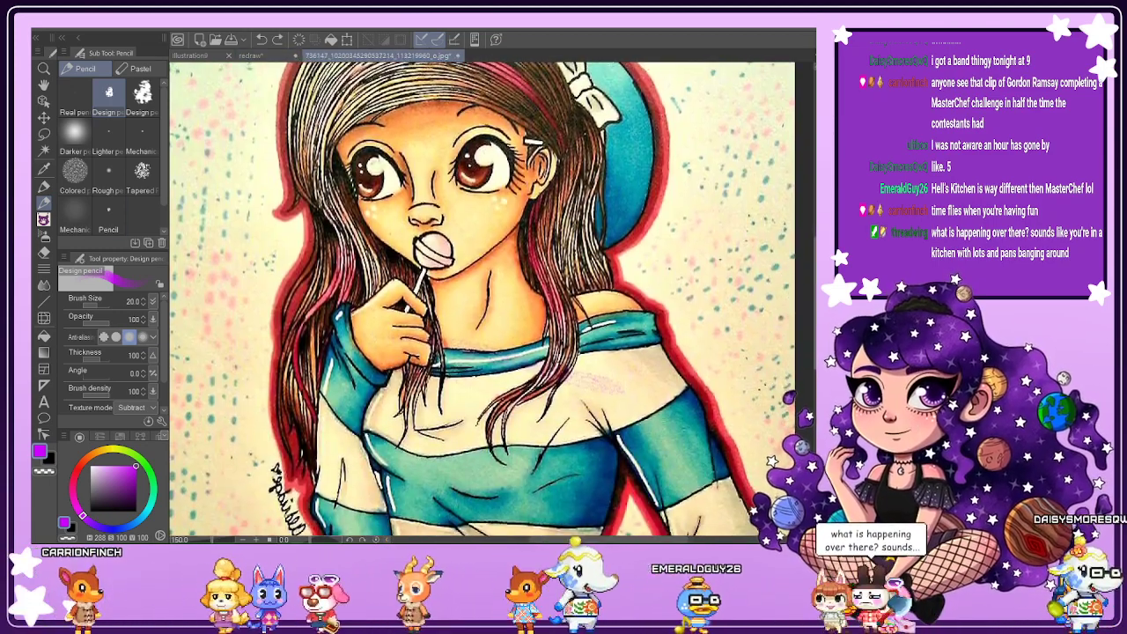
{"action": "scroll", "coordinate": [482, 297], "scroll_direction": "up", "scroll_amount": 1}
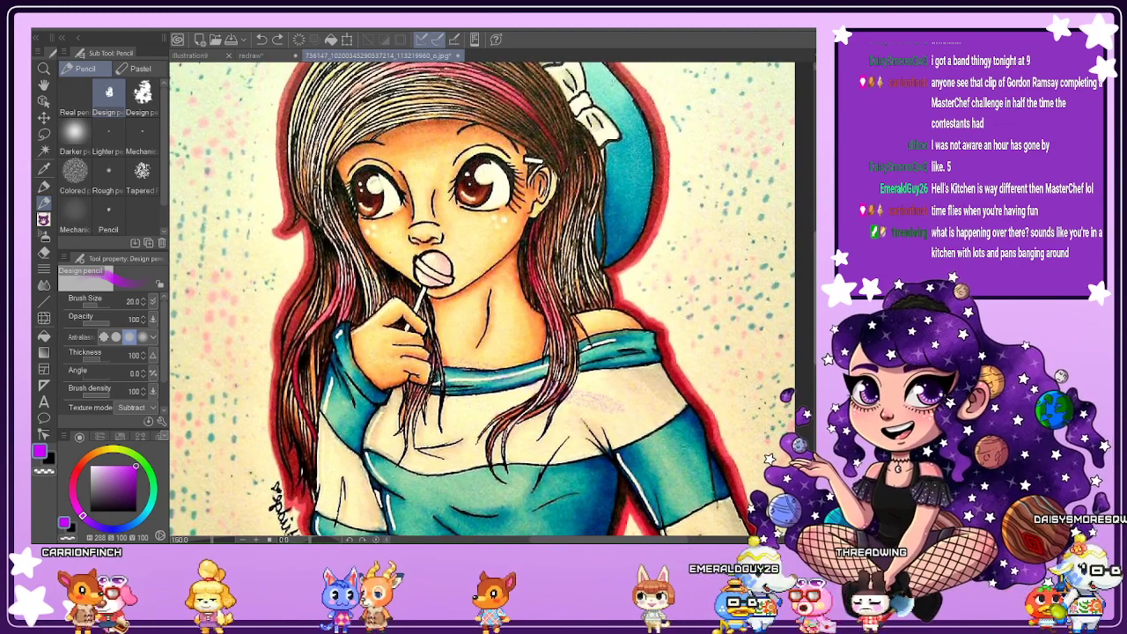
{"action": "scroll", "coordinate": [482, 297], "scroll_direction": "up", "scroll_amount": 1}
{"action": "scroll", "coordinate": [482, 297], "scroll_direction": "up", "scroll_amount": 1}
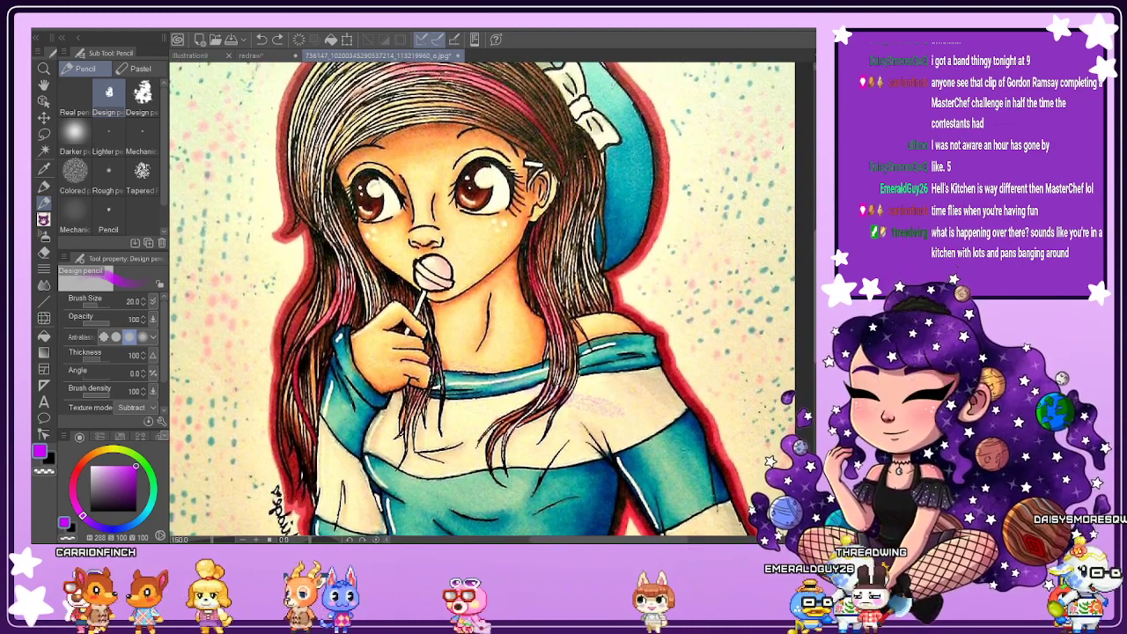
{"action": "left_click", "coordinate": [250, 55]}
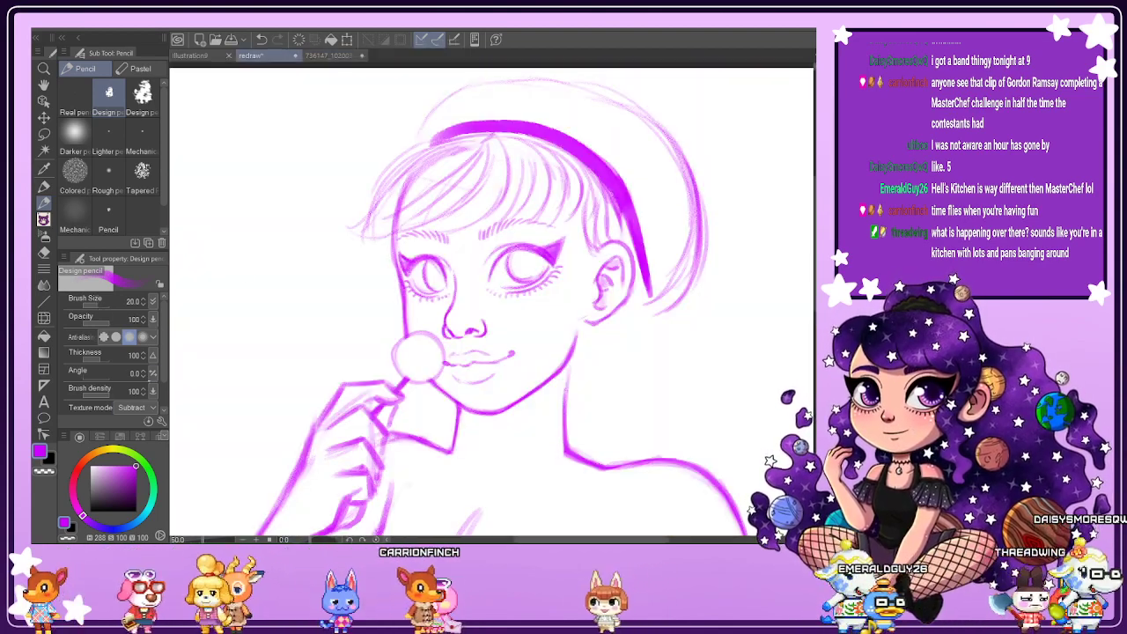
{"action": "scroll", "coordinate": [110, 352], "scroll_direction": "down", "scroll_amount": 2}
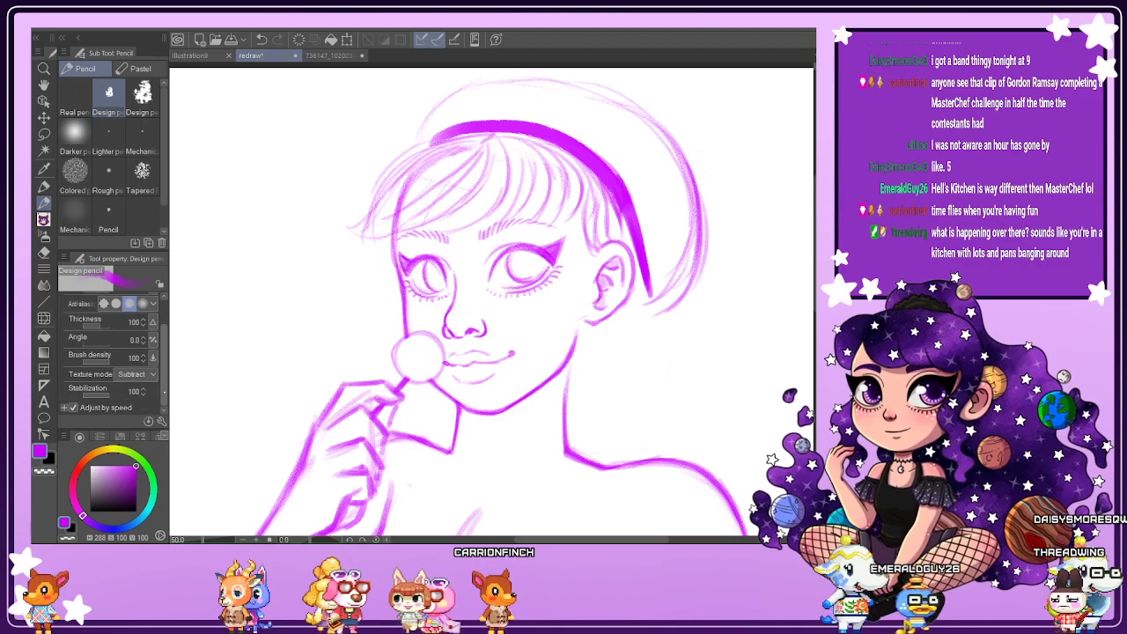
{"action": "left_click", "coordinate": [86, 395]}
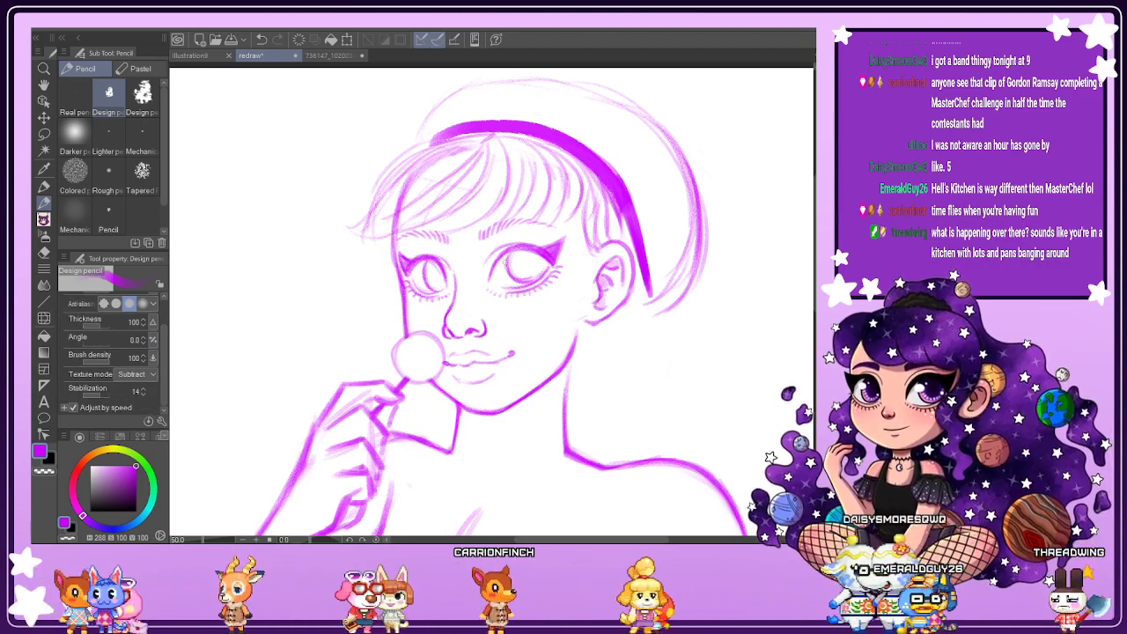
Check the reference's hair clip and sketch a small rectangular clip on the hair just above the ear.
{"action": "left_click", "coordinate": [331, 56]}
{"action": "key", "text": "ctrl+minus"}
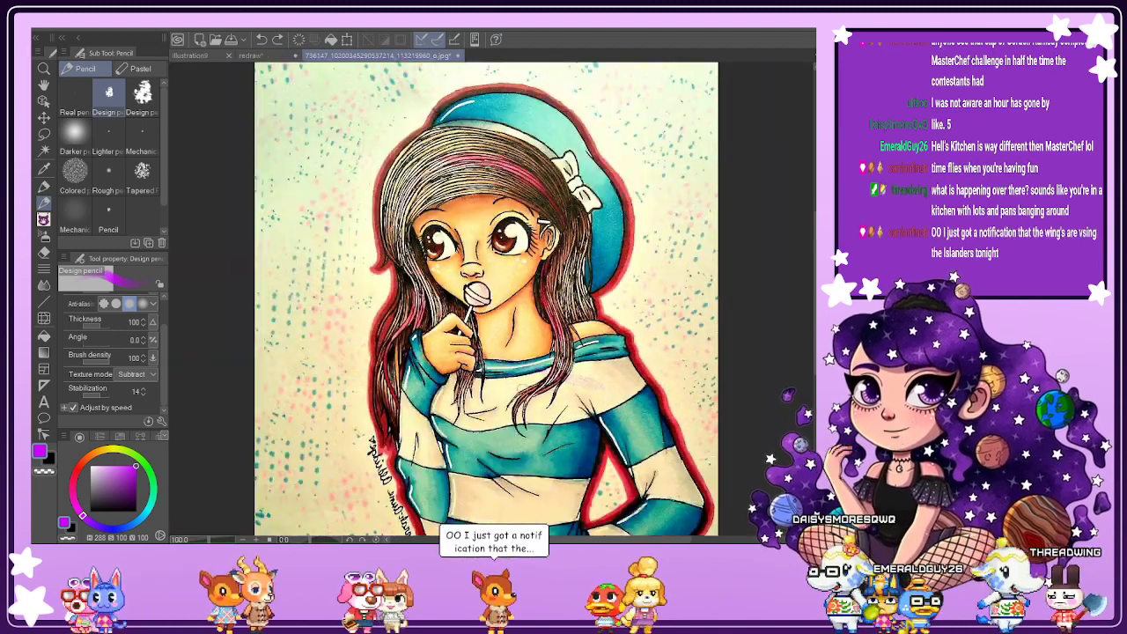
{"action": "left_click", "coordinate": [251, 55]}
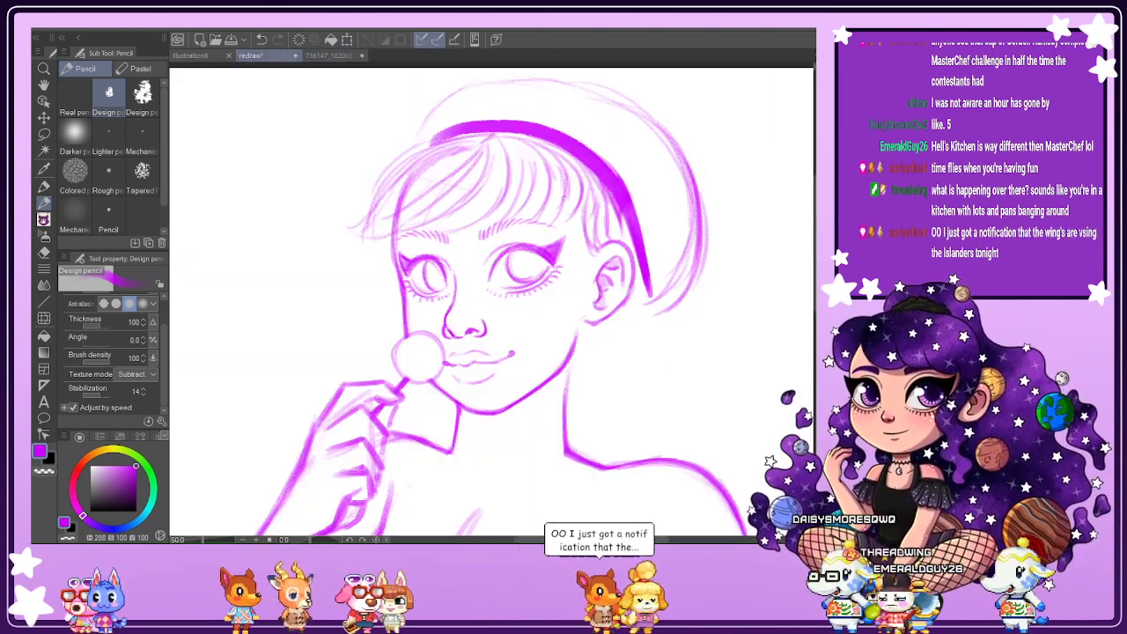
{"action": "scroll", "coordinate": [592, 224], "scroll_direction": "up", "scroll_amount": 1}
{"action": "mouse_move", "coordinate": [573, 221]}
{"action": "left_mouse_down"}
{"action": "mouse_move", "coordinate": [619, 217]}
{"action": "mouse_move", "coordinate": [578, 240]}
{"action": "mouse_move", "coordinate": [625, 230]}
{"action": "mouse_move", "coordinate": [623, 215]}
{"action": "left_mouse_up"}
{"action": "left_click_drag", "start_coordinate": [570, 226], "coordinate": [606, 217]}
{"action": "scroll", "coordinate": [586, 211], "scroll_direction": "down", "scroll_amount": 3}
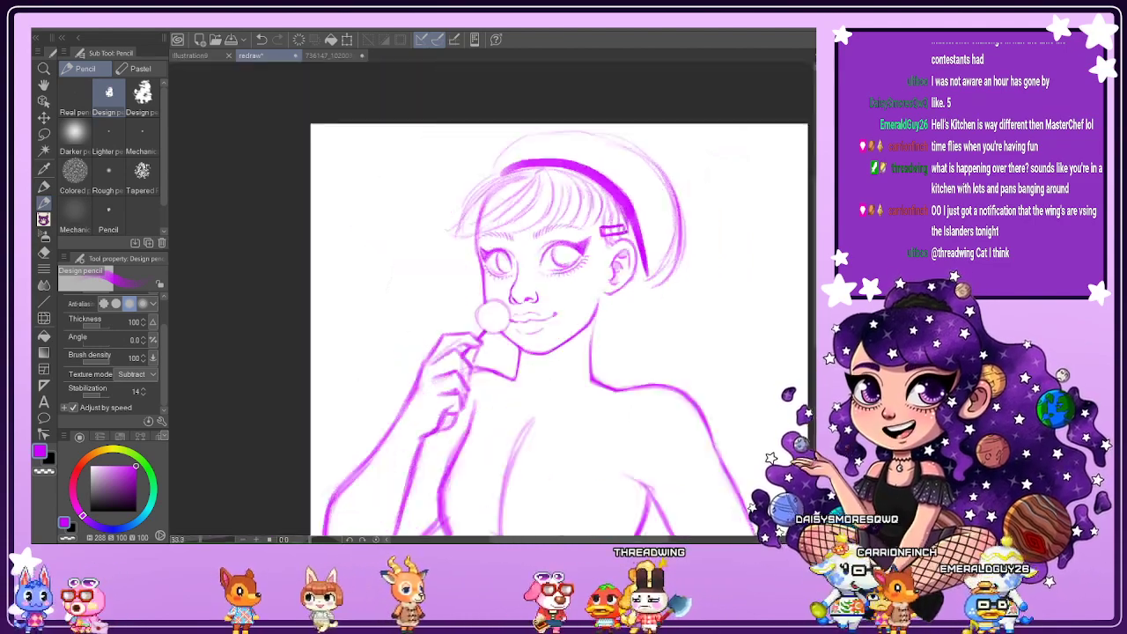
Erase the fringe's stray outer tip and fade its front strands with the soft eraser at size 46.4.
{"action": "scroll", "coordinate": [586, 204], "scroll_direction": "up", "scroll_amount": 2}
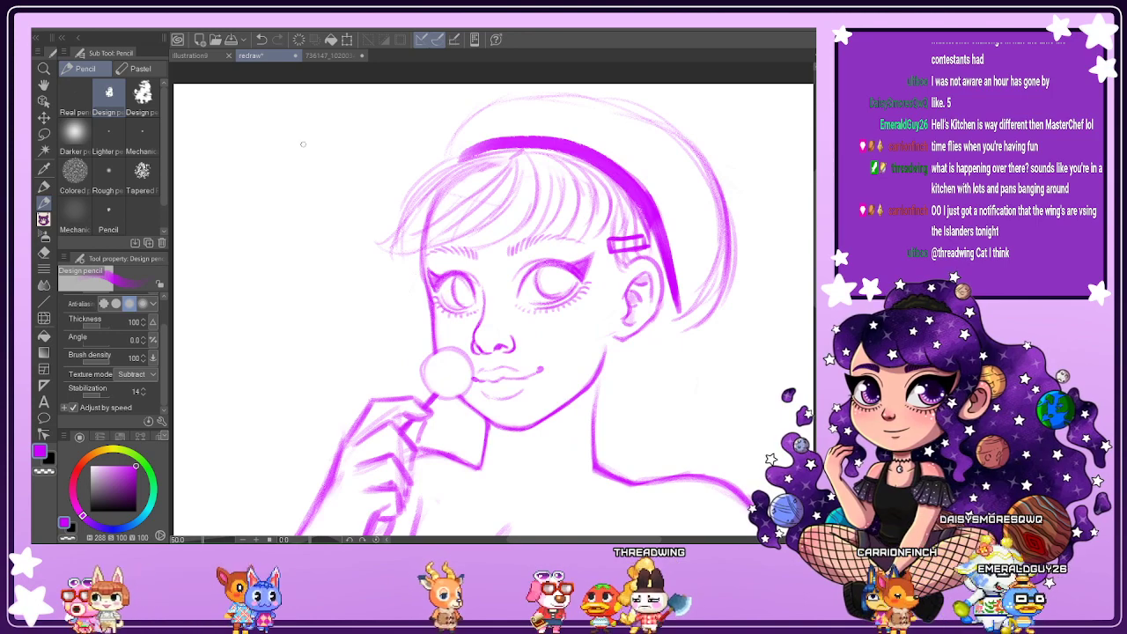
{"action": "left_click", "coordinate": [321, 55]}
{"action": "left_click", "coordinate": [252, 56]}
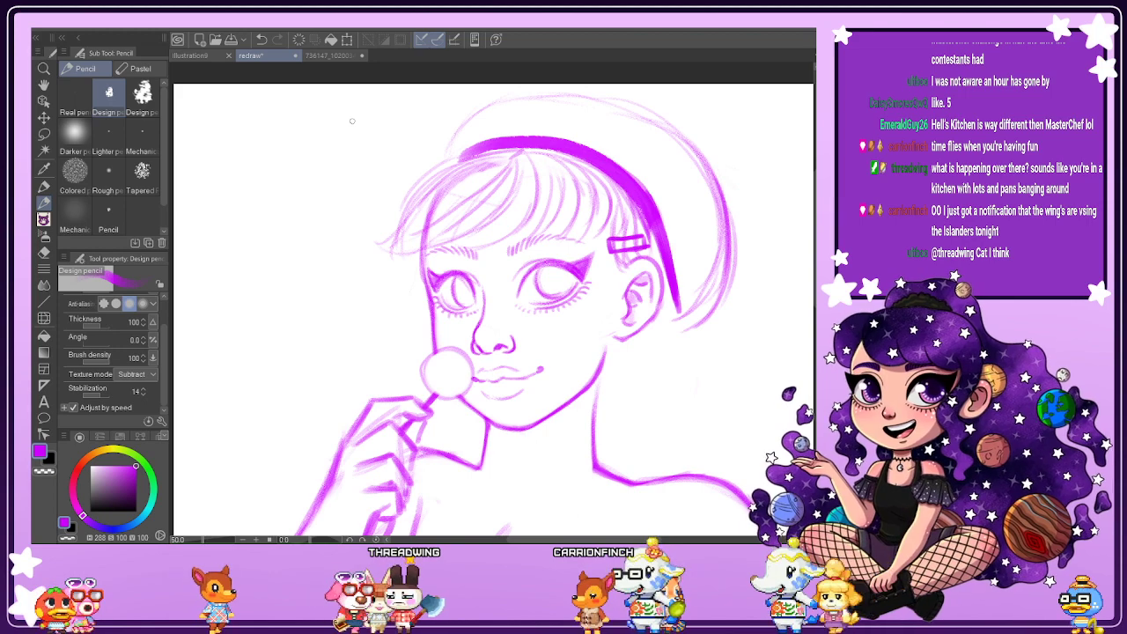
{"action": "scroll", "coordinate": [563, 339], "scroll_direction": "down", "scroll_amount": 2}
{"action": "scroll", "coordinate": [514, 280], "scroll_direction": "up", "scroll_amount": 2}
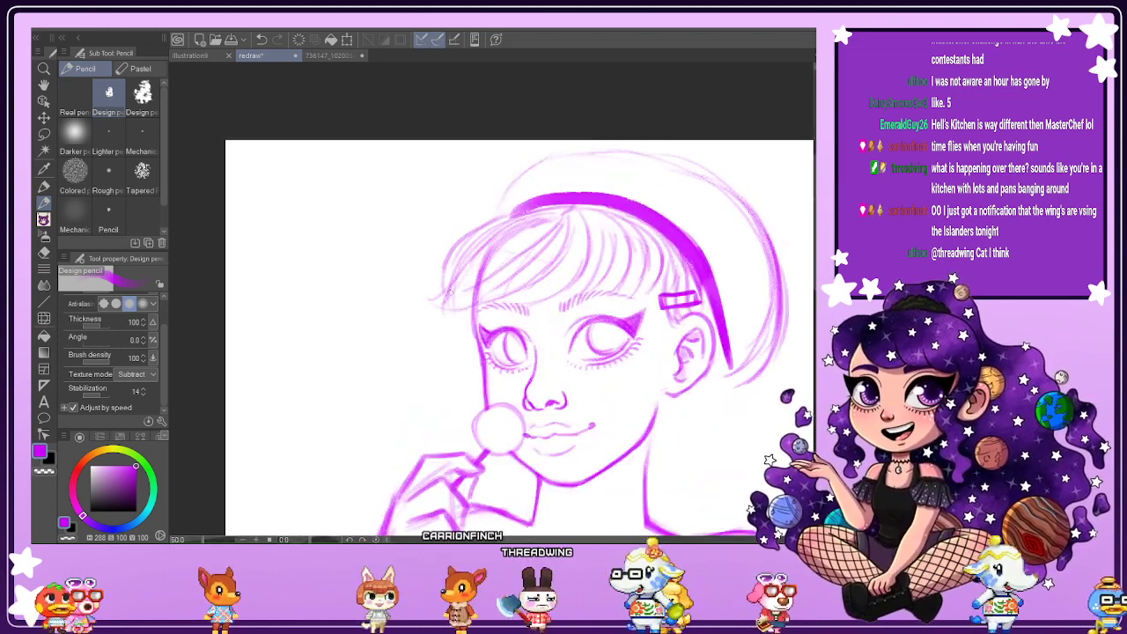
{"action": "key", "text": "e"}
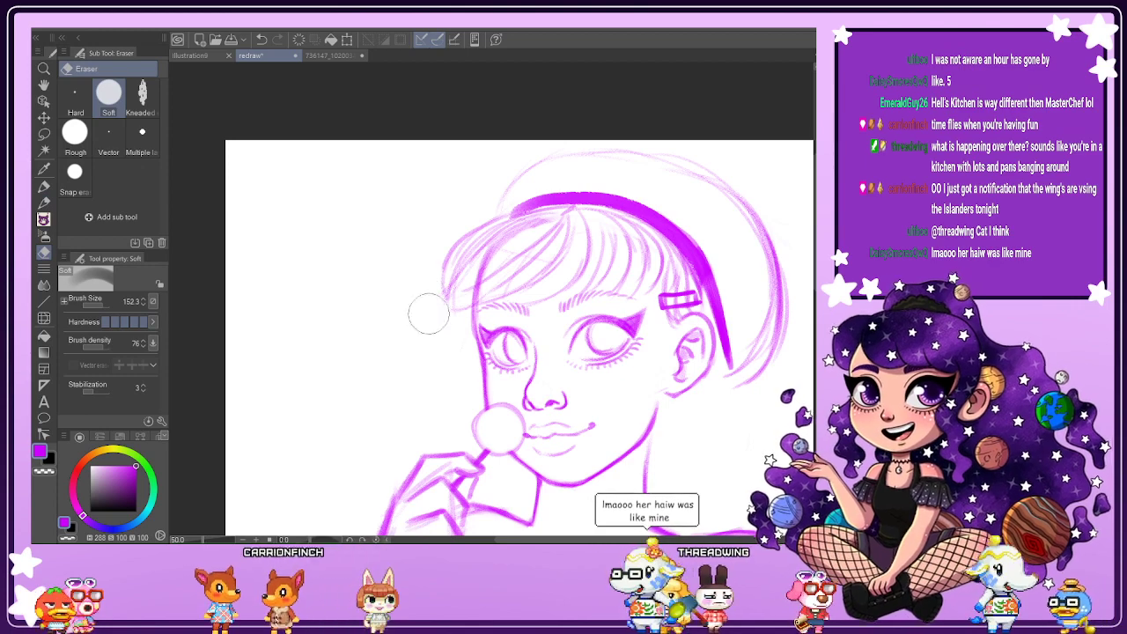
{"action": "left_click", "coordinate": [90, 305]}
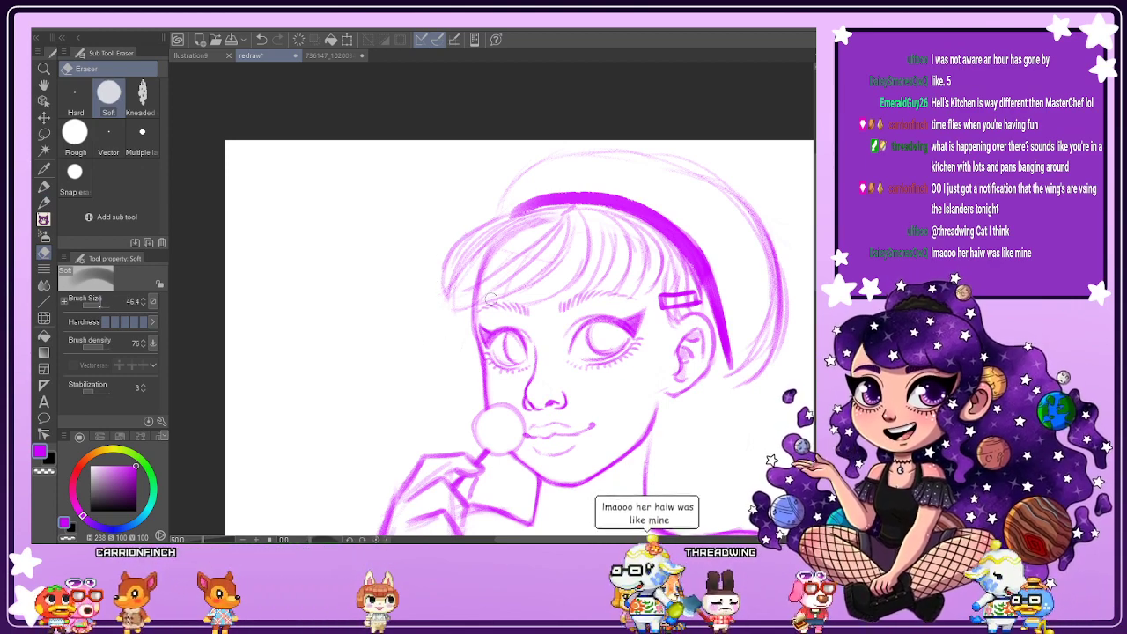
{"action": "left_click_drag", "start_coordinate": [458, 288], "coordinate": [536, 219]}
{"action": "left_click_drag", "start_coordinate": [484, 269], "coordinate": [546, 219]}
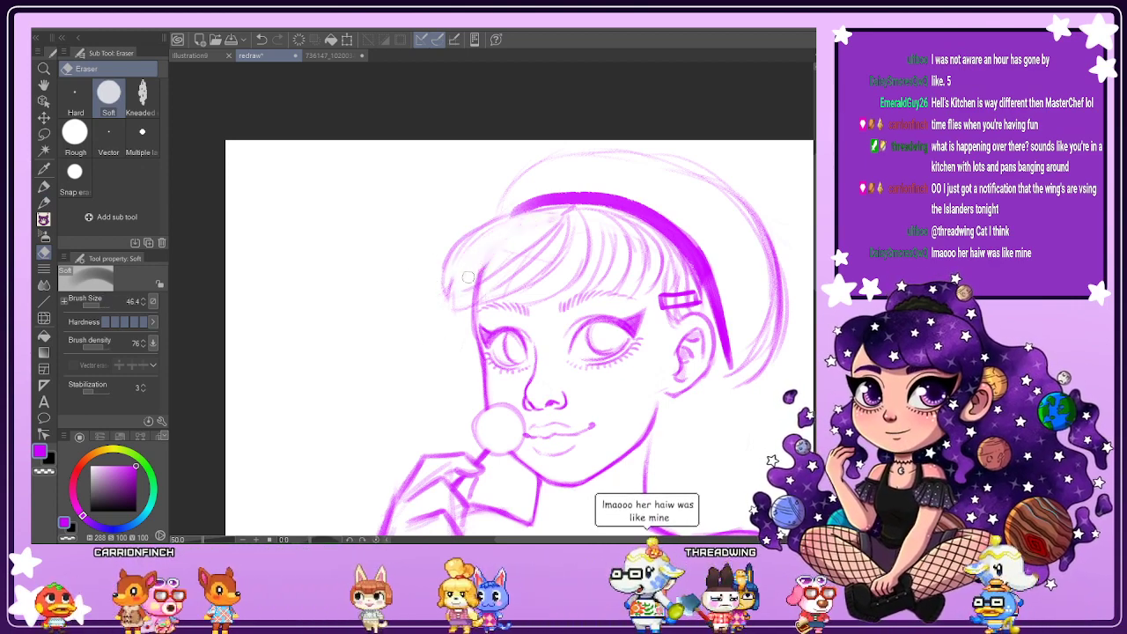
{"action": "mouse_move", "coordinate": [468, 289]}
{"action": "left_mouse_down"}
{"action": "mouse_move", "coordinate": [533, 228]}
{"action": "mouse_move", "coordinate": [555, 249]}
{"action": "left_mouse_up"}
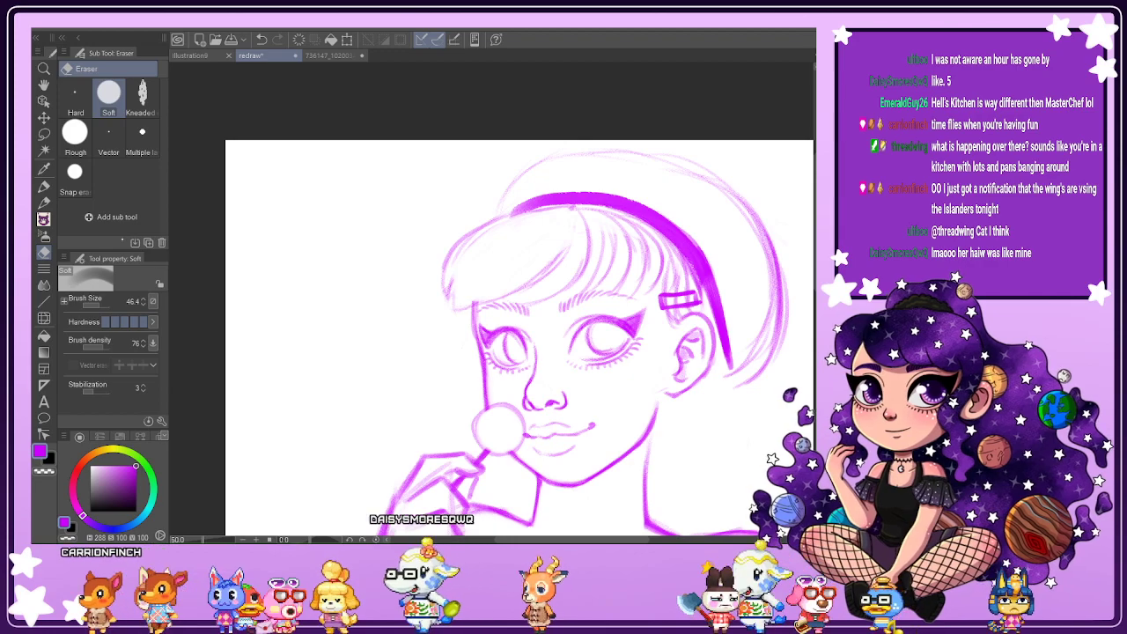
Redraw the fringe with curved pencil strands fanning from the band down to the brows and rounding in at the front.
{"action": "left_click", "coordinate": [44, 202]}
{"action": "mouse_move", "coordinate": [570, 213]}
{"action": "left_mouse_down"}
{"action": "mouse_move", "coordinate": [544, 273]}
{"action": "mouse_move", "coordinate": [519, 273]}
{"action": "mouse_move", "coordinate": [484, 304]}
{"action": "left_mouse_up"}
{"action": "left_click_drag", "start_coordinate": [535, 218], "coordinate": [472, 305]}
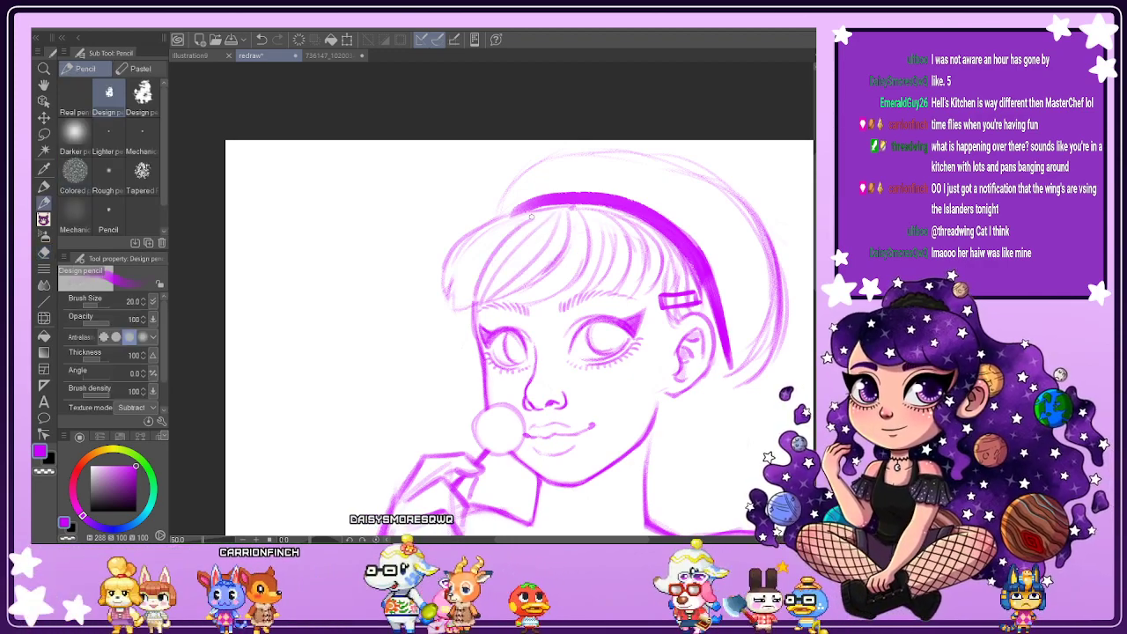
{"action": "mouse_move", "coordinate": [501, 226]}
{"action": "left_mouse_down"}
{"action": "mouse_move", "coordinate": [482, 282]}
{"action": "mouse_move", "coordinate": [508, 217]}
{"action": "mouse_move", "coordinate": [451, 327]}
{"action": "mouse_move", "coordinate": [473, 277]}
{"action": "mouse_move", "coordinate": [438, 296]}
{"action": "mouse_move", "coordinate": [475, 293]}
{"action": "mouse_move", "coordinate": [455, 296]}
{"action": "mouse_move", "coordinate": [464, 284]}
{"action": "mouse_move", "coordinate": [476, 319]}
{"action": "left_mouse_up"}
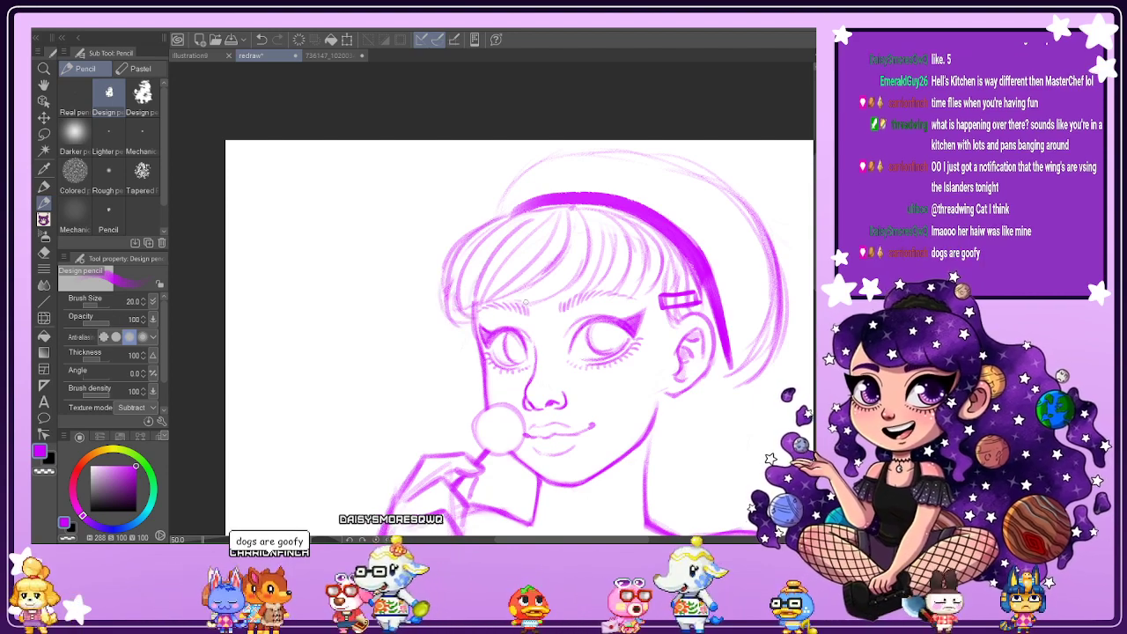
{"action": "left_click_drag", "start_coordinate": [574, 269], "coordinate": [522, 305]}
{"action": "left_click_drag", "start_coordinate": [584, 227], "coordinate": [541, 296]}
{"action": "mouse_move", "coordinate": [606, 212]}
{"action": "left_mouse_down"}
{"action": "mouse_move", "coordinate": [586, 285]}
{"action": "mouse_move", "coordinate": [615, 284]}
{"action": "left_mouse_up"}
{"action": "mouse_move", "coordinate": [643, 246]}
{"action": "left_mouse_down"}
{"action": "mouse_move", "coordinate": [626, 290]}
{"action": "mouse_move", "coordinate": [638, 294]}
{"action": "left_mouse_up"}
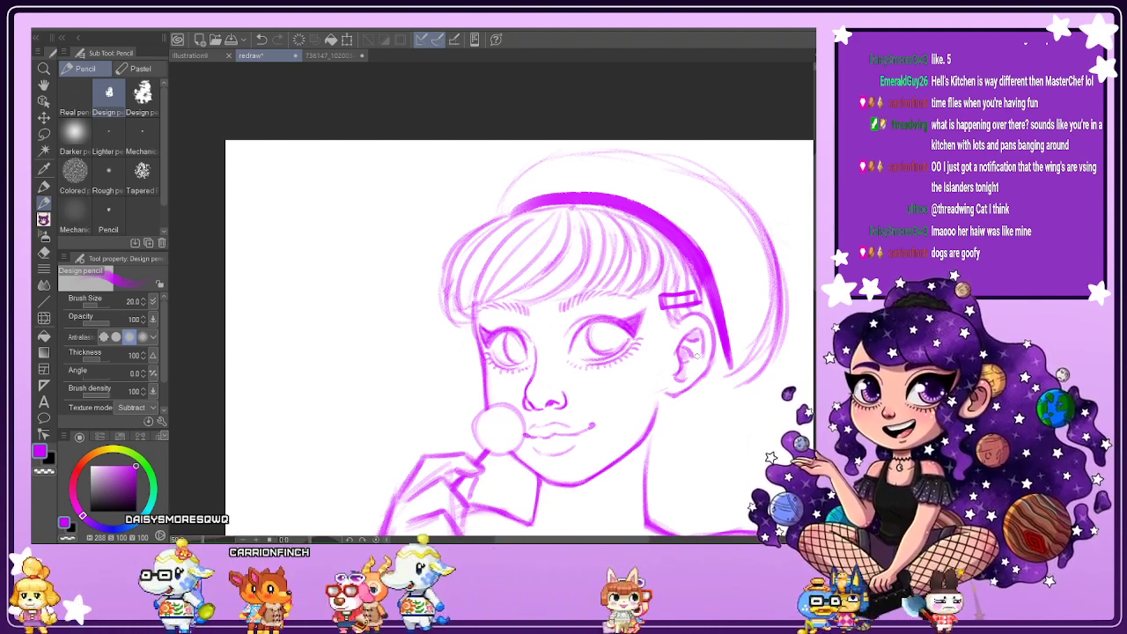
Sketch a long wavy lock falling from the hair clip past the jaw and neck onto the chest.
{"action": "scroll", "coordinate": [697, 356], "scroll_direction": "down", "scroll_amount": 1}
{"action": "scroll", "coordinate": [597, 261], "scroll_direction": "up", "scroll_amount": 1}
{"action": "mouse_move", "coordinate": [581, 211]}
{"action": "left_mouse_down"}
{"action": "mouse_move", "coordinate": [549, 250]}
{"action": "mouse_move", "coordinate": [704, 213]}
{"action": "mouse_move", "coordinate": [624, 204]}
{"action": "mouse_move", "coordinate": [760, 233]}
{"action": "left_mouse_up"}
{"action": "scroll", "coordinate": [726, 342], "scroll_direction": "down", "scroll_amount": 1}
{"action": "left_click_drag", "start_coordinate": [625, 538], "coordinate": [669, 537]}
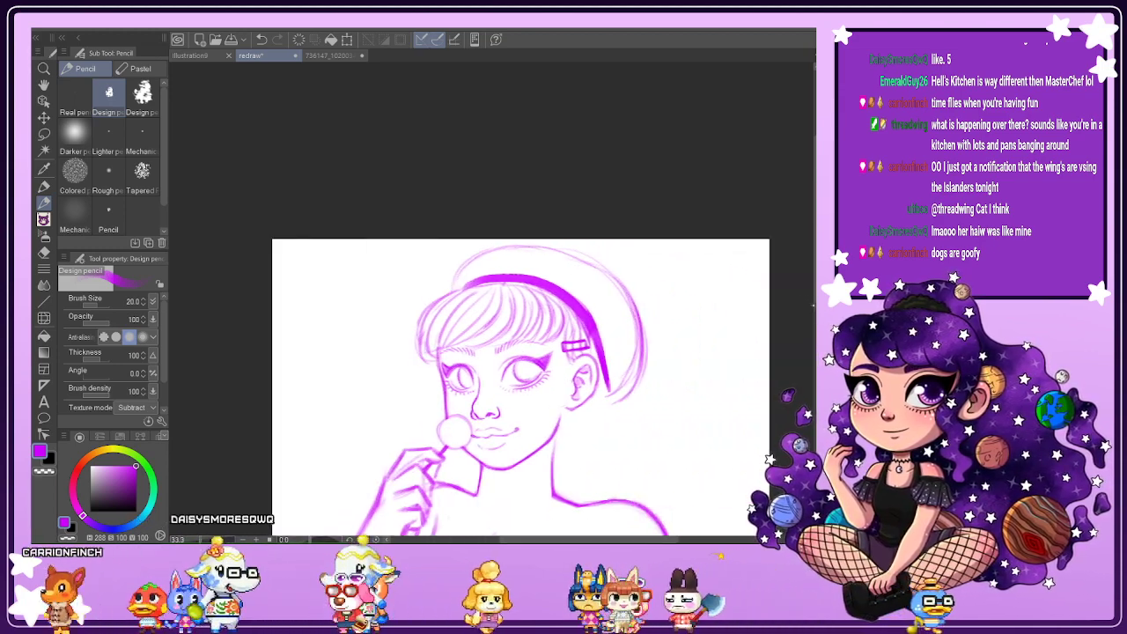
{"action": "scroll", "coordinate": [578, 248], "scroll_direction": "down", "scroll_amount": 4}
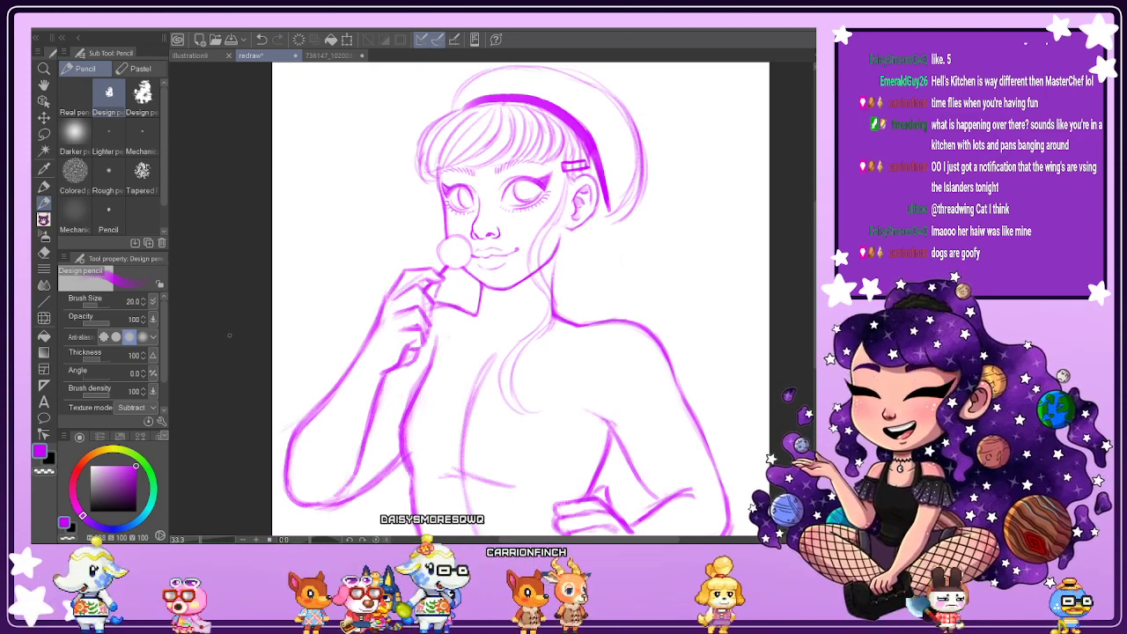
Erase the jaw, neck and shoulder lines that cross the long lock beside the face.
{"action": "key", "text": "e"}
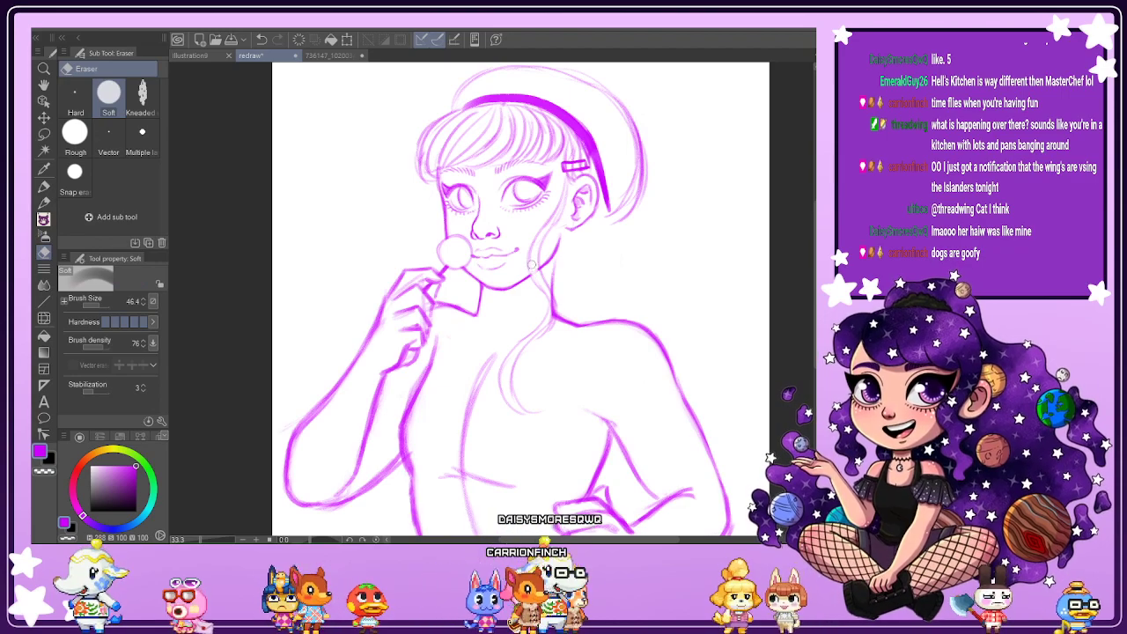
{"action": "left_click_drag", "start_coordinate": [552, 290], "coordinate": [554, 311]}
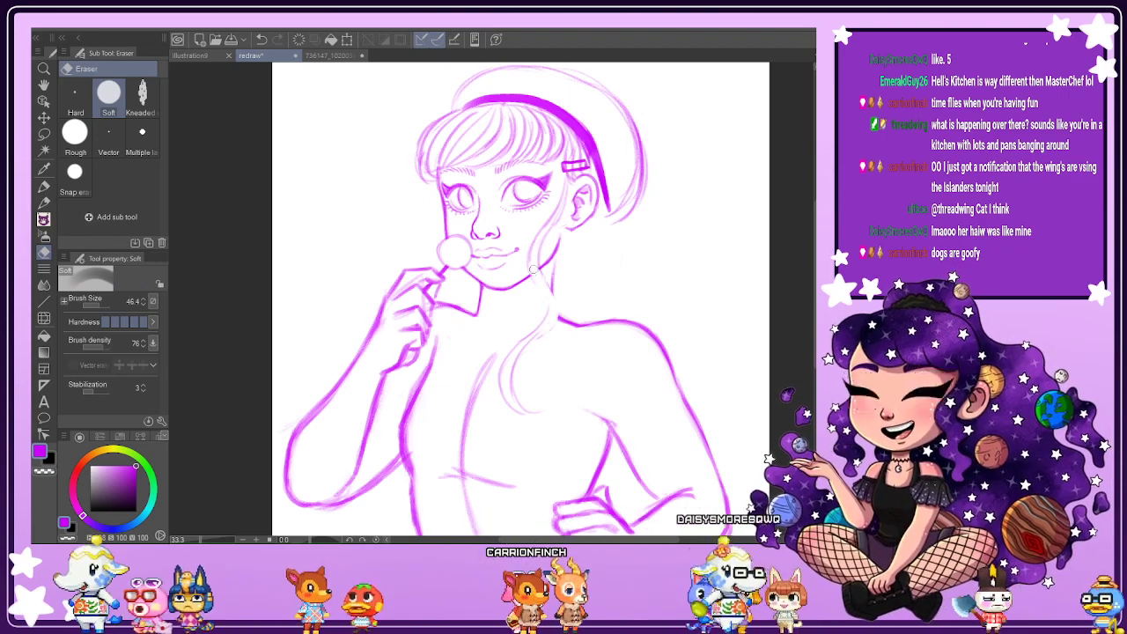
{"action": "mouse_move", "coordinate": [535, 272]}
{"action": "left_mouse_down"}
{"action": "mouse_move", "coordinate": [551, 269]}
{"action": "mouse_move", "coordinate": [551, 249]}
{"action": "left_mouse_up"}
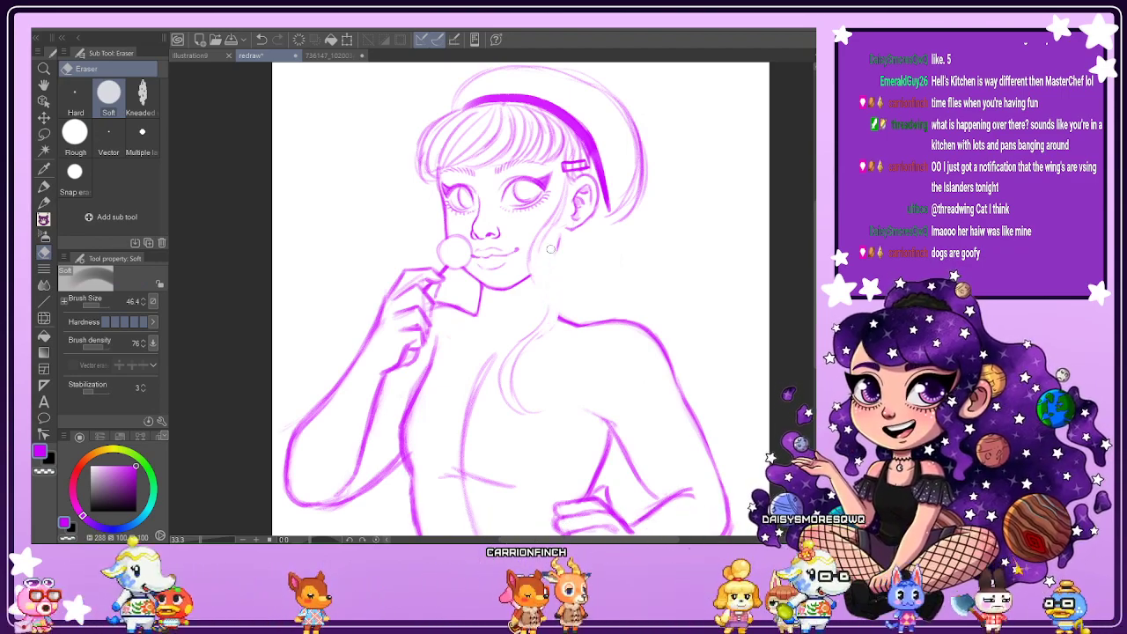
Redraw the long lock's contours from the ear to its curled tip and add inner strand lines.
{"action": "key", "text": "p"}
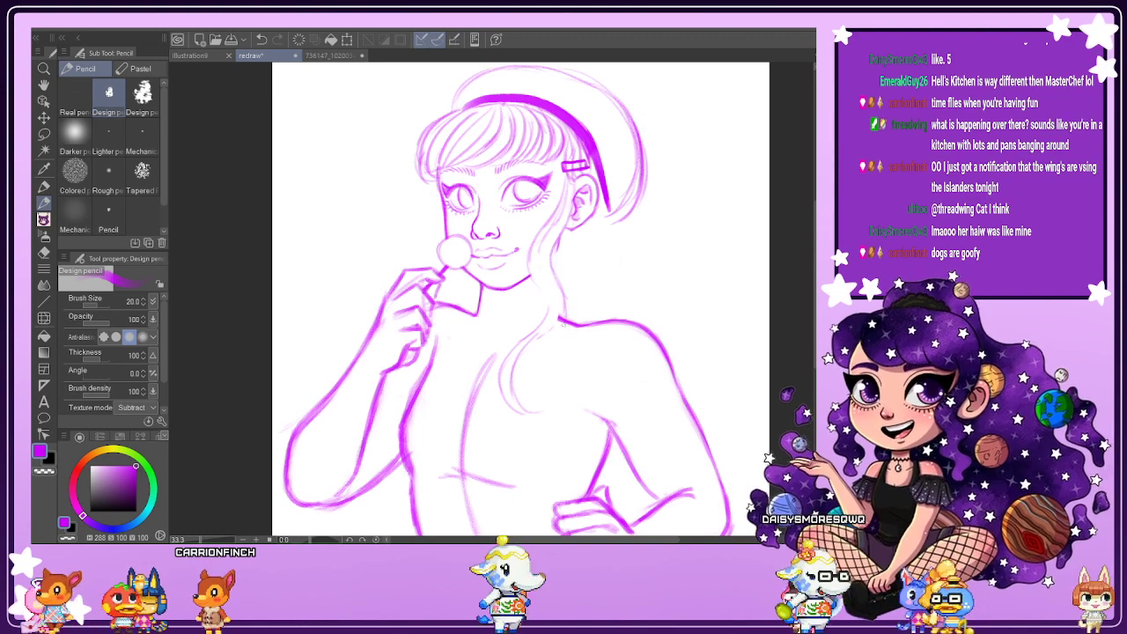
{"action": "mouse_move", "coordinate": [532, 349]}
{"action": "left_mouse_down"}
{"action": "mouse_move", "coordinate": [518, 372]}
{"action": "mouse_move", "coordinate": [528, 375]}
{"action": "mouse_move", "coordinate": [526, 410]}
{"action": "left_mouse_up"}
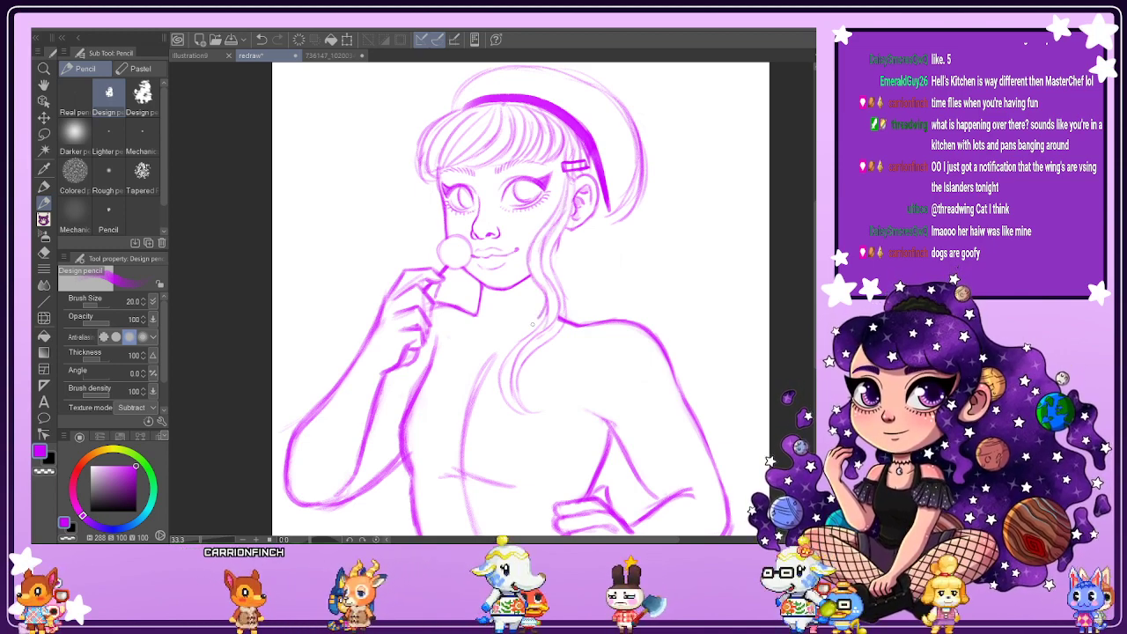
{"action": "mouse_move", "coordinate": [552, 251]}
{"action": "left_mouse_down"}
{"action": "mouse_move", "coordinate": [570, 323]}
{"action": "mouse_move", "coordinate": [516, 382]}
{"action": "left_mouse_up"}
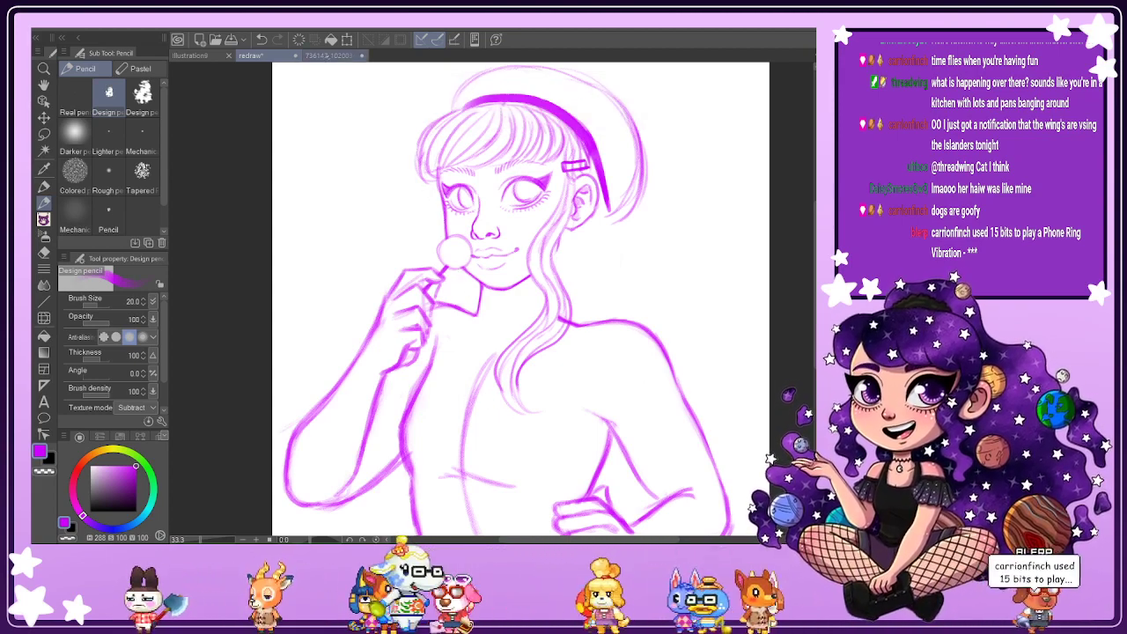
Check the reference and sketch a second wavy lock from behind the lollipop hand down onto the chest.
{"action": "left_click", "coordinate": [333, 55]}
{"action": "left_click", "coordinate": [251, 56]}
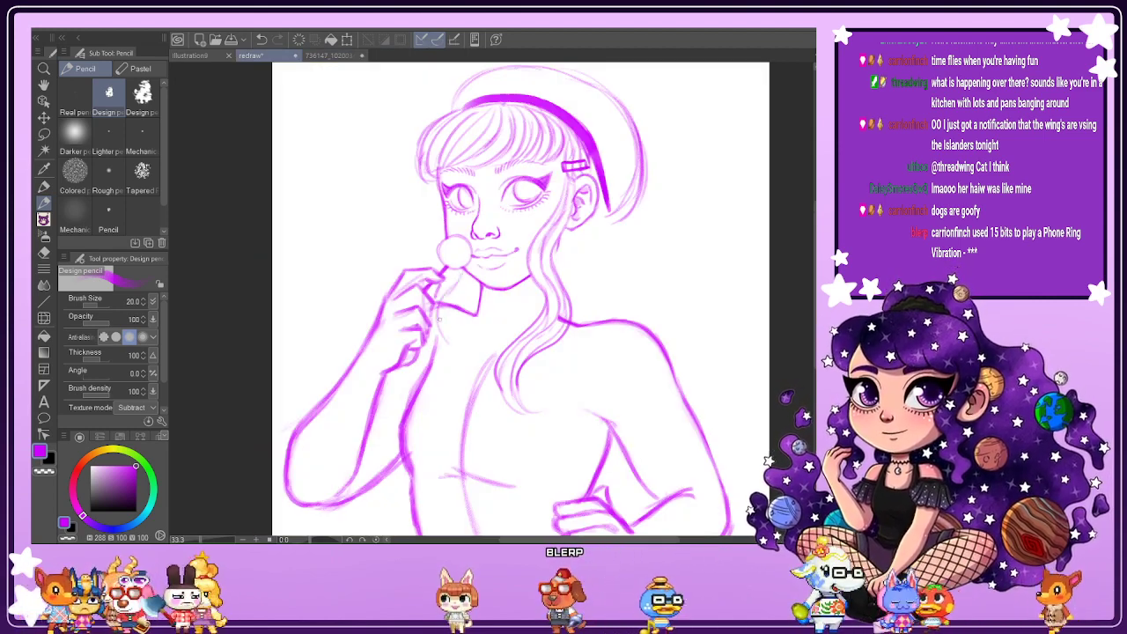
{"action": "mouse_move", "coordinate": [432, 384]}
{"action": "left_mouse_down"}
{"action": "mouse_move", "coordinate": [465, 367]}
{"action": "mouse_move", "coordinate": [464, 312]}
{"action": "mouse_move", "coordinate": [480, 286]}
{"action": "mouse_move", "coordinate": [469, 348]}
{"action": "left_mouse_up"}
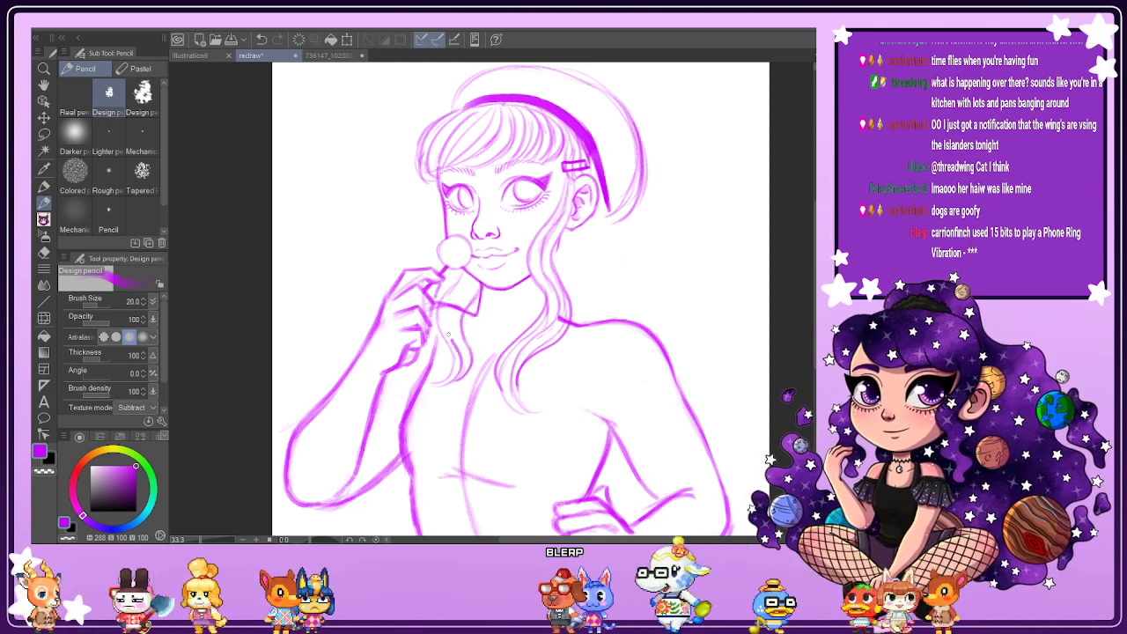
Redraw the neck line beside the lock behind the lollipop hand and erase the old neck lines around it.
{"action": "key", "text": "e"}
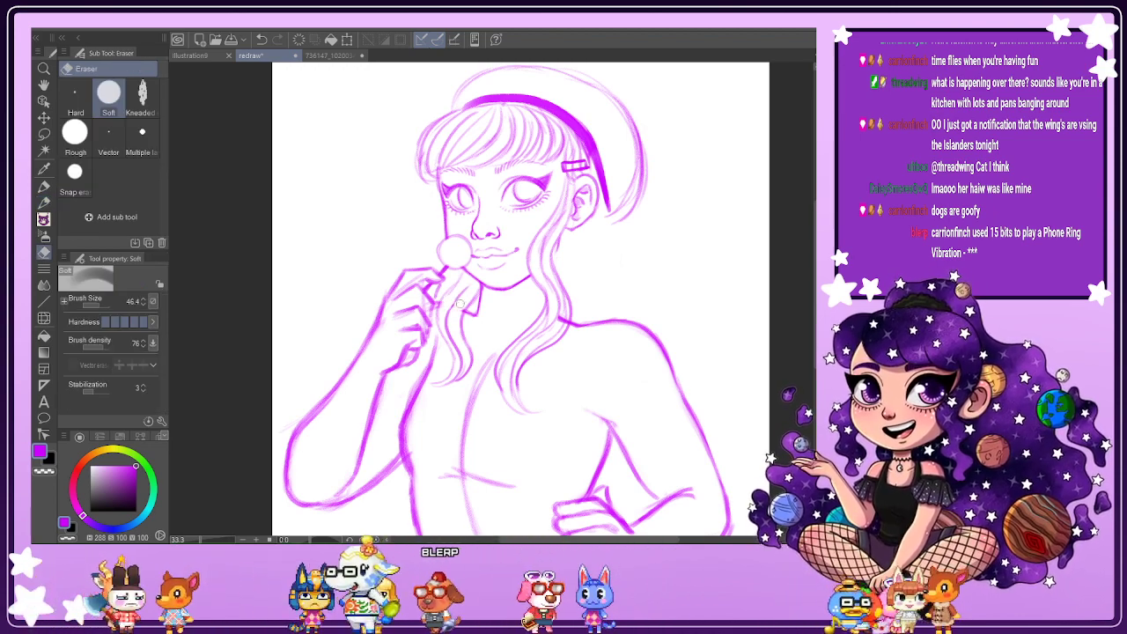
{"action": "key", "text": "p"}
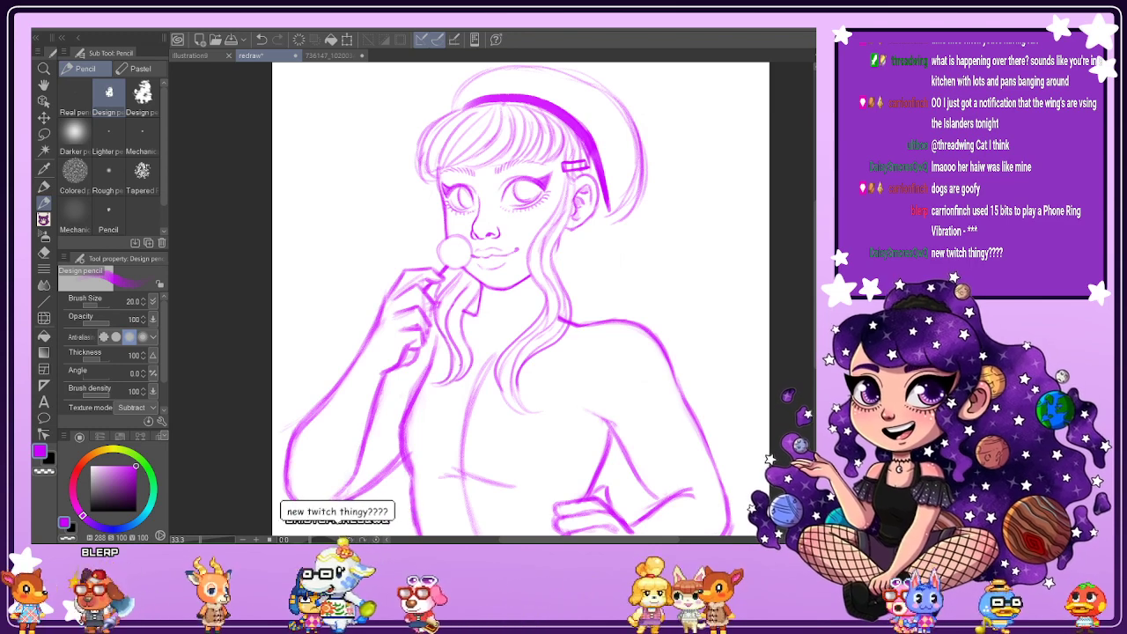
{"action": "left_click_drag", "start_coordinate": [483, 285], "coordinate": [476, 326]}
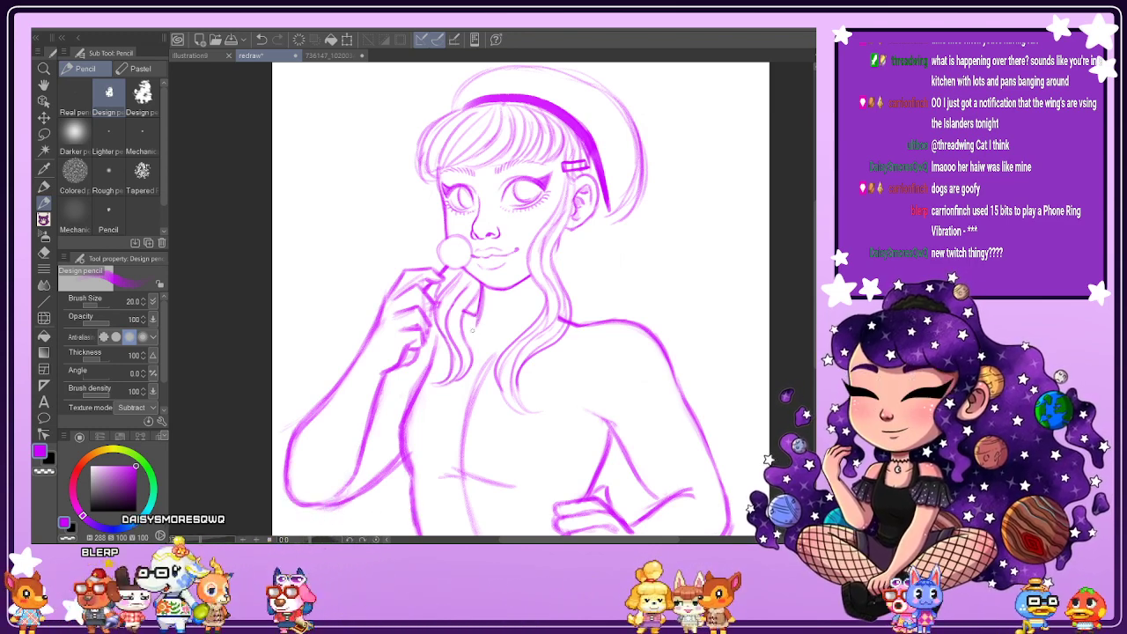
{"action": "mouse_move", "coordinate": [484, 289]}
{"action": "left_mouse_down"}
{"action": "mouse_move", "coordinate": [476, 325]}
{"action": "mouse_move", "coordinate": [480, 317]}
{"action": "left_mouse_up"}
{"action": "left_click_drag", "start_coordinate": [479, 312], "coordinate": [472, 329]}
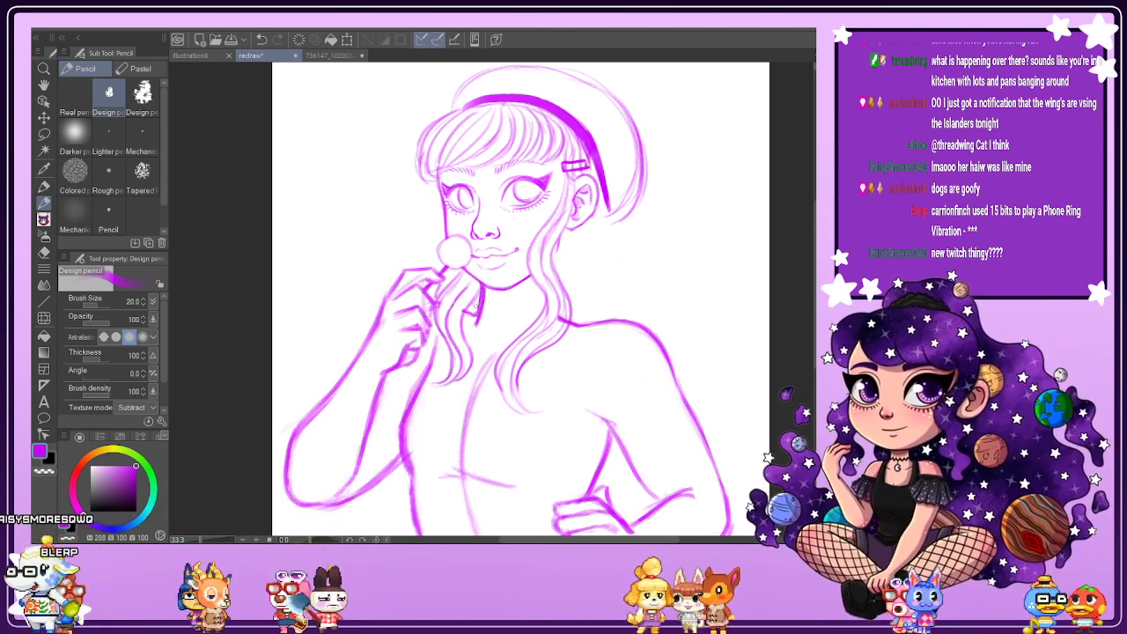
{"action": "key", "text": "e"}
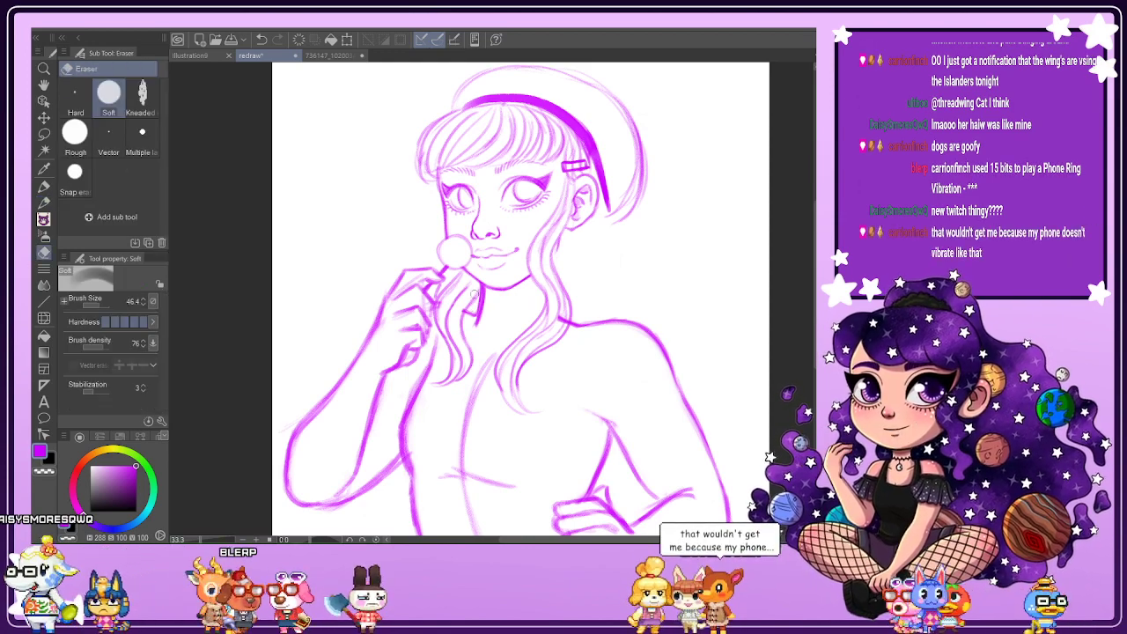
{"action": "mouse_move", "coordinate": [478, 293]}
{"action": "left_mouse_down"}
{"action": "mouse_move", "coordinate": [473, 319]}
{"action": "mouse_move", "coordinate": [475, 297]}
{"action": "left_mouse_up"}
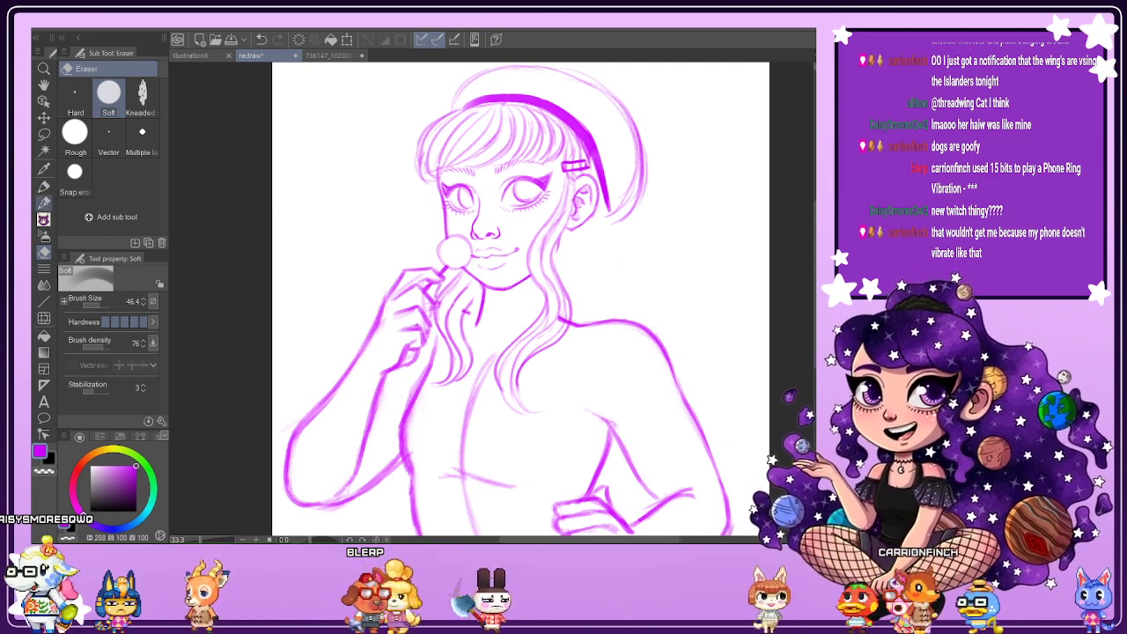
Shade both irises and the neck area under the chin with light pencil strokes.
{"action": "left_click", "coordinate": [44, 203]}
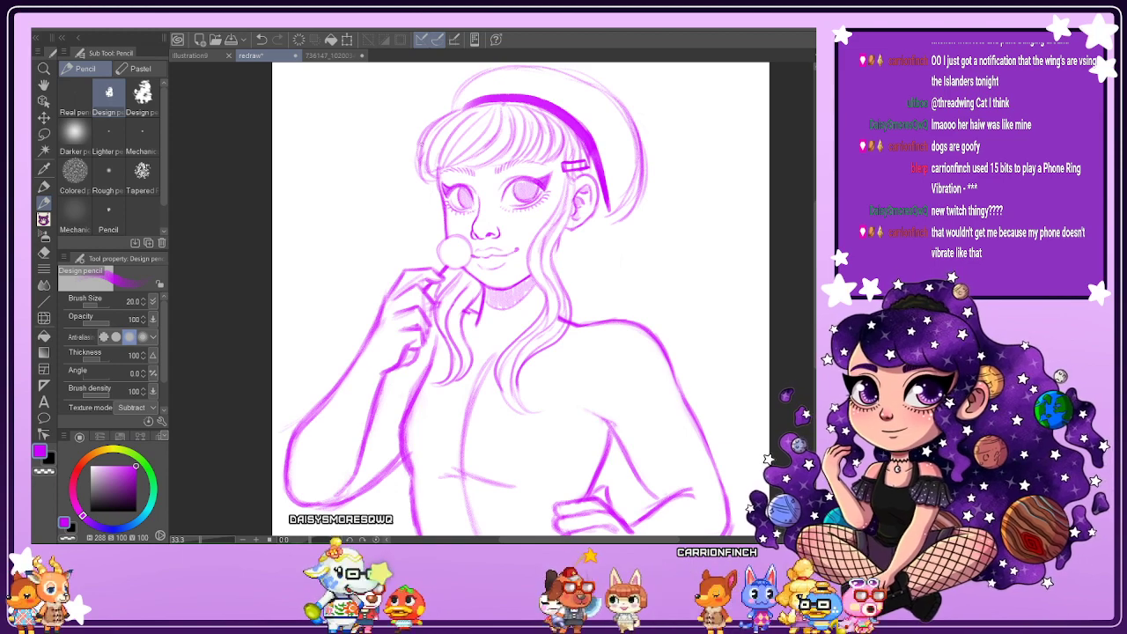
{"action": "key", "text": "ctrl+z"}
{"action": "left_click_drag", "start_coordinate": [531, 199], "coordinate": [541, 190]}
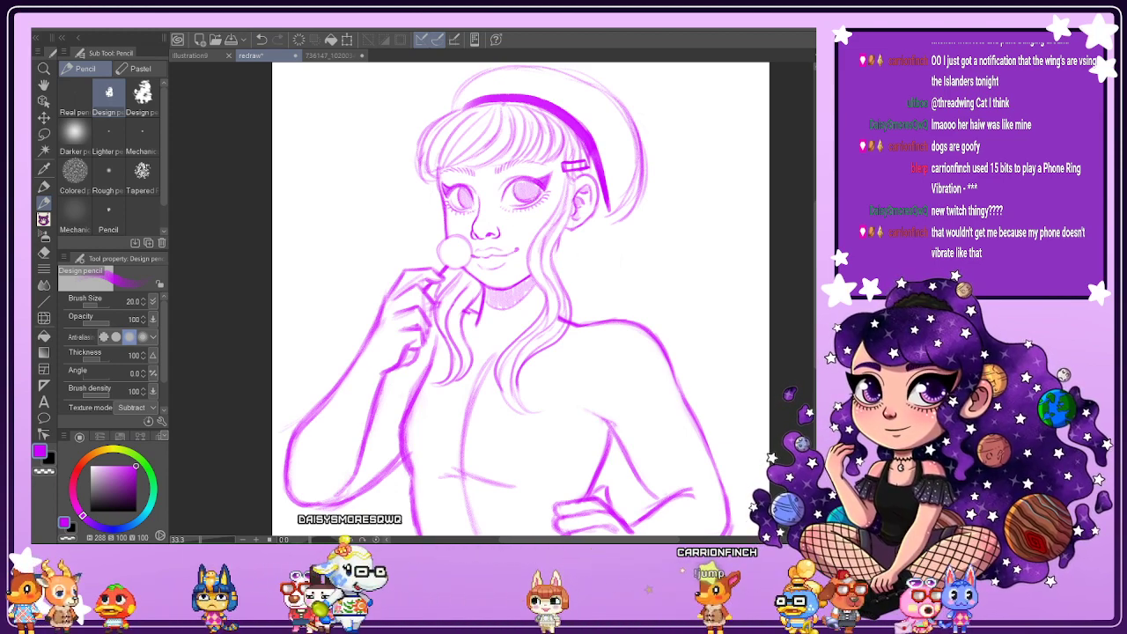
{"action": "key", "text": "h"}
{"action": "key", "text": "h"}
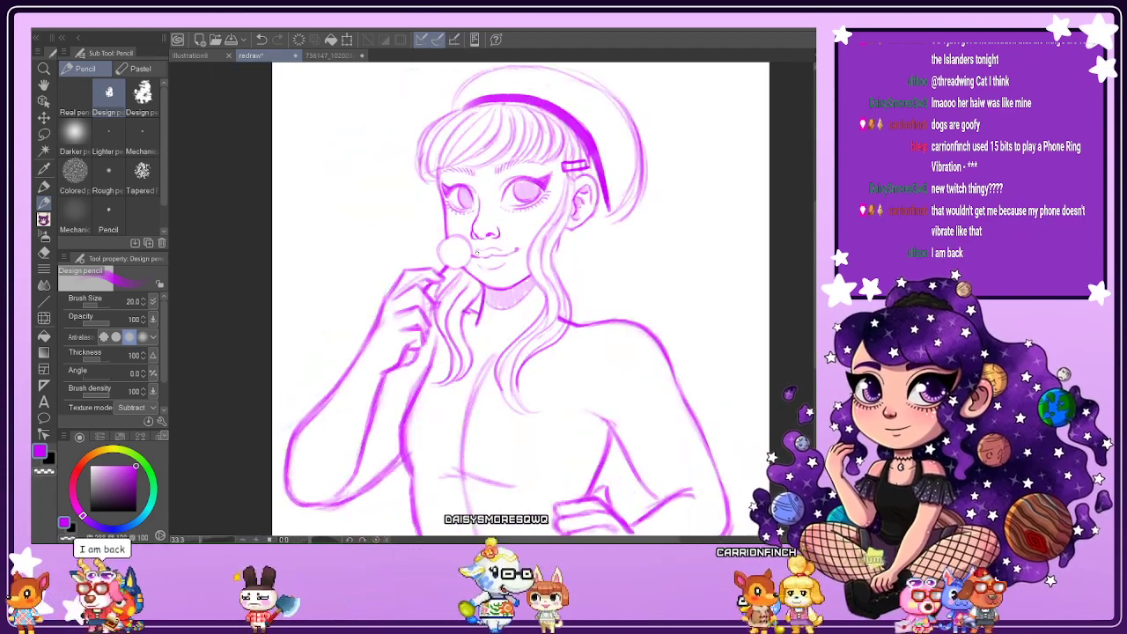
Shade the upper and lower lips with light pencil strokes.
{"action": "scroll", "coordinate": [483, 259], "scroll_direction": "up", "scroll_amount": 2}
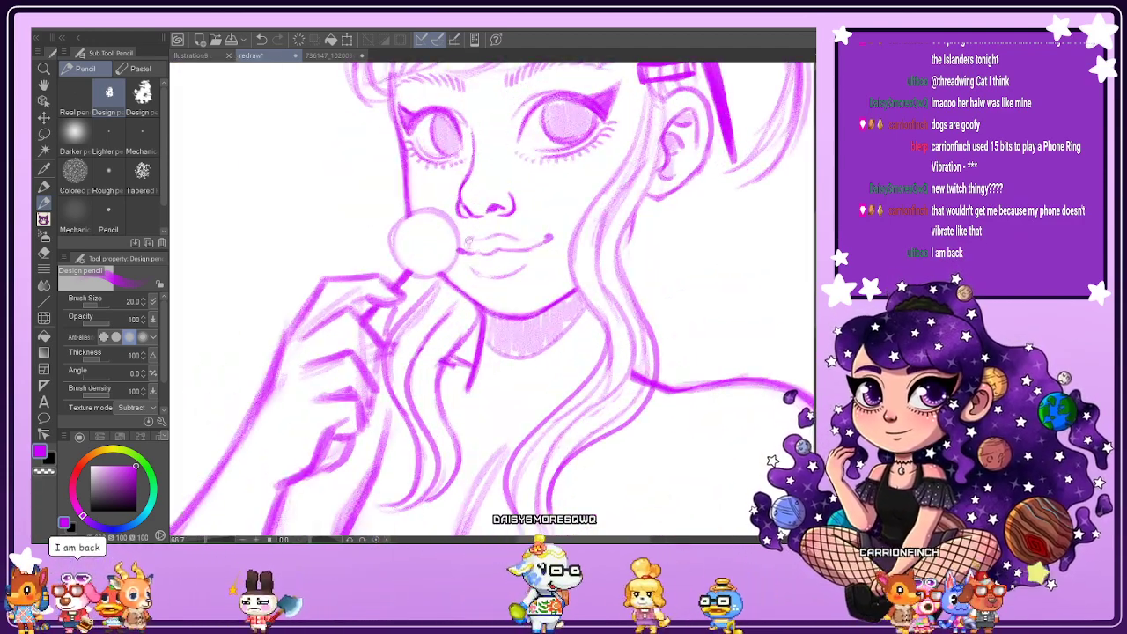
{"action": "left_click_drag", "start_coordinate": [485, 247], "coordinate": [524, 244]}
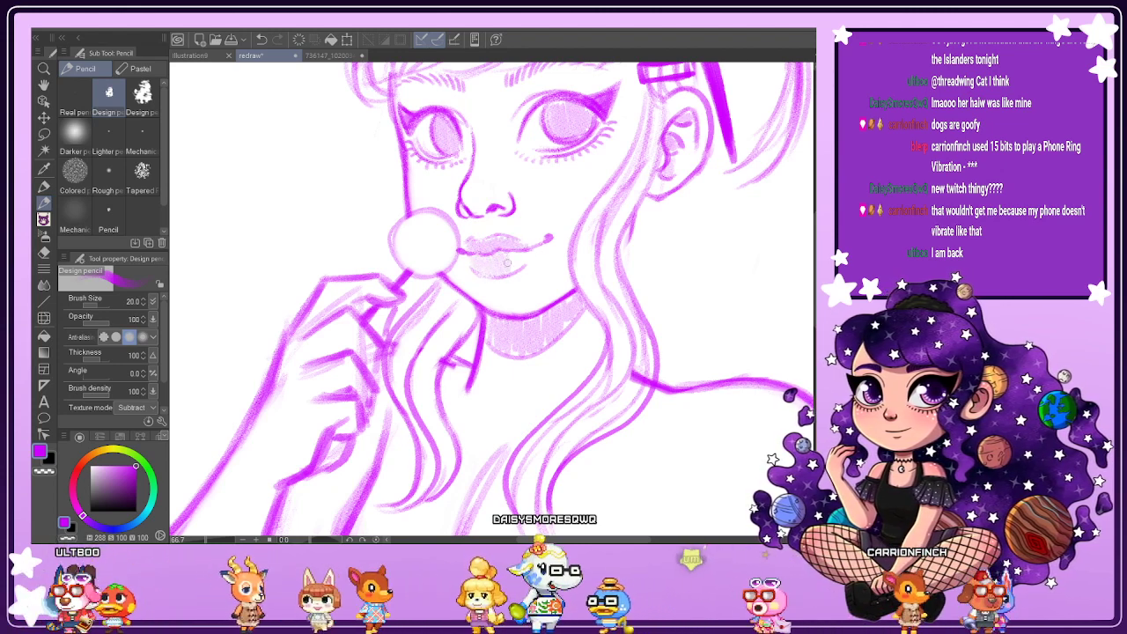
{"action": "scroll", "coordinate": [536, 228], "scroll_direction": "up", "scroll_amount": 2}
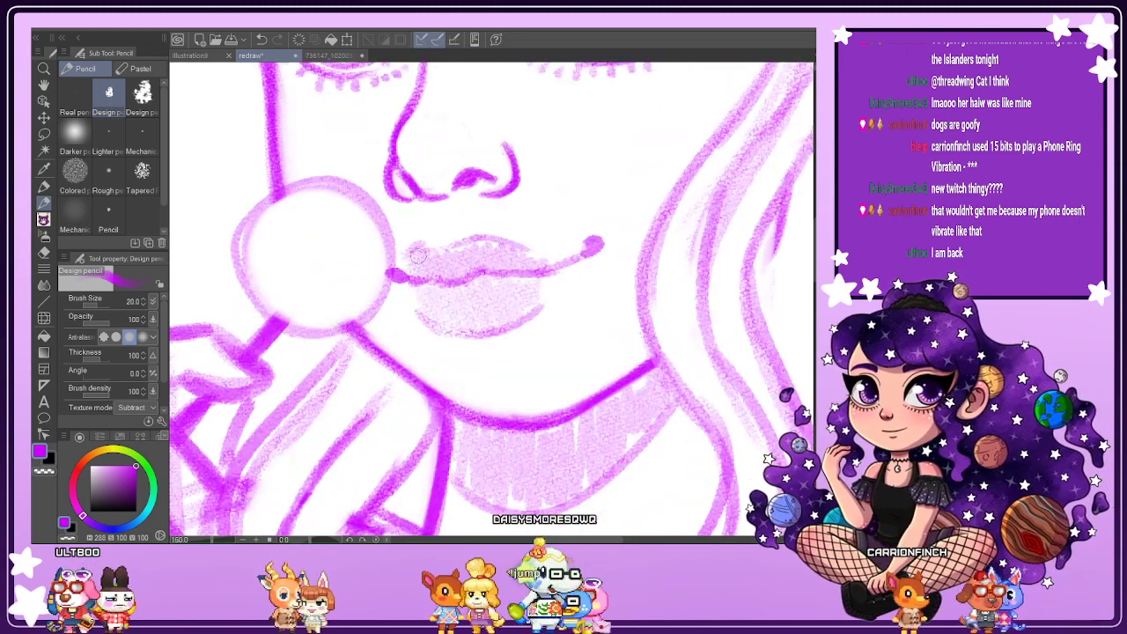
{"action": "mouse_move", "coordinate": [414, 252]}
{"action": "left_mouse_down"}
{"action": "mouse_move", "coordinate": [490, 239]}
{"action": "mouse_move", "coordinate": [521, 246]}
{"action": "left_mouse_up"}
{"action": "scroll", "coordinate": [710, 360], "scroll_direction": "down", "scroll_amount": 3}
{"action": "scroll", "coordinate": [691, 355], "scroll_direction": "up", "scroll_amount": 1}
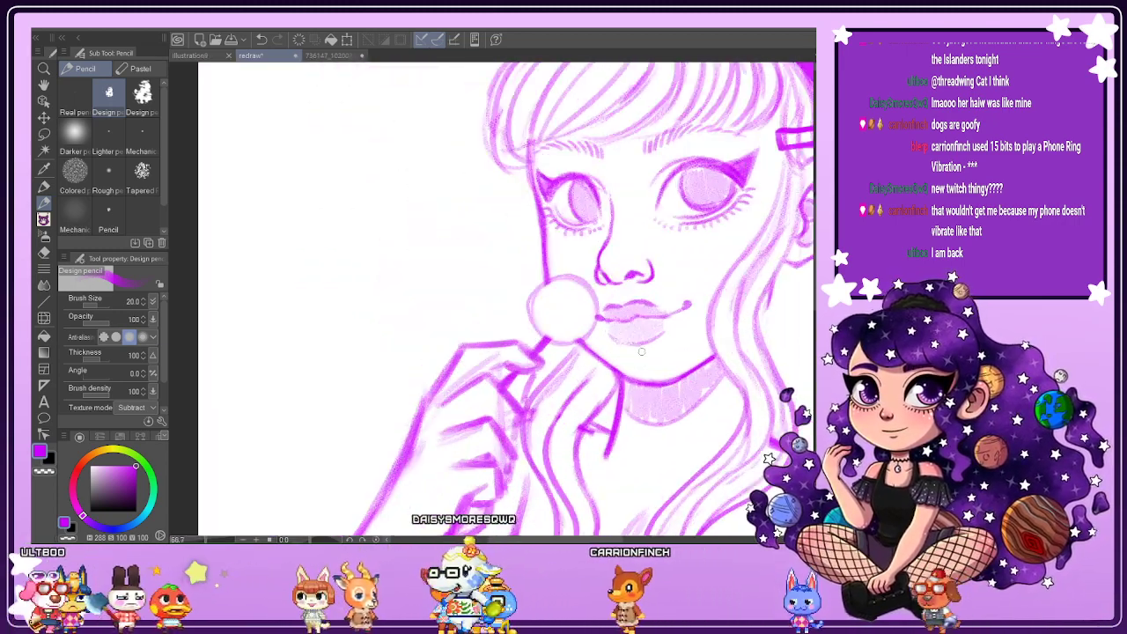
{"action": "scroll", "coordinate": [665, 322], "scroll_direction": "down", "scroll_amount": 2}
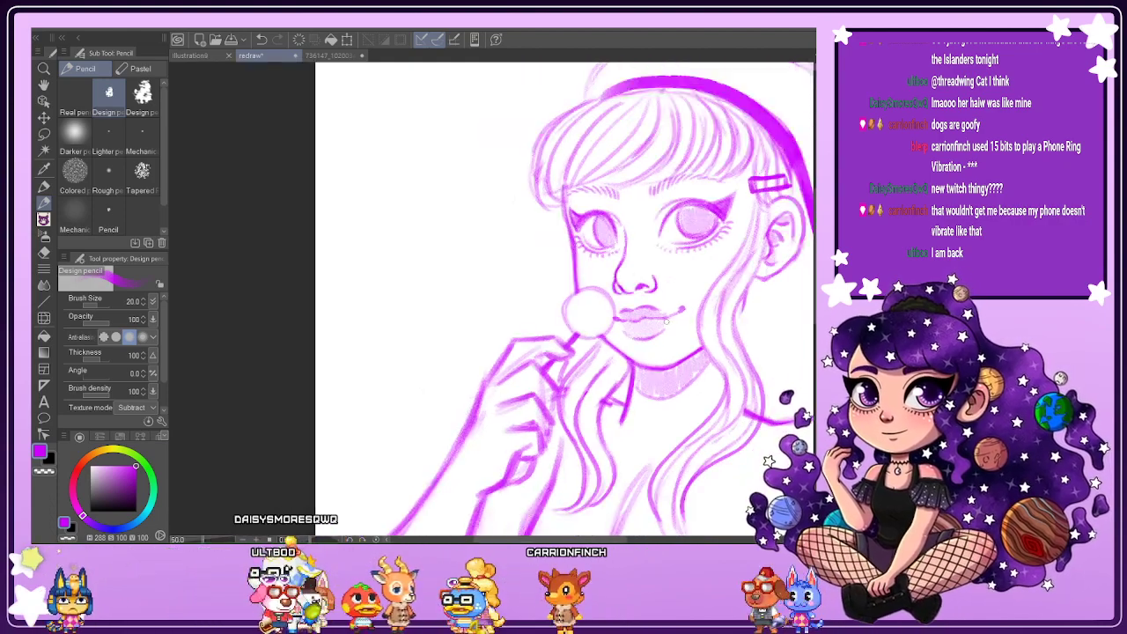
{"action": "scroll", "coordinate": [665, 322], "scroll_direction": "down", "scroll_amount": 2}
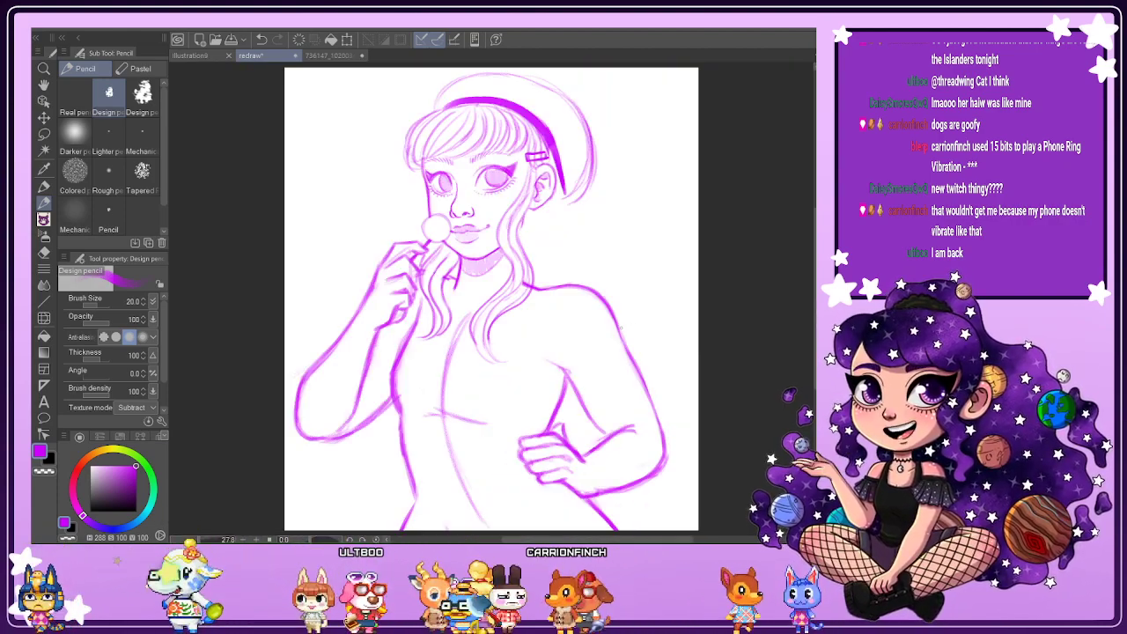
Check the original illustration and sketch a wavy lock from the fringe down behind the lollipop, with inner strands.
{"action": "left_click", "coordinate": [328, 55]}
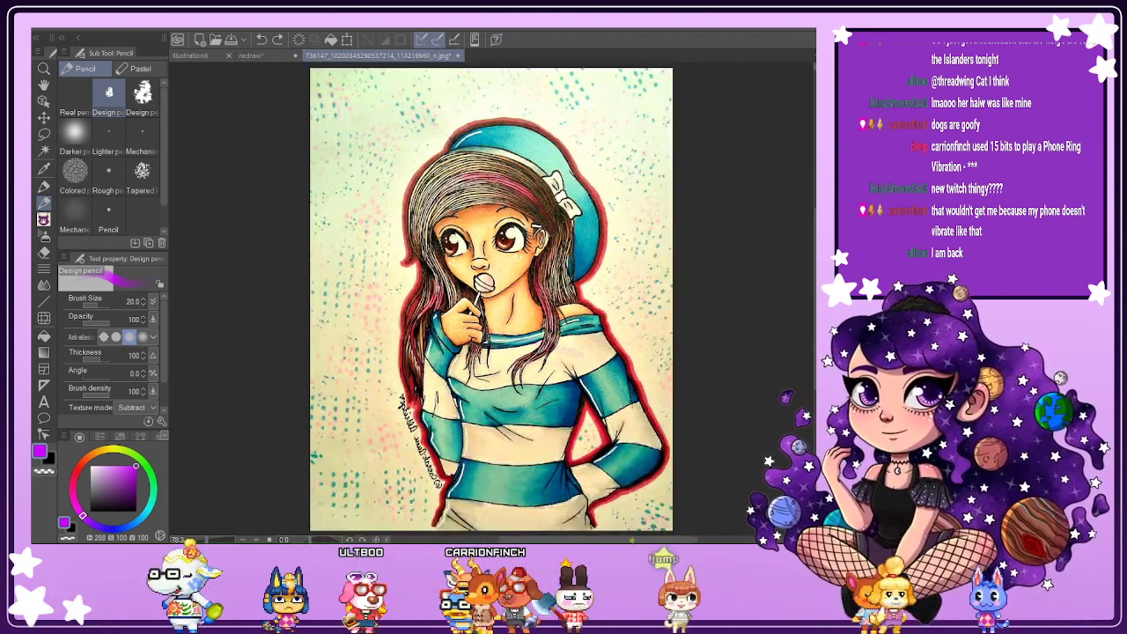
{"action": "left_click", "coordinate": [264, 55]}
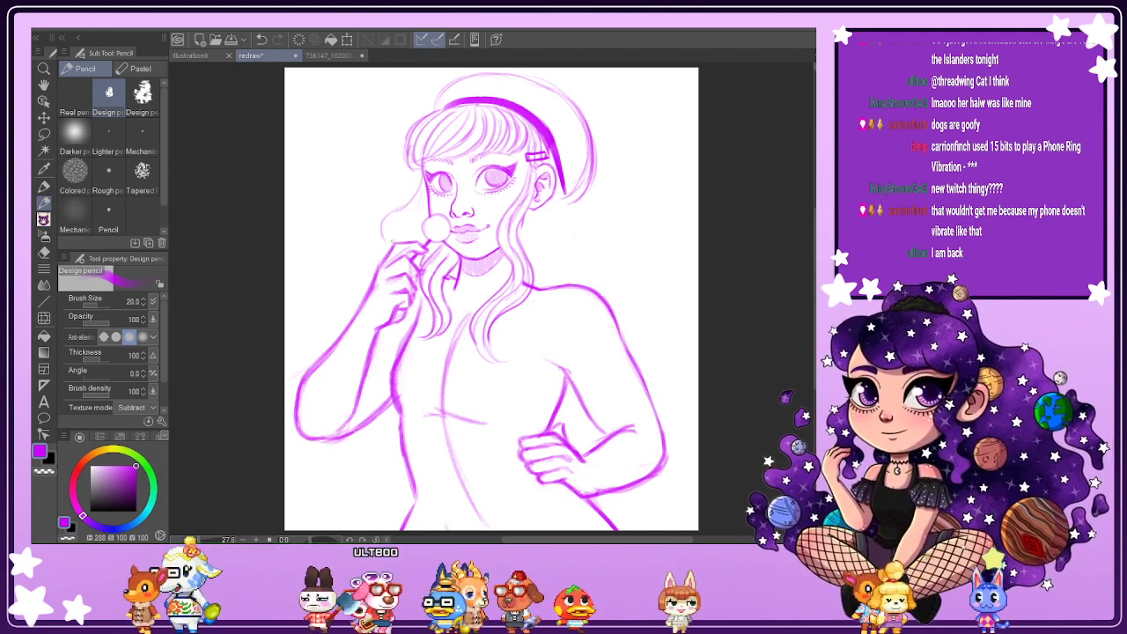
{"action": "left_click_drag", "start_coordinate": [421, 171], "coordinate": [380, 243]}
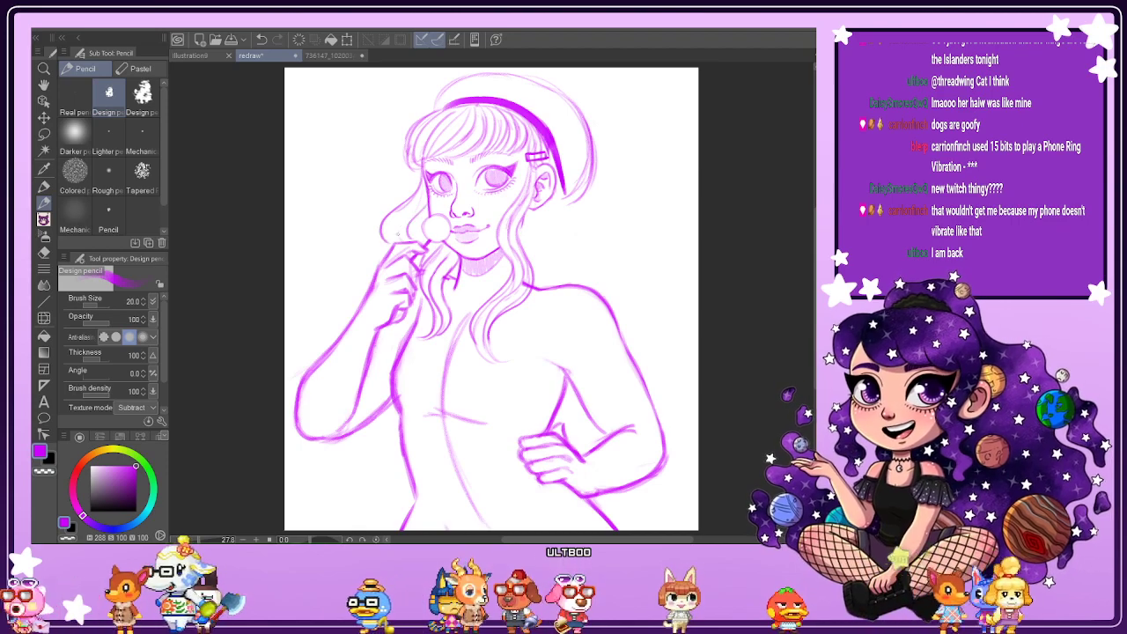
{"action": "left_click_drag", "start_coordinate": [421, 187], "coordinate": [389, 232]}
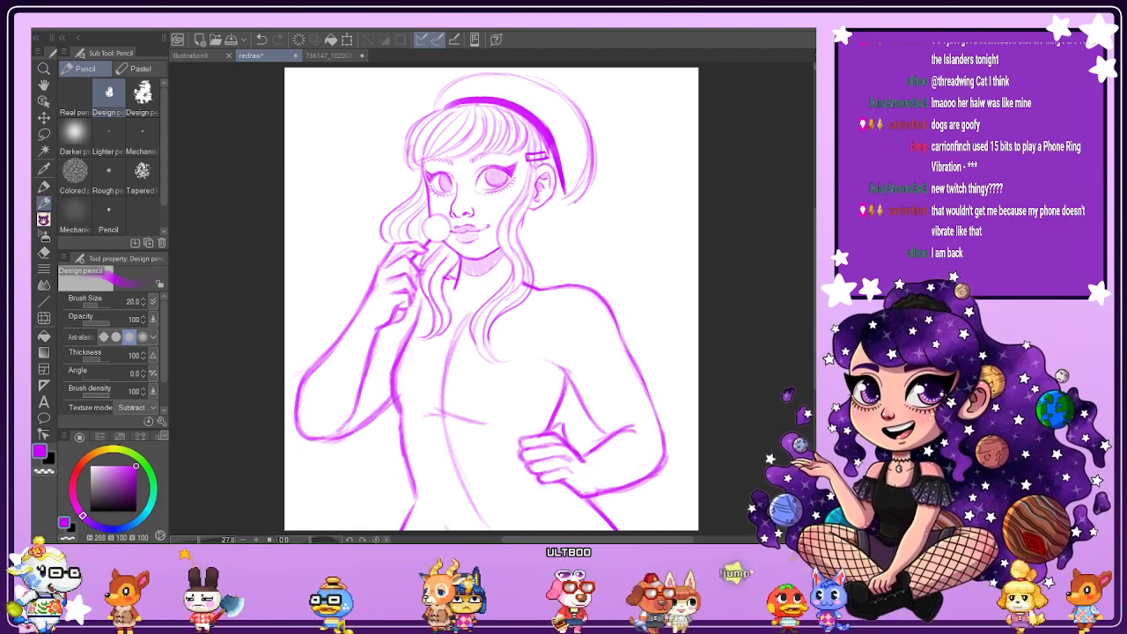
Sketch the long wavy back hair flowing from under the beret behind the ear and over the shoulder.
{"action": "mouse_move", "coordinate": [564, 222]}
{"action": "left_mouse_down"}
{"action": "mouse_move", "coordinate": [644, 251]}
{"action": "mouse_move", "coordinate": [644, 311]}
{"action": "mouse_move", "coordinate": [684, 328]}
{"action": "mouse_move", "coordinate": [680, 370]}
{"action": "mouse_move", "coordinate": [652, 390]}
{"action": "left_mouse_up"}
{"action": "key", "text": "ctrl+z"}
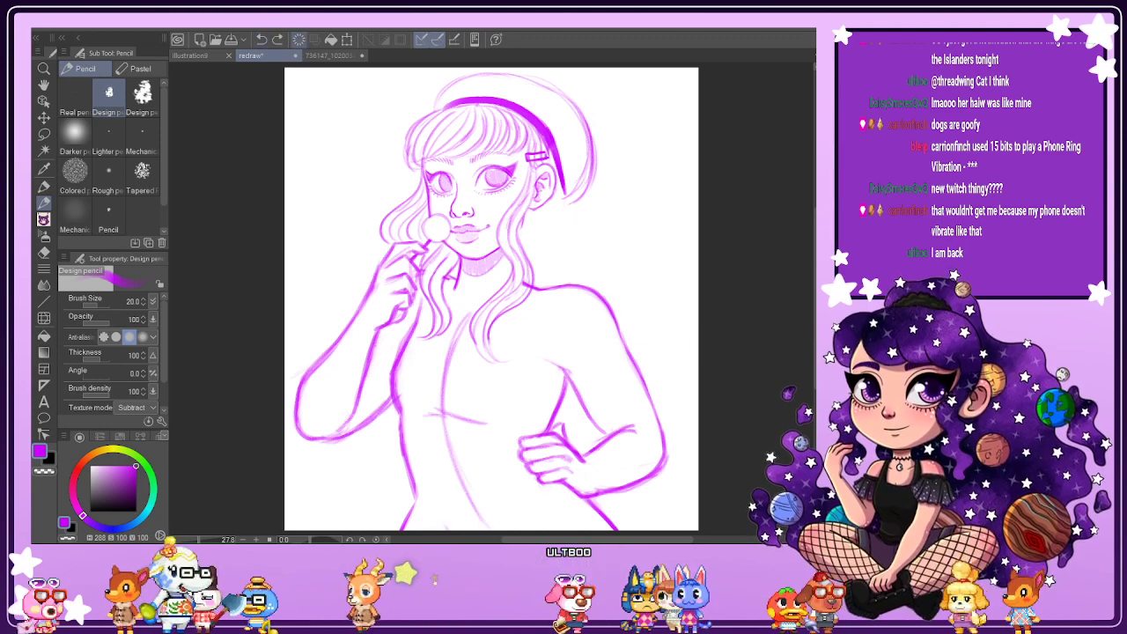
{"action": "left_click_drag", "start_coordinate": [559, 187], "coordinate": [608, 236]}
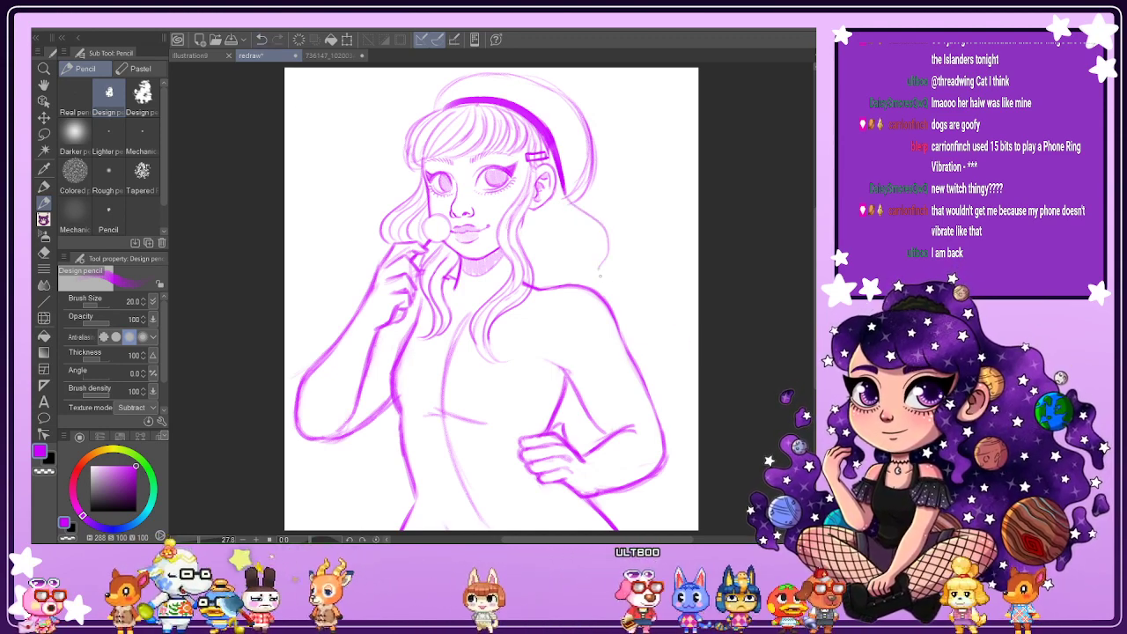
{"action": "mouse_move", "coordinate": [602, 274]}
{"action": "left_mouse_down"}
{"action": "mouse_move", "coordinate": [647, 316]}
{"action": "mouse_move", "coordinate": [630, 352]}
{"action": "left_mouse_up"}
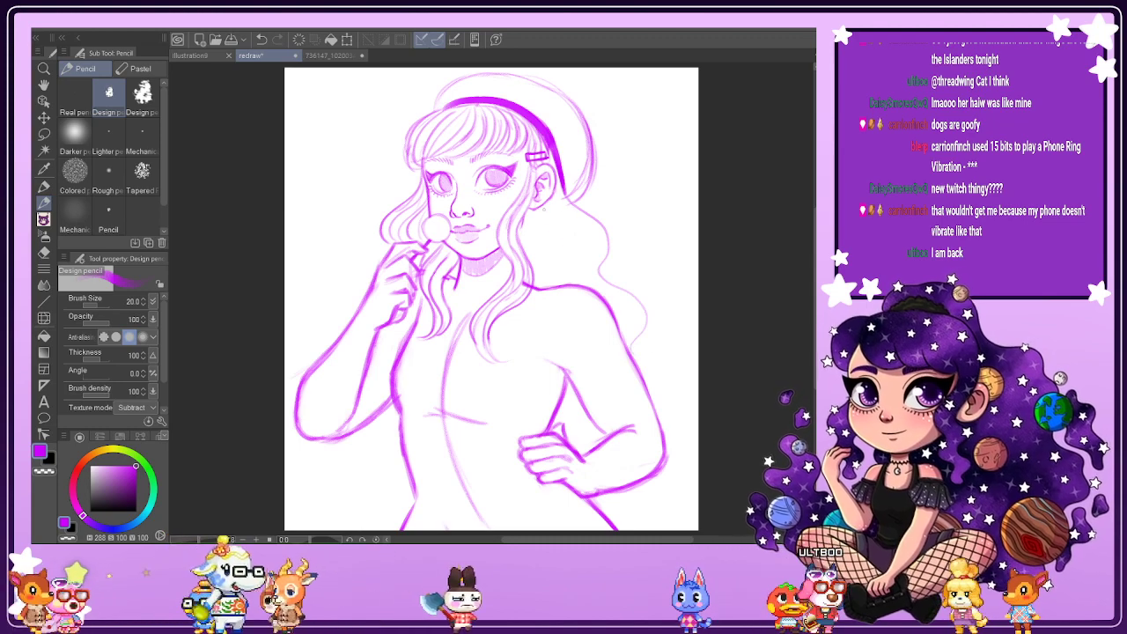
{"action": "mouse_move", "coordinate": [544, 209]}
{"action": "left_mouse_down"}
{"action": "mouse_move", "coordinate": [571, 235]}
{"action": "mouse_move", "coordinate": [565, 284]}
{"action": "left_mouse_up"}
{"action": "mouse_move", "coordinate": [567, 197]}
{"action": "left_mouse_down"}
{"action": "mouse_move", "coordinate": [609, 225]}
{"action": "mouse_move", "coordinate": [603, 273]}
{"action": "mouse_move", "coordinate": [658, 324]}
{"action": "left_mouse_up"}
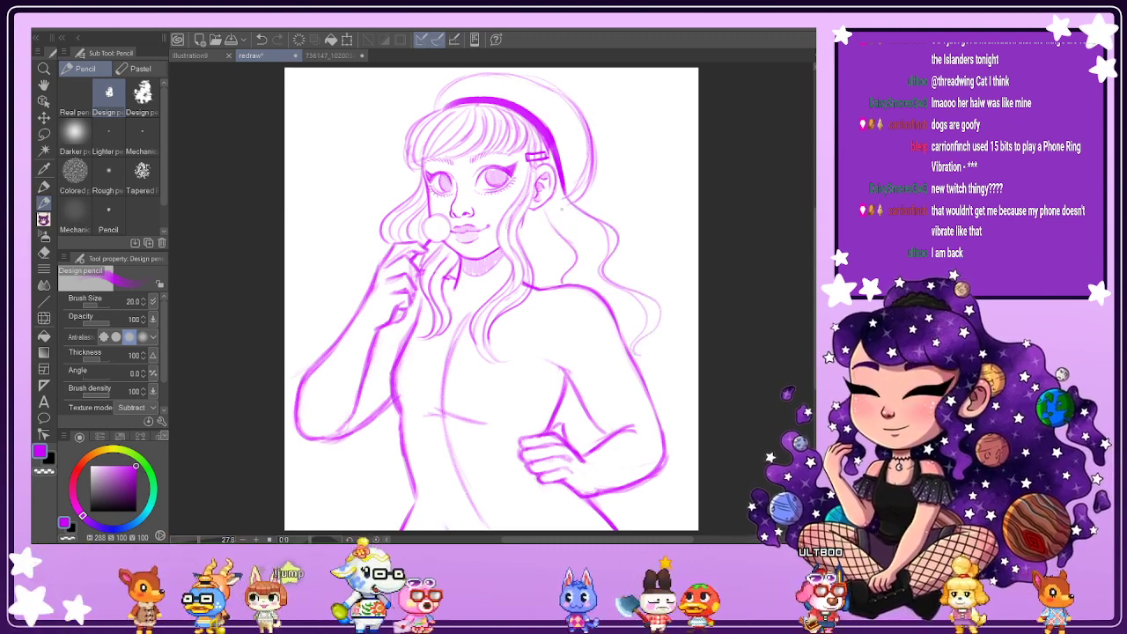
{"action": "left_click_drag", "start_coordinate": [555, 197], "coordinate": [631, 342]}
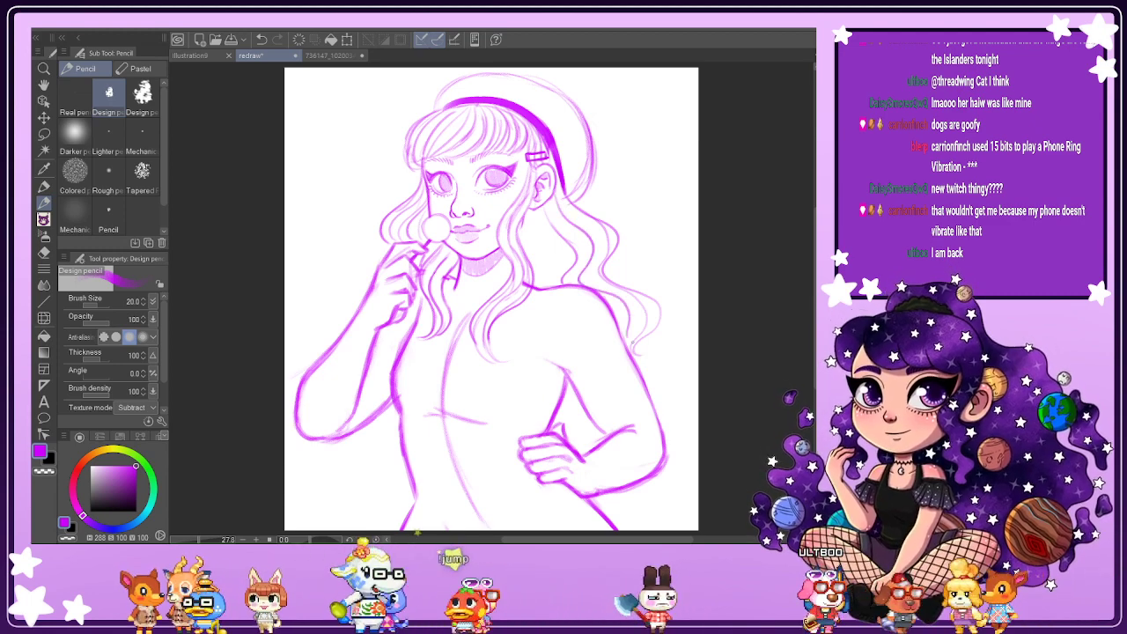
{"action": "mouse_move", "coordinate": [566, 207]}
{"action": "left_mouse_down"}
{"action": "mouse_move", "coordinate": [590, 267]}
{"action": "mouse_move", "coordinate": [628, 304]}
{"action": "mouse_move", "coordinate": [634, 338]}
{"action": "left_mouse_up"}
Fill the hair between the ear and shoulder with curved strands, redoing the inner ones, and add a wider outer wave.
{"action": "mouse_move", "coordinate": [566, 230]}
{"action": "left_mouse_down"}
{"action": "mouse_move", "coordinate": [578, 276]}
{"action": "mouse_move", "coordinate": [562, 280]}
{"action": "left_mouse_up"}
{"action": "left_click_drag", "start_coordinate": [535, 217], "coordinate": [545, 278]}
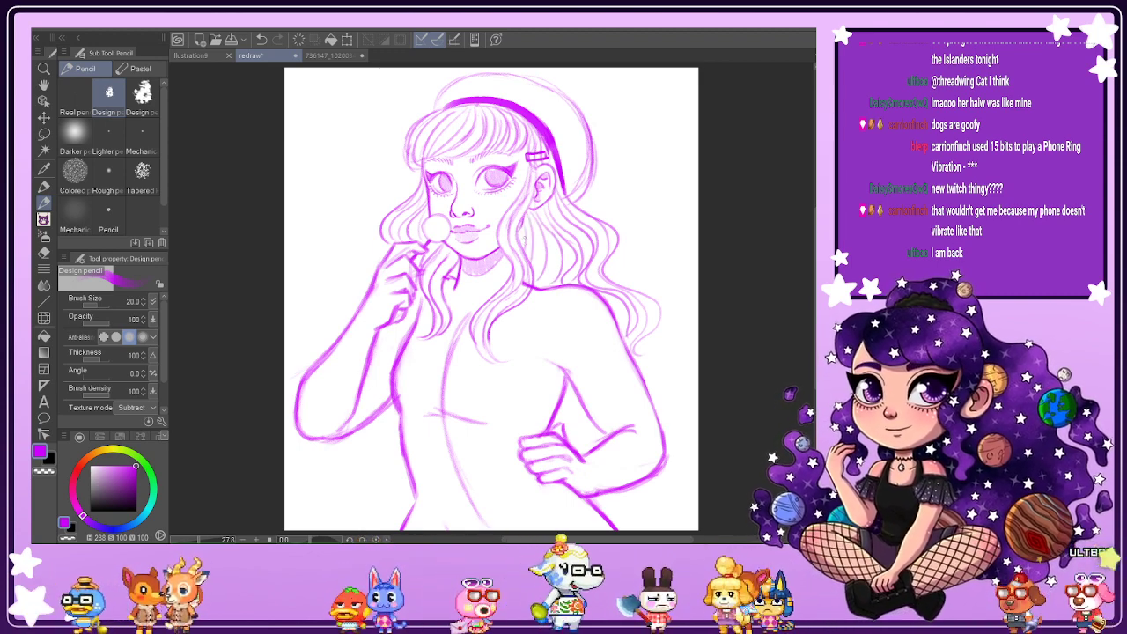
{"action": "left_click", "coordinate": [261, 39]}
{"action": "left_click", "coordinate": [261, 40]}
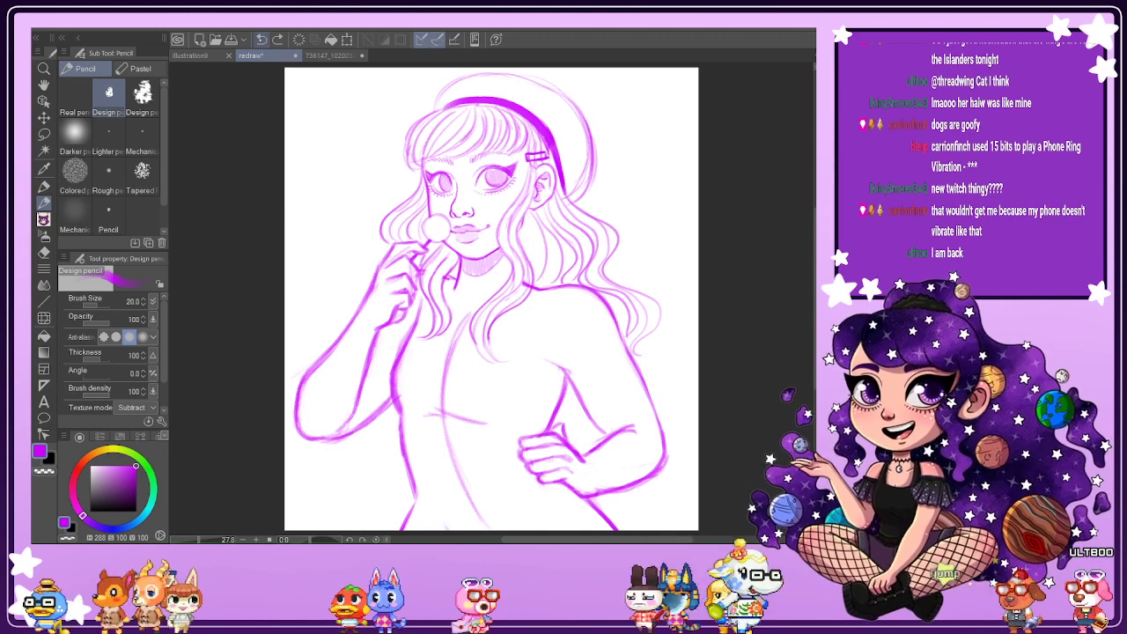
{"action": "left_click", "coordinate": [261, 39]}
{"action": "left_click", "coordinate": [261, 40]}
{"action": "left_click_drag", "start_coordinate": [528, 210], "coordinate": [526, 257]}
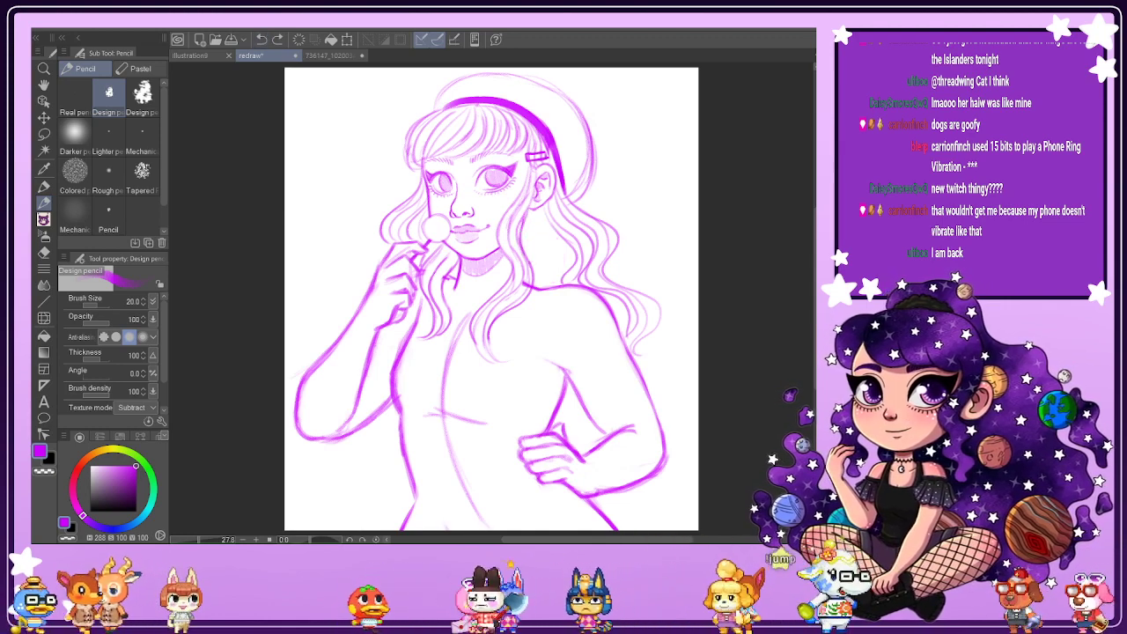
{"action": "left_click_drag", "start_coordinate": [529, 213], "coordinate": [544, 289]}
{"action": "mouse_move", "coordinate": [534, 212]}
{"action": "left_mouse_down"}
{"action": "mouse_move", "coordinate": [558, 283]}
{"action": "mouse_move", "coordinate": [567, 266]}
{"action": "left_mouse_up"}
{"action": "left_click_drag", "start_coordinate": [549, 212], "coordinate": [576, 261]}
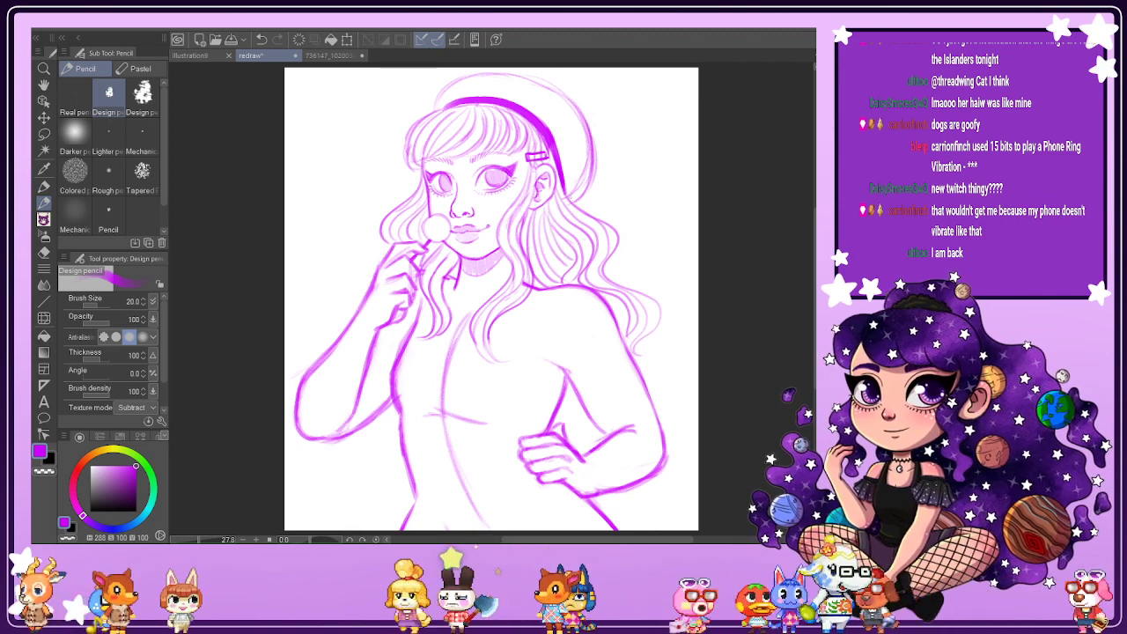
{"action": "left_click_drag", "start_coordinate": [571, 199], "coordinate": [666, 307]}
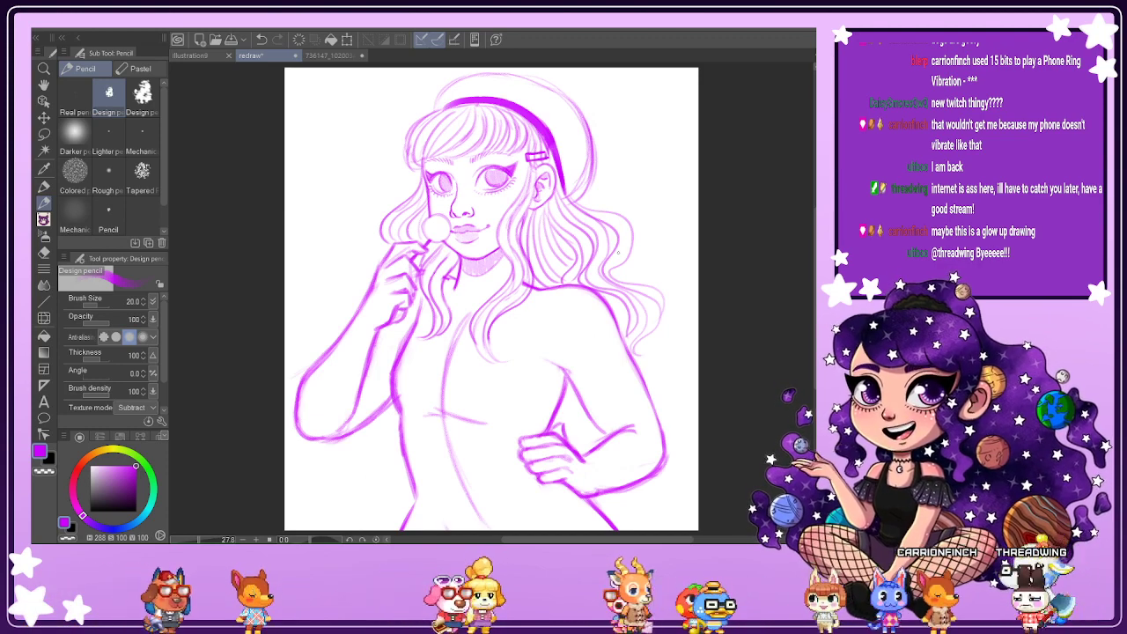
Set the eraser size to 69 and erase the vertical centre guideline running down the torso.
{"action": "key", "text": "e"}
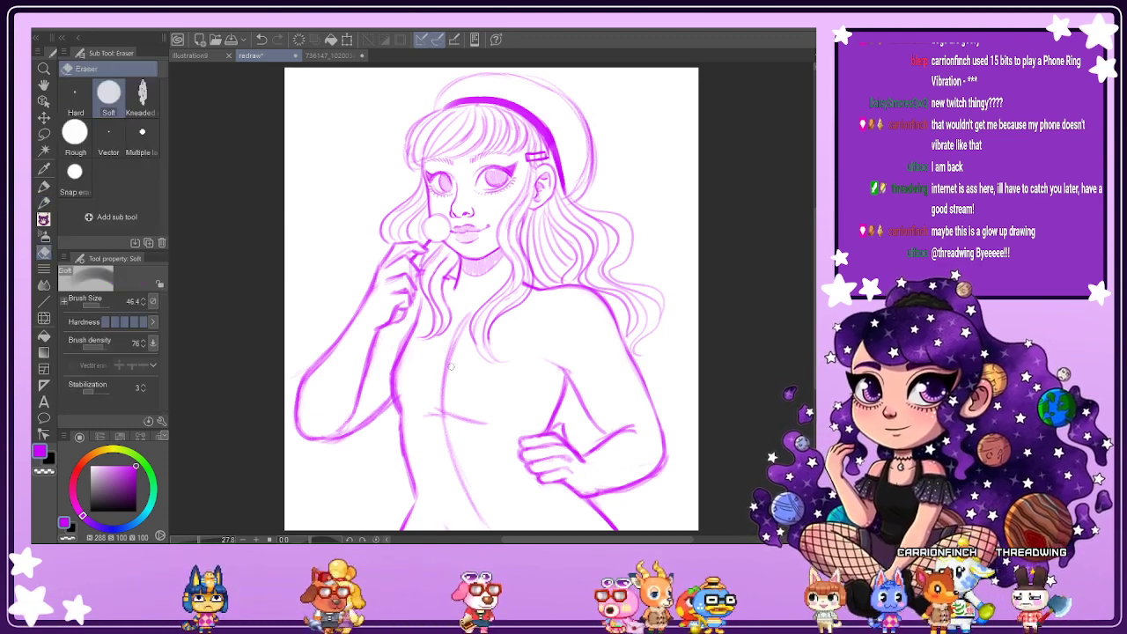
{"action": "left_click", "coordinate": [101, 305]}
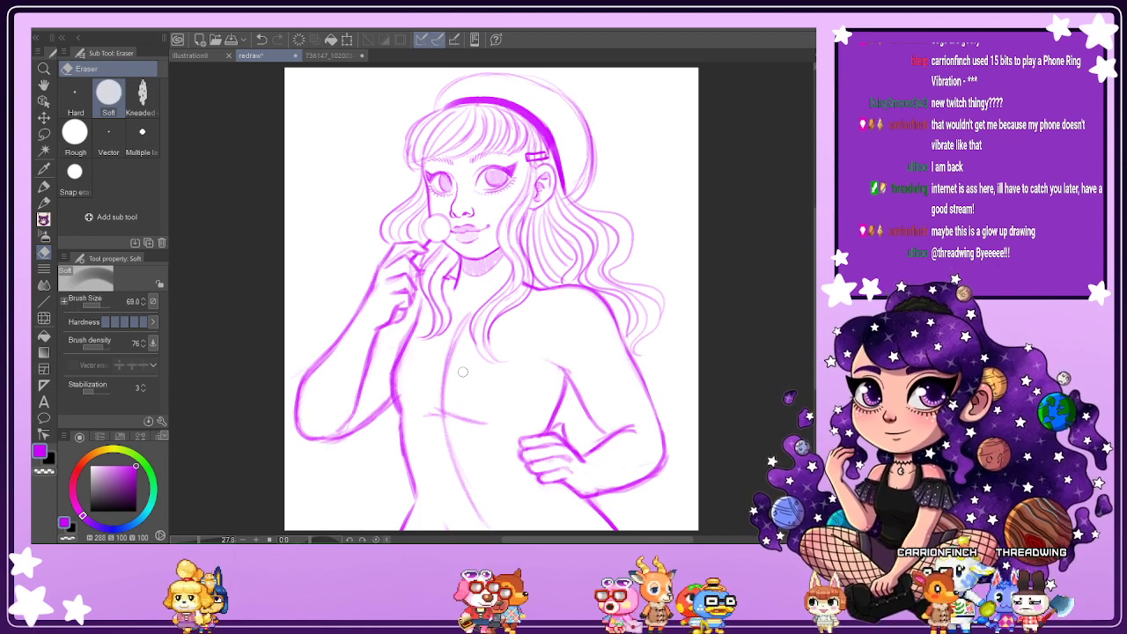
{"action": "mouse_move", "coordinate": [463, 317]}
{"action": "left_mouse_down"}
{"action": "mouse_move", "coordinate": [452, 344]}
{"action": "mouse_move", "coordinate": [464, 315]}
{"action": "mouse_move", "coordinate": [450, 451]}
{"action": "mouse_move", "coordinate": [448, 423]}
{"action": "left_mouse_up"}
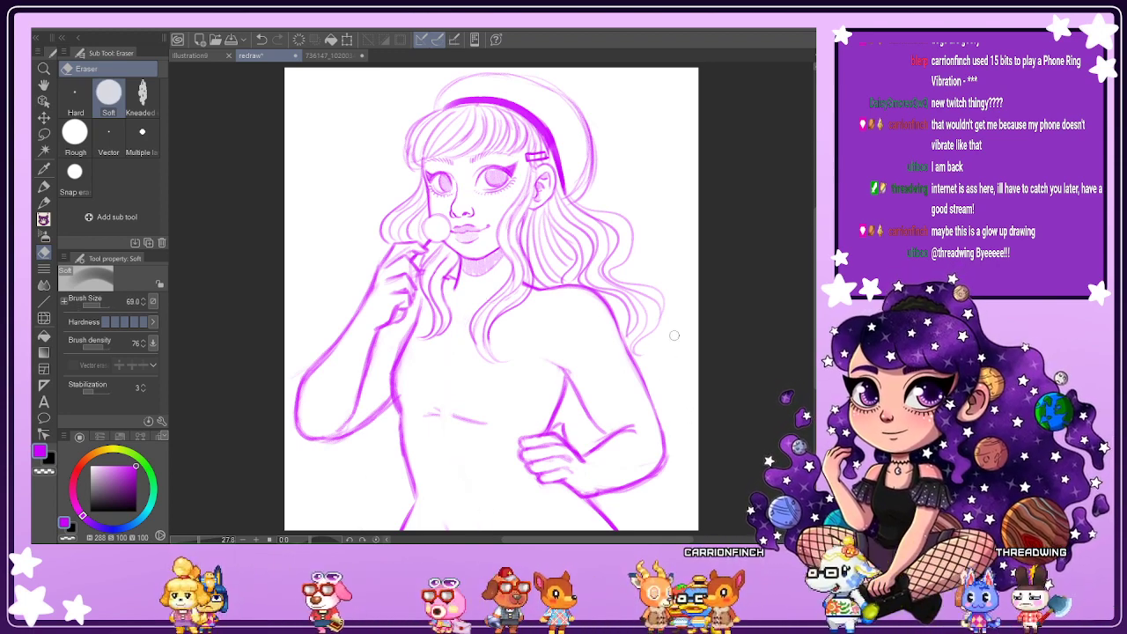
{"action": "key", "text": "p"}
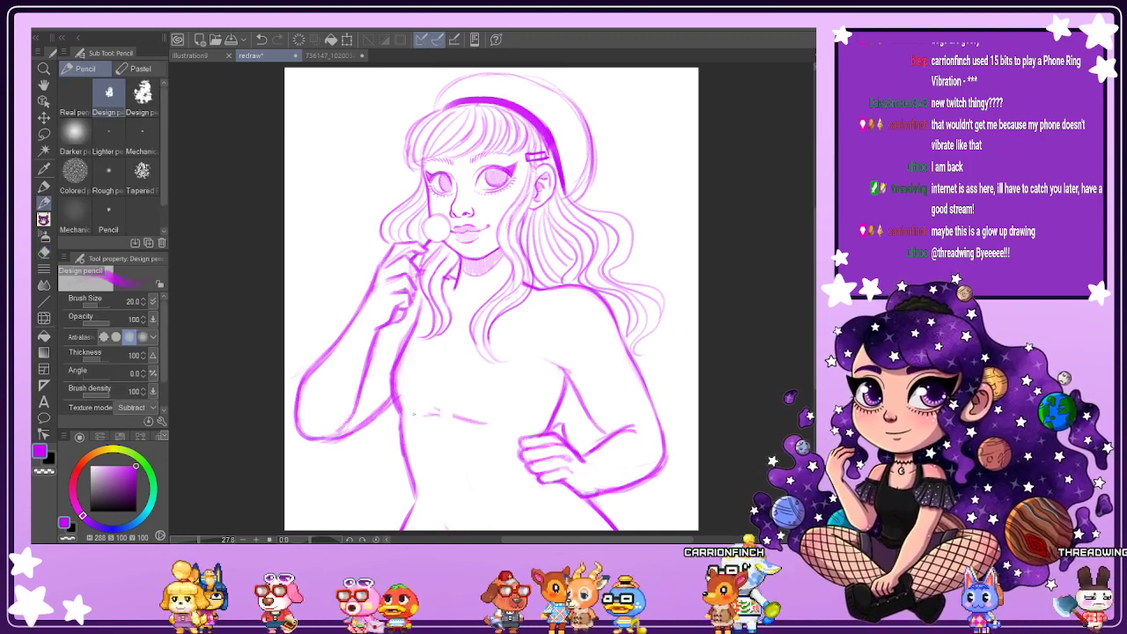
{"action": "scroll", "coordinate": [405, 275], "scroll_direction": "up", "scroll_amount": 3}
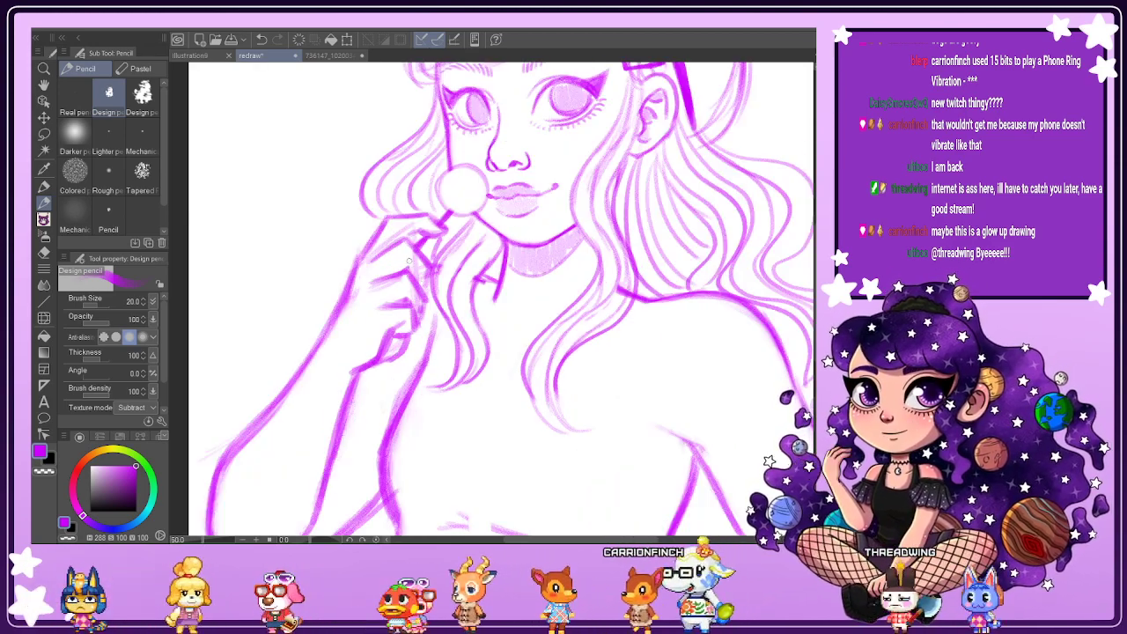
{"action": "scroll", "coordinate": [409, 261], "scroll_direction": "down", "scroll_amount": 1}
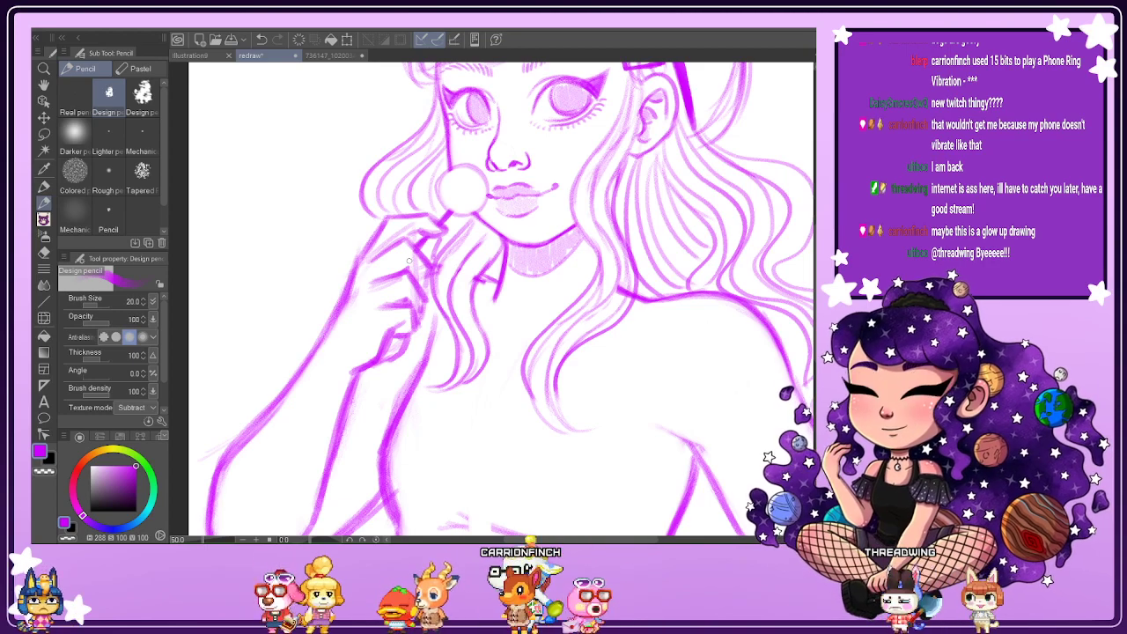
Rework the start of the shoulder line and erase the part that crosses the wavy front lock beside the neck.
{"action": "scroll", "coordinate": [410, 261], "scroll_direction": "down", "scroll_amount": 1}
{"action": "scroll", "coordinate": [695, 440], "scroll_direction": "up", "scroll_amount": 2}
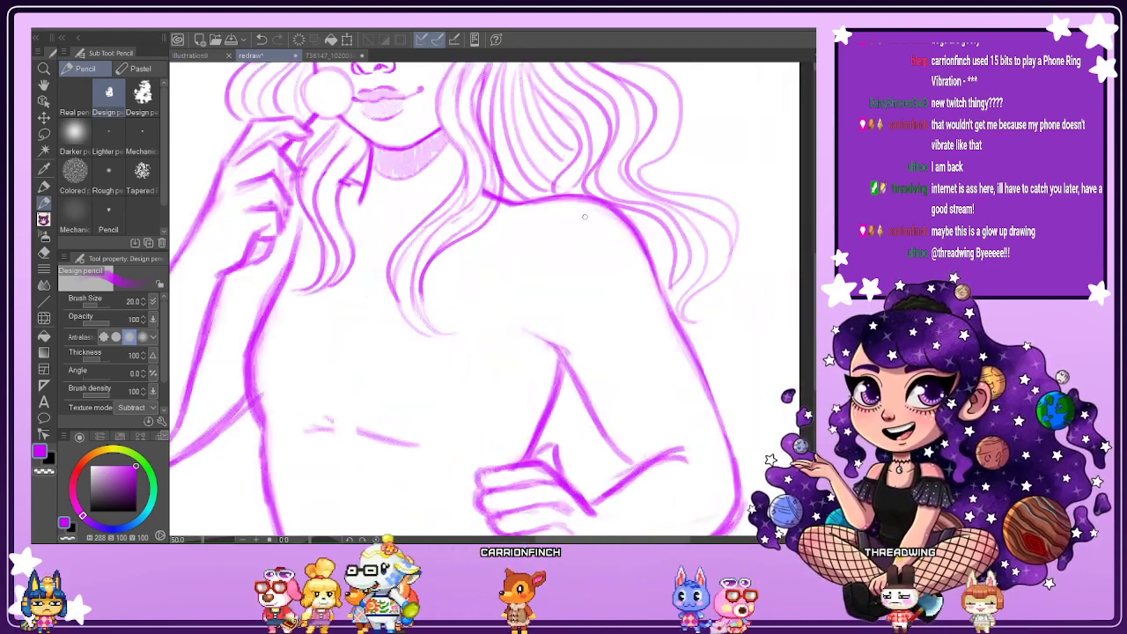
{"action": "left_click_drag", "start_coordinate": [505, 194], "coordinate": [593, 199]}
{"action": "key", "text": "e"}
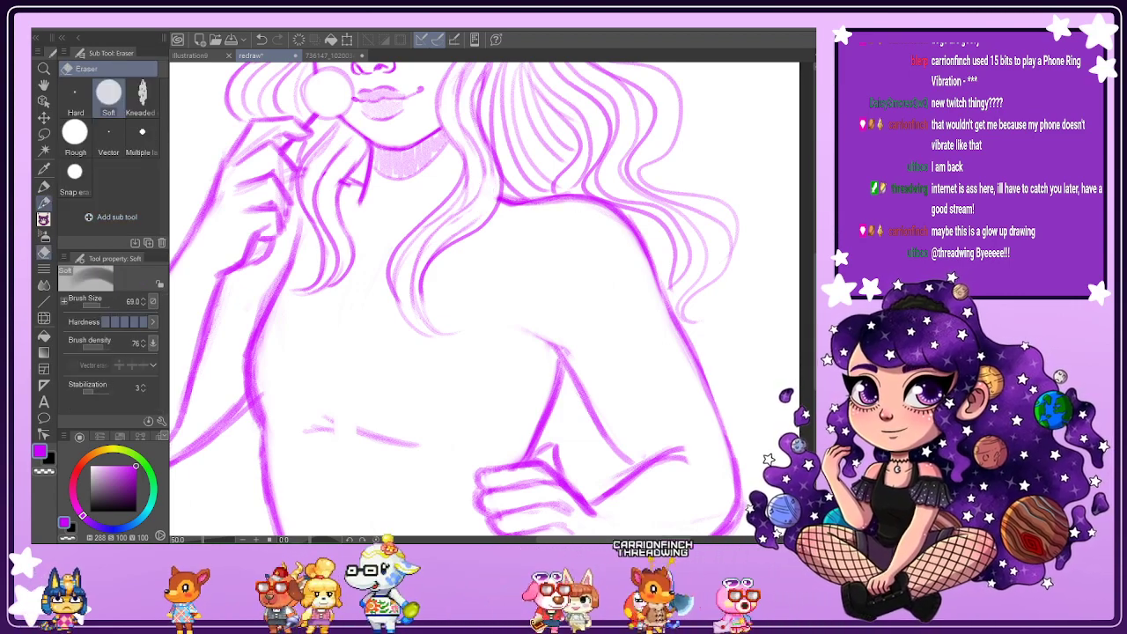
Strengthen the front locks beside the neck and by the hand with the pencil, adding extra inner and outer strands.
{"action": "left_click", "coordinate": [44, 203]}
{"action": "left_click_drag", "start_coordinate": [486, 160], "coordinate": [472, 219]}
{"action": "left_click_drag", "start_coordinate": [495, 182], "coordinate": [438, 245]}
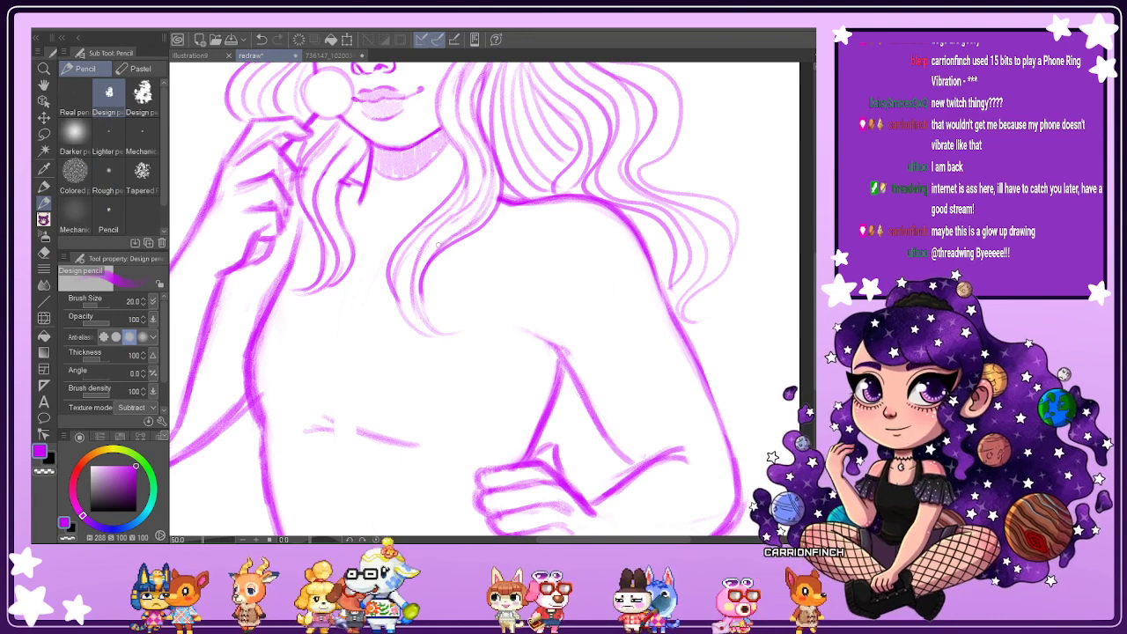
{"action": "mouse_move", "coordinate": [483, 180]}
{"action": "left_mouse_down"}
{"action": "mouse_move", "coordinate": [424, 240]}
{"action": "mouse_move", "coordinate": [439, 237]}
{"action": "mouse_move", "coordinate": [426, 324]}
{"action": "mouse_move", "coordinate": [416, 276]}
{"action": "mouse_move", "coordinate": [444, 330]}
{"action": "mouse_move", "coordinate": [408, 261]}
{"action": "mouse_move", "coordinate": [416, 236]}
{"action": "mouse_move", "coordinate": [420, 327]}
{"action": "mouse_move", "coordinate": [397, 277]}
{"action": "mouse_move", "coordinate": [433, 330]}
{"action": "left_mouse_up"}
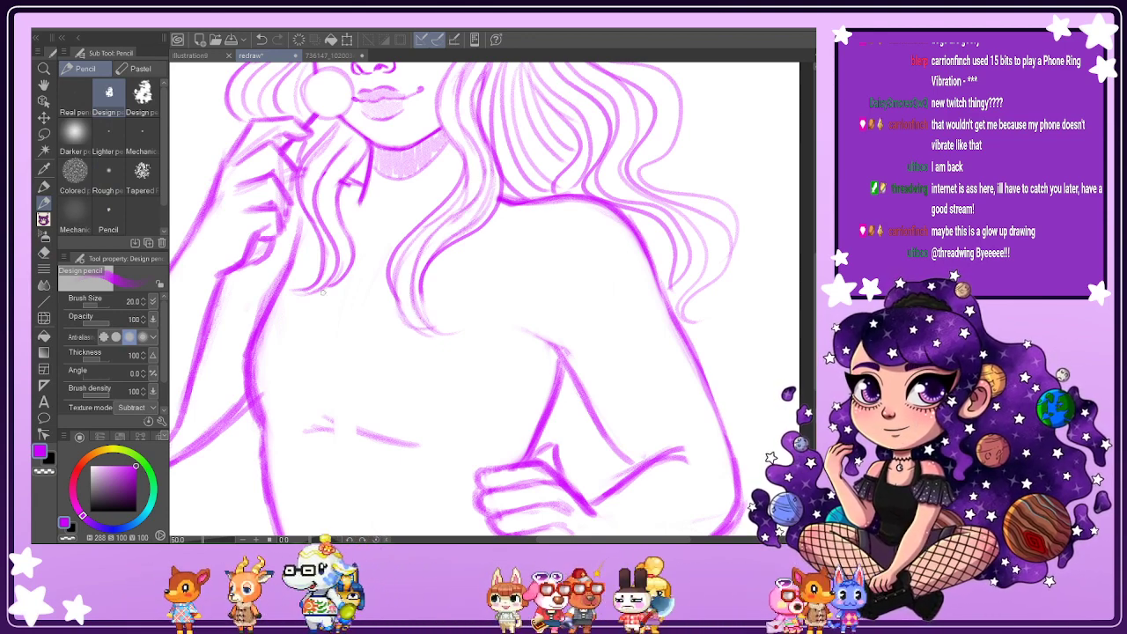
{"action": "left_click_drag", "start_coordinate": [295, 290], "coordinate": [344, 259]}
{"action": "mouse_move", "coordinate": [442, 206]}
{"action": "left_mouse_down"}
{"action": "mouse_move", "coordinate": [379, 280]}
{"action": "mouse_move", "coordinate": [463, 313]}
{"action": "left_mouse_up"}
{"action": "left_click_drag", "start_coordinate": [340, 198], "coordinate": [366, 272]}
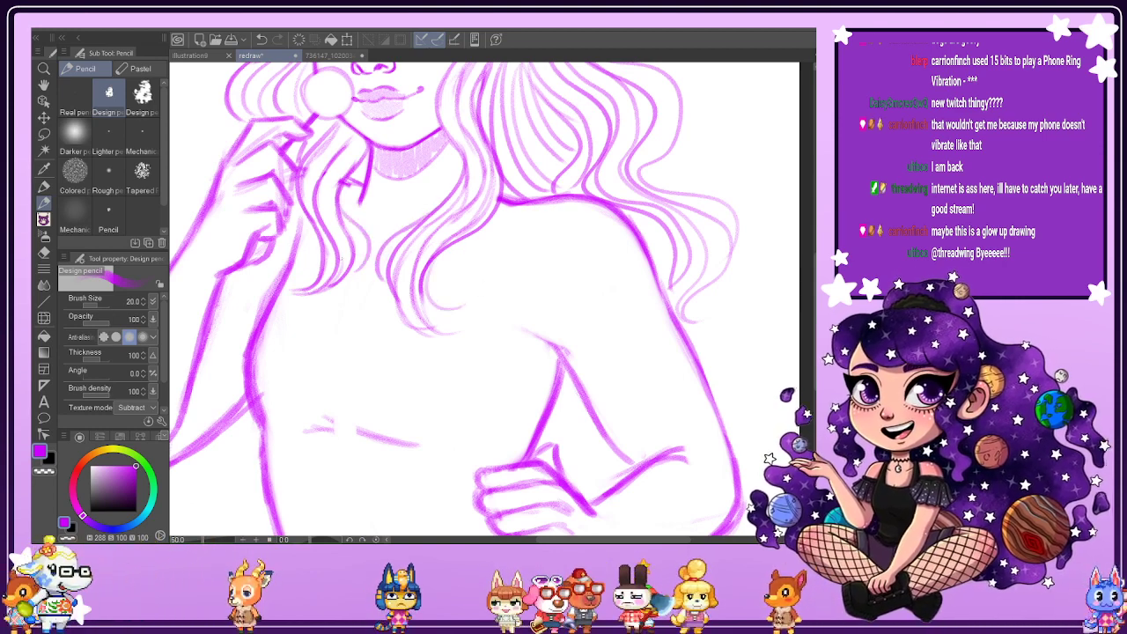
Add outer waves to the hair on both sides and darken a long wavy strand from the ear over the shoulder.
{"action": "scroll", "coordinate": [356, 264], "scroll_direction": "down", "scroll_amount": 4}
{"action": "scroll", "coordinate": [338, 189], "scroll_direction": "up", "scroll_amount": 3}
{"action": "mouse_move", "coordinate": [344, 183]}
{"action": "left_mouse_down"}
{"action": "mouse_move", "coordinate": [305, 214]}
{"action": "mouse_move", "coordinate": [283, 264]}
{"action": "left_mouse_up"}
{"action": "left_click_drag", "start_coordinate": [299, 228], "coordinate": [280, 273]}
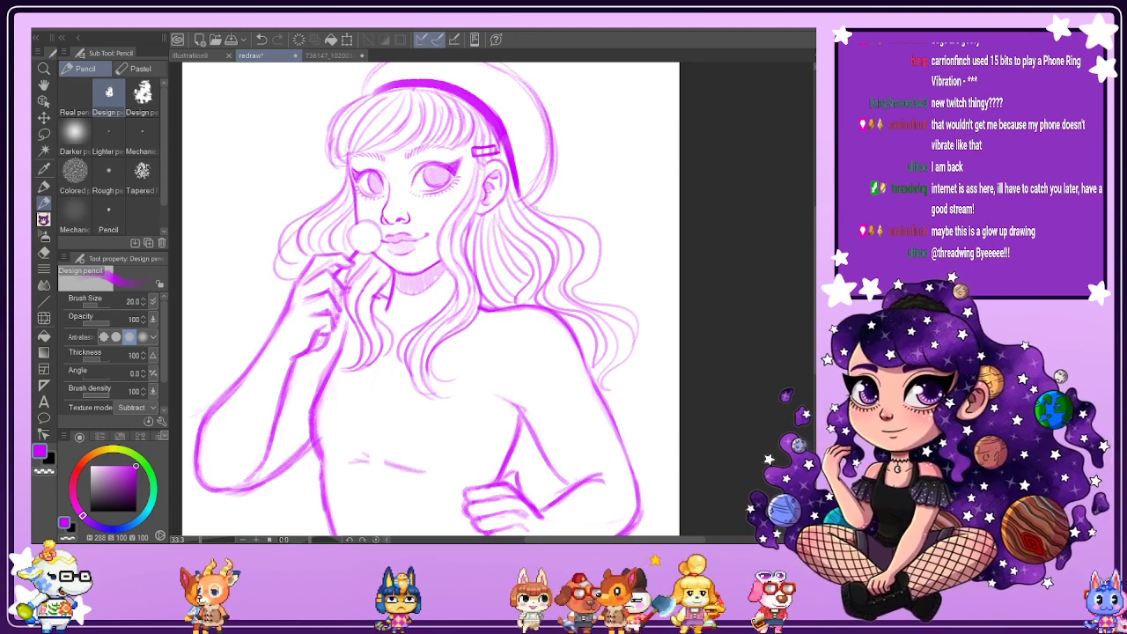
{"action": "mouse_move", "coordinate": [544, 216]}
{"action": "left_mouse_down"}
{"action": "mouse_move", "coordinate": [610, 257]}
{"action": "mouse_move", "coordinate": [580, 290]}
{"action": "mouse_move", "coordinate": [641, 335]}
{"action": "left_mouse_up"}
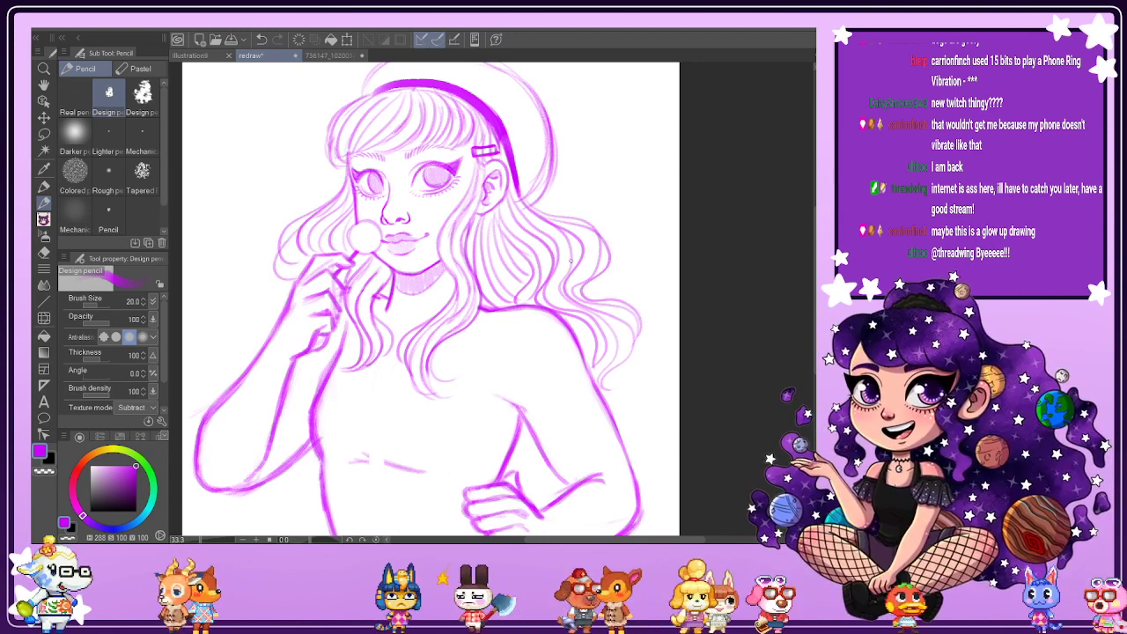
{"action": "mouse_move", "coordinate": [521, 200]}
{"action": "left_mouse_down"}
{"action": "mouse_move", "coordinate": [574, 236]}
{"action": "mouse_move", "coordinate": [572, 297]}
{"action": "mouse_move", "coordinate": [625, 330]}
{"action": "mouse_move", "coordinate": [601, 391]}
{"action": "left_mouse_up"}
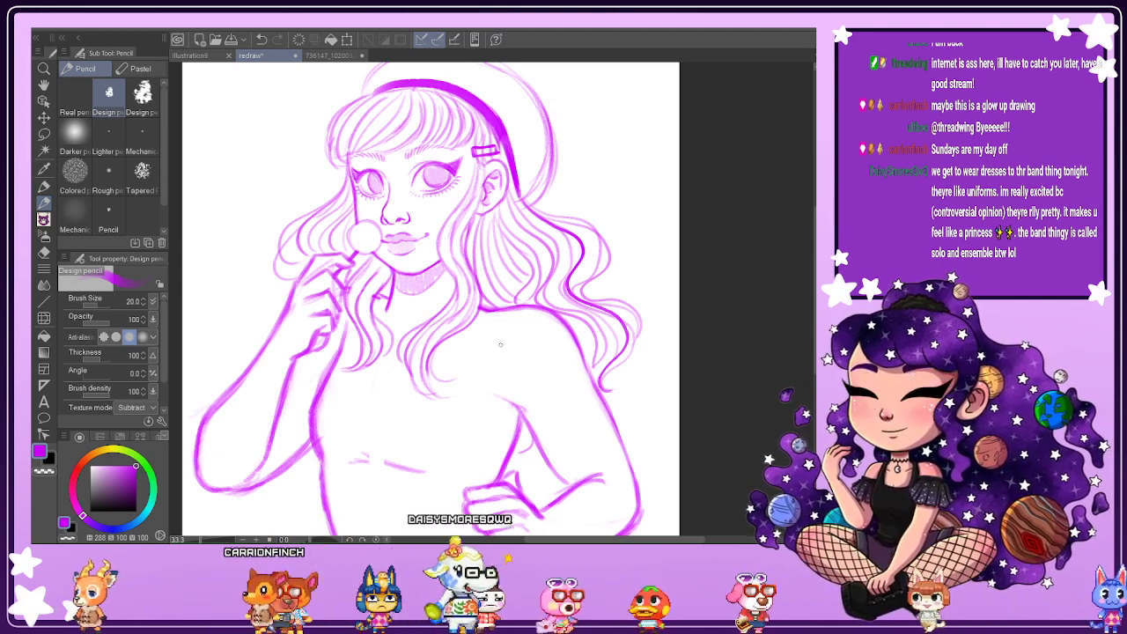
Sketch hair peeking out behind the forearm and in the gaps between arms and torso, and thicken the back hair's tip.
{"action": "left_click_drag", "start_coordinate": [815, 308], "coordinate": [814, 337]}
{"action": "key", "text": "ctrl+minus"}
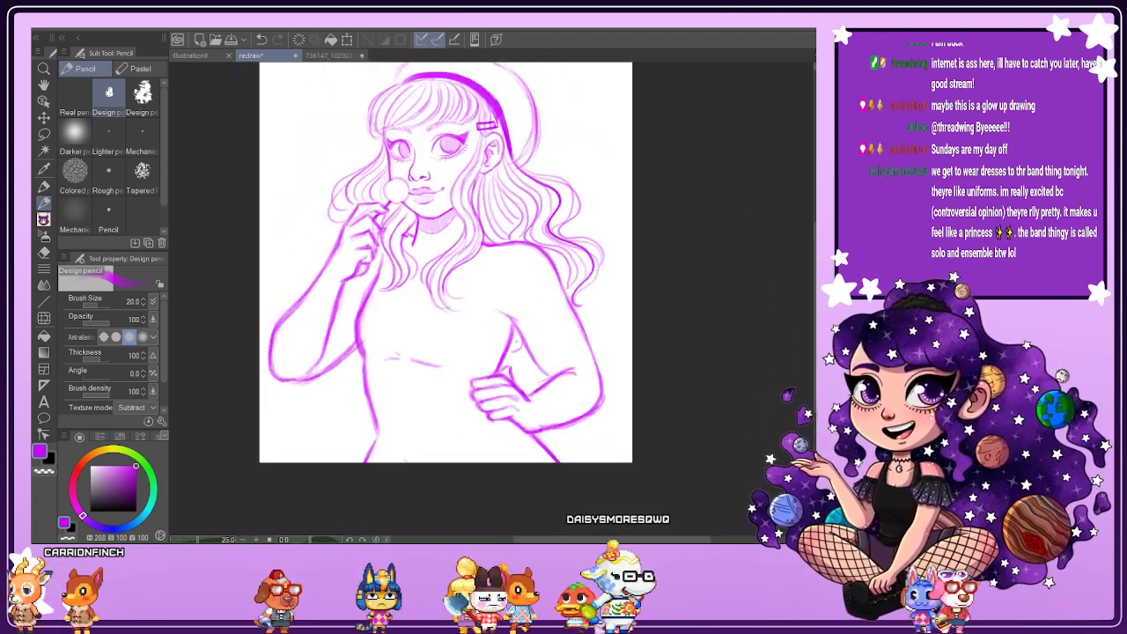
{"action": "left_click_drag", "start_coordinate": [349, 353], "coordinate": [362, 369]}
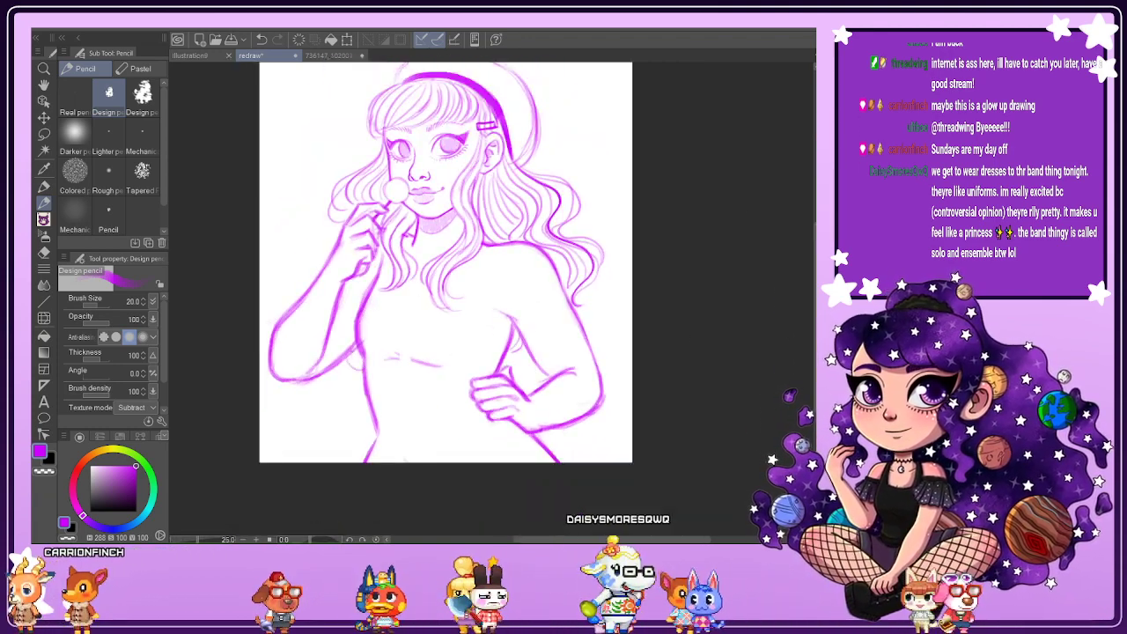
{"action": "left_click_drag", "start_coordinate": [341, 233], "coordinate": [317, 271]}
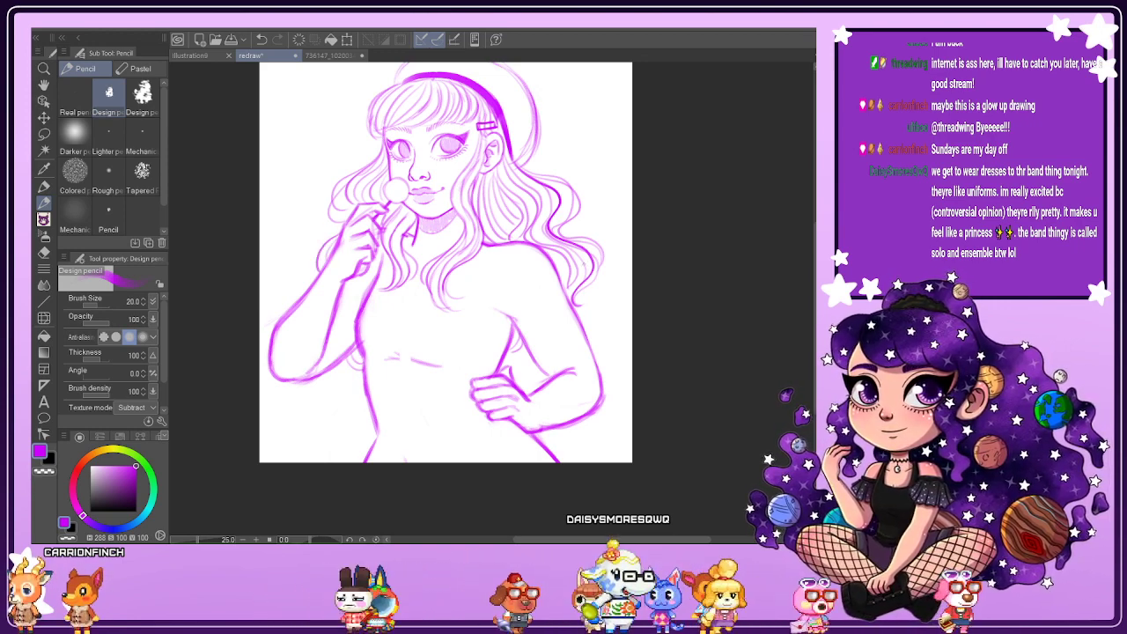
{"action": "left_click_drag", "start_coordinate": [596, 286], "coordinate": [578, 310]}
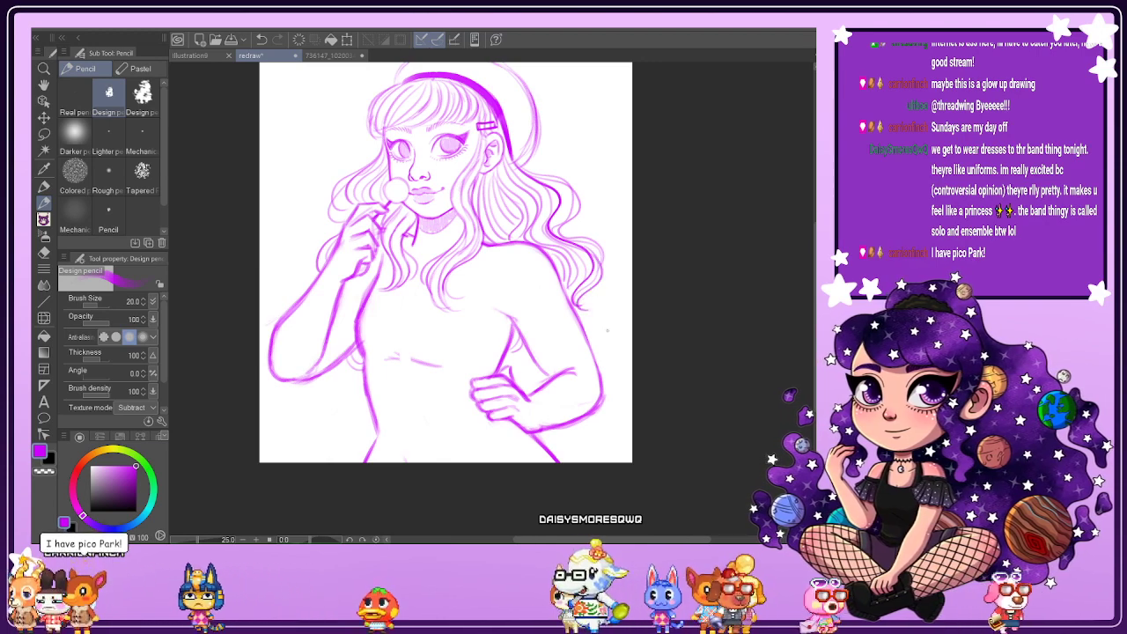
Mirror the sketch and the original illustration to compare the poses and proportions, and return to the sketch.
{"action": "left_click_drag", "start_coordinate": [814, 260], "coordinate": [815, 241]}
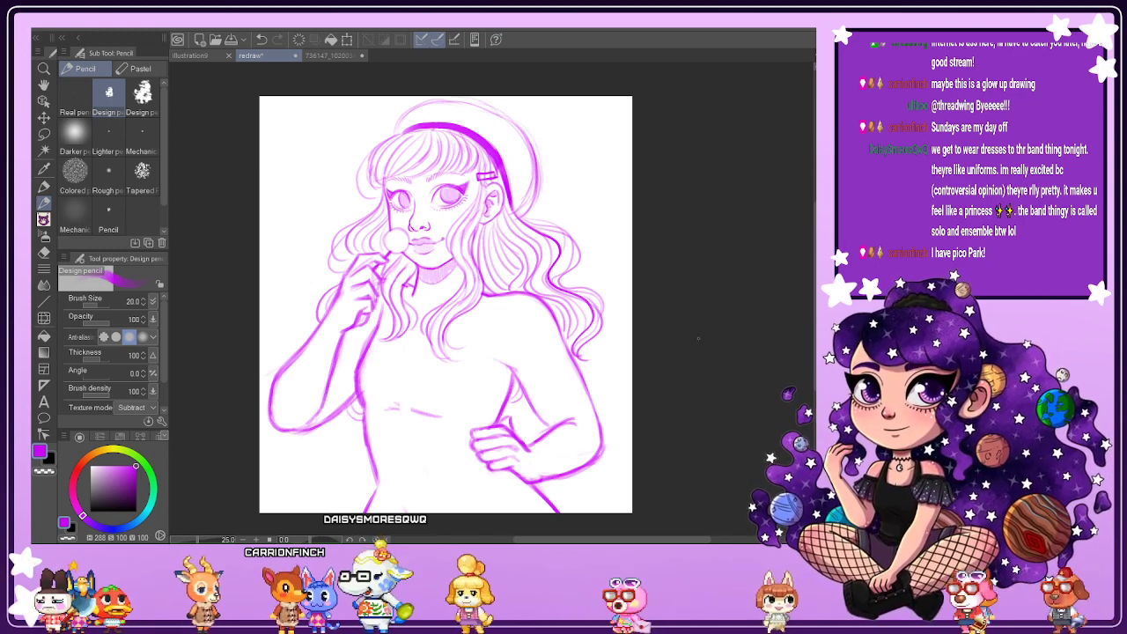
{"action": "scroll", "coordinate": [698, 337], "scroll_direction": "up", "scroll_amount": 1}
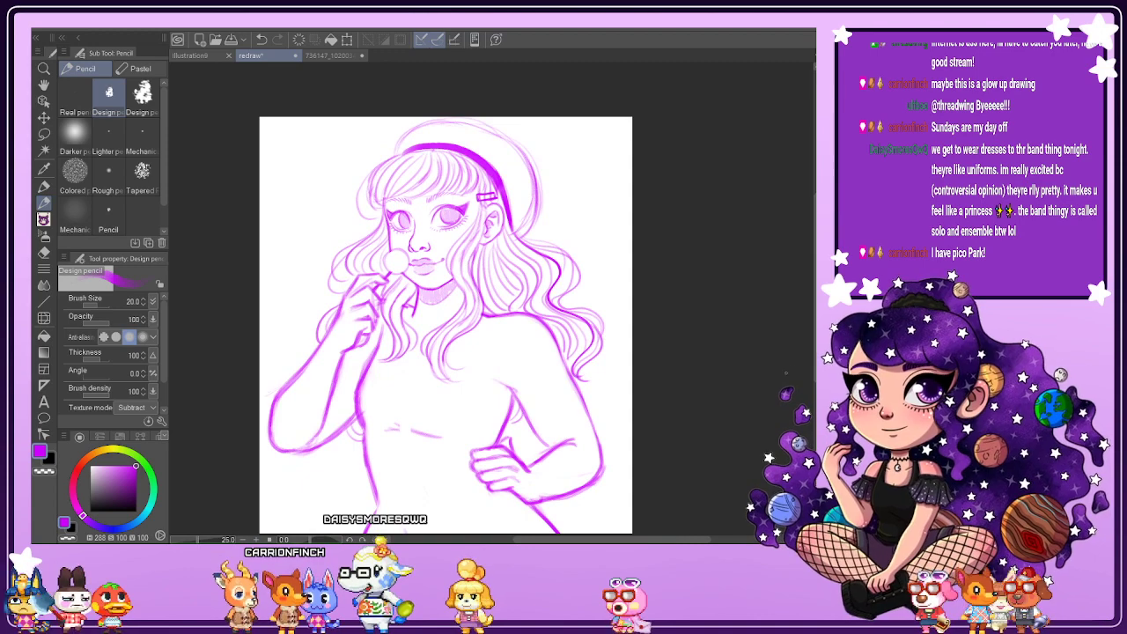
{"action": "key", "text": "h"}
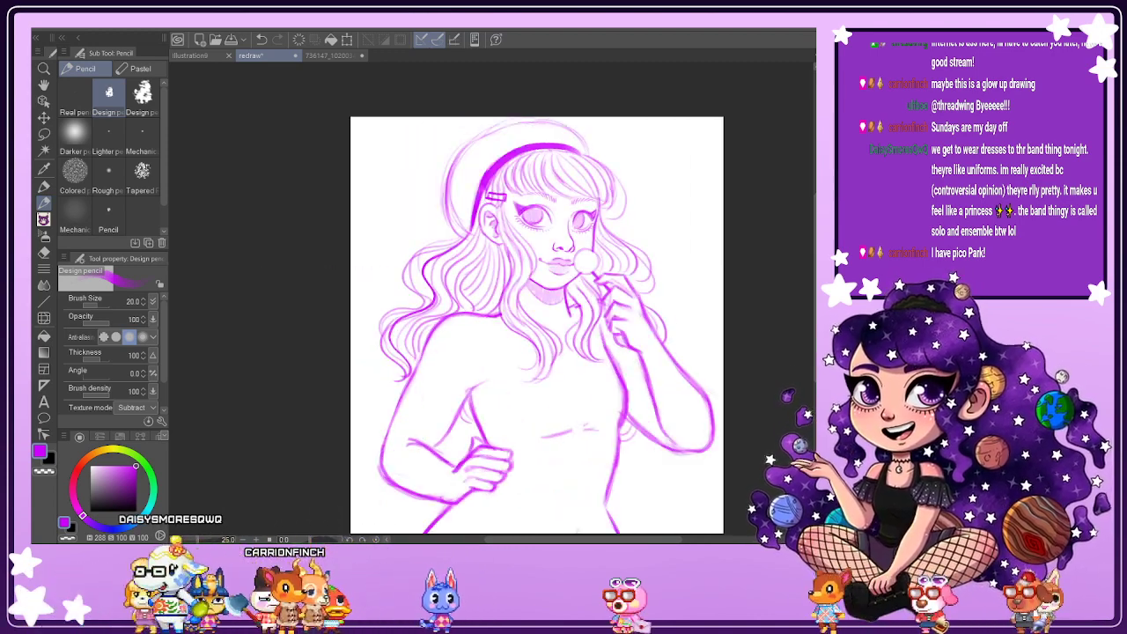
{"action": "key", "text": "ctrl+Tab"}
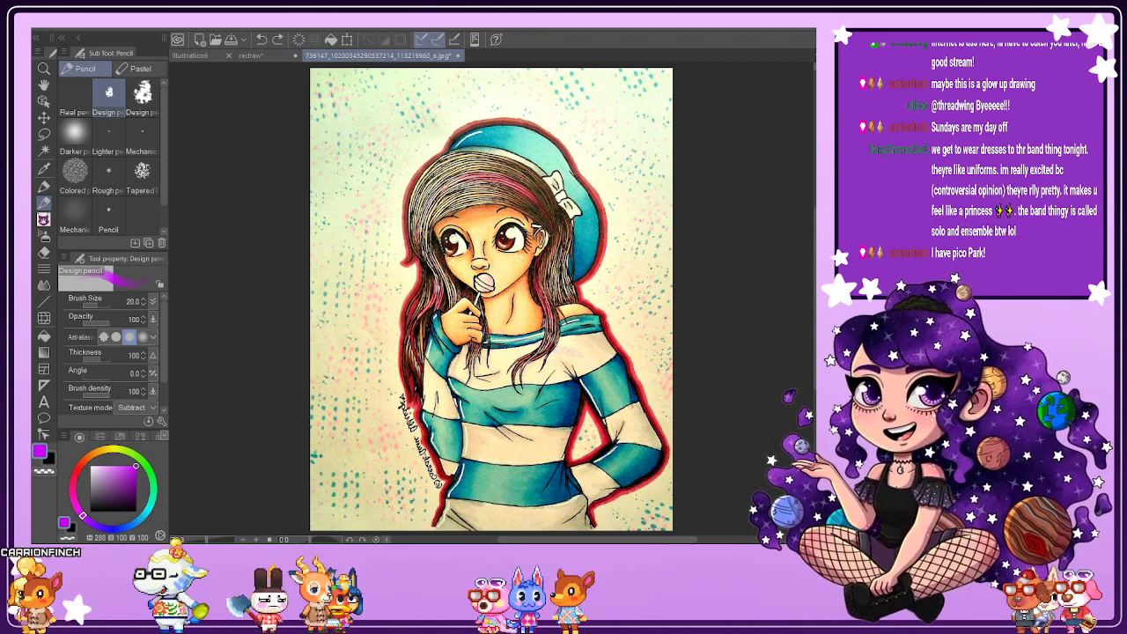
{"action": "key", "text": "h"}
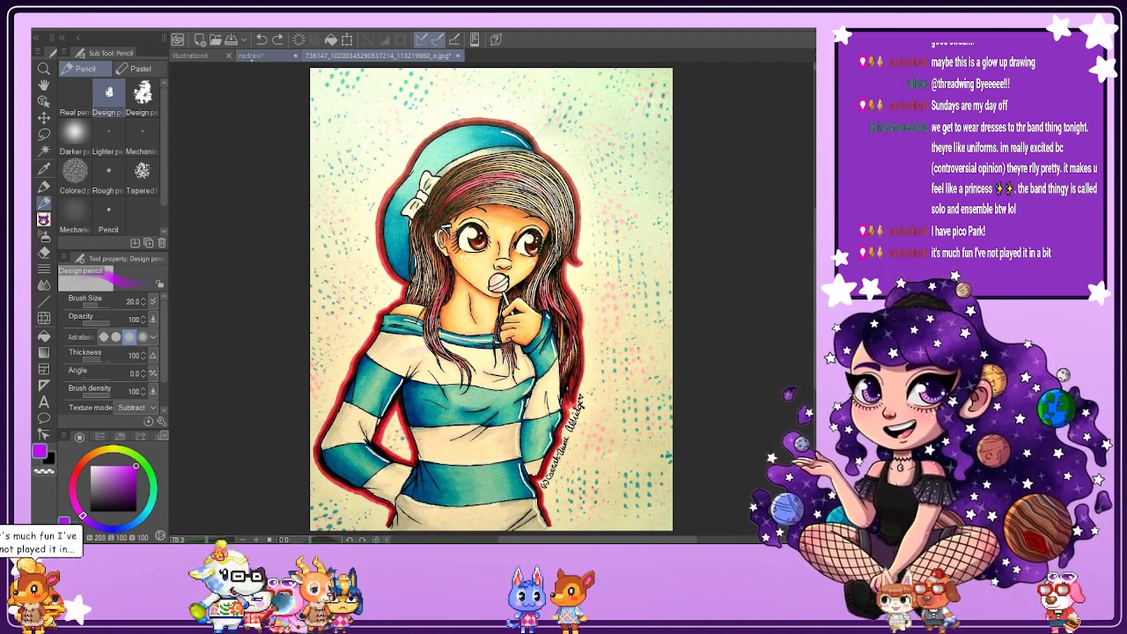
{"action": "left_click", "coordinate": [264, 56]}
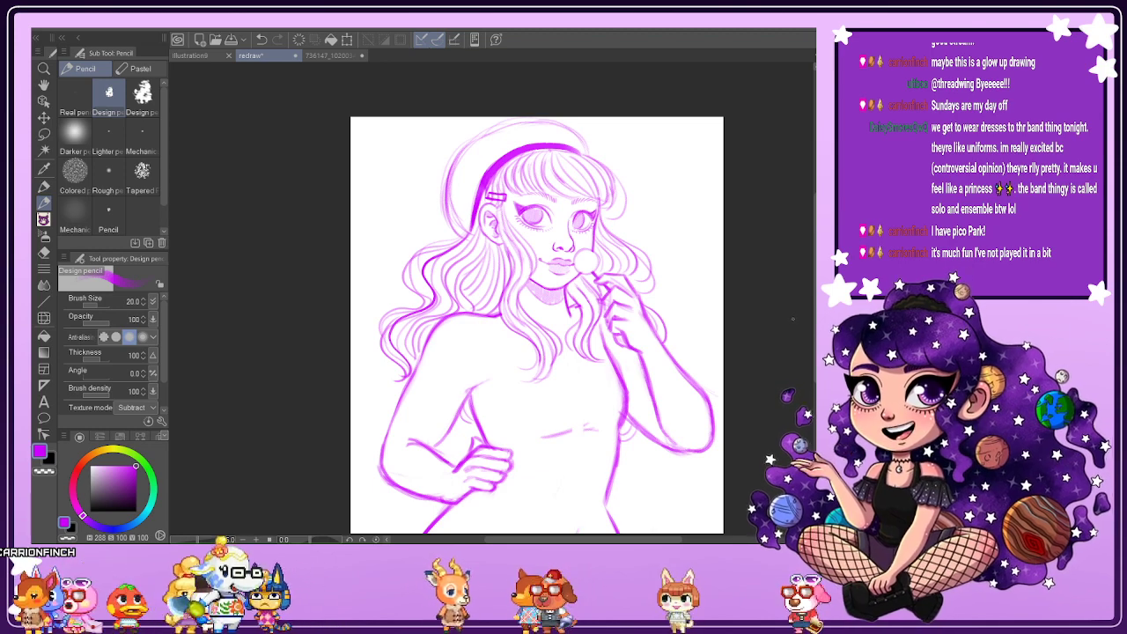
Lasso the eye nearer the ear, rotate it slightly, clear the selection and flip the canvas back to its original orientation.
{"action": "key", "text": "m"}
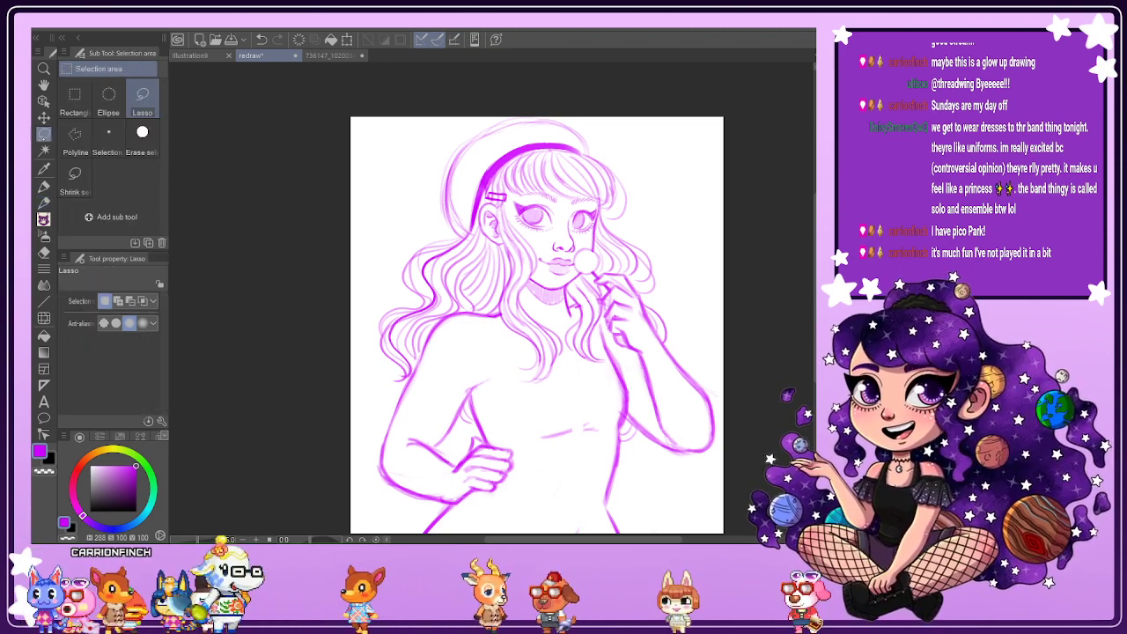
{"action": "scroll", "coordinate": [560, 203], "scroll_direction": "up", "scroll_amount": 2}
{"action": "scroll", "coordinate": [560, 202], "scroll_direction": "up", "scroll_amount": 1}
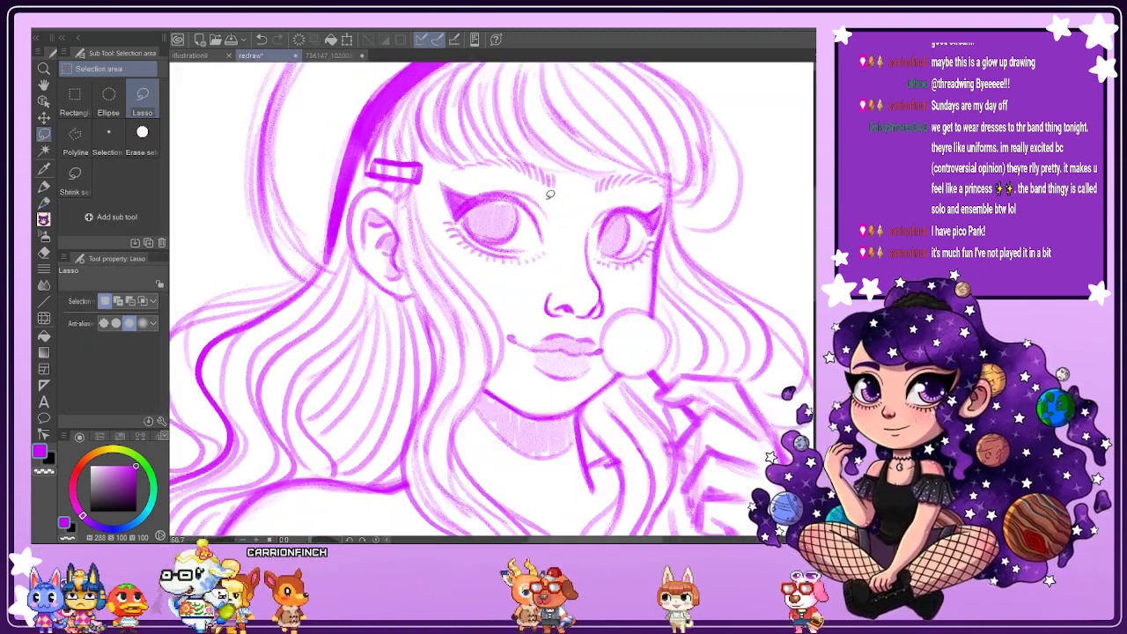
{"action": "mouse_move", "coordinate": [442, 222]}
{"action": "left_mouse_down"}
{"action": "mouse_move", "coordinate": [480, 271]}
{"action": "mouse_move", "coordinate": [566, 282]}
{"action": "mouse_move", "coordinate": [572, 243]}
{"action": "mouse_move", "coordinate": [550, 197]}
{"action": "mouse_move", "coordinate": [575, 188]}
{"action": "left_mouse_up"}
{"action": "left_click", "coordinate": [553, 313]}
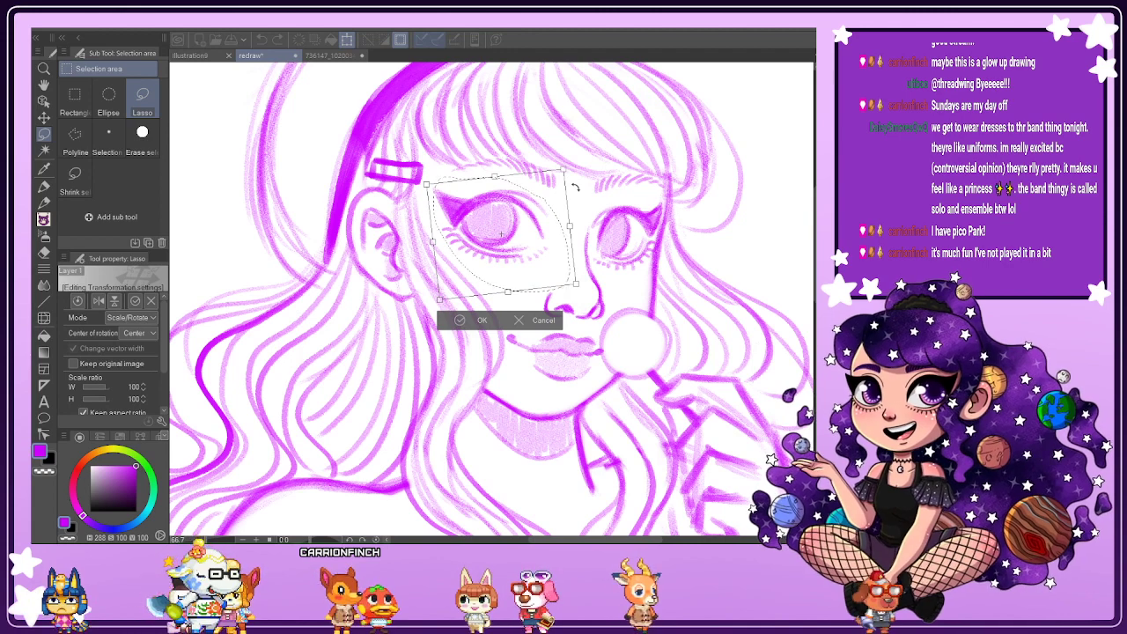
{"action": "key", "text": "Return"}
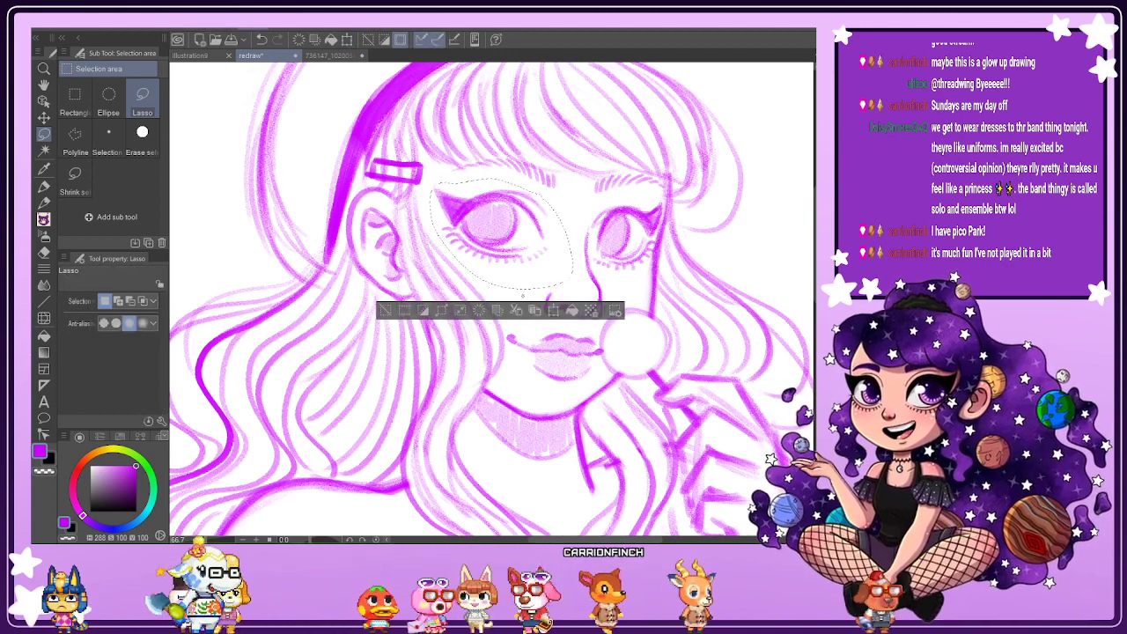
{"action": "key", "text": "ctrl+d"}
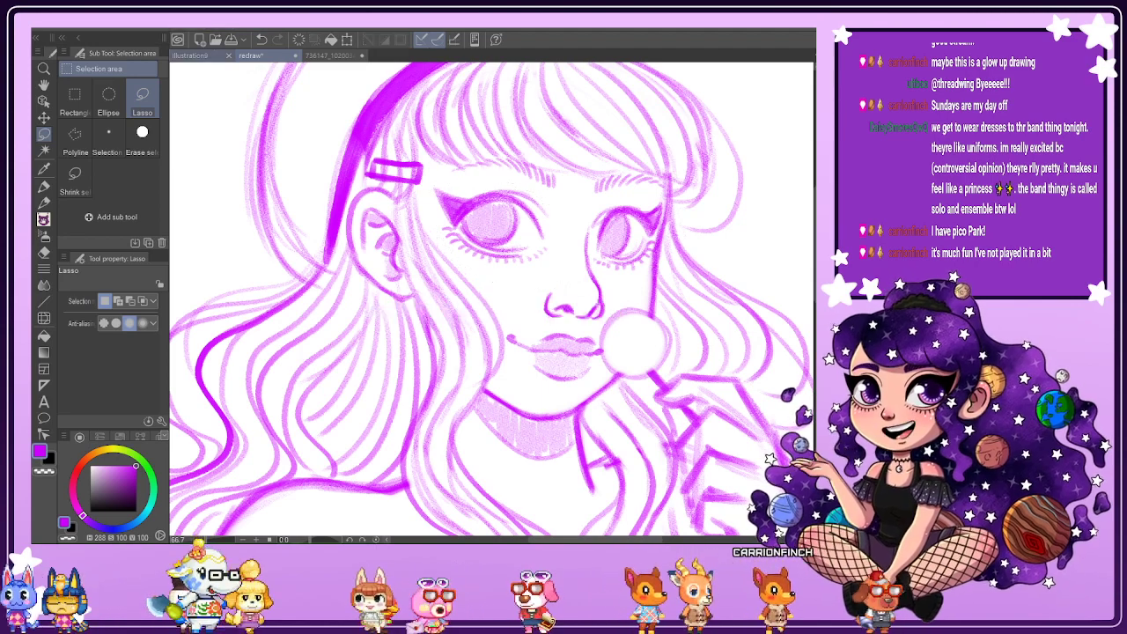
{"action": "key", "text": "ctrl+minus"}
{"action": "key", "text": "ctrl+minus"}
{"action": "key", "text": "ctrl+plus"}
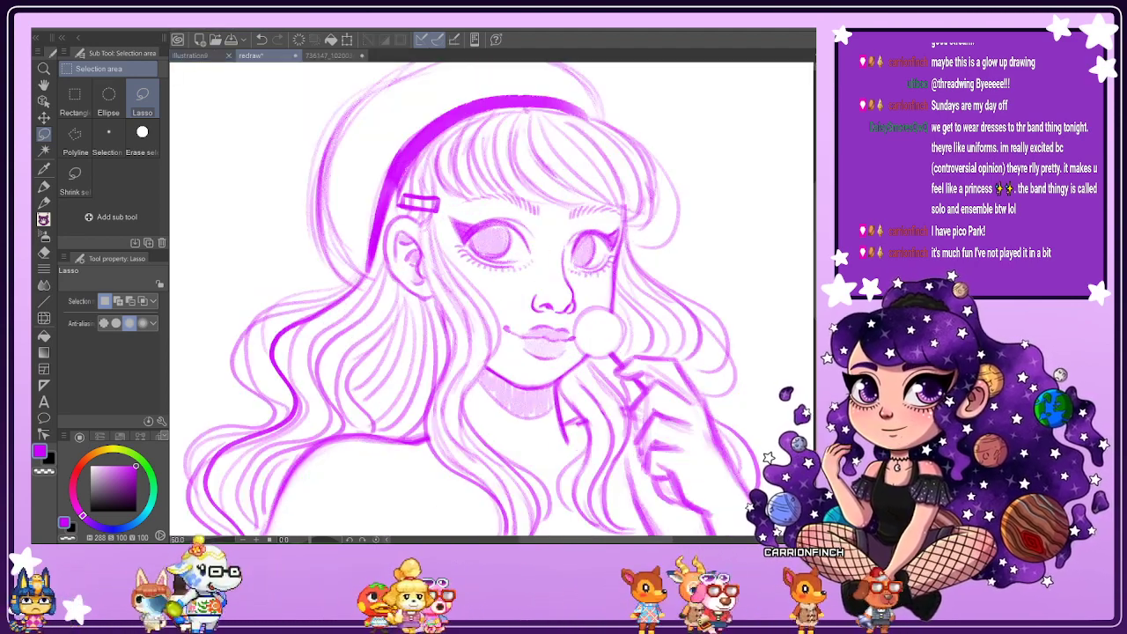
{"action": "key", "text": "h"}
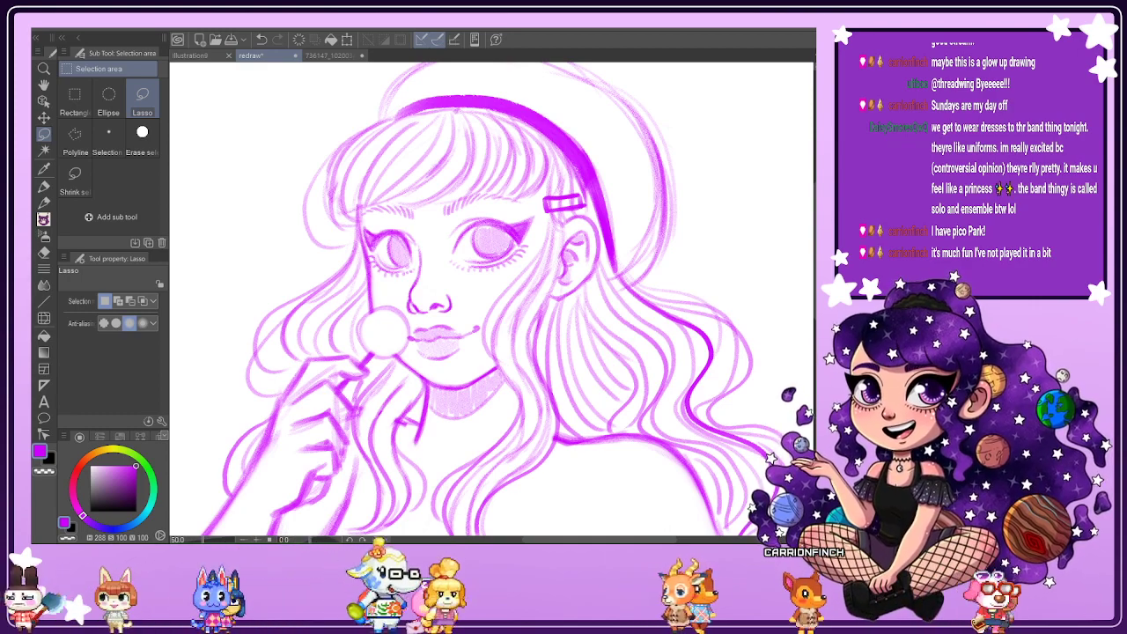
Set the eraser size to 21 and clean up the stray lines at the end of the hair clip.
{"action": "left_click", "coordinate": [43, 252]}
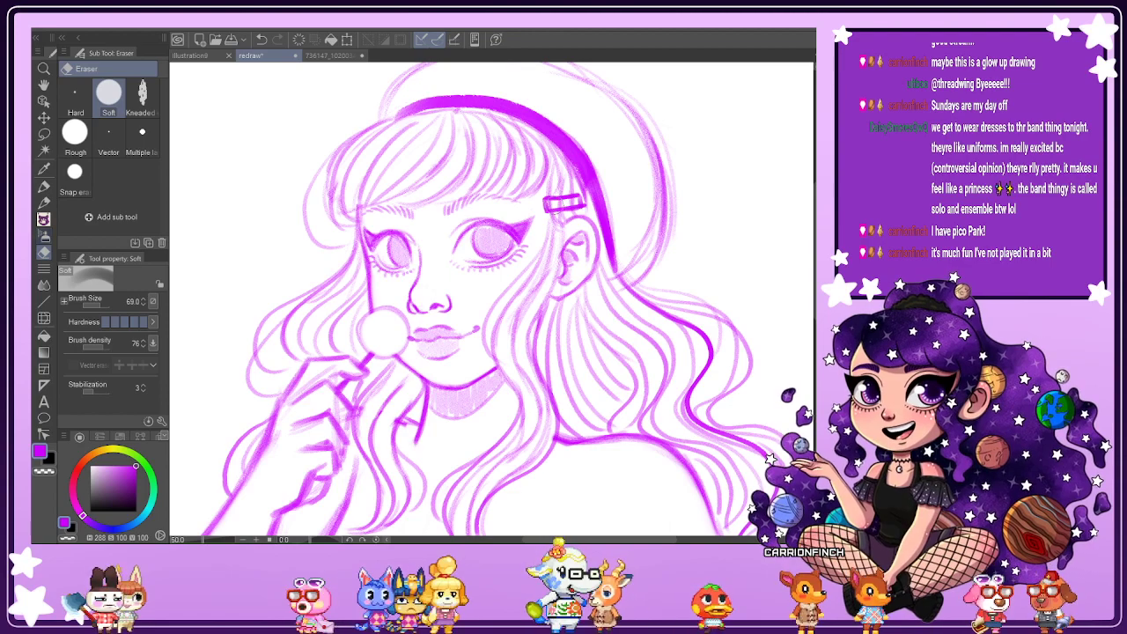
{"action": "scroll", "coordinate": [370, 321], "scroll_direction": "up", "scroll_amount": 2}
{"action": "left_click_drag", "start_coordinate": [101, 304], "coordinate": [94, 305]}
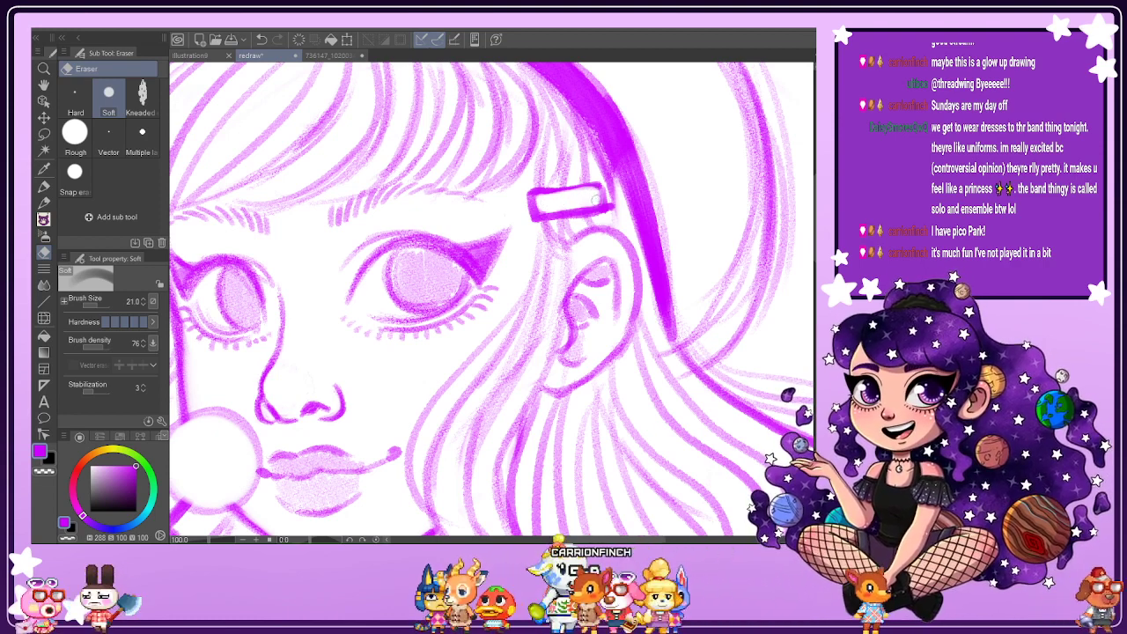
{"action": "left_click_drag", "start_coordinate": [610, 201], "coordinate": [621, 230]}
Redraw the hair strands beside the clip with the pencil and darken the lock falling in front of the ear.
{"action": "left_click", "coordinate": [44, 203]}
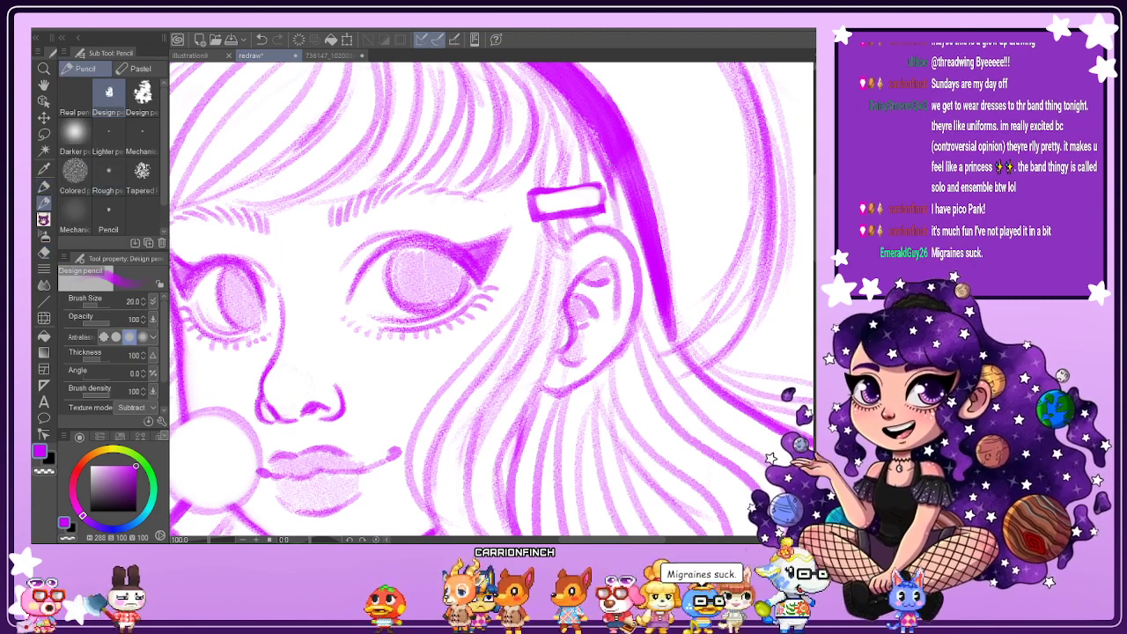
{"action": "mouse_move", "coordinate": [611, 179]}
{"action": "left_mouse_down"}
{"action": "mouse_move", "coordinate": [627, 237]}
{"action": "mouse_move", "coordinate": [608, 211]}
{"action": "left_mouse_up"}
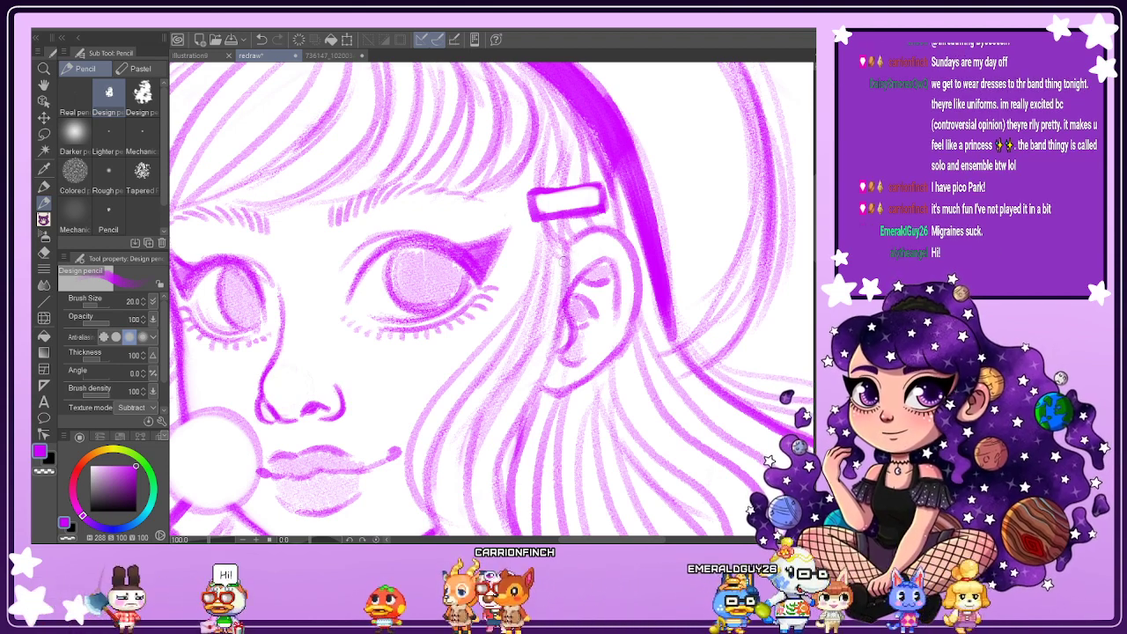
{"action": "mouse_move", "coordinate": [539, 222]}
{"action": "left_mouse_down"}
{"action": "mouse_move", "coordinate": [525, 301]}
{"action": "mouse_move", "coordinate": [421, 465]}
{"action": "left_mouse_up"}
Fit the whole sketch in view and examine the beret, bow and hairline closely in the original illustration.
{"action": "scroll", "coordinate": [476, 477], "scroll_direction": "down", "scroll_amount": 3}
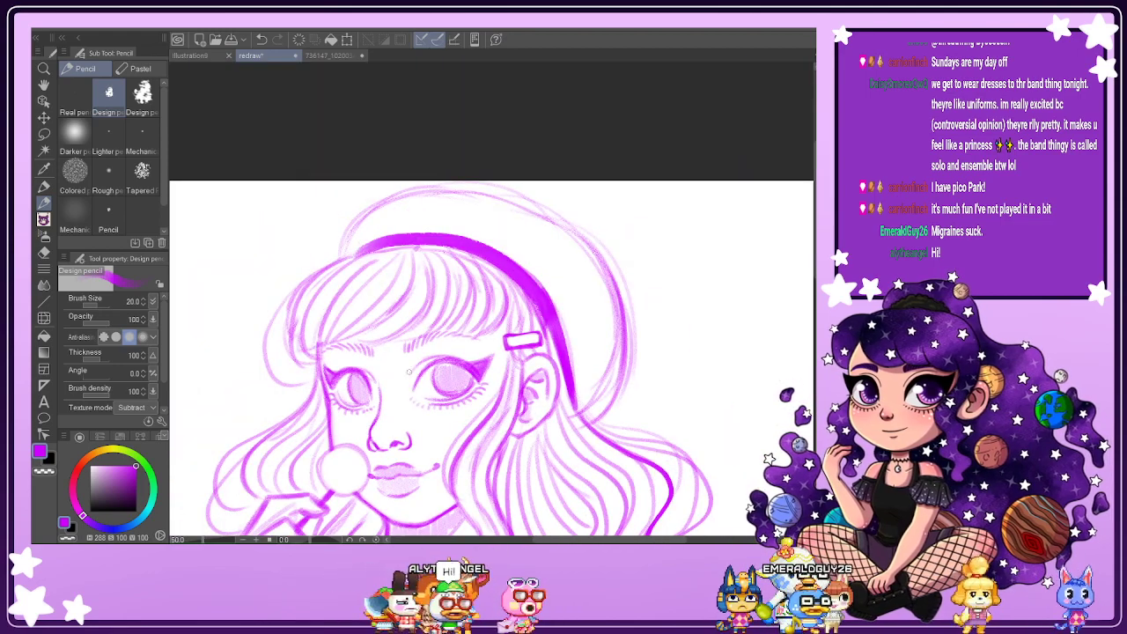
{"action": "scroll", "coordinate": [365, 317], "scroll_direction": "up", "scroll_amount": 2}
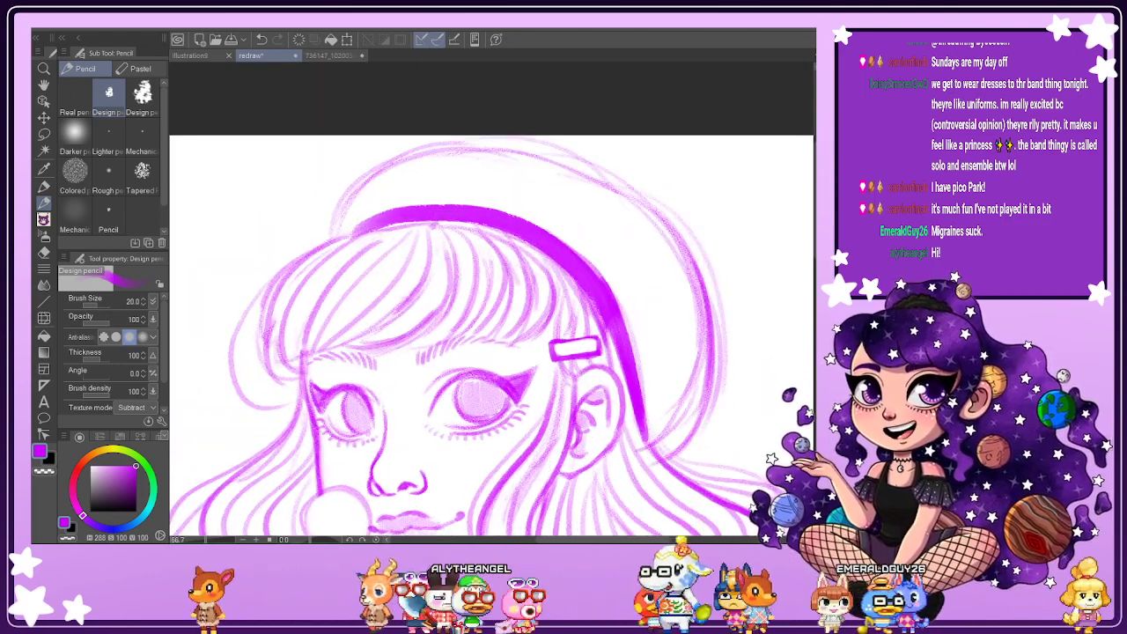
{"action": "key", "text": "ctrl+0"}
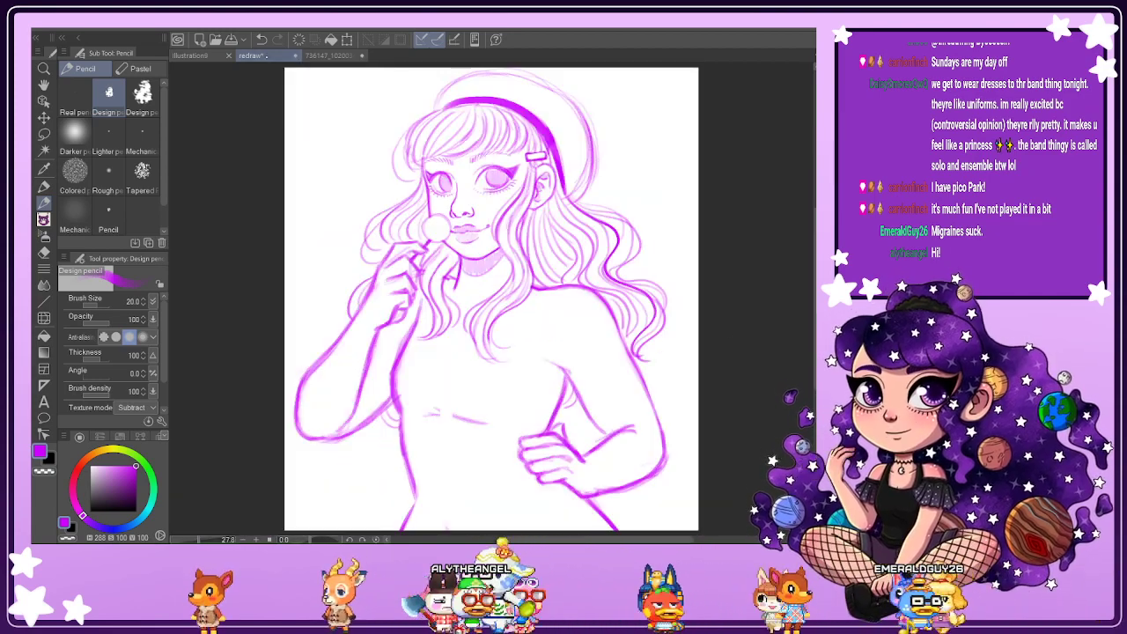
{"action": "left_click", "coordinate": [330, 56]}
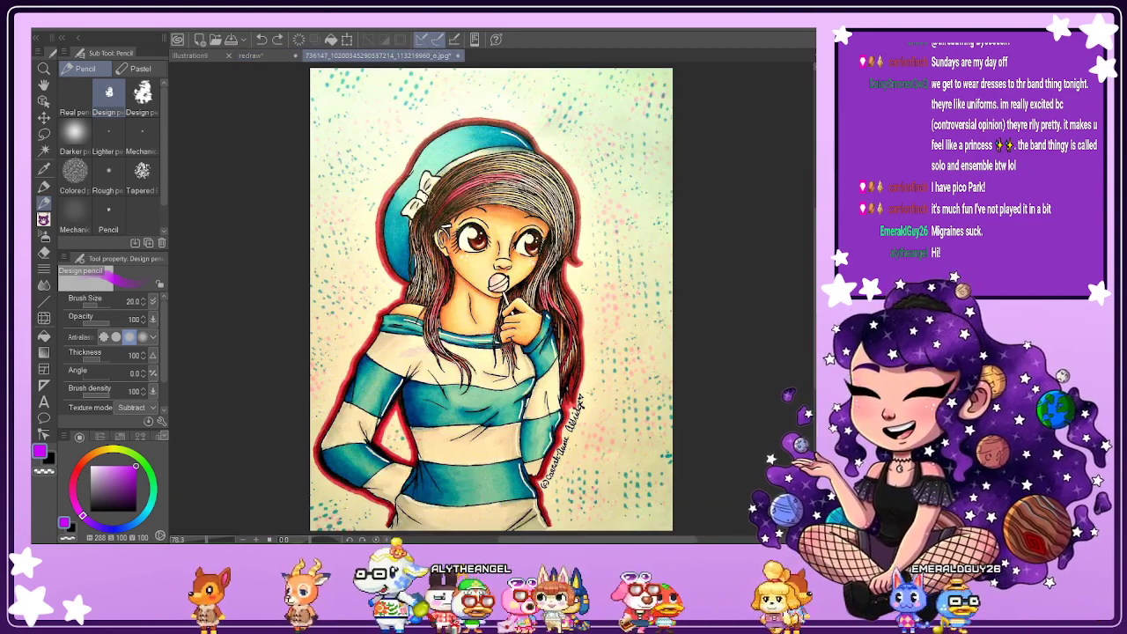
{"action": "scroll", "coordinate": [423, 188], "scroll_direction": "up", "scroll_amount": 5}
{"action": "scroll", "coordinate": [533, 303], "scroll_direction": "down", "scroll_amount": 2}
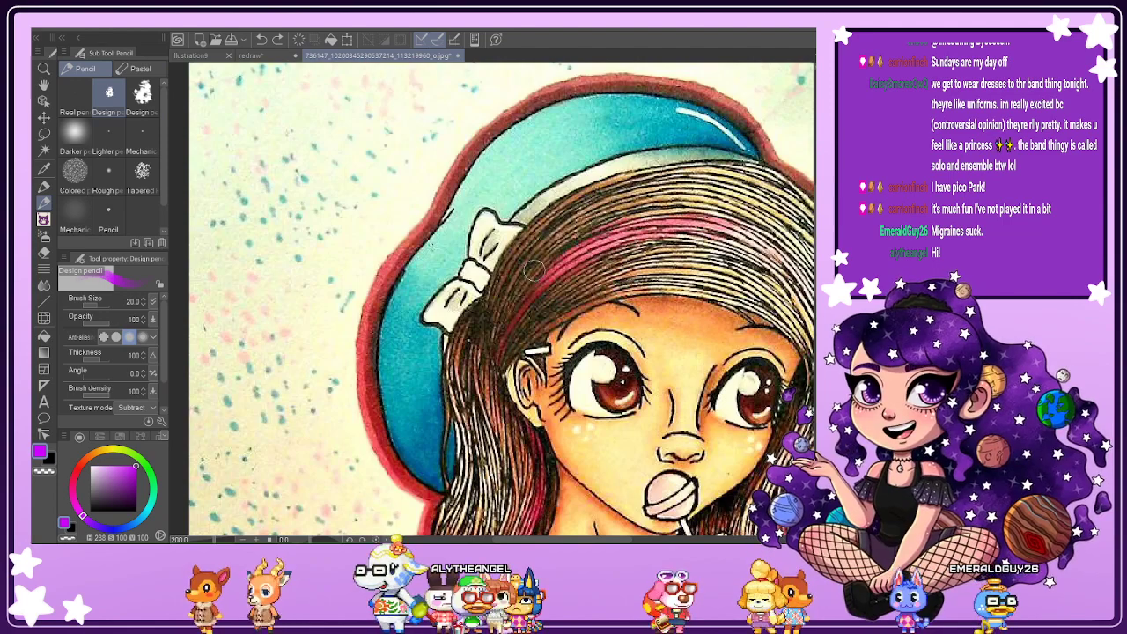
{"action": "scroll", "coordinate": [539, 266], "scroll_direction": "up", "scroll_amount": 3}
{"action": "scroll", "coordinate": [546, 255], "scroll_direction": "down", "scroll_amount": 4}
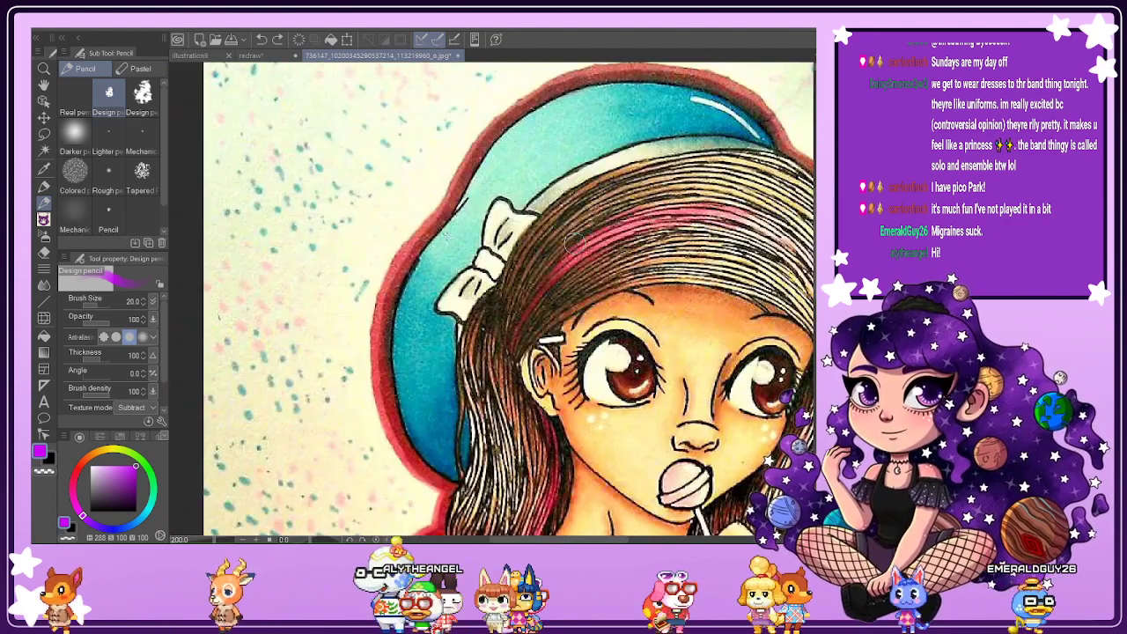
Return from the original illustration to the redraw canvas, set the eraser size to 102.5 and erase a gap in the beret band above the ear.
{"action": "scroll", "coordinate": [578, 243], "scroll_direction": "up", "scroll_amount": 2}
{"action": "scroll", "coordinate": [511, 299], "scroll_direction": "down", "scroll_amount": 2}
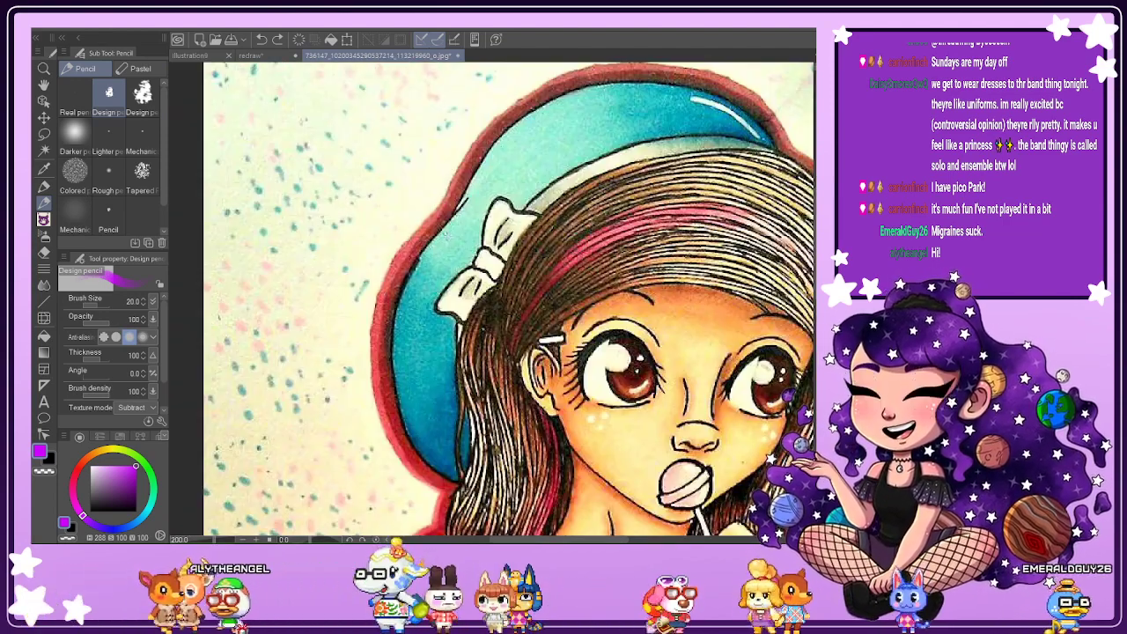
{"action": "key", "text": "h"}
{"action": "scroll", "coordinate": [511, 299], "scroll_direction": "up", "scroll_amount": 2}
{"action": "left_click", "coordinate": [263, 56]}
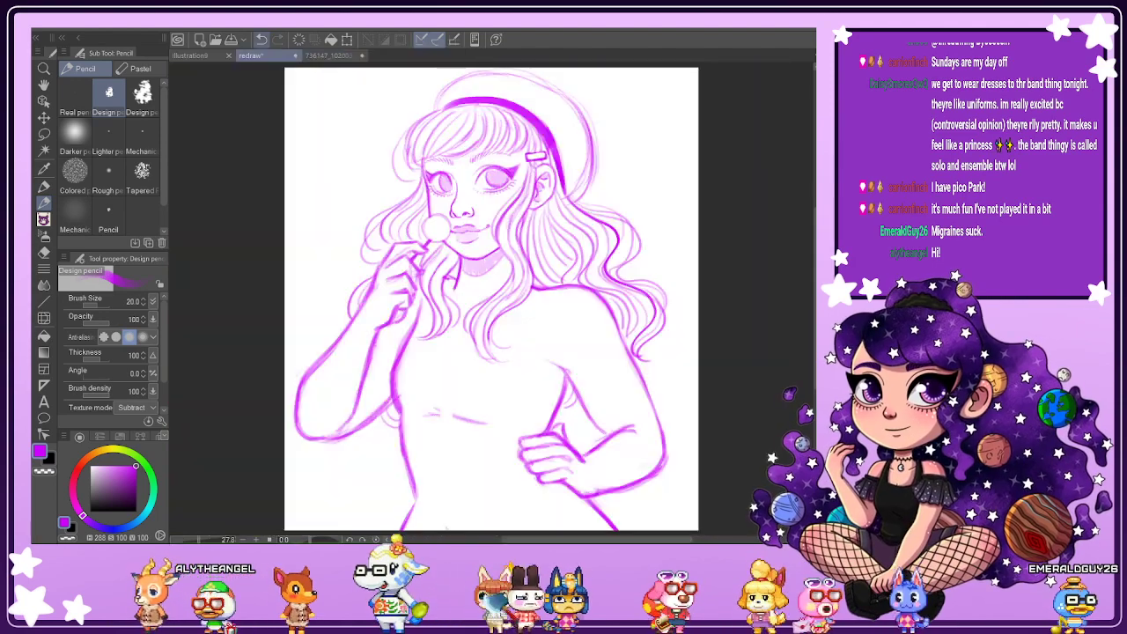
{"action": "scroll", "coordinate": [573, 147], "scroll_direction": "up", "scroll_amount": 1}
{"action": "scroll", "coordinate": [573, 147], "scroll_direction": "up", "scroll_amount": 2}
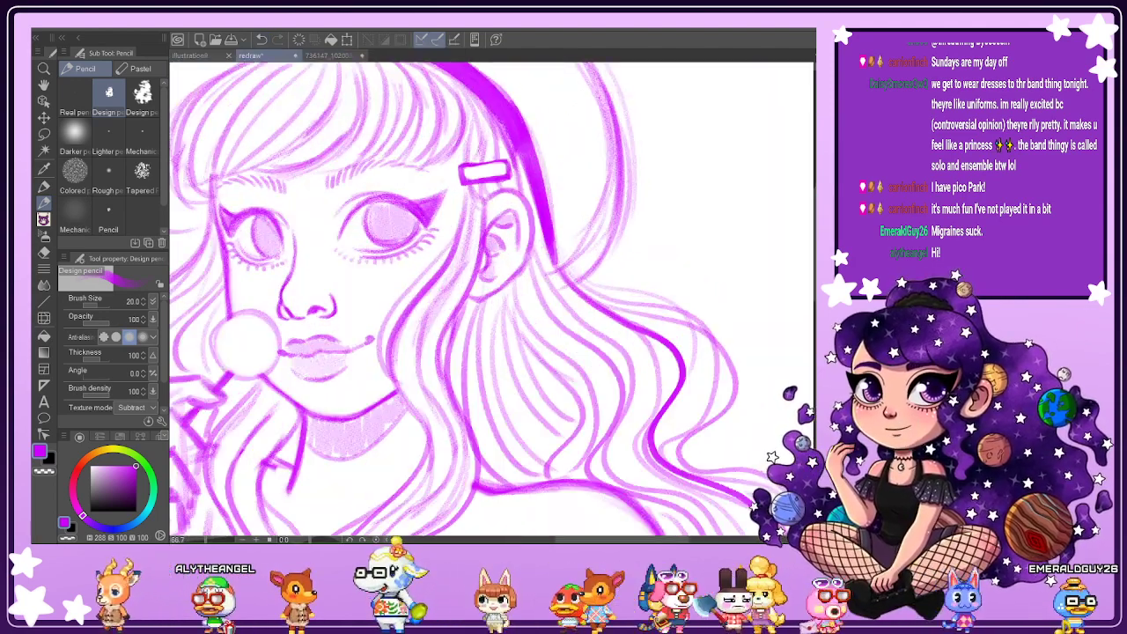
{"action": "scroll", "coordinate": [768, 216], "scroll_direction": "up", "scroll_amount": 3}
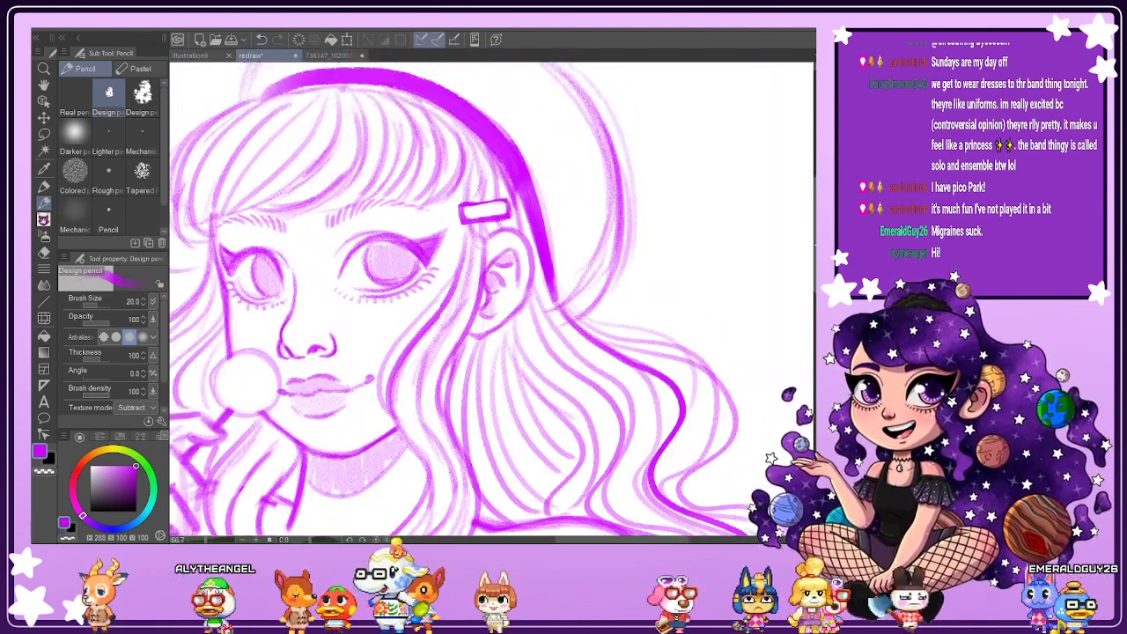
{"action": "key", "text": "e"}
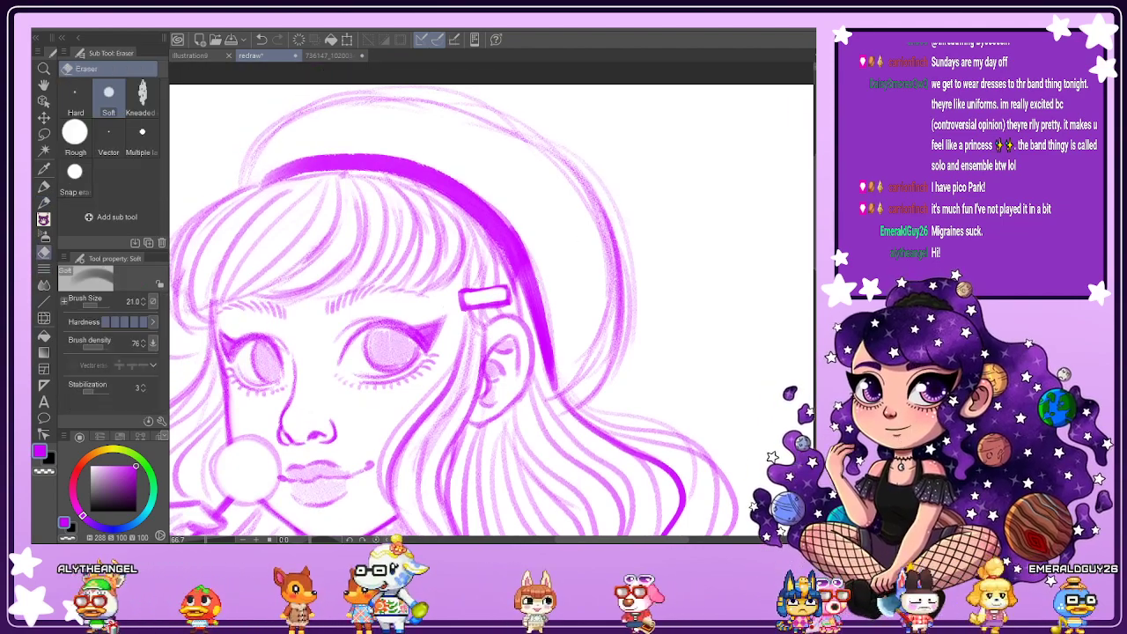
{"action": "left_click", "coordinate": [100, 303]}
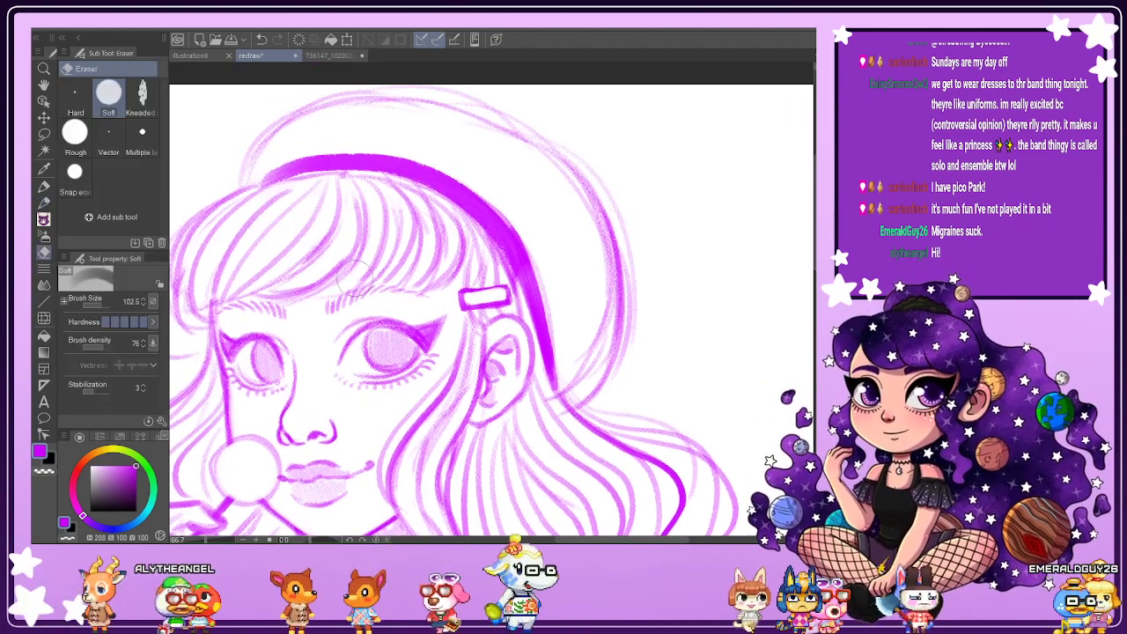
{"action": "mouse_move", "coordinate": [532, 268]}
{"action": "left_mouse_down"}
{"action": "mouse_move", "coordinate": [506, 221]}
{"action": "mouse_move", "coordinate": [543, 295]}
{"action": "mouse_move", "coordinate": [531, 254]}
{"action": "left_mouse_up"}
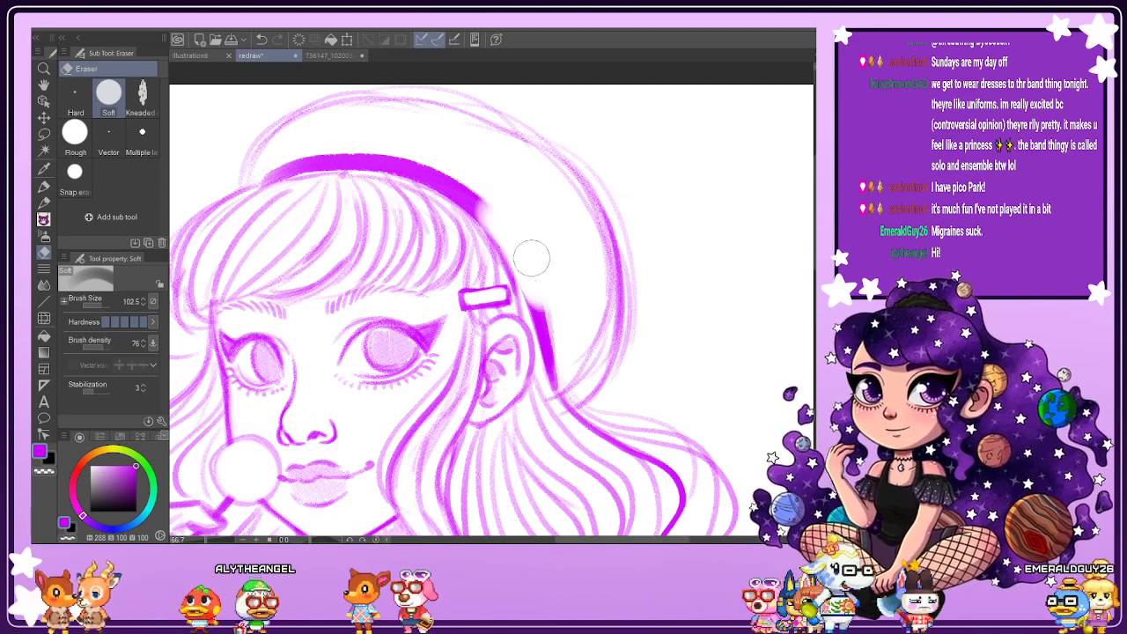
Draw a two-looped bow with a square knot over the gap in the beret band using the pencil.
{"action": "key", "text": "p"}
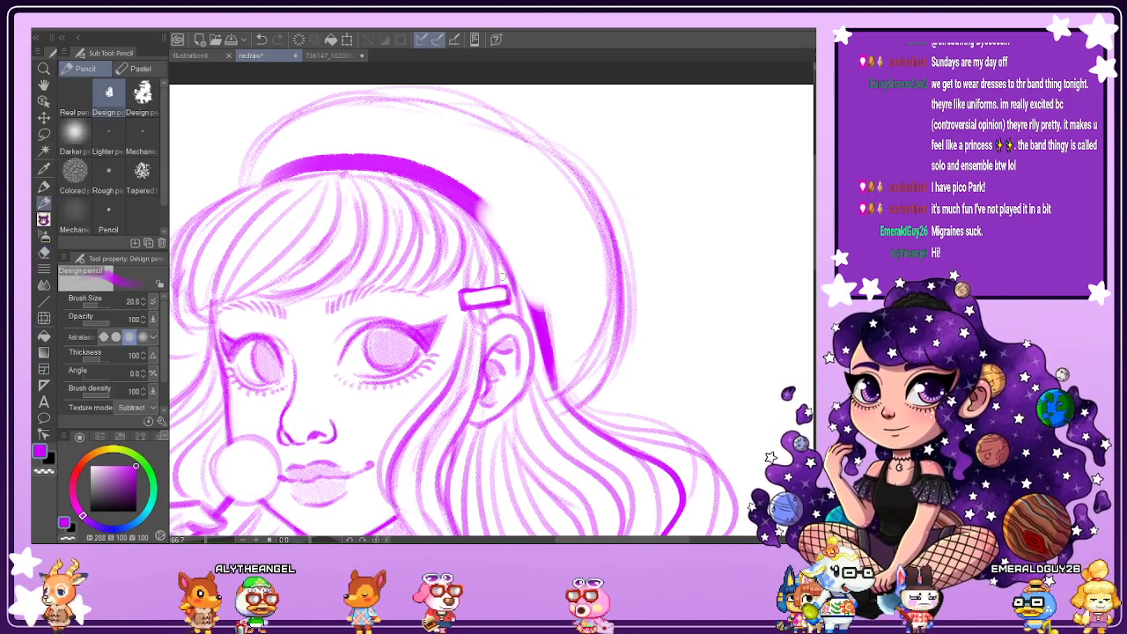
{"action": "left_click_drag", "start_coordinate": [500, 240], "coordinate": [533, 225]}
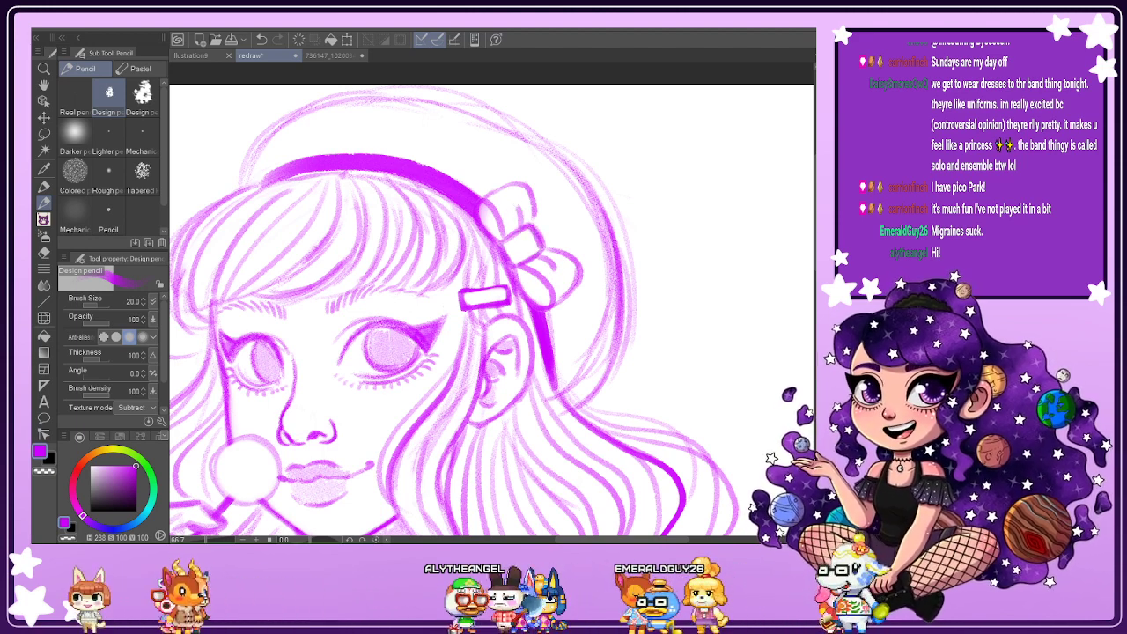
Rotate the canvas, set the eraser size to 31.2 and hollow out the solid beret band between its two edges above the fringe.
{"action": "key", "text": "e"}
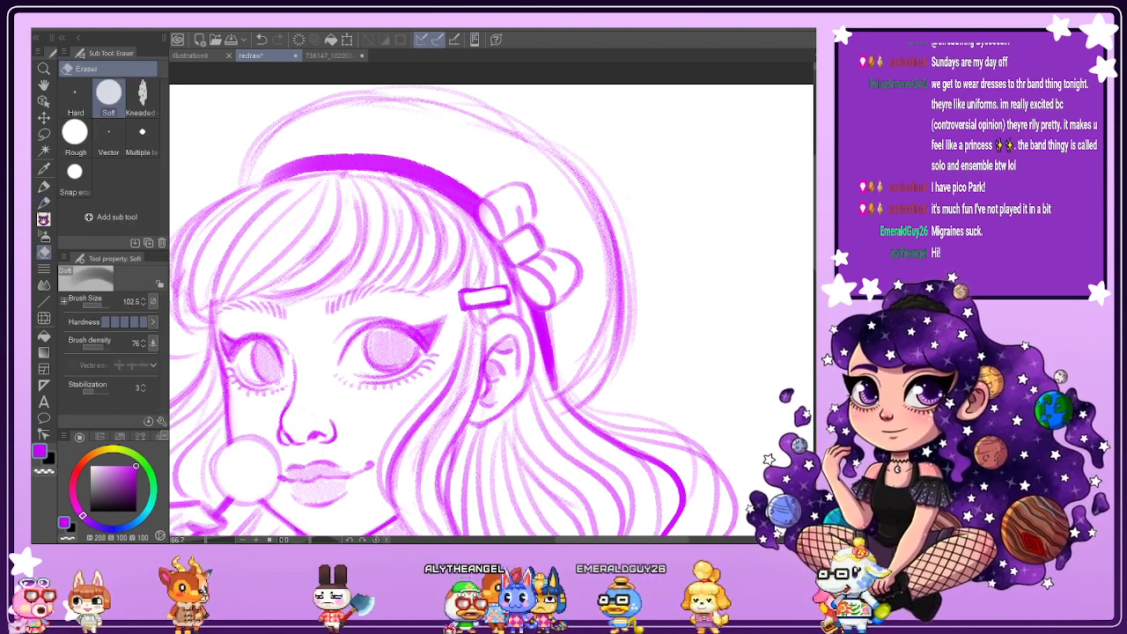
{"action": "mouse_move", "coordinate": [617, 396]}
{"action": "left_mouse_down"}
{"action": "mouse_move", "coordinate": [645, 337]}
{"action": "mouse_move", "coordinate": [580, 167]}
{"action": "left_mouse_up"}
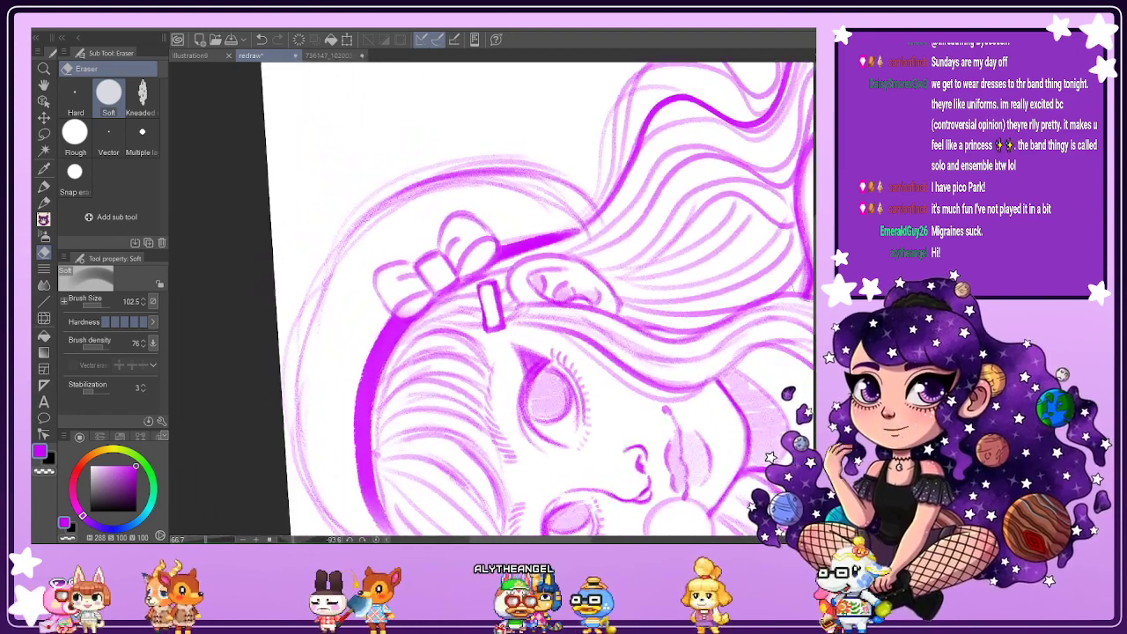
{"action": "scroll", "coordinate": [248, 374], "scroll_direction": "down", "scroll_amount": 5}
{"action": "left_click", "coordinate": [99, 305]}
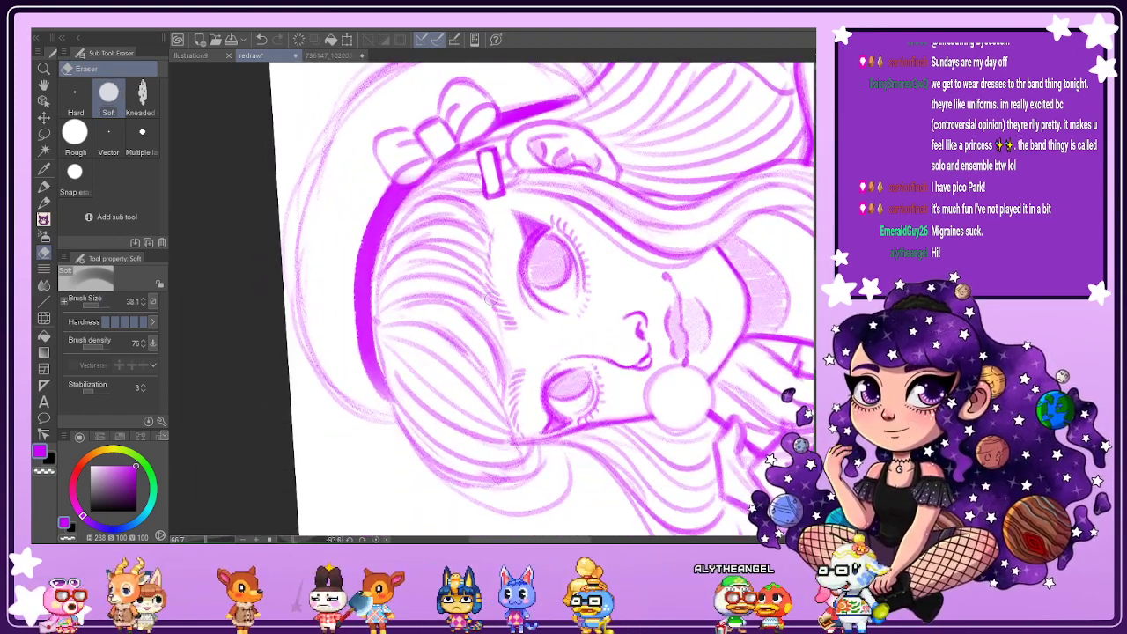
{"action": "key", "text": "bracketleft"}
{"action": "key", "text": "bracketleft"}
{"action": "key", "text": "bracketleft"}
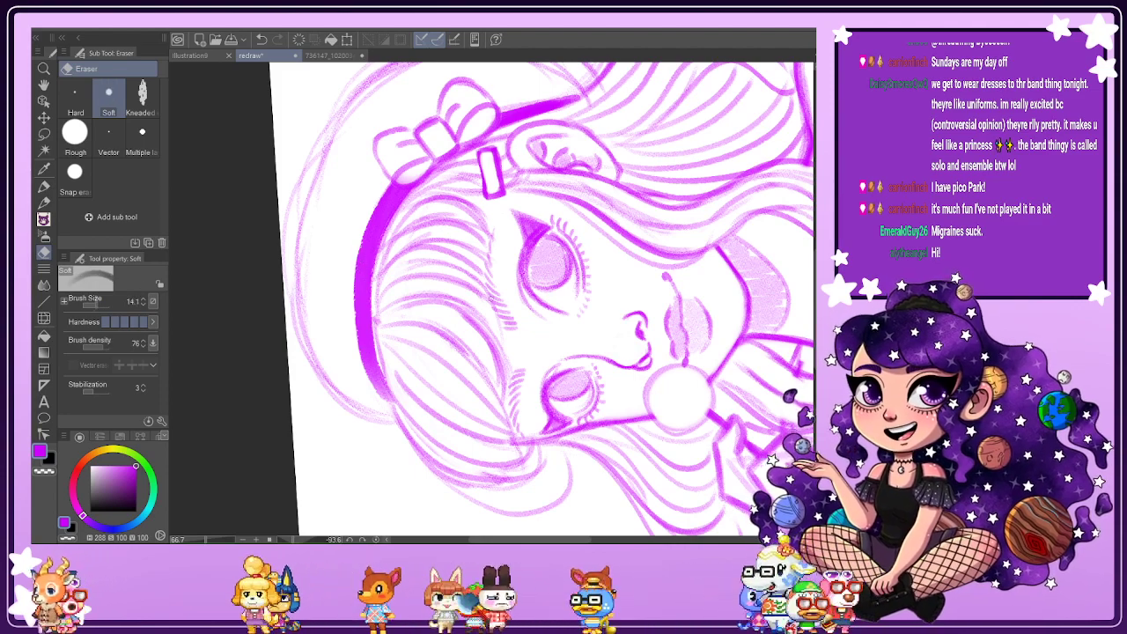
{"action": "scroll", "coordinate": [387, 264], "scroll_direction": "up", "scroll_amount": 1}
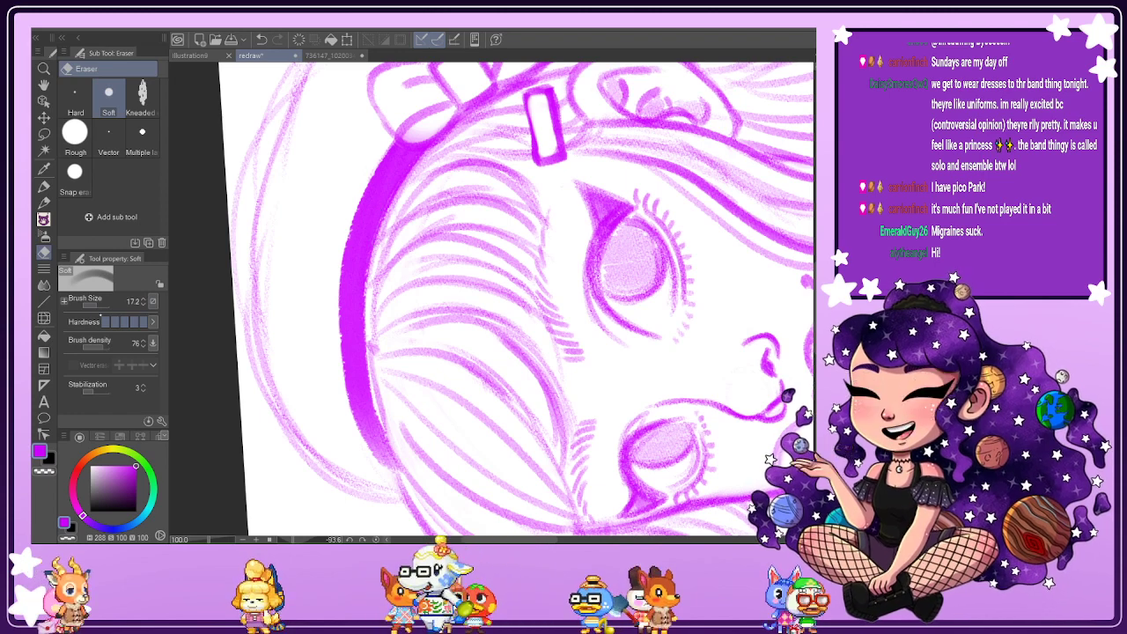
{"action": "key", "text": "bracketright"}
{"action": "key", "text": "bracketright"}
{"action": "mouse_move", "coordinate": [395, 161]}
{"action": "left_mouse_down"}
{"action": "mouse_move", "coordinate": [352, 264]}
{"action": "mouse_move", "coordinate": [361, 235]}
{"action": "mouse_move", "coordinate": [352, 274]}
{"action": "mouse_move", "coordinate": [371, 214]}
{"action": "mouse_move", "coordinate": [351, 353]}
{"action": "mouse_move", "coordinate": [353, 304]}
{"action": "mouse_move", "coordinate": [359, 401]}
{"action": "mouse_move", "coordinate": [353, 334]}
{"action": "mouse_move", "coordinate": [376, 442]}
{"action": "left_mouse_up"}
{"action": "left_click", "coordinate": [261, 40]}
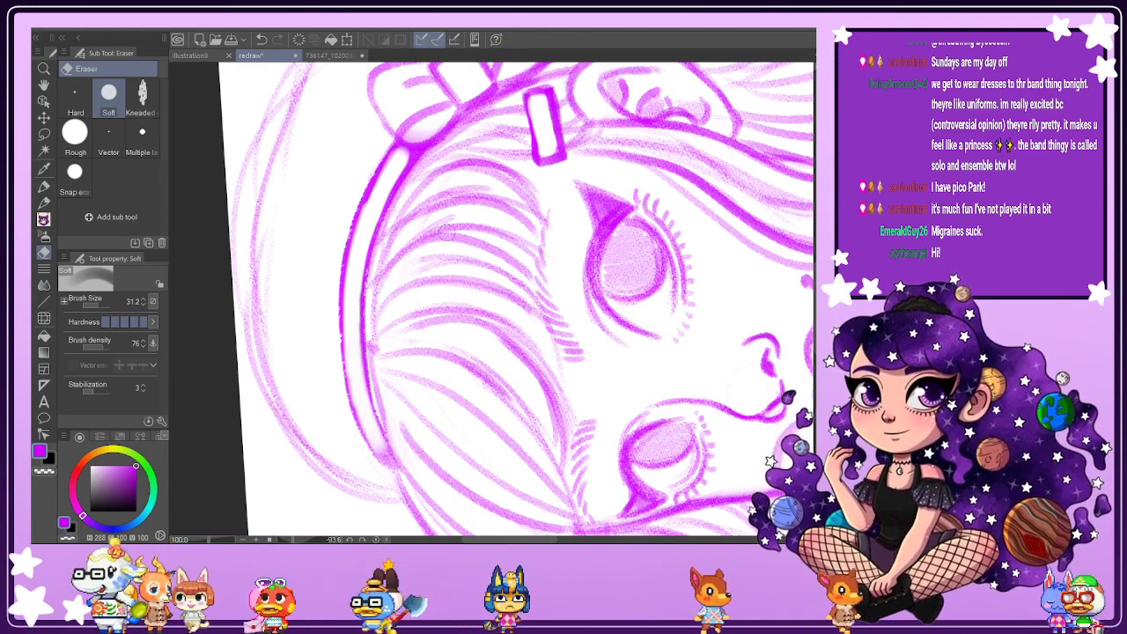
{"action": "left_click_drag", "start_coordinate": [405, 159], "coordinate": [370, 272]}
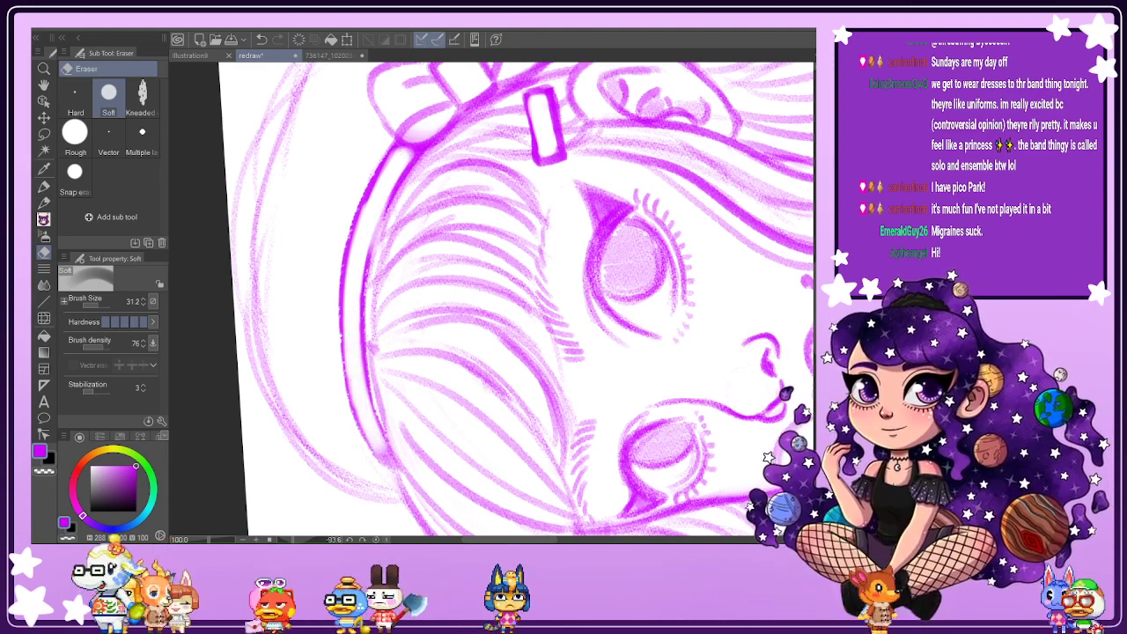
Turn the canvas nearly upright and hollow out the short end of the beret band below the bow with the eraser.
{"action": "left_click_drag", "start_coordinate": [616, 160], "coordinate": [594, 454]}
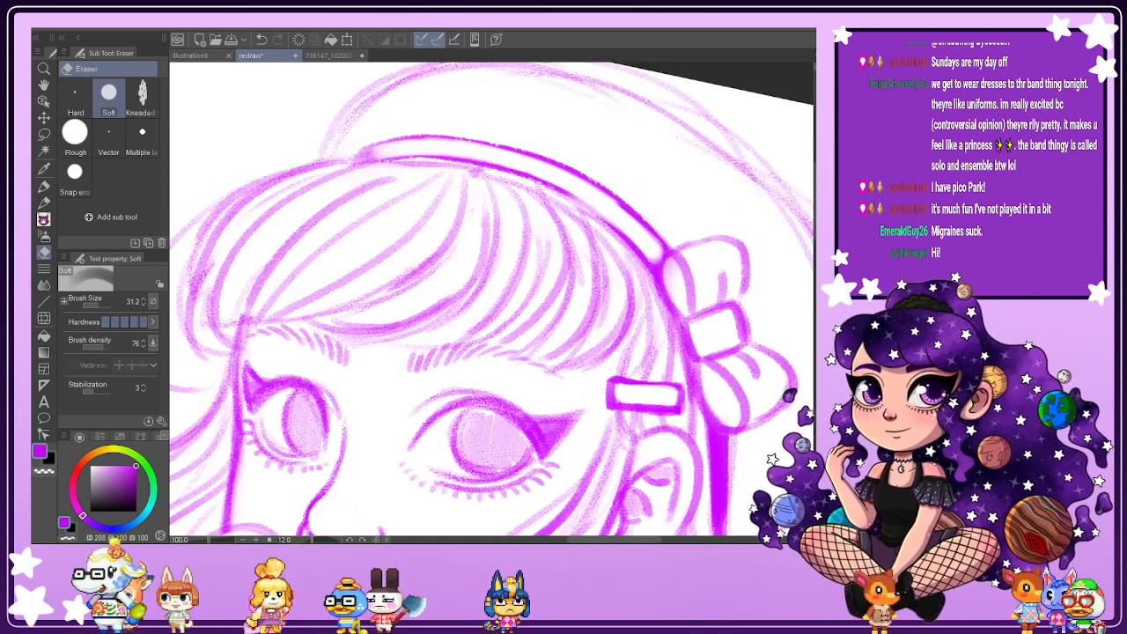
{"action": "left_click_drag", "start_coordinate": [814, 211], "coordinate": [814, 230]}
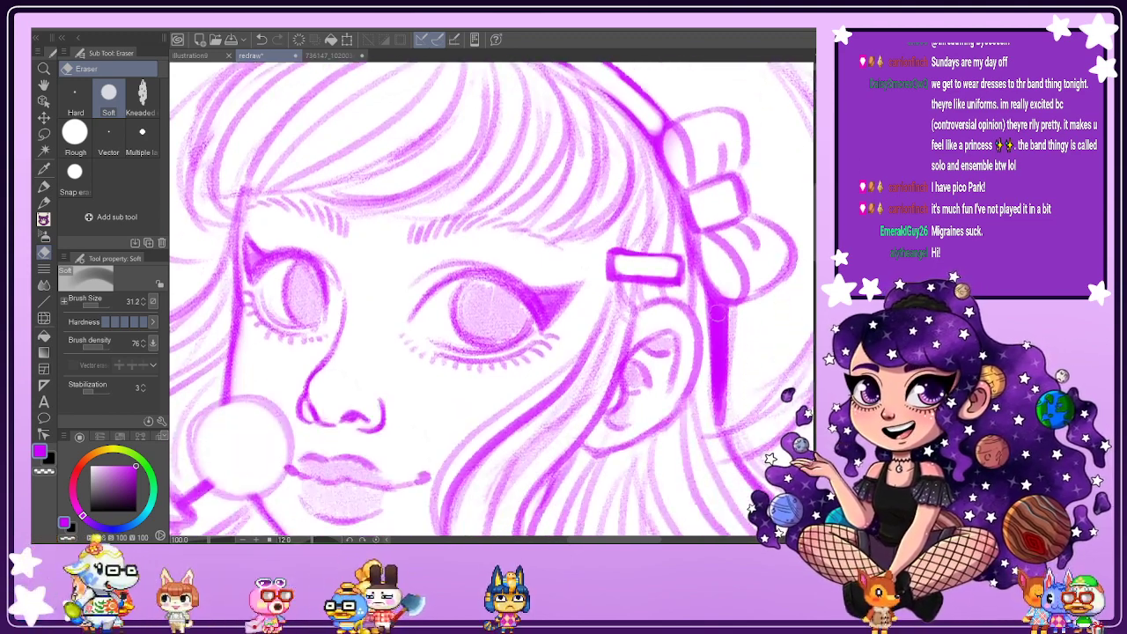
{"action": "left_click_drag", "start_coordinate": [717, 308], "coordinate": [714, 403]}
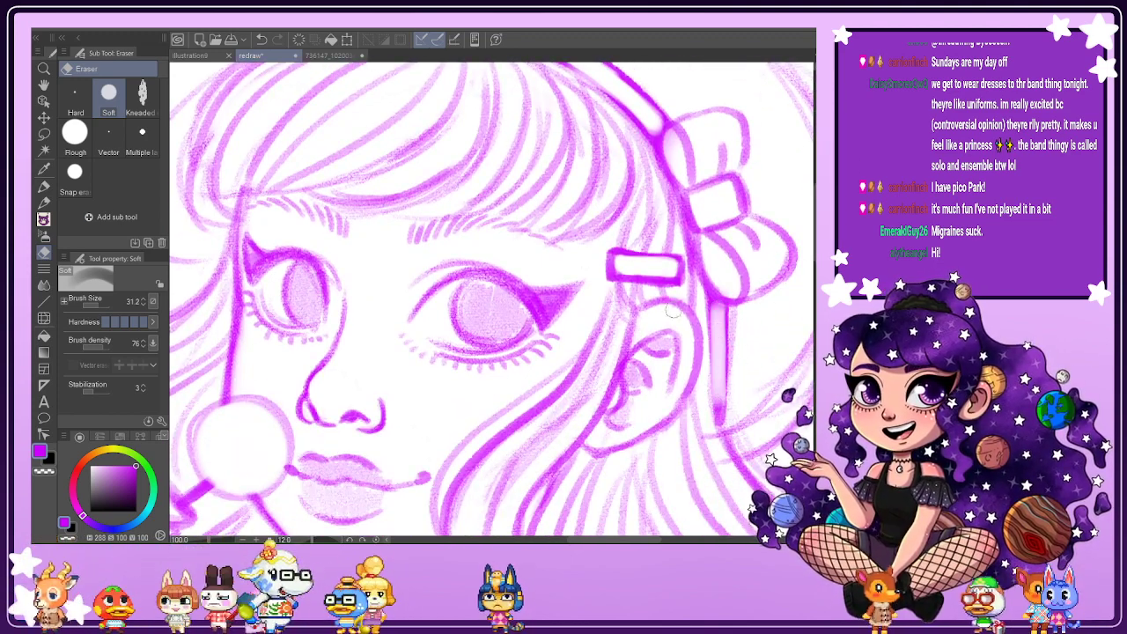
{"action": "left_click_drag", "start_coordinate": [717, 304], "coordinate": [715, 398]}
Redraw the edges of the beret band below the bow with the pencil and reinforce the lines where the band meets the bow.
{"action": "key", "text": "p"}
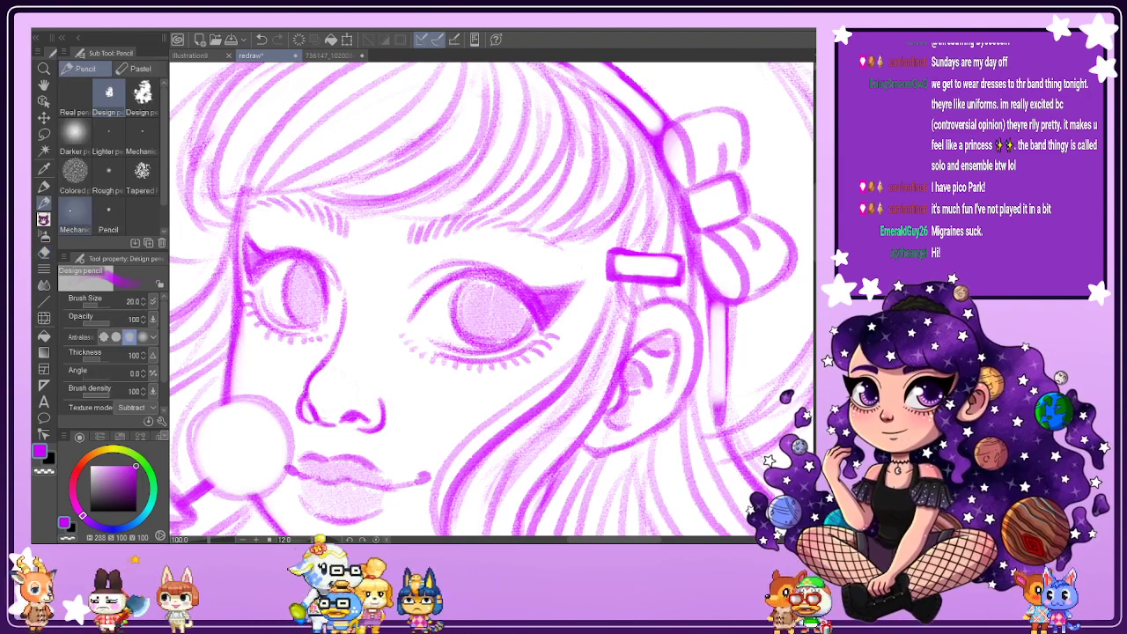
{"action": "left_click_drag", "start_coordinate": [714, 305], "coordinate": [717, 429]}
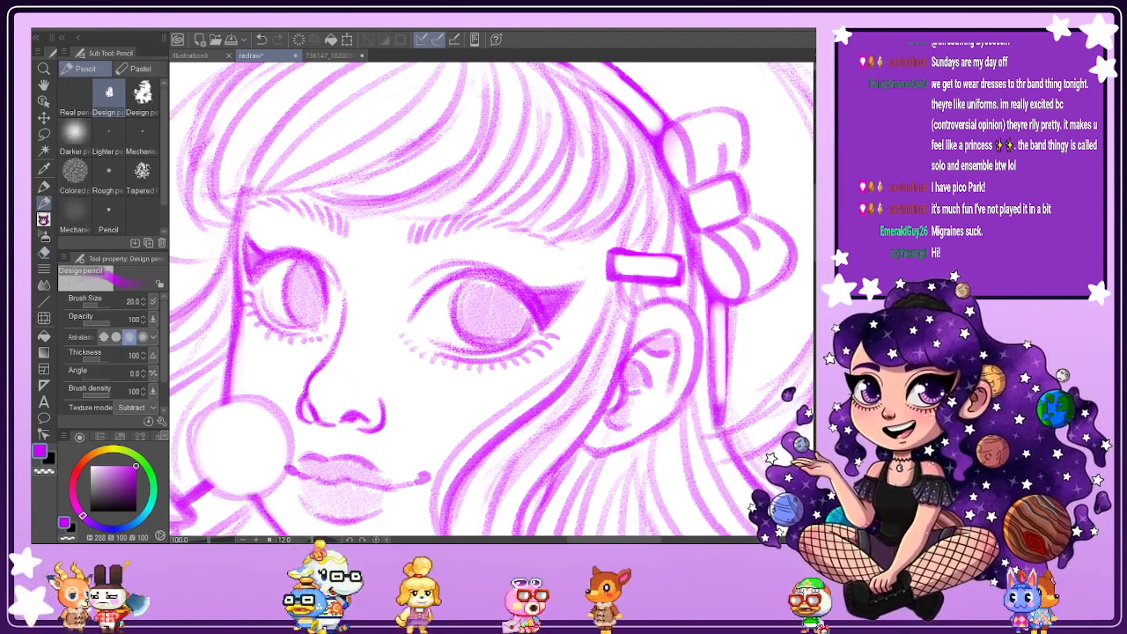
{"action": "left_click_drag", "start_coordinate": [729, 341], "coordinate": [722, 397]}
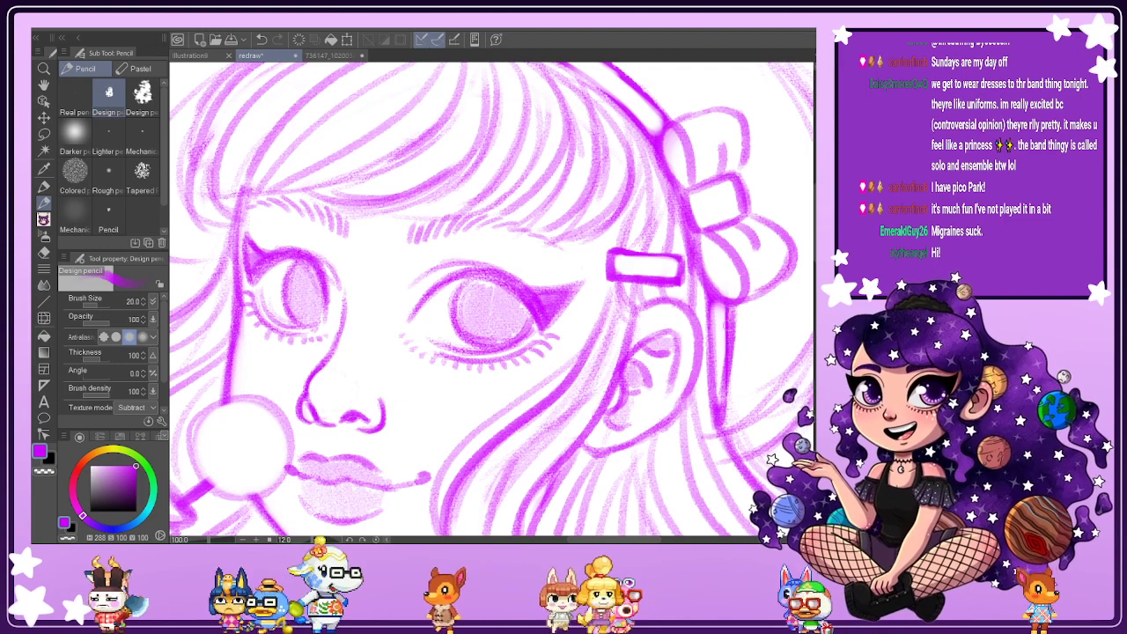
{"action": "scroll", "coordinate": [724, 374], "scroll_direction": "down", "scroll_amount": 1}
{"action": "scroll", "coordinate": [676, 211], "scroll_direction": "up", "scroll_amount": 4}
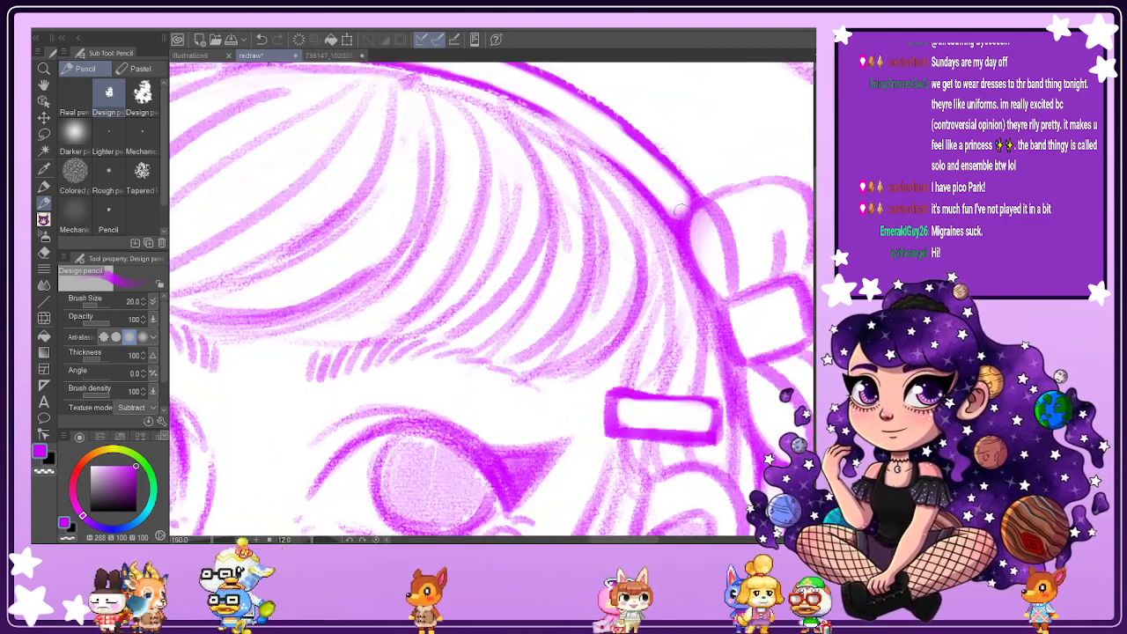
{"action": "left_click_drag", "start_coordinate": [680, 227], "coordinate": [717, 302]}
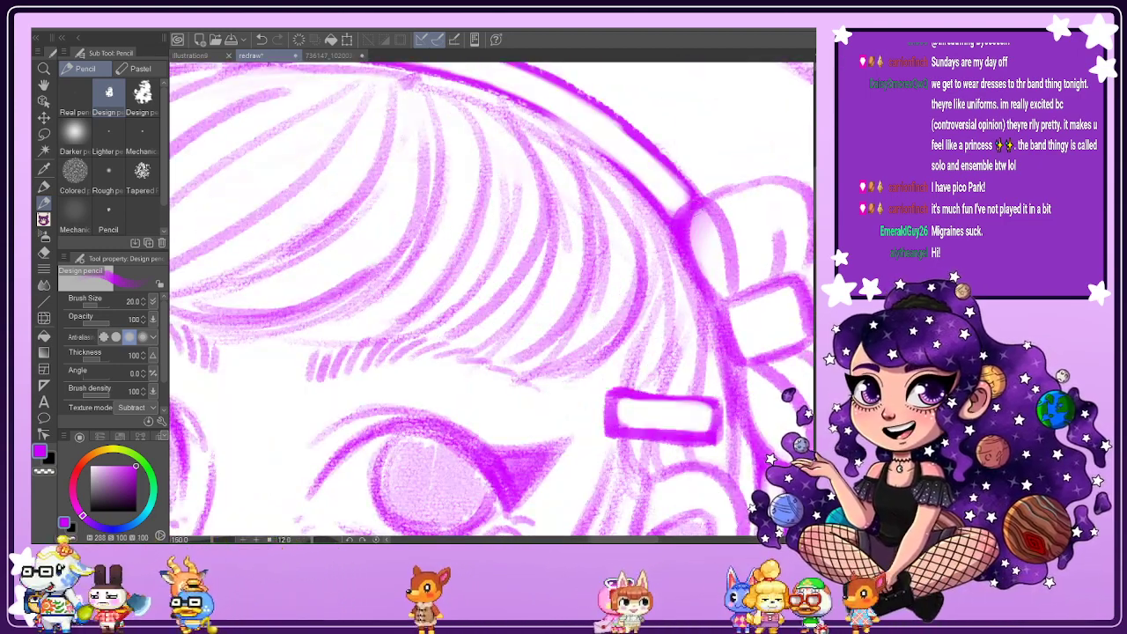
{"action": "left_click_drag", "start_coordinate": [707, 208], "coordinate": [736, 275]}
Reset the canvas rotation and darken the strands of the long wavy lock falling in front of the ear.
{"action": "scroll", "coordinate": [736, 275], "scroll_direction": "down", "scroll_amount": 2}
{"action": "scroll", "coordinate": [510, 165], "scroll_direction": "up", "scroll_amount": 4}
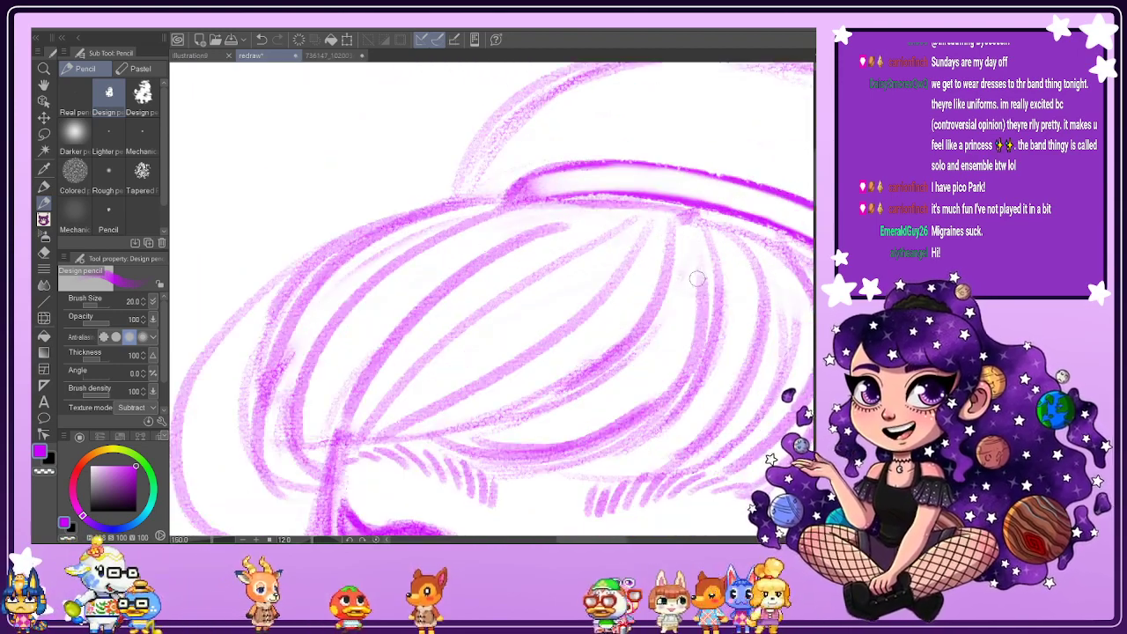
{"action": "scroll", "coordinate": [705, 267], "scroll_direction": "down", "scroll_amount": 2}
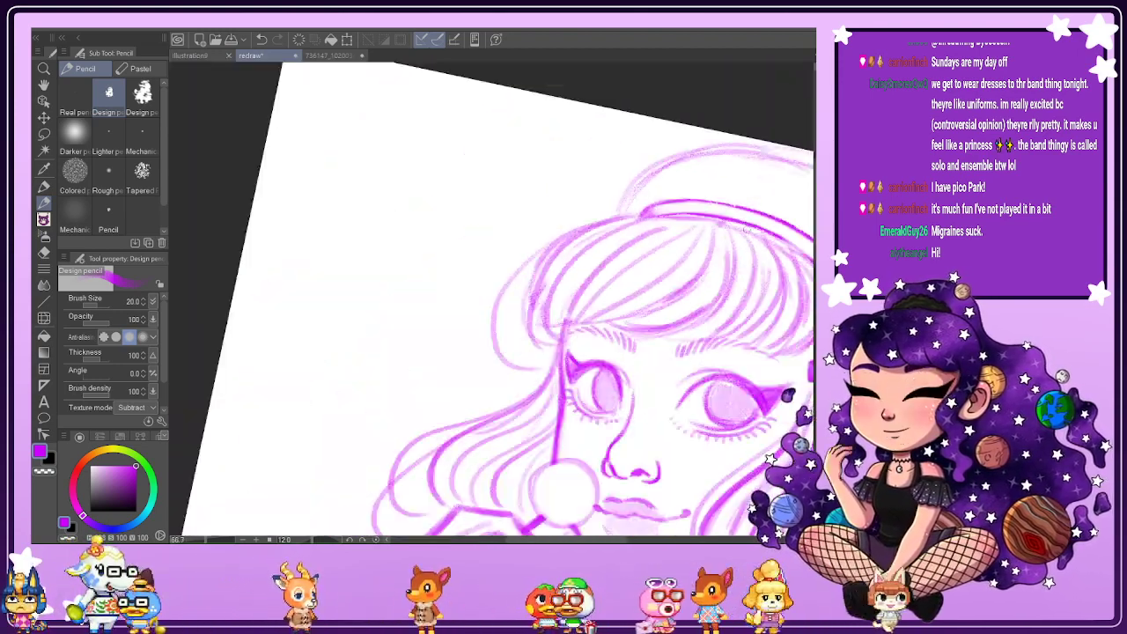
{"action": "key", "text": "ctrl+0"}
{"action": "key", "text": "ctrl+at"}
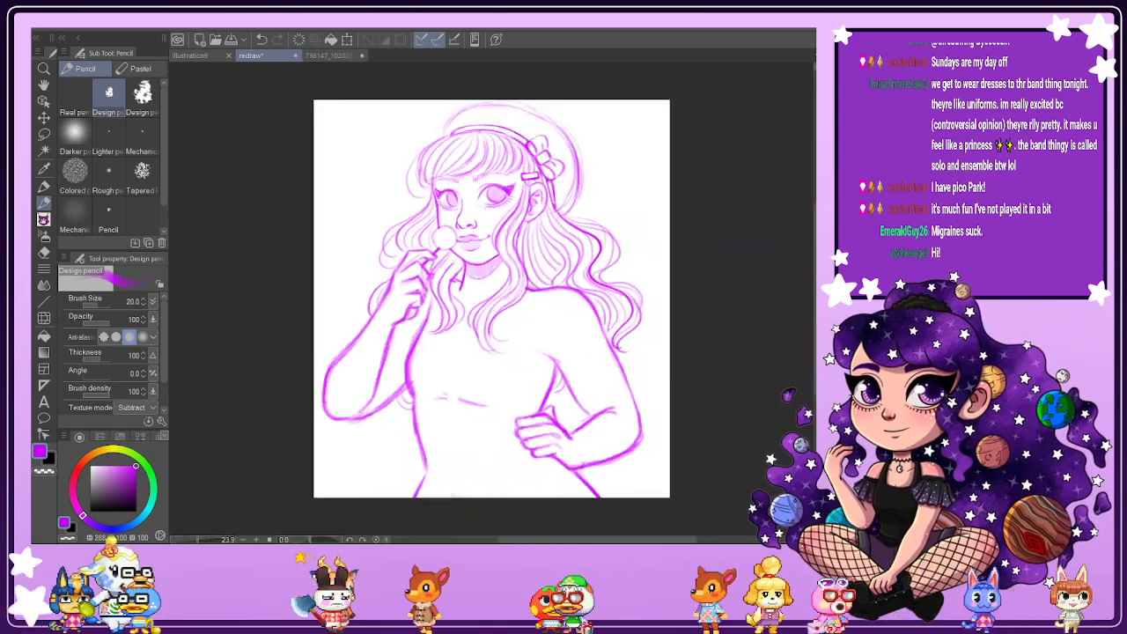
{"action": "key", "text": "ctrl+0"}
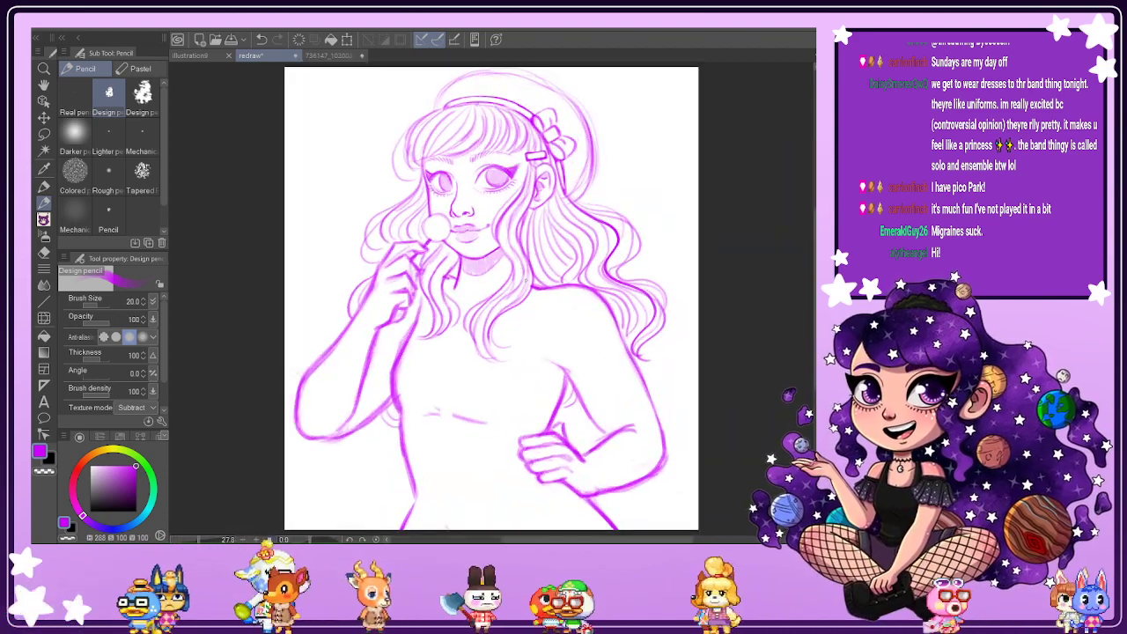
{"action": "scroll", "coordinate": [513, 207], "scroll_direction": "up", "scroll_amount": 2}
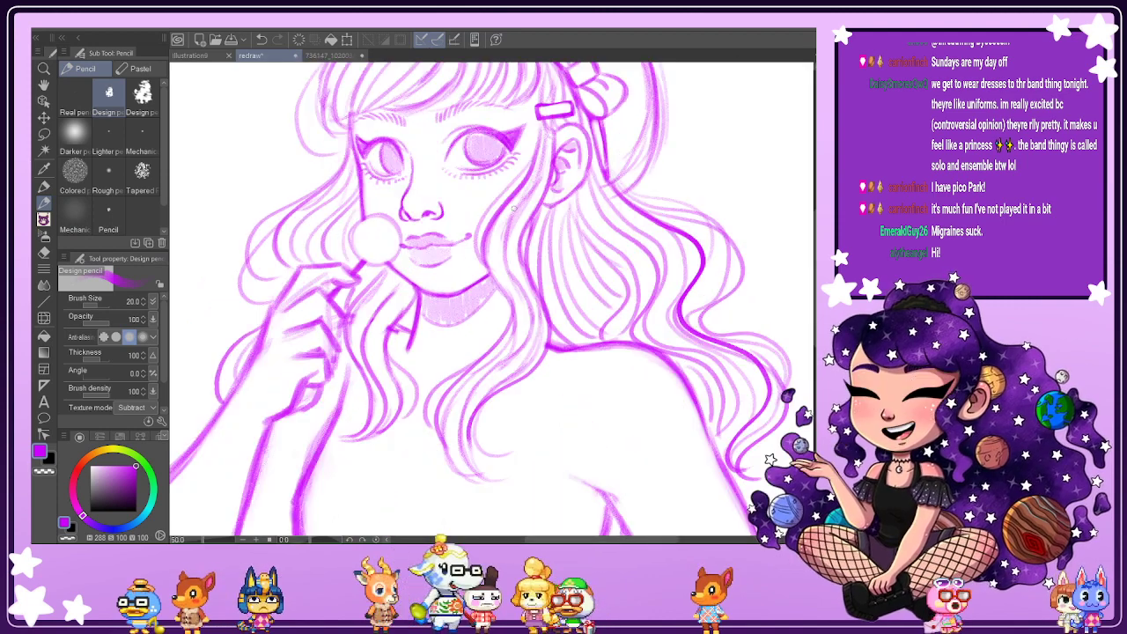
{"action": "mouse_move", "coordinate": [507, 205]}
{"action": "left_mouse_down"}
{"action": "mouse_move", "coordinate": [491, 257]}
{"action": "mouse_move", "coordinate": [517, 306]}
{"action": "mouse_move", "coordinate": [502, 349]}
{"action": "left_mouse_up"}
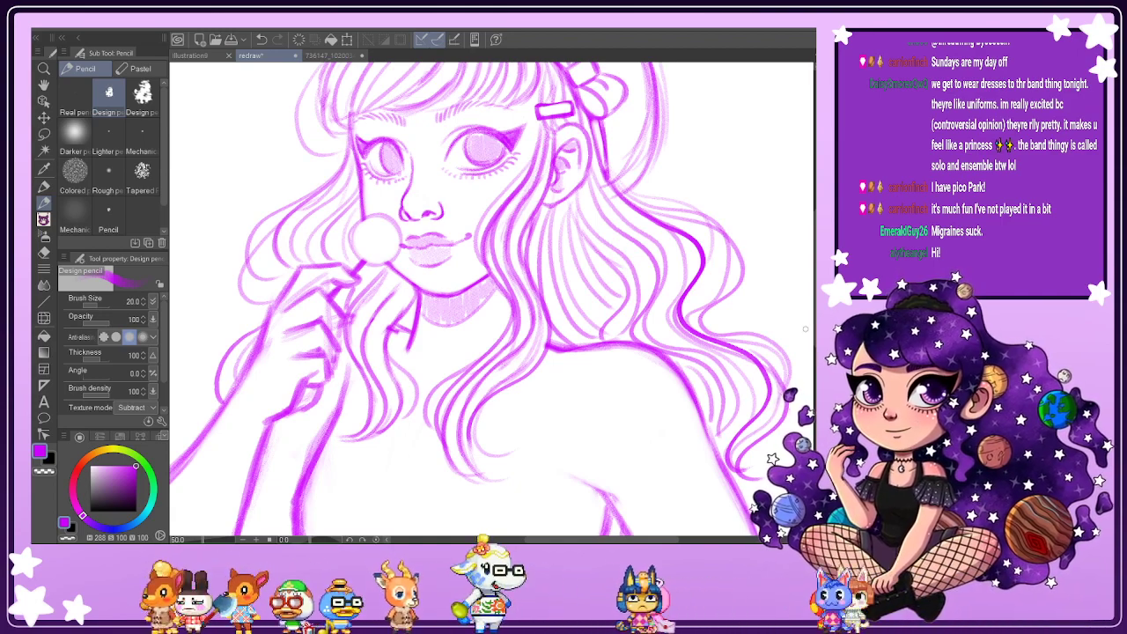
Darken the outer contour and strands of the fringe on the side of the face away from the ear.
{"action": "scroll", "coordinate": [313, 243], "scroll_direction": "up", "scroll_amount": 5}
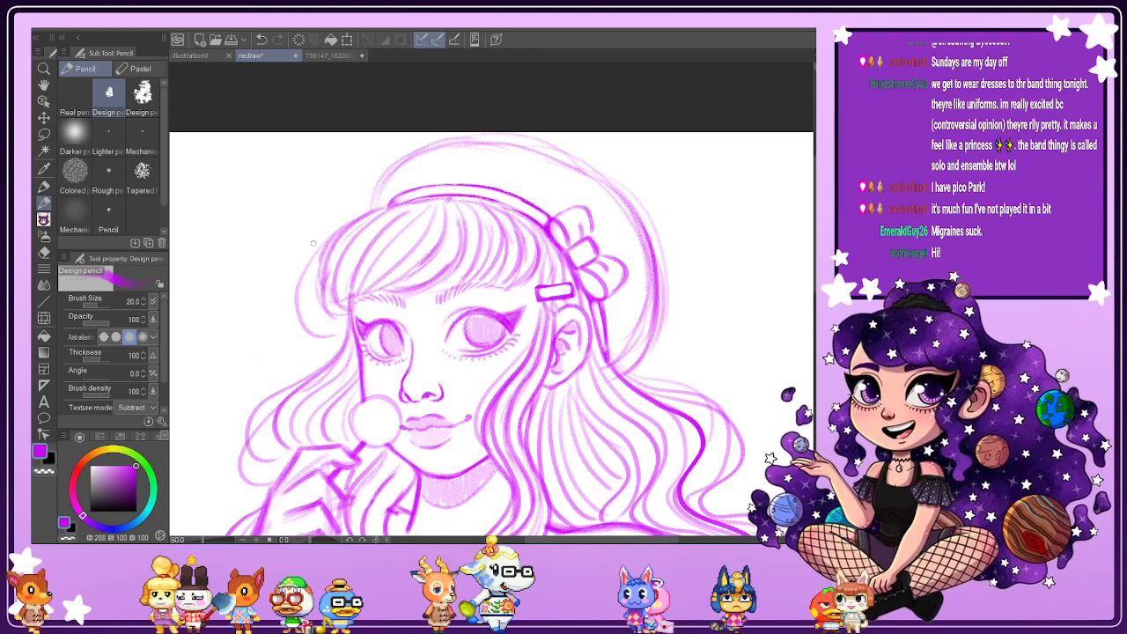
{"action": "left_click_drag", "start_coordinate": [338, 229], "coordinate": [341, 305]}
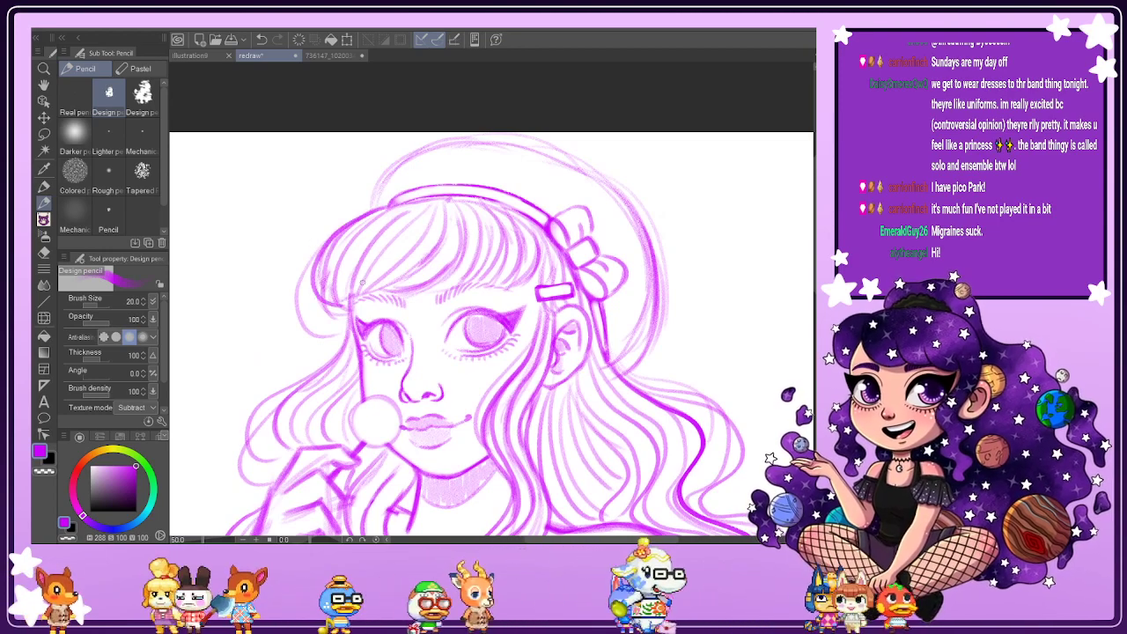
{"action": "key", "text": "e"}
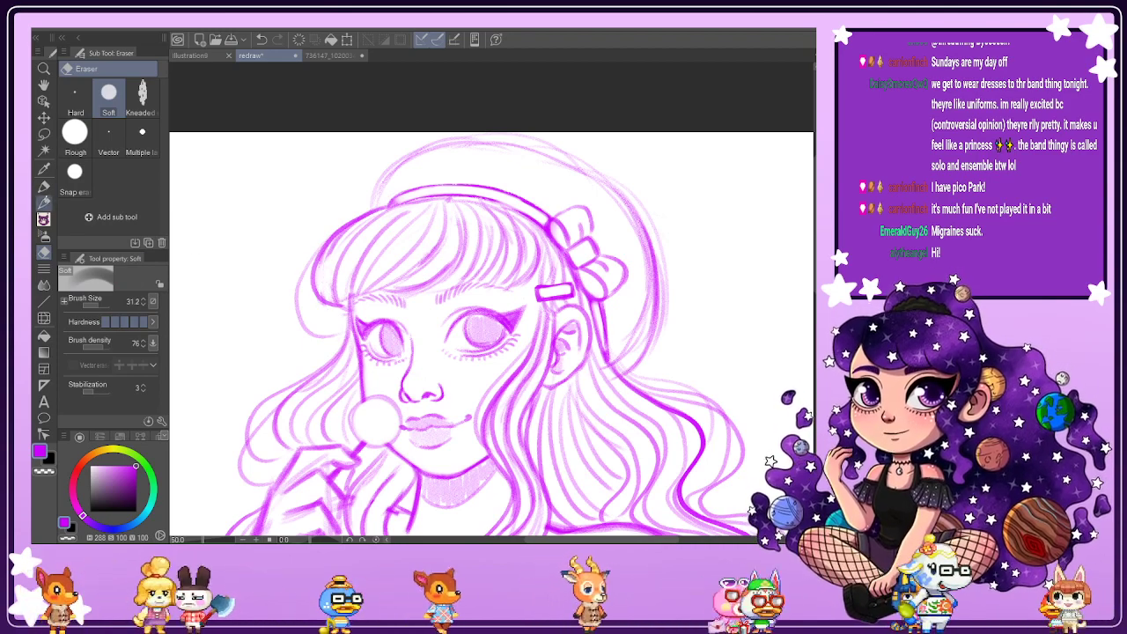
{"action": "key", "text": "p"}
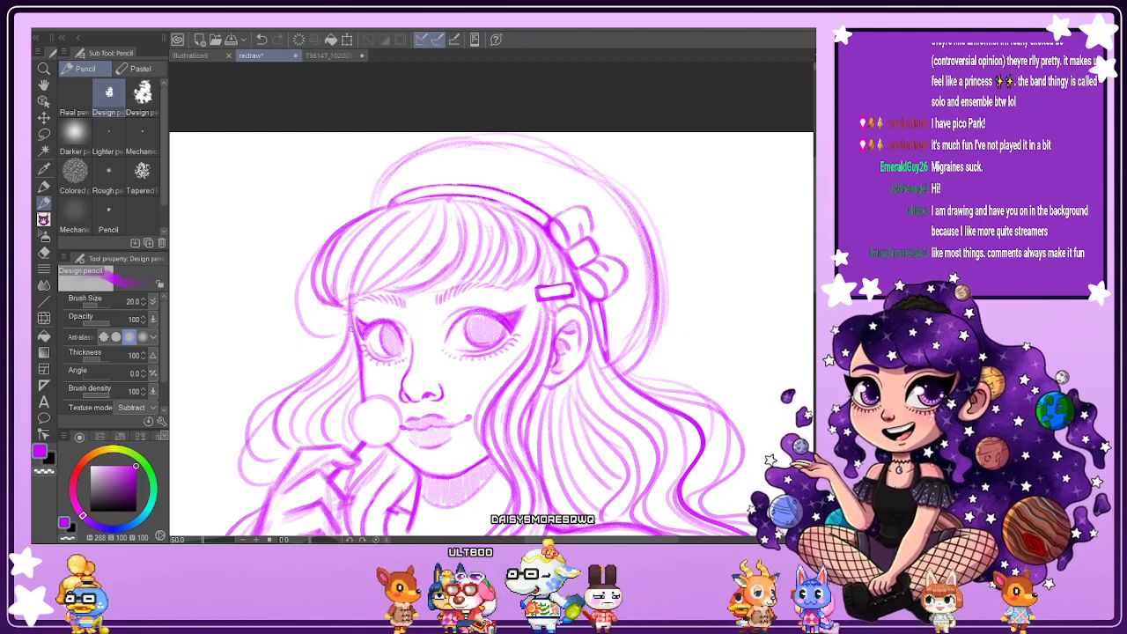
{"action": "scroll", "coordinate": [590, 236], "scroll_direction": "up", "scroll_amount": 1}
{"action": "scroll", "coordinate": [590, 236], "scroll_direction": "up", "scroll_amount": 1}
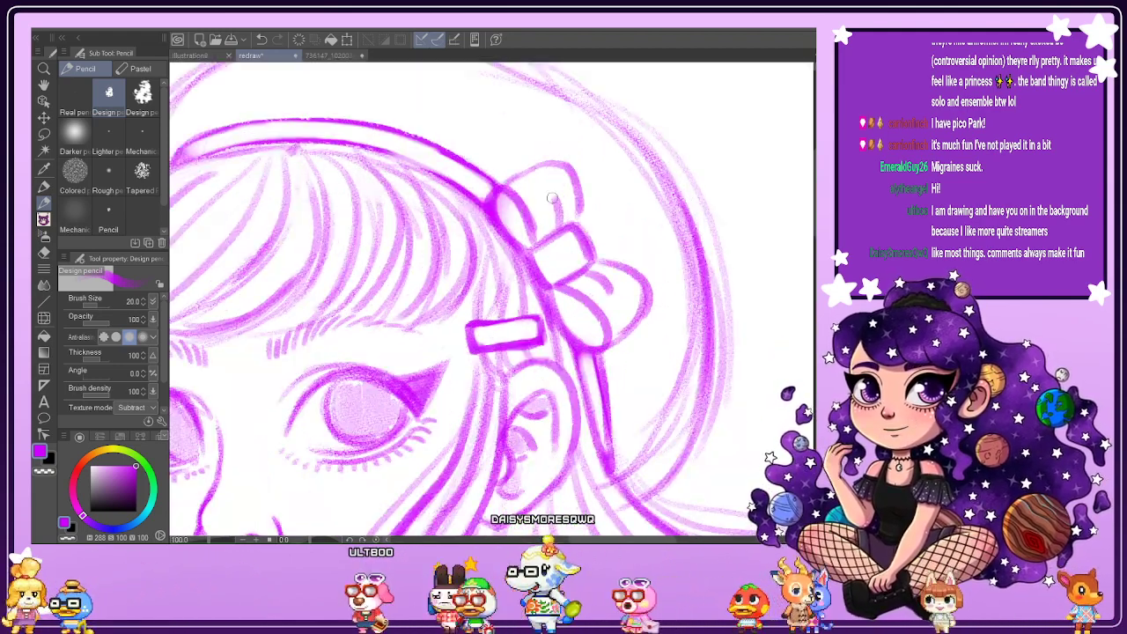
Draw the fold lines in the loops of the beret's bow and darken the loops' outer edges with the pencil.
{"action": "key", "text": "e"}
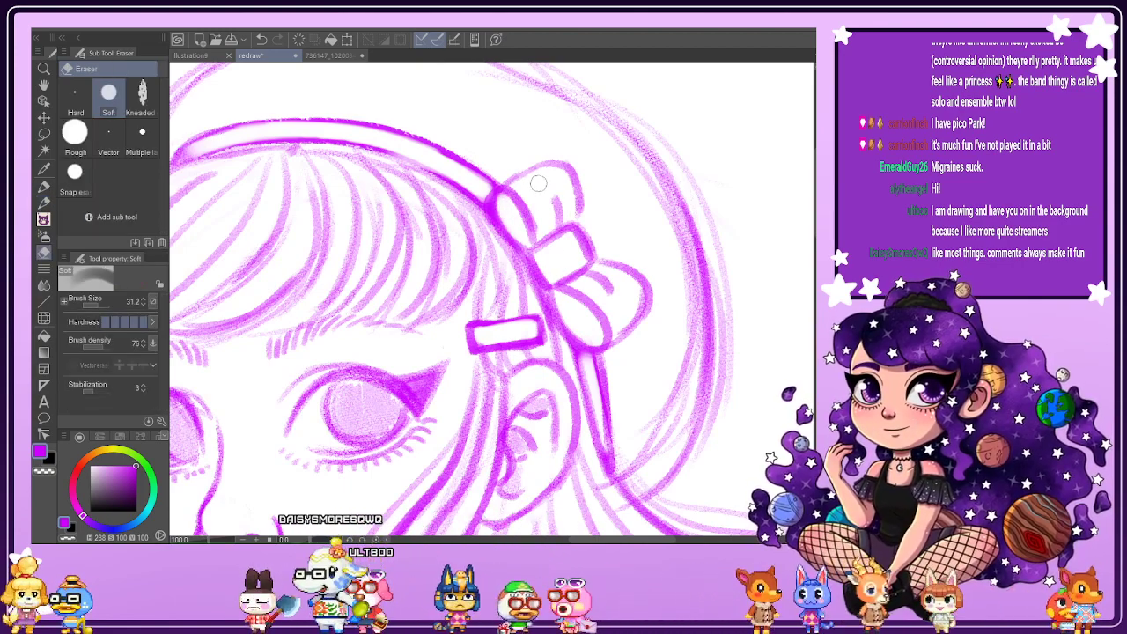
{"action": "key", "text": "p"}
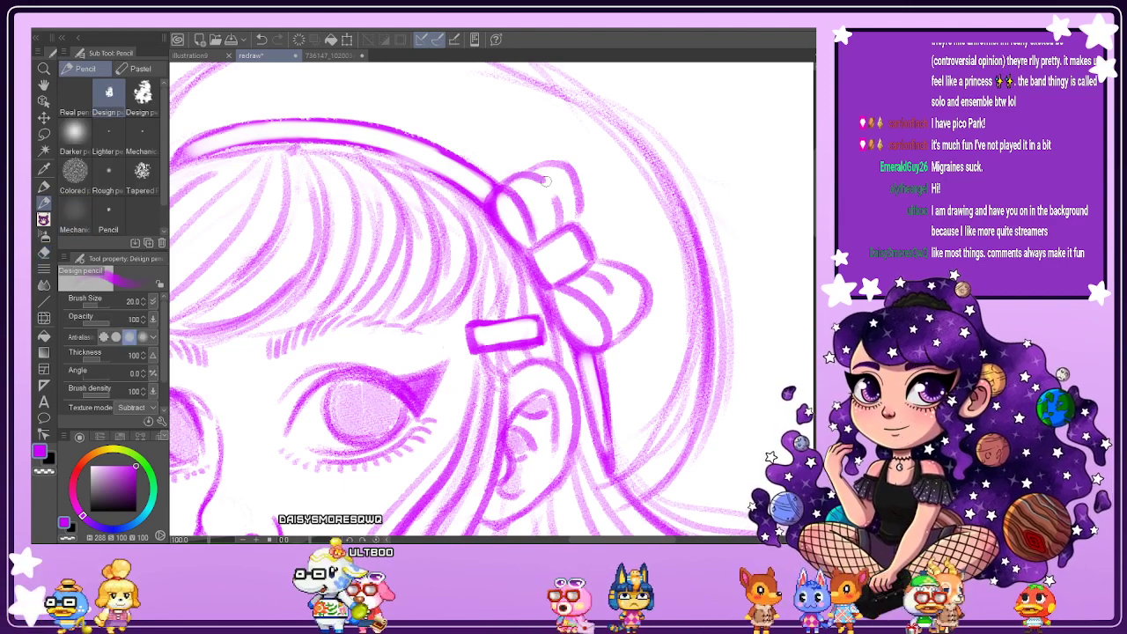
{"action": "mouse_move", "coordinate": [531, 172]}
{"action": "left_mouse_down"}
{"action": "mouse_move", "coordinate": [573, 181]}
{"action": "mouse_move", "coordinate": [576, 222]}
{"action": "left_mouse_up"}
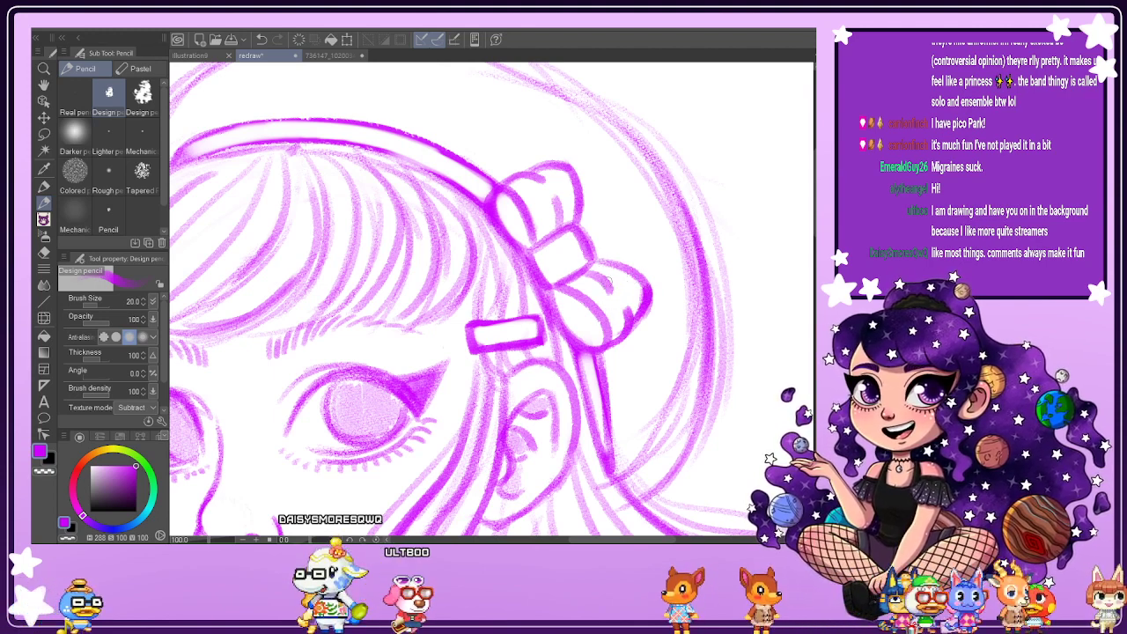
{"action": "scroll", "coordinate": [636, 267], "scroll_direction": "down", "scroll_amount": 3}
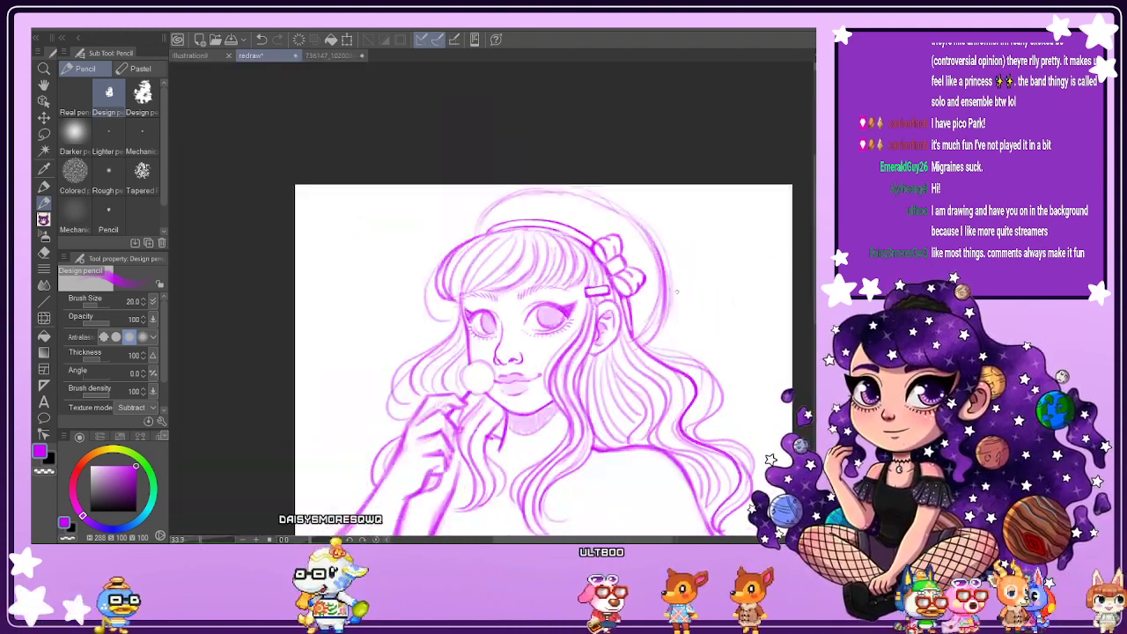
Draw curved stripes across the lollipop and reinforce its round outline and stick with the pencil.
{"action": "scroll", "coordinate": [676, 291], "scroll_direction": "up", "scroll_amount": 1}
{"action": "scroll", "coordinate": [347, 264], "scroll_direction": "up", "scroll_amount": 3}
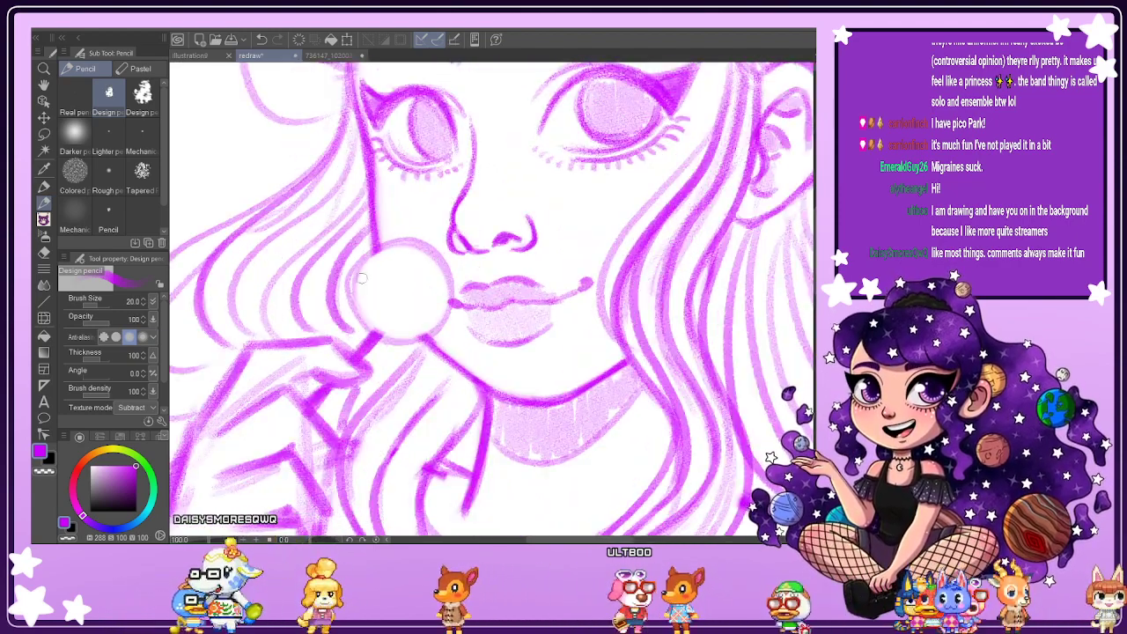
{"action": "mouse_move", "coordinate": [355, 263]}
{"action": "left_mouse_down"}
{"action": "mouse_move", "coordinate": [395, 278]}
{"action": "mouse_move", "coordinate": [433, 332]}
{"action": "mouse_move", "coordinate": [449, 318]}
{"action": "left_mouse_up"}
{"action": "left_click_drag", "start_coordinate": [417, 273], "coordinate": [451, 304]}
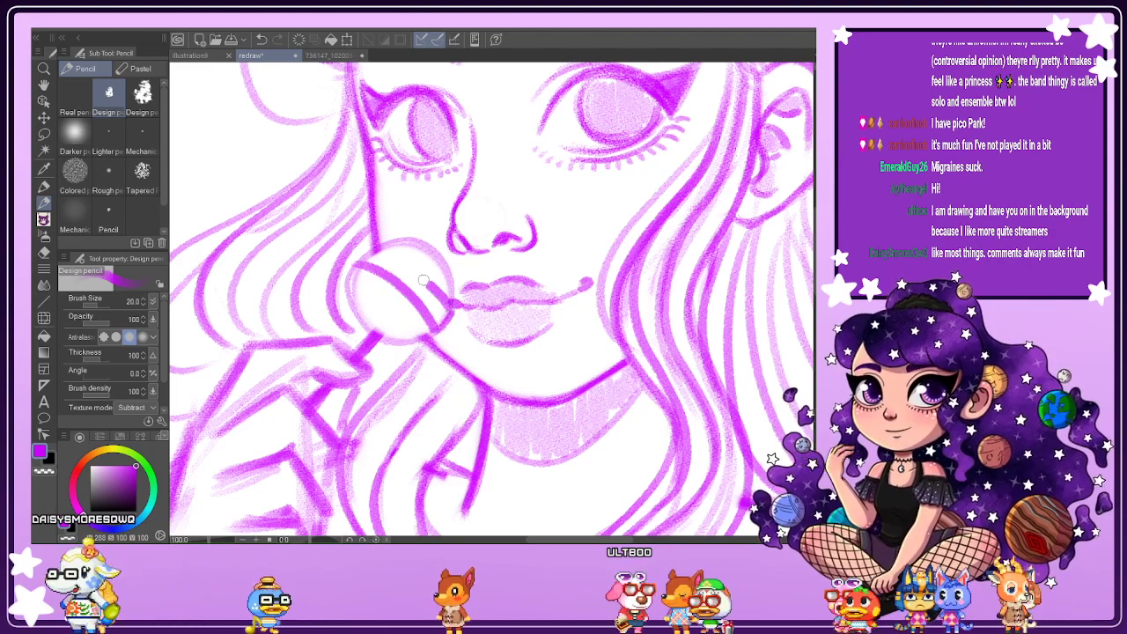
{"action": "left_click_drag", "start_coordinate": [360, 253], "coordinate": [433, 289]}
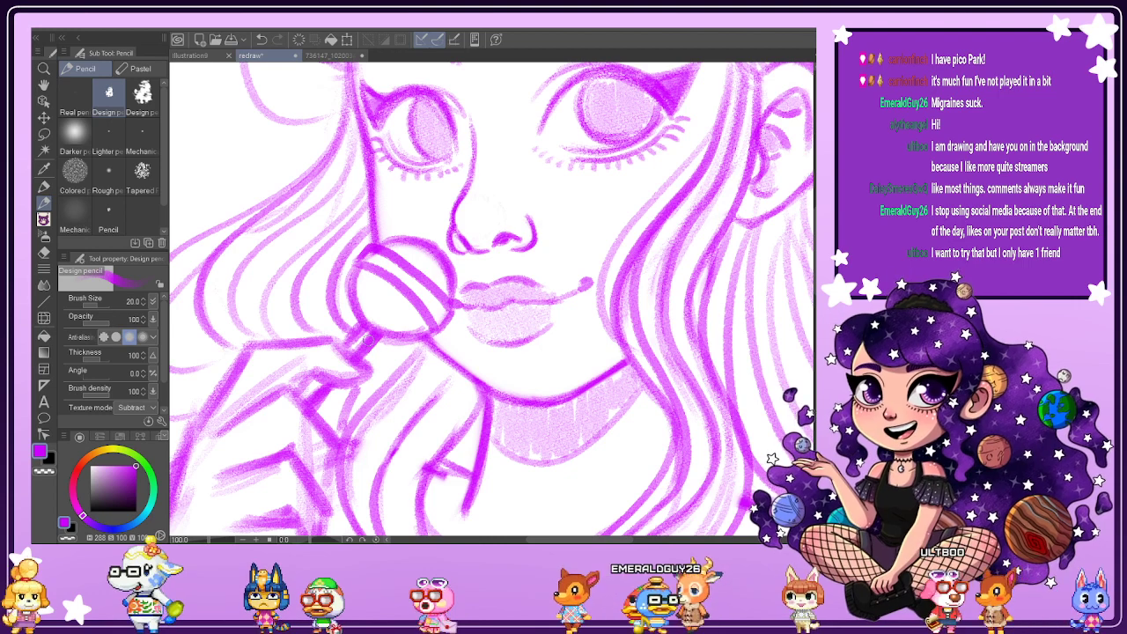
Redraw and darken the hair strands hanging between the raised hand and the neck.
{"action": "scroll", "coordinate": [368, 339], "scroll_direction": "down", "scroll_amount": 1}
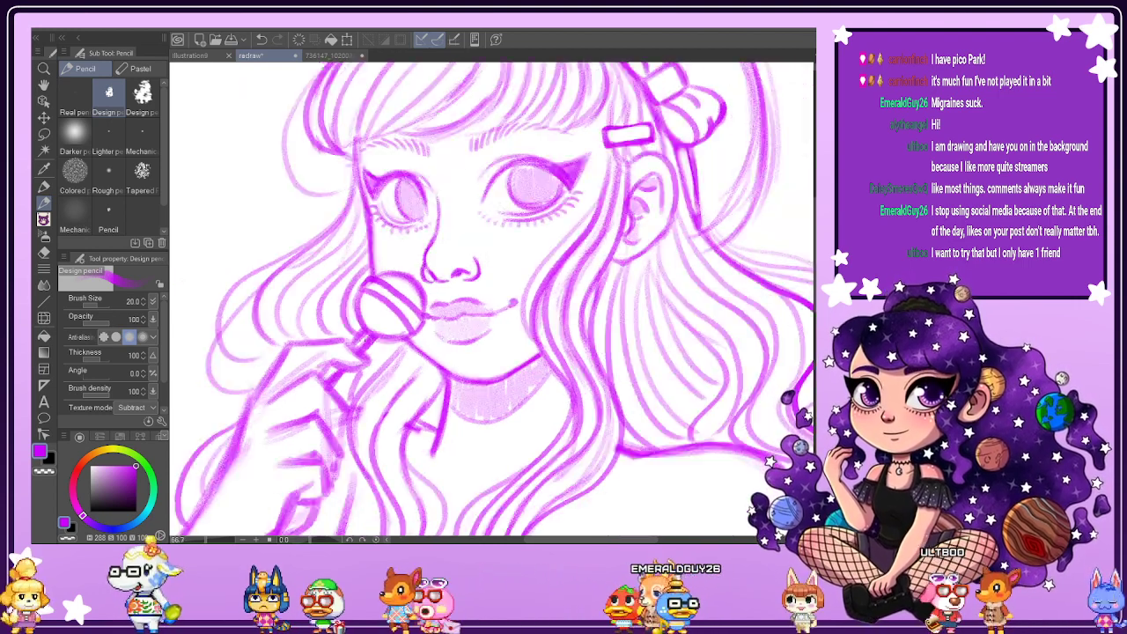
{"action": "left_click_drag", "start_coordinate": [433, 371], "coordinate": [398, 469]}
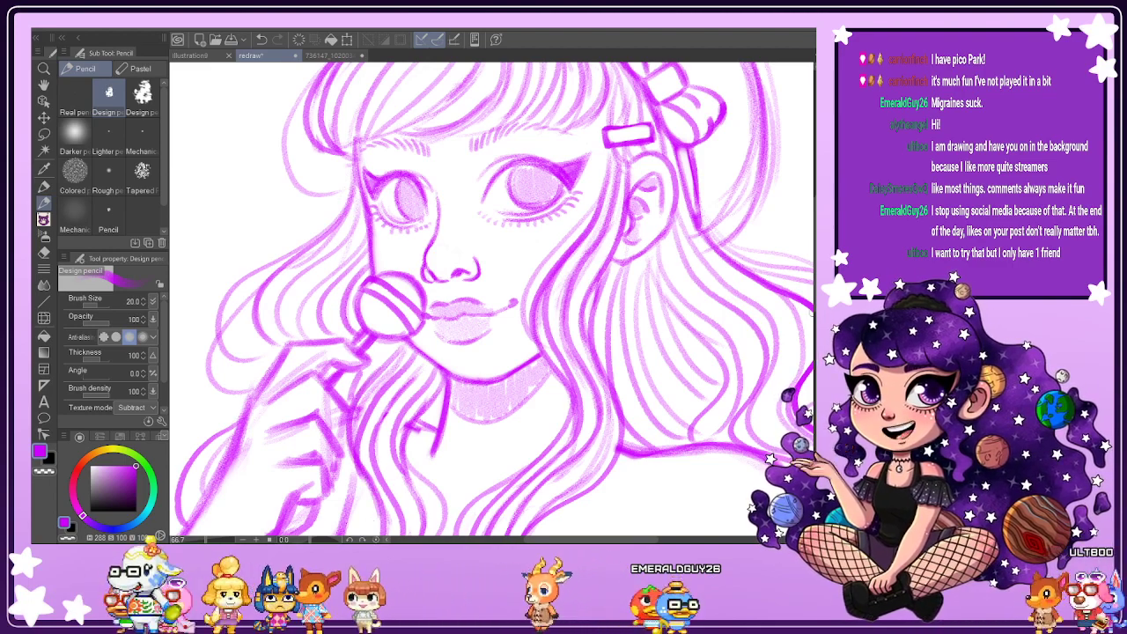
{"action": "scroll", "coordinate": [493, 297], "scroll_direction": "down", "scroll_amount": 3}
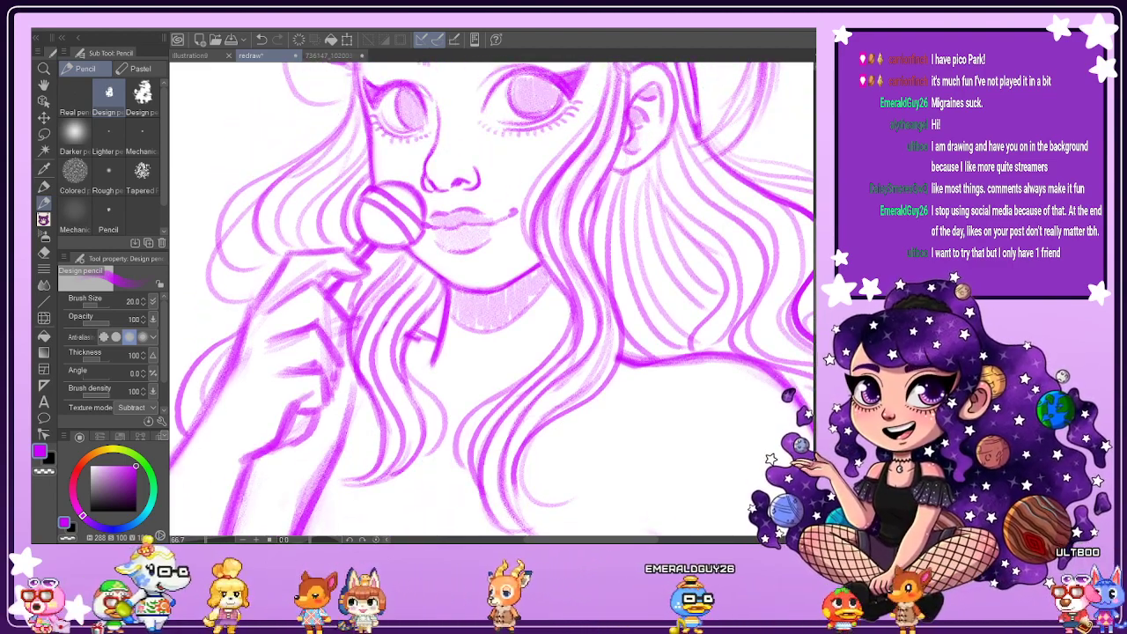
Clean up the loose sketch lines around the beret's outer contour with the soft eraser.
{"action": "scroll", "coordinate": [776, 206], "scroll_direction": "up", "scroll_amount": 7}
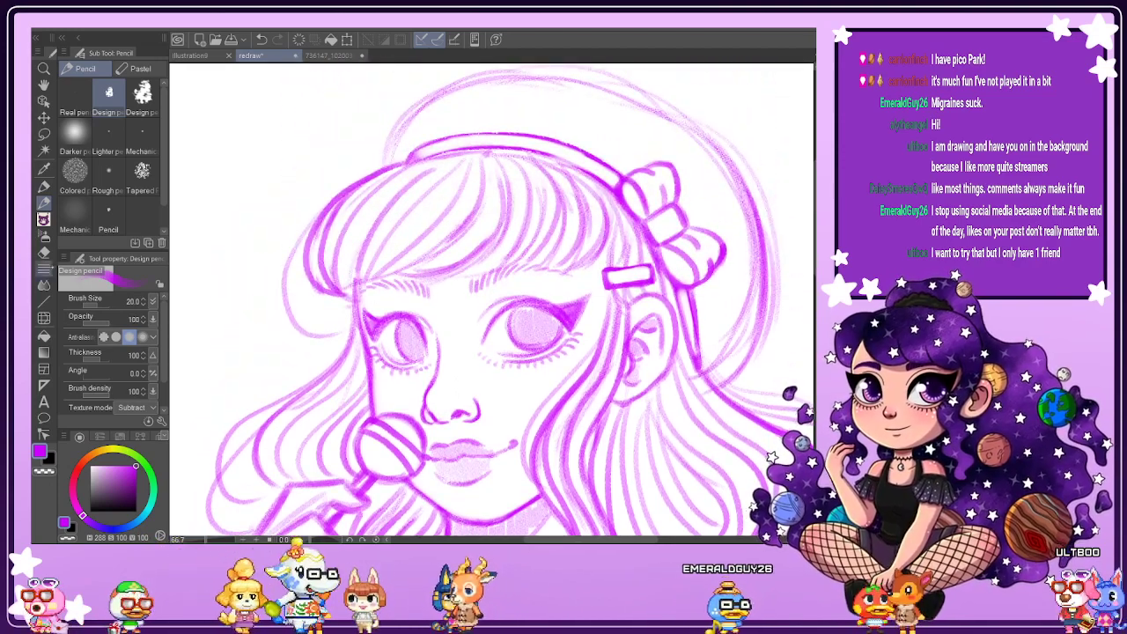
{"action": "key", "text": "e"}
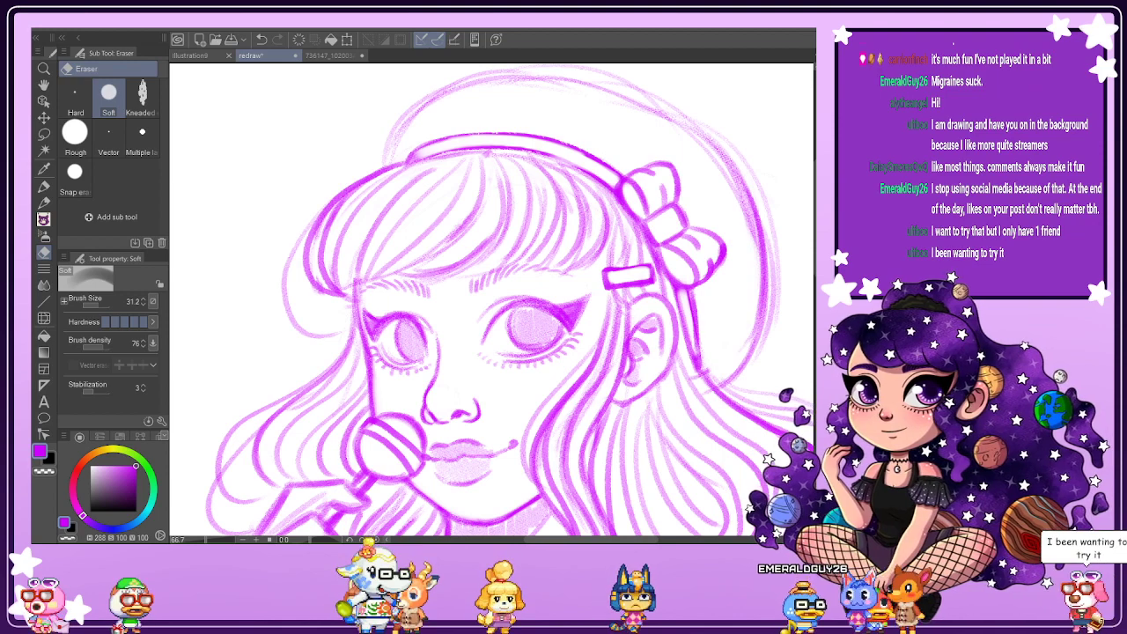
{"action": "key", "text": "ctrl+0"}
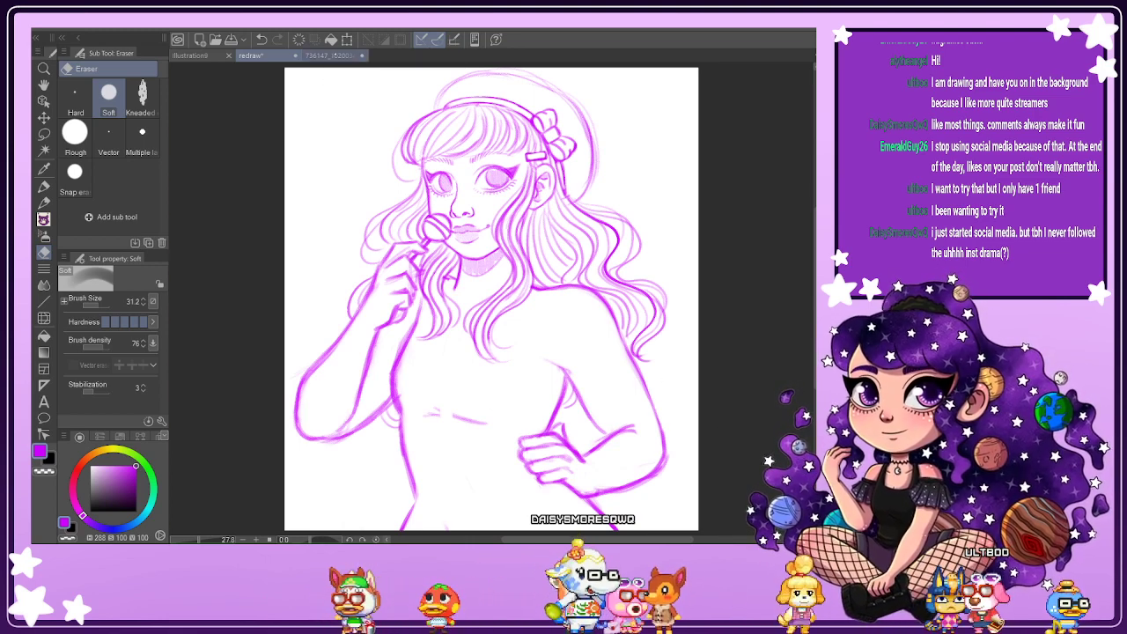
Compare the whole redraw with the old illustration, viewing both in mirrored and normal orientation.
{"action": "left_click", "coordinate": [336, 55]}
{"action": "key", "text": "ctrl+0"}
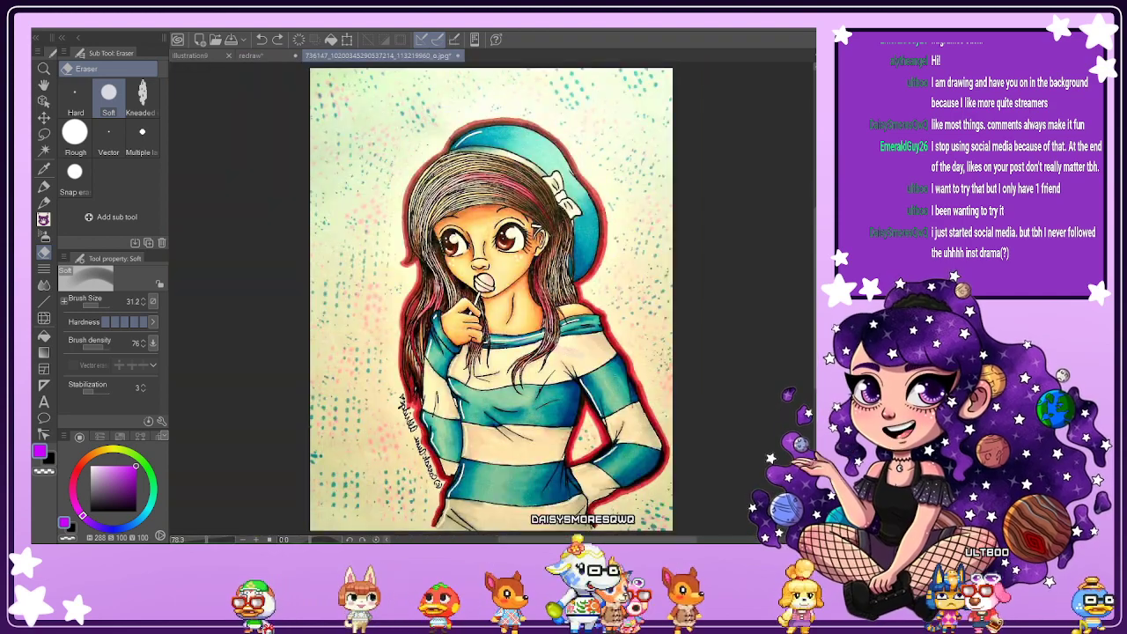
{"action": "key", "text": "h"}
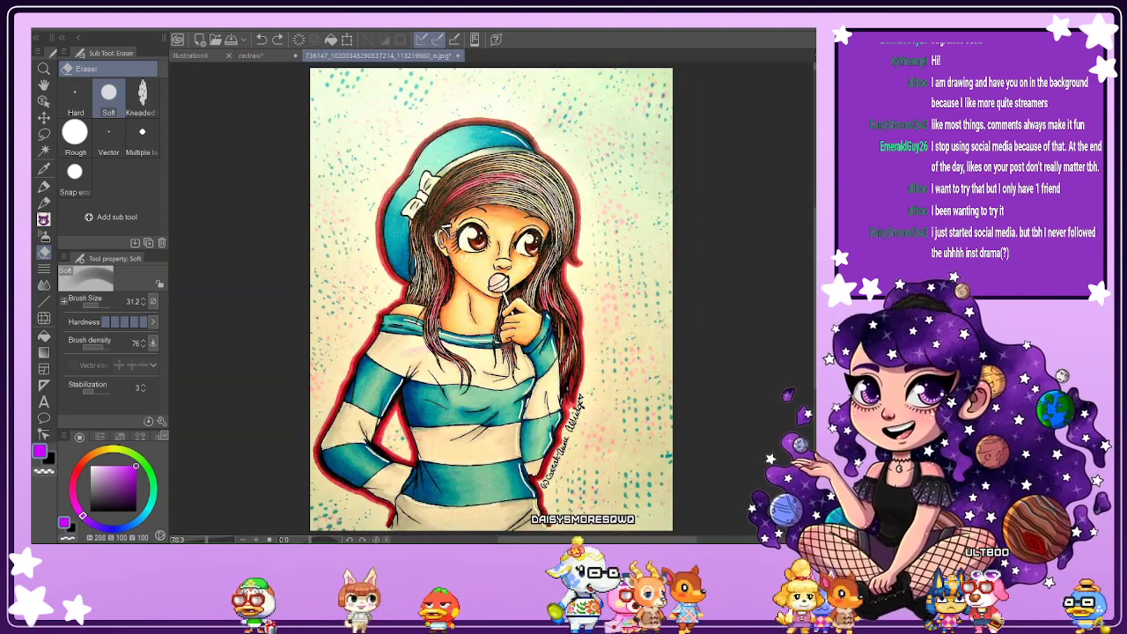
{"action": "key", "text": "ctrl+shift+Tab"}
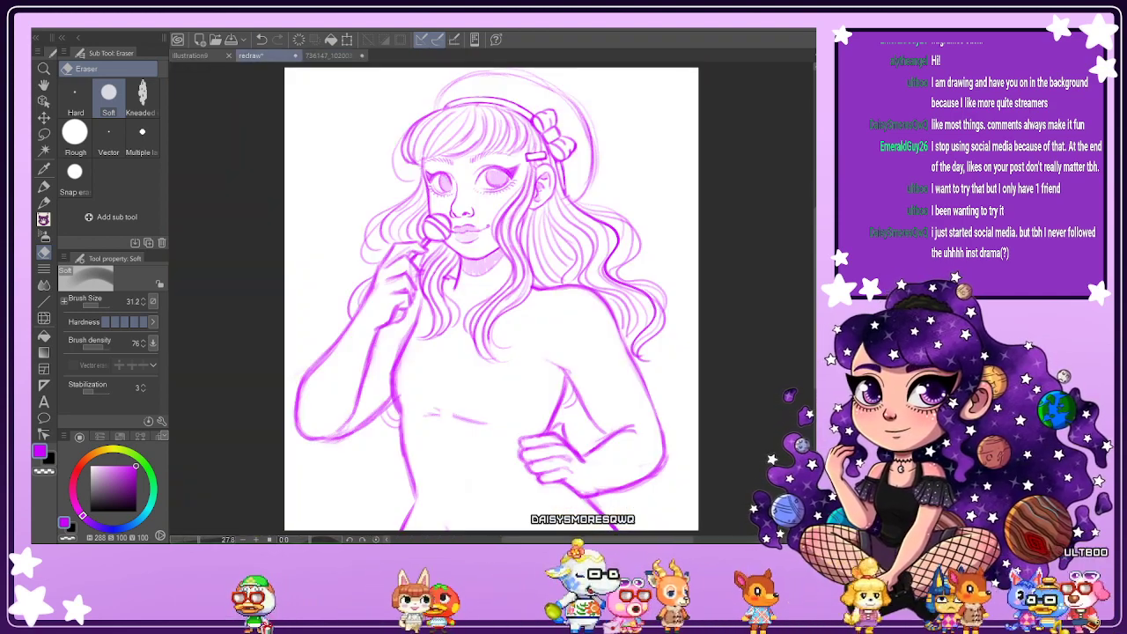
{"action": "key", "text": "h"}
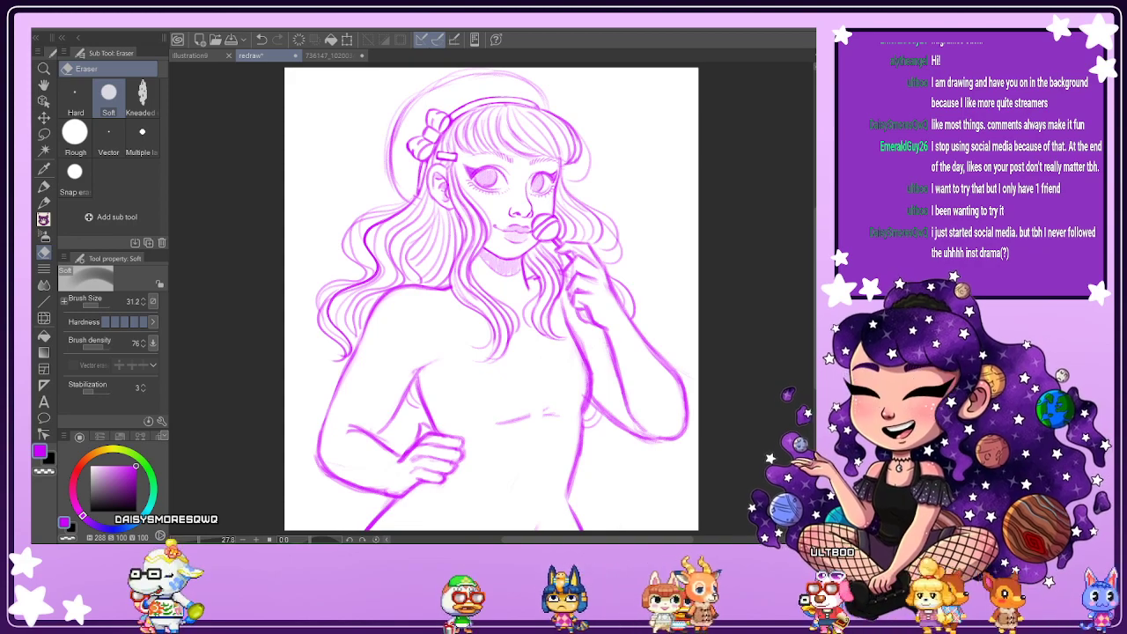
{"action": "left_click", "coordinate": [339, 55]}
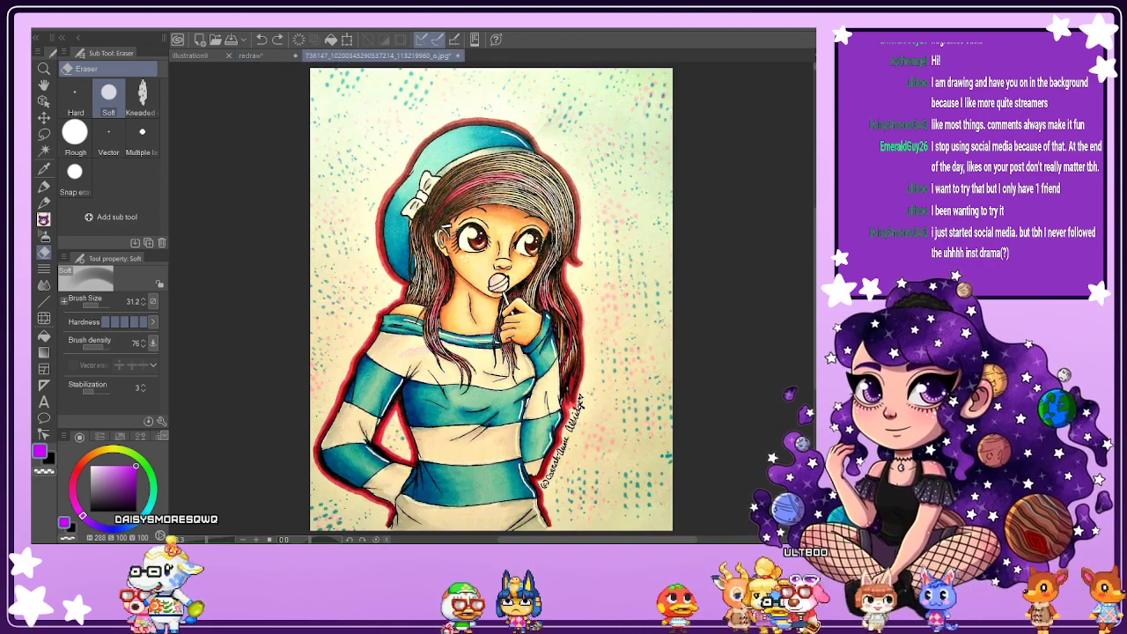
{"action": "key", "text": "h"}
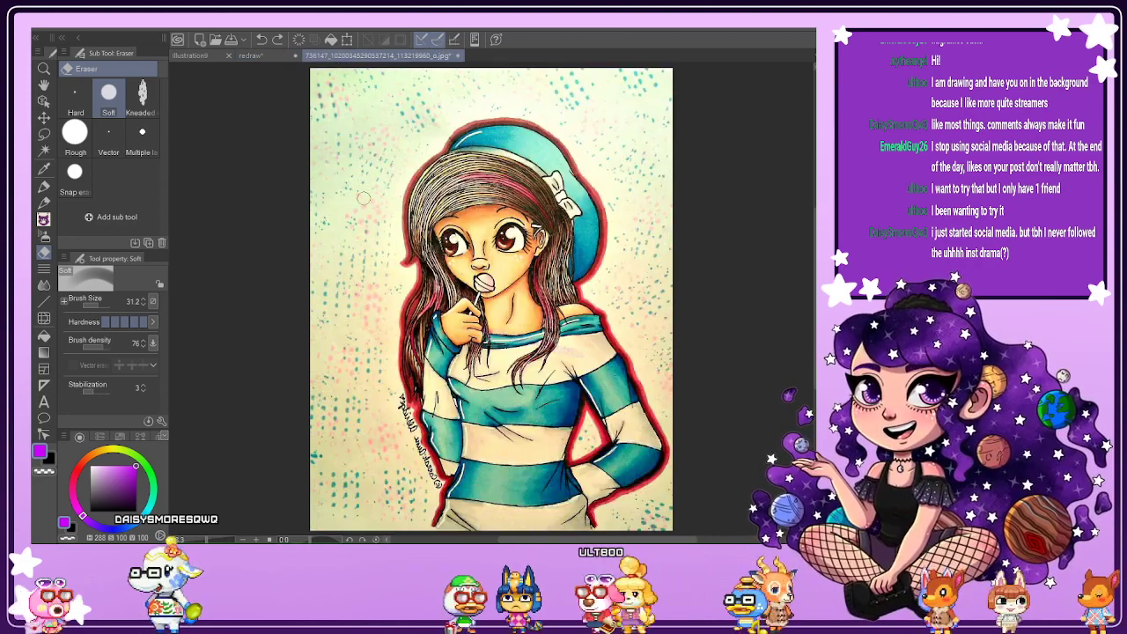
{"action": "left_click", "coordinate": [255, 56]}
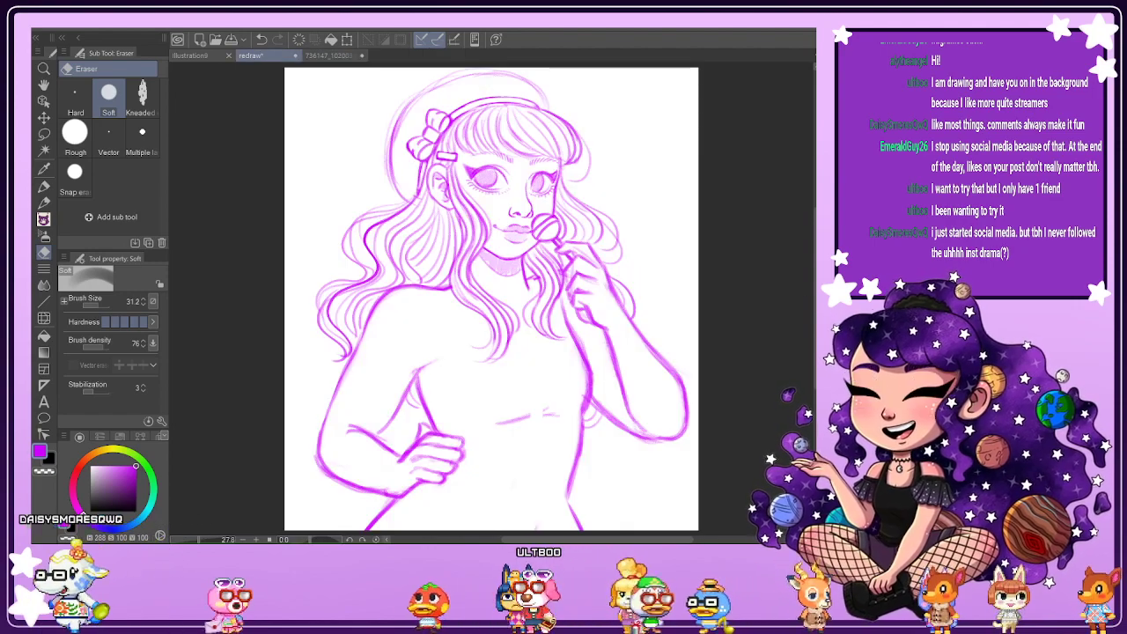
{"action": "key", "text": "h"}
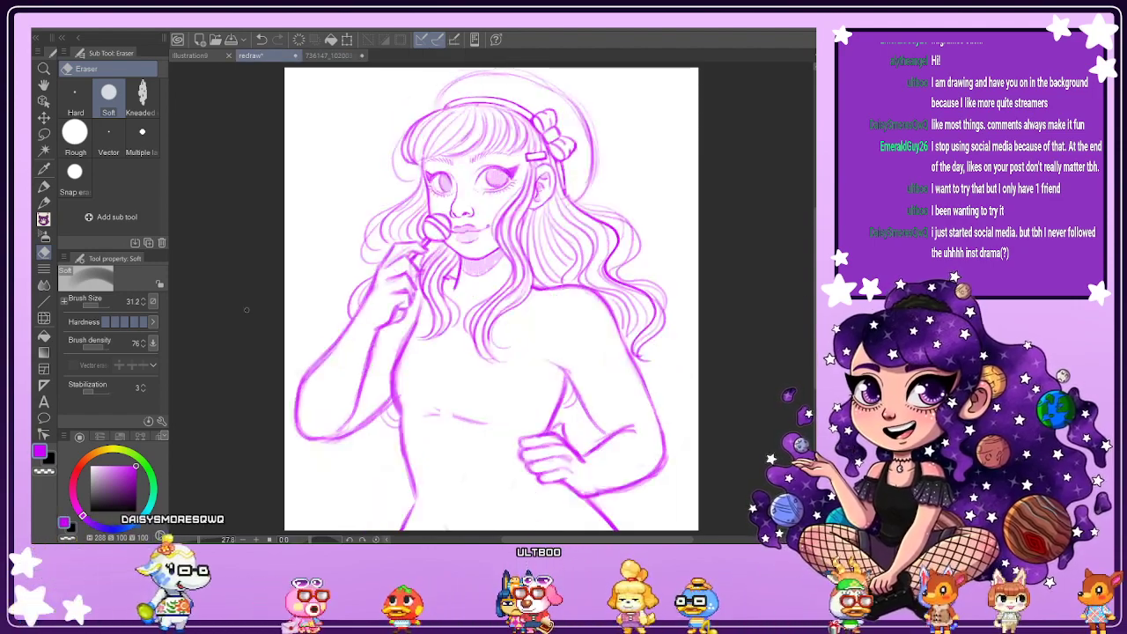
Sketch the off-shoulder neckline of the sweater across the chest and shoulder with the pencil at size 25, rotating the canvas for it and resetting the rotation.
{"action": "key", "text": "p"}
{"action": "scroll", "coordinate": [705, 341], "scroll_direction": "up", "scroll_amount": 3}
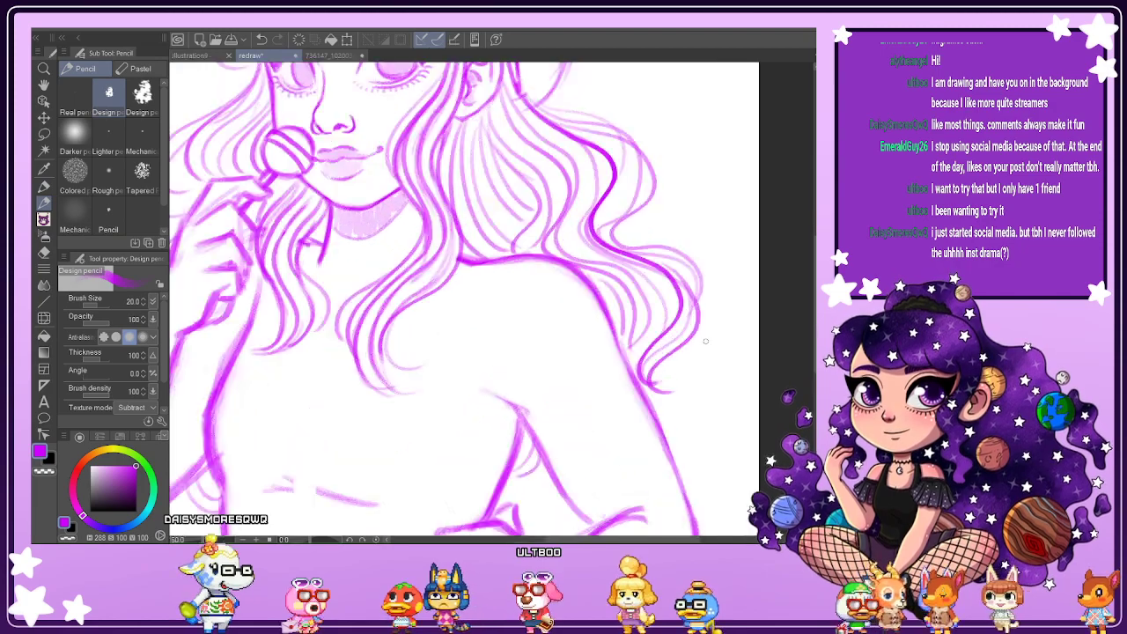
{"action": "key", "text": "ctrl+minus"}
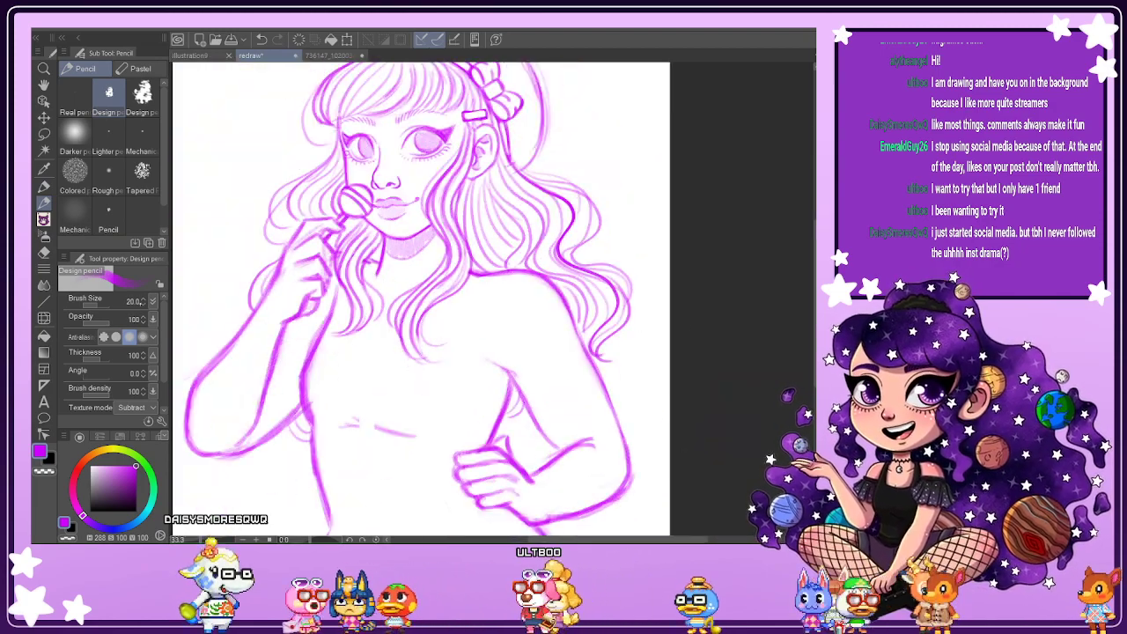
{"action": "key", "text": "bracketright"}
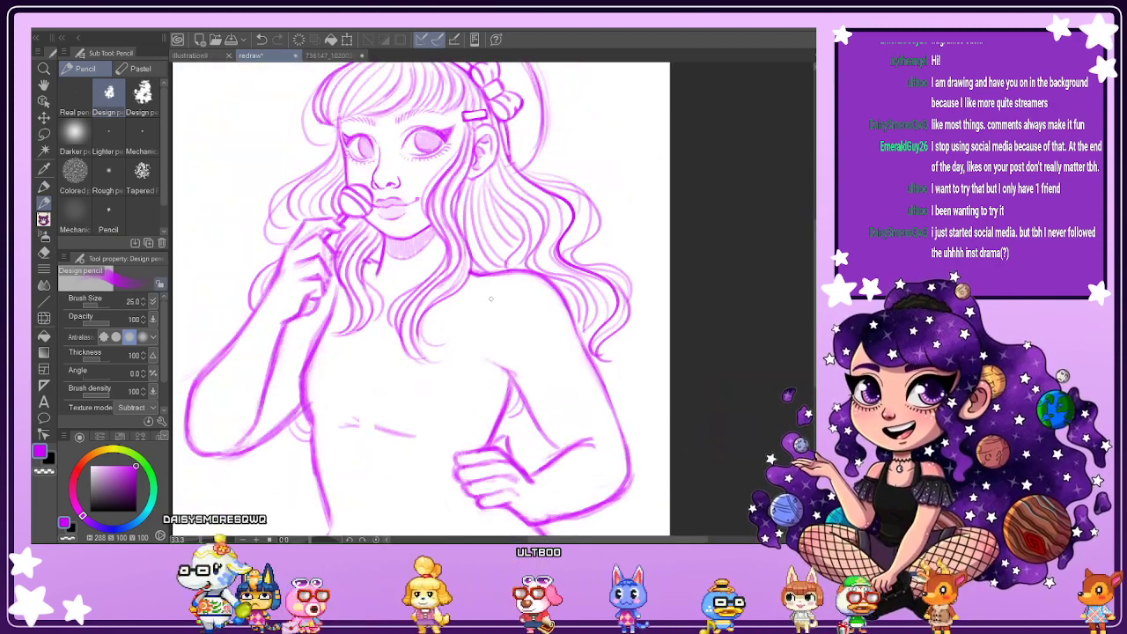
{"action": "left_click_drag", "start_coordinate": [346, 281], "coordinate": [432, 166]}
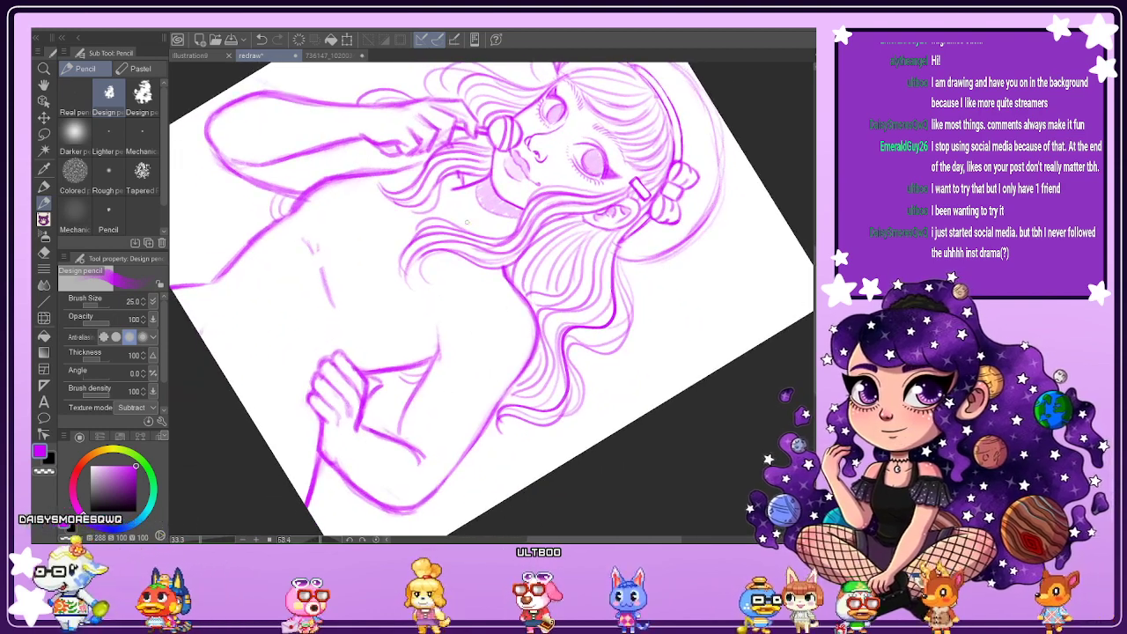
{"action": "key", "text": "ctrl+plus"}
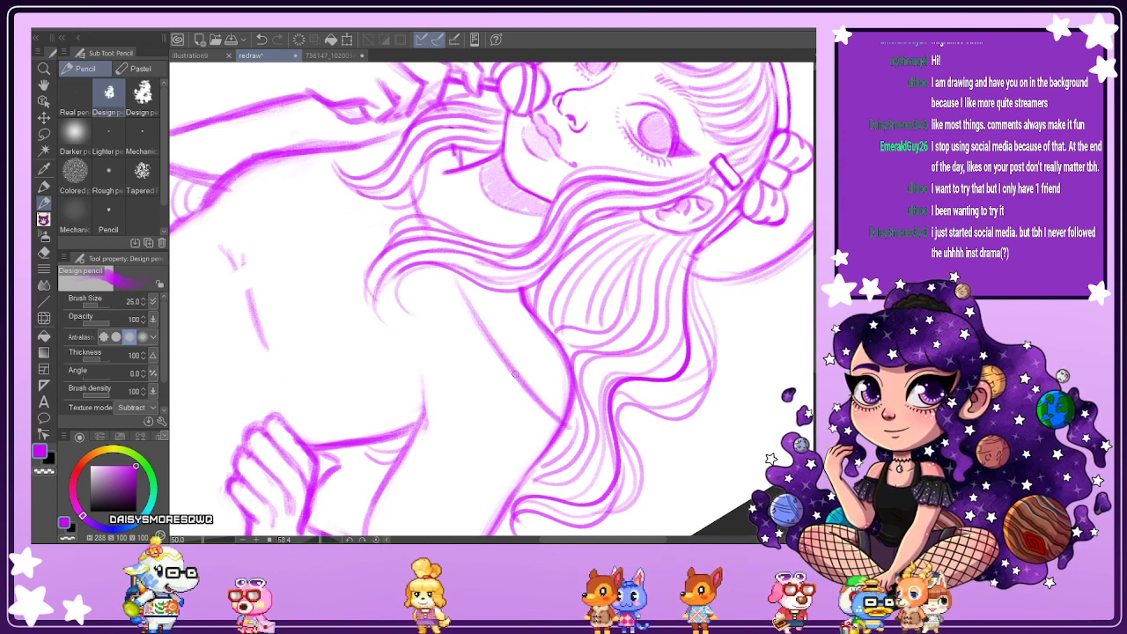
{"action": "scroll", "coordinate": [531, 385], "scroll_direction": "down", "scroll_amount": 1}
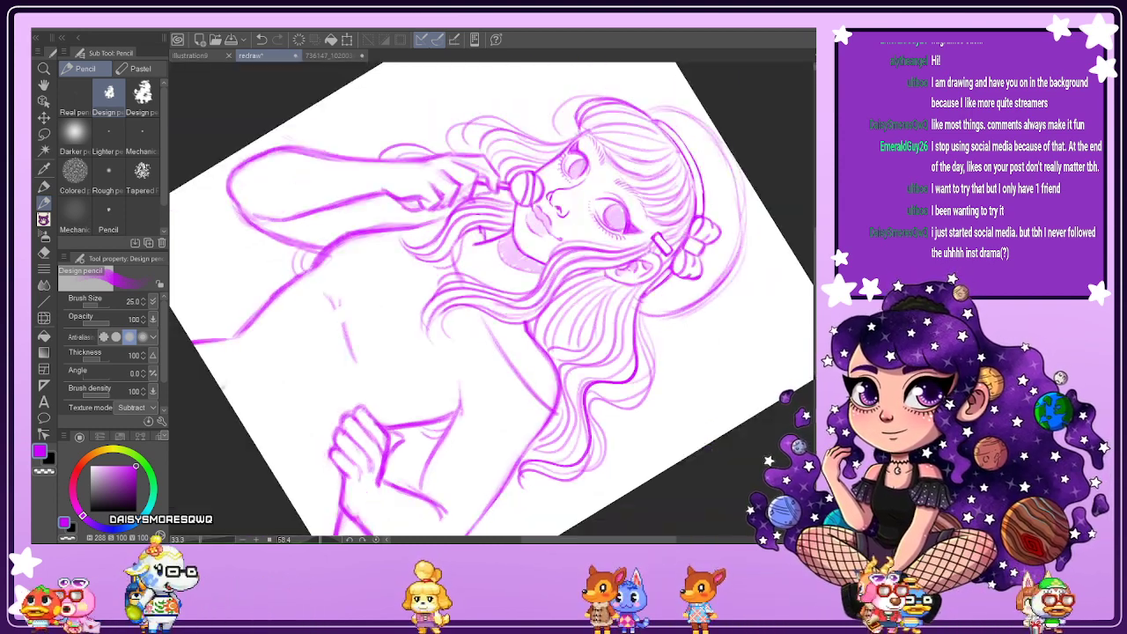
{"action": "left_click", "coordinate": [376, 539]}
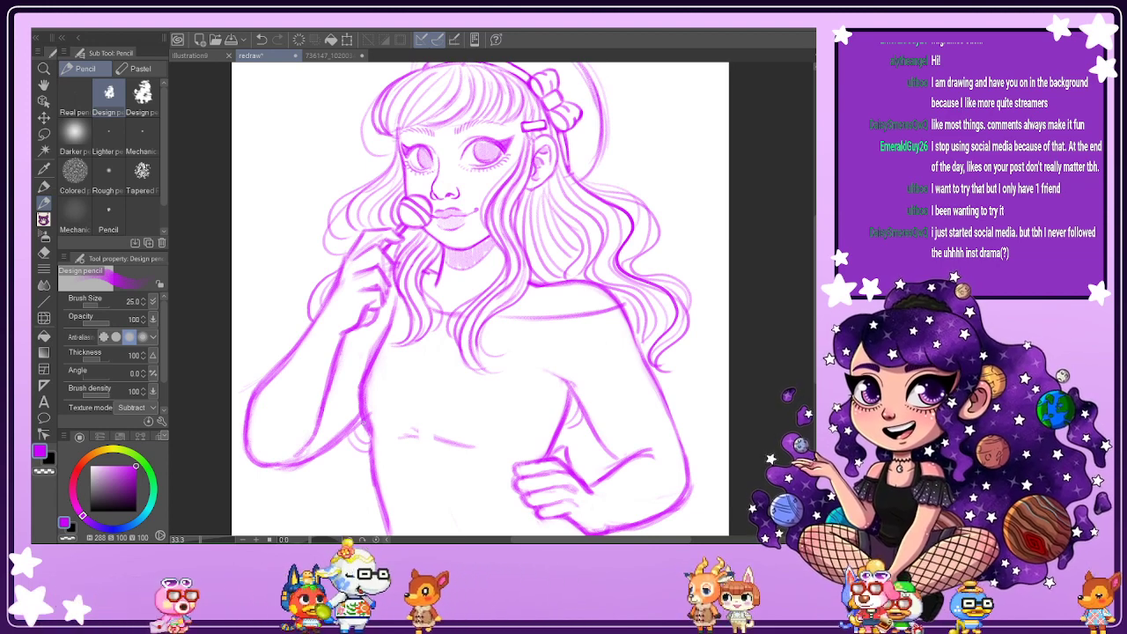
Erase the guide marks on the chest and clean the torso contour below the raised hand.
{"action": "key", "text": "e"}
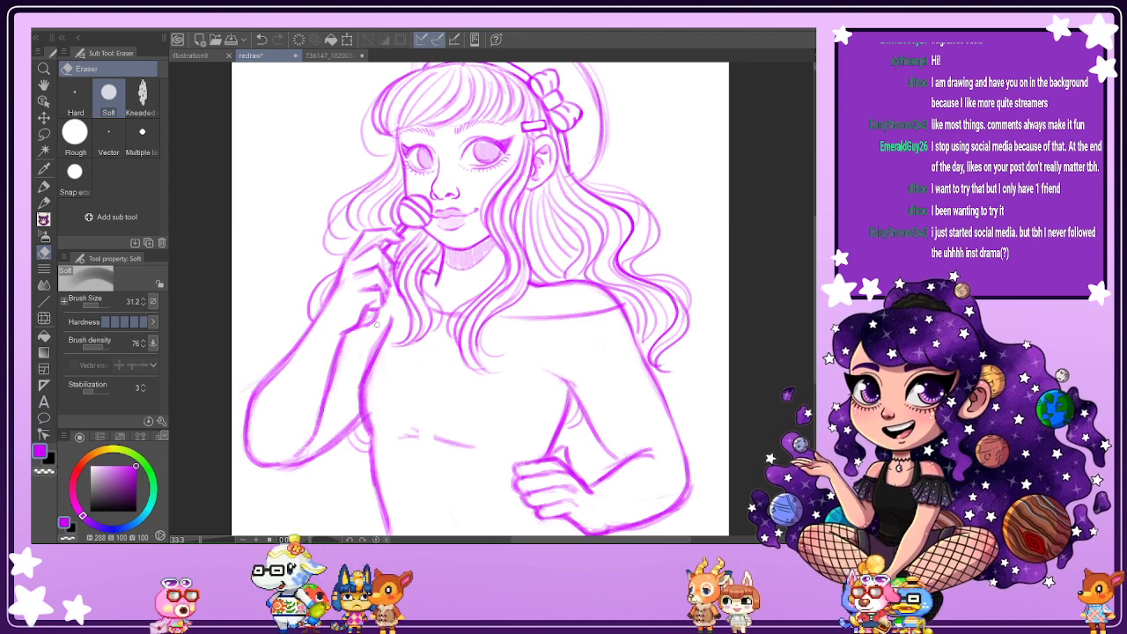
{"action": "left_click_drag", "start_coordinate": [375, 339], "coordinate": [372, 347]}
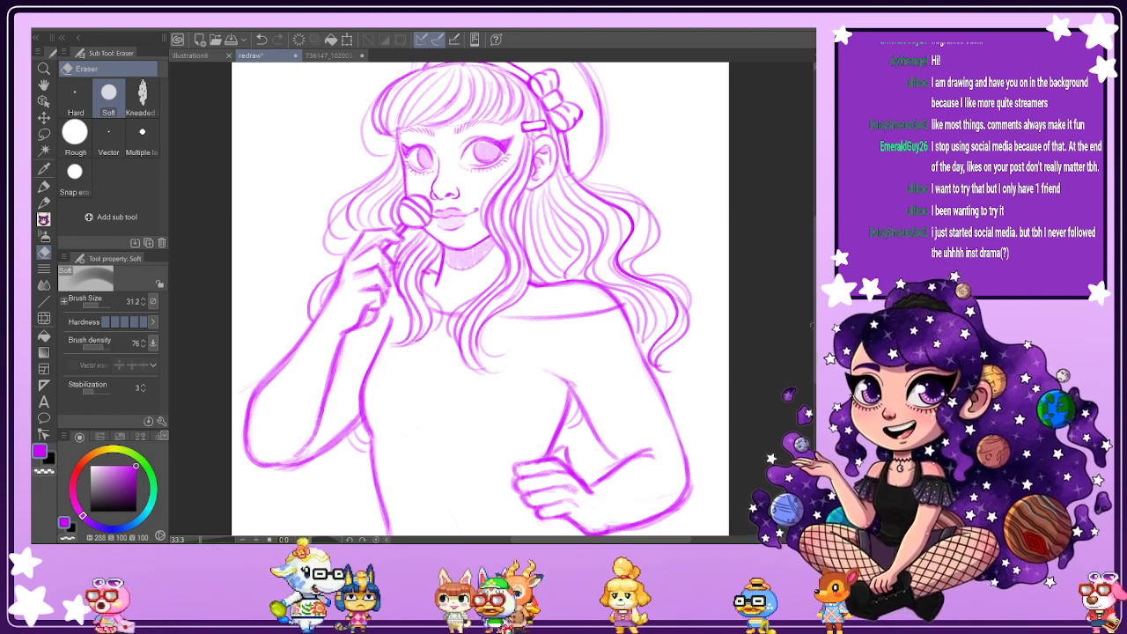
{"action": "scroll", "coordinate": [412, 438], "scroll_direction": "down", "scroll_amount": 5}
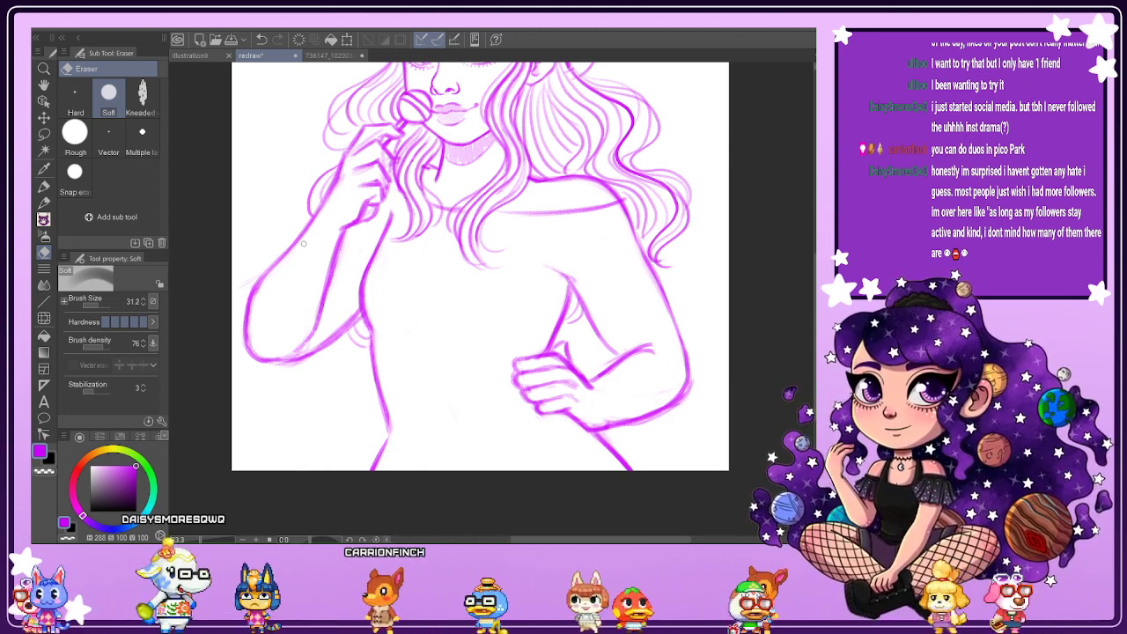
{"action": "scroll", "coordinate": [759, 304], "scroll_direction": "up", "scroll_amount": 3}
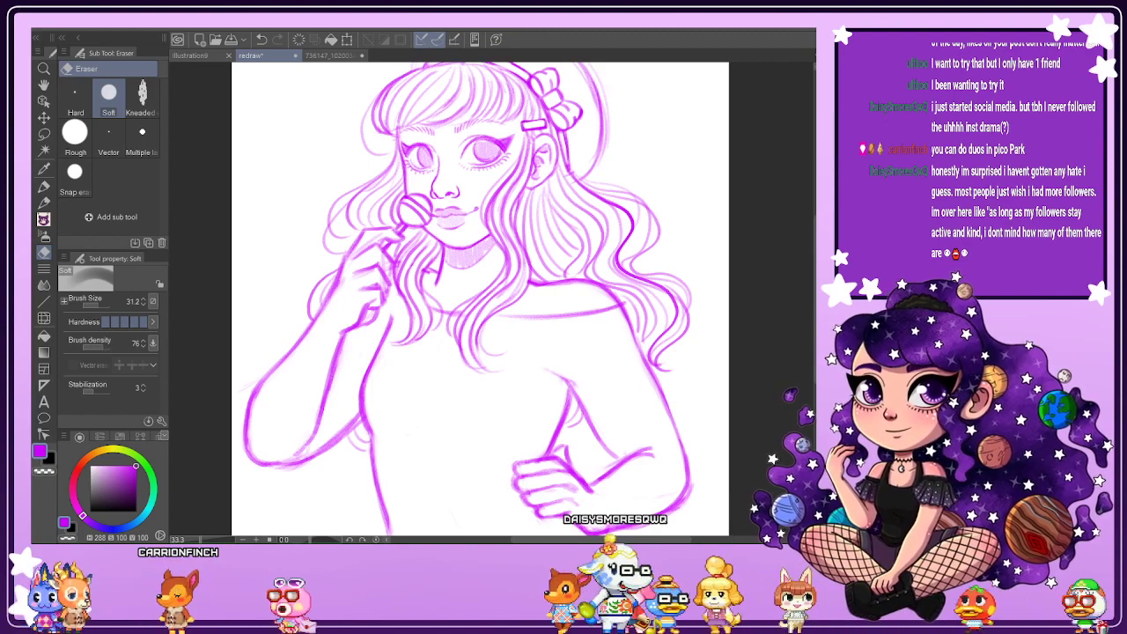
Rotate the canvas and draw a second line parallel to the neckline to form the sweater's collar band.
{"action": "mouse_move", "coordinate": [563, 176]}
{"action": "left_mouse_down"}
{"action": "mouse_move", "coordinate": [633, 299]}
{"action": "mouse_move", "coordinate": [624, 352]}
{"action": "left_mouse_up"}
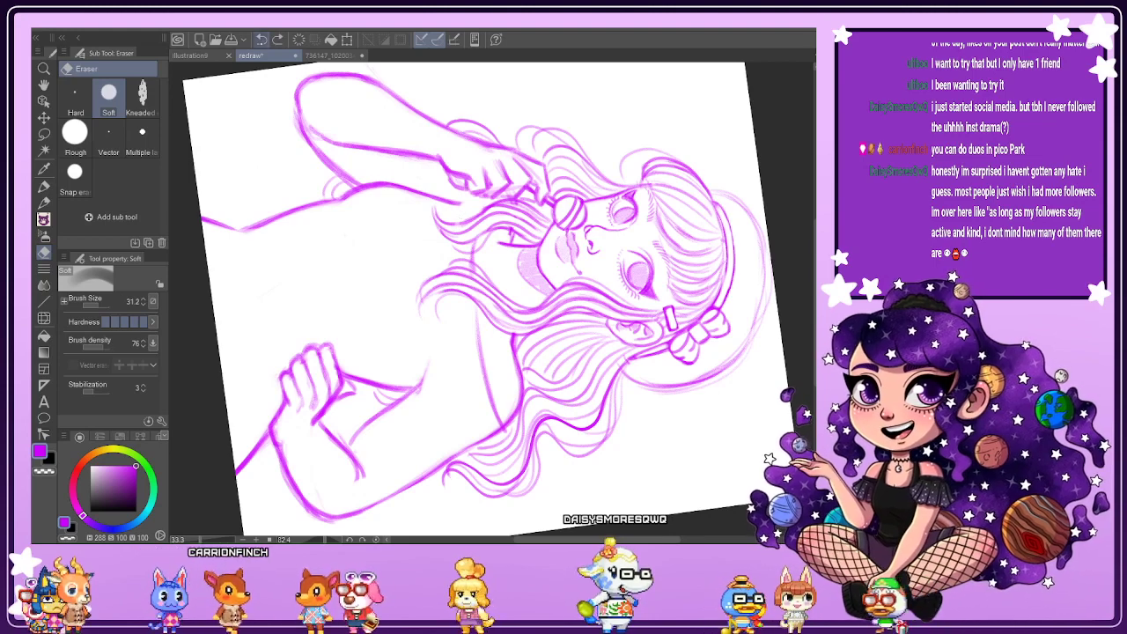
{"action": "key", "text": "p"}
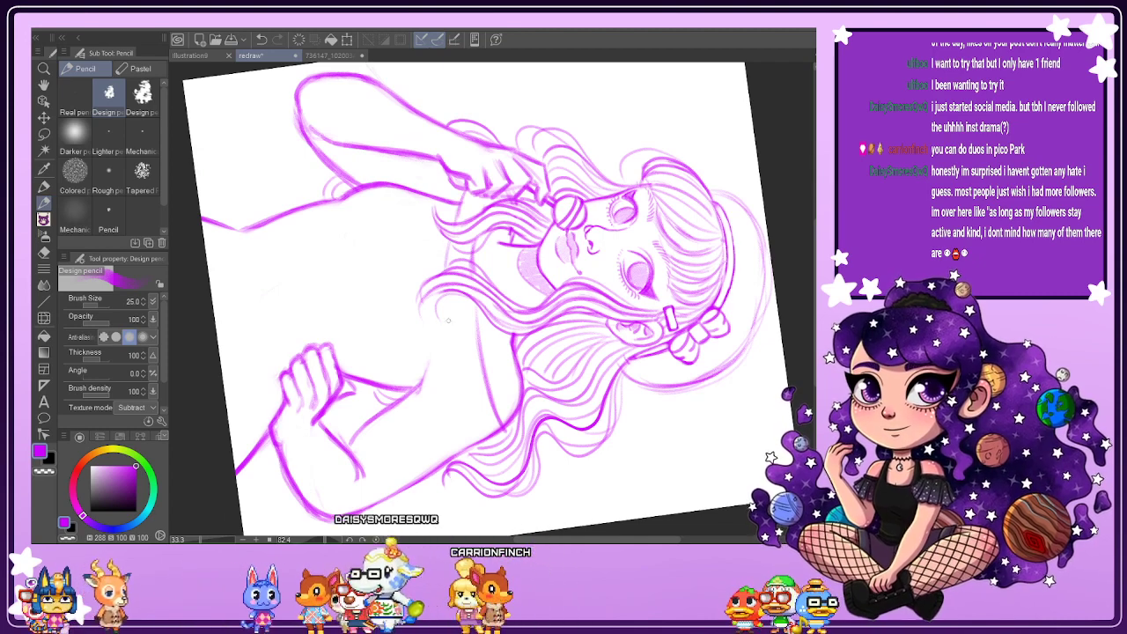
{"action": "mouse_move", "coordinate": [447, 303]}
{"action": "left_mouse_down"}
{"action": "mouse_move", "coordinate": [472, 421]}
{"action": "mouse_move", "coordinate": [449, 293]}
{"action": "left_mouse_up"}
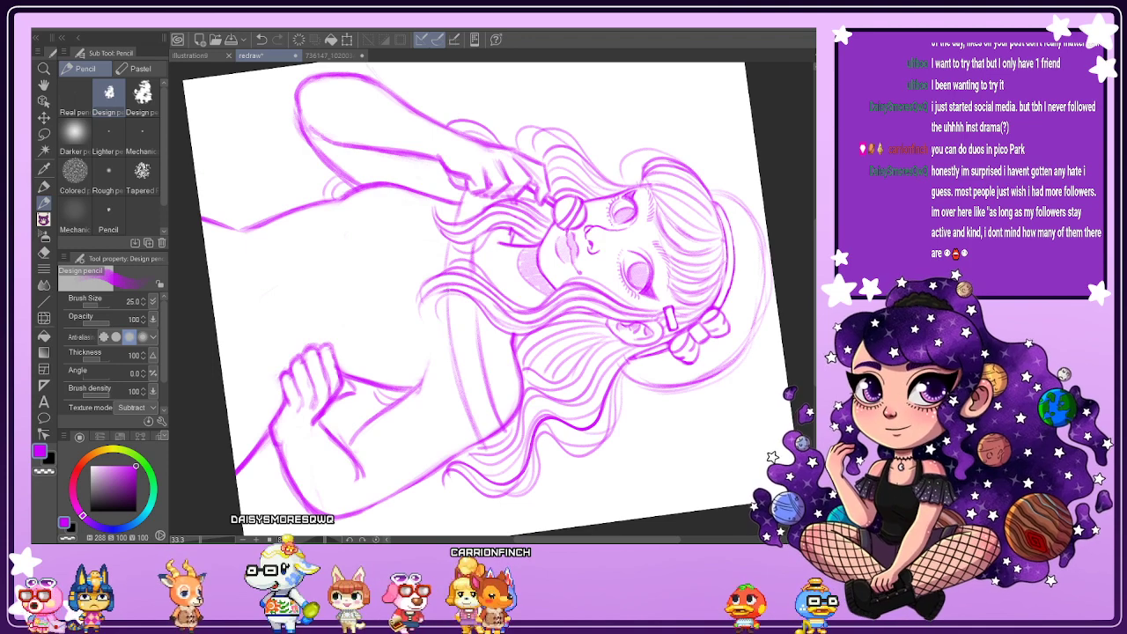
Darken the collar band's line across the chest with the canvas rotated, reset the rotation, and clean up and redraw the band's folded edge at the shoulder.
{"action": "left_click_drag", "start_coordinate": [450, 339], "coordinate": [476, 426]}
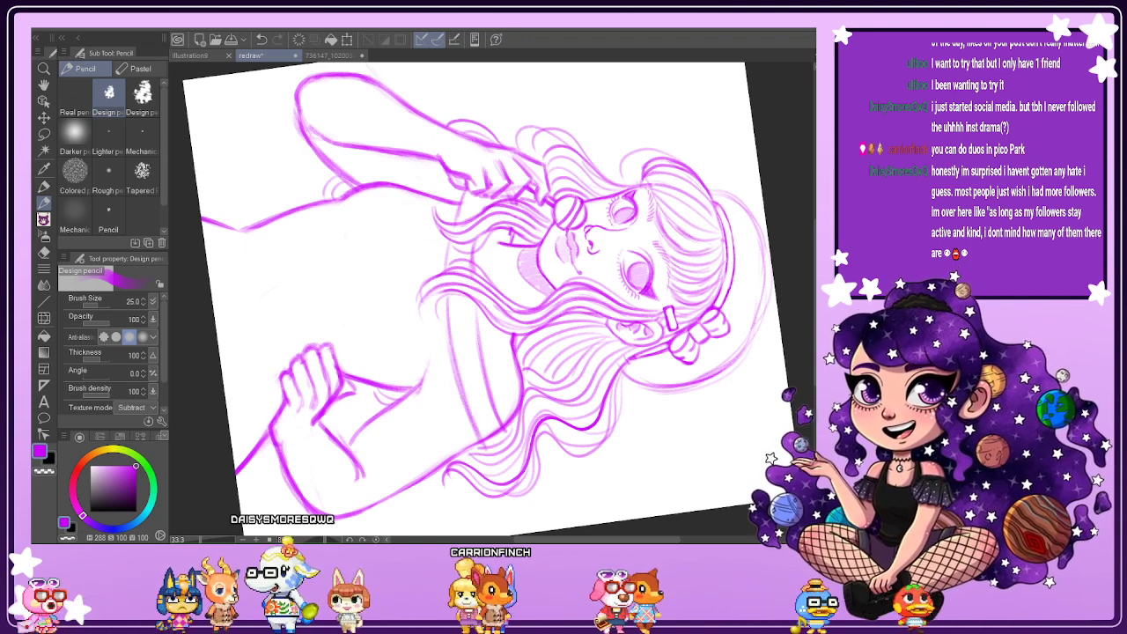
{"action": "key", "text": "ctrl+@"}
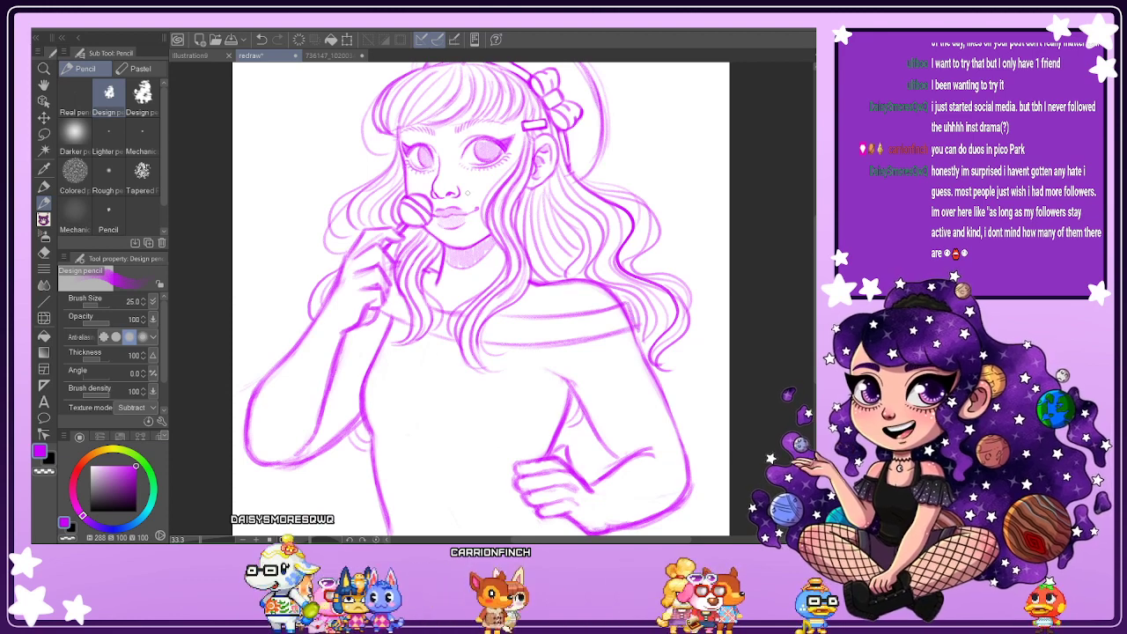
{"action": "key", "text": "e"}
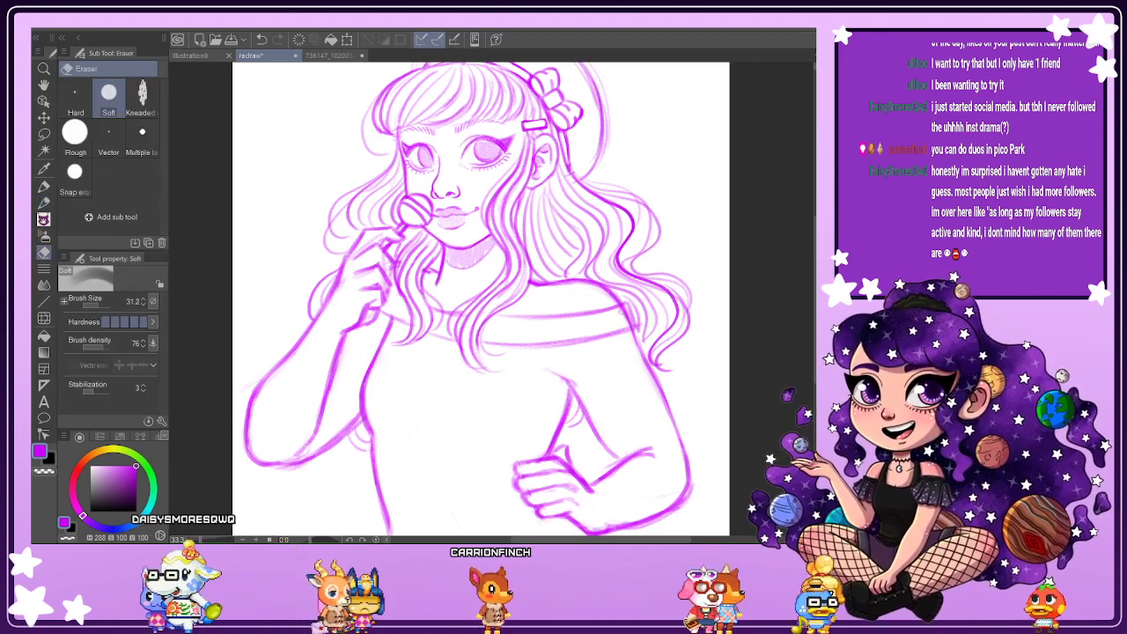
{"action": "mouse_move", "coordinate": [624, 308]}
{"action": "left_mouse_down"}
{"action": "mouse_move", "coordinate": [628, 323]}
{"action": "mouse_move", "coordinate": [615, 309]}
{"action": "left_mouse_up"}
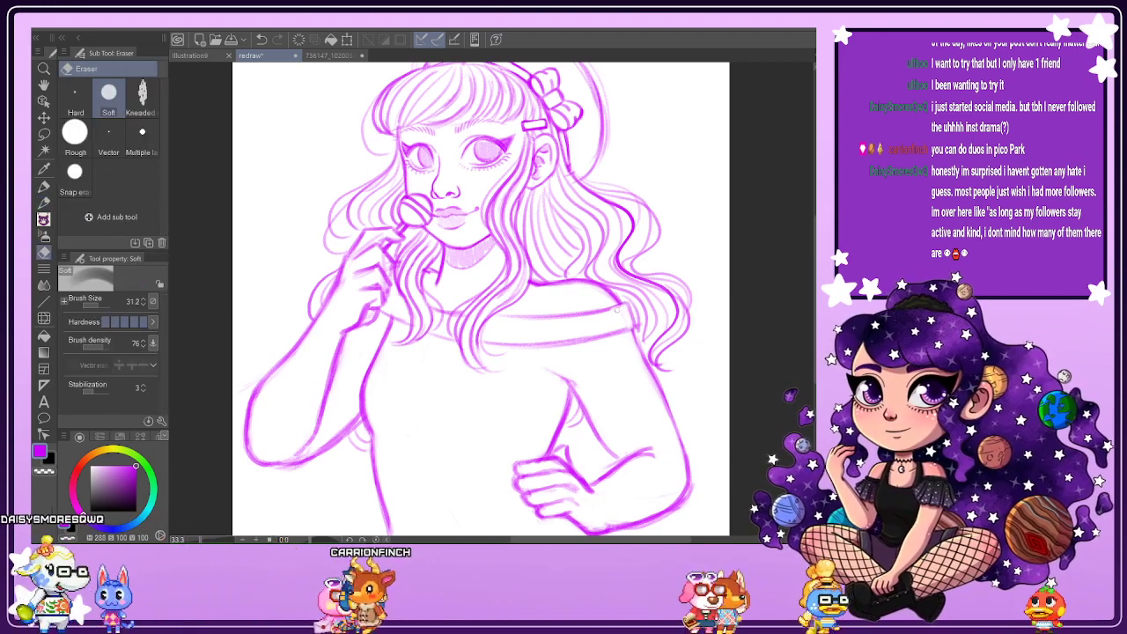
{"action": "key", "text": "p"}
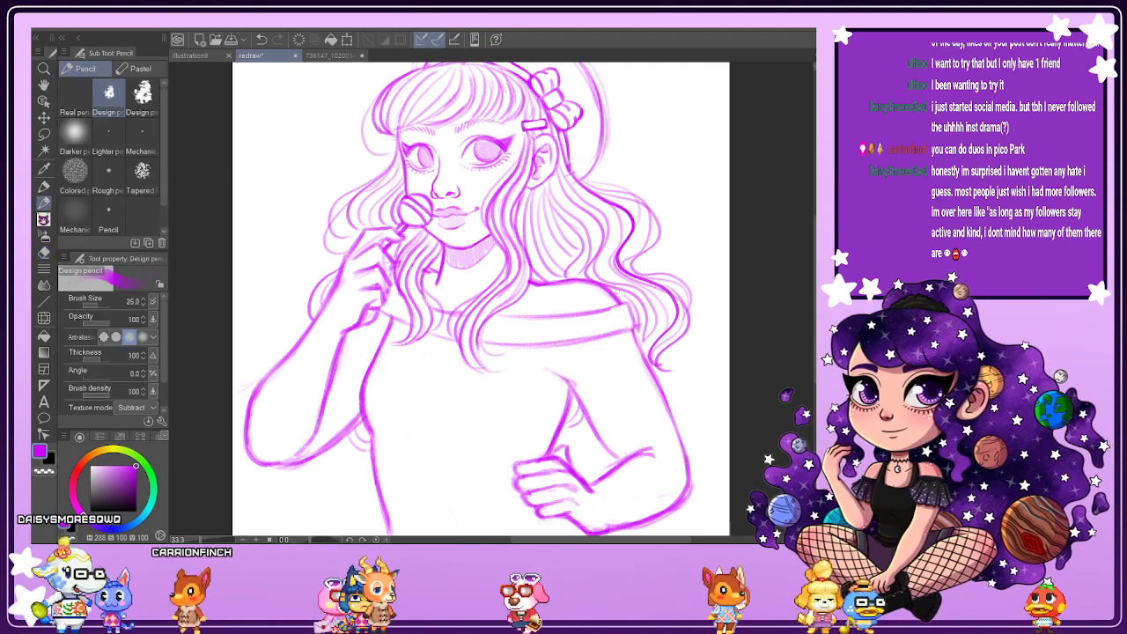
{"action": "mouse_move", "coordinate": [607, 309]}
{"action": "left_mouse_down"}
{"action": "mouse_move", "coordinate": [626, 305]}
{"action": "mouse_move", "coordinate": [634, 327]}
{"action": "left_mouse_up"}
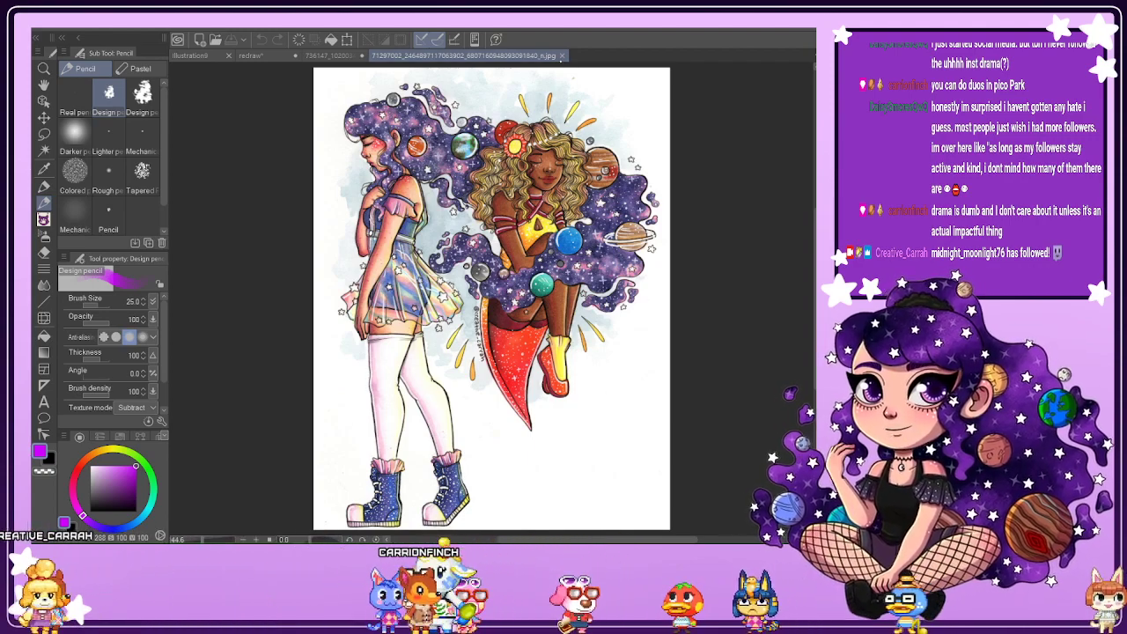
Close the illustration of the two girls with galaxy hair and return to the redraw document.
{"action": "left_click", "coordinate": [561, 55]}
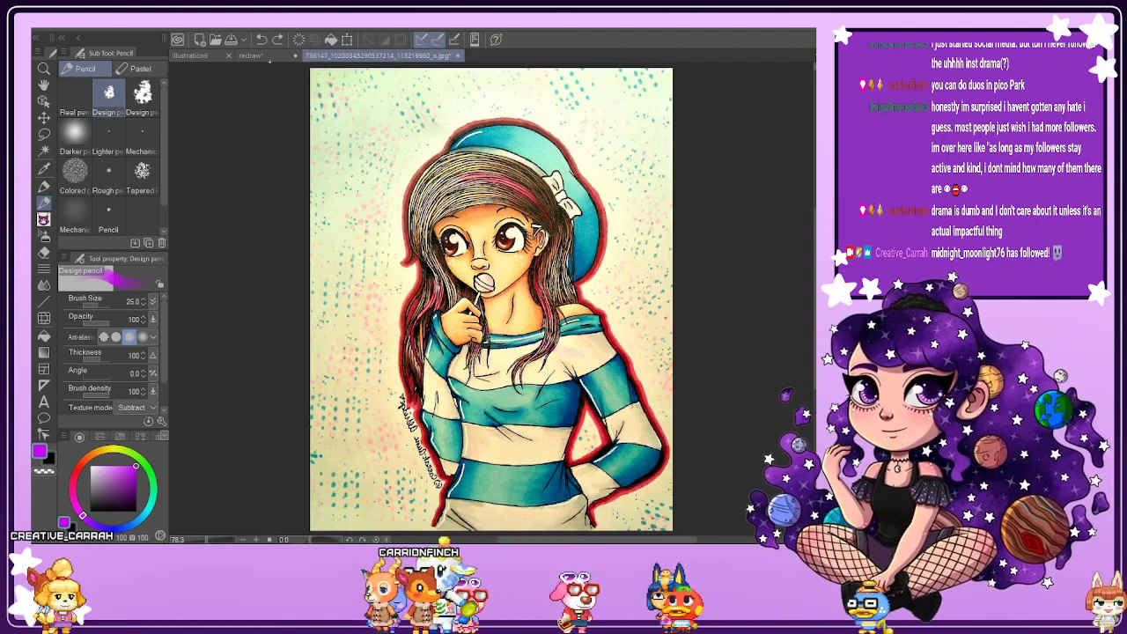
{"action": "left_click", "coordinate": [267, 56]}
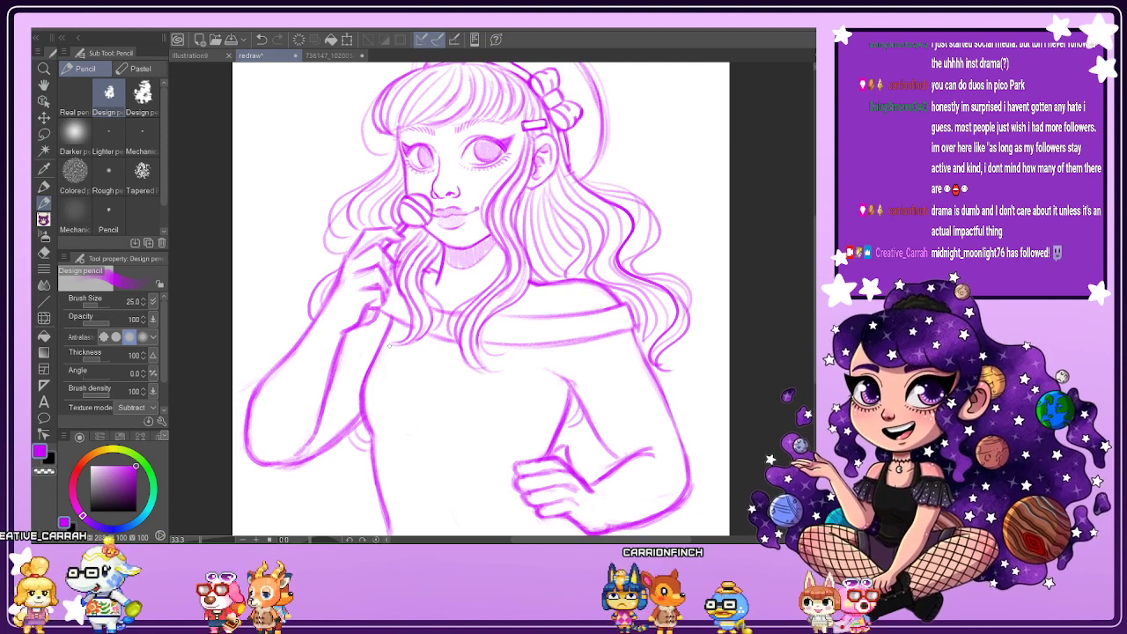
Sketch the sweater's fold under the bust and its gathered waist with the pencil, erasing and reworking the lines at the armpit and waist.
{"action": "scroll", "coordinate": [466, 396], "scroll_direction": "down", "scroll_amount": 2}
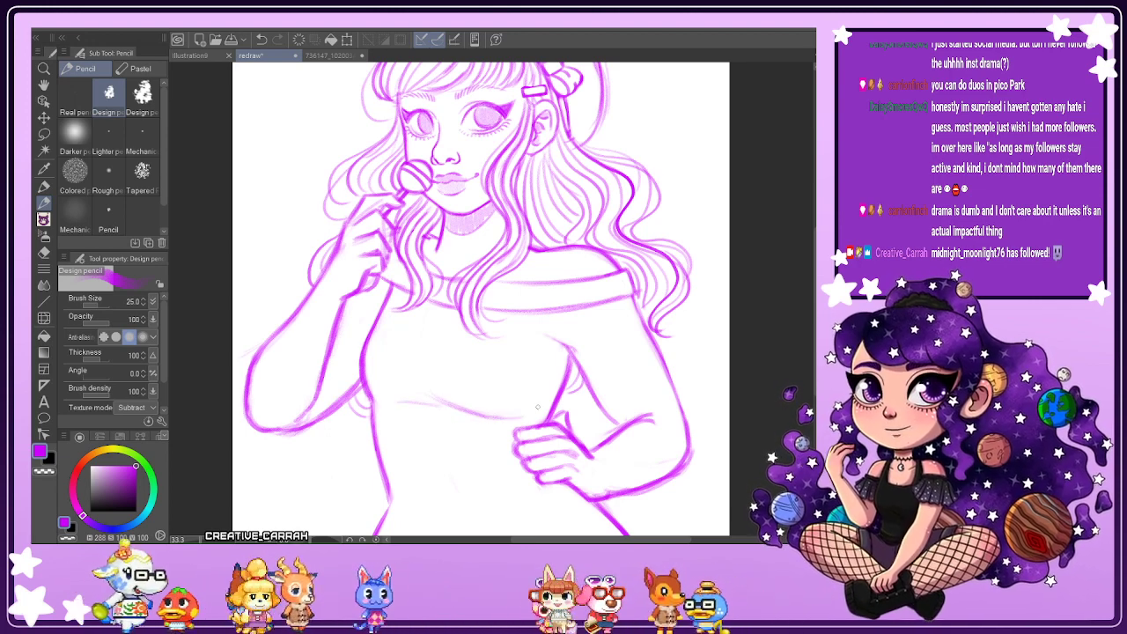
{"action": "key", "text": "e"}
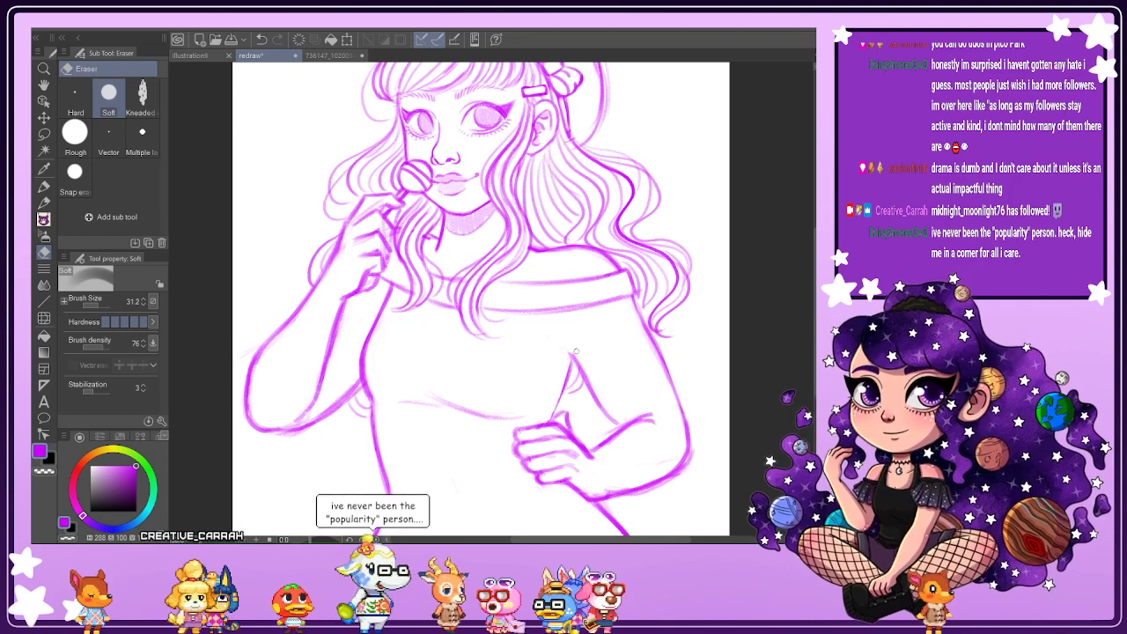
{"action": "key", "text": "p"}
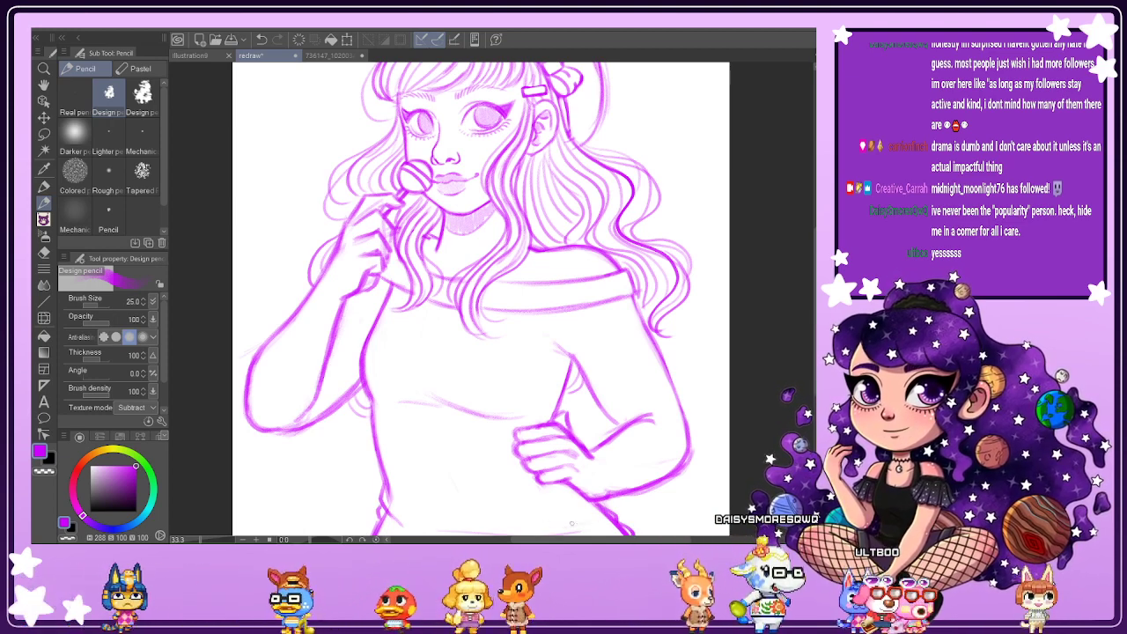
{"action": "key", "text": "e"}
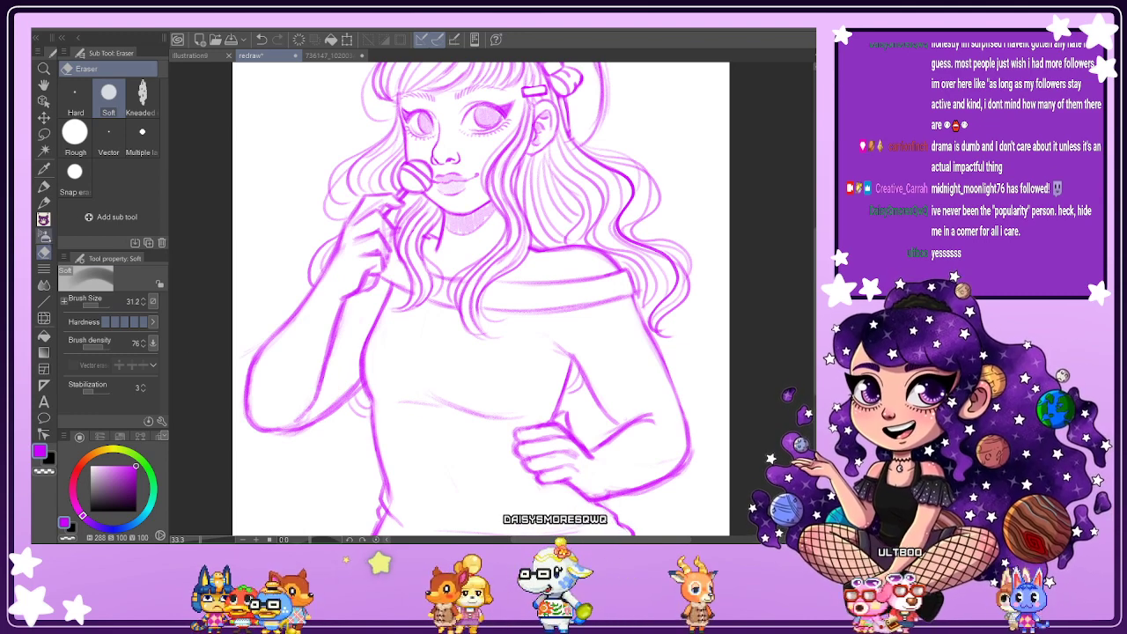
{"action": "key", "text": "p"}
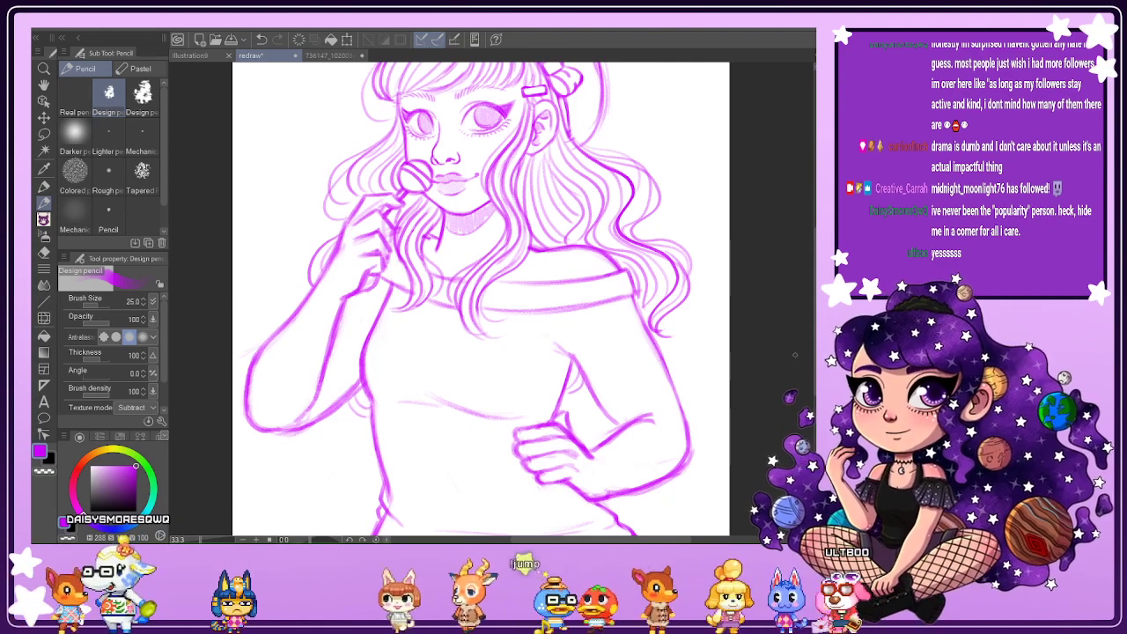
Lasso the larger eye with its lashes and eyebrow, shift it slightly down and toward the ear, apply the transformation and deselect.
{"action": "left_click_drag", "start_coordinate": [815, 346], "coordinate": [814, 319]}
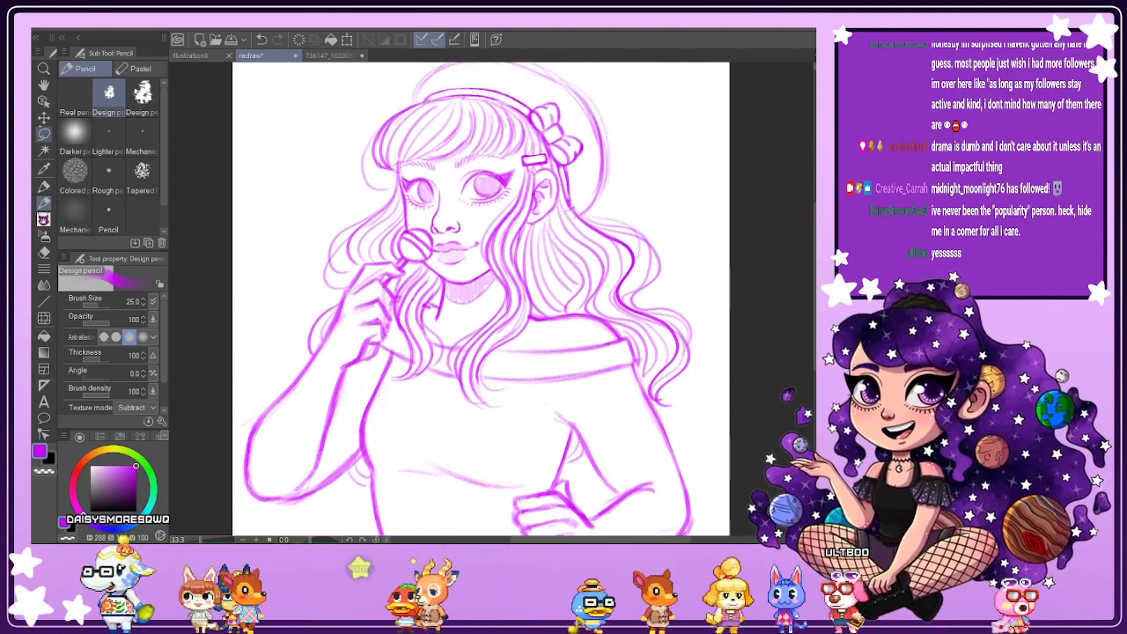
{"action": "key", "text": "m"}
{"action": "scroll", "coordinate": [486, 164], "scroll_direction": "up", "scroll_amount": 1}
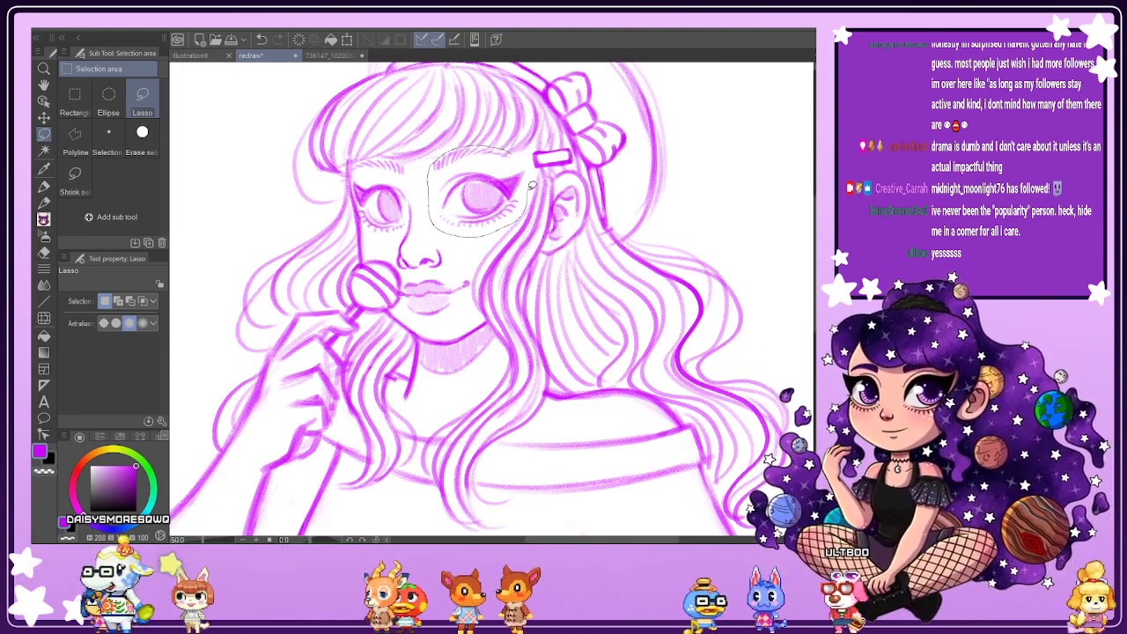
{"action": "left_click_drag", "start_coordinate": [516, 147], "coordinate": [518, 152]}
{"action": "left_click", "coordinate": [531, 262]}
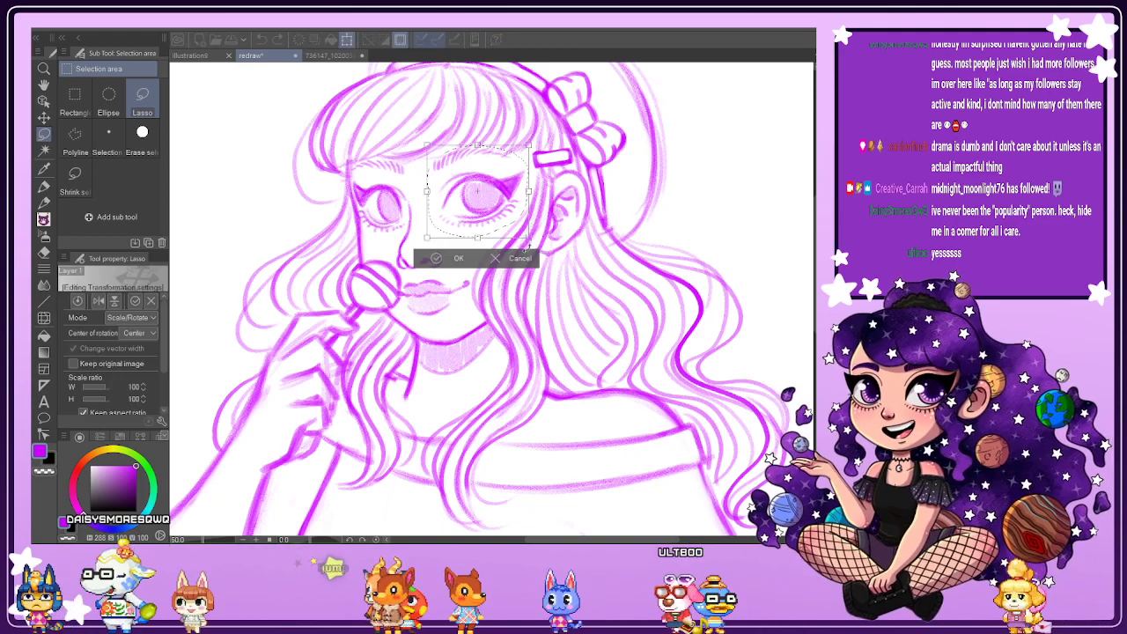
{"action": "left_click_drag", "start_coordinate": [519, 220], "coordinate": [522, 222]}
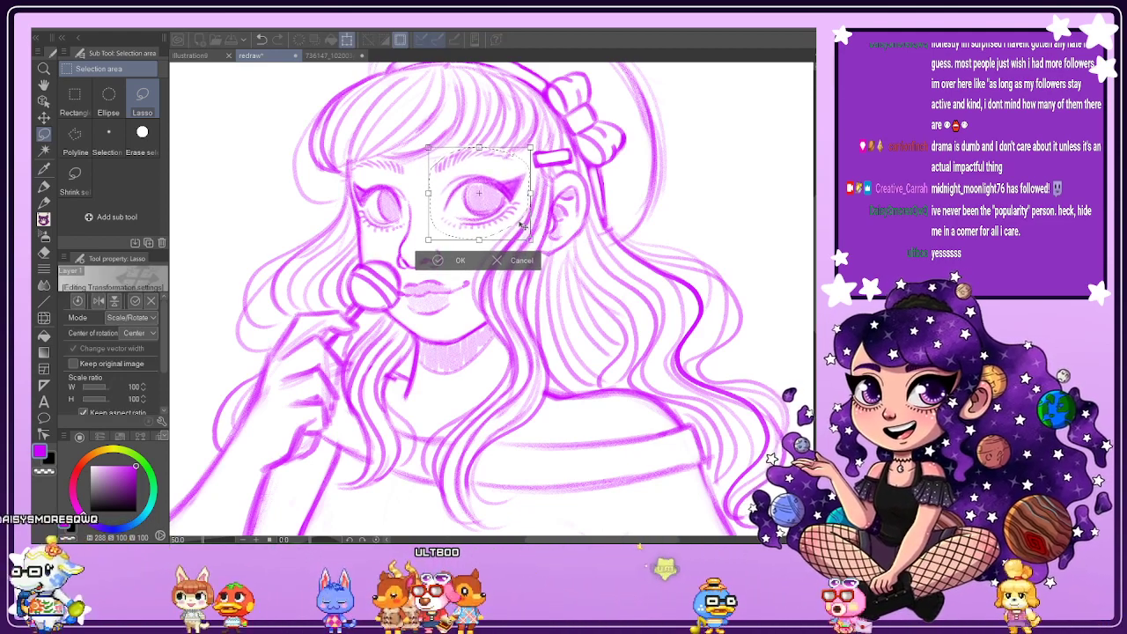
{"action": "key", "text": "Return"}
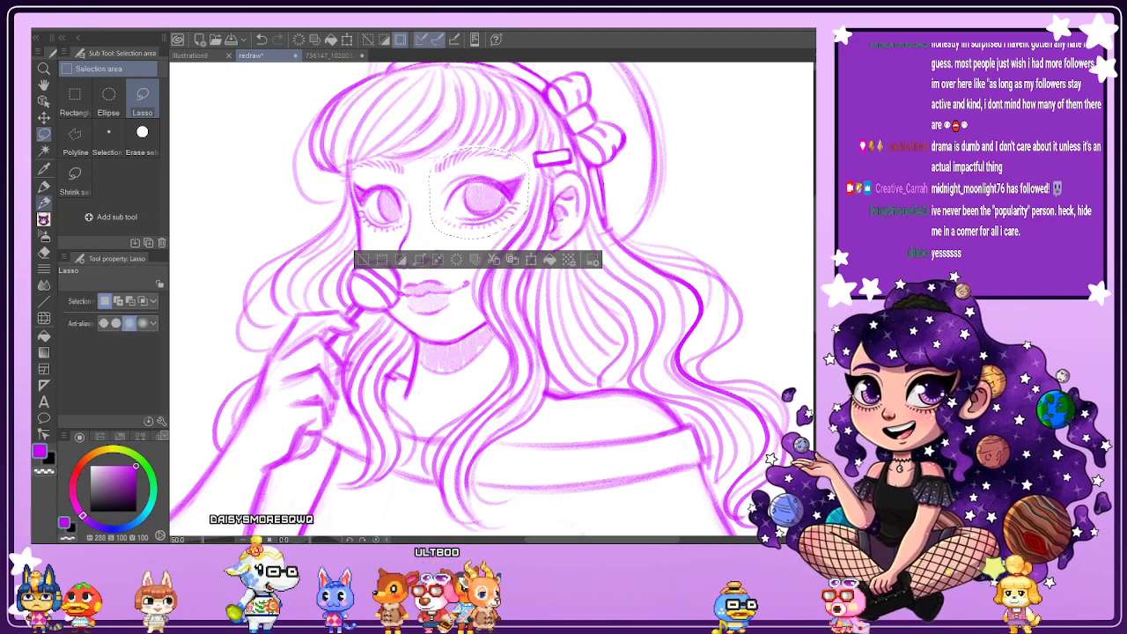
{"action": "left_click", "coordinate": [44, 203]}
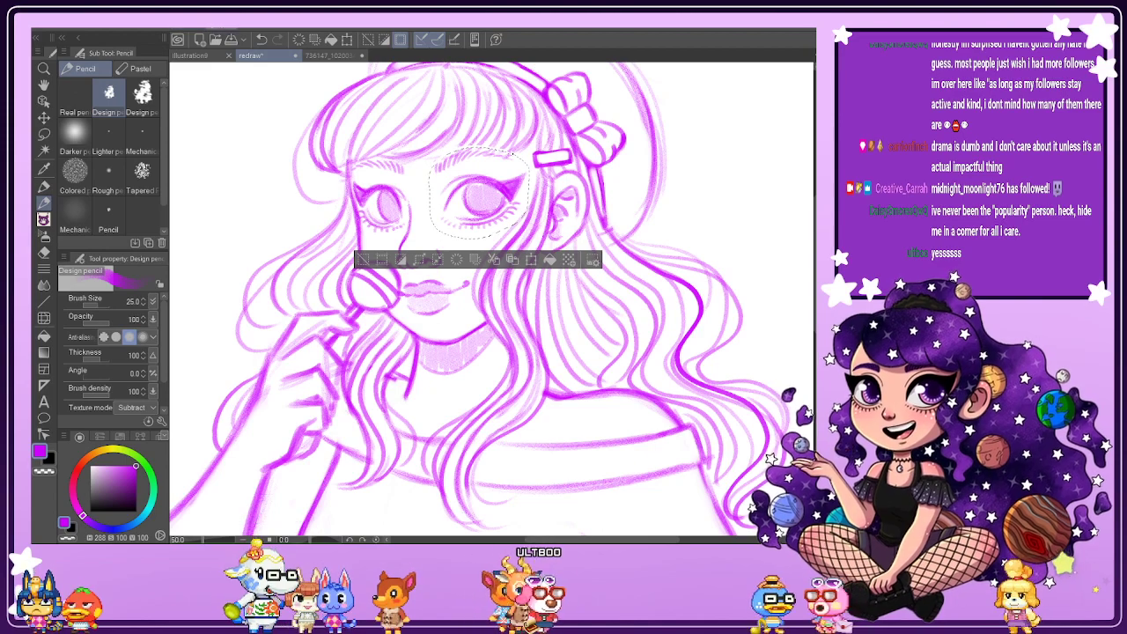
{"action": "key", "text": "ctrl+d"}
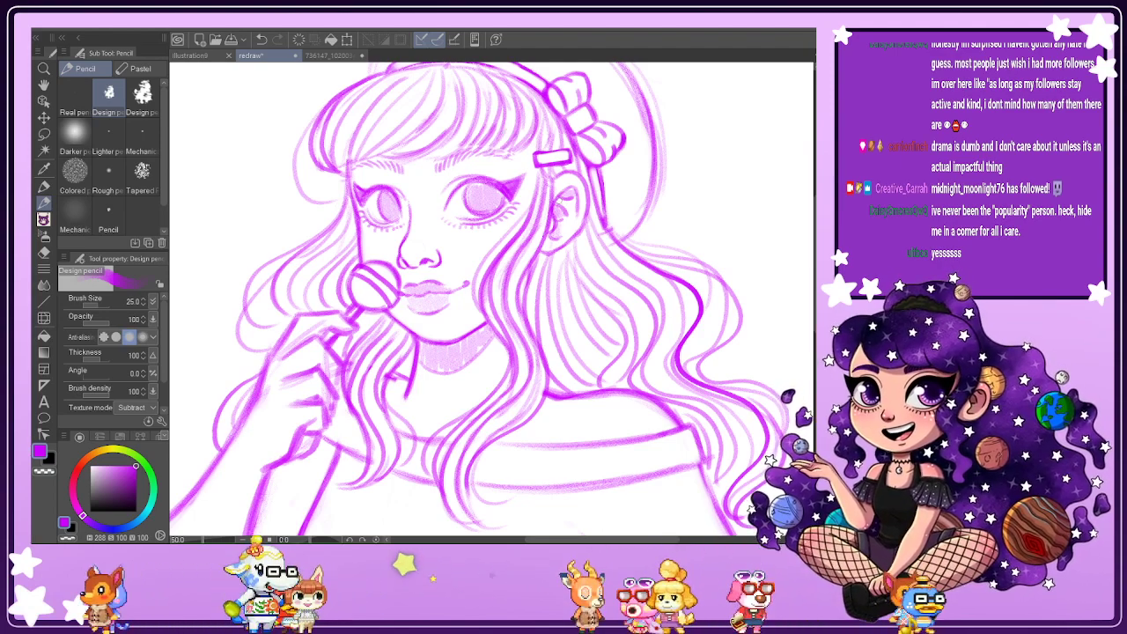
Compare the eye before and after the adjustment in mirrored view by stepping through the history, and return to normal orientation.
{"action": "key", "text": "h"}
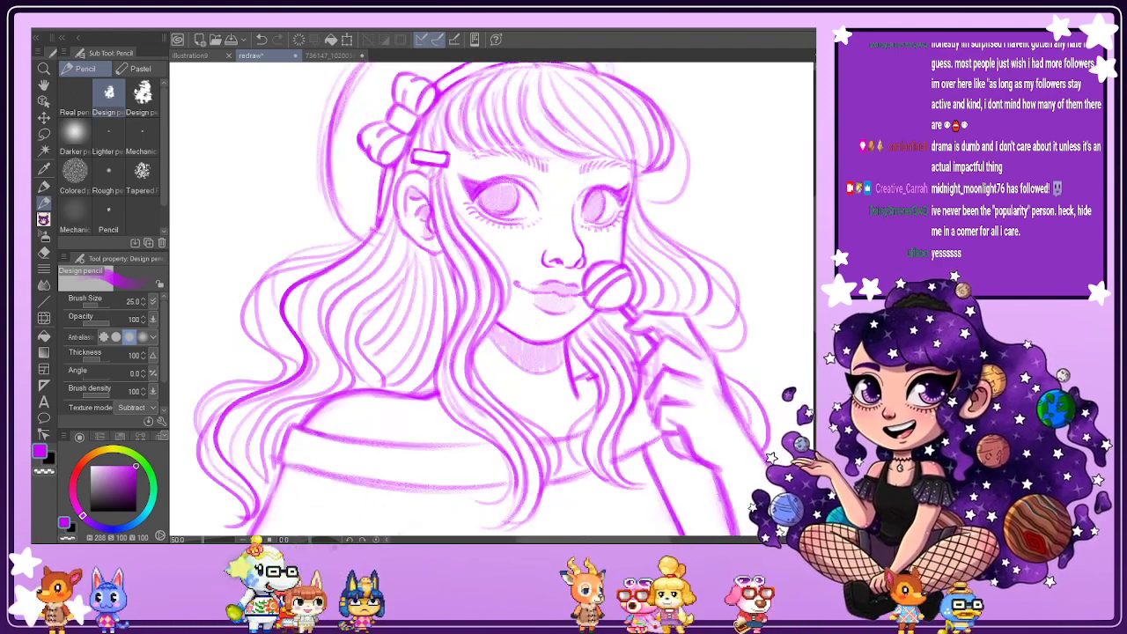
{"action": "left_click", "coordinate": [262, 40]}
{"action": "left_click", "coordinate": [262, 40]}
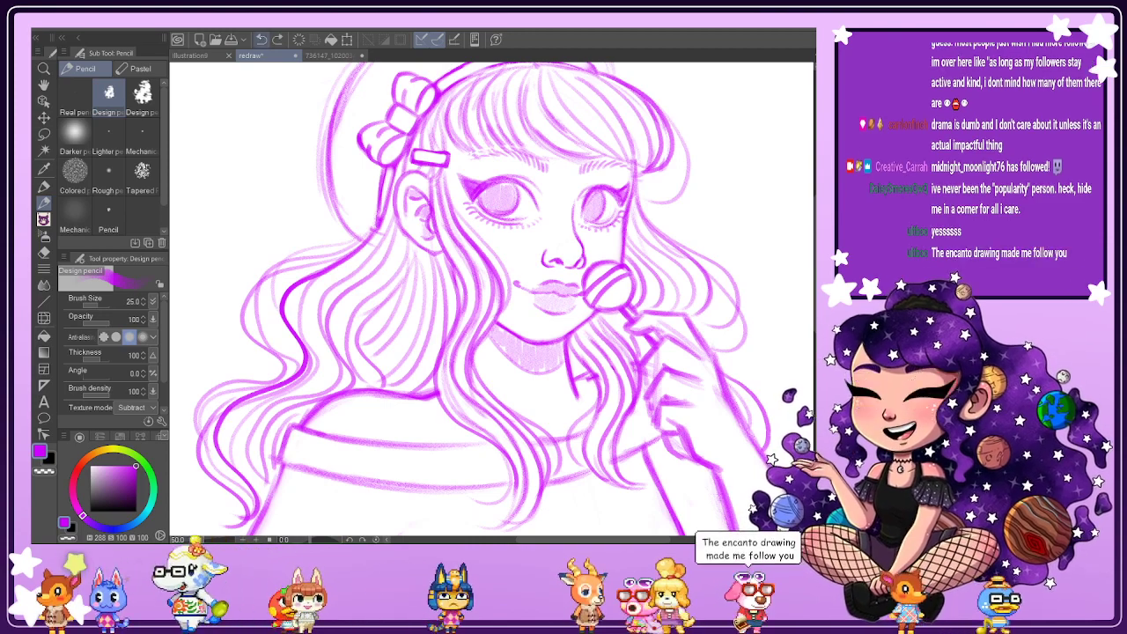
{"action": "left_click", "coordinate": [261, 39]}
{"action": "left_click", "coordinate": [262, 40]}
{"action": "left_click", "coordinate": [261, 39]}
{"action": "left_click", "coordinate": [262, 40]}
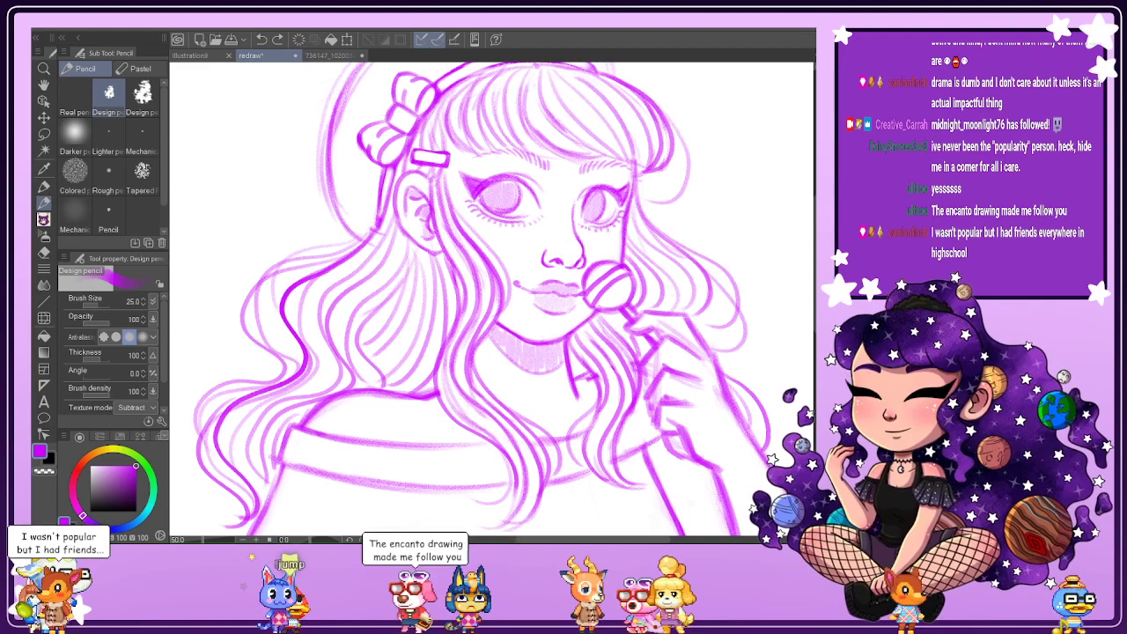
{"action": "key", "text": "h"}
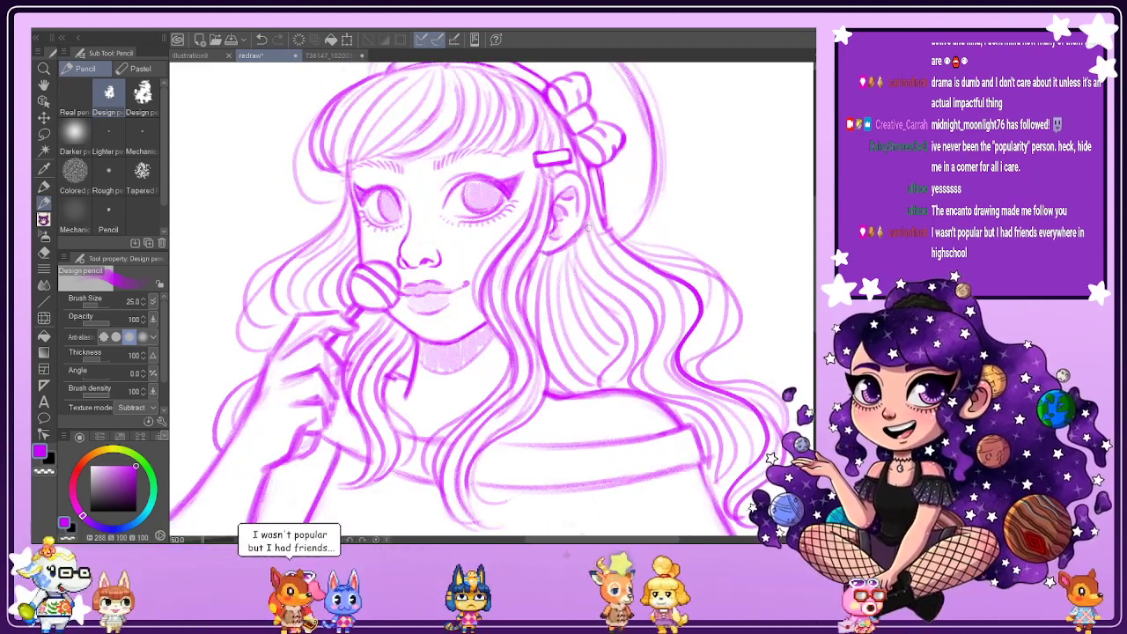
Draw a sleeve fold line inside the raised forearm near the elbow, and check the old illustration for the sleeve design.
{"action": "key", "text": "ctrl+minus"}
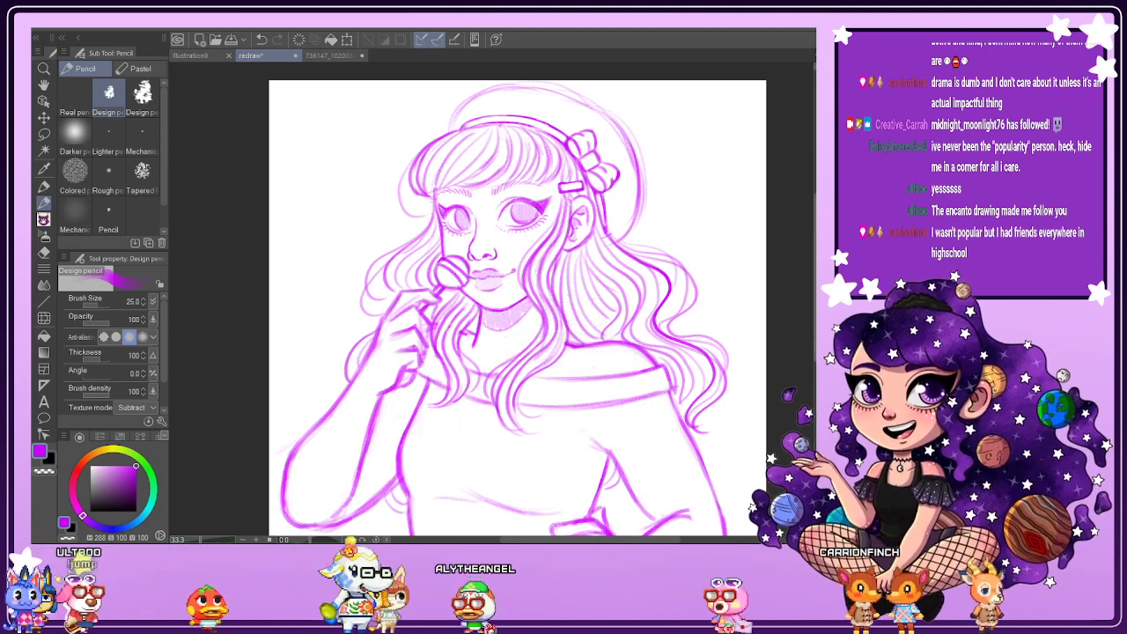
{"action": "scroll", "coordinate": [517, 300], "scroll_direction": "down", "scroll_amount": 3}
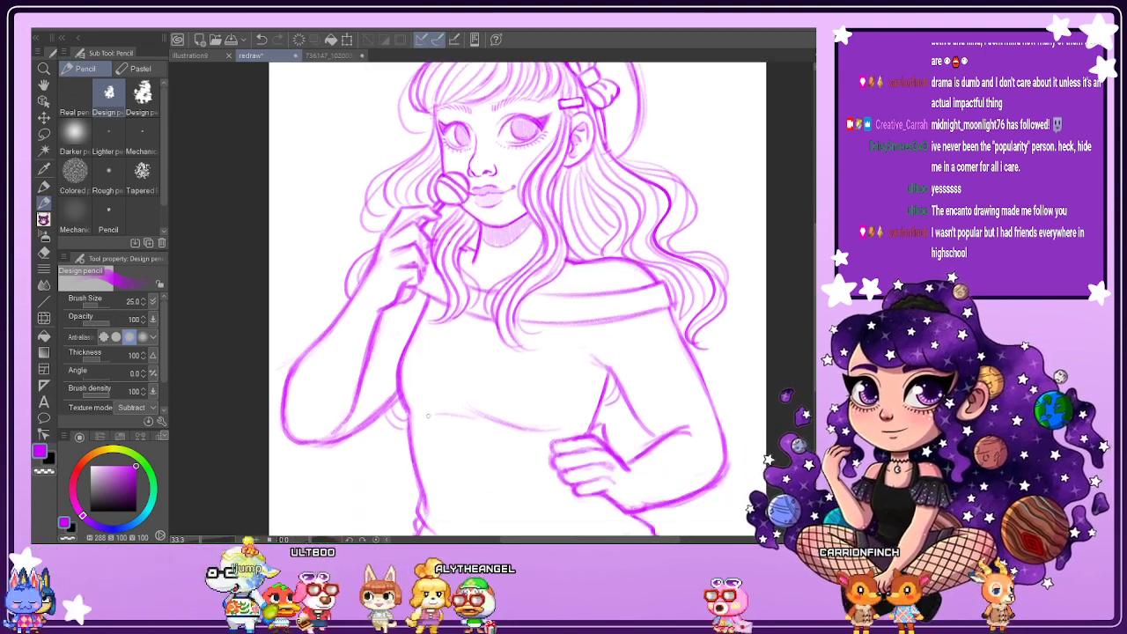
{"action": "scroll", "coordinate": [368, 365], "scroll_direction": "up", "scroll_amount": 1}
{"action": "left_click_drag", "start_coordinate": [360, 406], "coordinate": [344, 456]}
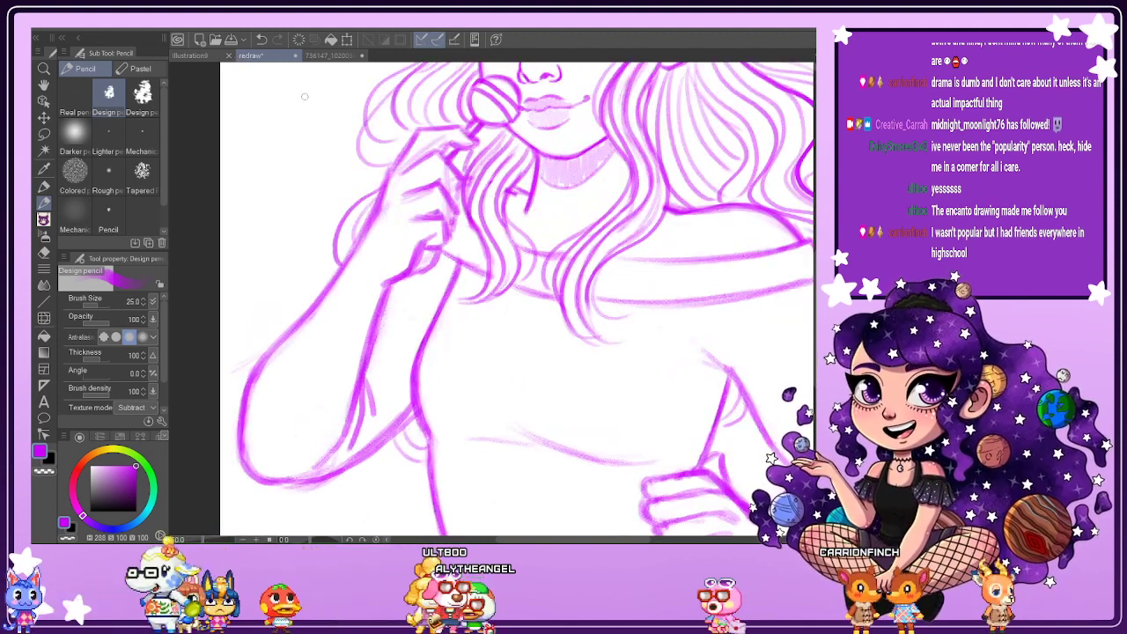
{"action": "left_click", "coordinate": [327, 55]}
{"action": "left_click", "coordinate": [250, 56]}
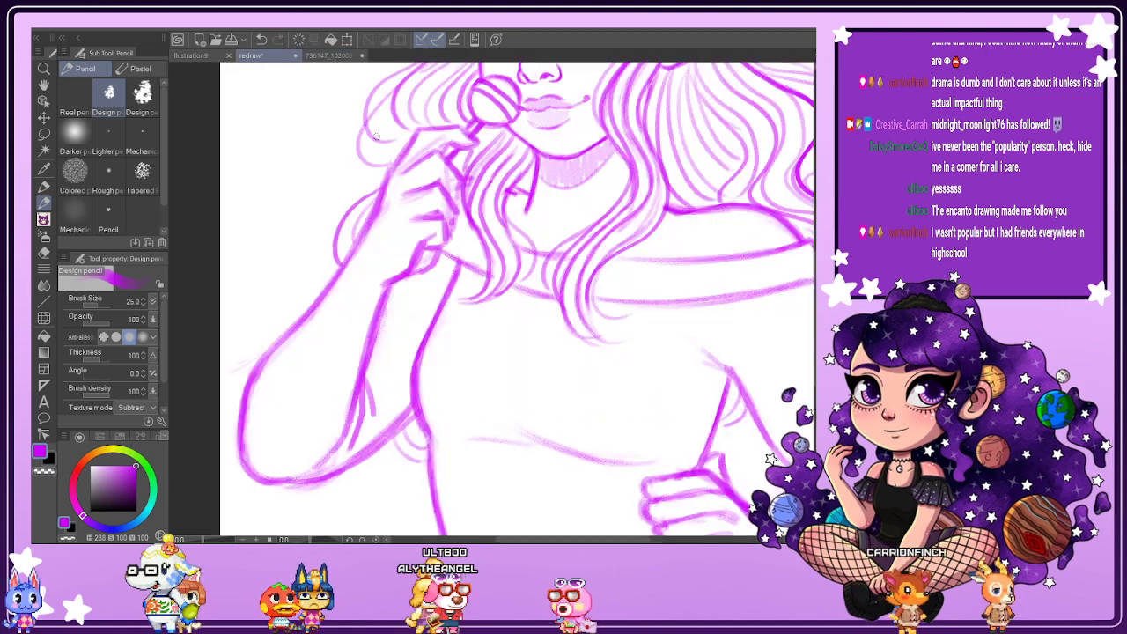
Sketch the sweater cuff around the raised hand's wrist with two curved lines and rounded ends, undoing the first attempt at the wrist curve.
{"action": "scroll", "coordinate": [361, 251], "scroll_direction": "up", "scroll_amount": 1}
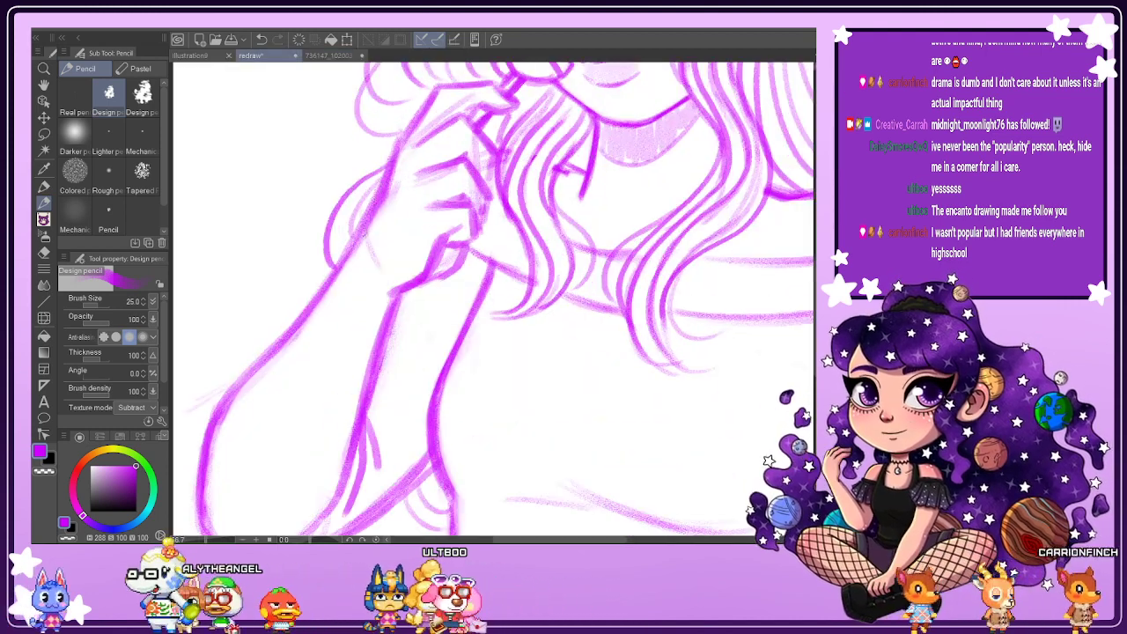
{"action": "left_click_drag", "start_coordinate": [362, 234], "coordinate": [381, 276]}
{"action": "left_click", "coordinate": [262, 40]}
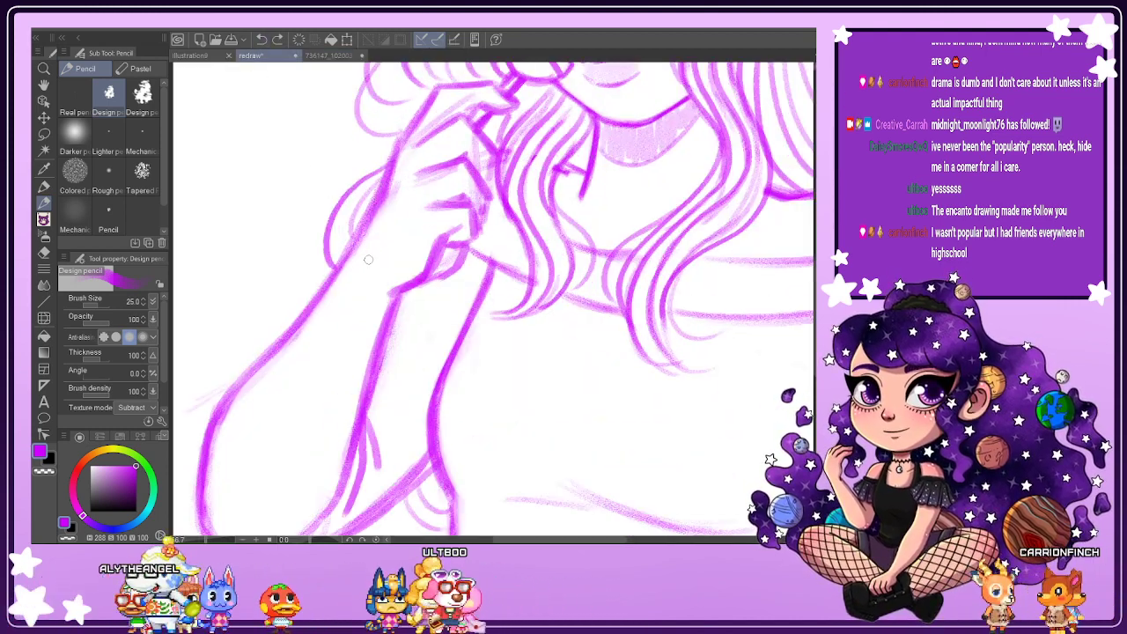
{"action": "left_click_drag", "start_coordinate": [348, 220], "coordinate": [407, 304]}
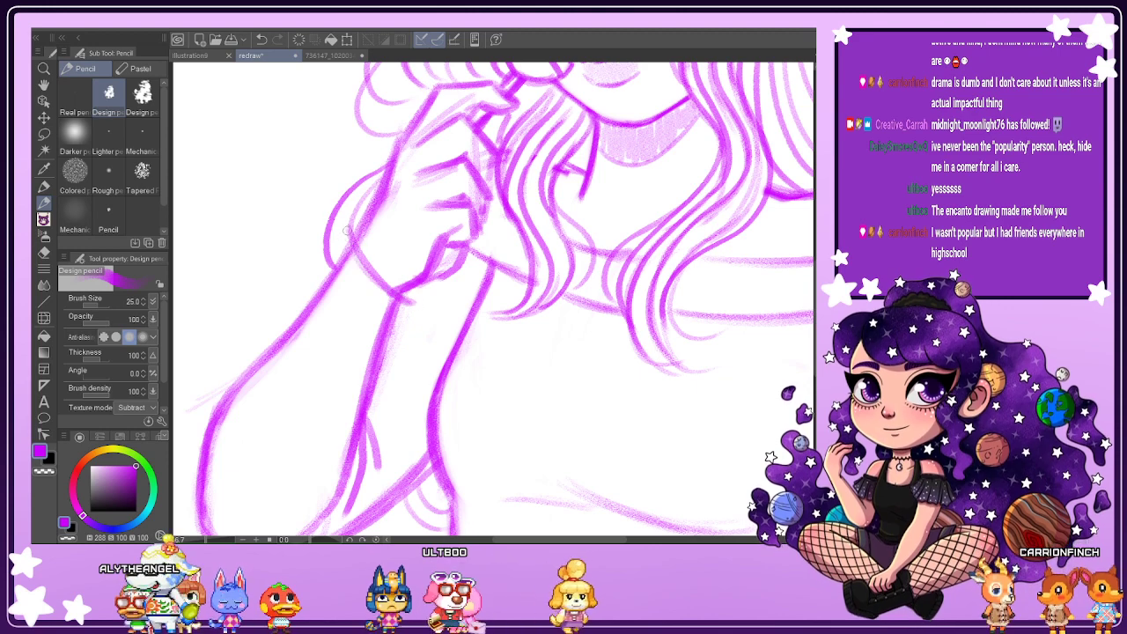
{"action": "mouse_move", "coordinate": [347, 227]}
{"action": "left_mouse_down"}
{"action": "mouse_move", "coordinate": [323, 261]}
{"action": "mouse_move", "coordinate": [359, 296]}
{"action": "mouse_move", "coordinate": [359, 312]}
{"action": "mouse_move", "coordinate": [350, 293]}
{"action": "mouse_move", "coordinate": [403, 336]}
{"action": "left_mouse_up"}
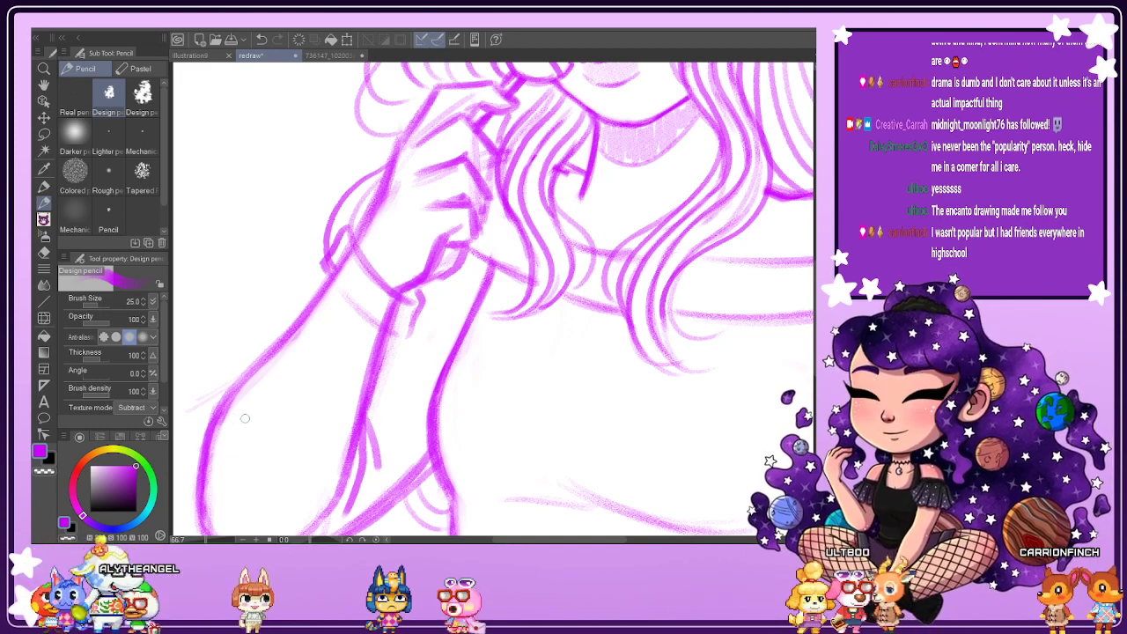
Erase the forearm lines that cross the new cuff and clean its edges with the soft eraser.
{"action": "key", "text": "e"}
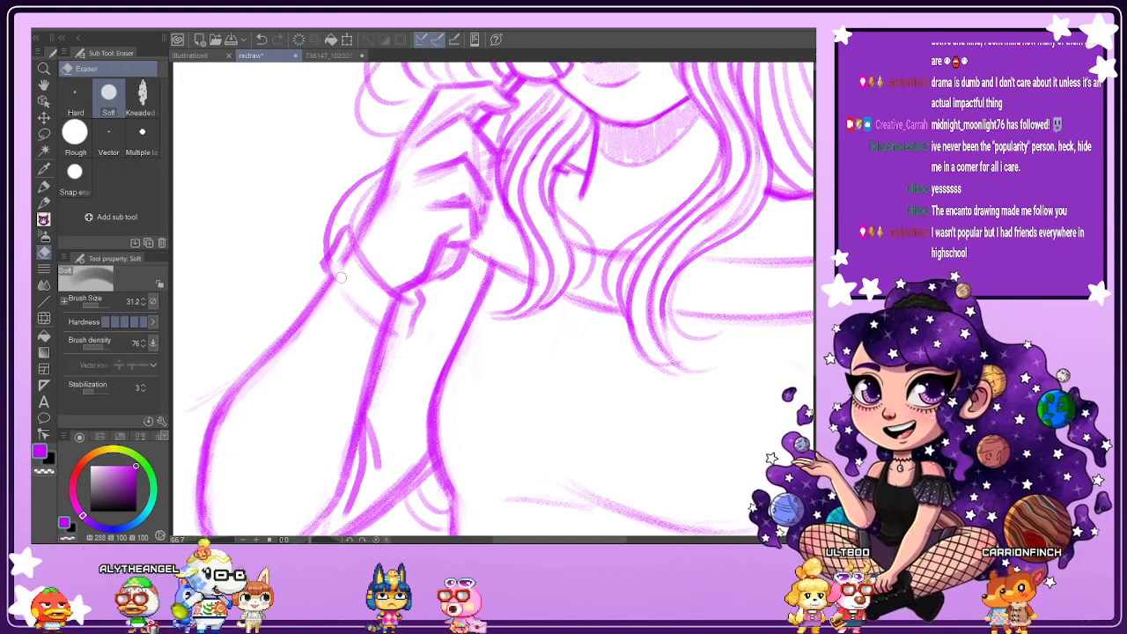
{"action": "mouse_move", "coordinate": [380, 298]}
{"action": "left_mouse_down"}
{"action": "mouse_move", "coordinate": [371, 291]}
{"action": "mouse_move", "coordinate": [393, 323]}
{"action": "left_mouse_up"}
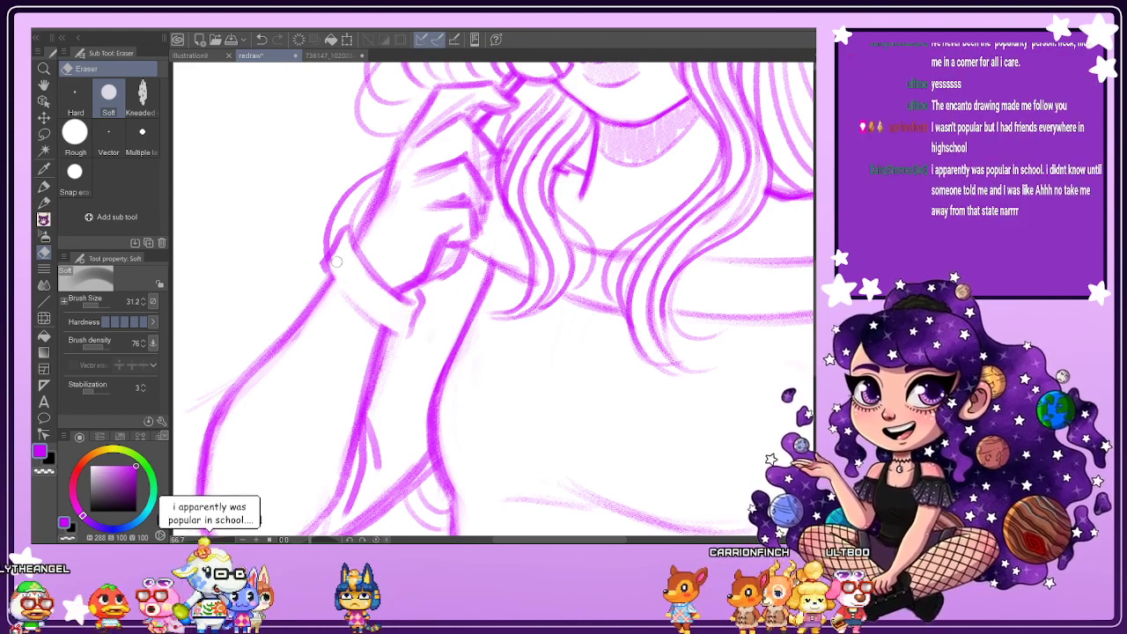
{"action": "left_click_drag", "start_coordinate": [371, 279], "coordinate": [399, 306]}
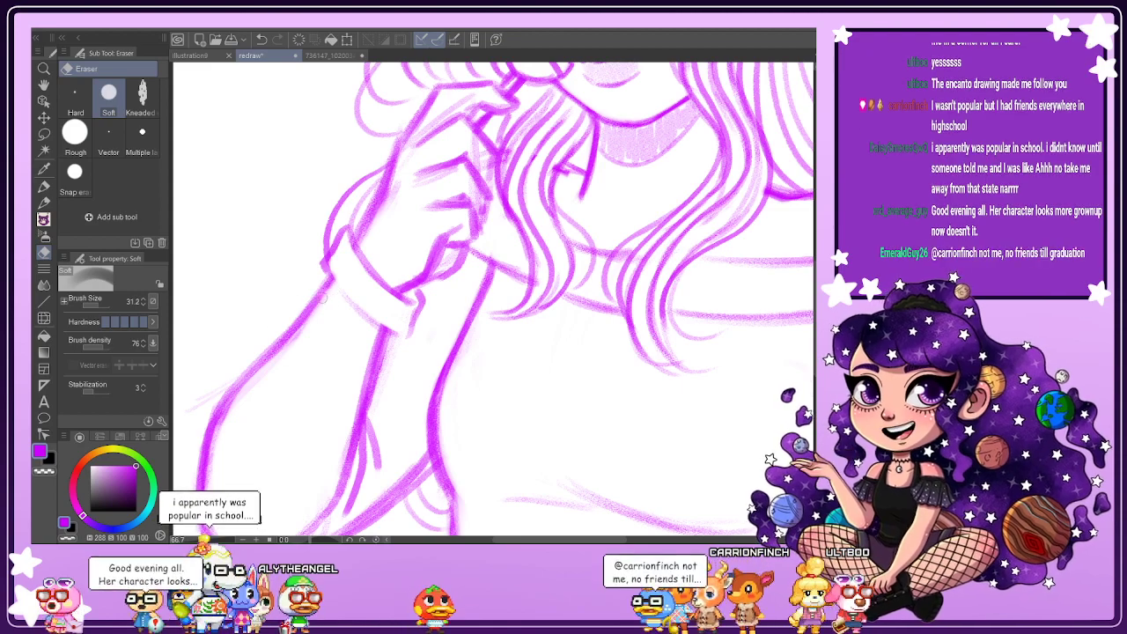
Erase the upper part of the raised forearm's outer and inner lines just below the cuff with the soft eraser.
{"action": "left_click_drag", "start_coordinate": [319, 276], "coordinate": [290, 342]}
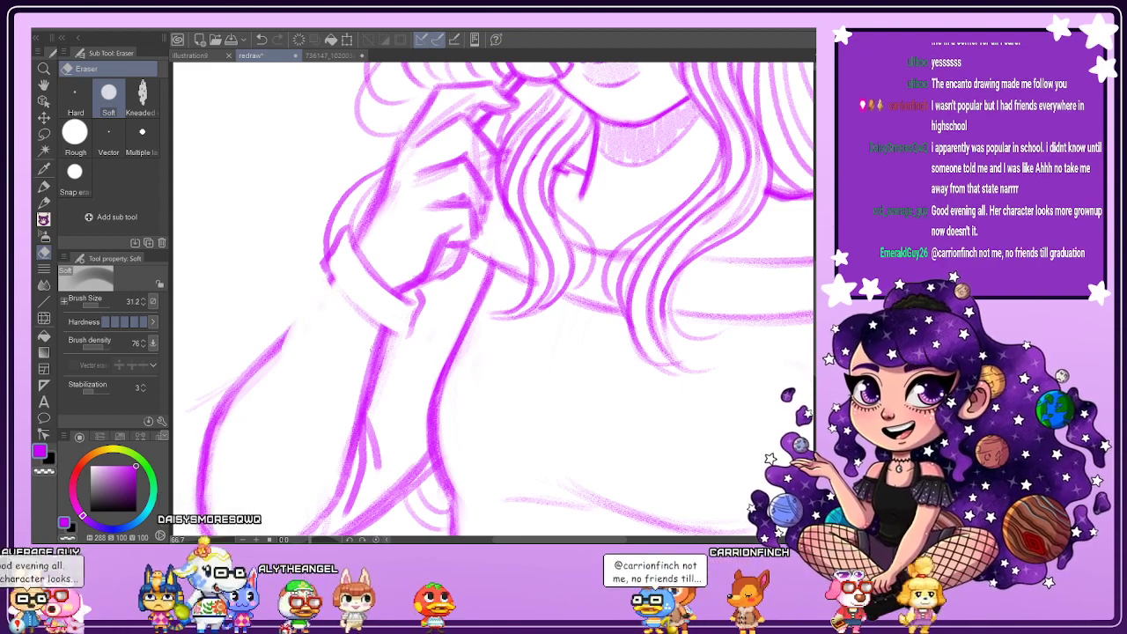
{"action": "mouse_move", "coordinate": [376, 342]}
{"action": "left_mouse_down"}
{"action": "mouse_move", "coordinate": [362, 378]}
{"action": "mouse_move", "coordinate": [383, 324]}
{"action": "mouse_move", "coordinate": [357, 420]}
{"action": "left_mouse_up"}
{"action": "left_click_drag", "start_coordinate": [373, 384], "coordinate": [387, 344]}
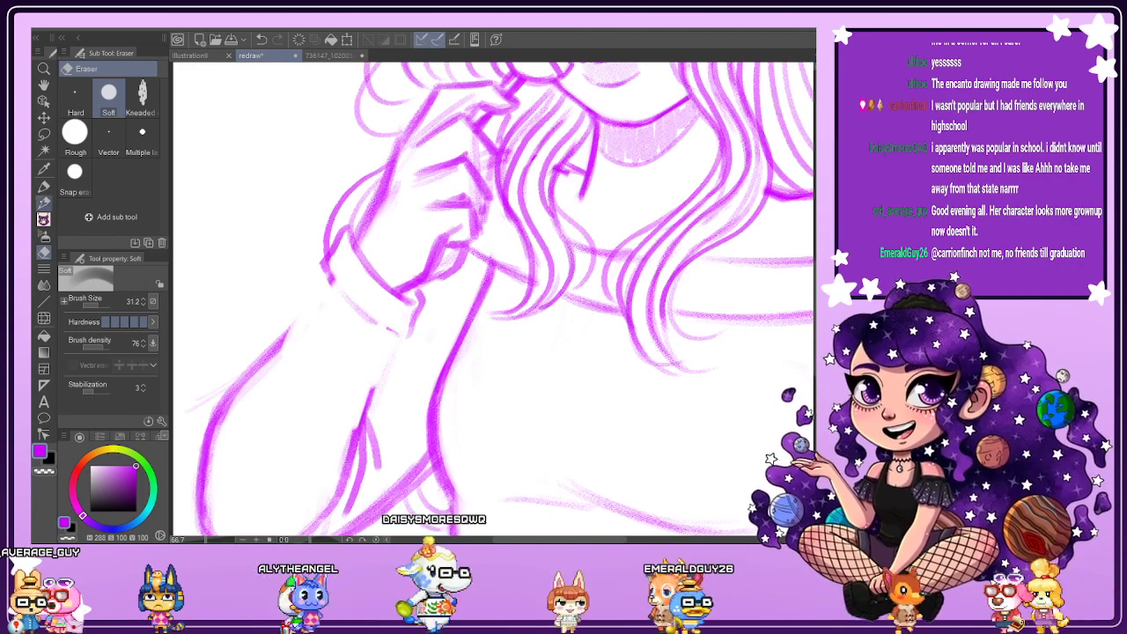
Redraw the raised arm's sleeve with the Design pencil, darkening the cuff's lower edge and adding inner folds and a looser outer line.
{"action": "left_click", "coordinate": [44, 203]}
{"action": "left_click_drag", "start_coordinate": [325, 259], "coordinate": [373, 323]}
{"action": "mouse_move", "coordinate": [327, 279]}
{"action": "left_mouse_down"}
{"action": "mouse_move", "coordinate": [399, 337]}
{"action": "mouse_move", "coordinate": [345, 389]}
{"action": "mouse_move", "coordinate": [327, 426]}
{"action": "left_mouse_up"}
{"action": "left_click_drag", "start_coordinate": [377, 383], "coordinate": [342, 464]}
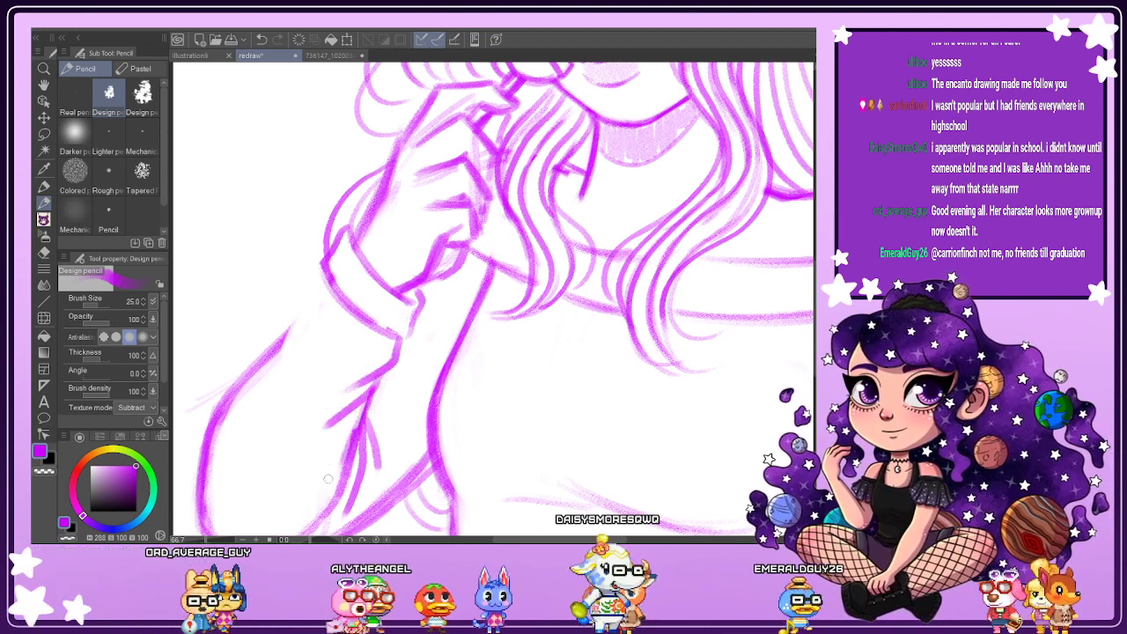
{"action": "left_click_drag", "start_coordinate": [324, 270], "coordinate": [254, 364]}
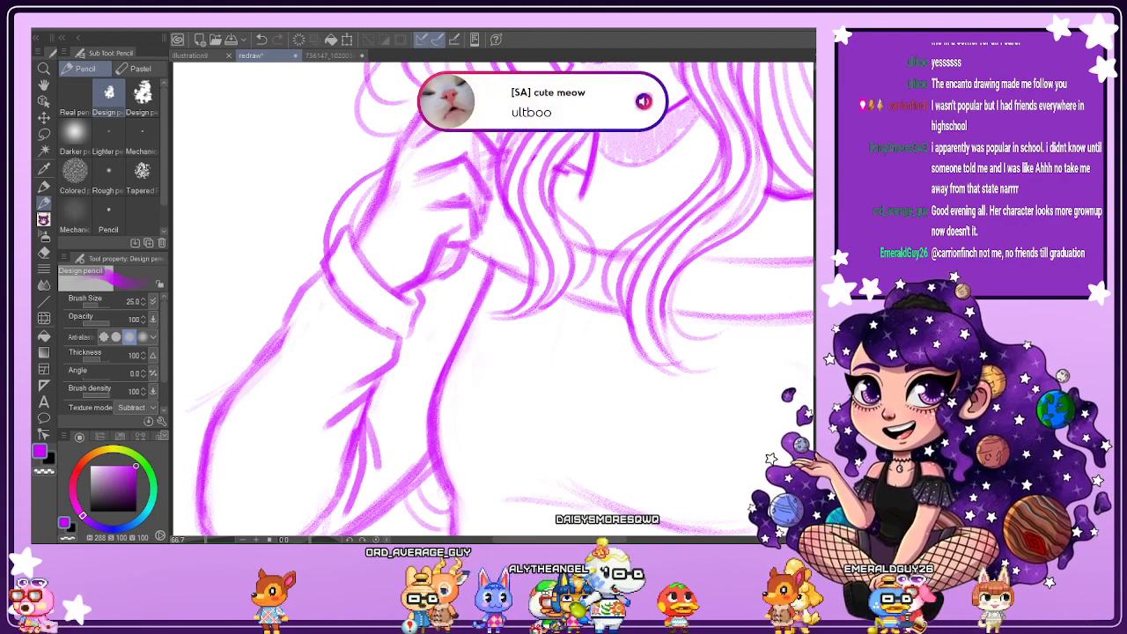
View the whole redraw and compare it with the old illustration's sweater and pose.
{"action": "key", "text": "ctrl+0"}
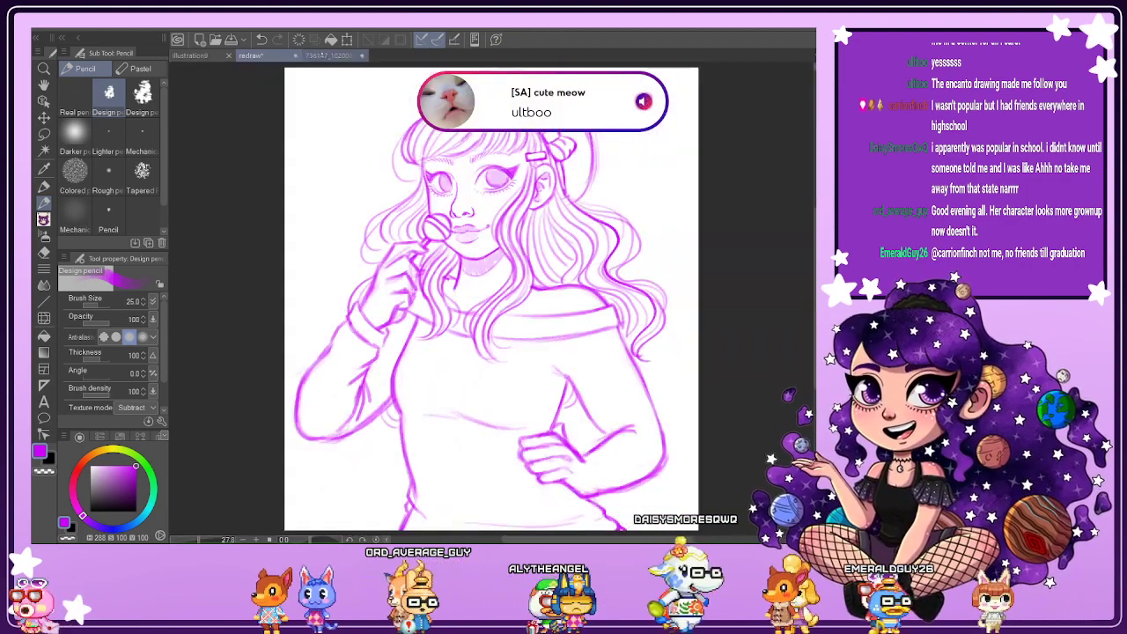
{"action": "left_click", "coordinate": [322, 55]}
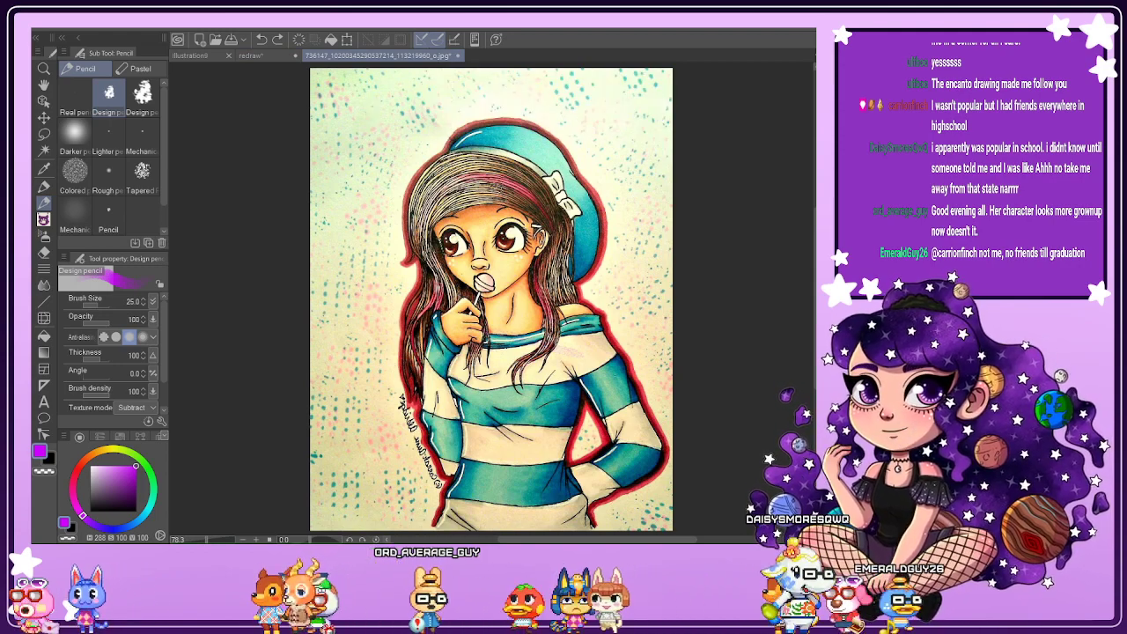
{"action": "left_click", "coordinate": [252, 56]}
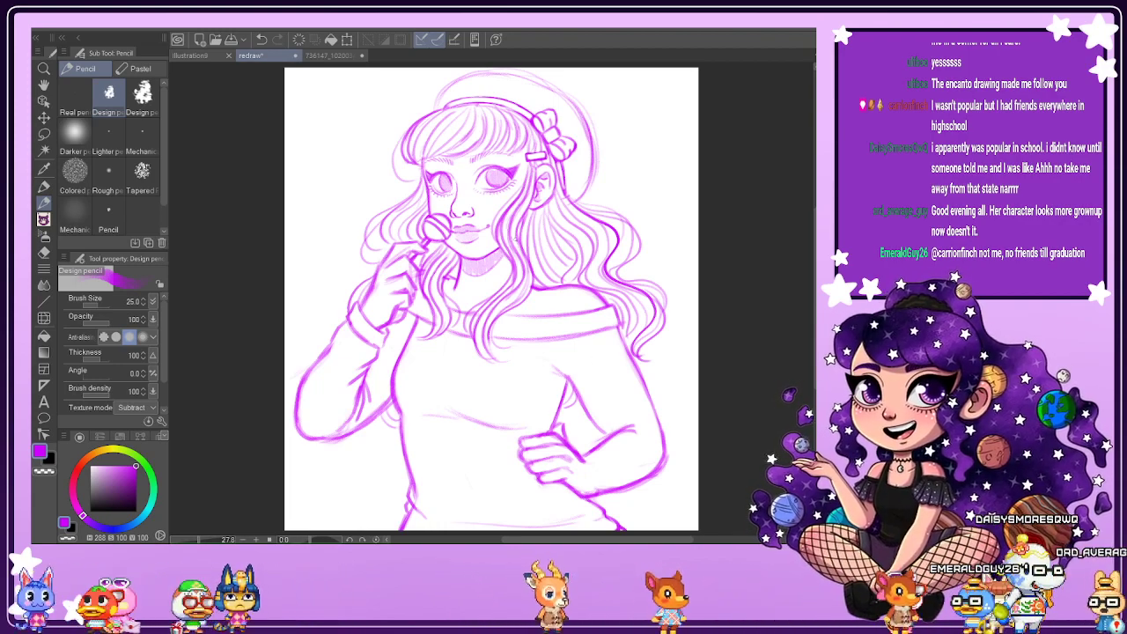
Add more strands to the wavy hair behind the neck and shoulder and to the bangs, undoing one outer strand attempt.
{"action": "mouse_move", "coordinate": [528, 245]}
{"action": "left_mouse_down"}
{"action": "mouse_move", "coordinate": [538, 287]}
{"action": "mouse_move", "coordinate": [509, 312]}
{"action": "left_mouse_up"}
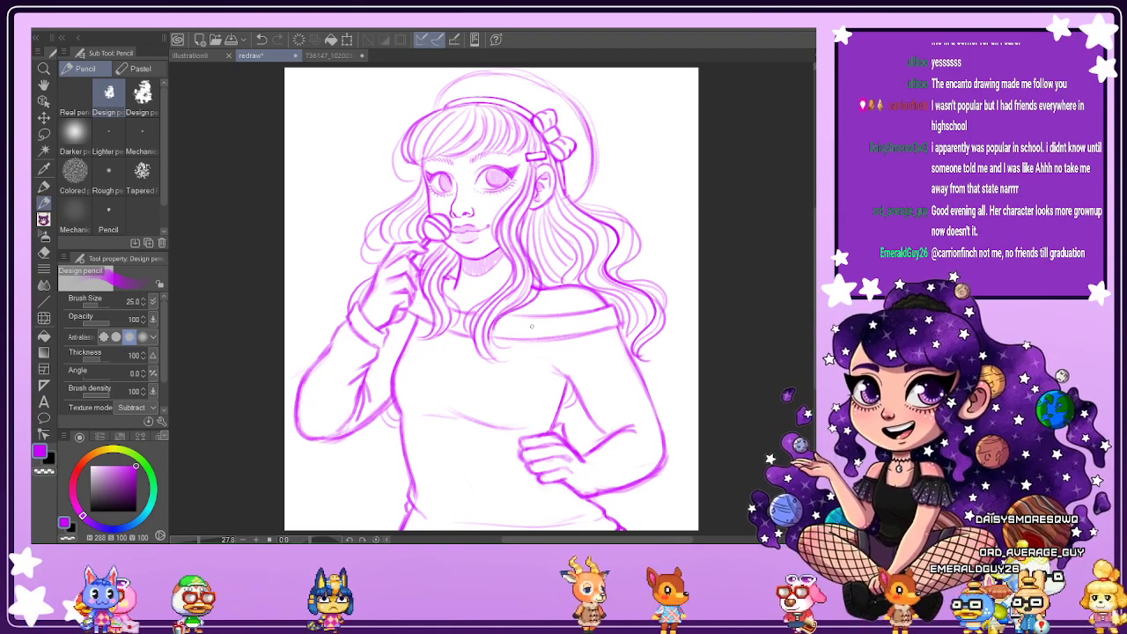
{"action": "key", "text": "e"}
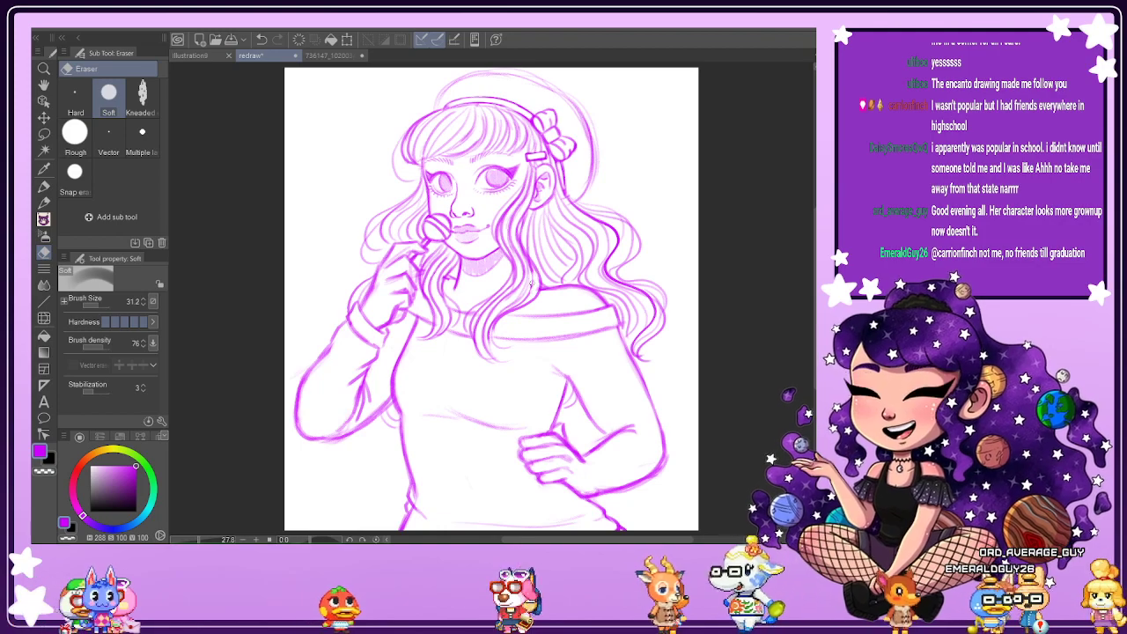
{"action": "key", "text": "p"}
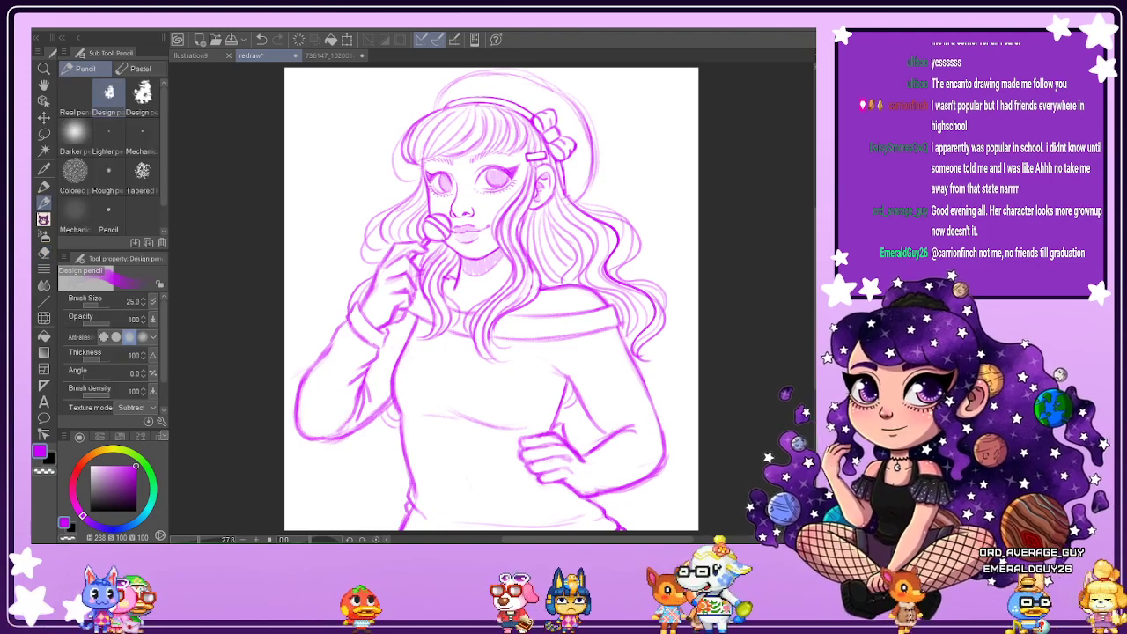
{"action": "scroll", "coordinate": [523, 280], "scroll_direction": "up", "scroll_amount": 3}
{"action": "scroll", "coordinate": [522, 298], "scroll_direction": "up", "scroll_amount": 2}
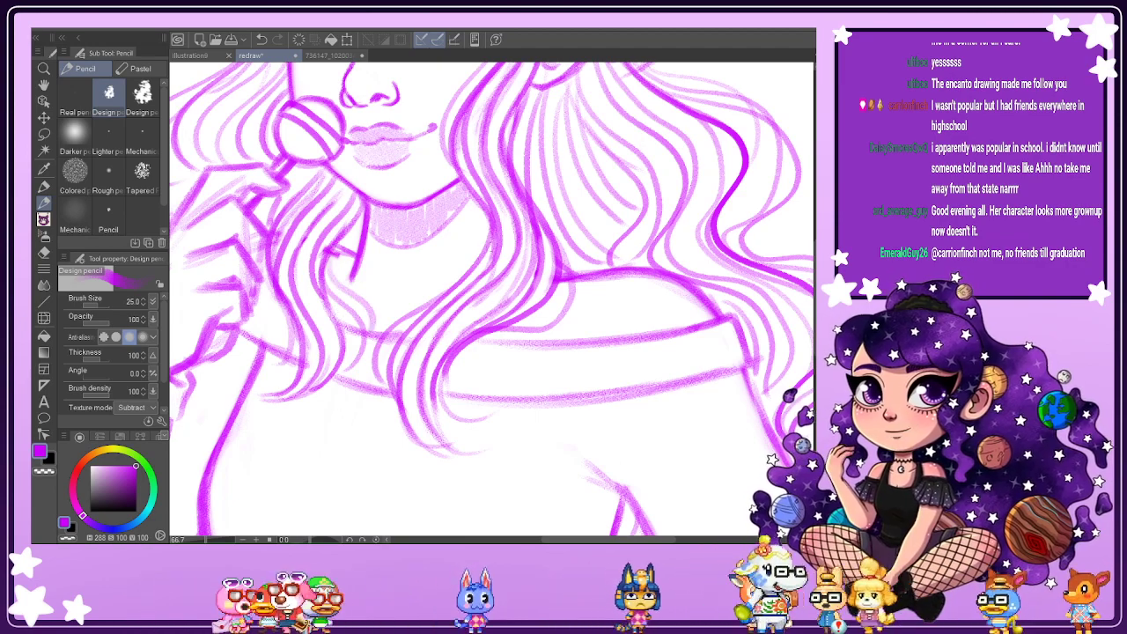
{"action": "scroll", "coordinate": [459, 286], "scroll_direction": "down", "scroll_amount": 2}
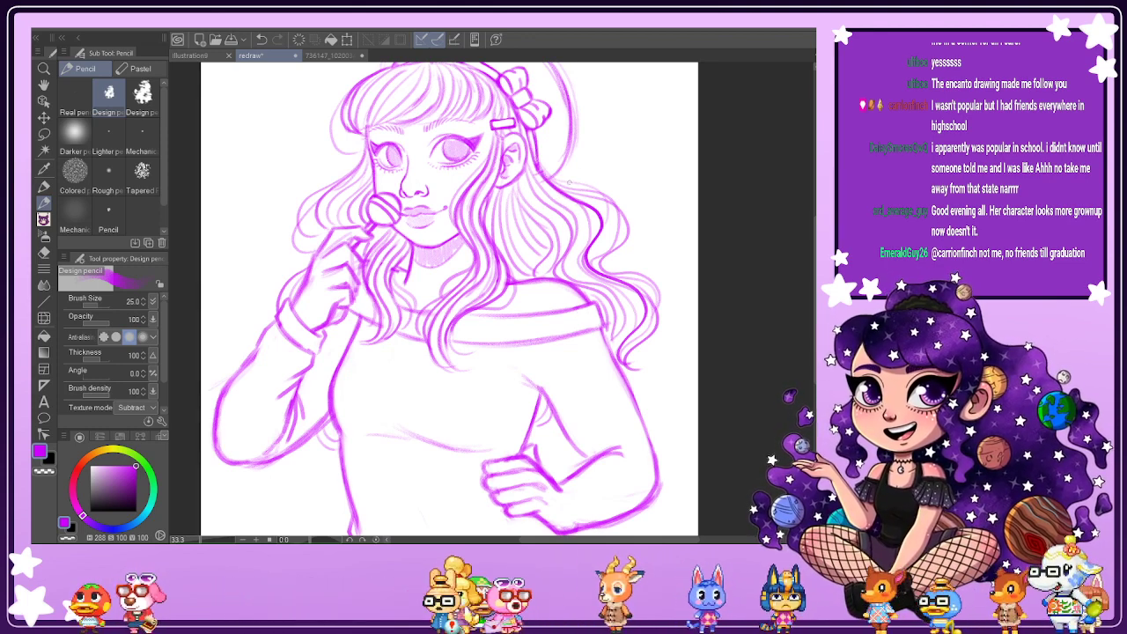
{"action": "left_click_drag", "start_coordinate": [565, 191], "coordinate": [627, 234]}
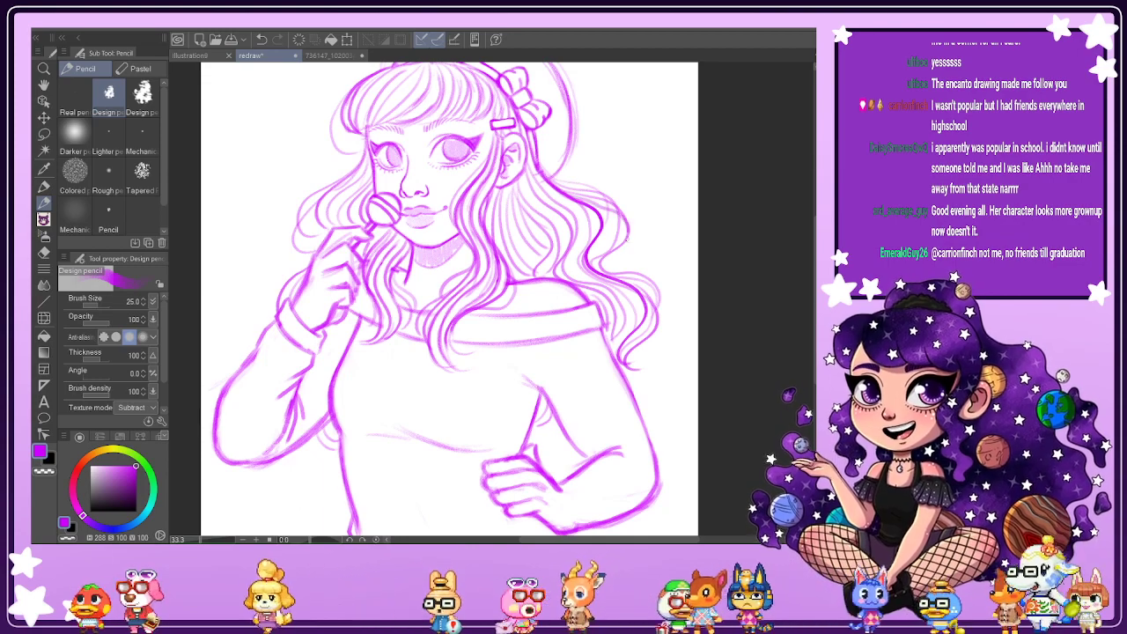
{"action": "key", "text": "ctrl+z"}
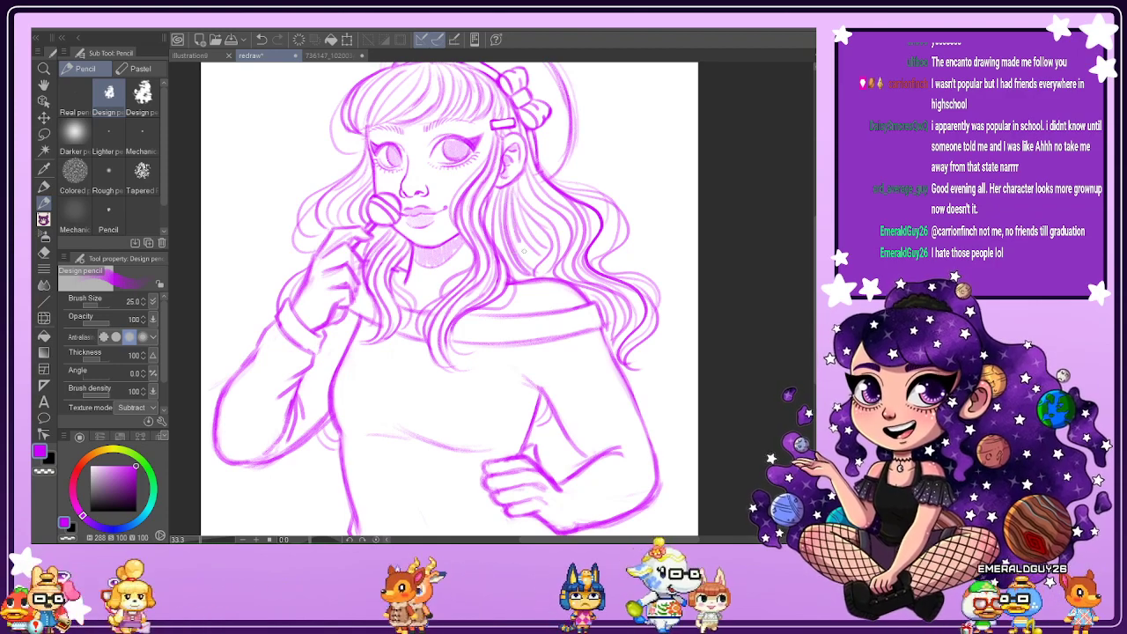
{"action": "left_click_drag", "start_coordinate": [526, 220], "coordinate": [547, 252]}
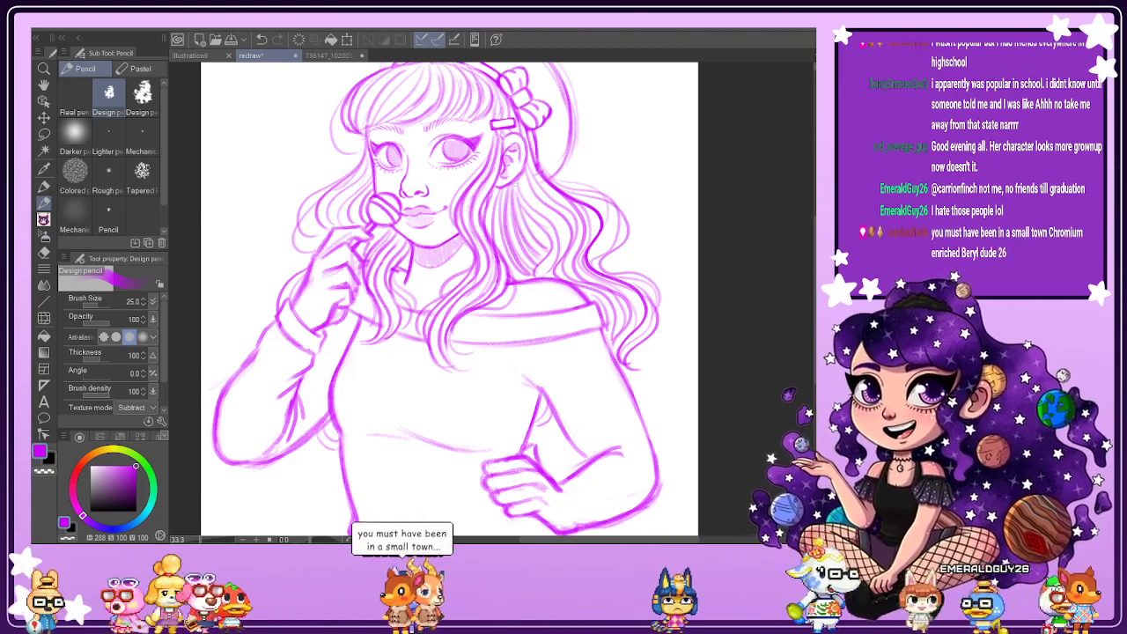
{"action": "mouse_move", "coordinate": [515, 189]}
{"action": "left_mouse_down"}
{"action": "mouse_move", "coordinate": [537, 226]}
{"action": "mouse_move", "coordinate": [540, 275]}
{"action": "left_mouse_up"}
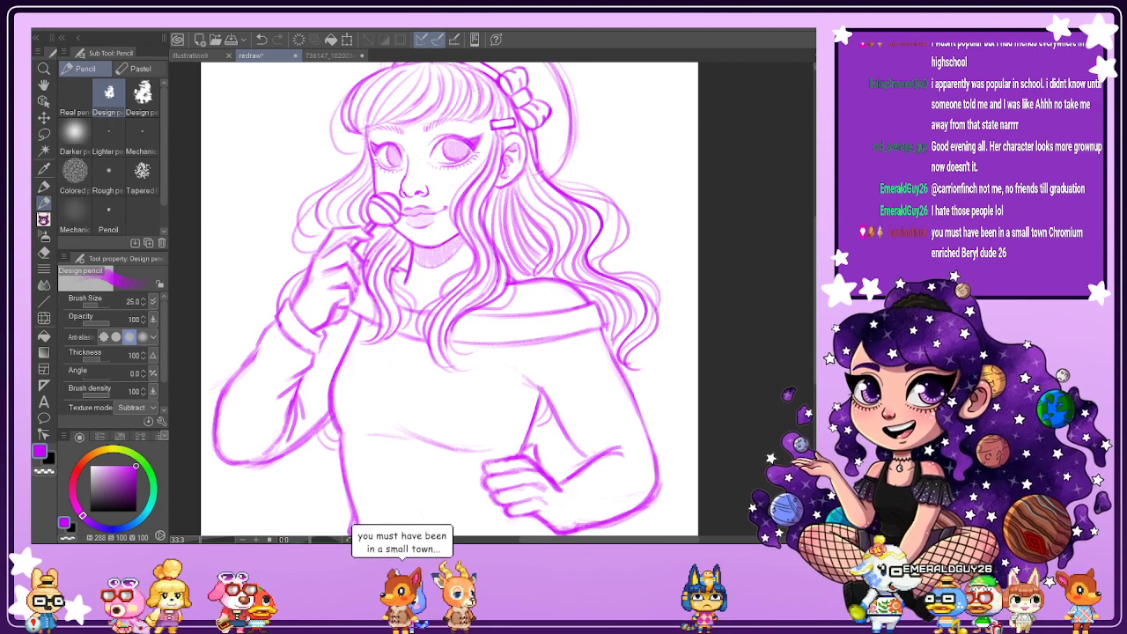
{"action": "left_click_drag", "start_coordinate": [413, 113], "coordinate": [431, 75]}
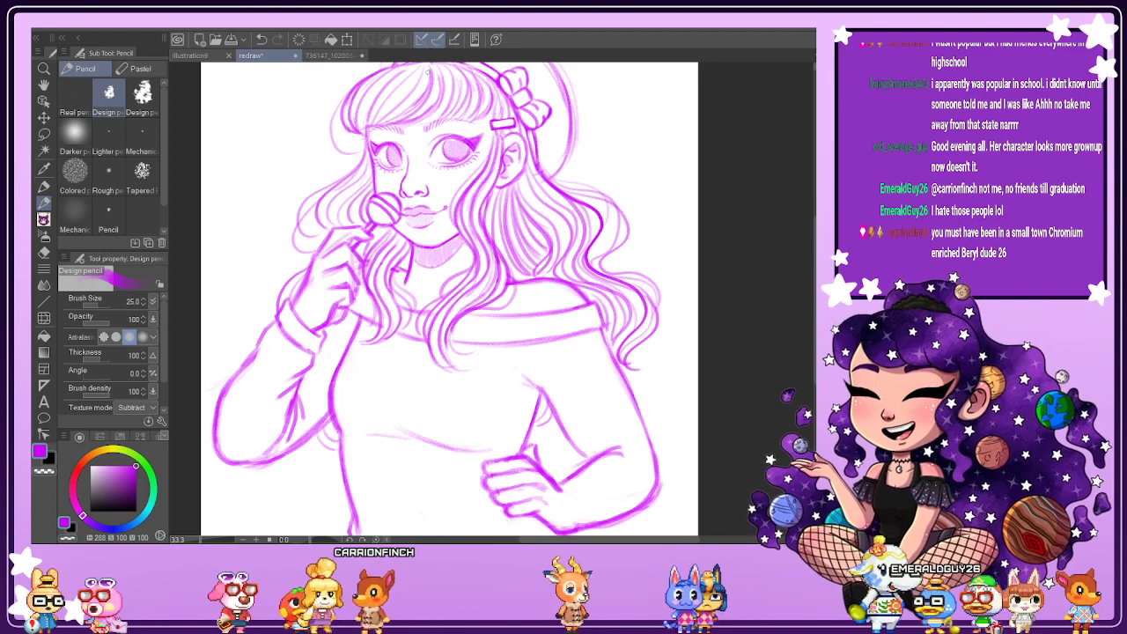
Draw a sleeve fold along the inner forearm of the arm resting at the waist.
{"action": "scroll", "coordinate": [449, 299], "scroll_direction": "down", "scroll_amount": 3}
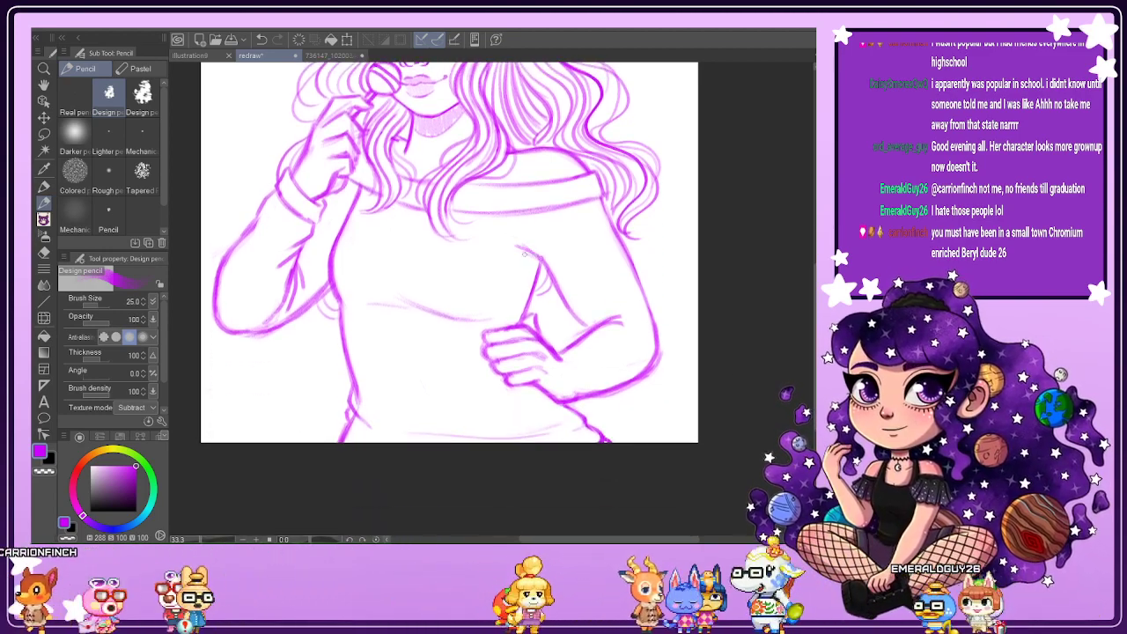
{"action": "left_click_drag", "start_coordinate": [565, 299], "coordinate": [570, 323]}
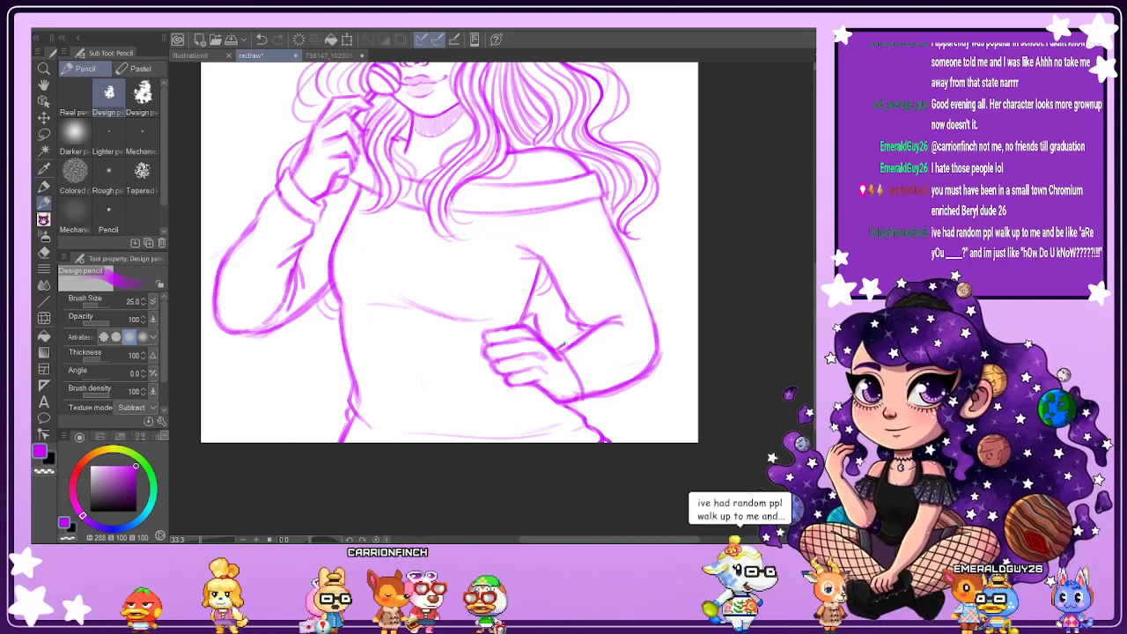
{"action": "left_click_drag", "start_coordinate": [567, 342], "coordinate": [598, 412]}
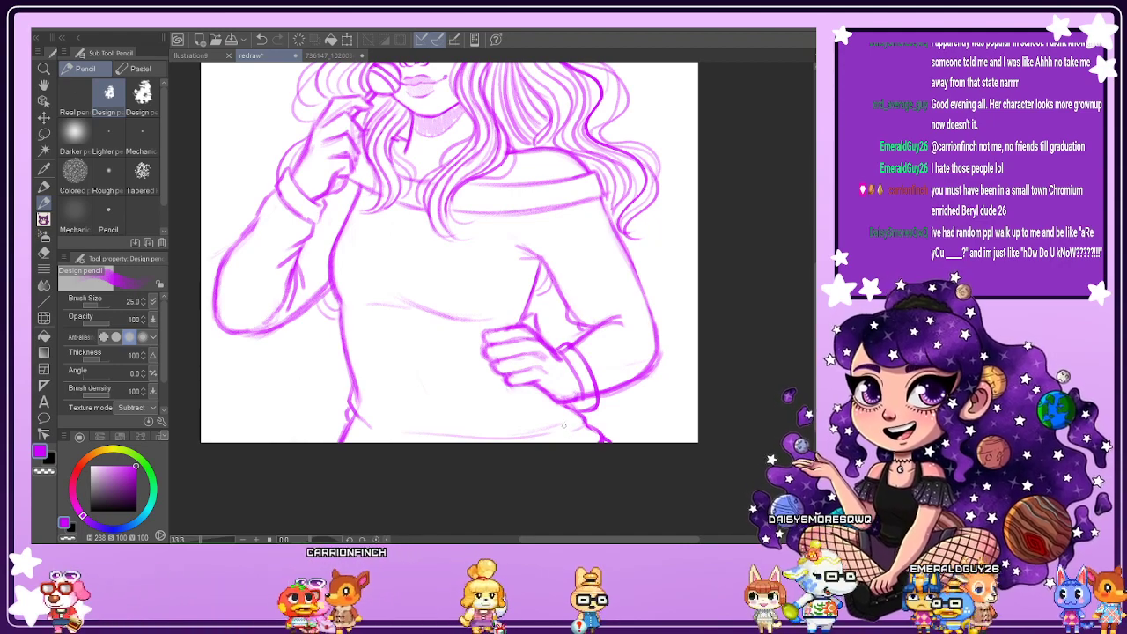
{"action": "key", "text": "e"}
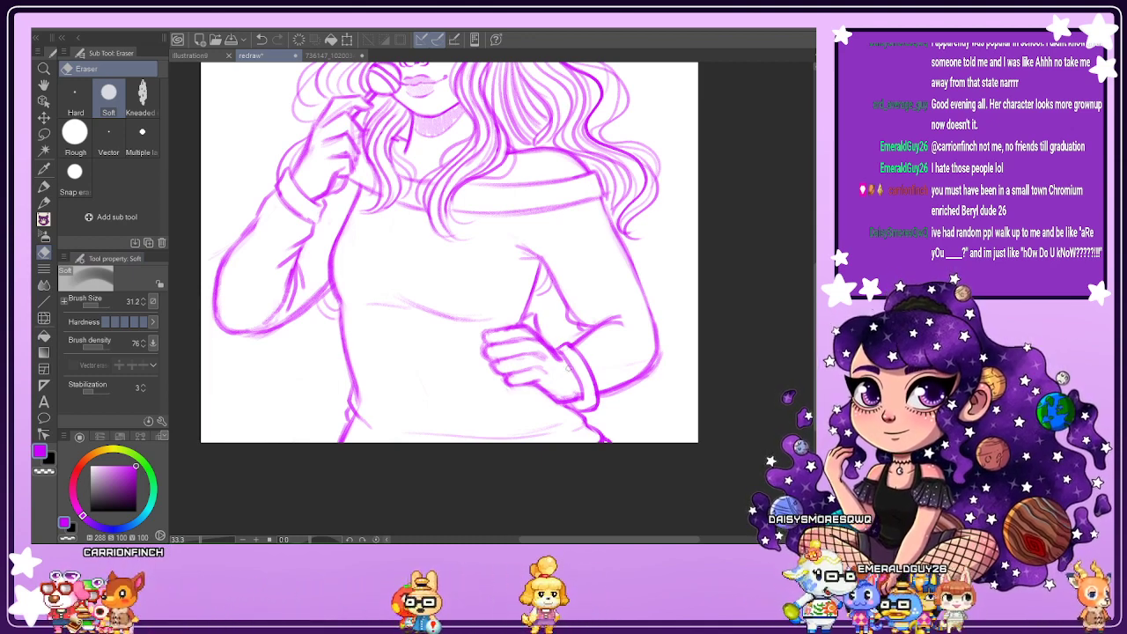
{"action": "left_click", "coordinate": [260, 40]}
{"action": "left_click", "coordinate": [260, 40]}
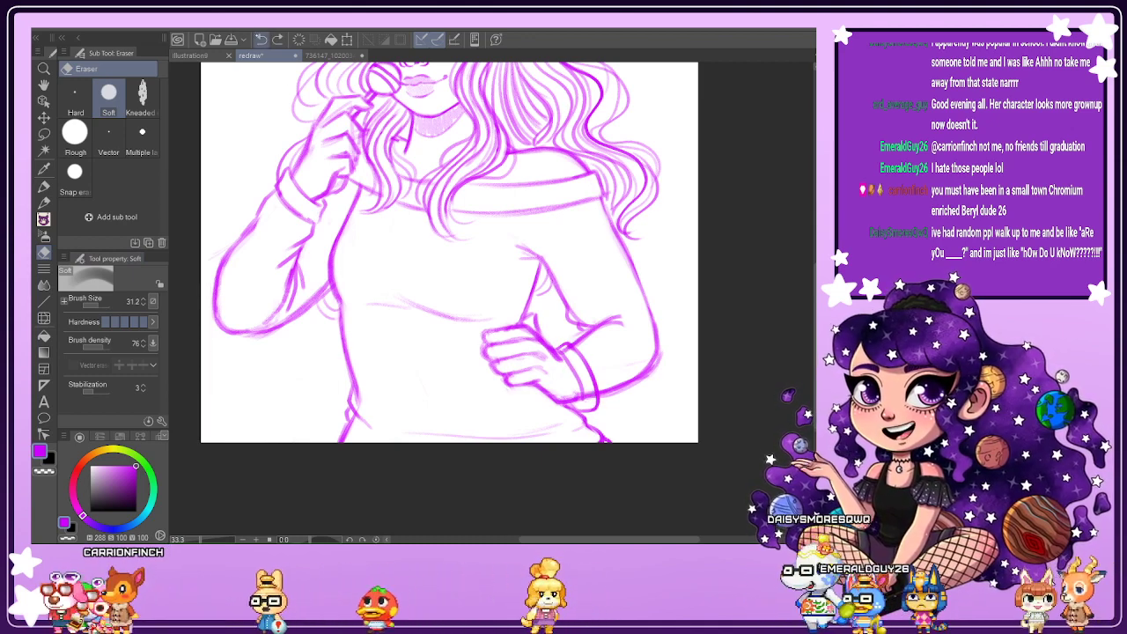
{"action": "key", "text": "ctrl+z"}
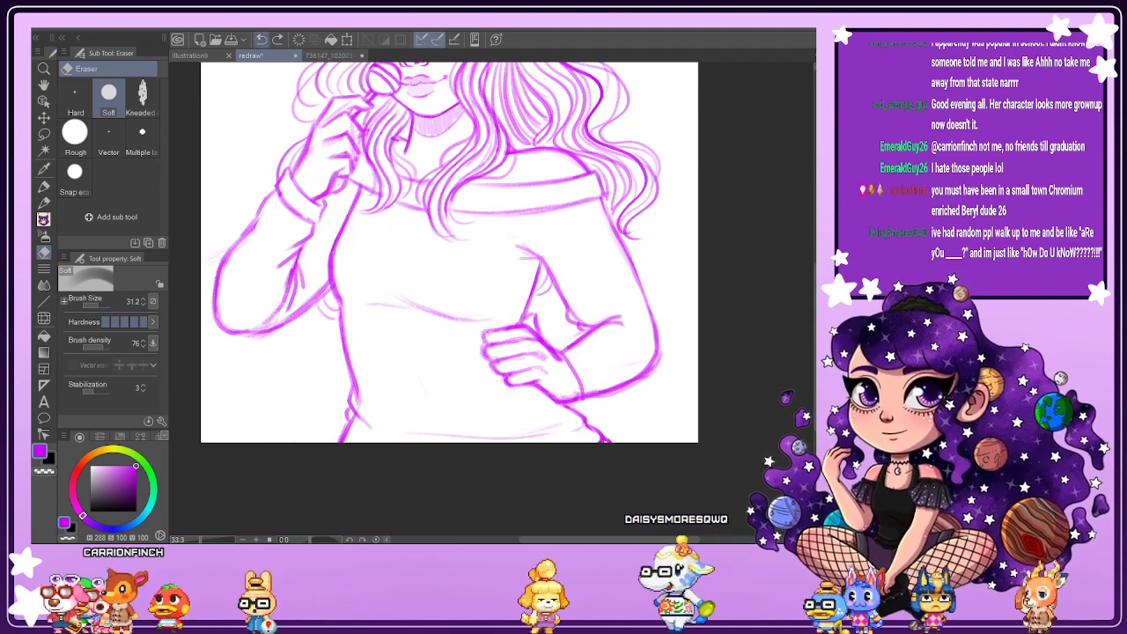
Draw a narrow sweater cuff around the wrist of the hand at the waist, close to the hand, and erase its overlapping lines.
{"action": "key", "text": "p"}
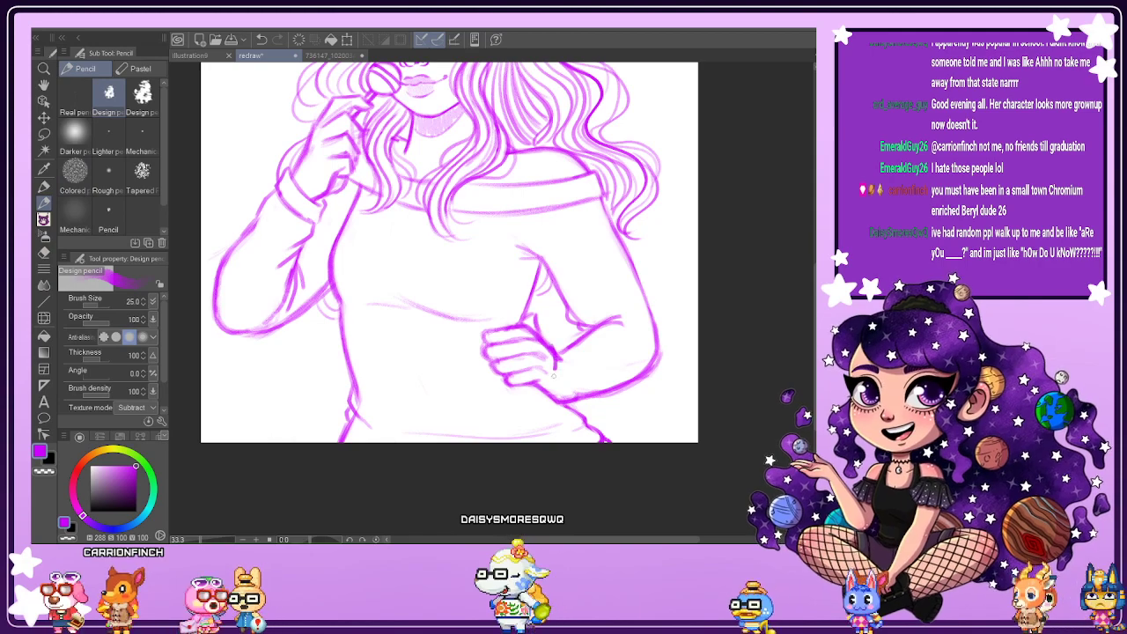
{"action": "left_click_drag", "start_coordinate": [555, 368], "coordinate": [548, 391]}
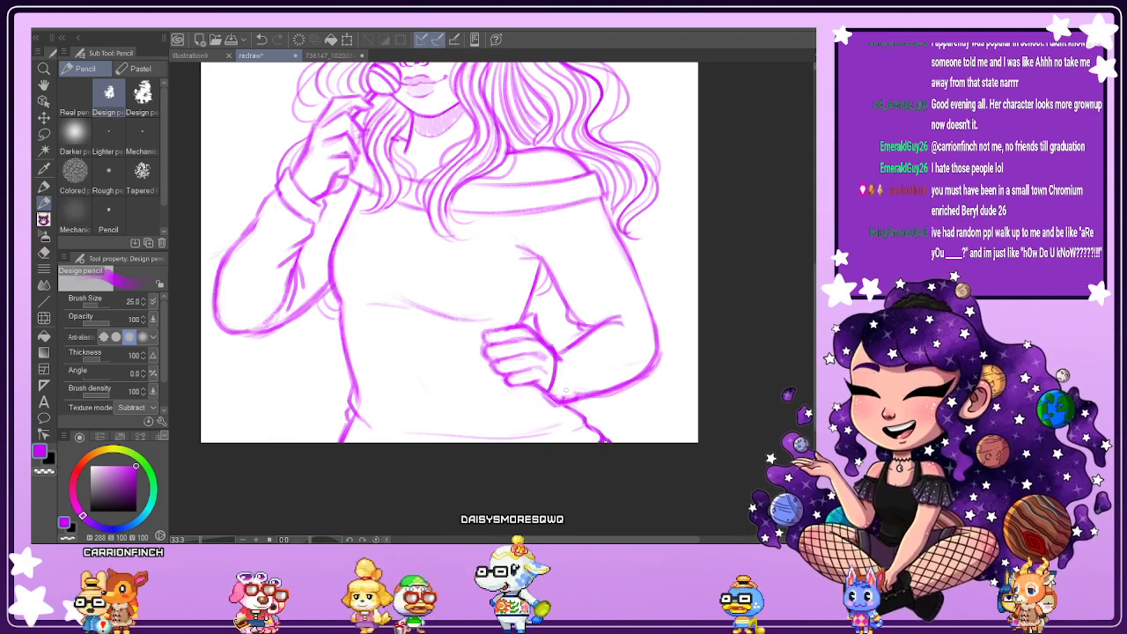
{"action": "left_click_drag", "start_coordinate": [555, 343], "coordinate": [569, 370]}
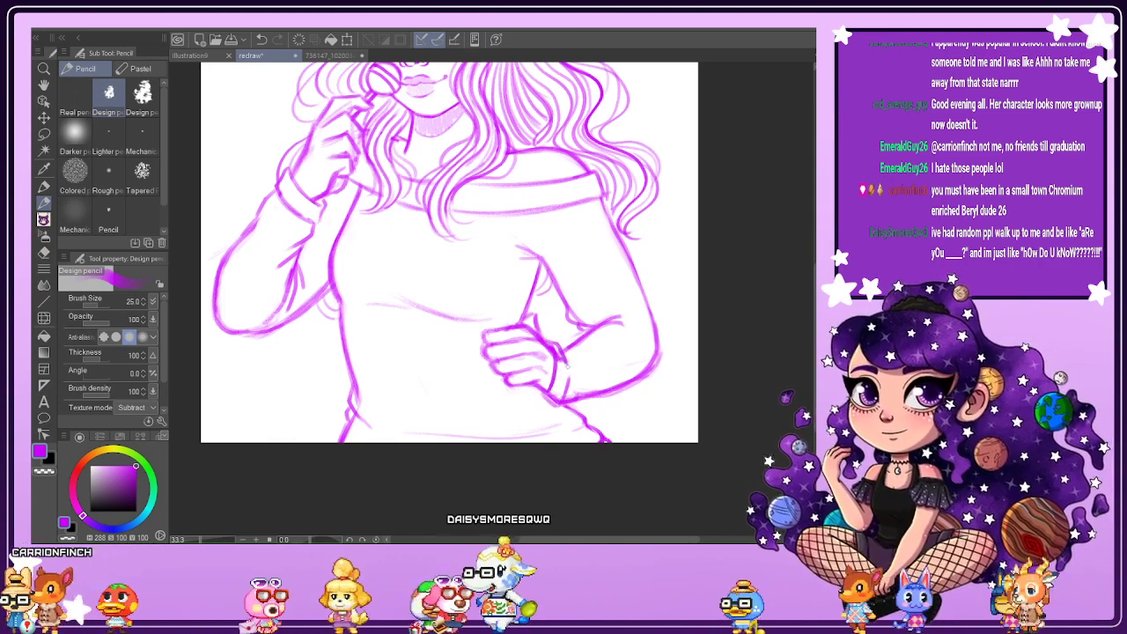
{"action": "key", "text": "e"}
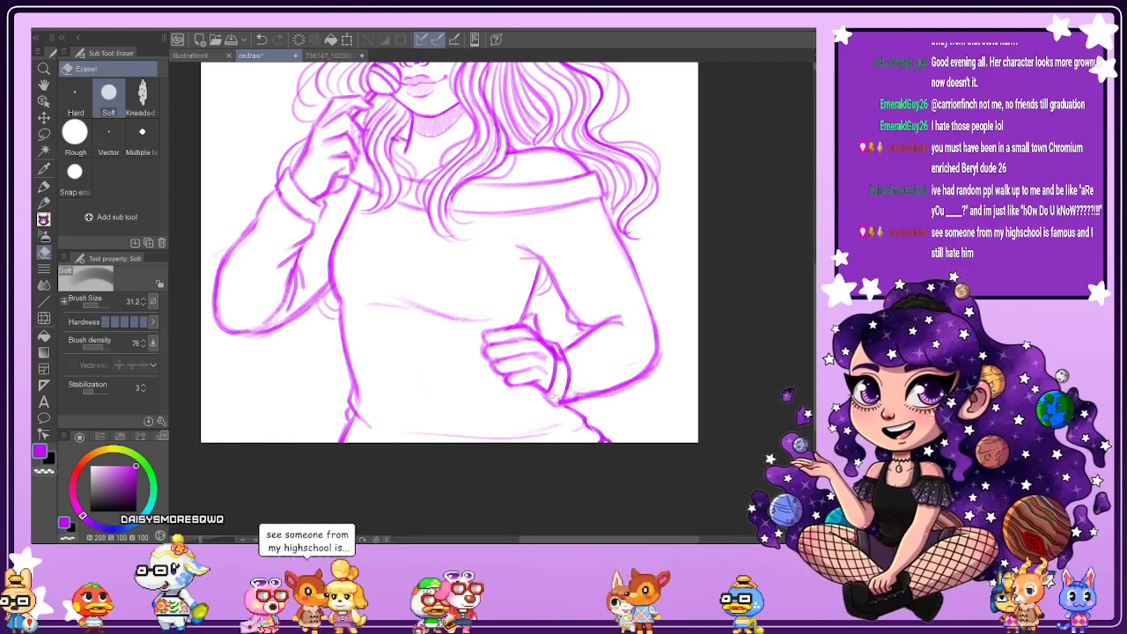
{"action": "mouse_move", "coordinate": [559, 362]}
{"action": "left_mouse_down"}
{"action": "mouse_move", "coordinate": [555, 348]}
{"action": "mouse_move", "coordinate": [558, 360]}
{"action": "left_mouse_up"}
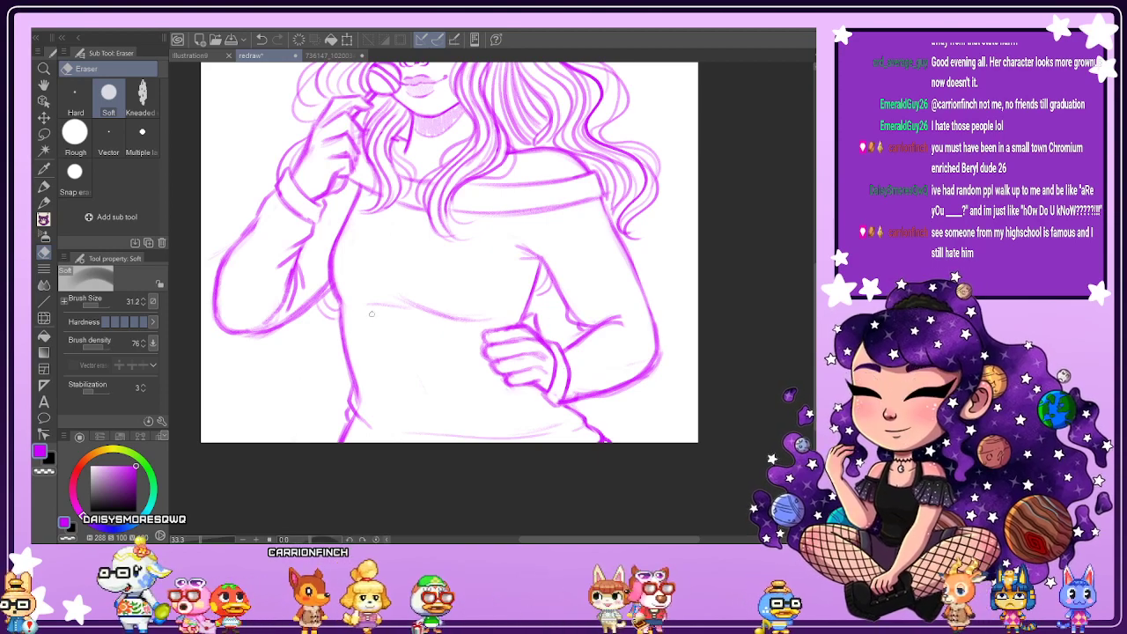
Draw sleeve folds from the waist hand's cuff toward the inner elbow, and erase the old forearm line beside them.
{"action": "key", "text": "p"}
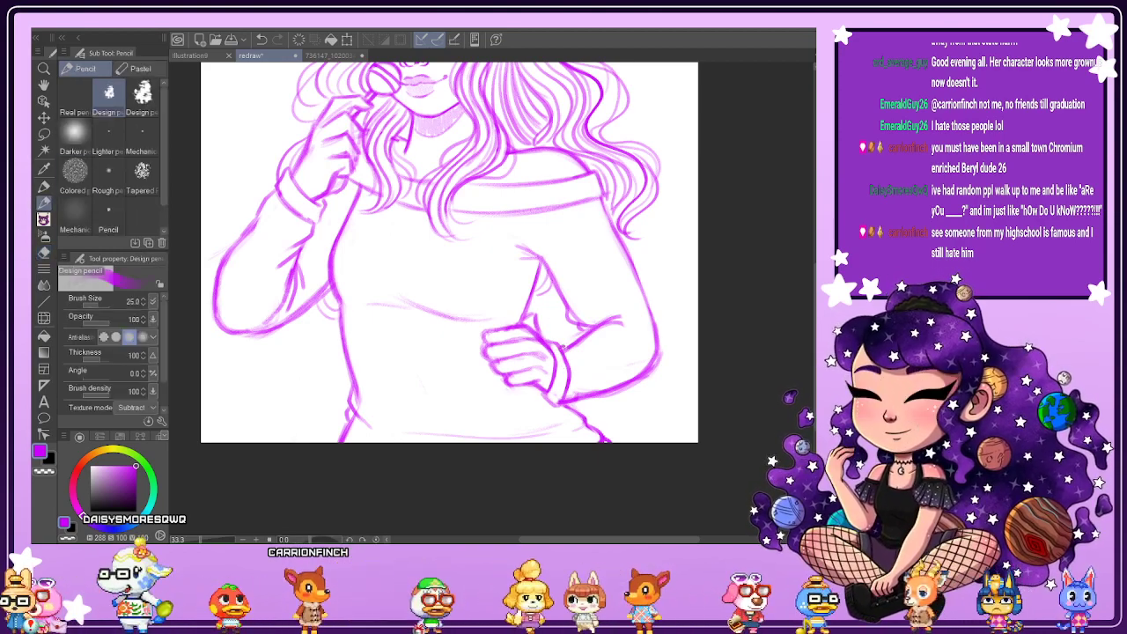
{"action": "mouse_move", "coordinate": [564, 346]}
{"action": "left_mouse_down"}
{"action": "mouse_move", "coordinate": [582, 360]}
{"action": "mouse_move", "coordinate": [581, 344]}
{"action": "left_mouse_up"}
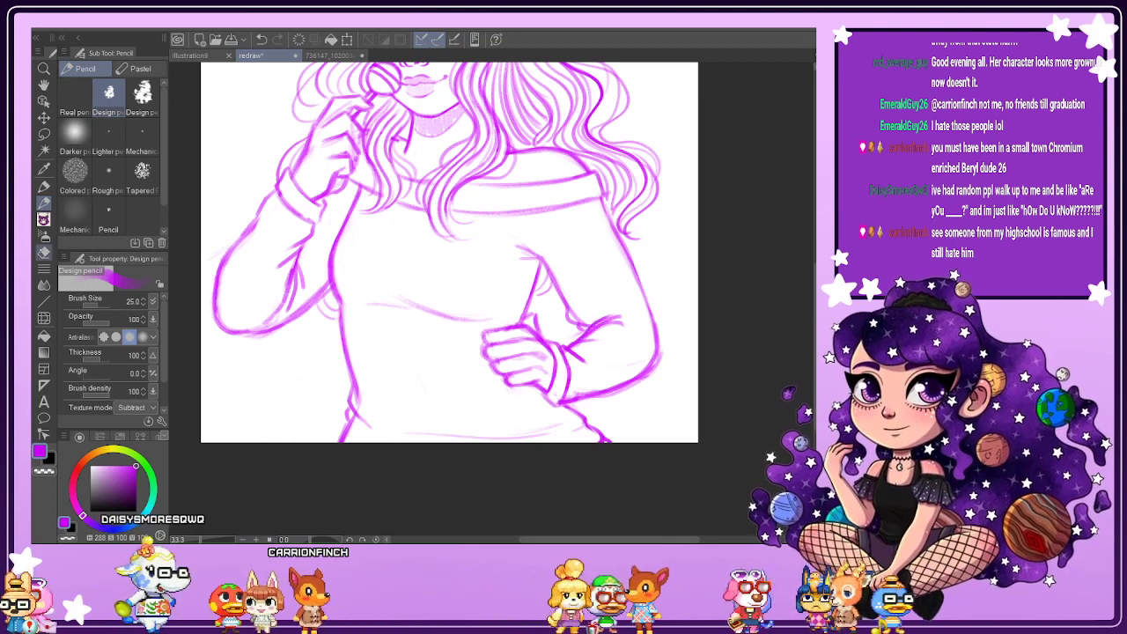
{"action": "key", "text": "e"}
{"action": "mouse_move", "coordinate": [617, 331]}
{"action": "left_mouse_down"}
{"action": "mouse_move", "coordinate": [607, 322]}
{"action": "mouse_move", "coordinate": [620, 314]}
{"action": "mouse_move", "coordinate": [587, 339]}
{"action": "left_mouse_up"}
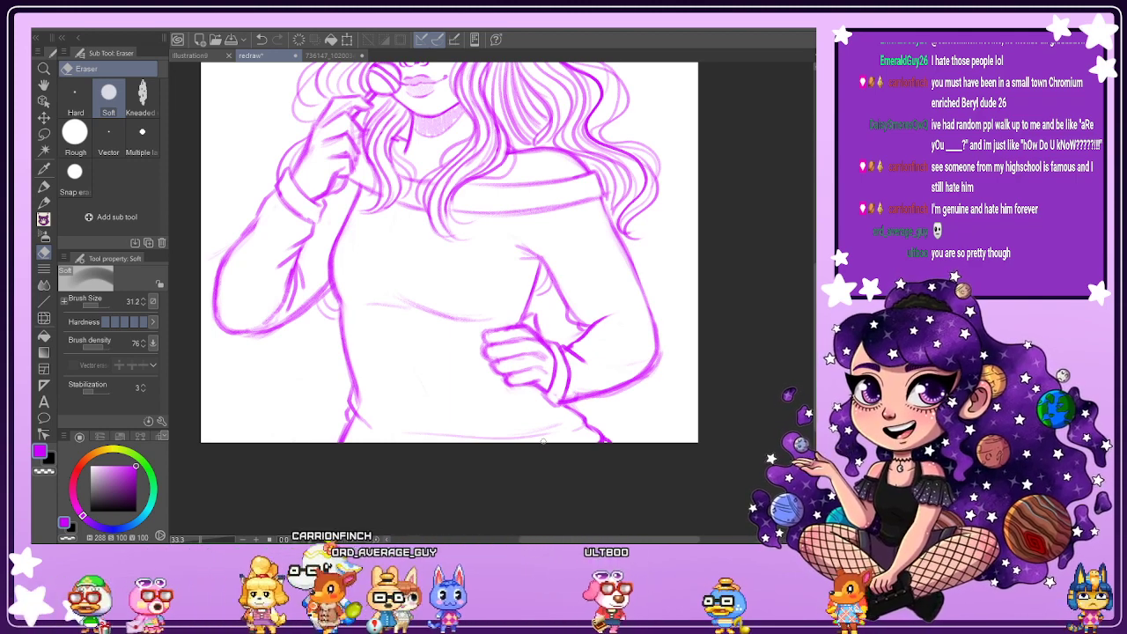
Redraw the outer sleeve line of the arm at the waist from below the off-shoulder collar down toward the elbow.
{"action": "left_click", "coordinate": [44, 203]}
{"action": "scroll", "coordinate": [497, 217], "scroll_direction": "down", "scroll_amount": 3}
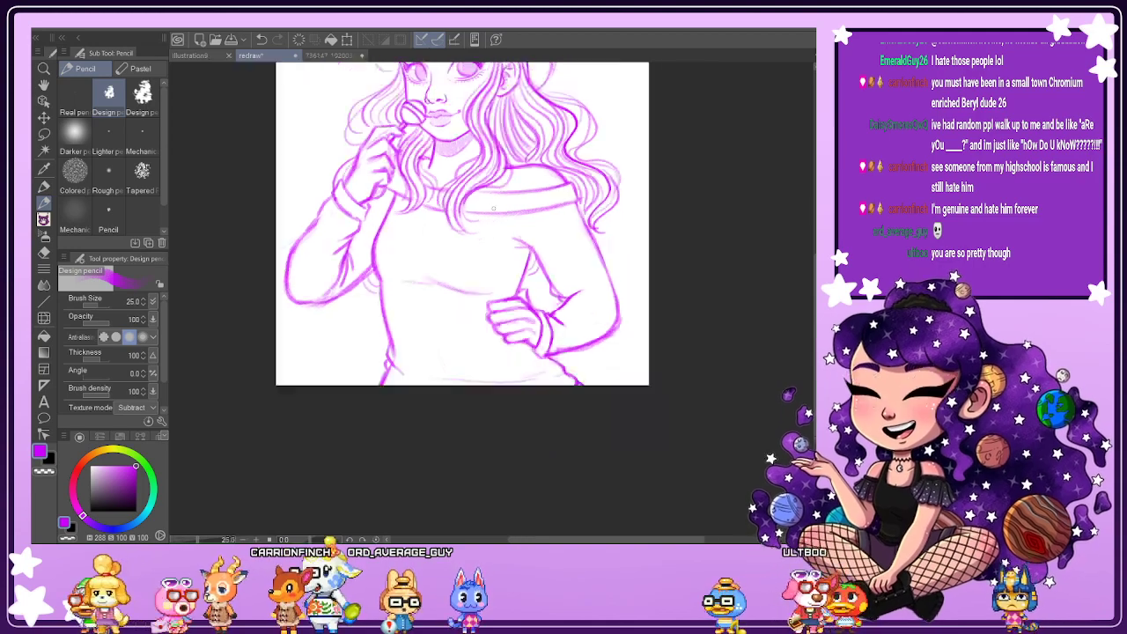
{"action": "scroll", "coordinate": [480, 167], "scroll_direction": "up", "scroll_amount": 2}
{"action": "scroll", "coordinate": [480, 161], "scroll_direction": "up", "scroll_amount": 1}
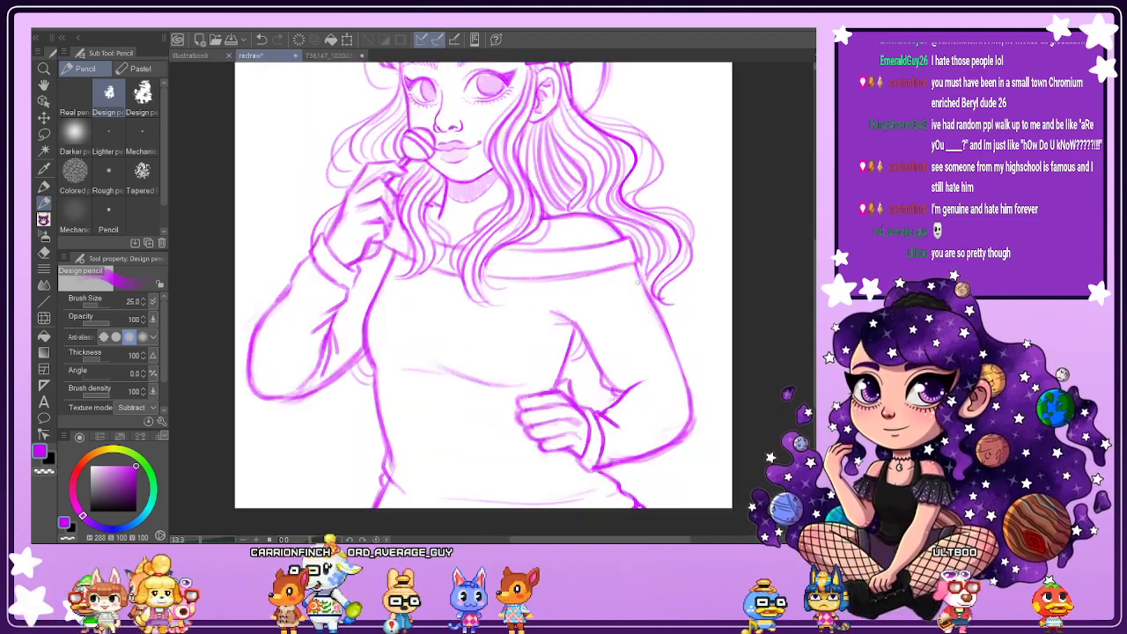
{"action": "scroll", "coordinate": [636, 282], "scroll_direction": "up", "scroll_amount": 1}
{"action": "left_click_drag", "start_coordinate": [630, 267], "coordinate": [703, 436]}
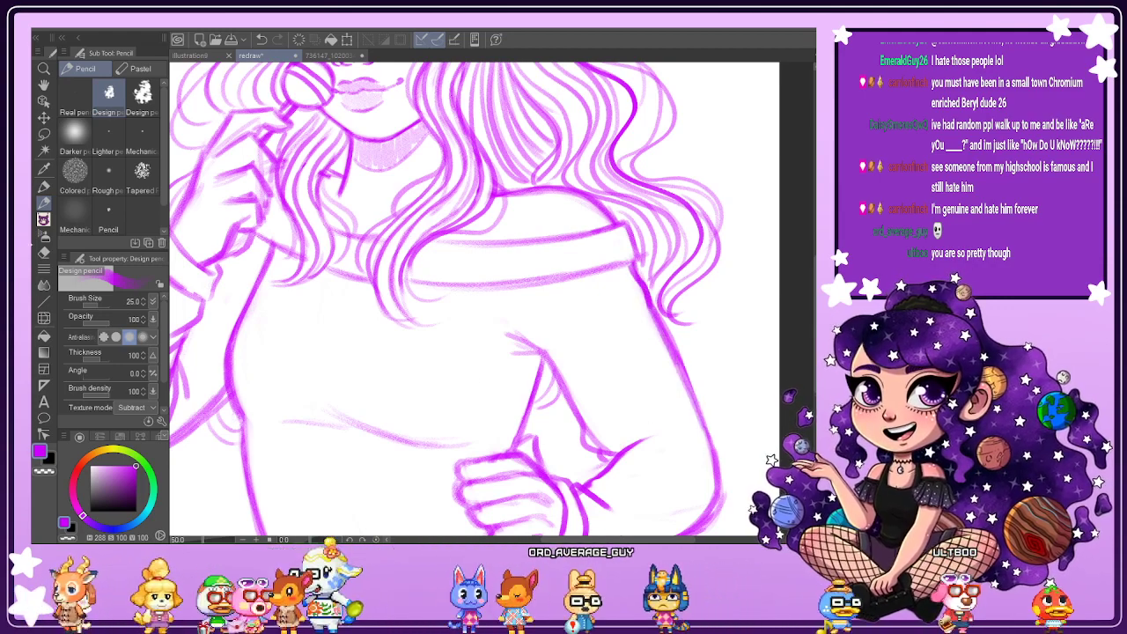
{"action": "key", "text": "e"}
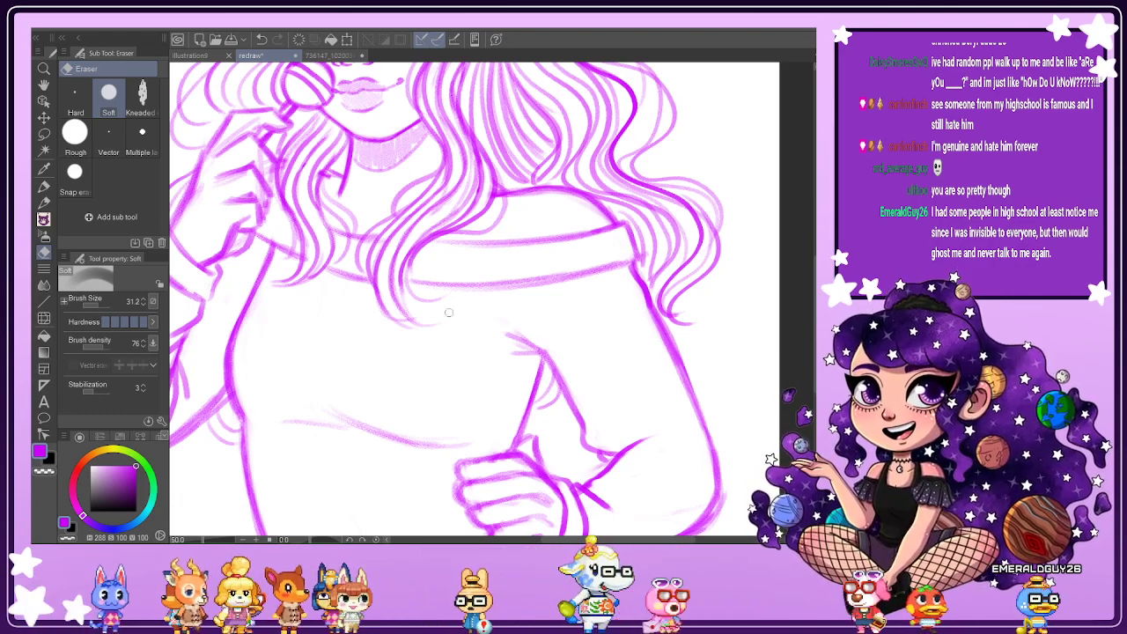
Nudge the back of the raised hand just above its cuff slightly outward with Liquify.
{"action": "scroll", "coordinate": [409, 344], "scroll_direction": "down", "scroll_amount": 2}
{"action": "scroll", "coordinate": [526, 468], "scroll_direction": "up", "scroll_amount": 1}
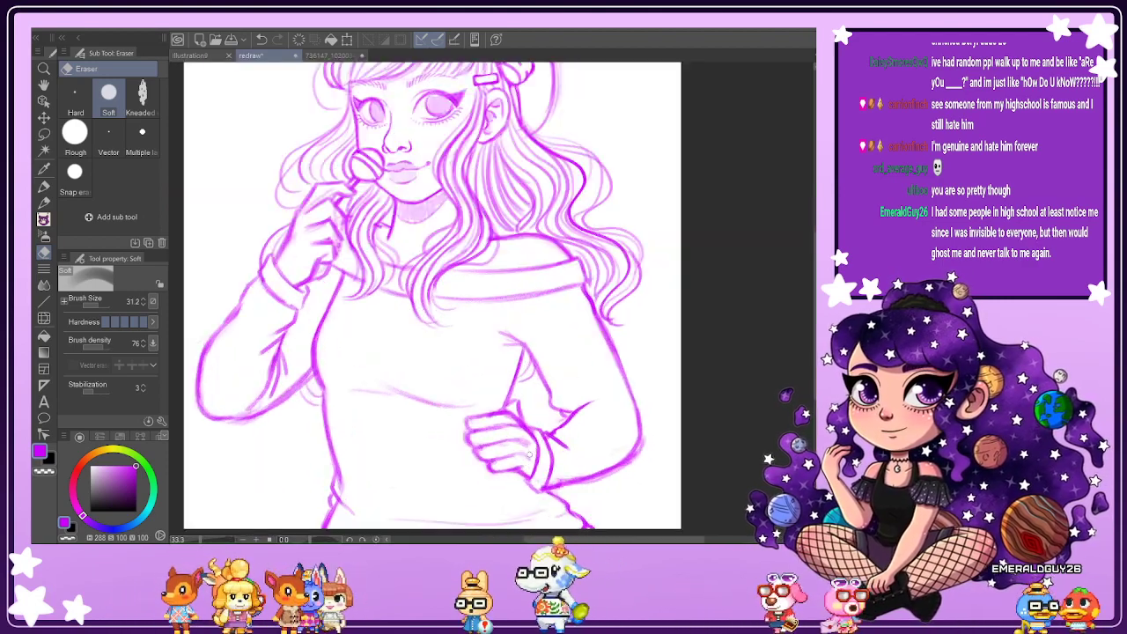
{"action": "scroll", "coordinate": [525, 407], "scroll_direction": "up", "scroll_amount": 1}
{"action": "scroll", "coordinate": [531, 434], "scroll_direction": "down", "scroll_amount": 2}
{"action": "scroll", "coordinate": [615, 504], "scroll_direction": "up", "scroll_amount": 1}
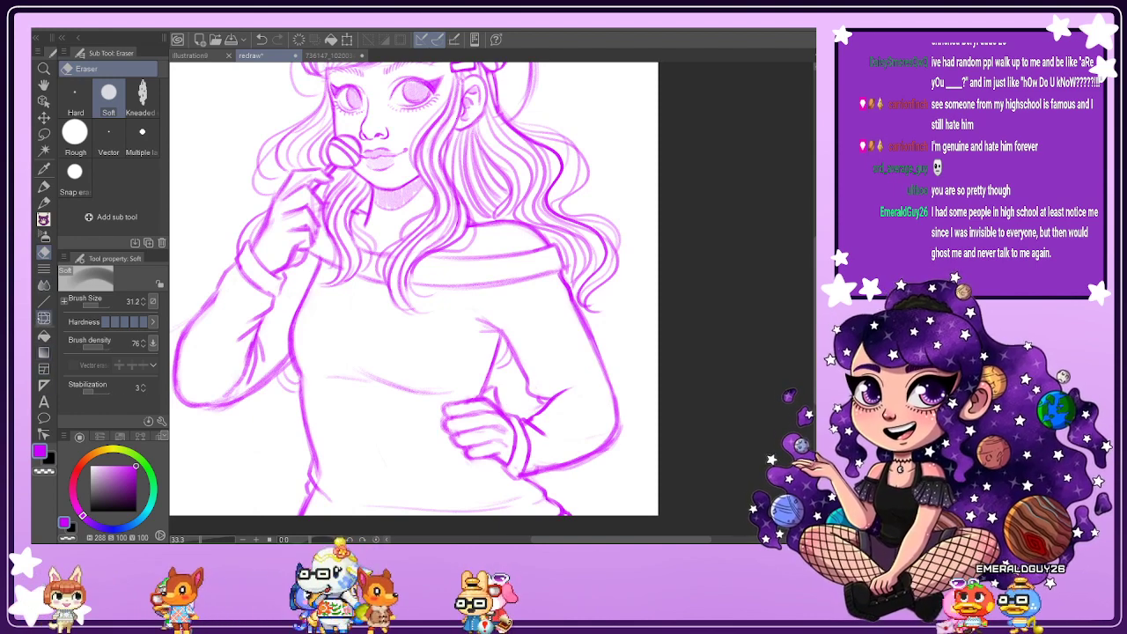
{"action": "left_click", "coordinate": [43, 318]}
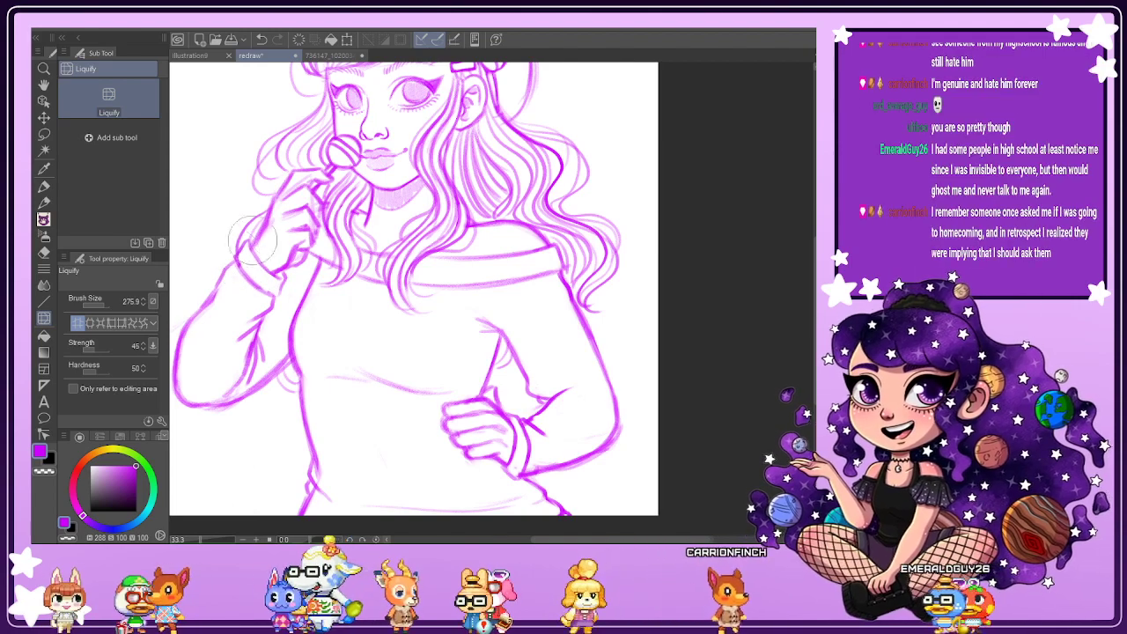
{"action": "left_click_drag", "start_coordinate": [272, 229], "coordinate": [265, 228]}
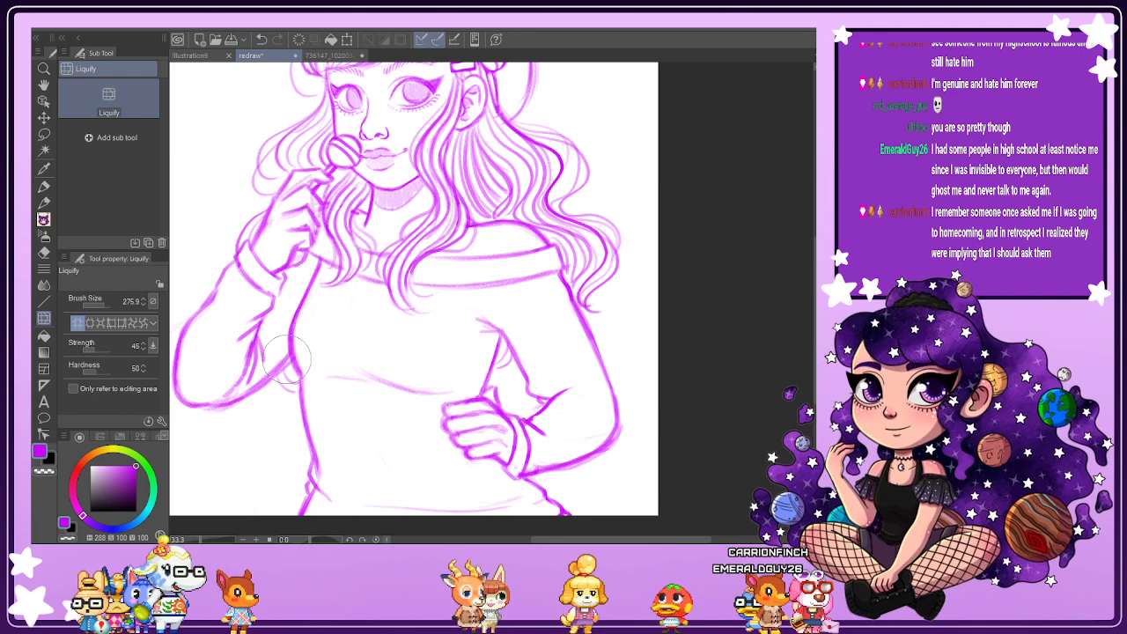
Redraw the curved fold under the bust with the Design pencil and erase the stray line along its outer end.
{"action": "key", "text": "p"}
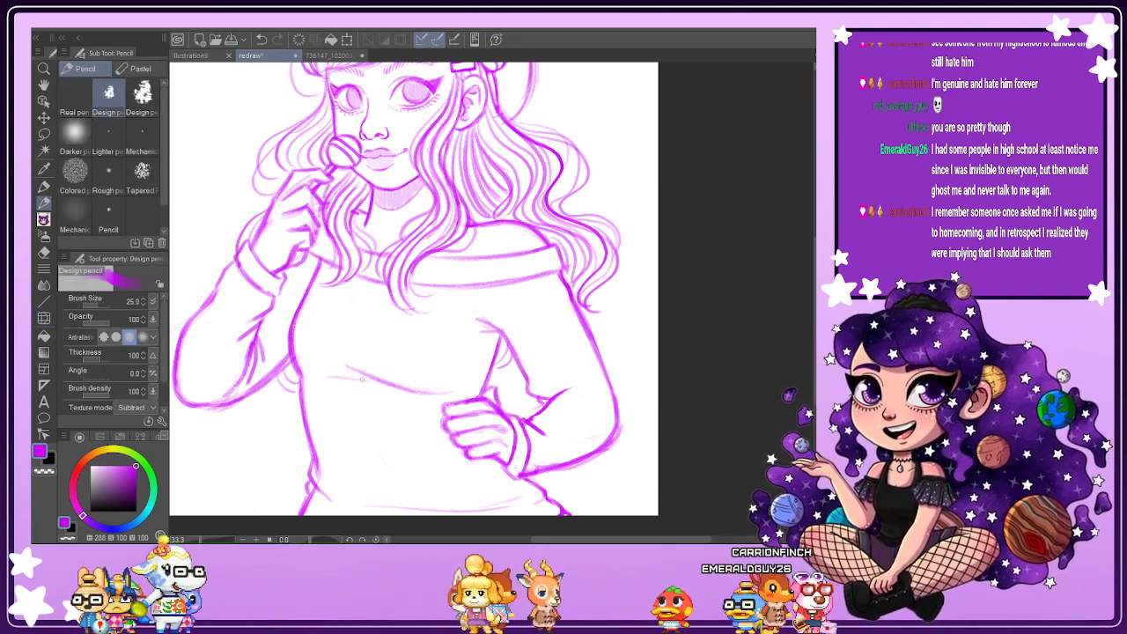
{"action": "left_click_drag", "start_coordinate": [416, 388], "coordinate": [452, 382]}
{"action": "key", "text": "e"}
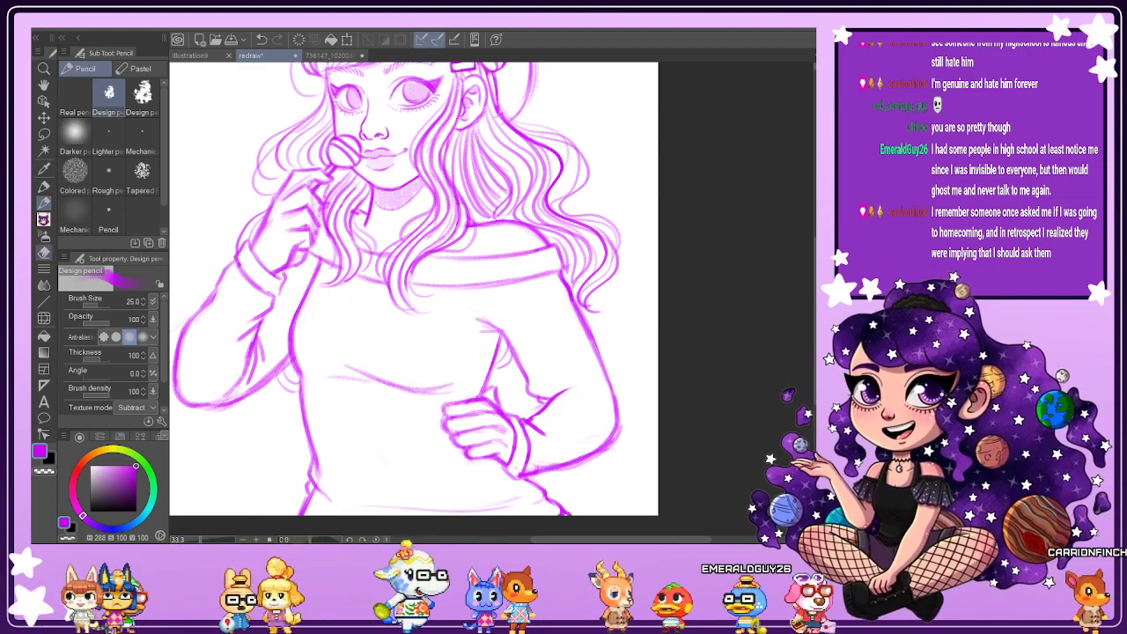
{"action": "left_click_drag", "start_coordinate": [452, 390], "coordinate": [415, 396]}
{"action": "key", "text": "p"}
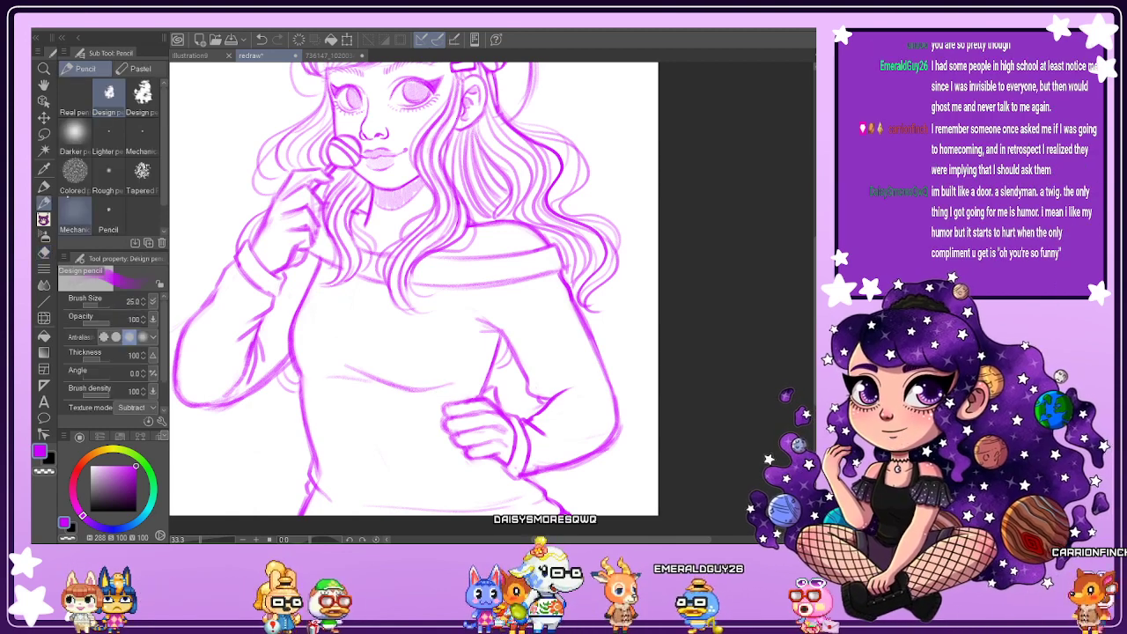
{"action": "left_click_drag", "start_coordinate": [415, 388], "coordinate": [454, 384]}
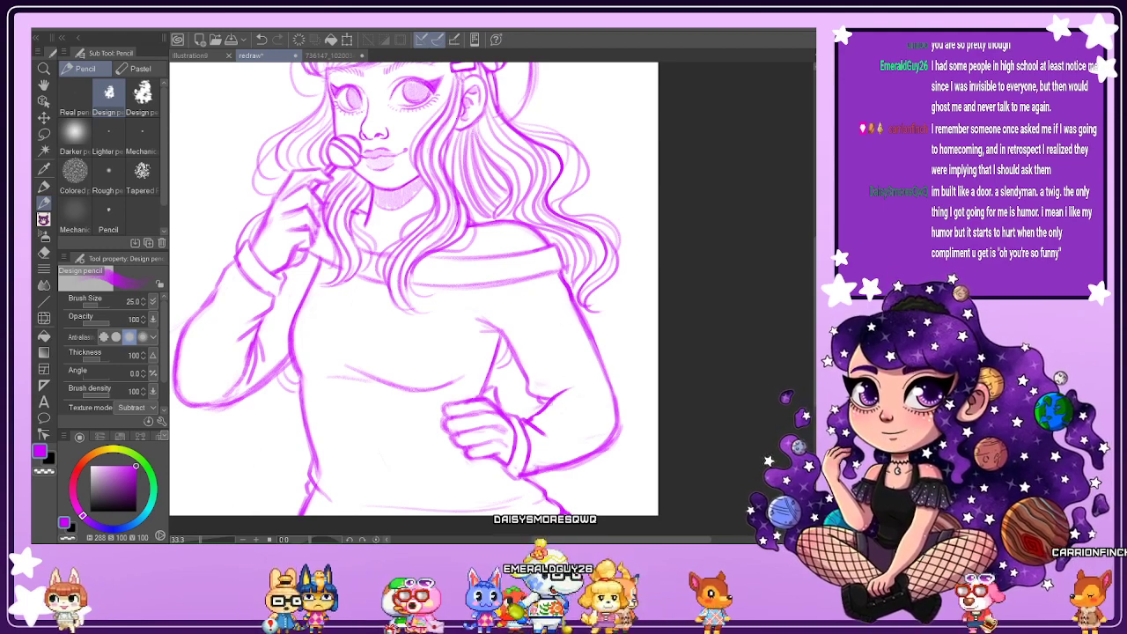
Draw a short sleeve fold near the inner elbow of the arm at the waist, undoing and redrawing it once.
{"action": "left_click_drag", "start_coordinate": [560, 395], "coordinate": [581, 381]}
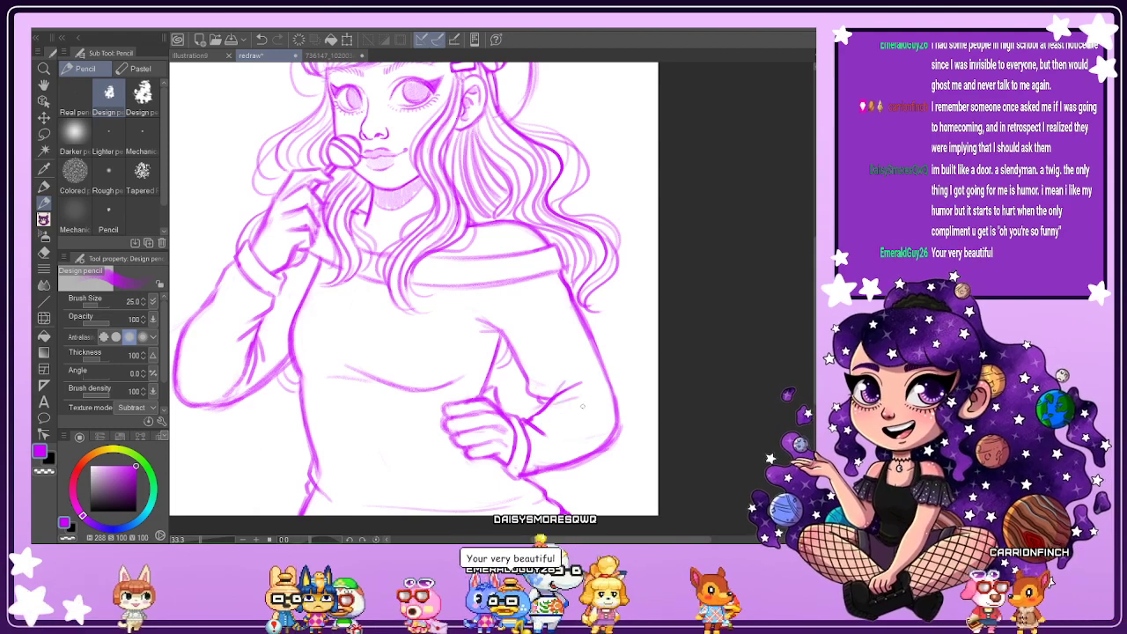
{"action": "key", "text": "ctrl+z"}
{"action": "key", "text": "ctrl+z"}
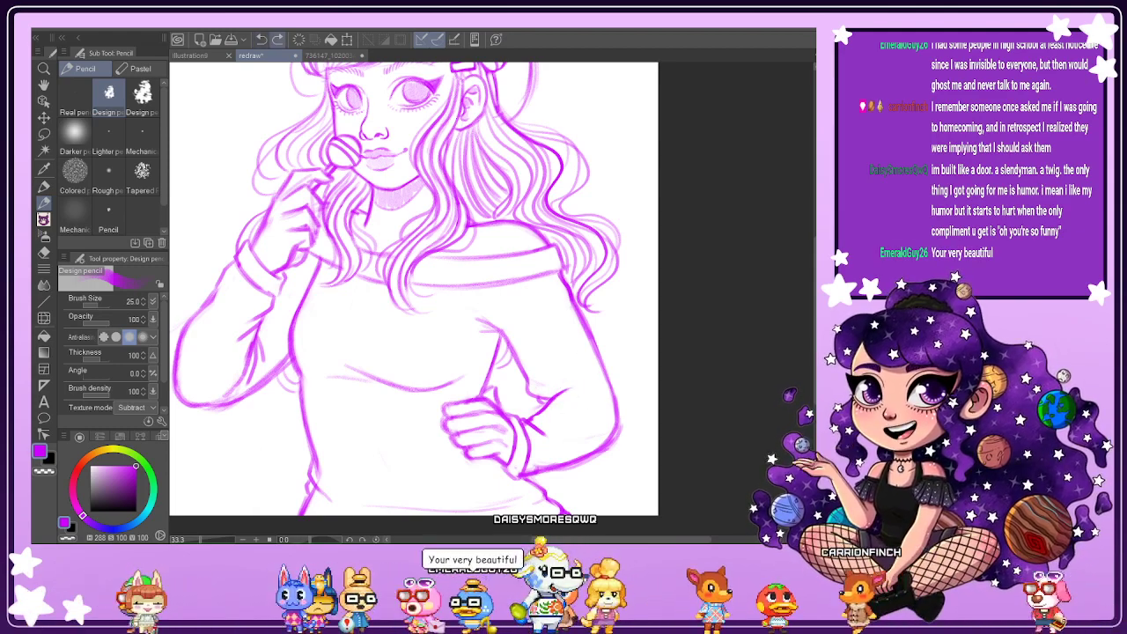
{"action": "left_click_drag", "start_coordinate": [581, 387], "coordinate": [554, 394]}
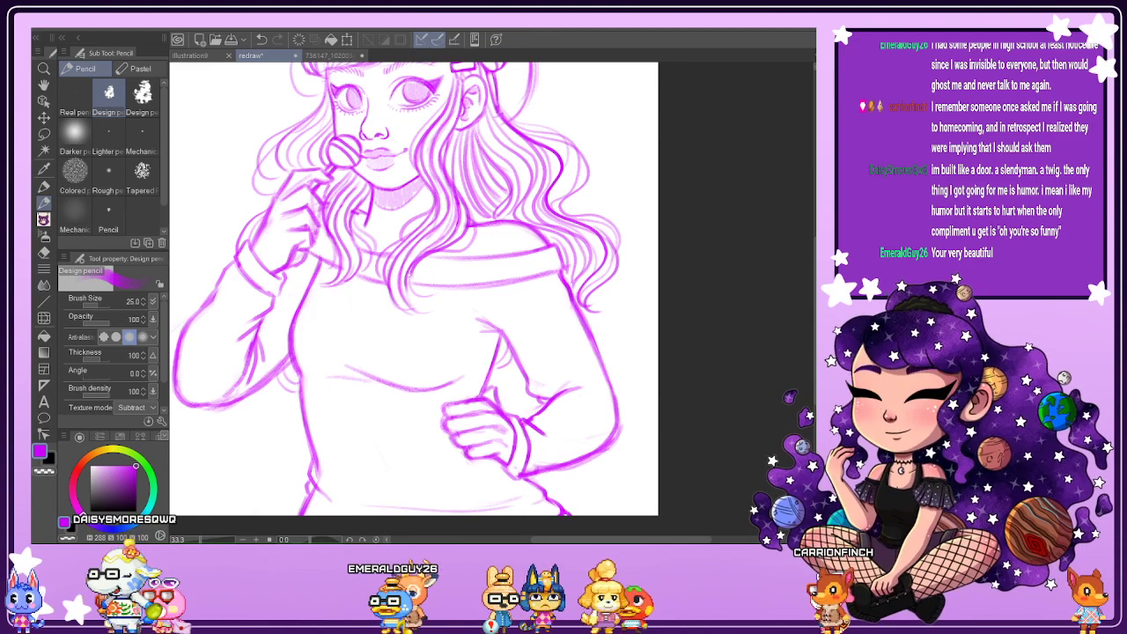
Check the proportions of the whole sketch by comparing its mirrored and normal views.
{"action": "scroll", "coordinate": [574, 336], "scroll_direction": "down", "scroll_amount": 2}
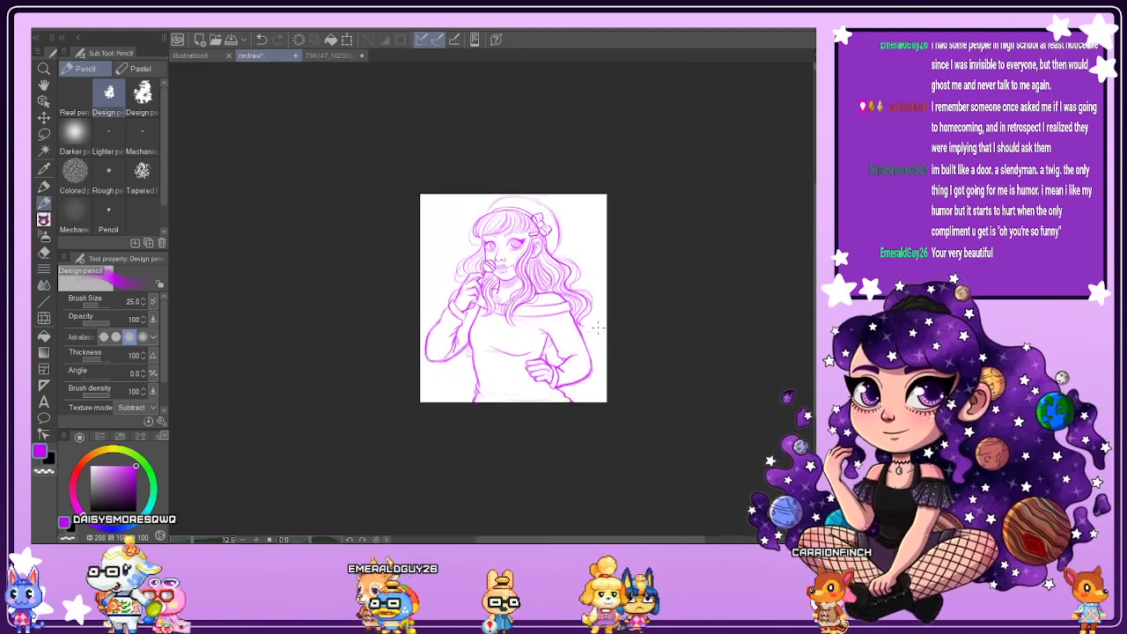
{"action": "scroll", "coordinate": [598, 329], "scroll_direction": "up", "scroll_amount": 1}
{"action": "key", "text": "ctrl+0"}
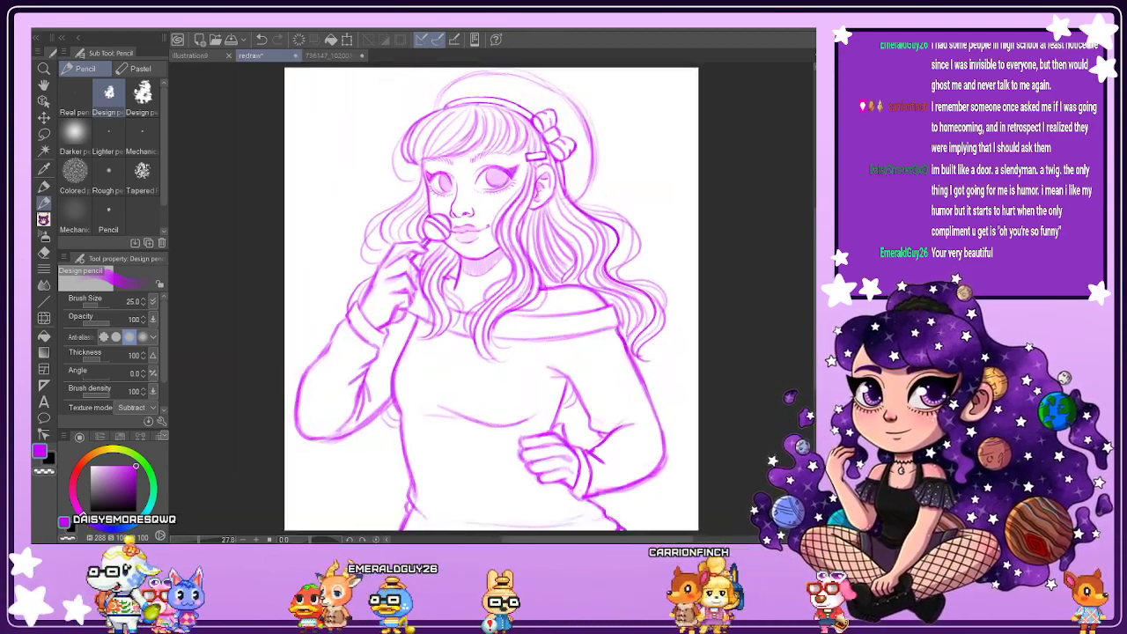
{"action": "key", "text": "h"}
{"action": "key", "text": "h"}
{"action": "key", "text": "h"}
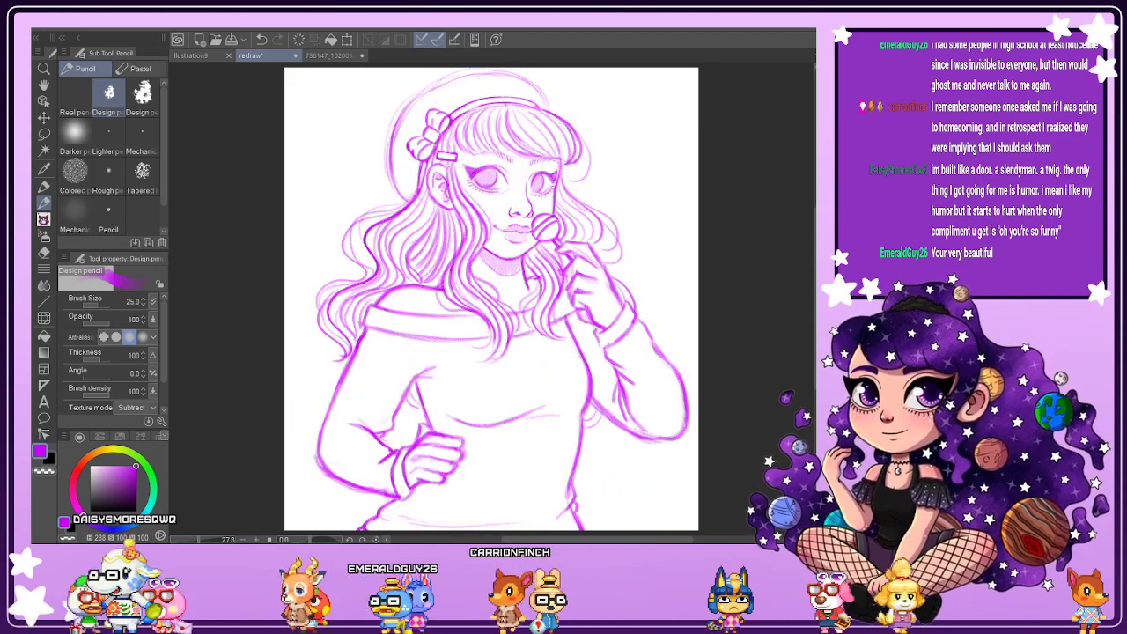
{"action": "key", "text": "h"}
{"action": "key", "text": "h"}
{"action": "key", "text": "h"}
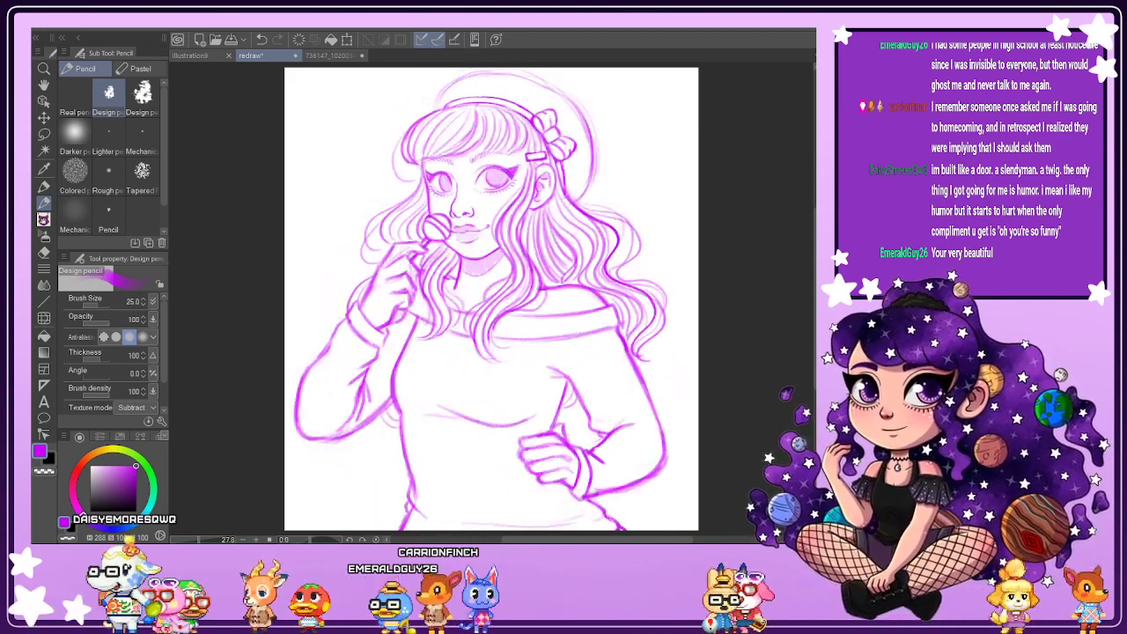
{"action": "key", "text": "h"}
{"action": "key", "text": "h"}
{"action": "key", "text": "h"}
{"action": "key", "text": "h"}
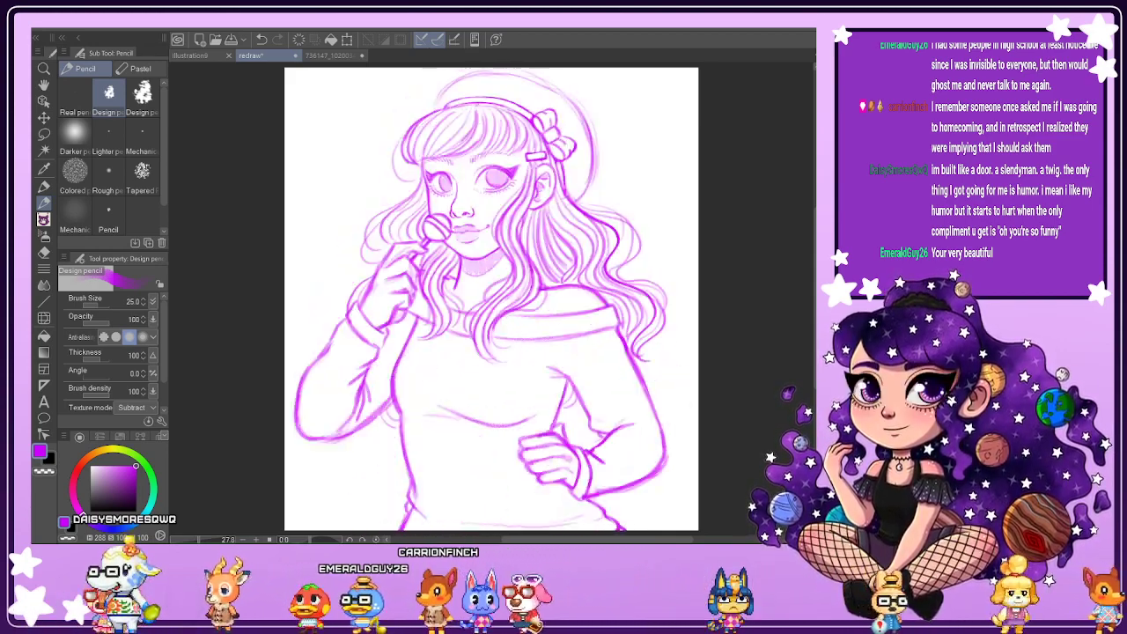
{"action": "key", "text": "h"}
{"action": "key", "text": "h"}
{"action": "key", "text": "h"}
{"action": "key", "text": "h"}
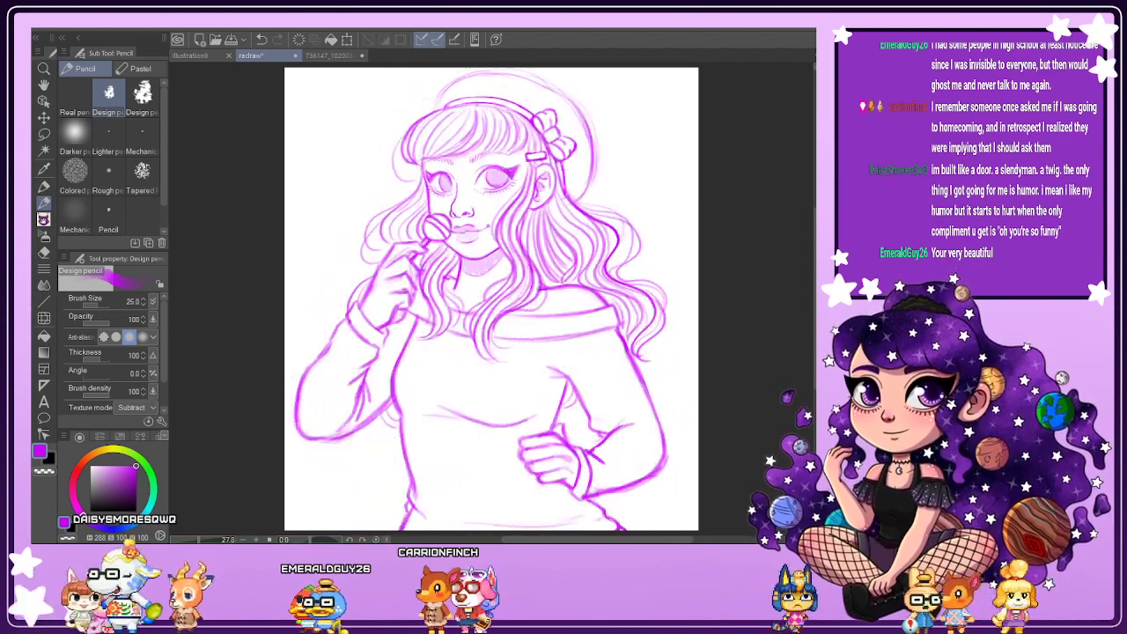
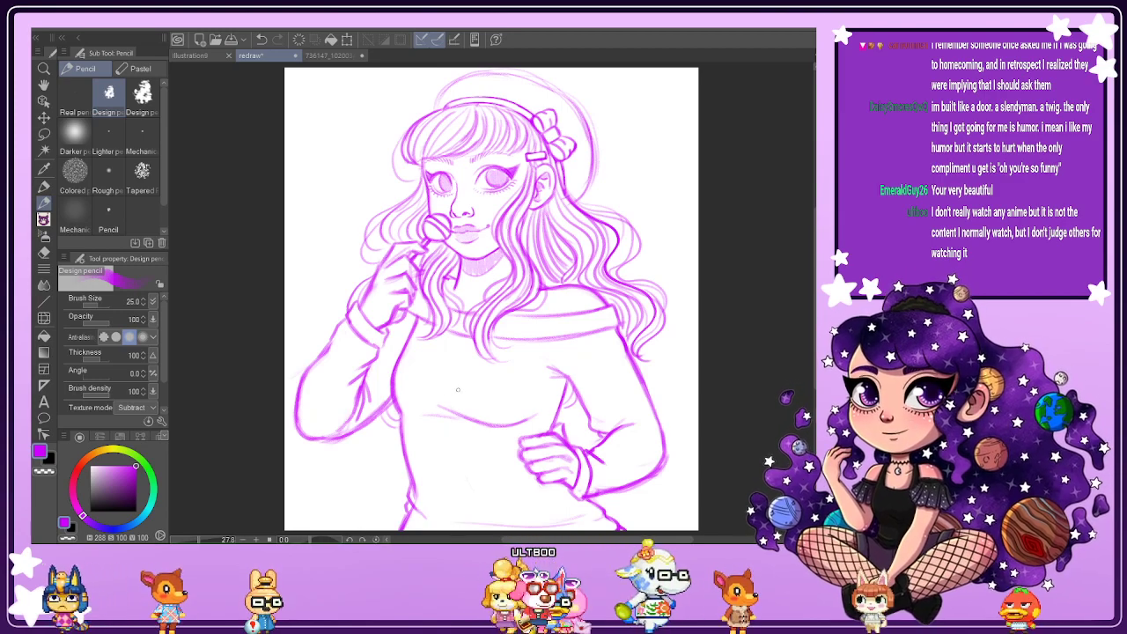
Sketch a light curved stripe across the upper chest of the sweater and another across the waist arm's upper sleeve.
{"action": "scroll", "coordinate": [592, 306], "scroll_direction": "up", "scroll_amount": 1}
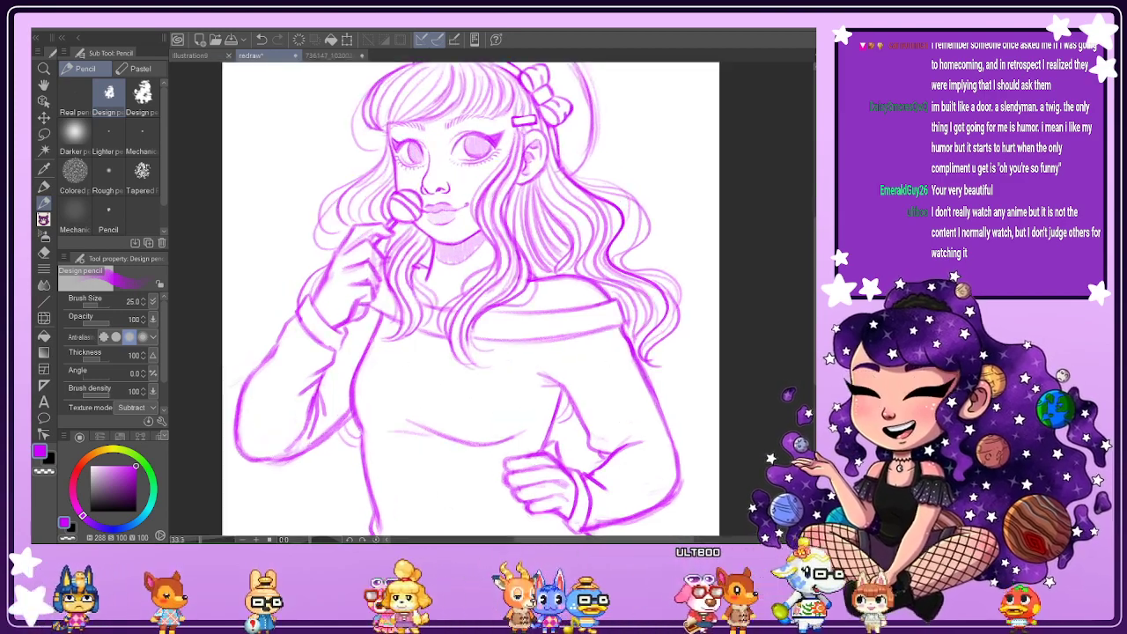
{"action": "scroll", "coordinate": [315, 339], "scroll_direction": "up", "scroll_amount": 1}
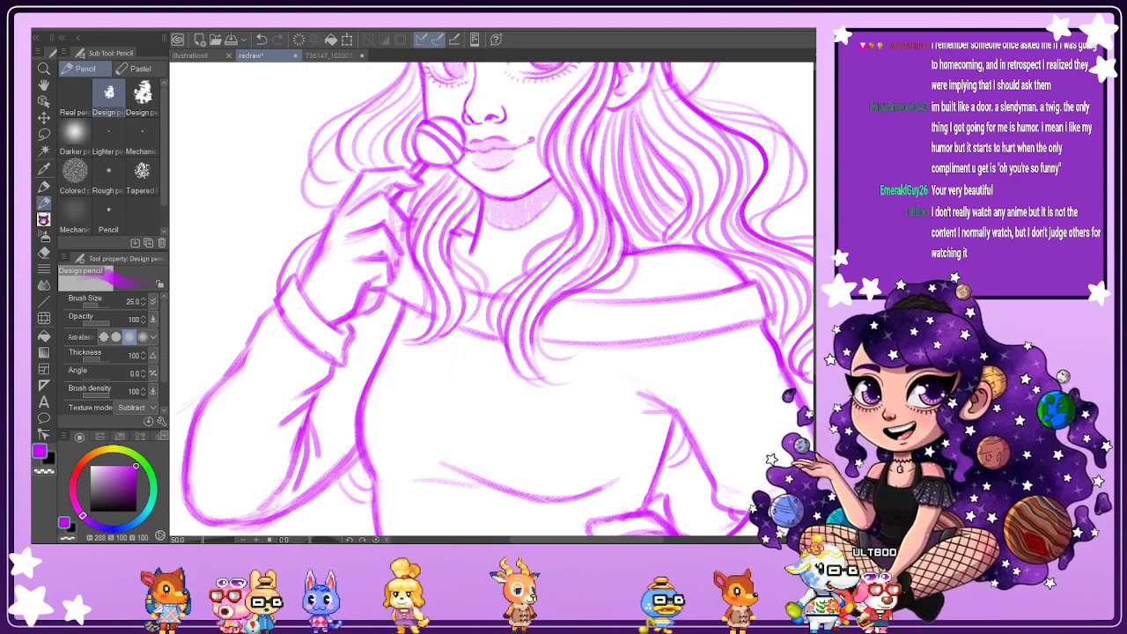
{"action": "left_click_drag", "start_coordinate": [440, 176], "coordinate": [599, 256]}
{"action": "scroll", "coordinate": [429, 260], "scroll_direction": "down", "scroll_amount": 2}
{"action": "scroll", "coordinate": [429, 261], "scroll_direction": "up", "scroll_amount": 2}
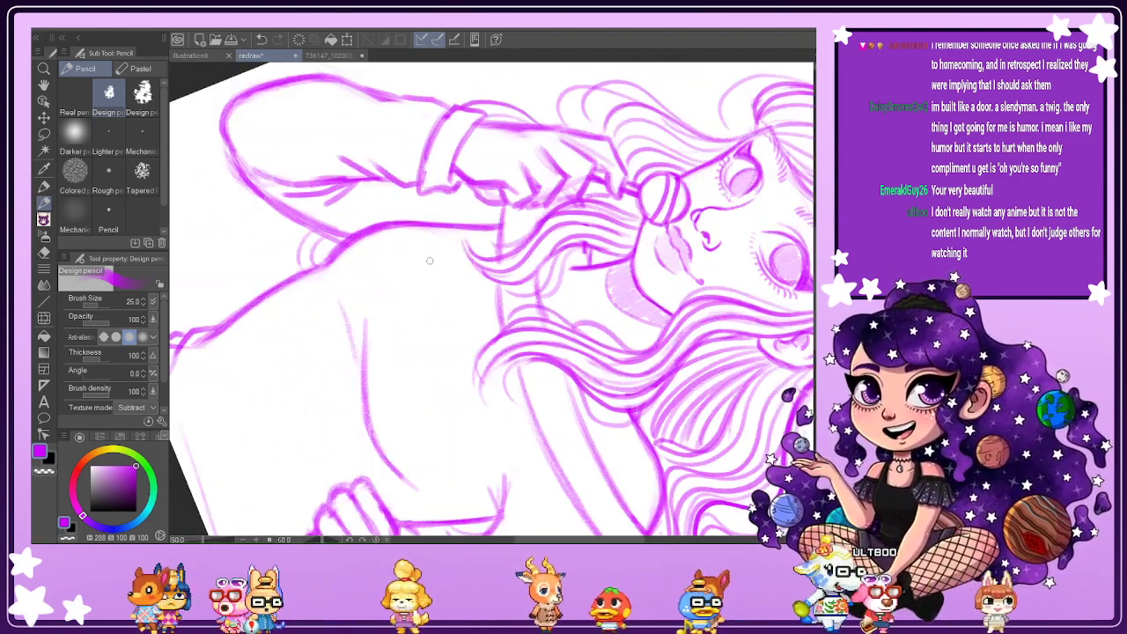
{"action": "left_click_drag", "start_coordinate": [815, 276], "coordinate": [815, 302]}
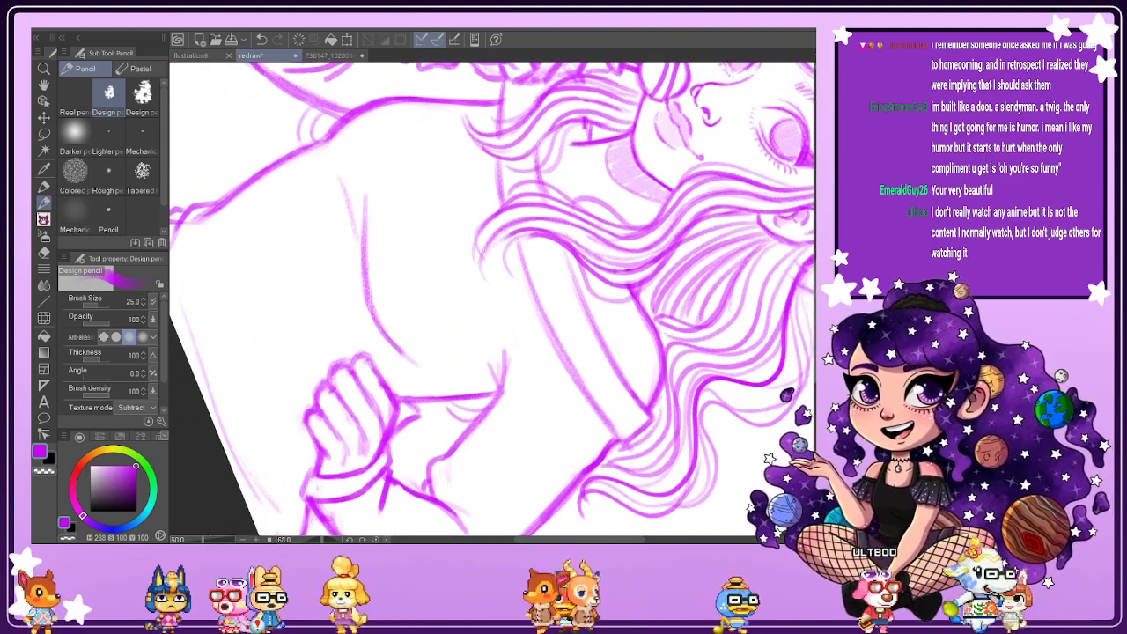
{"action": "left_click_drag", "start_coordinate": [412, 142], "coordinate": [462, 334]}
{"action": "left_click_drag", "start_coordinate": [440, 275], "coordinate": [483, 362]}
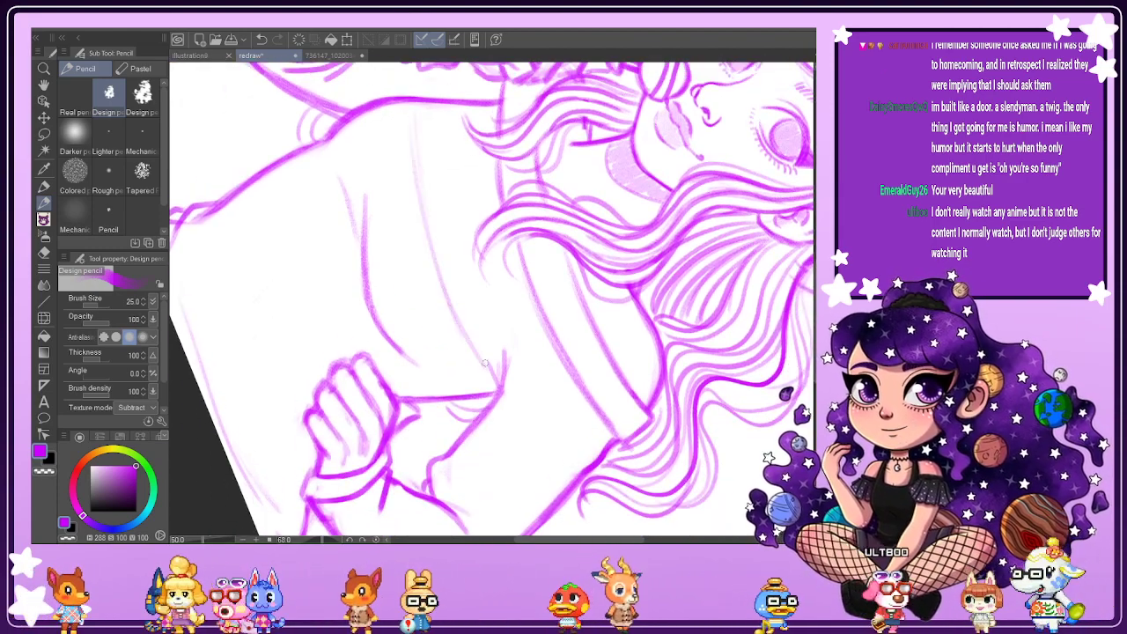
{"action": "left_click_drag", "start_coordinate": [507, 412], "coordinate": [566, 481]}
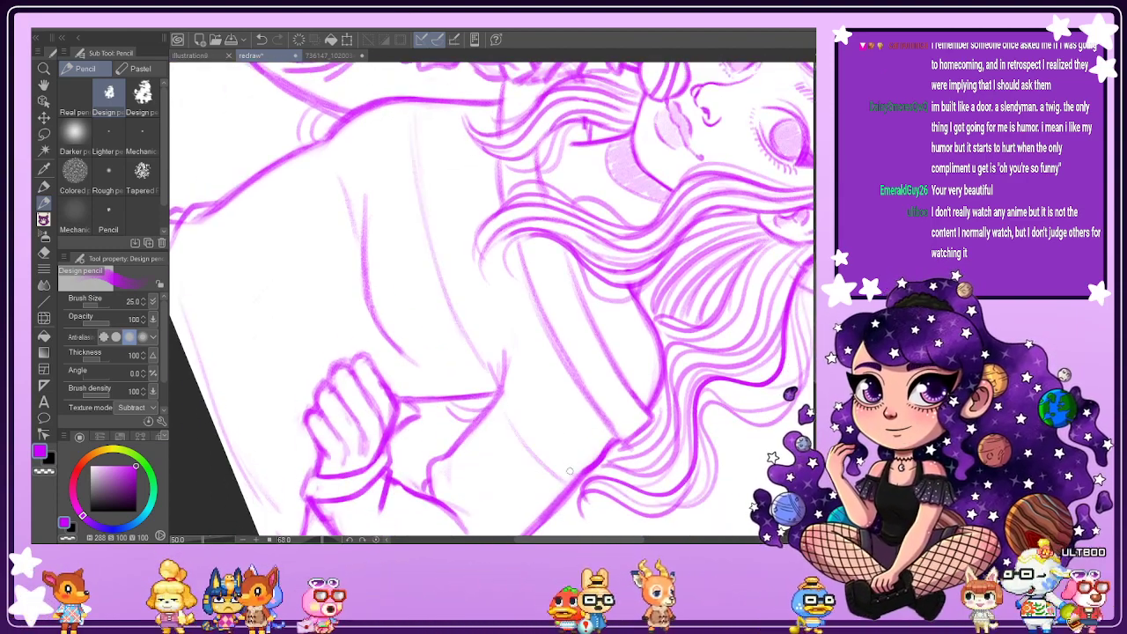
Sketch a second stripe across the torso at bust level and further stripes around the lower sleeve of the waist arm.
{"action": "left_click_drag", "start_coordinate": [321, 148], "coordinate": [359, 272]}
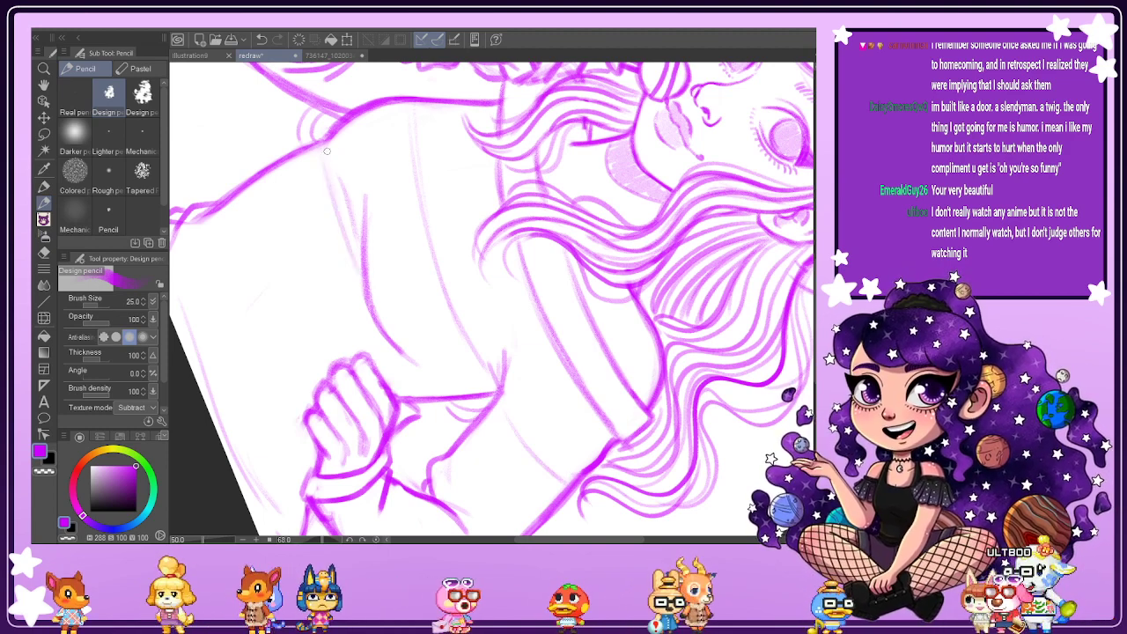
{"action": "mouse_move", "coordinate": [387, 355]}
{"action": "left_mouse_down"}
{"action": "mouse_move", "coordinate": [406, 396]}
{"action": "mouse_move", "coordinate": [510, 459]}
{"action": "left_mouse_up"}
{"action": "scroll", "coordinate": [764, 358], "scroll_direction": "down", "scroll_amount": 3}
{"action": "mouse_move", "coordinate": [458, 406]}
{"action": "left_mouse_down"}
{"action": "mouse_move", "coordinate": [509, 460]}
{"action": "mouse_move", "coordinate": [473, 504]}
{"action": "left_mouse_up"}
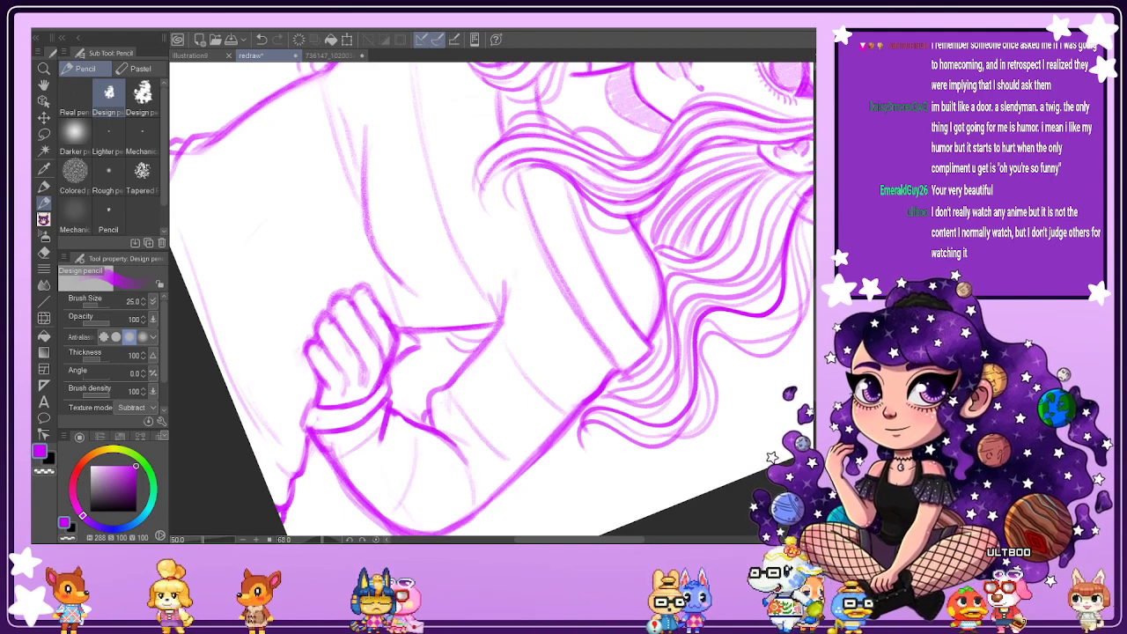
Sketch two curved stripes across the lower torso of the sweater, ending at the hand and cuff at the waist.
{"action": "left_click_drag", "start_coordinate": [245, 112], "coordinate": [326, 304]}
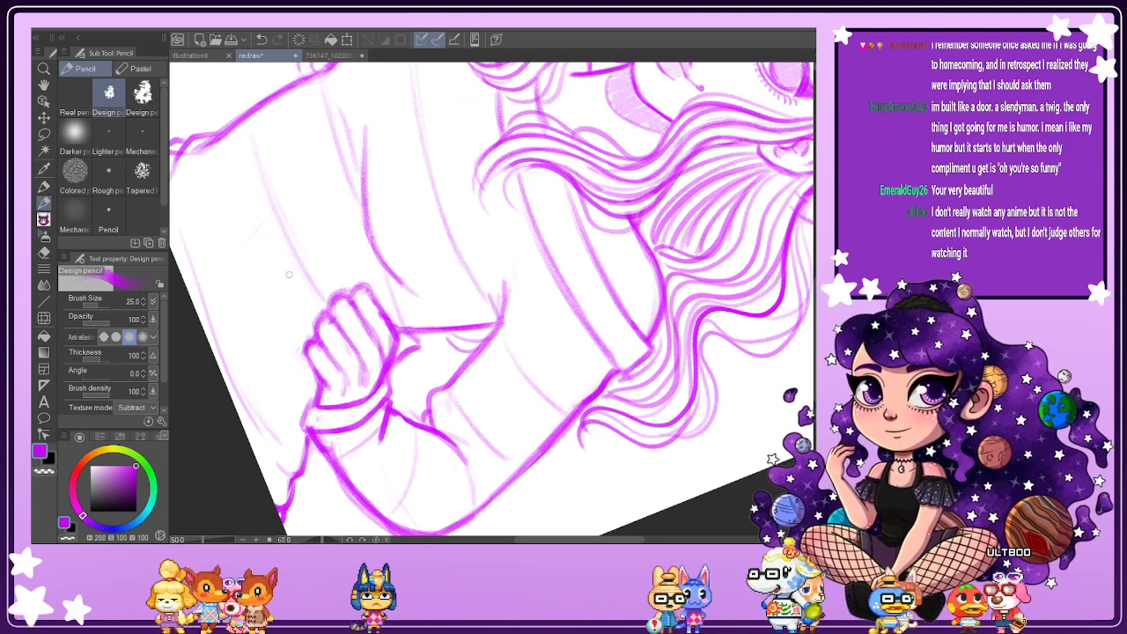
{"action": "left_click_drag", "start_coordinate": [191, 180], "coordinate": [301, 390]}
{"action": "left_click_drag", "start_coordinate": [238, 304], "coordinate": [305, 406]}
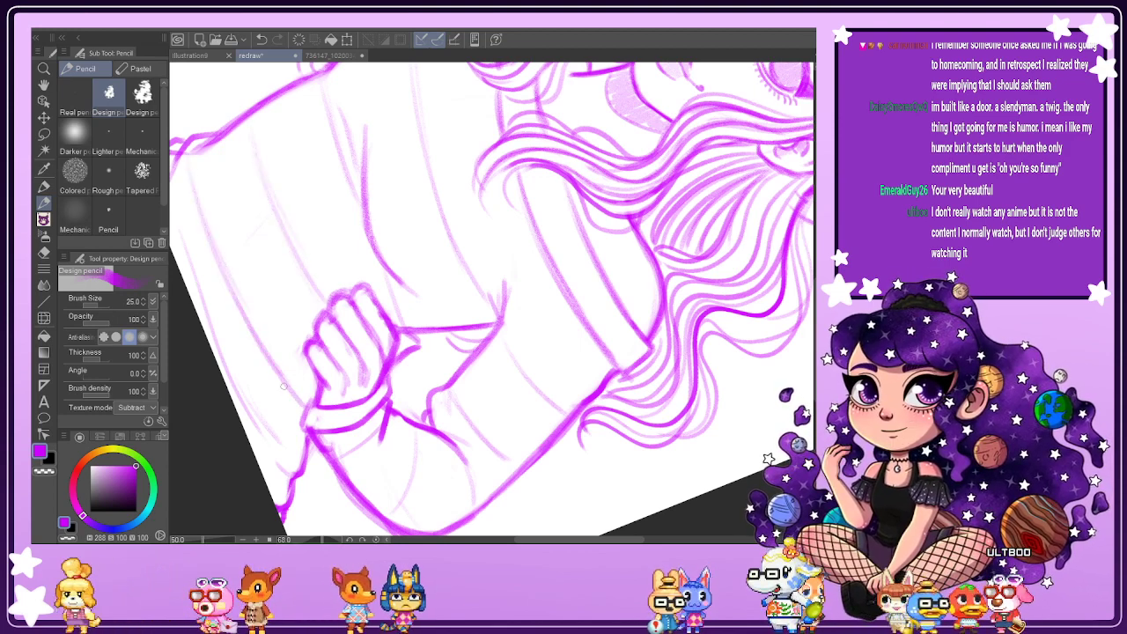
{"action": "left_click_drag", "start_coordinate": [255, 130], "coordinate": [324, 308]}
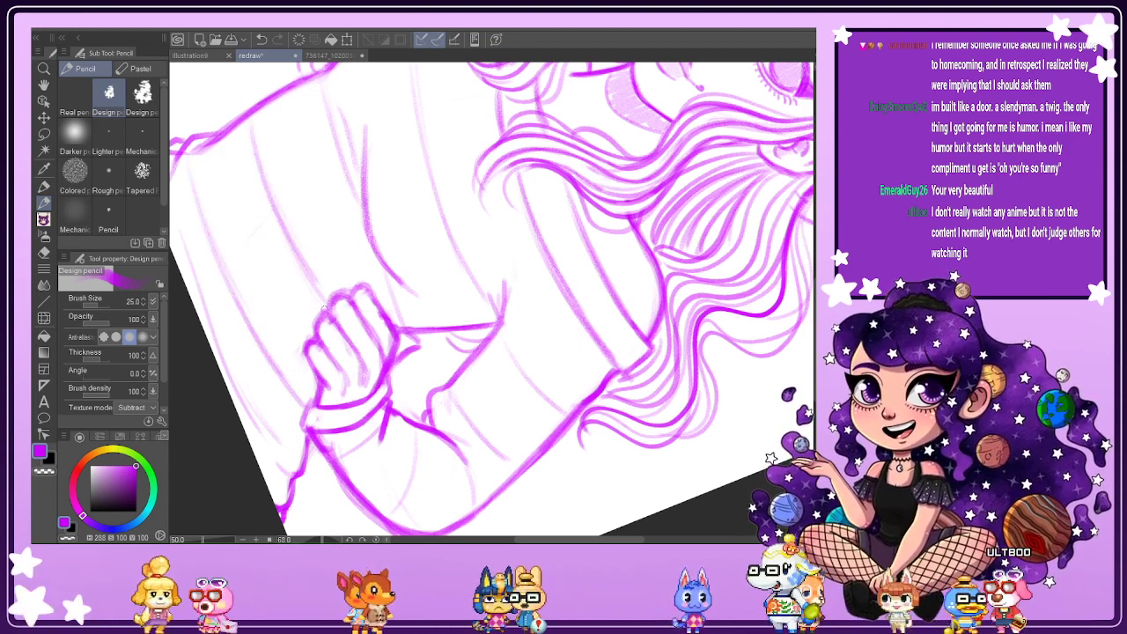
Sketch three curved stripes across the raised arm's sleeve between the elbow and the cuff.
{"action": "scroll", "coordinate": [443, 262], "scroll_direction": "up", "scroll_amount": 5}
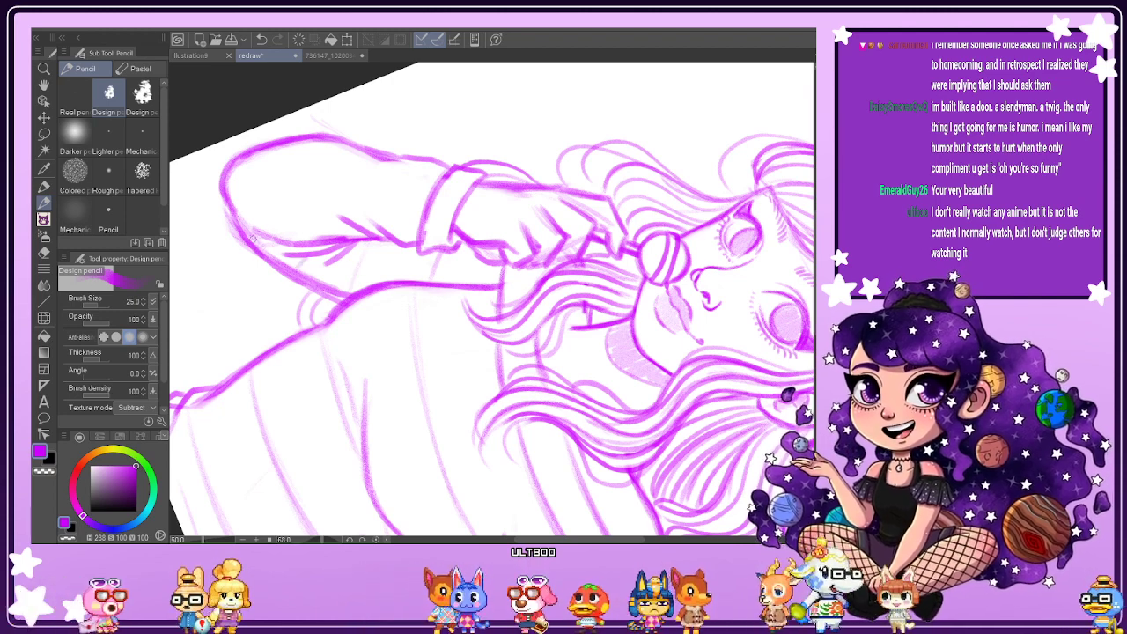
{"action": "left_click_drag", "start_coordinate": [266, 143], "coordinate": [273, 237]}
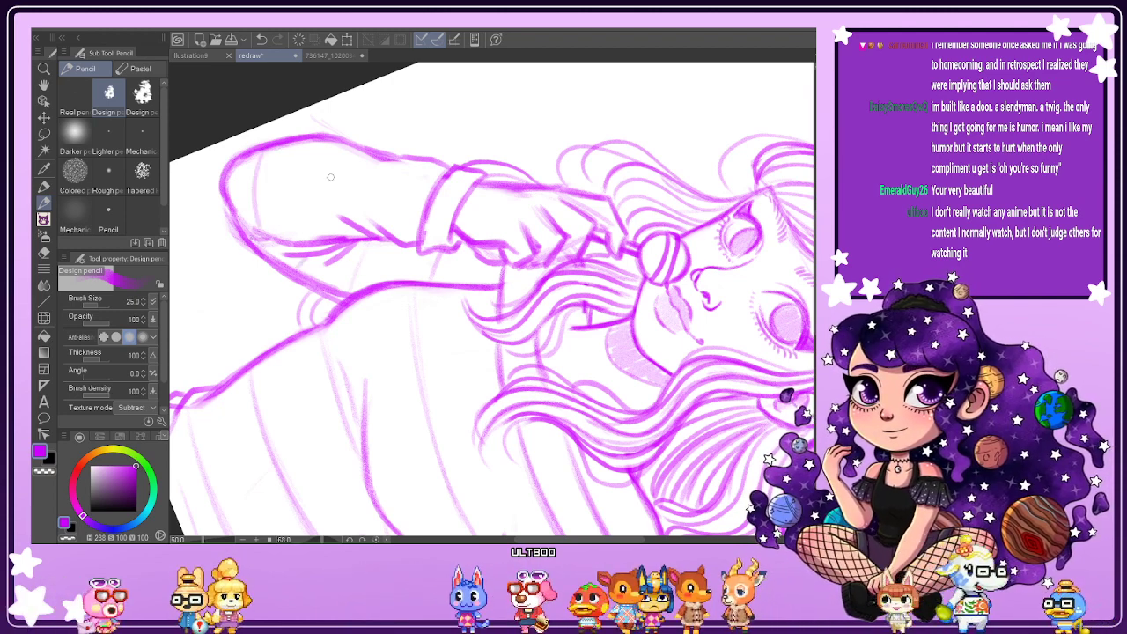
{"action": "left_click_drag", "start_coordinate": [334, 141], "coordinate": [326, 232]}
{"action": "left_click_drag", "start_coordinate": [393, 156], "coordinate": [378, 234]}
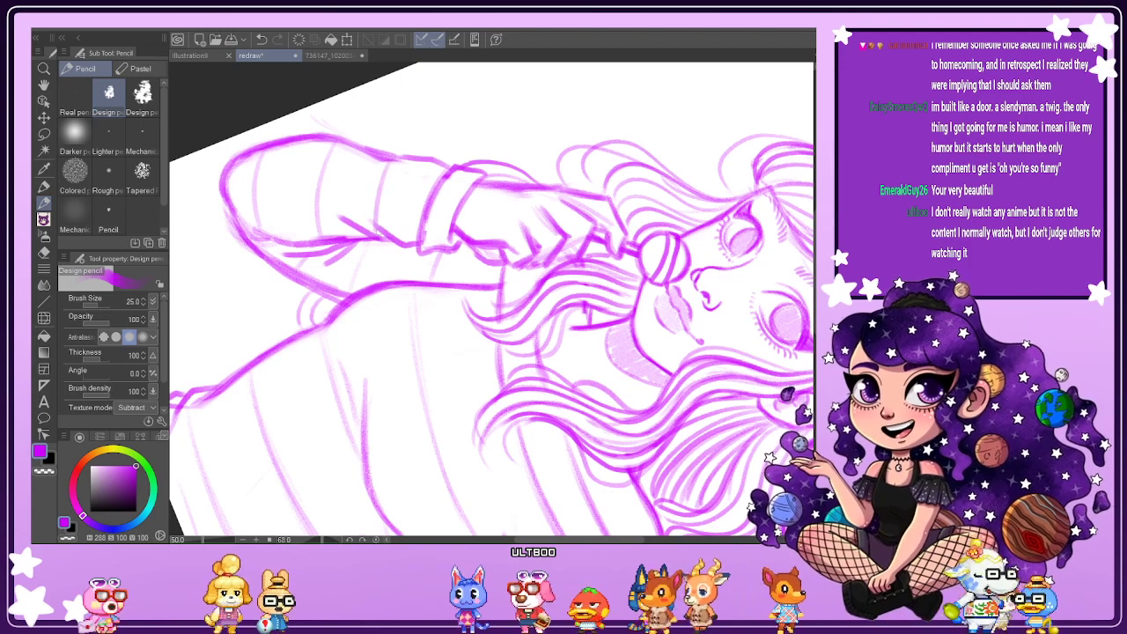
Examine the whole sketch upright and rotated, from the face and beret to the striped sweater and both arms.
{"action": "key", "text": "ctrl+at"}
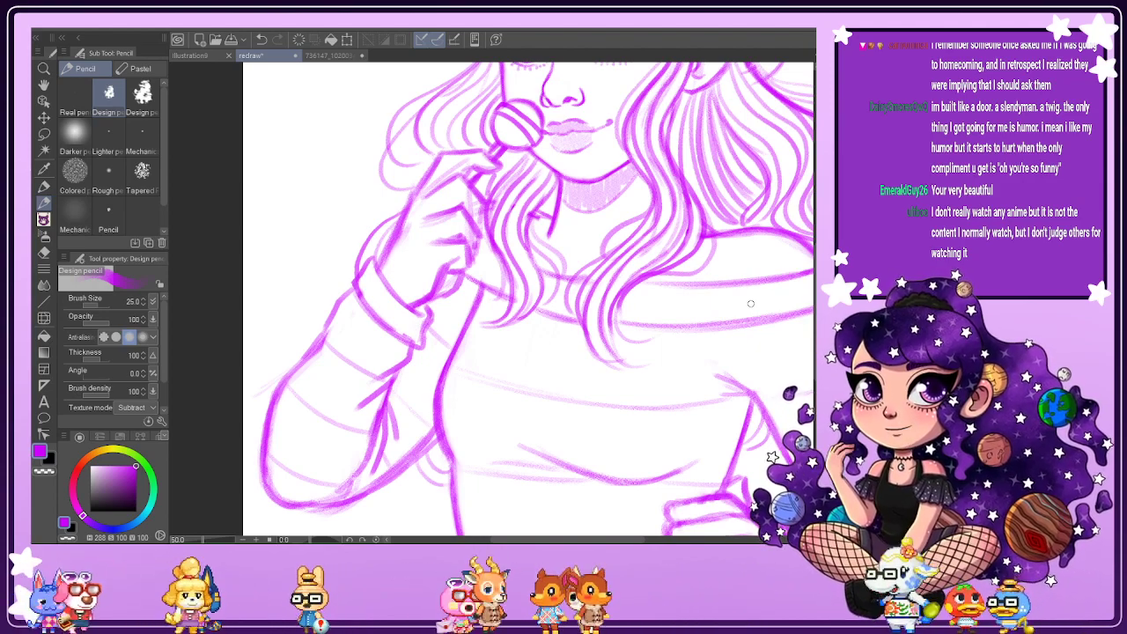
{"action": "left_click_drag", "start_coordinate": [636, 539], "coordinate": [659, 540]}
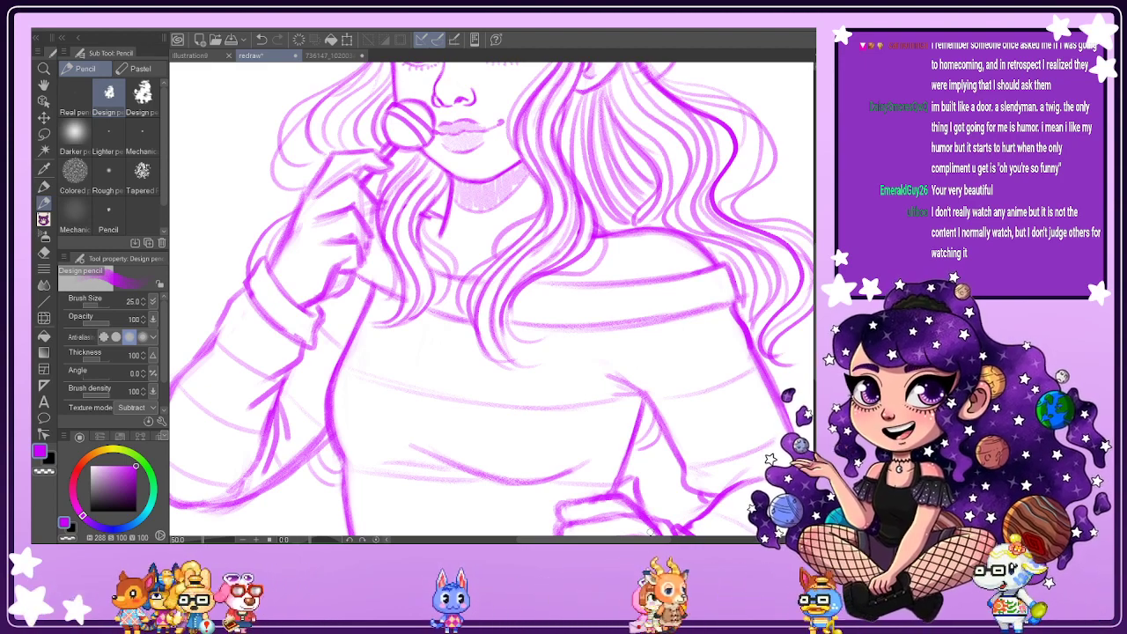
{"action": "key", "text": "e"}
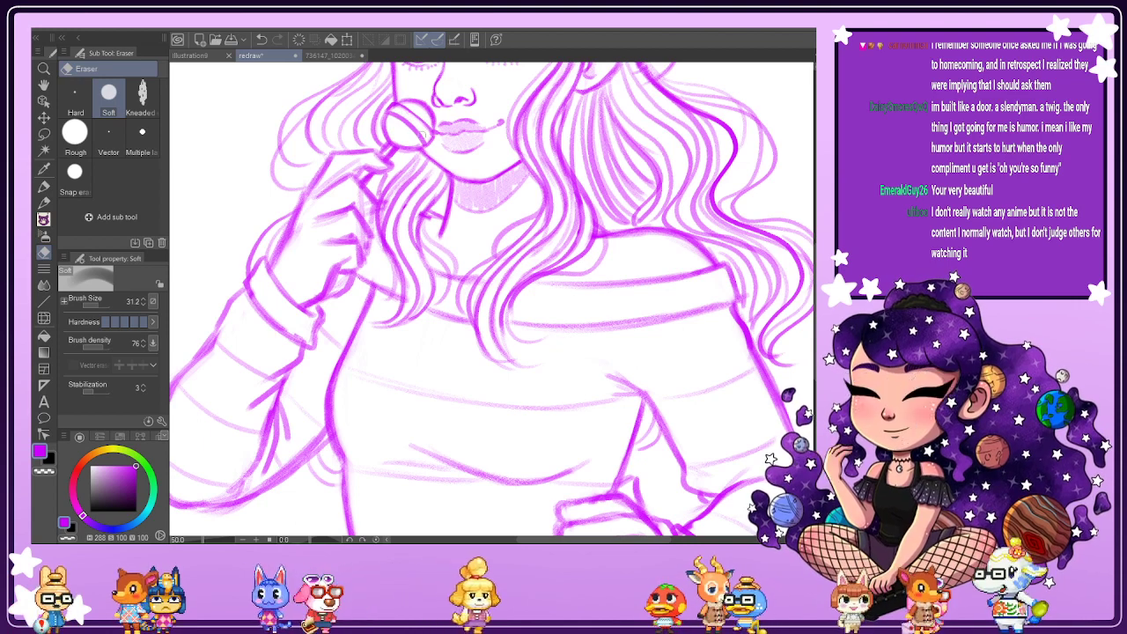
{"action": "left_click", "coordinate": [44, 204]}
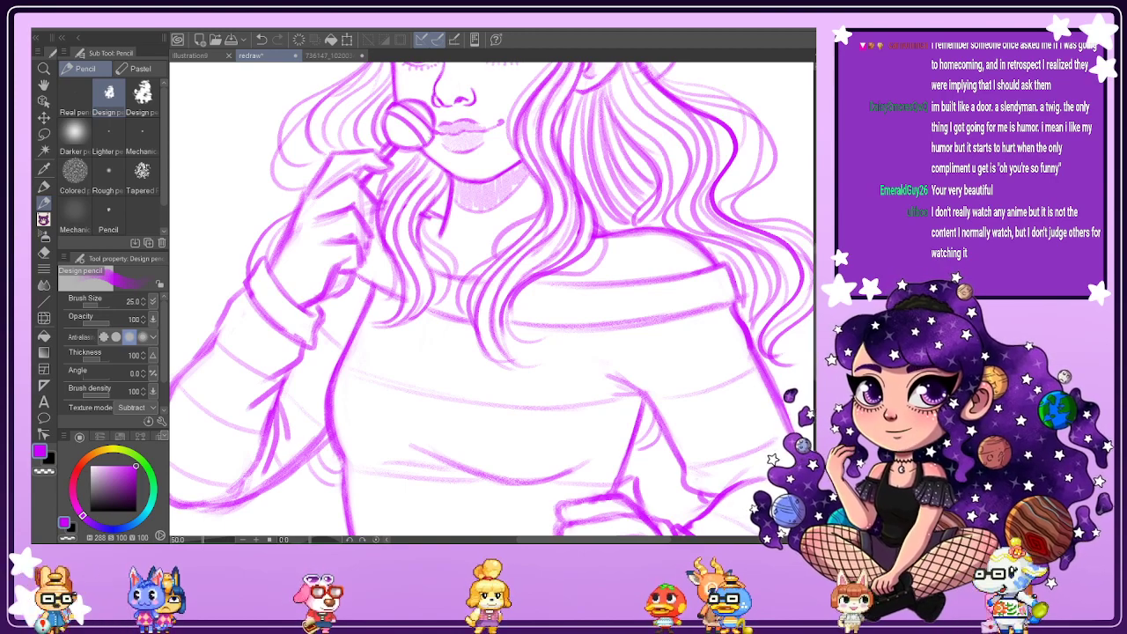
{"action": "scroll", "coordinate": [491, 299], "scroll_direction": "up", "scroll_amount": 5}
{"action": "left_click_drag", "start_coordinate": [463, 115], "coordinate": [406, 181]}
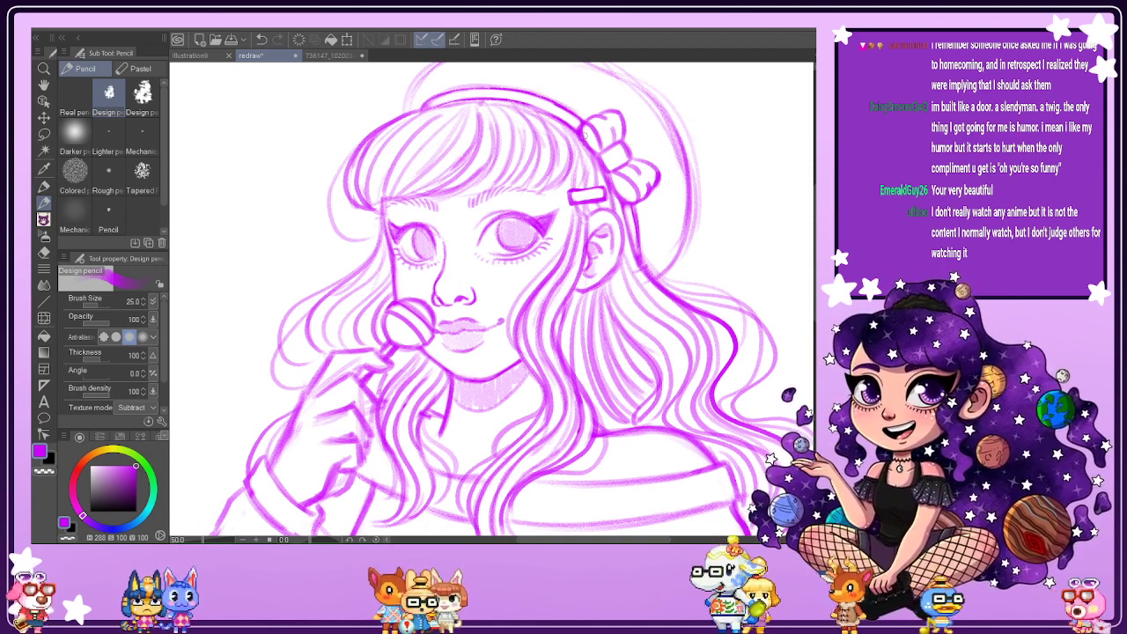
{"action": "key", "text": "ctrl+0"}
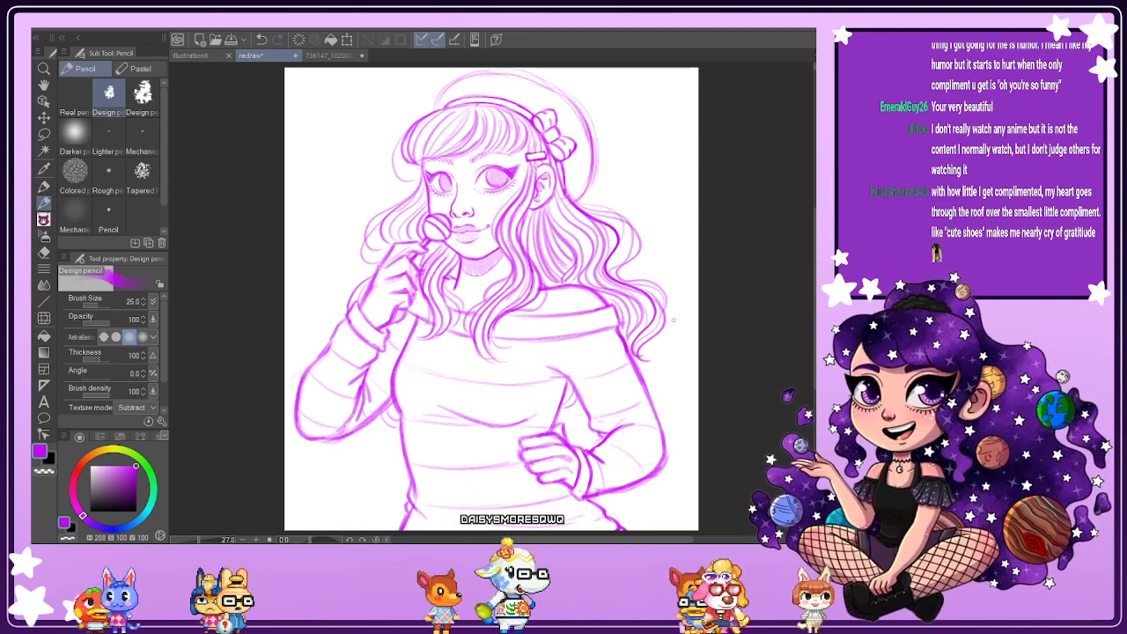
{"action": "left_click_drag", "start_coordinate": [813, 303], "coordinate": [816, 293]}
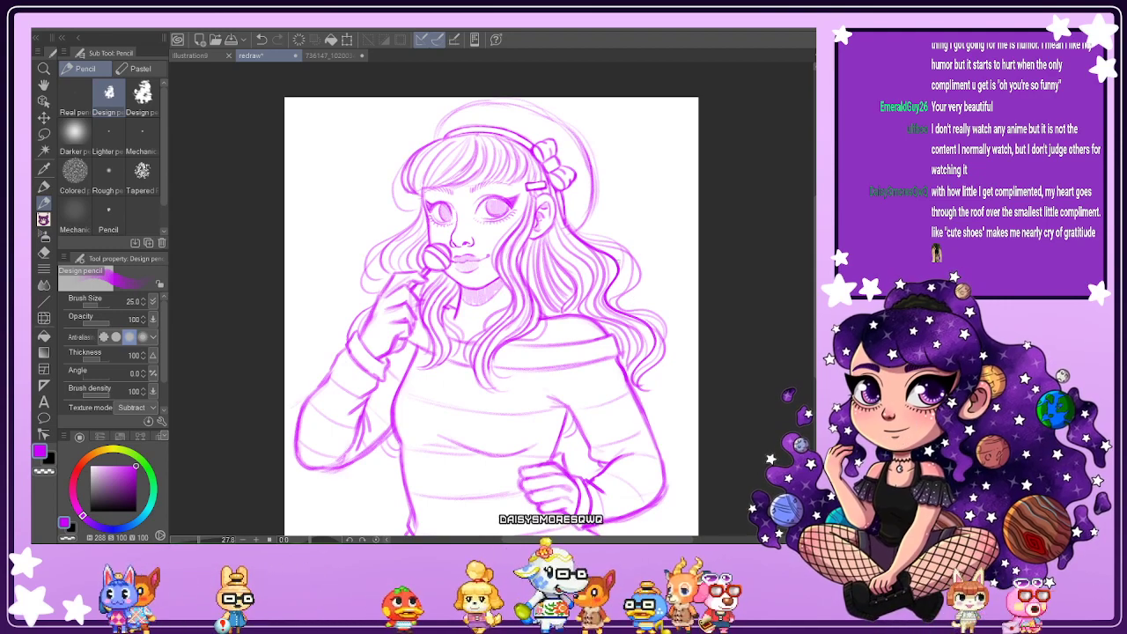
{"action": "scroll", "coordinate": [511, 98], "scroll_direction": "up", "scroll_amount": 1}
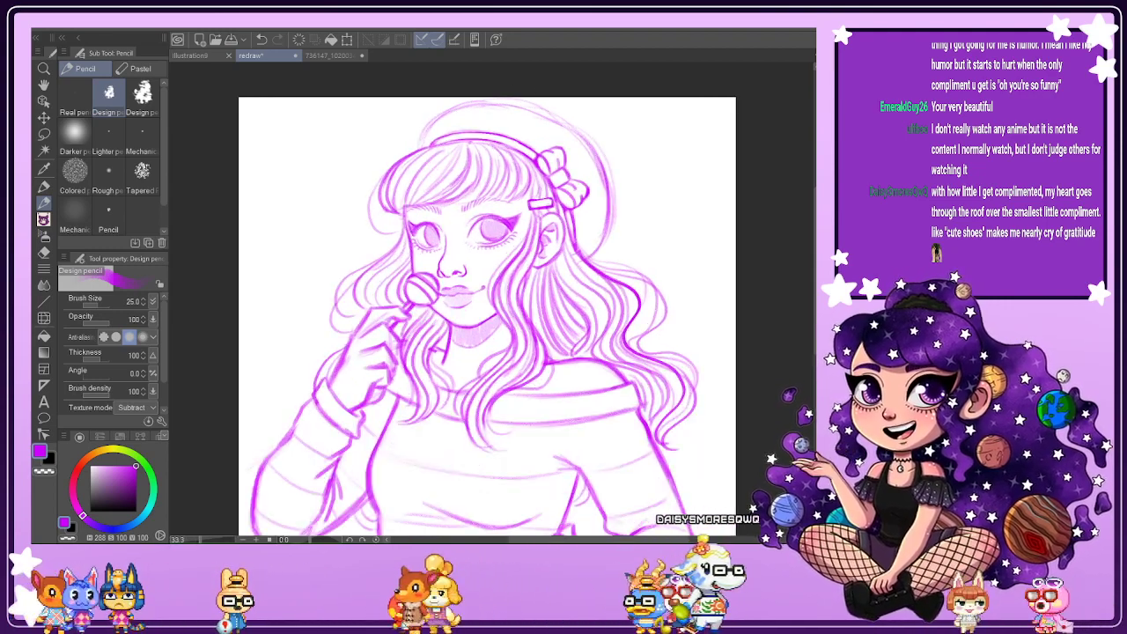
{"action": "left_click_drag", "start_coordinate": [637, 513], "coordinate": [788, 286]}
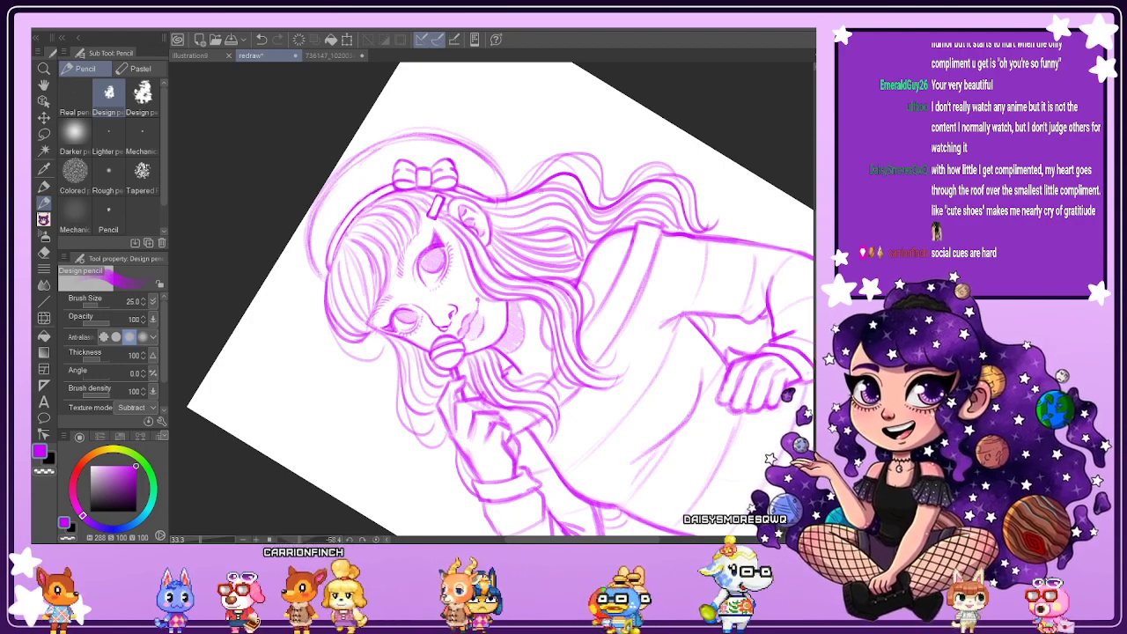
{"action": "key", "text": "ctrl+@"}
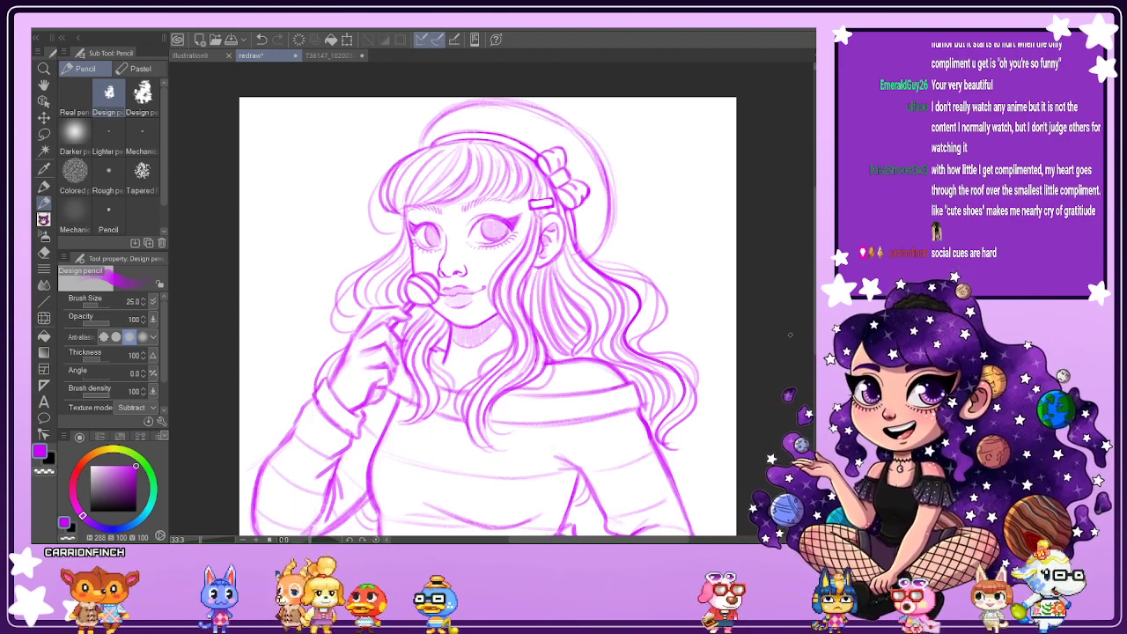
{"action": "scroll", "coordinate": [797, 329], "scroll_direction": "down", "scroll_amount": 2}
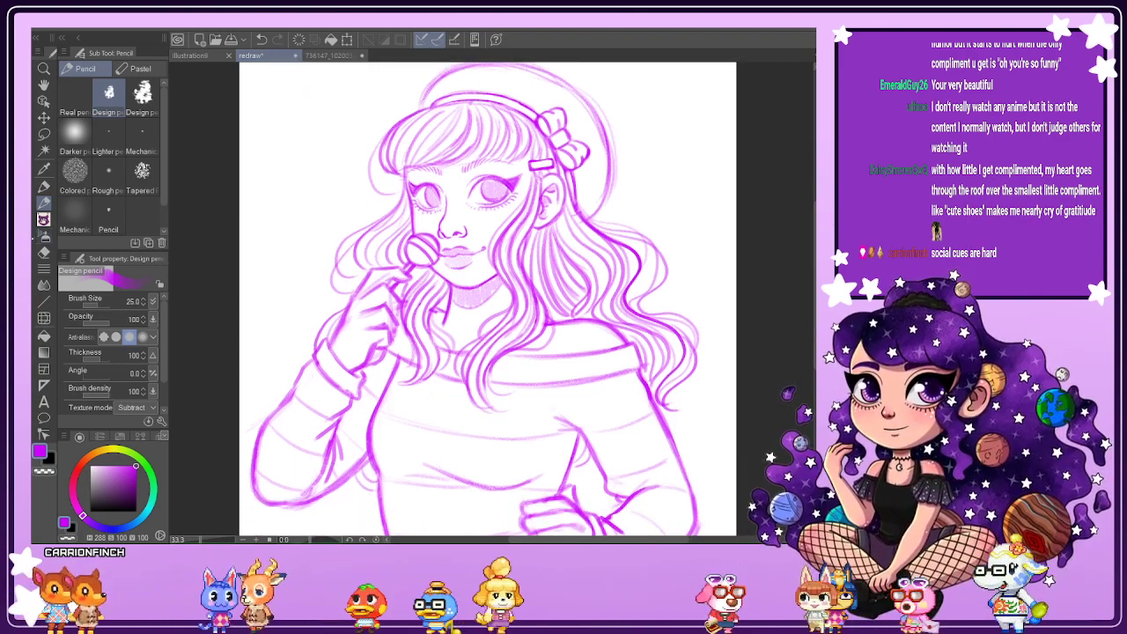
Erase the bare shoulder's outline where the long wavy hair falls over it, above the sweater collar.
{"action": "scroll", "coordinate": [557, 296], "scroll_direction": "up", "scroll_amount": 3}
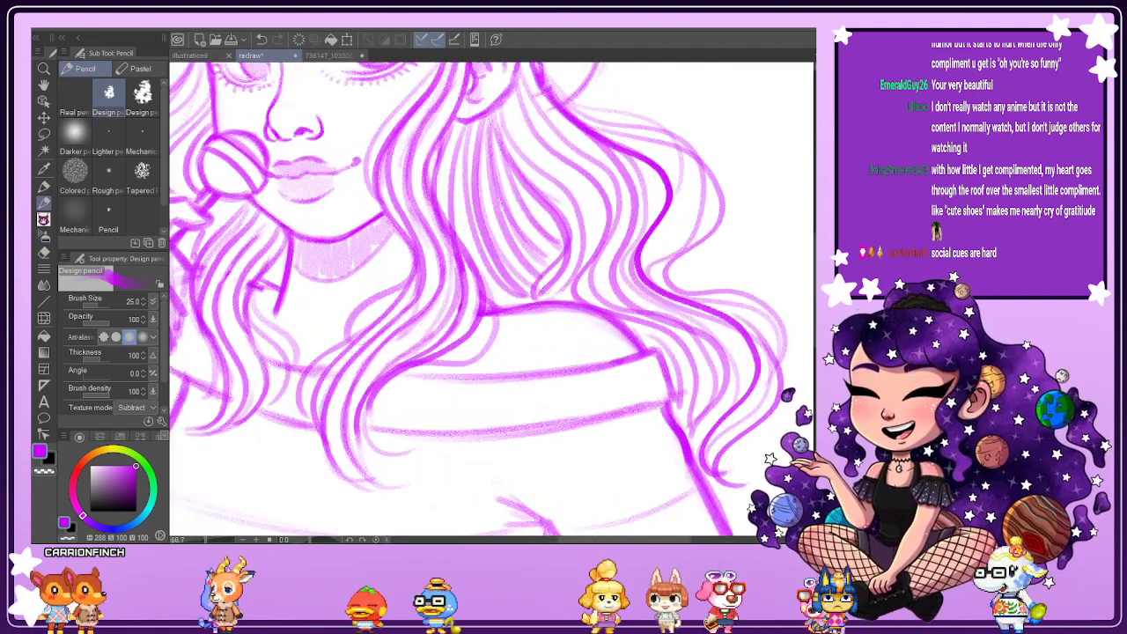
{"action": "mouse_move", "coordinate": [591, 325]}
{"action": "left_mouse_down"}
{"action": "mouse_move", "coordinate": [671, 362]}
{"action": "mouse_move", "coordinate": [675, 388]}
{"action": "left_mouse_up"}
{"action": "key", "text": "e"}
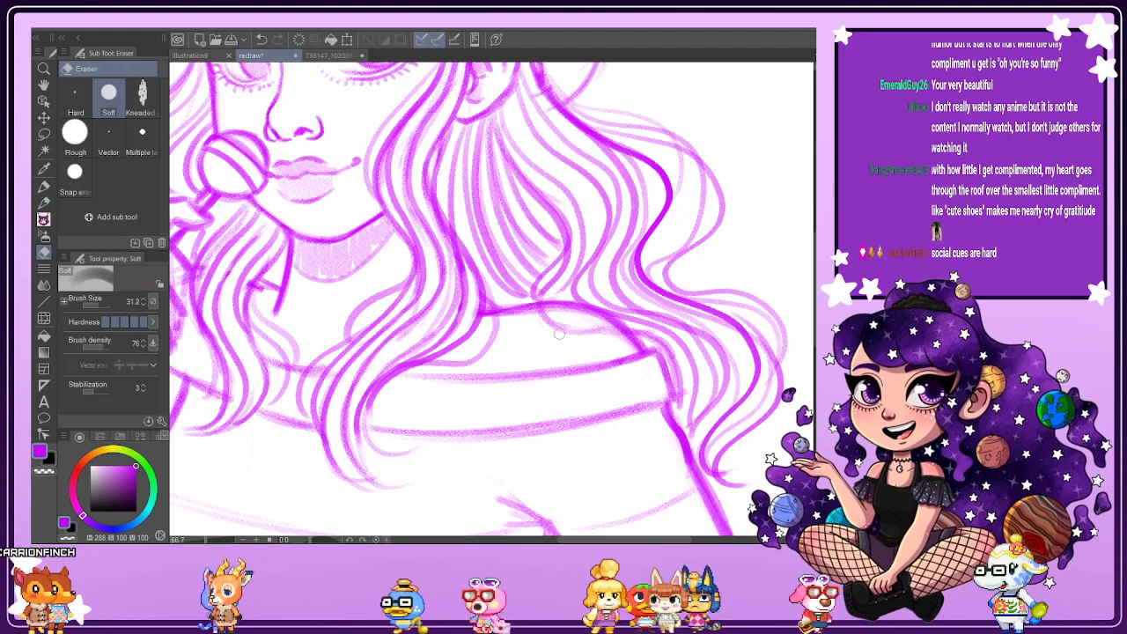
{"action": "mouse_move", "coordinate": [562, 315]}
{"action": "left_mouse_down"}
{"action": "mouse_move", "coordinate": [560, 307]}
{"action": "mouse_move", "coordinate": [583, 310]}
{"action": "mouse_move", "coordinate": [656, 335]}
{"action": "mouse_move", "coordinate": [620, 345]}
{"action": "left_mouse_up"}
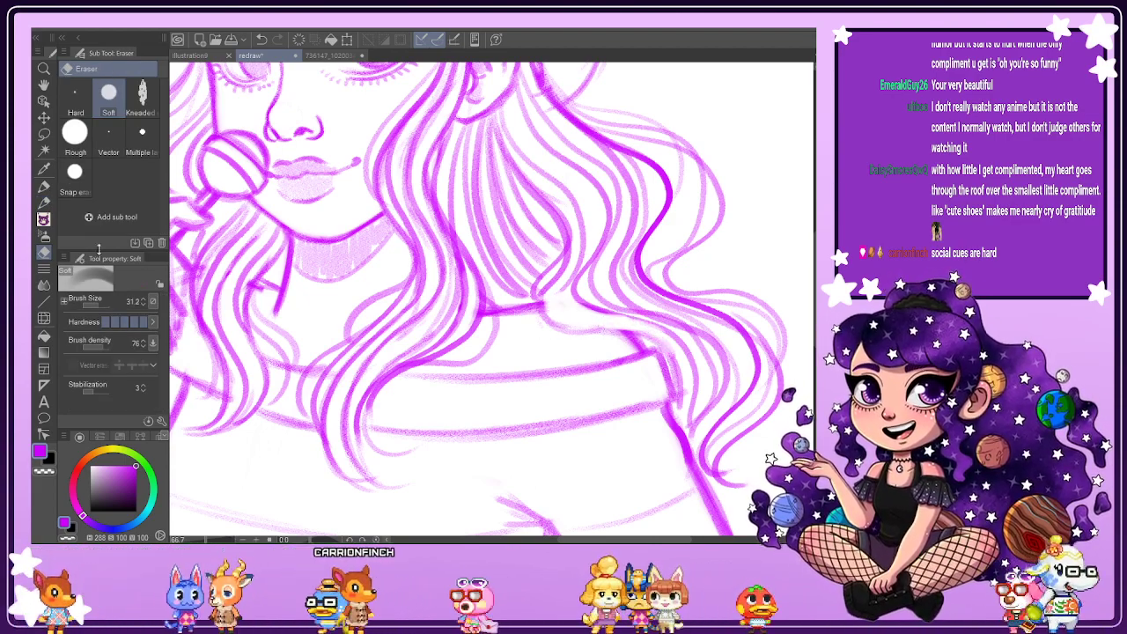
Sketch wavy hair strands flowing from behind the neck across the erased part of the shoulder.
{"action": "key", "text": "p"}
{"action": "left_click_drag", "start_coordinate": [592, 309], "coordinate": [678, 344]}
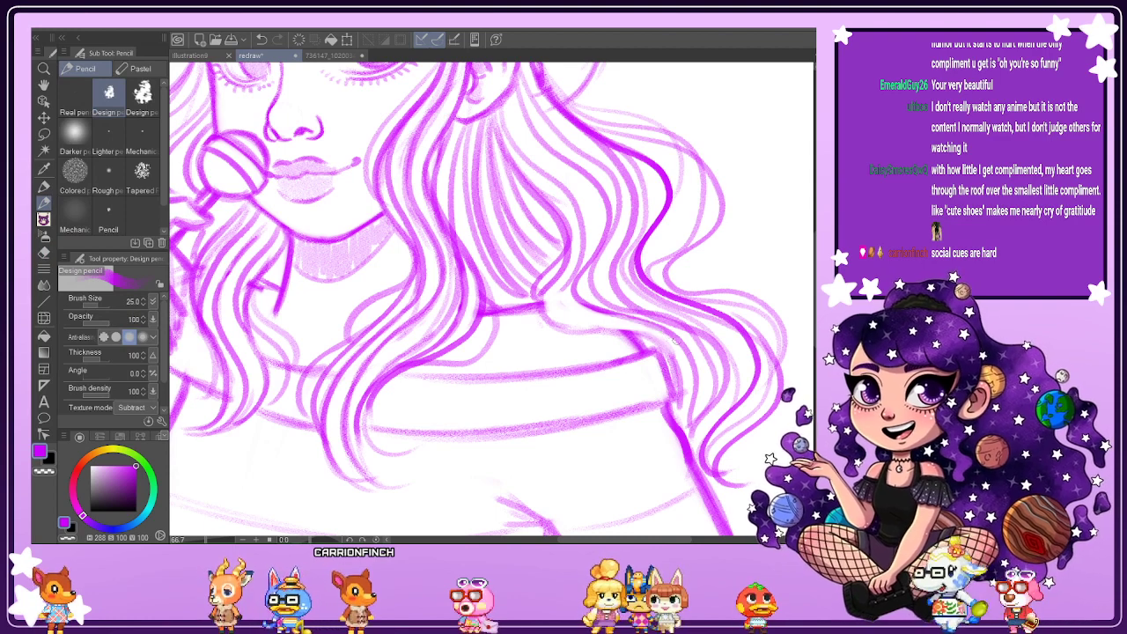
{"action": "left_click_drag", "start_coordinate": [630, 316], "coordinate": [689, 356]}
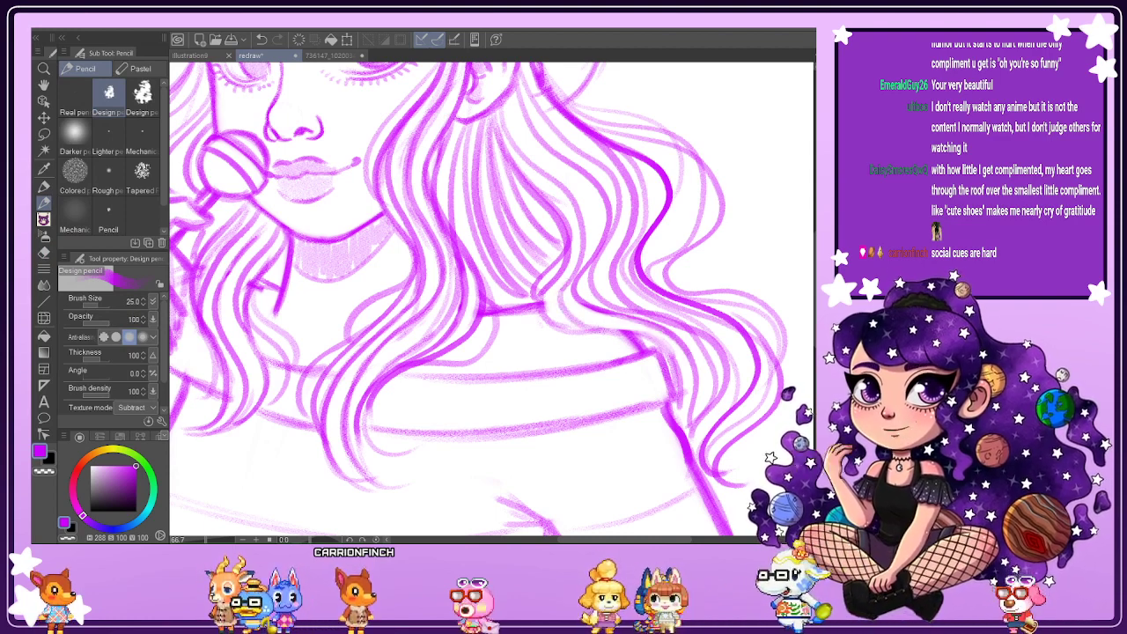
{"action": "left_click_drag", "start_coordinate": [543, 311], "coordinate": [681, 366]}
{"action": "left_click_drag", "start_coordinate": [637, 335], "coordinate": [676, 378]}
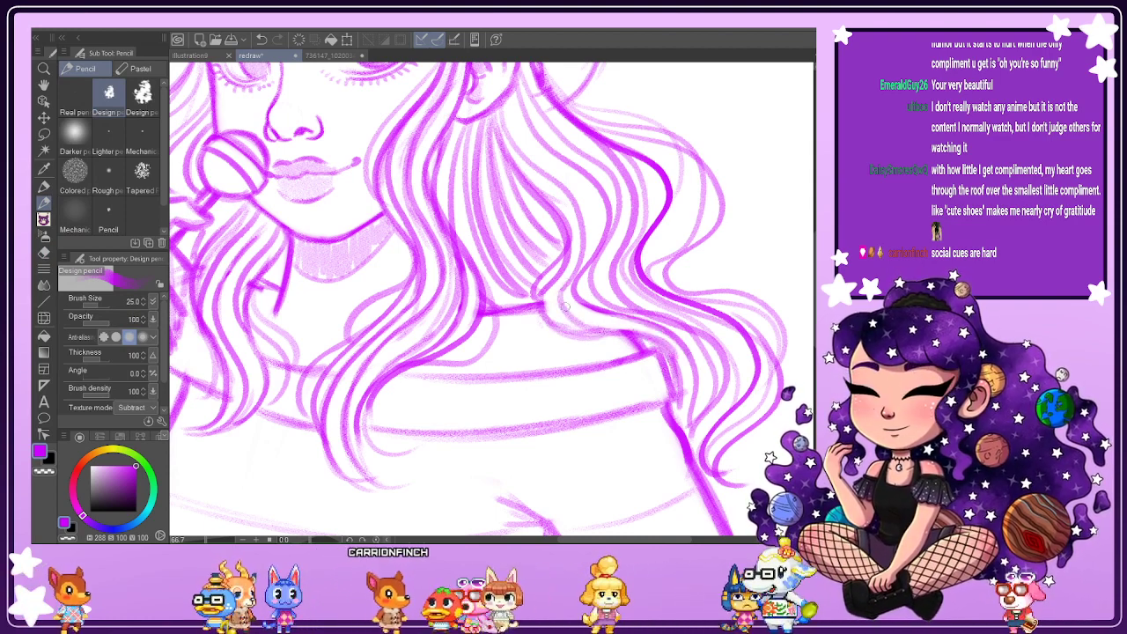
{"action": "mouse_move", "coordinate": [539, 294]}
{"action": "left_mouse_down"}
{"action": "mouse_move", "coordinate": [543, 318]}
{"action": "mouse_move", "coordinate": [578, 341]}
{"action": "mouse_move", "coordinate": [616, 342]}
{"action": "left_mouse_up"}
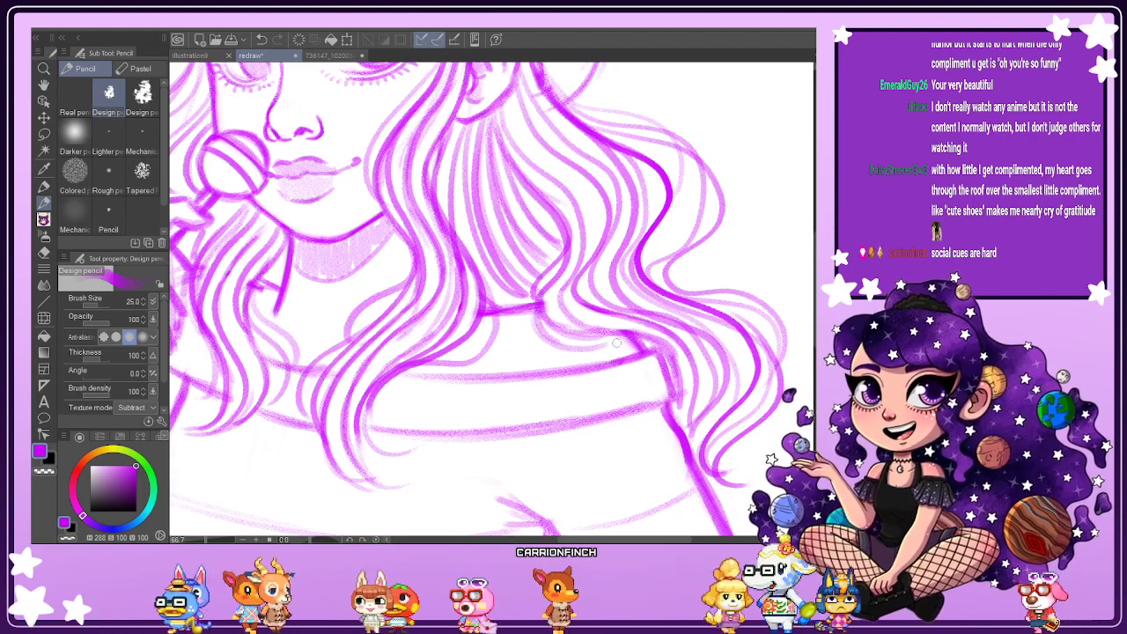
Erase the leftover shoulder line near the collar's outer corner and extend the hair strands over that area.
{"action": "key", "text": "e"}
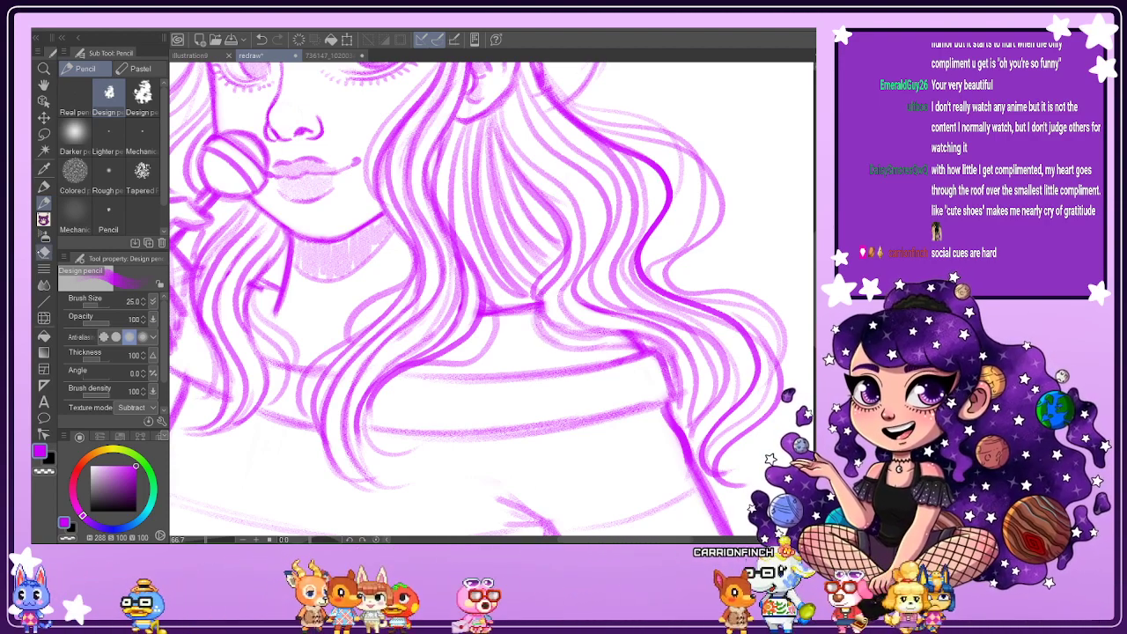
{"action": "mouse_move", "coordinate": [647, 342]}
{"action": "left_mouse_down"}
{"action": "mouse_move", "coordinate": [616, 339]}
{"action": "mouse_move", "coordinate": [656, 346]}
{"action": "mouse_move", "coordinate": [666, 374]}
{"action": "mouse_move", "coordinate": [662, 362]}
{"action": "left_mouse_up"}
{"action": "key", "text": "p"}
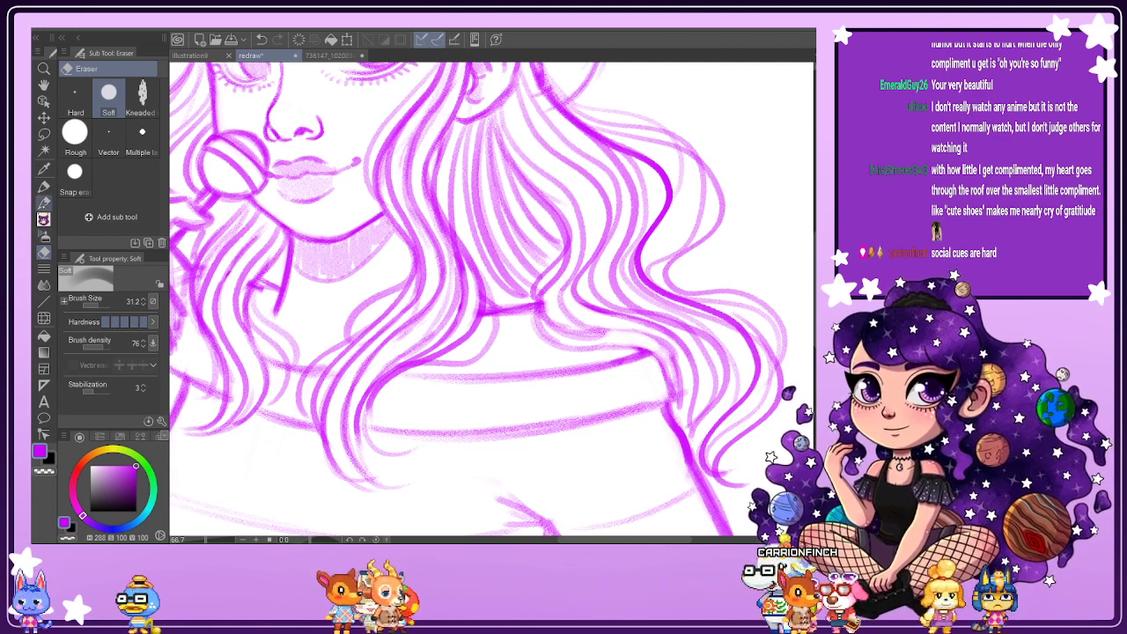
{"action": "mouse_move", "coordinate": [585, 345]}
{"action": "left_mouse_down"}
{"action": "mouse_move", "coordinate": [640, 351]}
{"action": "mouse_move", "coordinate": [673, 388]}
{"action": "left_mouse_up"}
{"action": "mouse_move", "coordinate": [592, 338]}
{"action": "left_mouse_down"}
{"action": "mouse_move", "coordinate": [671, 355]}
{"action": "mouse_move", "coordinate": [681, 407]}
{"action": "left_mouse_up"}
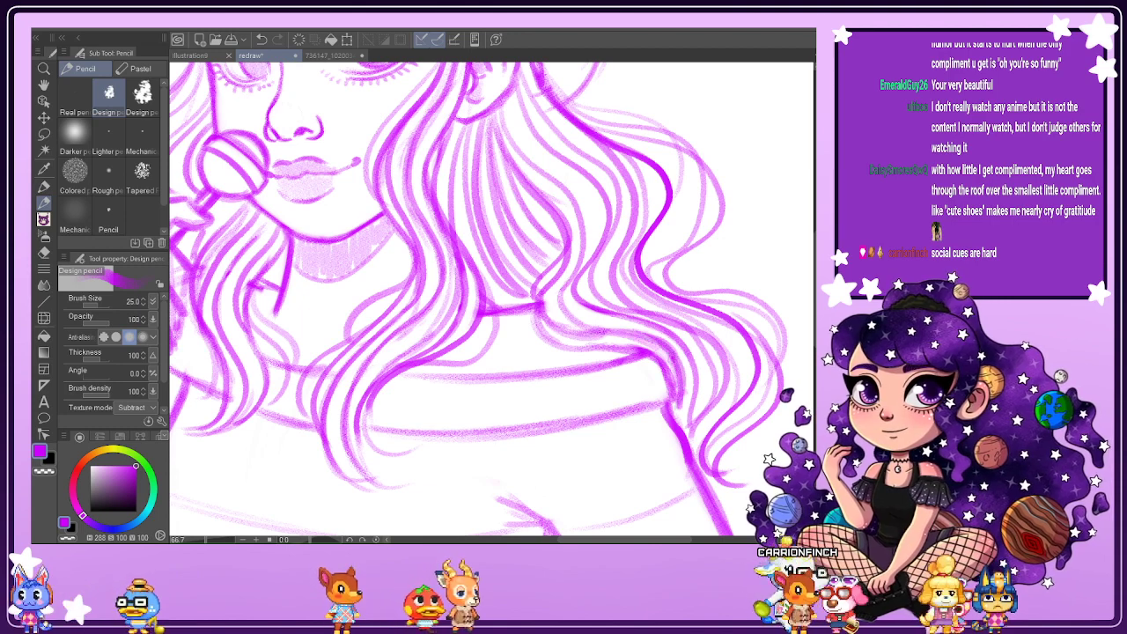
{"action": "scroll", "coordinate": [660, 392], "scroll_direction": "down", "scroll_amount": 2}
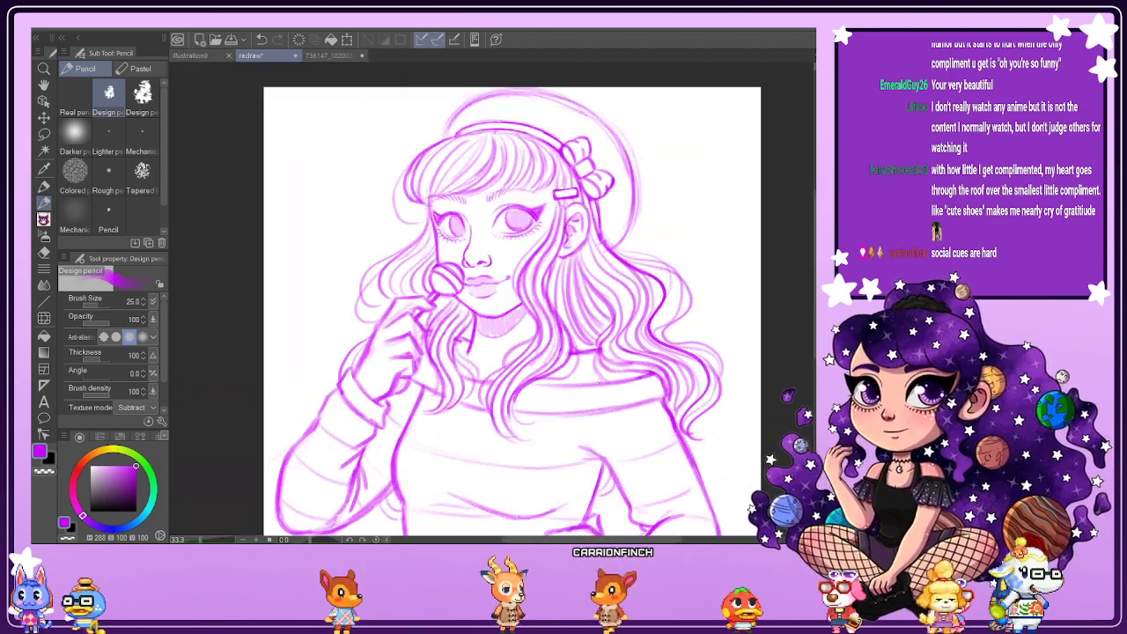
Mirror the sketch view horizontally and compare its pose, hair and sweater stripes with the original colored illustration.
{"action": "key", "text": "ctrl+z"}
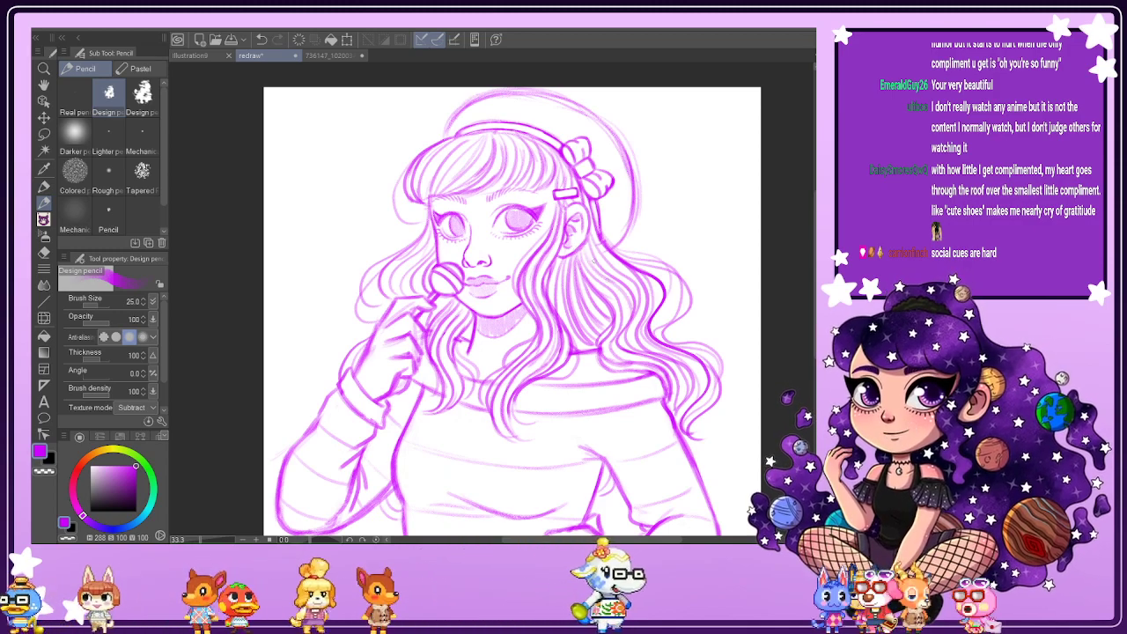
{"action": "scroll", "coordinate": [512, 299], "scroll_direction": "down", "scroll_amount": 5}
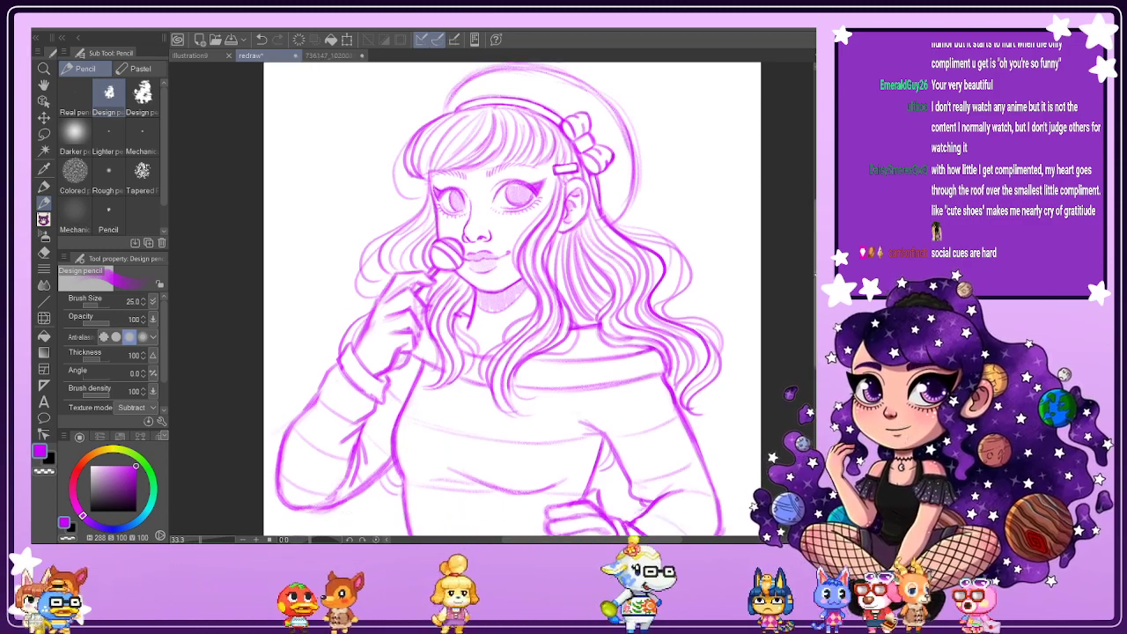
{"action": "scroll", "coordinate": [511, 299], "scroll_direction": "down", "scroll_amount": 3}
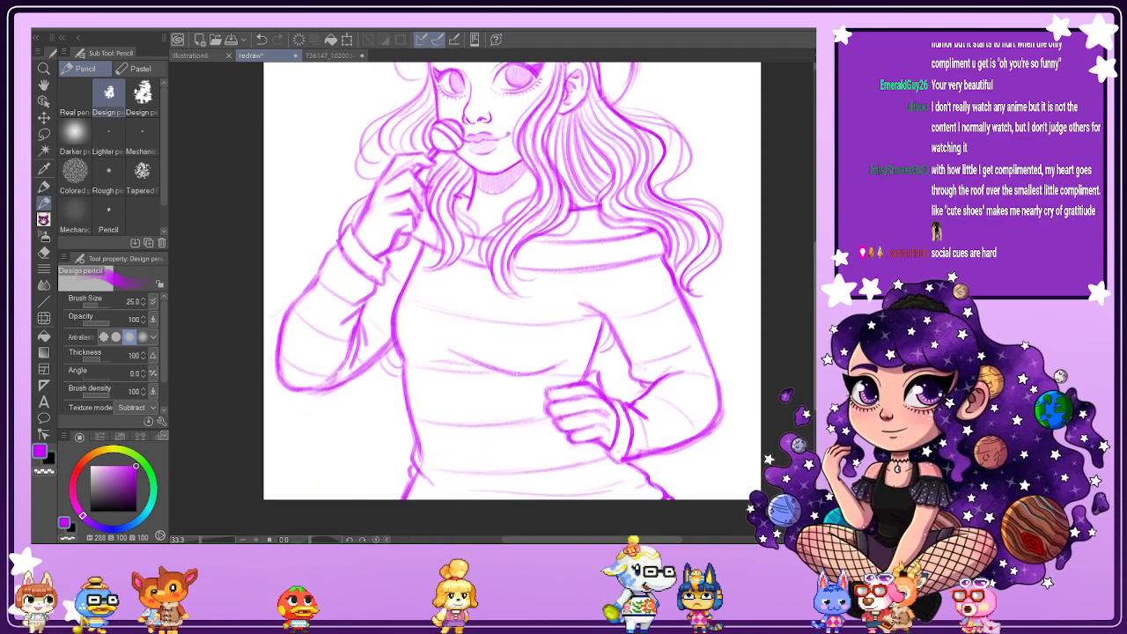
{"action": "scroll", "coordinate": [512, 300], "scroll_direction": "up", "scroll_amount": 3}
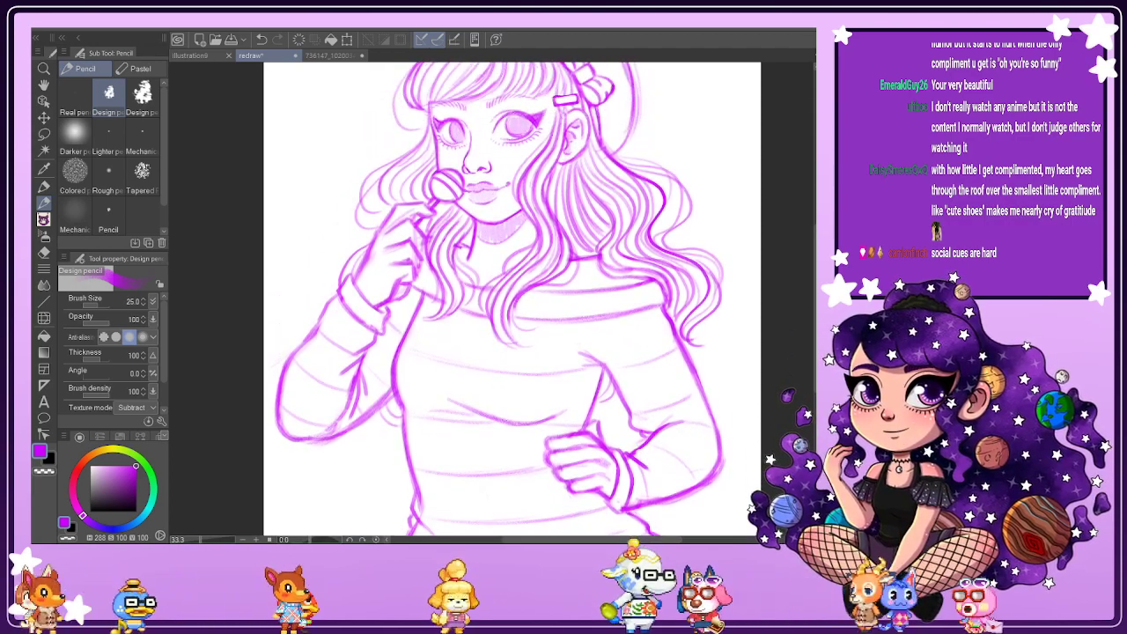
{"action": "key", "text": "ctrl+0"}
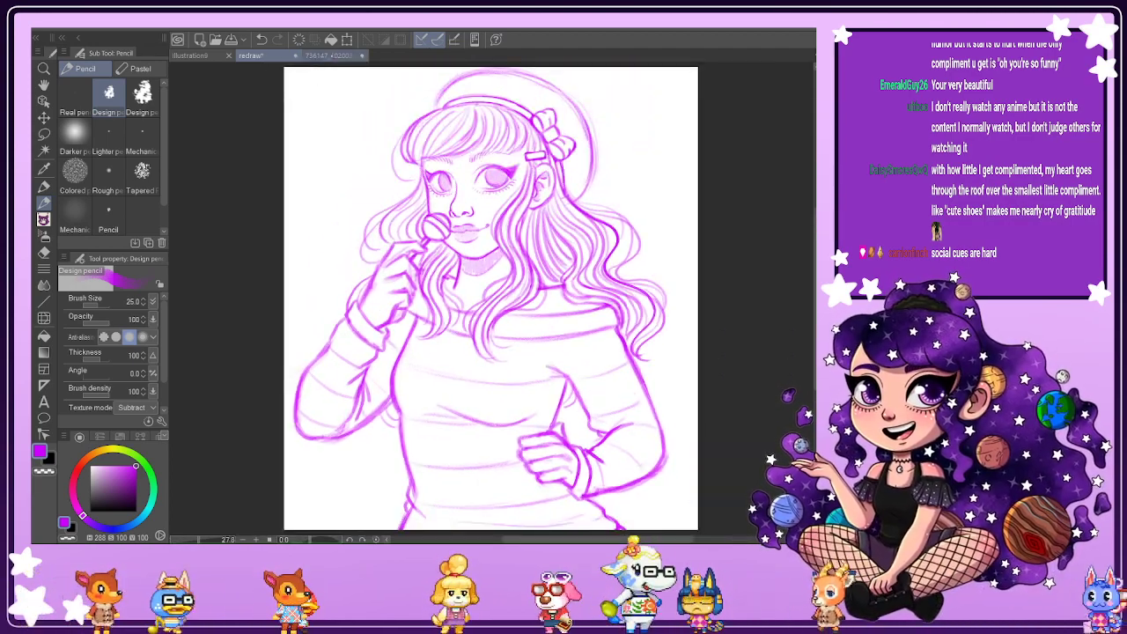
{"action": "left_click", "coordinate": [330, 56]}
{"action": "key", "text": "h"}
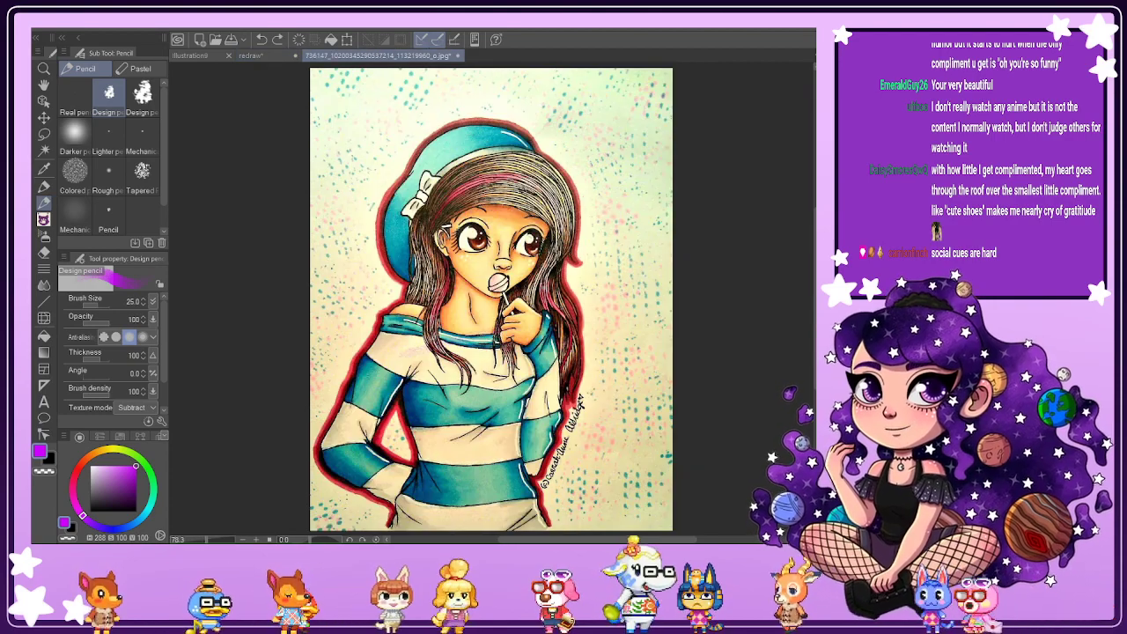
{"action": "key", "text": "ctrl+shift+Tab"}
{"action": "key", "text": "h"}
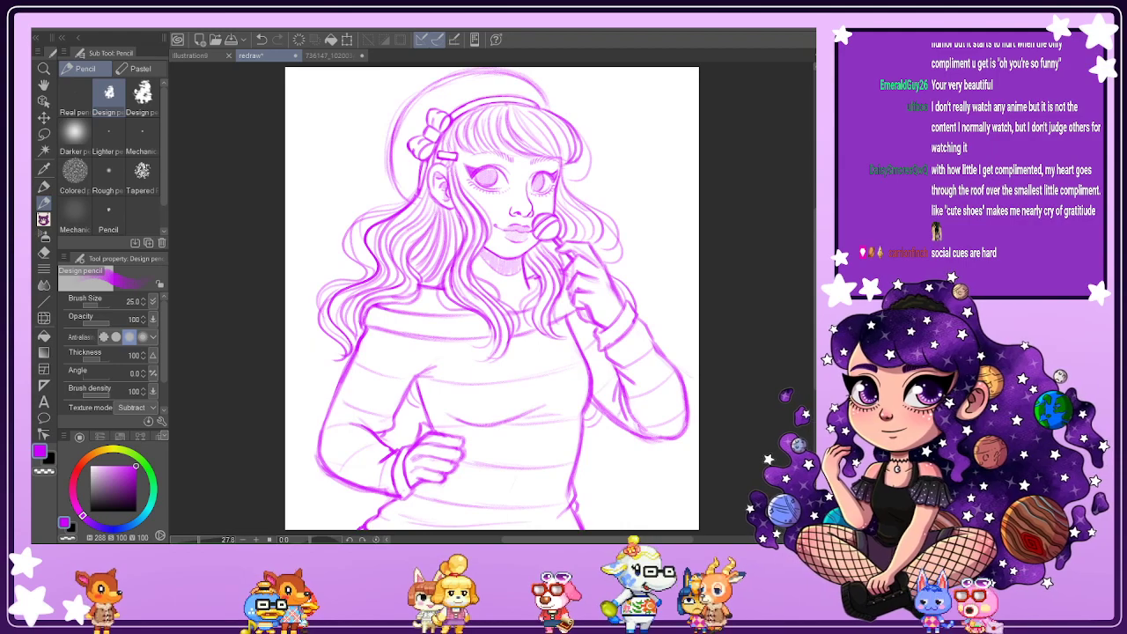
{"action": "key", "text": "ctrl+Tab"}
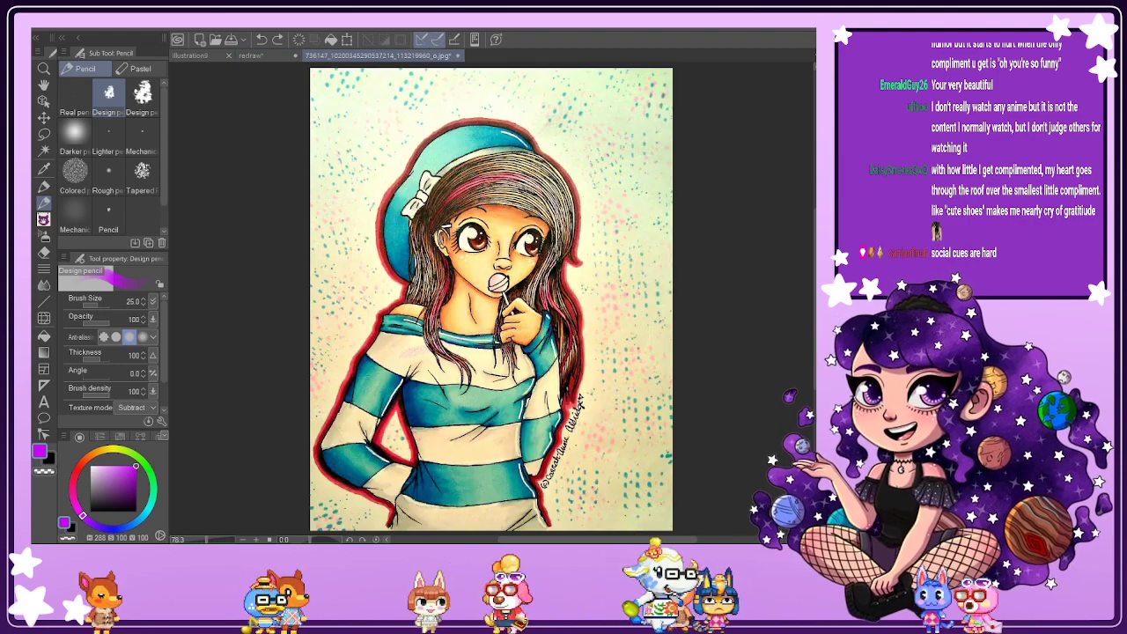
{"action": "key", "text": "ctrl+shift+Tab"}
{"action": "key", "text": "ctrl+Tab"}
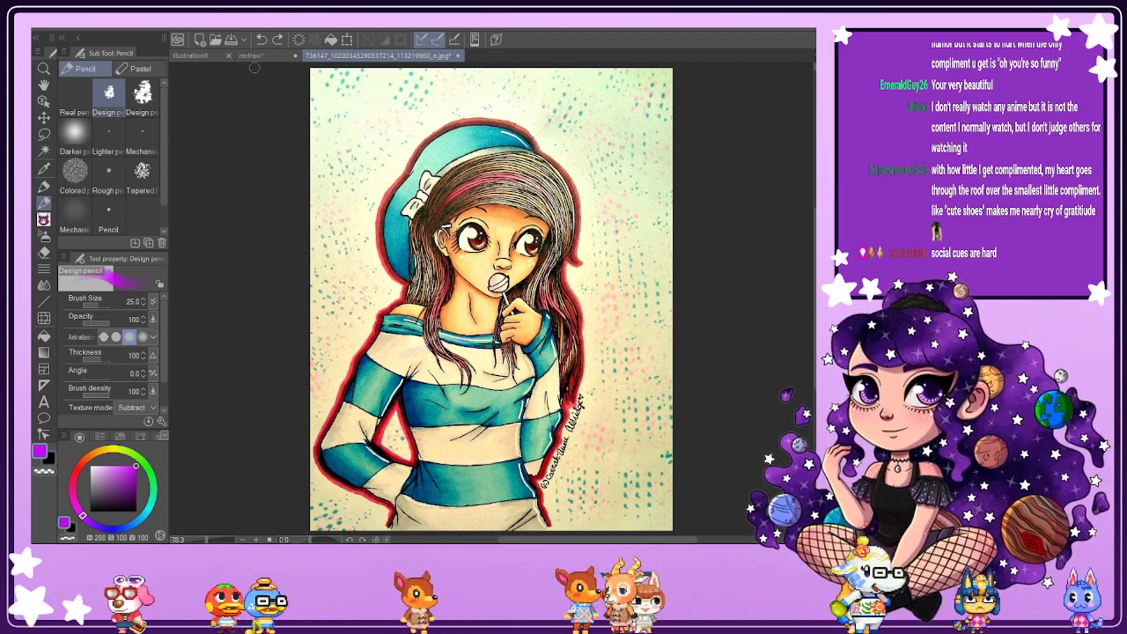
{"action": "left_click", "coordinate": [250, 55]}
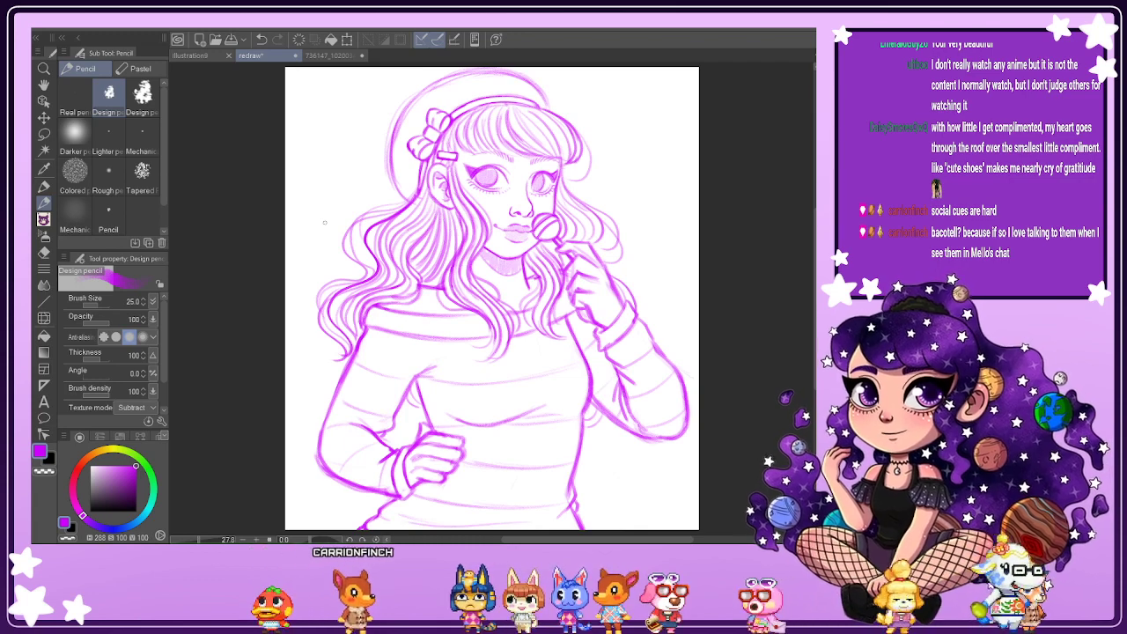
{"action": "scroll", "coordinate": [507, 176], "scroll_direction": "up", "scroll_amount": 2}
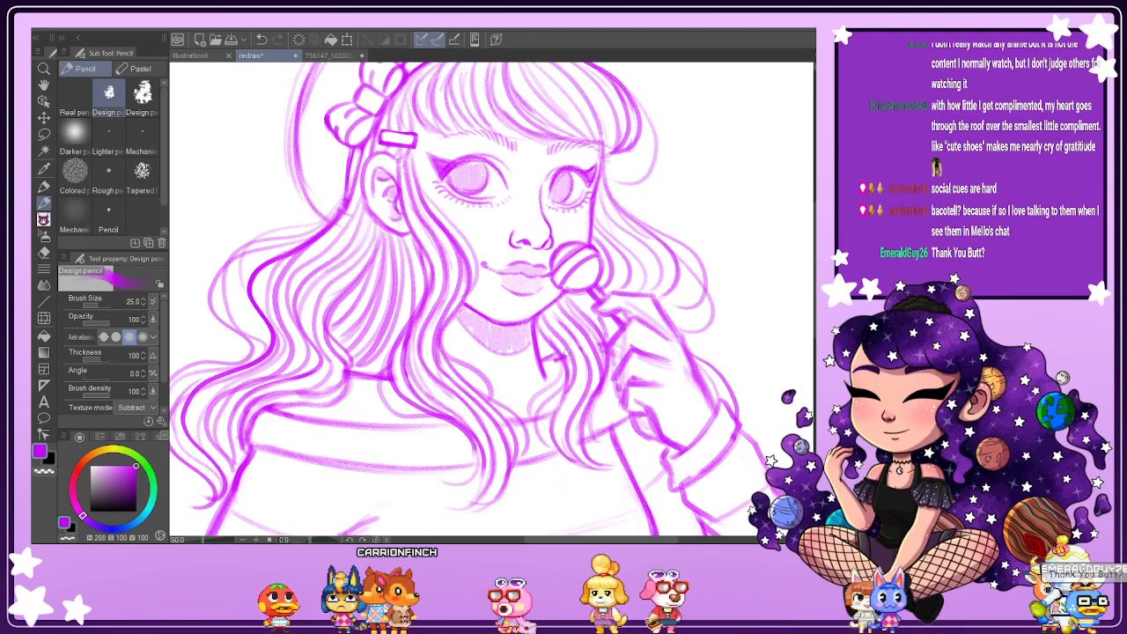
{"action": "scroll", "coordinate": [644, 312], "scroll_direction": "down", "scroll_amount": 1}
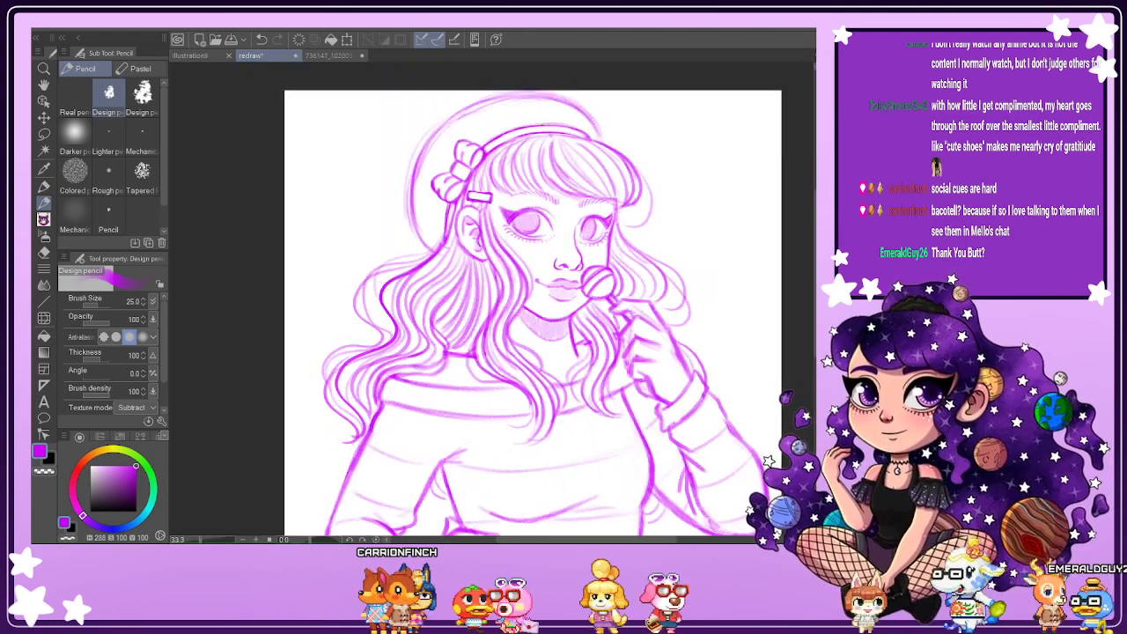
{"action": "scroll", "coordinate": [755, 336], "scroll_direction": "down", "scroll_amount": 1}
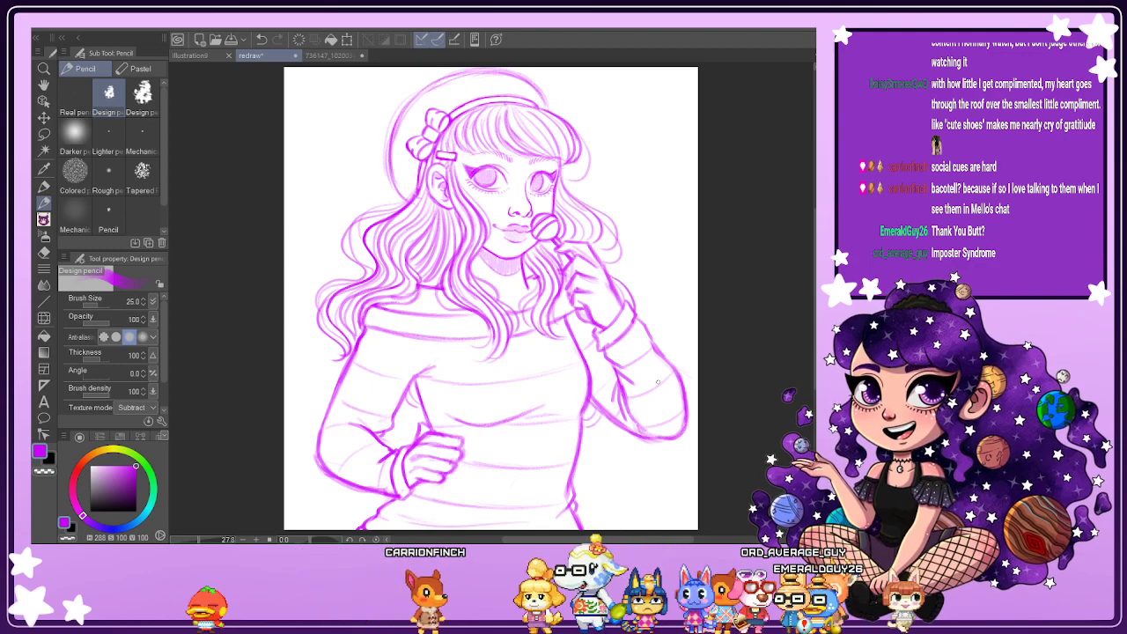
Flip the canvas view horizontally and set up the Mechanical pencil with black as the drawing colour for line work on the face.
{"action": "key", "text": "h"}
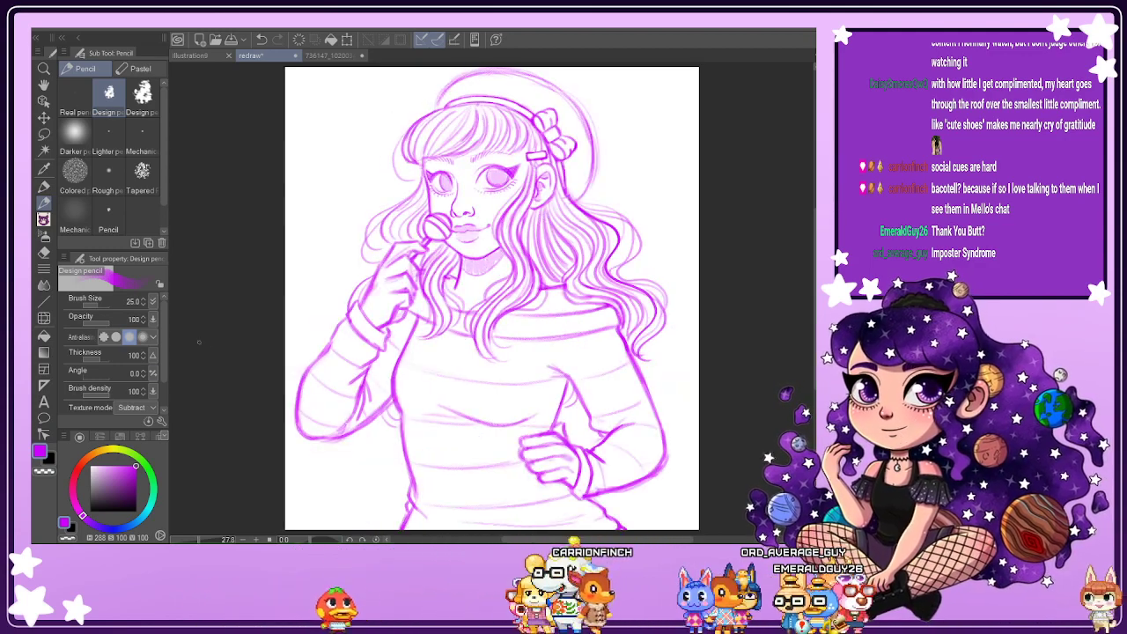
{"action": "left_click", "coordinate": [137, 510]}
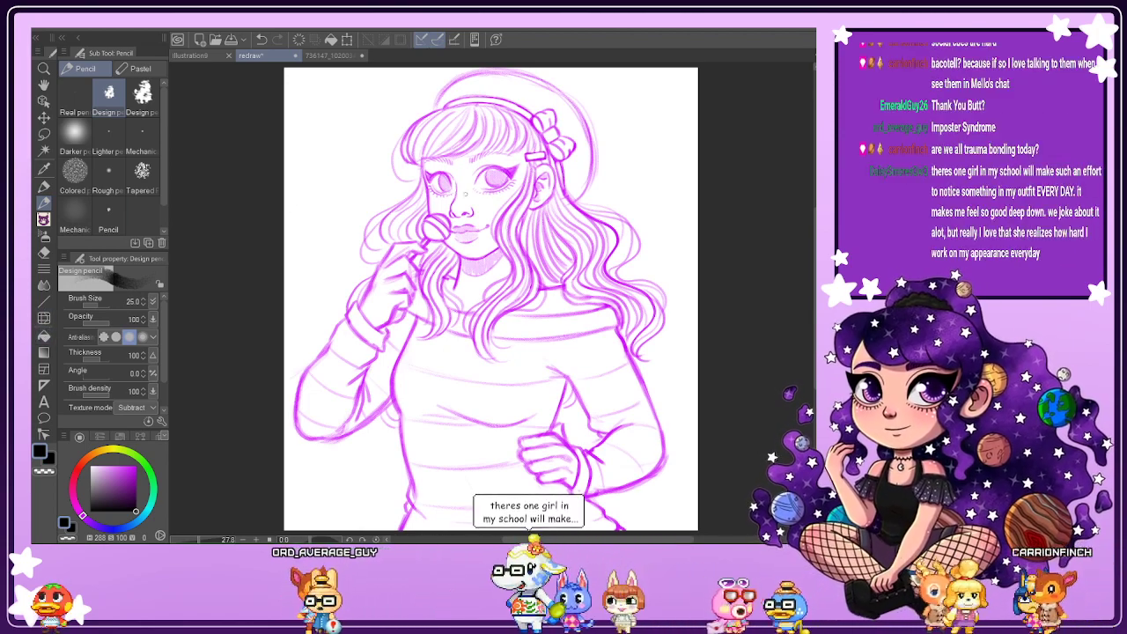
{"action": "scroll", "coordinate": [433, 208], "scroll_direction": "up", "scroll_amount": 2}
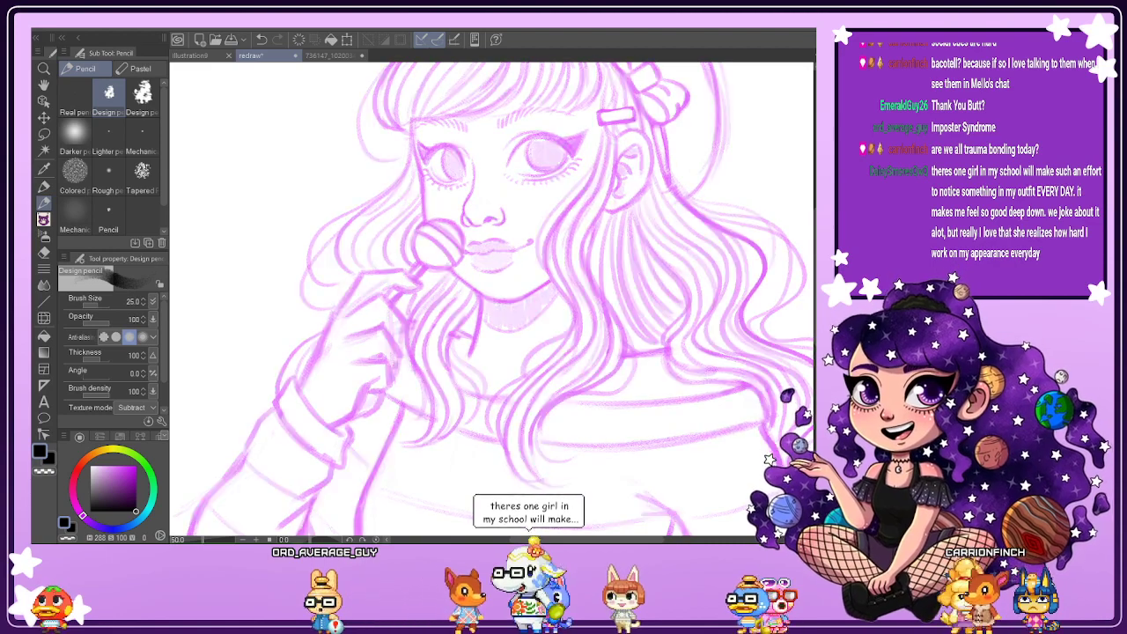
{"action": "scroll", "coordinate": [491, 299], "scroll_direction": "up", "scroll_amount": 2}
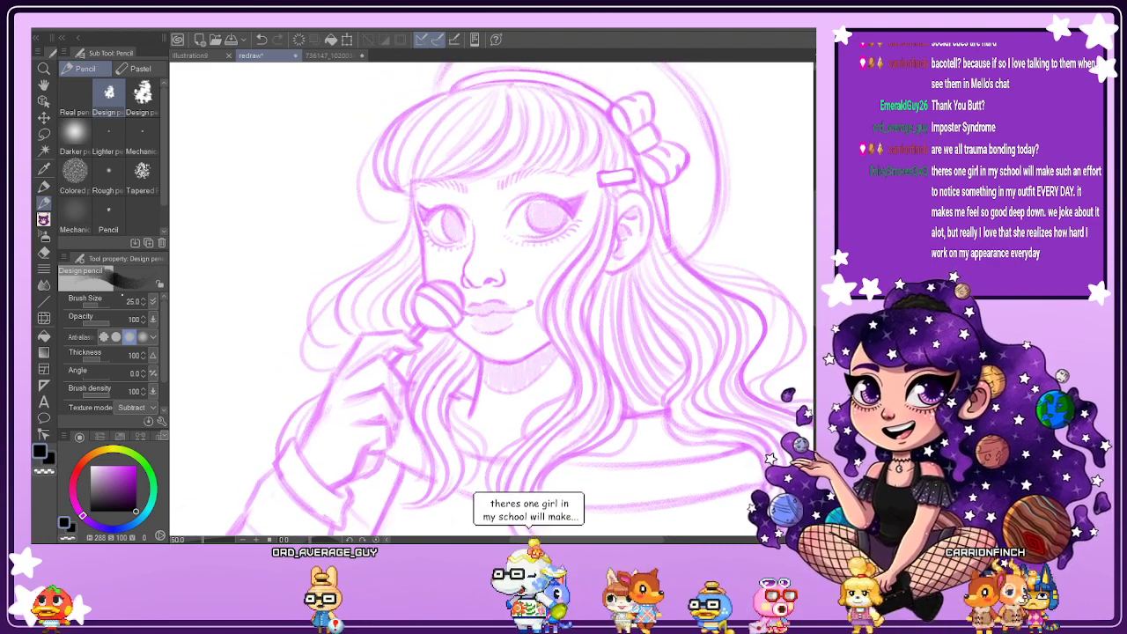
{"action": "left_click", "coordinate": [143, 137]}
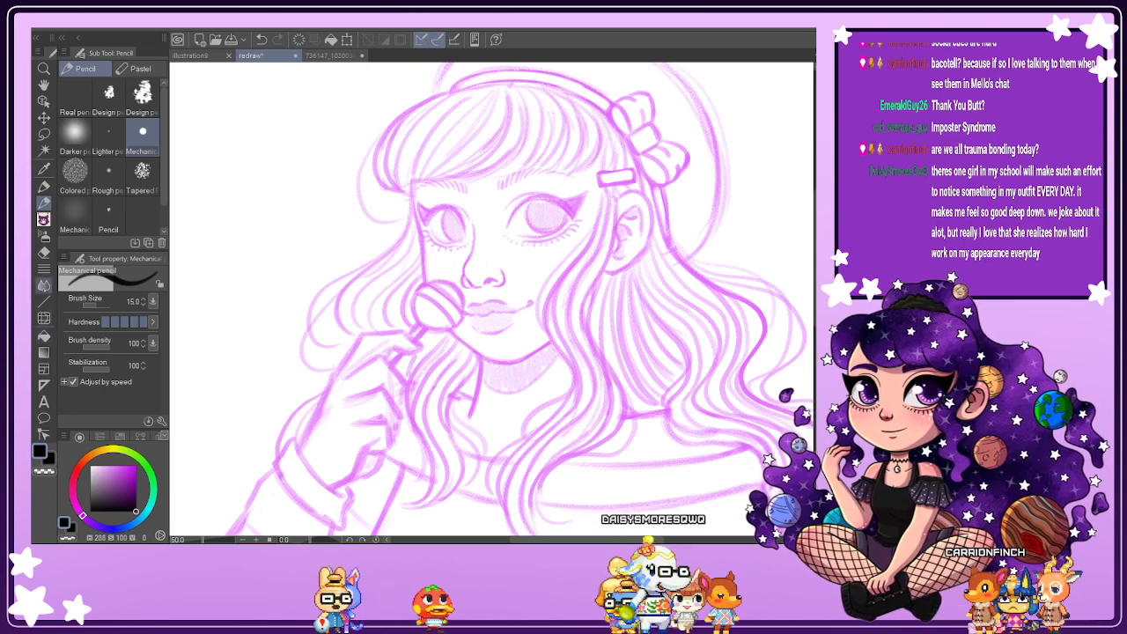
Try to outline the lollipop's candy with the Rectangle figure tool using rounded corners.
{"action": "left_click", "coordinate": [43, 300]}
{"action": "left_click", "coordinate": [103, 69]}
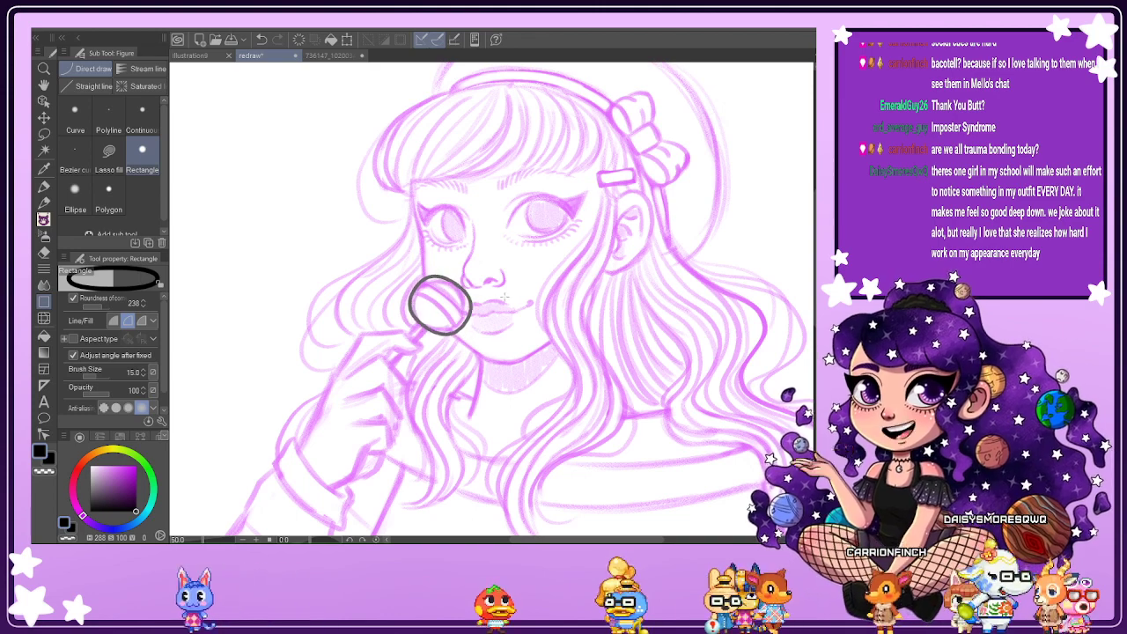
{"action": "left_click", "coordinate": [504, 315]}
{"action": "left_click", "coordinate": [247, 106]}
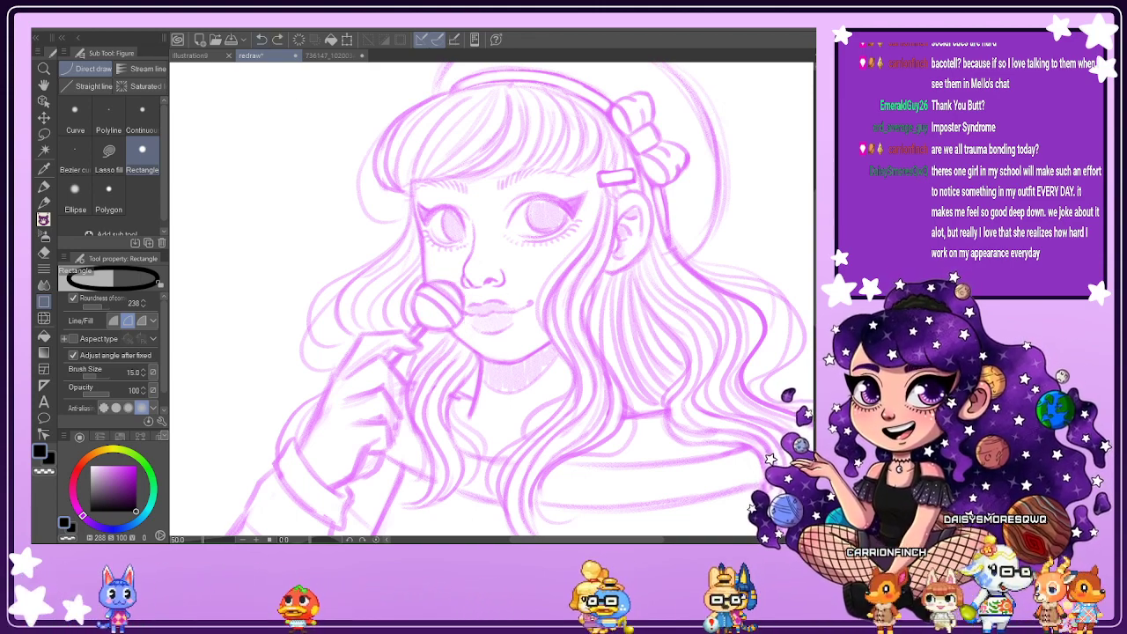
Outline the lollipop's candy with a black circle using the Ellipse figure tool at brush size 14.
{"action": "left_click", "coordinate": [74, 197]}
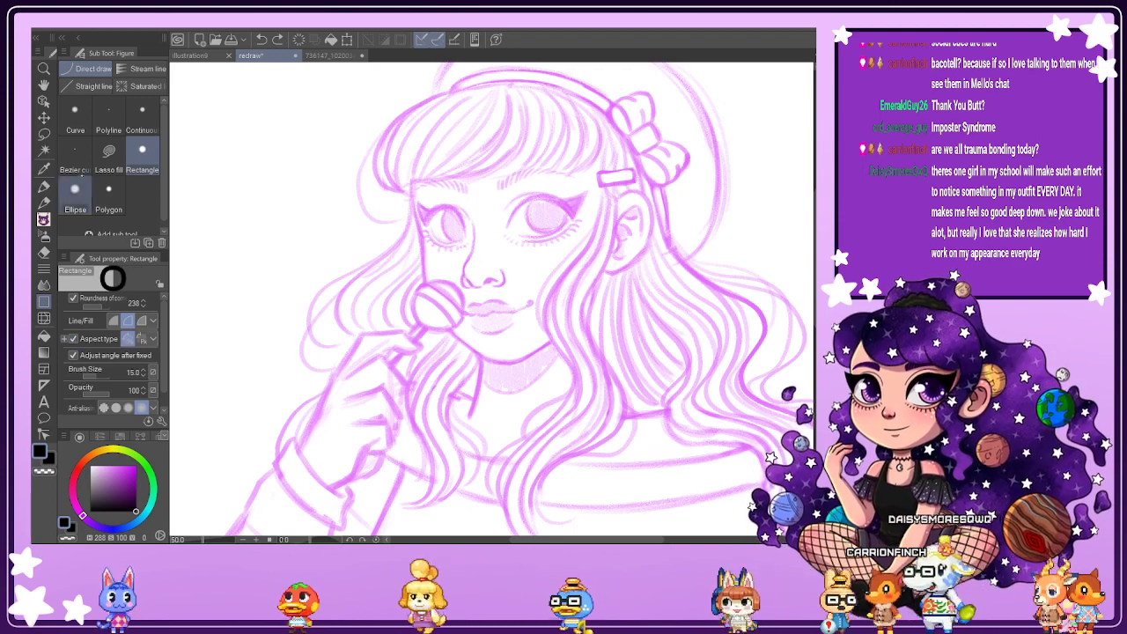
{"action": "left_click", "coordinate": [75, 157]}
{"action": "left_click", "coordinate": [75, 192]}
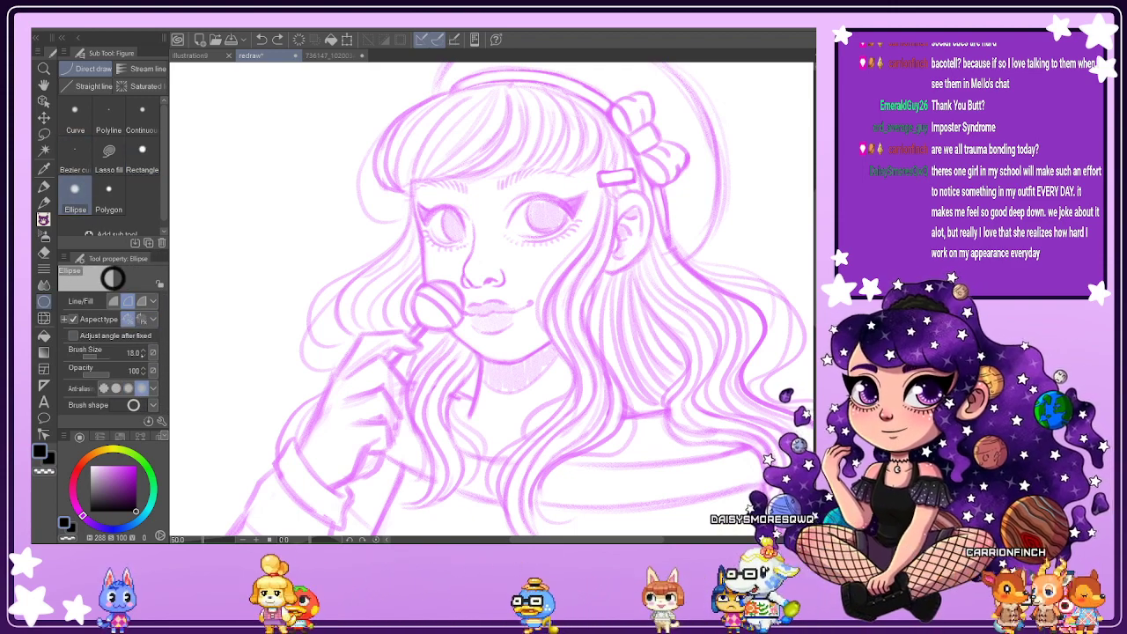
{"action": "key", "text": "bracketleft"}
{"action": "left_click_drag", "start_coordinate": [414, 269], "coordinate": [464, 326]}
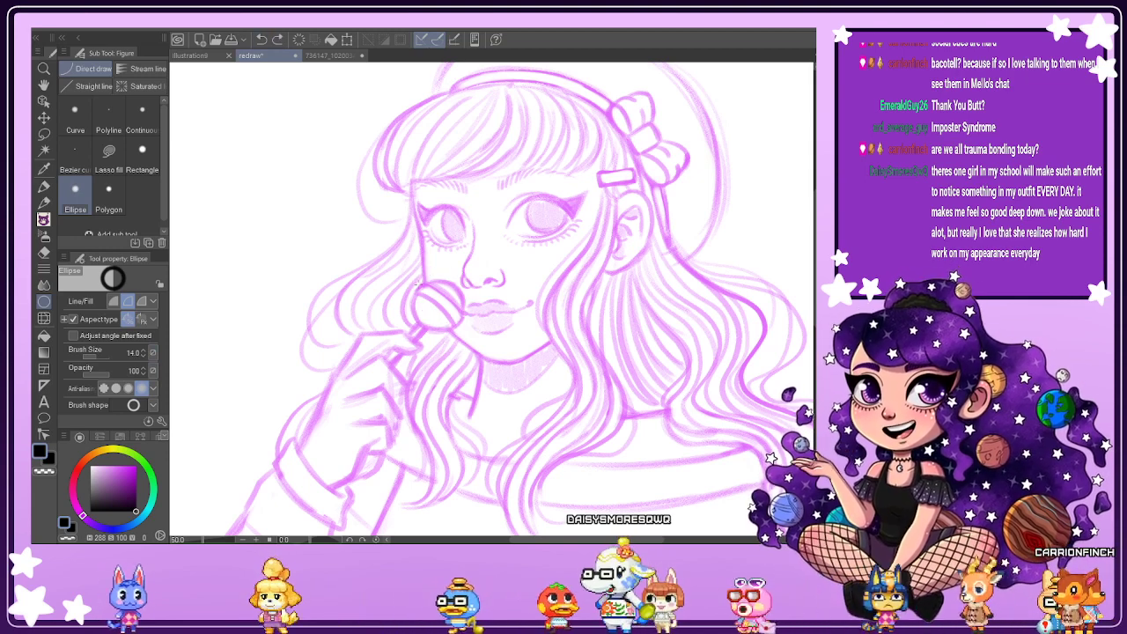
{"action": "left_click_drag", "start_coordinate": [415, 279], "coordinate": [476, 328]}
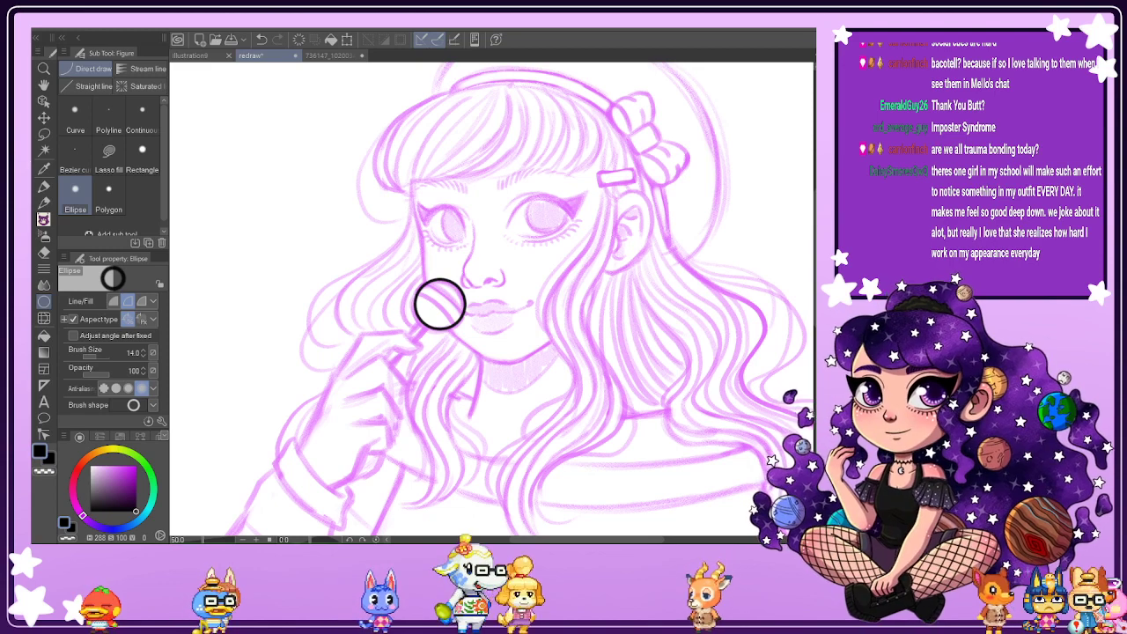
{"action": "scroll", "coordinate": [440, 304], "scroll_direction": "up", "scroll_amount": 5}
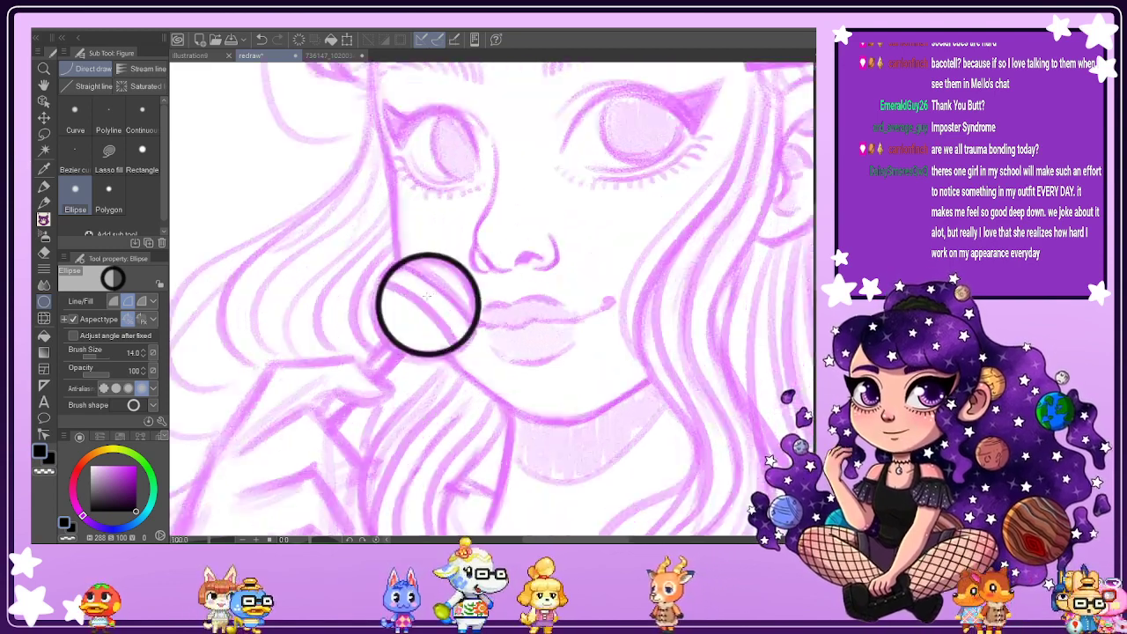
Try to ink the lollipop's diagonal band with the Mechanical pencil and undo the band strokes.
{"action": "key", "text": "p"}
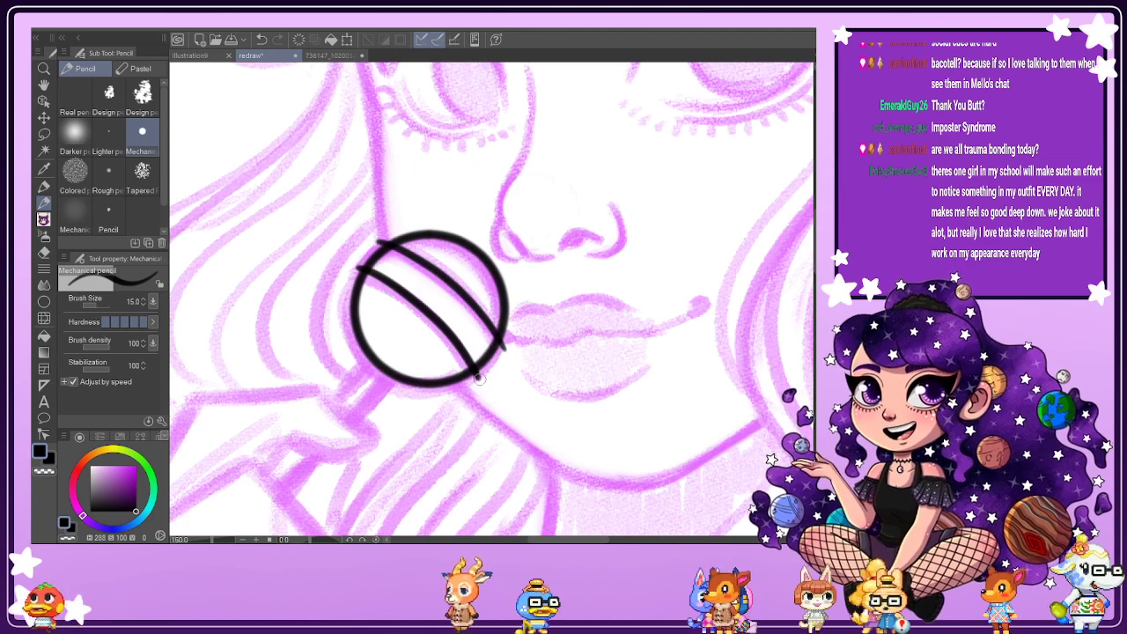
{"action": "left_click_drag", "start_coordinate": [484, 379], "coordinate": [509, 349]}
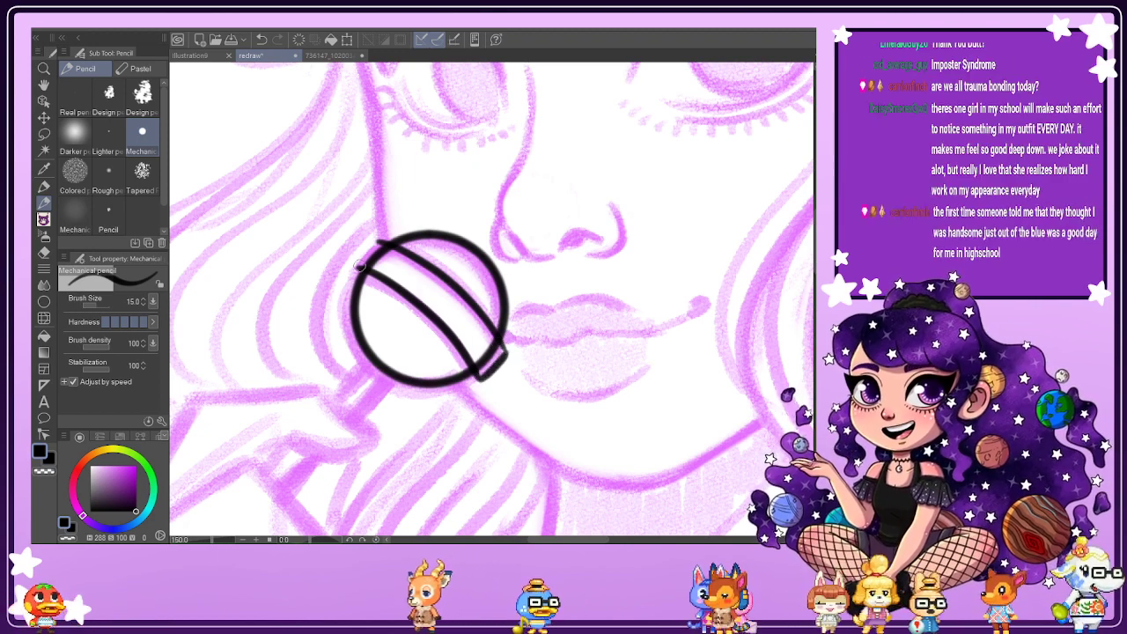
{"action": "key", "text": "ctrl+z"}
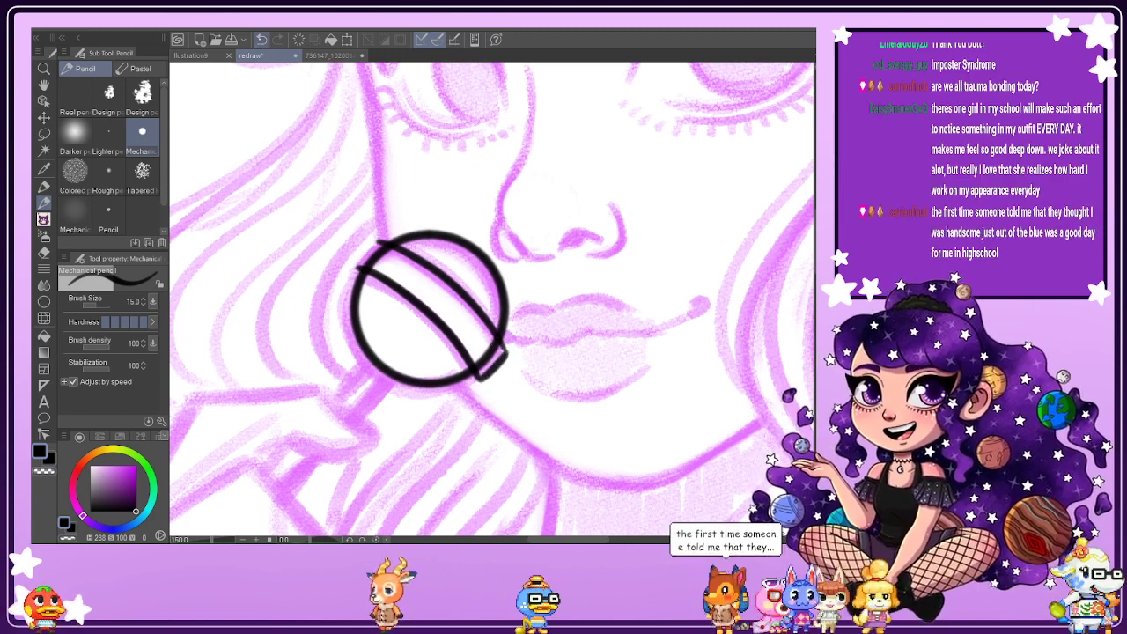
{"action": "key", "text": "ctrl+z"}
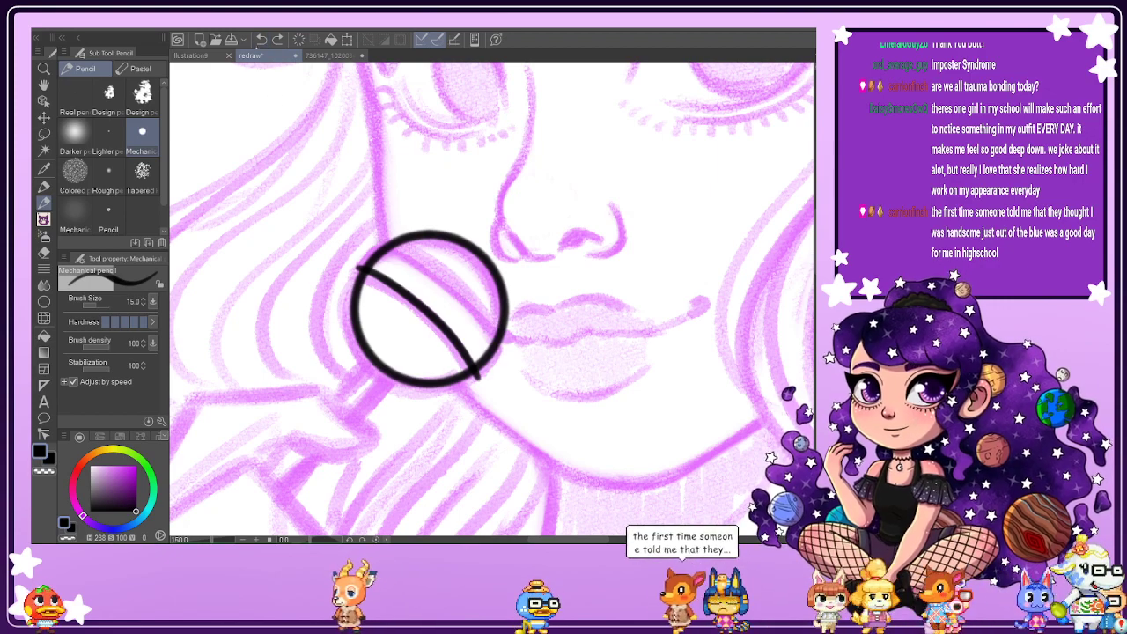
{"action": "key", "text": "ctrl+z"}
Ink the lollipop's curved diagonal band with closed ends on a rotated canvas and clean up its corners with the Soft eraser.
{"action": "left_click_drag", "start_coordinate": [447, 490], "coordinate": [775, 282]}
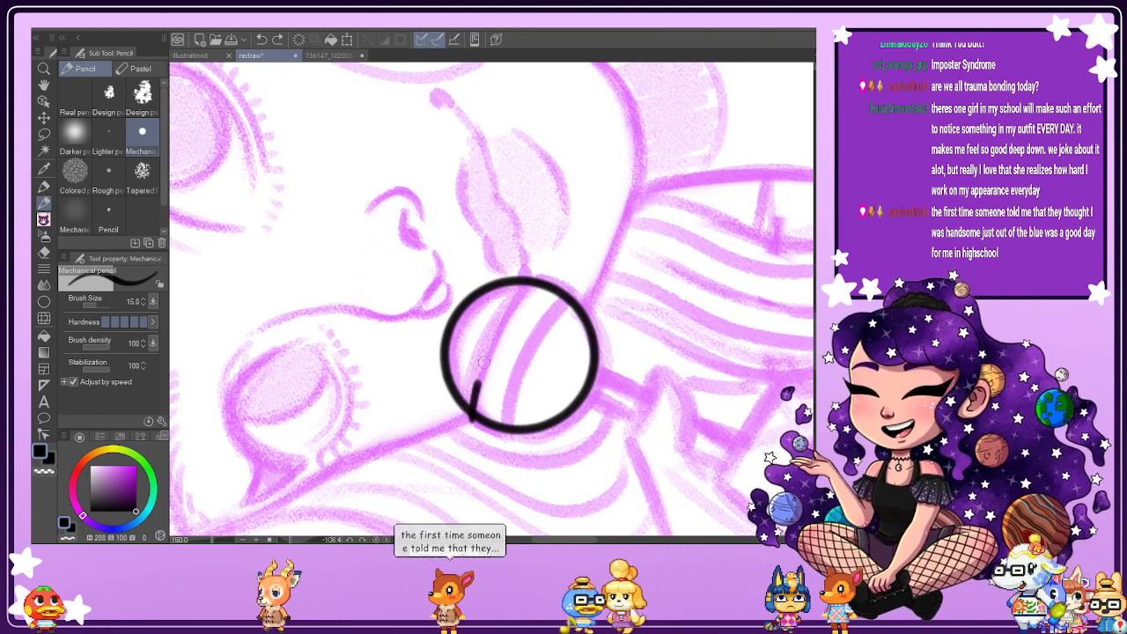
{"action": "mouse_move", "coordinate": [470, 420]}
{"action": "left_mouse_down"}
{"action": "mouse_move", "coordinate": [507, 318]}
{"action": "mouse_move", "coordinate": [537, 277]}
{"action": "left_mouse_up"}
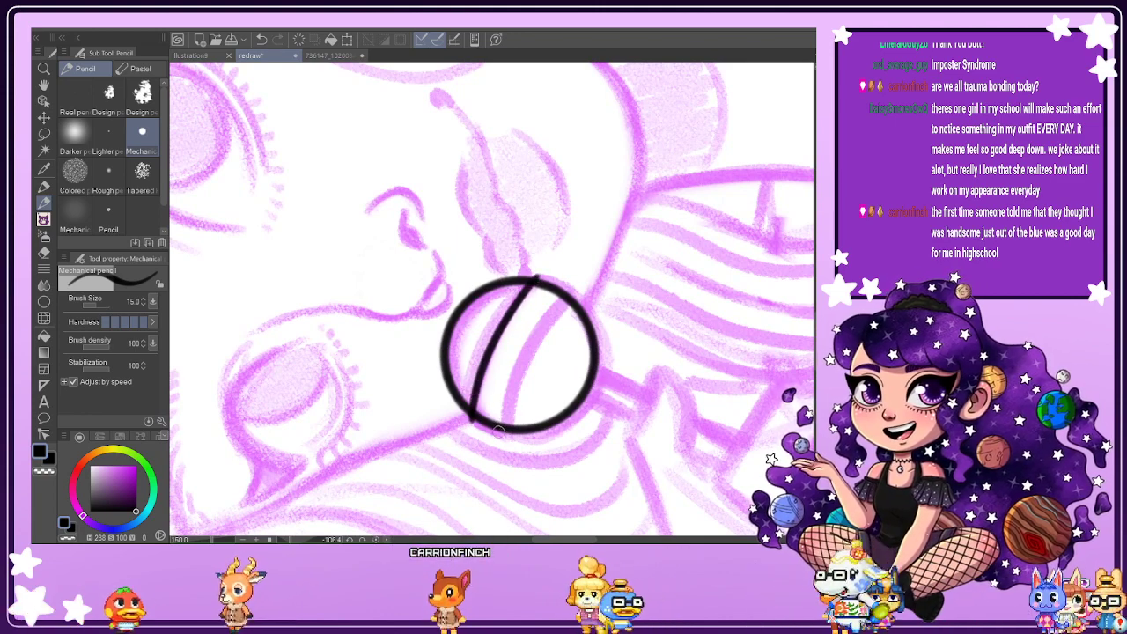
{"action": "left_click_drag", "start_coordinate": [502, 432], "coordinate": [568, 288]}
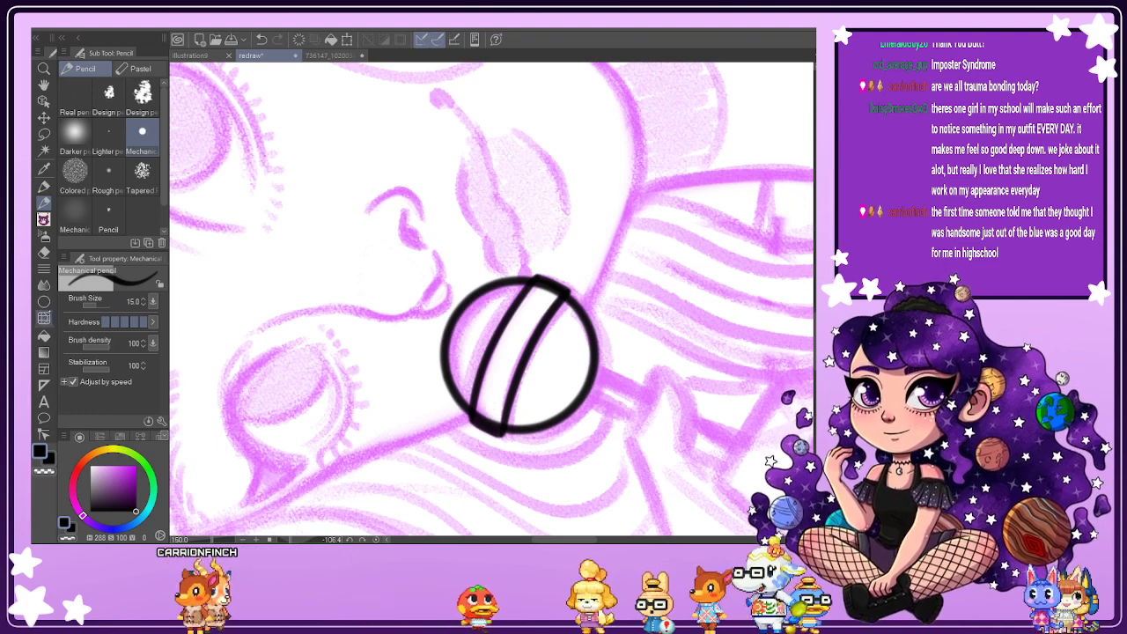
{"action": "key", "text": "e"}
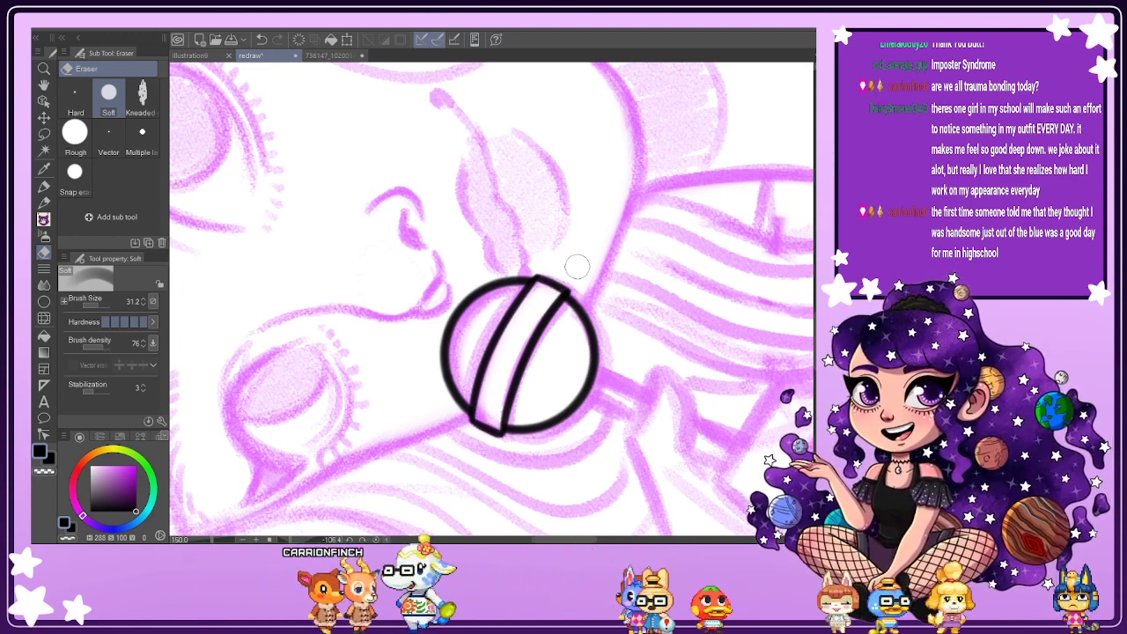
{"action": "left_click", "coordinate": [376, 539]}
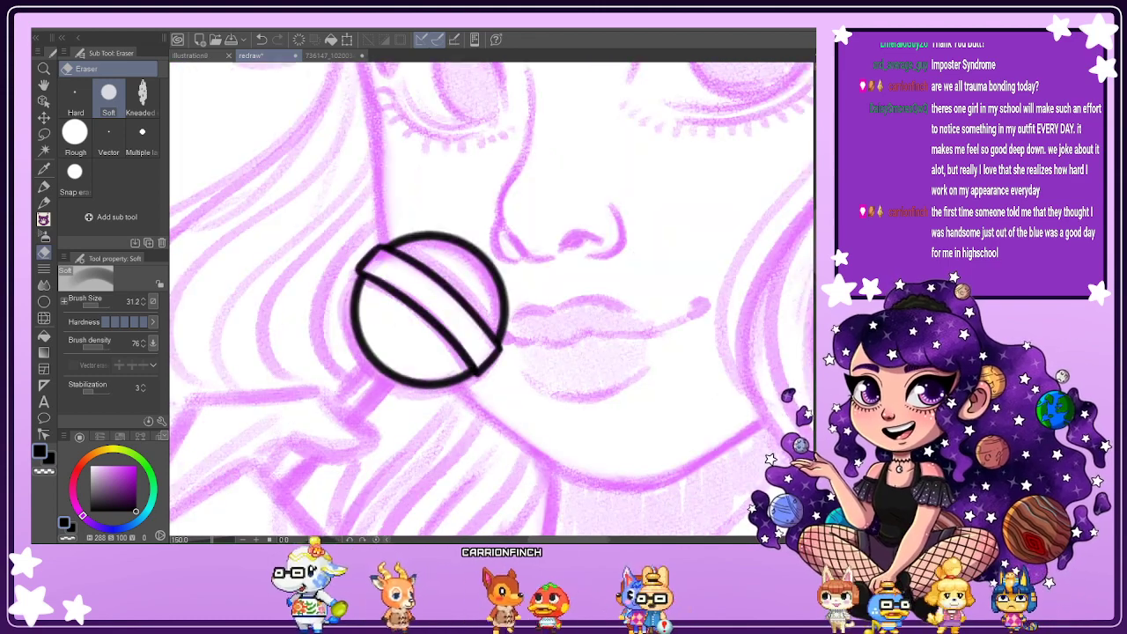
{"action": "key", "text": "ctrl+0"}
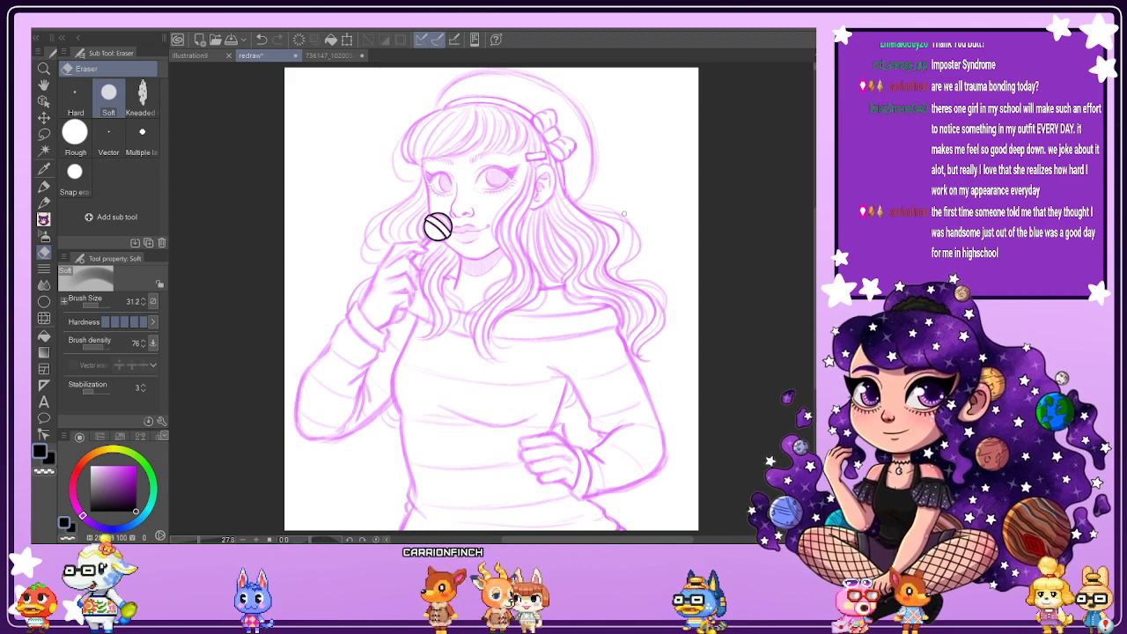
Handwrite "Kandii" on the empty canvas beside the hair using the Mechanical pencil with stabilization 25, and undo the lettering.
{"action": "left_click", "coordinate": [44, 203]}
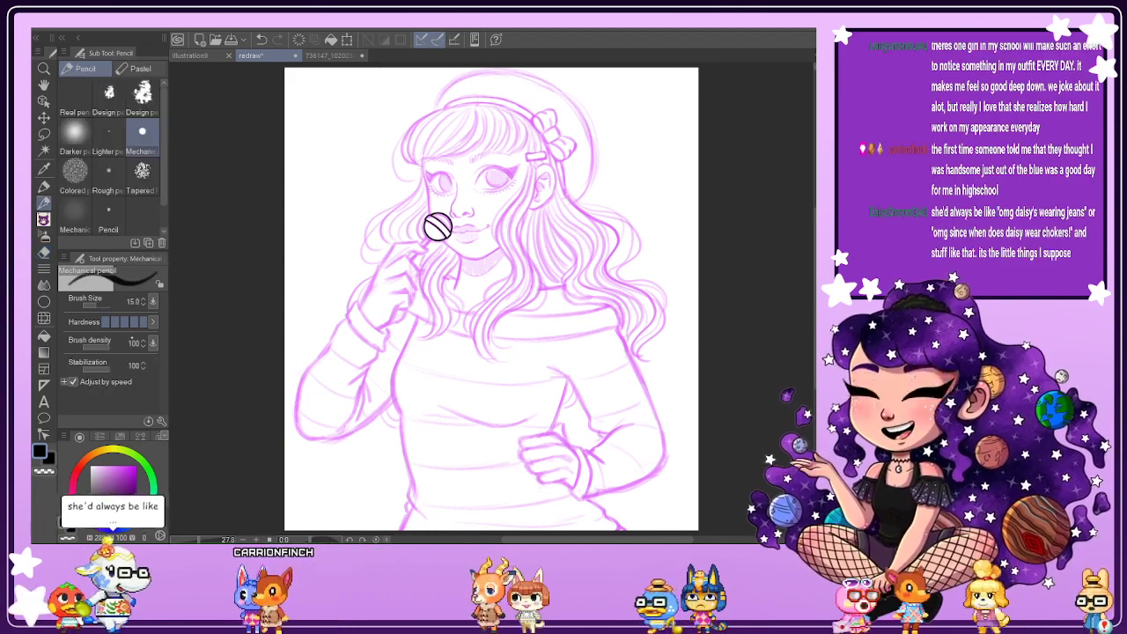
{"action": "left_click", "coordinate": [90, 371]}
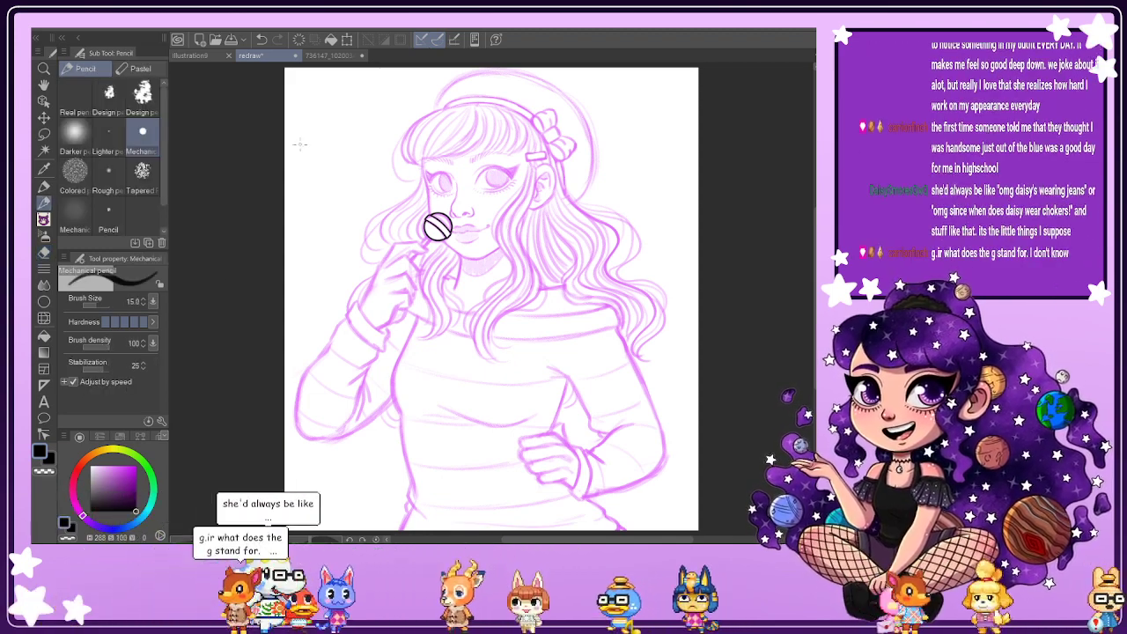
{"action": "scroll", "coordinate": [303, 145], "scroll_direction": "up", "scroll_amount": 4}
{"action": "mouse_move", "coordinate": [276, 195]}
{"action": "left_mouse_down"}
{"action": "mouse_move", "coordinate": [316, 236]}
{"action": "mouse_move", "coordinate": [297, 213]}
{"action": "mouse_move", "coordinate": [334, 219]}
{"action": "mouse_move", "coordinate": [358, 199]}
{"action": "left_mouse_up"}
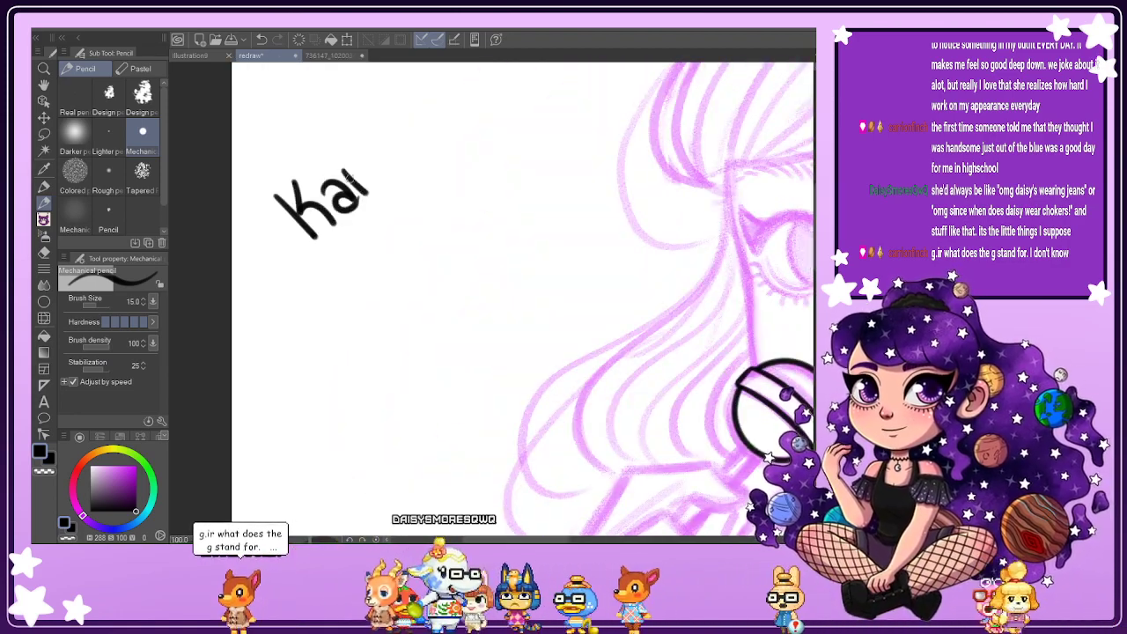
{"action": "mouse_move", "coordinate": [393, 115]}
{"action": "left_mouse_down"}
{"action": "mouse_move", "coordinate": [402, 165]}
{"action": "mouse_move", "coordinate": [409, 151]}
{"action": "left_mouse_up"}
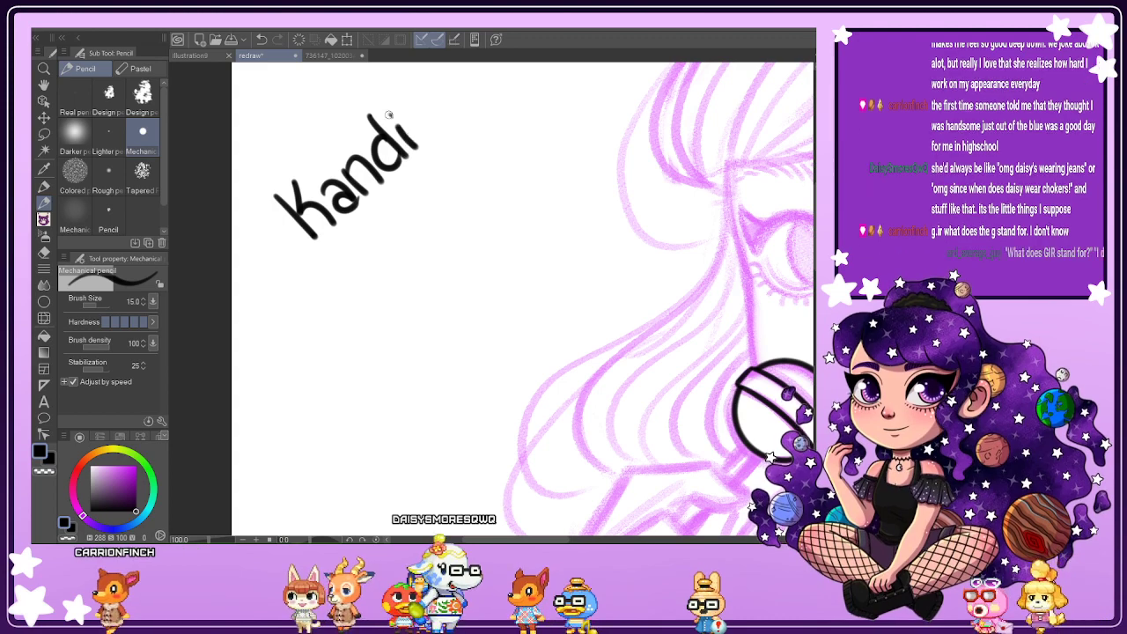
{"action": "left_click_drag", "start_coordinate": [427, 114], "coordinate": [424, 141]}
{"action": "left_click", "coordinate": [400, 96]}
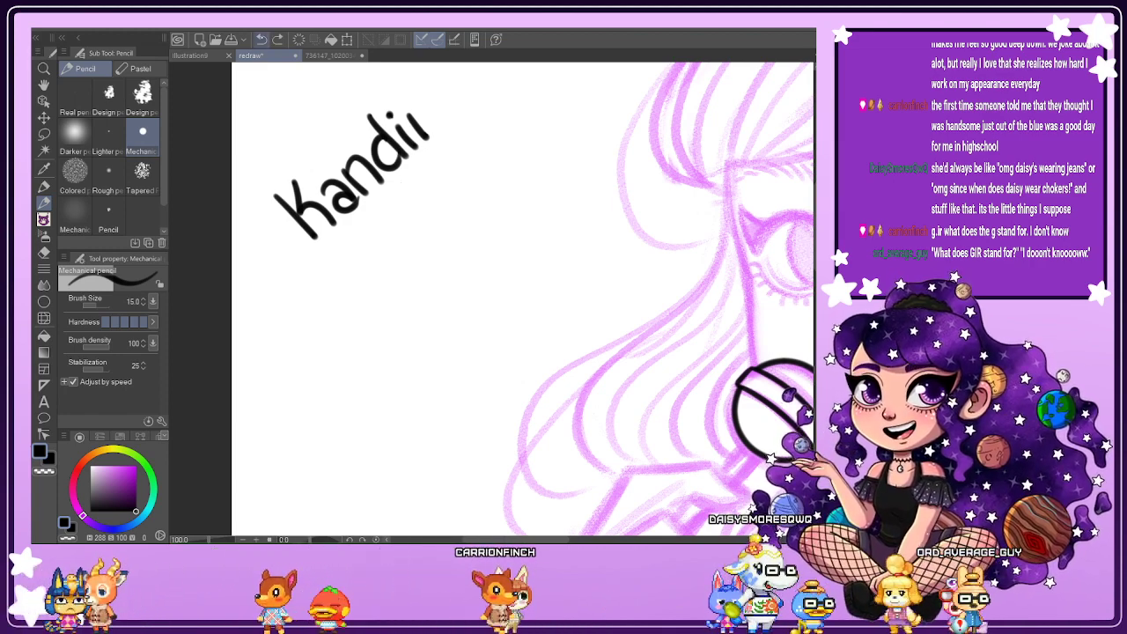
{"action": "key", "text": "ctrl+z"}
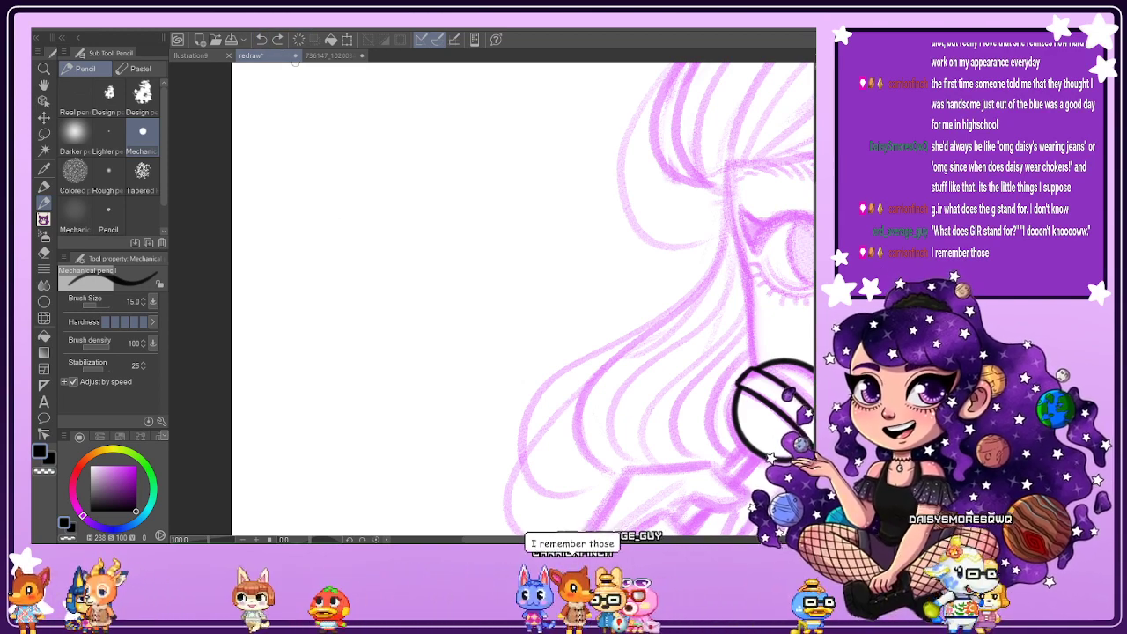
{"action": "key", "text": "ctrl+0"}
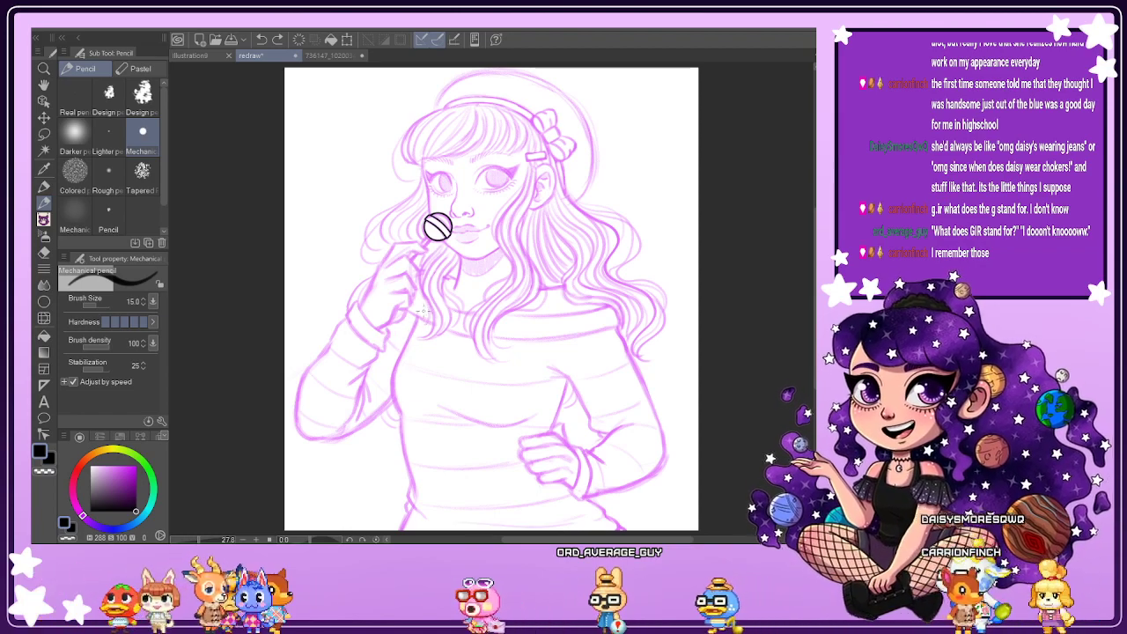
Try to ink the back of the raised hand upward from the sleeve cuff.
{"action": "scroll", "coordinate": [405, 253], "scroll_direction": "up", "scroll_amount": 3}
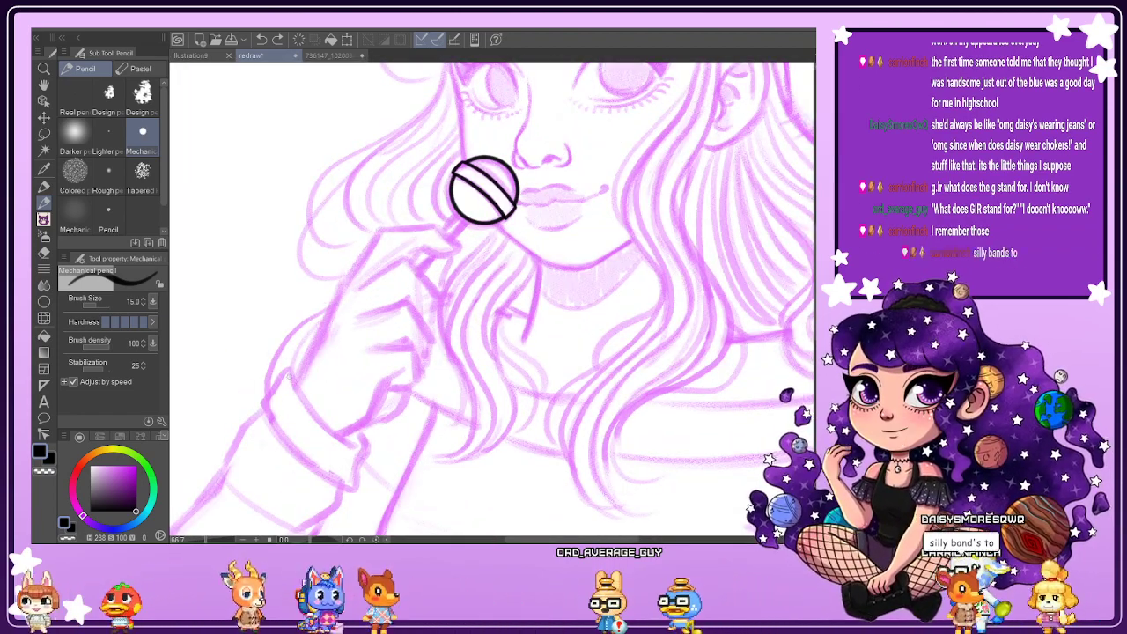
{"action": "left_click_drag", "start_coordinate": [296, 378], "coordinate": [314, 332]}
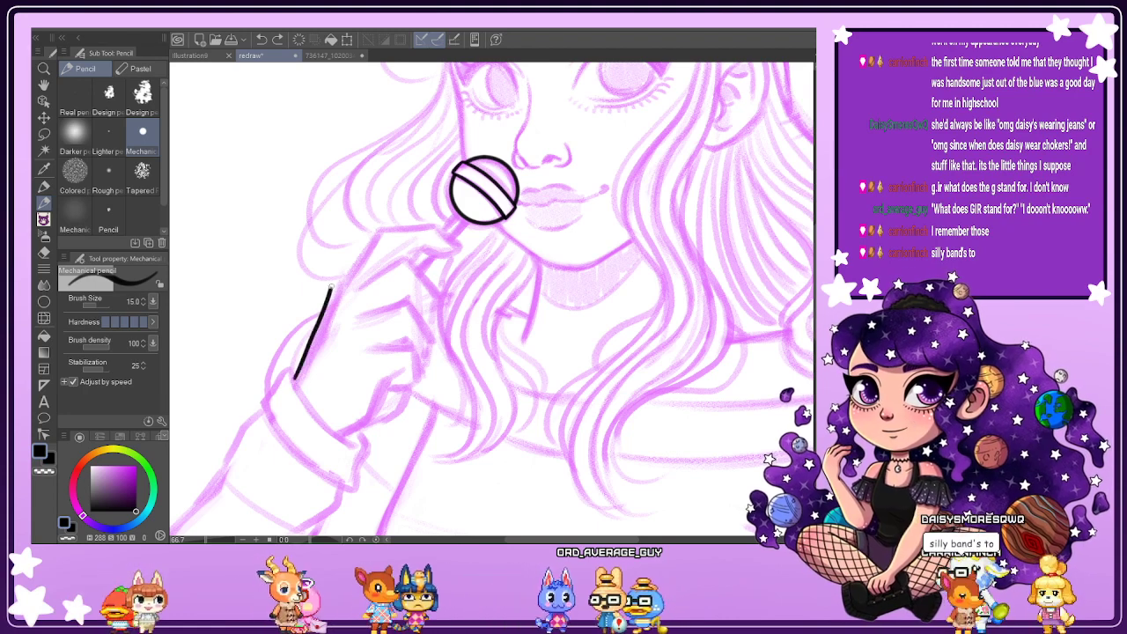
{"action": "key", "text": "ctrl+z"}
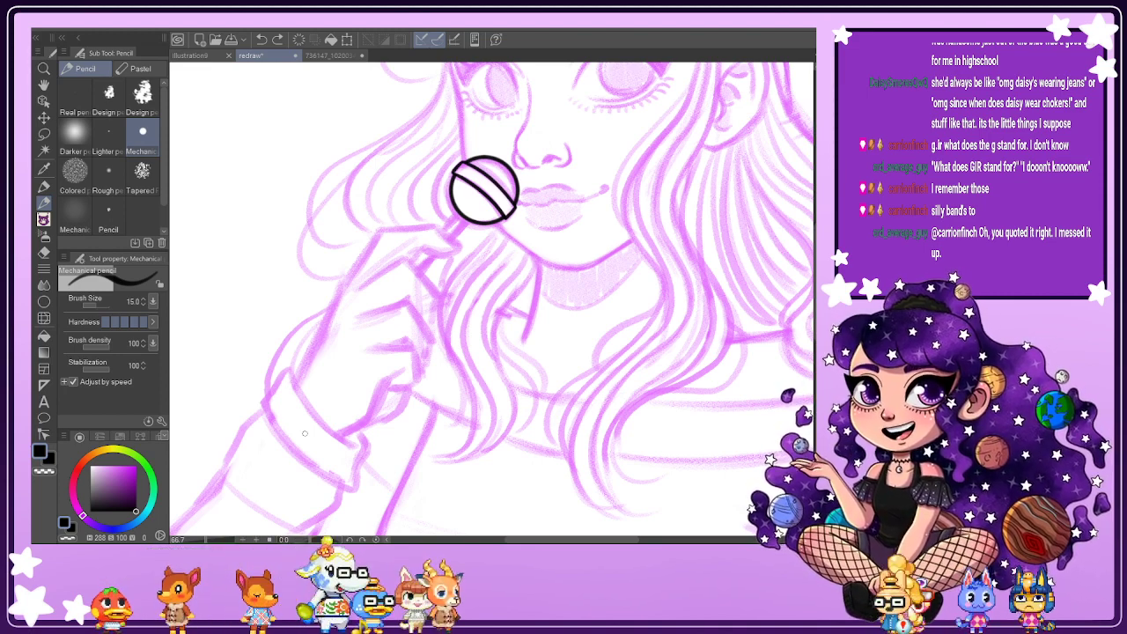
Ink the outer contour of the raised hand from the cuff over the bent index finger to the fingertips, with Mechanical pencil stabilization at 100.
{"action": "scroll", "coordinate": [345, 273], "scroll_direction": "up", "scroll_amount": 2}
{"action": "scroll", "coordinate": [276, 426], "scroll_direction": "down", "scroll_amount": 1}
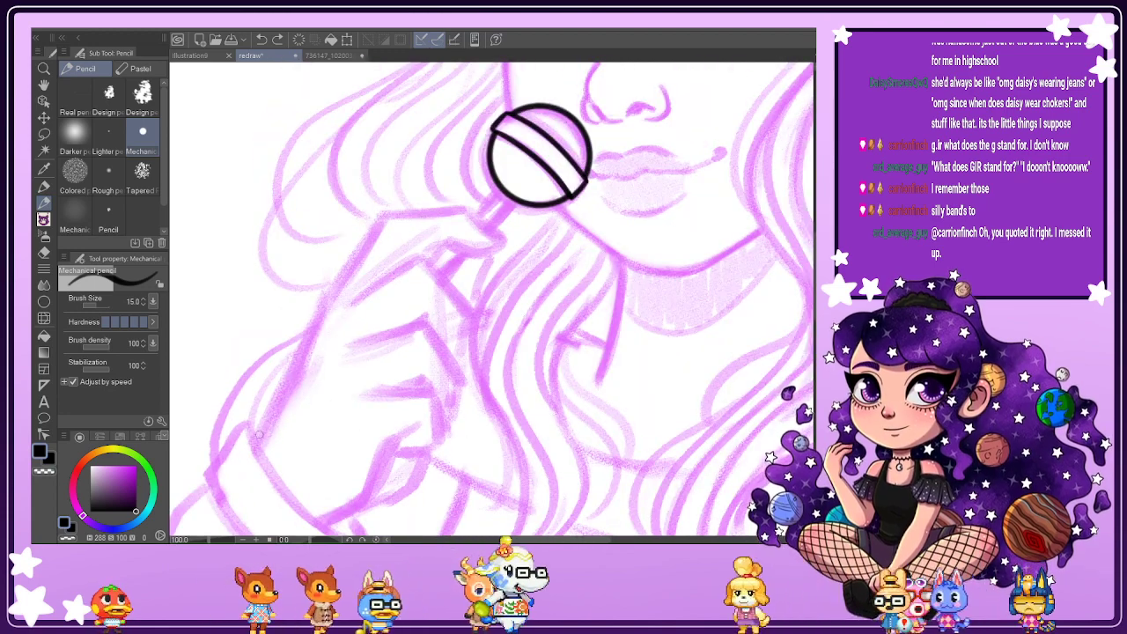
{"action": "mouse_move", "coordinate": [257, 438]}
{"action": "left_mouse_down"}
{"action": "mouse_move", "coordinate": [364, 210]}
{"action": "mouse_move", "coordinate": [463, 204]}
{"action": "mouse_move", "coordinate": [511, 240]}
{"action": "mouse_move", "coordinate": [493, 249]}
{"action": "mouse_move", "coordinate": [478, 239]}
{"action": "mouse_move", "coordinate": [485, 223]}
{"action": "mouse_move", "coordinate": [487, 252]}
{"action": "mouse_move", "coordinate": [448, 250]}
{"action": "mouse_move", "coordinate": [440, 236]}
{"action": "mouse_move", "coordinate": [392, 261]}
{"action": "left_mouse_up"}
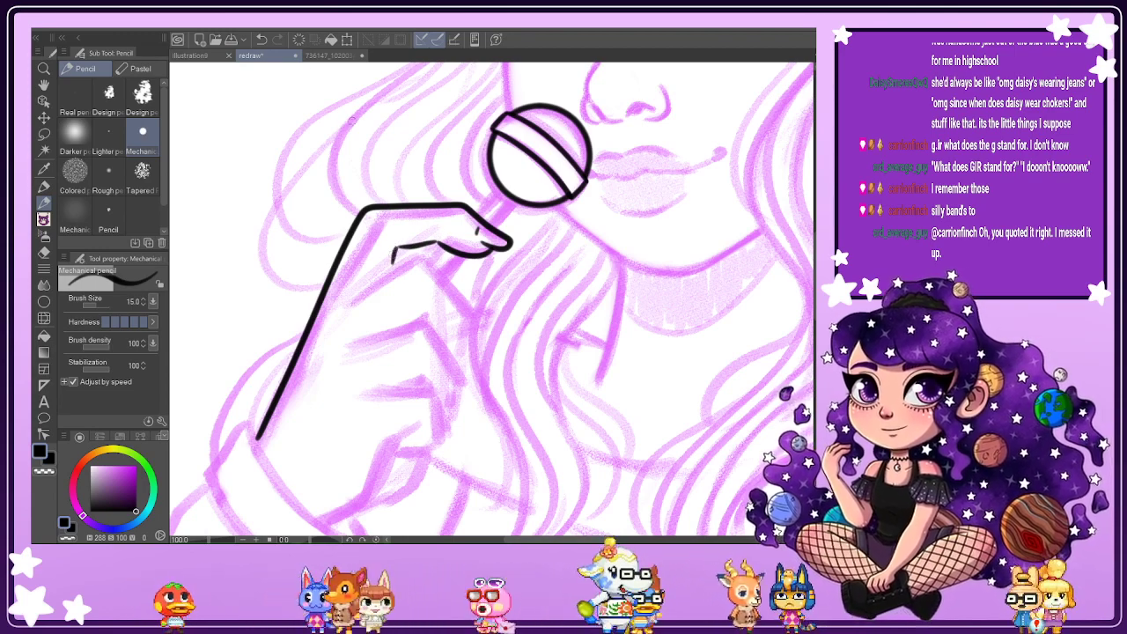
{"action": "key", "text": "ctrl+z"}
{"action": "key", "text": "ctrl+z"}
Try several strokes for the underside of the index finger and its inner bend.
{"action": "key", "text": "r"}
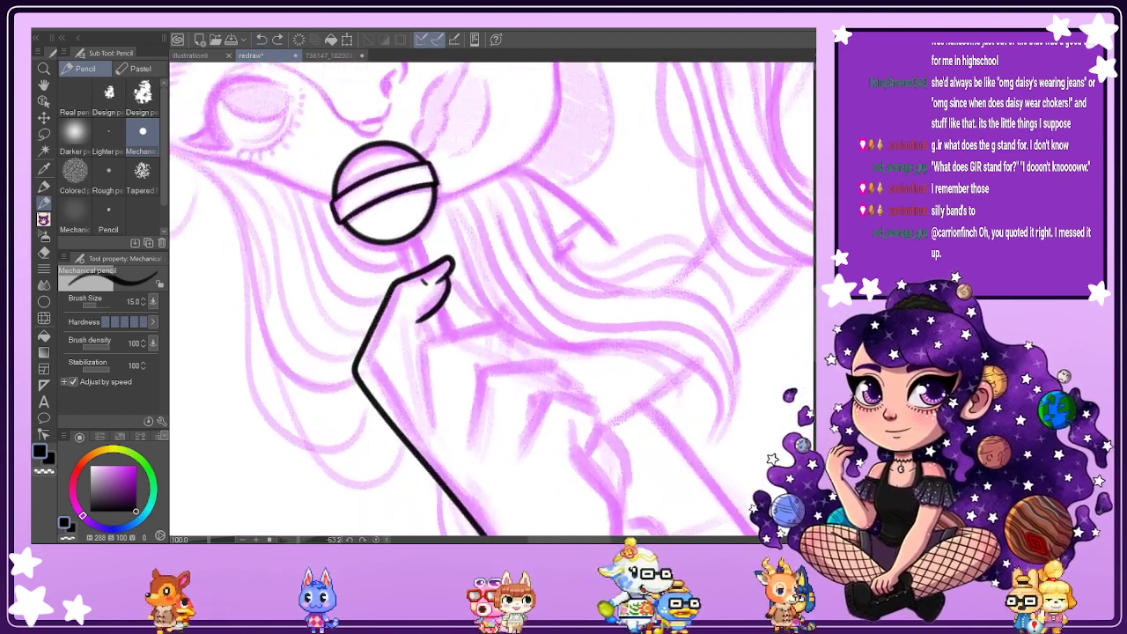
{"action": "scroll", "coordinate": [418, 323], "scroll_direction": "up", "scroll_amount": 1}
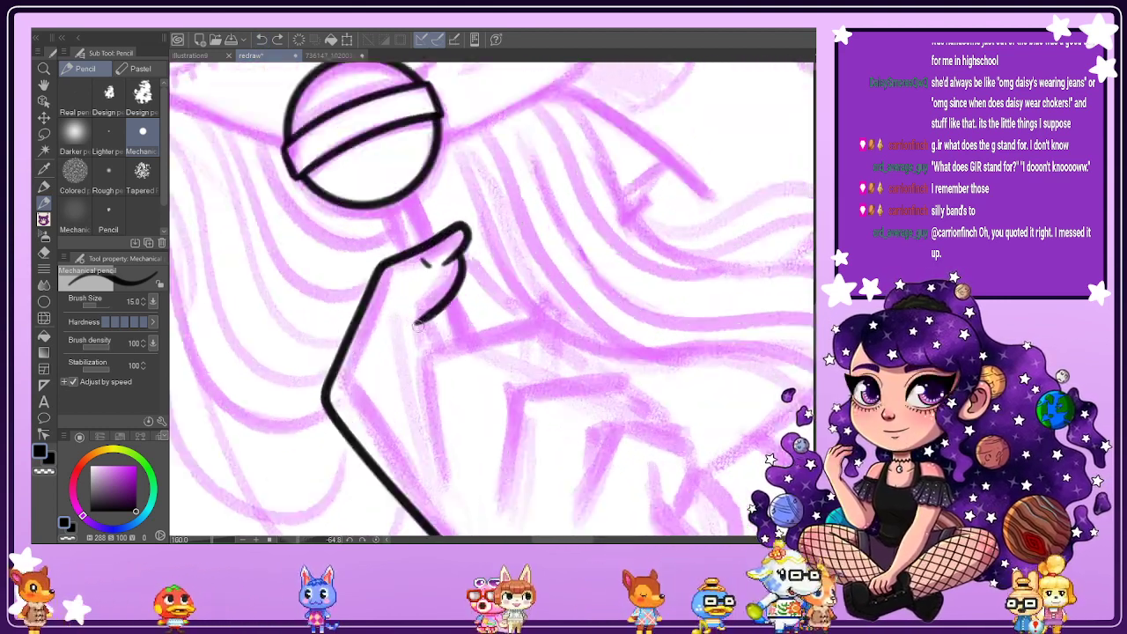
{"action": "mouse_move", "coordinate": [417, 325]}
{"action": "left_mouse_down"}
{"action": "mouse_move", "coordinate": [392, 383]}
{"action": "mouse_move", "coordinate": [440, 433]}
{"action": "left_mouse_up"}
{"action": "scroll", "coordinate": [440, 433], "scroll_direction": "down", "scroll_amount": 2}
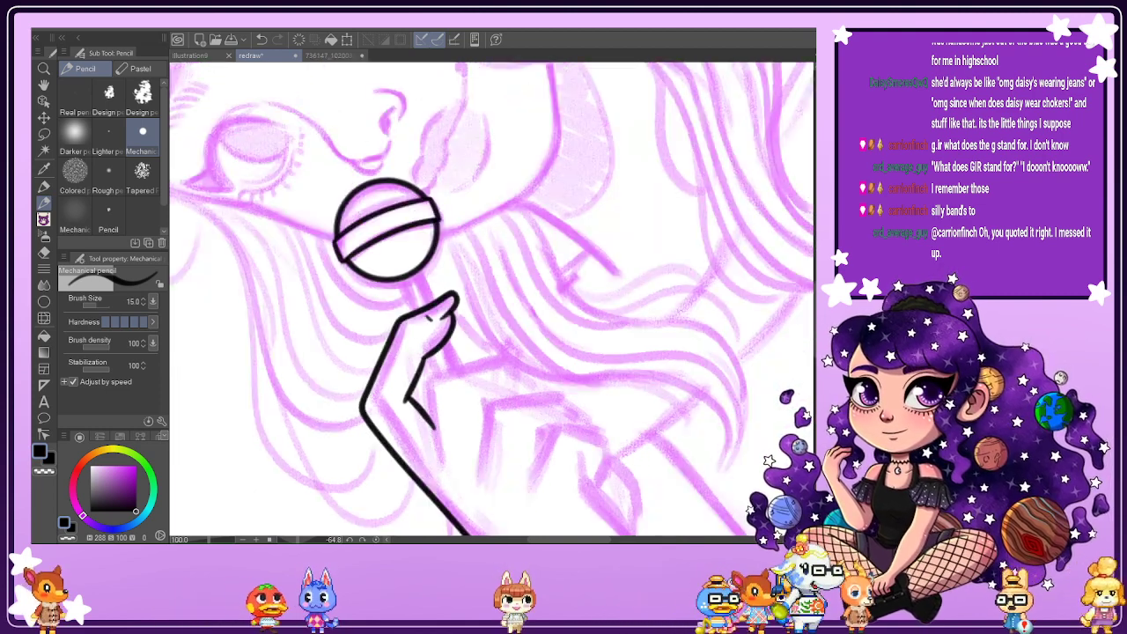
{"action": "scroll", "coordinate": [557, 381], "scroll_direction": "down", "scroll_amount": 2}
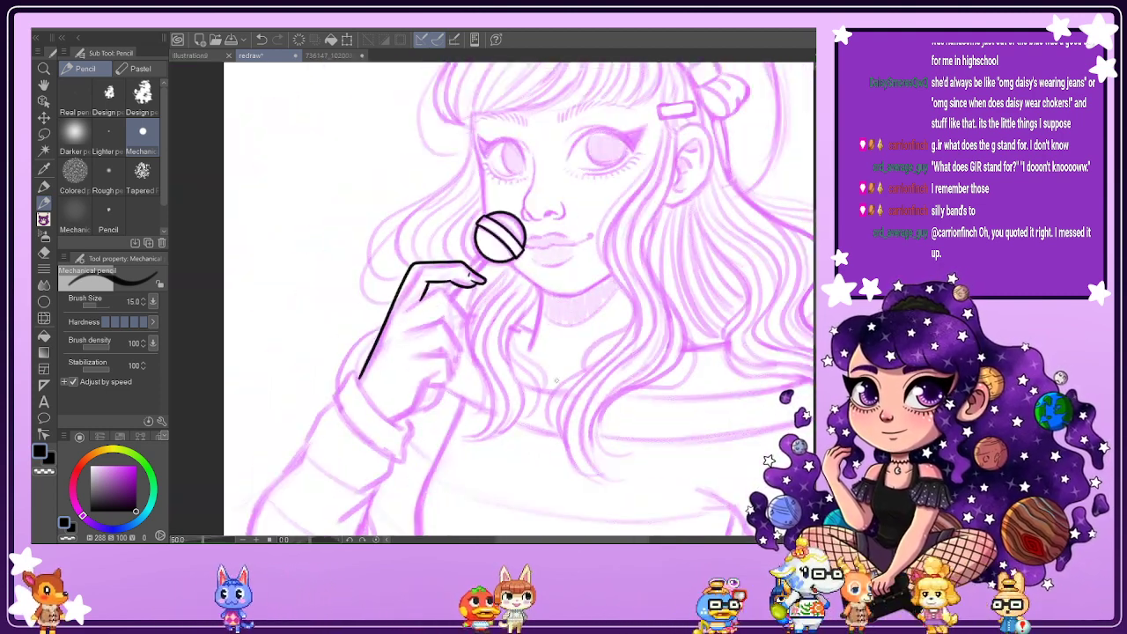
{"action": "scroll", "coordinate": [423, 294], "scroll_direction": "up", "scroll_amount": 3}
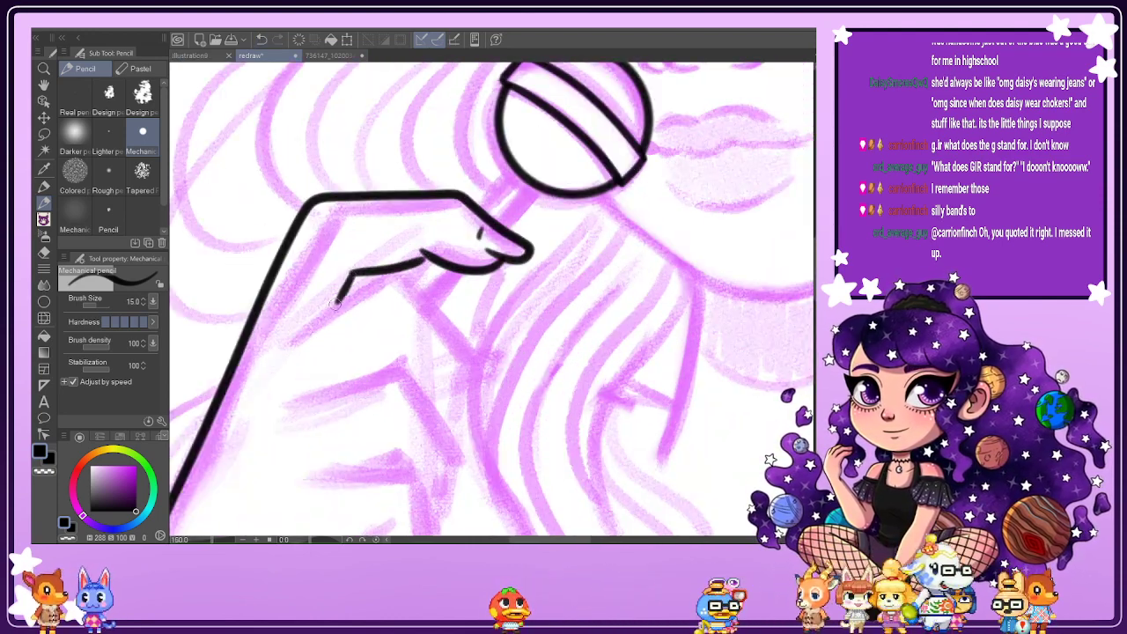
{"action": "scroll", "coordinate": [361, 307], "scroll_direction": "down", "scroll_amount": 3}
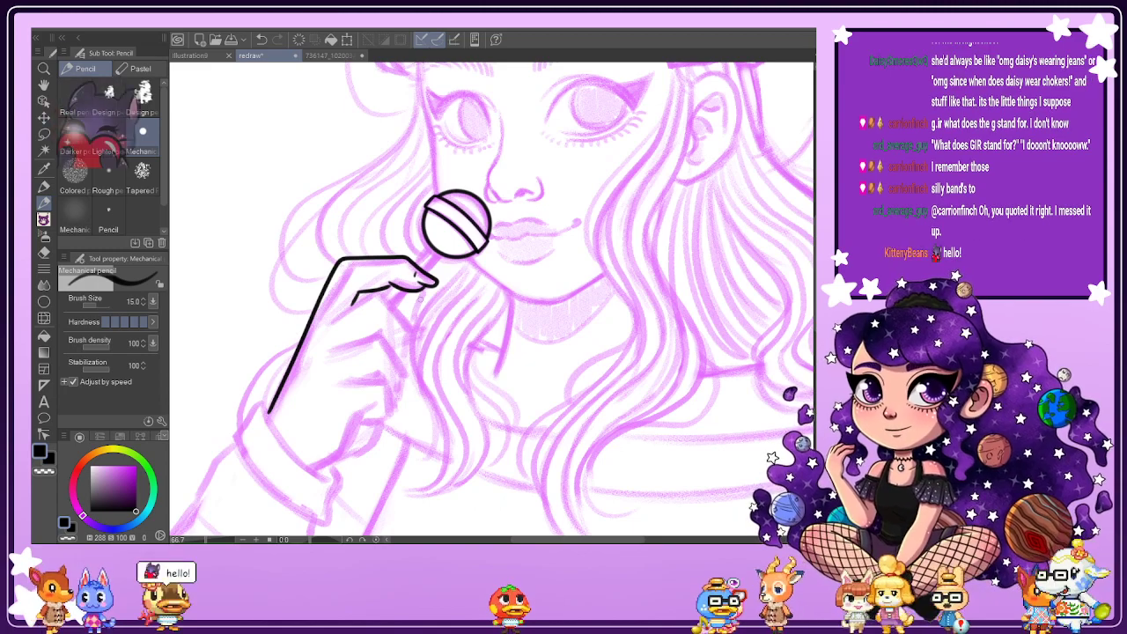
{"action": "scroll", "coordinate": [357, 295], "scroll_direction": "up", "scroll_amount": 3}
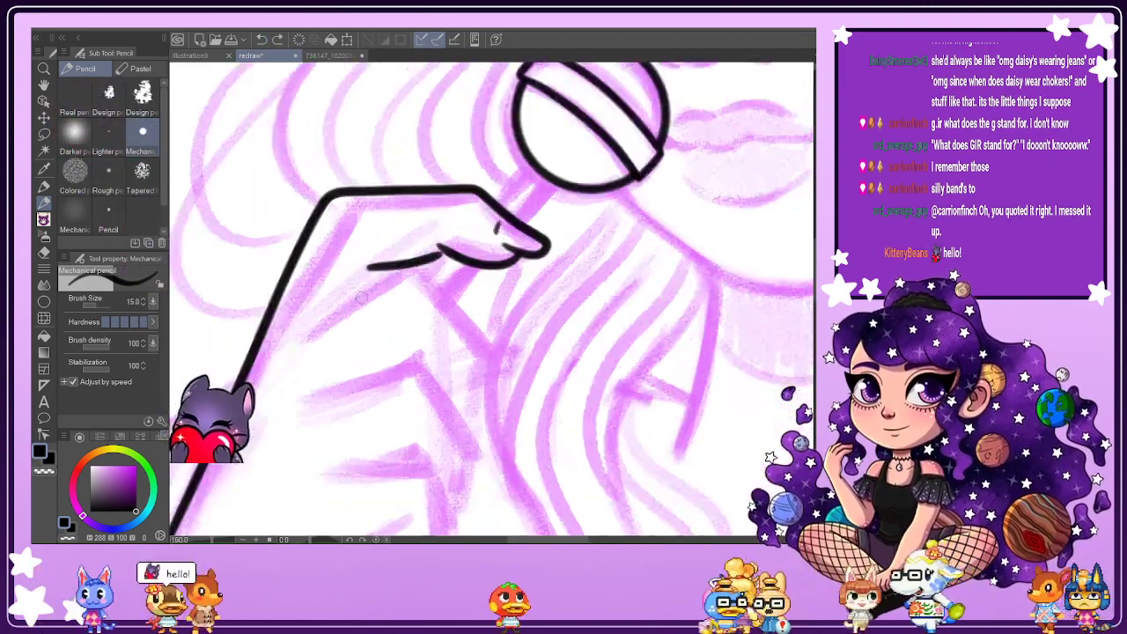
{"action": "scroll", "coordinate": [371, 261], "scroll_direction": "down", "scroll_amount": 4}
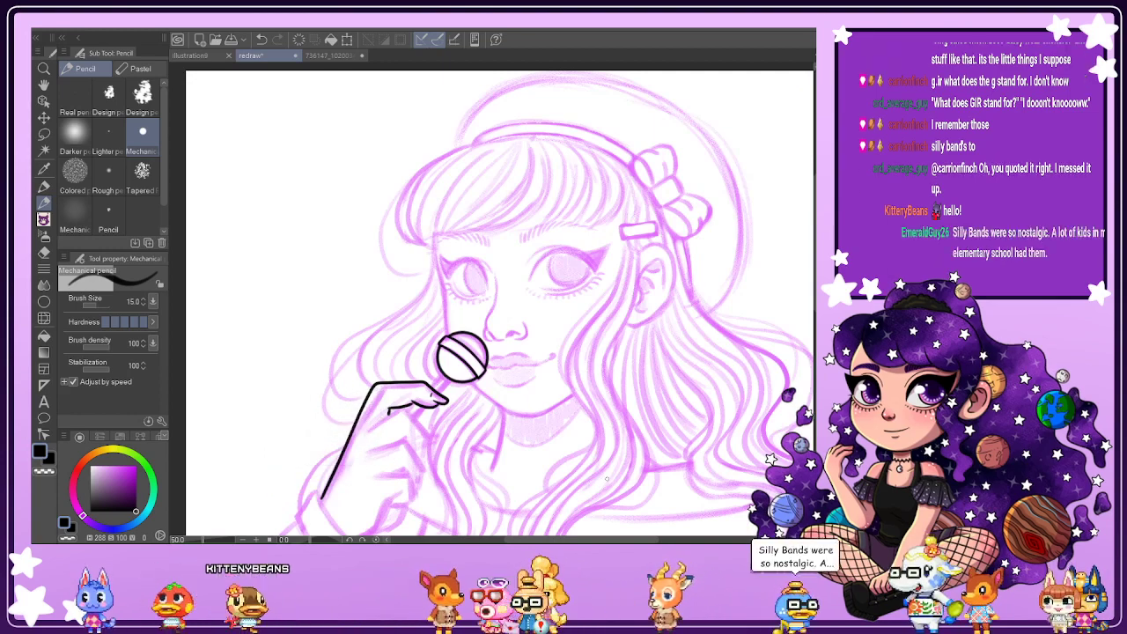
{"action": "scroll", "coordinate": [403, 397], "scroll_direction": "up", "scroll_amount": 3}
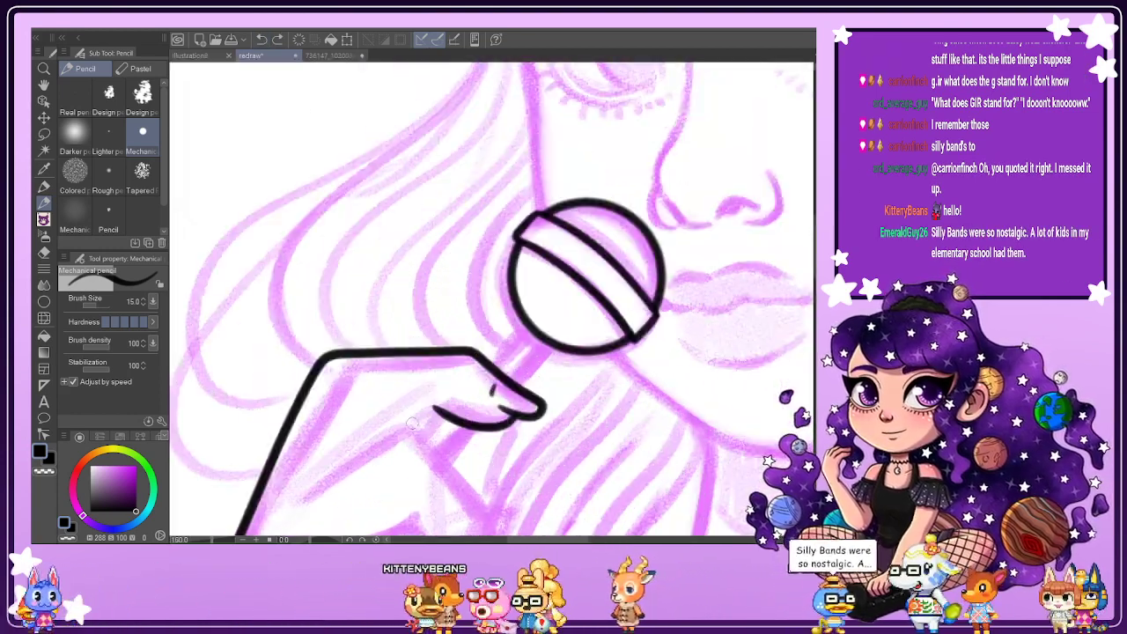
Ink the underside of the index finger back toward the palm, ending in a short downward line.
{"action": "left_click_drag", "start_coordinate": [433, 411], "coordinate": [374, 420]}
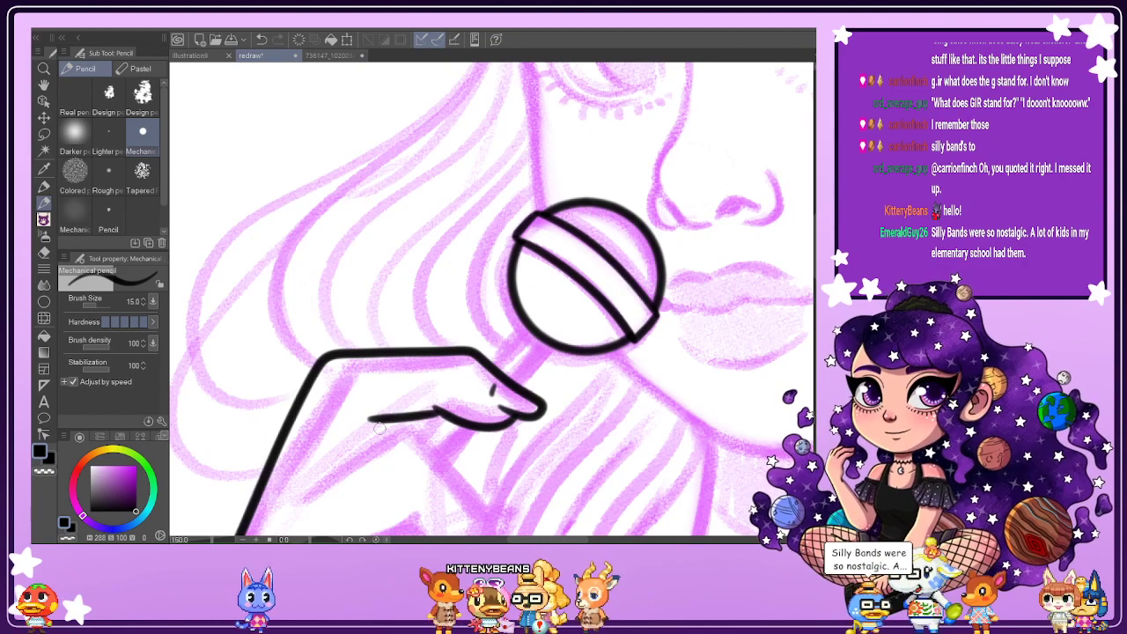
{"action": "scroll", "coordinate": [375, 432], "scroll_direction": "down", "scroll_amount": 3}
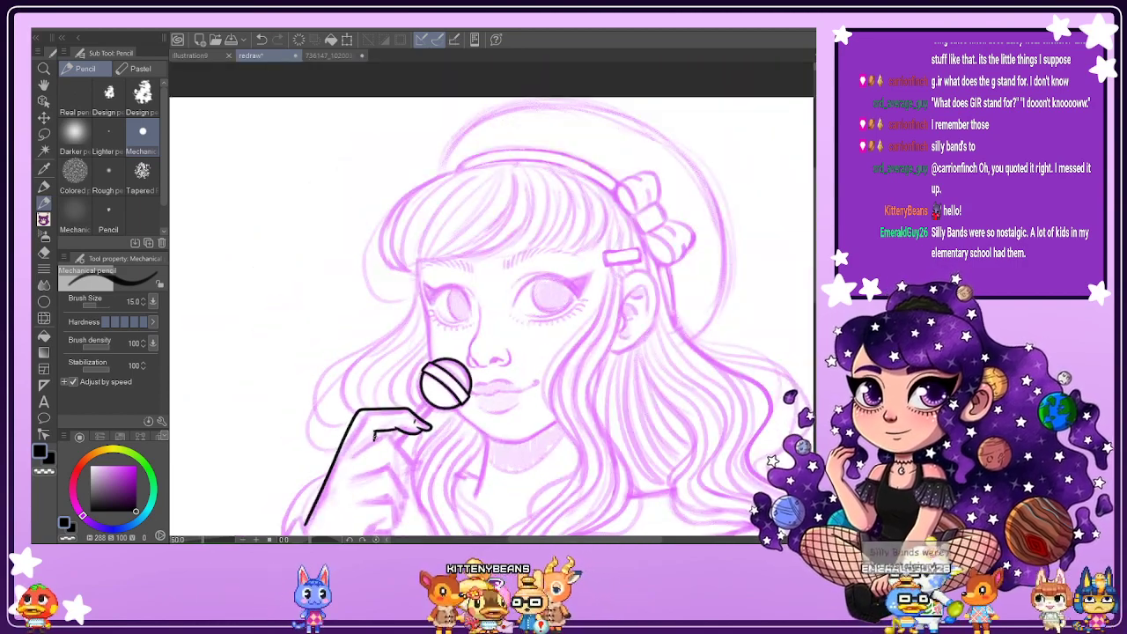
{"action": "scroll", "coordinate": [771, 306], "scroll_direction": "down", "scroll_amount": 2}
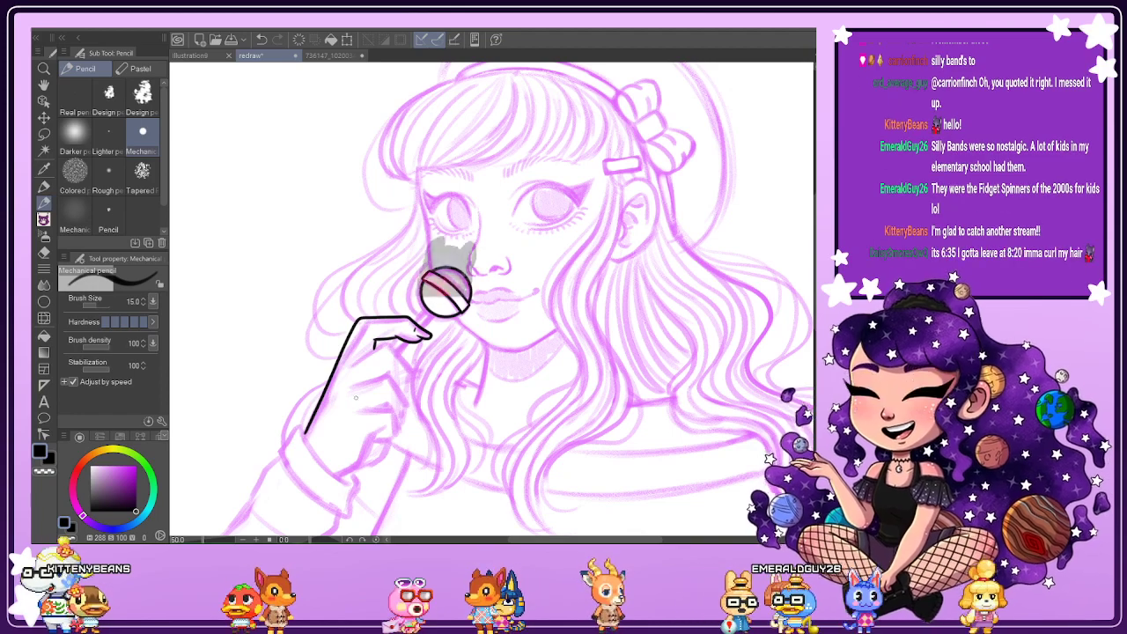
{"action": "scroll", "coordinate": [366, 364], "scroll_direction": "up", "scroll_amount": 3}
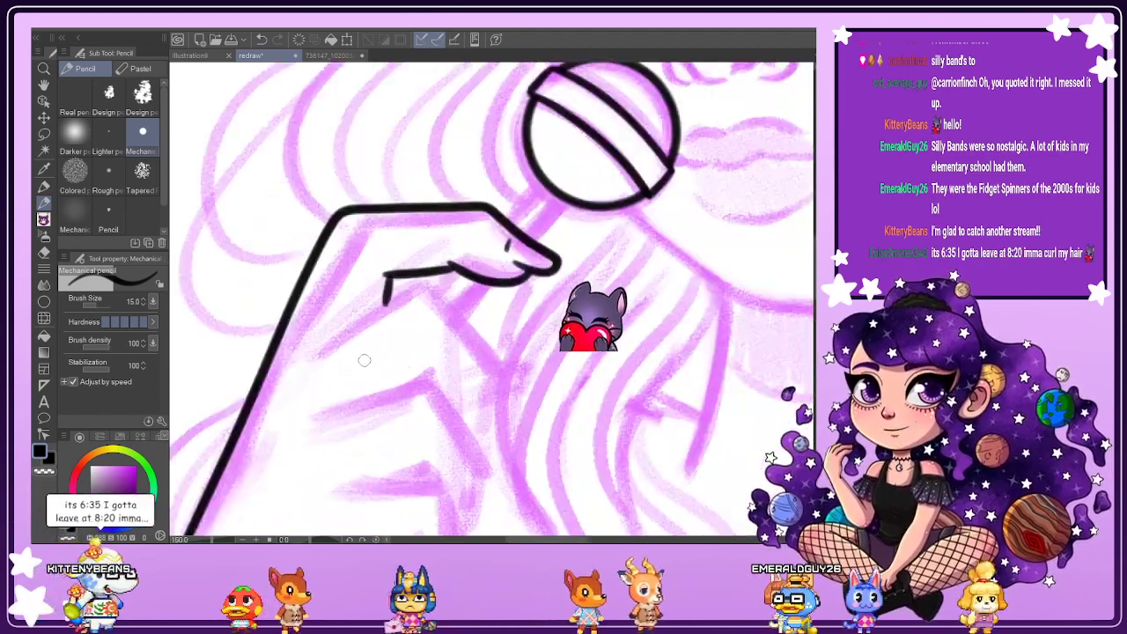
Ink the middle finger's contour from the back of the hand over the knuckle and down its far side.
{"action": "left_click_drag", "start_coordinate": [366, 365], "coordinate": [450, 435]}
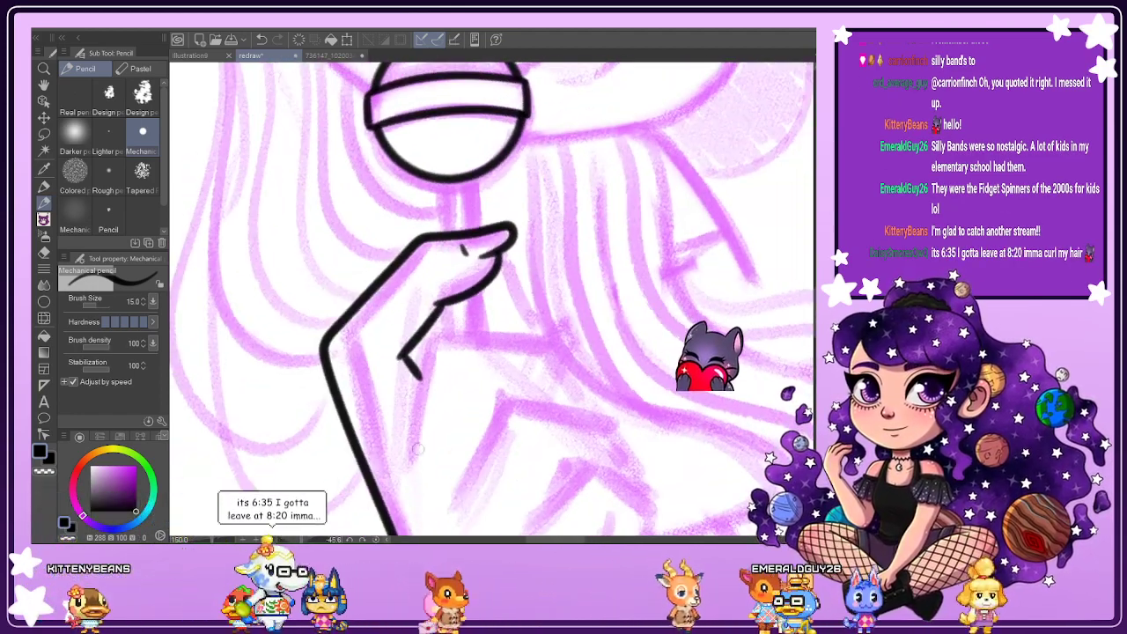
{"action": "mouse_move", "coordinate": [406, 473]}
{"action": "left_mouse_down"}
{"action": "mouse_move", "coordinate": [435, 349]}
{"action": "mouse_move", "coordinate": [463, 331]}
{"action": "left_mouse_up"}
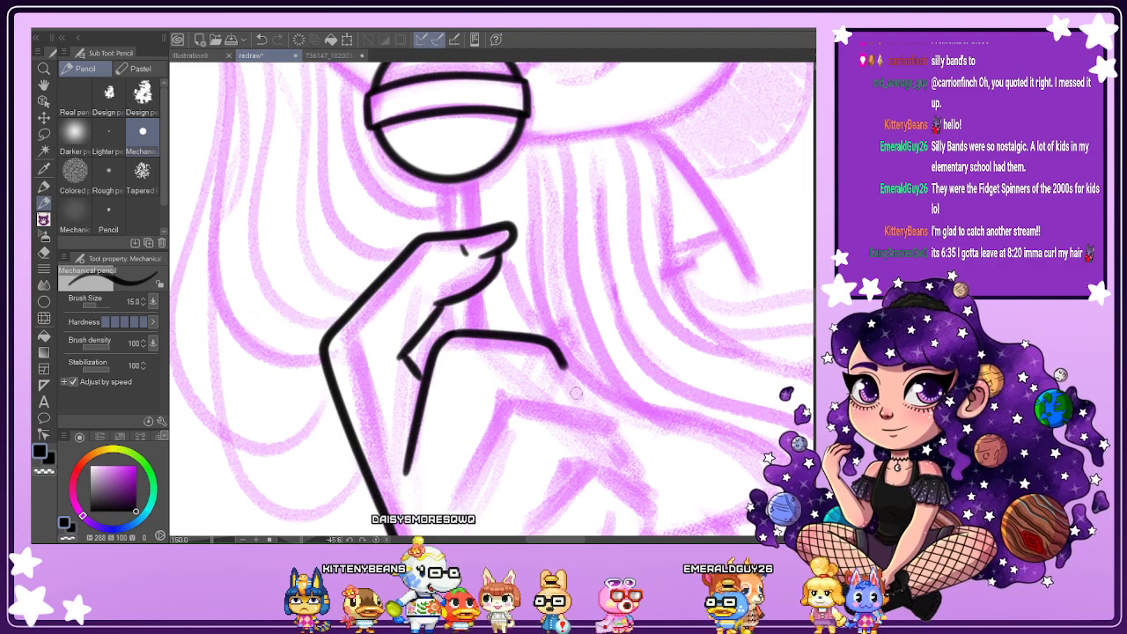
{"action": "left_click_drag", "start_coordinate": [576, 392], "coordinate": [574, 400]}
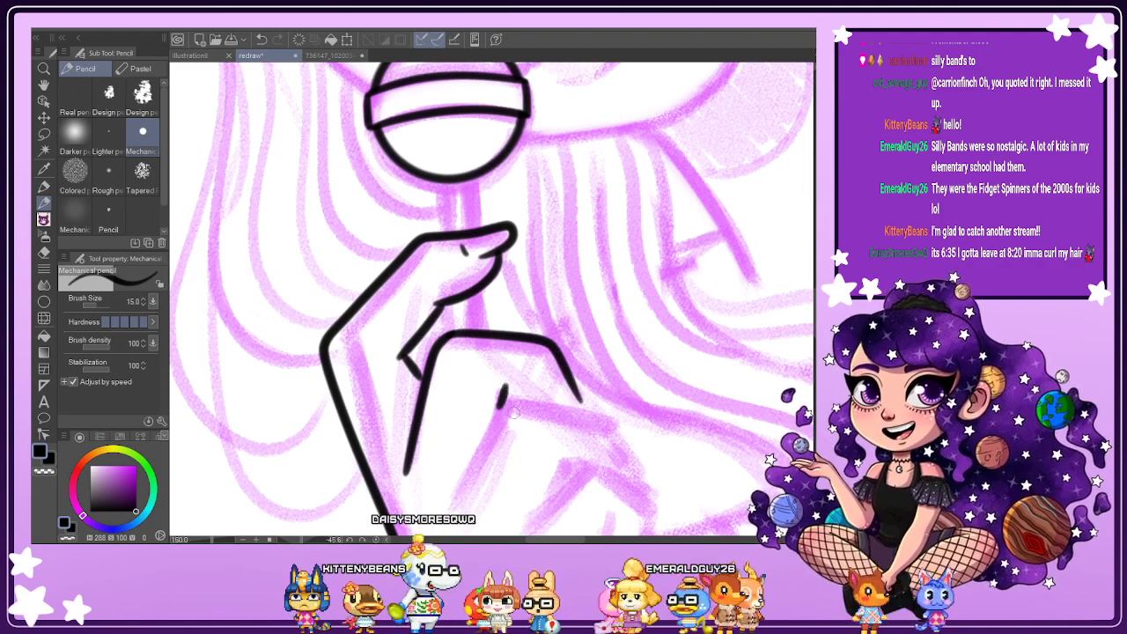
Ink the ring finger's contour with a short crease at the knuckle, redrawing the long stroke over the bend.
{"action": "mouse_move", "coordinate": [453, 501]}
{"action": "left_mouse_down"}
{"action": "mouse_move", "coordinate": [493, 424]}
{"action": "mouse_move", "coordinate": [533, 407]}
{"action": "mouse_move", "coordinate": [616, 436]}
{"action": "mouse_move", "coordinate": [634, 468]}
{"action": "left_mouse_up"}
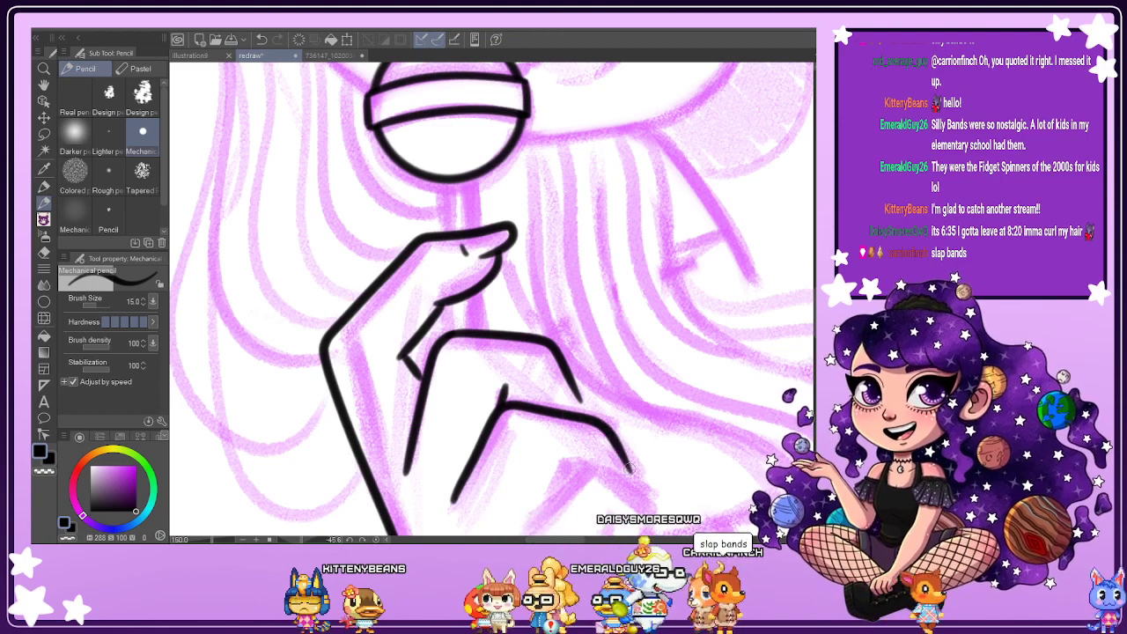
{"action": "key", "text": "ctrl+z"}
{"action": "left_click_drag", "start_coordinate": [451, 508], "coordinate": [482, 438]}
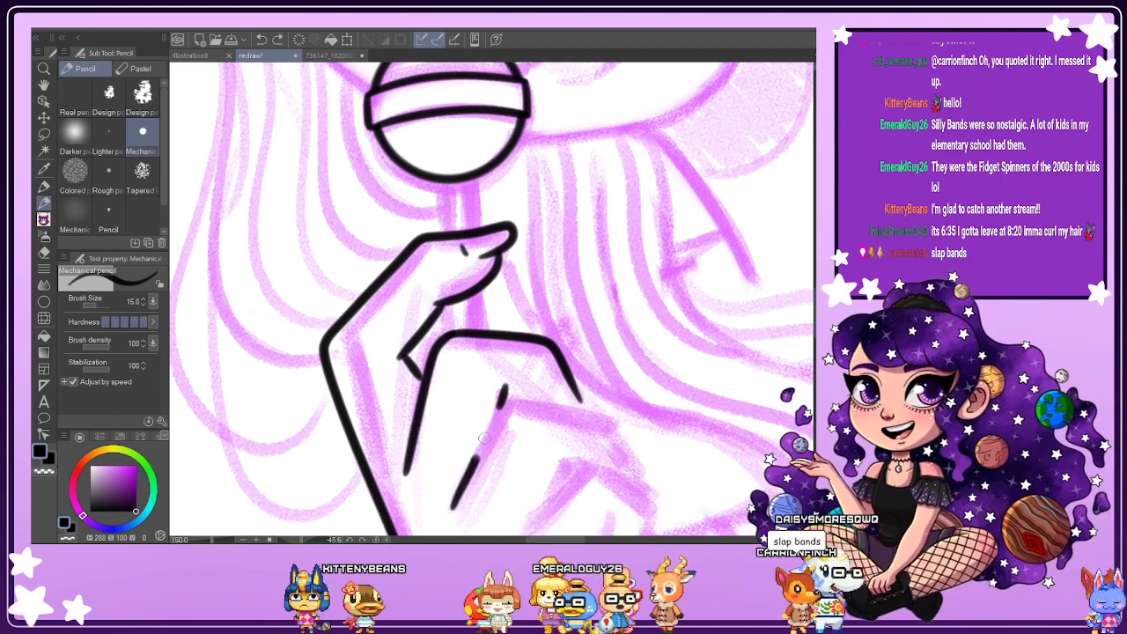
{"action": "mouse_move", "coordinate": [579, 410]}
{"action": "left_mouse_down"}
{"action": "mouse_move", "coordinate": [619, 444]}
{"action": "mouse_move", "coordinate": [630, 471]}
{"action": "left_mouse_up"}
Ink the little finger's contour over its knuckle, with a small crease mark where it meets the ring finger.
{"action": "scroll", "coordinate": [629, 469], "scroll_direction": "down", "scroll_amount": 3}
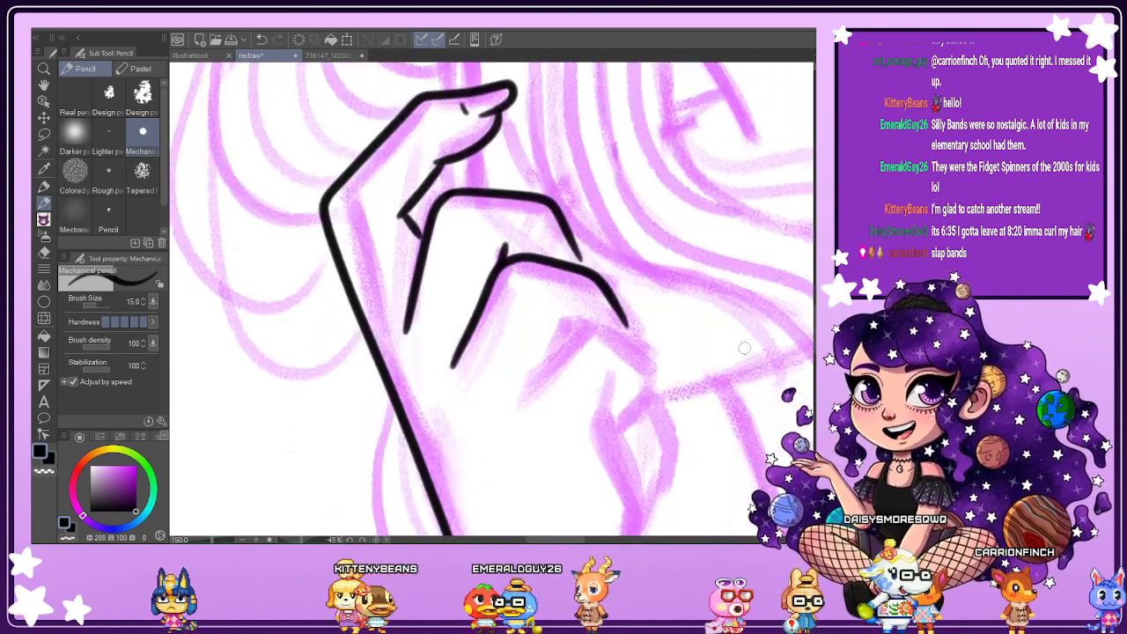
{"action": "left_click_drag", "start_coordinate": [555, 334], "coordinate": [578, 325]}
{"action": "mouse_move", "coordinate": [525, 384]}
{"action": "left_mouse_down"}
{"action": "mouse_move", "coordinate": [583, 327]}
{"action": "mouse_move", "coordinate": [608, 335]}
{"action": "mouse_move", "coordinate": [653, 384]}
{"action": "left_mouse_up"}
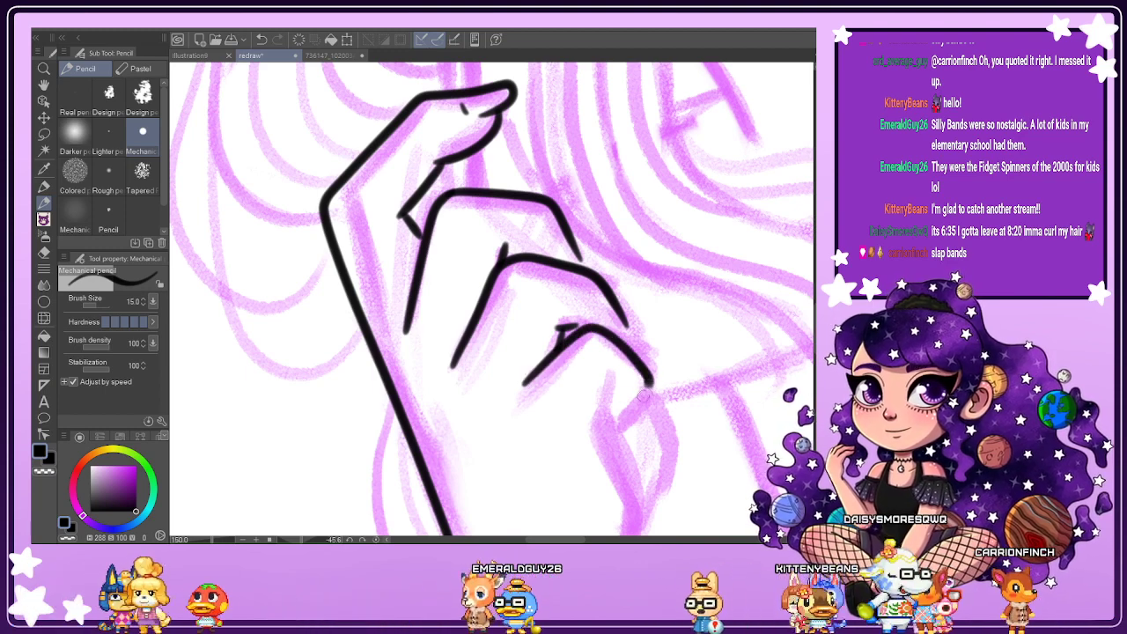
Ink the palm edge from beneath the little finger down to the sleeve cuff, plus the outer curve of the hand running beside it.
{"action": "scroll", "coordinate": [502, 296], "scroll_direction": "down", "scroll_amount": 2}
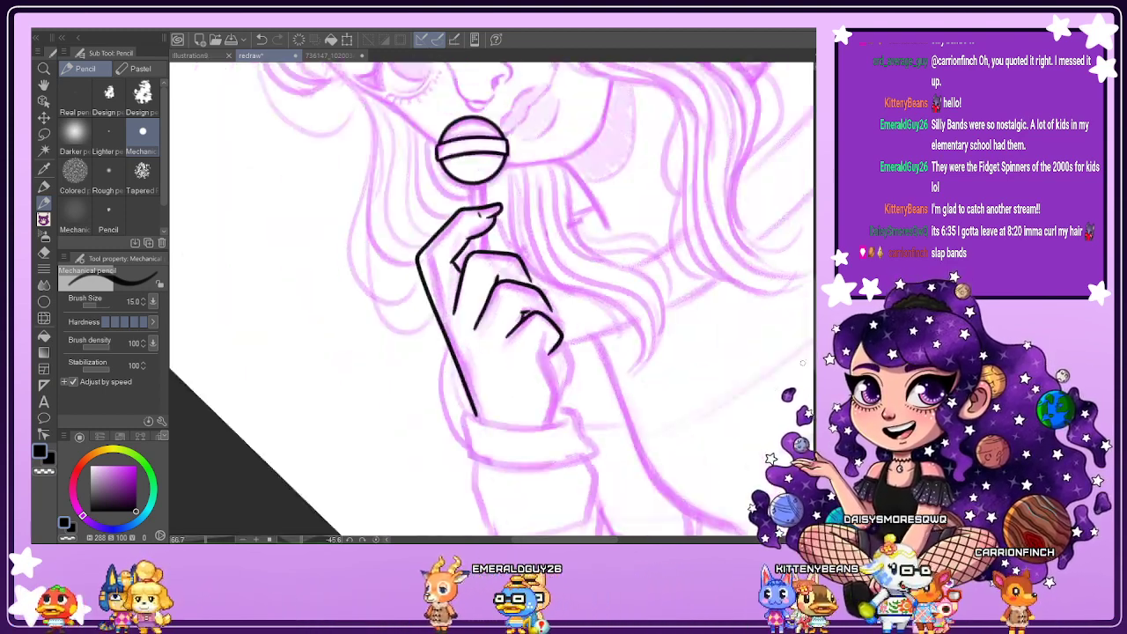
{"action": "scroll", "coordinate": [576, 396], "scroll_direction": "up", "scroll_amount": 2}
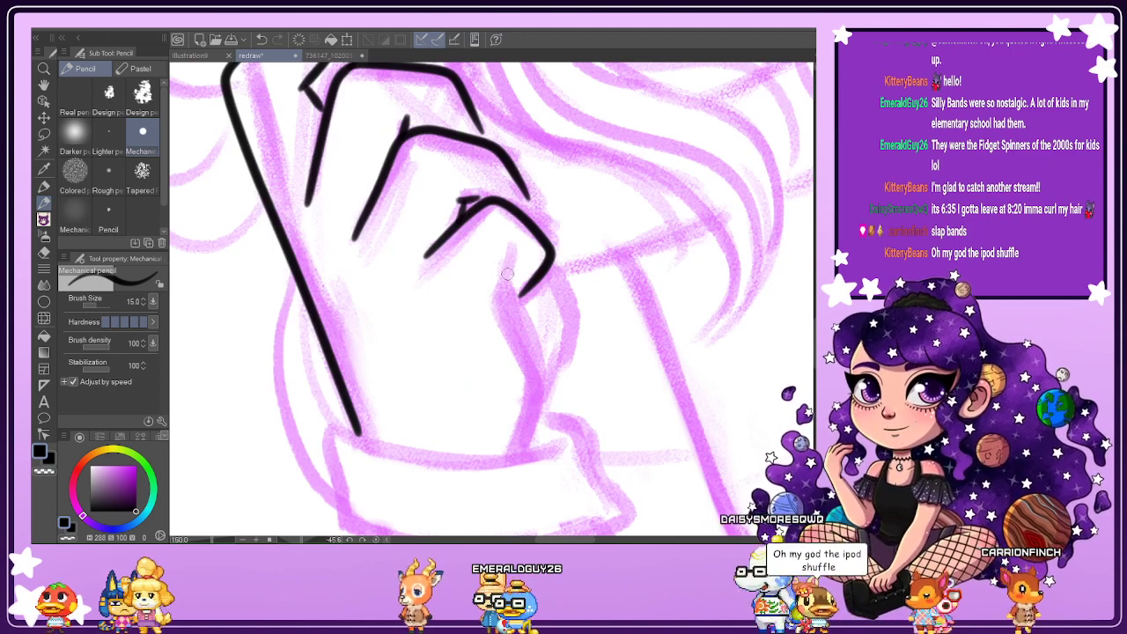
{"action": "left_click", "coordinate": [262, 39]}
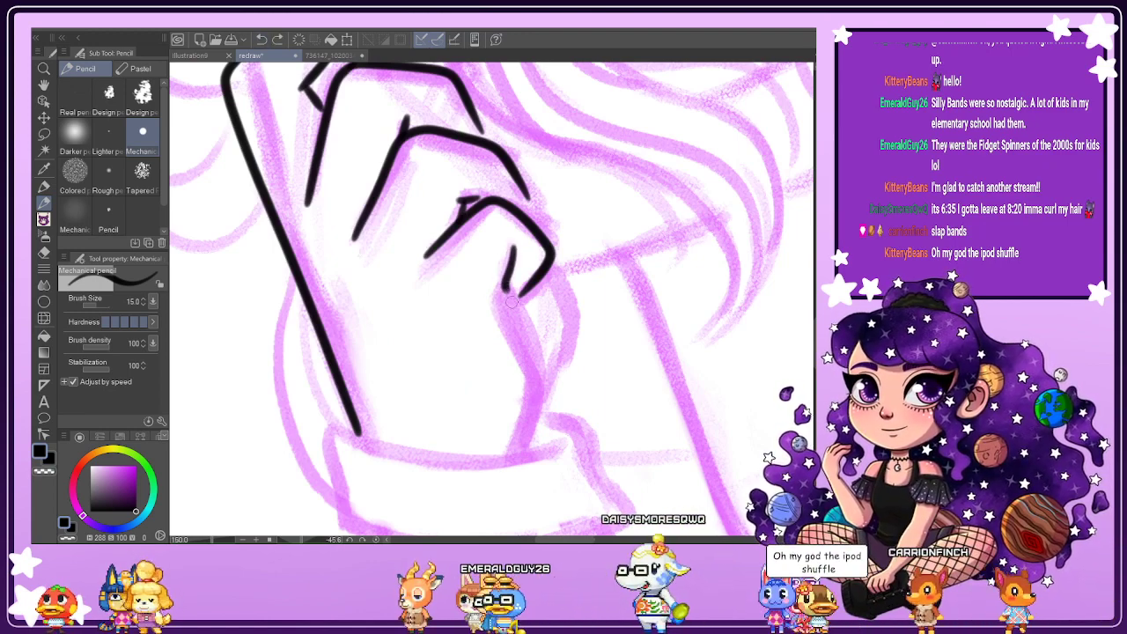
{"action": "left_click_drag", "start_coordinate": [541, 374], "coordinate": [525, 437]}
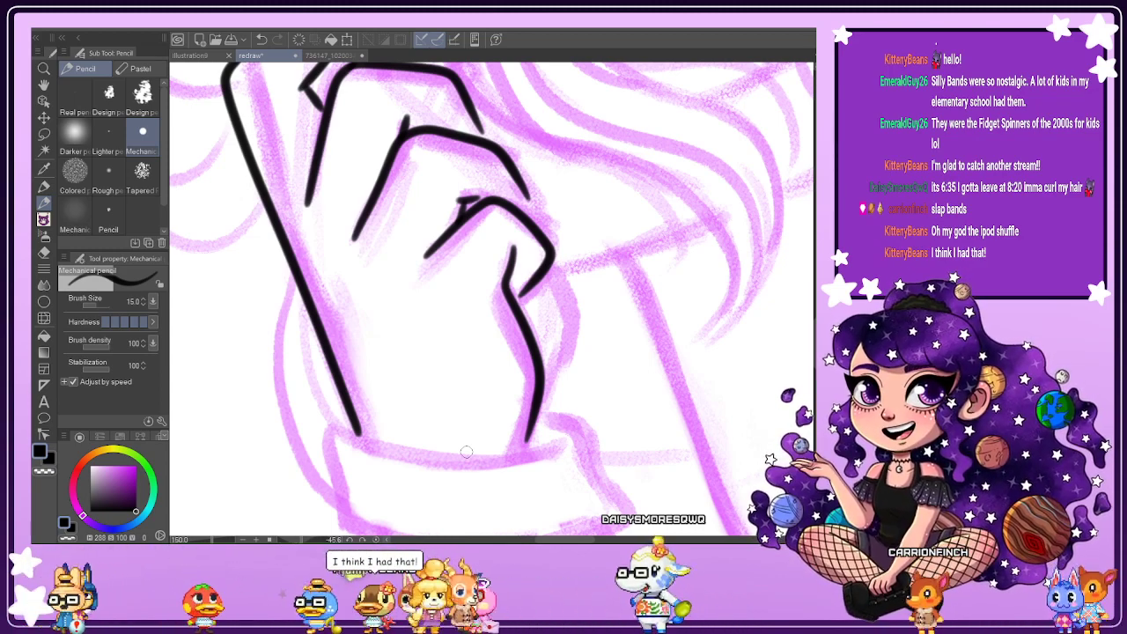
{"action": "key", "text": "ctrl+@"}
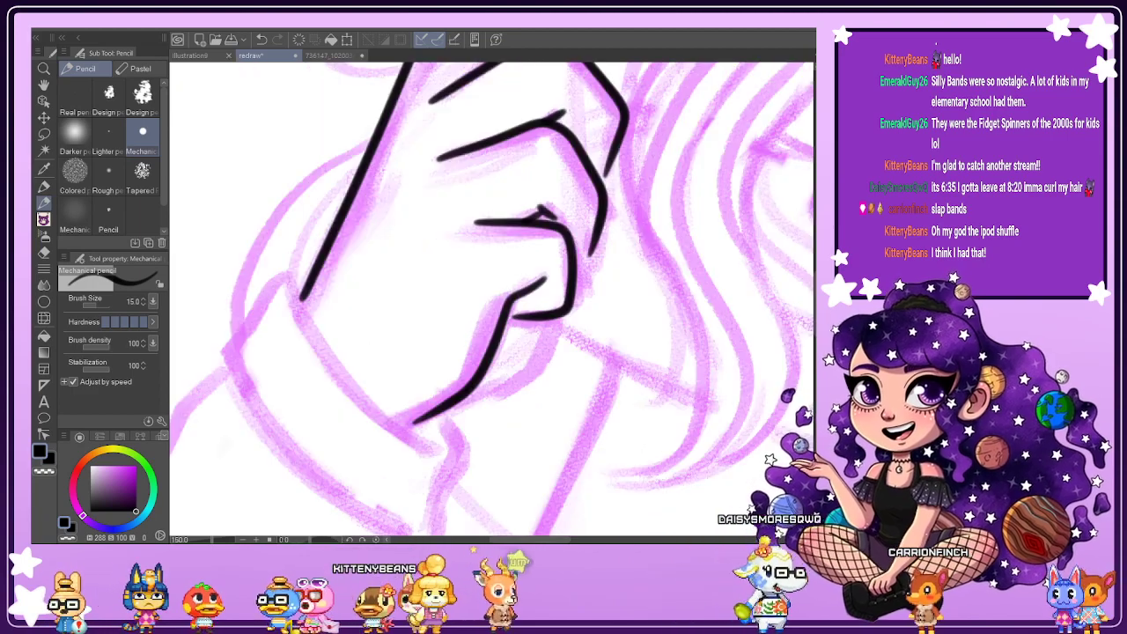
{"action": "key", "text": "ctrl+minus"}
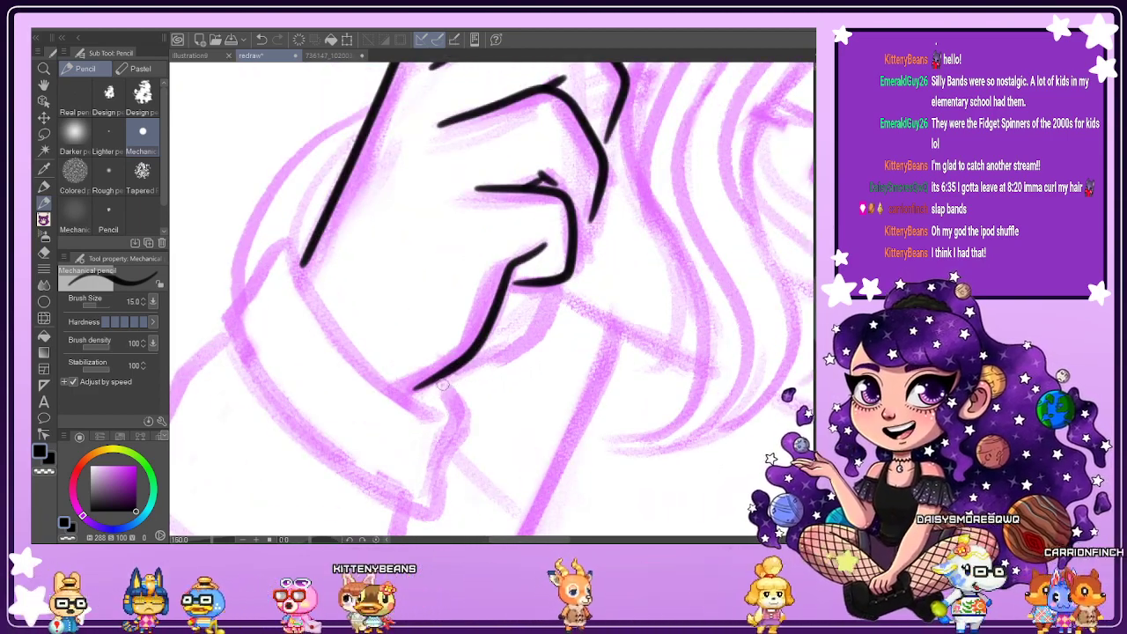
{"action": "mouse_move", "coordinate": [440, 385]}
{"action": "left_mouse_down"}
{"action": "mouse_move", "coordinate": [514, 356]}
{"action": "mouse_move", "coordinate": [546, 315]}
{"action": "left_mouse_up"}
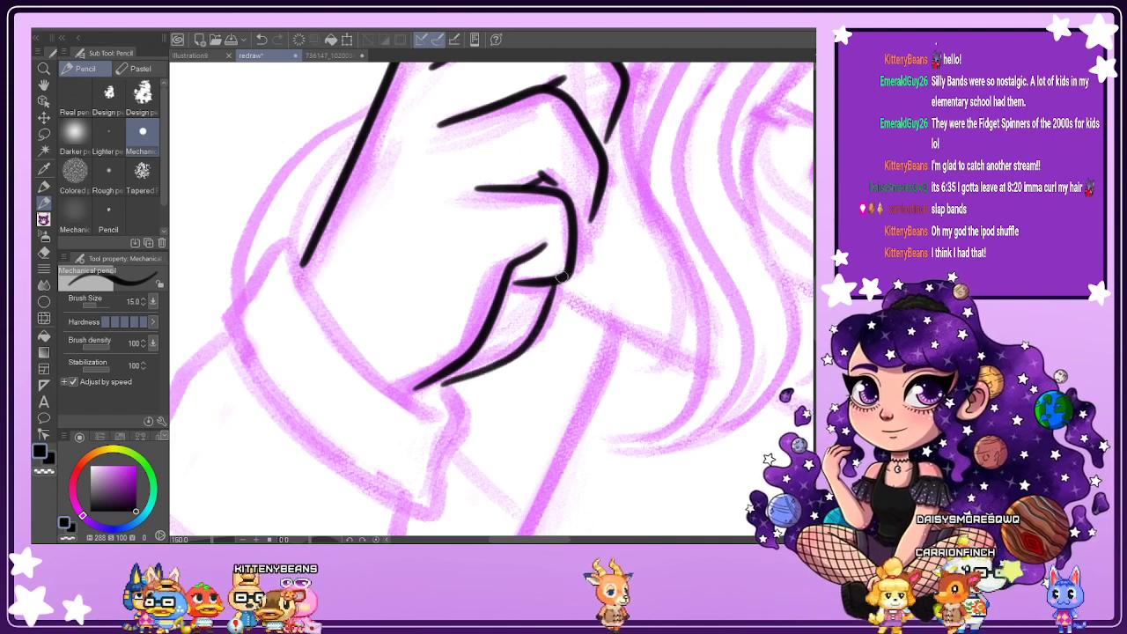
Ink the short bent contour beneath the index fingertip, running down to the middle finger.
{"action": "scroll", "coordinate": [616, 277], "scroll_direction": "up", "scroll_amount": 5}
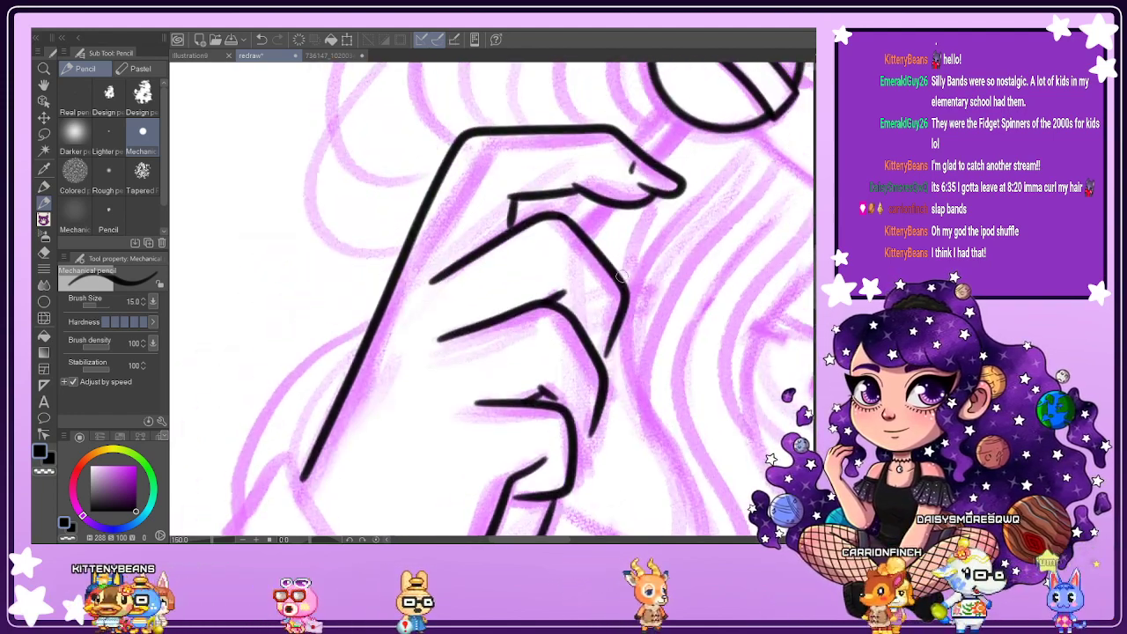
{"action": "left_click_drag", "start_coordinate": [620, 282], "coordinate": [640, 208]}
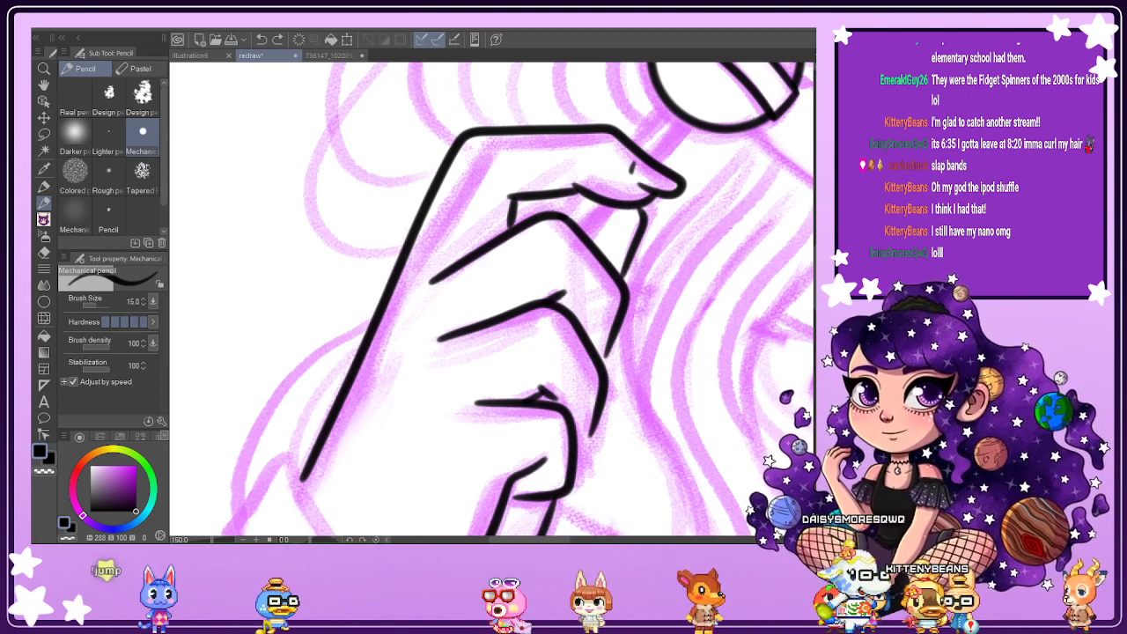
{"action": "key", "text": "Delete"}
{"action": "key", "text": "ctrl+z"}
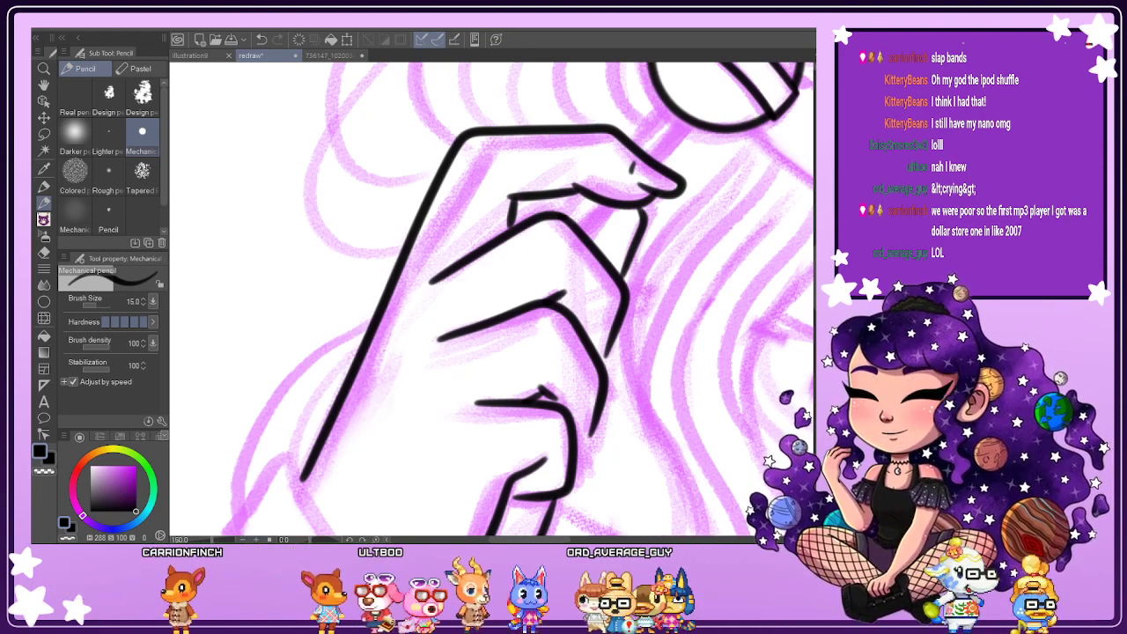
Draw the lollipop stick's two parallel edges from the candy down to the middle finger with the Straight line tool, redoing the first attempt.
{"action": "key", "text": "ctrl+minus"}
{"action": "key", "text": "ctrl+minus"}
{"action": "key", "text": "ctrl+plus"}
{"action": "key", "text": "ctrl+plus"}
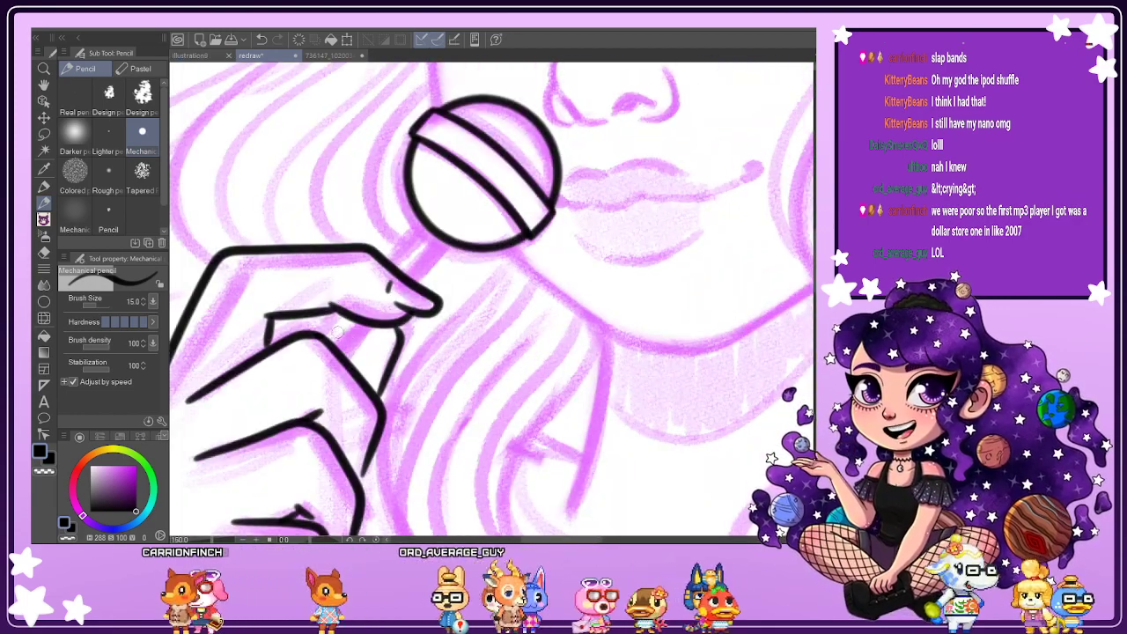
{"action": "left_click", "coordinate": [44, 268]}
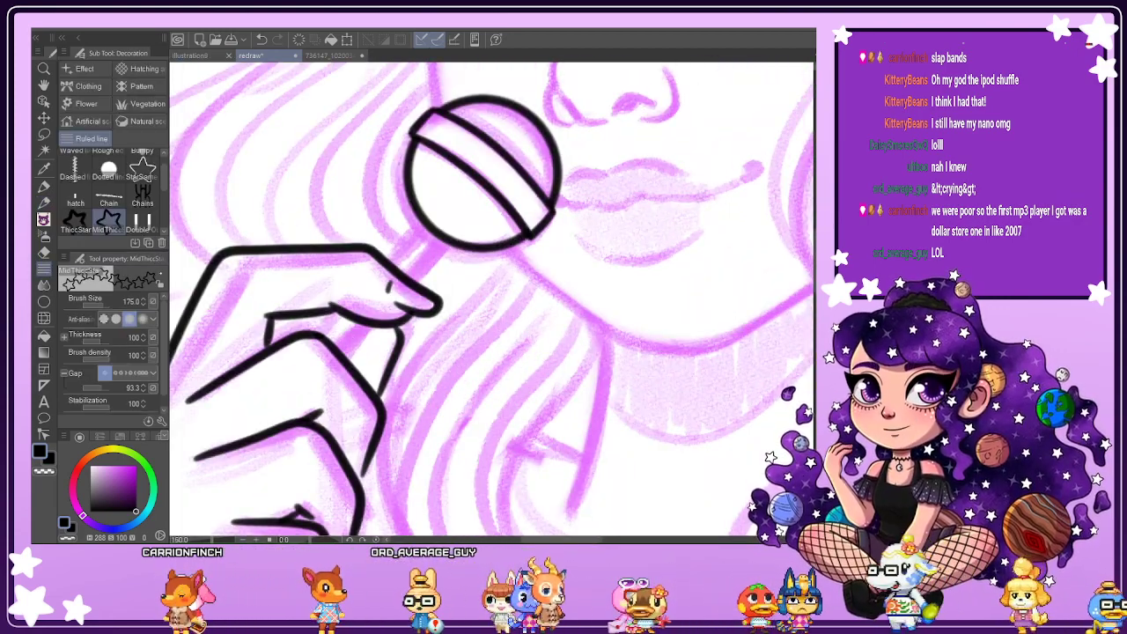
{"action": "left_click", "coordinate": [44, 302]}
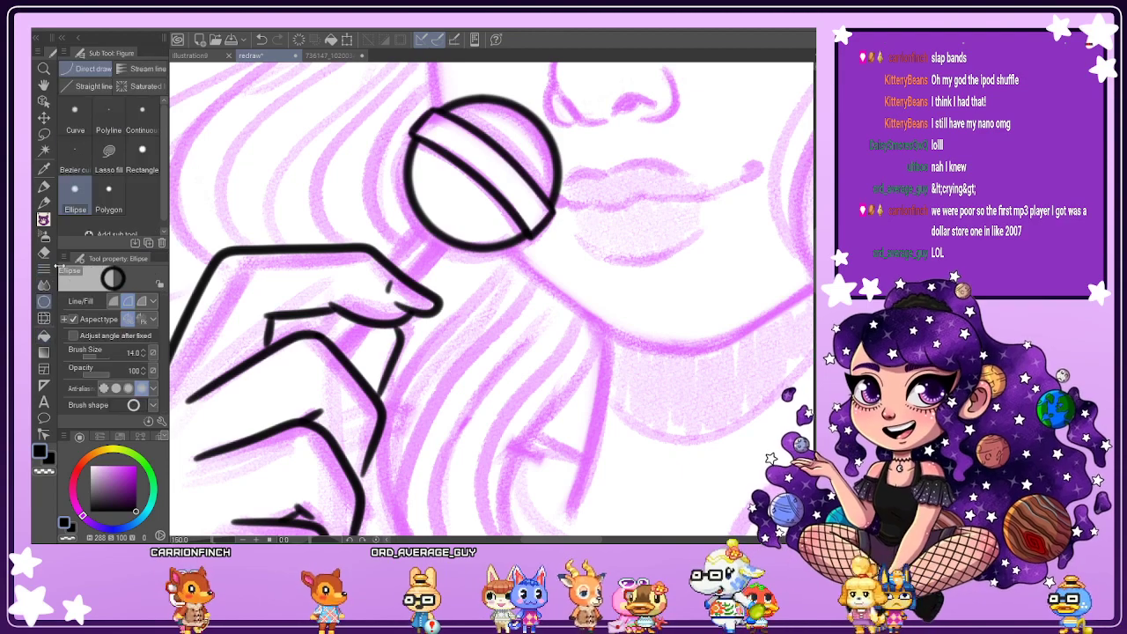
{"action": "left_click", "coordinate": [86, 86]}
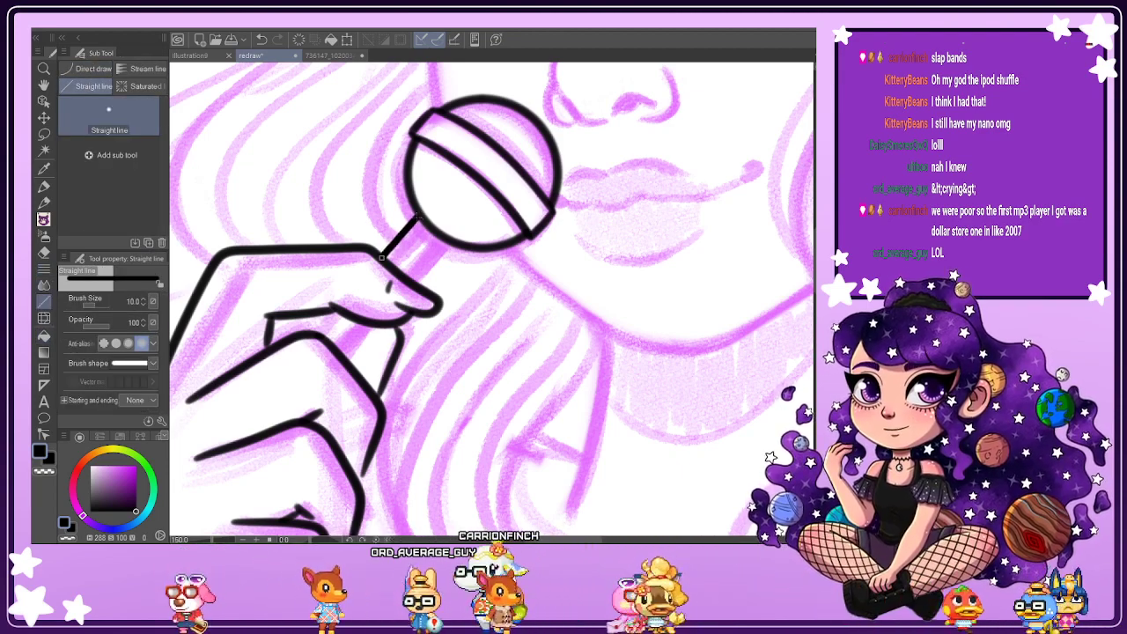
{"action": "key", "text": "ctrl+z"}
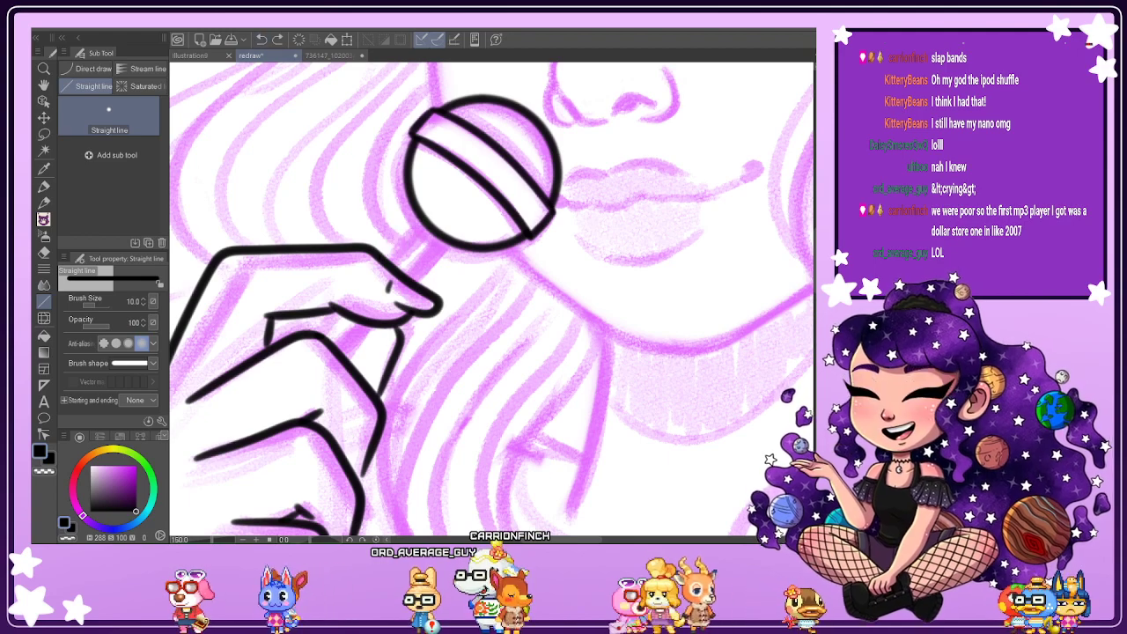
{"action": "scroll", "coordinate": [517, 393], "scroll_direction": "down", "scroll_amount": 2}
{"action": "scroll", "coordinate": [455, 374], "scroll_direction": "up", "scroll_amount": 2}
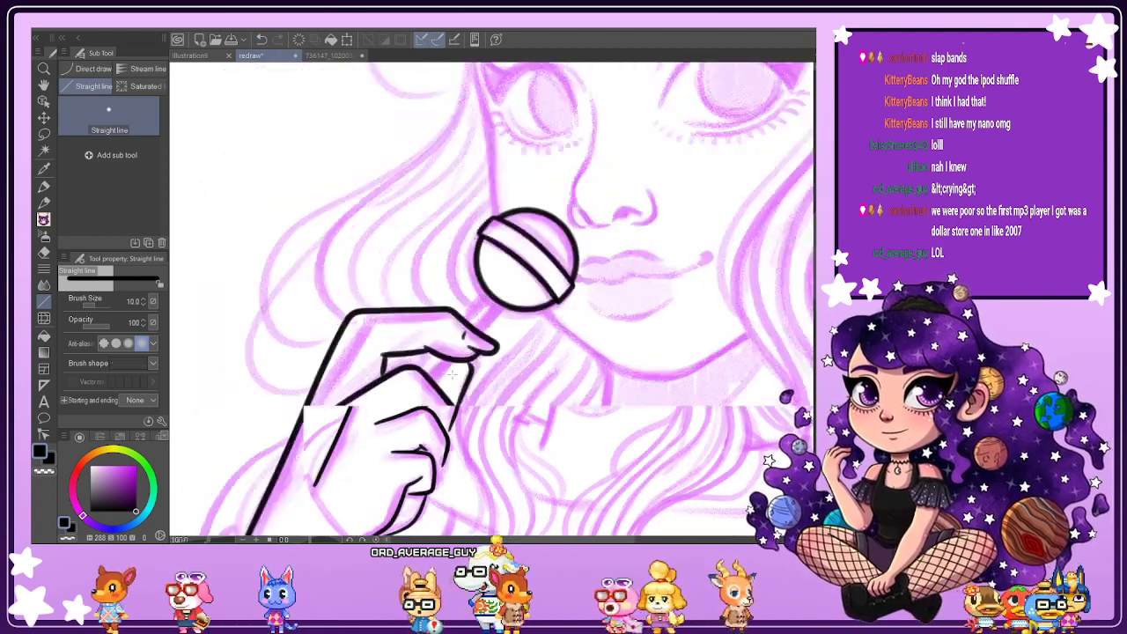
{"action": "left_click_drag", "start_coordinate": [394, 360], "coordinate": [502, 250]}
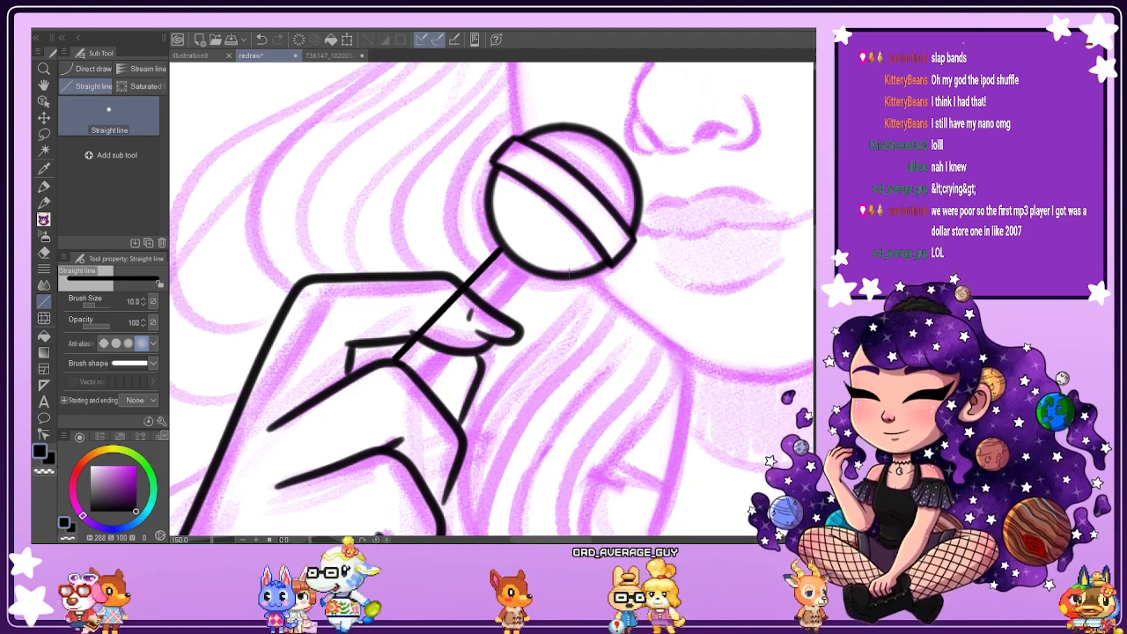
{"action": "left_click_drag", "start_coordinate": [418, 380], "coordinate": [457, 336]}
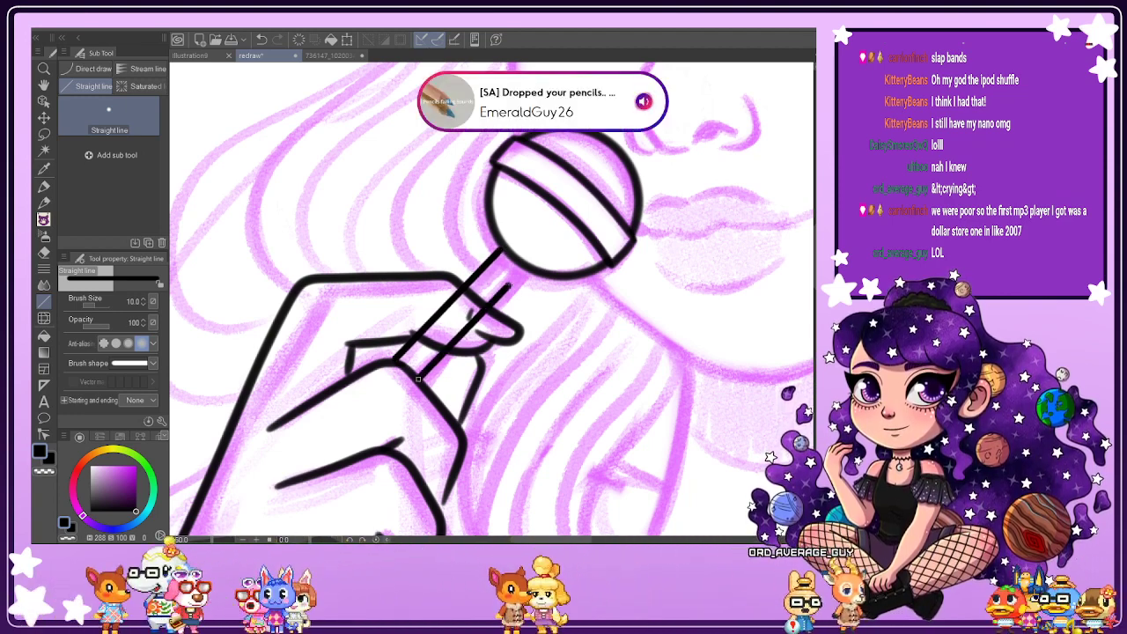
{"action": "left_click_drag", "start_coordinate": [508, 285], "coordinate": [522, 268]}
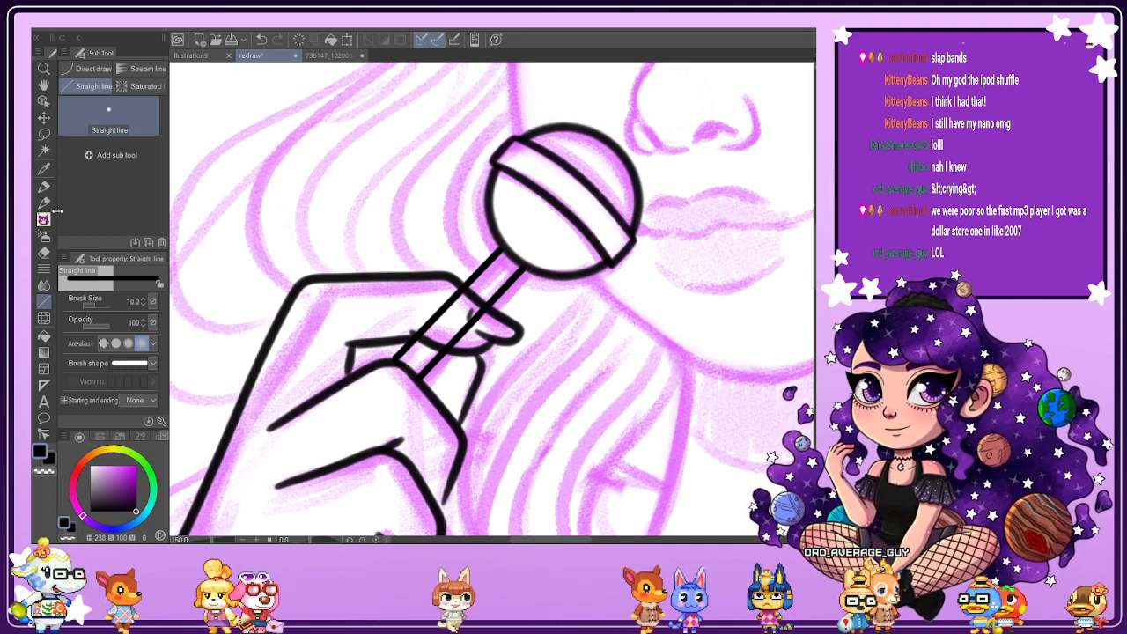
Erase the parts of the stick's edges that cross over the index finger with the Soft eraser.
{"action": "left_click", "coordinate": [43, 252]}
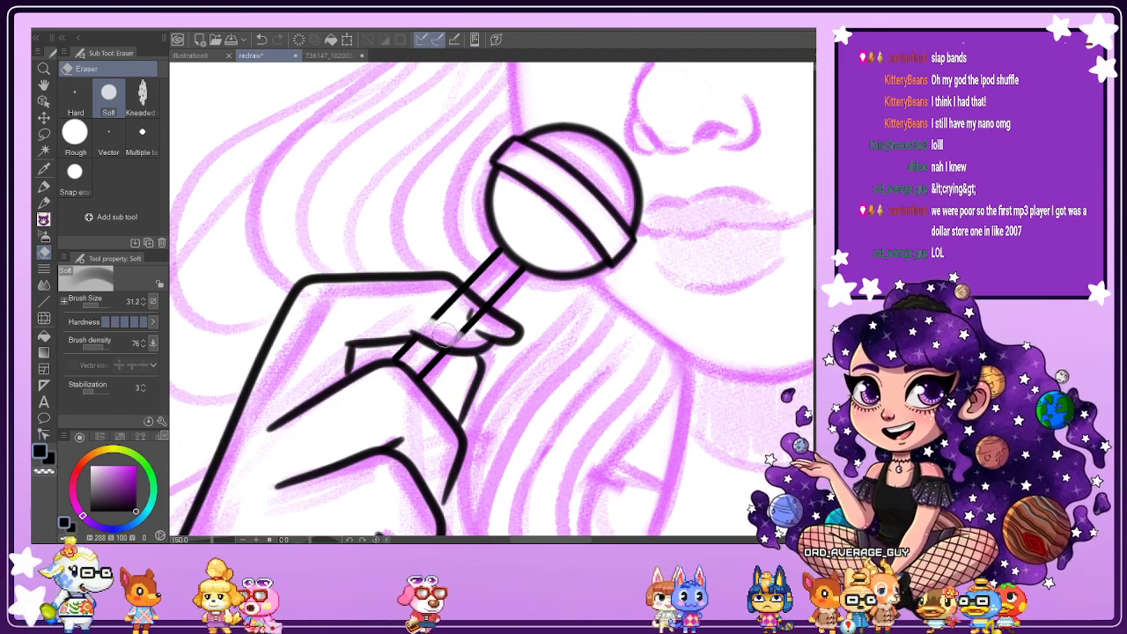
{"action": "left_click_drag", "start_coordinate": [444, 333], "coordinate": [421, 322]}
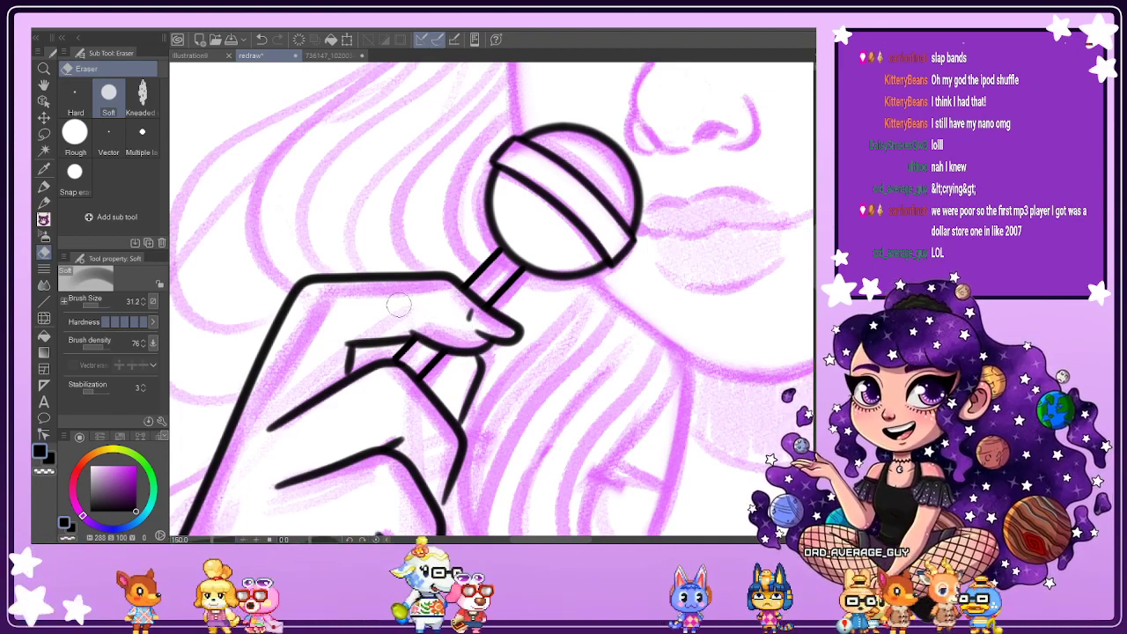
{"action": "scroll", "coordinate": [473, 312], "scroll_direction": "down", "scroll_amount": 3}
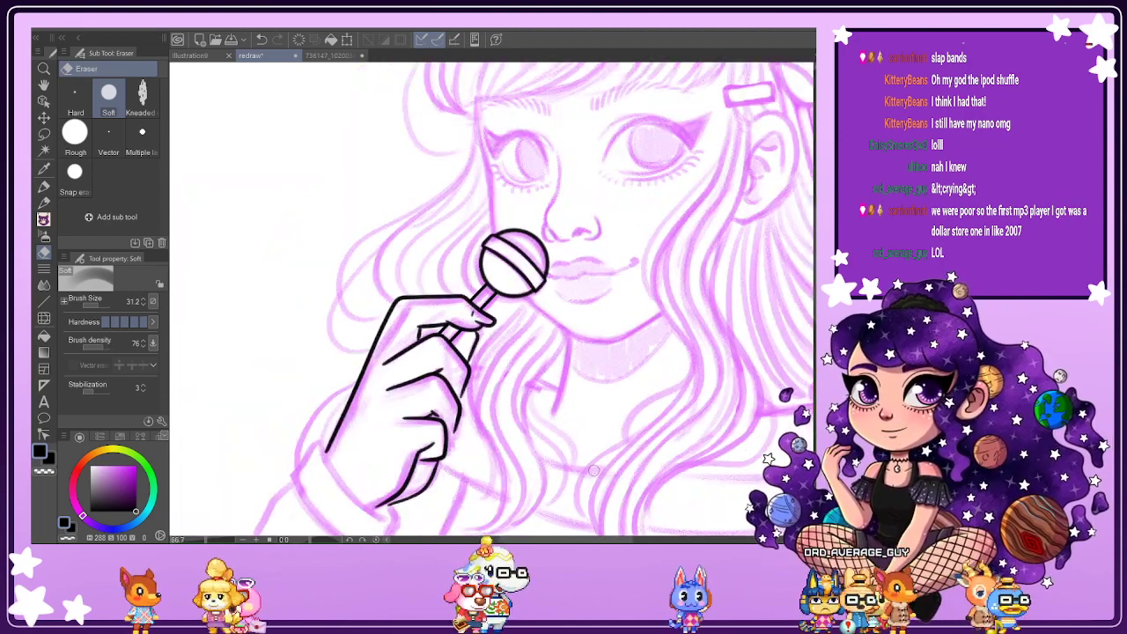
{"action": "scroll", "coordinate": [593, 471], "scroll_direction": "down", "scroll_amount": 1}
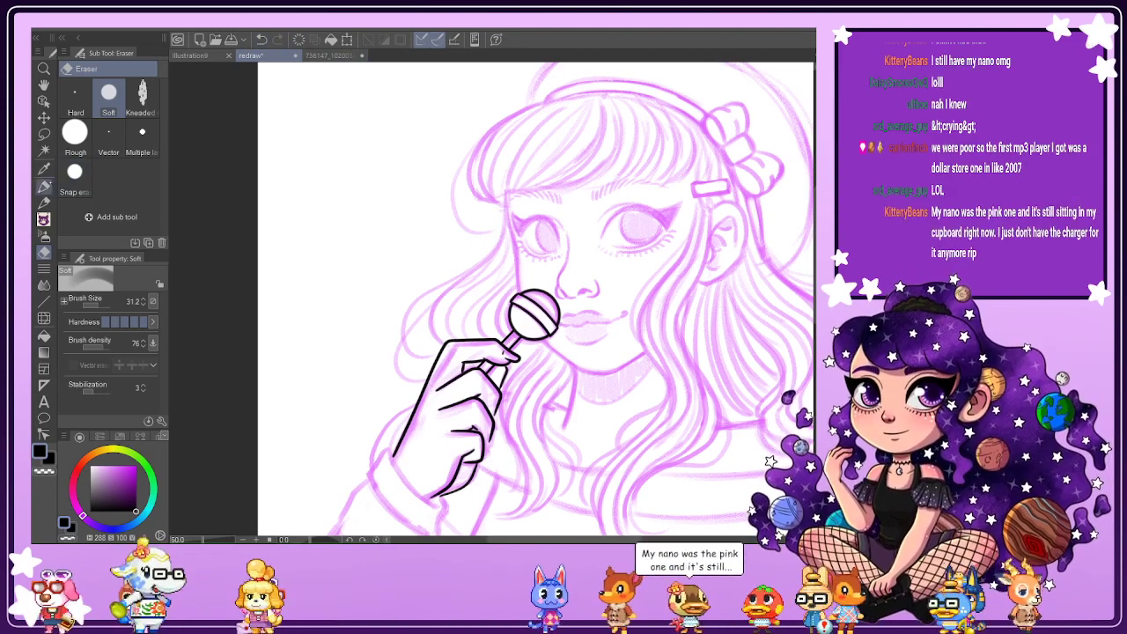
Lasso the lower edge line of the lollipop stick and shift it slightly toward the upper edge.
{"action": "left_click", "coordinate": [43, 133]}
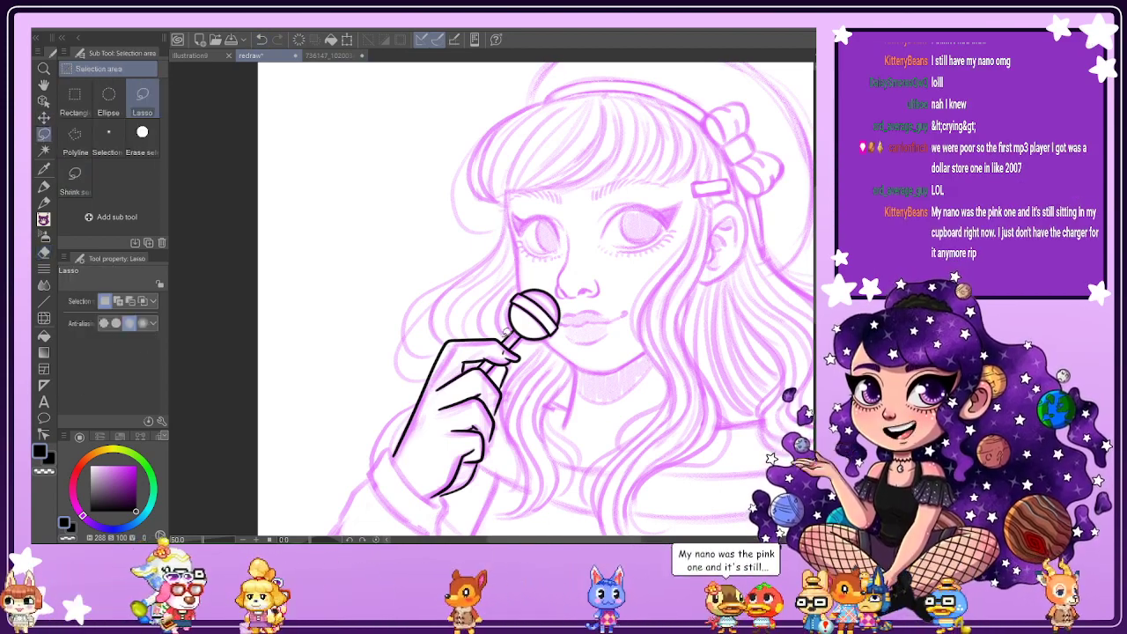
{"action": "scroll", "coordinate": [506, 310], "scroll_direction": "up", "scroll_amount": 3}
{"action": "scroll", "coordinate": [528, 350], "scroll_direction": "up", "scroll_amount": 1}
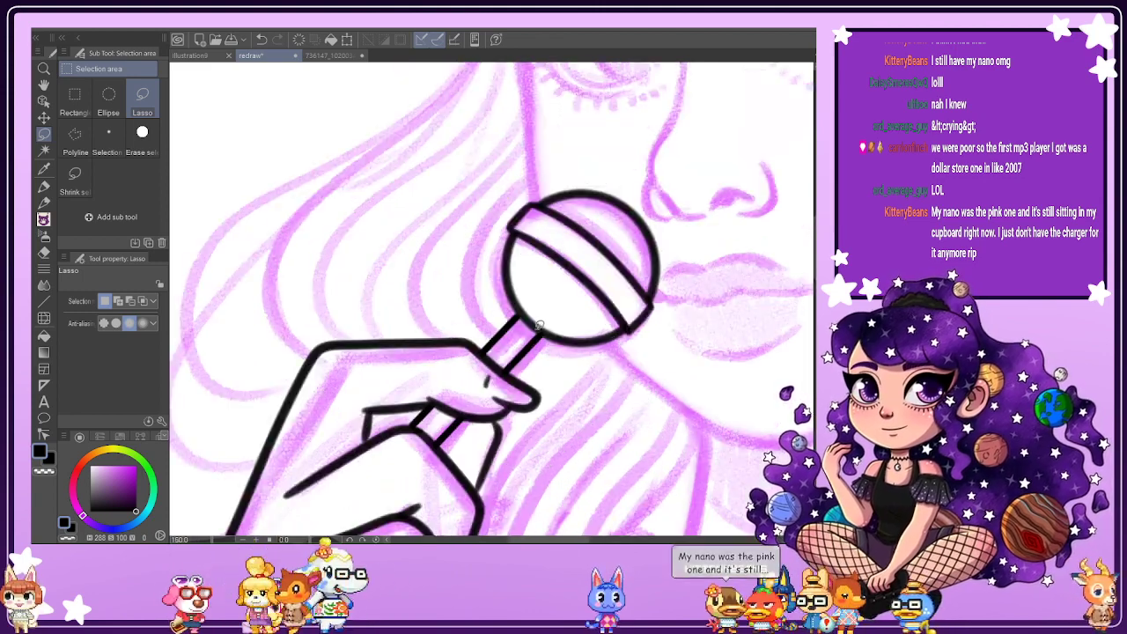
{"action": "mouse_move", "coordinate": [540, 320]}
{"action": "left_mouse_down"}
{"action": "mouse_move", "coordinate": [448, 409]}
{"action": "mouse_move", "coordinate": [419, 458]}
{"action": "mouse_move", "coordinate": [467, 442]}
{"action": "mouse_move", "coordinate": [550, 345]}
{"action": "mouse_move", "coordinate": [535, 324]}
{"action": "mouse_move", "coordinate": [572, 307]}
{"action": "left_mouse_up"}
{"action": "key", "text": "ctrl+t"}
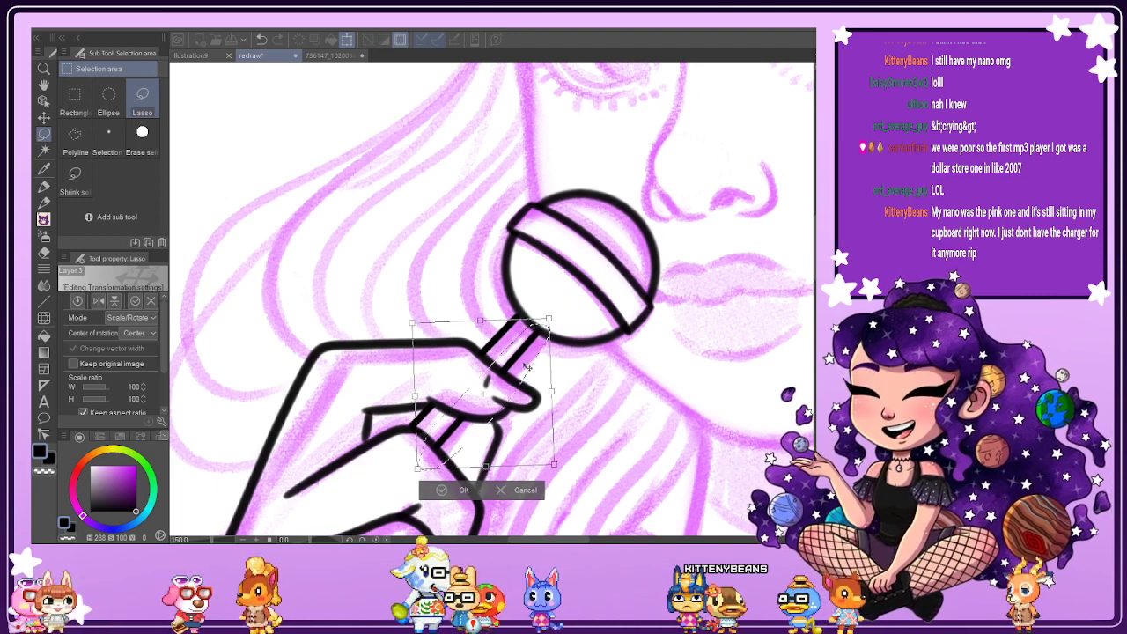
{"action": "left_click_drag", "start_coordinate": [527, 368], "coordinate": [523, 364]}
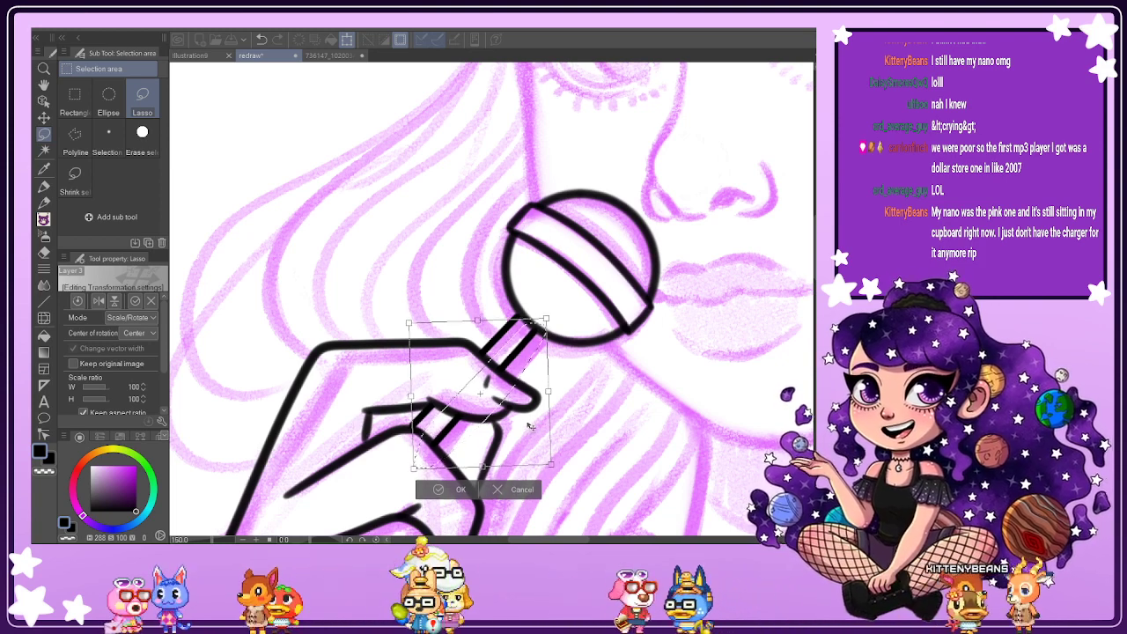
{"action": "key", "text": "Return"}
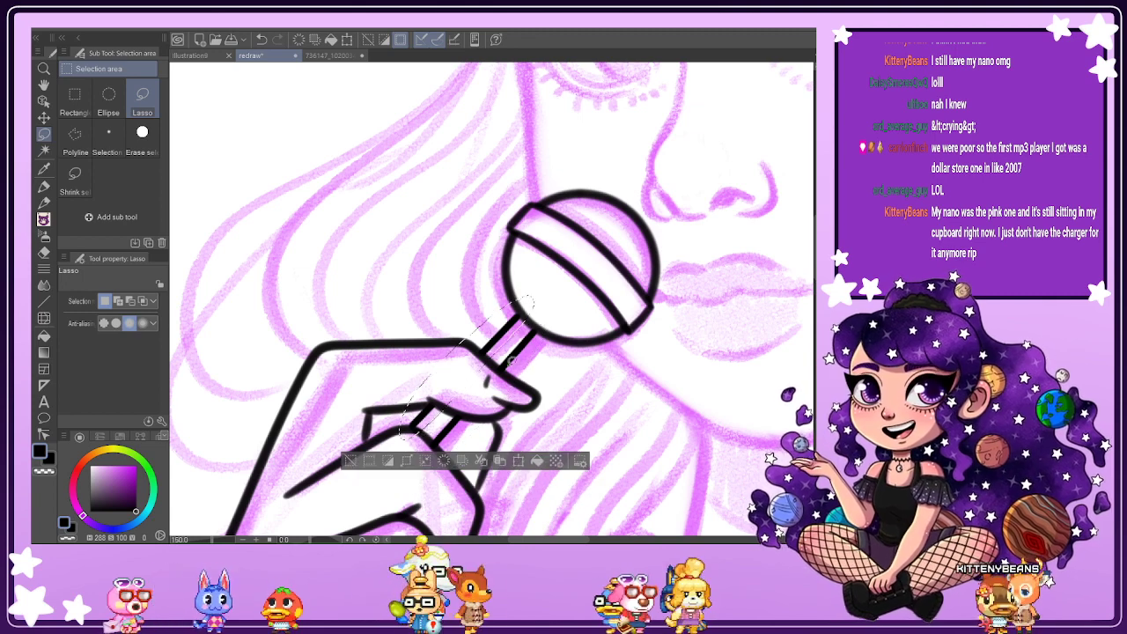
Shift the lassoed part of the lollipop stick slightly to the right with a transform and remove the selection.
{"action": "key", "text": "ctrl+t"}
{"action": "left_click_drag", "start_coordinate": [520, 354], "coordinate": [527, 356]}
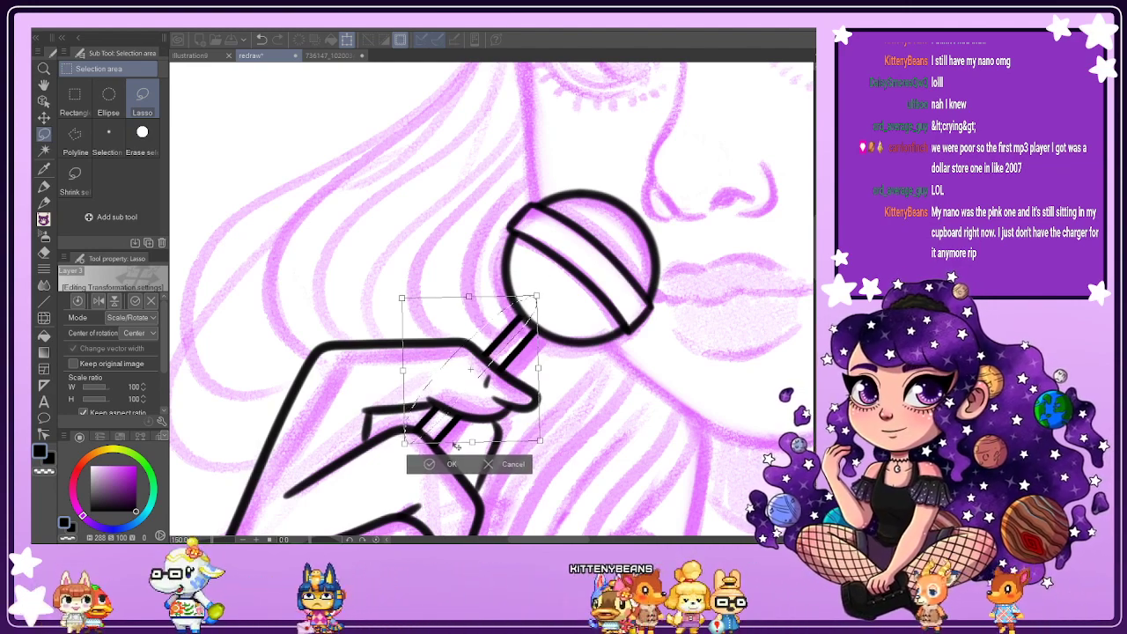
{"action": "key", "text": "Return"}
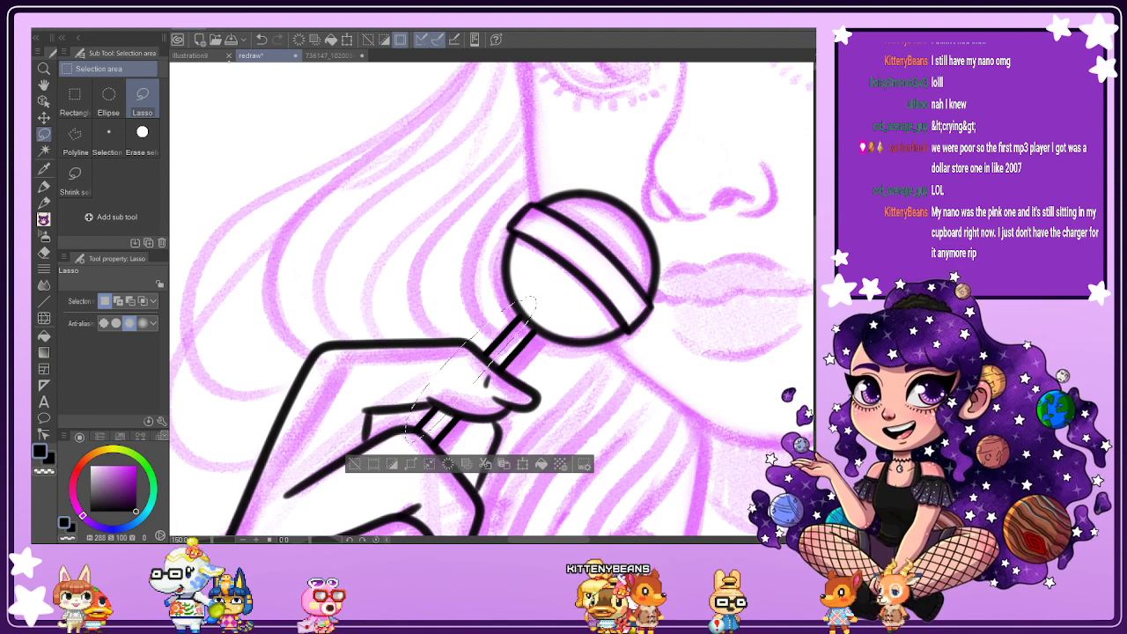
{"action": "key", "text": "ctrl+d"}
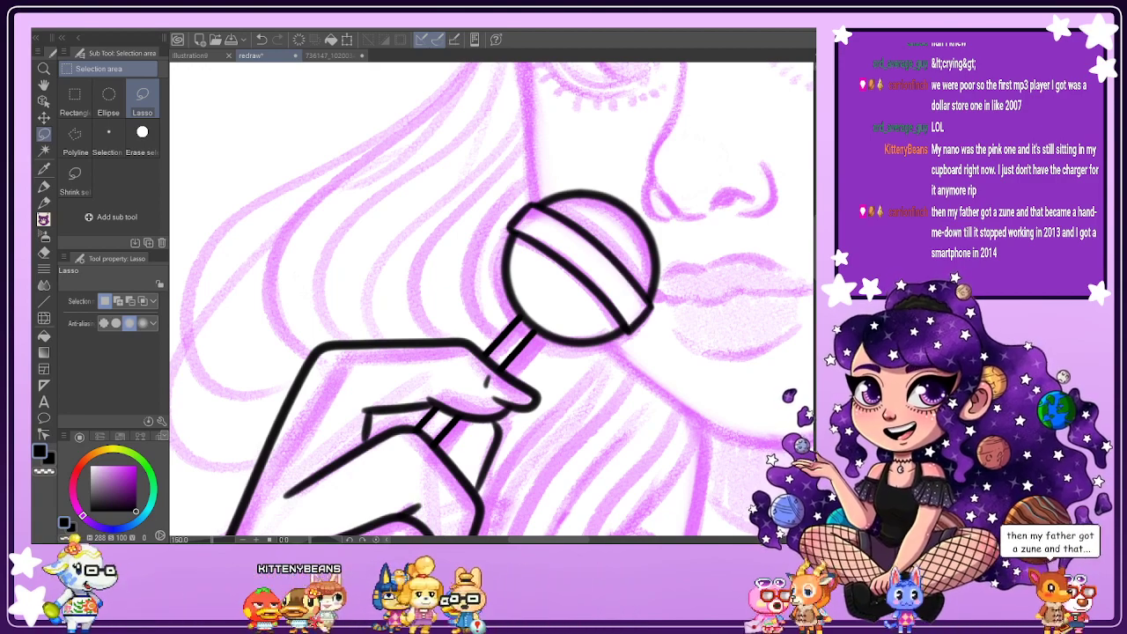
{"action": "key", "text": "ctrl+minus"}
{"action": "key", "text": "ctrl+minus"}
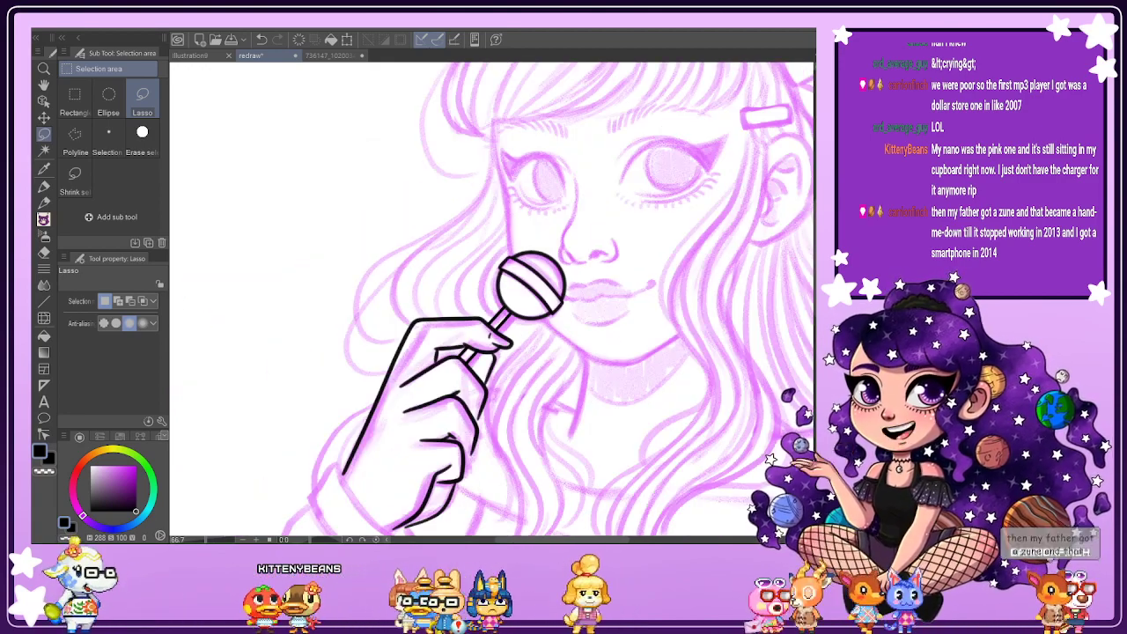
{"action": "key", "text": "ctrl+minus"}
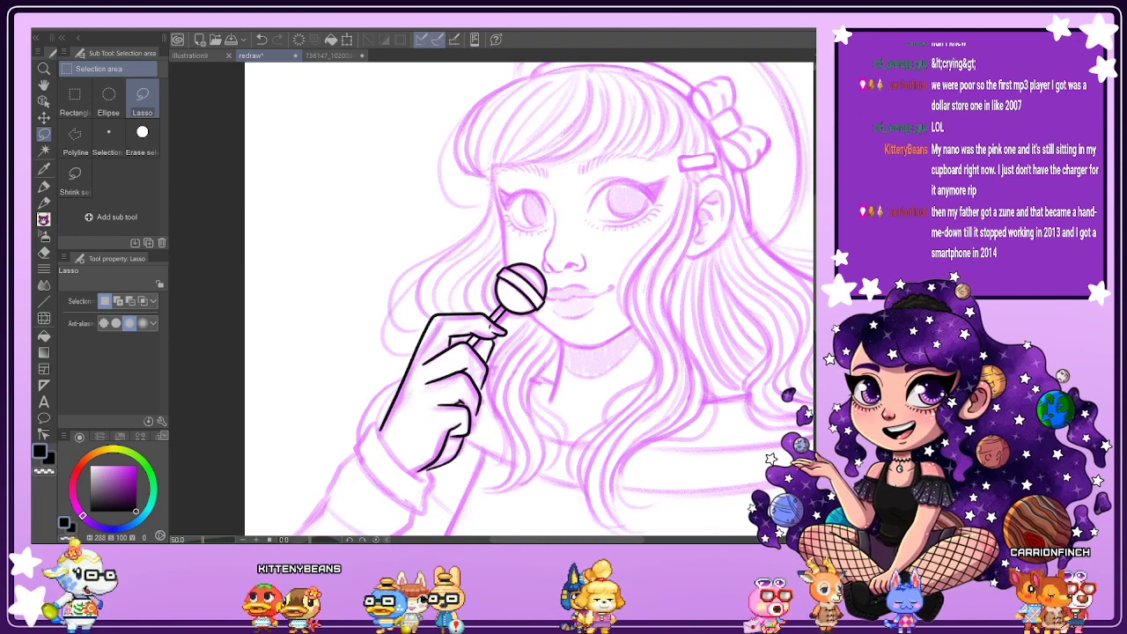
{"action": "key", "text": "ctrl+z"}
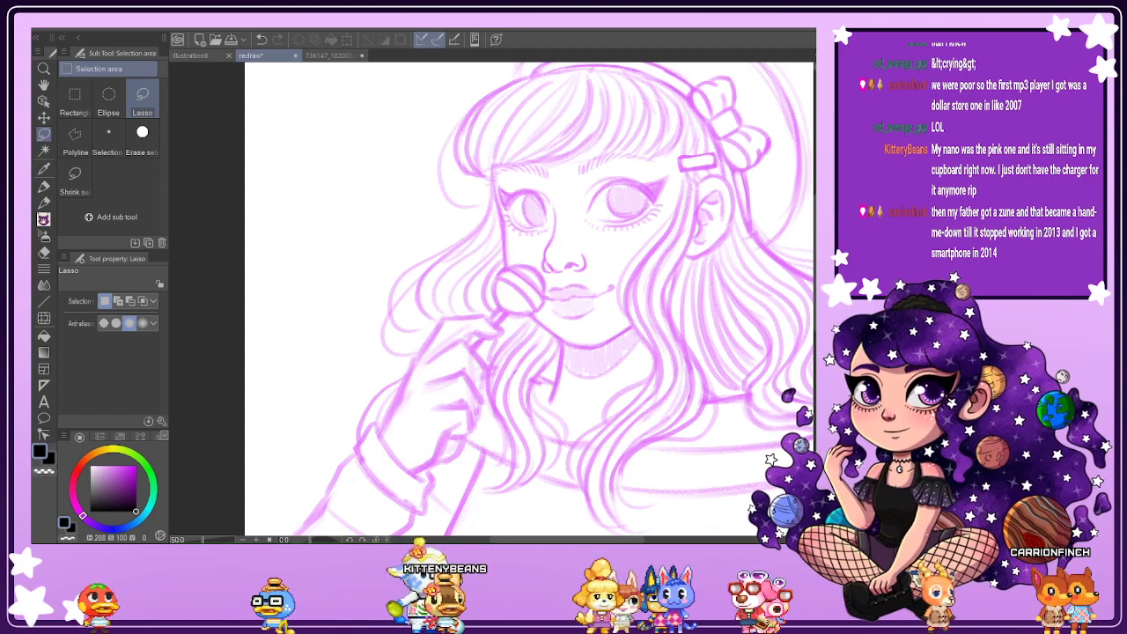
Ink the nose bridge with the Mechanical pencil, curving from beside the left eye down to the nose tip.
{"action": "left_click", "coordinate": [44, 203]}
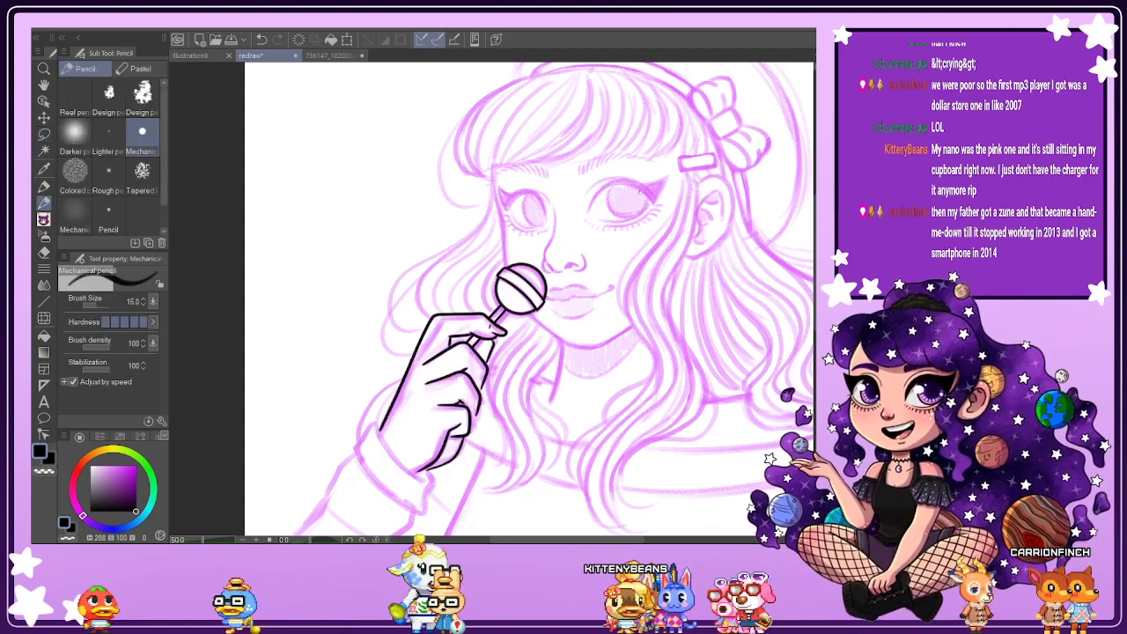
{"action": "scroll", "coordinate": [567, 253], "scroll_direction": "up", "scroll_amount": 3}
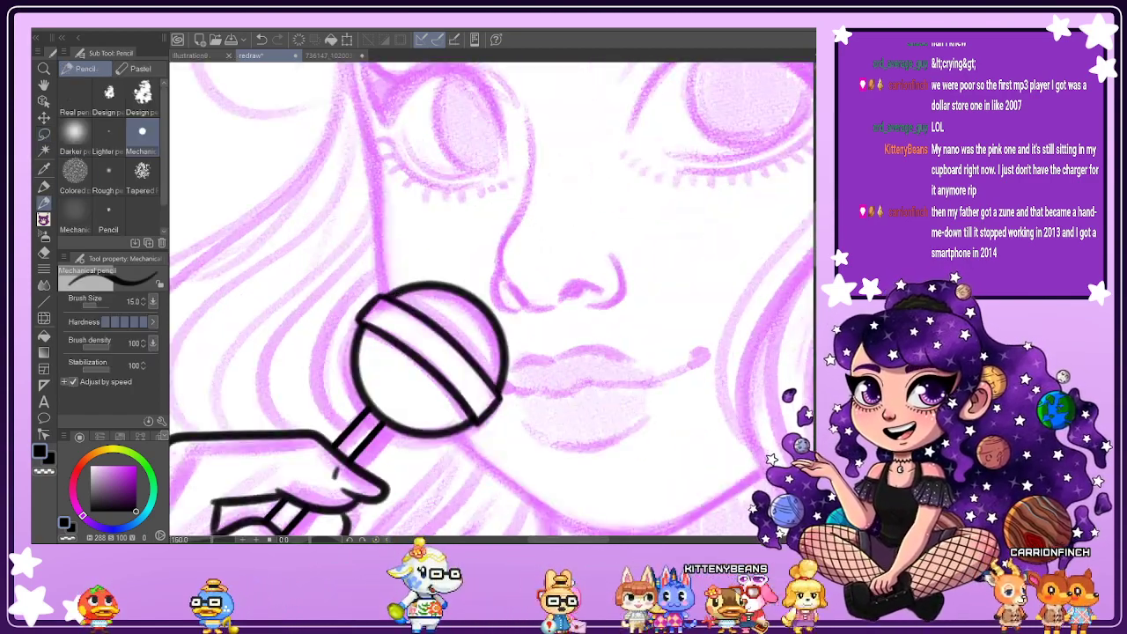
{"action": "left_click_drag", "start_coordinate": [814, 266], "coordinate": [814, 252]}
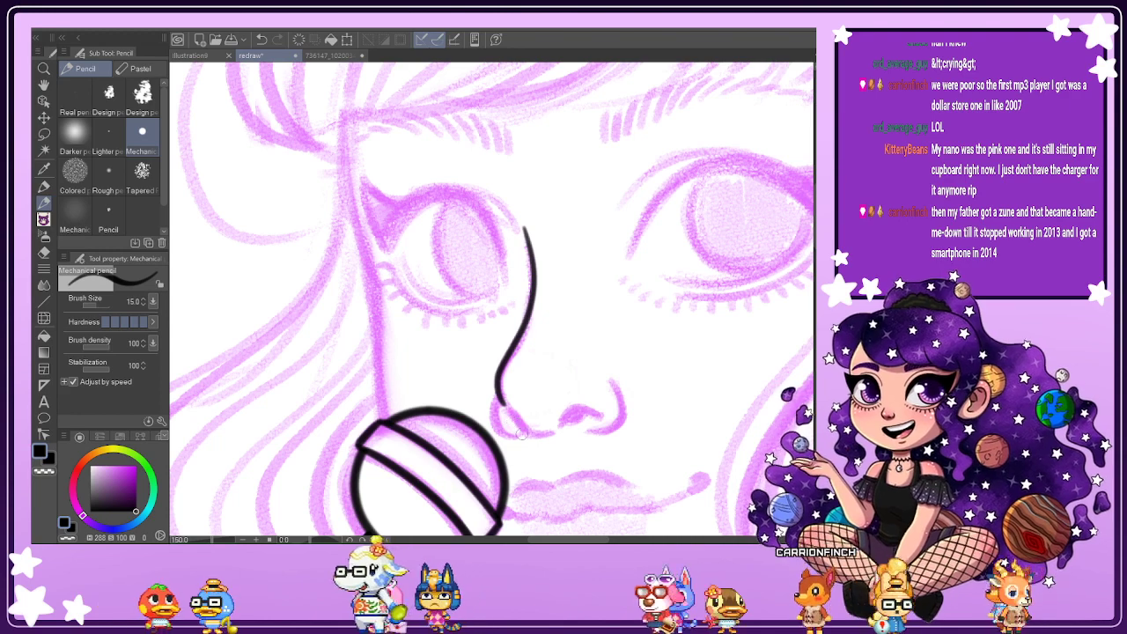
{"action": "scroll", "coordinate": [519, 434], "scroll_direction": "up", "scroll_amount": 3}
{"action": "mouse_move", "coordinate": [476, 376]}
{"action": "left_mouse_down"}
{"action": "mouse_move", "coordinate": [519, 406]}
{"action": "mouse_move", "coordinate": [538, 440]}
{"action": "mouse_move", "coordinate": [572, 446]}
{"action": "mouse_move", "coordinate": [590, 422]}
{"action": "left_mouse_up"}
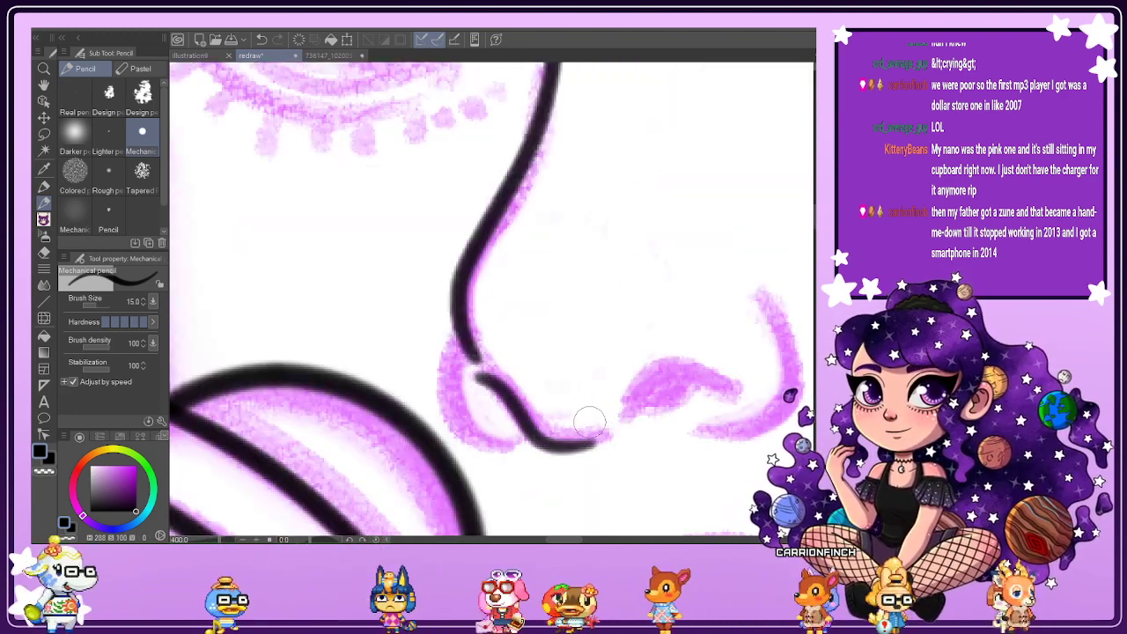
{"action": "key", "text": "ctrl+z"}
{"action": "mouse_move", "coordinate": [475, 376]}
{"action": "left_mouse_down"}
{"action": "mouse_move", "coordinate": [550, 444]}
{"action": "mouse_move", "coordinate": [592, 452]}
{"action": "mouse_move", "coordinate": [622, 432]}
{"action": "left_mouse_up"}
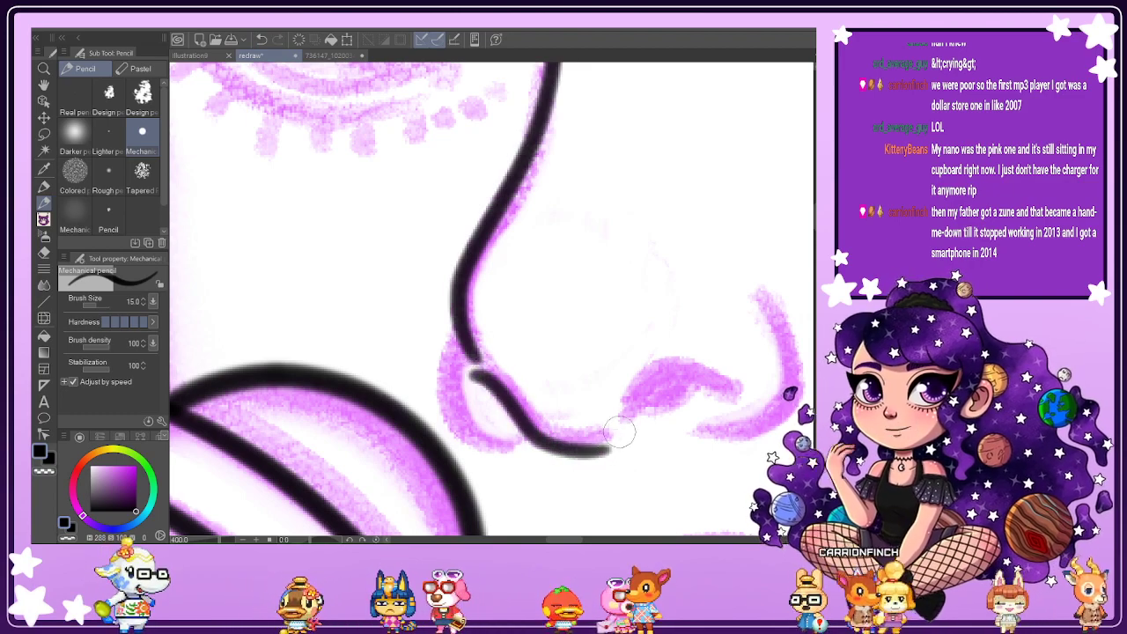
{"action": "scroll", "coordinate": [630, 423], "scroll_direction": "down", "scroll_amount": 4}
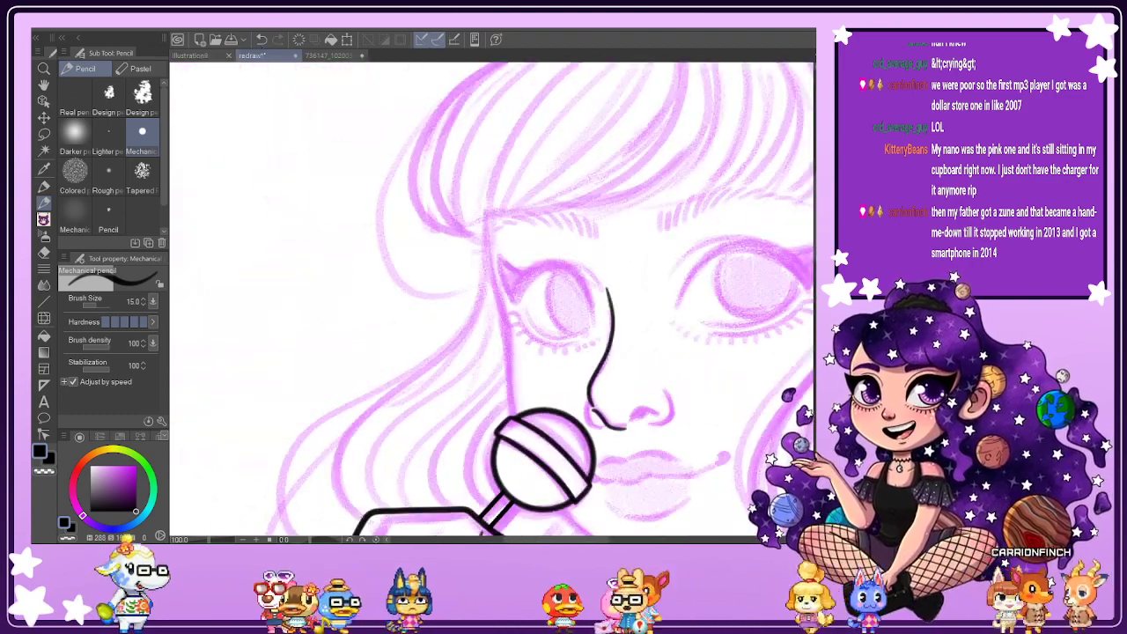
{"action": "key", "text": "ctrl+z"}
Ink the underside of the nose tip from the end of the bridge line and thicken its upper part as the far nostril.
{"action": "scroll", "coordinate": [614, 470], "scroll_direction": "up", "scroll_amount": 2}
{"action": "scroll", "coordinate": [595, 349], "scroll_direction": "up", "scroll_amount": 1}
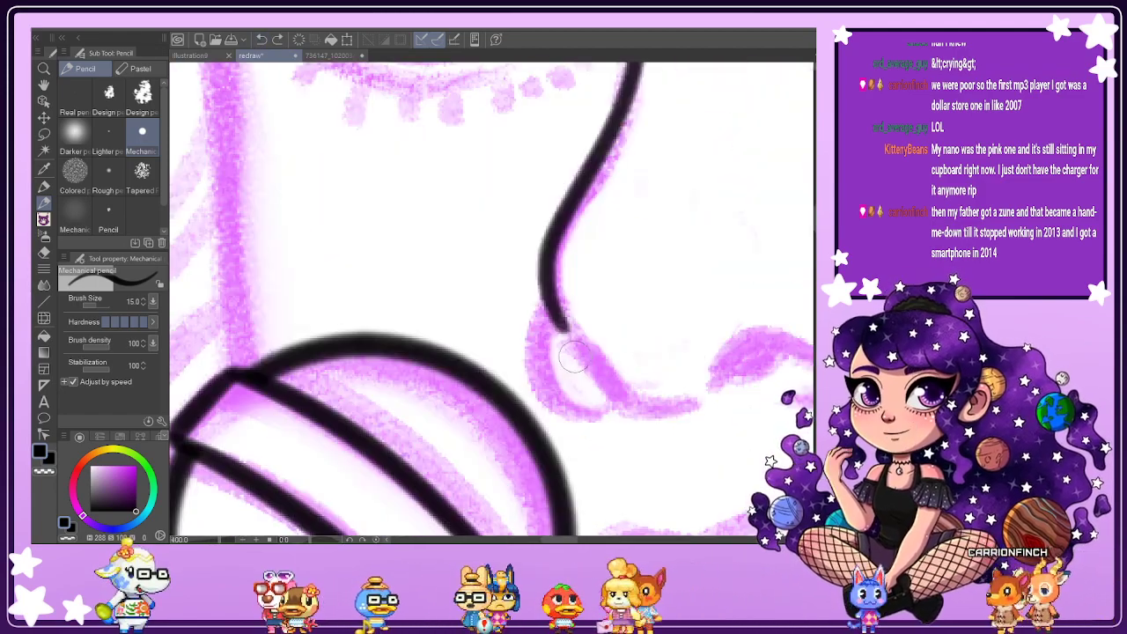
{"action": "mouse_move", "coordinate": [557, 345]}
{"action": "left_mouse_down"}
{"action": "mouse_move", "coordinate": [642, 412]}
{"action": "mouse_move", "coordinate": [700, 412]}
{"action": "left_mouse_up"}
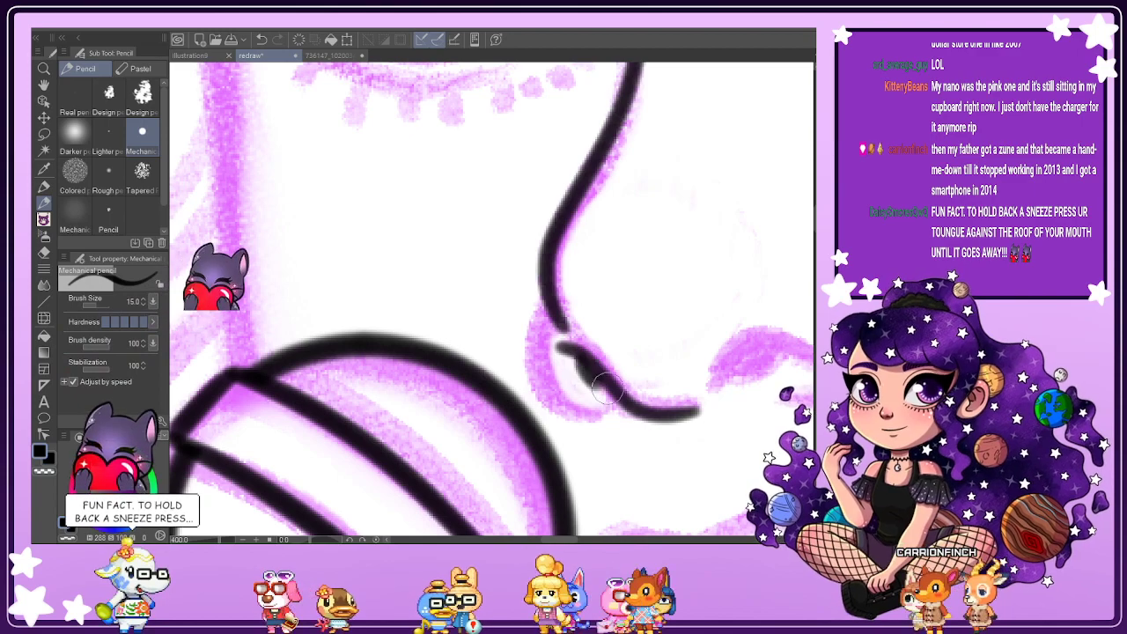
{"action": "scroll", "coordinate": [581, 360], "scroll_direction": "down", "scroll_amount": 3}
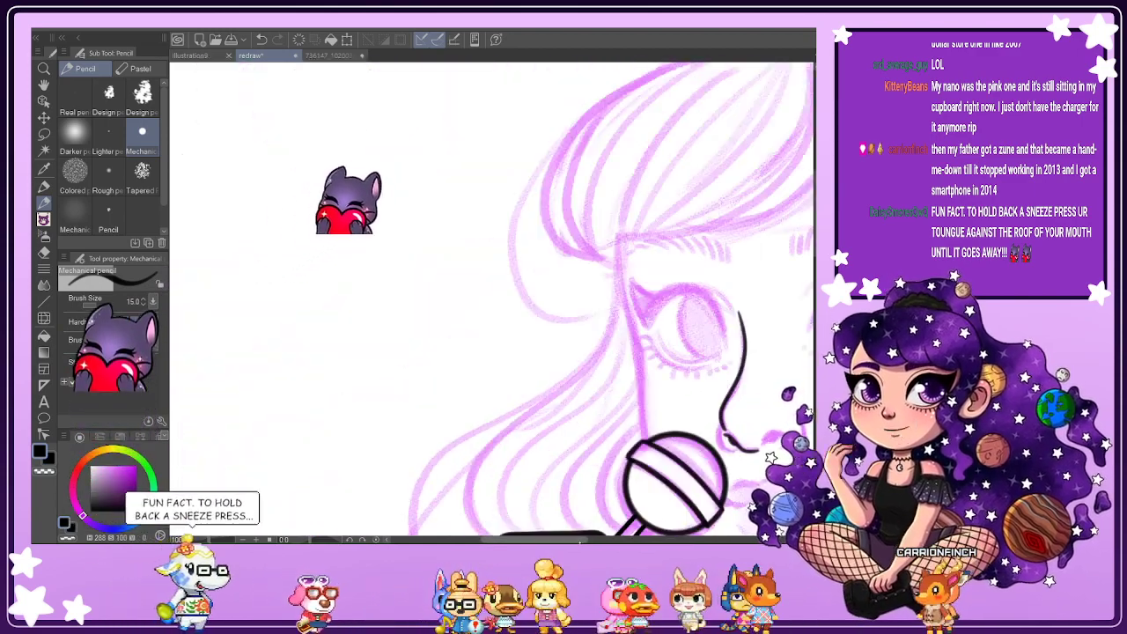
{"action": "left_click_drag", "start_coordinate": [563, 540], "coordinate": [605, 540]}
{"action": "left_click_drag", "start_coordinate": [815, 220], "coordinate": [815, 239]}
{"action": "scroll", "coordinate": [455, 313], "scroll_direction": "up", "scroll_amount": 5}
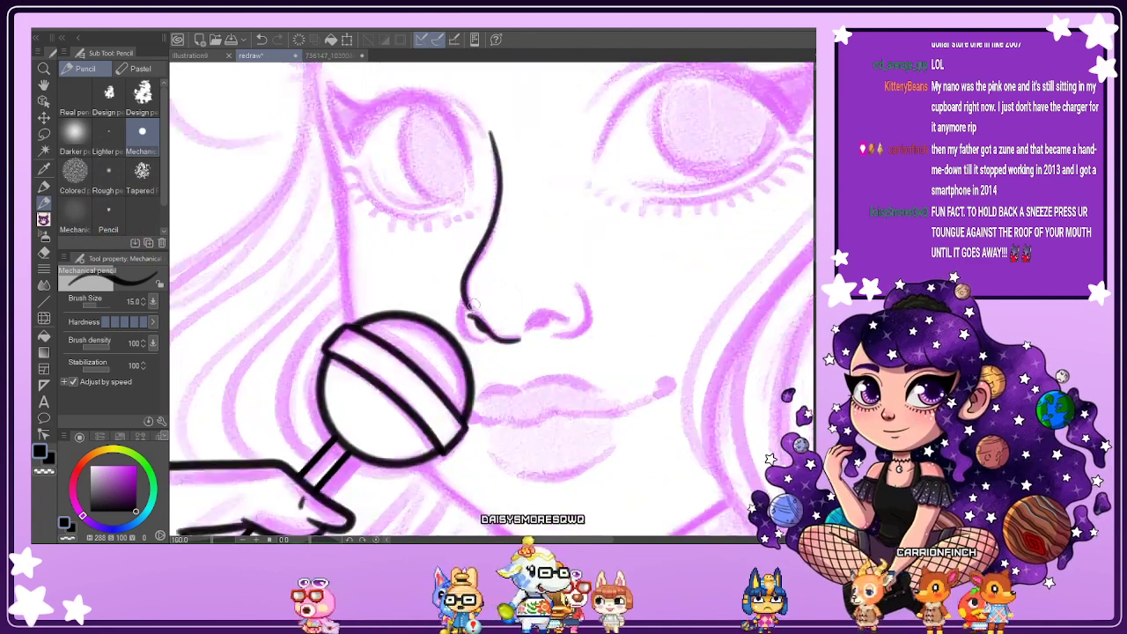
Ink the far nostril's outer wing and the arched near nostril, filling the near nostril's inner corner with black.
{"action": "mouse_move", "coordinate": [449, 261]}
{"action": "left_mouse_down"}
{"action": "mouse_move", "coordinate": [447, 353]}
{"action": "mouse_move", "coordinate": [498, 381]}
{"action": "mouse_move", "coordinate": [529, 382]}
{"action": "mouse_move", "coordinate": [630, 342]}
{"action": "mouse_move", "coordinate": [651, 311]}
{"action": "mouse_move", "coordinate": [683, 302]}
{"action": "mouse_move", "coordinate": [744, 330]}
{"action": "left_mouse_up"}
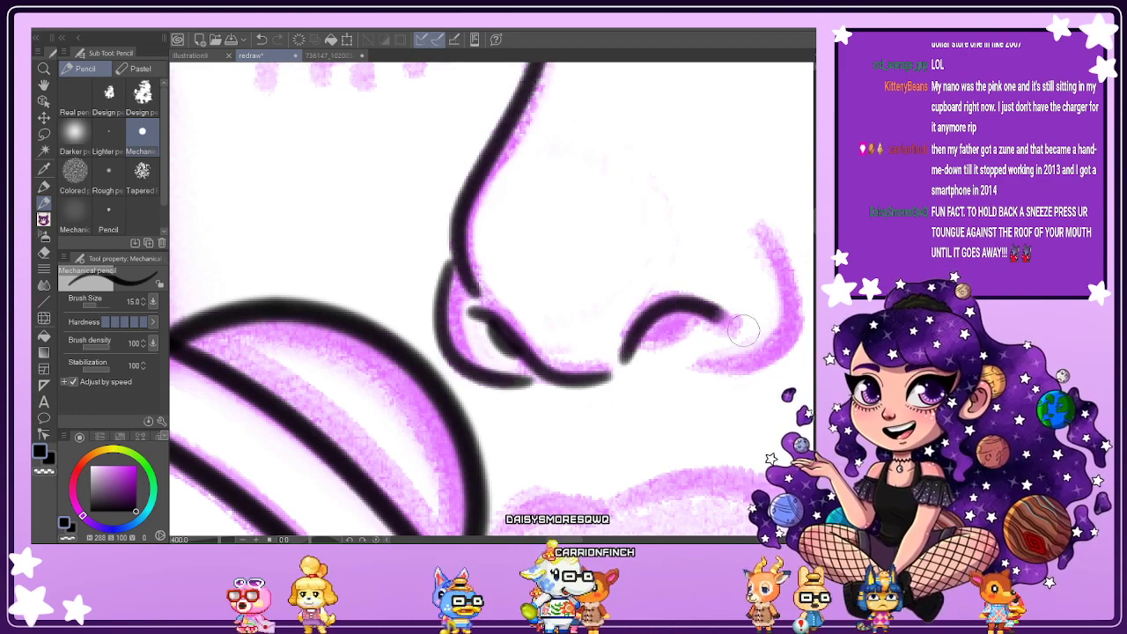
{"action": "mouse_move", "coordinate": [641, 338]}
{"action": "left_mouse_down"}
{"action": "mouse_move", "coordinate": [689, 306]}
{"action": "mouse_move", "coordinate": [650, 335]}
{"action": "mouse_move", "coordinate": [659, 318]}
{"action": "left_mouse_up"}
{"action": "scroll", "coordinate": [659, 319], "scroll_direction": "down", "scroll_amount": 3}
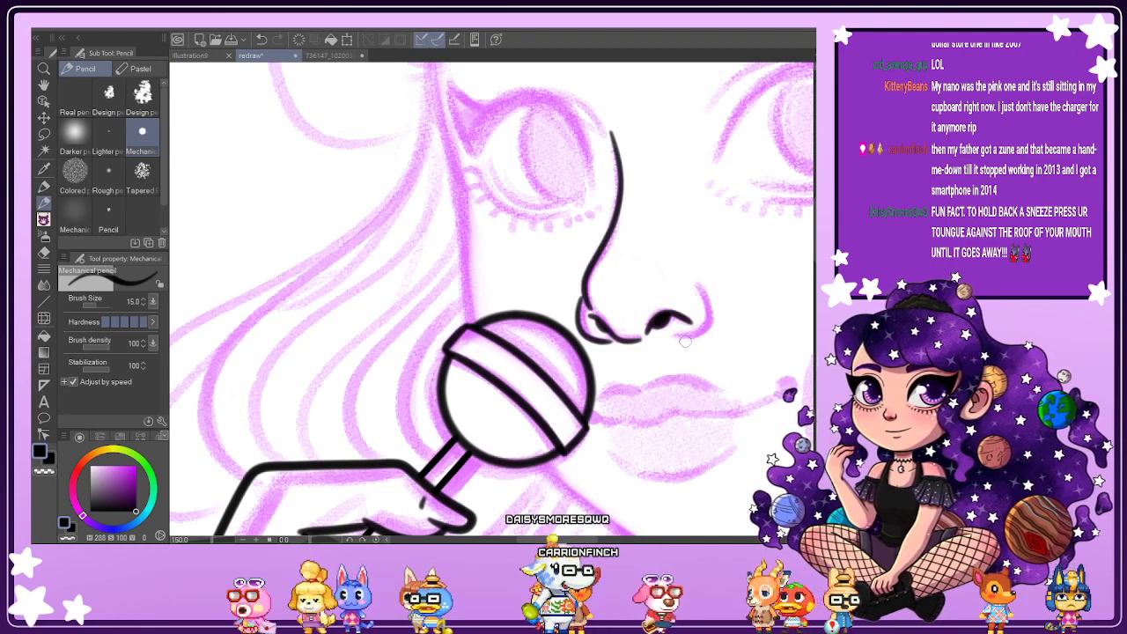
{"action": "scroll", "coordinate": [688, 337], "scroll_direction": "up", "scroll_amount": 3}
{"action": "left_click_drag", "start_coordinate": [648, 340], "coordinate": [715, 324]}
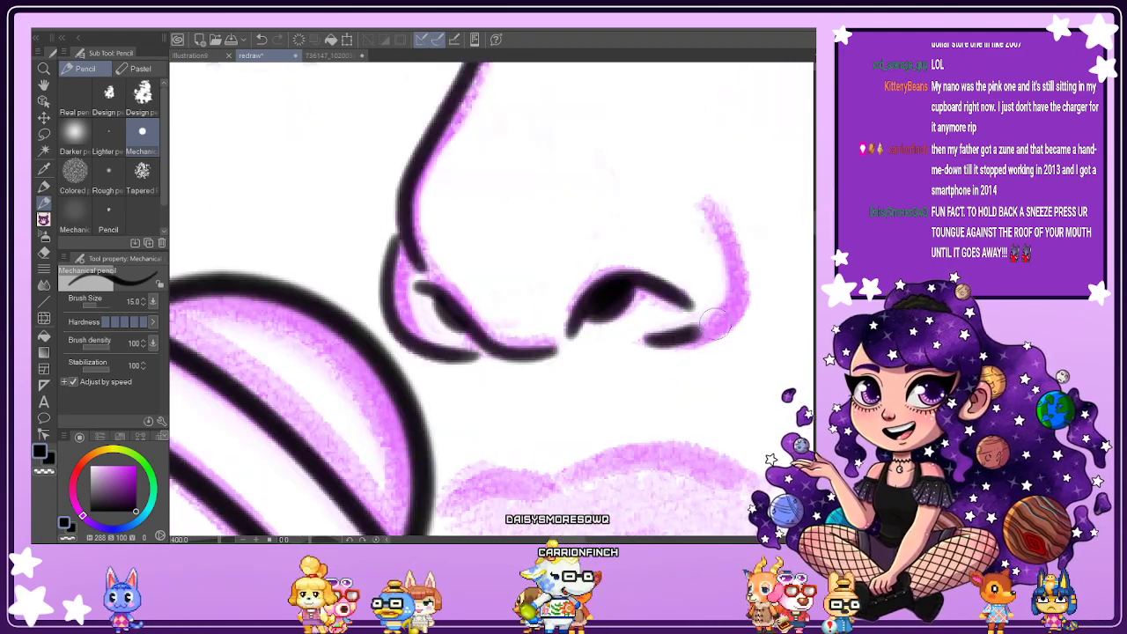
{"action": "scroll", "coordinate": [712, 230], "scroll_direction": "down", "scroll_amount": 3}
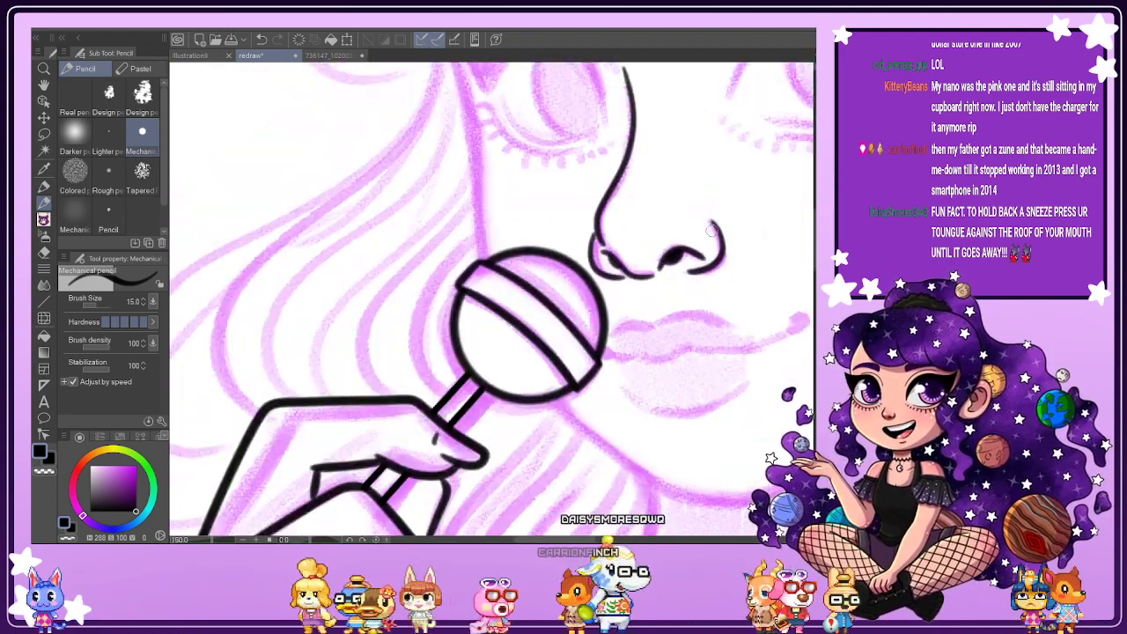
{"action": "scroll", "coordinate": [711, 231], "scroll_direction": "down", "scroll_amount": 1}
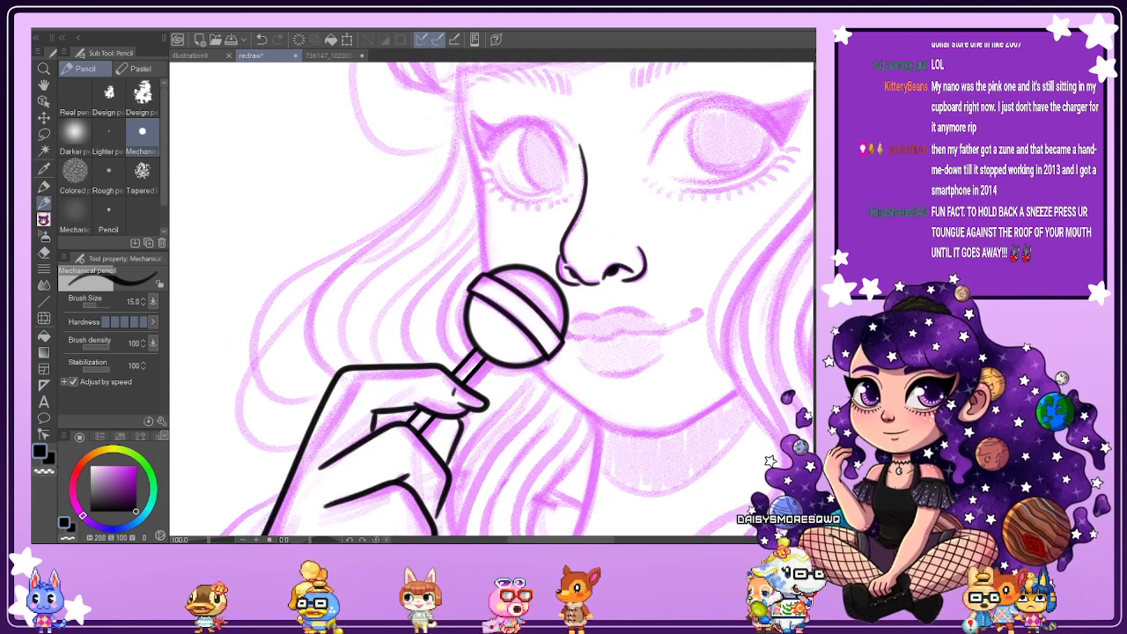
{"action": "key", "text": "ctrl+h"}
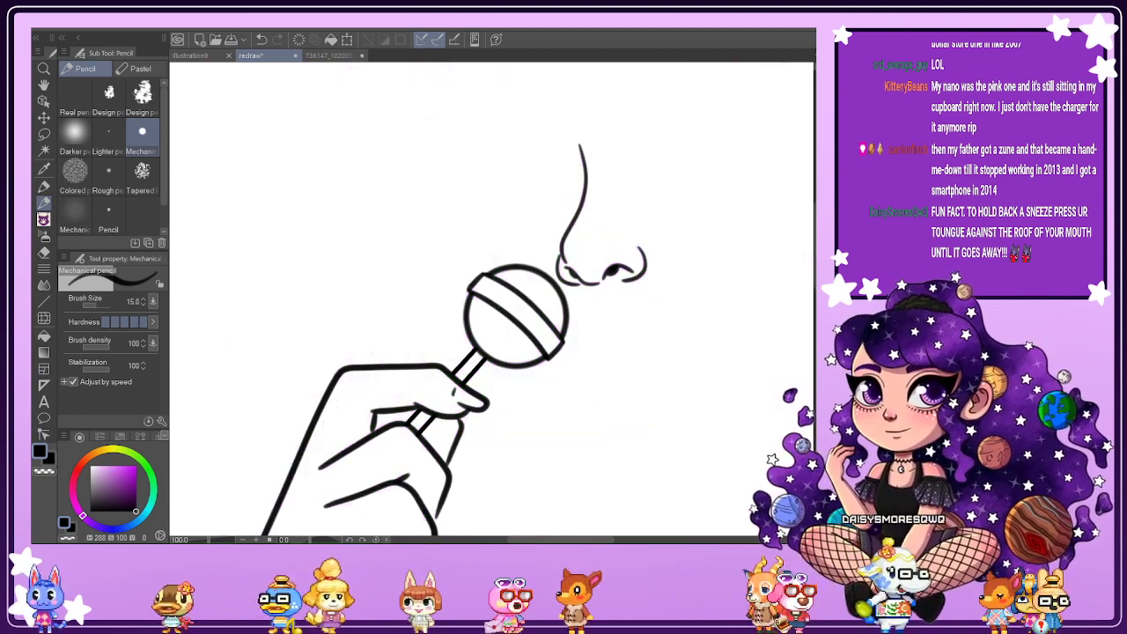
{"action": "key", "text": "ctrl+h"}
{"action": "left_click", "coordinate": [261, 39]}
Ink the near nostril's curved outer wing and check the line art with the sketch briefly hidden.
{"action": "scroll", "coordinate": [659, 289], "scroll_direction": "up", "scroll_amount": 1}
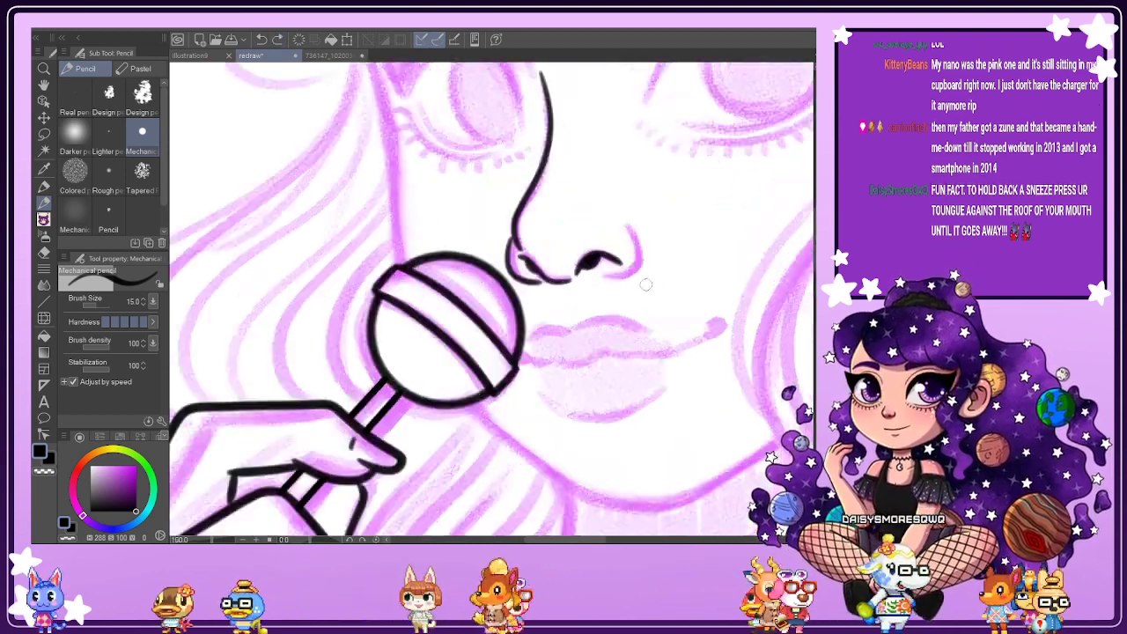
{"action": "scroll", "coordinate": [645, 285], "scroll_direction": "up", "scroll_amount": 3}
{"action": "mouse_move", "coordinate": [566, 277]}
{"action": "left_mouse_down"}
{"action": "mouse_move", "coordinate": [632, 270]}
{"action": "mouse_move", "coordinate": [651, 254]}
{"action": "mouse_move", "coordinate": [661, 192]}
{"action": "mouse_move", "coordinate": [621, 144]}
{"action": "left_mouse_up"}
{"action": "key", "text": "ctrl+minus"}
{"action": "key", "text": "ctrl+minus"}
{"action": "key", "text": "ctrl+minus"}
{"action": "key", "text": "ctrl+minus"}
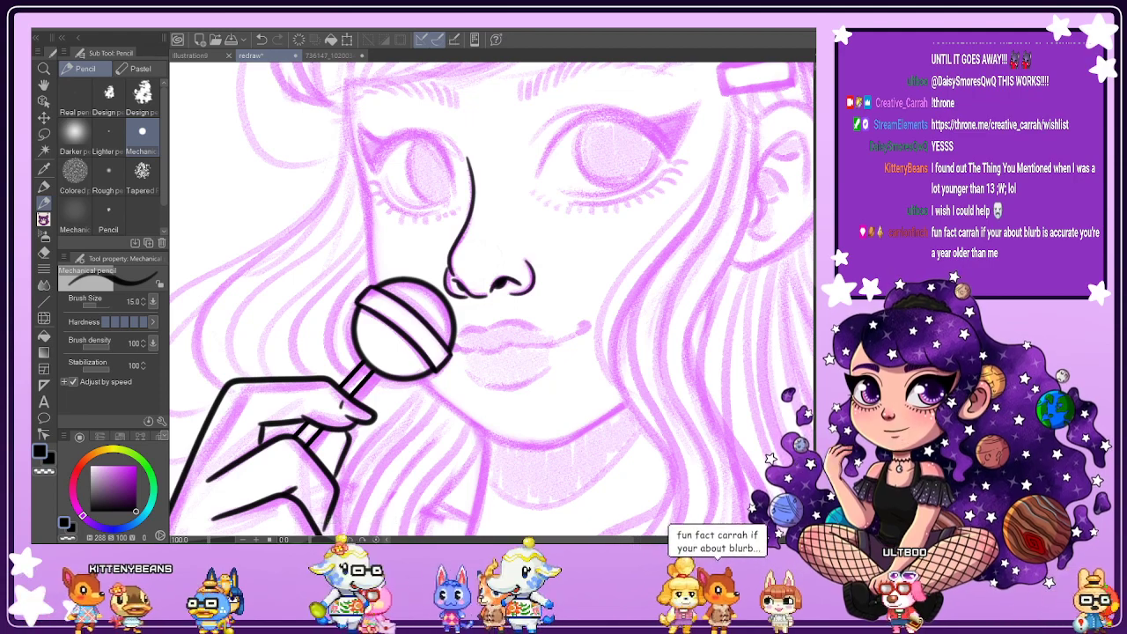
{"action": "key", "text": "ctrl+comma"}
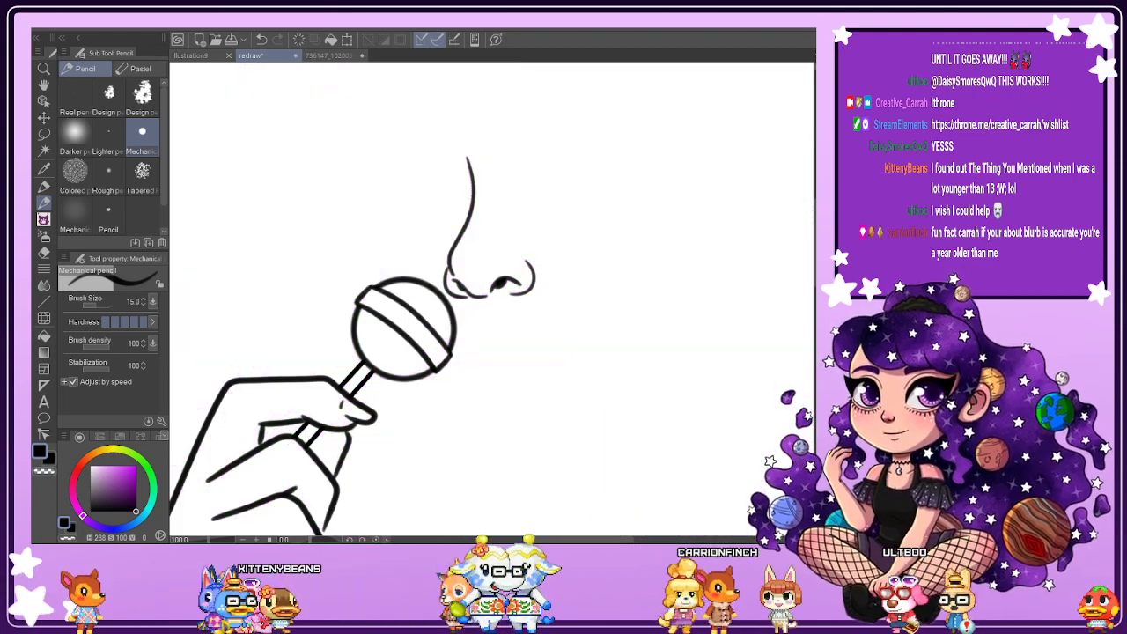
{"action": "key", "text": "ctrl+comma"}
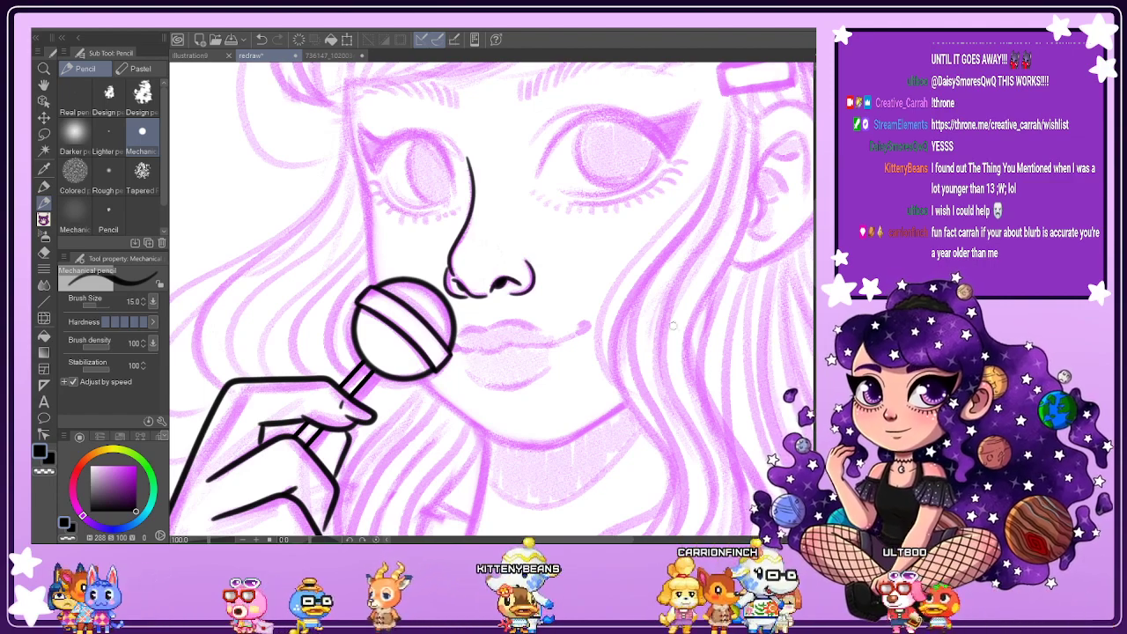
Ink the line between the lips in two strokes, ending in a thickened, upturned mouth corner.
{"action": "scroll", "coordinate": [468, 361], "scroll_direction": "up", "scroll_amount": 2}
{"action": "left_click_drag", "start_coordinate": [705, 496], "coordinate": [806, 265]}
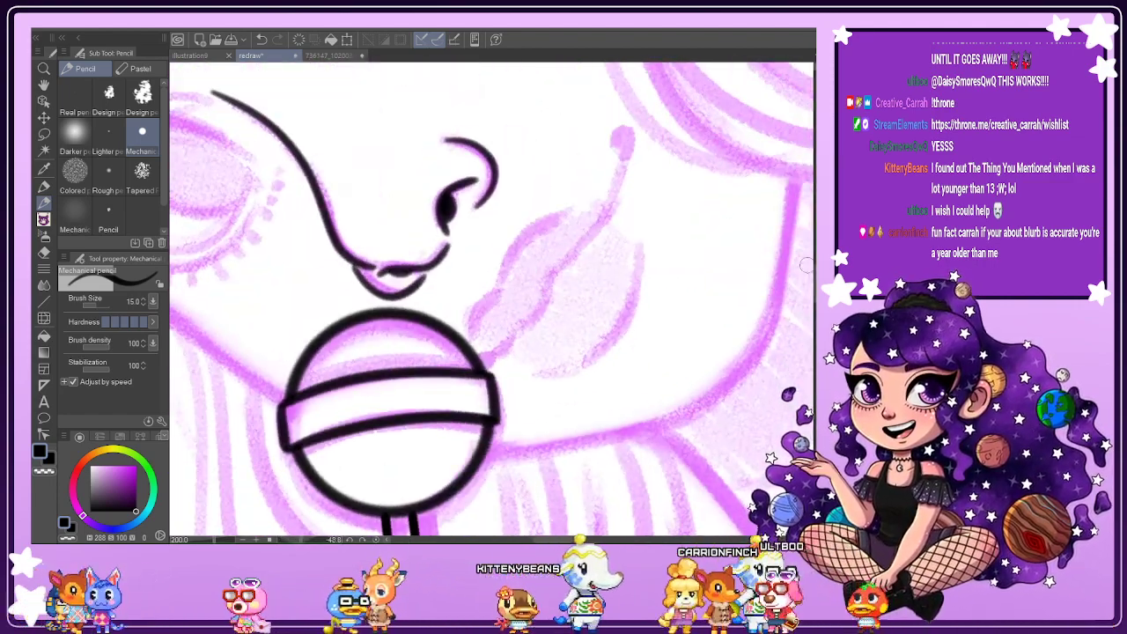
{"action": "left_click_drag", "start_coordinate": [506, 333], "coordinate": [590, 230]}
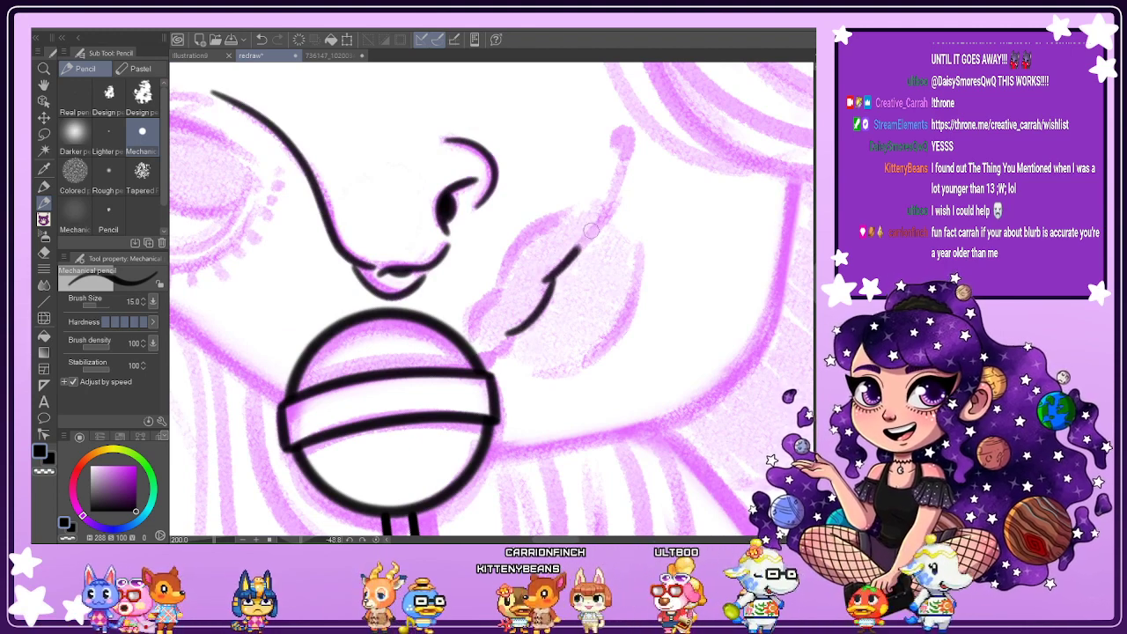
{"action": "mouse_move", "coordinate": [618, 180]}
{"action": "left_mouse_down"}
{"action": "mouse_move", "coordinate": [629, 124]}
{"action": "mouse_move", "coordinate": [617, 183]}
{"action": "mouse_move", "coordinate": [624, 129]}
{"action": "mouse_move", "coordinate": [622, 172]}
{"action": "left_mouse_up"}
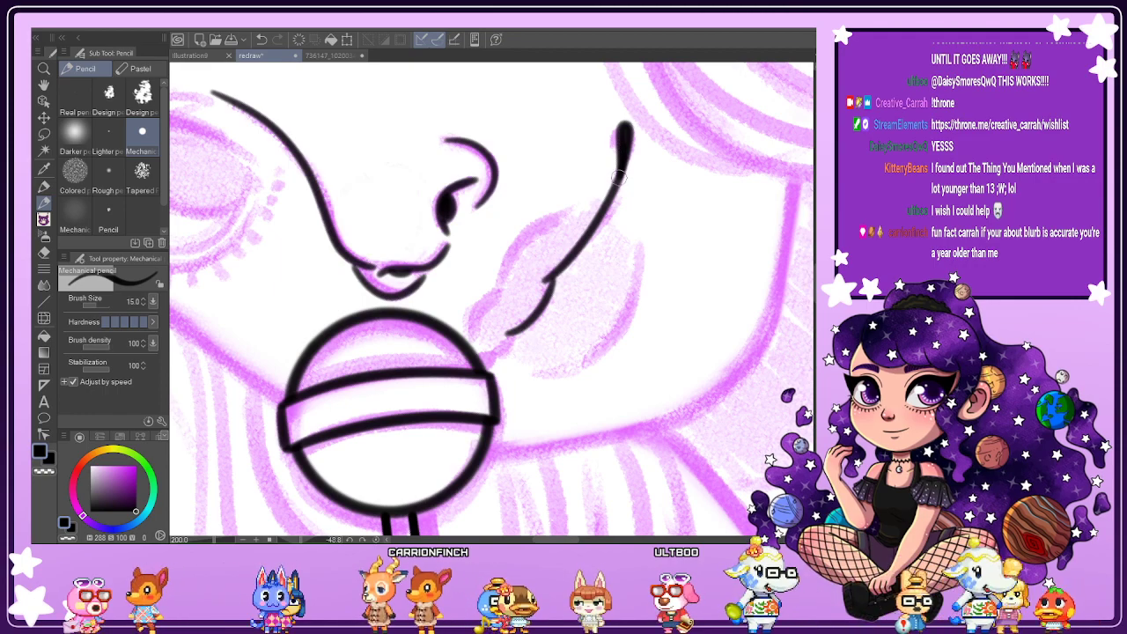
{"action": "scroll", "coordinate": [621, 176], "scroll_direction": "down", "scroll_amount": 2}
{"action": "key", "text": "h"}
{"action": "key", "text": "h"}
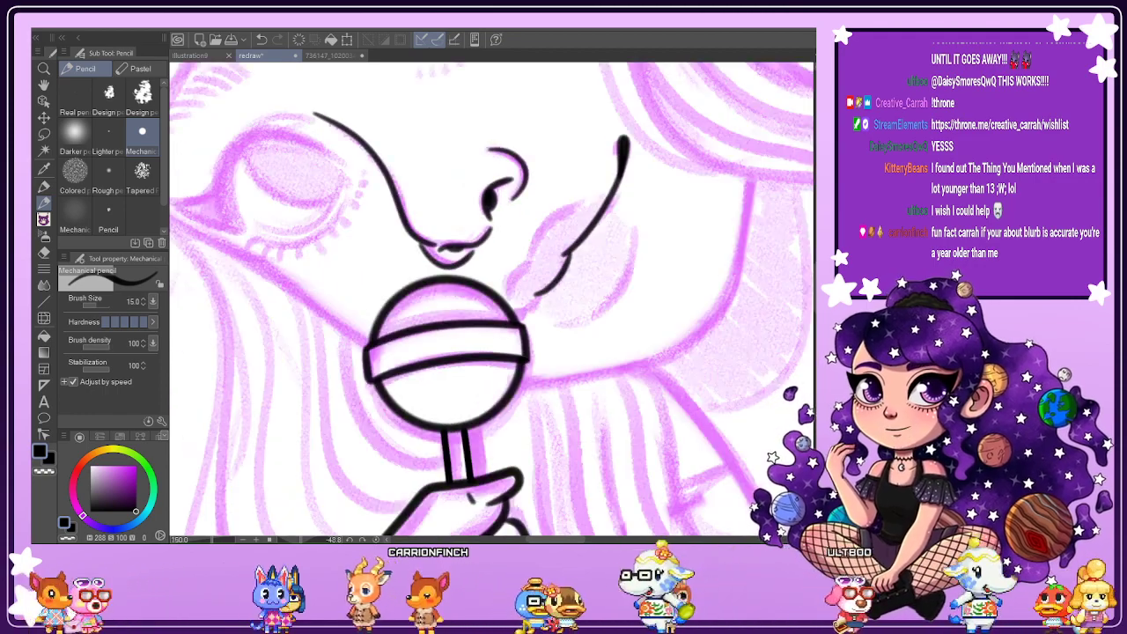
Thicken the mouth line as it tapers from the upturned corner toward the middle of the lips.
{"action": "scroll", "coordinate": [618, 148], "scroll_direction": "up", "scroll_amount": 3}
{"action": "mouse_move", "coordinate": [605, 139]}
{"action": "left_mouse_down"}
{"action": "mouse_move", "coordinate": [588, 201]}
{"action": "mouse_move", "coordinate": [607, 88]}
{"action": "left_mouse_up"}
{"action": "key", "text": "ctrl+z"}
{"action": "left_click_drag", "start_coordinate": [592, 174], "coordinate": [556, 236]}
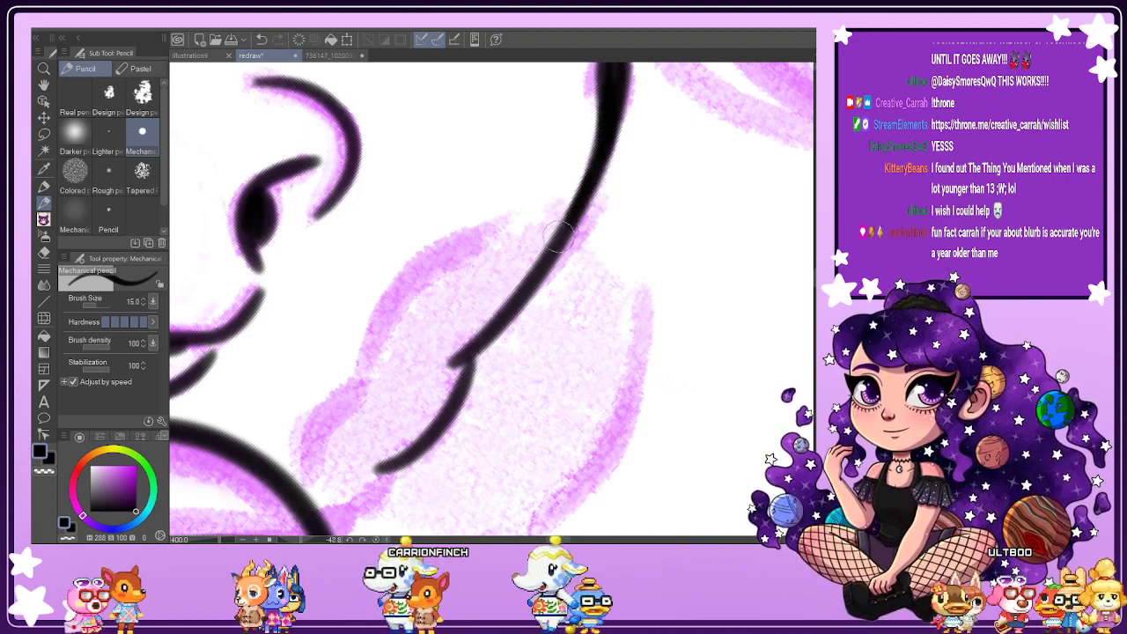
{"action": "key", "text": "ctrl+minus"}
{"action": "key", "text": "ctrl+minus"}
{"action": "key", "text": "ctrl+minus"}
{"action": "key", "text": "ctrl+at"}
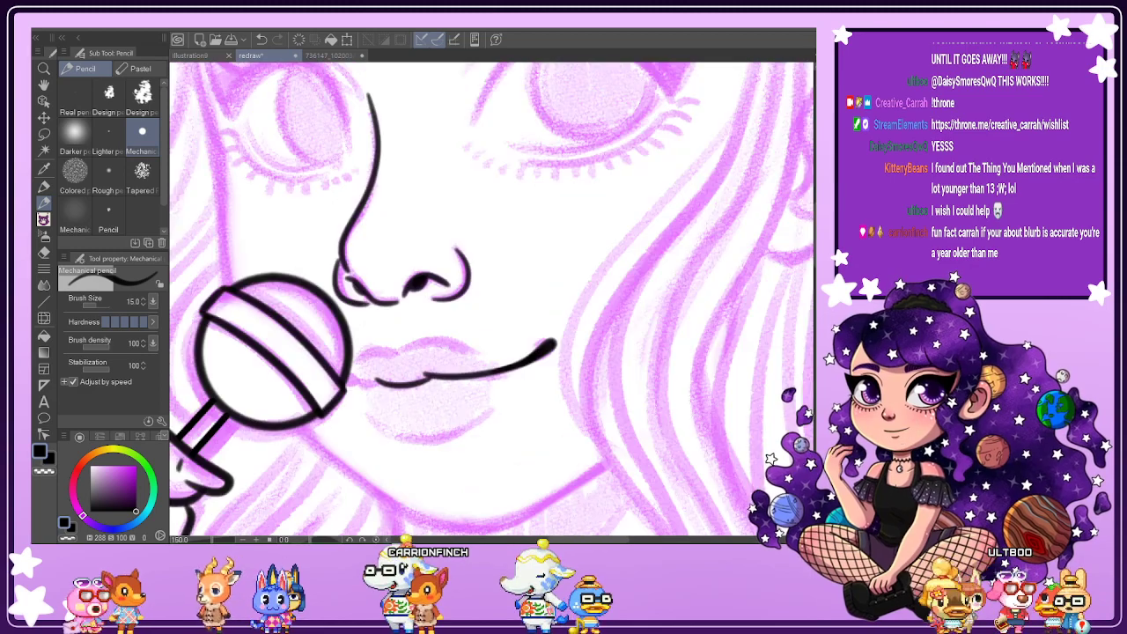
Ink the short remaining part of the mouth line between the lips' left end and the lollipop candy.
{"action": "key", "text": "ctrl+minus"}
{"action": "key", "text": "ctrl+minus"}
{"action": "scroll", "coordinate": [475, 313], "scroll_direction": "up", "scroll_amount": 6}
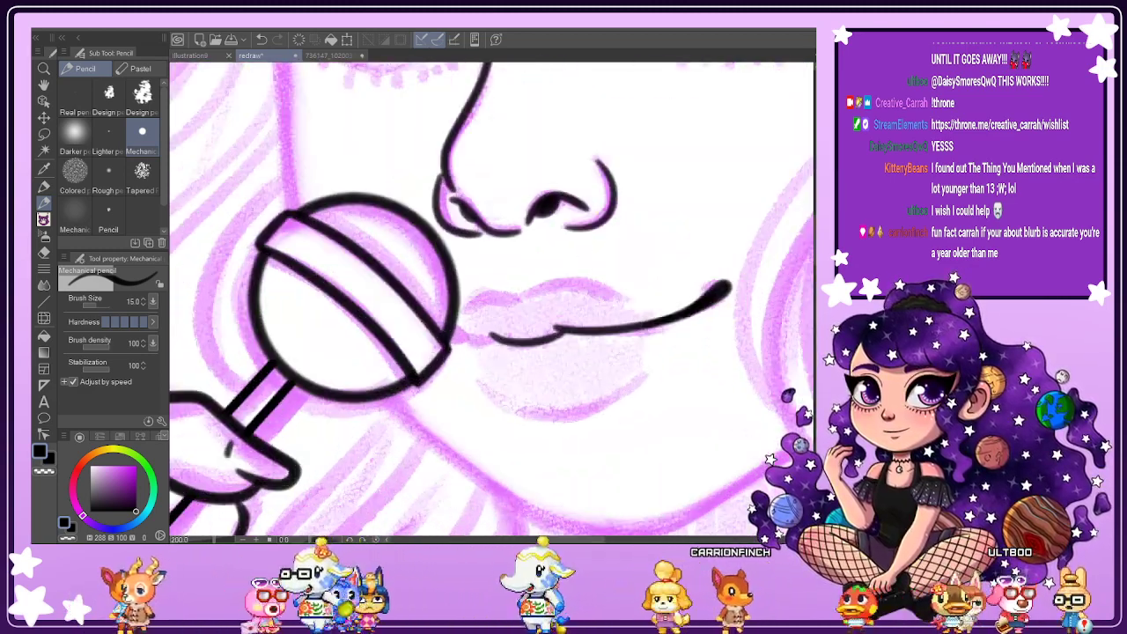
{"action": "left_click_drag", "start_coordinate": [607, 264], "coordinate": [551, 404]}
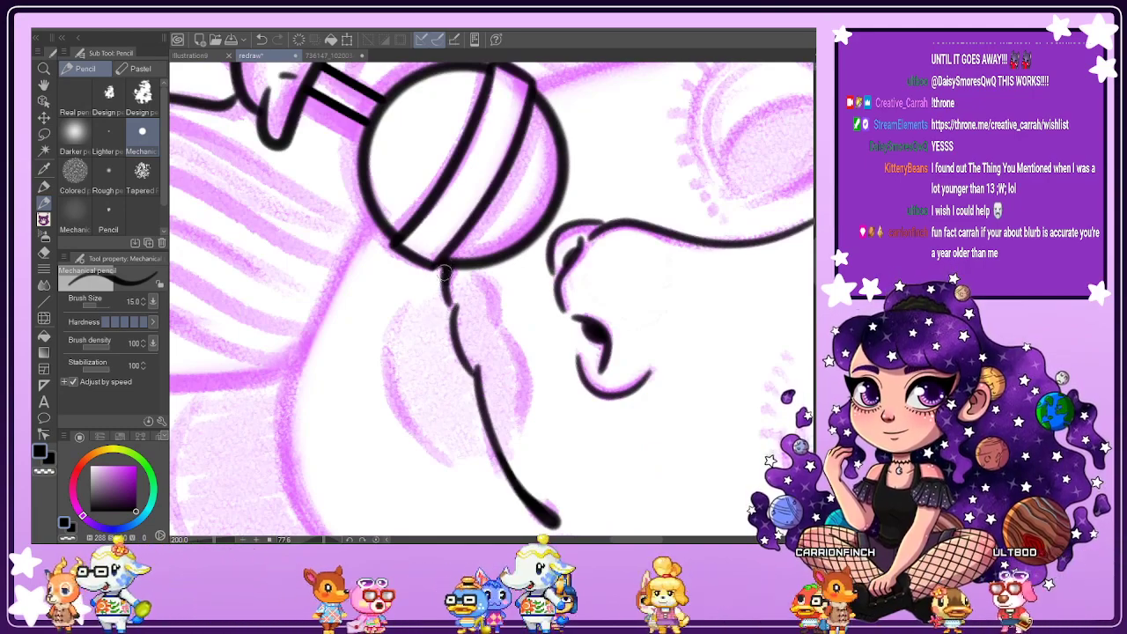
{"action": "scroll", "coordinate": [448, 303], "scroll_direction": "down", "scroll_amount": 1}
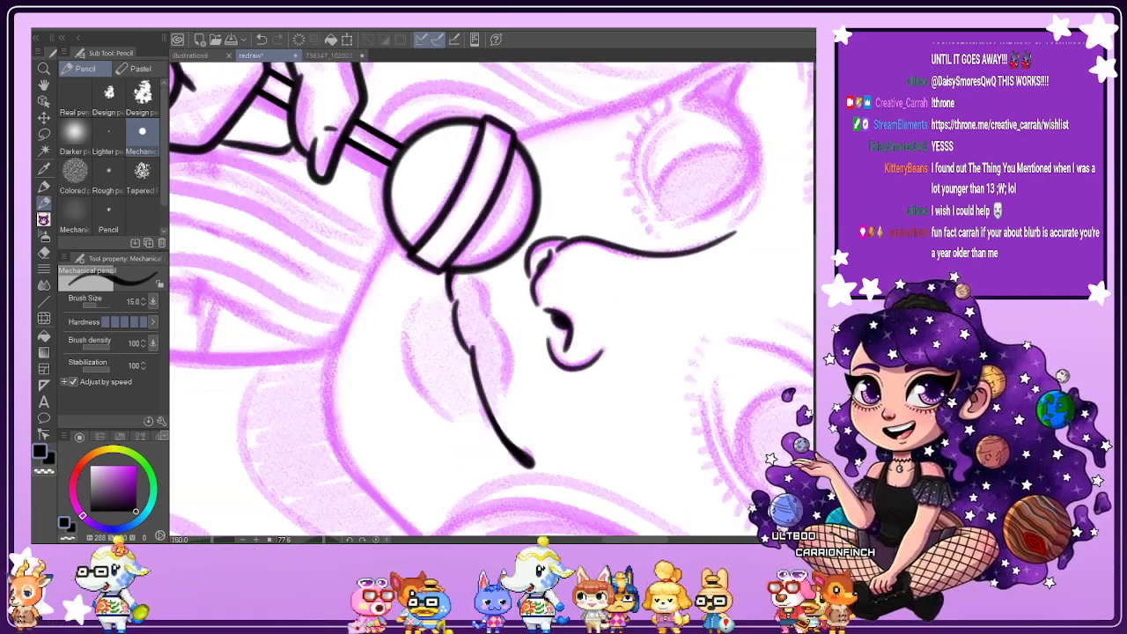
Check the line art with the sketch briefly hidden and ink the upper lip's wavy top edge in one stroke.
{"action": "key", "text": "ctrl+minus"}
{"action": "key", "text": "ctrl+at"}
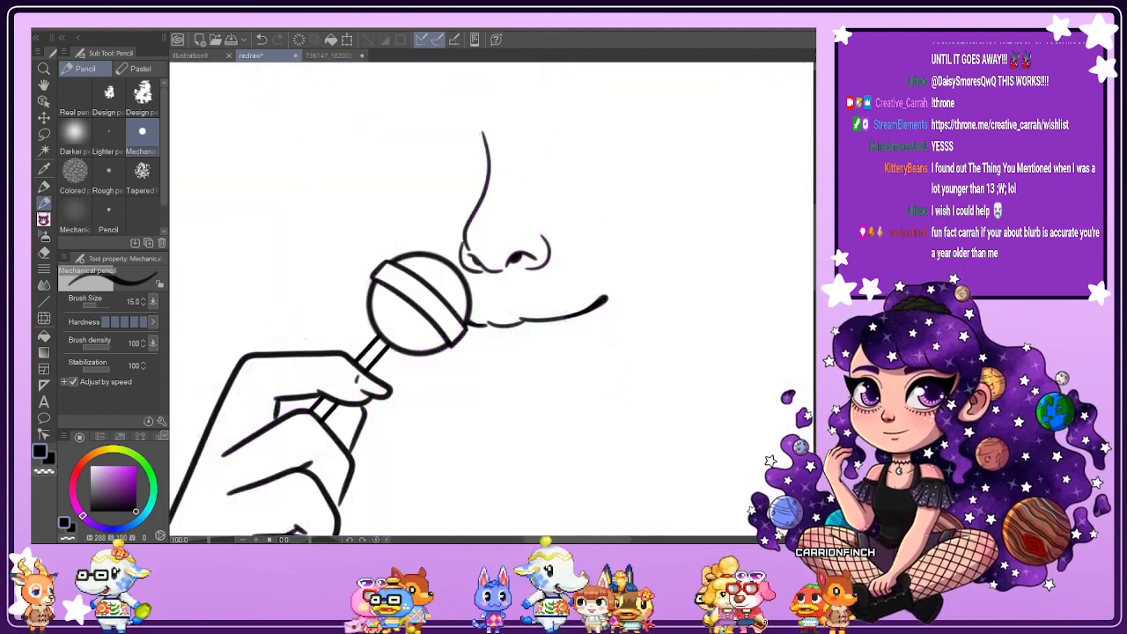
{"action": "key", "text": "ctrl+minus"}
{"action": "scroll", "coordinate": [489, 306], "scroll_direction": "up", "scroll_amount": 2}
{"action": "scroll", "coordinate": [489, 304], "scroll_direction": "up", "scroll_amount": 1}
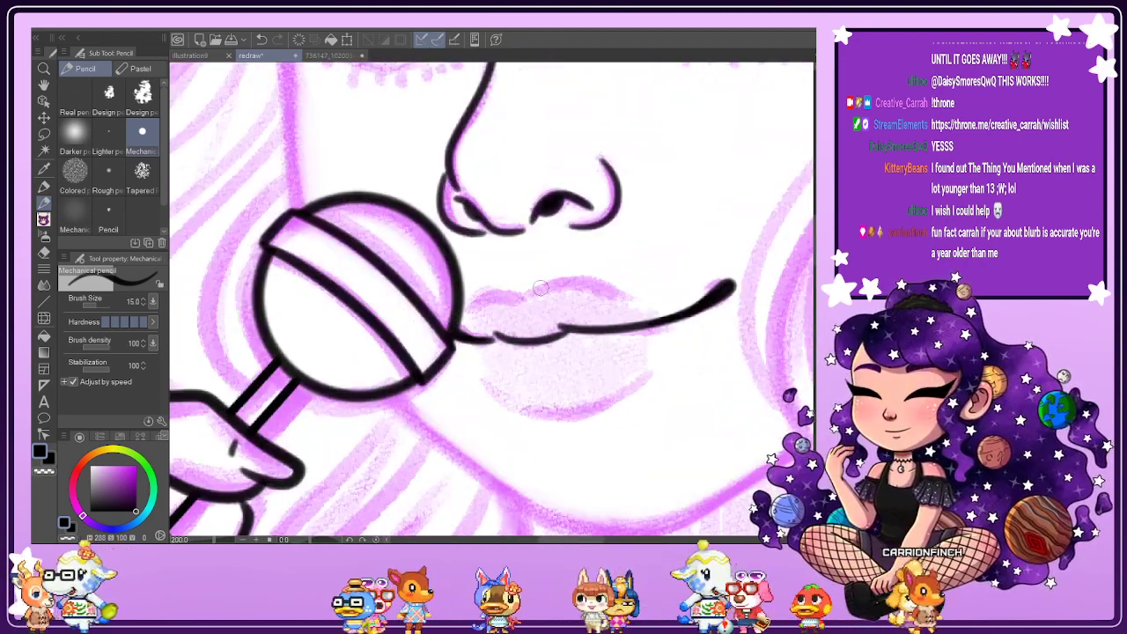
{"action": "mouse_move", "coordinate": [640, 391]}
{"action": "left_mouse_down"}
{"action": "mouse_move", "coordinate": [655, 361]}
{"action": "mouse_move", "coordinate": [663, 263]}
{"action": "left_mouse_up"}
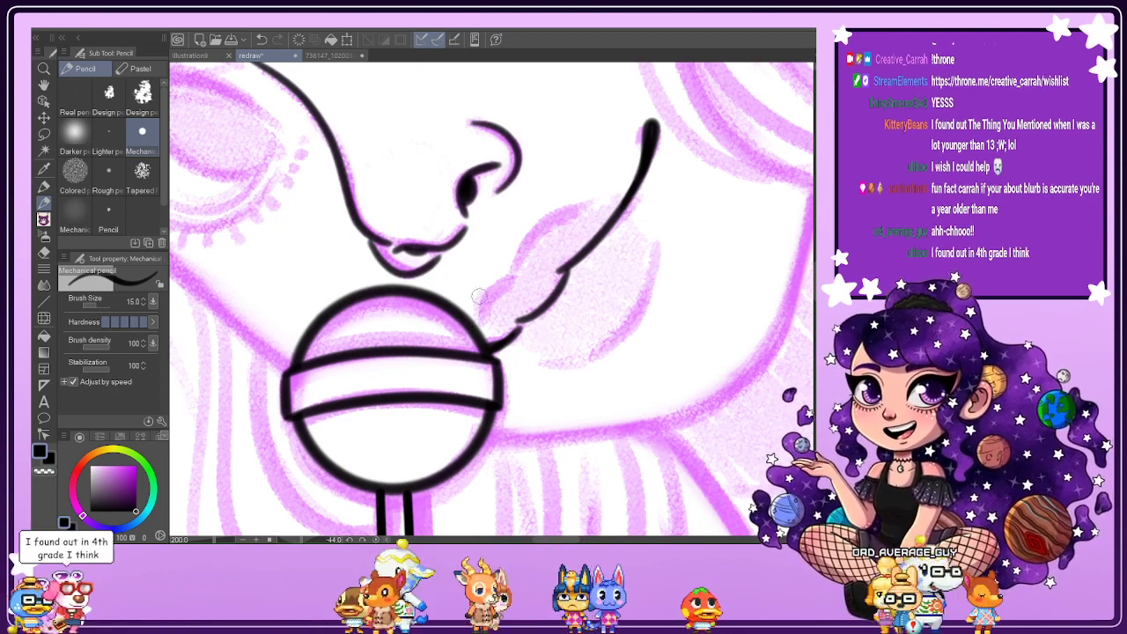
{"action": "scroll", "coordinate": [480, 312], "scroll_direction": "up", "scroll_amount": 2}
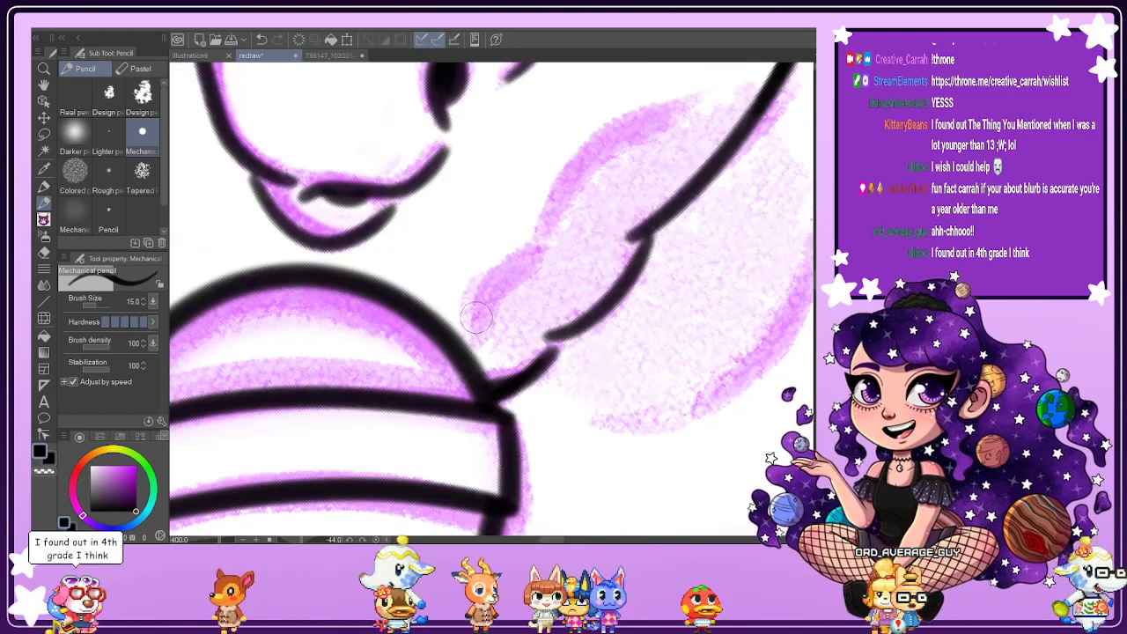
{"action": "mouse_move", "coordinate": [468, 327]}
{"action": "left_mouse_down"}
{"action": "mouse_move", "coordinate": [489, 273]}
{"action": "mouse_move", "coordinate": [531, 243]}
{"action": "mouse_move", "coordinate": [575, 157]}
{"action": "mouse_move", "coordinate": [615, 123]}
{"action": "mouse_move", "coordinate": [704, 90]}
{"action": "left_mouse_up"}
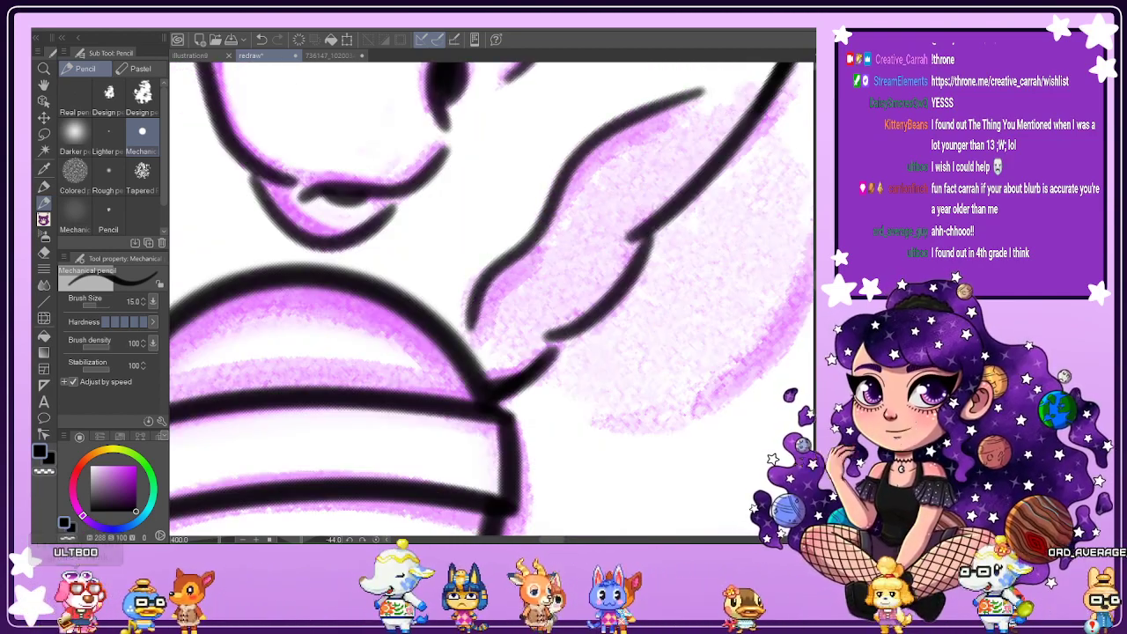
Try to ink the curve under the lower lip and judge it against the whole figure.
{"action": "scroll", "coordinate": [520, 368], "scroll_direction": "down", "scroll_amount": 5}
{"action": "scroll", "coordinate": [520, 368], "scroll_direction": "up", "scroll_amount": 4}
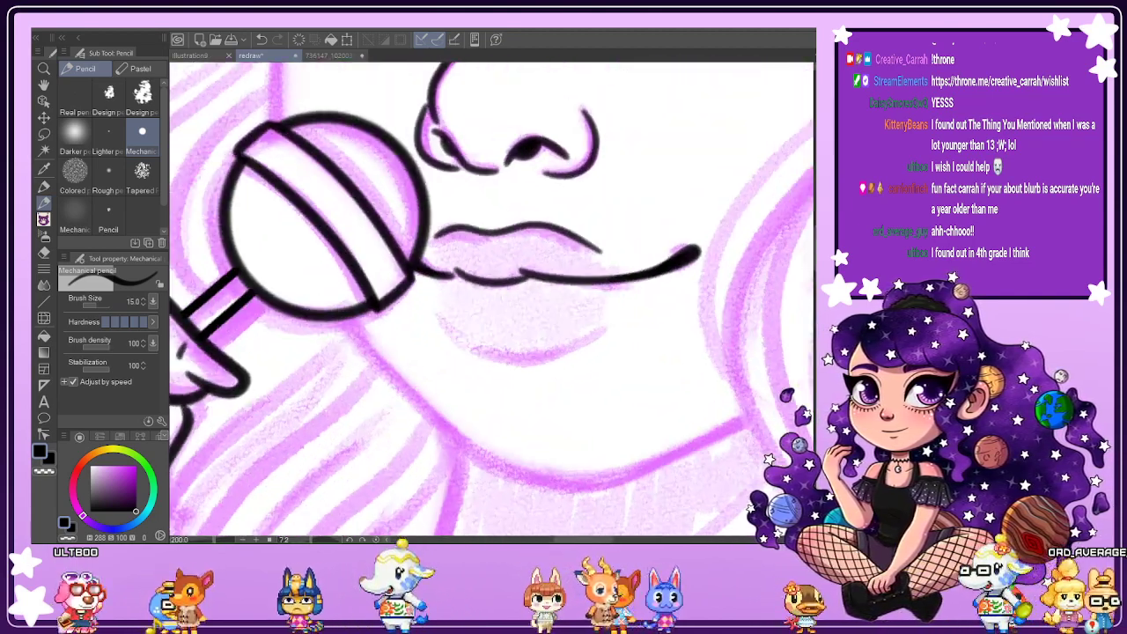
{"action": "mouse_move", "coordinate": [651, 229]}
{"action": "left_mouse_down"}
{"action": "mouse_move", "coordinate": [419, 456]}
{"action": "mouse_move", "coordinate": [651, 370]}
{"action": "mouse_move", "coordinate": [649, 224]}
{"action": "left_mouse_up"}
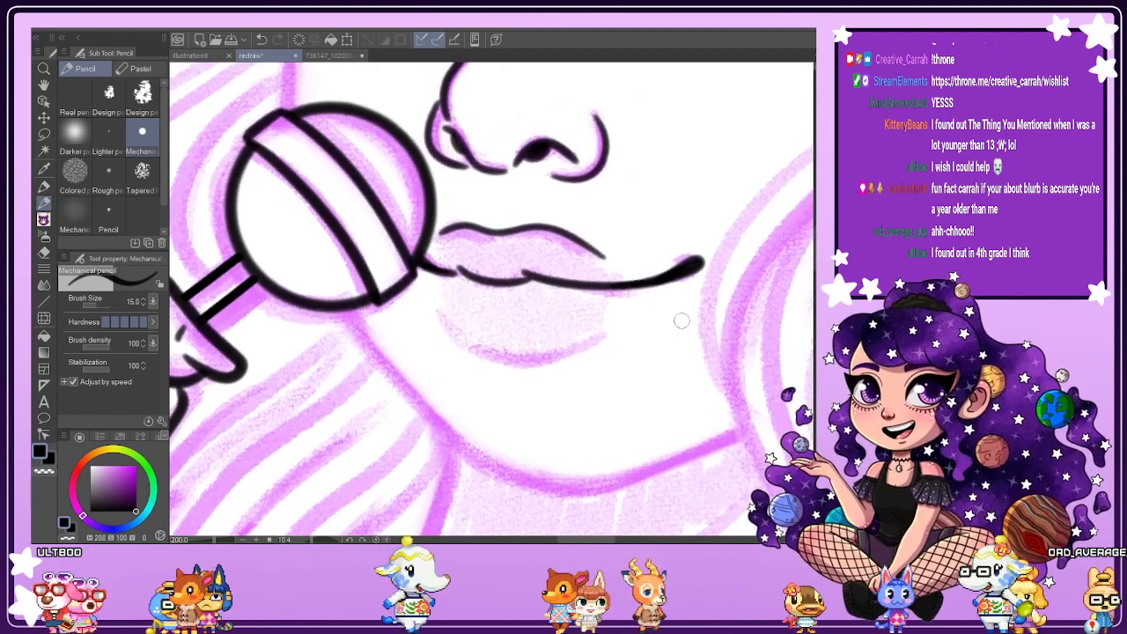
{"action": "scroll", "coordinate": [679, 319], "scroll_direction": "up", "scroll_amount": 2}
{"action": "mouse_move", "coordinate": [370, 286]}
{"action": "left_mouse_down"}
{"action": "mouse_move", "coordinate": [411, 326]}
{"action": "mouse_move", "coordinate": [483, 348]}
{"action": "mouse_move", "coordinate": [589, 341]}
{"action": "mouse_move", "coordinate": [684, 283]}
{"action": "left_mouse_up"}
{"action": "scroll", "coordinate": [685, 281], "scroll_direction": "down", "scroll_amount": 3}
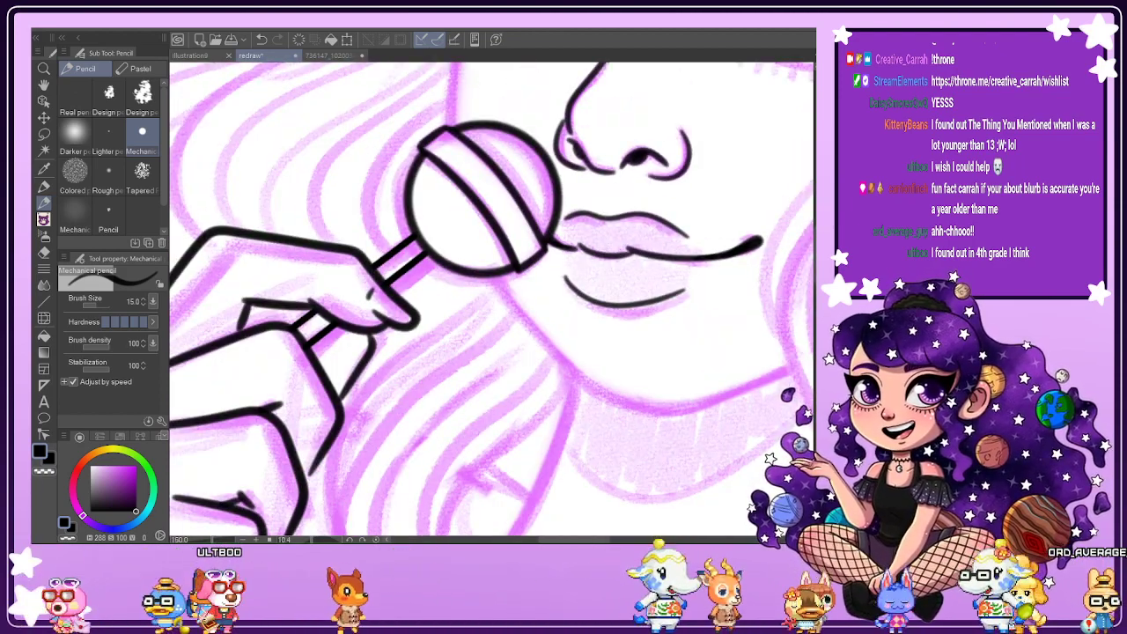
{"action": "key", "text": "ctrl+@"}
{"action": "key", "text": "ctrl+0"}
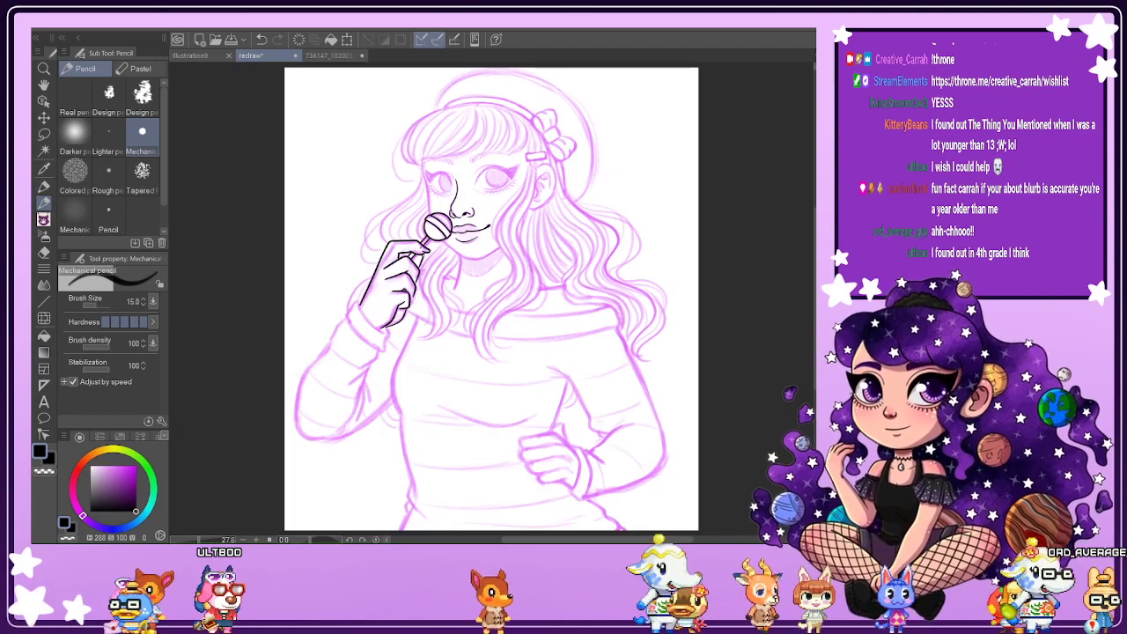
{"action": "key", "text": "v"}
{"action": "key", "text": "v"}
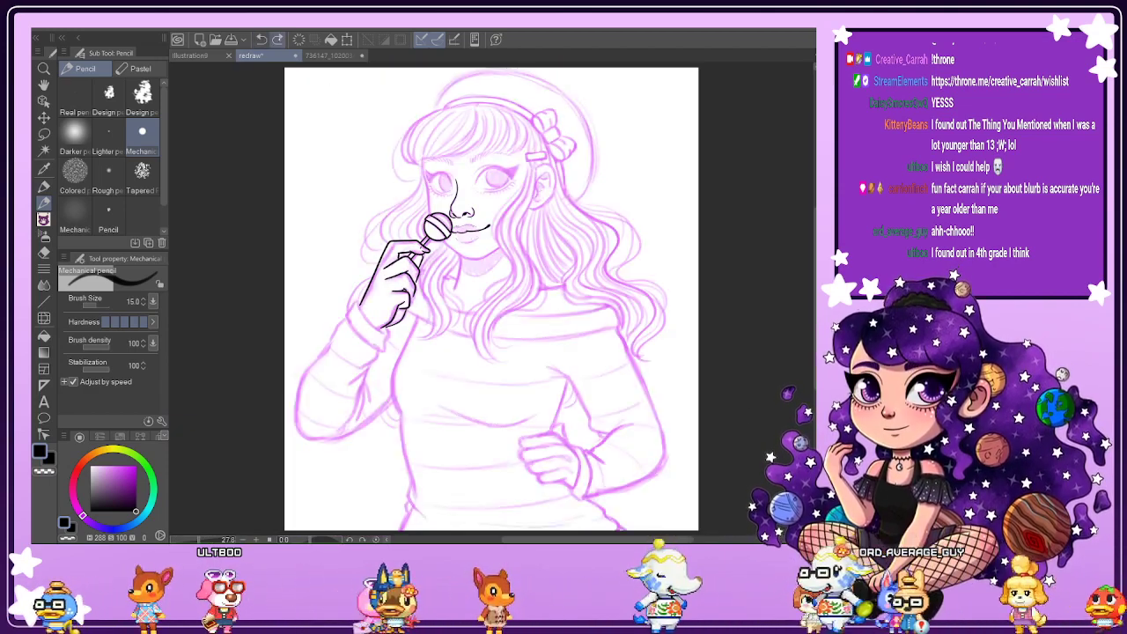
Ink the lower lip's bottom curve along the sketch and check the line art with the sketch briefly hidden.
{"action": "scroll", "coordinate": [458, 246], "scroll_direction": "up", "scroll_amount": 5}
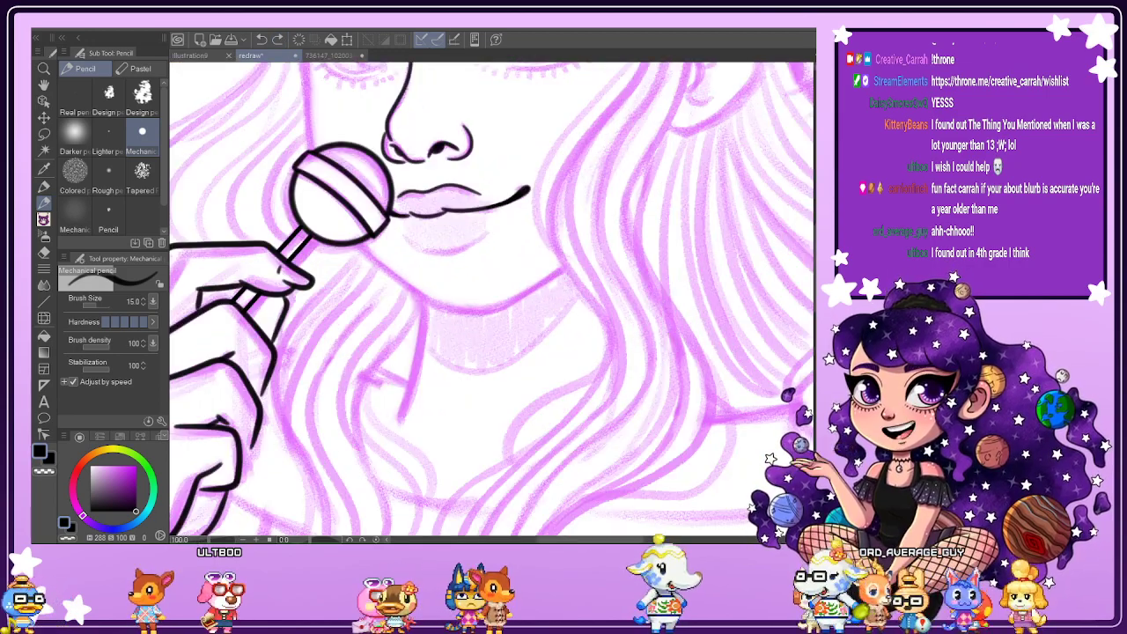
{"action": "scroll", "coordinate": [422, 229], "scroll_direction": "up", "scroll_amount": 2}
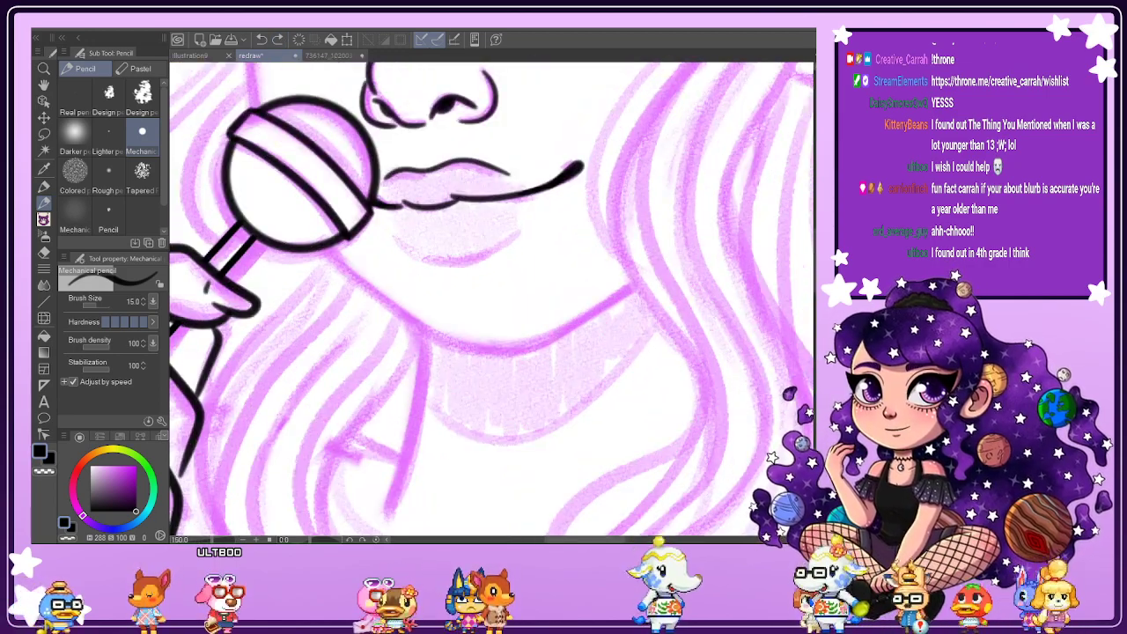
{"action": "mouse_move", "coordinate": [419, 213]}
{"action": "left_mouse_down"}
{"action": "mouse_move", "coordinate": [384, 331]}
{"action": "mouse_move", "coordinate": [422, 350]}
{"action": "mouse_move", "coordinate": [449, 303]}
{"action": "mouse_move", "coordinate": [443, 253]}
{"action": "left_mouse_up"}
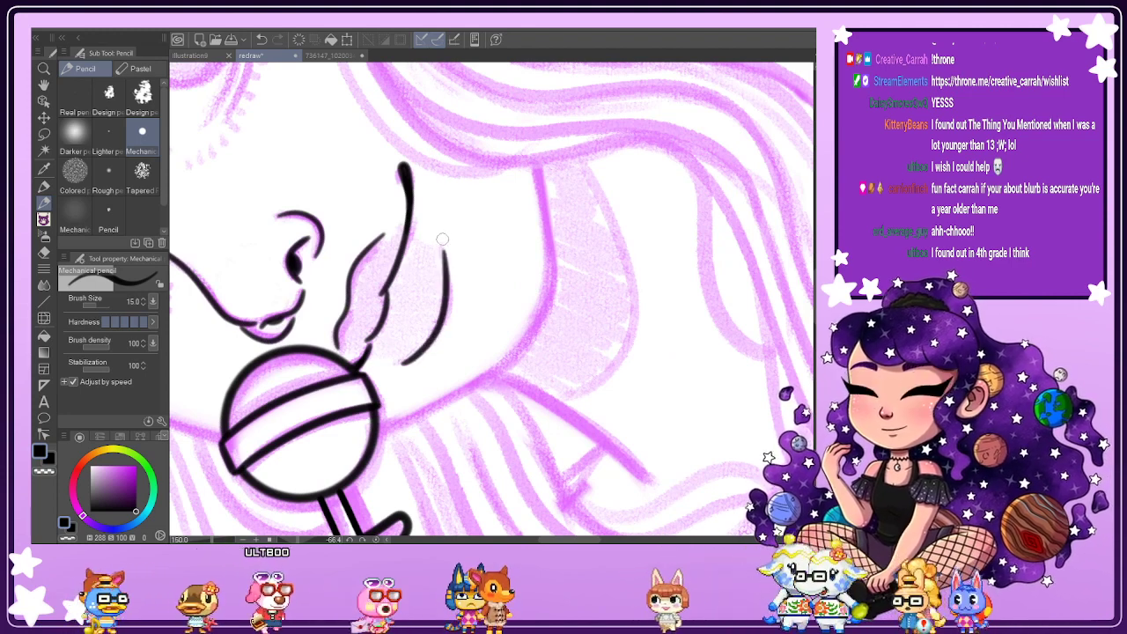
{"action": "key", "text": "ctrl+z"}
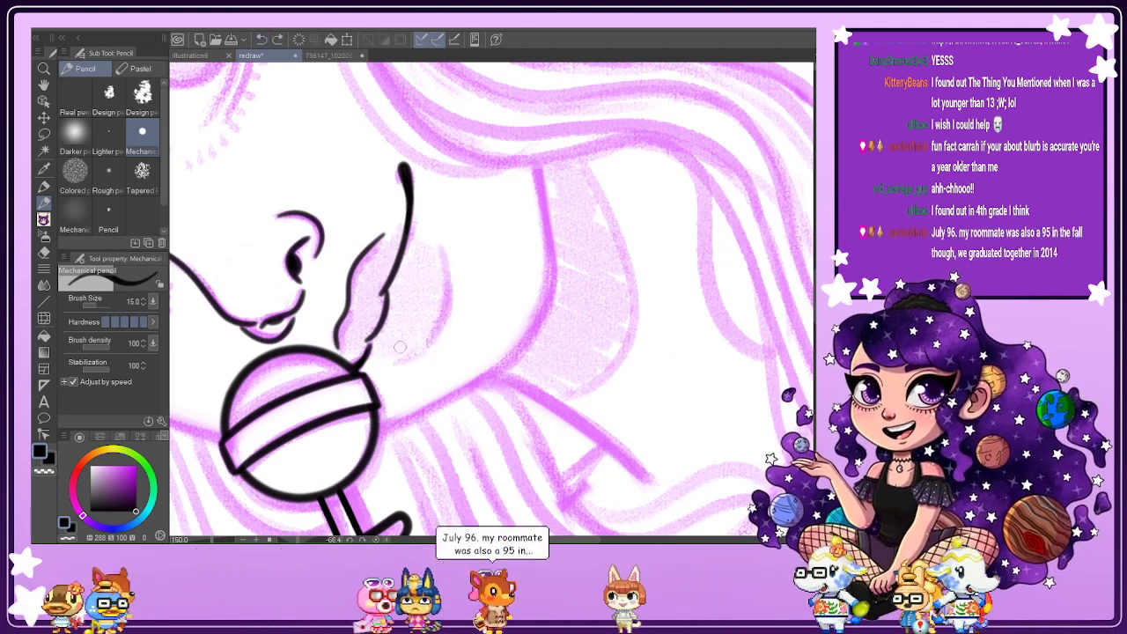
{"action": "mouse_move", "coordinate": [396, 365]}
{"action": "left_mouse_down"}
{"action": "mouse_move", "coordinate": [435, 327]}
{"action": "mouse_move", "coordinate": [442, 249]}
{"action": "left_mouse_up"}
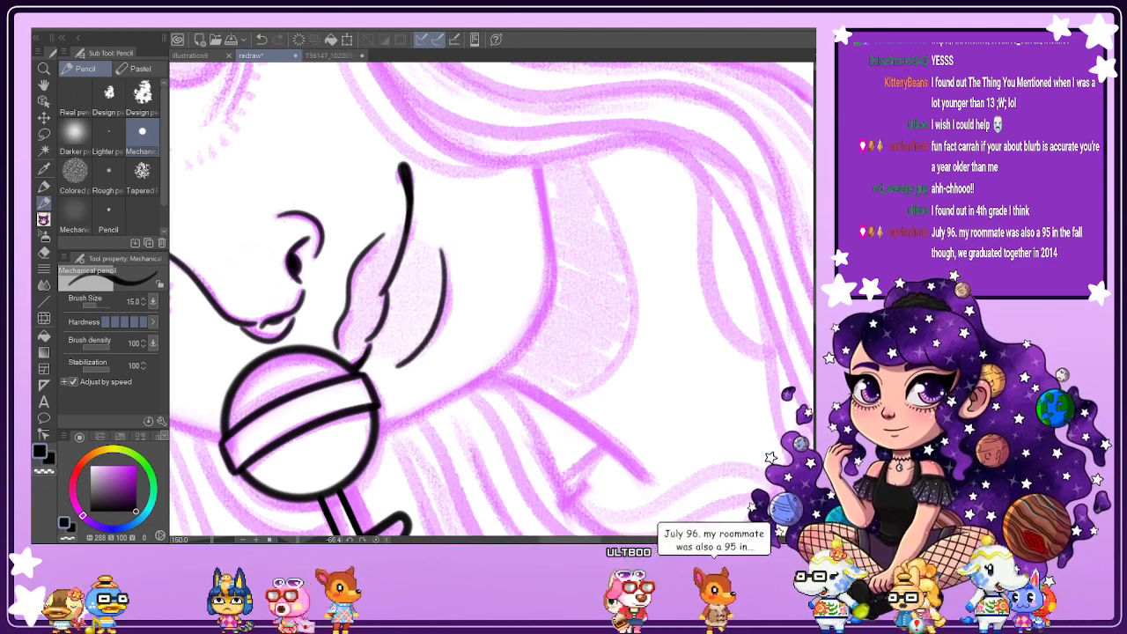
{"action": "key", "text": "ctrl+at"}
{"action": "key", "text": "ctrl+minus"}
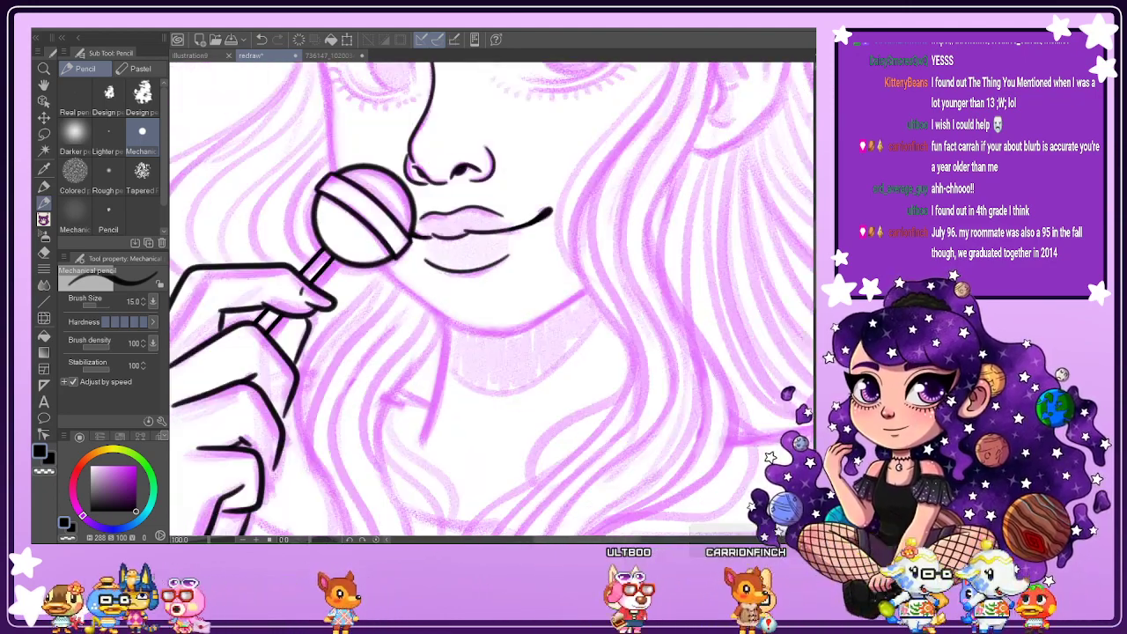
{"action": "key", "text": "ctrl+minus"}
{"action": "key", "text": "ctrl+minus"}
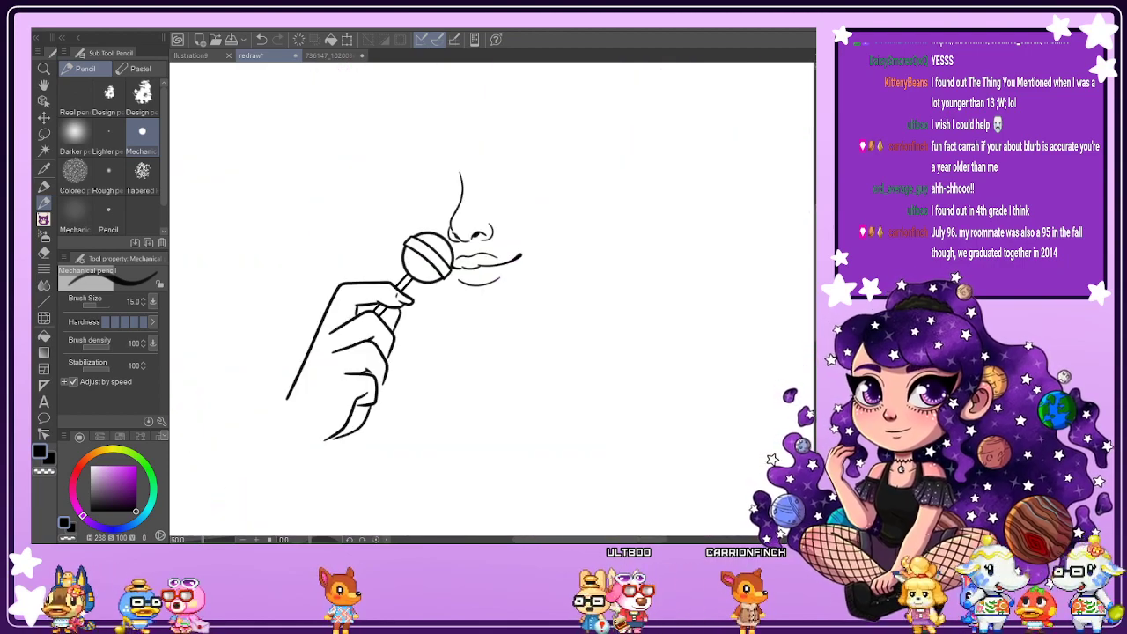
{"action": "key", "text": "ctrl+h"}
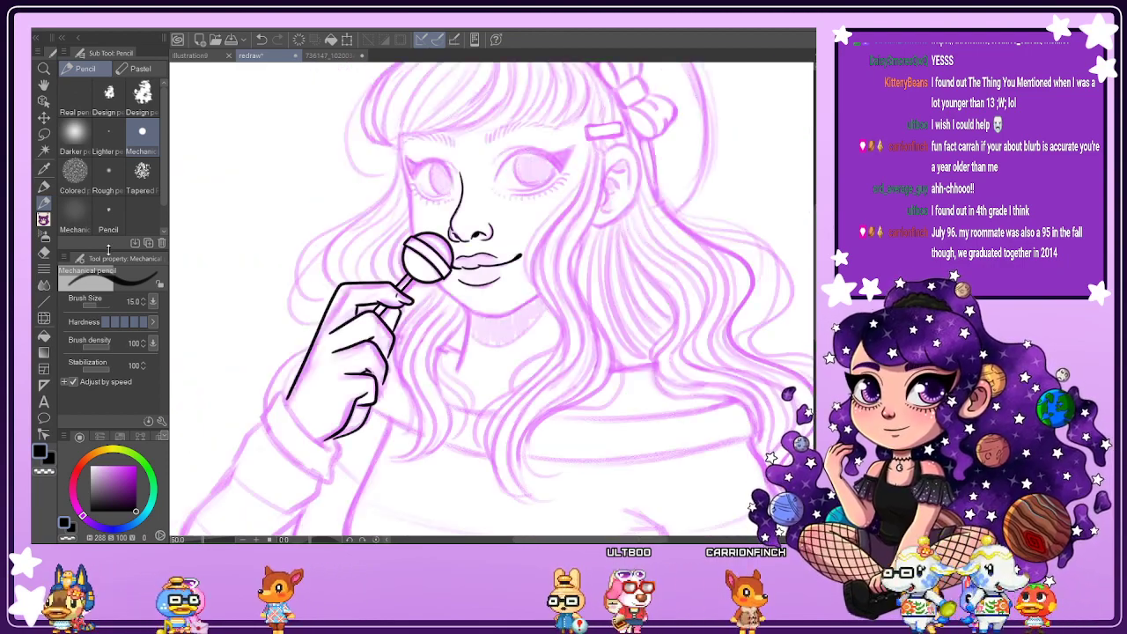
Select the lower lip's curve with the Lasso, rotate it slightly with a transform, and save the drawing.
{"action": "left_click", "coordinate": [44, 134]}
{"action": "scroll", "coordinate": [473, 245], "scroll_direction": "up", "scroll_amount": 2}
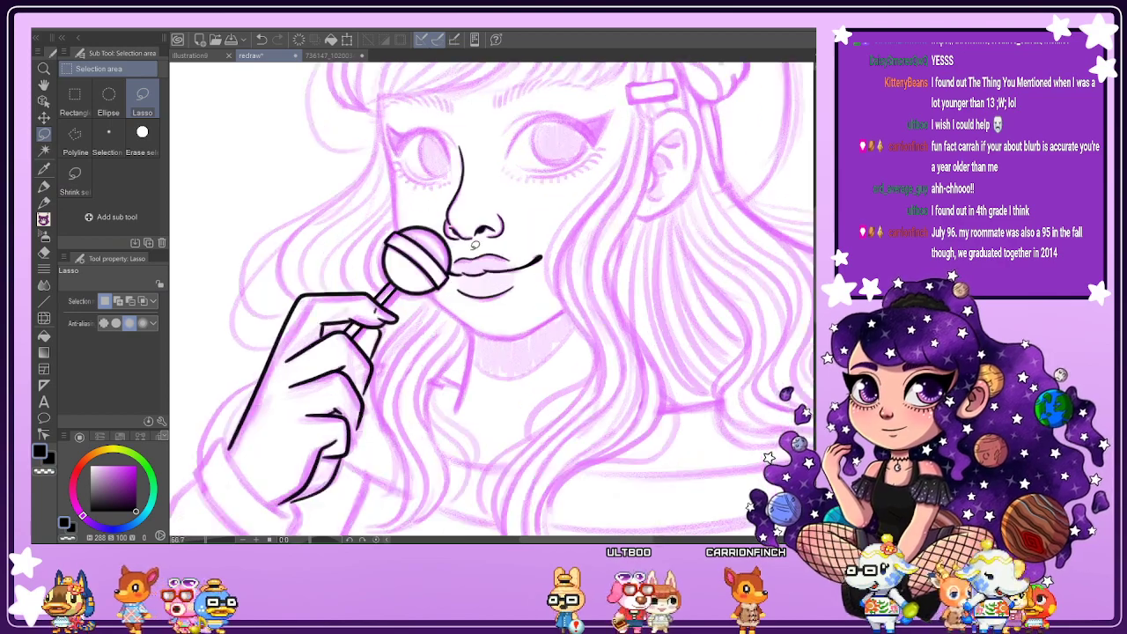
{"action": "scroll", "coordinate": [473, 245], "scroll_direction": "up", "scroll_amount": 2}
{"action": "left_click_drag", "start_coordinate": [498, 298], "coordinate": [434, 292]}
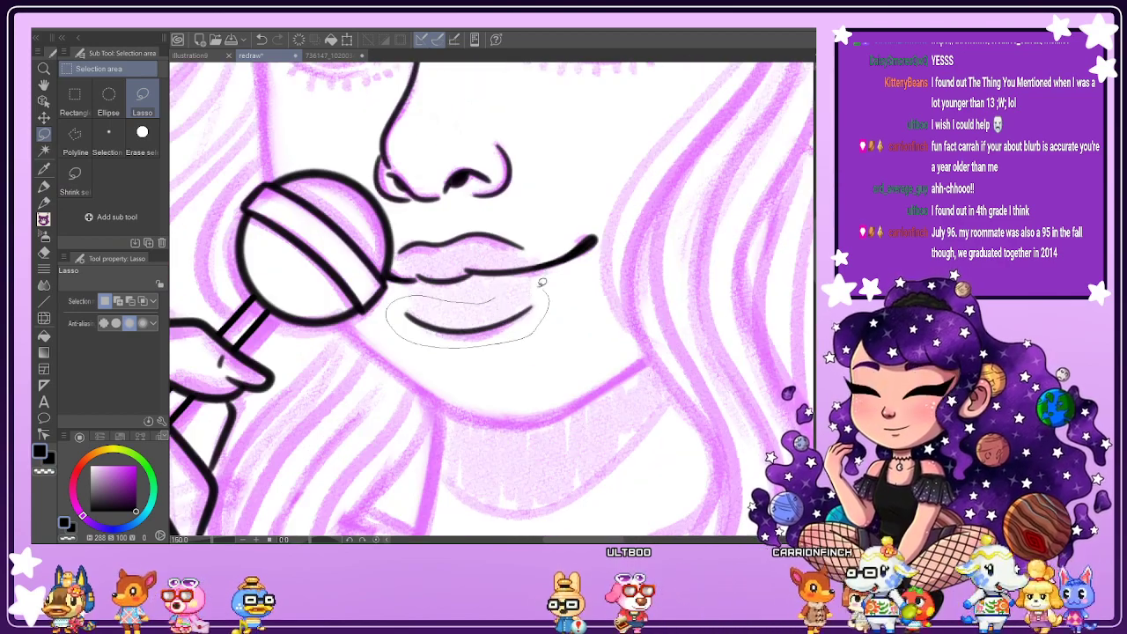
{"action": "left_click_drag", "start_coordinate": [541, 281], "coordinate": [539, 287]}
{"action": "key", "text": "ctrl+t"}
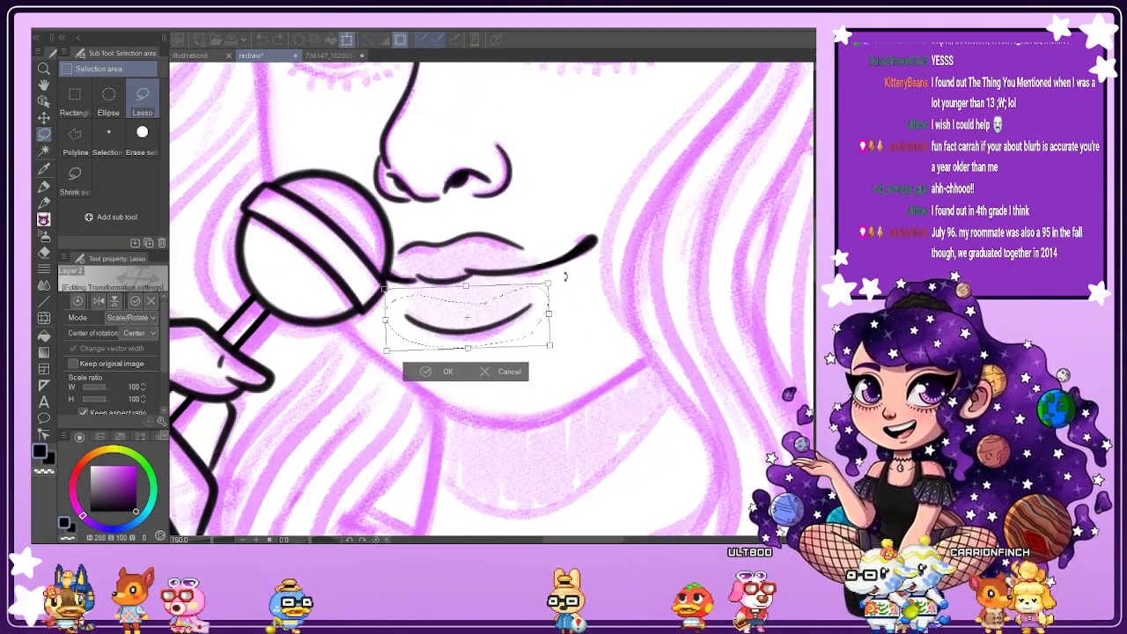
{"action": "key", "text": "Return"}
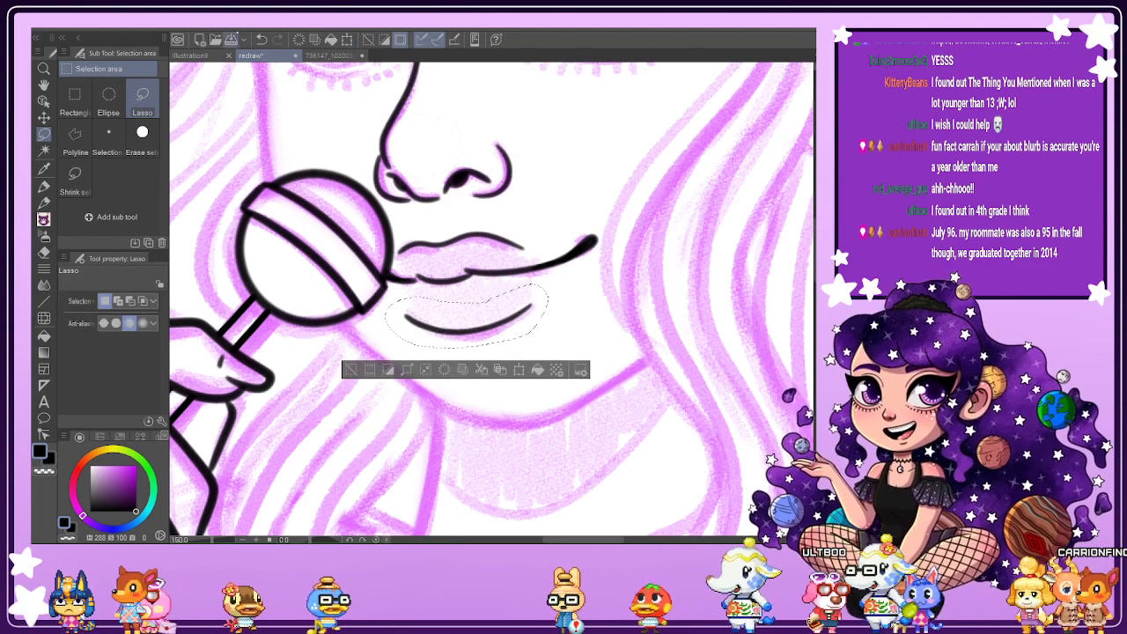
{"action": "key", "text": "ctrl+minus"}
{"action": "key", "text": "ctrl+minus"}
{"action": "key", "text": "ctrl+d"}
{"action": "key", "text": "ctrl+minus"}
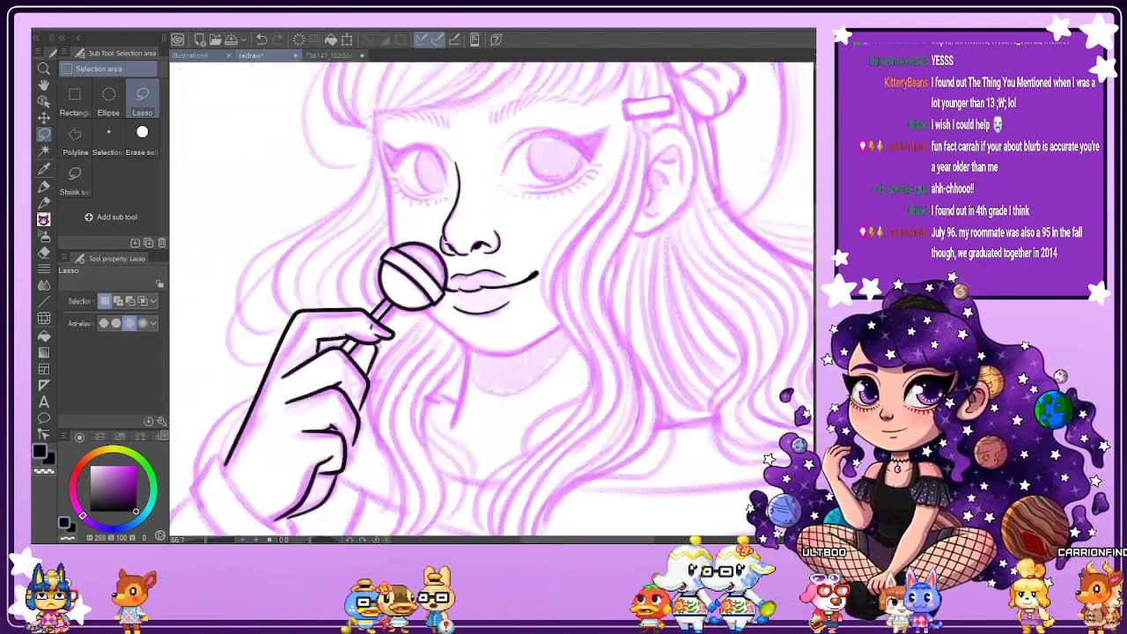
{"action": "key", "text": "h"}
{"action": "key", "text": "h"}
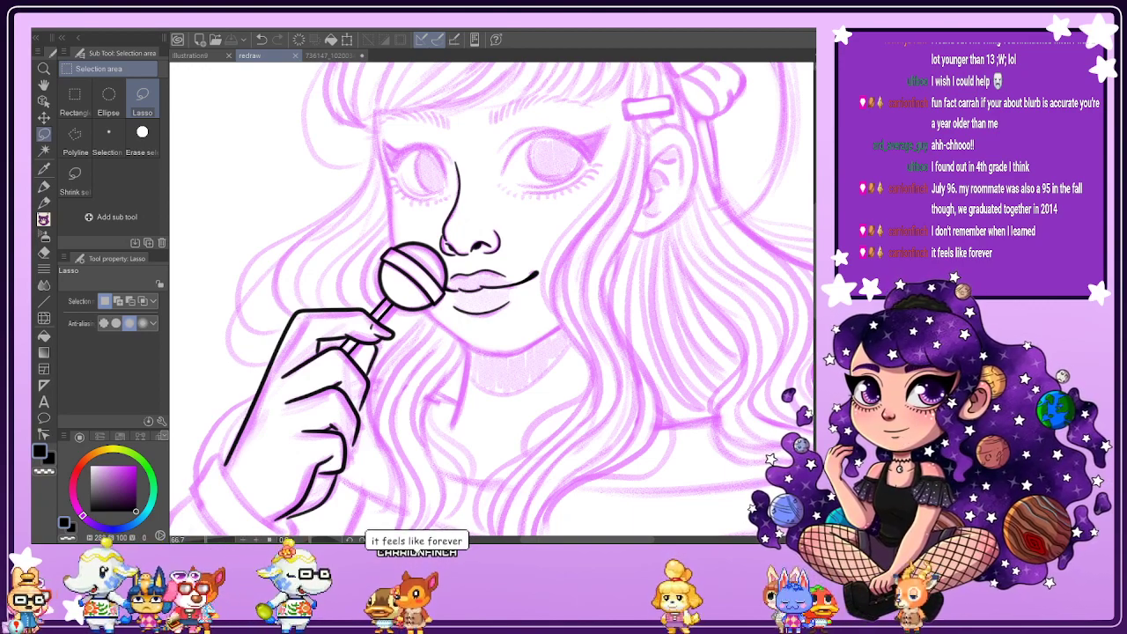
Ink the lower edge of the near eye's upper lash line with the Mechanical pencil, from inner to outer corner.
{"action": "scroll", "coordinate": [396, 139], "scroll_direction": "up", "scroll_amount": 5}
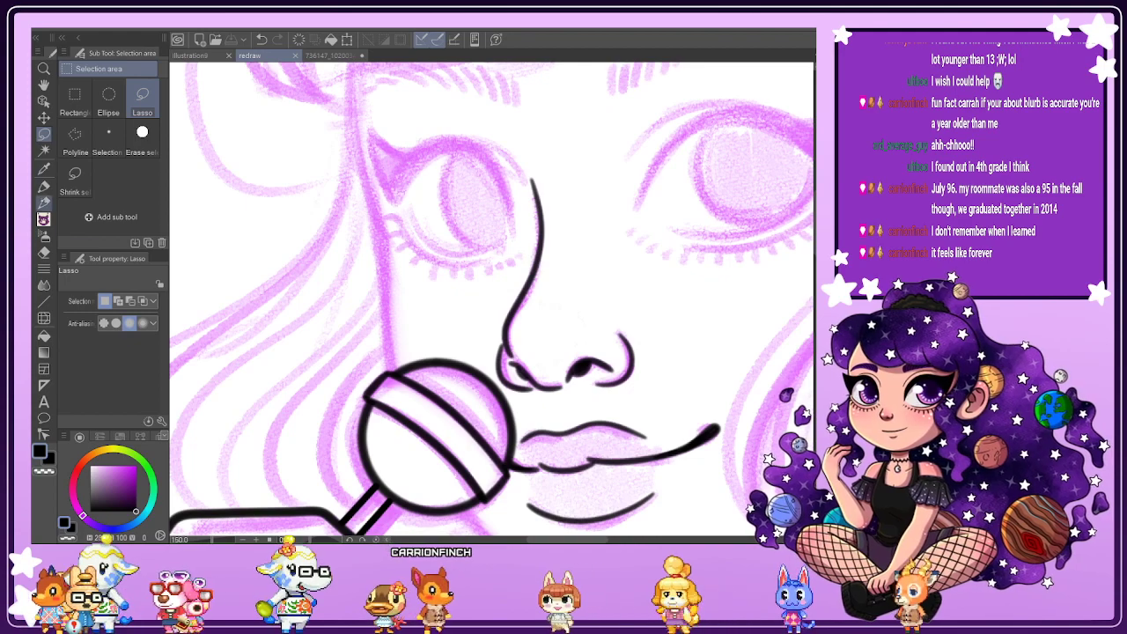
{"action": "left_click", "coordinate": [44, 204]}
{"action": "scroll", "coordinate": [491, 314], "scroll_direction": "down", "scroll_amount": 1}
{"action": "scroll", "coordinate": [775, 176], "scroll_direction": "up", "scroll_amount": 1}
{"action": "key", "text": "minus"}
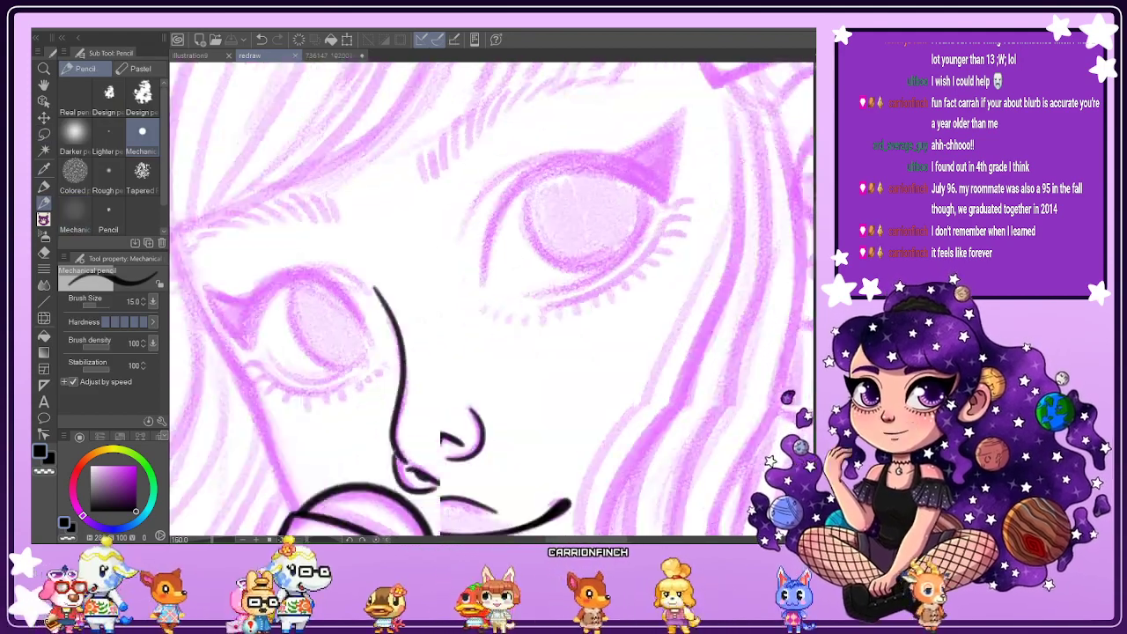
{"action": "key", "text": "minus"}
{"action": "key", "text": "minus"}
{"action": "key", "text": "minus"}
{"action": "key", "text": "minus"}
{"action": "key", "text": "minus"}
{"action": "left_click_drag", "start_coordinate": [814, 271], "coordinate": [814, 255]}
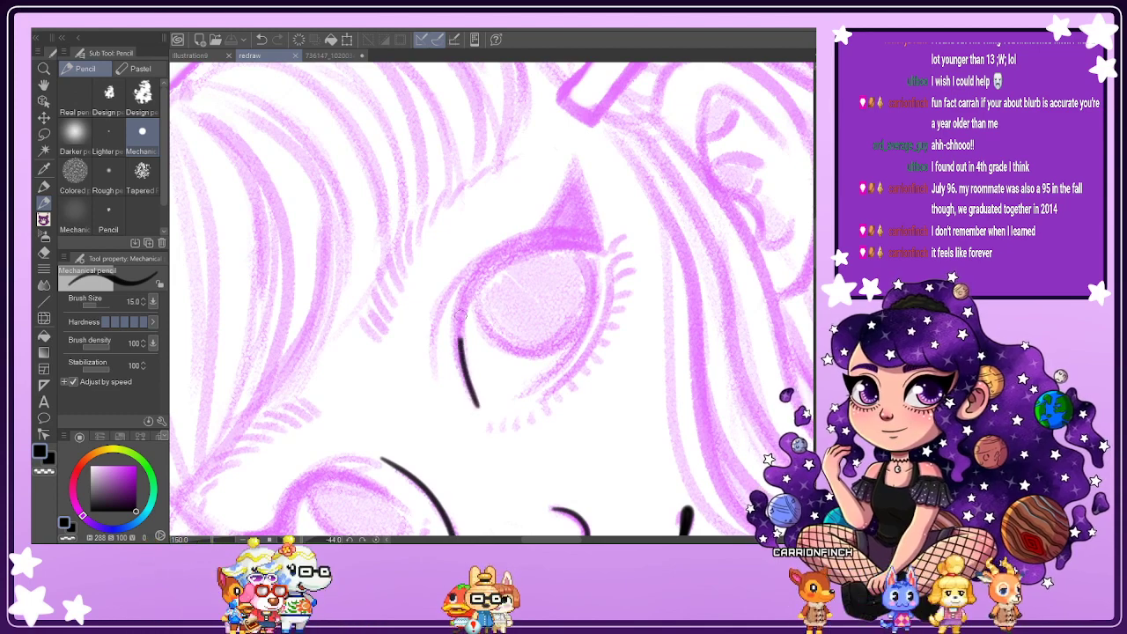
{"action": "mouse_move", "coordinate": [477, 285]}
{"action": "left_mouse_down"}
{"action": "mouse_move", "coordinate": [535, 239]}
{"action": "mouse_move", "coordinate": [596, 244]}
{"action": "left_mouse_up"}
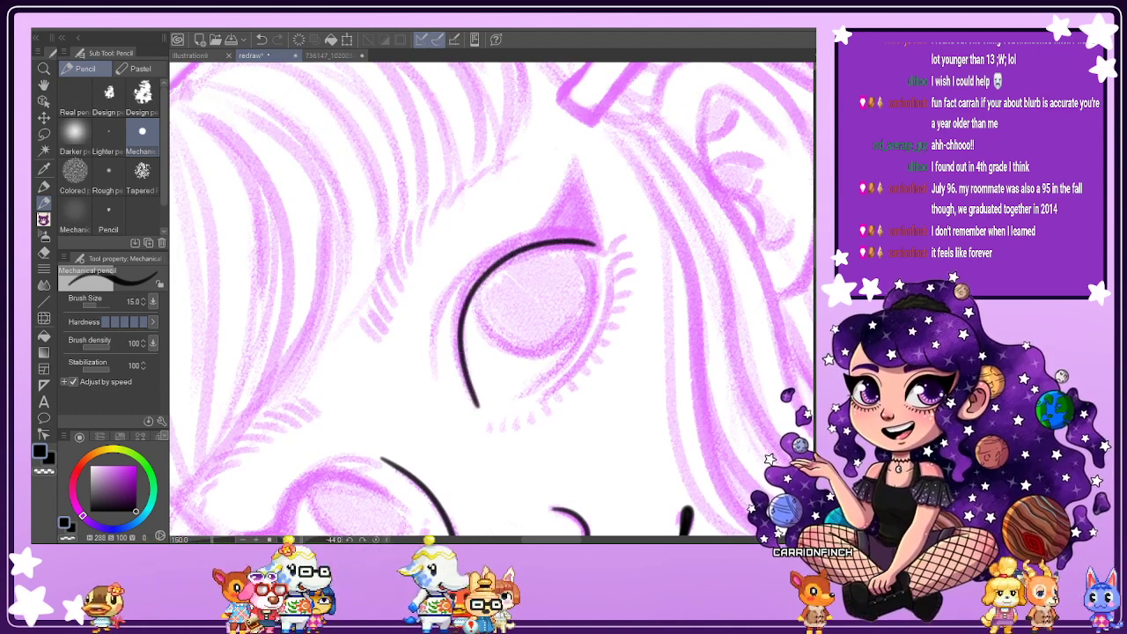
{"action": "left_click", "coordinate": [261, 39]}
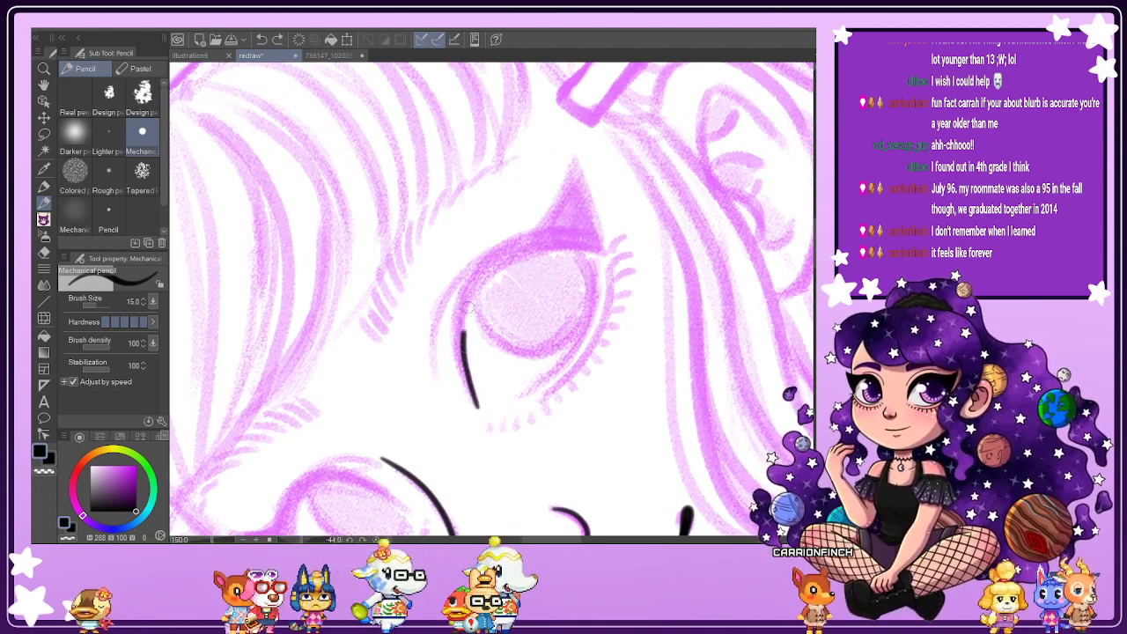
{"action": "left_click_drag", "start_coordinate": [468, 306], "coordinate": [507, 258]}
{"action": "left_click_drag", "start_coordinate": [575, 245], "coordinate": [600, 250]}
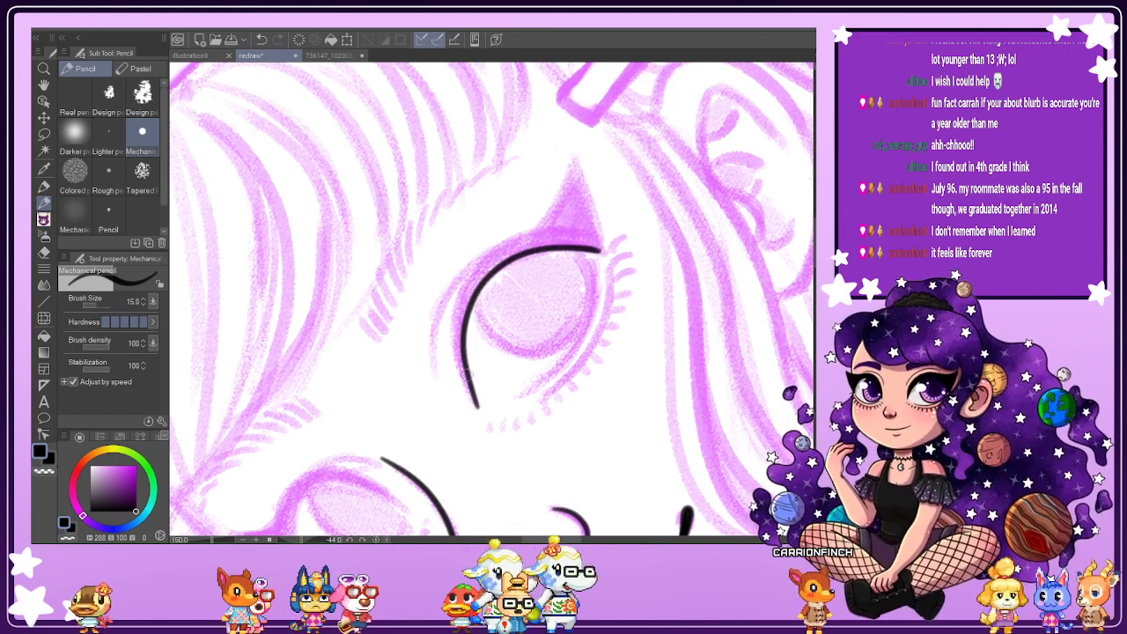
Close the near eye's lash line with a thicker outer contour and fill the crescent solid black, including its inner tip.
{"action": "mouse_move", "coordinate": [476, 407]}
{"action": "left_mouse_down"}
{"action": "mouse_move", "coordinate": [453, 350]}
{"action": "mouse_move", "coordinate": [454, 299]}
{"action": "mouse_move", "coordinate": [491, 249]}
{"action": "mouse_move", "coordinate": [570, 222]}
{"action": "mouse_move", "coordinate": [600, 251]}
{"action": "left_mouse_up"}
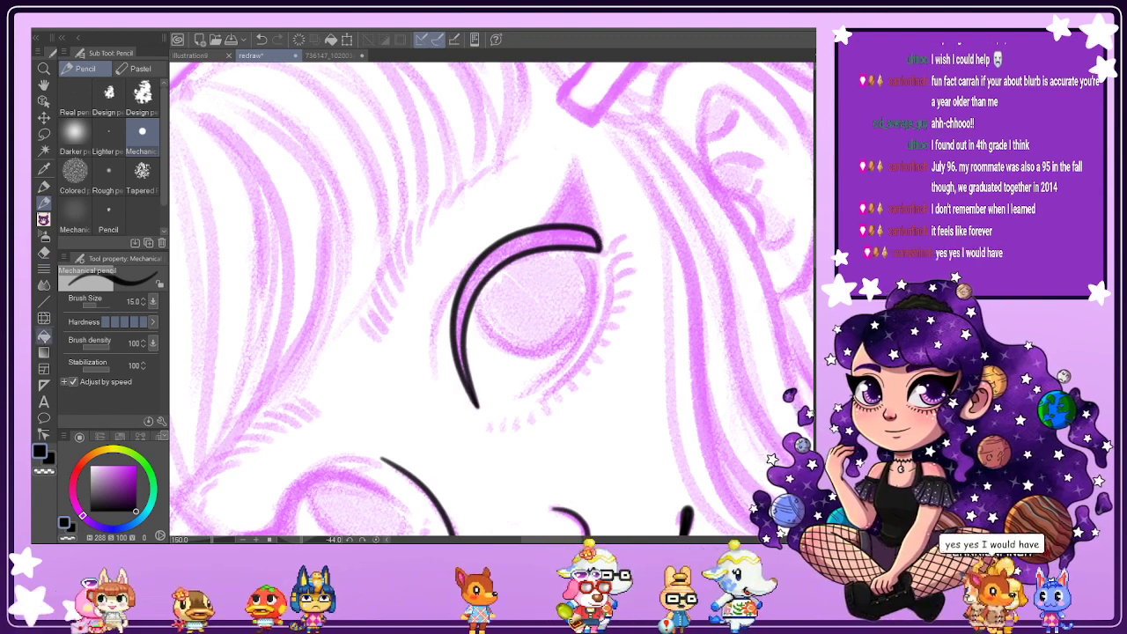
{"action": "left_click", "coordinate": [44, 336]}
{"action": "left_click", "coordinate": [825, 418]}
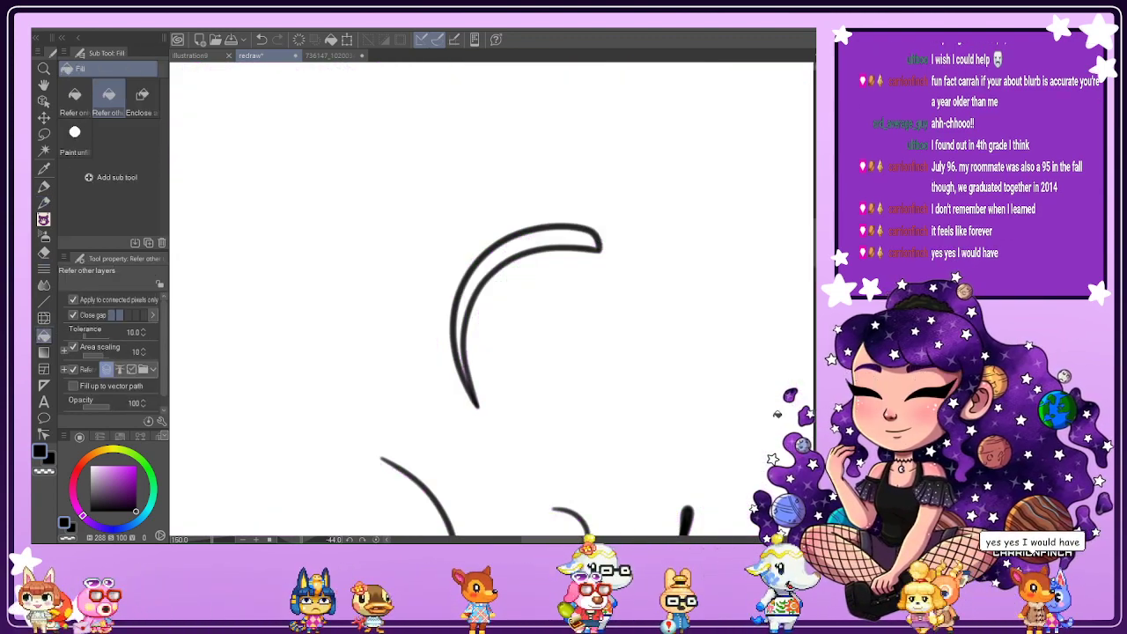
{"action": "left_click", "coordinate": [537, 234]}
{"action": "key", "text": "ctrl+"}
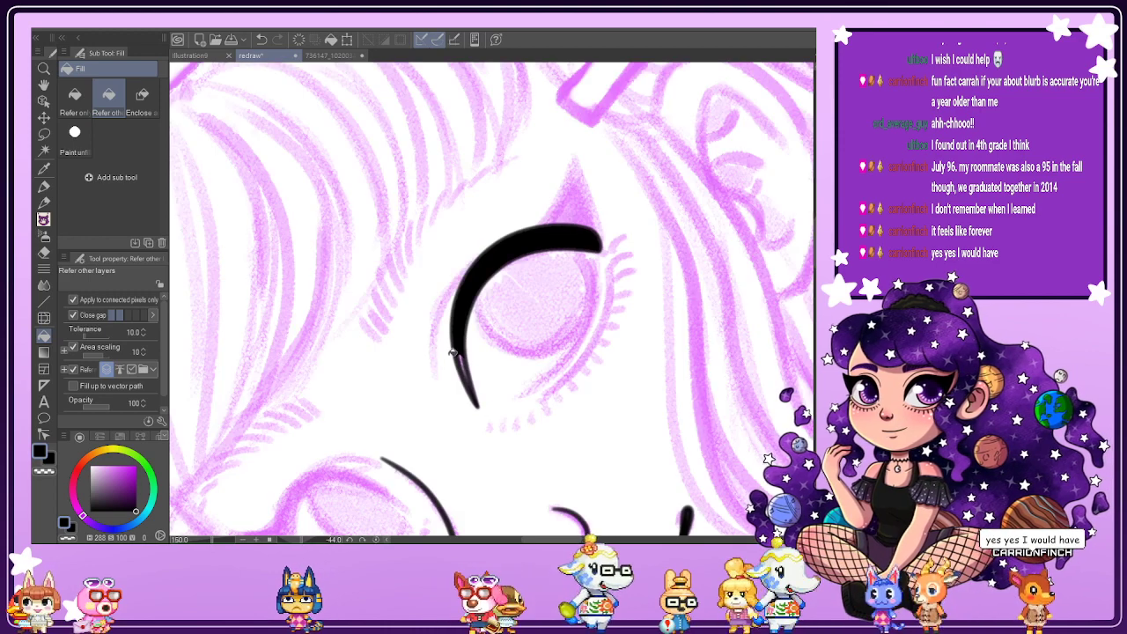
{"action": "key", "text": "p"}
{"action": "scroll", "coordinate": [458, 333], "scroll_direction": "up", "scroll_amount": 1}
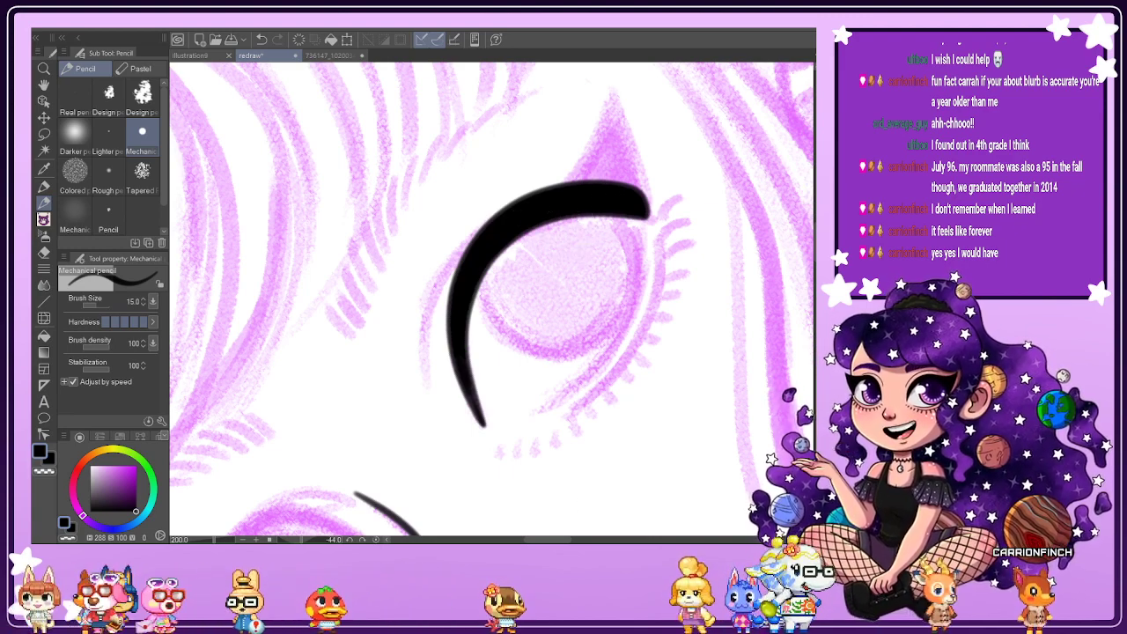
Ink the outline of the pointed eyeliner wing rising from the outer end of the near eye's lash line.
{"action": "left_click", "coordinate": [575, 540]}
{"action": "left_click_drag", "start_coordinate": [583, 537], "coordinate": [543, 538]}
{"action": "mouse_move", "coordinate": [450, 170]}
{"action": "left_mouse_down"}
{"action": "mouse_move", "coordinate": [374, 399]}
{"action": "mouse_move", "coordinate": [453, 324]}
{"action": "mouse_move", "coordinate": [487, 249]}
{"action": "mouse_move", "coordinate": [519, 362]}
{"action": "mouse_move", "coordinate": [488, 255]}
{"action": "mouse_move", "coordinate": [512, 330]}
{"action": "left_mouse_up"}
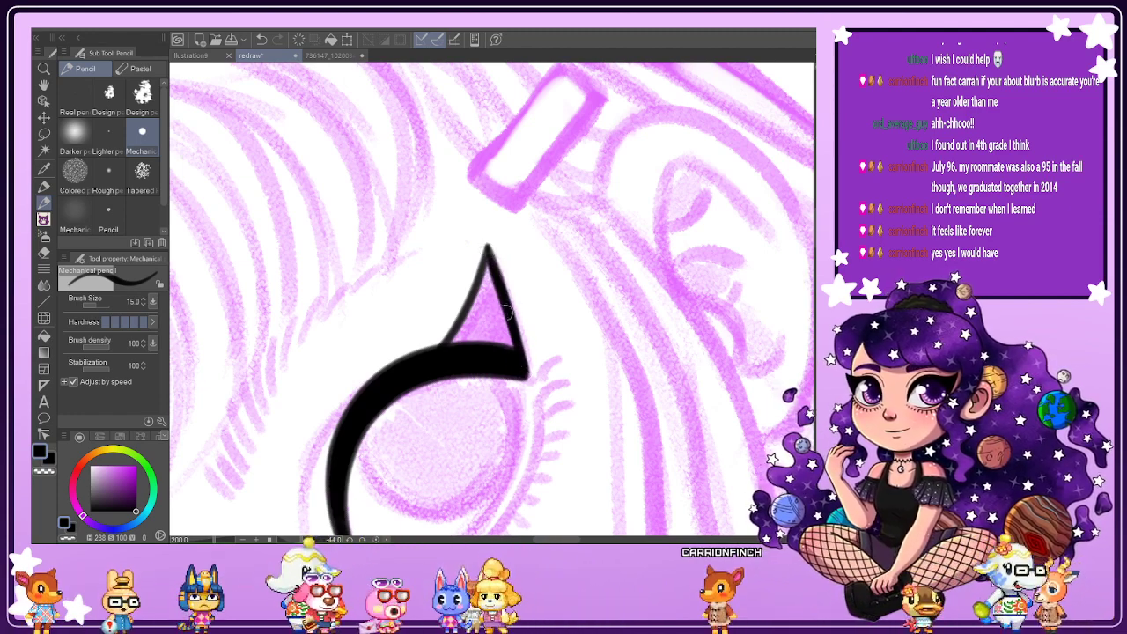
Fill the near eye's pointed eyeliner wing solid black with the Mechanical pencil and clean up its lower outer corner.
{"action": "mouse_move", "coordinate": [490, 264]}
{"action": "left_mouse_down"}
{"action": "mouse_move", "coordinate": [512, 371]}
{"action": "mouse_move", "coordinate": [486, 269]}
{"action": "mouse_move", "coordinate": [486, 347]}
{"action": "mouse_move", "coordinate": [483, 288]}
{"action": "mouse_move", "coordinate": [472, 344]}
{"action": "mouse_move", "coordinate": [479, 316]}
{"action": "mouse_move", "coordinate": [452, 353]}
{"action": "mouse_move", "coordinate": [484, 295]}
{"action": "mouse_move", "coordinate": [441, 357]}
{"action": "mouse_move", "coordinate": [490, 280]}
{"action": "mouse_move", "coordinate": [470, 323]}
{"action": "left_mouse_up"}
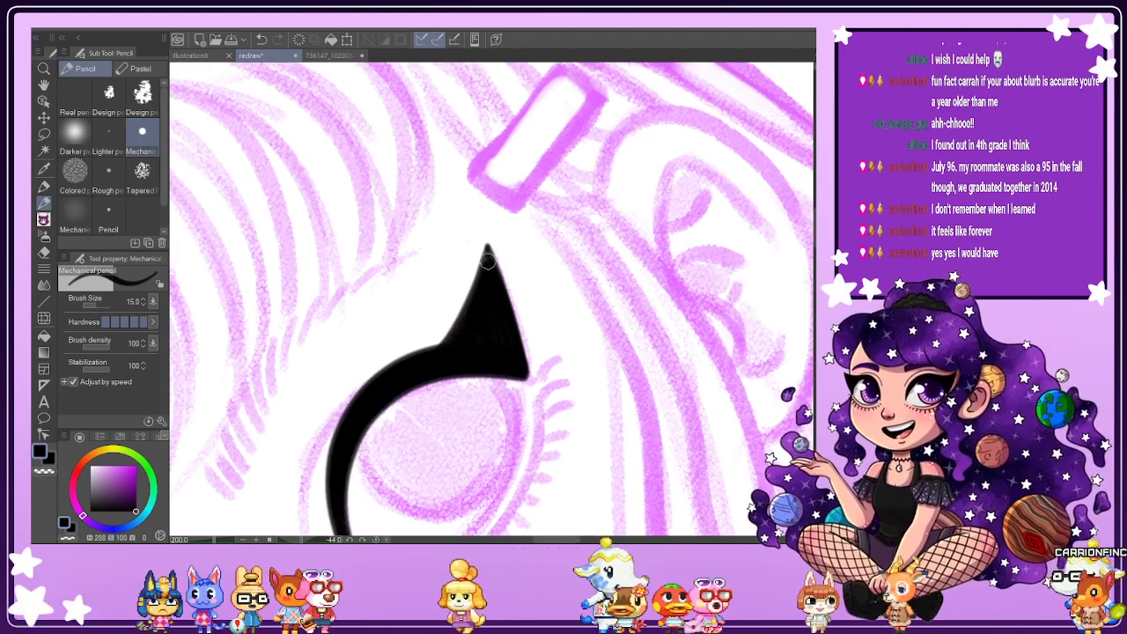
{"action": "scroll", "coordinate": [452, 339], "scroll_direction": "down", "scroll_amount": 2}
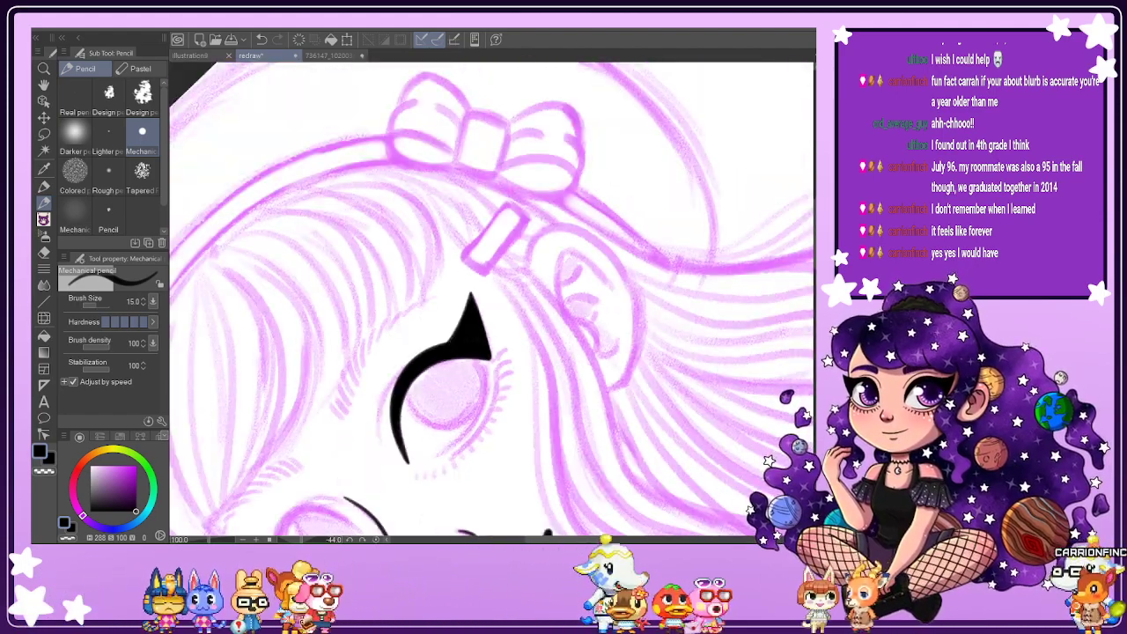
{"action": "key", "text": "ctrl+comma"}
{"action": "key", "text": "ctrl+comma"}
{"action": "scroll", "coordinate": [506, 356], "scroll_direction": "up", "scroll_amount": 5}
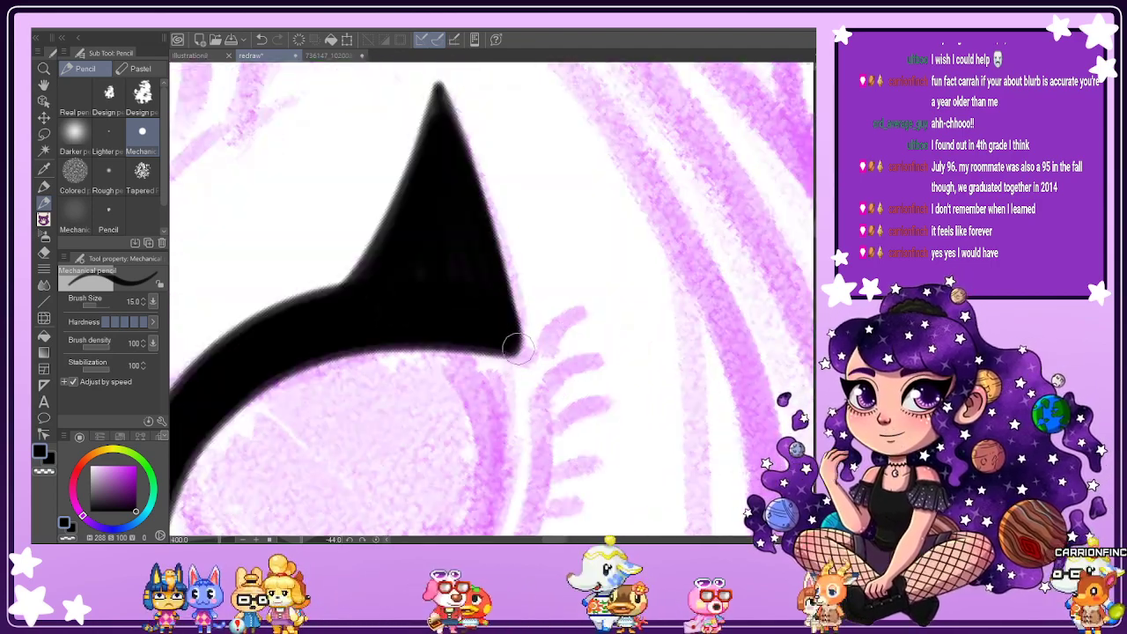
{"action": "left_click_drag", "start_coordinate": [518, 349], "coordinate": [493, 285]}
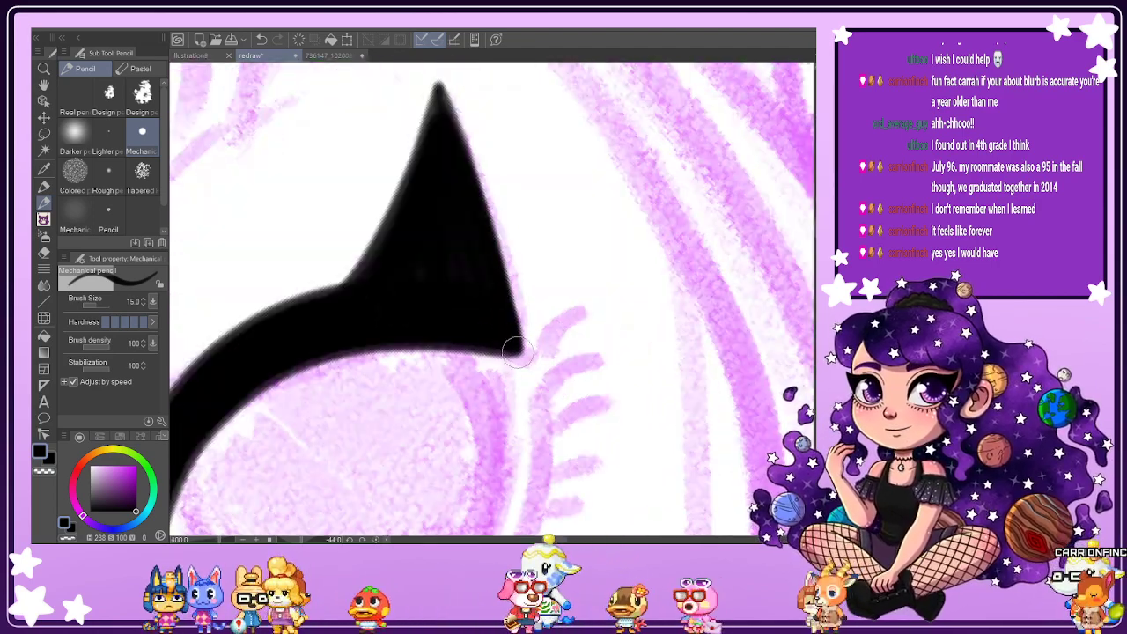
{"action": "scroll", "coordinate": [505, 326], "scroll_direction": "down", "scroll_amount": 5}
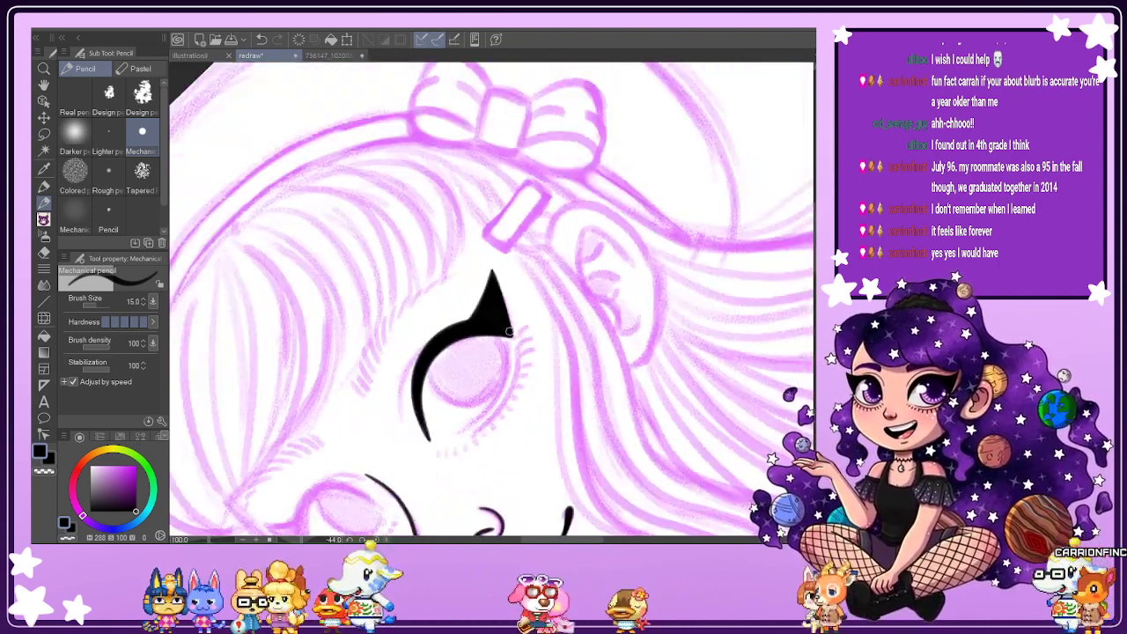
Try inking the lower edge of the far eye's upper lash line in the mirrored view, and undo the stroke.
{"action": "key", "text": "ctrl+at"}
{"action": "scroll", "coordinate": [770, 378], "scroll_direction": "down", "scroll_amount": 2}
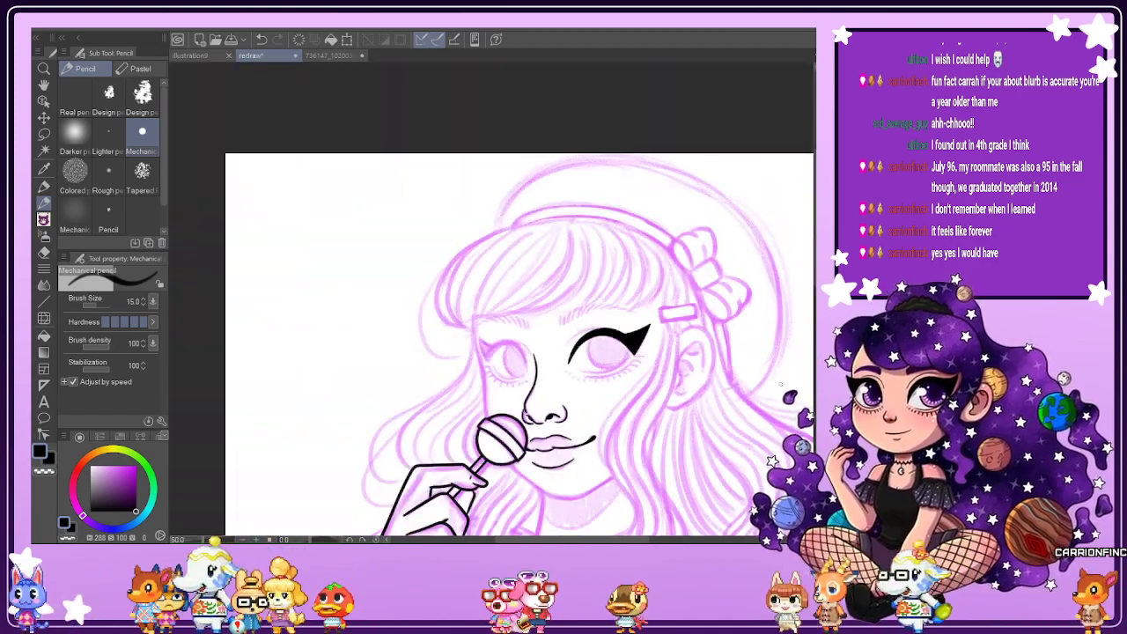
{"action": "scroll", "coordinate": [767, 379], "scroll_direction": "up", "scroll_amount": 1}
{"action": "scroll", "coordinate": [545, 338], "scroll_direction": "up", "scroll_amount": 1}
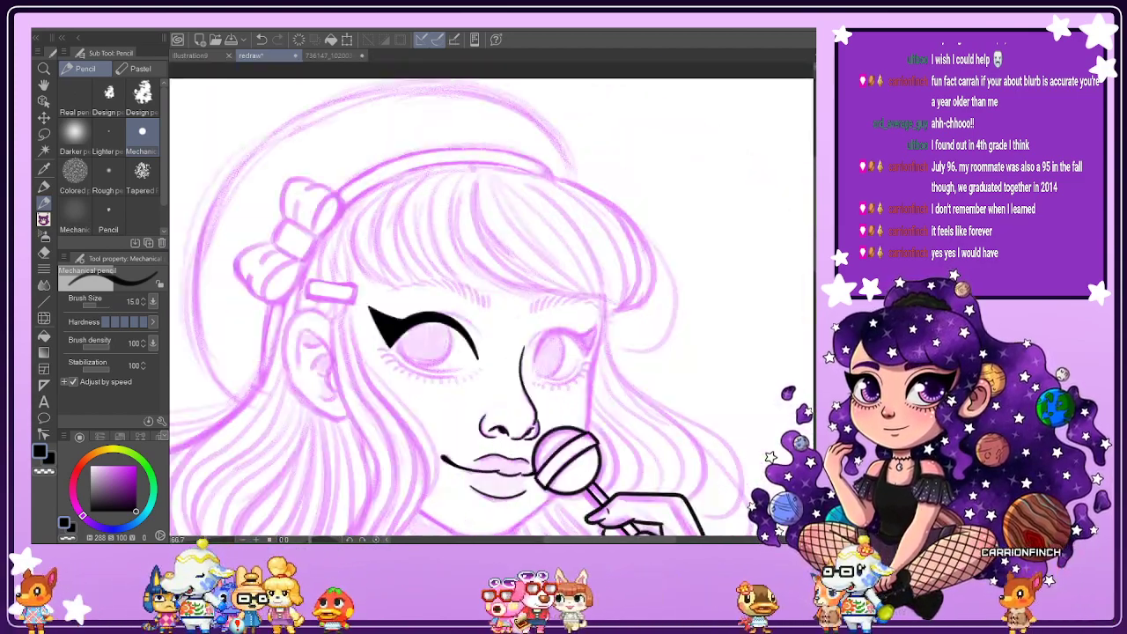
{"action": "scroll", "coordinate": [545, 339], "scroll_direction": "up", "scroll_amount": 2}
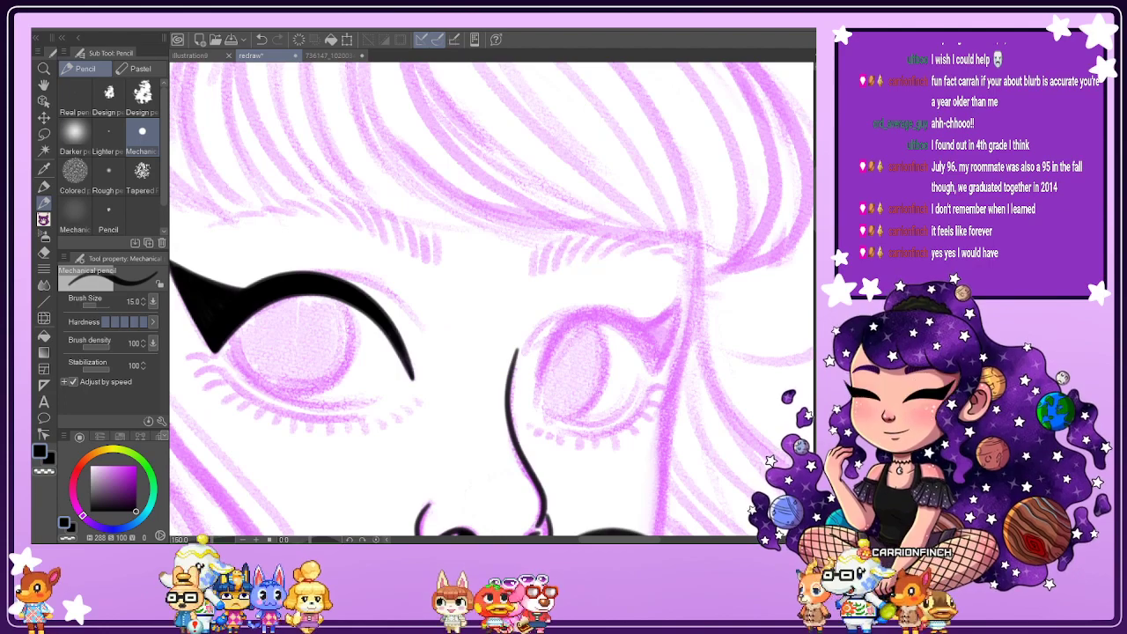
{"action": "mouse_move", "coordinate": [527, 418]}
{"action": "left_mouse_down"}
{"action": "mouse_move", "coordinate": [606, 349]}
{"action": "mouse_move", "coordinate": [600, 360]}
{"action": "mouse_move", "coordinate": [562, 291]}
{"action": "mouse_move", "coordinate": [556, 236]}
{"action": "mouse_move", "coordinate": [612, 192]}
{"action": "mouse_move", "coordinate": [678, 210]}
{"action": "left_mouse_up"}
{"action": "scroll", "coordinate": [578, 328], "scroll_direction": "up", "scroll_amount": 1}
{"action": "scroll", "coordinate": [678, 210], "scroll_direction": "down", "scroll_amount": 2}
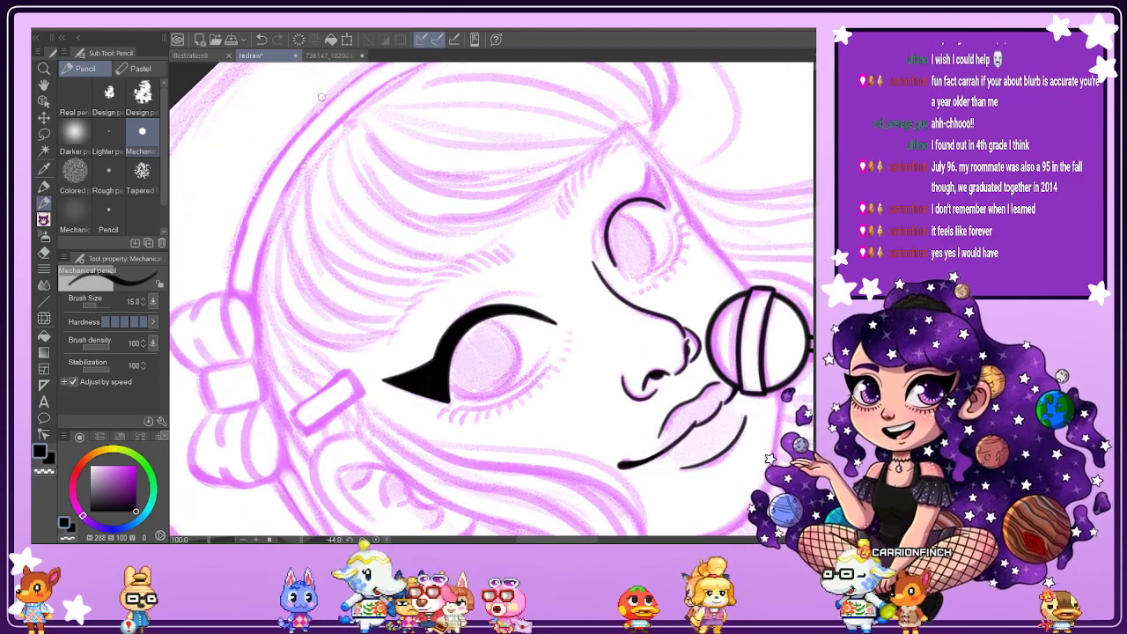
{"action": "left_click", "coordinate": [261, 39]}
Try further versions of the far eye's upper lash curve in a tilted view, undoing each unsuitable stroke.
{"action": "scroll", "coordinate": [641, 226], "scroll_direction": "up", "scroll_amount": 3}
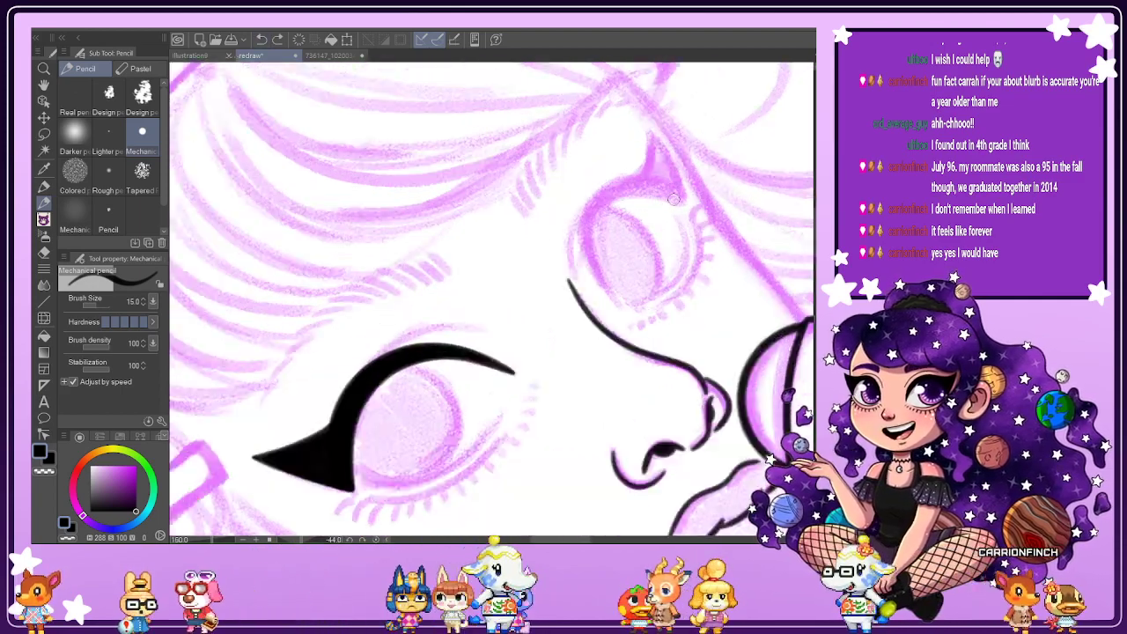
{"action": "mouse_move", "coordinate": [700, 208]}
{"action": "left_mouse_down"}
{"action": "mouse_move", "coordinate": [527, 200]}
{"action": "mouse_move", "coordinate": [460, 252]}
{"action": "mouse_move", "coordinate": [452, 306]}
{"action": "mouse_move", "coordinate": [453, 359]}
{"action": "left_mouse_up"}
{"action": "scroll", "coordinate": [440, 352], "scroll_direction": "down", "scroll_amount": 3}
{"action": "scroll", "coordinate": [416, 274], "scroll_direction": "up", "scroll_amount": 2}
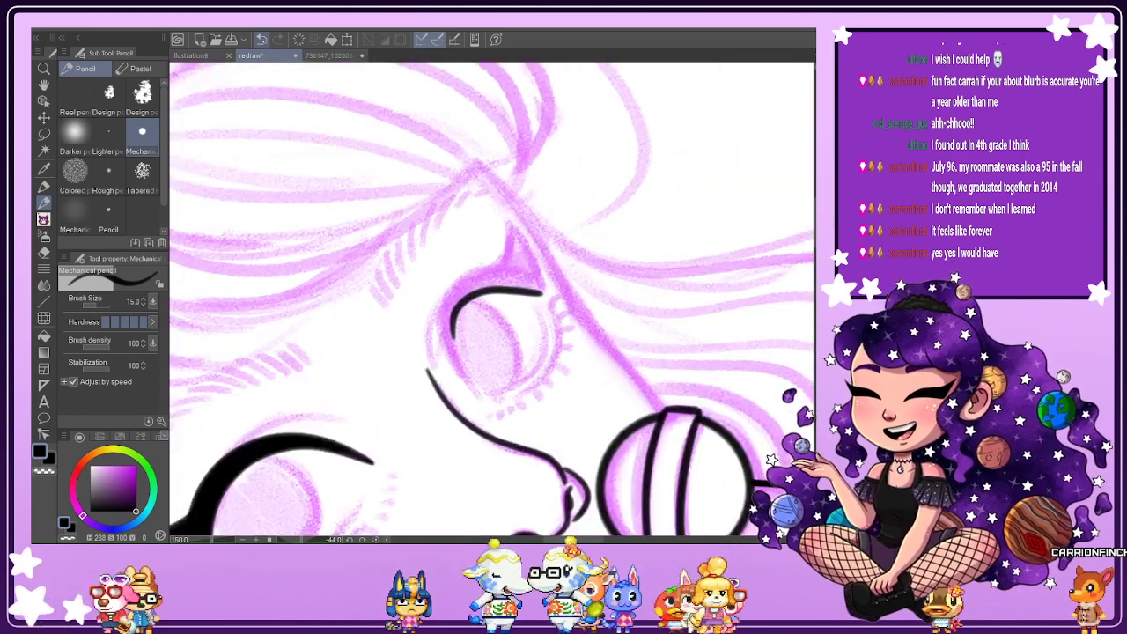
{"action": "key", "text": "ctrl+z"}
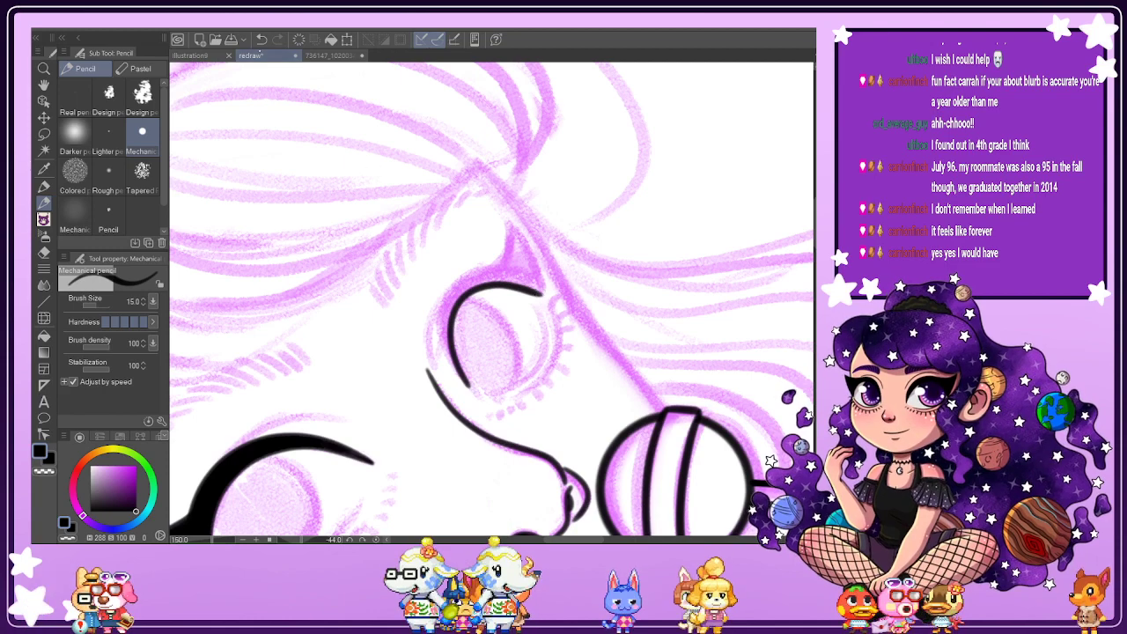
{"action": "key", "text": "ctrl+z"}
{"action": "mouse_move", "coordinate": [451, 356]}
{"action": "left_mouse_down"}
{"action": "mouse_move", "coordinate": [470, 388]}
{"action": "mouse_move", "coordinate": [447, 331]}
{"action": "mouse_move", "coordinate": [463, 295]}
{"action": "mouse_move", "coordinate": [510, 284]}
{"action": "mouse_move", "coordinate": [543, 298]}
{"action": "left_mouse_up"}
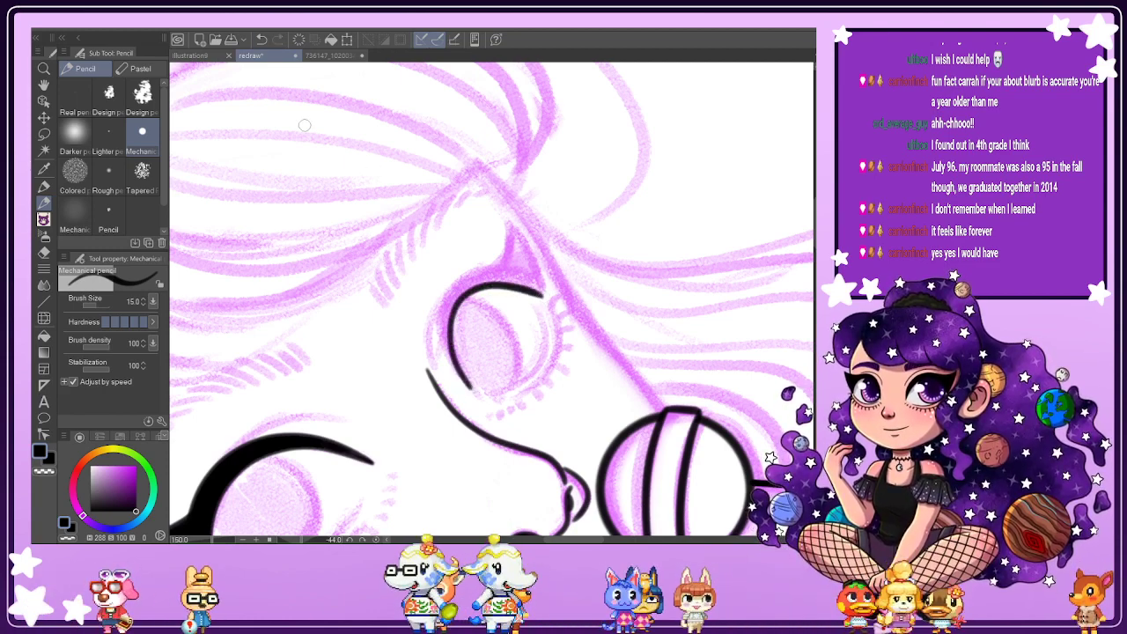
{"action": "key", "text": "ctrl+z"}
{"action": "mouse_move", "coordinate": [472, 393]}
{"action": "left_mouse_down"}
{"action": "mouse_move", "coordinate": [449, 339]}
{"action": "mouse_move", "coordinate": [465, 290]}
{"action": "mouse_move", "coordinate": [541, 292]}
{"action": "left_mouse_up"}
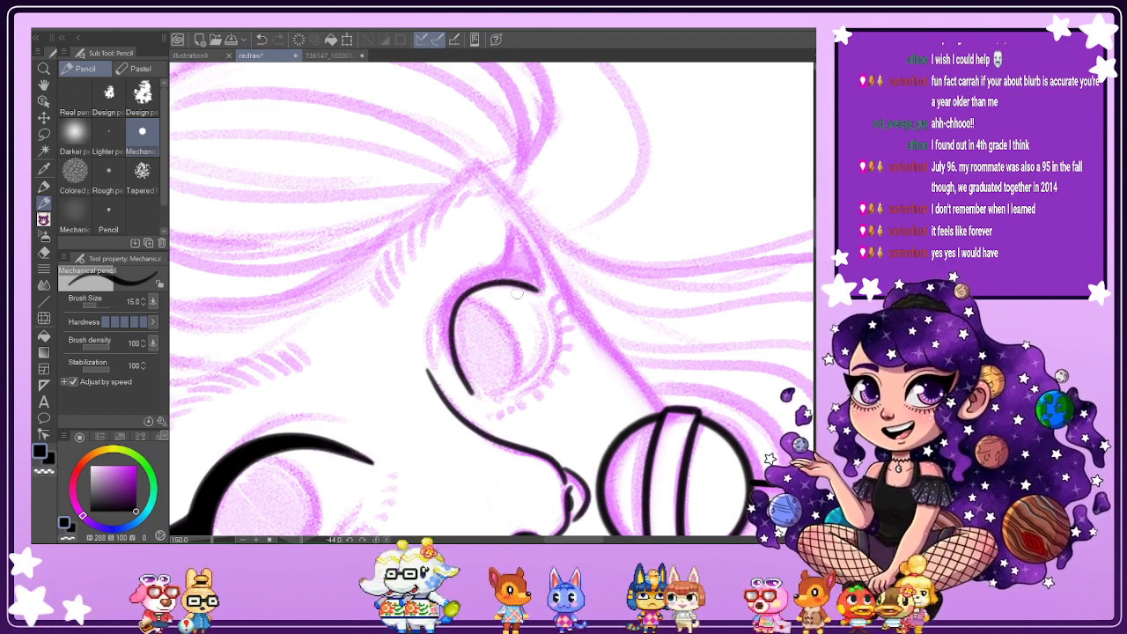
{"action": "key", "text": "ctrl+z"}
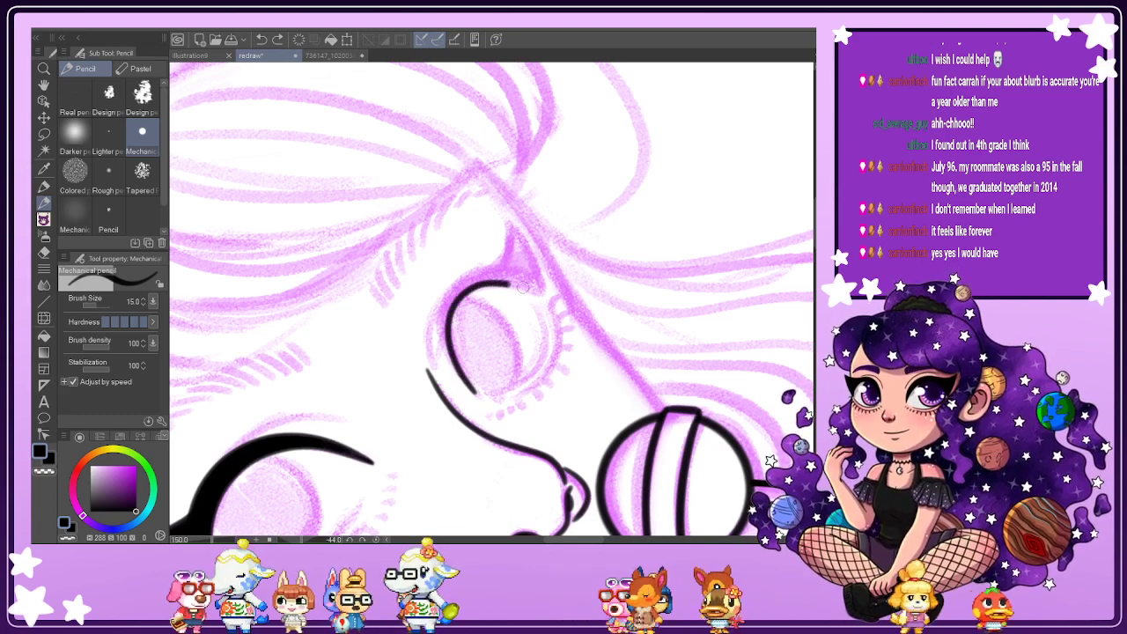
Try adjusting the eye line art with Liquify, and undo both that change and the far eye's lash curve.
{"action": "scroll", "coordinate": [542, 308], "scroll_direction": "down", "scroll_amount": 2}
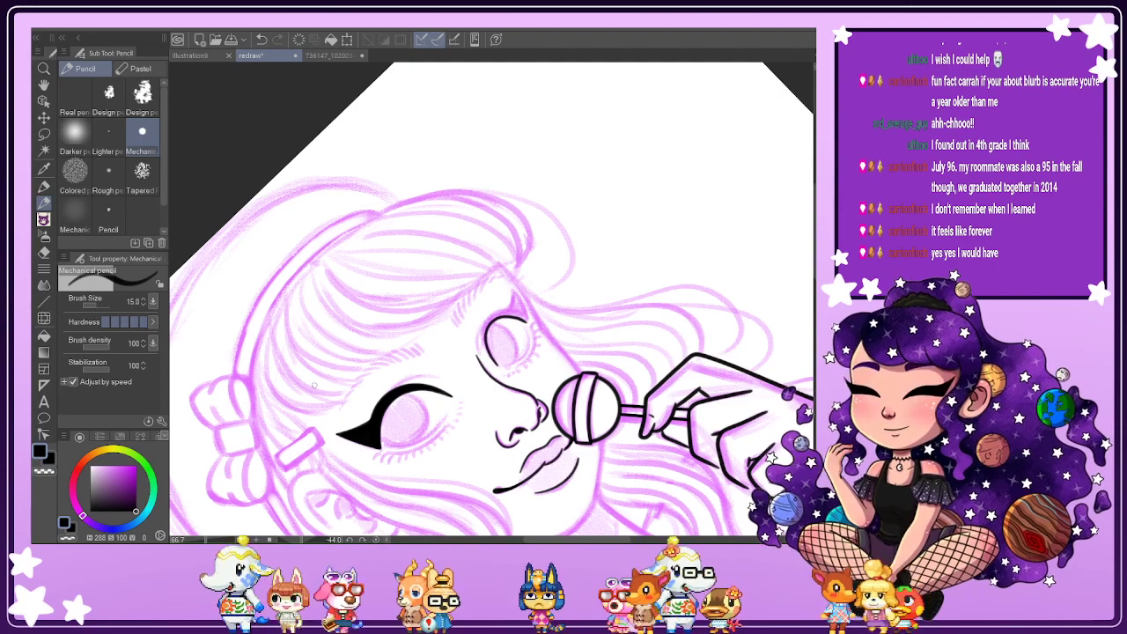
{"action": "left_click", "coordinate": [44, 318]}
{"action": "left_click_drag", "start_coordinate": [474, 385], "coordinate": [406, 418]}
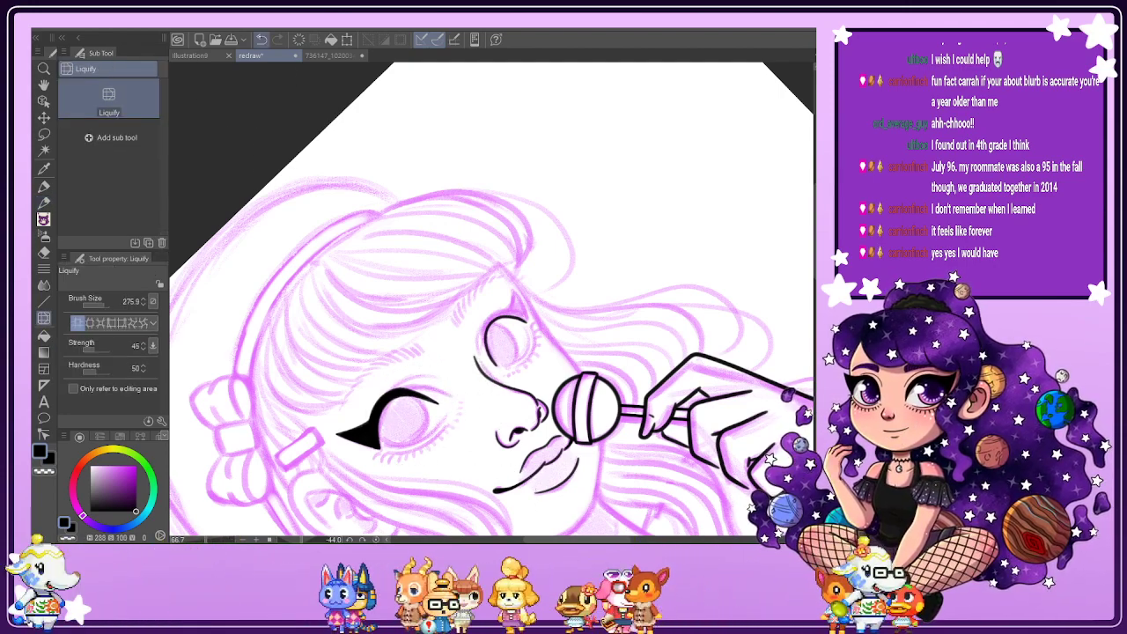
{"action": "key", "text": "ctrl+z"}
{"action": "key", "text": "p"}
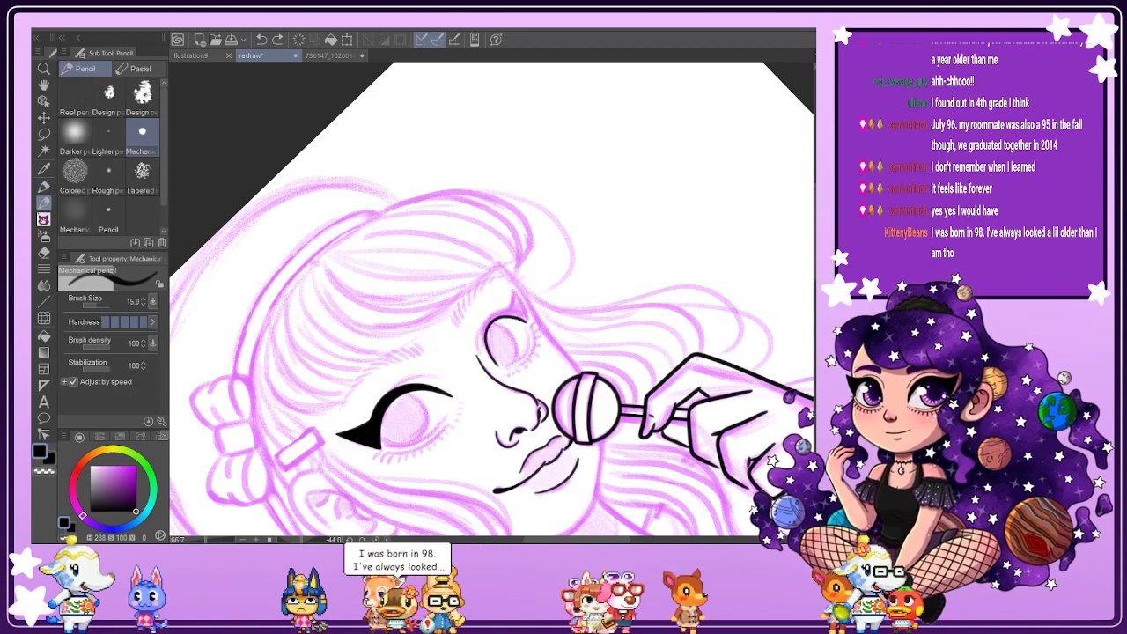
{"action": "scroll", "coordinate": [520, 348], "scroll_direction": "up", "scroll_amount": 3}
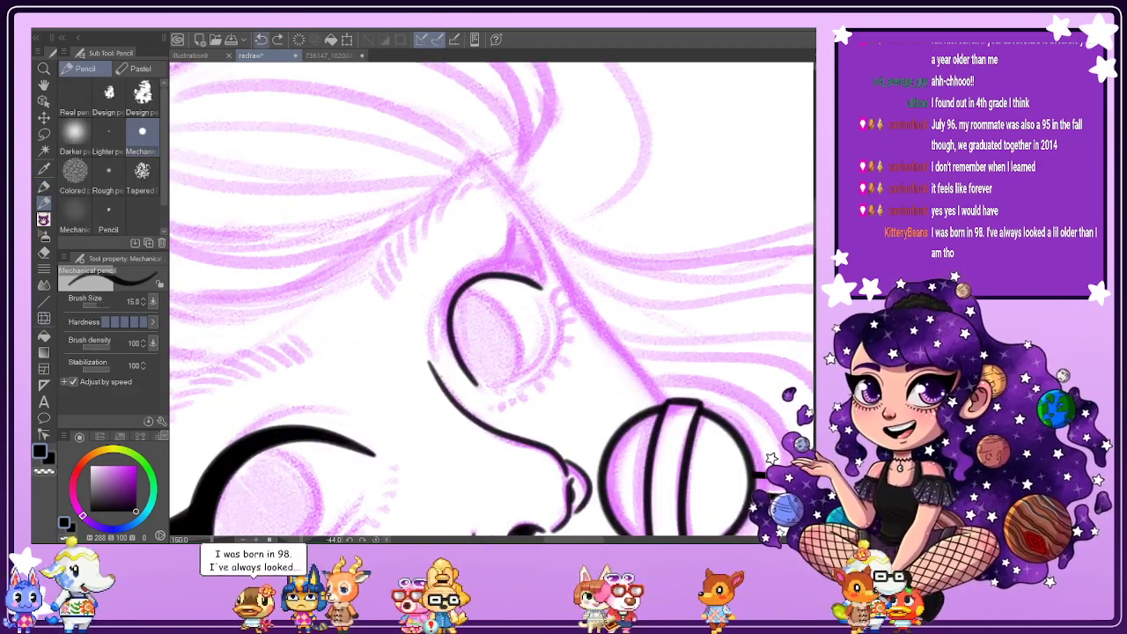
{"action": "key", "text": "ctrl+z"}
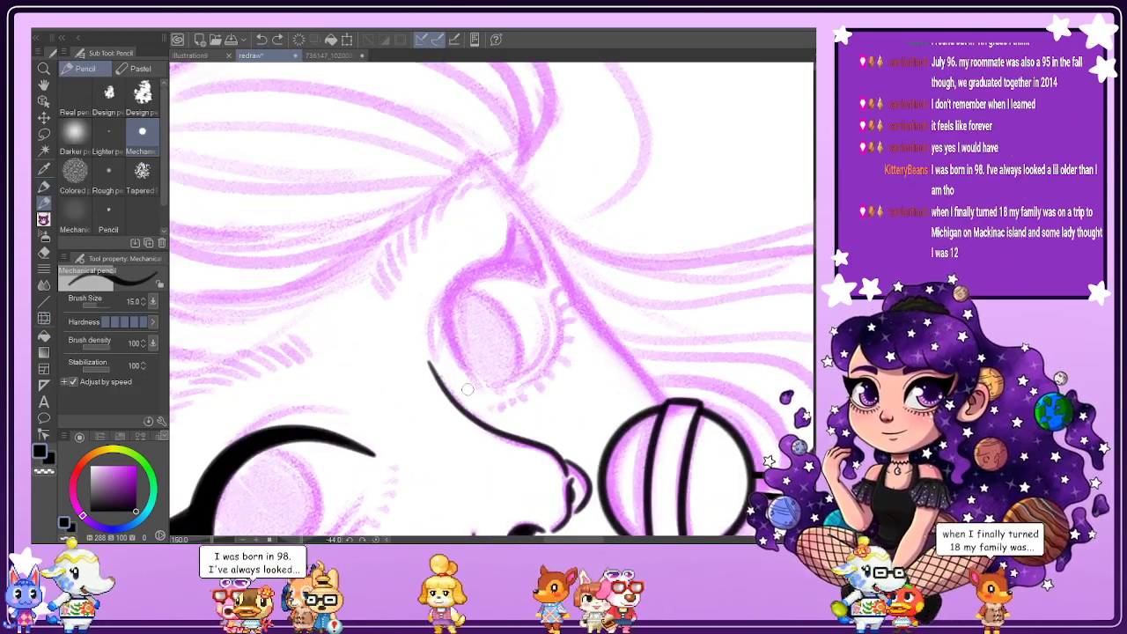
Ink the far eye's upper lash line as a tapered crescent outline and fill it black with the sketch hidden.
{"action": "mouse_move", "coordinate": [454, 351]}
{"action": "left_mouse_down"}
{"action": "mouse_move", "coordinate": [461, 284]}
{"action": "mouse_move", "coordinate": [512, 268]}
{"action": "mouse_move", "coordinate": [541, 280]}
{"action": "left_mouse_up"}
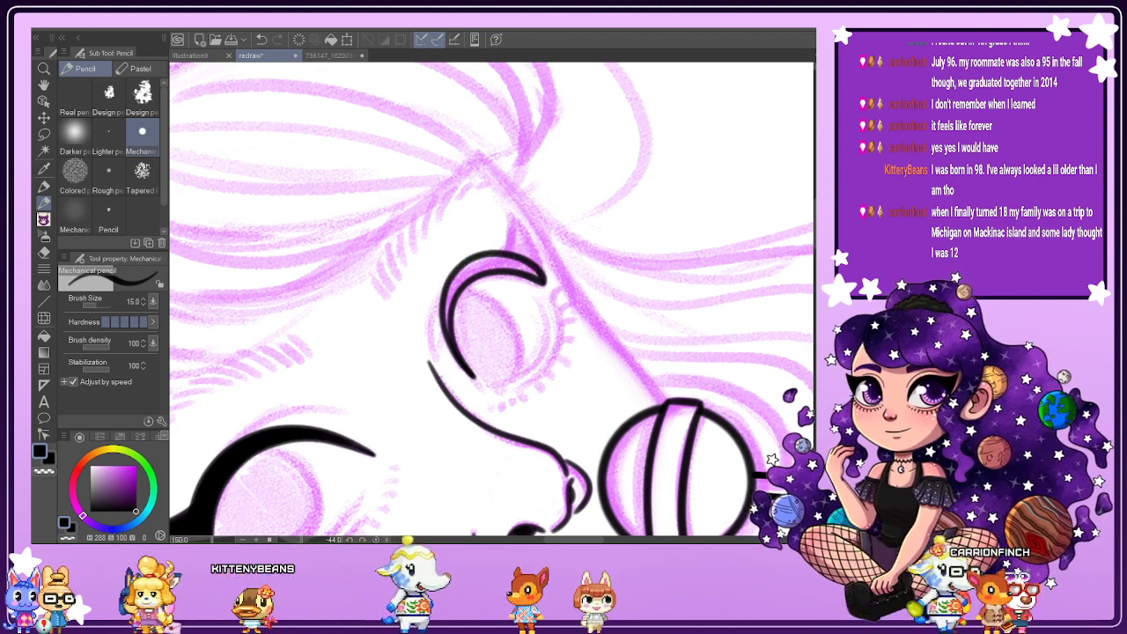
{"action": "key", "text": "ctrl+h"}
{"action": "key", "text": "g"}
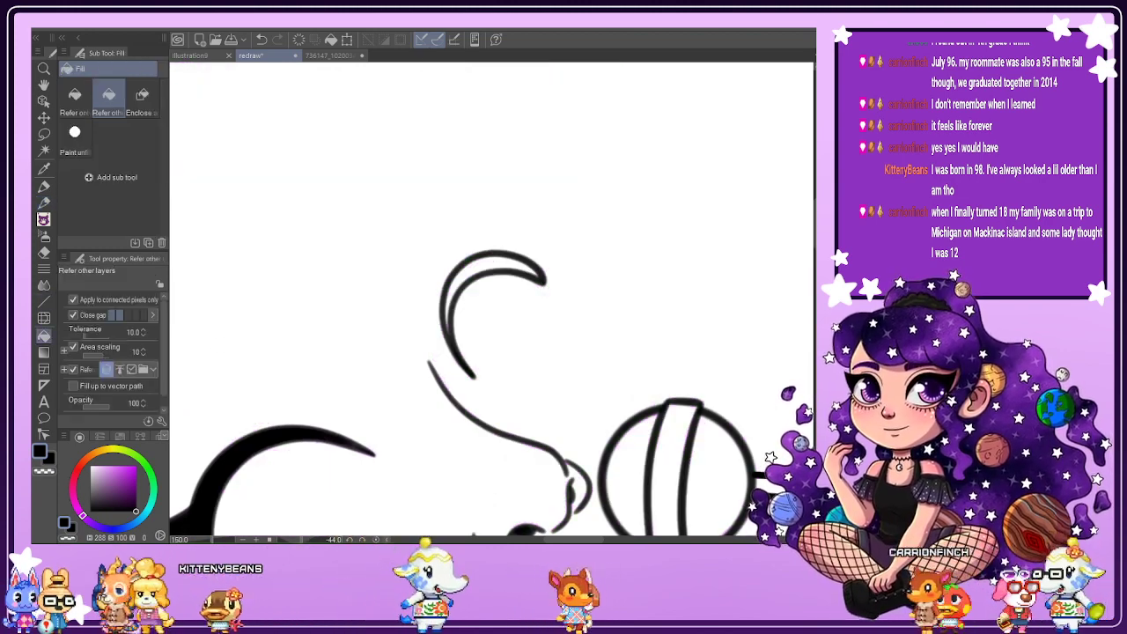
{"action": "left_click", "coordinate": [495, 260]}
{"action": "key", "text": "ctrl+h"}
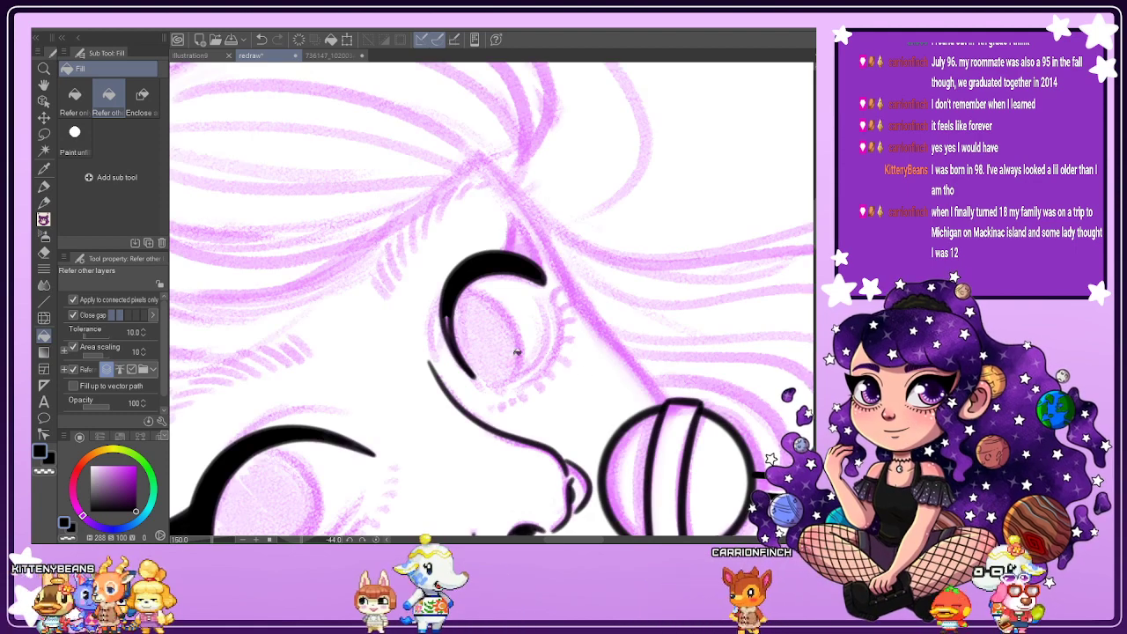
Touch up the far eye's lash fill with the Mechanical pencil and add a solid black pointed wing at its outer end.
{"action": "key", "text": "p"}
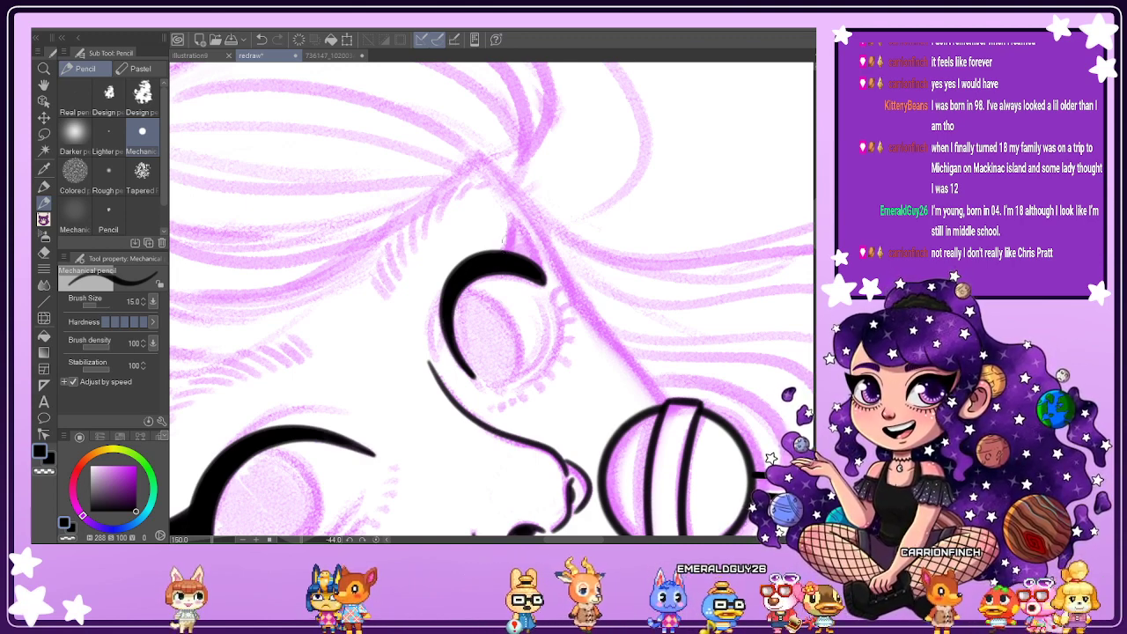
{"action": "mouse_move", "coordinate": [503, 256]}
{"action": "left_mouse_down"}
{"action": "mouse_move", "coordinate": [513, 205]}
{"action": "mouse_move", "coordinate": [543, 280]}
{"action": "mouse_move", "coordinate": [514, 212]}
{"action": "mouse_move", "coordinate": [533, 267]}
{"action": "mouse_move", "coordinate": [522, 236]}
{"action": "left_mouse_up"}
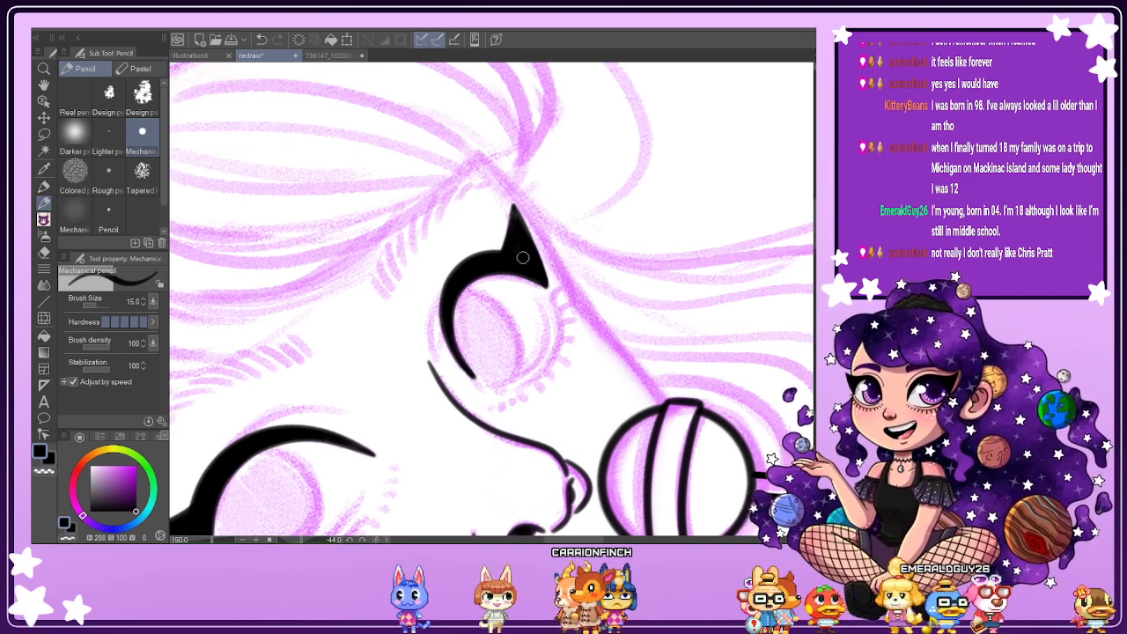
{"action": "scroll", "coordinate": [522, 256], "scroll_direction": "up", "scroll_amount": 2}
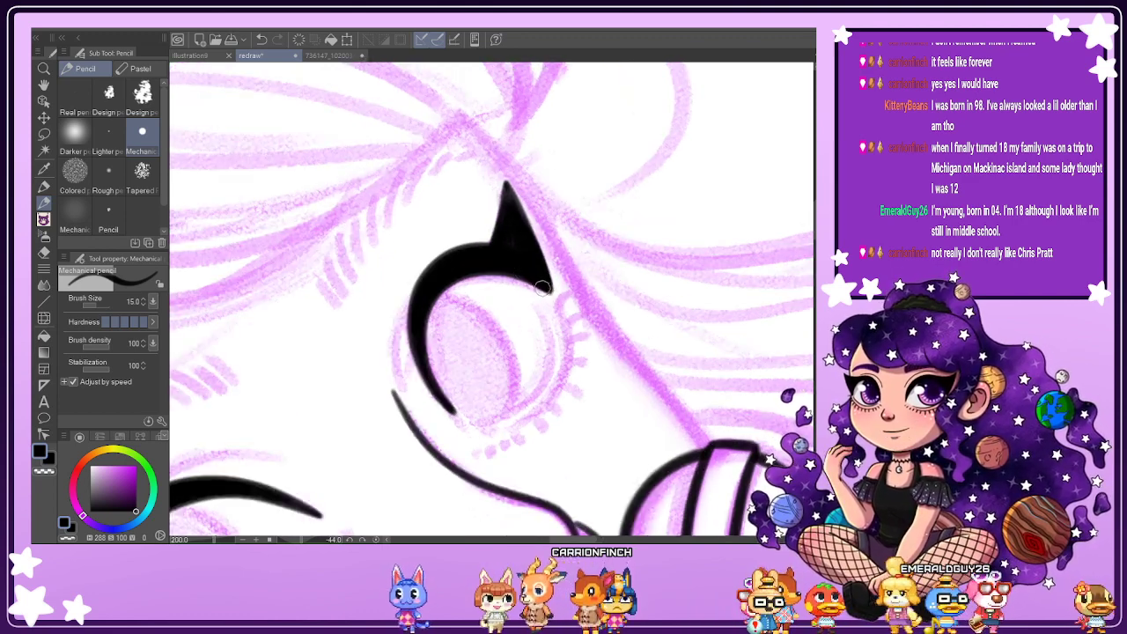
Check both inked lash lines on the upright full face, mirrored and unmirrored, with and without the pink sketch.
{"action": "scroll", "coordinate": [532, 267], "scroll_direction": "down", "scroll_amount": 3}
{"action": "left_click", "coordinate": [376, 539]}
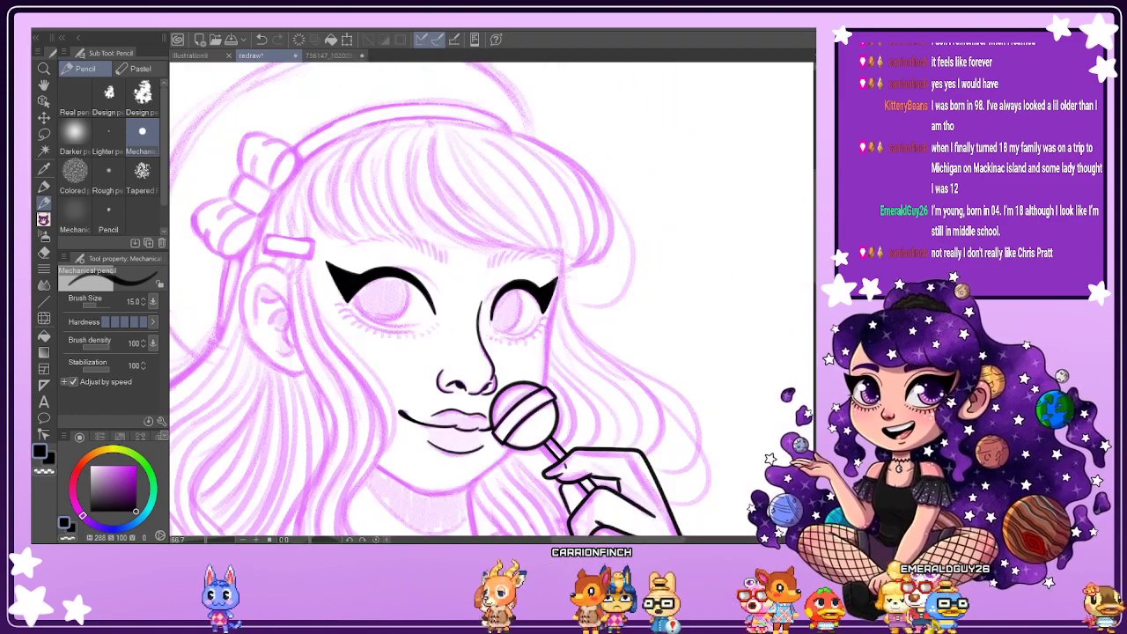
{"action": "key", "text": "ctrl+minus"}
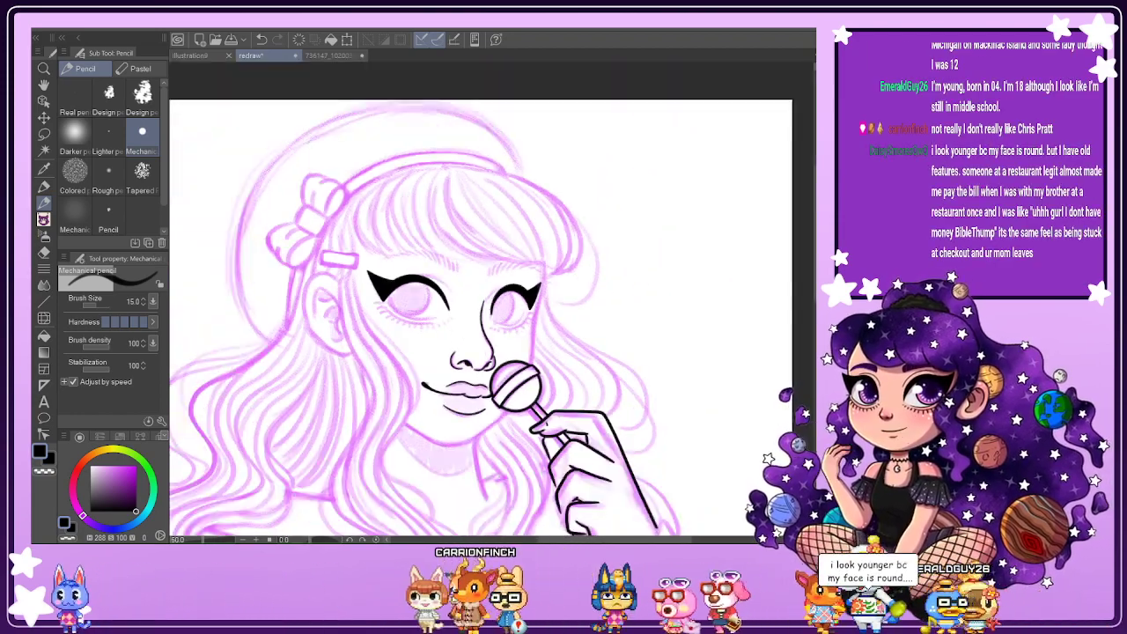
{"action": "key", "text": "ctrl+h"}
{"action": "key", "text": "ctrl+h"}
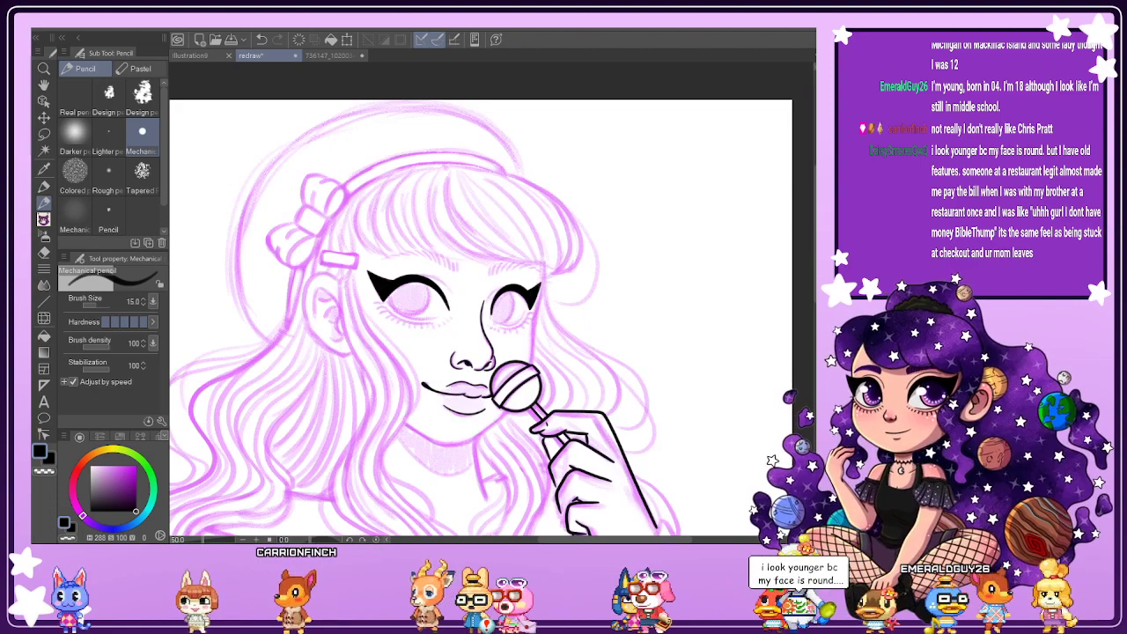
{"action": "key", "text": "h"}
{"action": "key", "text": "ctrl+h"}
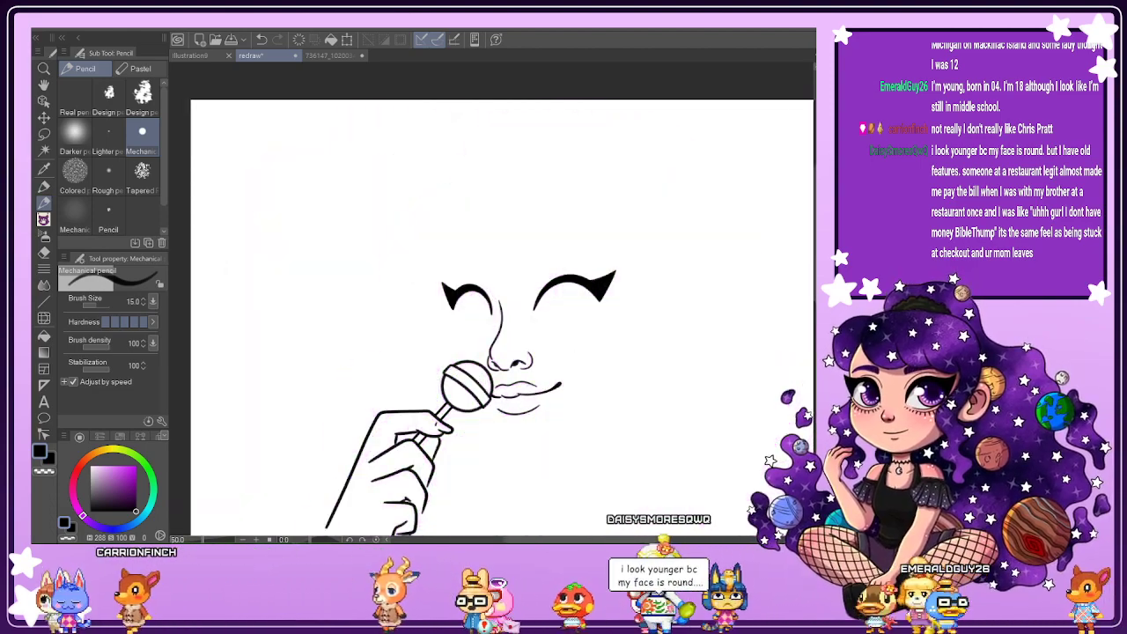
{"action": "key", "text": "ctrl+h"}
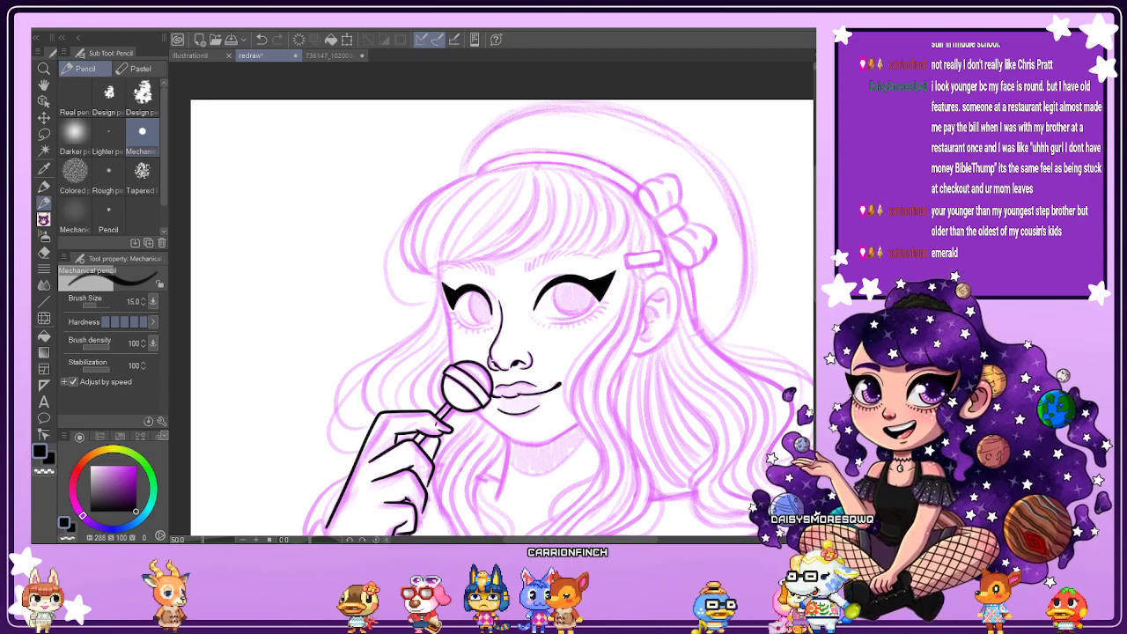
Ink the far eye's lower lid as a thin curve from below the wing to the inner corner.
{"action": "scroll", "coordinate": [503, 297], "scroll_direction": "up", "scroll_amount": 3}
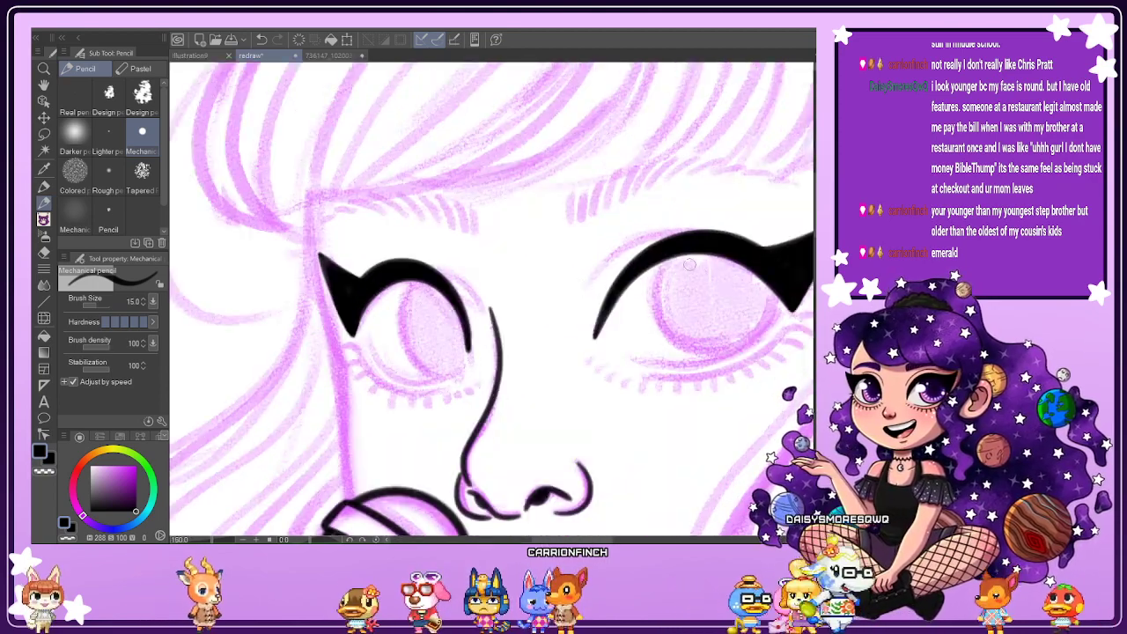
{"action": "left_click_drag", "start_coordinate": [689, 264], "coordinate": [687, 251]}
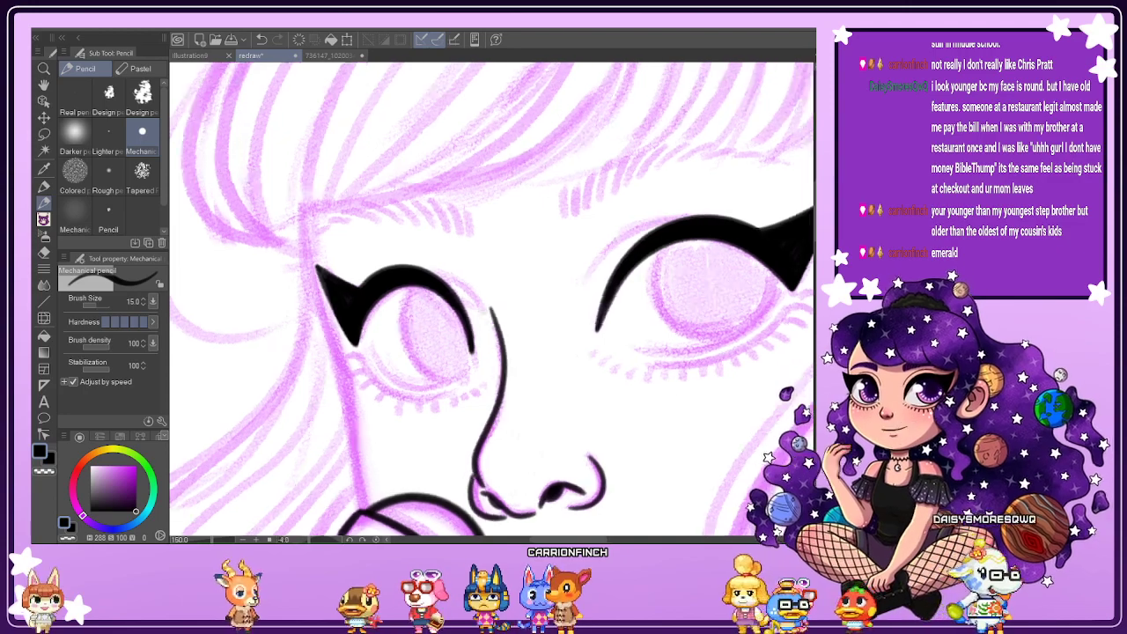
{"action": "key", "text": "minus"}
{"action": "key", "text": "minus"}
{"action": "key", "text": "minus"}
{"action": "key", "text": "minus"}
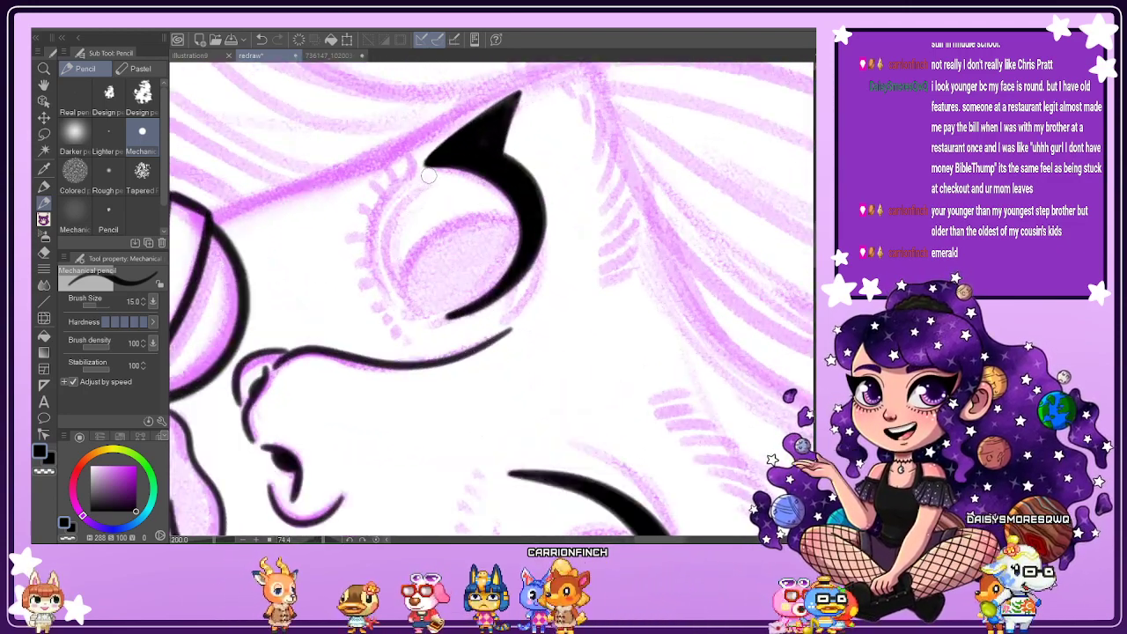
{"action": "left_click_drag", "start_coordinate": [428, 176], "coordinate": [393, 209]}
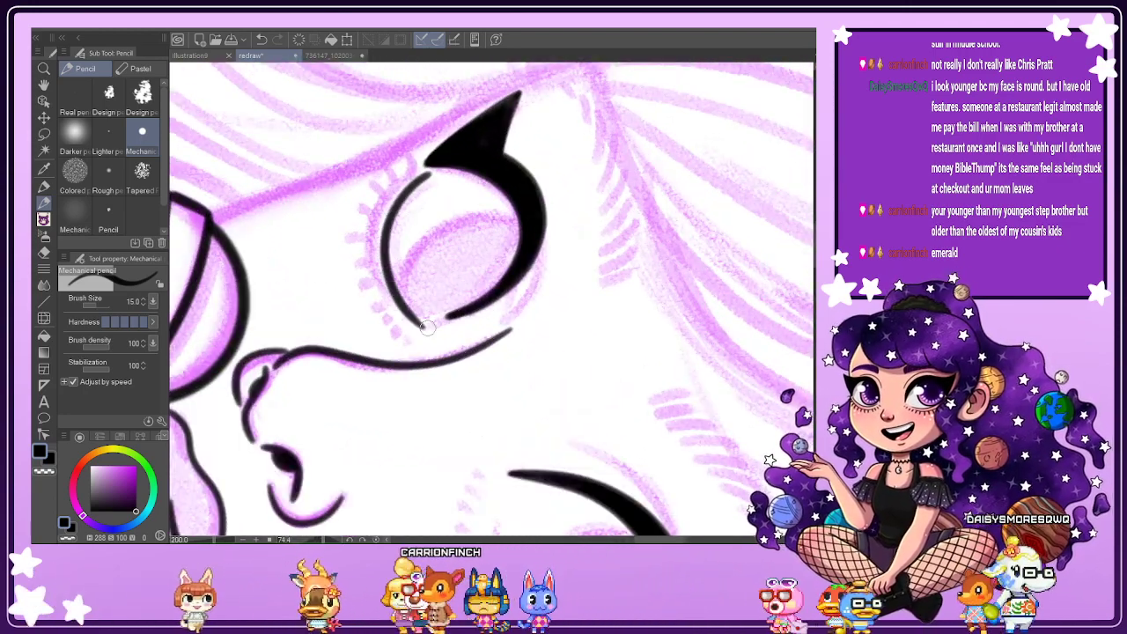
Undo the far eye's lower lid stroke and re-ink it as a cleaner thin curve from below the wing to the inner corner.
{"action": "left_click", "coordinate": [262, 40]}
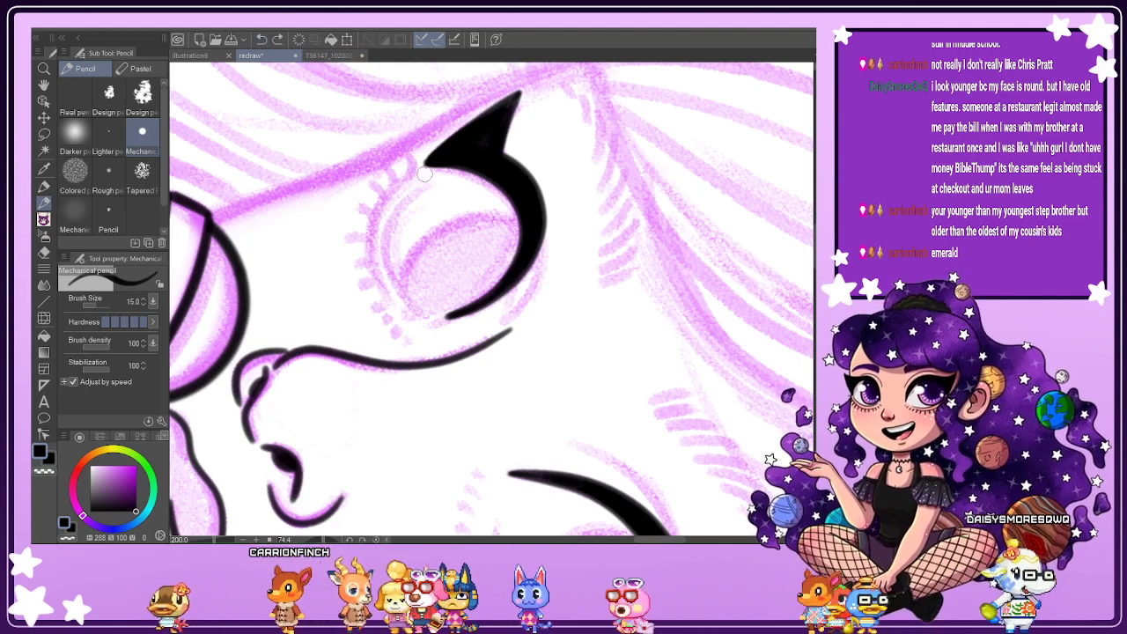
{"action": "mouse_move", "coordinate": [427, 174]}
{"action": "left_mouse_down"}
{"action": "mouse_move", "coordinate": [386, 224]}
{"action": "mouse_move", "coordinate": [394, 281]}
{"action": "mouse_move", "coordinate": [421, 312]}
{"action": "left_mouse_up"}
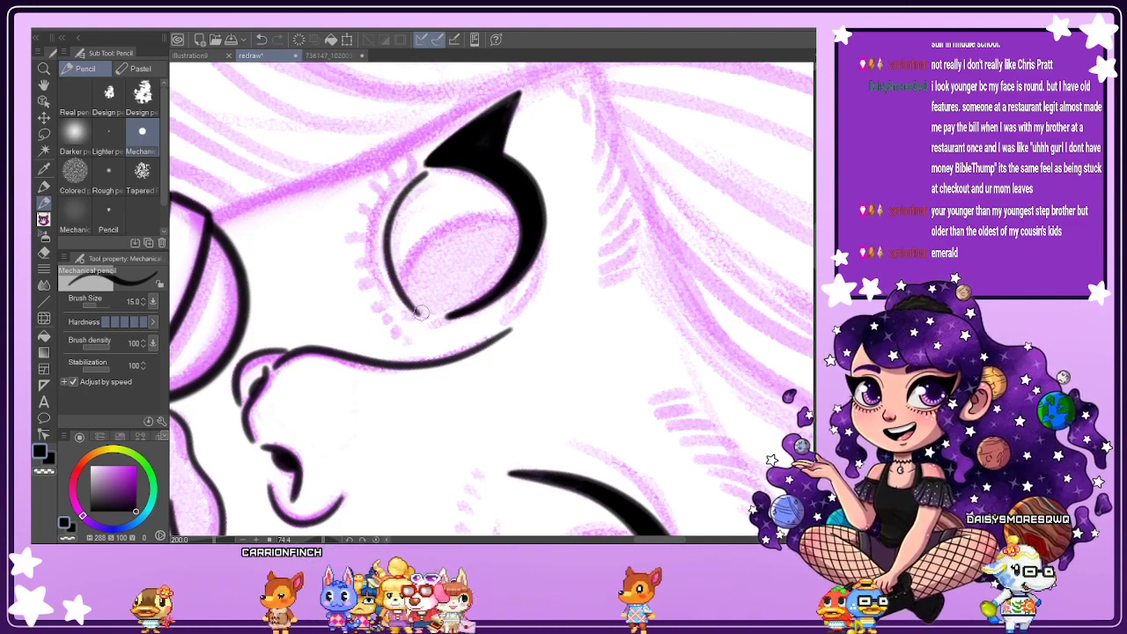
{"action": "key", "text": "h"}
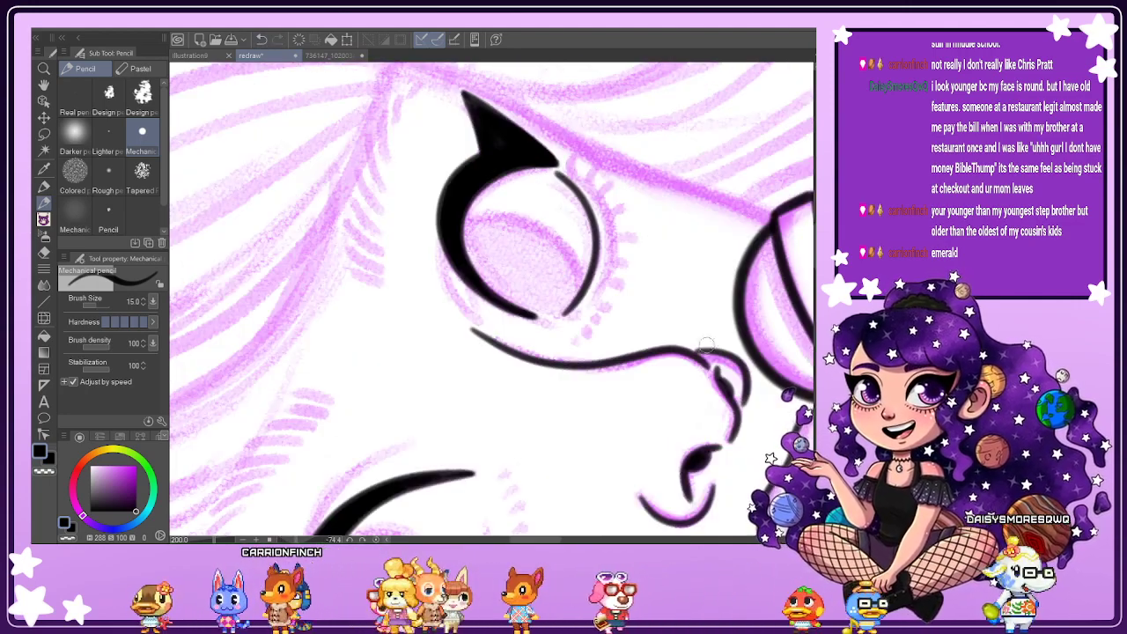
Ink the near eye's lower lid as a thin curve from below the wing towards the inner corner, replacing a first attempt.
{"action": "left_click_drag", "start_coordinate": [493, 141], "coordinate": [637, 366]}
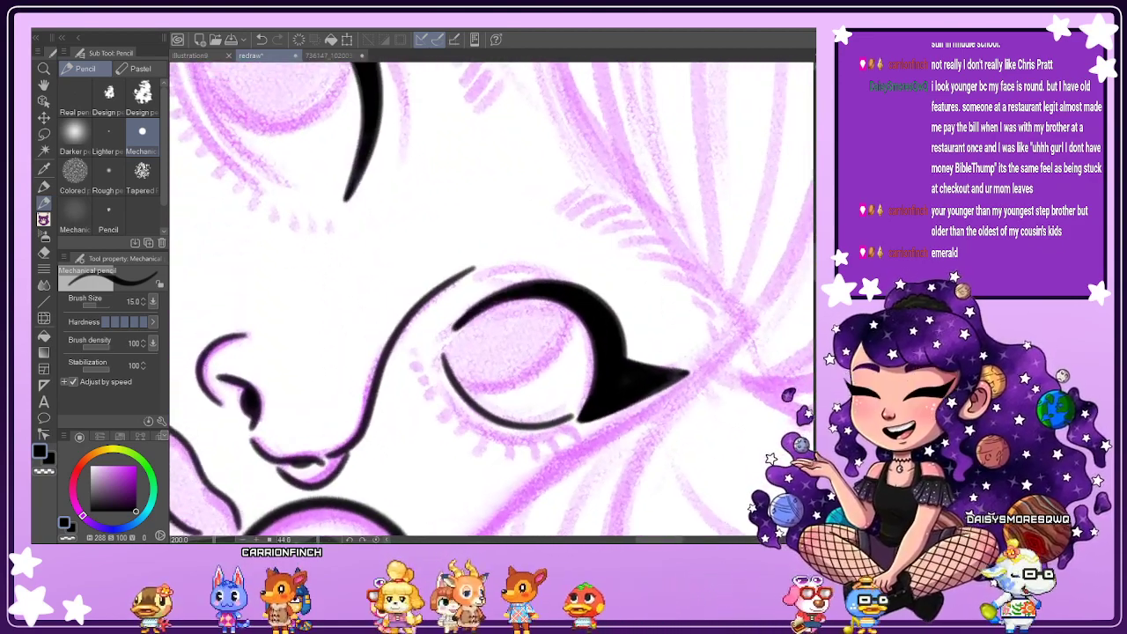
{"action": "left_click_drag", "start_coordinate": [815, 274], "coordinate": [815, 258]}
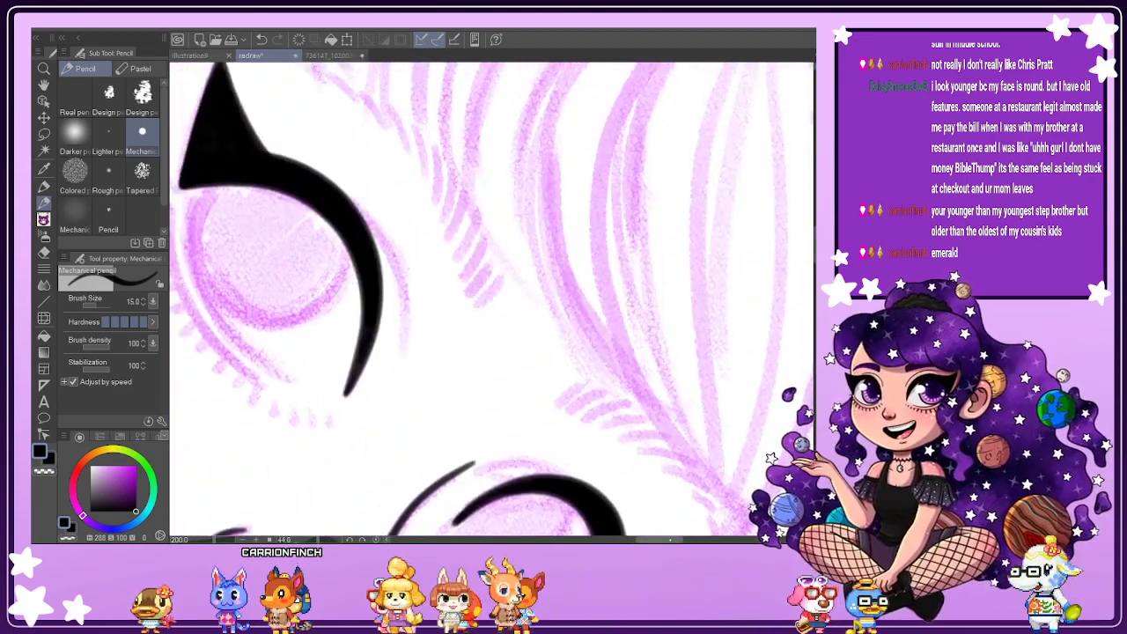
{"action": "left_click_drag", "start_coordinate": [670, 539], "coordinate": [654, 538]}
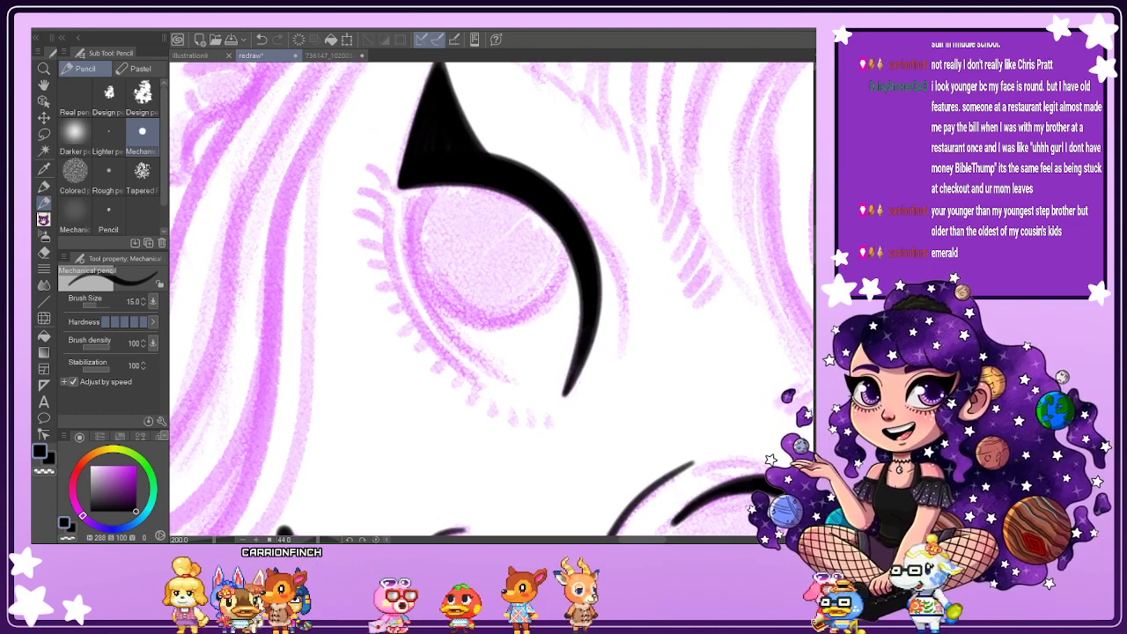
{"action": "left_click_drag", "start_coordinate": [318, 539], "coordinate": [323, 539]}
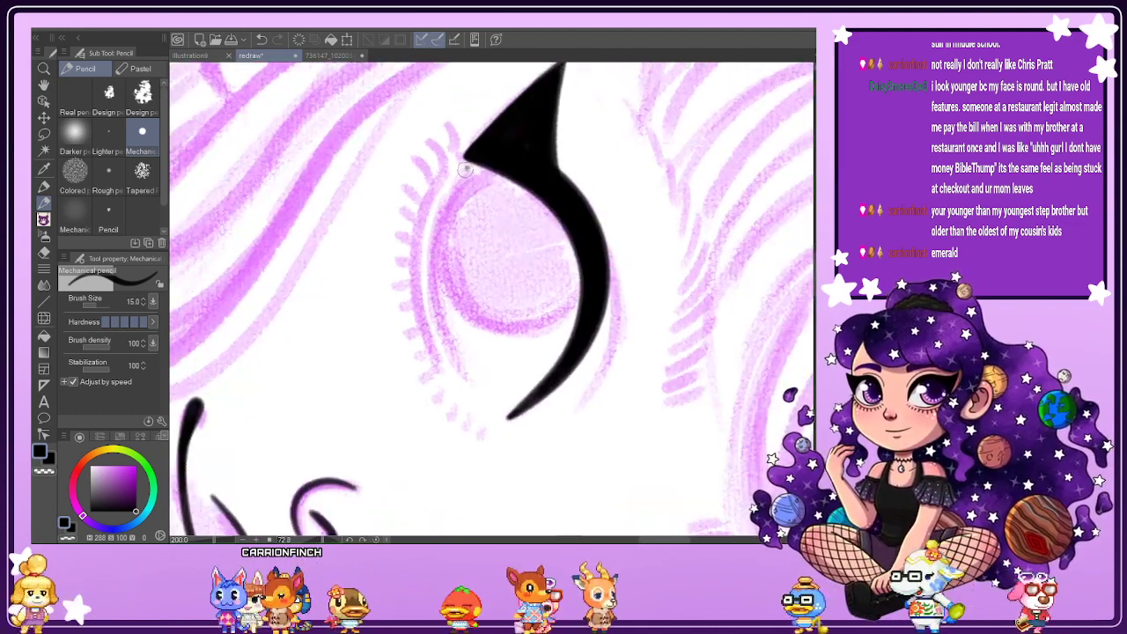
{"action": "left_click_drag", "start_coordinate": [431, 263], "coordinate": [442, 331]}
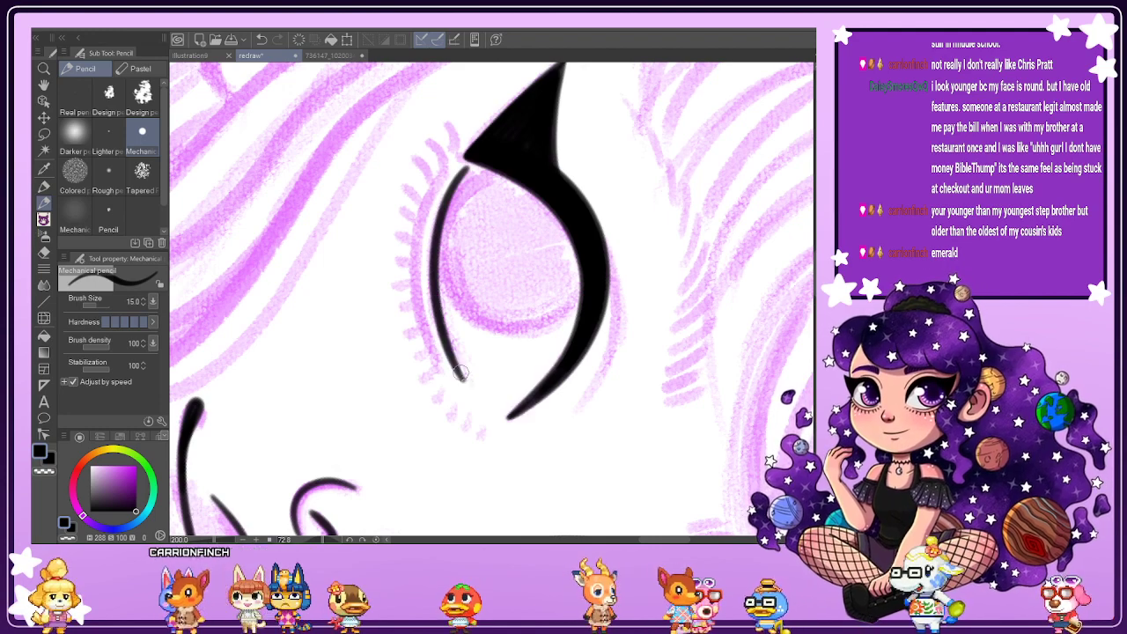
{"action": "key", "text": "ctrl+z"}
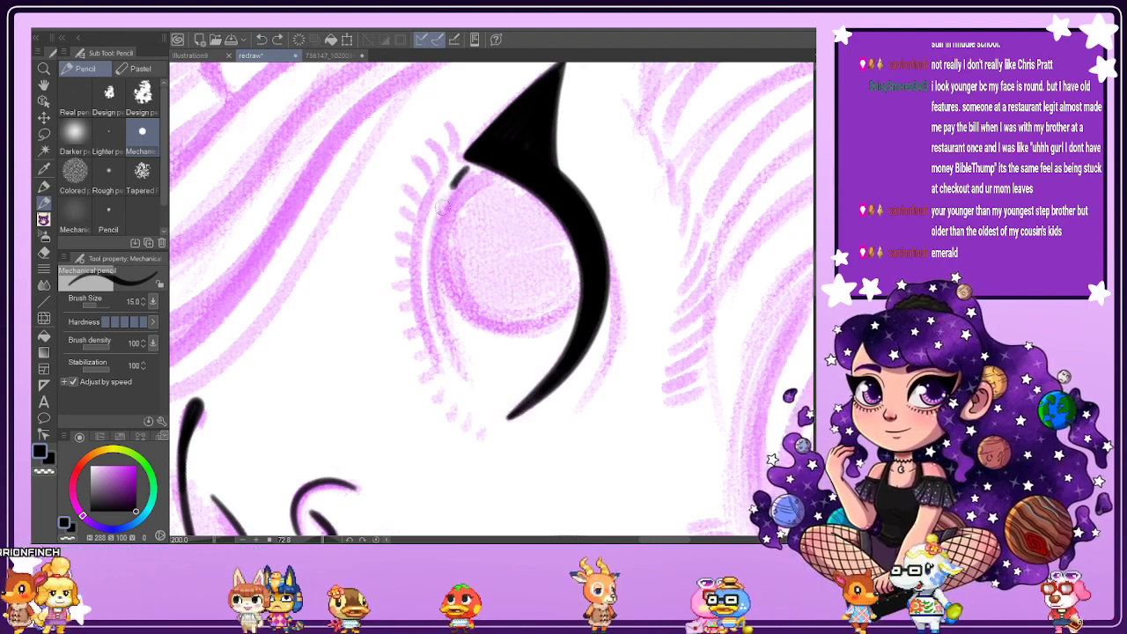
{"action": "left_click_drag", "start_coordinate": [438, 326], "coordinate": [478, 393]}
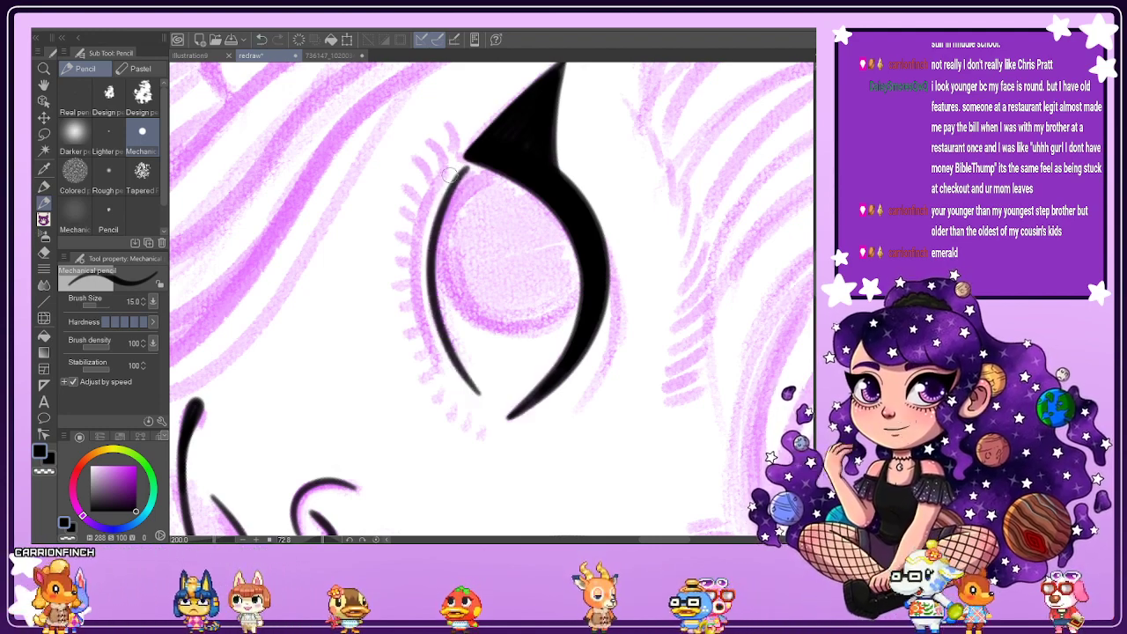
Ink a second thin line parallel to and just beneath the near eye's lower lid.
{"action": "mouse_move", "coordinate": [458, 163]}
{"action": "left_mouse_down"}
{"action": "mouse_move", "coordinate": [414, 247]}
{"action": "mouse_move", "coordinate": [415, 323]}
{"action": "mouse_move", "coordinate": [474, 392]}
{"action": "left_mouse_up"}
{"action": "key", "text": "h"}
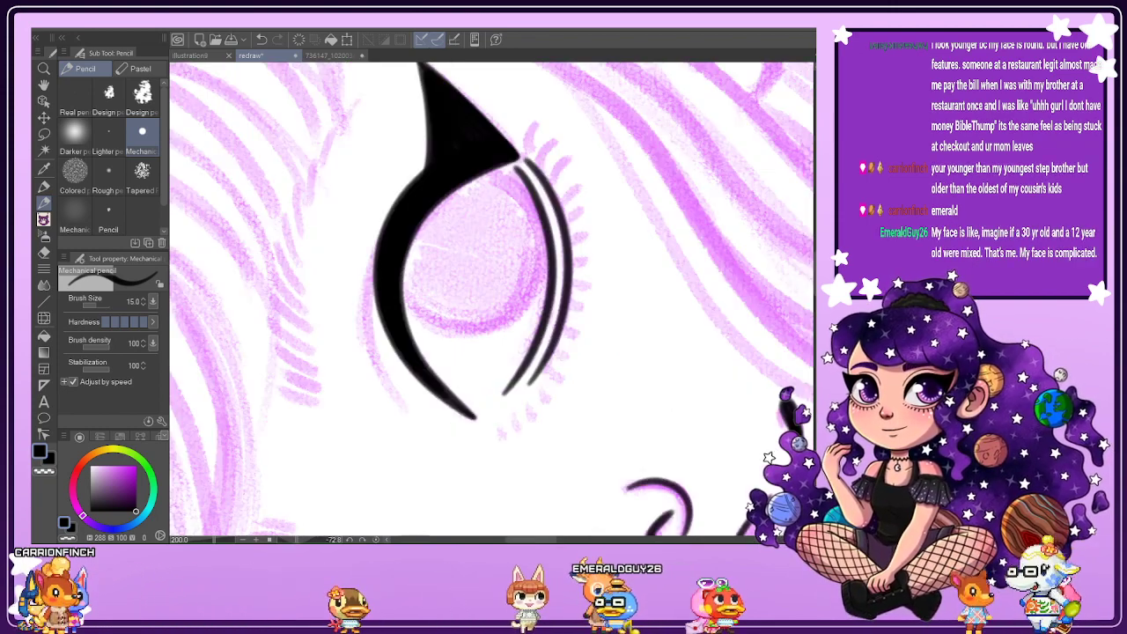
{"action": "key", "text": "ctrl+at"}
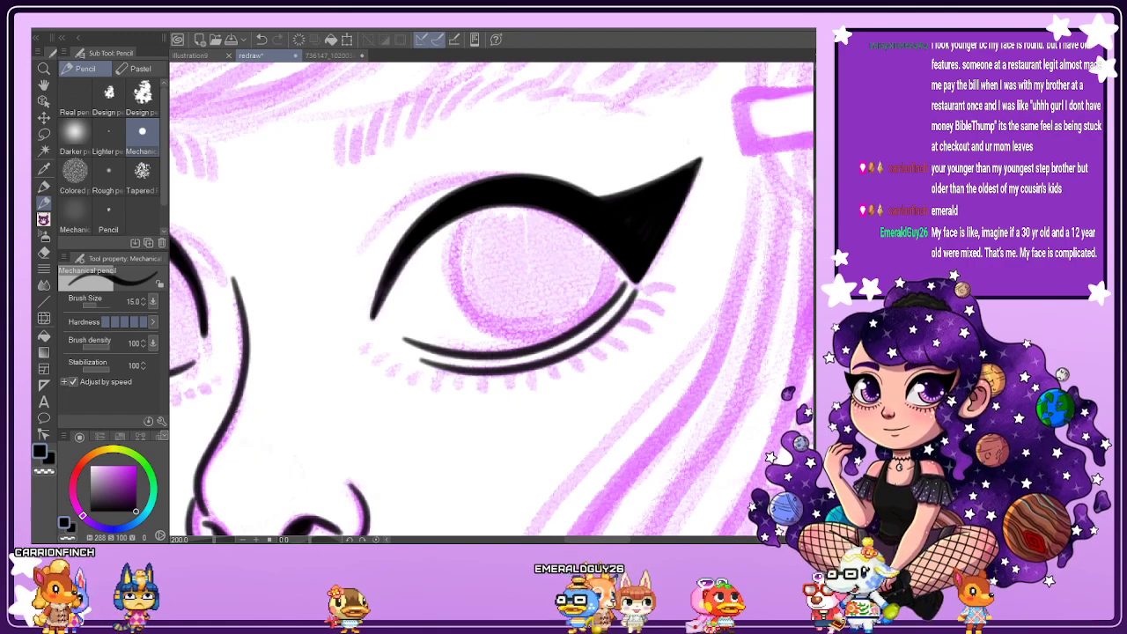
Ink a matching parallel line beneath the far eye's lower lid and check both eyes on the upright full face.
{"action": "left_click_drag", "start_coordinate": [634, 229], "coordinate": [636, 363]}
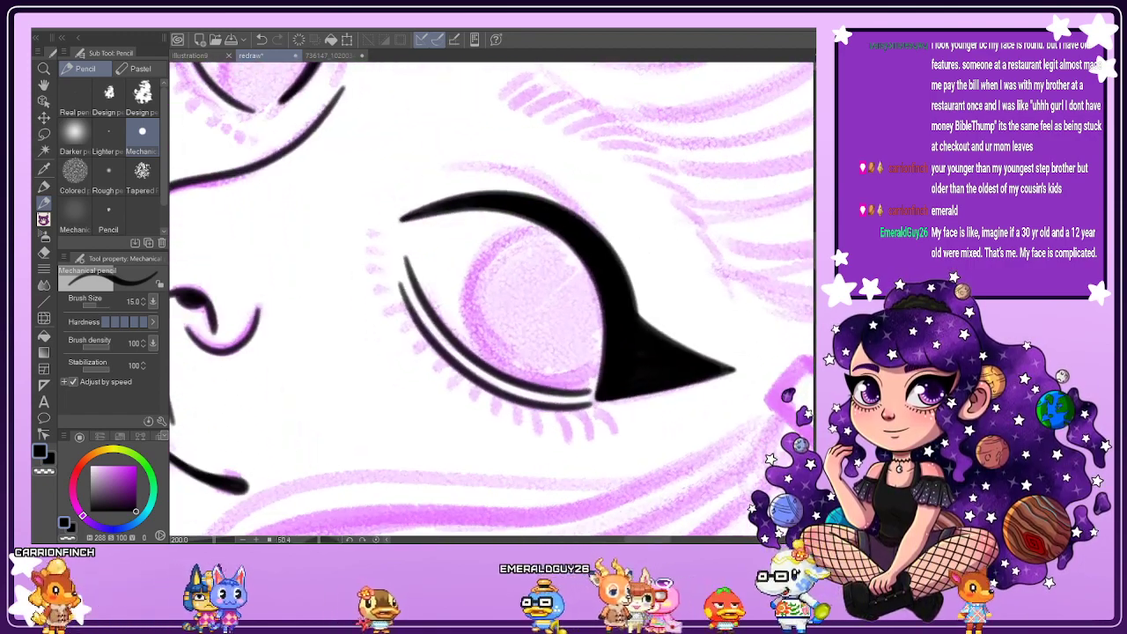
{"action": "left_click_drag", "start_coordinate": [379, 202], "coordinate": [627, 441]}
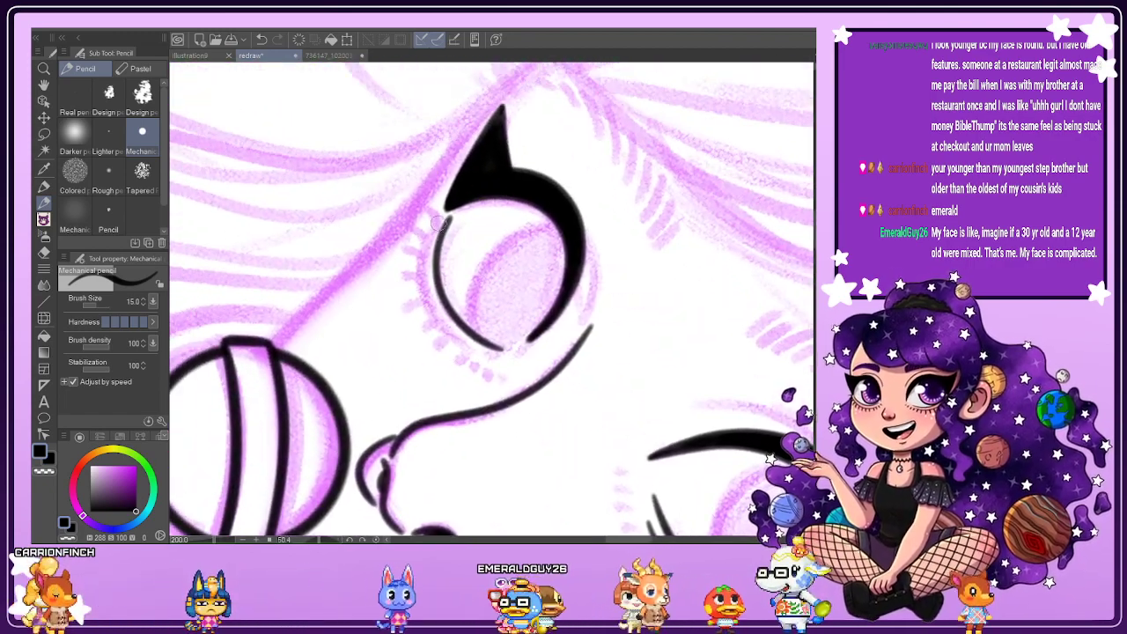
{"action": "left_click_drag", "start_coordinate": [437, 323], "coordinate": [490, 352]}
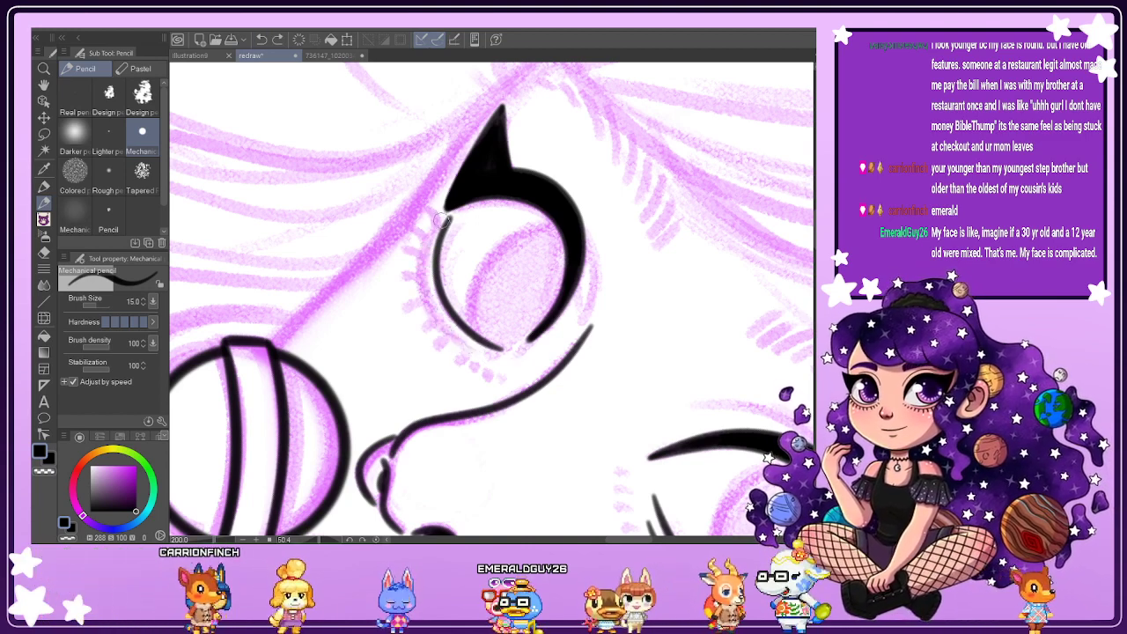
{"action": "mouse_move", "coordinate": [422, 266]}
{"action": "left_mouse_down"}
{"action": "mouse_move", "coordinate": [437, 320]}
{"action": "mouse_move", "coordinate": [498, 356]}
{"action": "left_mouse_up"}
{"action": "key", "text": "ctrl+at"}
{"action": "key", "text": "ctrl+minus"}
{"action": "key", "text": "ctrl+minus"}
{"action": "key", "text": "ctrl+minus"}
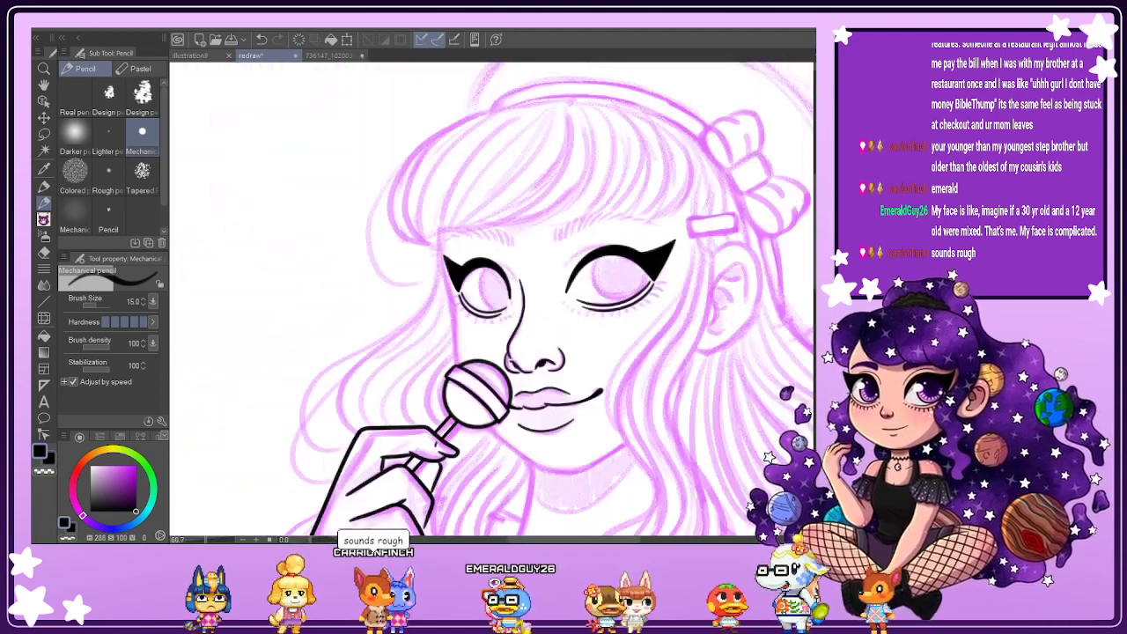
{"action": "key", "text": "ctrl+h"}
{"action": "key", "text": "ctrl+h"}
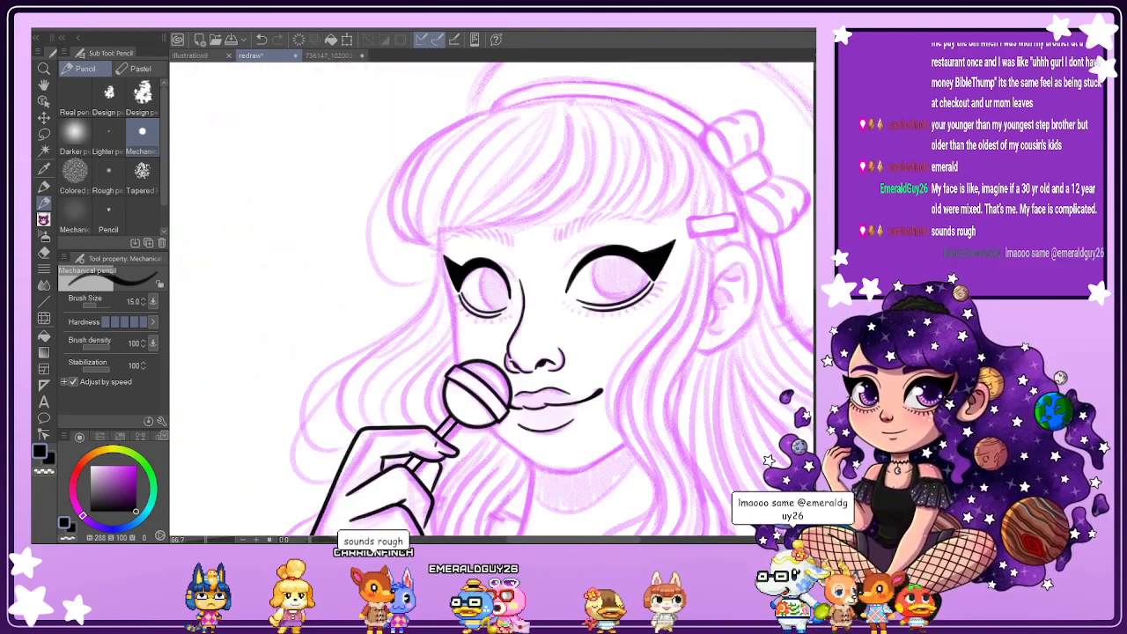
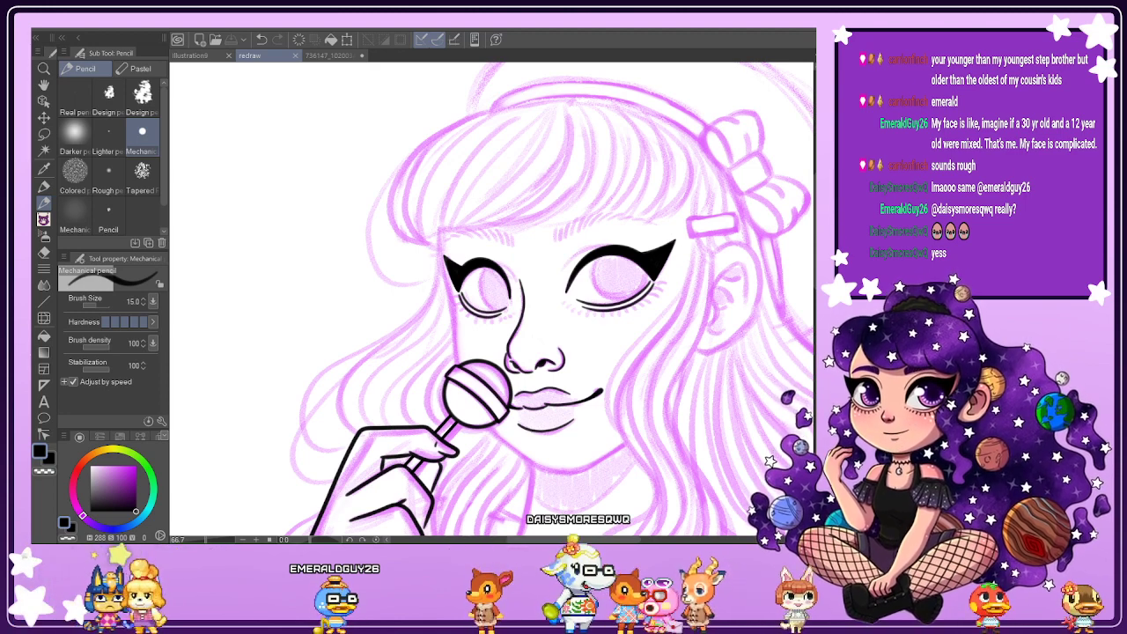
Ink the near eye's iris outline and redraw the far eye's iris outline along the sketch, from the upper lash line down to the lower lid.
{"action": "scroll", "coordinate": [627, 282], "scroll_direction": "up", "scroll_amount": 4}
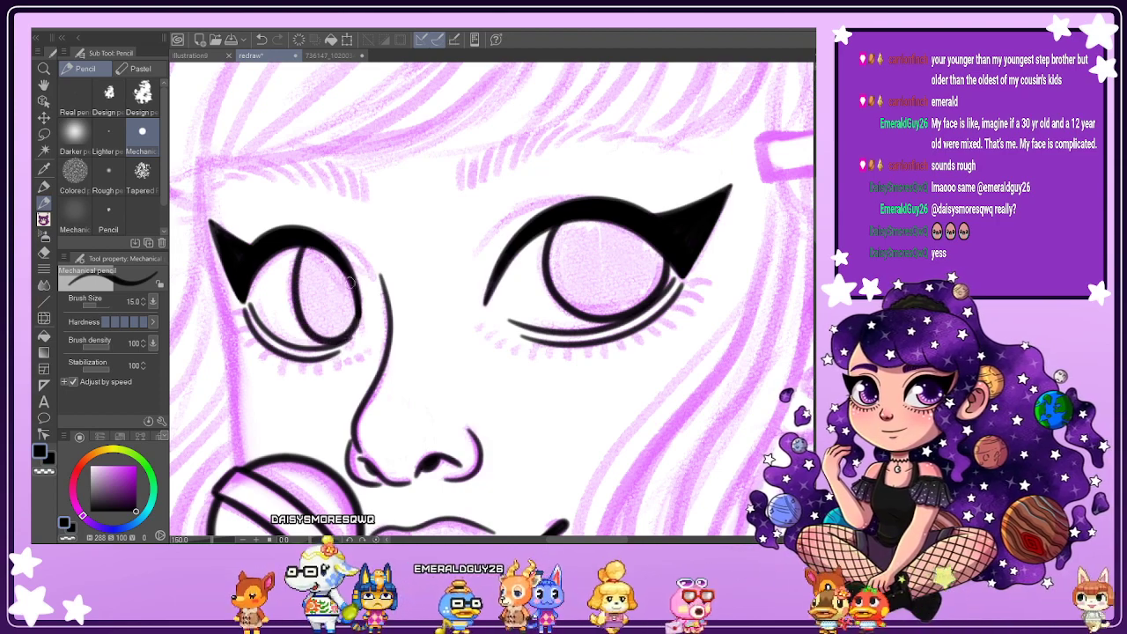
{"action": "key", "text": "ctrl+z"}
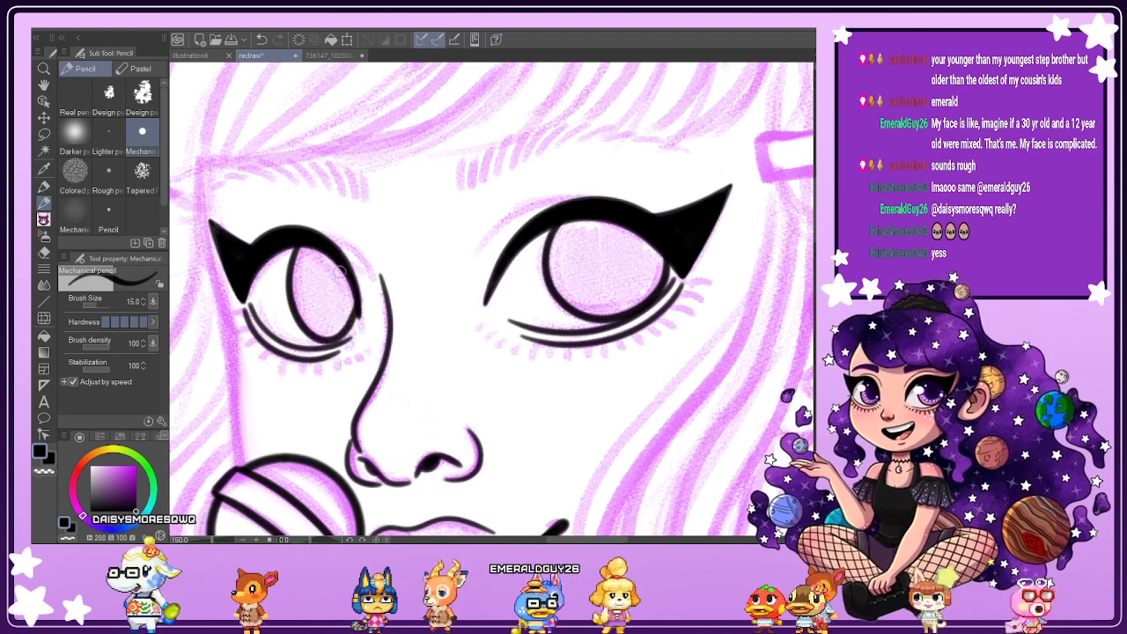
{"action": "key", "text": "ctrl+z"}
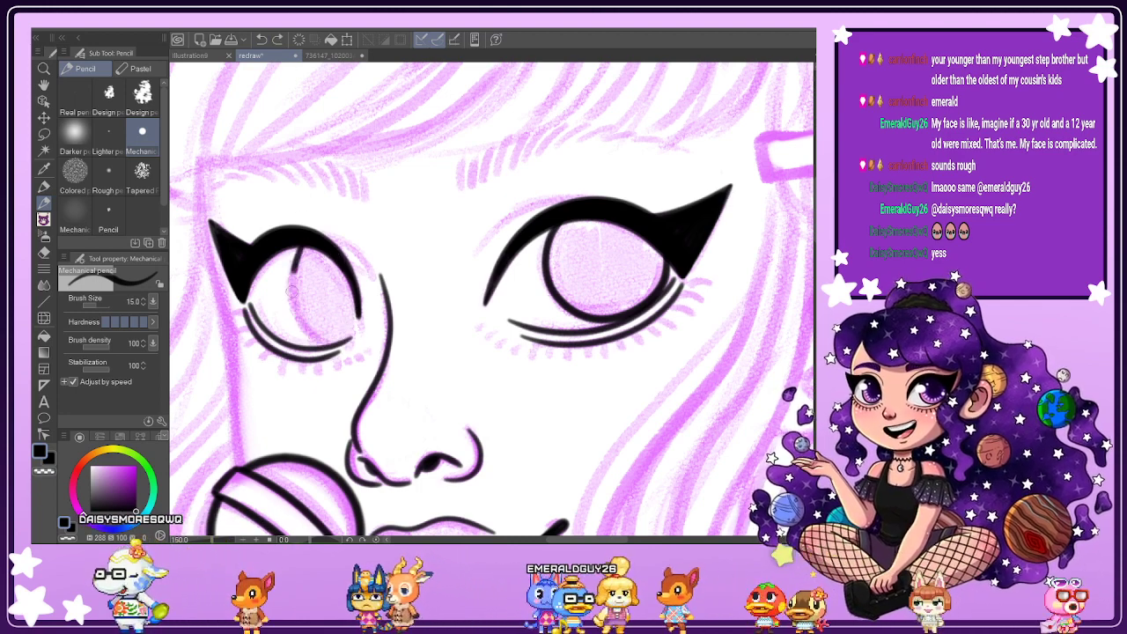
{"action": "mouse_move", "coordinate": [304, 327]}
{"action": "left_mouse_down"}
{"action": "mouse_move", "coordinate": [334, 340]}
{"action": "mouse_move", "coordinate": [355, 317]}
{"action": "mouse_move", "coordinate": [347, 264]}
{"action": "mouse_move", "coordinate": [305, 244]}
{"action": "left_mouse_up"}
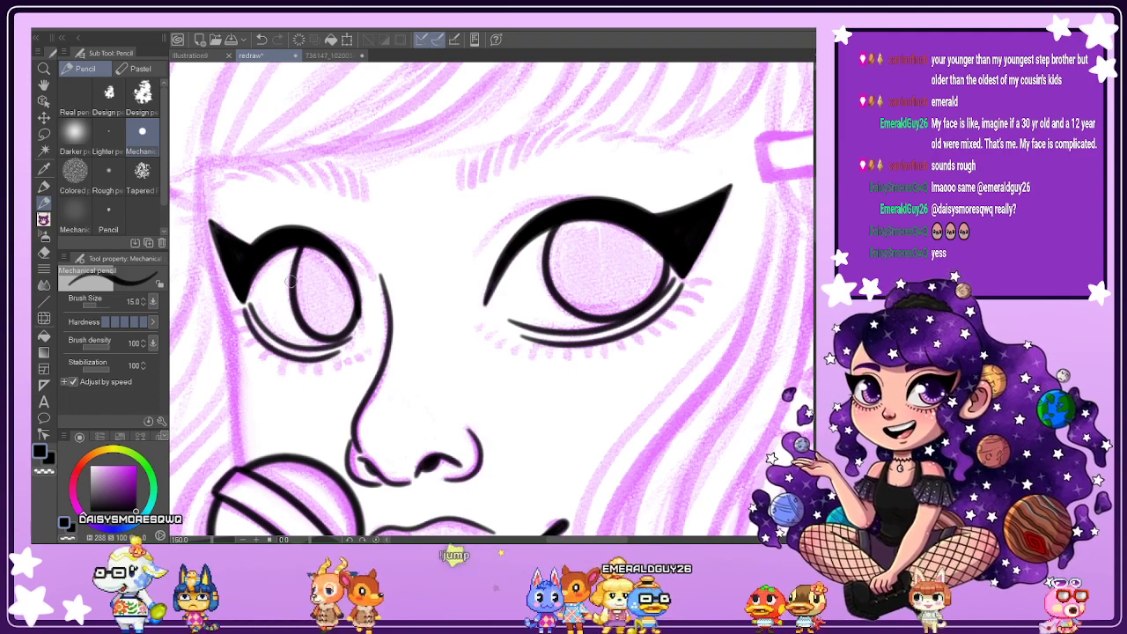
{"action": "scroll", "coordinate": [291, 280], "scroll_direction": "down", "scroll_amount": 4}
{"action": "scroll", "coordinate": [291, 280], "scroll_direction": "up", "scroll_amount": 3}
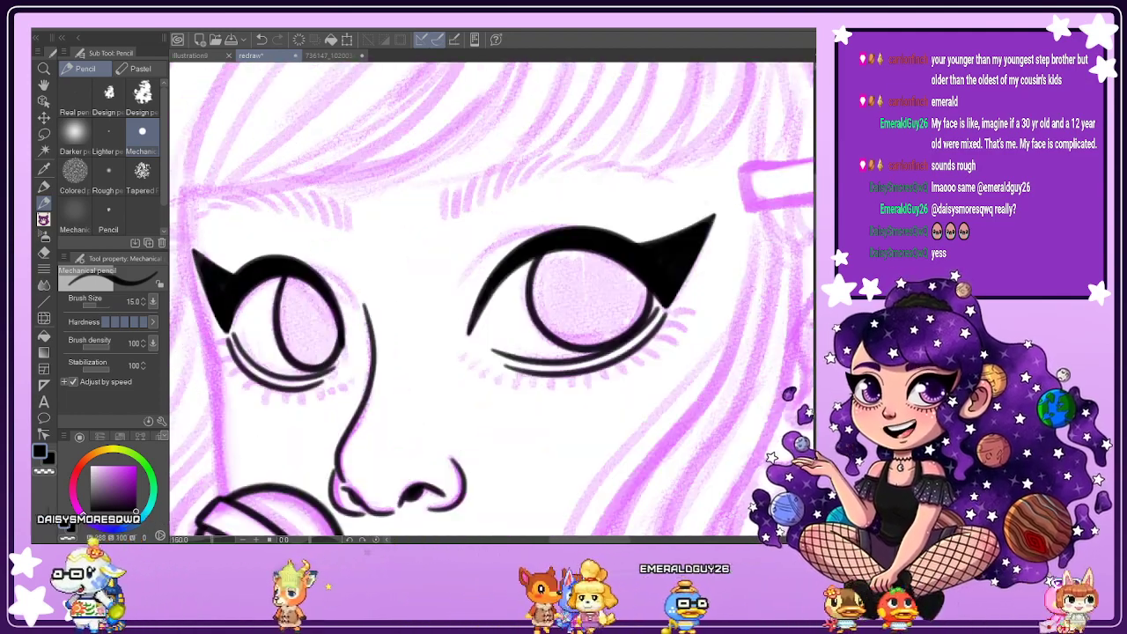
Ink the near eye's upper lid crease as a thin curve above the inner half of the lash line.
{"action": "scroll", "coordinate": [291, 280], "scroll_direction": "up", "scroll_amount": 1}
{"action": "key", "text": "minus"}
{"action": "key", "text": "minus"}
{"action": "key", "text": "minus"}
{"action": "key", "text": "minus"}
{"action": "key", "text": "minus"}
{"action": "key", "text": "minus"}
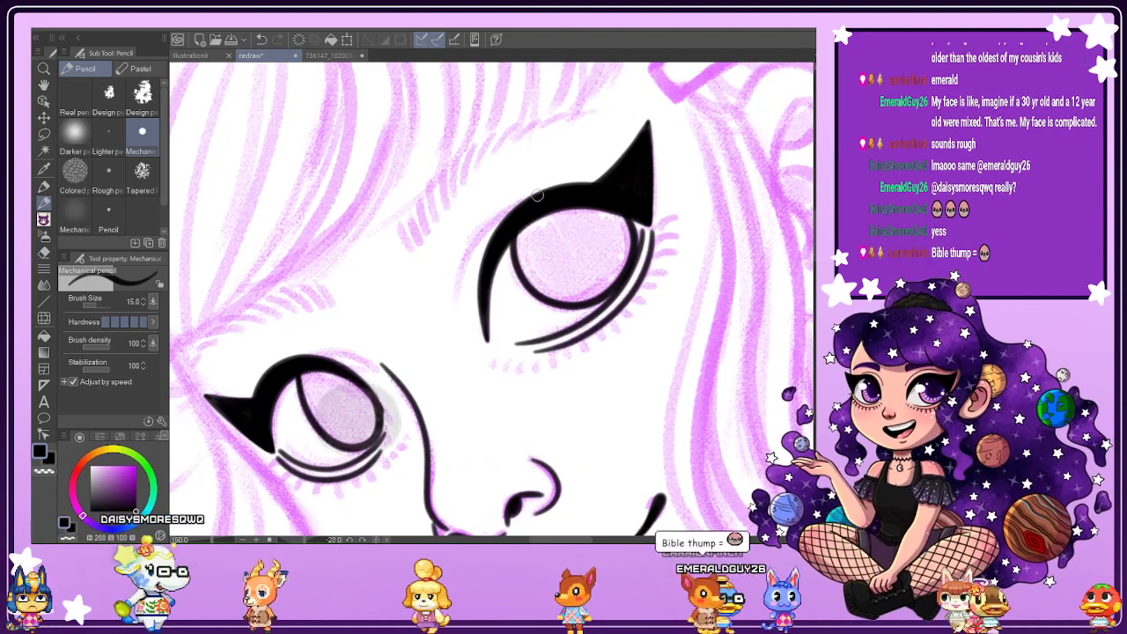
{"action": "mouse_move", "coordinate": [514, 209]}
{"action": "left_mouse_down"}
{"action": "mouse_move", "coordinate": [484, 228]}
{"action": "mouse_move", "coordinate": [453, 308]}
{"action": "left_mouse_up"}
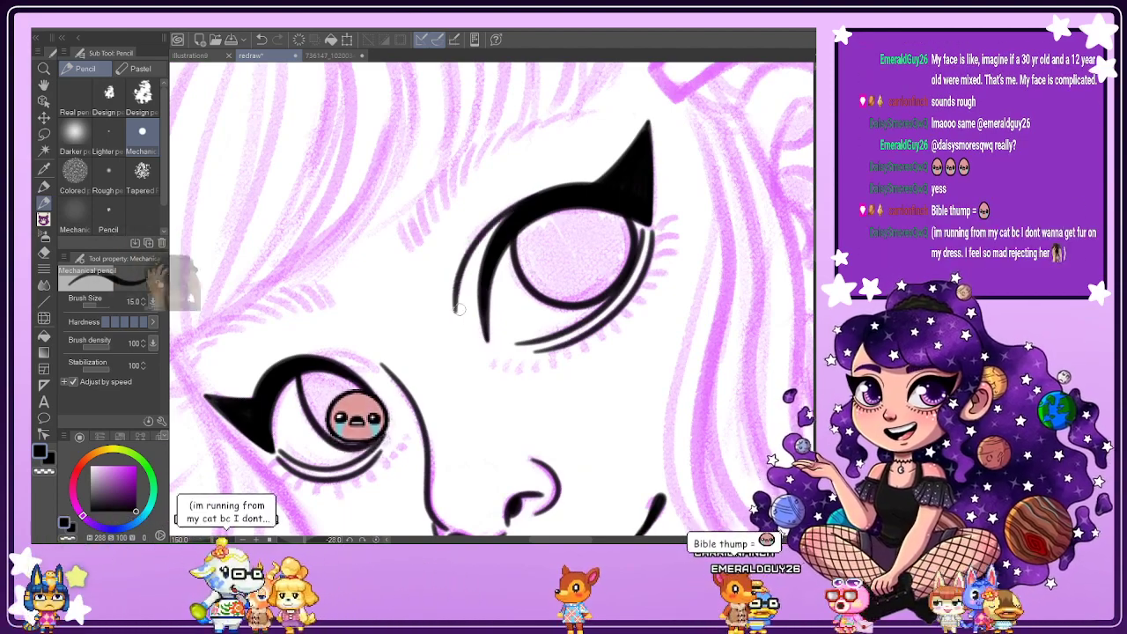
Ink the far eye's upper lid crease as a thin curve from the lash line towards the bridge of the nose.
{"action": "key", "text": "h"}
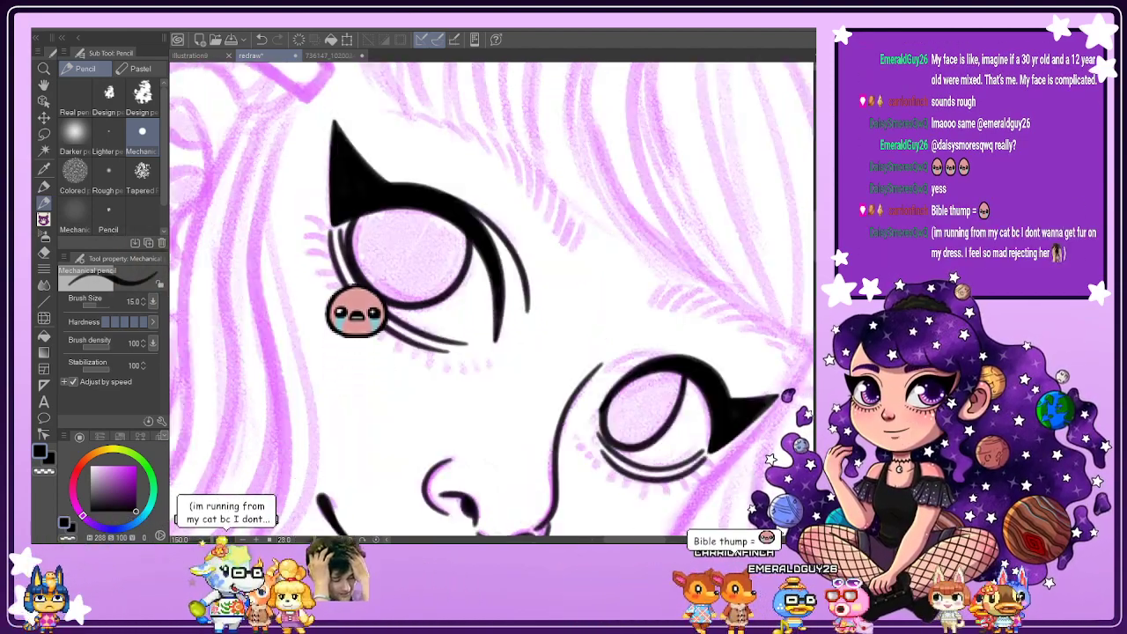
{"action": "key", "text": "minus"}
{"action": "key", "text": "minus"}
{"action": "key", "text": "minus"}
{"action": "key", "text": "minus"}
{"action": "key", "text": "minus"}
{"action": "key", "text": "minus"}
{"action": "key", "text": "minus"}
{"action": "key", "text": "minus"}
{"action": "key", "text": "minus"}
{"action": "key", "text": "minus"}
{"action": "key", "text": "minus"}
{"action": "key", "text": "minus"}
{"action": "key", "text": "minus"}
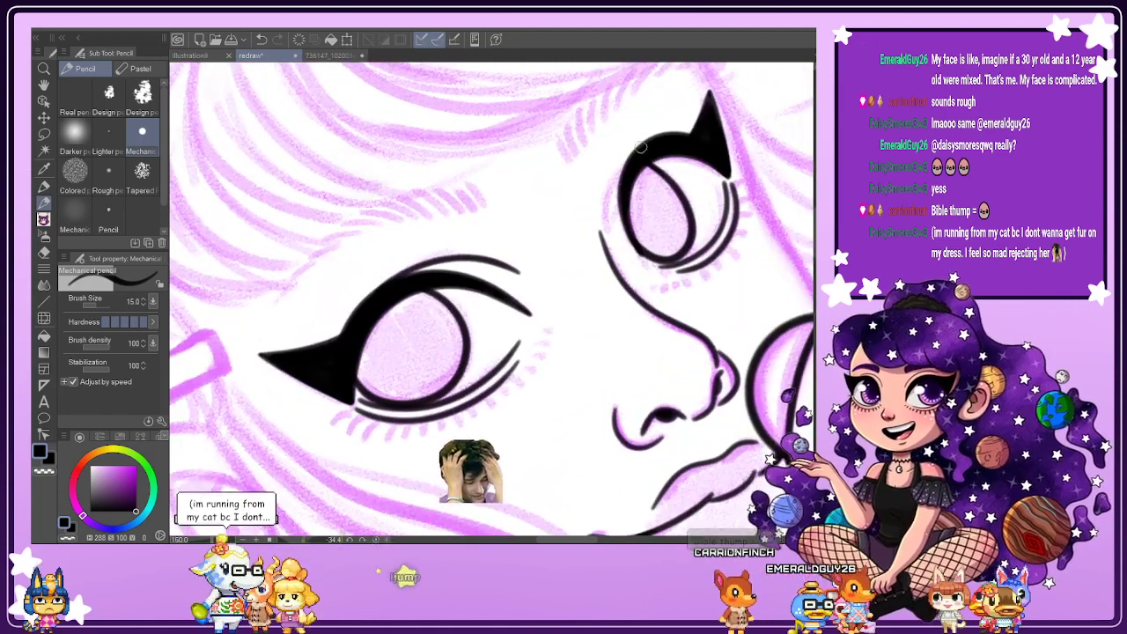
{"action": "left_click_drag", "start_coordinate": [647, 139], "coordinate": [599, 220]}
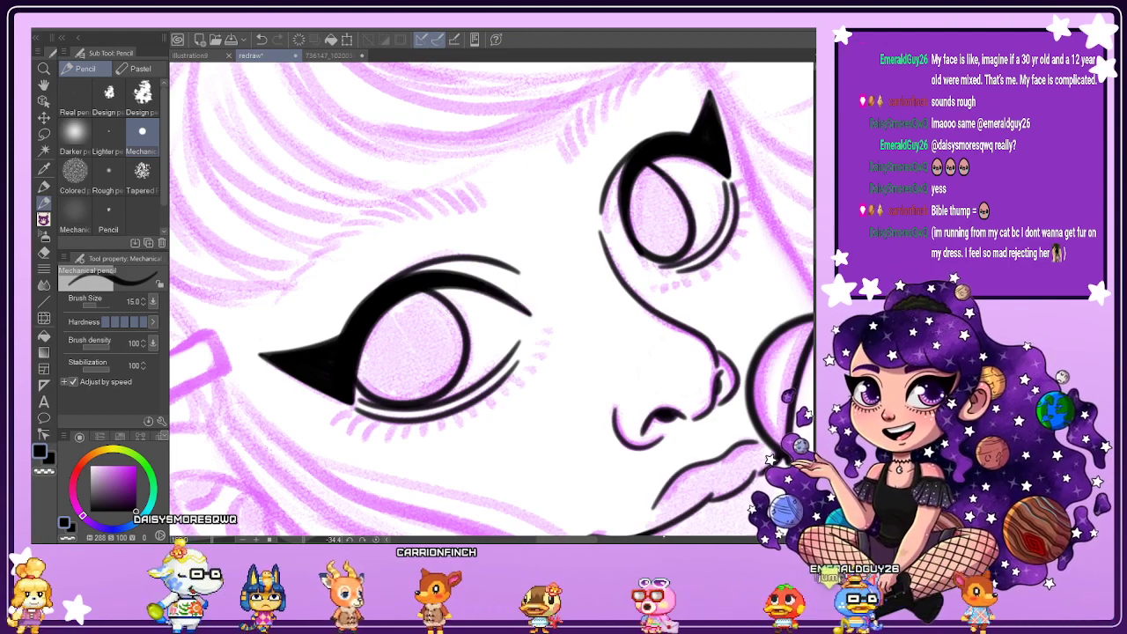
Ink the near eye's lower lashes as a row of short tapered strokes along the lower lid, shrinking to dots at the inner corner.
{"action": "left_click_drag", "start_coordinate": [557, 540], "coordinate": [540, 539]}
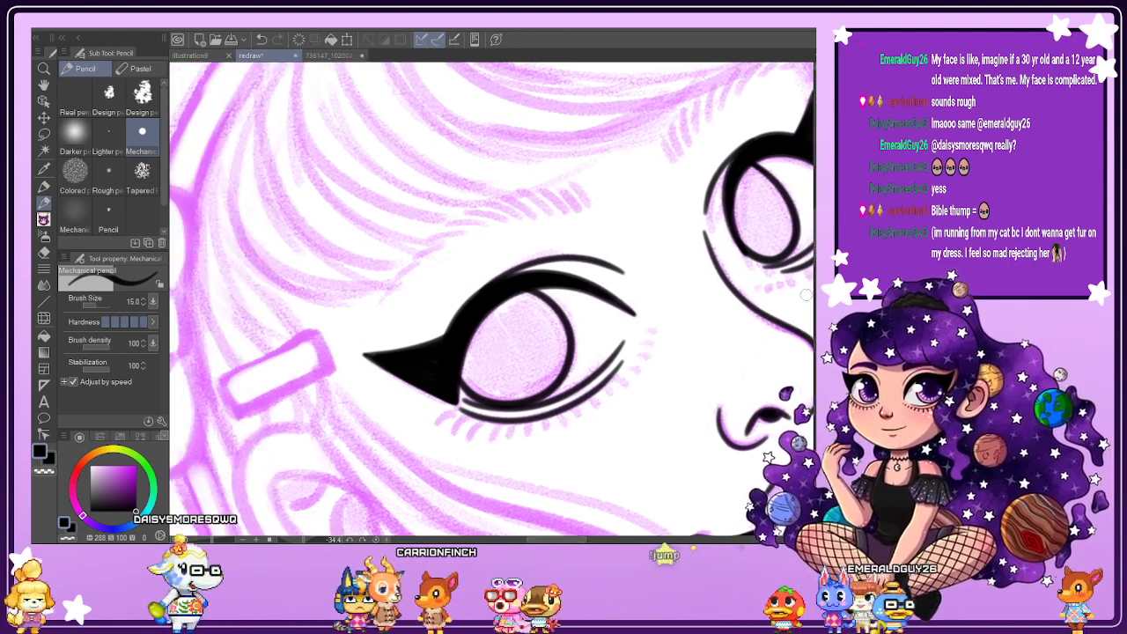
{"action": "left_click_drag", "start_coordinate": [815, 235], "coordinate": [815, 246]}
{"action": "scroll", "coordinate": [468, 298], "scroll_direction": "up", "scroll_amount": 1}
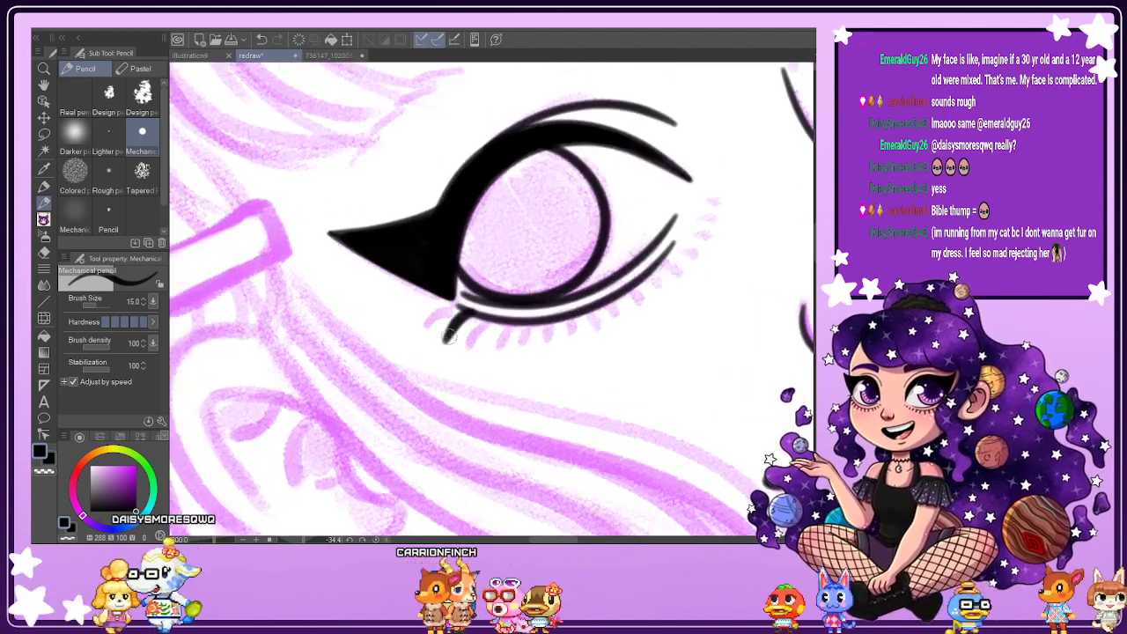
{"action": "mouse_move", "coordinate": [456, 306]}
{"action": "left_mouse_down"}
{"action": "mouse_move", "coordinate": [424, 326]}
{"action": "mouse_move", "coordinate": [417, 308]}
{"action": "left_mouse_up"}
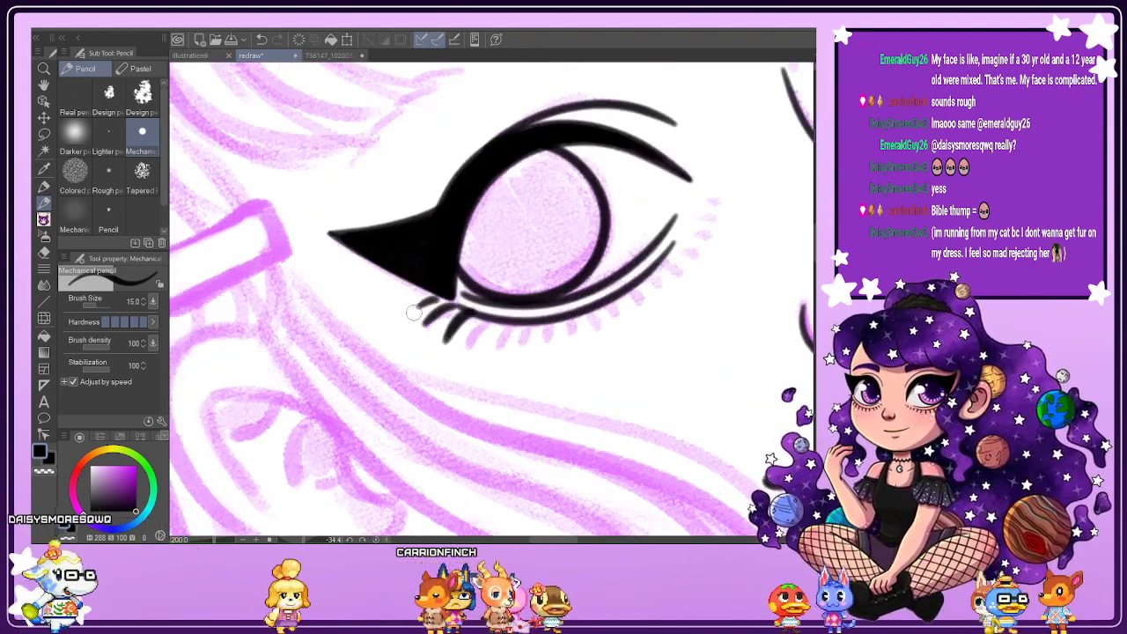
{"action": "mouse_move", "coordinate": [487, 314]}
{"action": "left_mouse_down"}
{"action": "mouse_move", "coordinate": [471, 347]}
{"action": "mouse_move", "coordinate": [481, 343]}
{"action": "left_mouse_up"}
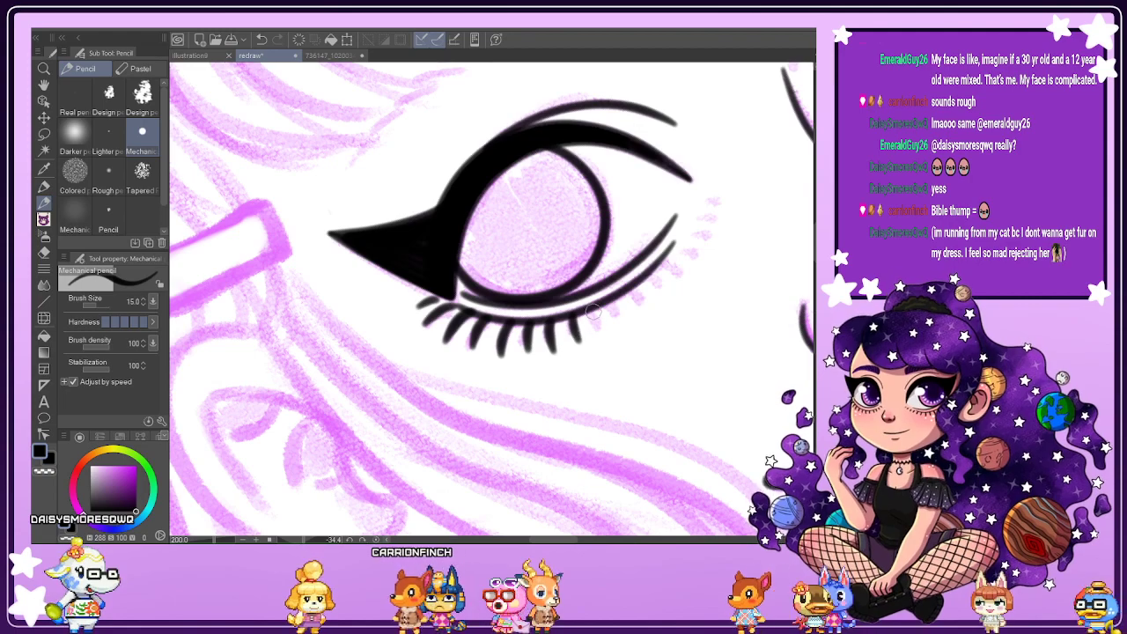
{"action": "mouse_move", "coordinate": [591, 307]}
{"action": "left_mouse_down"}
{"action": "mouse_move", "coordinate": [602, 334]}
{"action": "mouse_move", "coordinate": [619, 327]}
{"action": "left_mouse_up"}
{"action": "mouse_move", "coordinate": [625, 299]}
{"action": "left_mouse_down"}
{"action": "mouse_move", "coordinate": [635, 317]}
{"action": "mouse_move", "coordinate": [667, 292]}
{"action": "mouse_move", "coordinate": [710, 195]}
{"action": "left_mouse_up"}
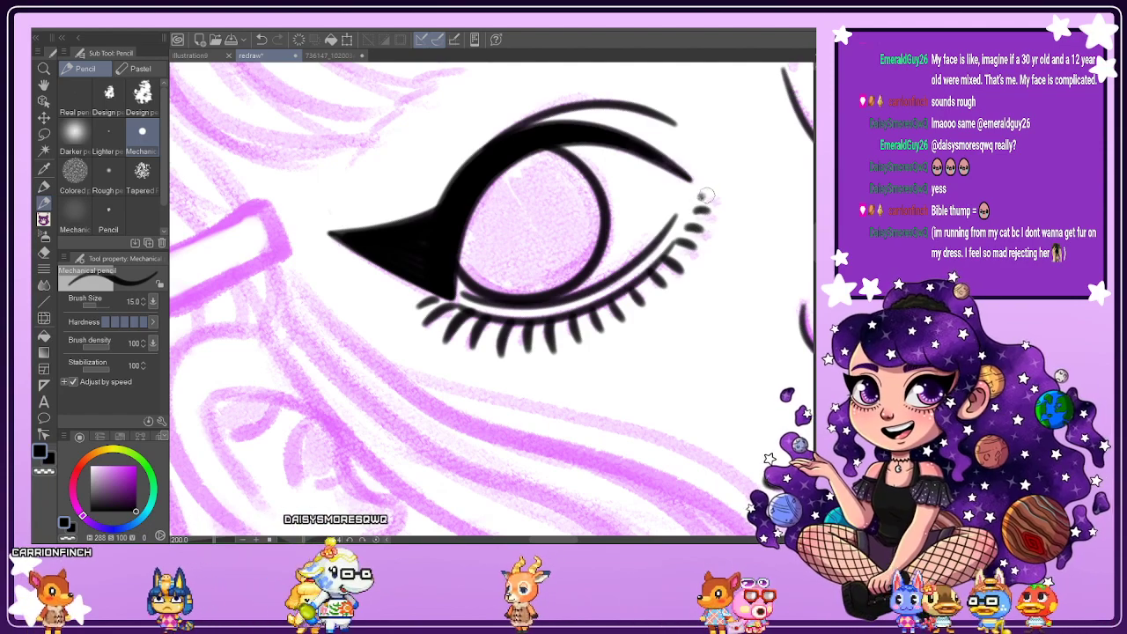
{"action": "scroll", "coordinate": [699, 296], "scroll_direction": "down", "scroll_amount": 1}
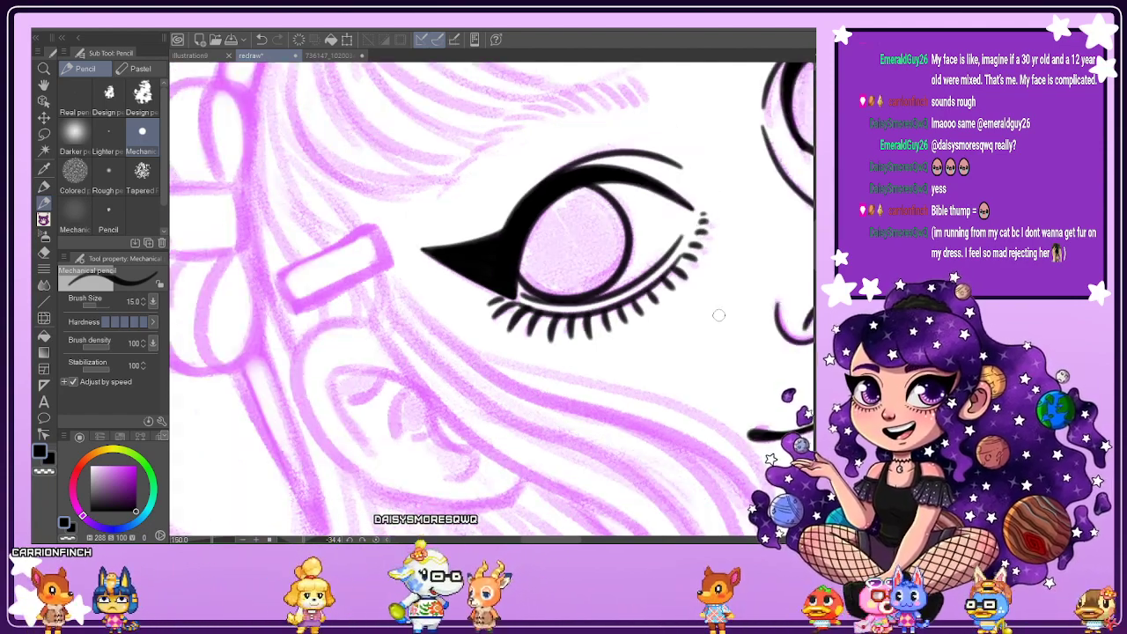
{"action": "key", "text": "h"}
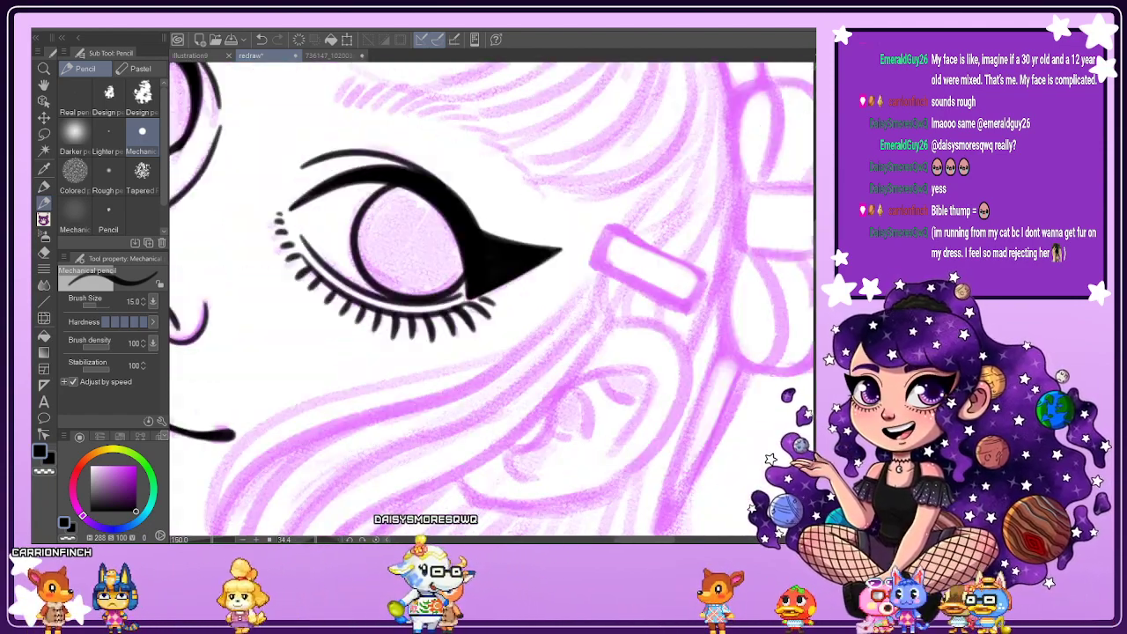
Ink the first three lower lashes of the far eye as short tapered strokes fanning out from its outer corner.
{"action": "left_click_drag", "start_coordinate": [699, 296], "coordinate": [610, 130]}
{"action": "key", "text": "minus"}
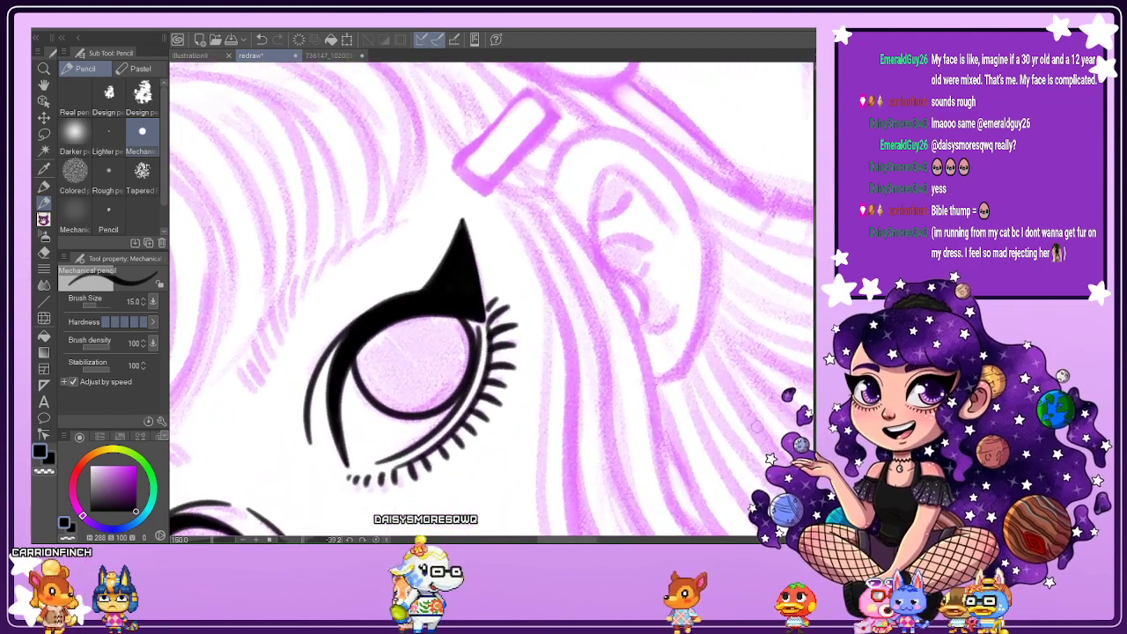
{"action": "left_click_drag", "start_coordinate": [594, 540], "coordinate": [571, 539]}
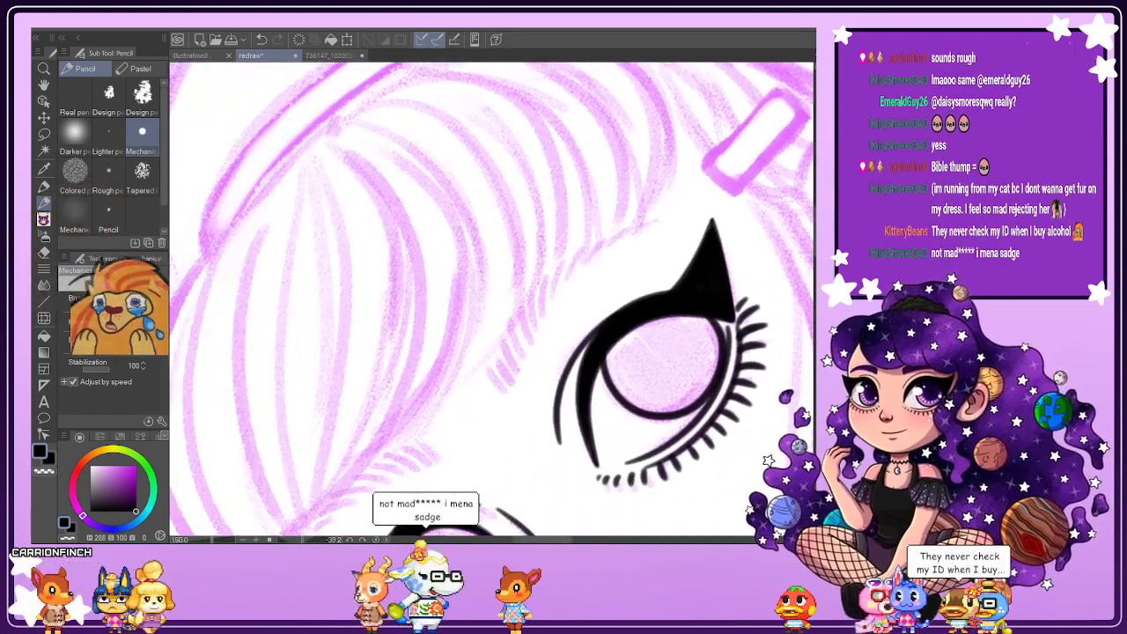
{"action": "left_click_drag", "start_coordinate": [815, 246], "coordinate": [815, 270]}
{"action": "scroll", "coordinate": [414, 329], "scroll_direction": "up", "scroll_amount": 3}
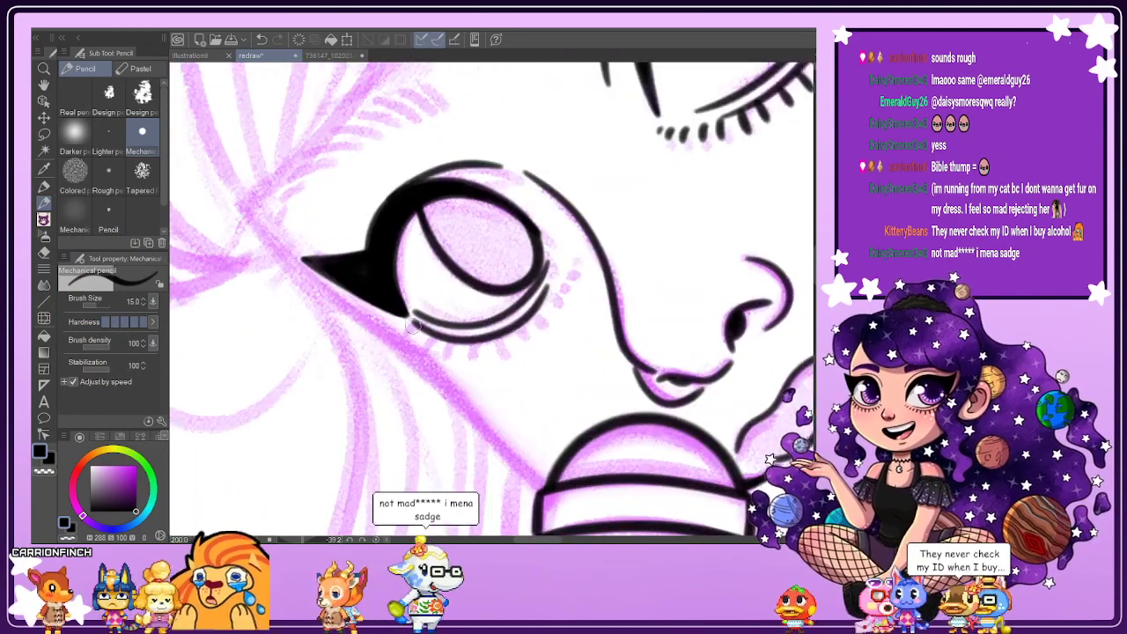
{"action": "left_click_drag", "start_coordinate": [412, 317], "coordinate": [374, 370]}
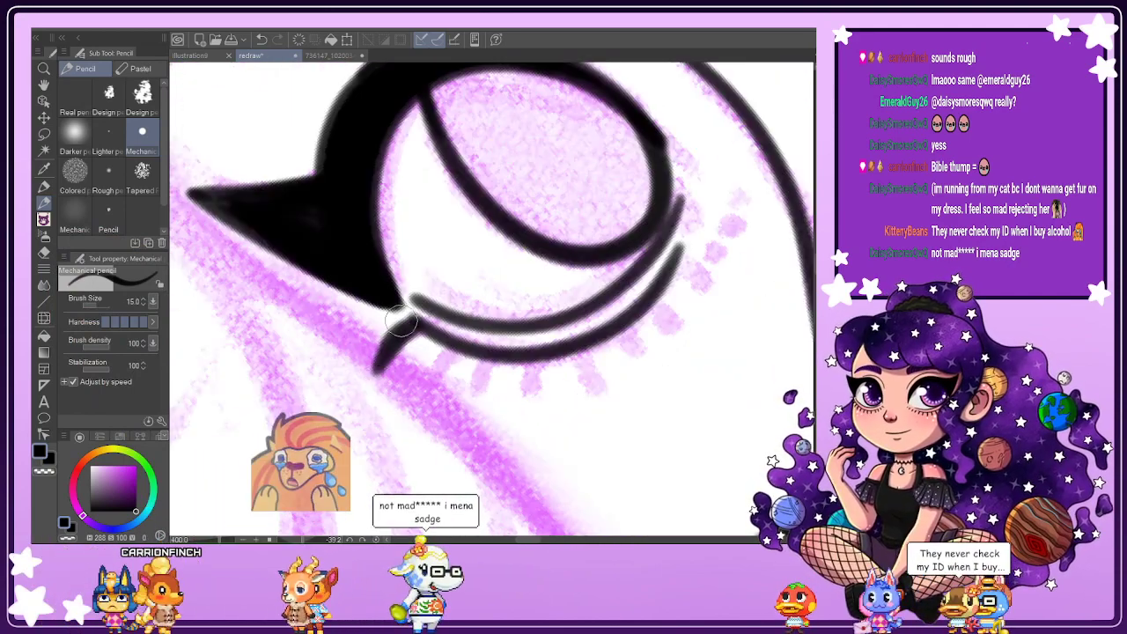
{"action": "left_click_drag", "start_coordinate": [396, 308], "coordinate": [349, 344]}
{"action": "key", "text": "ctrl+z"}
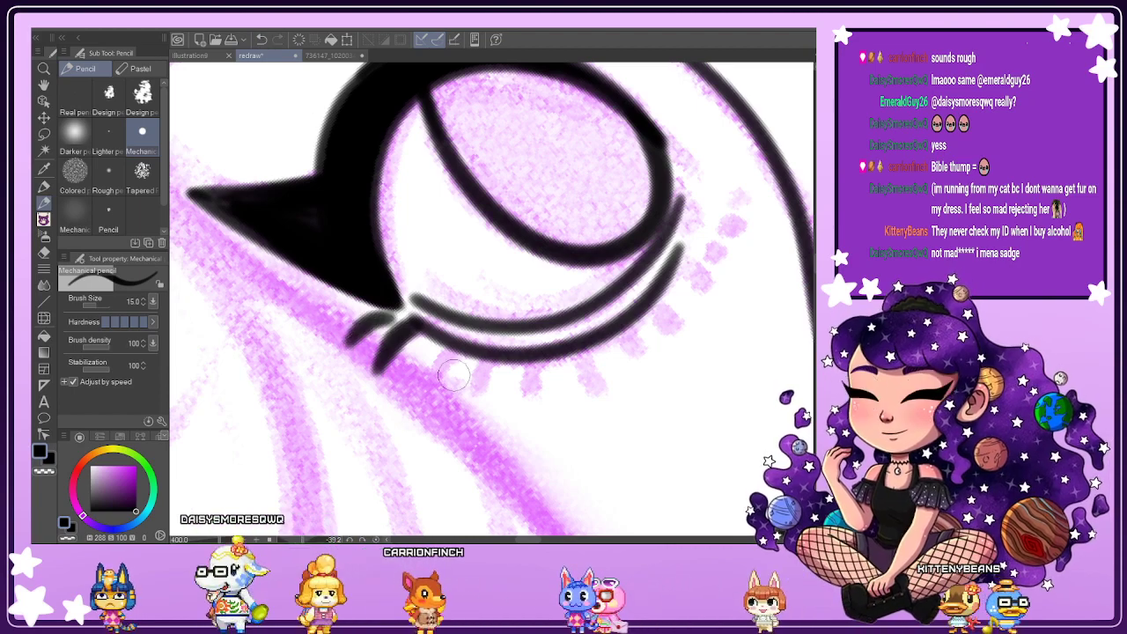
{"action": "left_click_drag", "start_coordinate": [449, 342], "coordinate": [417, 400]}
Ink the far eye's remaining lower lashes along the lid, shortening them to small dots towards the inner corner.
{"action": "left_click_drag", "start_coordinate": [494, 345], "coordinate": [473, 412]}
{"action": "left_click_drag", "start_coordinate": [532, 360], "coordinate": [530, 419]}
{"action": "left_click_drag", "start_coordinate": [574, 345], "coordinate": [598, 407]}
{"action": "left_click_drag", "start_coordinate": [618, 333], "coordinate": [651, 369]}
{"action": "left_click_drag", "start_coordinate": [659, 297], "coordinate": [685, 331]}
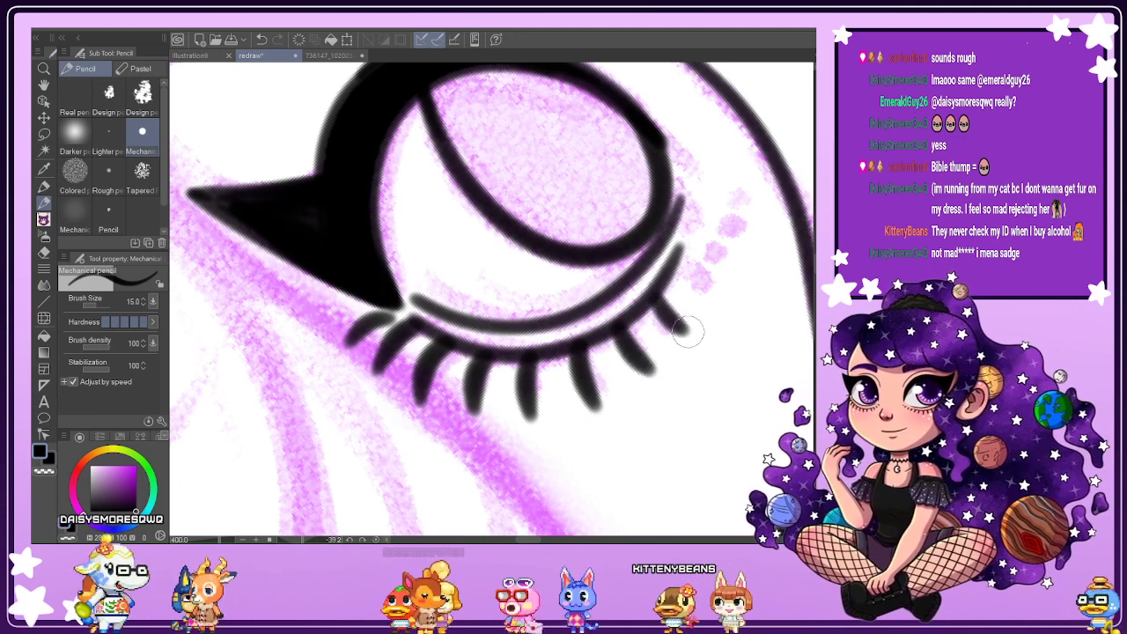
{"action": "left_click_drag", "start_coordinate": [678, 261], "coordinate": [709, 283]}
{"action": "left_click_drag", "start_coordinate": [689, 230], "coordinate": [722, 243]}
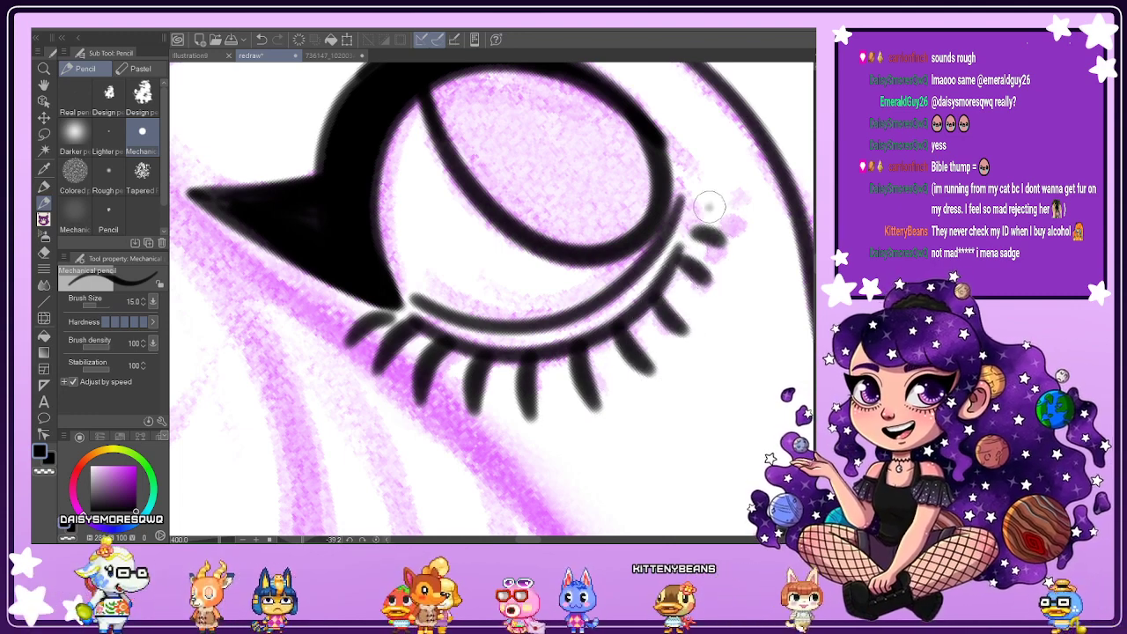
{"action": "mouse_move", "coordinate": [704, 201]}
{"action": "left_mouse_down"}
{"action": "mouse_move", "coordinate": [734, 212]}
{"action": "mouse_move", "coordinate": [732, 173]}
{"action": "left_mouse_up"}
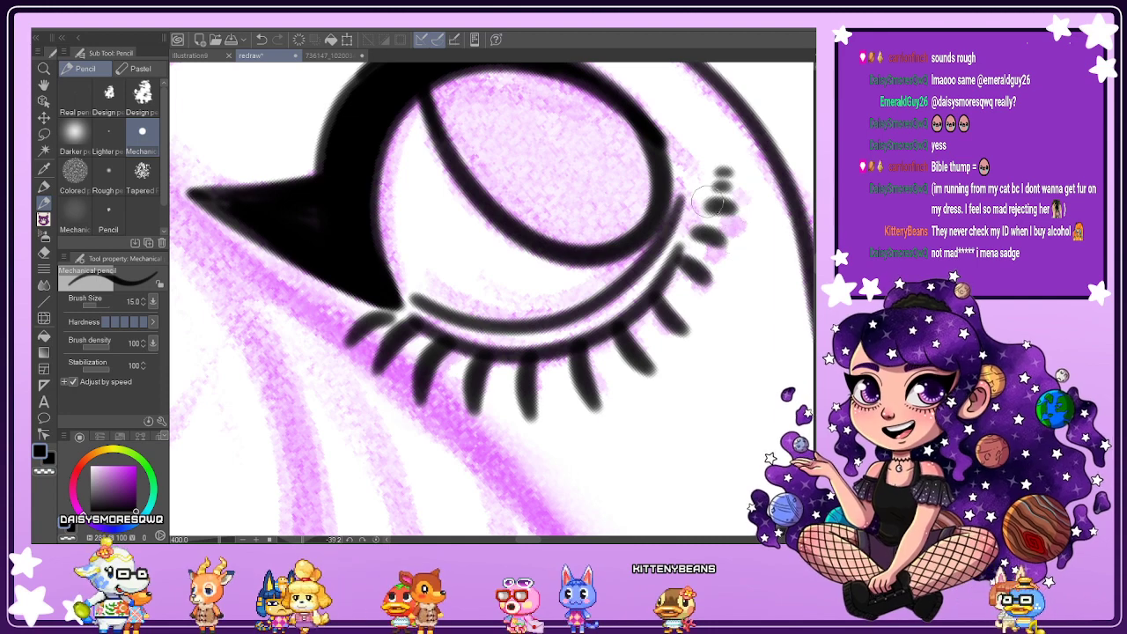
{"action": "left_click", "coordinate": [261, 40]}
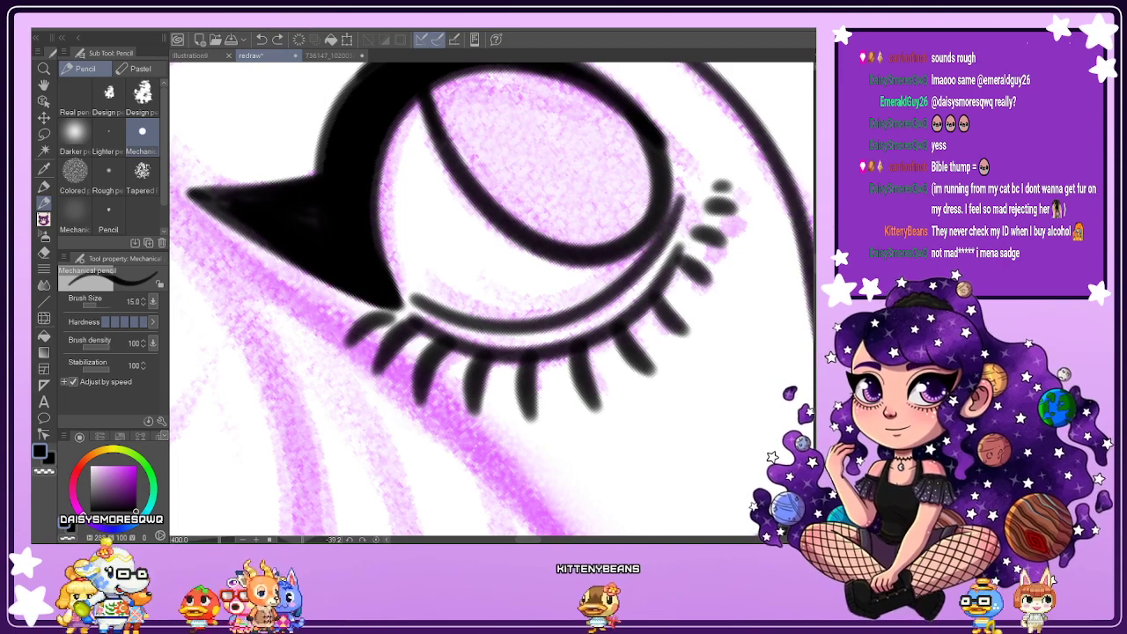
Check the whole face, and undo the far eye's lower lashes back to the three at the outer corner.
{"action": "left_click", "coordinate": [376, 540]}
{"action": "key", "text": "ctrl+0"}
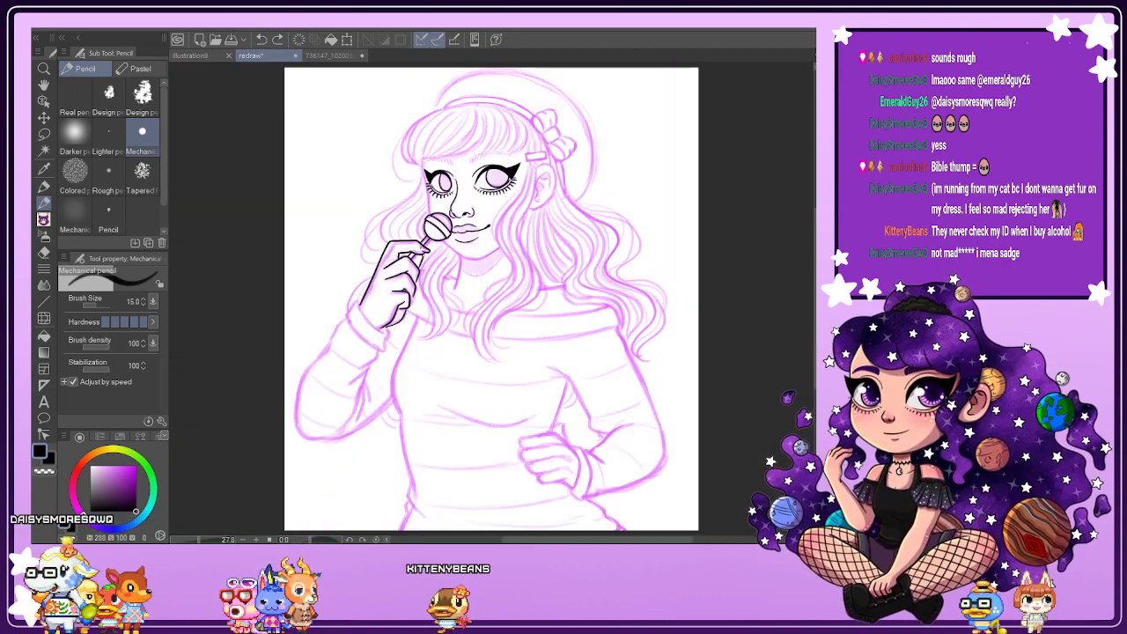
{"action": "scroll", "coordinate": [463, 154], "scroll_direction": "up", "scroll_amount": 2}
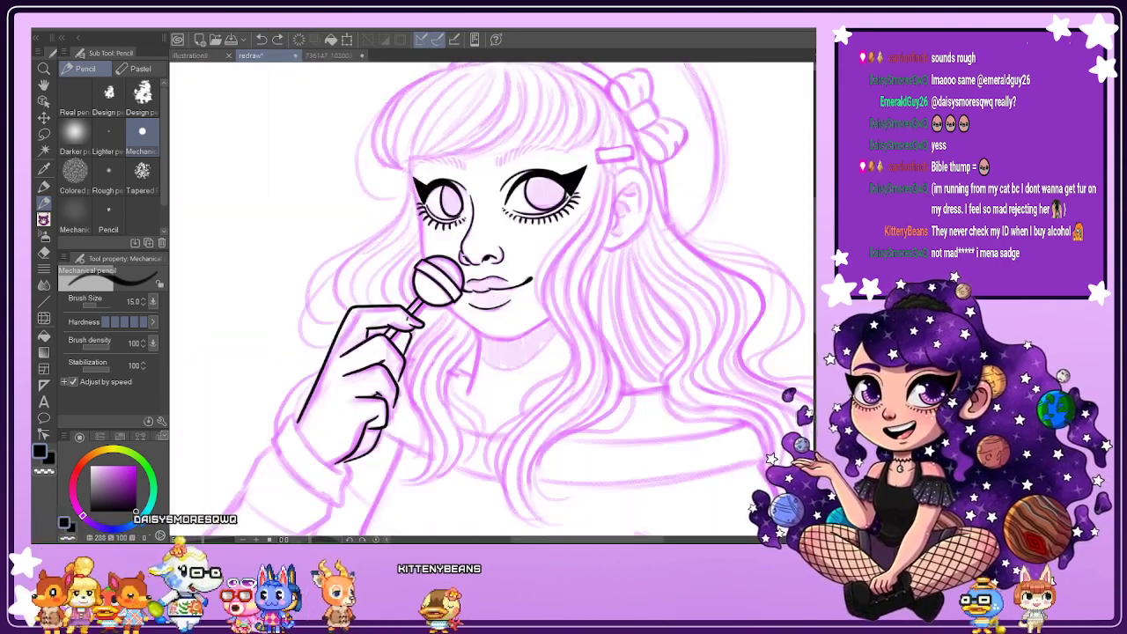
{"action": "key", "text": "ctrl+comma"}
{"action": "key", "text": "ctrl+comma"}
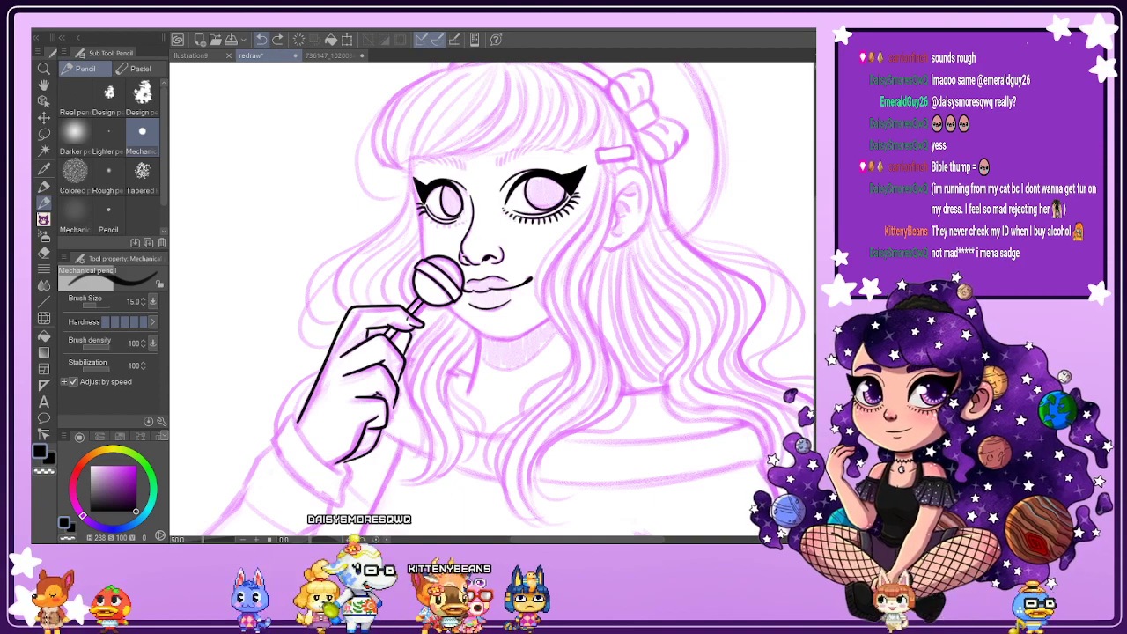
Ink closer-spaced, tapered lower lashes along the middle of the far eye's lower lid.
{"action": "scroll", "coordinate": [416, 203], "scroll_direction": "up", "scroll_amount": 4}
{"action": "left_click_drag", "start_coordinate": [616, 379], "coordinate": [639, 283]}
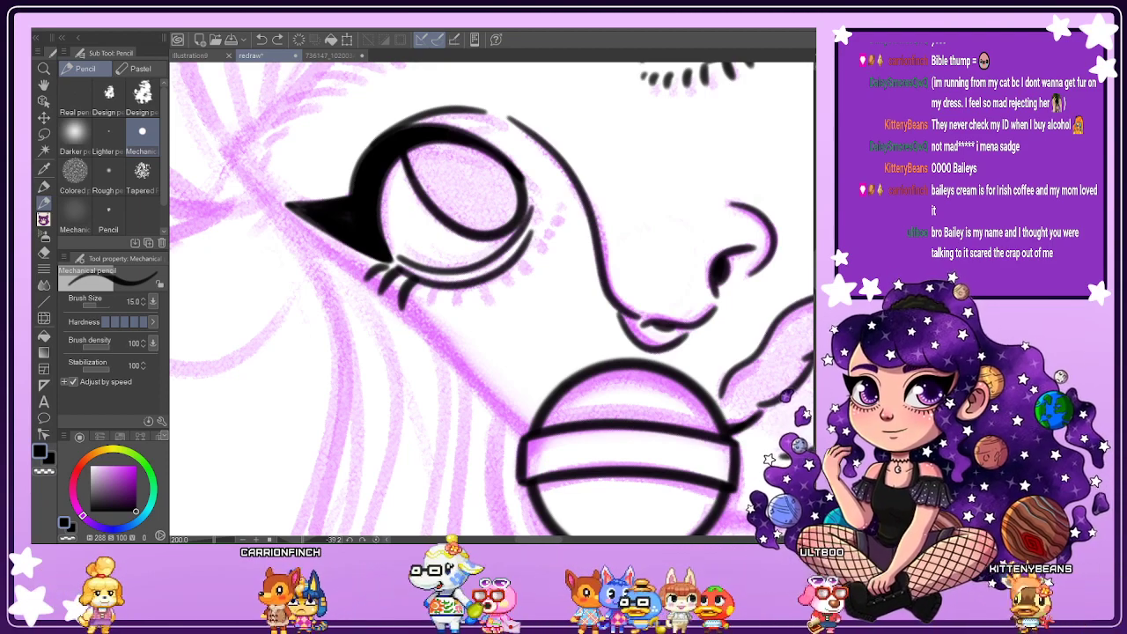
{"action": "scroll", "coordinate": [439, 295], "scroll_direction": "up", "scroll_amount": 2}
{"action": "scroll", "coordinate": [426, 277], "scroll_direction": "down", "scroll_amount": 1}
{"action": "scroll", "coordinate": [414, 271], "scroll_direction": "up", "scroll_amount": 1}
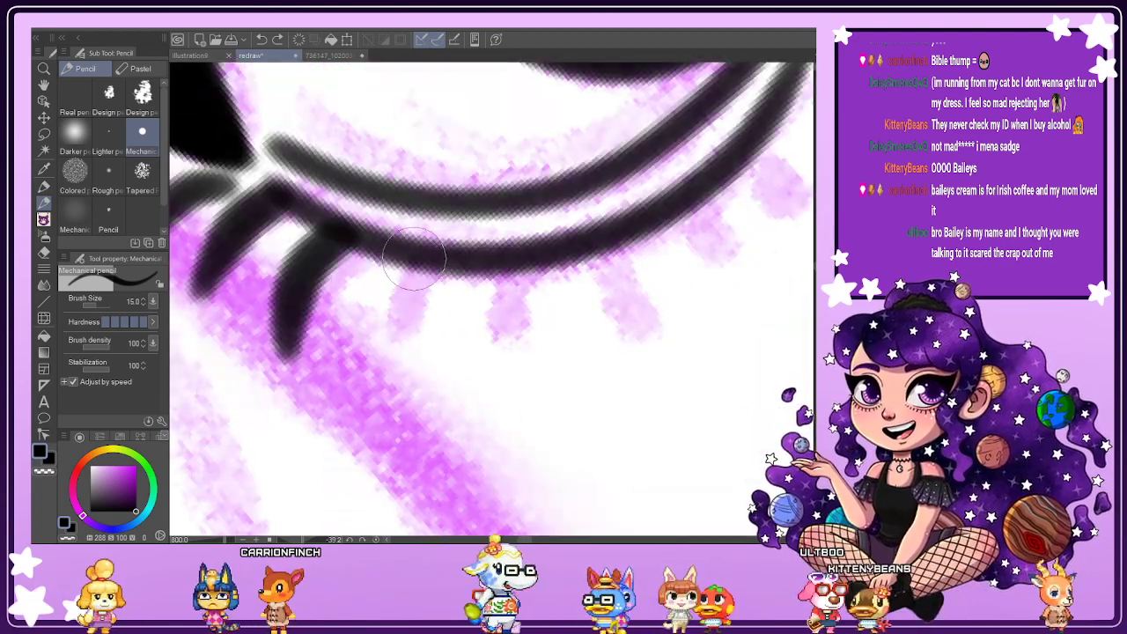
{"action": "left_click_drag", "start_coordinate": [413, 257], "coordinate": [380, 352]}
{"action": "left_click_drag", "start_coordinate": [482, 257], "coordinate": [477, 350]}
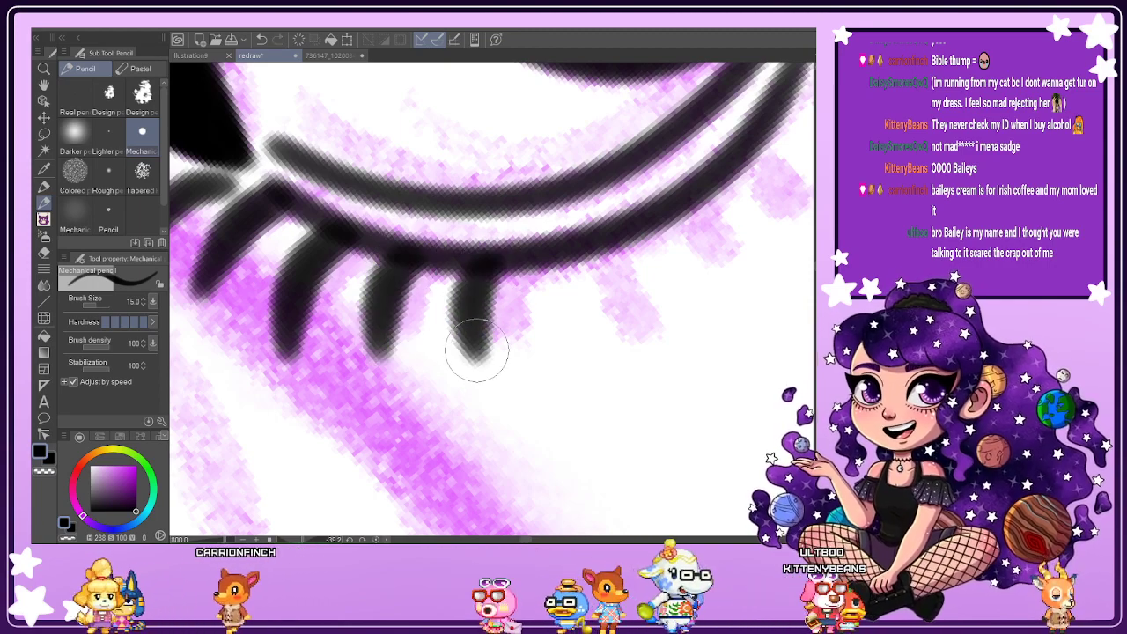
{"action": "mouse_move", "coordinate": [571, 245]}
{"action": "left_mouse_down"}
{"action": "mouse_move", "coordinate": [568, 301]}
{"action": "mouse_move", "coordinate": [581, 348]}
{"action": "left_mouse_up"}
{"action": "mouse_move", "coordinate": [647, 224]}
{"action": "left_mouse_down"}
{"action": "mouse_move", "coordinate": [667, 287]}
{"action": "mouse_move", "coordinate": [700, 304]}
{"action": "left_mouse_up"}
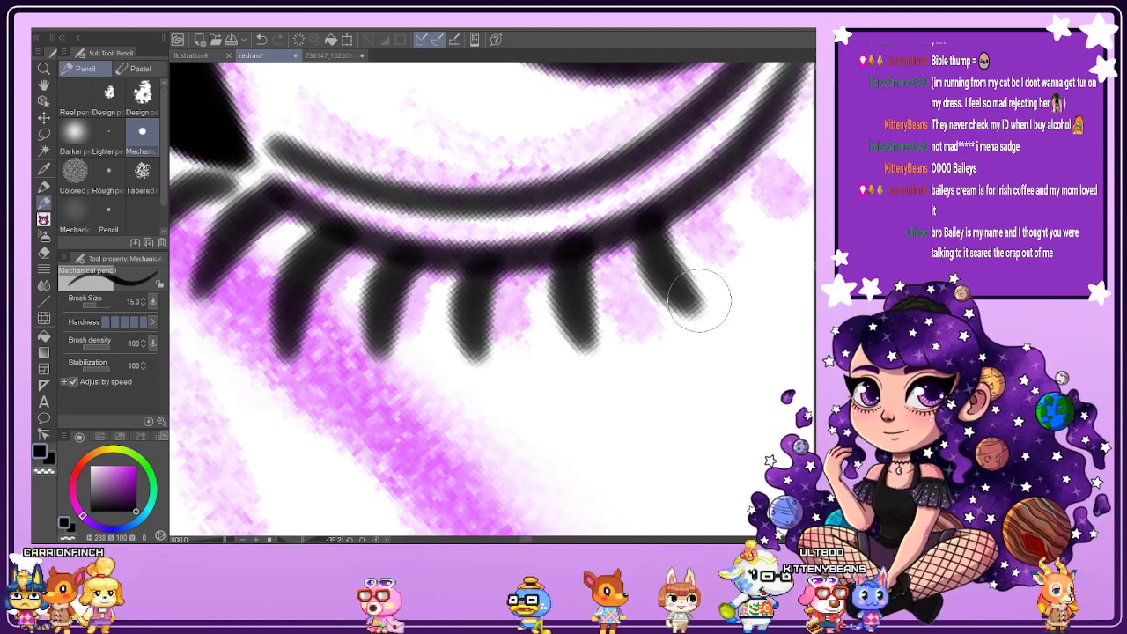
{"action": "left_click_drag", "start_coordinate": [717, 178], "coordinate": [760, 246]}
Finish the far eye's lower lashes with progressively shorter strokes and small dots at the inner corner.
{"action": "scroll", "coordinate": [777, 264], "scroll_direction": "down", "scroll_amount": 3}
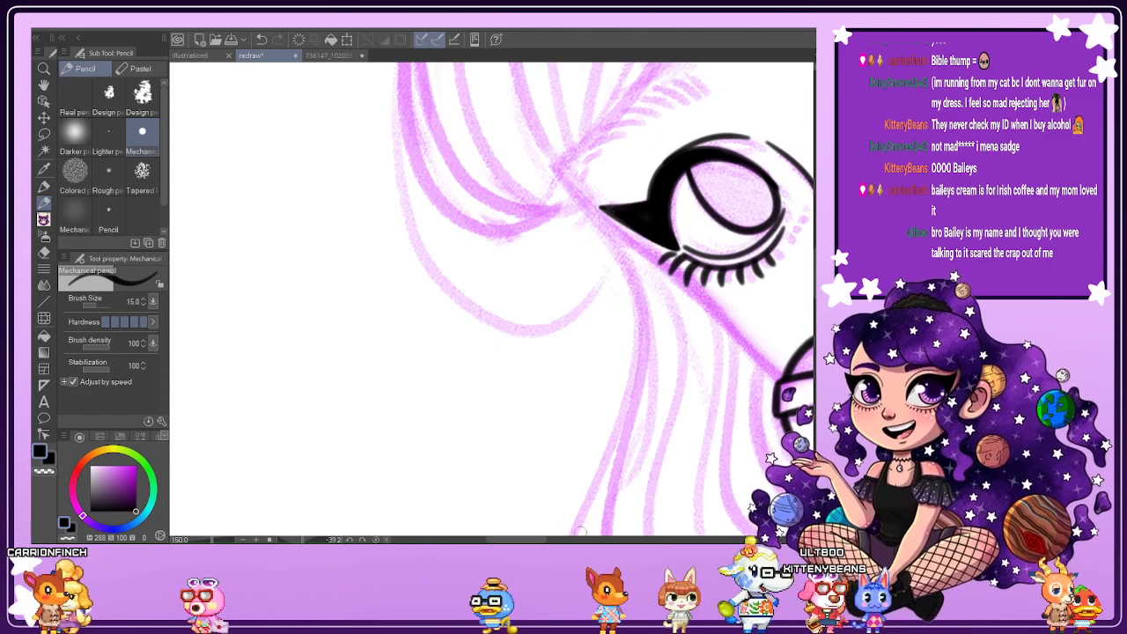
{"action": "left_click_drag", "start_coordinate": [511, 539], "coordinate": [545, 537]}
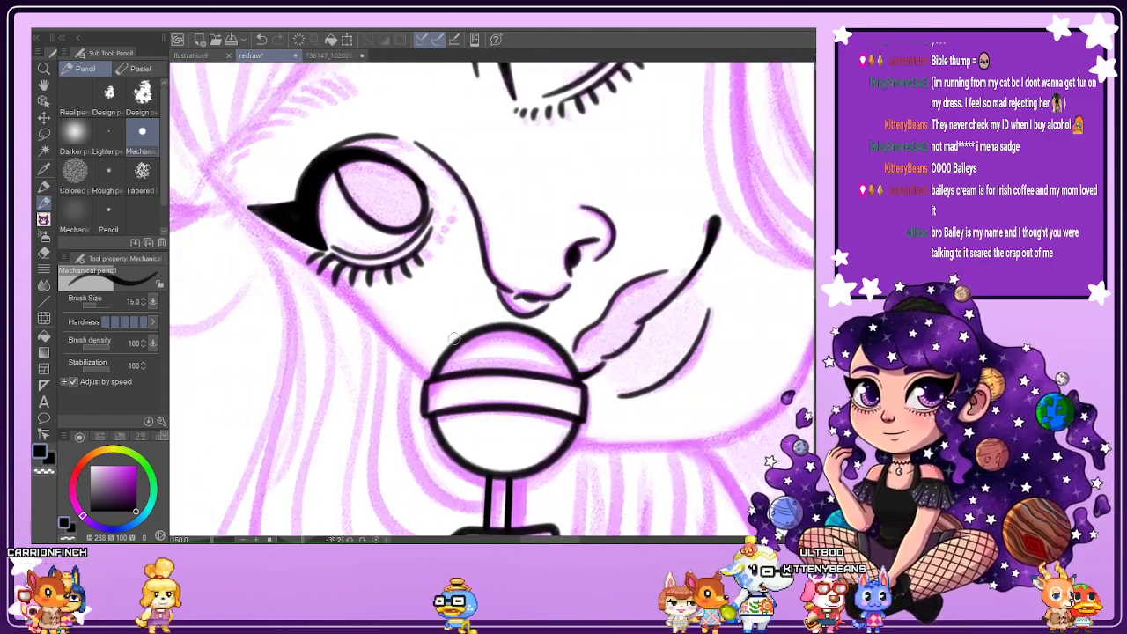
{"action": "scroll", "coordinate": [427, 252], "scroll_direction": "up", "scroll_amount": 6}
{"action": "left_click_drag", "start_coordinate": [407, 220], "coordinate": [461, 288]}
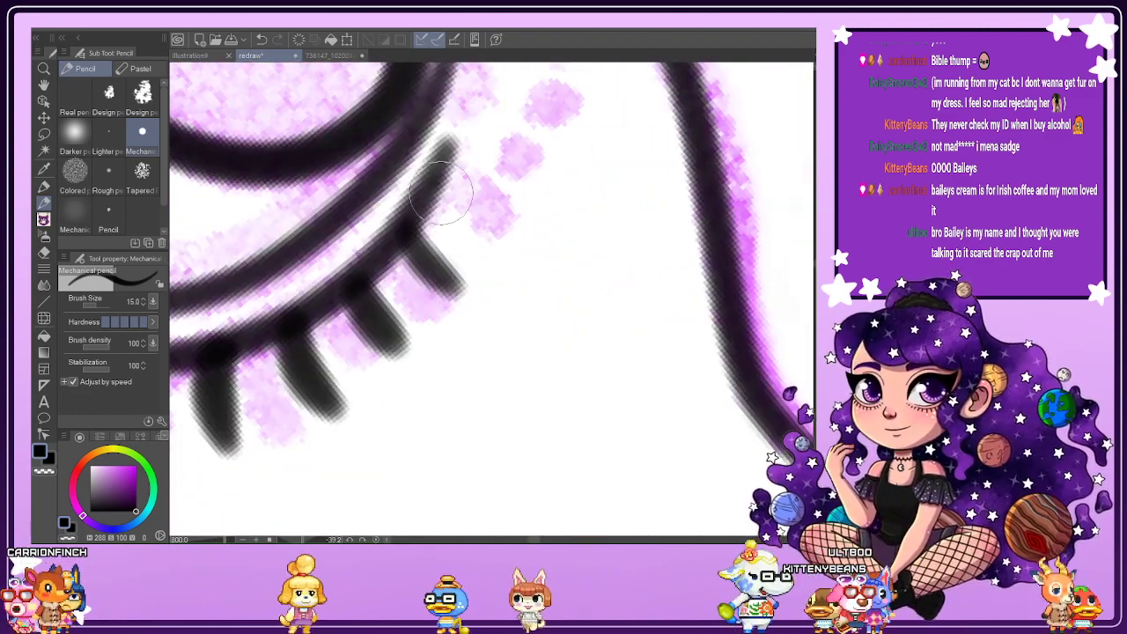
{"action": "scroll", "coordinate": [528, 114], "scroll_direction": "down", "scroll_amount": 6}
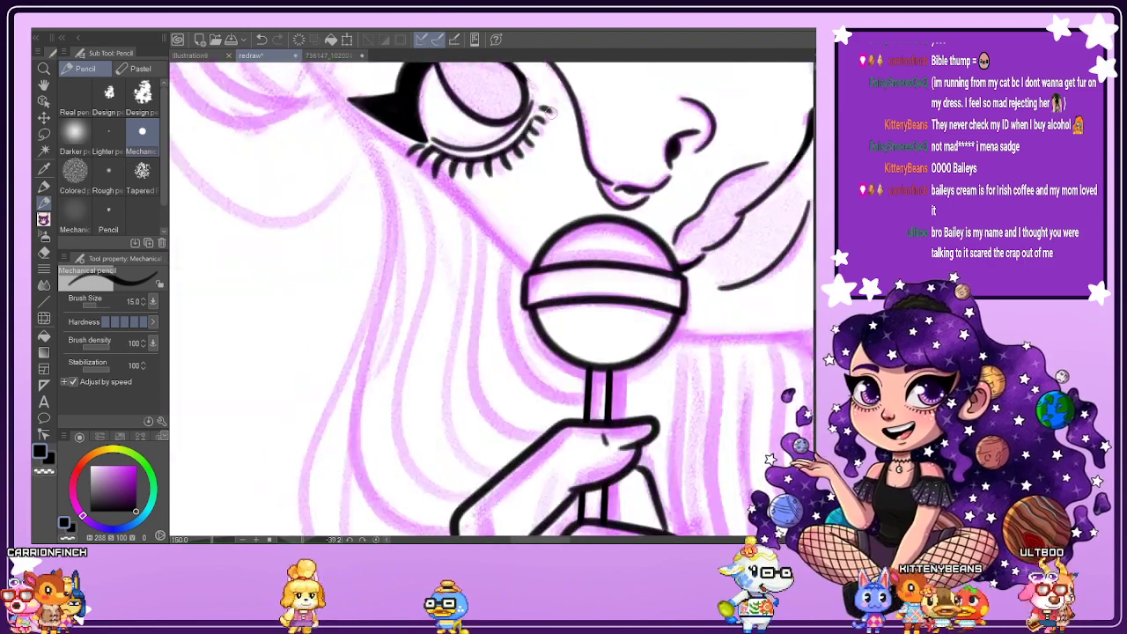
{"action": "scroll", "coordinate": [551, 111], "scroll_direction": "up", "scroll_amount": 6}
{"action": "left_click_drag", "start_coordinate": [558, 105], "coordinate": [590, 115]}
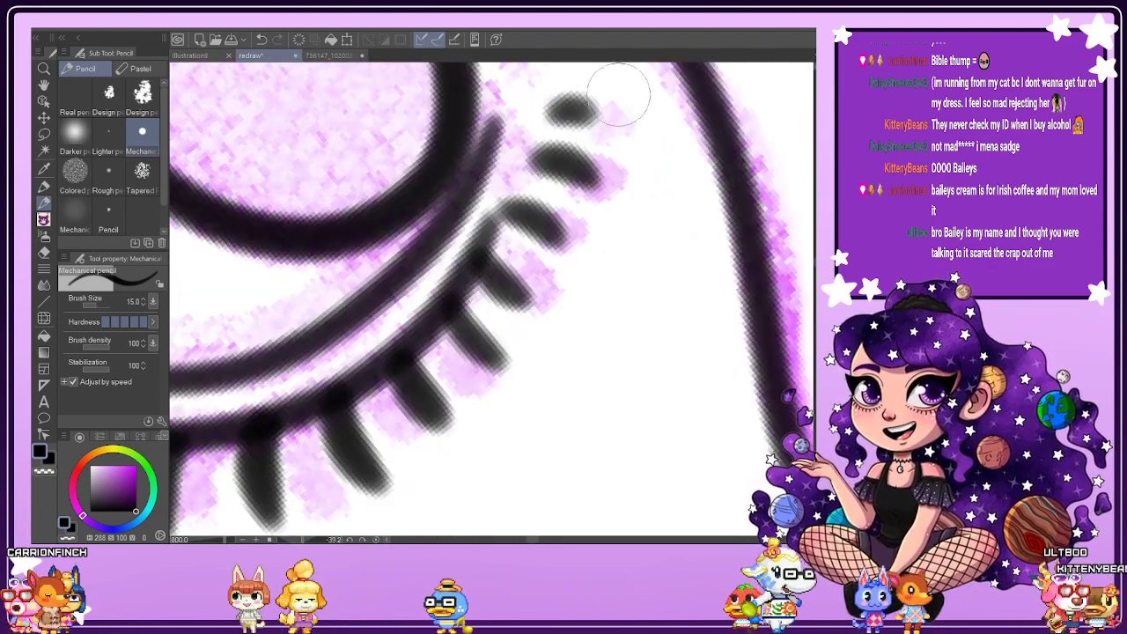
{"action": "scroll", "coordinate": [619, 94], "scroll_direction": "down", "scroll_amount": 5}
{"action": "scroll", "coordinate": [563, 304], "scroll_direction": "up", "scroll_amount": 2}
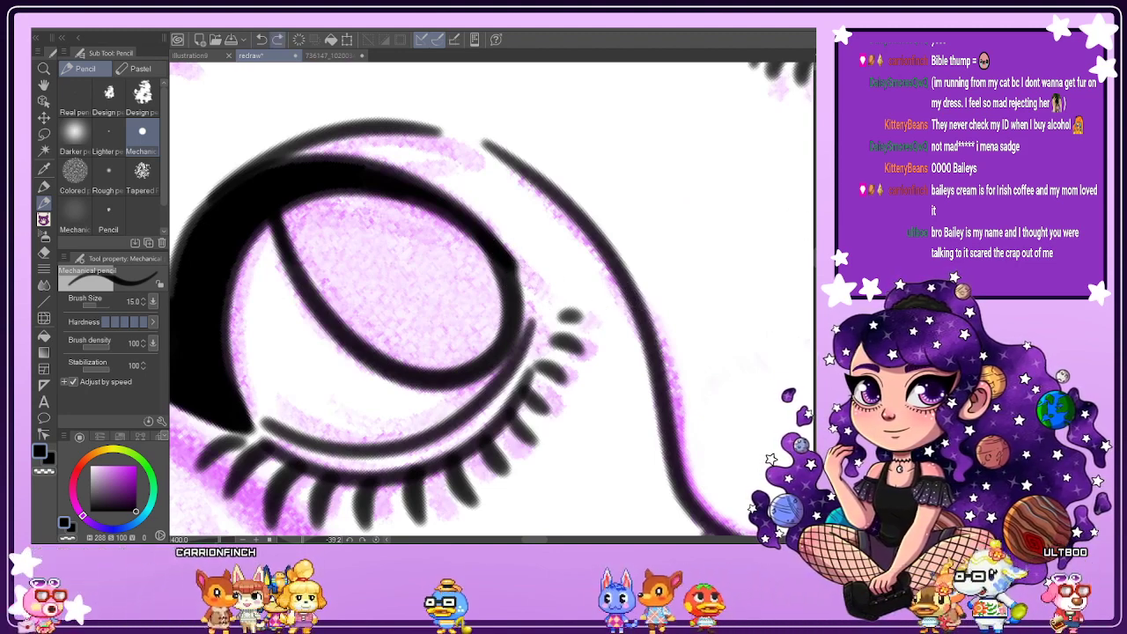
Check the inked face in a horizontally mirrored, unrotated canvas view, and flip the view back.
{"action": "scroll", "coordinate": [563, 304], "scroll_direction": "down", "scroll_amount": 8}
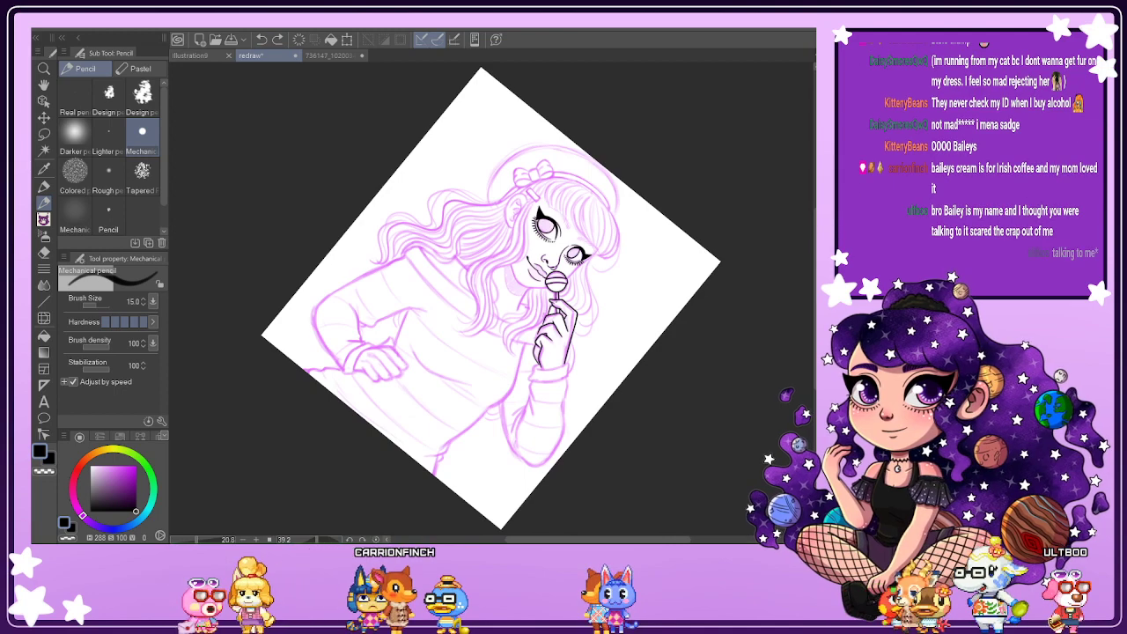
{"action": "key", "text": "ctrl+@"}
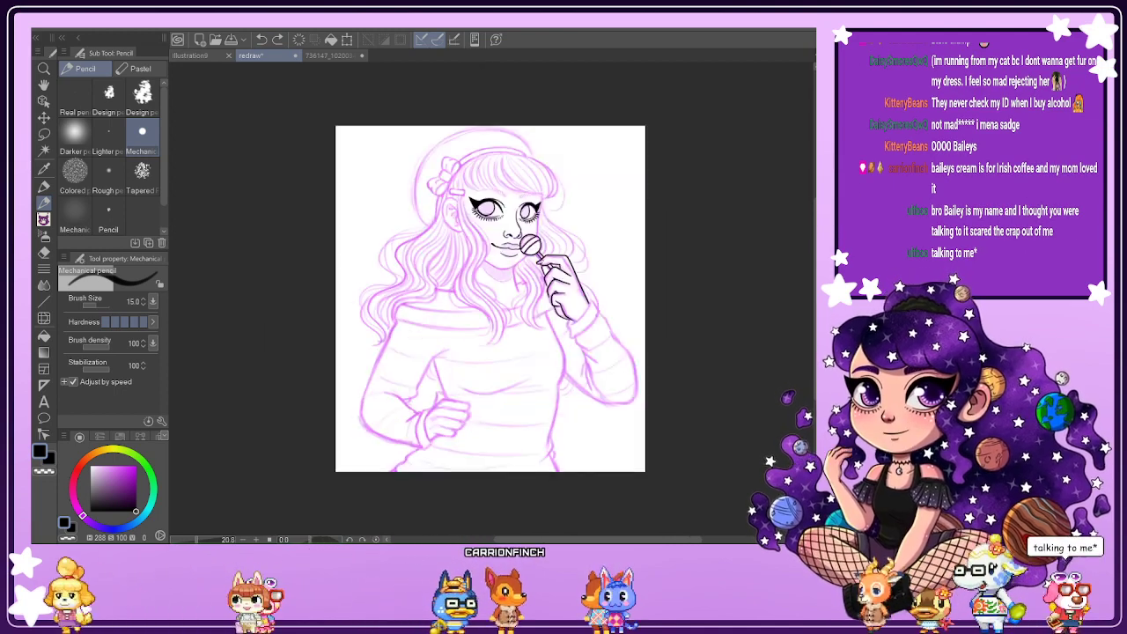
{"action": "scroll", "coordinate": [491, 299], "scroll_direction": "up", "scroll_amount": 1}
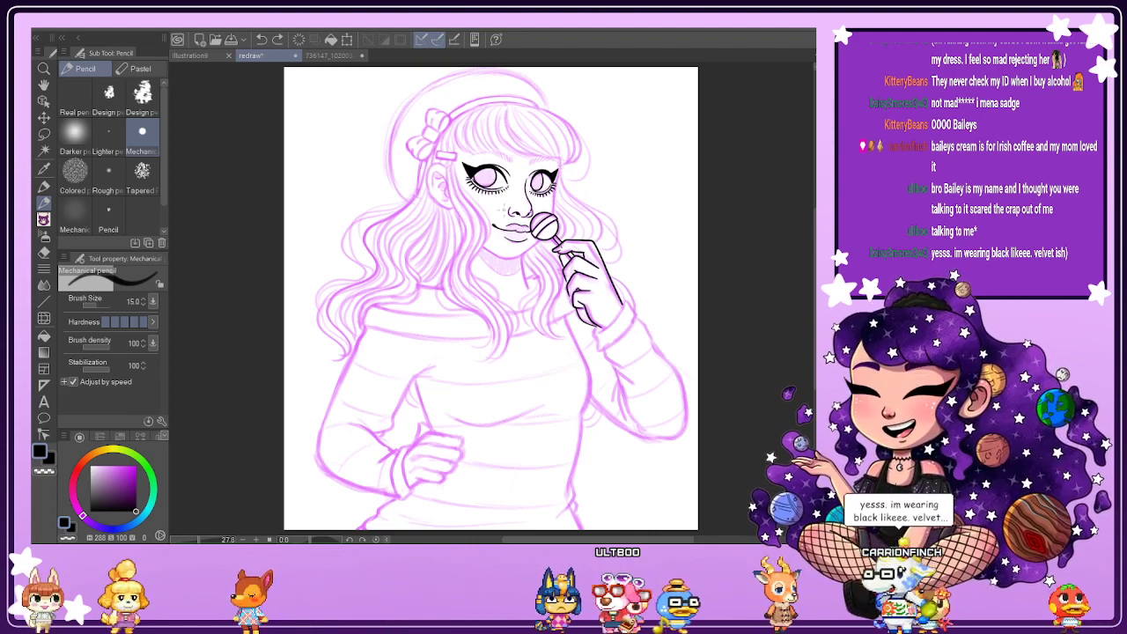
{"action": "key", "text": "h"}
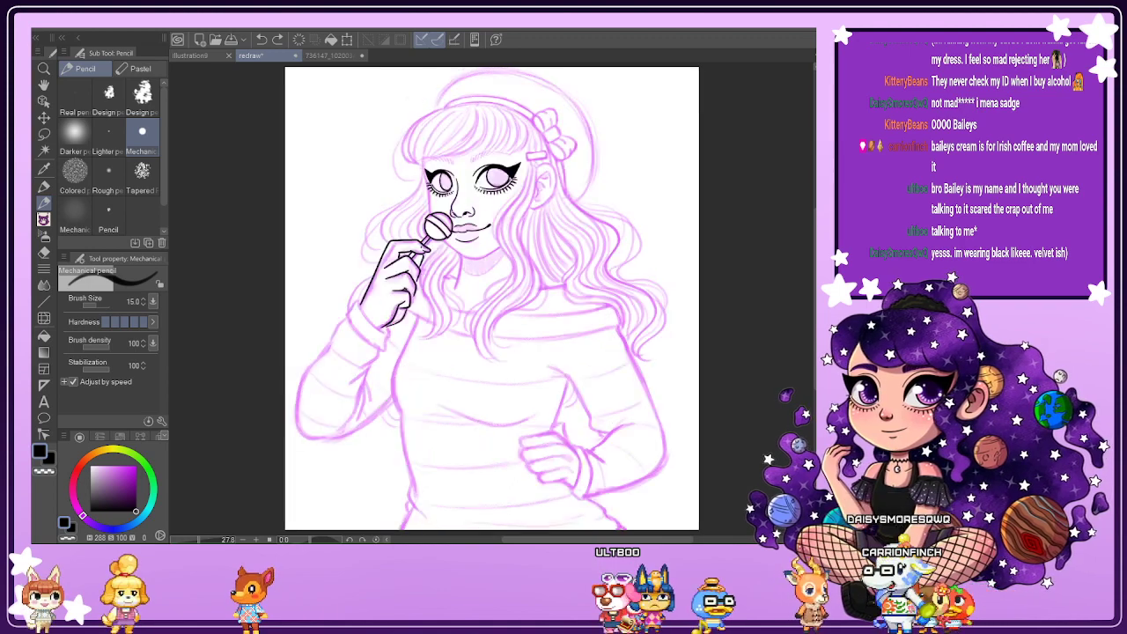
Ink the far side of the face contour as one smooth line from below the fringe down to the lollipop.
{"action": "scroll", "coordinate": [416, 173], "scroll_direction": "up", "scroll_amount": 3}
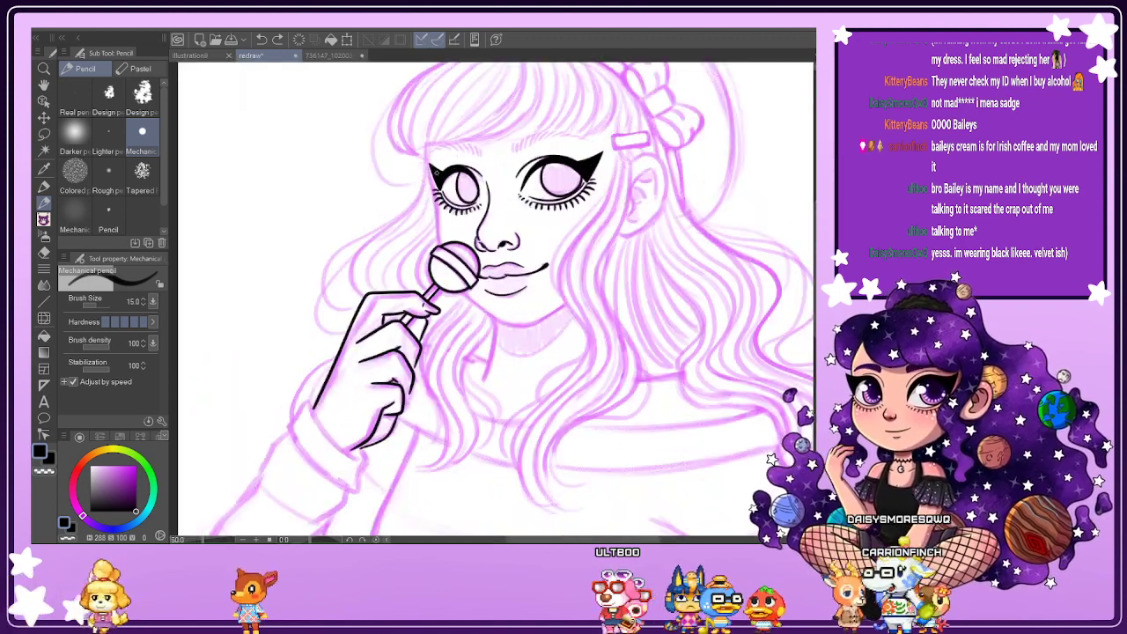
{"action": "scroll", "coordinate": [433, 169], "scroll_direction": "up", "scroll_amount": 2}
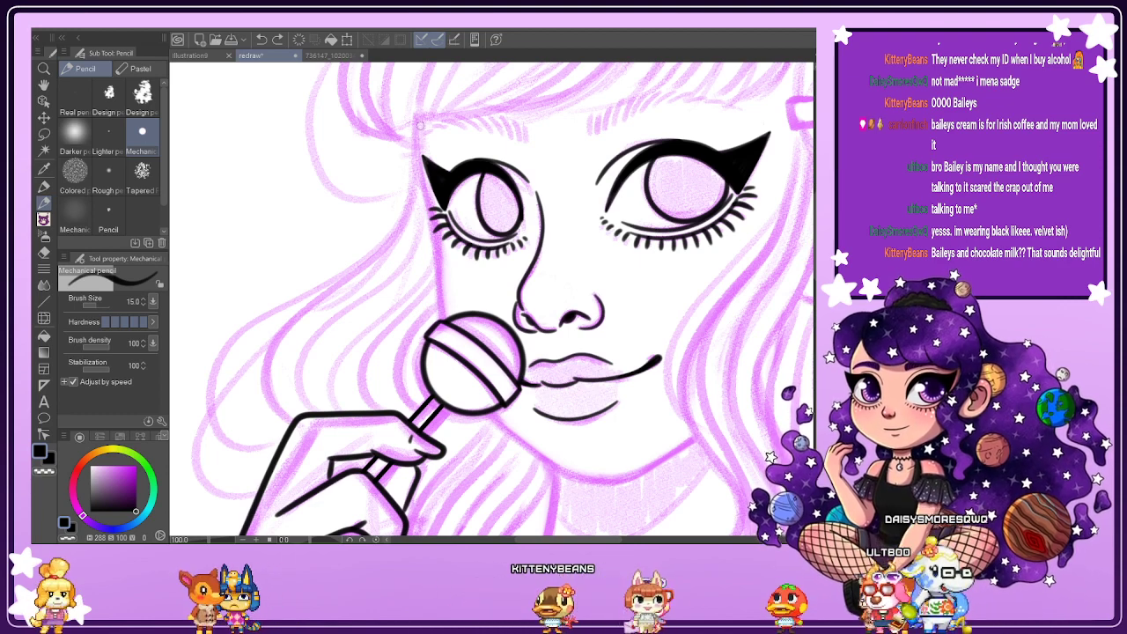
{"action": "left_click_drag", "start_coordinate": [419, 120], "coordinate": [438, 222]}
{"action": "left_click", "coordinate": [261, 38]}
{"action": "left_click", "coordinate": [262, 38]}
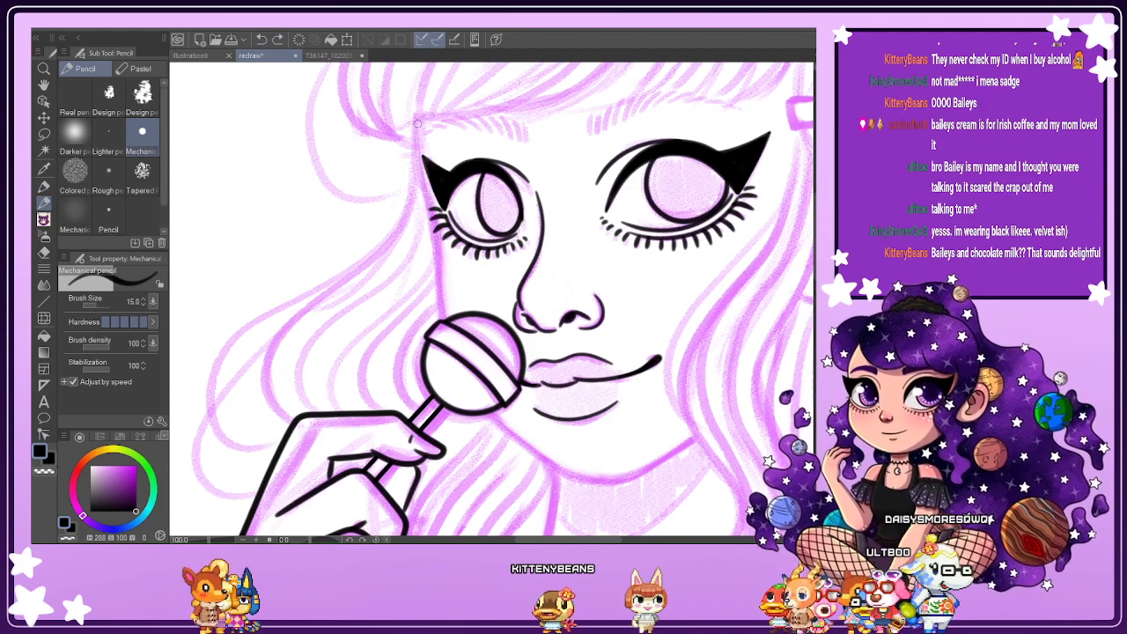
{"action": "left_click_drag", "start_coordinate": [417, 125], "coordinate": [442, 319]}
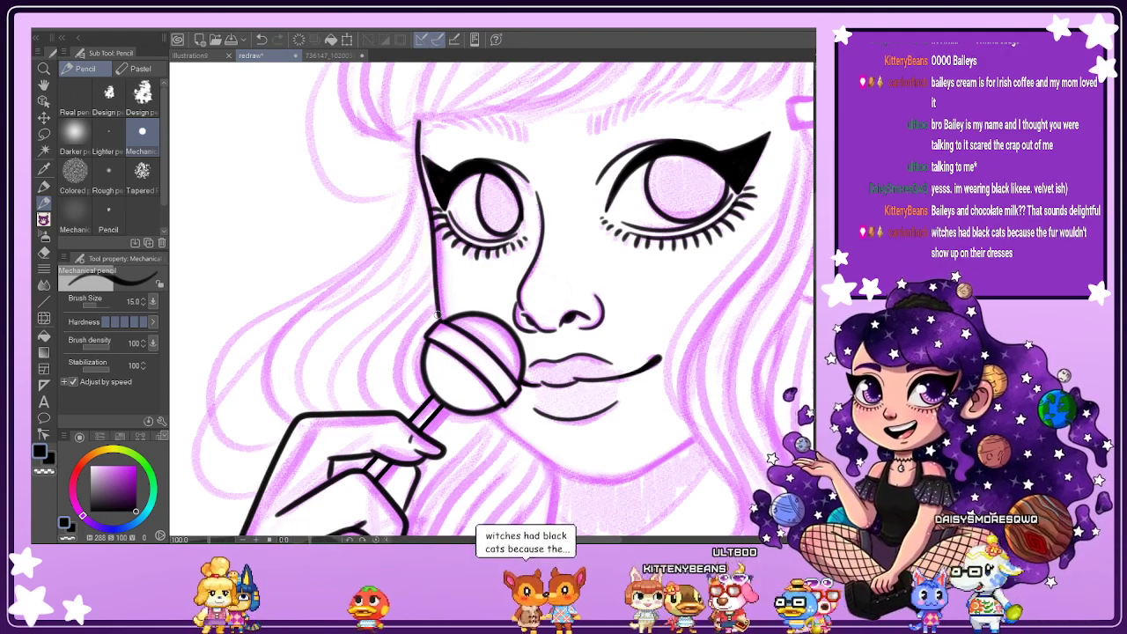
{"action": "key", "text": "v"}
{"action": "key", "text": "v"}
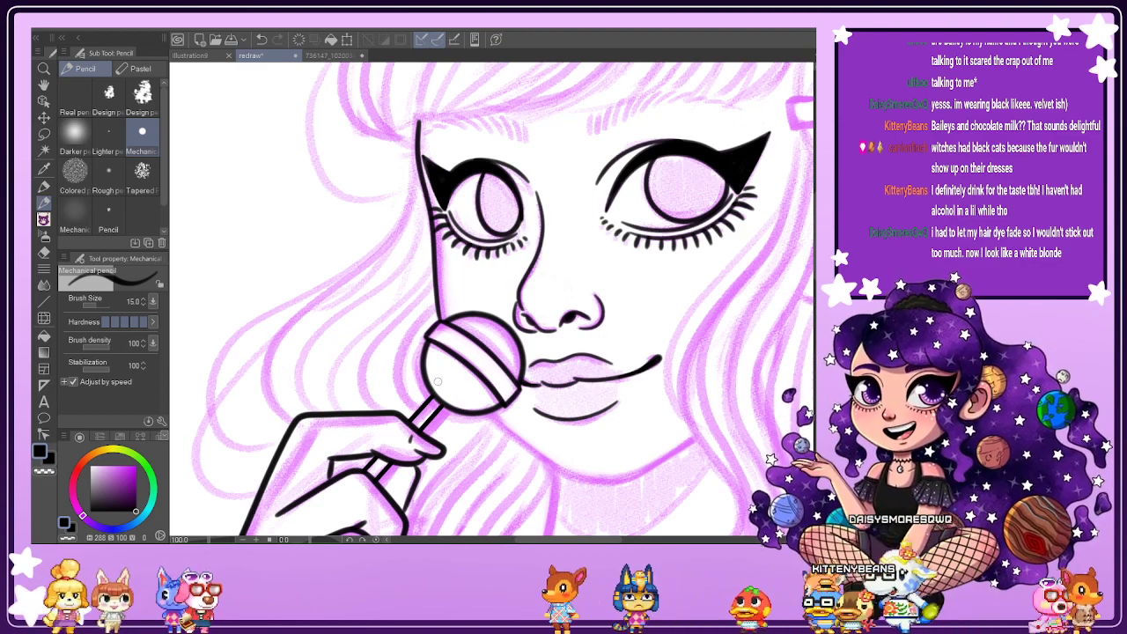
Ink the near eye's eyebrow with short, tapered hair strokes, from the upright inner end to the thin arched tail.
{"action": "scroll", "coordinate": [704, 236], "scroll_direction": "down", "scroll_amount": 1}
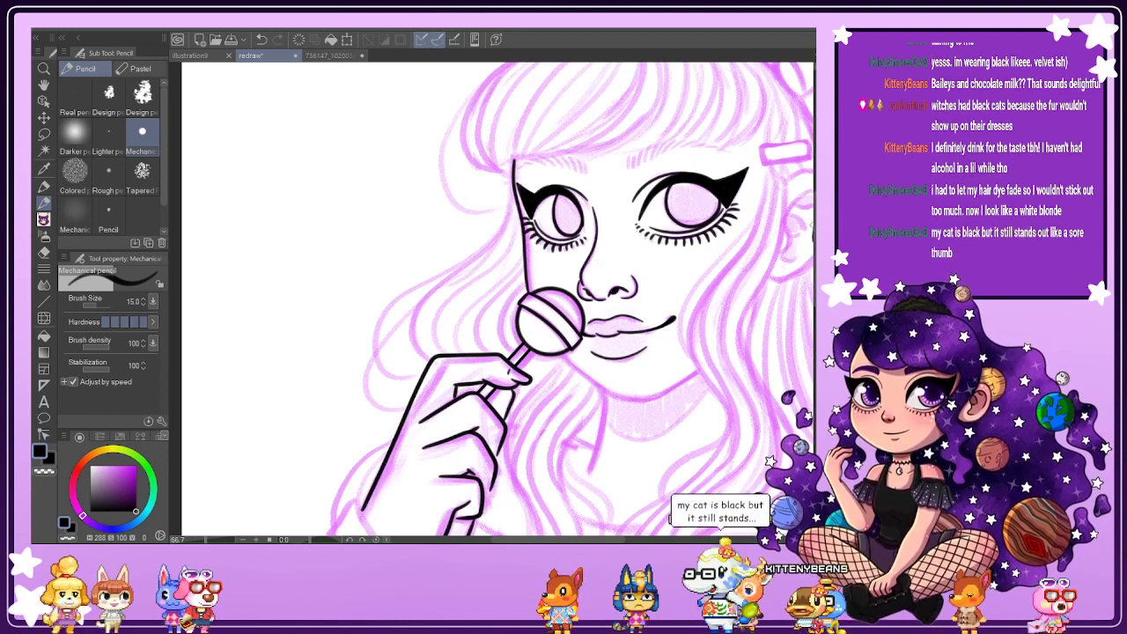
{"action": "left_click_drag", "start_coordinate": [610, 539], "coordinate": [637, 541]}
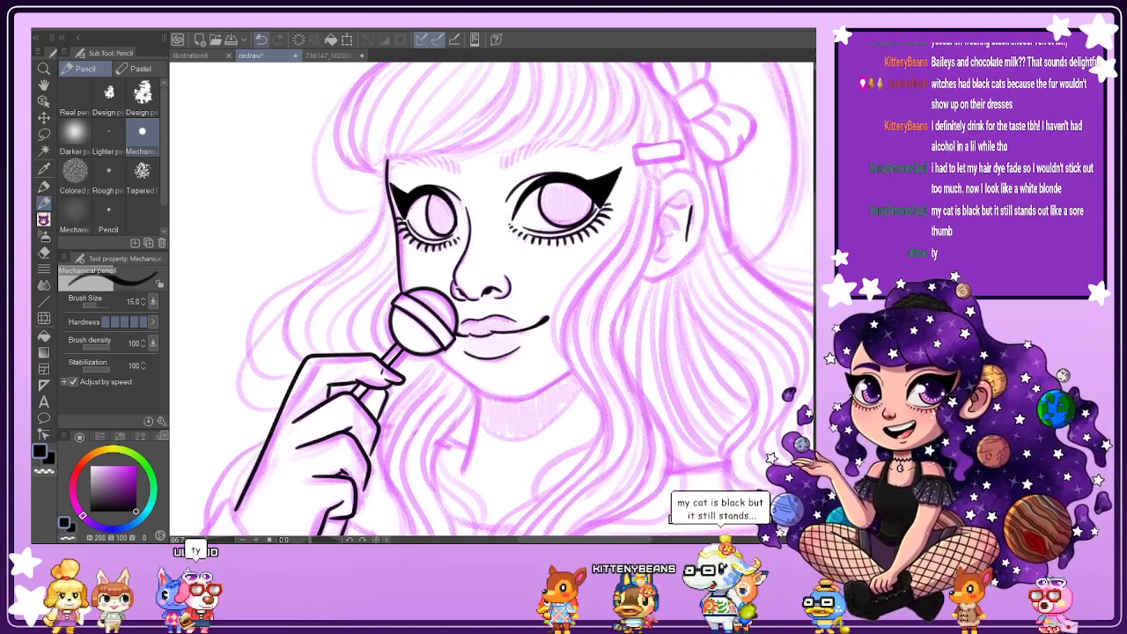
{"action": "scroll", "coordinate": [548, 144], "scroll_direction": "down", "scroll_amount": 2}
{"action": "scroll", "coordinate": [543, 132], "scroll_direction": "up", "scroll_amount": 4}
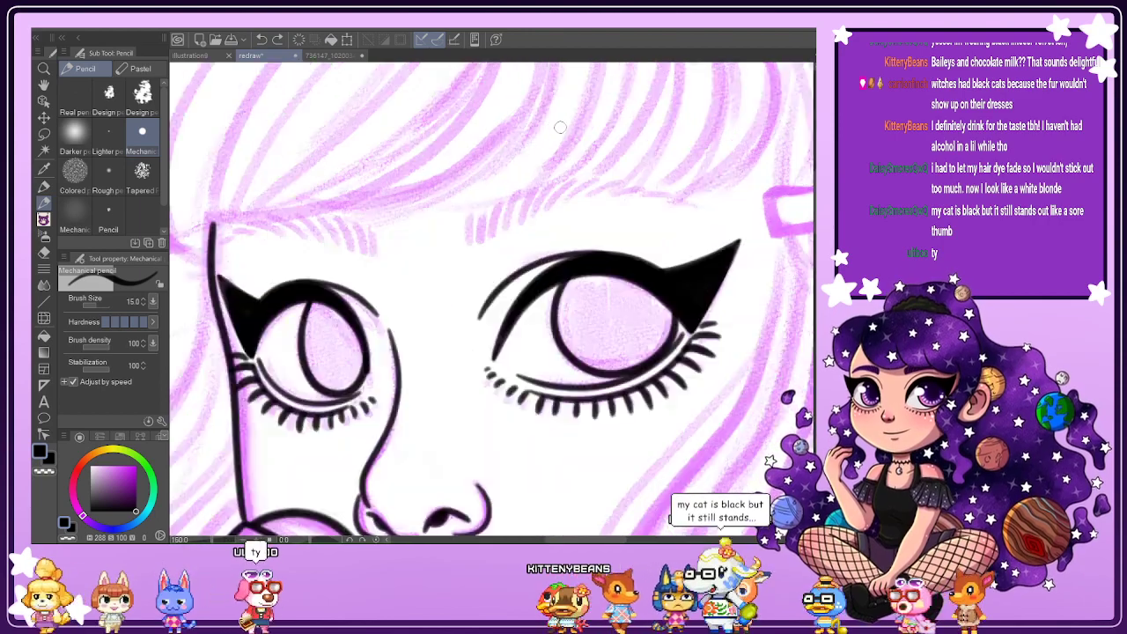
{"action": "scroll", "coordinate": [471, 253], "scroll_direction": "up", "scroll_amount": 1}
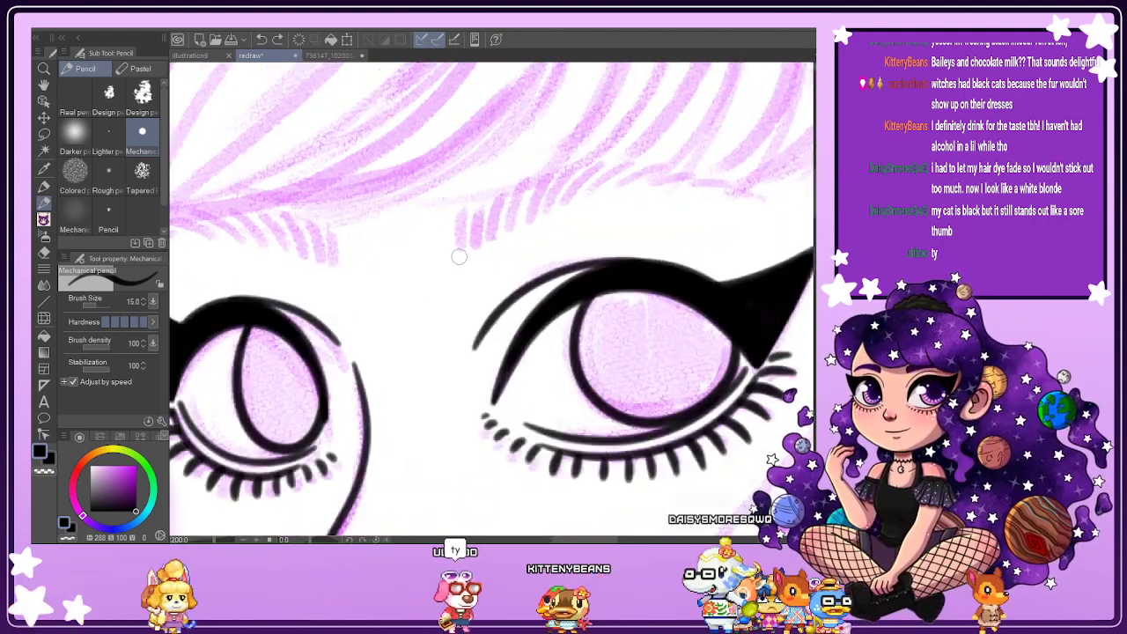
{"action": "left_click_drag", "start_coordinate": [460, 256], "coordinate": [467, 217]}
{"action": "mouse_move", "coordinate": [473, 252]}
{"action": "left_mouse_down"}
{"action": "mouse_move", "coordinate": [459, 227]}
{"action": "mouse_move", "coordinate": [496, 201]}
{"action": "left_mouse_up"}
{"action": "mouse_move", "coordinate": [499, 241]}
{"action": "left_mouse_down"}
{"action": "mouse_move", "coordinate": [508, 194]}
{"action": "mouse_move", "coordinate": [588, 165]}
{"action": "left_mouse_up"}
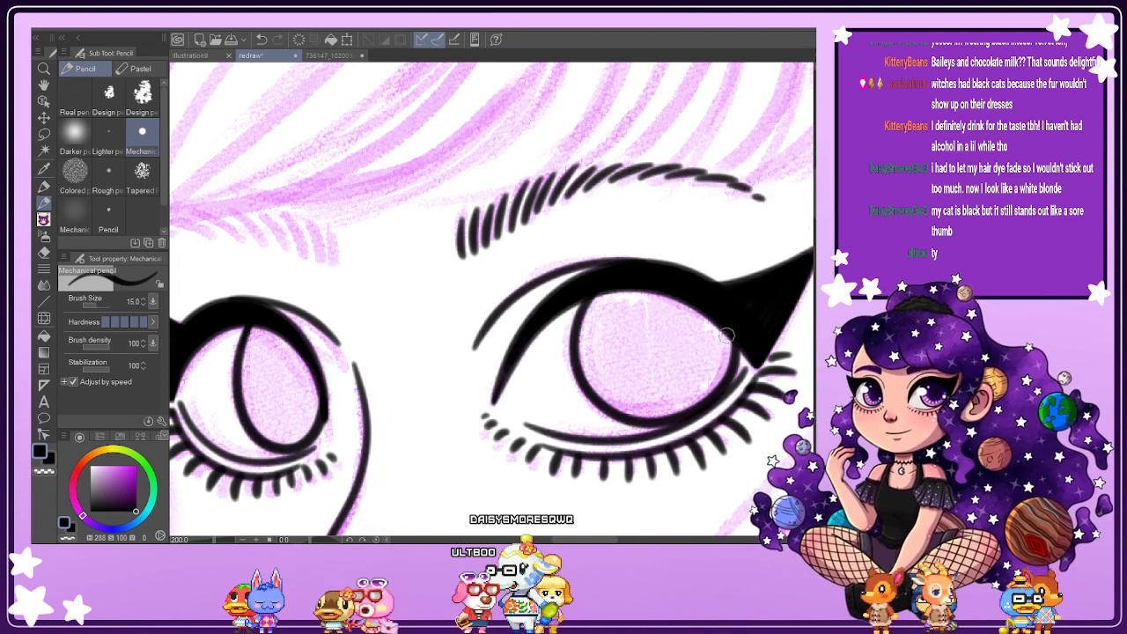
Switch to the Liquify tool and set its brush size to 21 for touching up the inked eyebrow.
{"action": "scroll", "coordinate": [726, 335], "scroll_direction": "down", "scroll_amount": 3}
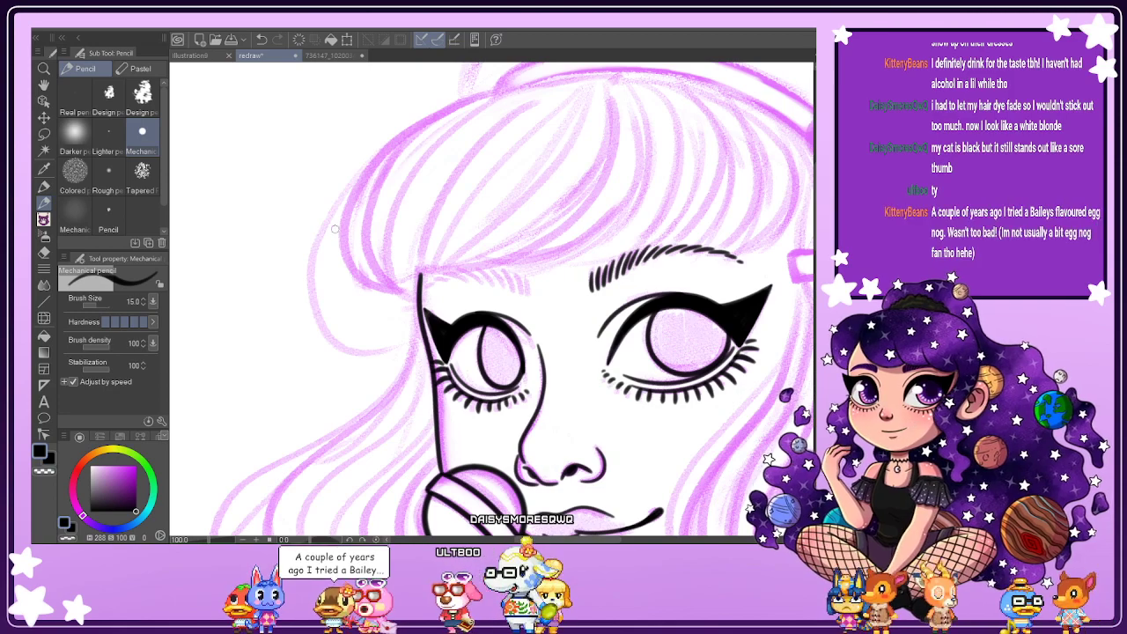
{"action": "left_click", "coordinate": [44, 318]}
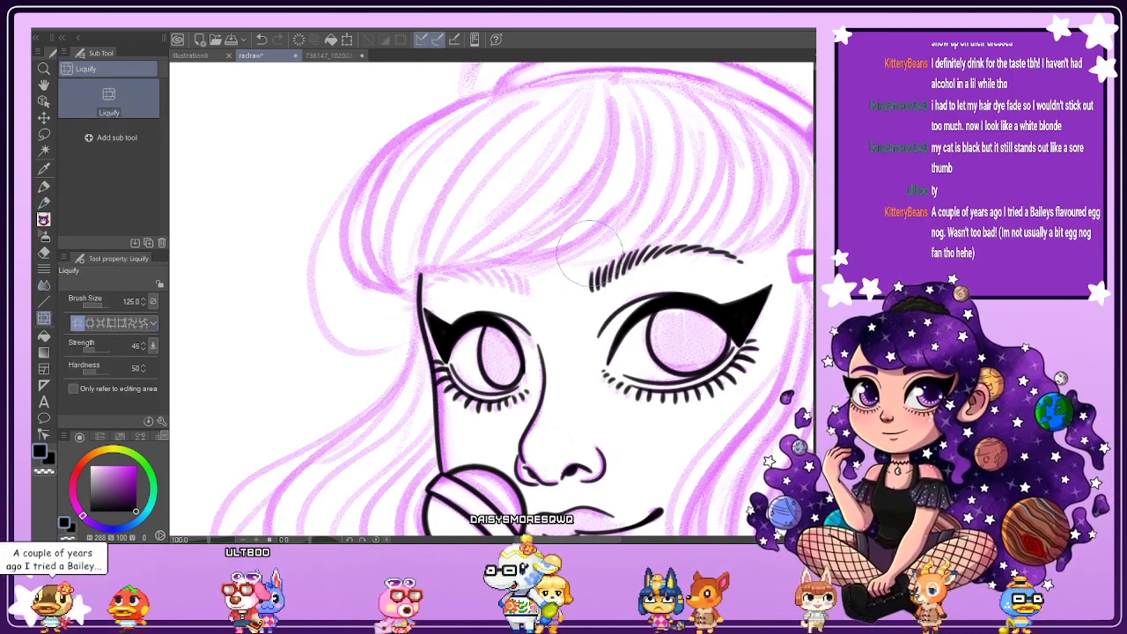
{"action": "left_click", "coordinate": [97, 303]}
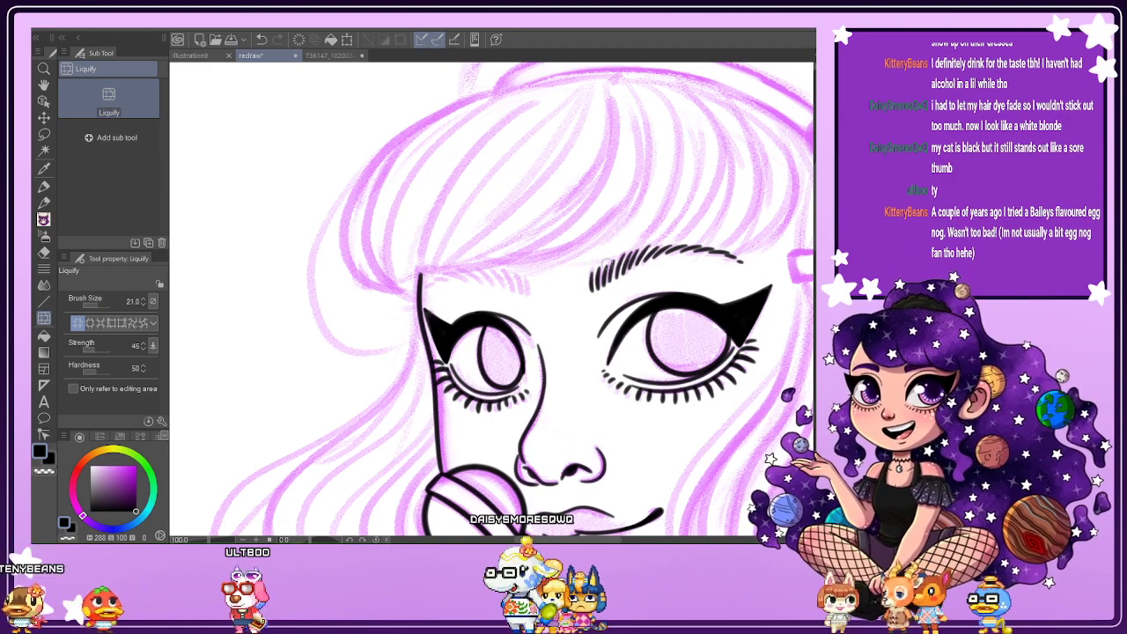
{"action": "scroll", "coordinate": [607, 260], "scroll_direction": "up", "scroll_amount": 3}
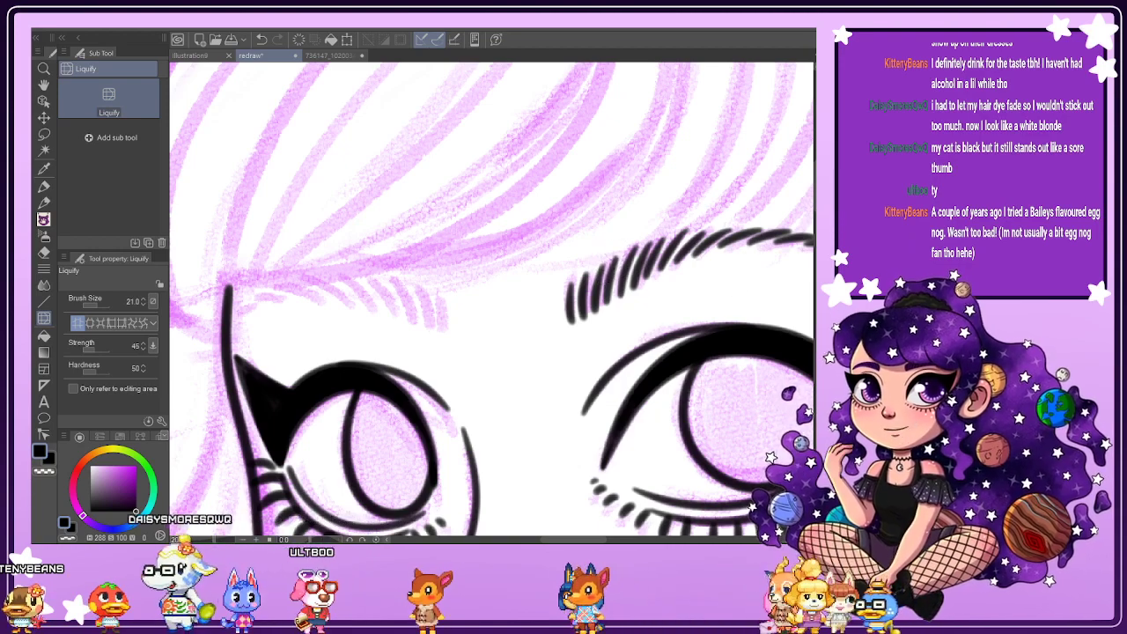
{"action": "left_click", "coordinate": [824, 264]}
{"action": "left_click", "coordinate": [824, 264]}
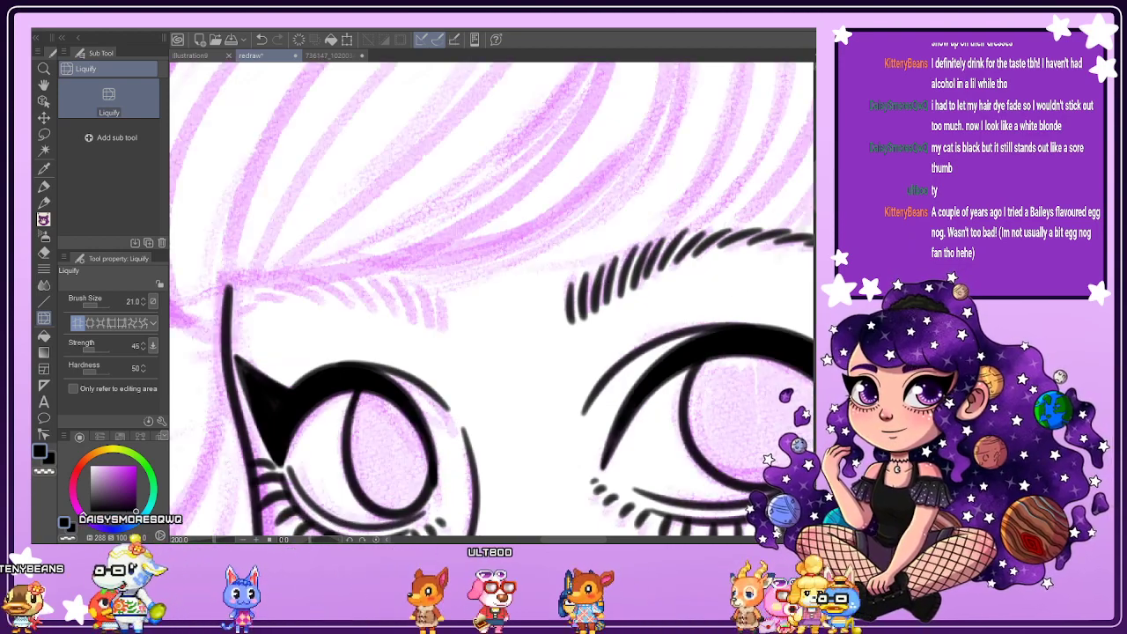
{"action": "key", "text": "ctrl+0"}
{"action": "key", "text": "ctrl+alt+0"}
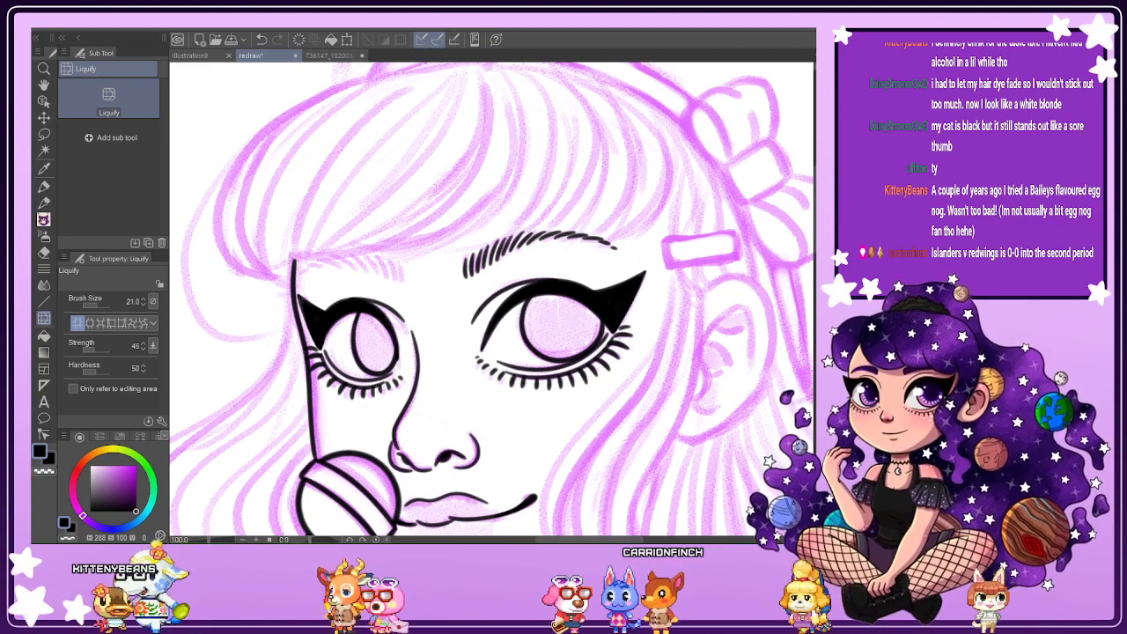
Ink the far eyebrow with short, tapered hair strokes up to the face contour in a mirrored canvas view, and flip the view back.
{"action": "key", "text": "h"}
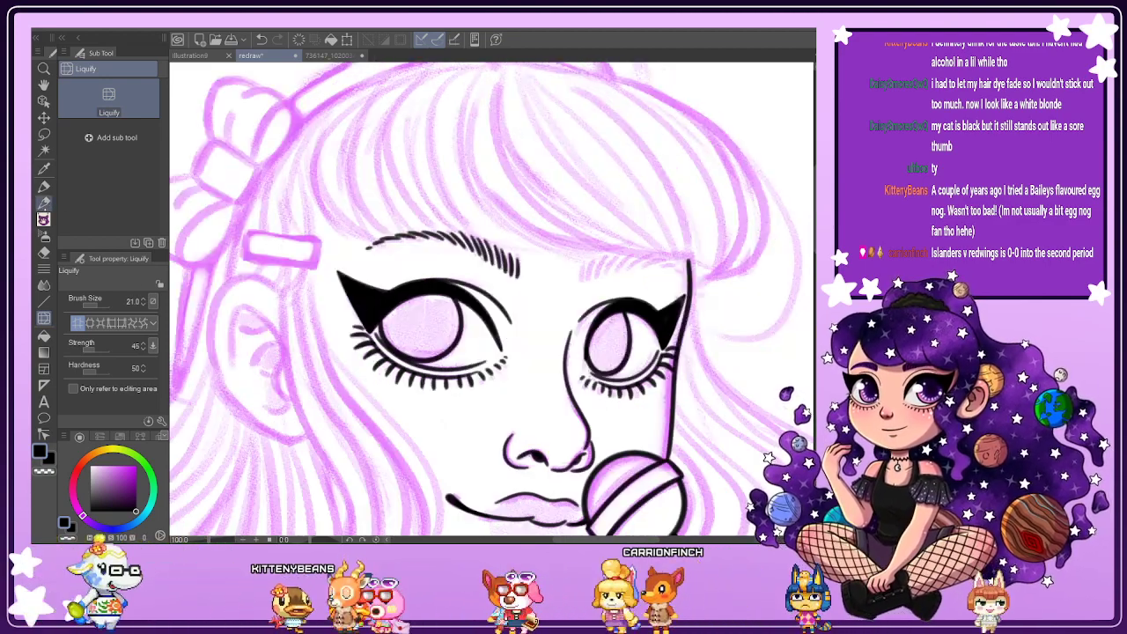
{"action": "key", "text": "p"}
{"action": "scroll", "coordinate": [580, 257], "scroll_direction": "up", "scroll_amount": 2}
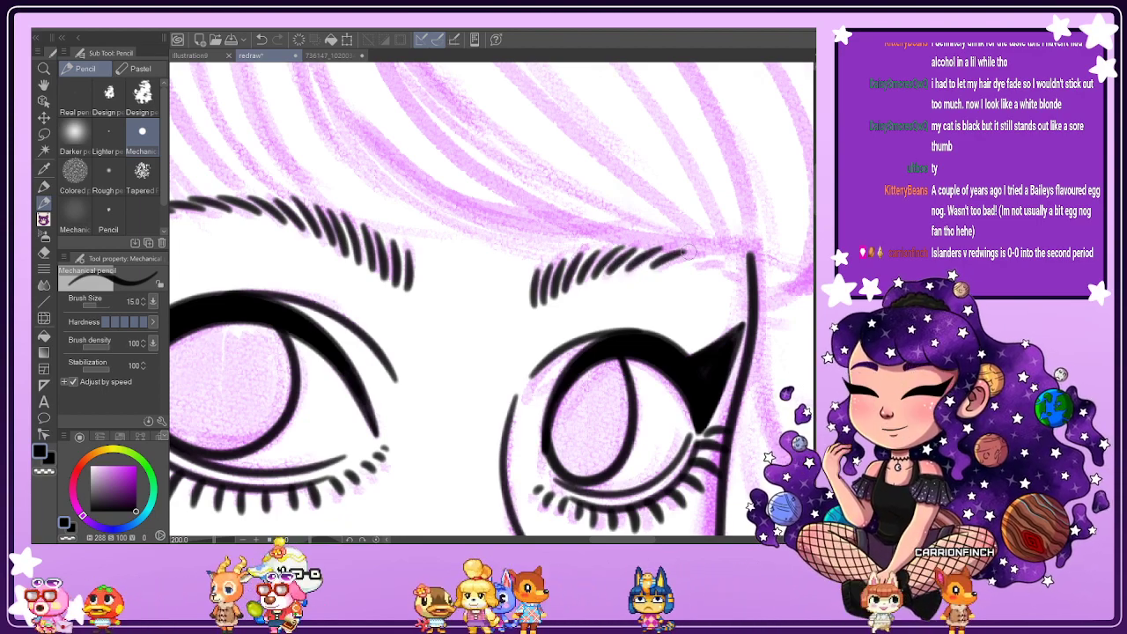
{"action": "mouse_move", "coordinate": [696, 256]}
{"action": "left_mouse_down"}
{"action": "mouse_move", "coordinate": [729, 261]}
{"action": "mouse_move", "coordinate": [725, 270]}
{"action": "mouse_move", "coordinate": [750, 282]}
{"action": "left_mouse_up"}
{"action": "scroll", "coordinate": [748, 290], "scroll_direction": "down", "scroll_amount": 2}
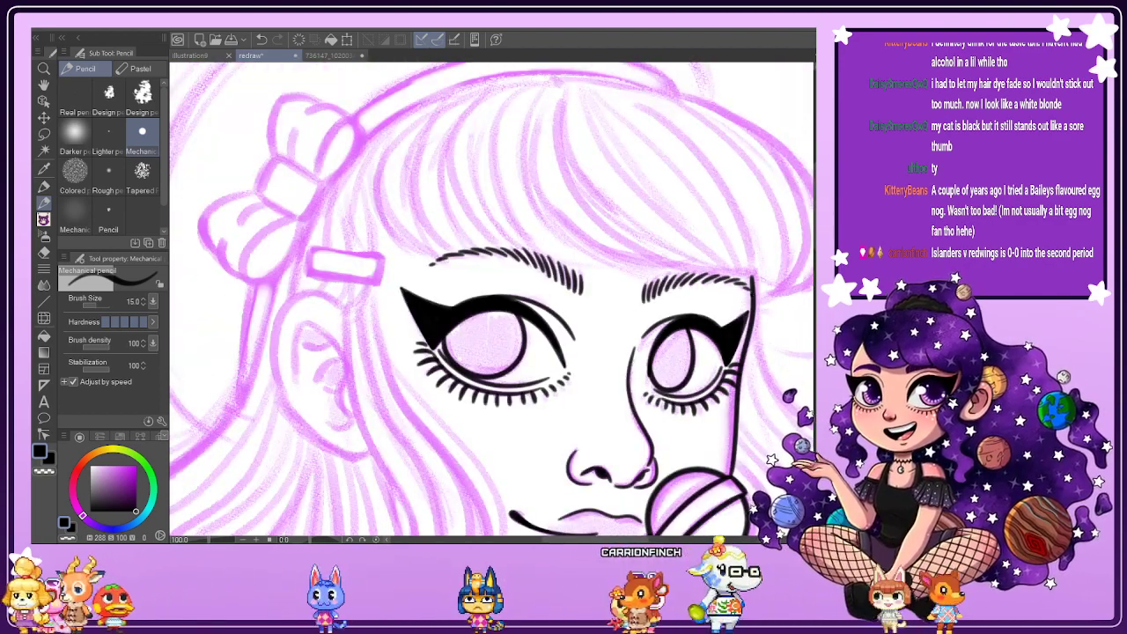
{"action": "key", "text": "h"}
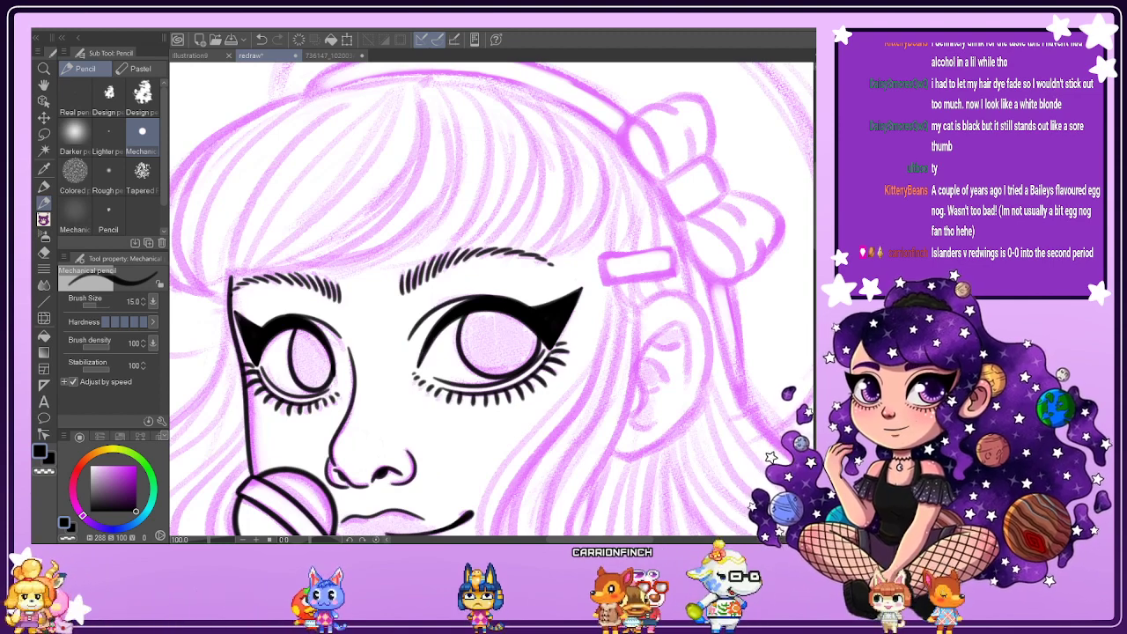
Pick the Rectangle shape tool for the hair clip, turn off its fixed aspect type and set the corner roundness to 82.
{"action": "left_click_drag", "start_coordinate": [598, 387], "coordinate": [617, 237]}
{"action": "left_click_drag", "start_coordinate": [528, 315], "coordinate": [526, 370]}
{"action": "key", "text": "ctrl+at"}
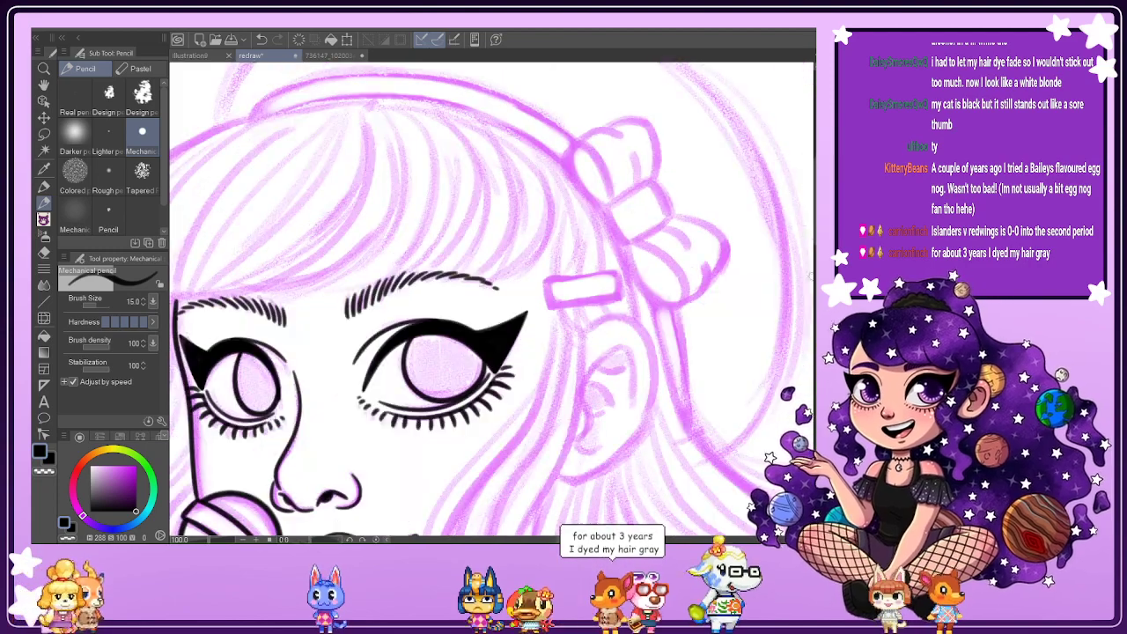
{"action": "left_click", "coordinate": [44, 318]}
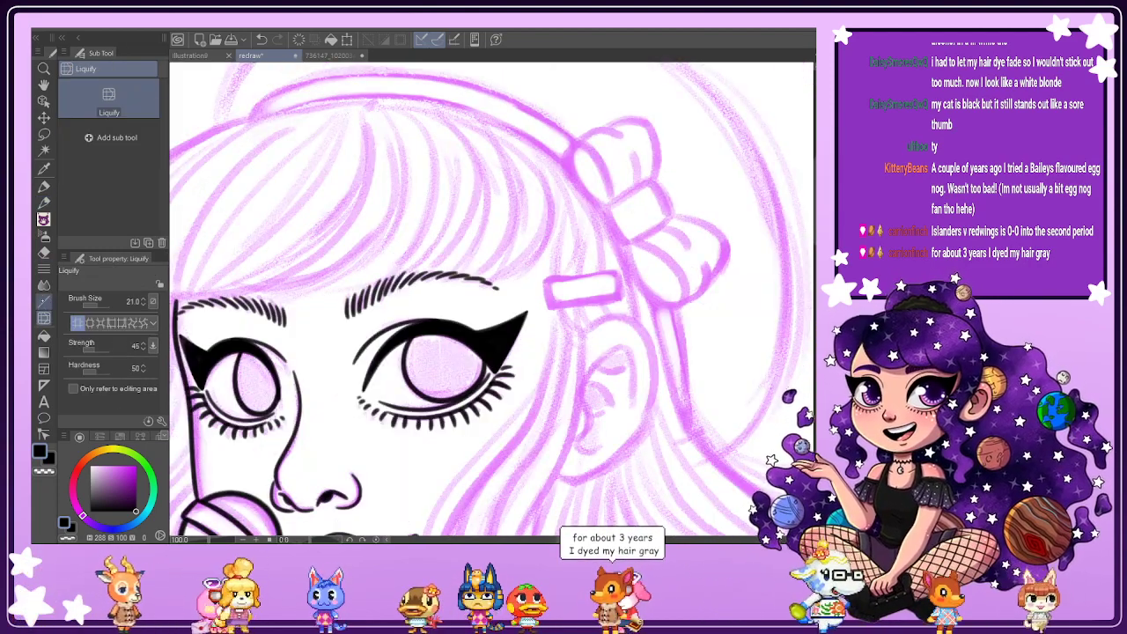
{"action": "left_click", "coordinate": [44, 302]}
{"action": "left_click", "coordinate": [86, 68]}
{"action": "left_click", "coordinate": [145, 162]}
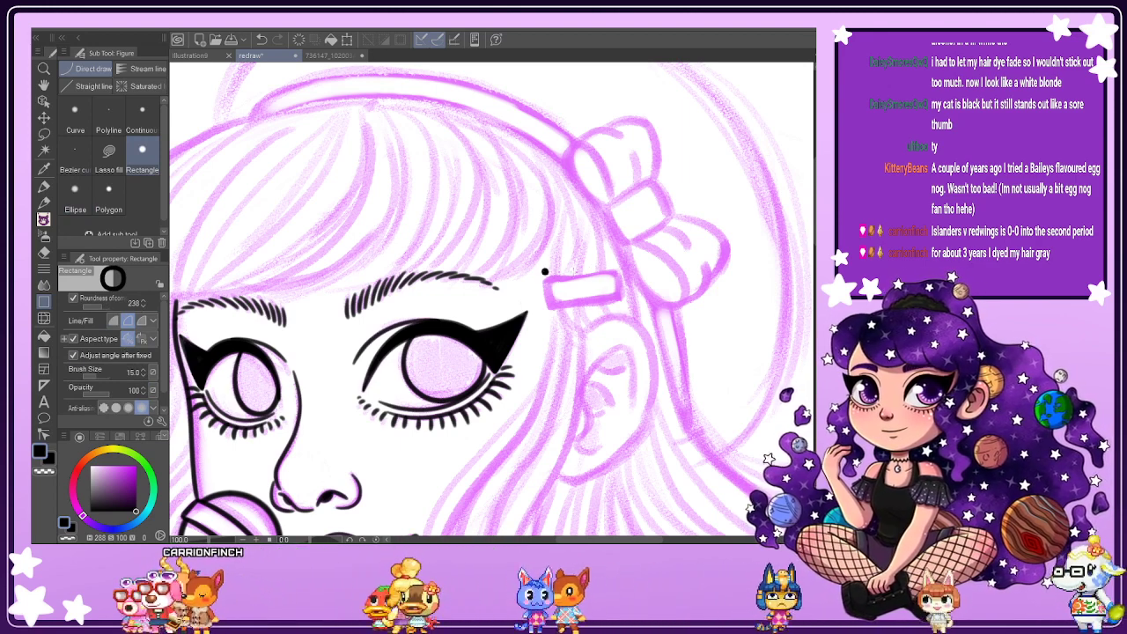
{"action": "left_click_drag", "start_coordinate": [546, 273], "coordinate": [632, 357]}
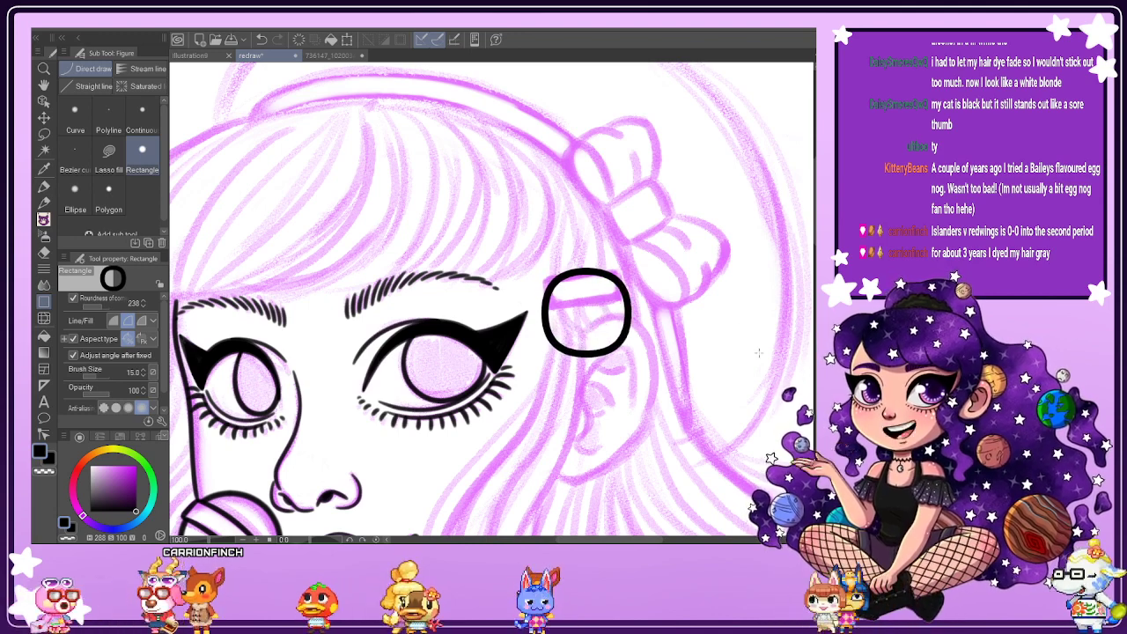
{"action": "key", "text": "ctrl+z"}
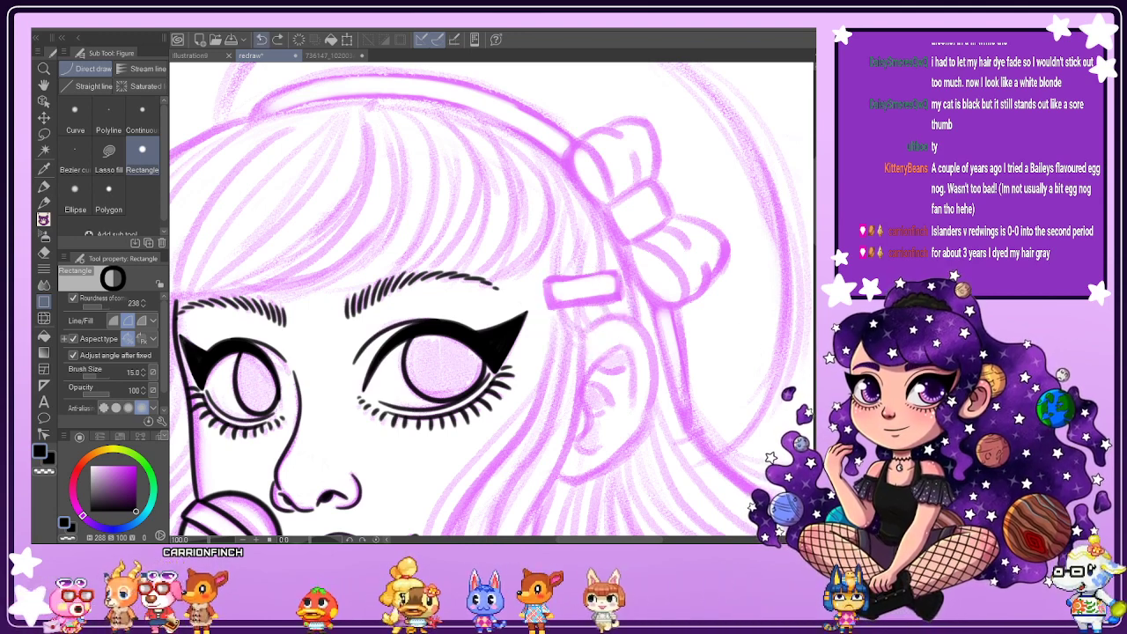
{"action": "left_click", "coordinate": [73, 339]}
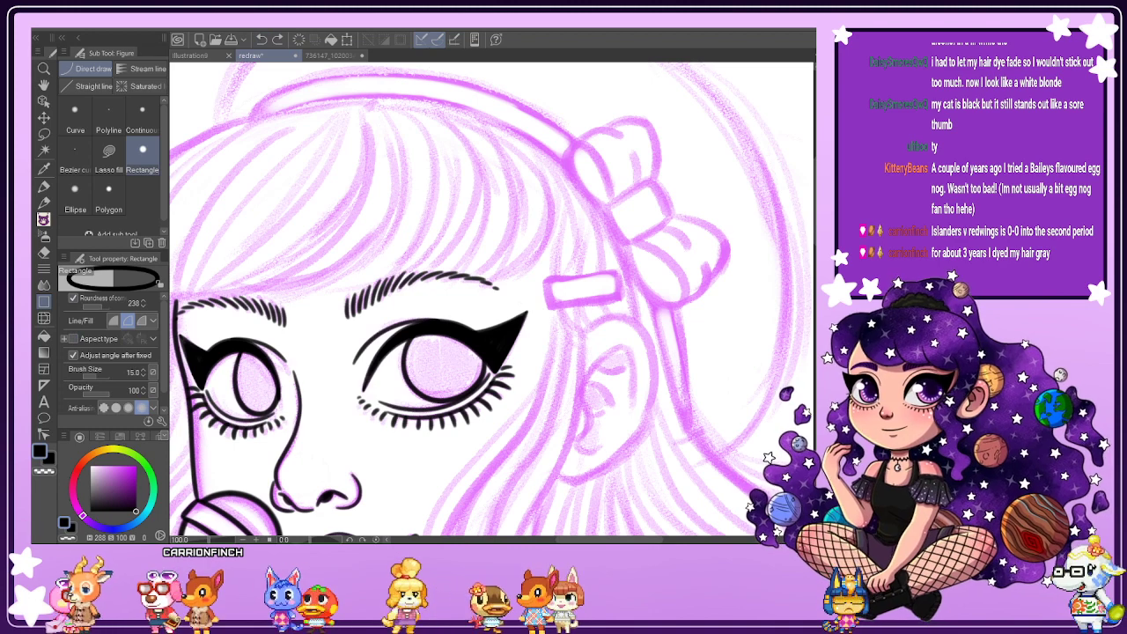
{"action": "left_click", "coordinate": [99, 306]}
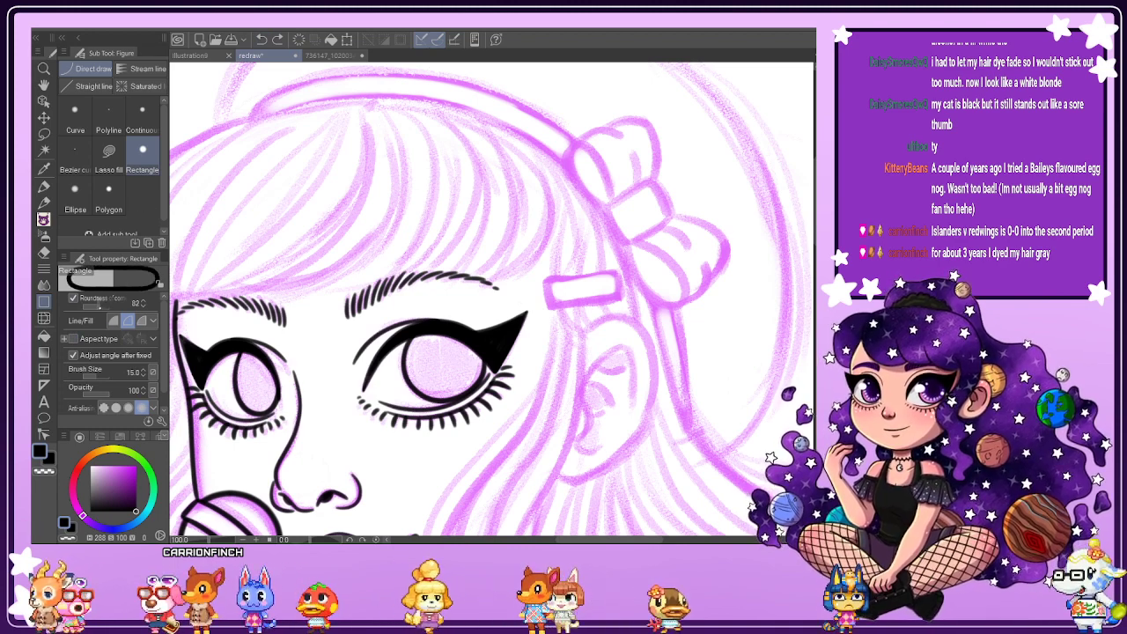
{"action": "left_click_drag", "start_coordinate": [542, 270], "coordinate": [623, 303]}
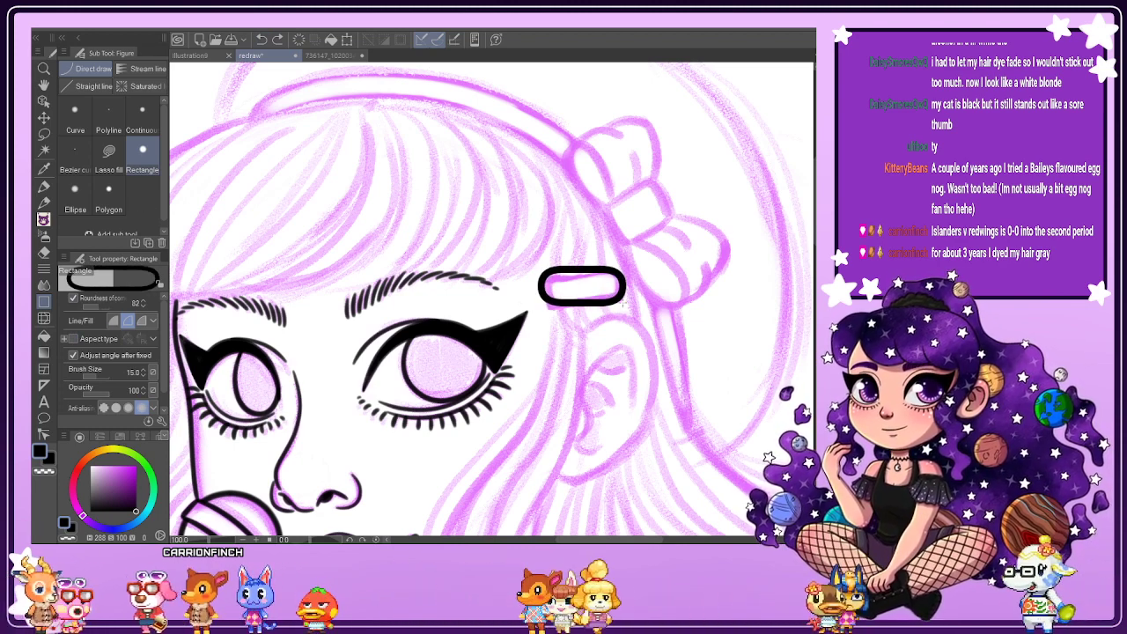
{"action": "left_click", "coordinate": [633, 294]}
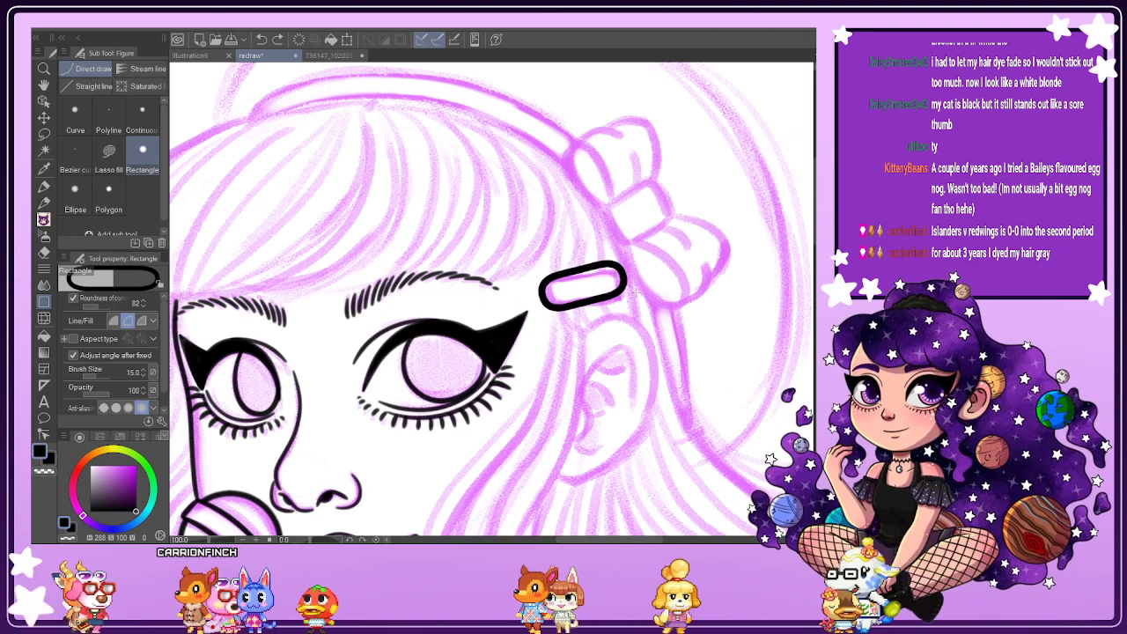
{"action": "key", "text": "ctrl+z"}
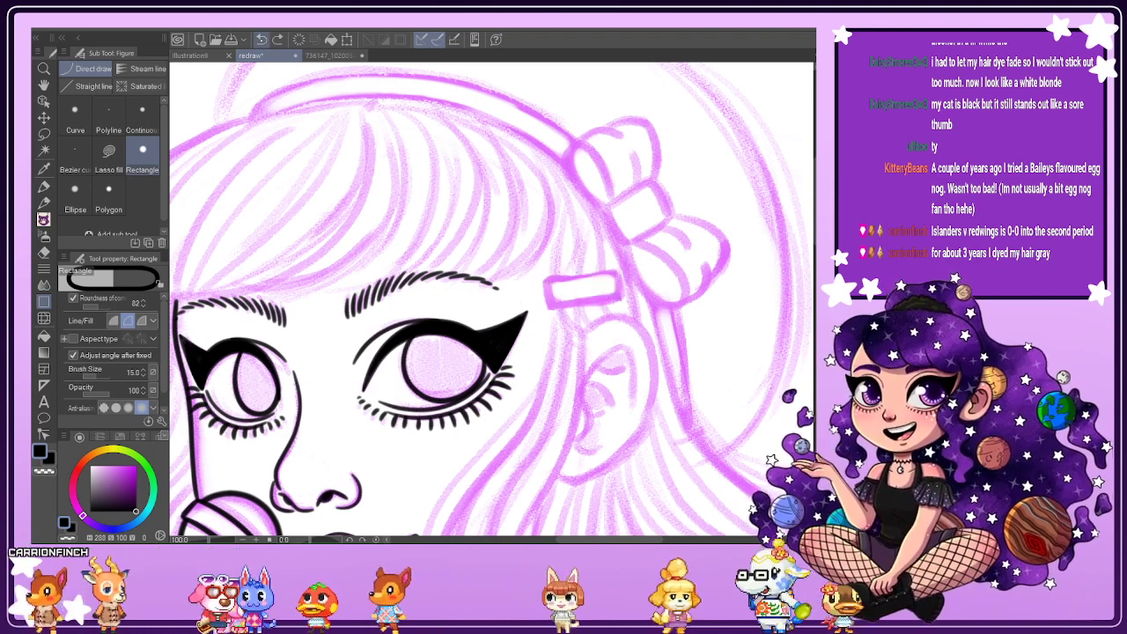
Ink the hair clip as a slightly tilted rounded rectangle over the sketch, with brush size 10 and corner roundness 28.
{"action": "left_click", "coordinate": [143, 376]}
{"action": "left_click", "coordinate": [142, 376]}
{"action": "left_click", "coordinate": [142, 376]}
{"action": "left_click", "coordinate": [142, 376]}
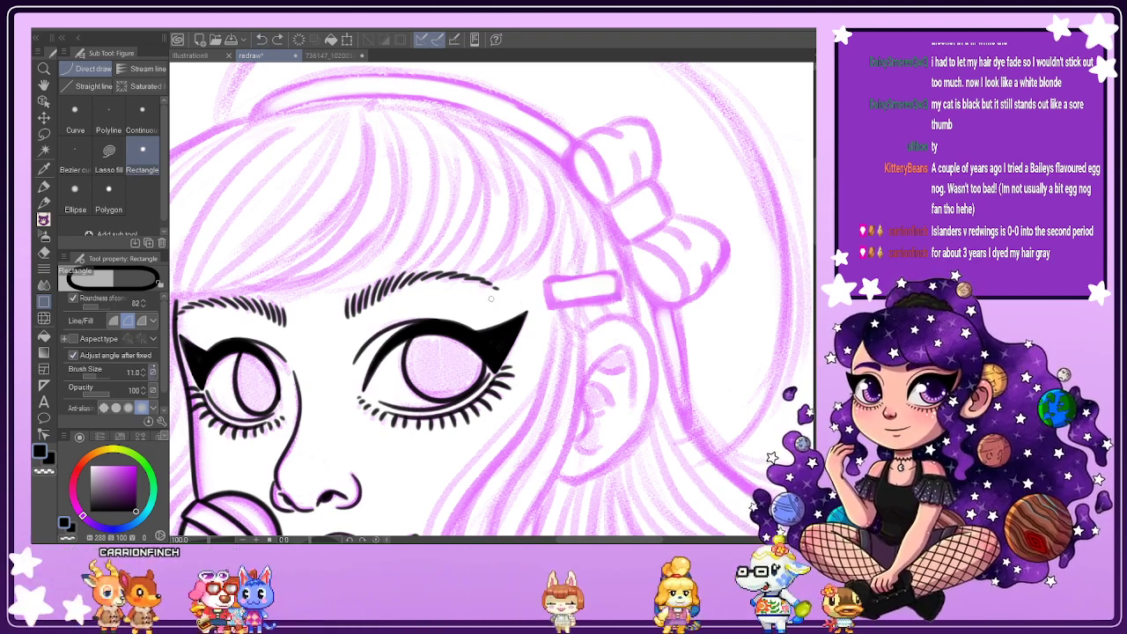
{"action": "left_click_drag", "start_coordinate": [547, 268], "coordinate": [627, 295]}
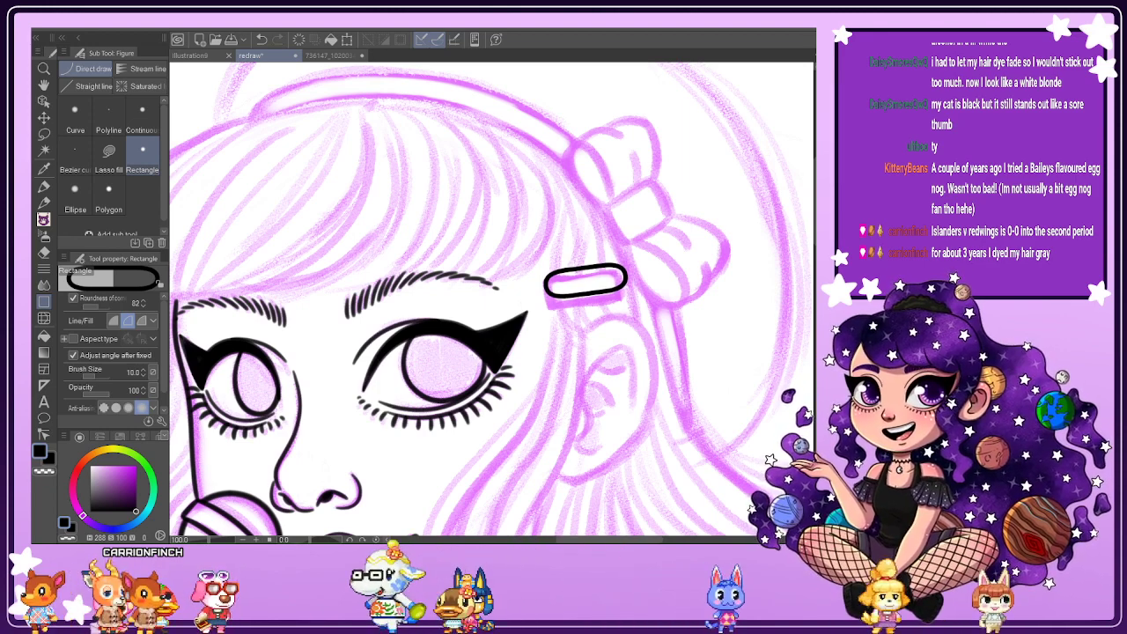
{"action": "key", "text": "ctrl+z"}
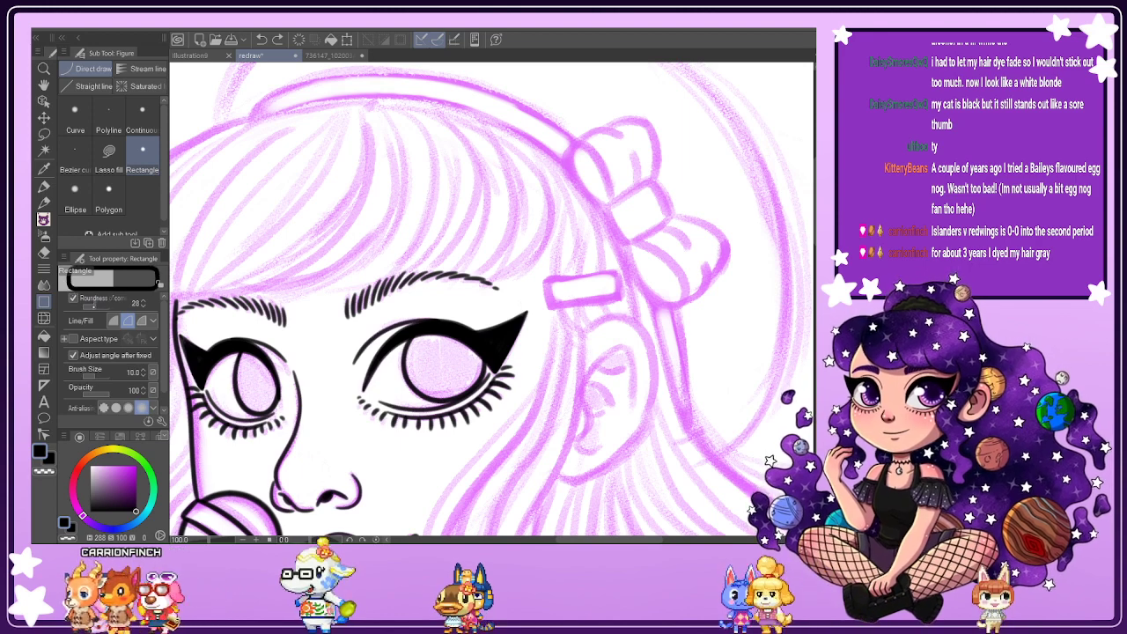
{"action": "left_click_drag", "start_coordinate": [536, 275], "coordinate": [555, 276]}
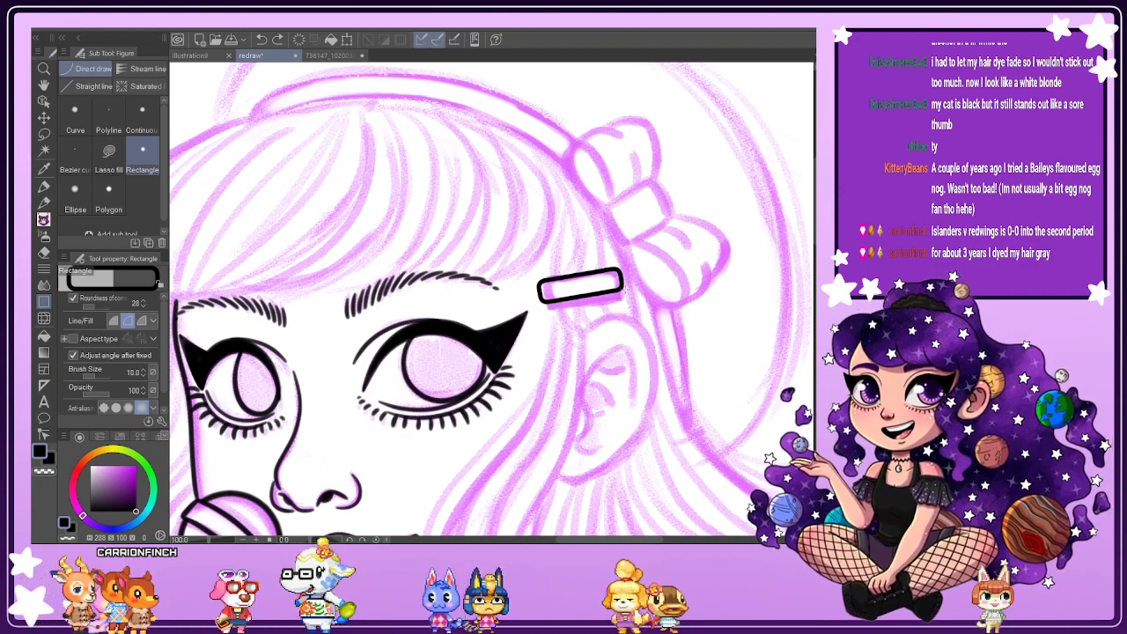
Check the original coloured reference picture in a mirrored view, and return to the redraw canvas.
{"action": "left_click", "coordinate": [343, 54]}
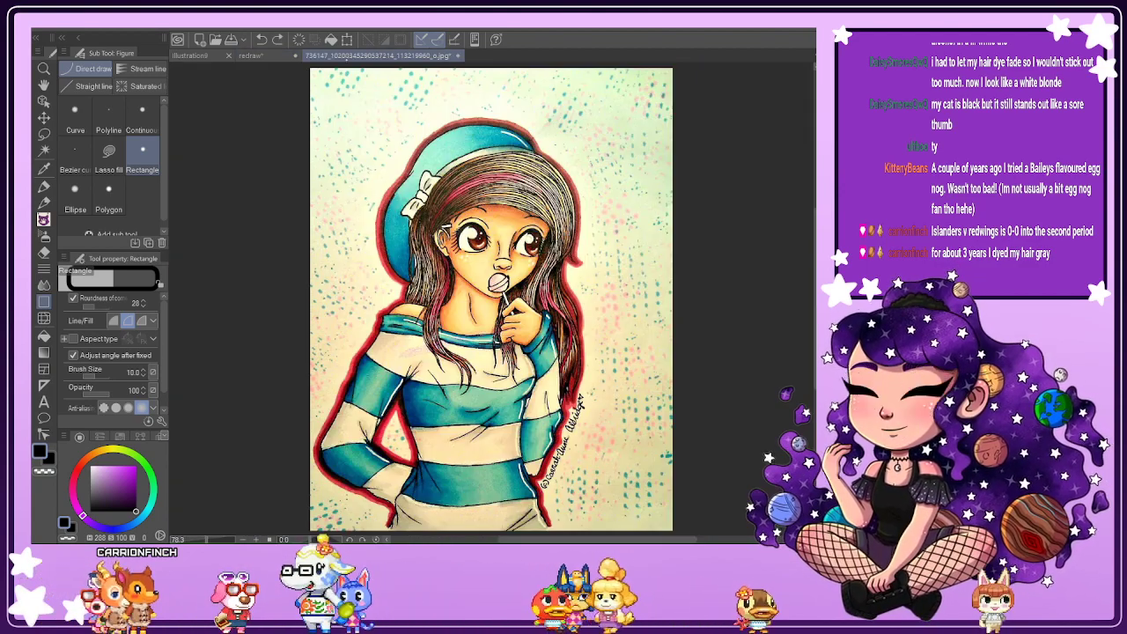
{"action": "key", "text": "h"}
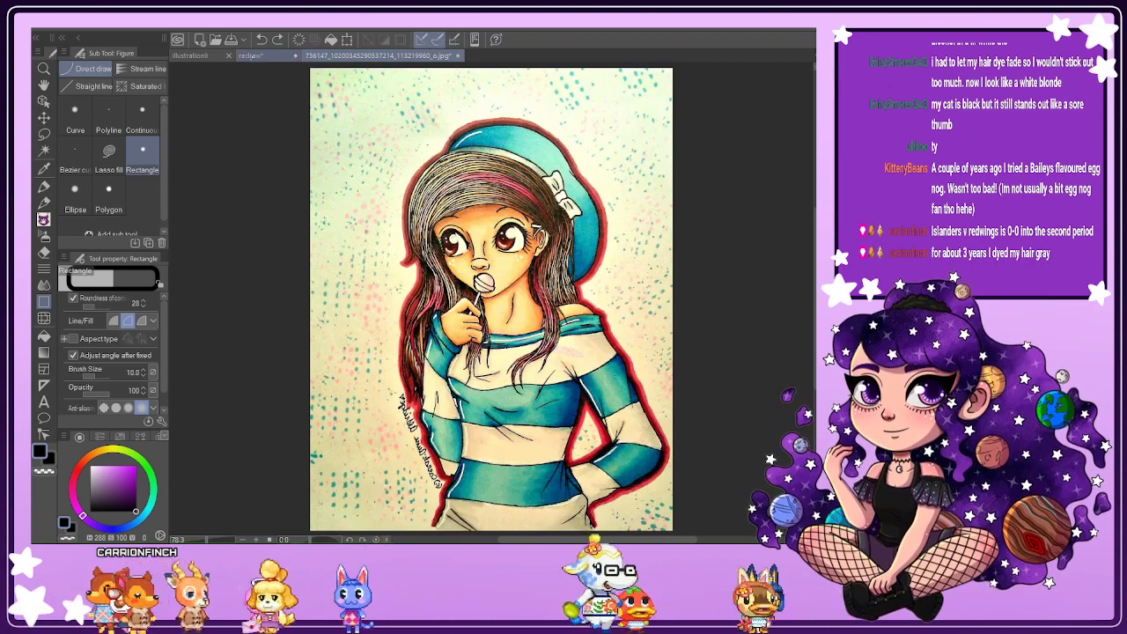
{"action": "left_click", "coordinate": [251, 55]}
{"action": "key", "text": "h"}
{"action": "key", "text": "h"}
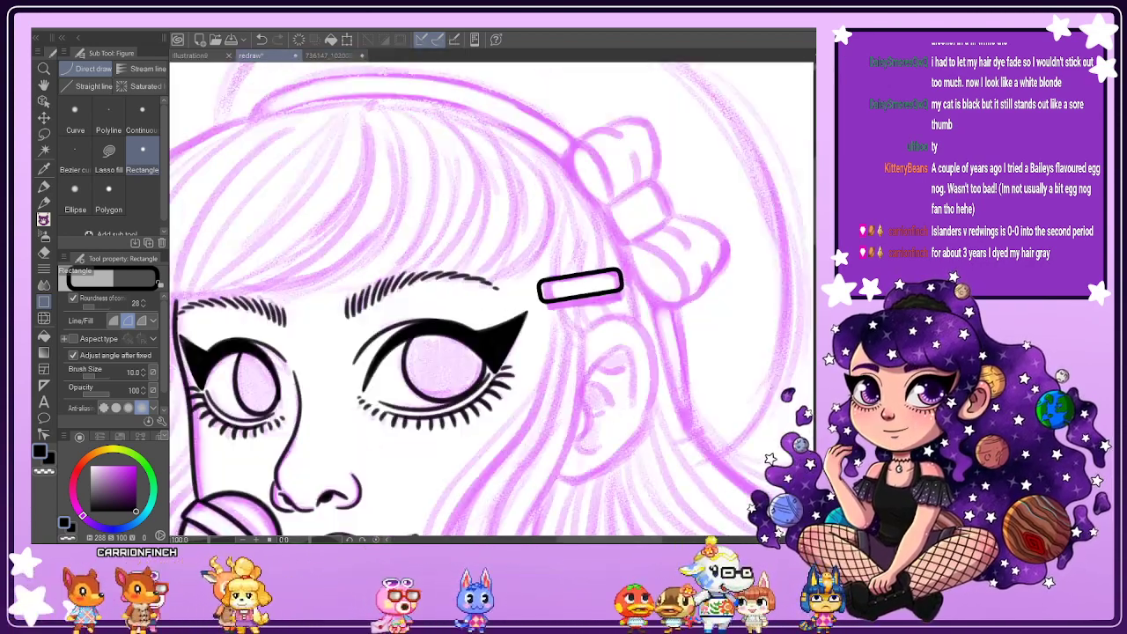
Ink the ear's outer outline and the curved inner rim over the sketch with the Mechanical pencil at size 15.
{"action": "key", "text": "ctrl+0"}
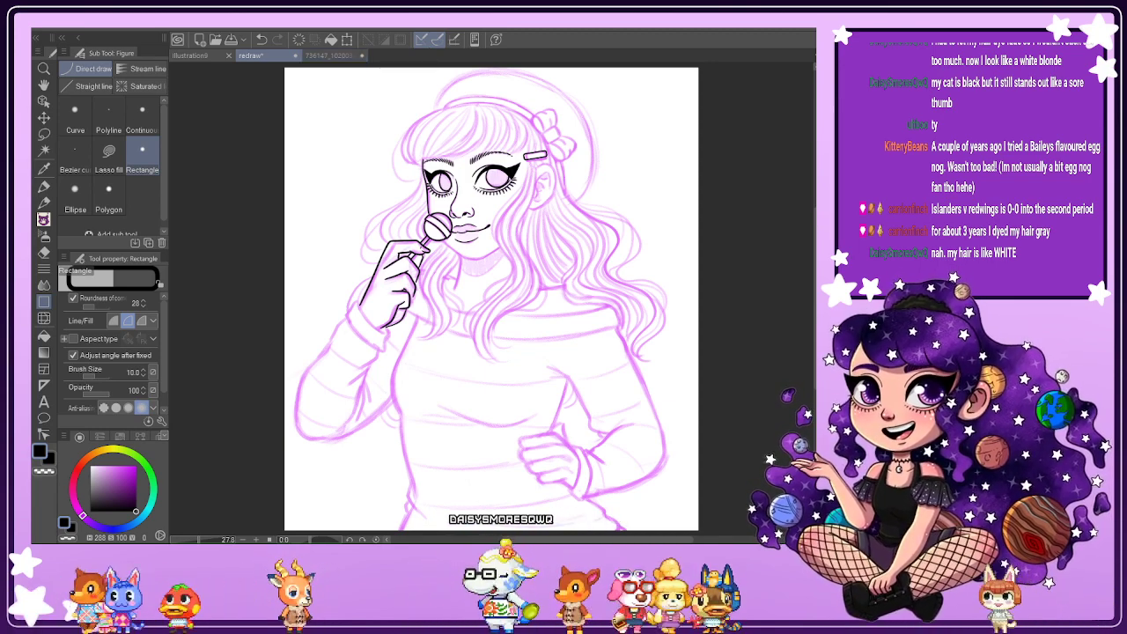
{"action": "scroll", "coordinate": [542, 168], "scroll_direction": "up", "scroll_amount": 5}
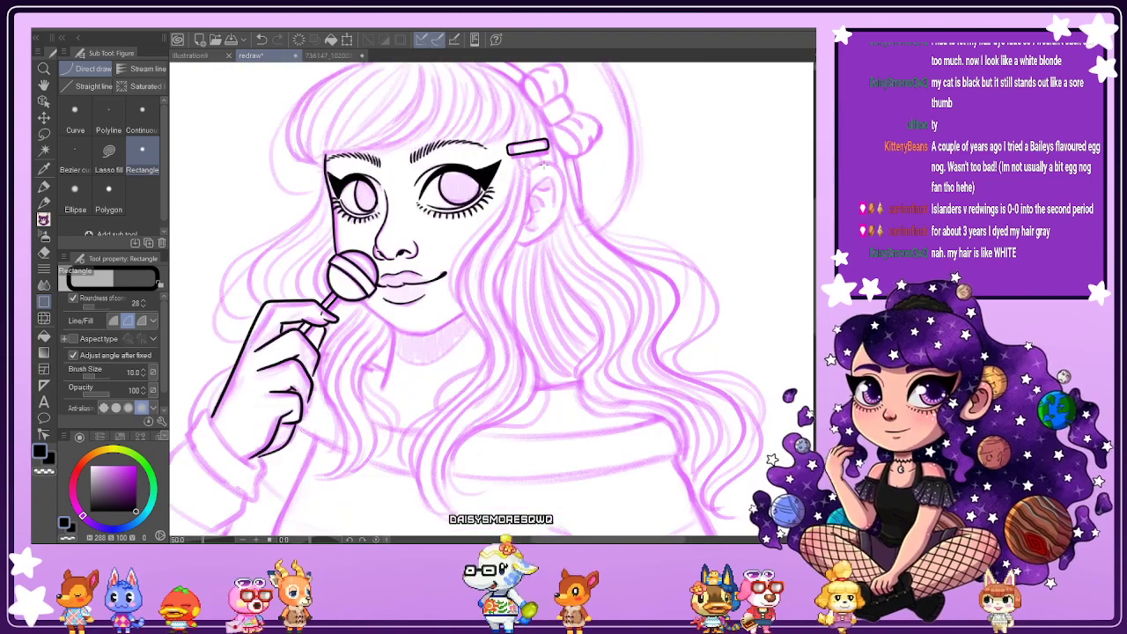
{"action": "key", "text": "p"}
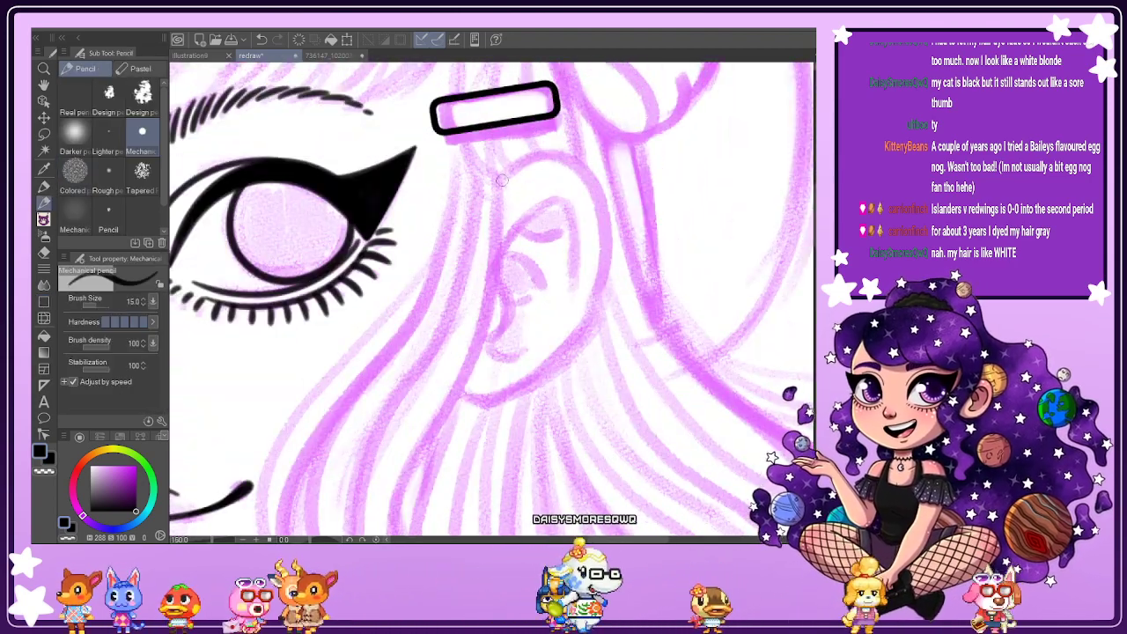
{"action": "mouse_move", "coordinate": [501, 180]}
{"action": "left_mouse_down"}
{"action": "mouse_move", "coordinate": [567, 153]}
{"action": "mouse_move", "coordinate": [606, 200]}
{"action": "mouse_move", "coordinate": [607, 290]}
{"action": "mouse_move", "coordinate": [579, 345]}
{"action": "mouse_move", "coordinate": [520, 392]}
{"action": "mouse_move", "coordinate": [464, 393]}
{"action": "left_mouse_up"}
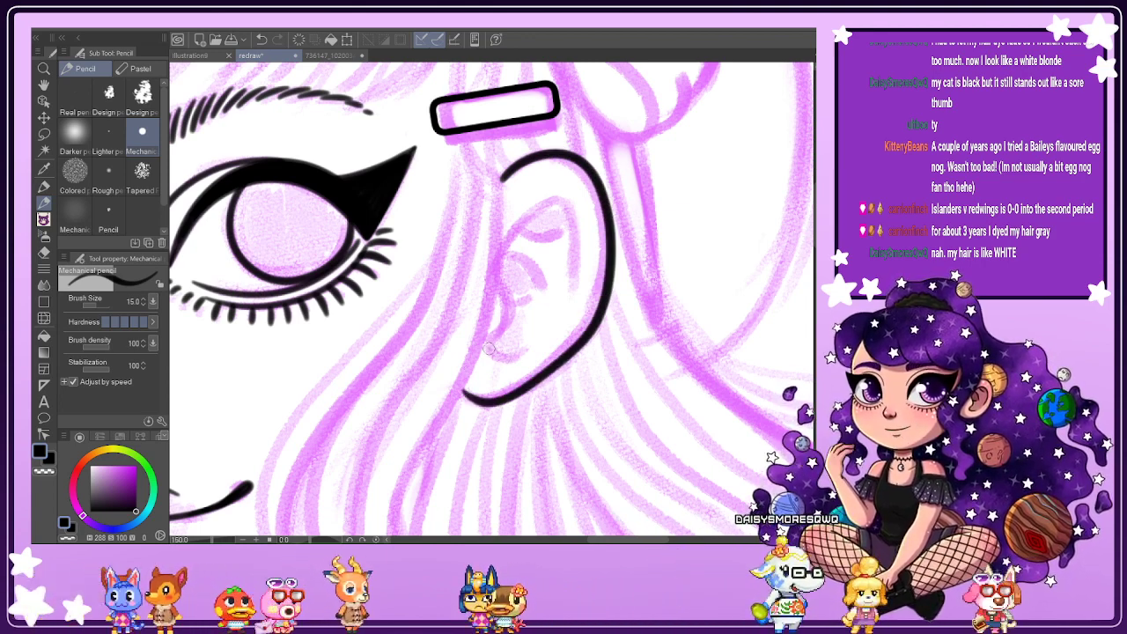
{"action": "mouse_move", "coordinate": [508, 322]}
{"action": "left_mouse_down"}
{"action": "mouse_move", "coordinate": [499, 260]}
{"action": "mouse_move", "coordinate": [530, 211]}
{"action": "mouse_move", "coordinate": [579, 216]}
{"action": "mouse_move", "coordinate": [583, 239]}
{"action": "left_mouse_up"}
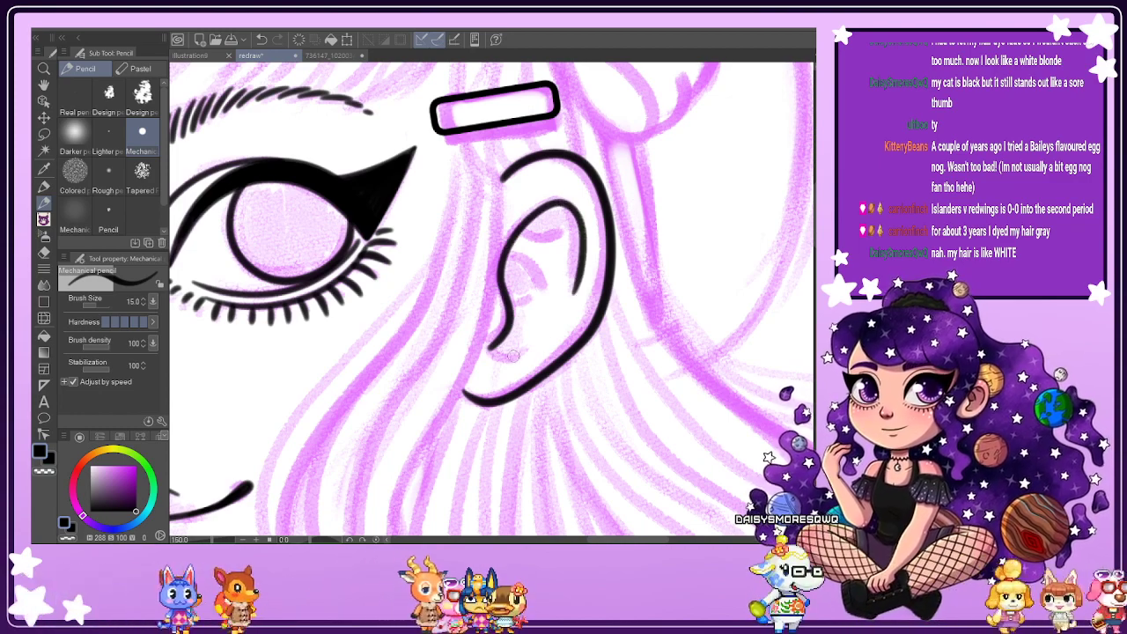
Ink the short fold lines inside the ear and thicken the corners where they meet the inner rim.
{"action": "mouse_move", "coordinate": [490, 349]}
{"action": "left_mouse_down"}
{"action": "mouse_move", "coordinate": [498, 361]}
{"action": "mouse_move", "coordinate": [526, 352]}
{"action": "left_mouse_up"}
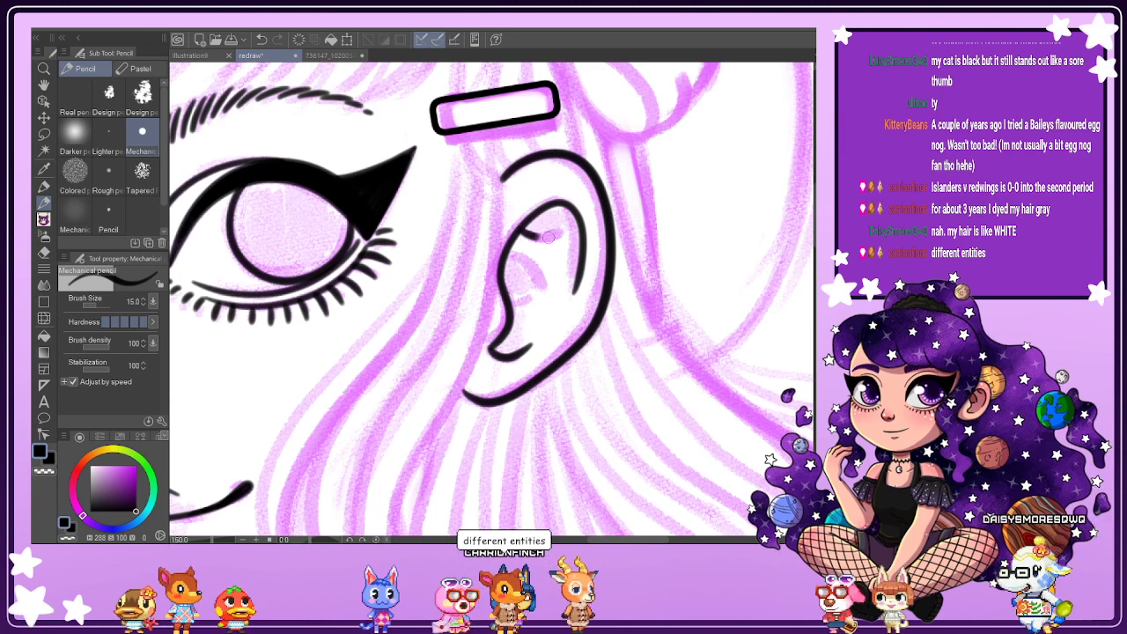
{"action": "mouse_move", "coordinate": [528, 248]}
{"action": "left_mouse_down"}
{"action": "mouse_move", "coordinate": [546, 292]}
{"action": "mouse_move", "coordinate": [532, 296]}
{"action": "left_mouse_up"}
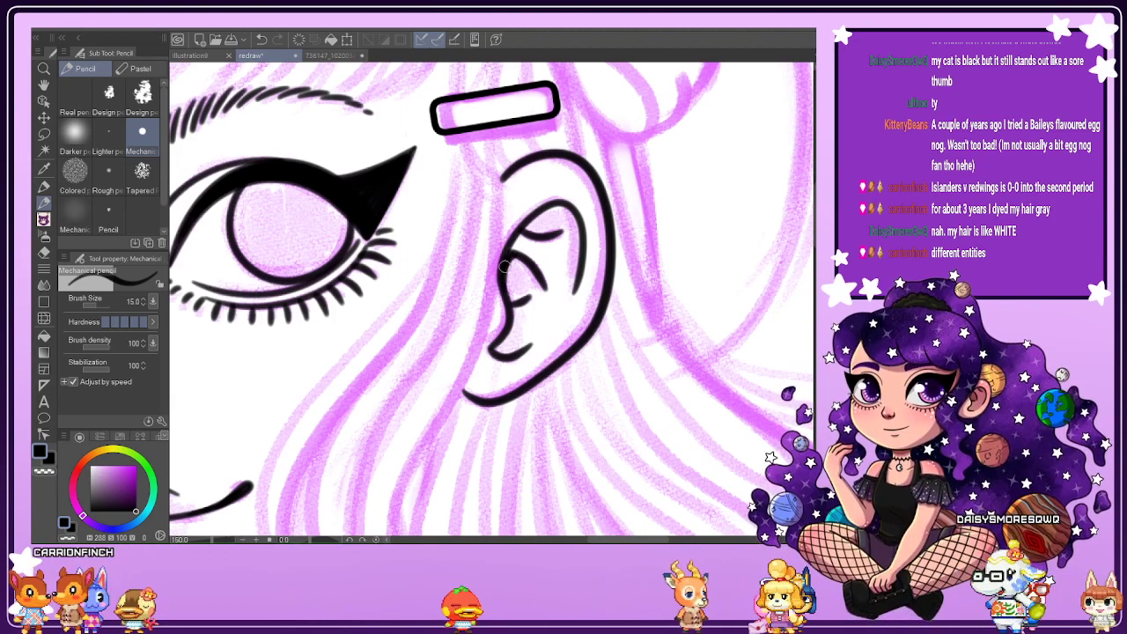
{"action": "left_click_drag", "start_coordinate": [506, 257], "coordinate": [511, 298]}
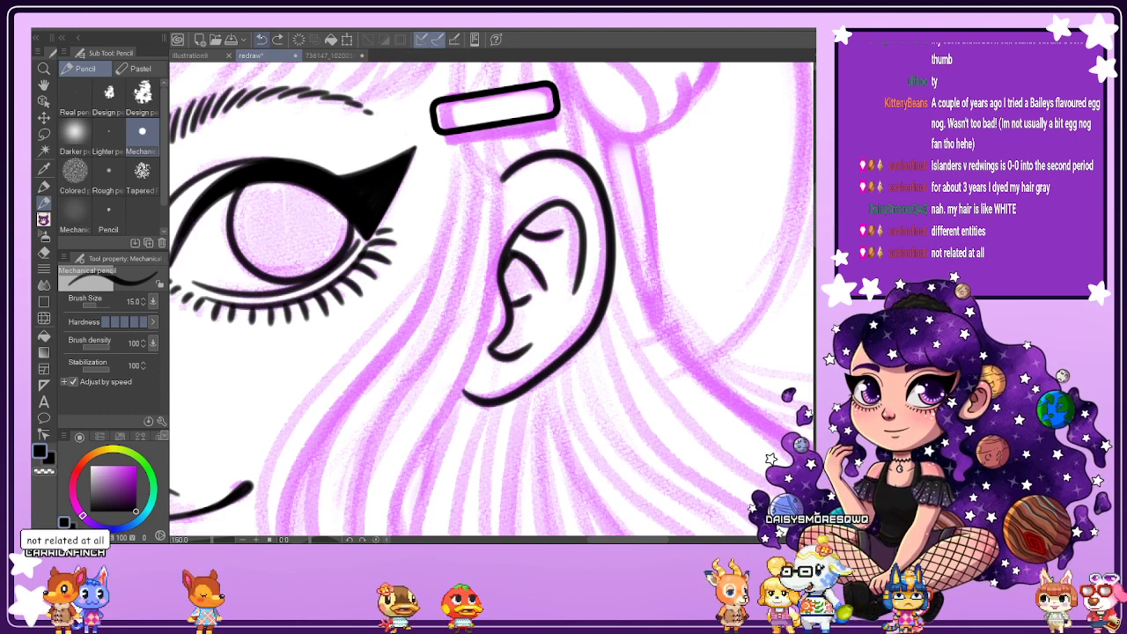
{"action": "scroll", "coordinate": [517, 260], "scroll_direction": "up", "scroll_amount": 3}
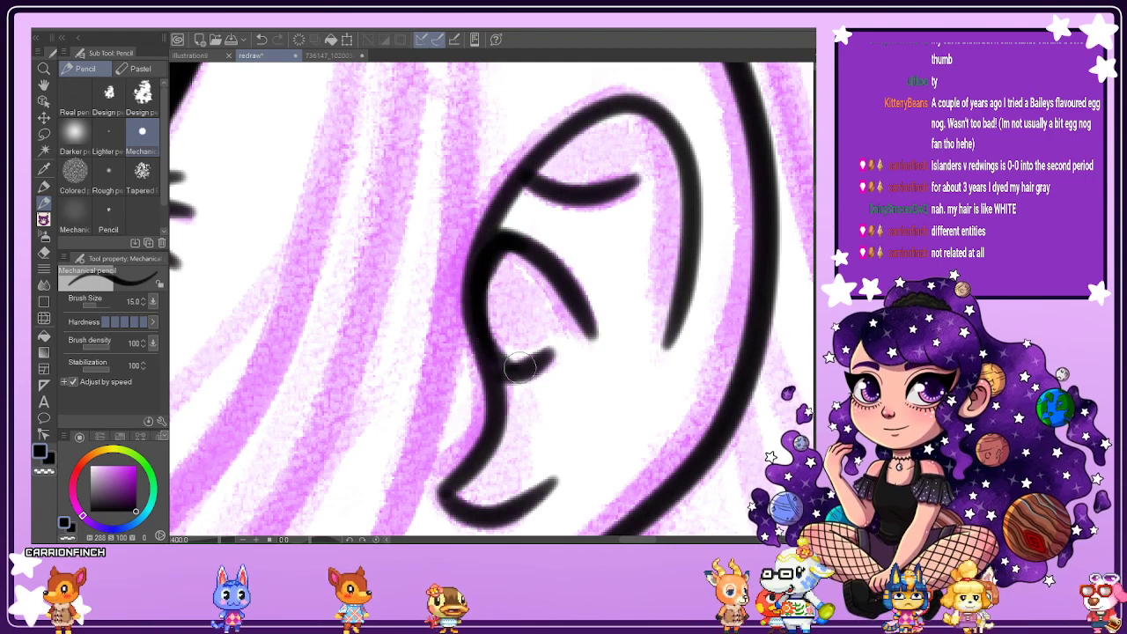
{"action": "left_click_drag", "start_coordinate": [547, 156], "coordinate": [598, 111]}
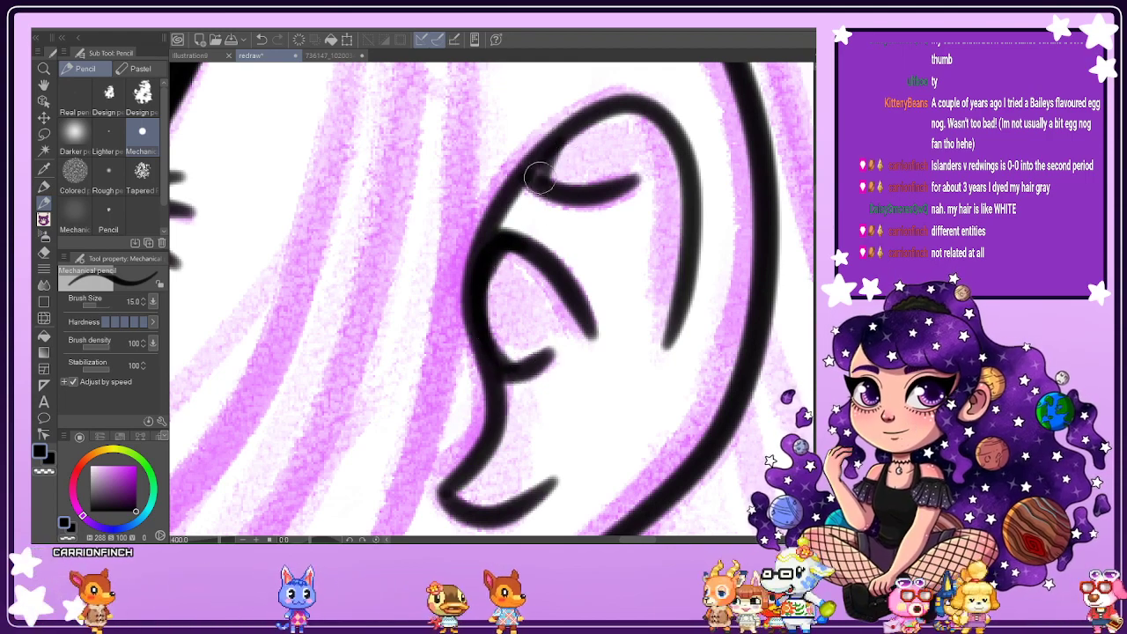
Ink the bow's centre knot as a closed four-sided shape in a rotated canvas view, and reset the rotation.
{"action": "scroll", "coordinate": [613, 108], "scroll_direction": "down", "scroll_amount": 5}
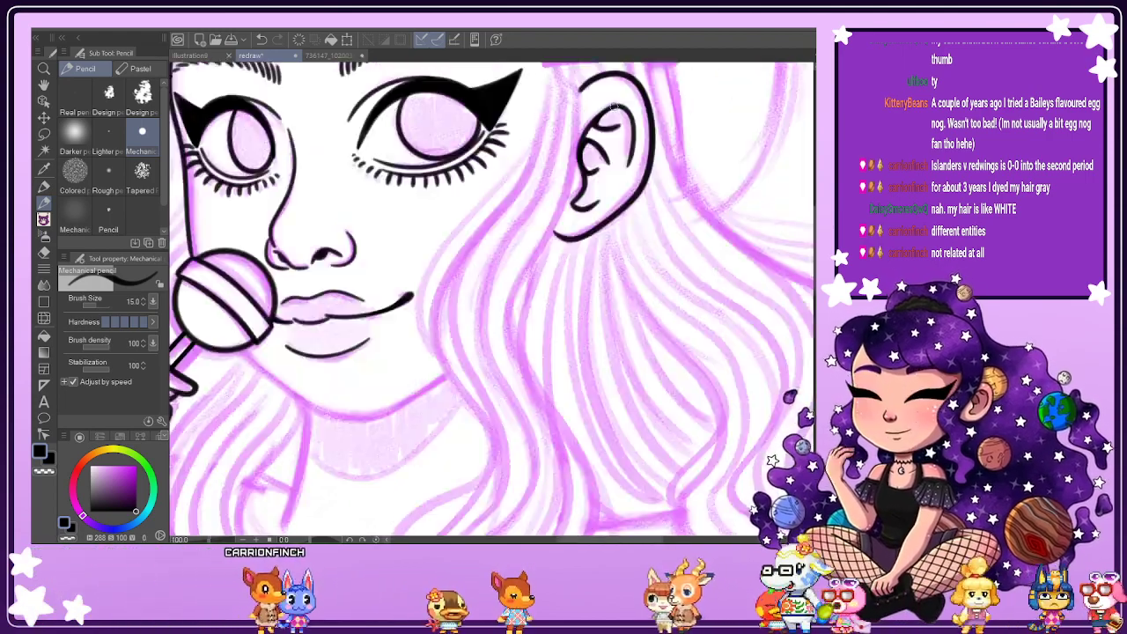
{"action": "scroll", "coordinate": [613, 180], "scroll_direction": "down", "scroll_amount": 3}
{"action": "scroll", "coordinate": [596, 195], "scroll_direction": "up", "scroll_amount": 2}
{"action": "scroll", "coordinate": [648, 165], "scroll_direction": "down", "scroll_amount": 2}
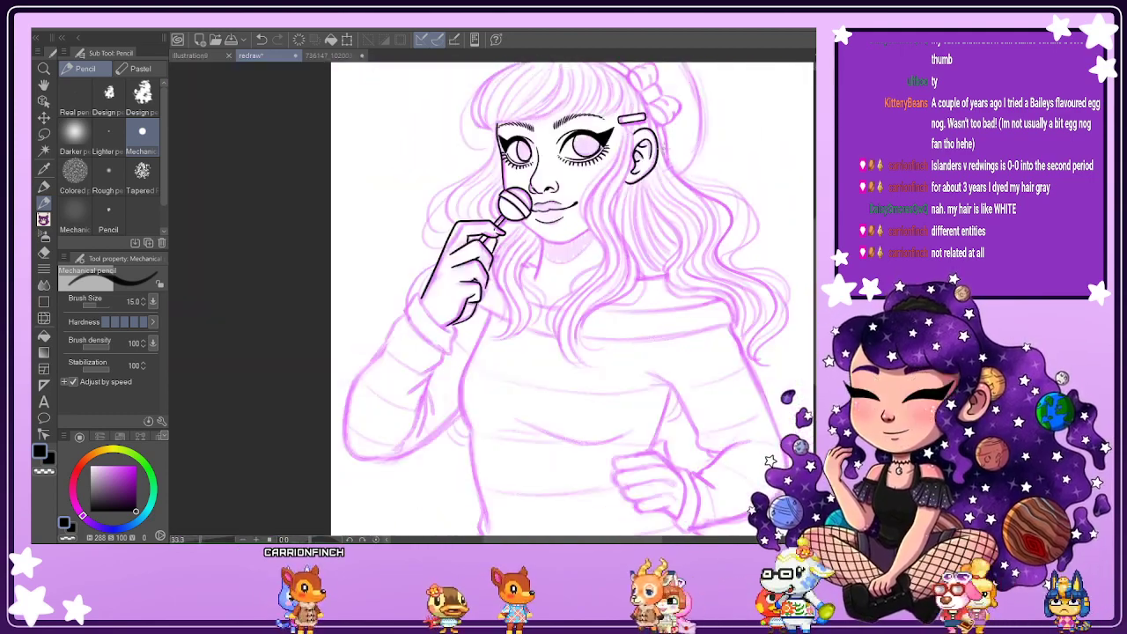
{"action": "scroll", "coordinate": [785, 180], "scroll_direction": "up", "scroll_amount": 5}
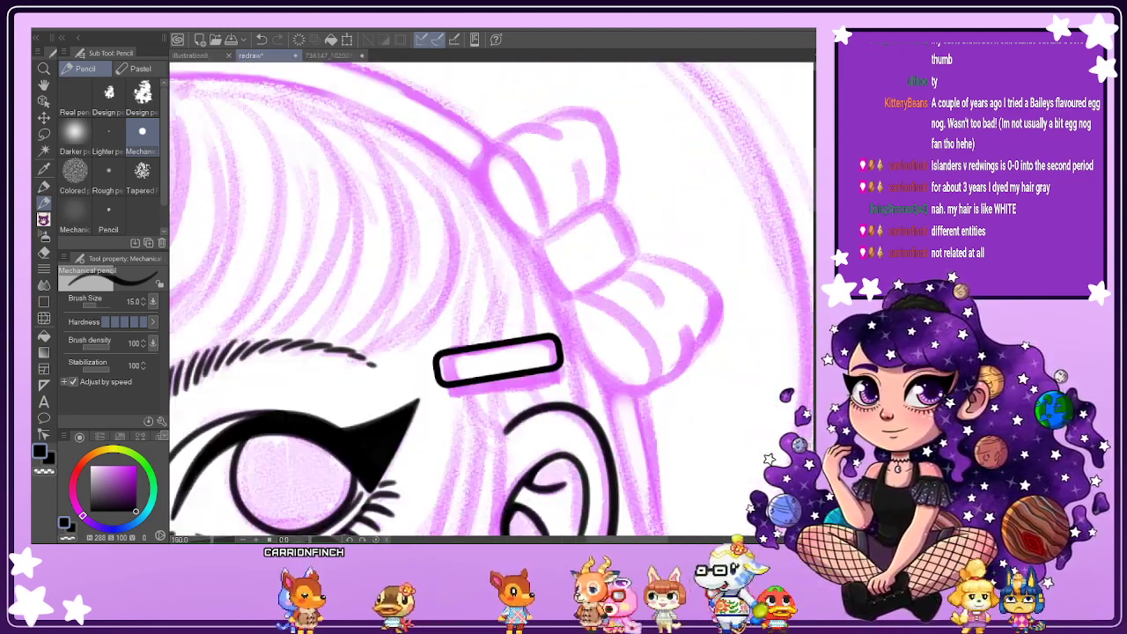
{"action": "mouse_move", "coordinate": [577, 273]}
{"action": "left_mouse_down"}
{"action": "mouse_move", "coordinate": [521, 201]}
{"action": "mouse_move", "coordinate": [544, 160]}
{"action": "left_mouse_up"}
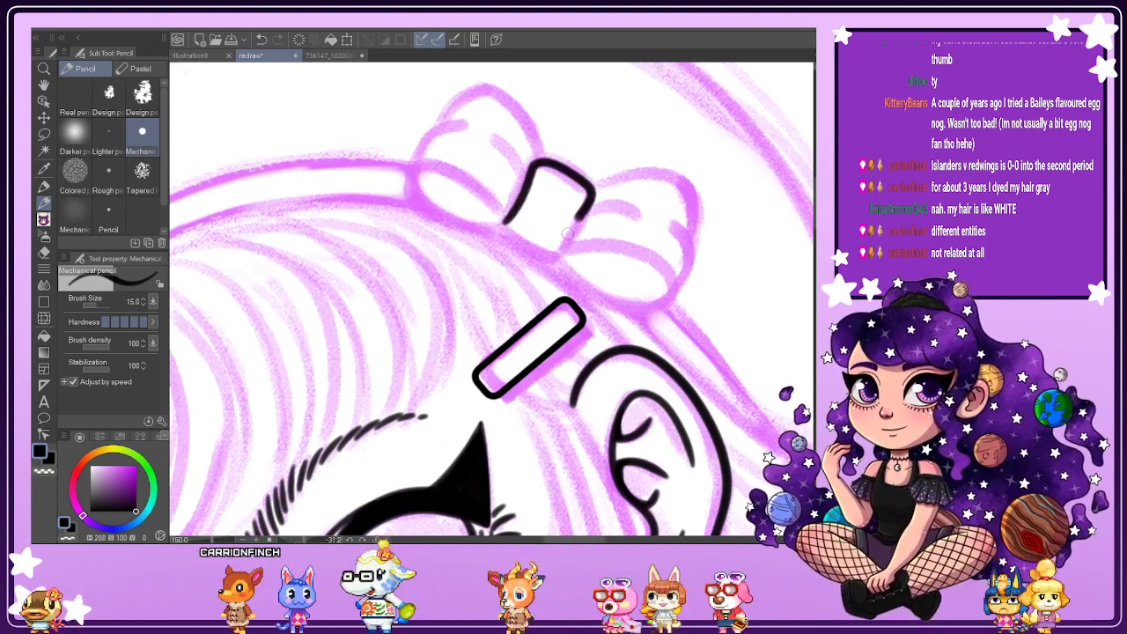
{"action": "mouse_move", "coordinate": [577, 219]}
{"action": "left_mouse_down"}
{"action": "mouse_move", "coordinate": [553, 261]}
{"action": "mouse_move", "coordinate": [517, 250]}
{"action": "mouse_move", "coordinate": [499, 232]}
{"action": "mouse_move", "coordinate": [516, 201]}
{"action": "left_mouse_up"}
{"action": "scroll", "coordinate": [502, 231], "scroll_direction": "up", "scroll_amount": 1}
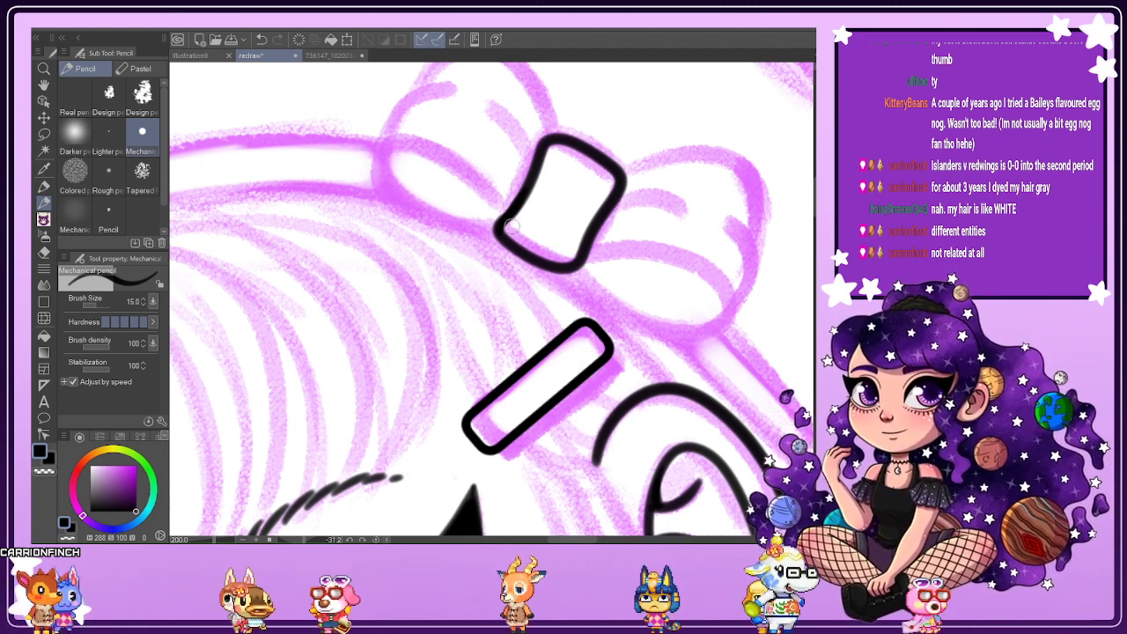
{"action": "left_click_drag", "start_coordinate": [498, 231], "coordinate": [513, 206]}
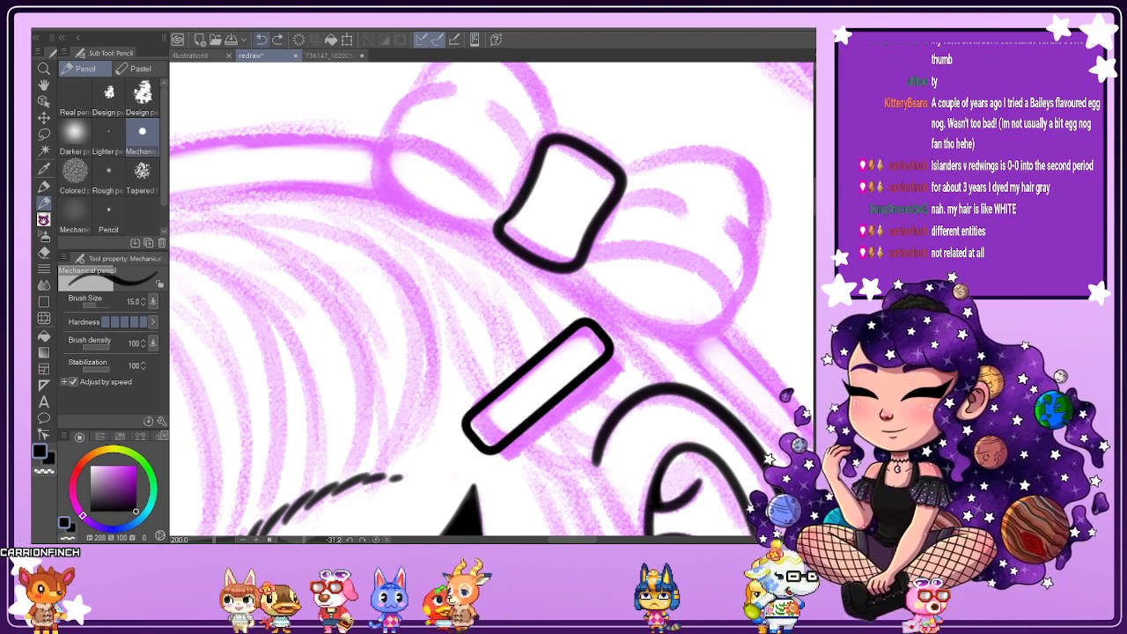
{"action": "key", "text": "ctrl+z"}
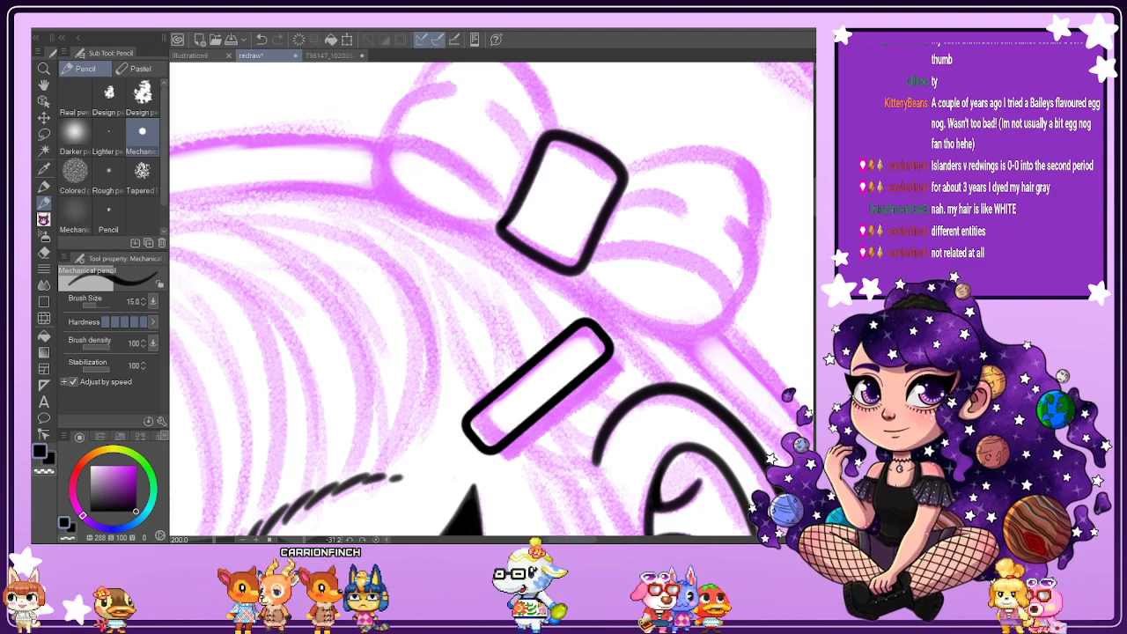
{"action": "key", "text": "ctrl+@"}
Ink the upper bow loop with its narrow inner opening, puffed outer outline and short crease lines up to the knot.
{"action": "scroll", "coordinate": [662, 230], "scroll_direction": "down", "scroll_amount": 1}
{"action": "scroll", "coordinate": [665, 231], "scroll_direction": "up", "scroll_amount": 1}
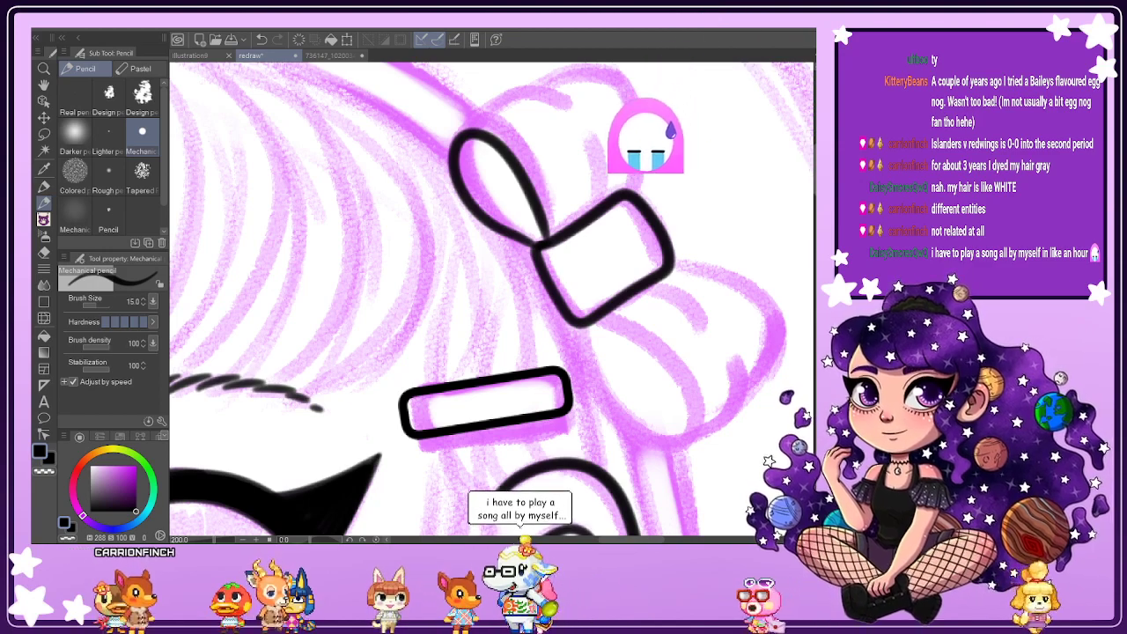
{"action": "left_click_drag", "start_coordinate": [504, 91], "coordinate": [516, 160]}
{"action": "key", "text": "ctrl+z"}
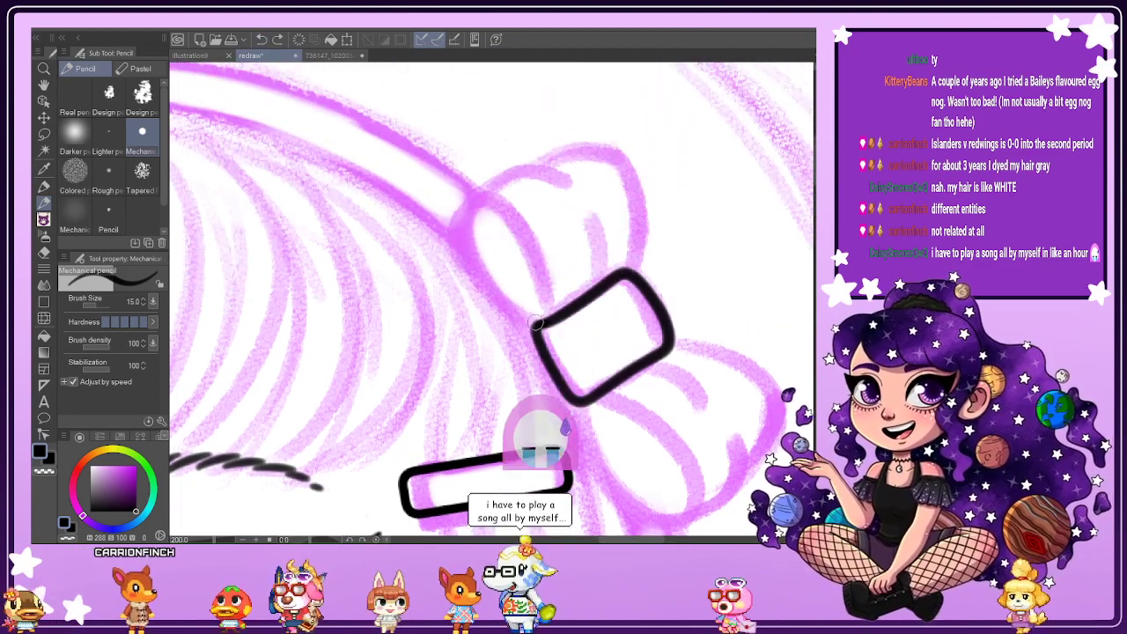
{"action": "mouse_move", "coordinate": [509, 308]}
{"action": "left_mouse_down"}
{"action": "mouse_move", "coordinate": [449, 240]}
{"action": "mouse_move", "coordinate": [461, 200]}
{"action": "mouse_move", "coordinate": [488, 202]}
{"action": "mouse_move", "coordinate": [507, 221]}
{"action": "mouse_move", "coordinate": [548, 306]}
{"action": "left_mouse_up"}
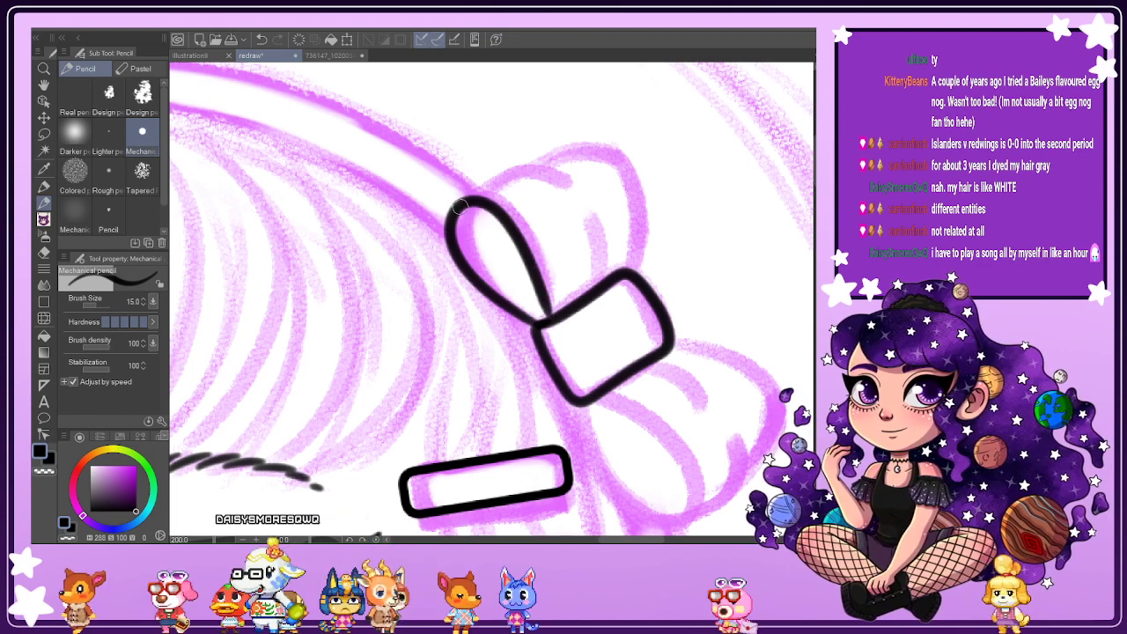
{"action": "mouse_move", "coordinate": [459, 206]}
{"action": "left_mouse_down"}
{"action": "mouse_move", "coordinate": [492, 177]}
{"action": "mouse_move", "coordinate": [528, 167]}
{"action": "mouse_move", "coordinate": [565, 185]}
{"action": "left_mouse_up"}
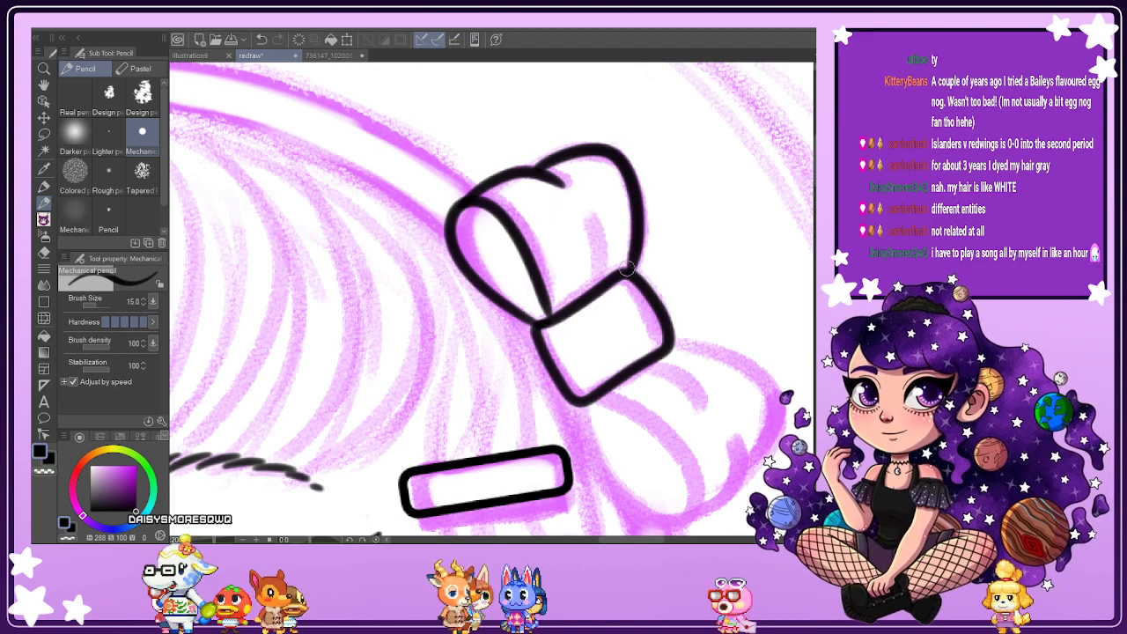
{"action": "left_click_drag", "start_coordinate": [597, 280], "coordinate": [587, 222]}
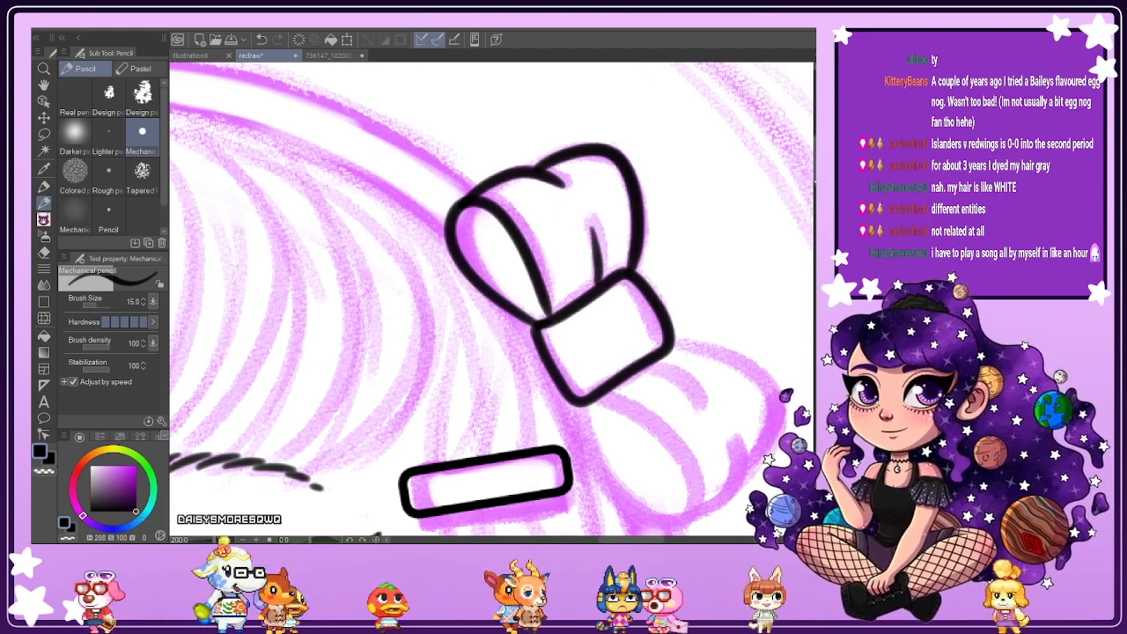
Ink the lower bow loop's inner opening, and redraw its curved bottom edge with a hooked fold in a mirrored canvas view.
{"action": "scroll", "coordinate": [588, 291], "scroll_direction": "down", "scroll_amount": 3}
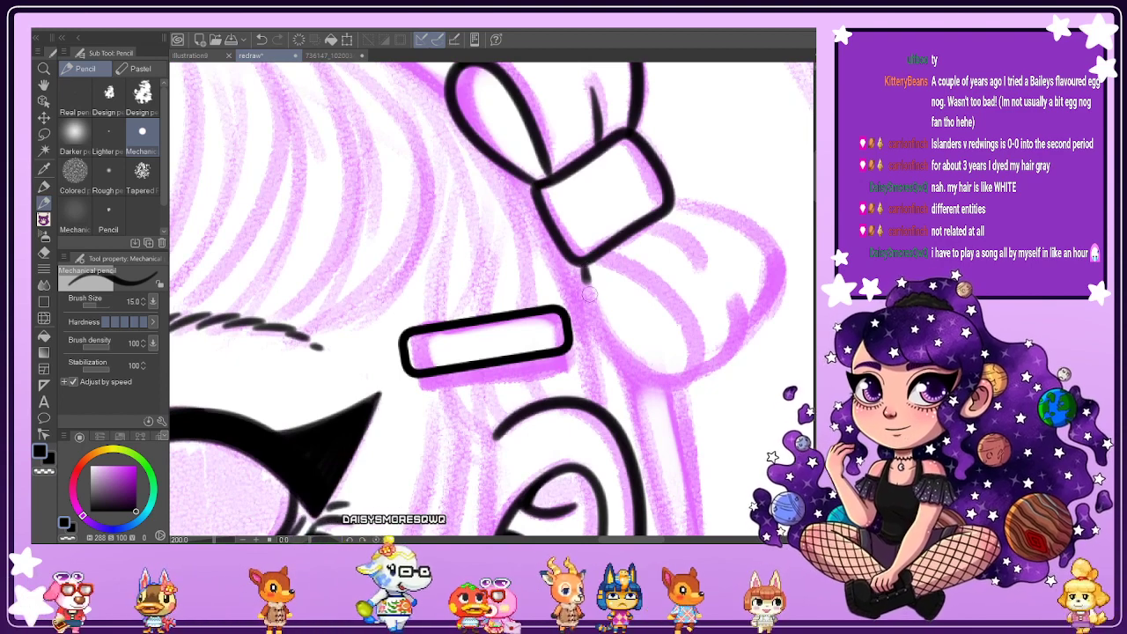
{"action": "left_click_drag", "start_coordinate": [582, 271], "coordinate": [615, 348]}
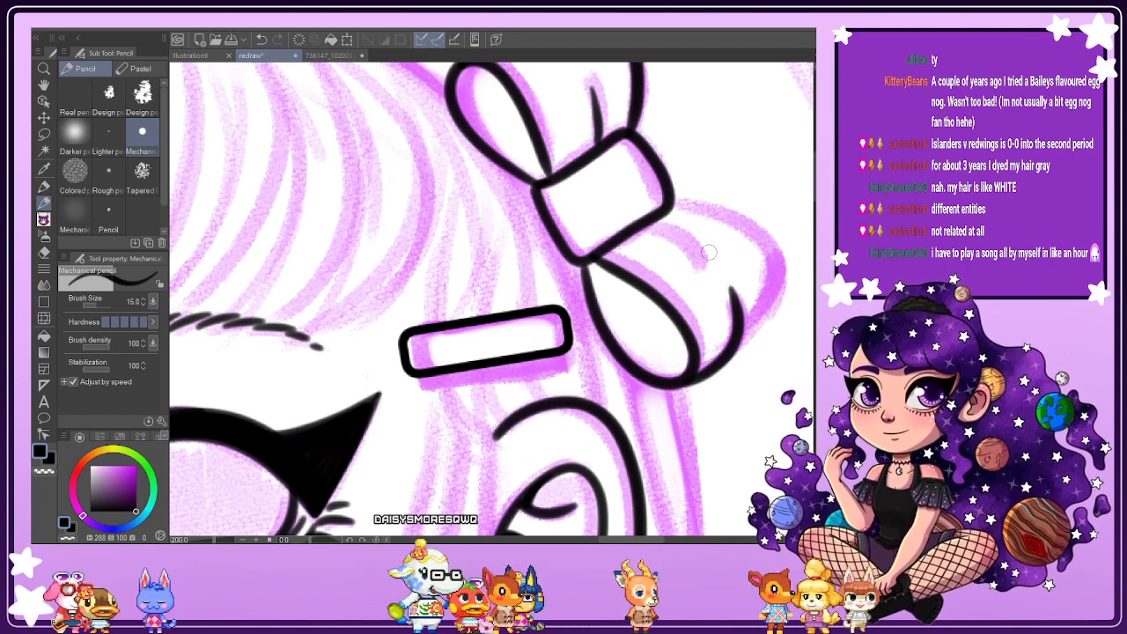
{"action": "left_click", "coordinate": [261, 39]}
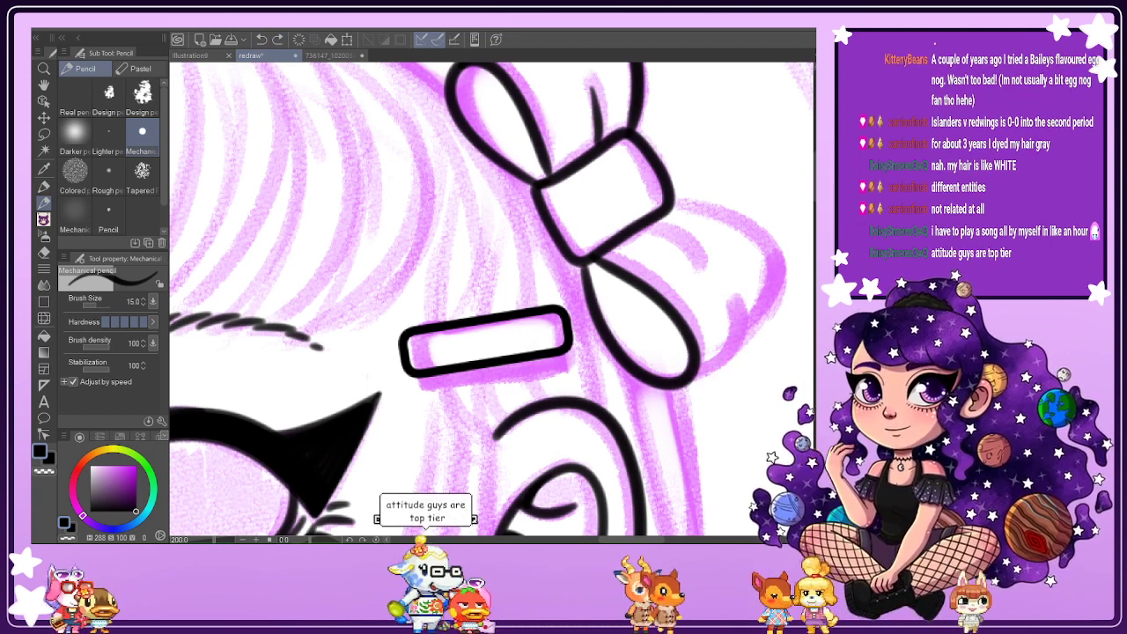
{"action": "key", "text": "h"}
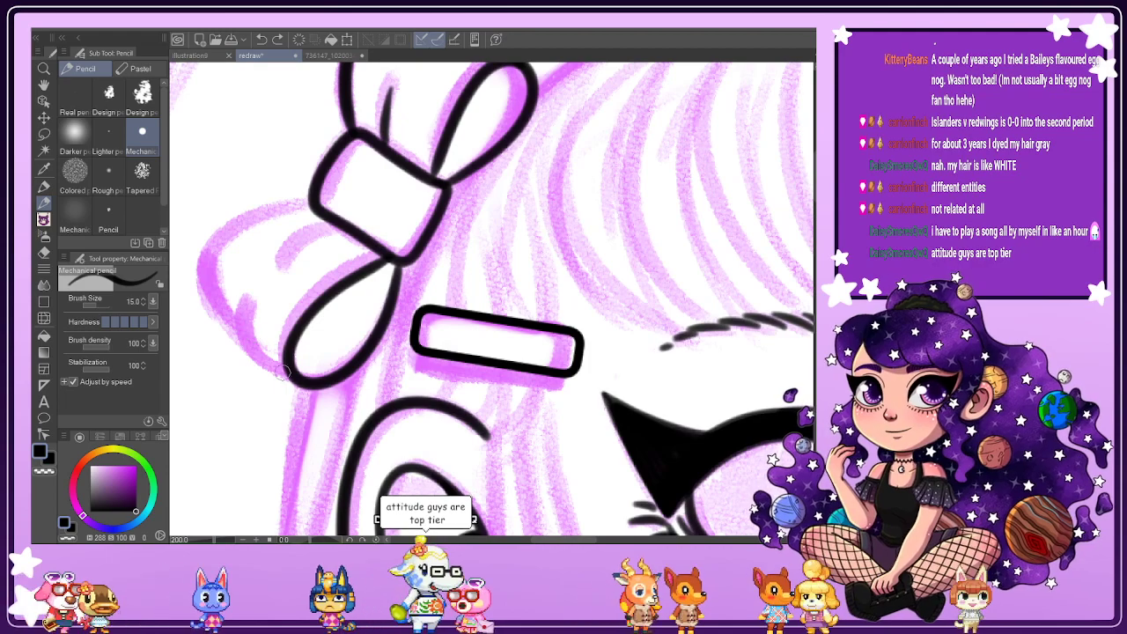
{"action": "mouse_move", "coordinate": [289, 382]}
{"action": "left_mouse_down"}
{"action": "mouse_move", "coordinate": [250, 354]}
{"action": "mouse_move", "coordinate": [247, 296]}
{"action": "left_mouse_up"}
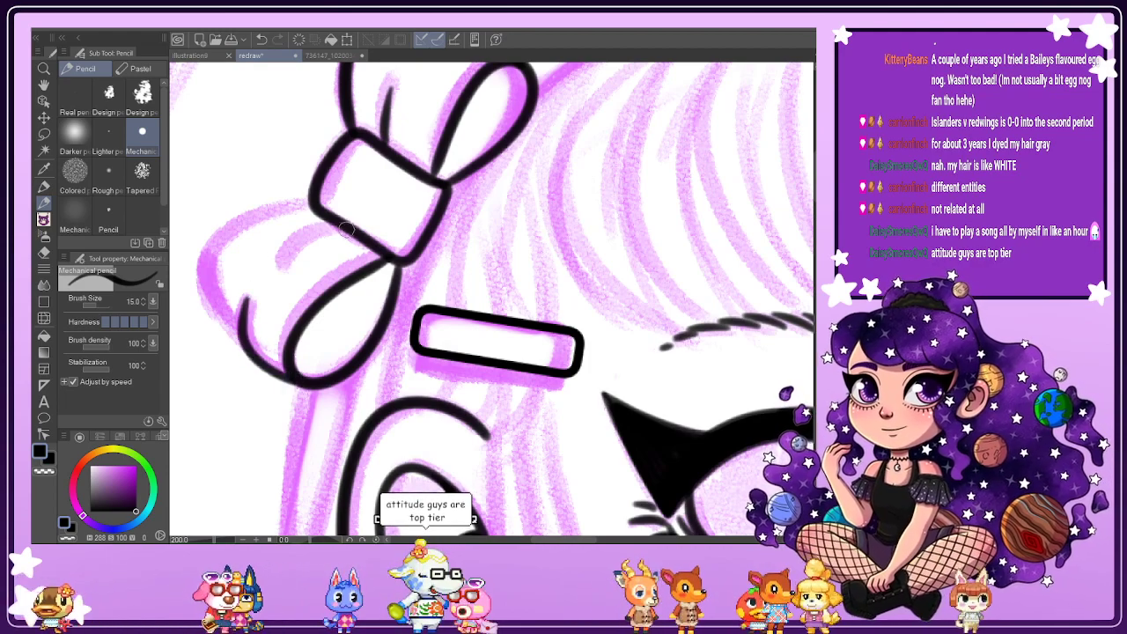
Close the lower bow loop's outer outline, add a short crease from the knot, and flip the view back.
{"action": "scroll", "coordinate": [342, 215], "scroll_direction": "down", "scroll_amount": 2}
{"action": "scroll", "coordinate": [265, 235], "scroll_direction": "up", "scroll_amount": 2}
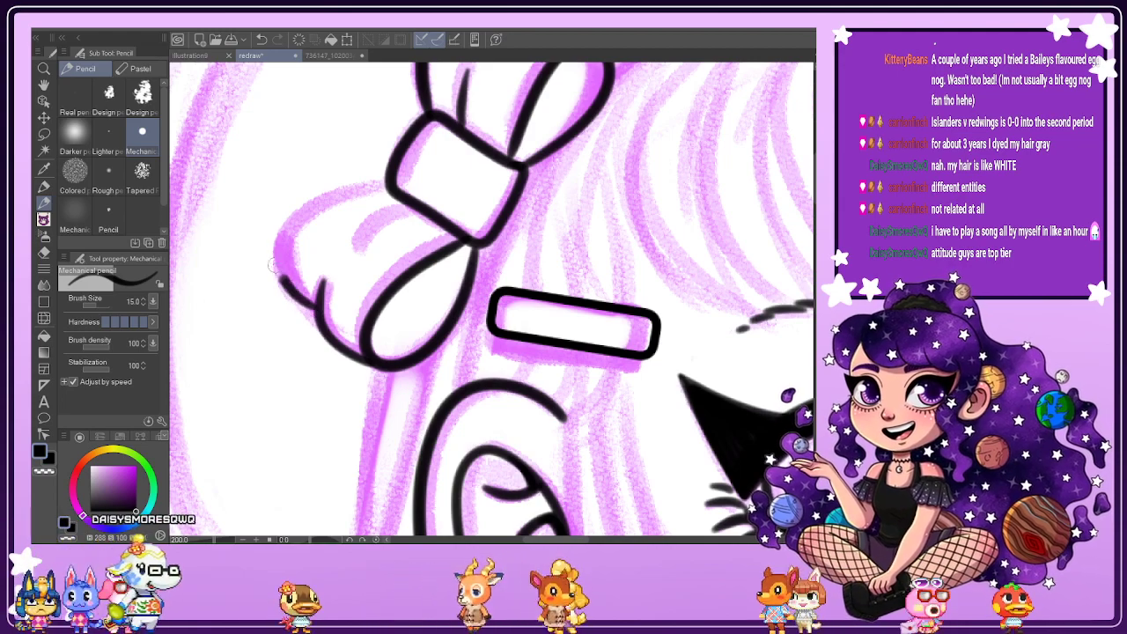
{"action": "left_click_drag", "start_coordinate": [312, 302], "coordinate": [269, 250]}
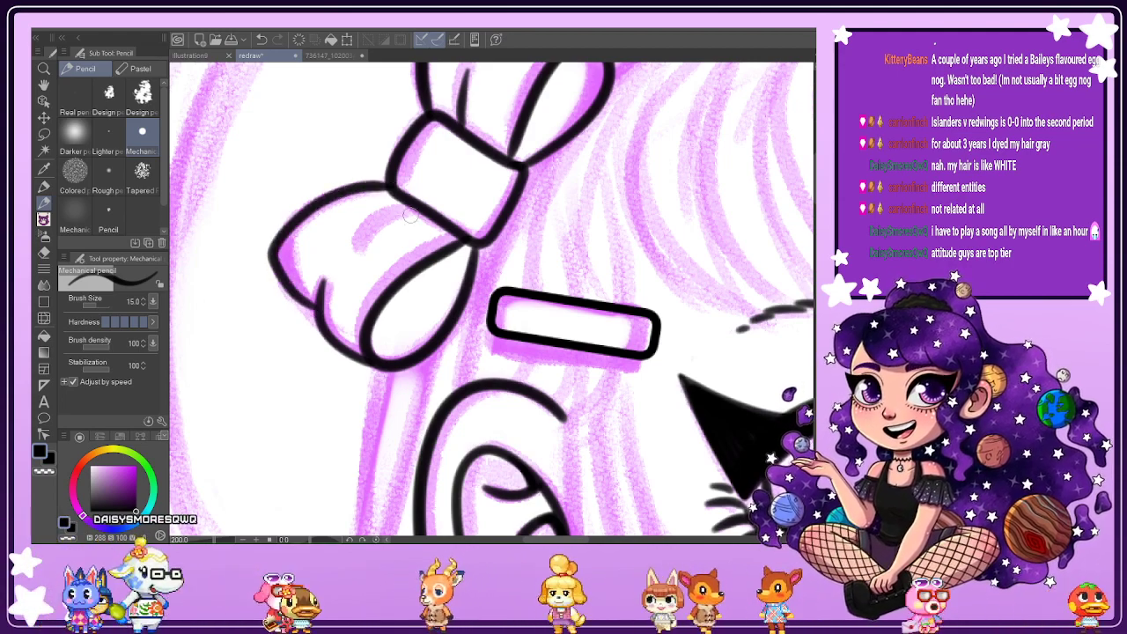
{"action": "left_click_drag", "start_coordinate": [414, 206], "coordinate": [352, 252]}
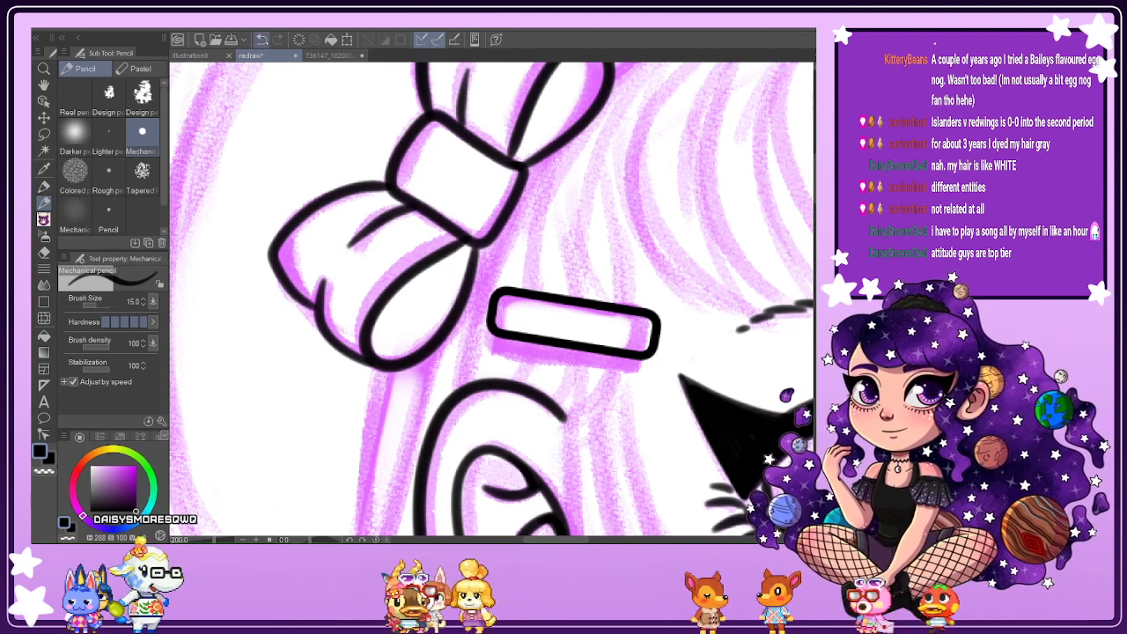
{"action": "key", "text": "ctrl+z"}
{"action": "left_click_drag", "start_coordinate": [393, 206], "coordinate": [352, 242]}
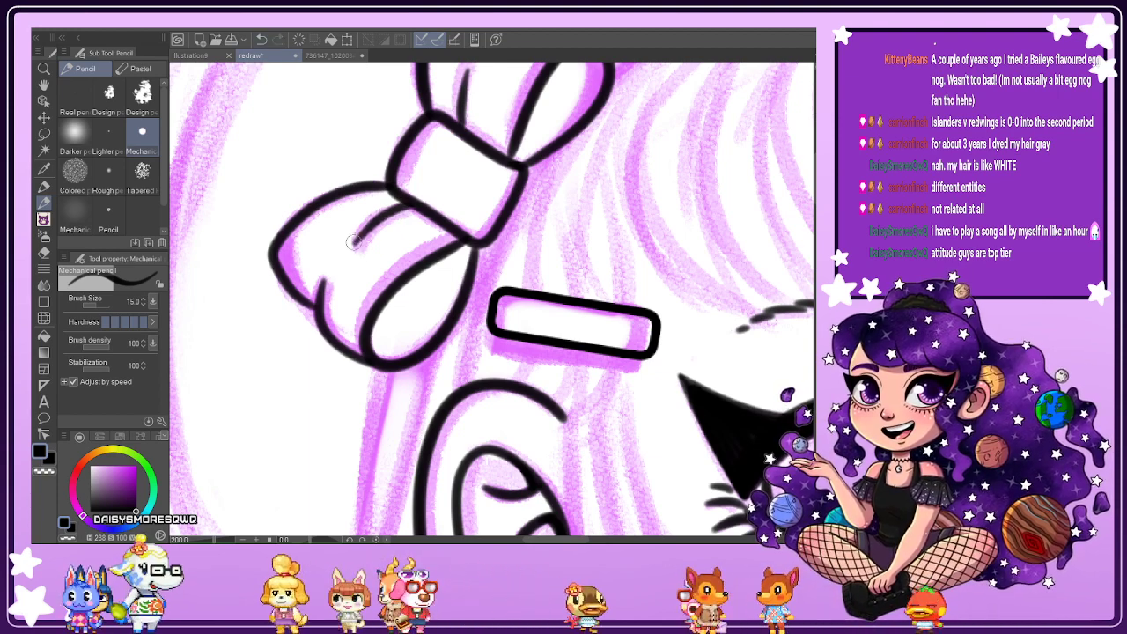
{"action": "scroll", "coordinate": [352, 242], "scroll_direction": "down", "scroll_amount": 2}
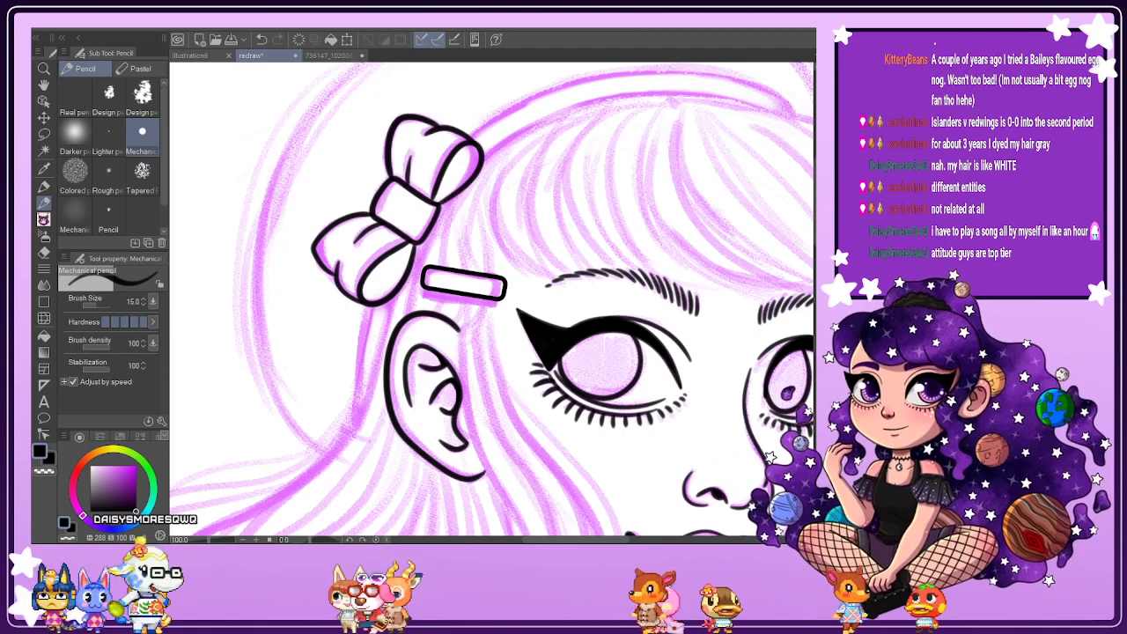
{"action": "key", "text": "h"}
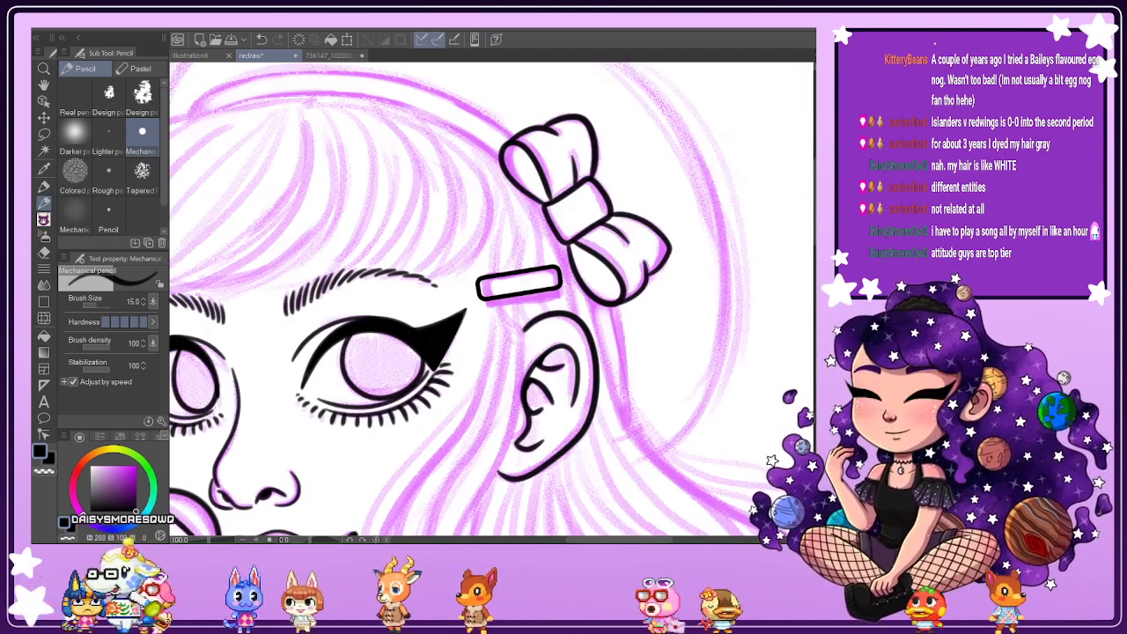
Ink the headband's lower edge as one smooth curve from its far end to the bow in a rotated canvas view, redoing the stroke.
{"action": "scroll", "coordinate": [533, 194], "scroll_direction": "down", "scroll_amount": 3}
{"action": "scroll", "coordinate": [532, 193], "scroll_direction": "up", "scroll_amount": 2}
{"action": "scroll", "coordinate": [534, 195], "scroll_direction": "up", "scroll_amount": 2}
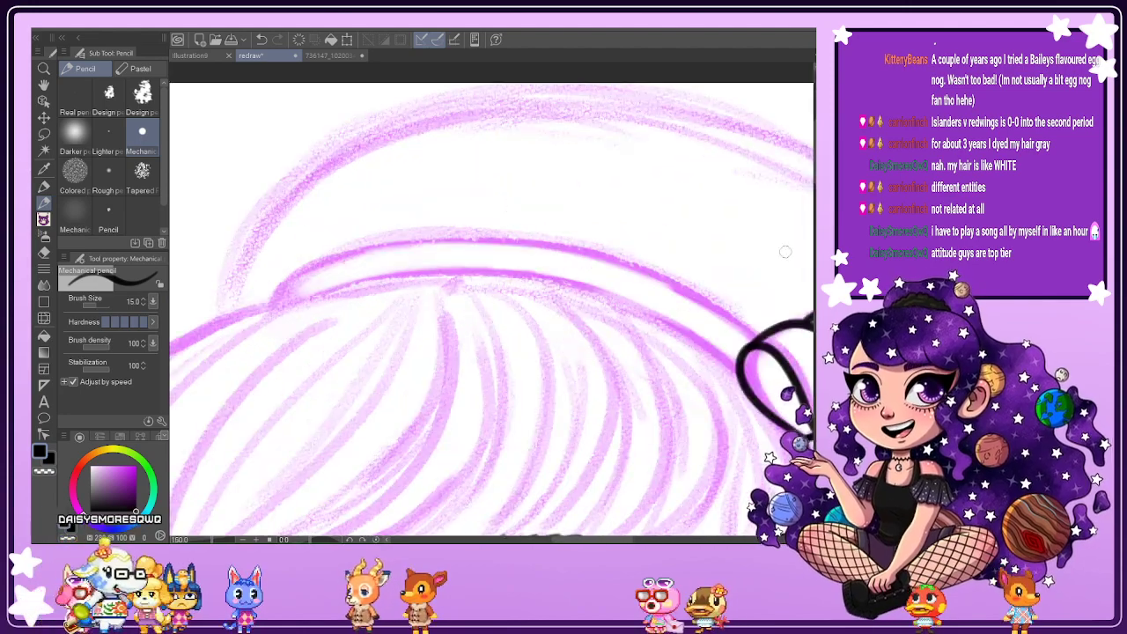
{"action": "left_click_drag", "start_coordinate": [784, 252], "coordinate": [653, 79]}
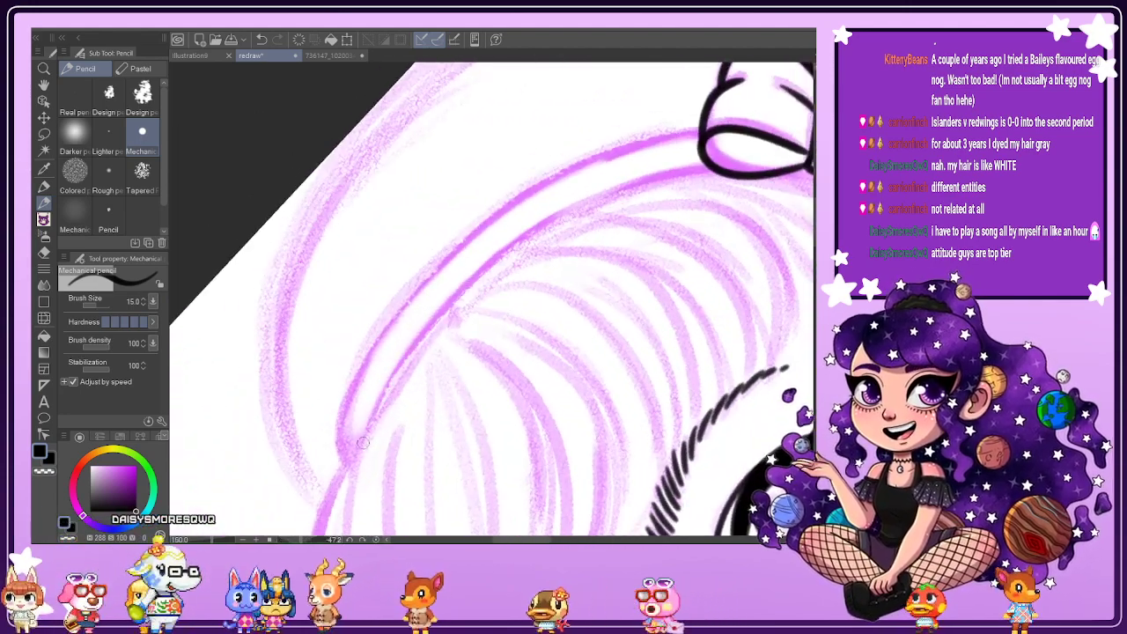
{"action": "mouse_move", "coordinate": [353, 455]}
{"action": "left_mouse_down"}
{"action": "mouse_move", "coordinate": [373, 407]}
{"action": "mouse_move", "coordinate": [448, 308]}
{"action": "left_mouse_up"}
{"action": "mouse_move", "coordinate": [476, 272]}
{"action": "left_mouse_down"}
{"action": "mouse_move", "coordinate": [574, 200]}
{"action": "mouse_move", "coordinate": [709, 158]}
{"action": "left_mouse_up"}
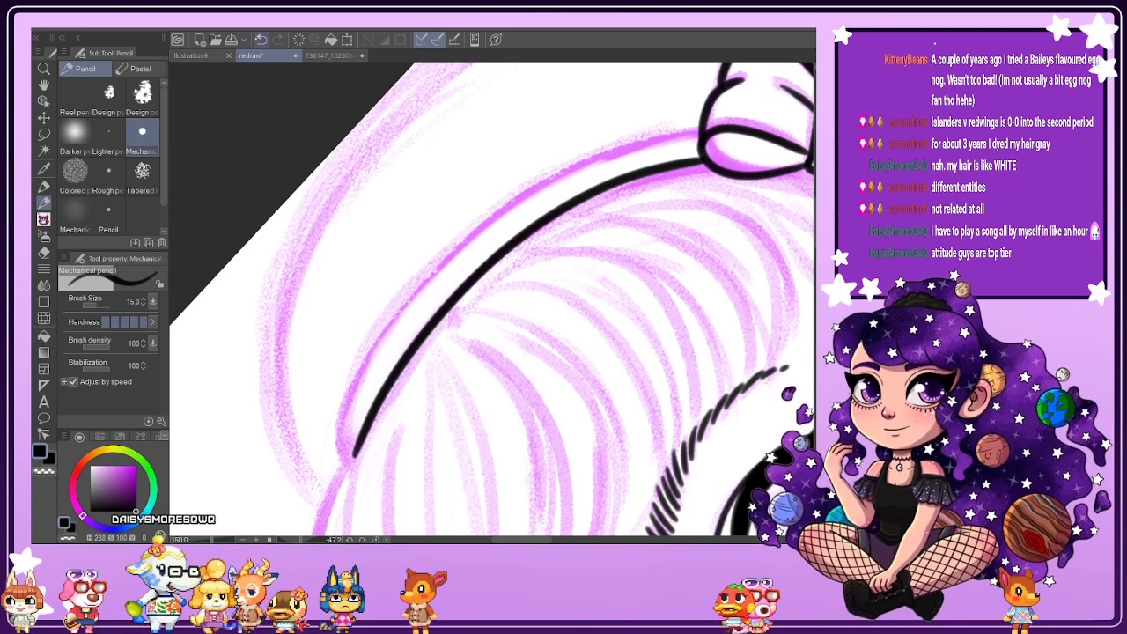
{"action": "left_click", "coordinate": [261, 39]}
{"action": "mouse_move", "coordinate": [366, 428]}
{"action": "left_mouse_down"}
{"action": "mouse_move", "coordinate": [452, 297]}
{"action": "mouse_move", "coordinate": [568, 211]}
{"action": "left_mouse_up"}
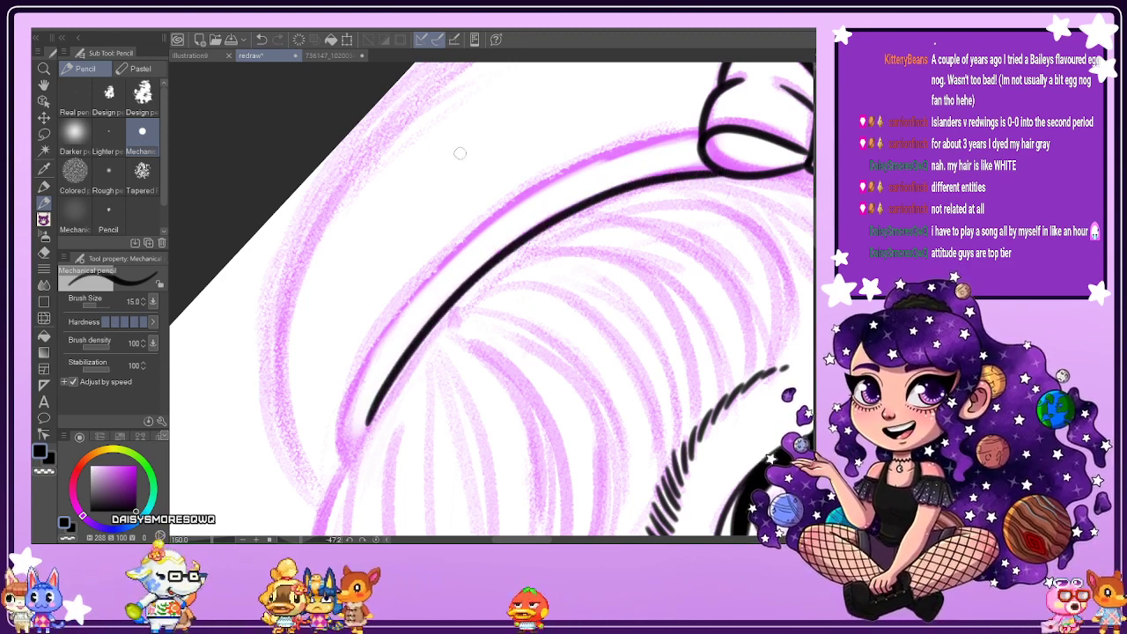
{"action": "key", "text": "ctrl+z"}
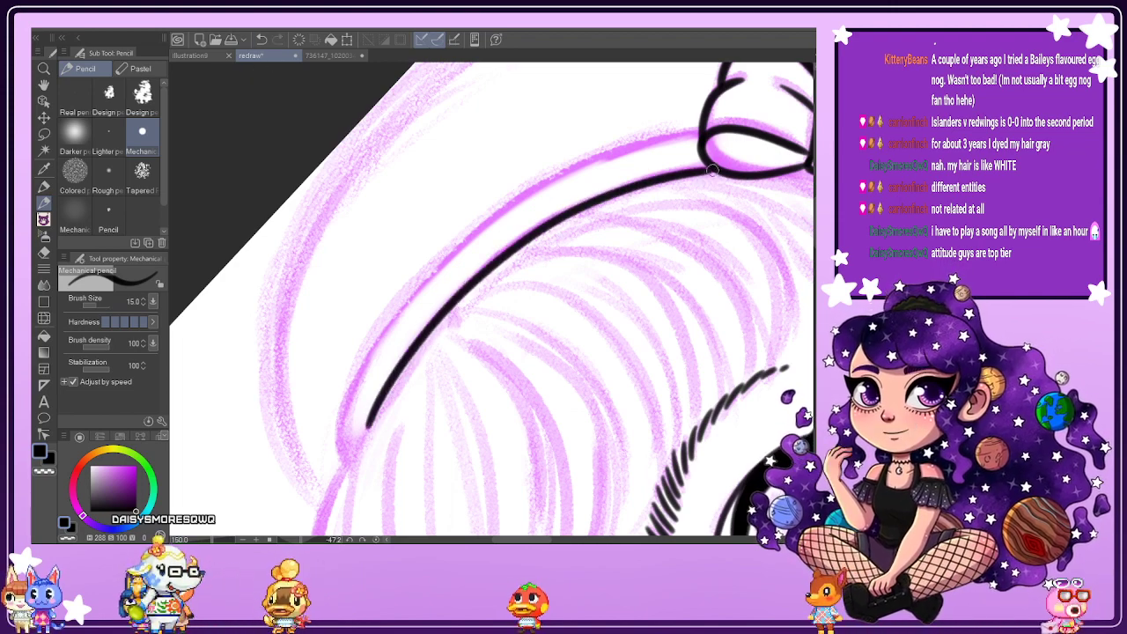
{"action": "scroll", "coordinate": [711, 170], "scroll_direction": "up", "scroll_amount": 2}
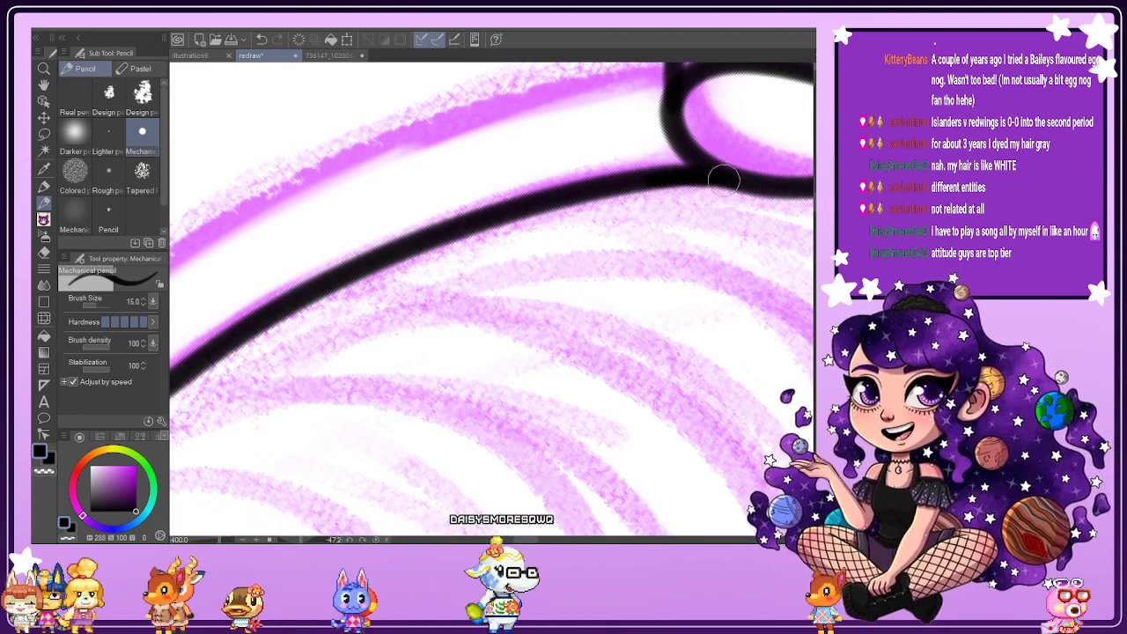
{"action": "scroll", "coordinate": [722, 180], "scroll_direction": "down", "scroll_amount": 4}
{"action": "scroll", "coordinate": [486, 334], "scroll_direction": "up", "scroll_amount": 1}
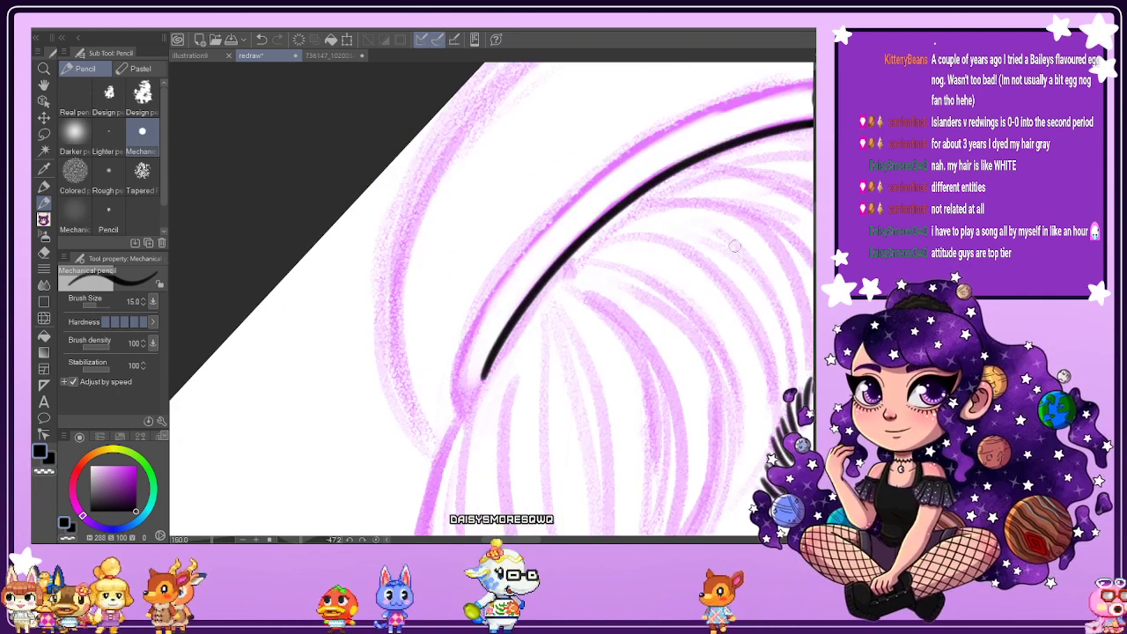
Ink the headband's upper edge with a rounded far end up to the bow, reset the canvas rotation, and check the lines with the sketch briefly hidden.
{"action": "left_click_drag", "start_coordinate": [531, 539], "coordinate": [541, 539]}
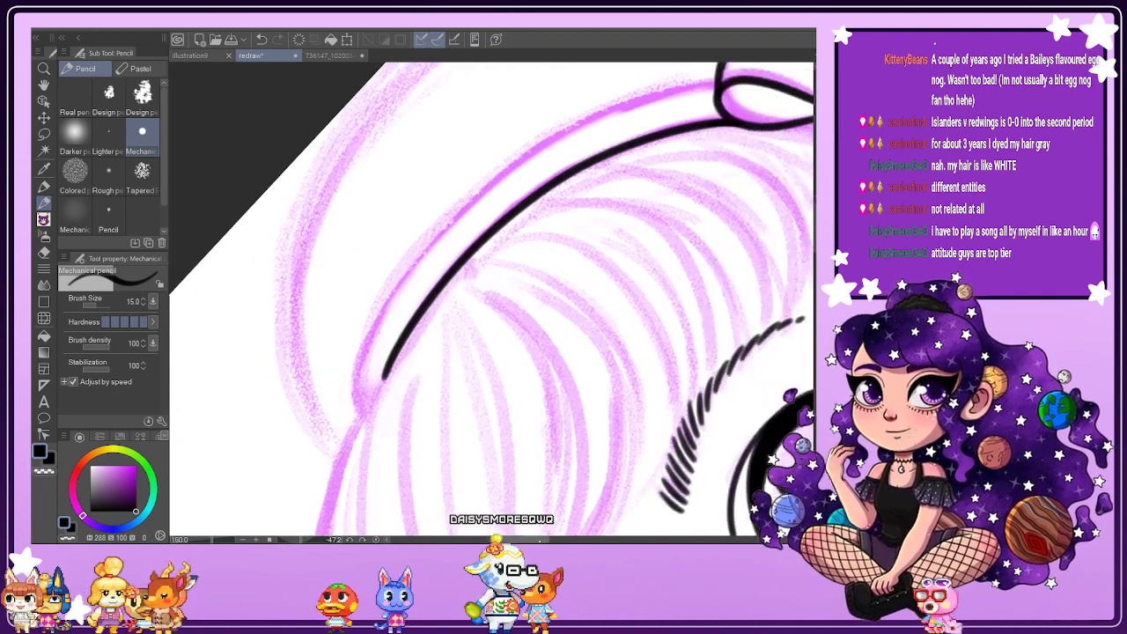
{"action": "left_click_drag", "start_coordinate": [814, 208], "coordinate": [814, 202]}
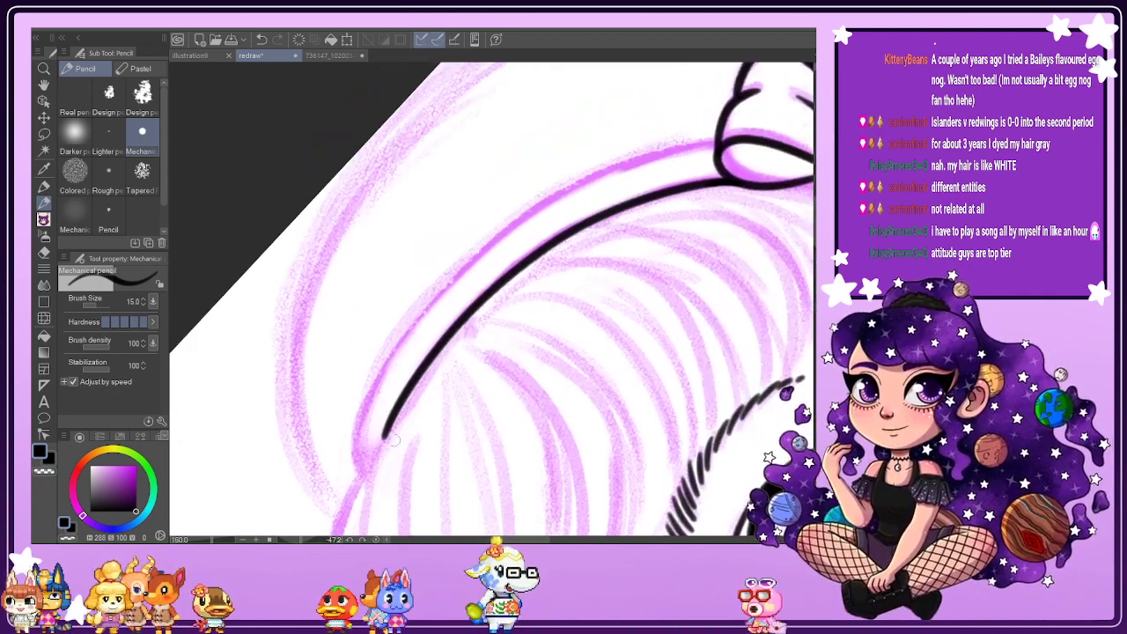
{"action": "left_click_drag", "start_coordinate": [358, 467], "coordinate": [351, 451]}
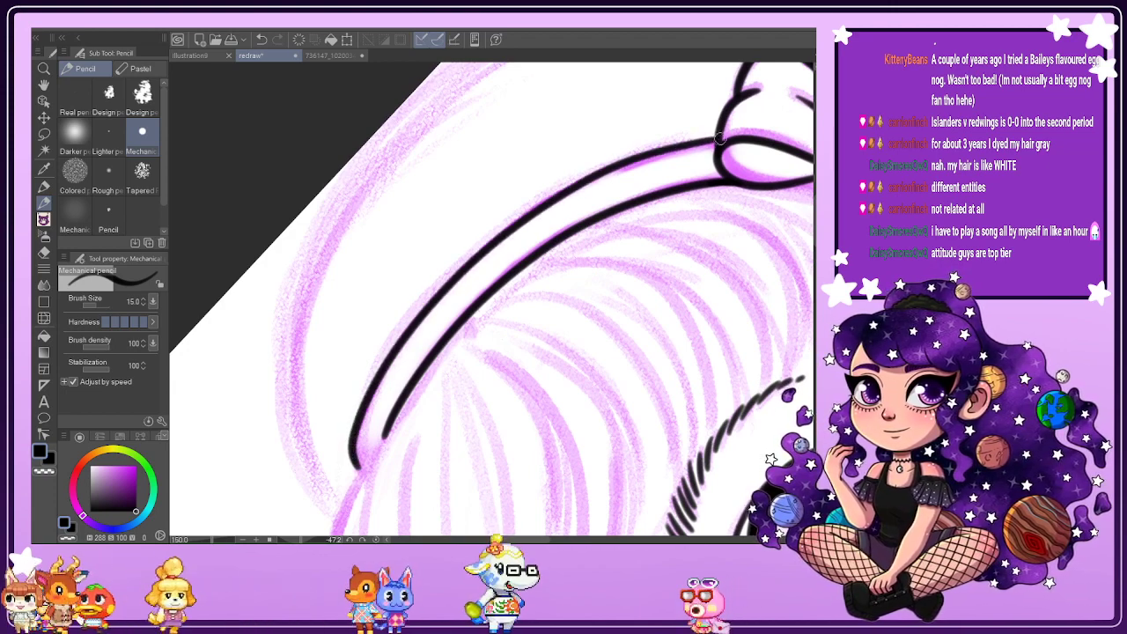
{"action": "key", "text": "ctrl+minus"}
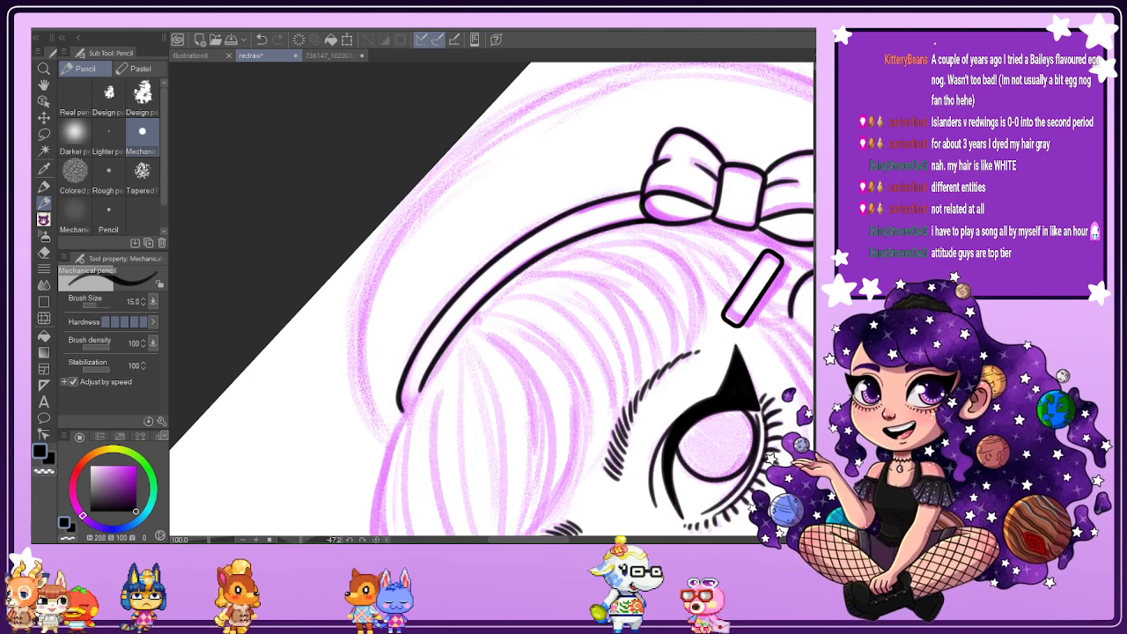
{"action": "key", "text": "ctrl+at"}
{"action": "left_click", "coordinate": [815, 396]}
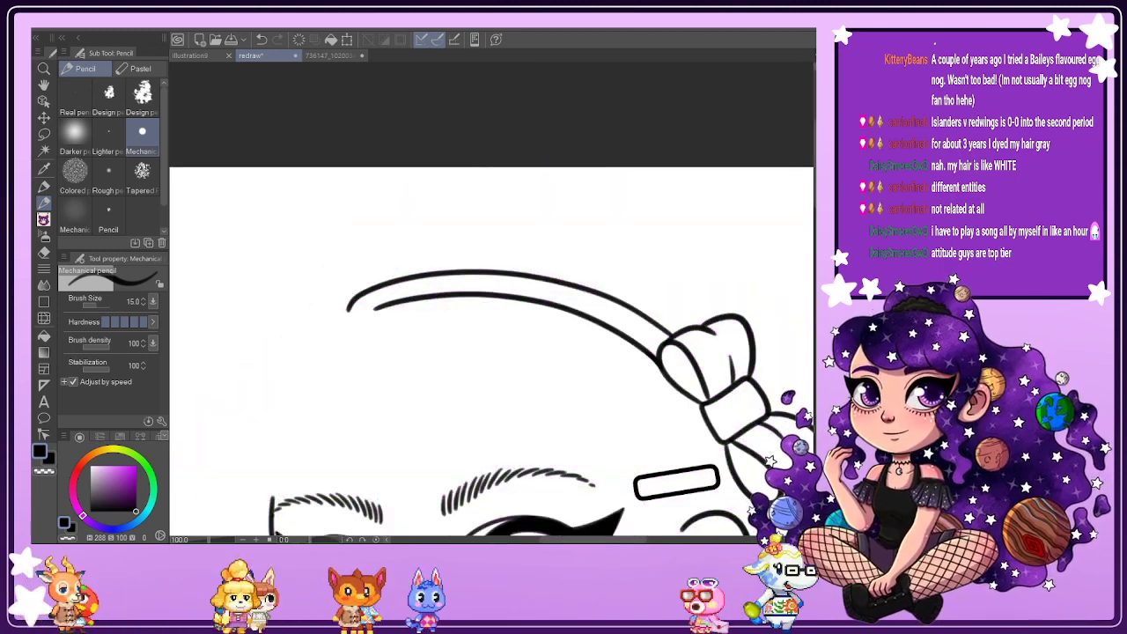
{"action": "left_click", "coordinate": [815, 397]}
{"action": "left_click_drag", "start_coordinate": [566, 539], "coordinate": [595, 539]}
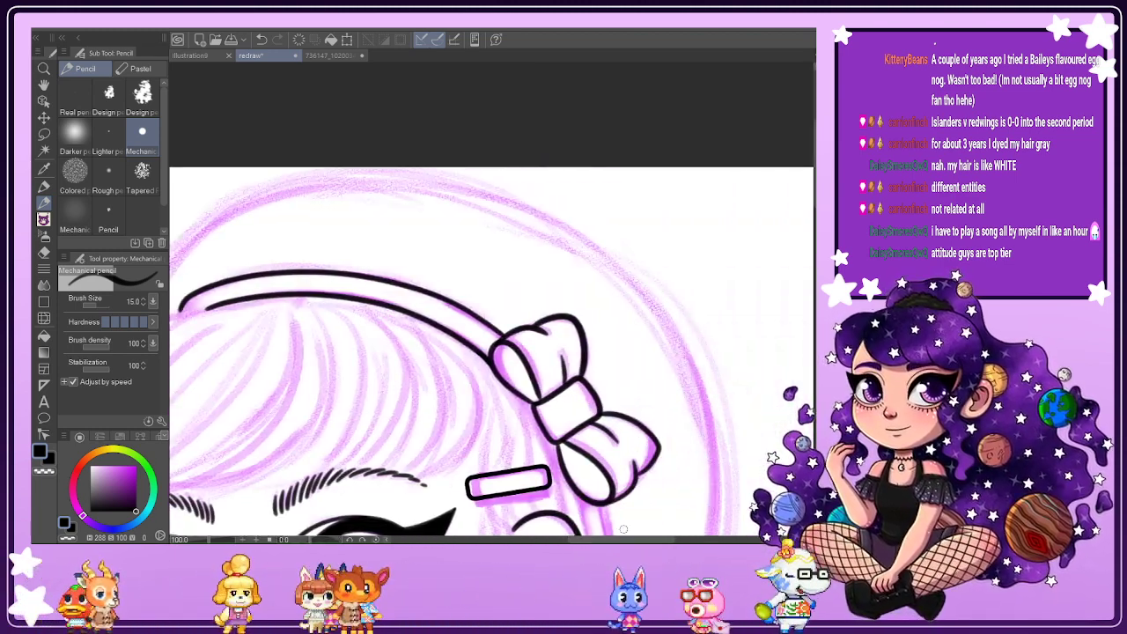
{"action": "scroll", "coordinate": [492, 352], "scroll_direction": "down", "scroll_amount": 8}
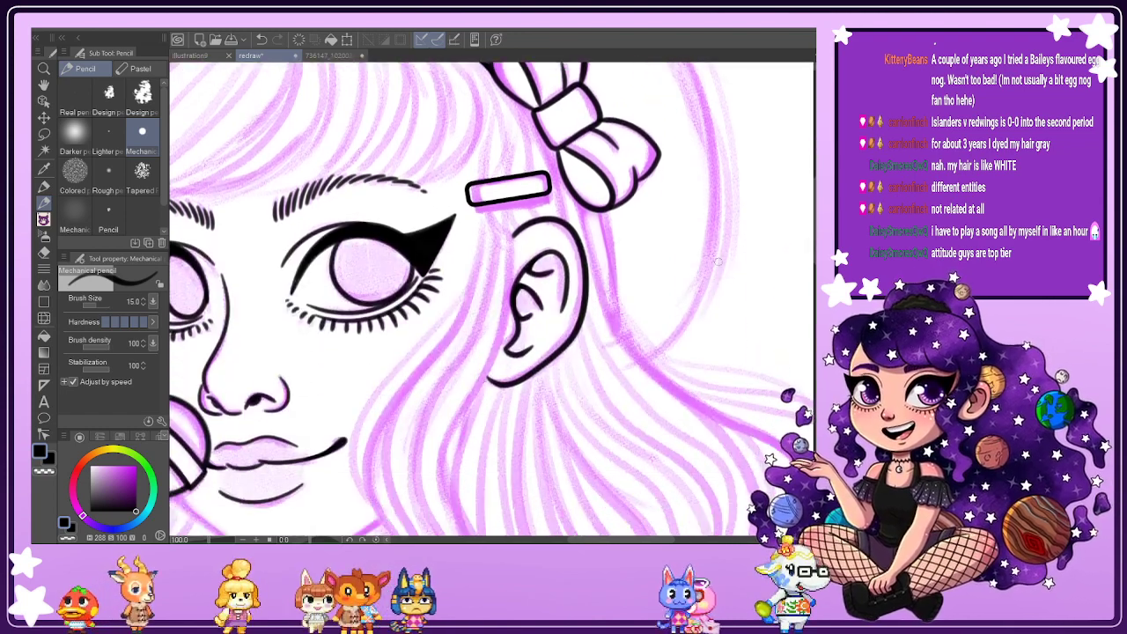
{"action": "left_click_drag", "start_coordinate": [579, 204], "coordinate": [627, 344]}
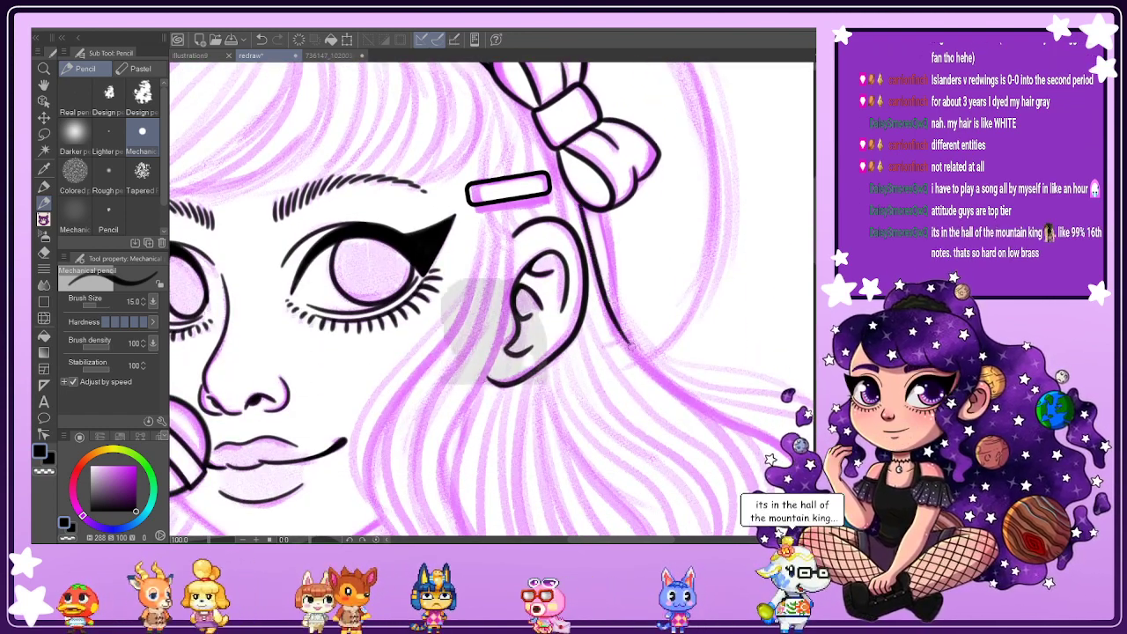
{"action": "left_click", "coordinate": [262, 40]}
Ink the front hair lock's two long wavy edges from the hair clip past the cheek to a pointed tip, redoing the face-side edge.
{"action": "scroll", "coordinate": [550, 254], "scroll_direction": "down", "scroll_amount": 3}
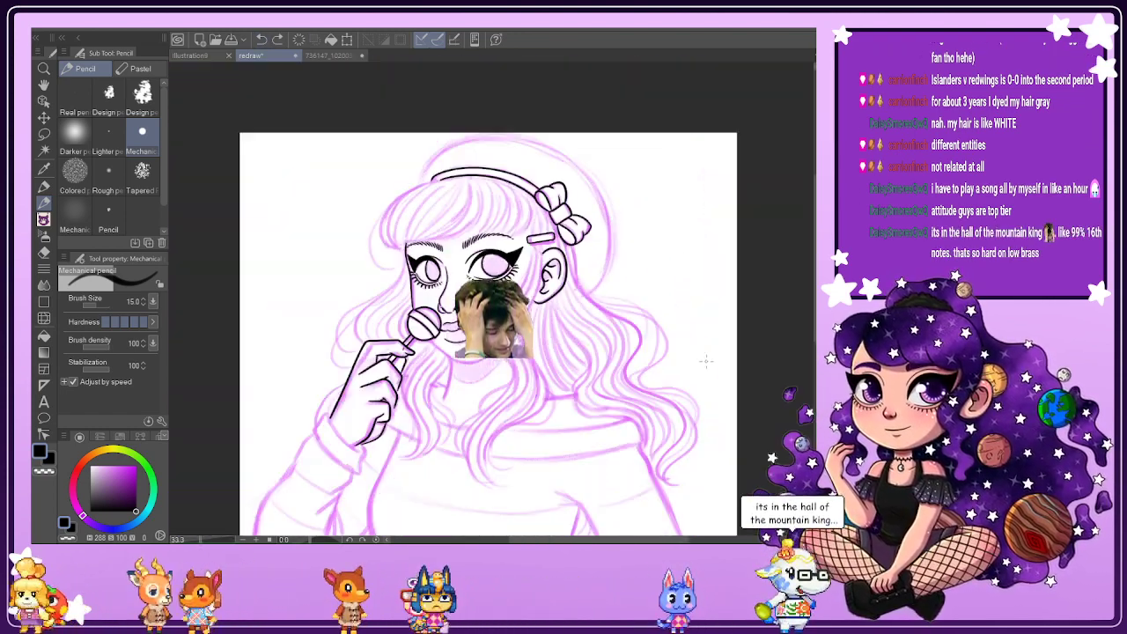
{"action": "scroll", "coordinate": [639, 346], "scroll_direction": "up", "scroll_amount": 1}
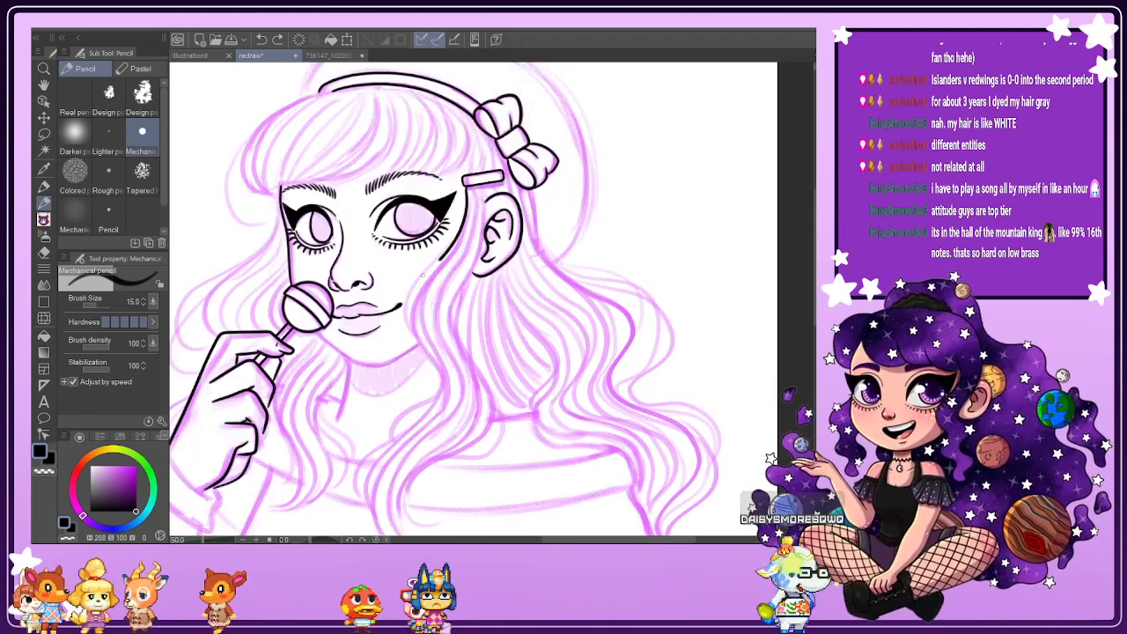
{"action": "mouse_move", "coordinate": [428, 356]}
{"action": "left_mouse_down"}
{"action": "mouse_move", "coordinate": [438, 382]}
{"action": "mouse_move", "coordinate": [429, 414]}
{"action": "mouse_move", "coordinate": [389, 458]}
{"action": "mouse_move", "coordinate": [365, 521]}
{"action": "mouse_move", "coordinate": [379, 533]}
{"action": "left_mouse_up"}
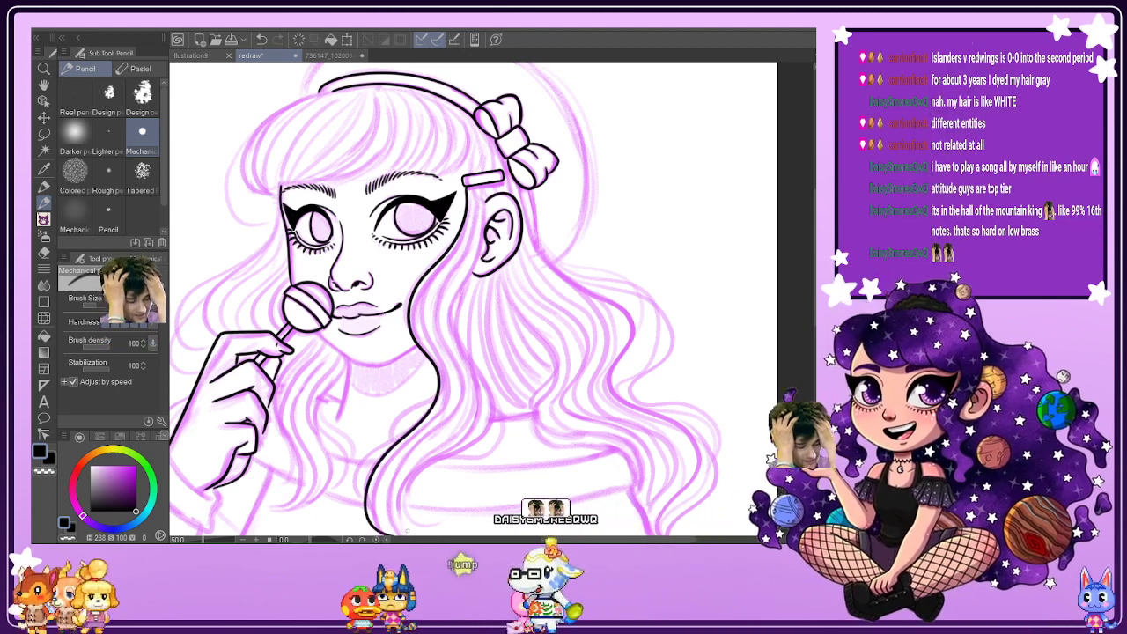
{"action": "scroll", "coordinate": [474, 299], "scroll_direction": "down", "scroll_amount": 2}
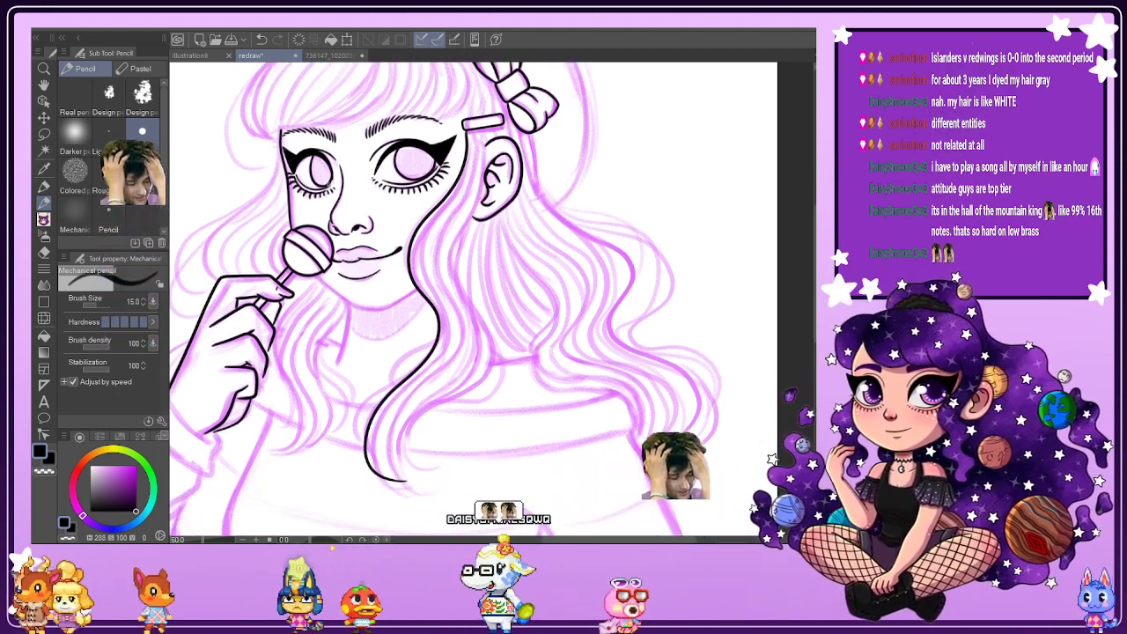
{"action": "key", "text": "ctrl+z"}
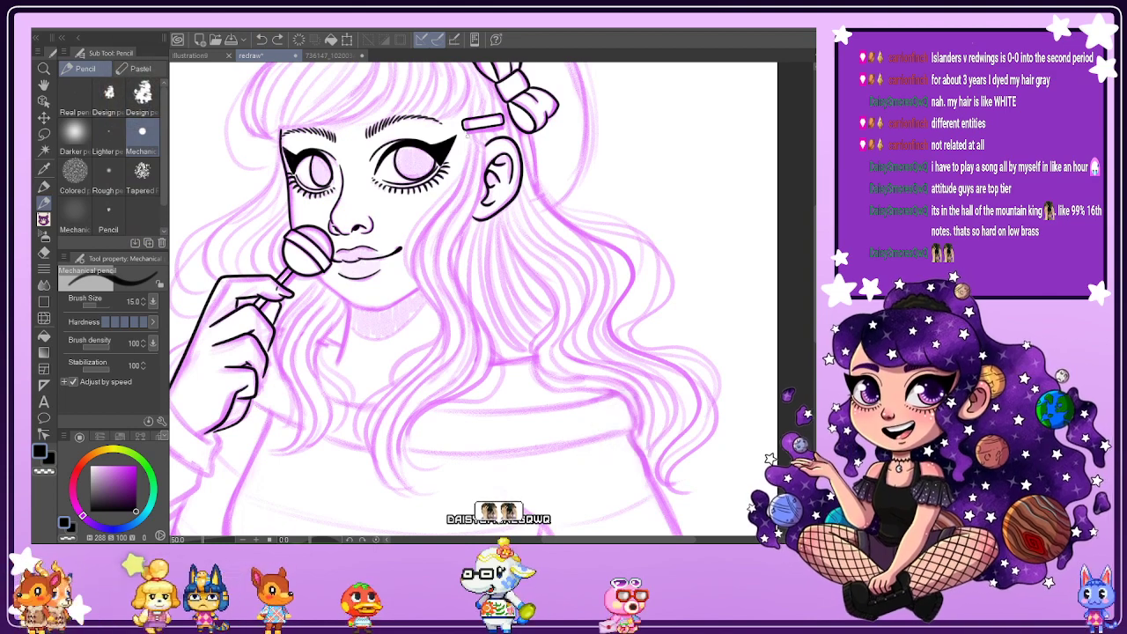
{"action": "mouse_move", "coordinate": [466, 142]}
{"action": "left_mouse_down"}
{"action": "mouse_move", "coordinate": [409, 253]}
{"action": "mouse_move", "coordinate": [437, 347]}
{"action": "mouse_move", "coordinate": [369, 411]}
{"action": "mouse_move", "coordinate": [363, 440]}
{"action": "mouse_move", "coordinate": [366, 467]}
{"action": "mouse_move", "coordinate": [412, 486]}
{"action": "left_mouse_up"}
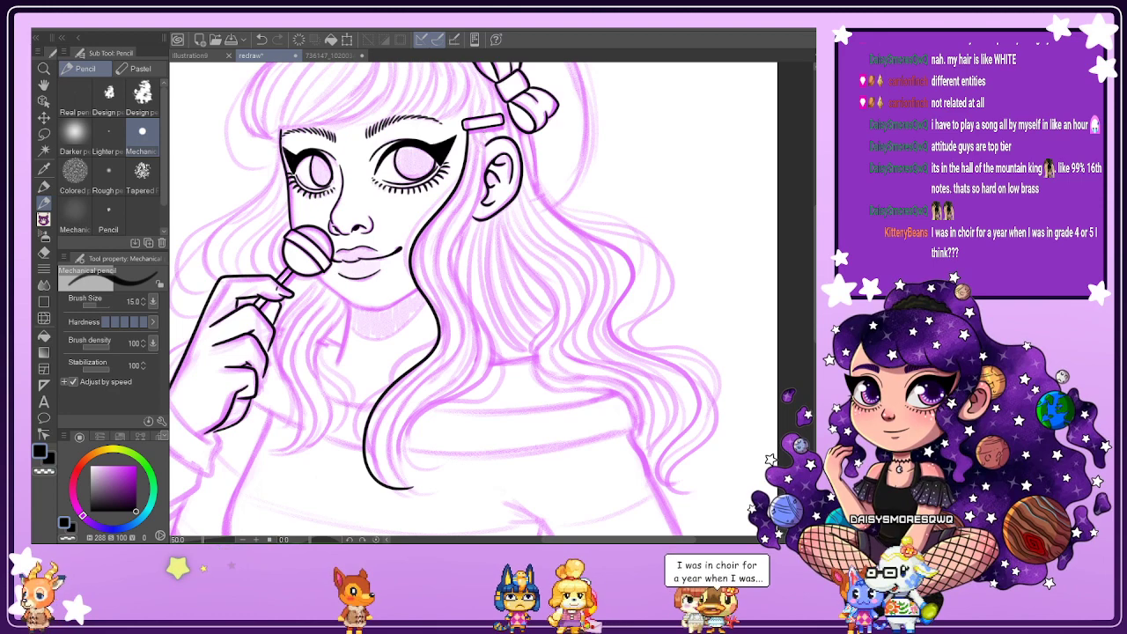
{"action": "left_click_drag", "start_coordinate": [487, 146], "coordinate": [466, 220]}
{"action": "mouse_move", "coordinate": [445, 274]}
{"action": "left_mouse_down"}
{"action": "mouse_move", "coordinate": [478, 347]}
{"action": "mouse_move", "coordinate": [463, 376]}
{"action": "mouse_move", "coordinate": [415, 412]}
{"action": "mouse_move", "coordinate": [394, 451]}
{"action": "mouse_move", "coordinate": [412, 482]}
{"action": "left_mouse_up"}
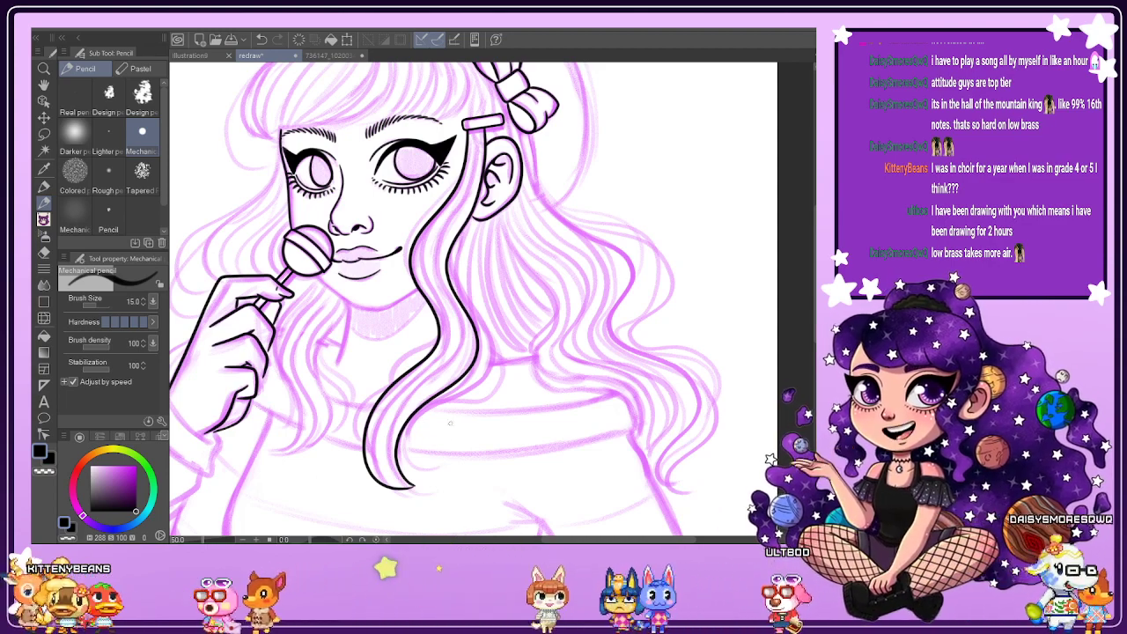
Ink the first inner strand lines along the face side of the front hair lock, extending them down to its tip.
{"action": "scroll", "coordinate": [445, 437], "scroll_direction": "up", "scroll_amount": 1}
{"action": "scroll", "coordinate": [492, 299], "scroll_direction": "up", "scroll_amount": 1}
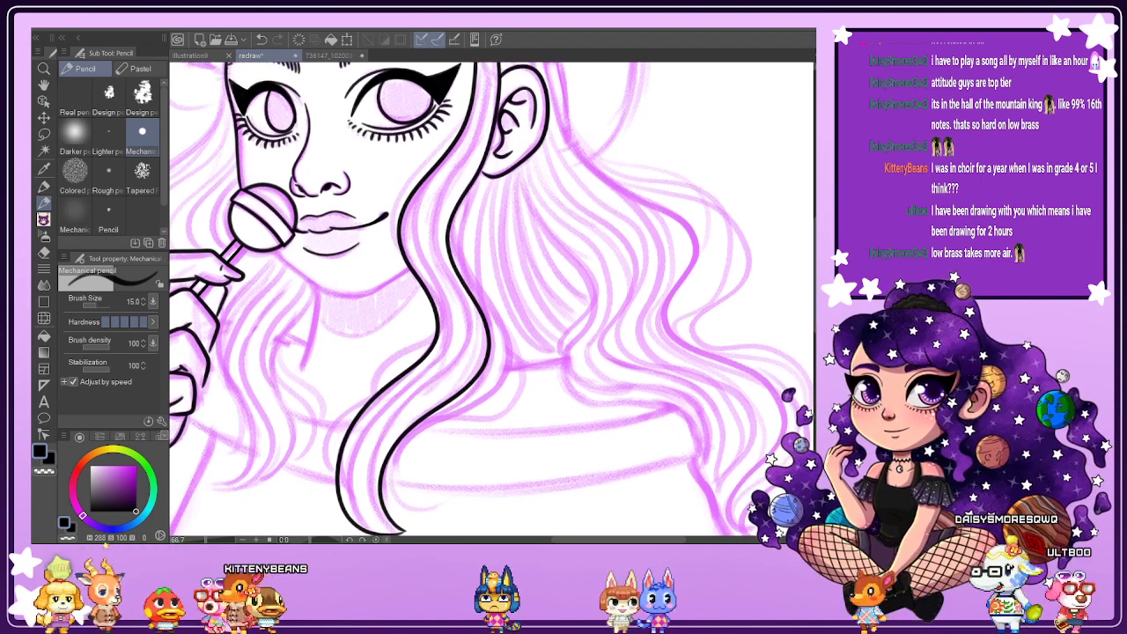
{"action": "scroll", "coordinate": [490, 298], "scroll_direction": "down", "scroll_amount": 1}
{"action": "scroll", "coordinate": [490, 298], "scroll_direction": "up", "scroll_amount": 1}
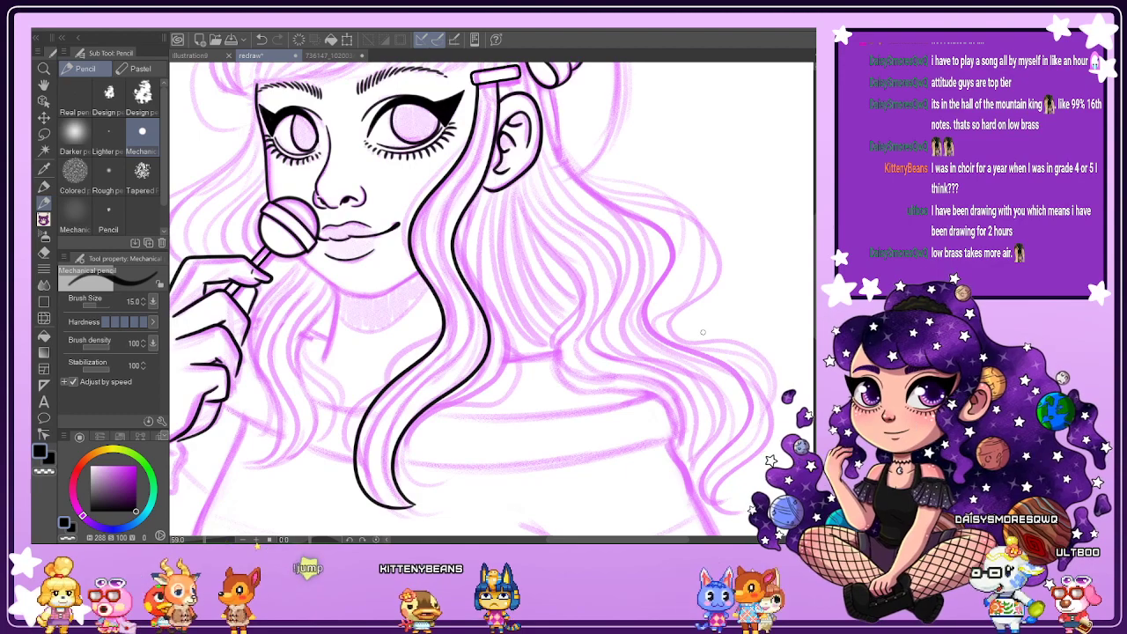
{"action": "mouse_move", "coordinate": [481, 81]}
{"action": "left_mouse_down"}
{"action": "mouse_move", "coordinate": [473, 151]}
{"action": "mouse_move", "coordinate": [426, 211]}
{"action": "mouse_move", "coordinate": [417, 244]}
{"action": "mouse_move", "coordinate": [454, 328]}
{"action": "left_mouse_up"}
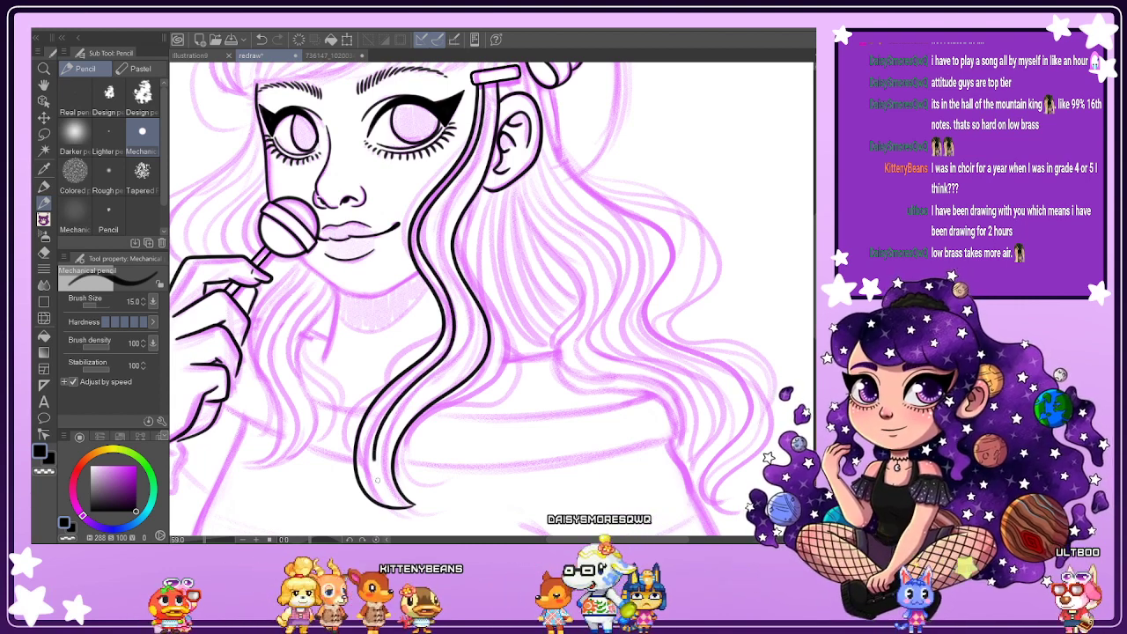
{"action": "left_click_drag", "start_coordinate": [377, 480], "coordinate": [392, 508]}
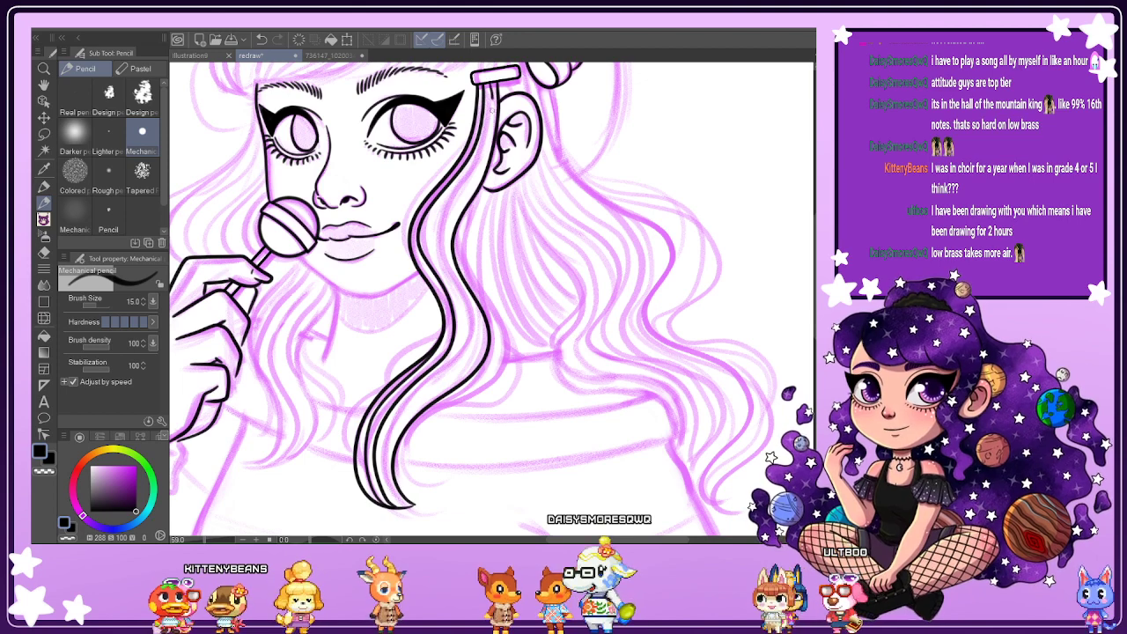
Redraw the strand line that starts under the hair clip, following the middle of the front lock's waves down to its tip.
{"action": "key", "text": "ctrl+z"}
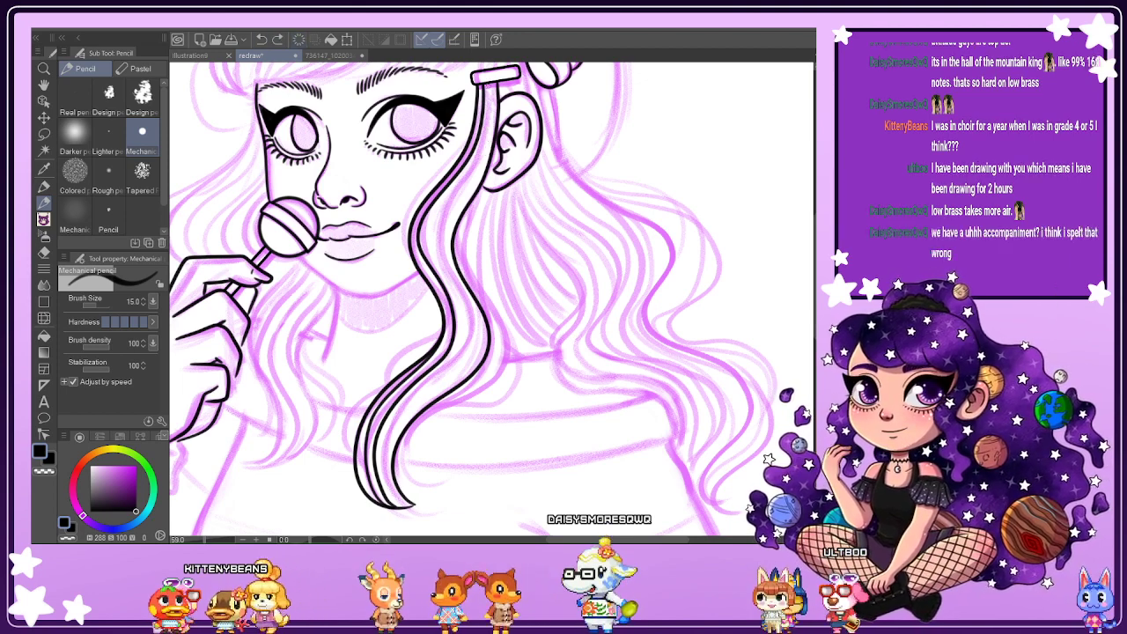
{"action": "left_click_drag", "start_coordinate": [489, 83], "coordinate": [488, 123]}
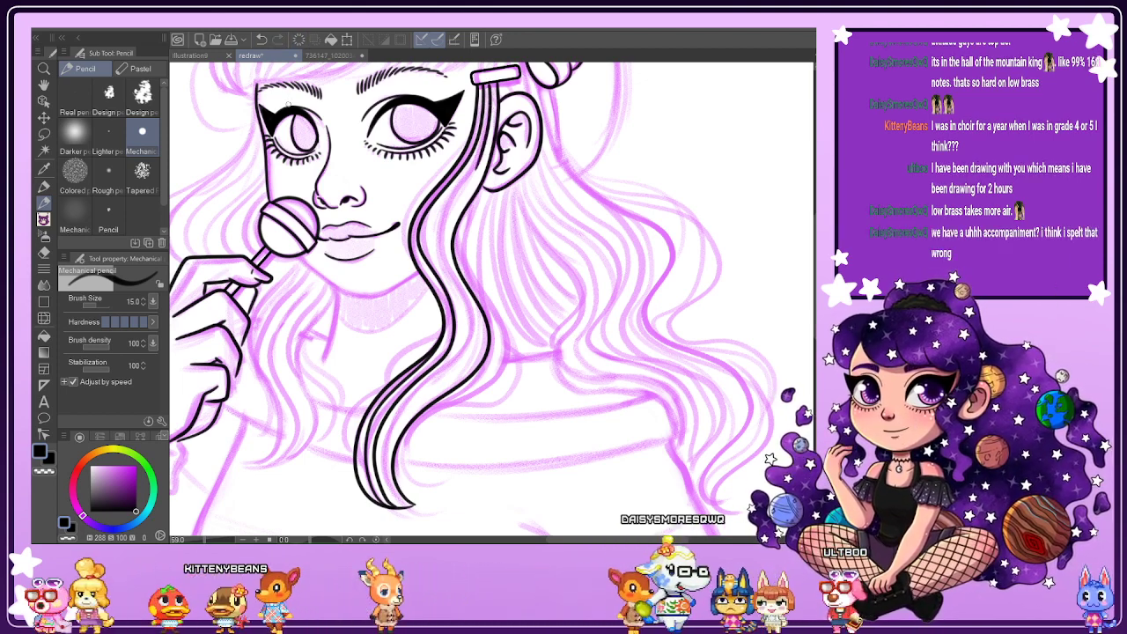
{"action": "key", "text": "ctrl+z"}
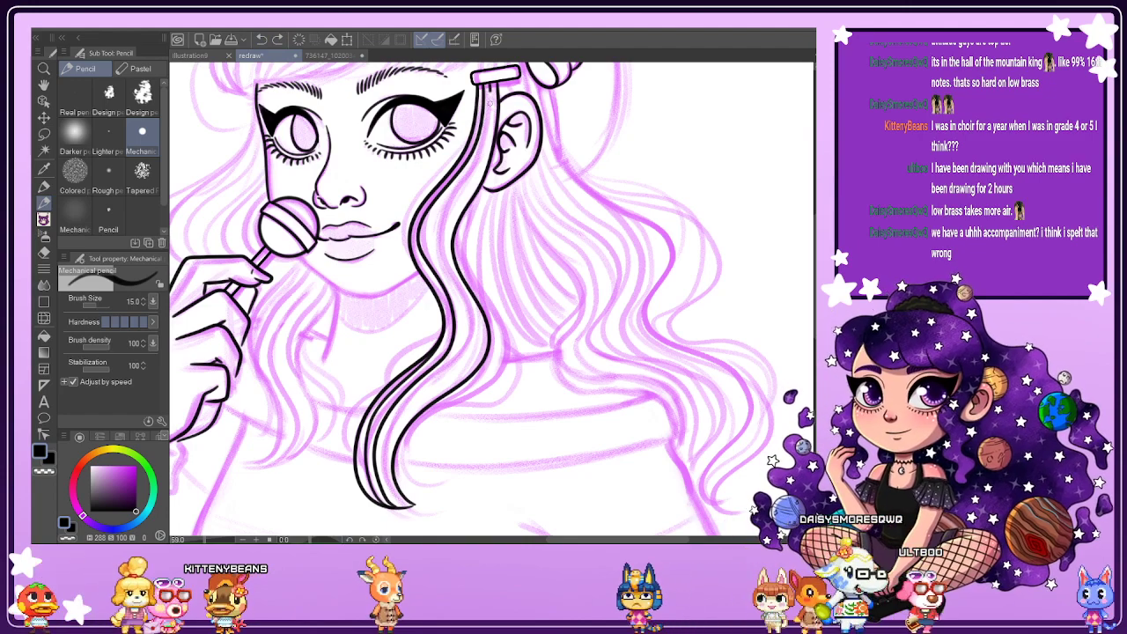
{"action": "left_click_drag", "start_coordinate": [490, 83], "coordinate": [461, 191]}
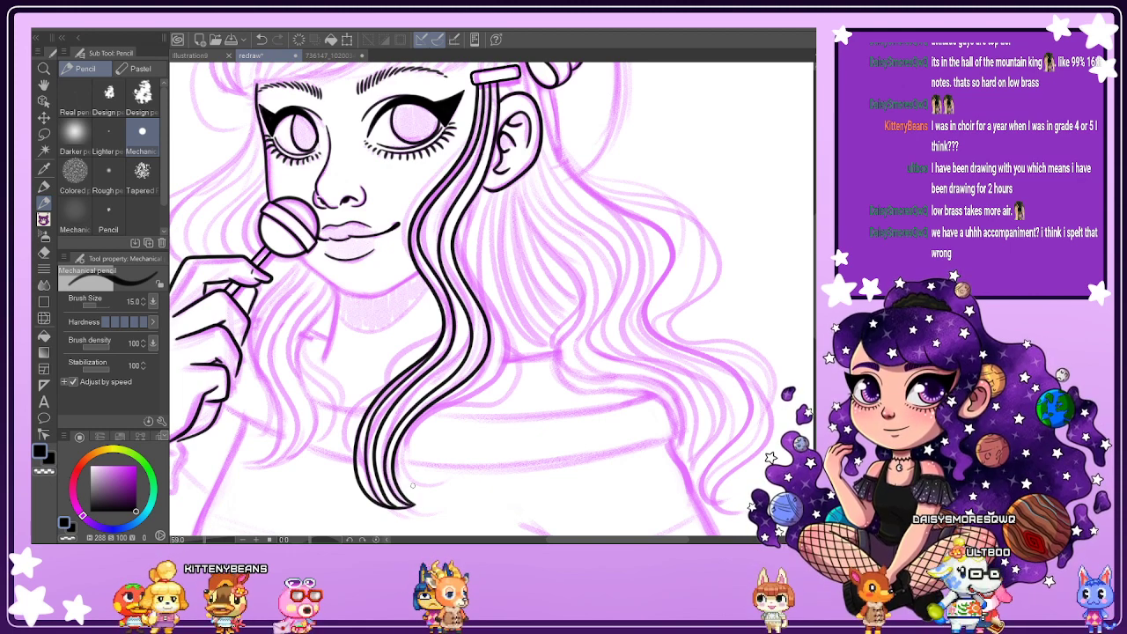
Add another strand line between the existing ones down the front lock, and check the line art with the sketch briefly hidden.
{"action": "scroll", "coordinate": [447, 249], "scroll_direction": "up", "scroll_amount": 1}
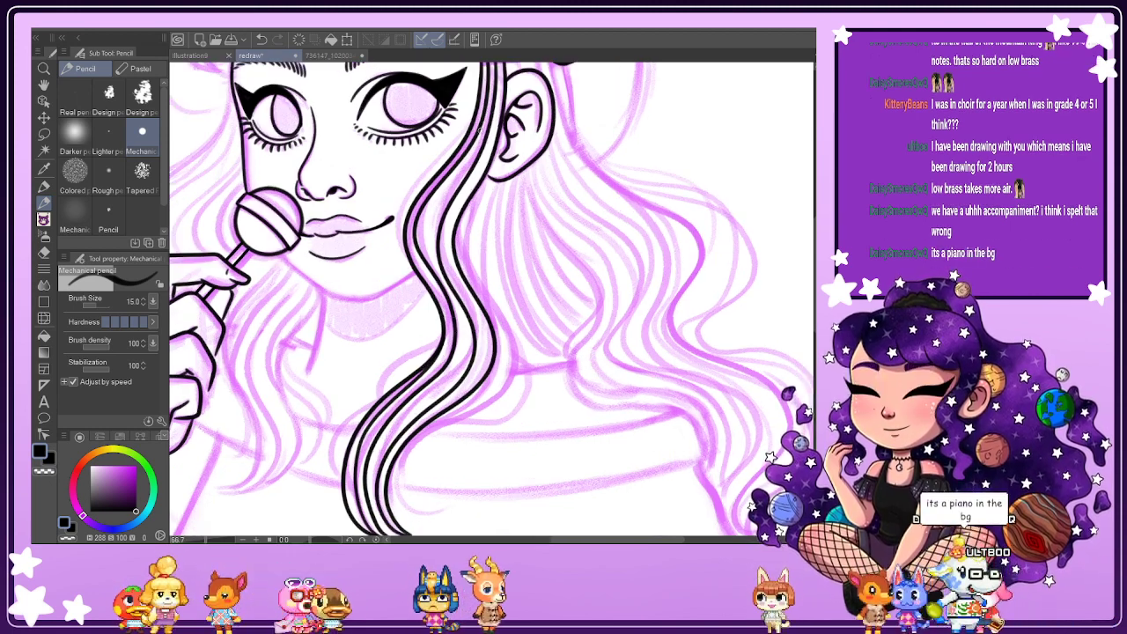
{"action": "mouse_move", "coordinate": [472, 139]}
{"action": "left_mouse_down"}
{"action": "mouse_move", "coordinate": [430, 216]}
{"action": "mouse_move", "coordinate": [437, 277]}
{"action": "left_mouse_up"}
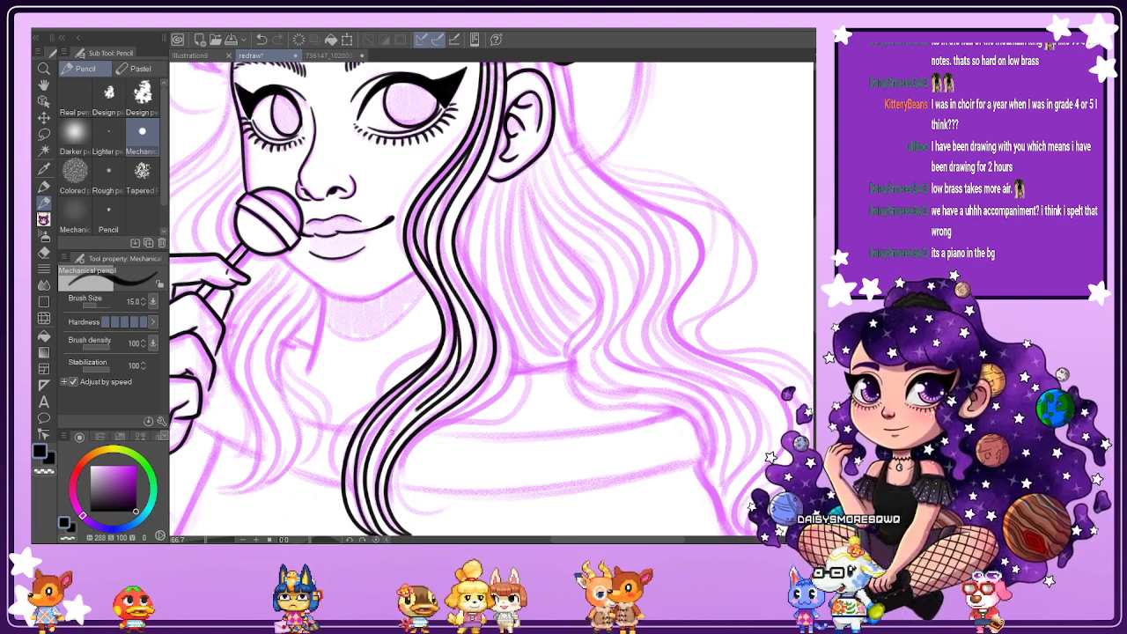
{"action": "mouse_move", "coordinate": [405, 411]}
{"action": "left_mouse_down"}
{"action": "mouse_move", "coordinate": [371, 482]}
{"action": "mouse_move", "coordinate": [396, 534]}
{"action": "left_mouse_up"}
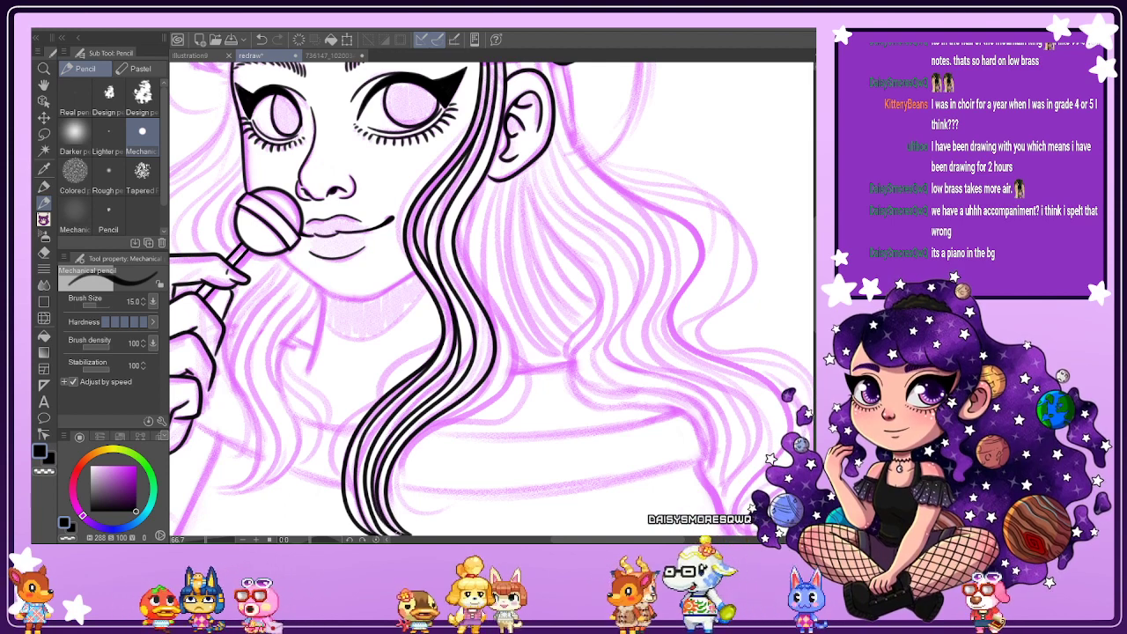
{"action": "key", "text": "ctrl+h"}
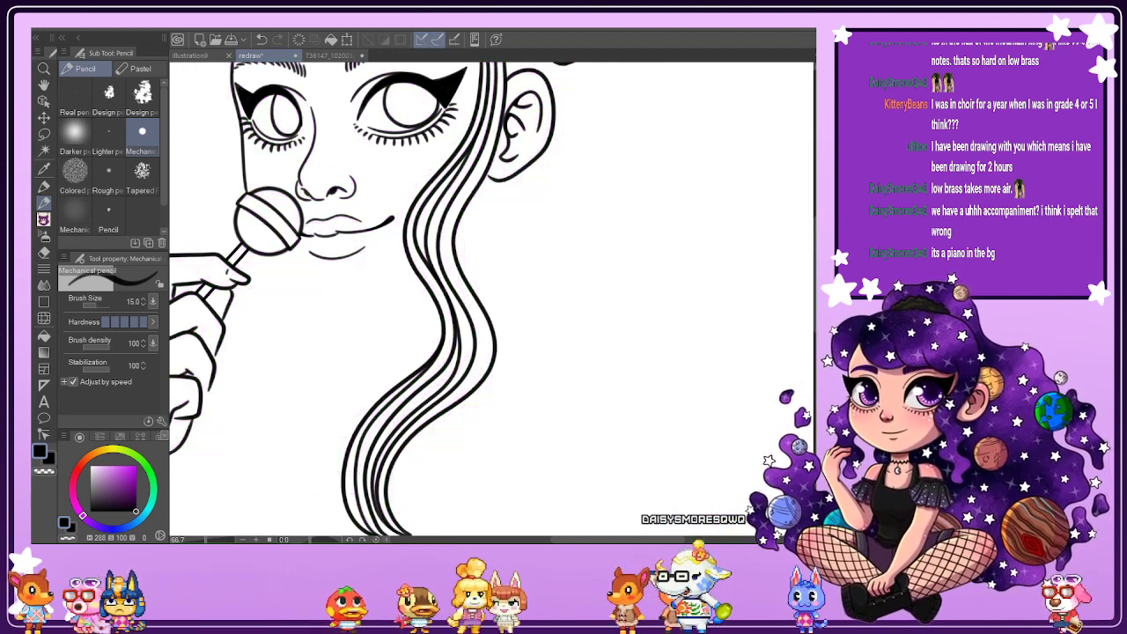
{"action": "key", "text": "ctrl+h"}
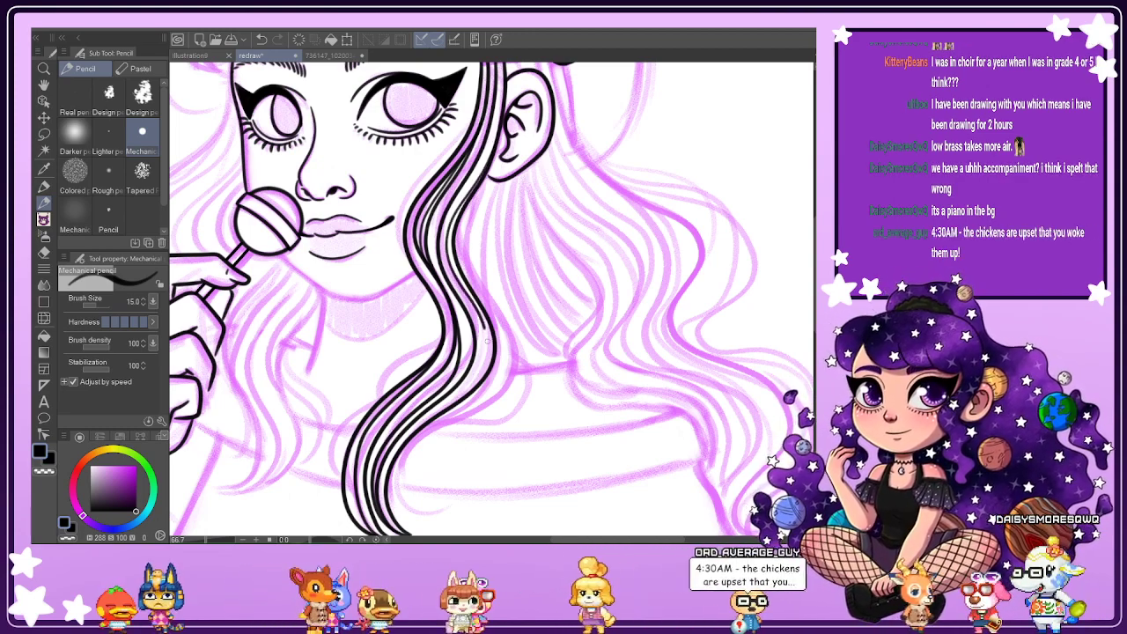
Ink the rest of the inner strand line down the front hair lock's lower wave and check the line art without the sketch.
{"action": "left_click_drag", "start_coordinate": [480, 369], "coordinate": [427, 420]}
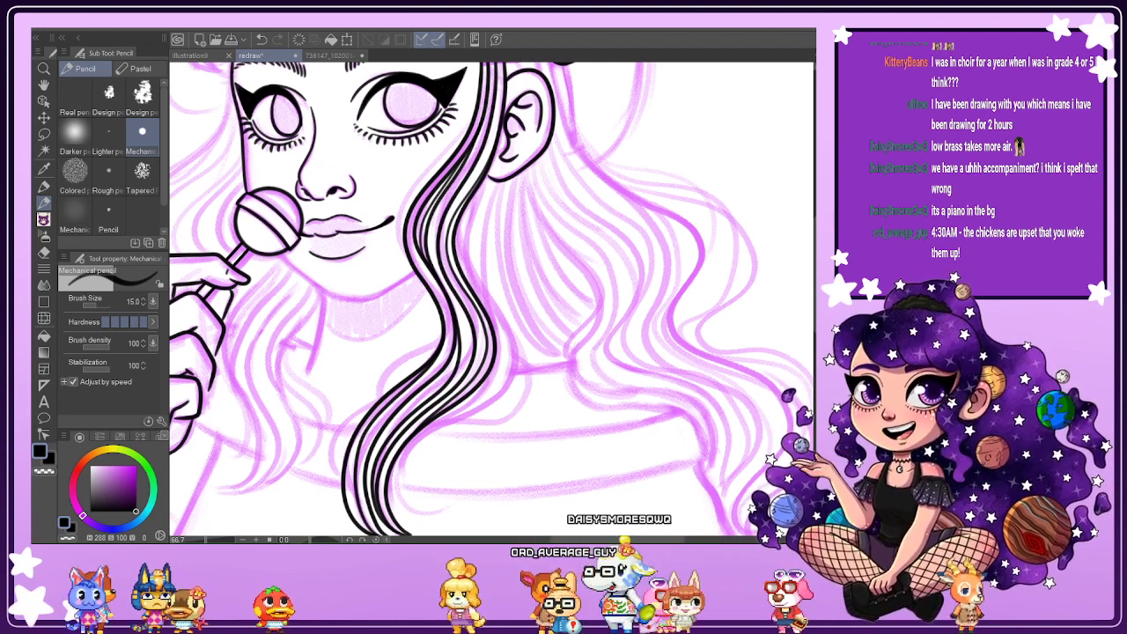
{"action": "key", "text": "ctrl+h"}
{"action": "key", "text": "ctrl+h"}
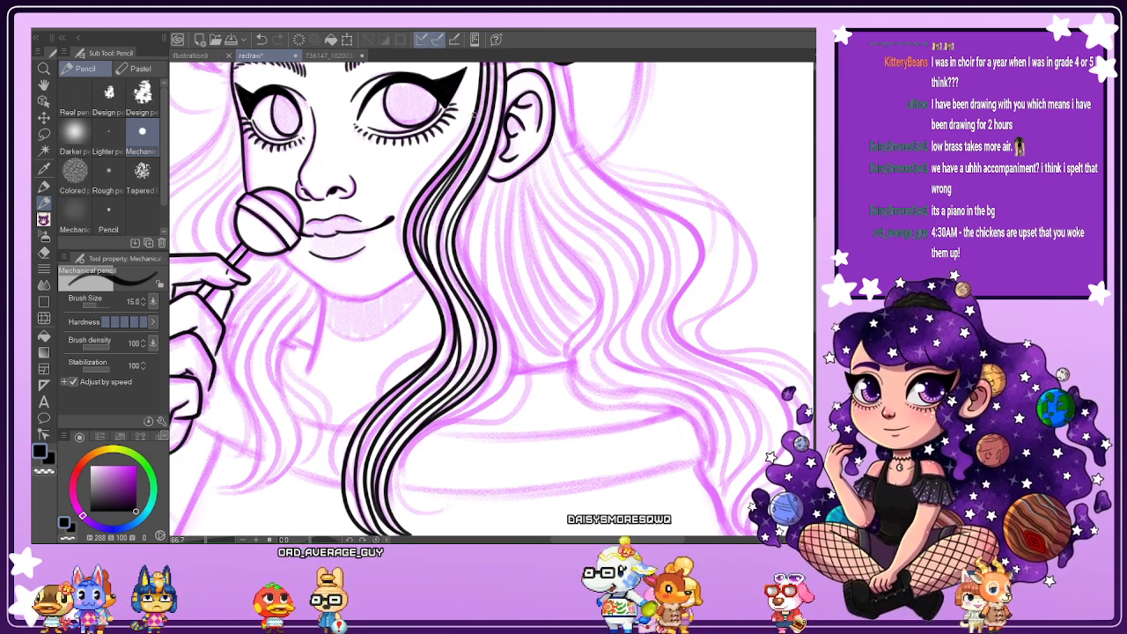
Ink extra wavy strands outside the front lock's face-side edge, from beside the cheek down to its tip, redoing the strand beside the jaw.
{"action": "mouse_move", "coordinate": [472, 112]}
{"action": "left_mouse_down"}
{"action": "mouse_move", "coordinate": [408, 194]}
{"action": "mouse_move", "coordinate": [394, 235]}
{"action": "left_mouse_up"}
{"action": "mouse_move", "coordinate": [417, 295]}
{"action": "left_mouse_down"}
{"action": "mouse_move", "coordinate": [427, 318]}
{"action": "mouse_move", "coordinate": [415, 361]}
{"action": "mouse_move", "coordinate": [361, 405]}
{"action": "mouse_move", "coordinate": [344, 463]}
{"action": "left_mouse_up"}
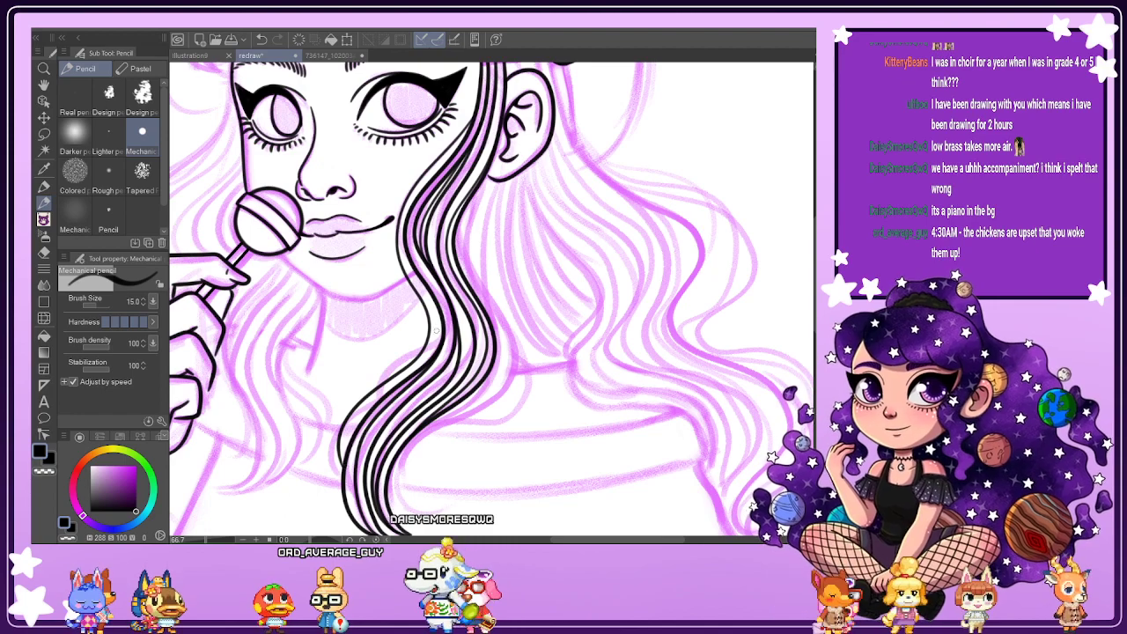
{"action": "mouse_move", "coordinate": [443, 319]}
{"action": "left_mouse_down"}
{"action": "mouse_move", "coordinate": [424, 363]}
{"action": "mouse_move", "coordinate": [331, 449]}
{"action": "mouse_move", "coordinate": [327, 488]}
{"action": "mouse_move", "coordinate": [342, 511]}
{"action": "left_mouse_up"}
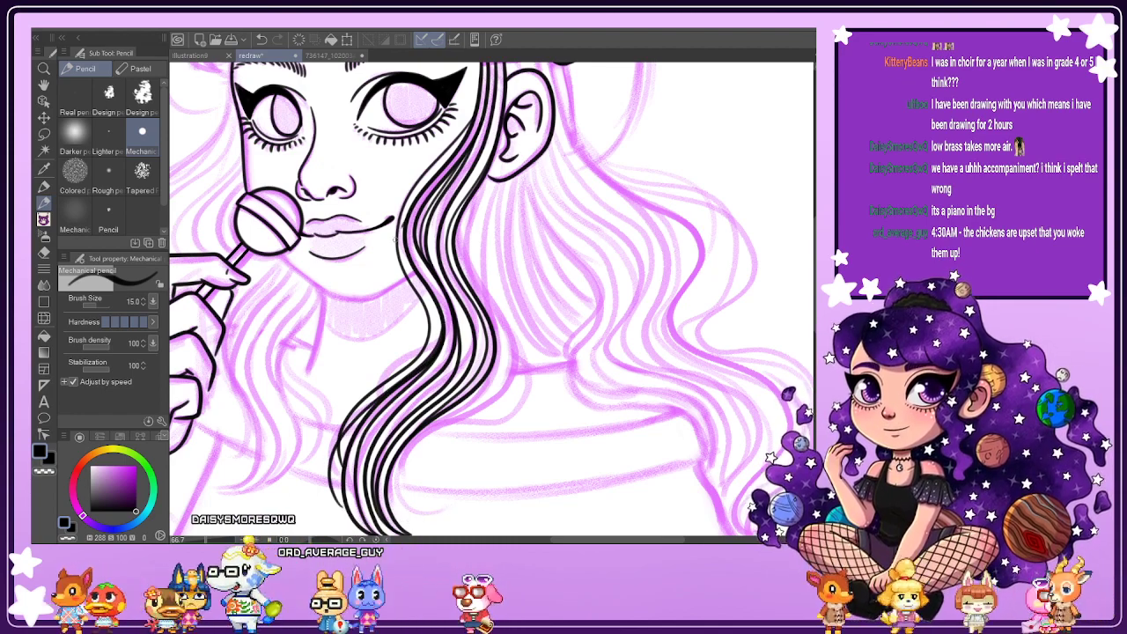
{"action": "mouse_move", "coordinate": [395, 228]}
{"action": "left_mouse_down"}
{"action": "mouse_move", "coordinate": [391, 275]}
{"action": "mouse_move", "coordinate": [434, 351]}
{"action": "left_mouse_up"}
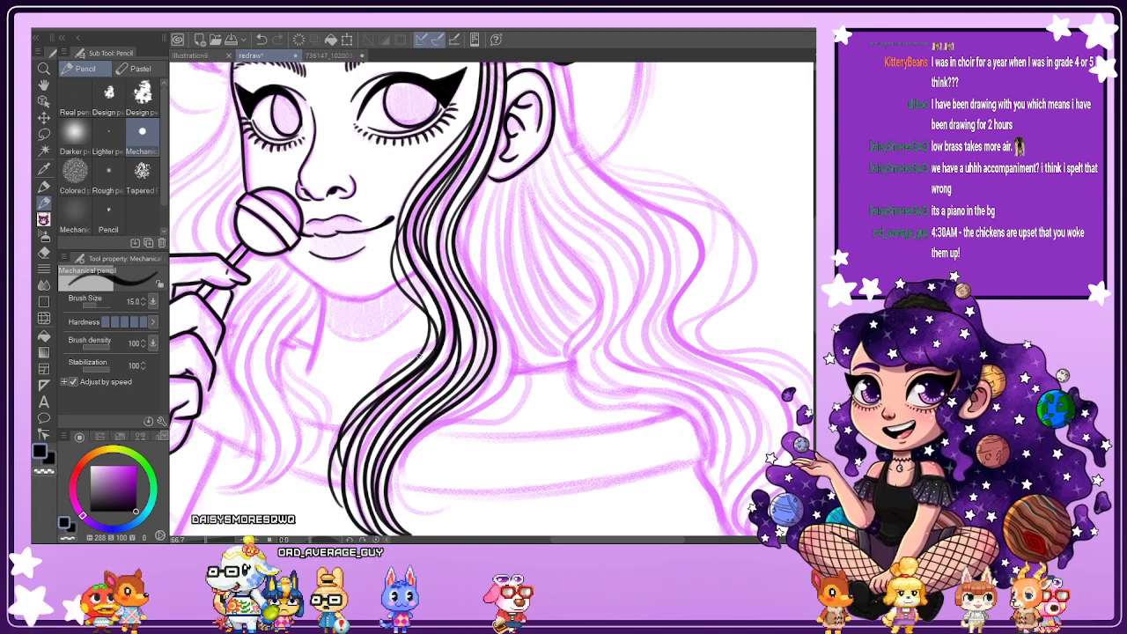
{"action": "key", "text": "ctrl+z"}
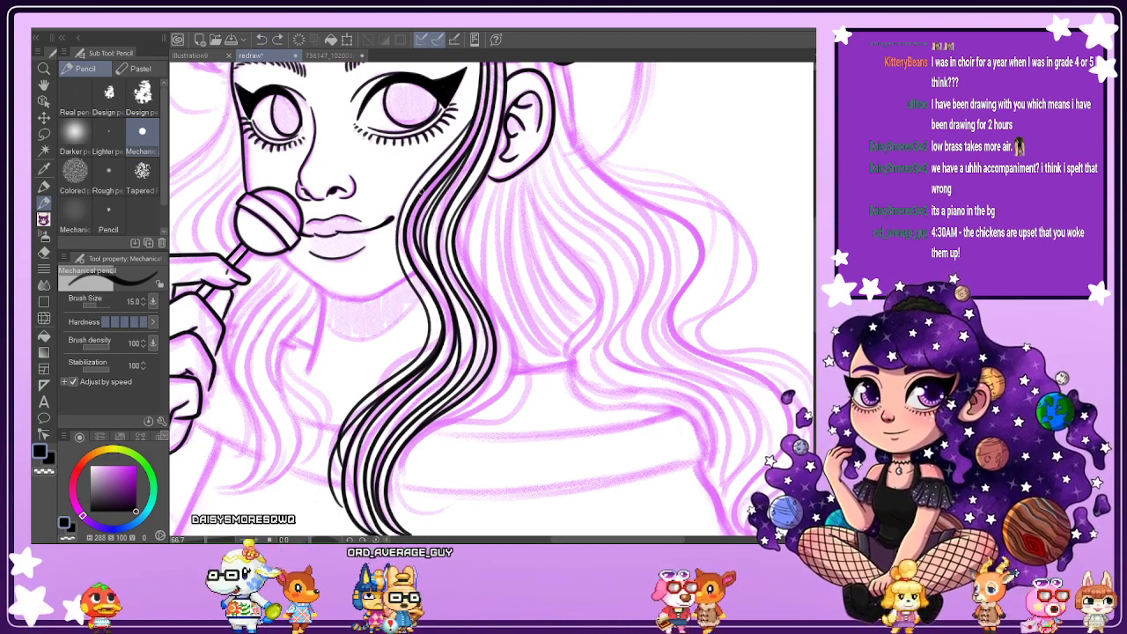
{"action": "mouse_move", "coordinate": [388, 252]}
{"action": "left_mouse_down"}
{"action": "mouse_move", "coordinate": [393, 281]}
{"action": "mouse_move", "coordinate": [434, 338]}
{"action": "left_mouse_up"}
Ink the jawline from below the lollipop, around the chin, to the front hair lock.
{"action": "key", "text": "ctrl+minus"}
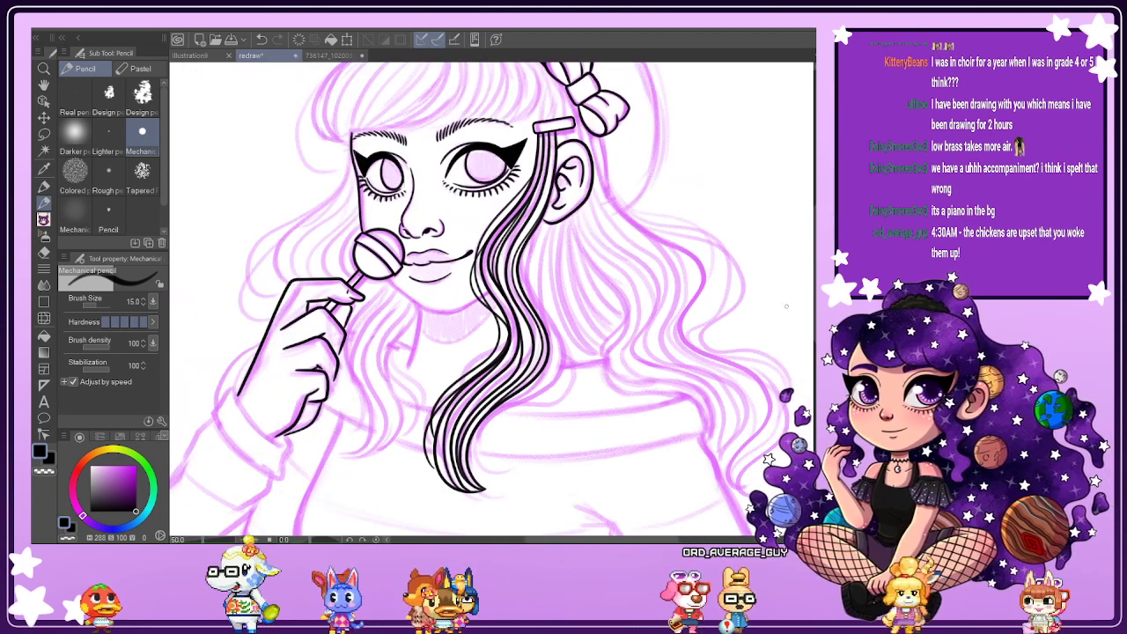
{"action": "left_click_drag", "start_coordinate": [436, 260], "coordinate": [447, 300]}
{"action": "scroll", "coordinate": [447, 300], "scroll_direction": "up", "scroll_amount": 2}
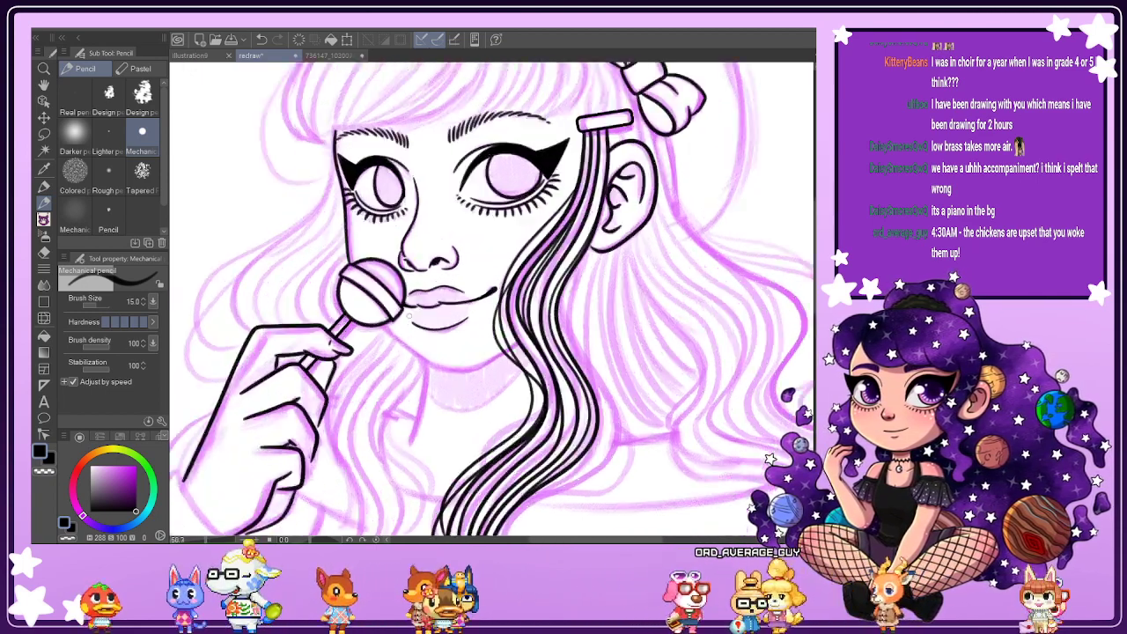
{"action": "key", "text": "asciicircum"}
{"action": "key", "text": "asciicircum"}
{"action": "key", "text": "asciicircum"}
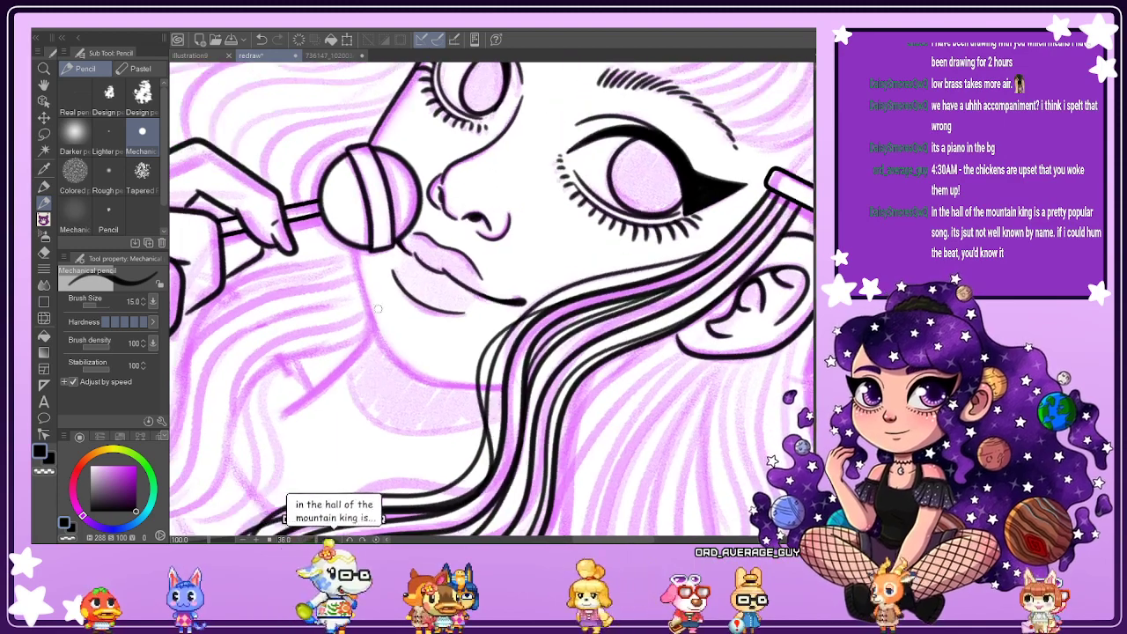
{"action": "scroll", "coordinate": [358, 266], "scroll_direction": "up", "scroll_amount": 1}
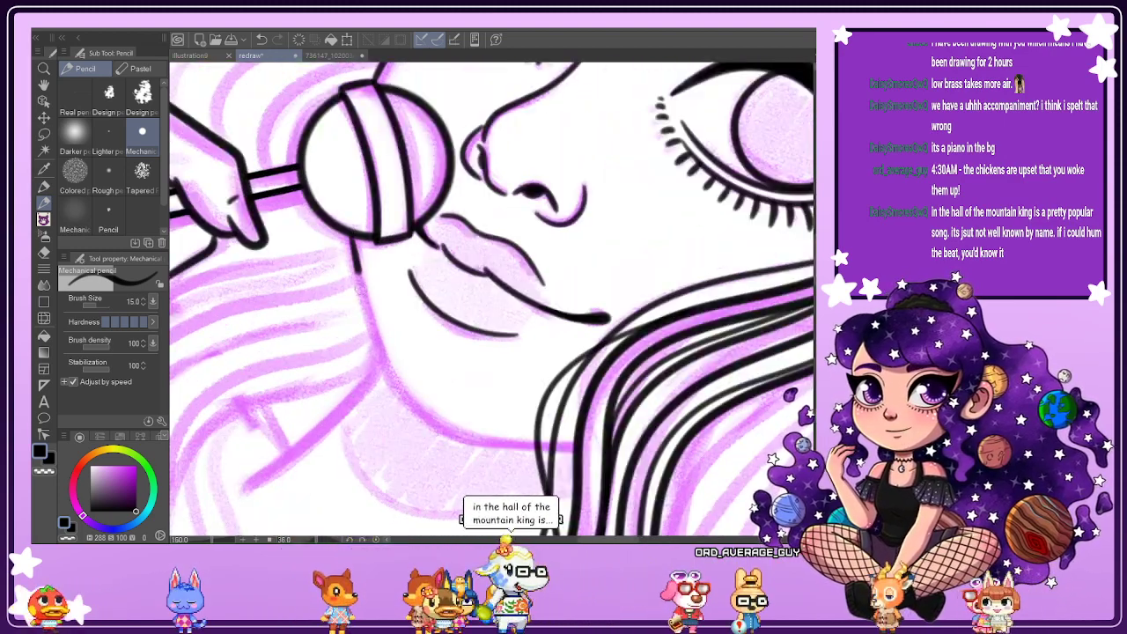
{"action": "mouse_move", "coordinate": [351, 239]}
{"action": "left_mouse_down"}
{"action": "mouse_move", "coordinate": [368, 325]}
{"action": "mouse_move", "coordinate": [391, 375]}
{"action": "mouse_move", "coordinate": [432, 415]}
{"action": "mouse_move", "coordinate": [488, 442]}
{"action": "mouse_move", "coordinate": [577, 441]}
{"action": "left_mouse_up"}
{"action": "scroll", "coordinate": [578, 441], "scroll_direction": "down", "scroll_amount": 3}
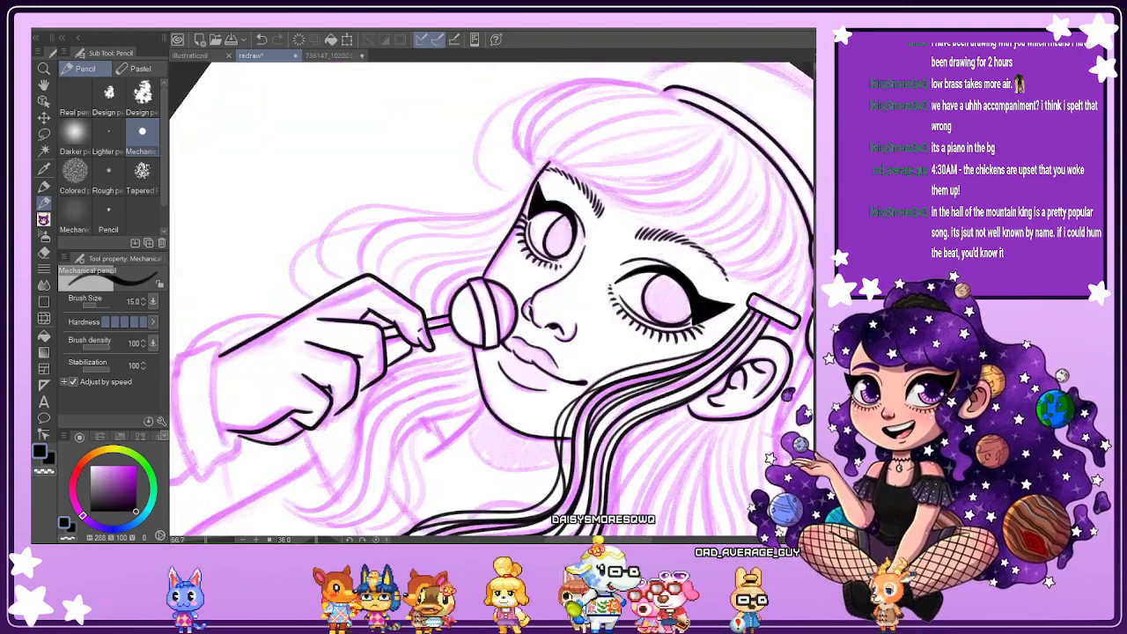
Examine the line art with the sketch hidden, in both normal and mirrored views, to judge the face's proportions.
{"action": "key", "text": "ctrl+h"}
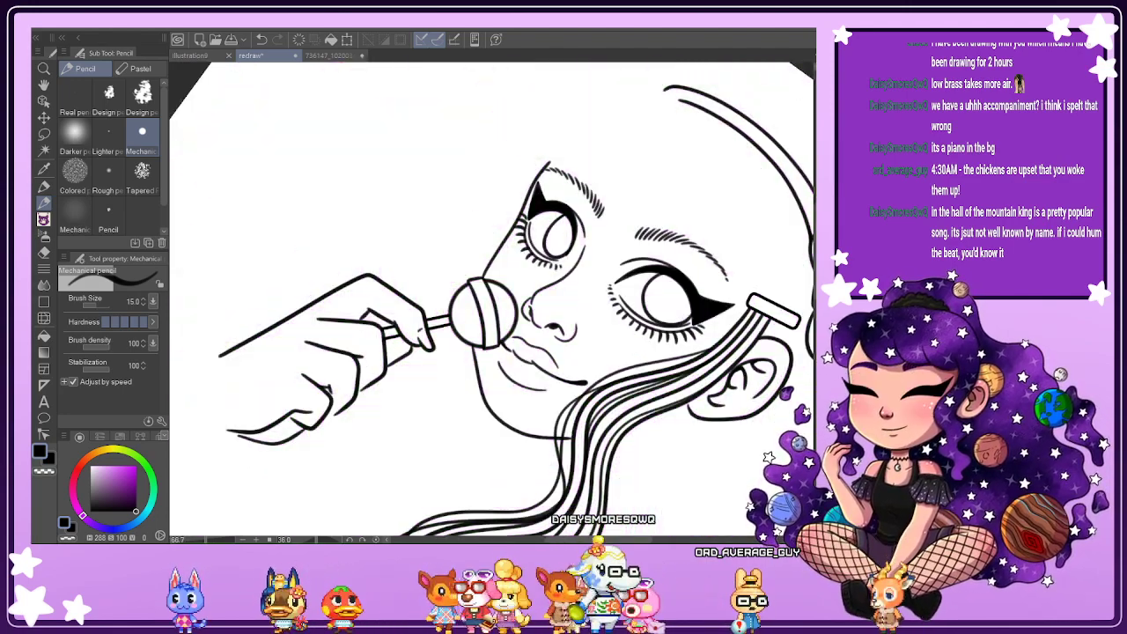
{"action": "key", "text": "ctrl+at"}
{"action": "key", "text": "ctrl+minus"}
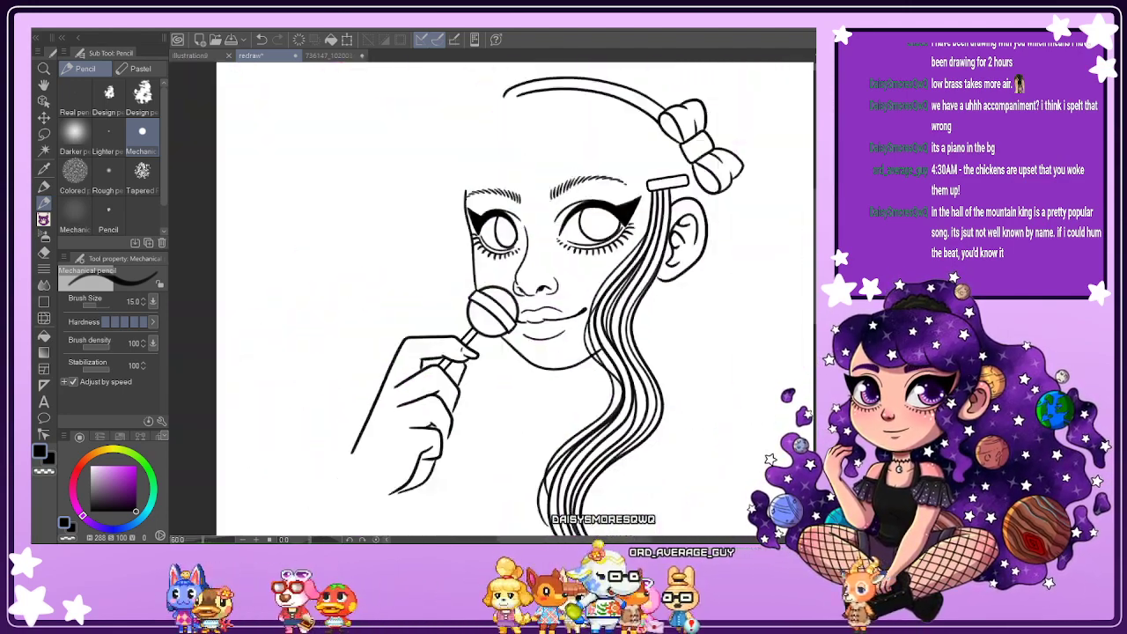
{"action": "key", "text": "h"}
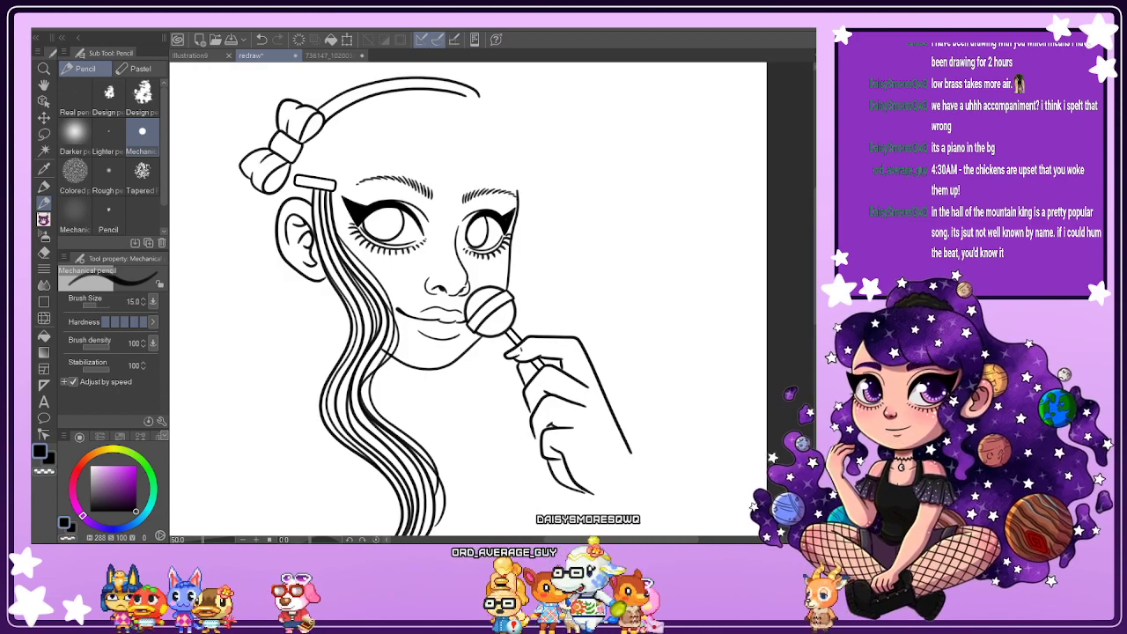
{"action": "key", "text": "h"}
{"action": "key", "text": "h"}
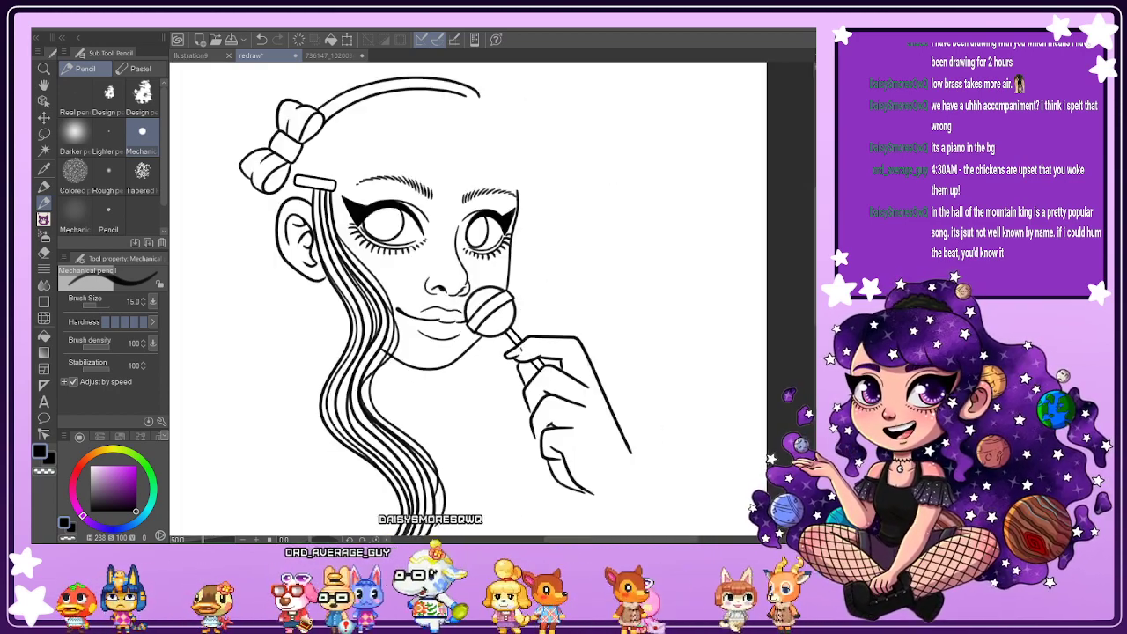
{"action": "key", "text": "h"}
{"action": "key", "text": "ctrl+z"}
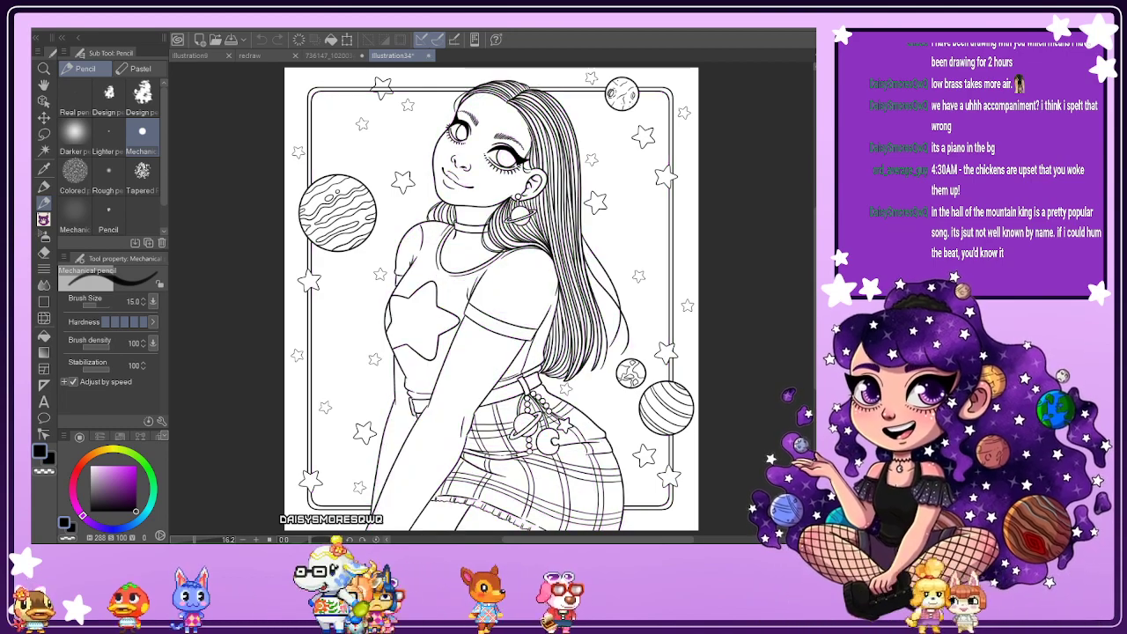
Examine the face and hair line art in the Illustration34 drawing, including mirrored, and glance at the original coloured picture.
{"action": "scroll", "coordinate": [483, 115], "scroll_direction": "up", "scroll_amount": 3}
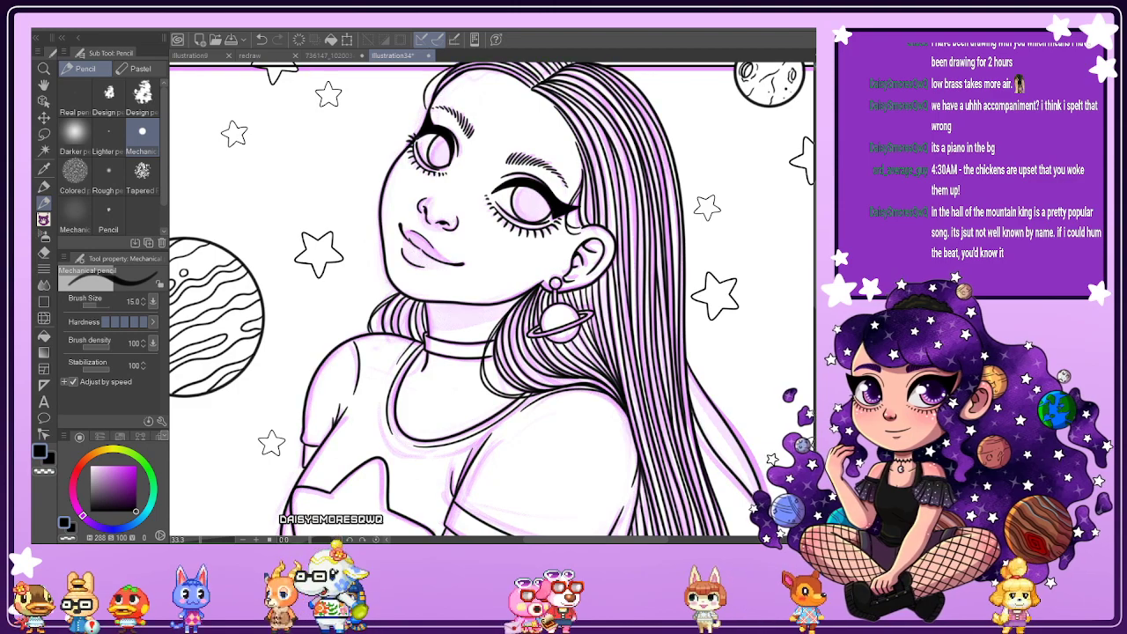
{"action": "scroll", "coordinate": [492, 299], "scroll_direction": "up", "scroll_amount": 2}
{"action": "scroll", "coordinate": [584, 234], "scroll_direction": "up", "scroll_amount": 1}
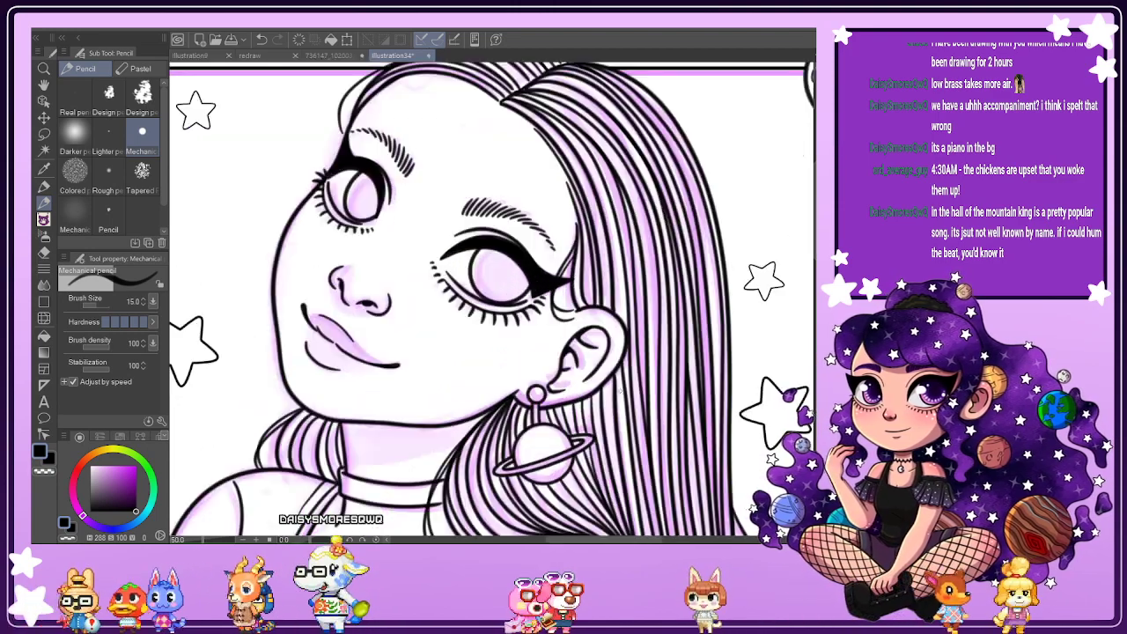
{"action": "left_click_drag", "start_coordinate": [650, 539], "coordinate": [643, 539]}
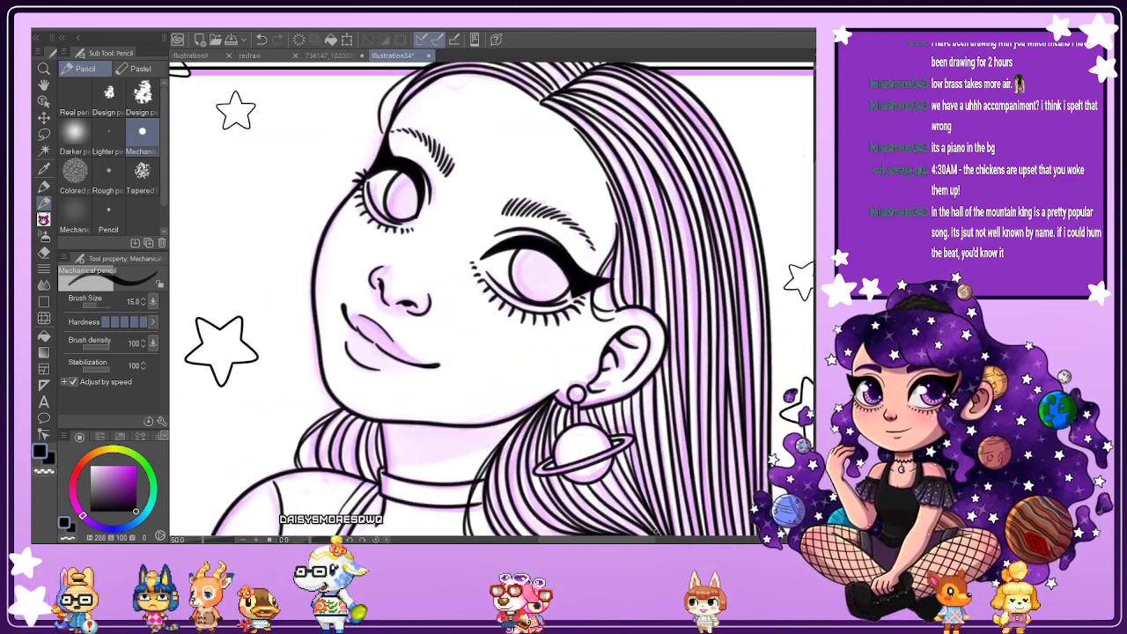
{"action": "key", "text": "h"}
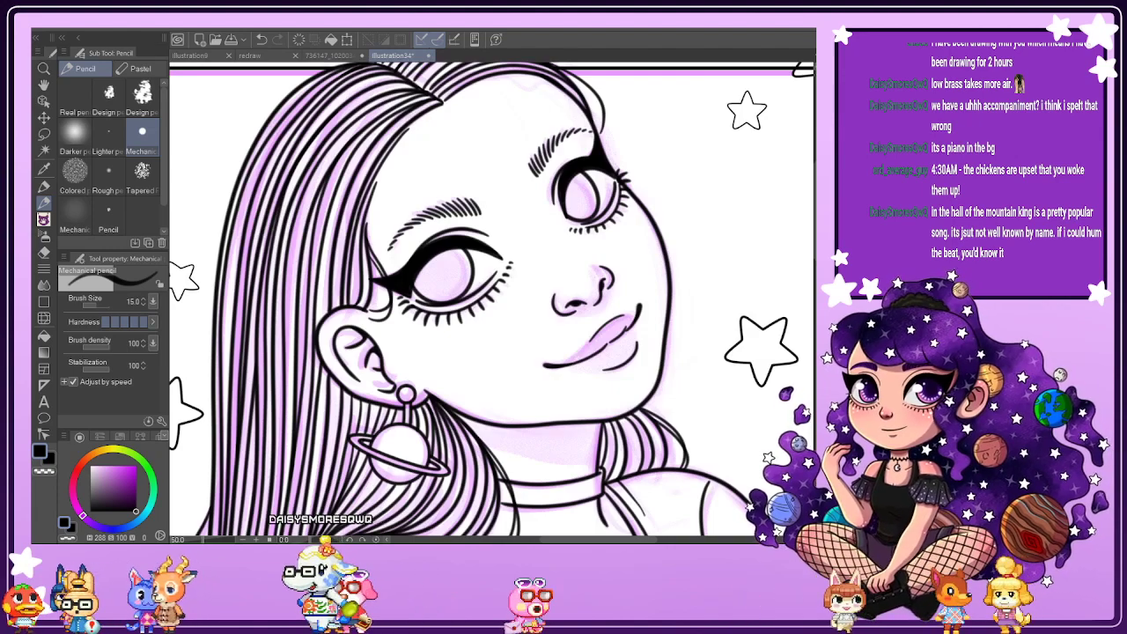
{"action": "key", "text": "h"}
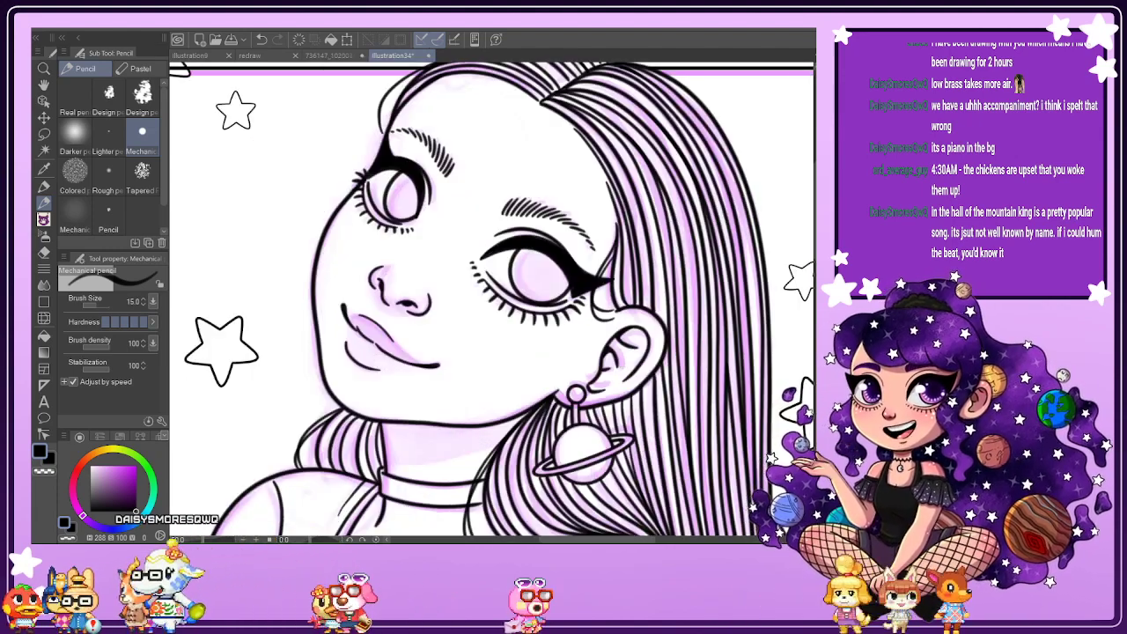
{"action": "left_click", "coordinate": [335, 55]}
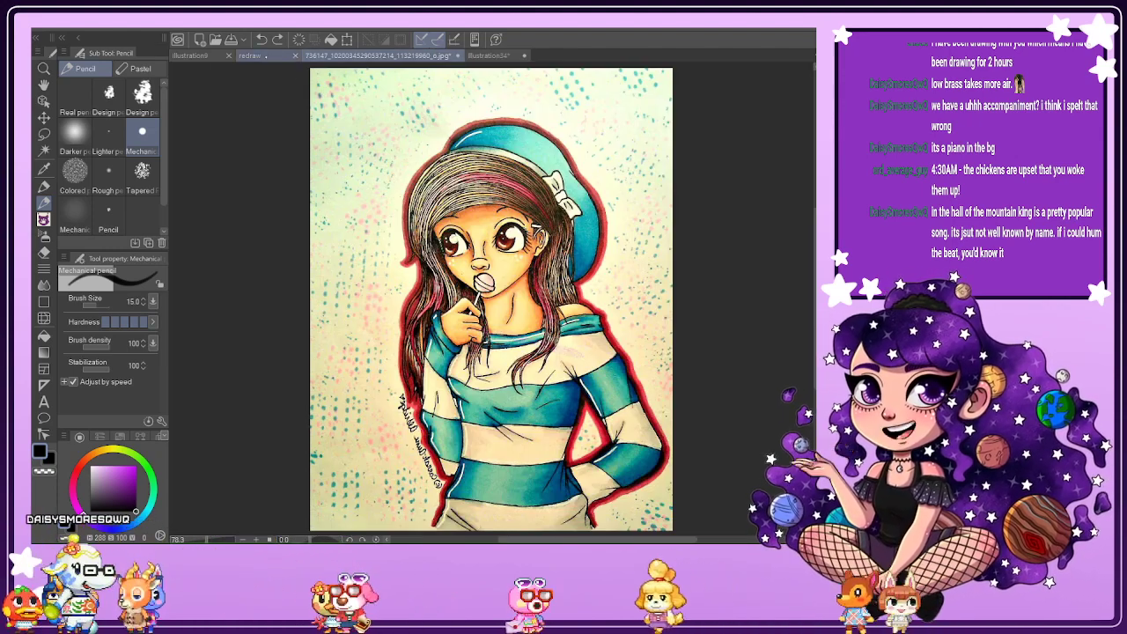
{"action": "left_click", "coordinate": [266, 56]}
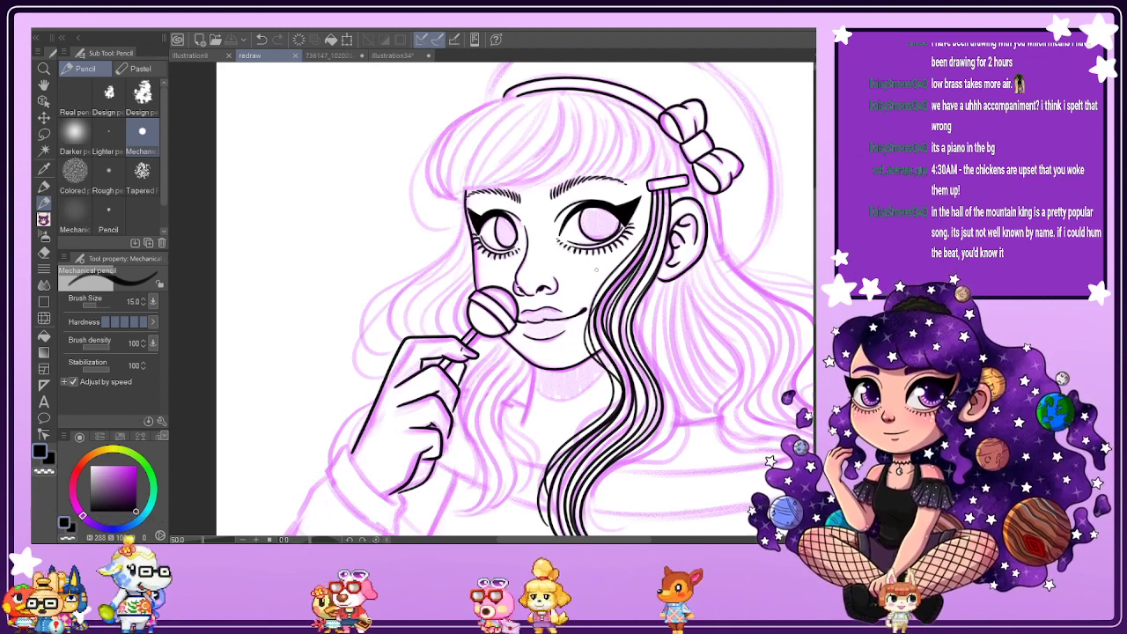
Compare the girl's face in the redraw with the one in Illustration34, viewing both drawings mirrored.
{"action": "scroll", "coordinate": [626, 227], "scroll_direction": "up", "scroll_amount": 1}
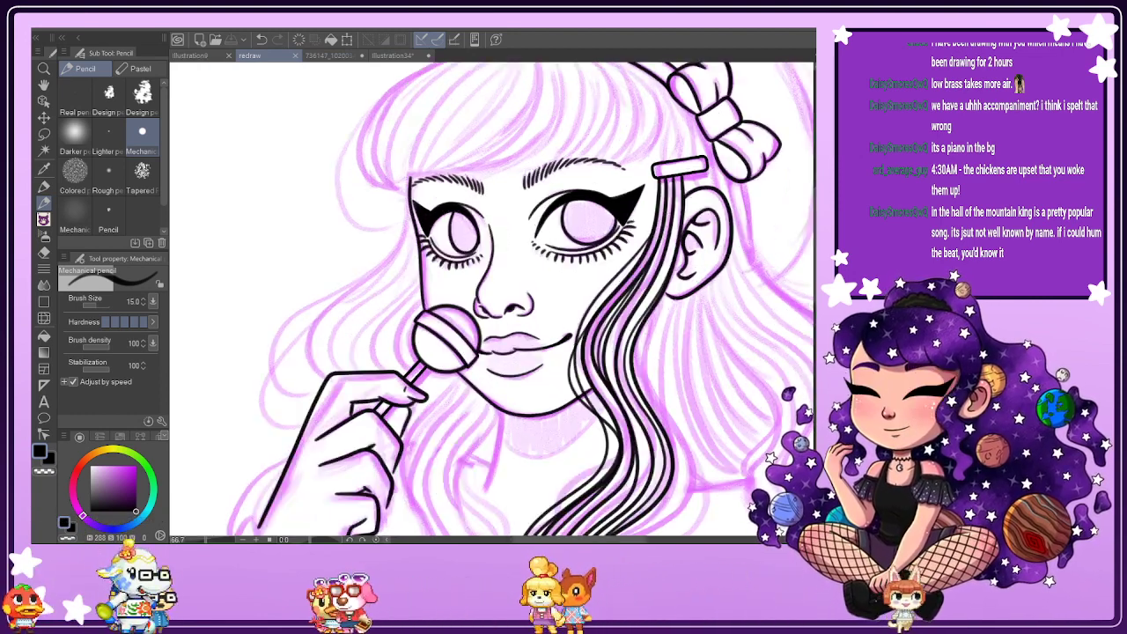
{"action": "key", "text": "h"}
{"action": "key", "text": "h"}
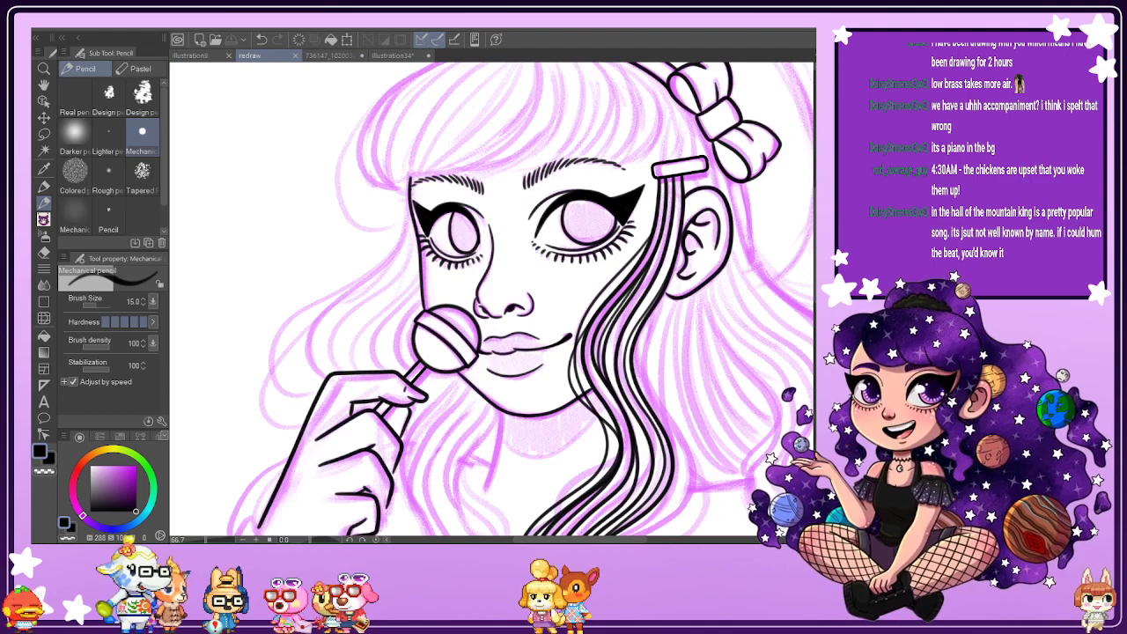
{"action": "key", "text": "h"}
{"action": "left_click", "coordinate": [392, 55]}
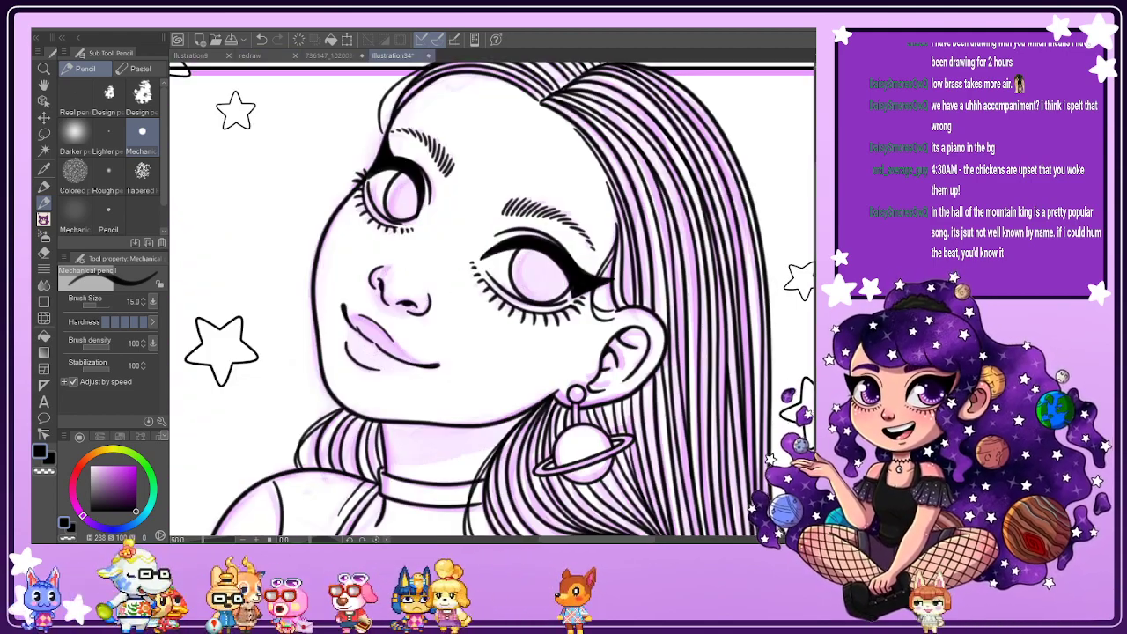
{"action": "key", "text": "h"}
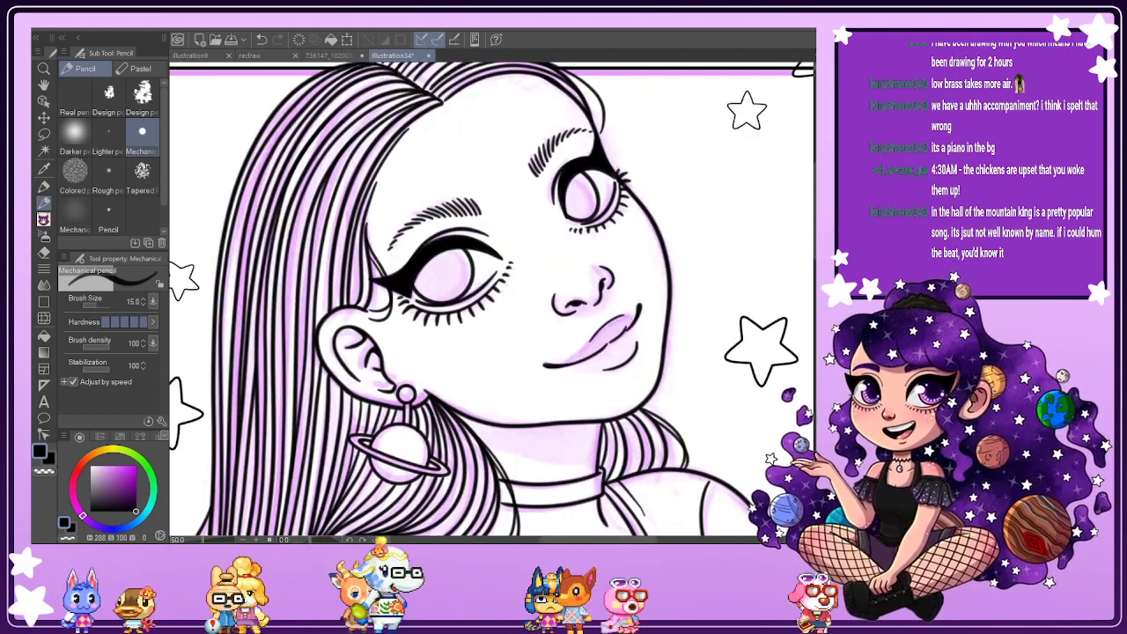
{"action": "left_click", "coordinate": [249, 55]}
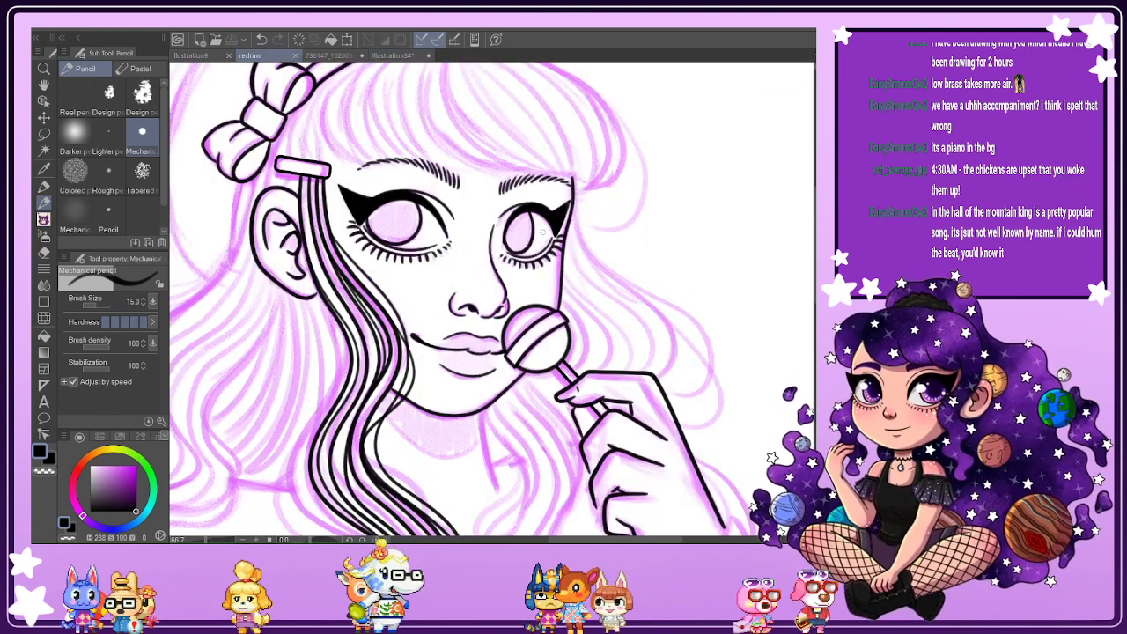
{"action": "scroll", "coordinate": [563, 242], "scroll_direction": "down", "scroll_amount": 1}
{"action": "key", "text": "h"}
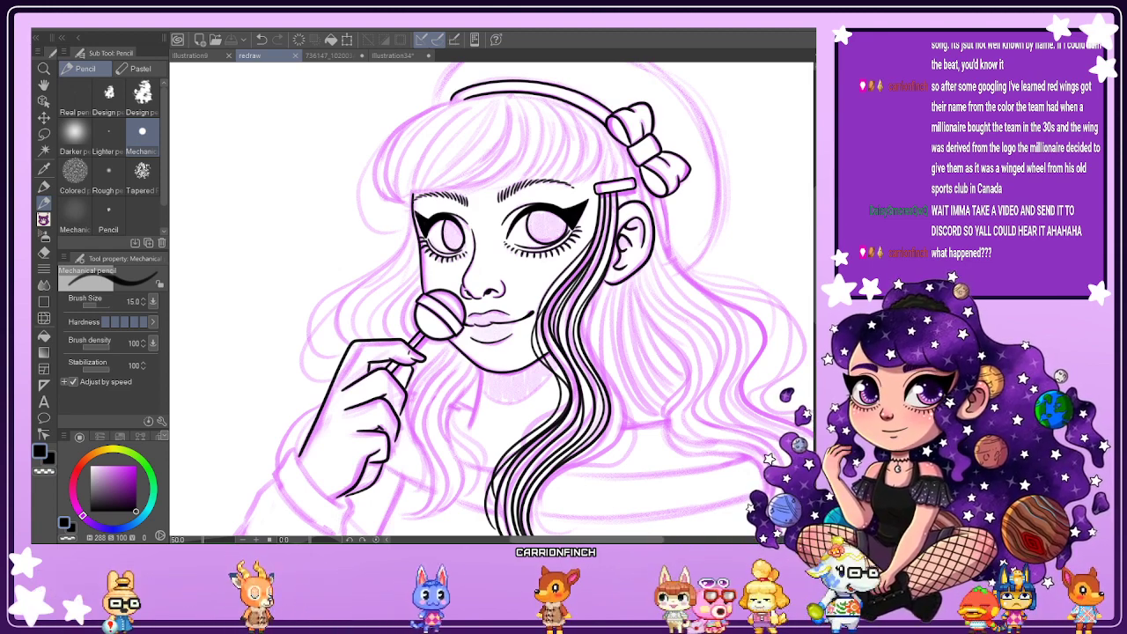
Ink the first fringe line in a mirrored view, curving from the headband's lower edge across the forehead to the lollipop-side eyebrow.
{"action": "scroll", "coordinate": [622, 334], "scroll_direction": "up", "scroll_amount": 1}
{"action": "scroll", "coordinate": [634, 287], "scroll_direction": "down", "scroll_amount": 1}
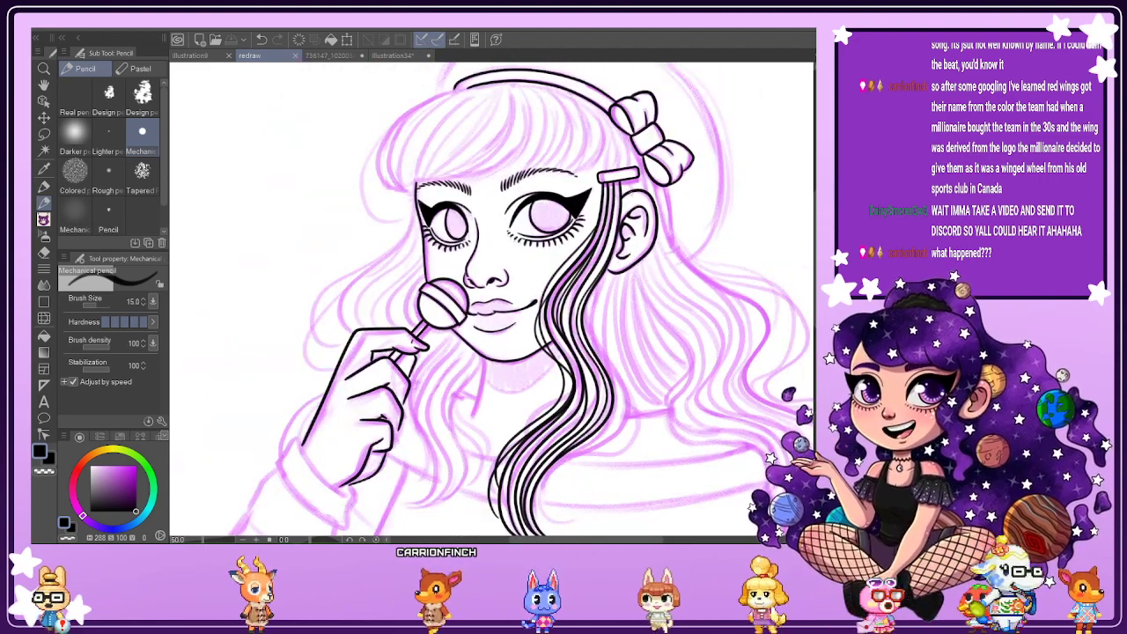
{"action": "scroll", "coordinate": [535, 204], "scroll_direction": "up", "scroll_amount": 4}
{"action": "scroll", "coordinate": [536, 204], "scroll_direction": "down", "scroll_amount": 5}
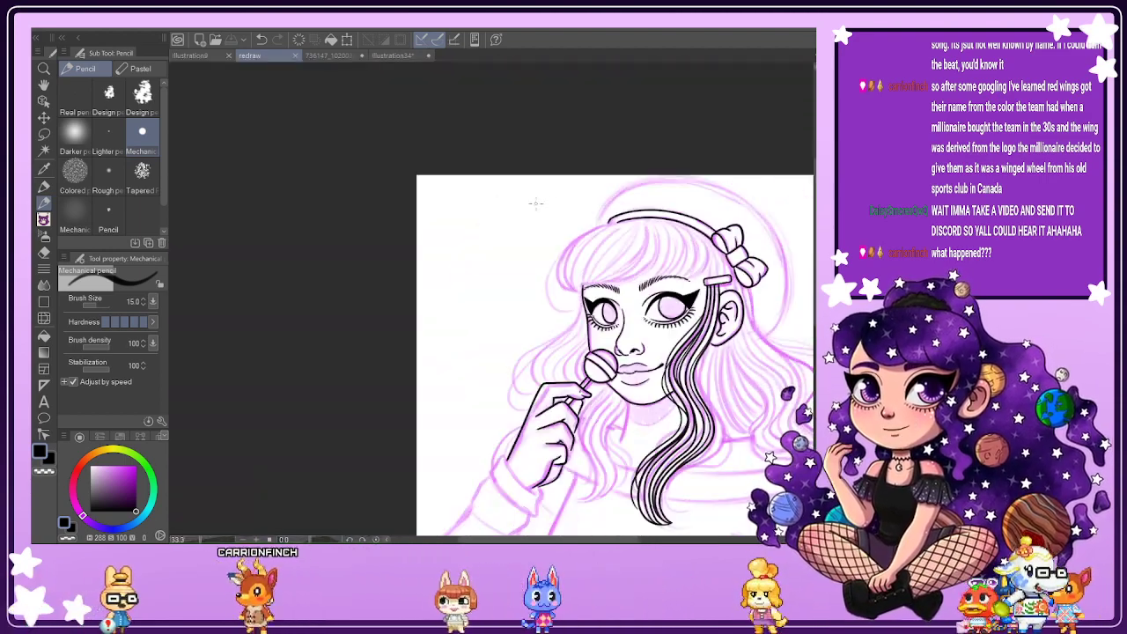
{"action": "scroll", "coordinate": [535, 203], "scroll_direction": "up", "scroll_amount": 4}
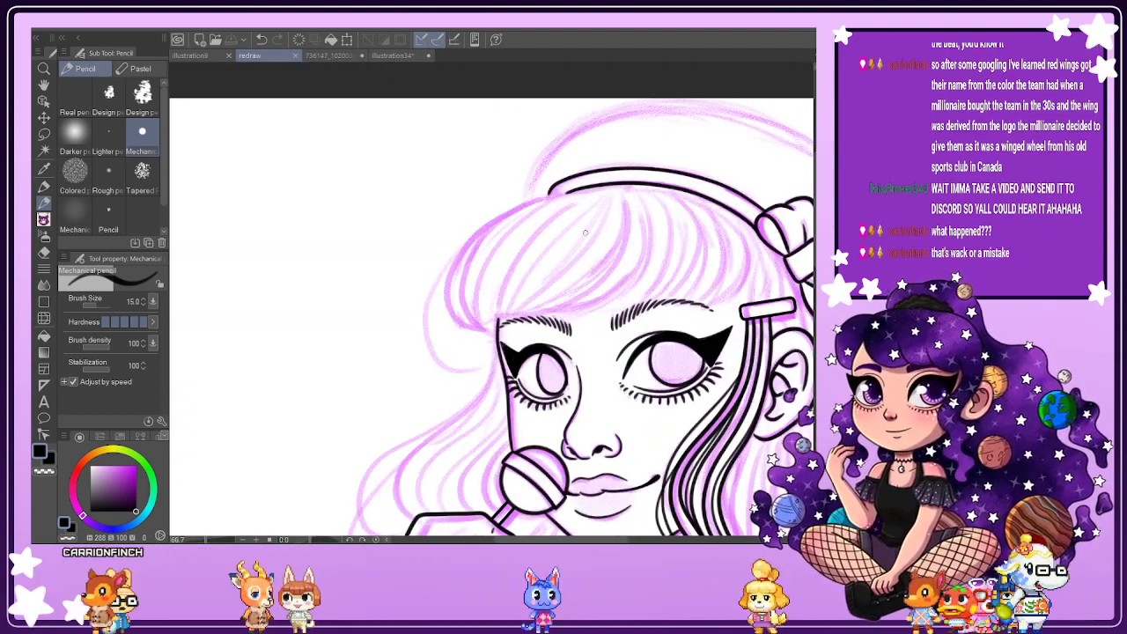
{"action": "scroll", "coordinate": [535, 264], "scroll_direction": "up", "scroll_amount": 2}
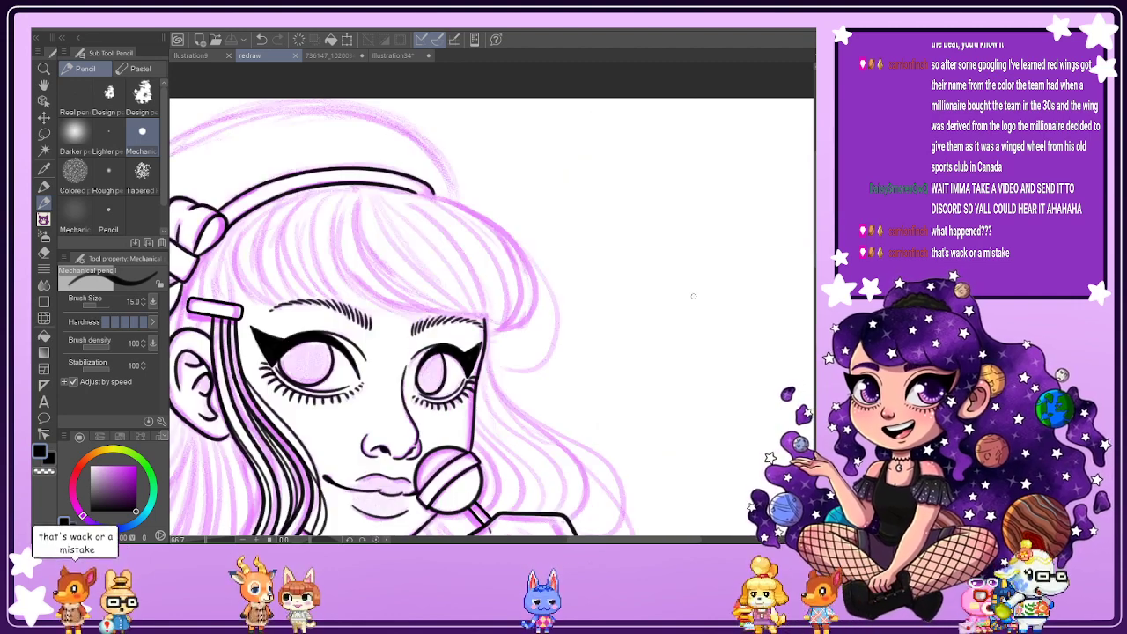
{"action": "scroll", "coordinate": [362, 221], "scroll_direction": "up", "scroll_amount": 2}
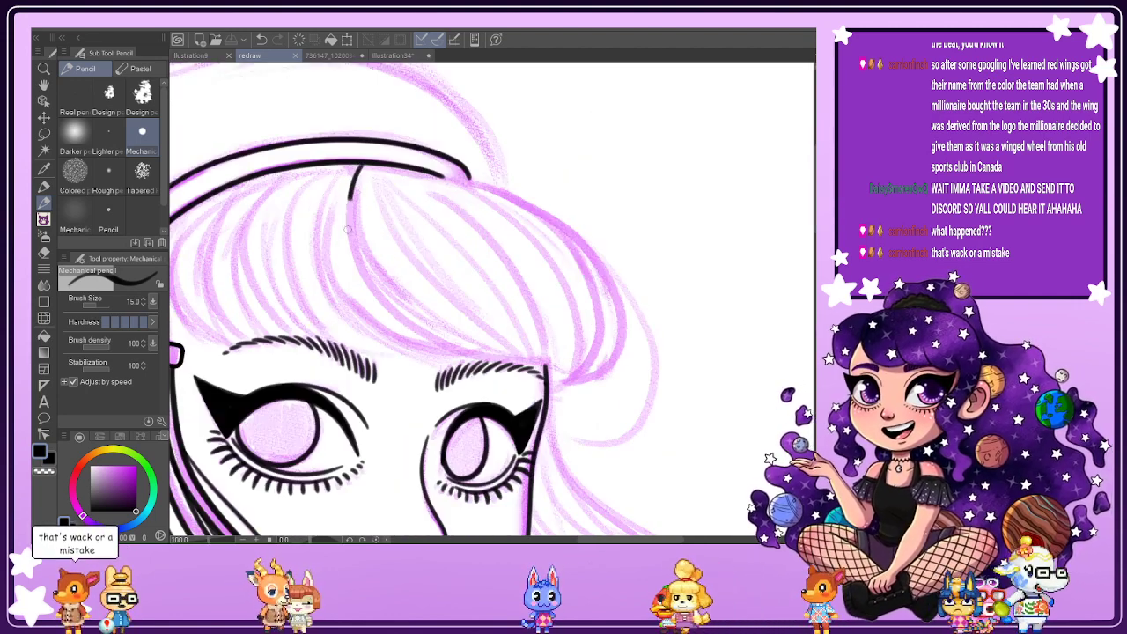
{"action": "mouse_move", "coordinate": [358, 165]}
{"action": "left_mouse_down"}
{"action": "mouse_move", "coordinate": [371, 292]}
{"action": "mouse_move", "coordinate": [458, 352]}
{"action": "mouse_move", "coordinate": [494, 359]}
{"action": "left_mouse_up"}
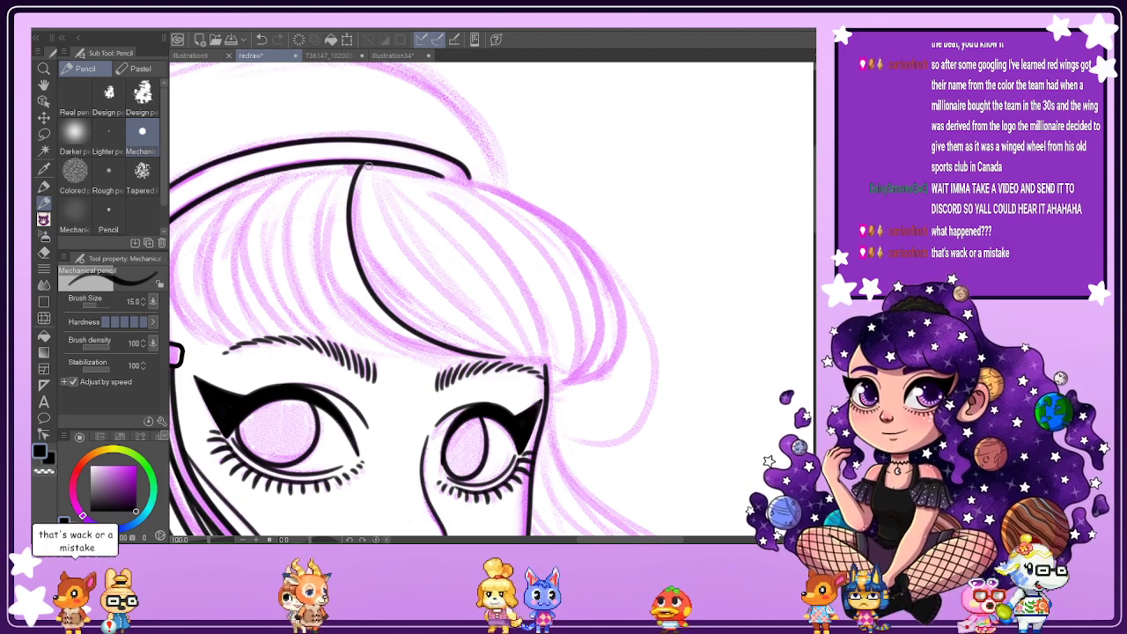
Ink a fan of curved fringe strands beside the first fringe line, running from the headband's lower edge to the outer end of the lollipop-side eyebrow.
{"action": "left_click_drag", "start_coordinate": [362, 164], "coordinate": [538, 358]}
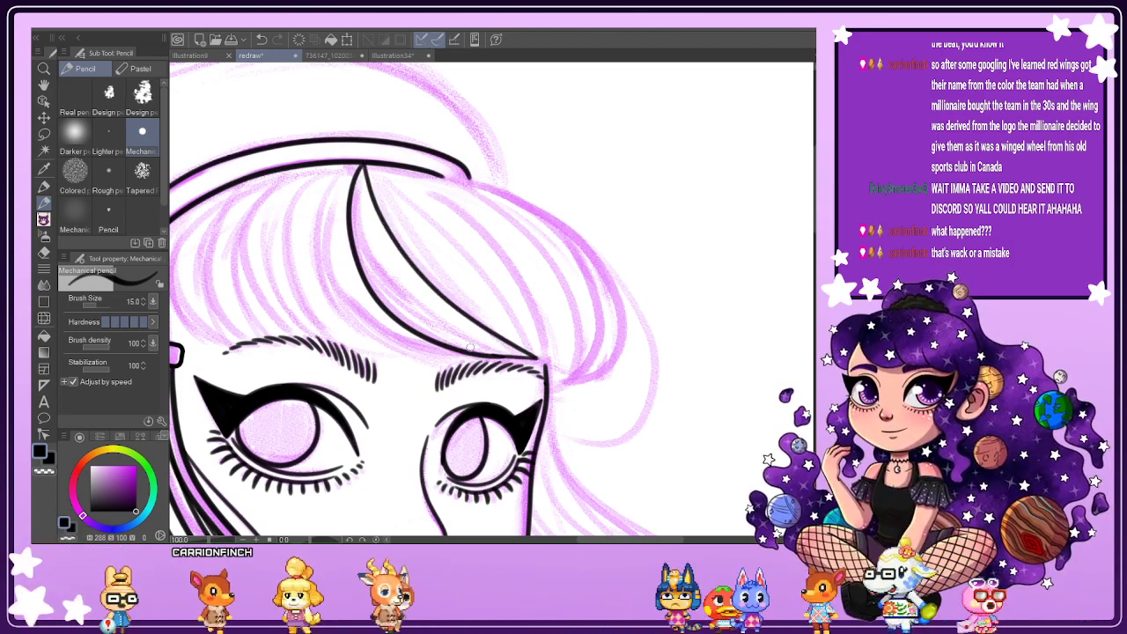
{"action": "key", "text": "ctrl+z"}
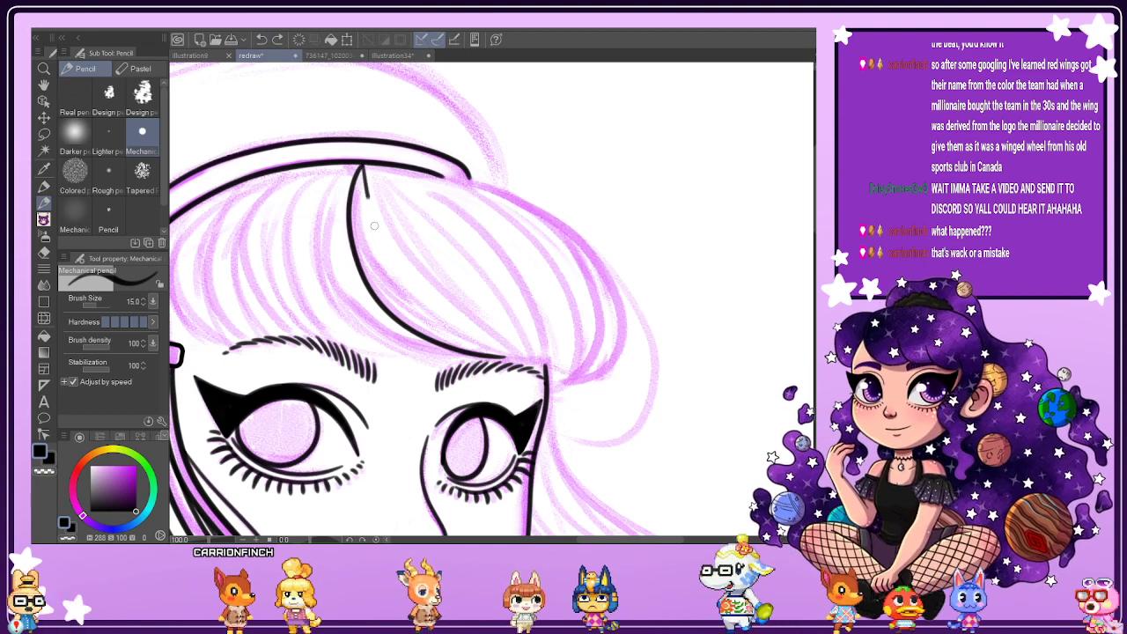
{"action": "key", "text": "ctrl+y"}
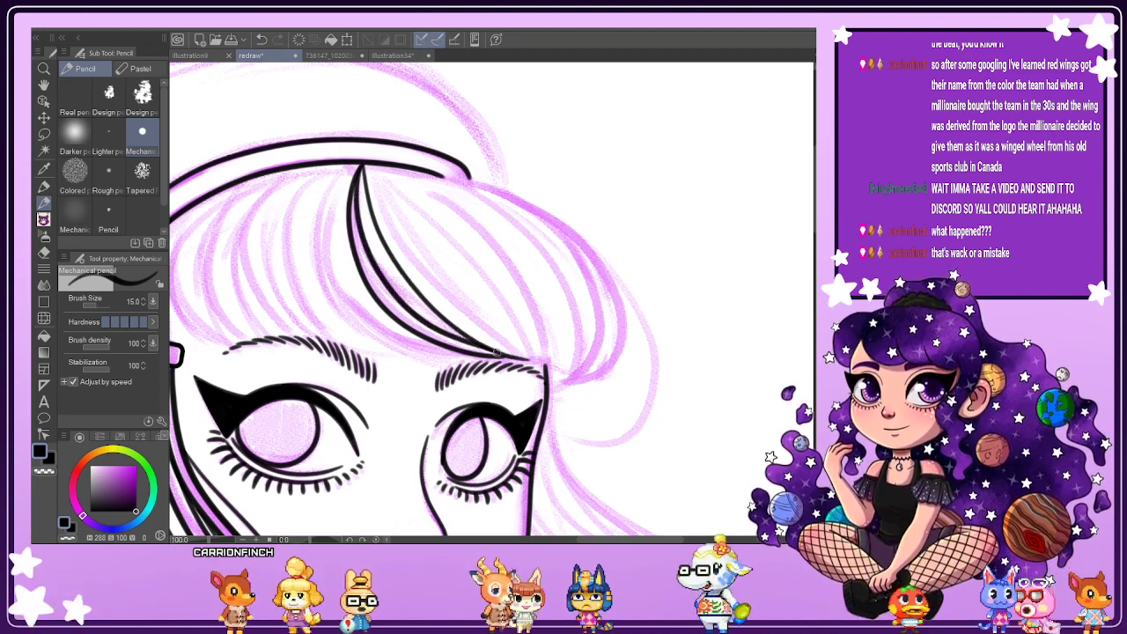
{"action": "mouse_move", "coordinate": [371, 168]}
{"action": "left_mouse_down"}
{"action": "mouse_move", "coordinate": [403, 247]}
{"action": "mouse_move", "coordinate": [453, 306]}
{"action": "mouse_move", "coordinate": [540, 361]}
{"action": "left_mouse_up"}
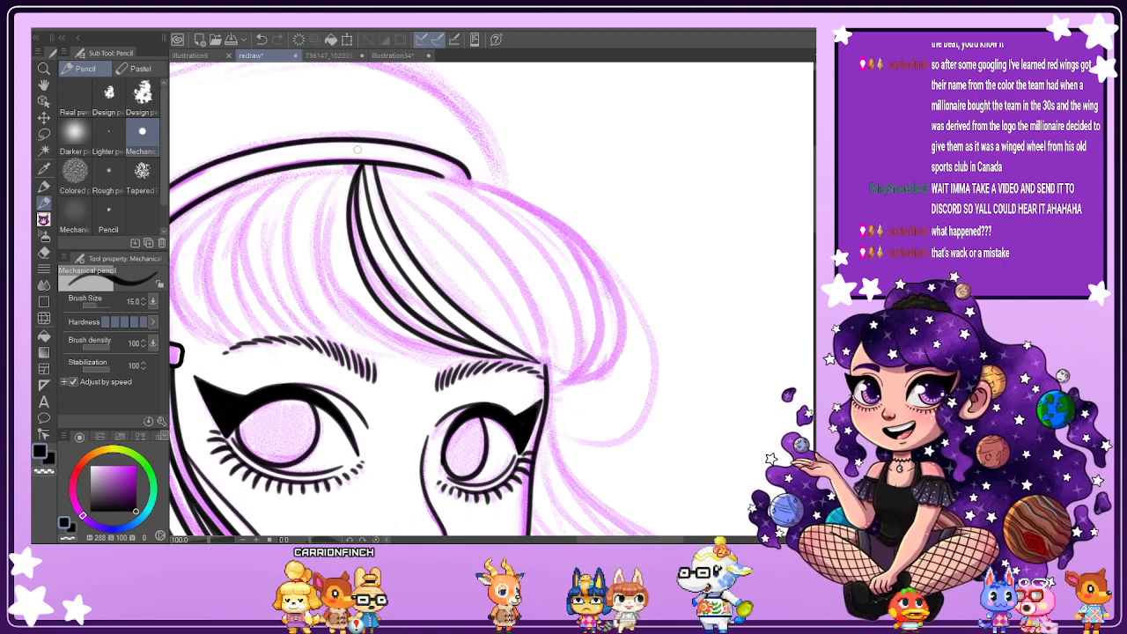
{"action": "key", "text": "ctrl+z"}
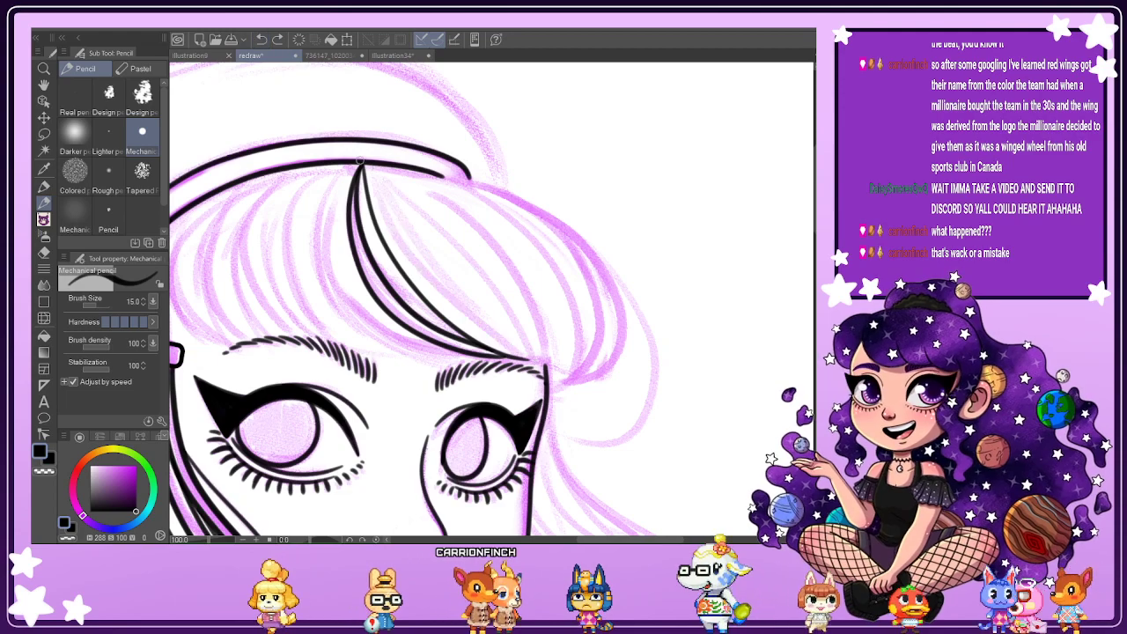
{"action": "mouse_move", "coordinate": [365, 167]}
{"action": "left_mouse_down"}
{"action": "mouse_move", "coordinate": [435, 280]}
{"action": "mouse_move", "coordinate": [498, 340]}
{"action": "mouse_move", "coordinate": [547, 364]}
{"action": "left_mouse_up"}
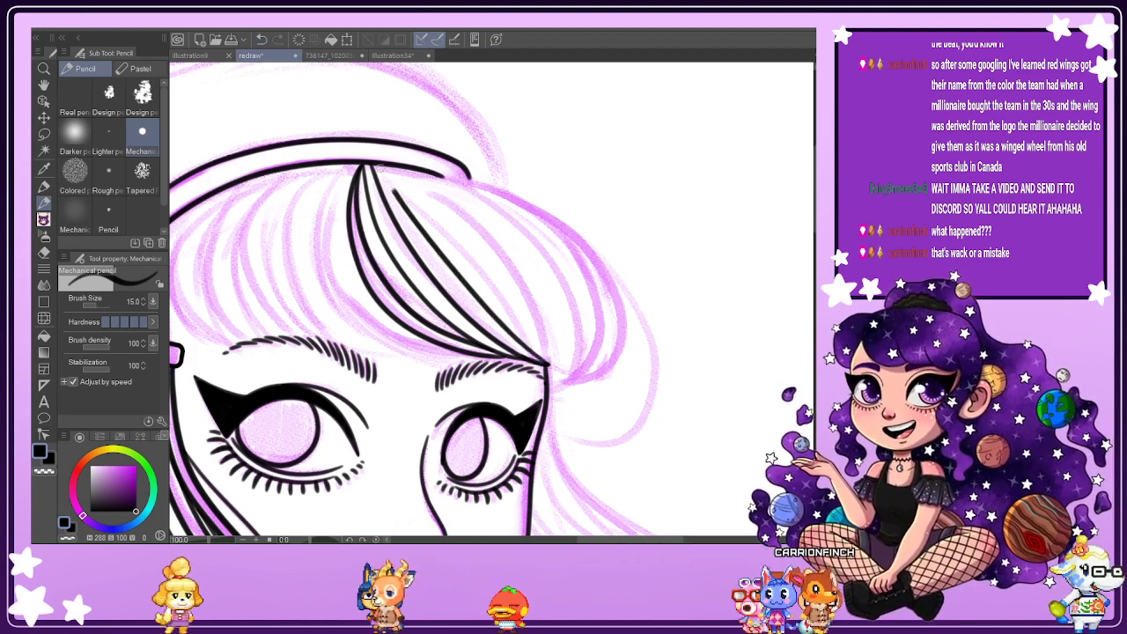
{"action": "mouse_move", "coordinate": [392, 169]}
{"action": "left_mouse_down"}
{"action": "mouse_move", "coordinate": [482, 247]}
{"action": "mouse_move", "coordinate": [541, 328]}
{"action": "mouse_move", "coordinate": [546, 375]}
{"action": "left_mouse_up"}
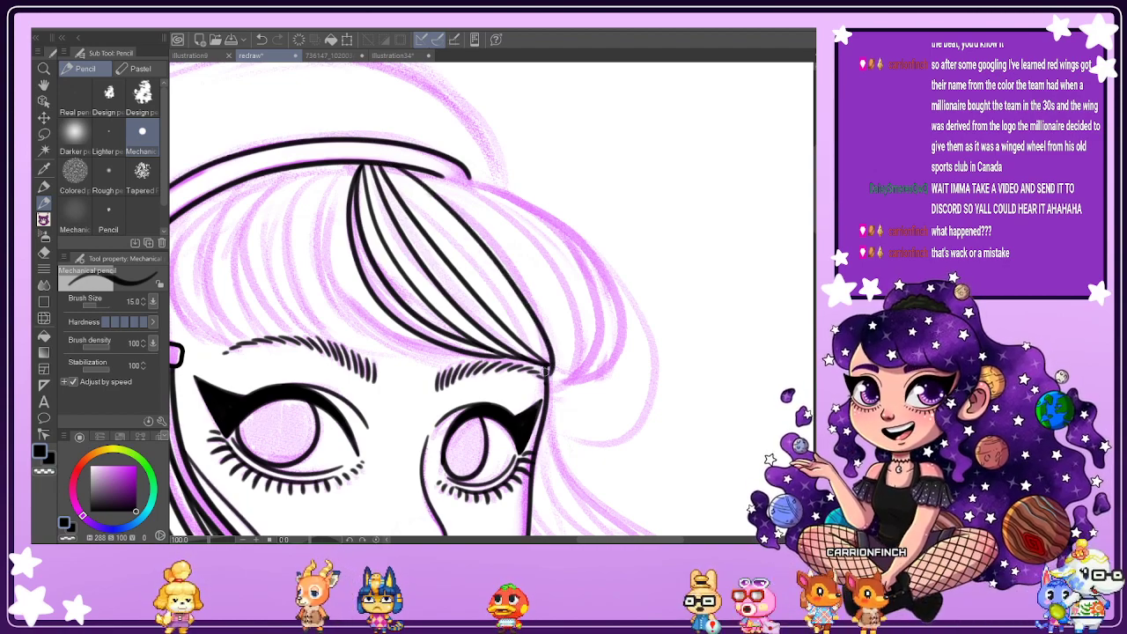
{"action": "key", "text": "ctrl+z"}
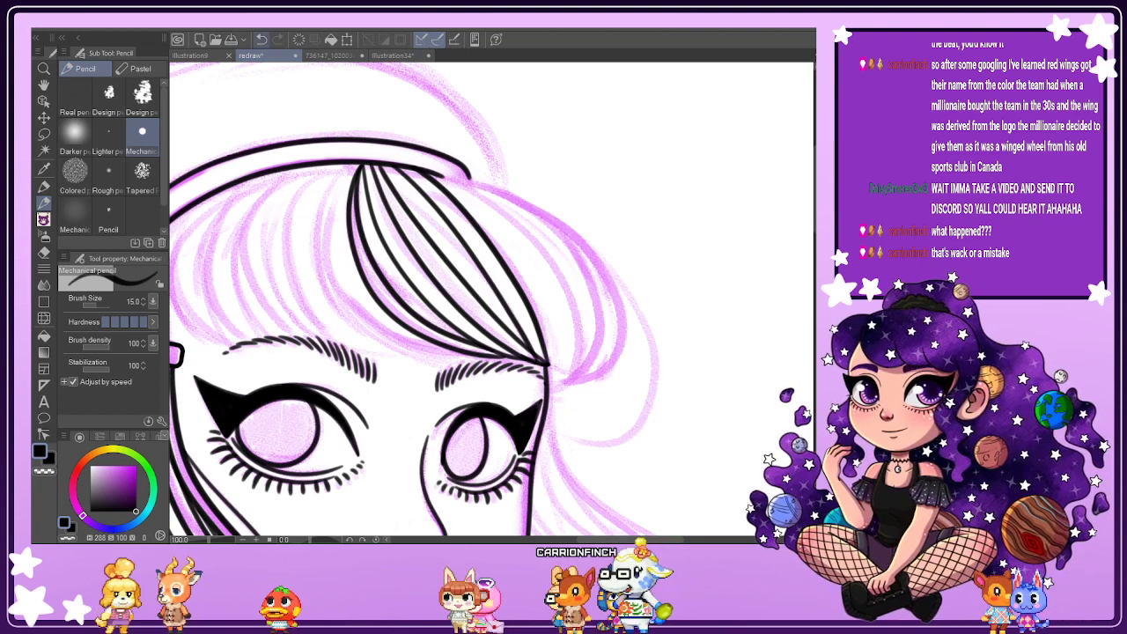
Ink curved strands in the swept bangs beyond the parting, following the sketch from the headband to the temple, undoing unsatisfactory strokes.
{"action": "key", "text": "ctrl+z"}
{"action": "left_click_drag", "start_coordinate": [385, 165], "coordinate": [446, 227]}
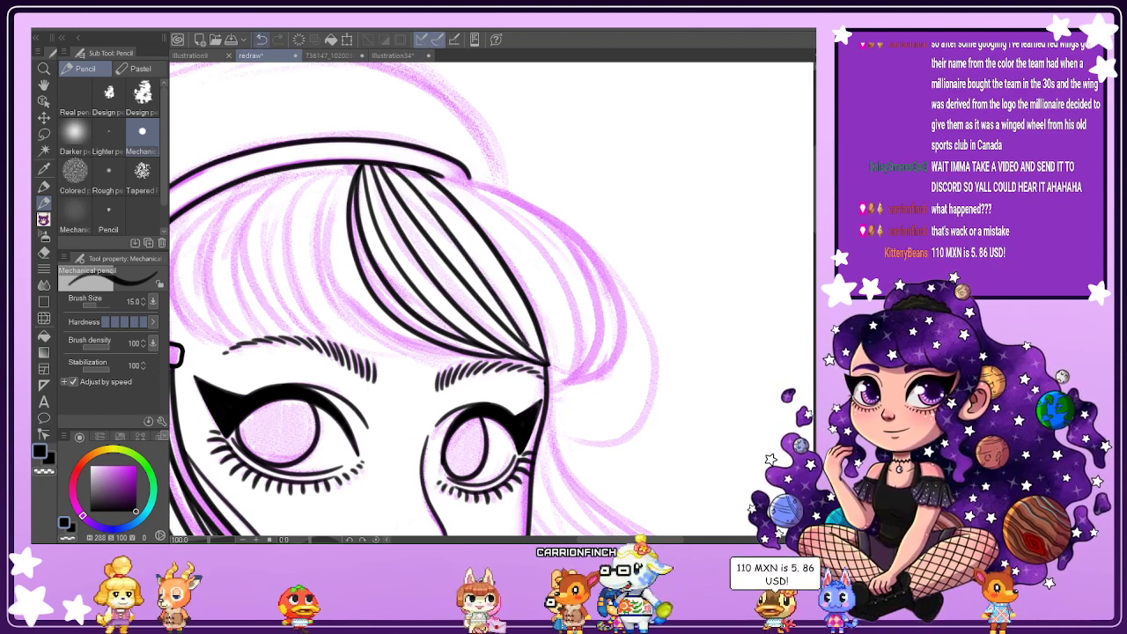
{"action": "key", "text": "ctrl+z"}
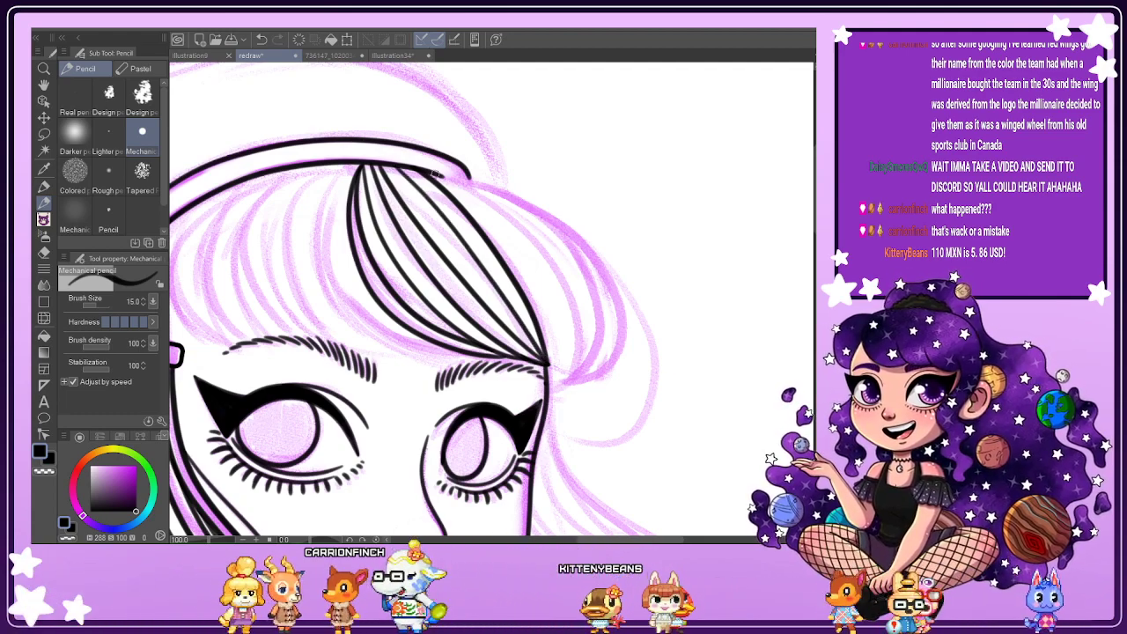
{"action": "mouse_move", "coordinate": [565, 311]}
{"action": "left_mouse_down"}
{"action": "mouse_move", "coordinate": [566, 350]}
{"action": "mouse_move", "coordinate": [552, 371]}
{"action": "mouse_move", "coordinate": [556, 337]}
{"action": "mouse_move", "coordinate": [538, 272]}
{"action": "mouse_move", "coordinate": [463, 199]}
{"action": "left_mouse_up"}
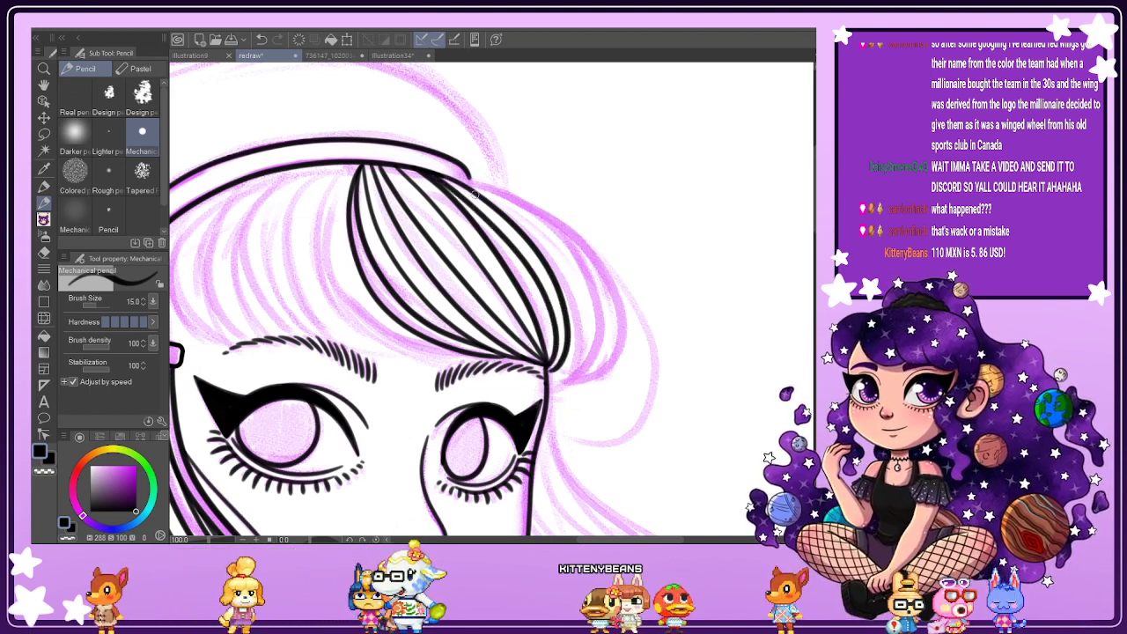
{"action": "left_click_drag", "start_coordinate": [487, 186], "coordinate": [546, 226]}
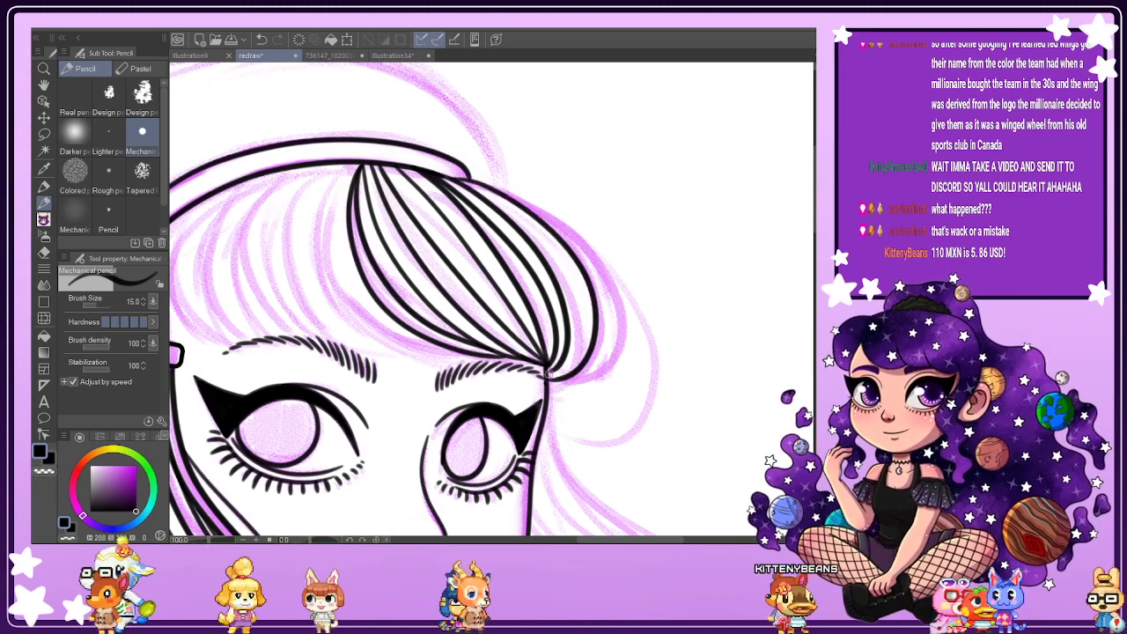
{"action": "mouse_move", "coordinate": [544, 375]}
{"action": "left_mouse_down"}
{"action": "mouse_move", "coordinate": [585, 325]}
{"action": "mouse_move", "coordinate": [577, 289]}
{"action": "mouse_move", "coordinate": [529, 223]}
{"action": "mouse_move", "coordinate": [468, 181]}
{"action": "left_mouse_up"}
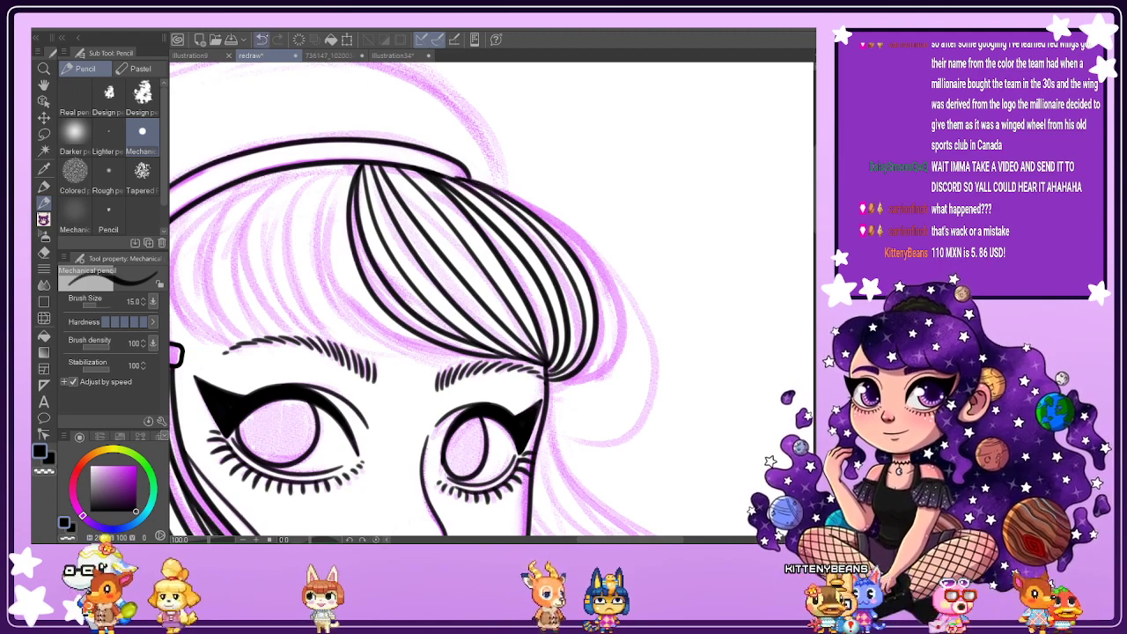
{"action": "key", "text": "ctrl+z"}
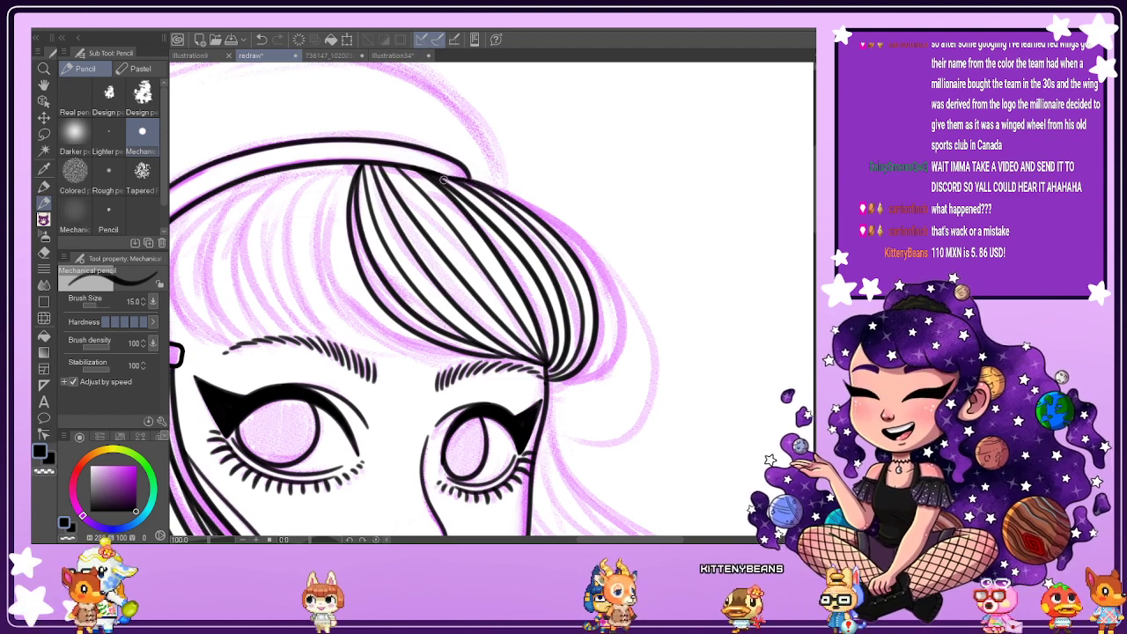
Mirror the canvas and redraw the outer contour of the swept bangs, curving from the headband around to the temple.
{"action": "key", "text": "h"}
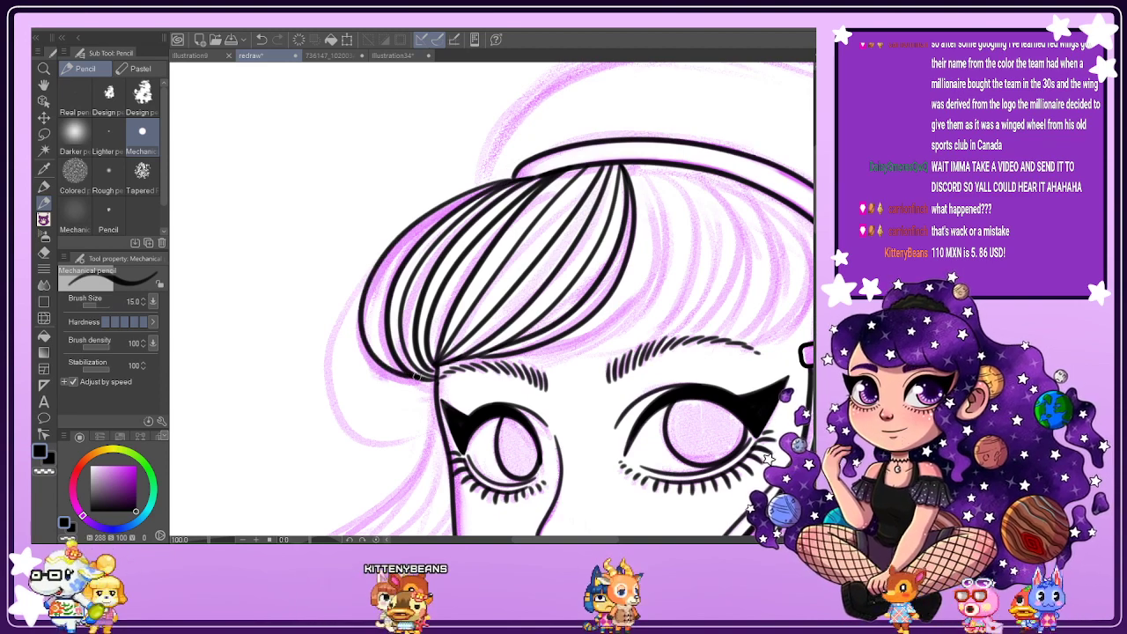
{"action": "key", "text": "ctrl+z"}
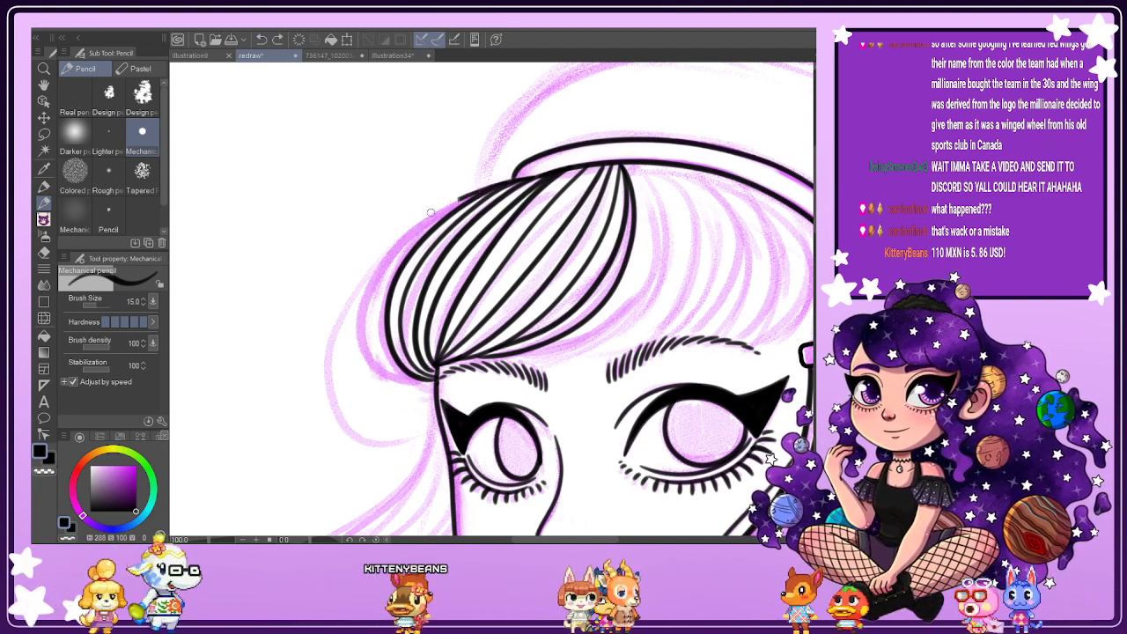
{"action": "mouse_move", "coordinate": [430, 212]}
{"action": "left_mouse_down"}
{"action": "mouse_move", "coordinate": [364, 298]}
{"action": "mouse_move", "coordinate": [363, 348]}
{"action": "mouse_move", "coordinate": [384, 376]}
{"action": "mouse_move", "coordinate": [436, 361]}
{"action": "left_mouse_up"}
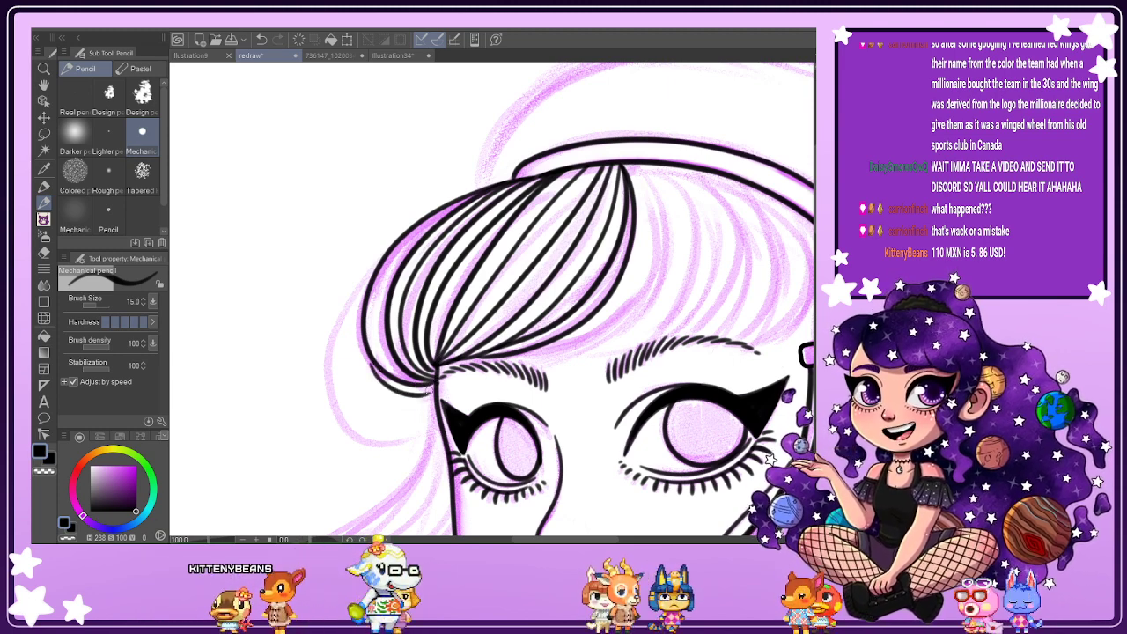
{"action": "scroll", "coordinate": [423, 401], "scroll_direction": "down", "scroll_amount": 2}
{"action": "scroll", "coordinate": [555, 370], "scroll_direction": "up", "scroll_amount": 1}
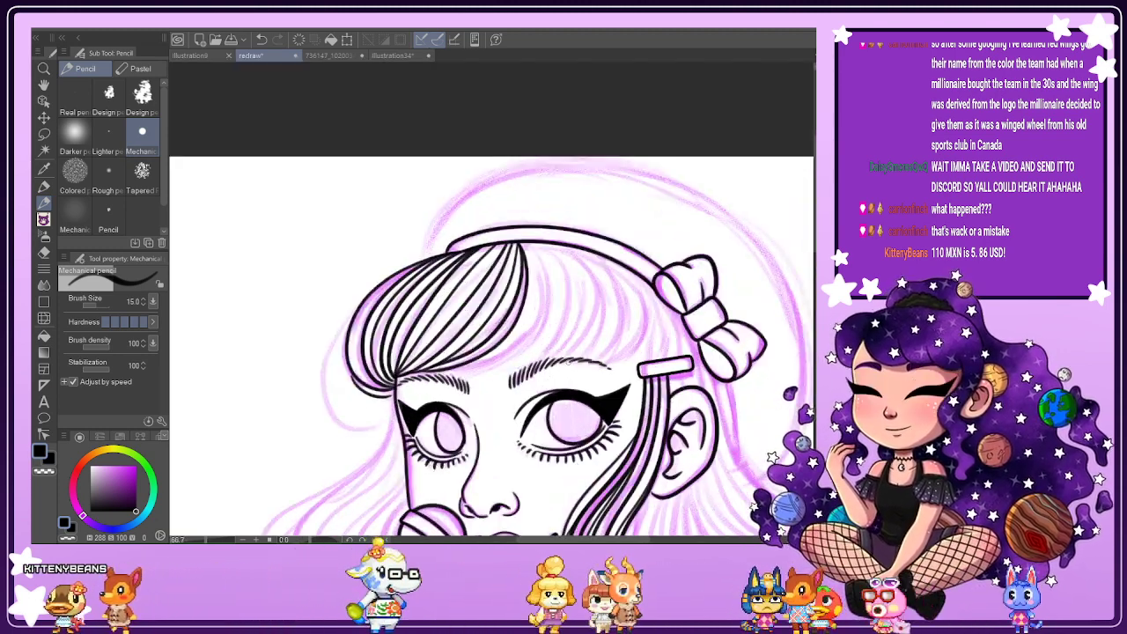
Restore the canvas orientation and ink curved bang strands from the parting on the bow side, ending above the eyebrow.
{"action": "key", "text": "h"}
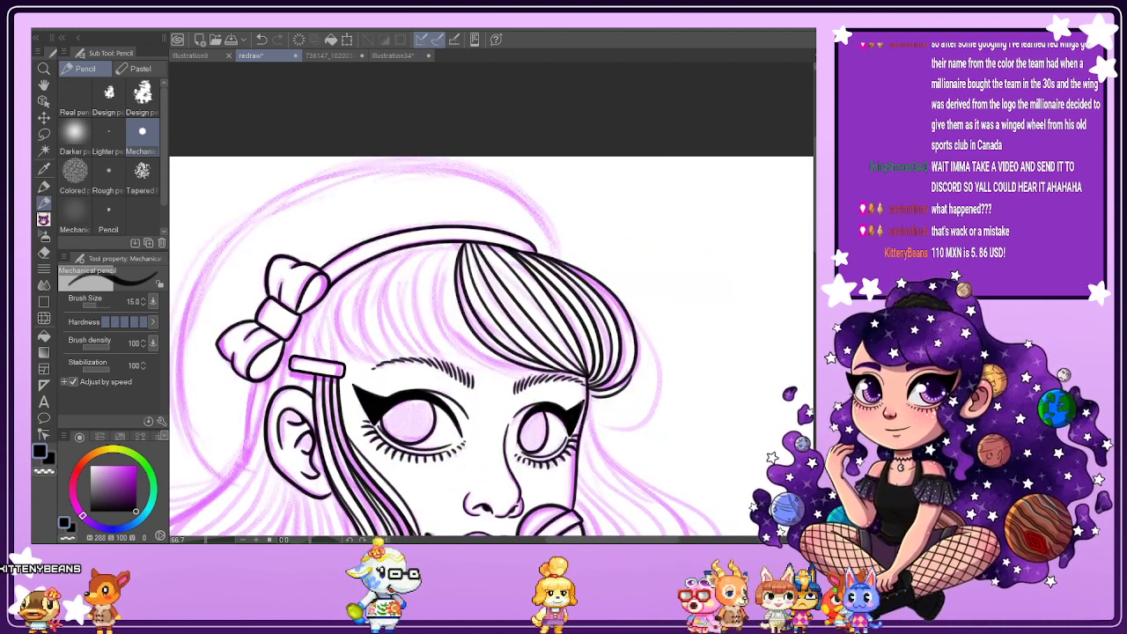
{"action": "scroll", "coordinate": [461, 350], "scroll_direction": "up", "scroll_amount": 6}
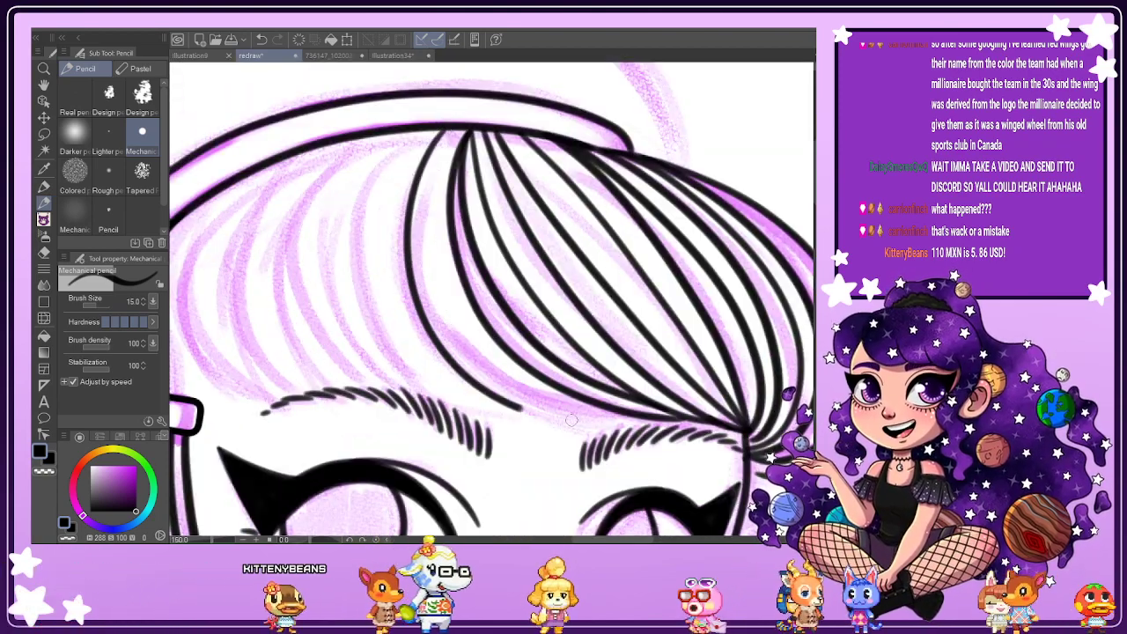
{"action": "left_click_drag", "start_coordinate": [465, 132], "coordinate": [620, 416]}
{"action": "mouse_move", "coordinate": [457, 125]}
{"action": "left_mouse_down"}
{"action": "mouse_move", "coordinate": [428, 202]}
{"action": "mouse_move", "coordinate": [435, 280]}
{"action": "mouse_move", "coordinate": [462, 343]}
{"action": "mouse_move", "coordinate": [557, 407]}
{"action": "left_mouse_up"}
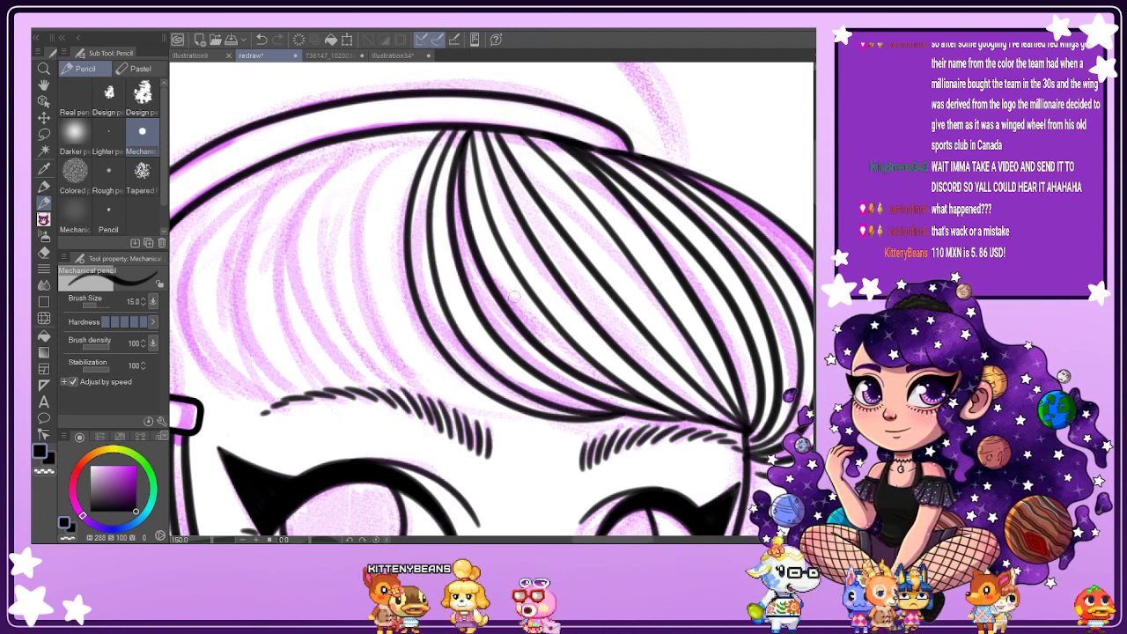
{"action": "mouse_move", "coordinate": [428, 139]}
{"action": "left_mouse_down"}
{"action": "mouse_move", "coordinate": [389, 169]}
{"action": "mouse_move", "coordinate": [368, 277]}
{"action": "mouse_move", "coordinate": [404, 368]}
{"action": "mouse_move", "coordinate": [448, 398]}
{"action": "mouse_move", "coordinate": [493, 406]}
{"action": "left_mouse_up"}
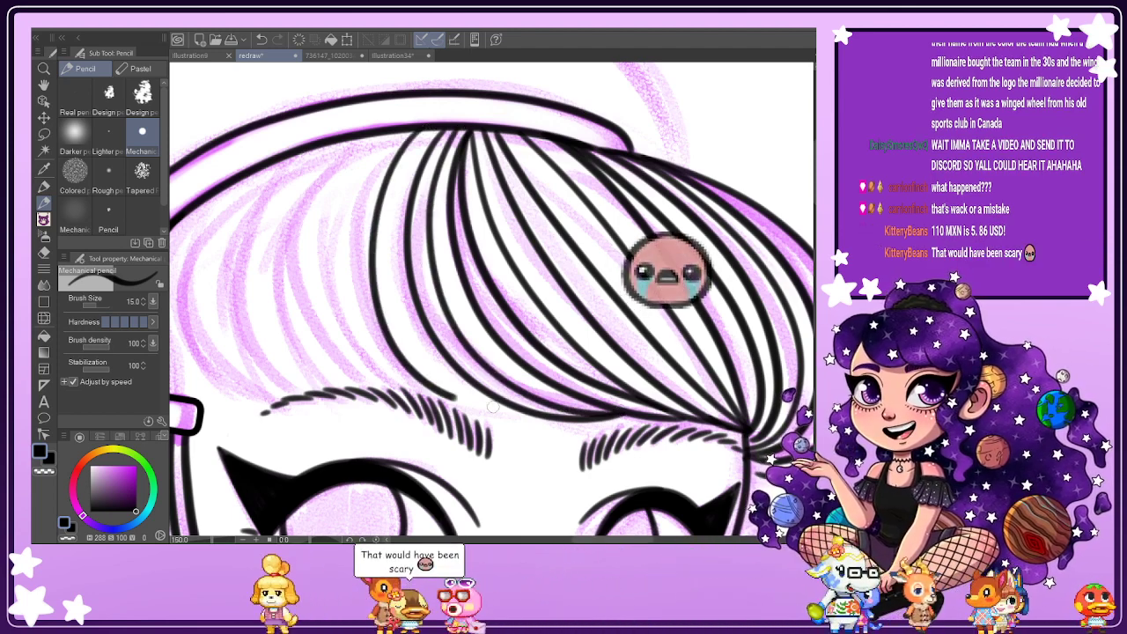
{"action": "mouse_move", "coordinate": [421, 139]}
{"action": "left_mouse_down"}
{"action": "mouse_move", "coordinate": [389, 218]}
{"action": "mouse_move", "coordinate": [388, 298]}
{"action": "mouse_move", "coordinate": [409, 351]}
{"action": "mouse_move", "coordinate": [446, 389]}
{"action": "mouse_move", "coordinate": [509, 410]}
{"action": "left_mouse_up"}
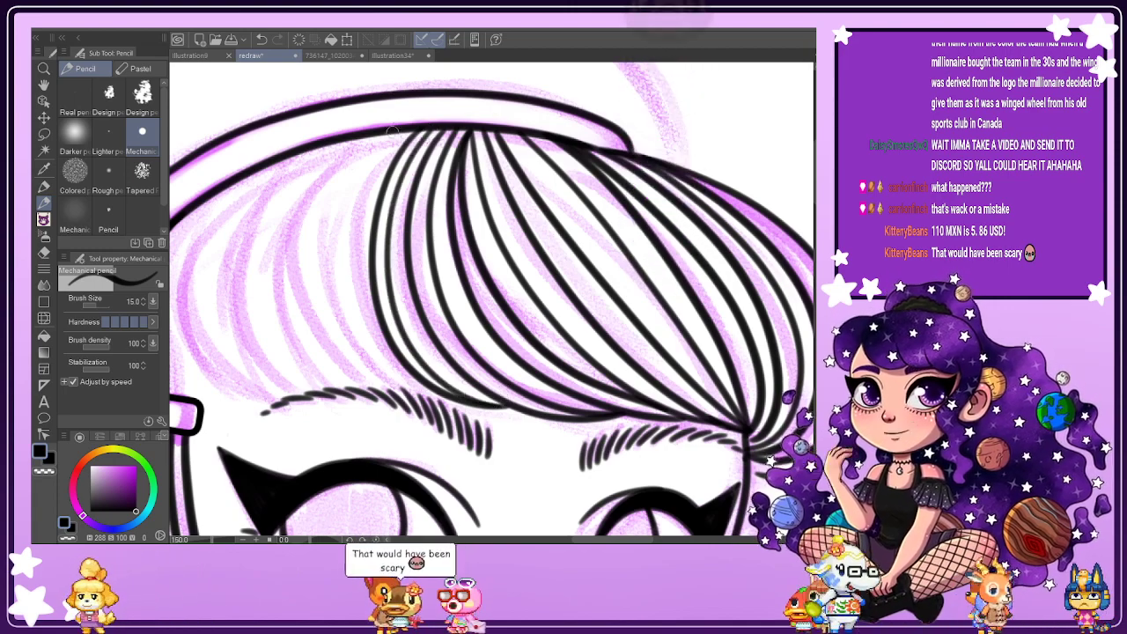
{"action": "mouse_move", "coordinate": [392, 132]}
{"action": "left_mouse_down"}
{"action": "mouse_move", "coordinate": [365, 145]}
{"action": "mouse_move", "coordinate": [324, 240]}
{"action": "mouse_move", "coordinate": [336, 324]}
{"action": "mouse_move", "coordinate": [384, 377]}
{"action": "mouse_move", "coordinate": [445, 397]}
{"action": "mouse_move", "coordinate": [352, 303]}
{"action": "mouse_move", "coordinate": [352, 218]}
{"action": "mouse_move", "coordinate": [400, 129]}
{"action": "mouse_move", "coordinate": [310, 241]}
{"action": "mouse_move", "coordinate": [324, 331]}
{"action": "left_mouse_up"}
Continue the curved bang strands along the headband toward the bow and hair clip, completing the fringe over the brow.
{"action": "scroll", "coordinate": [320, 324], "scroll_direction": "down", "scroll_amount": 2}
{"action": "scroll", "coordinate": [363, 383], "scroll_direction": "down", "scroll_amount": 2}
{"action": "scroll", "coordinate": [362, 383], "scroll_direction": "up", "scroll_amount": 1}
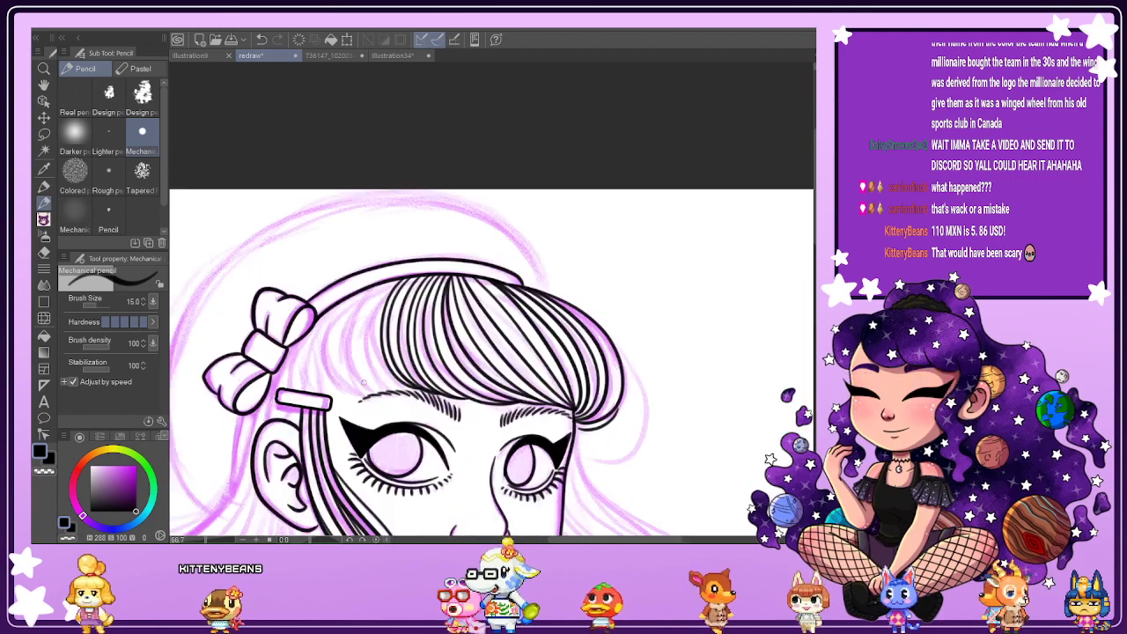
{"action": "scroll", "coordinate": [362, 383], "scroll_direction": "up", "scroll_amount": 2}
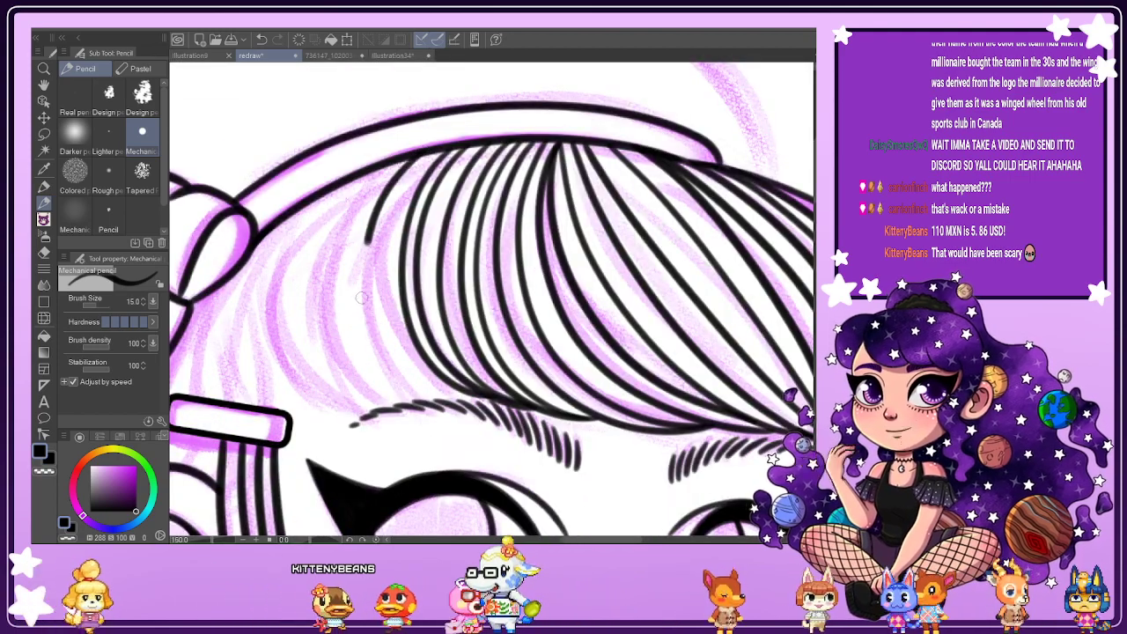
{"action": "mouse_move", "coordinate": [361, 297]}
{"action": "left_mouse_down"}
{"action": "mouse_move", "coordinate": [379, 357]}
{"action": "mouse_move", "coordinate": [475, 394]}
{"action": "left_mouse_up"}
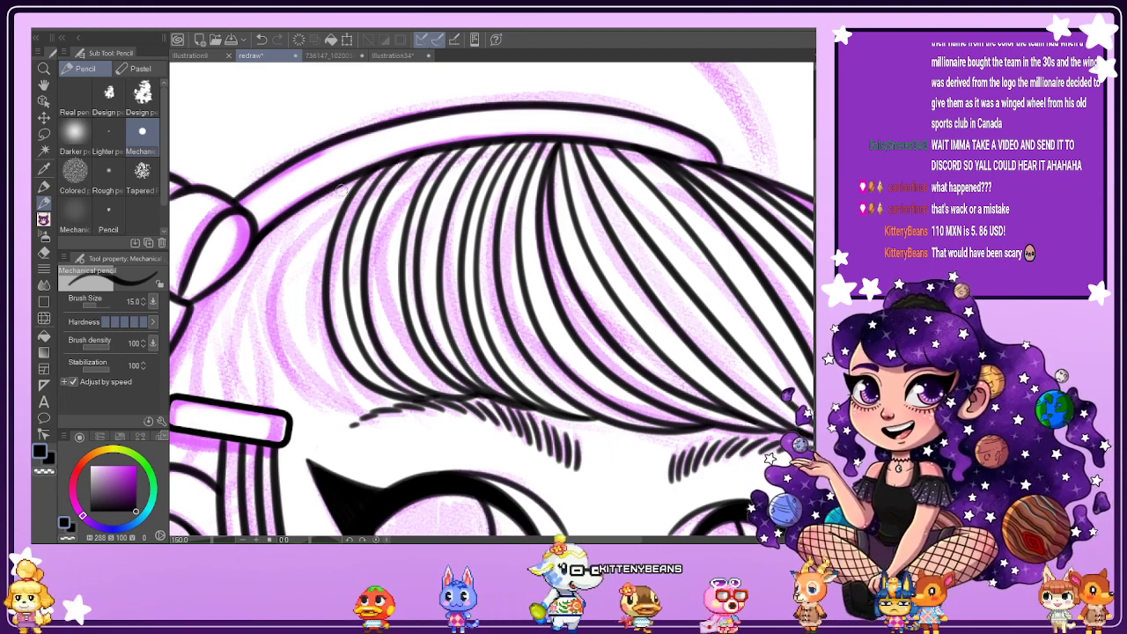
{"action": "mouse_move", "coordinate": [328, 187]}
{"action": "left_mouse_down"}
{"action": "mouse_move", "coordinate": [303, 224]}
{"action": "mouse_move", "coordinate": [286, 314]}
{"action": "mouse_move", "coordinate": [317, 375]}
{"action": "left_mouse_up"}
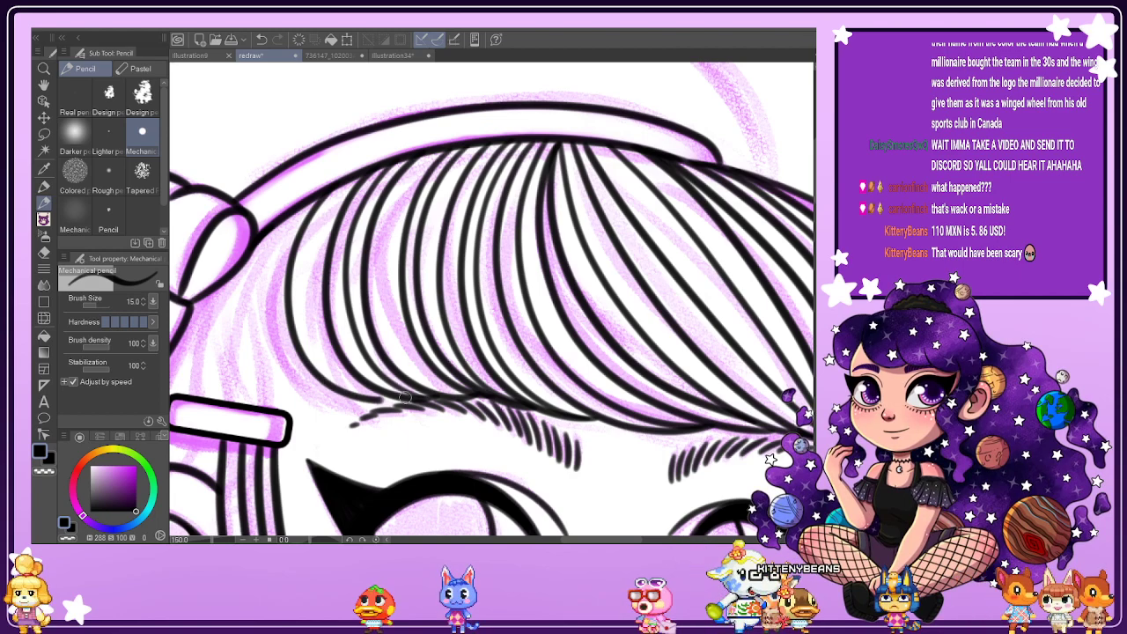
{"action": "left_click_drag", "start_coordinate": [343, 181], "coordinate": [303, 271]}
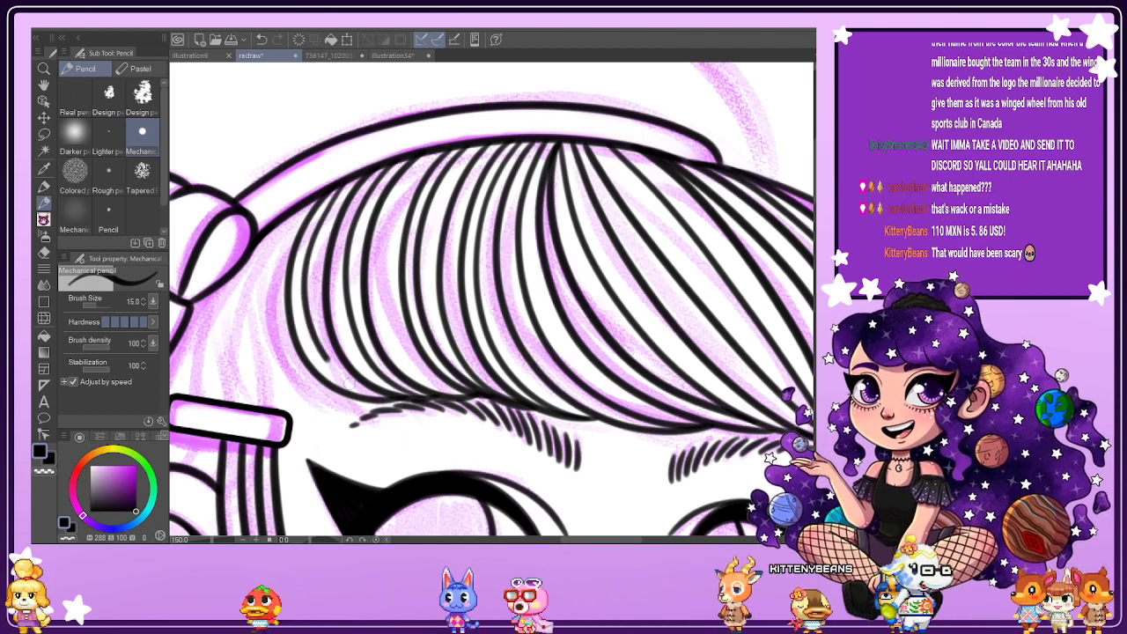
{"action": "mouse_move", "coordinate": [280, 230]}
{"action": "left_mouse_down"}
{"action": "mouse_move", "coordinate": [270, 350]}
{"action": "mouse_move", "coordinate": [308, 398]}
{"action": "mouse_move", "coordinate": [344, 413]}
{"action": "mouse_move", "coordinate": [376, 405]}
{"action": "left_mouse_up"}
{"action": "scroll", "coordinate": [376, 404], "scroll_direction": "down", "scroll_amount": 4}
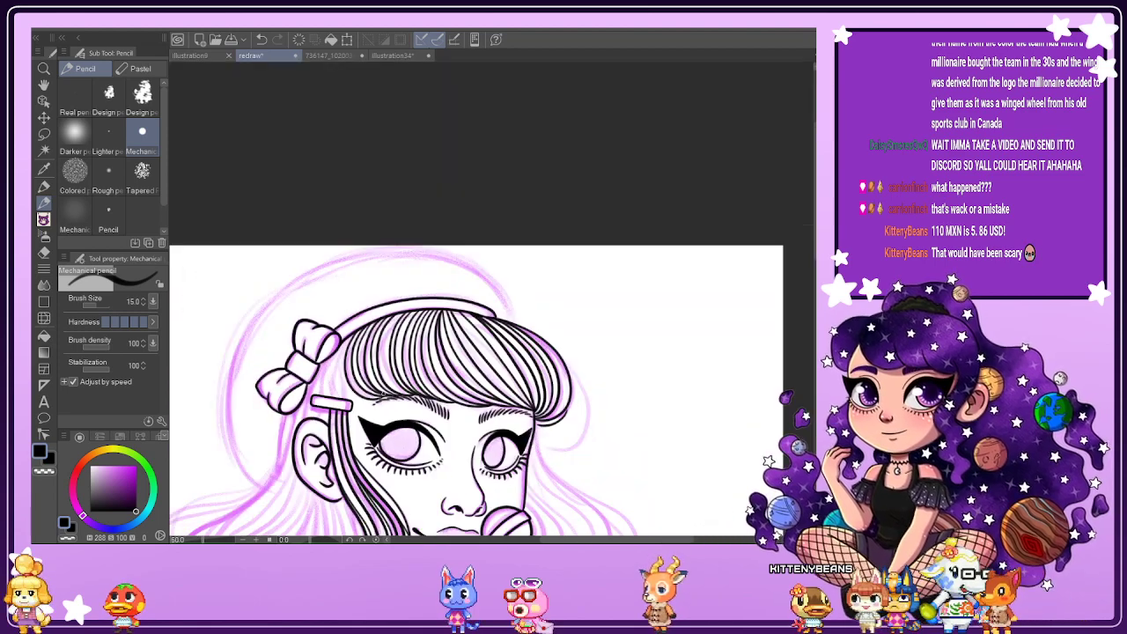
Check the line art with the pink sketch briefly hidden, mirror the canvas, and ink another strand in the swept bangs.
{"action": "left_click", "coordinate": [815, 396]}
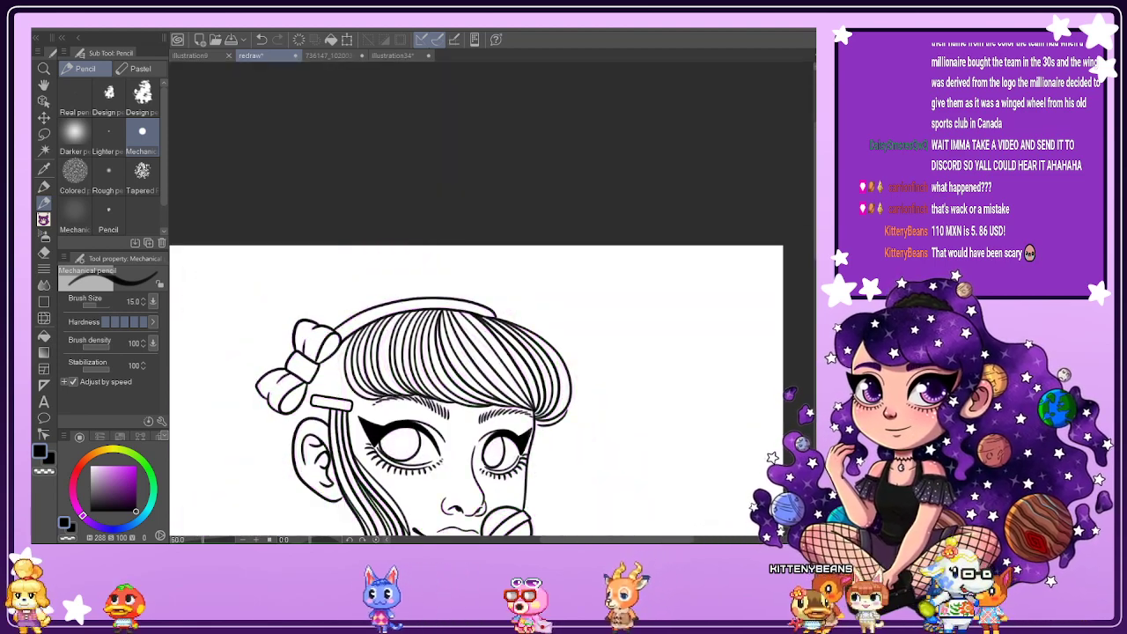
{"action": "left_click", "coordinate": [815, 396]}
{"action": "key", "text": "h"}
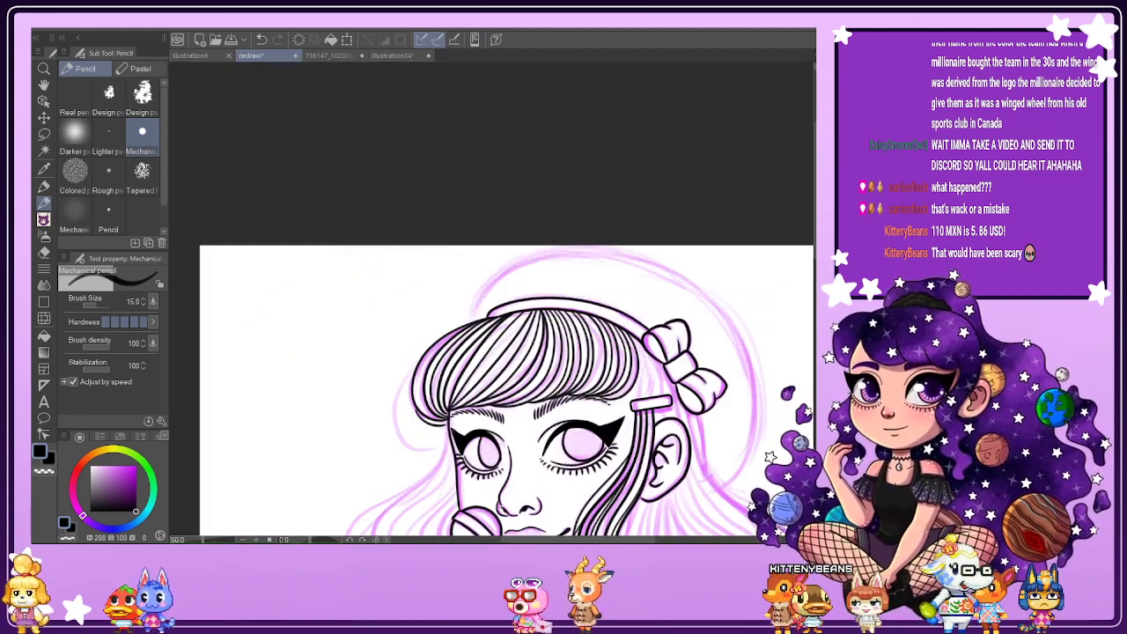
{"action": "scroll", "coordinate": [478, 397], "scroll_direction": "up", "scroll_amount": 4}
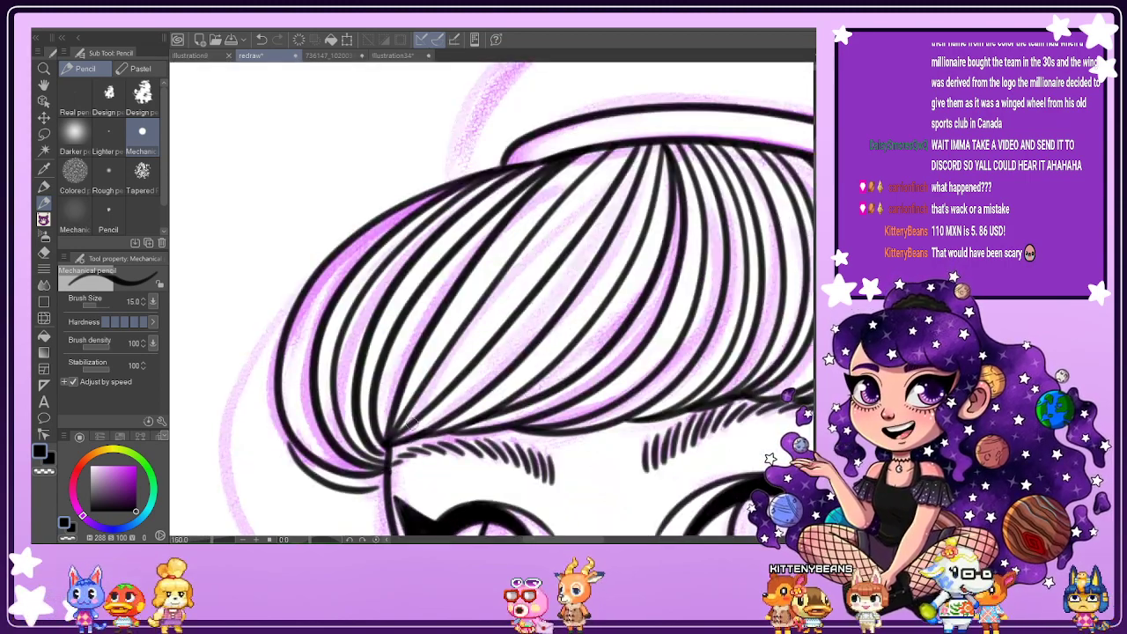
{"action": "left_click_drag", "start_coordinate": [394, 433], "coordinate": [623, 145]}
{"action": "scroll", "coordinate": [616, 175], "scroll_direction": "down", "scroll_amount": 4}
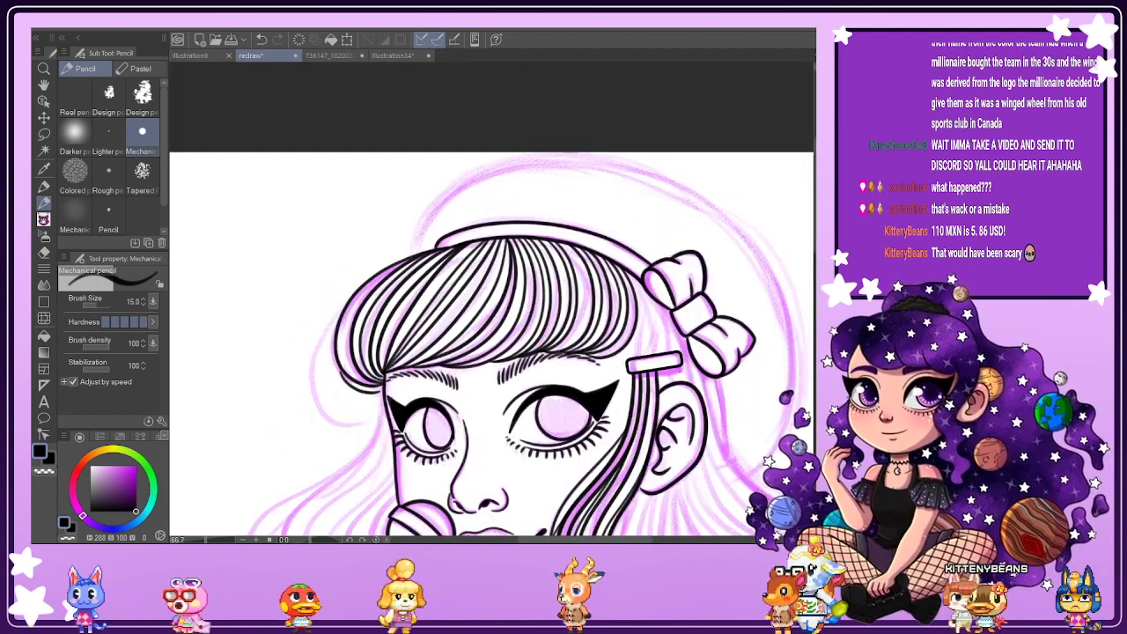
Ink the wavy outline of the hair lock between the raised hand and the neck, tapering to a curled tip.
{"action": "scroll", "coordinate": [493, 348], "scroll_direction": "down", "scroll_amount": 4}
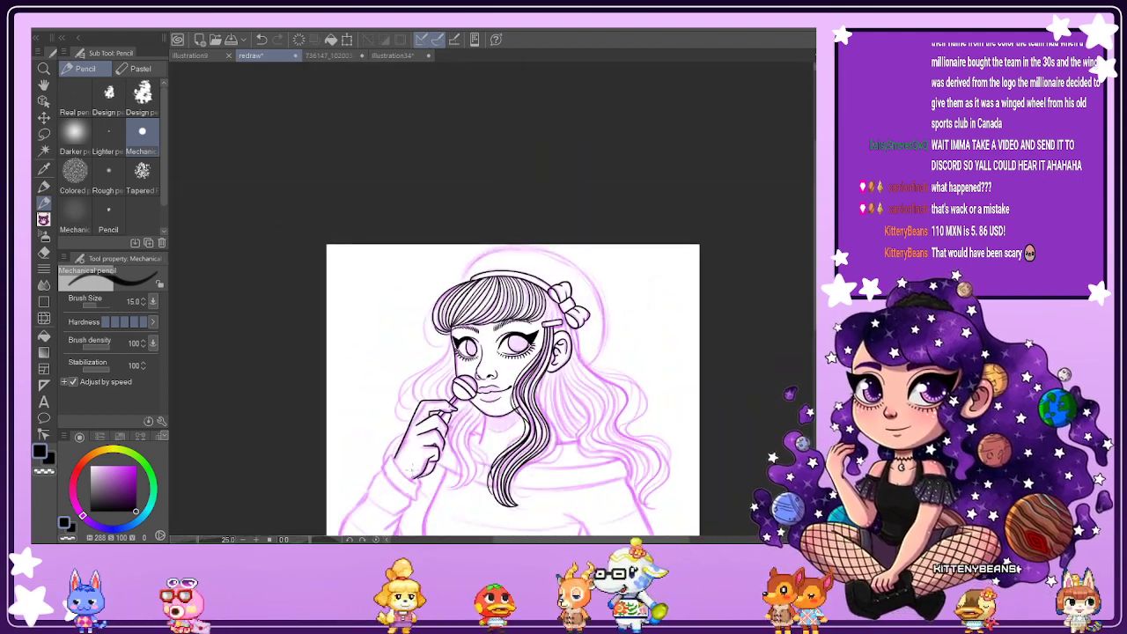
{"action": "scroll", "coordinate": [438, 453], "scroll_direction": "up", "scroll_amount": 1}
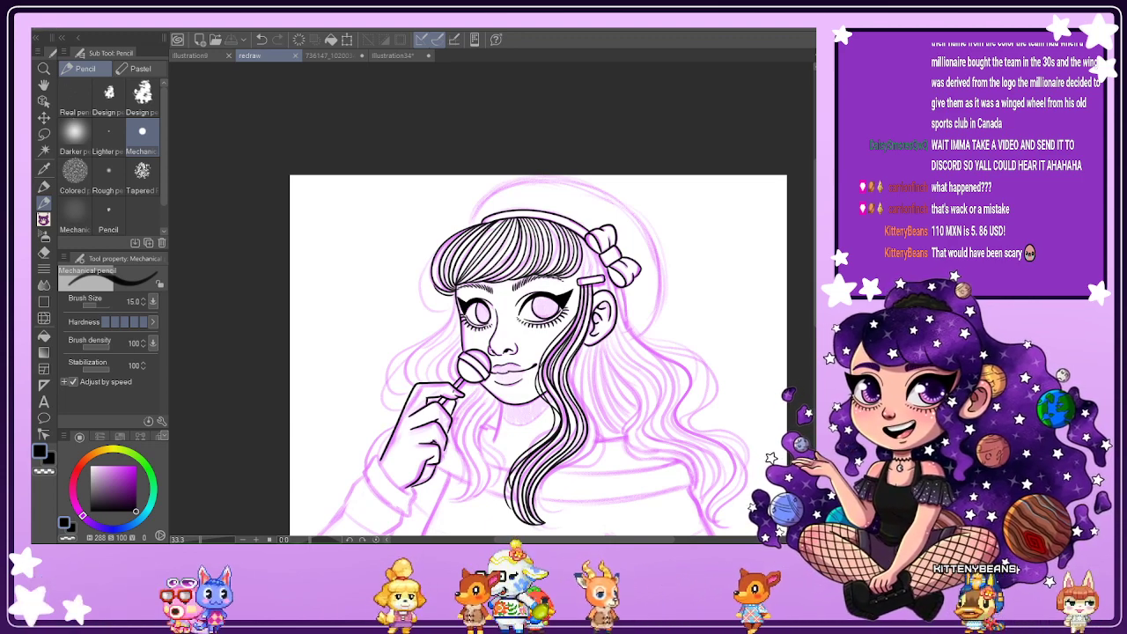
{"action": "scroll", "coordinate": [538, 317], "scroll_direction": "down", "scroll_amount": 3}
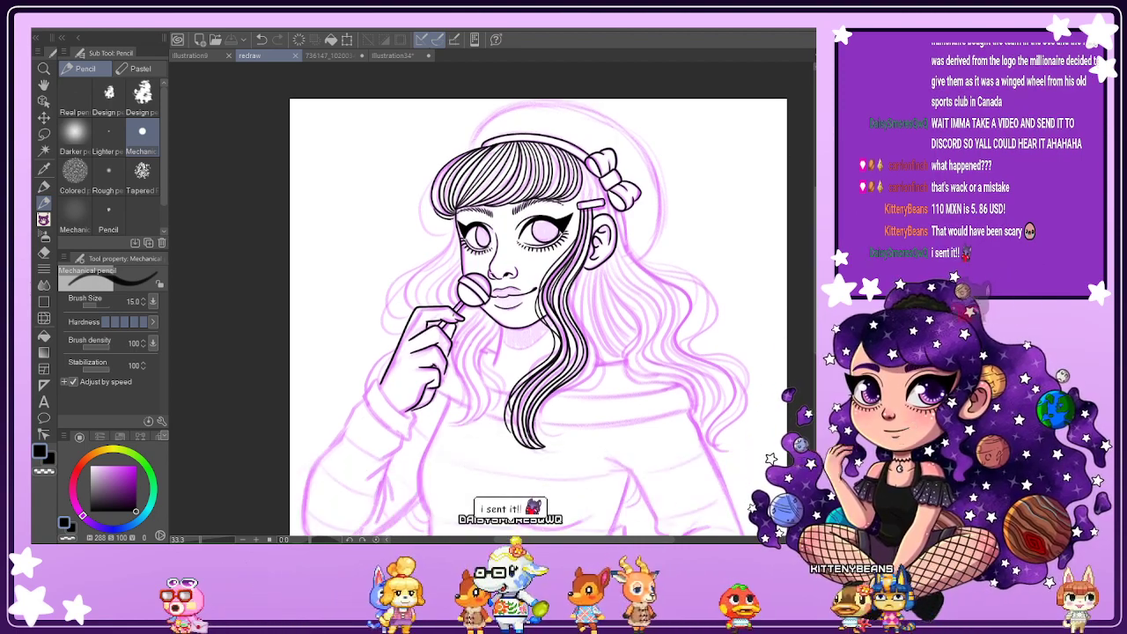
{"action": "scroll", "coordinate": [471, 390], "scroll_direction": "up", "scroll_amount": 3}
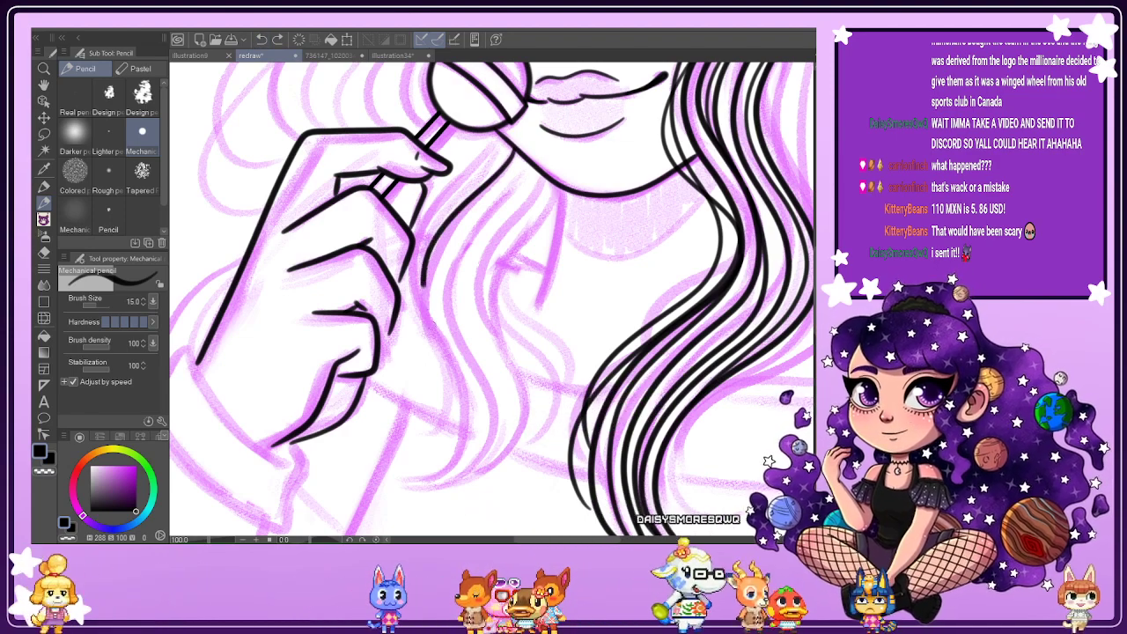
{"action": "mouse_move", "coordinate": [488, 167]}
{"action": "left_mouse_down"}
{"action": "mouse_move", "coordinate": [453, 365]}
{"action": "mouse_move", "coordinate": [462, 453]}
{"action": "mouse_move", "coordinate": [408, 483]}
{"action": "mouse_move", "coordinate": [453, 481]}
{"action": "mouse_move", "coordinate": [483, 435]}
{"action": "mouse_move", "coordinate": [481, 378]}
{"action": "mouse_move", "coordinate": [453, 326]}
{"action": "mouse_move", "coordinate": [444, 264]}
{"action": "mouse_move", "coordinate": [526, 155]}
{"action": "mouse_move", "coordinate": [515, 218]}
{"action": "mouse_move", "coordinate": [484, 280]}
{"action": "left_mouse_up"}
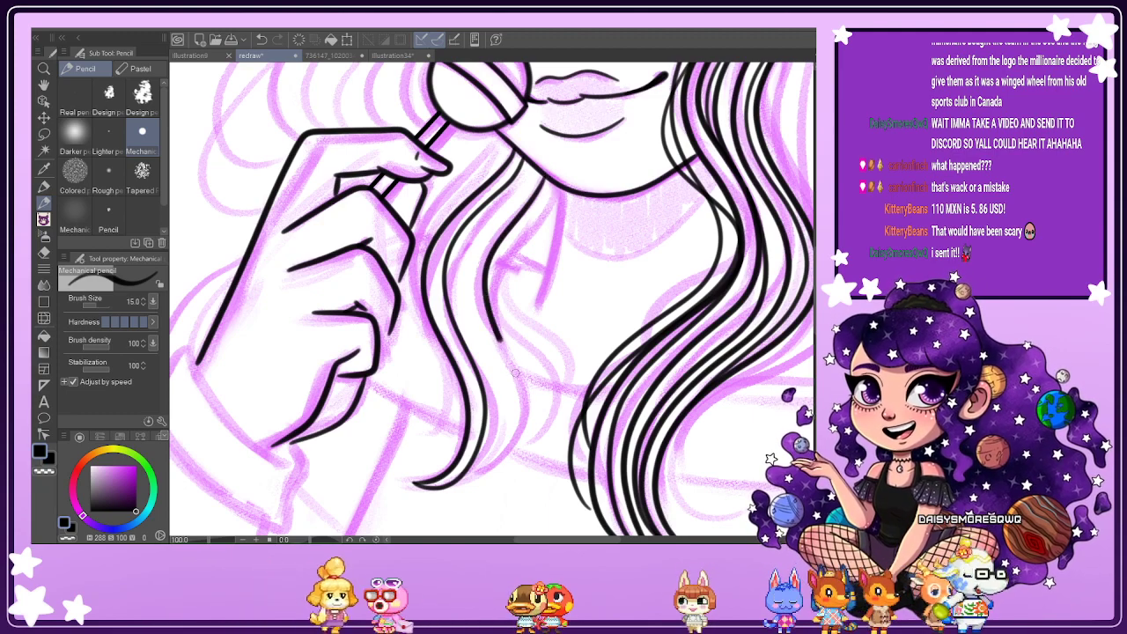
{"action": "left_click_drag", "start_coordinate": [491, 330], "coordinate": [525, 420]}
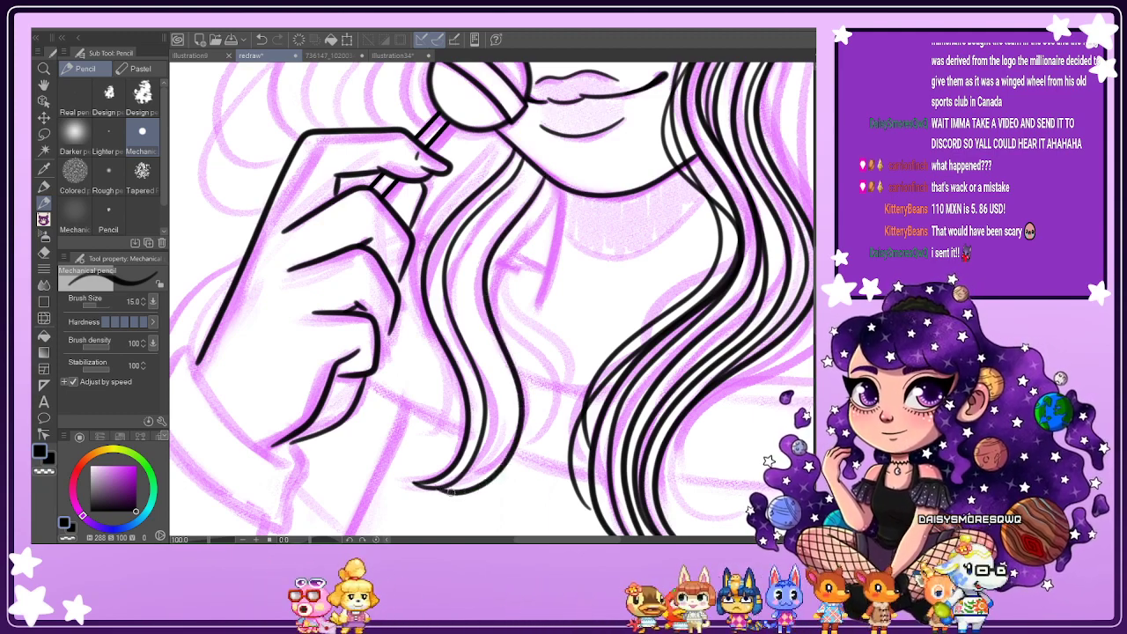
{"action": "left_click_drag", "start_coordinate": [488, 452], "coordinate": [503, 403]}
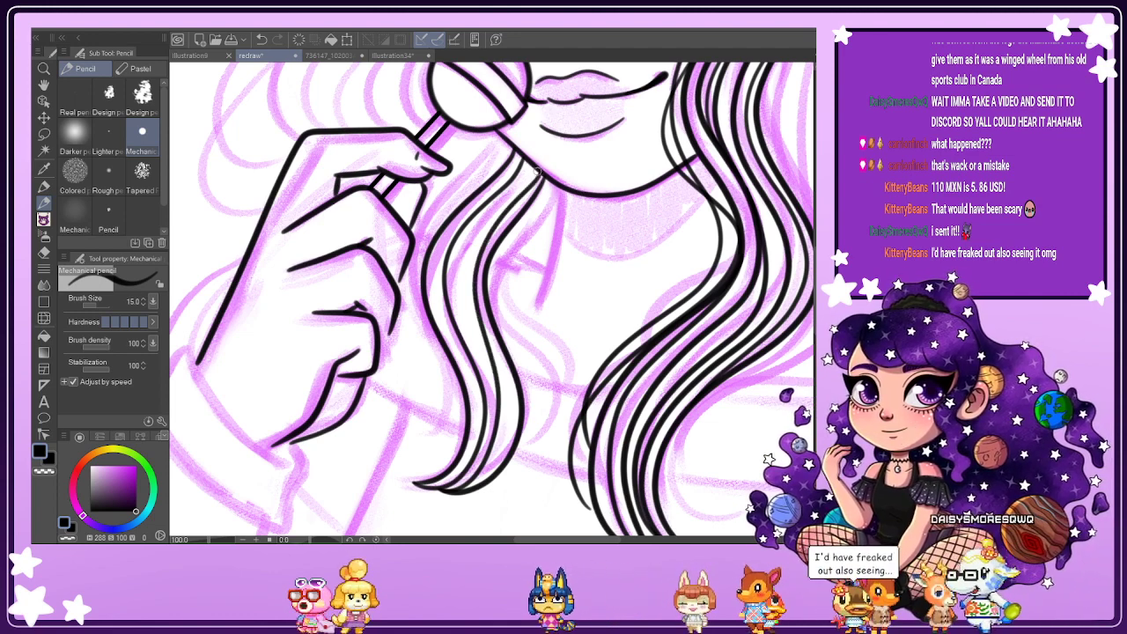
Fill the wavy lock beside the hand with inner strand lines flowing from the jaw to the tip.
{"action": "mouse_move", "coordinate": [513, 190]}
{"action": "left_mouse_down"}
{"action": "mouse_move", "coordinate": [469, 237]}
{"action": "mouse_move", "coordinate": [458, 273]}
{"action": "mouse_move", "coordinate": [483, 422]}
{"action": "left_mouse_up"}
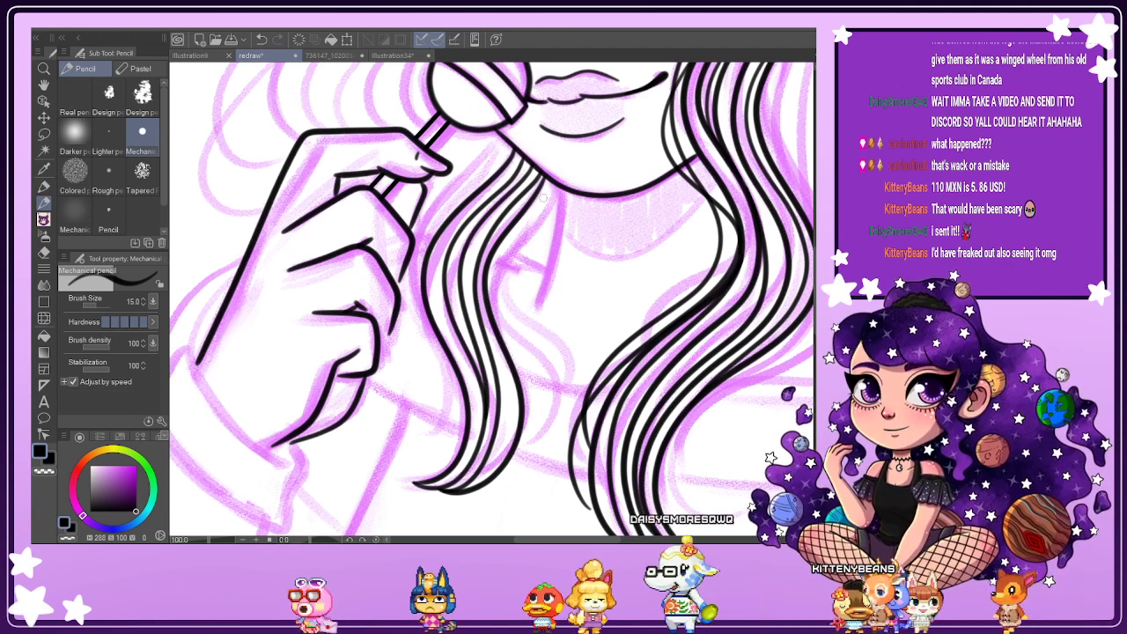
{"action": "mouse_move", "coordinate": [551, 183]}
{"action": "left_mouse_down"}
{"action": "mouse_move", "coordinate": [500, 271]}
{"action": "mouse_move", "coordinate": [491, 326]}
{"action": "left_mouse_up"}
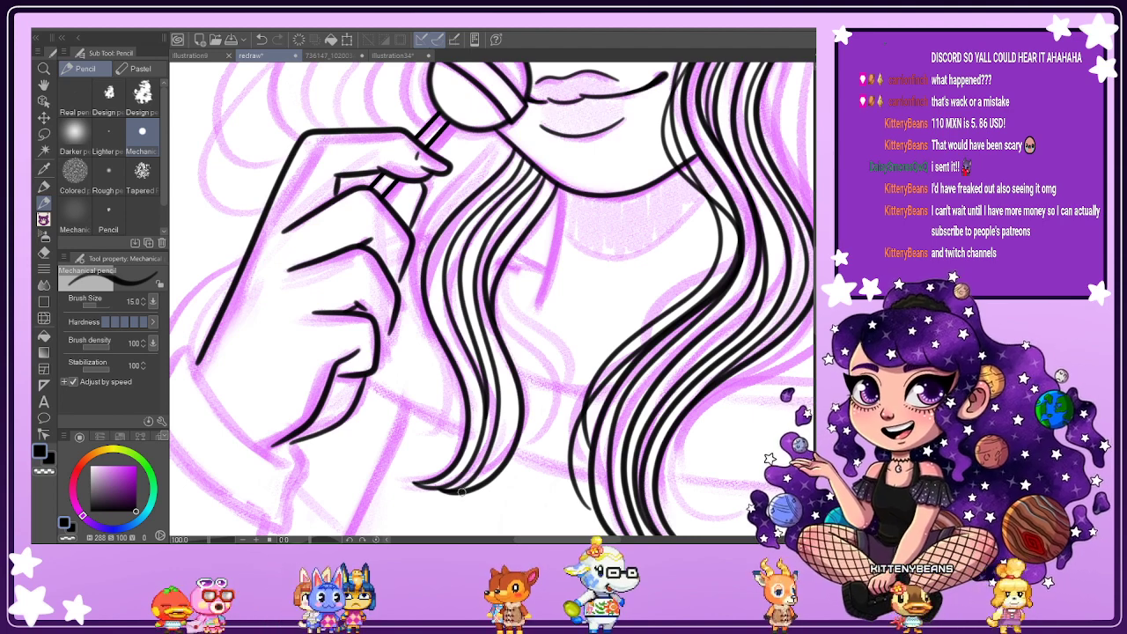
{"action": "left_click_drag", "start_coordinate": [501, 445], "coordinate": [508, 367]}
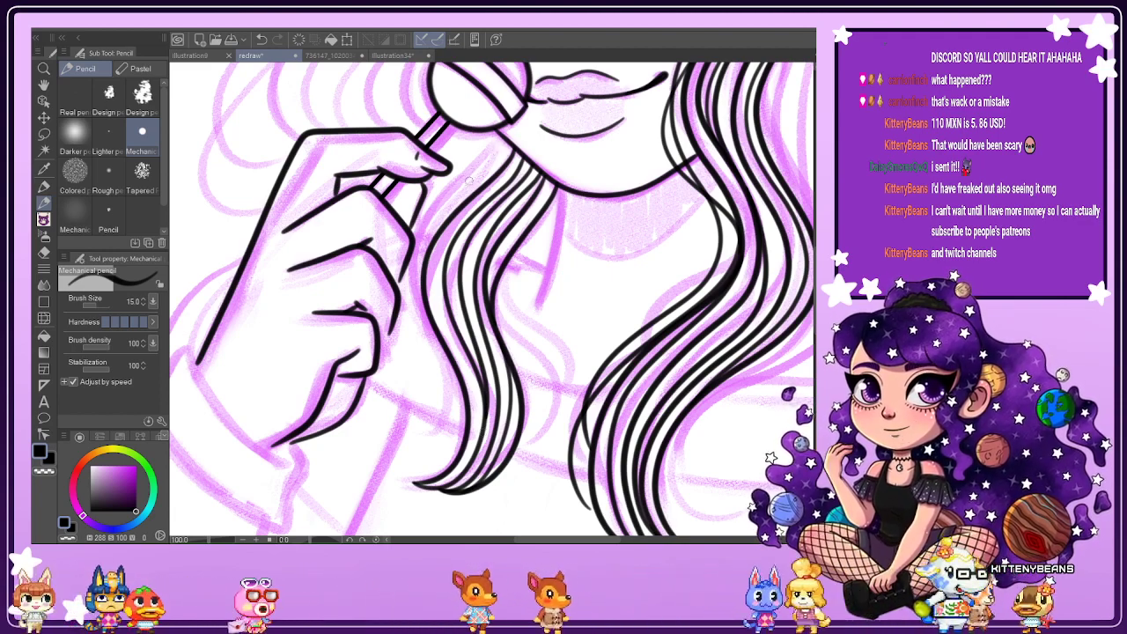
Ink extra curved strands along both outer sides of the wavy lock between the raised hand and the neck.
{"action": "mouse_move", "coordinate": [502, 136]}
{"action": "left_mouse_down"}
{"action": "mouse_move", "coordinate": [422, 225]}
{"action": "mouse_move", "coordinate": [410, 251]}
{"action": "left_mouse_up"}
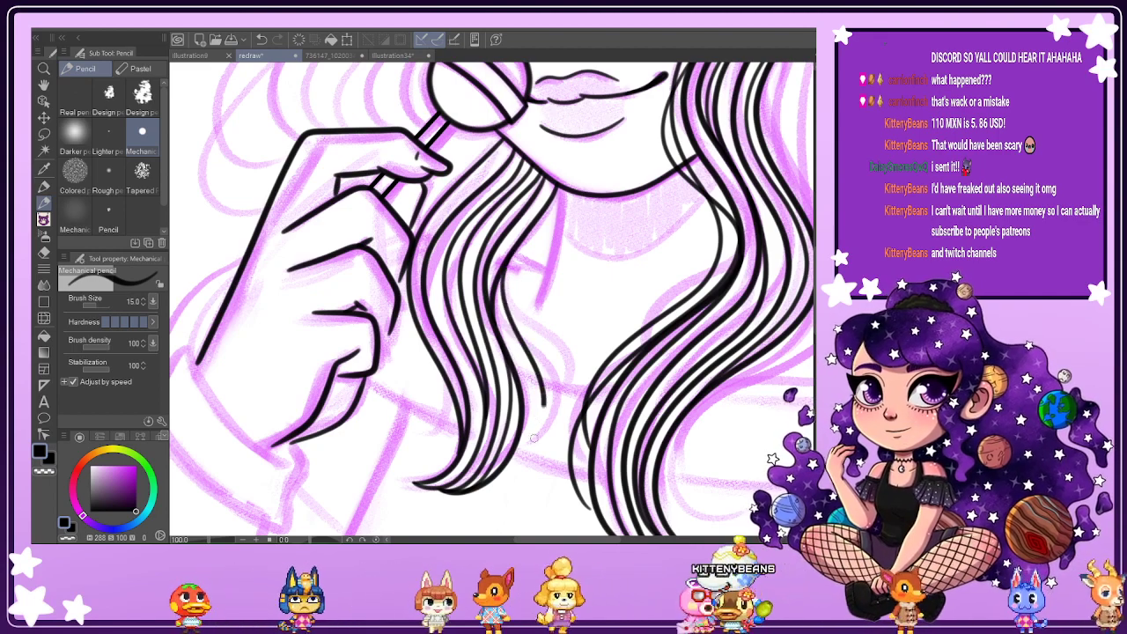
{"action": "left_click_drag", "start_coordinate": [493, 286], "coordinate": [557, 396]}
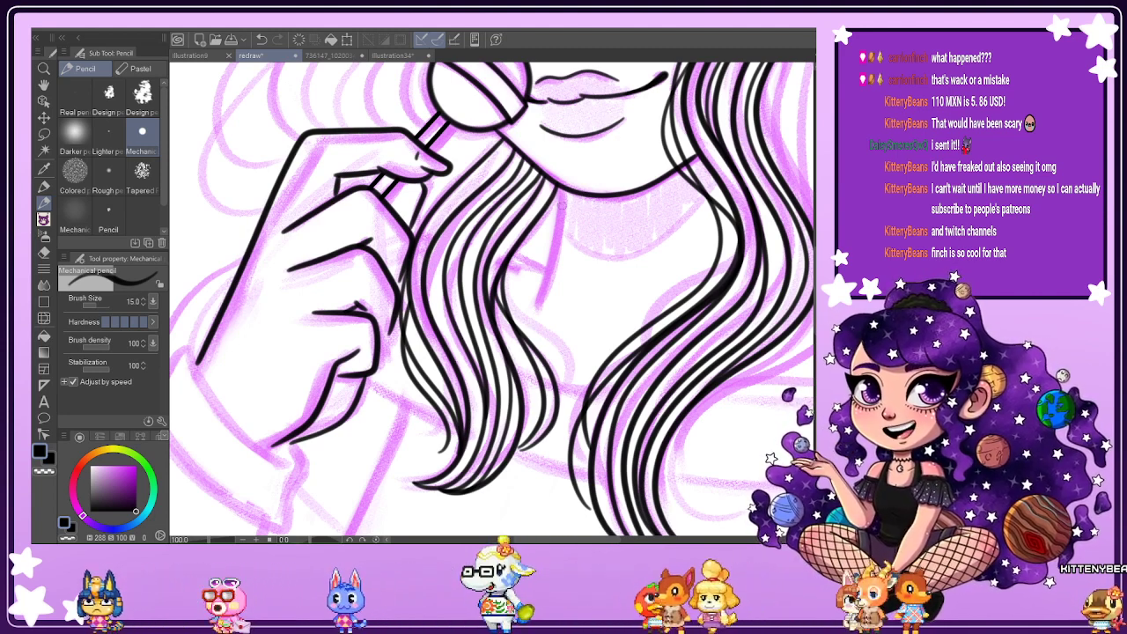
Ink the neck line below the jaw and the short shoulder and hair lines between the neck and the wavy lock.
{"action": "left_click_drag", "start_coordinate": [560, 189], "coordinate": [539, 304]}
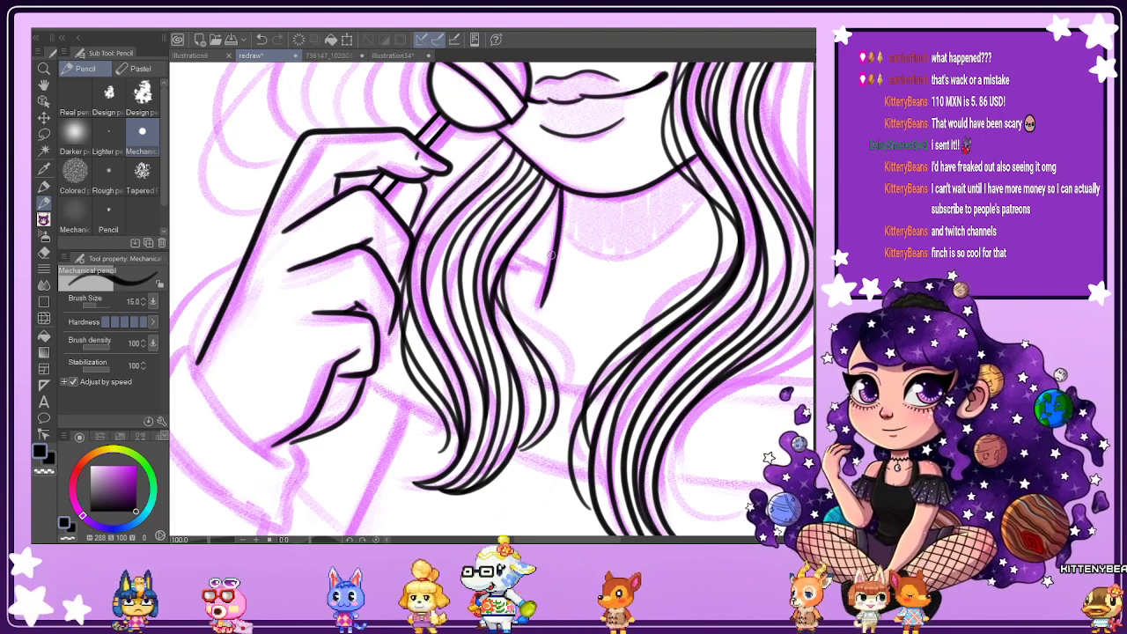
{"action": "scroll", "coordinate": [509, 256], "scroll_direction": "down", "scroll_amount": 3}
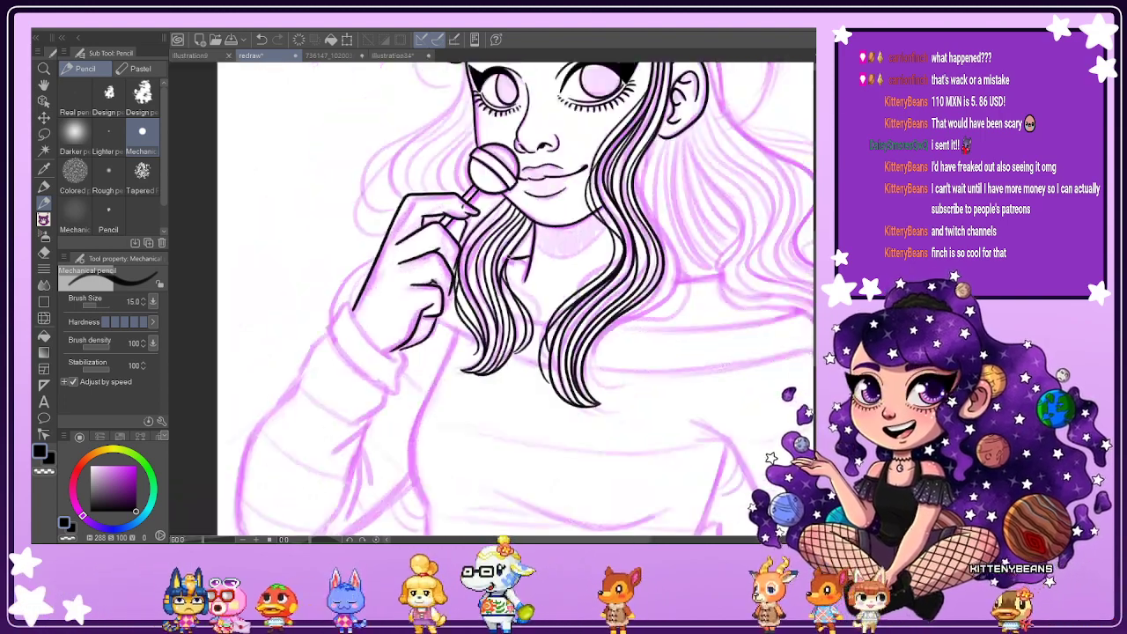
{"action": "scroll", "coordinate": [509, 242], "scroll_direction": "up", "scroll_amount": 4}
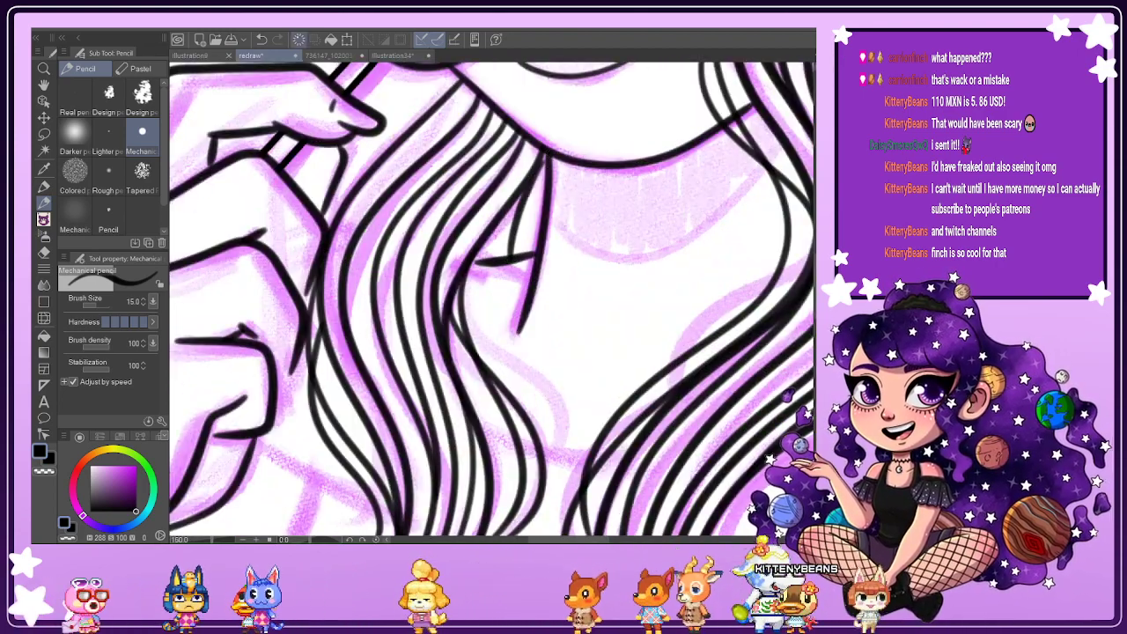
{"action": "left_click", "coordinate": [262, 38]}
{"action": "mouse_move", "coordinate": [545, 153]}
{"action": "left_mouse_down"}
{"action": "mouse_move", "coordinate": [520, 255]}
{"action": "mouse_move", "coordinate": [490, 260]}
{"action": "left_mouse_up"}
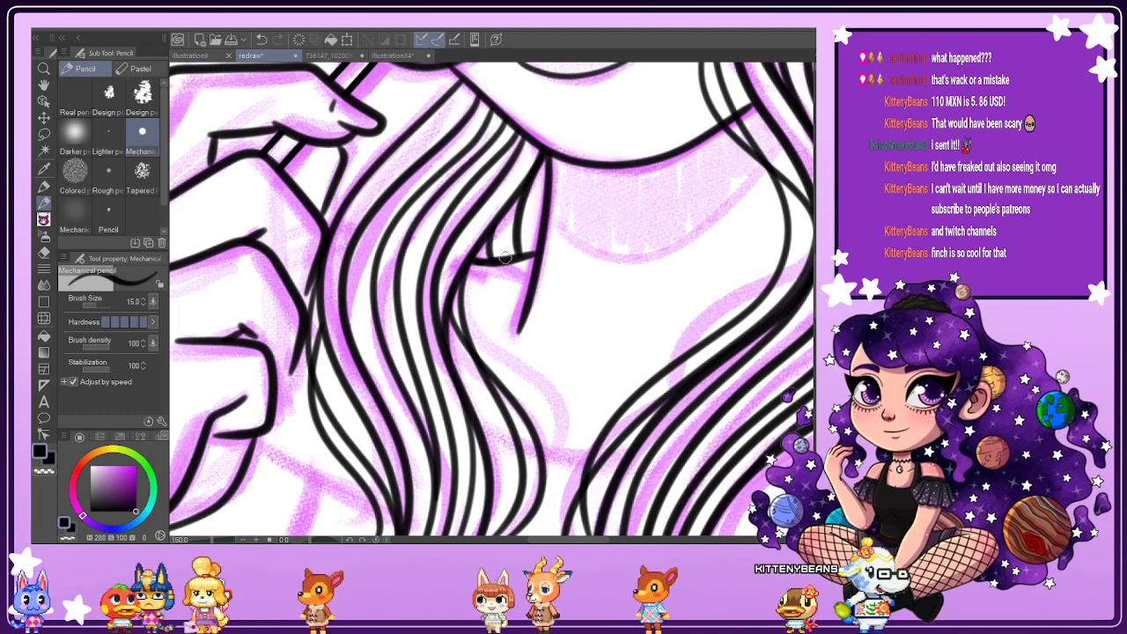
Outline the hair section falling from the fringe past the cheek and curving in to the top of the raised hand.
{"action": "scroll", "coordinate": [552, 161], "scroll_direction": "down", "scroll_amount": 5}
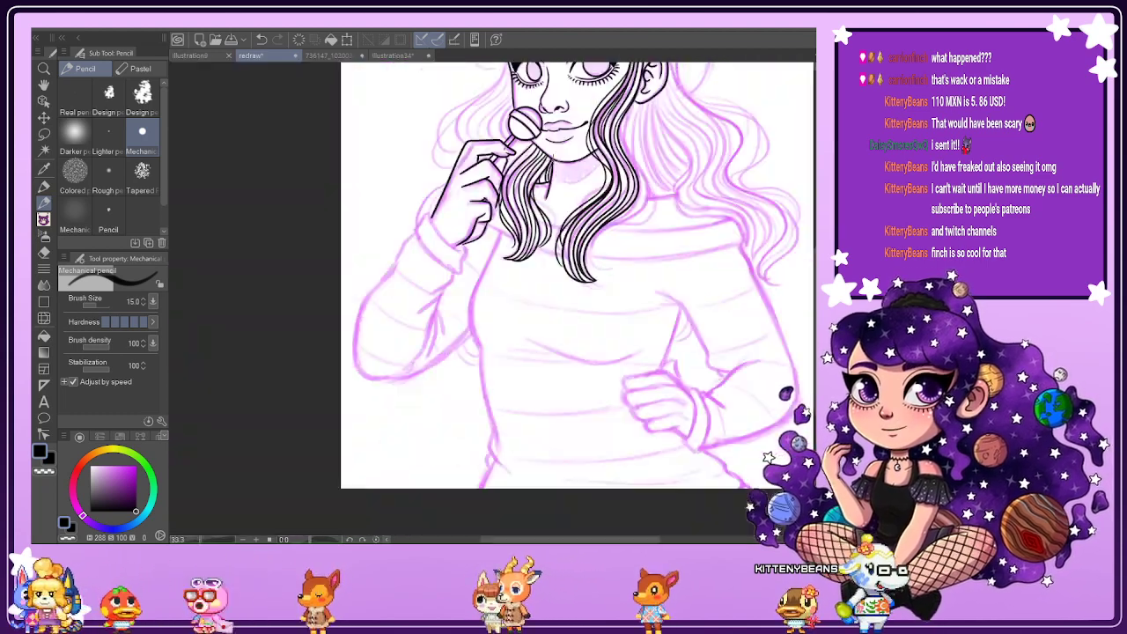
{"action": "scroll", "coordinate": [577, 300], "scroll_direction": "up", "scroll_amount": 3}
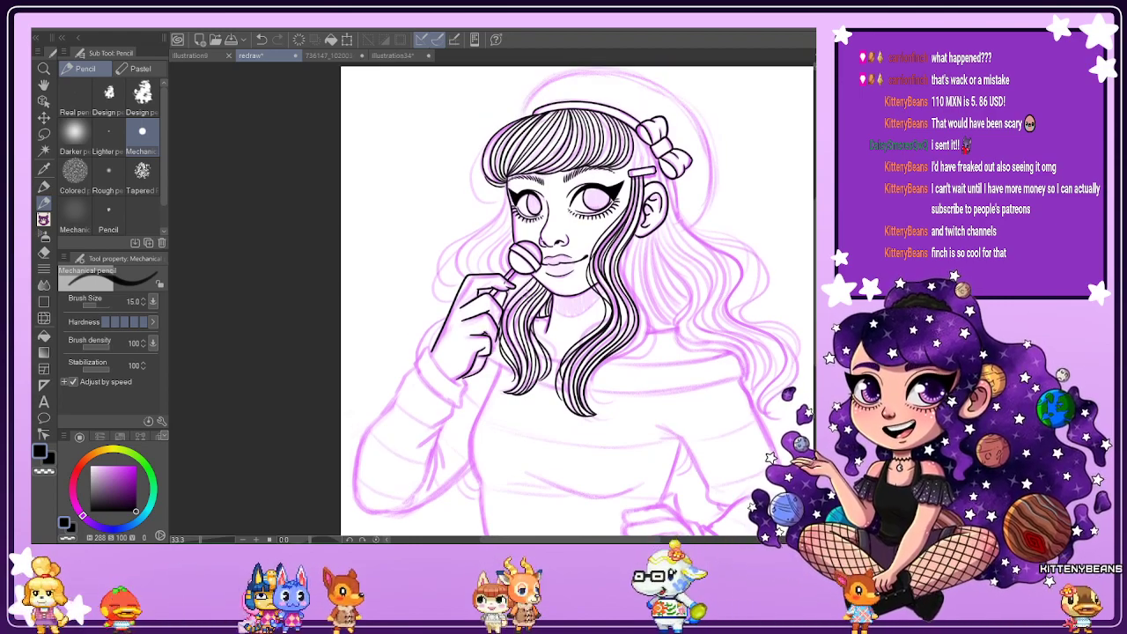
{"action": "scroll", "coordinate": [522, 226], "scroll_direction": "up", "scroll_amount": 2}
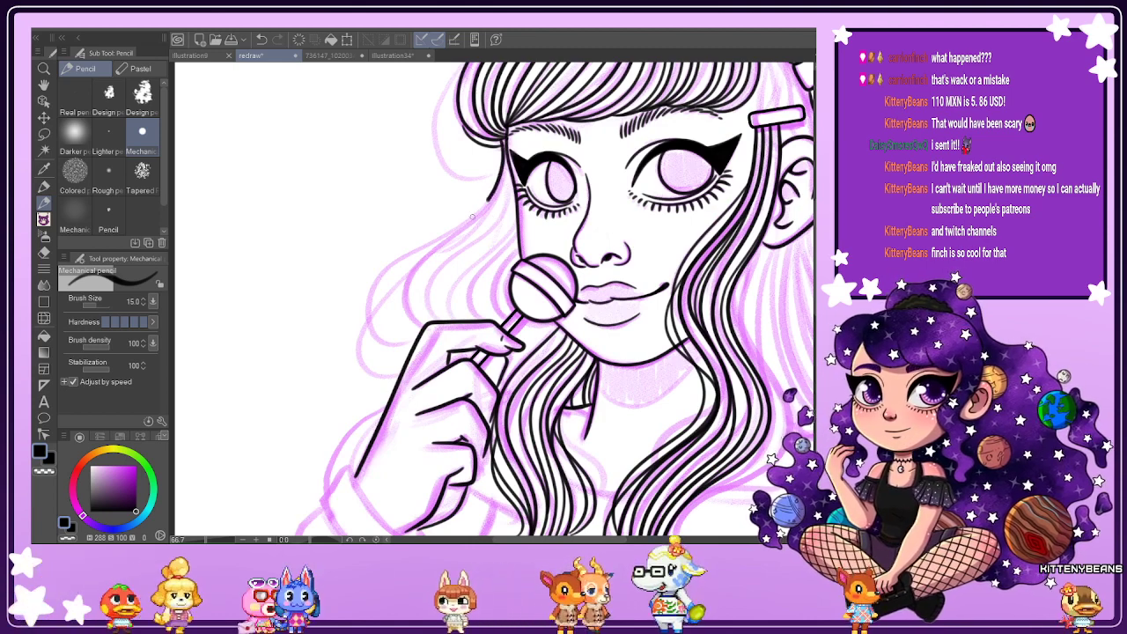
{"action": "mouse_move", "coordinate": [471, 216]}
{"action": "left_mouse_down"}
{"action": "mouse_move", "coordinate": [410, 271]}
{"action": "mouse_move", "coordinate": [407, 317]}
{"action": "mouse_move", "coordinate": [424, 319]}
{"action": "left_mouse_up"}
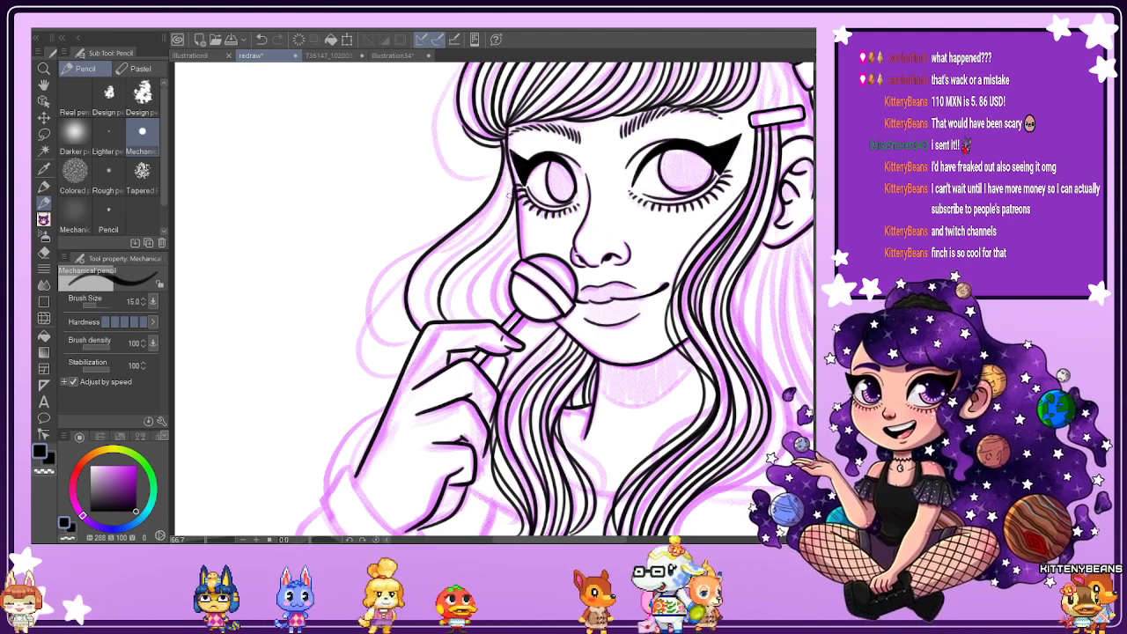
Fill the outer part of the cheek-side hair section with curved strands running between the hand and the temple.
{"action": "scroll", "coordinate": [508, 188], "scroll_direction": "up", "scroll_amount": 3}
{"action": "scroll", "coordinate": [517, 192], "scroll_direction": "down", "scroll_amount": 5}
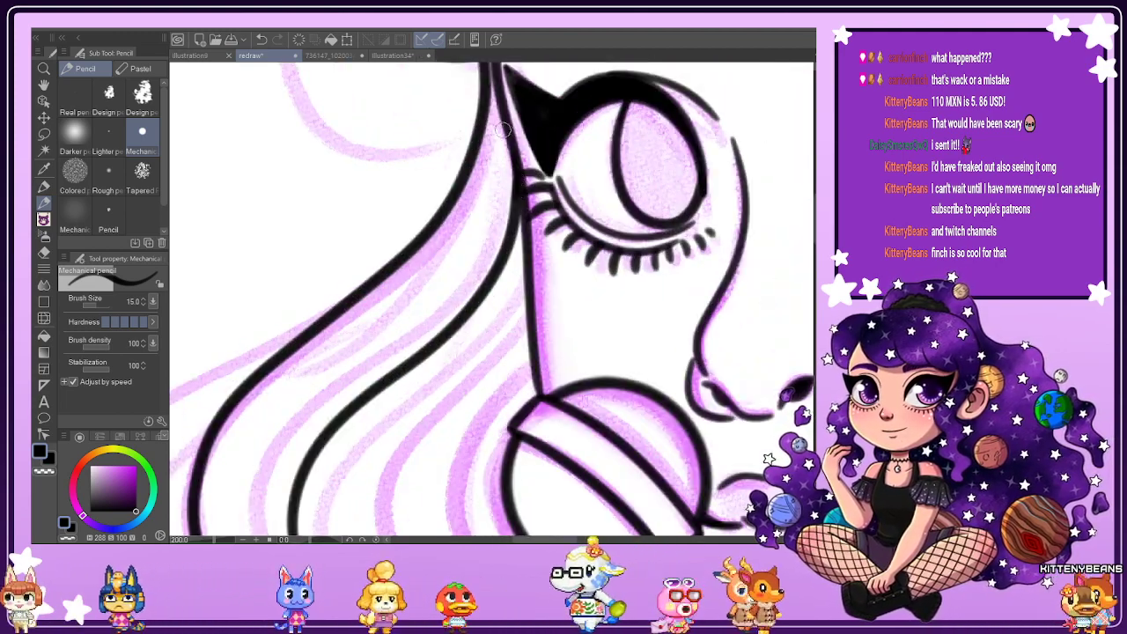
{"action": "scroll", "coordinate": [419, 259], "scroll_direction": "up", "scroll_amount": 4}
{"action": "scroll", "coordinate": [739, 236], "scroll_direction": "down", "scroll_amount": 3}
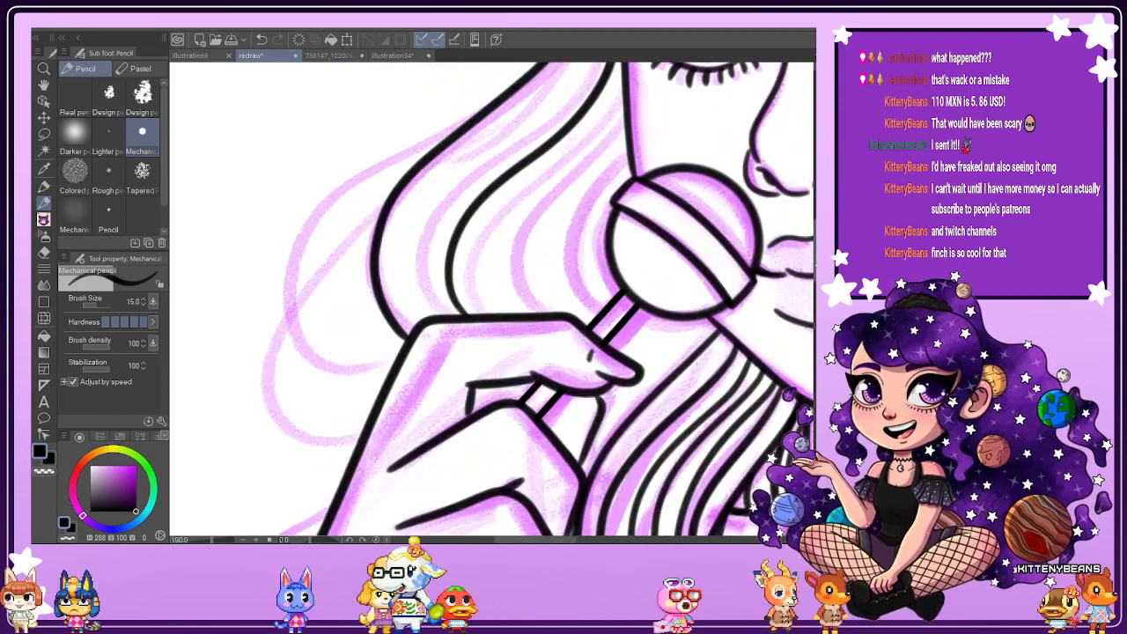
{"action": "scroll", "coordinate": [440, 455], "scroll_direction": "up", "scroll_amount": 3}
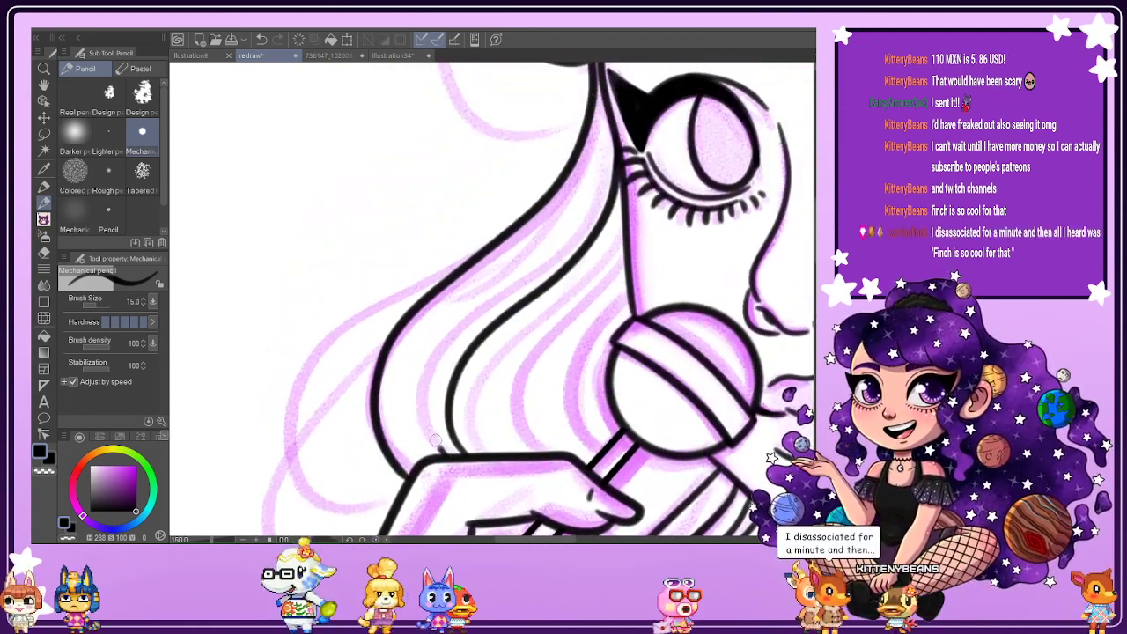
{"action": "mouse_move", "coordinate": [441, 455]}
{"action": "left_mouse_down"}
{"action": "mouse_move", "coordinate": [431, 382]}
{"action": "mouse_move", "coordinate": [451, 327]}
{"action": "mouse_move", "coordinate": [583, 213]}
{"action": "mouse_move", "coordinate": [608, 99]}
{"action": "left_mouse_up"}
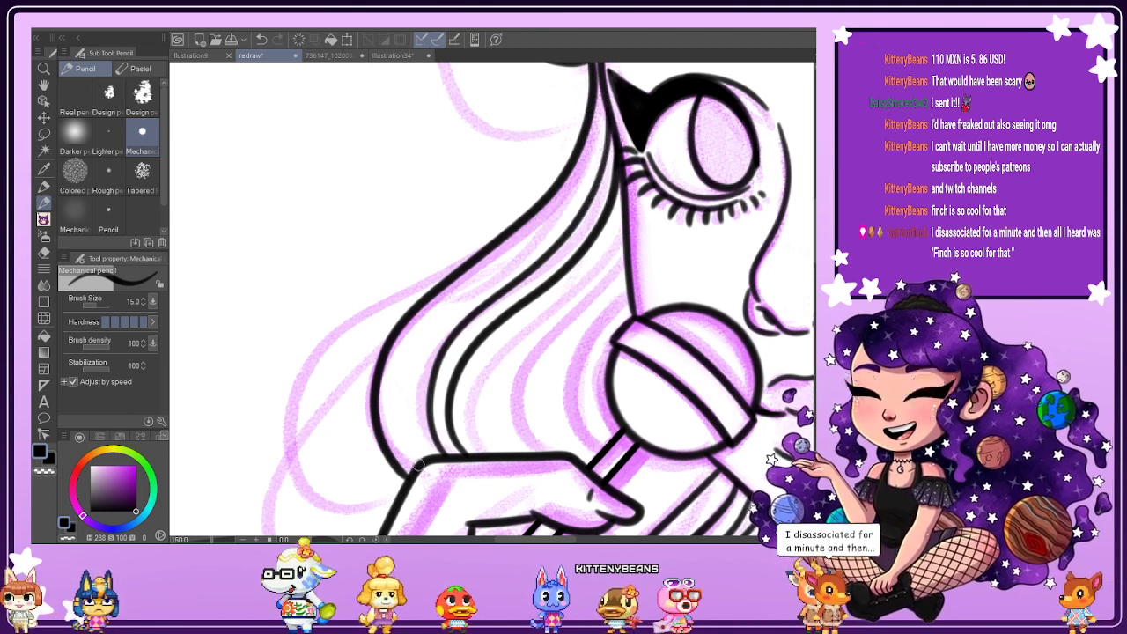
{"action": "mouse_move", "coordinate": [409, 455]}
{"action": "left_mouse_down"}
{"action": "mouse_move", "coordinate": [400, 383]}
{"action": "mouse_move", "coordinate": [458, 301]}
{"action": "mouse_move", "coordinate": [563, 205]}
{"action": "mouse_move", "coordinate": [597, 155]}
{"action": "mouse_move", "coordinate": [605, 104]}
{"action": "left_mouse_up"}
{"action": "mouse_move", "coordinate": [423, 454]}
{"action": "left_mouse_down"}
{"action": "mouse_move", "coordinate": [410, 398]}
{"action": "mouse_move", "coordinate": [426, 335]}
{"action": "mouse_move", "coordinate": [453, 300]}
{"action": "mouse_move", "coordinate": [519, 270]}
{"action": "left_mouse_up"}
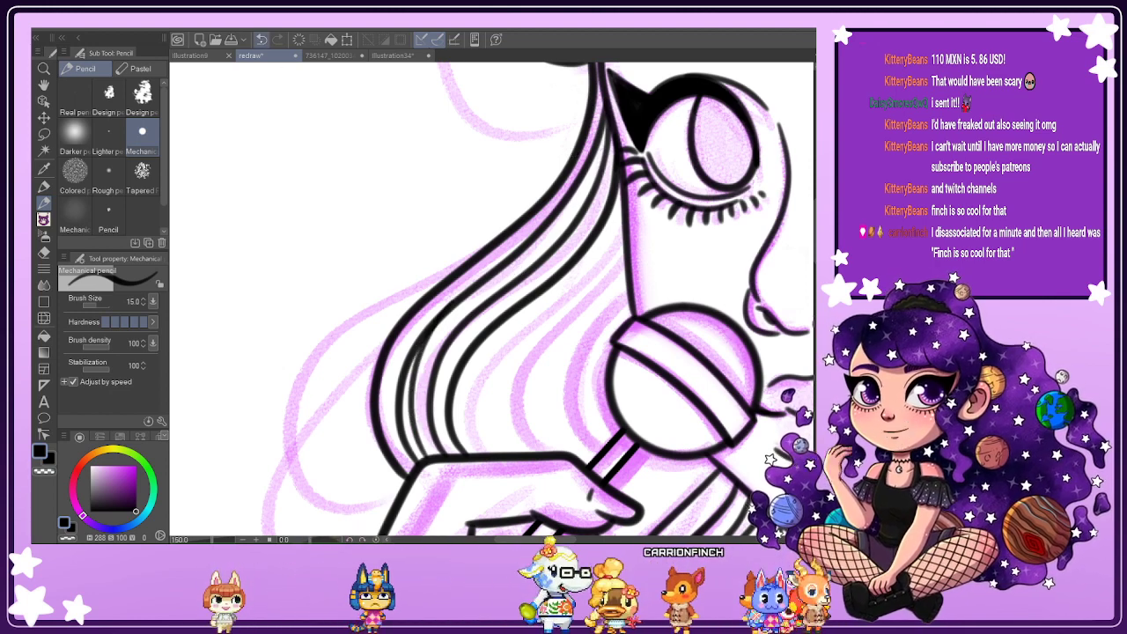
{"action": "left_click", "coordinate": [261, 40]}
{"action": "mouse_move", "coordinate": [427, 456]}
{"action": "left_mouse_down"}
{"action": "mouse_move", "coordinate": [413, 375]}
{"action": "mouse_move", "coordinate": [429, 330]}
{"action": "mouse_move", "coordinate": [461, 297]}
{"action": "left_mouse_up"}
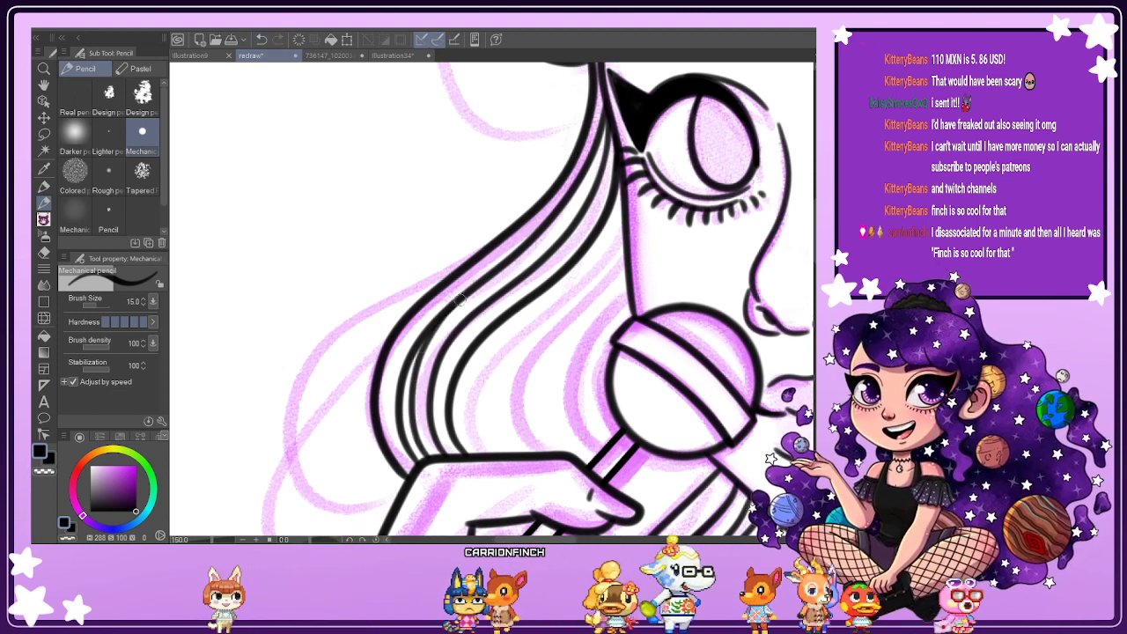
Continue the curved strands of the cheek-side hair across to the lollipop, filling the gap above the hand.
{"action": "scroll", "coordinate": [479, 306], "scroll_direction": "down", "scroll_amount": 3}
{"action": "key", "text": "ctrl+minus"}
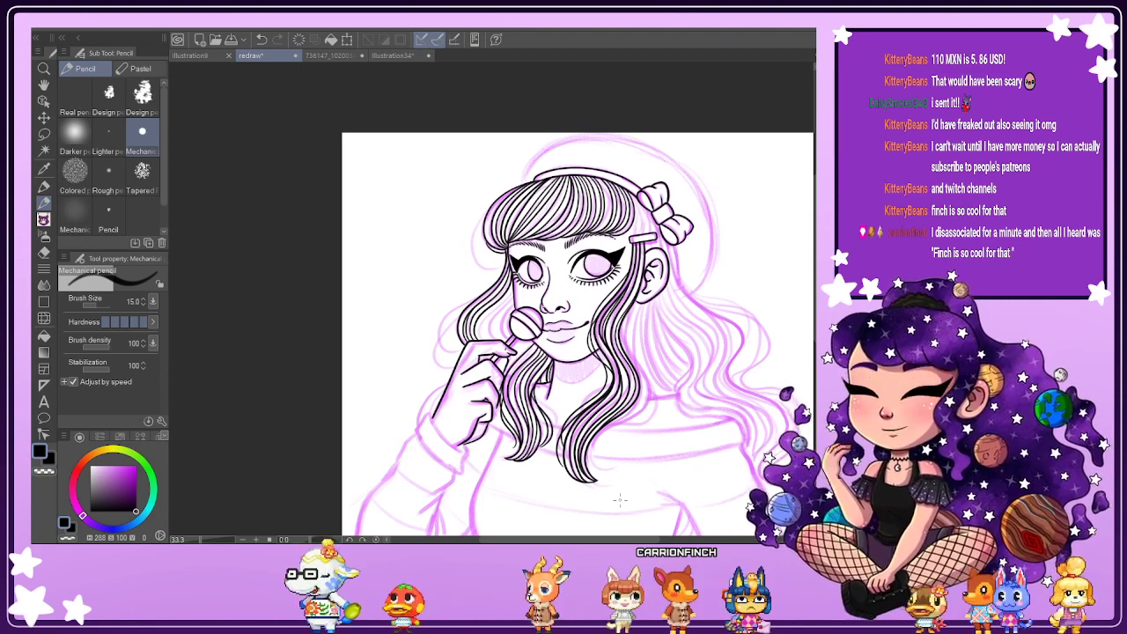
{"action": "scroll", "coordinate": [515, 291], "scroll_direction": "up", "scroll_amount": 5}
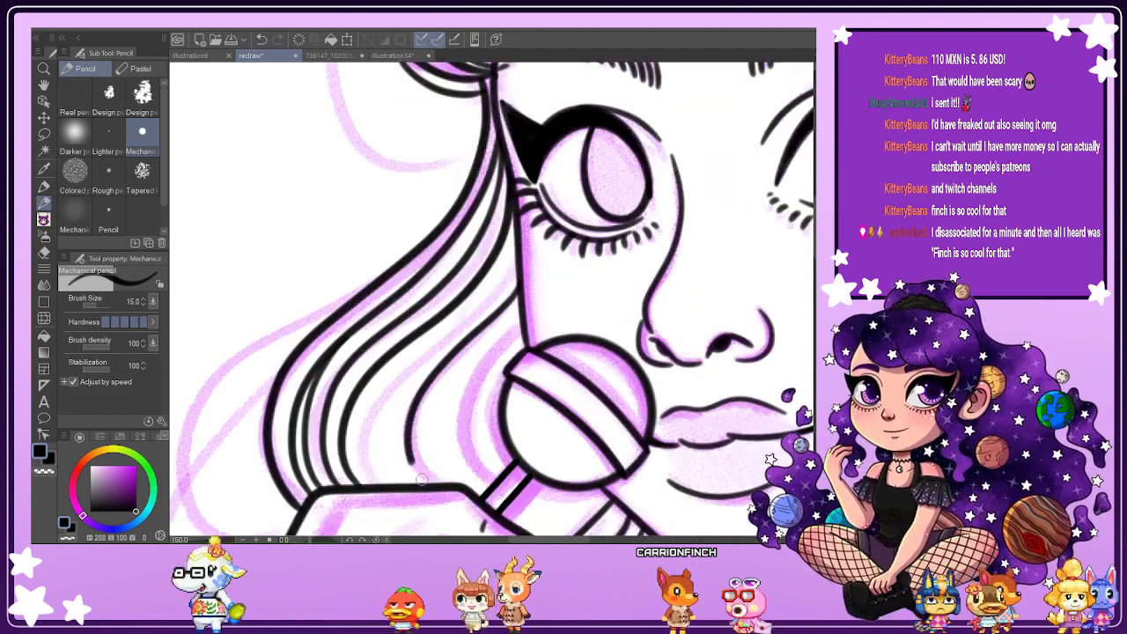
{"action": "mouse_move", "coordinate": [394, 485]}
{"action": "left_mouse_down"}
{"action": "mouse_move", "coordinate": [385, 406]}
{"action": "mouse_move", "coordinate": [416, 358]}
{"action": "mouse_move", "coordinate": [498, 289]}
{"action": "left_mouse_up"}
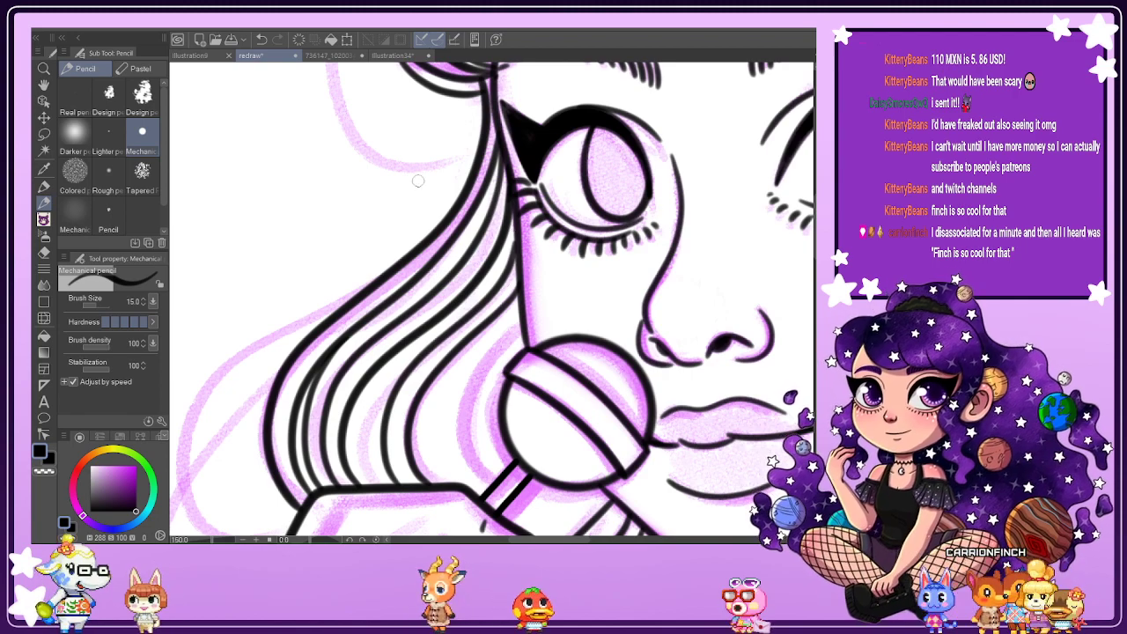
{"action": "scroll", "coordinate": [509, 259], "scroll_direction": "up", "scroll_amount": 1}
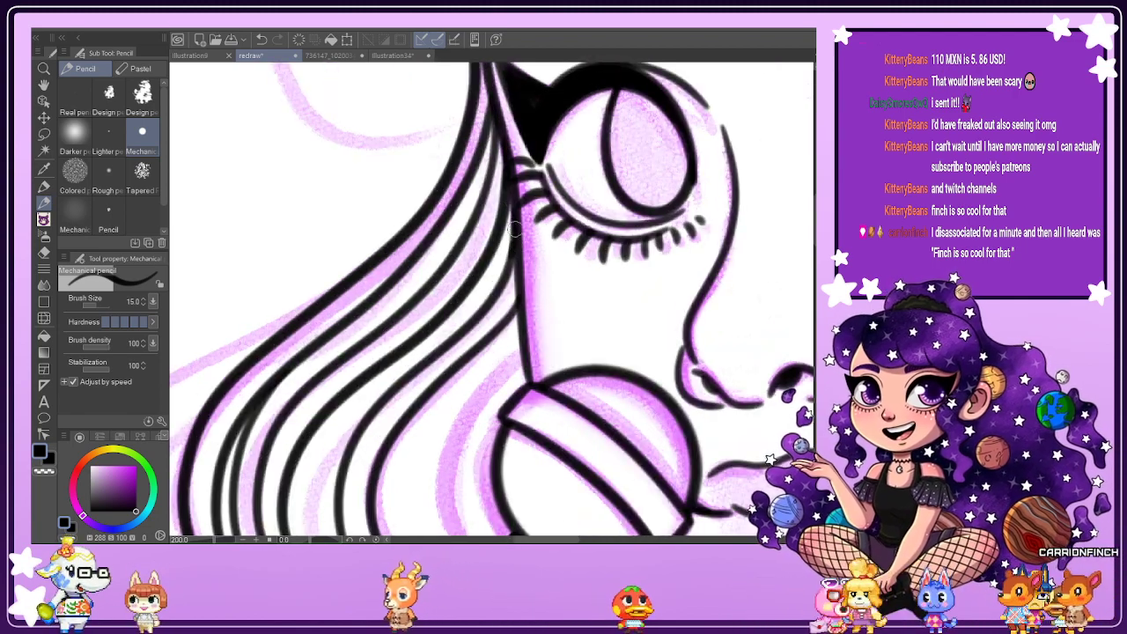
{"action": "scroll", "coordinate": [510, 254], "scroll_direction": "down", "scroll_amount": 2}
{"action": "scroll", "coordinate": [415, 419], "scroll_direction": "up", "scroll_amount": 1}
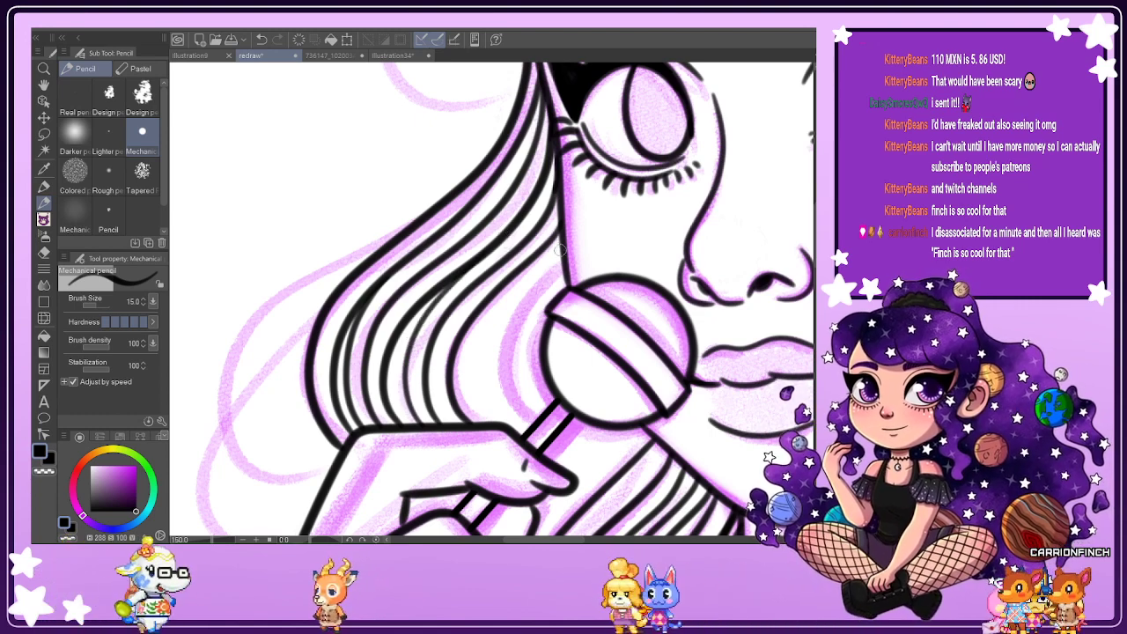
{"action": "mouse_move", "coordinate": [560, 243]}
{"action": "left_mouse_down"}
{"action": "mouse_move", "coordinate": [490, 319]}
{"action": "mouse_move", "coordinate": [470, 375]}
{"action": "left_mouse_up"}
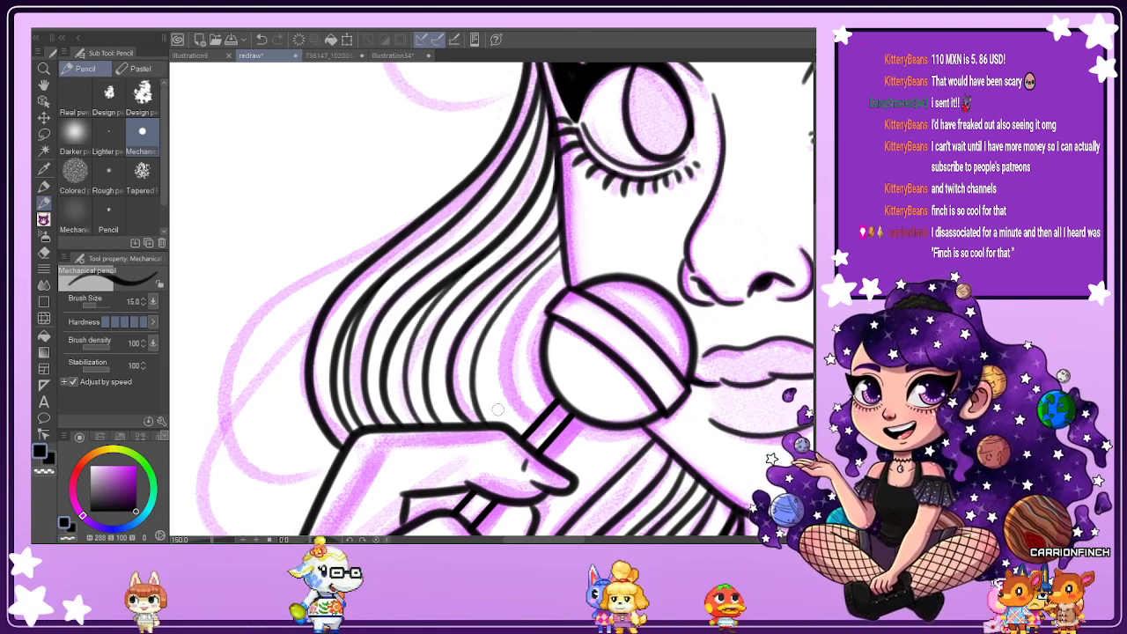
{"action": "left_click_drag", "start_coordinate": [532, 293], "coordinate": [501, 394]}
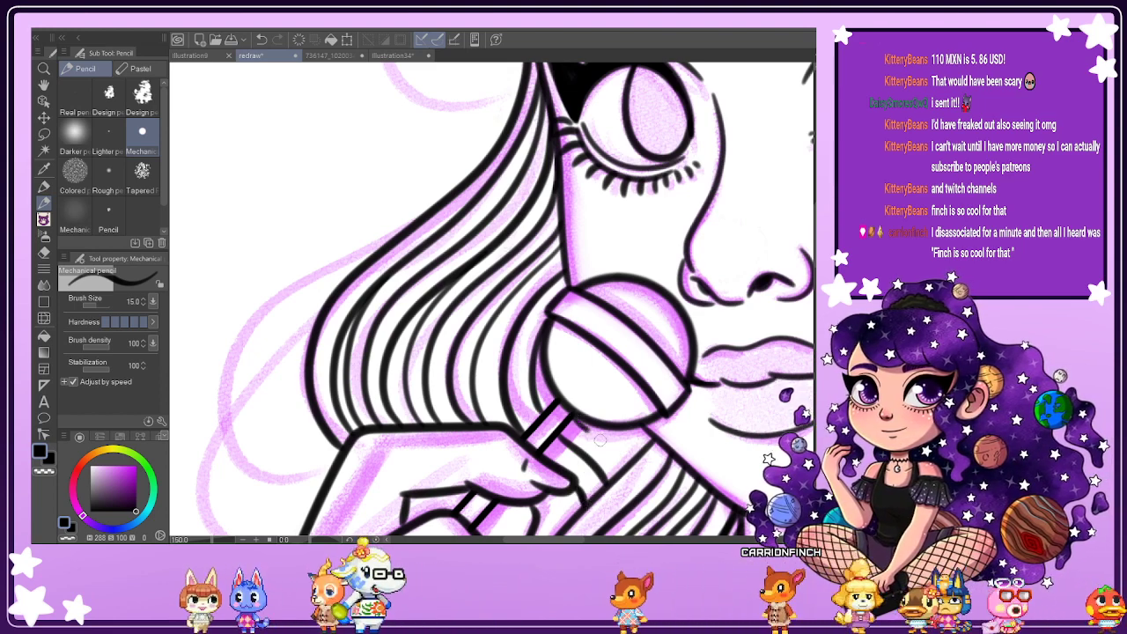
Ink short hair strands in the gaps beneath the lollipop and between the fingers around its stick.
{"action": "mouse_move", "coordinate": [606, 428]}
{"action": "left_mouse_down"}
{"action": "mouse_move", "coordinate": [626, 463]}
{"action": "mouse_move", "coordinate": [639, 447]}
{"action": "left_mouse_up"}
{"action": "scroll", "coordinate": [652, 443], "scroll_direction": "down", "scroll_amount": 4}
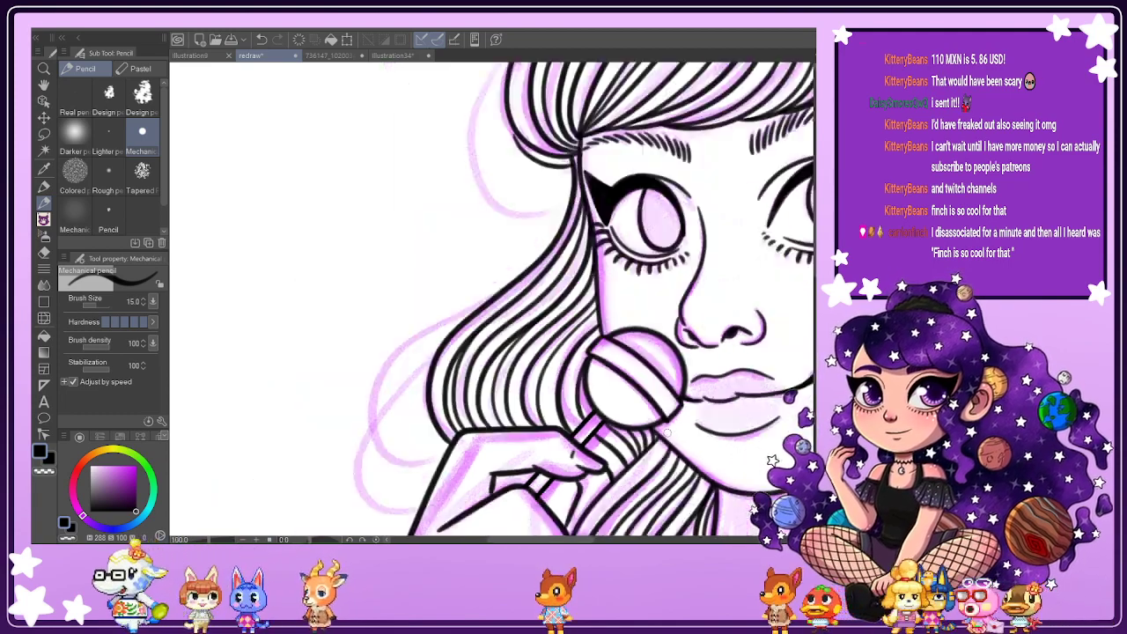
{"action": "scroll", "coordinate": [653, 467], "scroll_direction": "up", "scroll_amount": 2}
{"action": "scroll", "coordinate": [630, 410], "scroll_direction": "up", "scroll_amount": 5}
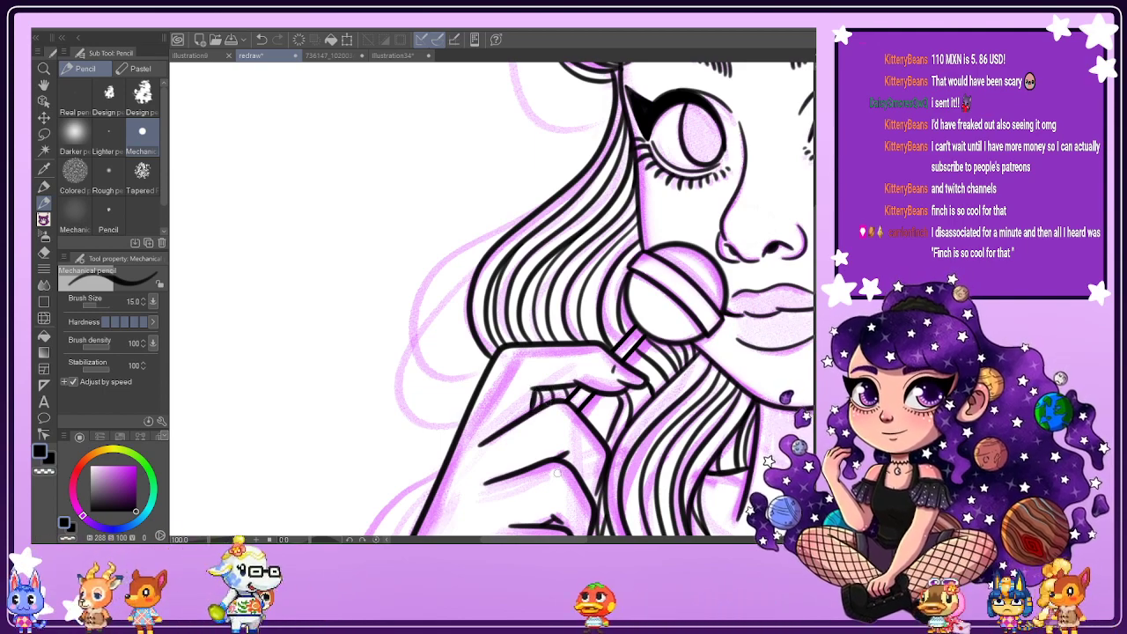
{"action": "scroll", "coordinate": [547, 404], "scroll_direction": "down", "scroll_amount": 2}
Examine the inked hair around the face and hand up close and against the whole figure.
{"action": "scroll", "coordinate": [706, 375], "scroll_direction": "down", "scroll_amount": 3}
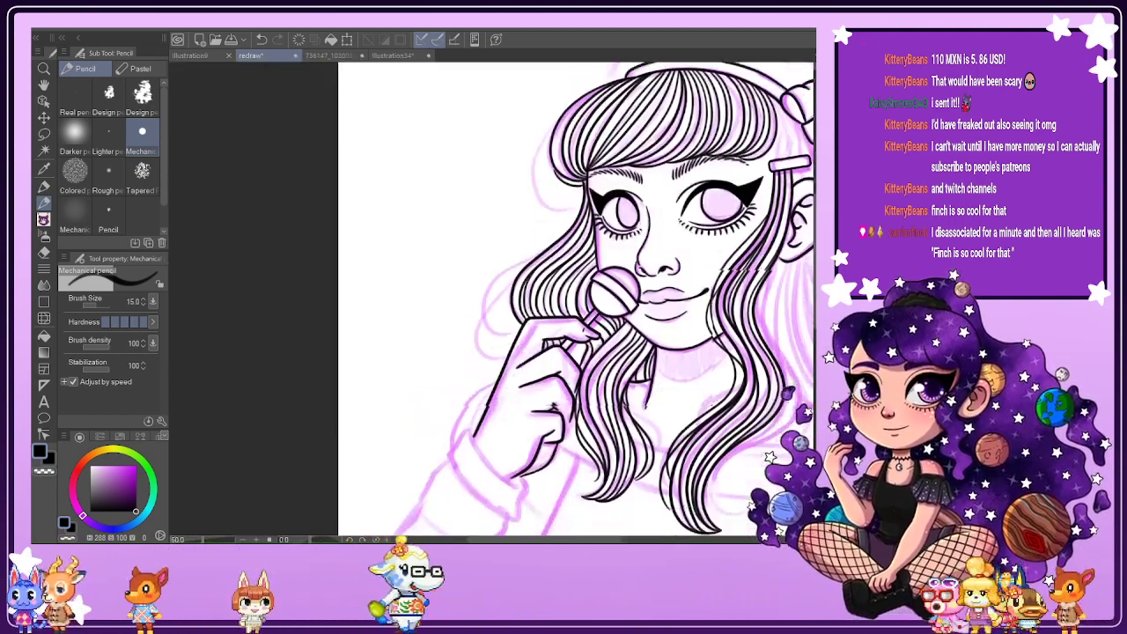
{"action": "scroll", "coordinate": [495, 333], "scroll_direction": "up", "scroll_amount": 1}
{"action": "key", "text": "ctrl+plus"}
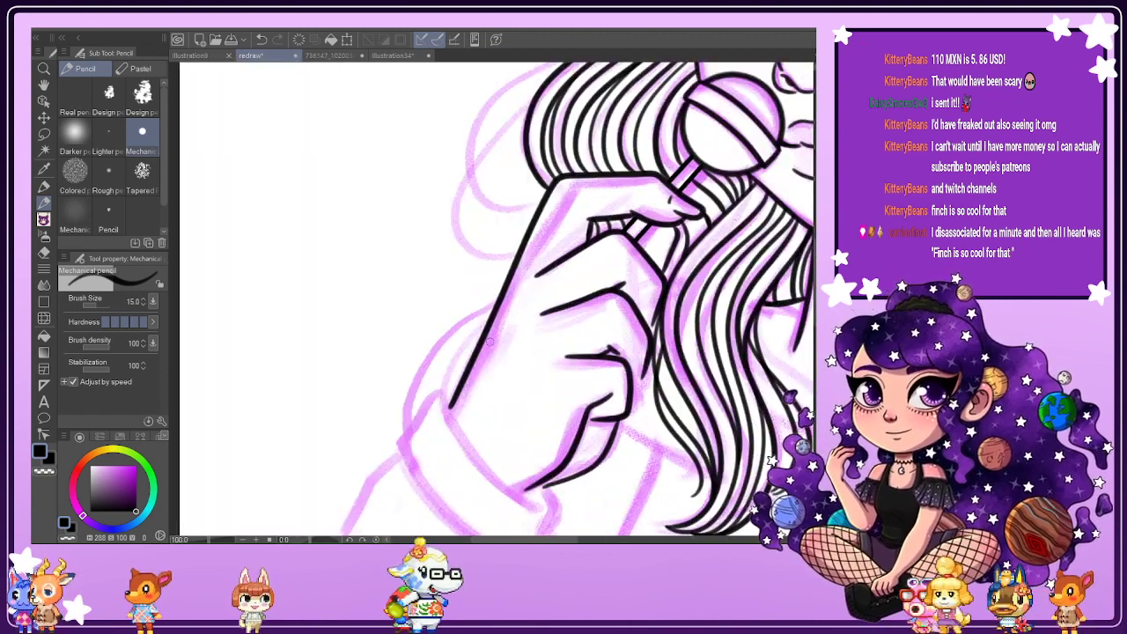
{"action": "key", "text": "ctrl+minus"}
{"action": "key", "text": "ctrl+minus"}
{"action": "key", "text": "ctrl+minus"}
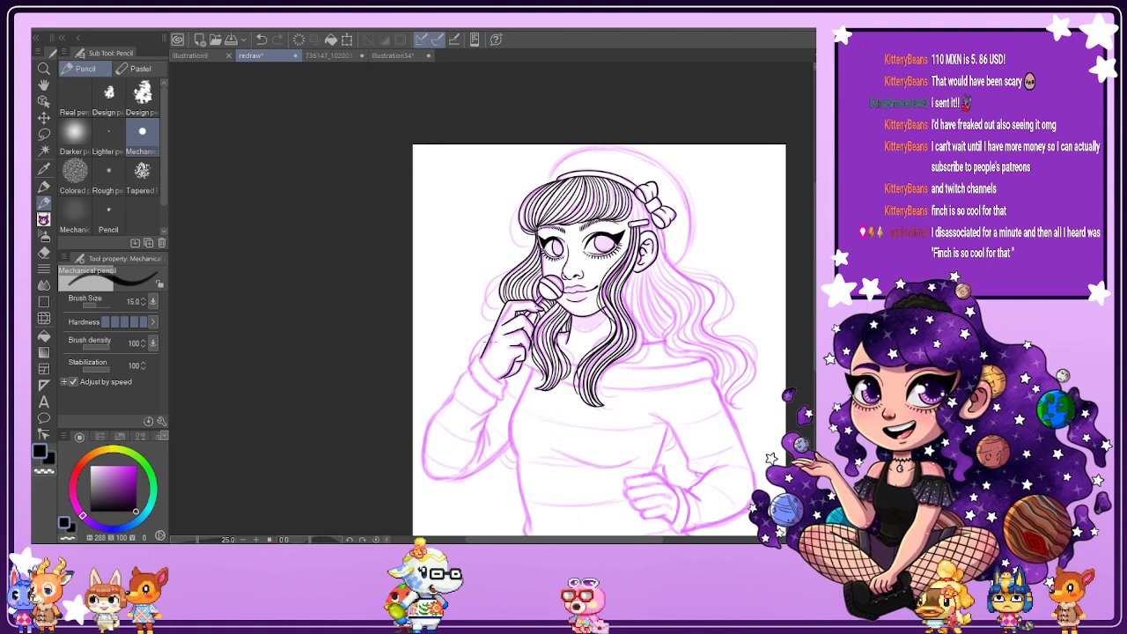
{"action": "key", "text": "ctrl+comma"}
{"action": "key", "text": "ctrl+comma"}
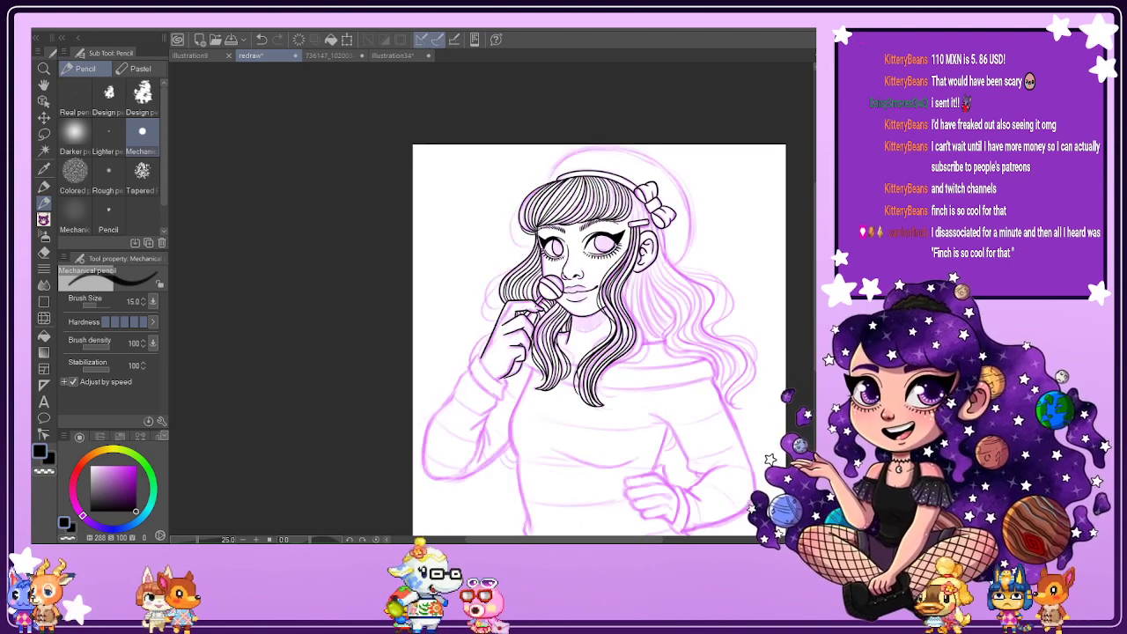
Widen the rounded outer edge of the fringe with more curved strands ending beside the temple.
{"action": "scroll", "coordinate": [511, 202], "scroll_direction": "up", "scroll_amount": 3}
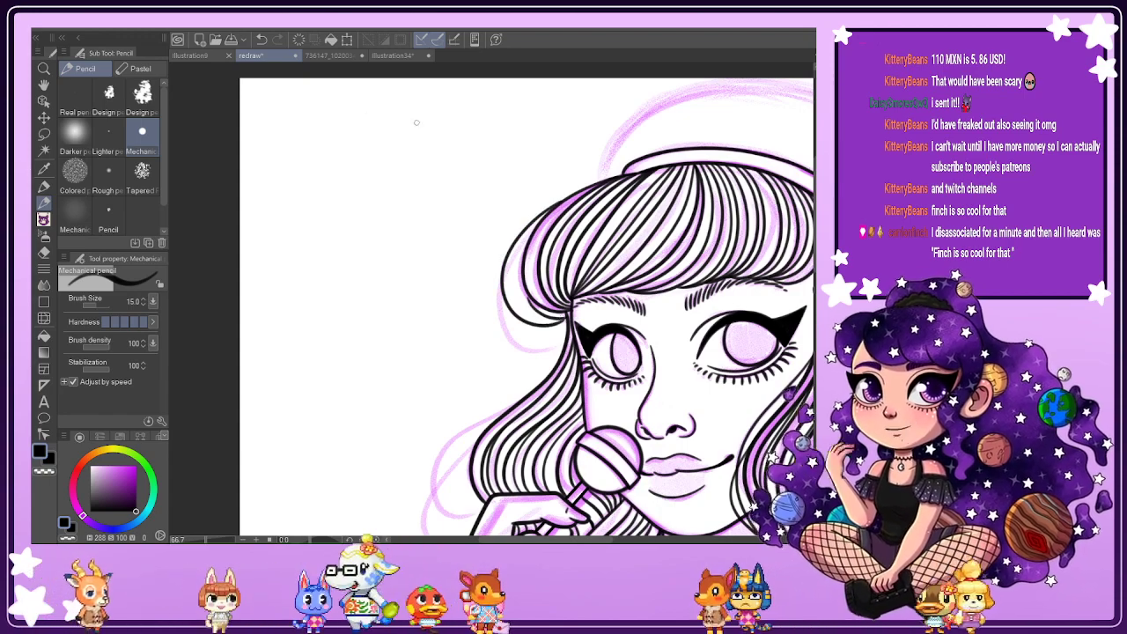
{"action": "scroll", "coordinate": [584, 313], "scroll_direction": "up", "scroll_amount": 2}
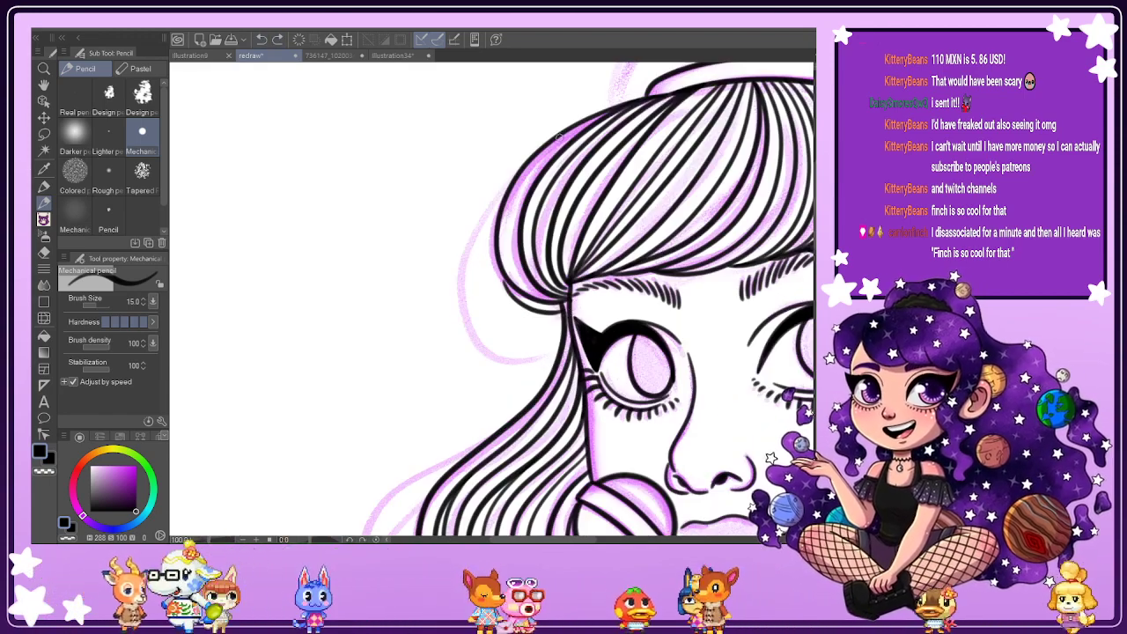
{"action": "mouse_move", "coordinate": [556, 137]}
{"action": "left_mouse_down"}
{"action": "mouse_move", "coordinate": [467, 242]}
{"action": "mouse_move", "coordinate": [462, 302]}
{"action": "mouse_move", "coordinate": [498, 330]}
{"action": "mouse_move", "coordinate": [563, 304]}
{"action": "left_mouse_up"}
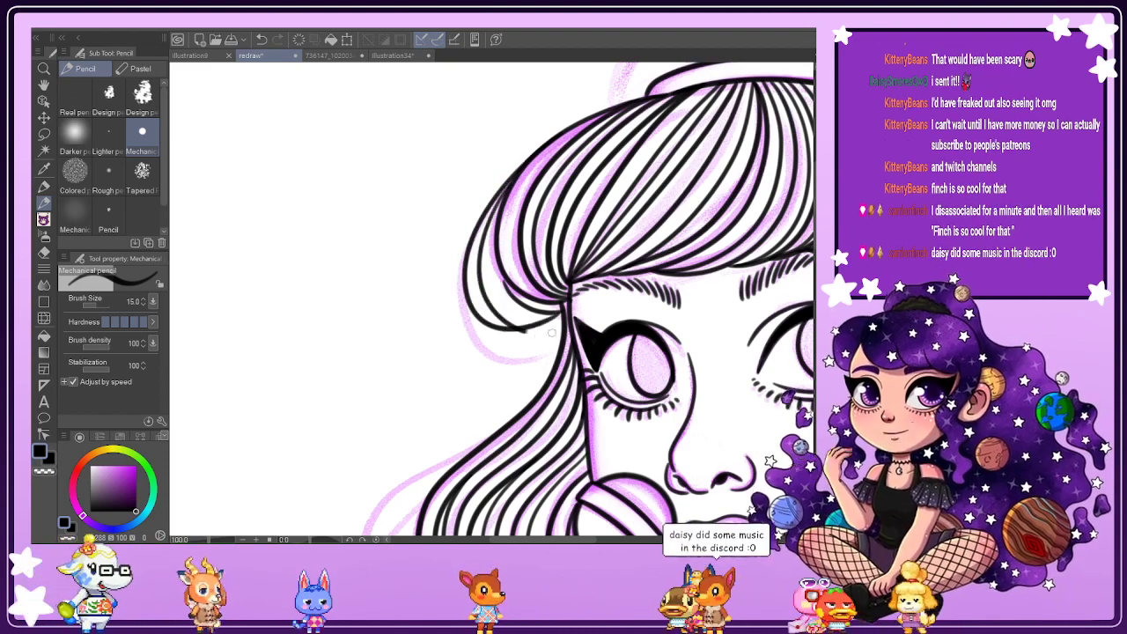
Outline the loose rounded curl outside the cheek-side hair, sweeping from the strands down to the back of the raised hand.
{"action": "scroll", "coordinate": [559, 317], "scroll_direction": "down", "scroll_amount": 3}
{"action": "scroll", "coordinate": [616, 352], "scroll_direction": "up", "scroll_amount": 3}
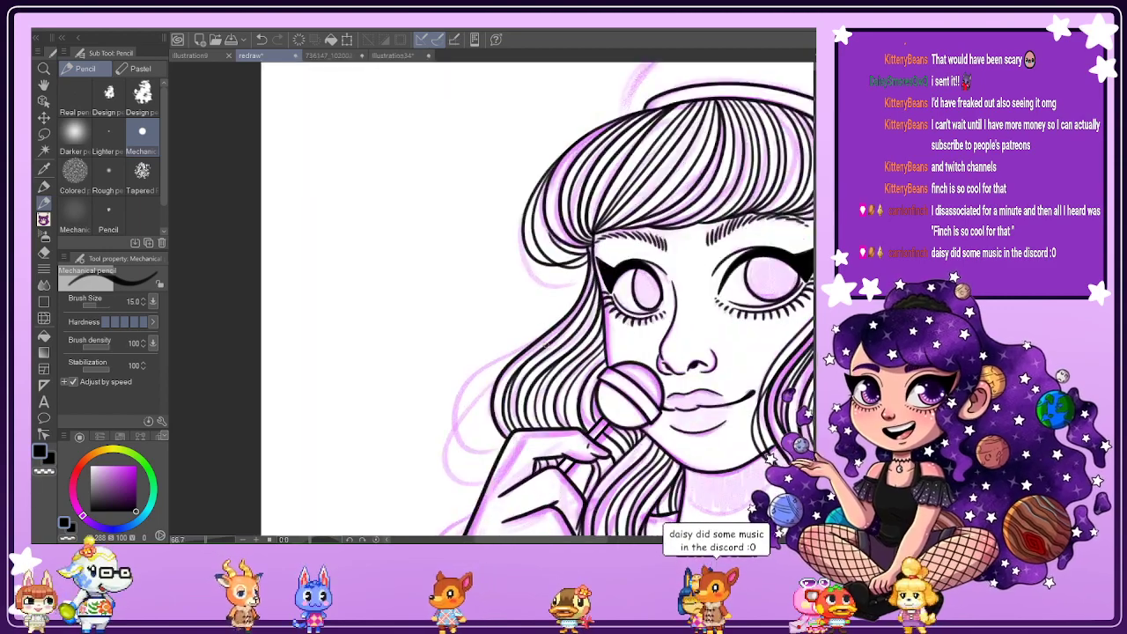
{"action": "scroll", "coordinate": [536, 414], "scroll_direction": "down", "scroll_amount": 1}
{"action": "scroll", "coordinate": [566, 196], "scroll_direction": "up", "scroll_amount": 2}
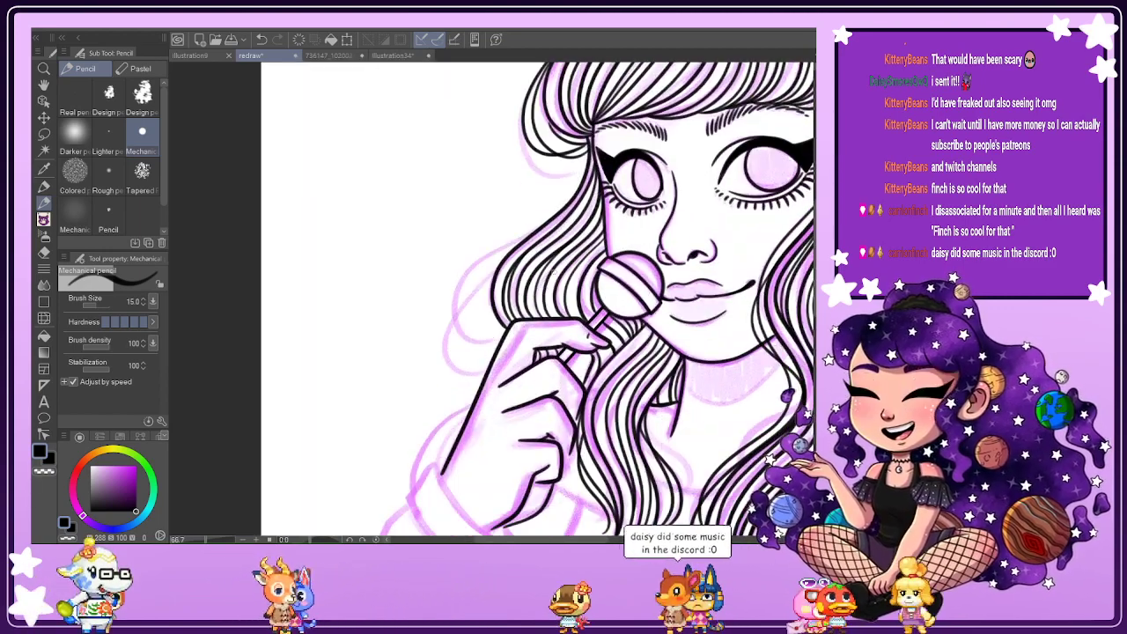
{"action": "mouse_move", "coordinate": [566, 197]}
{"action": "left_mouse_down"}
{"action": "mouse_move", "coordinate": [405, 316]}
{"action": "mouse_move", "coordinate": [399, 384]}
{"action": "mouse_move", "coordinate": [447, 414]}
{"action": "left_mouse_up"}
{"action": "mouse_move", "coordinate": [561, 199]}
{"action": "left_mouse_down"}
{"action": "mouse_move", "coordinate": [456, 257]}
{"action": "mouse_move", "coordinate": [416, 299]}
{"action": "mouse_move", "coordinate": [409, 350]}
{"action": "mouse_move", "coordinate": [439, 396]}
{"action": "left_mouse_up"}
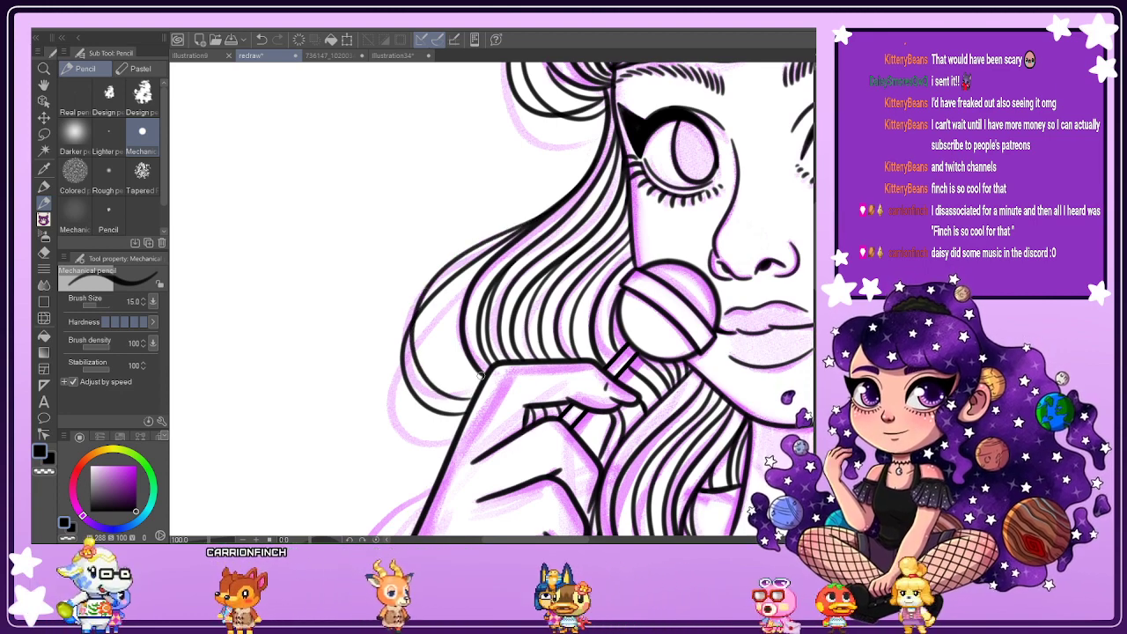
Redraw the second curved line of the loose curl outside the cheek-side hair, sweeping down to the back of the raised hand.
{"action": "left_click", "coordinate": [262, 39]}
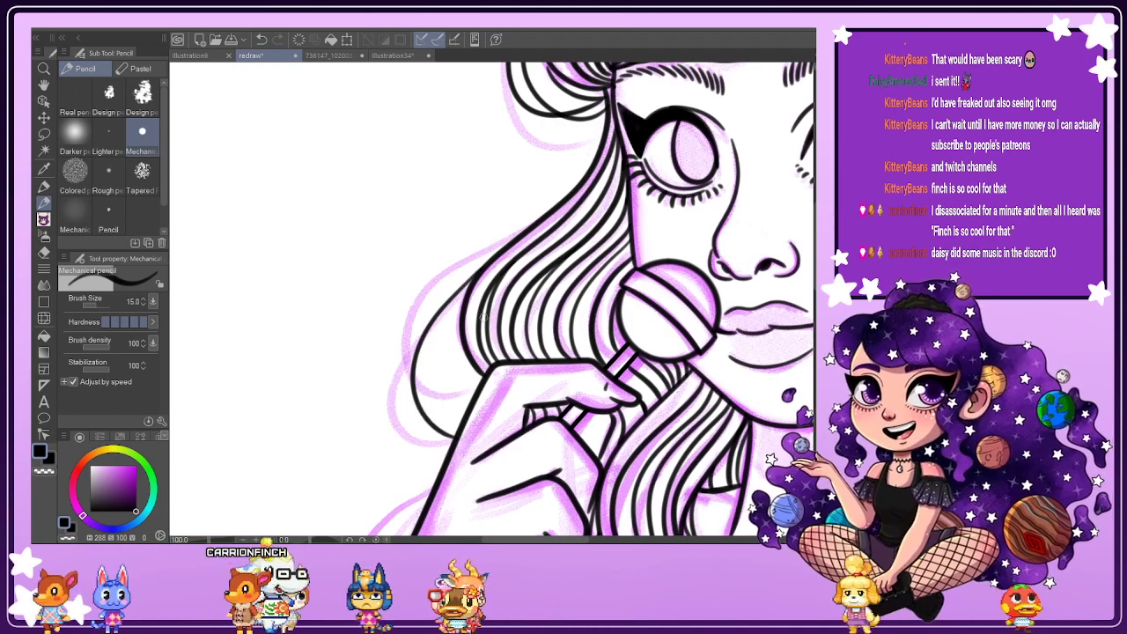
{"action": "mouse_move", "coordinate": [493, 245]}
{"action": "left_mouse_down"}
{"action": "mouse_move", "coordinate": [418, 299]}
{"action": "mouse_move", "coordinate": [414, 363]}
{"action": "mouse_move", "coordinate": [480, 407]}
{"action": "left_mouse_up"}
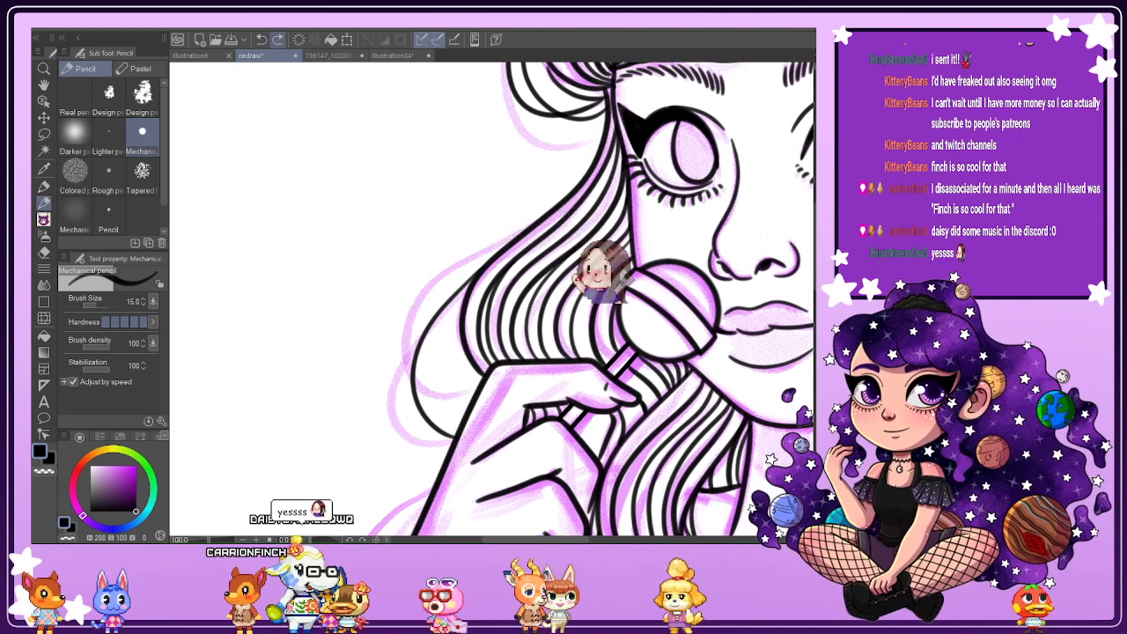
{"action": "mouse_move", "coordinate": [490, 248]}
{"action": "left_mouse_down"}
{"action": "mouse_move", "coordinate": [429, 282]}
{"action": "mouse_move", "coordinate": [403, 350]}
{"action": "mouse_move", "coordinate": [429, 392]}
{"action": "mouse_move", "coordinate": [472, 402]}
{"action": "left_mouse_up"}
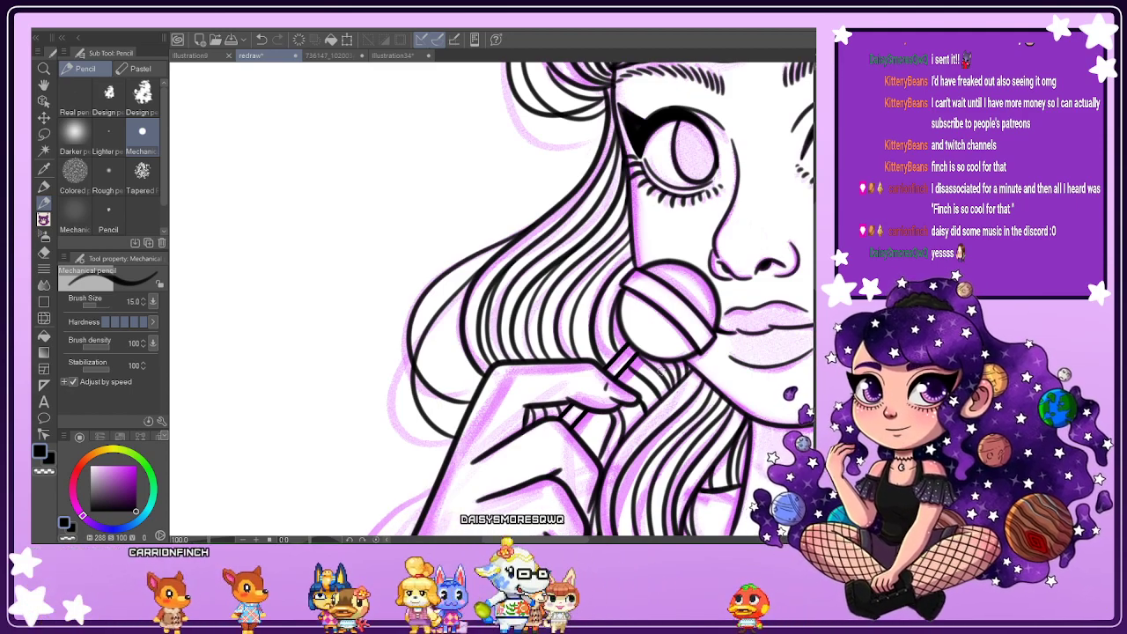
{"action": "scroll", "coordinate": [659, 332], "scroll_direction": "down", "scroll_amount": 3}
{"action": "scroll", "coordinate": [660, 290], "scroll_direction": "up", "scroll_amount": 3}
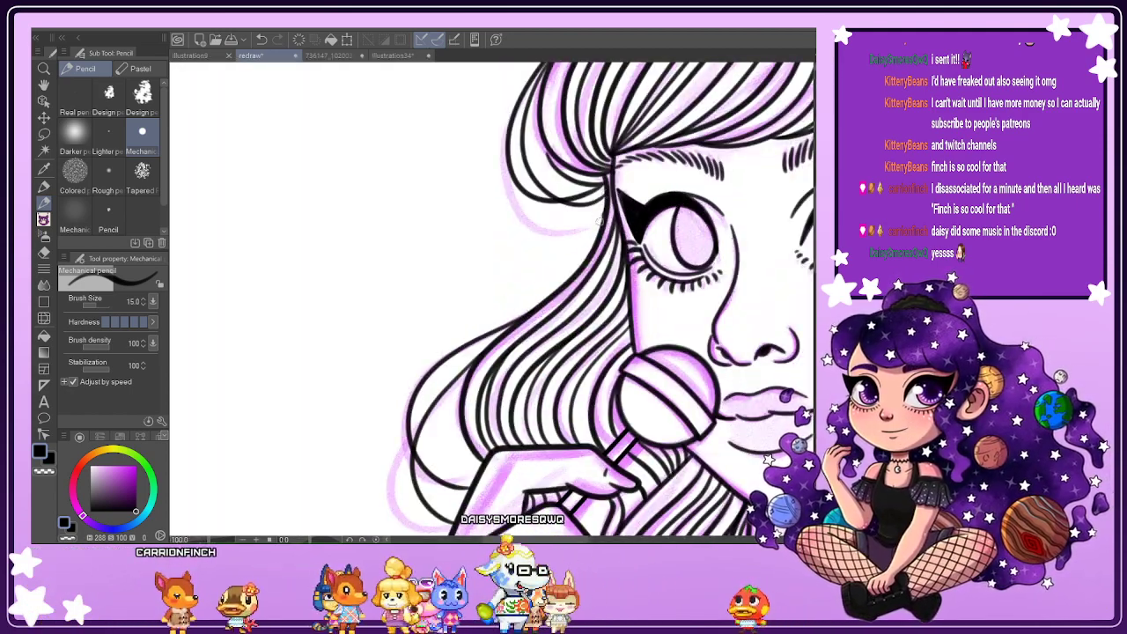
{"action": "mouse_move", "coordinate": [600, 222]}
{"action": "left_mouse_down"}
{"action": "mouse_move", "coordinate": [522, 286]}
{"action": "mouse_move", "coordinate": [503, 327]}
{"action": "left_mouse_up"}
{"action": "scroll", "coordinate": [528, 308], "scroll_direction": "down", "scroll_amount": 3}
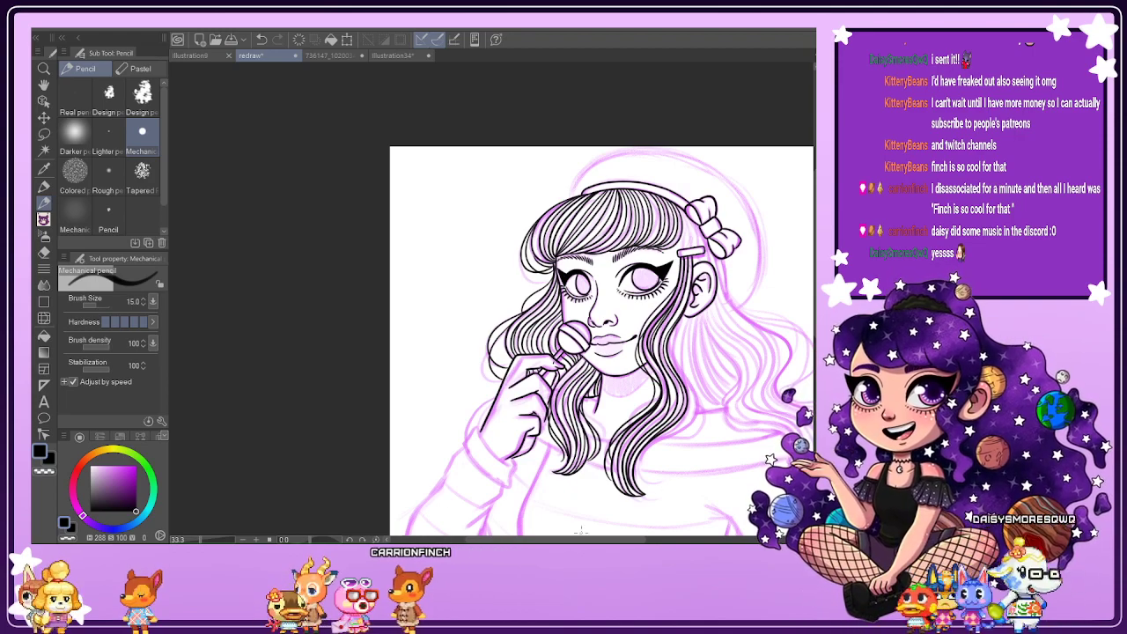
Examine the inked hair against the whole figure and the still uninked hair behind the ear.
{"action": "left_click_drag", "start_coordinate": [537, 539], "coordinate": [583, 540]}
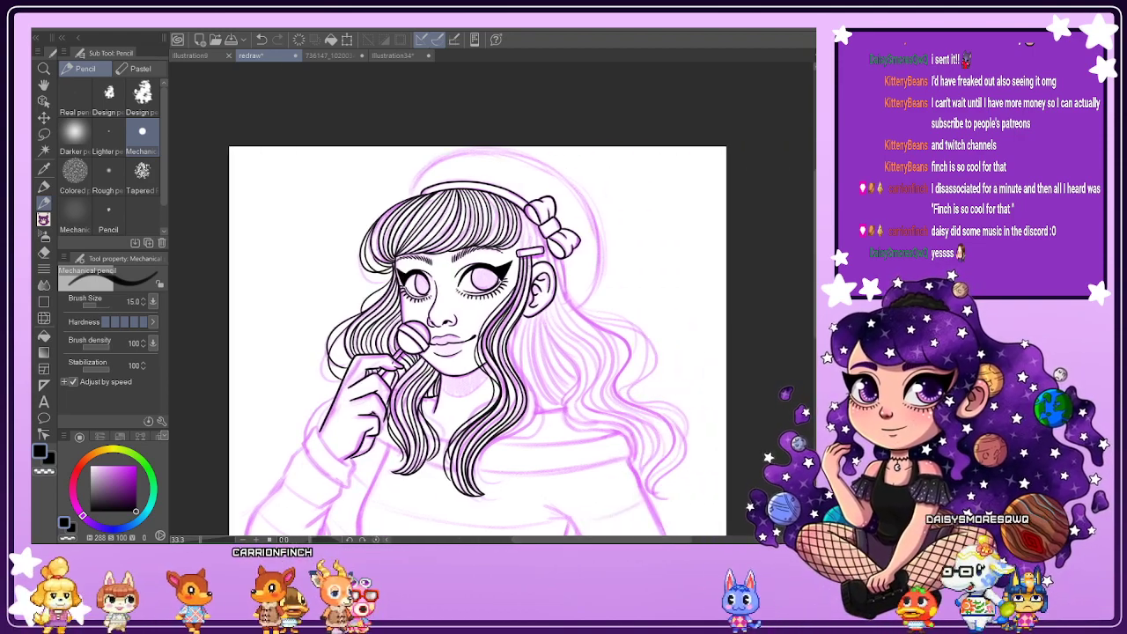
{"action": "key", "text": "ctrl+0"}
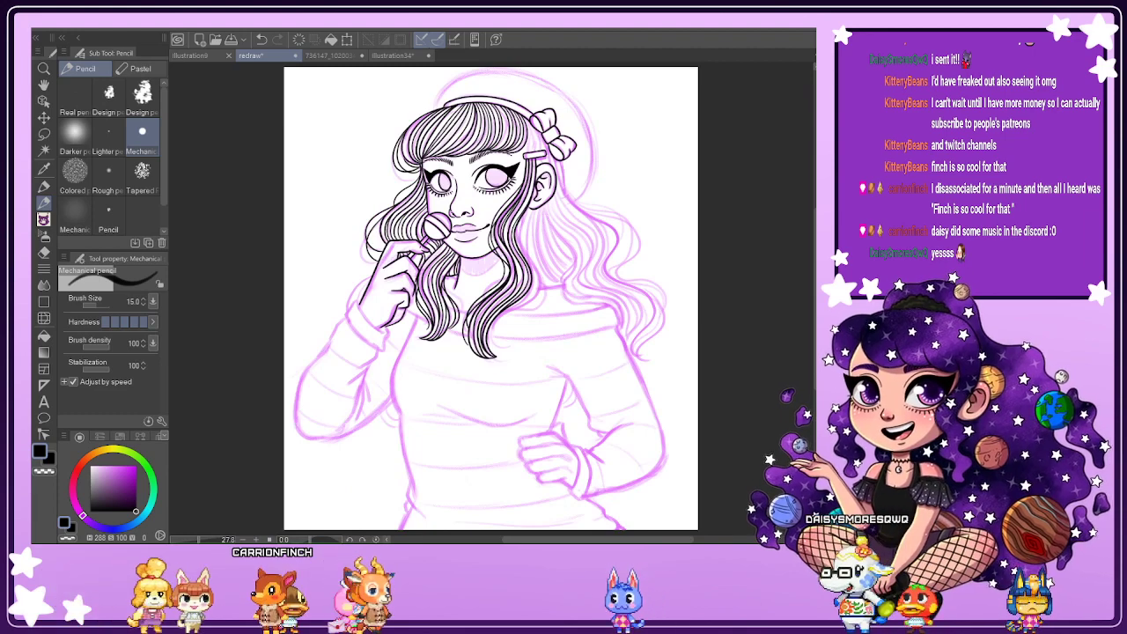
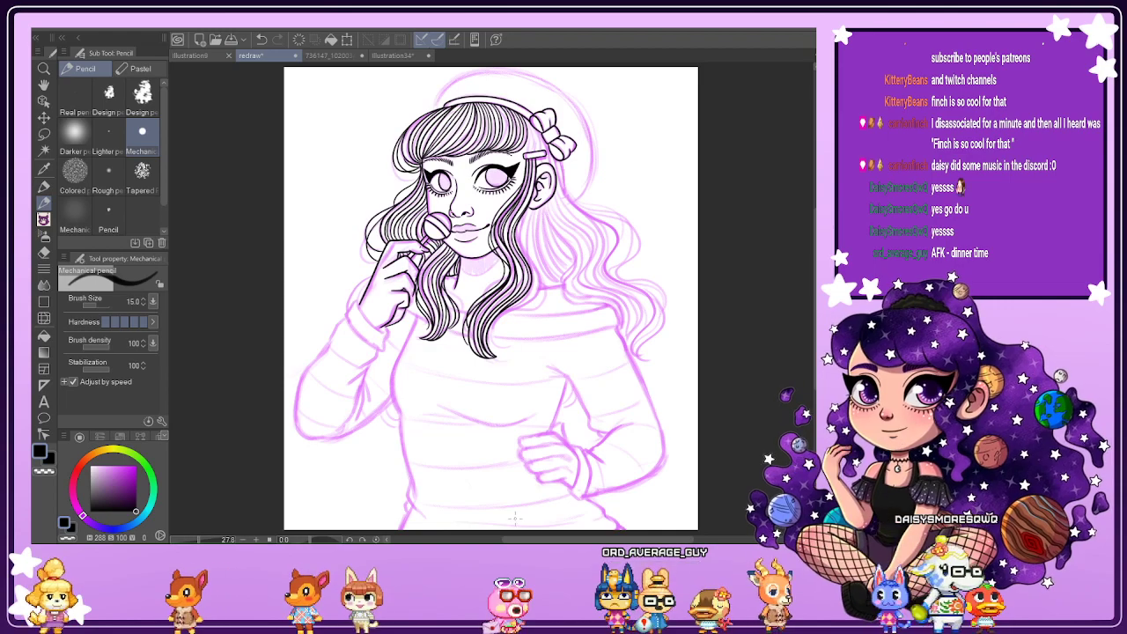
{"action": "scroll", "coordinate": [516, 139], "scroll_direction": "up", "scroll_amount": 5}
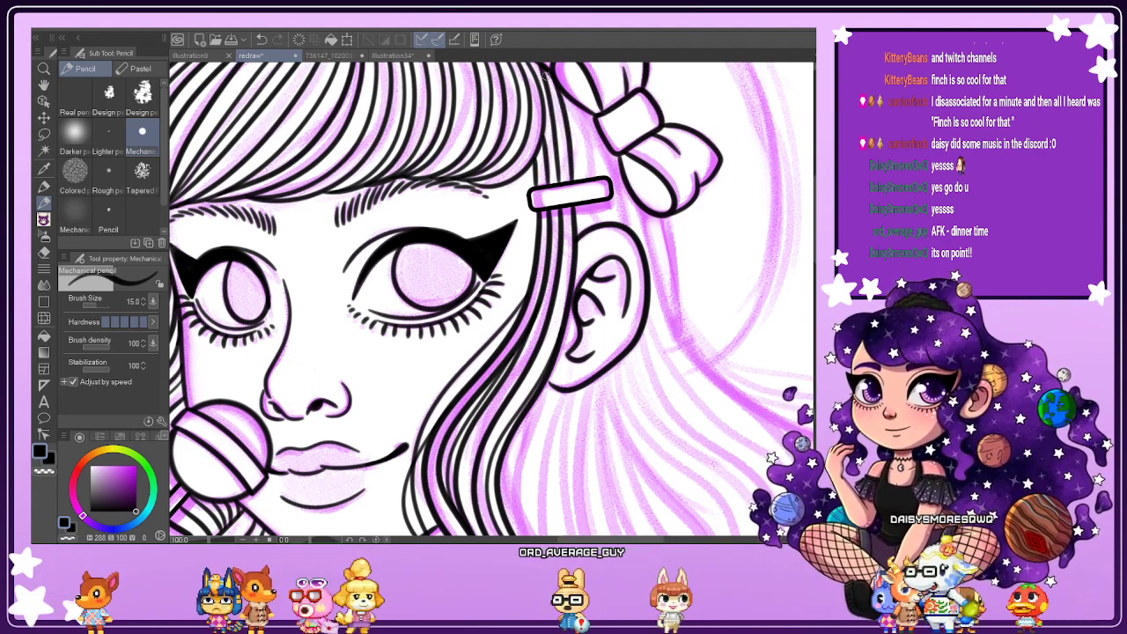
{"action": "scroll", "coordinate": [596, 309], "scroll_direction": "down", "scroll_amount": 5}
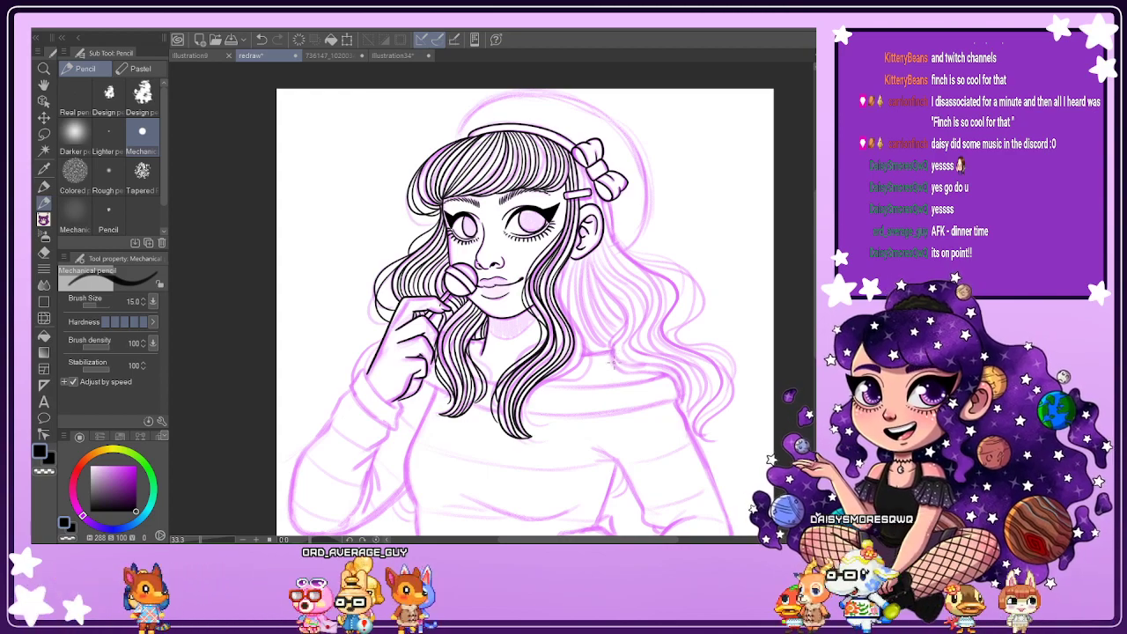
{"action": "scroll", "coordinate": [619, 374], "scroll_direction": "down", "scroll_amount": 3}
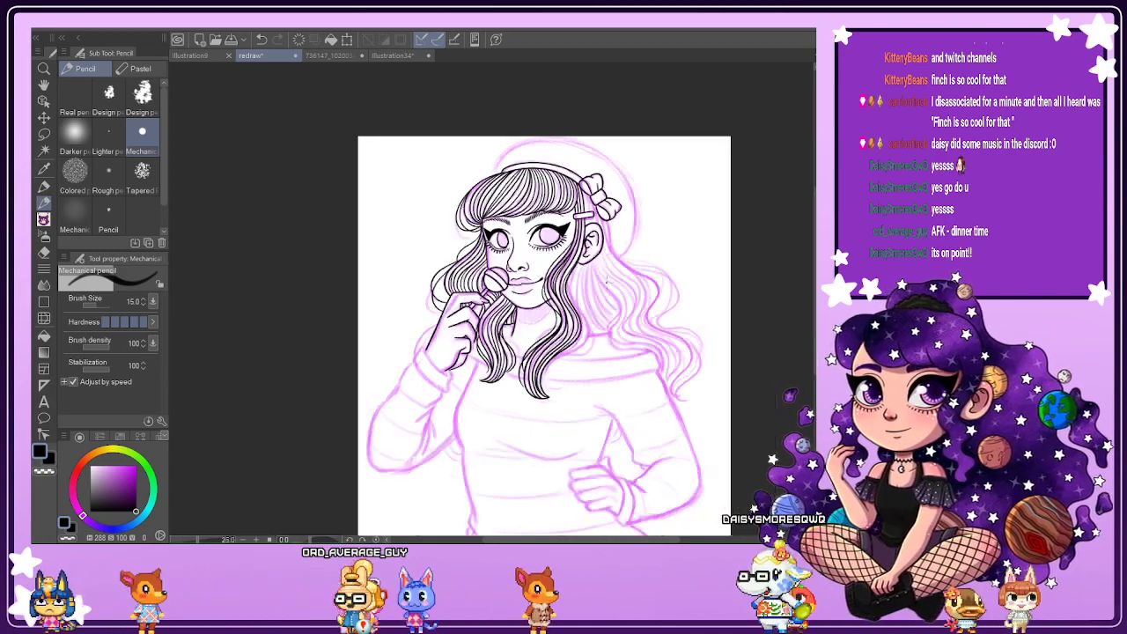
{"action": "scroll", "coordinate": [651, 330], "scroll_direction": "up", "scroll_amount": 2}
{"action": "scroll", "coordinate": [603, 290], "scroll_direction": "down", "scroll_amount": 2}
Ink the long wavy inner edge of the back hair from below the ear to the shoulder, and flip the canvas view horizontally.
{"action": "scroll", "coordinate": [506, 191], "scroll_direction": "up", "scroll_amount": 2}
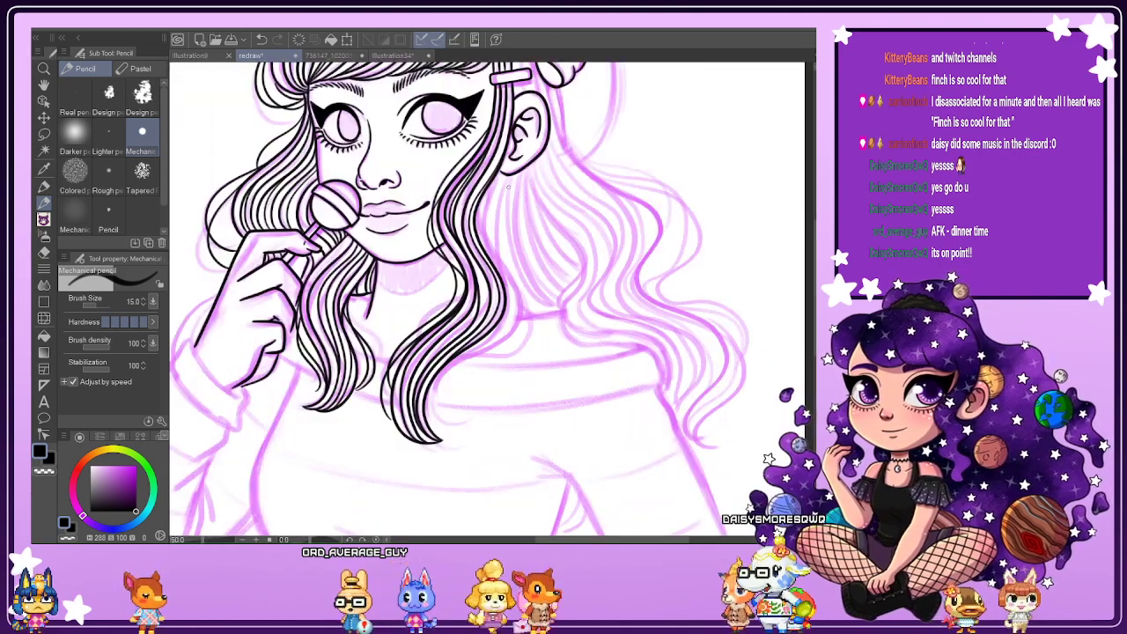
{"action": "scroll", "coordinate": [531, 174], "scroll_direction": "up", "scroll_amount": 2}
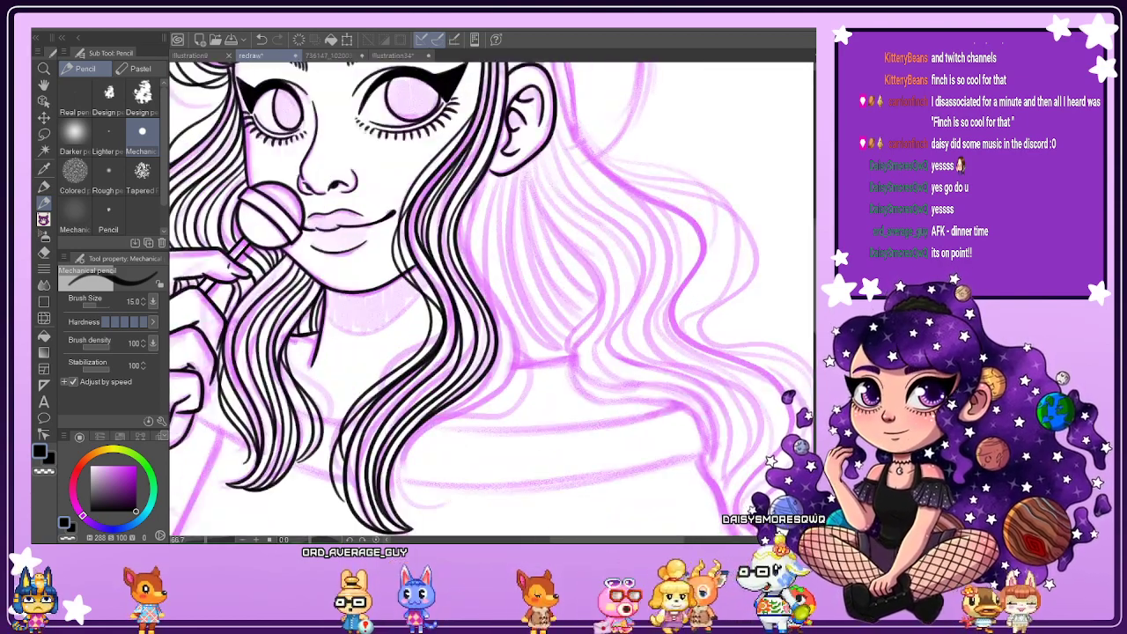
{"action": "mouse_move", "coordinate": [527, 170]}
{"action": "left_mouse_down"}
{"action": "mouse_move", "coordinate": [603, 276]}
{"action": "mouse_move", "coordinate": [569, 360]}
{"action": "mouse_move", "coordinate": [577, 394]}
{"action": "mouse_move", "coordinate": [601, 413]}
{"action": "mouse_move", "coordinate": [667, 412]}
{"action": "mouse_move", "coordinate": [704, 459]}
{"action": "left_mouse_up"}
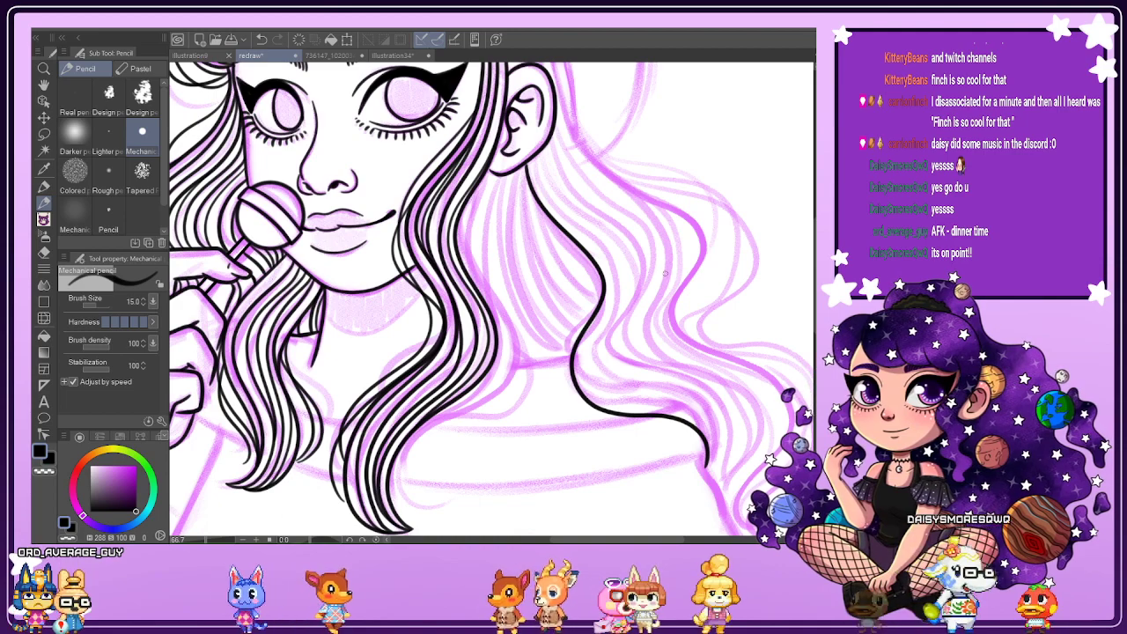
{"action": "key", "text": "h"}
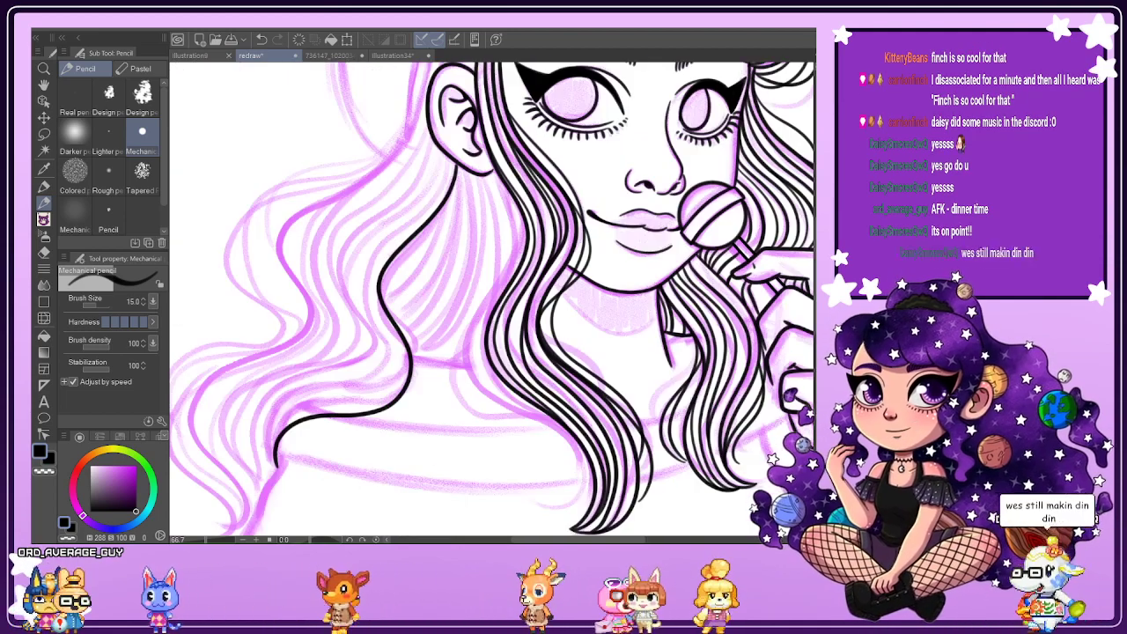
{"action": "key", "text": "ctrl+minus"}
{"action": "key", "text": "ctrl+minus"}
{"action": "key", "text": "ctrl+plus"}
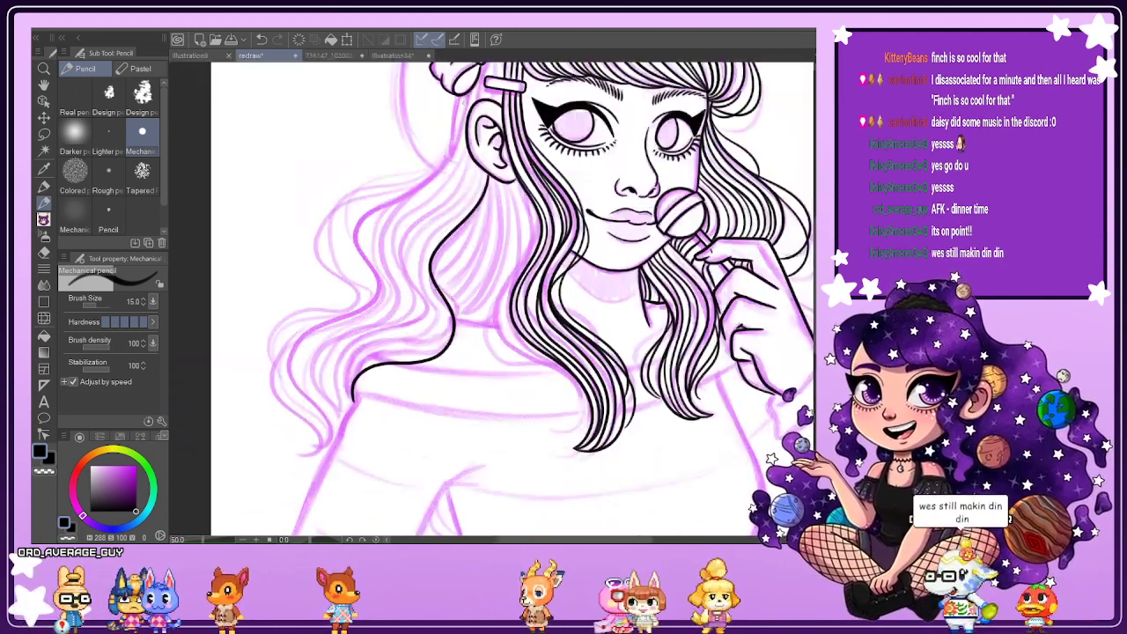
{"action": "left_click_drag", "start_coordinate": [471, 90], "coordinate": [435, 167]}
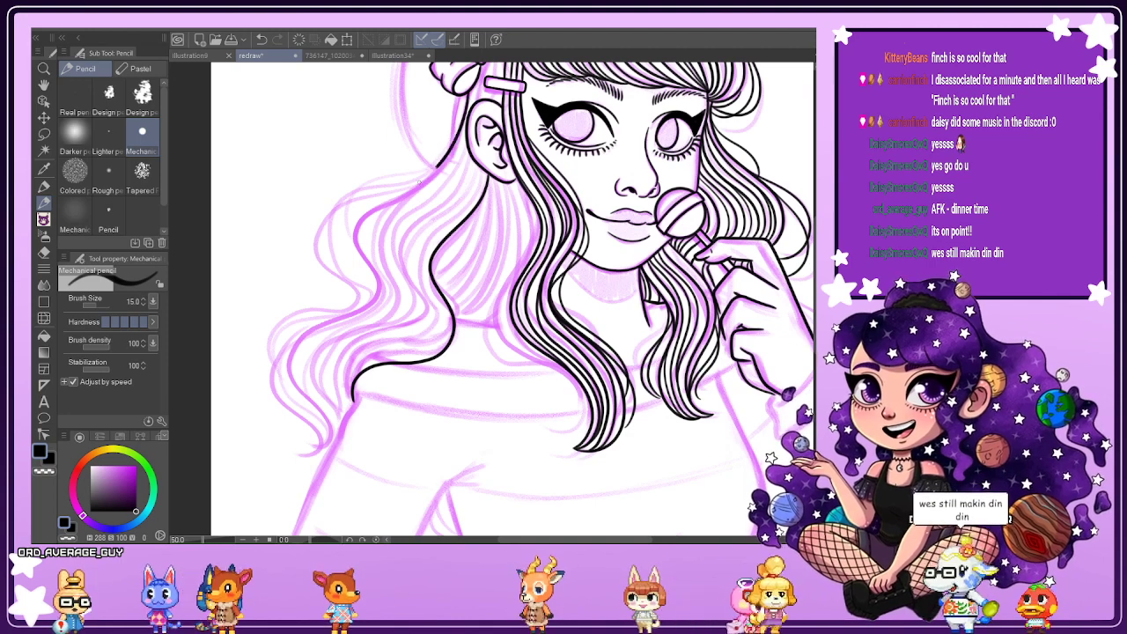
{"action": "key", "text": "ctrl+z"}
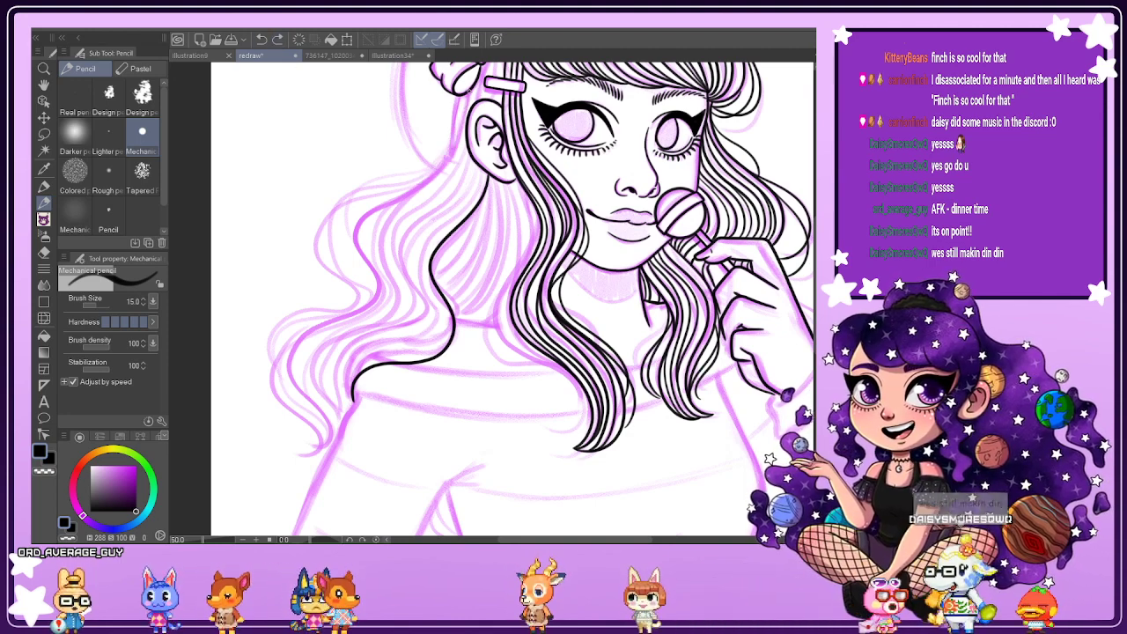
{"action": "mouse_move", "coordinate": [471, 88]}
{"action": "left_mouse_down"}
{"action": "mouse_move", "coordinate": [460, 139]}
{"action": "mouse_move", "coordinate": [434, 176]}
{"action": "mouse_move", "coordinate": [360, 237]}
{"action": "left_mouse_up"}
{"action": "left_click_drag", "start_coordinate": [358, 314], "coordinate": [306, 336]}
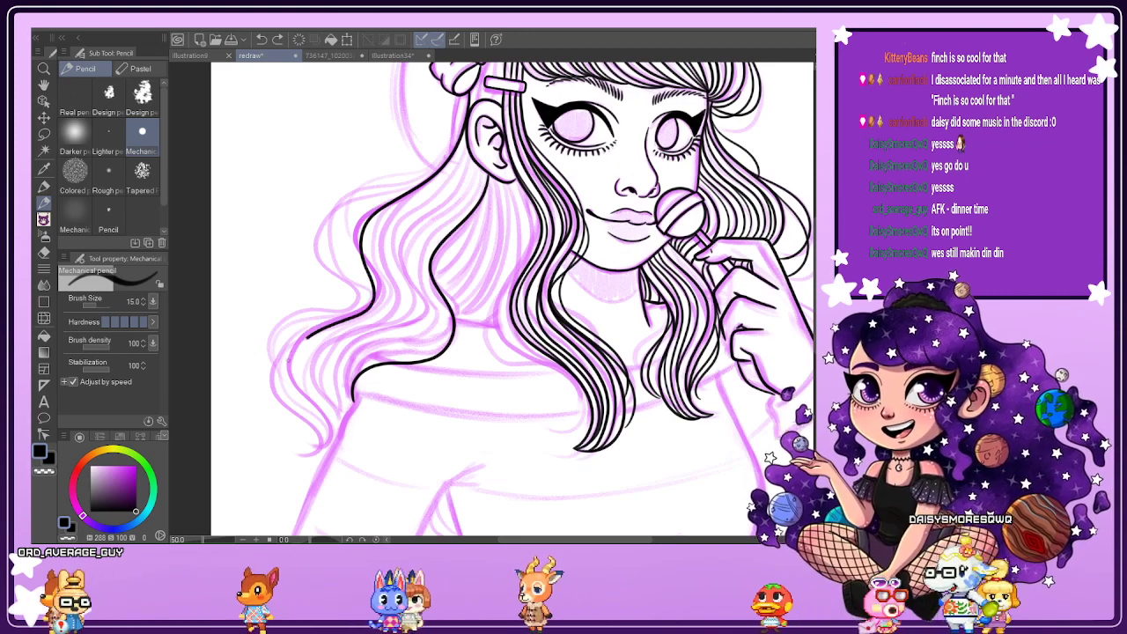
{"action": "mouse_move", "coordinate": [327, 424]}
{"action": "left_mouse_down"}
{"action": "mouse_move", "coordinate": [313, 446]}
{"action": "mouse_move", "coordinate": [300, 436]}
{"action": "left_mouse_up"}
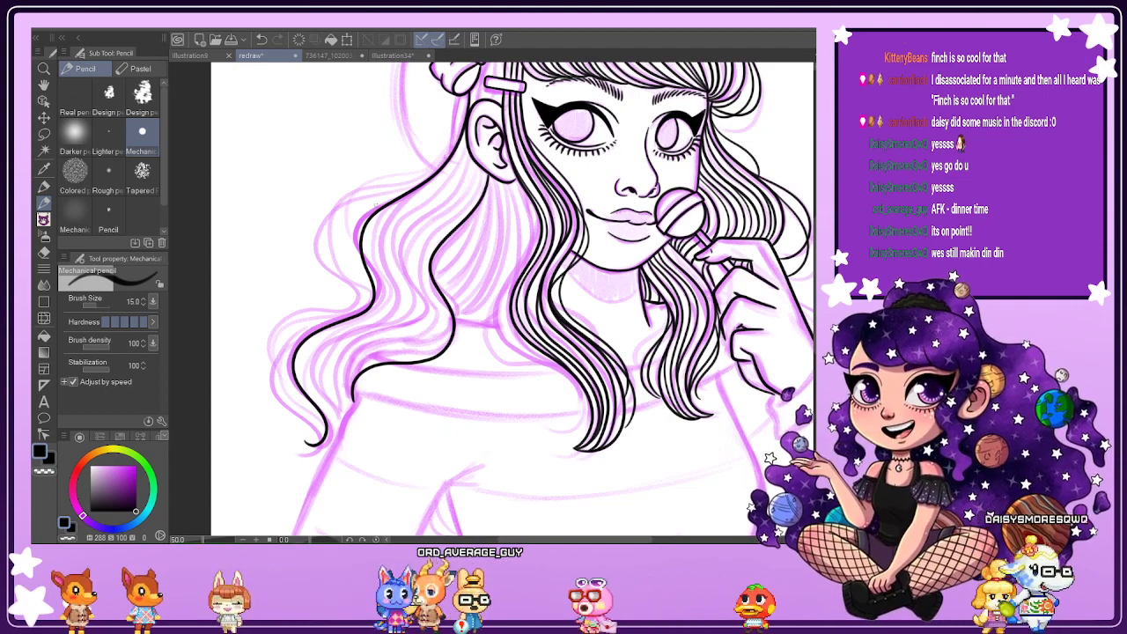
{"action": "left_click", "coordinate": [261, 39]}
Ink the long wavy outer edge of the back hair from behind the ear down to a curled tip beside the shoulder.
{"action": "scroll", "coordinate": [367, 382], "scroll_direction": "up", "scroll_amount": 1}
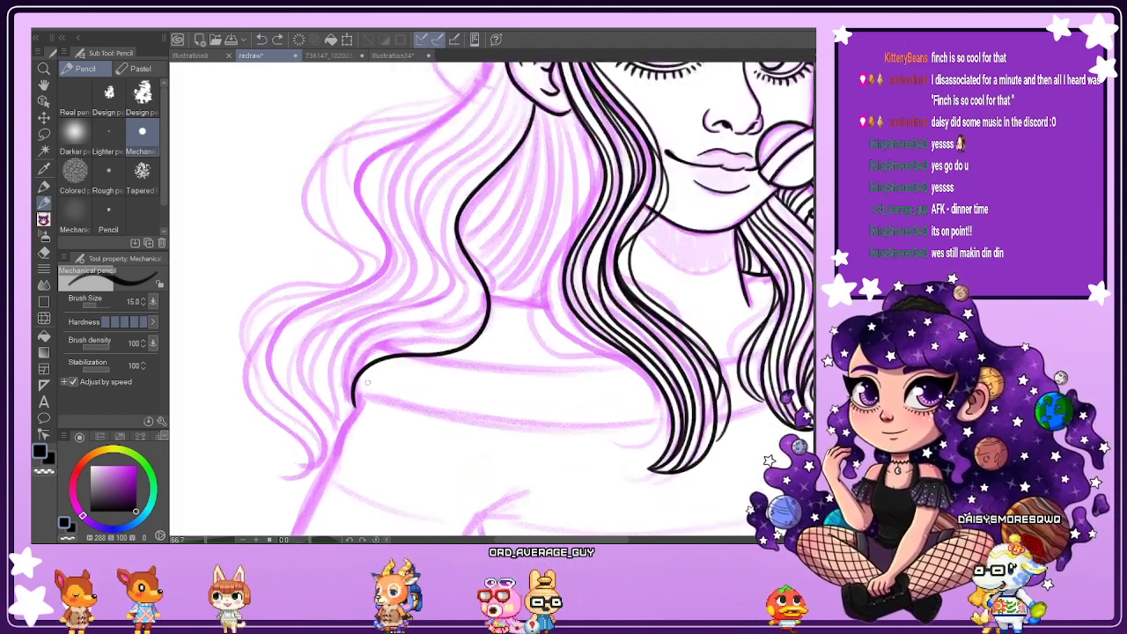
{"action": "left_click_drag", "start_coordinate": [814, 315], "coordinate": [814, 303]}
{"action": "scroll", "coordinate": [501, 304], "scroll_direction": "down", "scroll_amount": 1}
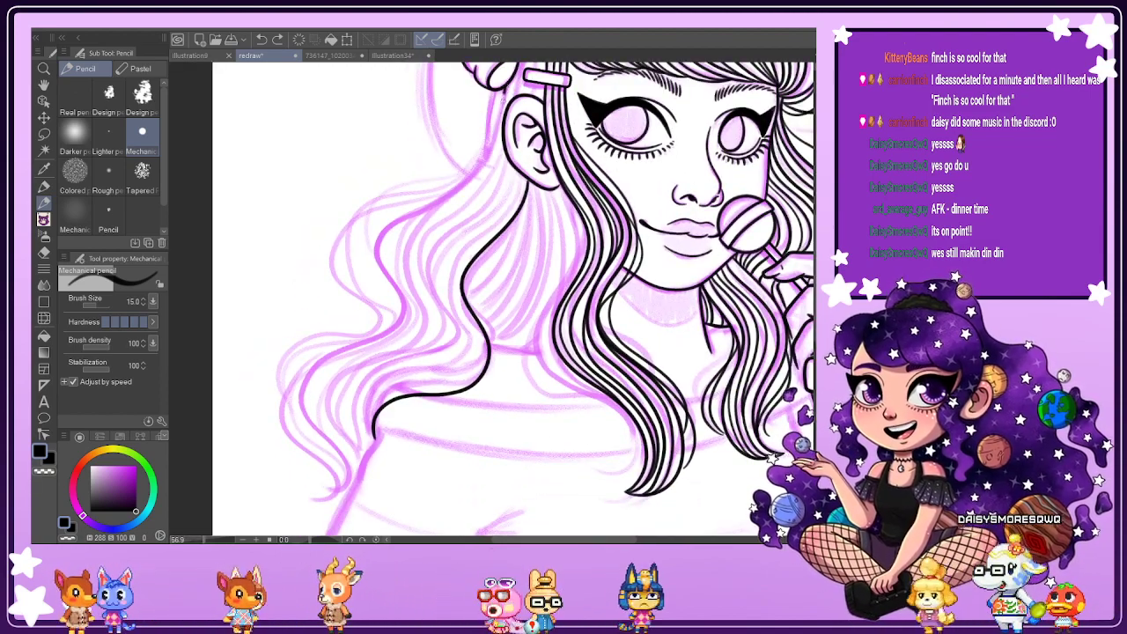
{"action": "mouse_move", "coordinate": [431, 207]}
{"action": "left_mouse_down"}
{"action": "mouse_move", "coordinate": [396, 237]}
{"action": "mouse_move", "coordinate": [392, 263]}
{"action": "mouse_move", "coordinate": [409, 327]}
{"action": "left_mouse_up"}
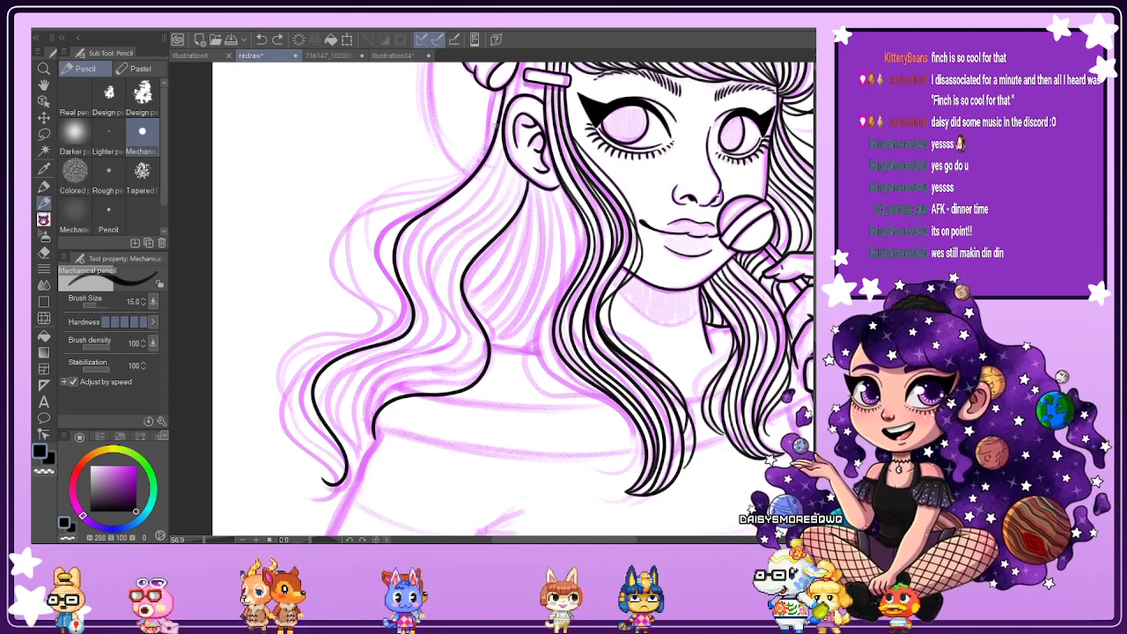
{"action": "scroll", "coordinate": [492, 113], "scroll_direction": "up", "scroll_amount": 1}
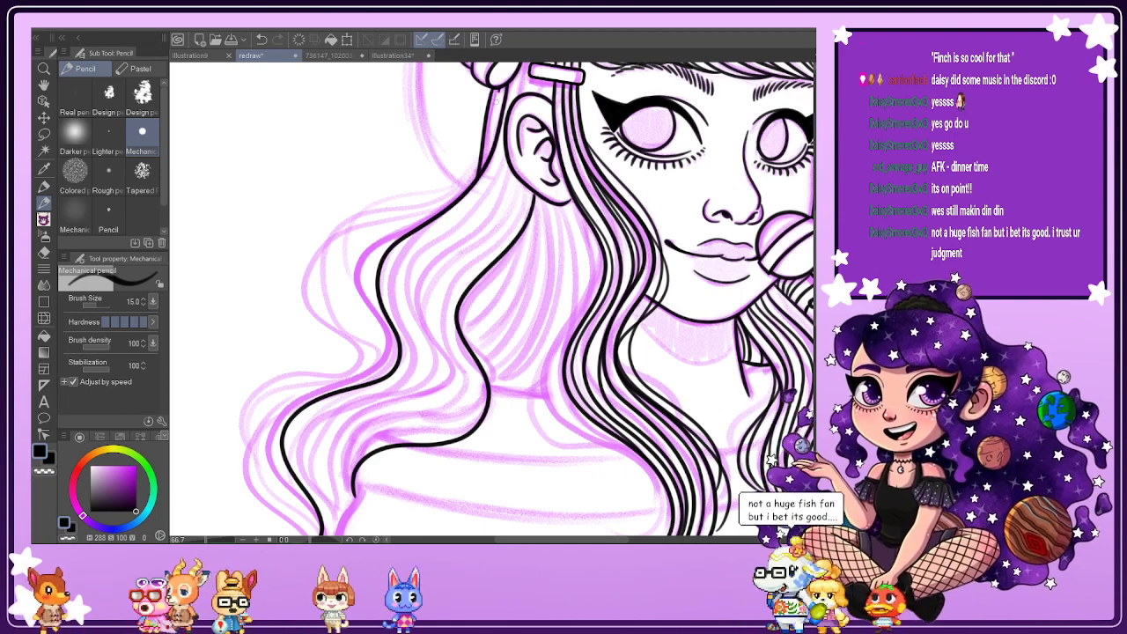
{"action": "scroll", "coordinate": [416, 246], "scroll_direction": "down", "scroll_amount": 2}
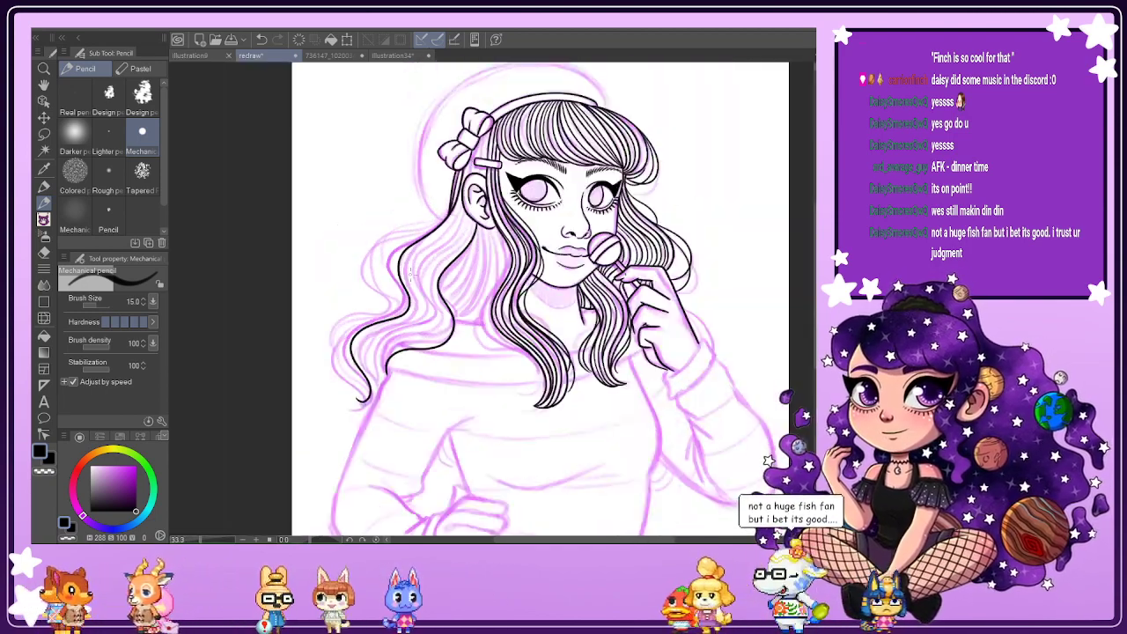
{"action": "scroll", "coordinate": [397, 301], "scroll_direction": "up", "scroll_amount": 2}
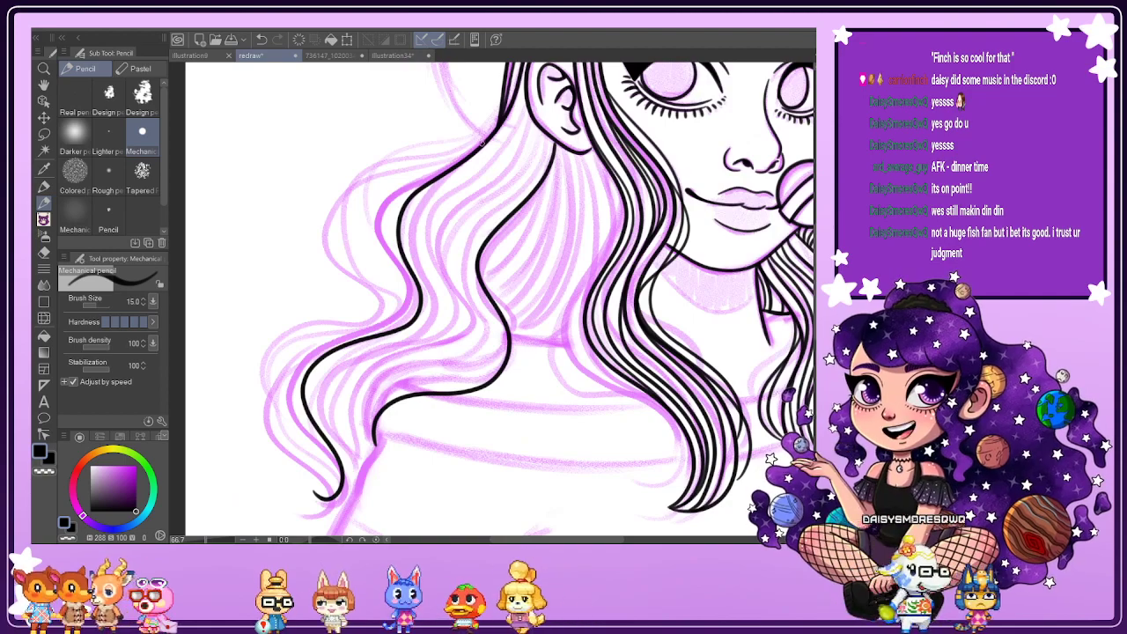
Ink a second wavy line just outside the back hair's outer edge, following its bends between the curled tip and the ear.
{"action": "key", "text": "ctrl+z"}
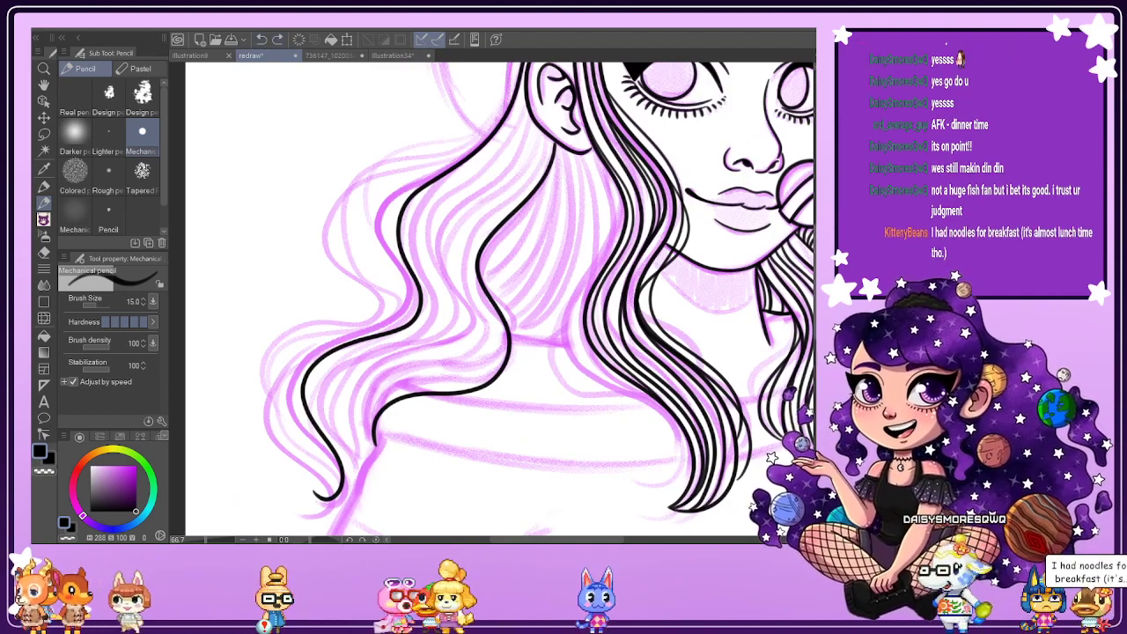
{"action": "scroll", "coordinate": [538, 298], "scroll_direction": "up", "scroll_amount": 2}
{"action": "scroll", "coordinate": [537, 299], "scroll_direction": "down", "scroll_amount": 2}
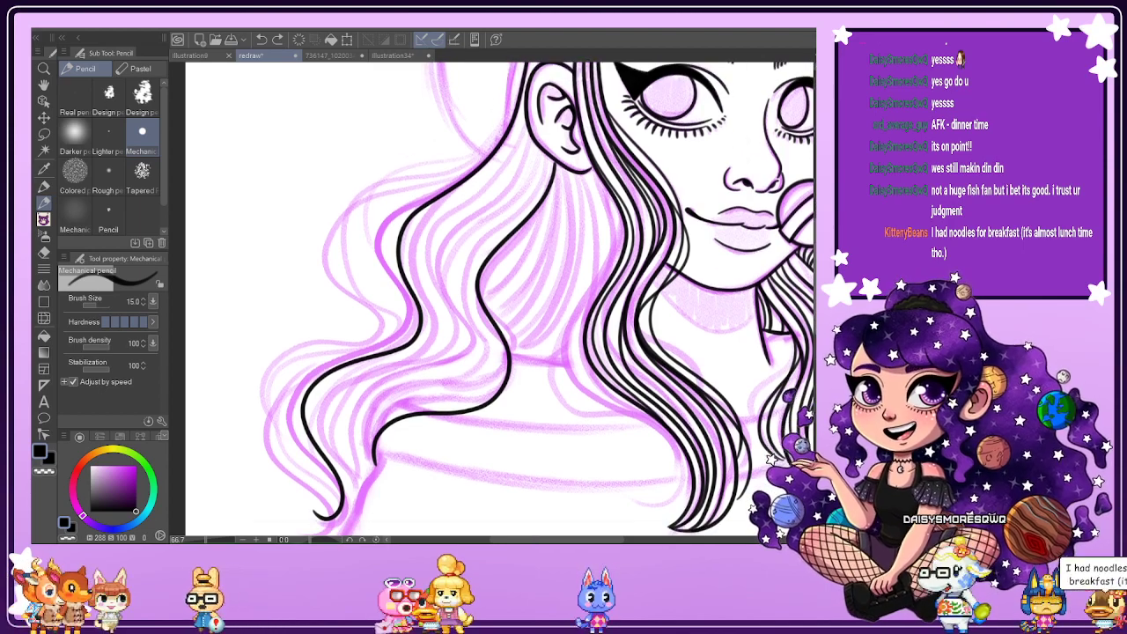
{"action": "scroll", "coordinate": [537, 299], "scroll_direction": "up", "scroll_amount": 2}
{"action": "scroll", "coordinate": [500, 299], "scroll_direction": "right", "scroll_amount": 3}
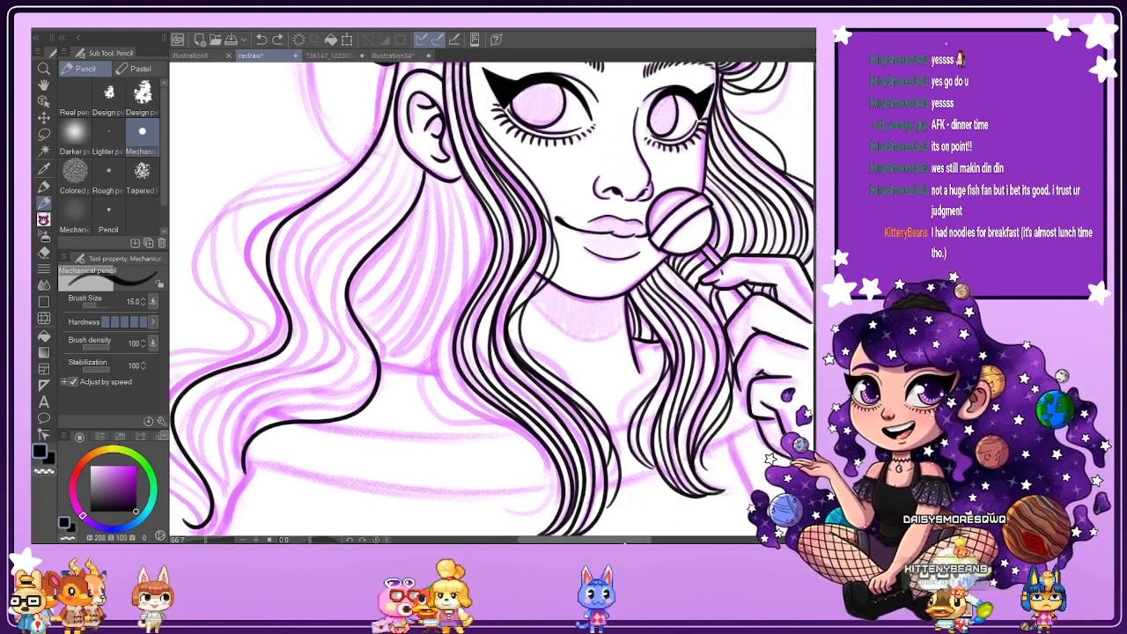
{"action": "scroll", "coordinate": [500, 298], "scroll_direction": "left", "scroll_amount": 3}
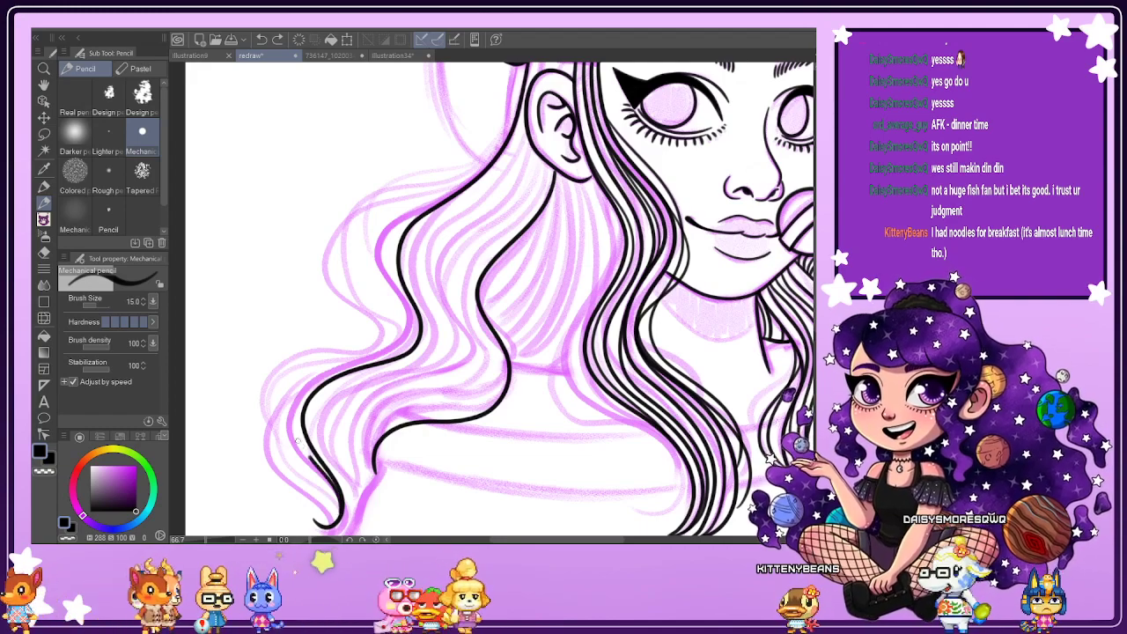
{"action": "mouse_move", "coordinate": [293, 412]}
{"action": "left_mouse_down"}
{"action": "mouse_move", "coordinate": [318, 373]}
{"action": "mouse_move", "coordinate": [406, 342]}
{"action": "left_mouse_up"}
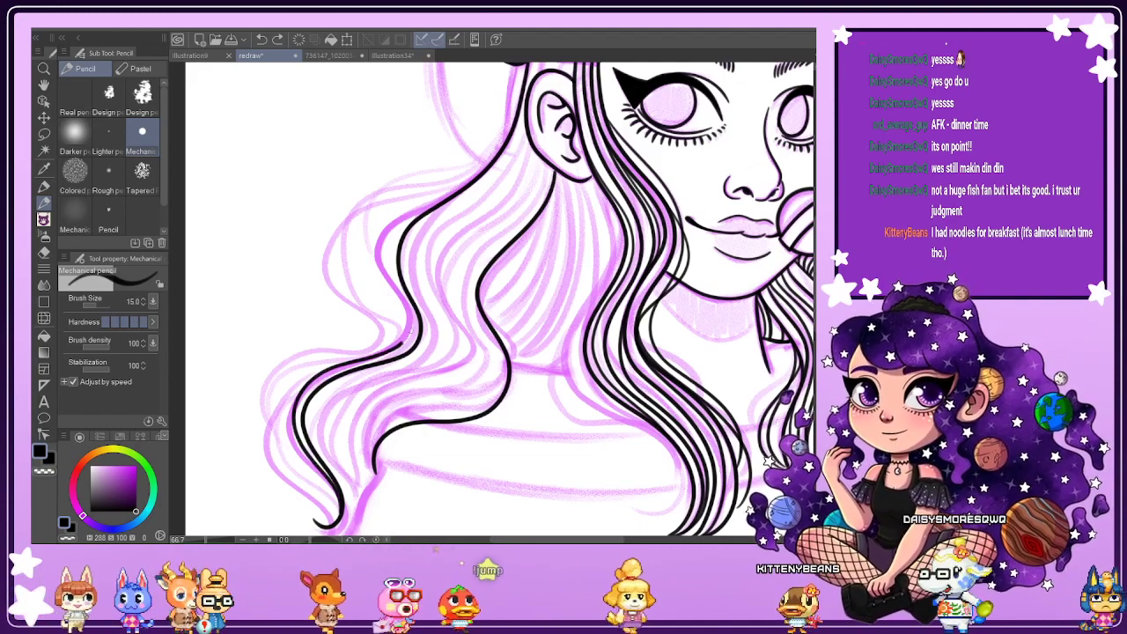
{"action": "mouse_move", "coordinate": [387, 260]}
{"action": "left_mouse_down"}
{"action": "mouse_move", "coordinate": [410, 208]}
{"action": "mouse_move", "coordinate": [492, 150]}
{"action": "left_mouse_up"}
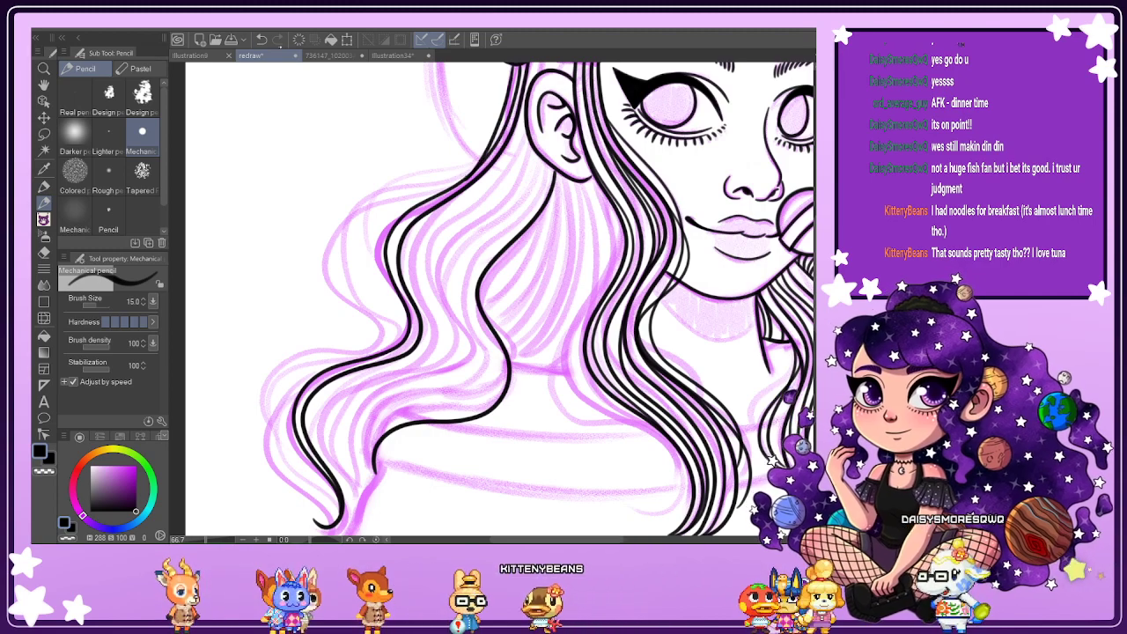
Redo the thin filler strand between the two outer wavy lines, following their upper bend below the ear.
{"action": "key", "text": "ctrl+z"}
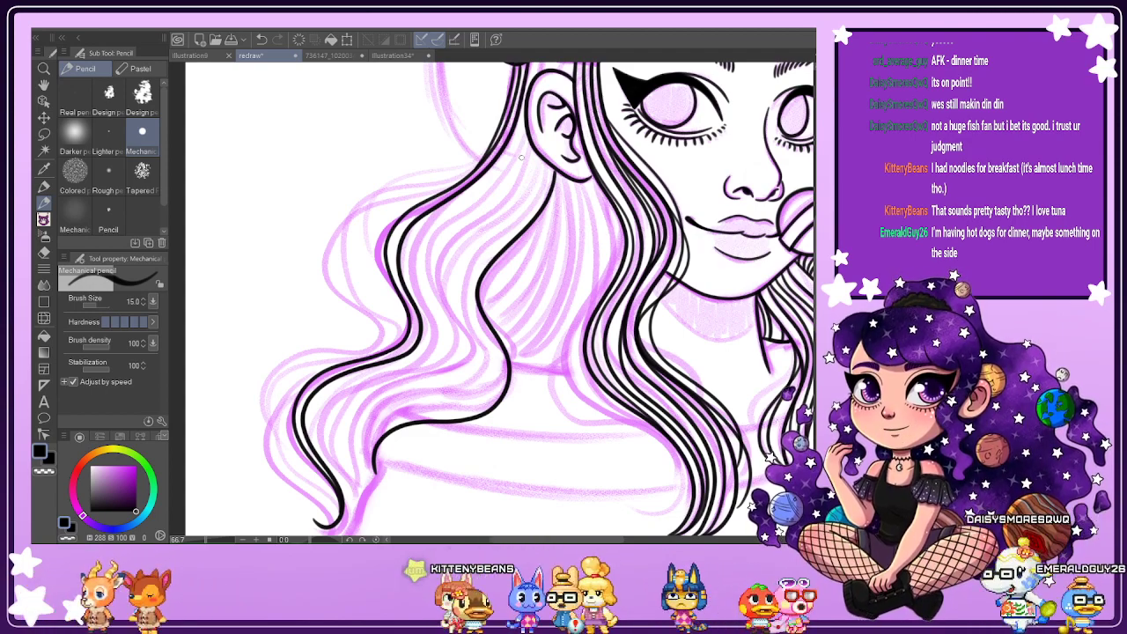
{"action": "key", "text": "ctrl+z"}
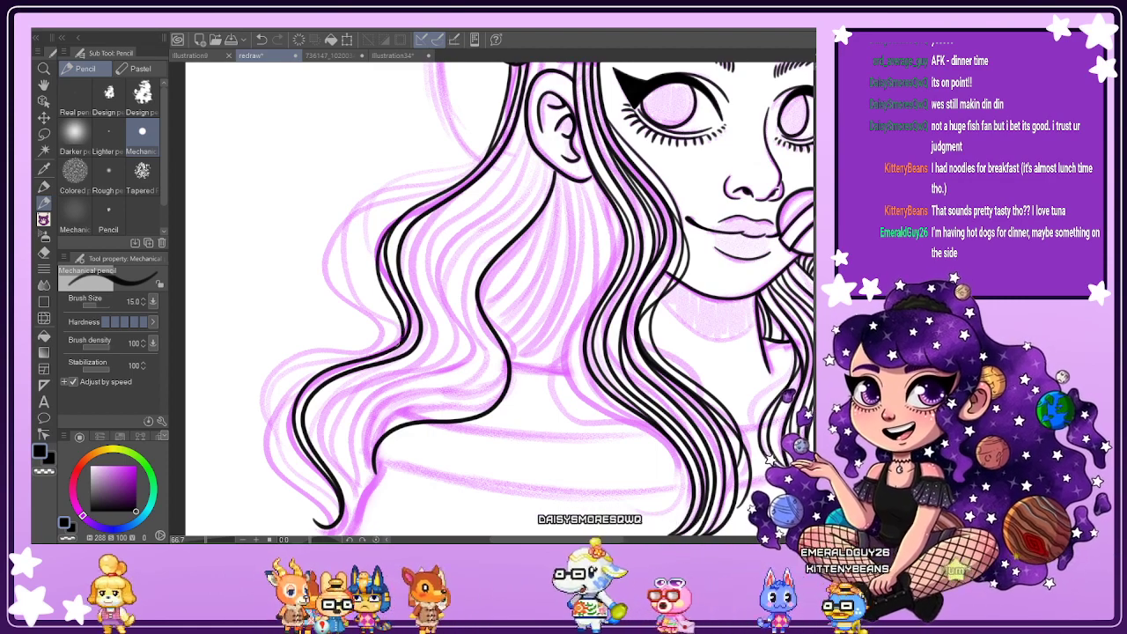
{"action": "scroll", "coordinate": [794, 341], "scroll_direction": "down", "scroll_amount": 3}
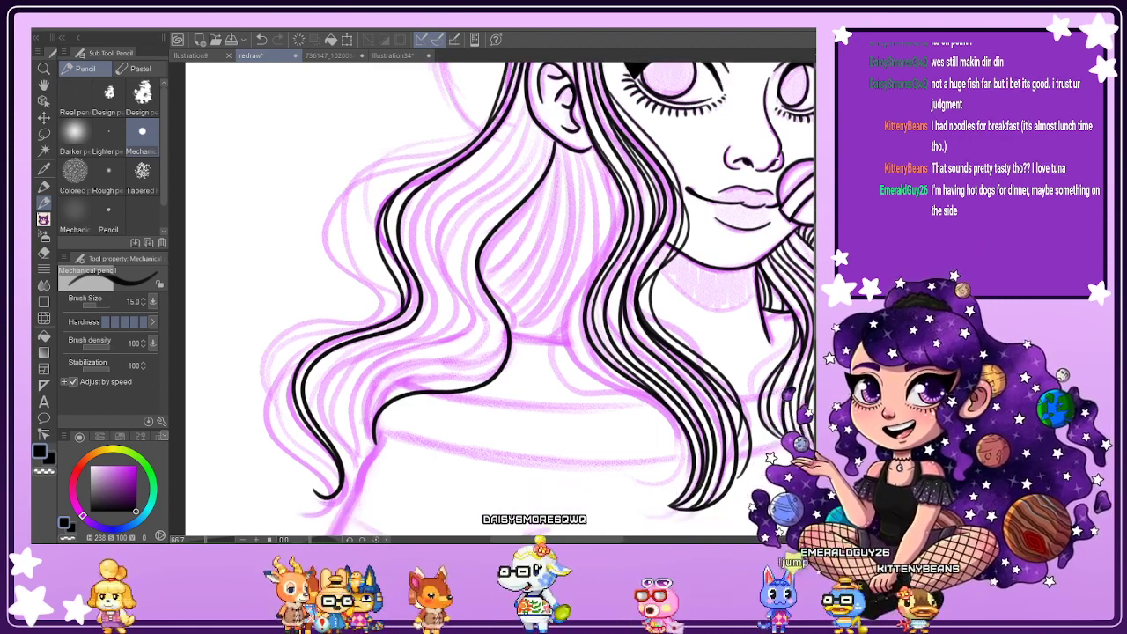
Ink wavy filler strands alongside the back hair's inner edge, running from below the ear to the tips at the shoulder.
{"action": "scroll", "coordinate": [794, 341], "scroll_direction": "up", "scroll_amount": 1}
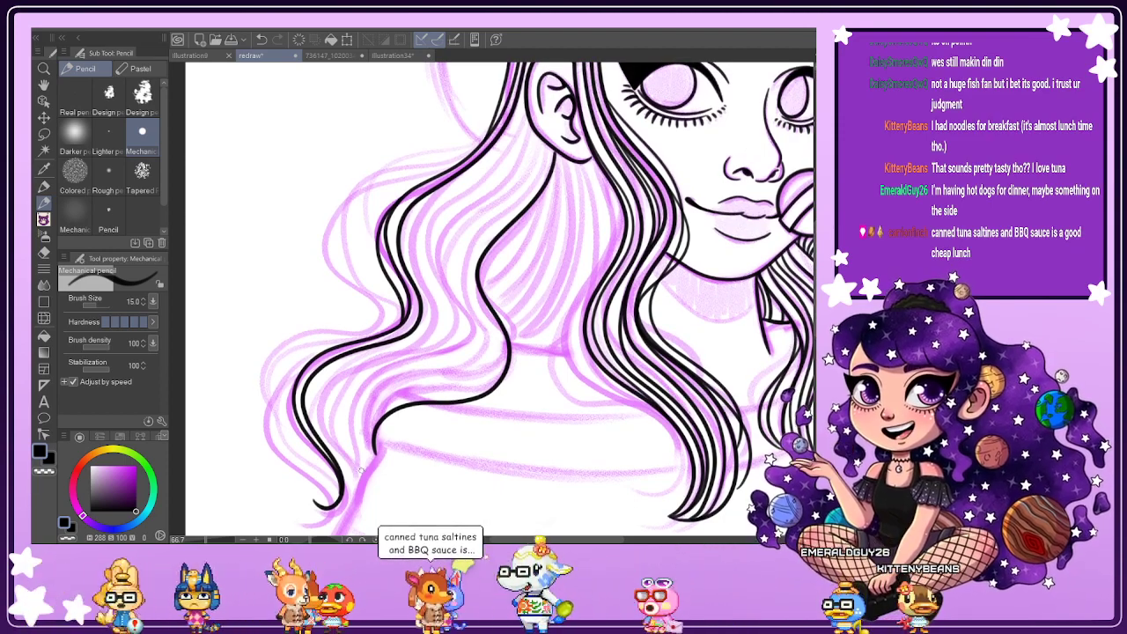
{"action": "mouse_move", "coordinate": [359, 475]}
{"action": "left_mouse_down"}
{"action": "mouse_move", "coordinate": [344, 403]}
{"action": "mouse_move", "coordinate": [359, 376]}
{"action": "mouse_move", "coordinate": [430, 365]}
{"action": "left_mouse_up"}
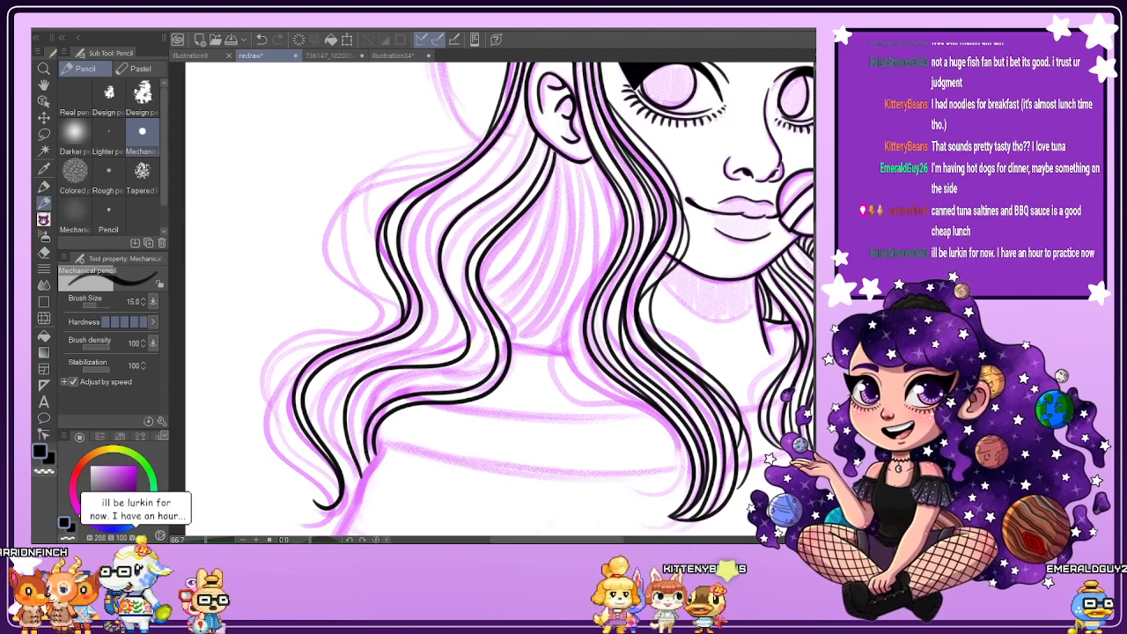
{"action": "mouse_move", "coordinate": [361, 465]}
{"action": "left_mouse_down"}
{"action": "mouse_move", "coordinate": [362, 404]}
{"action": "mouse_move", "coordinate": [477, 368]}
{"action": "mouse_move", "coordinate": [481, 328]}
{"action": "mouse_move", "coordinate": [454, 250]}
{"action": "mouse_move", "coordinate": [545, 139]}
{"action": "left_mouse_up"}
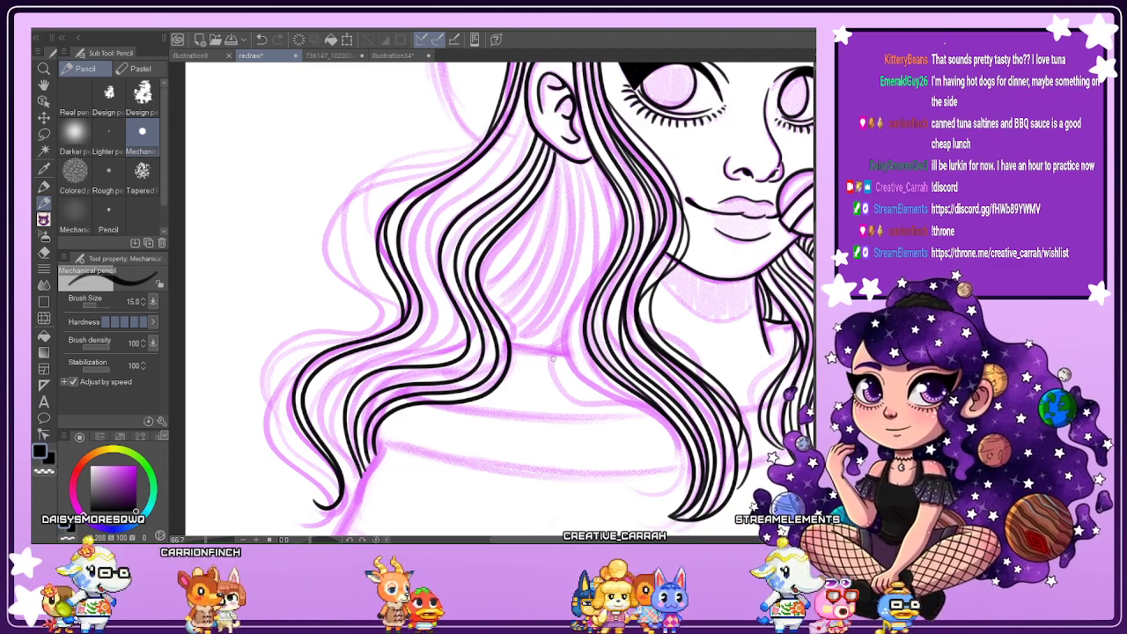
Examine the inked hair in the whole drawing and up close, in both mirrored and normal orientation.
{"action": "key", "text": "ctrl+0"}
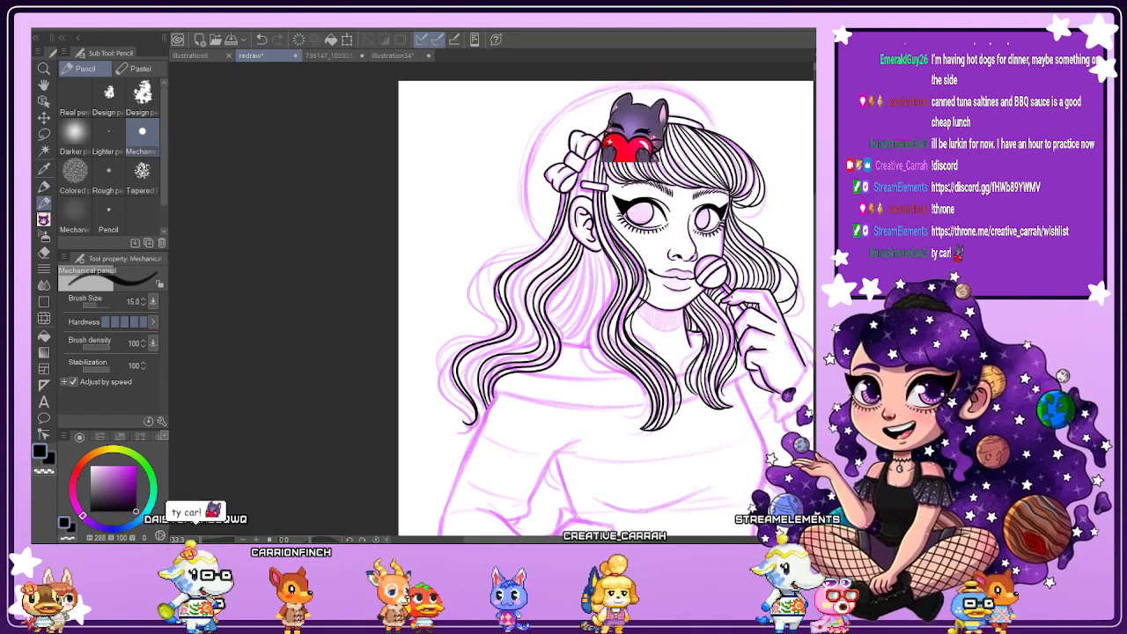
{"action": "key", "text": "h"}
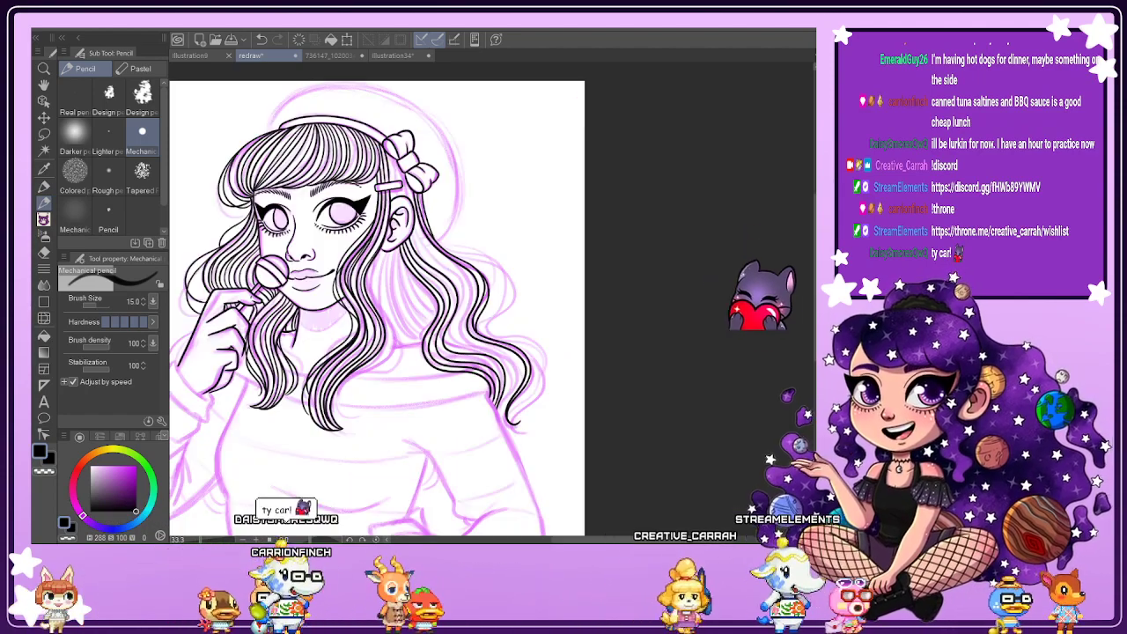
{"action": "scroll", "coordinate": [432, 338], "scroll_direction": "up", "scroll_amount": 1}
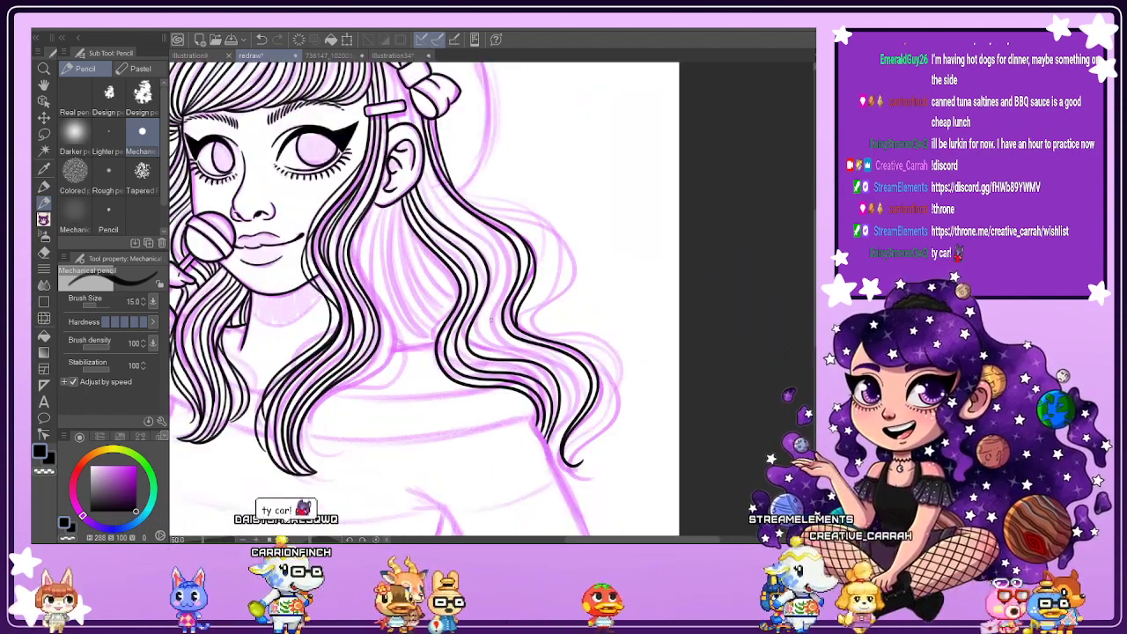
{"action": "scroll", "coordinate": [714, 412], "scroll_direction": "down", "scroll_amount": 1}
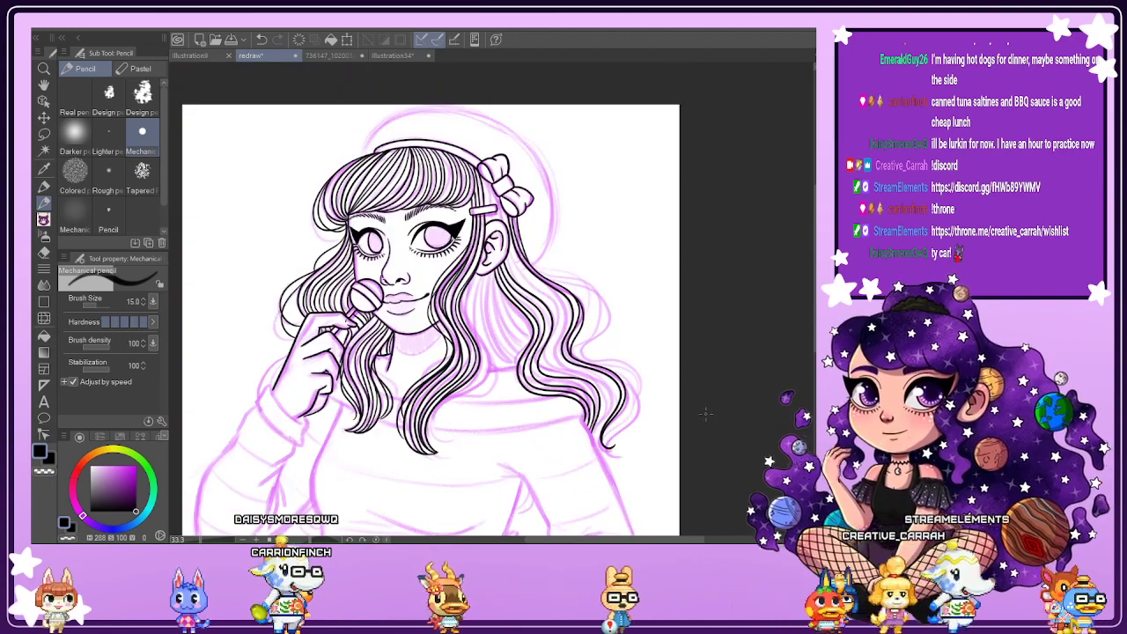
{"action": "scroll", "coordinate": [577, 414], "scroll_direction": "down", "scroll_amount": 1}
{"action": "scroll", "coordinate": [519, 379], "scroll_direction": "up", "scroll_amount": 1}
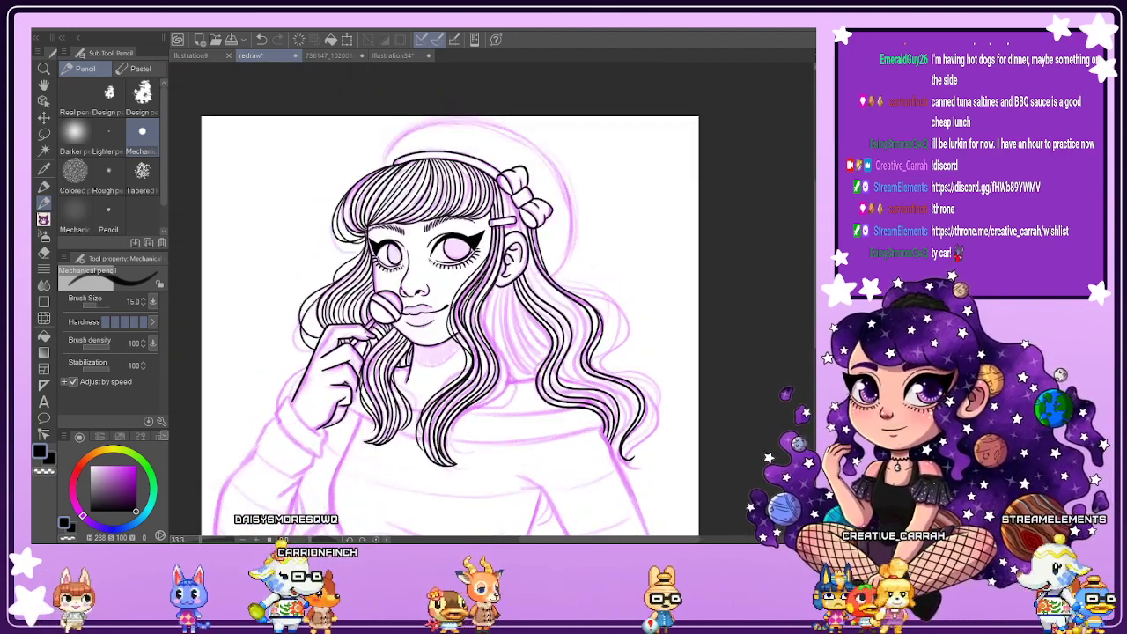
{"action": "key", "text": "ctrl+minus"}
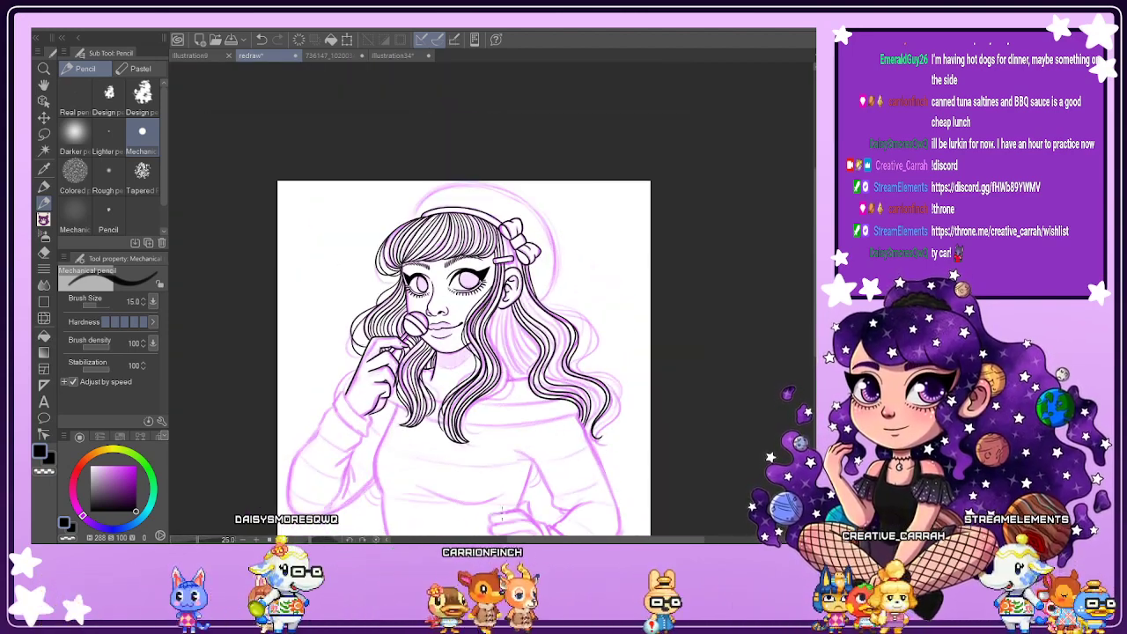
{"action": "key", "text": "ctrl+plus"}
{"action": "key", "text": "ctrl+plus"}
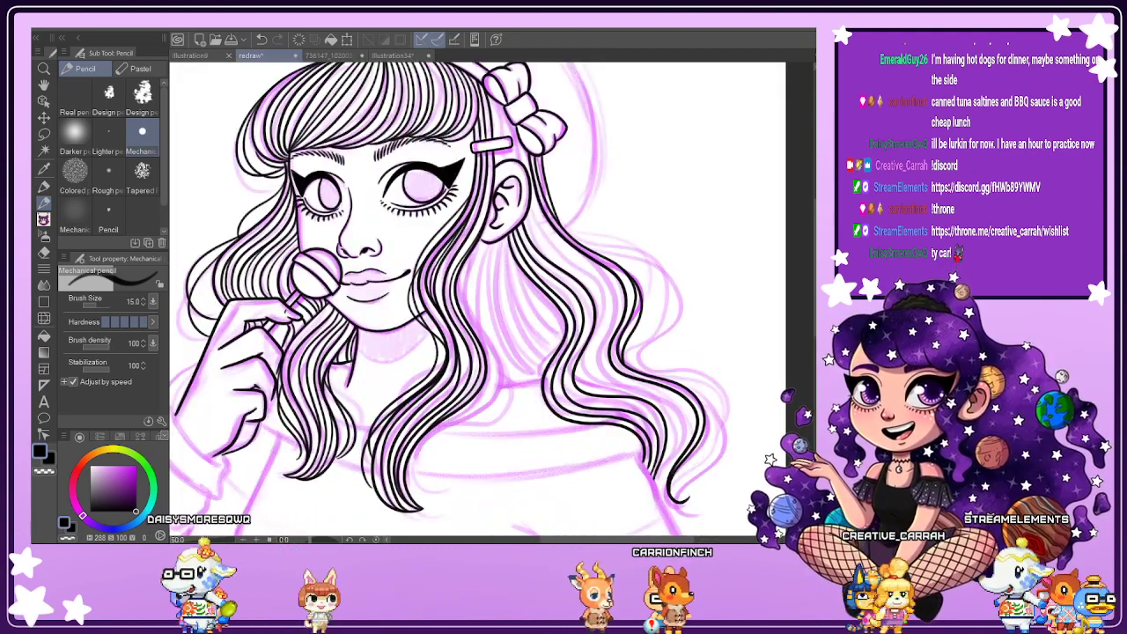
{"action": "key", "text": "h"}
{"action": "key", "text": "ctrl+plus"}
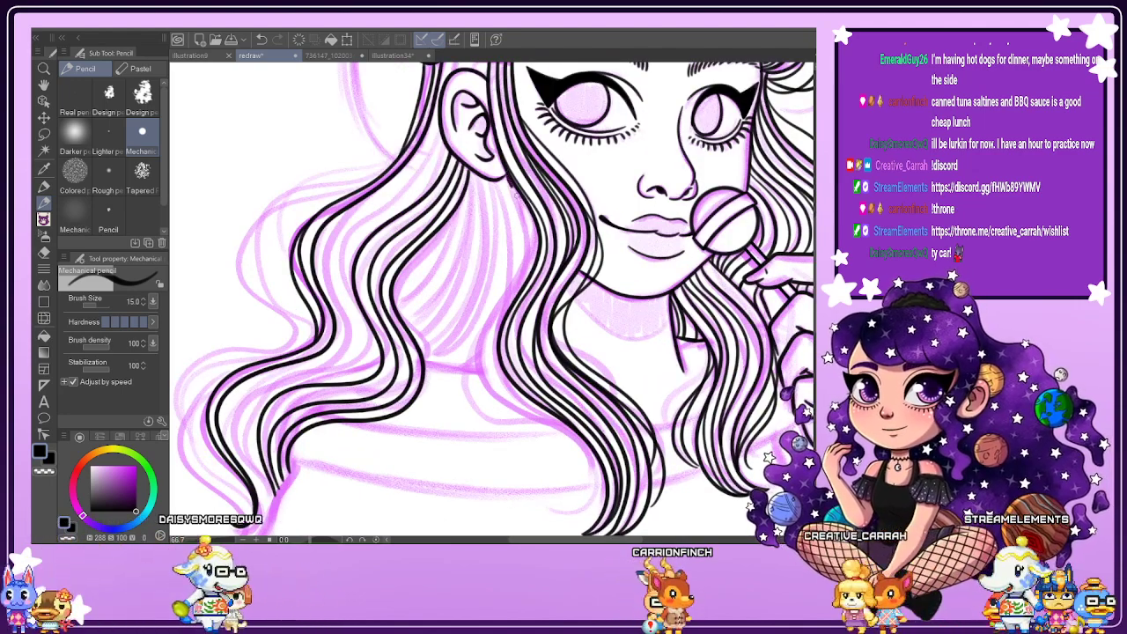
{"action": "left_click_drag", "start_coordinate": [530, 240], "coordinate": [482, 360]}
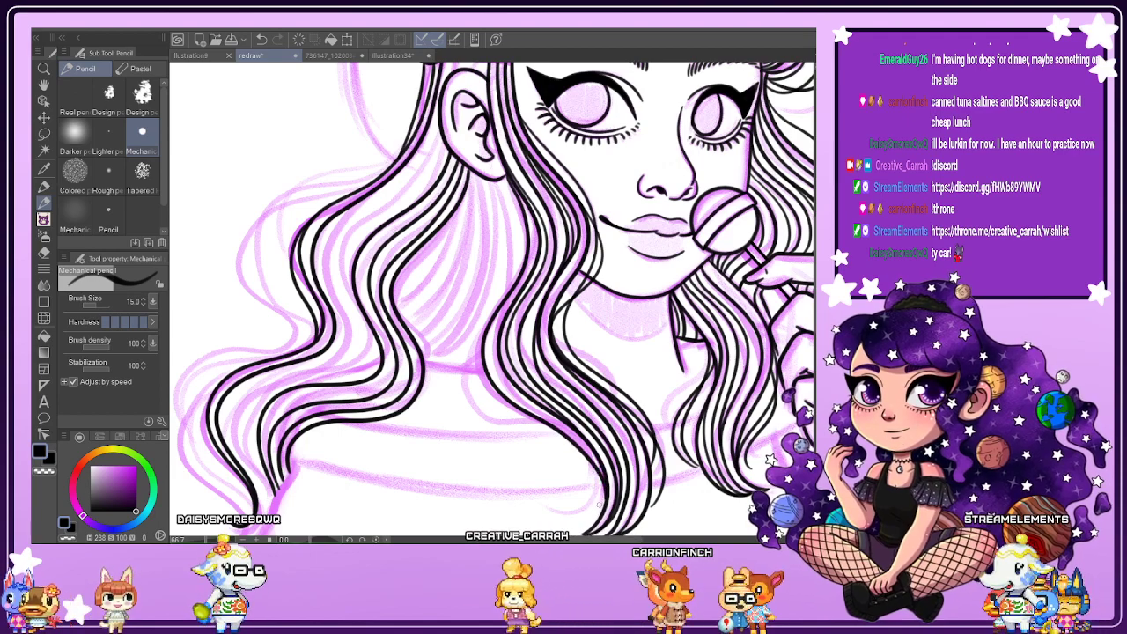
{"action": "scroll", "coordinate": [599, 504], "scroll_direction": "up", "scroll_amount": 3}
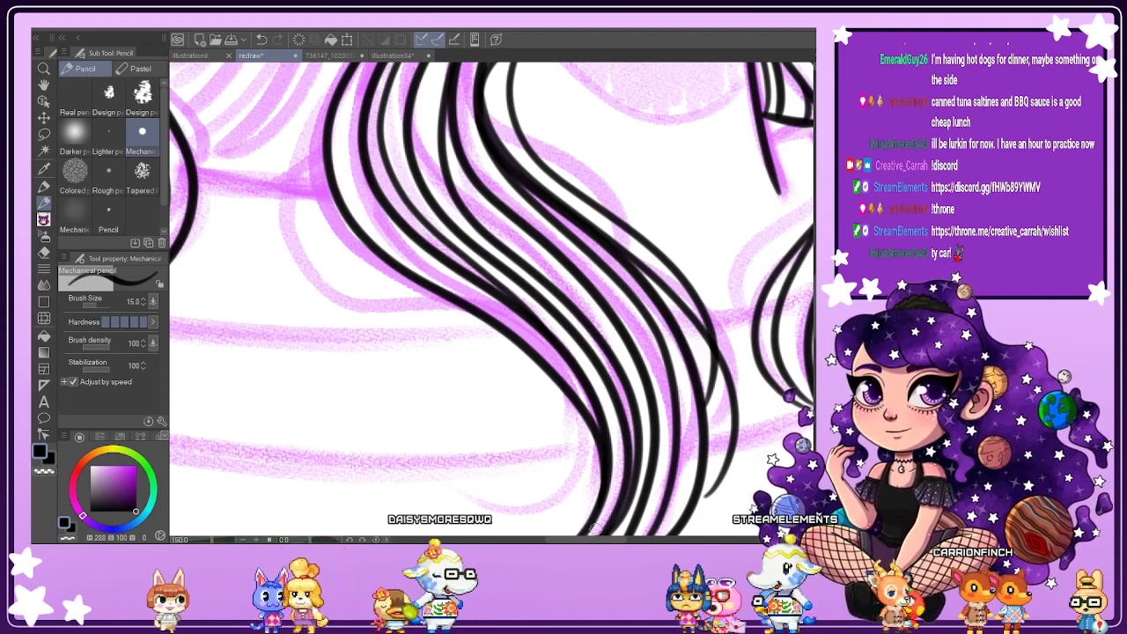
{"action": "scroll", "coordinate": [596, 528], "scroll_direction": "down", "scroll_amount": 2}
{"action": "key", "text": "h"}
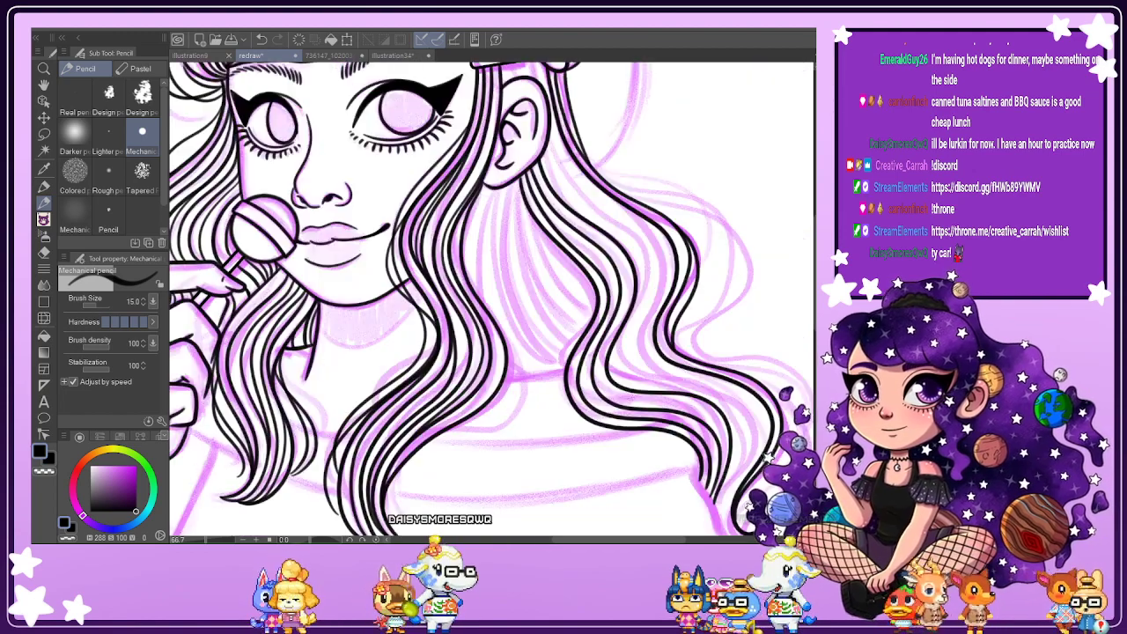
{"action": "scroll", "coordinate": [672, 440], "scroll_direction": "up", "scroll_amount": 2}
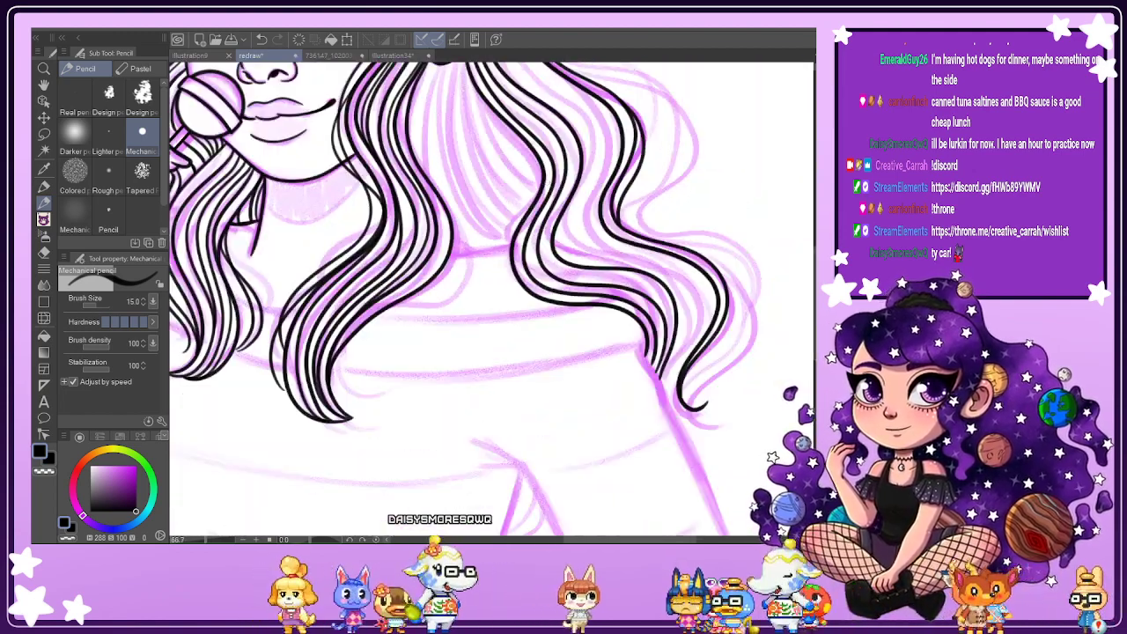
Ink the first long curved strand behind the neck, from below the earlobe down to the back hair's inner edge, reworking it where needed.
{"action": "left_click_drag", "start_coordinate": [447, 110], "coordinate": [445, 203]}
{"action": "scroll", "coordinate": [445, 204], "scroll_direction": "up", "scroll_amount": 1}
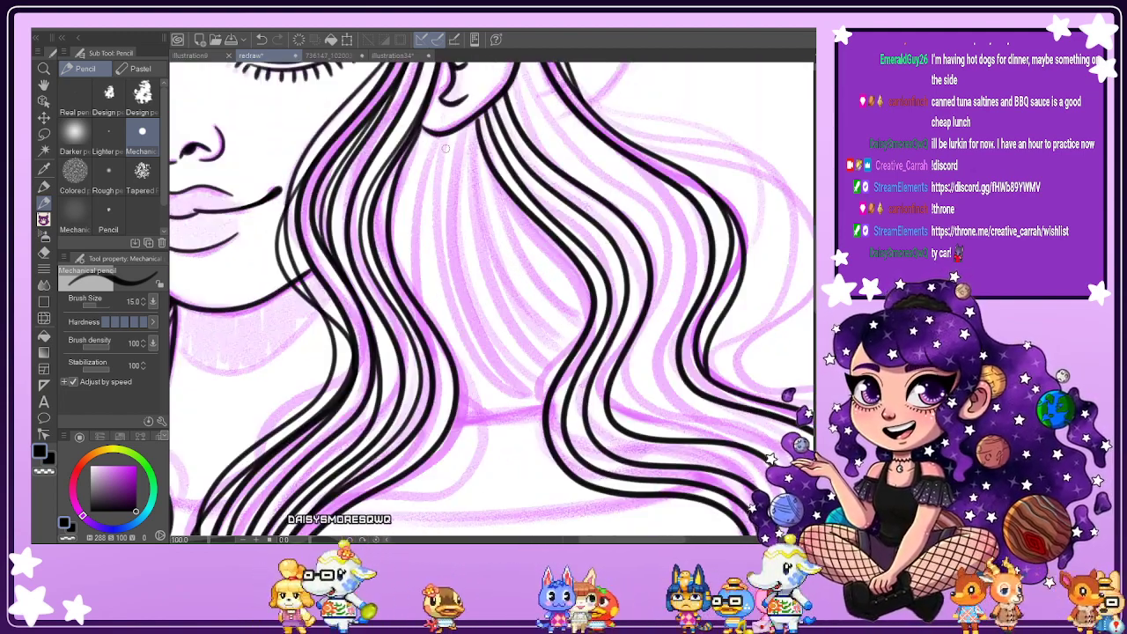
{"action": "mouse_move", "coordinate": [436, 185]}
{"action": "left_mouse_down"}
{"action": "mouse_move", "coordinate": [457, 330]}
{"action": "mouse_move", "coordinate": [517, 410]}
{"action": "mouse_move", "coordinate": [544, 412]}
{"action": "left_mouse_up"}
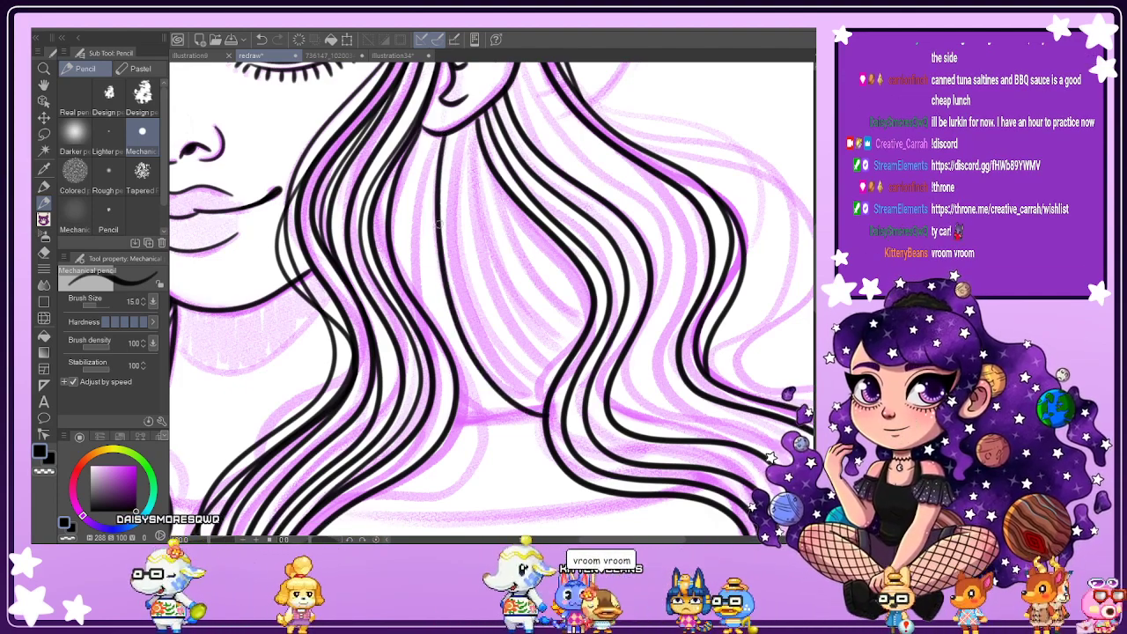
{"action": "key", "text": "ctrl+z"}
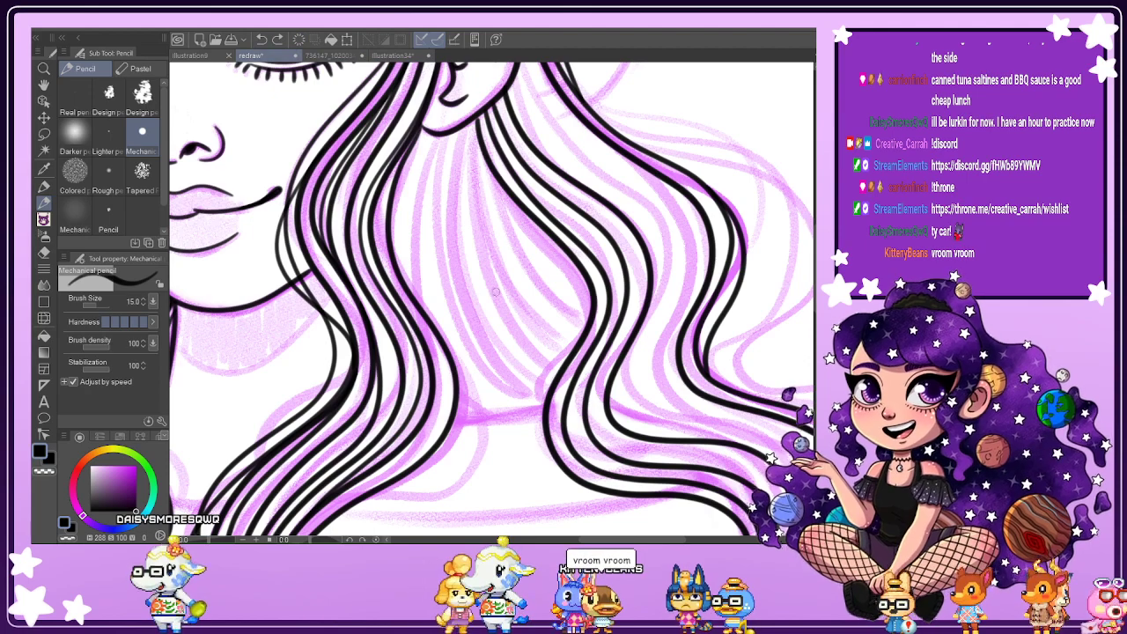
{"action": "mouse_move", "coordinate": [445, 132]}
{"action": "left_mouse_down"}
{"action": "mouse_move", "coordinate": [441, 268]}
{"action": "mouse_move", "coordinate": [459, 344]}
{"action": "mouse_move", "coordinate": [484, 383]}
{"action": "mouse_move", "coordinate": [532, 425]}
{"action": "left_mouse_up"}
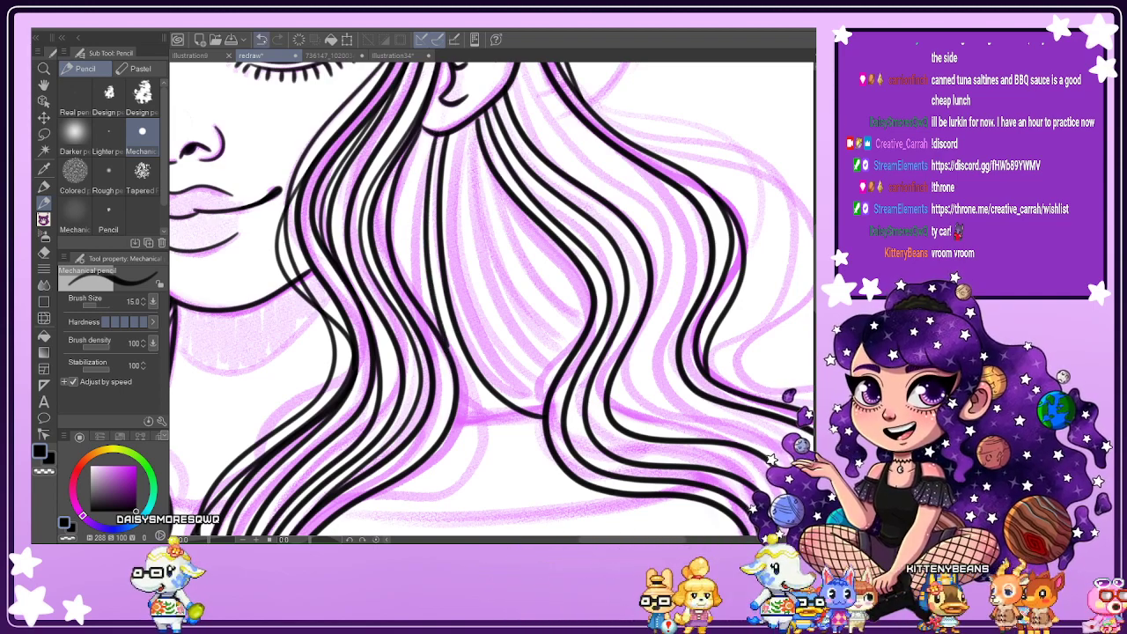
{"action": "key", "text": "ctrl+z"}
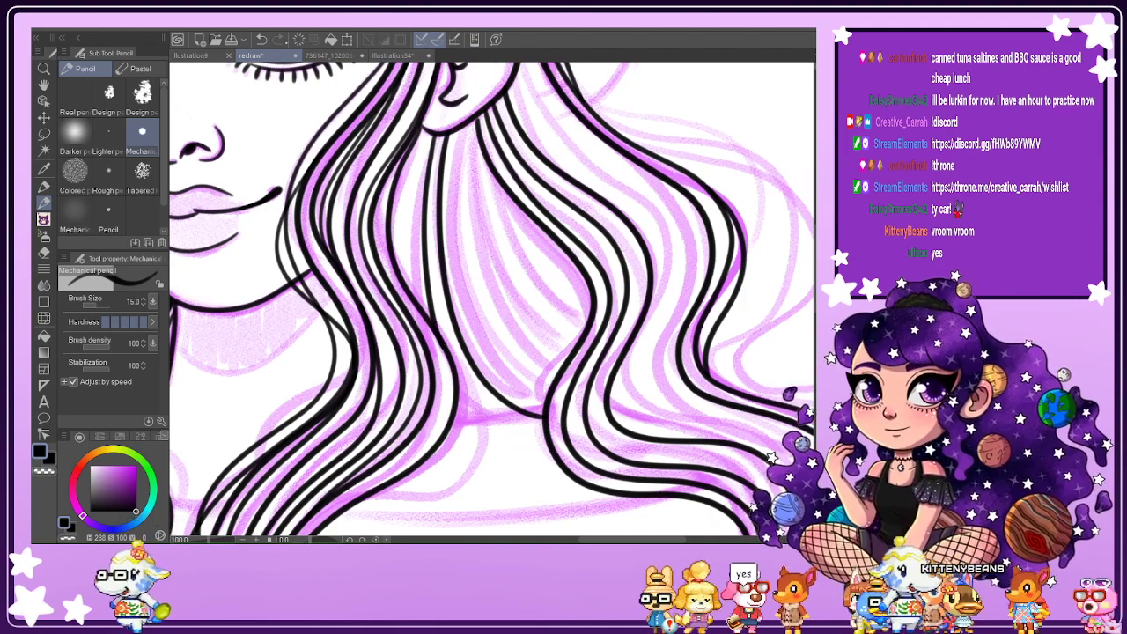
Ink the strands between the front lock and the first neck strand, and close their lower edge at the shoulder.
{"action": "mouse_move", "coordinate": [442, 129]}
{"action": "left_mouse_down"}
{"action": "mouse_move", "coordinate": [427, 261]}
{"action": "mouse_move", "coordinate": [446, 345]}
{"action": "left_mouse_up"}
{"action": "left_click_drag", "start_coordinate": [529, 424], "coordinate": [548, 424]}
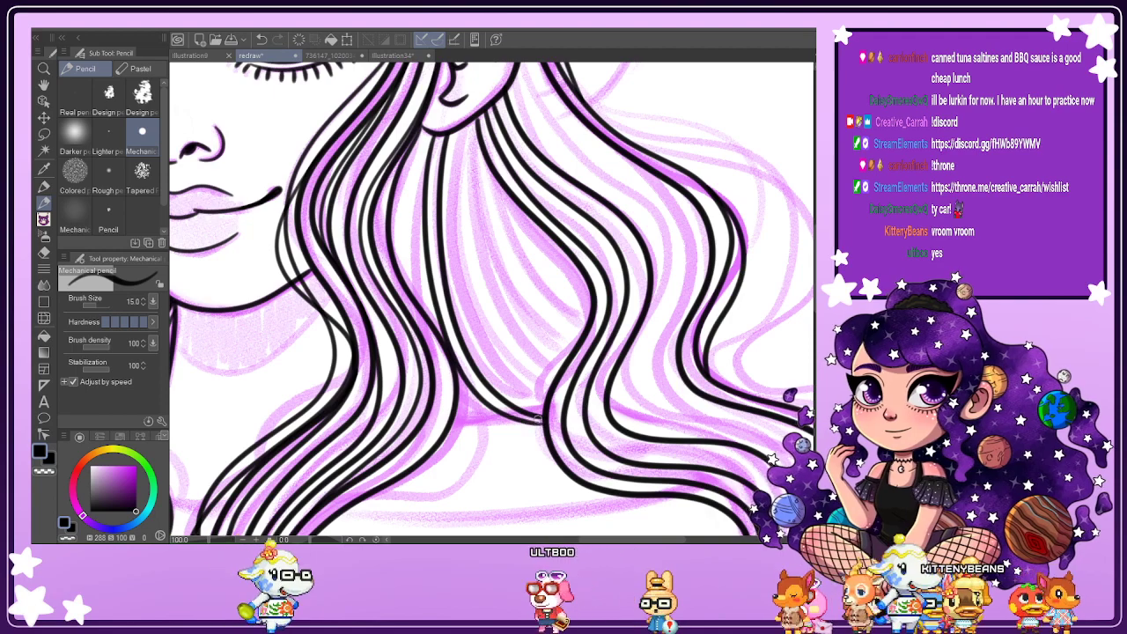
{"action": "mouse_move", "coordinate": [457, 379]}
{"action": "left_mouse_down"}
{"action": "mouse_move", "coordinate": [504, 426]}
{"action": "mouse_move", "coordinate": [546, 422]}
{"action": "mouse_move", "coordinate": [460, 423]}
{"action": "left_mouse_up"}
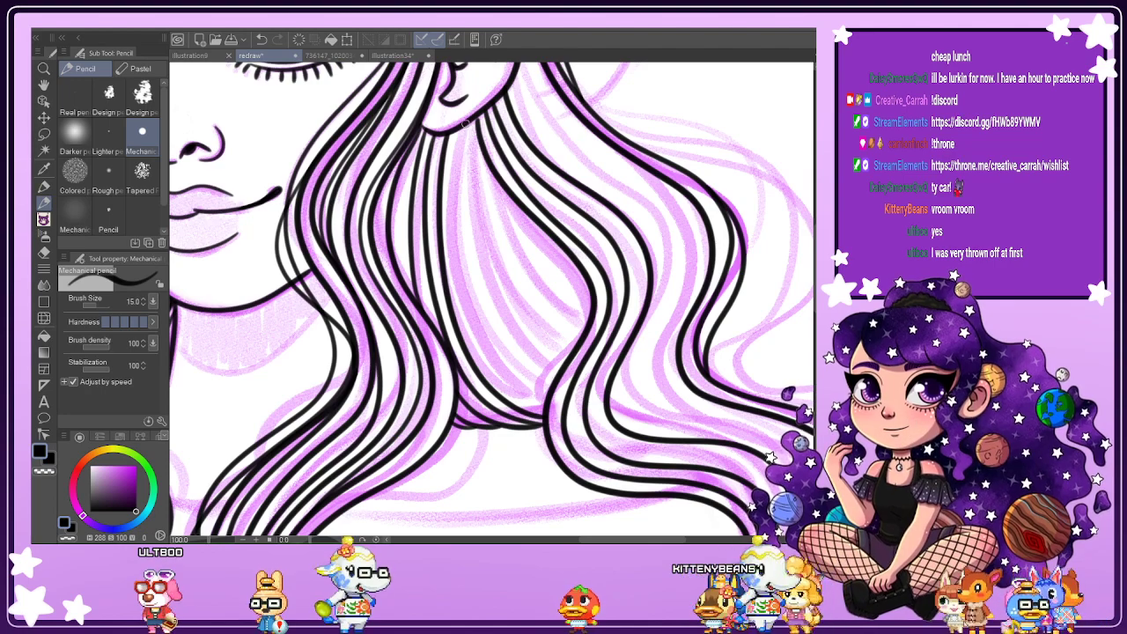
Ink two more curved strands from under the earlobe to the back hair's inner edge, redrawing the second until it flows smoothly.
{"action": "mouse_move", "coordinate": [464, 124]}
{"action": "left_mouse_down"}
{"action": "mouse_move", "coordinate": [478, 312]}
{"action": "mouse_move", "coordinate": [495, 356]}
{"action": "mouse_move", "coordinate": [546, 406]}
{"action": "left_mouse_up"}
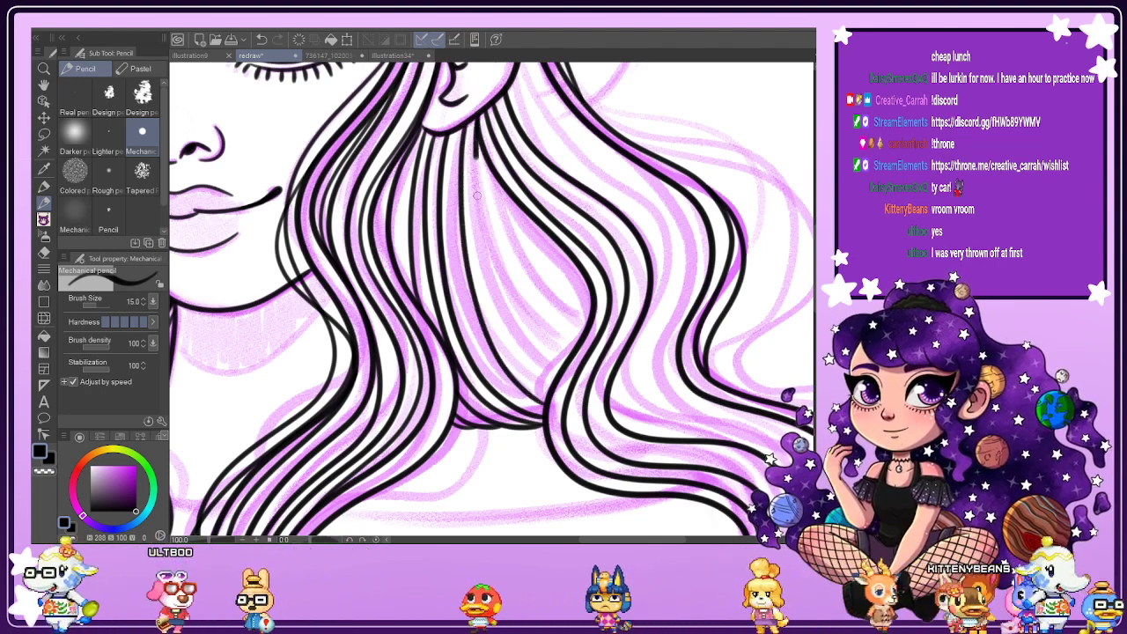
{"action": "left_click_drag", "start_coordinate": [480, 119], "coordinate": [555, 388]}
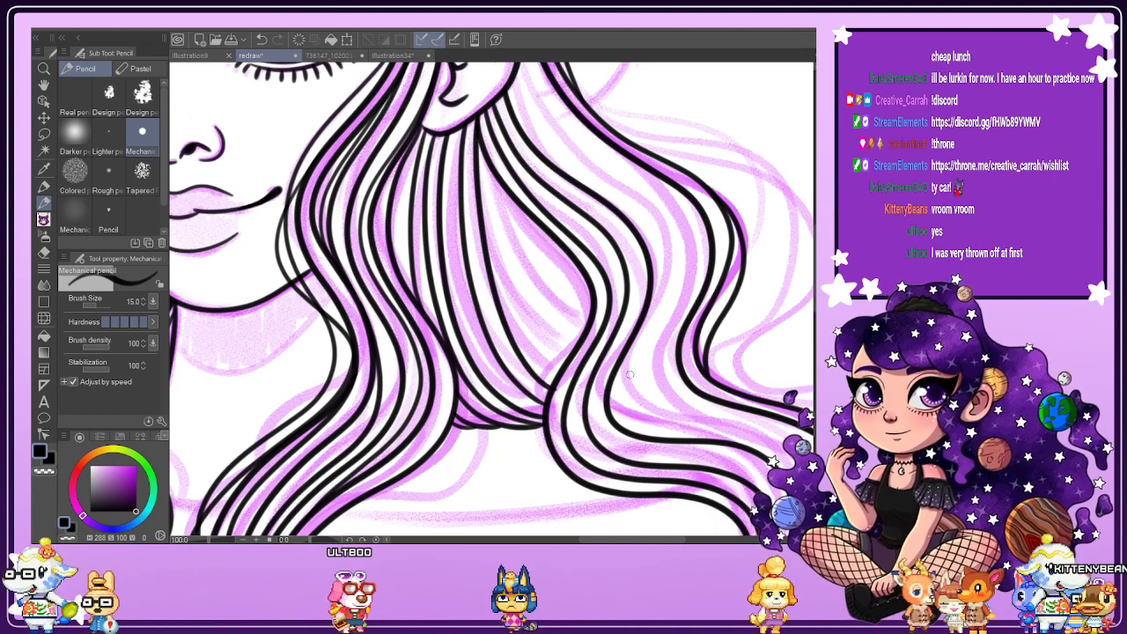
{"action": "key", "text": "ctrl+z"}
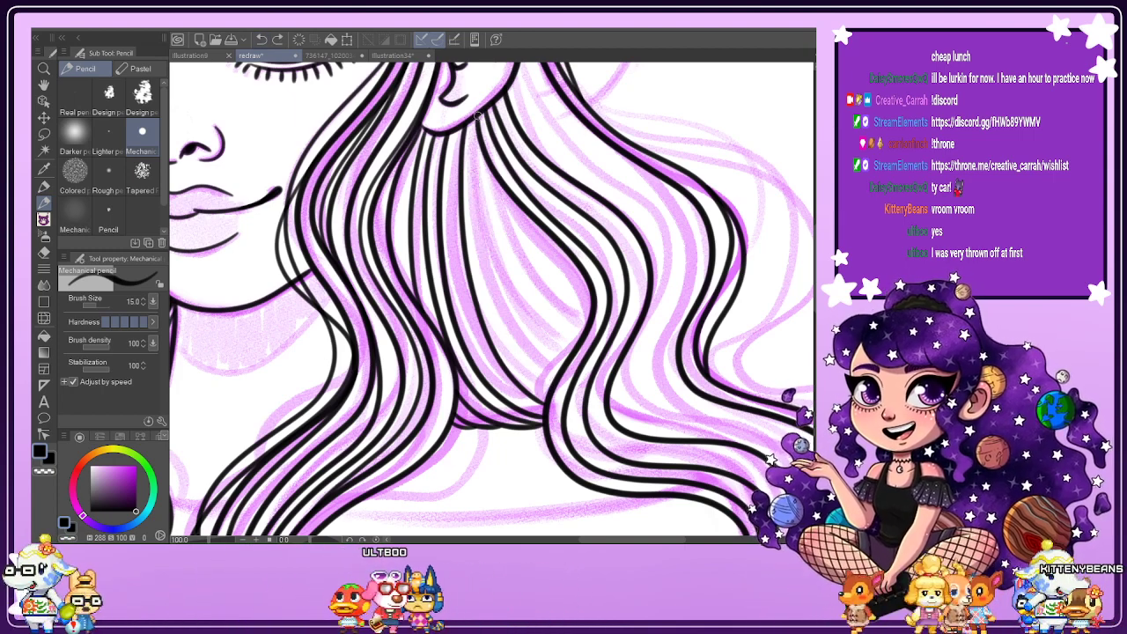
{"action": "mouse_move", "coordinate": [477, 117]}
{"action": "left_mouse_down"}
{"action": "mouse_move", "coordinate": [489, 280]}
{"action": "mouse_move", "coordinate": [520, 354]}
{"action": "mouse_move", "coordinate": [556, 392]}
{"action": "left_mouse_up"}
{"action": "key", "text": "ctrl+z"}
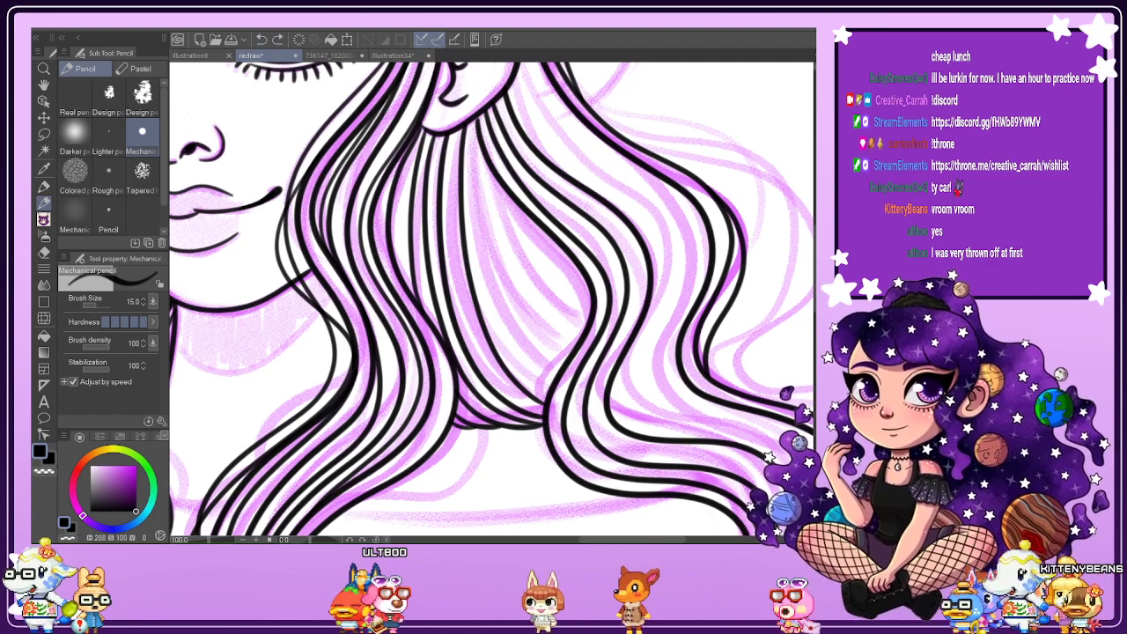
{"action": "mouse_move", "coordinate": [474, 157]}
{"action": "left_mouse_down"}
{"action": "mouse_move", "coordinate": [496, 308]}
{"action": "mouse_move", "coordinate": [547, 387]}
{"action": "left_mouse_up"}
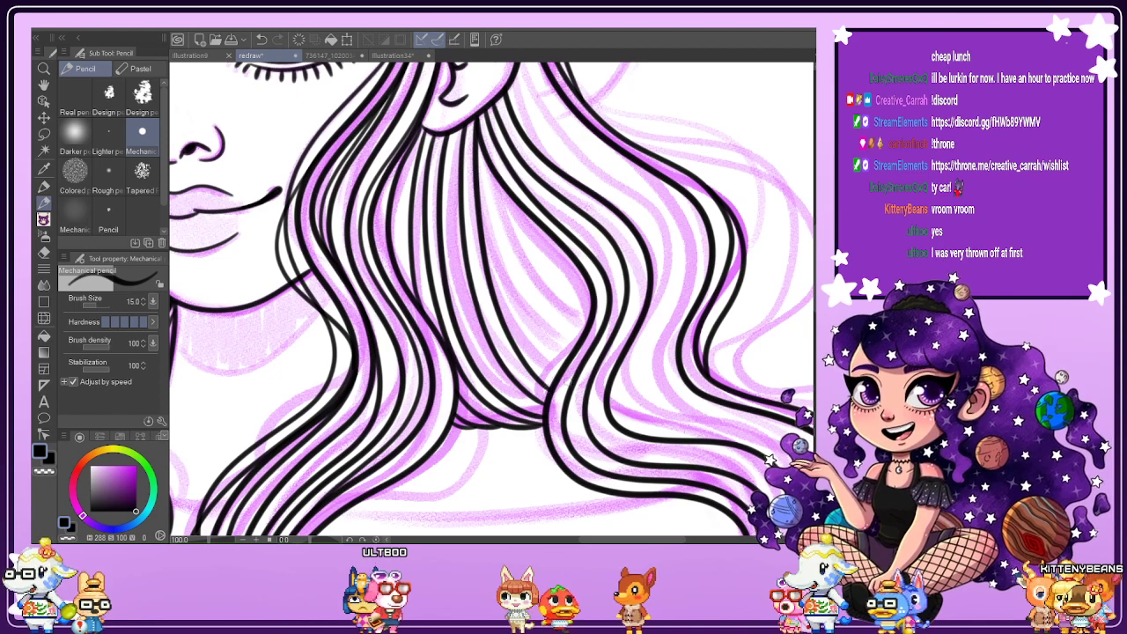
Fill the remaining gap below the ear with short curved strands reaching the back hair's inner bend.
{"action": "mouse_move", "coordinate": [493, 193]}
{"action": "left_mouse_down"}
{"action": "mouse_move", "coordinate": [531, 338]}
{"action": "mouse_move", "coordinate": [548, 340]}
{"action": "mouse_move", "coordinate": [526, 285]}
{"action": "left_mouse_up"}
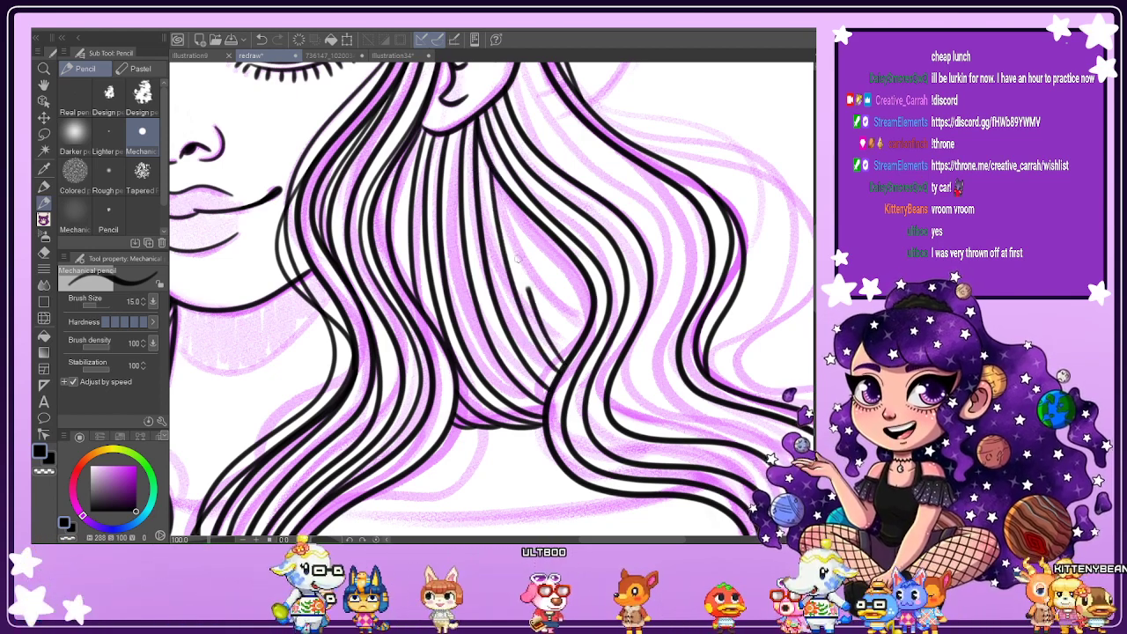
{"action": "key", "text": "ctrl+z"}
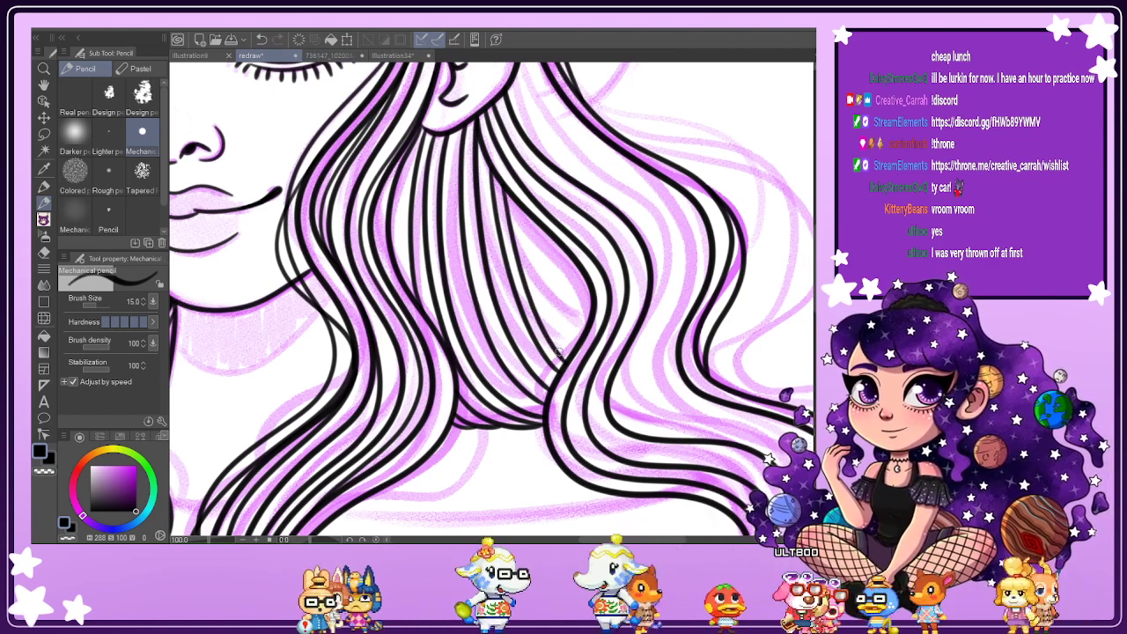
{"action": "mouse_move", "coordinate": [527, 243]}
{"action": "left_mouse_down"}
{"action": "mouse_move", "coordinate": [547, 312]}
{"action": "mouse_move", "coordinate": [579, 346]}
{"action": "mouse_move", "coordinate": [557, 283]}
{"action": "mouse_move", "coordinate": [583, 293]}
{"action": "left_mouse_up"}
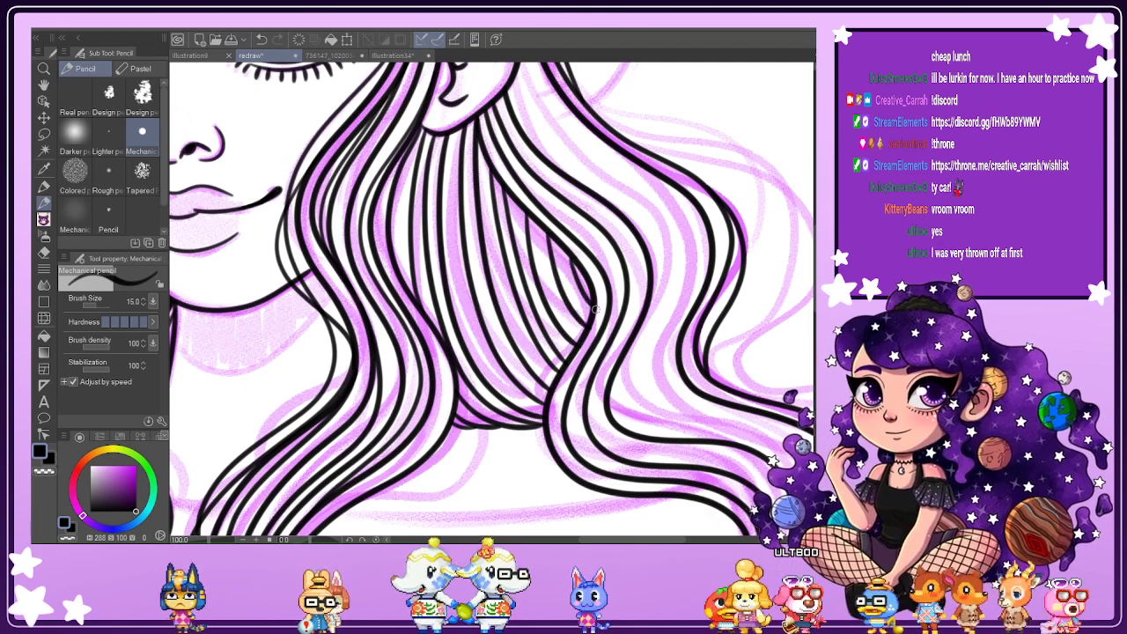
Ink hair strands in the gap between the hair clip and the bow above the ear, undoing a misplaced stroke.
{"action": "scroll", "coordinate": [755, 453], "scroll_direction": "down", "scroll_amount": 4}
{"action": "scroll", "coordinate": [795, 462], "scroll_direction": "up", "scroll_amount": 1}
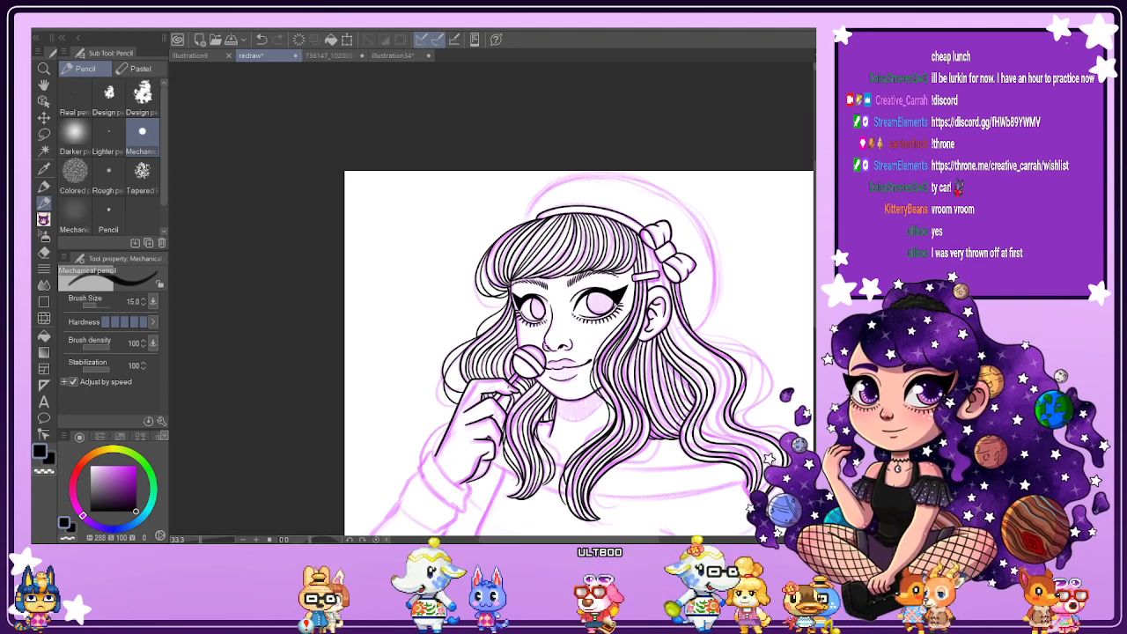
{"action": "scroll", "coordinate": [494, 301], "scroll_direction": "up", "scroll_amount": 2}
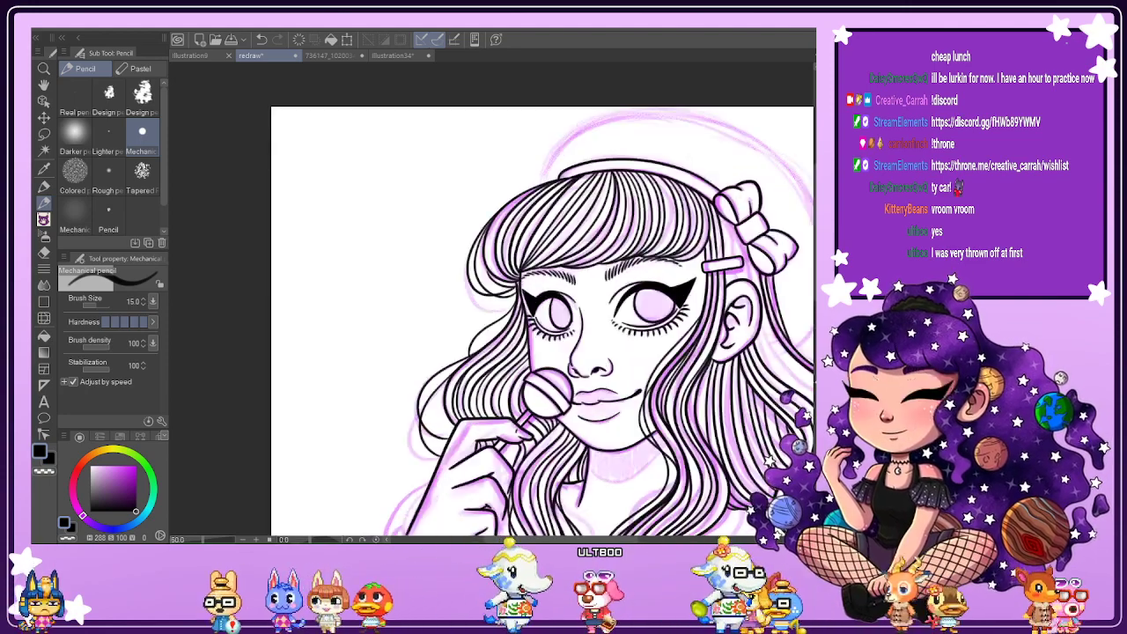
{"action": "scroll", "coordinate": [494, 301], "scroll_direction": "down", "scroll_amount": 2}
{"action": "scroll", "coordinate": [567, 320], "scroll_direction": "up", "scroll_amount": 4}
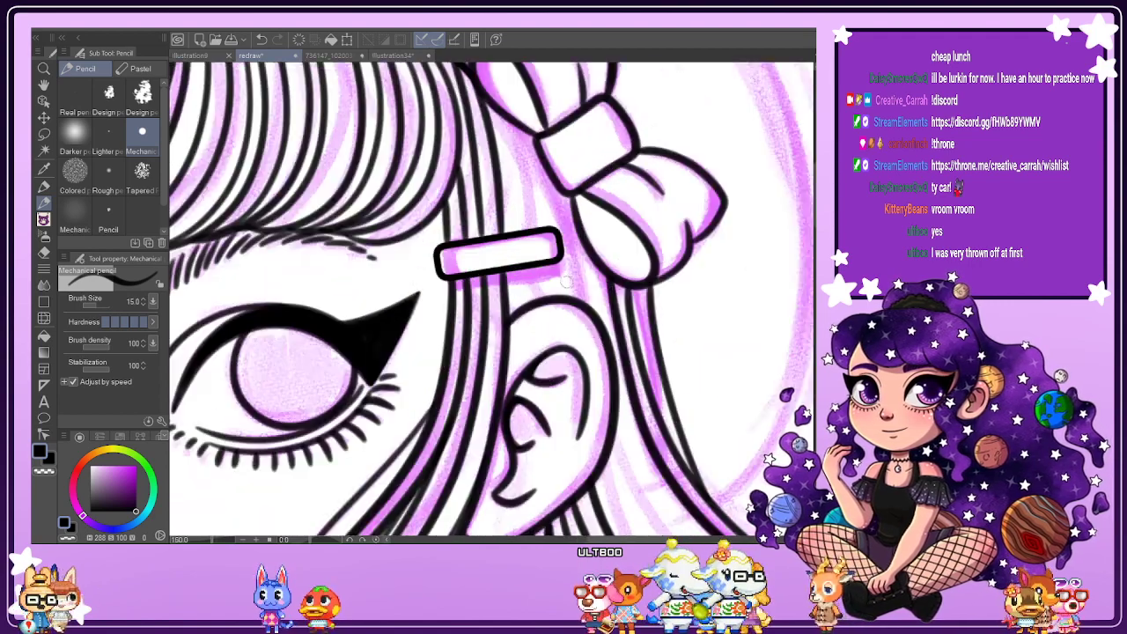
{"action": "scroll", "coordinate": [570, 297], "scroll_direction": "up", "scroll_amount": 1}
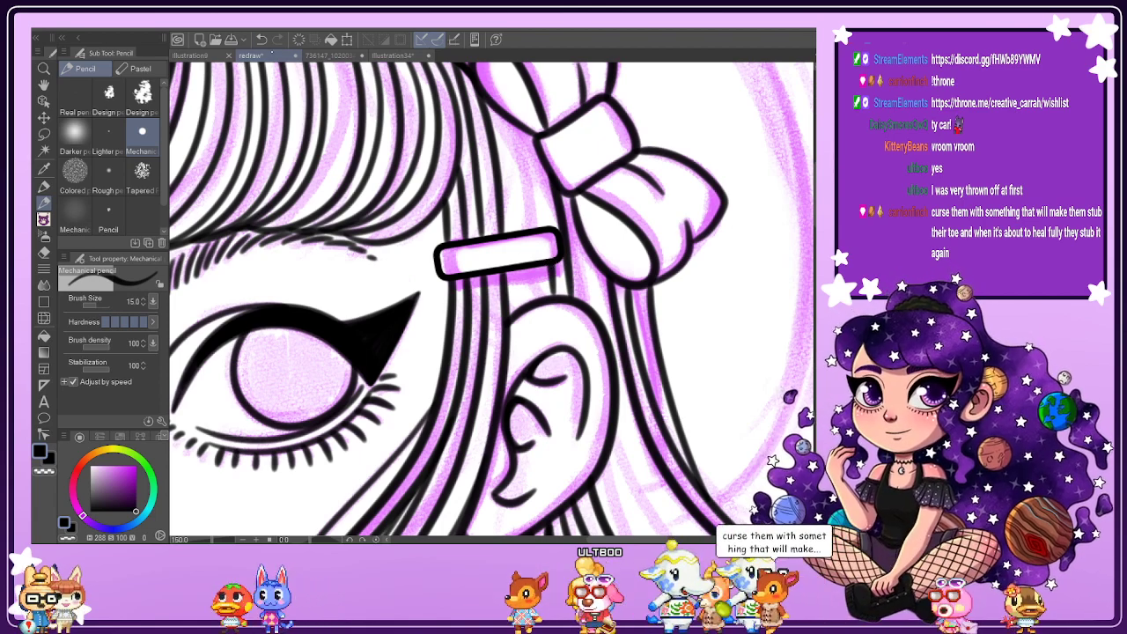
{"action": "left_click", "coordinate": [261, 39]}
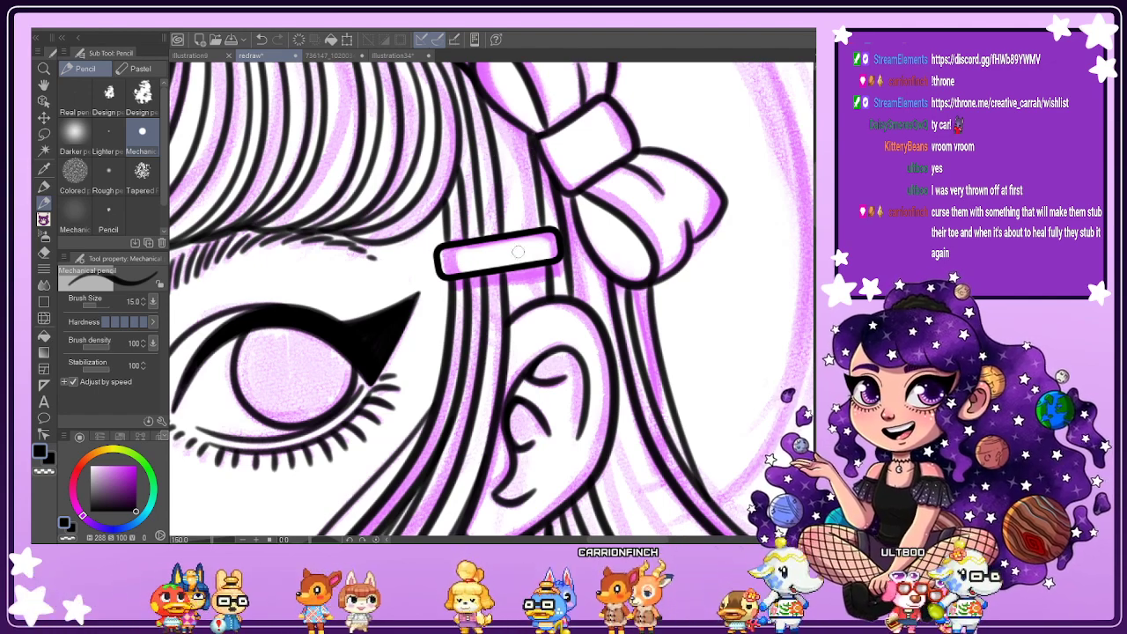
Ink thin strands in the gap between the hair clip and the bow, undoing and redrawing one stroke.
{"action": "mouse_move", "coordinate": [537, 303]}
{"action": "left_mouse_down"}
{"action": "mouse_move", "coordinate": [513, 131]}
{"action": "mouse_move", "coordinate": [497, 106]}
{"action": "mouse_move", "coordinate": [519, 250]}
{"action": "left_mouse_up"}
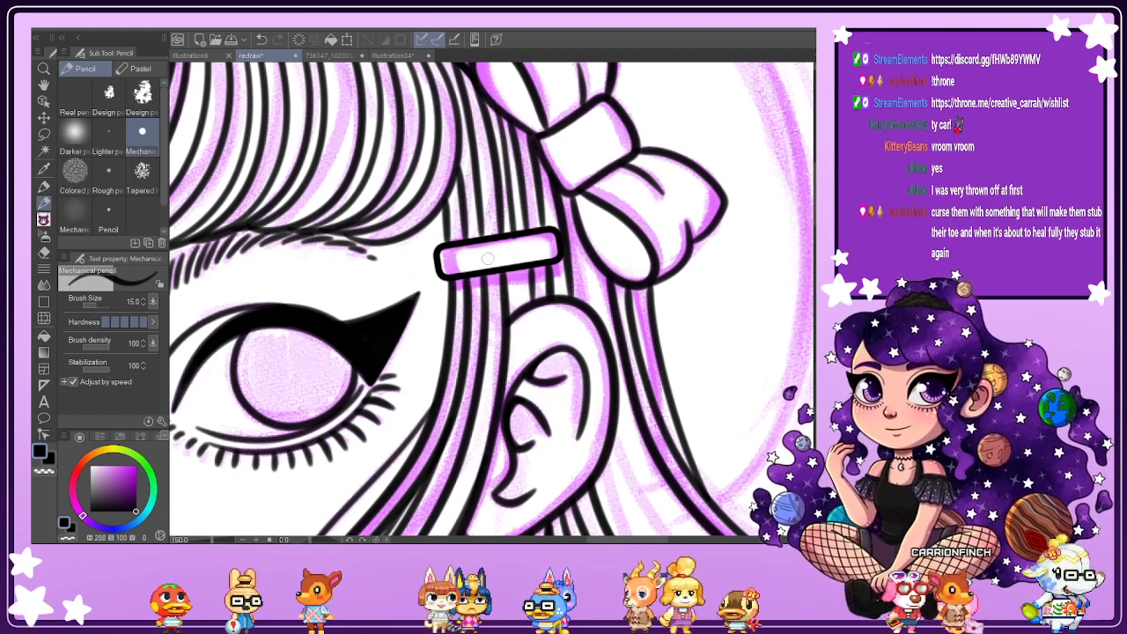
{"action": "key", "text": "ctrl+z"}
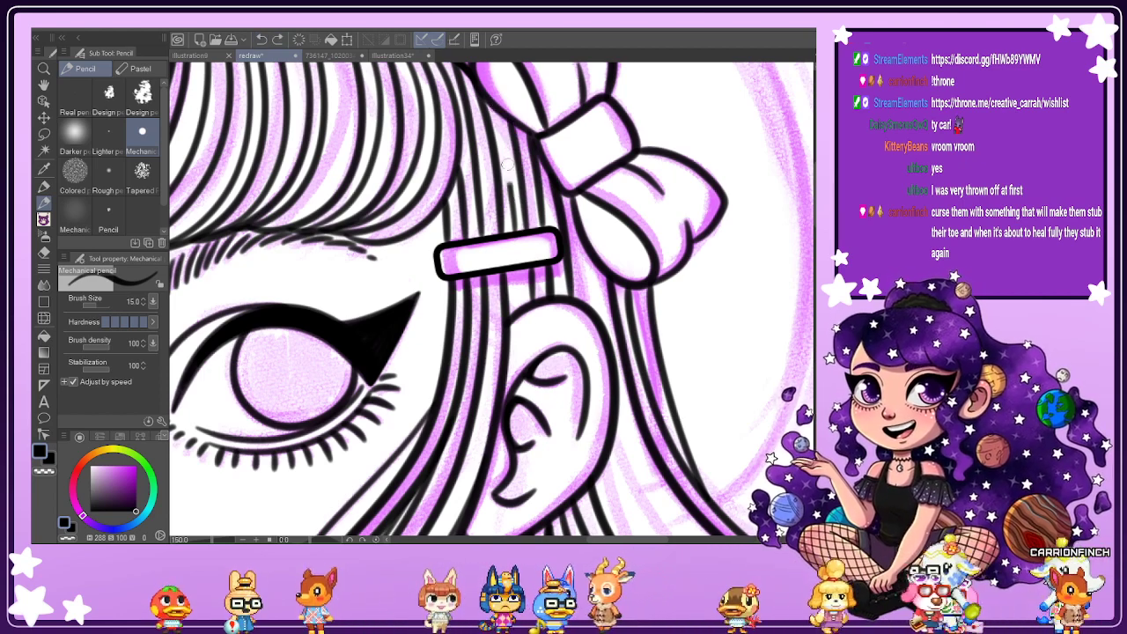
{"action": "left_click_drag", "start_coordinate": [493, 106], "coordinate": [517, 256]}
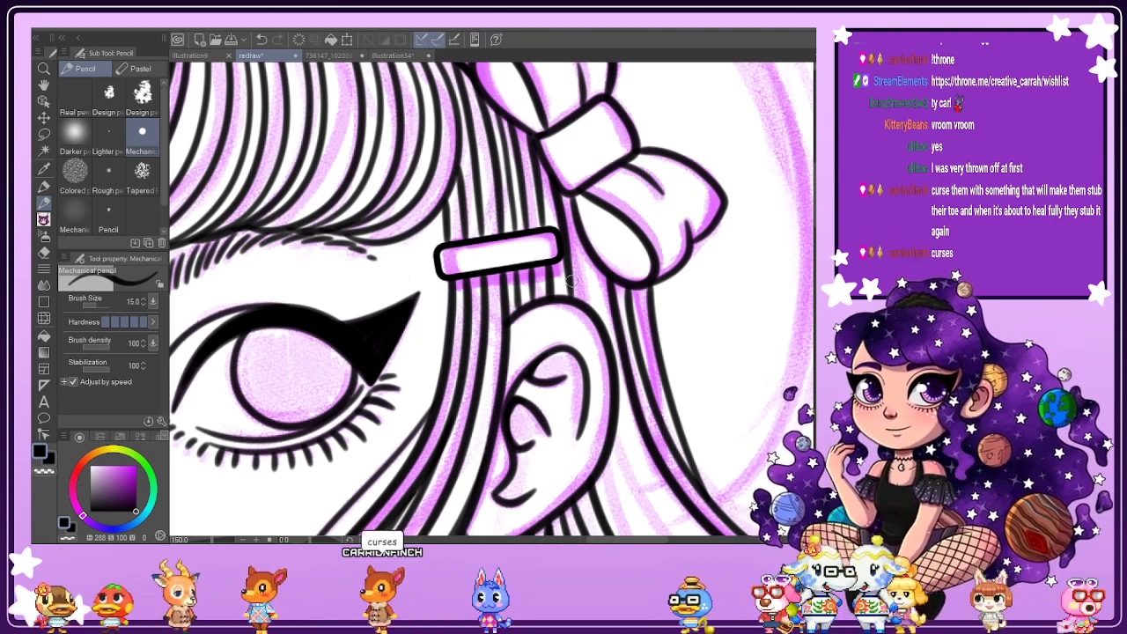
Mirror the canvas and examine the inked hair around the ear, bow and back waves at several zoom levels.
{"action": "scroll", "coordinate": [735, 398], "scroll_direction": "down", "scroll_amount": 4}
{"action": "scroll", "coordinate": [774, 503], "scroll_direction": "up", "scroll_amount": 2}
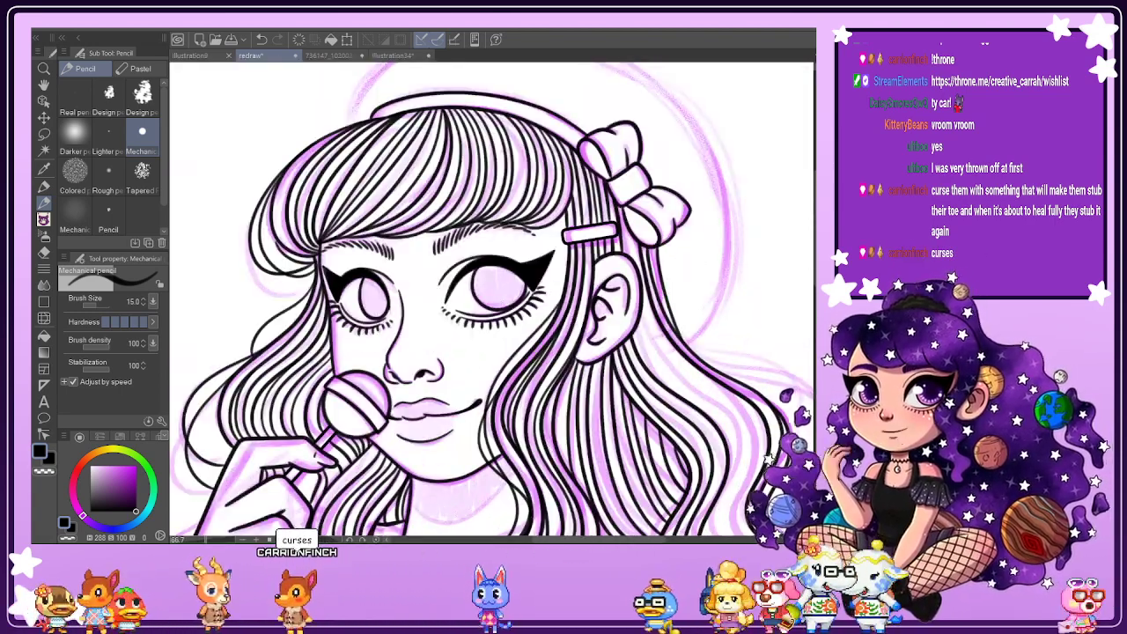
{"action": "key", "text": "h"}
{"action": "scroll", "coordinate": [635, 412], "scroll_direction": "down", "scroll_amount": 2}
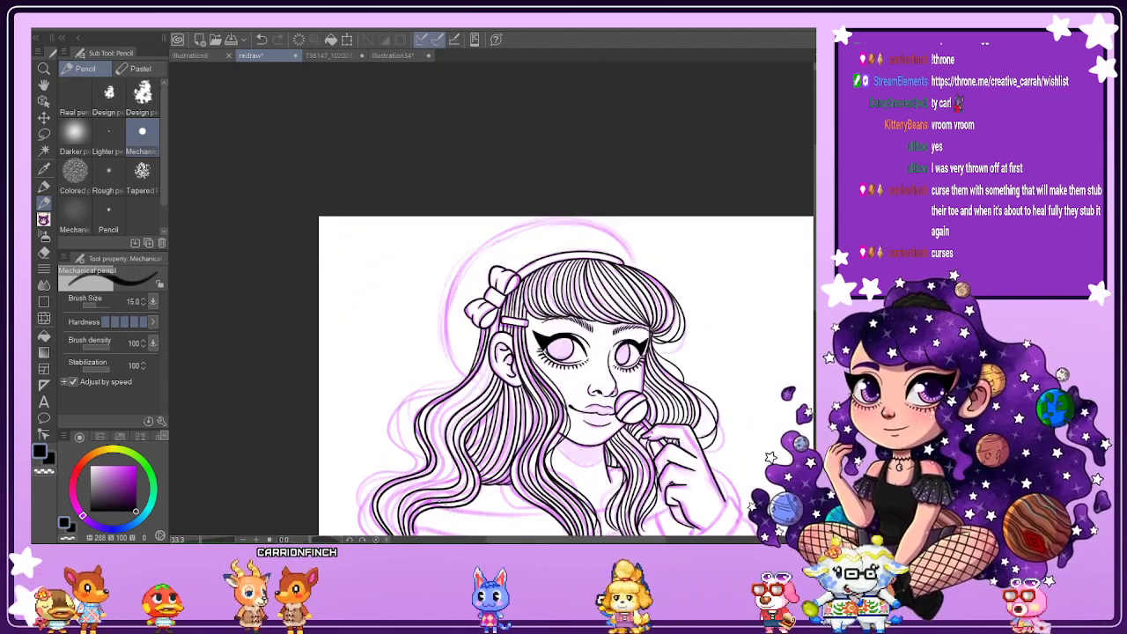
{"action": "key", "text": "ctrl+plus"}
{"action": "scroll", "coordinate": [540, 172], "scroll_direction": "up", "scroll_amount": 1}
{"action": "scroll", "coordinate": [541, 237], "scroll_direction": "down", "scroll_amount": 2}
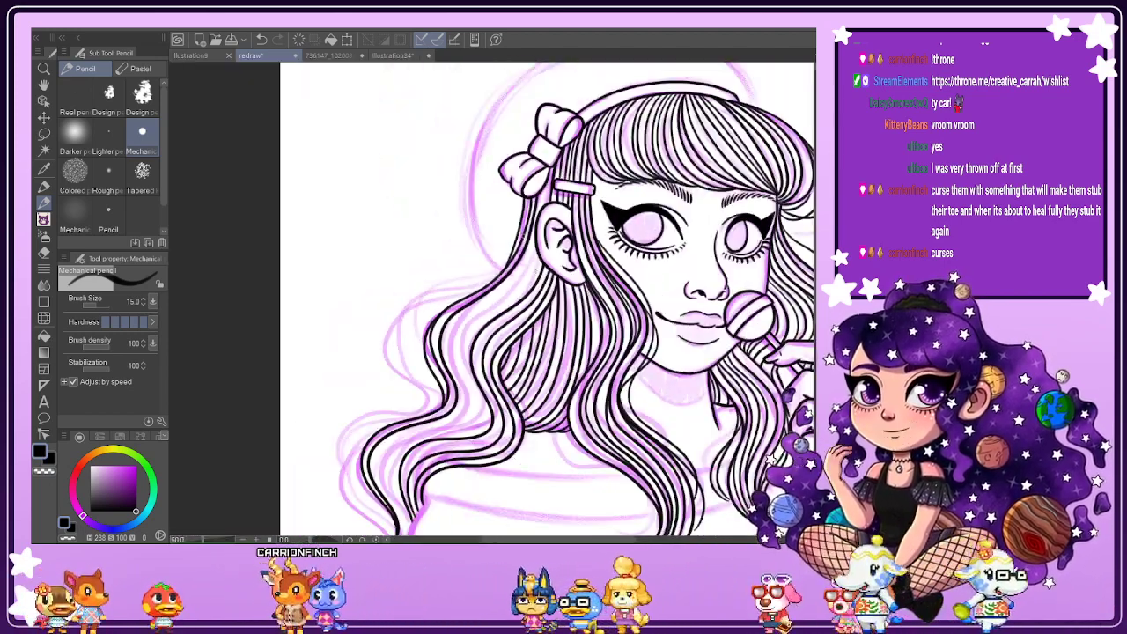
{"action": "scroll", "coordinate": [537, 207], "scroll_direction": "up", "scroll_amount": 3}
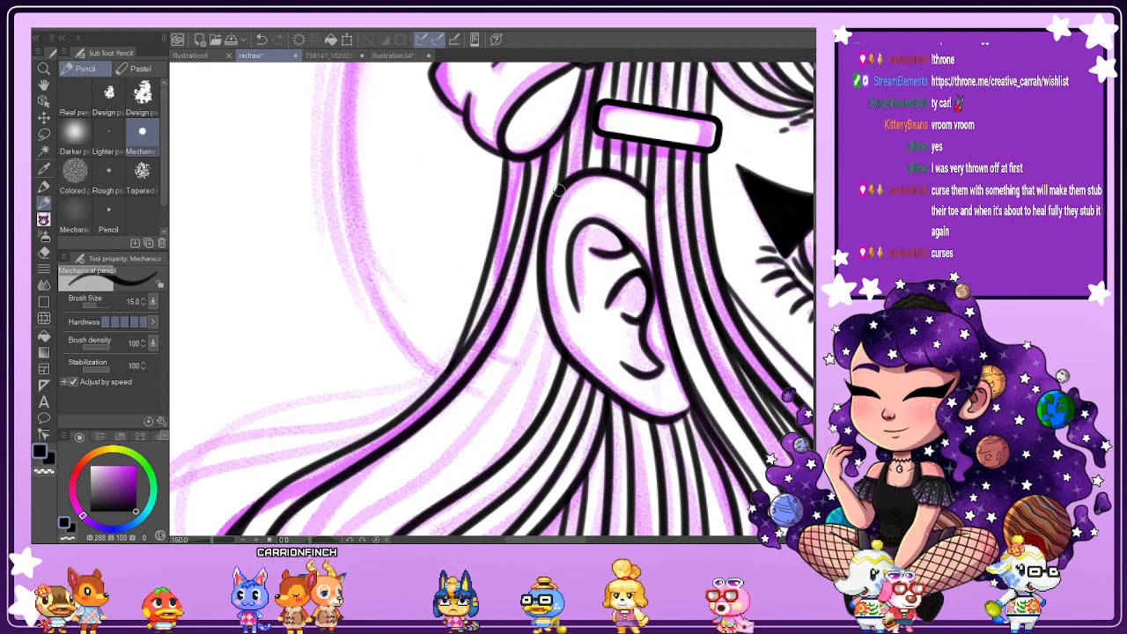
{"action": "scroll", "coordinate": [589, 293], "scroll_direction": "down", "scroll_amount": 3}
{"action": "scroll", "coordinate": [498, 485], "scroll_direction": "up", "scroll_amount": 2}
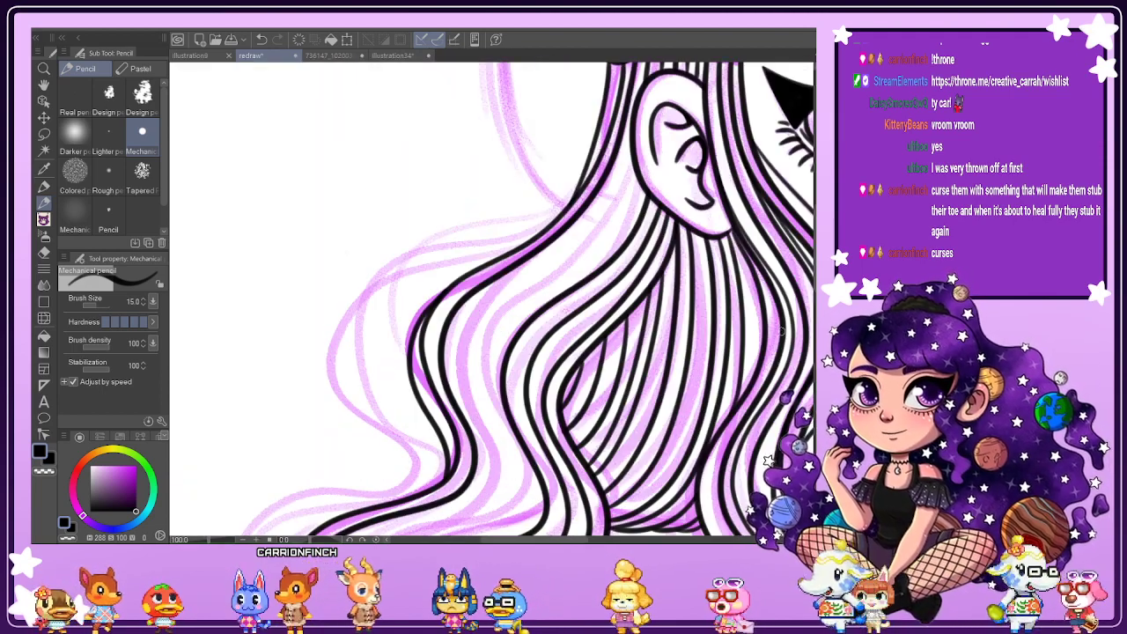
{"action": "key", "text": "ctrl+minus"}
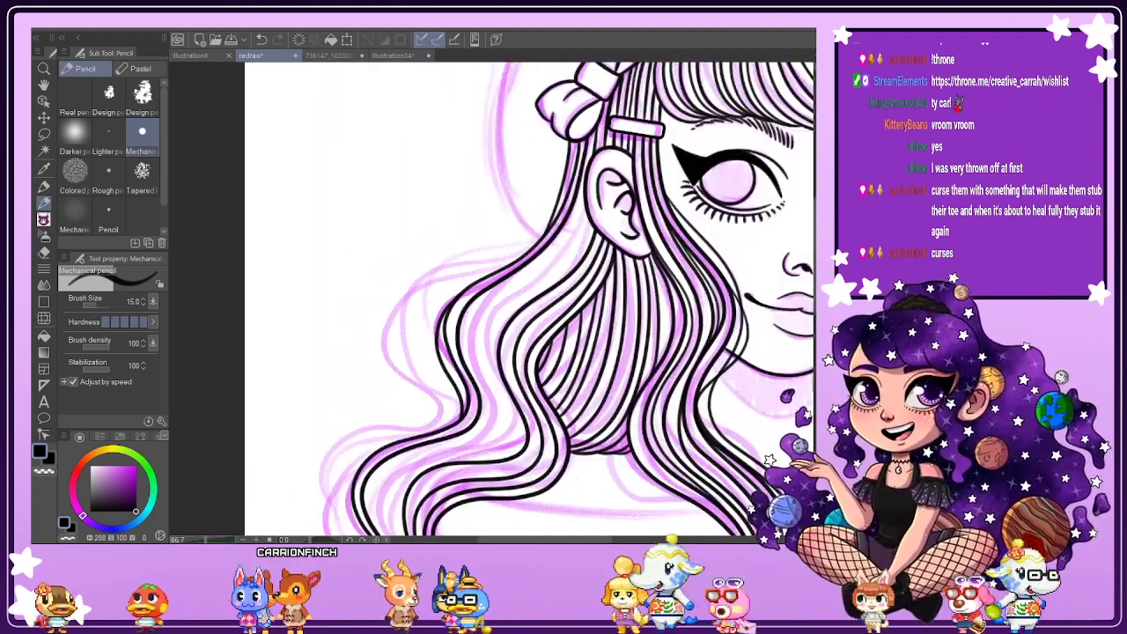
{"action": "scroll", "coordinate": [493, 299], "scroll_direction": "down", "scroll_amount": 3}
{"action": "scroll", "coordinate": [493, 299], "scroll_direction": "up", "scroll_amount": 1}
Rotate the canvas and fill the back hair behind the ear with long wavy strands, redoing the one through the bend.
{"action": "left_click_drag", "start_coordinate": [652, 264], "coordinate": [655, 297]}
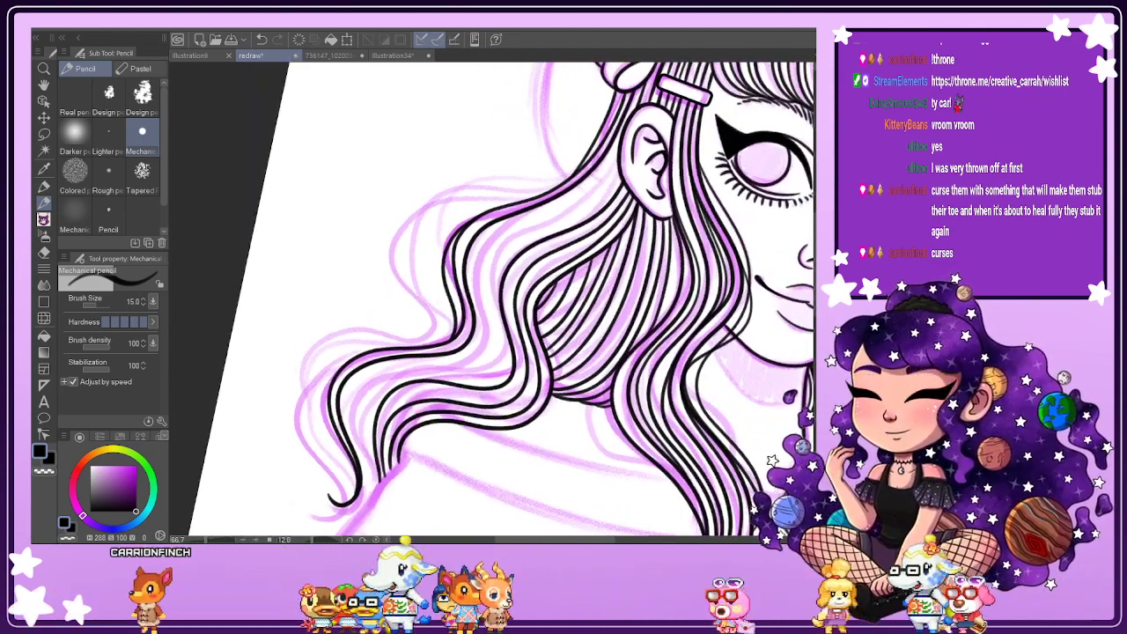
{"action": "key", "text": "h"}
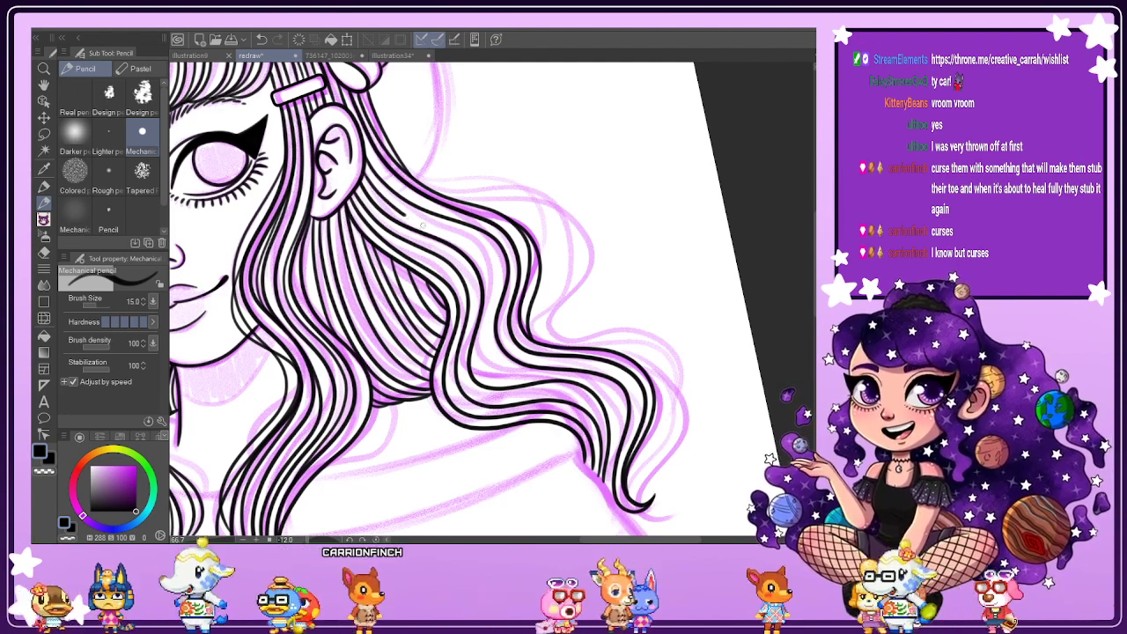
{"action": "left_click_drag", "start_coordinate": [428, 227], "coordinate": [465, 240]}
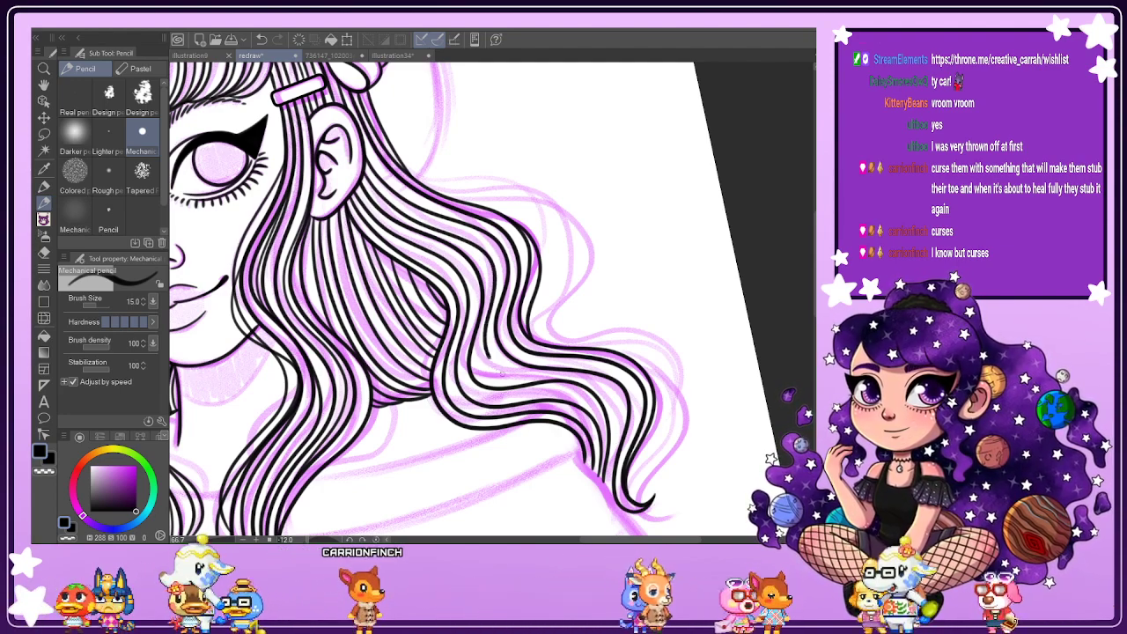
{"action": "mouse_move", "coordinate": [489, 358]}
{"action": "left_mouse_down"}
{"action": "mouse_move", "coordinate": [520, 378]}
{"action": "mouse_move", "coordinate": [564, 376]}
{"action": "left_mouse_up"}
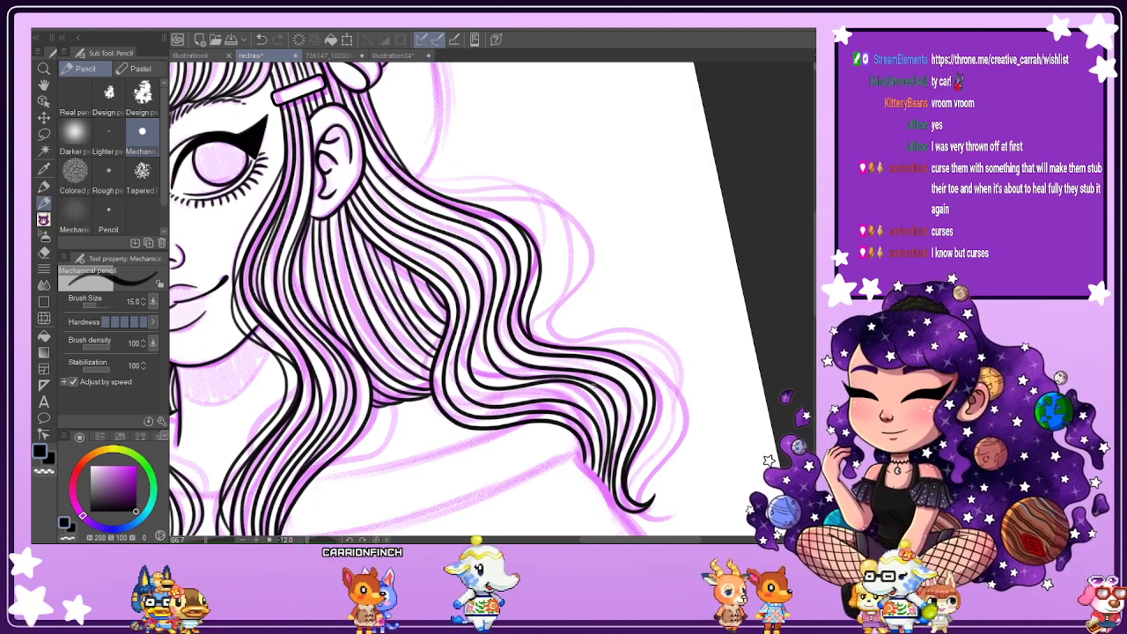
{"action": "key", "text": "ctrl+z"}
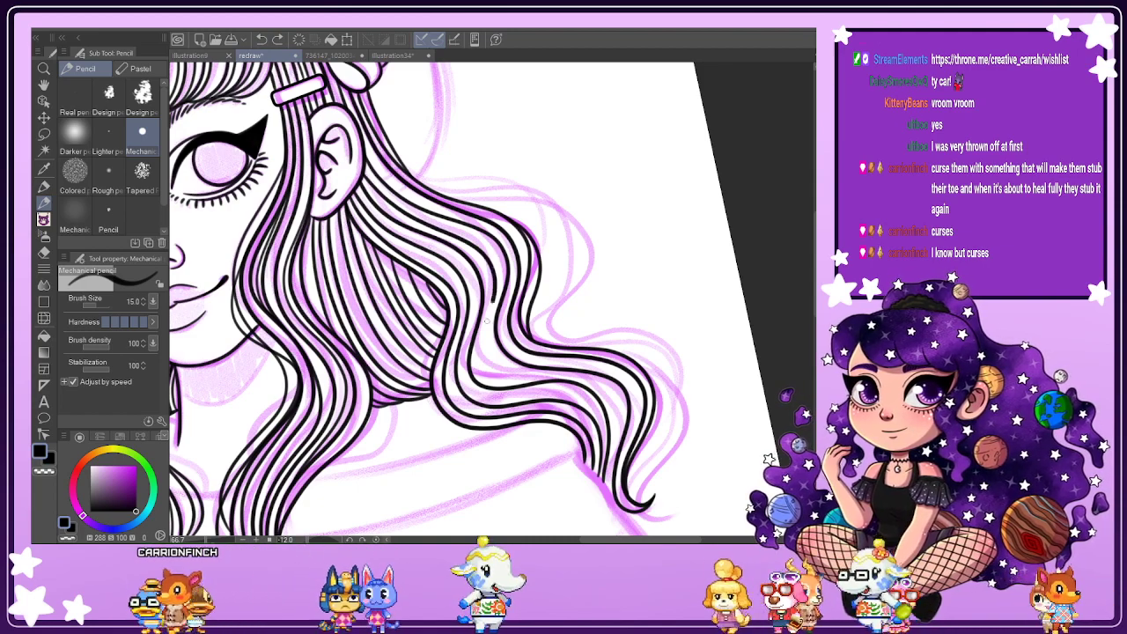
{"action": "mouse_move", "coordinate": [489, 358]}
{"action": "left_mouse_down"}
{"action": "mouse_move", "coordinate": [515, 379]}
{"action": "mouse_move", "coordinate": [563, 377]}
{"action": "left_mouse_up"}
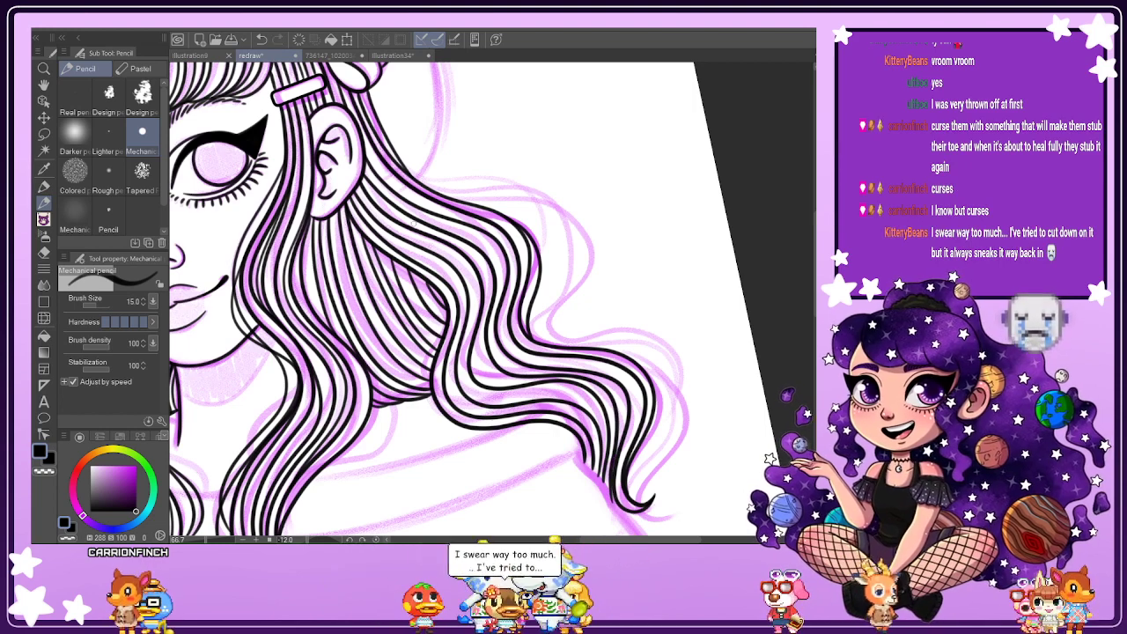
{"action": "key", "text": "ctrl+z"}
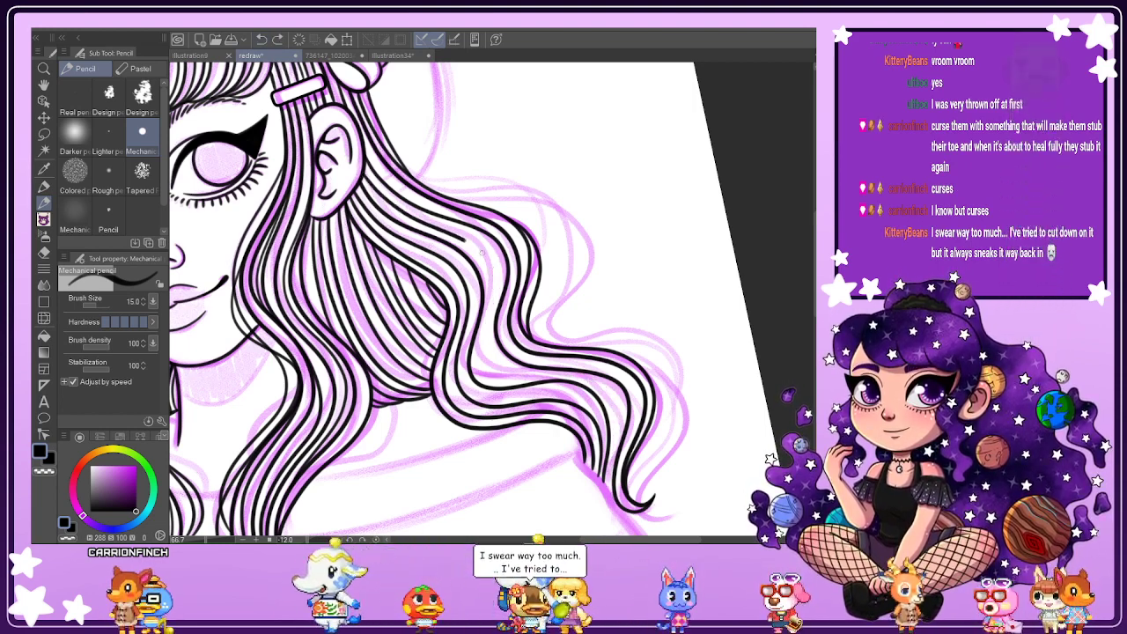
{"action": "left_click_drag", "start_coordinate": [492, 266], "coordinate": [484, 357]}
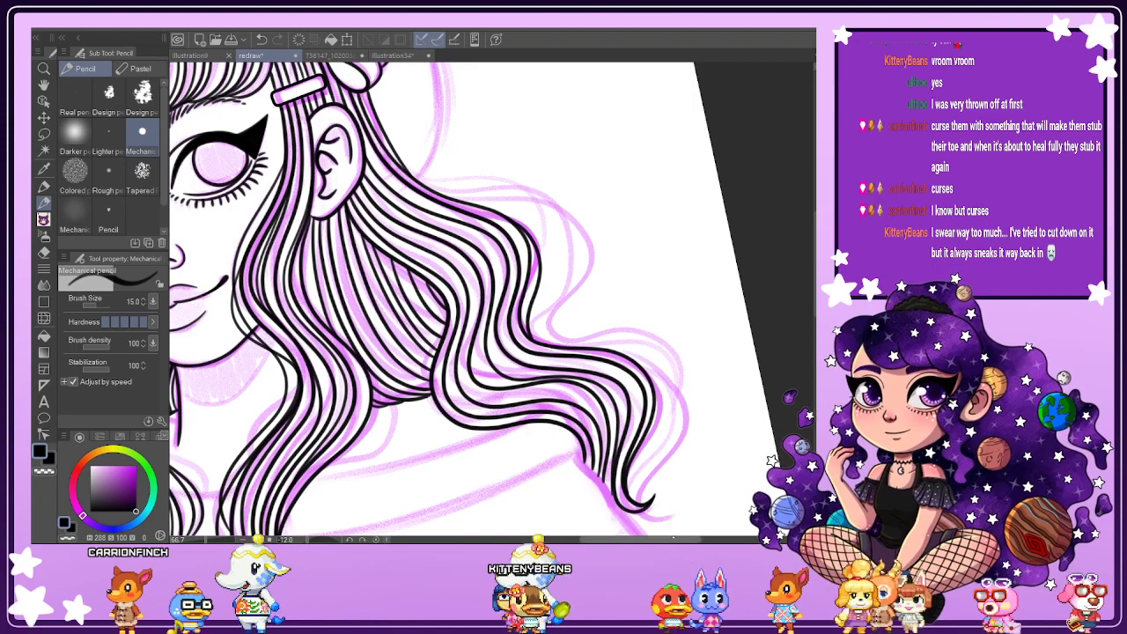
Try to ink two loose wavy strands along the outer edge of the back hair on the mirrored, tilted canvas.
{"action": "scroll", "coordinate": [626, 502], "scroll_direction": "up", "scroll_amount": 2}
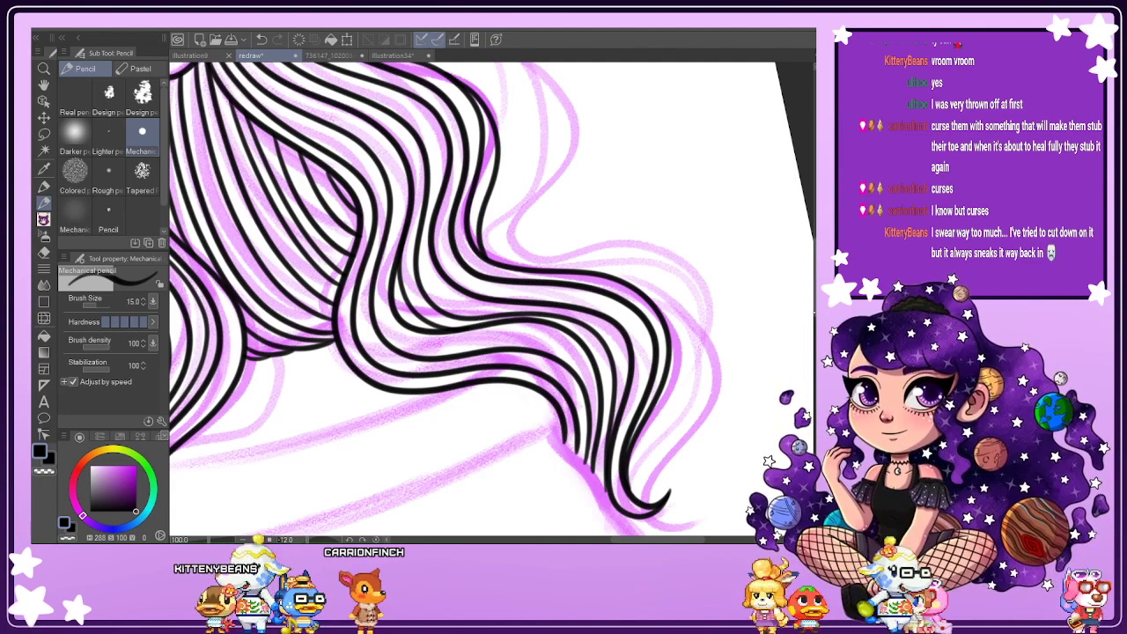
{"action": "left_click_drag", "start_coordinate": [814, 312], "coordinate": [814, 288]}
{"action": "scroll", "coordinate": [477, 168], "scroll_direction": "down", "scroll_amount": 4}
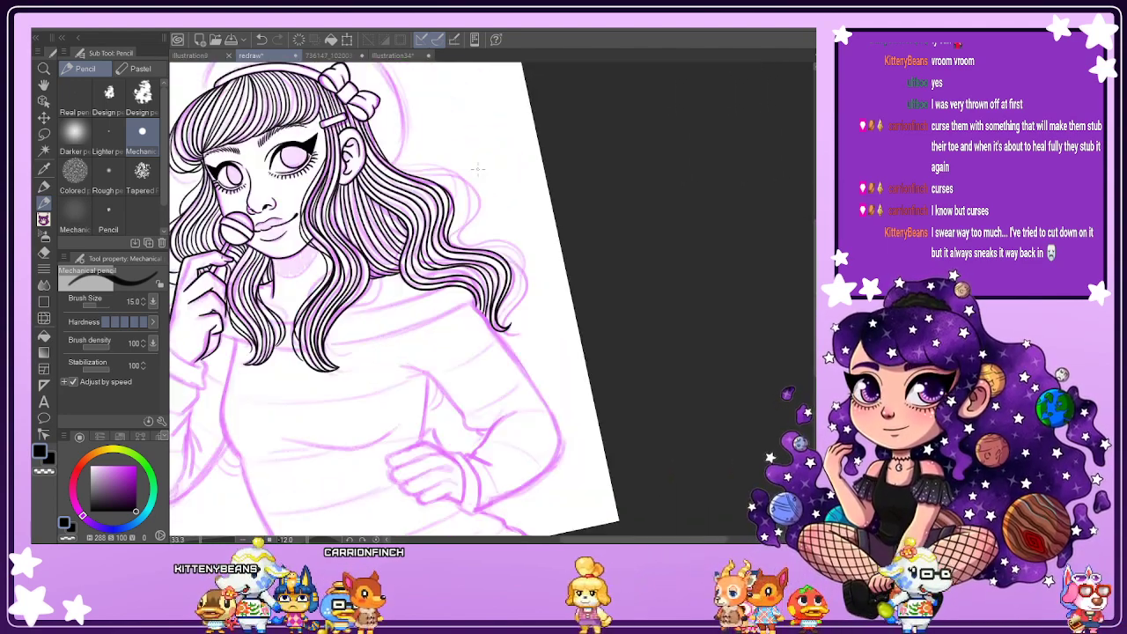
{"action": "key", "text": "h"}
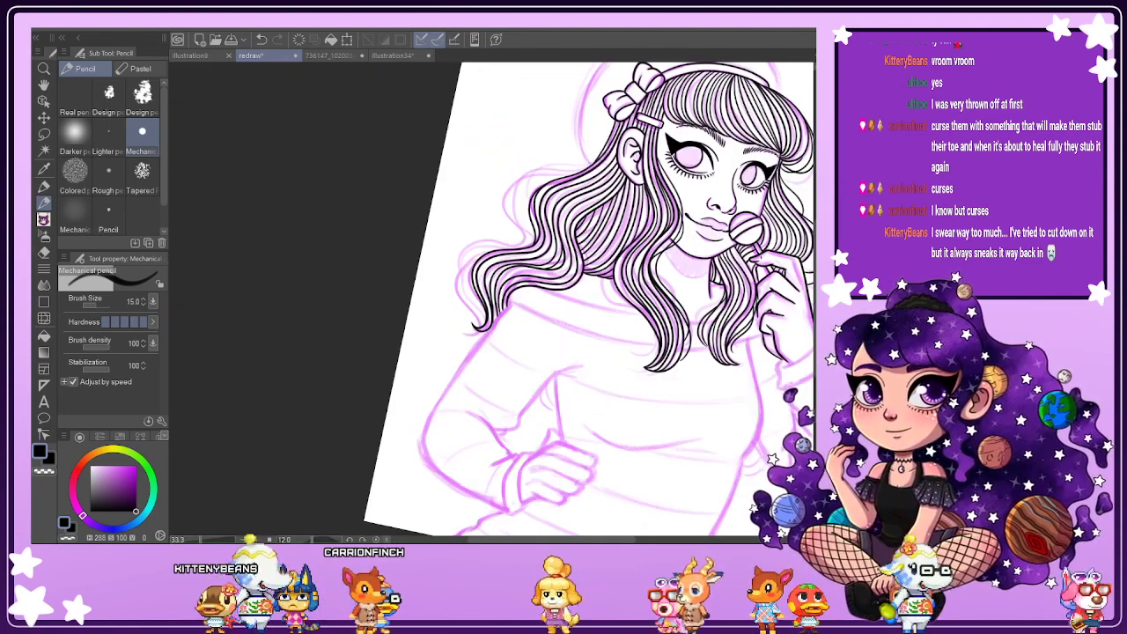
{"action": "left_click_drag", "start_coordinate": [312, 539], "coordinate": [304, 539]}
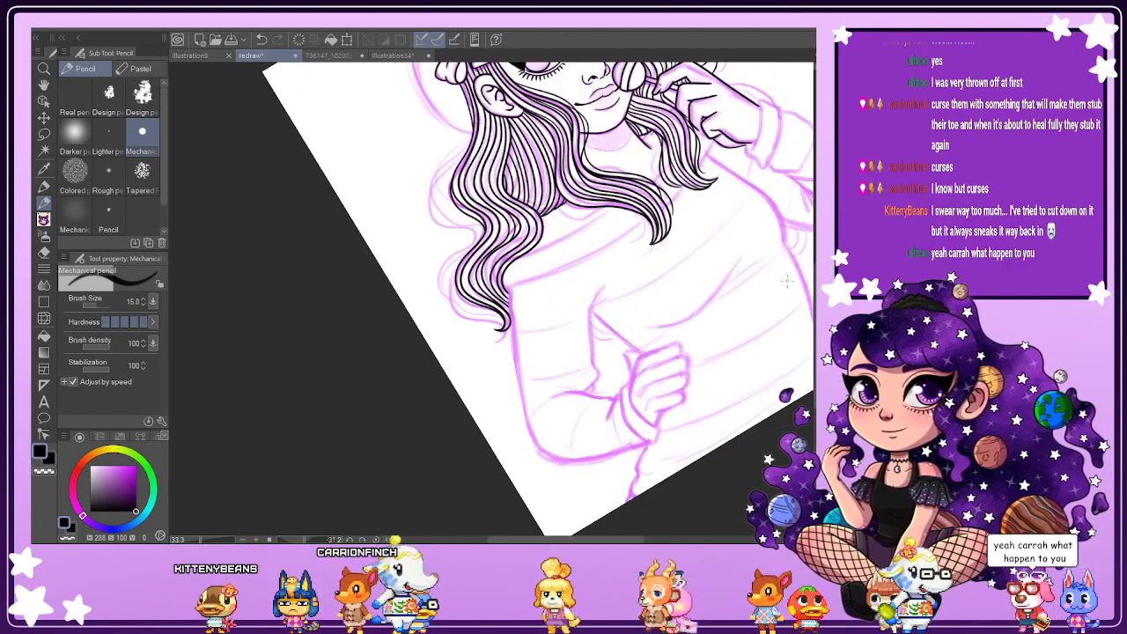
{"action": "scroll", "coordinate": [786, 280], "scroll_direction": "up", "scroll_amount": 2}
{"action": "scroll", "coordinate": [786, 280], "scroll_direction": "up", "scroll_amount": 2}
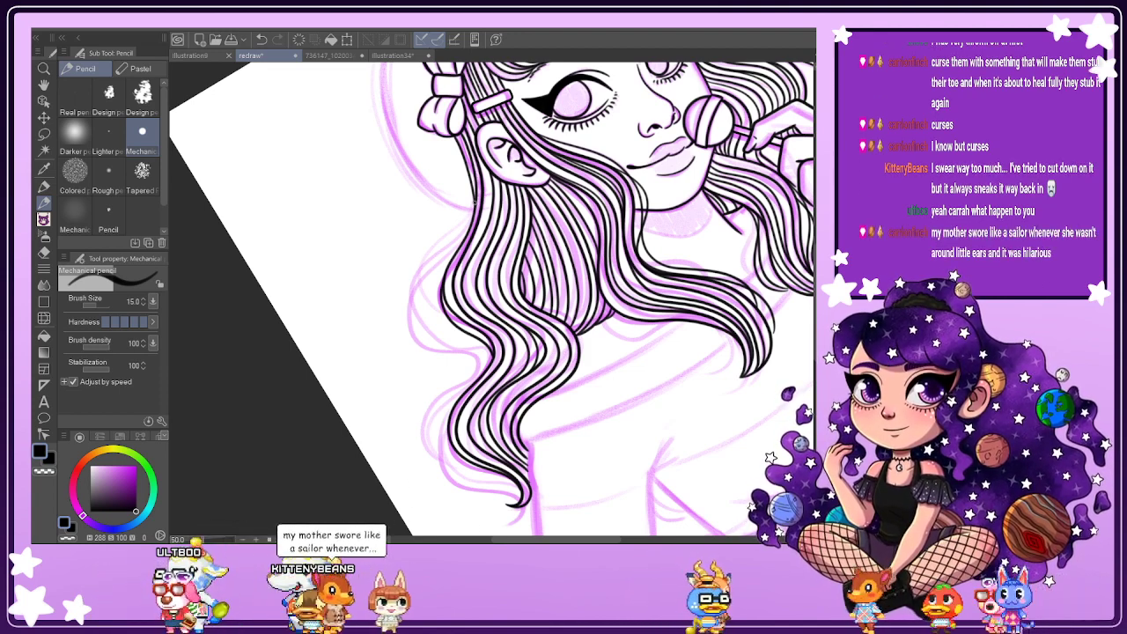
{"action": "mouse_move", "coordinate": [474, 201]}
{"action": "left_mouse_down"}
{"action": "mouse_move", "coordinate": [465, 233]}
{"action": "mouse_move", "coordinate": [425, 278]}
{"action": "mouse_move", "coordinate": [419, 329]}
{"action": "mouse_move", "coordinate": [468, 357]}
{"action": "mouse_move", "coordinate": [423, 447]}
{"action": "mouse_move", "coordinate": [444, 480]}
{"action": "mouse_move", "coordinate": [497, 476]}
{"action": "mouse_move", "coordinate": [518, 504]}
{"action": "left_mouse_up"}
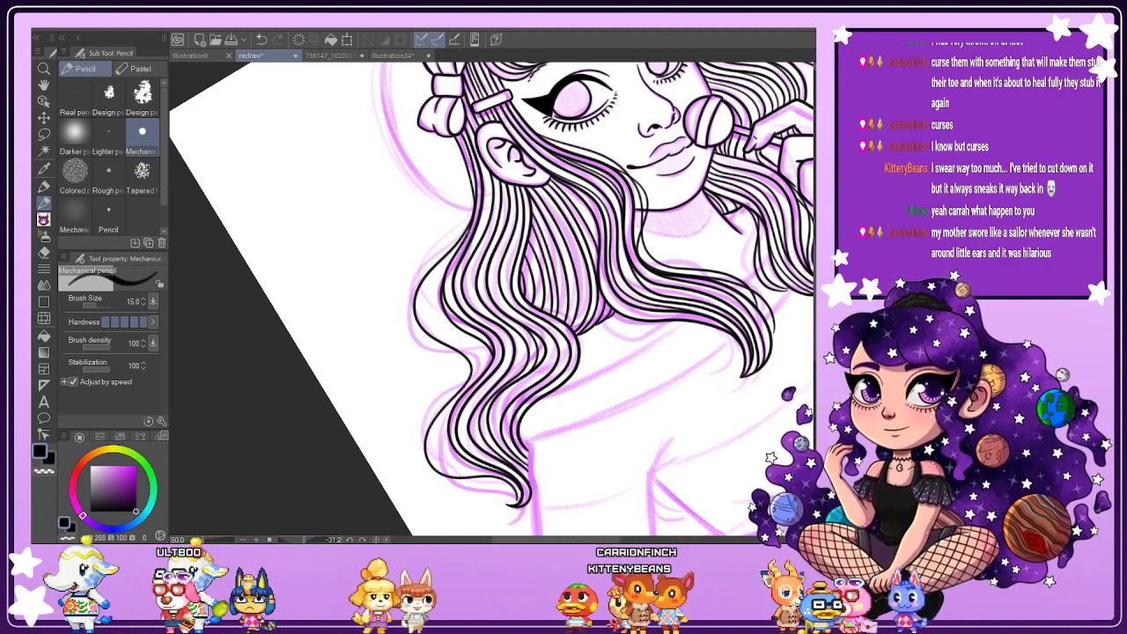
{"action": "left_click_drag", "start_coordinate": [456, 249], "coordinate": [427, 288]}
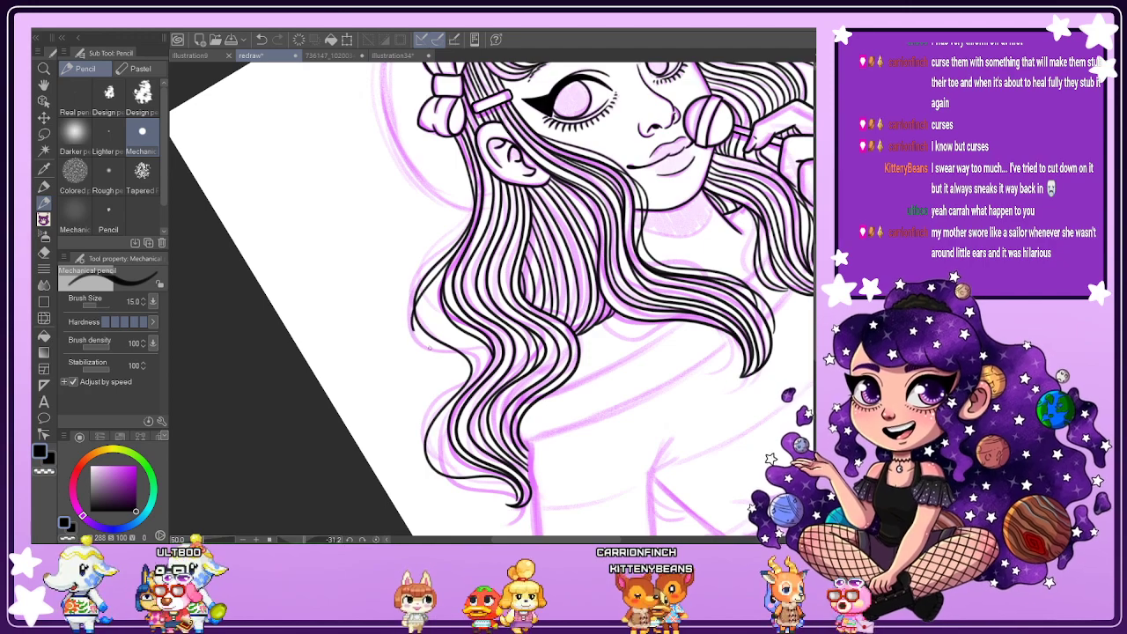
{"action": "mouse_move", "coordinate": [414, 331]}
{"action": "left_mouse_down"}
{"action": "mouse_move", "coordinate": [468, 367]}
{"action": "mouse_move", "coordinate": [429, 464]}
{"action": "left_mouse_up"}
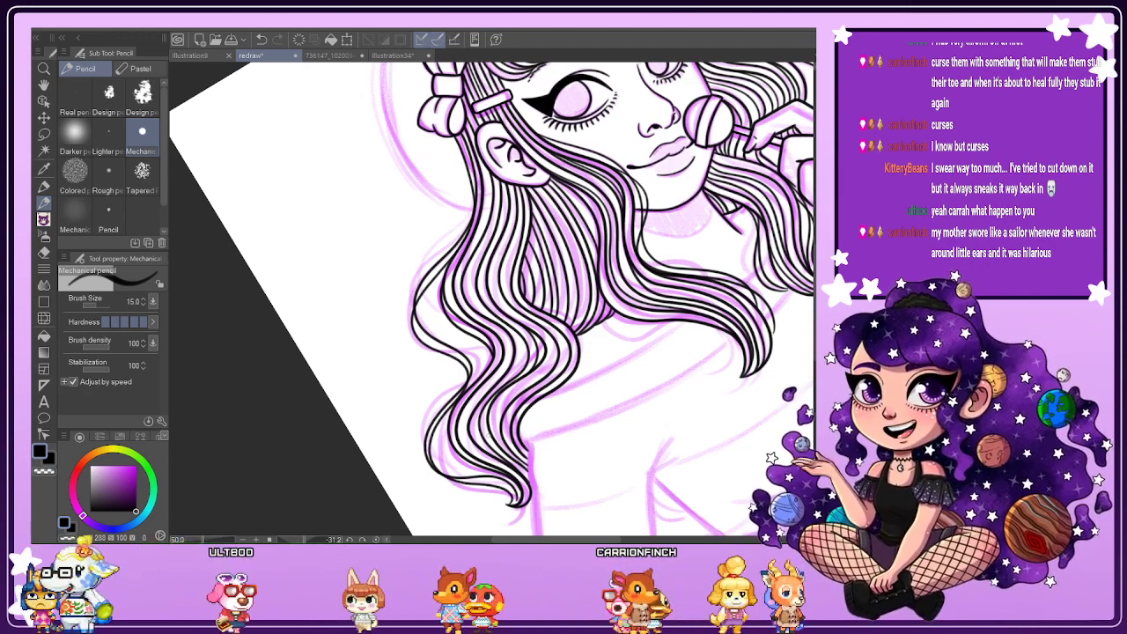
{"action": "key", "text": "ctrl+z"}
{"action": "key", "text": "ctrl+z"}
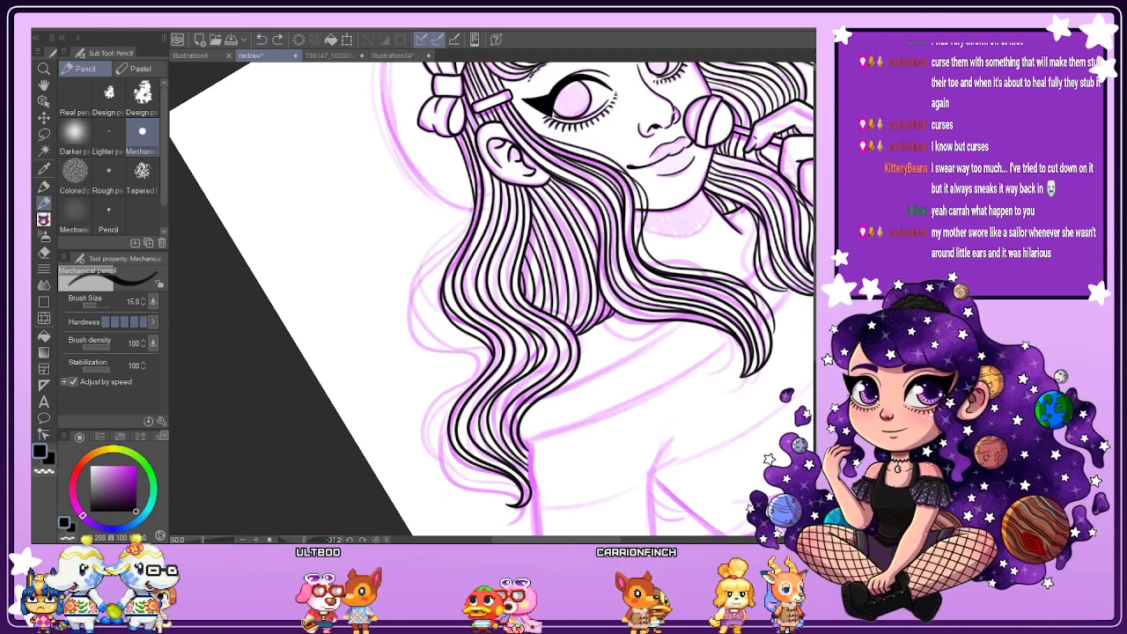
Ink a loose outer strand from behind the ear to the back hair's tip, and weave a second wavy strand across it.
{"action": "mouse_move", "coordinate": [473, 212]}
{"action": "left_mouse_down"}
{"action": "mouse_move", "coordinate": [408, 304]}
{"action": "mouse_move", "coordinate": [414, 334]}
{"action": "left_mouse_up"}
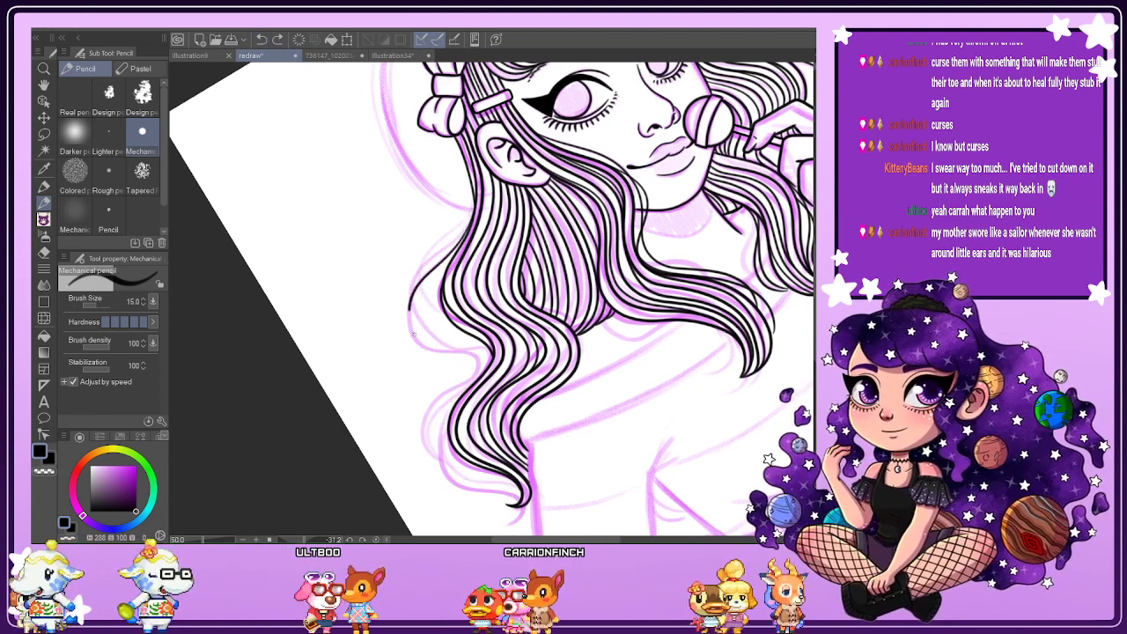
{"action": "left_click_drag", "start_coordinate": [442, 400], "coordinate": [423, 449]}
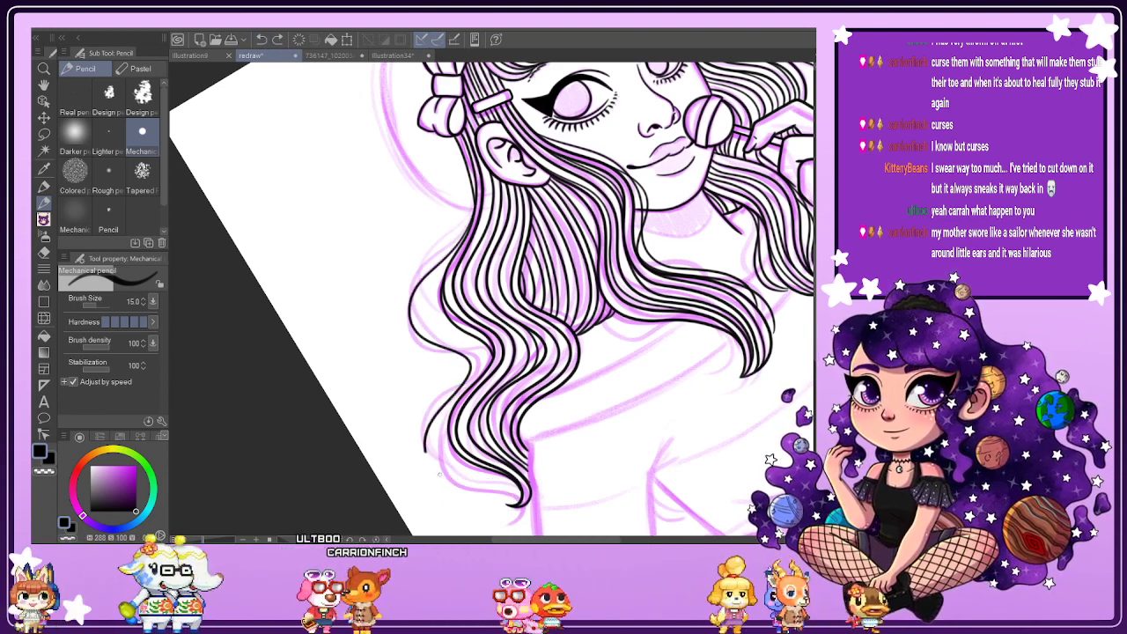
{"action": "left_click_drag", "start_coordinate": [486, 475], "coordinate": [517, 493]}
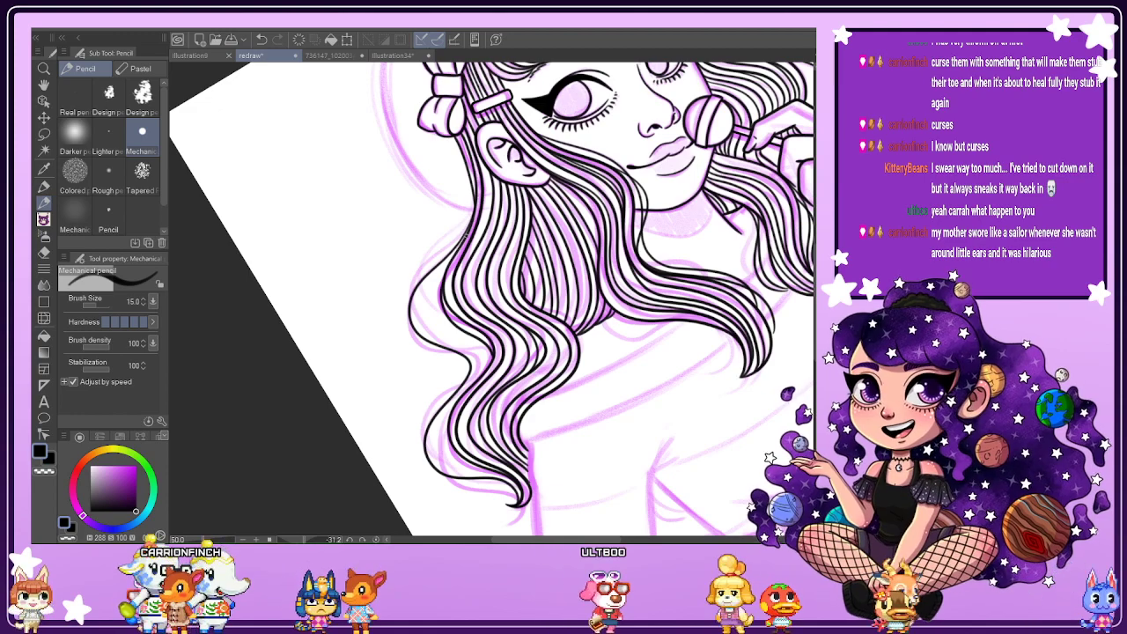
{"action": "mouse_move", "coordinate": [410, 304]}
{"action": "left_mouse_down"}
{"action": "mouse_move", "coordinate": [413, 344]}
{"action": "mouse_move", "coordinate": [454, 359]}
{"action": "mouse_move", "coordinate": [466, 386]}
{"action": "left_mouse_up"}
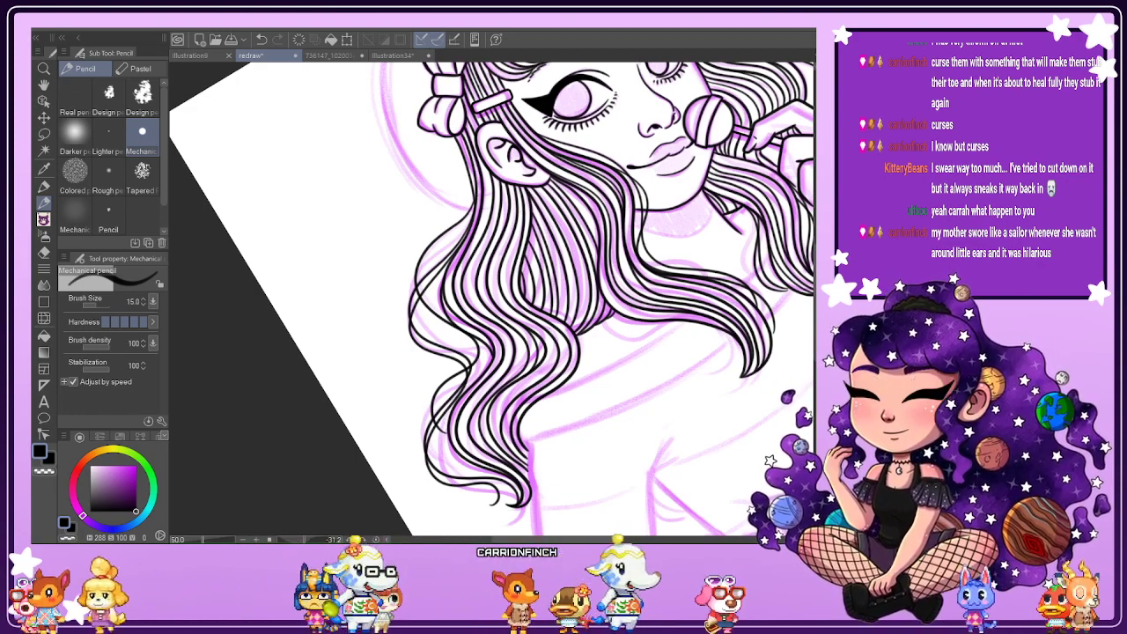
Join the loose outer strand to the back hair behind the ear, redoing the stroke, and ink the hair's edge below the bow.
{"action": "scroll", "coordinate": [492, 299], "scroll_direction": "up", "scroll_amount": 4}
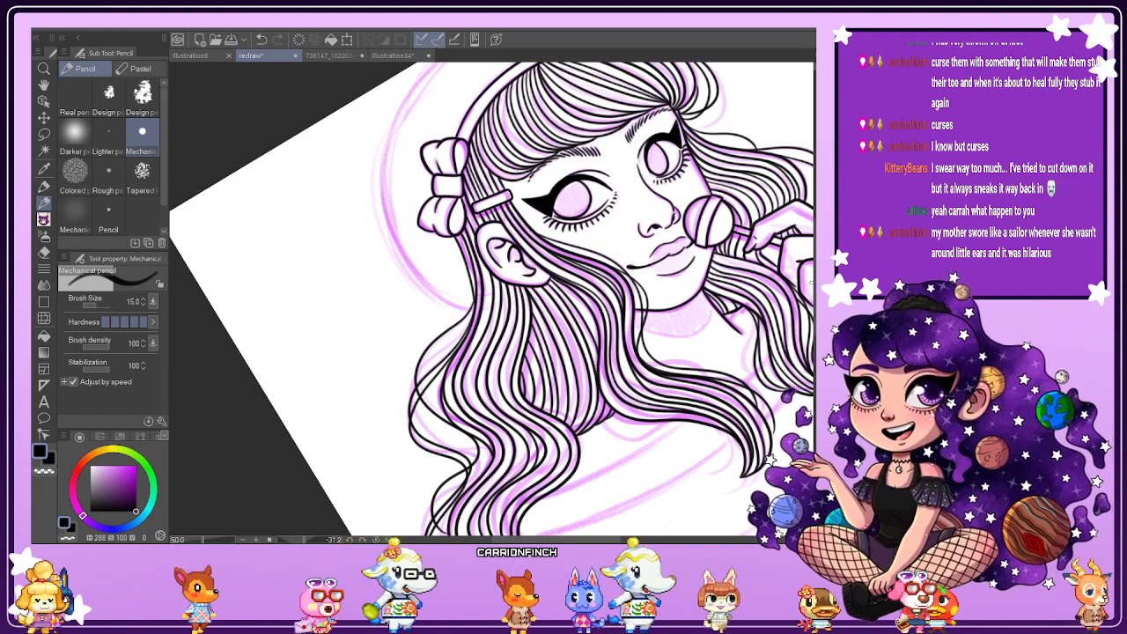
{"action": "key", "text": "e"}
{"action": "scroll", "coordinate": [468, 275], "scroll_direction": "up", "scroll_amount": 3}
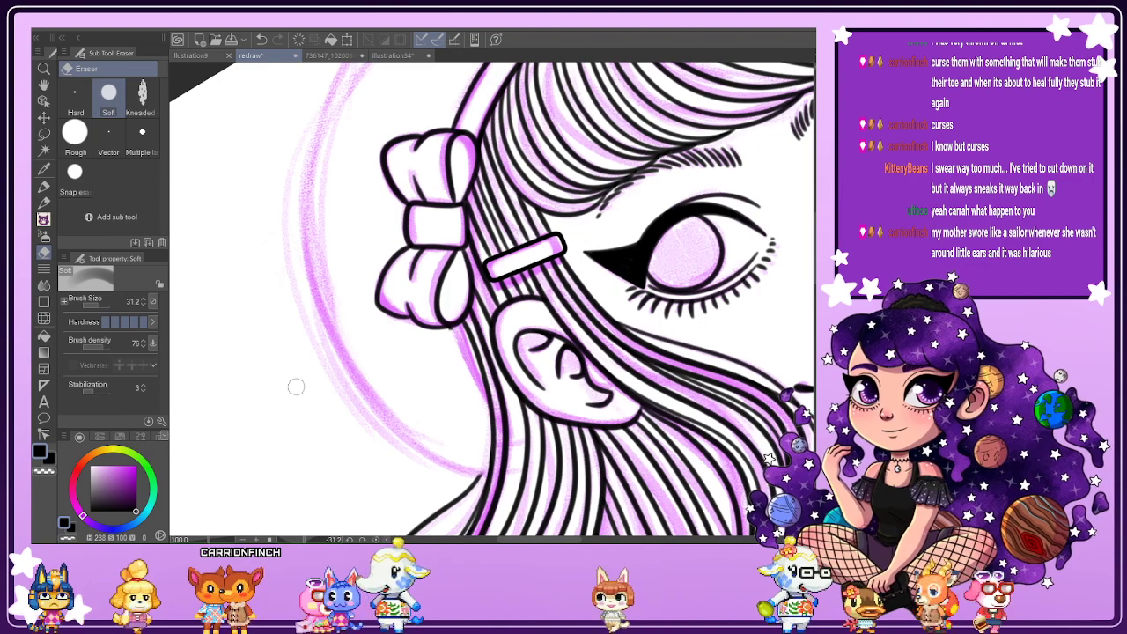
{"action": "key", "text": "p"}
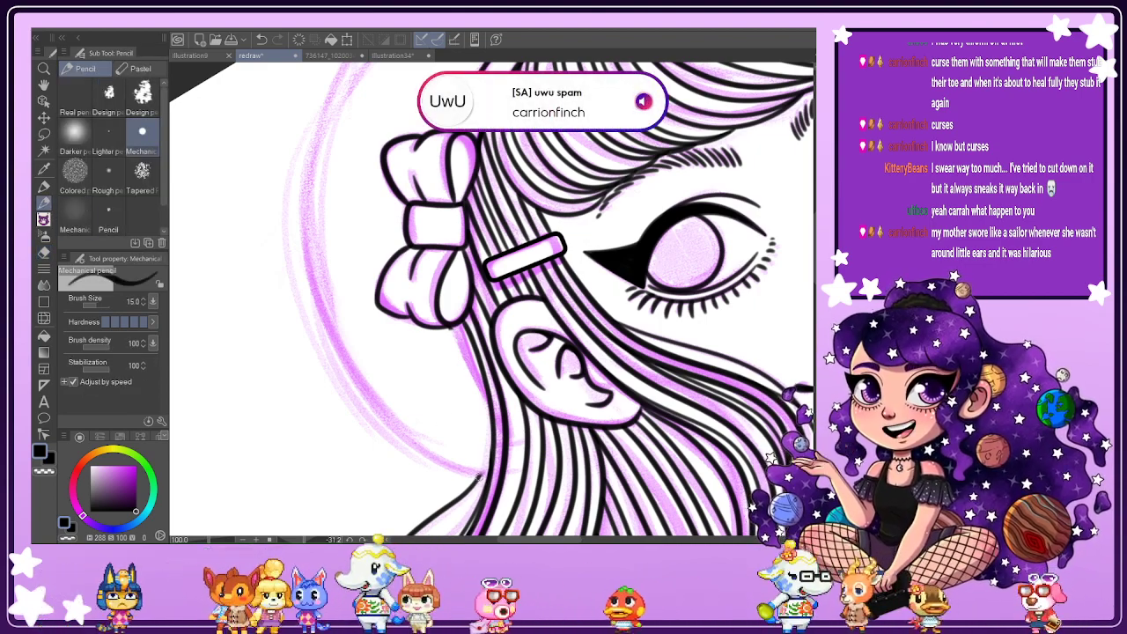
{"action": "scroll", "coordinate": [480, 483], "scroll_direction": "up", "scroll_amount": 1}
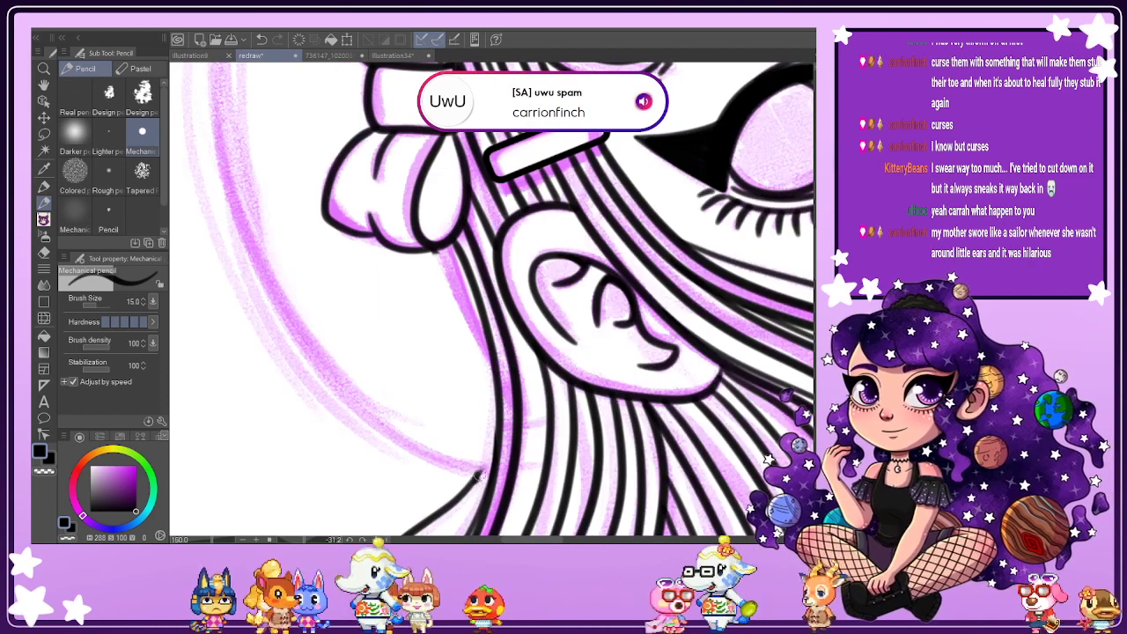
{"action": "key", "text": "ctrl+z"}
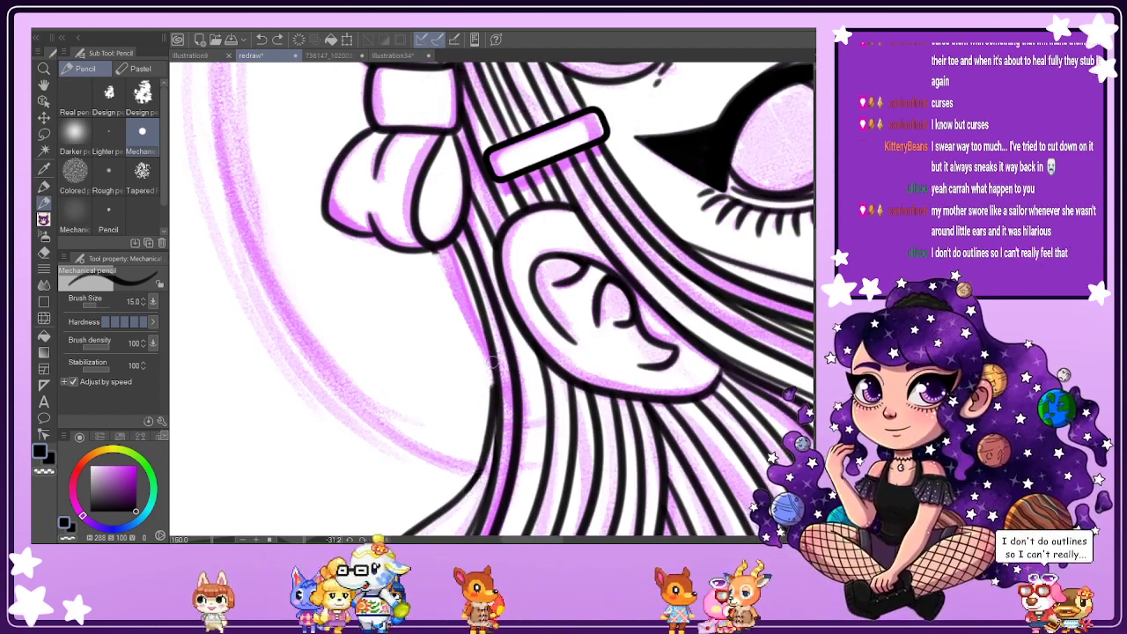
{"action": "left_click_drag", "start_coordinate": [494, 362], "coordinate": [490, 342]}
{"action": "left_click", "coordinate": [261, 39]}
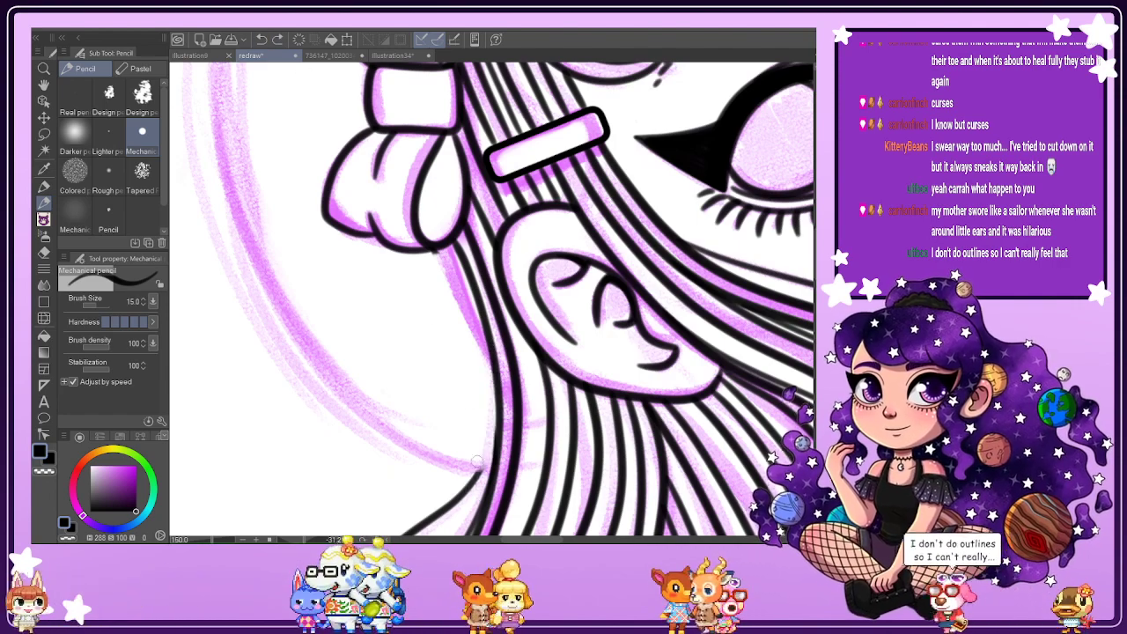
{"action": "left_click_drag", "start_coordinate": [475, 479], "coordinate": [498, 391]}
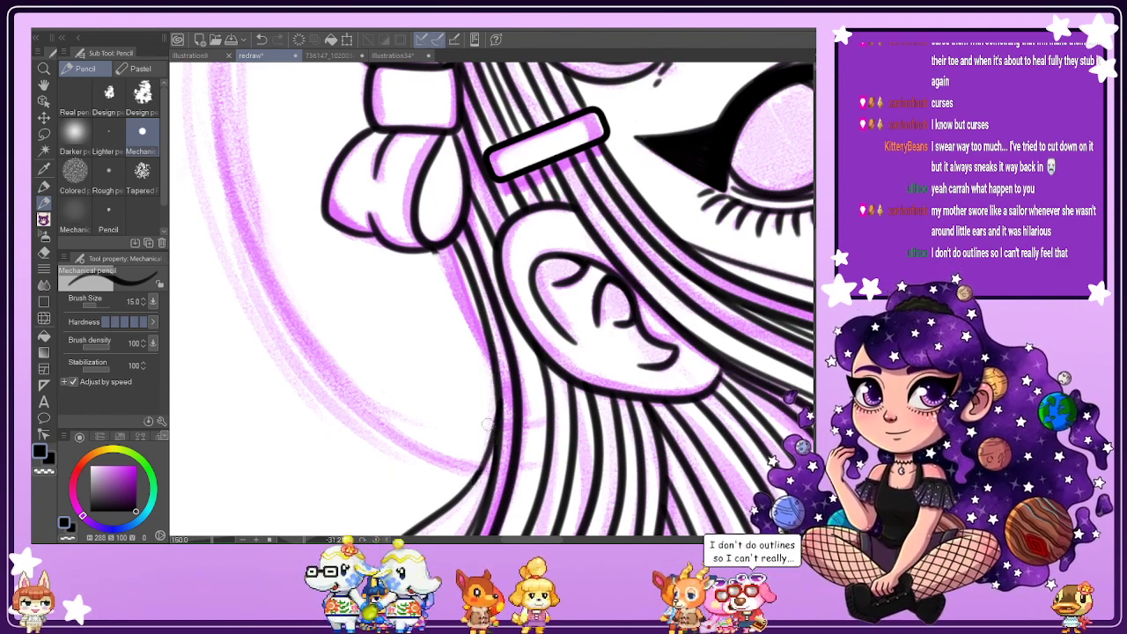
{"action": "left_click_drag", "start_coordinate": [474, 481], "coordinate": [501, 397]}
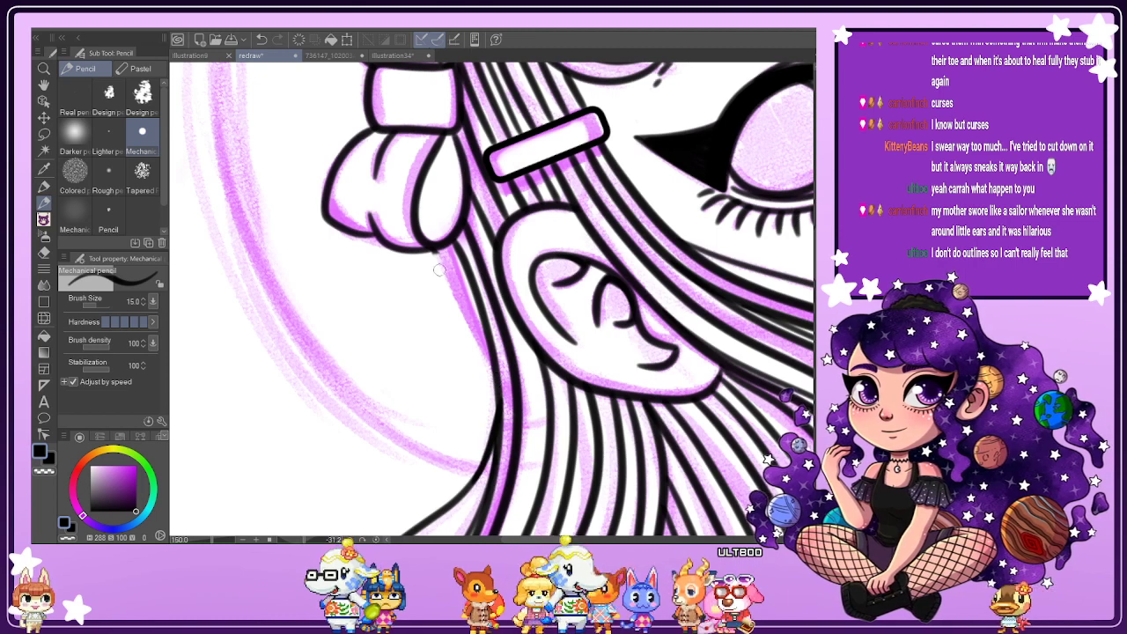
{"action": "left_click_drag", "start_coordinate": [433, 251], "coordinate": [484, 353]}
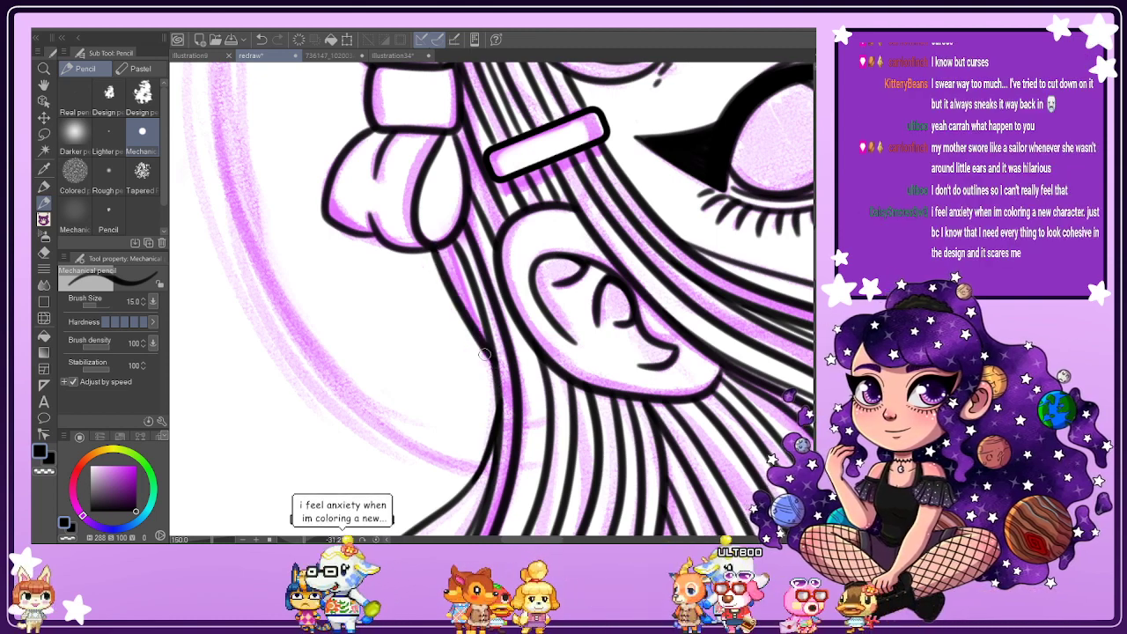
Straighten the canvas, fit the whole drawing in view and flip it back and forth to examine the inked hair.
{"action": "scroll", "coordinate": [484, 352], "scroll_direction": "down", "scroll_amount": 1}
{"action": "scroll", "coordinate": [484, 353], "scroll_direction": "down", "scroll_amount": 1}
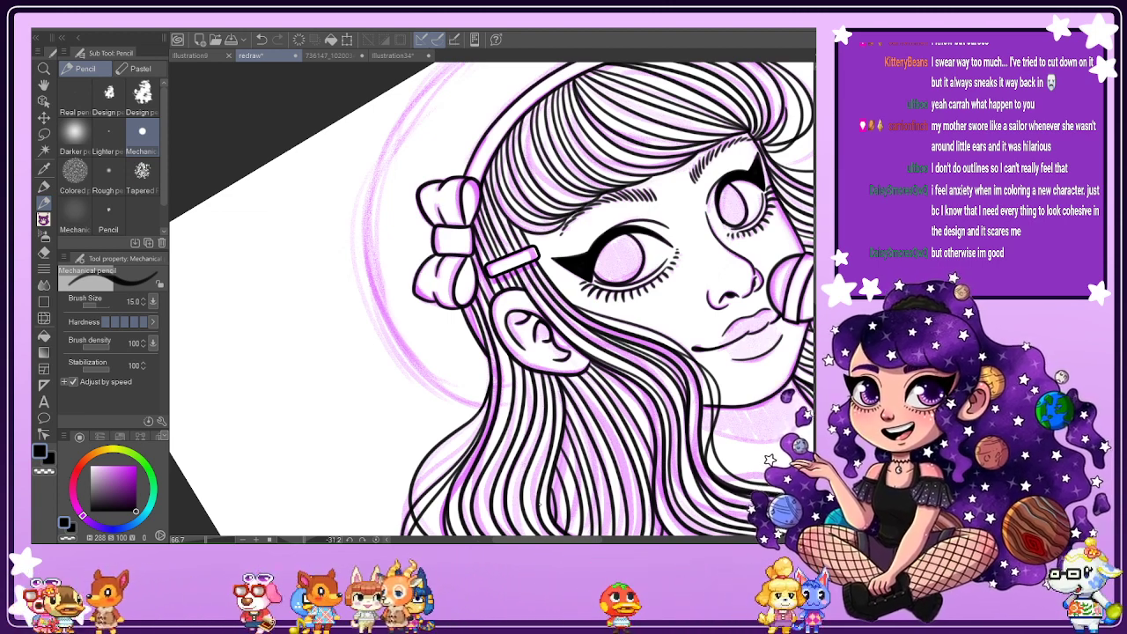
{"action": "scroll", "coordinate": [513, 488], "scroll_direction": "down", "scroll_amount": 2}
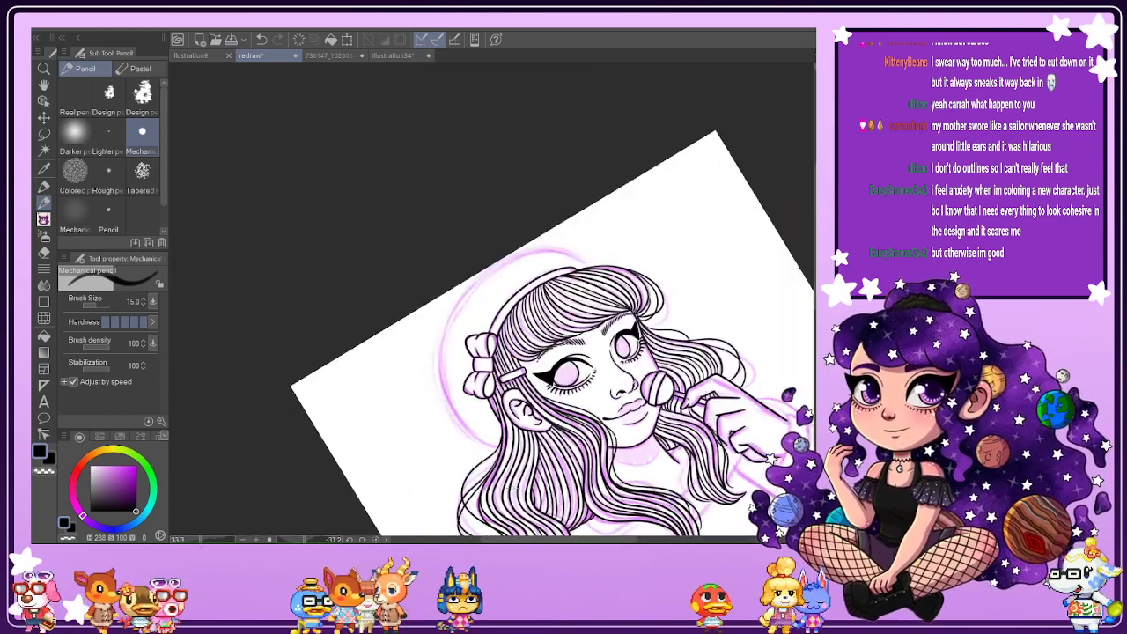
{"action": "key", "text": "ctrl+at"}
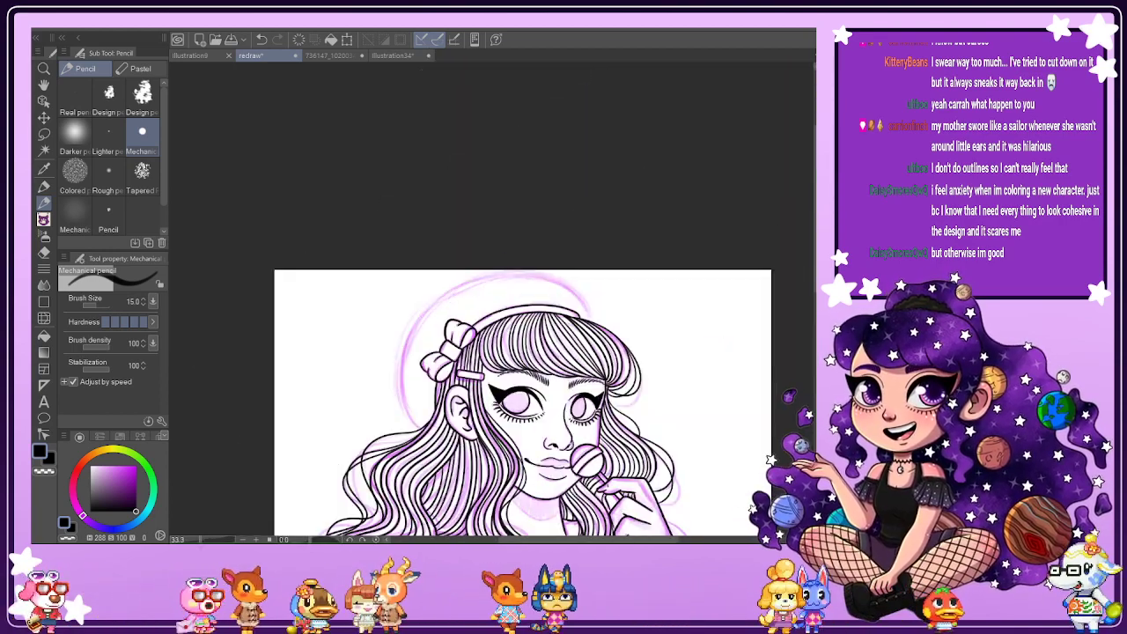
{"action": "key", "text": "ctrl+0"}
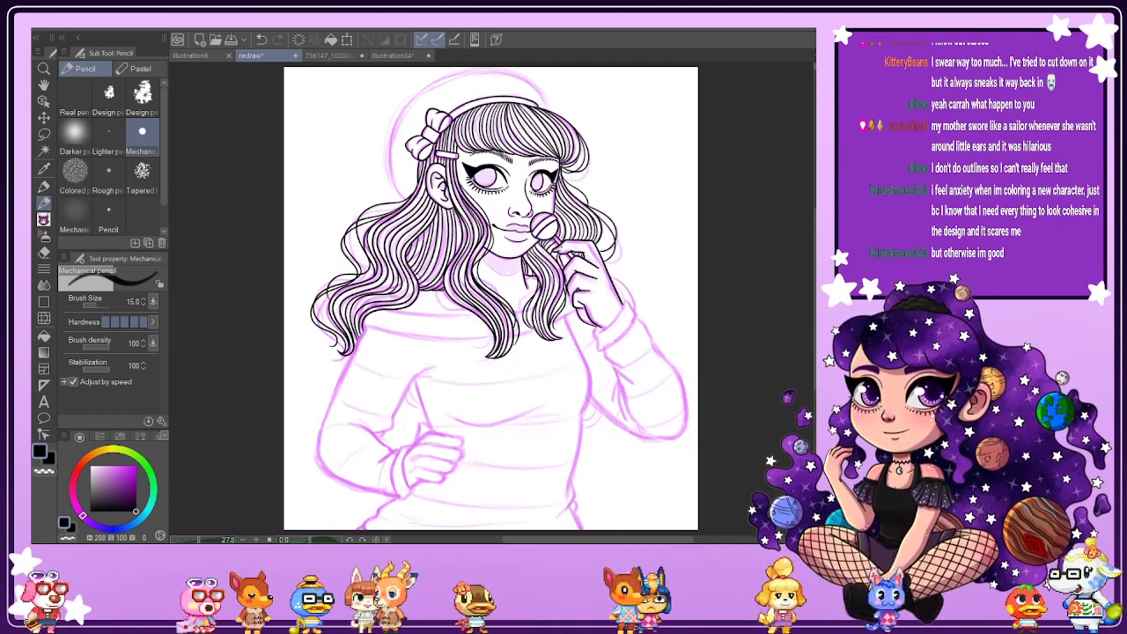
{"action": "key", "text": "h"}
{"action": "key", "text": "h"}
{"action": "key", "text": "h"}
{"action": "key", "text": "h"}
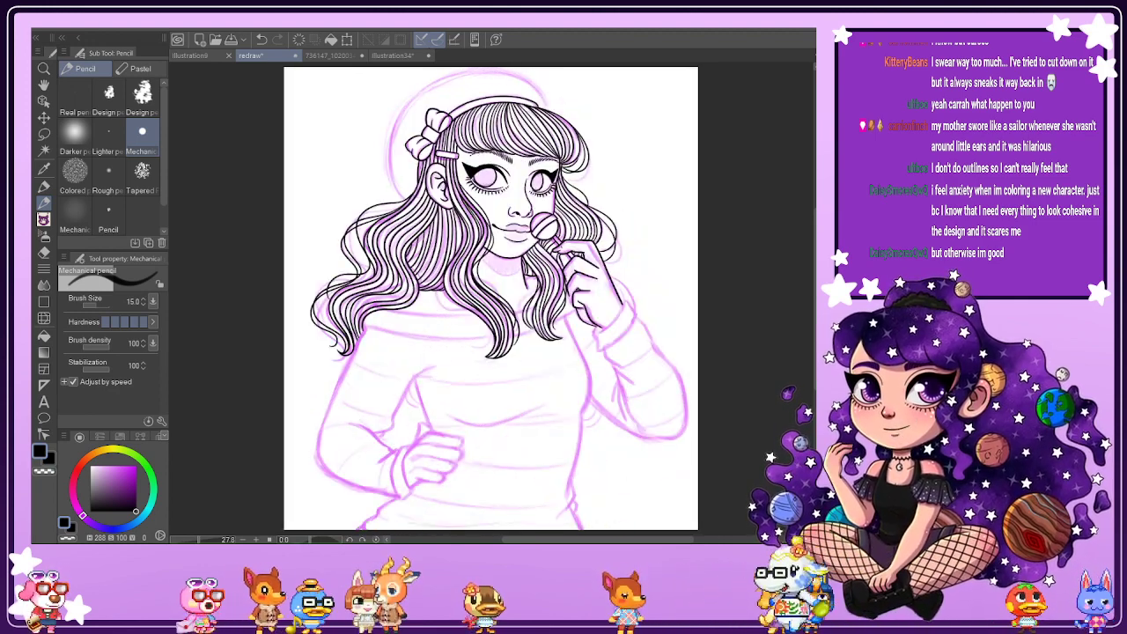
{"action": "key", "text": "ctrl+h"}
{"action": "key", "text": "ctrl+h"}
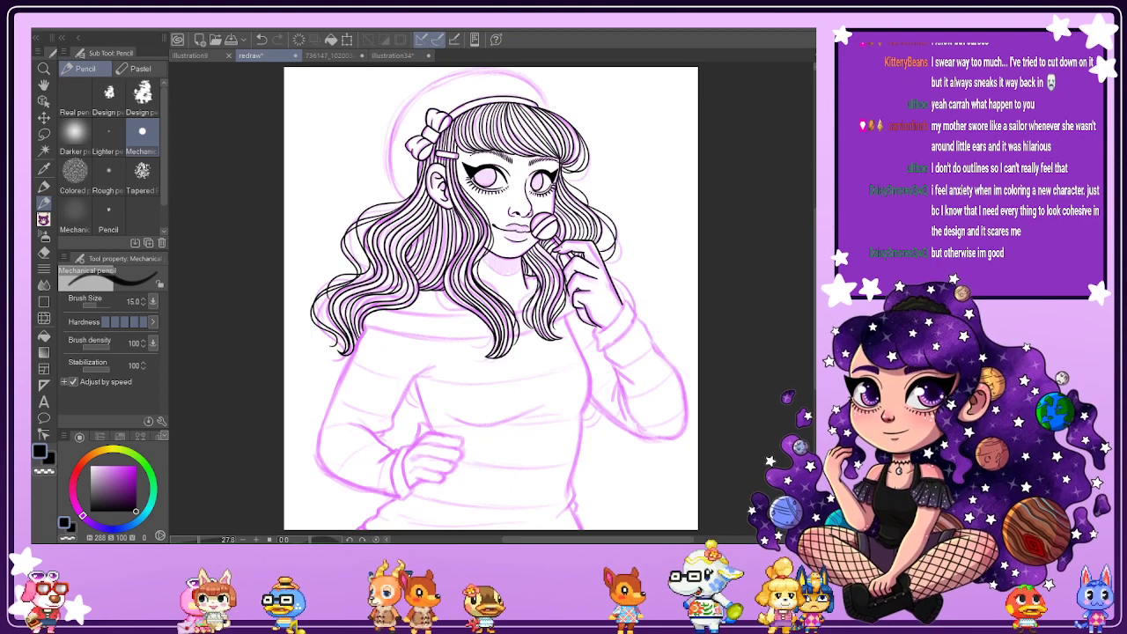
{"action": "key", "text": "h"}
Compare the redraw with the original coloured drawing of the girl, switching between the two documents at several zoom levels.
{"action": "key", "text": "ctrl+Tab"}
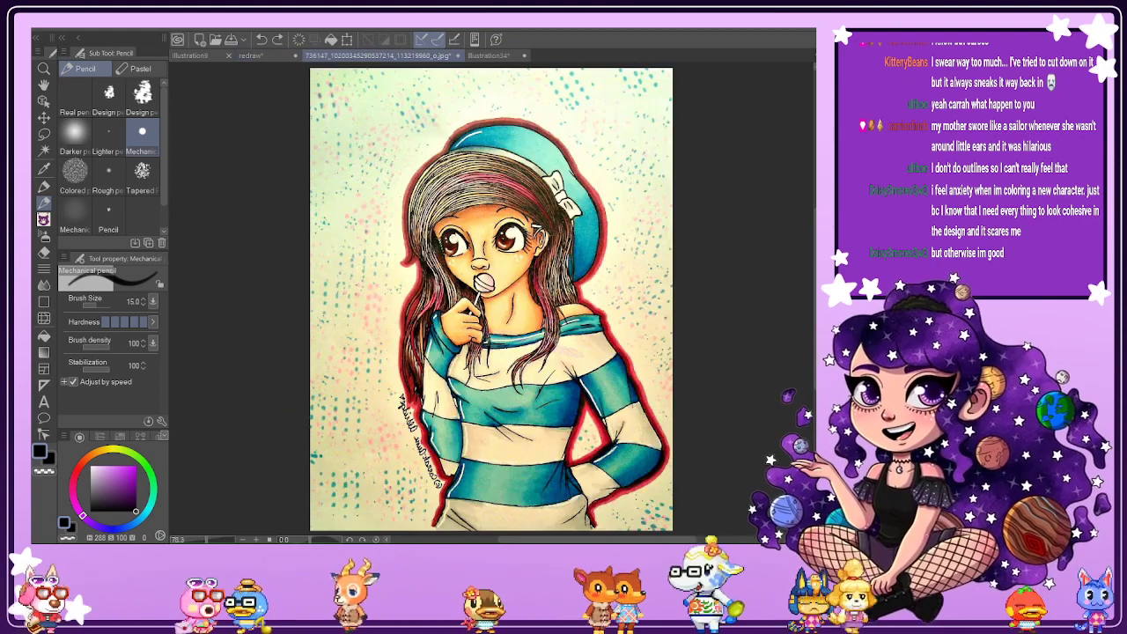
{"action": "scroll", "coordinate": [713, 343], "scroll_direction": "up", "scroll_amount": 1}
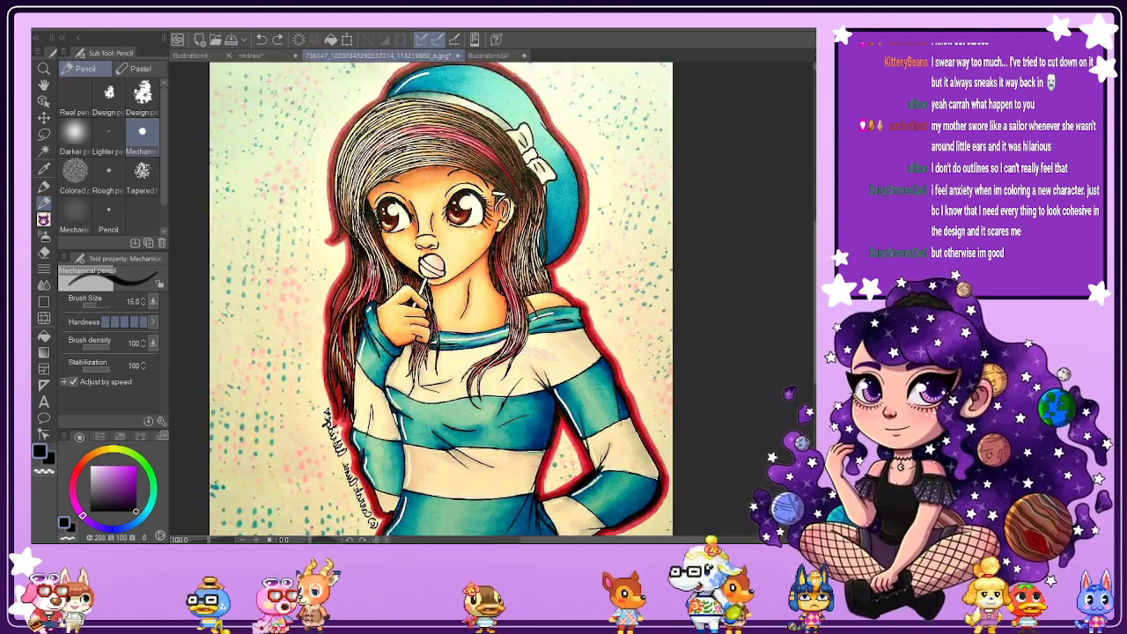
{"action": "scroll", "coordinate": [490, 298], "scroll_direction": "down", "scroll_amount": 3}
{"action": "scroll", "coordinate": [490, 299], "scroll_direction": "up", "scroll_amount": 4}
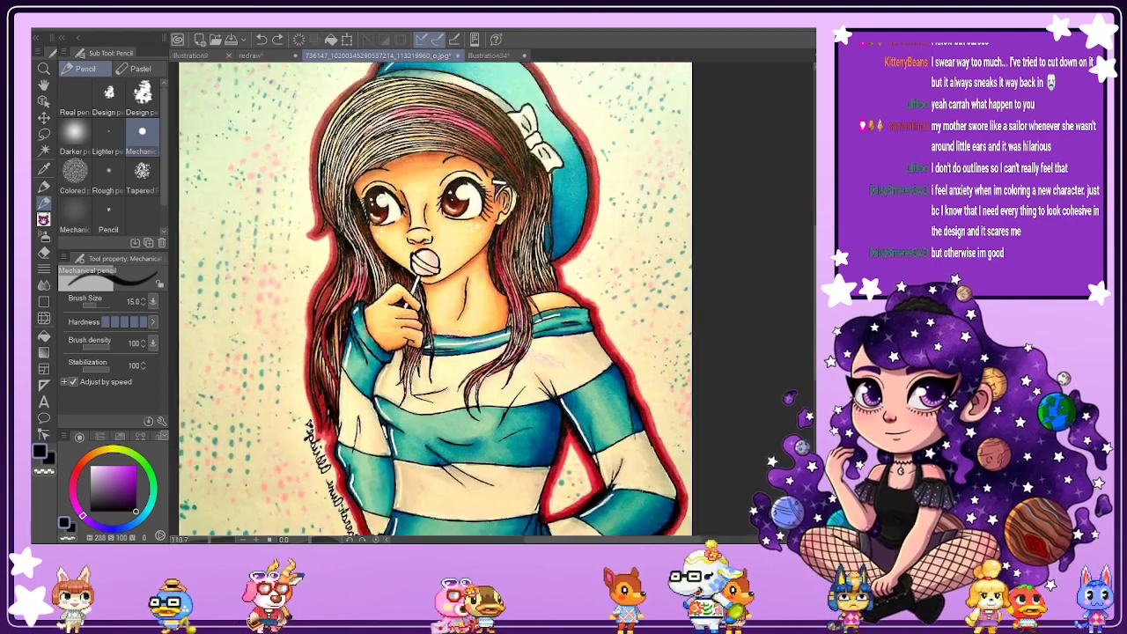
{"action": "scroll", "coordinate": [490, 298], "scroll_direction": "down", "scroll_amount": 1}
{"action": "scroll", "coordinate": [490, 298], "scroll_direction": "down", "scroll_amount": 1}
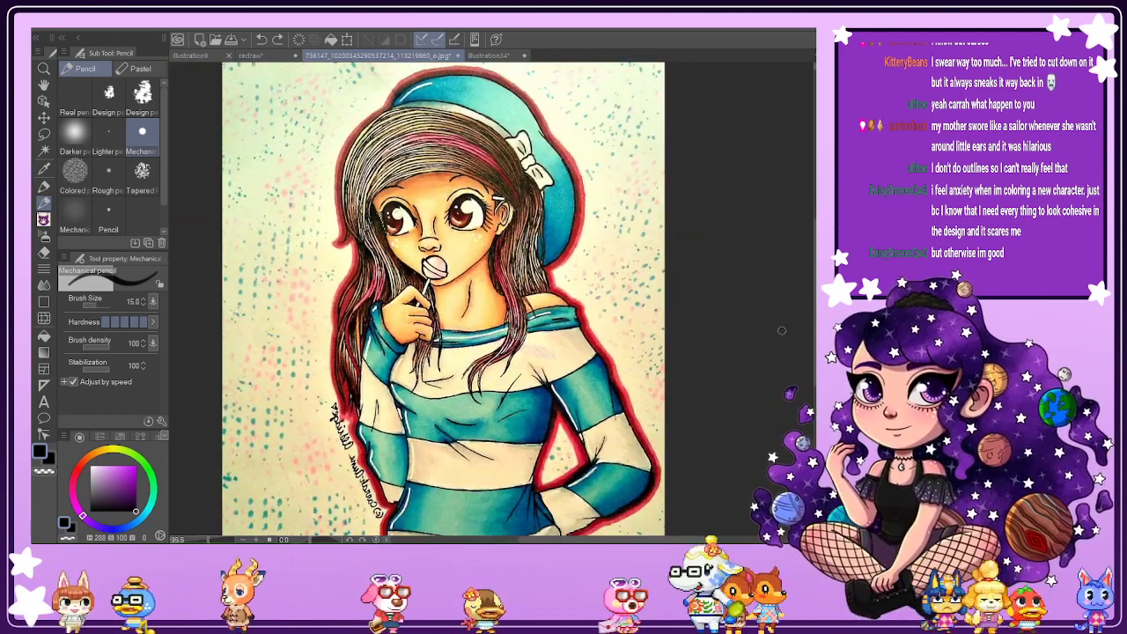
{"action": "left_click_drag", "start_coordinate": [602, 540], "coordinate": [608, 540]}
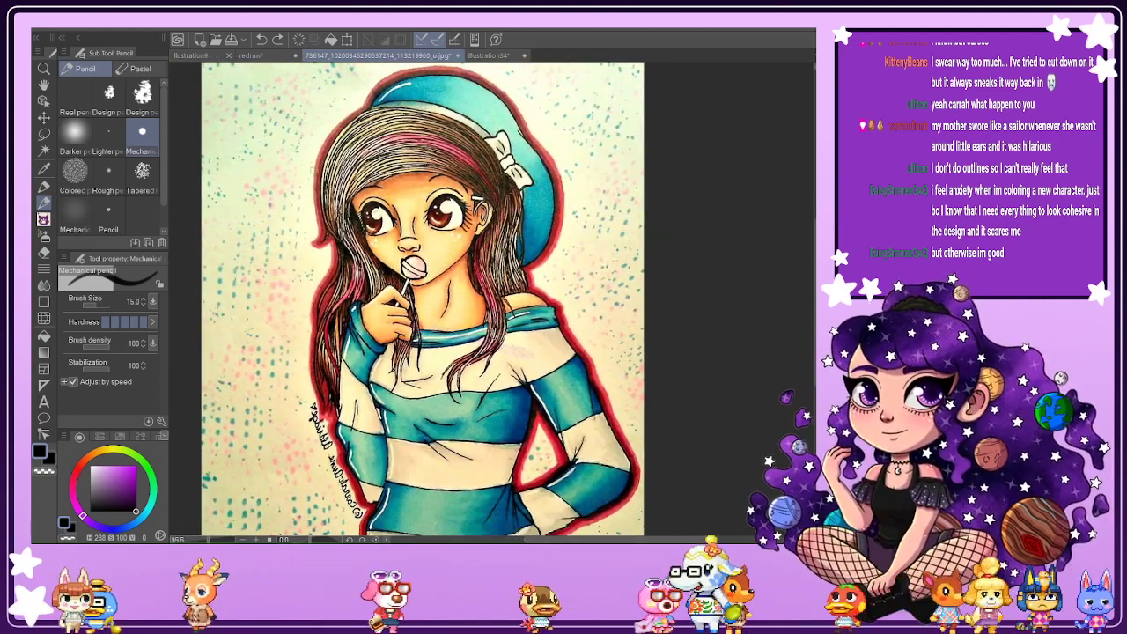
{"action": "left_click", "coordinate": [255, 56]}
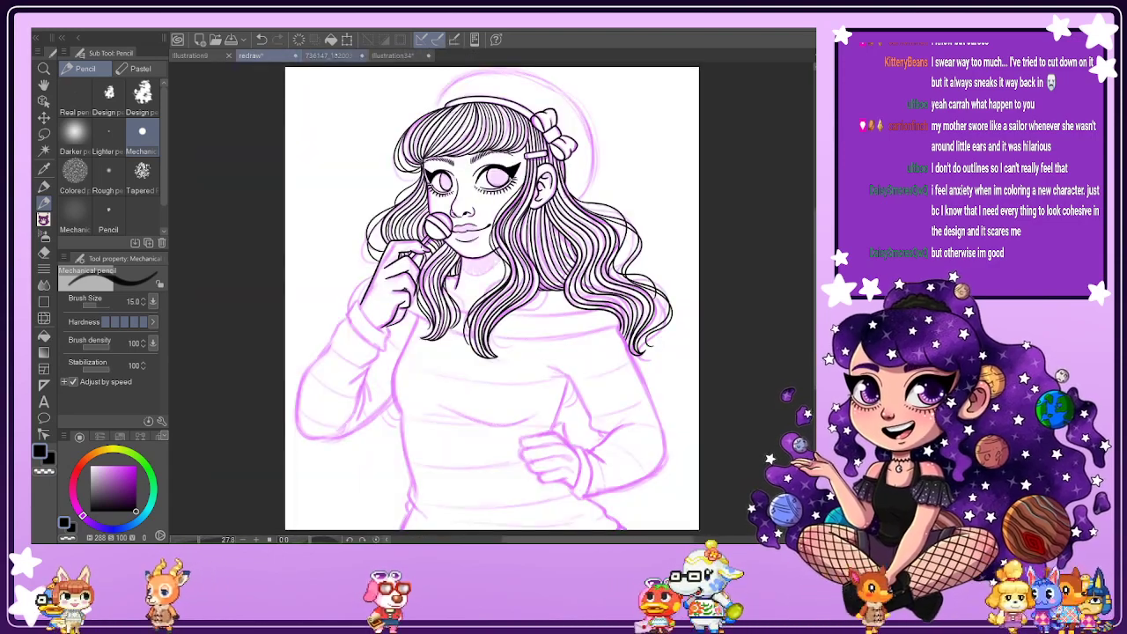
{"action": "left_click", "coordinate": [335, 55]}
{"action": "left_click_drag", "start_coordinate": [629, 540], "coordinate": [609, 539]}
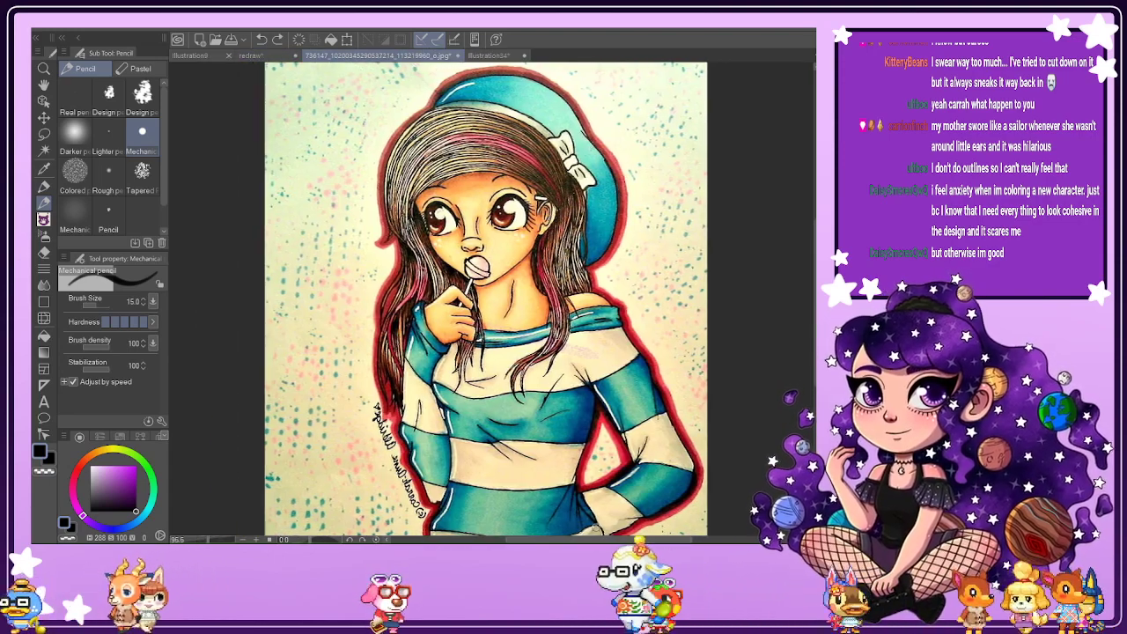
{"action": "left_click", "coordinate": [255, 55]}
{"action": "key", "text": "ctrl+Tab"}
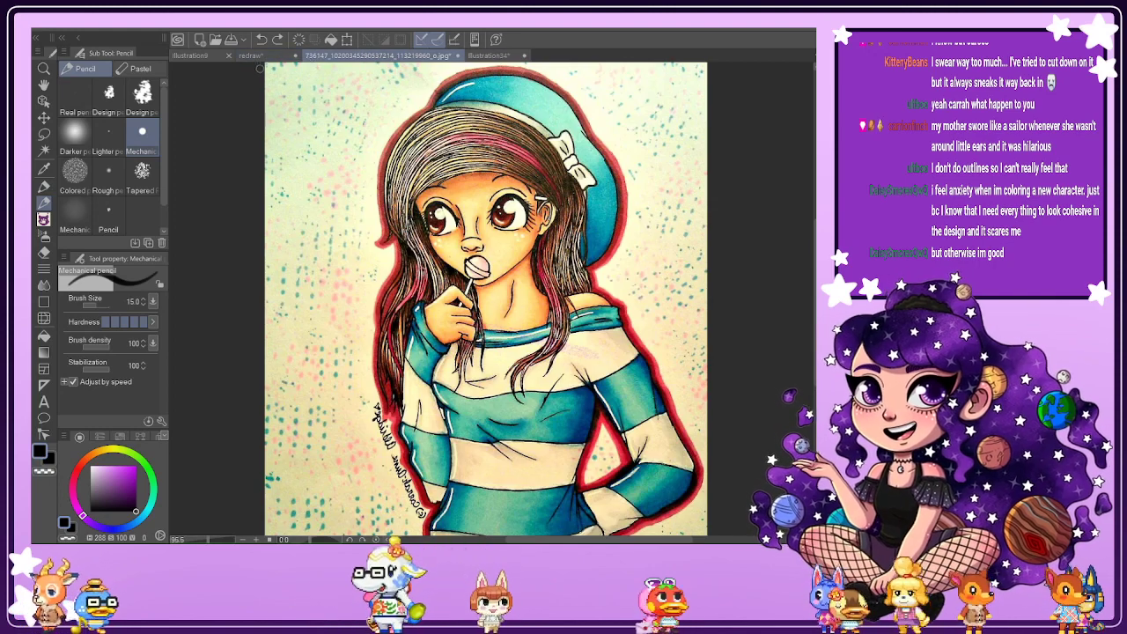
{"action": "key", "text": "ctrl+shift+Tab"}
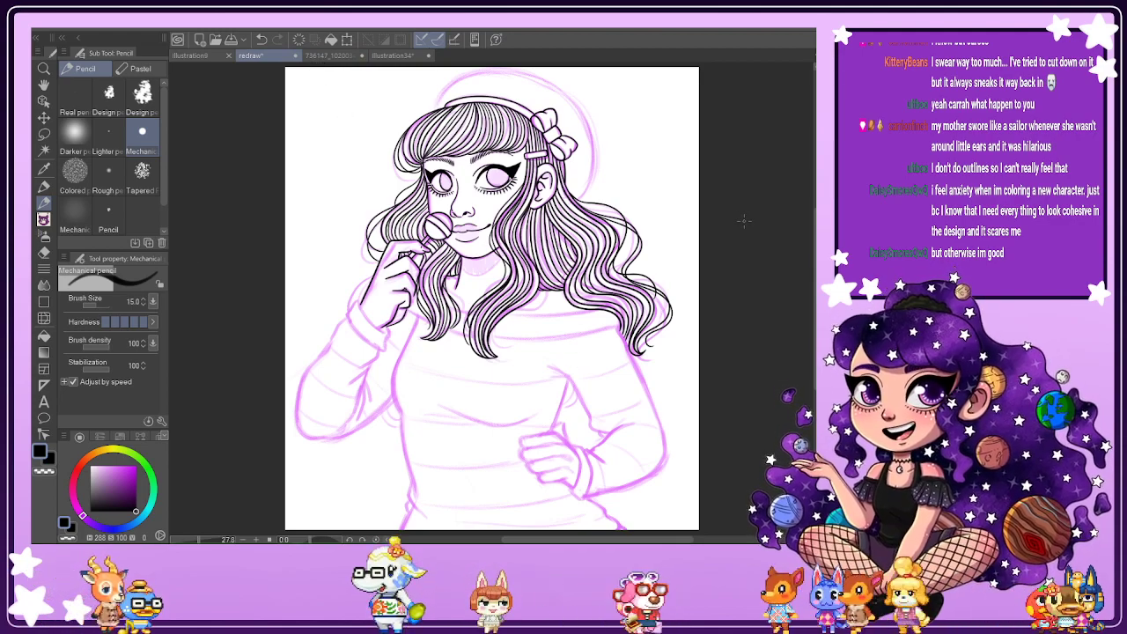
Mirror and tilt the canvas and ink the beret's round outline from the headband's front end to the hair behind the ear, redoing it twice.
{"action": "mouse_move", "coordinate": [607, 352]}
{"action": "left_mouse_down"}
{"action": "mouse_move", "coordinate": [594, 223]}
{"action": "mouse_move", "coordinate": [617, 321]}
{"action": "mouse_move", "coordinate": [618, 288]}
{"action": "mouse_move", "coordinate": [501, 176]}
{"action": "mouse_move", "coordinate": [477, 178]}
{"action": "left_mouse_up"}
{"action": "key", "text": "h"}
{"action": "scroll", "coordinate": [271, 318], "scroll_direction": "up", "scroll_amount": 2}
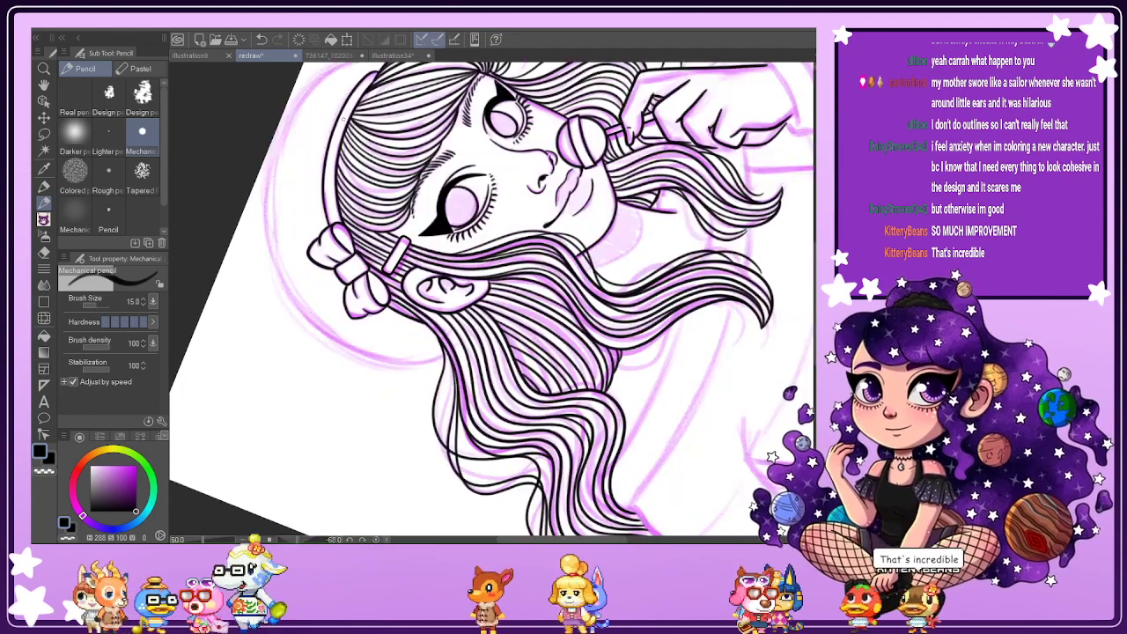
{"action": "scroll", "coordinate": [371, 126], "scroll_direction": "up", "scroll_amount": 1}
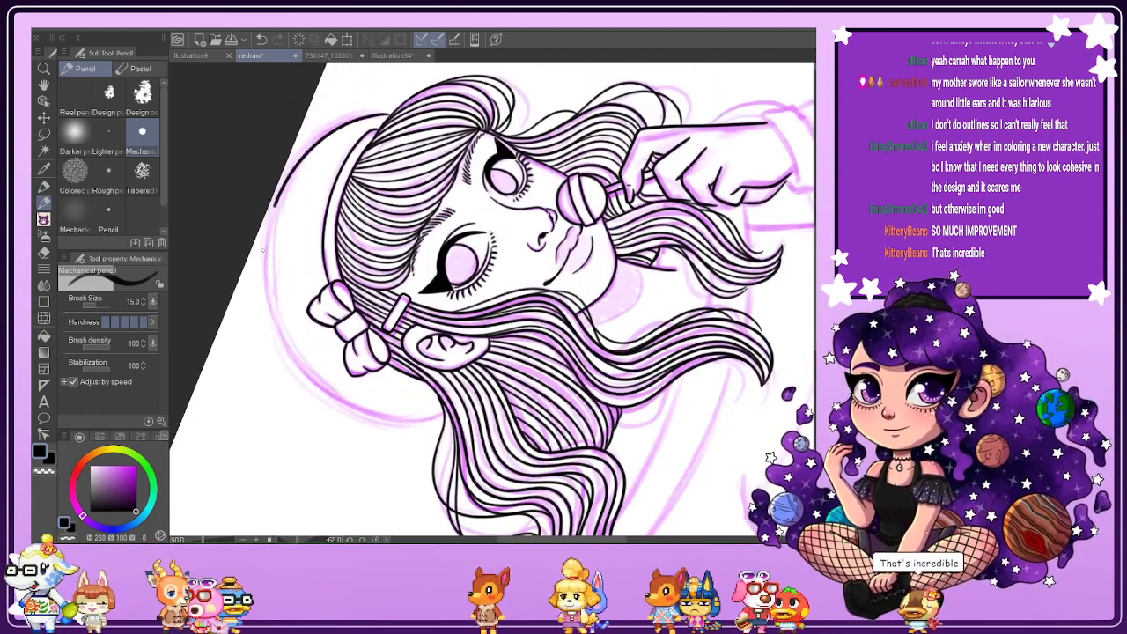
{"action": "mouse_move", "coordinate": [268, 204]}
{"action": "left_mouse_down"}
{"action": "mouse_move", "coordinate": [268, 305]}
{"action": "mouse_move", "coordinate": [318, 384]}
{"action": "left_mouse_up"}
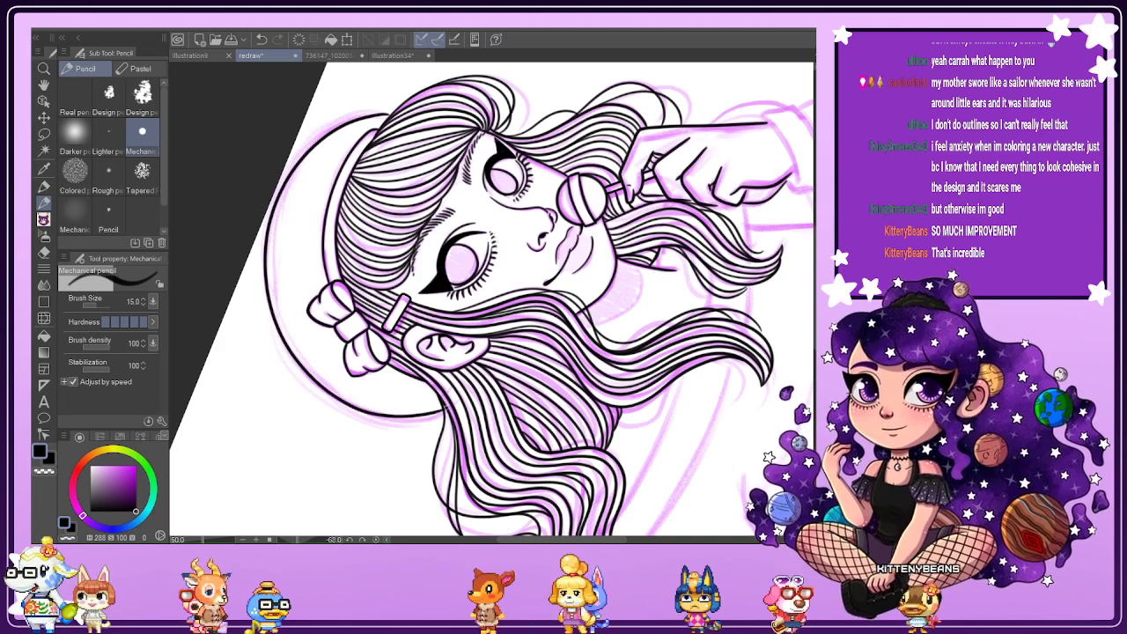
{"action": "key", "text": "ctrl+z"}
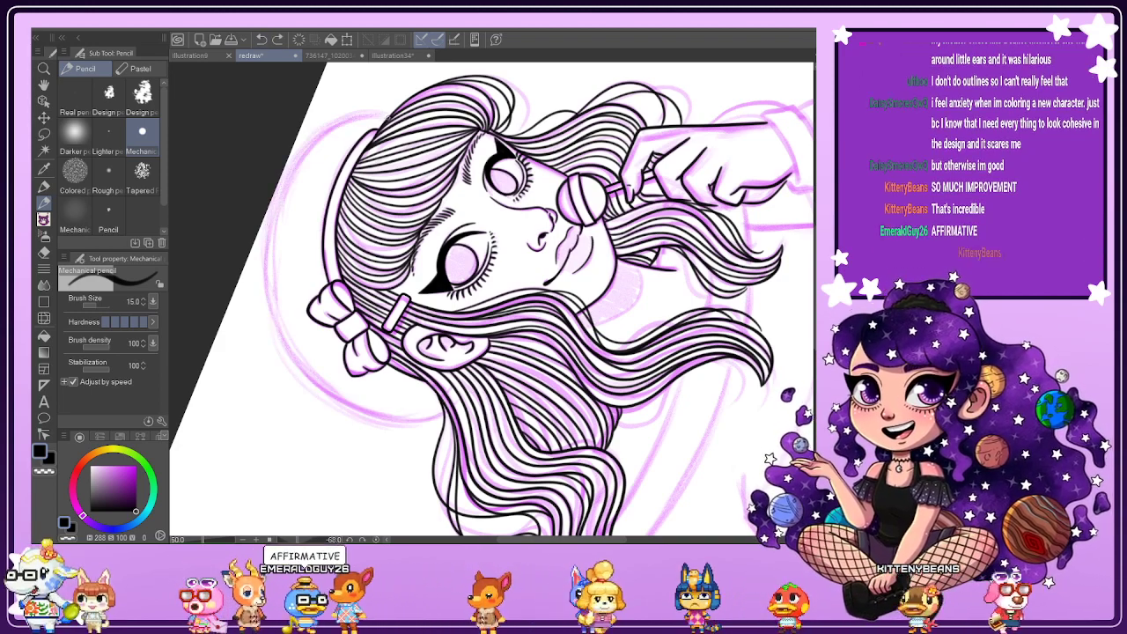
{"action": "mouse_move", "coordinate": [284, 186]}
{"action": "left_mouse_down"}
{"action": "mouse_move", "coordinate": [264, 252]}
{"action": "mouse_move", "coordinate": [273, 323]}
{"action": "mouse_move", "coordinate": [300, 371]}
{"action": "mouse_move", "coordinate": [373, 419]}
{"action": "mouse_move", "coordinate": [445, 408]}
{"action": "left_mouse_up"}
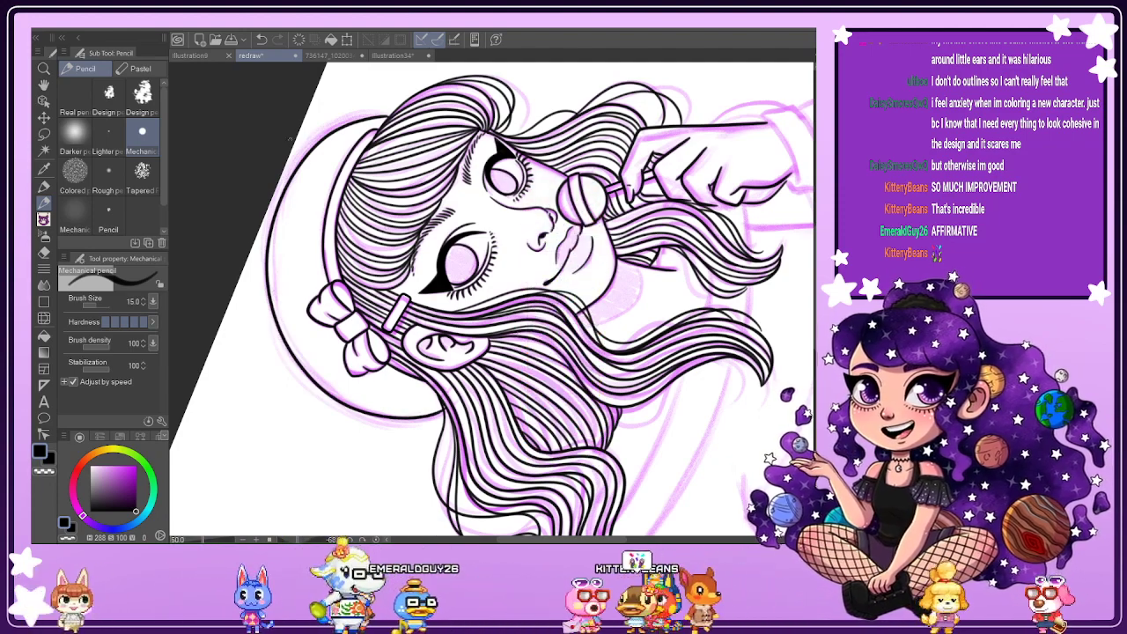
{"action": "left_click", "coordinate": [262, 39]}
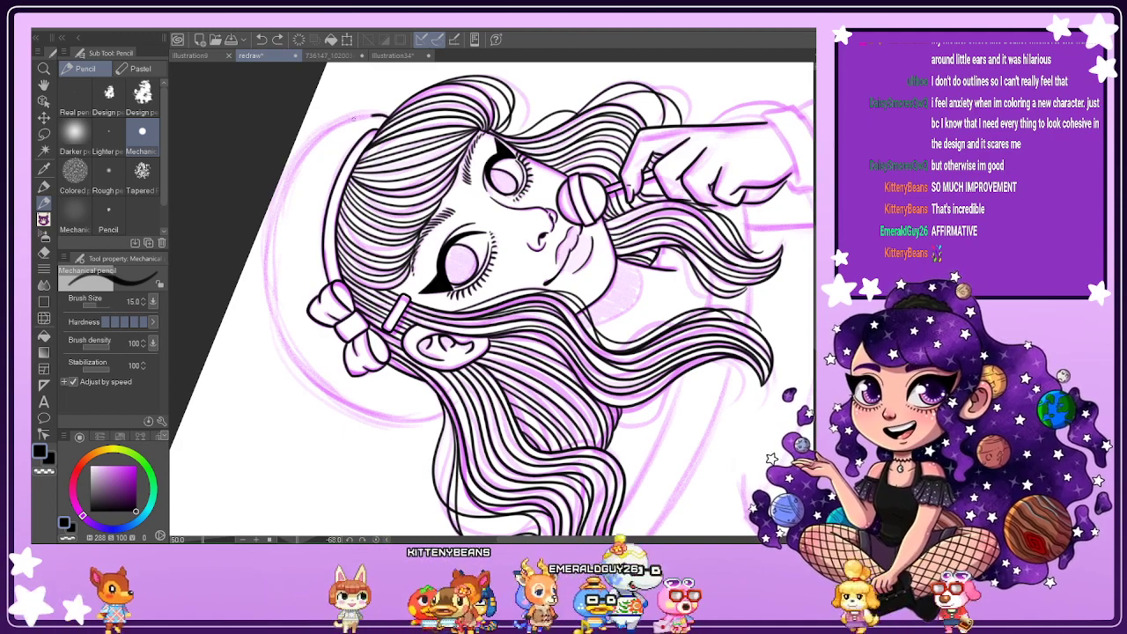
{"action": "mouse_move", "coordinate": [289, 359]}
{"action": "left_mouse_down"}
{"action": "mouse_move", "coordinate": [353, 415]}
{"action": "mouse_move", "coordinate": [410, 423]}
{"action": "left_mouse_up"}
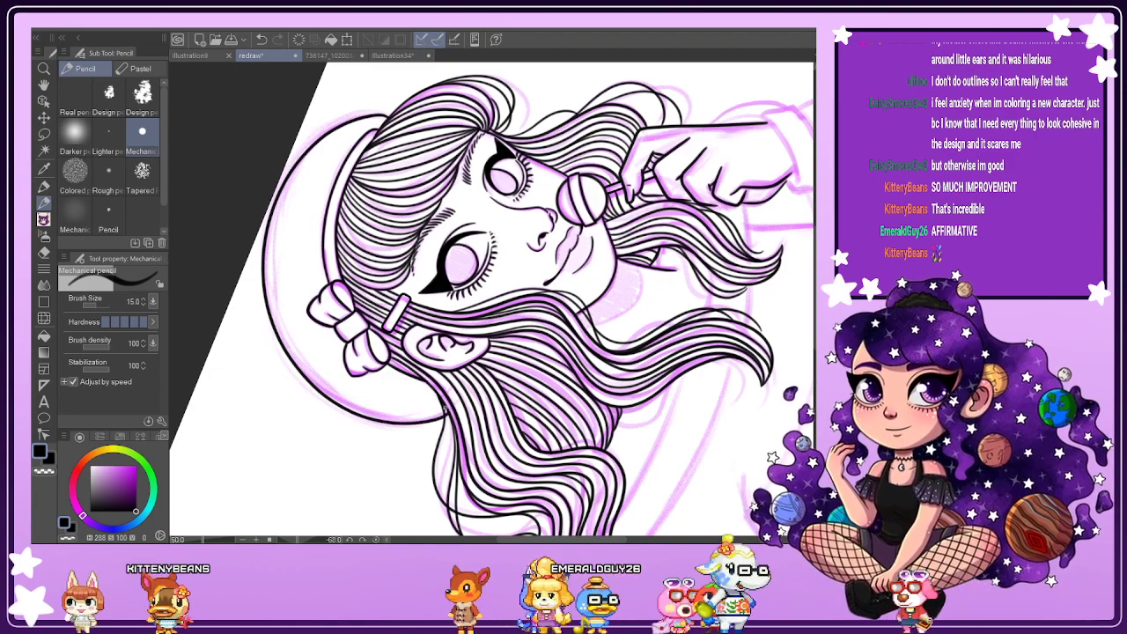
Straighten and unmirror the canvas, and compare the inked beret with the one in the original coloured drawing.
{"action": "key", "text": "ctrl+@"}
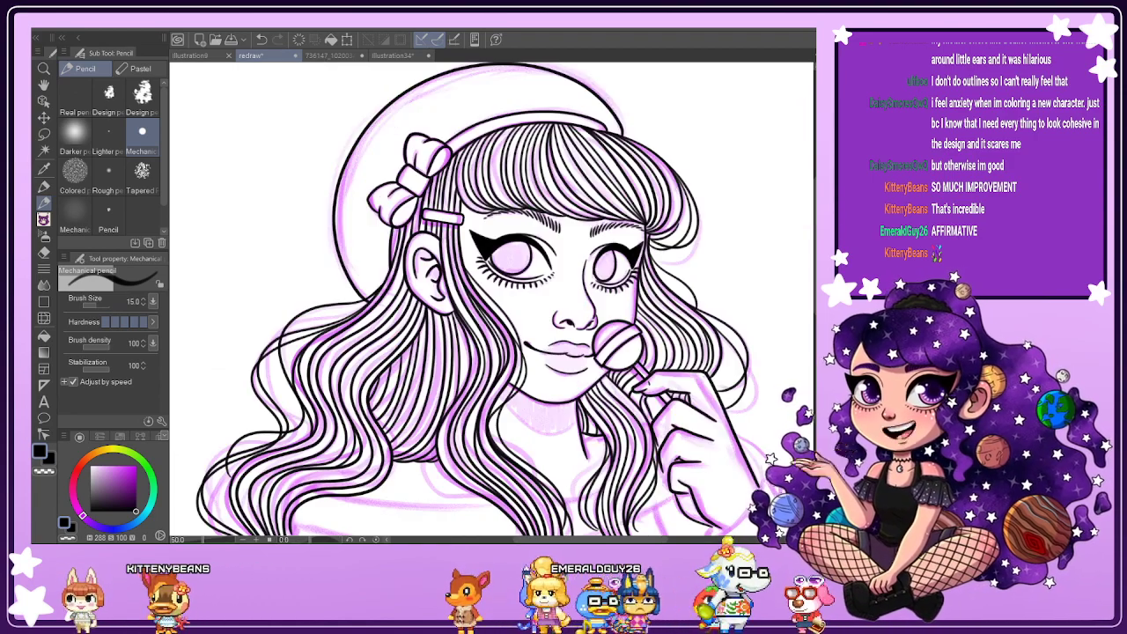
{"action": "key", "text": "h"}
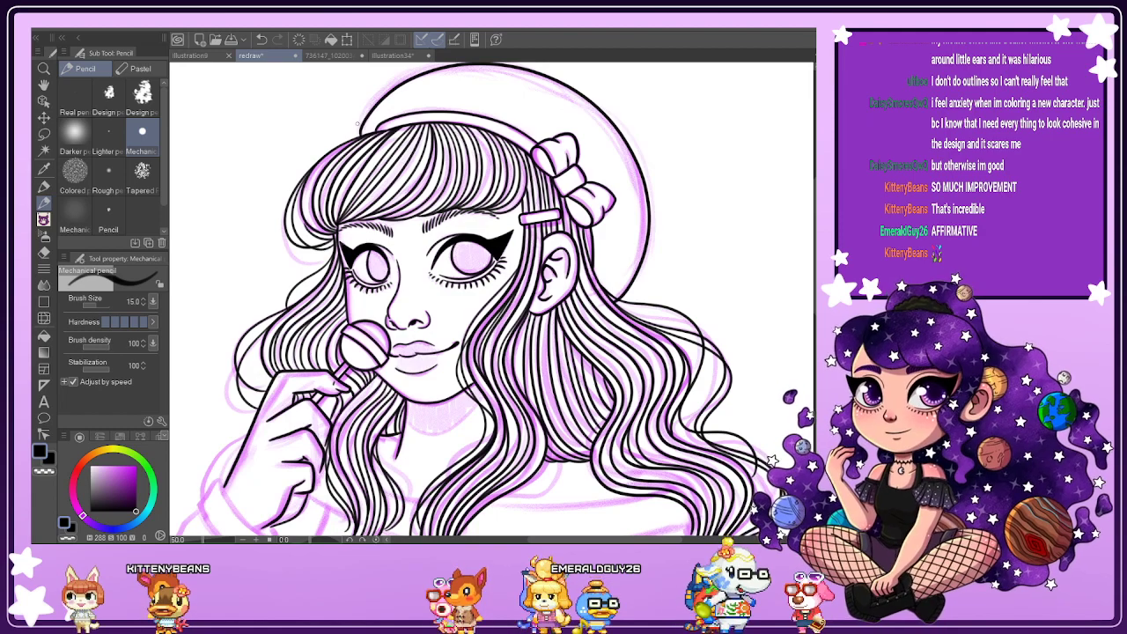
{"action": "left_click", "coordinate": [333, 57]}
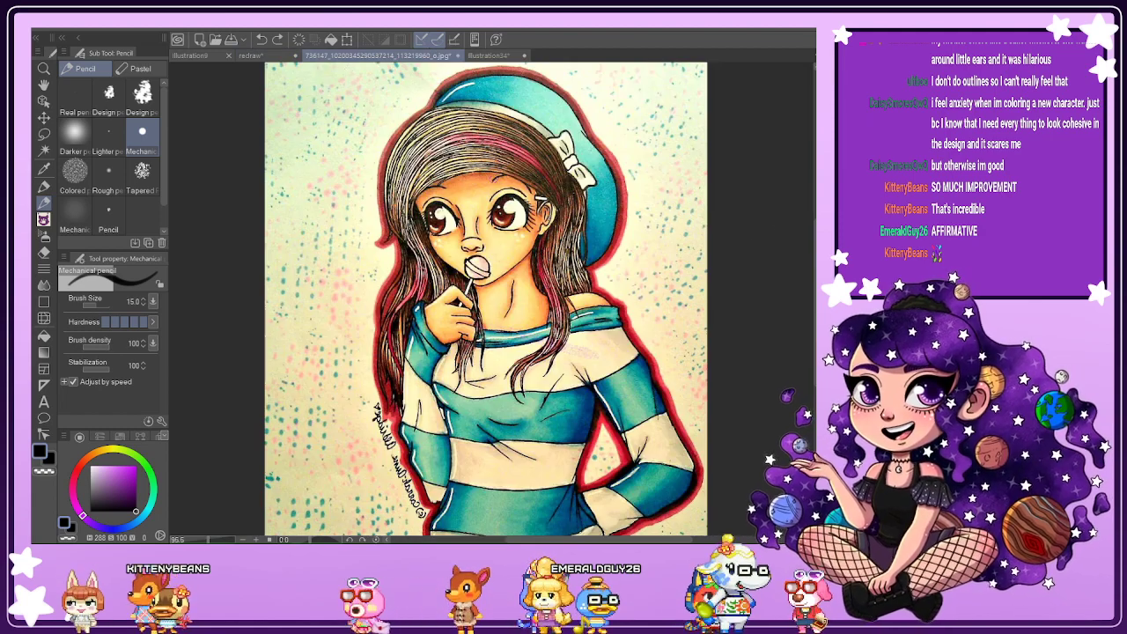
{"action": "scroll", "coordinate": [495, 173], "scroll_direction": "up", "scroll_amount": 2}
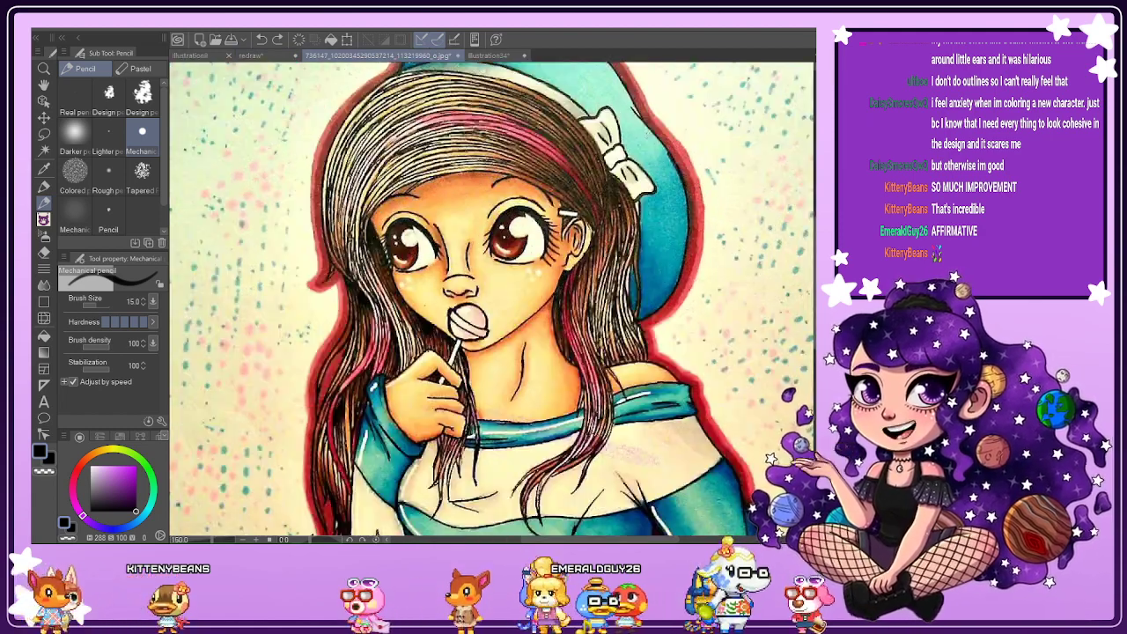
Compare the inked head, hair and beret with the original coloured drawing in close view, switching repeatedly between the two documents.
{"action": "scroll", "coordinate": [493, 299], "scroll_direction": "up", "scroll_amount": 2}
{"action": "left_click", "coordinate": [264, 55]}
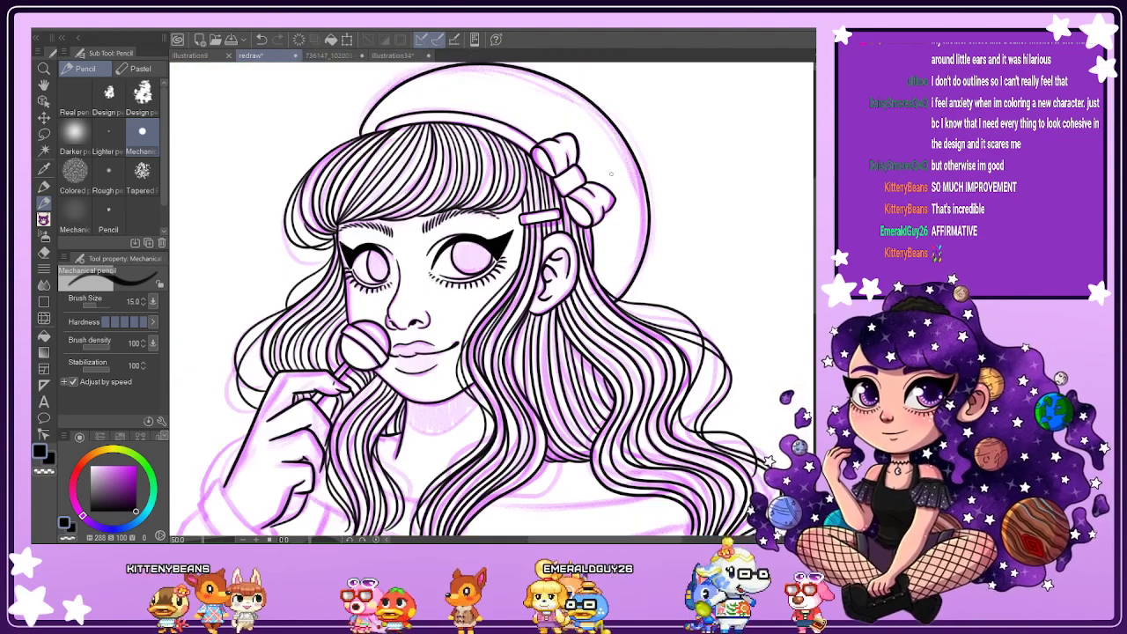
{"action": "left_click_drag", "start_coordinate": [671, 539], "coordinate": [659, 537]}
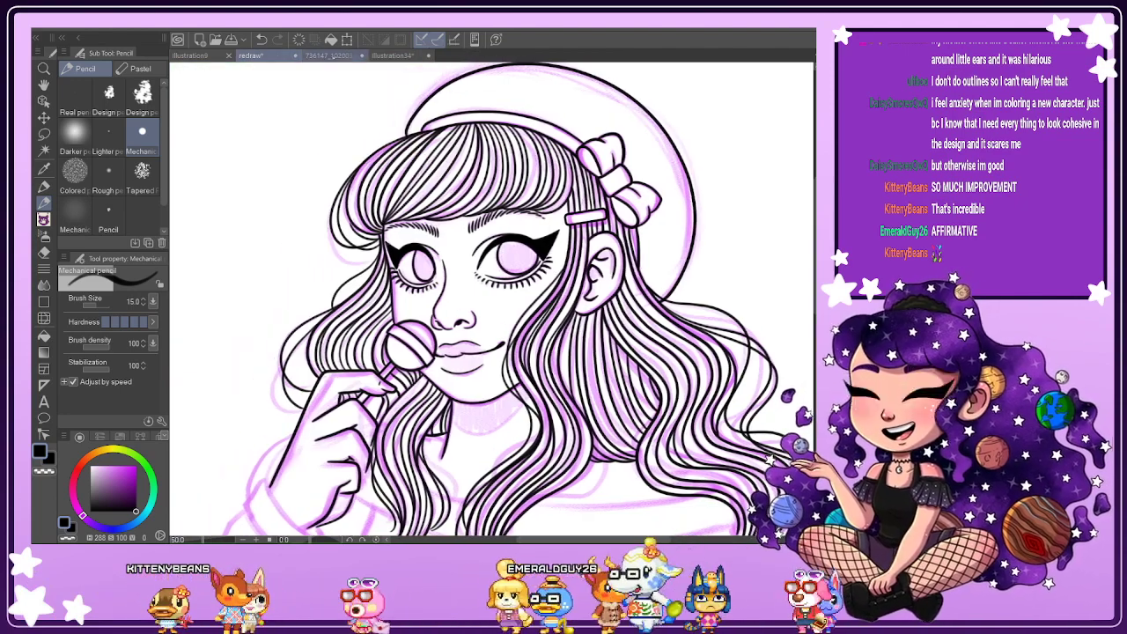
{"action": "left_click", "coordinate": [333, 55]}
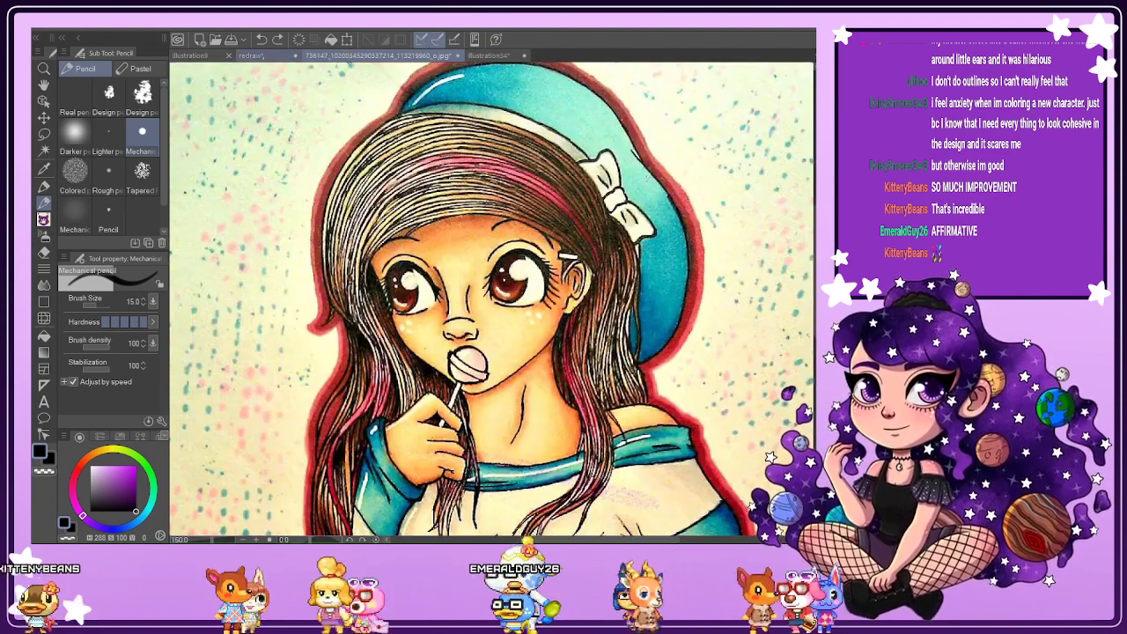
{"action": "left_click", "coordinate": [255, 56]}
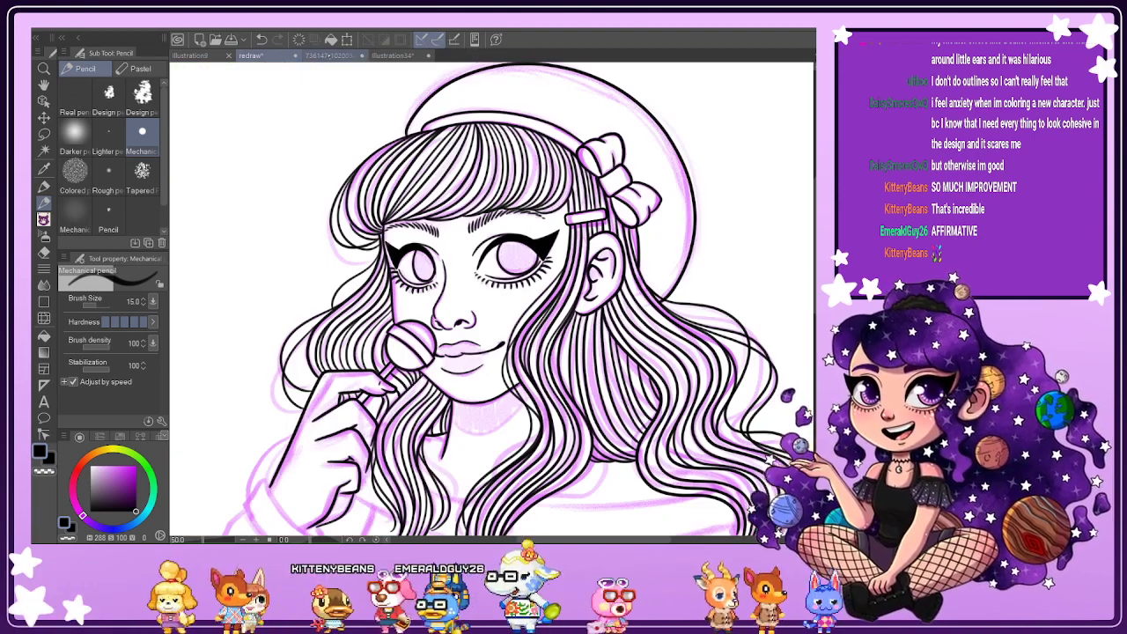
{"action": "key", "text": "ctrl+Tab"}
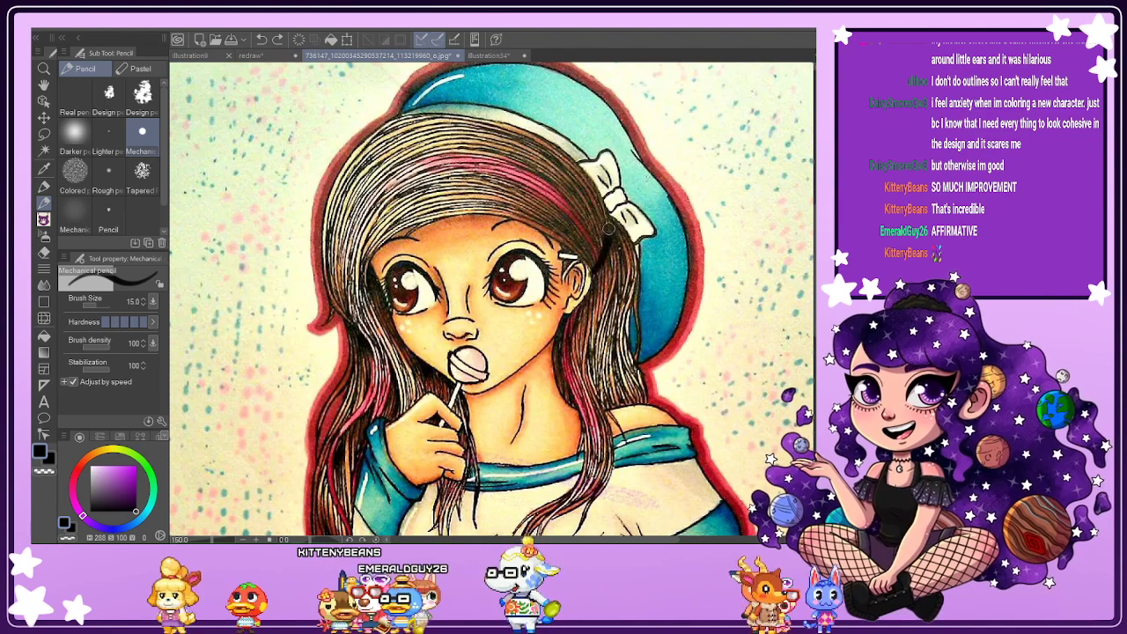
{"action": "key", "text": "ctrl+shift+Tab"}
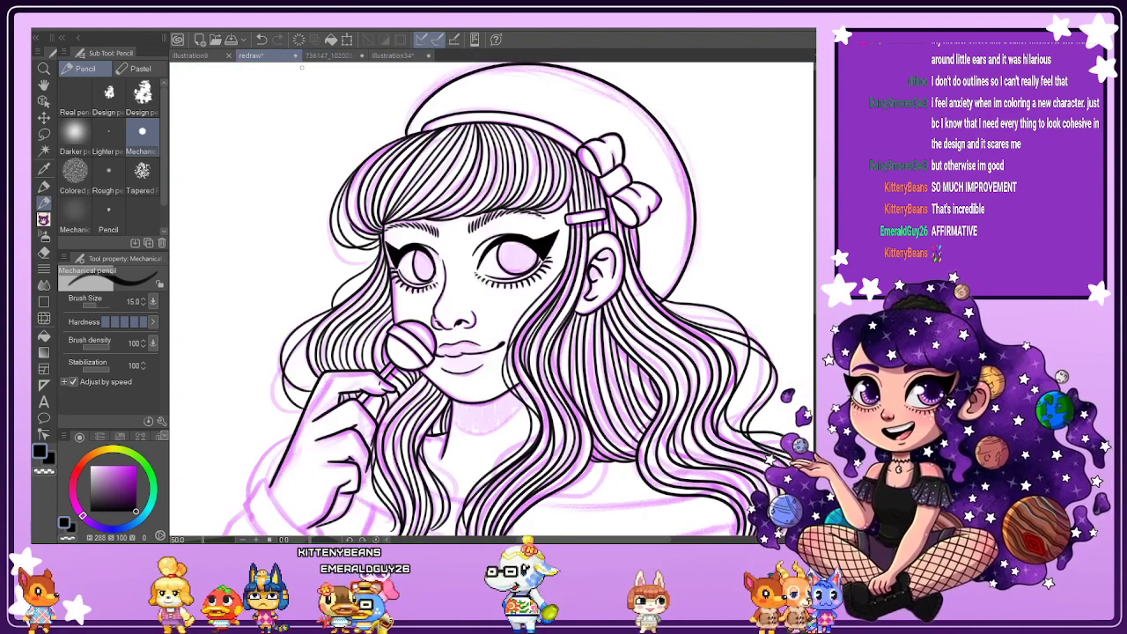
{"action": "key", "text": "ctrl+Tab"}
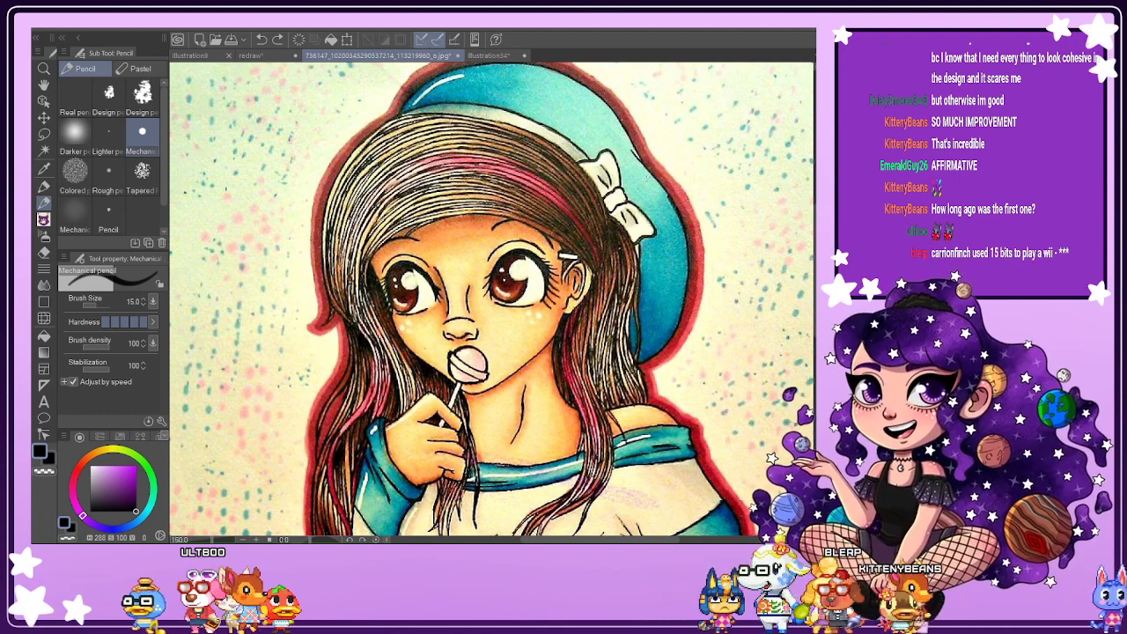
{"action": "left_click", "coordinate": [265, 55]}
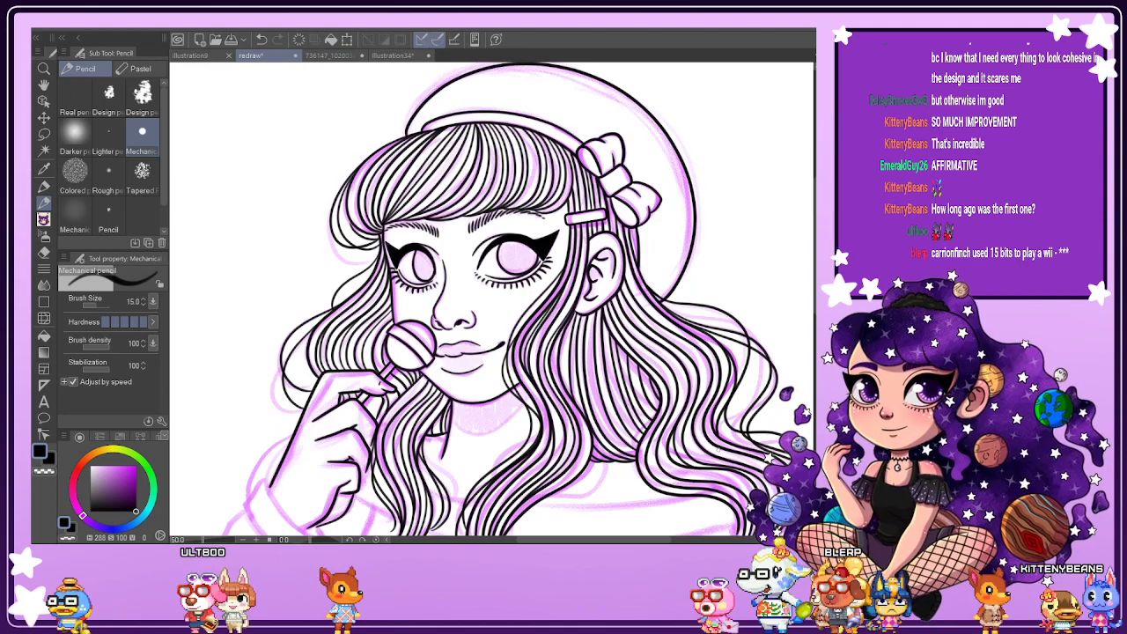
{"action": "left_click", "coordinate": [348, 55]}
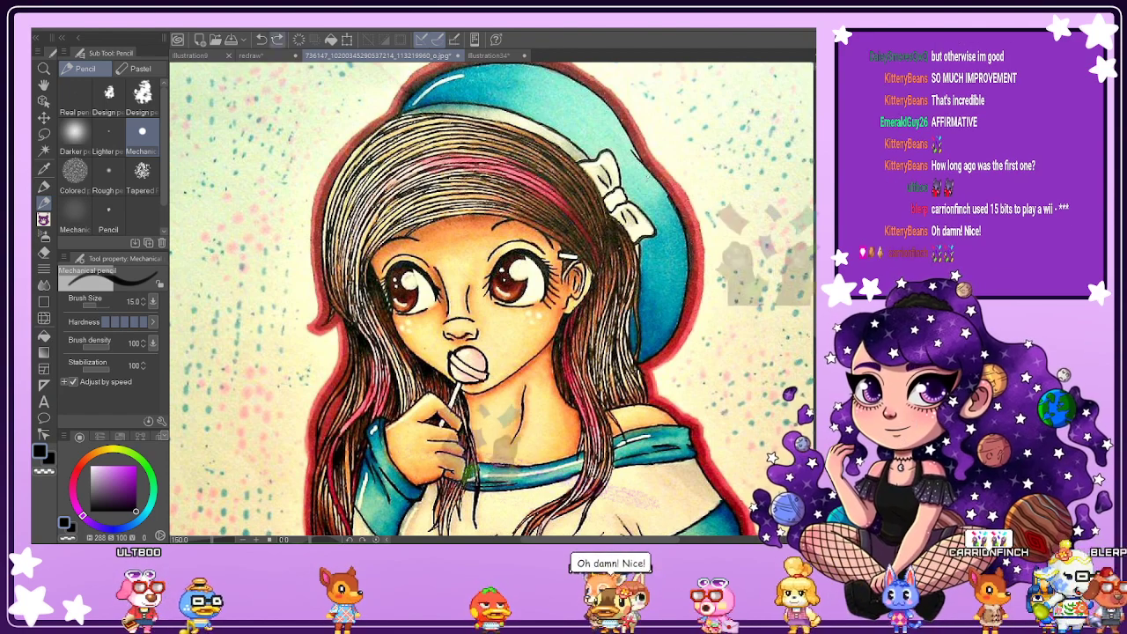
{"action": "left_click", "coordinate": [256, 55]}
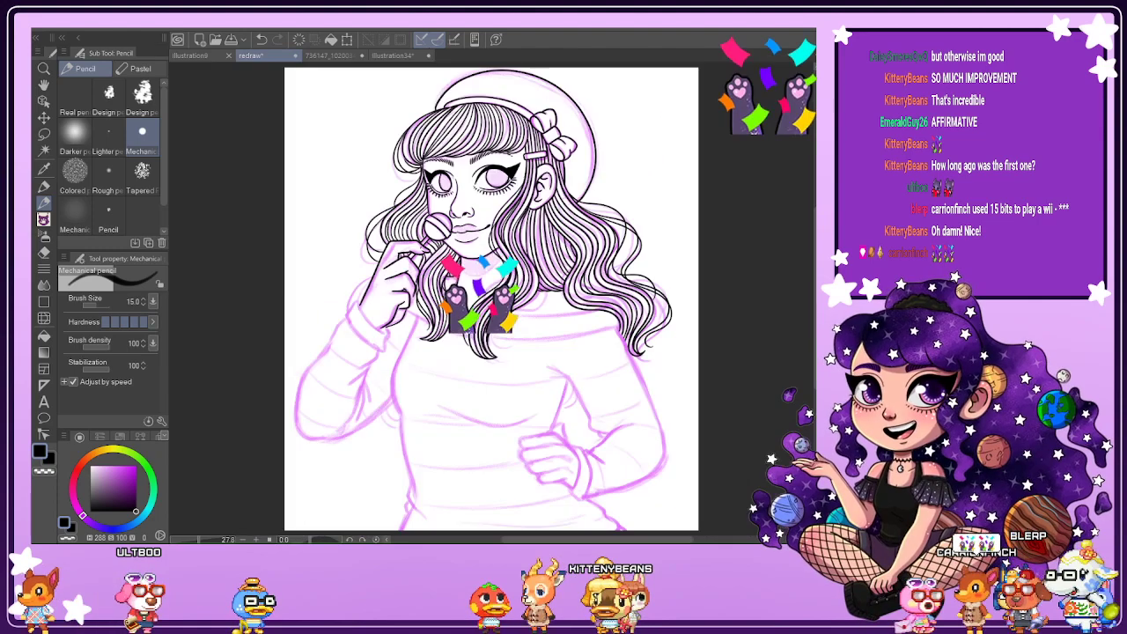
Compare the full figure of the redraw with the whole original drawing, first unmirrored and then with both canvases mirrored.
{"action": "key", "text": "ctrl+0"}
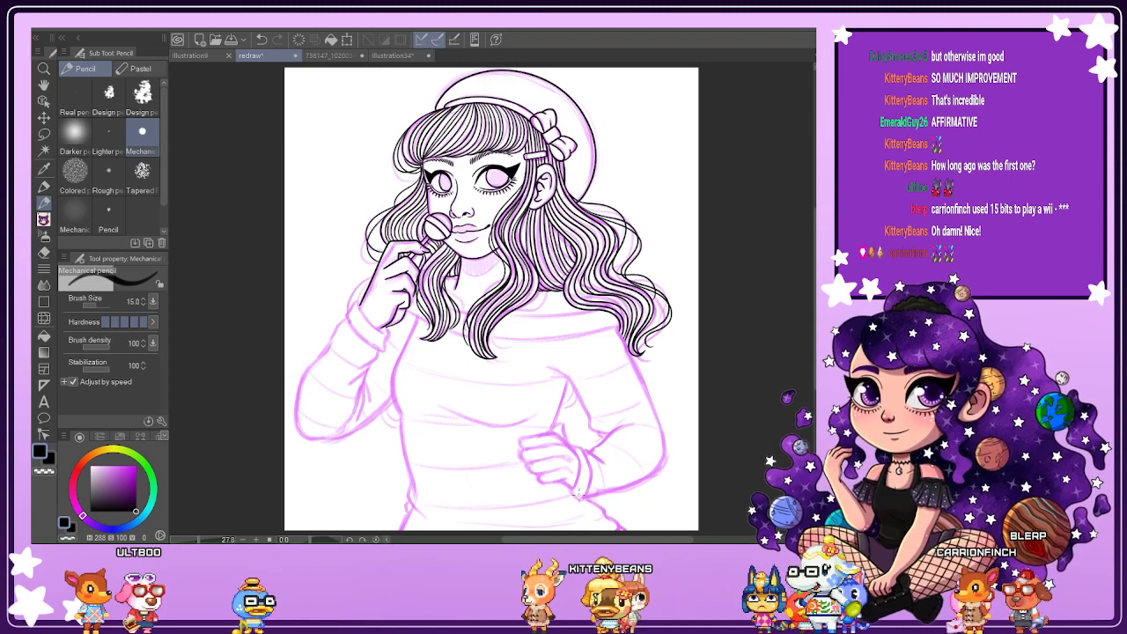
{"action": "scroll", "coordinate": [577, 494], "scroll_direction": "up", "scroll_amount": 1}
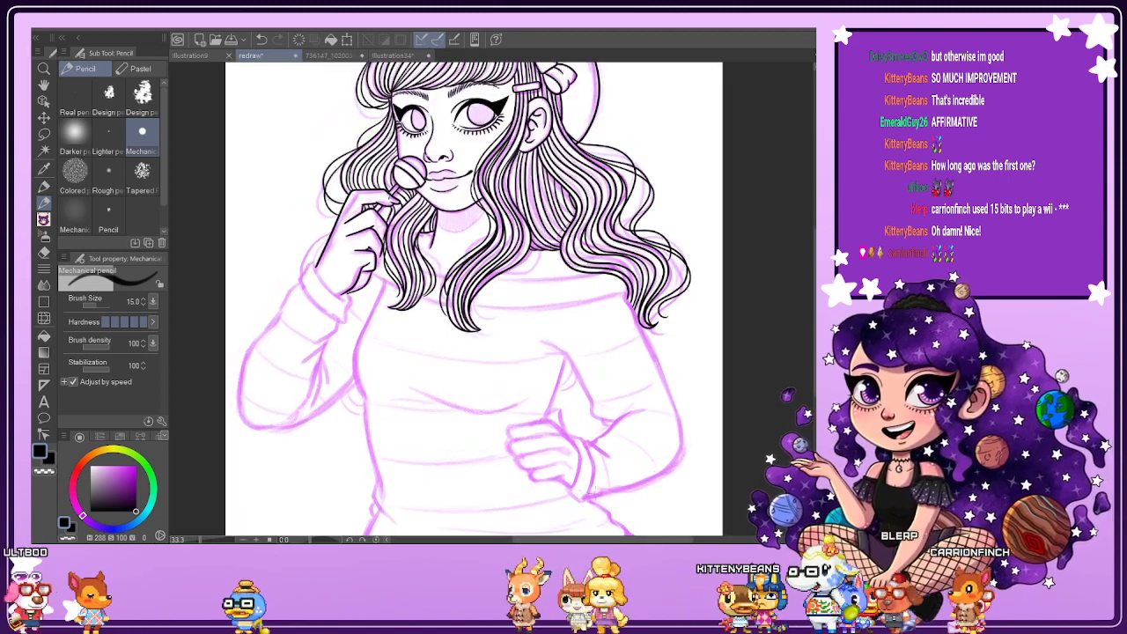
{"action": "scroll", "coordinate": [616, 489], "scroll_direction": "down", "scroll_amount": 3}
{"action": "scroll", "coordinate": [650, 483], "scroll_direction": "up", "scroll_amount": 2}
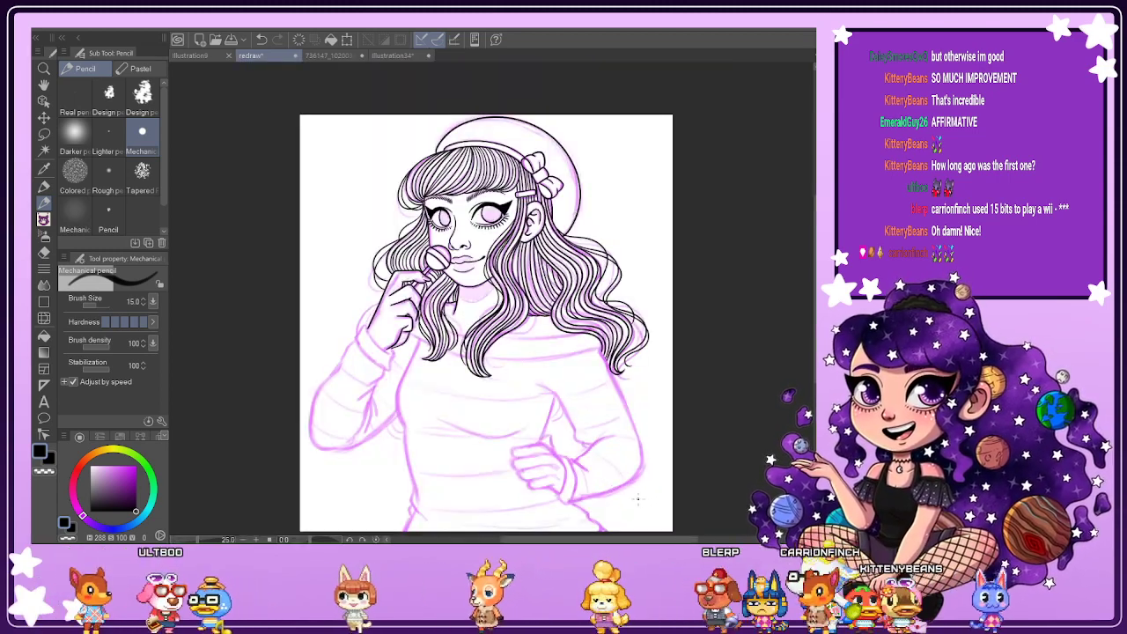
{"action": "left_click", "coordinate": [330, 55]}
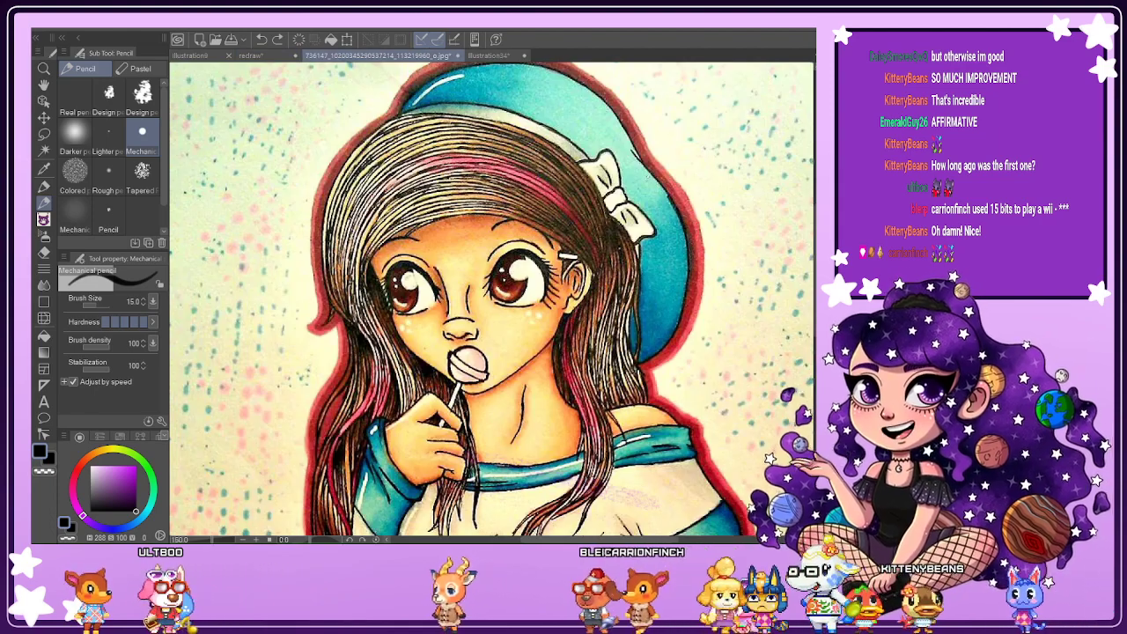
{"action": "scroll", "coordinate": [491, 298], "scroll_direction": "down", "scroll_amount": 1}
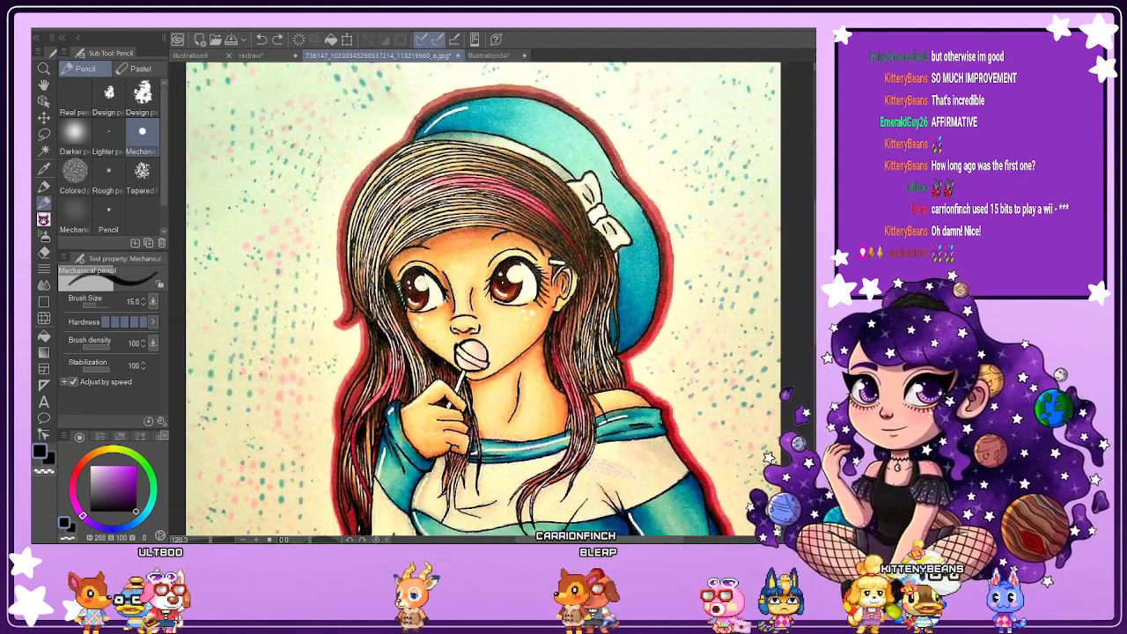
{"action": "left_click_drag", "start_coordinate": [493, 379], "coordinate": [450, 217]}
{"action": "key", "text": "ctrl+0"}
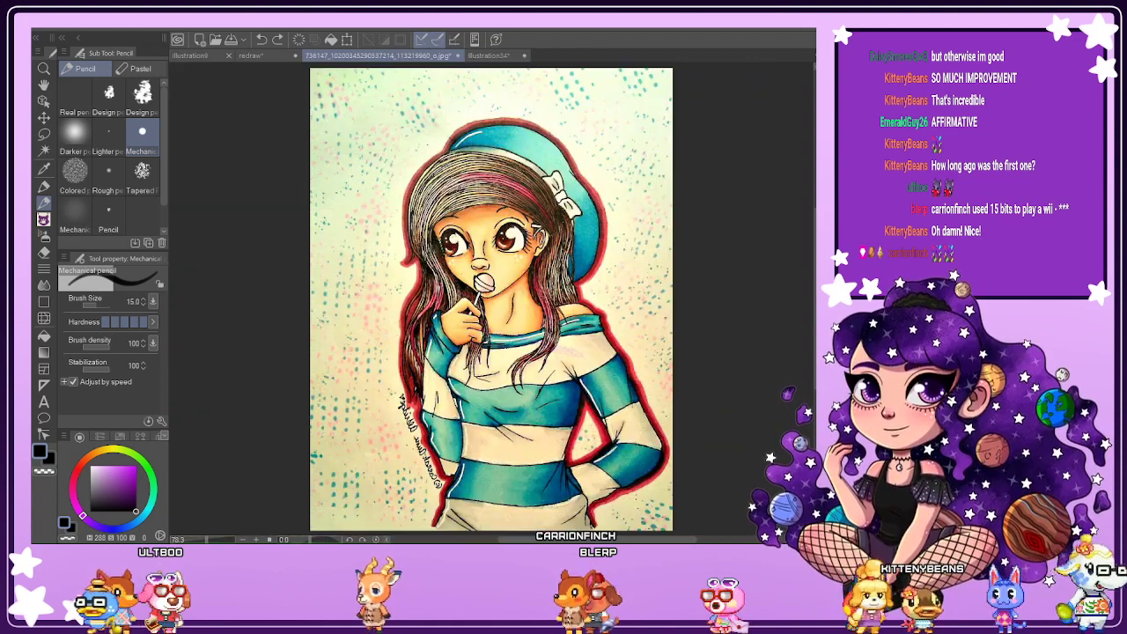
{"action": "left_click", "coordinate": [260, 56]}
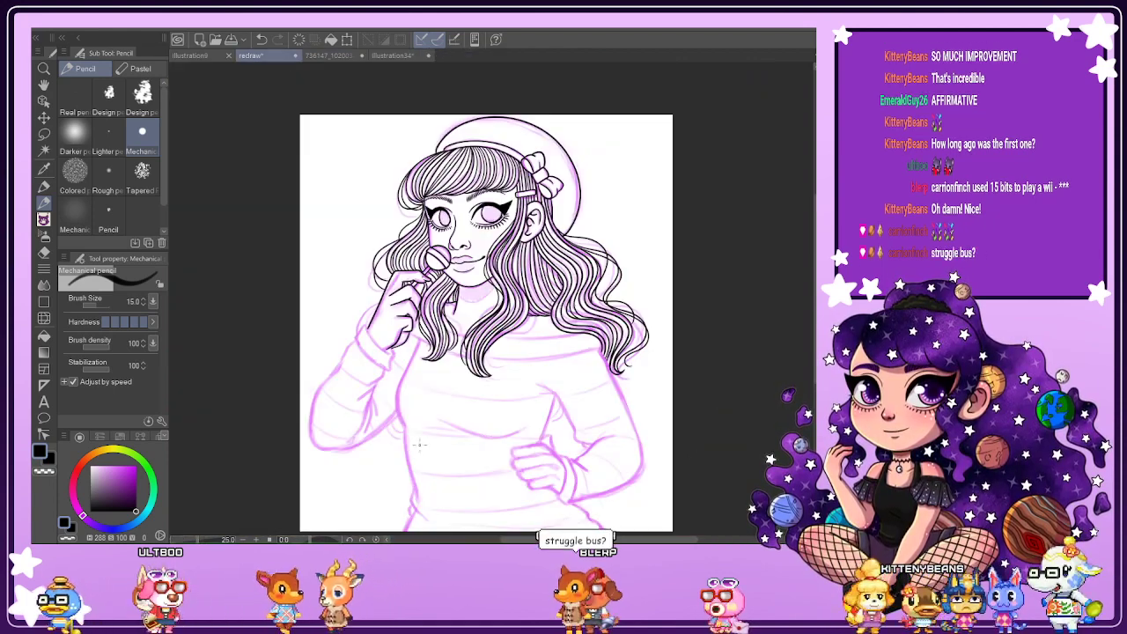
{"action": "key", "text": "ctrl+Tab"}
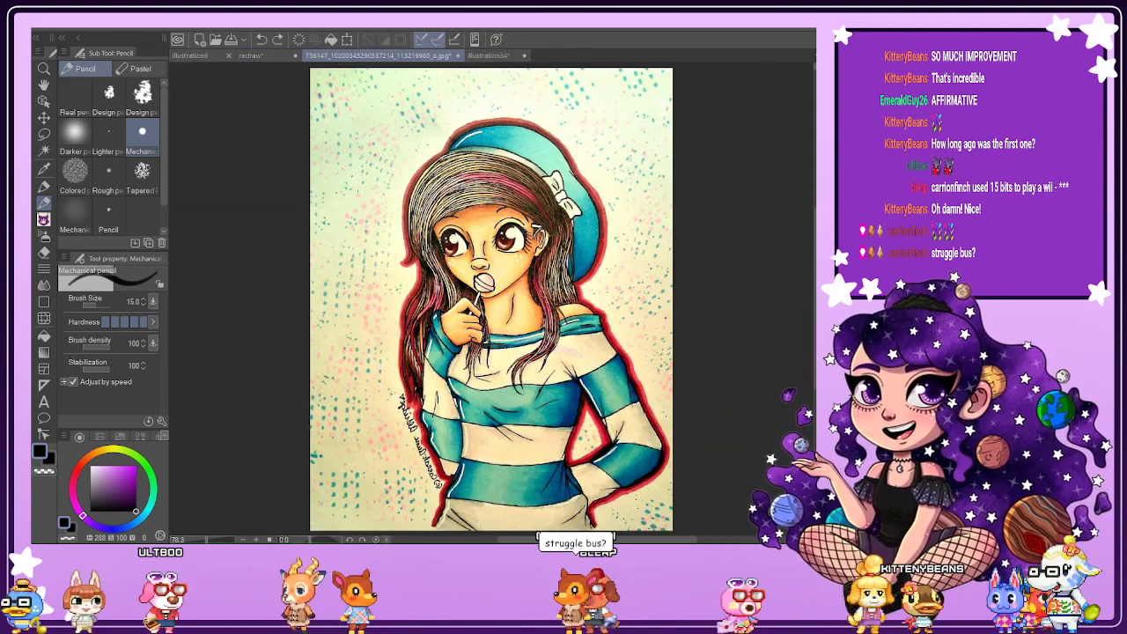
{"action": "key", "text": "ctrl+shift+Tab"}
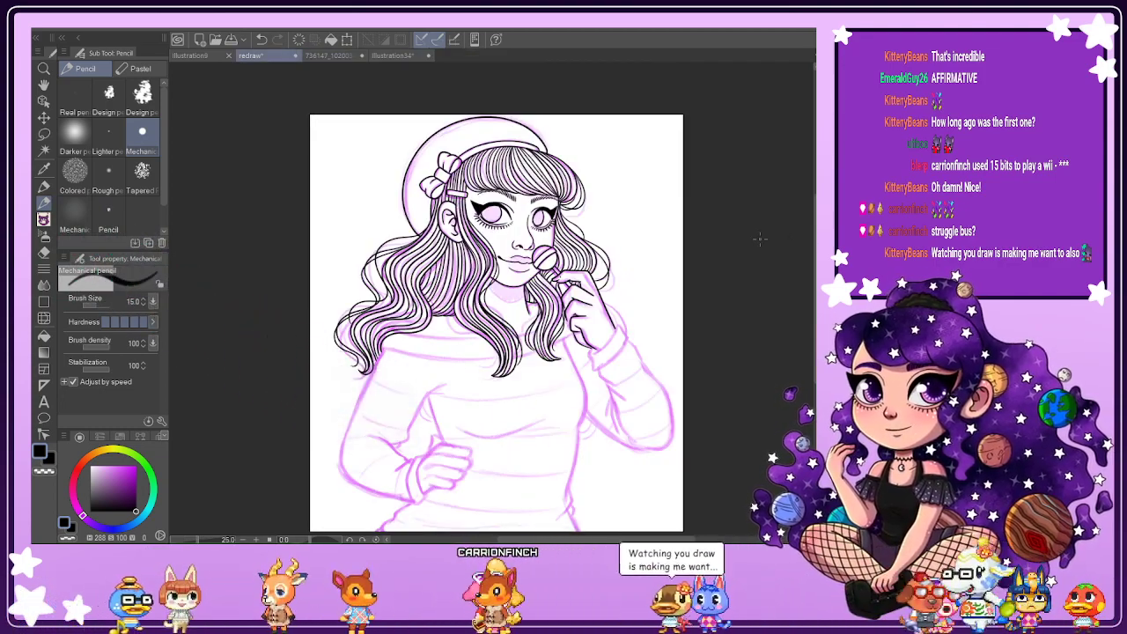
{"action": "key", "text": "ctrl+Tab"}
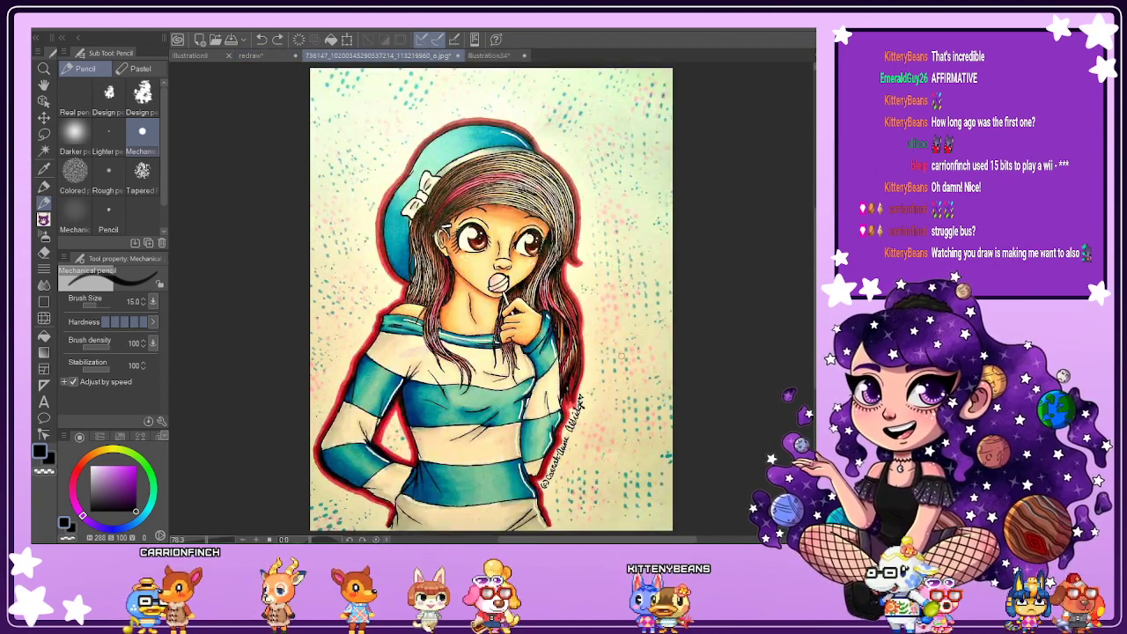
{"action": "left_click", "coordinate": [264, 55]}
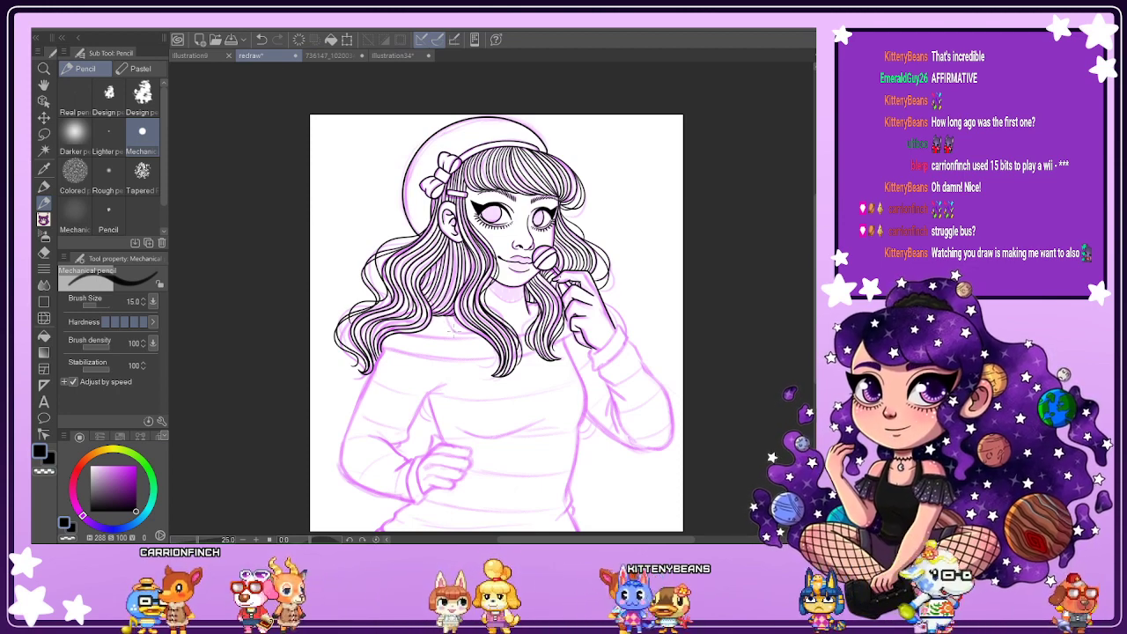
Tilt the canvas and ink short curved loose strands at the hair's lower edge behind the neck, then straighten the canvas.
{"action": "scroll", "coordinate": [447, 328], "scroll_direction": "up", "scroll_amount": 3}
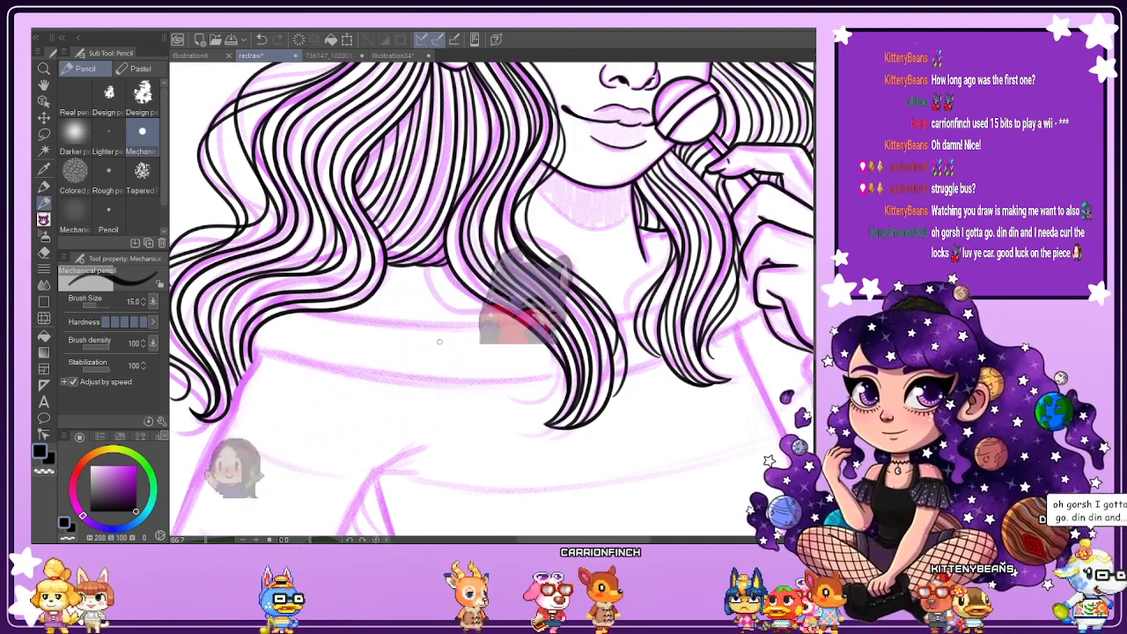
{"action": "scroll", "coordinate": [431, 268], "scroll_direction": "up", "scroll_amount": 2}
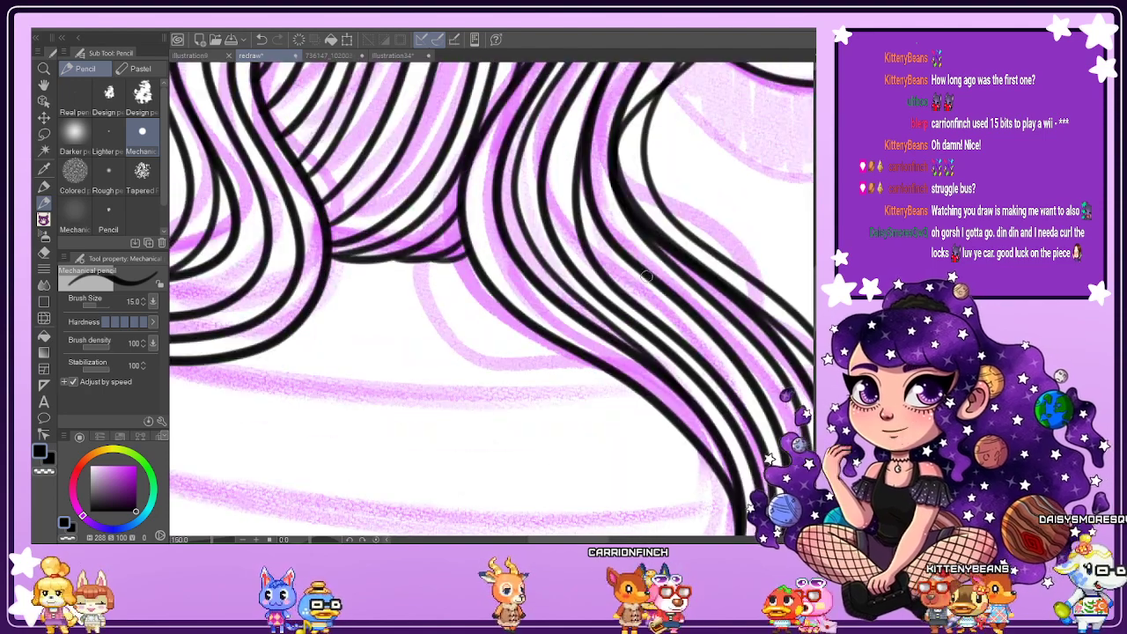
{"action": "scroll", "coordinate": [646, 276], "scroll_direction": "down", "scroll_amount": 1}
{"action": "left_click_drag", "start_coordinate": [571, 510], "coordinate": [760, 304]}
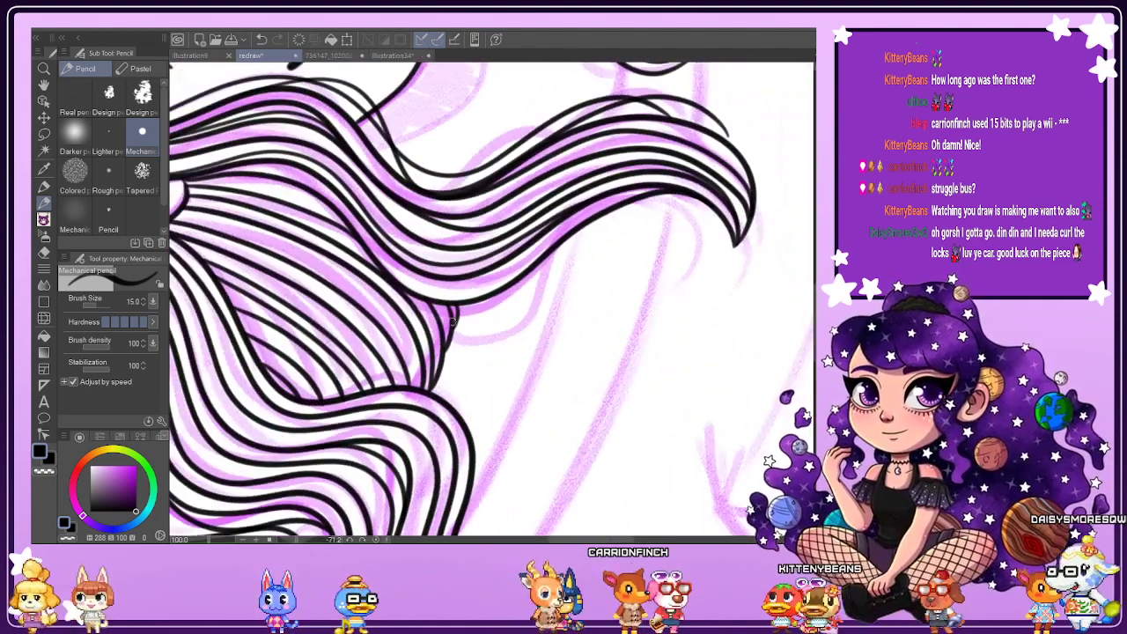
{"action": "mouse_move", "coordinate": [451, 320]}
{"action": "left_mouse_down"}
{"action": "mouse_move", "coordinate": [462, 334]}
{"action": "mouse_move", "coordinate": [458, 383]}
{"action": "left_mouse_up"}
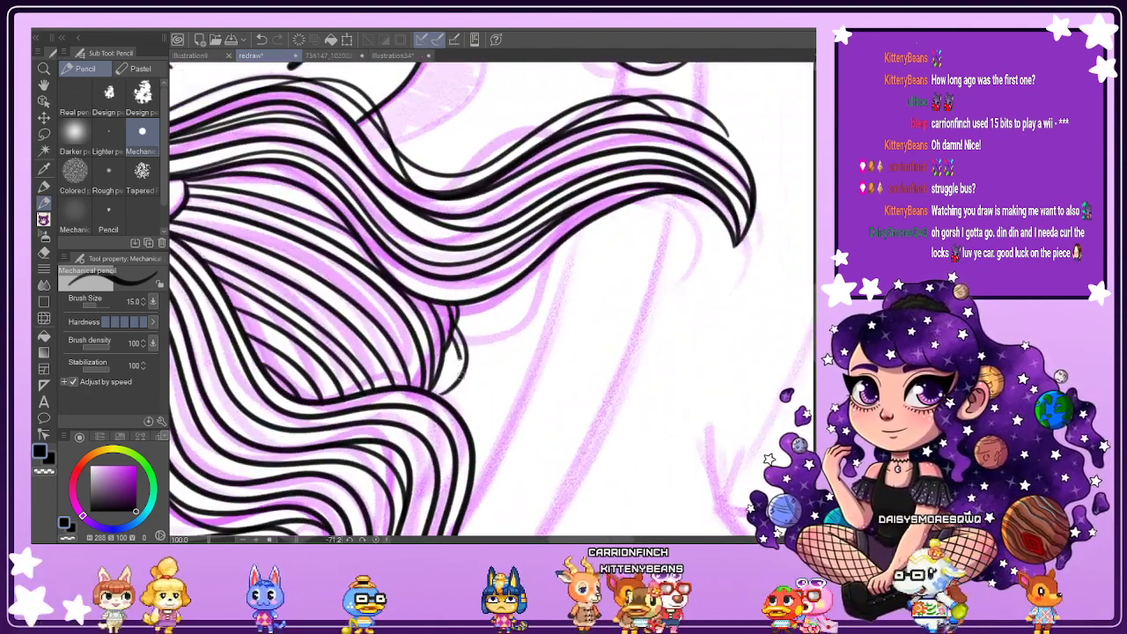
{"action": "scroll", "coordinate": [436, 371], "scroll_direction": "down", "scroll_amount": 2}
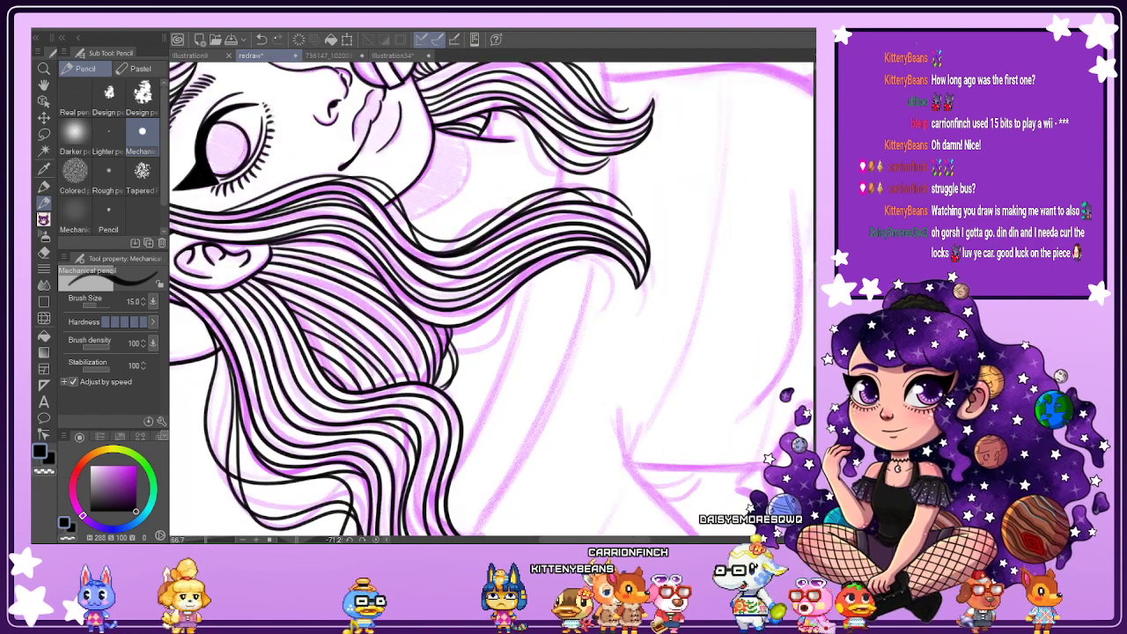
{"action": "scroll", "coordinate": [458, 351], "scroll_direction": "up", "scroll_amount": 3}
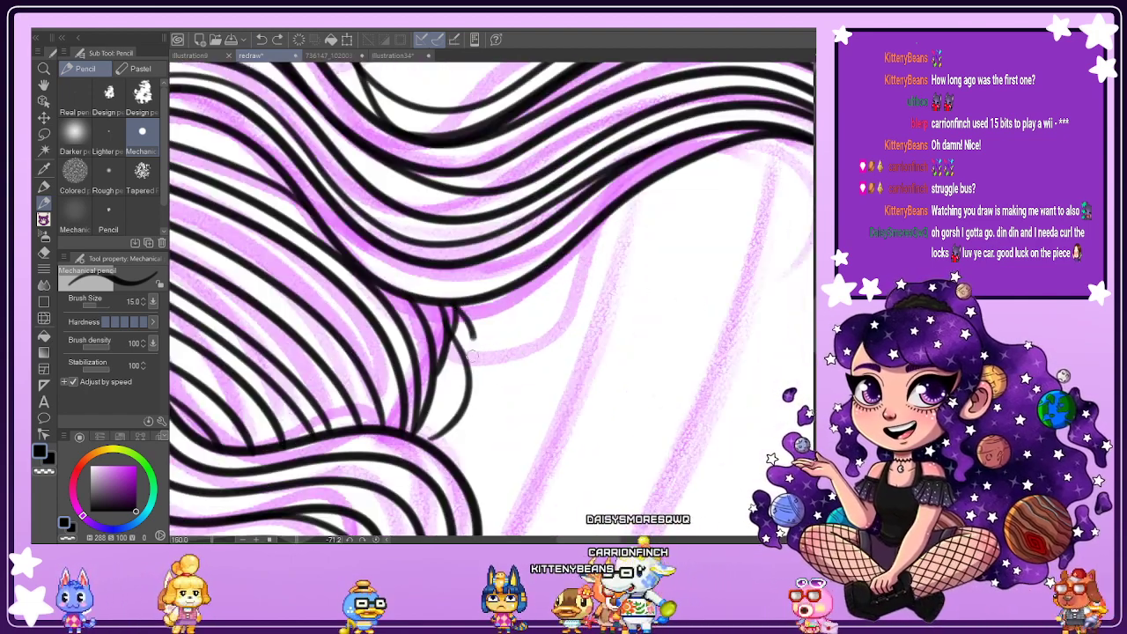
{"action": "scroll", "coordinate": [431, 377], "scroll_direction": "down", "scroll_amount": 4}
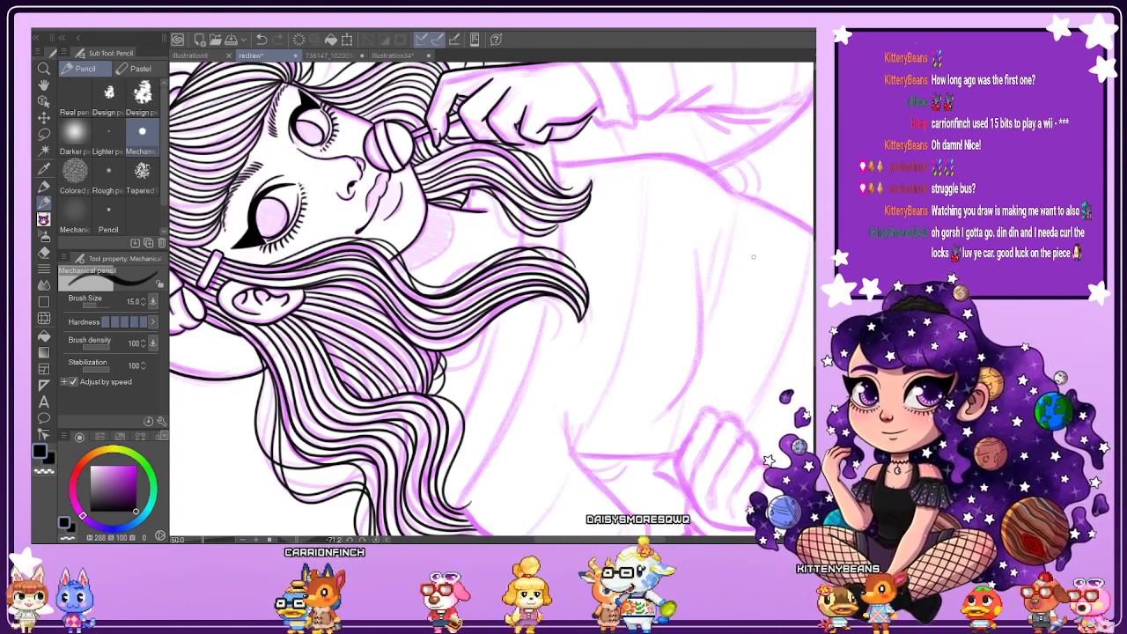
{"action": "left_click_drag", "start_coordinate": [434, 132], "coordinate": [651, 214]}
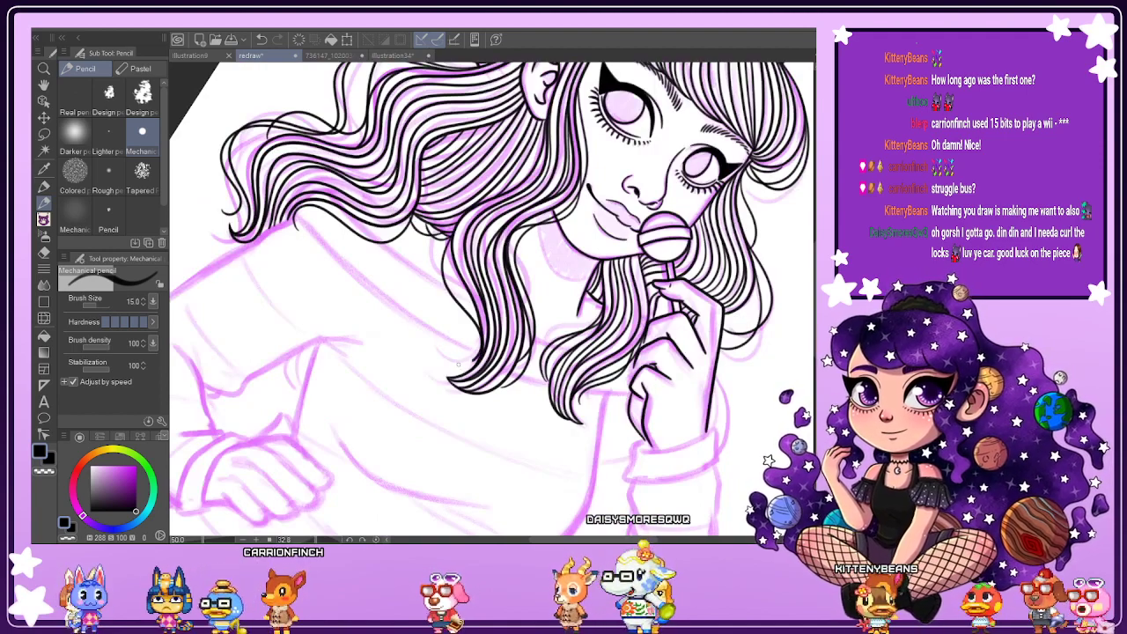
{"action": "key", "text": "ctrl+at"}
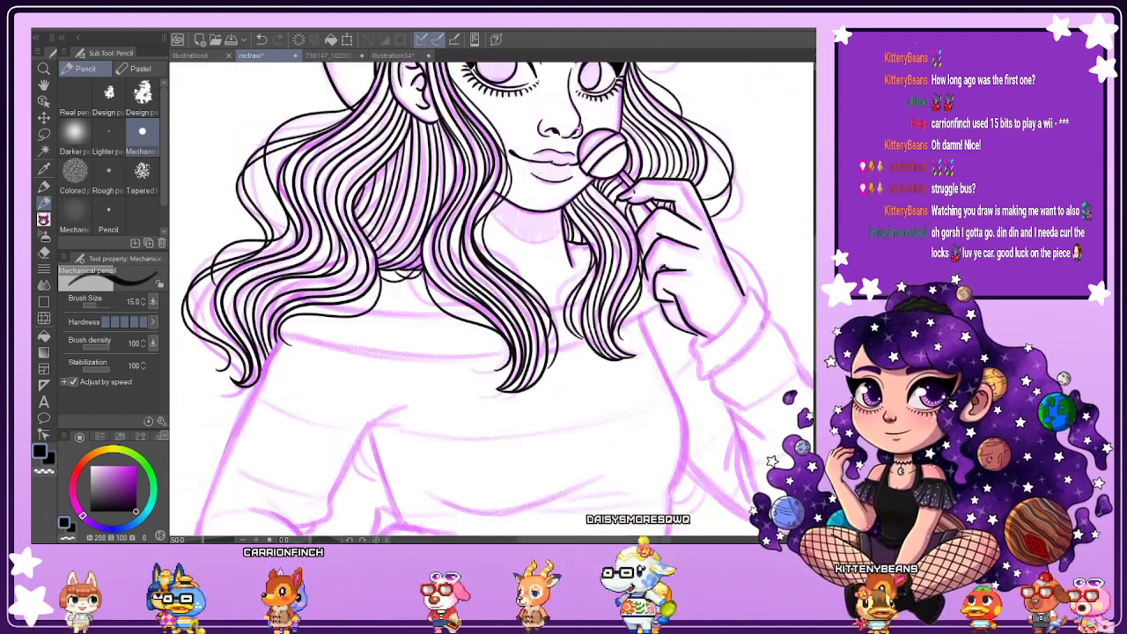
Ink small tufts of hair at the headband's front end and beside the beret behind the ear, then unmirror the canvas.
{"action": "key", "text": "ctrl+0"}
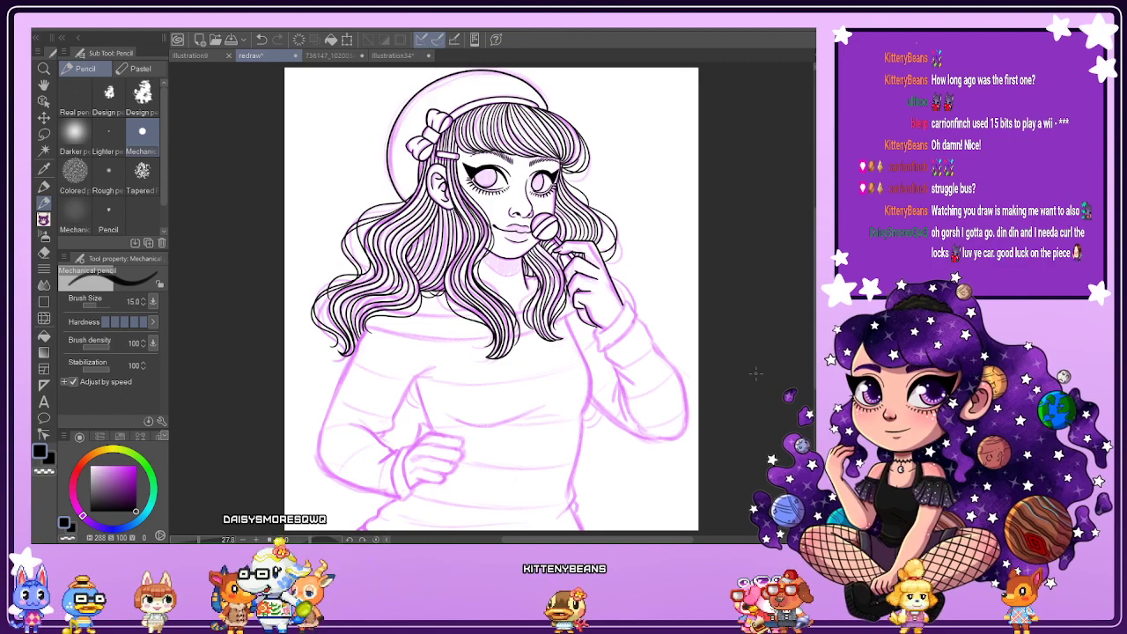
{"action": "scroll", "coordinate": [594, 203], "scroll_direction": "up", "scroll_amount": 2}
{"action": "left_click_drag", "start_coordinate": [814, 223], "coordinate": [814, 176]}
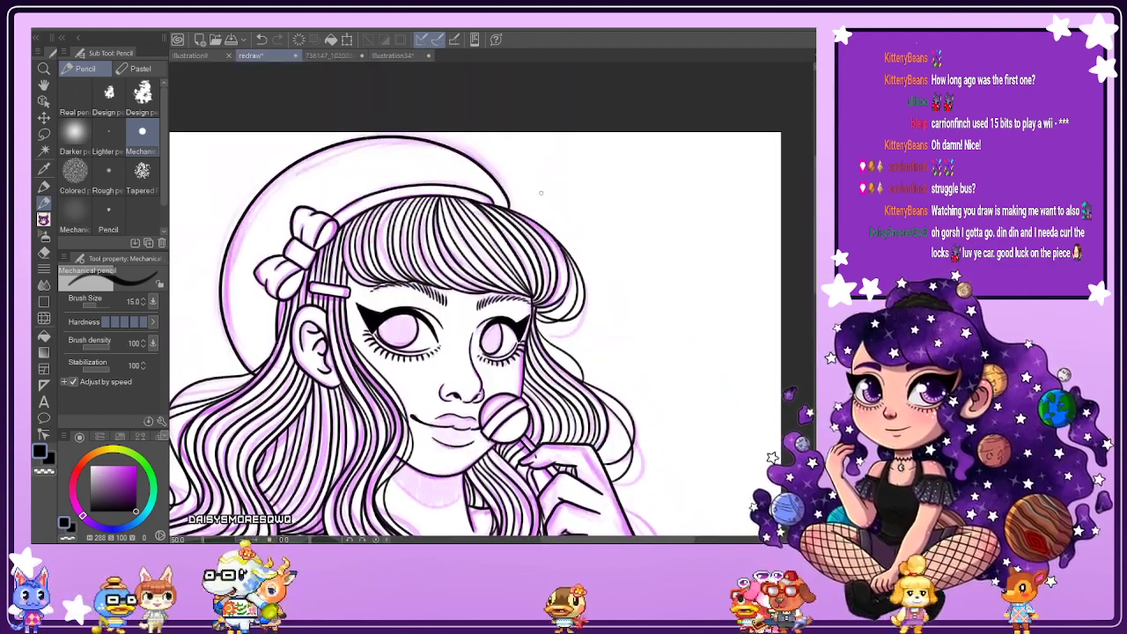
{"action": "scroll", "coordinate": [539, 196], "scroll_direction": "up", "scroll_amount": 1}
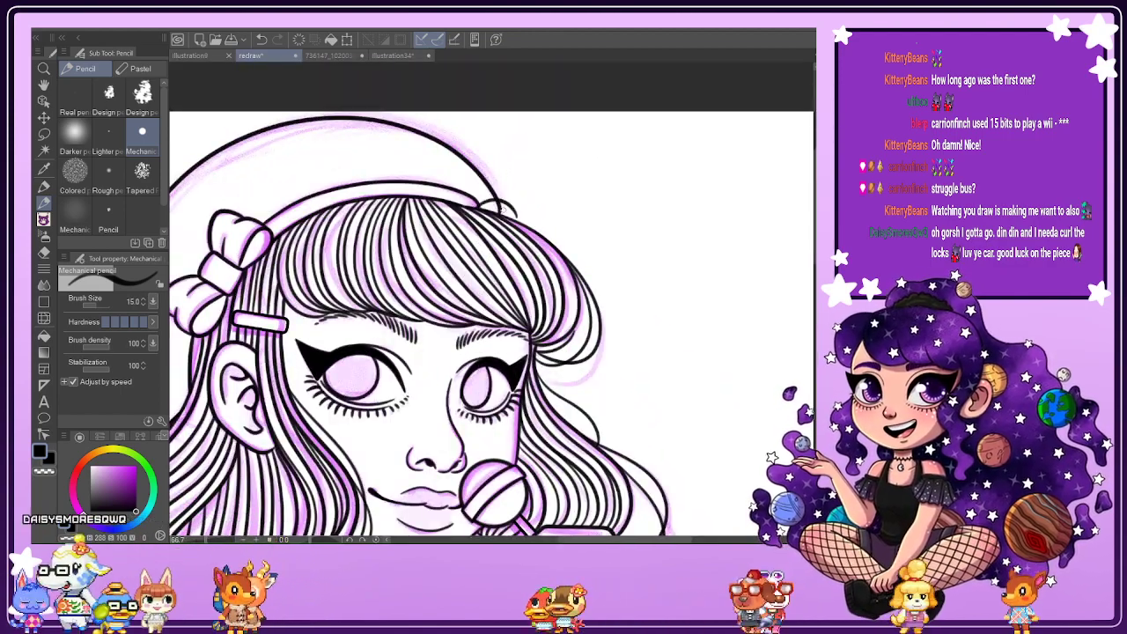
{"action": "key", "text": "ctrl+minus"}
{"action": "key", "text": "ctrl+plus"}
{"action": "key", "text": "ctrl+plus"}
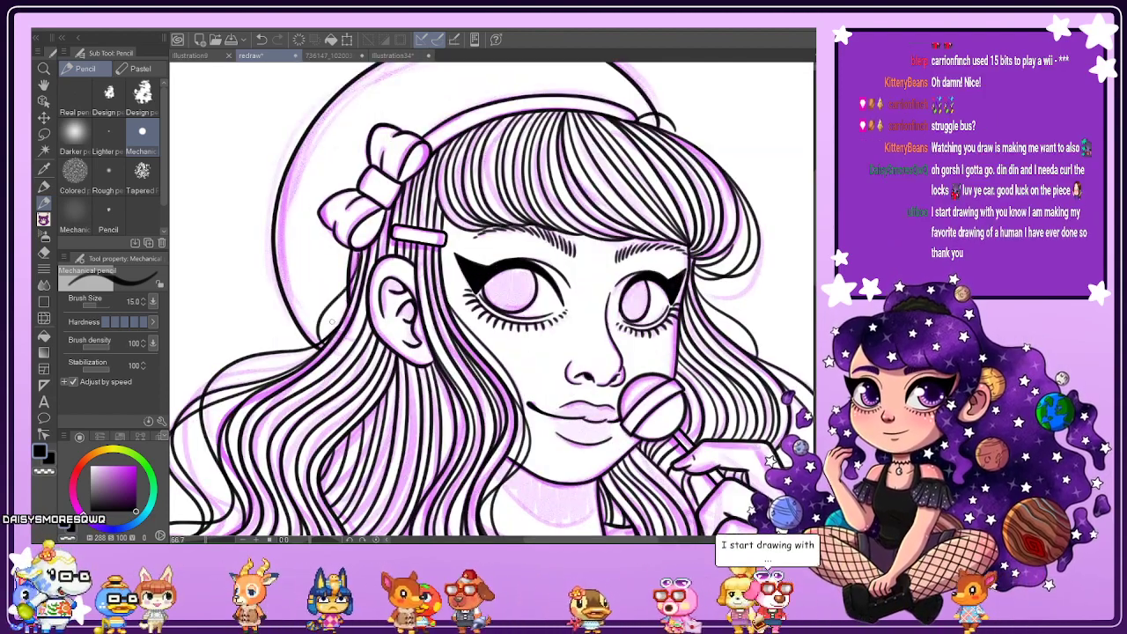
{"action": "key", "text": "ctrl+minus"}
{"action": "key", "text": "h"}
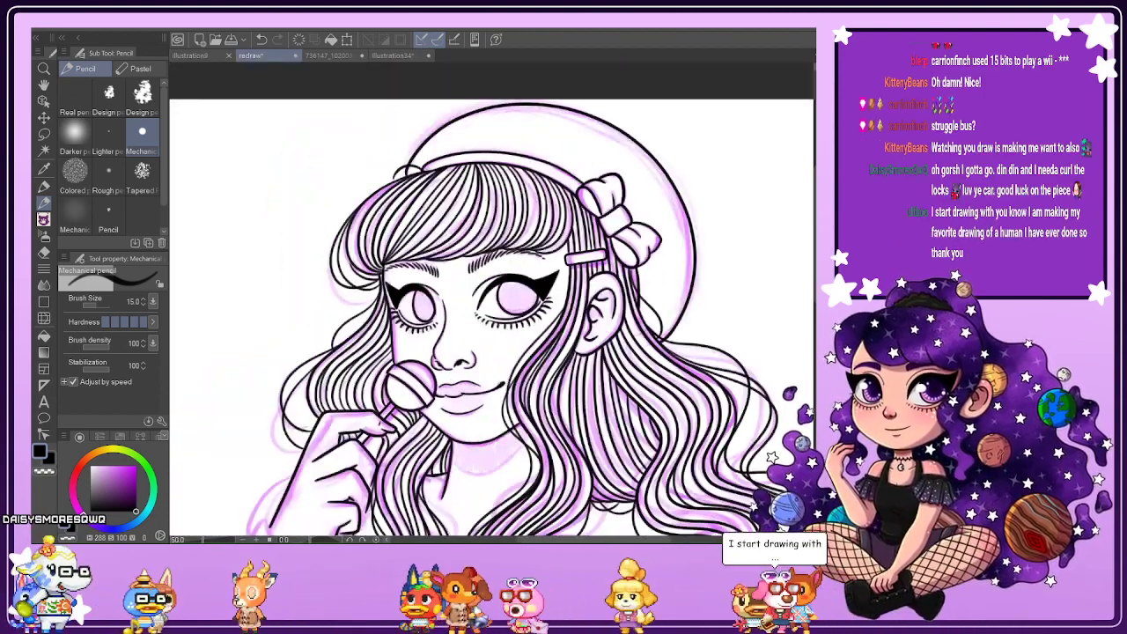
Check the whole figure mirrored and unmirrored, then ink the upper side contour of the torso beside the raised arm.
{"action": "key", "text": "h"}
{"action": "key", "text": "ctrl+minus"}
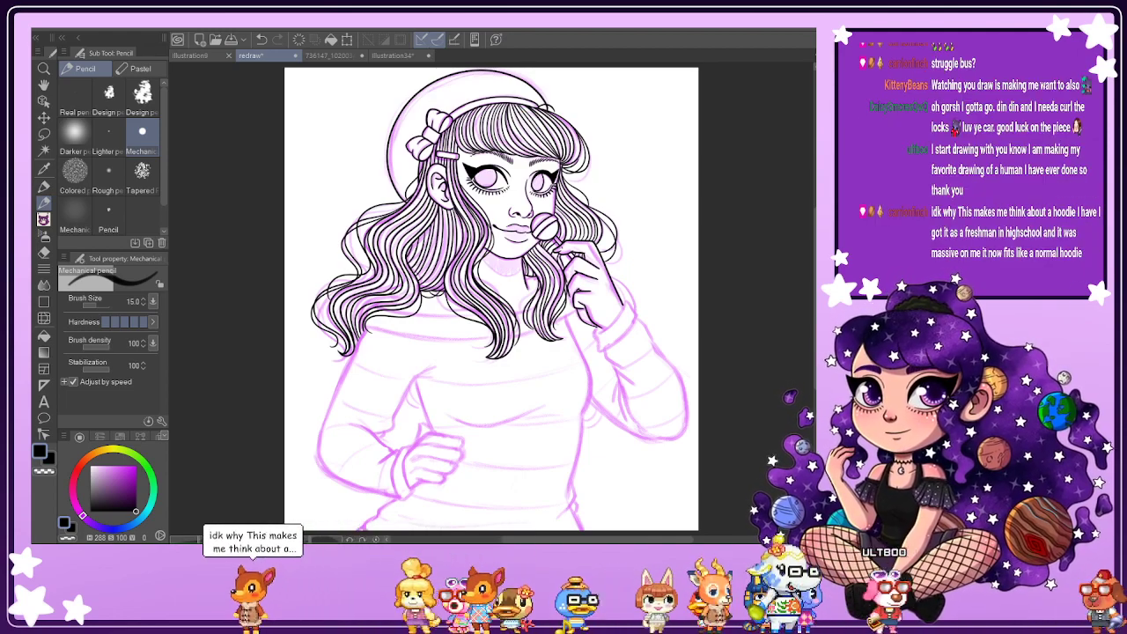
{"action": "key", "text": "ctrl+minus"}
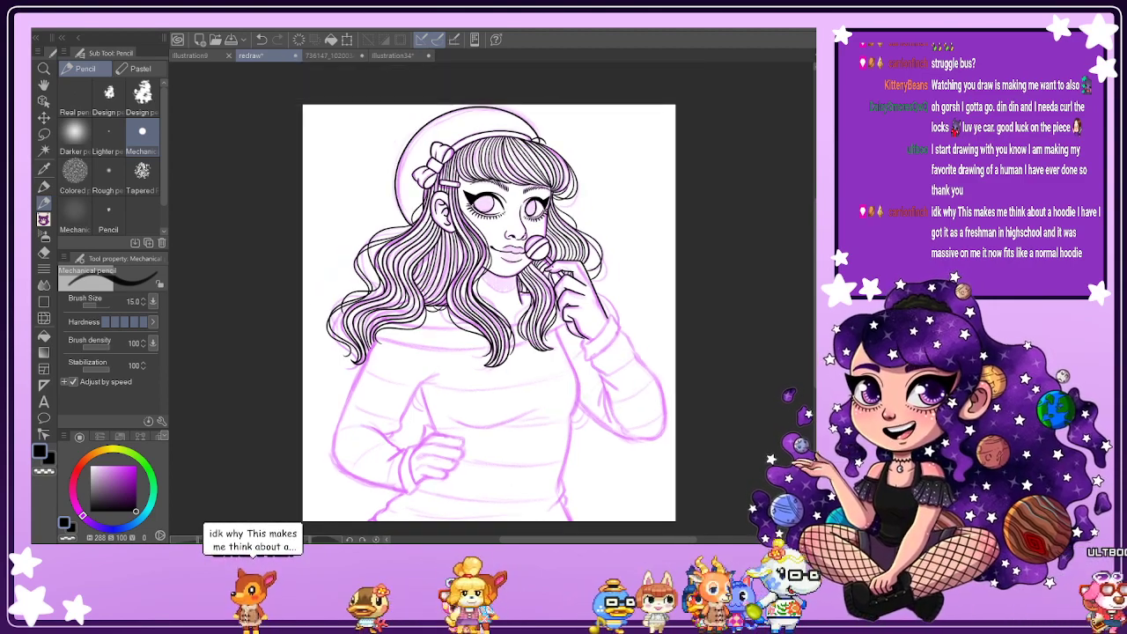
{"action": "key", "text": "h"}
{"action": "scroll", "coordinate": [405, 407], "scroll_direction": "up", "scroll_amount": 2}
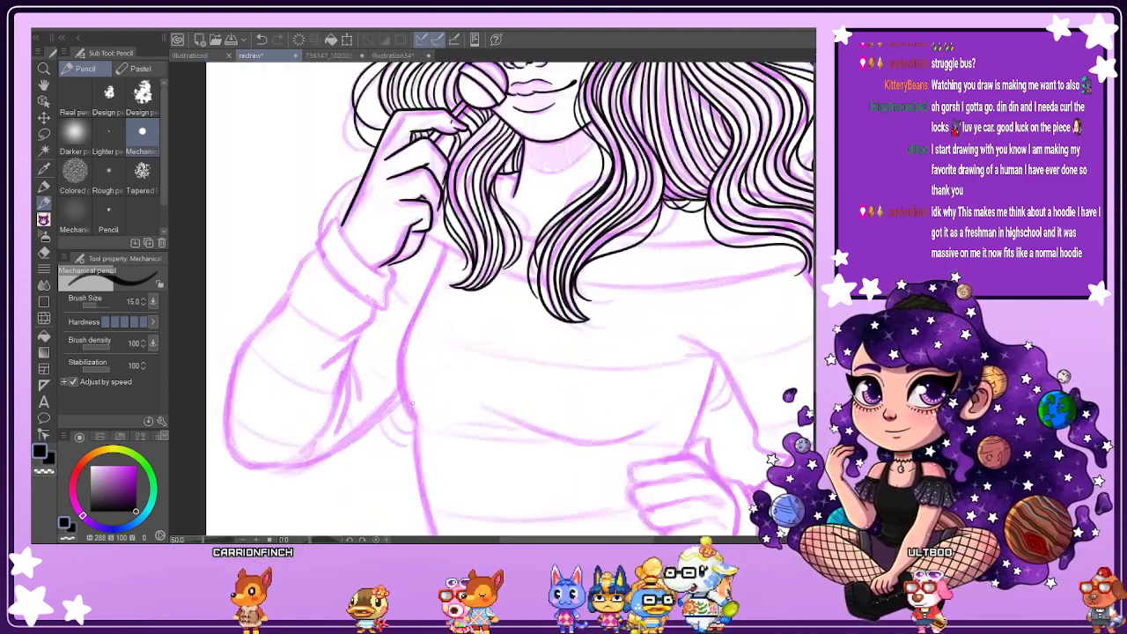
{"action": "scroll", "coordinate": [410, 421], "scroll_direction": "up", "scroll_amount": 2}
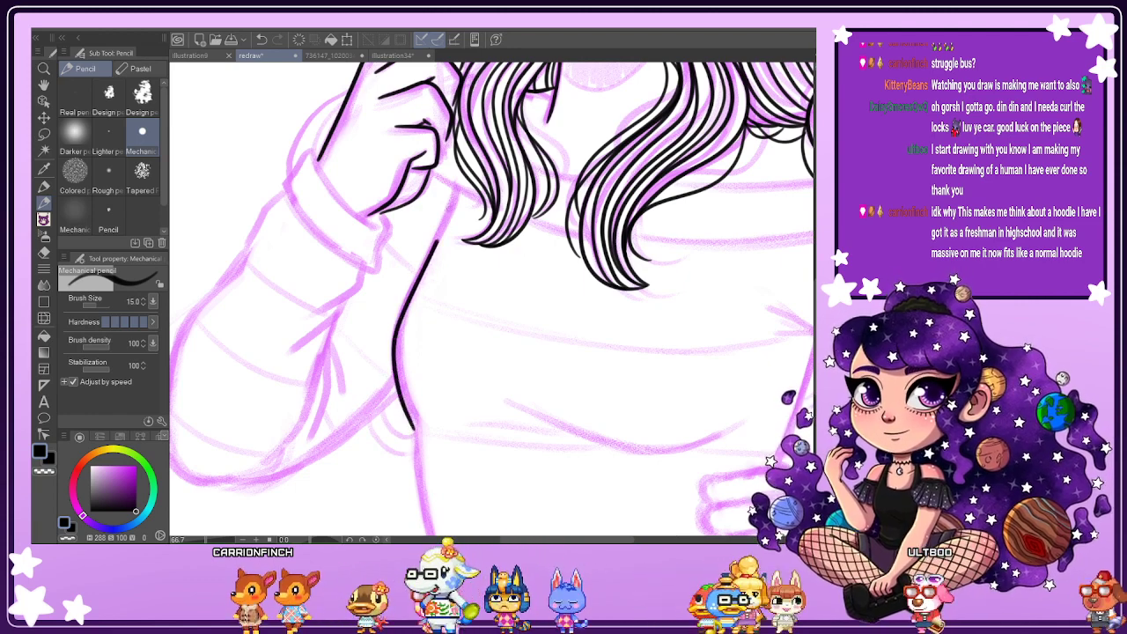
{"action": "left_click_drag", "start_coordinate": [405, 306], "coordinate": [453, 201]}
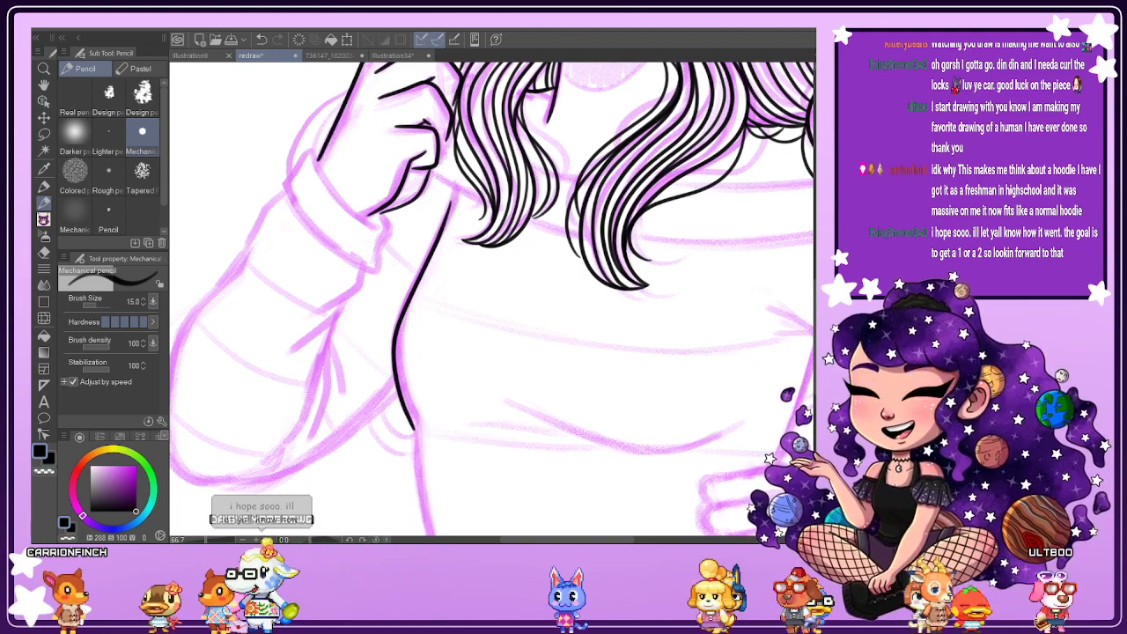
Ink the torso's side down to the waist, adding the crossing fold and the start of the hip at the canvas edge.
{"action": "scroll", "coordinate": [782, 328], "scroll_direction": "down", "scroll_amount": 4}
{"action": "scroll", "coordinate": [407, 212], "scroll_direction": "down", "scroll_amount": 2}
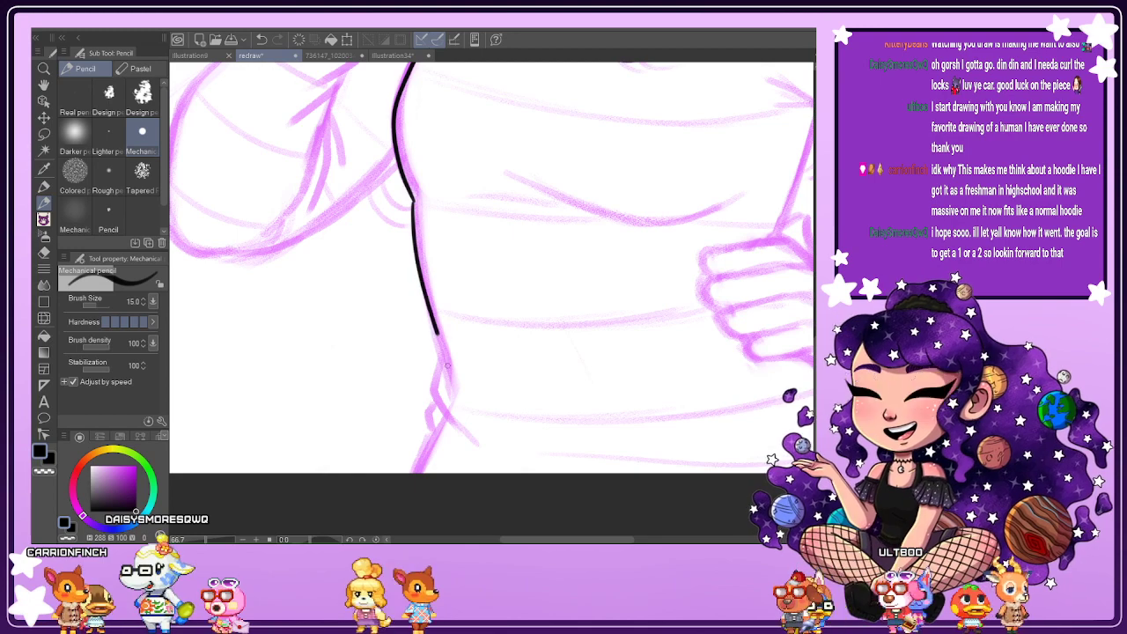
{"action": "left_click_drag", "start_coordinate": [443, 356], "coordinate": [439, 401]}
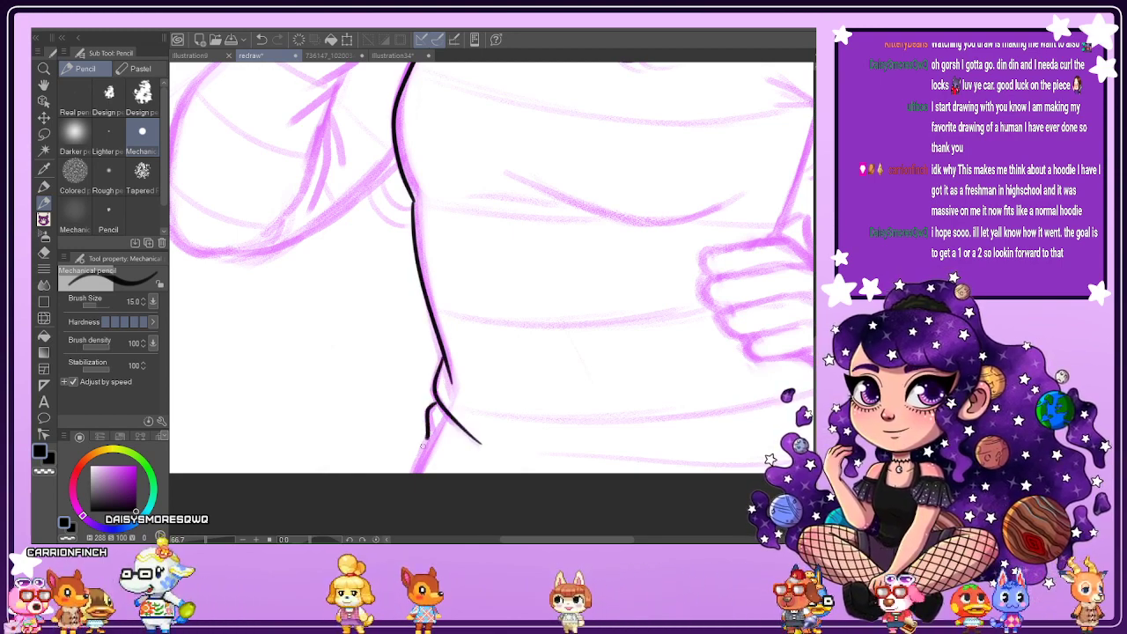
{"action": "scroll", "coordinate": [406, 483], "scroll_direction": "down", "scroll_amount": 2}
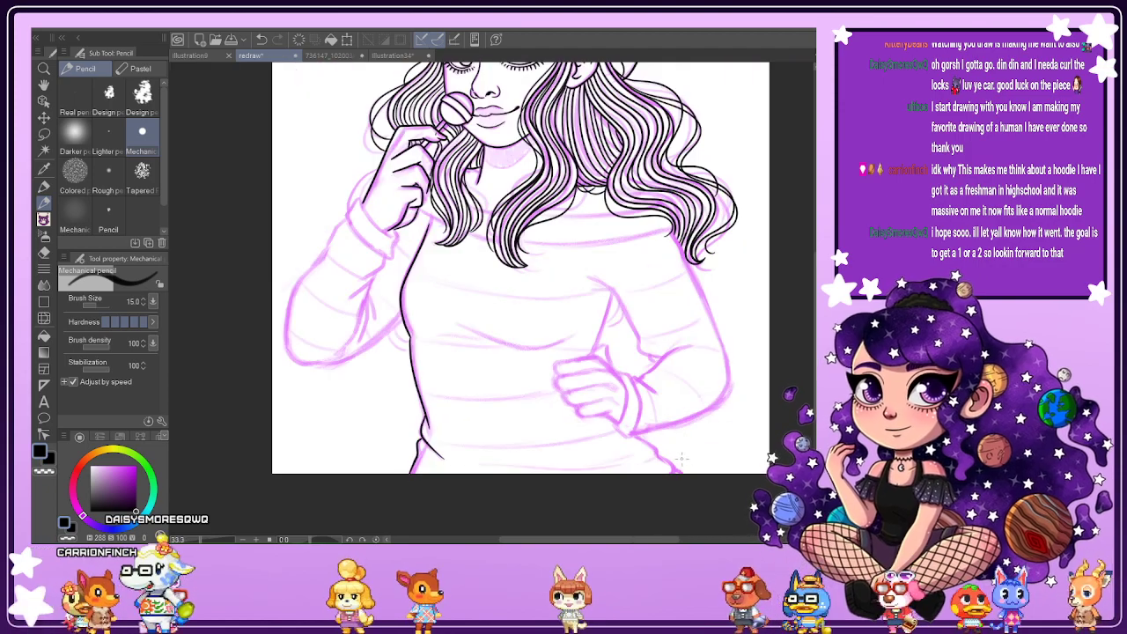
Tilt the canvas, ink the curved line under the bust with a short crossing crease at its end, and straighten the canvas.
{"action": "scroll", "coordinate": [672, 455], "scroll_direction": "up", "scroll_amount": 1}
{"action": "left_click_drag", "start_coordinate": [671, 455], "coordinate": [371, 502]}
{"action": "scroll", "coordinate": [486, 305], "scroll_direction": "up", "scroll_amount": 2}
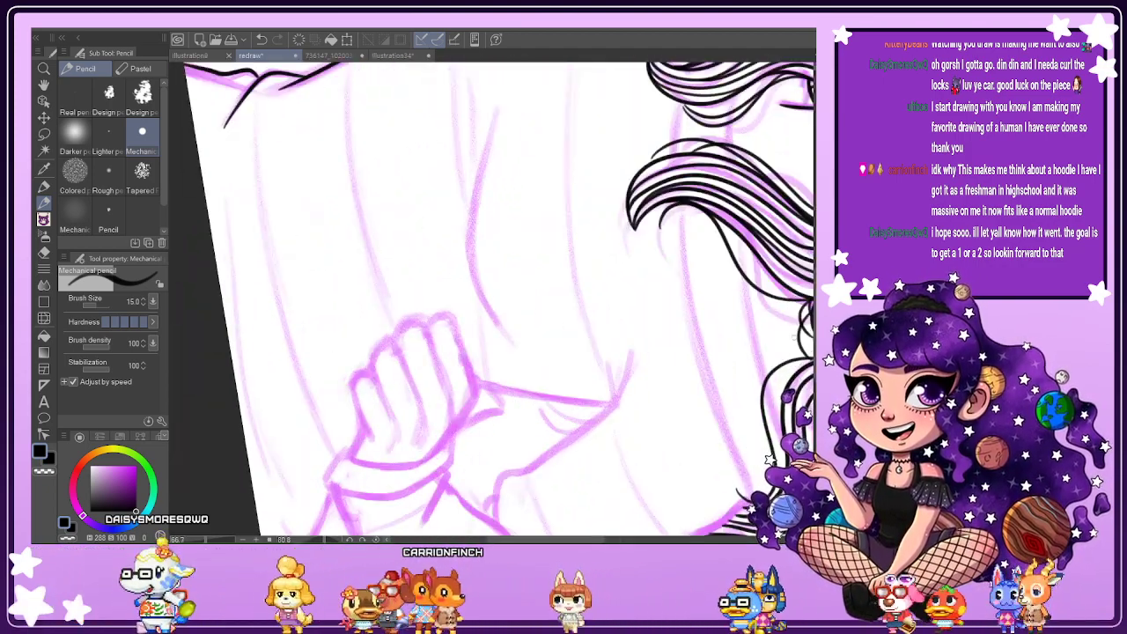
{"action": "left_click_drag", "start_coordinate": [782, 283], "coordinate": [781, 335]}
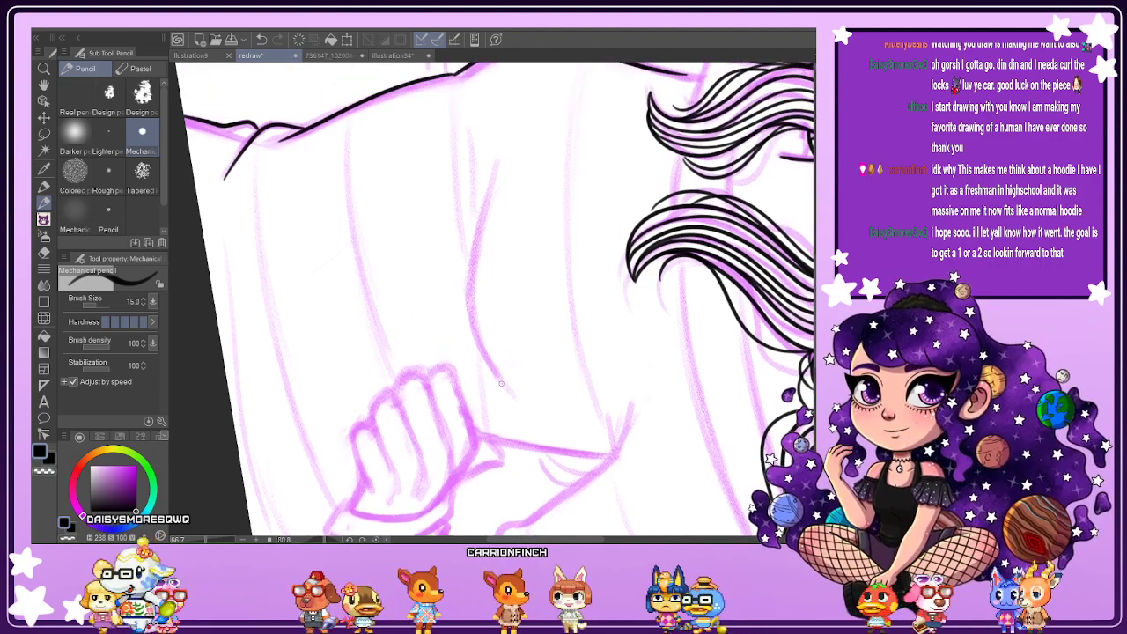
{"action": "left_click_drag", "start_coordinate": [501, 383], "coordinate": [493, 164]}
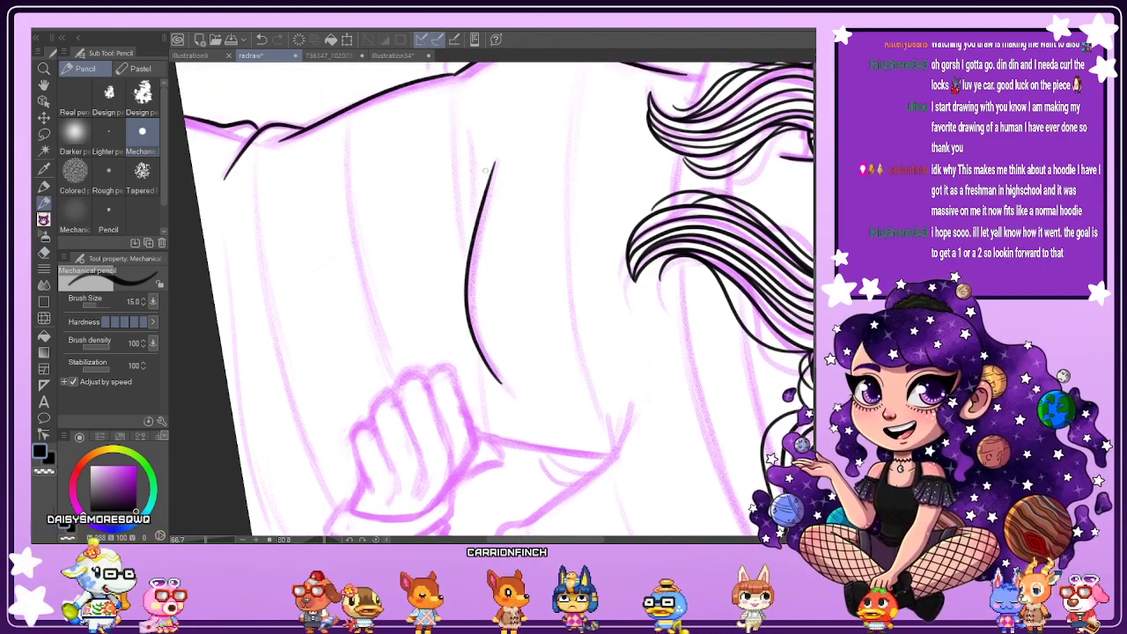
{"action": "left_click_drag", "start_coordinate": [476, 211], "coordinate": [471, 156]}
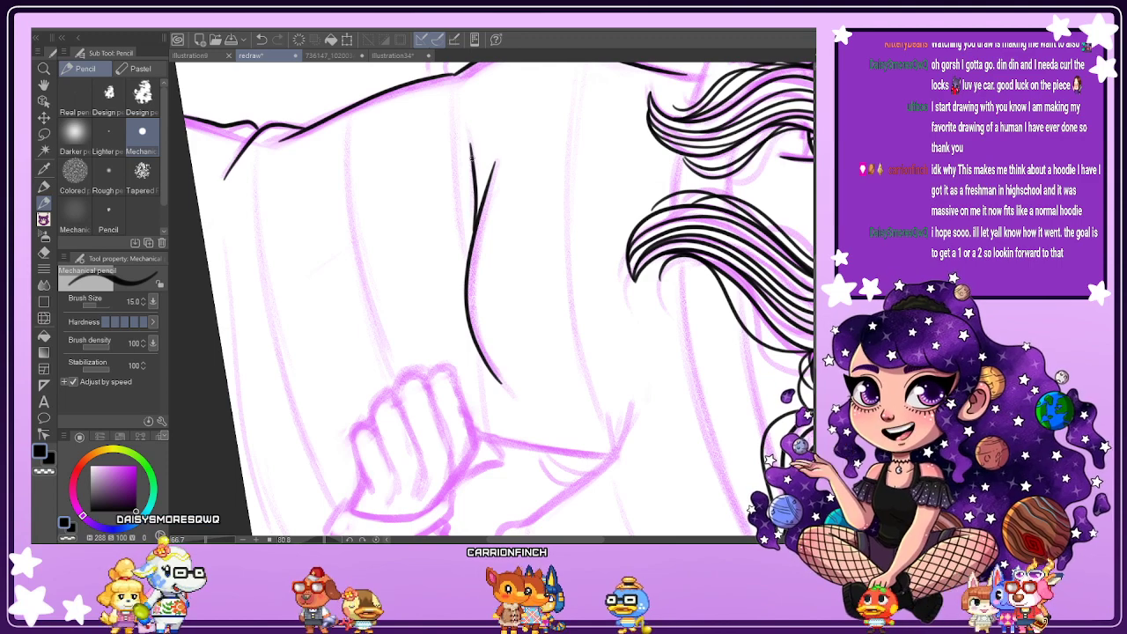
{"action": "scroll", "coordinate": [473, 238], "scroll_direction": "up", "scroll_amount": 2}
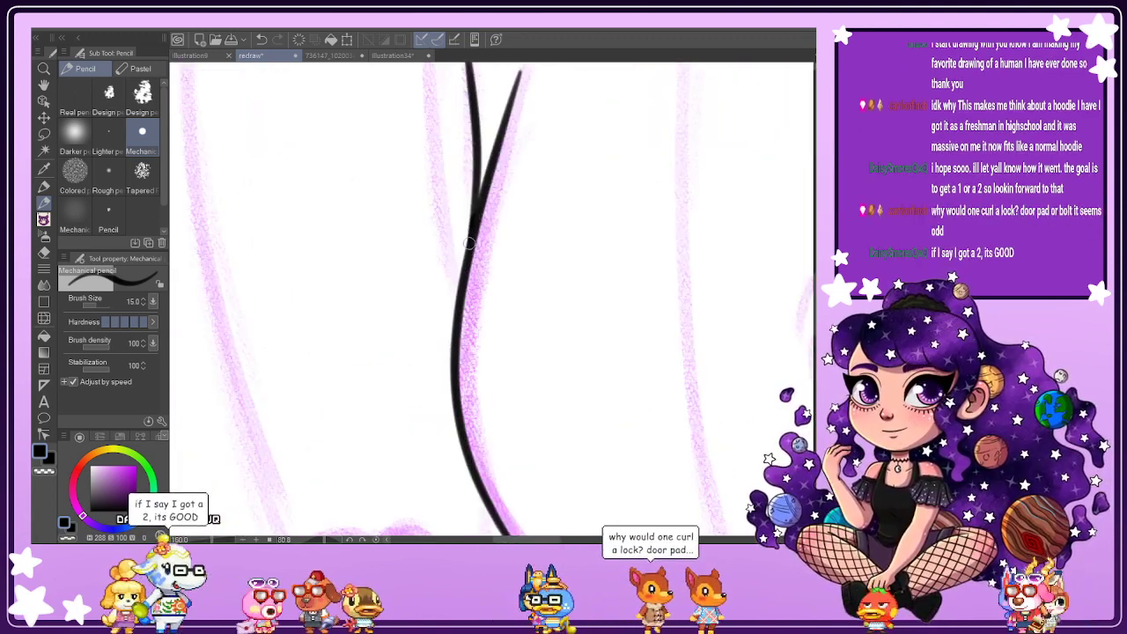
{"action": "scroll", "coordinate": [485, 300], "scroll_direction": "down", "scroll_amount": 3}
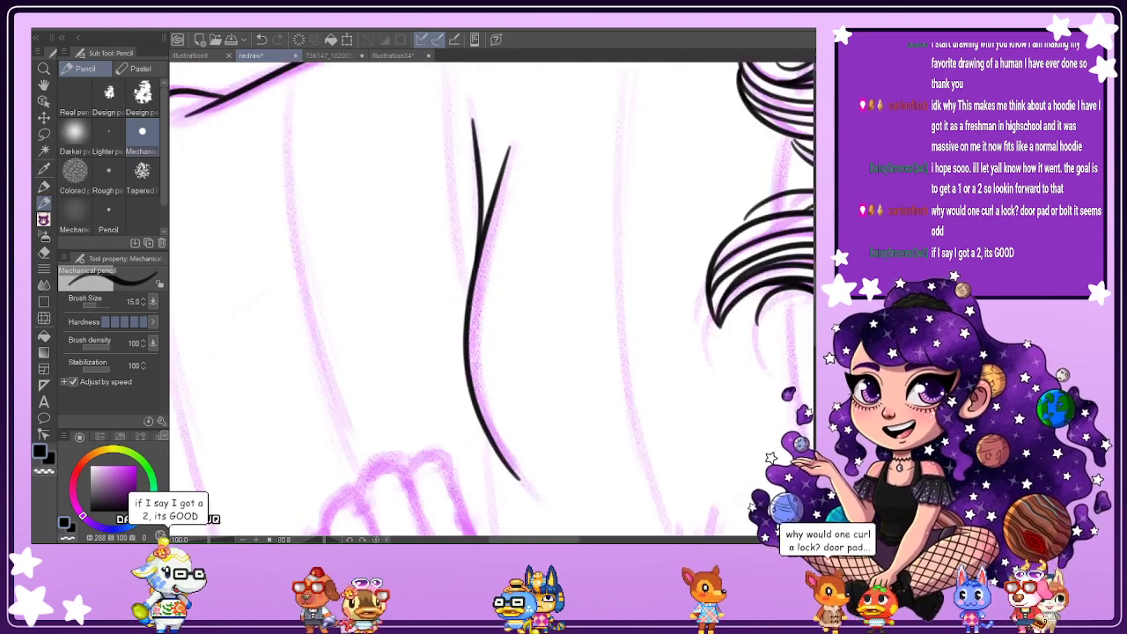
{"action": "key", "text": "ctrl+at"}
{"action": "key", "text": "ctrl+minus"}
{"action": "key", "text": "ctrl+minus"}
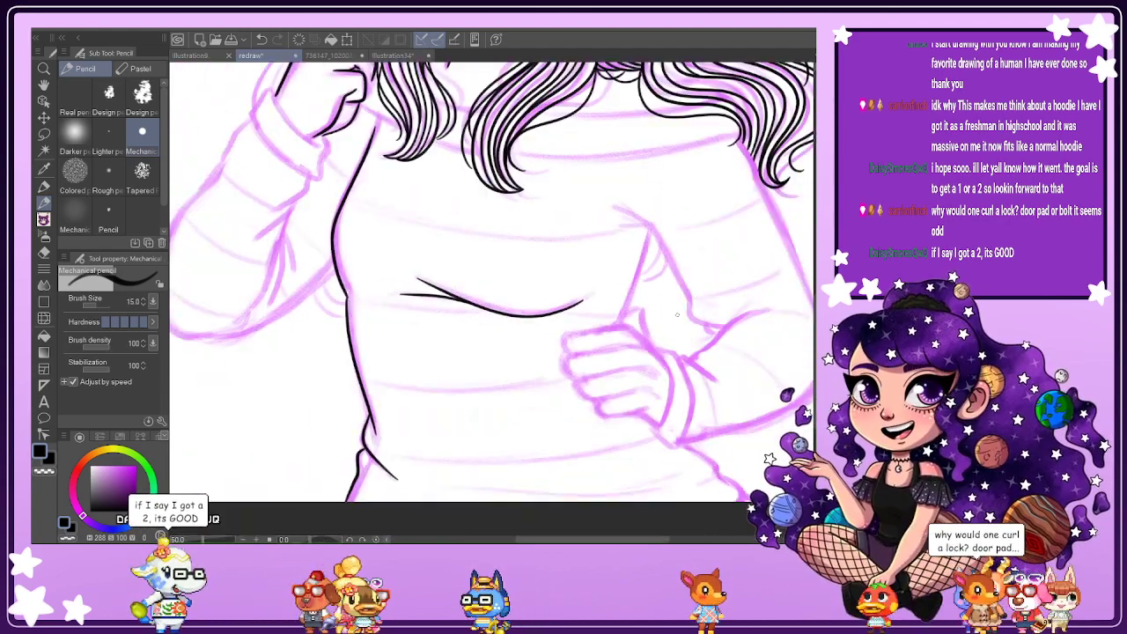
Ink the folded sleeve cuff around the raised wrist, redoing the edge next to the hand.
{"action": "scroll", "coordinate": [676, 314], "scroll_direction": "down", "scroll_amount": 2}
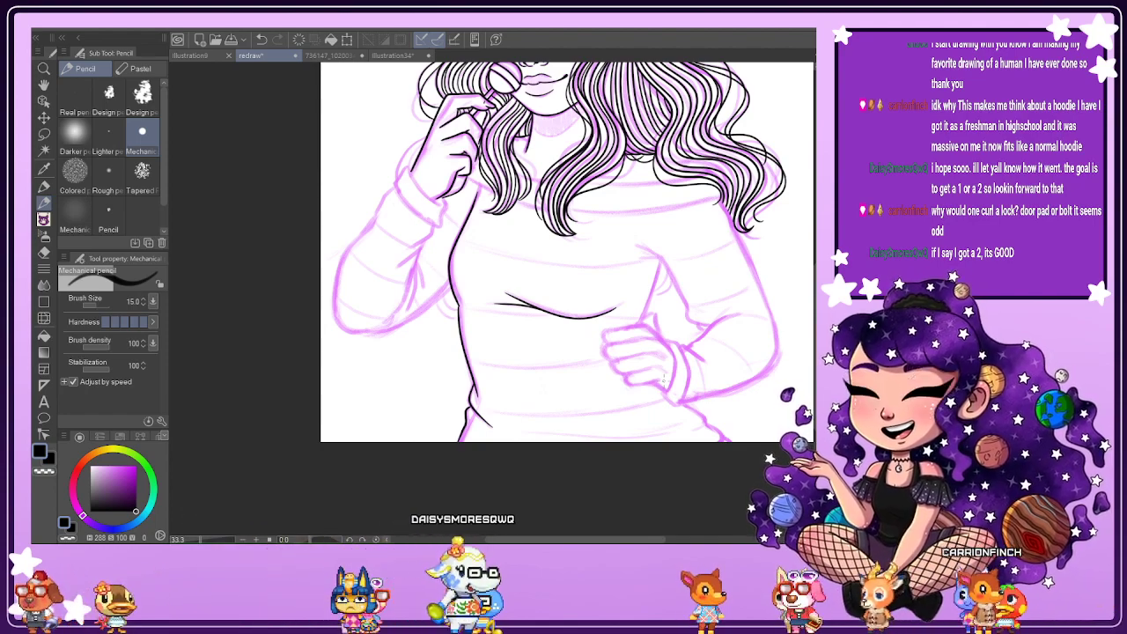
{"action": "scroll", "coordinate": [410, 146], "scroll_direction": "up", "scroll_amount": 4}
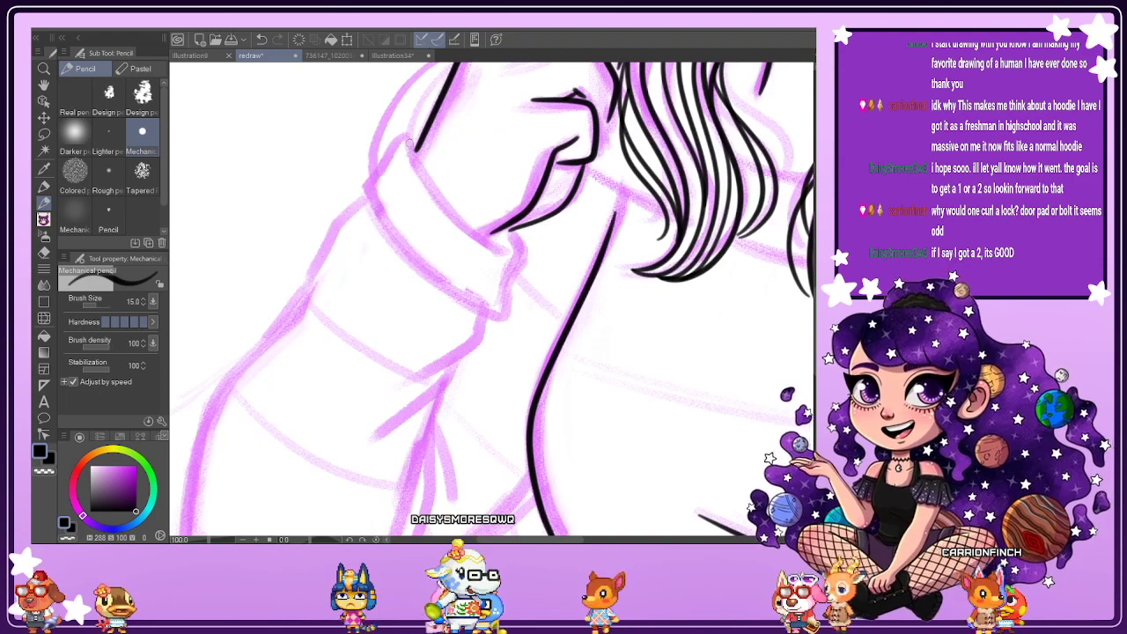
{"action": "mouse_move", "coordinate": [409, 144]}
{"action": "left_mouse_down"}
{"action": "mouse_move", "coordinate": [423, 179]}
{"action": "mouse_move", "coordinate": [495, 245]}
{"action": "left_mouse_up"}
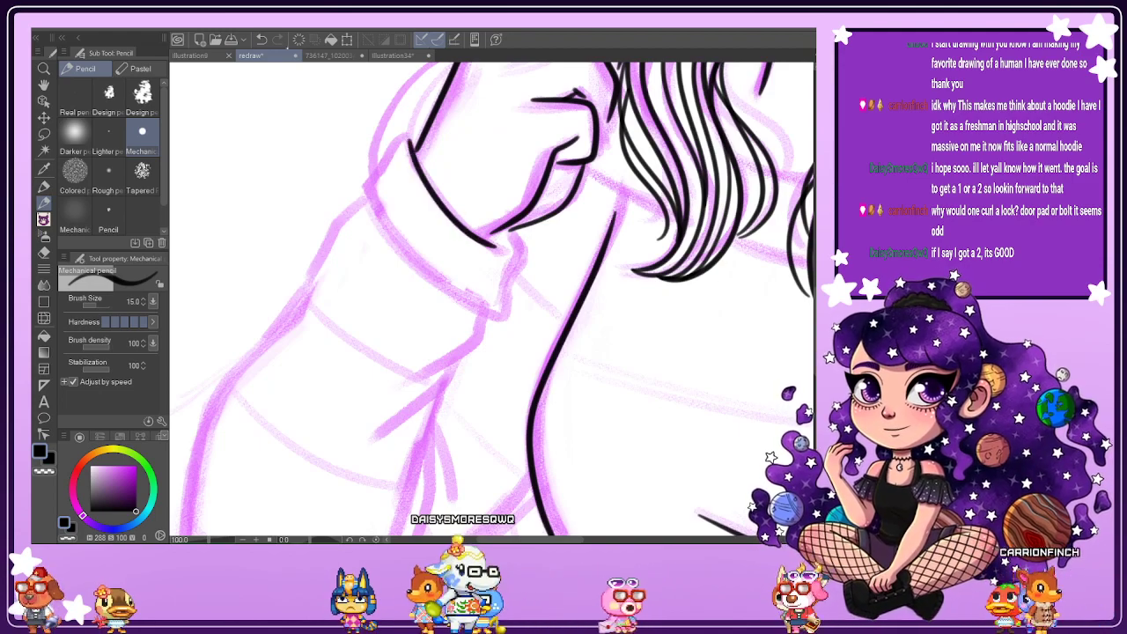
{"action": "key", "text": "ctrl+z"}
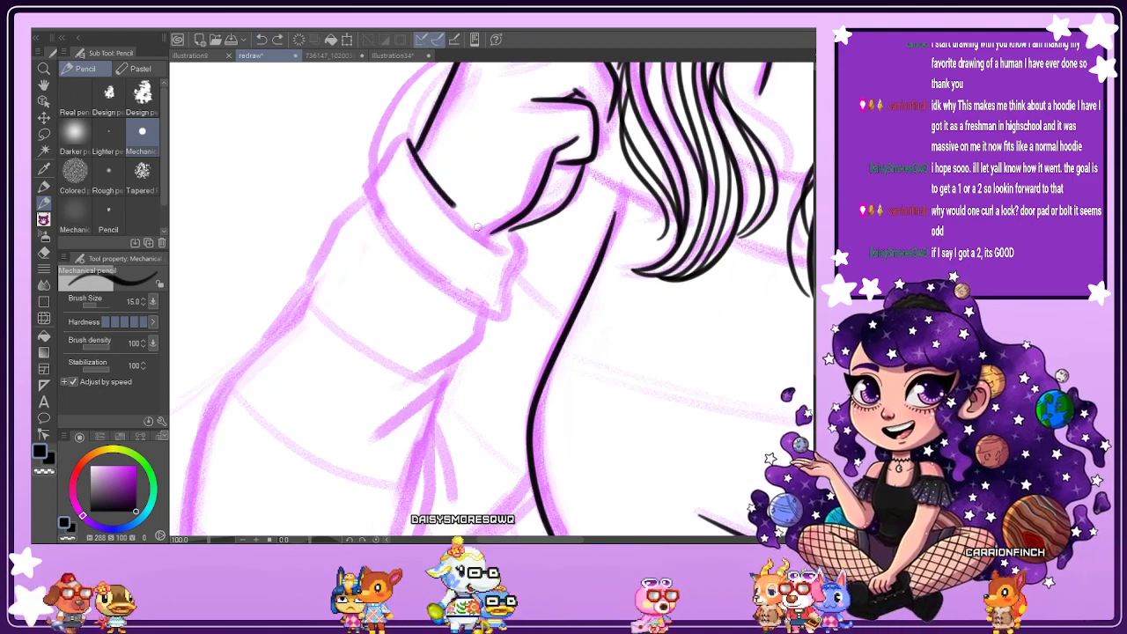
{"action": "left_click_drag", "start_coordinate": [478, 227], "coordinate": [501, 238]}
{"action": "mouse_move", "coordinate": [418, 133]}
{"action": "left_mouse_down"}
{"action": "mouse_move", "coordinate": [363, 186]}
{"action": "mouse_move", "coordinate": [421, 274]}
{"action": "mouse_move", "coordinate": [493, 315]}
{"action": "mouse_move", "coordinate": [492, 298]}
{"action": "mouse_move", "coordinate": [500, 314]}
{"action": "mouse_move", "coordinate": [524, 256]}
{"action": "mouse_move", "coordinate": [515, 228]}
{"action": "left_mouse_up"}
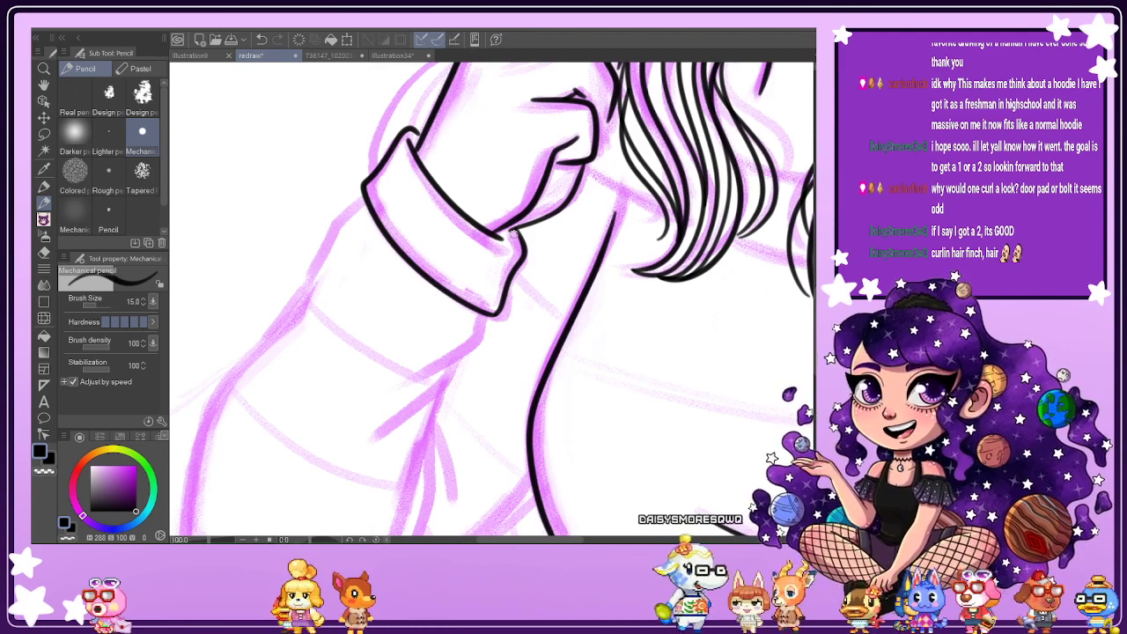
{"action": "scroll", "coordinate": [514, 234], "scroll_direction": "down", "scroll_amount": 2}
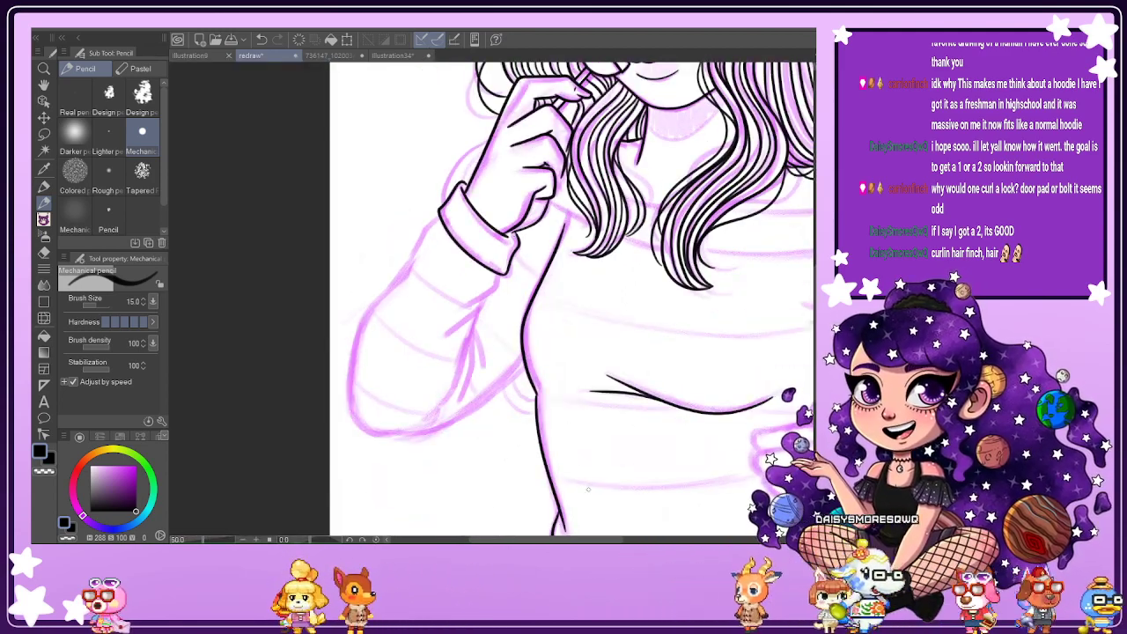
Ink the raised arm's inner sleeve edge below the cuff with its short pointed creases at the elbow bend.
{"action": "scroll", "coordinate": [403, 261], "scroll_direction": "up", "scroll_amount": 1}
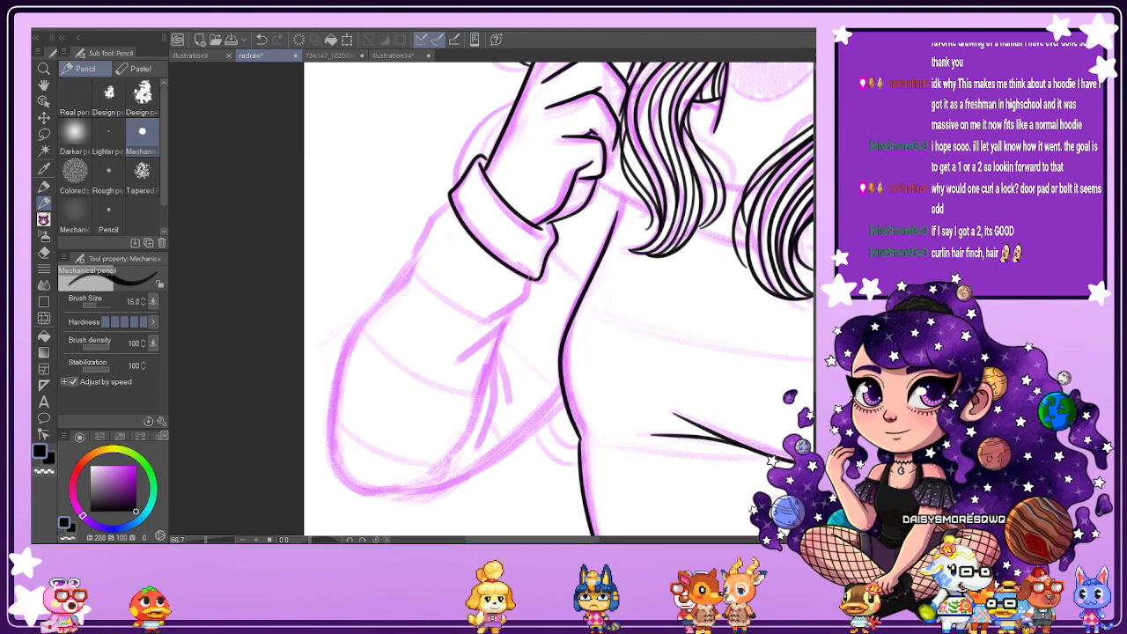
{"action": "mouse_move", "coordinate": [530, 280]}
{"action": "left_mouse_down"}
{"action": "mouse_move", "coordinate": [488, 313]}
{"action": "mouse_move", "coordinate": [465, 312]}
{"action": "mouse_move", "coordinate": [483, 402]}
{"action": "mouse_move", "coordinate": [463, 453]}
{"action": "left_mouse_up"}
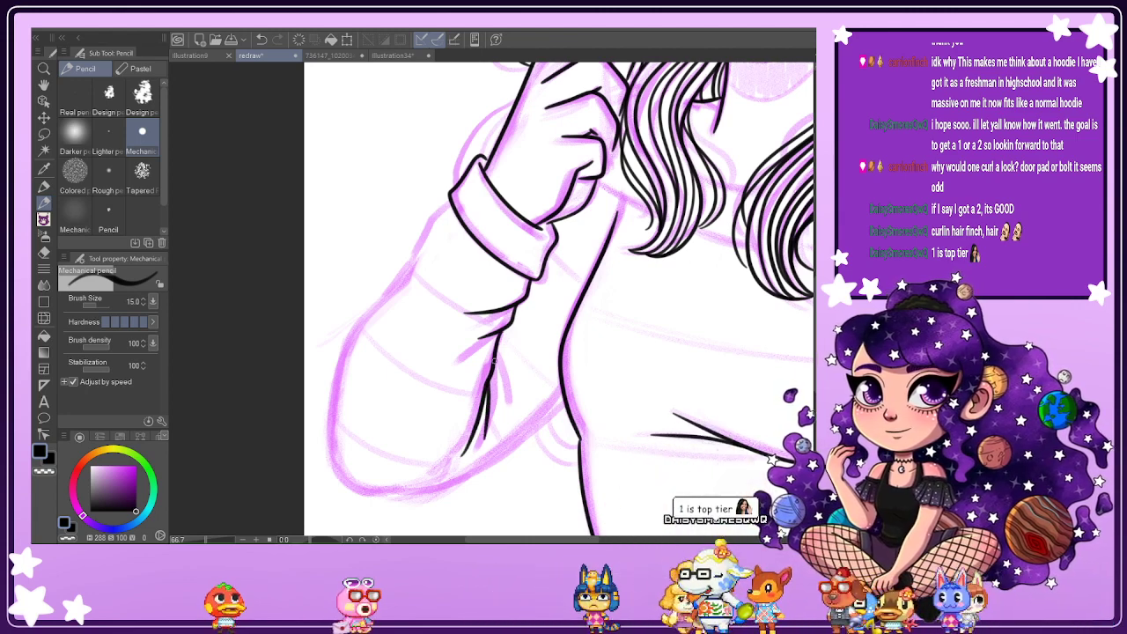
{"action": "left_click_drag", "start_coordinate": [496, 357], "coordinate": [508, 399]}
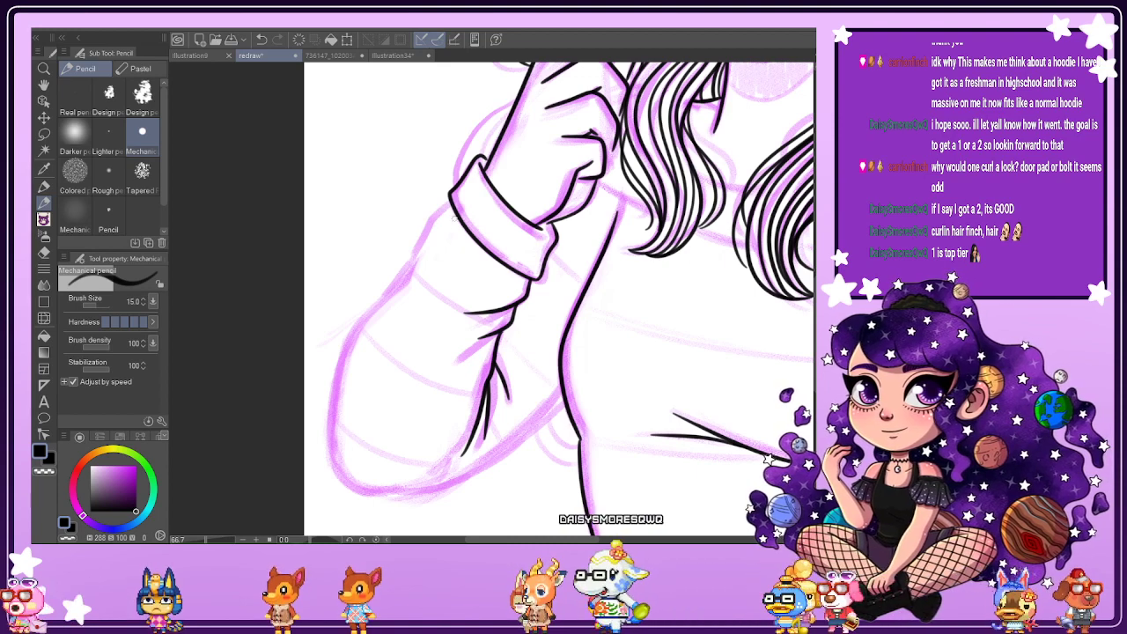
Ink the bulging fold below the cuff and the outer sleeve outline down and around the elbow.
{"action": "mouse_move", "coordinate": [420, 228]}
{"action": "left_mouse_down"}
{"action": "mouse_move", "coordinate": [456, 301]}
{"action": "mouse_move", "coordinate": [492, 304]}
{"action": "left_mouse_up"}
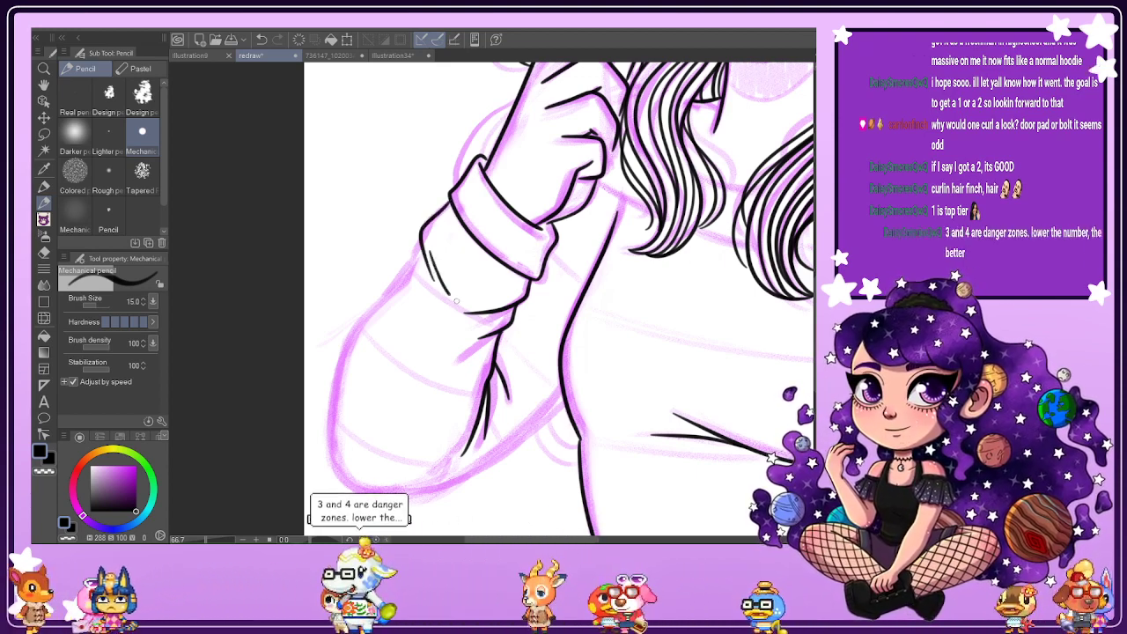
{"action": "mouse_move", "coordinate": [420, 241]}
{"action": "left_mouse_down"}
{"action": "mouse_move", "coordinate": [377, 303]}
{"action": "mouse_move", "coordinate": [335, 462]}
{"action": "left_mouse_up"}
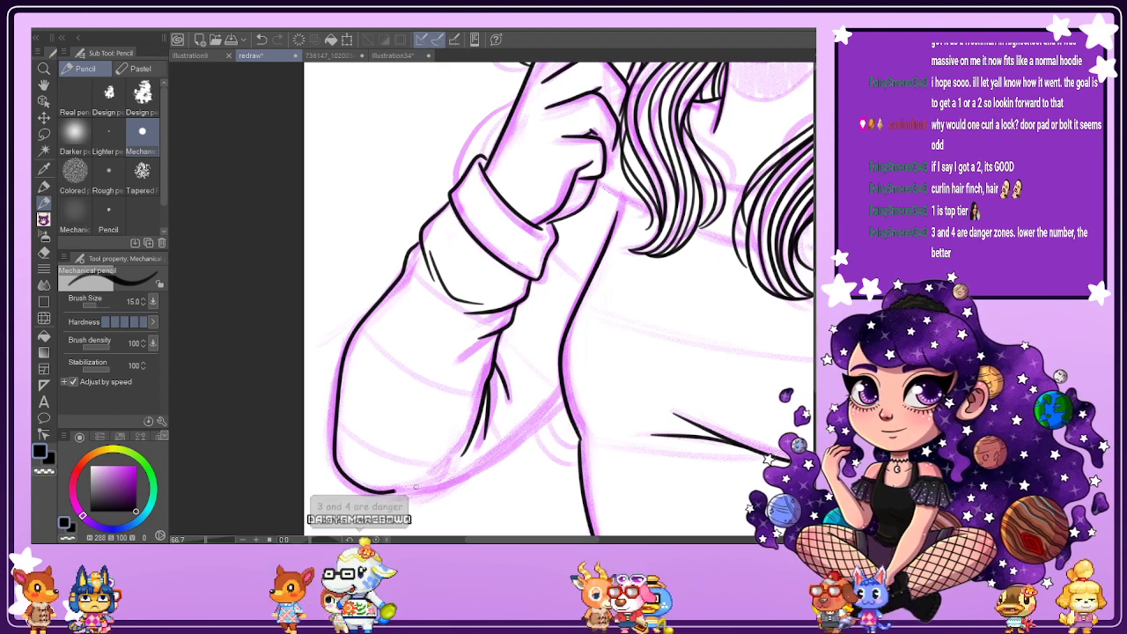
{"action": "mouse_move", "coordinate": [335, 464]}
{"action": "left_mouse_down"}
{"action": "mouse_move", "coordinate": [429, 480]}
{"action": "mouse_move", "coordinate": [422, 490]}
{"action": "mouse_move", "coordinate": [476, 475]}
{"action": "left_mouse_up"}
{"action": "left_click", "coordinate": [262, 40]}
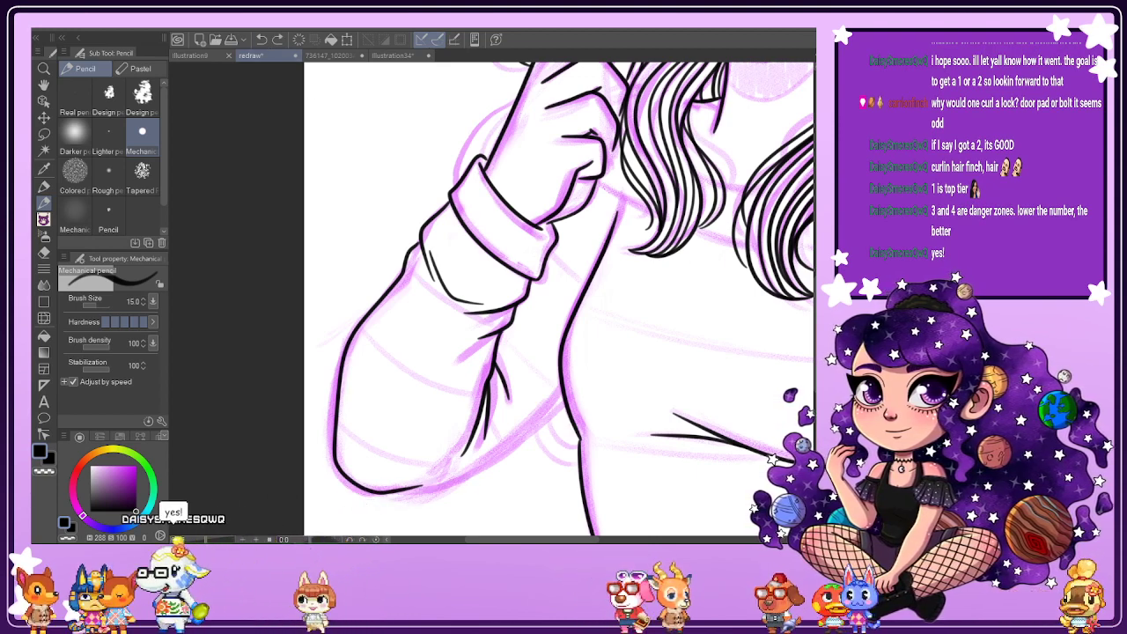
Tilt the canvas, ink the sleeve's underside from the elbow to the torso, and straighten the canvas.
{"action": "left_click_drag", "start_coordinate": [313, 540], "coordinate": [328, 539]}
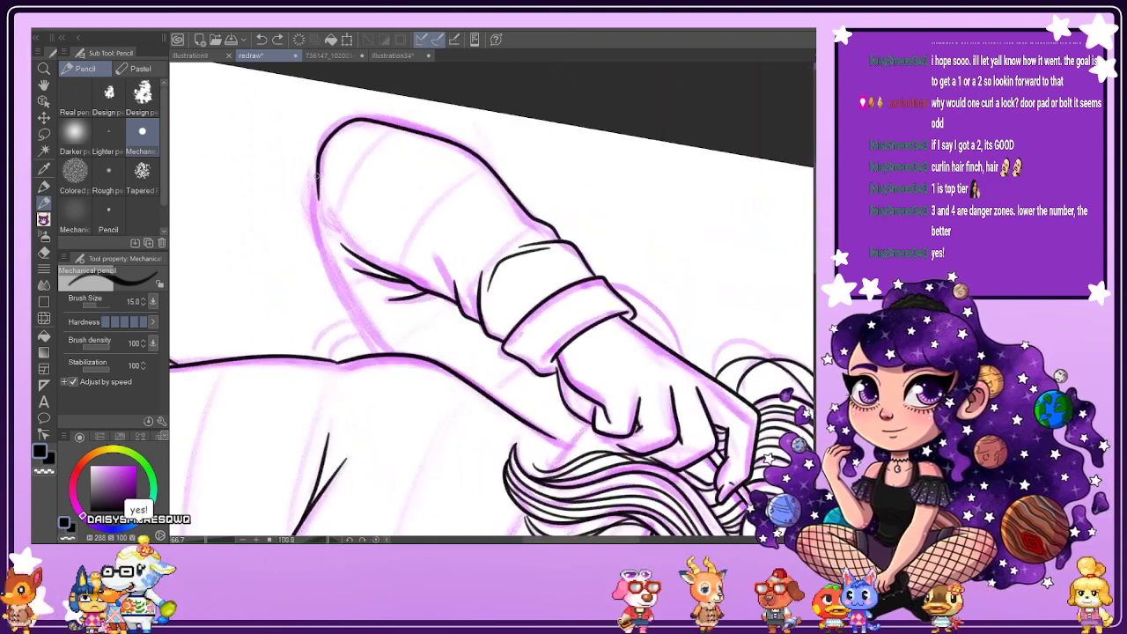
{"action": "mouse_move", "coordinate": [314, 171]}
{"action": "left_mouse_down"}
{"action": "mouse_move", "coordinate": [324, 260]}
{"action": "mouse_move", "coordinate": [378, 354]}
{"action": "left_mouse_up"}
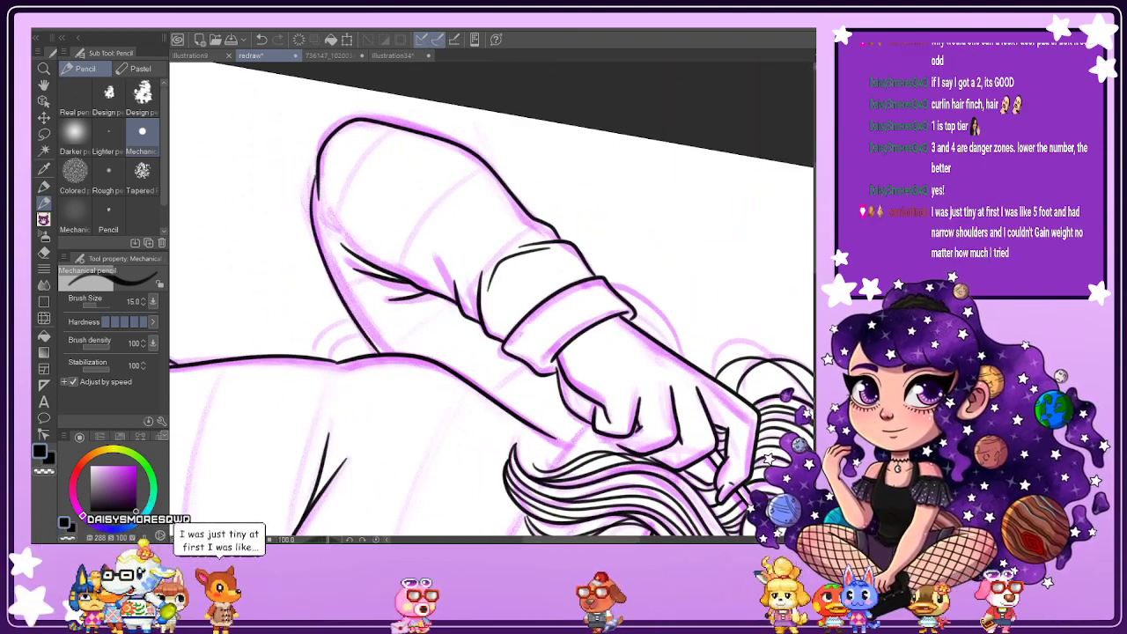
{"action": "left_click", "coordinate": [376, 540]}
{"action": "scroll", "coordinate": [686, 308], "scroll_direction": "down", "scroll_amount": 2}
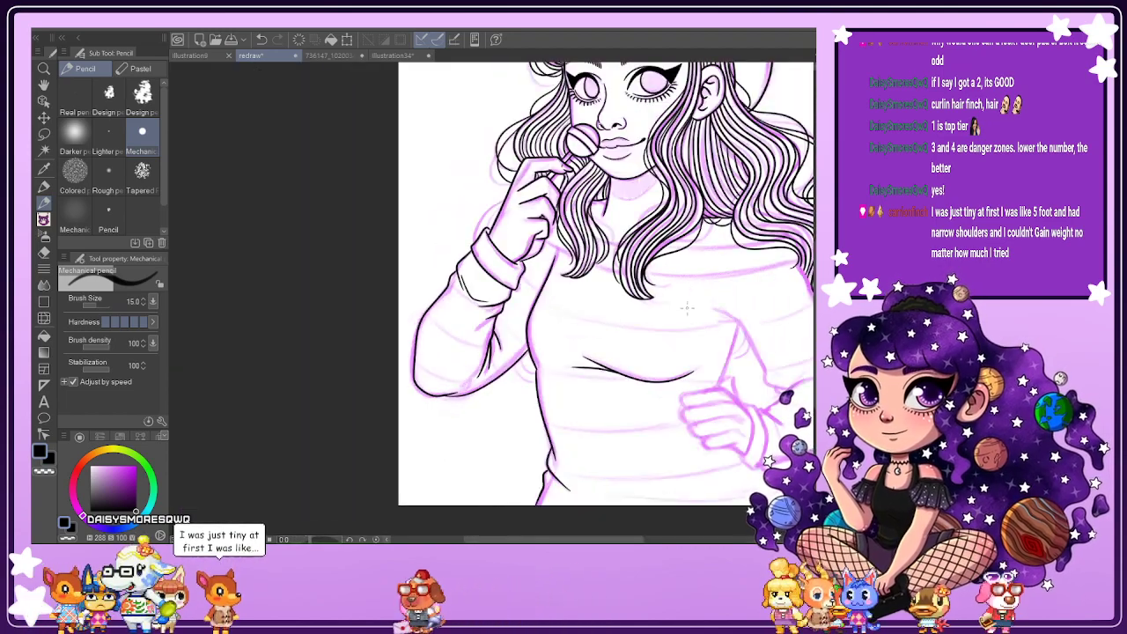
Ink a short thin crease running down the raised arm's sleeve below the cuff fold.
{"action": "scroll", "coordinate": [439, 336], "scroll_direction": "up", "scroll_amount": 2}
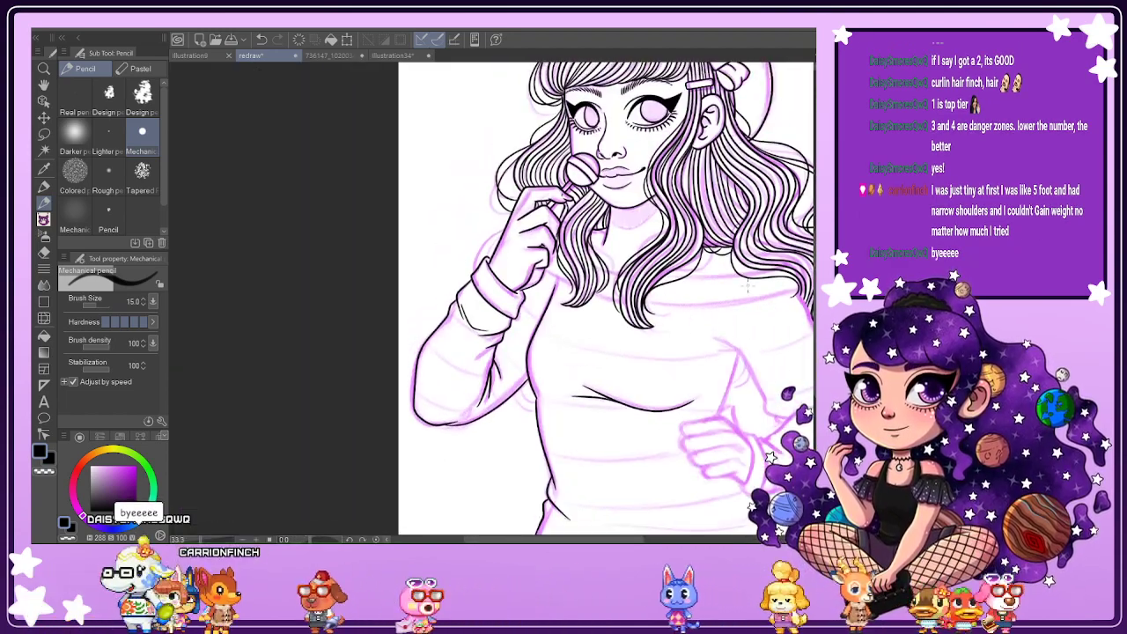
{"action": "scroll", "coordinate": [439, 337], "scroll_direction": "up", "scroll_amount": 3}
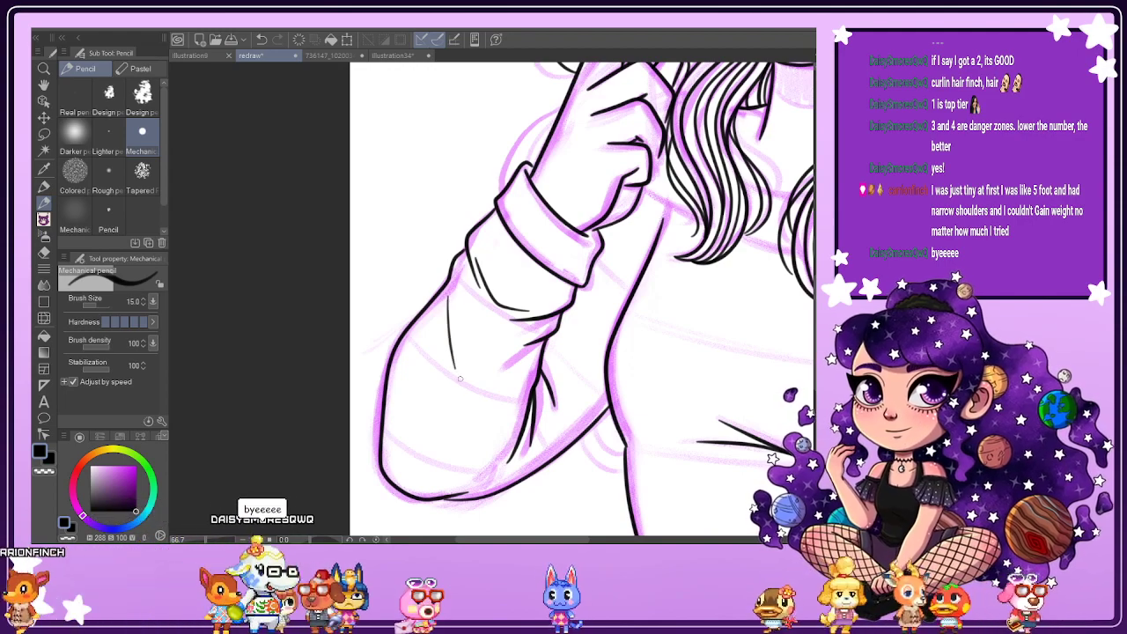
{"action": "left_click", "coordinate": [829, 370]}
{"action": "key", "text": "ctrl+h"}
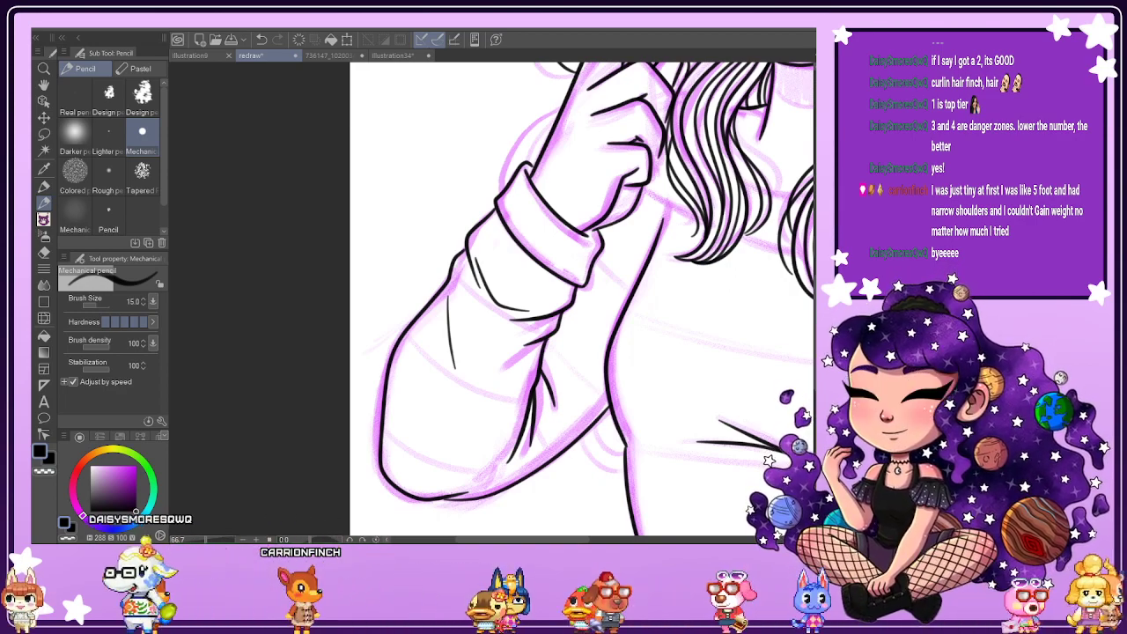
Ink the long curved hair strands that loop out behind the raised wrist, above the cuff.
{"action": "scroll", "coordinate": [533, 266], "scroll_direction": "up", "scroll_amount": 4}
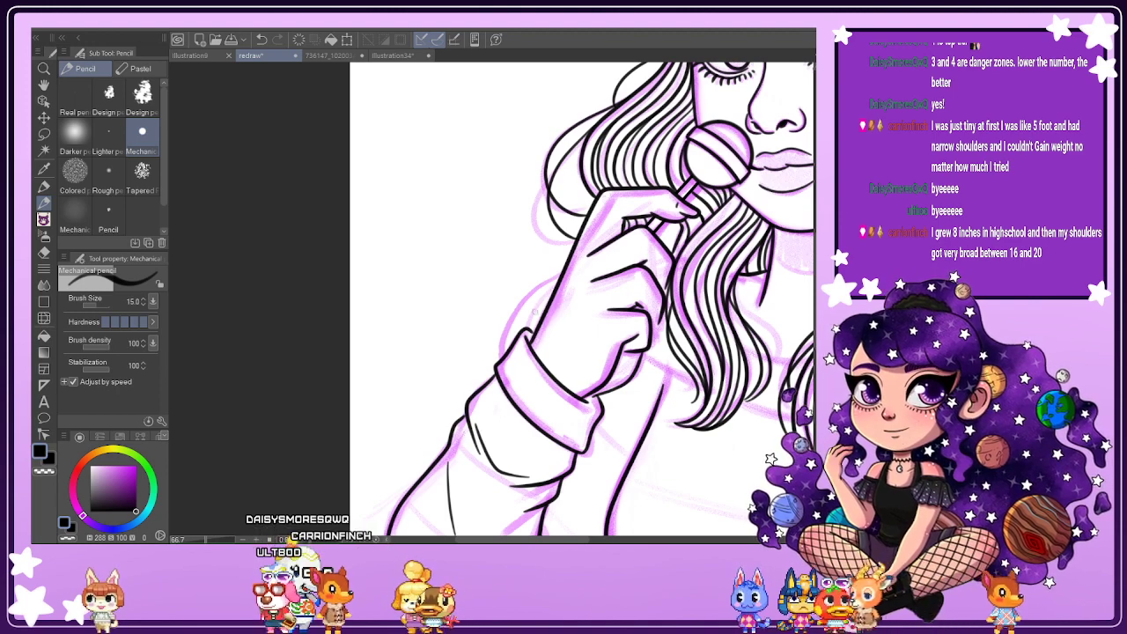
{"action": "scroll", "coordinate": [551, 296], "scroll_direction": "up", "scroll_amount": 5}
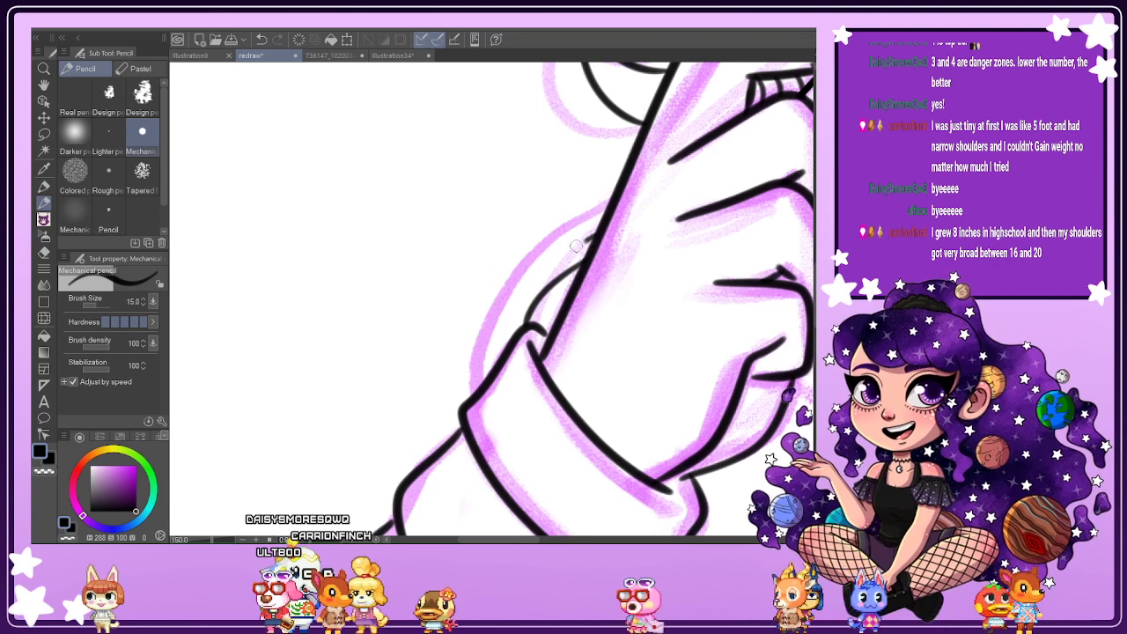
{"action": "mouse_move", "coordinate": [576, 247]}
{"action": "left_mouse_down"}
{"action": "mouse_move", "coordinate": [525, 279]}
{"action": "mouse_move", "coordinate": [489, 369]}
{"action": "left_mouse_up"}
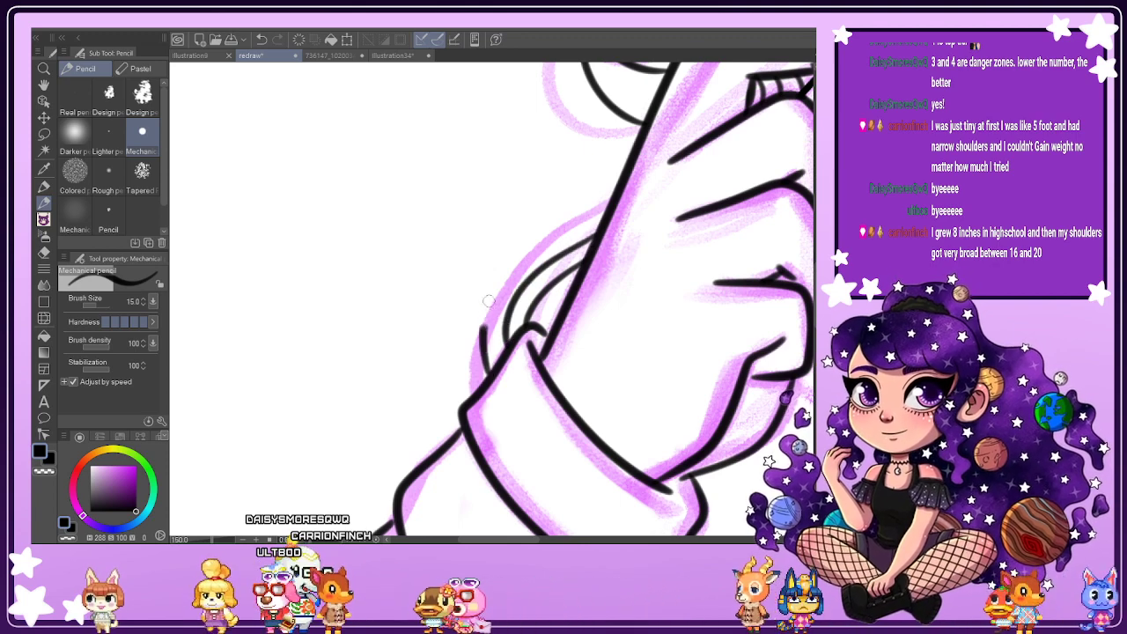
{"action": "mouse_move", "coordinate": [483, 327]}
{"action": "left_mouse_down"}
{"action": "mouse_move", "coordinate": [623, 179]}
{"action": "mouse_move", "coordinate": [495, 256]}
{"action": "mouse_move", "coordinate": [466, 316]}
{"action": "mouse_move", "coordinate": [477, 388]}
{"action": "left_mouse_up"}
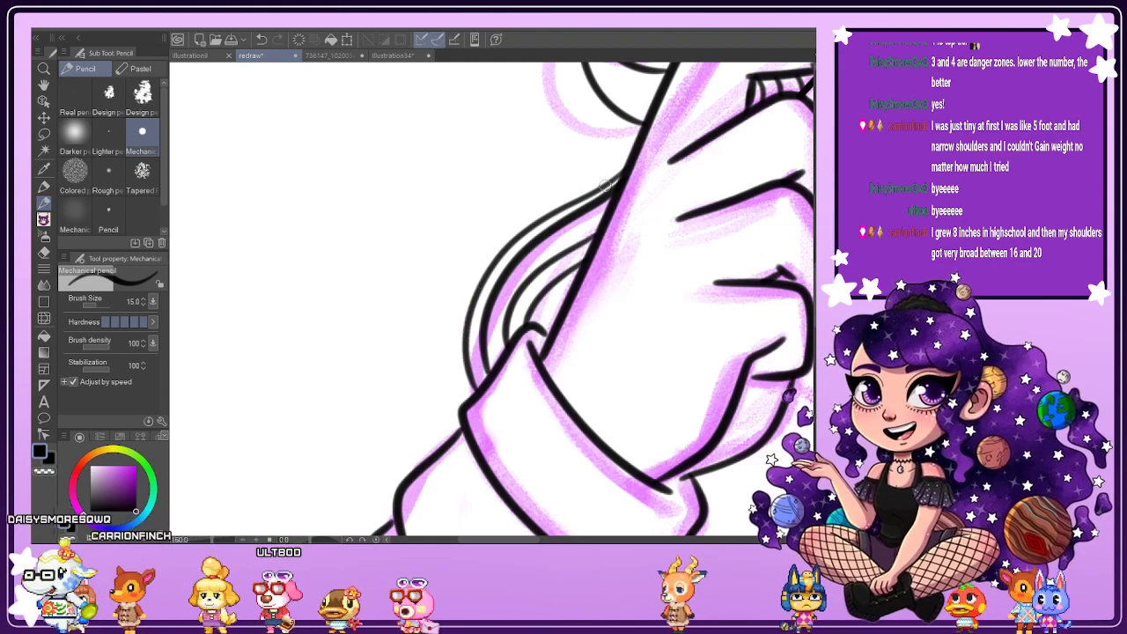
{"action": "mouse_move", "coordinate": [616, 181]}
{"action": "left_mouse_down"}
{"action": "mouse_move", "coordinate": [431, 231]}
{"action": "mouse_move", "coordinate": [403, 308]}
{"action": "mouse_move", "coordinate": [458, 387]}
{"action": "left_mouse_up"}
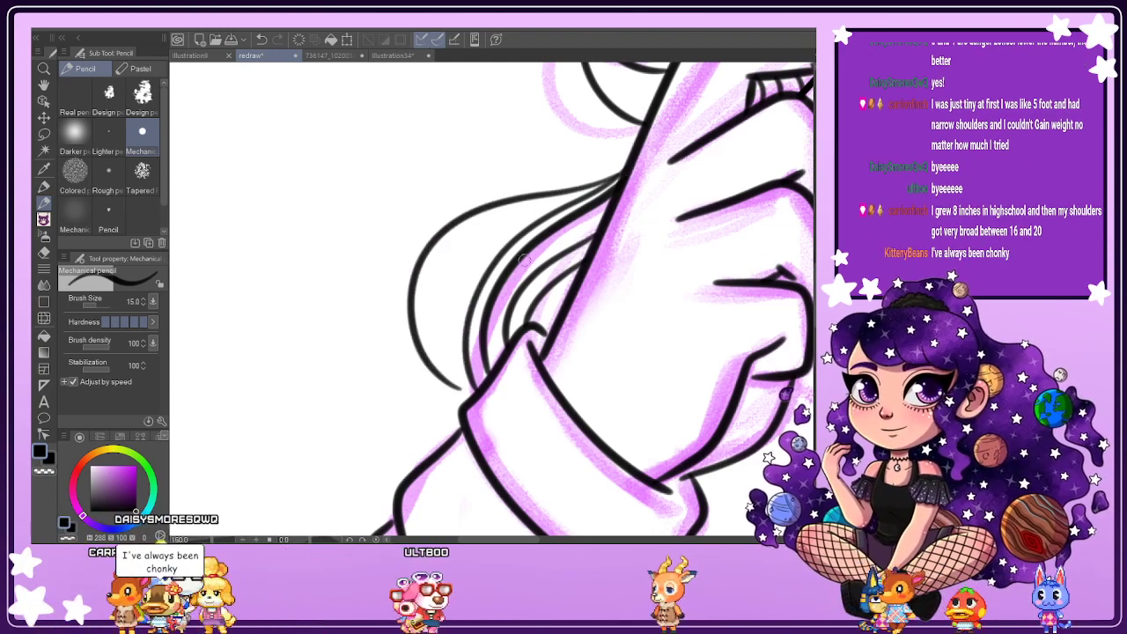
{"action": "mouse_move", "coordinate": [605, 181]}
{"action": "left_mouse_down"}
{"action": "mouse_move", "coordinate": [472, 211]}
{"action": "mouse_move", "coordinate": [401, 243]}
{"action": "mouse_move", "coordinate": [379, 339]}
{"action": "mouse_move", "coordinate": [418, 391]}
{"action": "left_mouse_up"}
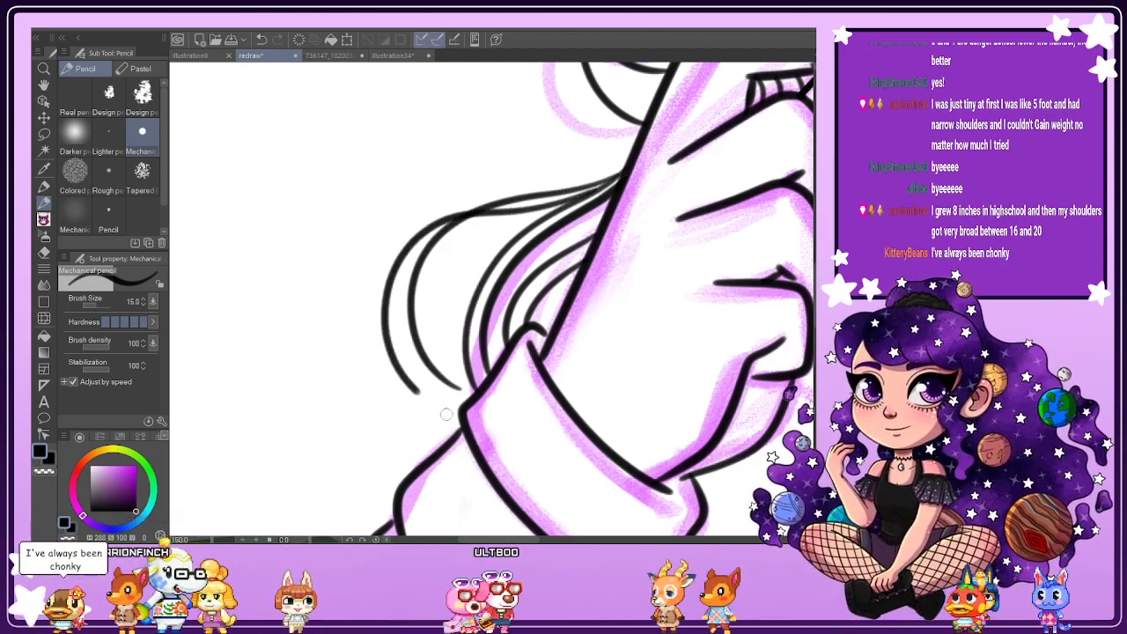
{"action": "scroll", "coordinate": [449, 431], "scroll_direction": "down", "scroll_amount": 4}
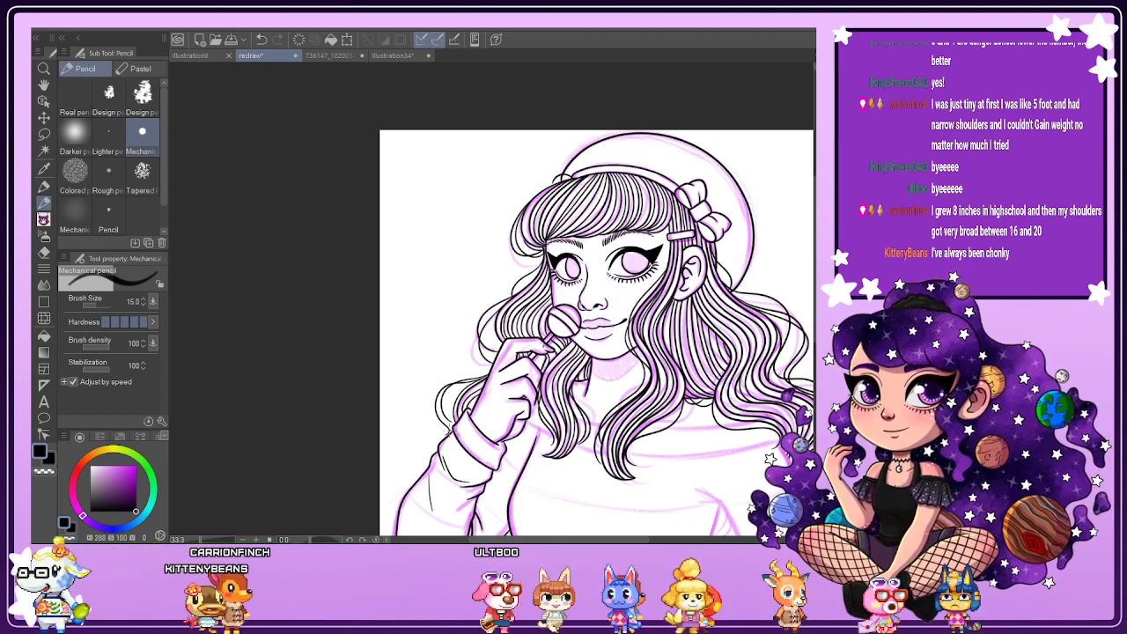
{"action": "key", "text": "ctrl+0"}
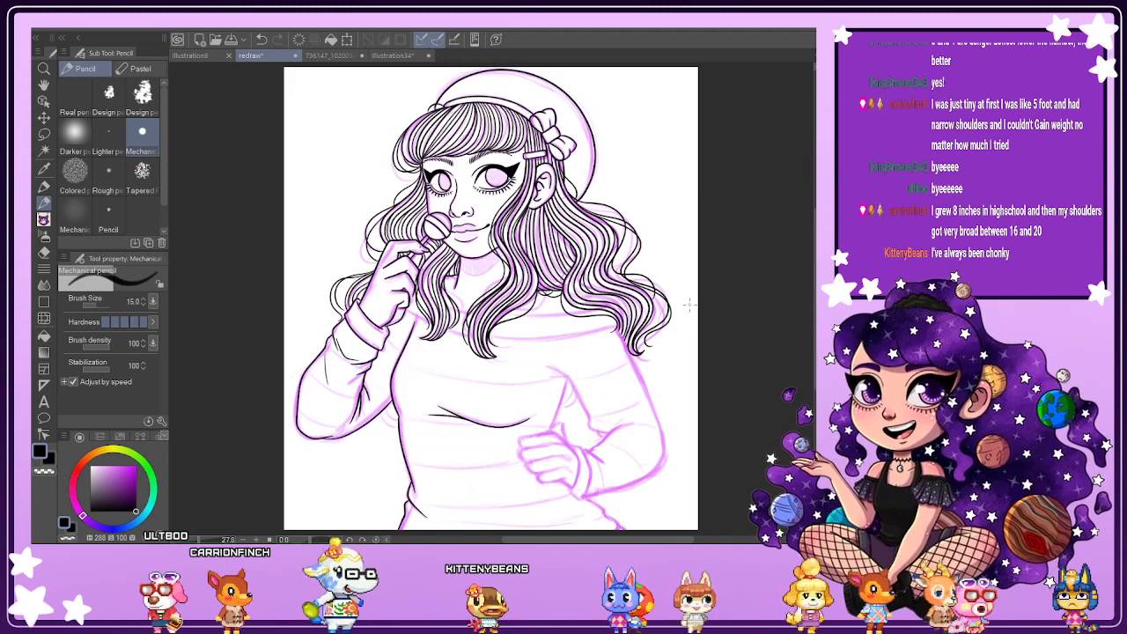
Rotate the canvas and ink the sweater collar's lower edge from the raised hand across the chest, between the hair locks.
{"action": "mouse_move", "coordinate": [546, 337]}
{"action": "left_mouse_down"}
{"action": "mouse_move", "coordinate": [485, 365]}
{"action": "mouse_move", "coordinate": [457, 357]}
{"action": "left_mouse_up"}
{"action": "scroll", "coordinate": [457, 356], "scroll_direction": "up", "scroll_amount": 2}
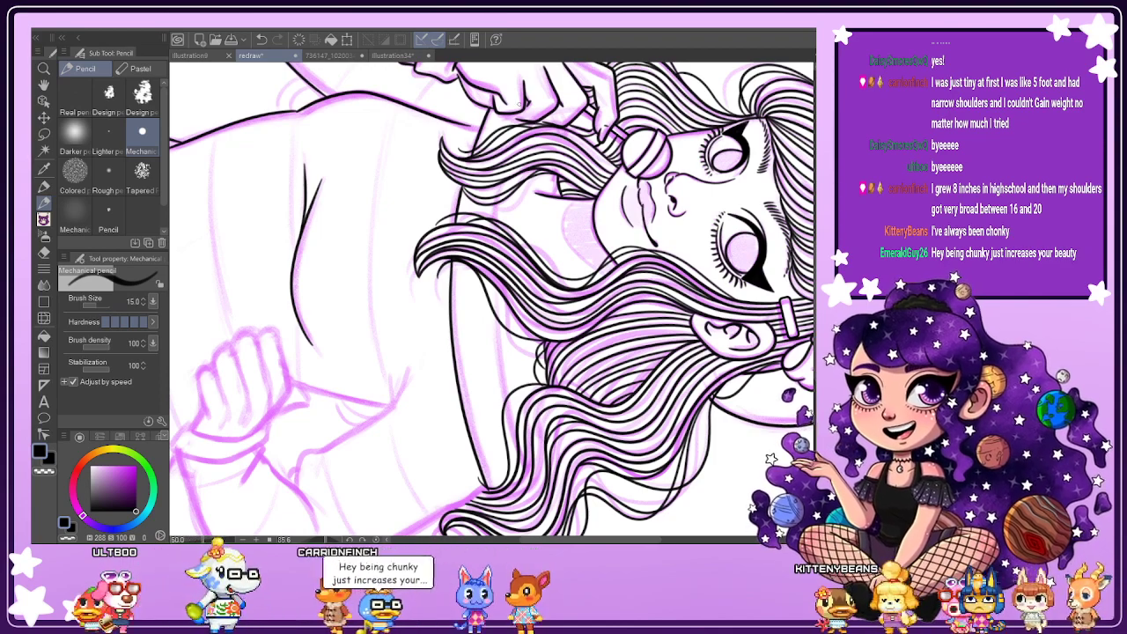
{"action": "left_click_drag", "start_coordinate": [504, 108], "coordinate": [304, 273]}
{"action": "scroll", "coordinate": [302, 276], "scroll_direction": "up", "scroll_amount": 3}
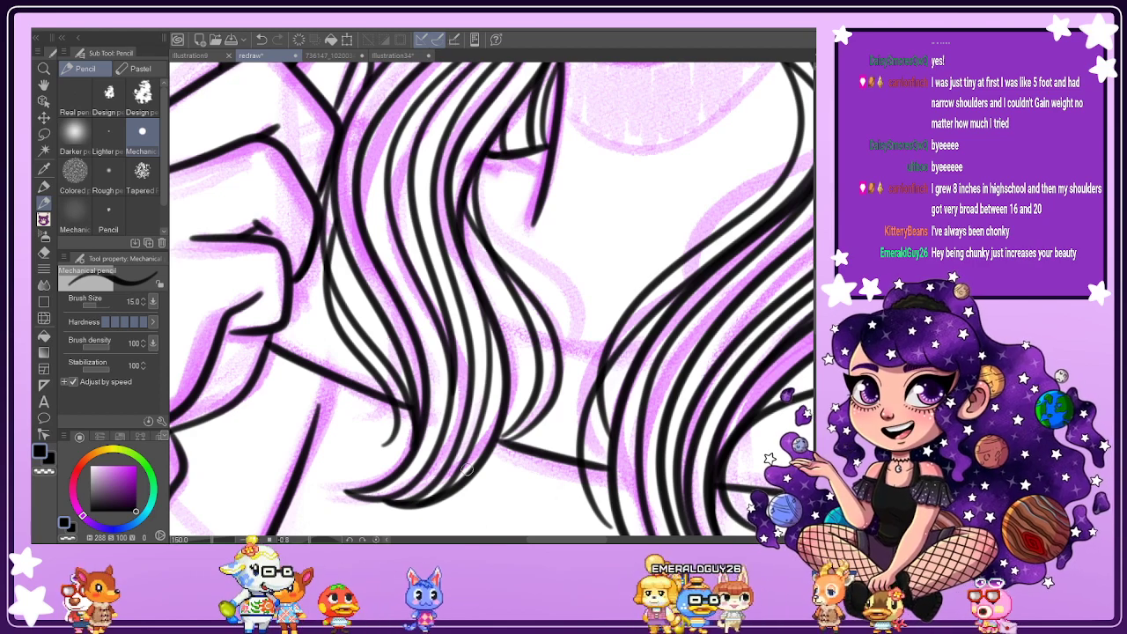
{"action": "scroll", "coordinate": [467, 470], "scroll_direction": "down", "scroll_amount": 3}
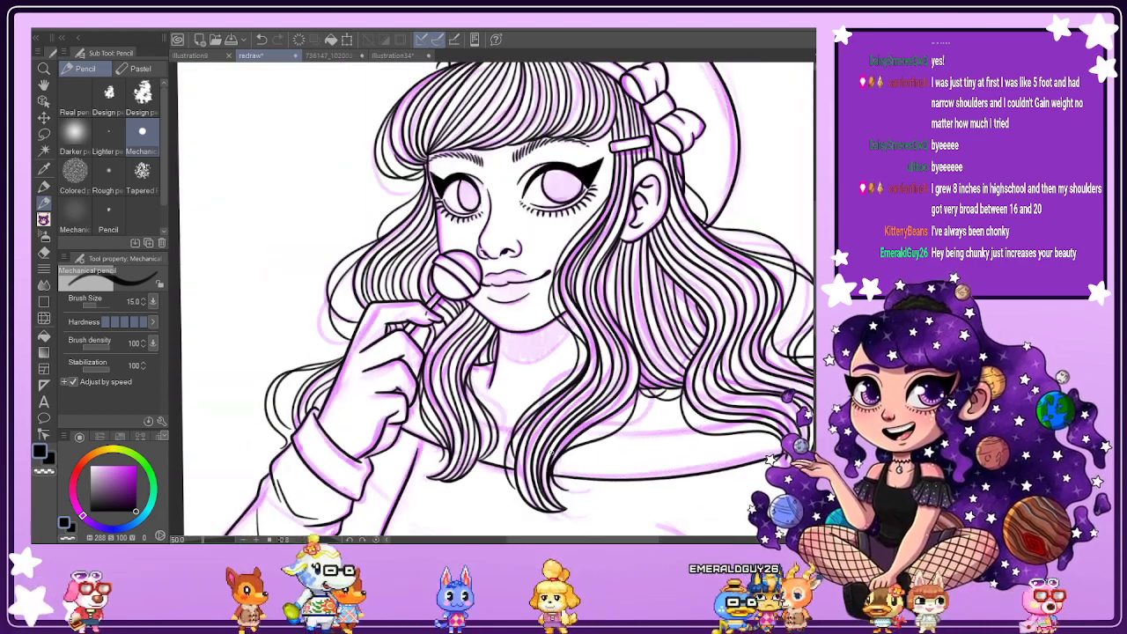
{"action": "scroll", "coordinate": [434, 341], "scroll_direction": "up", "scroll_amount": 2}
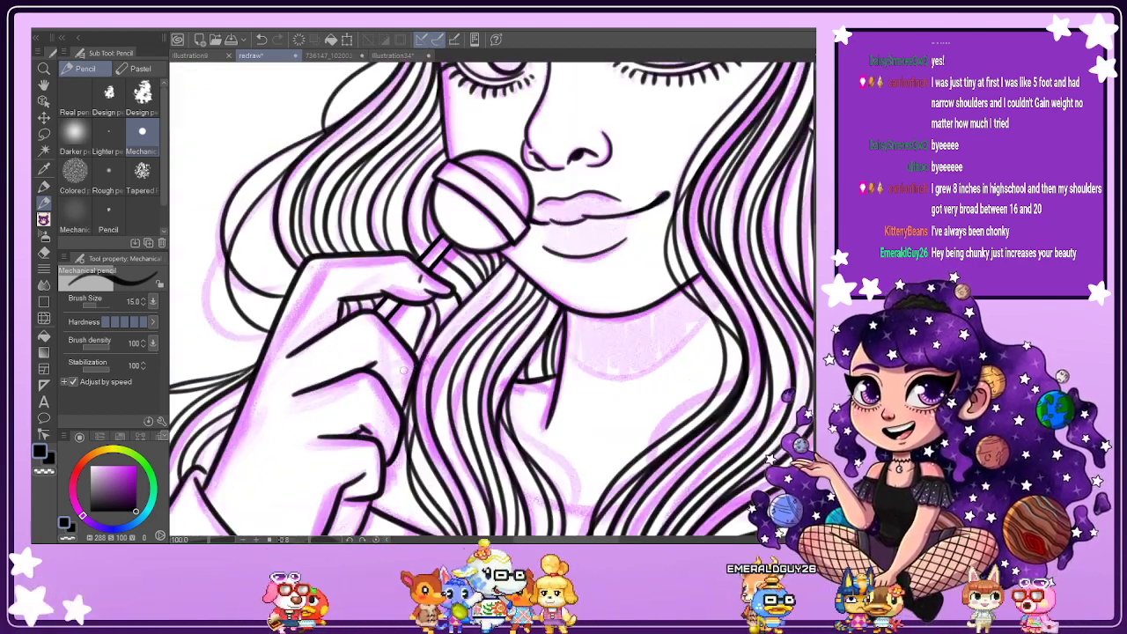
{"action": "scroll", "coordinate": [445, 414], "scroll_direction": "down", "scroll_amount": 1}
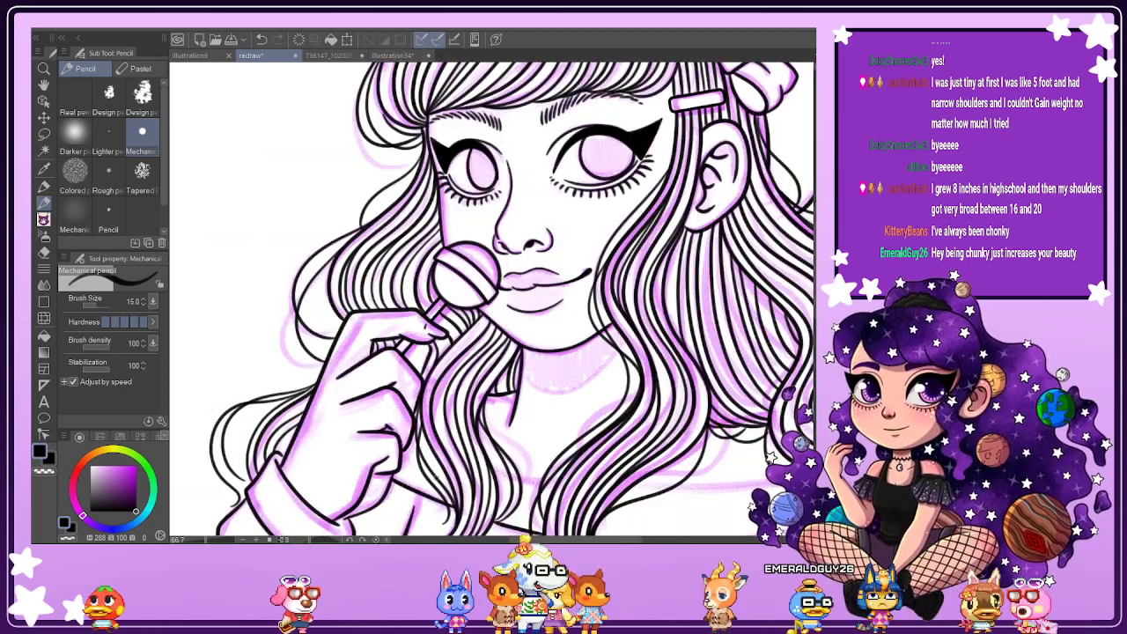
{"action": "scroll", "coordinate": [420, 447], "scroll_direction": "up", "scroll_amount": 4}
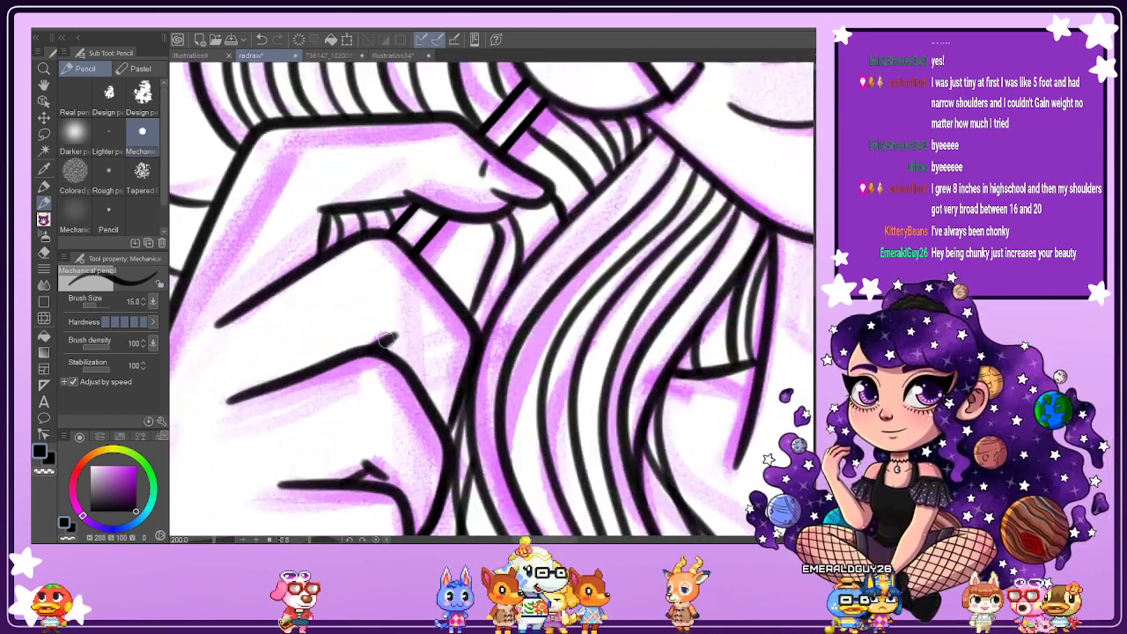
{"action": "scroll", "coordinate": [388, 340], "scroll_direction": "down", "scroll_amount": 4}
{"action": "left_click_drag", "start_coordinate": [593, 538], "coordinate": [677, 538]}
{"action": "scroll", "coordinate": [693, 489], "scroll_direction": "down", "scroll_amount": 2}
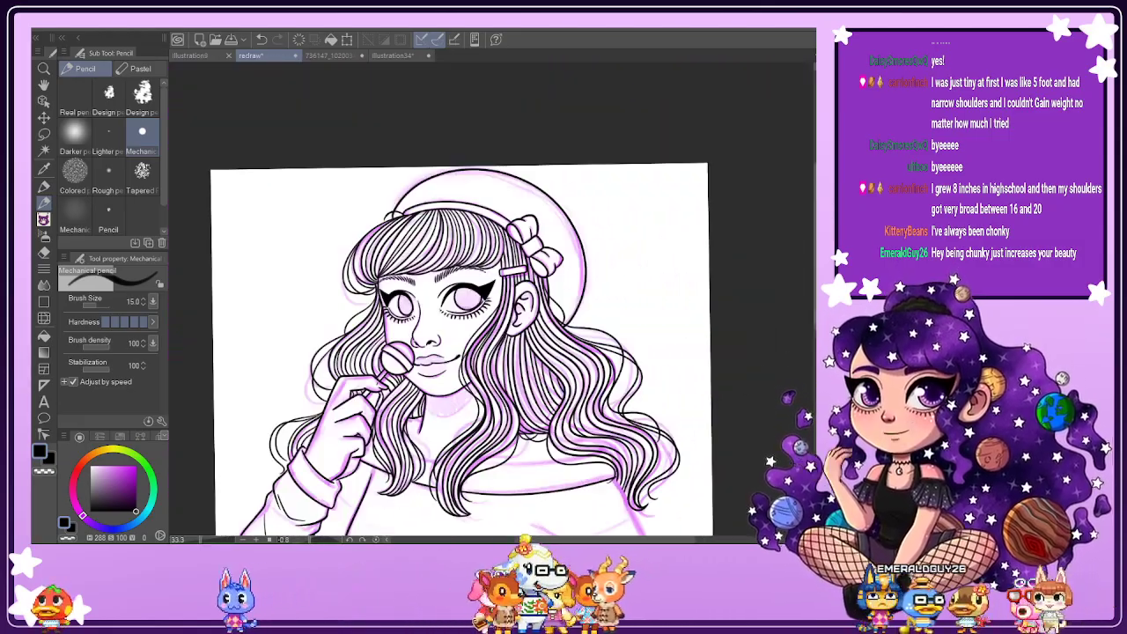
Try to ink the collar's upper edge between the hair locks with the canvas turned sideways.
{"action": "left_click_drag", "start_coordinate": [814, 237], "coordinate": [815, 255]}
{"action": "left_click_drag", "start_coordinate": [309, 538], "coordinate": [327, 539]}
{"action": "scroll", "coordinate": [369, 108], "scroll_direction": "up", "scroll_amount": 5}
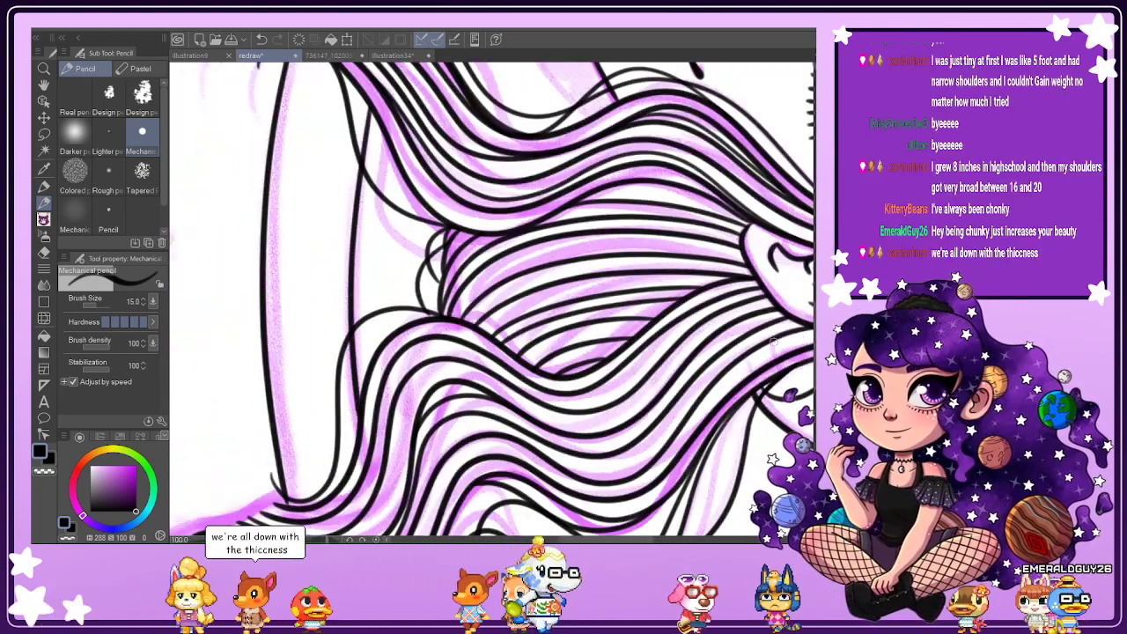
{"action": "scroll", "coordinate": [356, 418], "scroll_direction": "down", "scroll_amount": 3}
{"action": "scroll", "coordinate": [579, 381], "scroll_direction": "up", "scroll_amount": 4}
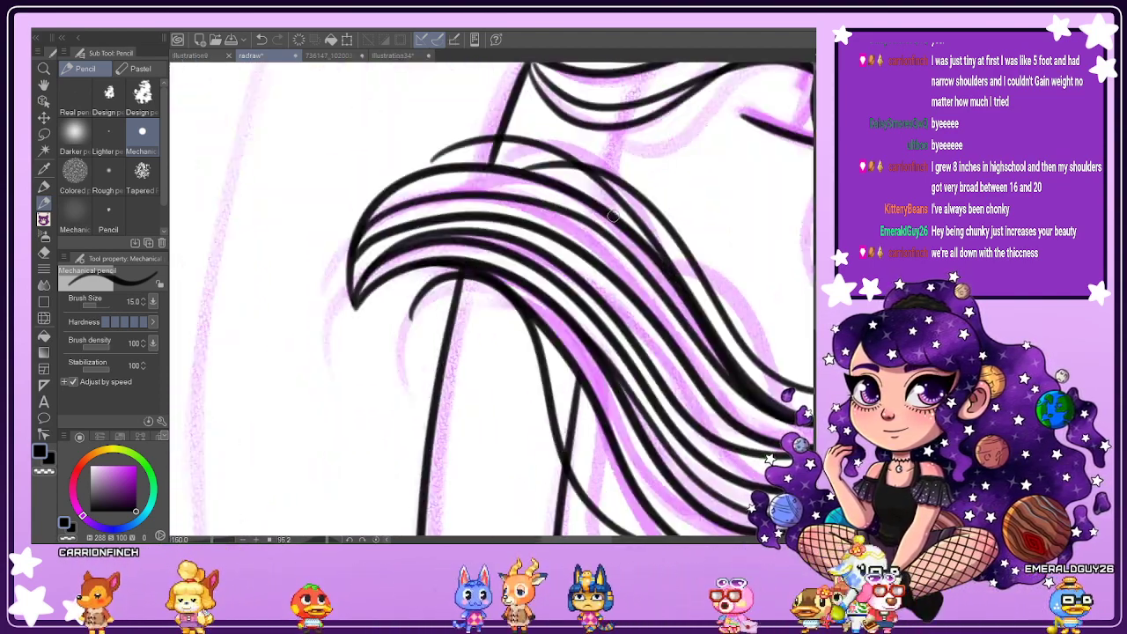
{"action": "left_click_drag", "start_coordinate": [615, 220], "coordinate": [643, 104]}
{"action": "scroll", "coordinate": [643, 103], "scroll_direction": "down", "scroll_amount": 4}
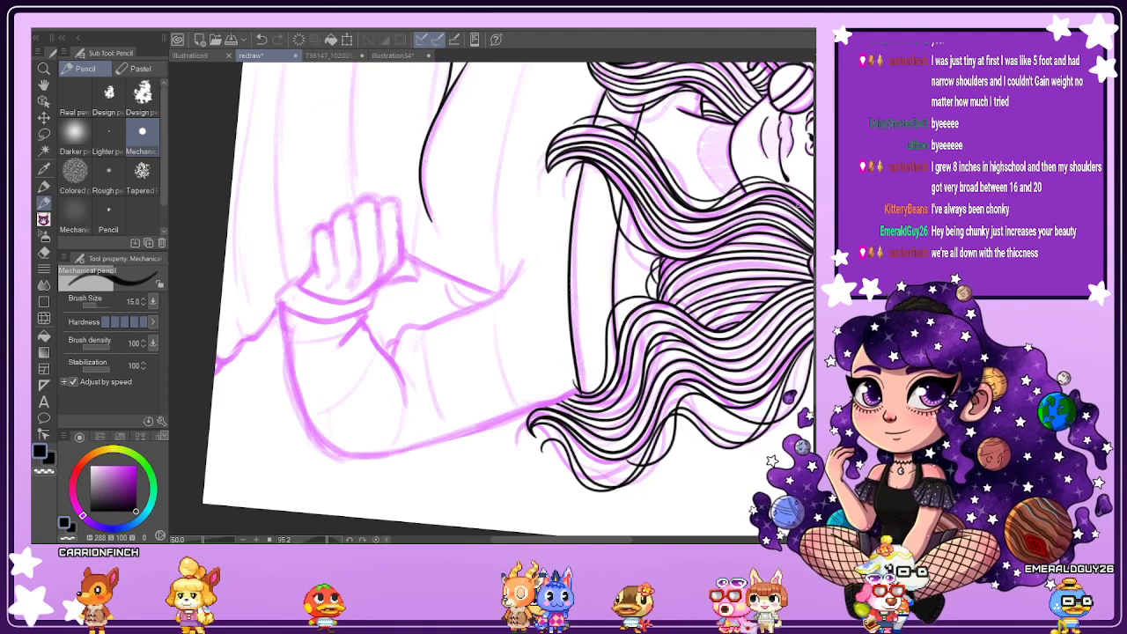
{"action": "left_click_drag", "start_coordinate": [718, 127], "coordinate": [718, 274]}
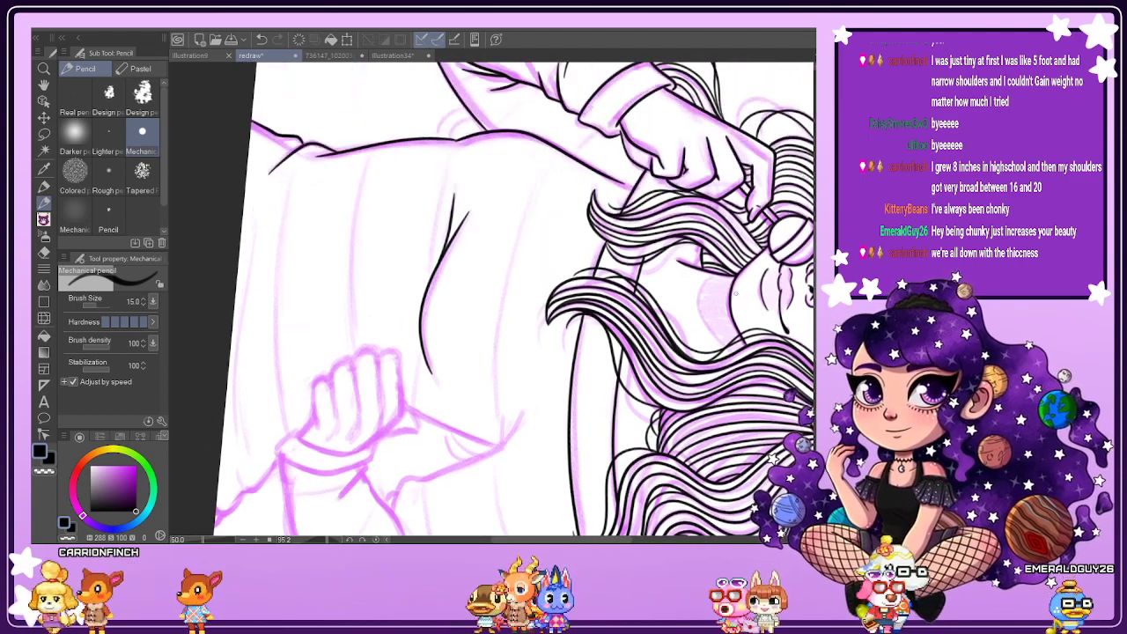
{"action": "scroll", "coordinate": [717, 274], "scroll_direction": "up", "scroll_amount": 4}
{"action": "scroll", "coordinate": [604, 301], "scroll_direction": "down", "scroll_amount": 4}
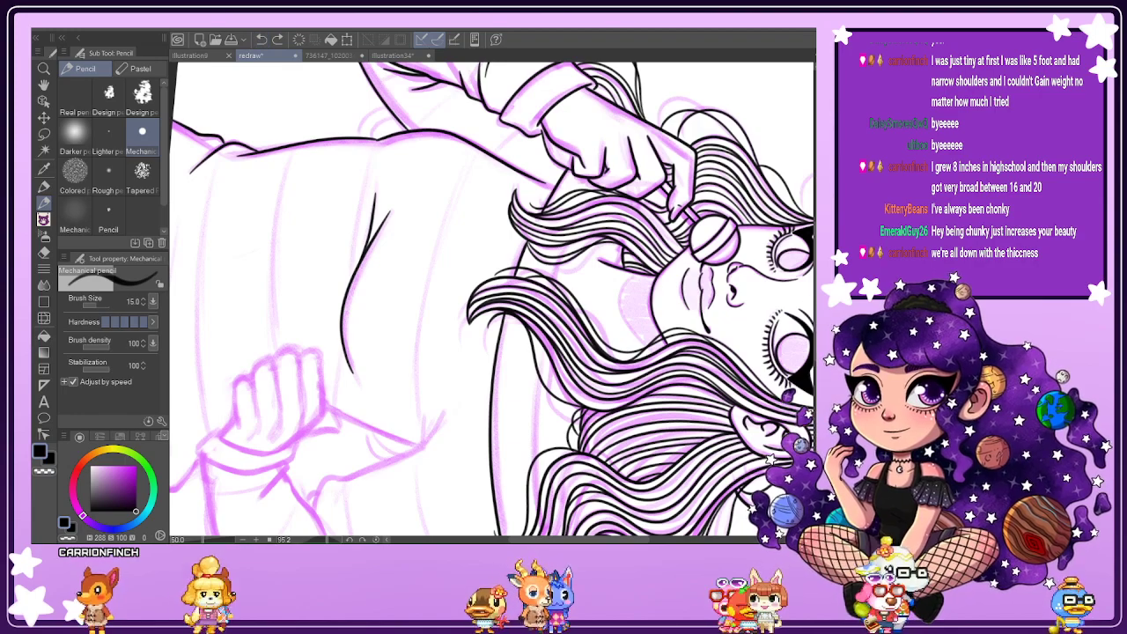
Turn the canvas sideways and ink the collar's upper edge from the shoulder hair past the long front lock.
{"action": "left_click_drag", "start_coordinate": [616, 264], "coordinate": [364, 296]}
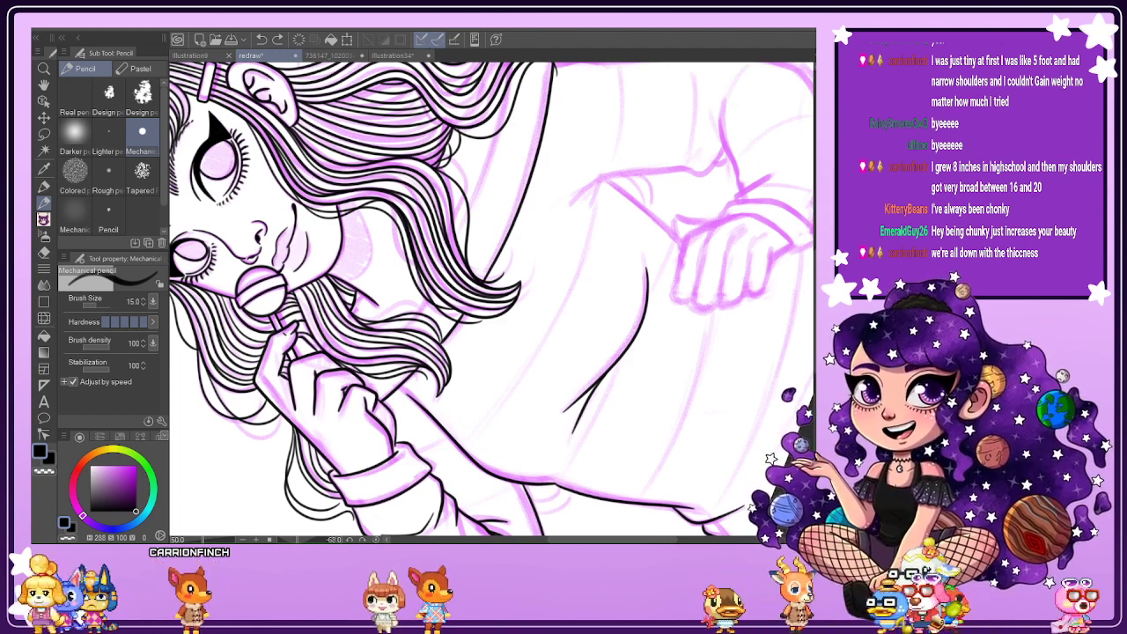
{"action": "scroll", "coordinate": [466, 232], "scroll_direction": "up", "scroll_amount": 1}
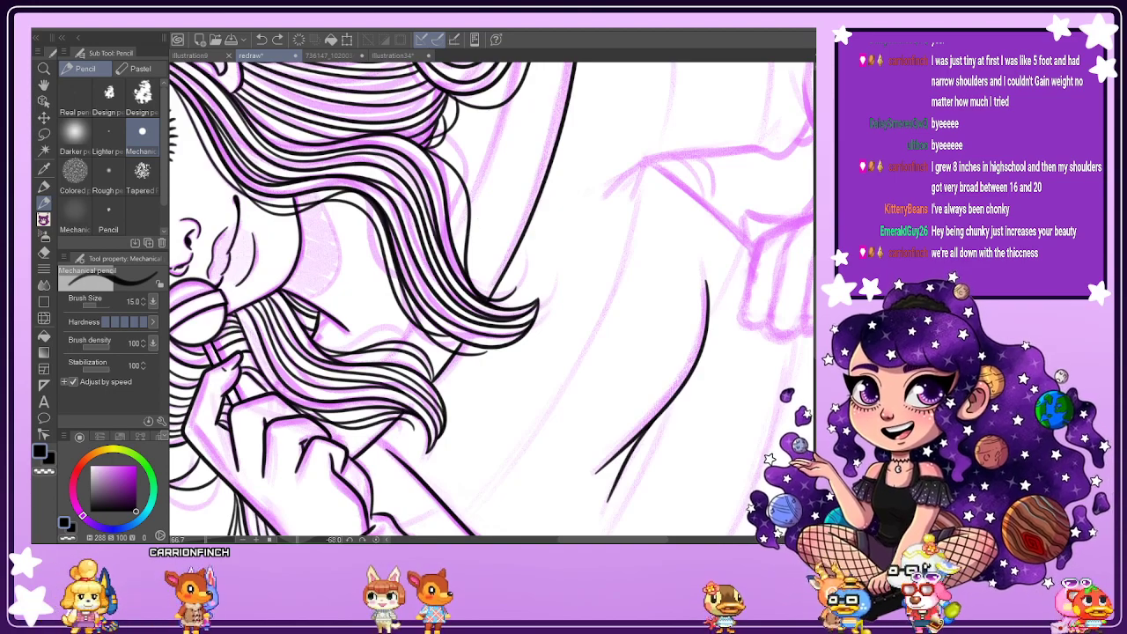
{"action": "mouse_move", "coordinate": [651, 300]}
{"action": "left_mouse_down"}
{"action": "mouse_move", "coordinate": [530, 455]}
{"action": "mouse_move", "coordinate": [384, 418]}
{"action": "mouse_move", "coordinate": [331, 304]}
{"action": "left_mouse_up"}
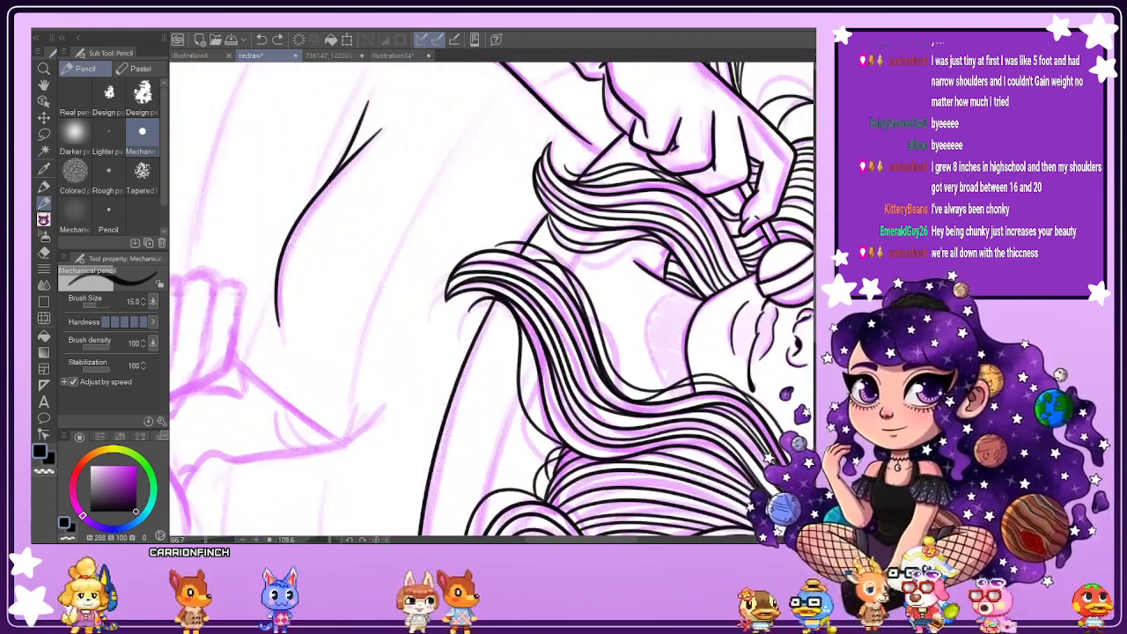
{"action": "mouse_move", "coordinate": [456, 526]}
{"action": "left_mouse_down"}
{"action": "mouse_move", "coordinate": [459, 419]}
{"action": "mouse_move", "coordinate": [498, 387]}
{"action": "mouse_move", "coordinate": [554, 106]}
{"action": "left_mouse_up"}
{"action": "scroll", "coordinate": [462, 436], "scroll_direction": "up", "scroll_amount": 1}
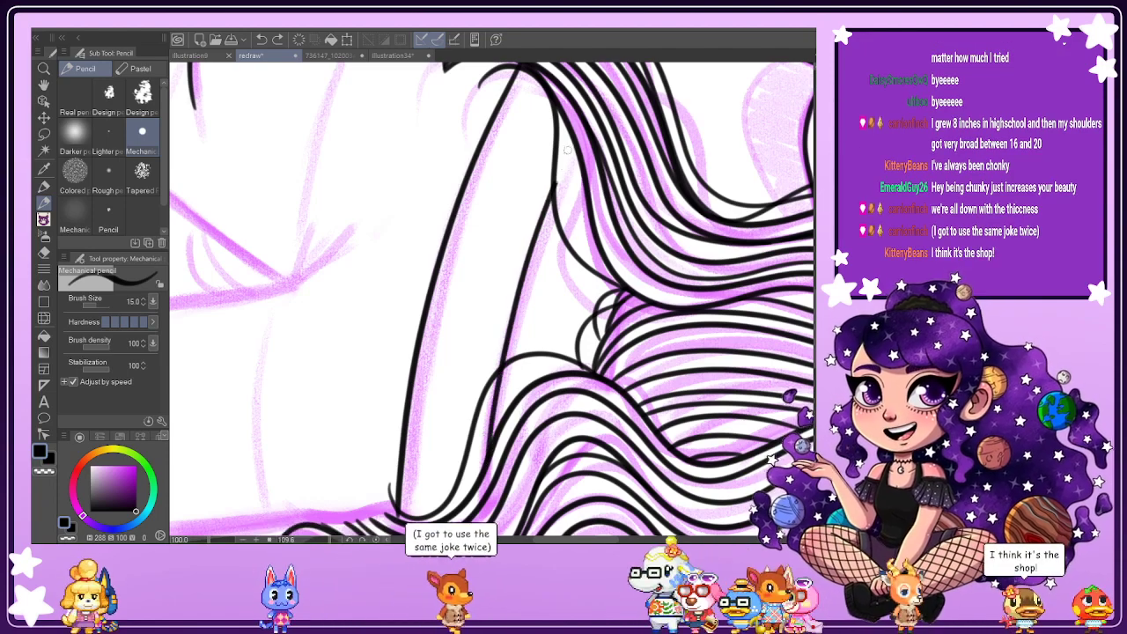
{"action": "left_click_drag", "start_coordinate": [567, 149], "coordinate": [574, 451]}
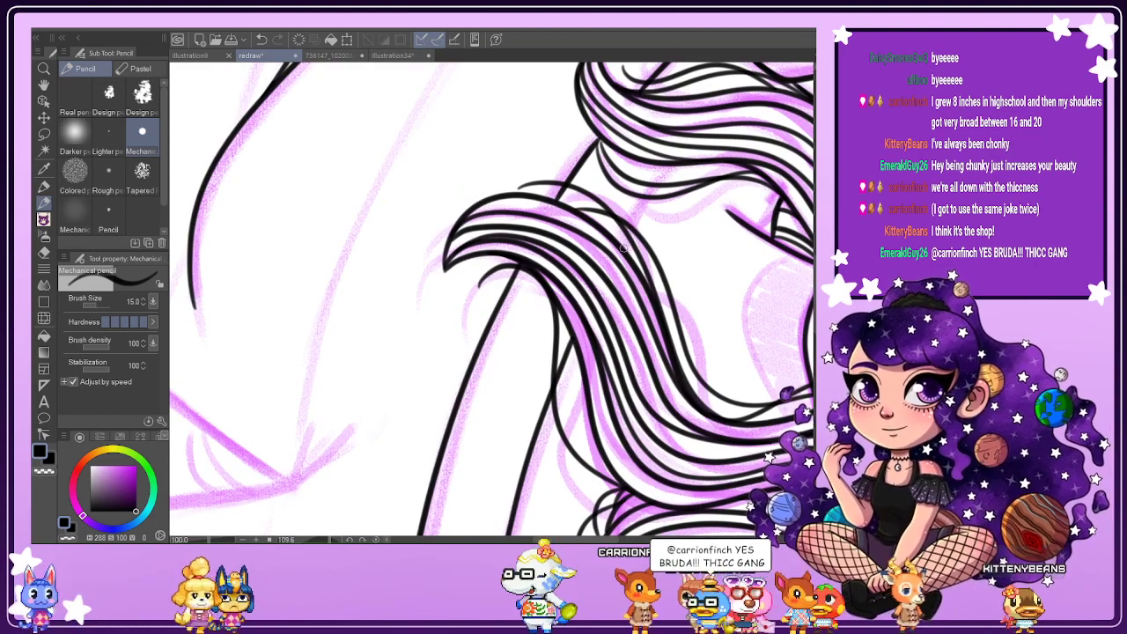
{"action": "left_click_drag", "start_coordinate": [623, 245], "coordinate": [677, 166]}
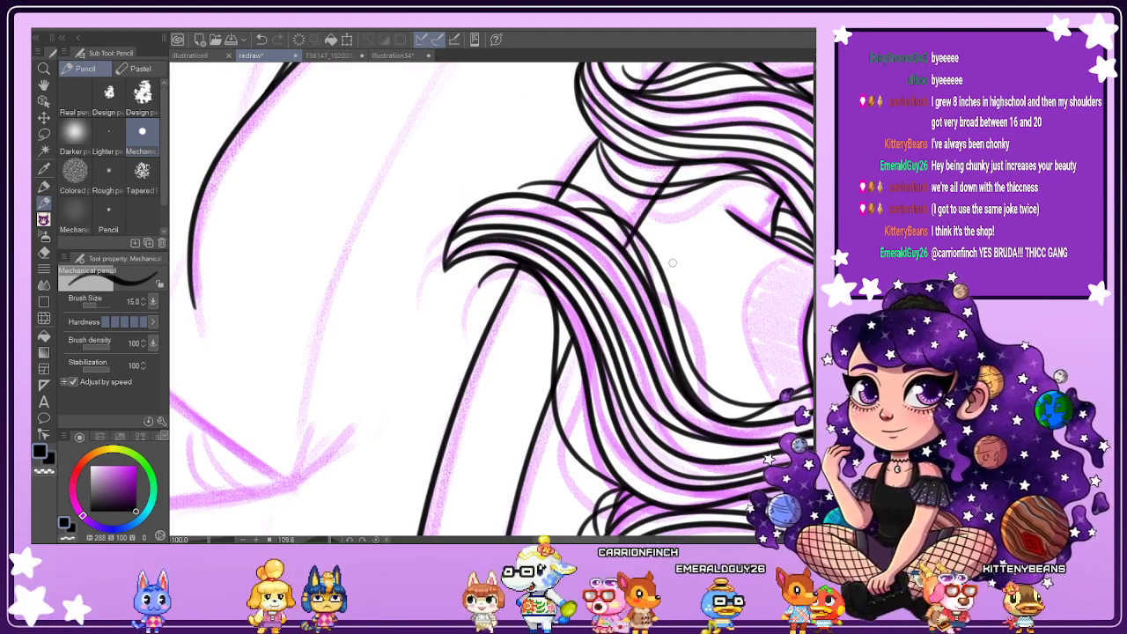
Ink the short piece of the collar's upper edge between the smaller front lock and the raised hand, and straighten the canvas.
{"action": "scroll", "coordinate": [723, 197], "scroll_direction": "down", "scroll_amount": 4}
{"action": "scroll", "coordinate": [644, 241], "scroll_direction": "up", "scroll_amount": 5}
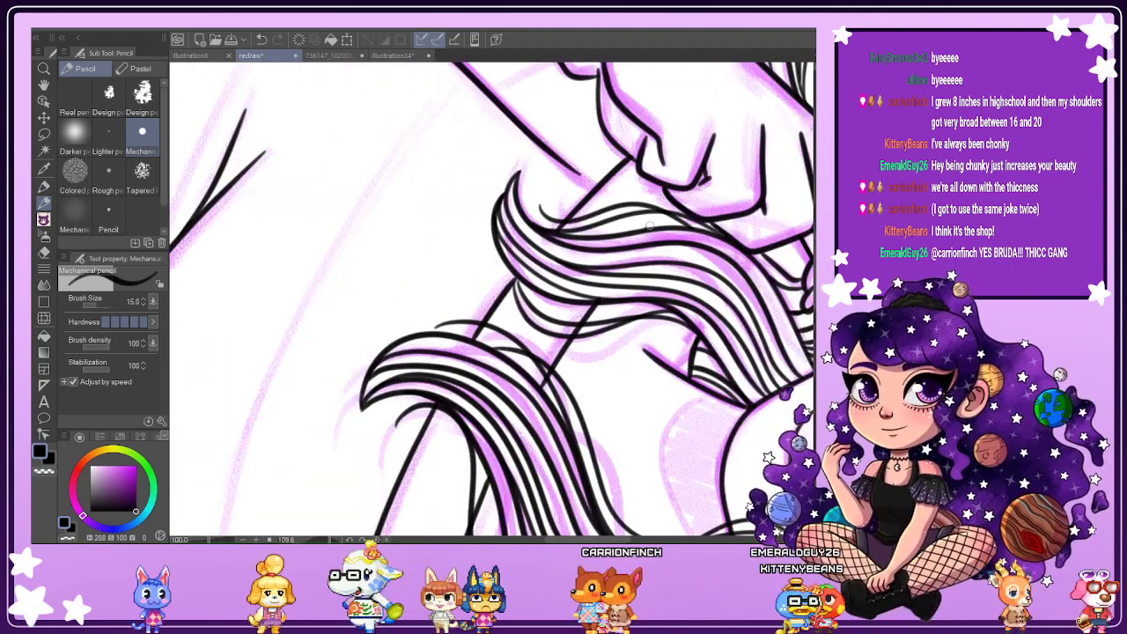
{"action": "key", "text": "ctrl+z"}
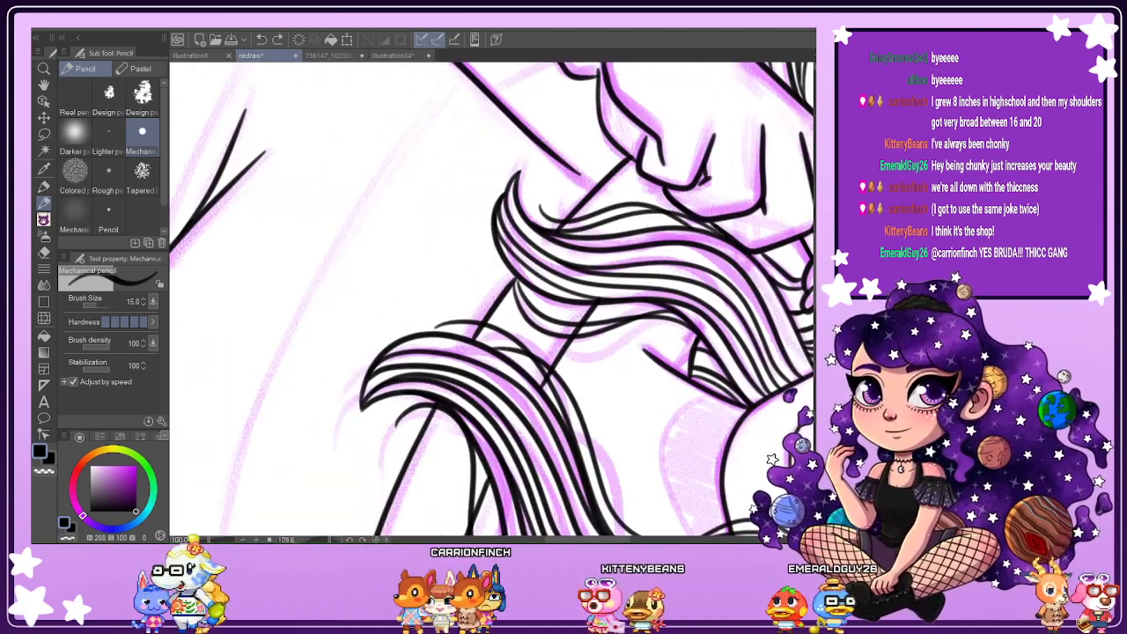
{"action": "left_click_drag", "start_coordinate": [653, 228], "coordinate": [674, 203]}
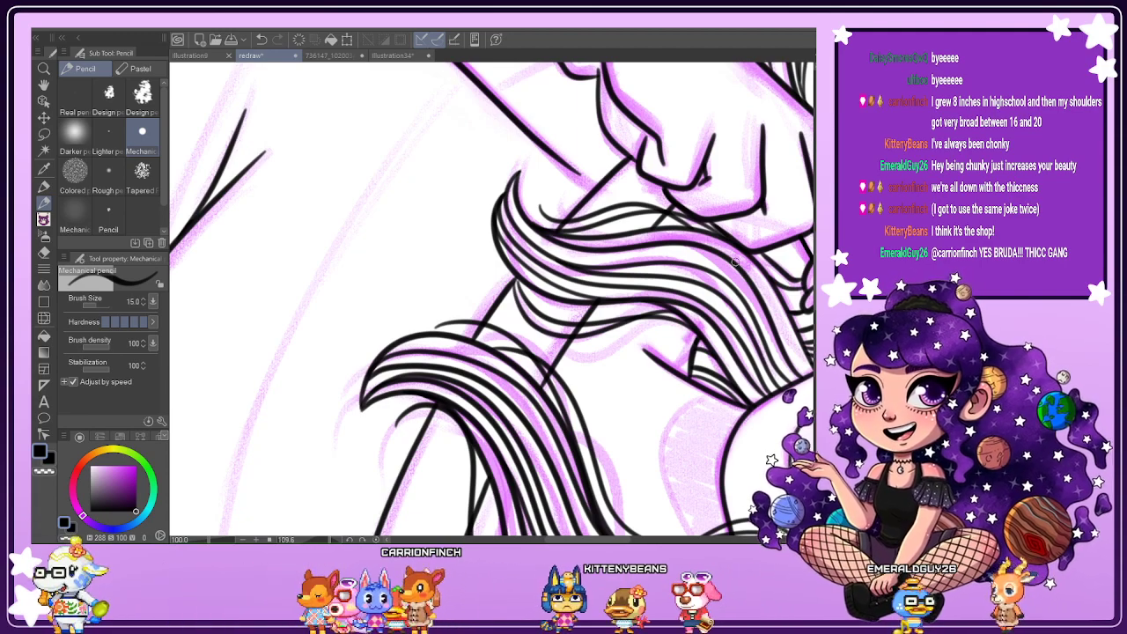
{"action": "left_click", "coordinate": [375, 539]}
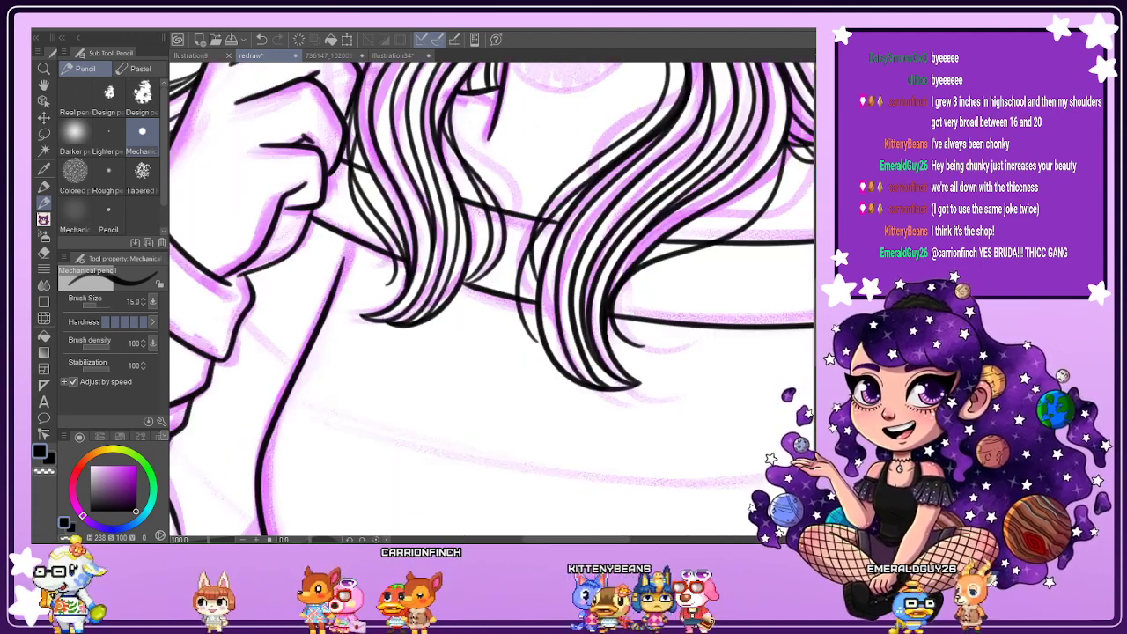
{"action": "key", "text": "ctrl+0"}
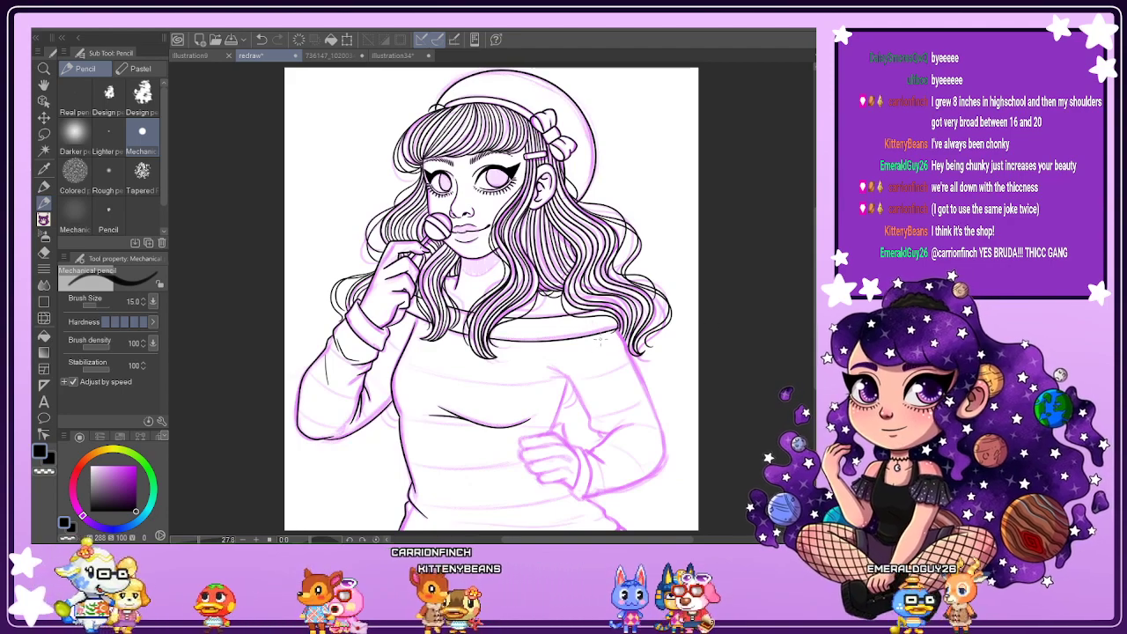
Examine the inked collar, hair and face up close and against the whole figure.
{"action": "scroll", "coordinate": [455, 293], "scroll_direction": "up", "scroll_amount": 3}
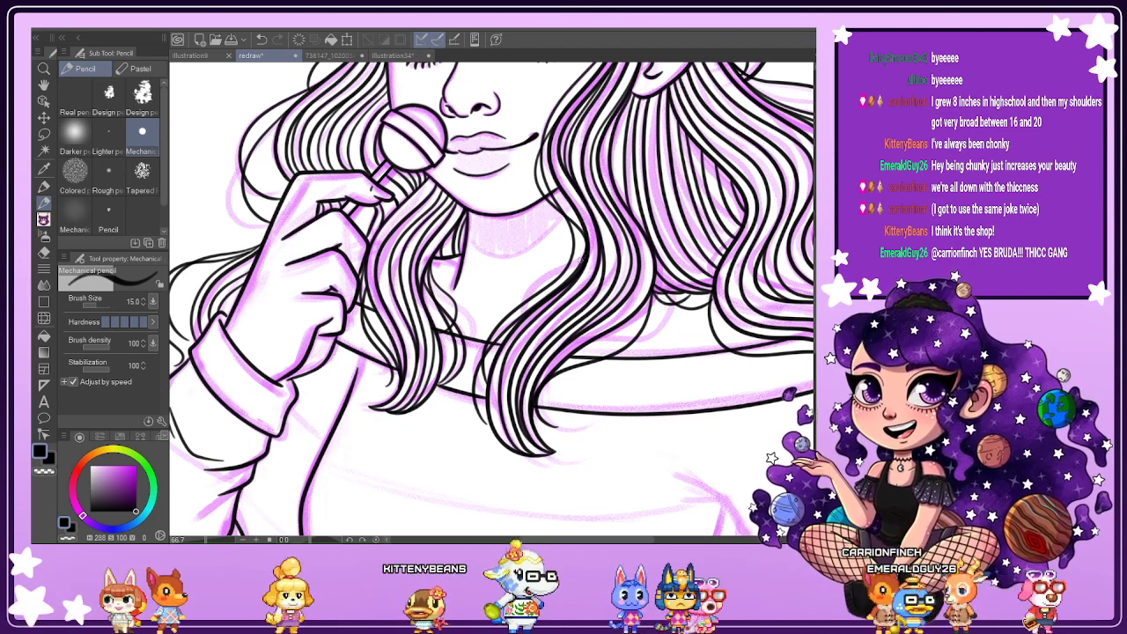
{"action": "key", "text": "ctrl+minus"}
{"action": "key", "text": "ctrl+minus"}
{"action": "key", "text": "ctrl+minus"}
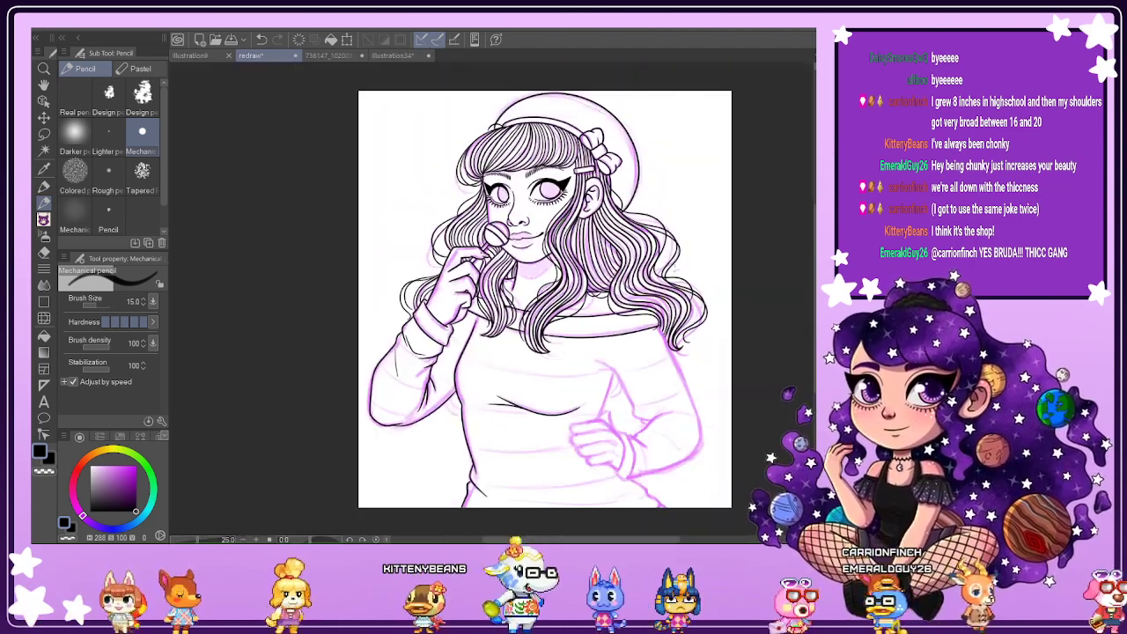
{"action": "key", "text": "ctrl+plus"}
{"action": "key", "text": "ctrl+plus"}
{"action": "key", "text": "ctrl+plus"}
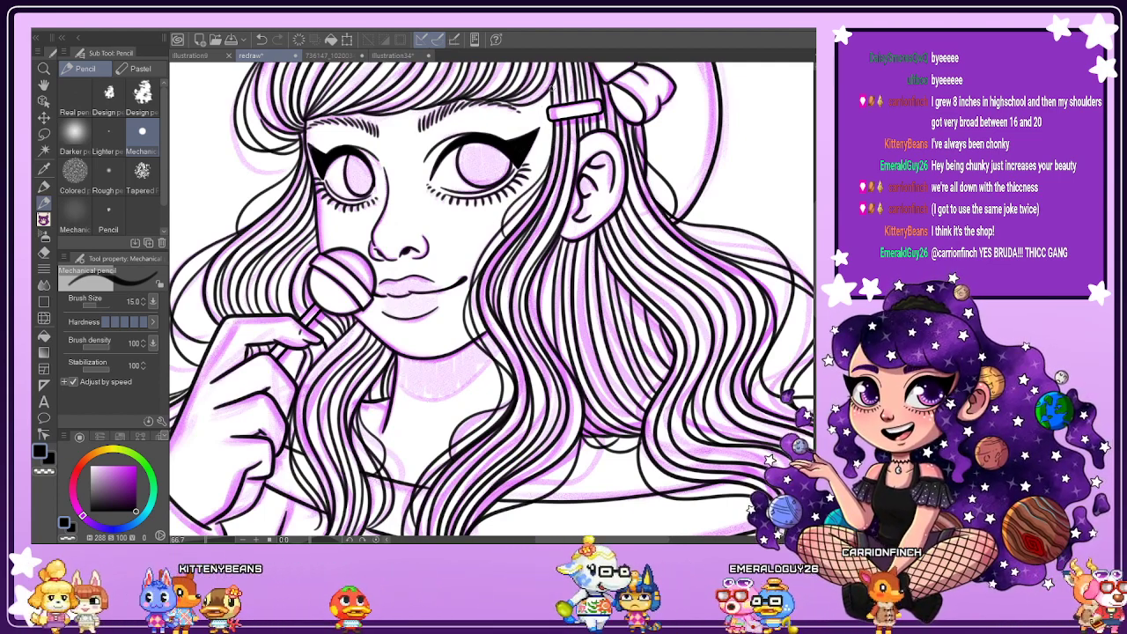
{"action": "key", "text": "ctrl+minus"}
{"action": "key", "text": "ctrl+minus"}
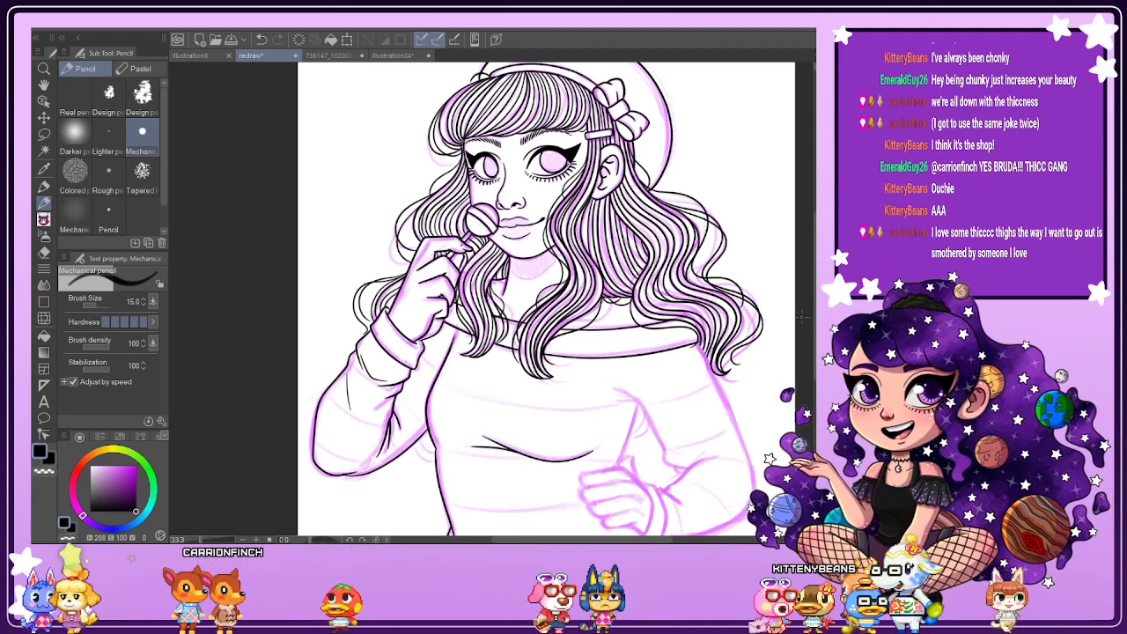
Try to ink the rounded back of the hand resting on the waist with the canvas turned diagonally.
{"action": "scroll", "coordinate": [545, 282], "scroll_direction": "down", "scroll_amount": 3}
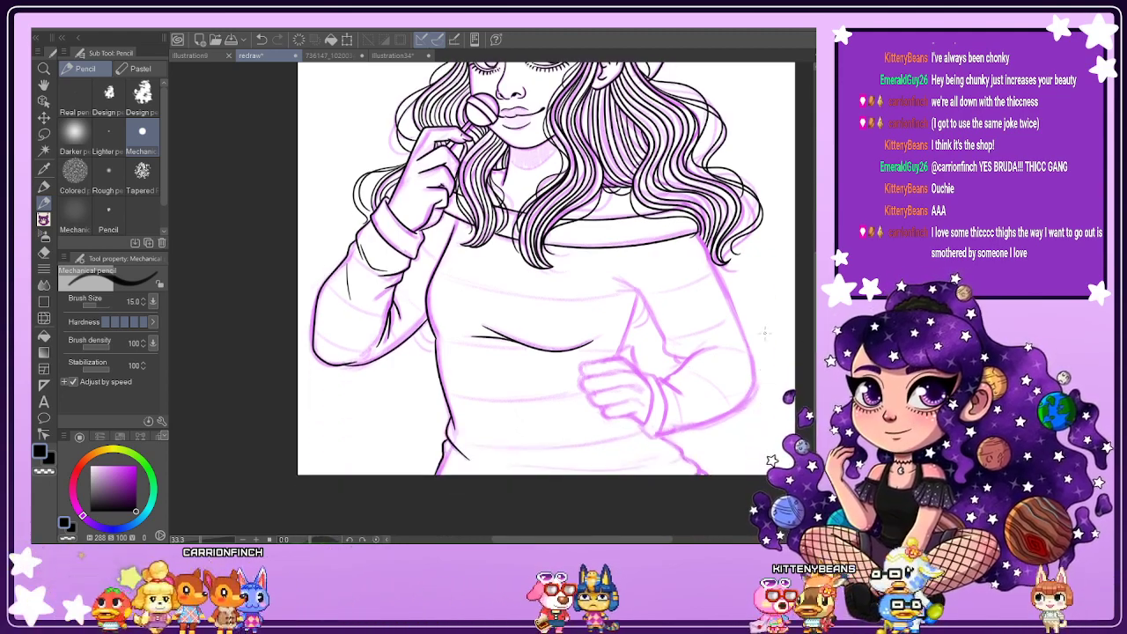
{"action": "scroll", "coordinate": [764, 332], "scroll_direction": "up", "scroll_amount": 1}
{"action": "left_click_drag", "start_coordinate": [764, 333], "coordinate": [705, 129]}
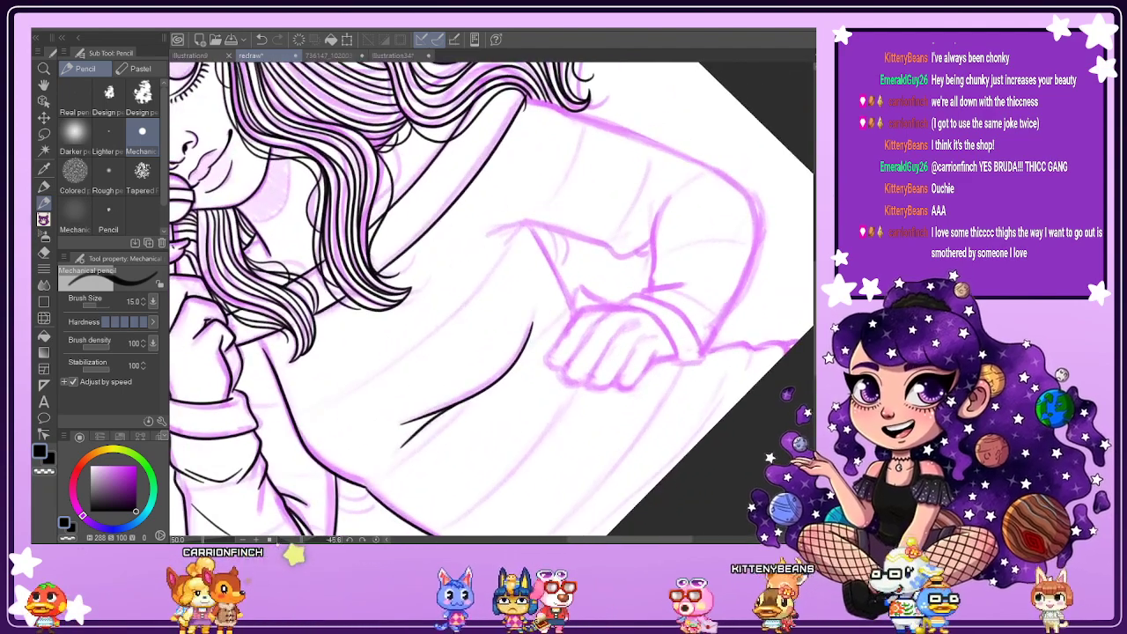
{"action": "scroll", "coordinate": [554, 377], "scroll_direction": "up", "scroll_amount": 2}
{"action": "mouse_move", "coordinate": [550, 378]}
{"action": "left_mouse_down"}
{"action": "mouse_move", "coordinate": [550, 322]}
{"action": "mouse_move", "coordinate": [577, 279]}
{"action": "mouse_move", "coordinate": [633, 246]}
{"action": "mouse_move", "coordinate": [705, 251]}
{"action": "left_mouse_up"}
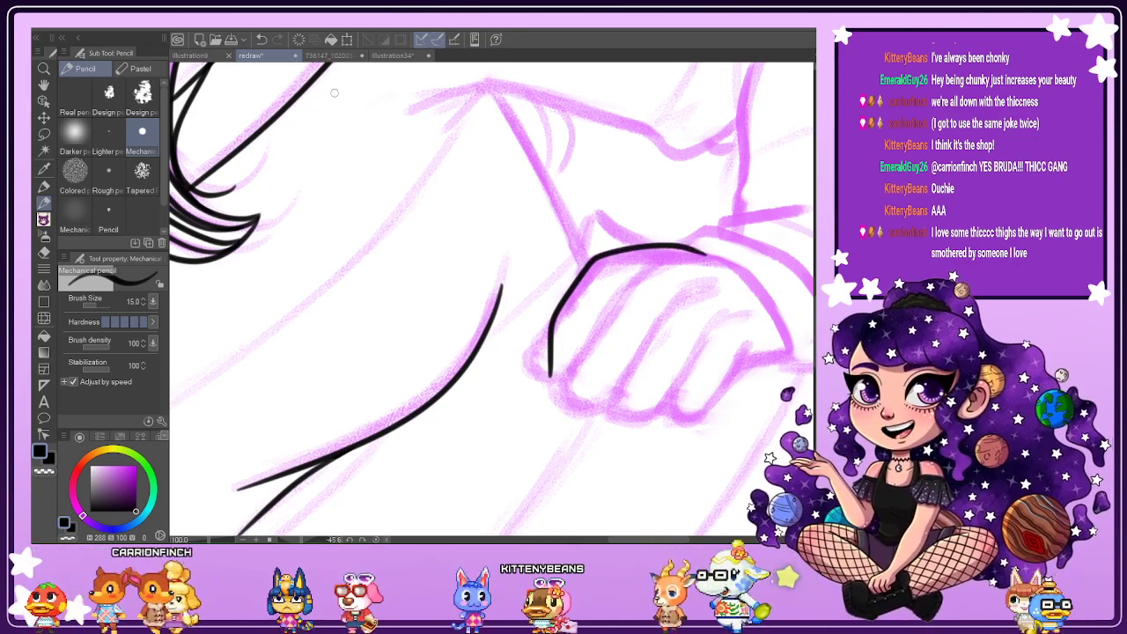
{"action": "key", "text": "ctrl+z"}
Mirror the canvas, turn it sideways and try to ink the waist hand's outer contour and first two fingers.
{"action": "mouse_move", "coordinate": [622, 269]}
{"action": "left_mouse_down"}
{"action": "mouse_move", "coordinate": [609, 363]}
{"action": "mouse_move", "coordinate": [470, 429]}
{"action": "mouse_move", "coordinate": [409, 400]}
{"action": "mouse_move", "coordinate": [602, 226]}
{"action": "mouse_move", "coordinate": [599, 377]}
{"action": "mouse_move", "coordinate": [575, 401]}
{"action": "left_mouse_up"}
{"action": "key", "text": "h"}
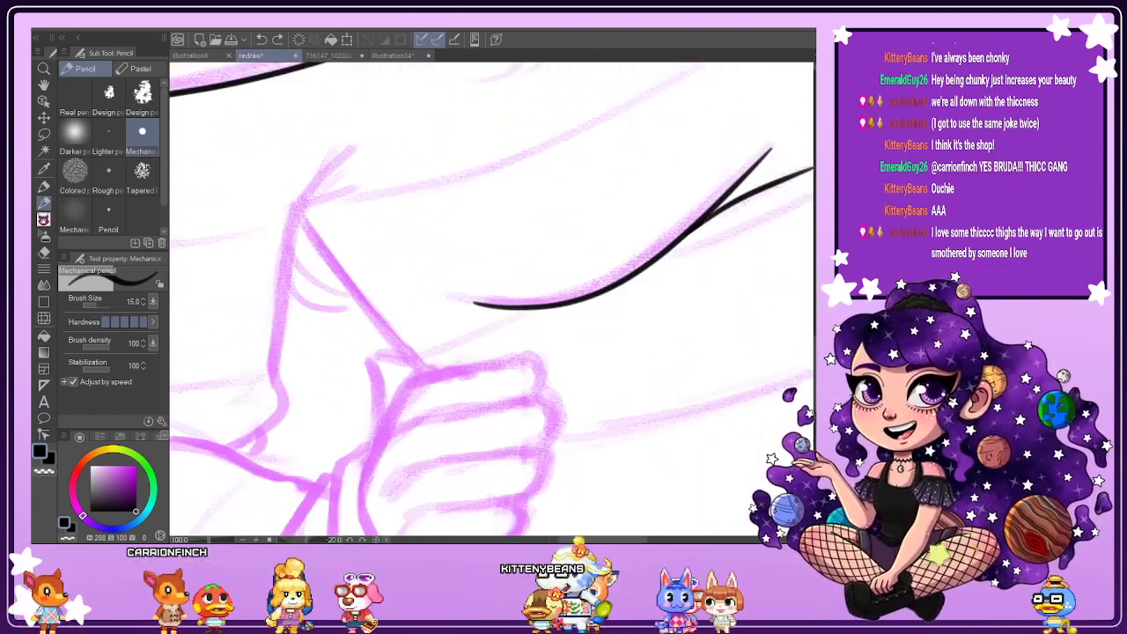
{"action": "scroll", "coordinate": [559, 305], "scroll_direction": "down", "scroll_amount": 2}
{"action": "scroll", "coordinate": [528, 392], "scroll_direction": "up", "scroll_amount": 2}
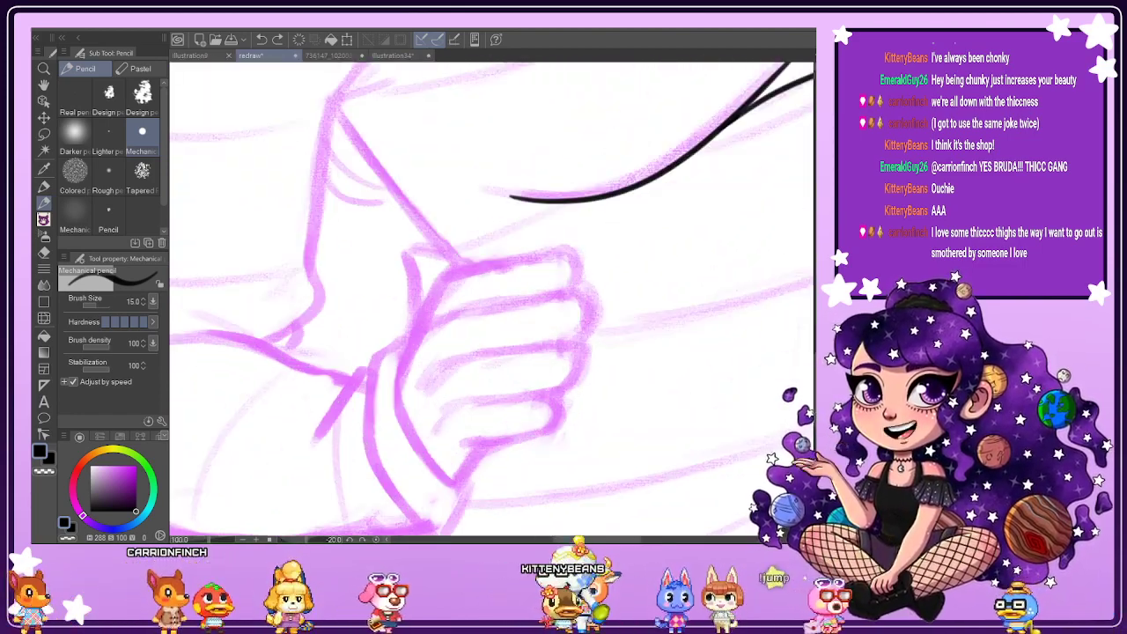
{"action": "left_click_drag", "start_coordinate": [443, 333], "coordinate": [490, 358]}
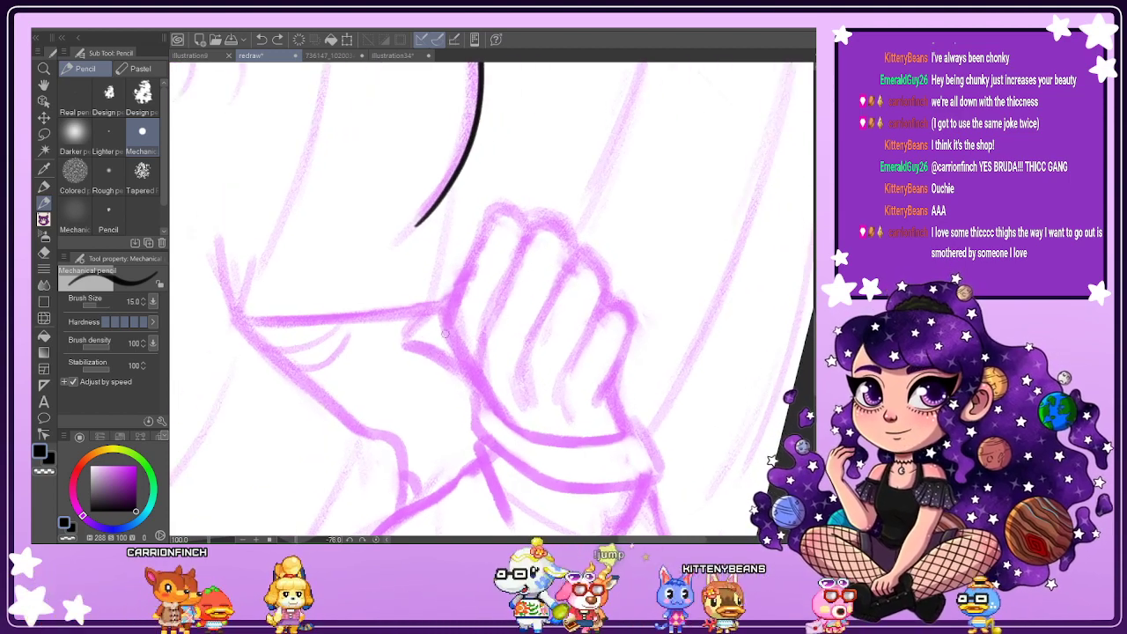
{"action": "mouse_move", "coordinate": [486, 405]}
{"action": "left_mouse_down"}
{"action": "mouse_move", "coordinate": [452, 331]}
{"action": "mouse_move", "coordinate": [454, 299]}
{"action": "mouse_move", "coordinate": [477, 241]}
{"action": "mouse_move", "coordinate": [511, 201]}
{"action": "mouse_move", "coordinate": [527, 227]}
{"action": "left_mouse_up"}
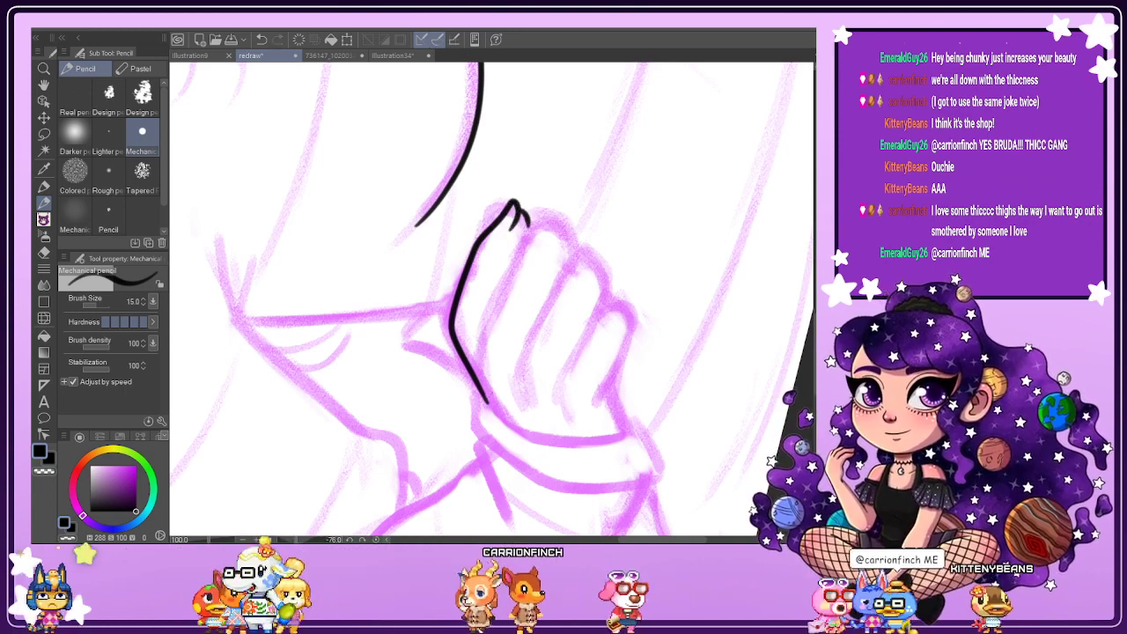
{"action": "mouse_move", "coordinate": [480, 393]}
{"action": "left_mouse_down"}
{"action": "mouse_move", "coordinate": [477, 336]}
{"action": "mouse_move", "coordinate": [551, 220]}
{"action": "mouse_move", "coordinate": [540, 248]}
{"action": "mouse_move", "coordinate": [559, 232]}
{"action": "mouse_move", "coordinate": [547, 277]}
{"action": "left_mouse_up"}
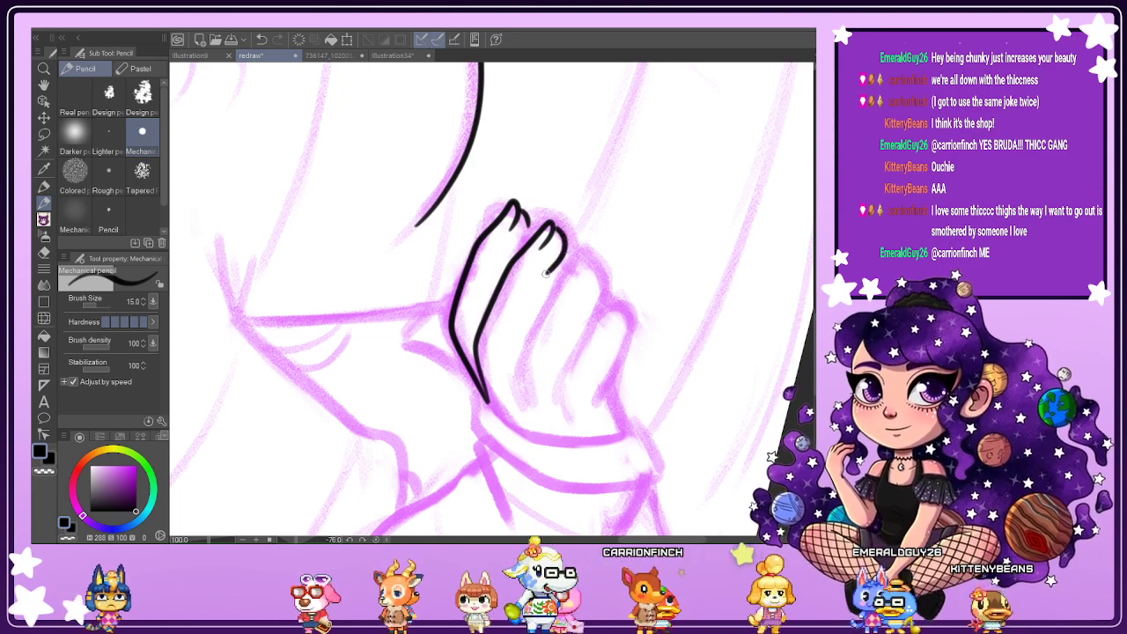
Try to rework the first two fingers of the waist hand with a longer inner side and a rounder second fingertip.
{"action": "scroll", "coordinate": [537, 305], "scroll_direction": "down", "scroll_amount": 4}
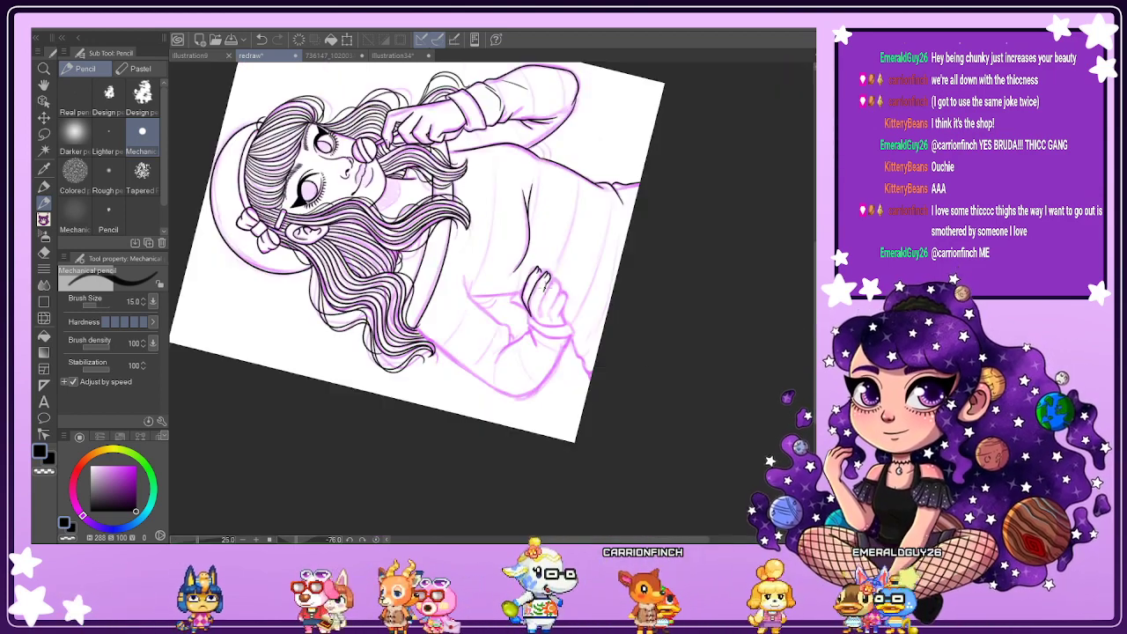
{"action": "scroll", "coordinate": [576, 331], "scroll_direction": "up", "scroll_amount": 2}
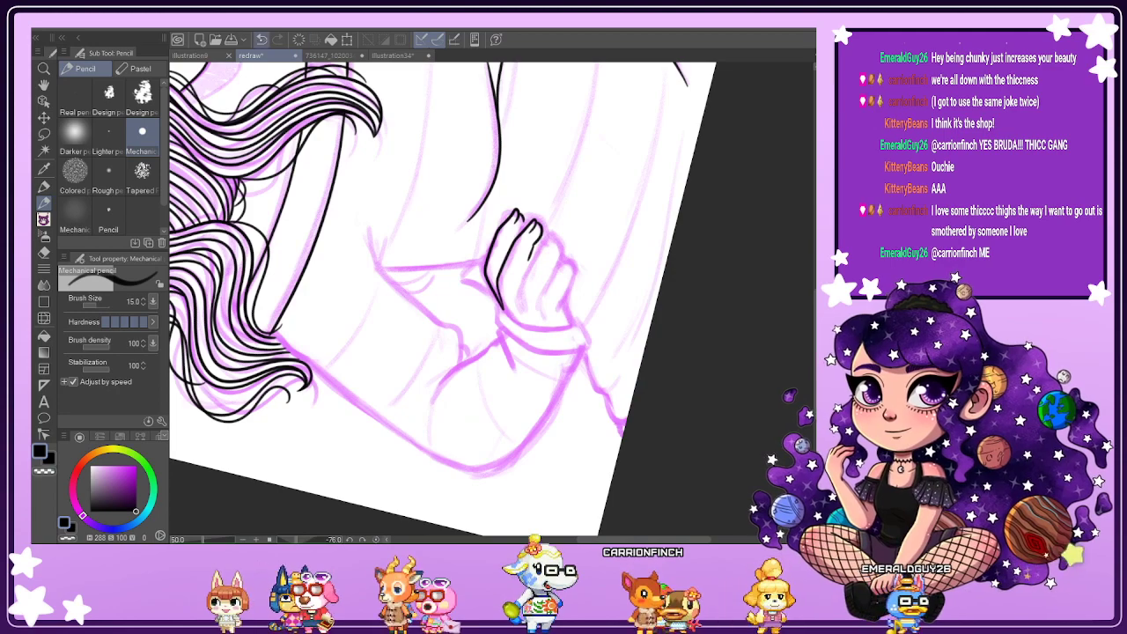
{"action": "scroll", "coordinate": [510, 203], "scroll_direction": "up", "scroll_amount": 3}
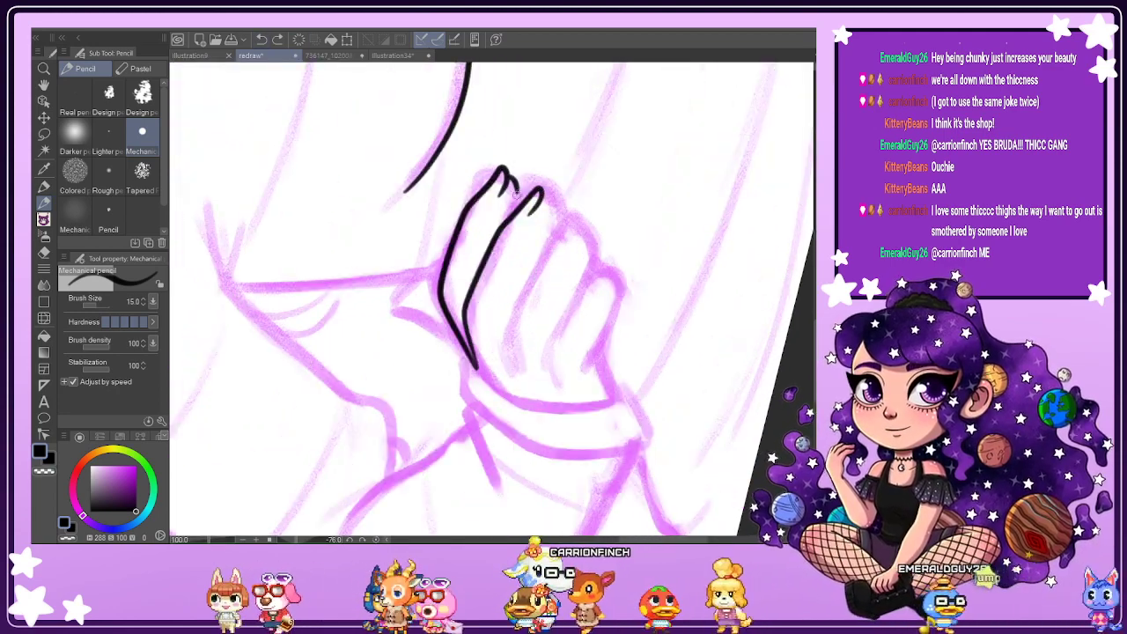
{"action": "mouse_move", "coordinate": [509, 169]}
{"action": "left_mouse_down"}
{"action": "mouse_move", "coordinate": [516, 211]}
{"action": "mouse_move", "coordinate": [481, 262]}
{"action": "left_mouse_up"}
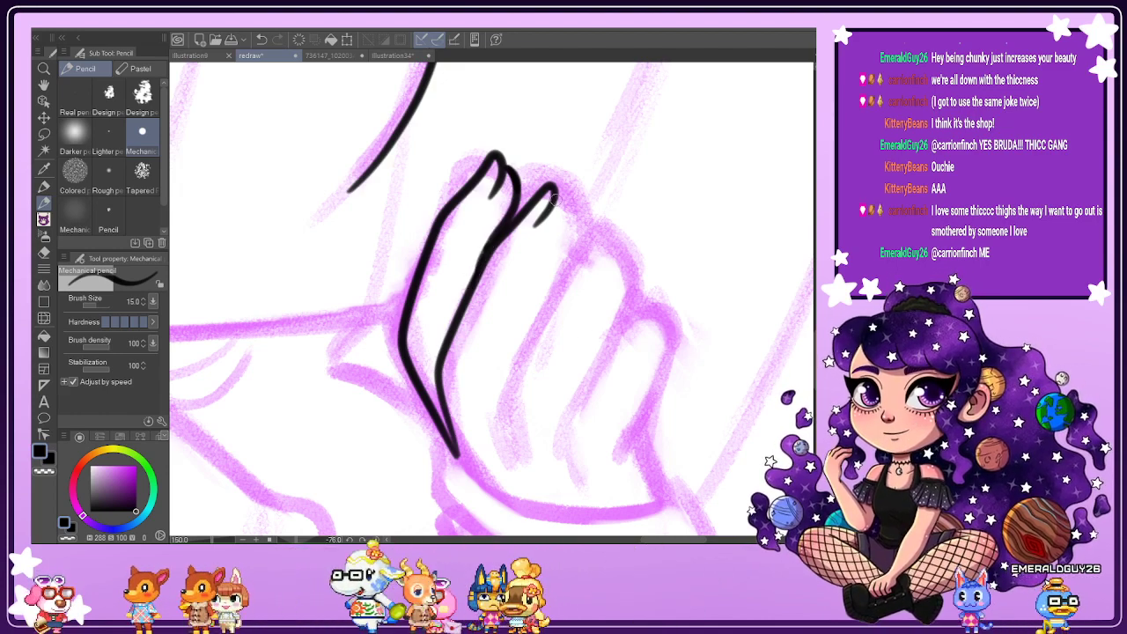
{"action": "mouse_move", "coordinate": [554, 198]}
{"action": "left_mouse_down"}
{"action": "mouse_move", "coordinate": [574, 227]}
{"action": "mouse_move", "coordinate": [561, 259]}
{"action": "left_mouse_up"}
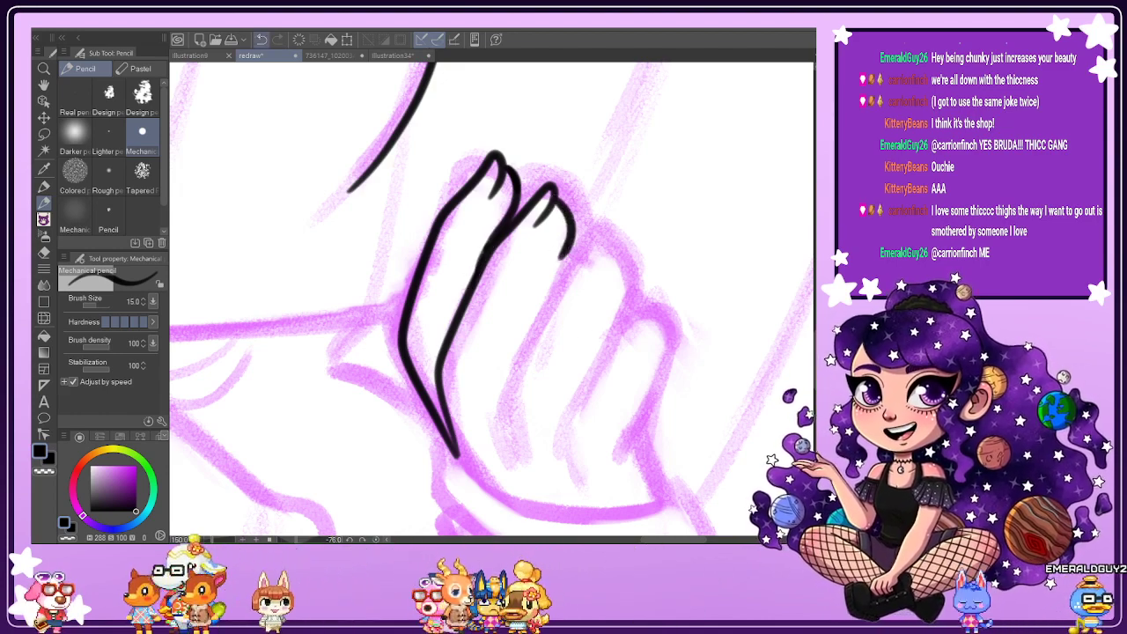
Undo all the inked finger lines on the waist hand, leaving only its pink sketch.
{"action": "key", "text": "ctrl+z"}
{"action": "scroll", "coordinate": [548, 208], "scroll_direction": "down", "scroll_amount": 8}
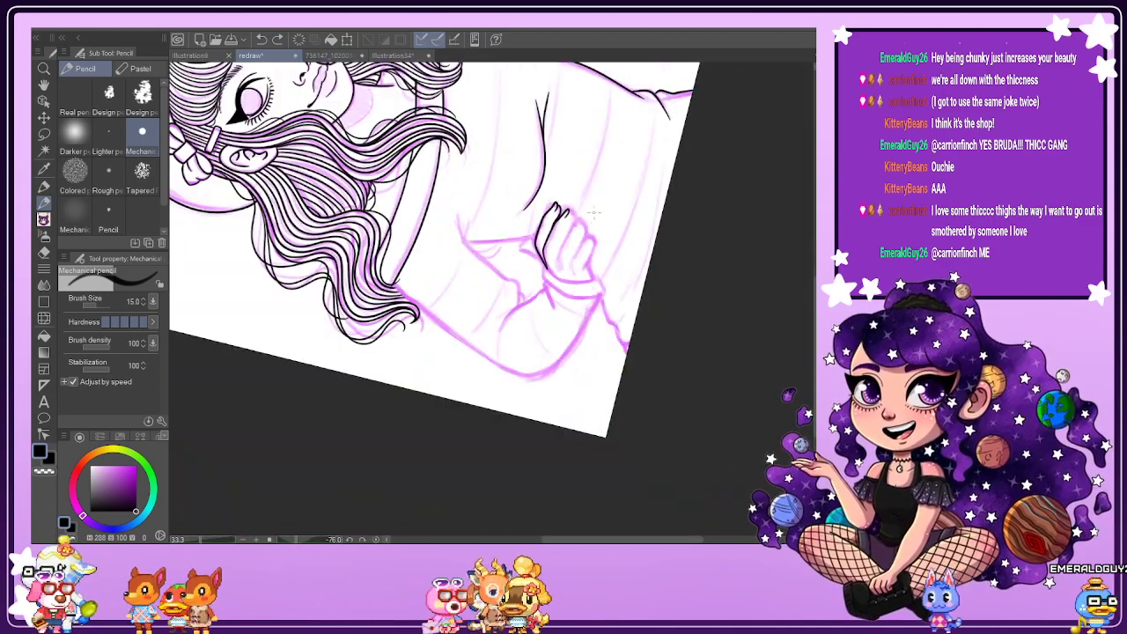
{"action": "scroll", "coordinate": [594, 212], "scroll_direction": "up", "scroll_amount": 4}
{"action": "key", "text": "ctrl+z"}
{"action": "key", "text": "ctrl+z"}
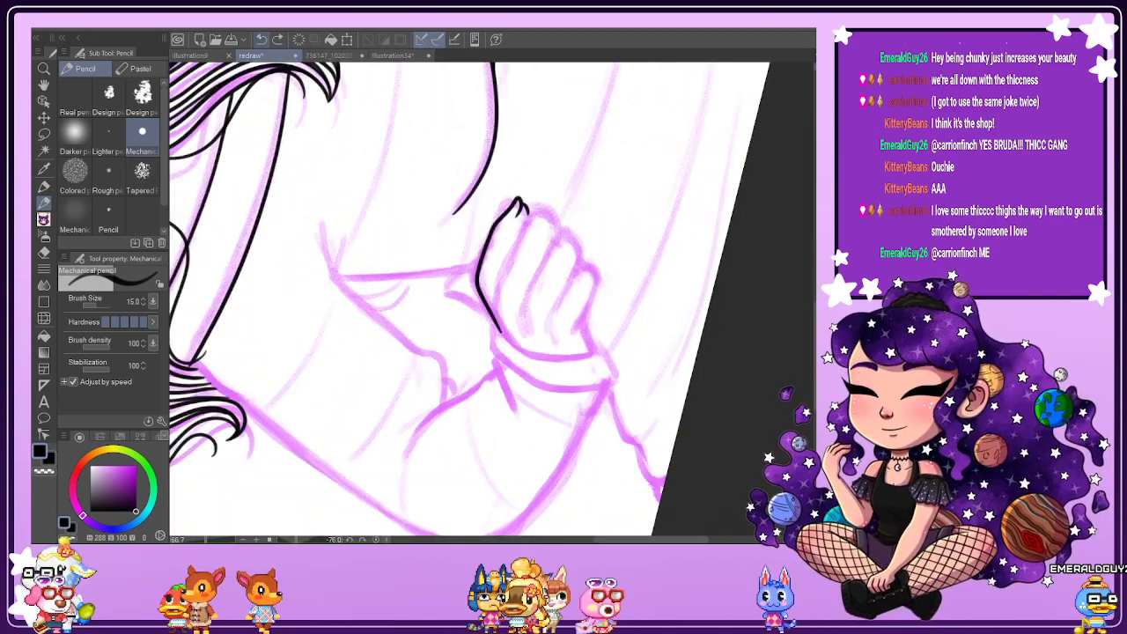
{"action": "key", "text": "ctrl+z"}
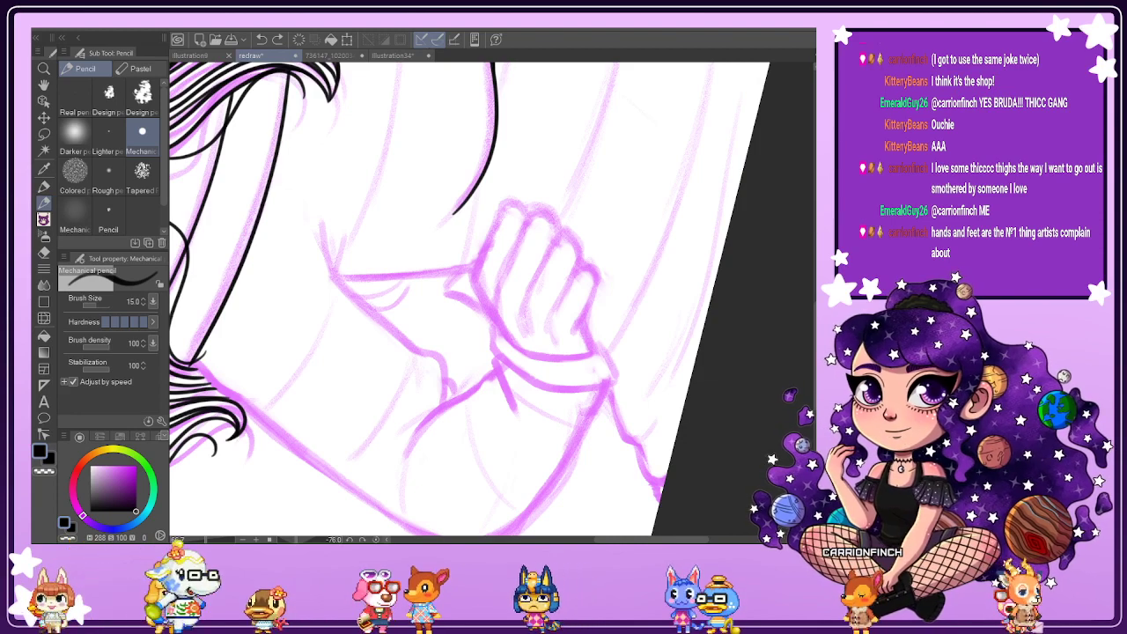
Check the sketched waist hand upright and mirrored, turn the canvas diagonally and try to ink the hand's back and first finger.
{"action": "key", "text": "ctrl+at"}
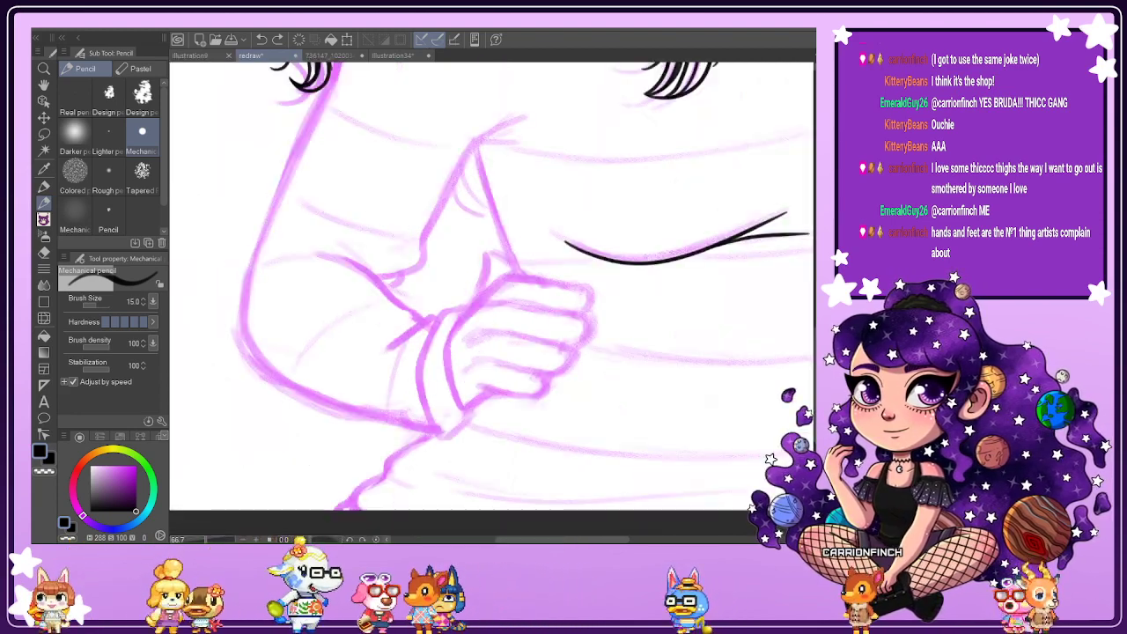
{"action": "key", "text": "h"}
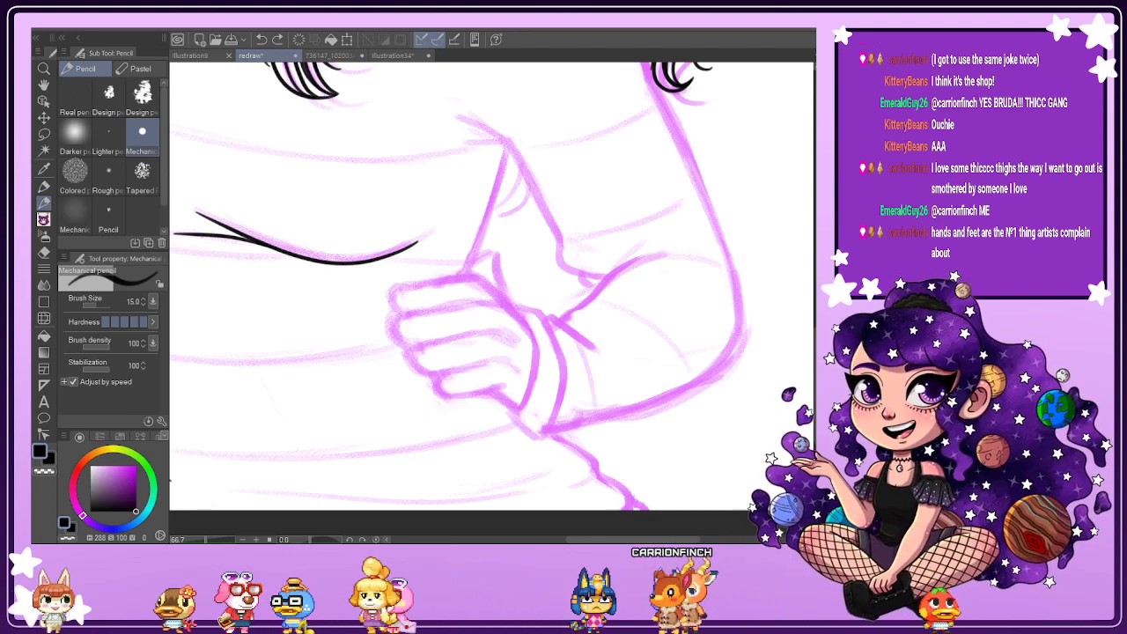
{"action": "key", "text": "h"}
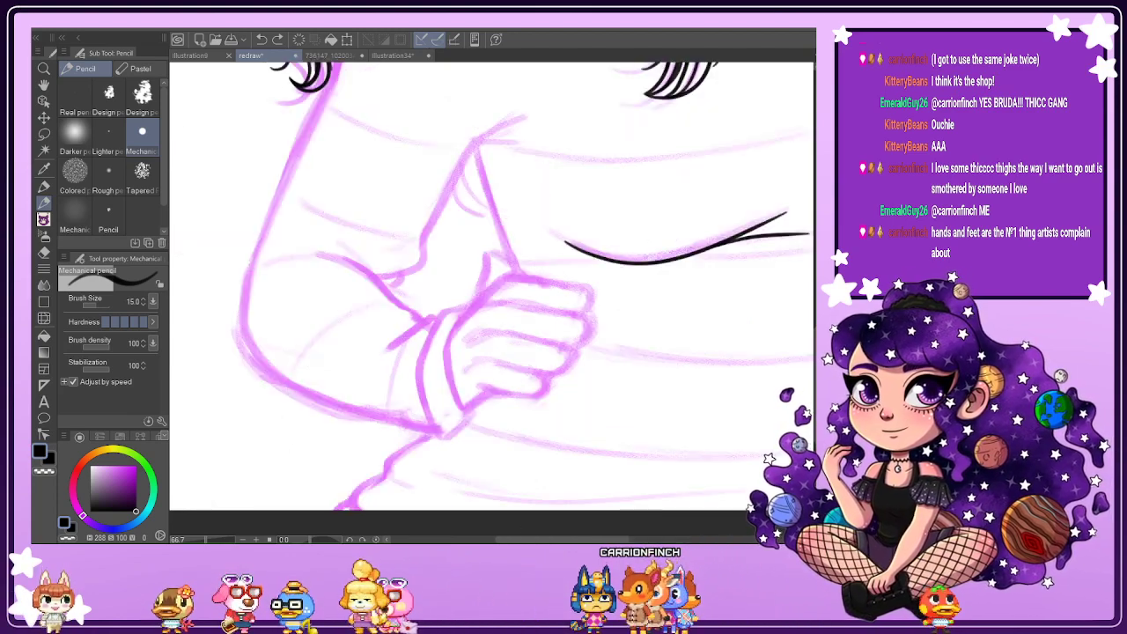
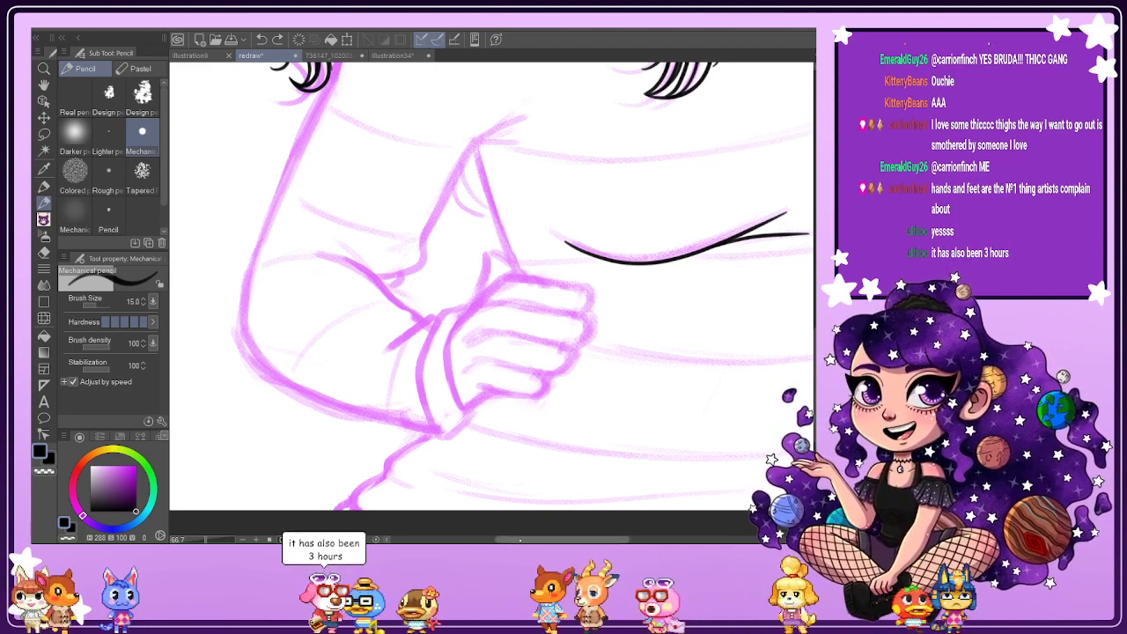
{"action": "left_click_drag", "start_coordinate": [520, 539], "coordinate": [512, 540]}
{"action": "left_click_drag", "start_coordinate": [708, 440], "coordinate": [757, 264]}
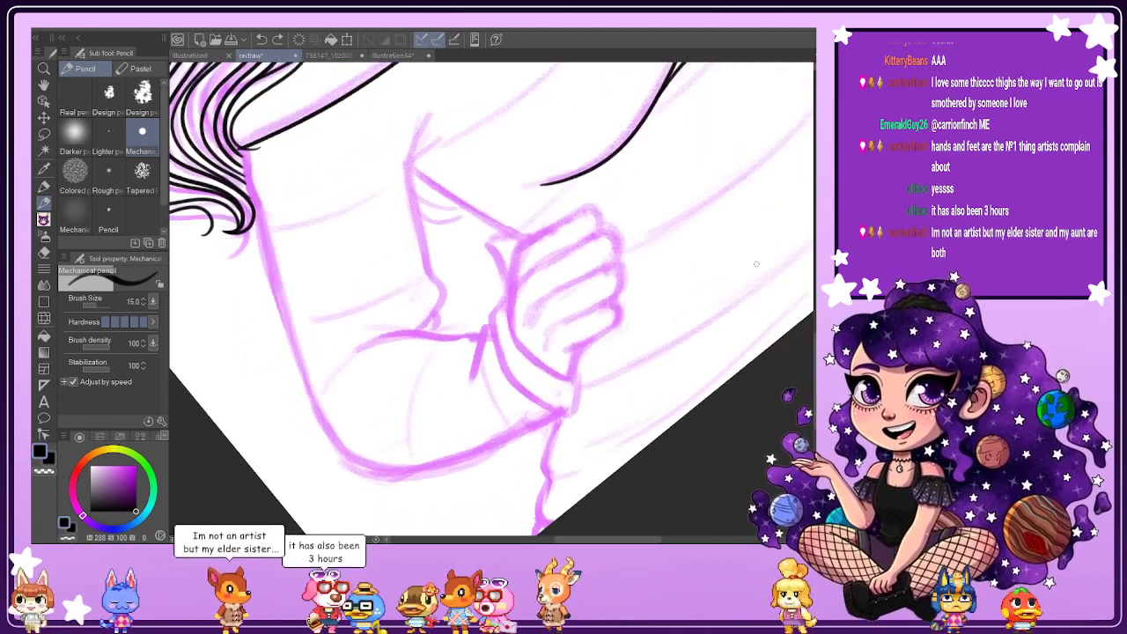
{"action": "scroll", "coordinate": [755, 263], "scroll_direction": "up", "scroll_amount": 2}
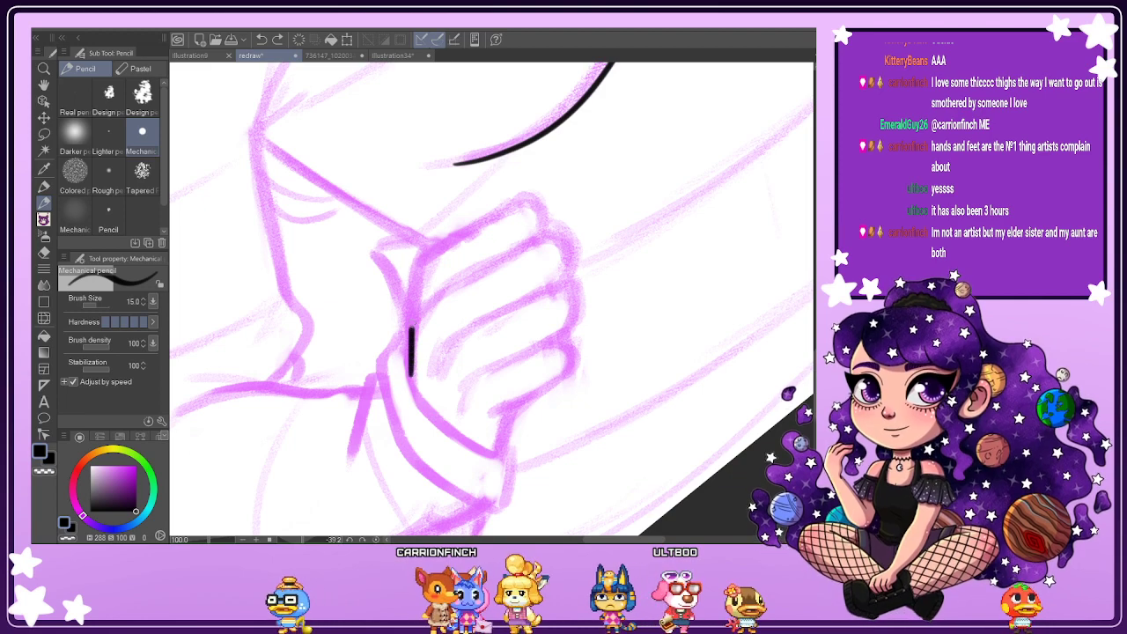
{"action": "mouse_move", "coordinate": [413, 313]}
{"action": "left_mouse_down"}
{"action": "mouse_move", "coordinate": [451, 250]}
{"action": "mouse_move", "coordinate": [554, 216]}
{"action": "mouse_move", "coordinate": [561, 248]}
{"action": "left_mouse_up"}
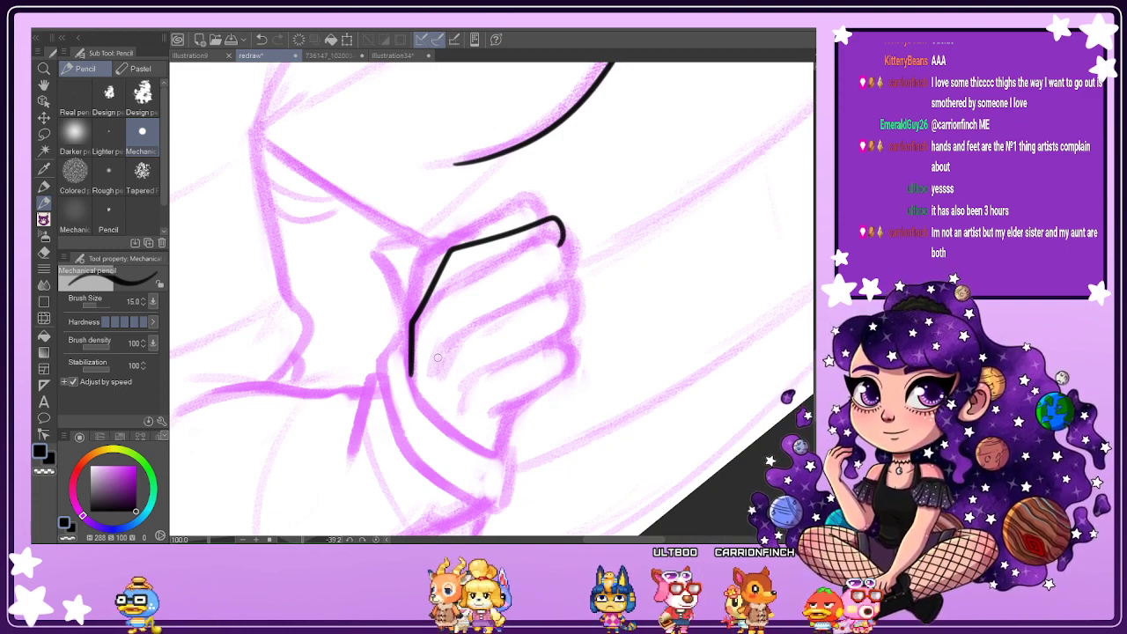
{"action": "mouse_move", "coordinate": [437, 357]}
{"action": "left_mouse_down"}
{"action": "mouse_move", "coordinate": [471, 296]}
{"action": "mouse_move", "coordinate": [541, 255]}
{"action": "mouse_move", "coordinate": [578, 262]}
{"action": "left_mouse_up"}
{"action": "key", "text": "ctrl+z"}
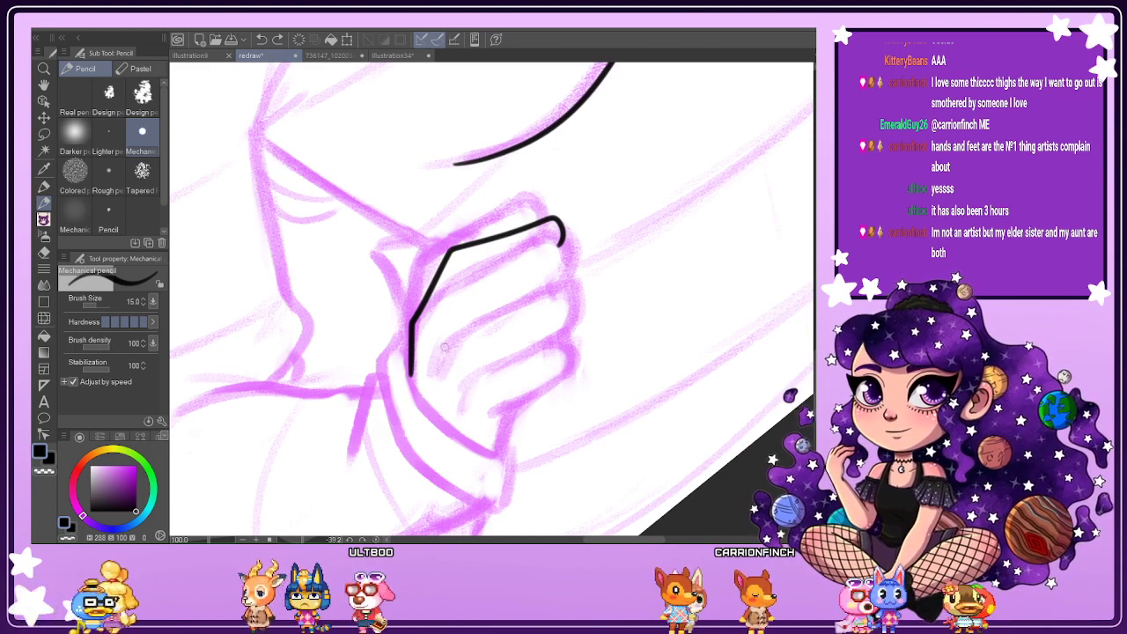
{"action": "key", "text": "ctrl+z"}
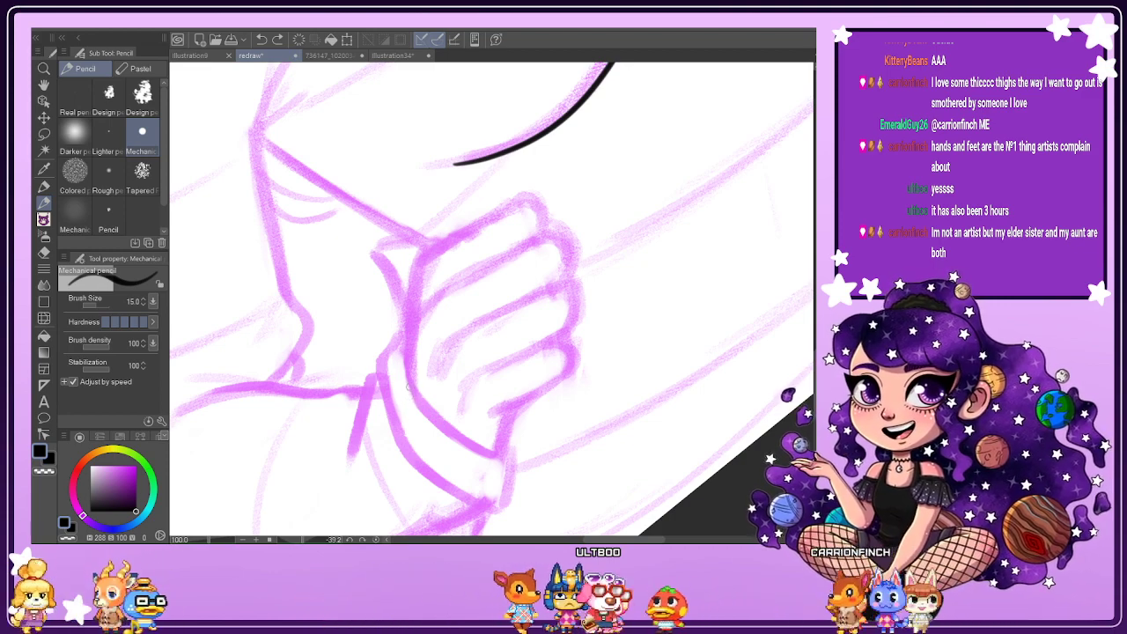
Try to ink the back of the waist hand from the cuff up to the first knuckle.
{"action": "left_click_drag", "start_coordinate": [413, 369], "coordinate": [414, 382]}
{"action": "left_click_drag", "start_coordinate": [413, 331], "coordinate": [448, 217]}
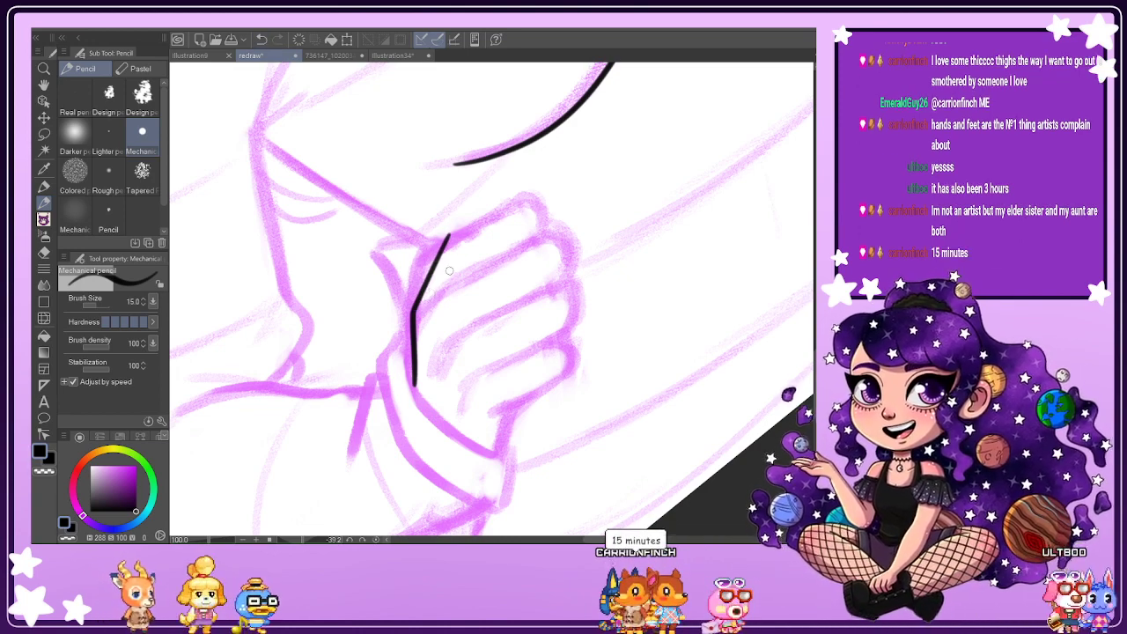
{"action": "key", "text": "ctrl+z"}
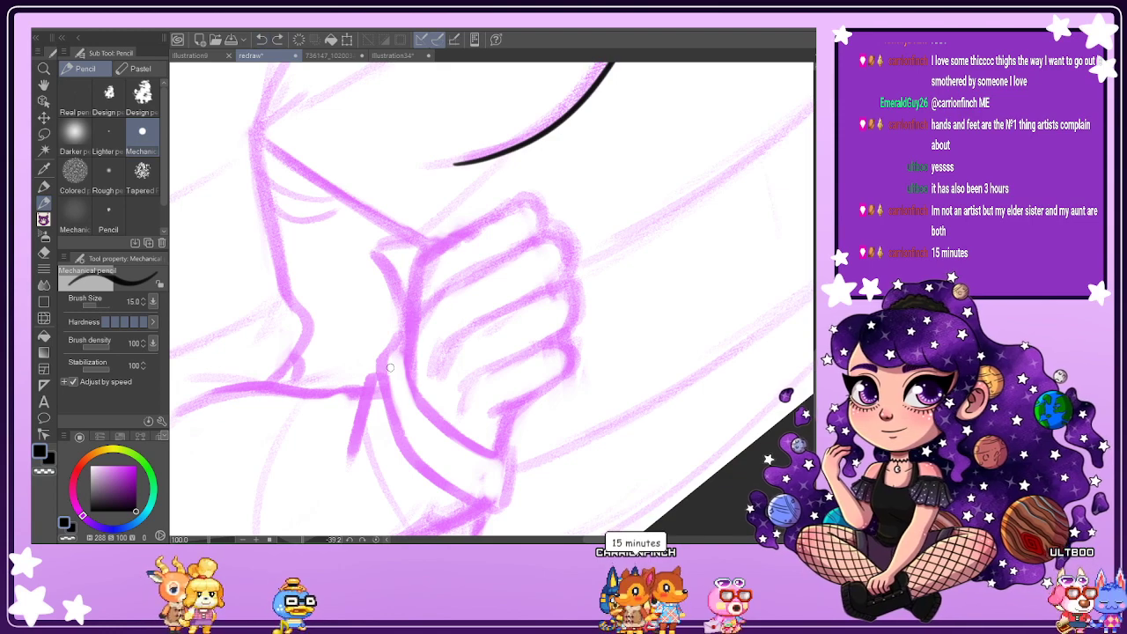
Ink the short line along the back of the waist hand above the cuff and try a blunt first finger from it.
{"action": "mouse_move", "coordinate": [411, 393]}
{"action": "left_mouse_down"}
{"action": "mouse_move", "coordinate": [412, 305]}
{"action": "mouse_move", "coordinate": [450, 250]}
{"action": "left_mouse_up"}
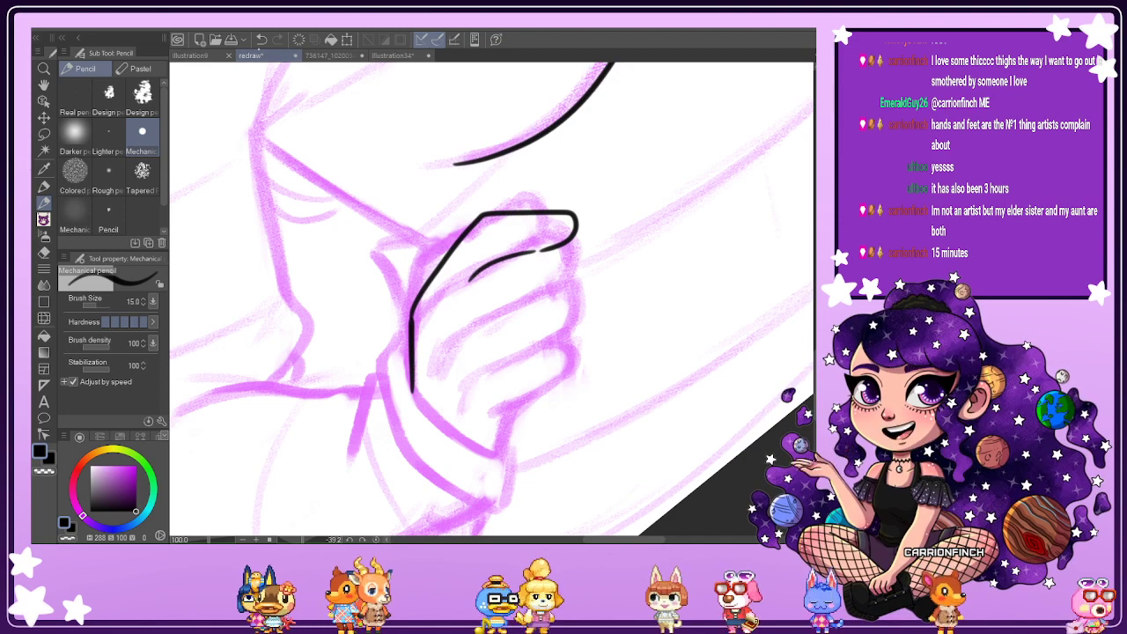
{"action": "key", "text": "ctrl+z"}
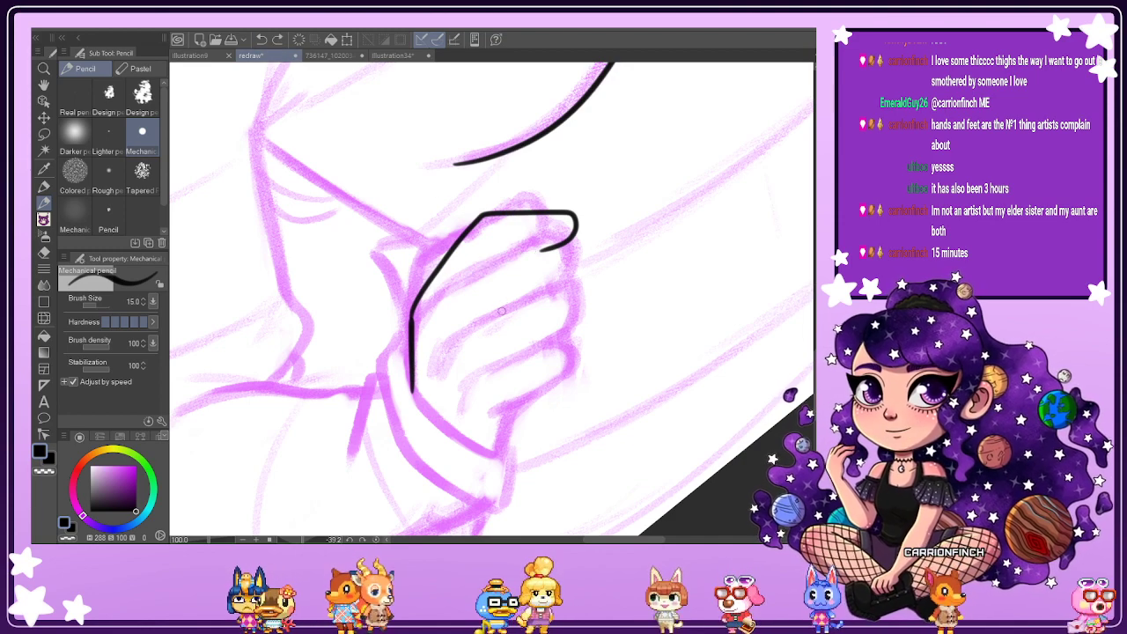
{"action": "left_click", "coordinate": [44, 318]}
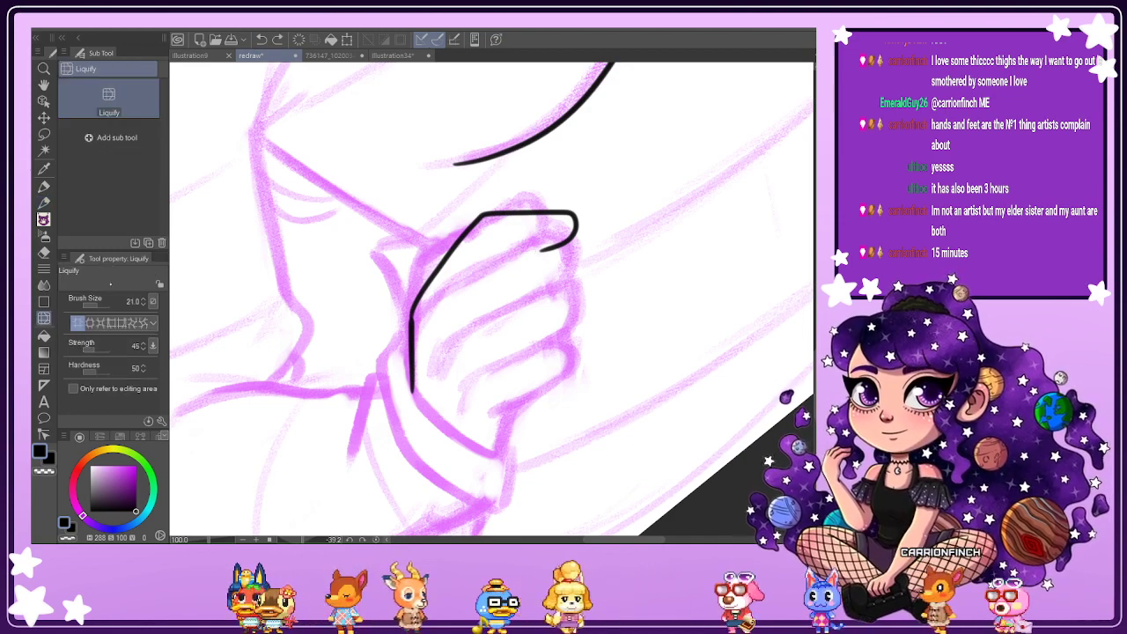
{"action": "key", "text": "ctrl+z"}
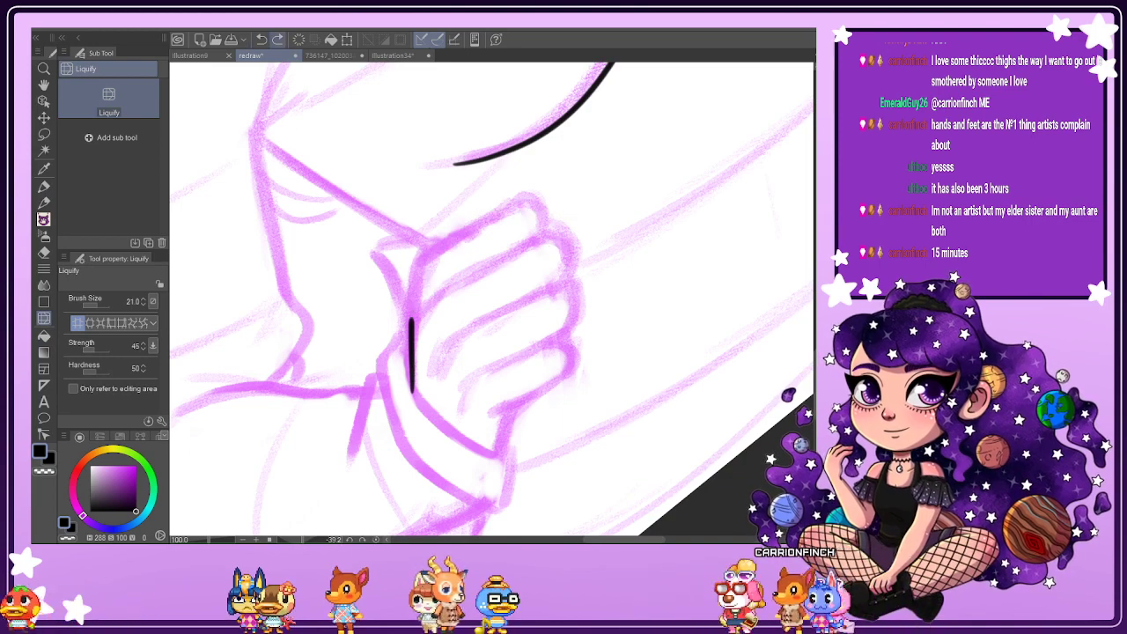
Ink a longer first finger on the waist hand, from the knuckle around the pointed fingertip and back along its underside.
{"action": "key", "text": "p"}
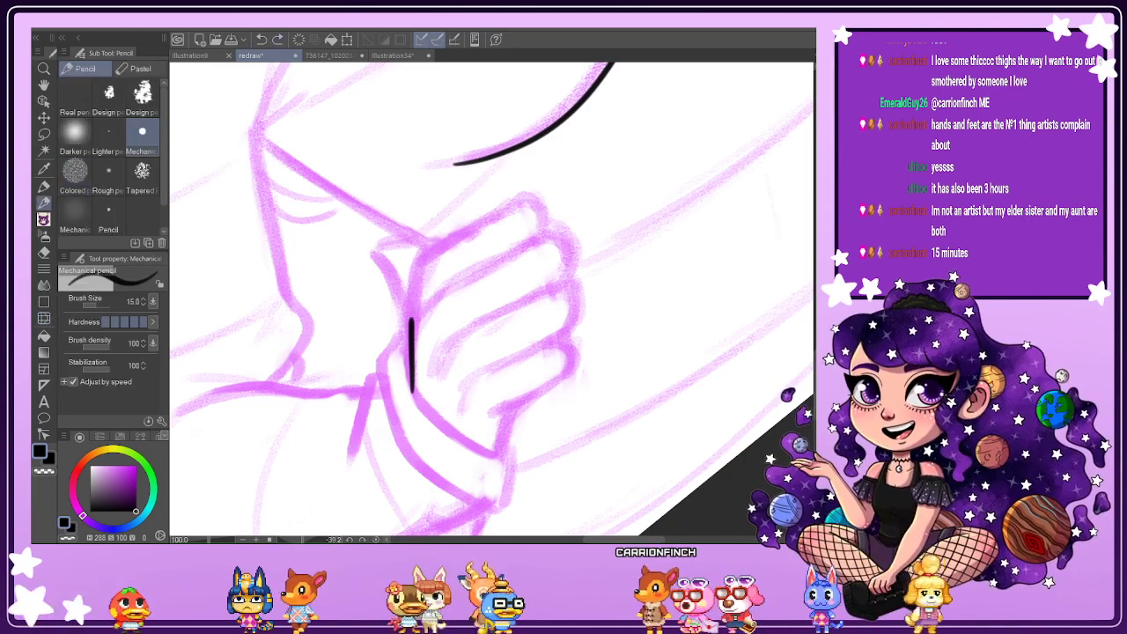
{"action": "left_click_drag", "start_coordinate": [410, 310], "coordinate": [489, 223]}
{"action": "key", "text": "ctrl+z"}
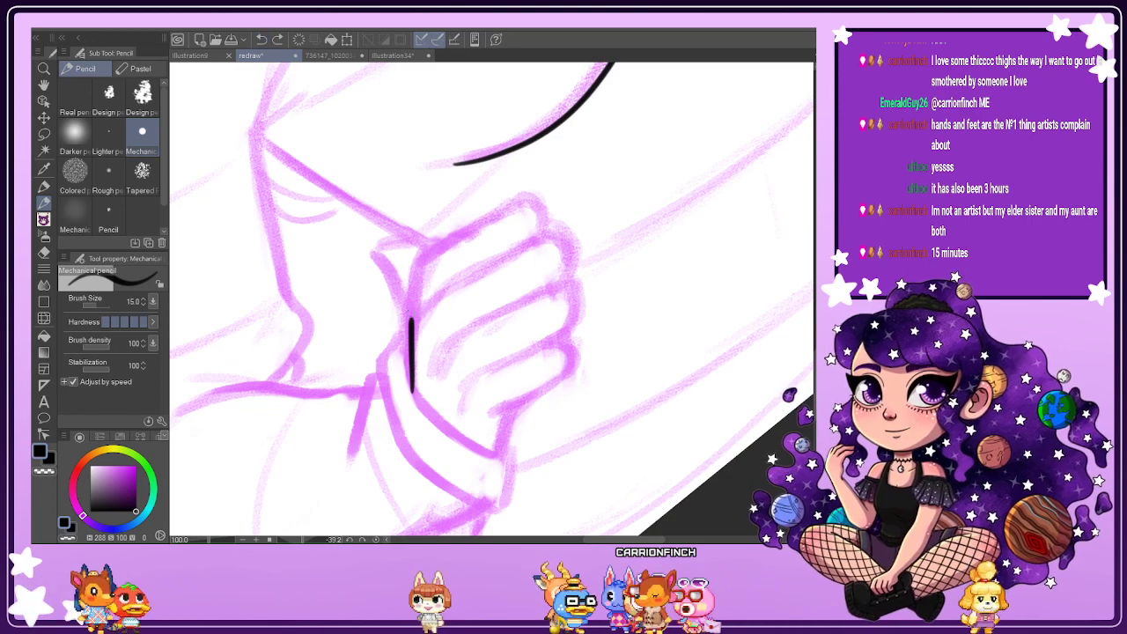
{"action": "mouse_move", "coordinate": [410, 320]}
{"action": "left_mouse_down"}
{"action": "mouse_move", "coordinate": [437, 274]}
{"action": "mouse_move", "coordinate": [498, 222]}
{"action": "mouse_move", "coordinate": [561, 217]}
{"action": "left_mouse_up"}
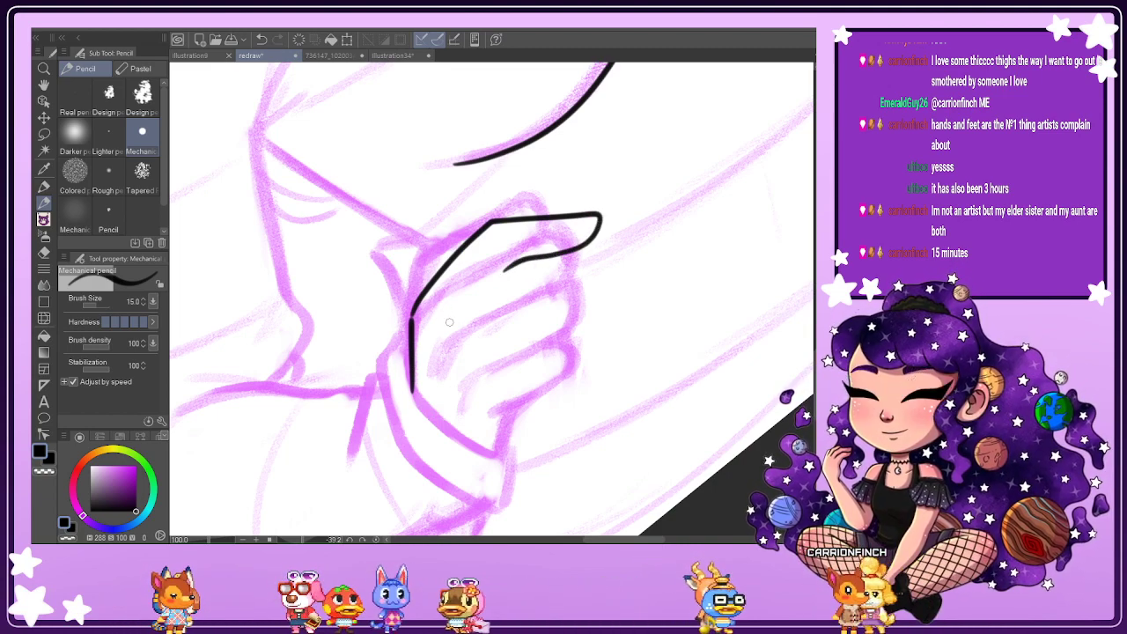
{"action": "left_click_drag", "start_coordinate": [448, 329], "coordinate": [501, 266]}
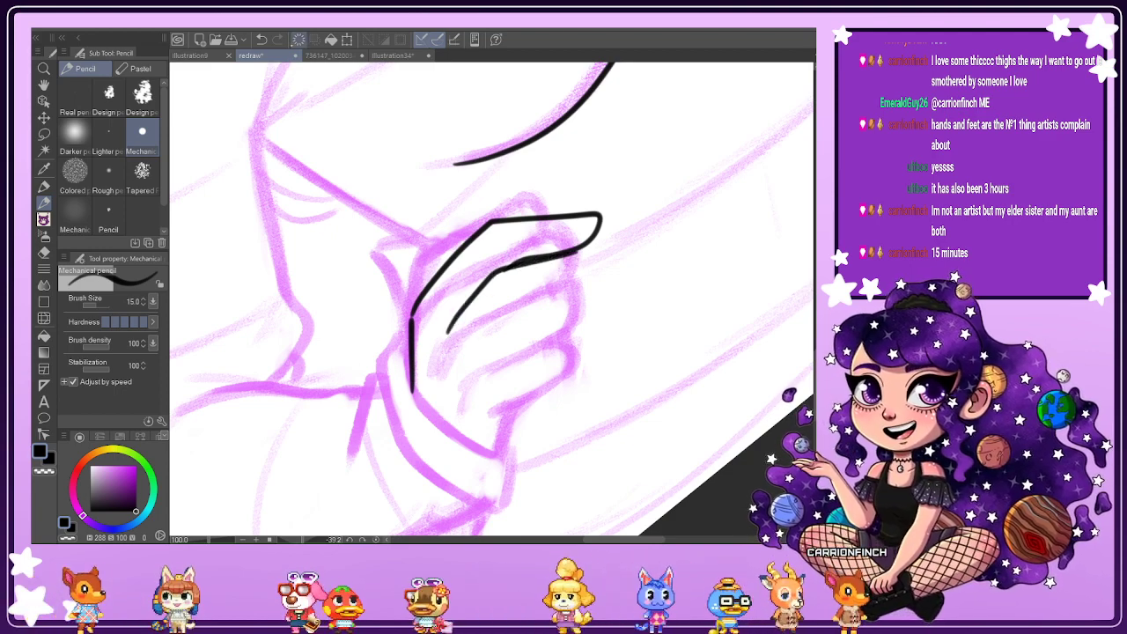
Redo the underside of the waist hand's first finger, then ink the lower fingers down to the cuff and the partly hidden finger above.
{"action": "key", "text": "ctrl+z"}
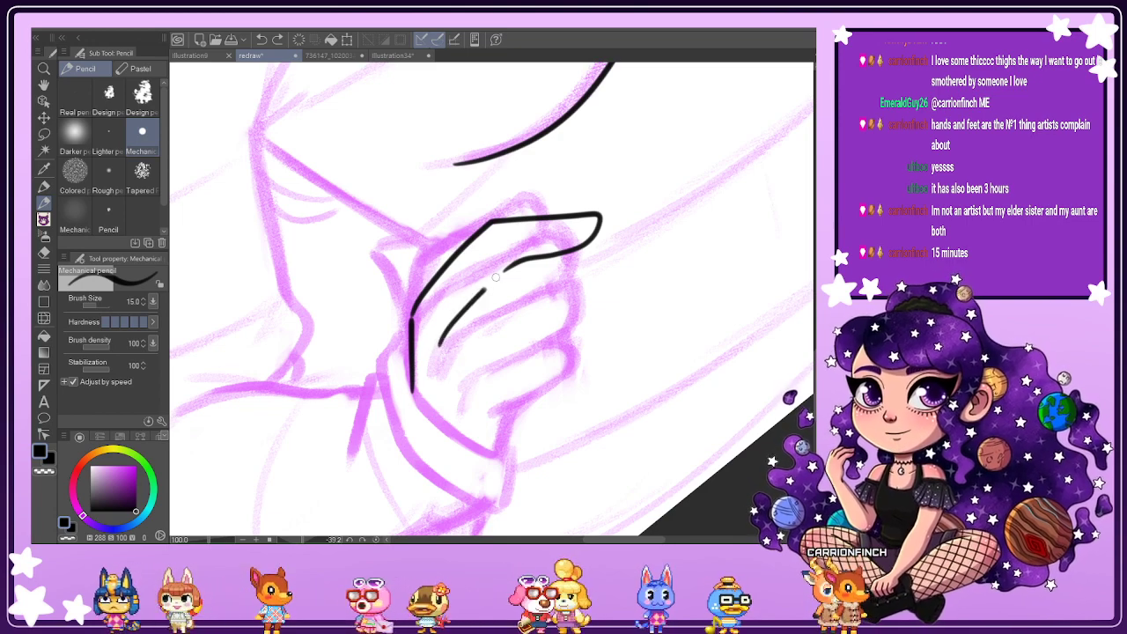
{"action": "mouse_move", "coordinate": [546, 260]}
{"action": "left_mouse_down"}
{"action": "mouse_move", "coordinate": [580, 250]}
{"action": "mouse_move", "coordinate": [592, 269]}
{"action": "mouse_move", "coordinate": [527, 310]}
{"action": "left_mouse_up"}
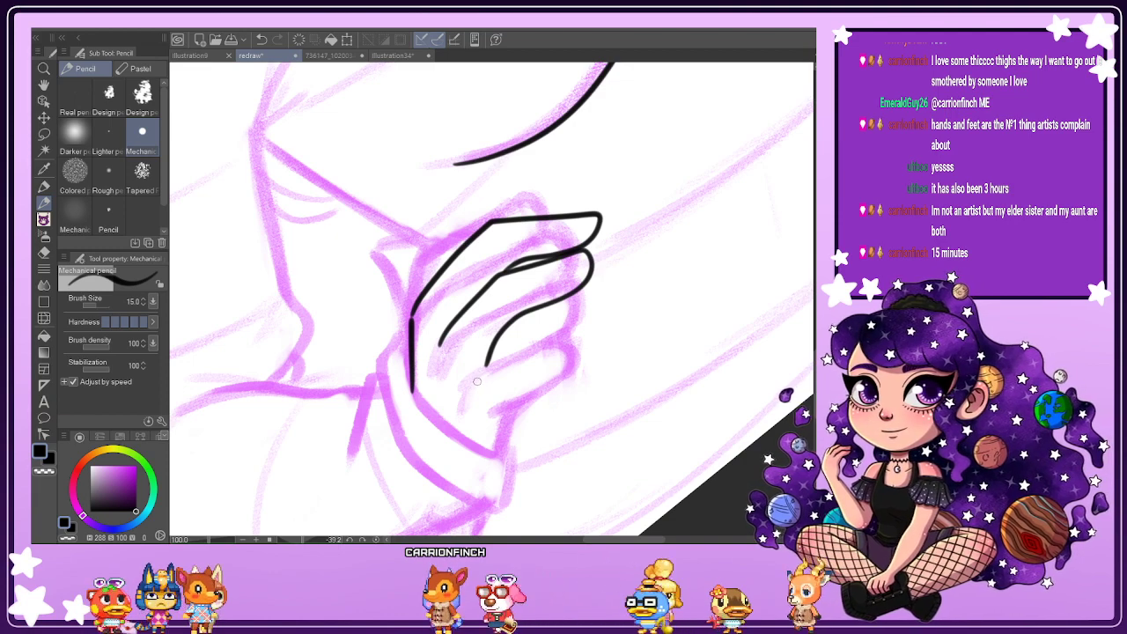
{"action": "mouse_move", "coordinate": [501, 359]}
{"action": "left_mouse_down"}
{"action": "mouse_move", "coordinate": [562, 331]}
{"action": "mouse_move", "coordinate": [576, 341]}
{"action": "mouse_move", "coordinate": [514, 401]}
{"action": "mouse_move", "coordinate": [503, 451]}
{"action": "left_mouse_up"}
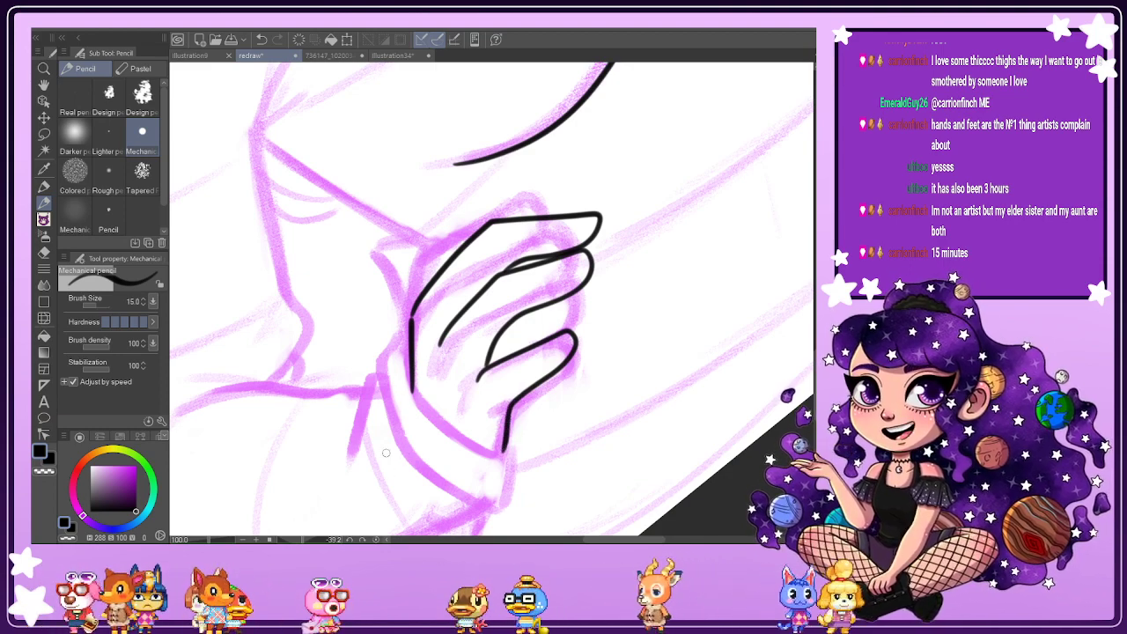
{"action": "left_click_drag", "start_coordinate": [414, 301], "coordinate": [421, 268]}
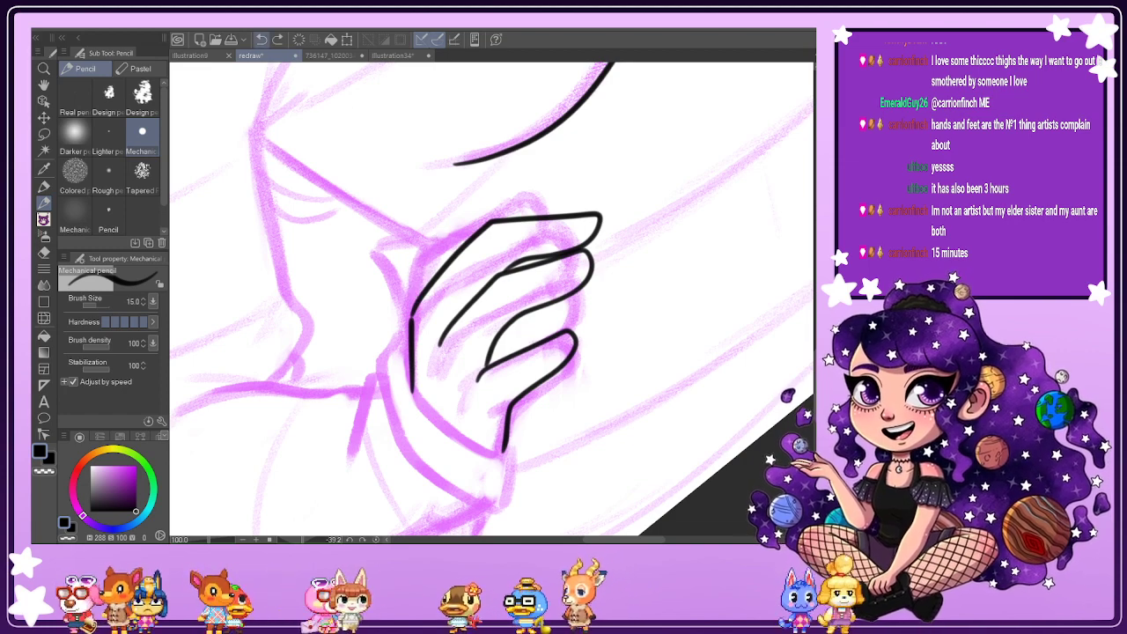
{"action": "left_click_drag", "start_coordinate": [418, 282], "coordinate": [458, 225]}
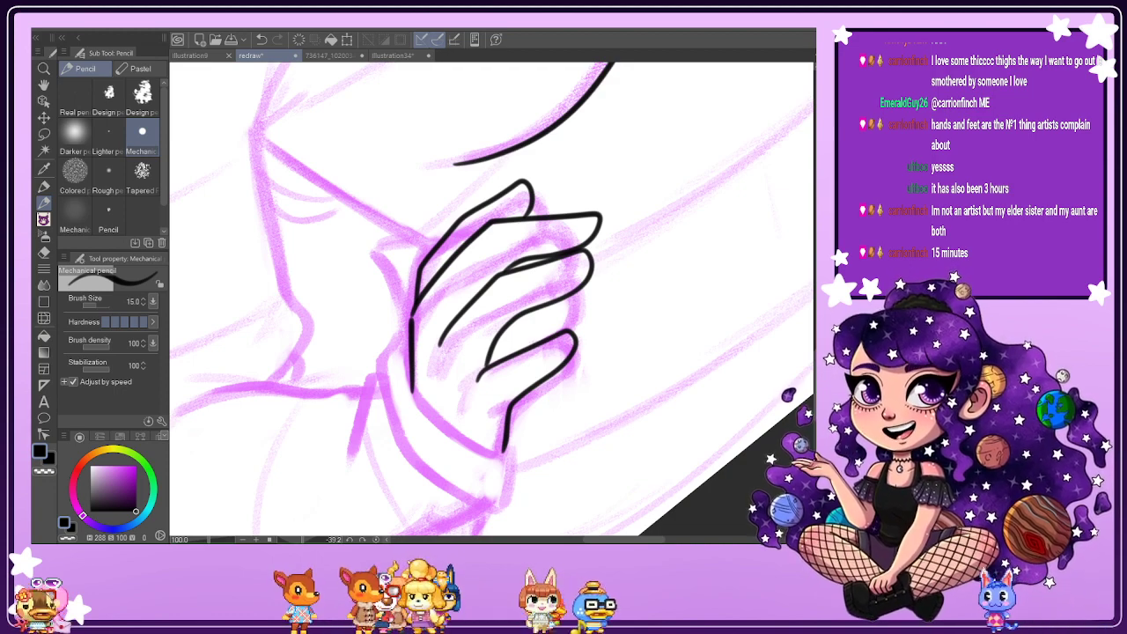
Nudge the longest fingertip of the waist hand slightly inward with Liquify at brush size 152.3.
{"action": "key", "text": "ctrl+at"}
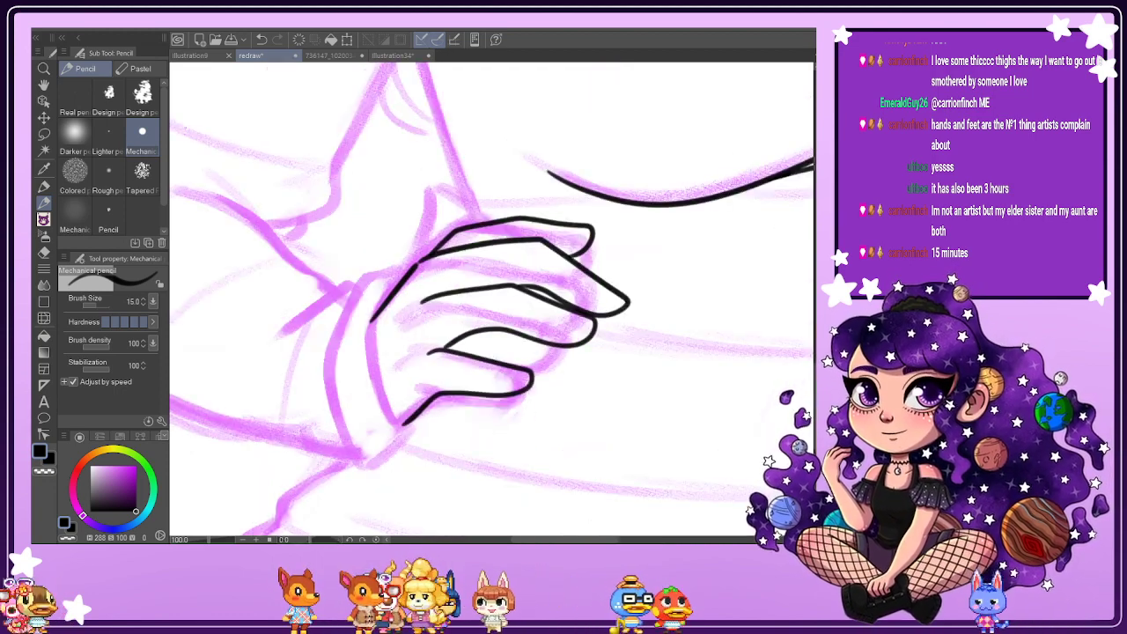
{"action": "scroll", "coordinate": [652, 348], "scroll_direction": "down", "scroll_amount": 6}
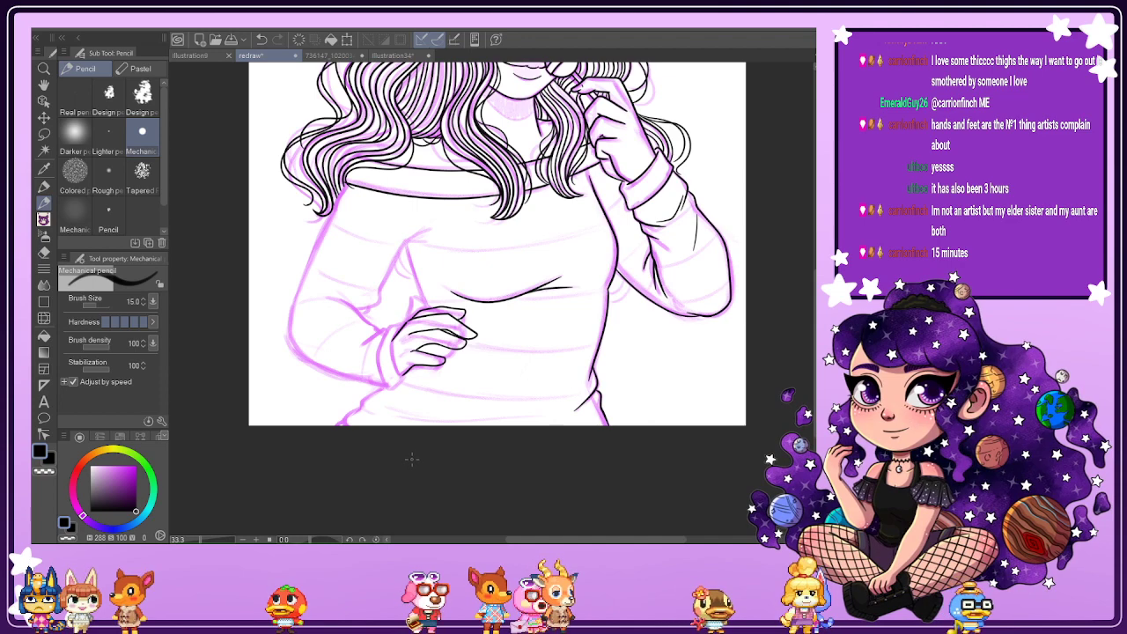
{"action": "scroll", "coordinate": [485, 365], "scroll_direction": "up", "scroll_amount": 1}
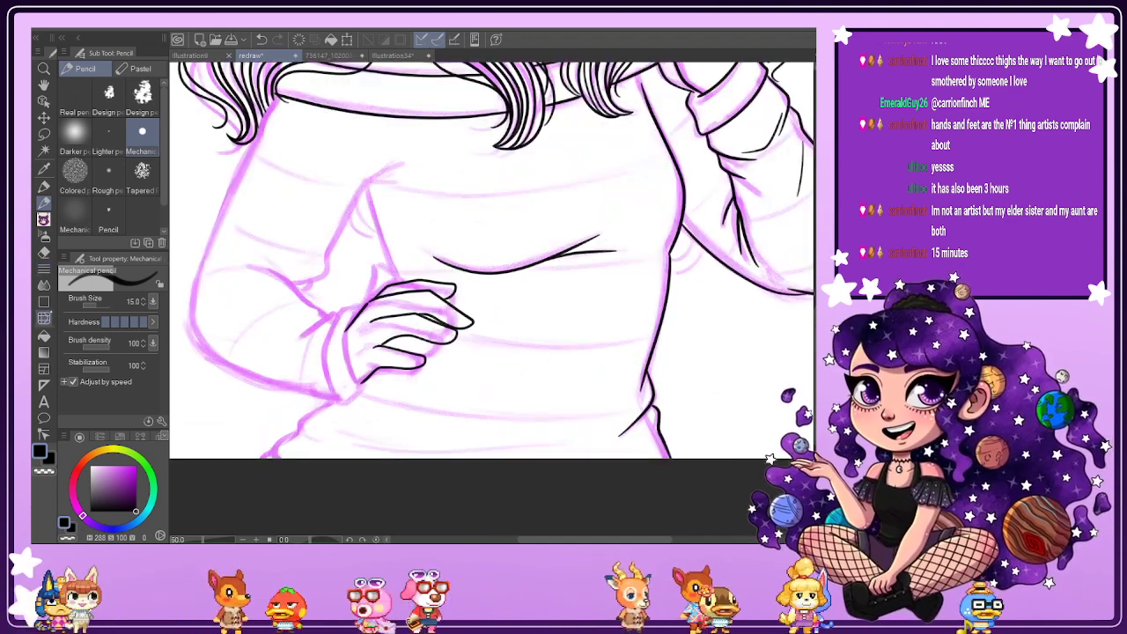
{"action": "left_click", "coordinate": [44, 320]}
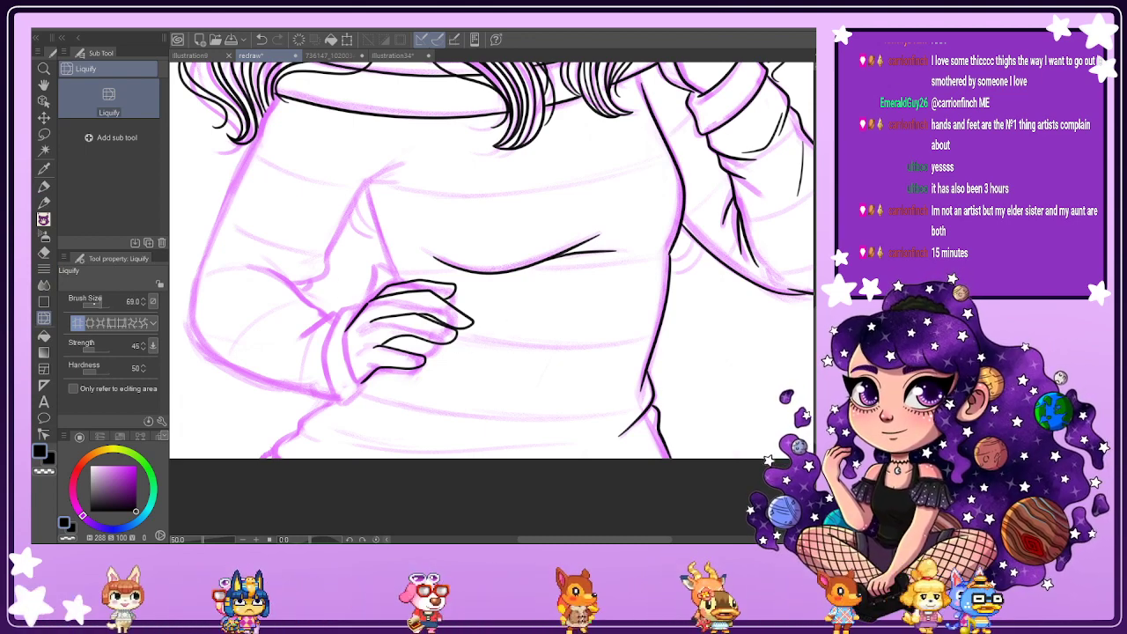
{"action": "left_click", "coordinate": [102, 304]}
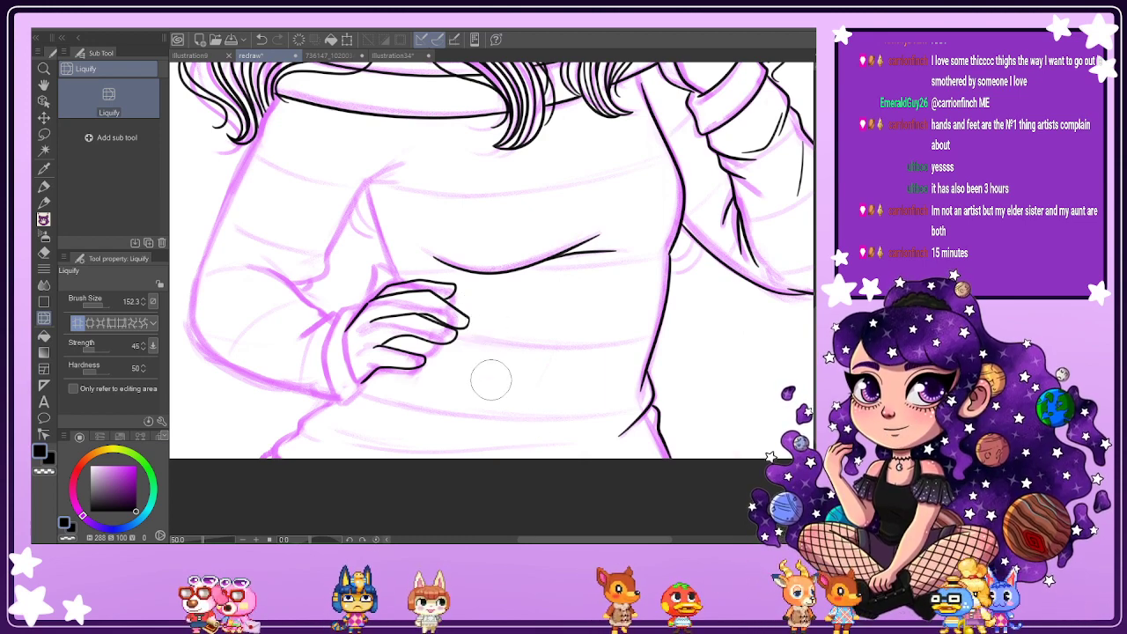
{"action": "key", "text": "p"}
{"action": "scroll", "coordinate": [462, 321], "scroll_direction": "up", "scroll_amount": 4}
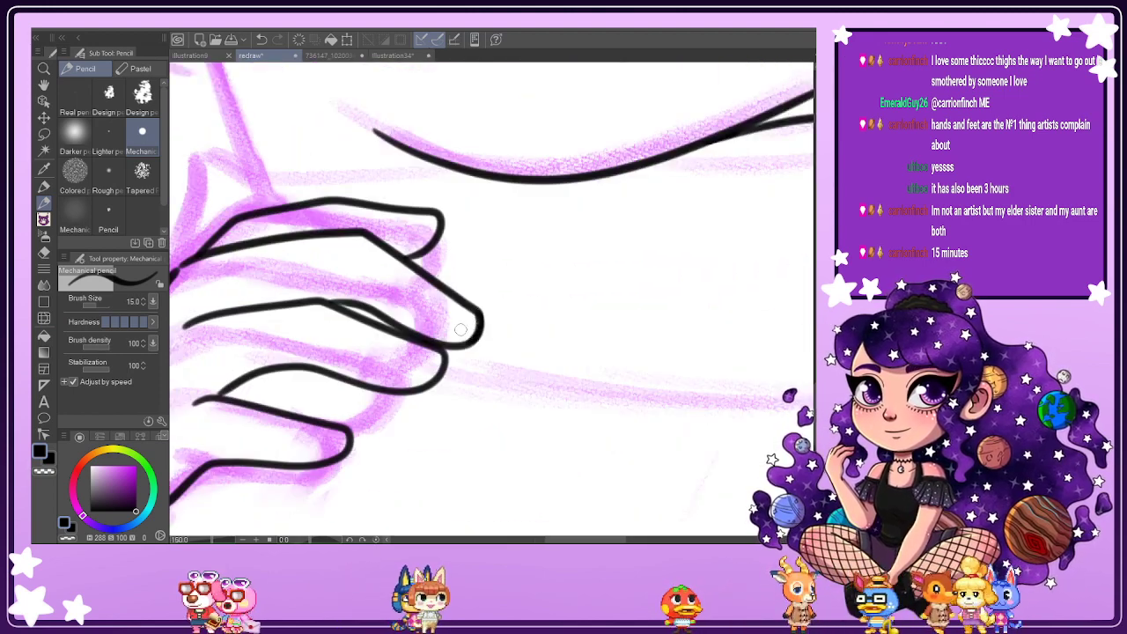
{"action": "scroll", "coordinate": [459, 329], "scroll_direction": "down", "scroll_amount": 4}
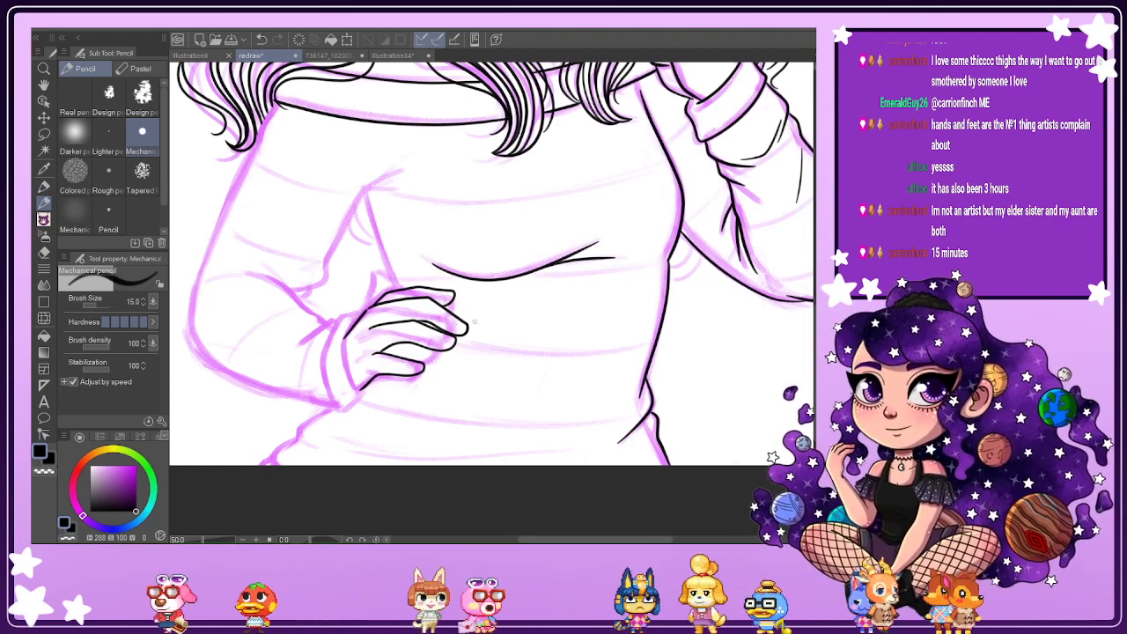
Ink the torso's side line with the mechanical pencil from below the armpit down to the waist hand.
{"action": "key", "text": "e"}
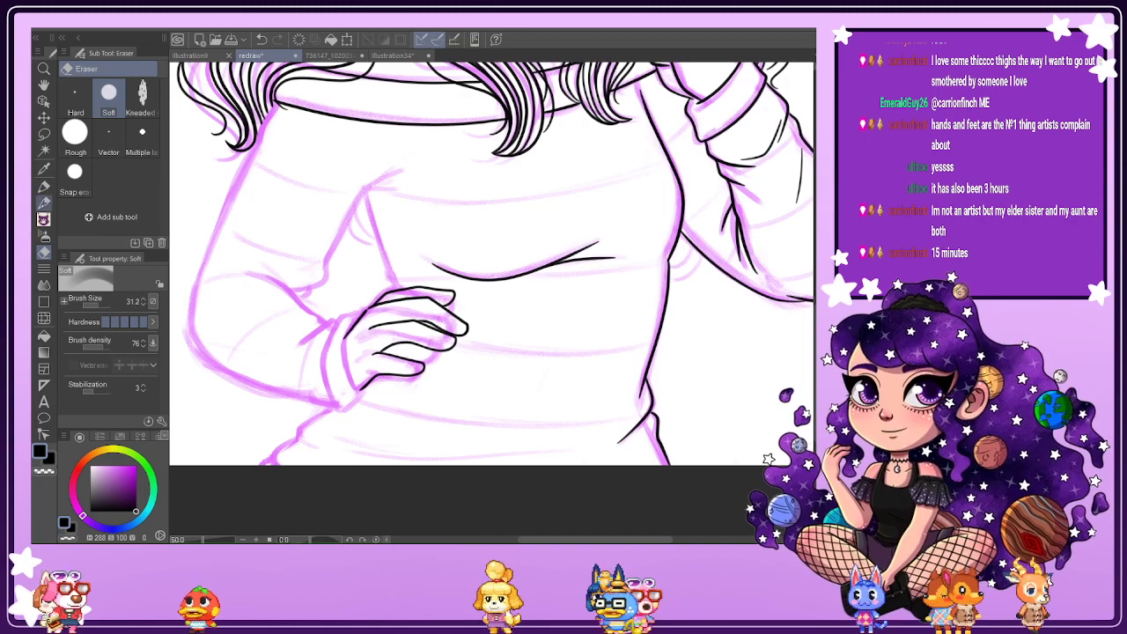
{"action": "key", "text": "p"}
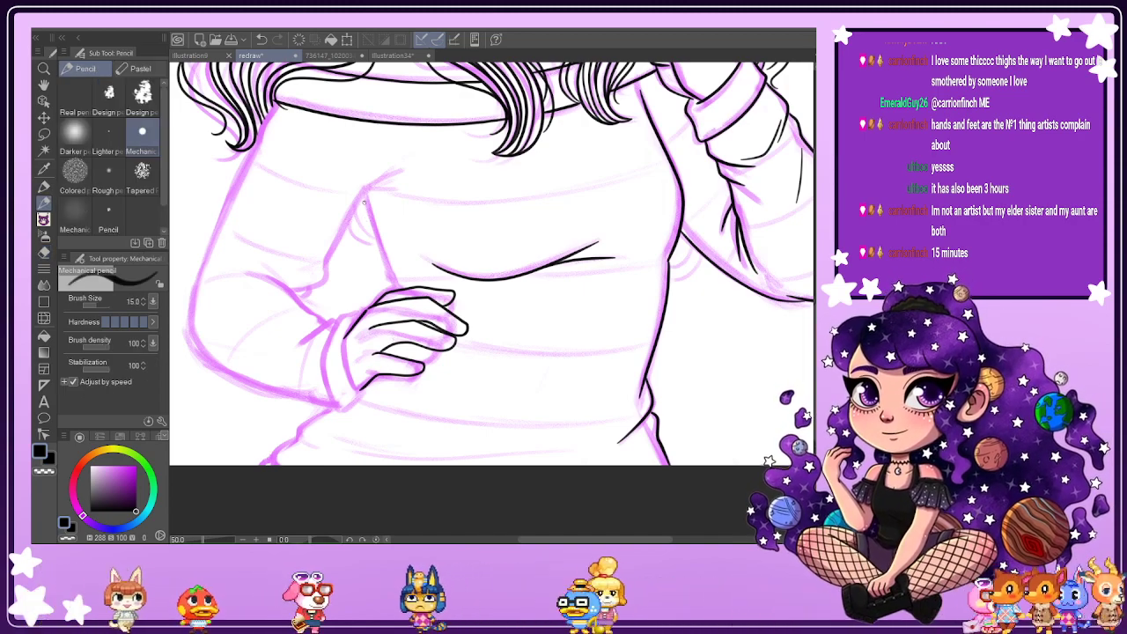
{"action": "left_click_drag", "start_coordinate": [363, 201], "coordinate": [384, 288]}
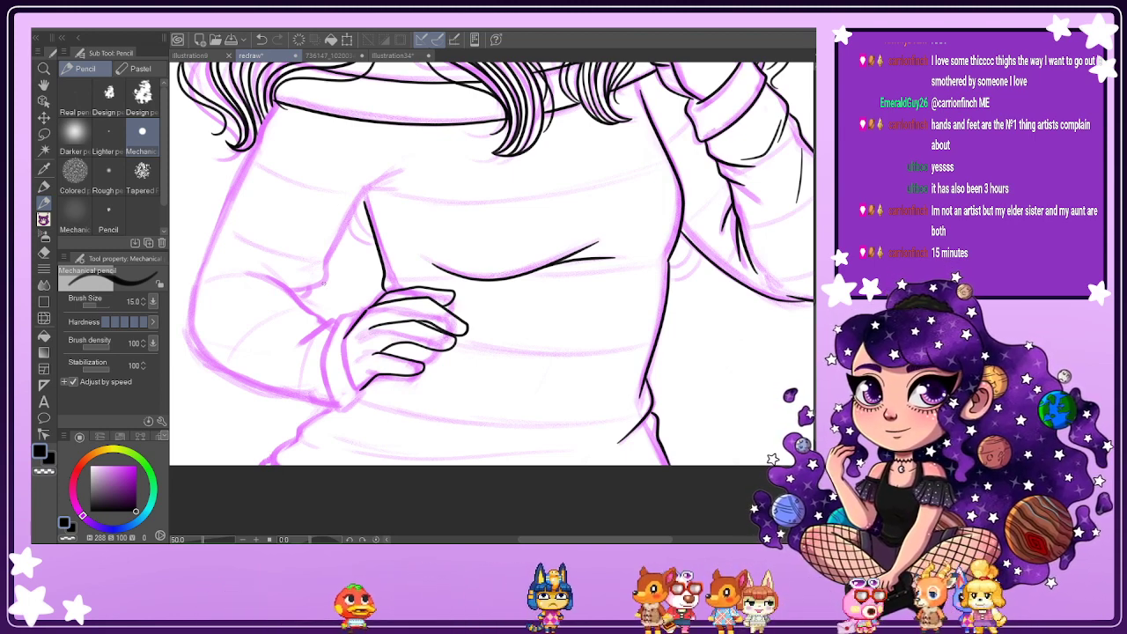
Ink the bent sleeve's inner contour, from the forearm and elbow crease up to the forked folds at the armpit.
{"action": "scroll", "coordinate": [306, 306], "scroll_direction": "up", "scroll_amount": 1}
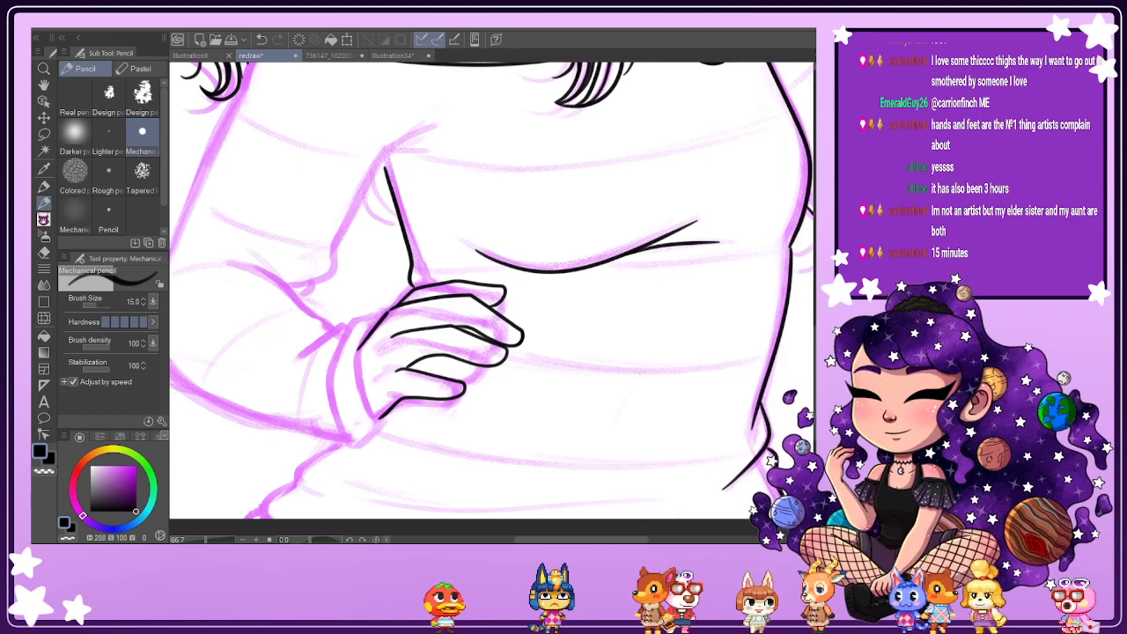
{"action": "left_click_drag", "start_coordinate": [759, 134], "coordinate": [813, 369]}
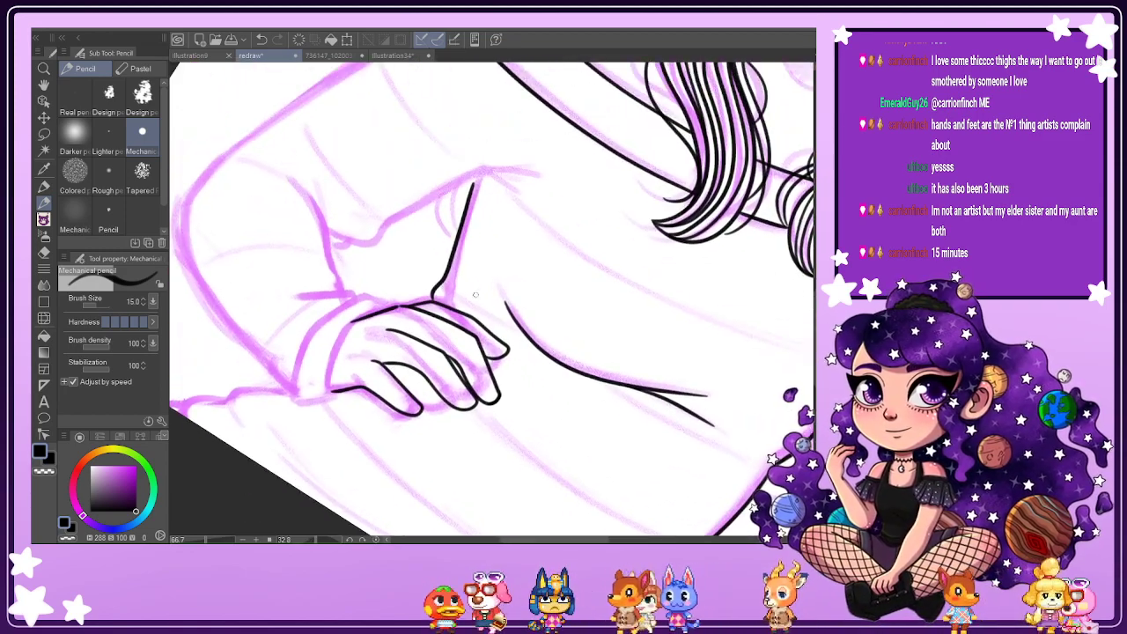
{"action": "scroll", "coordinate": [332, 268], "scroll_direction": "up", "scroll_amount": 2}
{"action": "scroll", "coordinate": [354, 313], "scroll_direction": "down", "scroll_amount": 1}
{"action": "left_click_drag", "start_coordinate": [331, 242], "coordinate": [354, 312]}
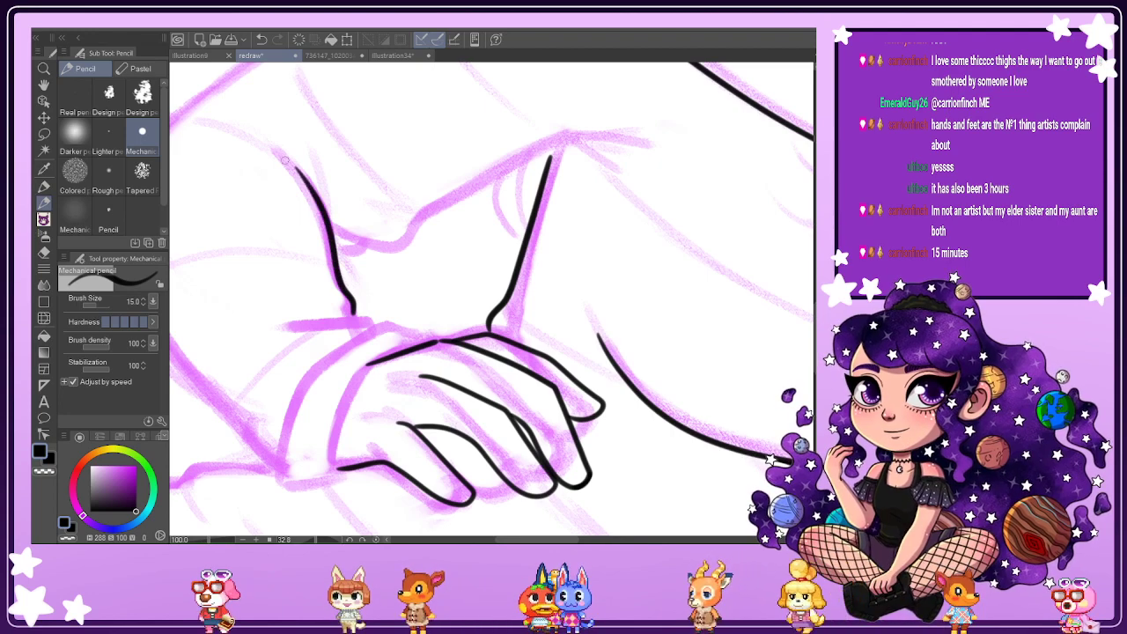
{"action": "mouse_move", "coordinate": [295, 167]}
{"action": "left_mouse_down"}
{"action": "mouse_move", "coordinate": [338, 257]}
{"action": "mouse_move", "coordinate": [355, 246]}
{"action": "mouse_move", "coordinate": [356, 369]}
{"action": "left_mouse_up"}
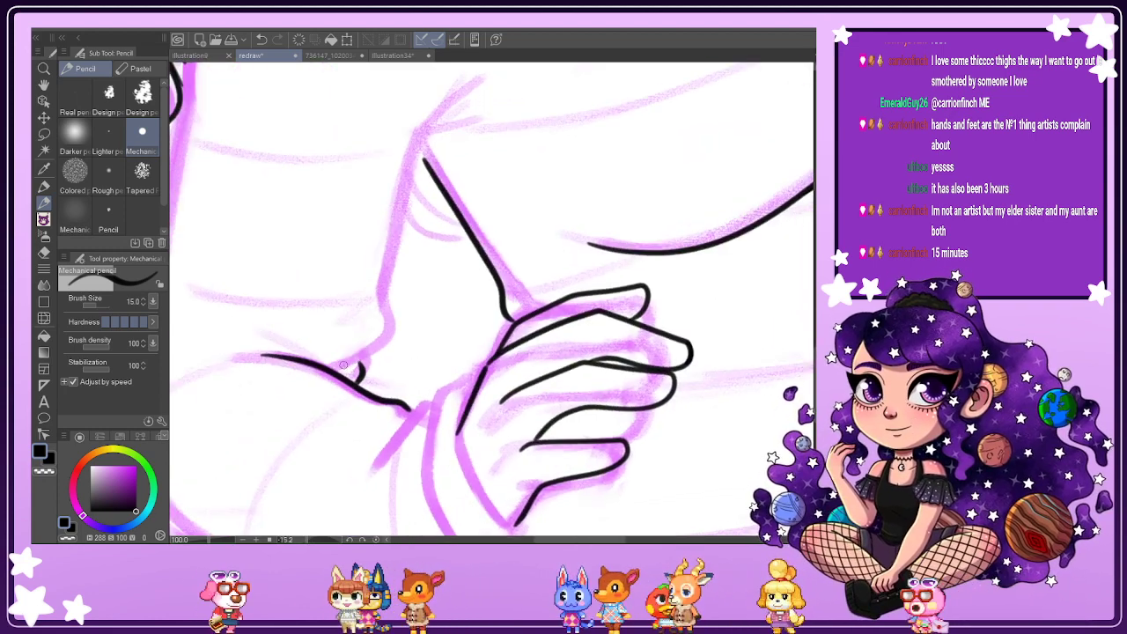
{"action": "mouse_move", "coordinate": [345, 364]}
{"action": "left_mouse_down"}
{"action": "mouse_move", "coordinate": [387, 328]}
{"action": "mouse_move", "coordinate": [407, 180]}
{"action": "mouse_move", "coordinate": [494, 91]}
{"action": "left_mouse_up"}
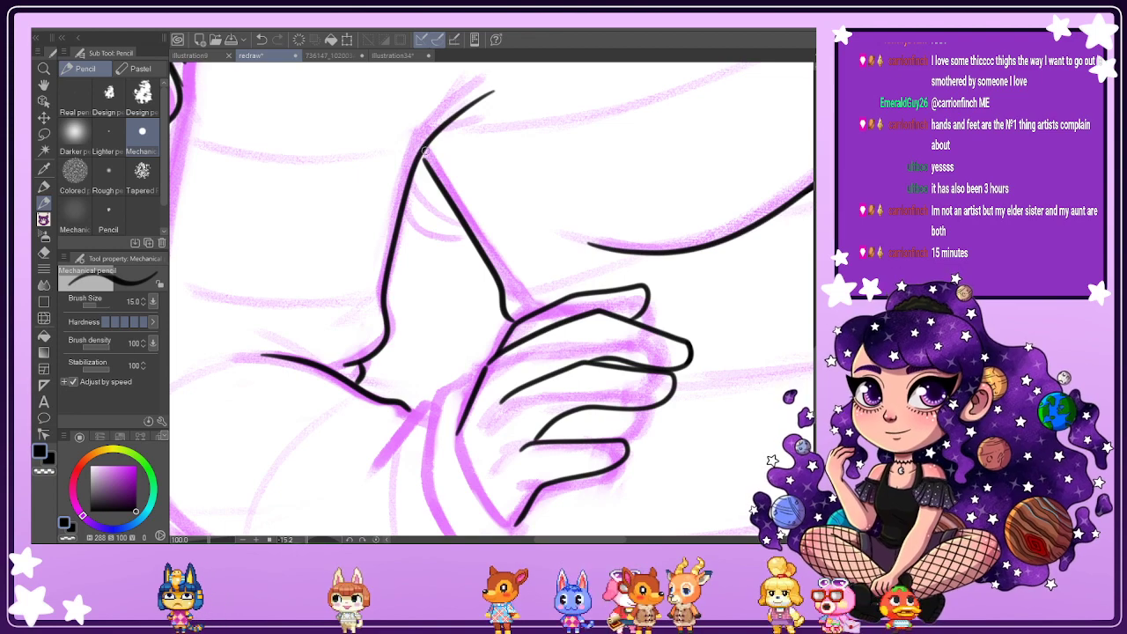
{"action": "mouse_move", "coordinate": [421, 152]}
{"action": "left_mouse_down"}
{"action": "mouse_move", "coordinate": [475, 132]}
{"action": "mouse_move", "coordinate": [457, 86]}
{"action": "left_mouse_up"}
Ink the outer contour of the bent sleeve from the hair tips around the elbow to near the cuff.
{"action": "scroll", "coordinate": [466, 84], "scroll_direction": "down", "scroll_amount": 2}
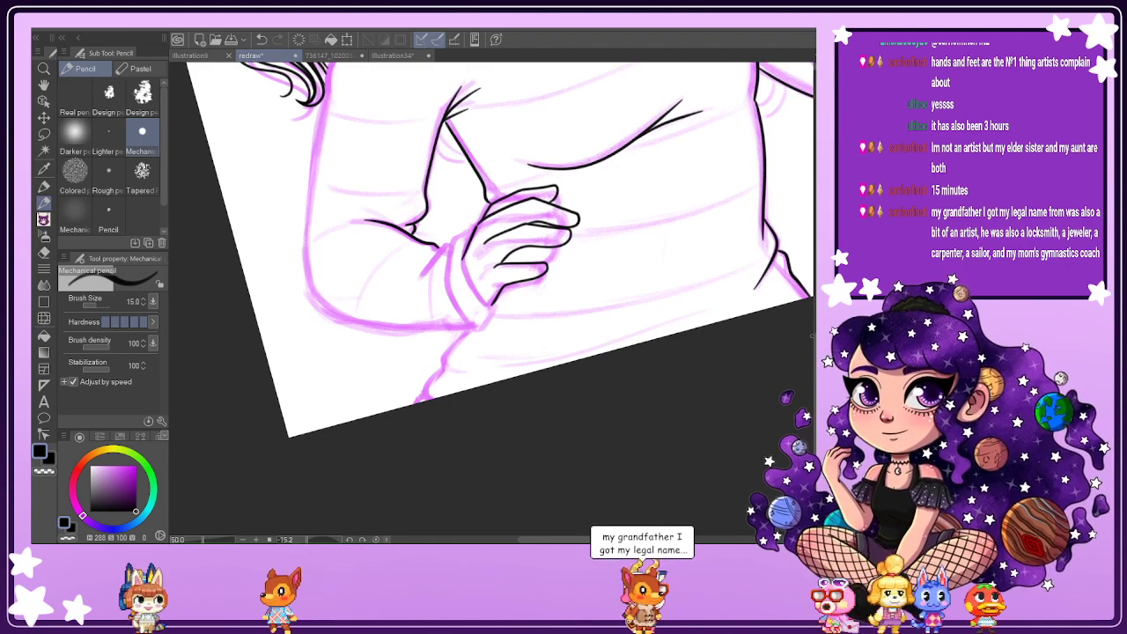
{"action": "scroll", "coordinate": [602, 330], "scroll_direction": "up", "scroll_amount": 4}
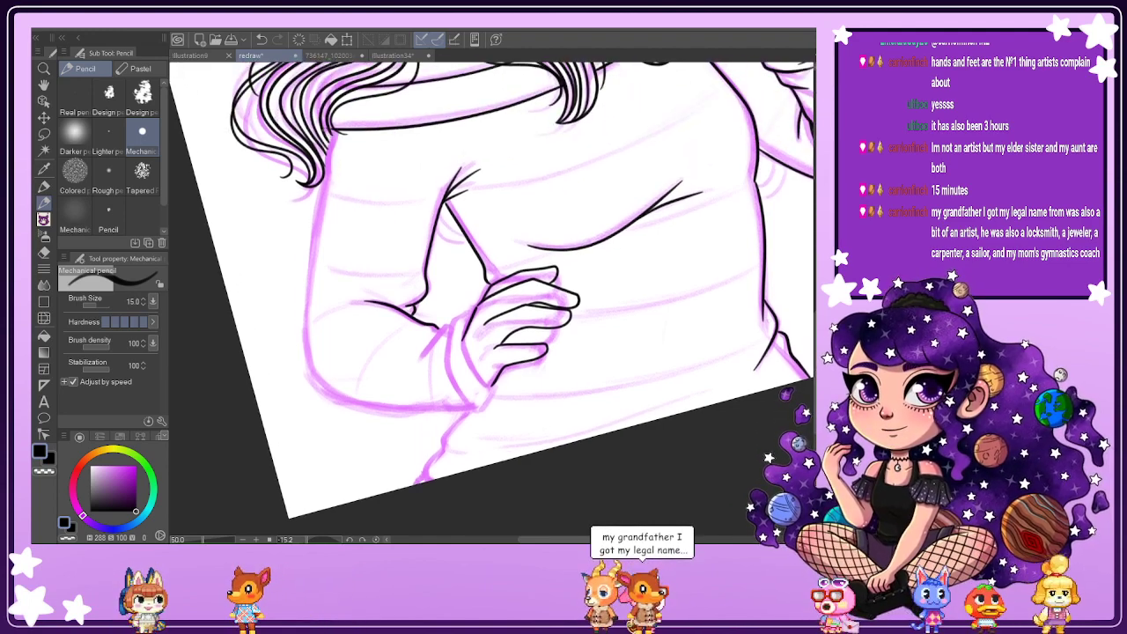
{"action": "key", "text": "ctrl+plus"}
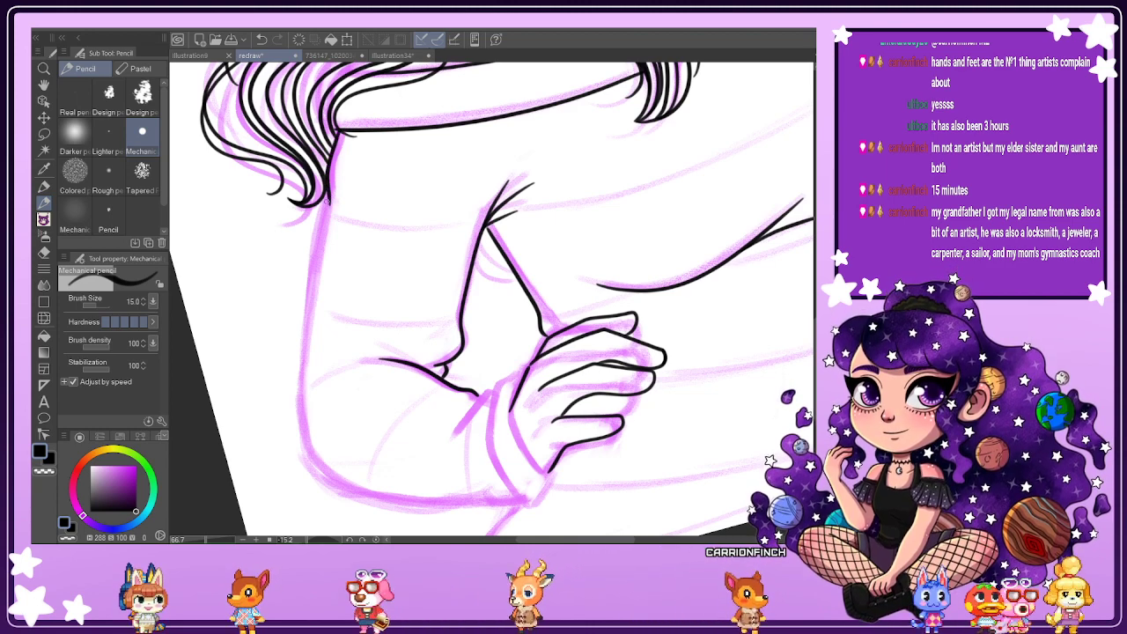
{"action": "mouse_move", "coordinate": [328, 201]}
{"action": "left_mouse_down"}
{"action": "mouse_move", "coordinate": [301, 359]}
{"action": "mouse_move", "coordinate": [305, 444]}
{"action": "mouse_move", "coordinate": [348, 489]}
{"action": "mouse_move", "coordinate": [387, 503]}
{"action": "mouse_move", "coordinate": [489, 508]}
{"action": "left_mouse_up"}
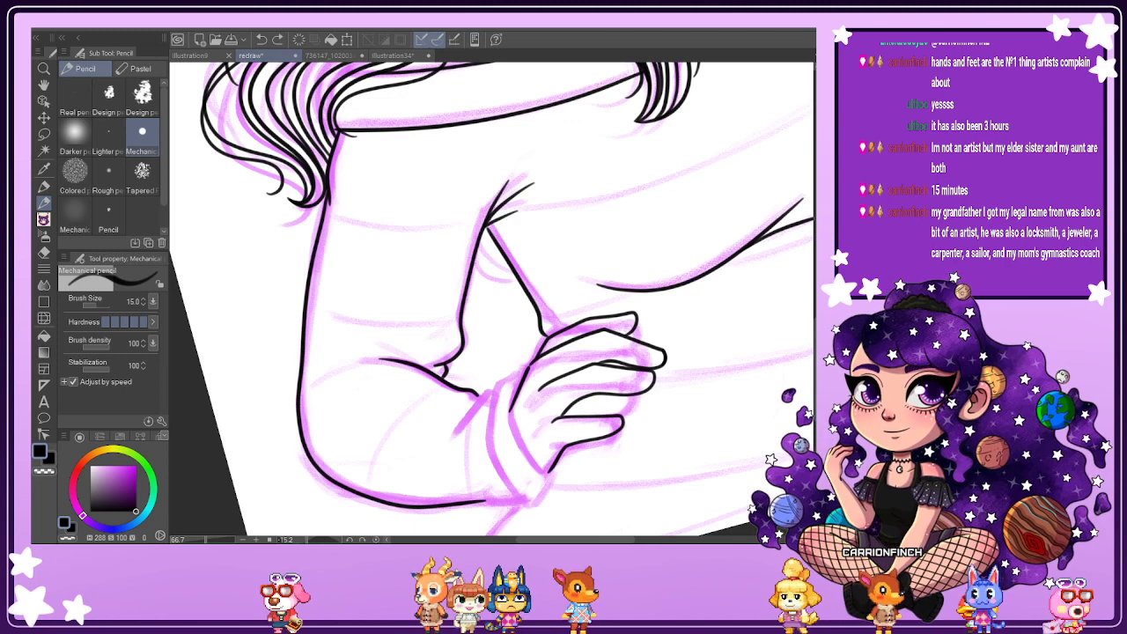
Ink the gathered sleeve ends and short wrinkles on both sides of the forearm just before the waist hand's cuff.
{"action": "key", "text": "asciicircum"}
{"action": "key", "text": "asciicircum"}
{"action": "key", "text": "asciicircum"}
{"action": "key", "text": "asciicircum"}
{"action": "key", "text": "asciicircum"}
{"action": "key", "text": "asciicircum"}
{"action": "key", "text": "asciicircum"}
{"action": "key", "text": "asciicircum"}
{"action": "key", "text": "asciicircum"}
{"action": "key", "text": "asciicircum"}
{"action": "key", "text": "asciicircum"}
{"action": "key", "text": "asciicircum"}
{"action": "key", "text": "asciicircum"}
{"action": "key", "text": "asciicircum"}
{"action": "key", "text": "asciicircum"}
{"action": "key", "text": "asciicircum"}
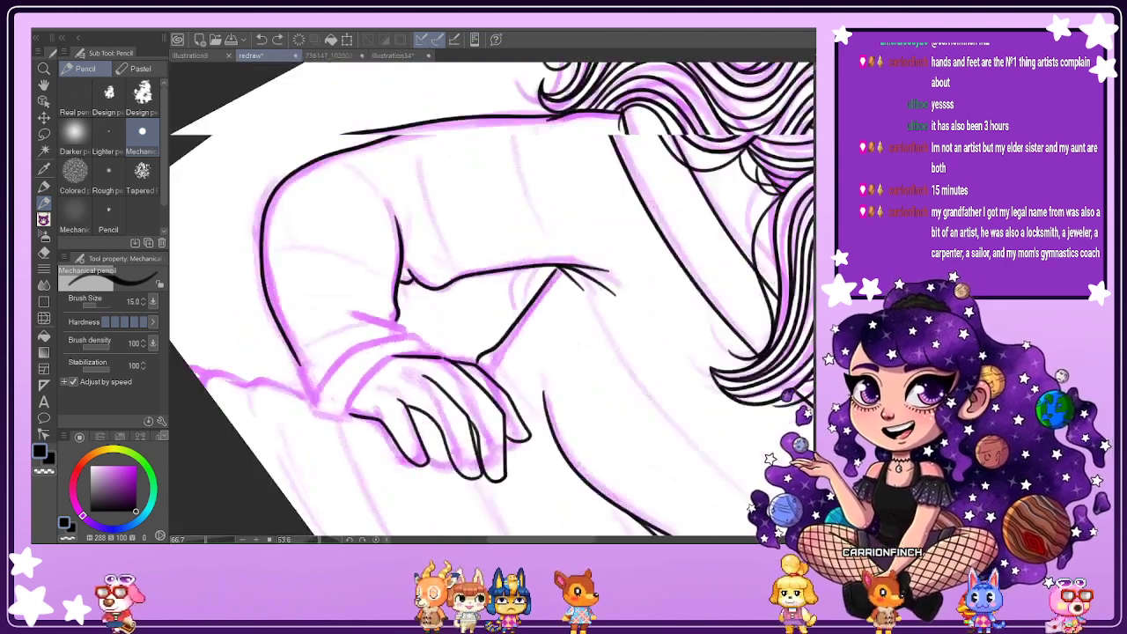
{"action": "scroll", "coordinate": [301, 360], "scroll_direction": "up", "scroll_amount": 2}
{"action": "left_click_drag", "start_coordinate": [289, 363], "coordinate": [282, 335]}
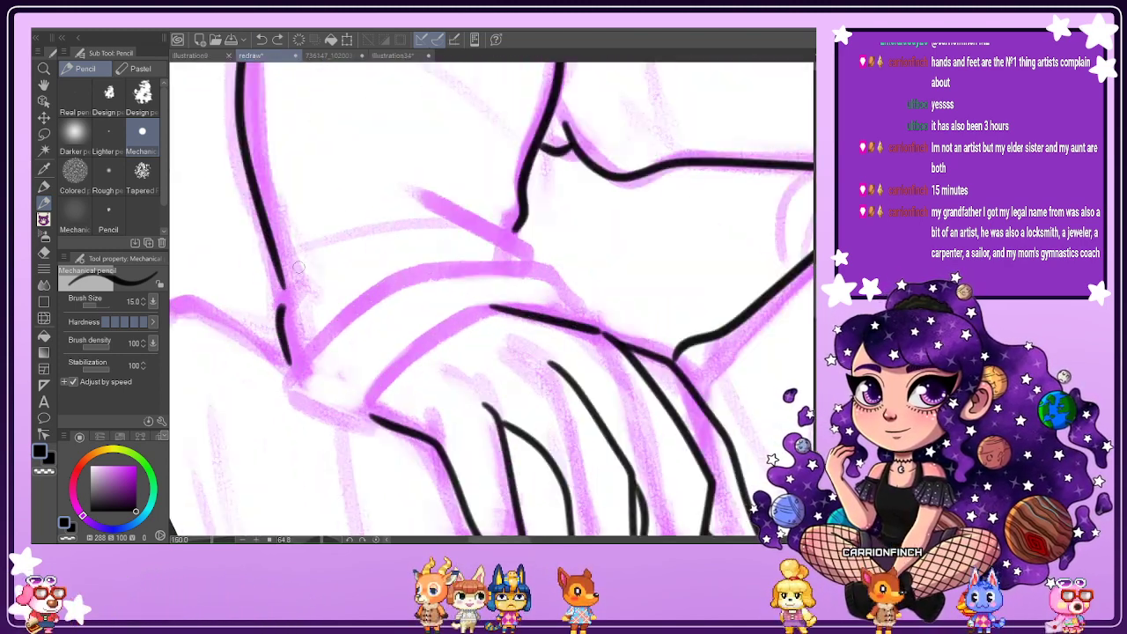
{"action": "left_click_drag", "start_coordinate": [305, 252], "coordinate": [280, 304]}
{"action": "mouse_move", "coordinate": [529, 259]}
{"action": "left_mouse_down"}
{"action": "mouse_move", "coordinate": [515, 232]}
{"action": "mouse_move", "coordinate": [411, 185]}
{"action": "left_mouse_up"}
{"action": "mouse_move", "coordinate": [518, 231]}
{"action": "left_mouse_down"}
{"action": "mouse_move", "coordinate": [460, 185]}
{"action": "mouse_move", "coordinate": [391, 241]}
{"action": "mouse_move", "coordinate": [376, 287]}
{"action": "left_mouse_up"}
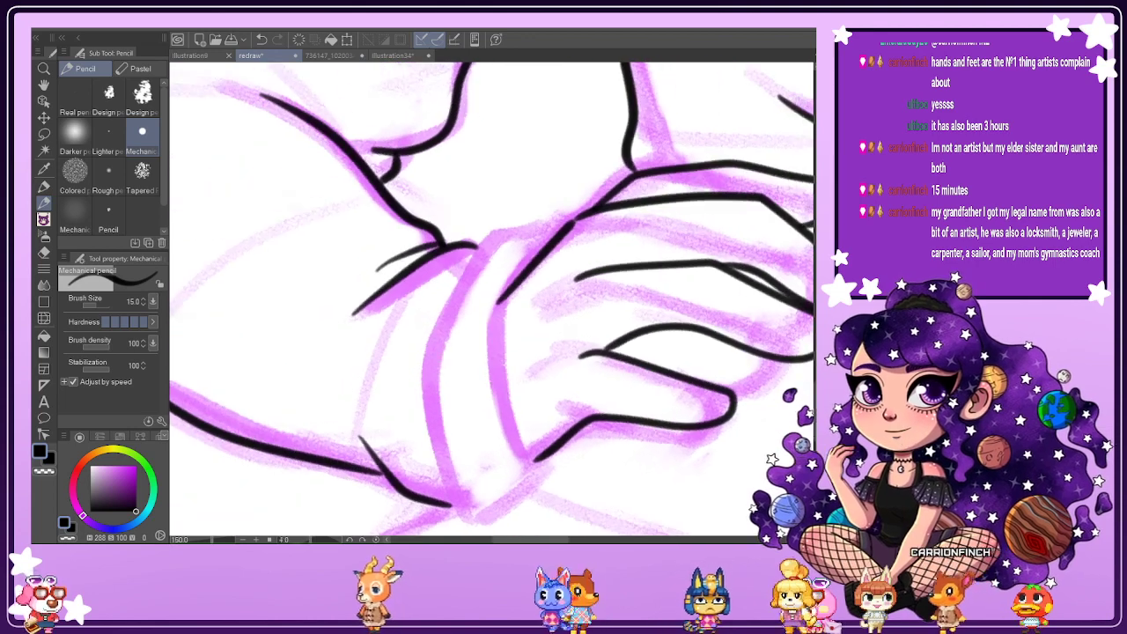
Ink the folded cuff around the waist hand's wrist with its two curved edges and short closing lines at both ends.
{"action": "key", "text": "ctrl+minus"}
{"action": "key", "text": "ctrl+minus"}
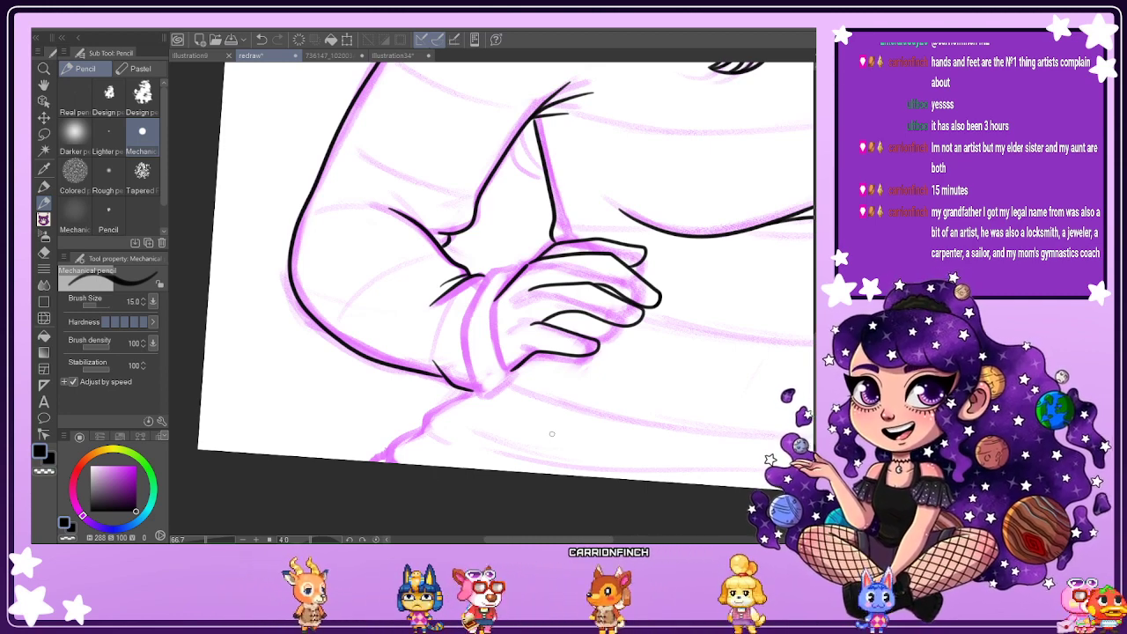
{"action": "scroll", "coordinate": [501, 361], "scroll_direction": "up", "scroll_amount": 1}
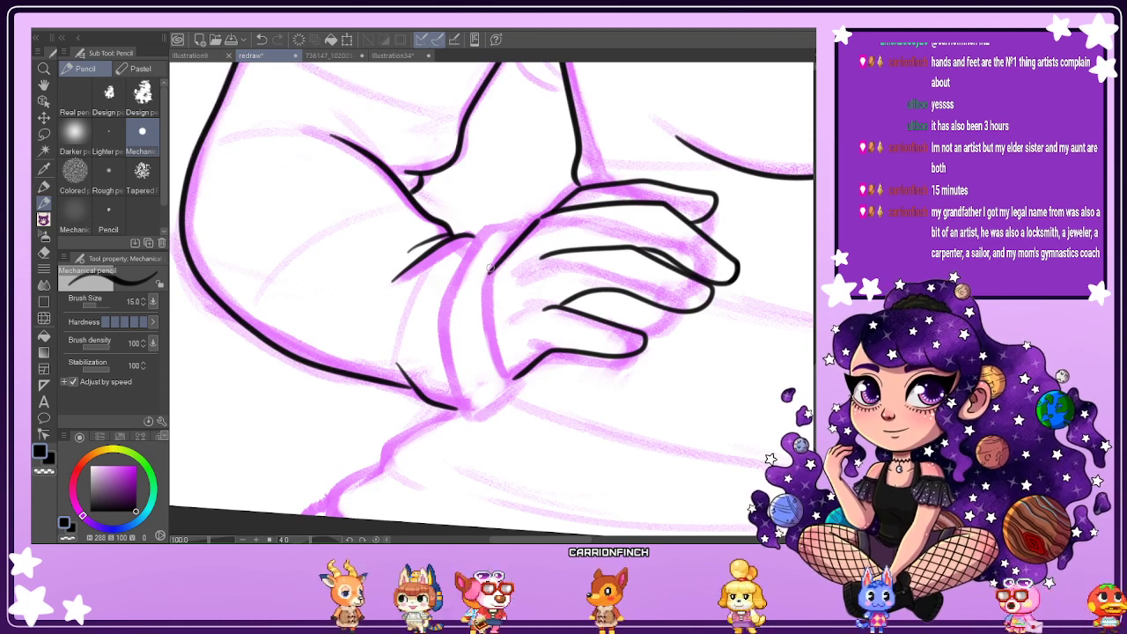
{"action": "mouse_move", "coordinate": [493, 266]}
{"action": "left_mouse_down"}
{"action": "mouse_move", "coordinate": [485, 337]}
{"action": "mouse_move", "coordinate": [509, 394]}
{"action": "left_mouse_up"}
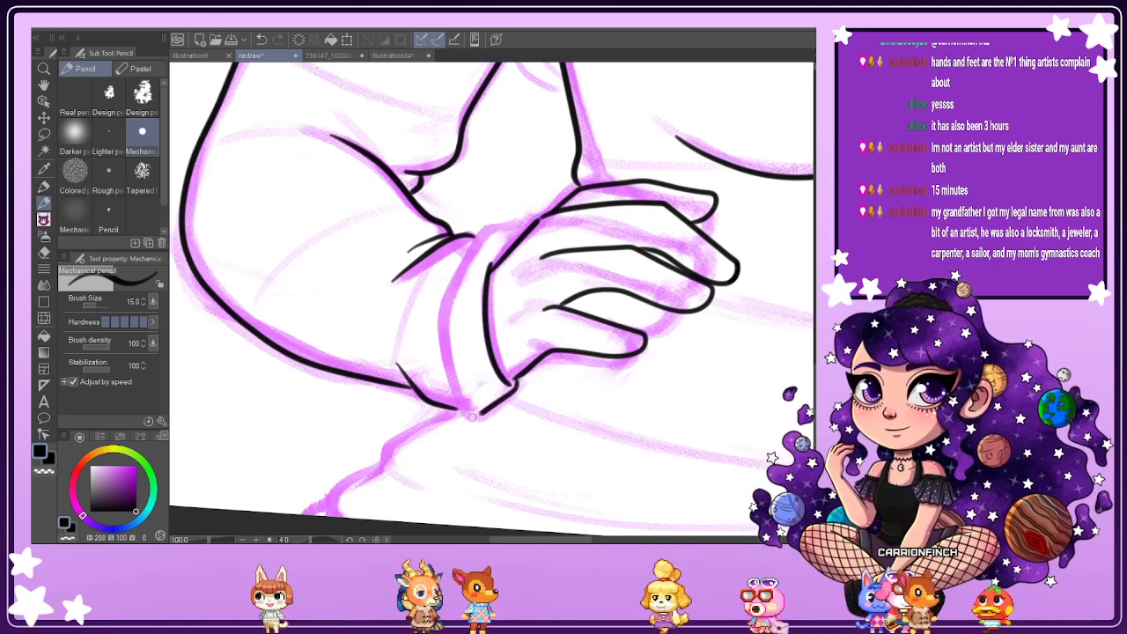
{"action": "mouse_move", "coordinate": [434, 325]}
{"action": "left_mouse_down"}
{"action": "mouse_move", "coordinate": [434, 298]}
{"action": "mouse_move", "coordinate": [484, 232]}
{"action": "mouse_move", "coordinate": [502, 228]}
{"action": "left_mouse_up"}
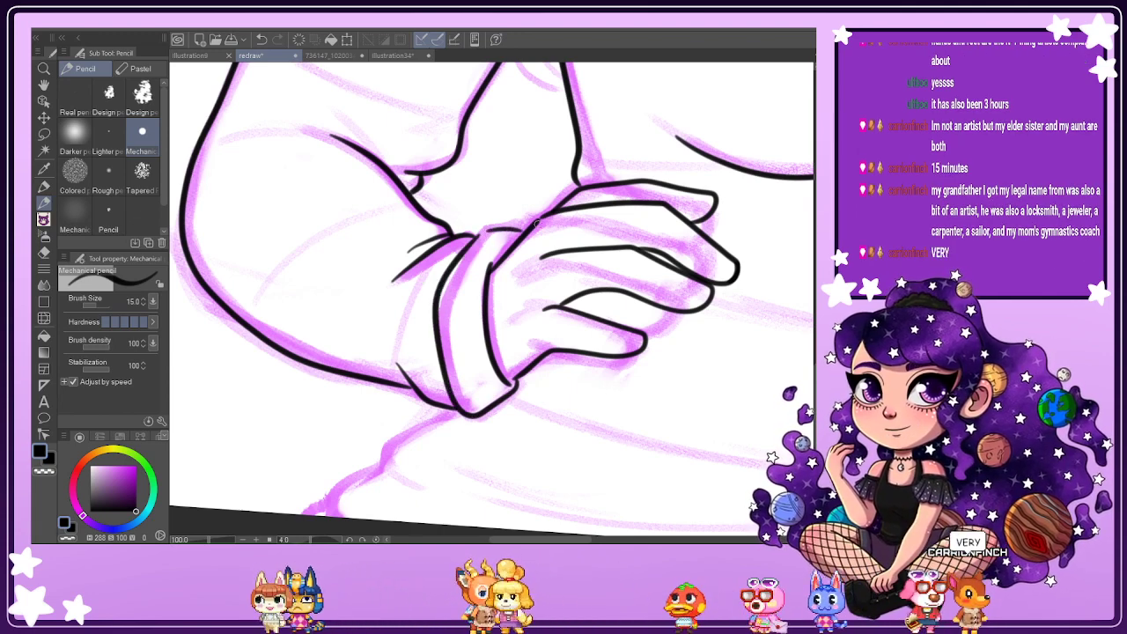
Hide the pink sketch and reset the canvas rotation to show the whole line art upright.
{"action": "scroll", "coordinate": [537, 223], "scroll_direction": "down", "scroll_amount": 2}
{"action": "scroll", "coordinate": [537, 224], "scroll_direction": "down", "scroll_amount": 1}
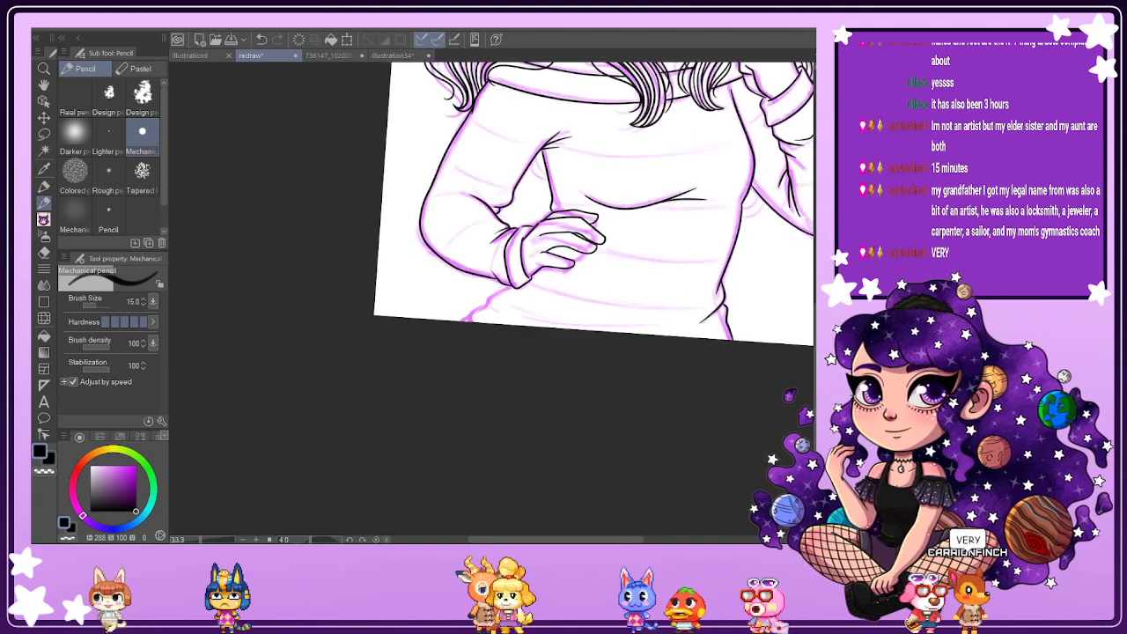
{"action": "key", "text": "ctrl+at"}
{"action": "key", "text": "ctrl+0"}
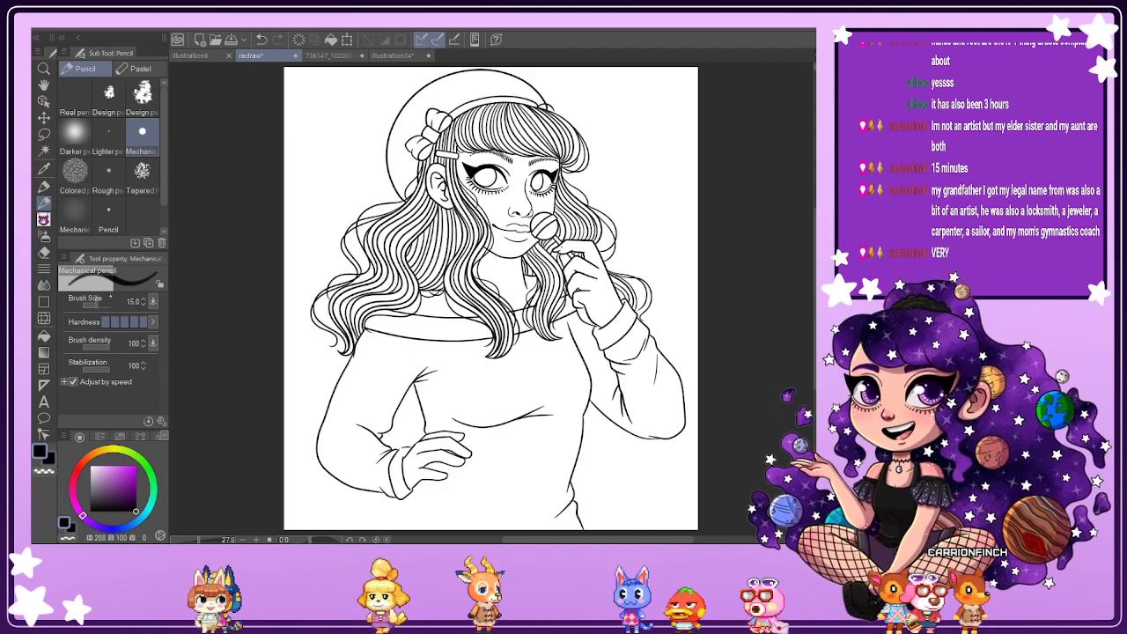
Lasso the waist hand up to its cuff, enlarge it proportionally to 103%, and clear the selection.
{"action": "key", "text": "m"}
{"action": "scroll", "coordinate": [411, 455], "scroll_direction": "up", "scroll_amount": 2}
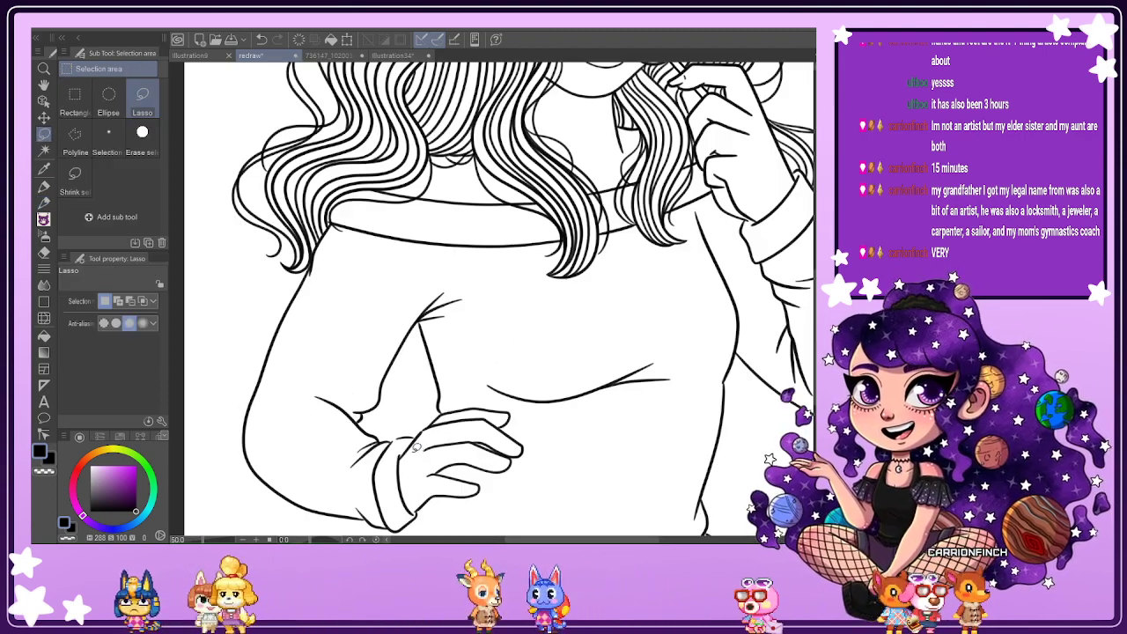
{"action": "left_click_drag", "start_coordinate": [411, 455], "coordinate": [405, 331]}
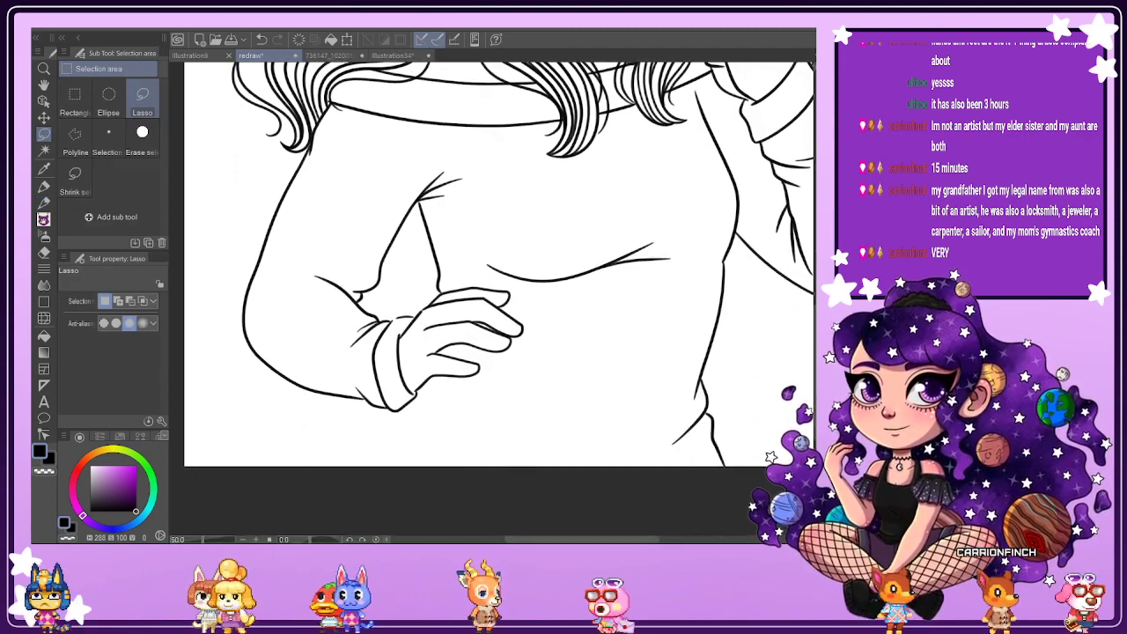
{"action": "scroll", "coordinate": [404, 330], "scroll_direction": "up", "scroll_amount": 1}
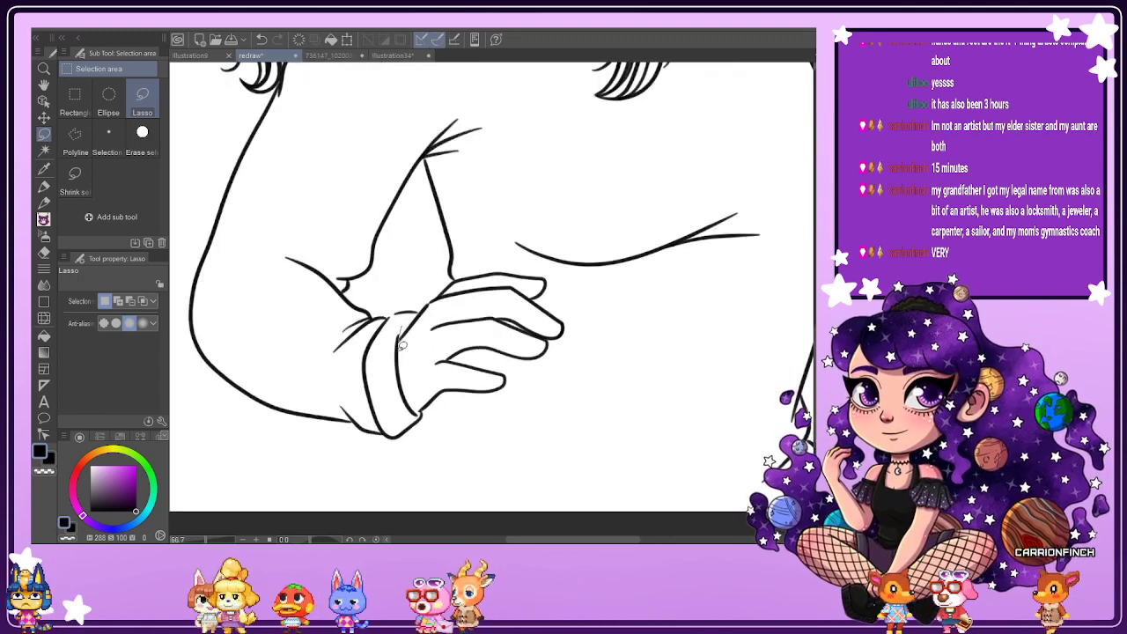
{"action": "mouse_move", "coordinate": [421, 407]}
{"action": "left_mouse_down"}
{"action": "mouse_move", "coordinate": [489, 416]}
{"action": "mouse_move", "coordinate": [544, 394]}
{"action": "mouse_move", "coordinate": [576, 339]}
{"action": "mouse_move", "coordinate": [571, 290]}
{"action": "mouse_move", "coordinate": [554, 267]}
{"action": "mouse_move", "coordinate": [492, 258]}
{"action": "mouse_move", "coordinate": [408, 324]}
{"action": "left_mouse_up"}
{"action": "key", "text": "ctrl+t"}
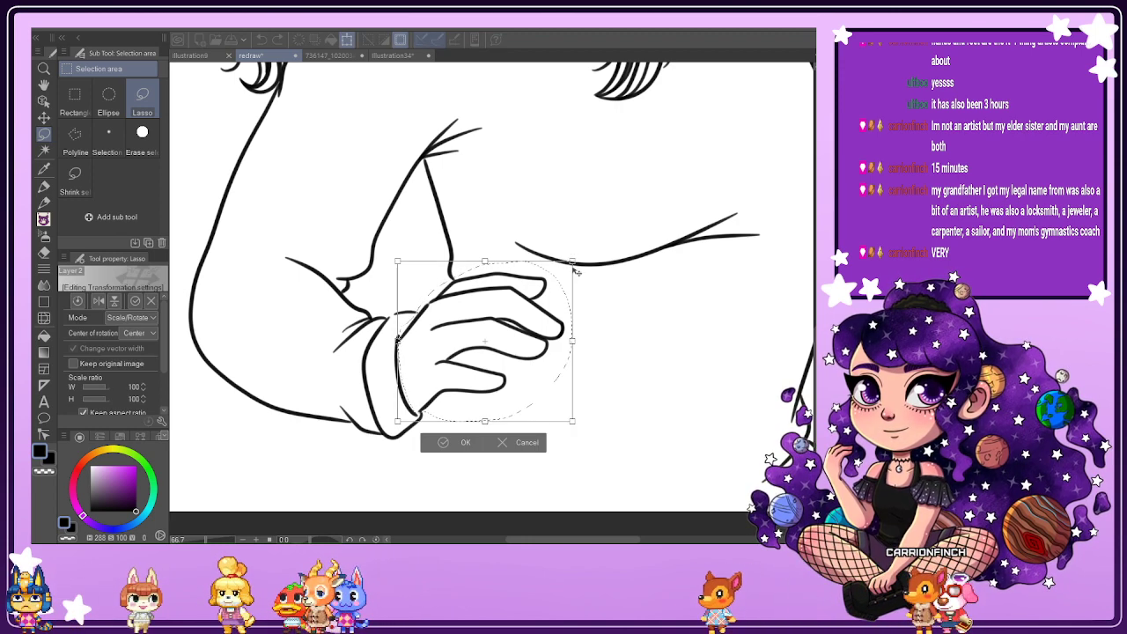
{"action": "left_click_drag", "start_coordinate": [572, 423], "coordinate": [573, 423]}
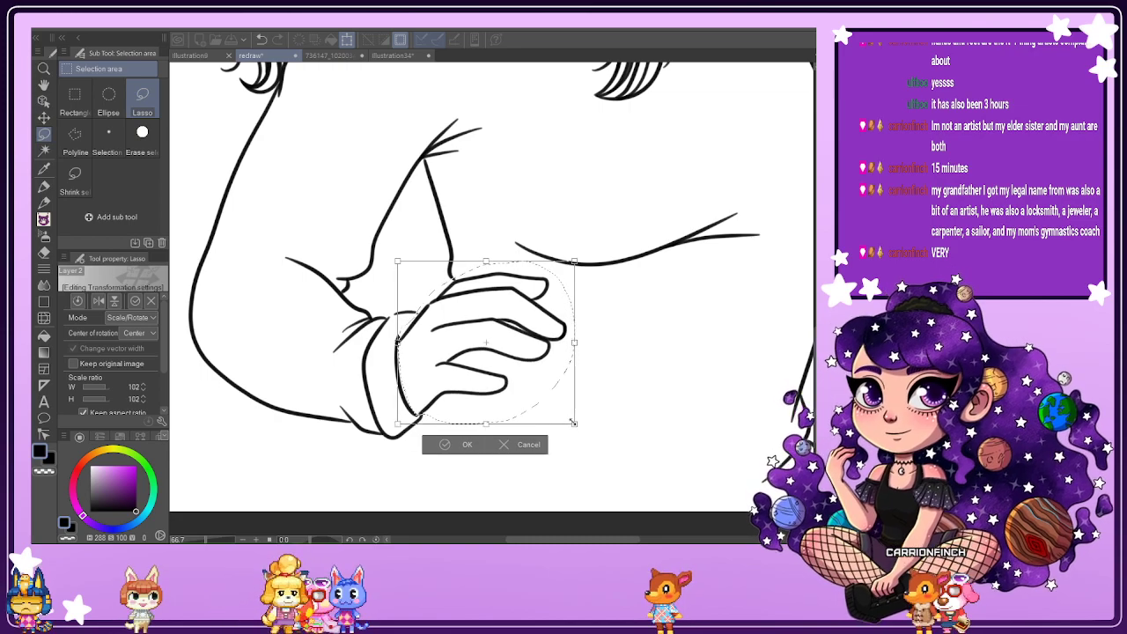
{"action": "left_click_drag", "start_coordinate": [573, 261], "coordinate": [576, 259]}
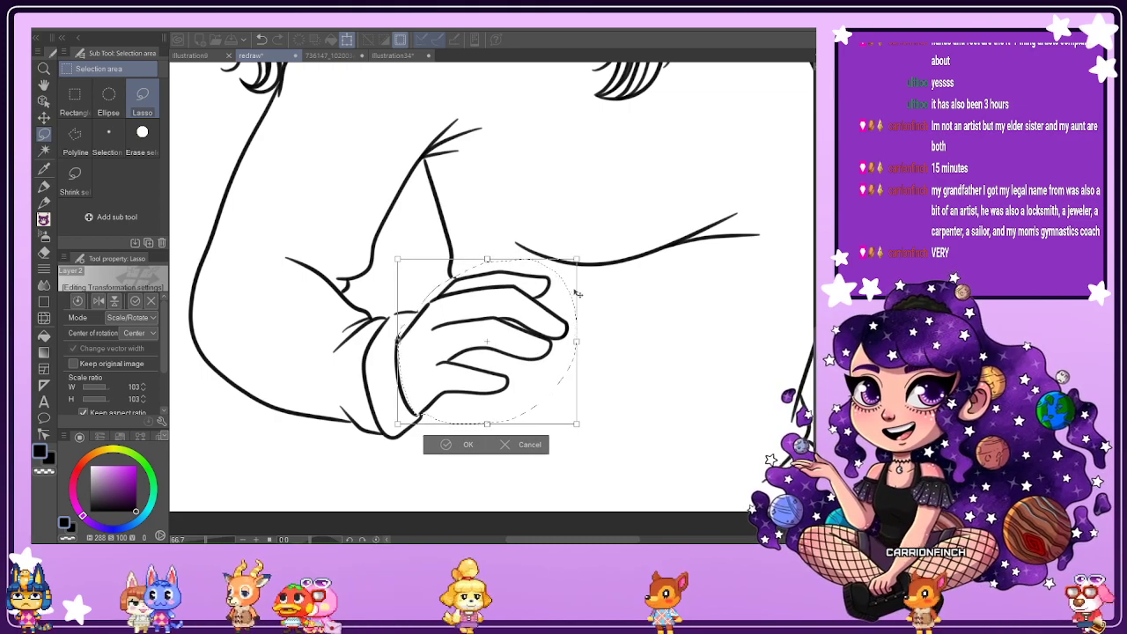
{"action": "scroll", "coordinate": [622, 370], "scroll_direction": "down", "scroll_amount": 2}
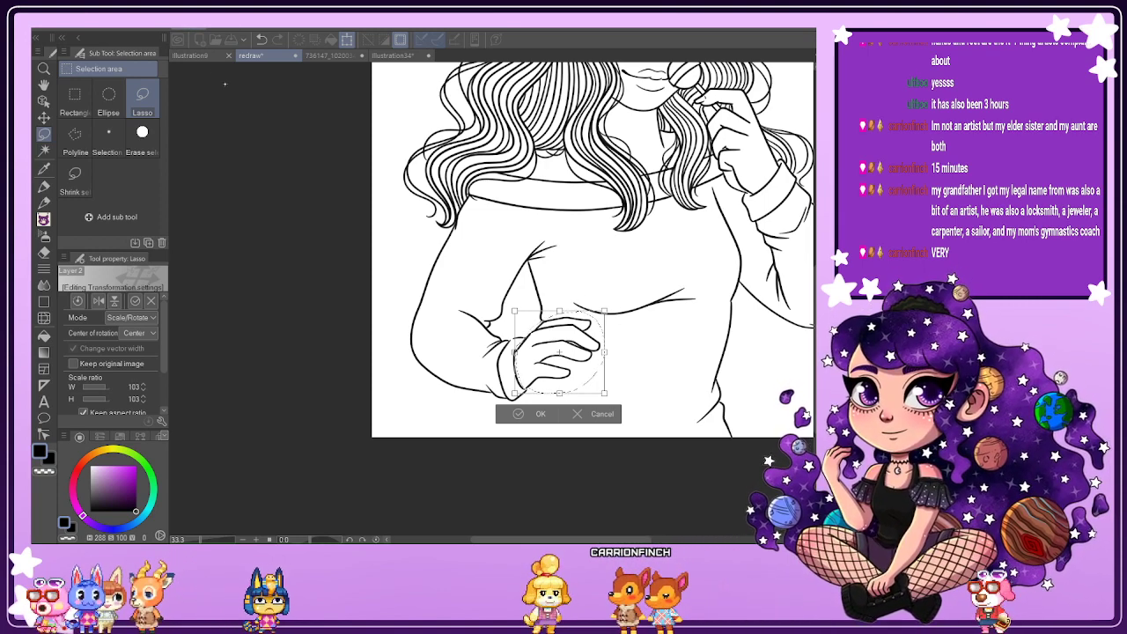
{"action": "key", "text": "Return"}
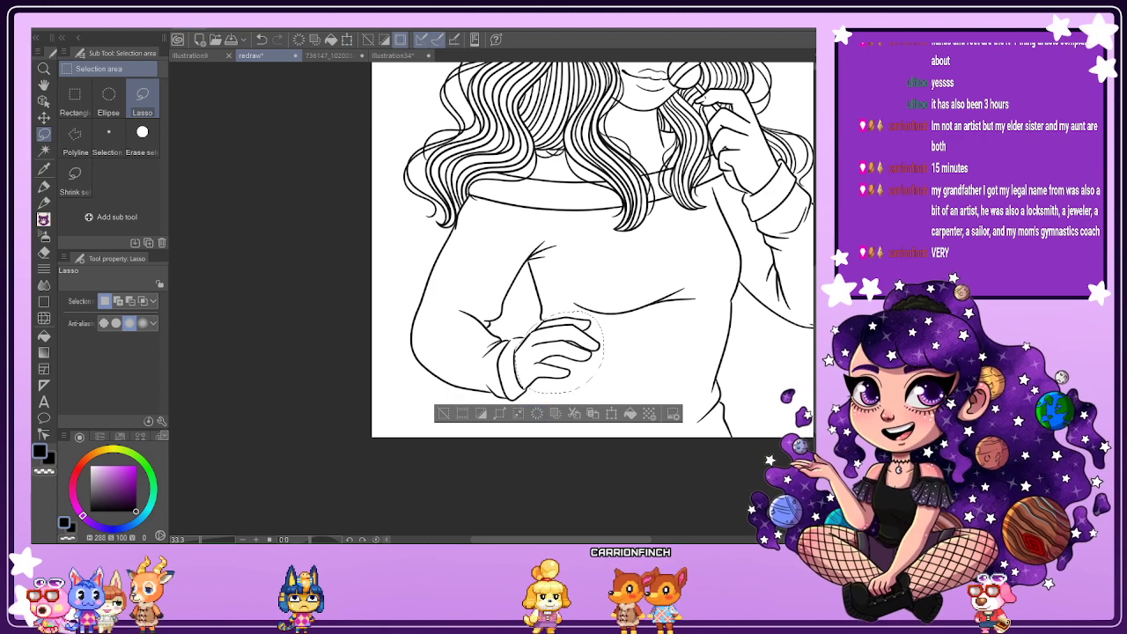
{"action": "key", "text": "ctrl+d"}
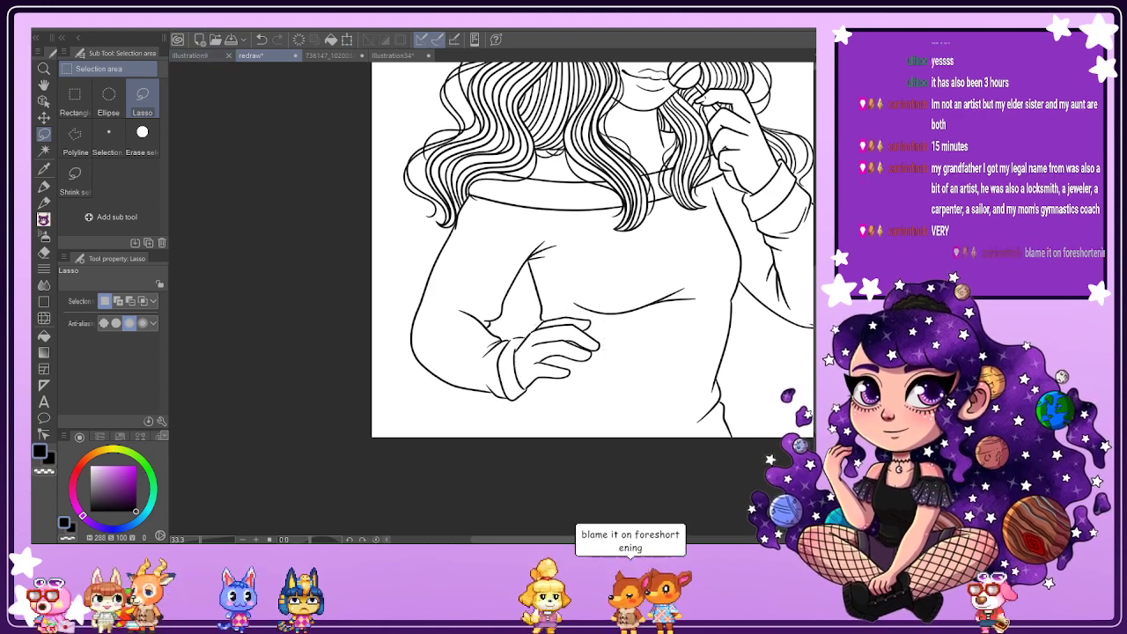
Show the purple sketch under the line art and erase the lower end of the waist line above the hip hand.
{"action": "left_click", "coordinate": [828, 466]}
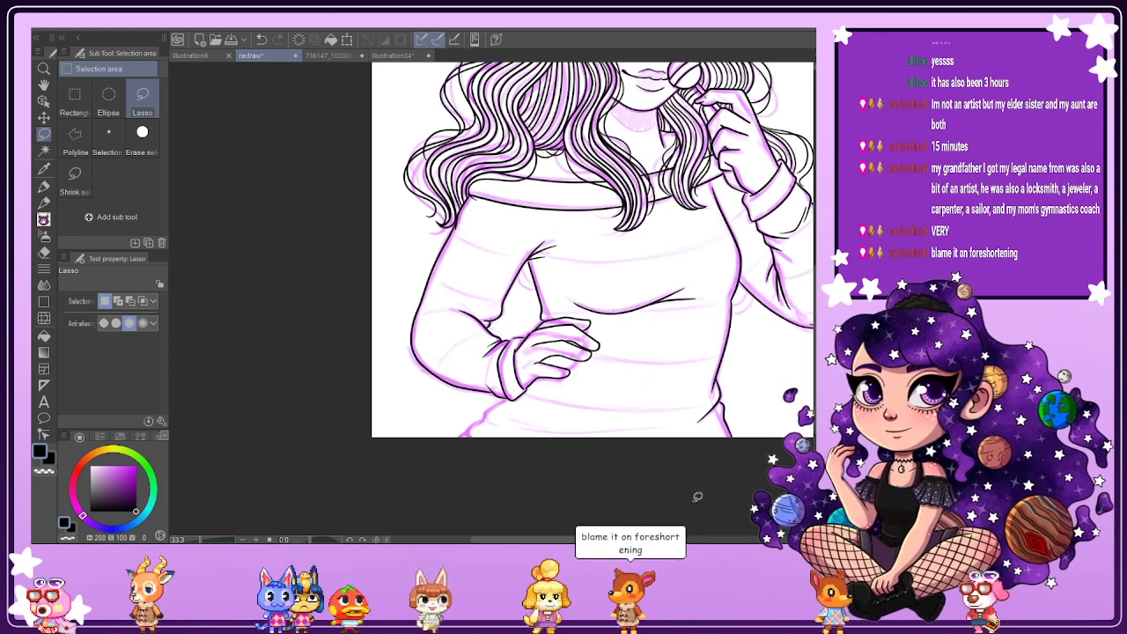
{"action": "scroll", "coordinate": [576, 374], "scroll_direction": "up", "scroll_amount": 2}
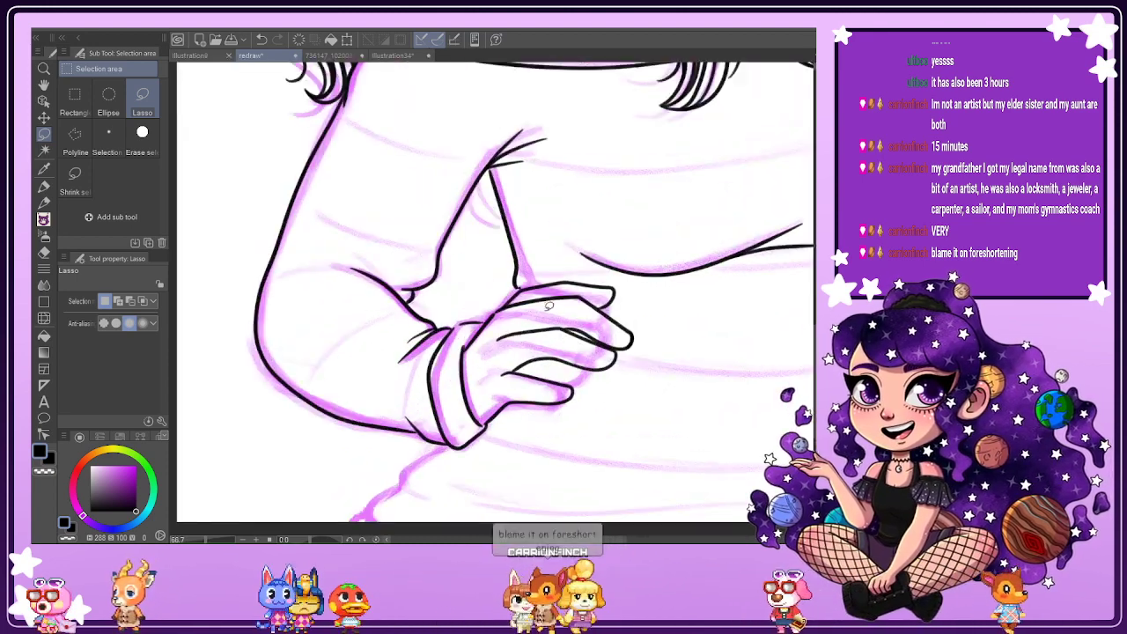
{"action": "key", "text": "e"}
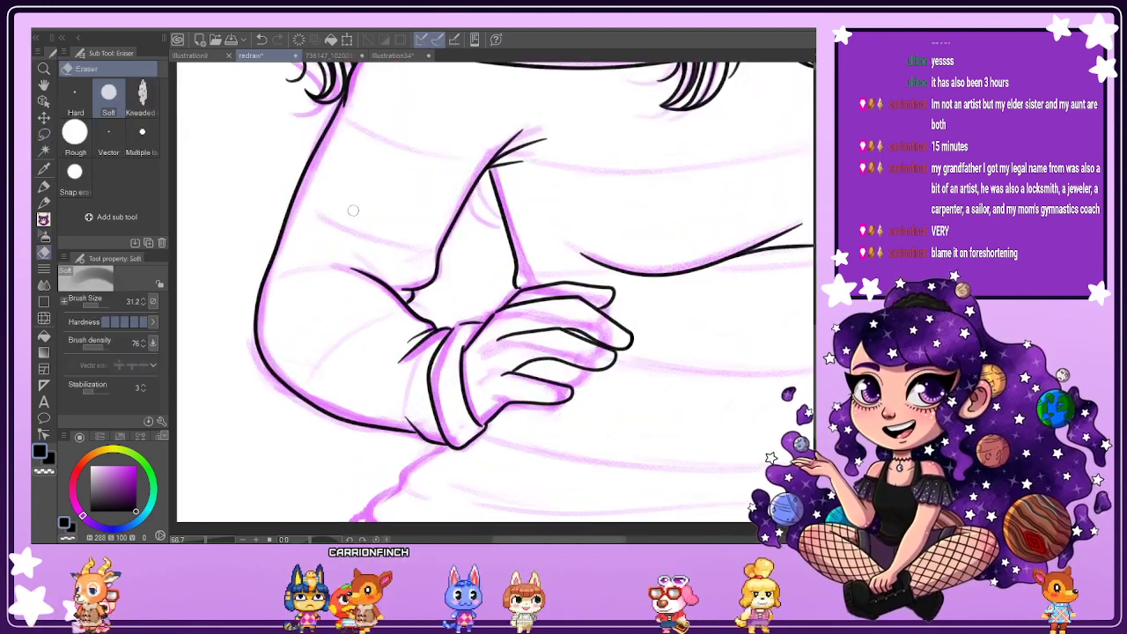
{"action": "scroll", "coordinate": [540, 287], "scroll_direction": "up", "scroll_amount": 3}
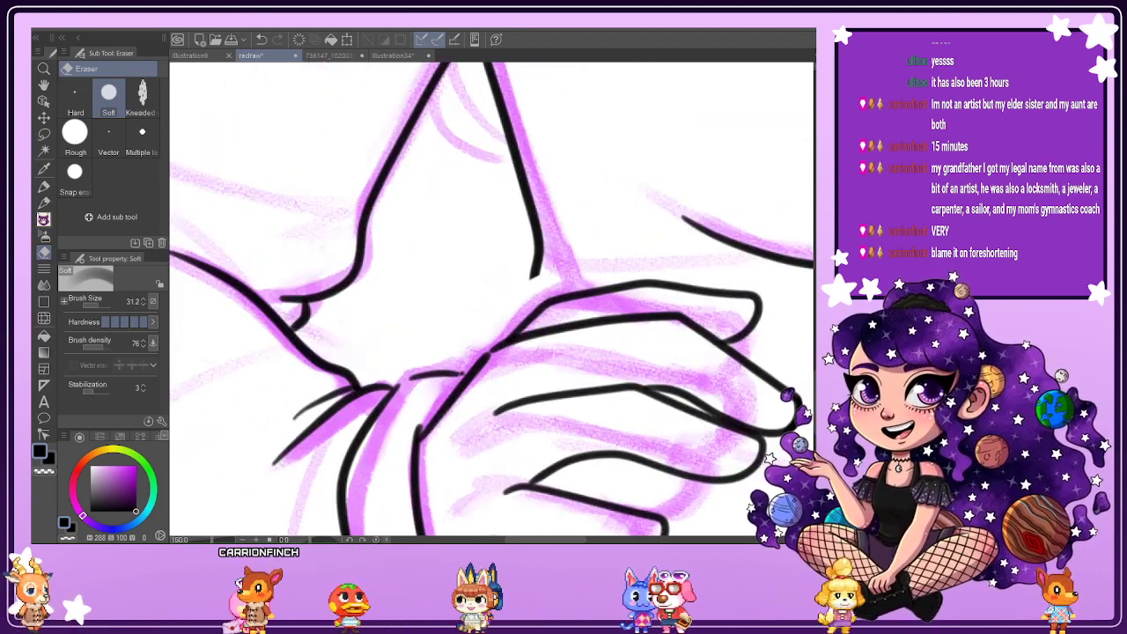
Redraw the lower end of the waist line with the size 15 Mechanical pencil, curving it to meet the hand.
{"action": "key", "text": "p"}
{"action": "scroll", "coordinate": [537, 264], "scroll_direction": "up", "scroll_amount": 1}
{"action": "left_click_drag", "start_coordinate": [529, 255], "coordinate": [534, 298]}
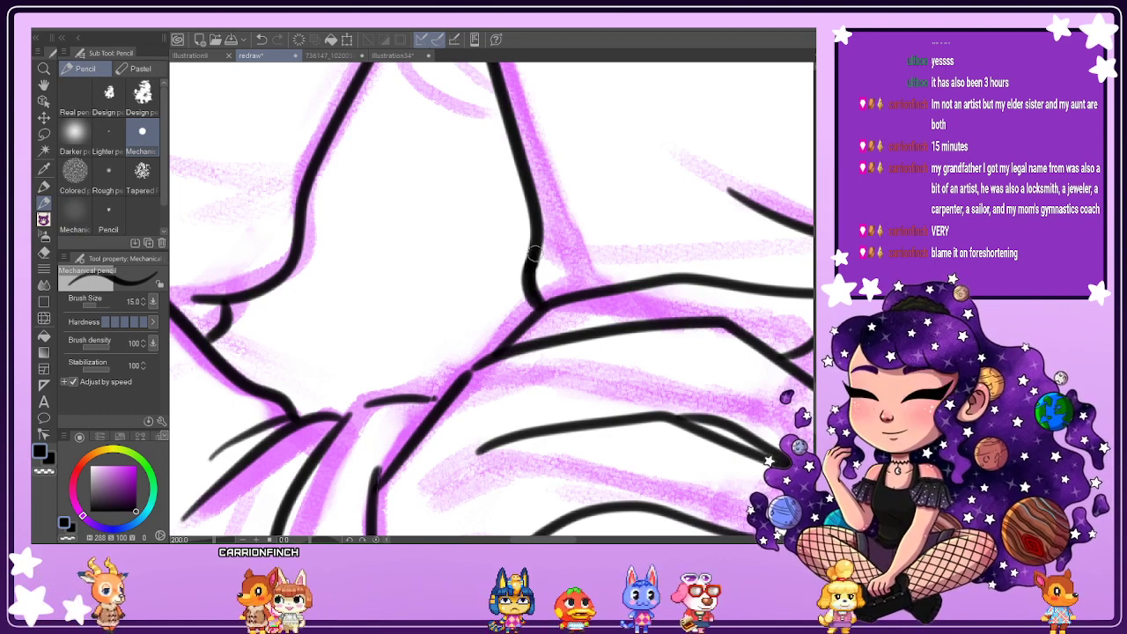
{"action": "left_click_drag", "start_coordinate": [533, 254], "coordinate": [534, 295]}
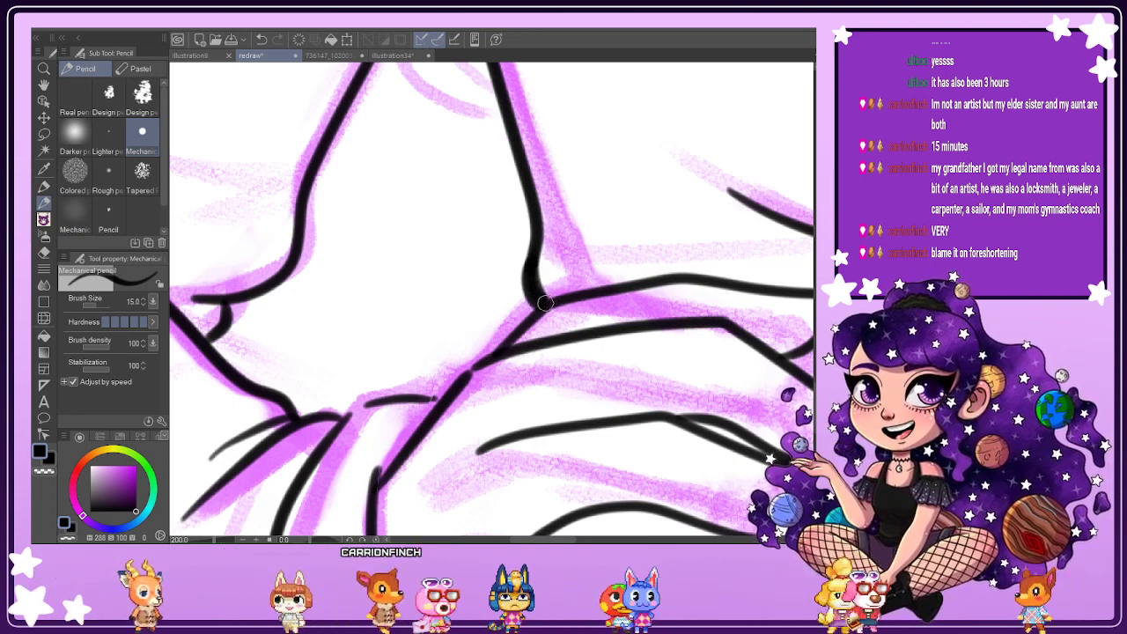
{"action": "scroll", "coordinate": [536, 287], "scroll_direction": "down", "scroll_amount": 1}
Darken the short wrist line and close the gaps in the outline between the hip hand and its sleeve cuff.
{"action": "left_click_drag", "start_coordinate": [563, 352], "coordinate": [568, 251]}
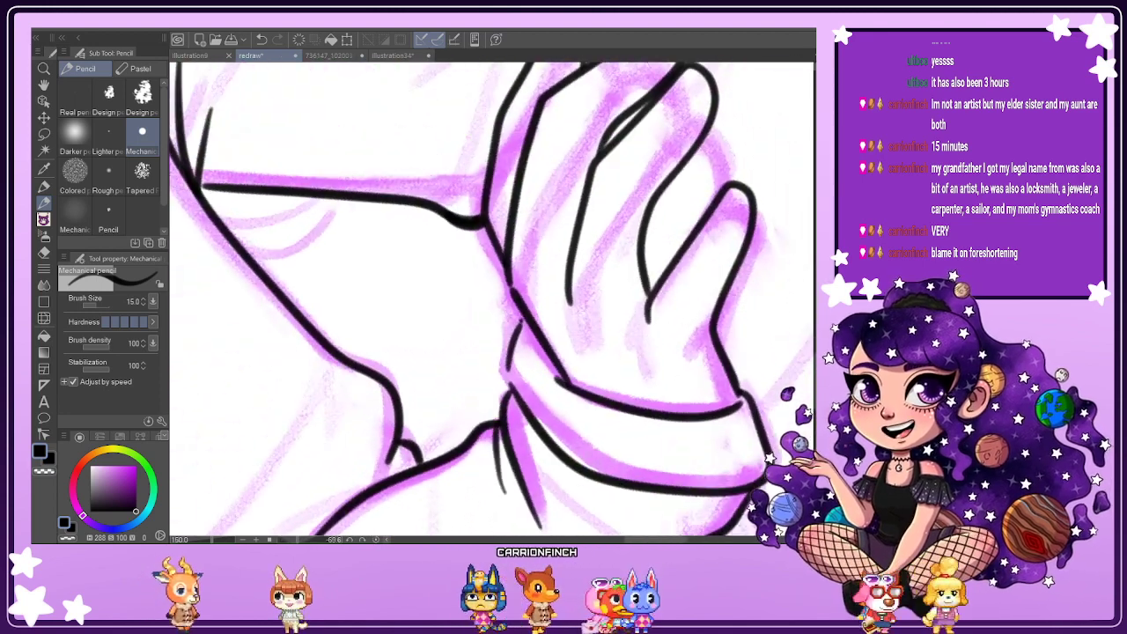
{"action": "scroll", "coordinate": [526, 308], "scroll_direction": "up", "scroll_amount": 3}
{"action": "left_click_drag", "start_coordinate": [528, 303], "coordinate": [493, 383]}
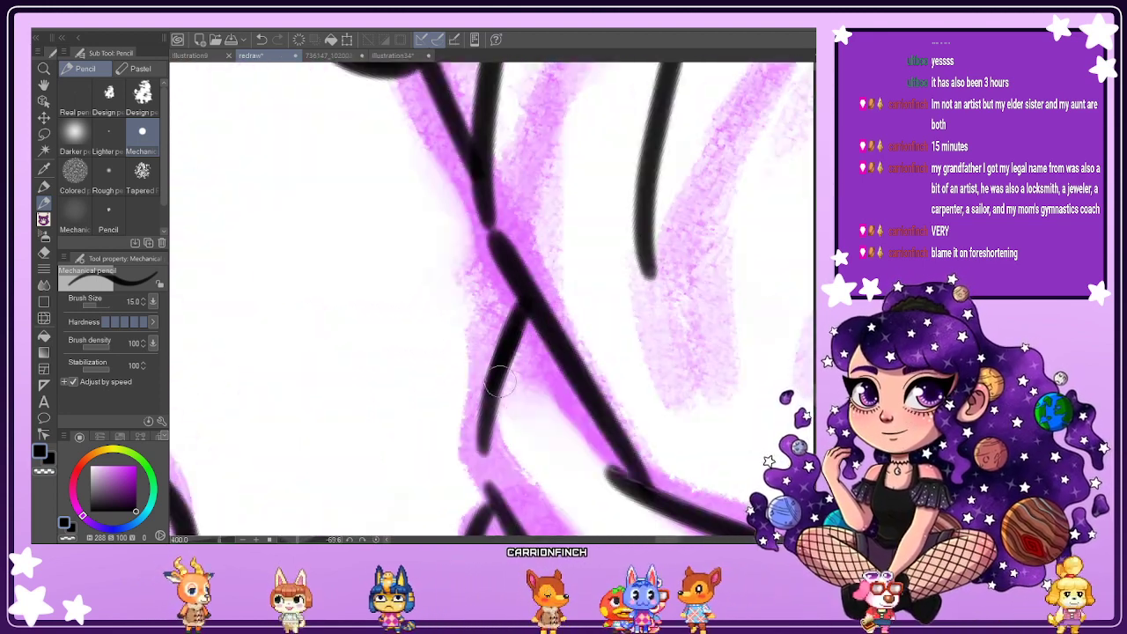
{"action": "left_click_drag", "start_coordinate": [525, 310], "coordinate": [483, 453]}
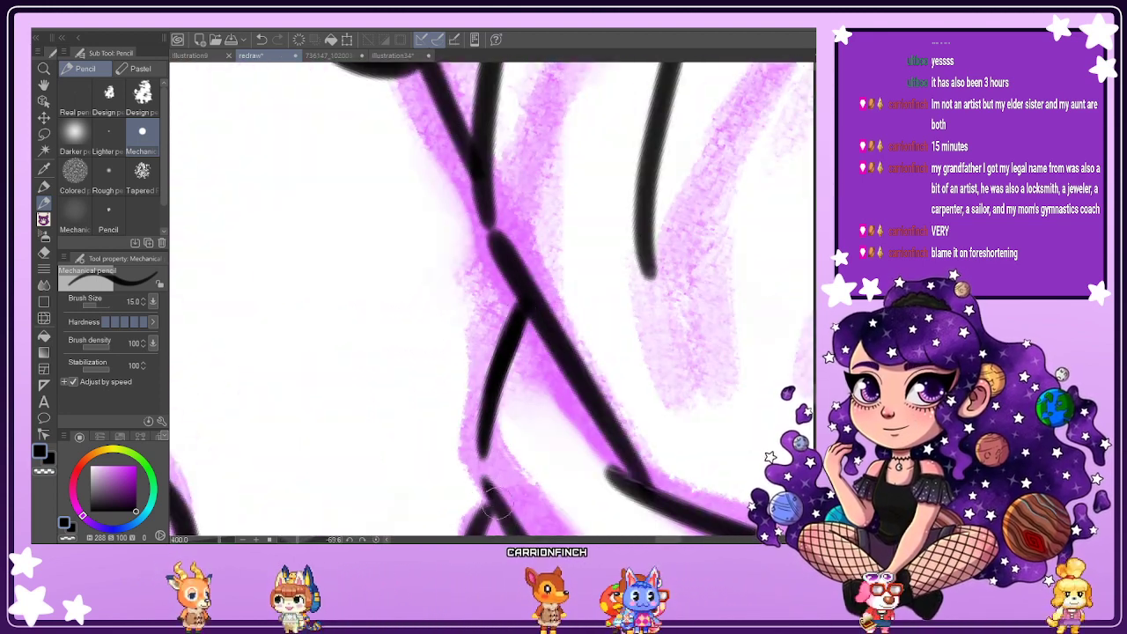
{"action": "mouse_move", "coordinate": [489, 407]}
{"action": "left_mouse_down"}
{"action": "mouse_move", "coordinate": [479, 432]}
{"action": "mouse_move", "coordinate": [508, 523]}
{"action": "left_mouse_up"}
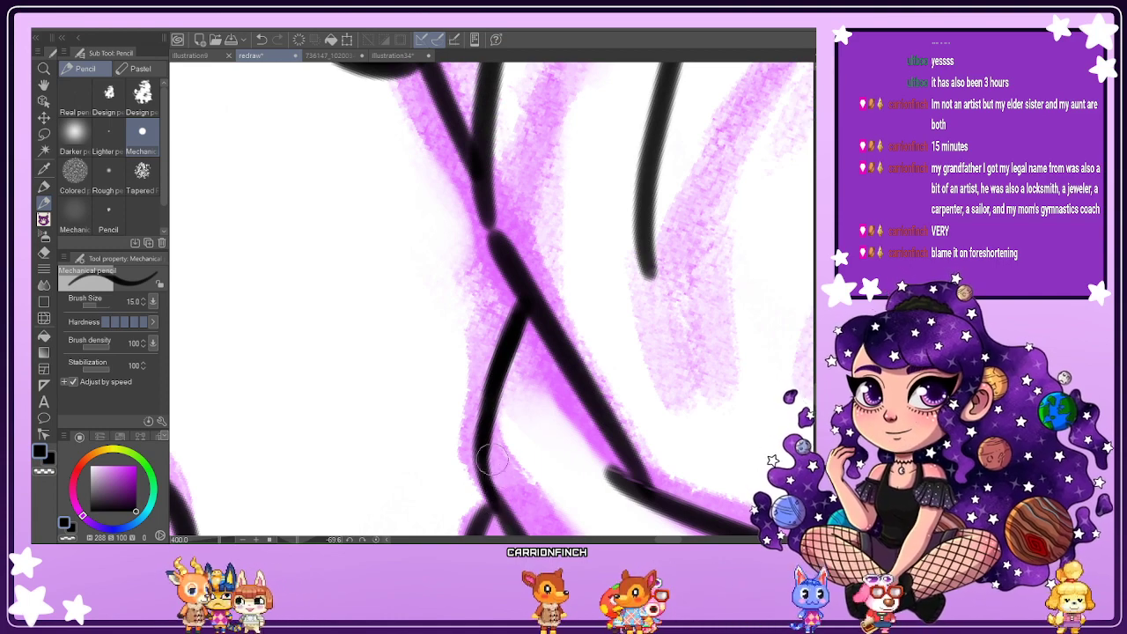
{"action": "scroll", "coordinate": [517, 333], "scroll_direction": "down", "scroll_amount": 5}
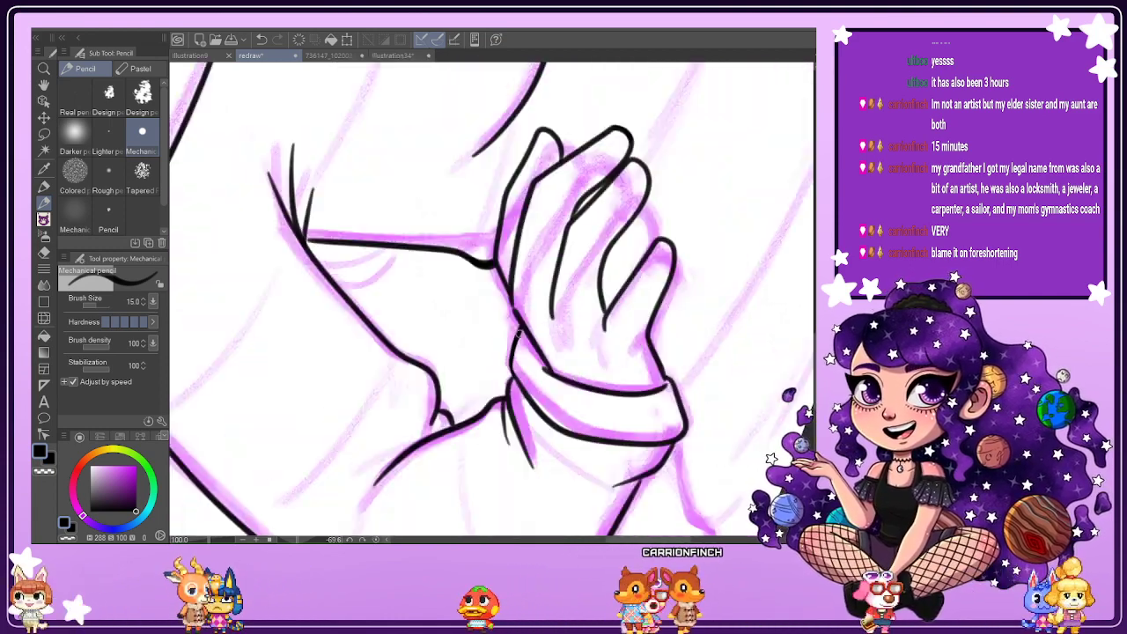
{"action": "scroll", "coordinate": [518, 334], "scroll_direction": "up", "scroll_amount": 5}
{"action": "mouse_move", "coordinate": [464, 182]}
{"action": "left_mouse_down"}
{"action": "mouse_move", "coordinate": [467, 251]}
{"action": "mouse_move", "coordinate": [543, 401]}
{"action": "left_mouse_up"}
Draw curved fingernail lines on the fingertips of the hip hand and reset the canvas rotation.
{"action": "scroll", "coordinate": [543, 400], "scroll_direction": "down", "scroll_amount": 3}
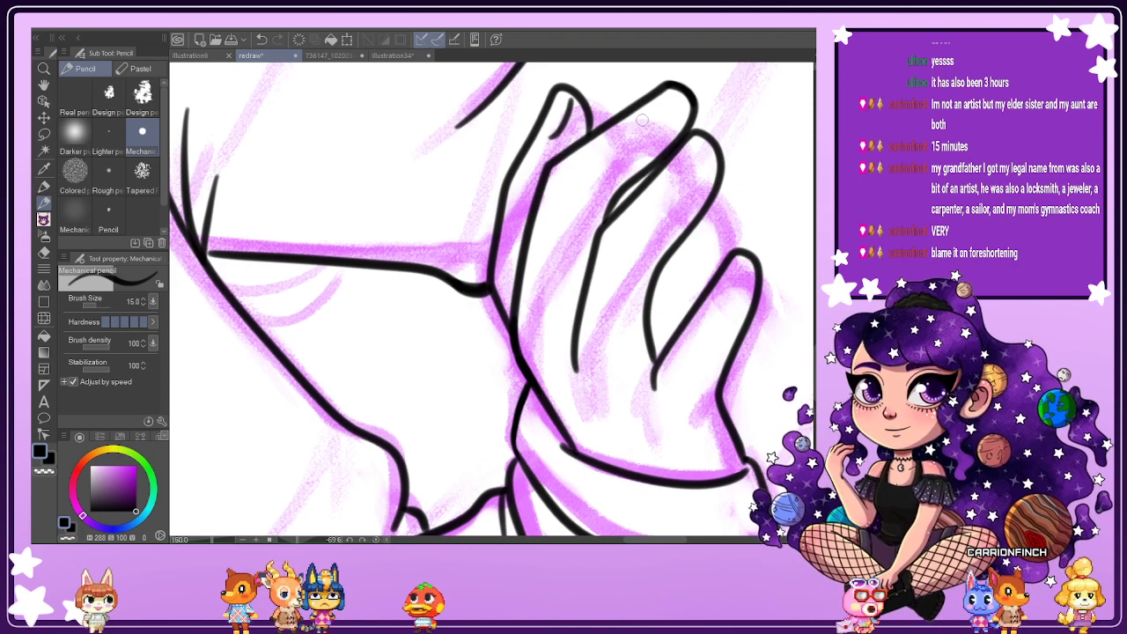
{"action": "left_click_drag", "start_coordinate": [676, 112], "coordinate": [682, 107]}
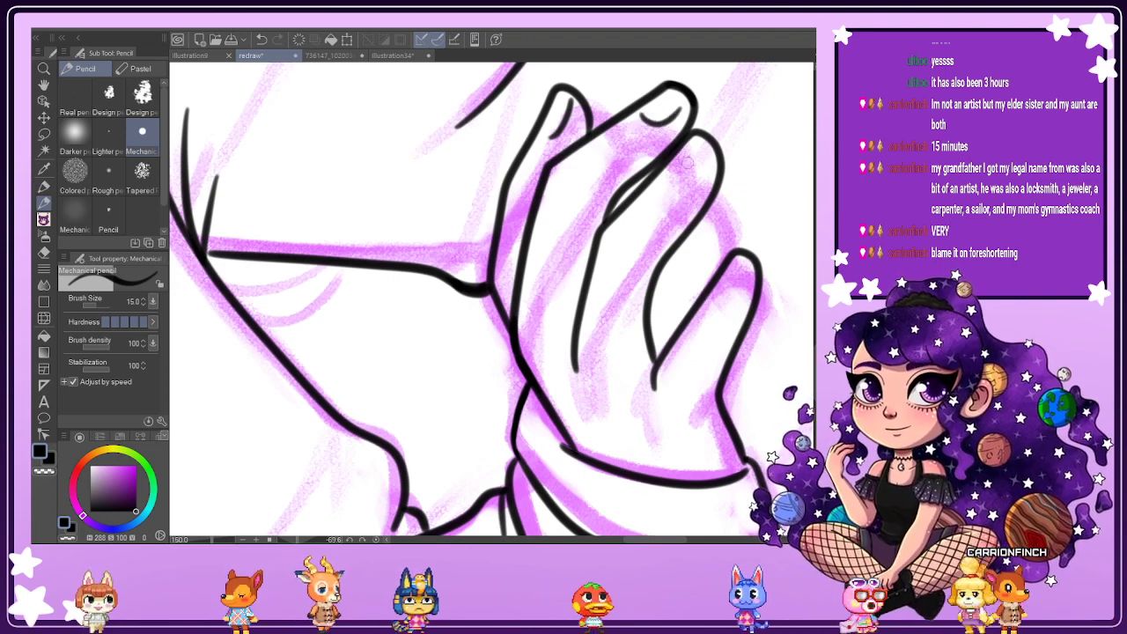
{"action": "mouse_move", "coordinate": [671, 171]}
{"action": "left_mouse_down"}
{"action": "mouse_move", "coordinate": [692, 176]}
{"action": "mouse_move", "coordinate": [707, 154]}
{"action": "left_mouse_up"}
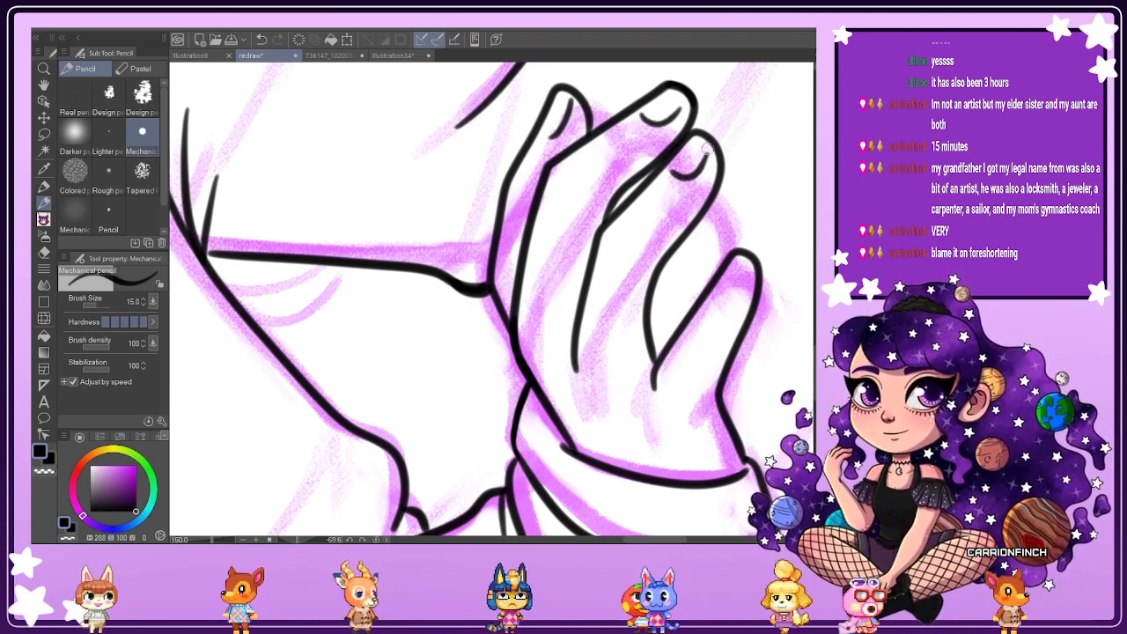
{"action": "mouse_move", "coordinate": [725, 283]}
{"action": "left_mouse_down"}
{"action": "mouse_move", "coordinate": [739, 286]}
{"action": "mouse_move", "coordinate": [749, 268]}
{"action": "left_mouse_up"}
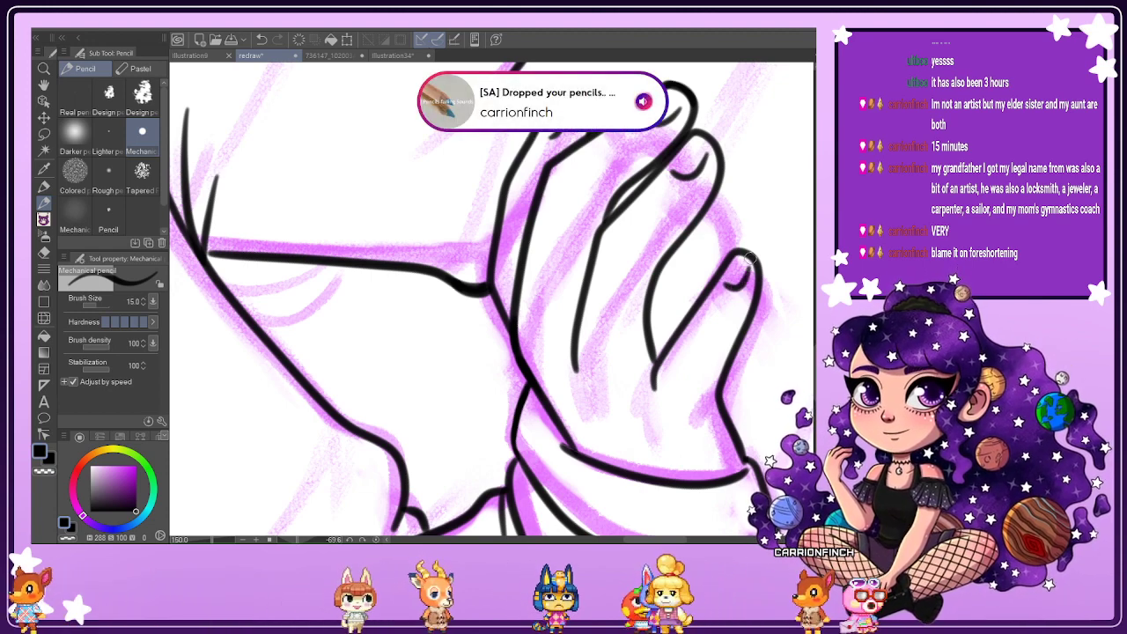
{"action": "scroll", "coordinate": [747, 257], "scroll_direction": "down", "scroll_amount": 4}
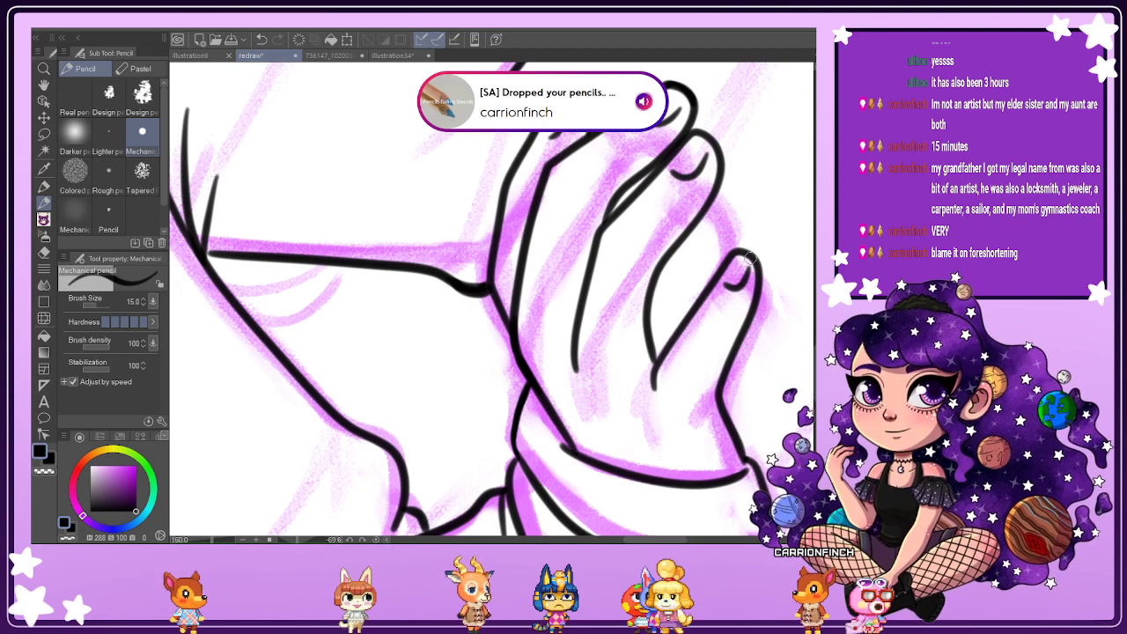
{"action": "left_click_drag", "start_coordinate": [635, 542], "coordinate": [675, 541]}
{"action": "left_click", "coordinate": [375, 540]}
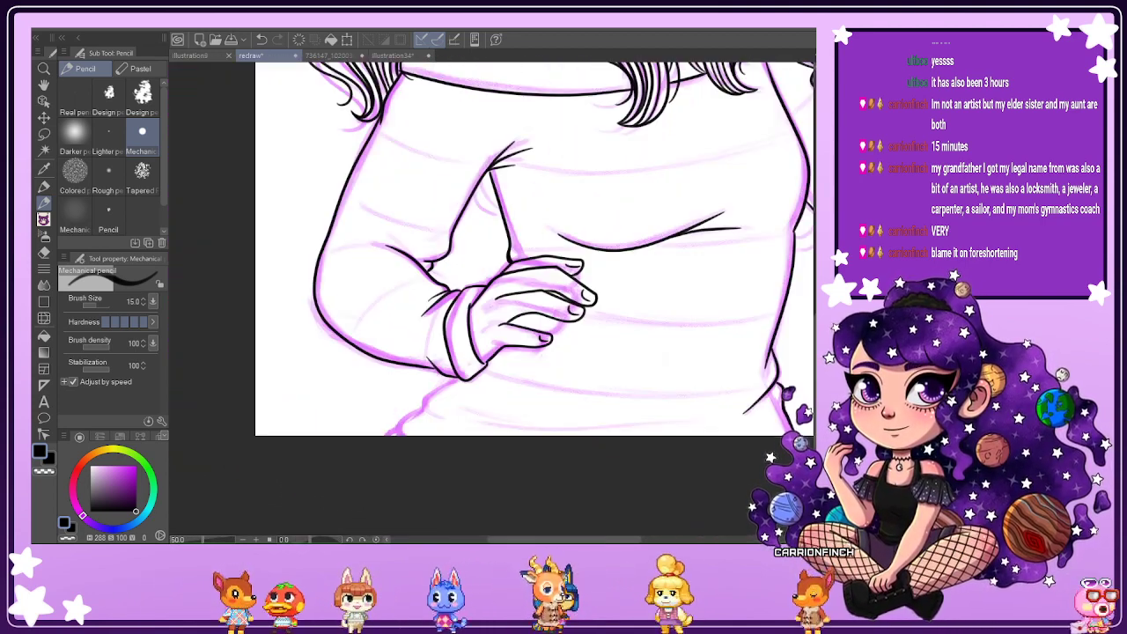
Liquify the four fingertips of the hip hand outward into longer nails, using brush size 38.1.
{"action": "scroll", "coordinate": [729, 256], "scroll_direction": "down", "scroll_amount": 1}
{"action": "left_click_drag", "start_coordinate": [815, 306], "coordinate": [815, 283]}
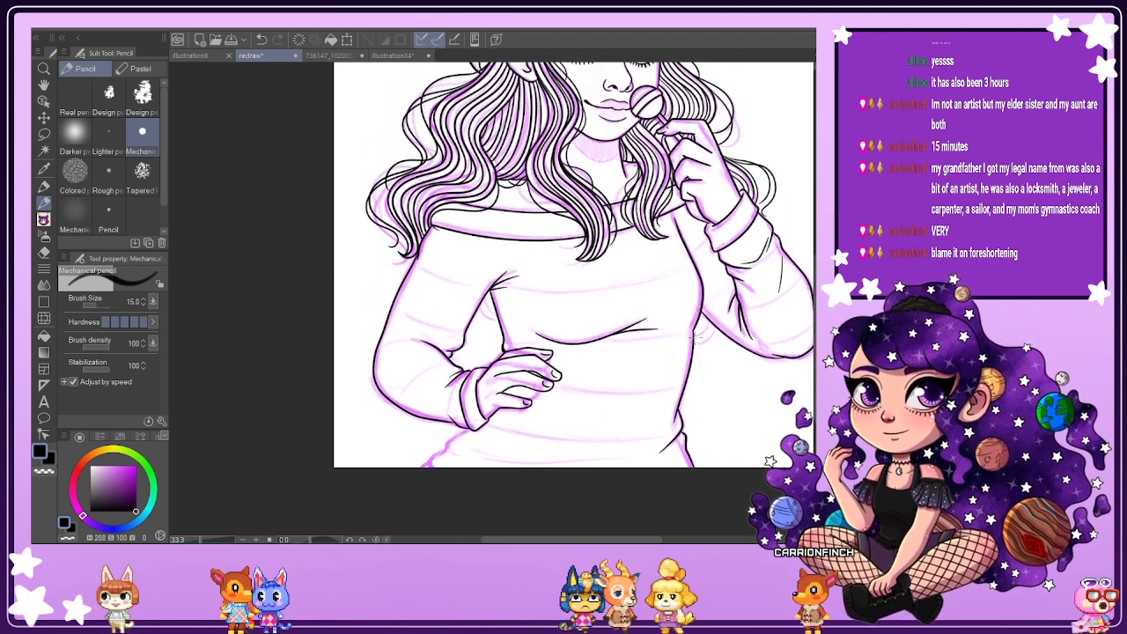
{"action": "left_click", "coordinate": [44, 319]}
{"action": "scroll", "coordinate": [544, 399], "scroll_direction": "up", "scroll_amount": 2}
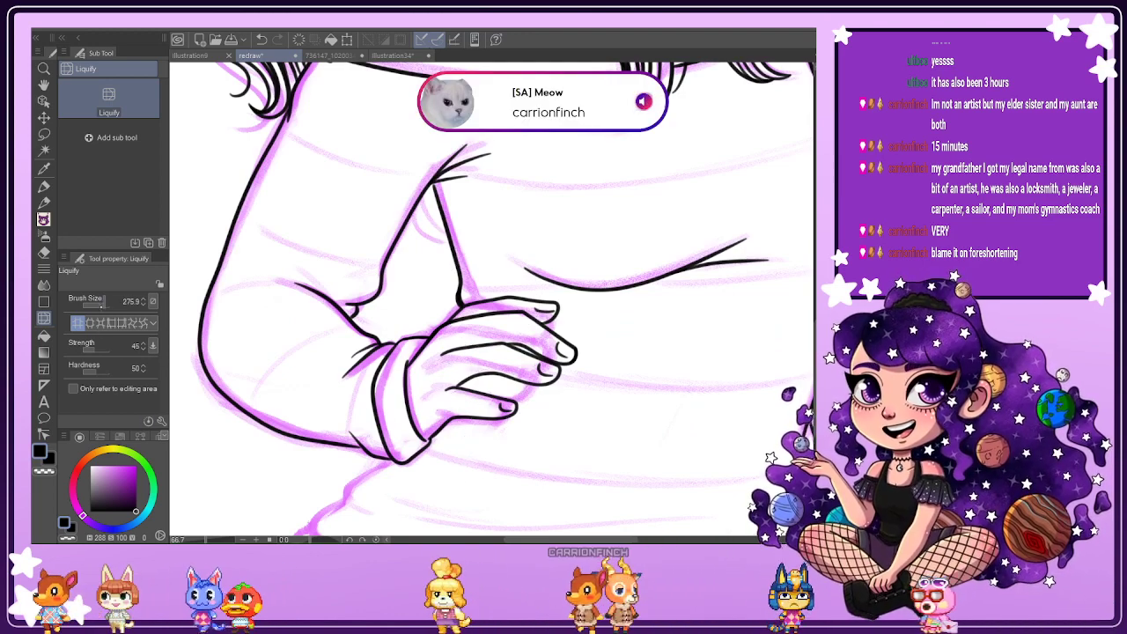
{"action": "scroll", "coordinate": [514, 403], "scroll_direction": "up", "scroll_amount": 2}
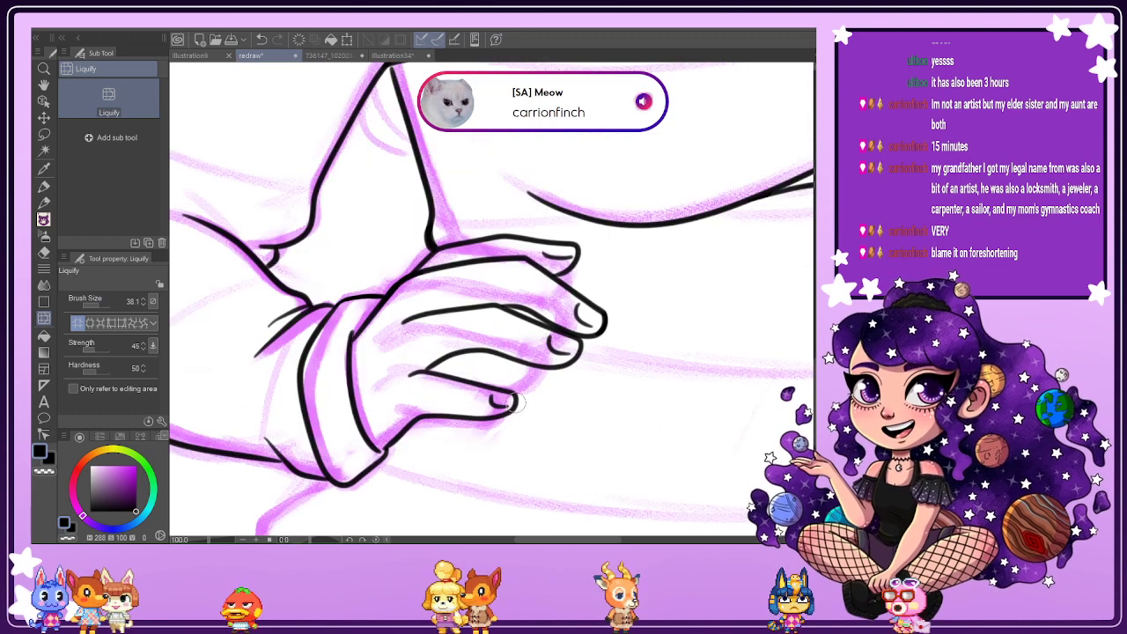
{"action": "scroll", "coordinate": [513, 403], "scroll_direction": "up", "scroll_amount": 2}
{"action": "left_click_drag", "start_coordinate": [499, 401], "coordinate": [548, 410]}
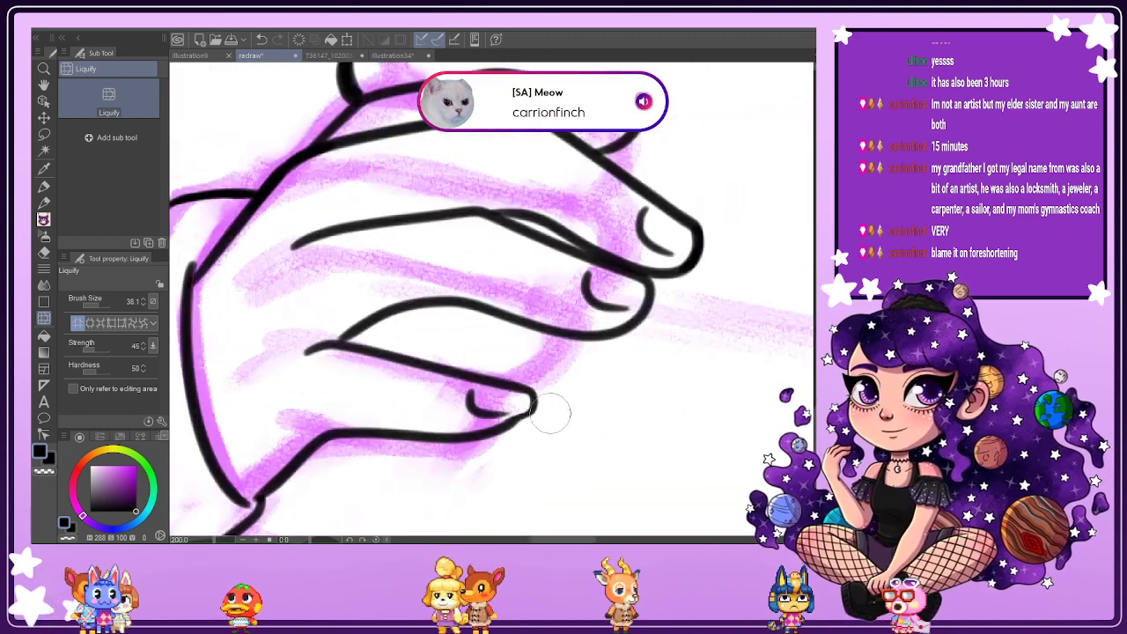
{"action": "left_click_drag", "start_coordinate": [632, 291], "coordinate": [674, 302]}
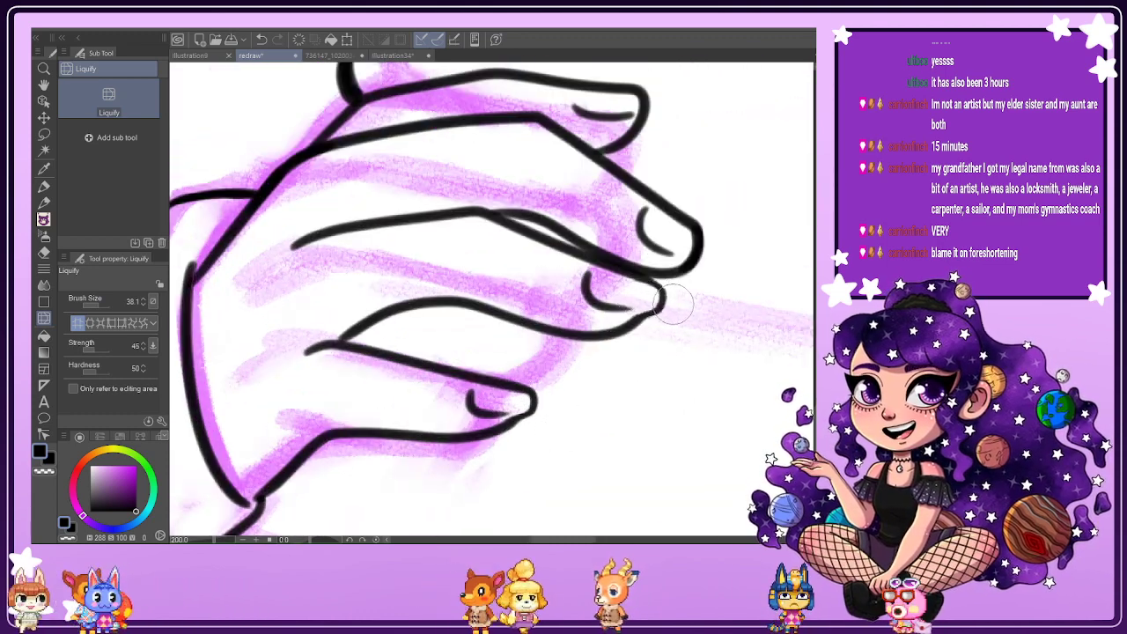
{"action": "left_click_drag", "start_coordinate": [681, 238], "coordinate": [711, 252]}
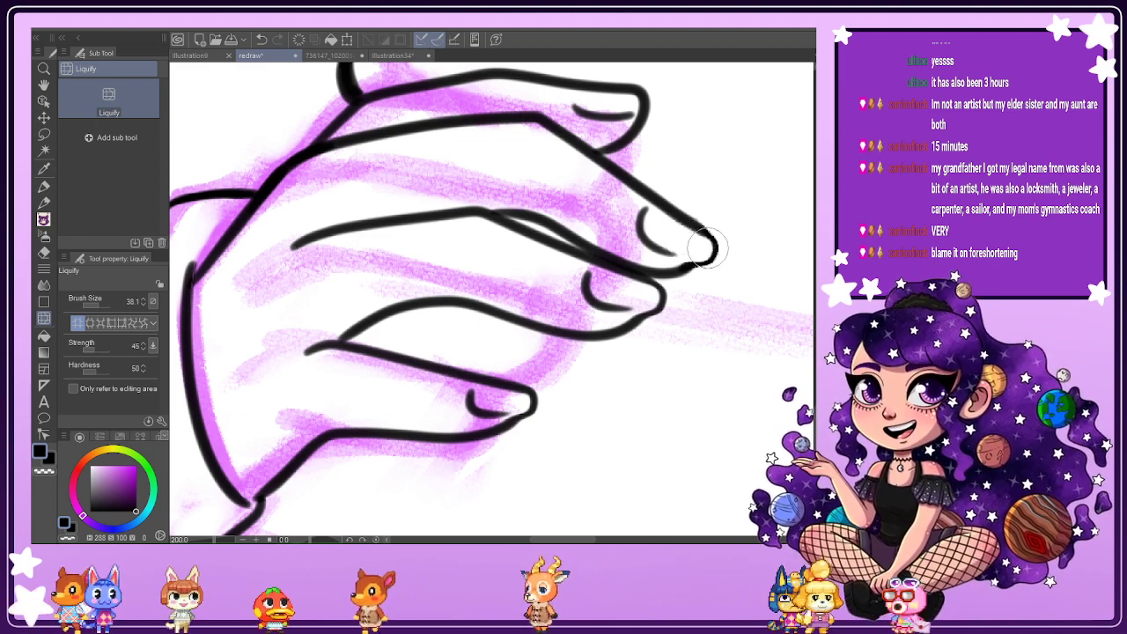
{"action": "mouse_move", "coordinate": [616, 104]}
{"action": "left_mouse_down"}
{"action": "mouse_move", "coordinate": [684, 102]}
{"action": "mouse_move", "coordinate": [656, 100]}
{"action": "left_mouse_up"}
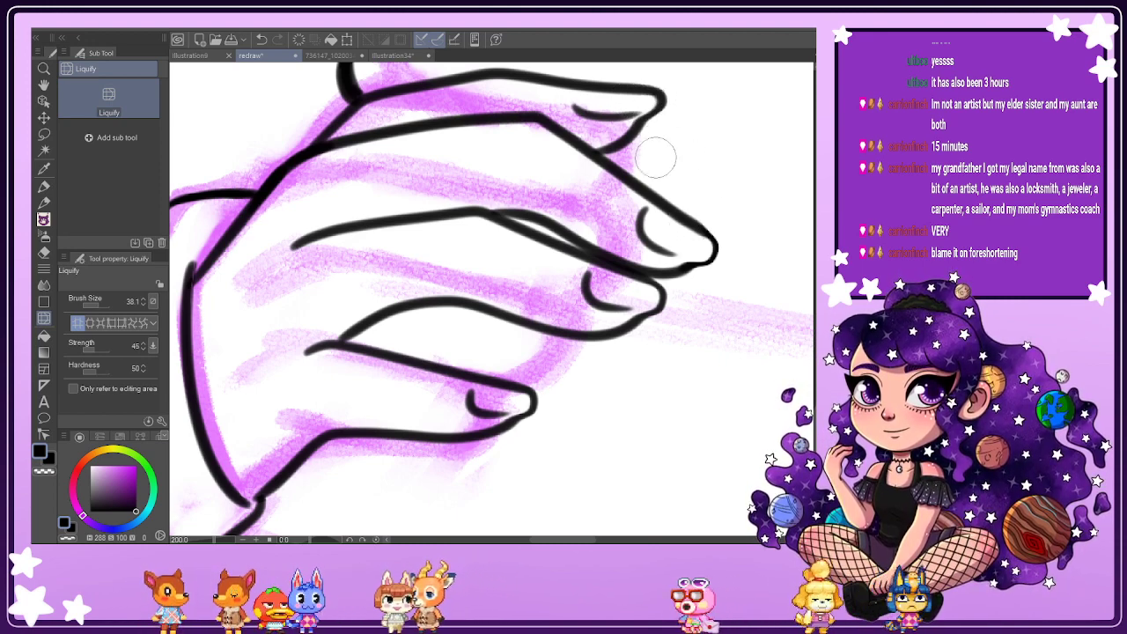
Thicken the outline of the hip hand's lowest fingertip with the size 15 Mechanical pencil.
{"action": "scroll", "coordinate": [695, 211], "scroll_direction": "down", "scroll_amount": 4}
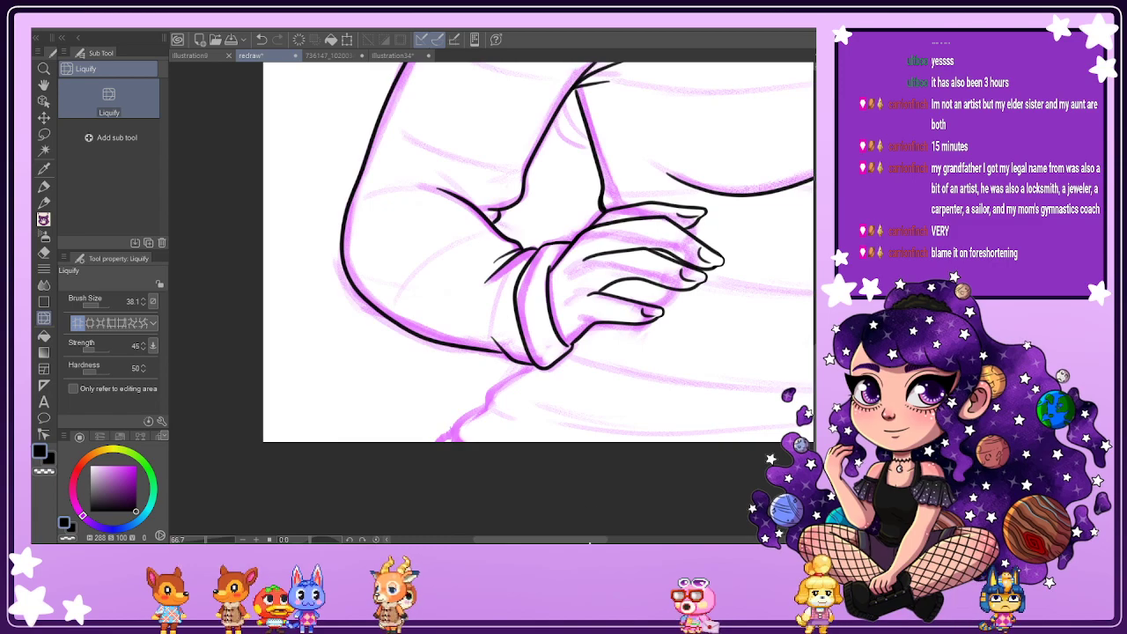
{"action": "left_click_drag", "start_coordinate": [603, 540], "coordinate": [651, 539]}
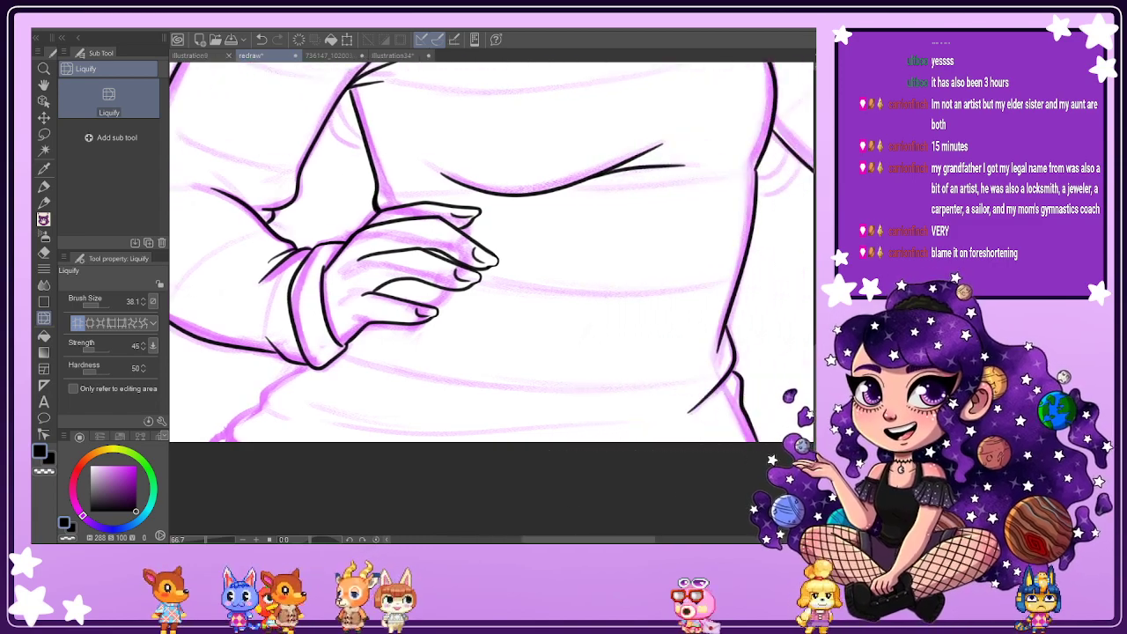
{"action": "mouse_move", "coordinate": [813, 396]}
{"action": "left_mouse_down"}
{"action": "mouse_move", "coordinate": [814, 328]}
{"action": "mouse_move", "coordinate": [813, 375]}
{"action": "left_mouse_up"}
{"action": "key", "text": "p"}
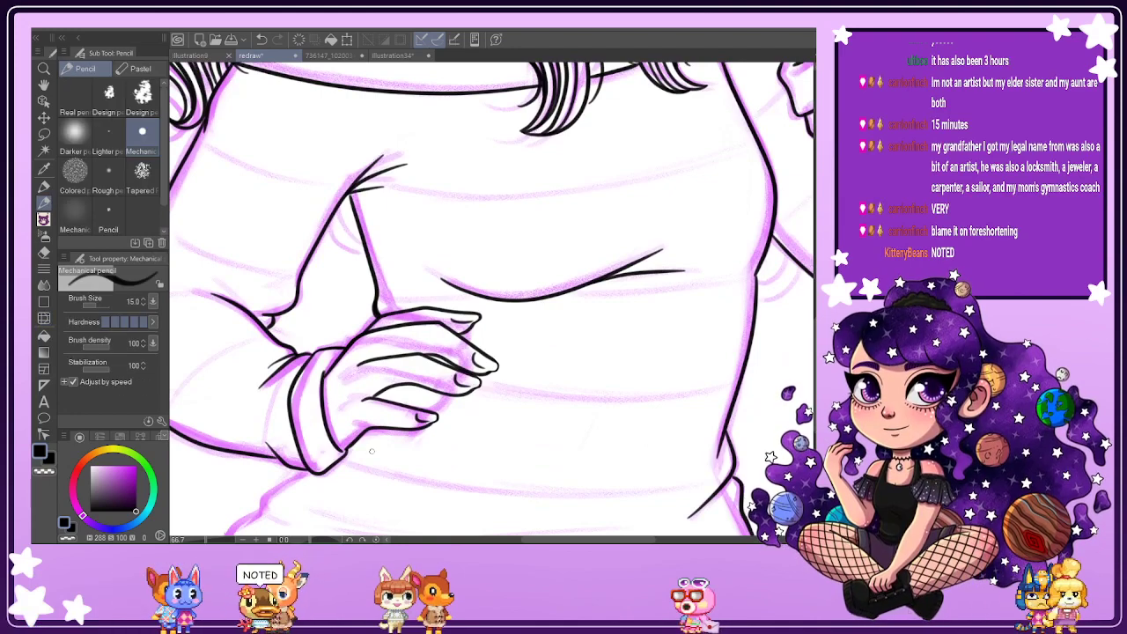
{"action": "scroll", "coordinate": [370, 450], "scroll_direction": "up", "scroll_amount": 5}
{"action": "left_click_drag", "start_coordinate": [632, 516], "coordinate": [800, 279]}
{"action": "scroll", "coordinate": [563, 352], "scroll_direction": "up", "scroll_amount": 2}
{"action": "mouse_move", "coordinate": [526, 295]}
{"action": "left_mouse_down"}
{"action": "mouse_move", "coordinate": [533, 274]}
{"action": "mouse_move", "coordinate": [578, 304]}
{"action": "left_mouse_up"}
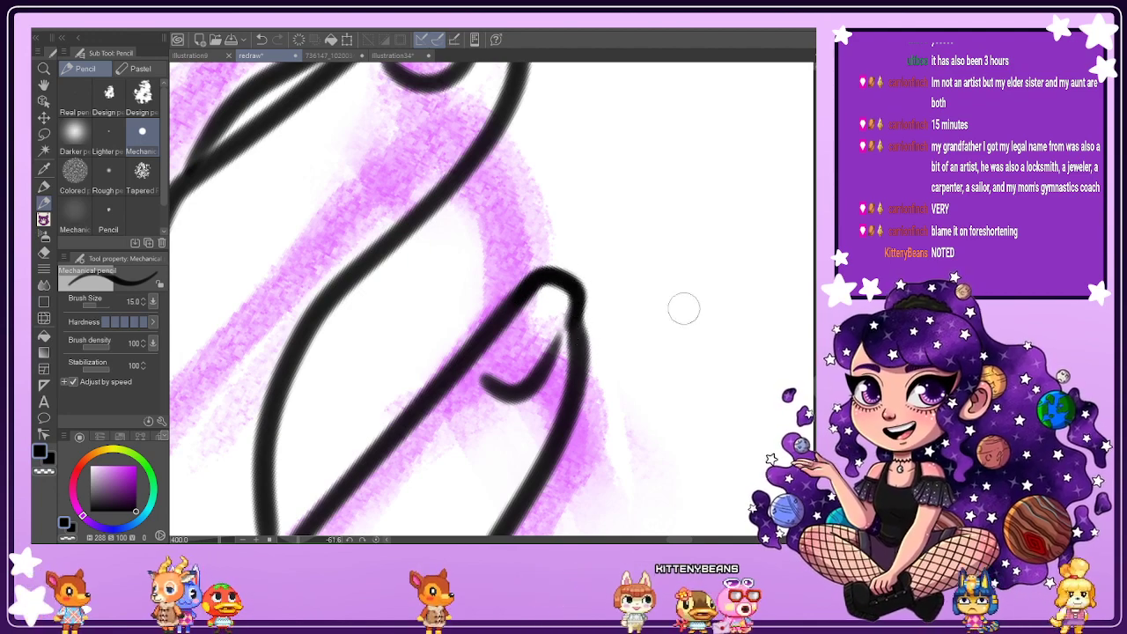
Thicken the nail-tip outlines on the remaining three fingers of the hip hand to match the line art.
{"action": "left_click_drag", "start_coordinate": [546, 84], "coordinate": [541, 524]}
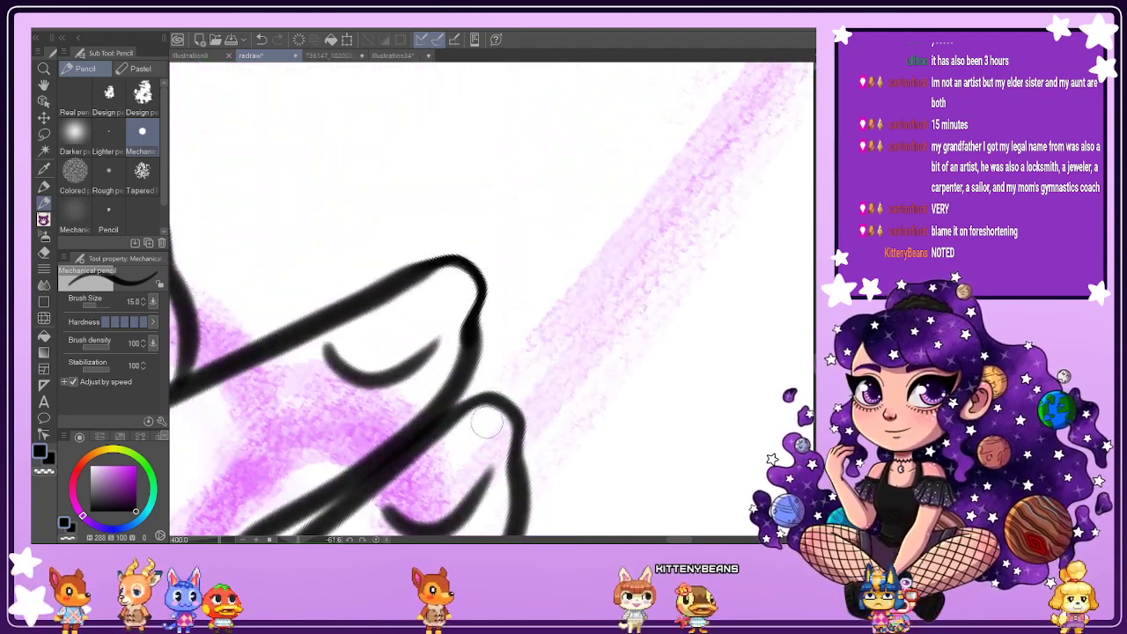
{"action": "mouse_move", "coordinate": [444, 421]}
{"action": "left_mouse_down"}
{"action": "mouse_move", "coordinate": [484, 399]}
{"action": "mouse_move", "coordinate": [515, 421]}
{"action": "mouse_move", "coordinate": [509, 456]}
{"action": "left_mouse_up"}
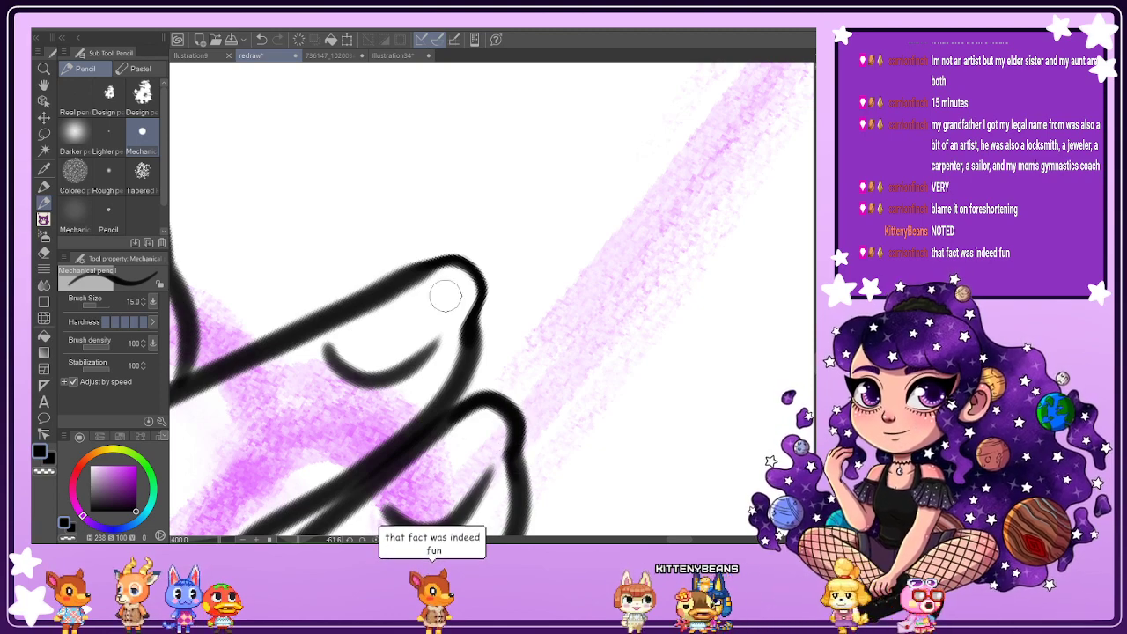
{"action": "mouse_move", "coordinate": [409, 275]}
{"action": "left_mouse_down"}
{"action": "mouse_move", "coordinate": [440, 257]}
{"action": "mouse_move", "coordinate": [477, 269]}
{"action": "mouse_move", "coordinate": [469, 324]}
{"action": "left_mouse_up"}
{"action": "scroll", "coordinate": [480, 369], "scroll_direction": "down", "scroll_amount": 4}
{"action": "scroll", "coordinate": [427, 347], "scroll_direction": "up", "scroll_amount": 4}
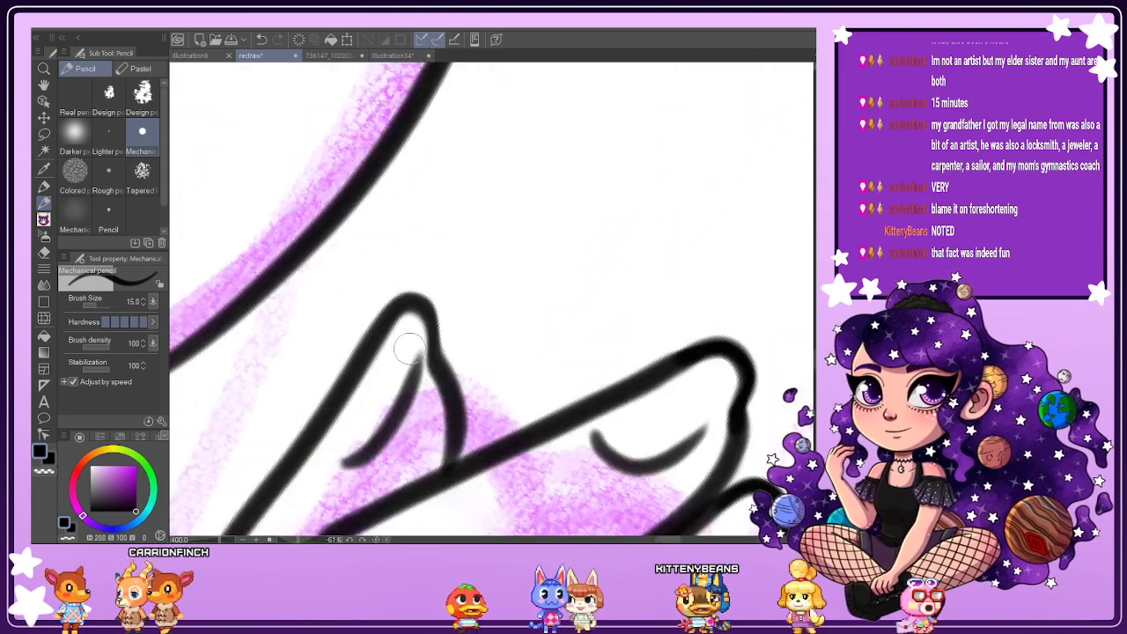
{"action": "left_click_drag", "start_coordinate": [388, 315], "coordinate": [436, 339]}
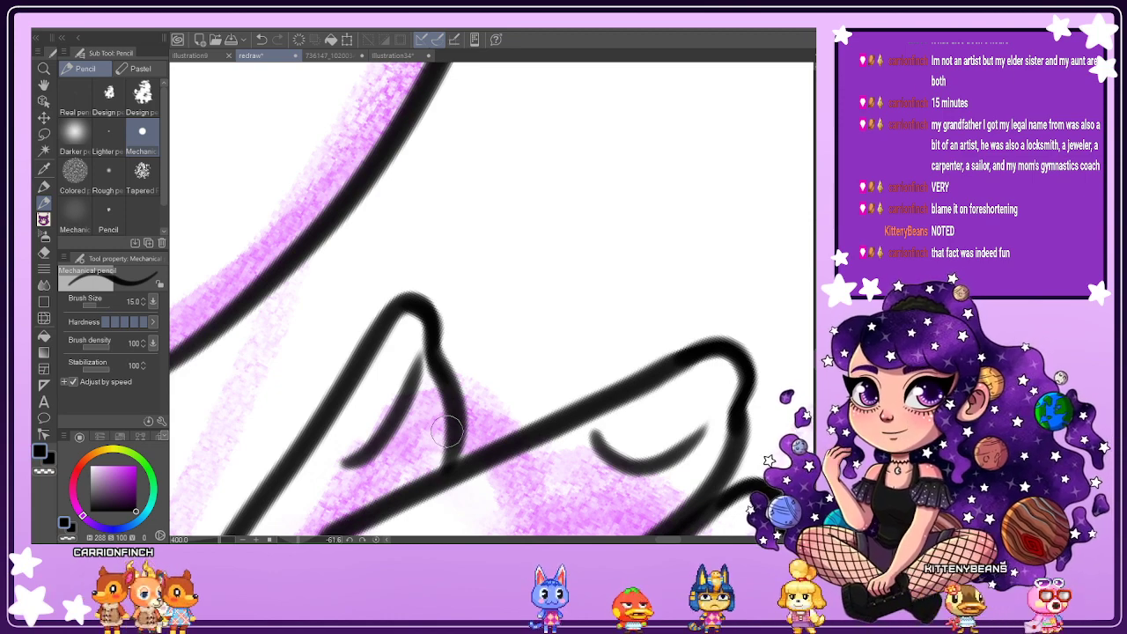
Fit the whole upright drawing in view and check the hip hand against the rest of the figure.
{"action": "key", "text": "ctrl+at"}
{"action": "key", "text": "ctrl+0"}
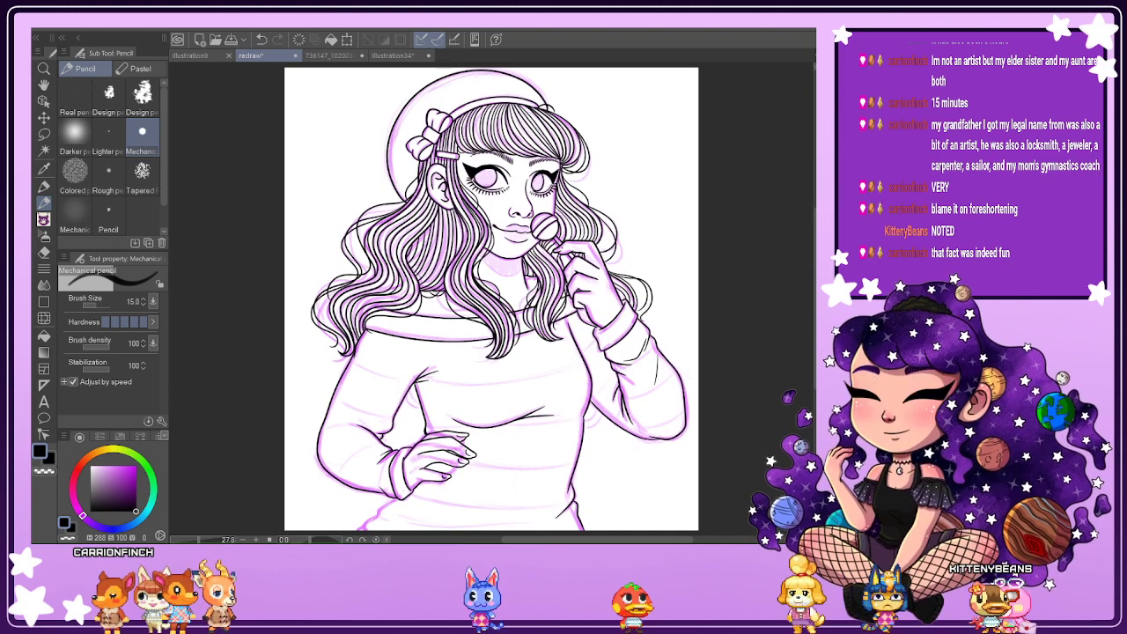
{"action": "key", "text": "ctrl+h"}
{"action": "key", "text": "ctrl+h"}
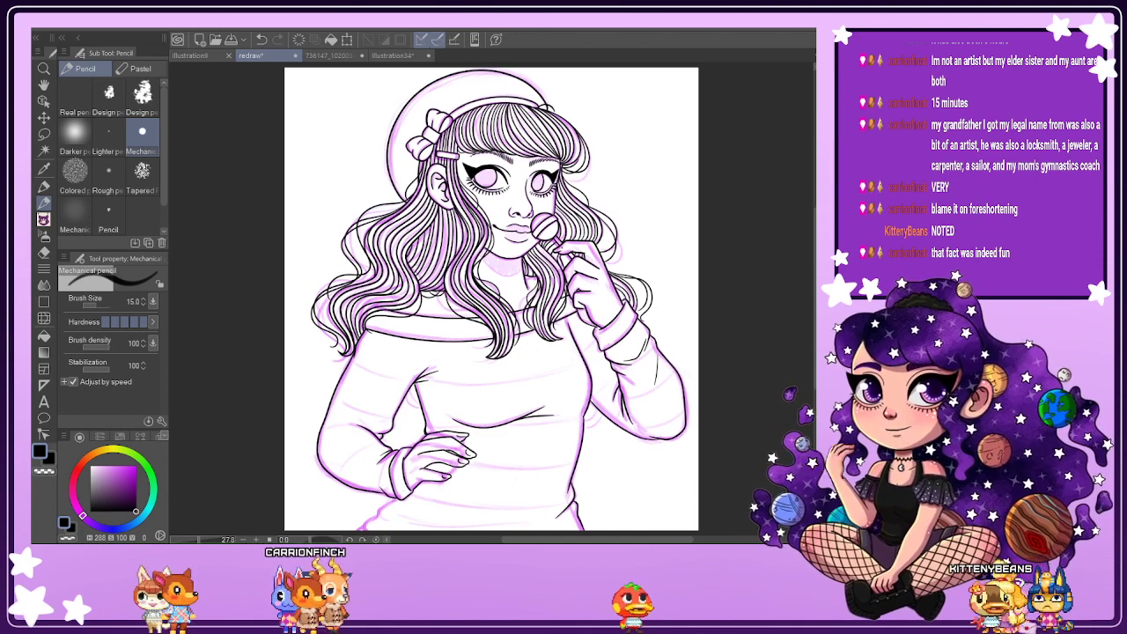
{"action": "scroll", "coordinate": [491, 299], "scroll_direction": "down", "scroll_amount": 2}
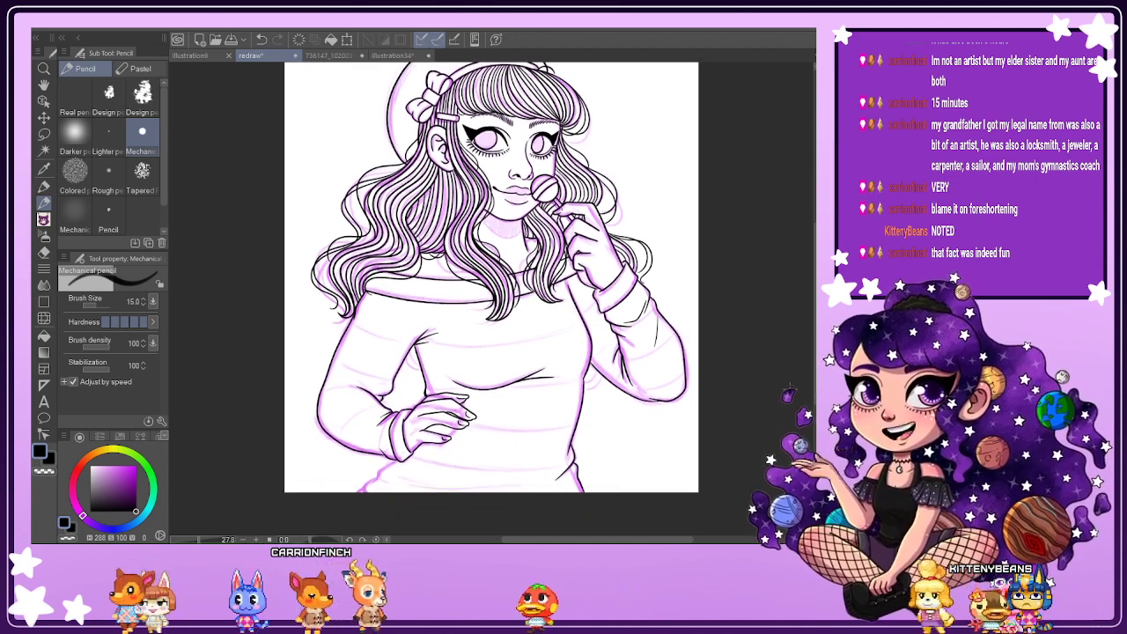
Ink the curved hair strands showing in the gap between the raised arm and the torso with the size 15 Mechanical pencil.
{"action": "key", "text": "h"}
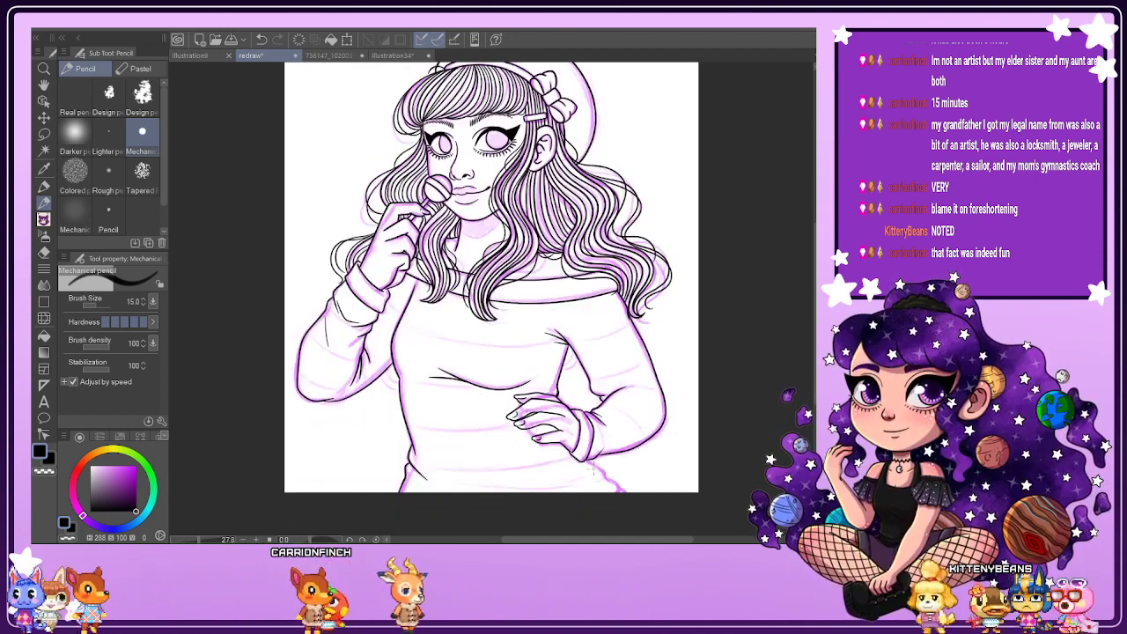
{"action": "scroll", "coordinate": [450, 427], "scroll_direction": "up", "scroll_amount": 4}
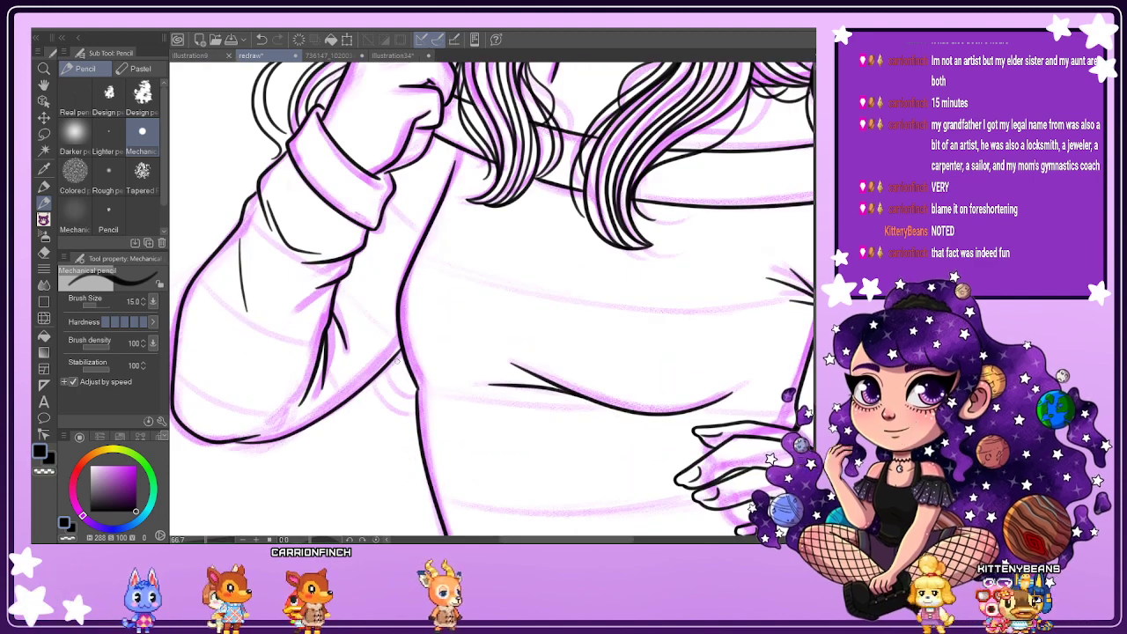
{"action": "scroll", "coordinate": [398, 356], "scroll_direction": "up", "scroll_amount": 3}
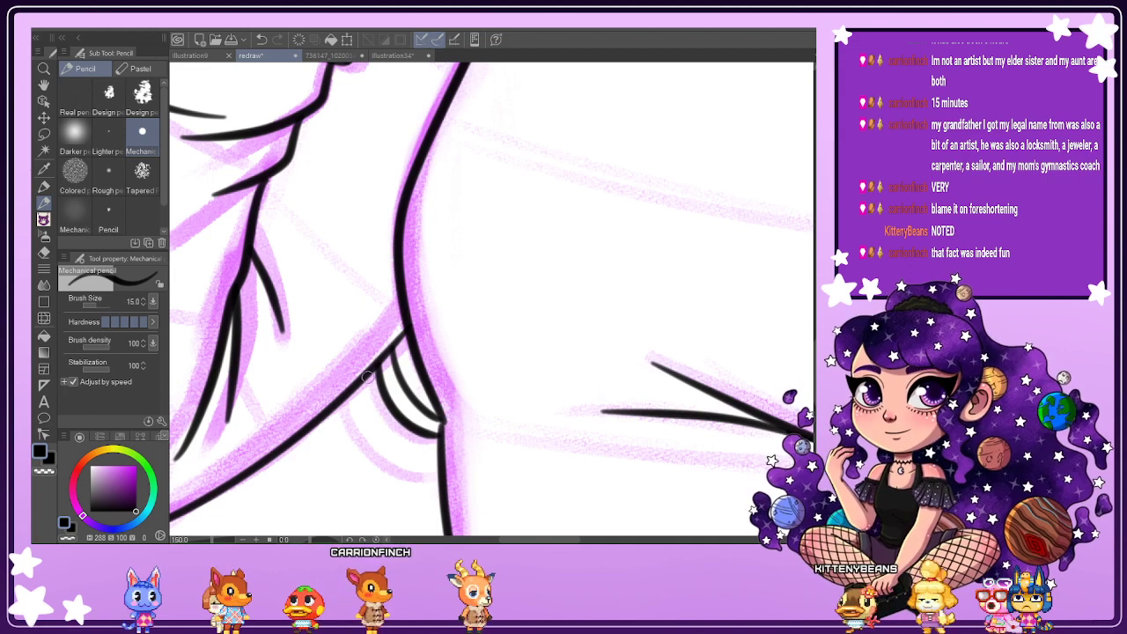
{"action": "mouse_move", "coordinate": [368, 377]}
{"action": "left_mouse_down"}
{"action": "mouse_move", "coordinate": [389, 432]}
{"action": "mouse_move", "coordinate": [438, 447]}
{"action": "left_mouse_up"}
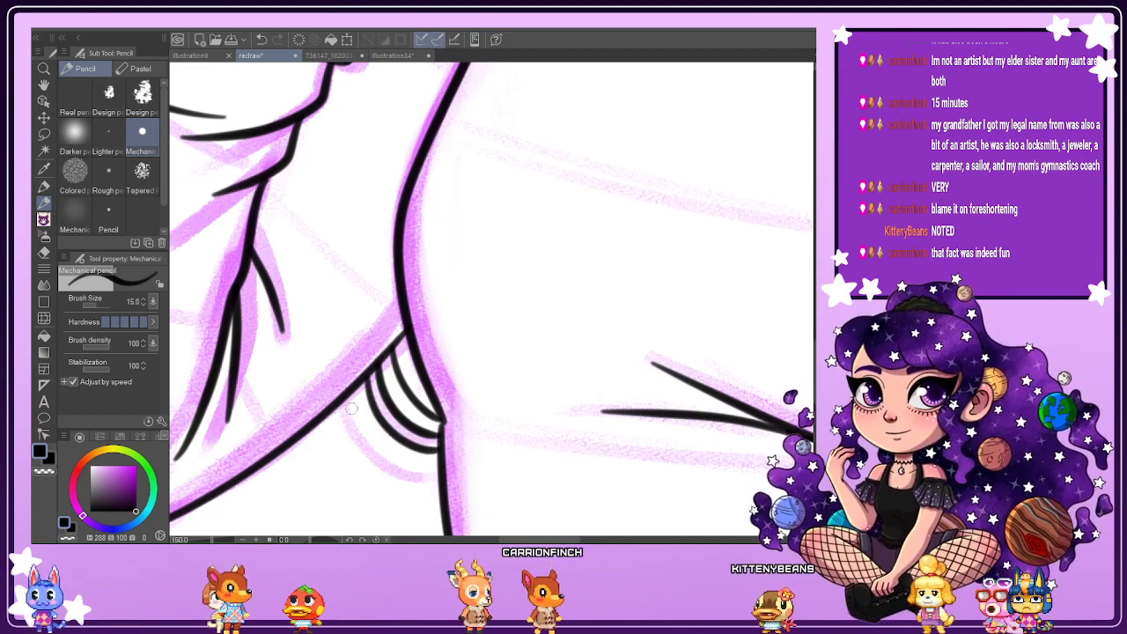
{"action": "mouse_move", "coordinate": [349, 395]}
{"action": "left_mouse_down"}
{"action": "mouse_move", "coordinate": [360, 435]}
{"action": "mouse_move", "coordinate": [415, 462]}
{"action": "left_mouse_up"}
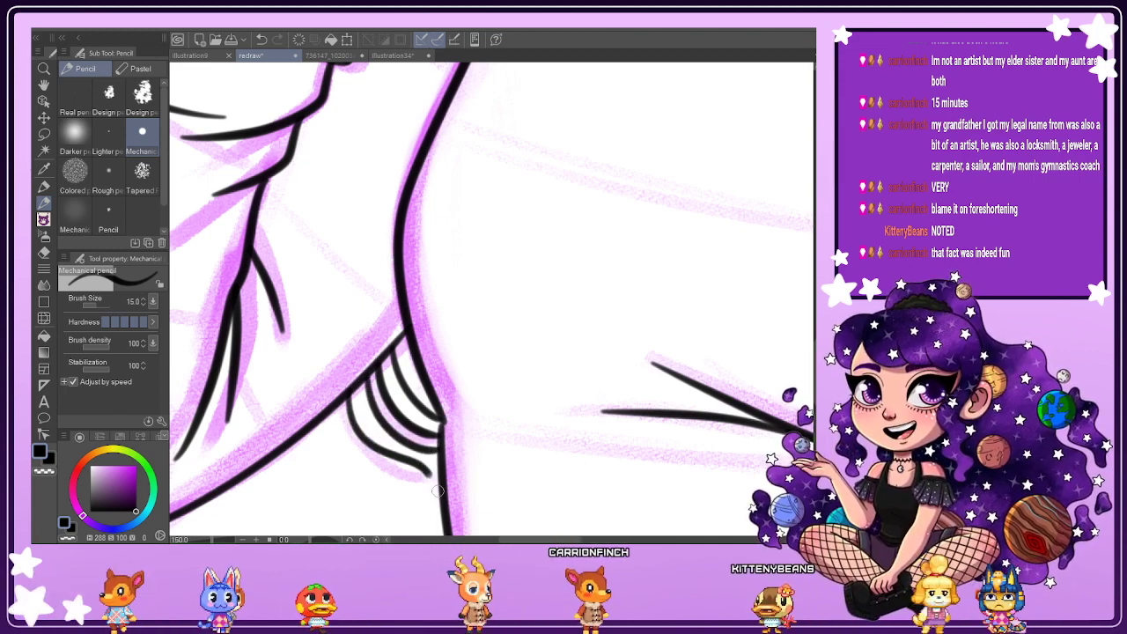
{"action": "left_click_drag", "start_coordinate": [338, 407], "coordinate": [407, 472]}
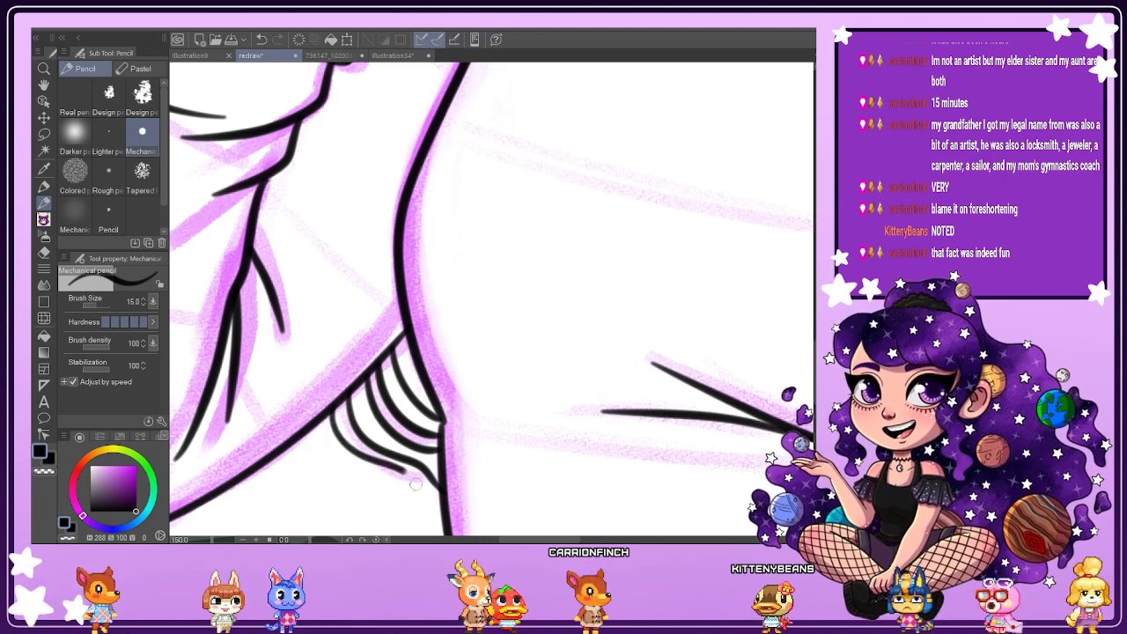
{"action": "left_click_drag", "start_coordinate": [309, 433], "coordinate": [403, 488]}
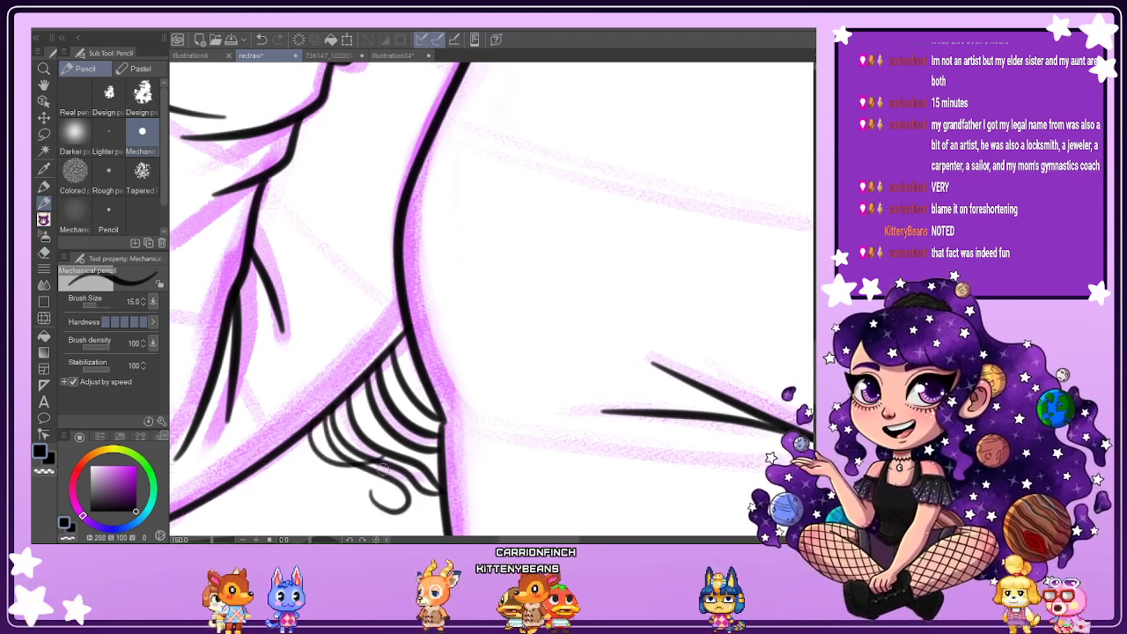
{"action": "scroll", "coordinate": [410, 511], "scroll_direction": "down", "scroll_amount": 3}
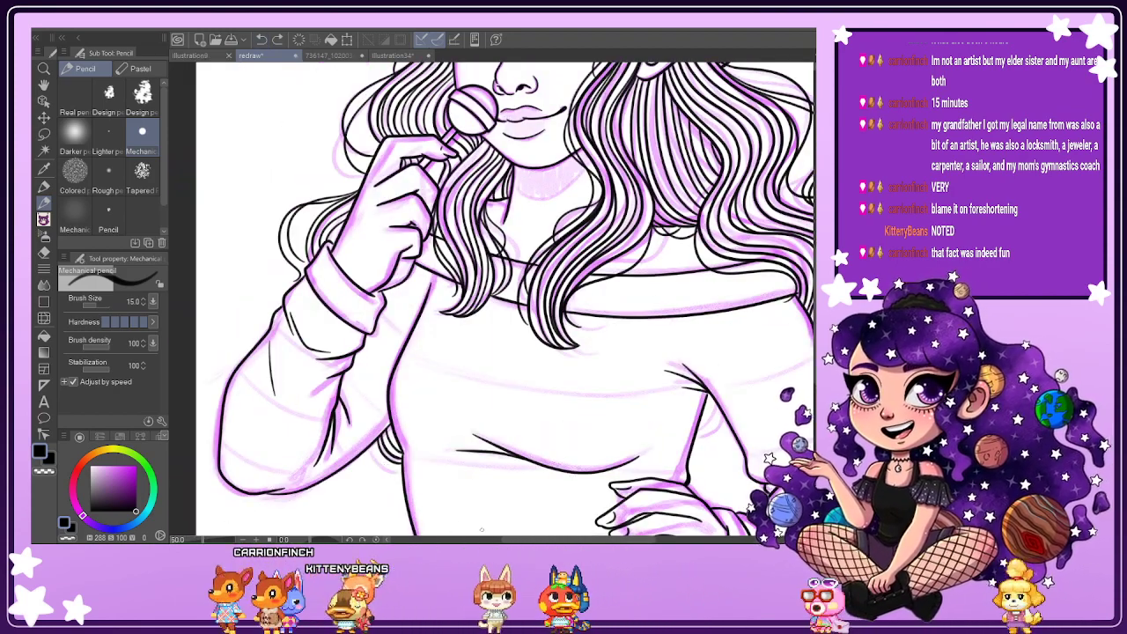
{"action": "scroll", "coordinate": [481, 529], "scroll_direction": "down", "scroll_amount": 2}
{"action": "scroll", "coordinate": [491, 504], "scroll_direction": "up", "scroll_amount": 5}
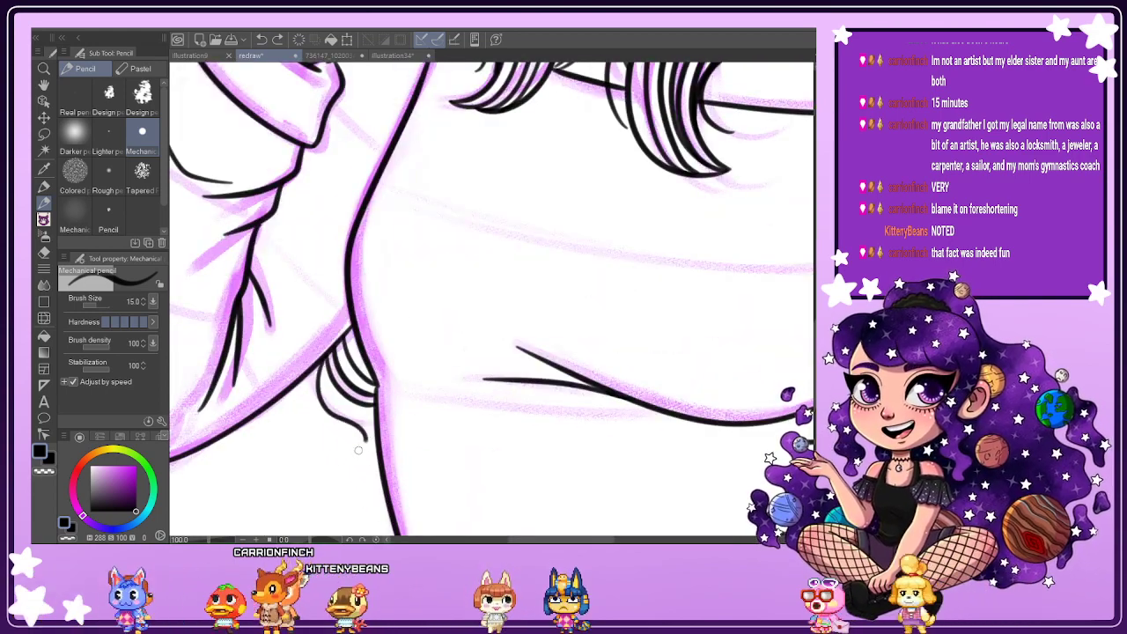
{"action": "scroll", "coordinate": [333, 398], "scroll_direction": "down", "scroll_amount": 4}
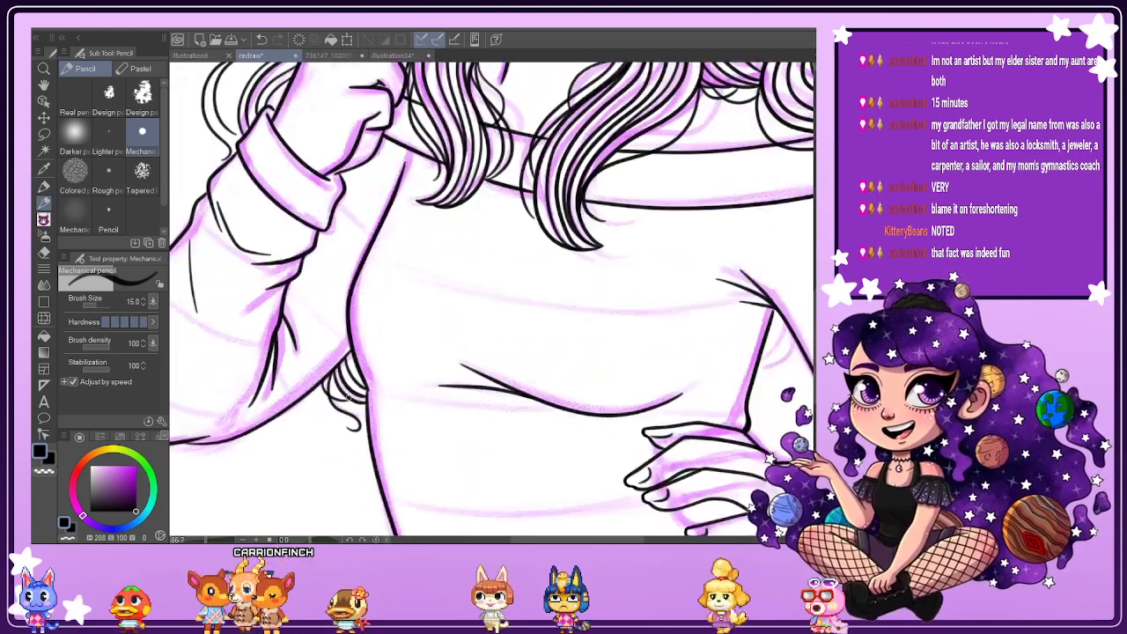
Ink the wavy hair strands and curled ends in the gap between the bent hip arm and the waist.
{"action": "scroll", "coordinate": [519, 431], "scroll_direction": "up", "scroll_amount": 2}
{"action": "scroll", "coordinate": [519, 432], "scroll_direction": "up", "scroll_amount": 1}
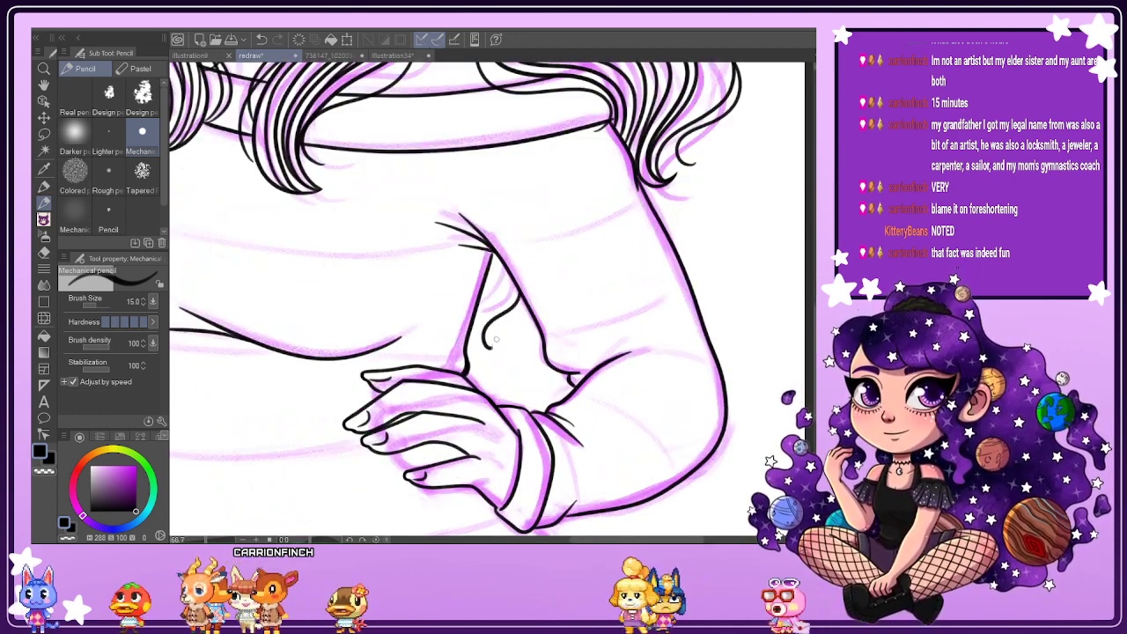
{"action": "scroll", "coordinate": [482, 346], "scroll_direction": "up", "scroll_amount": 1}
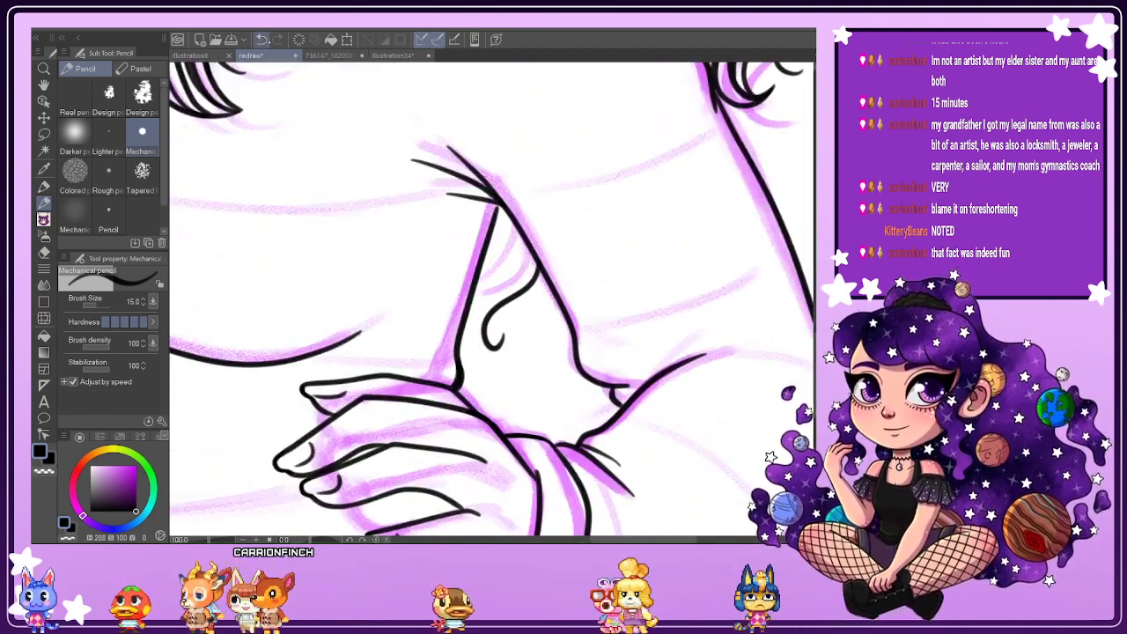
{"action": "key", "text": "ctrl+z"}
{"action": "scroll", "coordinate": [528, 303], "scroll_direction": "up", "scroll_amount": 1}
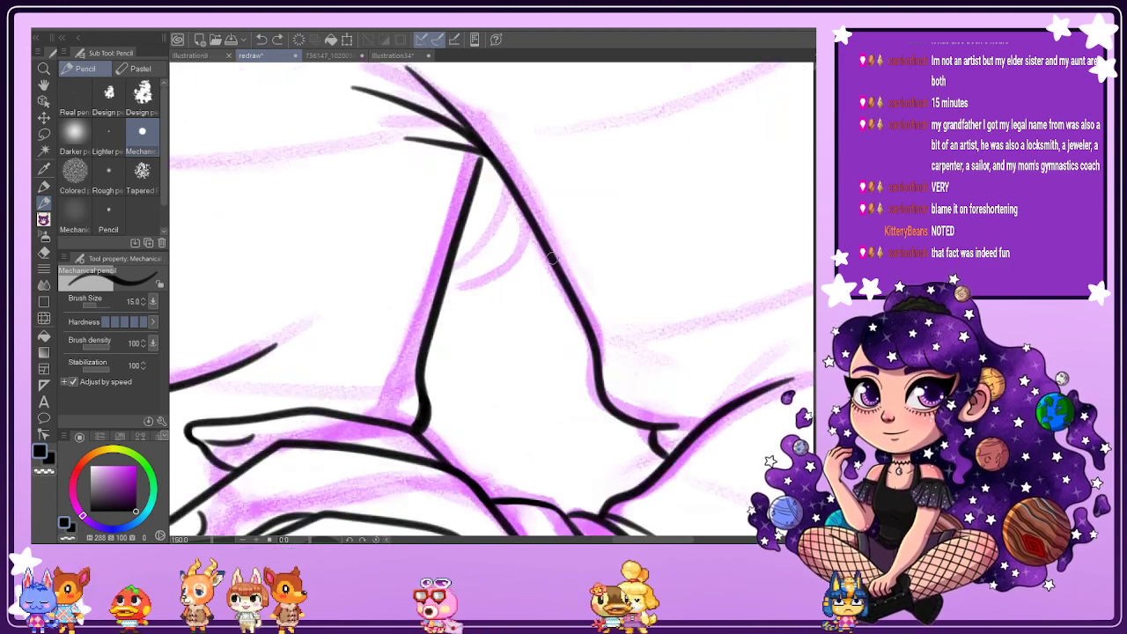
{"action": "left_click_drag", "start_coordinate": [508, 375], "coordinate": [519, 360]}
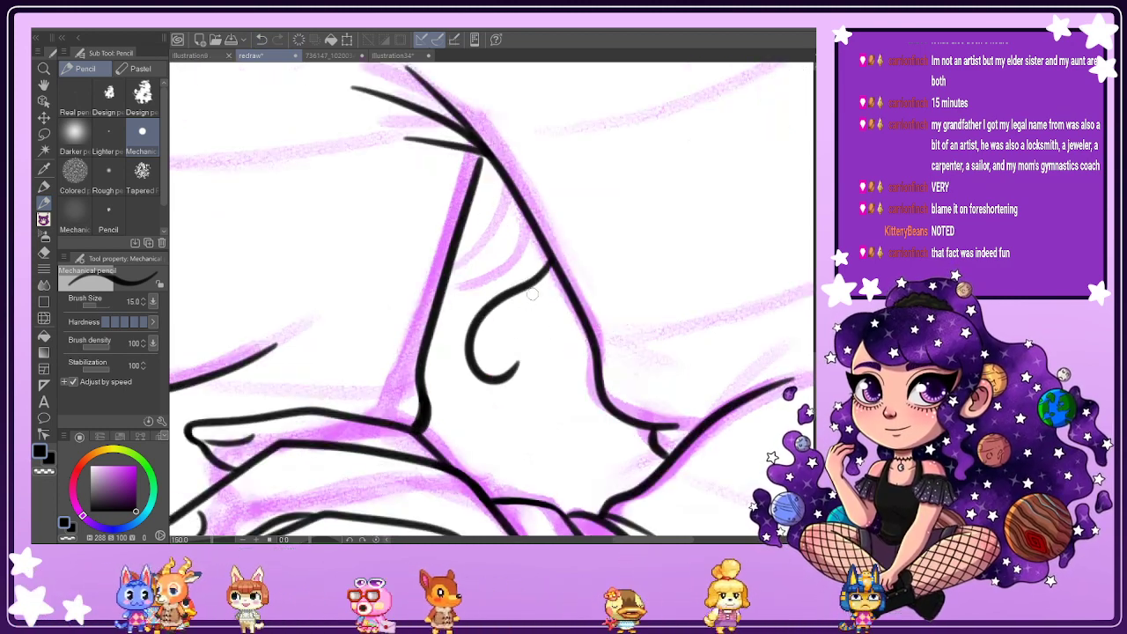
{"action": "left_click_drag", "start_coordinate": [491, 273], "coordinate": [453, 313]}
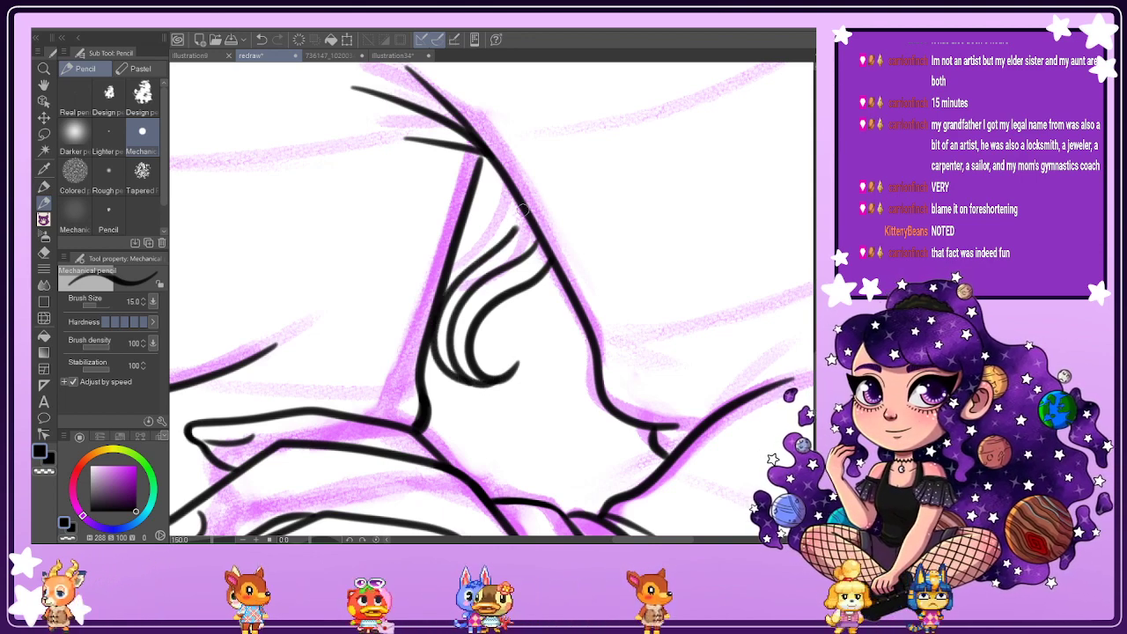
{"action": "left_click_drag", "start_coordinate": [508, 183], "coordinate": [462, 242]}
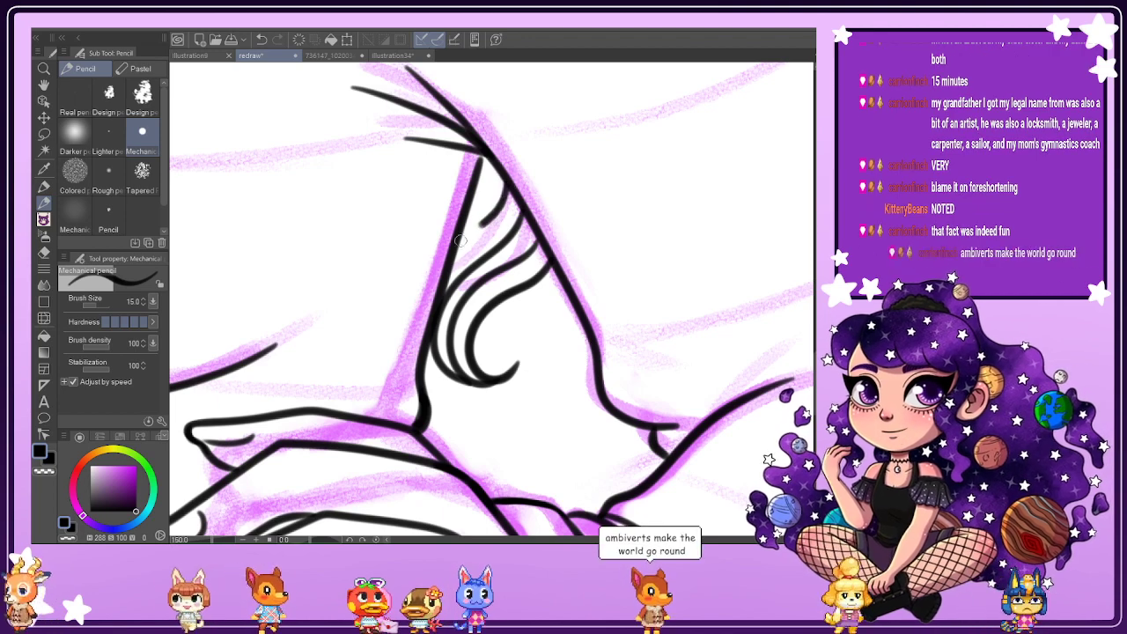
{"action": "left_click_drag", "start_coordinate": [494, 163], "coordinate": [473, 199]}
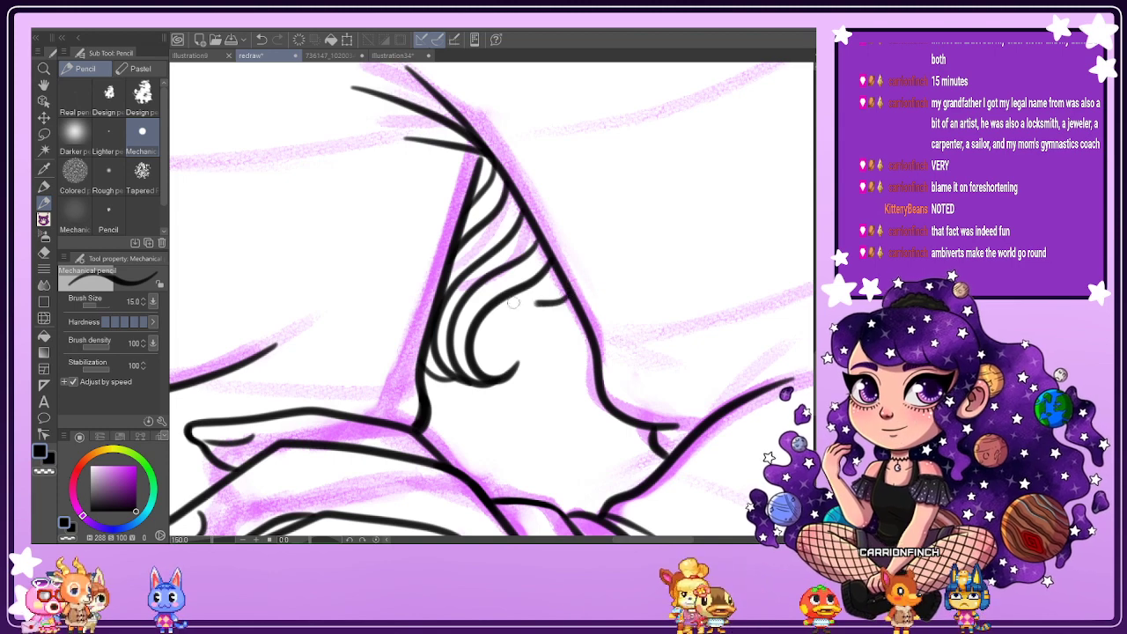
{"action": "left_click_drag", "start_coordinate": [511, 347], "coordinate": [518, 339]}
{"action": "scroll", "coordinate": [512, 308], "scroll_direction": "down", "scroll_amount": 4}
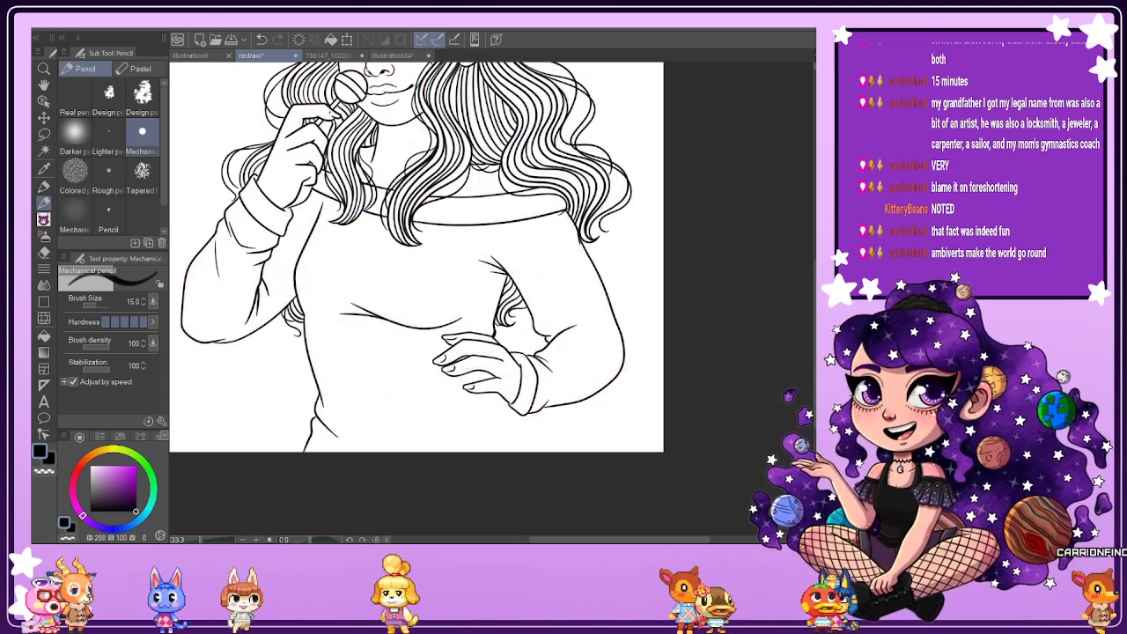
Rotate the canvas sideways and ink the uppermost curved sweater stripe across the chest to the hip arm's armpit.
{"action": "key", "text": "ctrl+minus"}
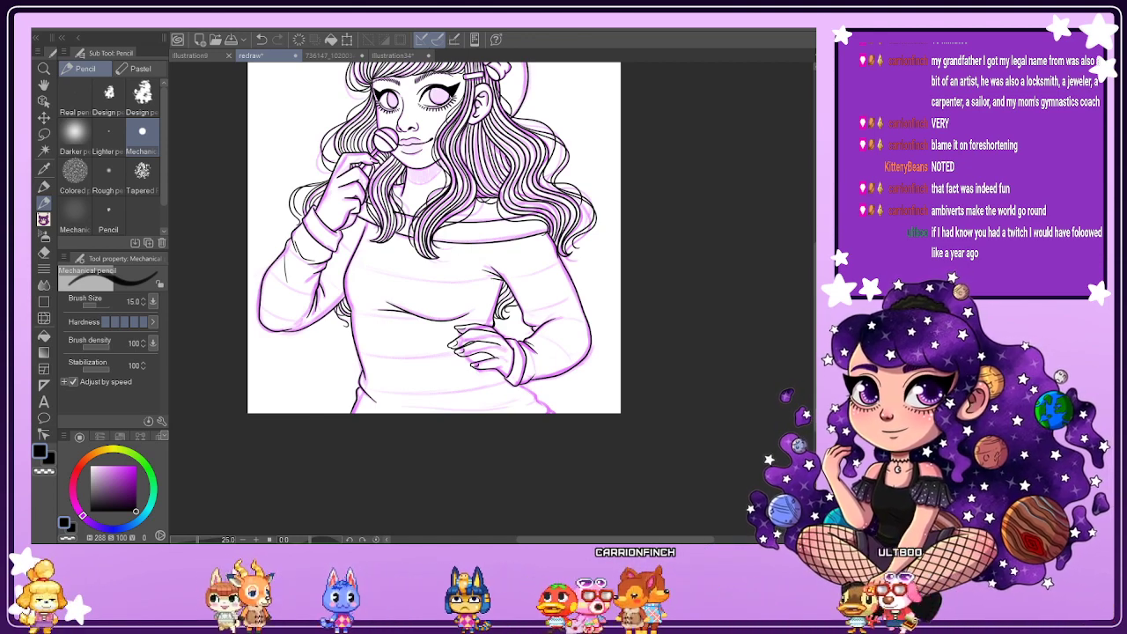
{"action": "scroll", "coordinate": [578, 335], "scroll_direction": "down", "scroll_amount": 2}
{"action": "scroll", "coordinate": [420, 210], "scroll_direction": "up", "scroll_amount": 2}
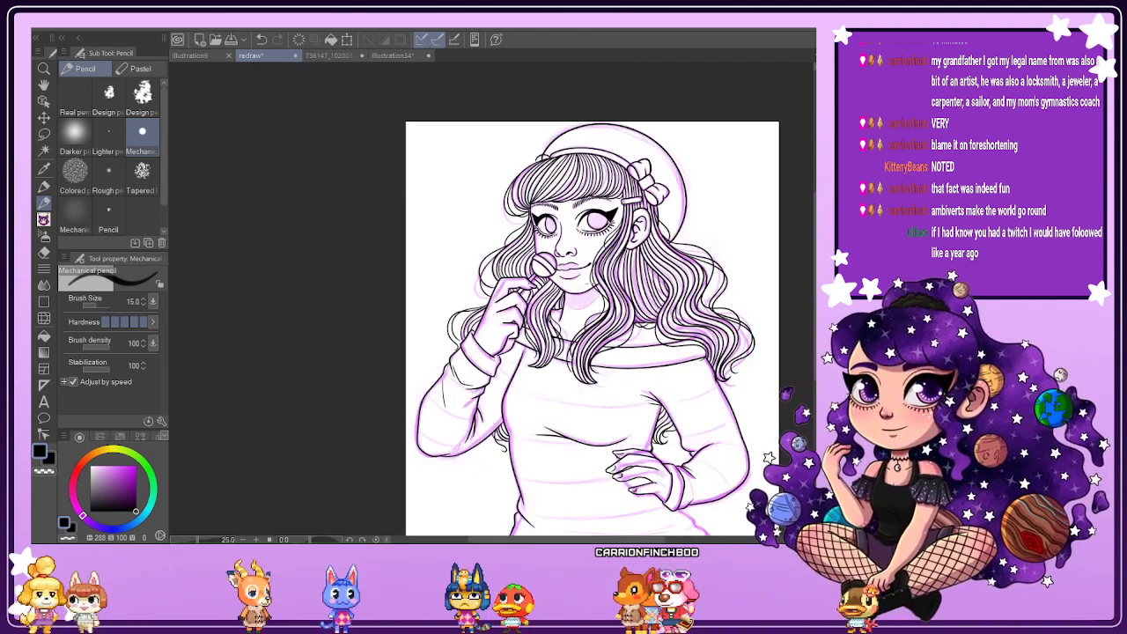
{"action": "key", "text": "ctrl+plus"}
{"action": "key", "text": "ctrl+plus"}
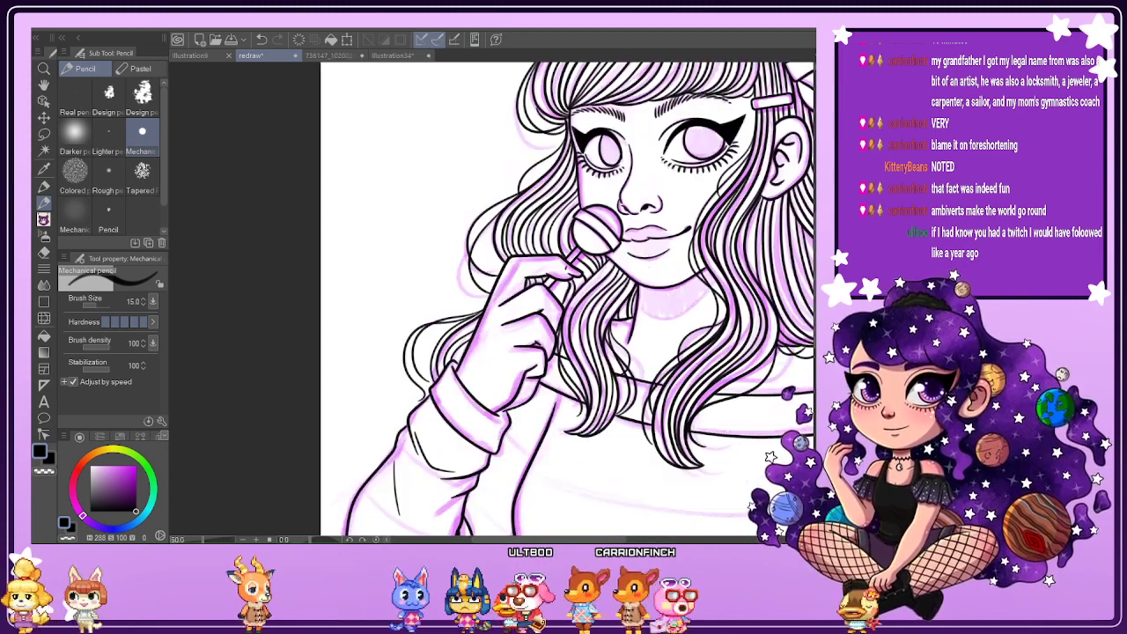
{"action": "mouse_move", "coordinate": [492, 176]}
{"action": "left_mouse_down"}
{"action": "mouse_move", "coordinate": [617, 300]}
{"action": "mouse_move", "coordinate": [590, 223]}
{"action": "mouse_move", "coordinate": [602, 241]}
{"action": "left_mouse_up"}
{"action": "left_click_drag", "start_coordinate": [528, 370], "coordinate": [527, 253]}
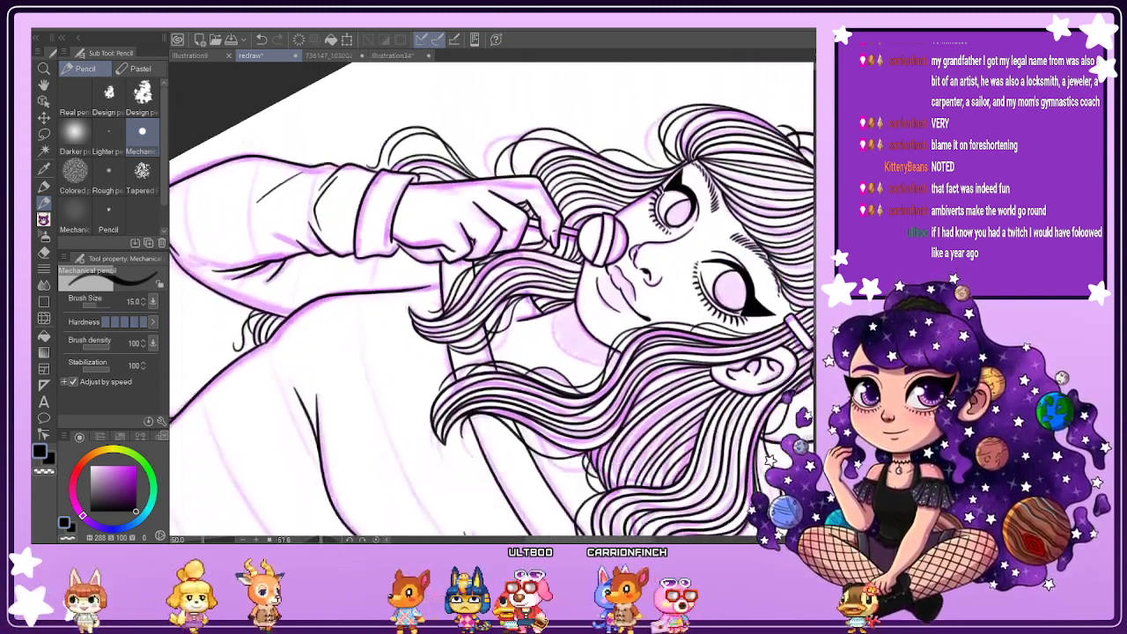
{"action": "scroll", "coordinate": [493, 299], "scroll_direction": "down", "scroll_amount": 3}
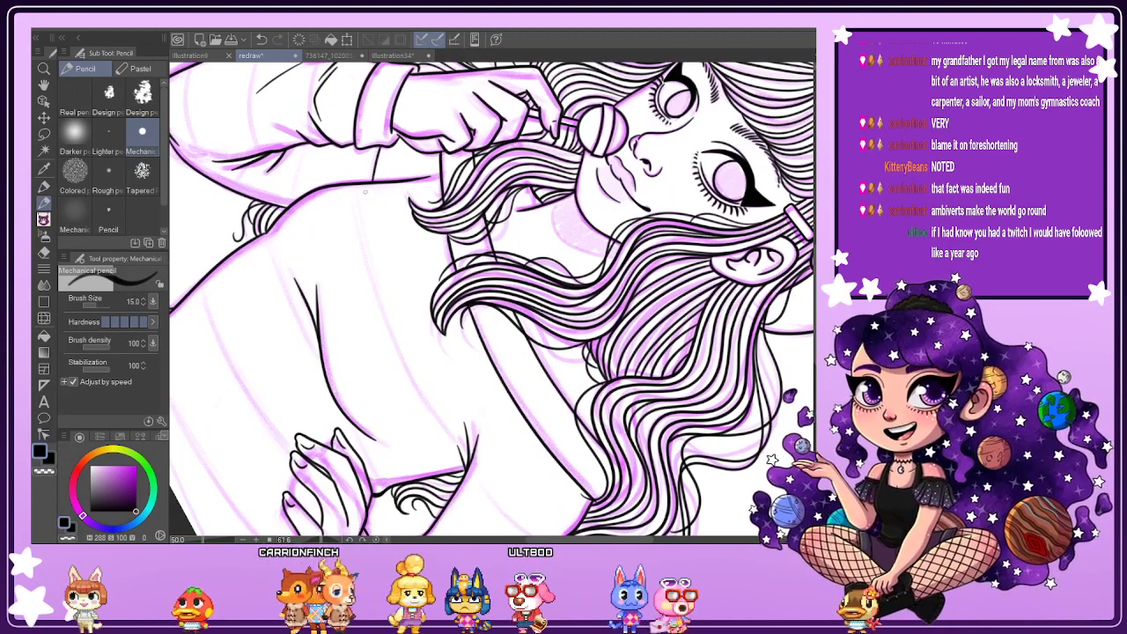
{"action": "left_click_drag", "start_coordinate": [364, 186], "coordinate": [384, 331]}
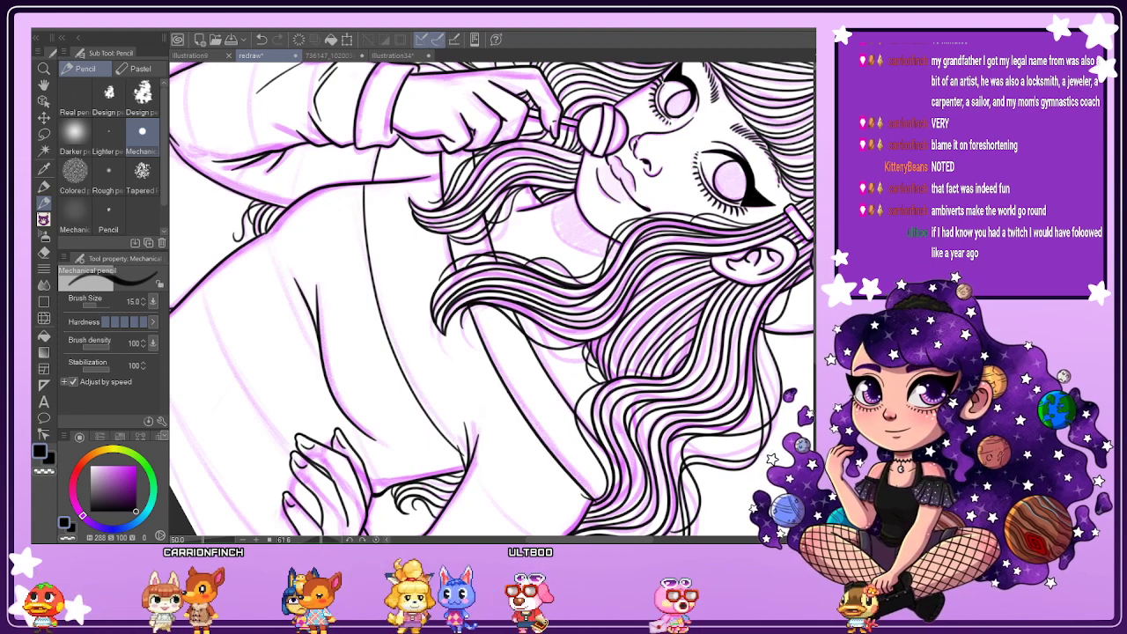
Ink two stripes around the hip arm's upper sleeve and the second sweater stripe beneath the bust.
{"action": "scroll", "coordinate": [469, 336], "scroll_direction": "down", "scroll_amount": 3}
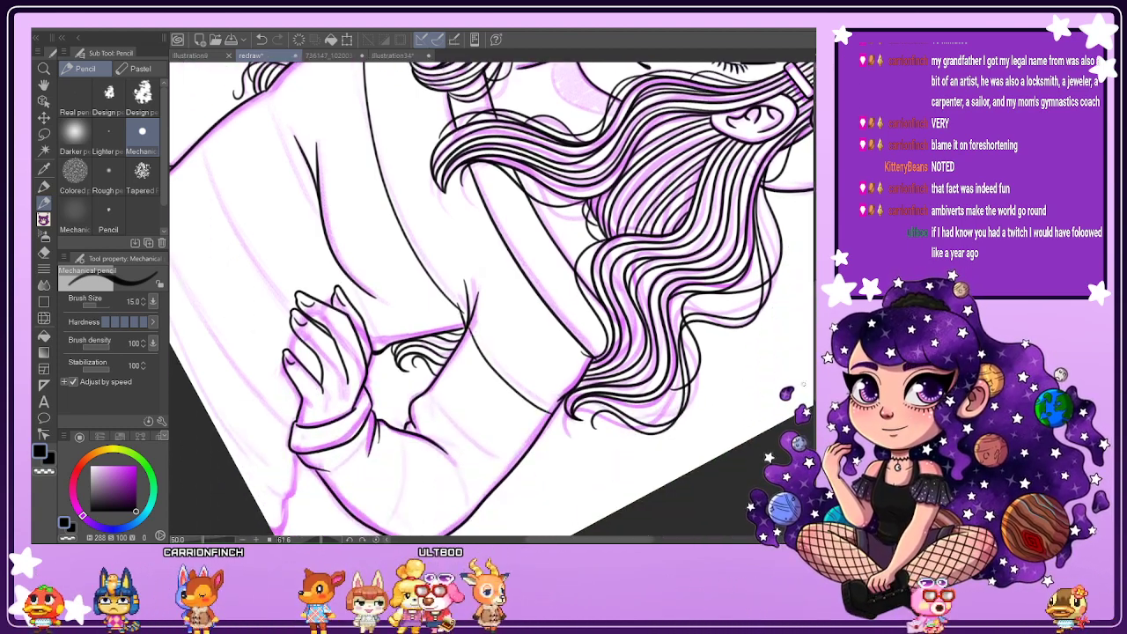
{"action": "scroll", "coordinate": [802, 384], "scroll_direction": "up", "scroll_amount": 2}
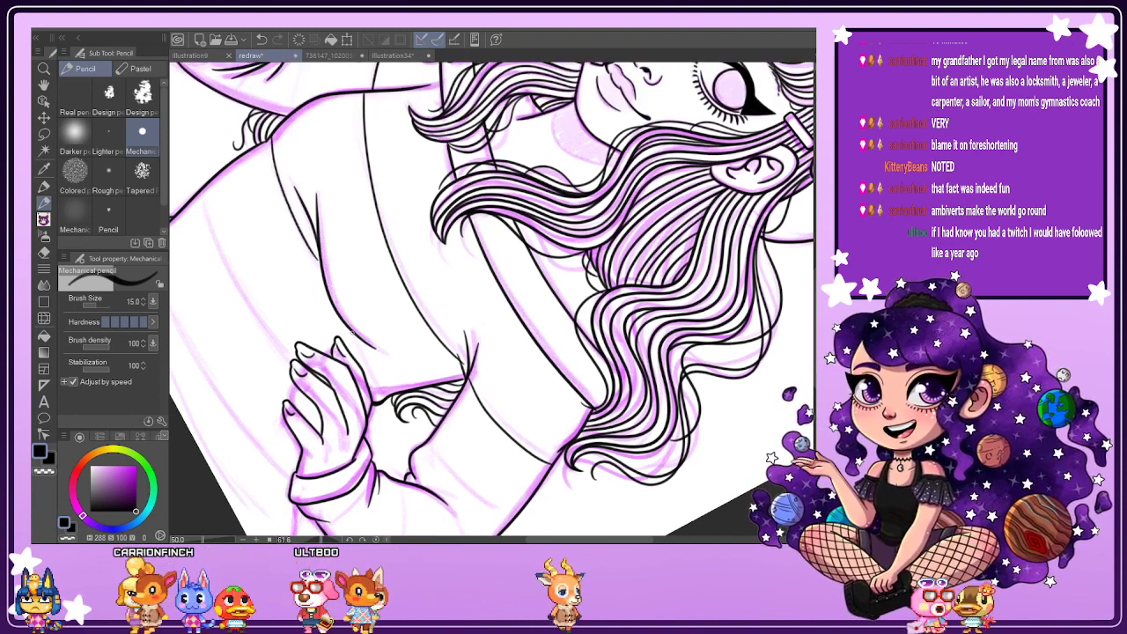
{"action": "left_click_drag", "start_coordinate": [360, 354], "coordinate": [388, 398]}
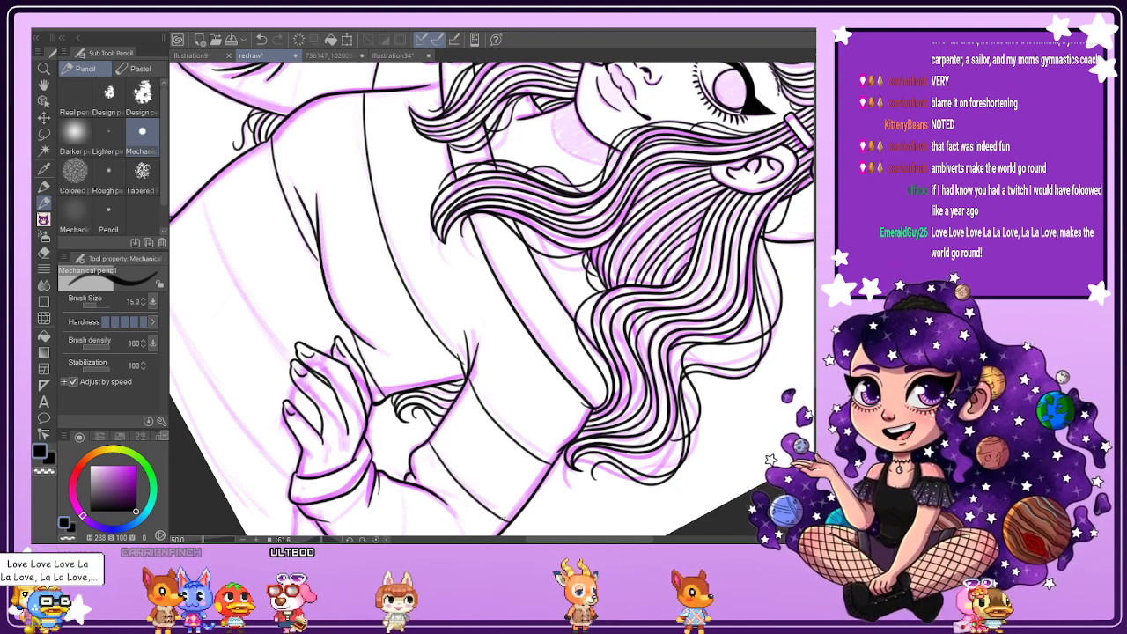
Ink the two lower torso stripes, ending one at the hip hand's fingers and the other at its cuff.
{"action": "scroll", "coordinate": [594, 412], "scroll_direction": "down", "scroll_amount": 2}
{"action": "key", "text": "ctrl+plus"}
{"action": "key", "text": "ctrl+plus"}
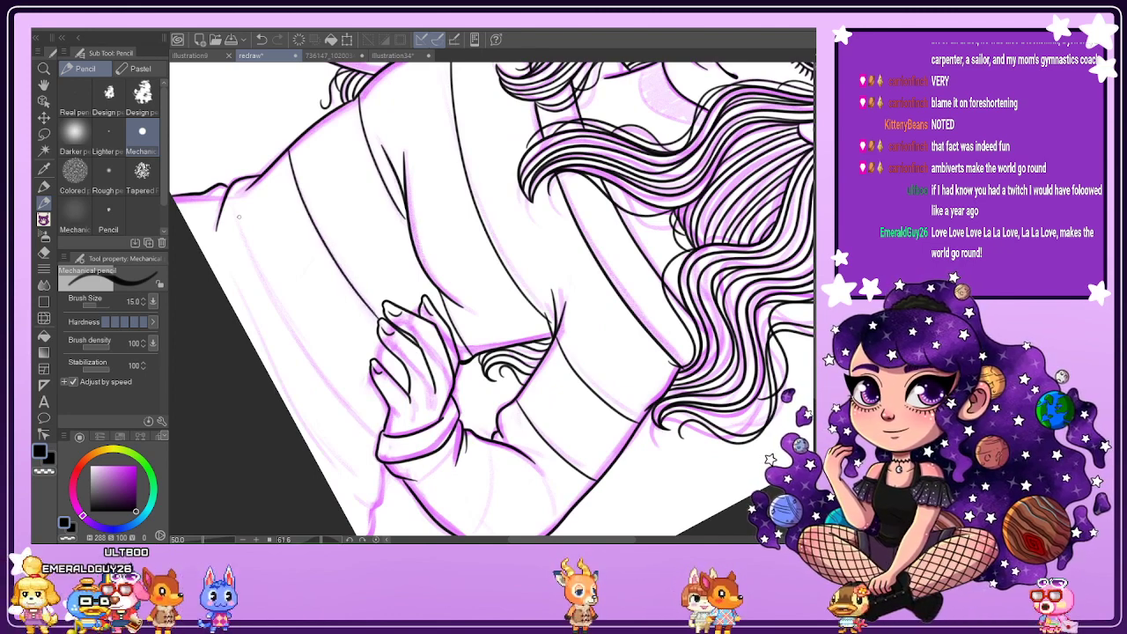
{"action": "left_click_drag", "start_coordinate": [278, 310], "coordinate": [380, 443]}
{"action": "scroll", "coordinate": [359, 421], "scroll_direction": "down", "scroll_amount": 2}
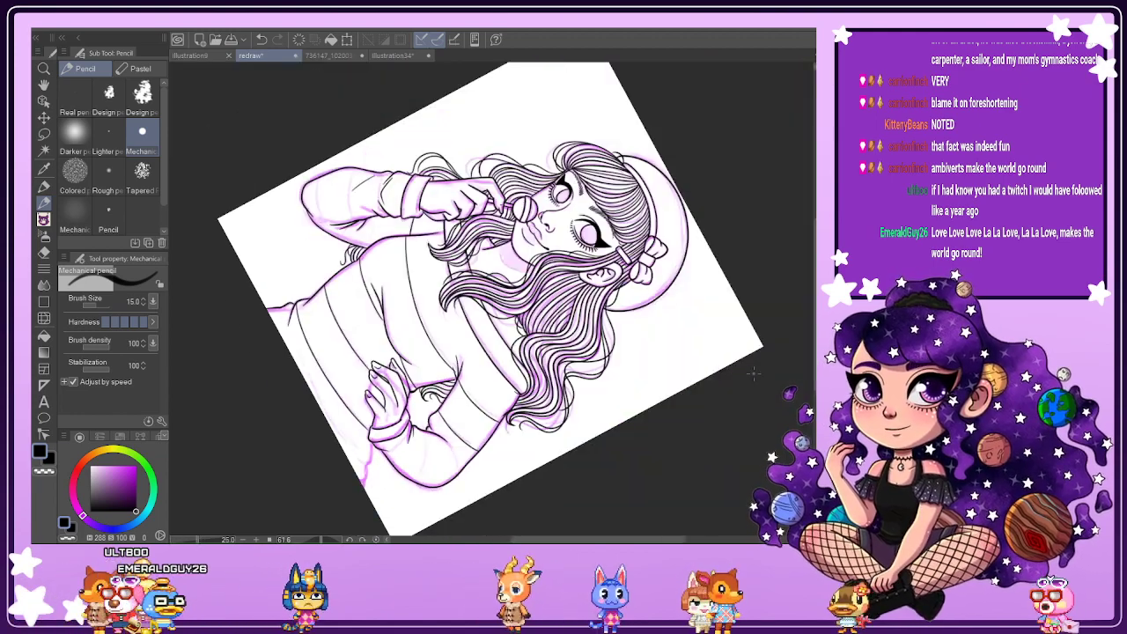
Mirror and straighten the canvas, then ink the sweater's side edge below the hip hand's cuff and its bottom hem line.
{"action": "left_click_drag", "start_coordinate": [814, 343], "coordinate": [814, 369]}
{"action": "scroll", "coordinate": [495, 382], "scroll_direction": "up", "scroll_amount": 2}
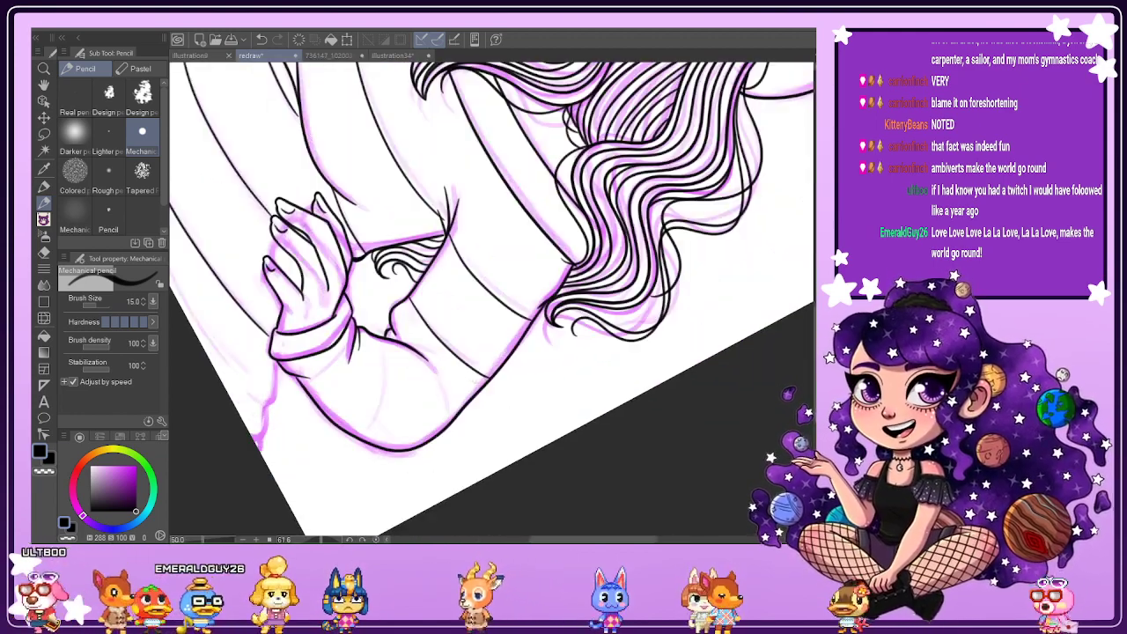
{"action": "key", "text": "h"}
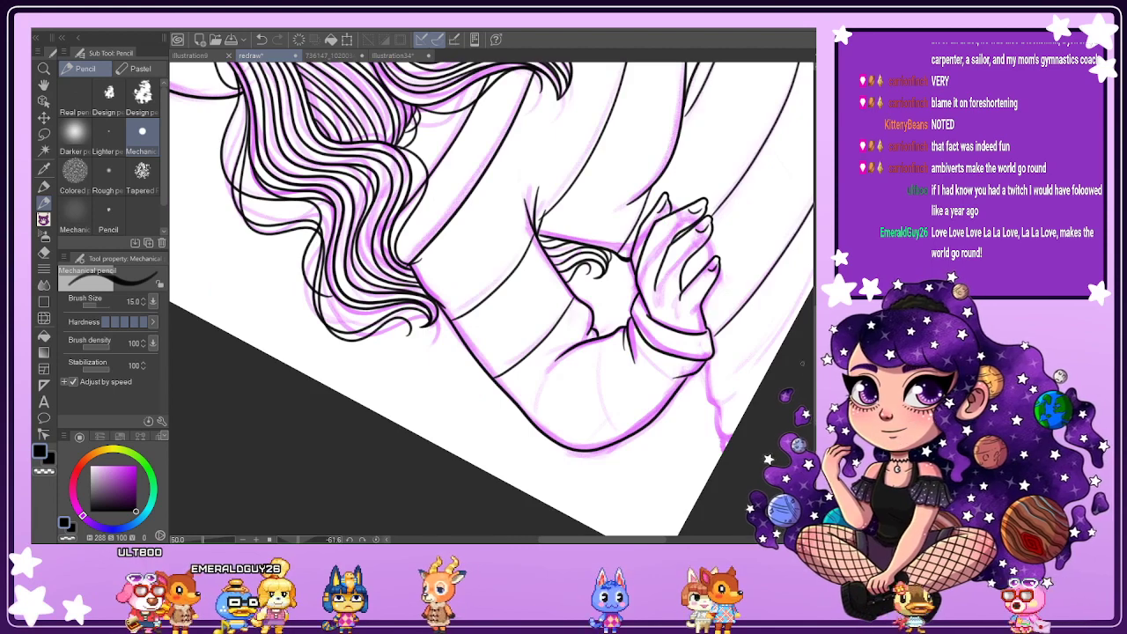
{"action": "key", "text": "ctrl+@"}
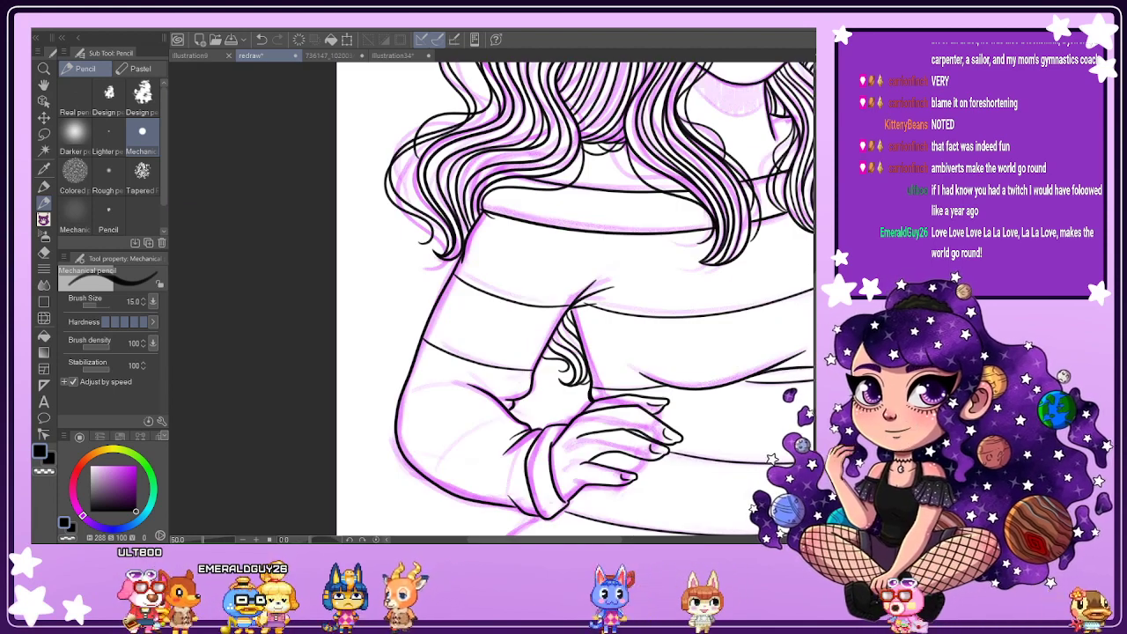
{"action": "scroll", "coordinate": [517, 438], "scroll_direction": "down", "scroll_amount": 2}
{"action": "scroll", "coordinate": [517, 437], "scroll_direction": "up", "scroll_amount": 2}
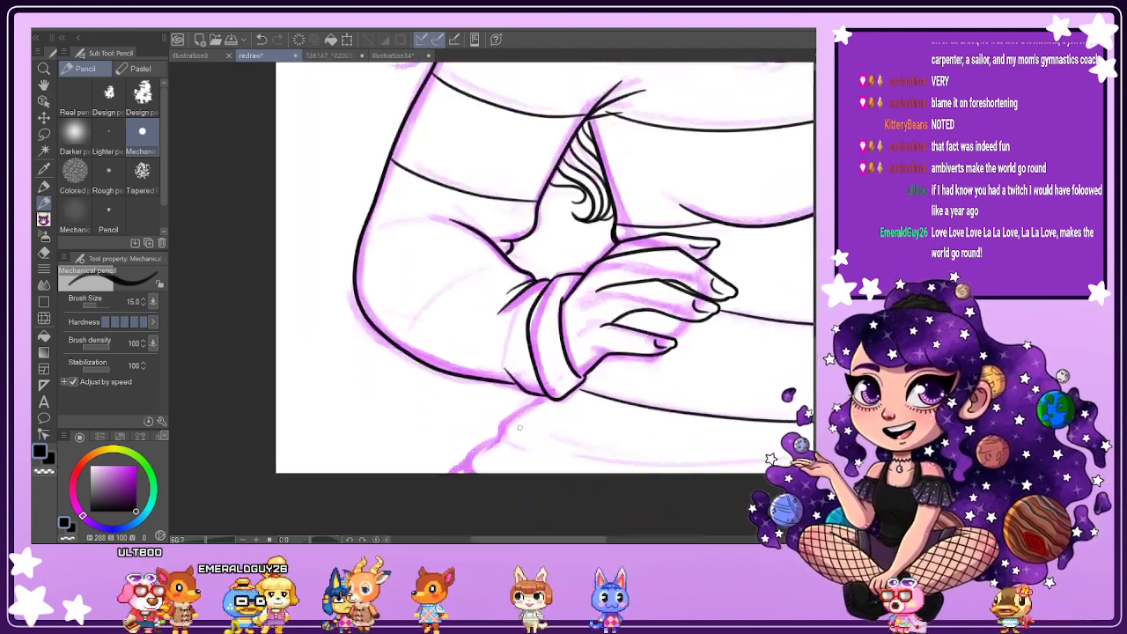
{"action": "left_click_drag", "start_coordinate": [505, 406], "coordinate": [488, 424]}
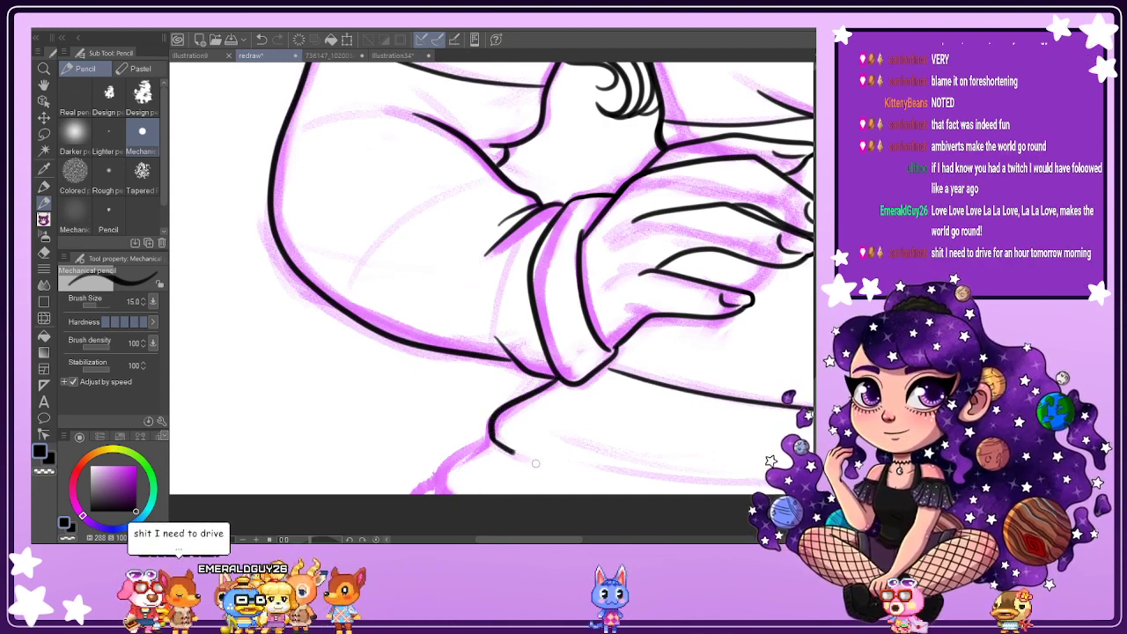
{"action": "left_click_drag", "start_coordinate": [535, 463], "coordinate": [775, 487]}
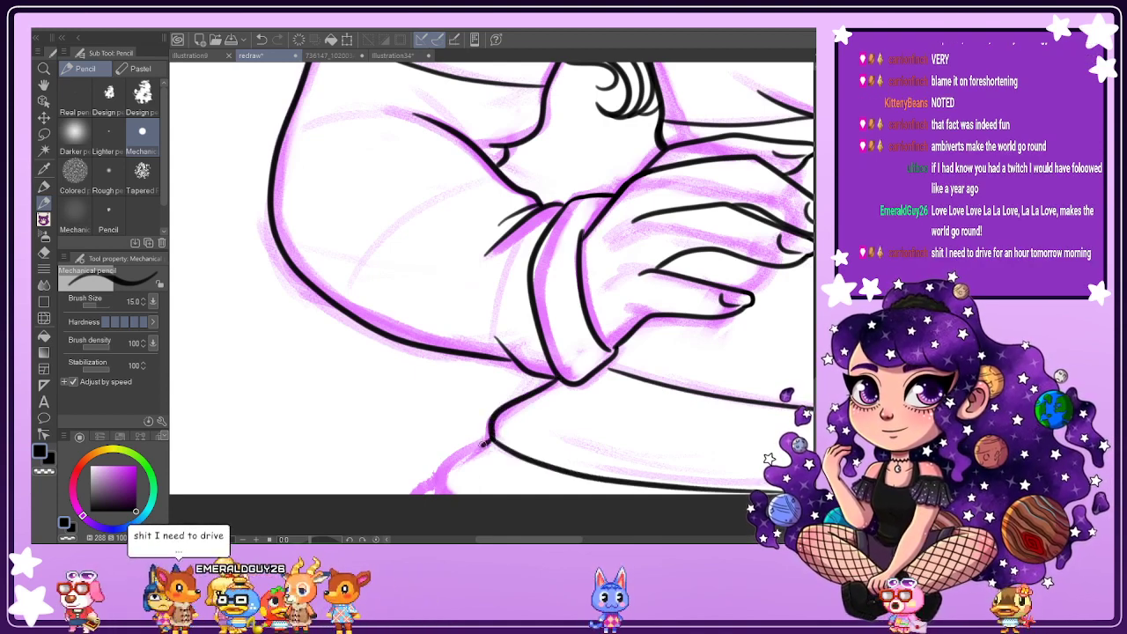
Ink the sweater's lower side edge below the hip hand's cuff and a short second line along the hem.
{"action": "left_click_drag", "start_coordinate": [486, 445], "coordinate": [563, 481]}
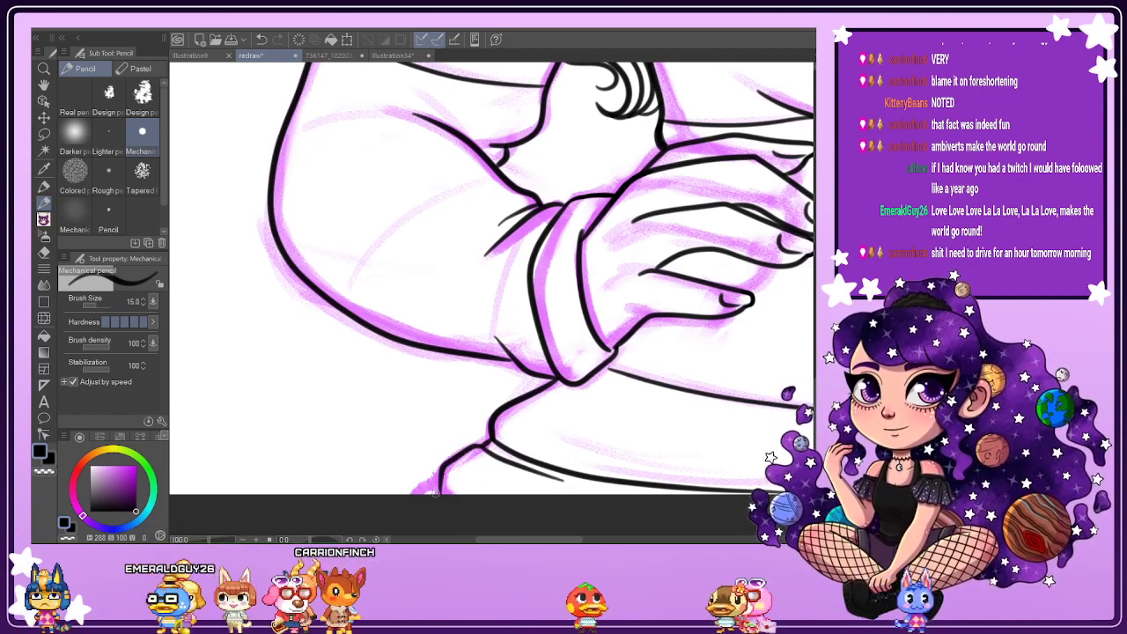
{"action": "scroll", "coordinate": [415, 493], "scroll_direction": "down", "scroll_amount": 3}
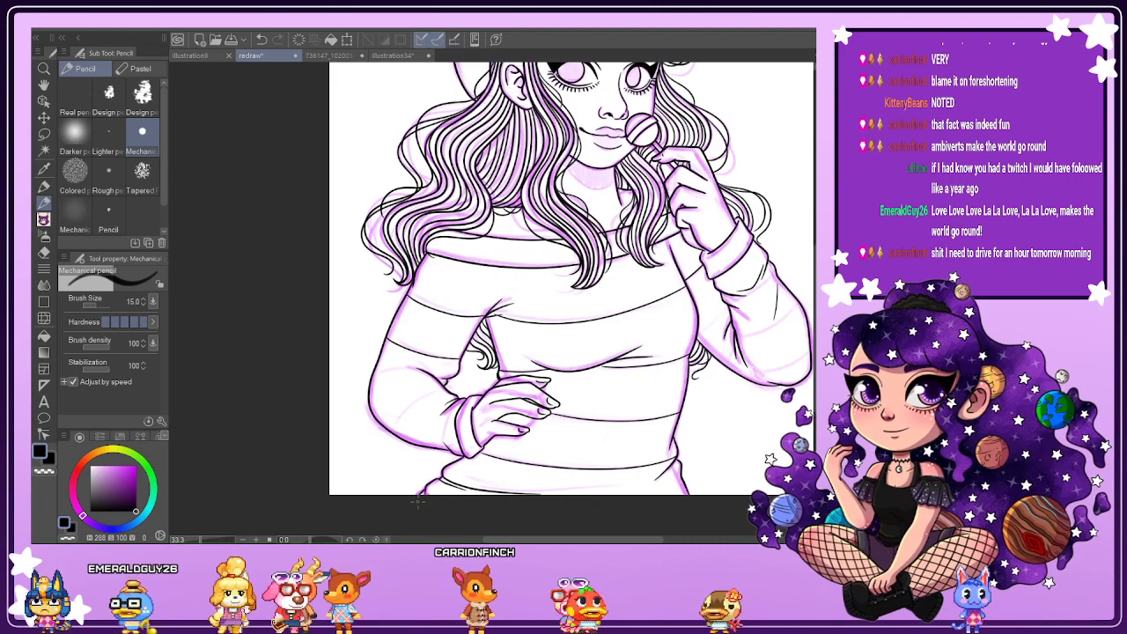
{"action": "scroll", "coordinate": [532, 508], "scroll_direction": "up", "scroll_amount": 2}
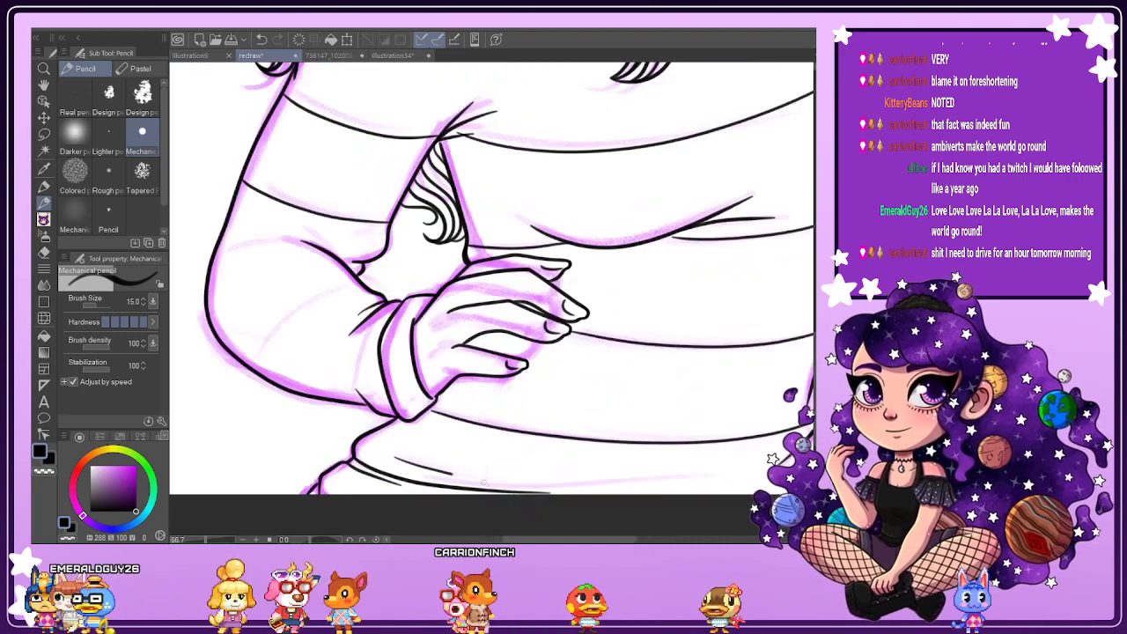
Hide the purple sketch and fit the whole canvas in view to check the black line art.
{"action": "scroll", "coordinate": [701, 475], "scroll_direction": "down", "scroll_amount": 3}
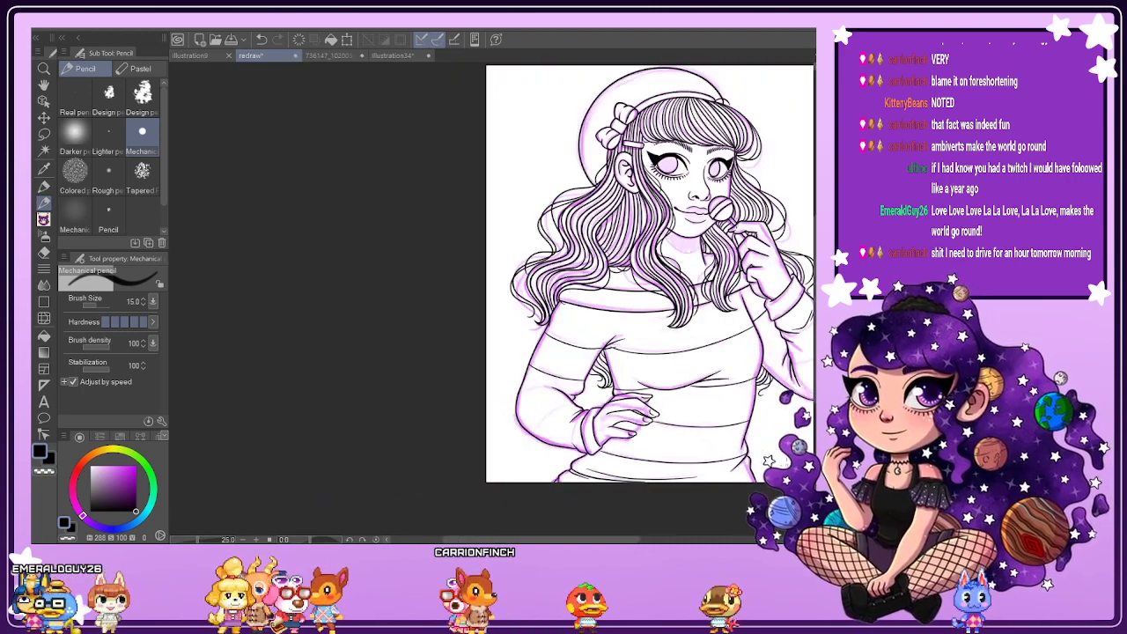
{"action": "key", "text": "Delete"}
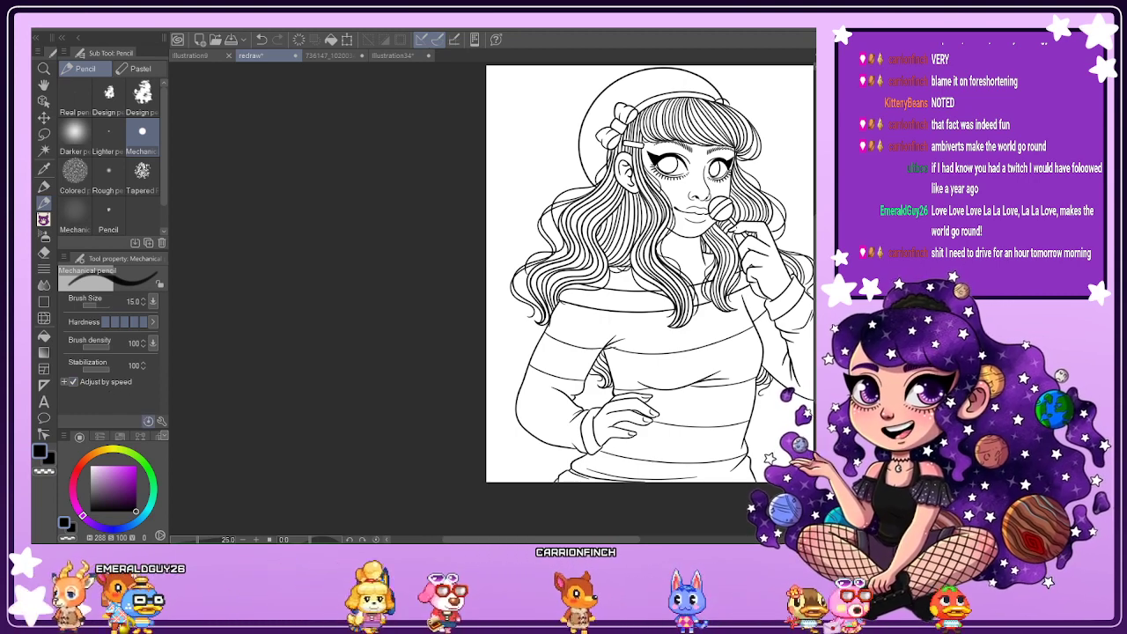
{"action": "key", "text": "ctrl+0"}
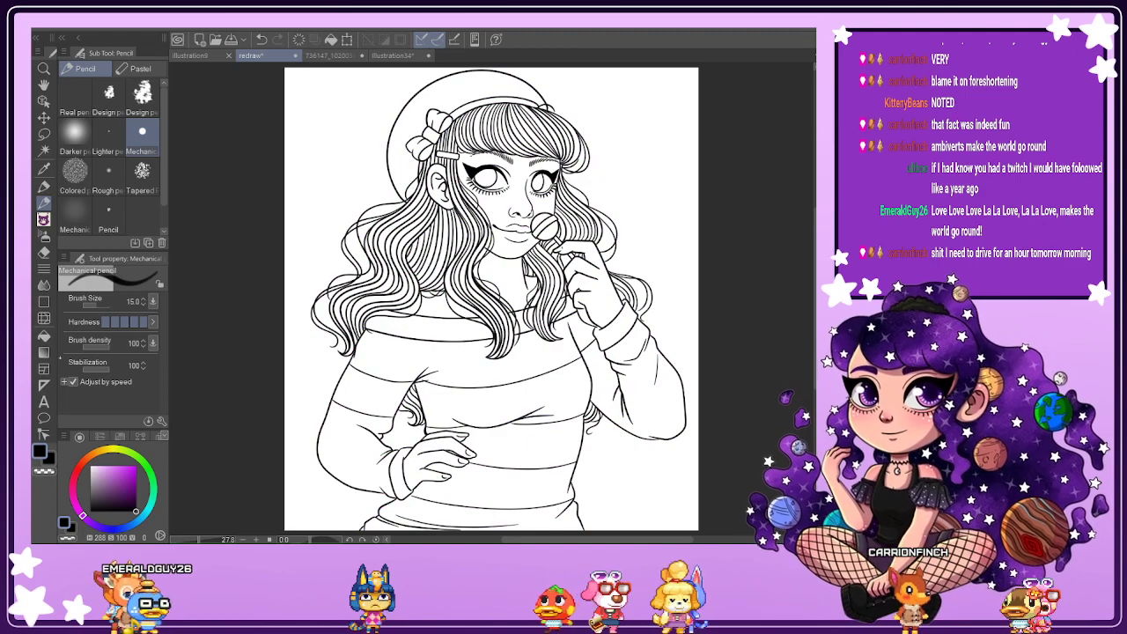
{"action": "key", "text": "j"}
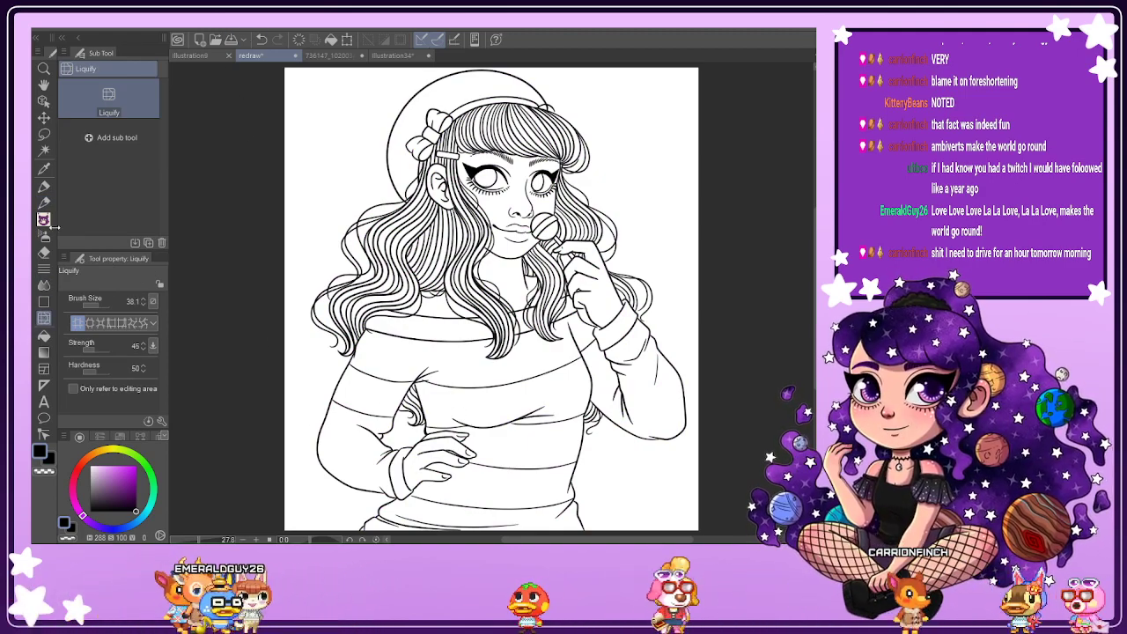
{"action": "left_click", "coordinate": [104, 304]}
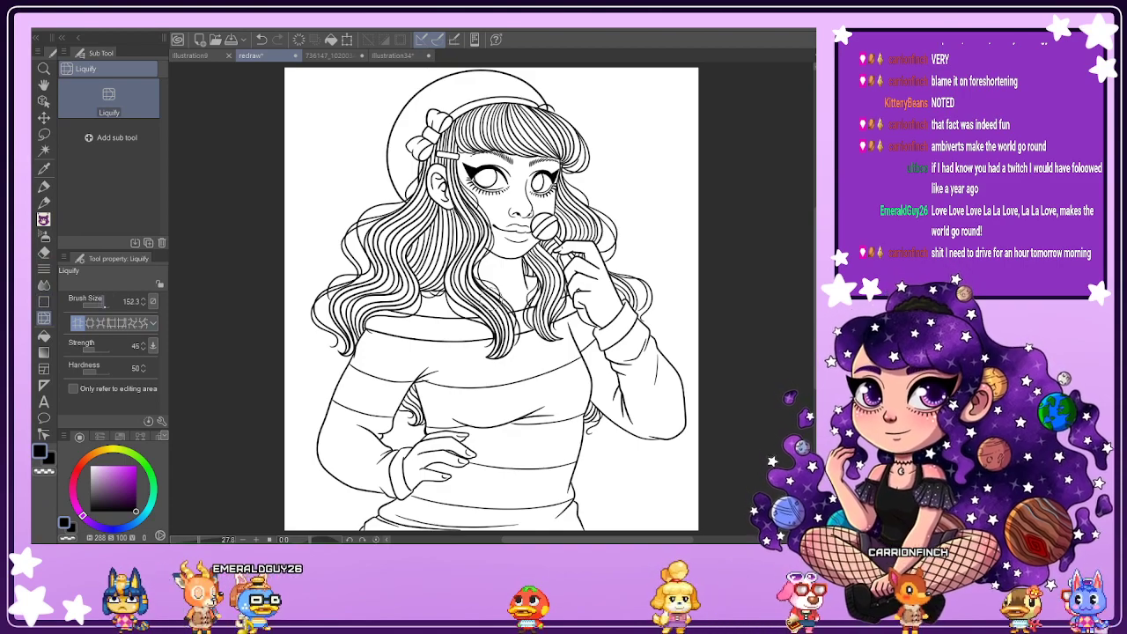
{"action": "left_click", "coordinate": [108, 305]}
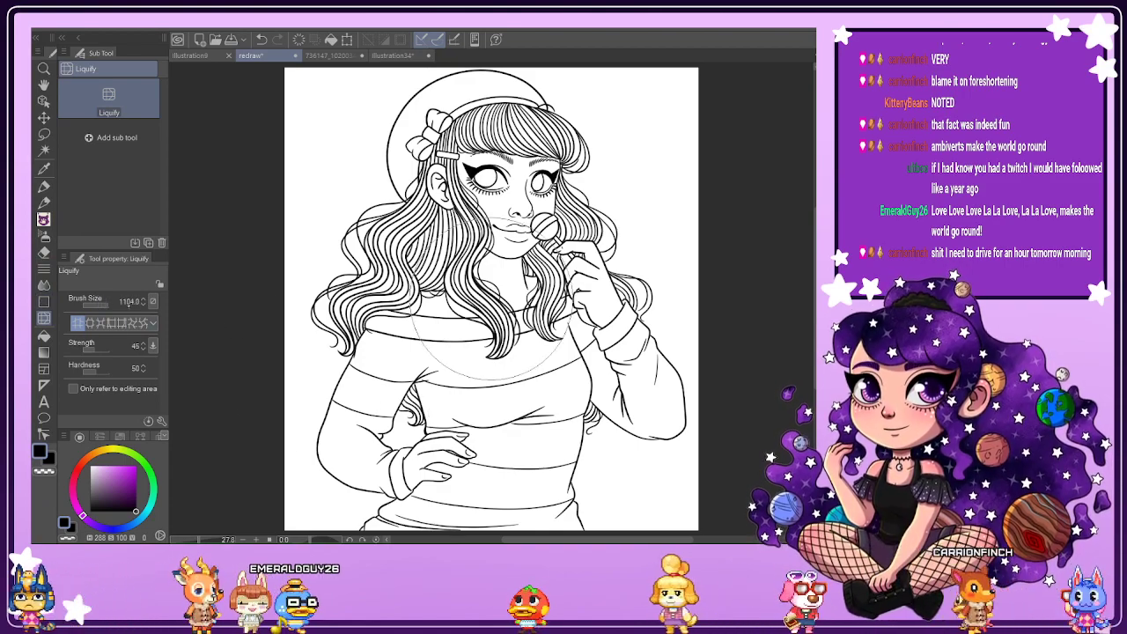
{"action": "left_click", "coordinate": [105, 304]}
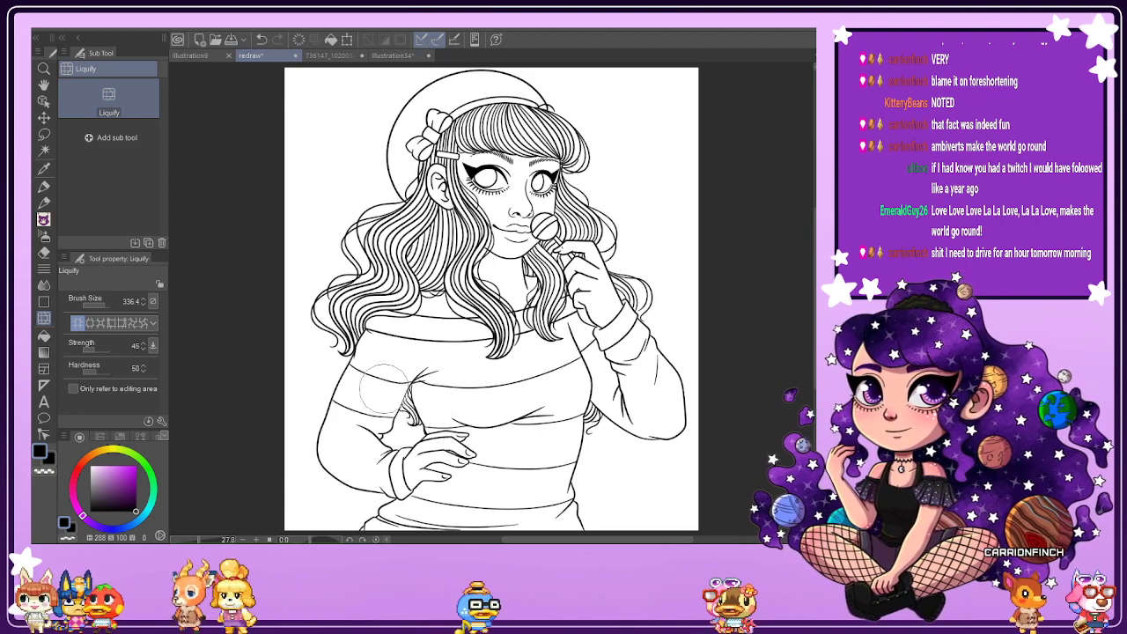
Ink over the torso's side line with the Mechanical pencil so it joins the hip arm's armpit.
{"action": "key", "text": "p"}
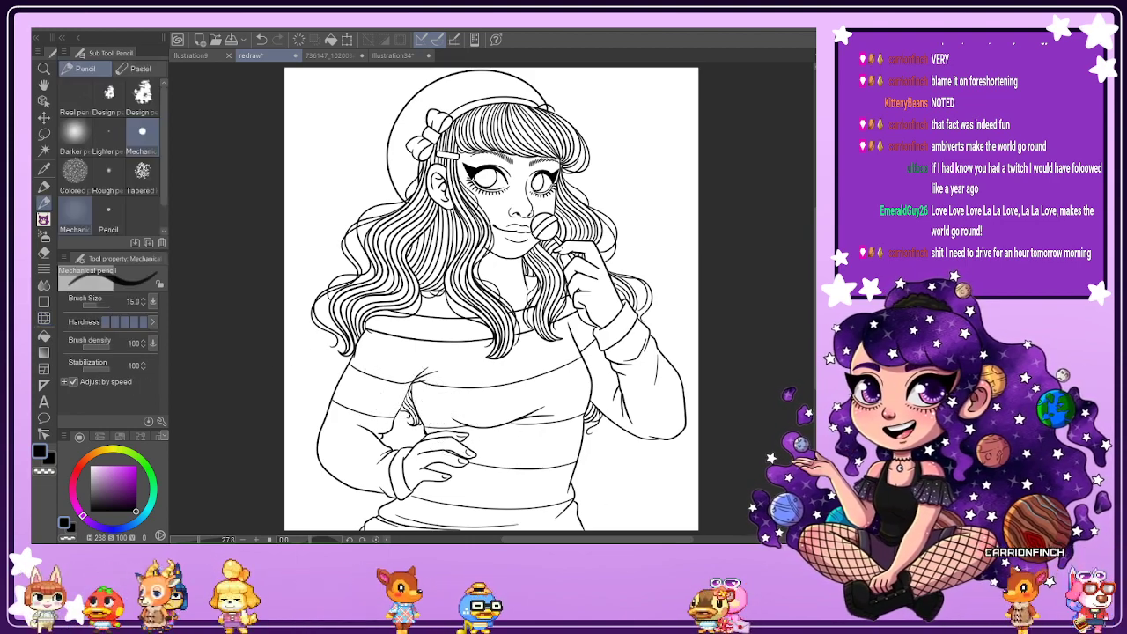
{"action": "scroll", "coordinate": [401, 431], "scroll_direction": "up", "scroll_amount": 1}
{"action": "scroll", "coordinate": [400, 421], "scroll_direction": "up", "scroll_amount": 3}
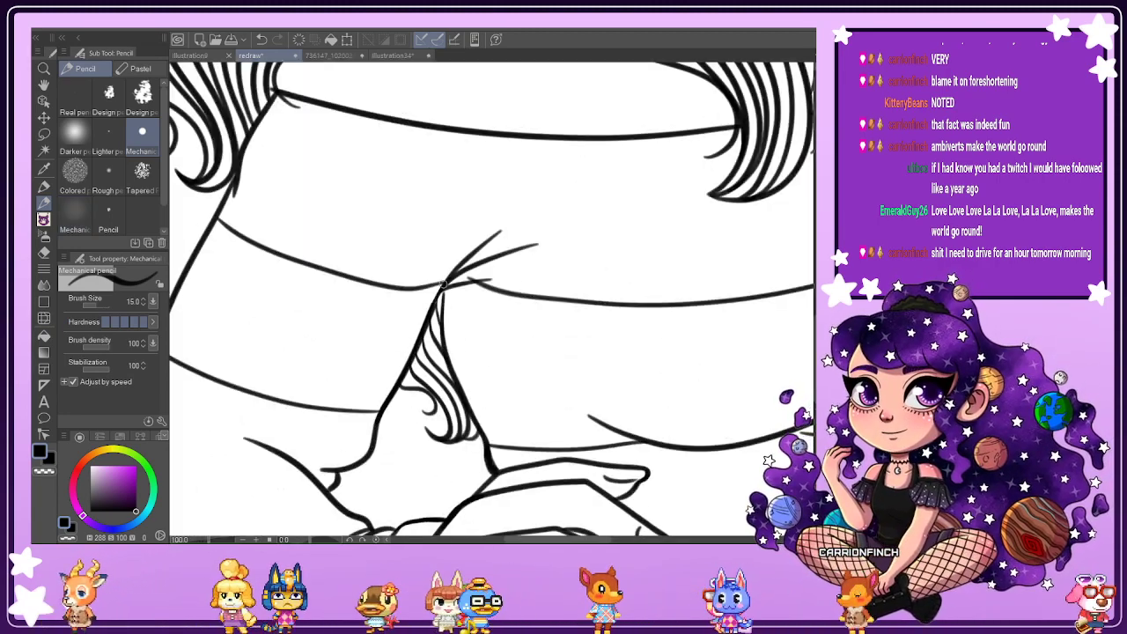
{"action": "left_click_drag", "start_coordinate": [443, 285], "coordinate": [489, 234]}
{"action": "key", "text": "ctrl+z"}
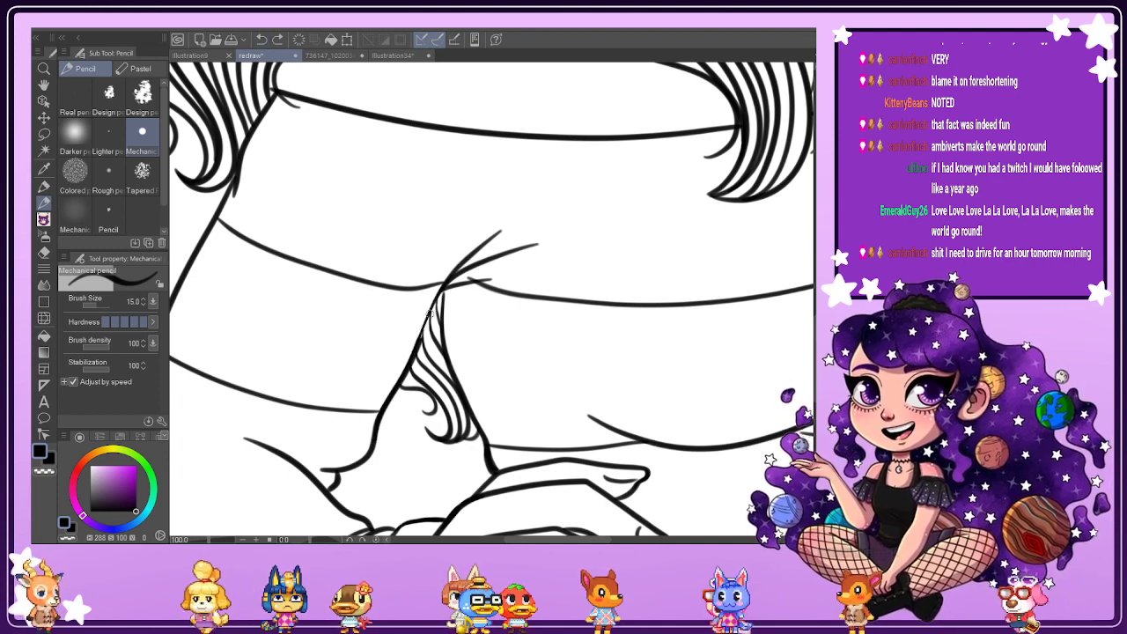
{"action": "left_click_drag", "start_coordinate": [442, 288], "coordinate": [451, 366]}
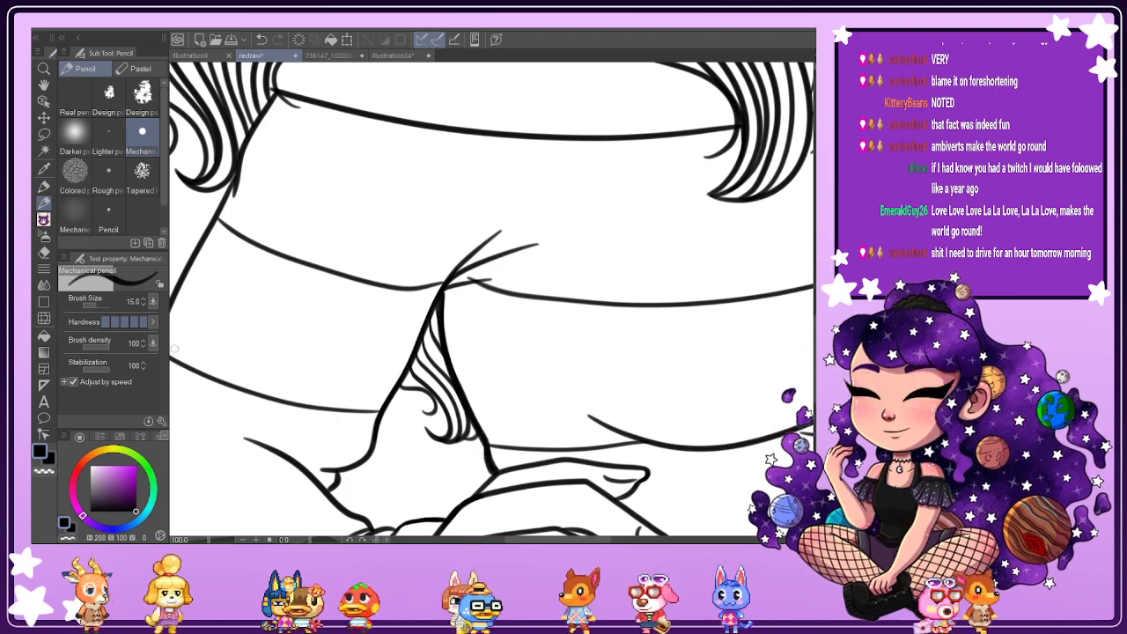
Thin and clean the outer edge of the torso line below the hip arm's armpit with the Soft eraser.
{"action": "key", "text": "e"}
{"action": "scroll", "coordinate": [449, 303], "scroll_direction": "up", "scroll_amount": 2}
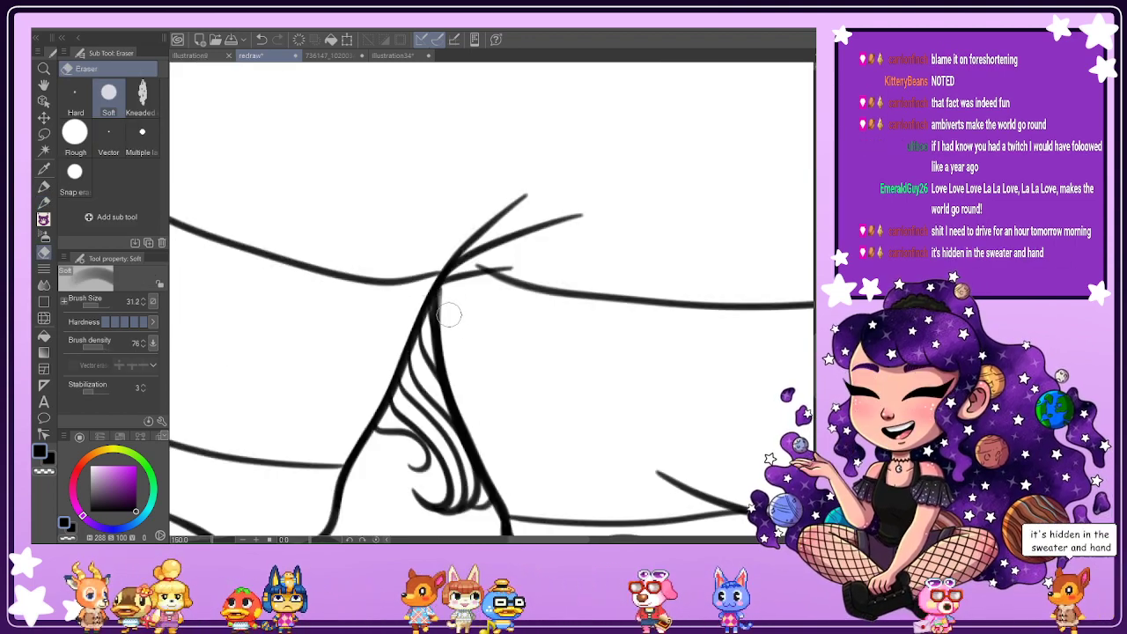
{"action": "left_click_drag", "start_coordinate": [449, 314], "coordinate": [449, 339]}
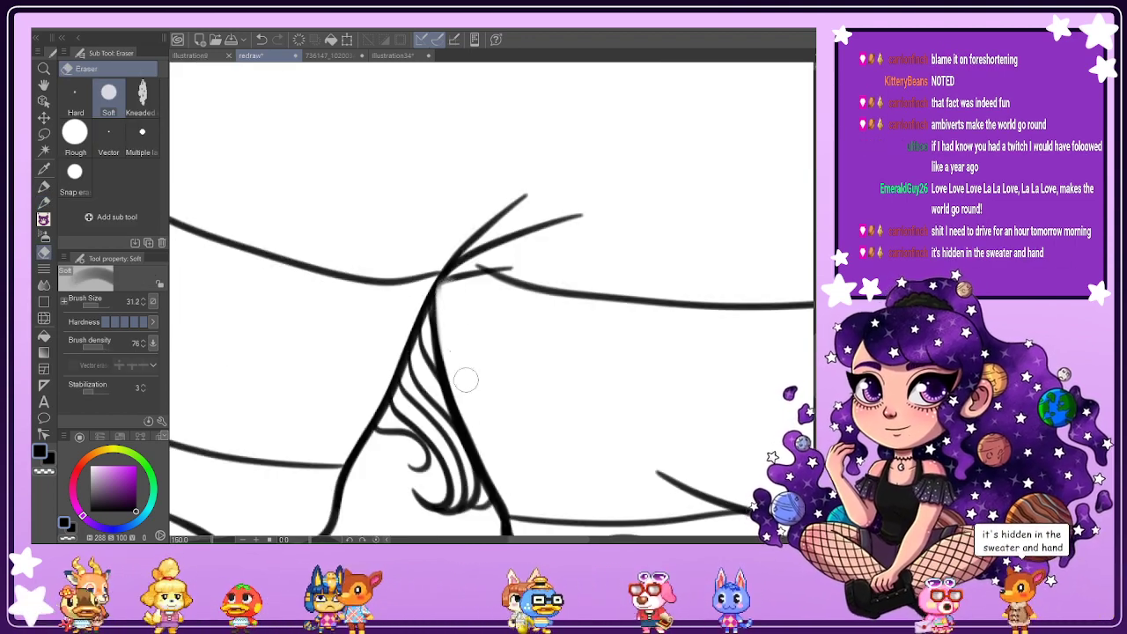
{"action": "mouse_move", "coordinate": [447, 292]}
{"action": "left_mouse_down"}
{"action": "mouse_move", "coordinate": [451, 352]}
{"action": "mouse_move", "coordinate": [496, 462]}
{"action": "left_mouse_up"}
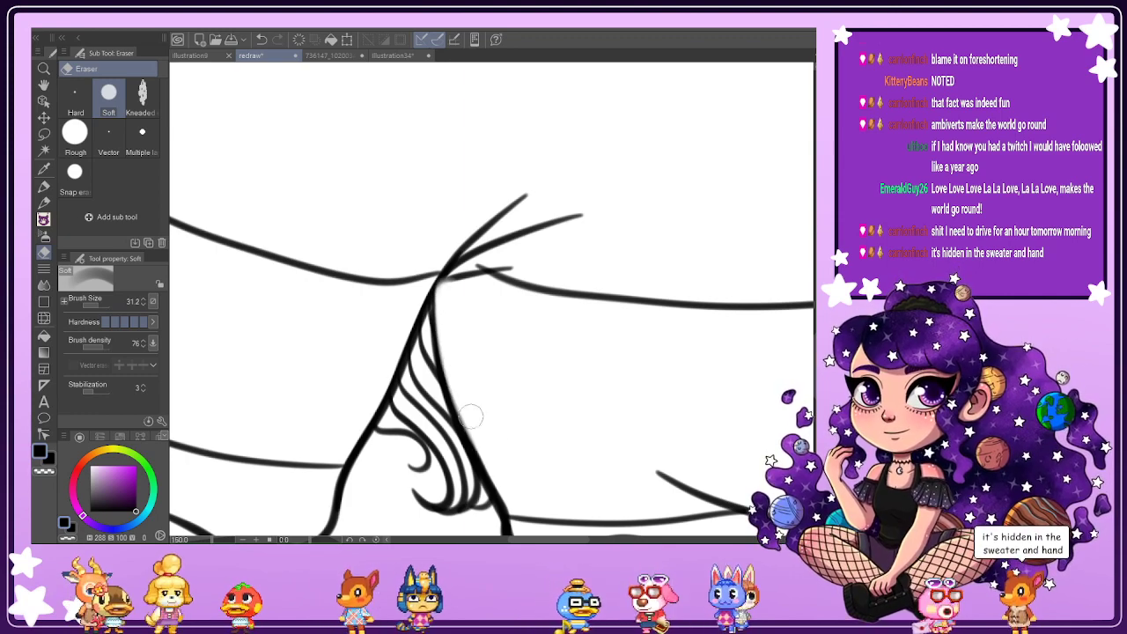
{"action": "left_click_drag", "start_coordinate": [470, 416], "coordinate": [502, 478]}
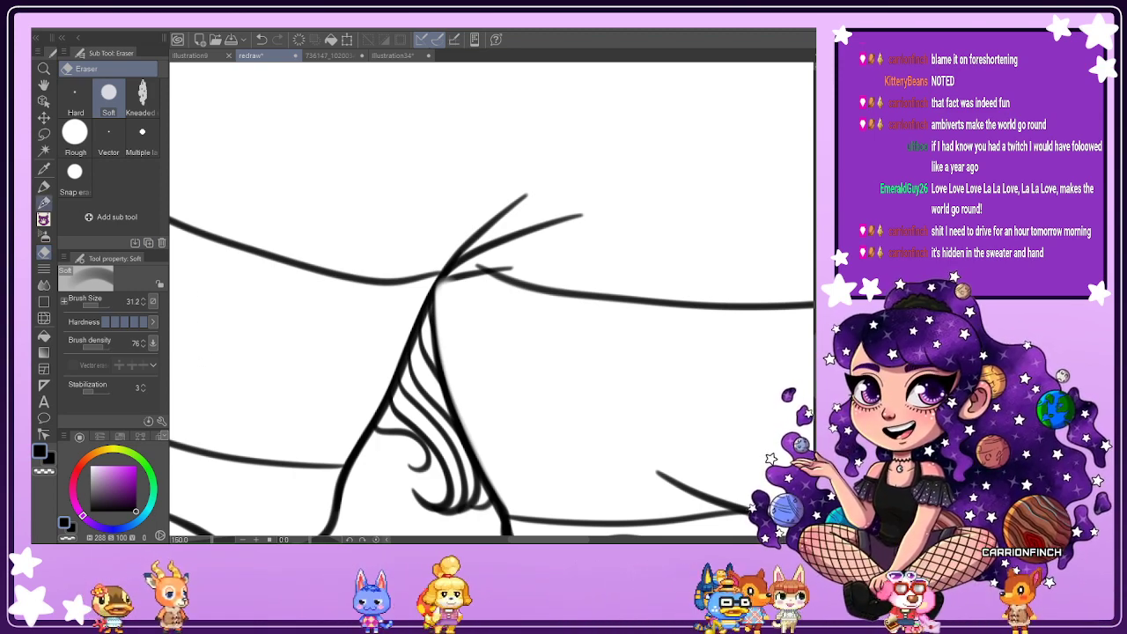
{"action": "key", "text": "p"}
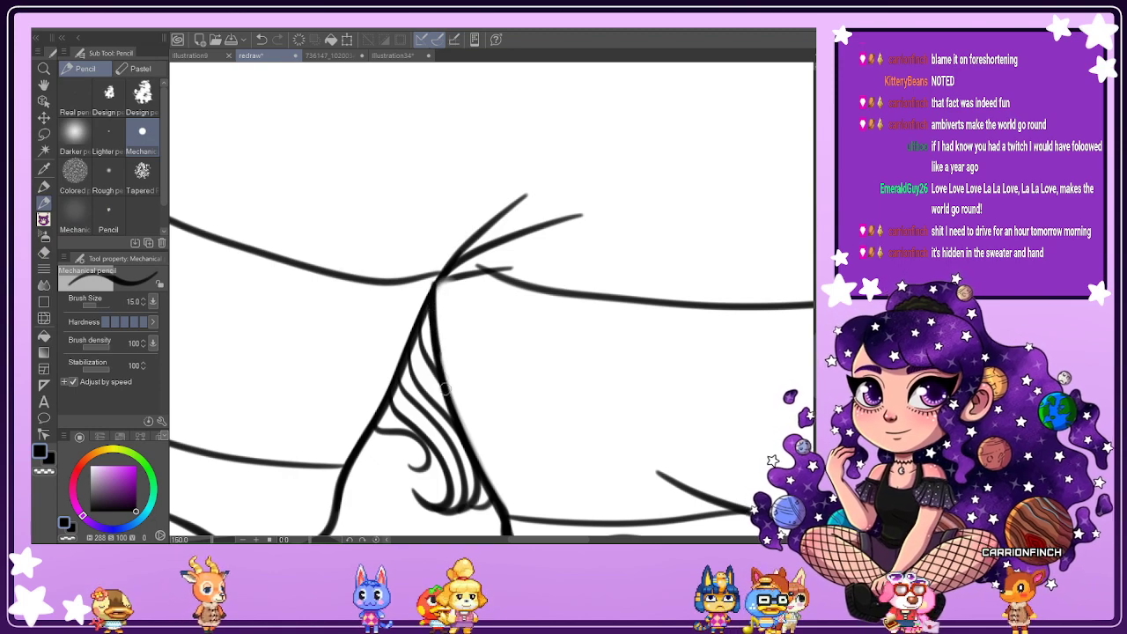
{"action": "key", "text": "ctrl+z"}
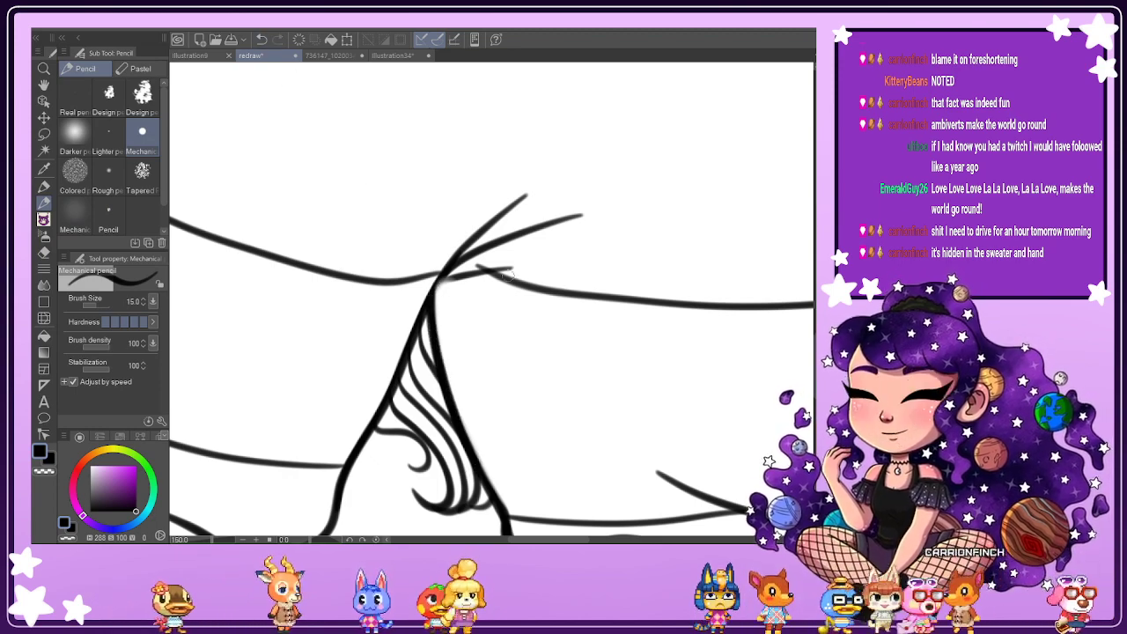
Rotate the canvas to -36°, show the purple sketch again and ink the stripes across the hip arm's forearm.
{"action": "key", "text": "minus"}
{"action": "key", "text": "minus"}
{"action": "key", "text": "minus"}
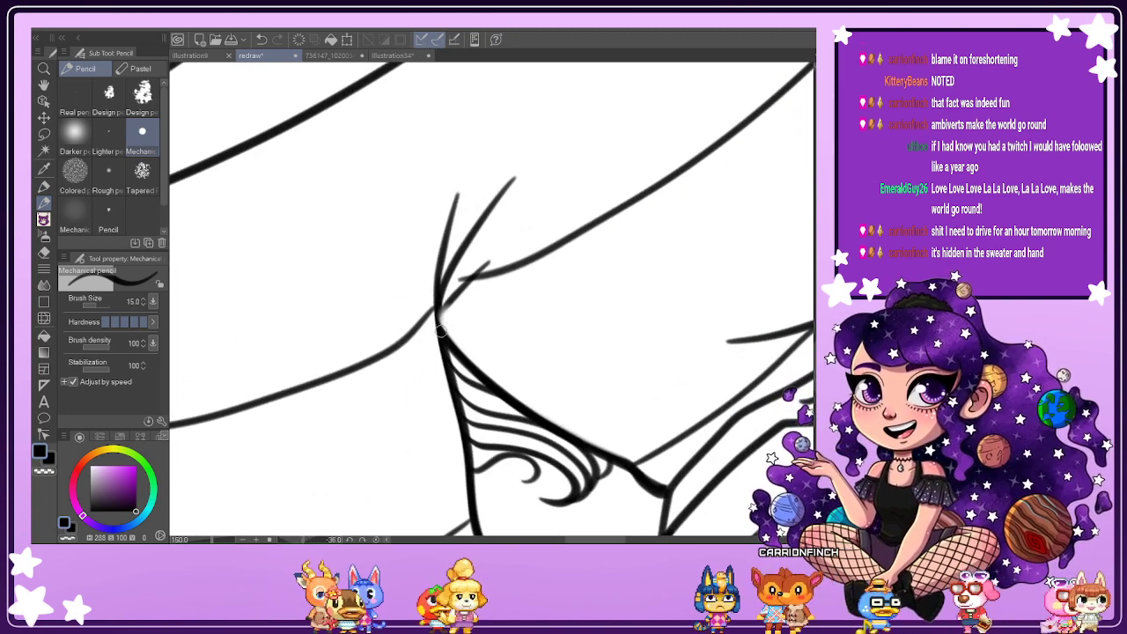
{"action": "scroll", "coordinate": [443, 265], "scroll_direction": "down", "scroll_amount": 4}
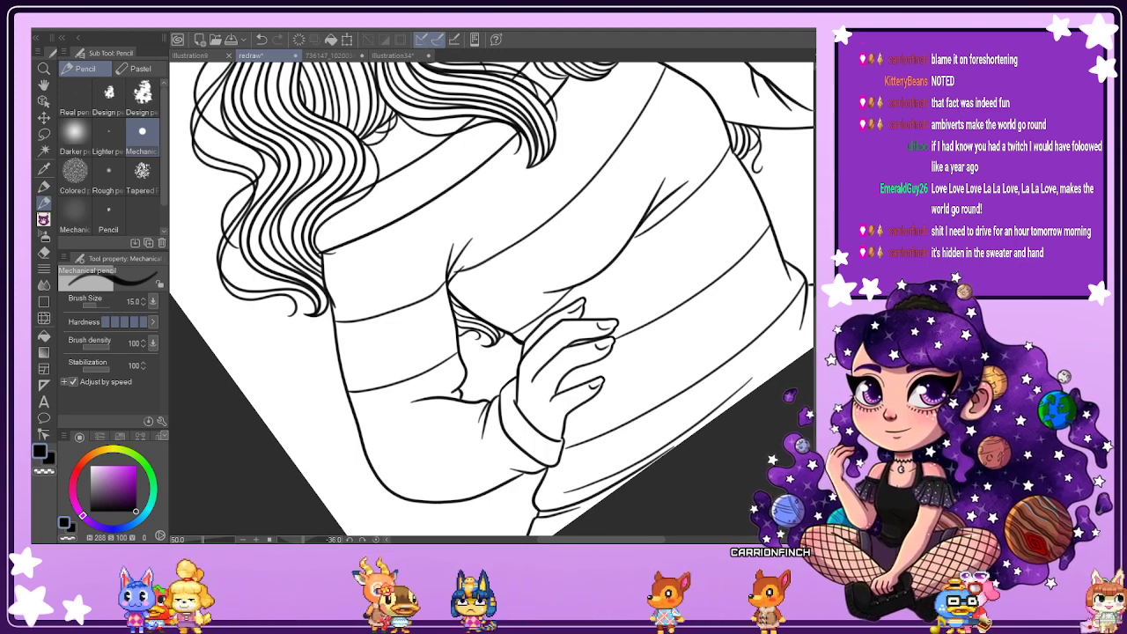
{"action": "key", "text": "ctrl+z"}
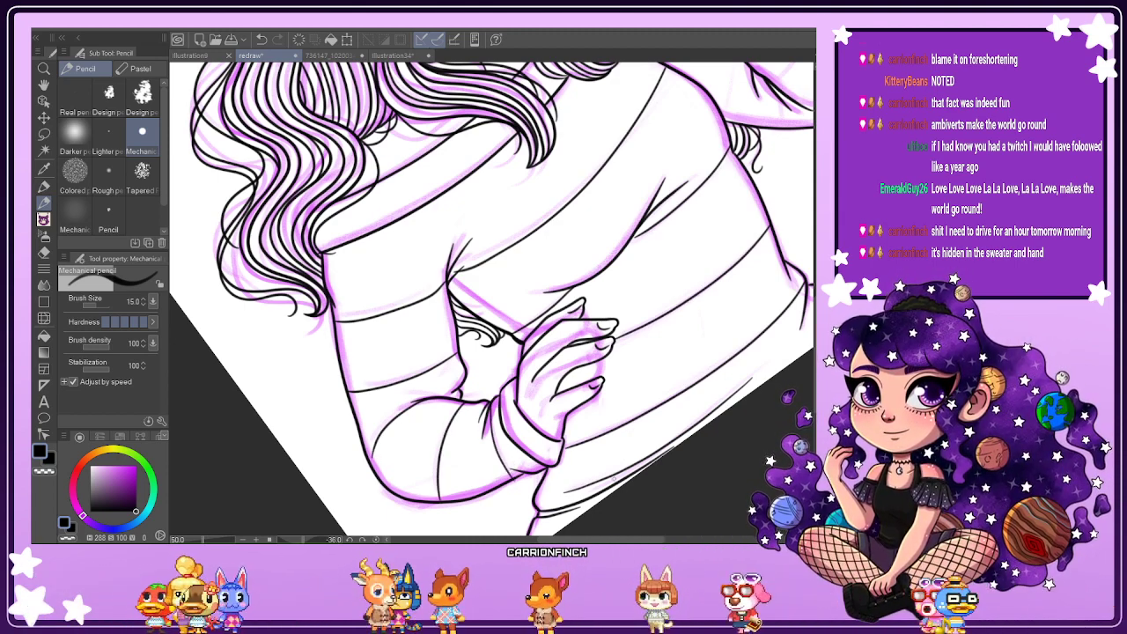
{"action": "key", "text": "ctrl+z"}
{"action": "left_click_drag", "start_coordinate": [490, 439], "coordinate": [498, 443]}
{"action": "scroll", "coordinate": [498, 444], "scroll_direction": "up", "scroll_amount": 1}
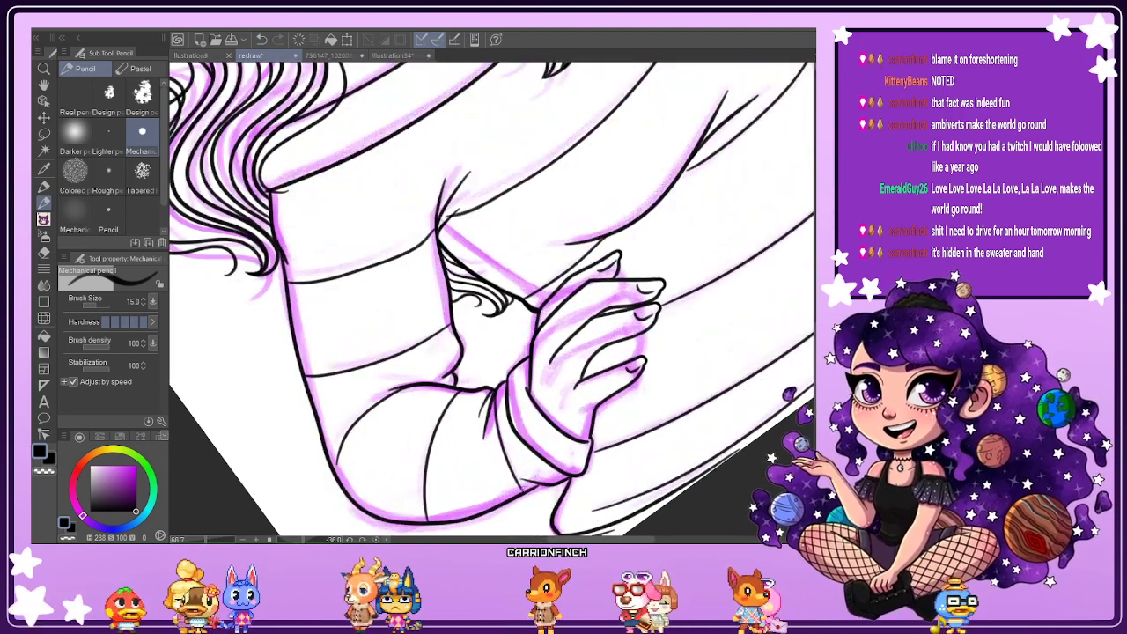
Ink the sweater stripes across the raised arm's upper sleeve, continuing down to the underside of the elbow.
{"action": "scroll", "coordinate": [645, 300], "scroll_direction": "down", "scroll_amount": 2}
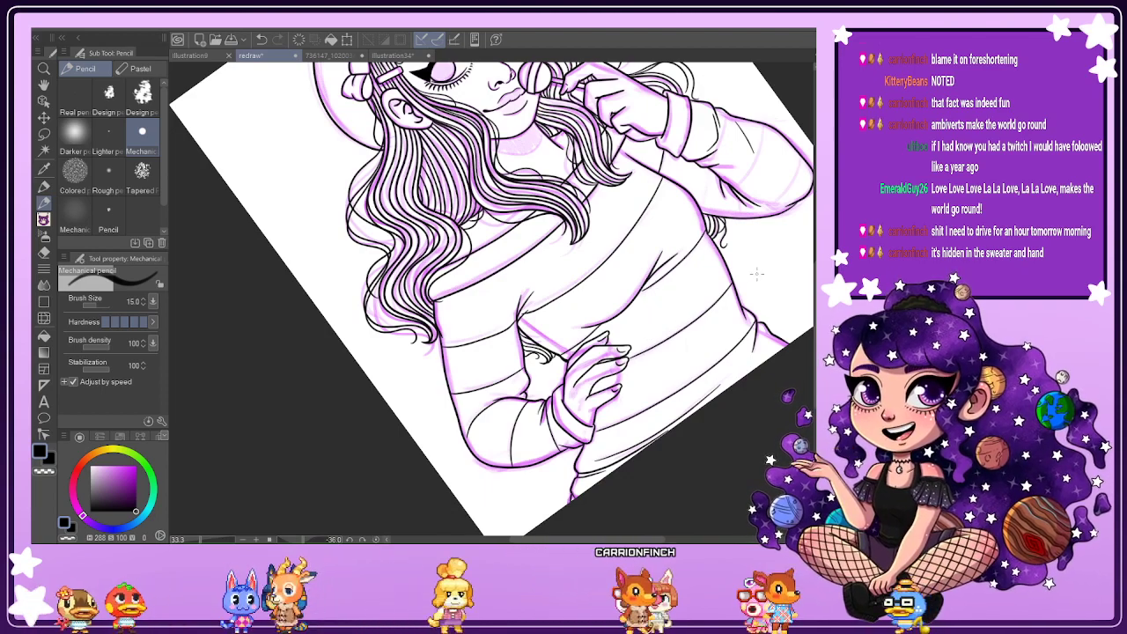
{"action": "scroll", "coordinate": [709, 163], "scroll_direction": "up", "scroll_amount": 3}
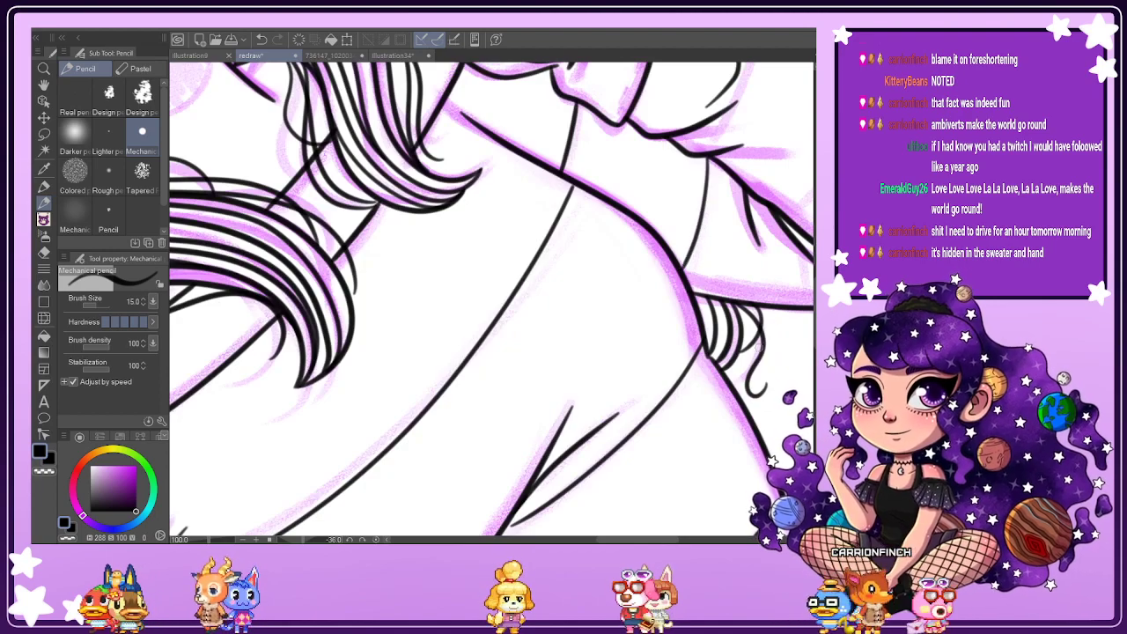
{"action": "left_click_drag", "start_coordinate": [661, 539], "coordinate": [692, 540]}
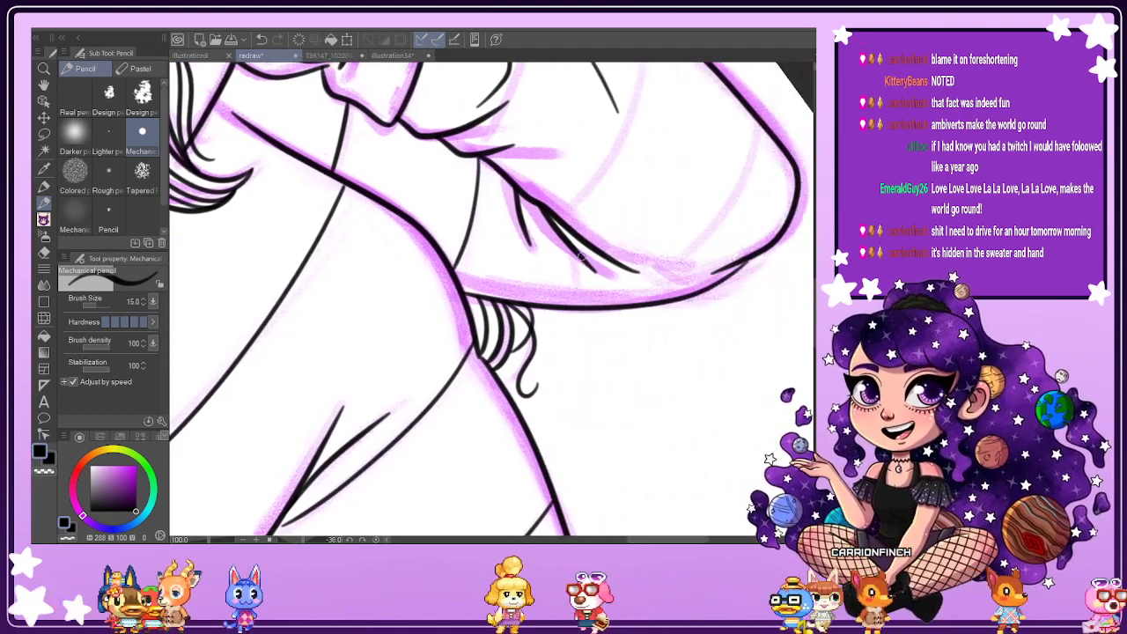
{"action": "left_click_drag", "start_coordinate": [642, 277], "coordinate": [679, 298]}
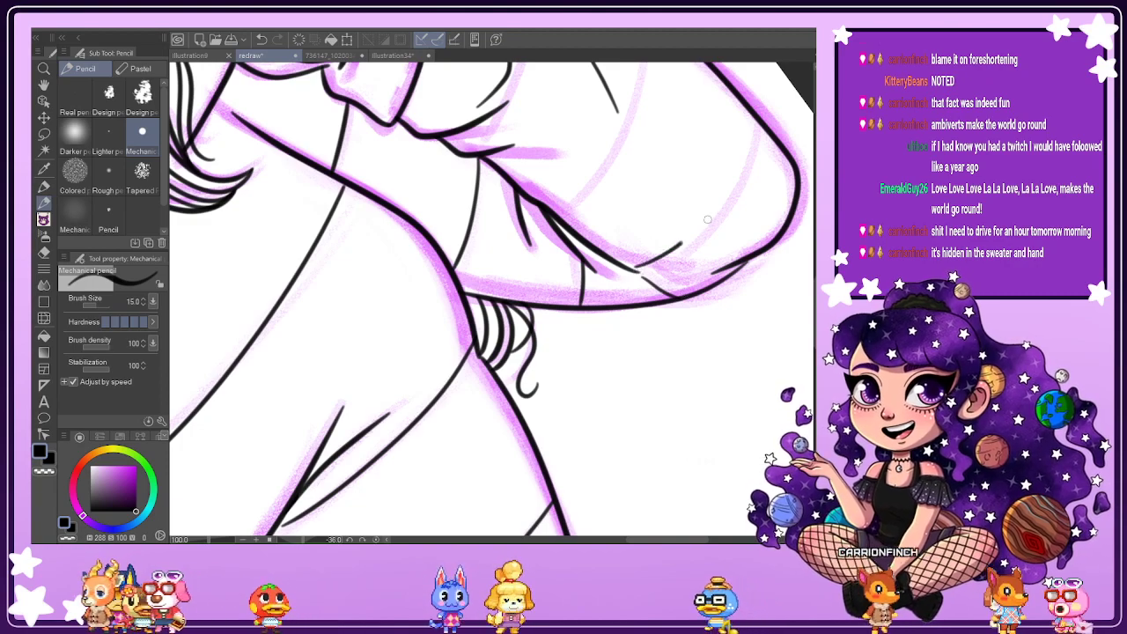
Ink three curved stripes across the raised arm's forearm between the elbow and the cuff folds.
{"action": "scroll", "coordinate": [610, 380], "scroll_direction": "up", "scroll_amount": 5}
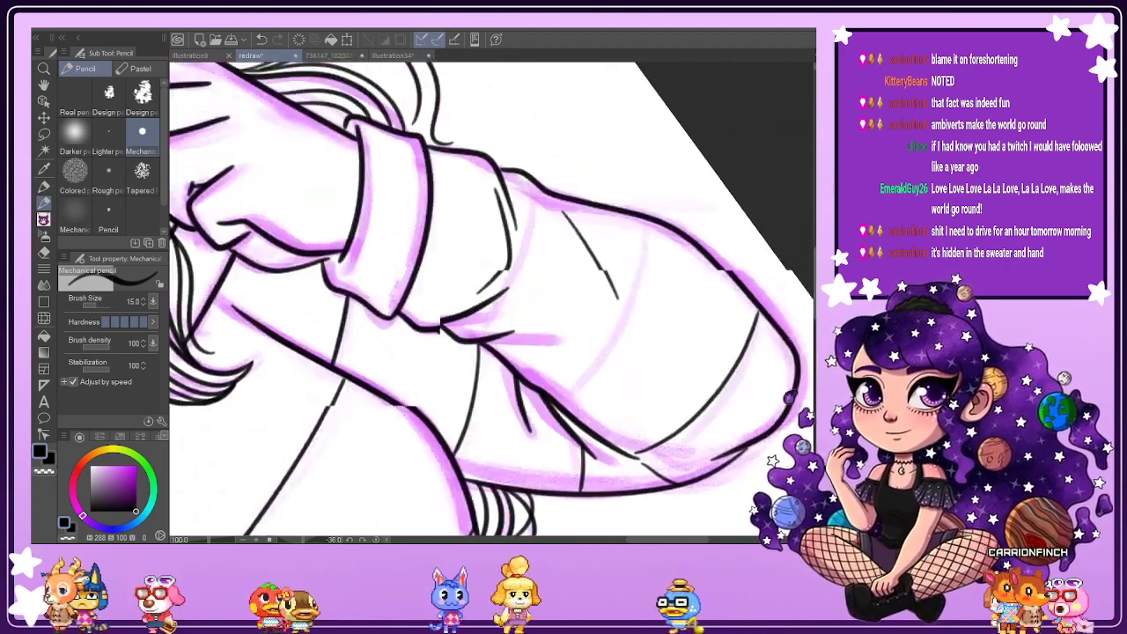
{"action": "left_click_drag", "start_coordinate": [610, 379], "coordinate": [649, 262]}
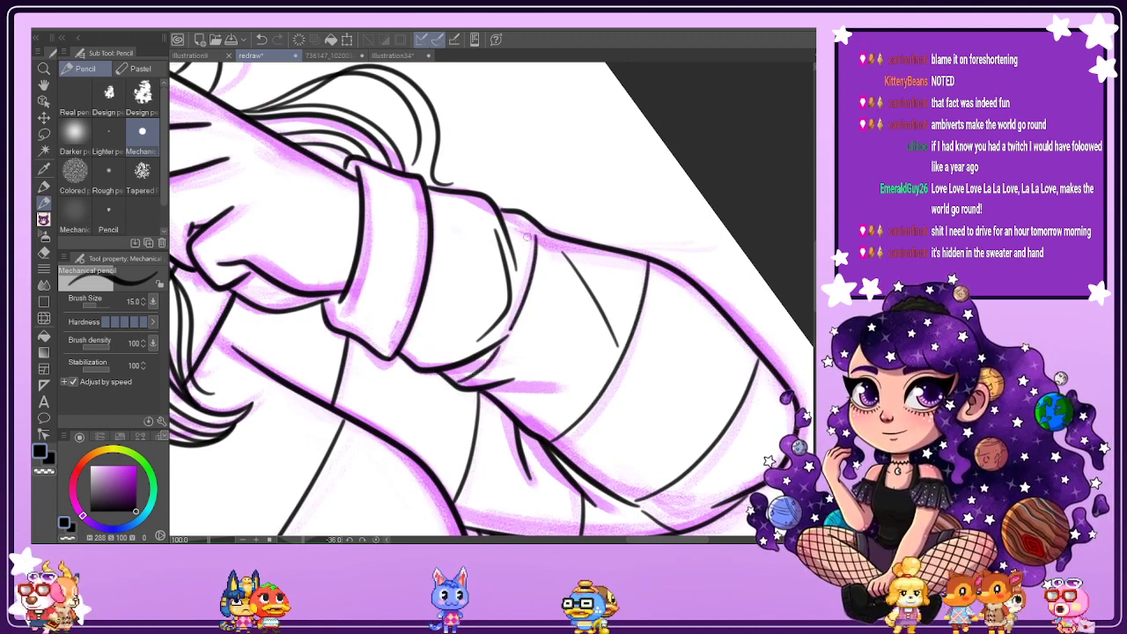
{"action": "key", "text": "ctrl+z"}
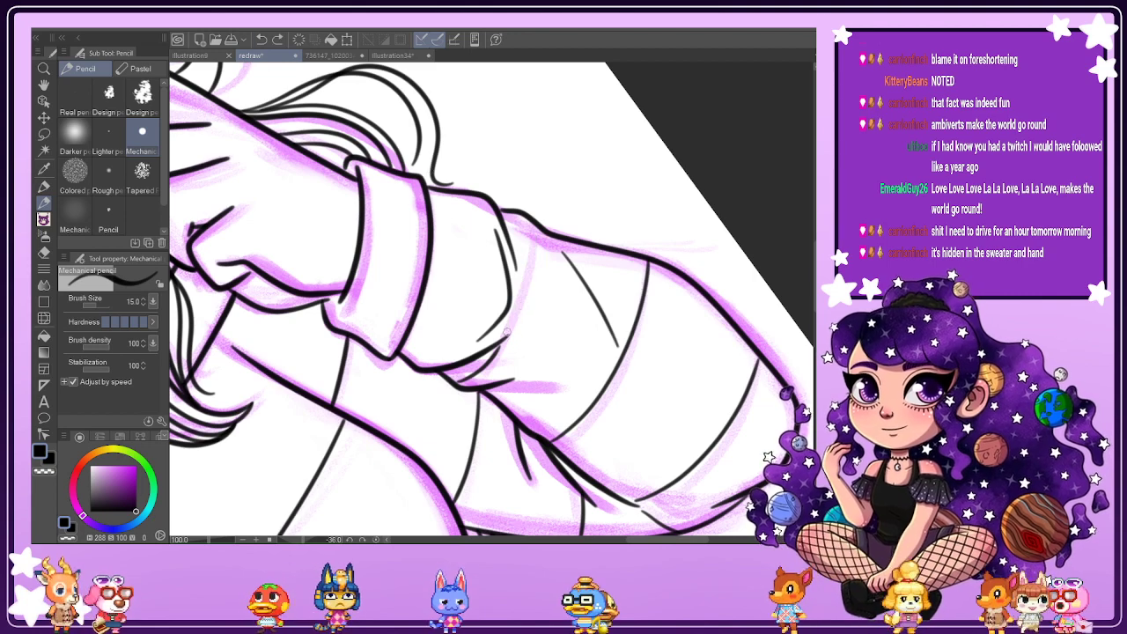
{"action": "left_click_drag", "start_coordinate": [522, 299], "coordinate": [536, 226]}
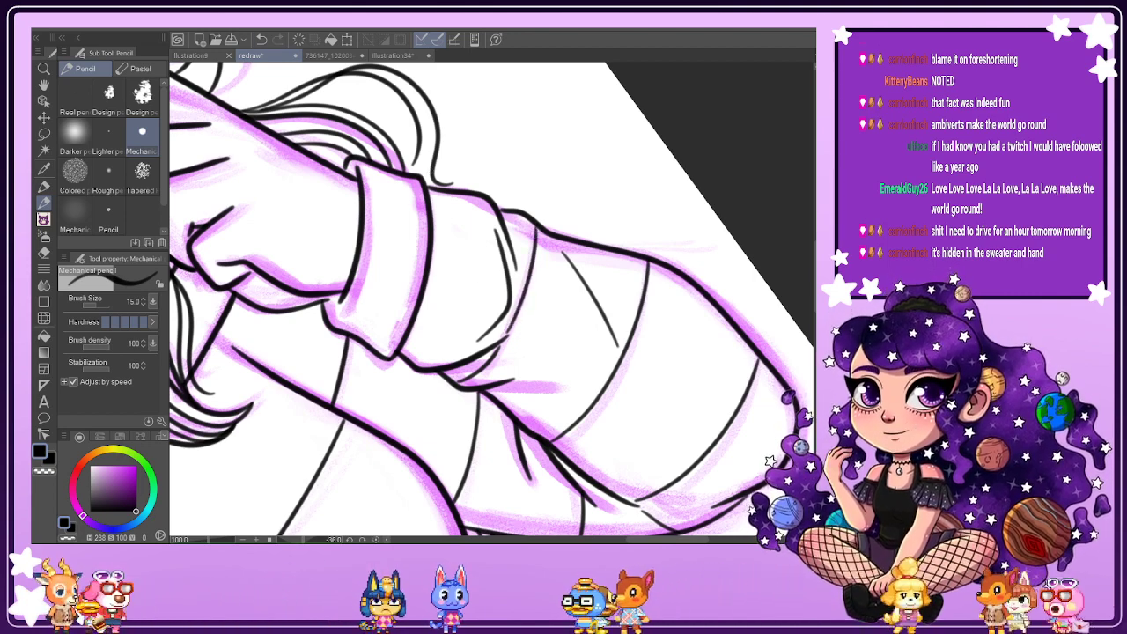
Straighten the canvas and ink an inner fold line along the inner edge of the raised arm's cuff.
{"action": "key", "text": "ctrl+at"}
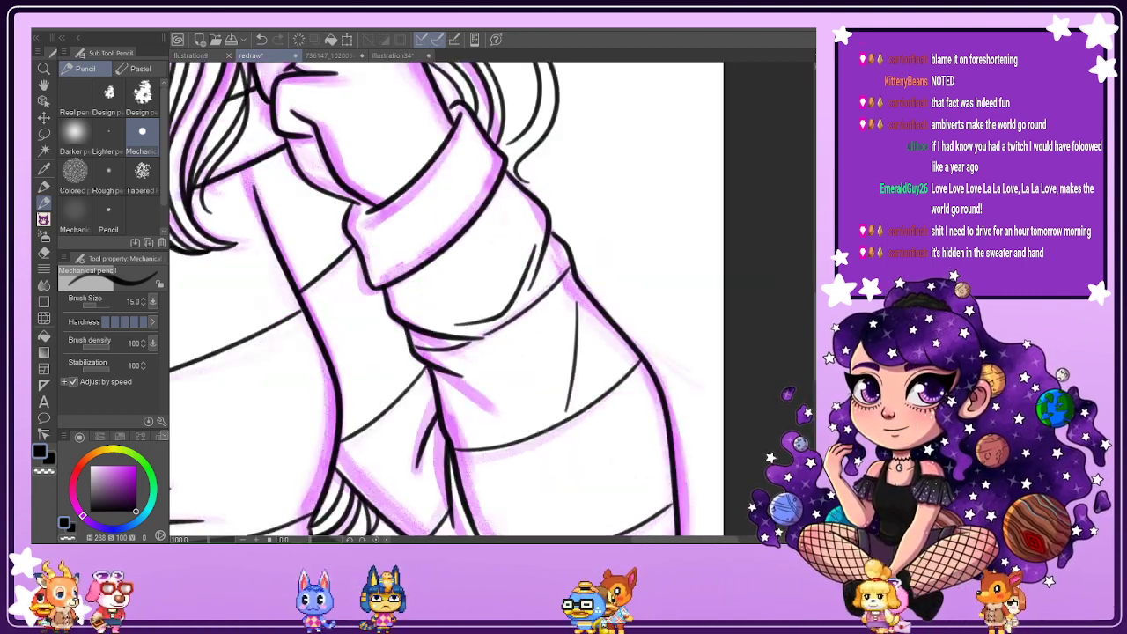
{"action": "scroll", "coordinate": [355, 220], "scroll_direction": "up", "scroll_amount": 2}
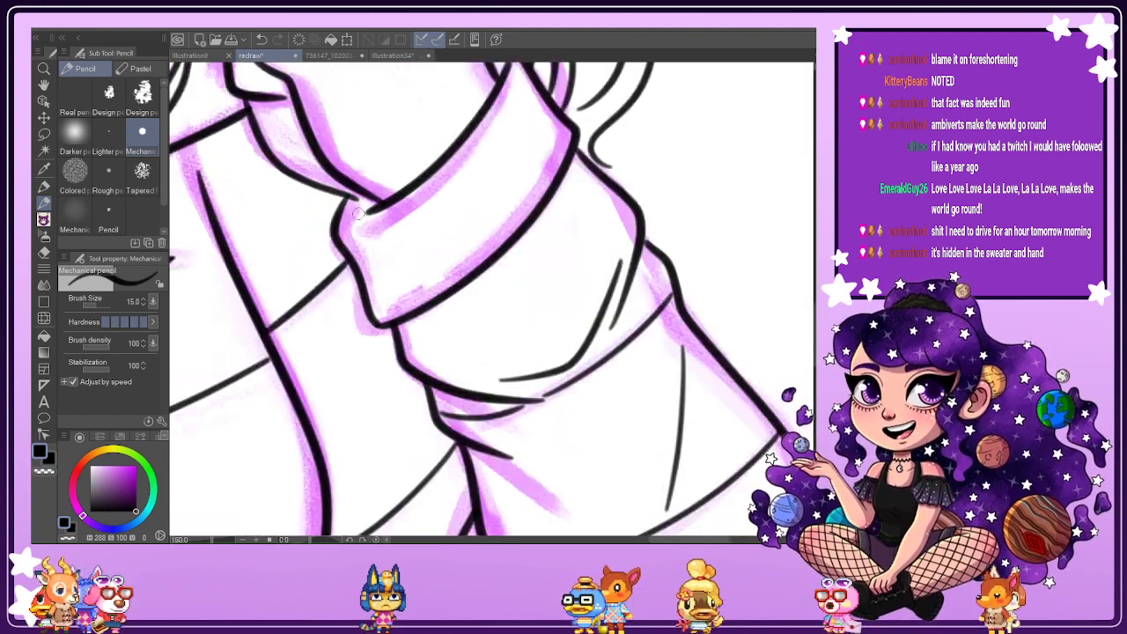
{"action": "left_click_drag", "start_coordinate": [355, 204], "coordinate": [335, 227]}
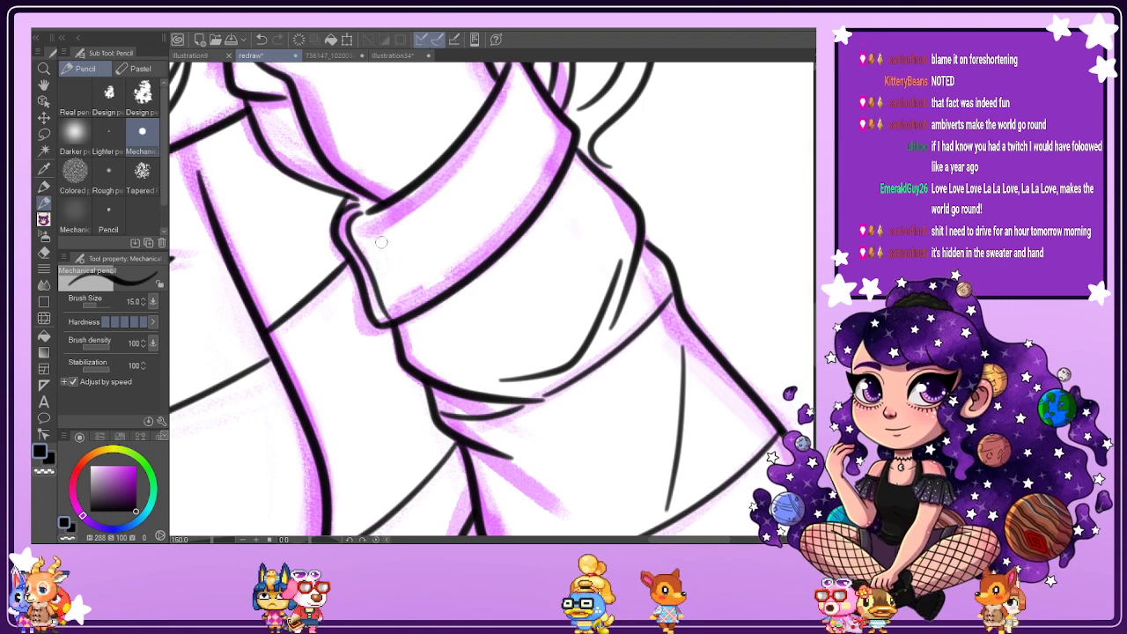
Ink evenly spaced rib lines across the raised arm's folded cuff, from its inner edge to the outer end.
{"action": "left_click_drag", "start_coordinate": [369, 220], "coordinate": [412, 304]}
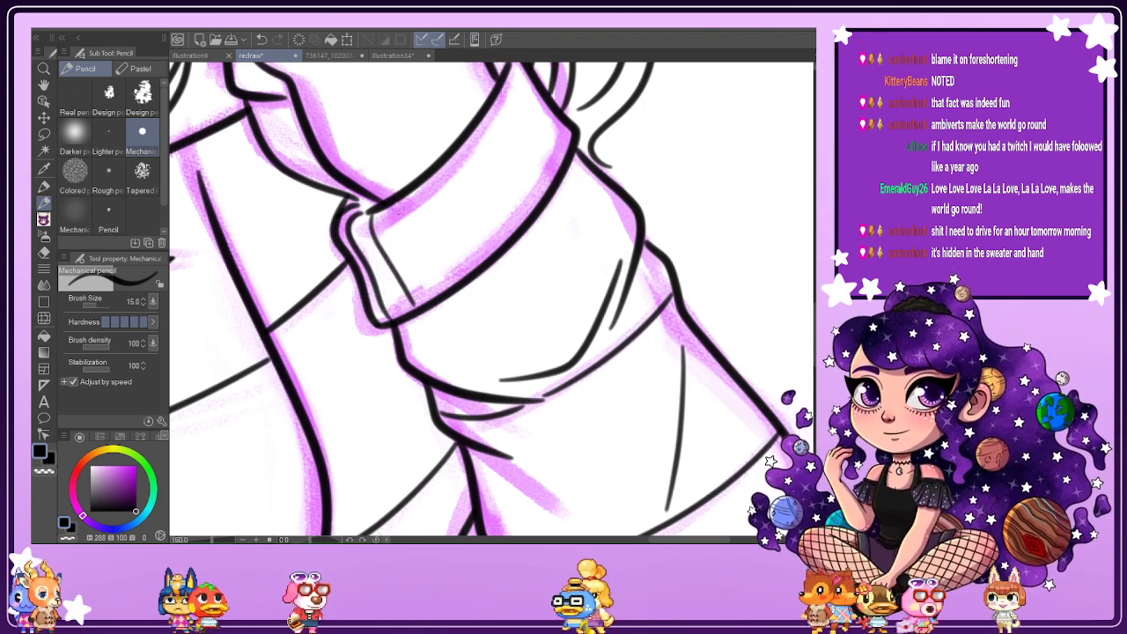
{"action": "left_click_drag", "start_coordinate": [396, 206], "coordinate": [437, 281]}
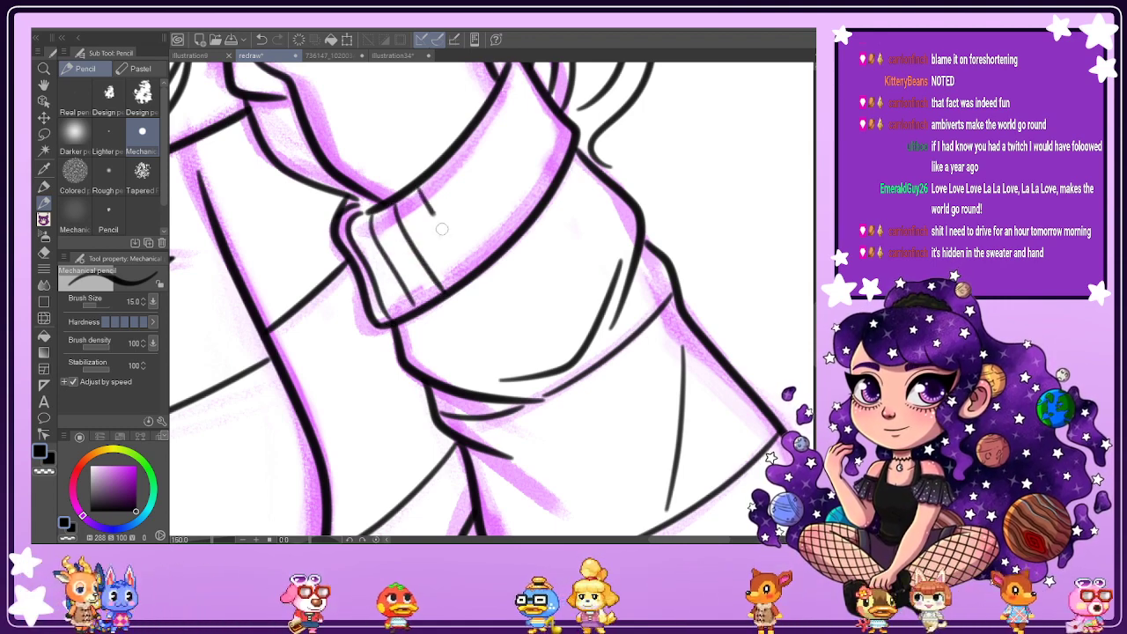
{"action": "left_click_drag", "start_coordinate": [430, 214], "coordinate": [475, 275]}
{"action": "left_click_drag", "start_coordinate": [438, 164], "coordinate": [499, 249]}
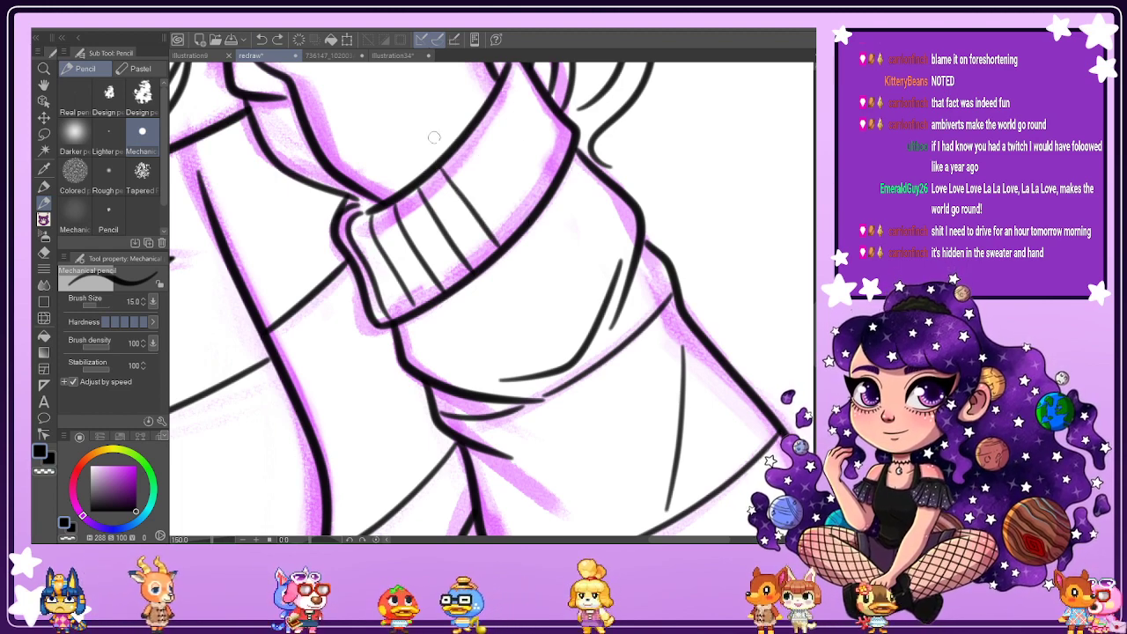
{"action": "left_click_drag", "start_coordinate": [463, 149], "coordinate": [520, 220]}
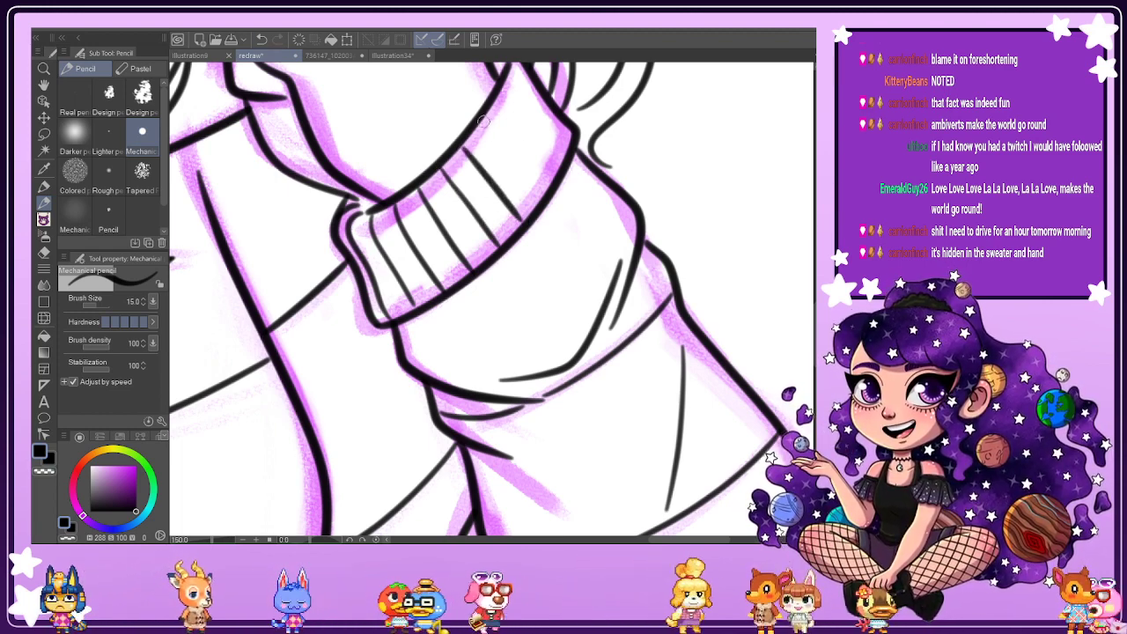
{"action": "left_click_drag", "start_coordinate": [485, 121], "coordinate": [539, 188]}
{"action": "left_click_drag", "start_coordinate": [503, 81], "coordinate": [546, 137]}
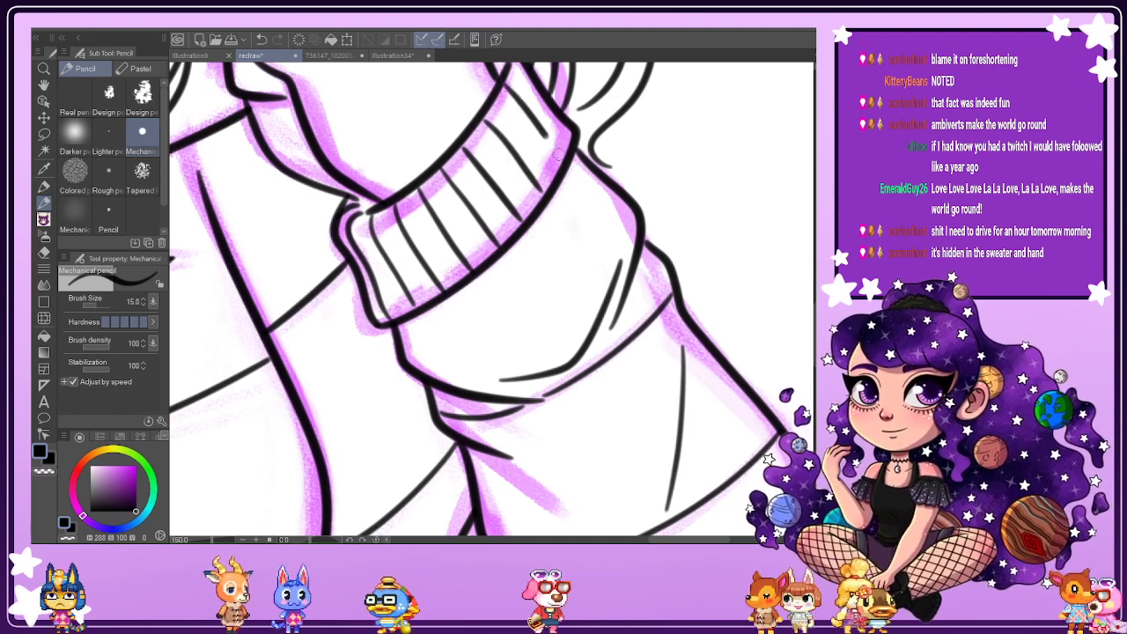
{"action": "left_click_drag", "start_coordinate": [814, 313], "coordinate": [814, 297]}
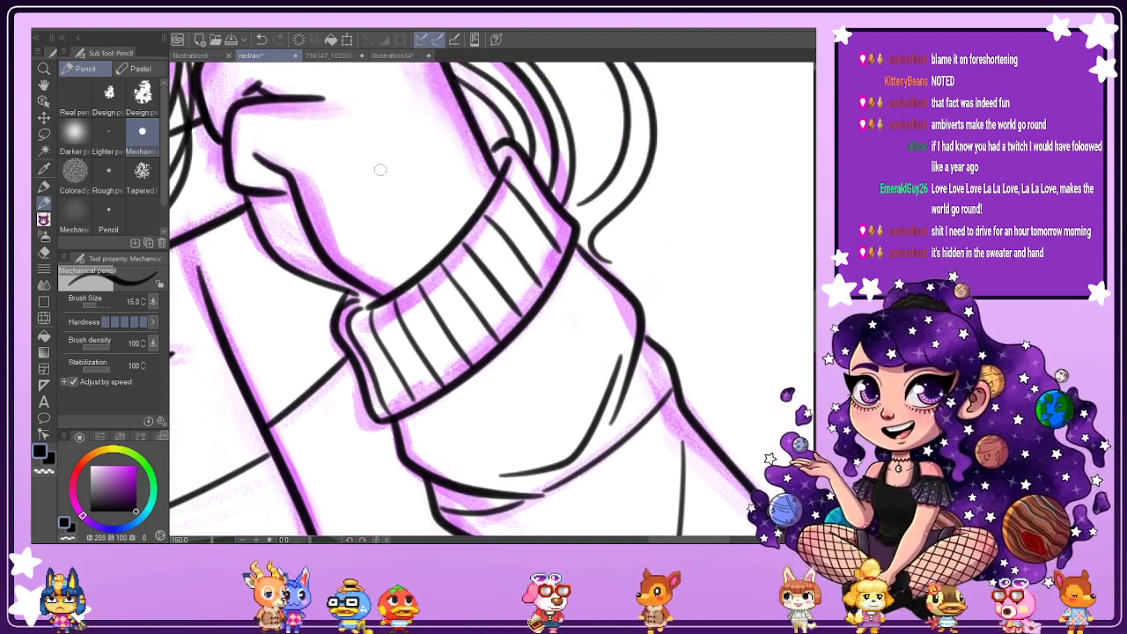
{"action": "left_click", "coordinate": [262, 40]}
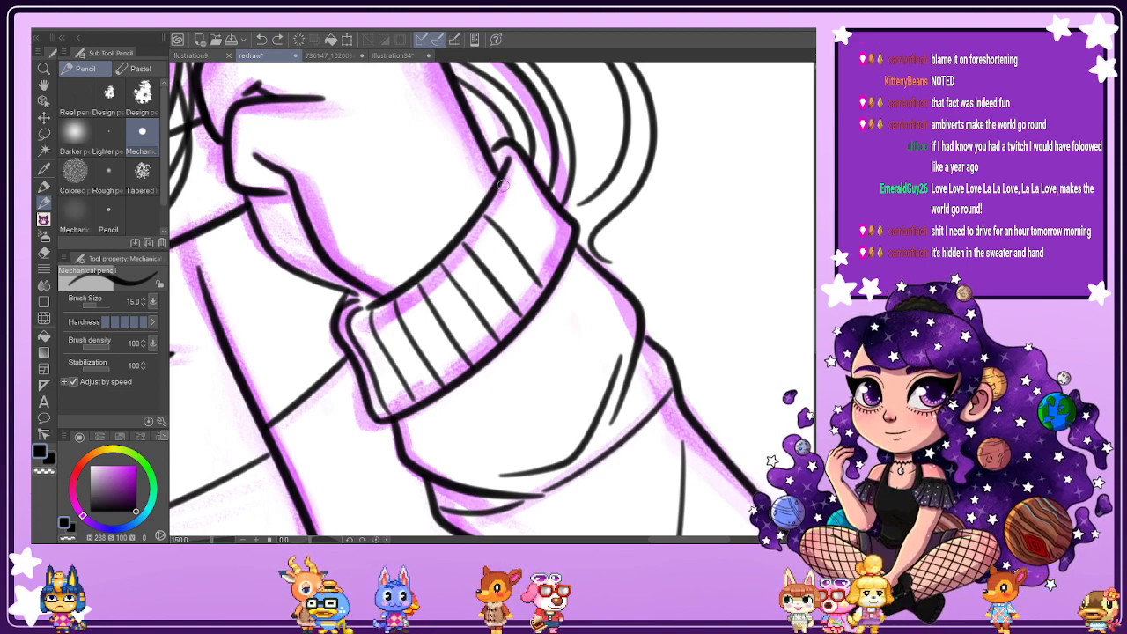
{"action": "left_click_drag", "start_coordinate": [509, 197], "coordinate": [553, 255]}
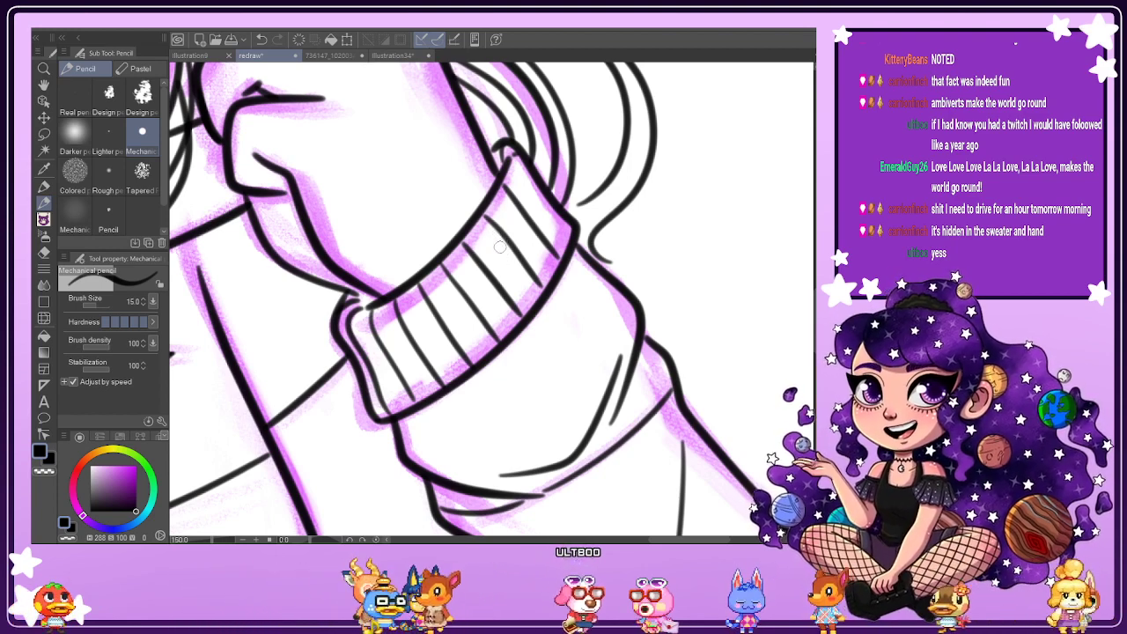
Rotate the canvas to 60° and ink short rib lines around the cuff of the hand resting on the hip.
{"action": "scroll", "coordinate": [500, 248], "scroll_direction": "down", "scroll_amount": 3}
{"action": "scroll", "coordinate": [442, 430], "scroll_direction": "down", "scroll_amount": 2}
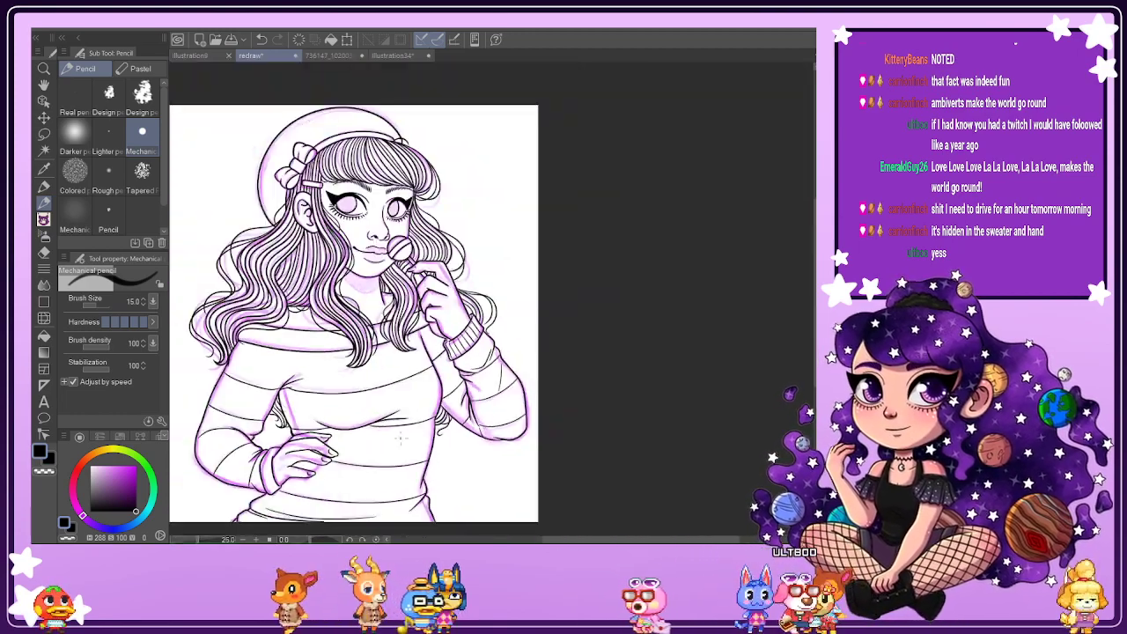
{"action": "scroll", "coordinate": [375, 500], "scroll_direction": "up", "scroll_amount": 1}
{"action": "key", "text": "asciicircum"}
{"action": "key", "text": "asciicircum"}
{"action": "key", "text": "asciicircum"}
{"action": "key", "text": "asciicircum"}
{"action": "key", "text": "asciicircum"}
{"action": "key", "text": "asciicircum"}
{"action": "key", "text": "asciicircum"}
{"action": "key", "text": "asciicircum"}
{"action": "key", "text": "asciicircum"}
{"action": "key", "text": "asciicircum"}
{"action": "key", "text": "asciicircum"}
{"action": "key", "text": "asciicircum"}
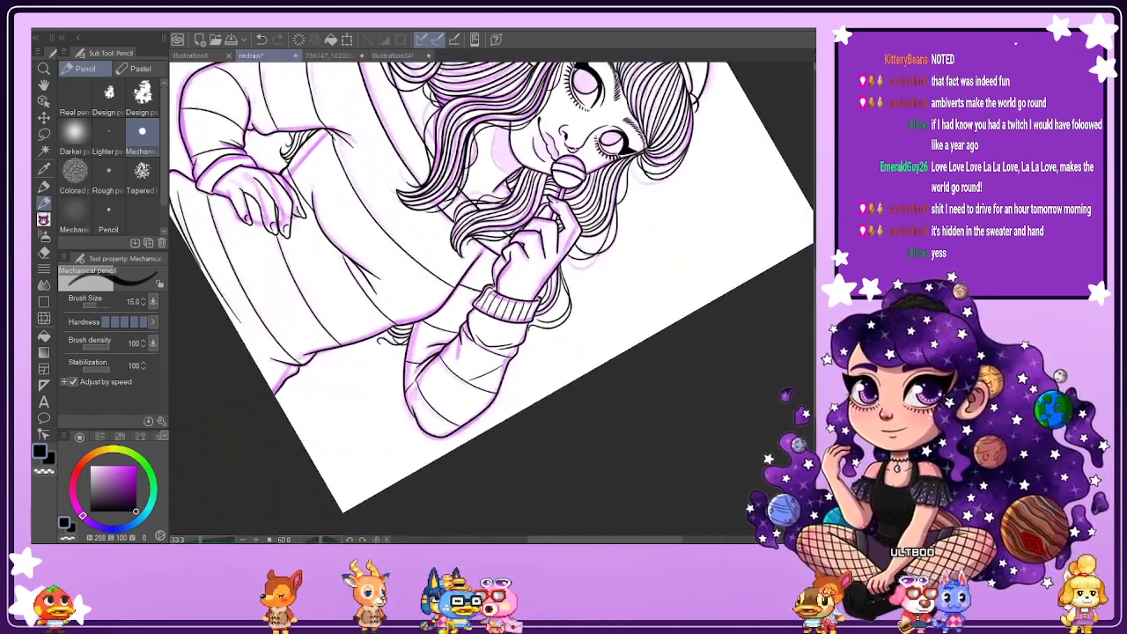
{"action": "left_click_drag", "start_coordinate": [598, 540], "coordinate": [575, 540]}
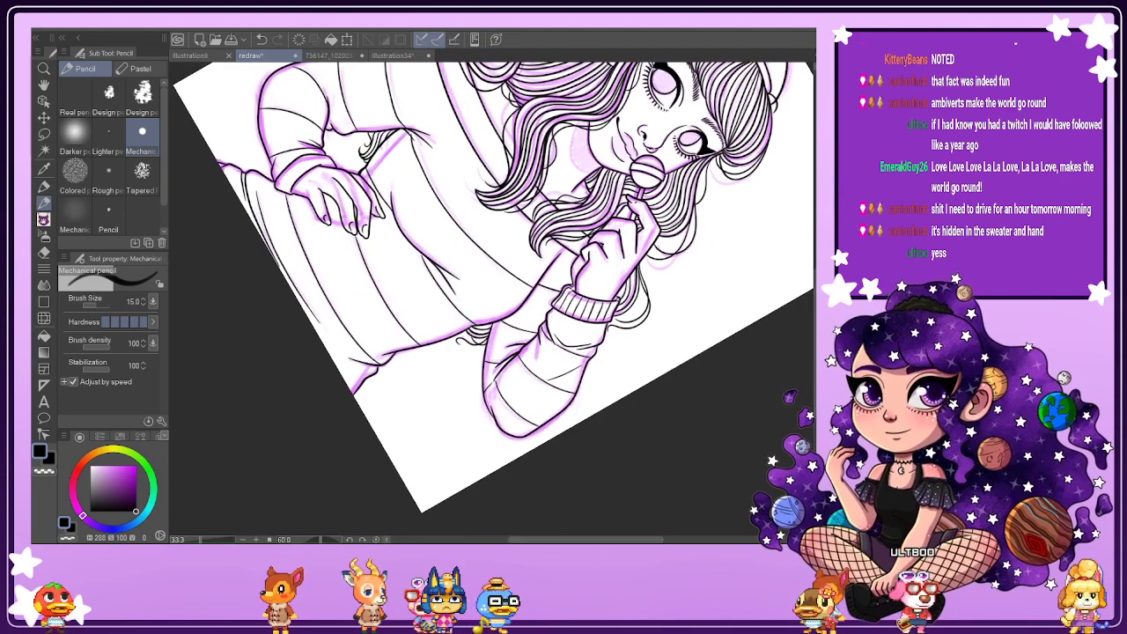
{"action": "left_click_drag", "start_coordinate": [814, 344], "coordinate": [815, 322]}
{"action": "scroll", "coordinate": [278, 236], "scroll_direction": "up", "scroll_amount": 4}
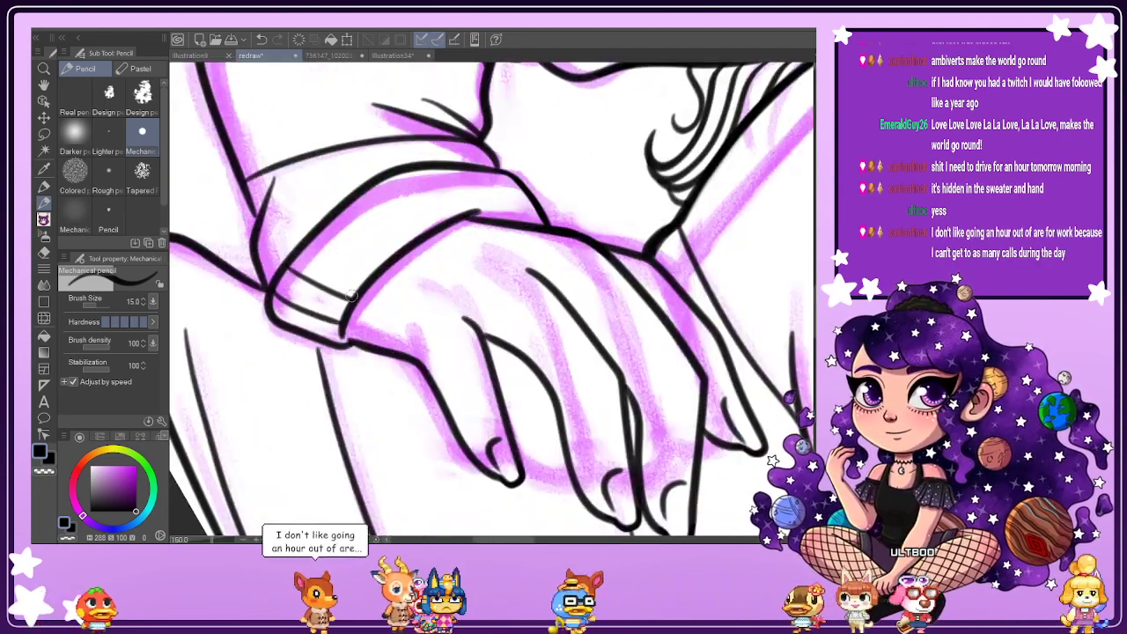
{"action": "mouse_move", "coordinate": [308, 236]}
{"action": "left_mouse_down"}
{"action": "mouse_move", "coordinate": [380, 278]}
{"action": "mouse_move", "coordinate": [391, 198]}
{"action": "left_mouse_up"}
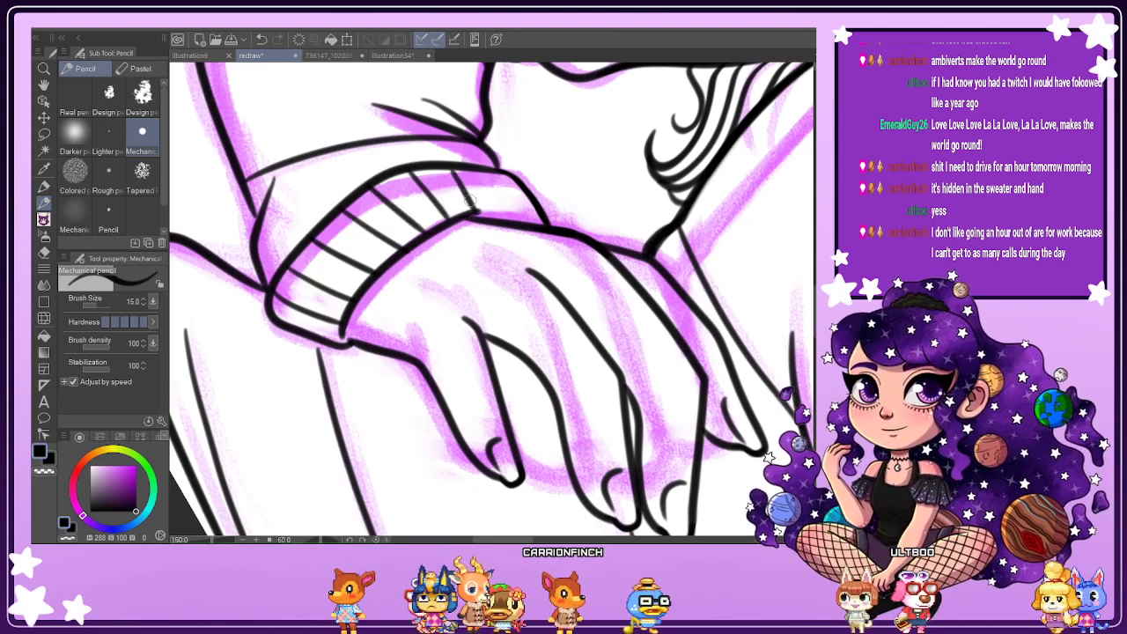
Straighten the canvas and ink evenly spaced rib lines along the sweater's neckline band, from the hip arm's shoulder to the chest centre.
{"action": "scroll", "coordinate": [505, 206], "scroll_direction": "down", "scroll_amount": 3}
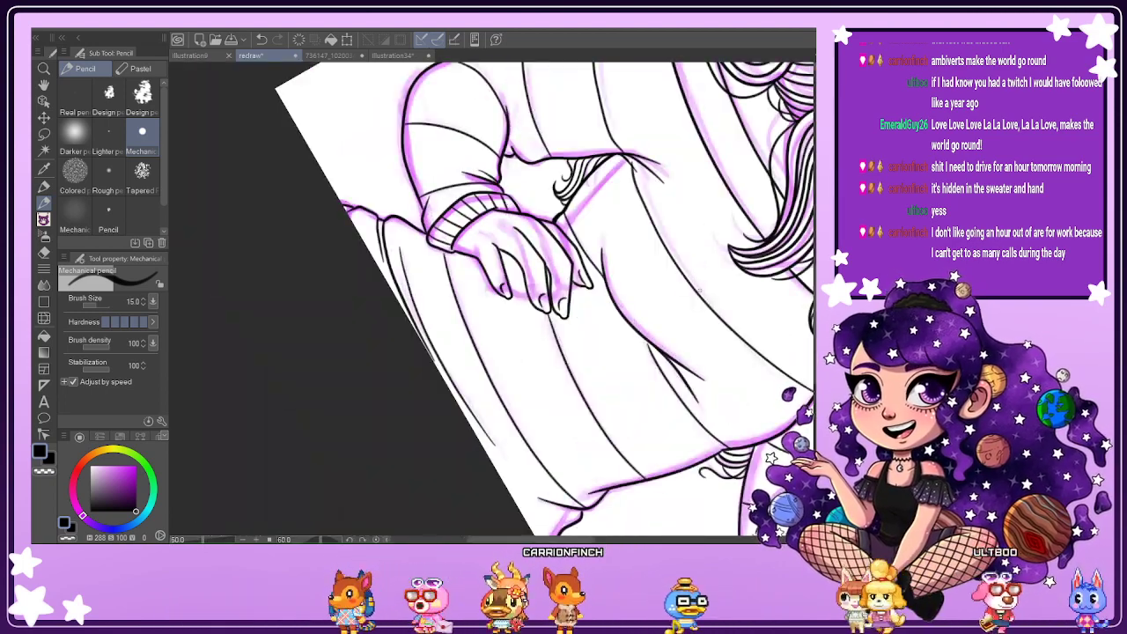
{"action": "key", "text": "ctrl+at"}
{"action": "key", "text": "ctrl+minus"}
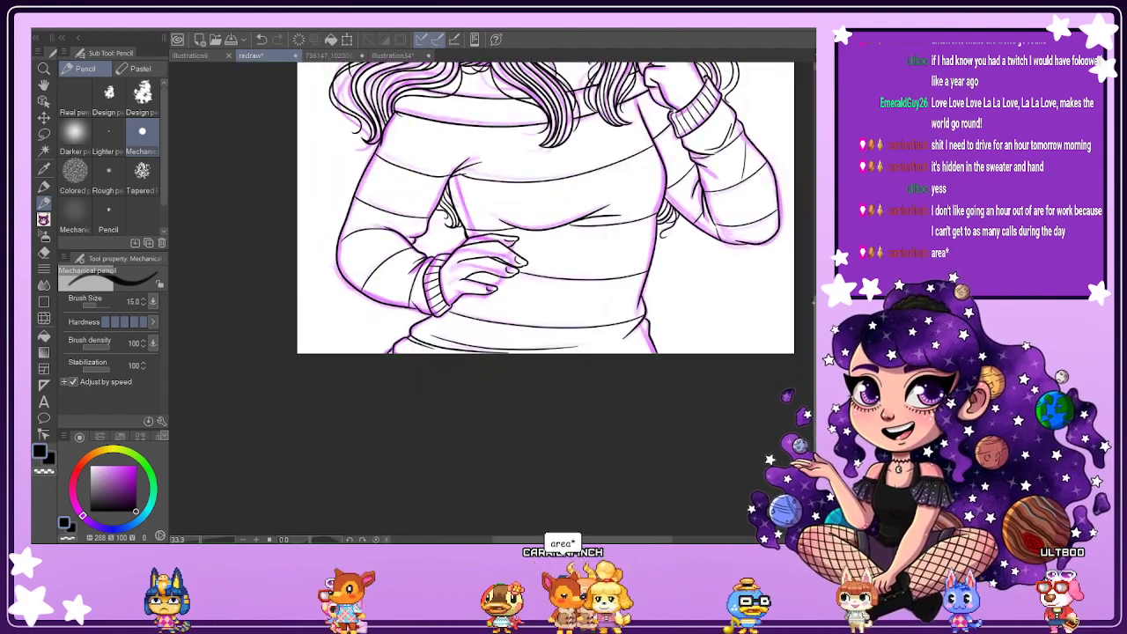
{"action": "scroll", "coordinate": [531, 234], "scroll_direction": "up", "scroll_amount": 3}
{"action": "scroll", "coordinate": [518, 232], "scroll_direction": "up", "scroll_amount": 3}
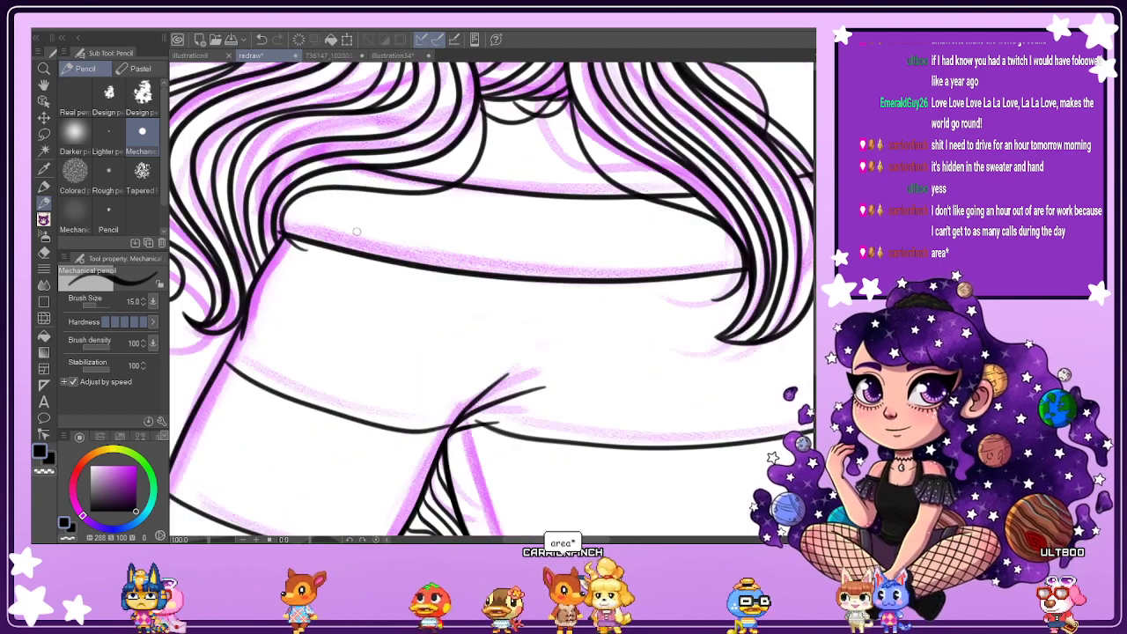
{"action": "scroll", "coordinate": [330, 227], "scroll_direction": "up", "scroll_amount": 1}
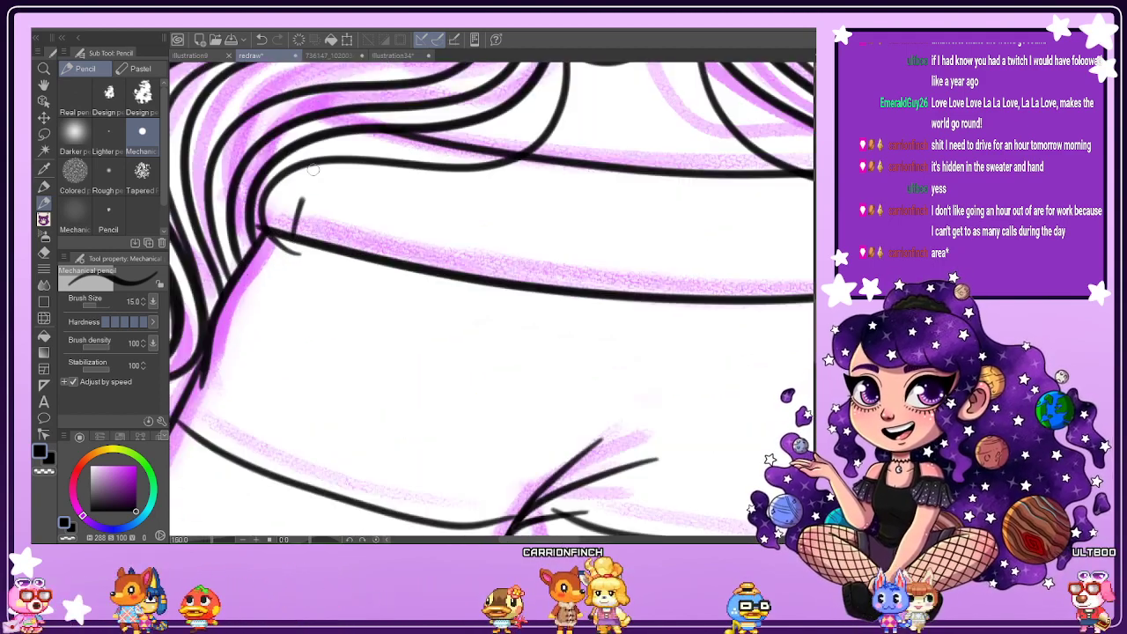
{"action": "mouse_move", "coordinate": [329, 137]}
{"action": "left_mouse_down"}
{"action": "mouse_move", "coordinate": [371, 145]}
{"action": "mouse_move", "coordinate": [378, 135]}
{"action": "mouse_move", "coordinate": [397, 216]}
{"action": "mouse_move", "coordinate": [389, 261]}
{"action": "left_mouse_up"}
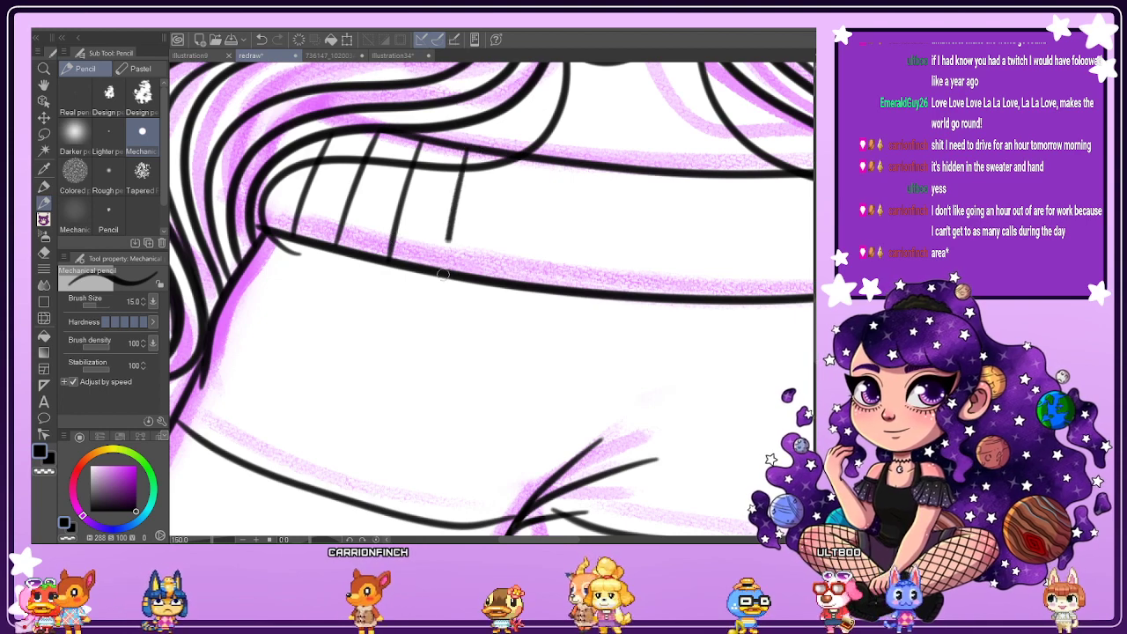
{"action": "left_click_drag", "start_coordinate": [464, 147], "coordinate": [443, 280]}
{"action": "key", "text": "ctrl+z"}
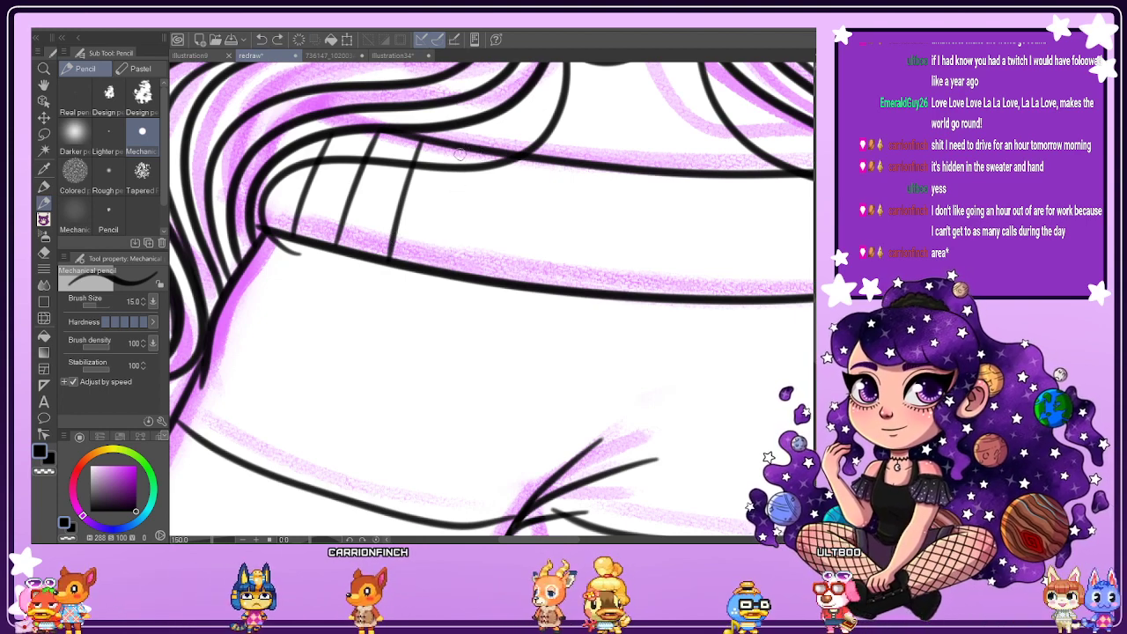
{"action": "left_click_drag", "start_coordinate": [460, 150], "coordinate": [439, 262]}
{"action": "left_click_drag", "start_coordinate": [508, 166], "coordinate": [491, 278]}
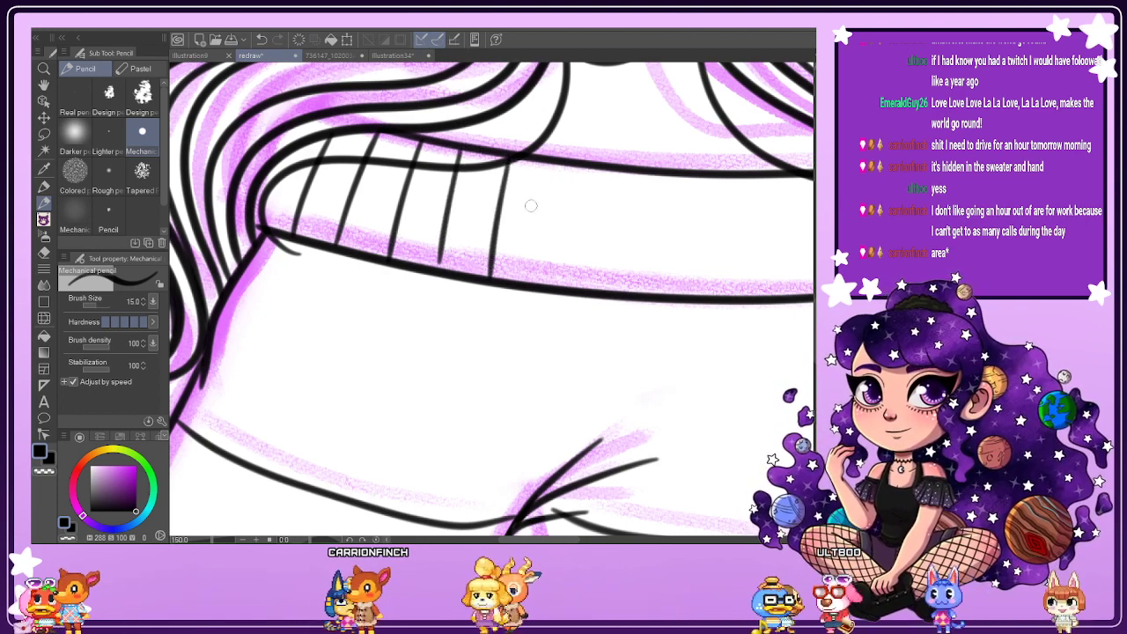
{"action": "left_click_drag", "start_coordinate": [556, 167], "coordinate": [545, 287]}
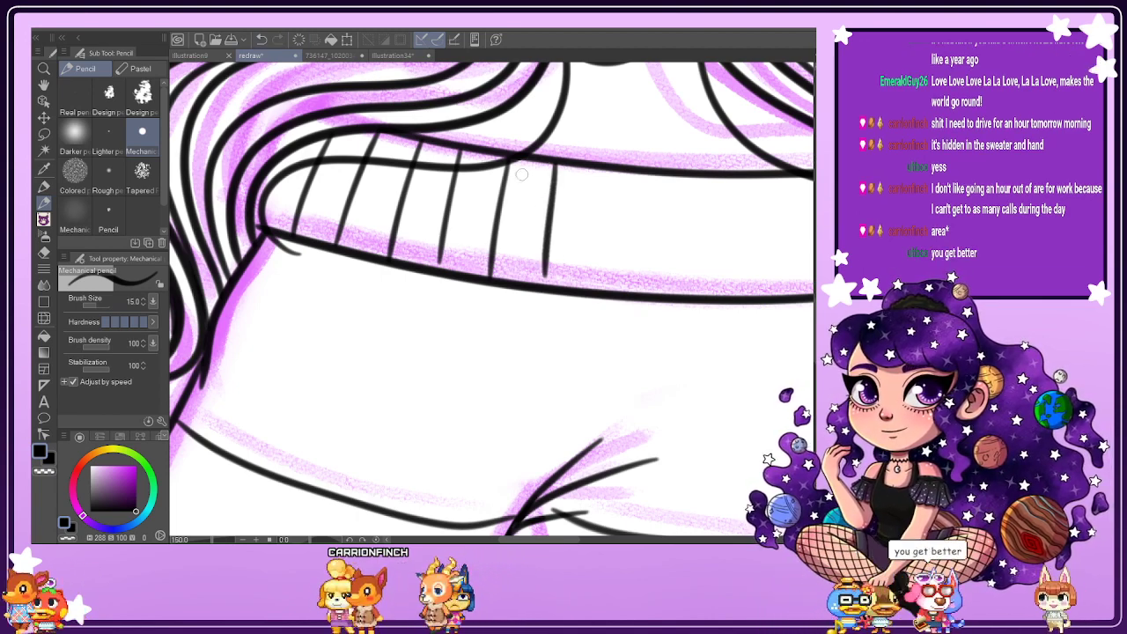
{"action": "key", "text": "ctrl+z"}
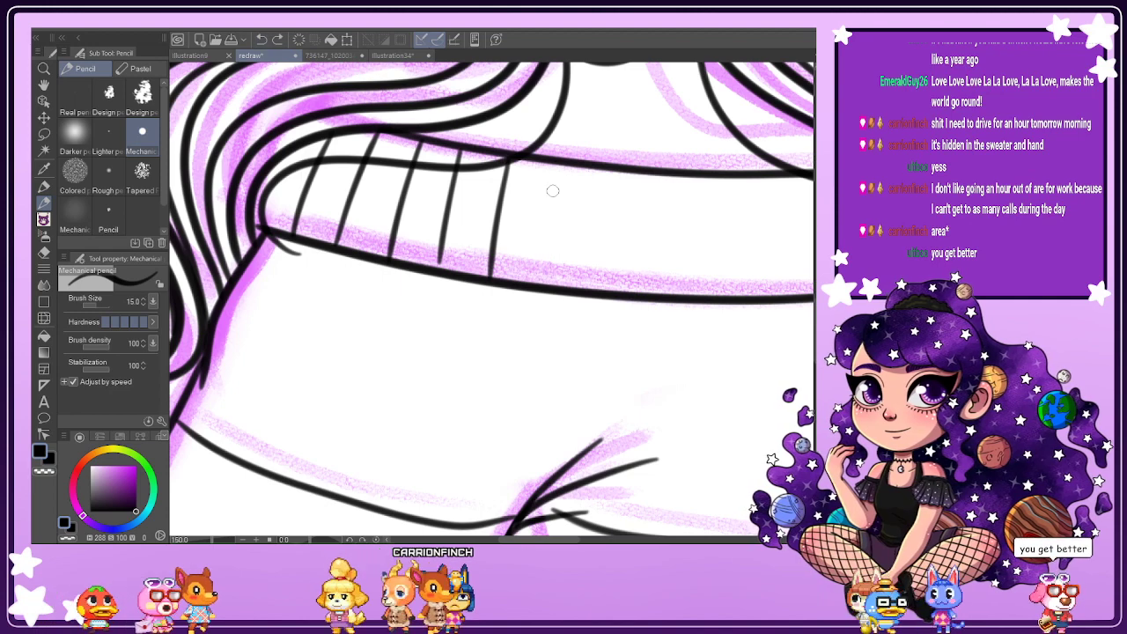
{"action": "left_click_drag", "start_coordinate": [553, 166], "coordinate": [541, 278]}
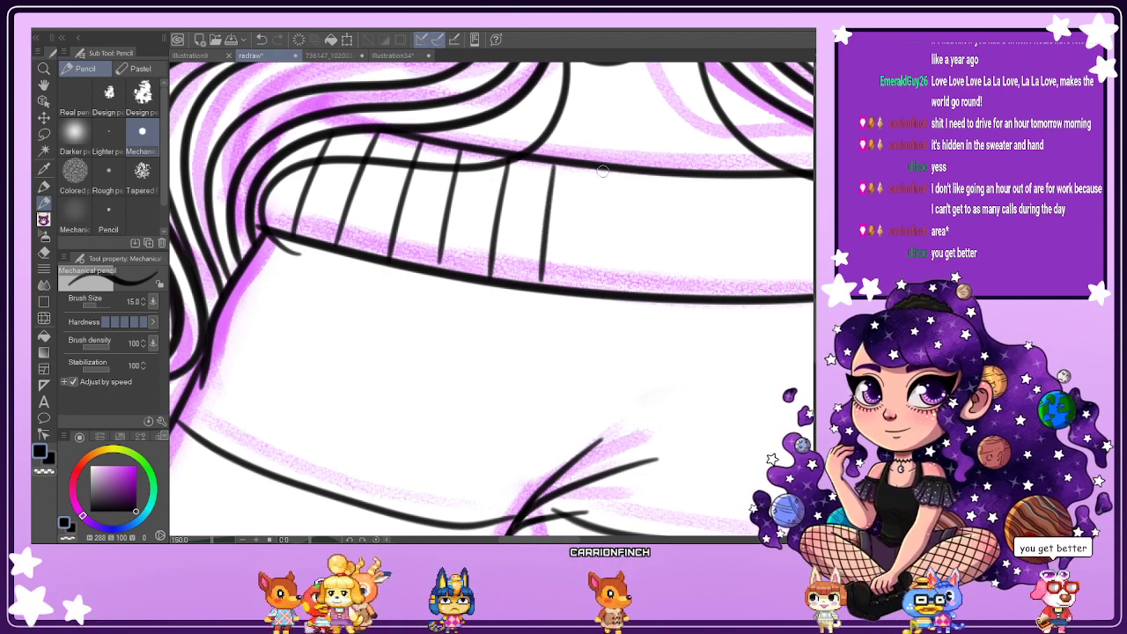
{"action": "left_click_drag", "start_coordinate": [604, 171], "coordinate": [598, 289]}
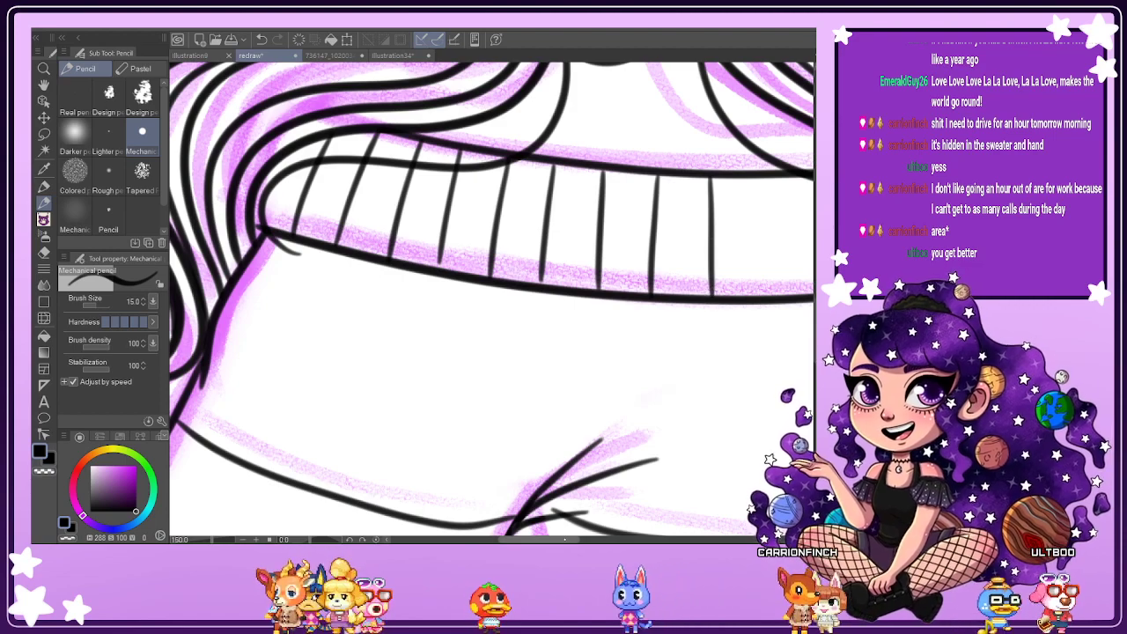
Continue the neckline ribbing toward the raised hand, filling the gaps of the band visible between the hair locks.
{"action": "left_click_drag", "start_coordinate": [565, 539], "coordinate": [615, 539]}
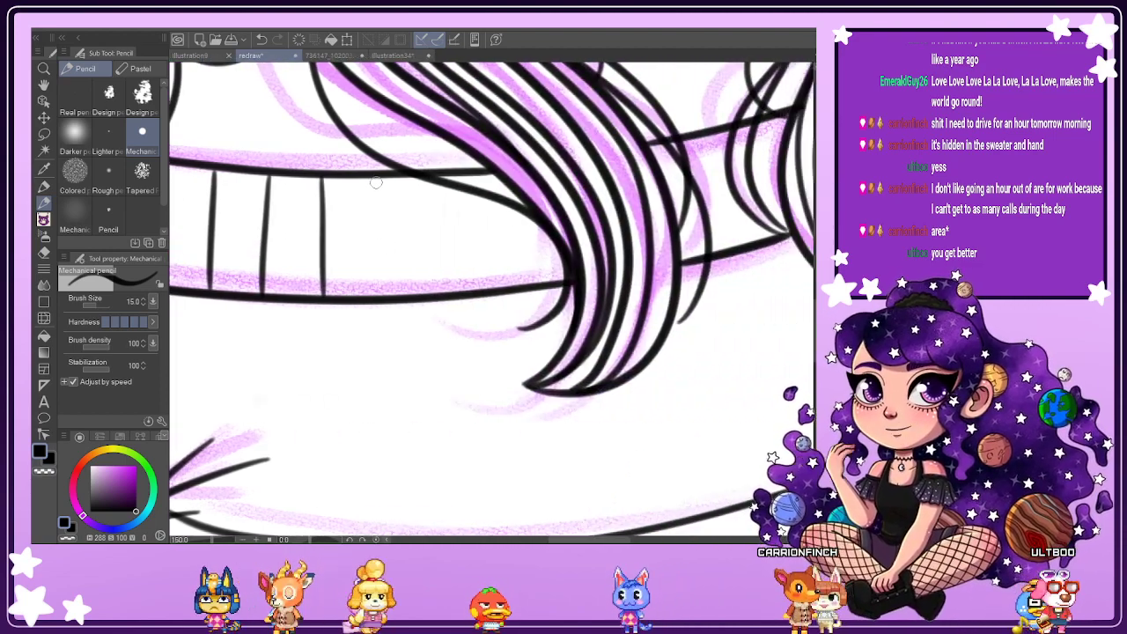
{"action": "left_click_drag", "start_coordinate": [376, 182], "coordinate": [380, 264]}
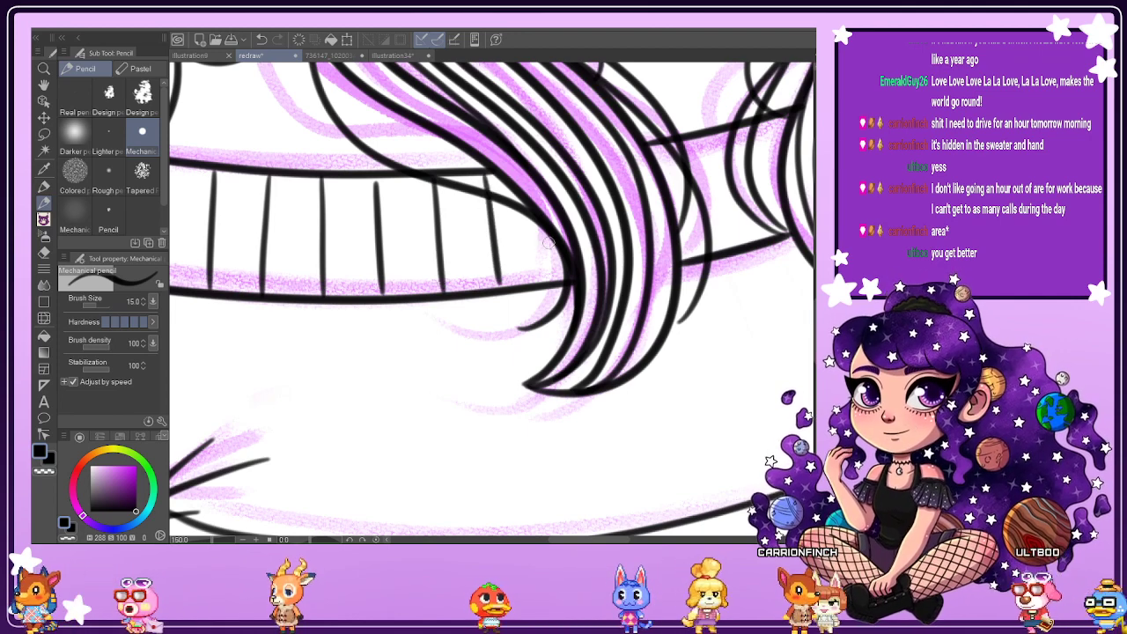
{"action": "scroll", "coordinate": [494, 248], "scroll_direction": "right", "scroll_amount": 5}
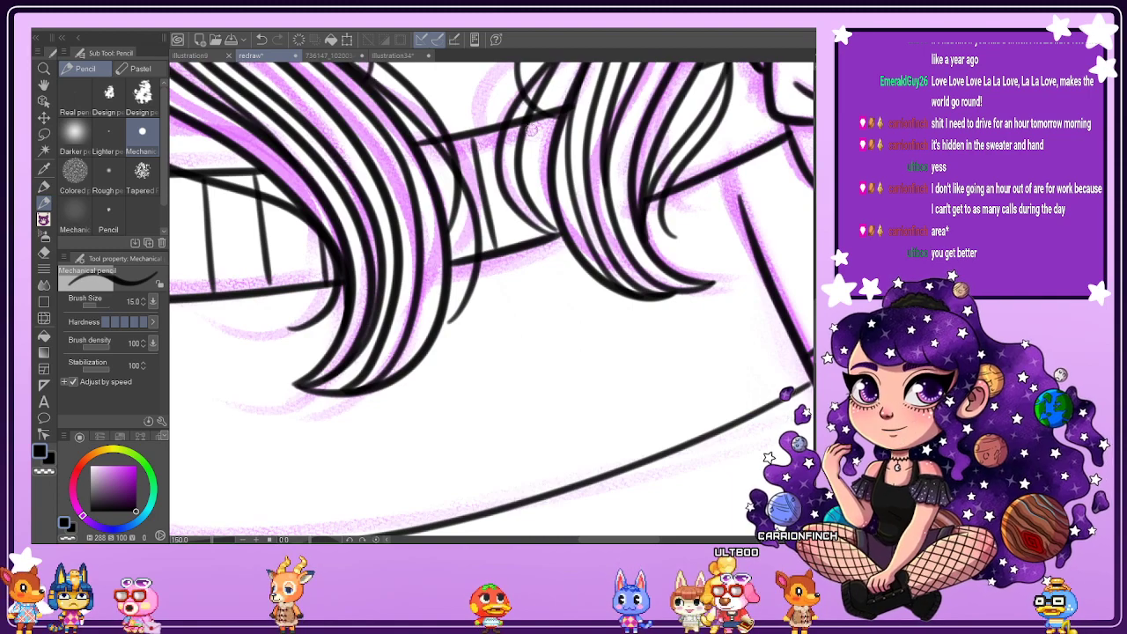
{"action": "left_click_drag", "start_coordinate": [527, 116], "coordinate": [553, 236]}
{"action": "left_click_drag", "start_coordinate": [588, 539], "coordinate": [614, 539]}
{"action": "left_click_drag", "start_coordinate": [814, 264], "coordinate": [814, 246]}
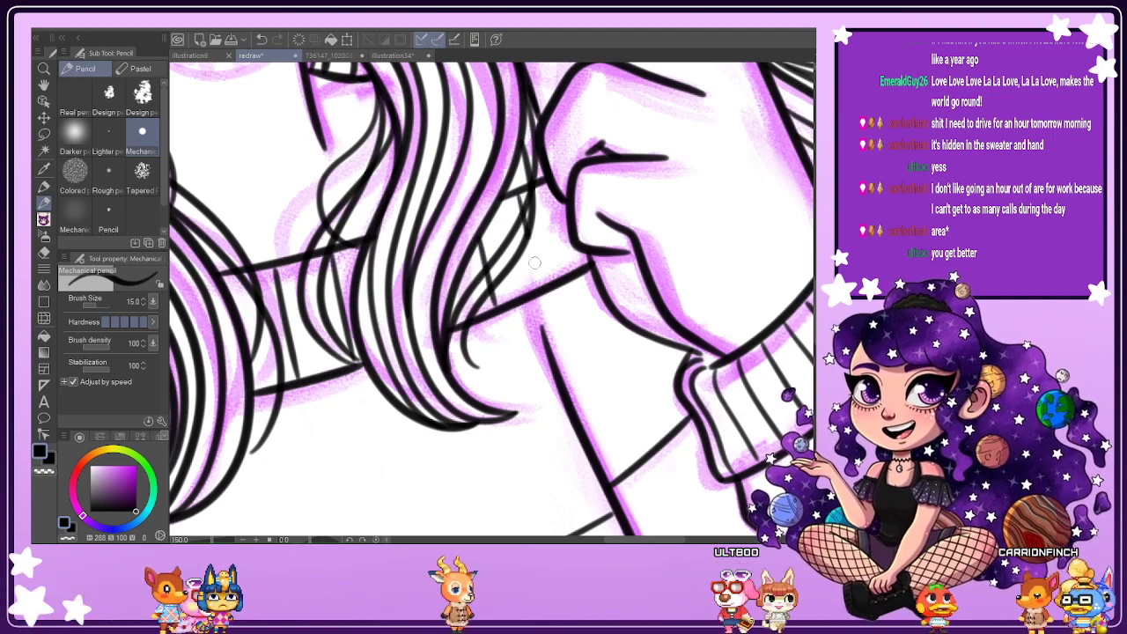
Mirror the canvas view and hide the purple sketch to show the complete line art on its own.
{"action": "scroll", "coordinate": [589, 225], "scroll_direction": "down", "scroll_amount": 3}
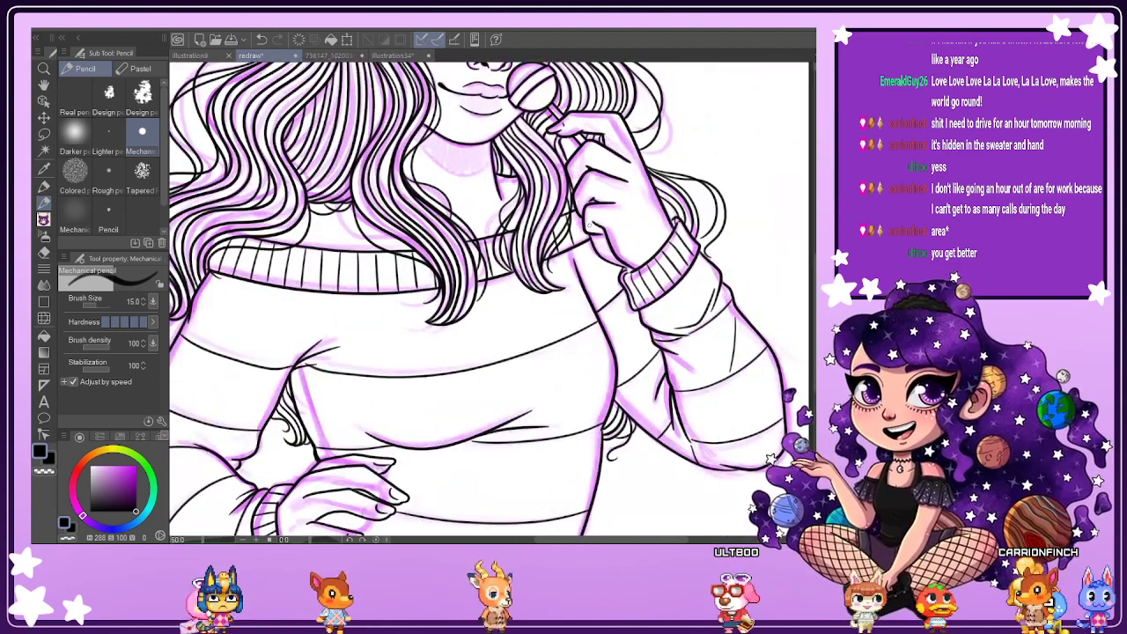
{"action": "scroll", "coordinate": [770, 459], "scroll_direction": "down", "scroll_amount": 2}
{"action": "scroll", "coordinate": [781, 407], "scroll_direction": "down", "scroll_amount": 2}
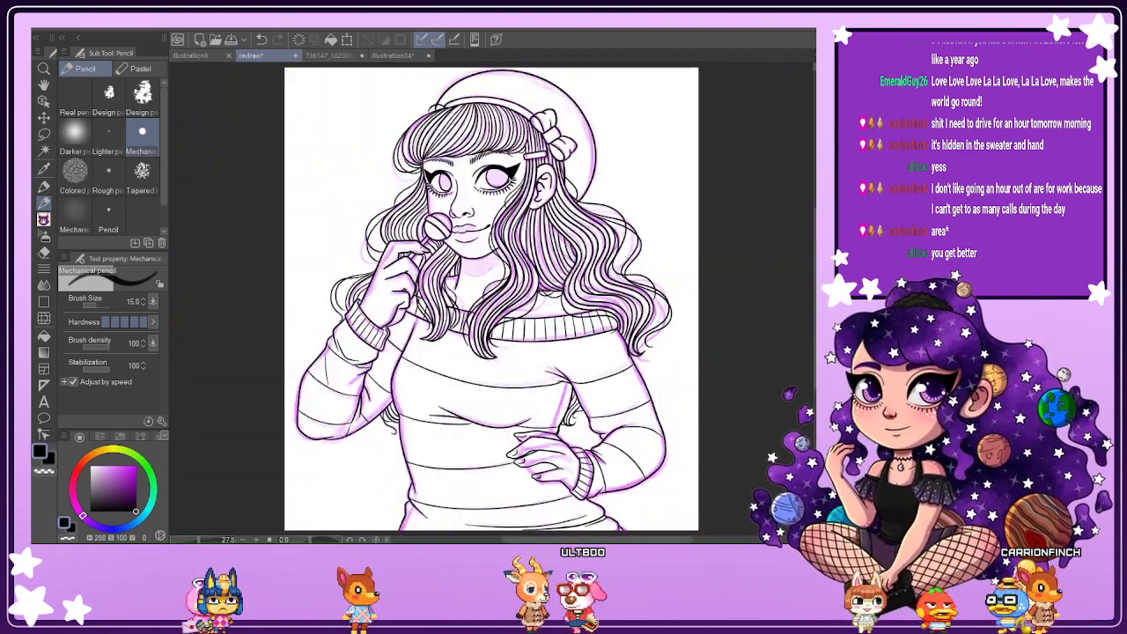
{"action": "left_click", "coordinate": [826, 393]}
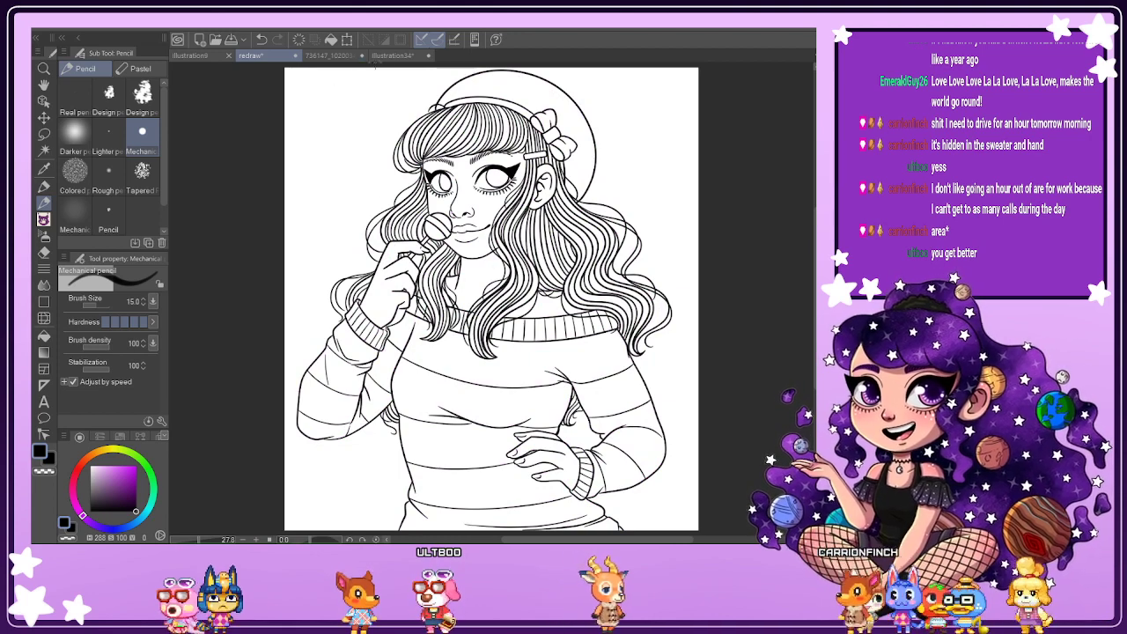
Examine the original coloured drawing in mirrored view, enlarged around the face and hat, and return to the redraw document.
{"action": "left_click", "coordinate": [400, 55]}
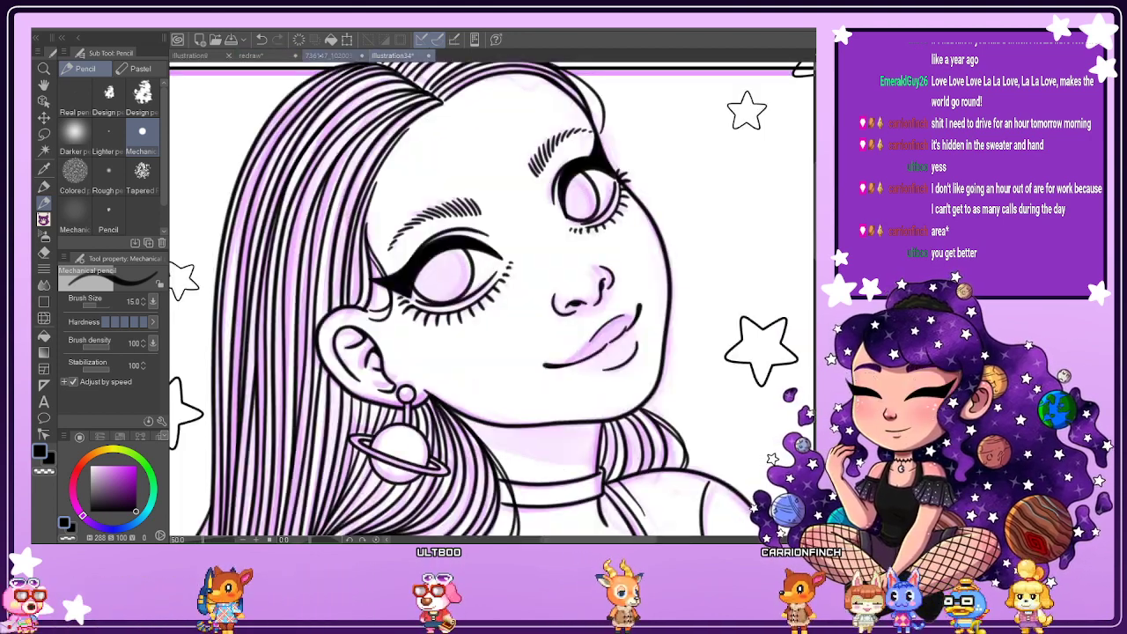
{"action": "left_click", "coordinate": [336, 56]}
{"action": "key", "text": "h"}
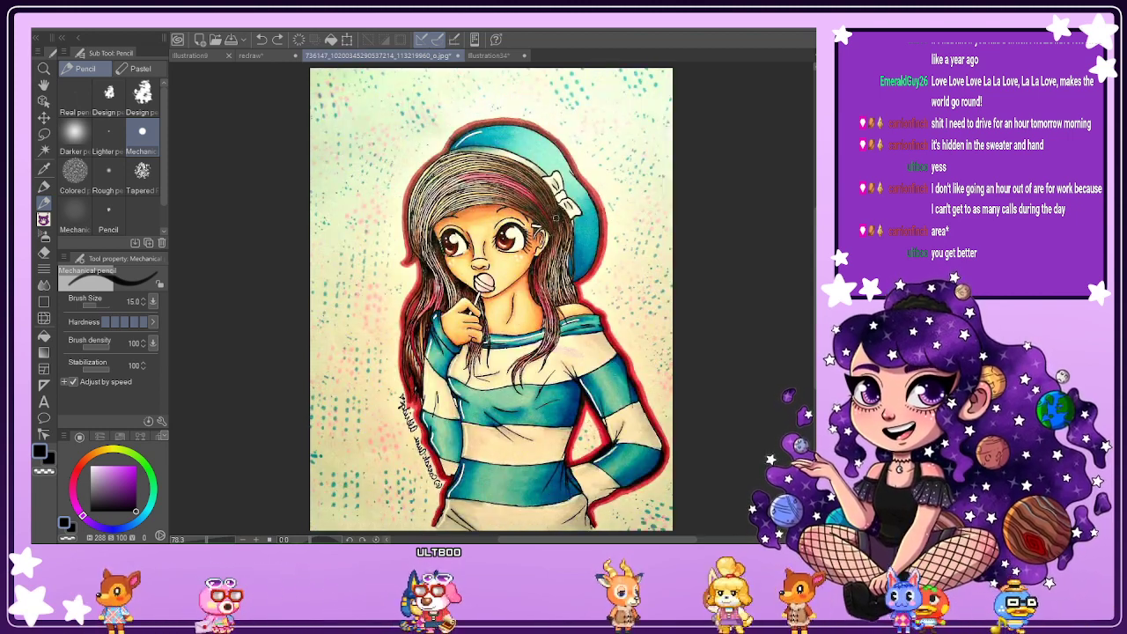
{"action": "scroll", "coordinate": [554, 216], "scroll_direction": "up", "scroll_amount": 3}
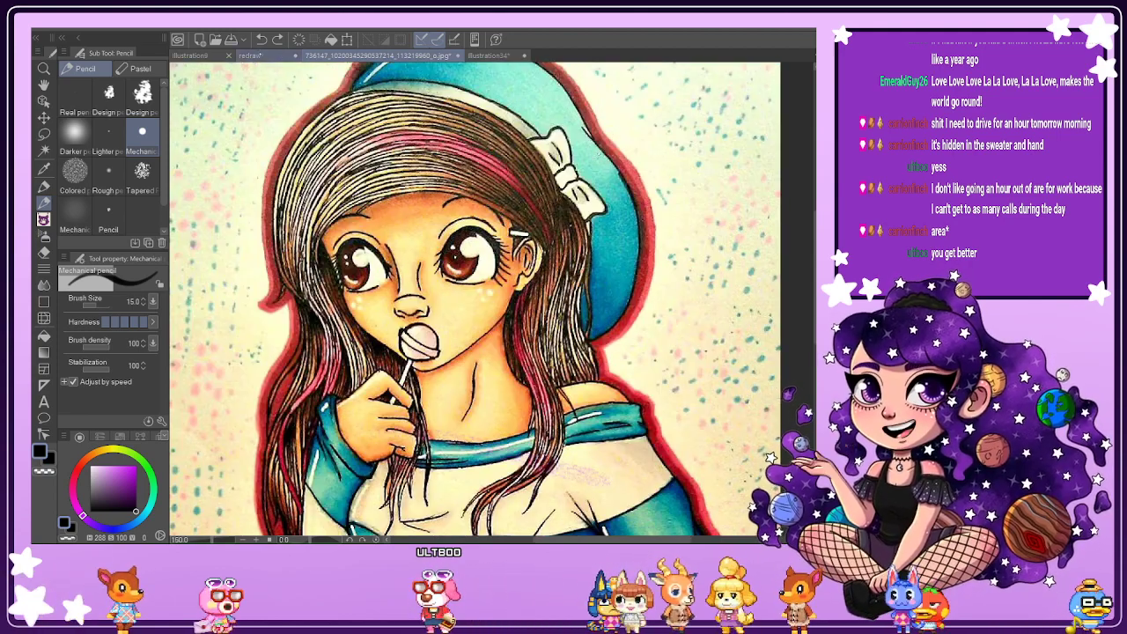
{"action": "left_click", "coordinate": [251, 56]}
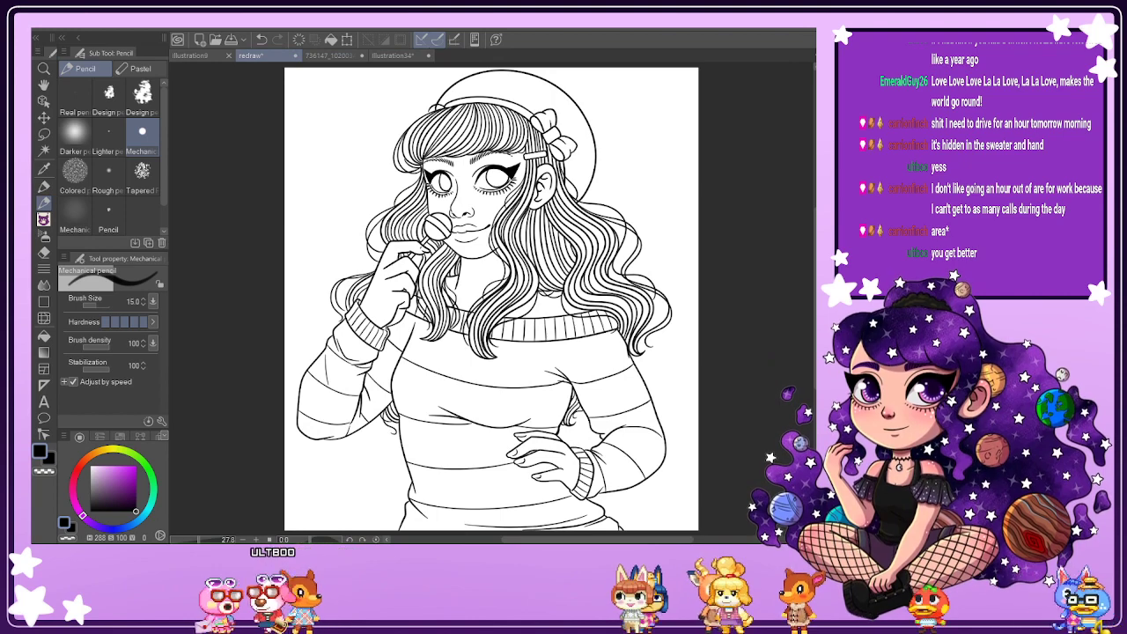
Compare the line art in normal and mirrored view, and check it against the original coloured drawing.
{"action": "key", "text": "h"}
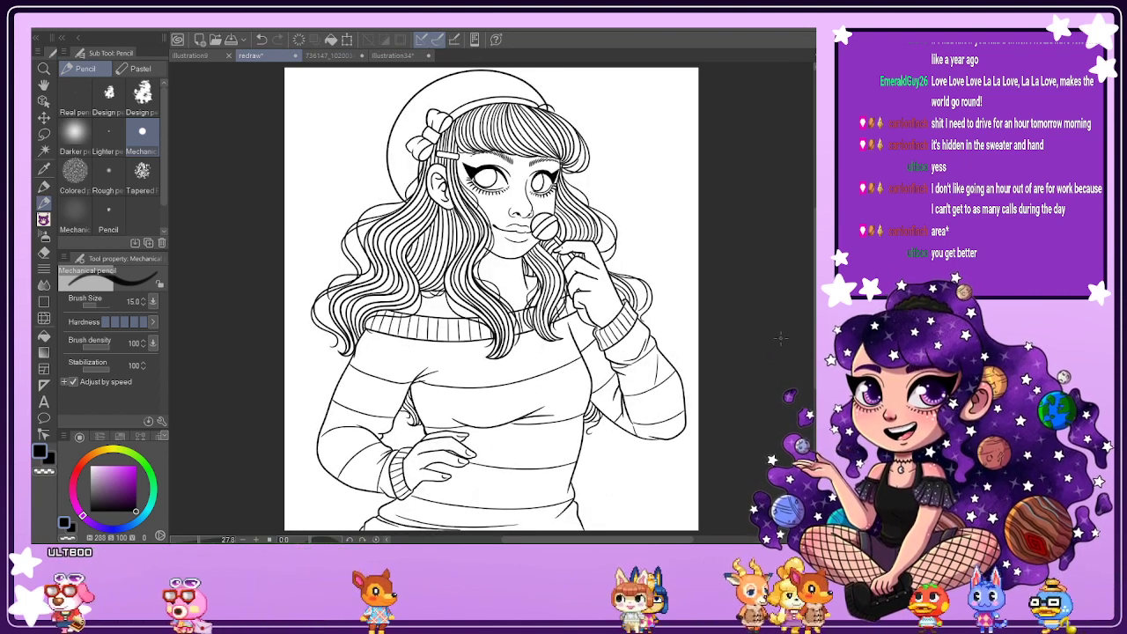
{"action": "key", "text": "ctrl+Tab"}
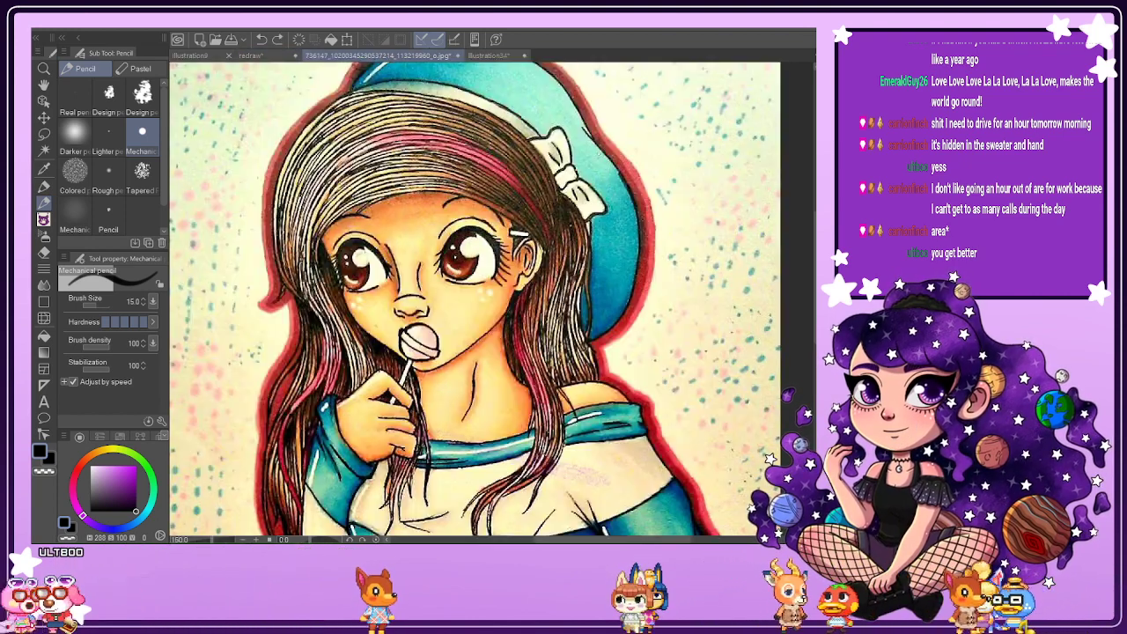
{"action": "key", "text": "h"}
{"action": "key", "text": "ctrl+shift+Tab"}
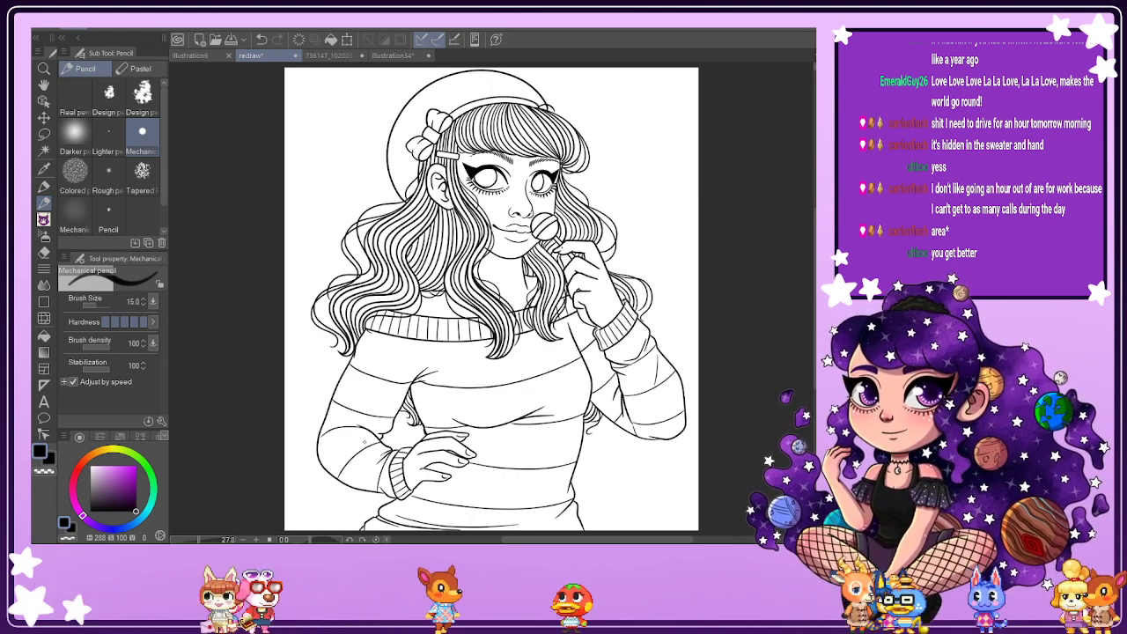
{"action": "key", "text": "h"}
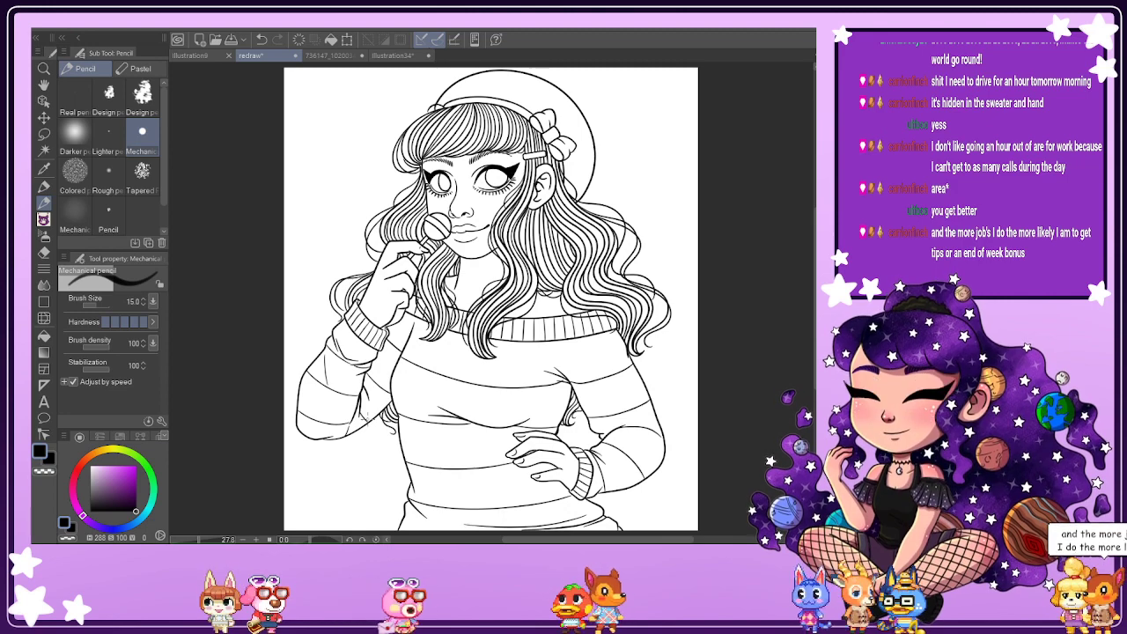
{"action": "key", "text": "h"}
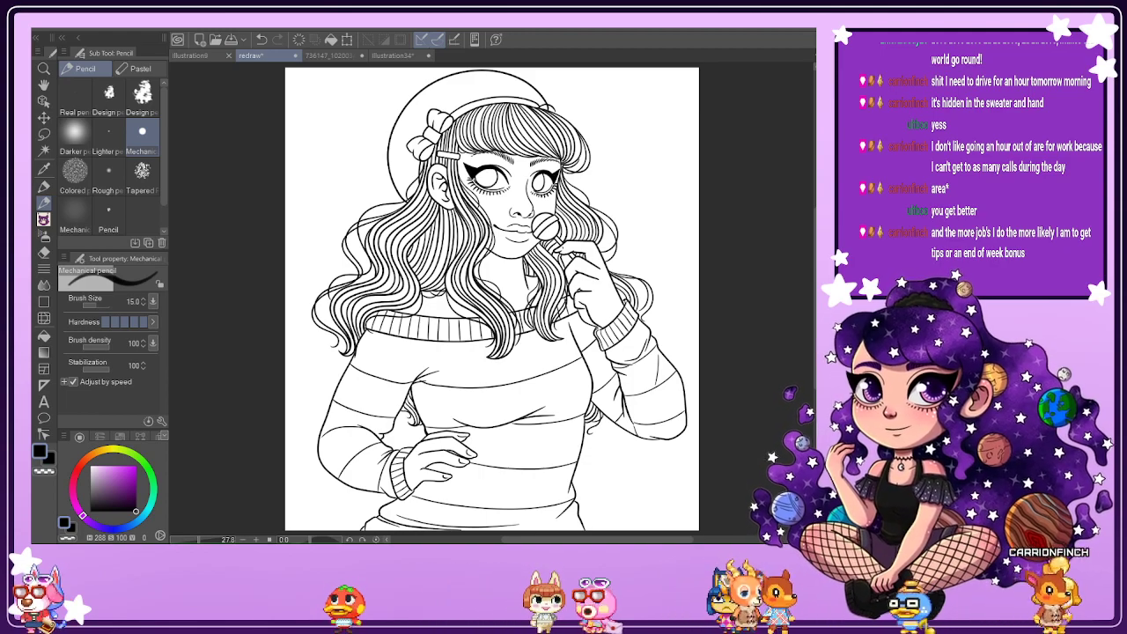
{"action": "key", "text": "h"}
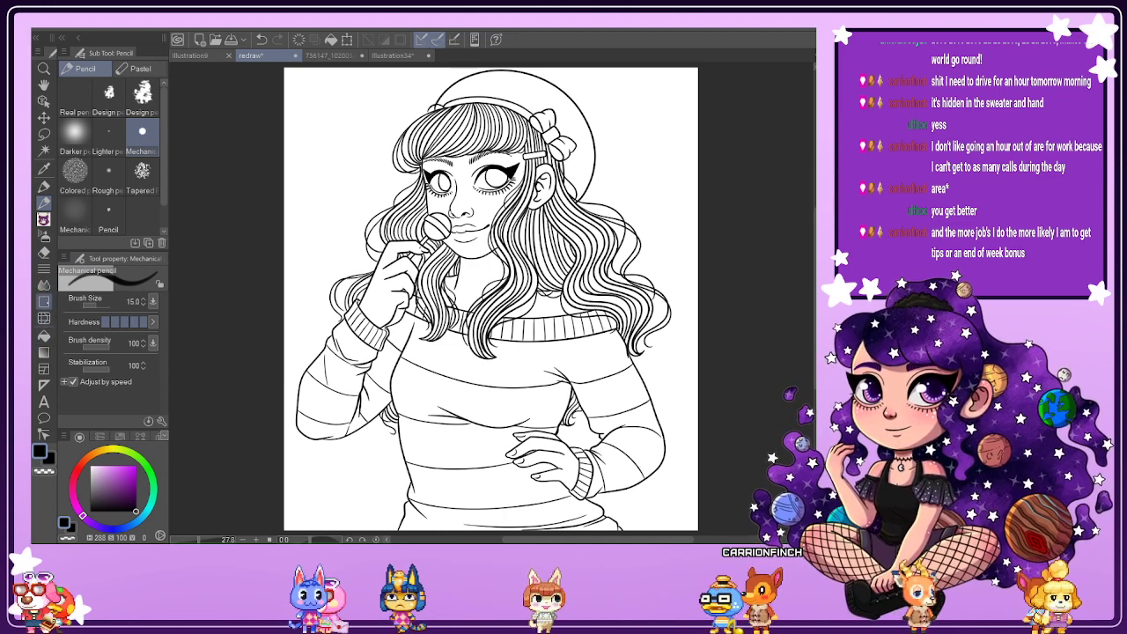
Try to push the raised arm and upper body slightly downward with Liquify at brush size 2000 in mirrored view.
{"action": "left_click", "coordinate": [43, 318]}
{"action": "left_click", "coordinate": [108, 305]}
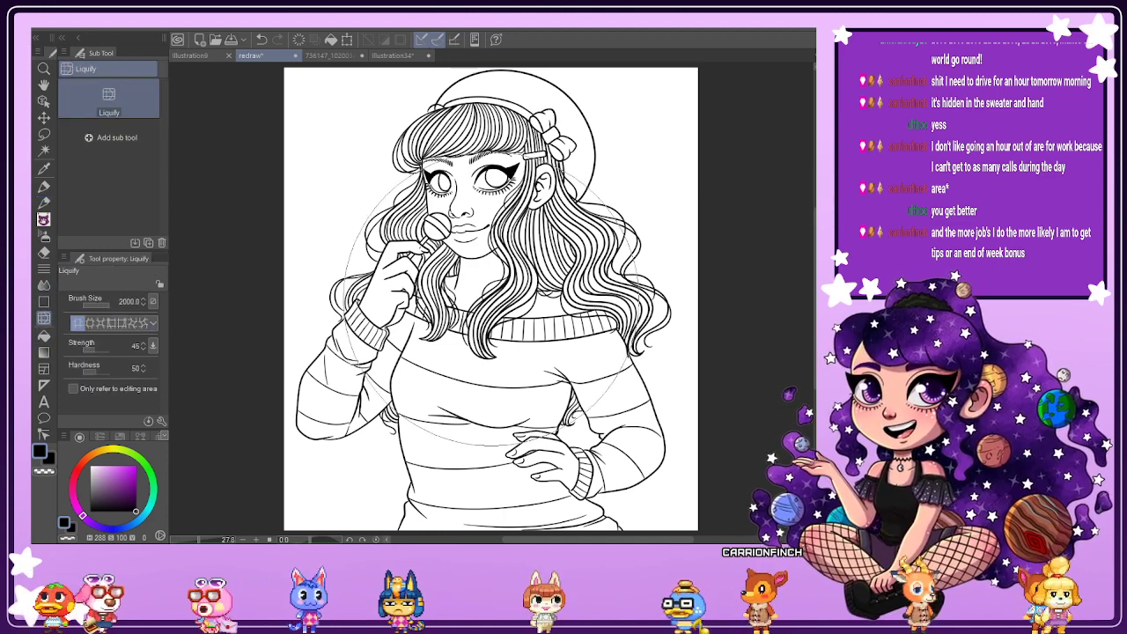
{"action": "scroll", "coordinate": [528, 440], "scroll_direction": "down", "scroll_amount": 4}
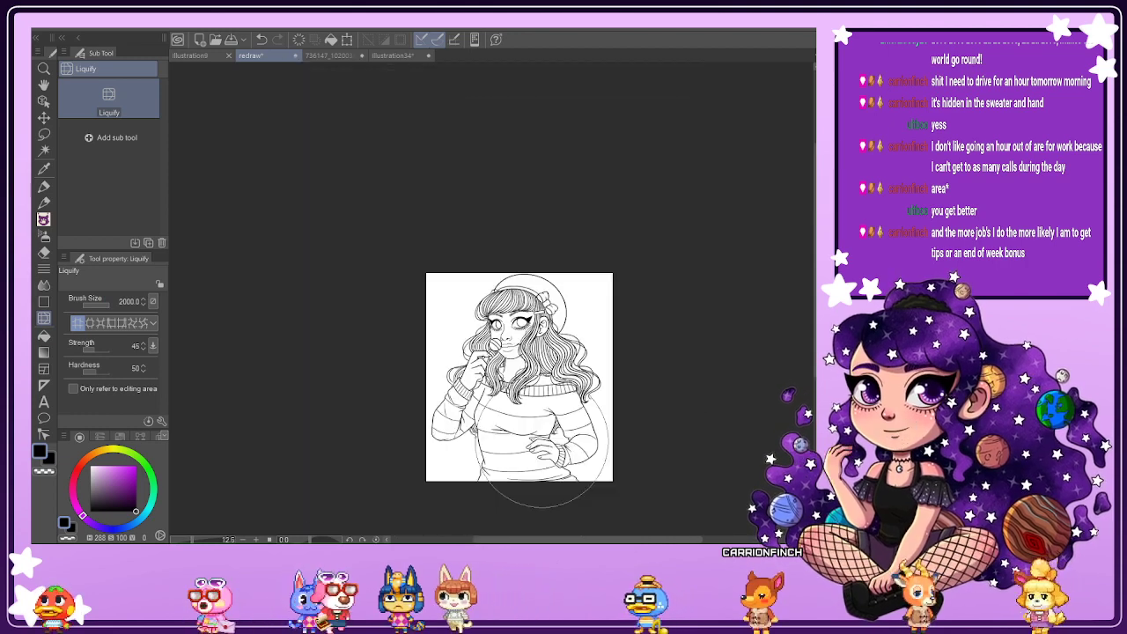
{"action": "scroll", "coordinate": [528, 467], "scroll_direction": "up", "scroll_amount": 1}
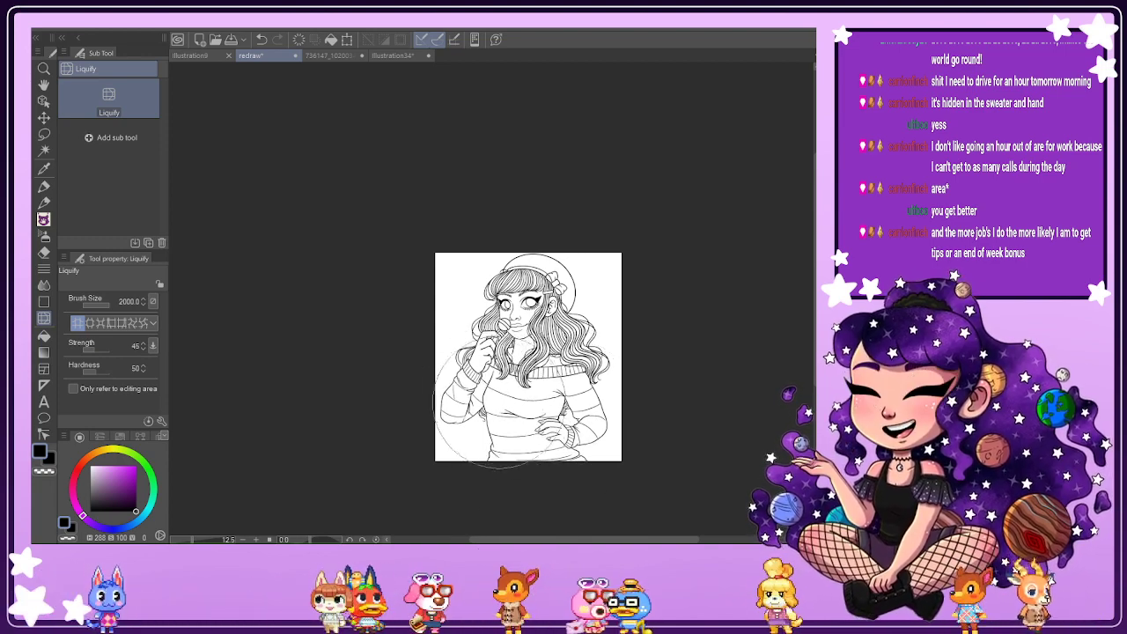
{"action": "left_click_drag", "start_coordinate": [482, 331], "coordinate": [481, 338]}
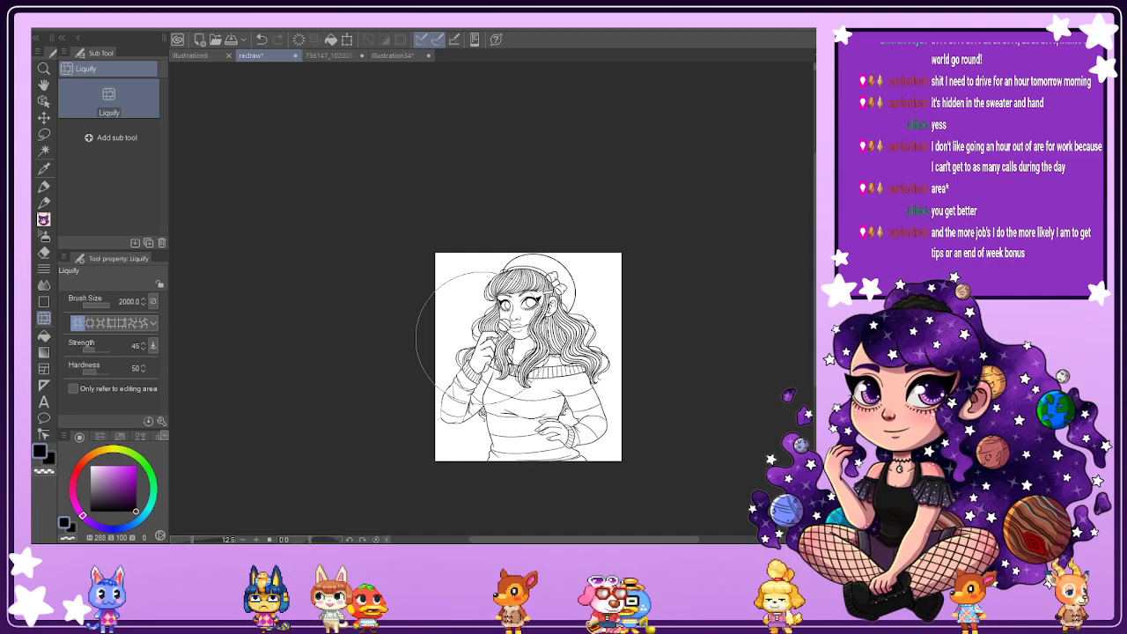
{"action": "scroll", "coordinate": [567, 427], "scroll_direction": "up", "scroll_amount": 4}
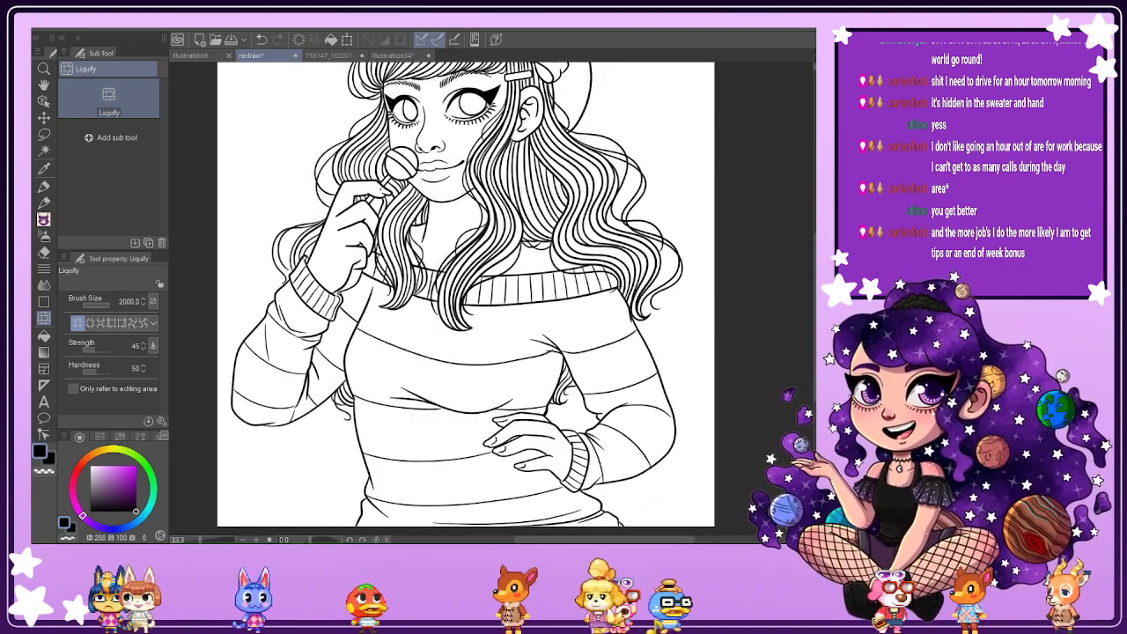
{"action": "key", "text": "ctrl+0"}
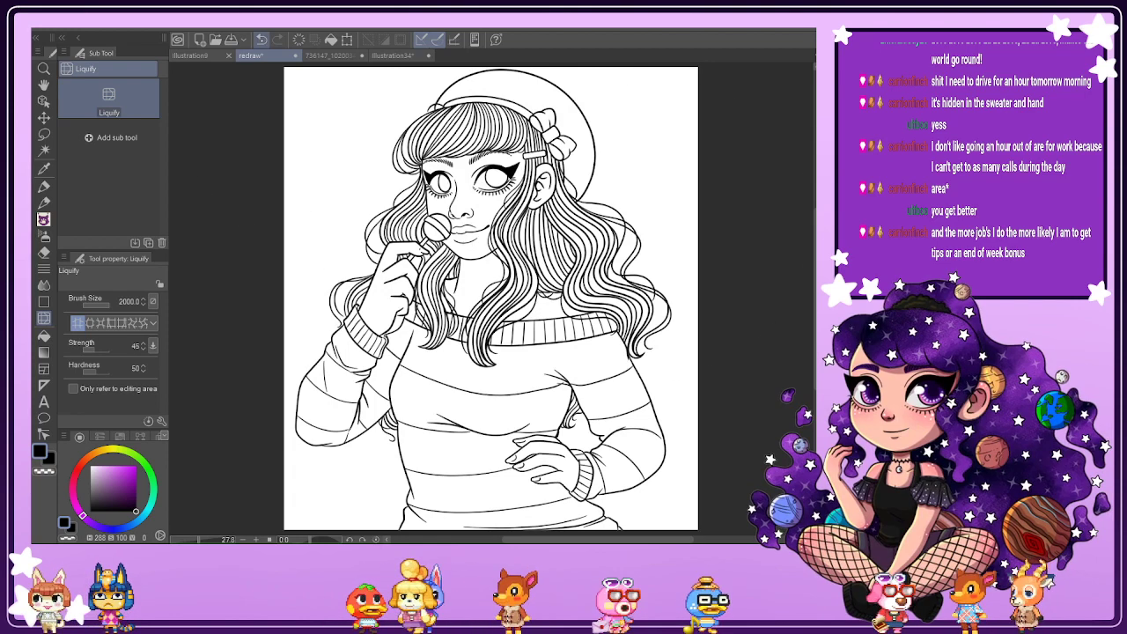
Undo the Liquify changes to the arm and upper body and return to the unmirrored view.
{"action": "left_click", "coordinate": [261, 39]}
{"action": "left_click", "coordinate": [277, 40]}
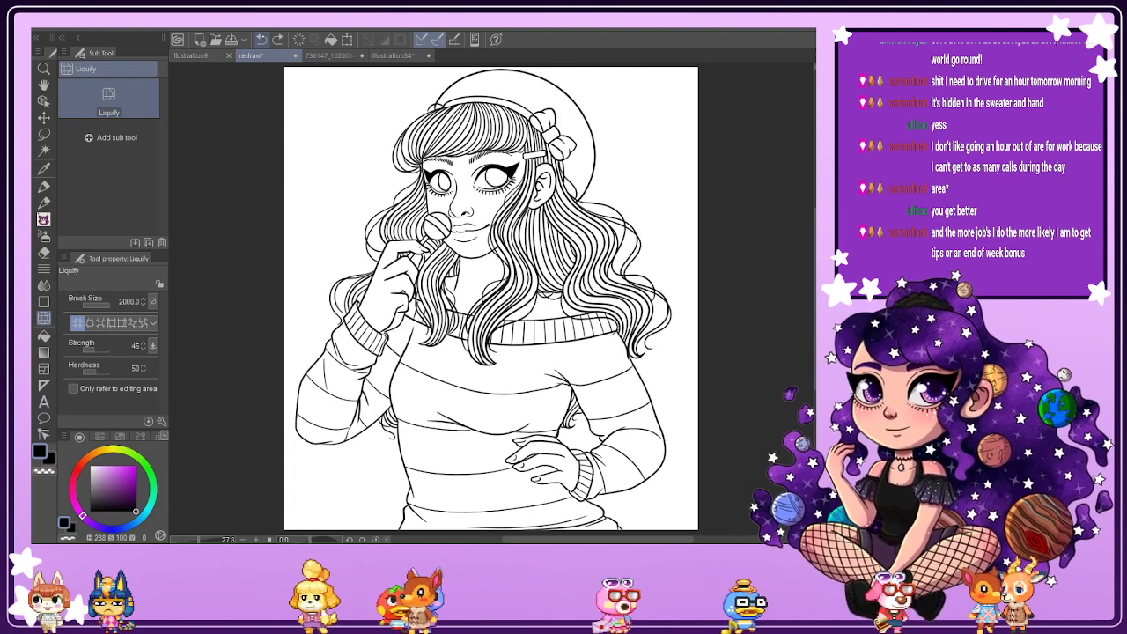
{"action": "left_click", "coordinate": [261, 40]}
{"action": "left_click", "coordinate": [261, 39]}
{"action": "left_click", "coordinate": [261, 39]}
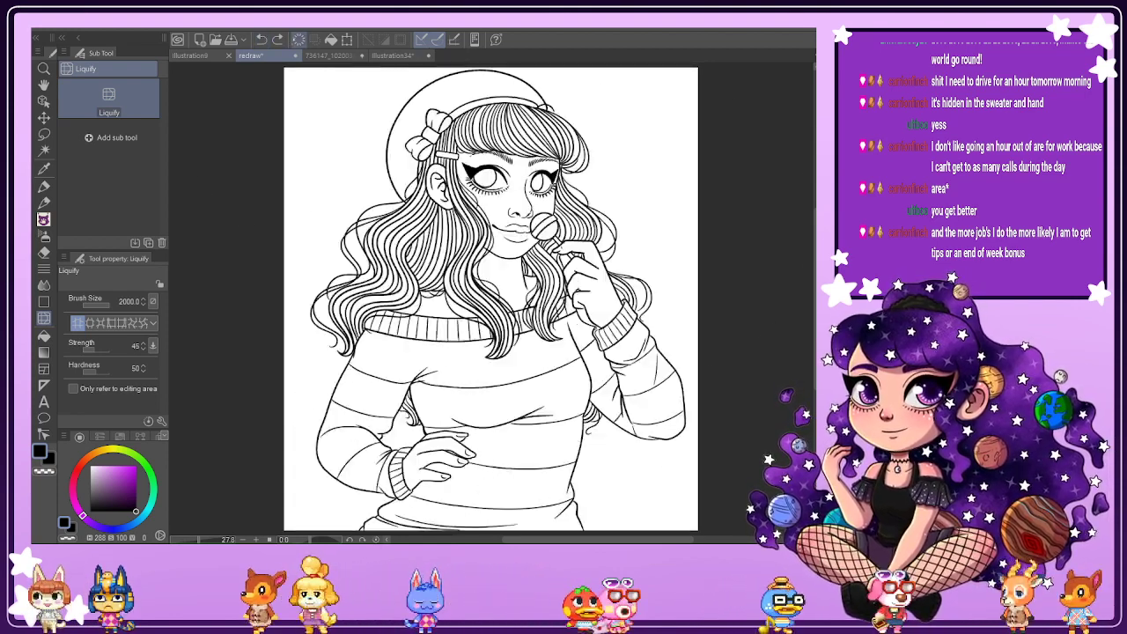
Try to push the face, fringe and hat slightly upward with Liquify, and undo it.
{"action": "key", "text": "Delete"}
{"action": "key", "text": "ctrl+z"}
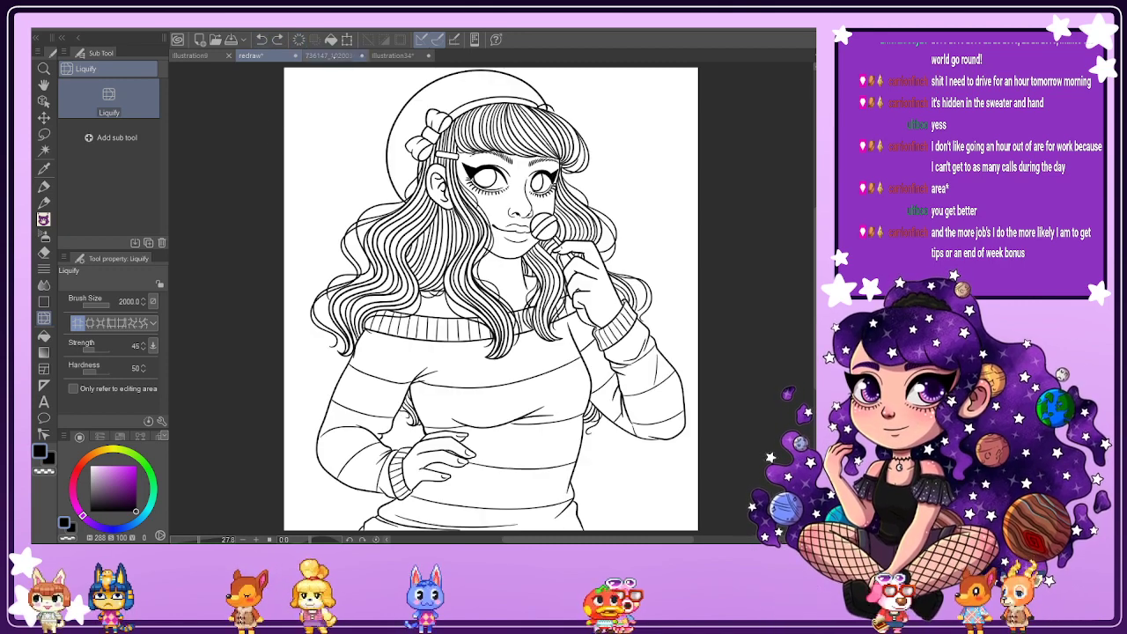
{"action": "left_click_drag", "start_coordinate": [487, 136], "coordinate": [488, 125]}
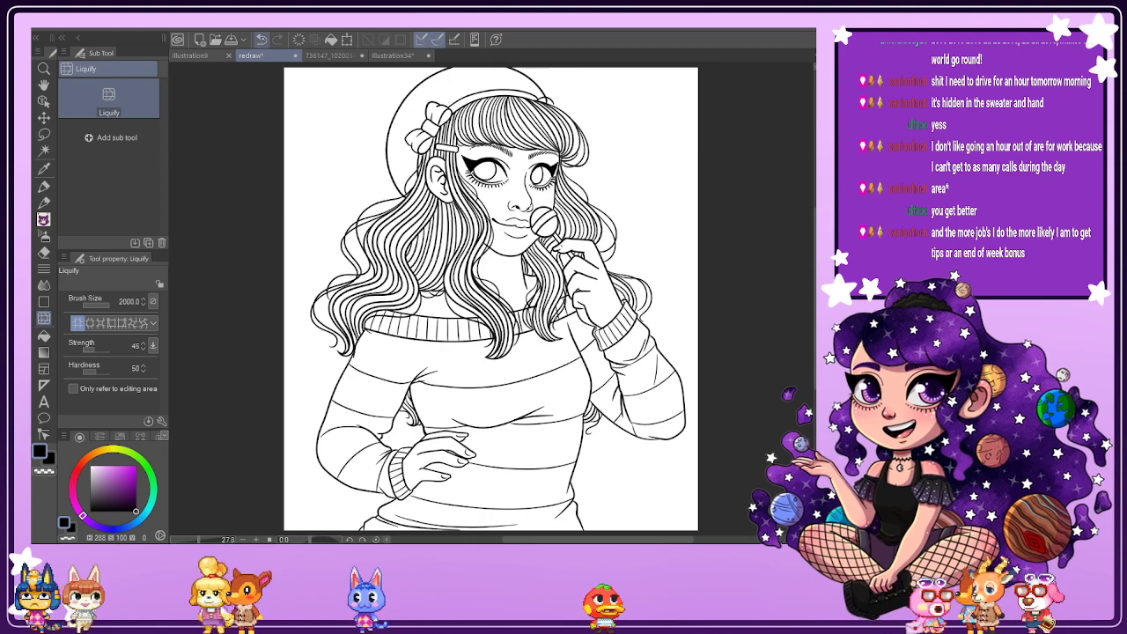
{"action": "key", "text": "ctrl+z"}
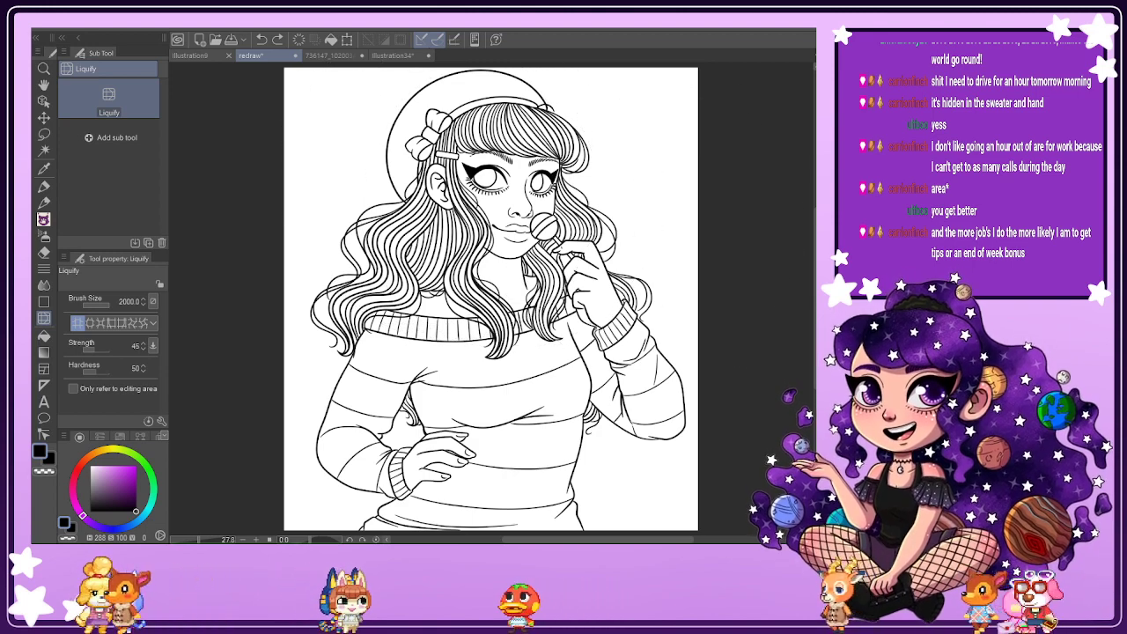
Try to ink a looped necklace freehand with the Mechanical pencil across the neck between the hair locks, in mirrored view.
{"action": "key", "text": "h"}
{"action": "left_click", "coordinate": [44, 203]}
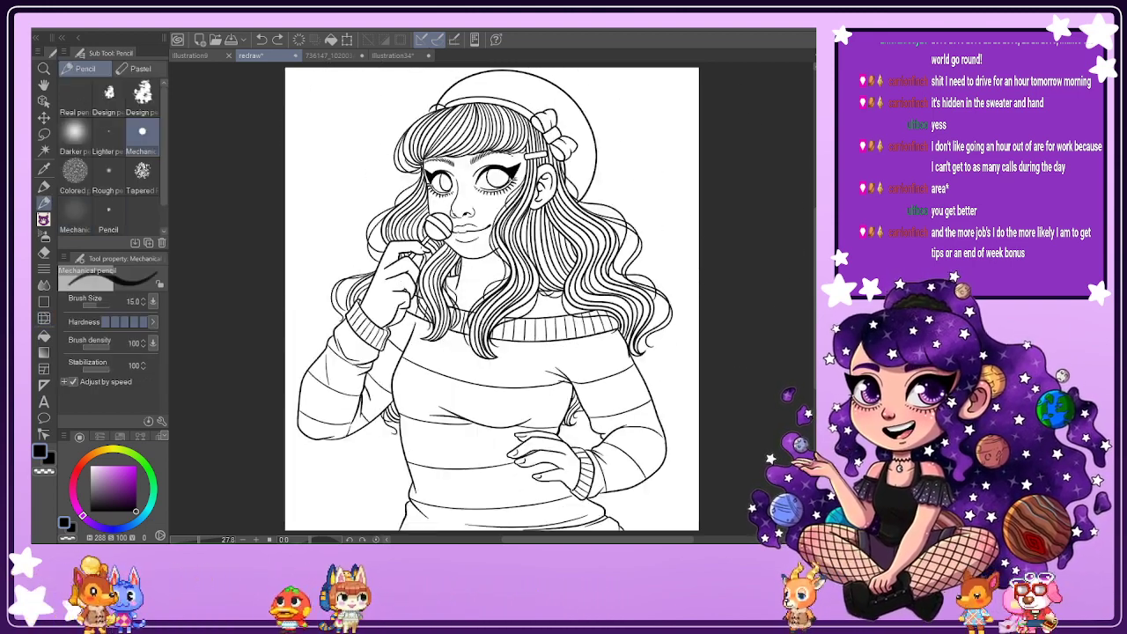
{"action": "scroll", "coordinate": [471, 274], "scroll_direction": "up", "scroll_amount": 2}
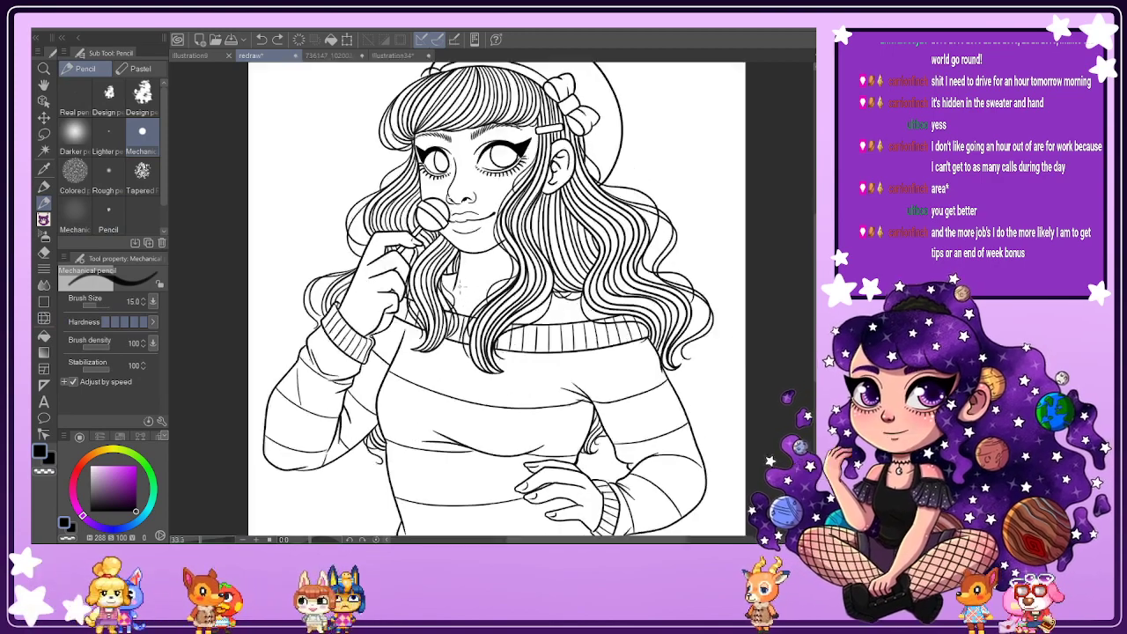
{"action": "scroll", "coordinate": [533, 354], "scroll_direction": "down", "scroll_amount": 2}
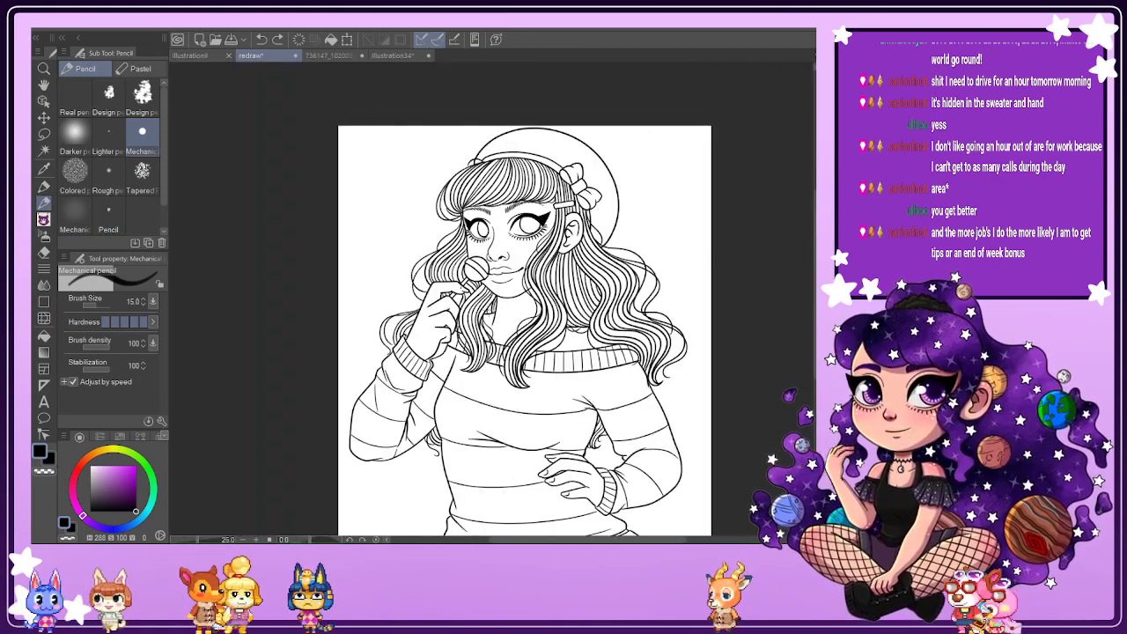
{"action": "scroll", "coordinate": [511, 326], "scroll_direction": "up", "scroll_amount": 3}
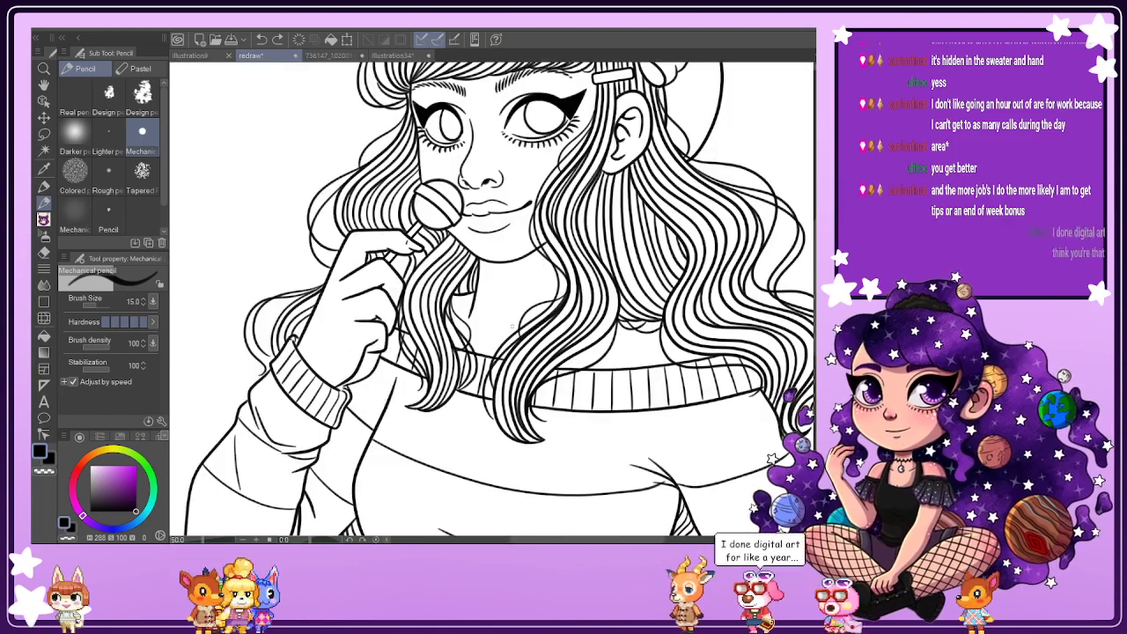
{"action": "left_click_drag", "start_coordinate": [528, 336], "coordinate": [590, 306]}
{"action": "scroll", "coordinate": [589, 304], "scroll_direction": "up", "scroll_amount": 2}
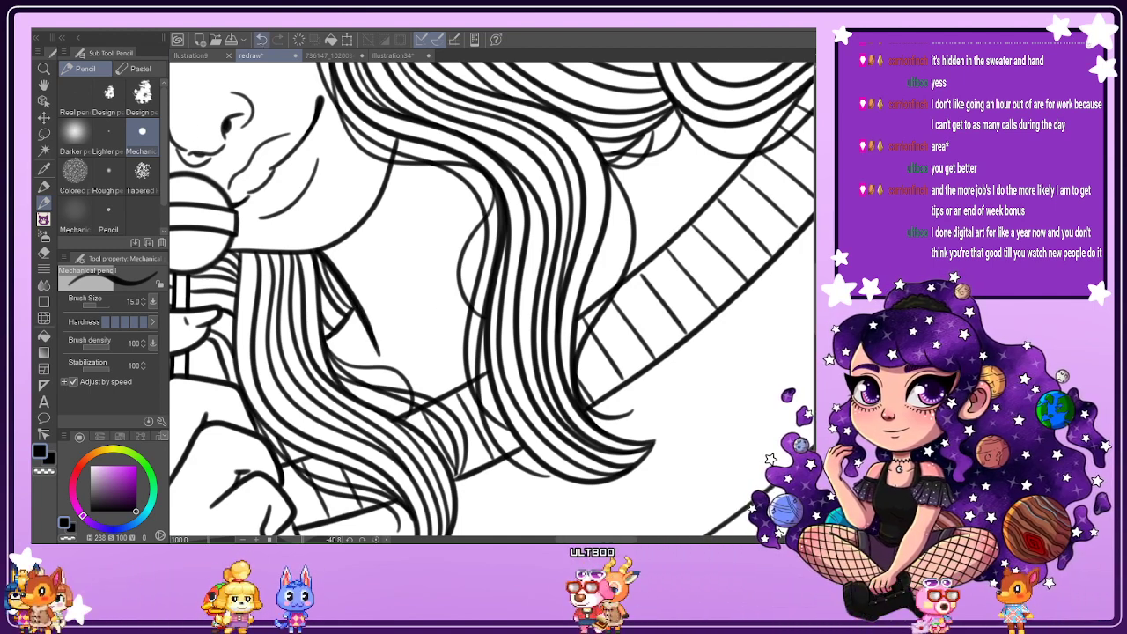
{"action": "key", "text": "ctrl+z"}
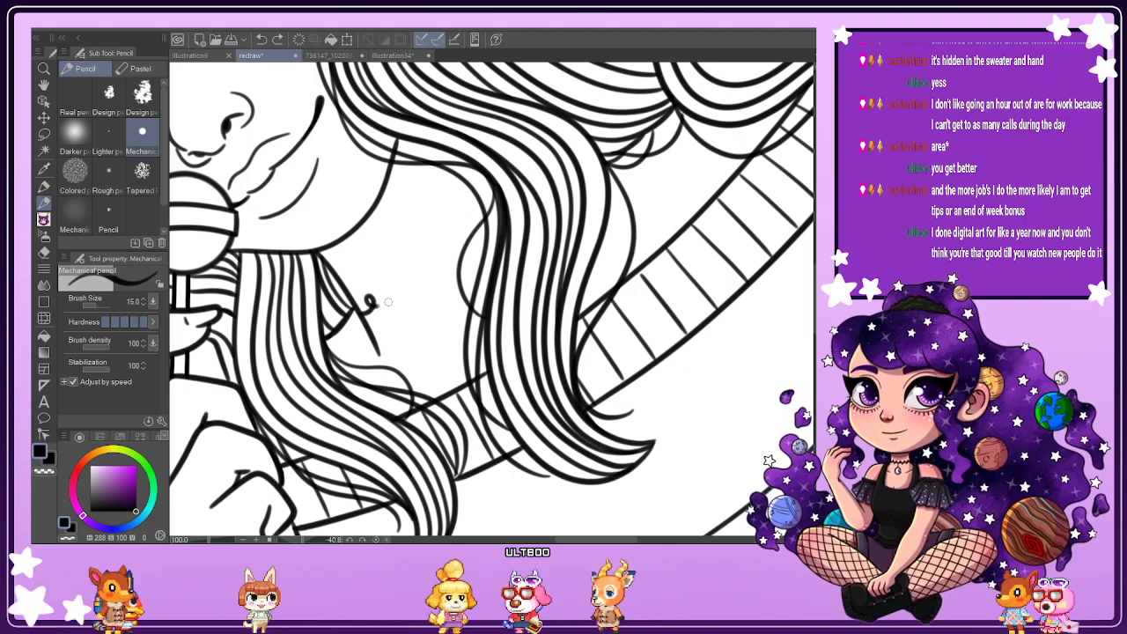
{"action": "mouse_move", "coordinate": [384, 303]}
{"action": "left_mouse_down"}
{"action": "mouse_move", "coordinate": [407, 290]}
{"action": "mouse_move", "coordinate": [400, 279]}
{"action": "mouse_move", "coordinate": [413, 290]}
{"action": "mouse_move", "coordinate": [419, 269]}
{"action": "mouse_move", "coordinate": [431, 278]}
{"action": "mouse_move", "coordinate": [435, 259]}
{"action": "mouse_move", "coordinate": [439, 270]}
{"action": "mouse_move", "coordinate": [458, 247]}
{"action": "left_mouse_up"}
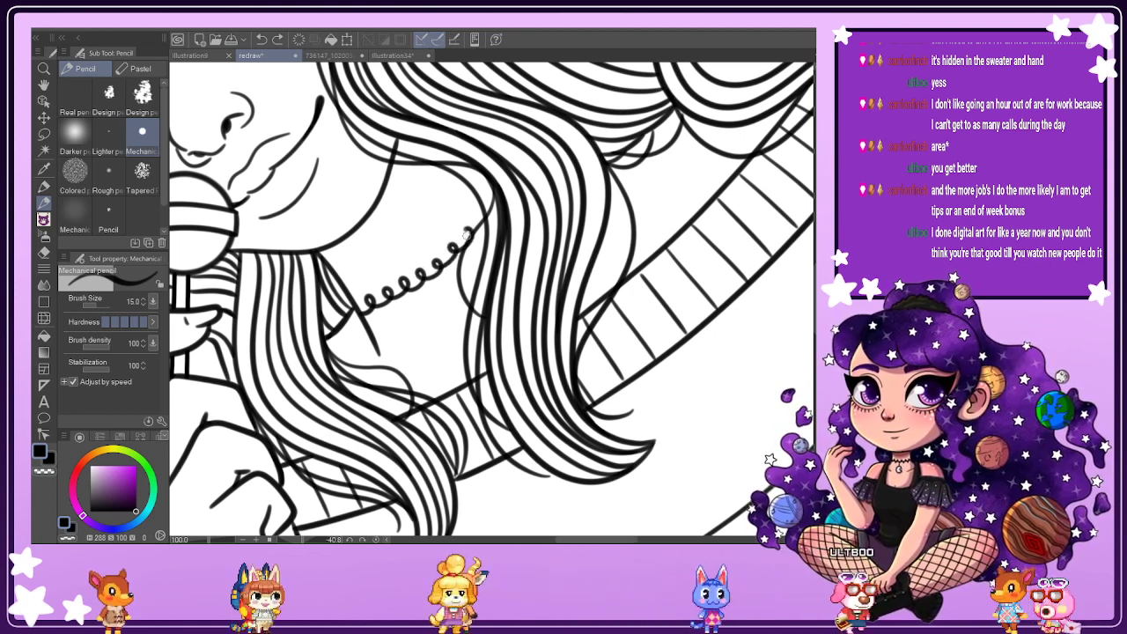
{"action": "left_click_drag", "start_coordinate": [476, 232], "coordinate": [483, 220]}
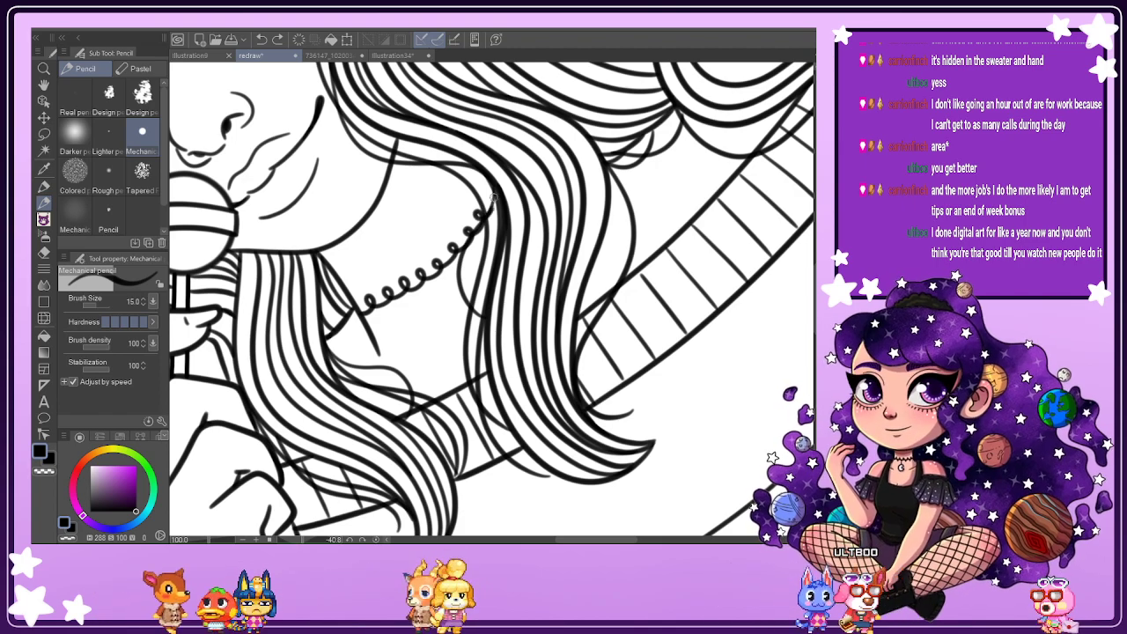
{"action": "left_click", "coordinate": [262, 39]}
Choose the Dashed line decoration brush among the ruled lines, test one large stroke across the neck, and undo it.
{"action": "left_click", "coordinate": [44, 270]}
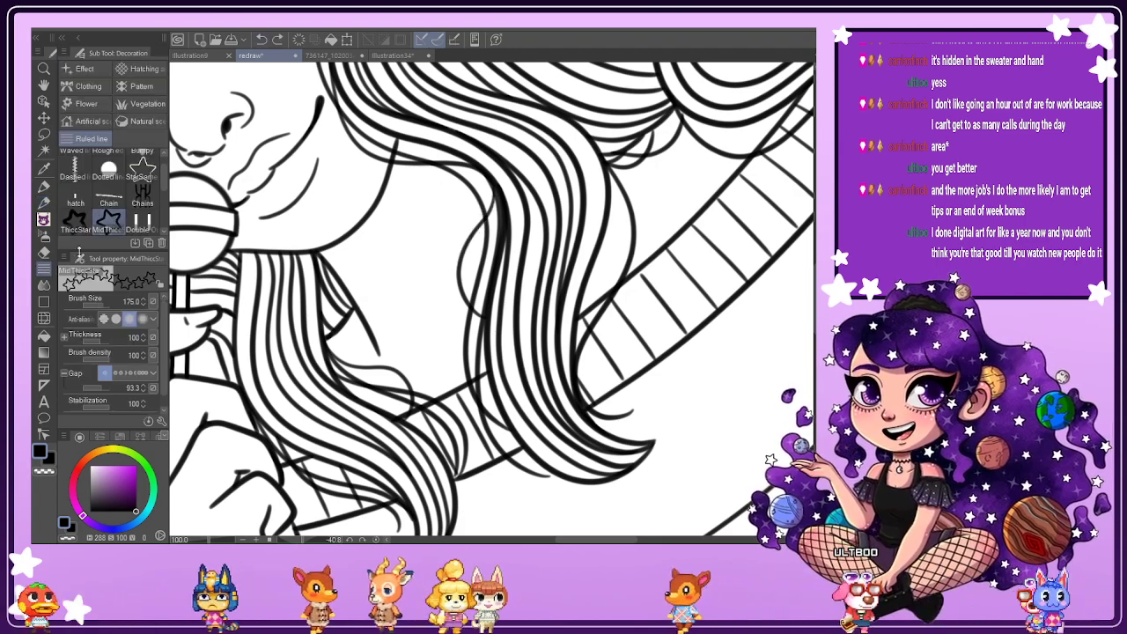
{"action": "scroll", "coordinate": [110, 189], "scroll_direction": "down", "scroll_amount": 3}
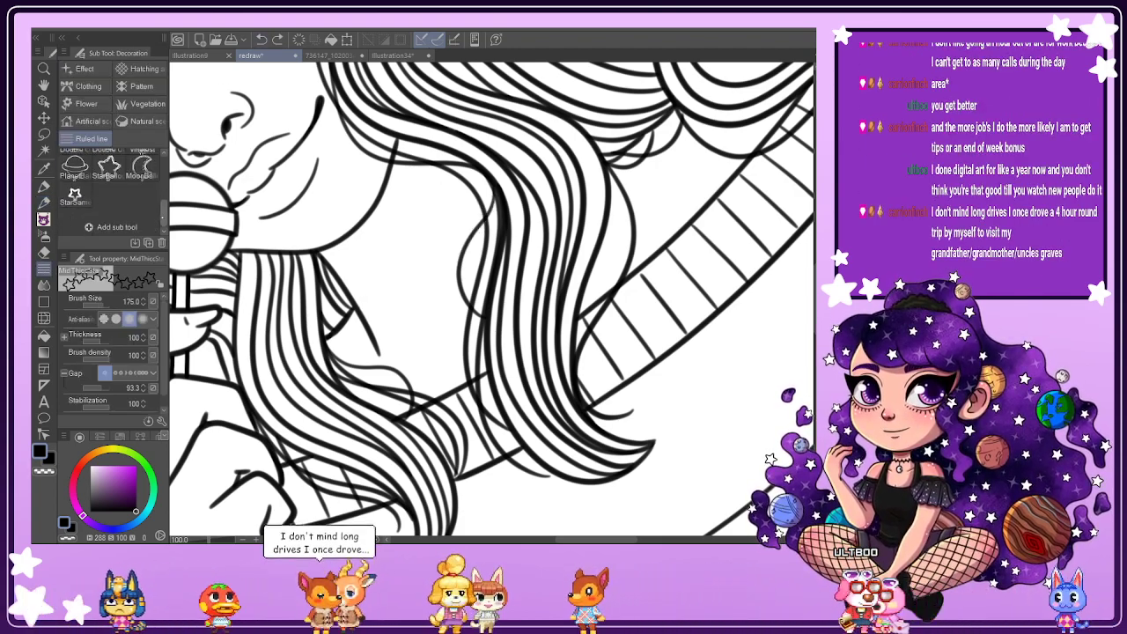
{"action": "left_click_drag", "start_coordinate": [162, 205], "coordinate": [163, 177]}
{"action": "left_click", "coordinate": [75, 186]}
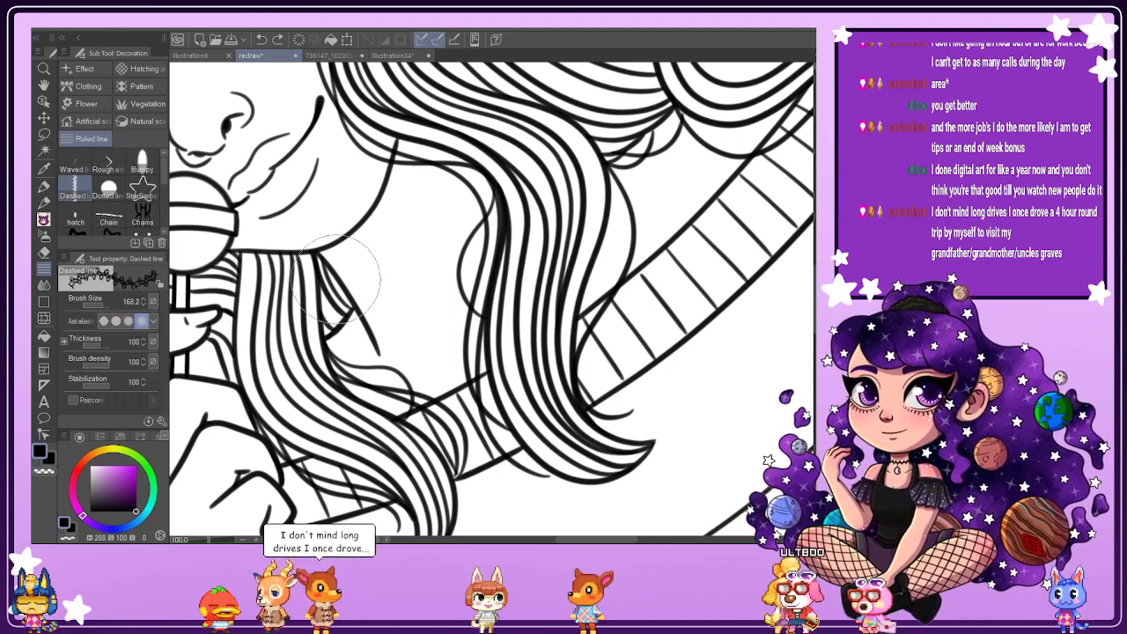
{"action": "mouse_move", "coordinate": [378, 328]}
{"action": "left_mouse_down"}
{"action": "mouse_move", "coordinate": [455, 213]}
{"action": "mouse_move", "coordinate": [475, 222]}
{"action": "left_mouse_up"}
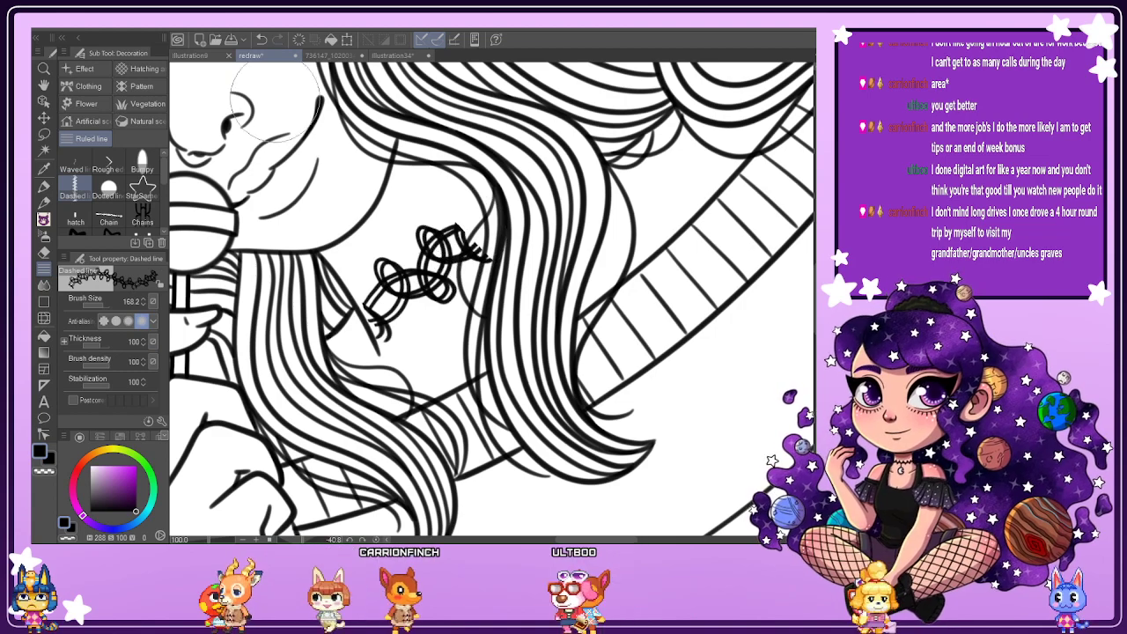
{"action": "left_click", "coordinate": [262, 39]}
Set the Dashed line brush size to 69 and draw a looped necklace across the neck between the hair locks, undoing test strokes.
{"action": "left_click", "coordinate": [88, 305]}
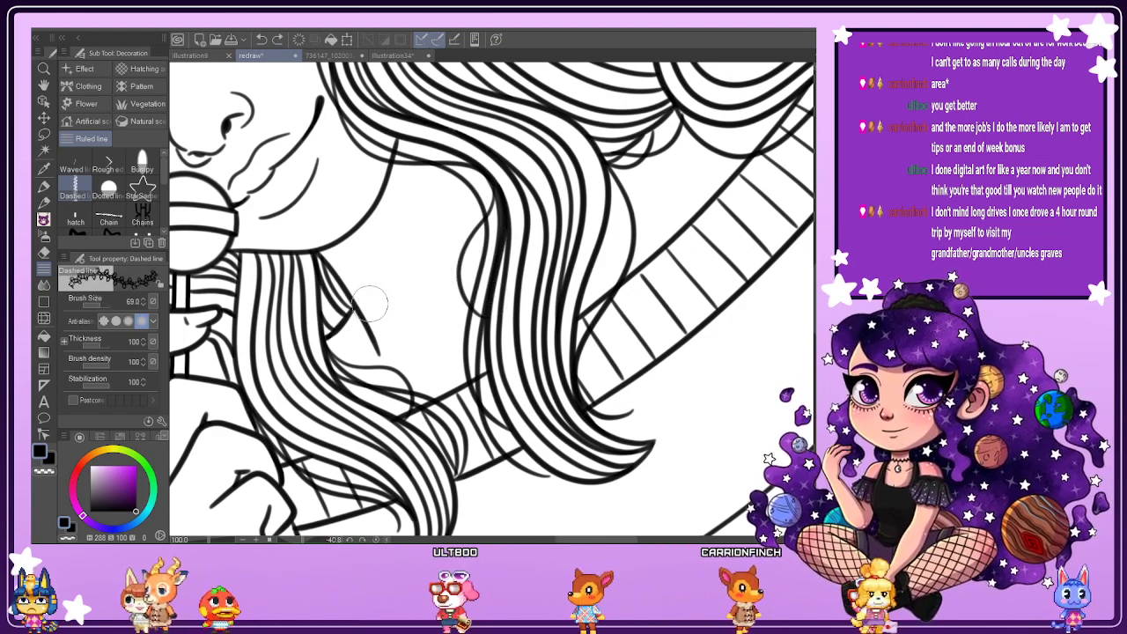
{"action": "key", "text": "bracketright"}
{"action": "key", "text": "bracketright"}
{"action": "key", "text": "bracketright"}
{"action": "mouse_move", "coordinate": [356, 306]}
{"action": "left_mouse_down"}
{"action": "mouse_move", "coordinate": [471, 240]}
{"action": "mouse_move", "coordinate": [499, 205]}
{"action": "left_mouse_up"}
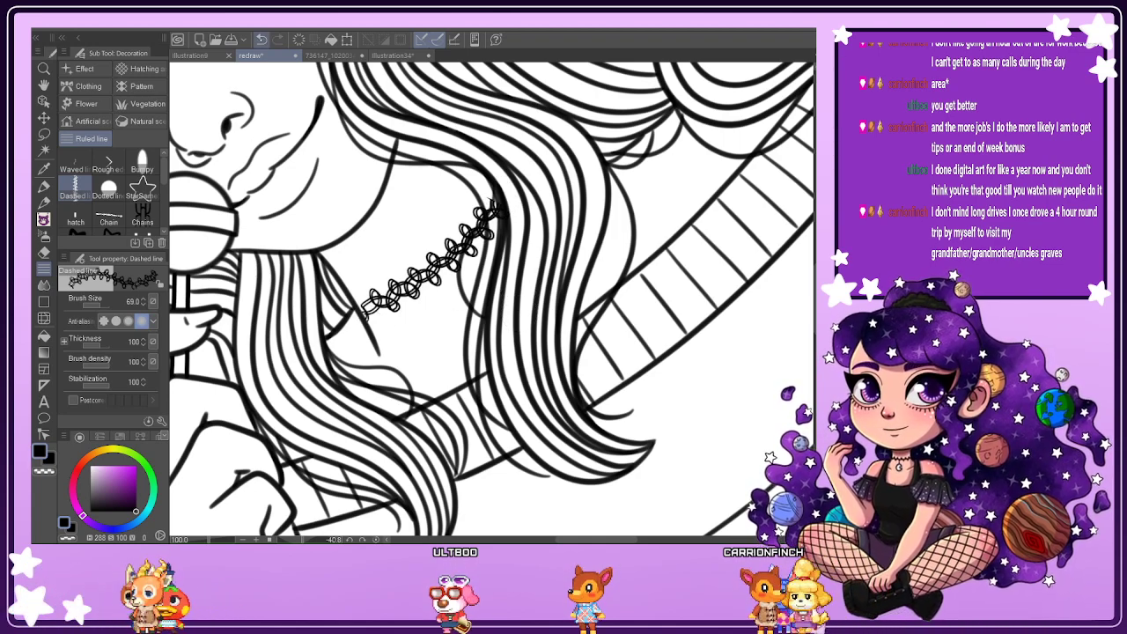
{"action": "key", "text": "ctrl+z"}
{"action": "left_click_drag", "start_coordinate": [357, 310], "coordinate": [503, 203]}
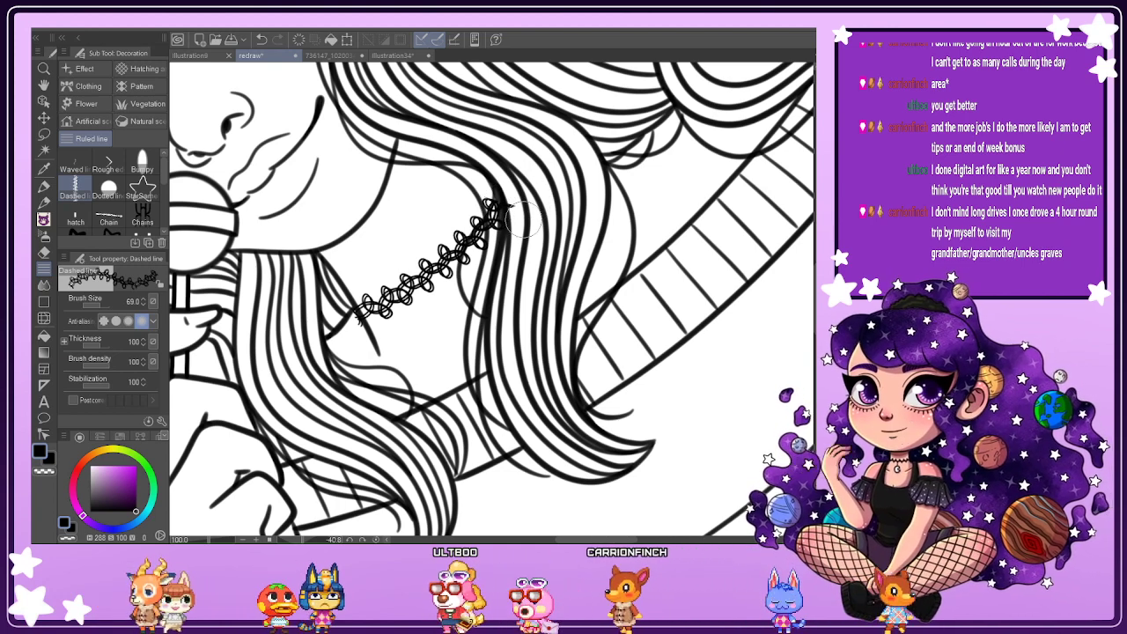
{"action": "key", "text": "ctrl+z"}
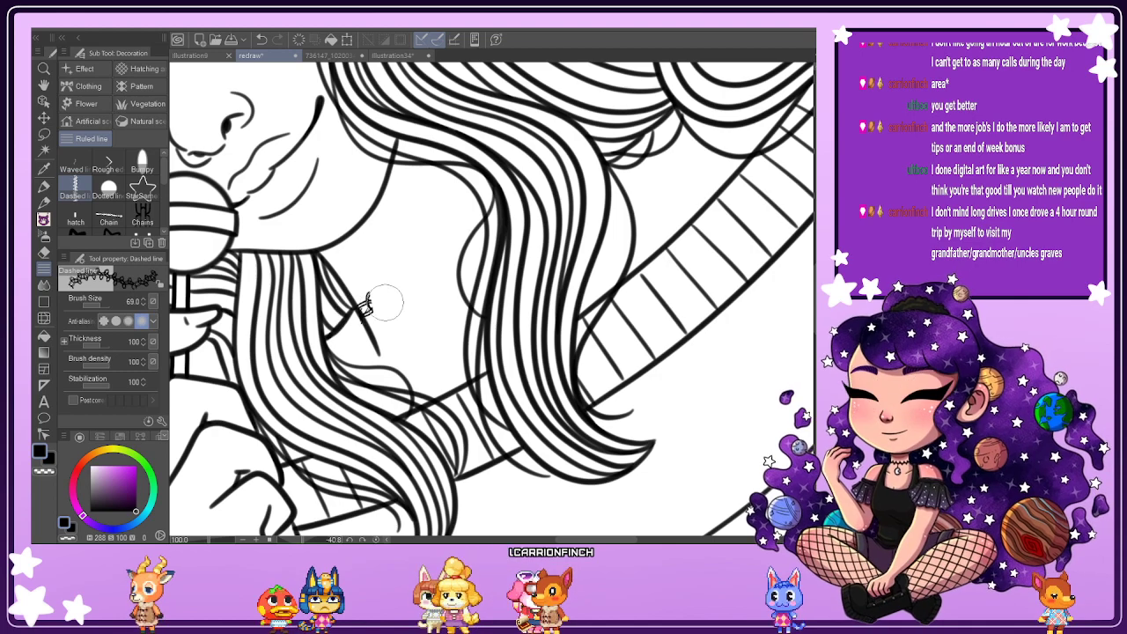
{"action": "left_click_drag", "start_coordinate": [487, 215], "coordinate": [506, 176]}
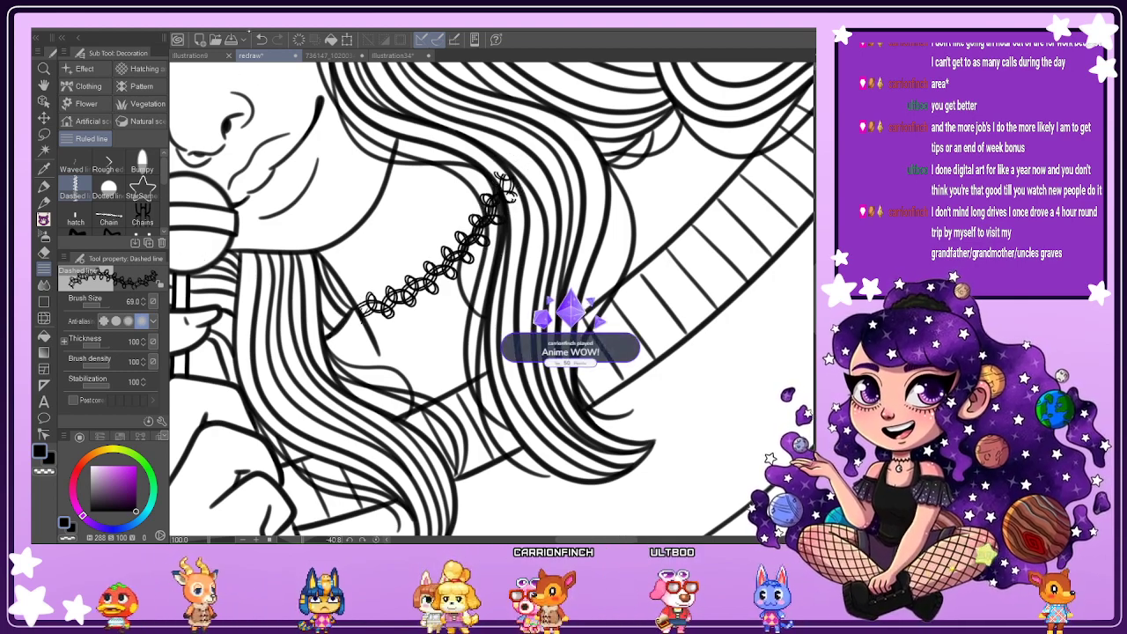
{"action": "key", "text": "ctrl+z"}
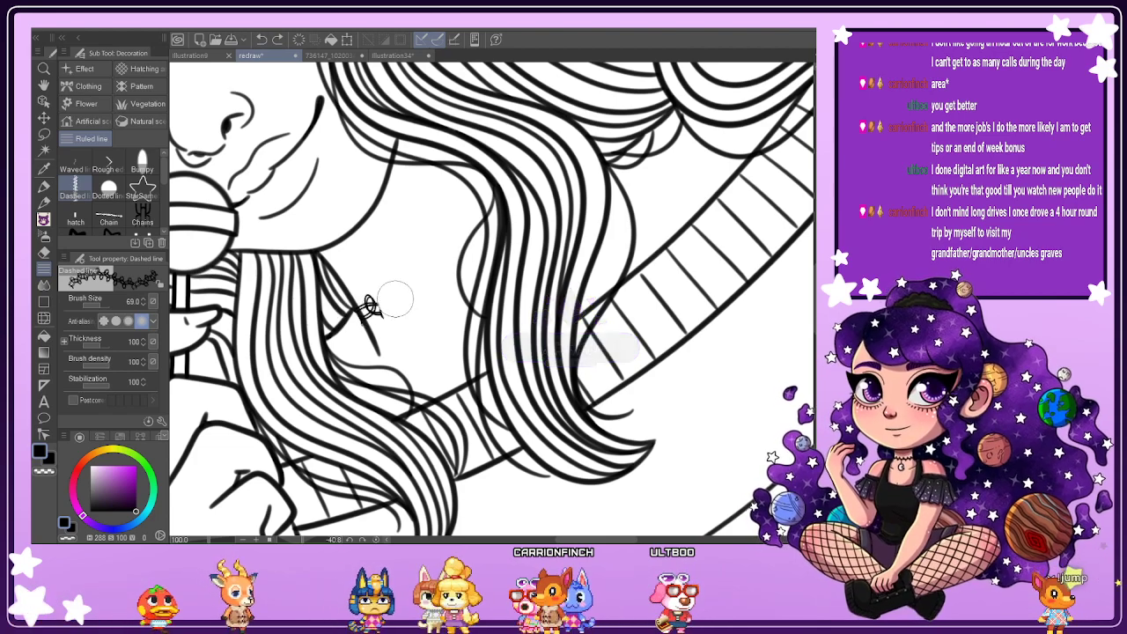
{"action": "left_click_drag", "start_coordinate": [396, 299], "coordinate": [433, 277]}
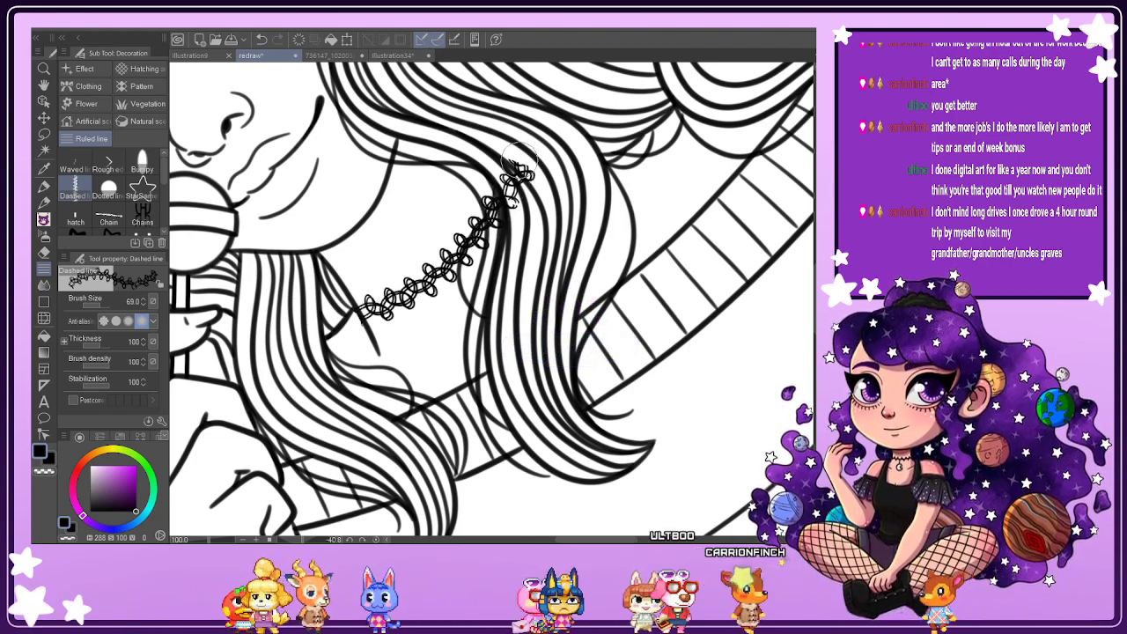
Erase the necklace end overlapping the hair lock with the Soft eraser and tidy its other end with the Mechanical pencil.
{"action": "scroll", "coordinate": [517, 164], "scroll_direction": "down", "scroll_amount": 2}
{"action": "key", "text": "e"}
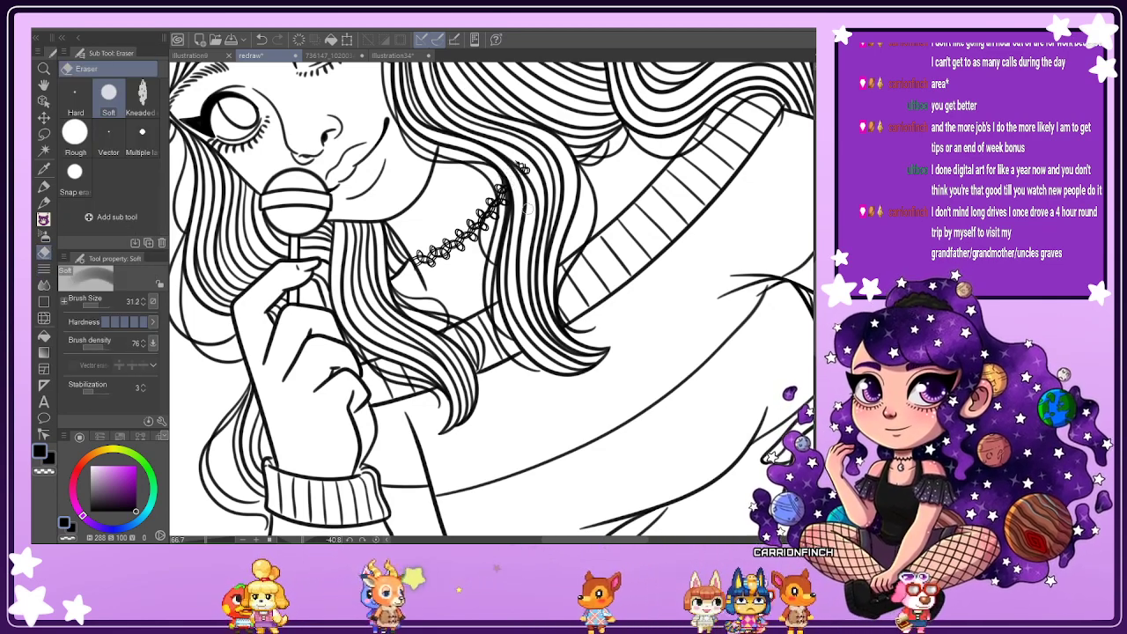
{"action": "scroll", "coordinate": [402, 274], "scroll_direction": "up", "scroll_amount": 3}
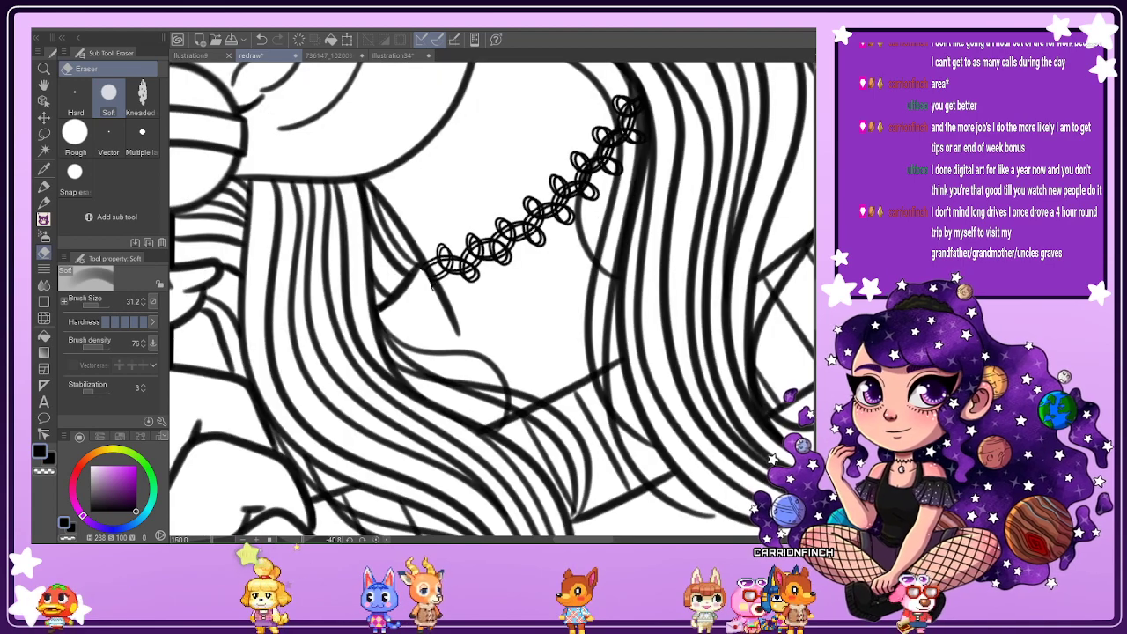
{"action": "key", "text": "p"}
{"action": "scroll", "coordinate": [455, 281], "scroll_direction": "up", "scroll_amount": 1}
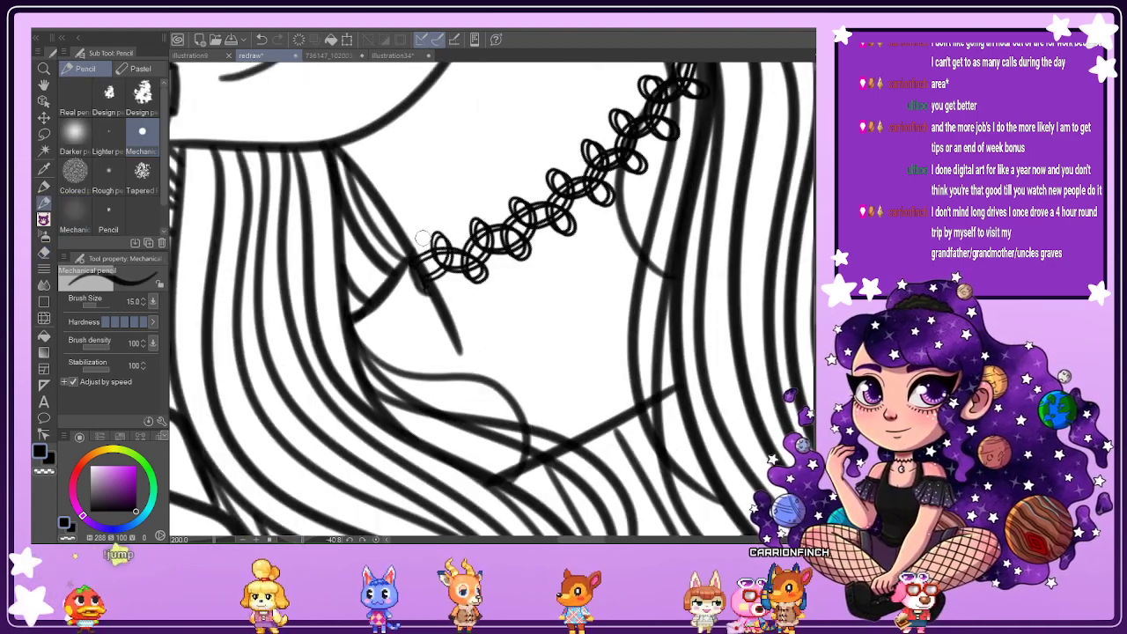
{"action": "scroll", "coordinate": [421, 238], "scroll_direction": "down", "scroll_amount": 1}
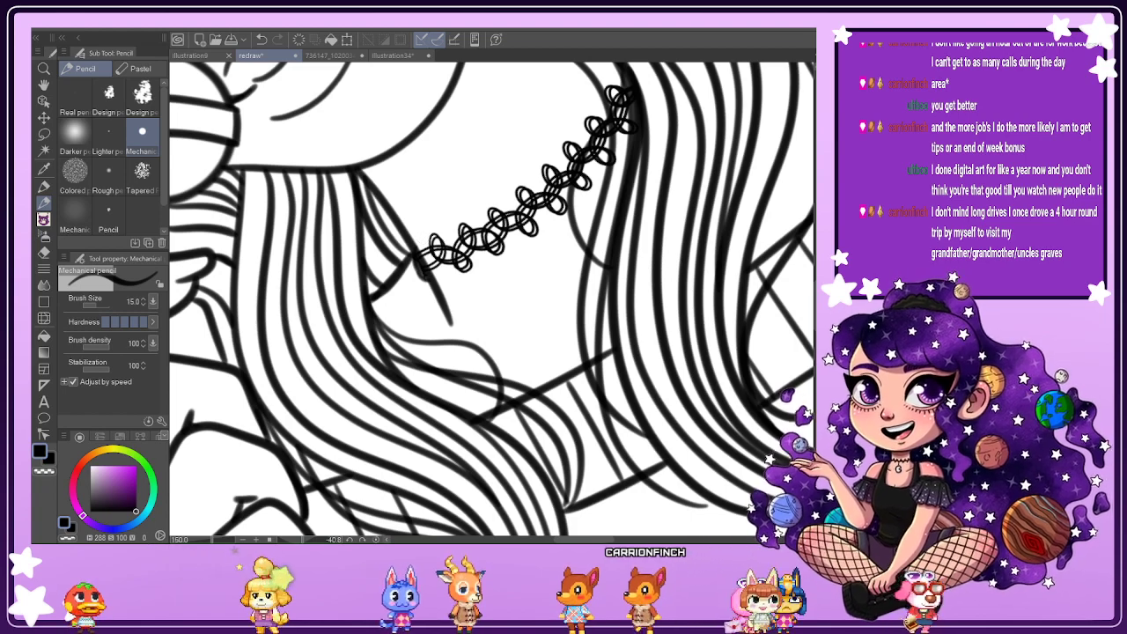
Straighten the view to show the whole page and save the drawing.
{"action": "key", "text": "ctrl+at"}
{"action": "key", "text": "ctrl+minus"}
{"action": "key", "text": "ctrl+minus"}
{"action": "key", "text": "ctrl+minus"}
{"action": "key", "text": "ctrl+minus"}
{"action": "key", "text": "ctrl+minus"}
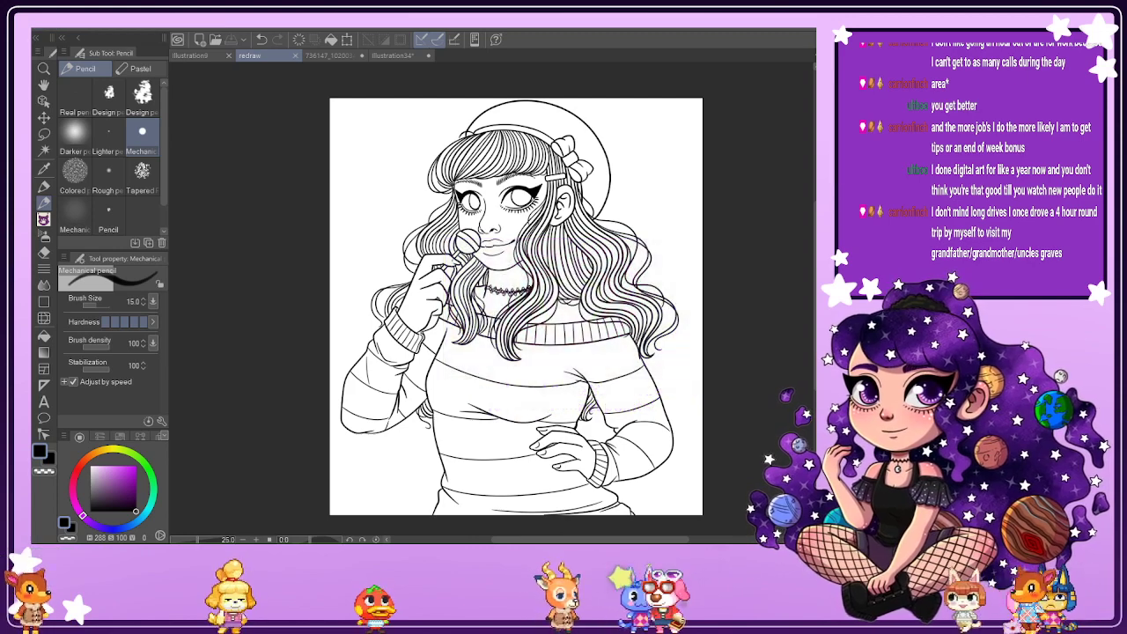
Check the line art in mirrored and unmirrored view and compare it with the original coloured drawing.
{"action": "key", "text": "h"}
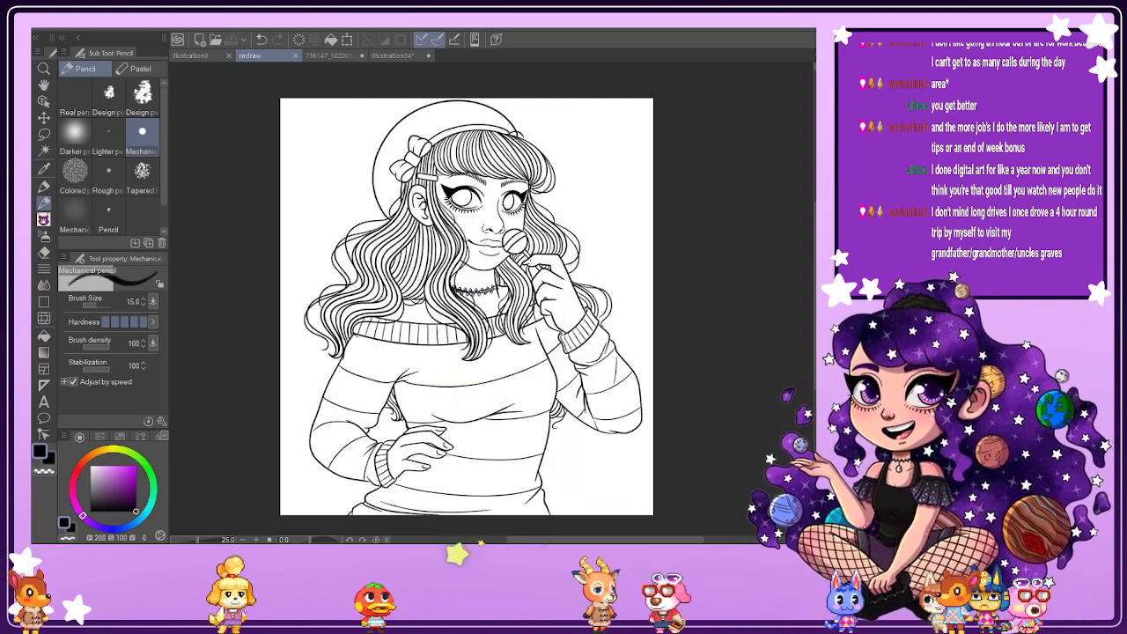
{"action": "key", "text": "h"}
{"action": "left_click", "coordinate": [331, 55]}
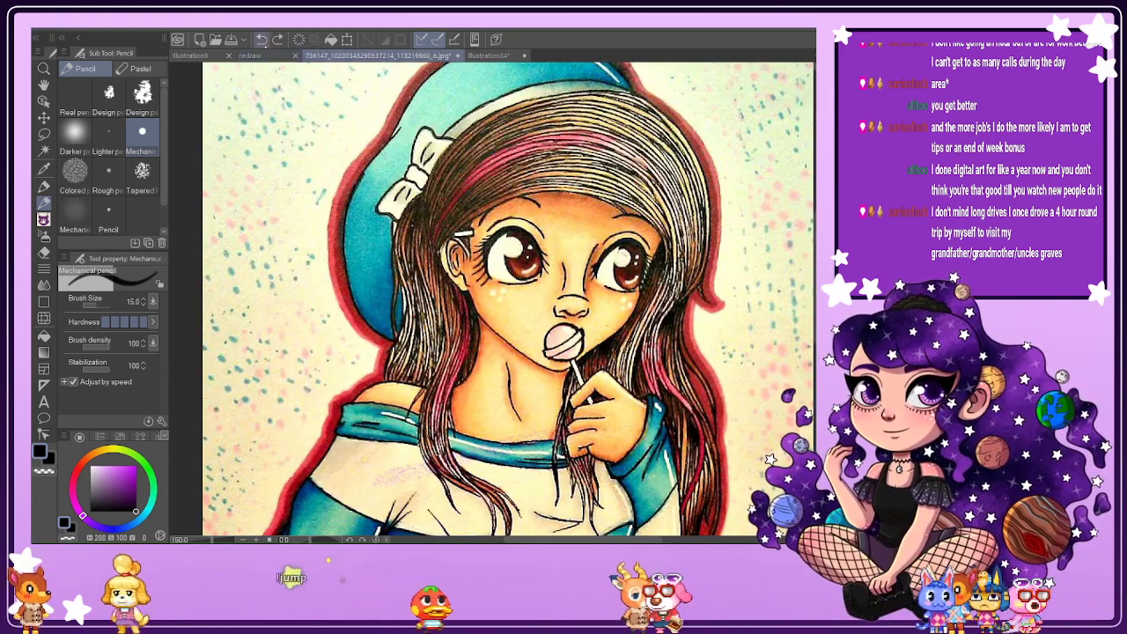
{"action": "key", "text": "ctrl+shift+Tab"}
{"action": "key", "text": "h"}
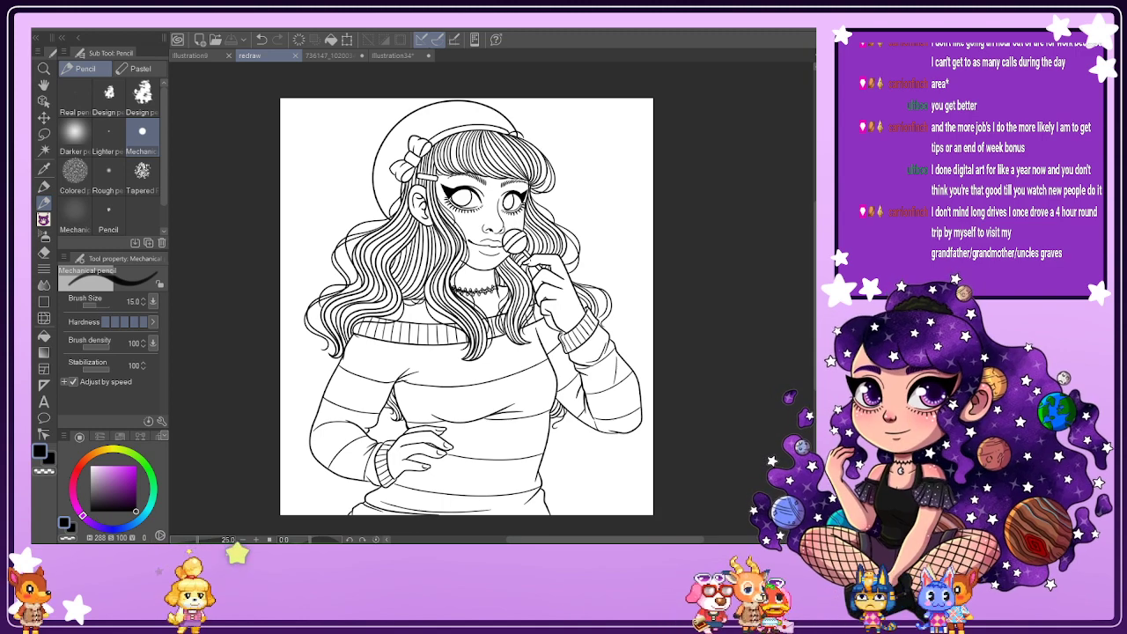
Set the Liquify brush size to 609.4, compare the figure with the original coloured drawing, and return to the line art.
{"action": "key", "text": "j"}
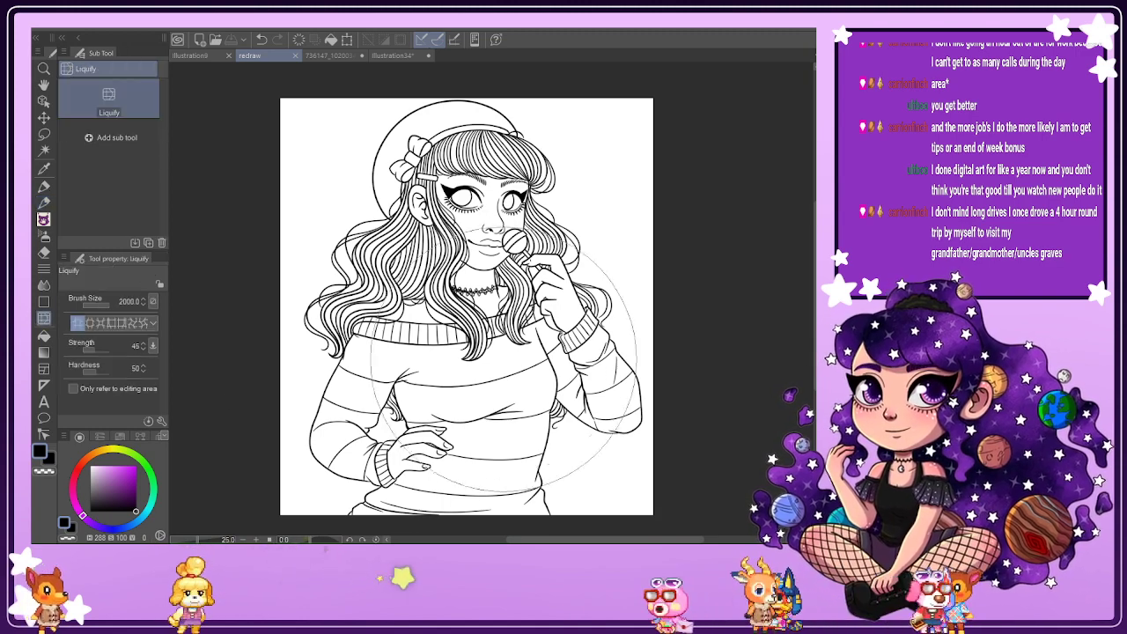
{"action": "left_click", "coordinate": [106, 306]}
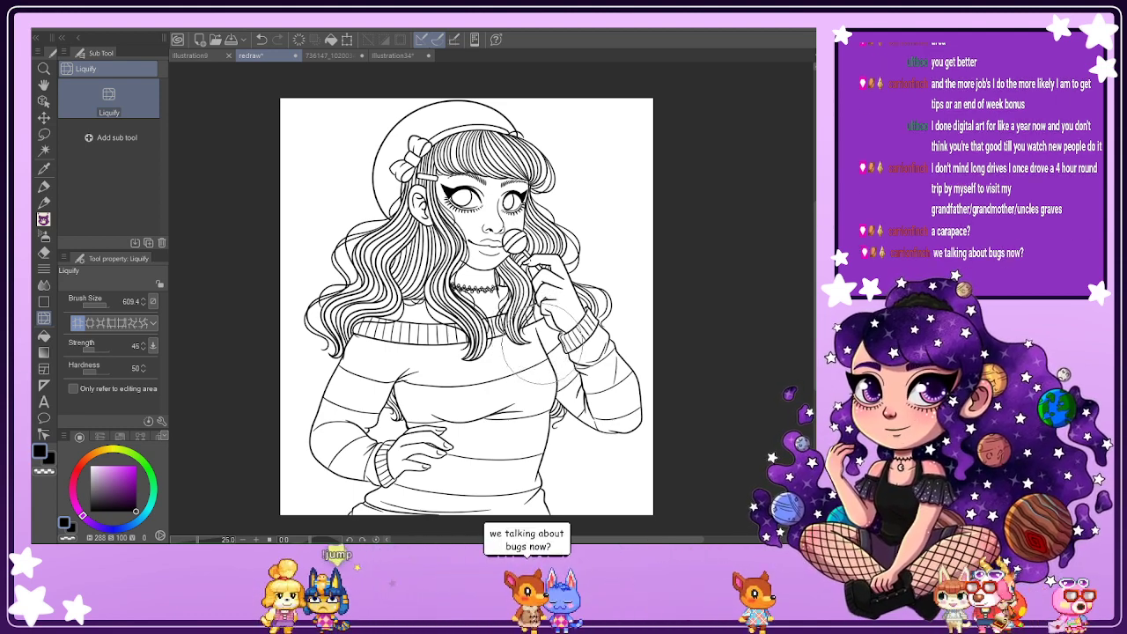
{"action": "left_click", "coordinate": [328, 54]}
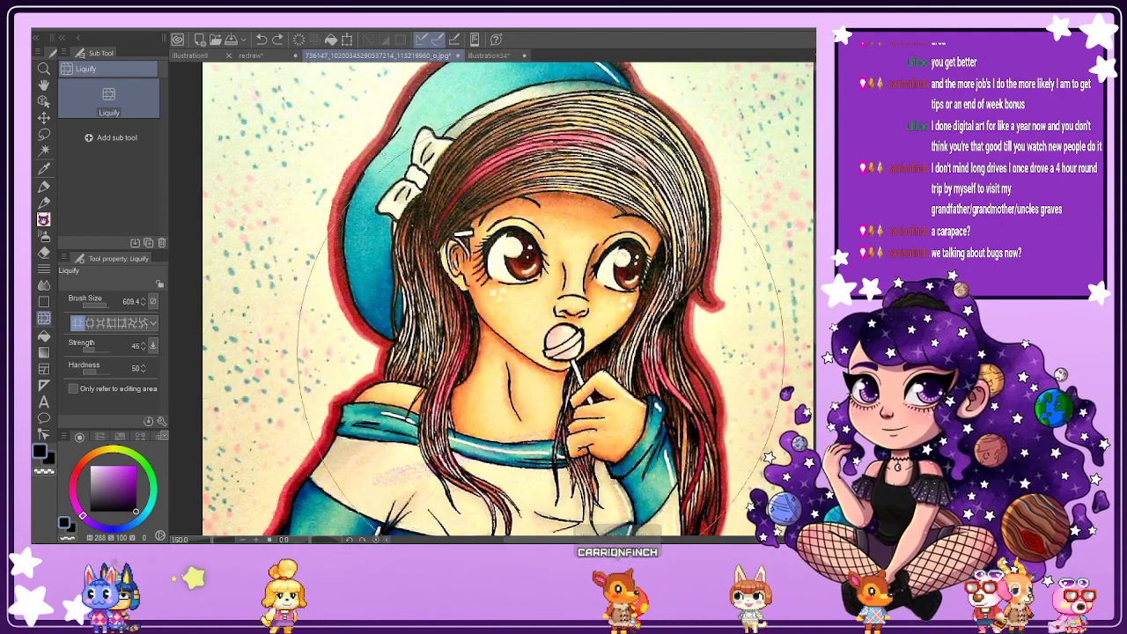
{"action": "key", "text": "p"}
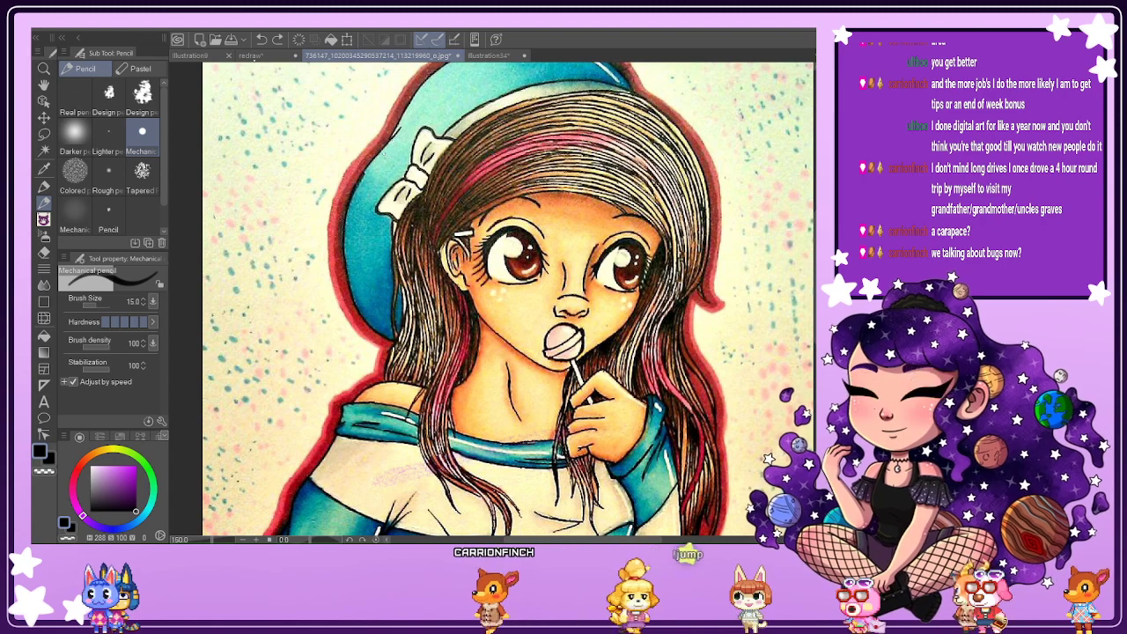
{"action": "left_click", "coordinate": [252, 55]}
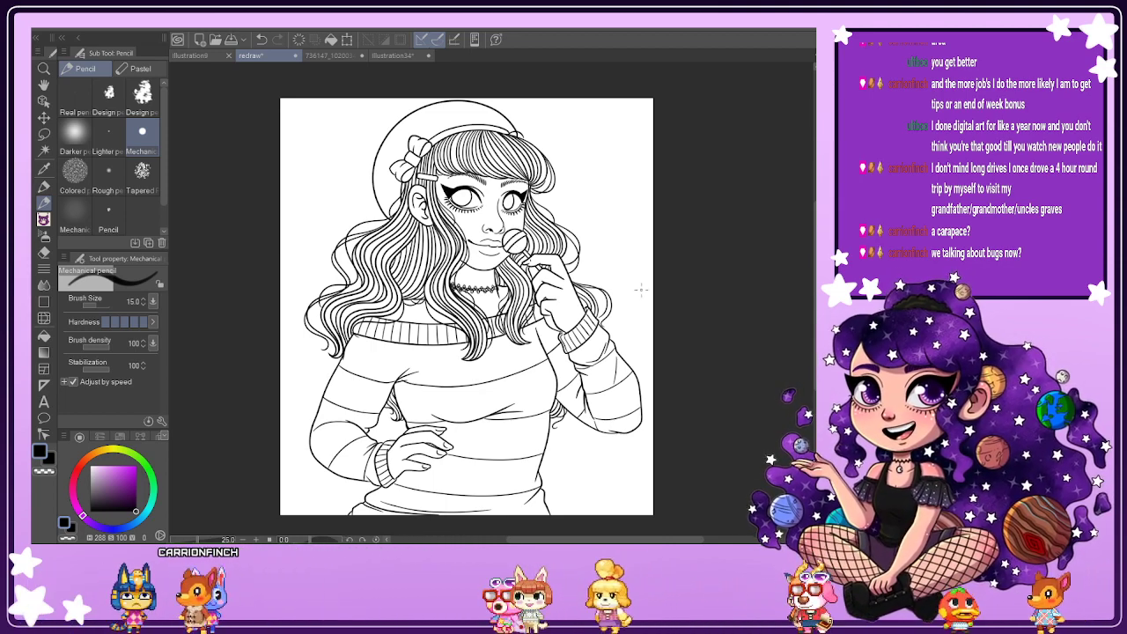
Try reshaping the head and ear area with Liquify at brush sizes 226.4, 499.9 and 336.4, and undo the changes.
{"action": "left_click", "coordinate": [43, 218]}
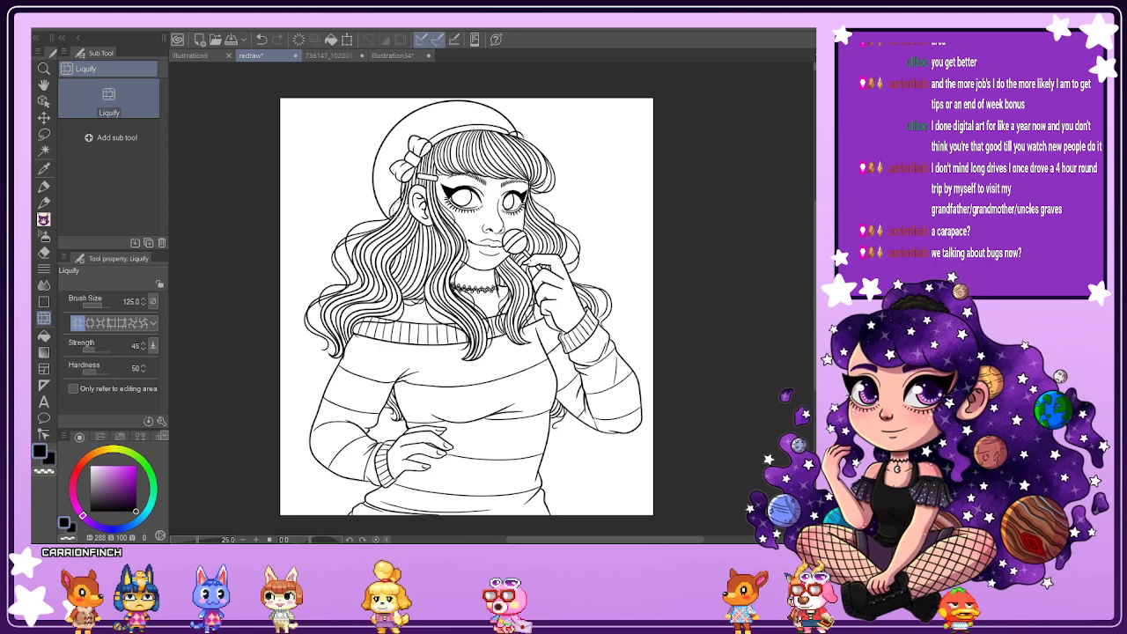
{"action": "scroll", "coordinate": [411, 204], "scroll_direction": "up", "scroll_amount": 2}
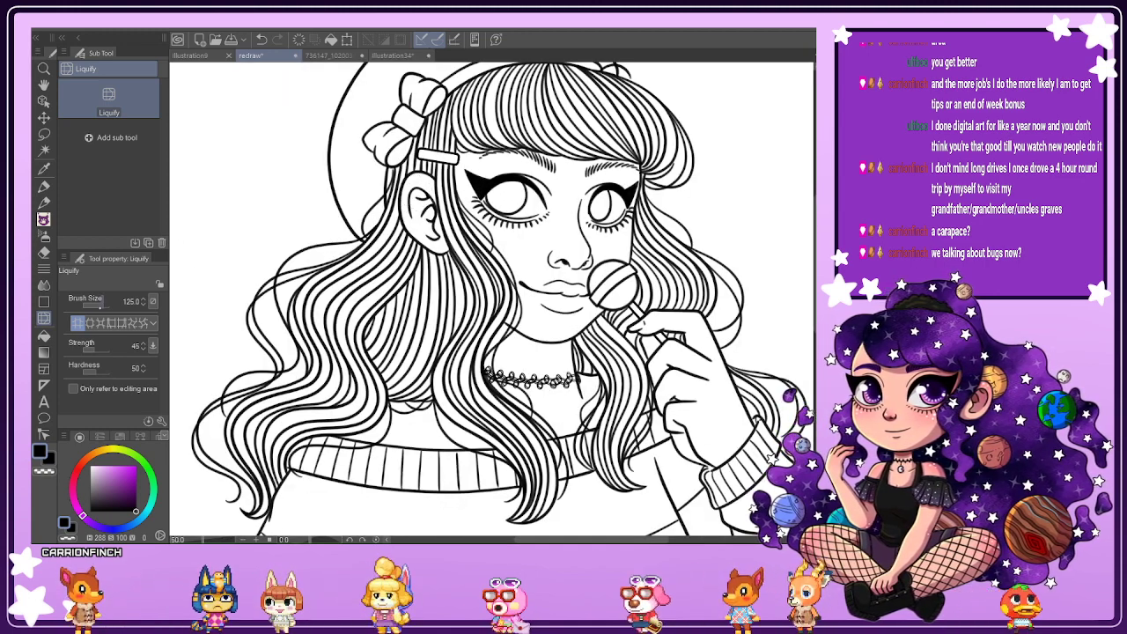
{"action": "left_click_drag", "start_coordinate": [102, 305], "coordinate": [104, 304]}
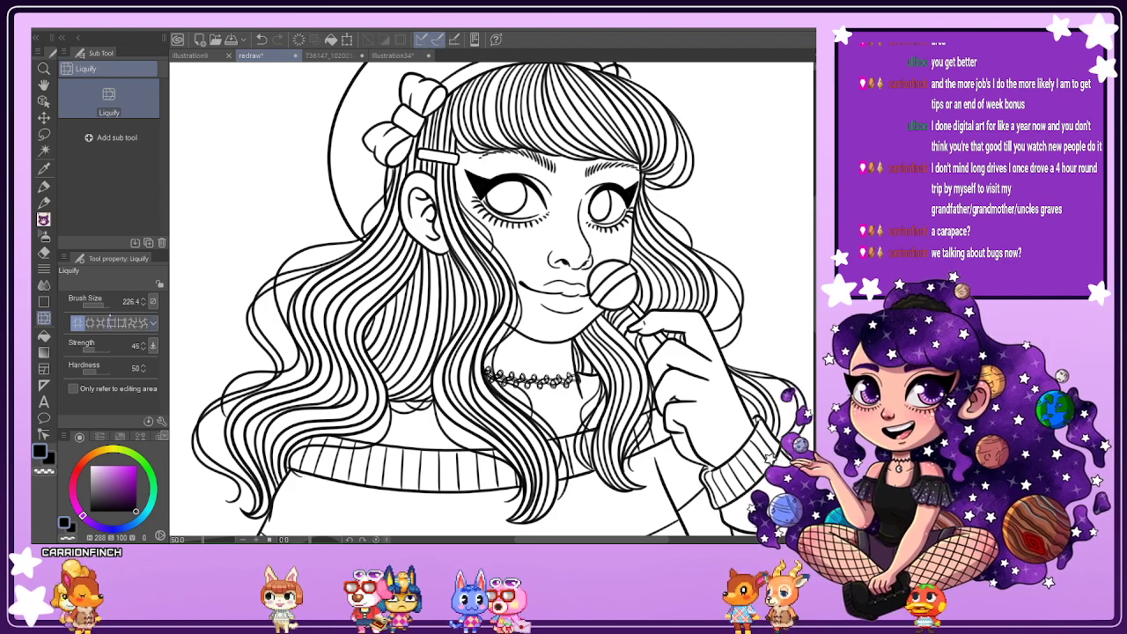
{"action": "left_click", "coordinate": [106, 305]}
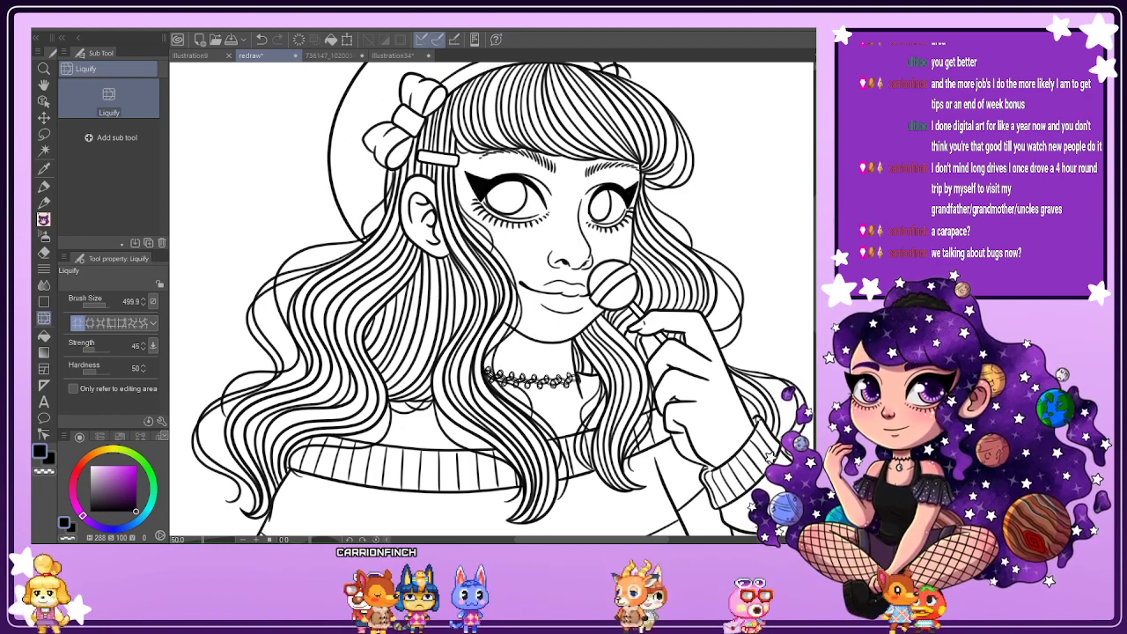
{"action": "left_click", "coordinate": [105, 304]}
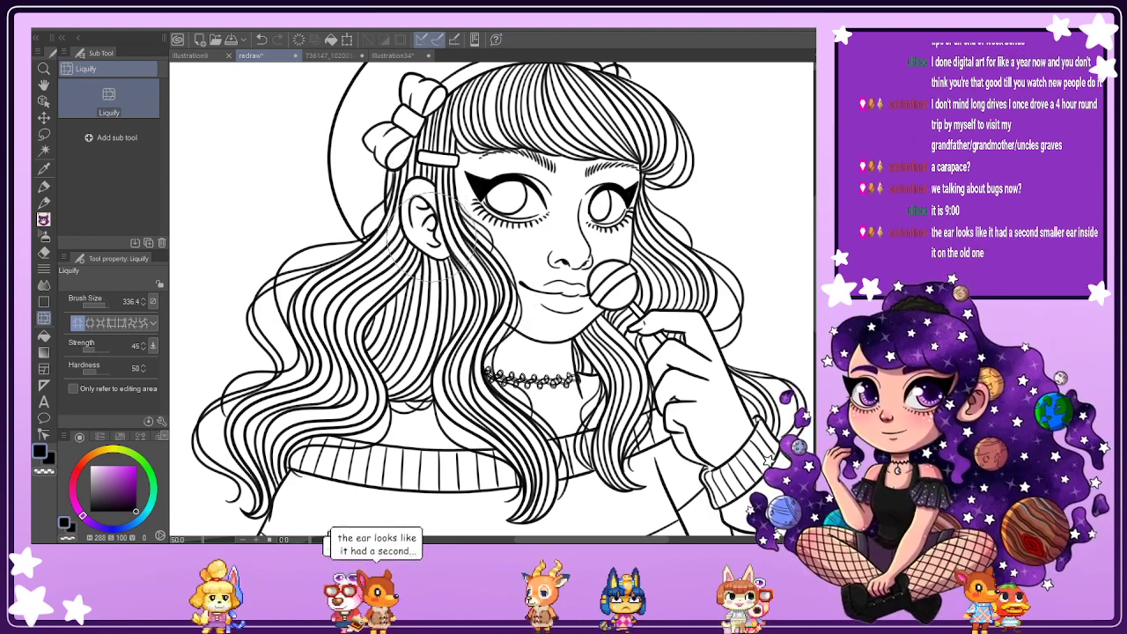
{"action": "key", "text": "ctrl+z"}
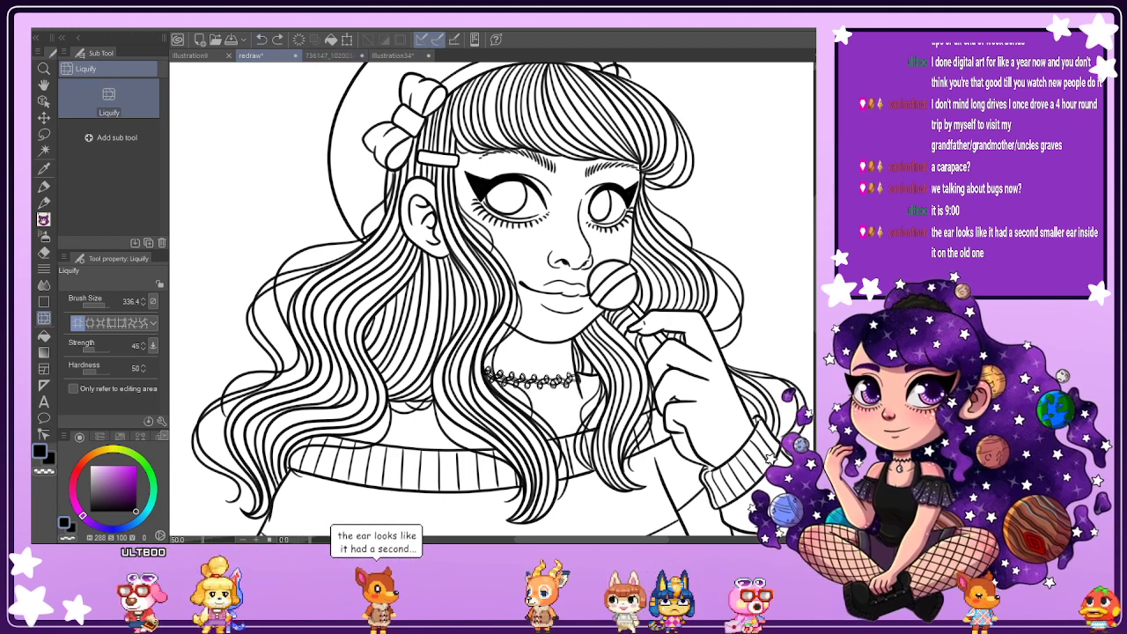
{"action": "key", "text": "ctrl+minus"}
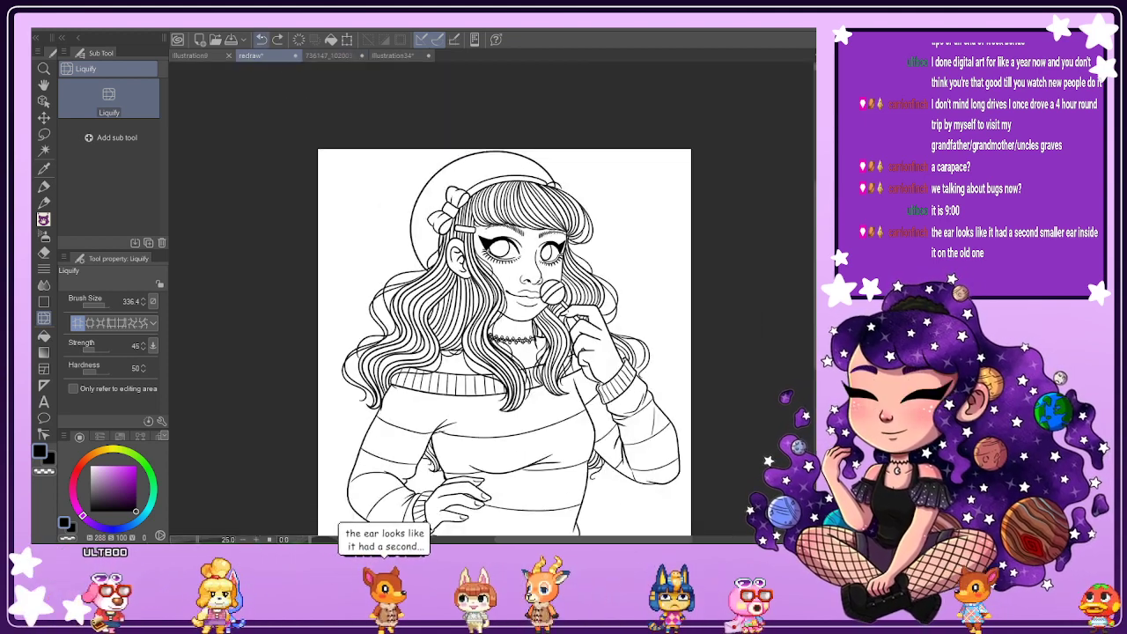
{"action": "left_click", "coordinate": [260, 40]}
{"action": "left_click", "coordinate": [260, 40]}
{"action": "left_click", "coordinate": [260, 39]}
{"action": "key", "text": "ctrl+z"}
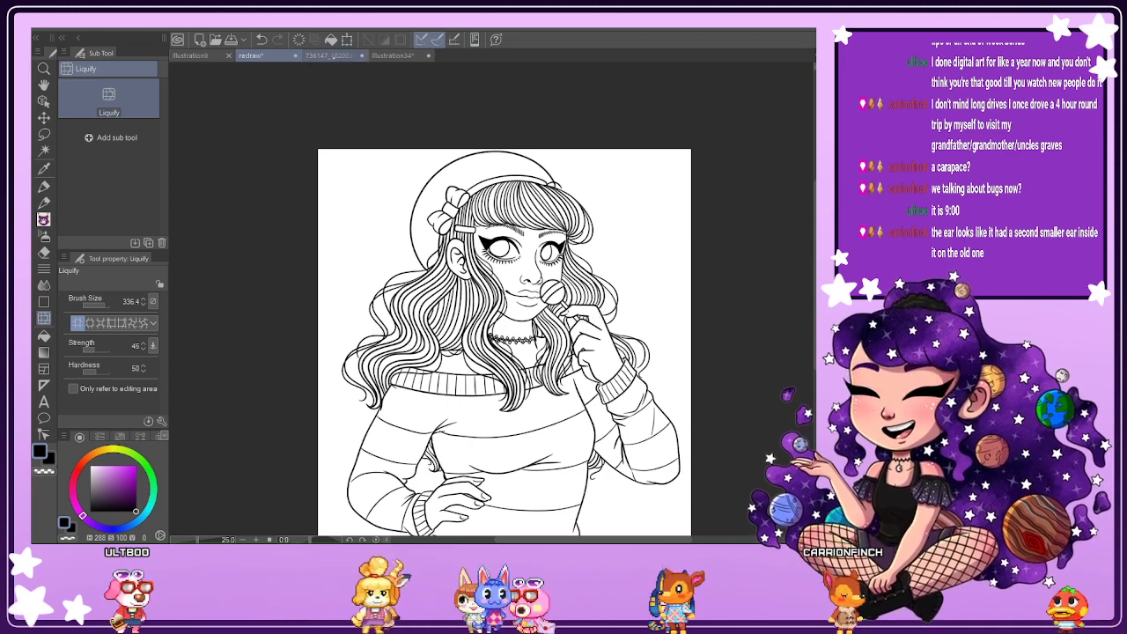
Examine the ear in the original coloured drawing and return to the line art.
{"action": "left_click", "coordinate": [393, 57]}
{"action": "left_click", "coordinate": [348, 57]}
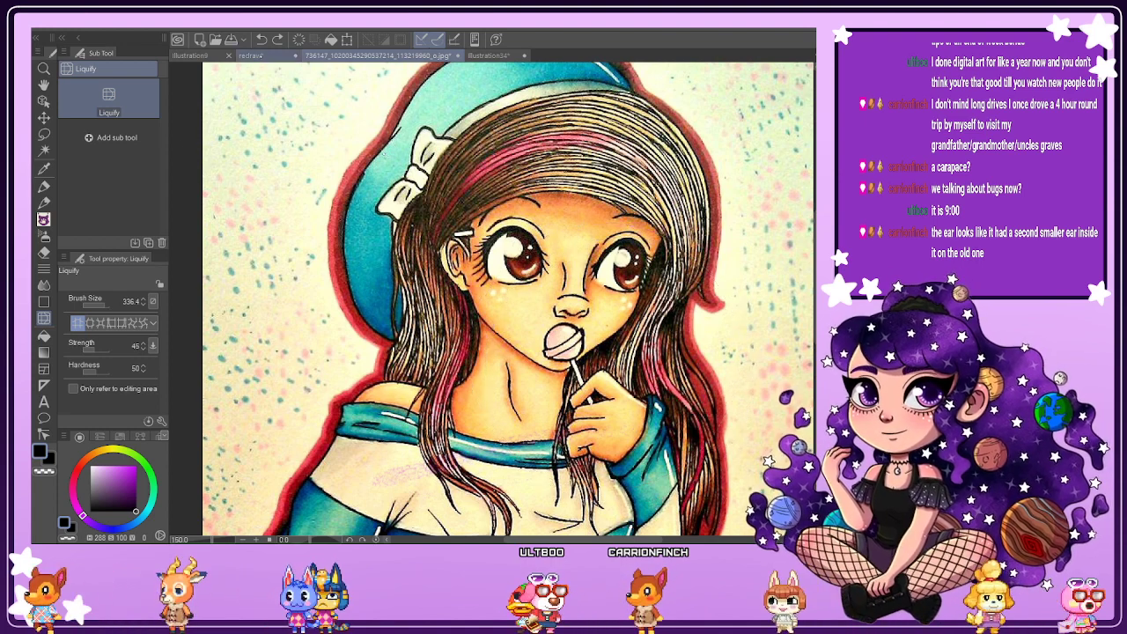
{"action": "left_click", "coordinate": [251, 56]}
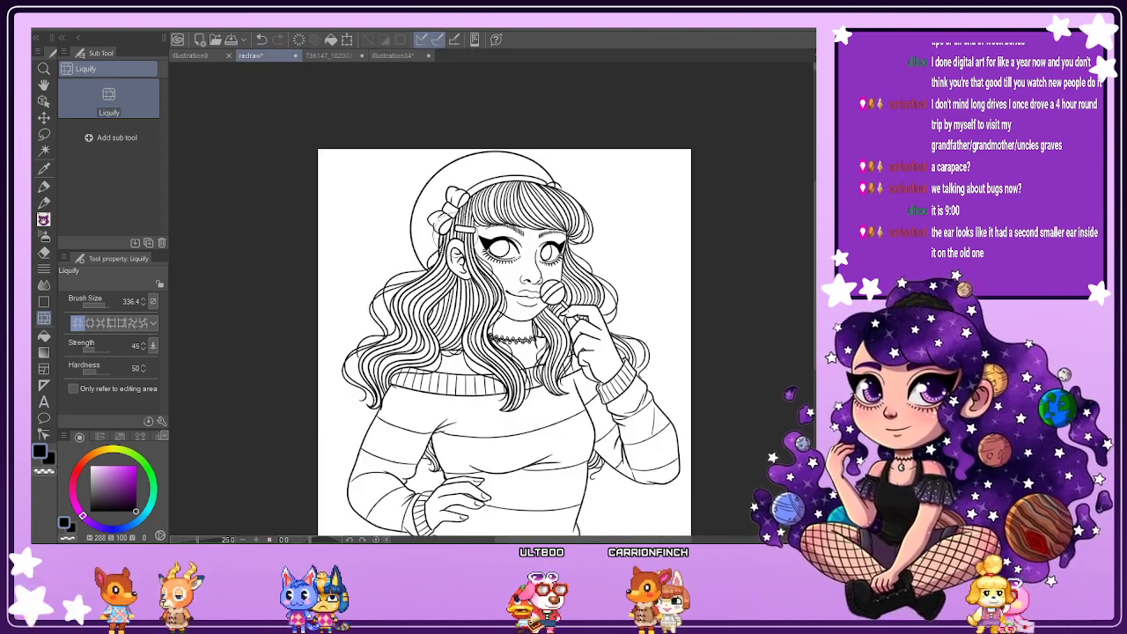
Try nudging the inner ear lines with Liquify at brush size 152.3, undo it, and switch back to the Mechanical pencil.
{"action": "scroll", "coordinate": [452, 230], "scroll_direction": "up", "scroll_amount": 4}
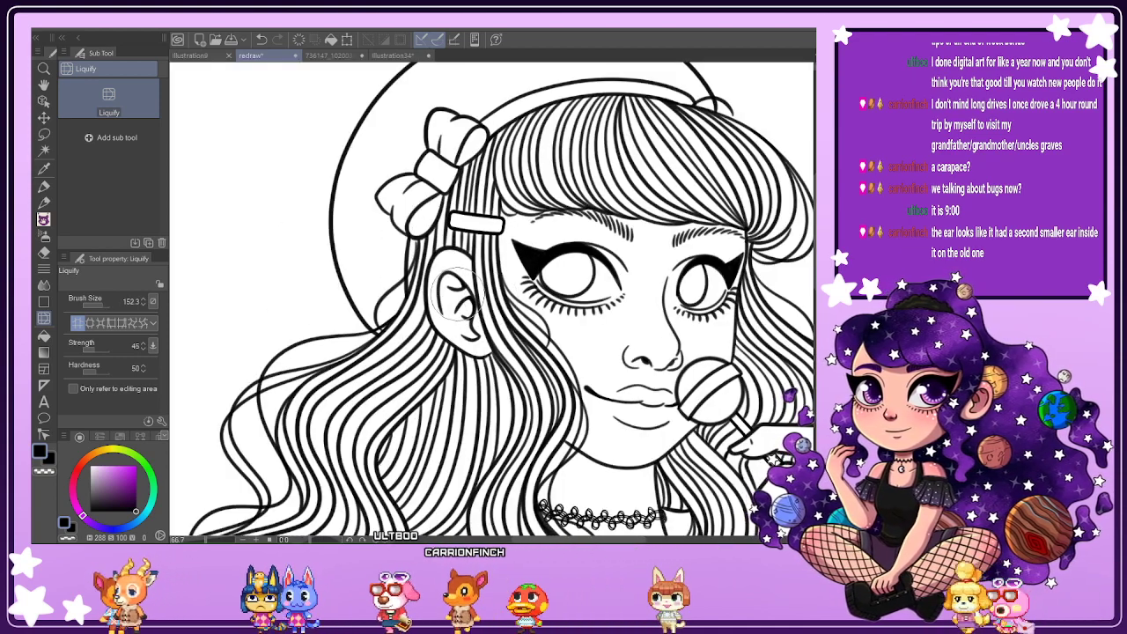
{"action": "left_click_drag", "start_coordinate": [455, 281], "coordinate": [457, 275]}
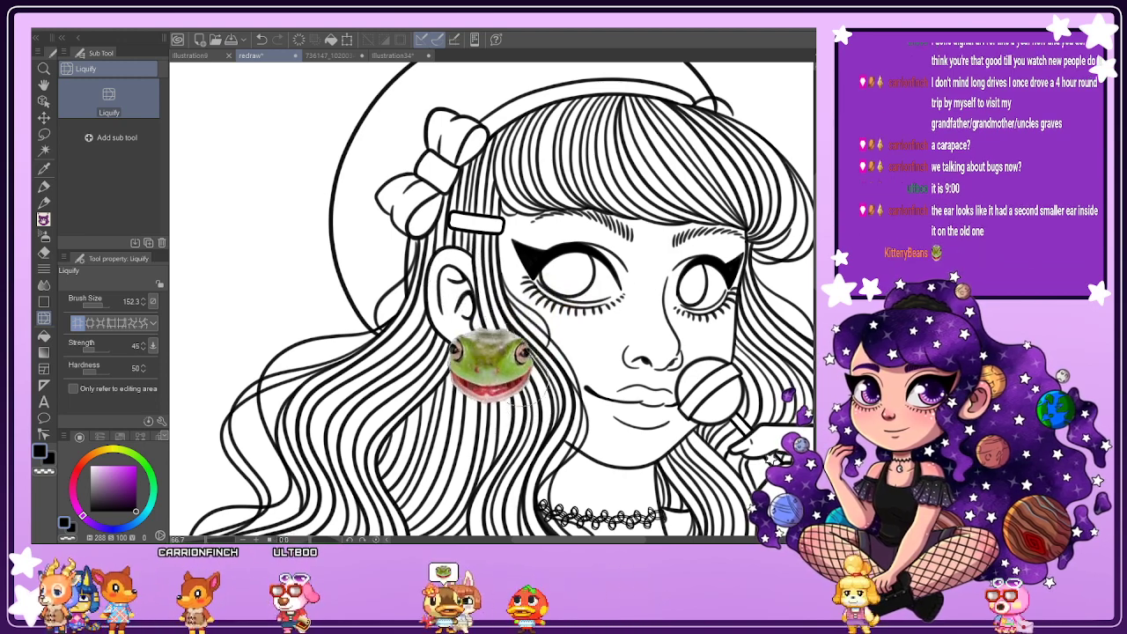
{"action": "key", "text": "ctrl+z"}
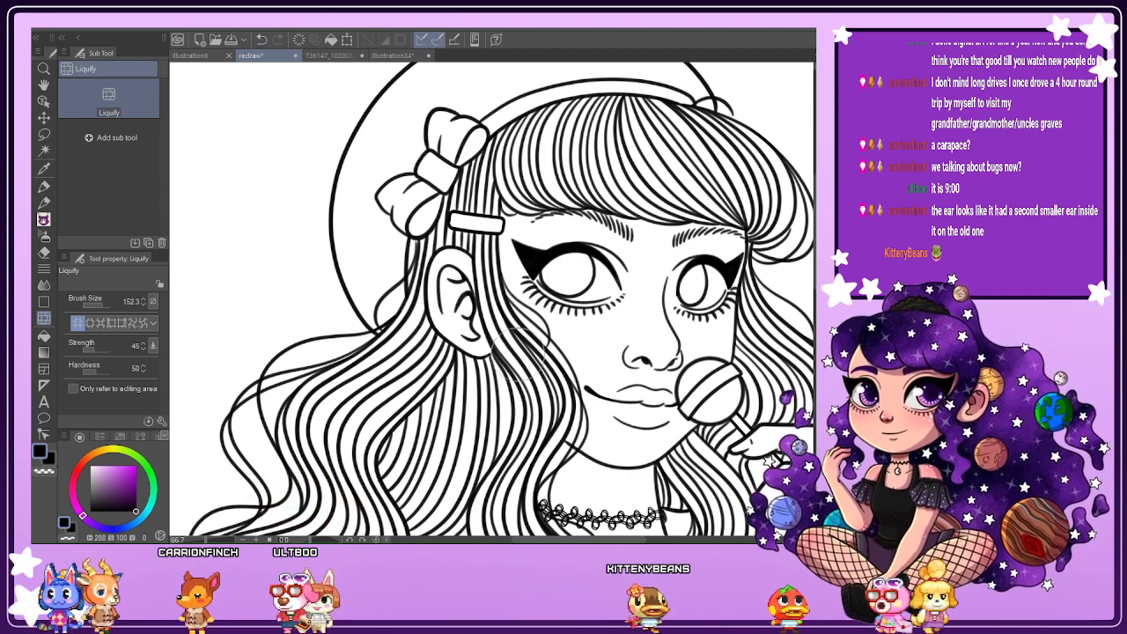
{"action": "scroll", "coordinate": [710, 387], "scroll_direction": "down", "scroll_amount": 1}
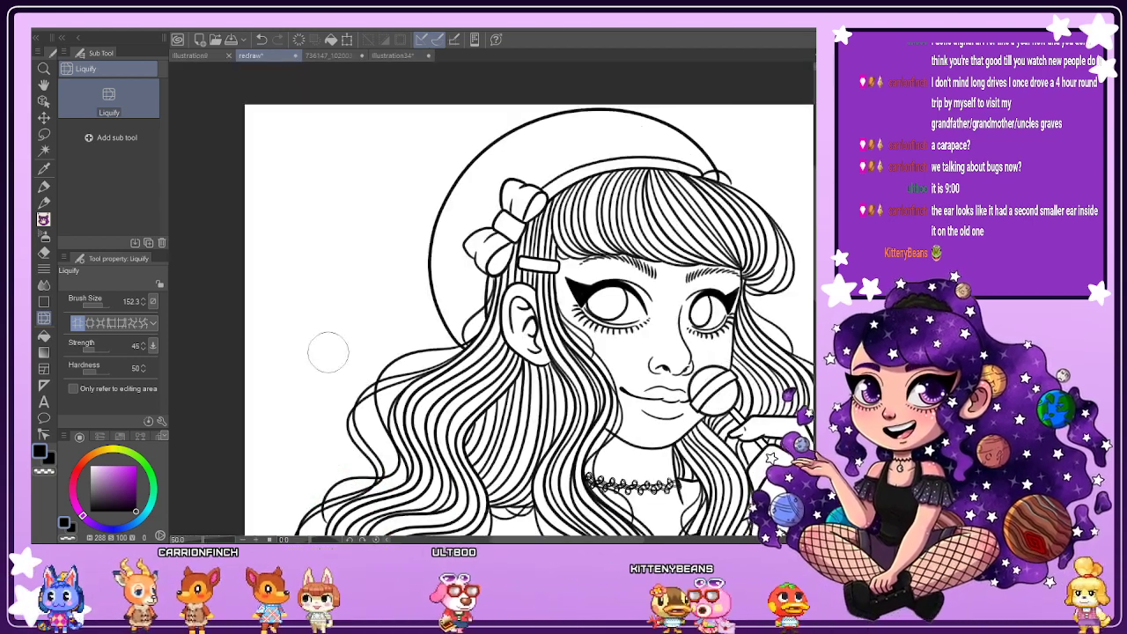
{"action": "key", "text": "p"}
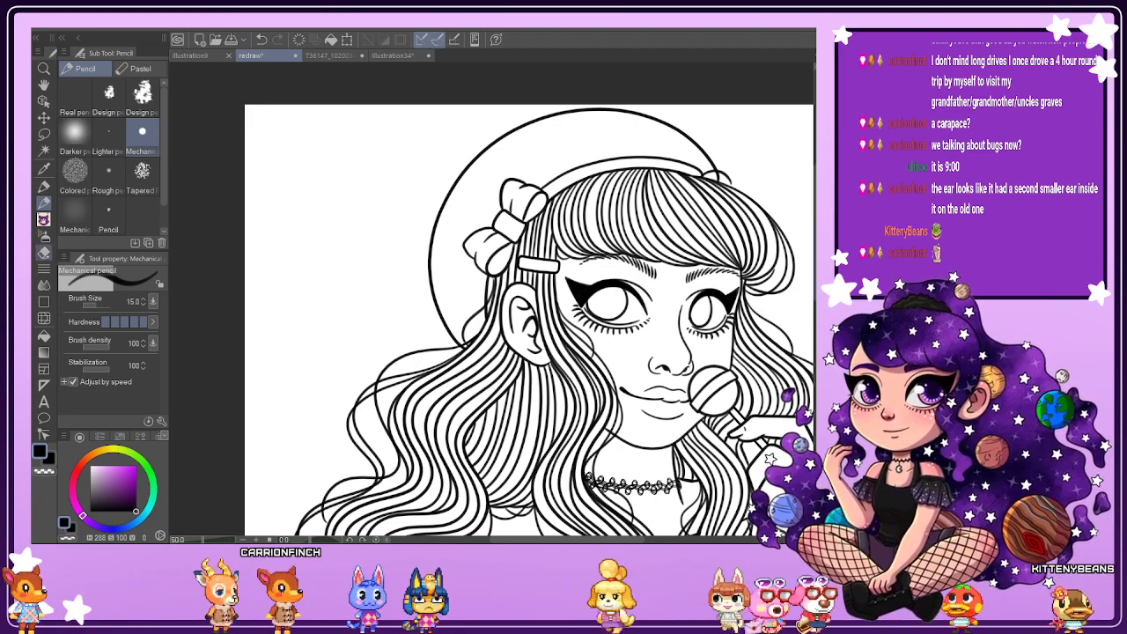
Mirror the canvas and draw two banded cuff earrings on the upper rim of the ear with the Mechanical pencil at size 15.
{"action": "scroll", "coordinate": [539, 320], "scroll_direction": "up", "scroll_amount": 1}
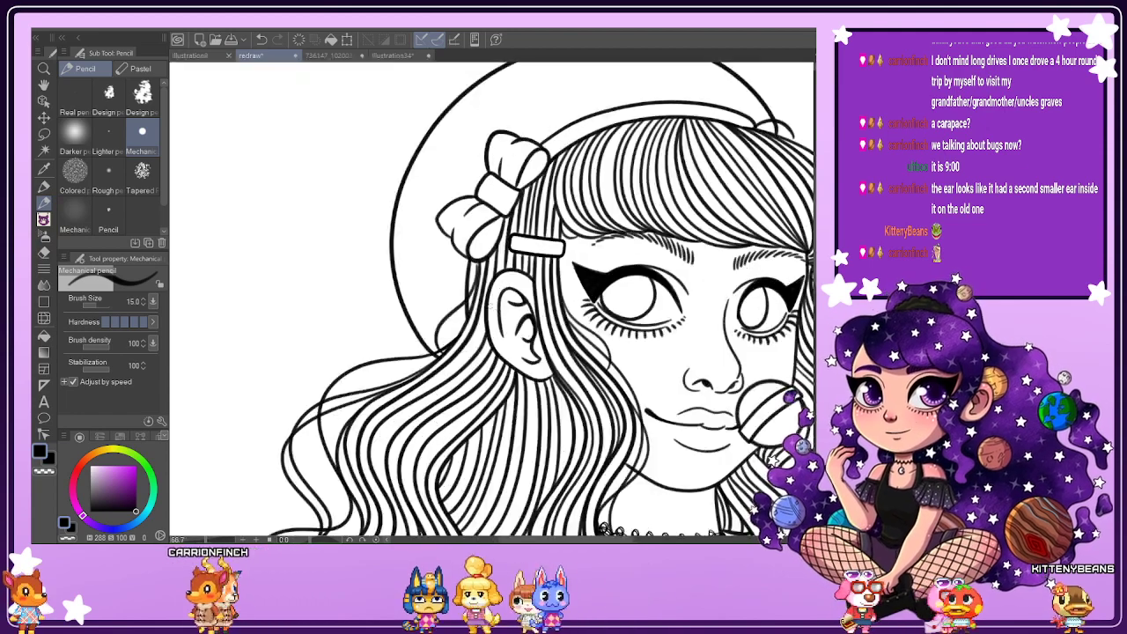
{"action": "key", "text": "h"}
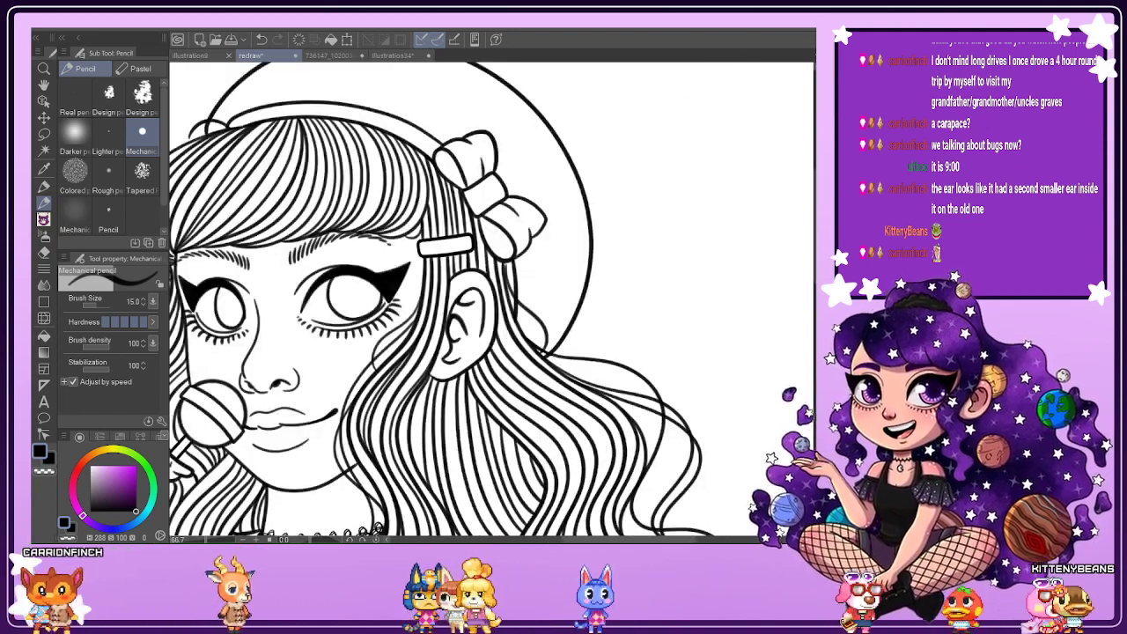
{"action": "key", "text": "ctrl+plus"}
{"action": "key", "text": "ctrl+plus"}
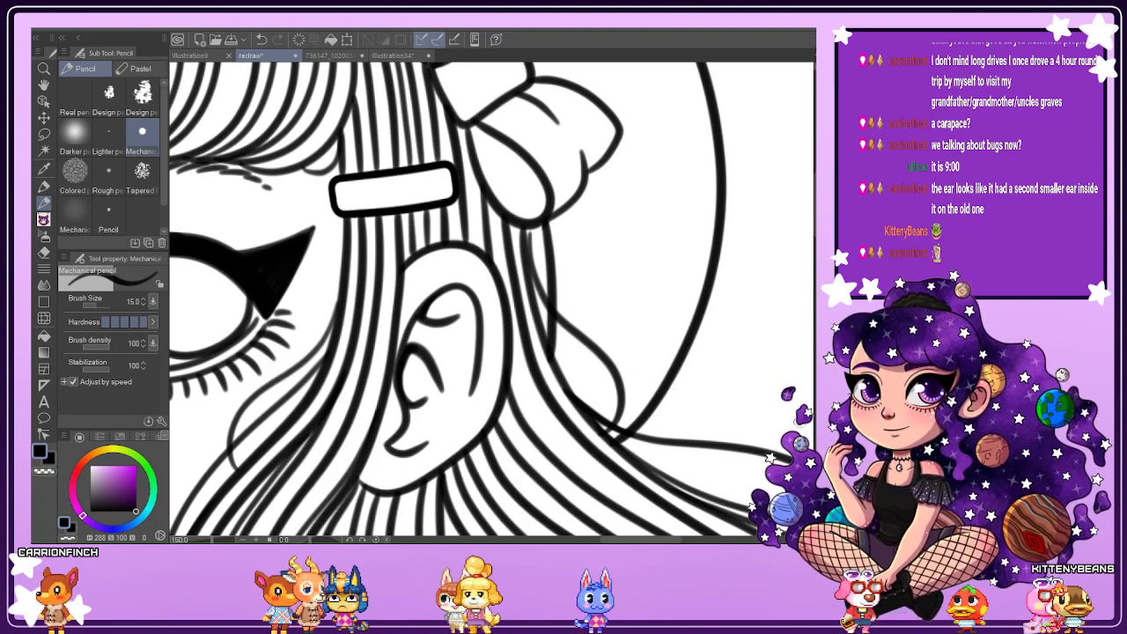
{"action": "left_click_drag", "start_coordinate": [668, 352], "coordinate": [667, 242]}
{"action": "key", "text": "ctrl+plus"}
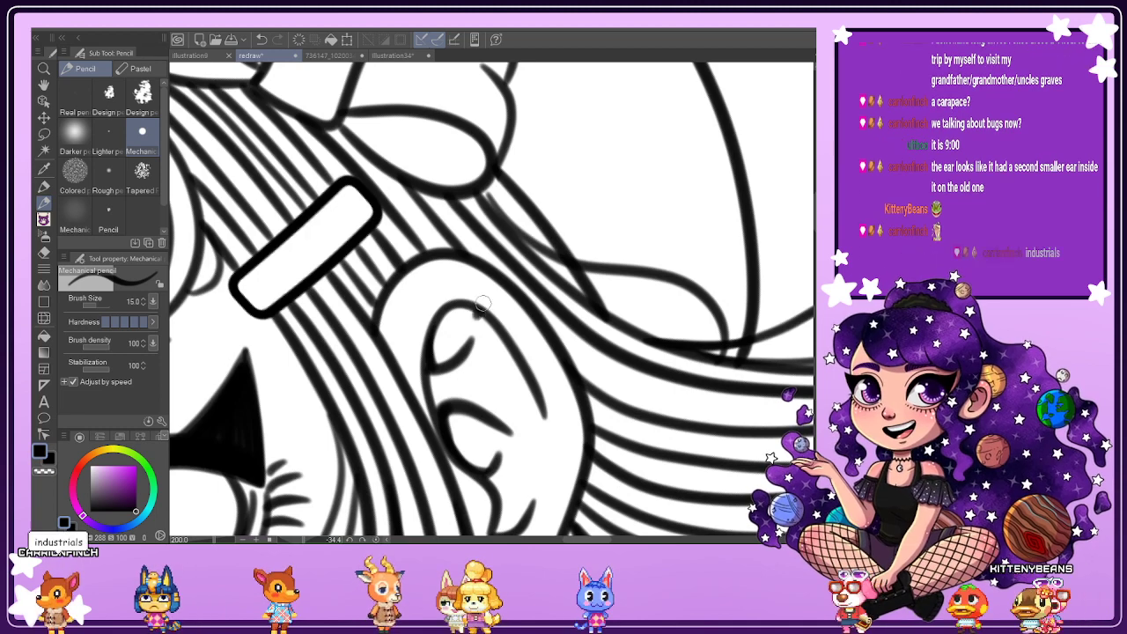
{"action": "left_click_drag", "start_coordinate": [518, 288], "coordinate": [483, 327]}
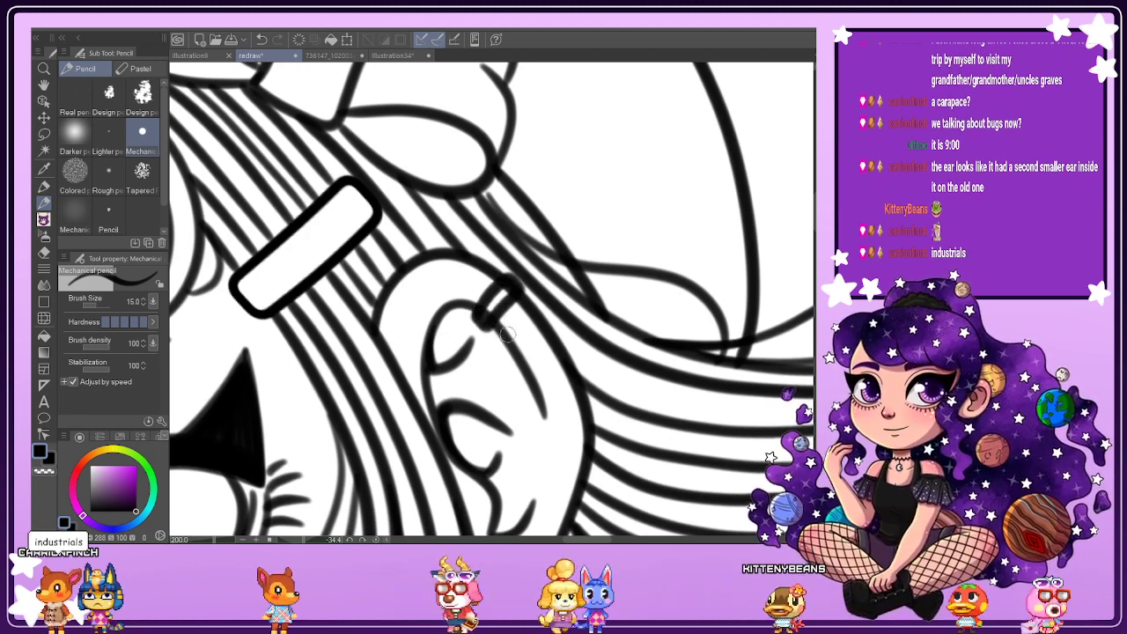
{"action": "mouse_move", "coordinate": [499, 339]}
{"action": "left_mouse_down"}
{"action": "mouse_move", "coordinate": [507, 353]}
{"action": "mouse_move", "coordinate": [545, 326]}
{"action": "mouse_move", "coordinate": [532, 309]}
{"action": "left_mouse_up"}
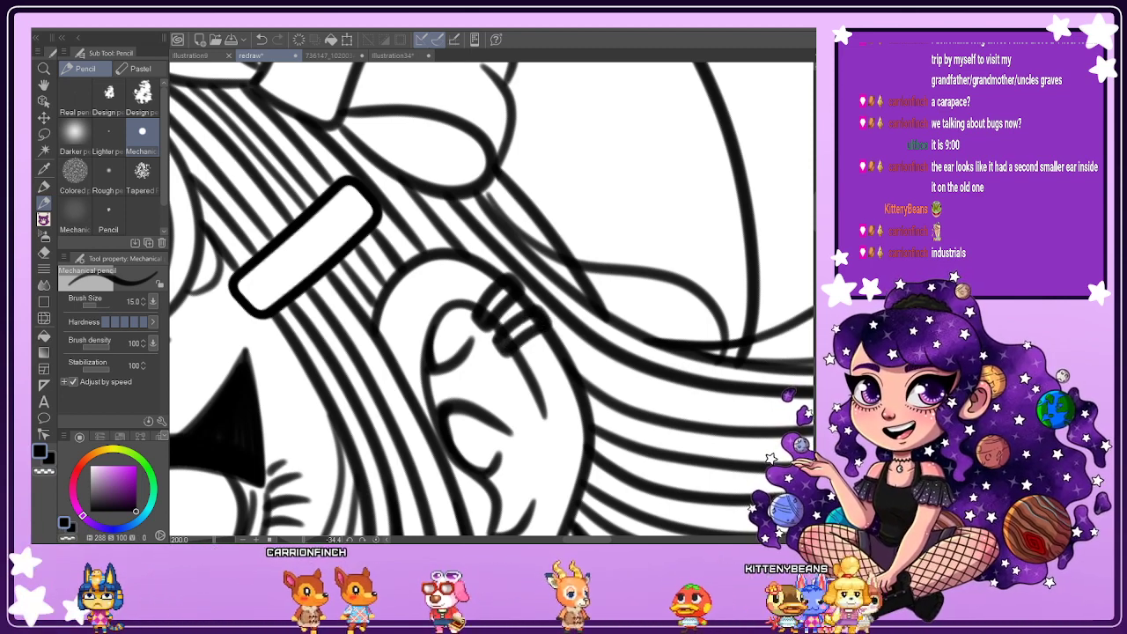
Try drawing a small round earring on the earlobe freehand with the Mechanical pencil, and undo it.
{"action": "scroll", "coordinate": [493, 300], "scroll_direction": "down", "scroll_amount": 5}
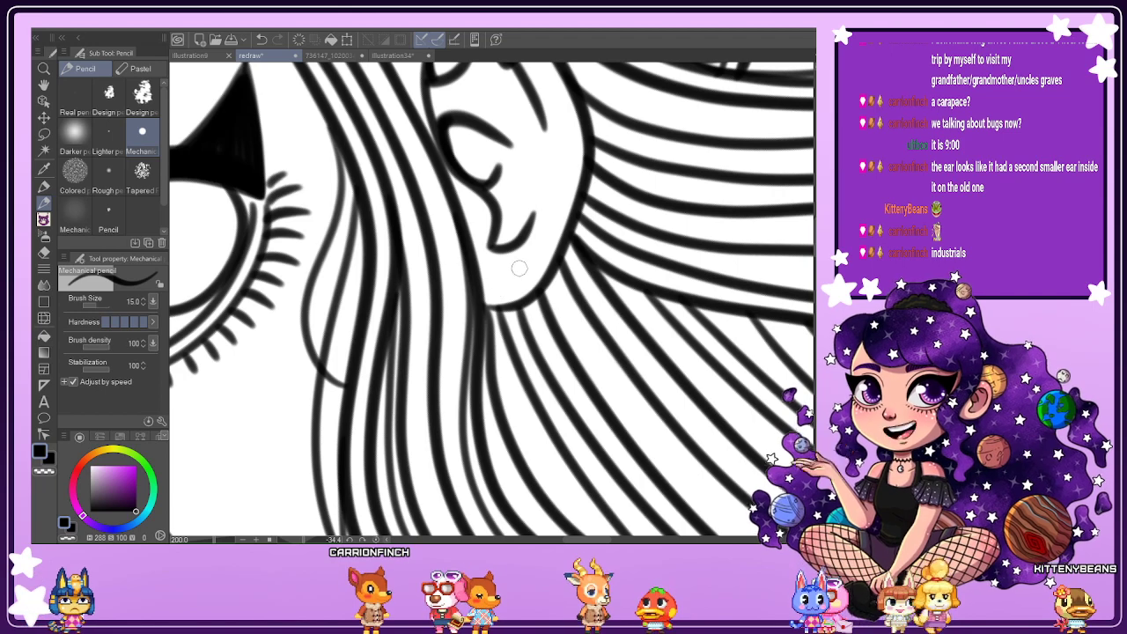
{"action": "scroll", "coordinate": [531, 176], "scroll_direction": "down", "scroll_amount": 3}
{"action": "scroll", "coordinate": [554, 181], "scroll_direction": "up", "scroll_amount": 3}
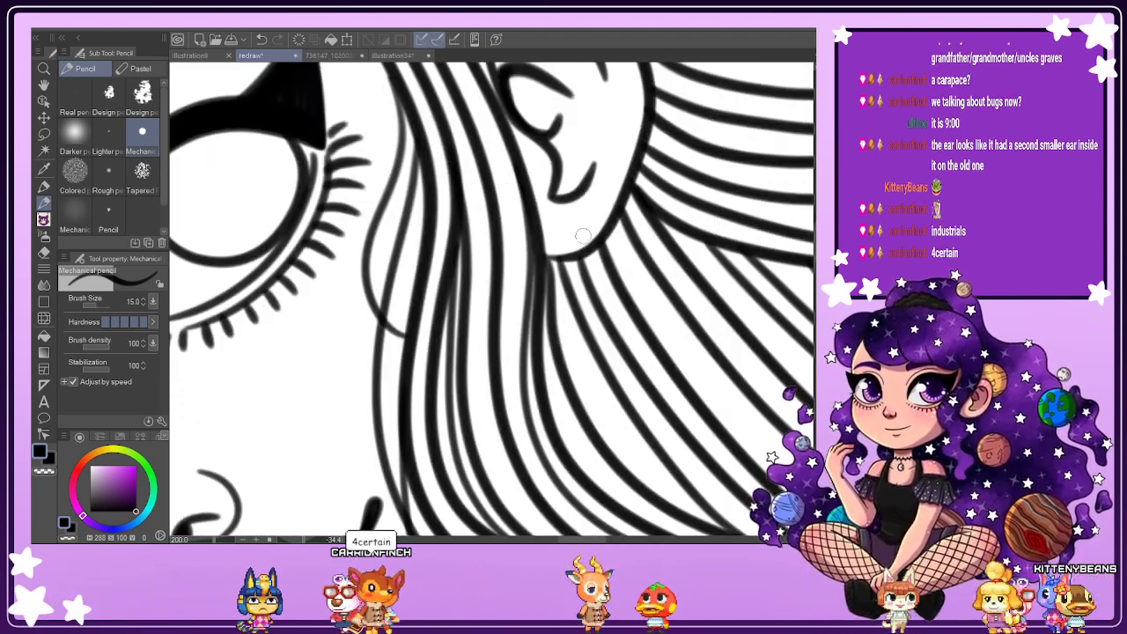
{"action": "scroll", "coordinate": [581, 232], "scroll_direction": "down", "scroll_amount": 3}
{"action": "scroll", "coordinate": [476, 376], "scroll_direction": "up", "scroll_amount": 1}
{"action": "scroll", "coordinate": [475, 377], "scroll_direction": "up", "scroll_amount": 2}
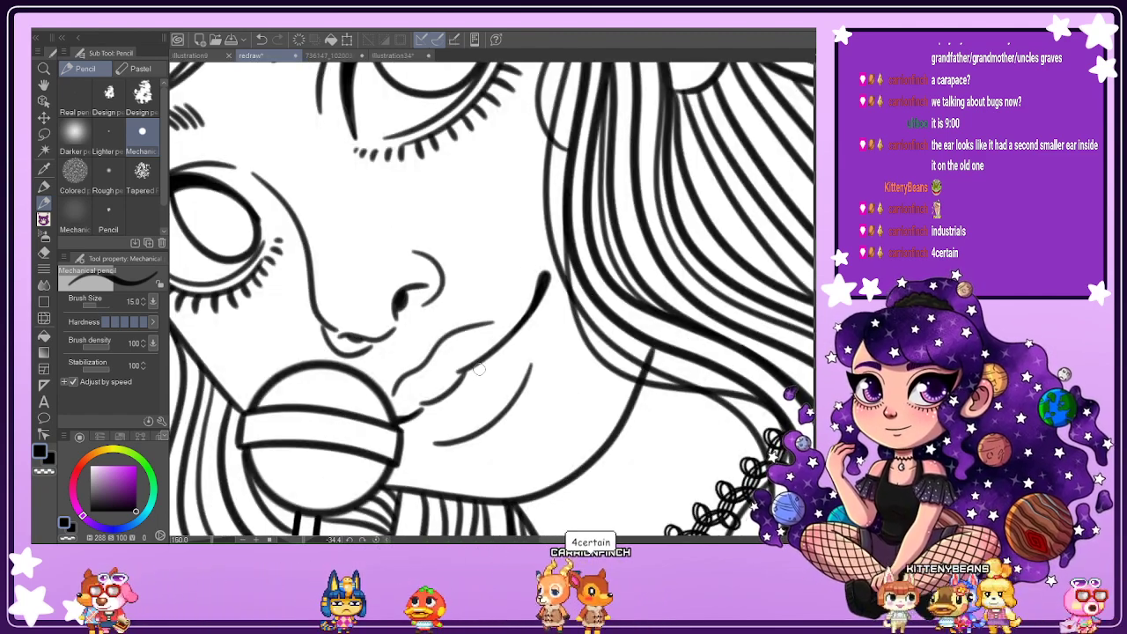
{"action": "scroll", "coordinate": [576, 226], "scroll_direction": "down", "scroll_amount": 2}
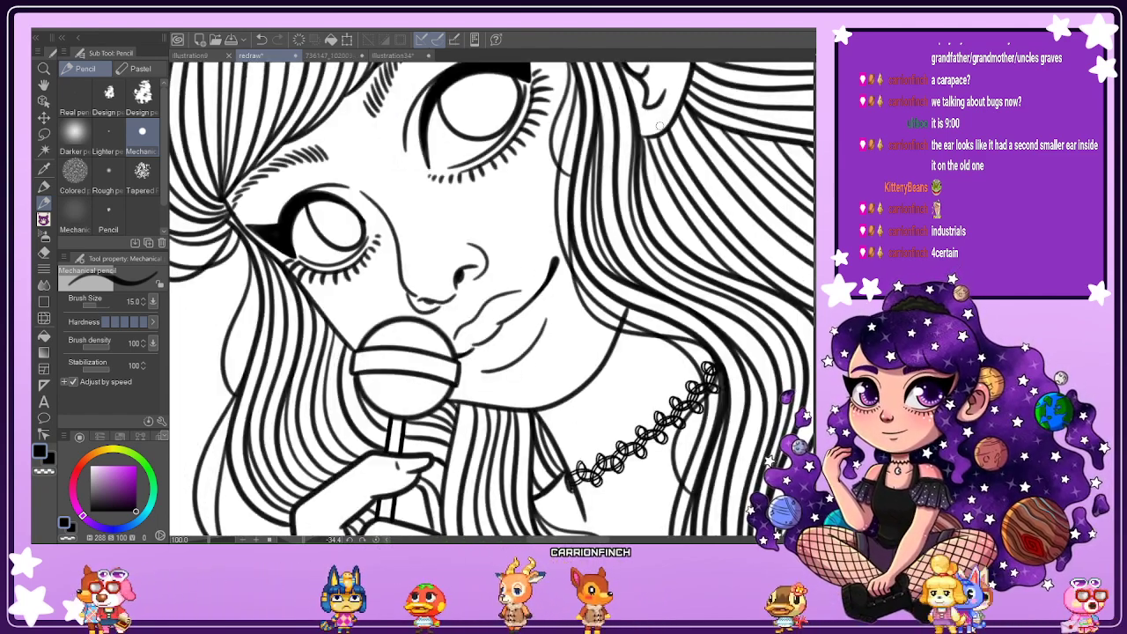
{"action": "left_click_drag", "start_coordinate": [814, 261], "coordinate": [808, 227]}
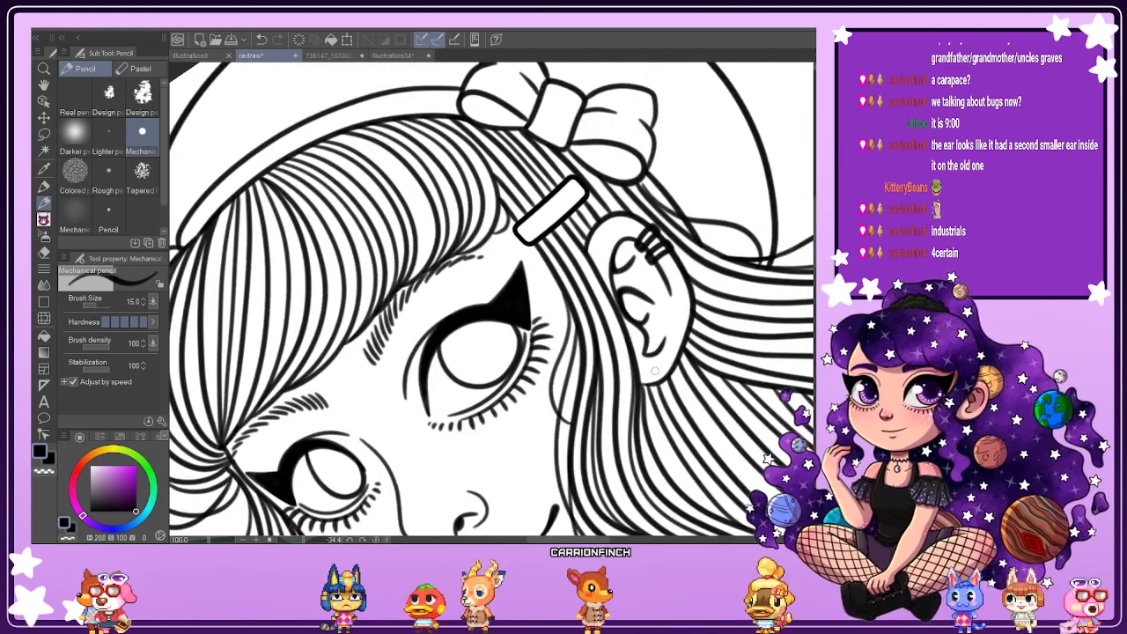
{"action": "scroll", "coordinate": [654, 371], "scroll_direction": "up", "scroll_amount": 2}
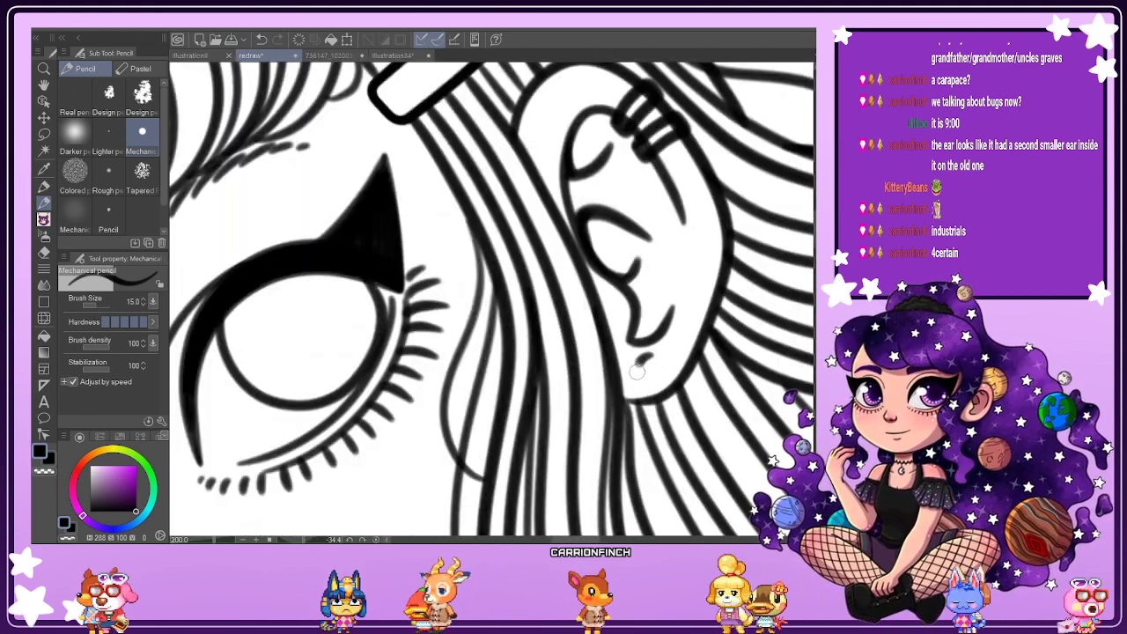
{"action": "mouse_move", "coordinate": [637, 371]}
{"action": "left_mouse_down"}
{"action": "mouse_move", "coordinate": [663, 384]}
{"action": "mouse_move", "coordinate": [660, 352]}
{"action": "mouse_move", "coordinate": [637, 364]}
{"action": "mouse_move", "coordinate": [660, 385]}
{"action": "mouse_move", "coordinate": [649, 353]}
{"action": "left_mouse_up"}
{"action": "key", "text": "ctrl+z"}
{"action": "key", "text": "ctrl+z"}
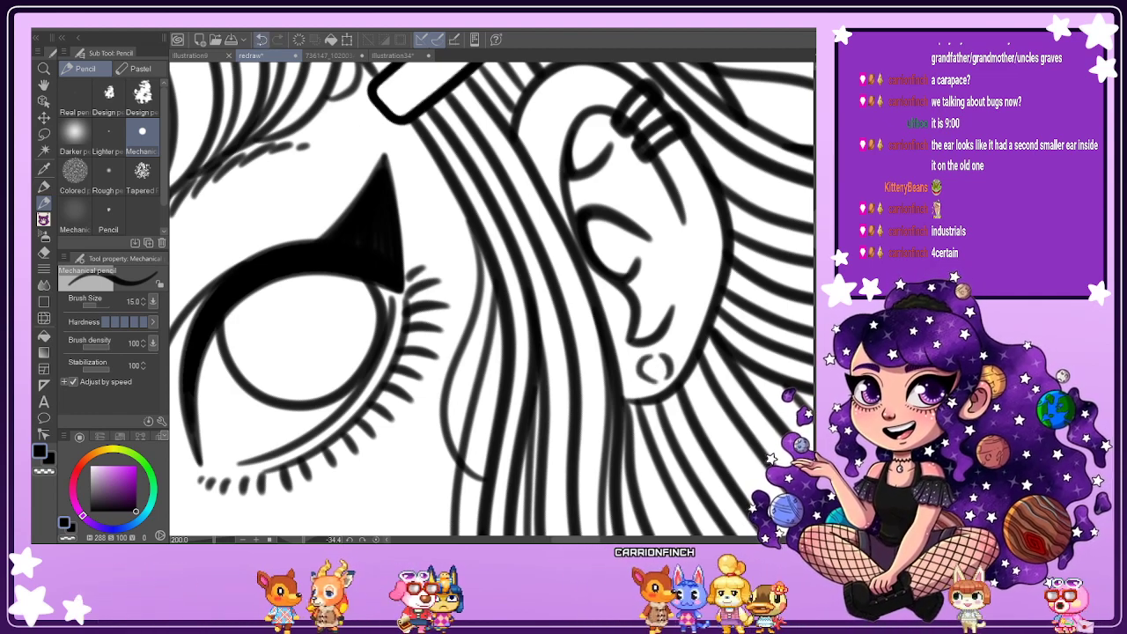
Draw a small round stud earring on the earlobe with the Ellipse figure tool at brush size 11.
{"action": "left_click", "coordinate": [44, 318]}
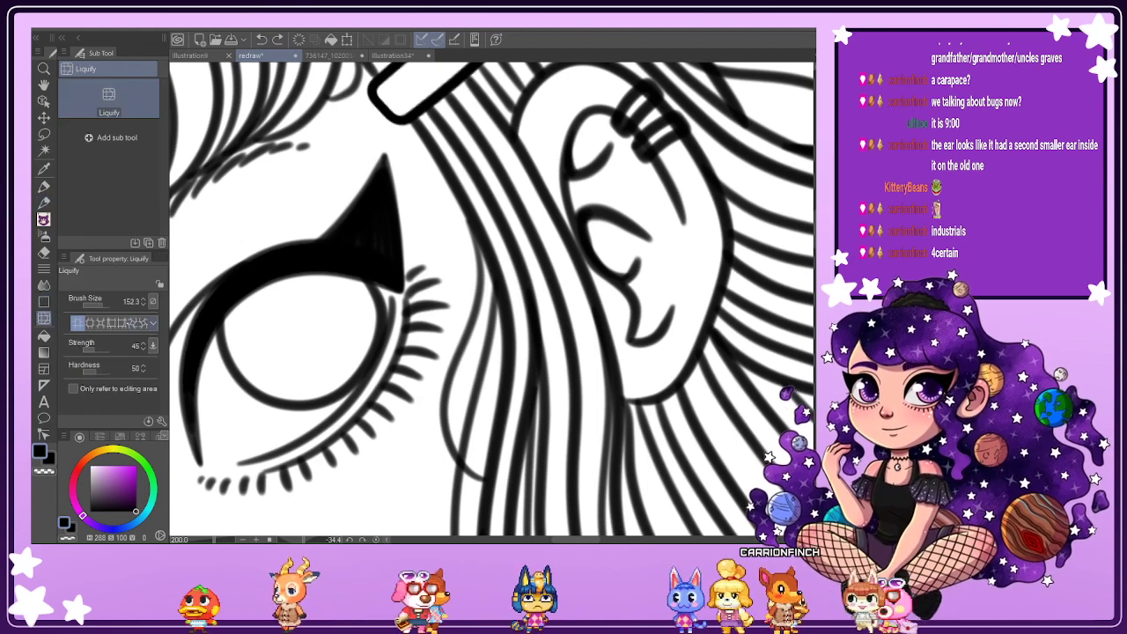
{"action": "left_click", "coordinate": [44, 301]}
{"action": "left_click", "coordinate": [94, 86]}
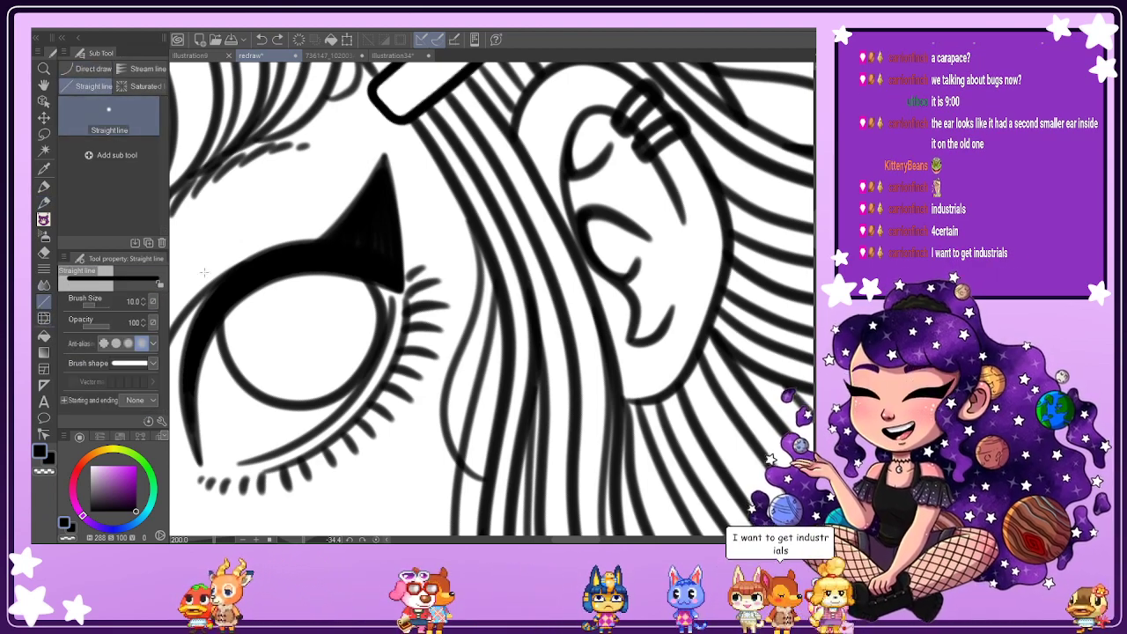
{"action": "left_click", "coordinate": [93, 69]}
{"action": "left_click", "coordinate": [76, 195]}
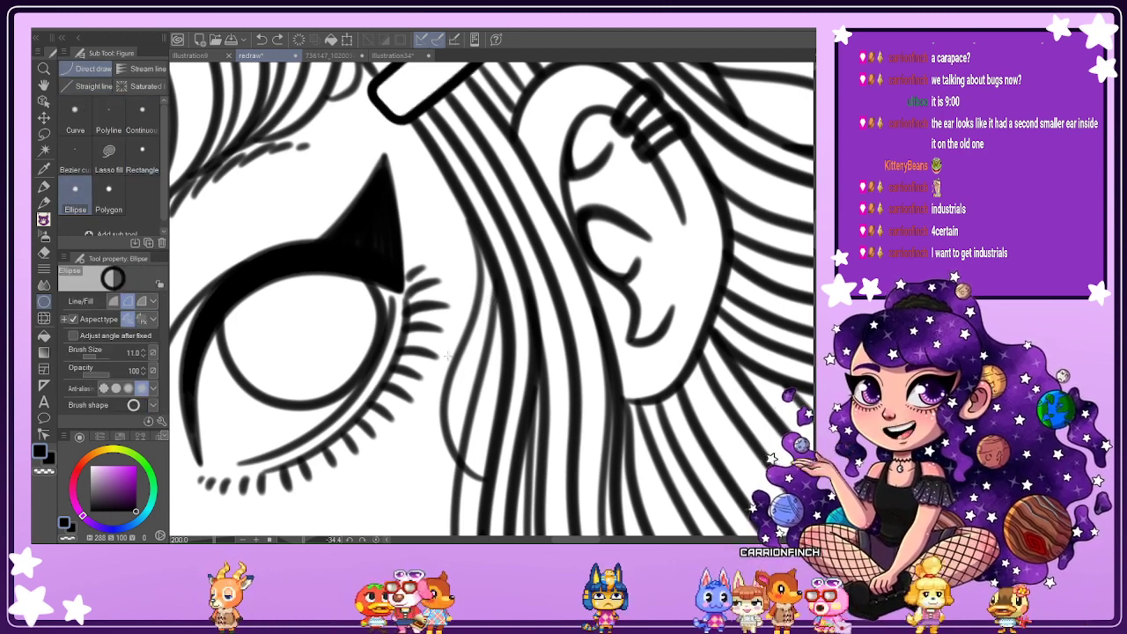
{"action": "left_click_drag", "start_coordinate": [630, 356], "coordinate": [662, 387]}
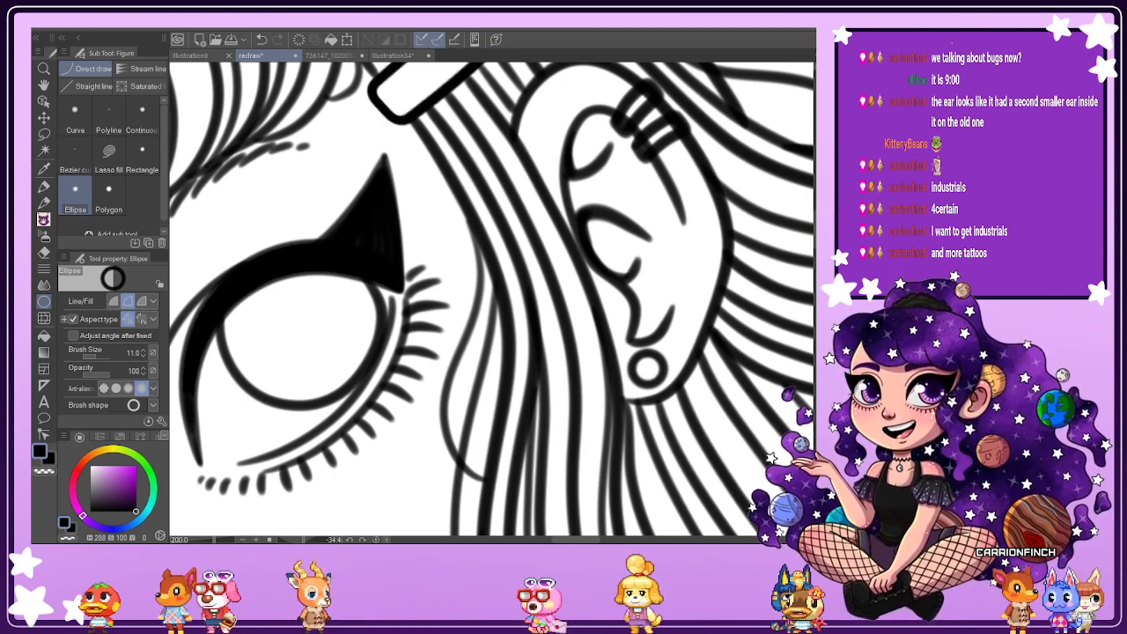
Erase the ear outline inside the cuff earrings with the Soft eraser at brush size 14.1, and reset the view to the whole drawing.
{"action": "key", "text": "e"}
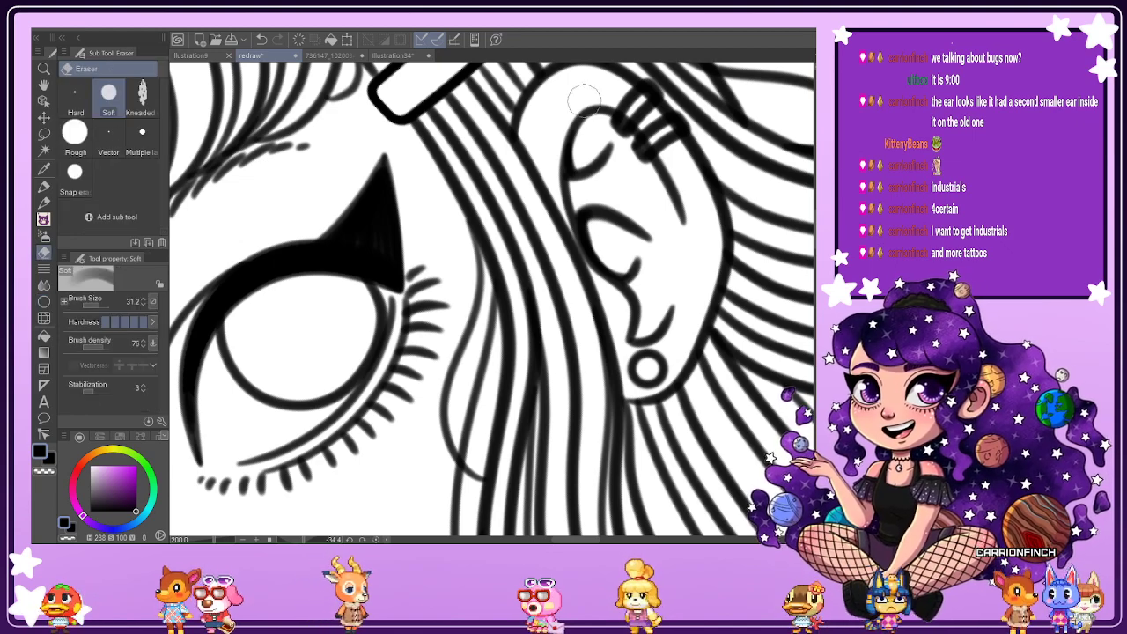
{"action": "left_click", "coordinate": [93, 304]}
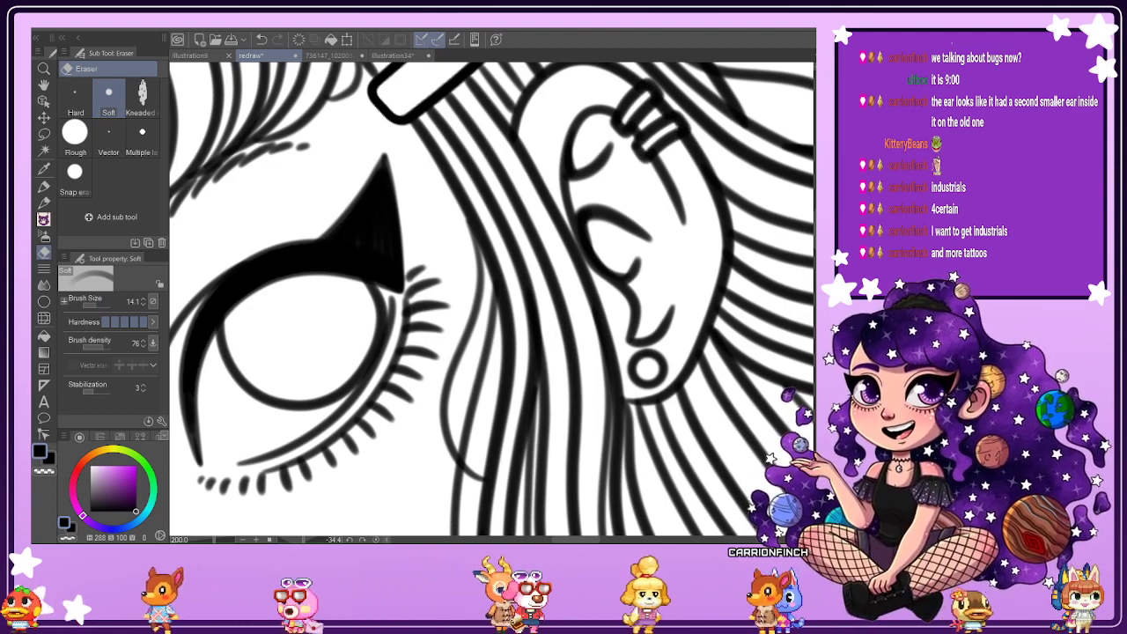
{"action": "left_click", "coordinate": [376, 539]}
{"action": "key", "text": "ctrl+0"}
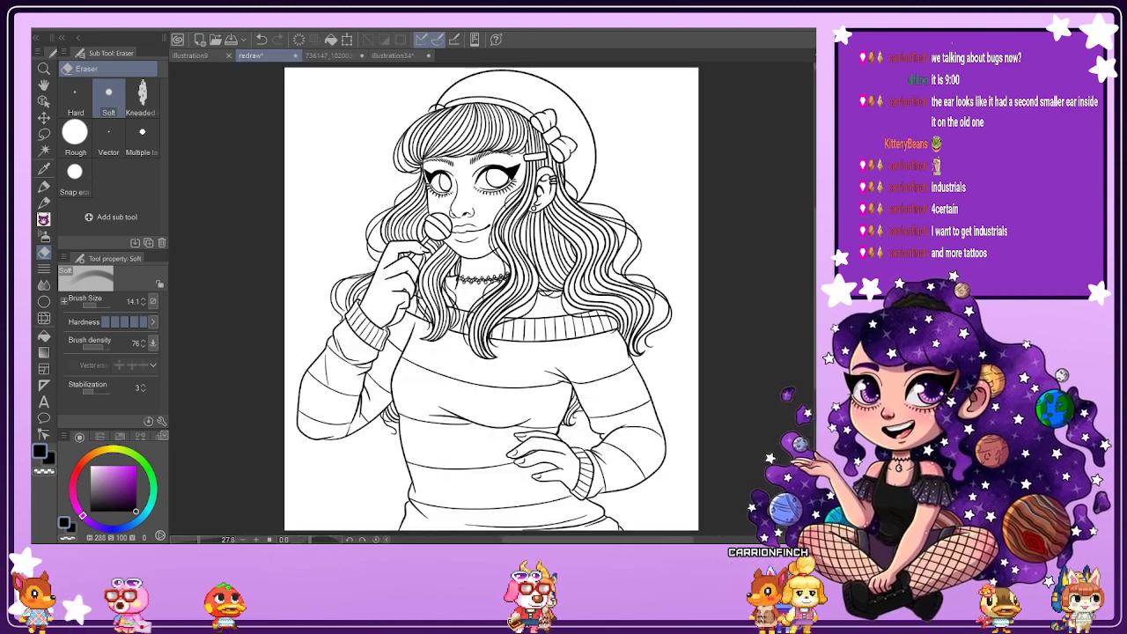
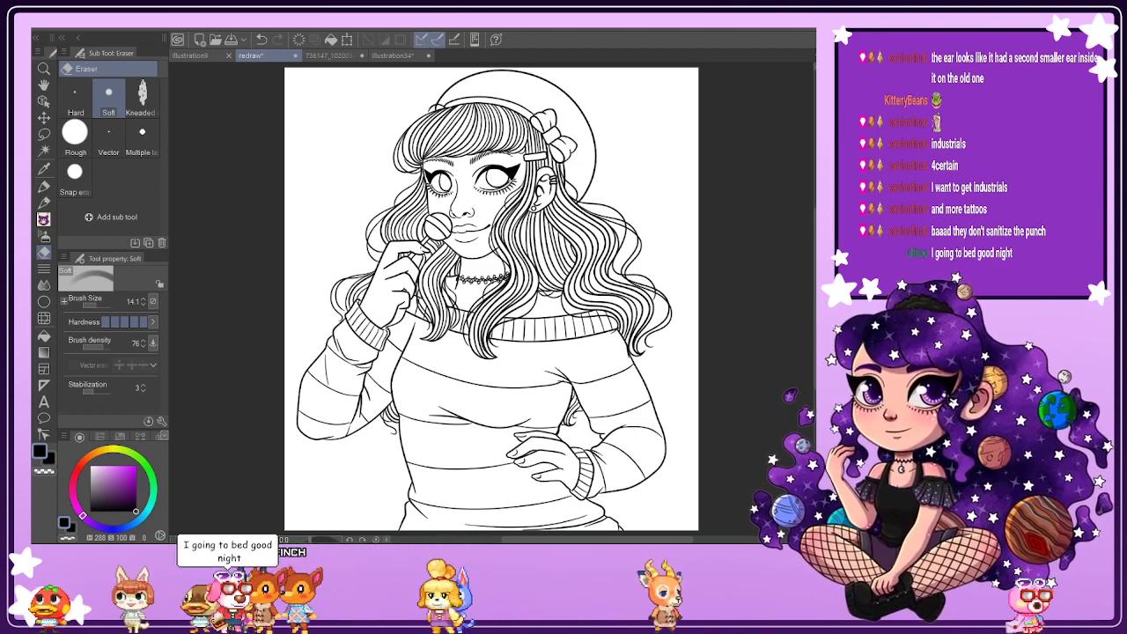
Draw a short sleeve fold line at the inner elbow of the arm resting on the hip with the Mechanical pencil at size 15.
{"action": "scroll", "coordinate": [593, 202], "scroll_direction": "down", "scroll_amount": 1}
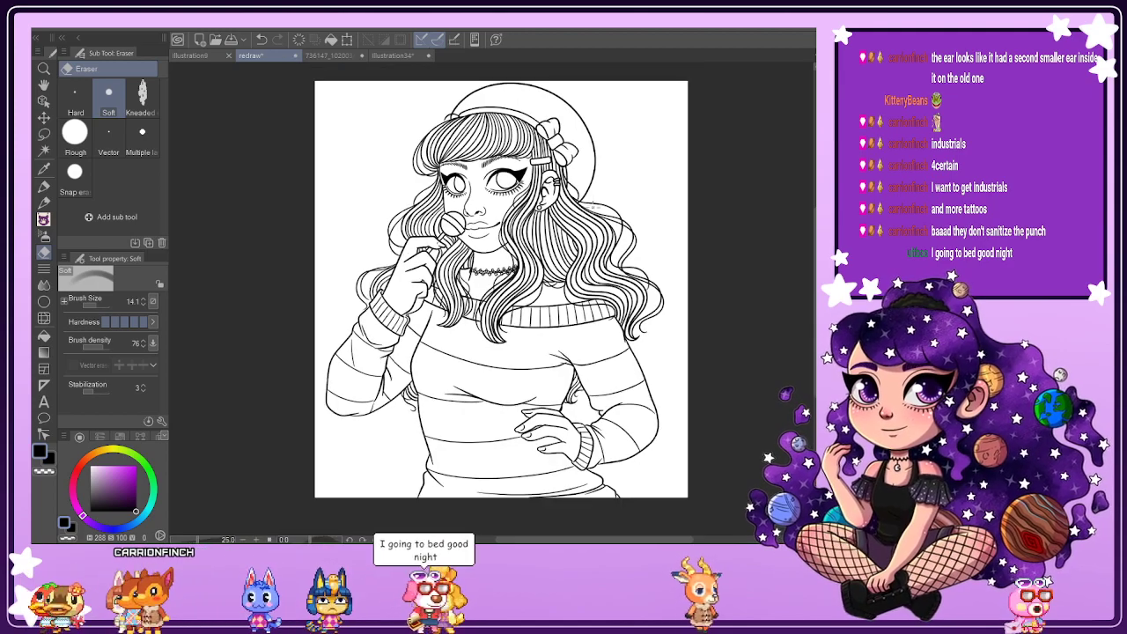
{"action": "scroll", "coordinate": [594, 202], "scroll_direction": "up", "scroll_amount": 2}
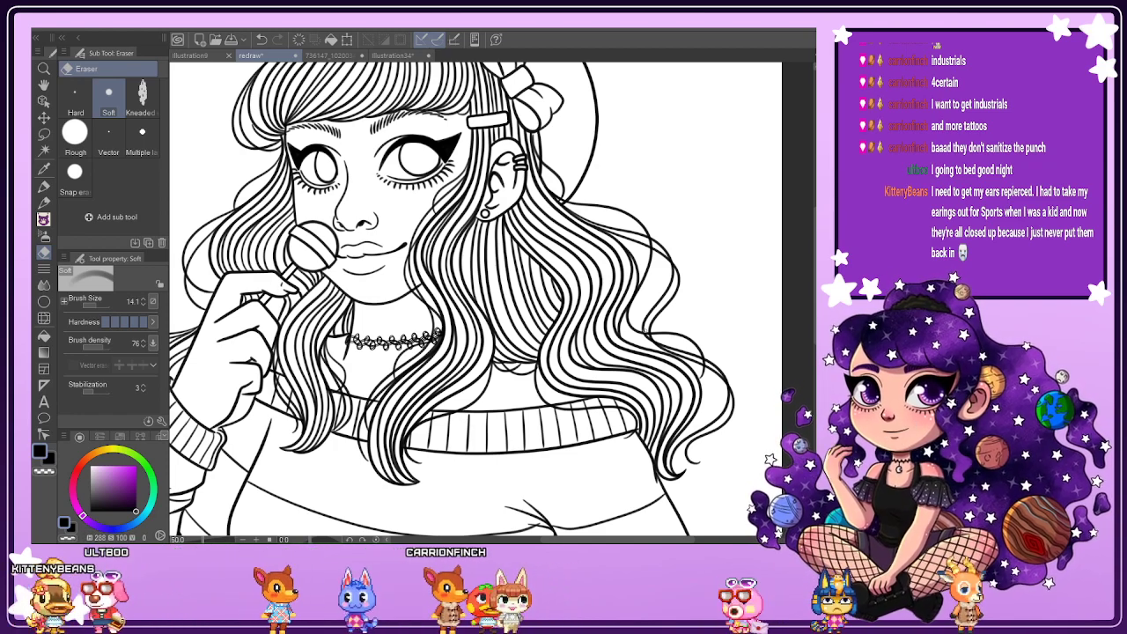
{"action": "key", "text": "ctrl+minus"}
{"action": "key", "text": "ctrl+minus"}
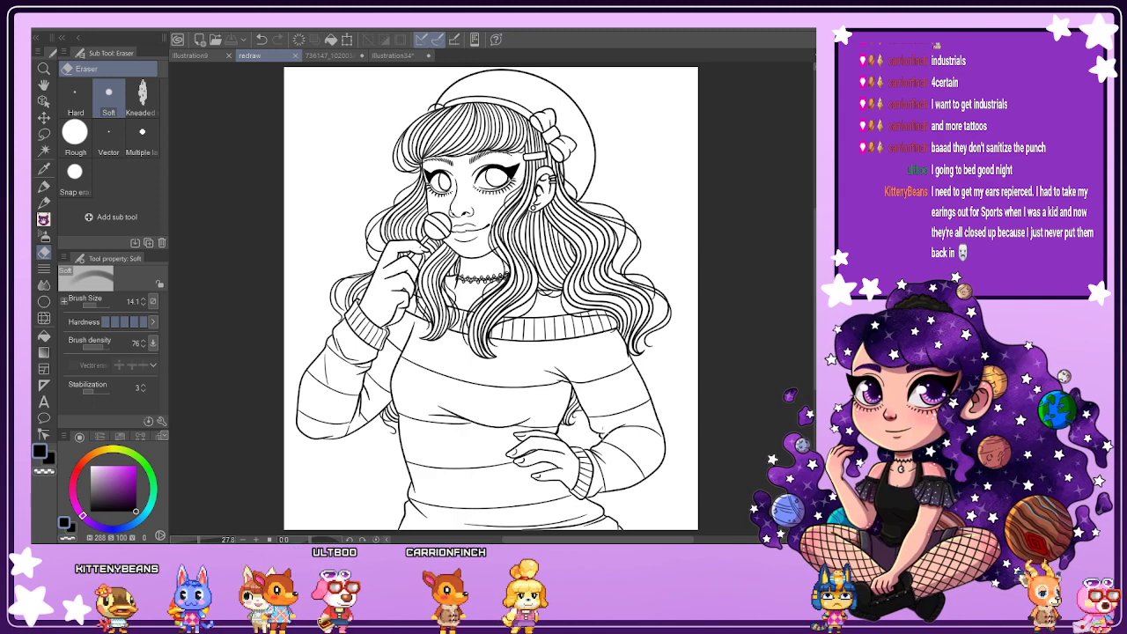
{"action": "scroll", "coordinate": [578, 440], "scroll_direction": "up", "scroll_amount": 5}
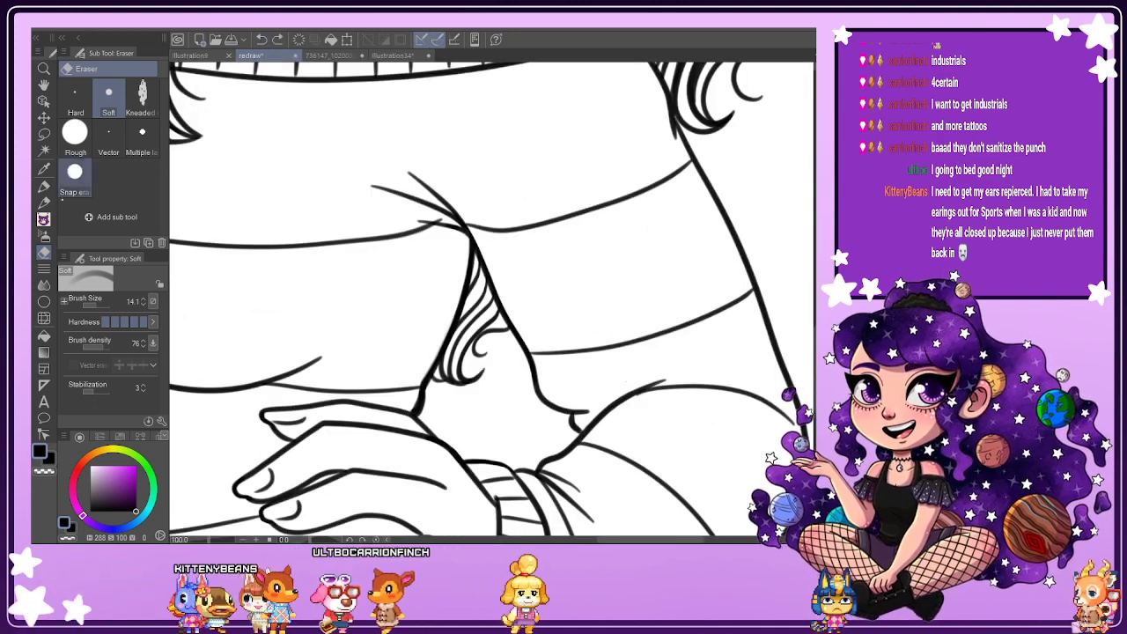
{"action": "key", "text": "p"}
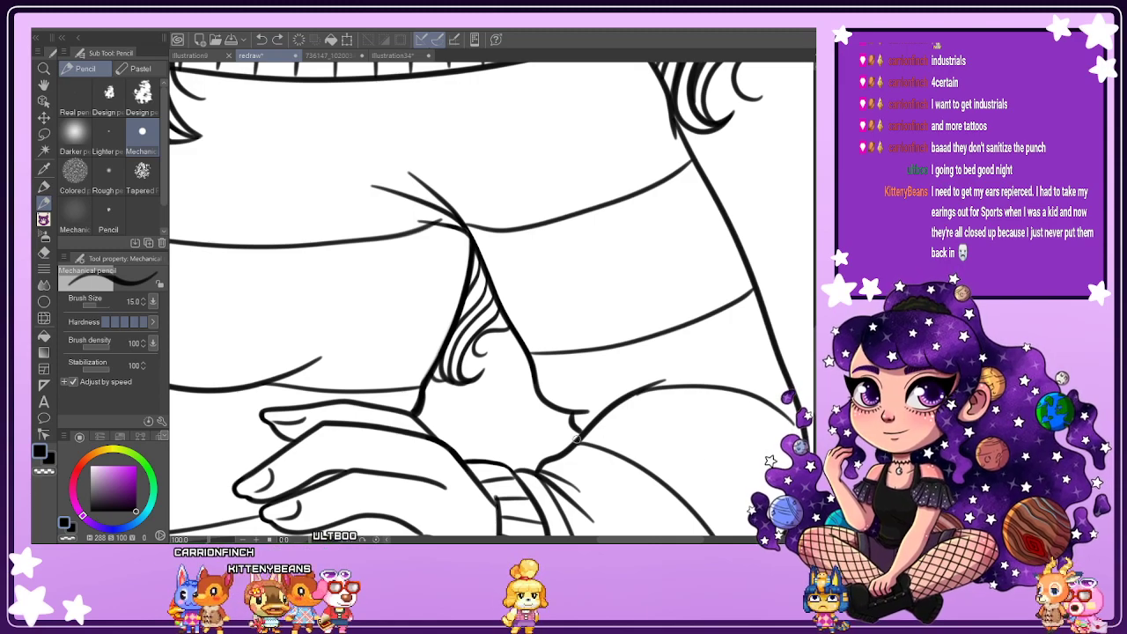
{"action": "left_click_drag", "start_coordinate": [588, 415], "coordinate": [659, 371]}
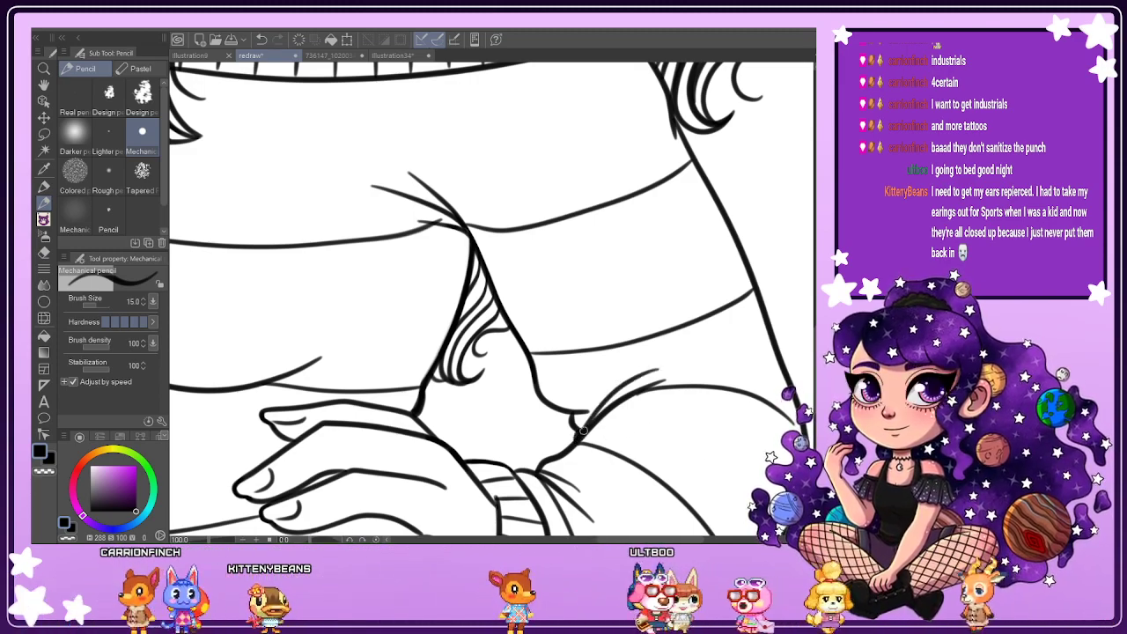
{"action": "key", "text": "ctrl+0"}
{"action": "scroll", "coordinate": [671, 483], "scroll_direction": "up", "scroll_amount": 1}
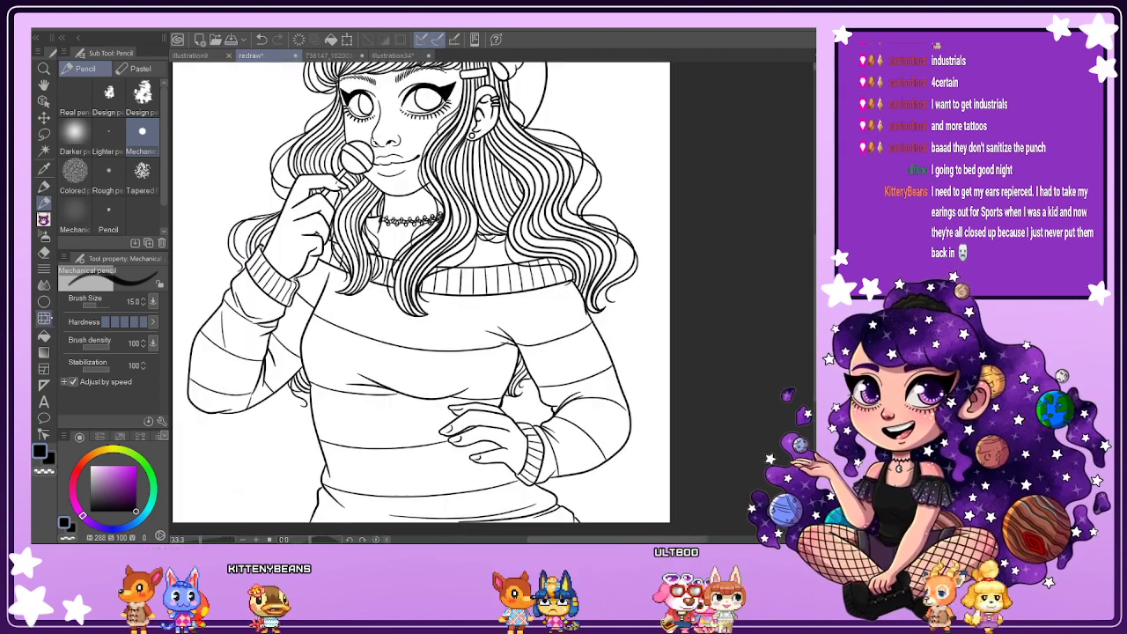
Push the elbow of the arm resting on the hip slightly outward with Liquify at brush size 499.9.
{"action": "left_click", "coordinate": [44, 318]}
{"action": "left_click", "coordinate": [103, 304]}
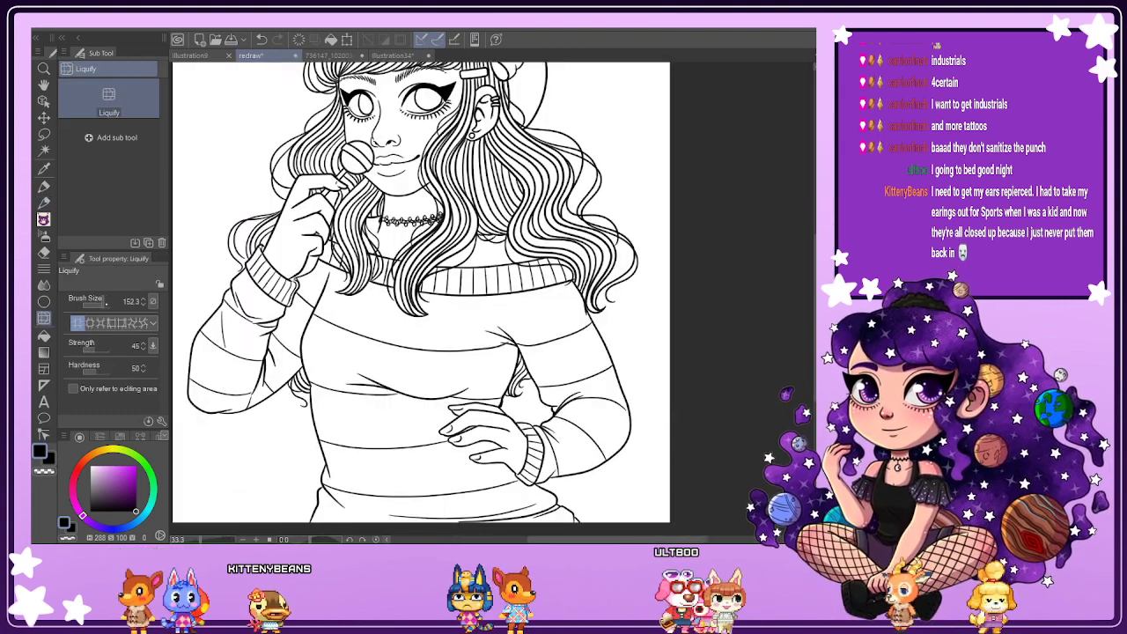
{"action": "left_click_drag", "start_coordinate": [625, 428], "coordinate": [642, 412]}
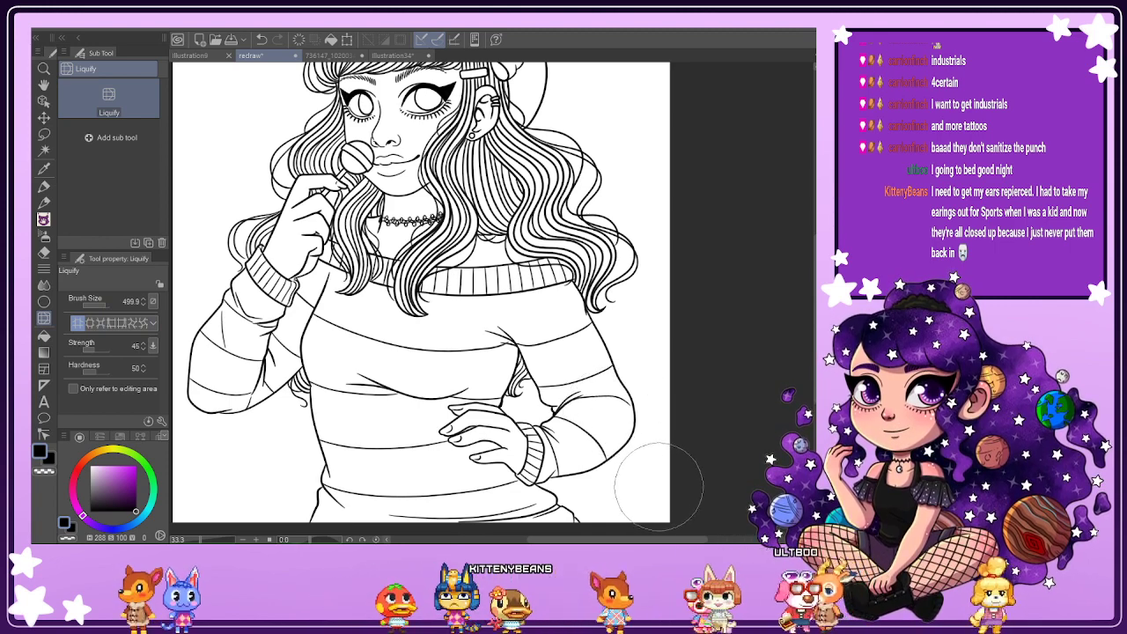
Try nudging the sweater's waist outline and the raised arm's outer sleeve with Liquify, and undo the waist change.
{"action": "scroll", "coordinate": [678, 440], "scroll_direction": "down", "scroll_amount": 1}
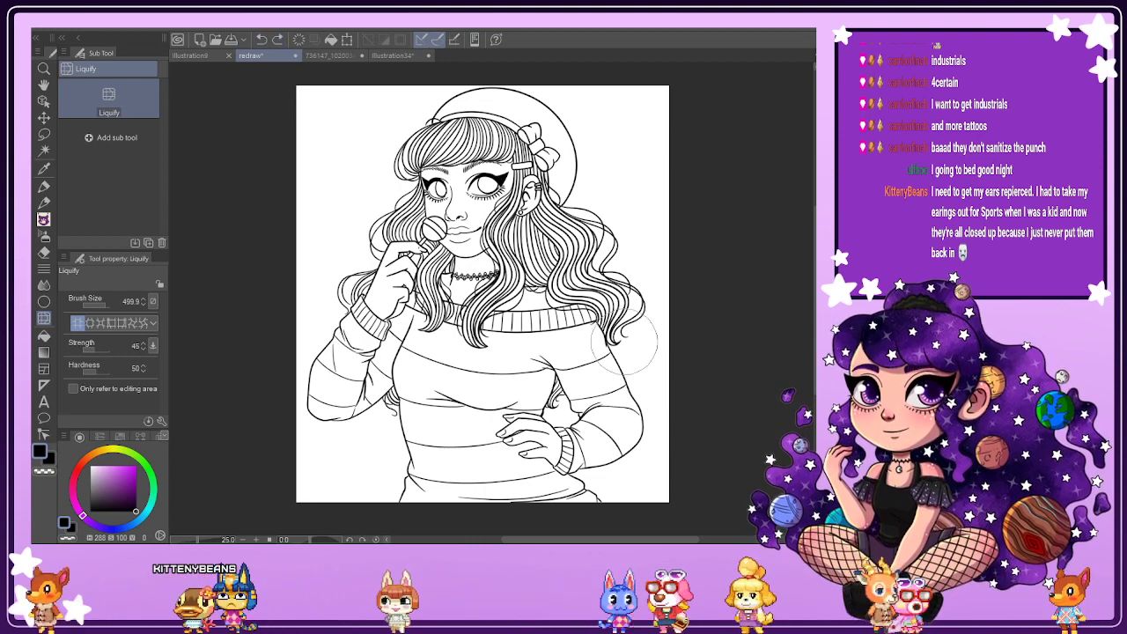
{"action": "left_click_drag", "start_coordinate": [416, 473], "coordinate": [410, 477]}
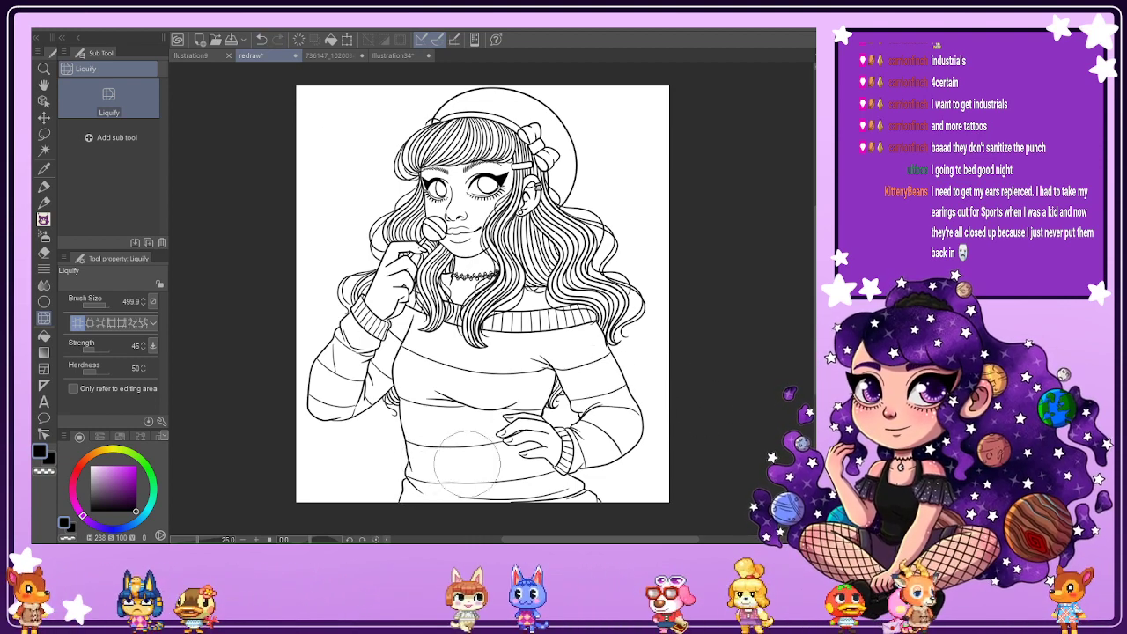
{"action": "key", "text": "ctrl+z"}
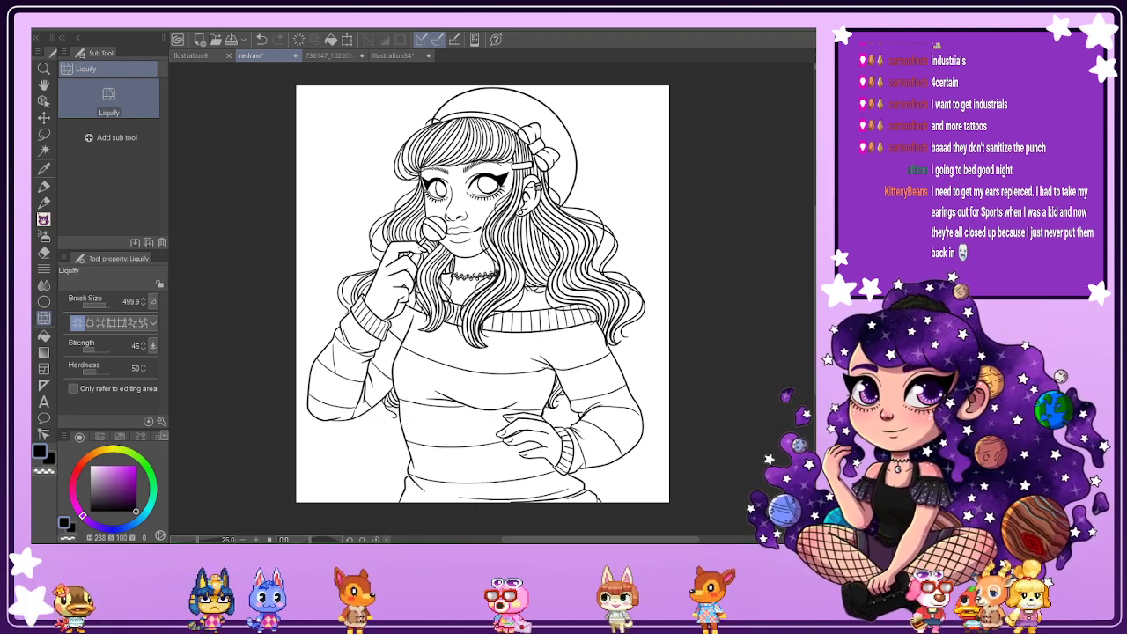
{"action": "left_click_drag", "start_coordinate": [318, 387], "coordinate": [310, 391]}
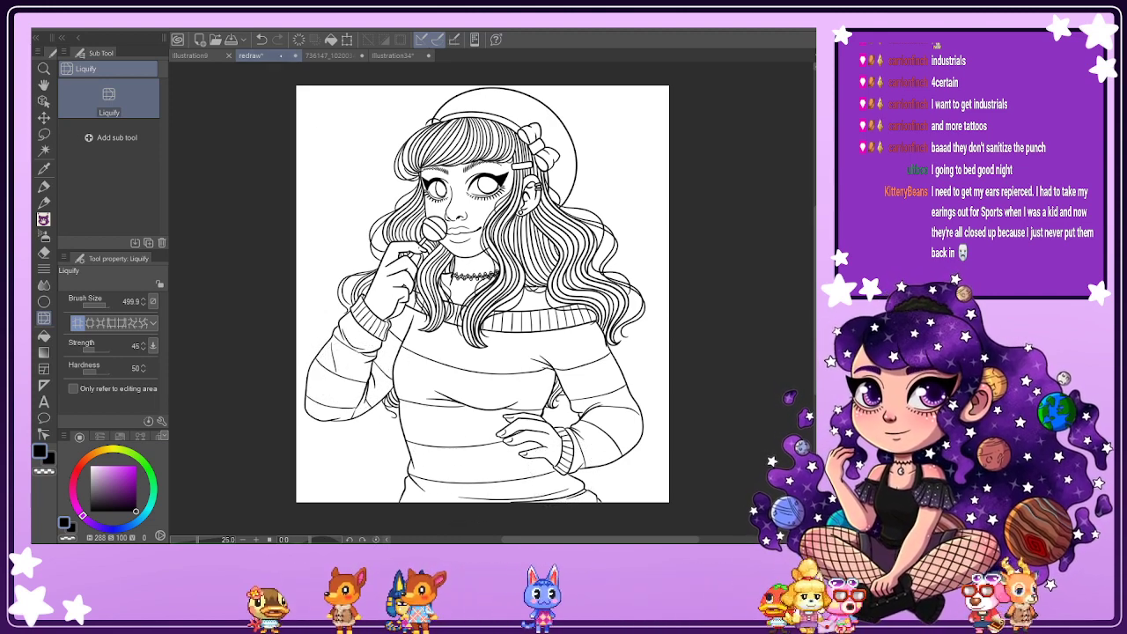
{"action": "left_click_drag", "start_coordinate": [317, 357], "coordinate": [314, 387]}
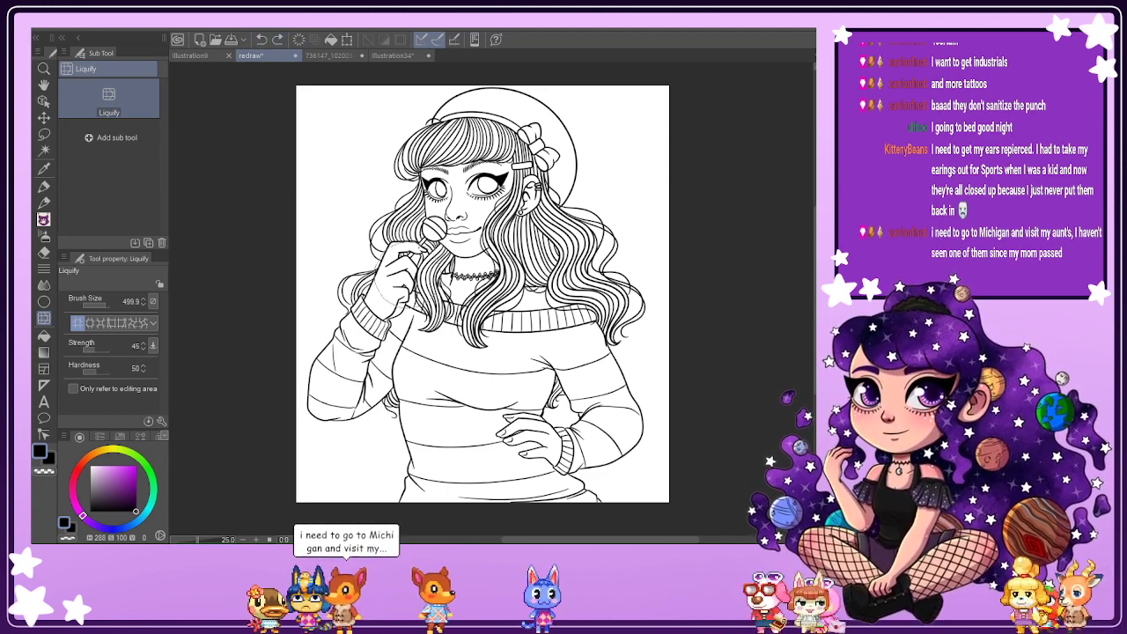
Try nudging the raised arm's forearm sleeve inward with Liquify at brush size 499.9, and undo the change.
{"action": "left_click_drag", "start_coordinate": [366, 359], "coordinate": [376, 356]}
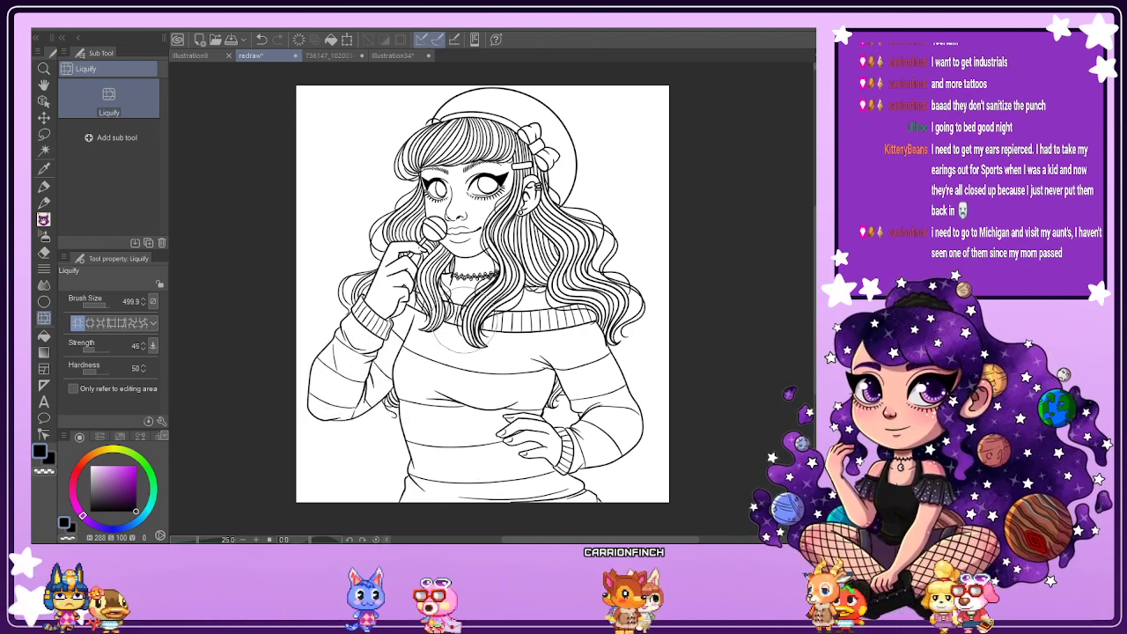
{"action": "left_click", "coordinate": [261, 39]}
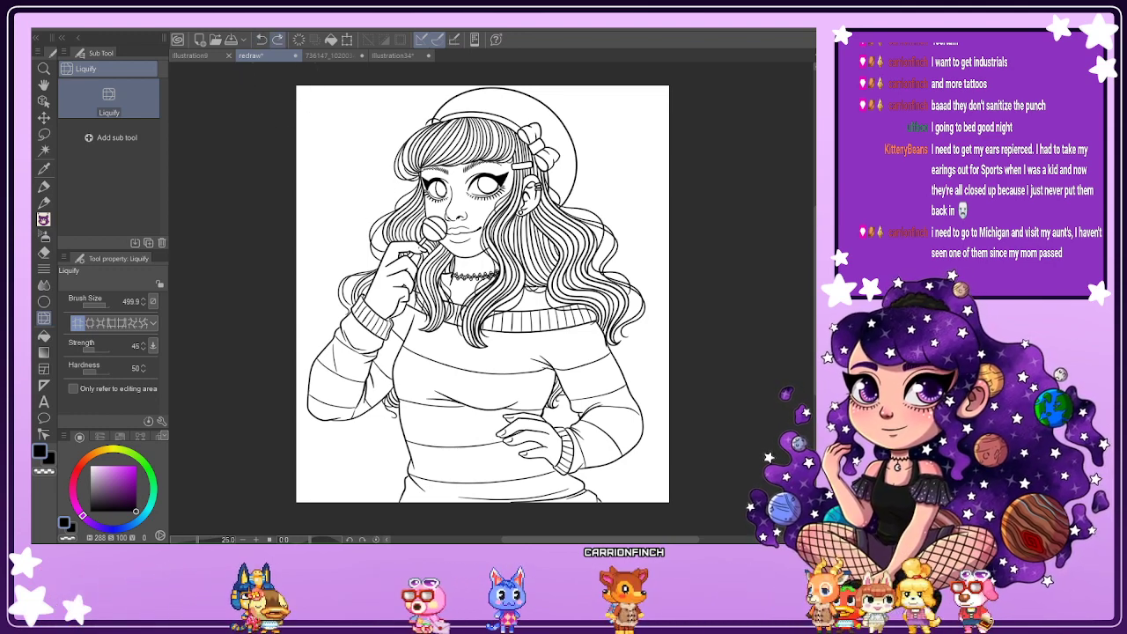
{"action": "key", "text": "ctrl+y"}
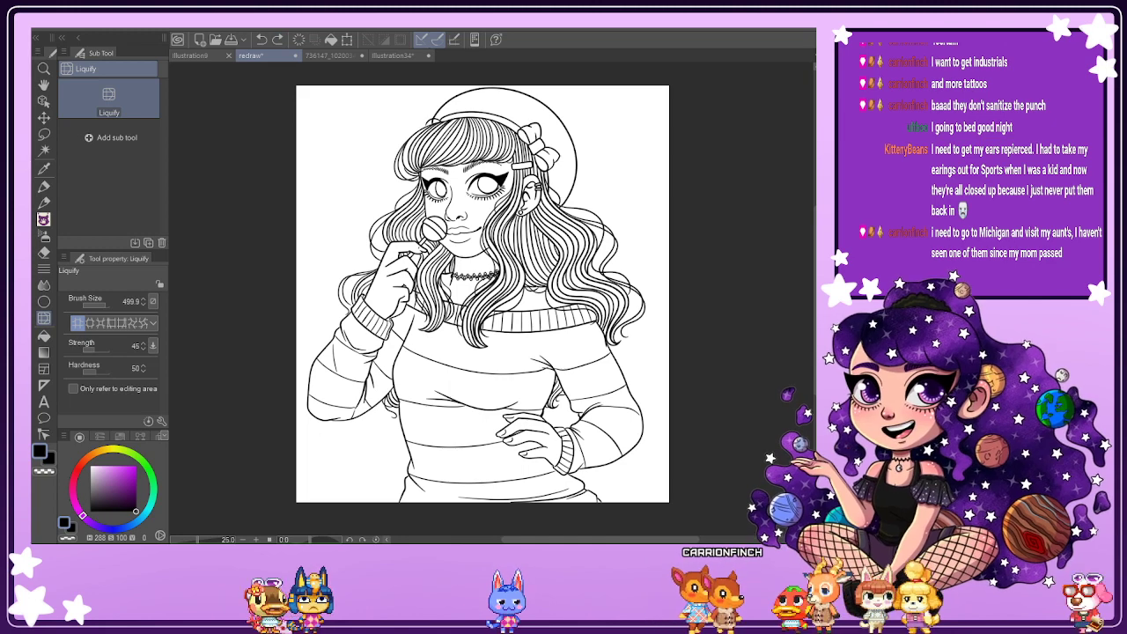
{"action": "scroll", "coordinate": [399, 251], "scroll_direction": "up", "scroll_amount": 1}
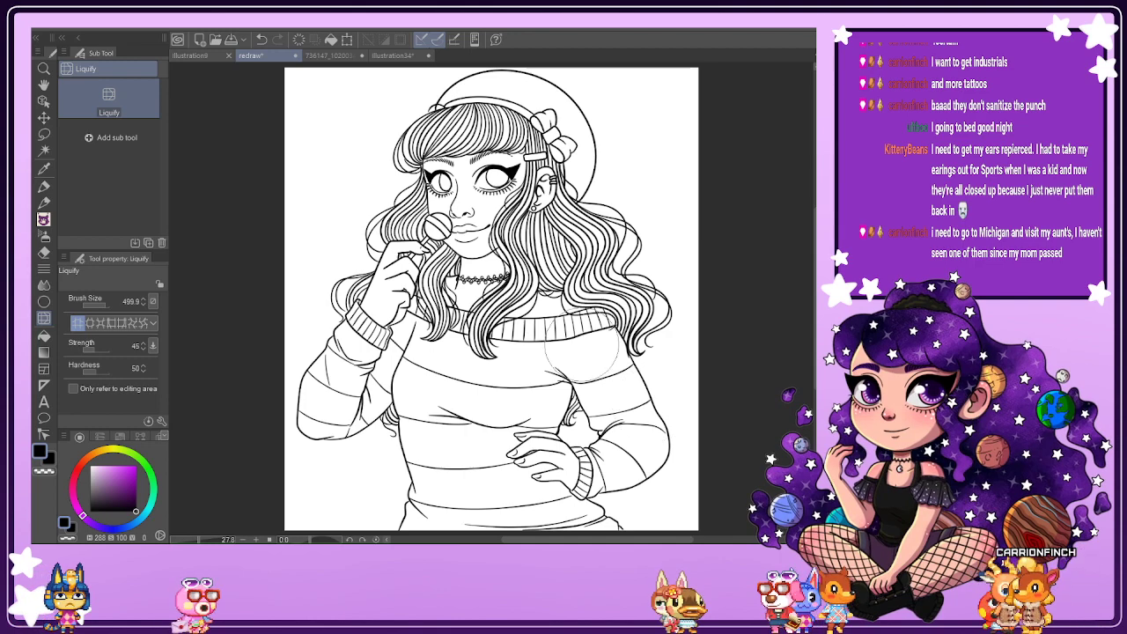
{"action": "left_click", "coordinate": [261, 39]}
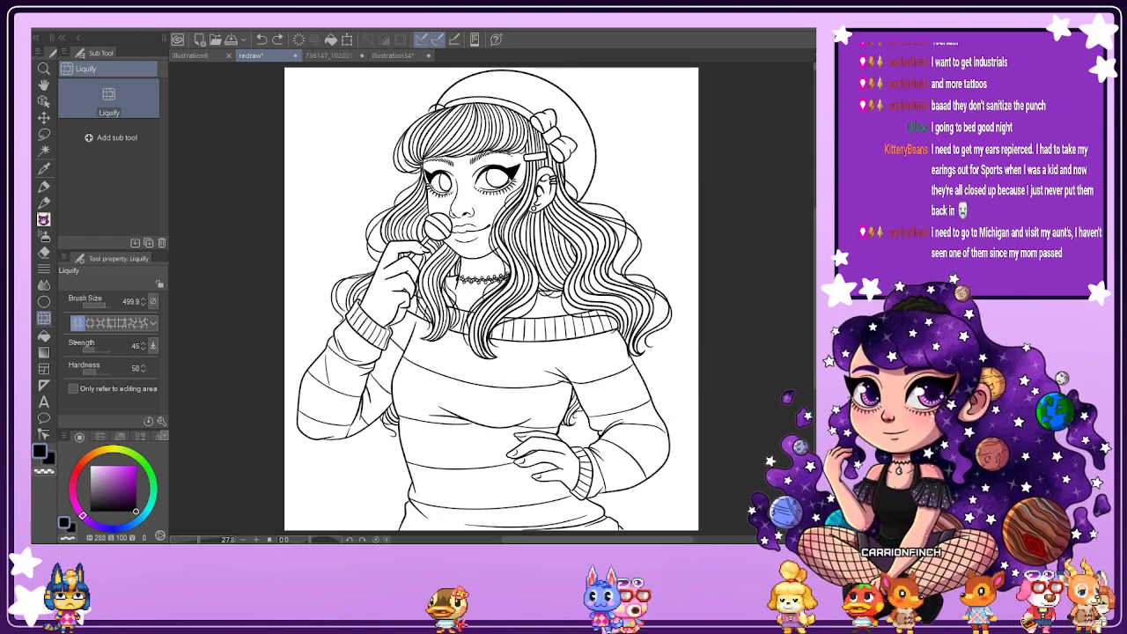
Push the raised arm's elbow and outer sleeve slightly outward with Liquify at brush size 1104.
{"action": "left_click", "coordinate": [107, 304]}
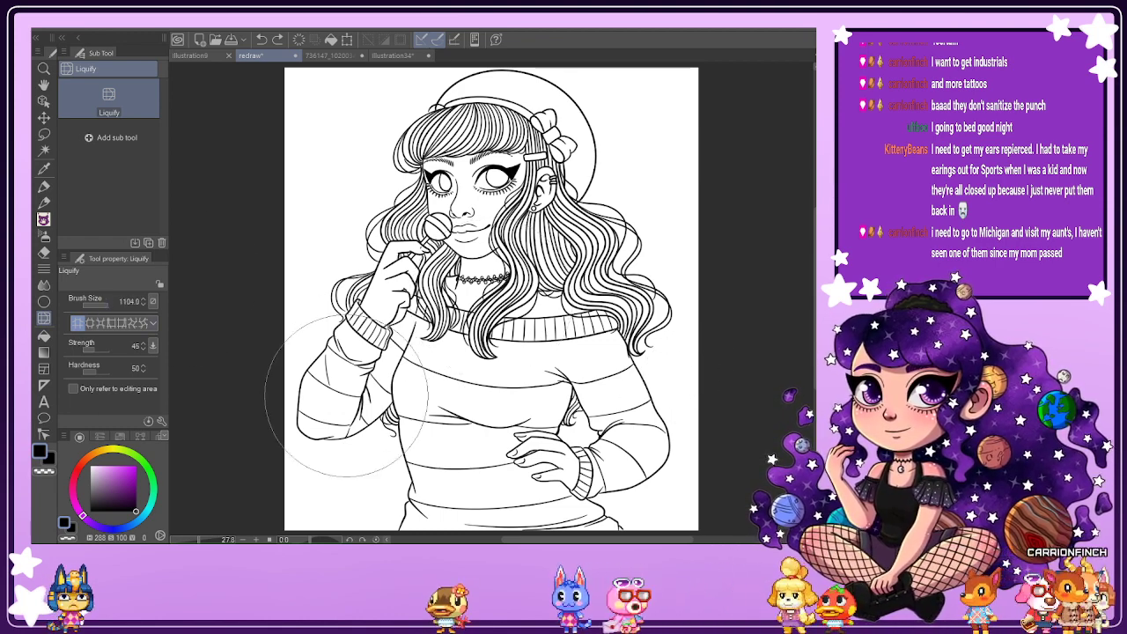
{"action": "left_click_drag", "start_coordinate": [324, 391], "coordinate": [301, 395]}
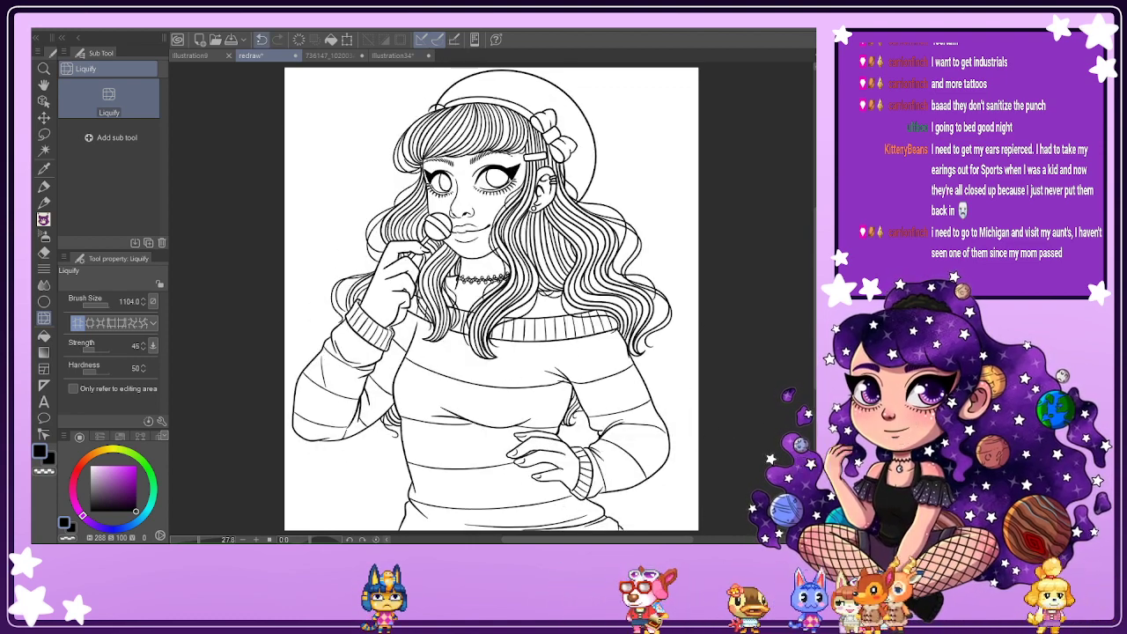
{"action": "key", "text": "ctrl+z"}
{"action": "key", "text": "ctrl+y"}
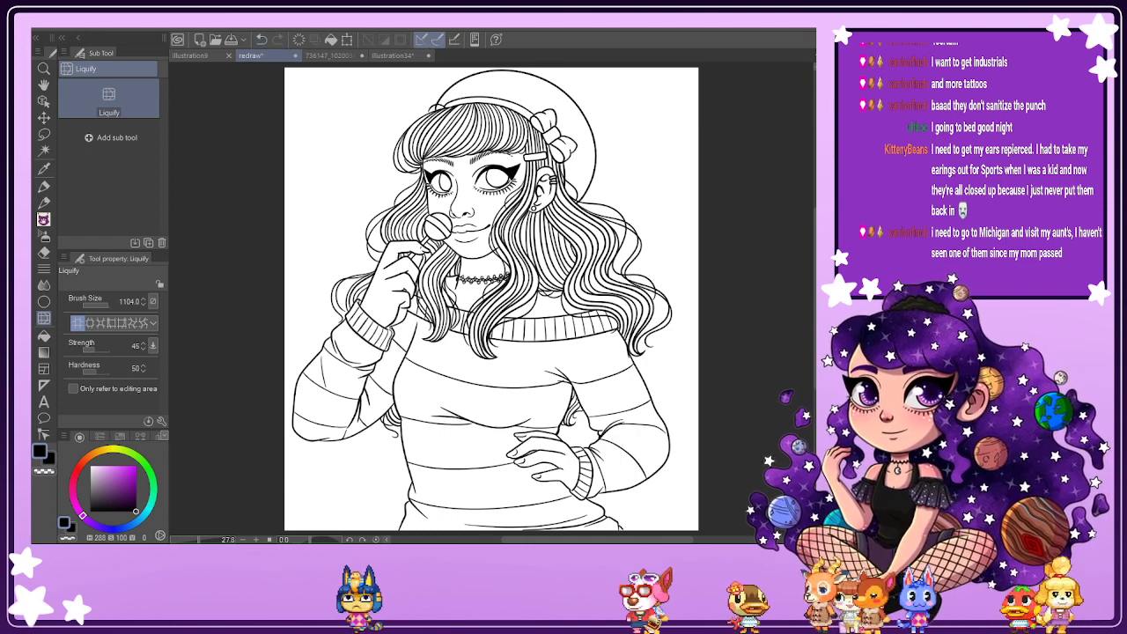
View the whole colored reference image, then return to the redraw document and mirror it horizontally.
{"action": "left_click", "coordinate": [331, 55]}
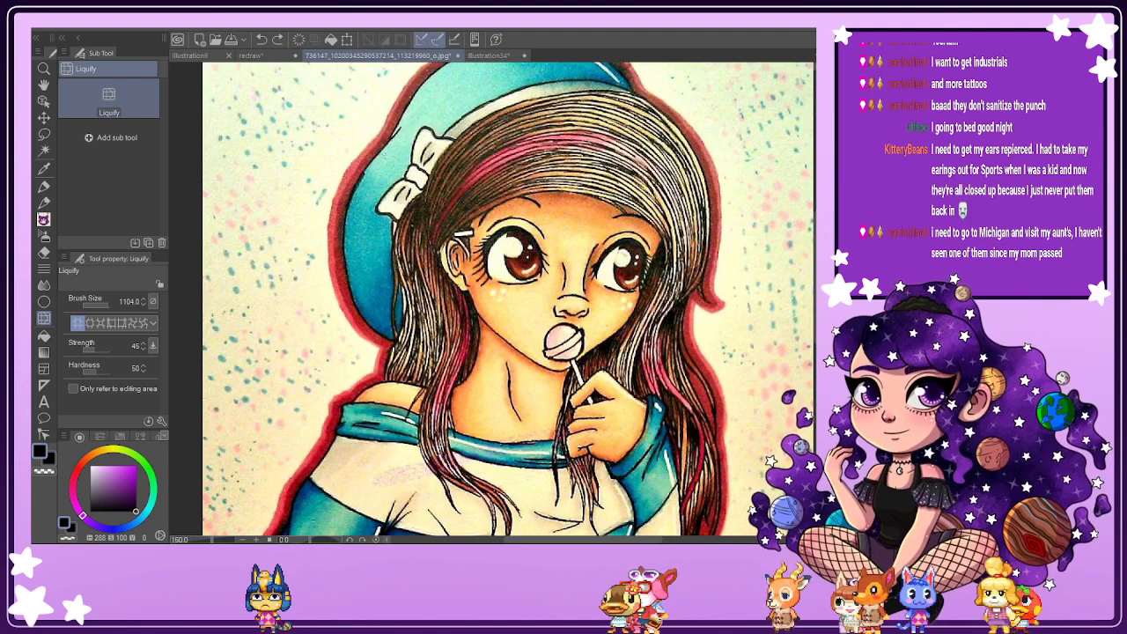
{"action": "key", "text": "ctrl+0"}
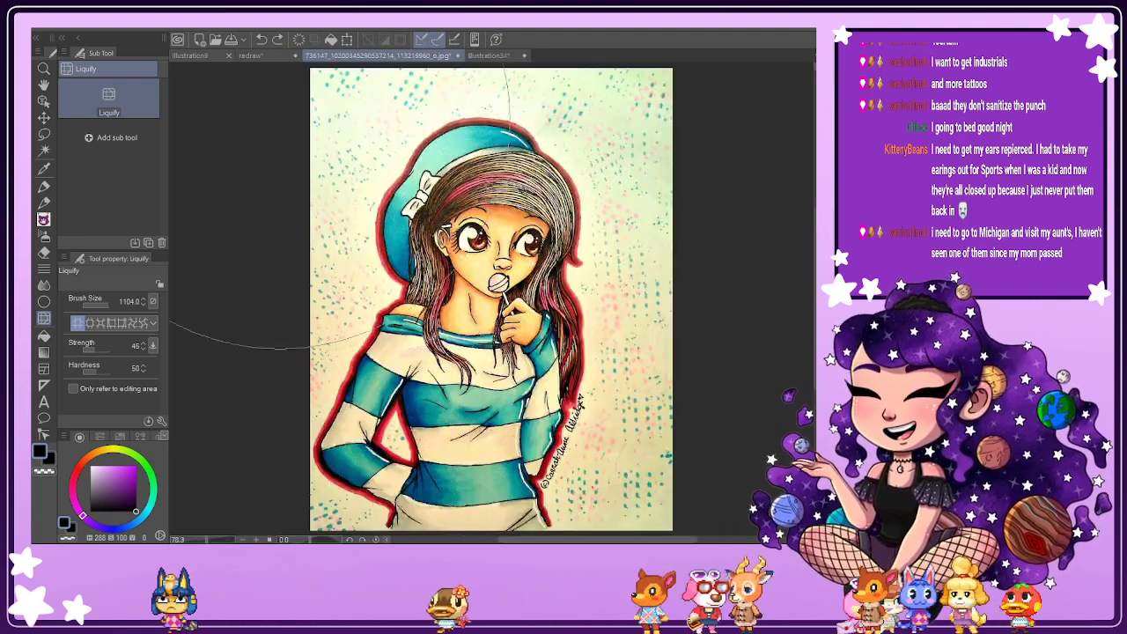
{"action": "left_click", "coordinate": [252, 55]}
{"action": "key", "text": "h"}
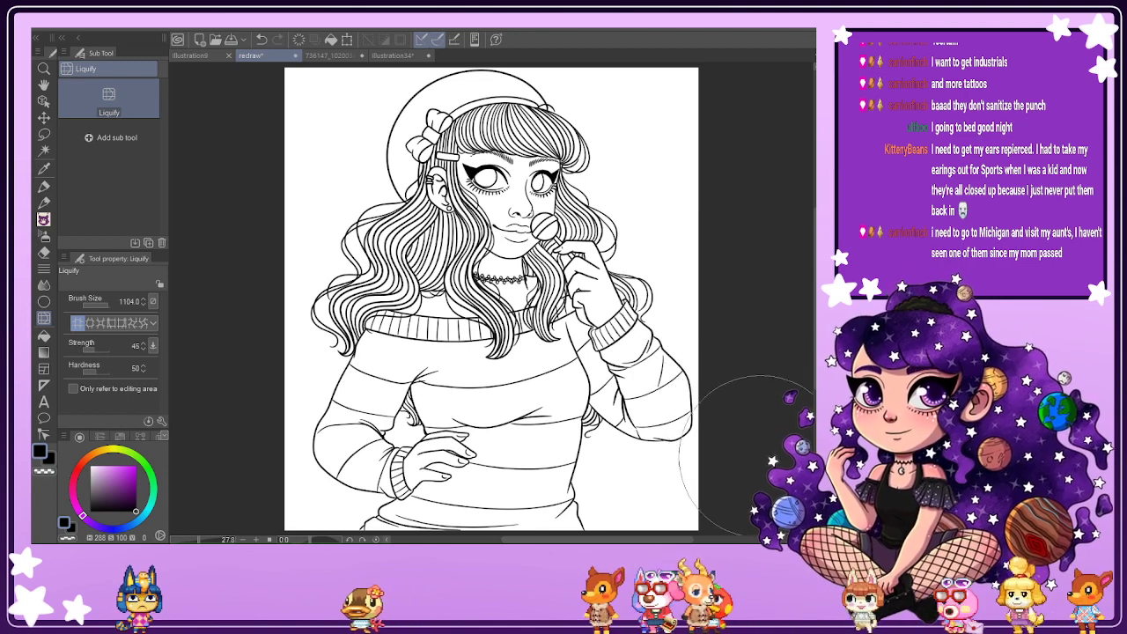
Shift the purple sketch and the black line art slightly left on the canvas with Move layer, and remove the sketch from view.
{"action": "left_click", "coordinate": [43, 117]}
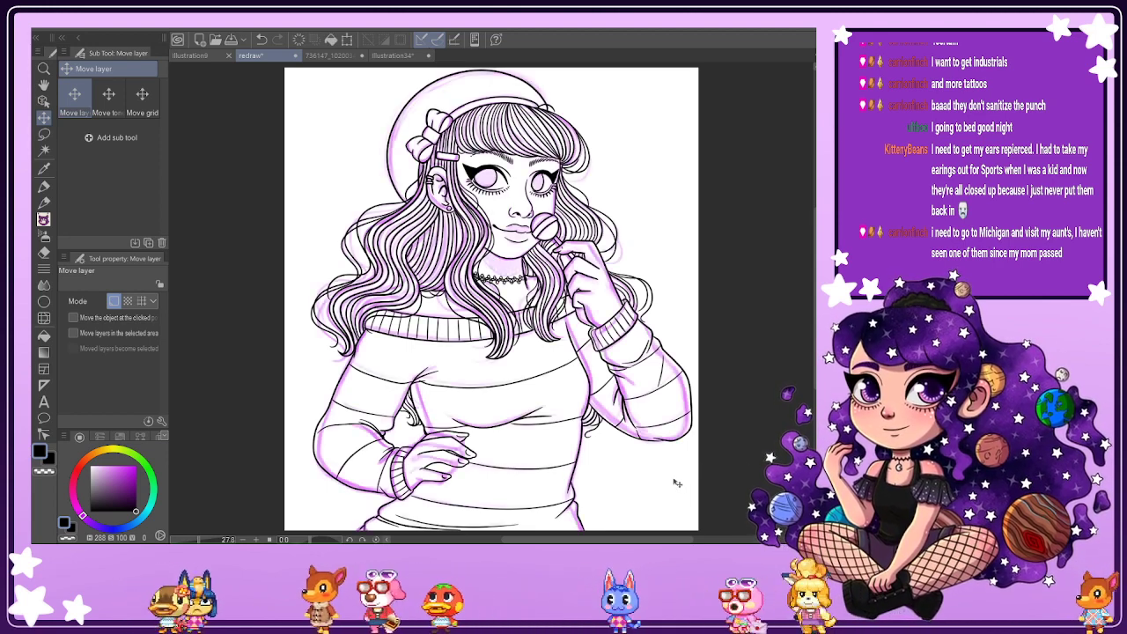
{"action": "left_click_drag", "start_coordinate": [675, 479], "coordinate": [663, 478]}
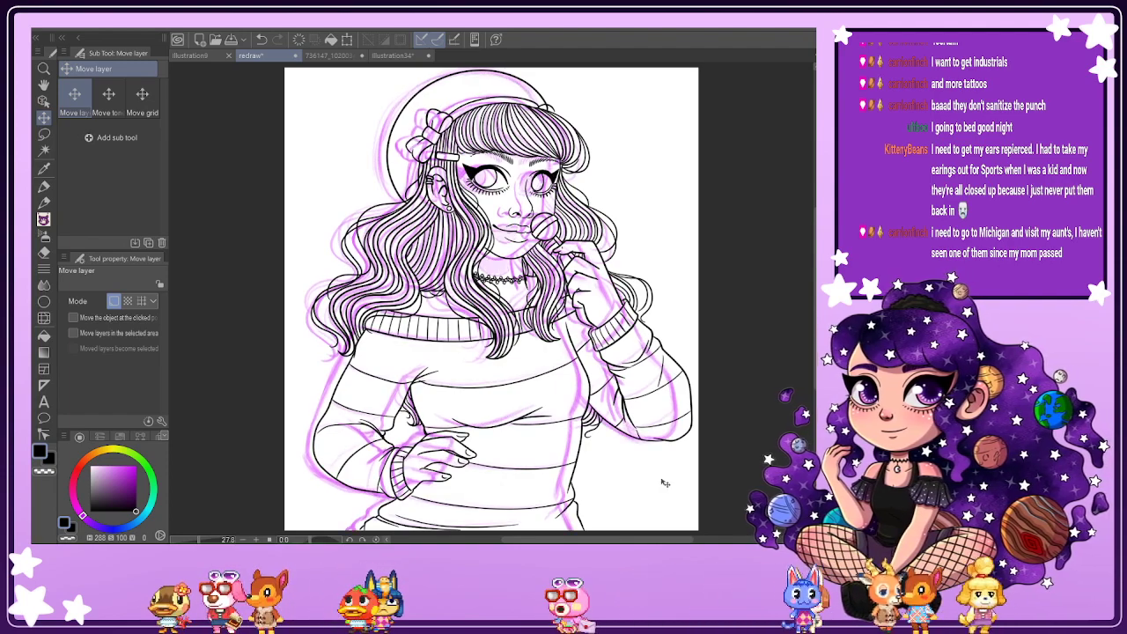
{"action": "left_click_drag", "start_coordinate": [661, 470], "coordinate": [650, 483]}
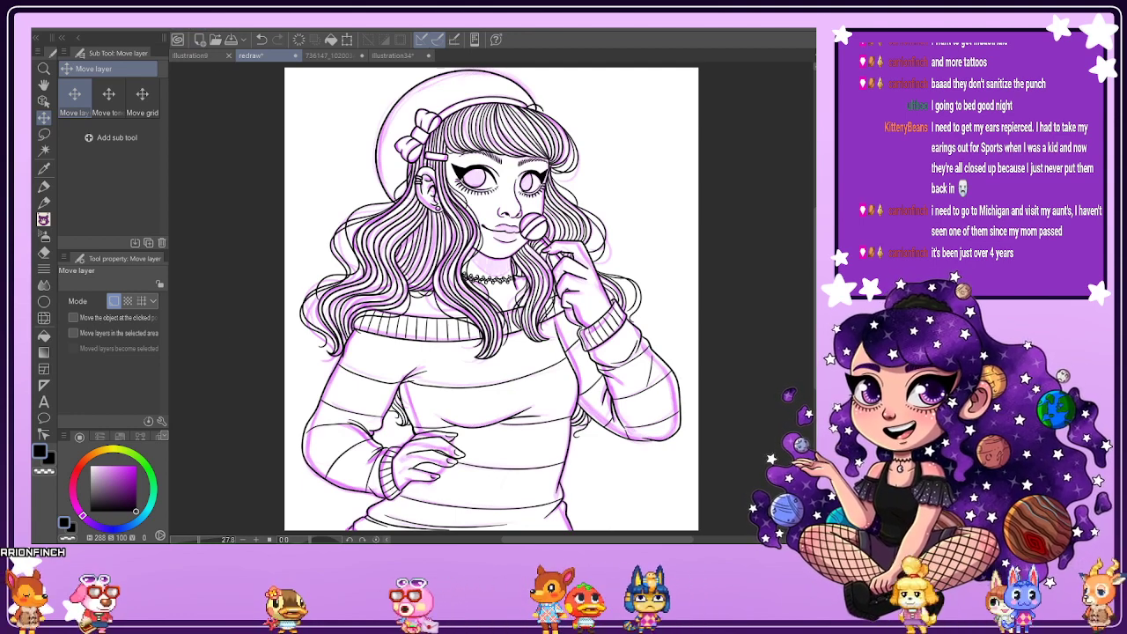
{"action": "key", "text": "Delete"}
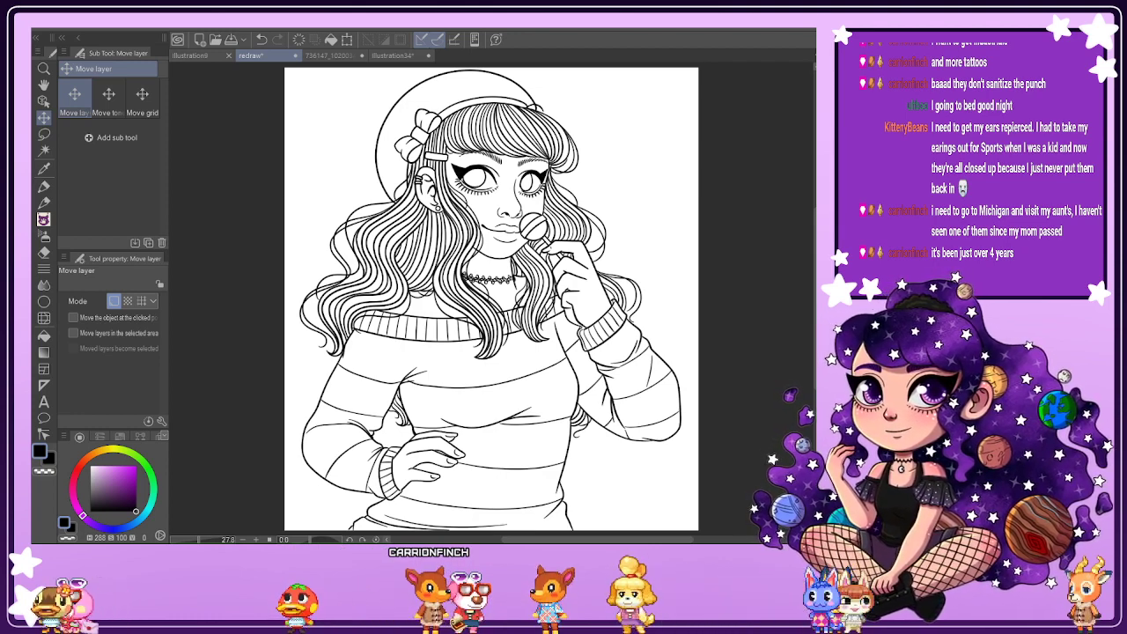
Draw a short fold line beside the sweater outline at the raised arm's armpit with the Mechanical pencil at size 15.
{"action": "key", "text": "p"}
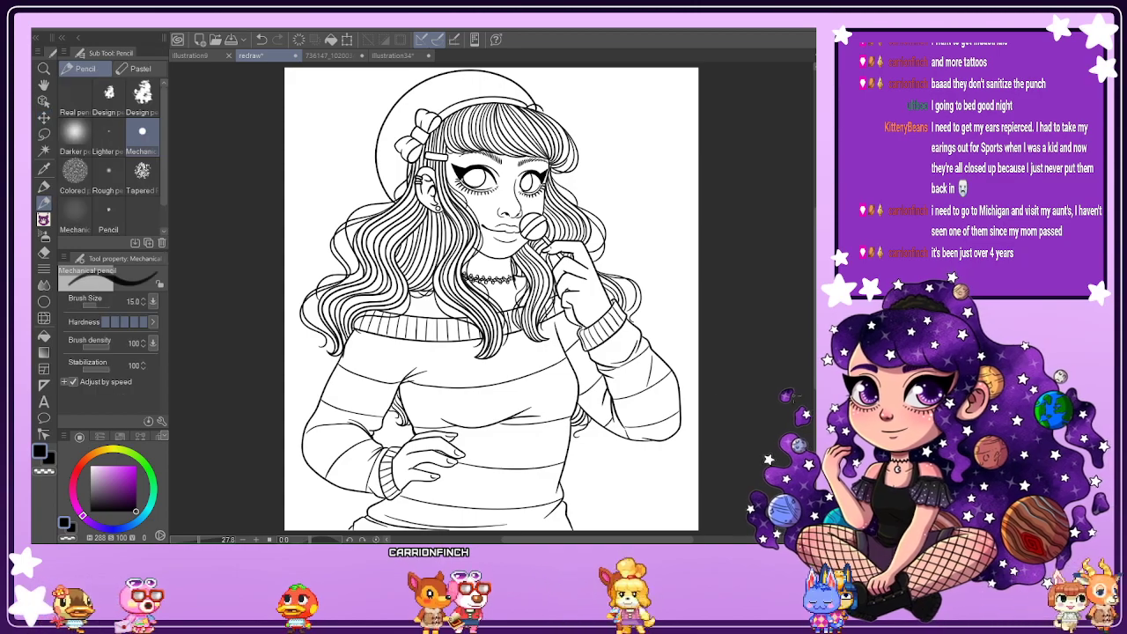
{"action": "scroll", "coordinate": [502, 322], "scroll_direction": "up", "scroll_amount": 5}
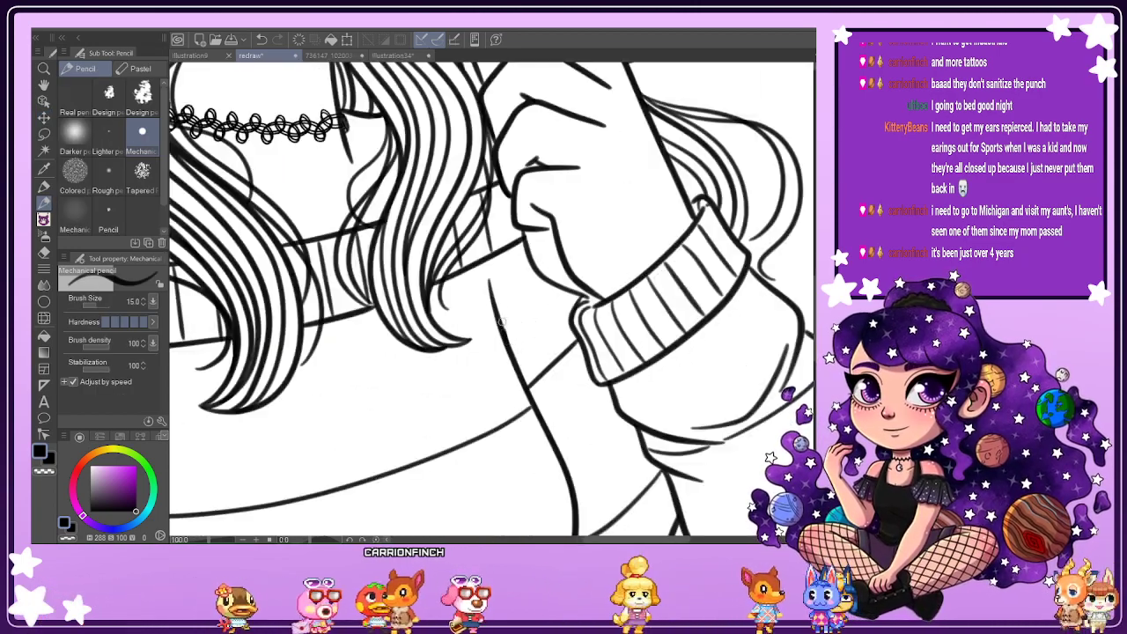
{"action": "left_click_drag", "start_coordinate": [500, 322], "coordinate": [503, 297]}
{"action": "scroll", "coordinate": [512, 351], "scroll_direction": "down", "scroll_amount": 2}
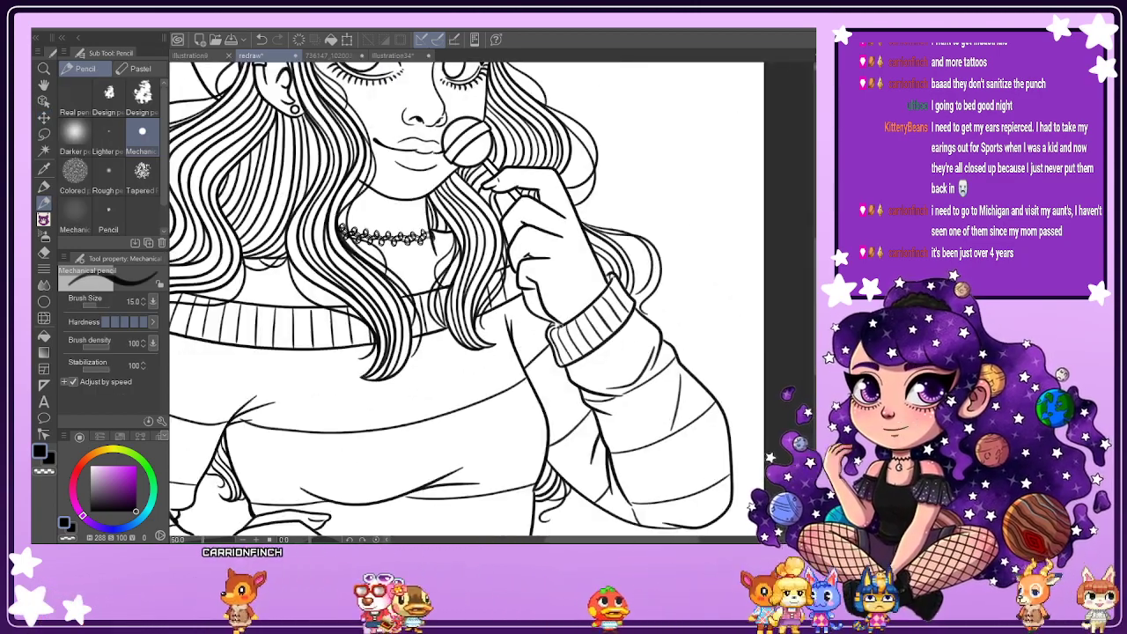
{"action": "scroll", "coordinate": [548, 332], "scroll_direction": "up", "scroll_amount": 3}
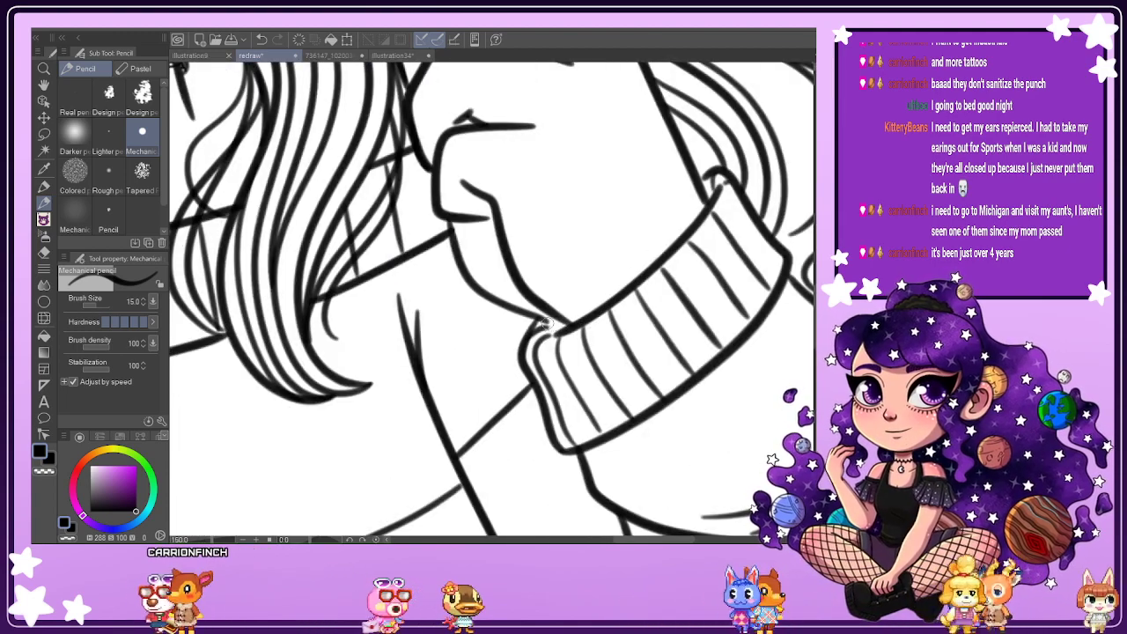
{"action": "scroll", "coordinate": [623, 349], "scroll_direction": "down", "scroll_amount": 4}
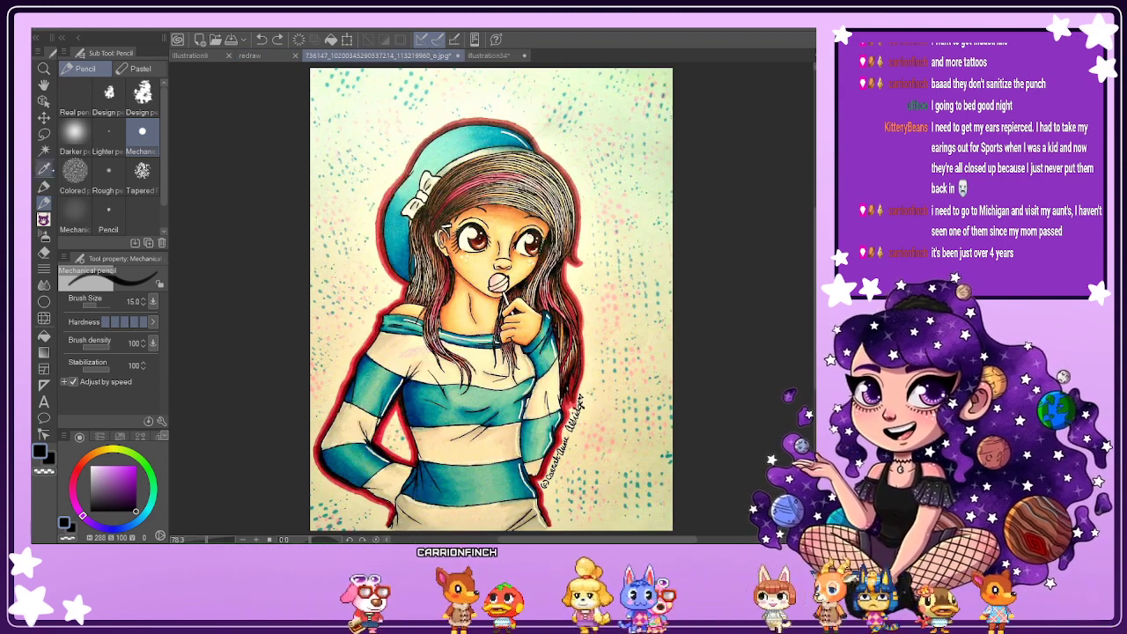
Sample the teal of the reference sweater's stripe and shift it to bright cyan with hue 185, saturation 100 and brightness 100.
{"action": "key", "text": "i"}
{"action": "left_click", "coordinate": [505, 404]}
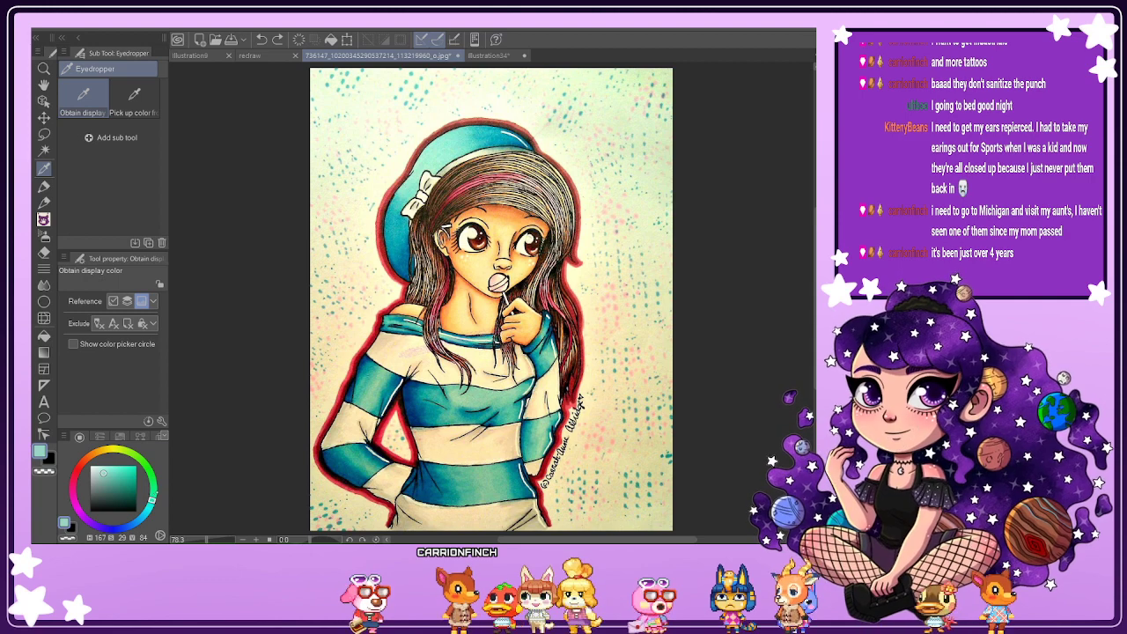
{"action": "left_click", "coordinate": [146, 511]}
{"action": "left_click_drag", "start_coordinate": [129, 472], "coordinate": [136, 465]}
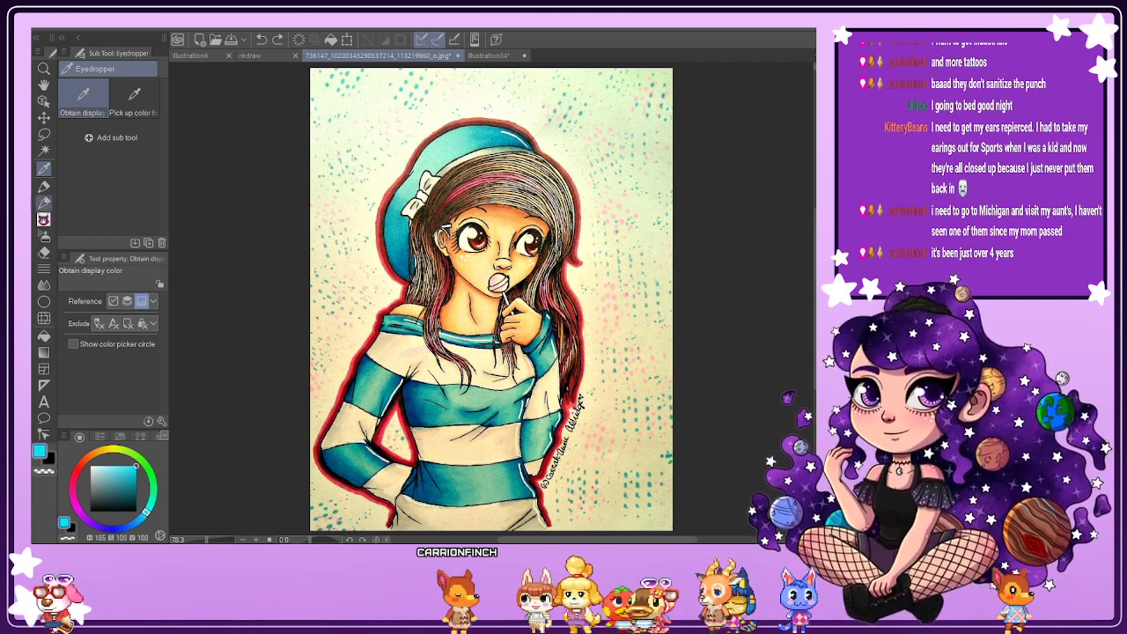
Test the cyan with a Mechanical pencil scribble beside the reference figure, and undo the scribble.
{"action": "left_click", "coordinate": [44, 203]}
{"action": "mouse_move", "coordinate": [592, 375]}
{"action": "left_mouse_down"}
{"action": "mouse_move", "coordinate": [614, 406]}
{"action": "mouse_move", "coordinate": [587, 344]}
{"action": "mouse_move", "coordinate": [597, 345]}
{"action": "mouse_move", "coordinate": [602, 324]}
{"action": "mouse_move", "coordinate": [597, 286]}
{"action": "mouse_move", "coordinate": [648, 379]}
{"action": "mouse_move", "coordinate": [647, 337]}
{"action": "mouse_move", "coordinate": [622, 272]}
{"action": "left_mouse_up"}
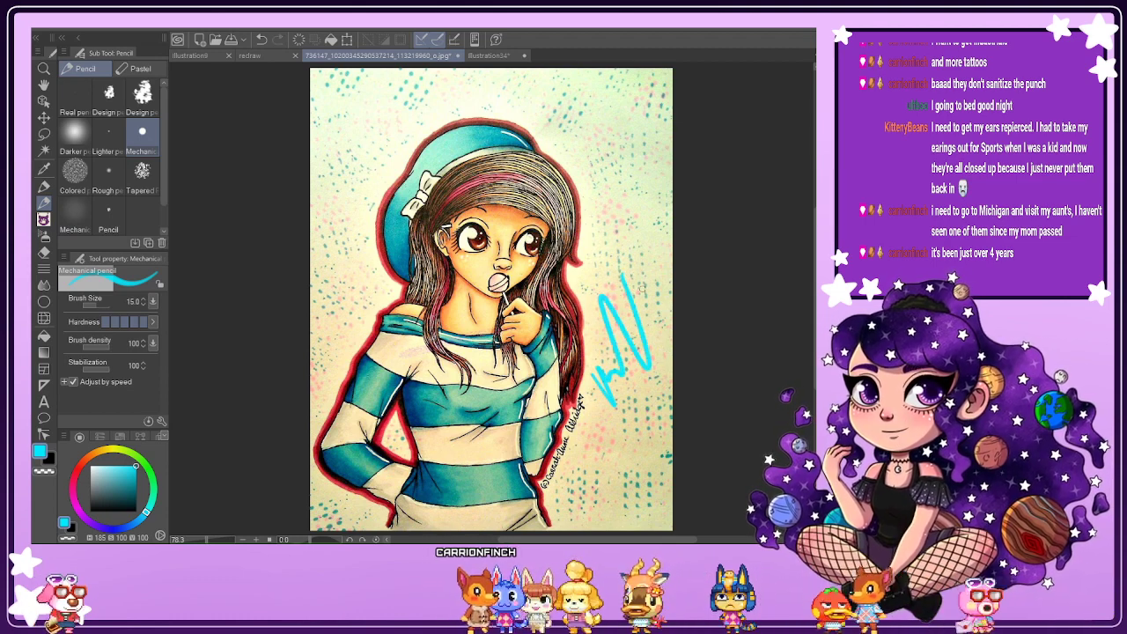
{"action": "left_click", "coordinate": [262, 40]}
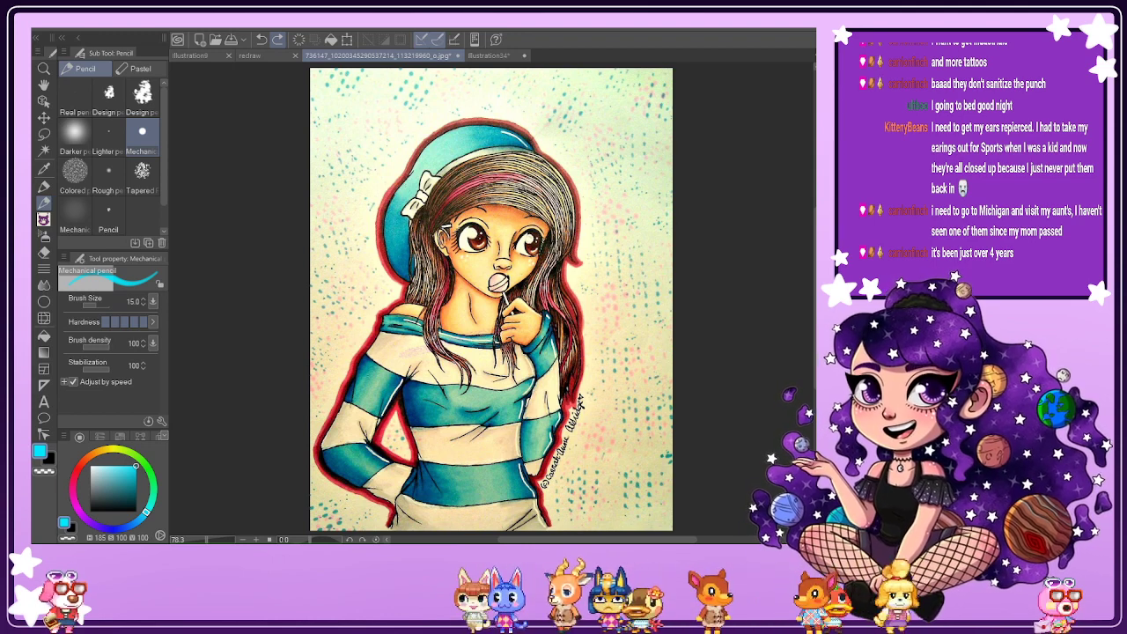
Add a new layer to the redraw document and check the sweater colors in the reference image.
{"action": "left_click", "coordinate": [250, 56]}
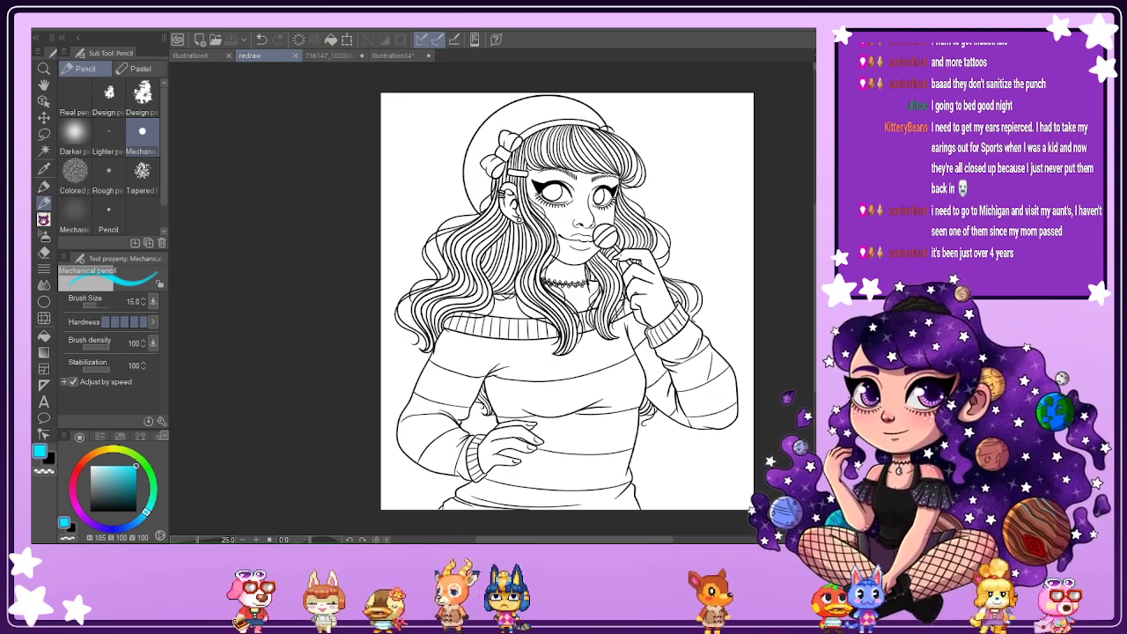
{"action": "key", "text": "ctrl+shift+n"}
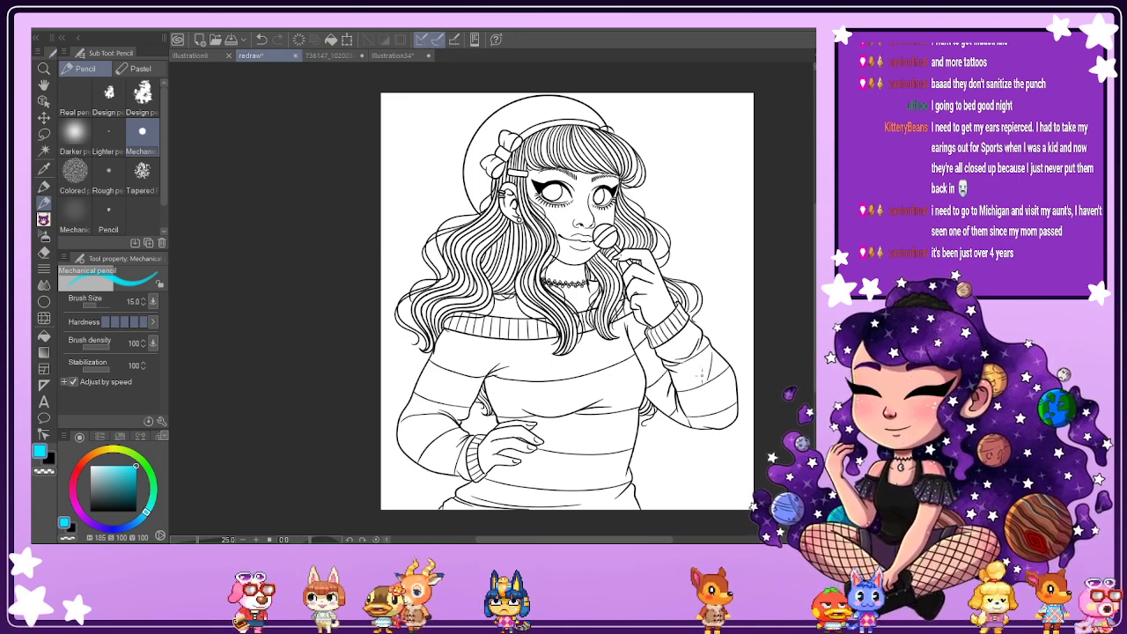
{"action": "left_click", "coordinate": [331, 56]}
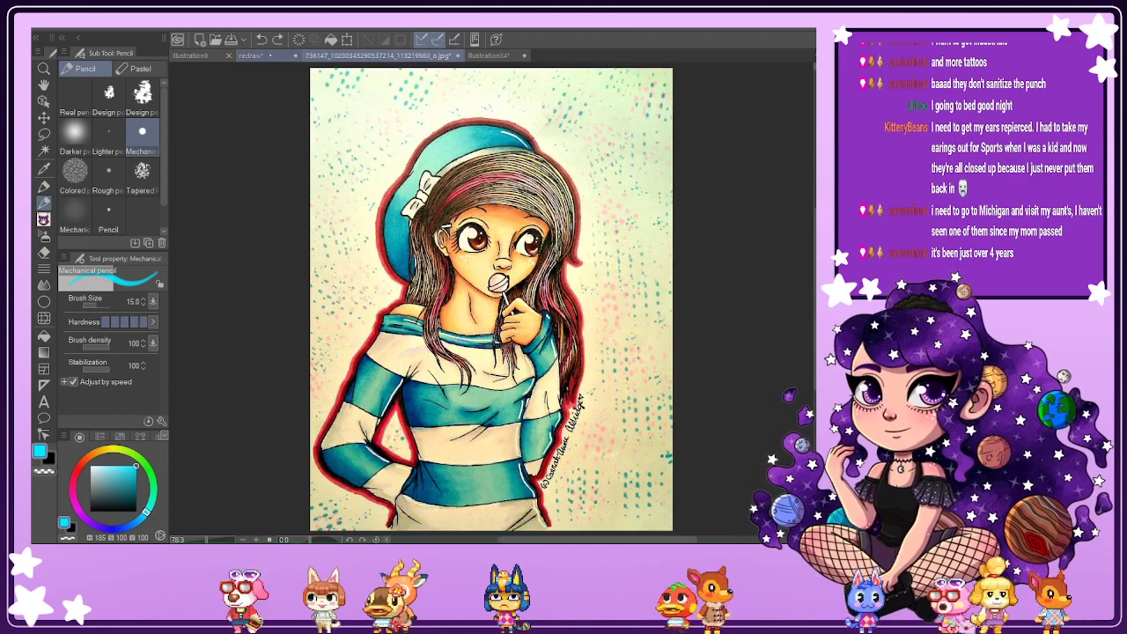
{"action": "left_click", "coordinate": [267, 57]}
Color the ribbed collar section over the near shoulder bright cyan in the redraw document using the Mechanical pencil at size 46.4, stabilization 20.
{"action": "left_click_drag", "start_coordinate": [607, 361], "coordinate": [599, 231], "text": "shift"}
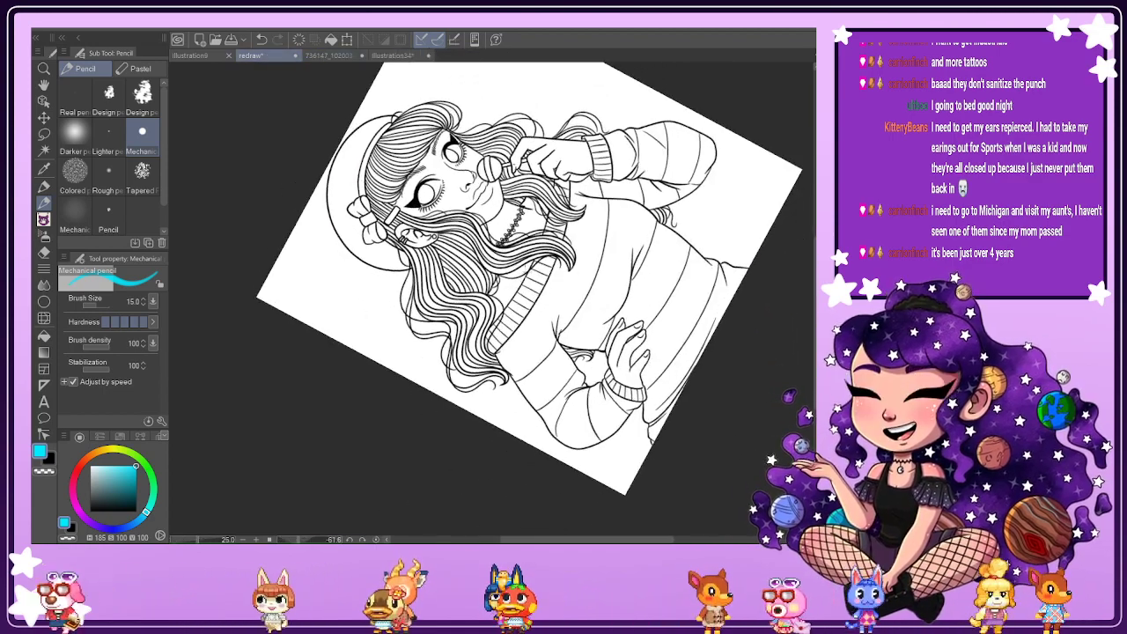
{"action": "scroll", "coordinate": [535, 273], "scroll_direction": "up", "scroll_amount": 2}
{"action": "scroll", "coordinate": [532, 272], "scroll_direction": "up", "scroll_amount": 1}
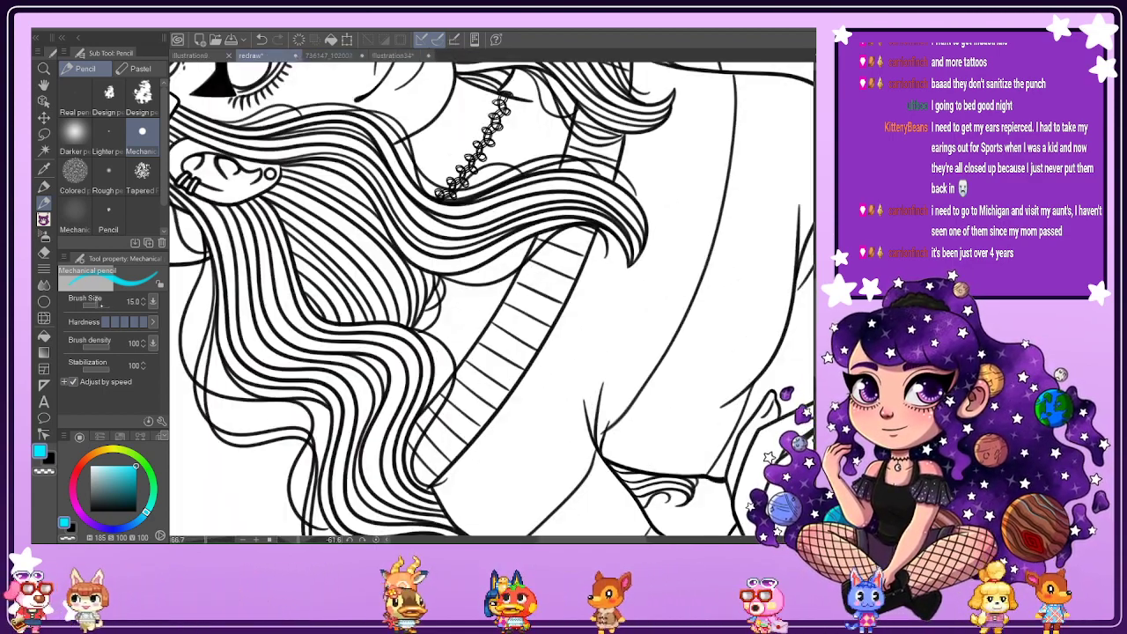
{"action": "left_click", "coordinate": [88, 370]}
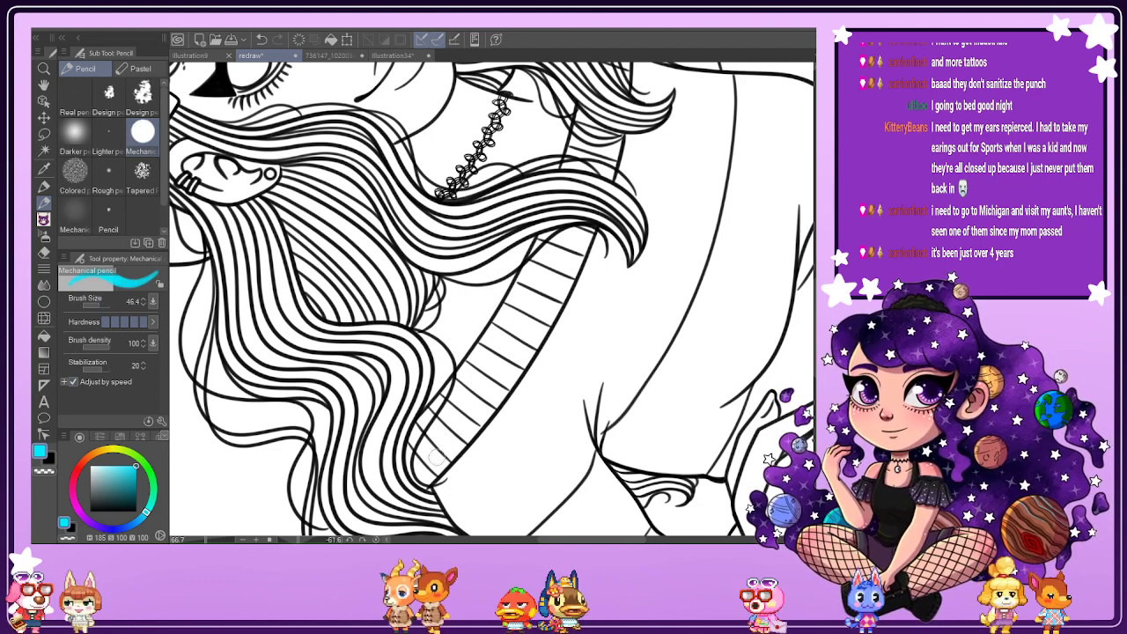
{"action": "mouse_move", "coordinate": [429, 451]}
{"action": "left_mouse_down"}
{"action": "mouse_move", "coordinate": [417, 440]}
{"action": "mouse_move", "coordinate": [437, 436]}
{"action": "mouse_move", "coordinate": [431, 420]}
{"action": "mouse_move", "coordinate": [417, 430]}
{"action": "mouse_move", "coordinate": [509, 313]}
{"action": "mouse_move", "coordinate": [444, 408]}
{"action": "mouse_move", "coordinate": [448, 419]}
{"action": "mouse_move", "coordinate": [503, 348]}
{"action": "left_mouse_up"}
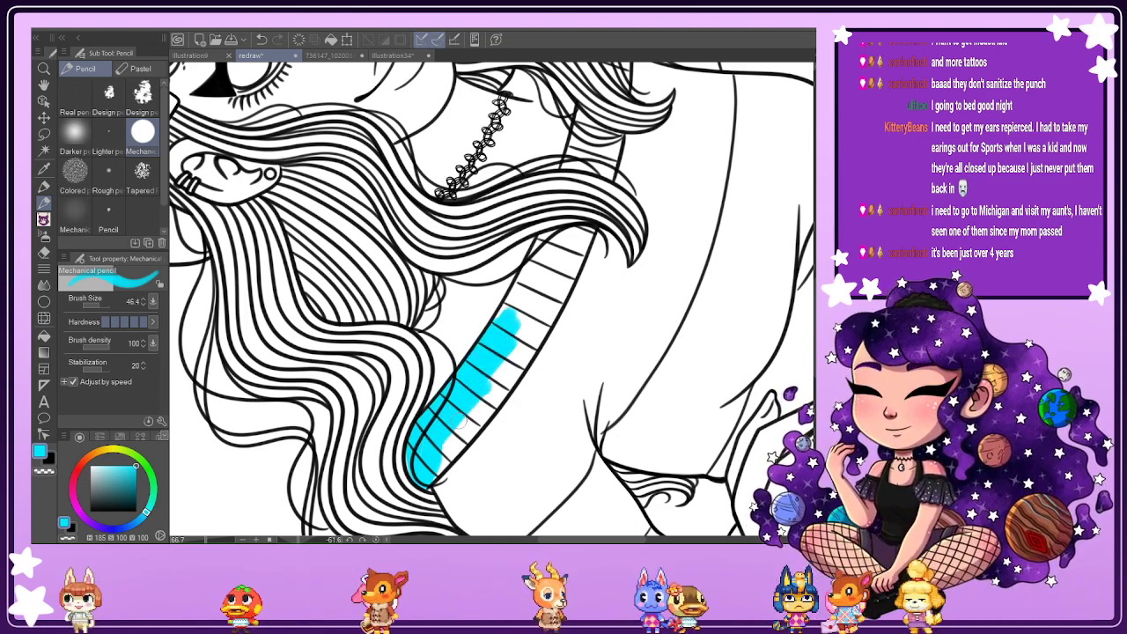
{"action": "mouse_move", "coordinate": [484, 396]}
{"action": "left_mouse_down"}
{"action": "mouse_move", "coordinate": [446, 461]}
{"action": "mouse_move", "coordinate": [509, 387]}
{"action": "mouse_move", "coordinate": [516, 343]}
{"action": "mouse_move", "coordinate": [532, 322]}
{"action": "left_mouse_up"}
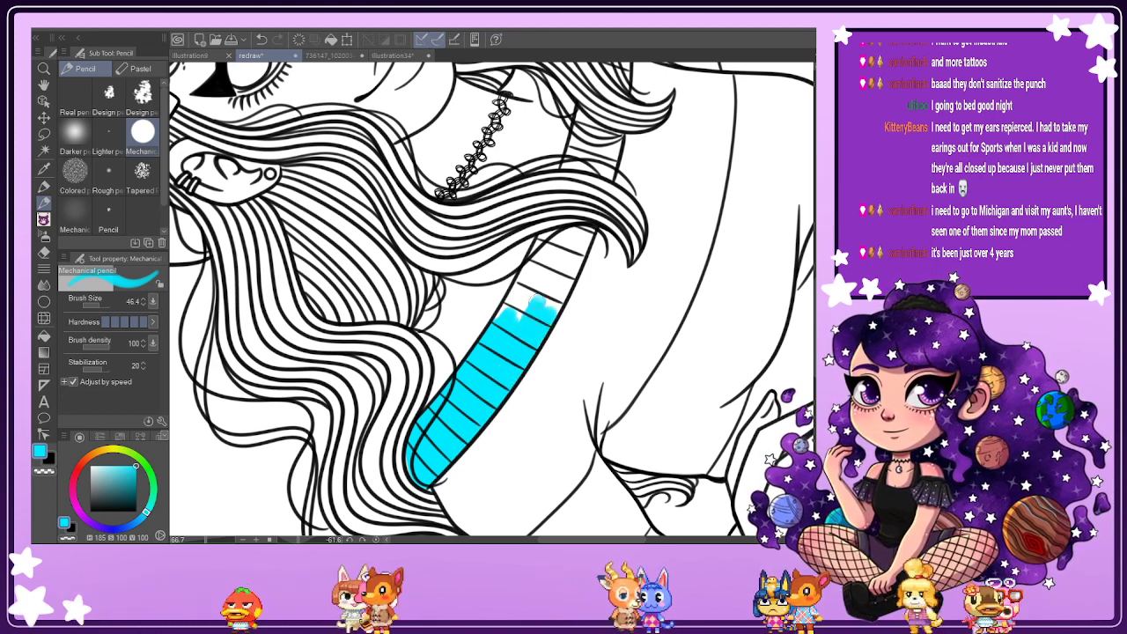
{"action": "mouse_move", "coordinate": [529, 266]}
{"action": "left_mouse_down"}
{"action": "mouse_move", "coordinate": [506, 312]}
{"action": "mouse_move", "coordinate": [544, 239]}
{"action": "mouse_move", "coordinate": [595, 229]}
{"action": "mouse_move", "coordinate": [560, 298]}
{"action": "mouse_move", "coordinate": [558, 246]}
{"action": "left_mouse_up"}
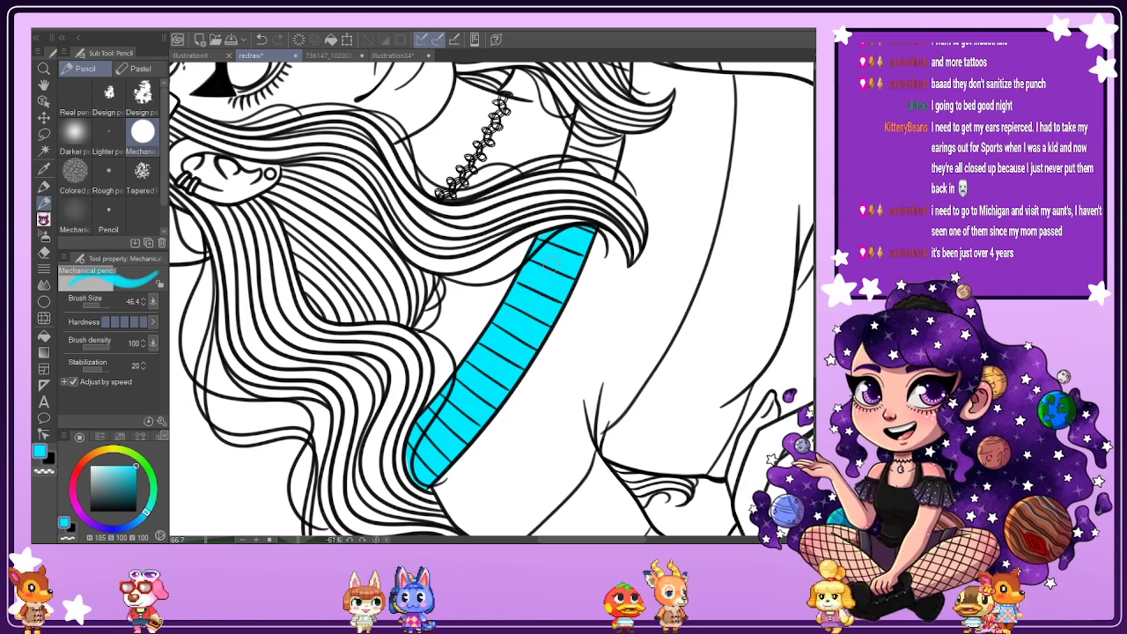
Clean up the cyan at the collar's end under the hair and color the short collar piece between the two hair locks.
{"action": "scroll", "coordinate": [551, 265], "scroll_direction": "down", "scroll_amount": 2}
{"action": "scroll", "coordinate": [565, 252], "scroll_direction": "up", "scroll_amount": 4}
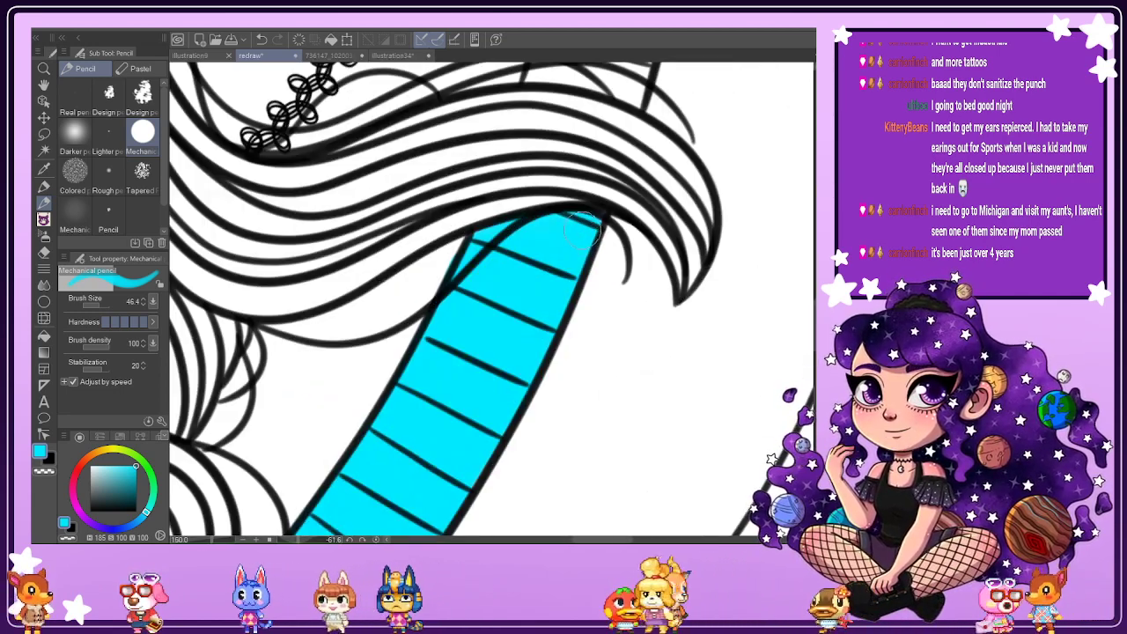
{"action": "scroll", "coordinate": [588, 257], "scroll_direction": "down", "scroll_amount": 3}
{"action": "scroll", "coordinate": [611, 166], "scroll_direction": "up", "scroll_amount": 3}
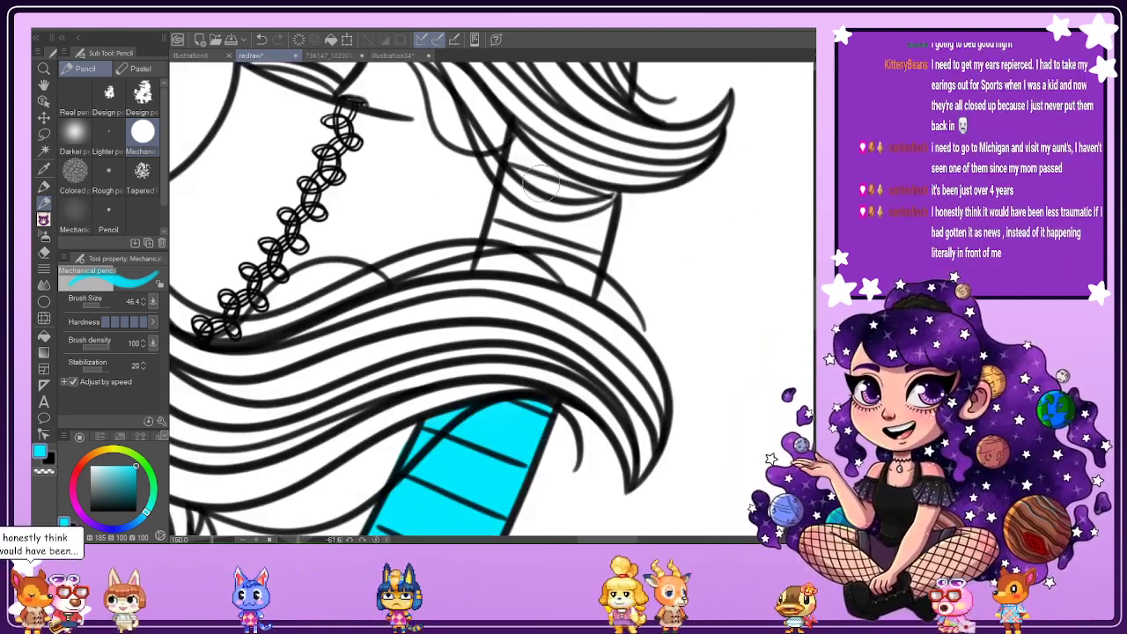
{"action": "mouse_move", "coordinate": [520, 165]}
{"action": "left_mouse_down"}
{"action": "mouse_move", "coordinate": [507, 231]}
{"action": "mouse_move", "coordinate": [487, 257]}
{"action": "left_mouse_up"}
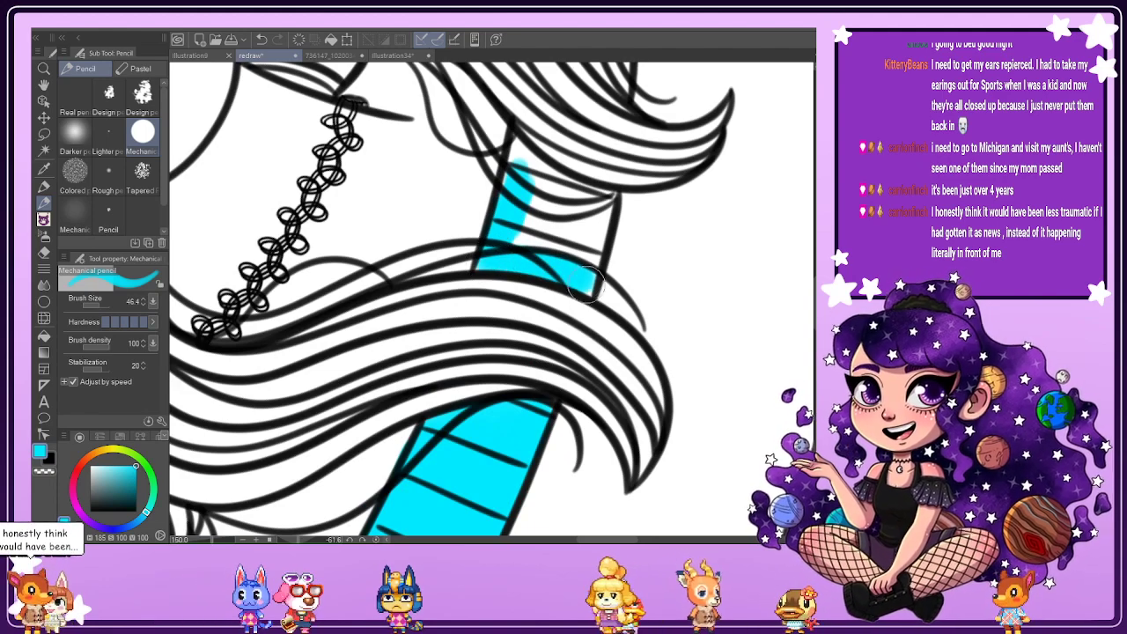
{"action": "mouse_move", "coordinate": [594, 273]}
{"action": "left_mouse_down"}
{"action": "mouse_move", "coordinate": [604, 197]}
{"action": "mouse_move", "coordinate": [552, 179]}
{"action": "mouse_move", "coordinate": [514, 136]}
{"action": "mouse_move", "coordinate": [507, 200]}
{"action": "mouse_move", "coordinate": [520, 182]}
{"action": "mouse_move", "coordinate": [539, 187]}
{"action": "mouse_move", "coordinate": [528, 259]}
{"action": "left_mouse_up"}
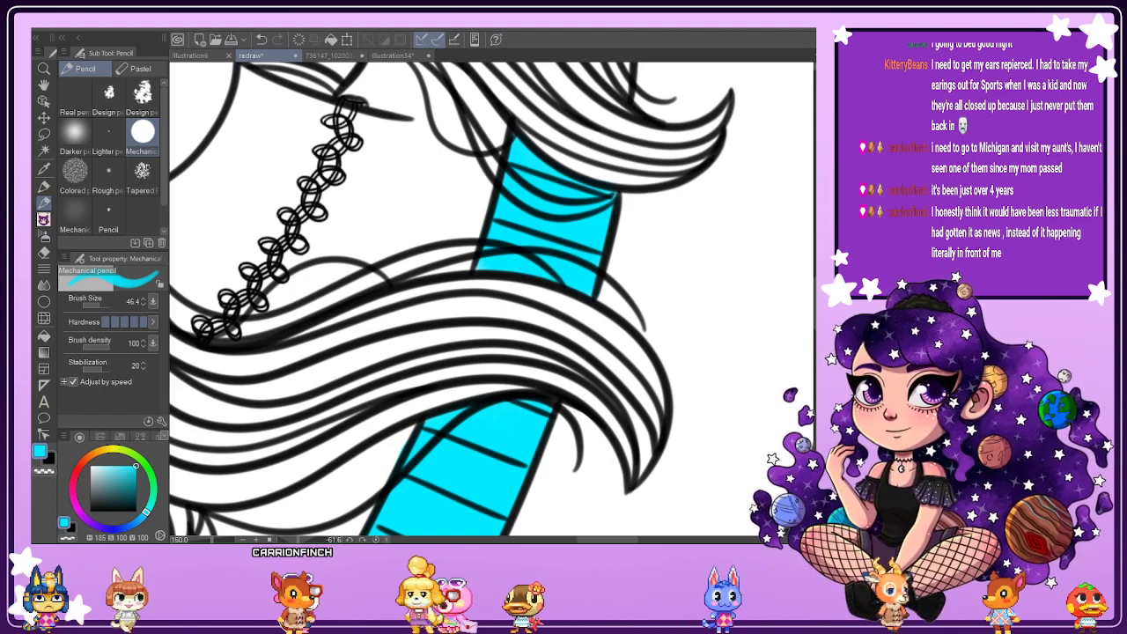
Shift the hue of the cyan collar toward blue and sample the new color, hue 196, saturation 100, brightness 100.
{"action": "key", "text": "ctrl+at"}
{"action": "key", "text": "ctrl+0"}
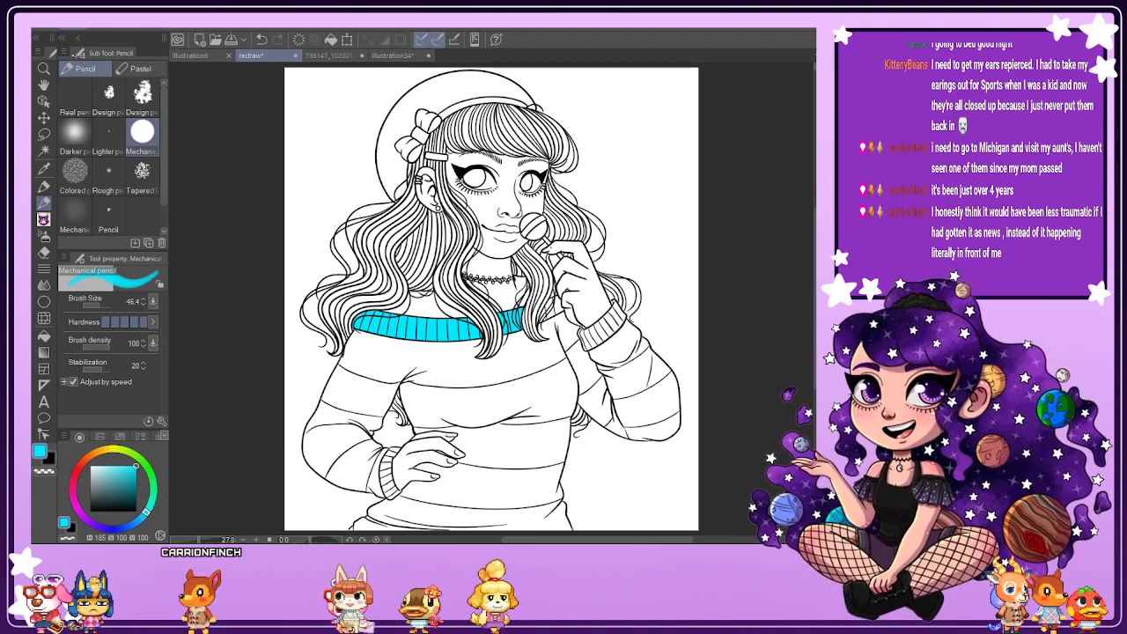
{"action": "key", "text": "ctrl+s"}
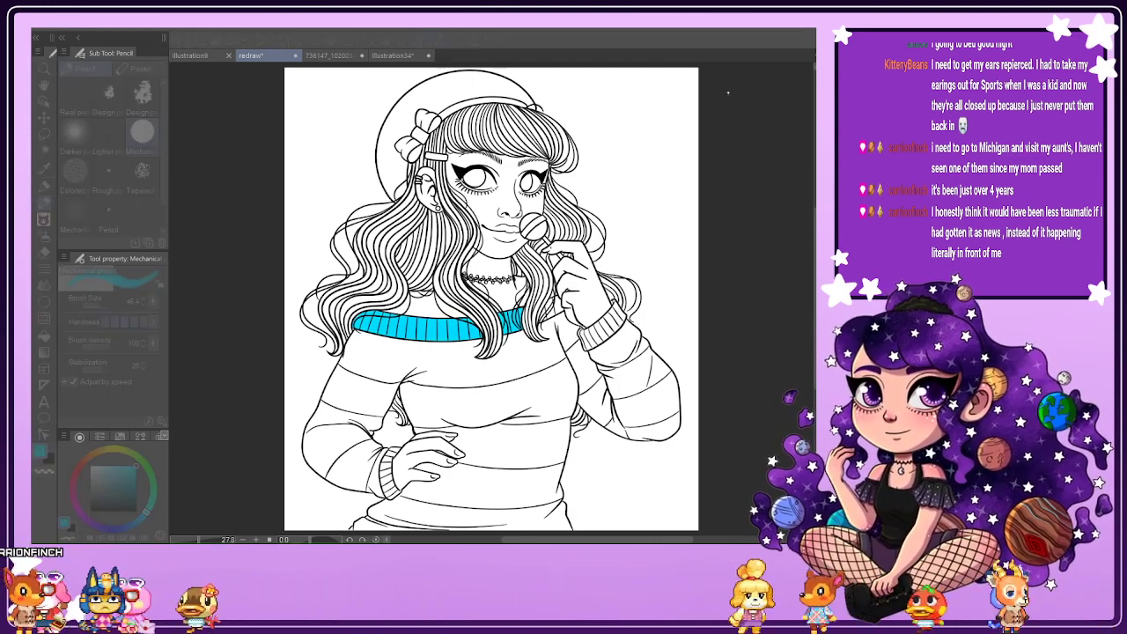
{"action": "left_click_drag", "start_coordinate": [728, 92], "coordinate": [724, 93]}
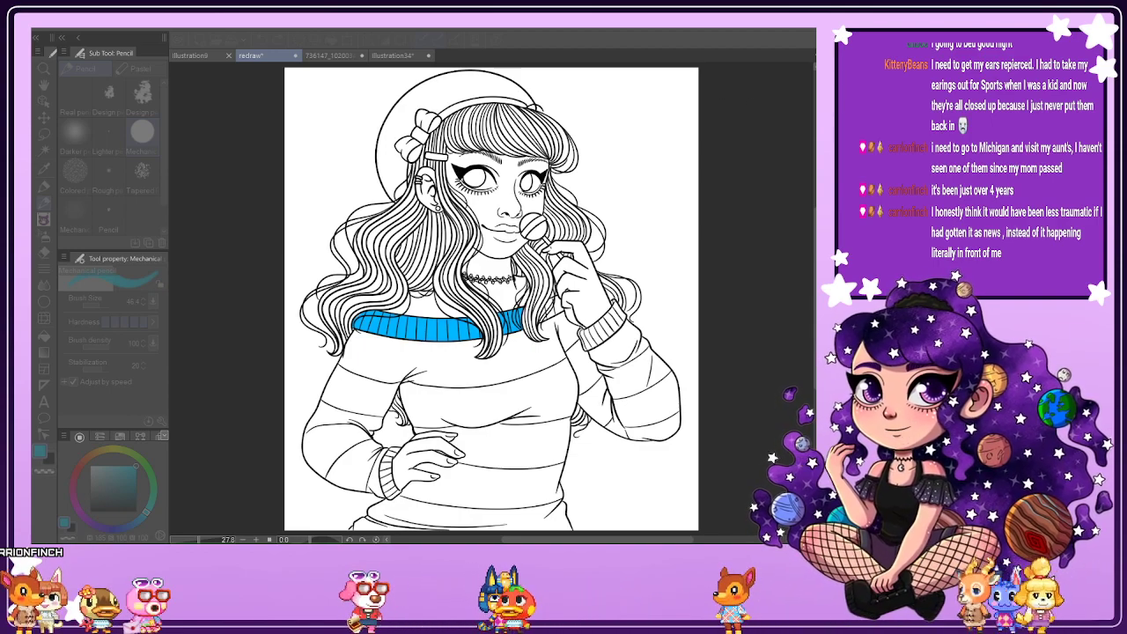
{"action": "left_click", "coordinate": [781, 111]}
{"action": "left_click", "coordinate": [44, 167]}
{"action": "scroll", "coordinate": [460, 327], "scroll_direction": "up", "scroll_amount": 3}
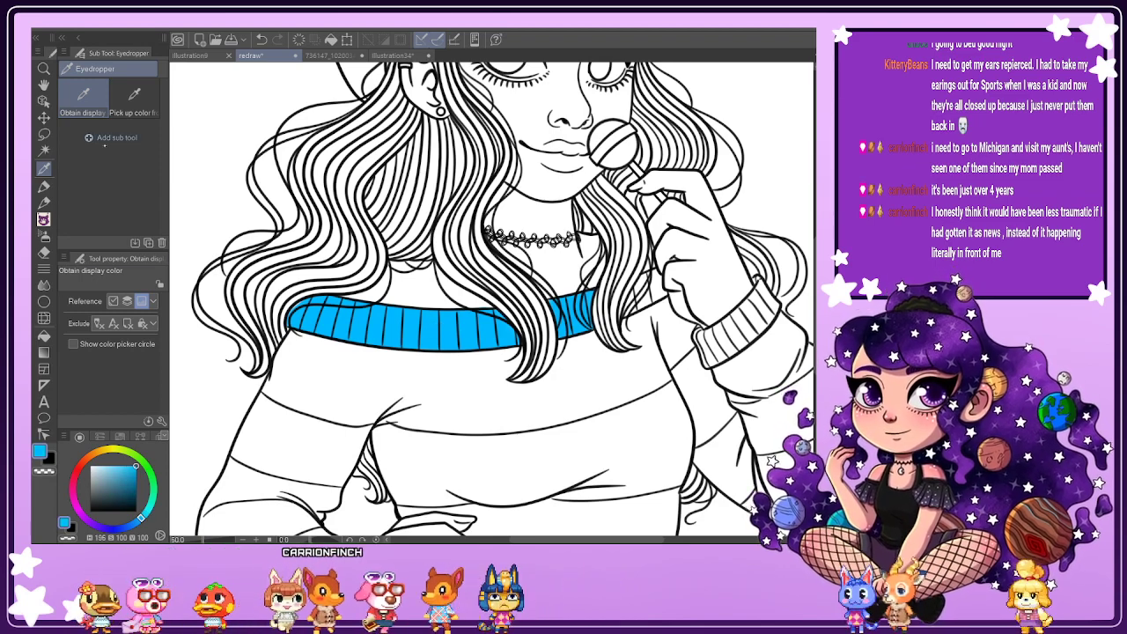
Color the last collar piece between the hair lock and the raised hand blue with the Mechanical pencil at size 31.2.
{"action": "key", "text": "p"}
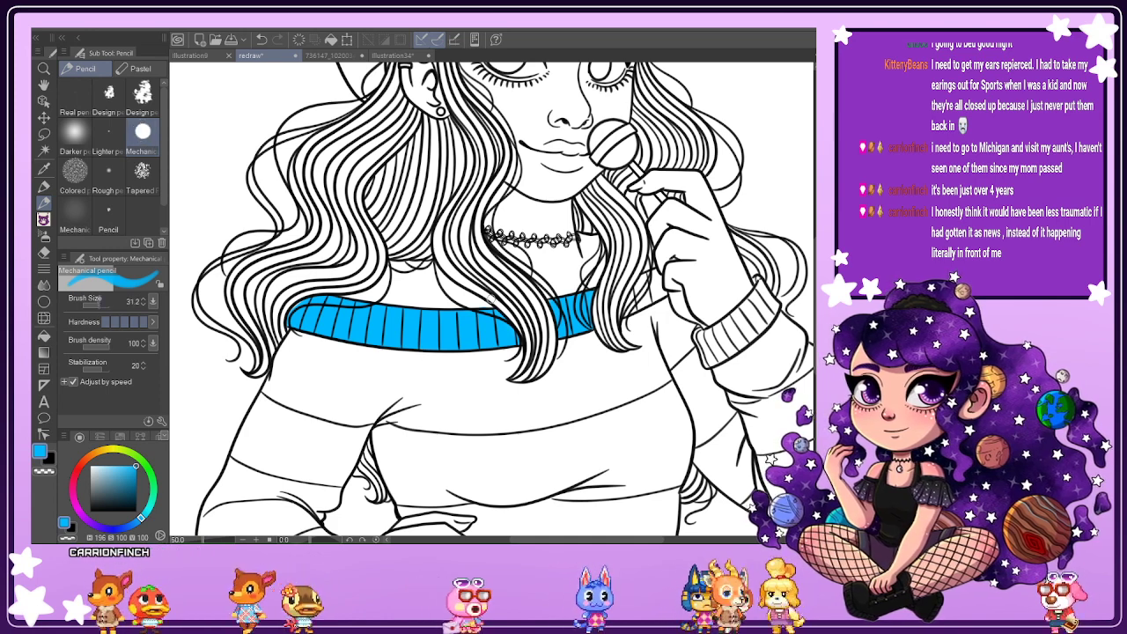
{"action": "scroll", "coordinate": [669, 273], "scroll_direction": "up", "scroll_amount": 3}
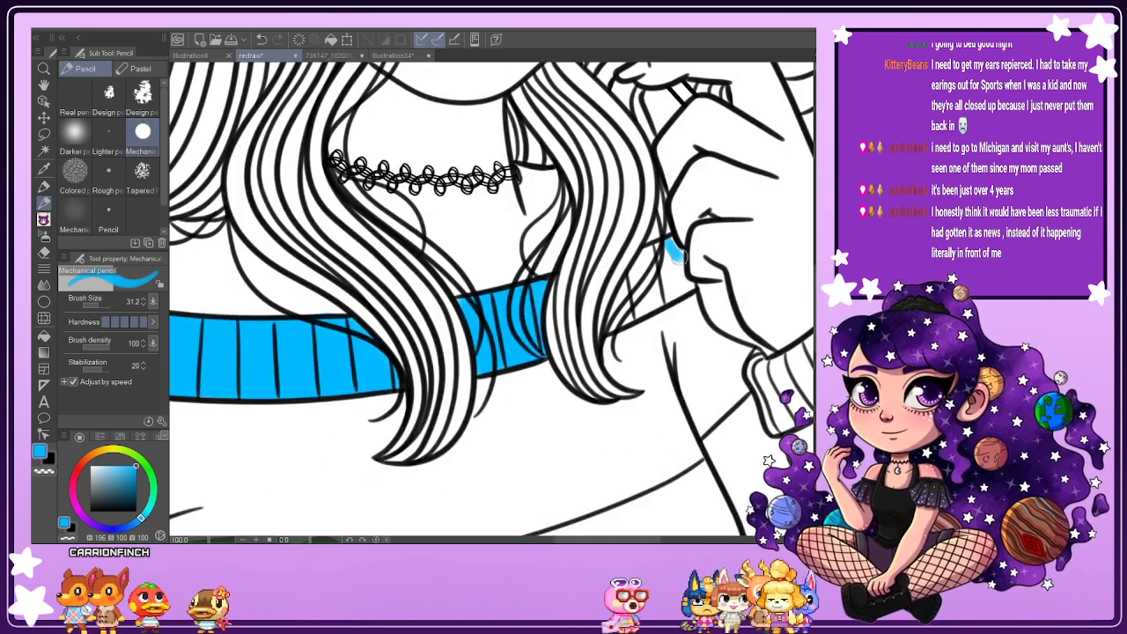
{"action": "mouse_move", "coordinate": [676, 249]}
{"action": "left_mouse_down"}
{"action": "mouse_move", "coordinate": [674, 287]}
{"action": "mouse_move", "coordinate": [691, 284]}
{"action": "mouse_move", "coordinate": [607, 325]}
{"action": "mouse_move", "coordinate": [639, 258]}
{"action": "mouse_move", "coordinate": [670, 241]}
{"action": "mouse_move", "coordinate": [630, 296]}
{"action": "left_mouse_up"}
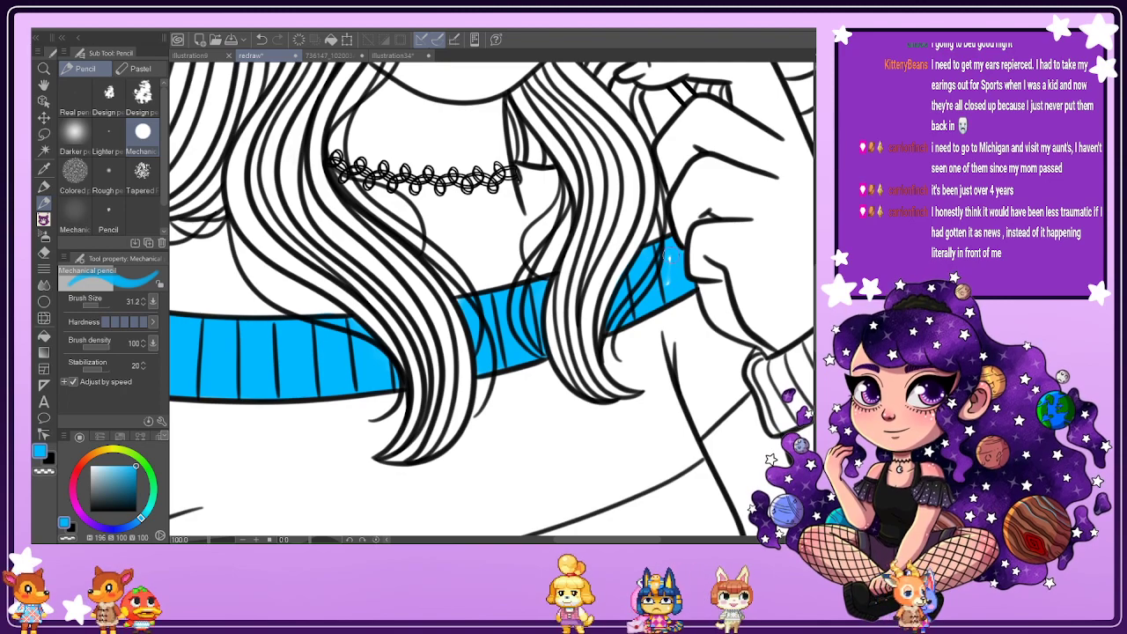
{"action": "scroll", "coordinate": [624, 307], "scroll_direction": "down", "scroll_amount": 6}
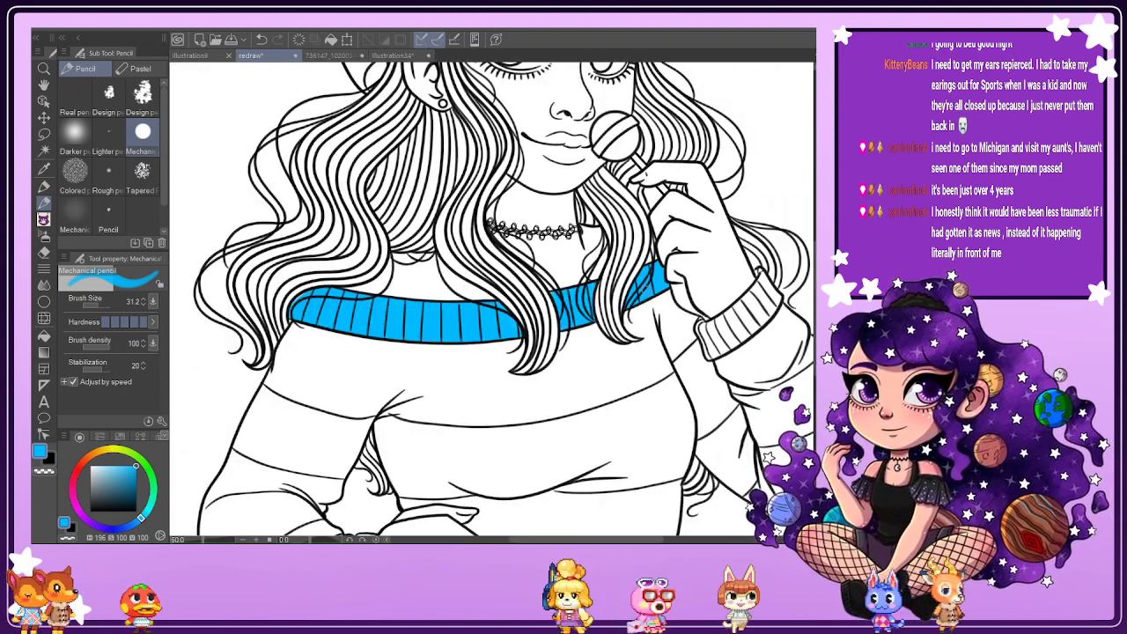
{"action": "scroll", "coordinate": [687, 334], "scroll_direction": "up", "scroll_amount": 1}
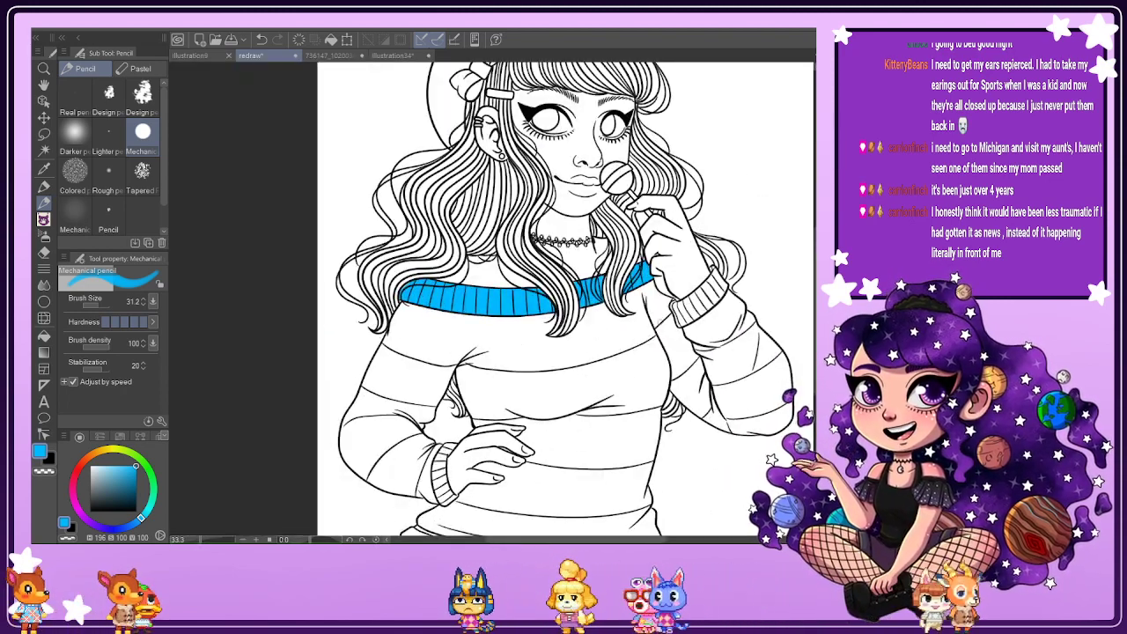
Check the beret color in the reference image and fill the redraw's beret with the blue using the Refer other layers fill.
{"action": "left_click", "coordinate": [327, 56]}
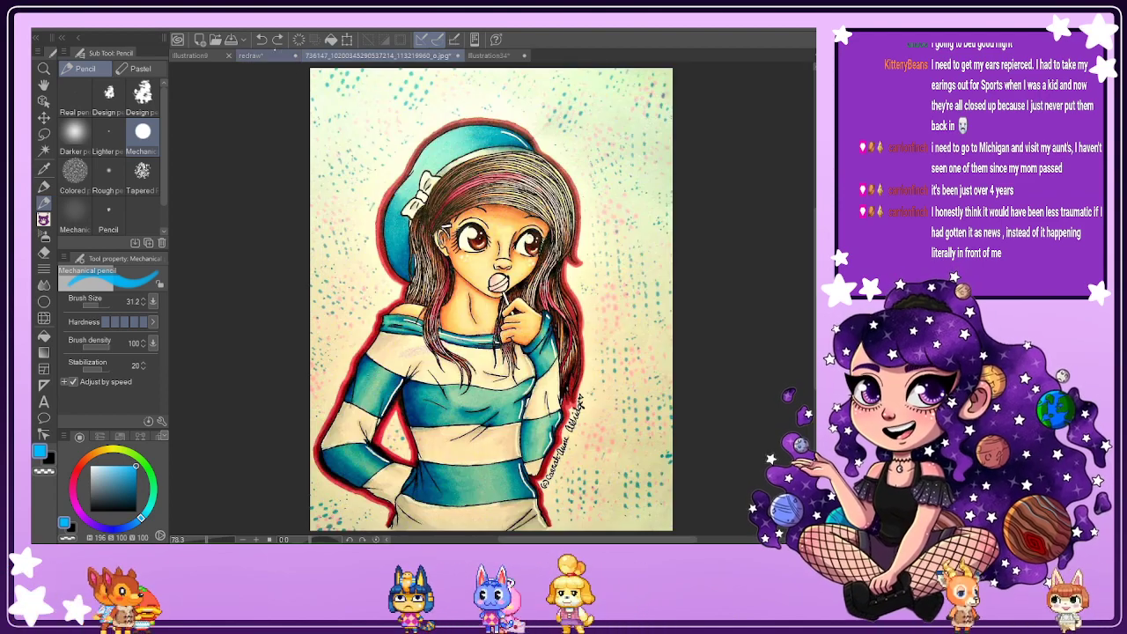
{"action": "left_click", "coordinate": [263, 55]}
{"action": "scroll", "coordinate": [466, 161], "scroll_direction": "up", "scroll_amount": 2}
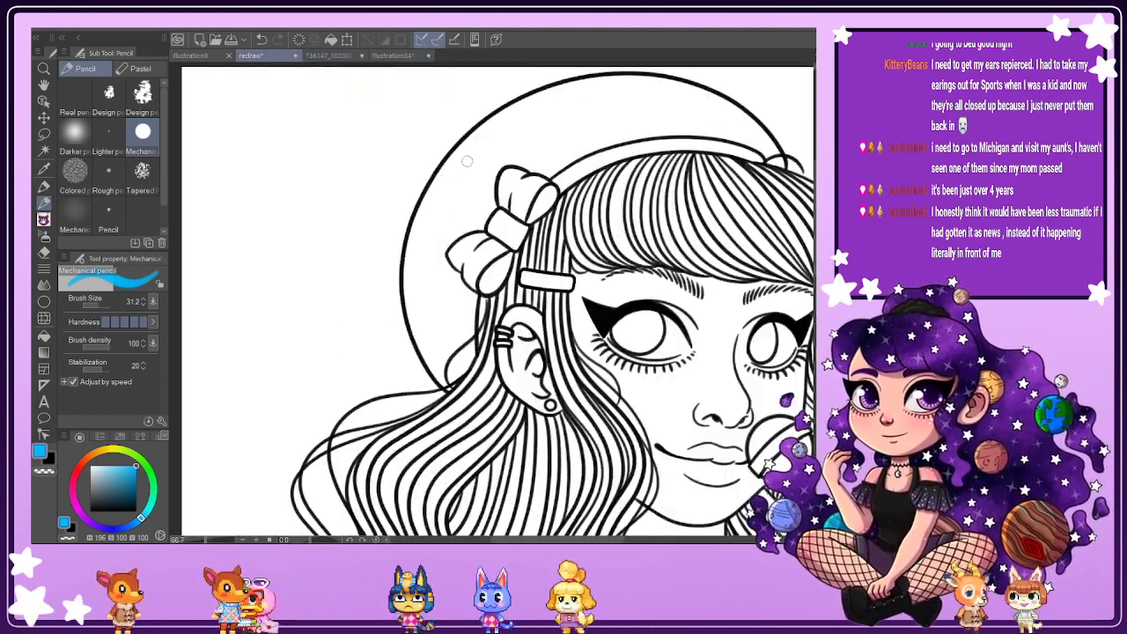
{"action": "left_click_drag", "start_coordinate": [482, 130], "coordinate": [419, 213]}
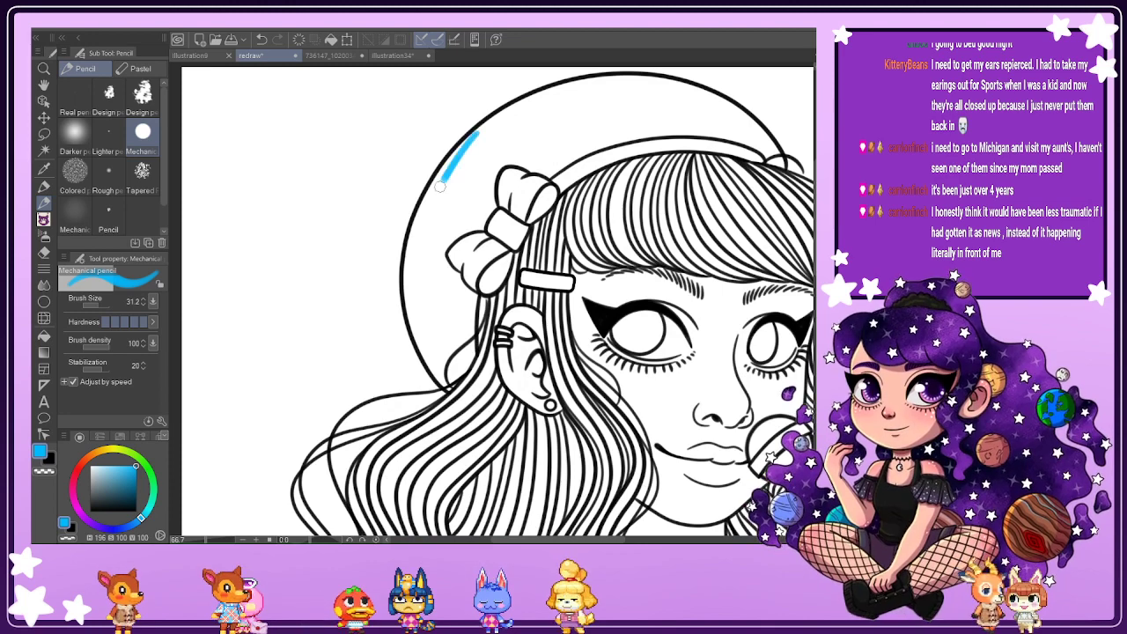
{"action": "mouse_move", "coordinate": [449, 159]}
{"action": "left_mouse_down"}
{"action": "mouse_move", "coordinate": [407, 275]}
{"action": "mouse_move", "coordinate": [414, 288]}
{"action": "mouse_move", "coordinate": [412, 255]}
{"action": "left_mouse_up"}
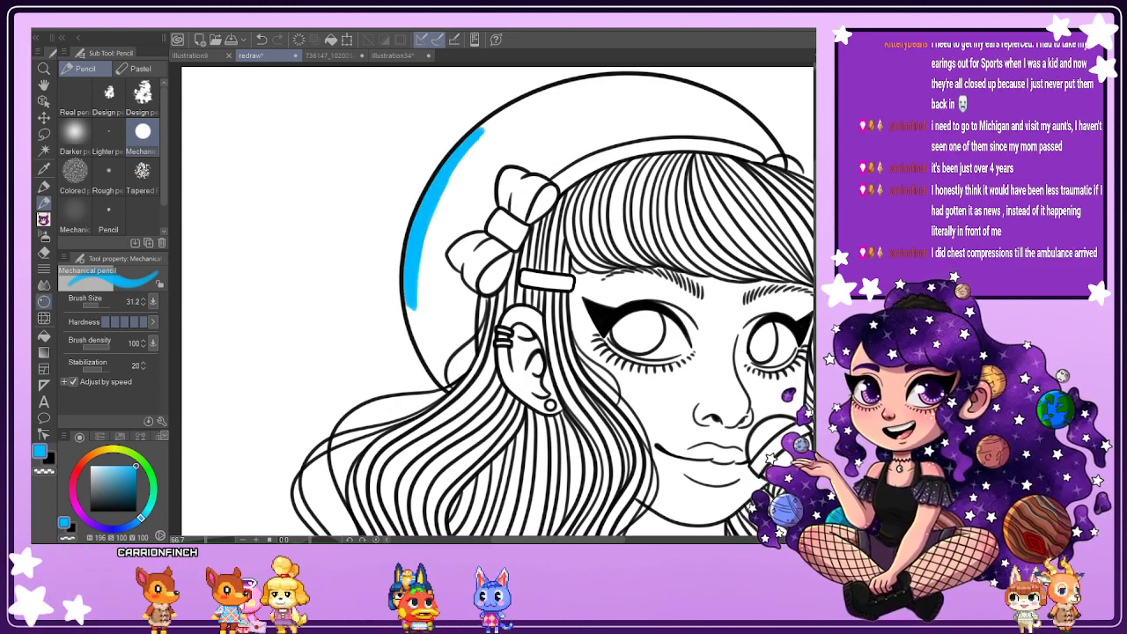
{"action": "left_click", "coordinate": [43, 335]}
{"action": "left_click", "coordinate": [454, 294]}
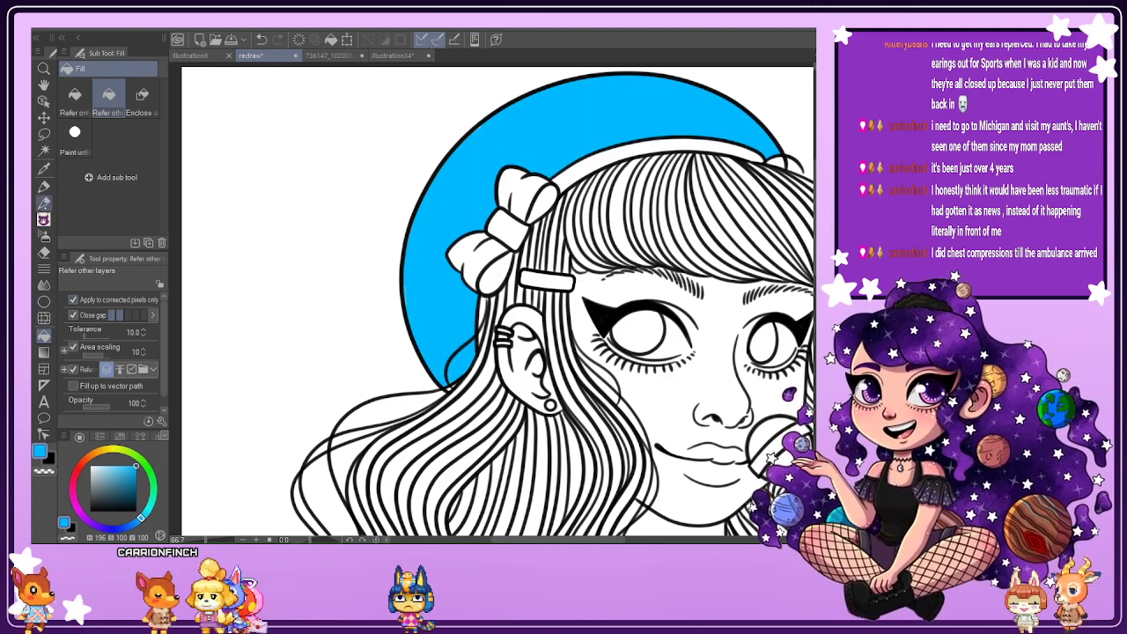
Touch up the beret's blue around the loose hair strand by the ear and at the beret's far tip with the Mechanical pencil.
{"action": "key", "text": "p"}
{"action": "scroll", "coordinate": [413, 436], "scroll_direction": "up", "scroll_amount": 5}
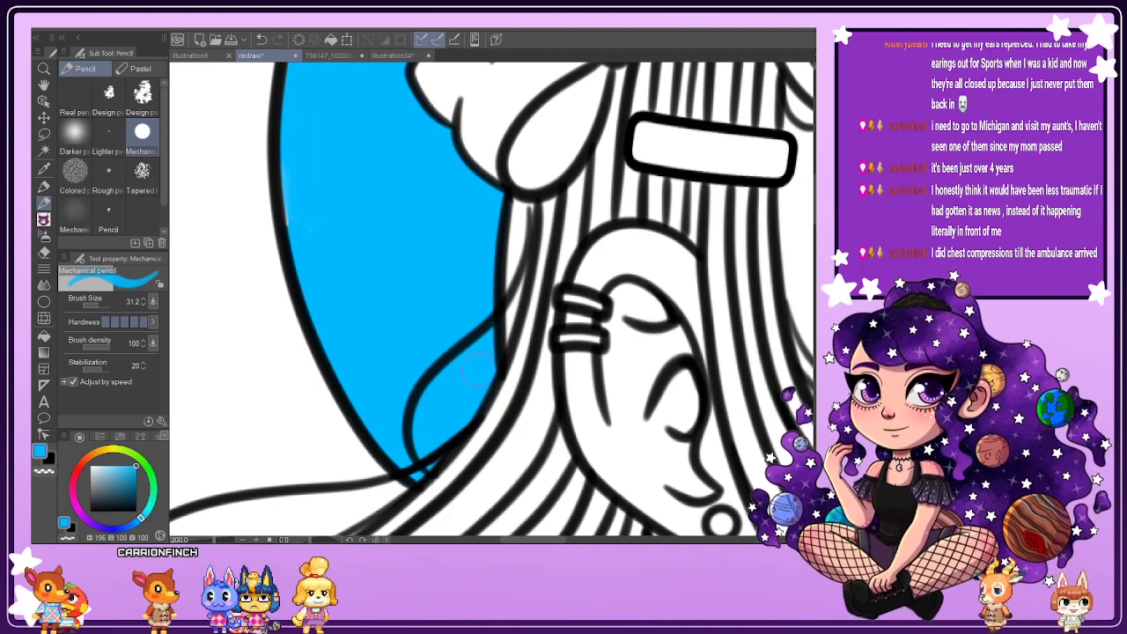
{"action": "scroll", "coordinate": [476, 366], "scroll_direction": "down", "scroll_amount": 5}
{"action": "scroll", "coordinate": [704, 198], "scroll_direction": "up", "scroll_amount": 5}
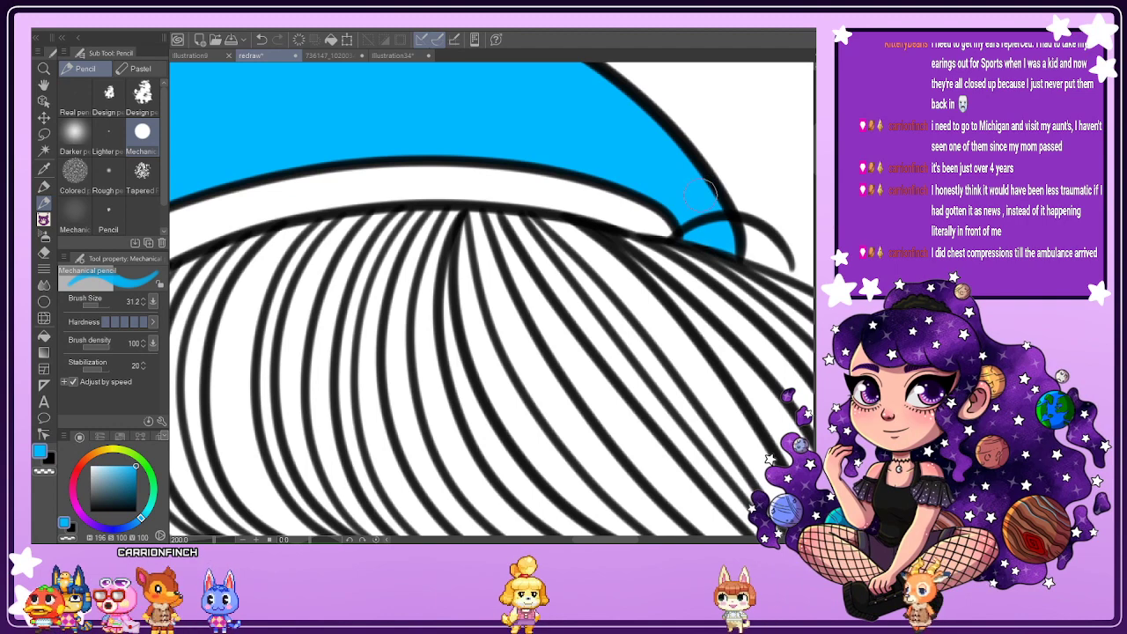
{"action": "scroll", "coordinate": [717, 235], "scroll_direction": "down", "scroll_amount": 1}
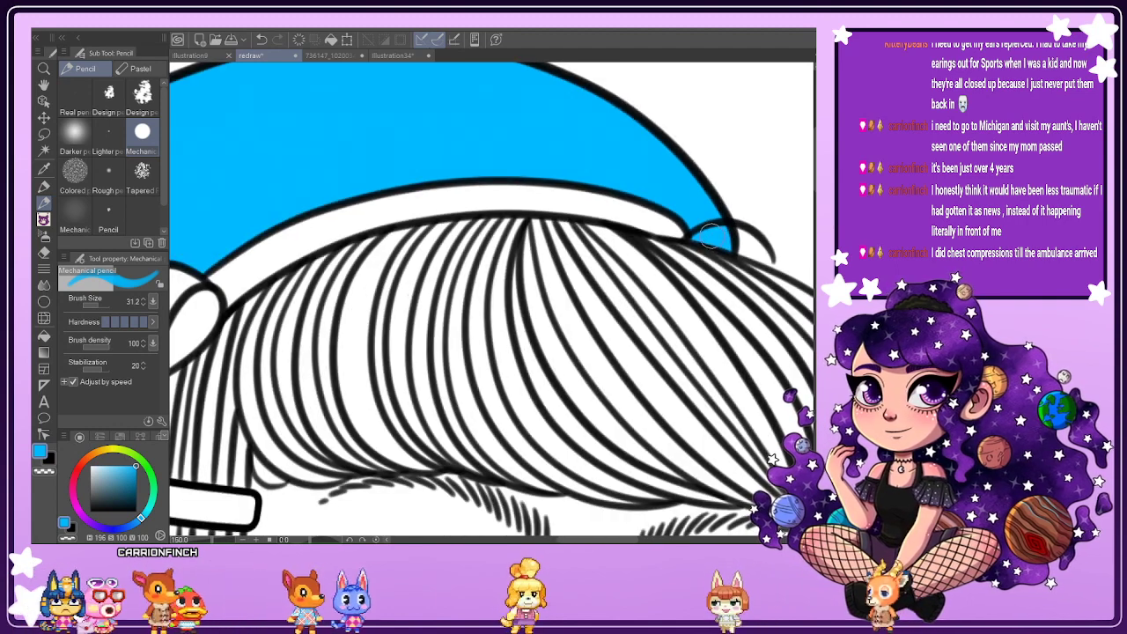
{"action": "scroll", "coordinate": [711, 236], "scroll_direction": "down", "scroll_amount": 3}
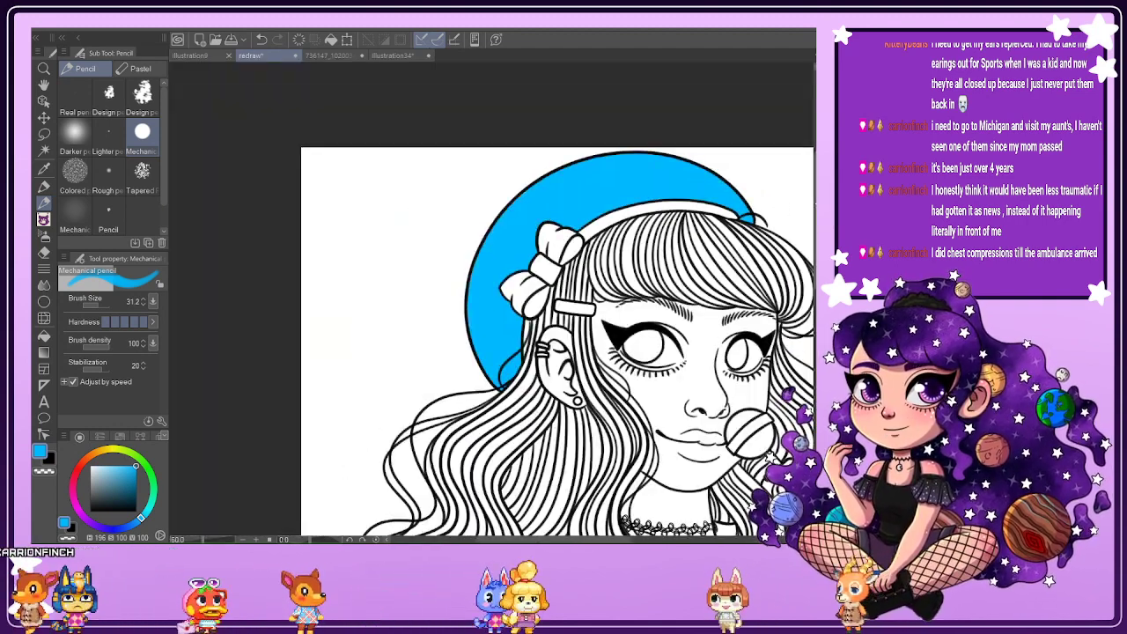
Fill the upper sleeve stripe of the arm resting on the hip with the same blue.
{"action": "scroll", "coordinate": [556, 300], "scroll_direction": "down", "scroll_amount": 8}
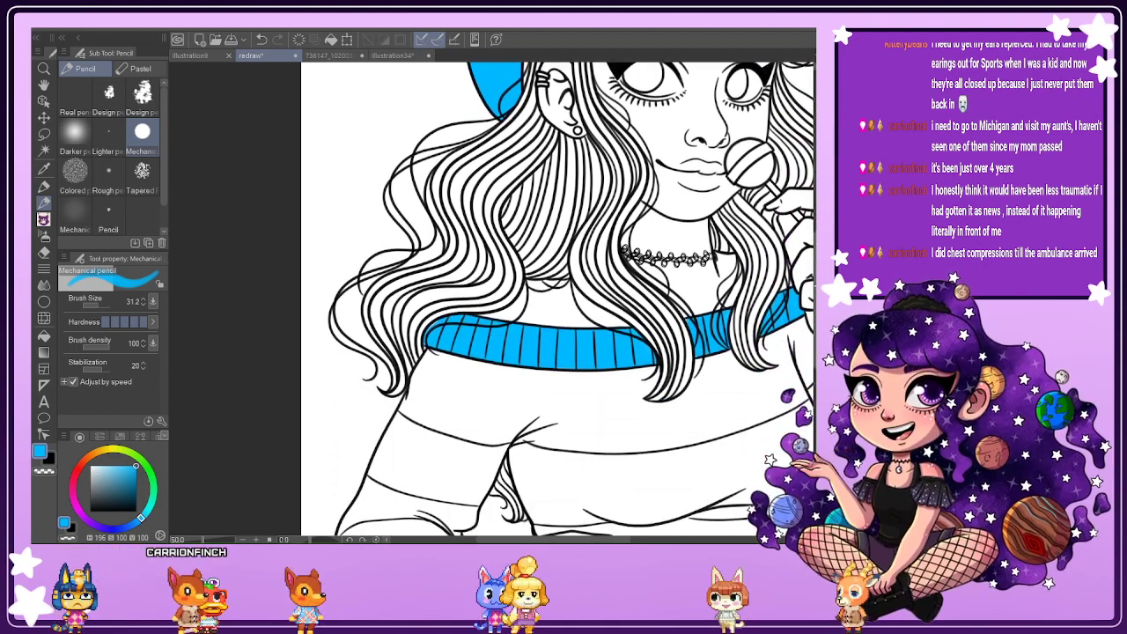
{"action": "scroll", "coordinate": [543, 406], "scroll_direction": "up", "scroll_amount": 2}
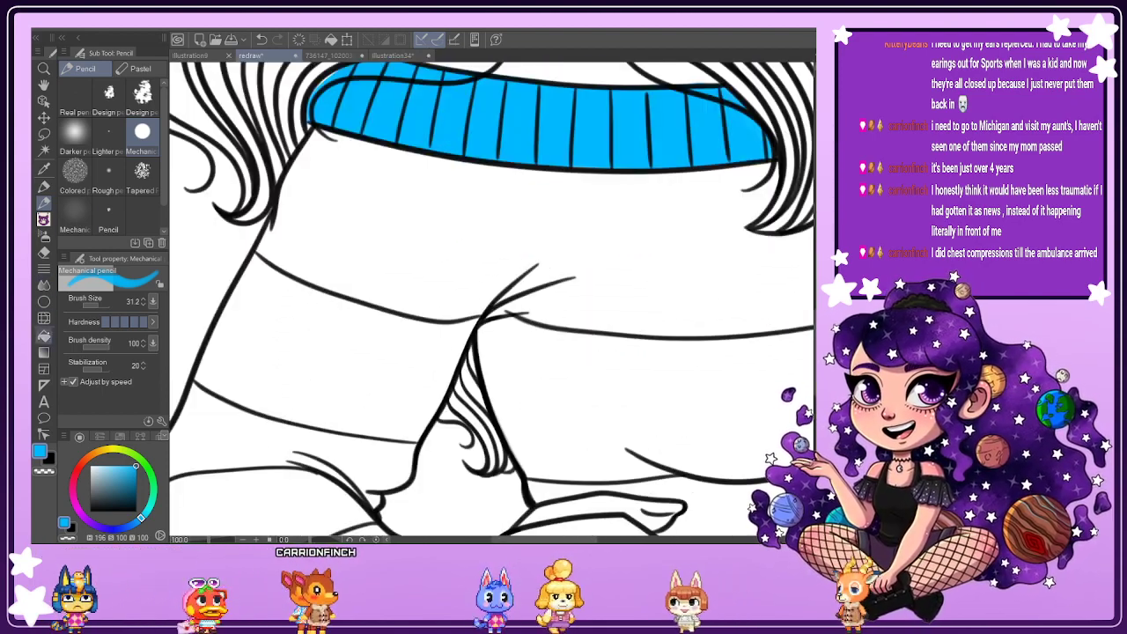
{"action": "left_click", "coordinate": [44, 336]}
{"action": "left_click", "coordinate": [375, 362]}
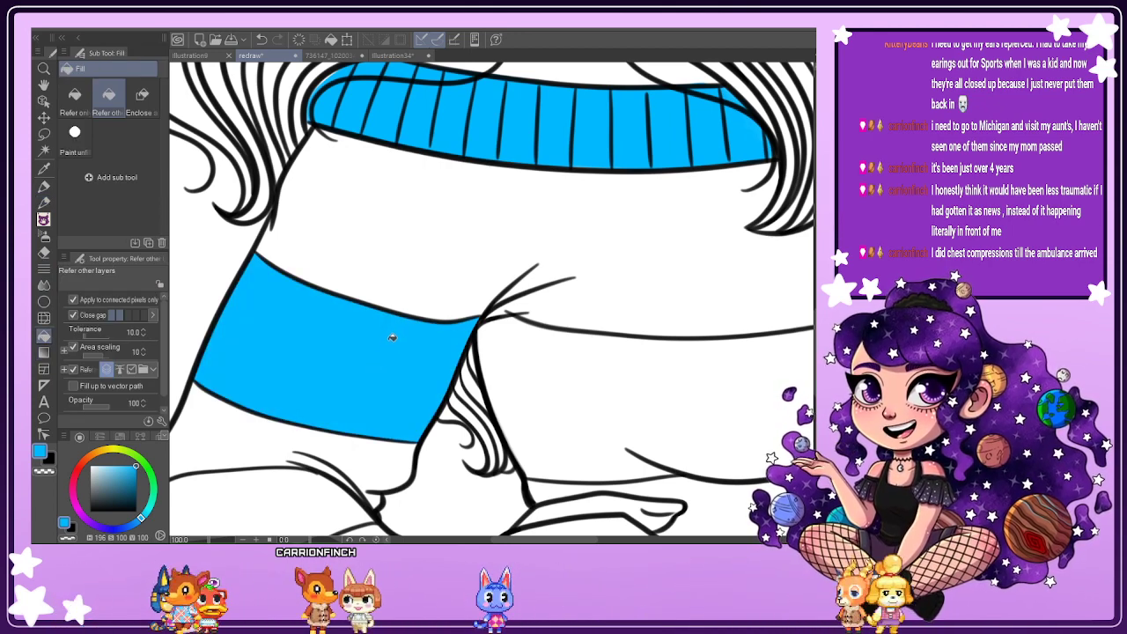
{"action": "scroll", "coordinate": [648, 390], "scroll_direction": "down", "scroll_amount": 4}
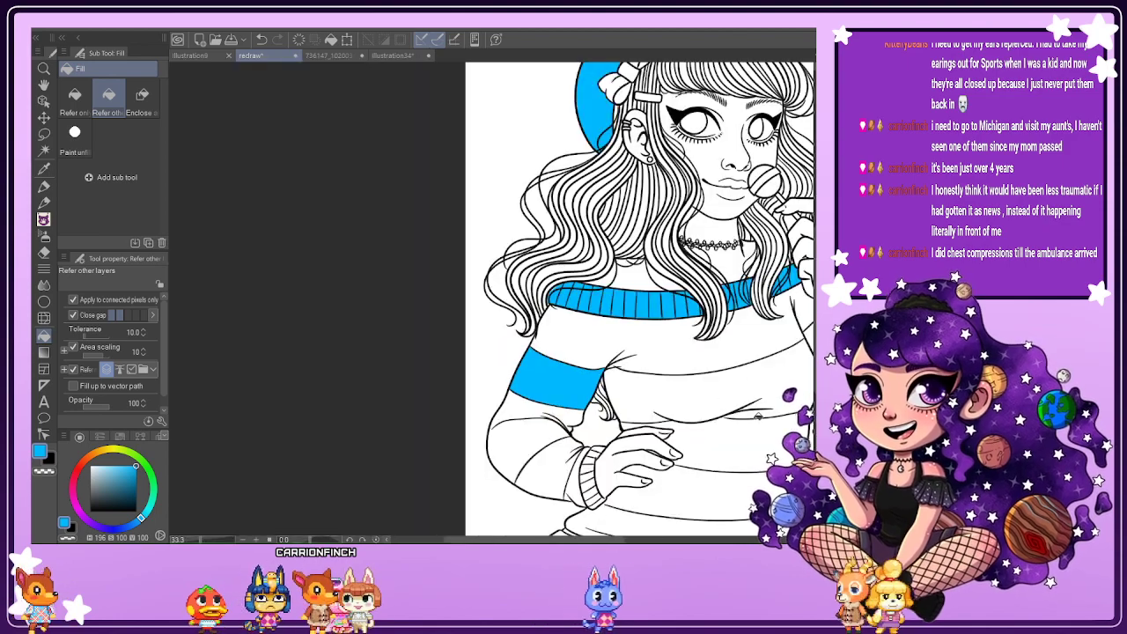
Fill the sweater's chest stripe with the same blue and go over its edges around the bust fold with the Mechanical pencil.
{"action": "scroll", "coordinate": [673, 488], "scroll_direction": "up", "scroll_amount": 3}
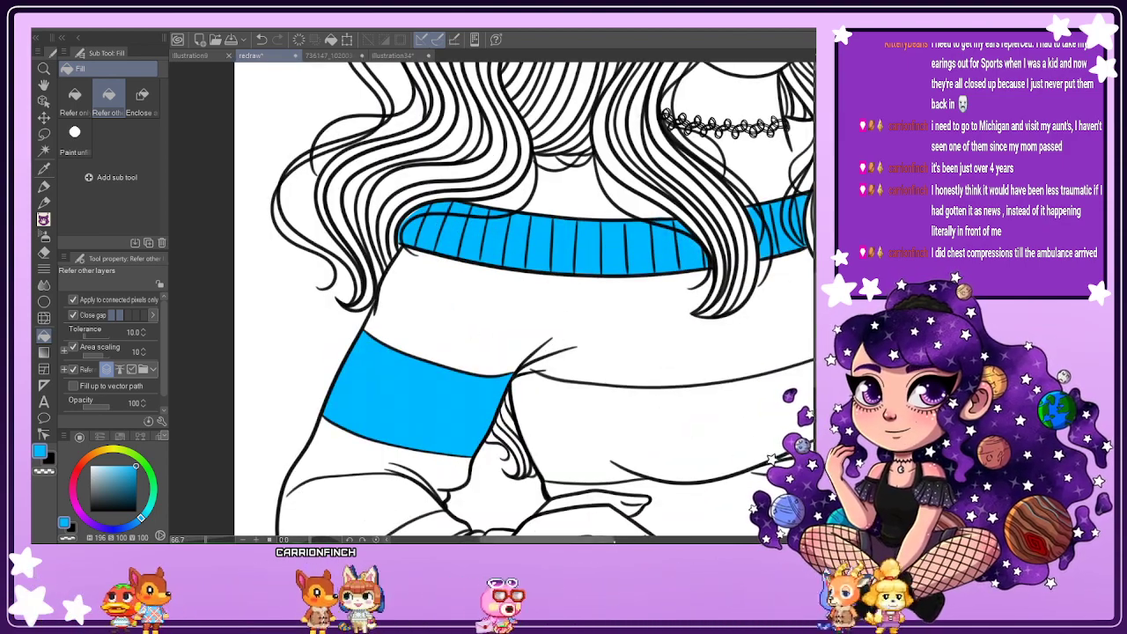
{"action": "scroll", "coordinate": [662, 408], "scroll_direction": "right", "scroll_amount": 4}
{"action": "left_click", "coordinate": [661, 408]}
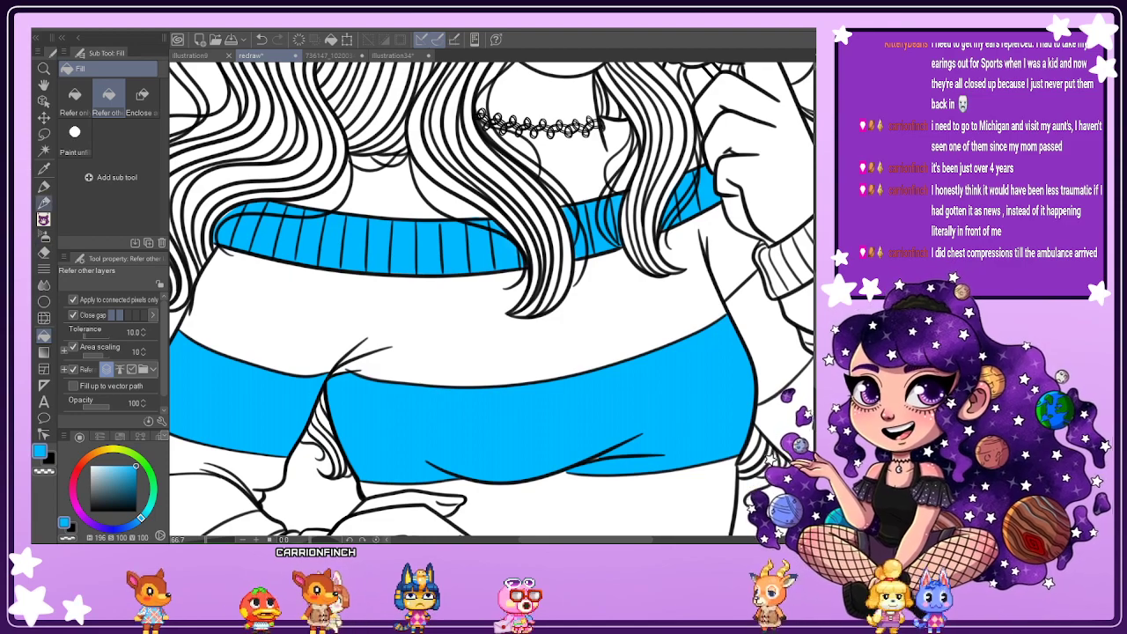
{"action": "key", "text": "p"}
{"action": "scroll", "coordinate": [614, 454], "scroll_direction": "up", "scroll_amount": 2}
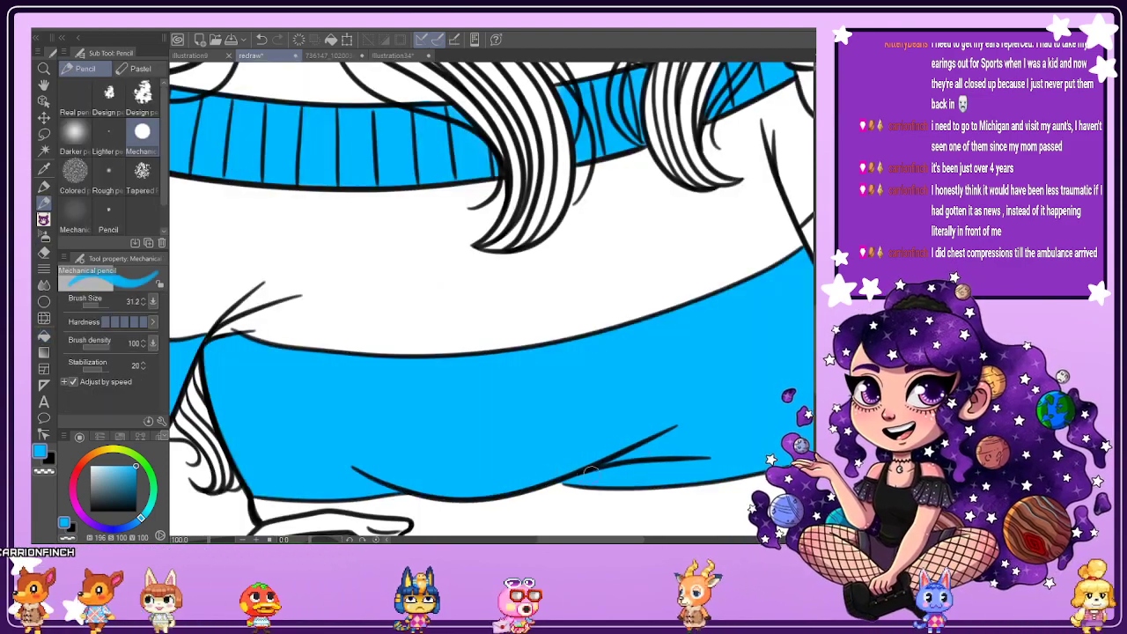
{"action": "scroll", "coordinate": [763, 328], "scroll_direction": "down", "scroll_amount": 3}
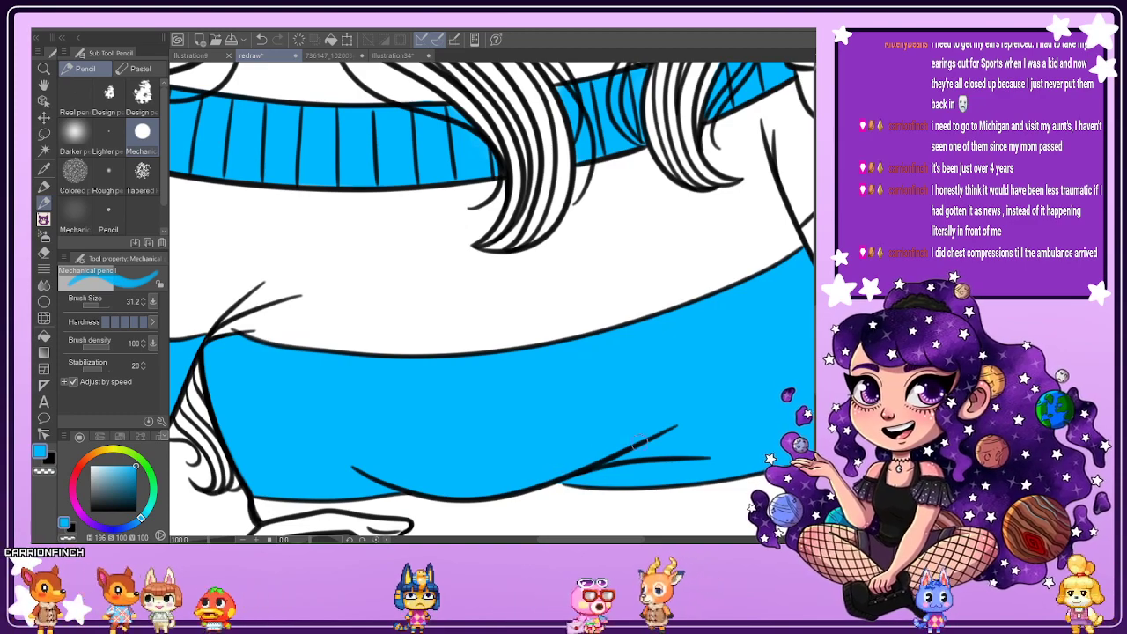
{"action": "scroll", "coordinate": [765, 329], "scroll_direction": "up", "scroll_amount": 3}
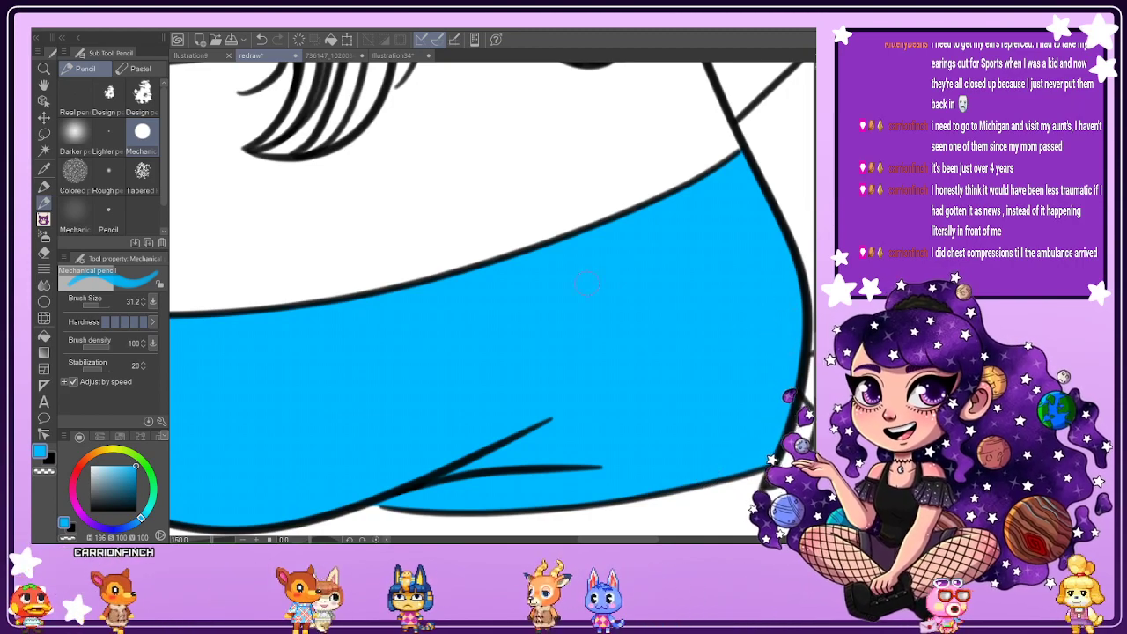
{"action": "scroll", "coordinate": [661, 302], "scroll_direction": "down", "scroll_amount": 3}
{"action": "scroll", "coordinate": [751, 305], "scroll_direction": "up", "scroll_amount": 2}
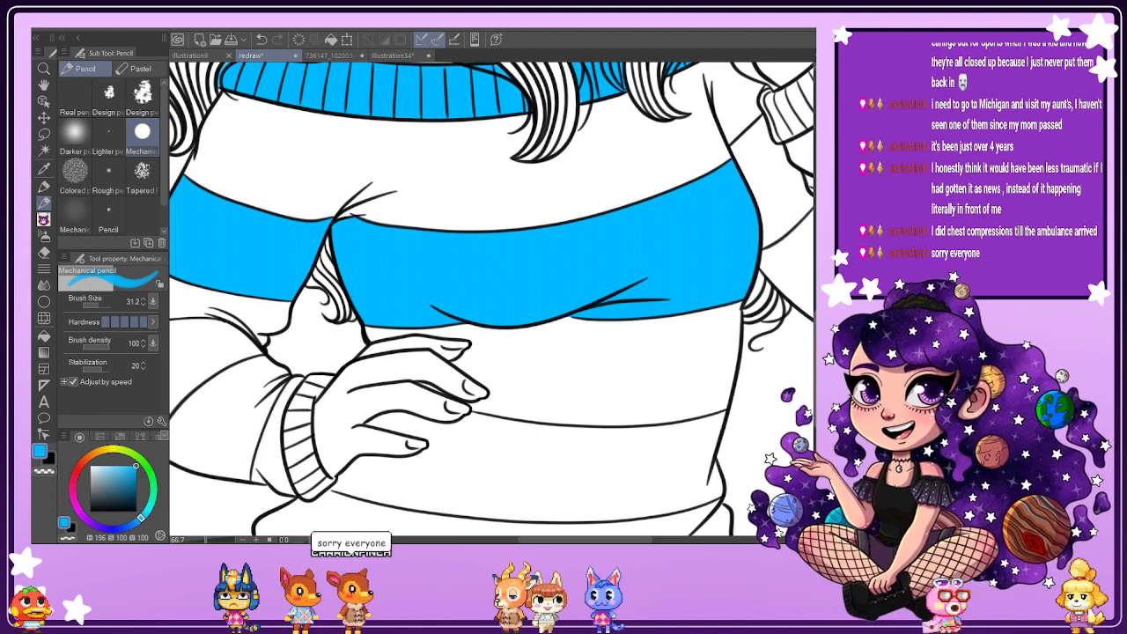
Fill the sweater's waist stripe behind the hand on the hip blue and tidy its ends with the Soft eraser.
{"action": "scroll", "coordinate": [493, 299], "scroll_direction": "down", "scroll_amount": 3}
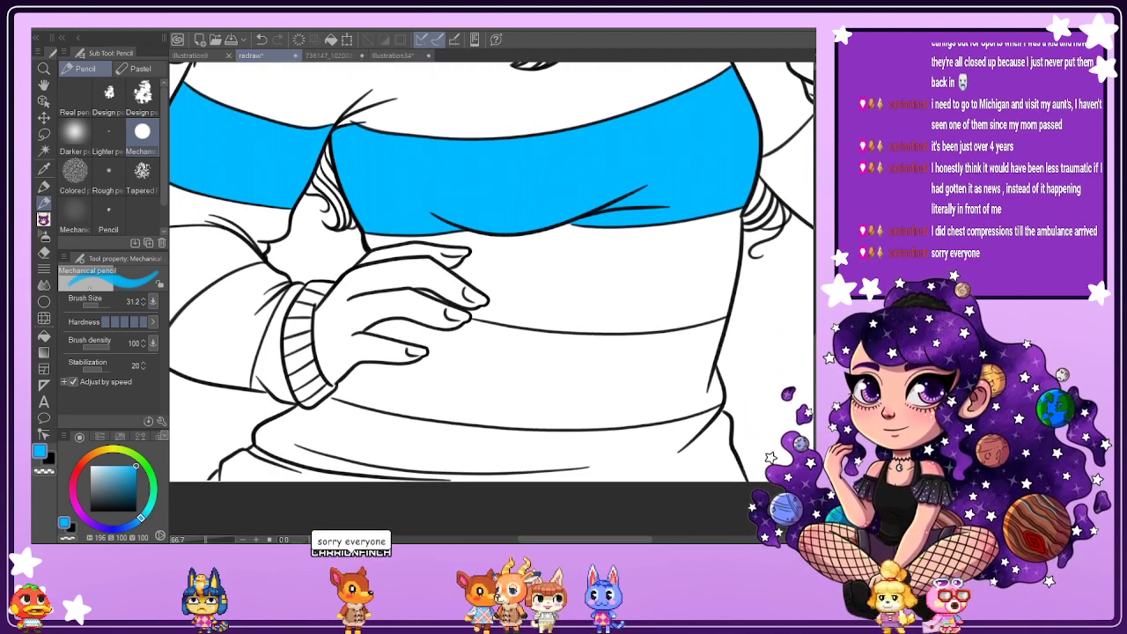
{"action": "key", "text": "g"}
{"action": "left_click", "coordinate": [611, 387]}
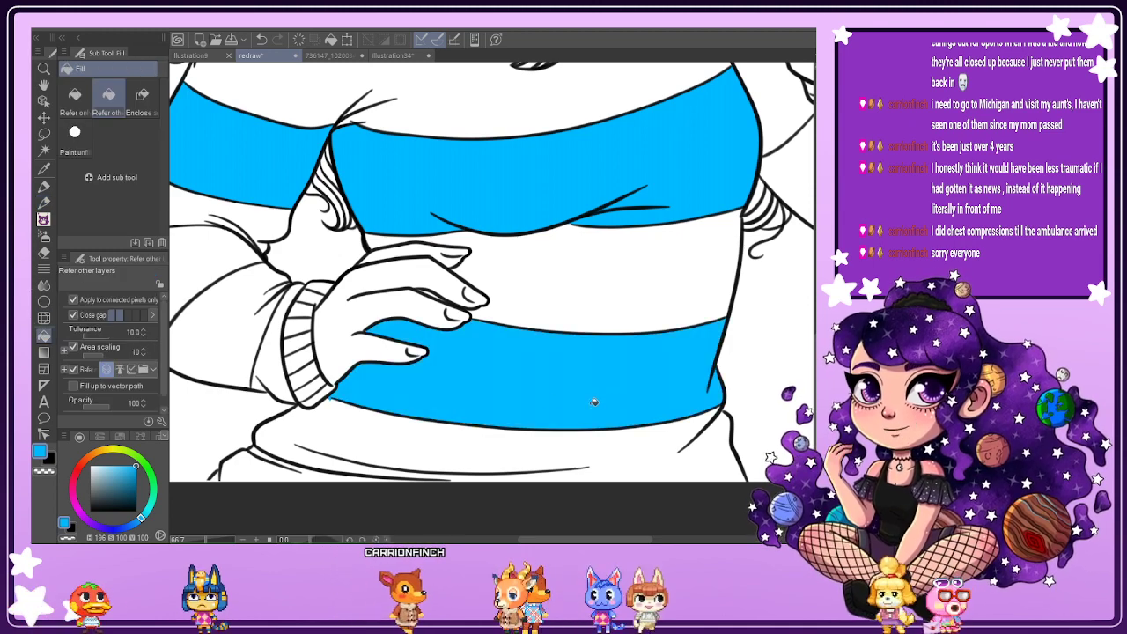
{"action": "key", "text": "e"}
{"action": "scroll", "coordinate": [299, 377], "scroll_direction": "up", "scroll_amount": 3}
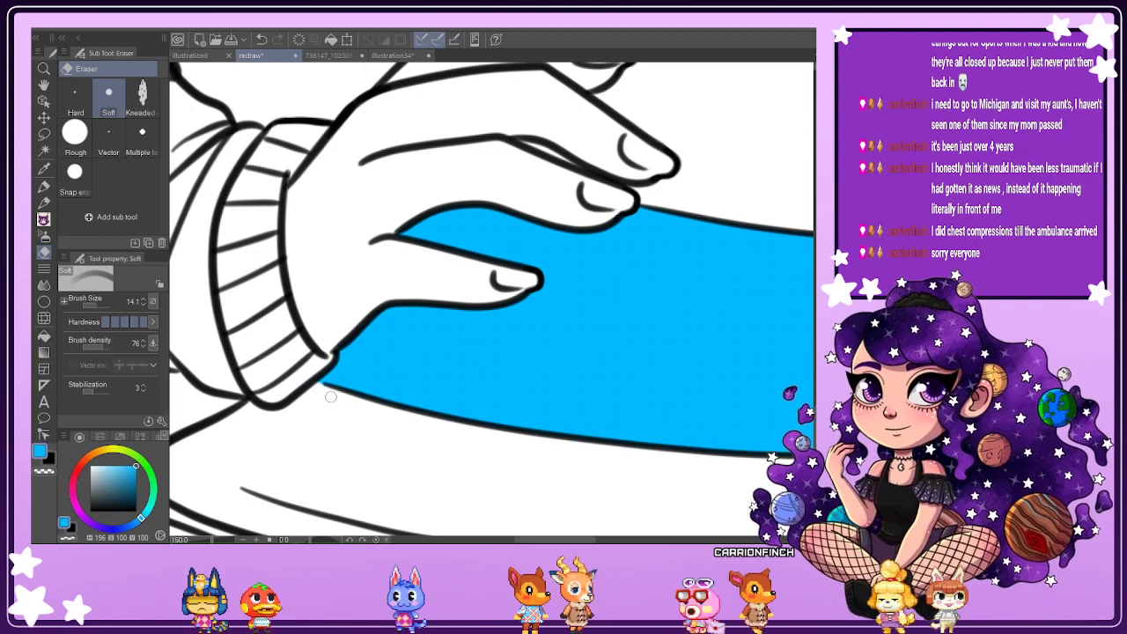
{"action": "scroll", "coordinate": [327, 390], "scroll_direction": "down", "scroll_amount": 2}
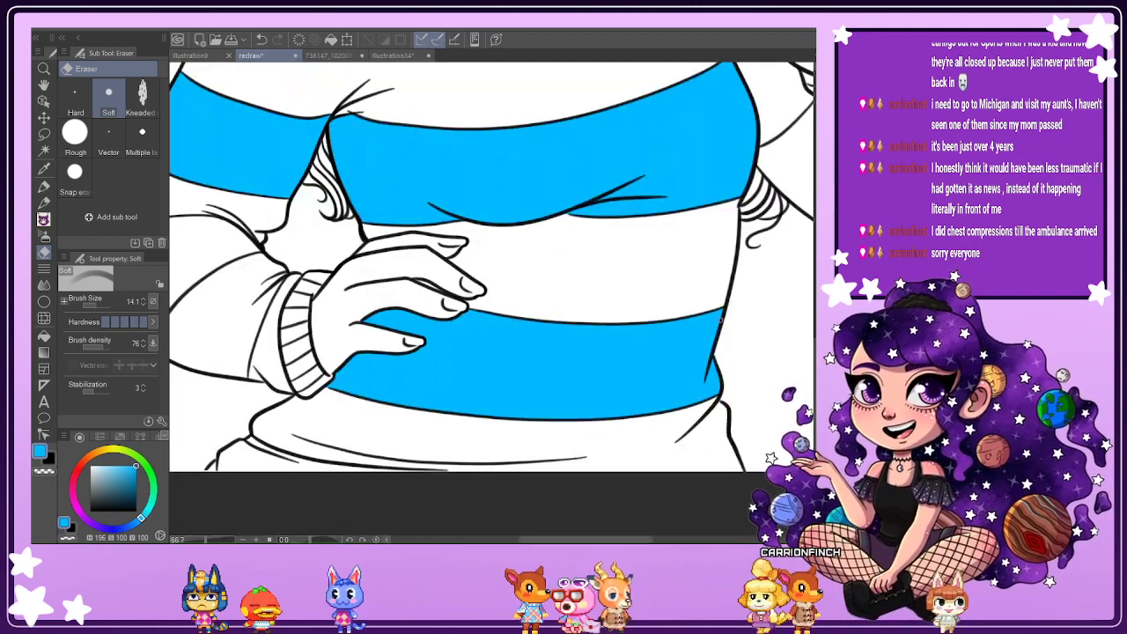
{"action": "scroll", "coordinate": [720, 321], "scroll_direction": "up", "scroll_amount": 2}
Fill the area below the sweater hem blue and color the small sliver at its outer edge with the Mechanical pencil.
{"action": "scroll", "coordinate": [776, 266], "scroll_direction": "down", "scroll_amount": 1}
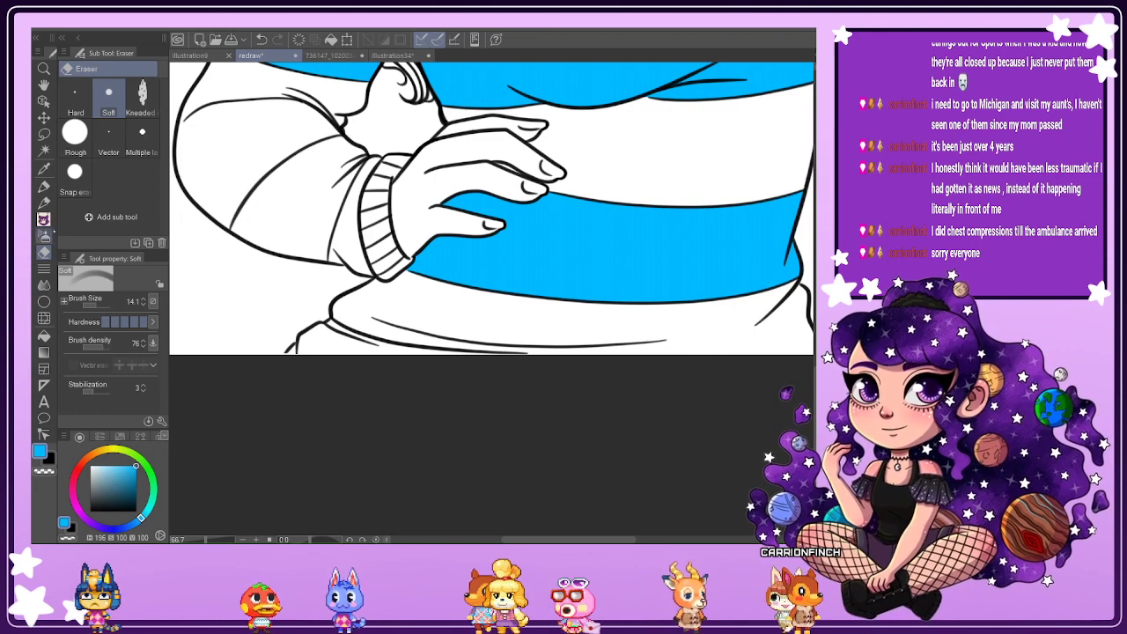
{"action": "key", "text": "g"}
{"action": "left_click", "coordinate": [398, 351]}
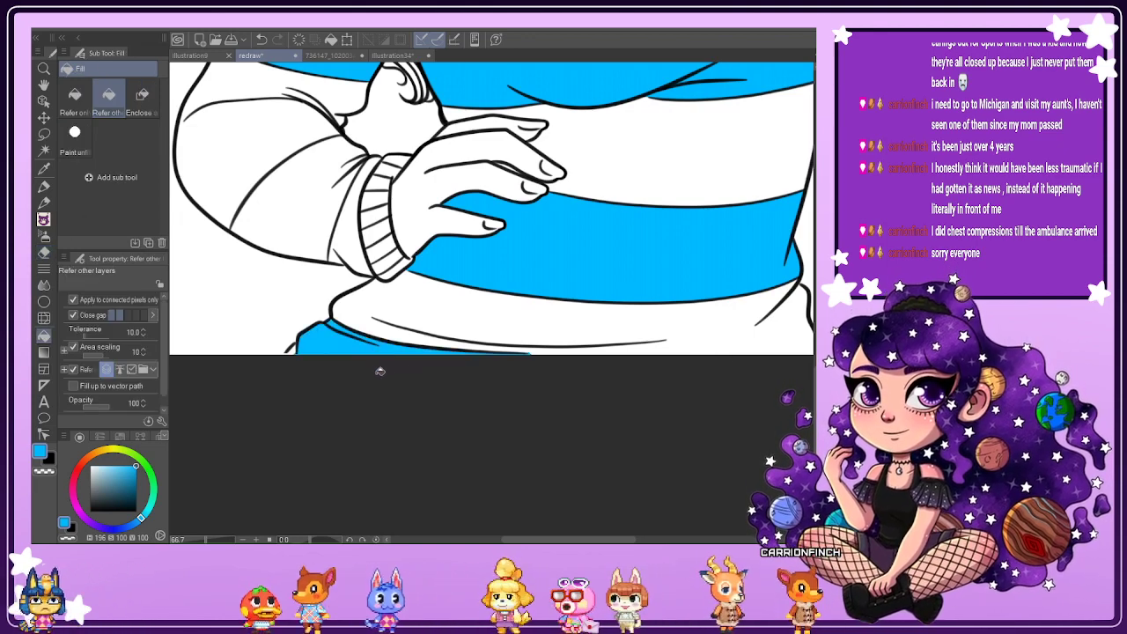
{"action": "key", "text": "p"}
{"action": "scroll", "coordinate": [279, 362], "scroll_direction": "up", "scroll_amount": 1}
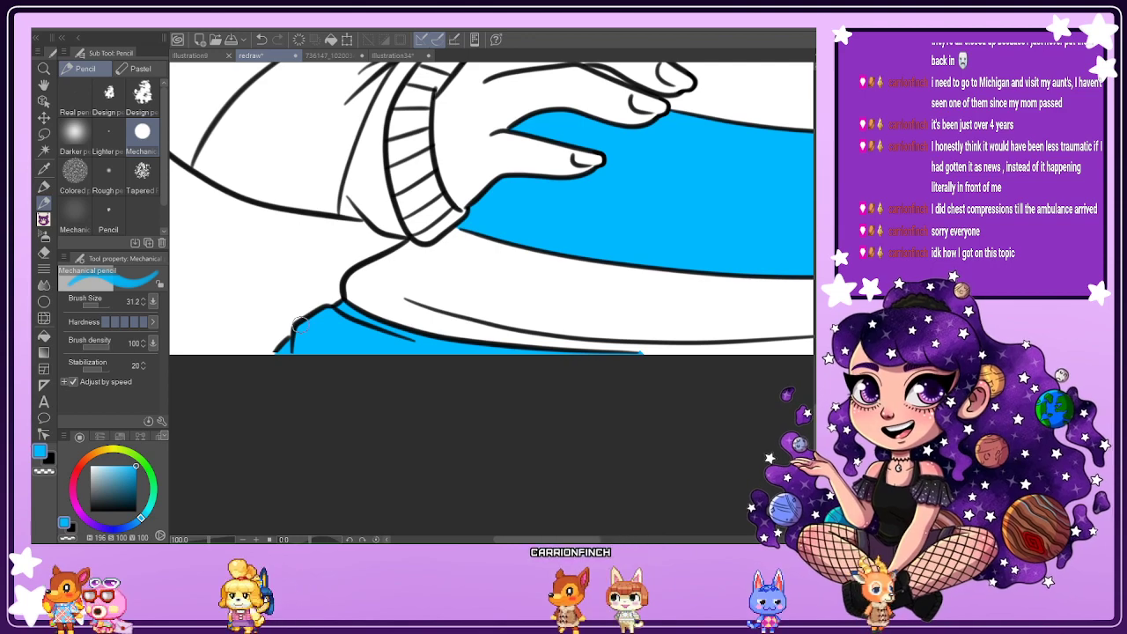
{"action": "scroll", "coordinate": [300, 324], "scroll_direction": "down", "scroll_amount": 1}
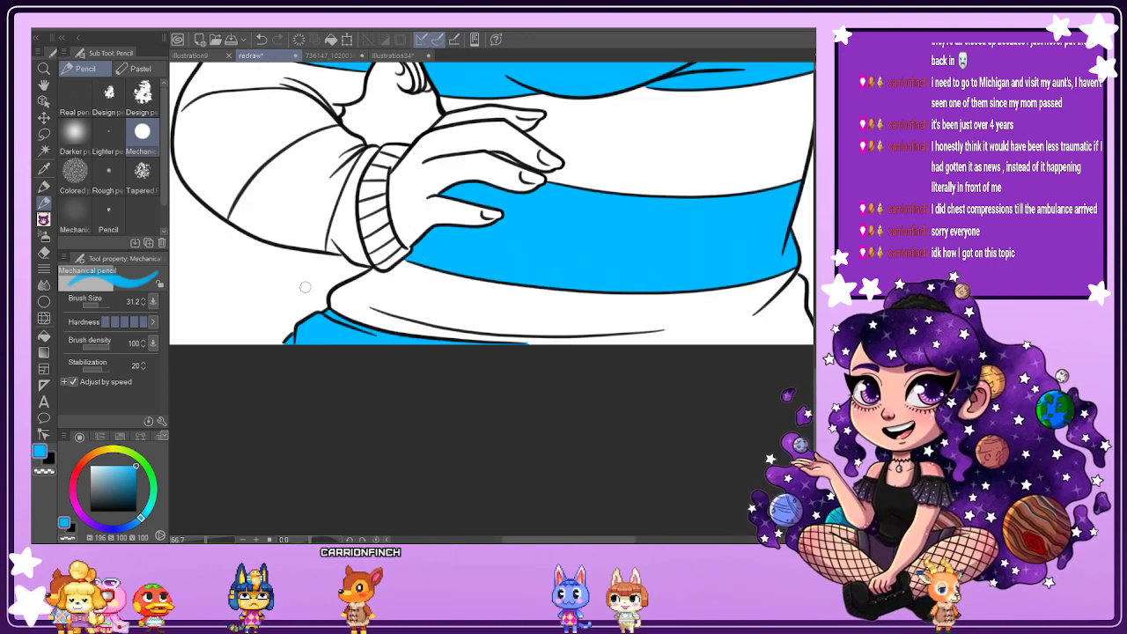
Clean up the blue along the thin tip below the sweater hem with the Soft eraser at size 14.1.
{"action": "key", "text": "e"}
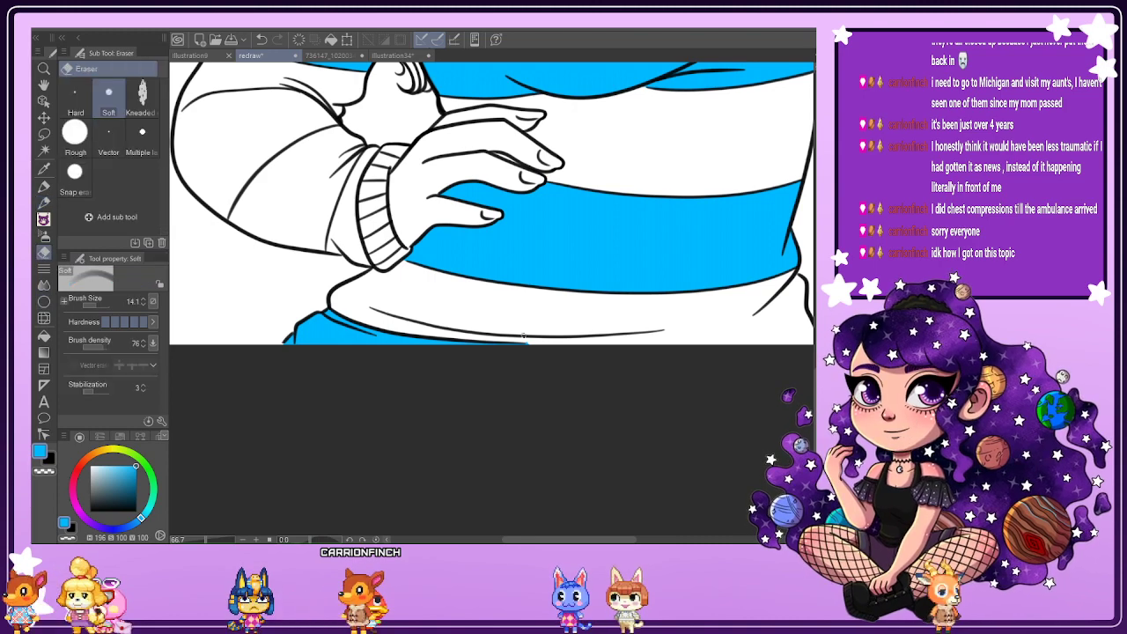
{"action": "scroll", "coordinate": [522, 335], "scroll_direction": "up", "scroll_amount": 5}
{"action": "left_click_drag", "start_coordinate": [528, 354], "coordinate": [503, 359]}
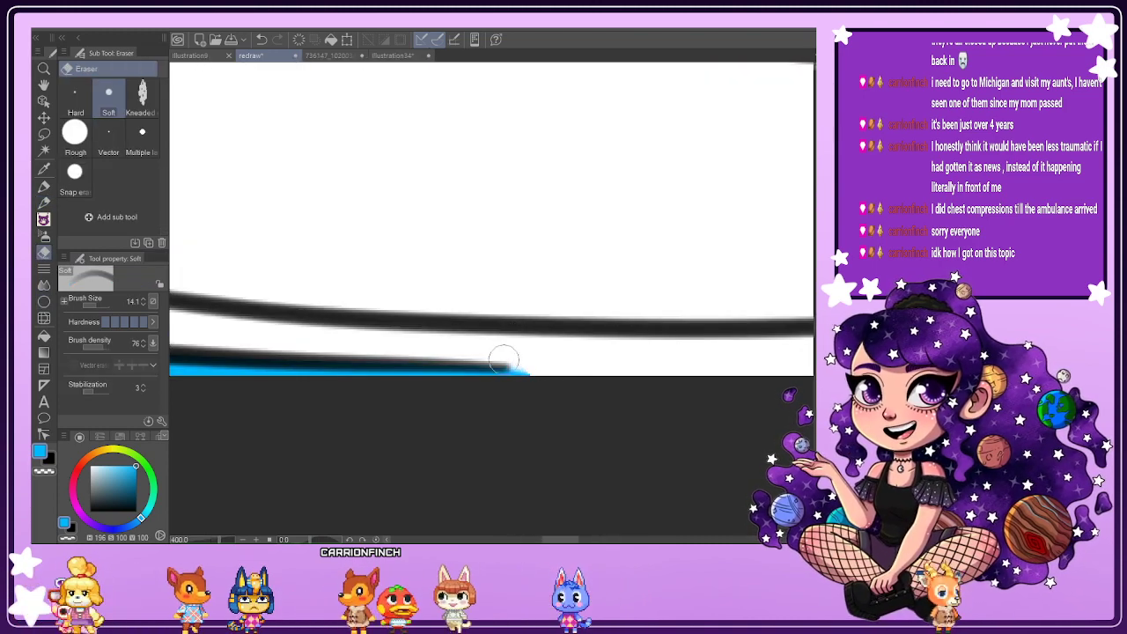
{"action": "scroll", "coordinate": [548, 354], "scroll_direction": "down", "scroll_amount": 8}
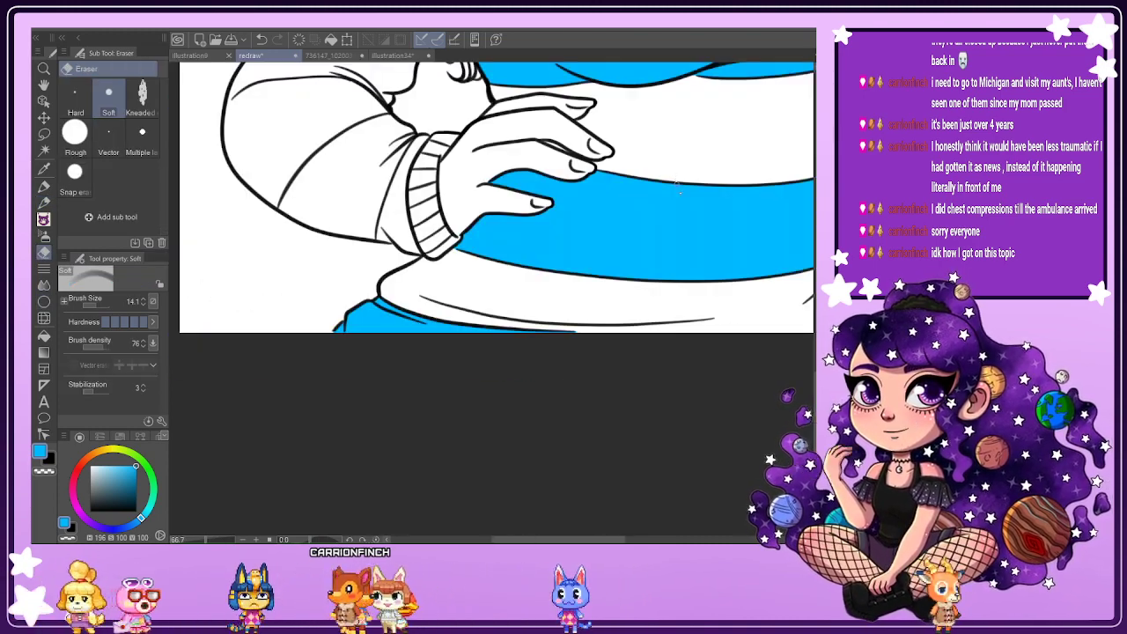
Fill the stripe on the raised arm's upper sleeve, between the chest and the cuff, with blue.
{"action": "left_click_drag", "start_coordinate": [577, 540], "coordinate": [618, 539]}
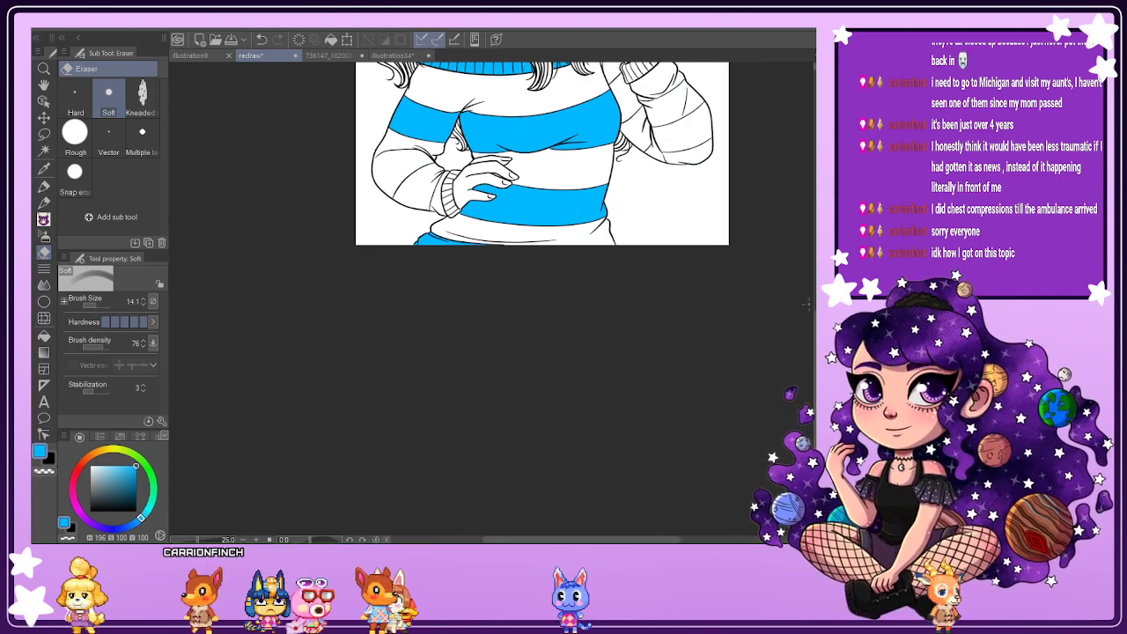
{"action": "scroll", "coordinate": [542, 255], "scroll_direction": "up", "scroll_amount": 5}
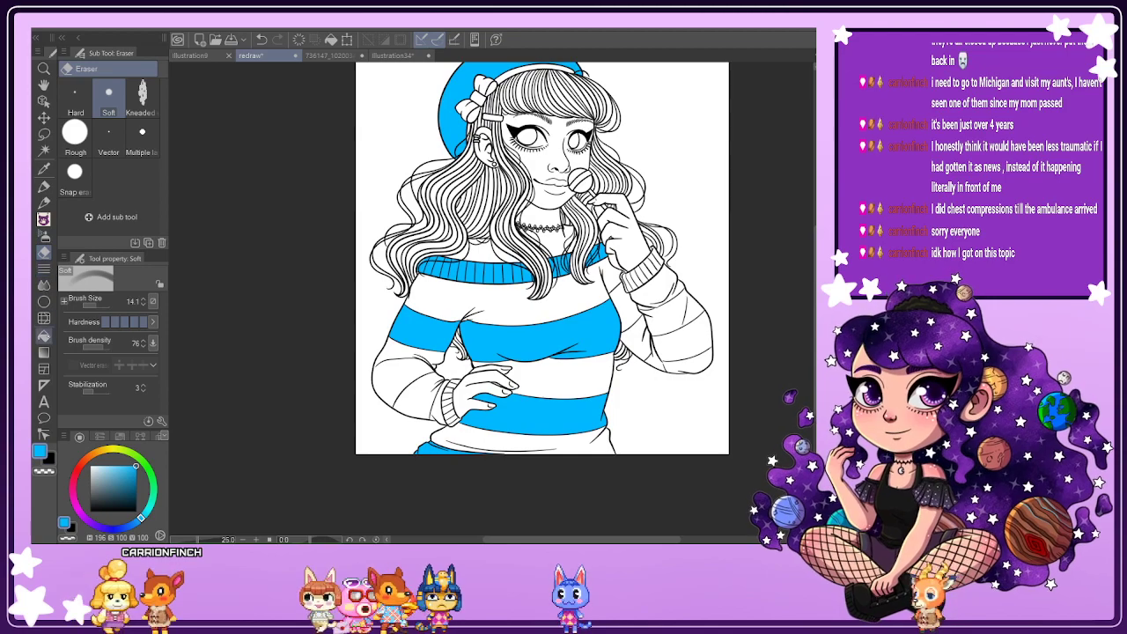
{"action": "key", "text": "g"}
{"action": "scroll", "coordinate": [634, 299], "scroll_direction": "up", "scroll_amount": 3}
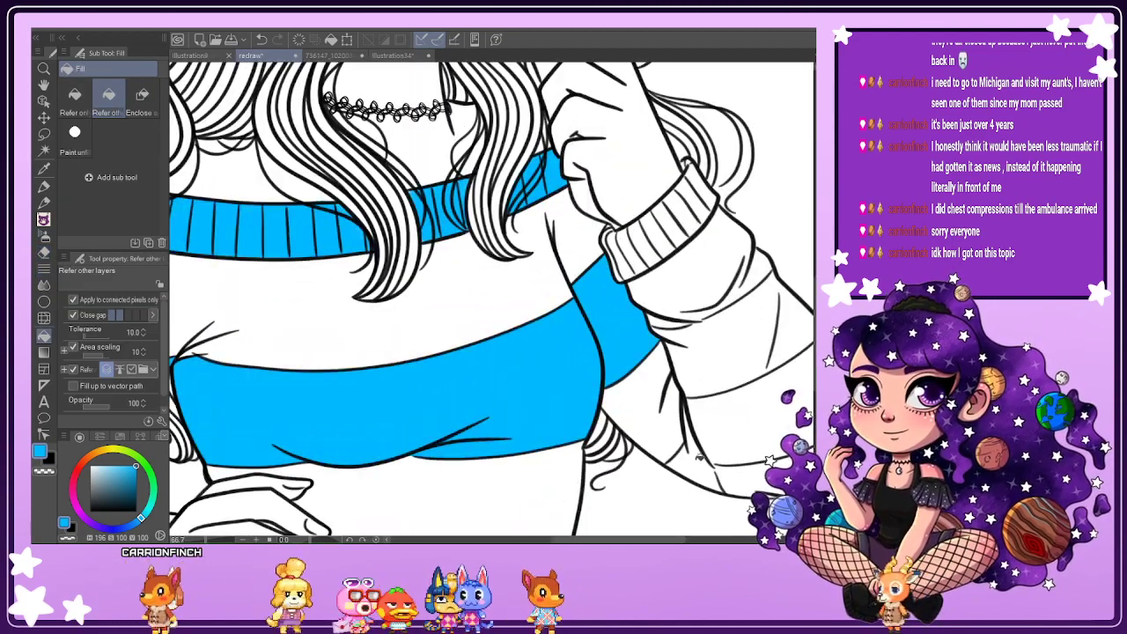
Color the lower piece of the raised arm's upper sleeve near the elbow, including the narrow fold gap, blue with the Mechanical pencil at size 31.2.
{"action": "left_click", "coordinate": [698, 456]}
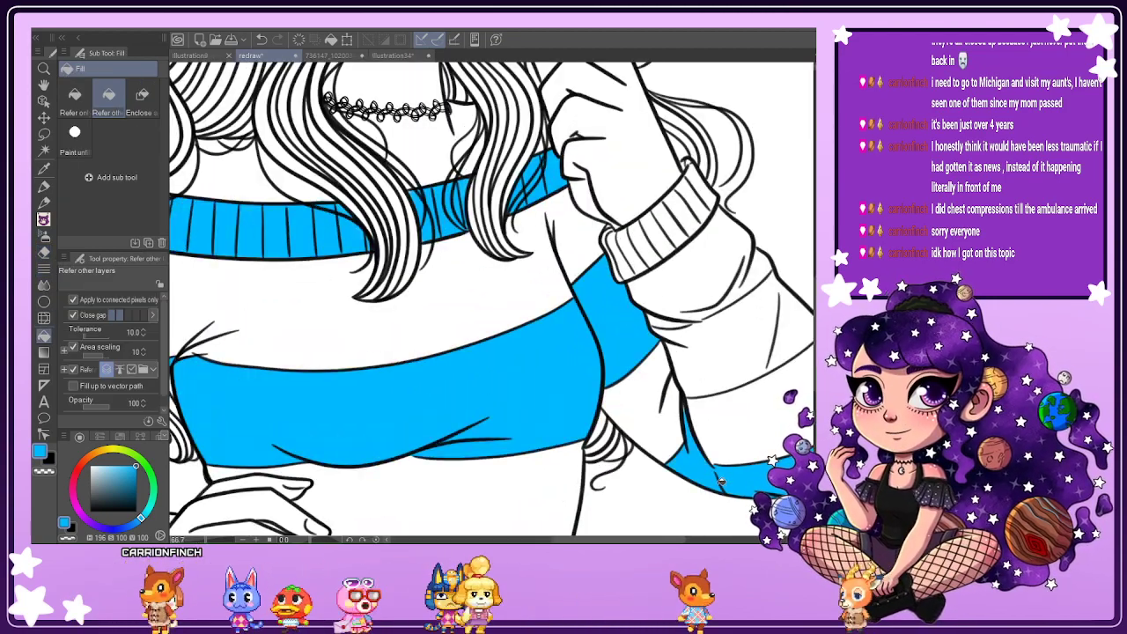
{"action": "key", "text": "ctrl+z"}
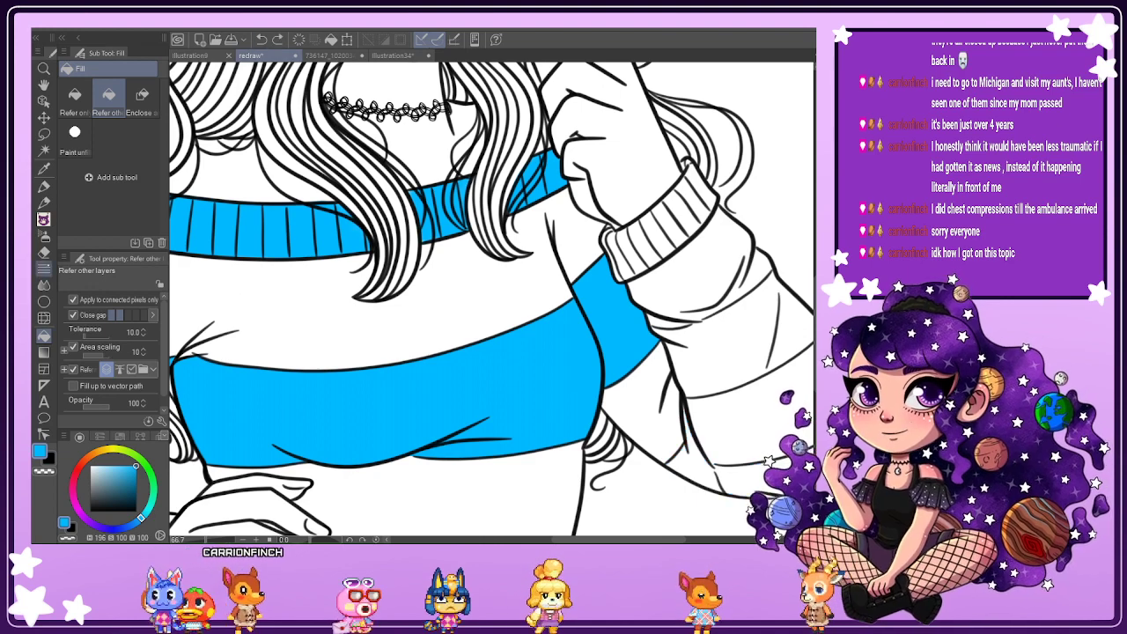
{"action": "key", "text": "p"}
{"action": "scroll", "coordinate": [736, 480], "scroll_direction": "up", "scroll_amount": 4}
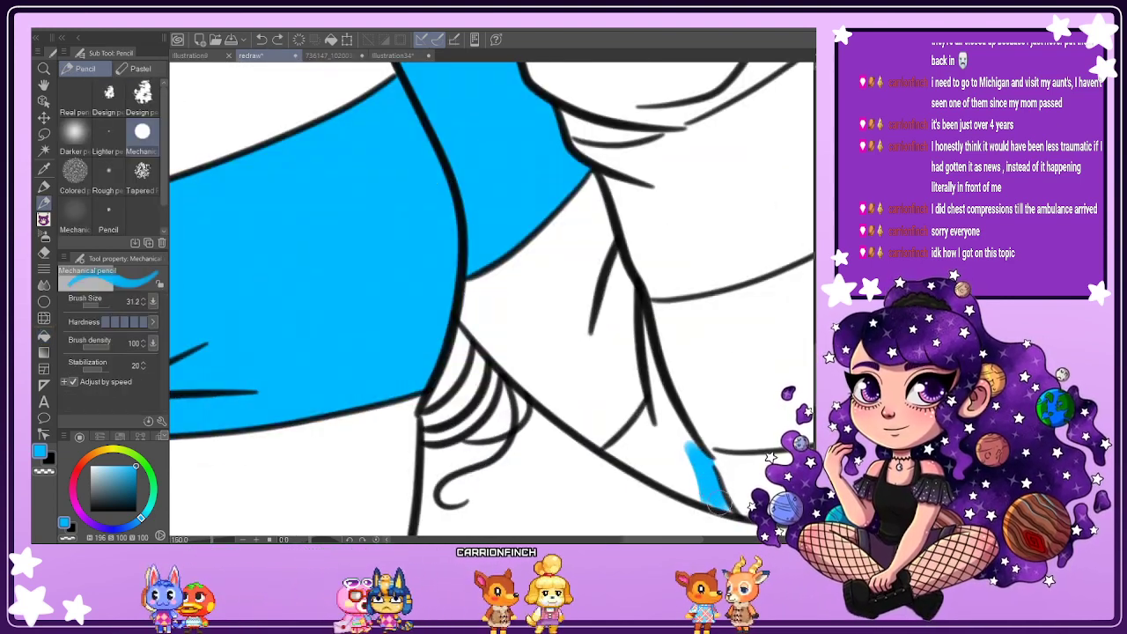
{"action": "left_click_drag", "start_coordinate": [706, 492], "coordinate": [696, 494]}
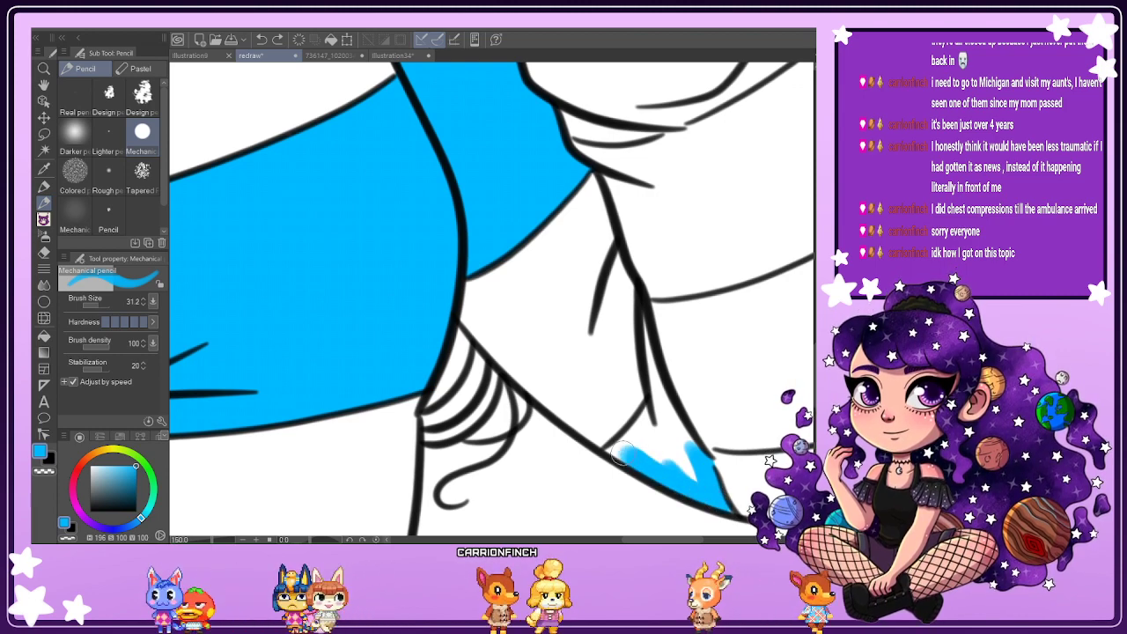
{"action": "mouse_move", "coordinate": [607, 451]}
{"action": "left_mouse_down"}
{"action": "mouse_move", "coordinate": [656, 405]}
{"action": "mouse_move", "coordinate": [657, 382]}
{"action": "mouse_move", "coordinate": [676, 442]}
{"action": "mouse_move", "coordinate": [654, 369]}
{"action": "mouse_move", "coordinate": [682, 427]}
{"action": "left_mouse_up"}
{"action": "left_click_drag", "start_coordinate": [671, 466], "coordinate": [696, 470]}
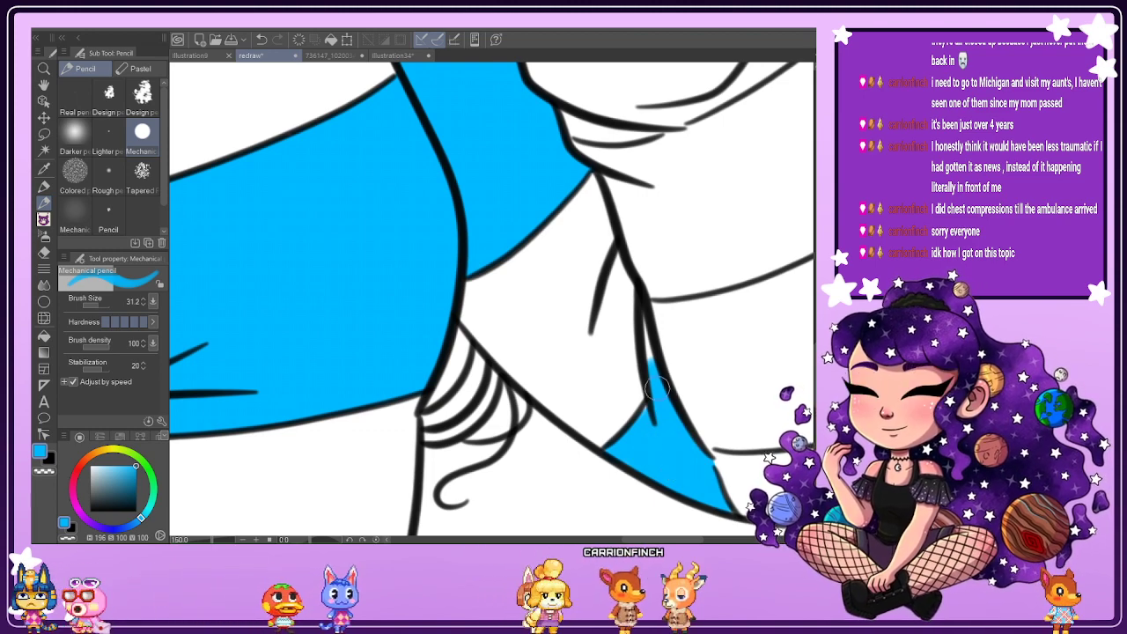
{"action": "mouse_move", "coordinate": [652, 374]}
{"action": "left_mouse_down"}
{"action": "mouse_move", "coordinate": [644, 313]}
{"action": "mouse_move", "coordinate": [648, 348]}
{"action": "left_mouse_up"}
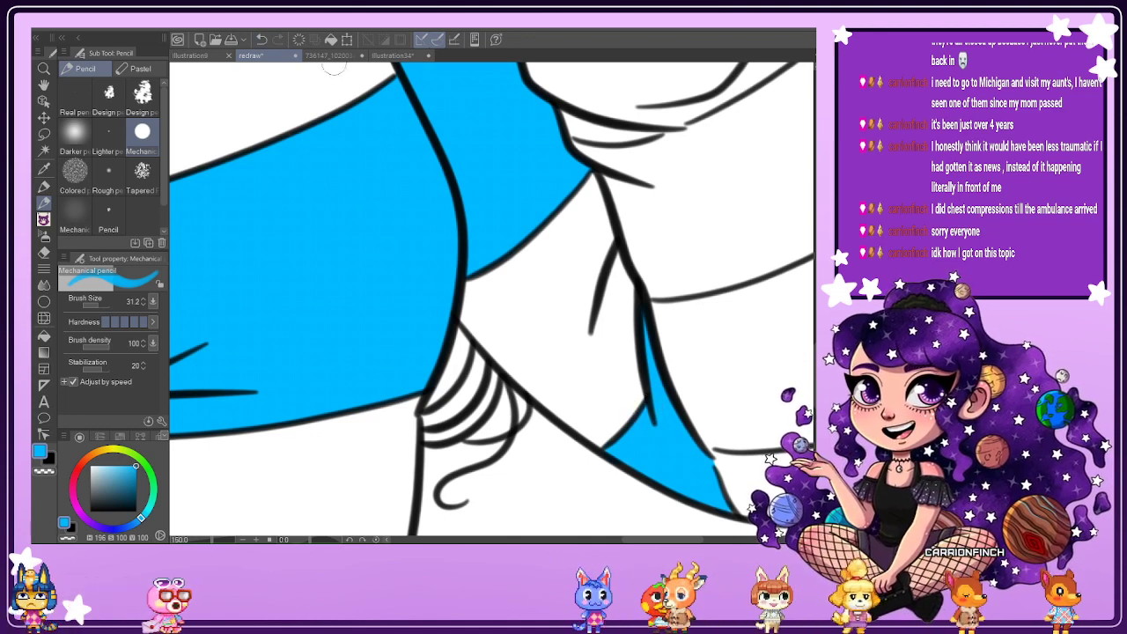
Check the sleeve stripes in the reference image, then close the outline gap at the hip arm's elbow and fill its lower sleeve stripe blue.
{"action": "key", "text": "ctrl+Tab"}
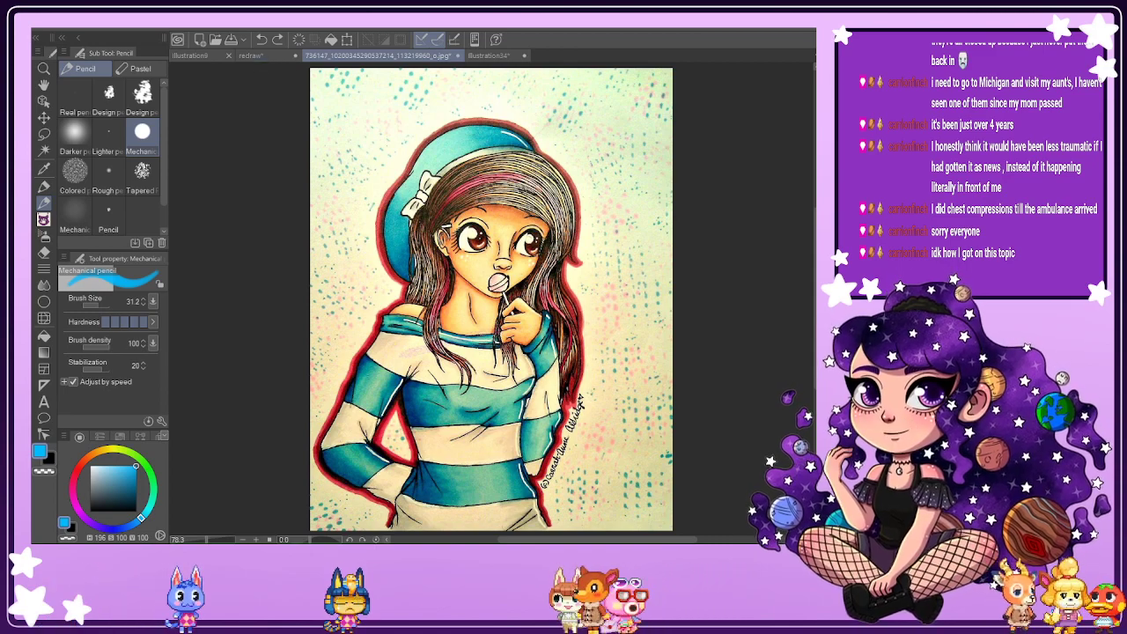
{"action": "left_click", "coordinate": [261, 57]}
{"action": "scroll", "coordinate": [630, 285], "scroll_direction": "down", "scroll_amount": 4}
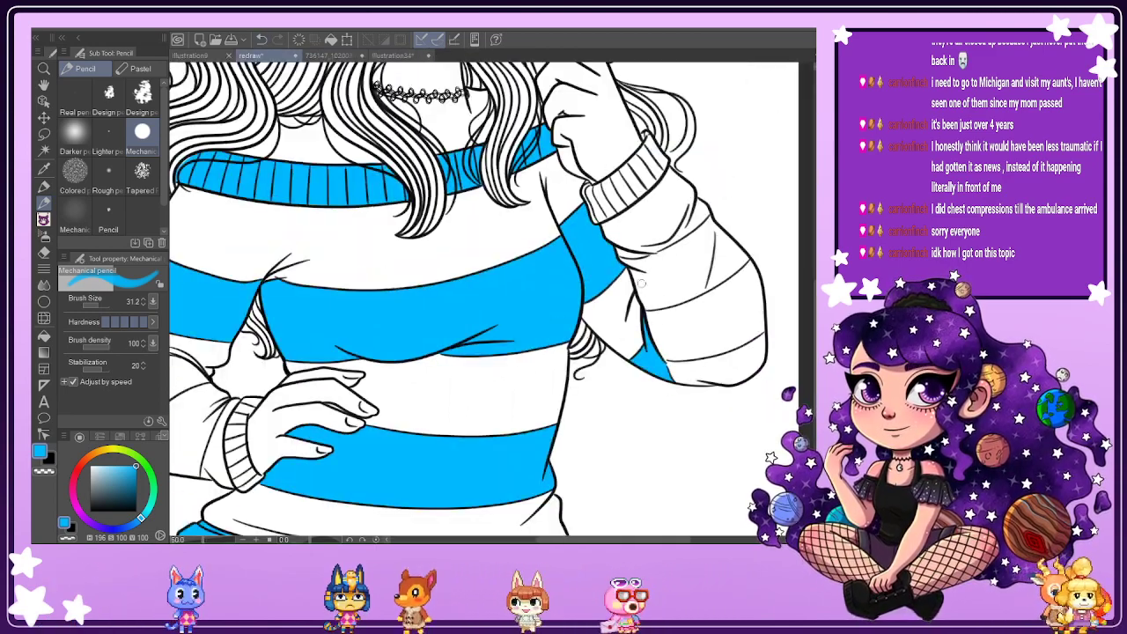
{"action": "scroll", "coordinate": [305, 349], "scroll_direction": "up", "scroll_amount": 3}
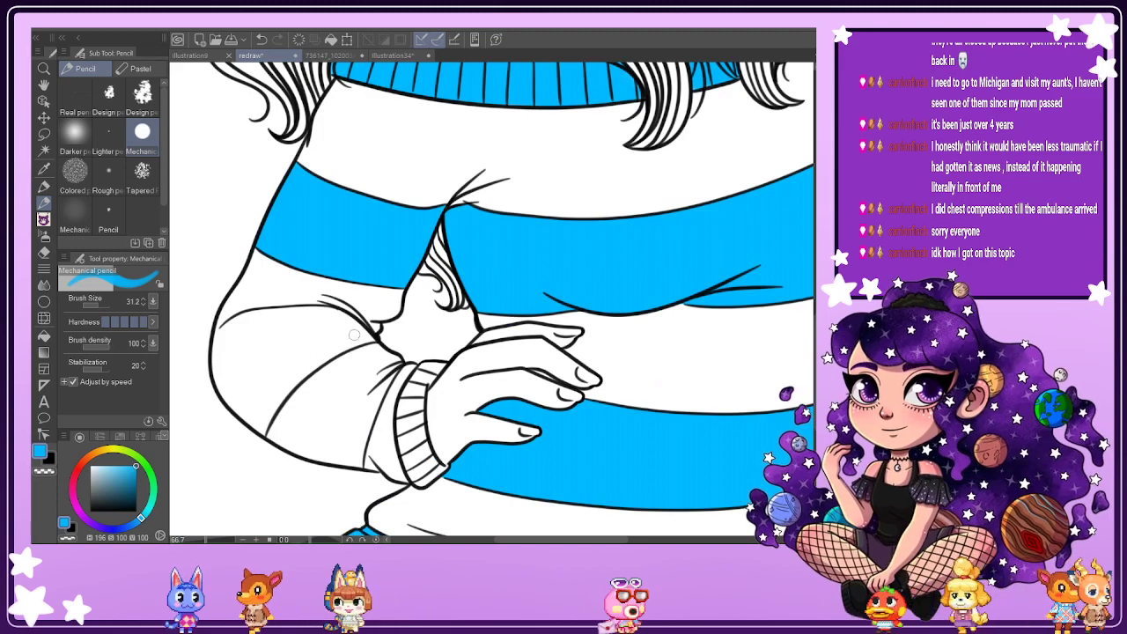
{"action": "left_click_drag", "start_coordinate": [306, 349], "coordinate": [402, 470]}
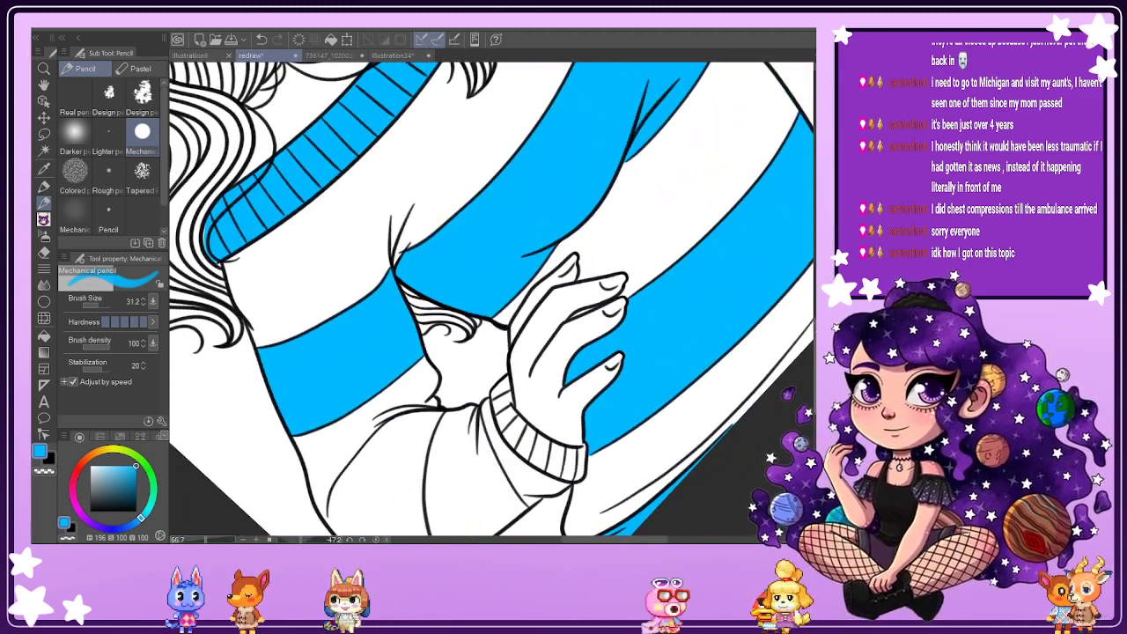
{"action": "left_click_drag", "start_coordinate": [703, 478], "coordinate": [711, 379]}
{"action": "scroll", "coordinate": [710, 379], "scroll_direction": "up", "scroll_amount": 1}
{"action": "scroll", "coordinate": [271, 455], "scroll_direction": "down", "scroll_amount": 1}
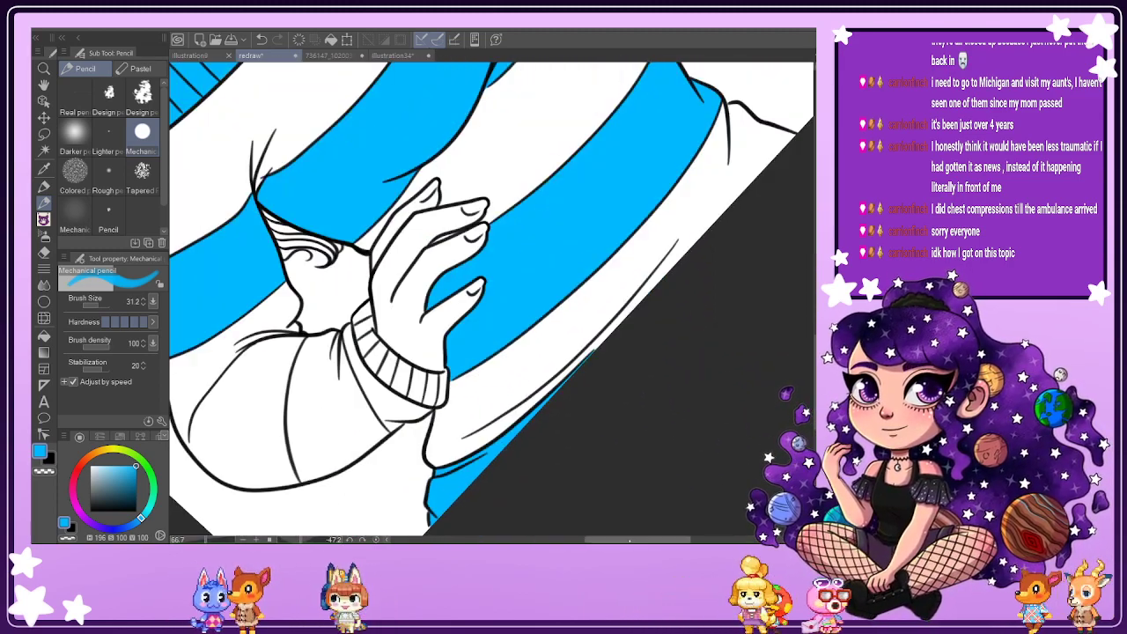
{"action": "scroll", "coordinate": [417, 449], "scroll_direction": "up", "scroll_amount": 5}
{"action": "left_click_drag", "start_coordinate": [431, 408], "coordinate": [439, 440]}
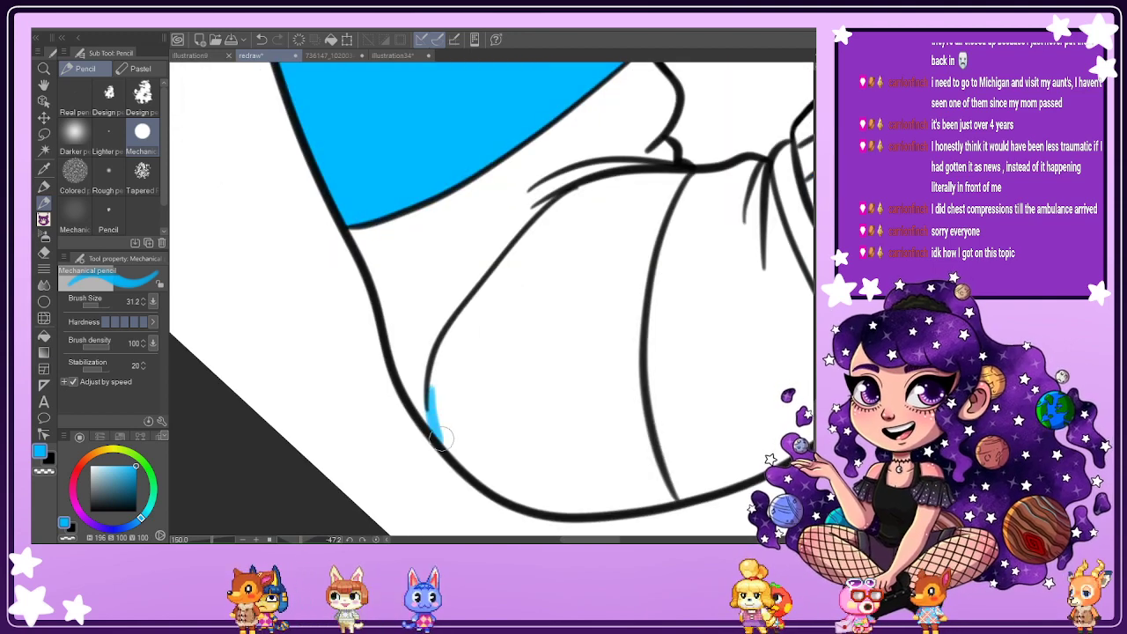
{"action": "key", "text": "g"}
{"action": "left_click", "coordinate": [495, 410]}
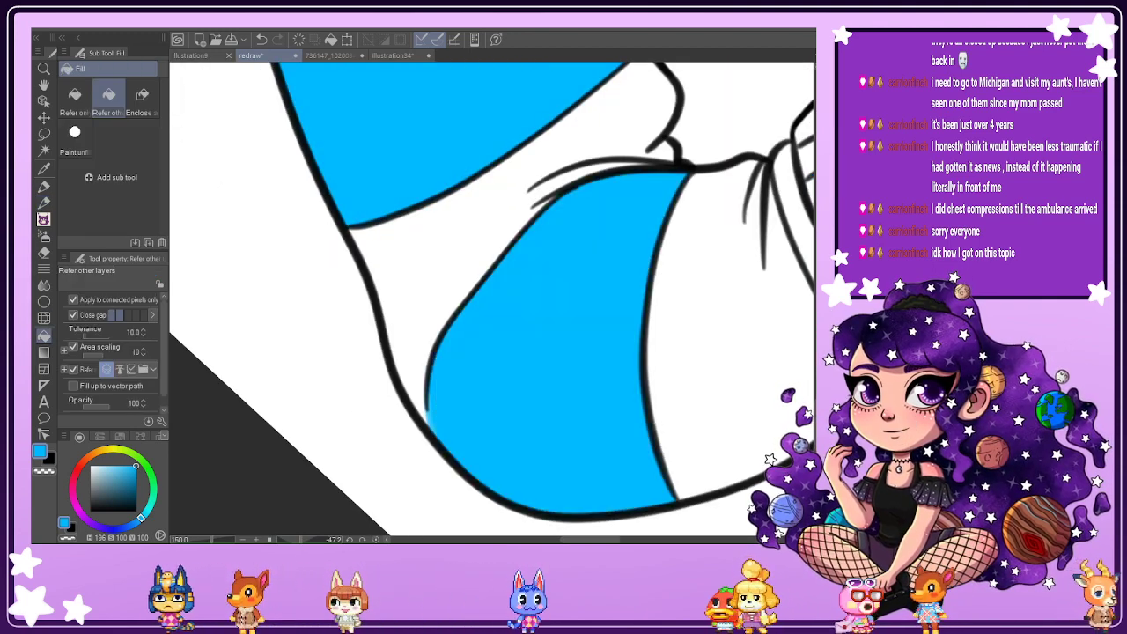
{"action": "key", "text": "p"}
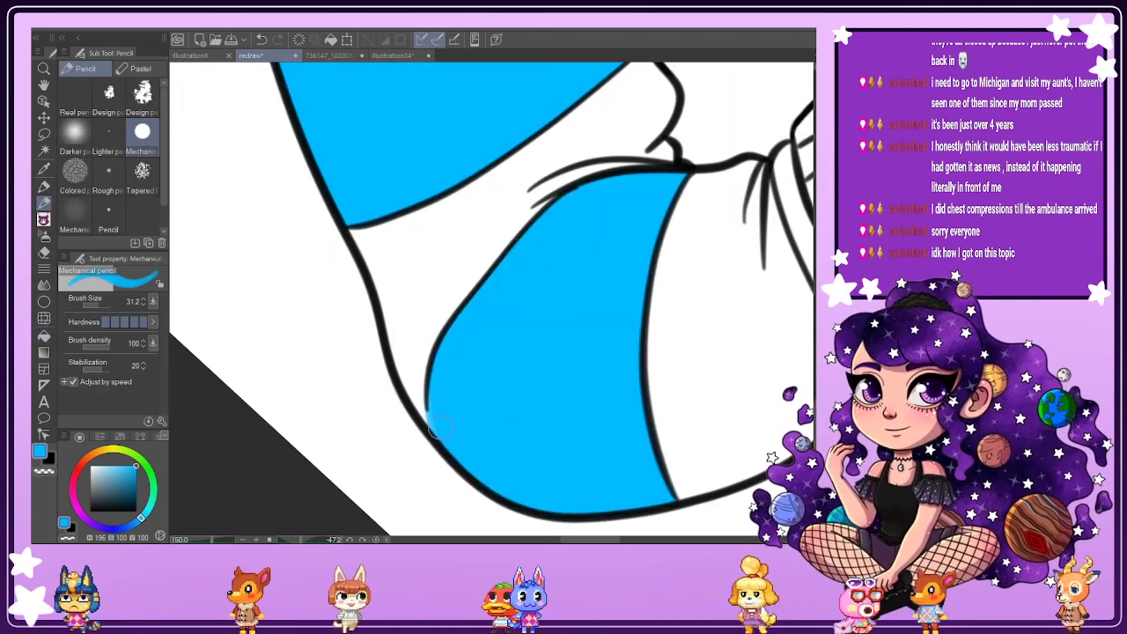
{"action": "scroll", "coordinate": [450, 345], "scroll_direction": "down", "scroll_amount": 3}
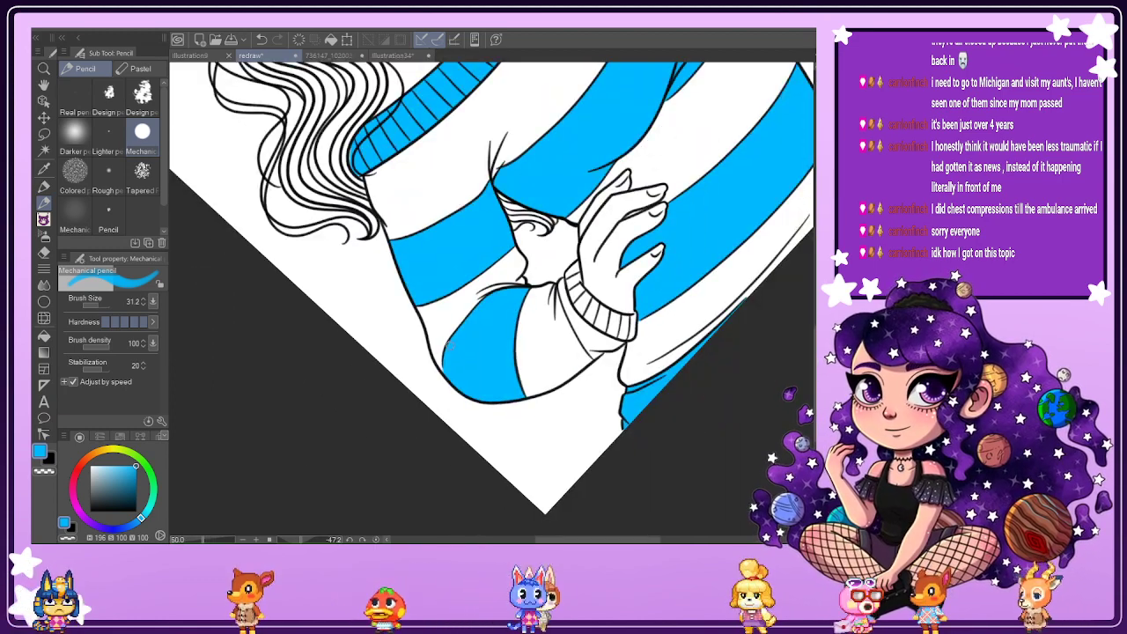
Color the hip hand's ribbed cuff and the sleeve stripe piece beside it blue with the Mechanical pencil at size 31.2.
{"action": "scroll", "coordinate": [593, 287], "scroll_direction": "up", "scroll_amount": 3}
{"action": "mouse_move", "coordinate": [493, 262]}
{"action": "left_mouse_down"}
{"action": "mouse_move", "coordinate": [509, 319]}
{"action": "mouse_move", "coordinate": [486, 270]}
{"action": "mouse_move", "coordinate": [522, 370]}
{"action": "mouse_move", "coordinate": [487, 286]}
{"action": "mouse_move", "coordinate": [544, 429]}
{"action": "mouse_move", "coordinate": [513, 352]}
{"action": "mouse_move", "coordinate": [587, 485]}
{"action": "mouse_move", "coordinate": [609, 464]}
{"action": "mouse_move", "coordinate": [586, 473]}
{"action": "mouse_move", "coordinate": [609, 469]}
{"action": "mouse_move", "coordinate": [591, 488]}
{"action": "mouse_move", "coordinate": [521, 333]}
{"action": "mouse_move", "coordinate": [607, 465]}
{"action": "mouse_move", "coordinate": [550, 378]}
{"action": "mouse_move", "coordinate": [573, 384]}
{"action": "mouse_move", "coordinate": [645, 452]}
{"action": "mouse_move", "coordinate": [605, 359]}
{"action": "mouse_move", "coordinate": [691, 413]}
{"action": "mouse_move", "coordinate": [633, 372]}
{"action": "mouse_move", "coordinate": [693, 380]}
{"action": "mouse_move", "coordinate": [676, 370]}
{"action": "mouse_move", "coordinate": [705, 365]}
{"action": "mouse_move", "coordinate": [700, 376]}
{"action": "mouse_move", "coordinate": [707, 360]}
{"action": "mouse_move", "coordinate": [694, 430]}
{"action": "mouse_move", "coordinate": [672, 422]}
{"action": "mouse_move", "coordinate": [672, 387]}
{"action": "mouse_move", "coordinate": [651, 383]}
{"action": "mouse_move", "coordinate": [688, 424]}
{"action": "mouse_move", "coordinate": [633, 461]}
{"action": "left_mouse_up"}
{"action": "mouse_move", "coordinate": [506, 281]}
{"action": "left_mouse_down"}
{"action": "mouse_move", "coordinate": [589, 377]}
{"action": "mouse_move", "coordinate": [502, 266]}
{"action": "mouse_move", "coordinate": [595, 359]}
{"action": "mouse_move", "coordinate": [521, 275]}
{"action": "mouse_move", "coordinate": [596, 335]}
{"action": "mouse_move", "coordinate": [557, 302]}
{"action": "left_mouse_up"}
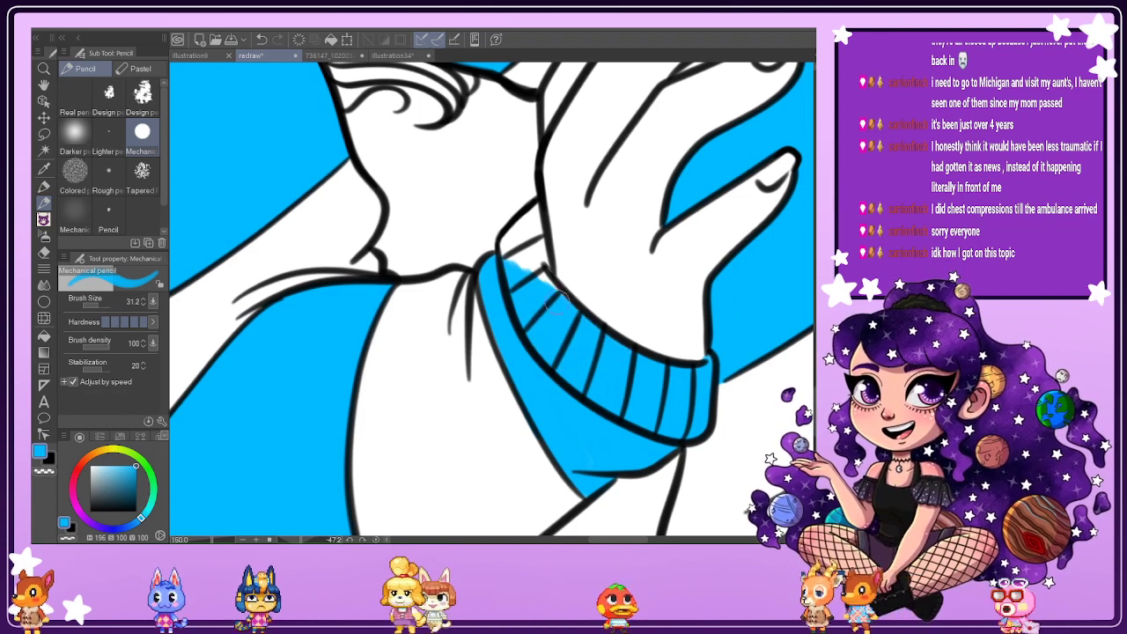
{"action": "mouse_move", "coordinate": [539, 235]}
{"action": "left_mouse_down"}
{"action": "mouse_move", "coordinate": [533, 259]}
{"action": "mouse_move", "coordinate": [537, 216]}
{"action": "mouse_move", "coordinate": [528, 230]}
{"action": "left_mouse_up"}
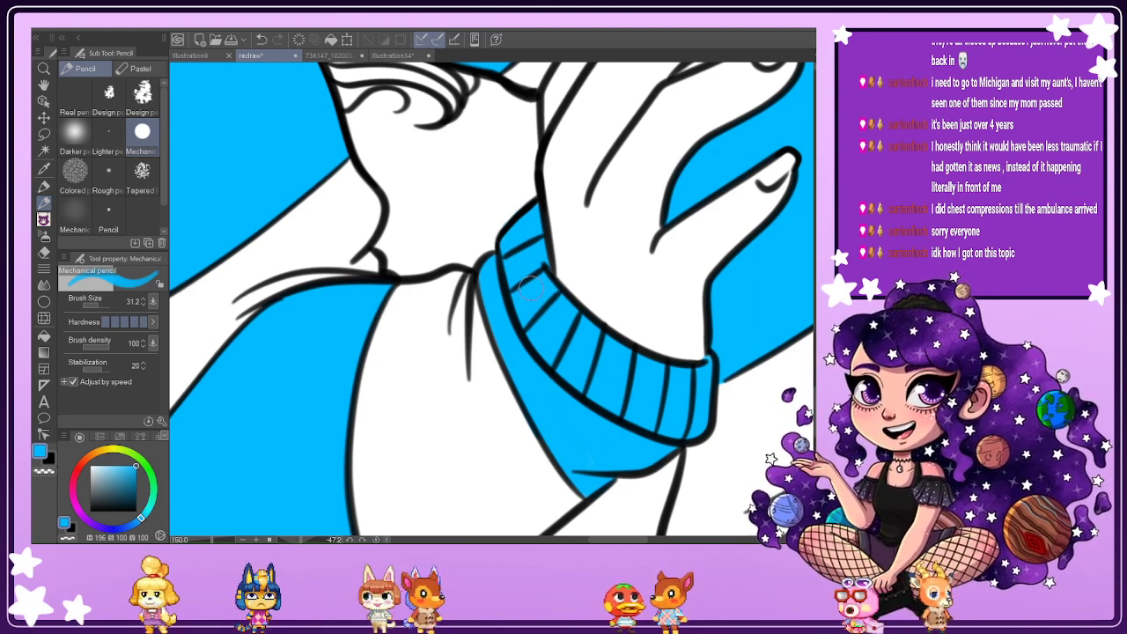
Fill the wide stripe near the elbow on the raised arm's forearm with blue.
{"action": "scroll", "coordinate": [530, 287], "scroll_direction": "down", "scroll_amount": 2}
{"action": "scroll", "coordinate": [611, 345], "scroll_direction": "up", "scroll_amount": 1}
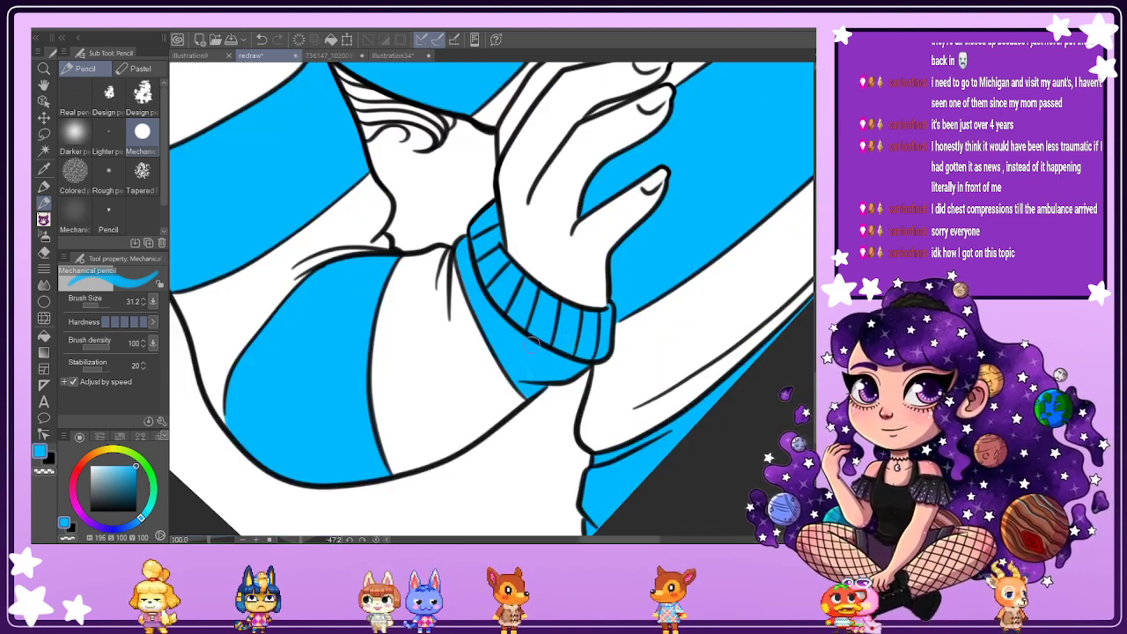
{"action": "scroll", "coordinate": [570, 312], "scroll_direction": "down", "scroll_amount": 3}
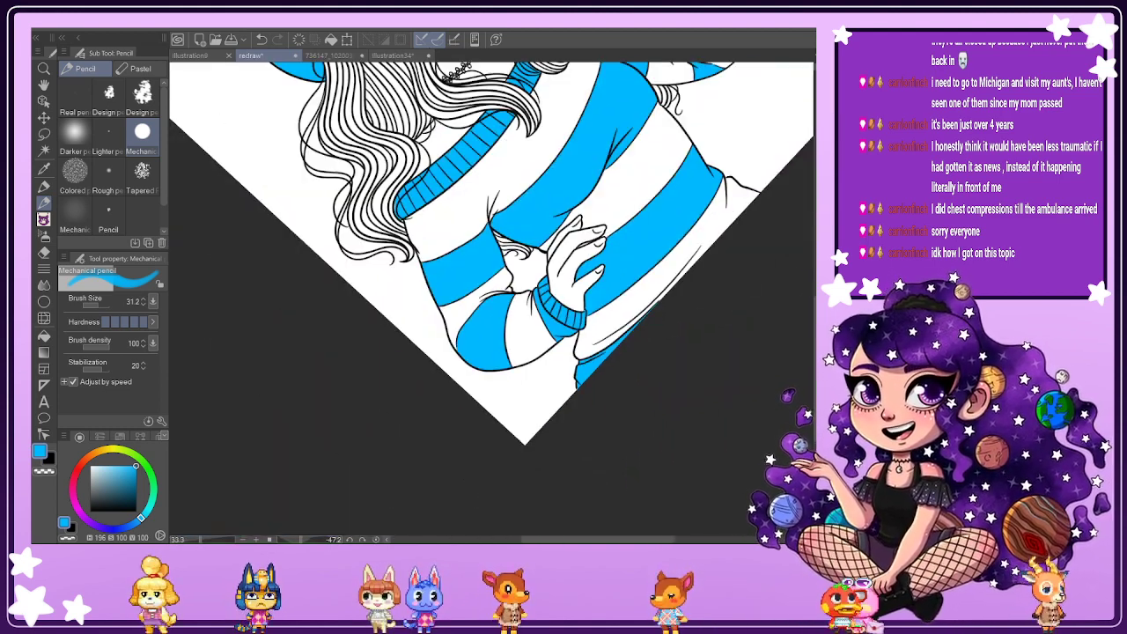
{"action": "left_click_drag", "start_coordinate": [572, 230], "coordinate": [570, 471]}
{"action": "scroll", "coordinate": [718, 242], "scroll_direction": "up", "scroll_amount": 1}
{"action": "scroll", "coordinate": [716, 252], "scroll_direction": "up", "scroll_amount": 1}
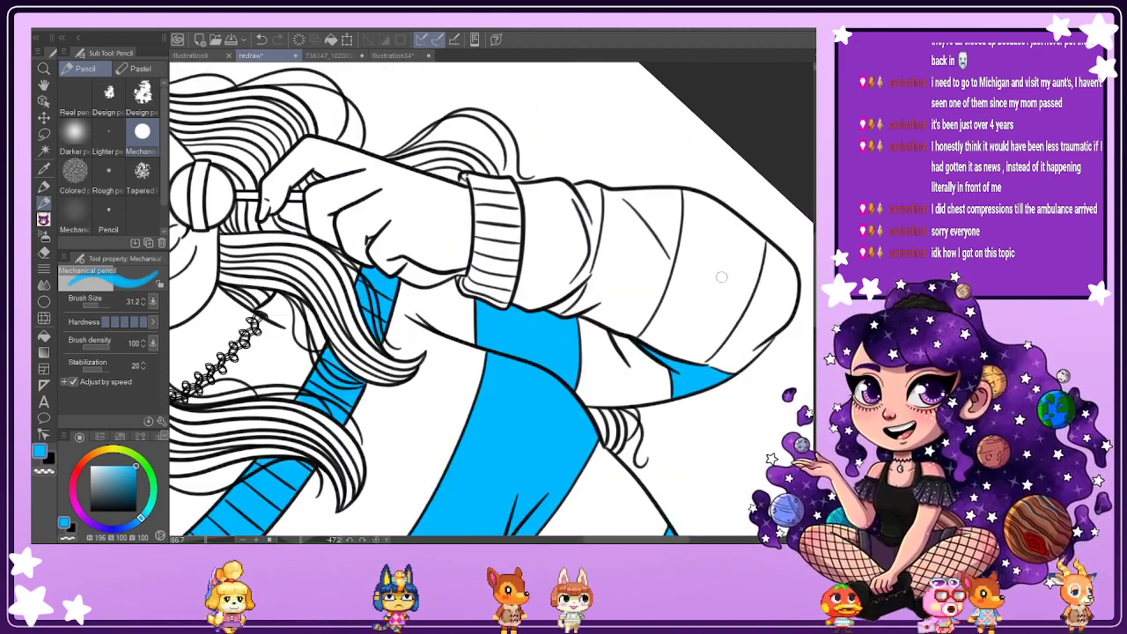
{"action": "scroll", "coordinate": [705, 357], "scroll_direction": "up", "scroll_amount": 1}
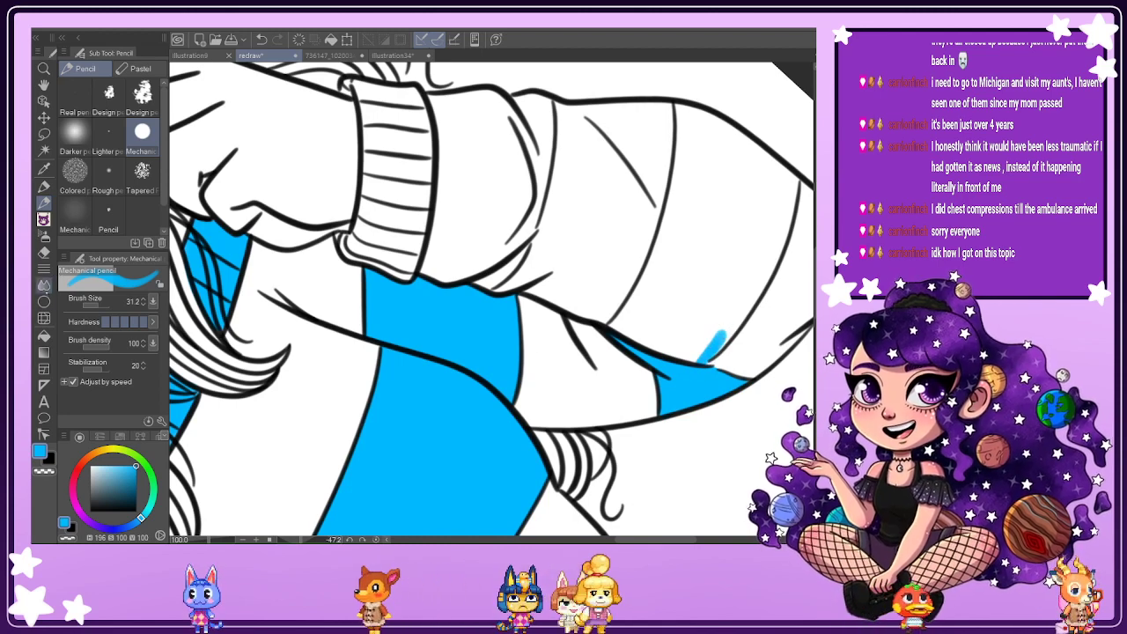
{"action": "key", "text": "g"}
{"action": "left_click", "coordinate": [693, 260]}
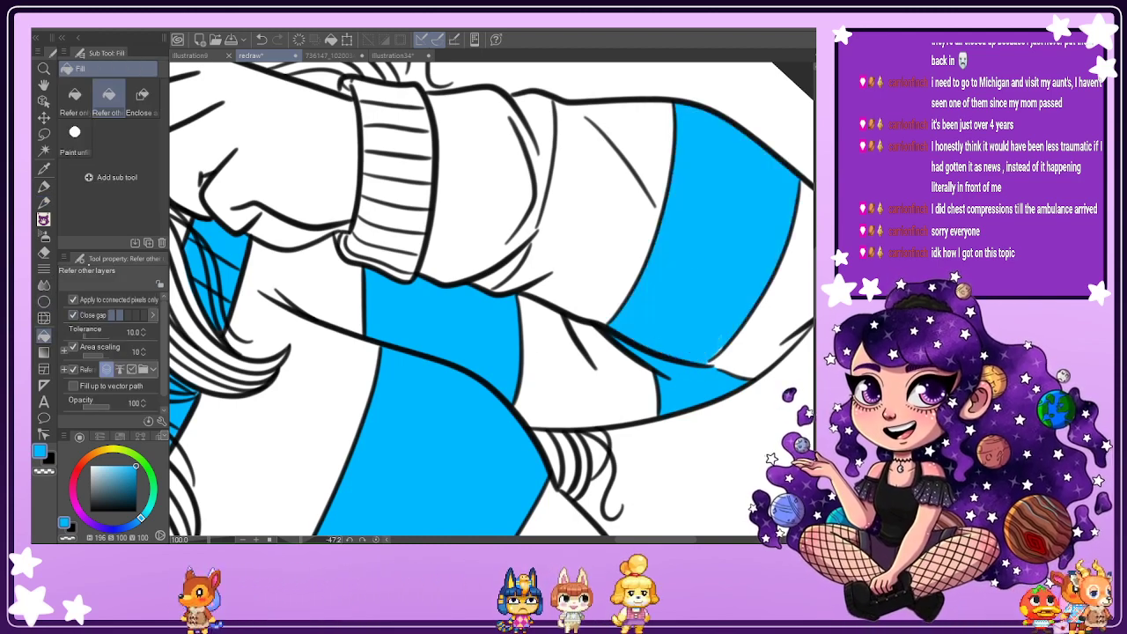
Touch up the unfilled spot at the lower corner of the raised arm's elbow stripe with the blue Mechanical pencil.
{"action": "key", "text": "p"}
{"action": "scroll", "coordinate": [563, 310], "scroll_direction": "up", "scroll_amount": 2}
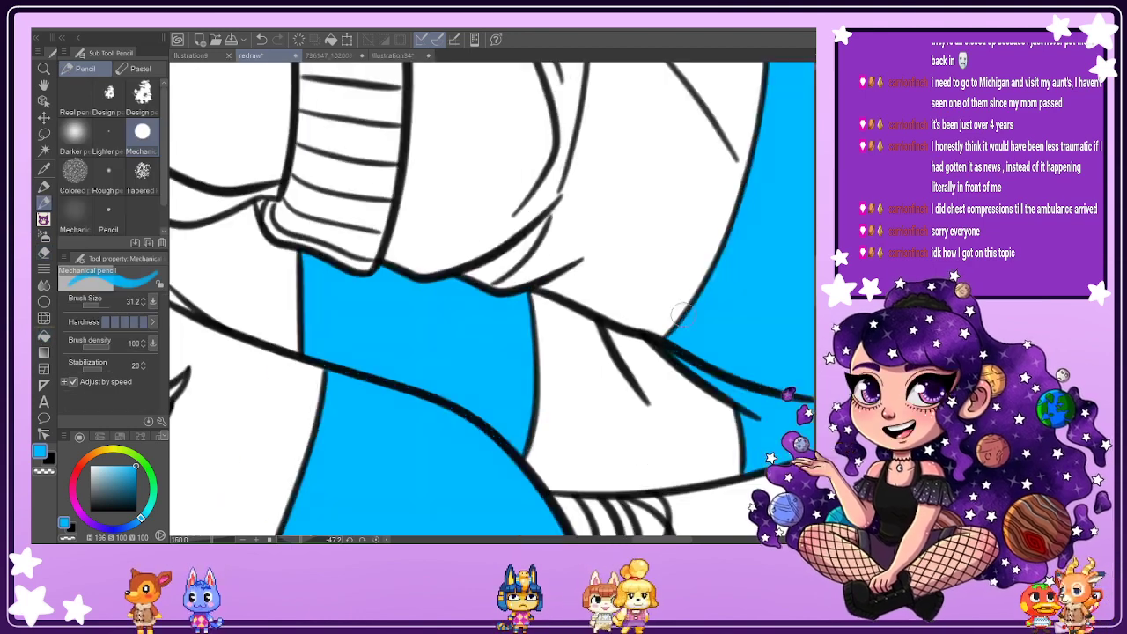
{"action": "scroll", "coordinate": [665, 423], "scroll_direction": "down", "scroll_amount": 1}
{"action": "left_click_drag", "start_coordinate": [654, 540], "coordinate": [690, 540]}
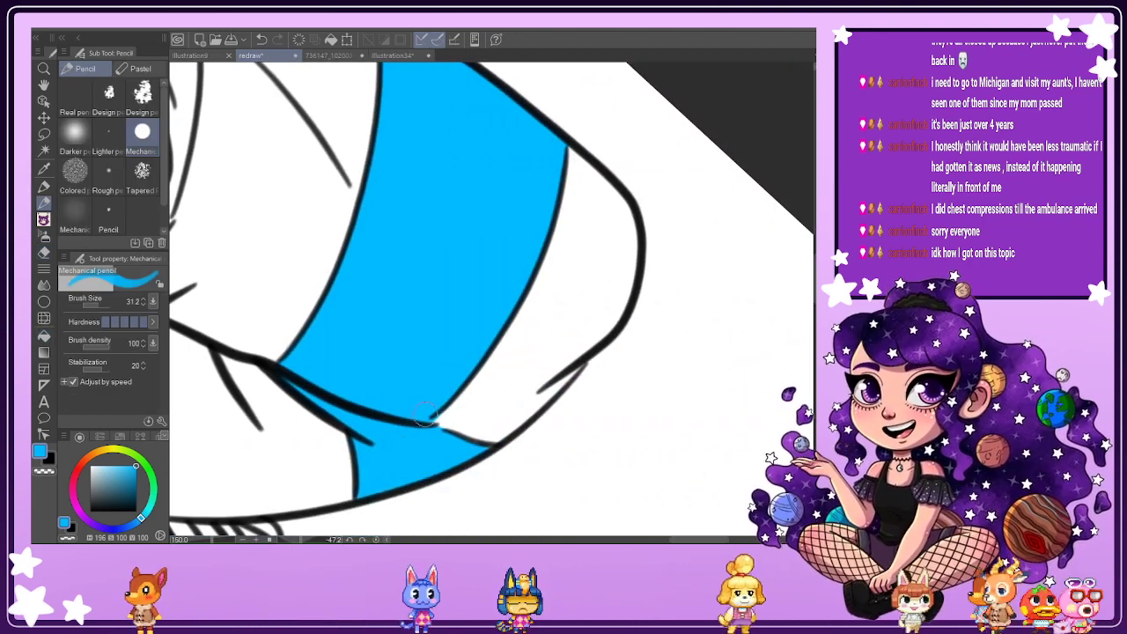
{"action": "left_click_drag", "start_coordinate": [814, 267], "coordinate": [814, 250]}
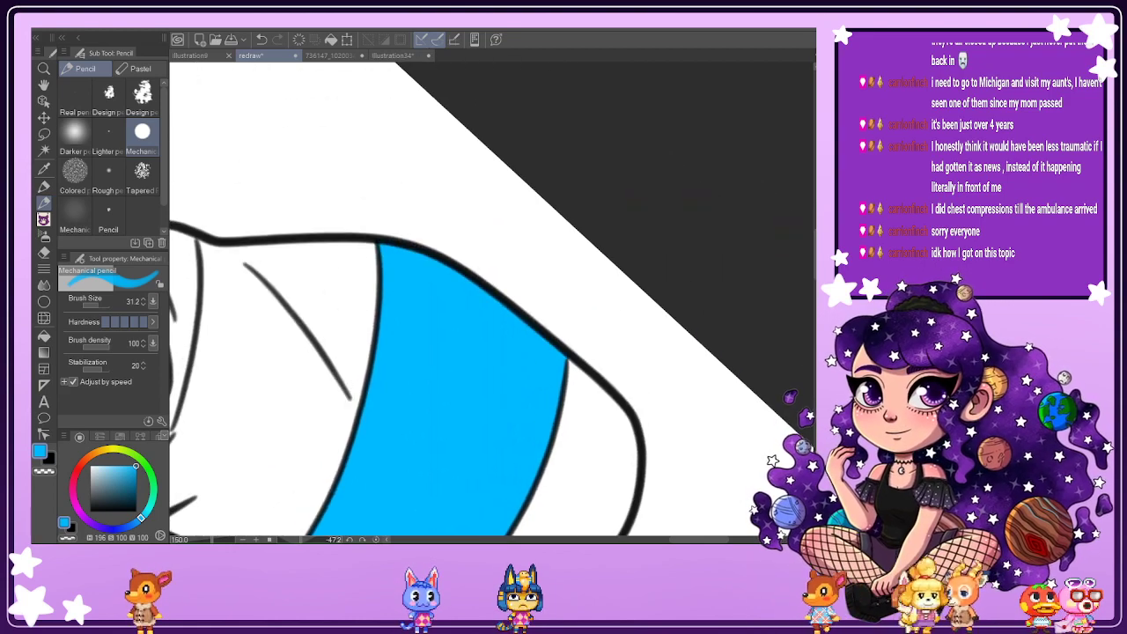
Reset the canvas rotation to 0 and draw a black line just below the raised arm's cuff with pencil size 15 and stabilization 100.
{"action": "left_click", "coordinate": [376, 540]}
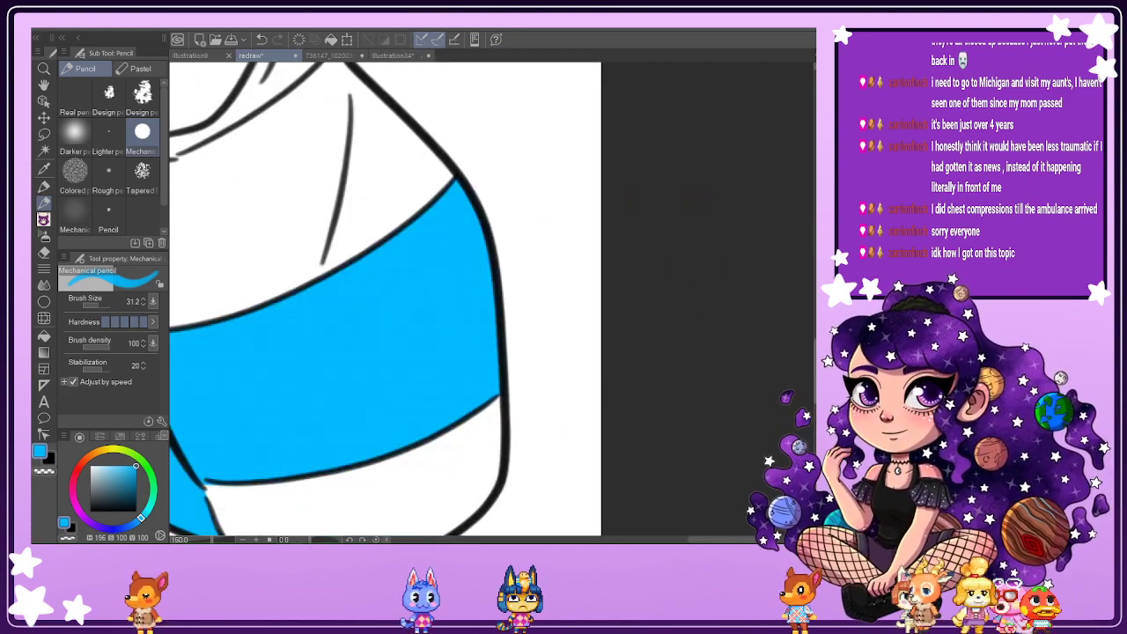
{"action": "left_click_drag", "start_coordinate": [814, 369], "coordinate": [814, 359]}
{"action": "left_click_drag", "start_coordinate": [698, 538], "coordinate": [668, 538]}
{"action": "left_click_drag", "start_coordinate": [814, 359], "coordinate": [814, 349]}
{"action": "scroll", "coordinate": [491, 304], "scroll_direction": "down", "scroll_amount": 2}
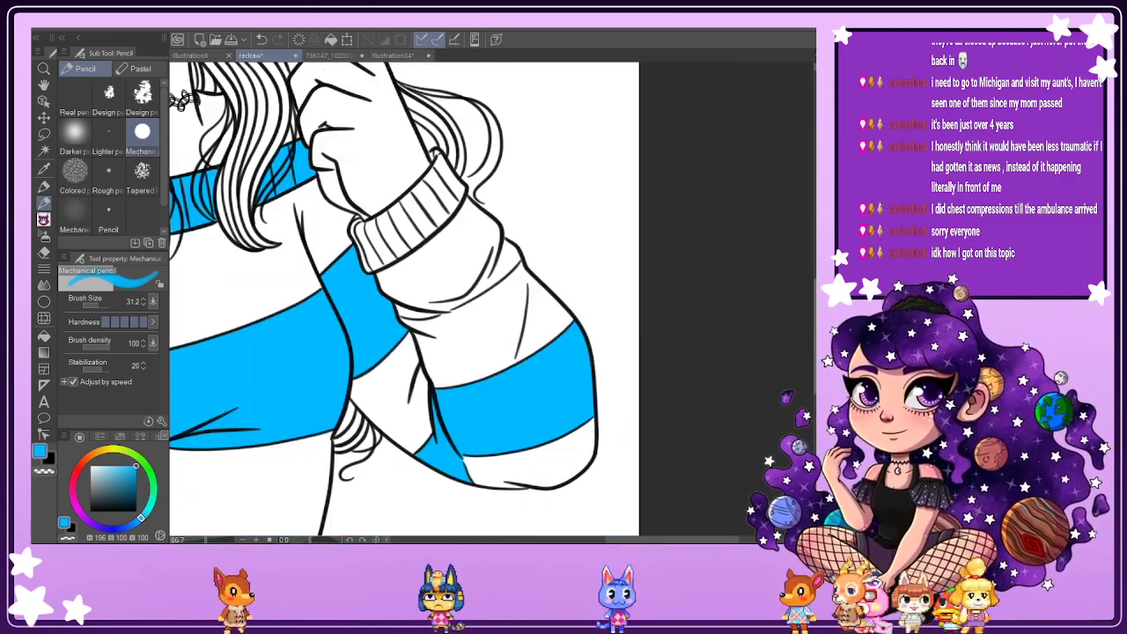
{"action": "scroll", "coordinate": [634, 375], "scroll_direction": "down", "scroll_amount": 3}
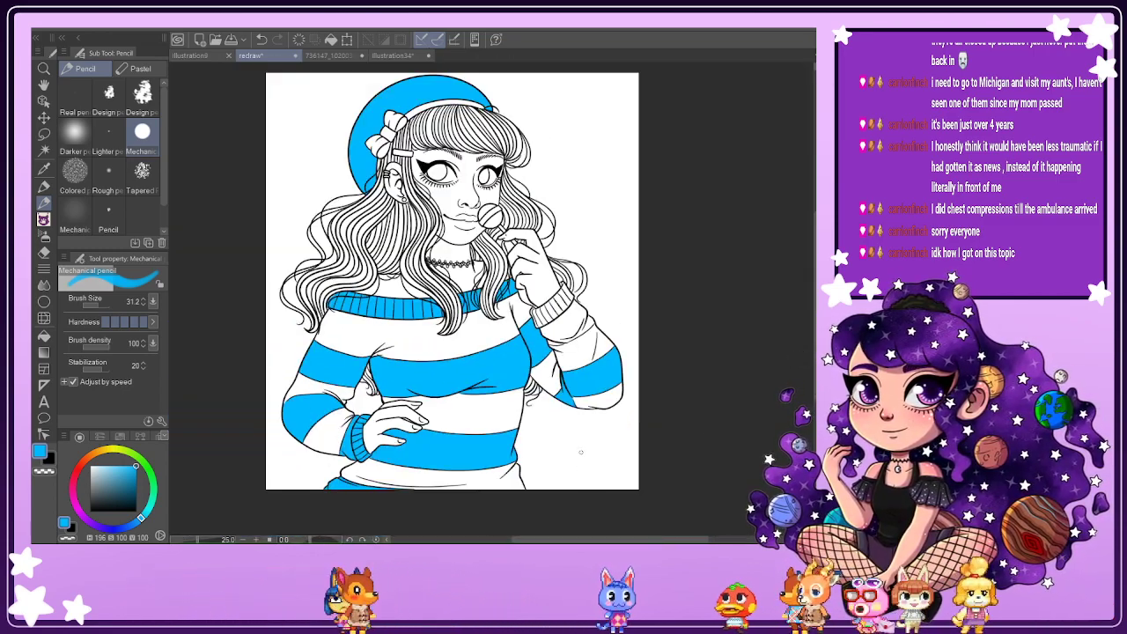
{"action": "scroll", "coordinate": [581, 440], "scroll_direction": "up", "scroll_amount": 1}
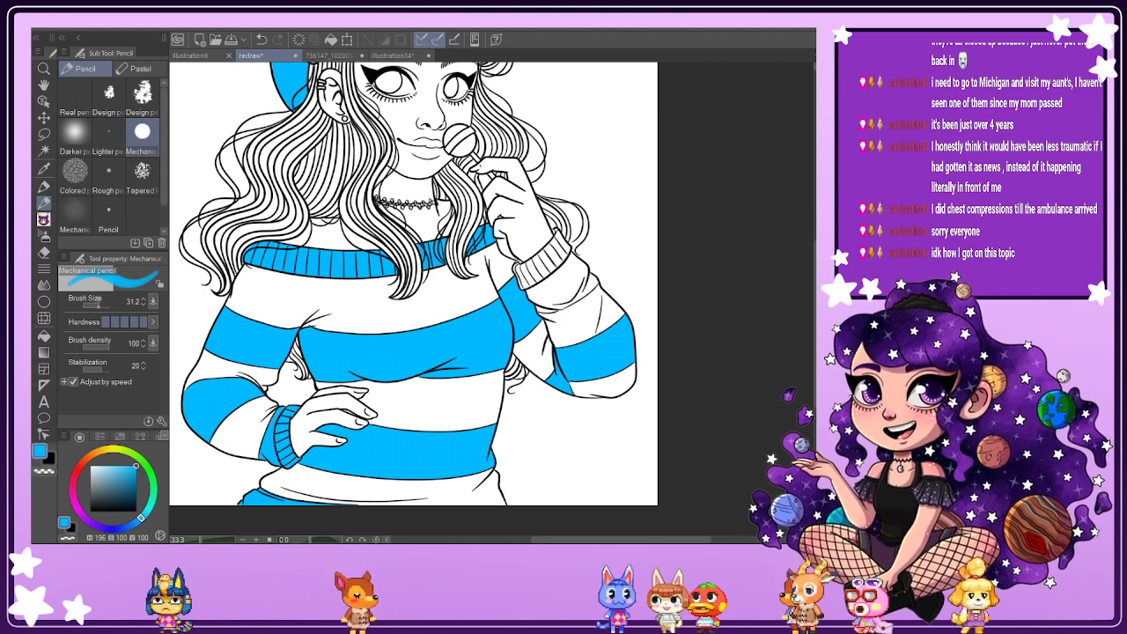
{"action": "left_click_drag", "start_coordinate": [98, 306], "coordinate": [91, 305]}
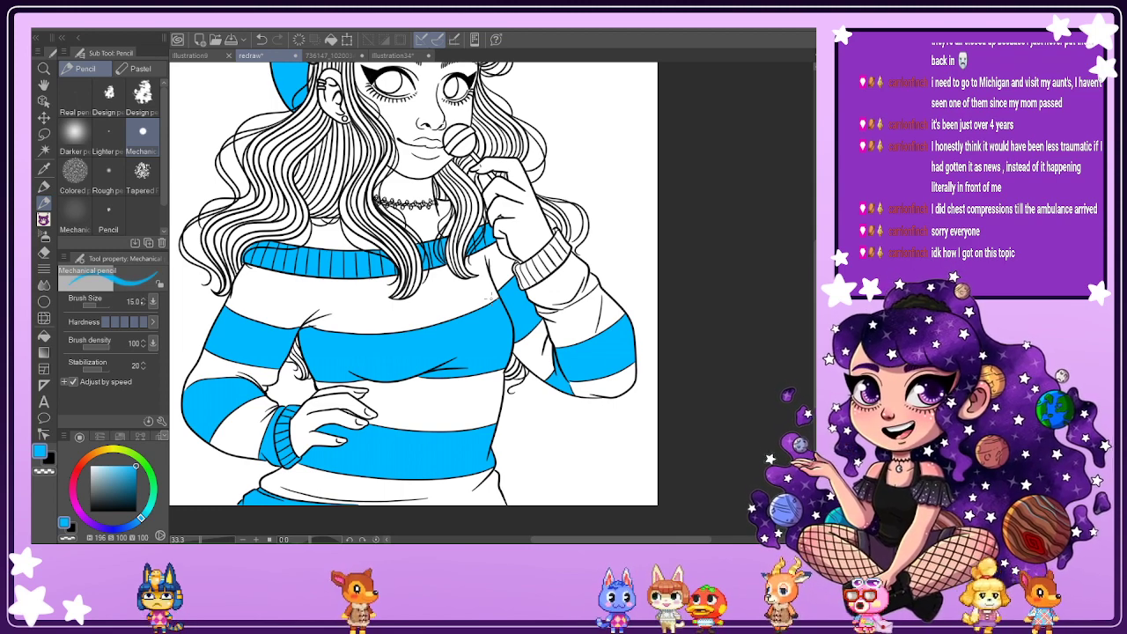
{"action": "scroll", "coordinate": [529, 303], "scroll_direction": "up", "scroll_amount": 3}
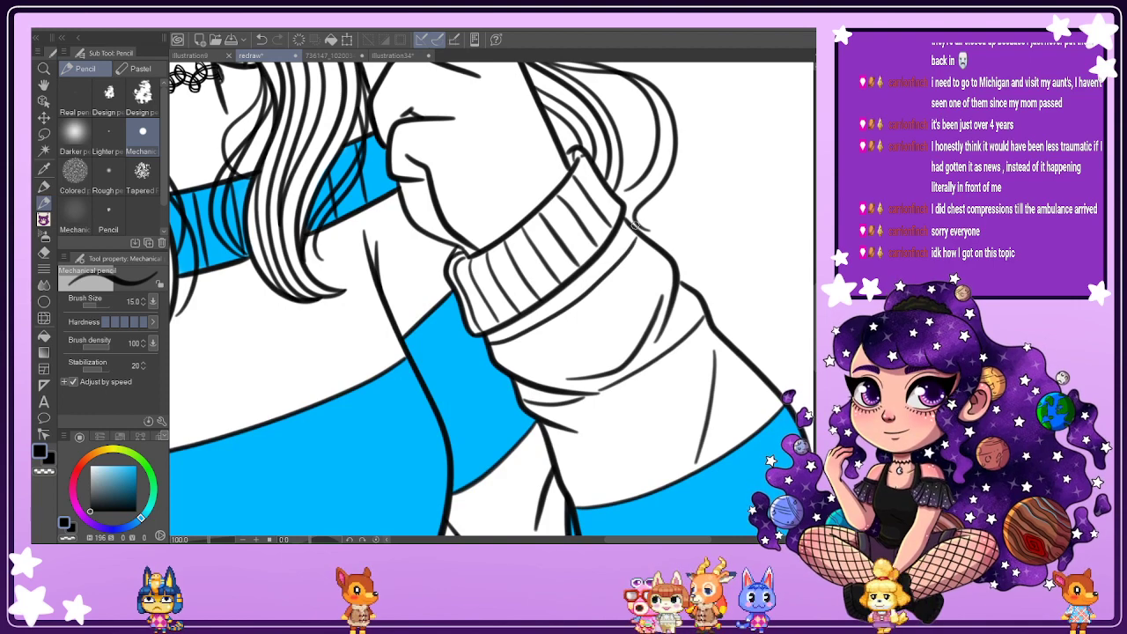
{"action": "key", "text": "ctrl+z"}
{"action": "left_click", "coordinate": [109, 370]}
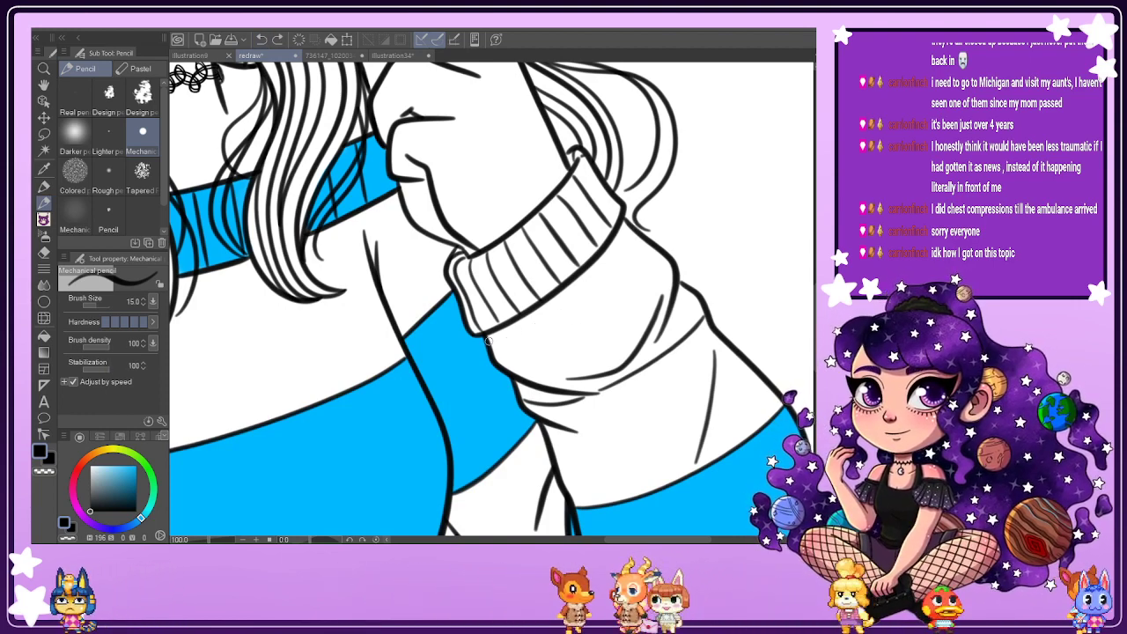
{"action": "mouse_move", "coordinate": [503, 337]}
{"action": "left_mouse_down"}
{"action": "mouse_move", "coordinate": [548, 315]}
{"action": "mouse_move", "coordinate": [634, 232]}
{"action": "left_mouse_up"}
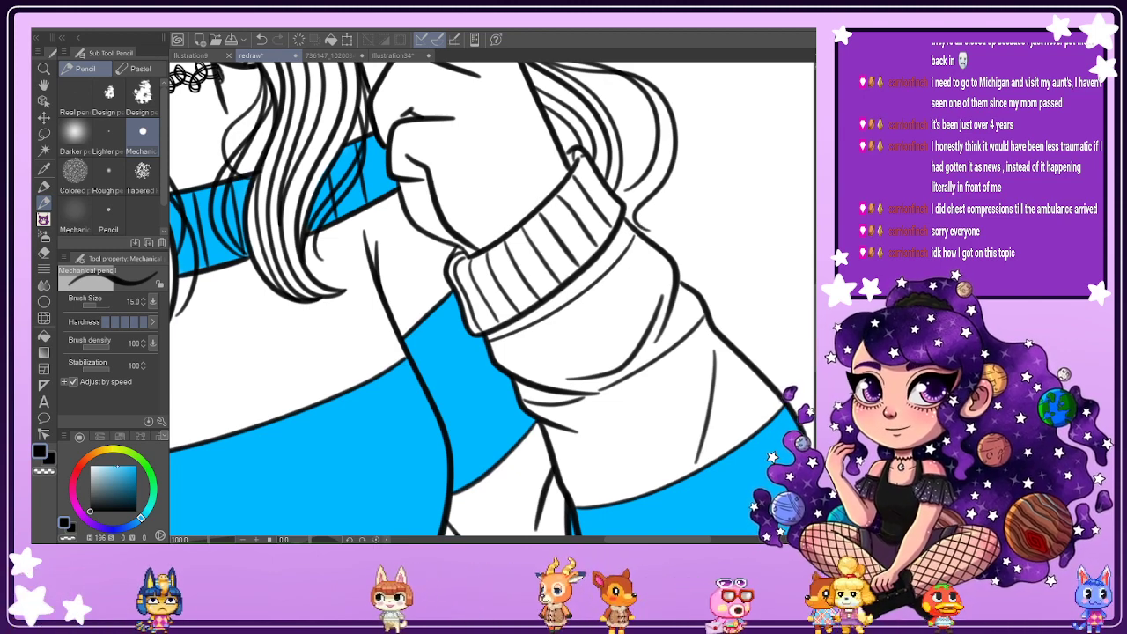
Pick the stripe blue again and color the ribbed middle of the raised arm's cuff at pencil size 38.1 and stabilization 22.
{"action": "left_click_drag", "start_coordinate": [121, 482], "coordinate": [150, 450]}
{"action": "key", "text": "i"}
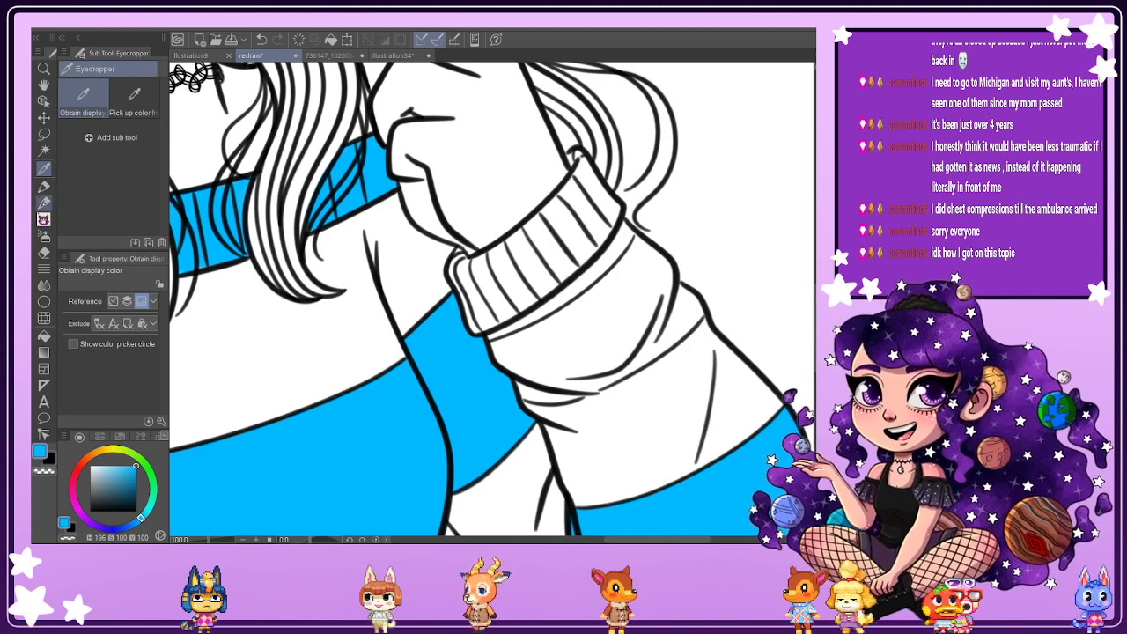
{"action": "key", "text": "p"}
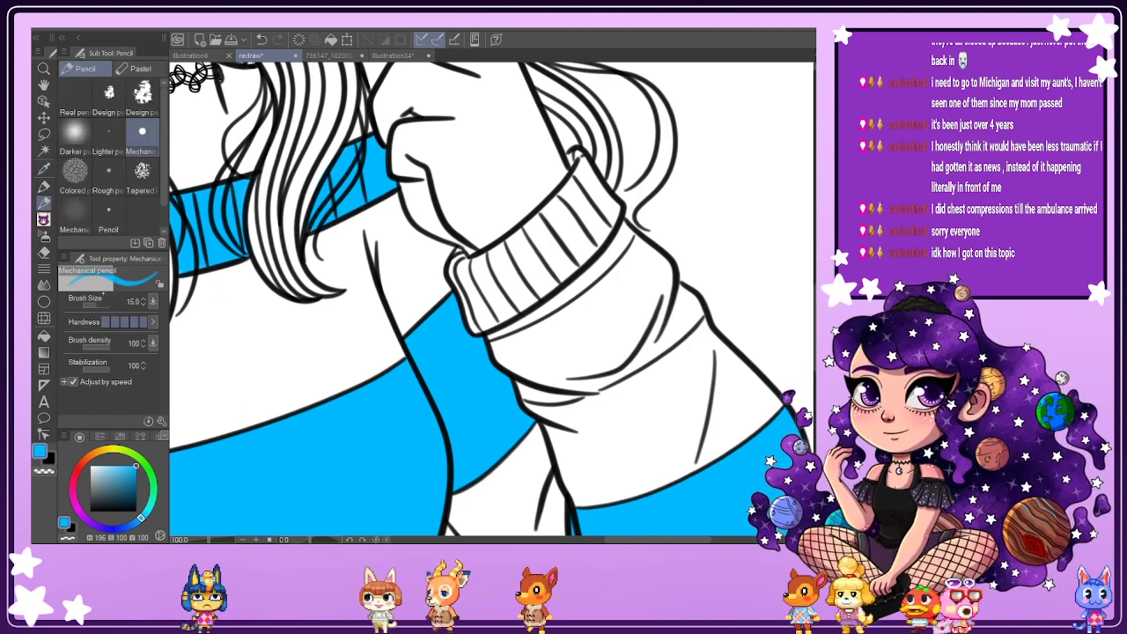
{"action": "left_click", "coordinate": [99, 305]}
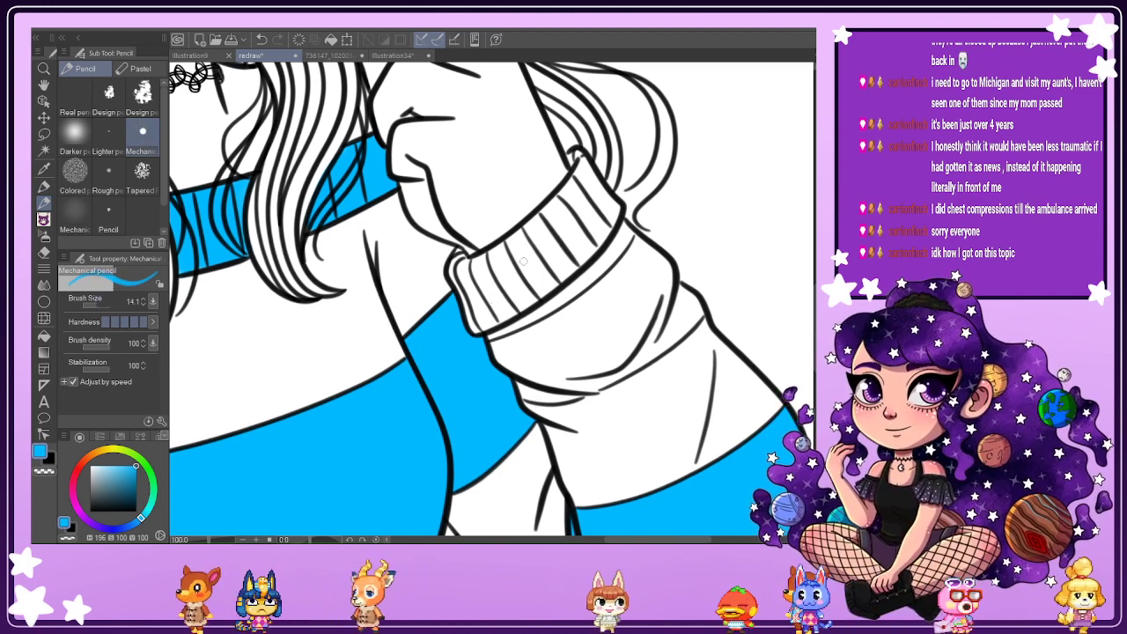
{"action": "left_click_drag", "start_coordinate": [524, 254], "coordinate": [520, 284]}
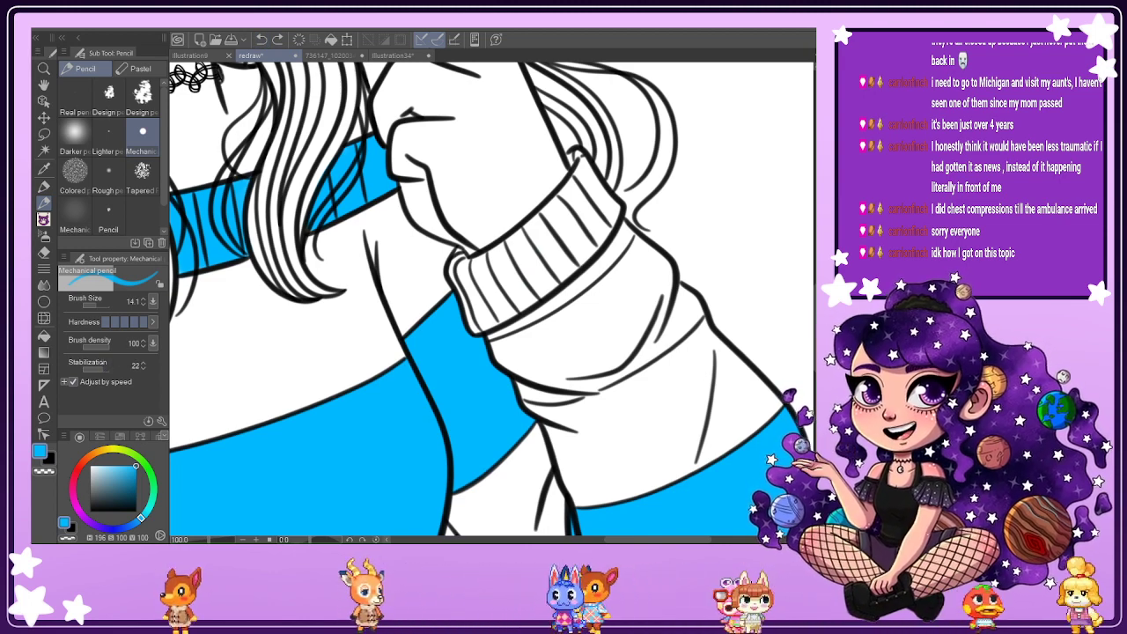
{"action": "left_click_drag", "start_coordinate": [99, 305], "coordinate": [102, 304]}
{"action": "scroll", "coordinate": [557, 235], "scroll_direction": "up", "scroll_amount": 1}
{"action": "mouse_move", "coordinate": [548, 243]}
{"action": "left_mouse_down"}
{"action": "mouse_move", "coordinate": [521, 268]}
{"action": "mouse_move", "coordinate": [593, 206]}
{"action": "mouse_move", "coordinate": [566, 209]}
{"action": "mouse_move", "coordinate": [466, 273]}
{"action": "mouse_move", "coordinate": [581, 158]}
{"action": "left_mouse_up"}
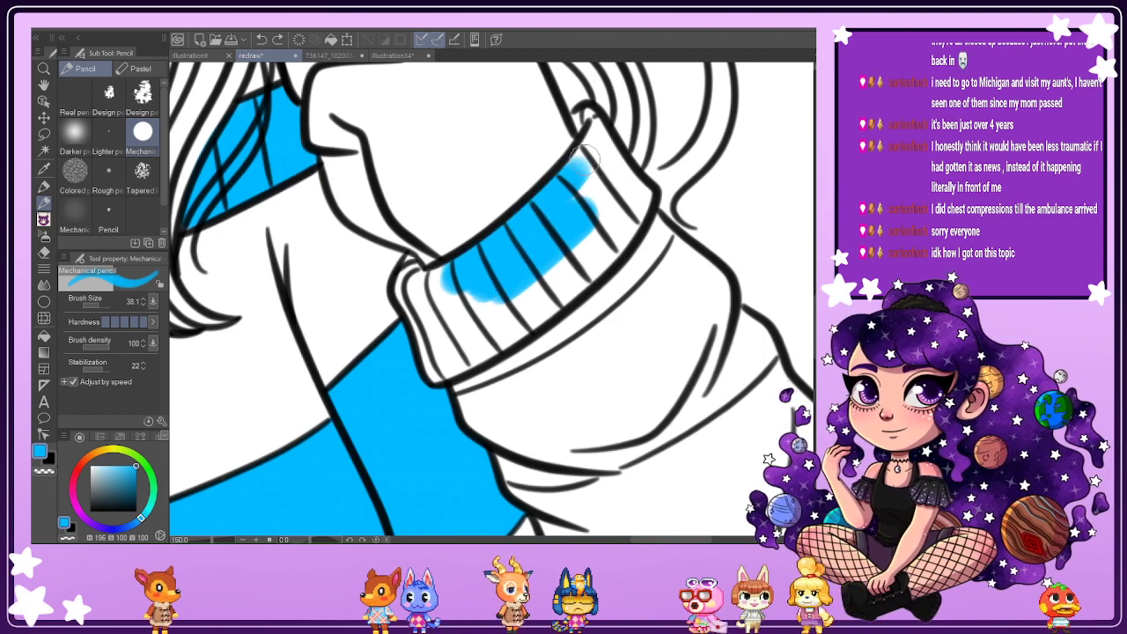
{"action": "mouse_move", "coordinate": [578, 246]}
{"action": "left_mouse_down"}
{"action": "mouse_move", "coordinate": [504, 341]}
{"action": "mouse_move", "coordinate": [454, 334]}
{"action": "left_mouse_up"}
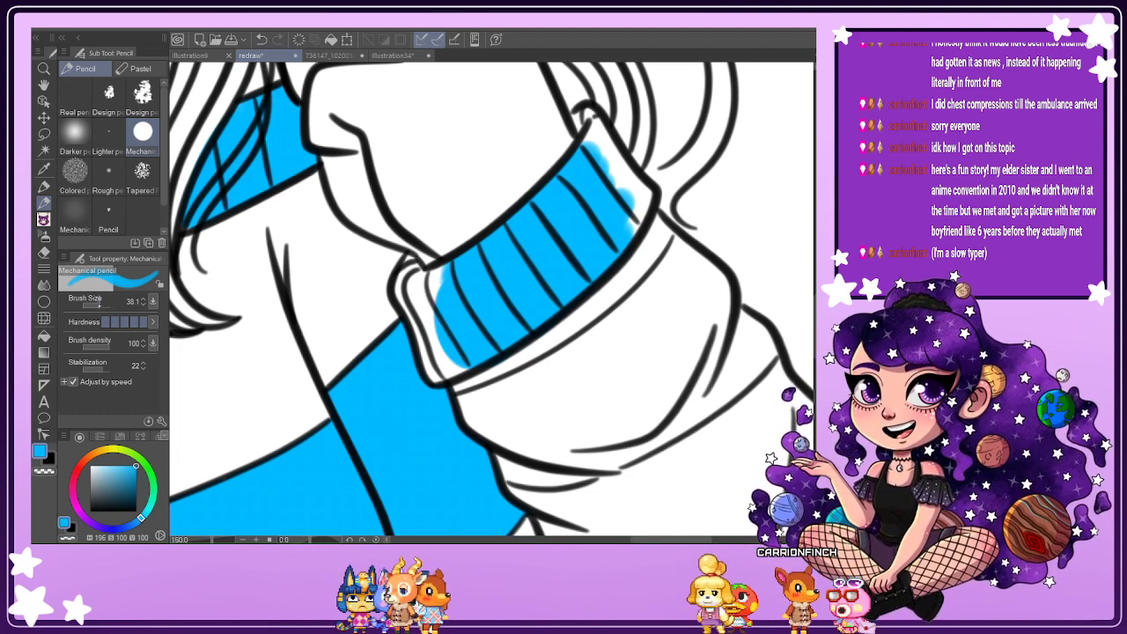
Color the raised cuff's folded ends and the narrow band below it blue at pencil size 31.2, keeping inside the line.
{"action": "left_click_drag", "start_coordinate": [100, 304], "coordinate": [99, 305]}
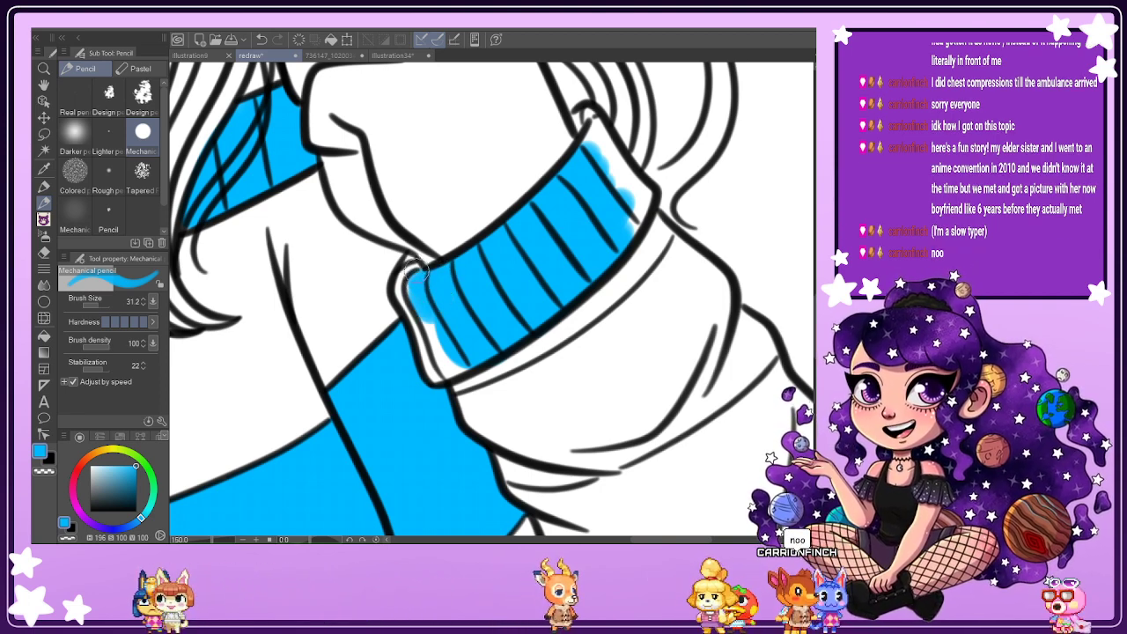
{"action": "left_click_drag", "start_coordinate": [409, 264], "coordinate": [429, 347]}
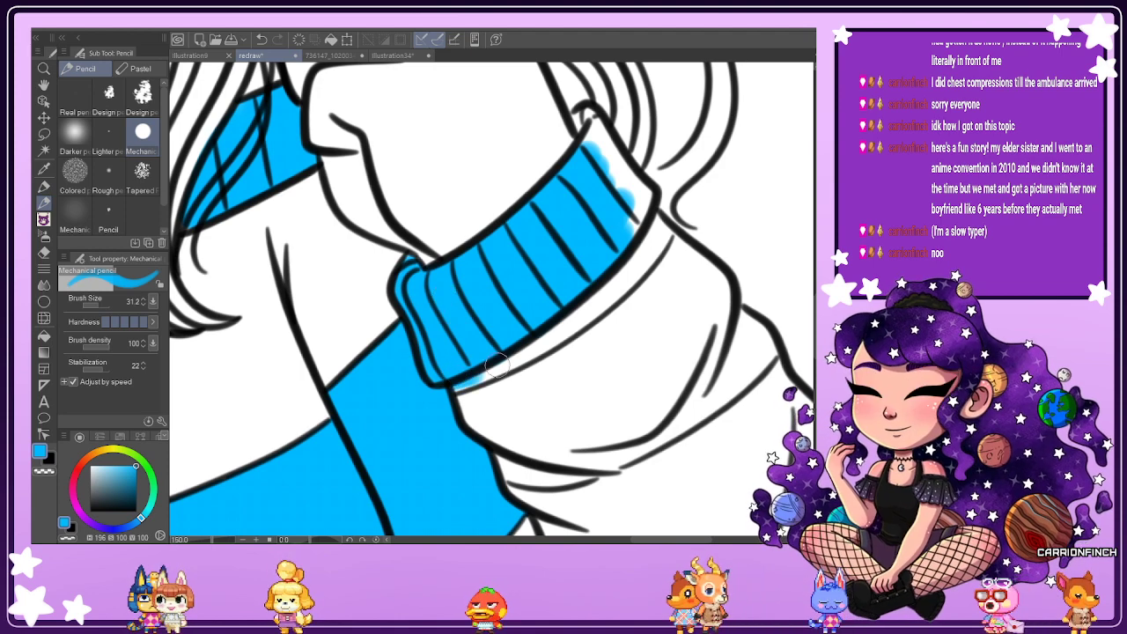
{"action": "mouse_move", "coordinate": [495, 364]}
{"action": "left_mouse_down"}
{"action": "mouse_move", "coordinate": [455, 381]}
{"action": "mouse_move", "coordinate": [569, 323]}
{"action": "mouse_move", "coordinate": [507, 370]}
{"action": "mouse_move", "coordinate": [568, 327]}
{"action": "left_mouse_up"}
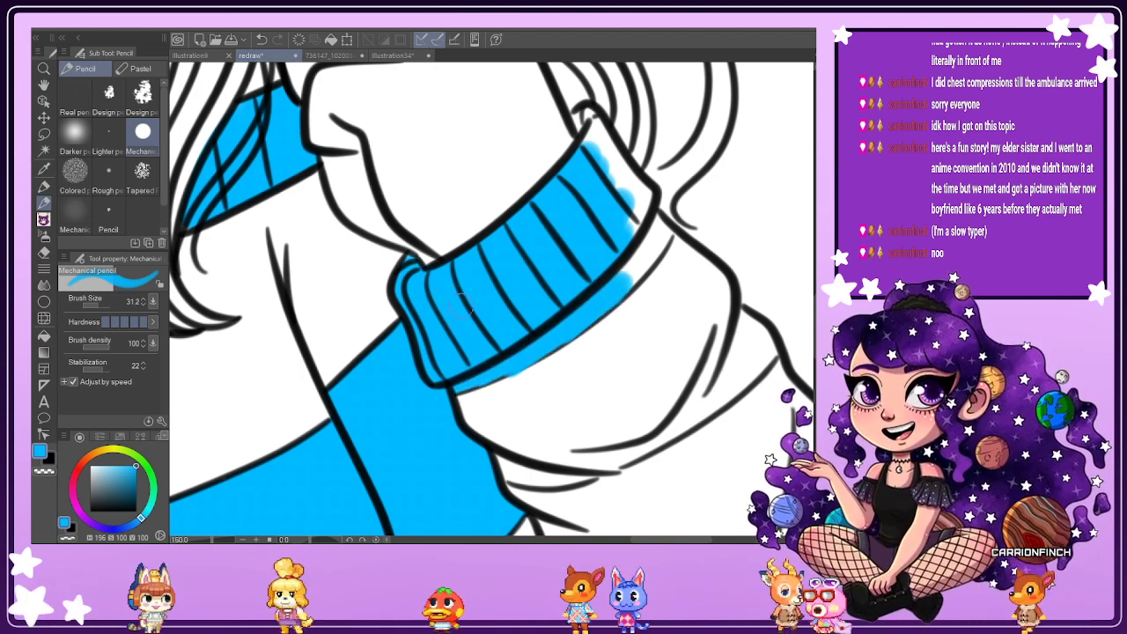
{"action": "mouse_move", "coordinate": [627, 286]}
{"action": "left_mouse_down"}
{"action": "mouse_move", "coordinate": [576, 339]}
{"action": "mouse_move", "coordinate": [519, 374]}
{"action": "left_mouse_up"}
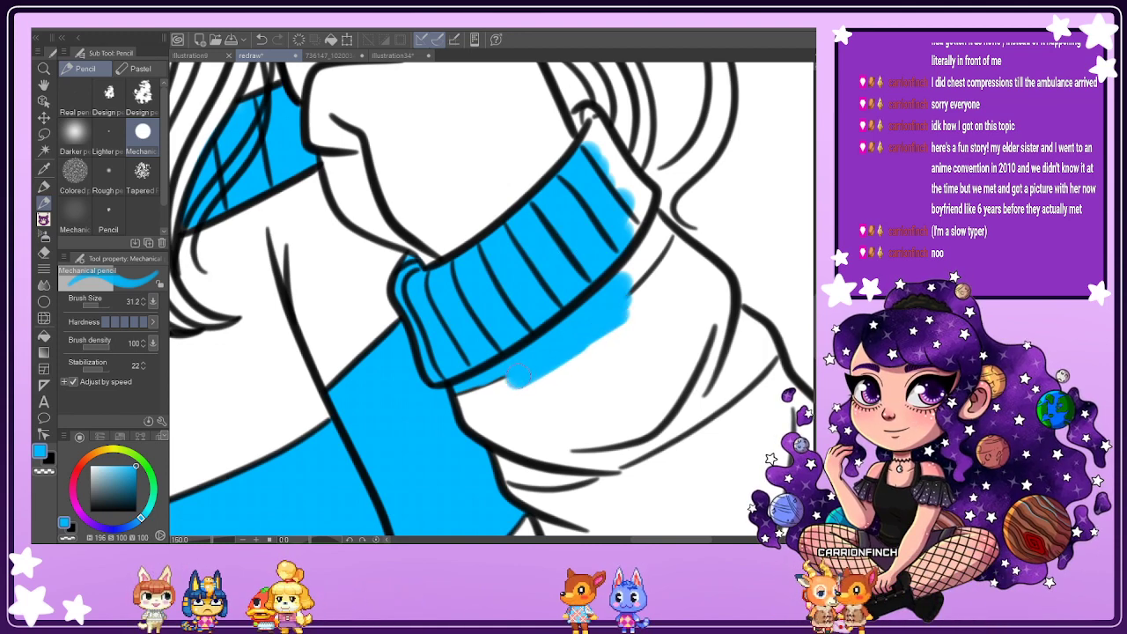
{"action": "key", "text": "ctrl+z"}
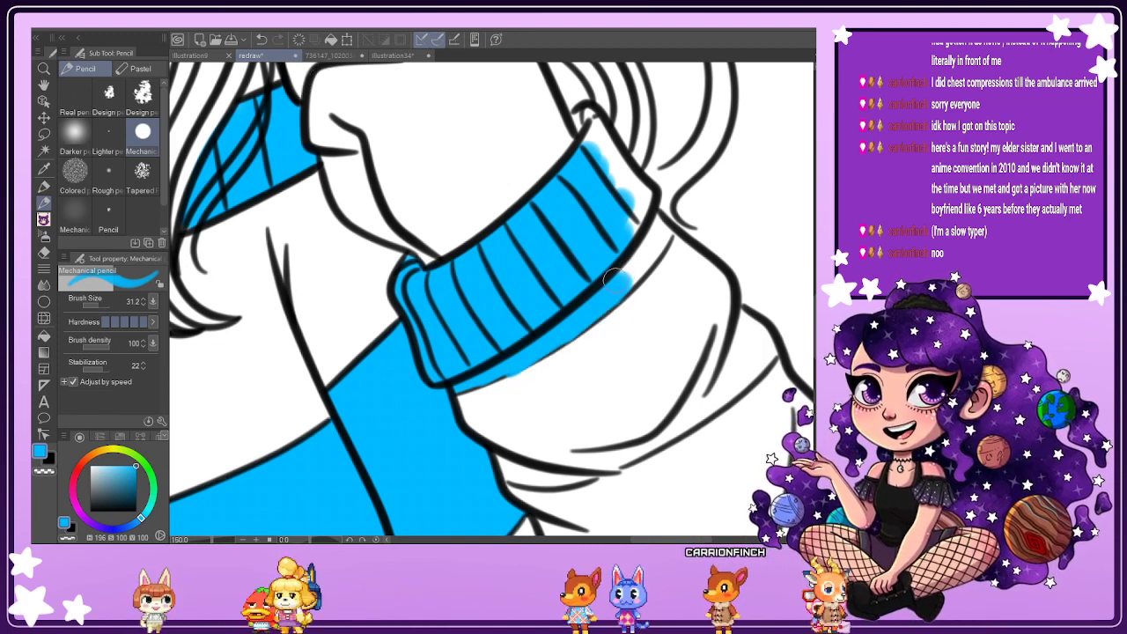
{"action": "mouse_move", "coordinate": [616, 280]}
{"action": "left_mouse_down"}
{"action": "mouse_move", "coordinate": [639, 260]}
{"action": "mouse_move", "coordinate": [619, 284]}
{"action": "mouse_move", "coordinate": [658, 241]}
{"action": "mouse_move", "coordinate": [615, 282]}
{"action": "mouse_move", "coordinate": [659, 233]}
{"action": "mouse_move", "coordinate": [643, 217]}
{"action": "mouse_move", "coordinate": [636, 233]}
{"action": "mouse_move", "coordinate": [627, 216]}
{"action": "mouse_move", "coordinate": [631, 182]}
{"action": "mouse_move", "coordinate": [639, 186]}
{"action": "mouse_move", "coordinate": [644, 203]}
{"action": "mouse_move", "coordinate": [613, 179]}
{"action": "left_mouse_up"}
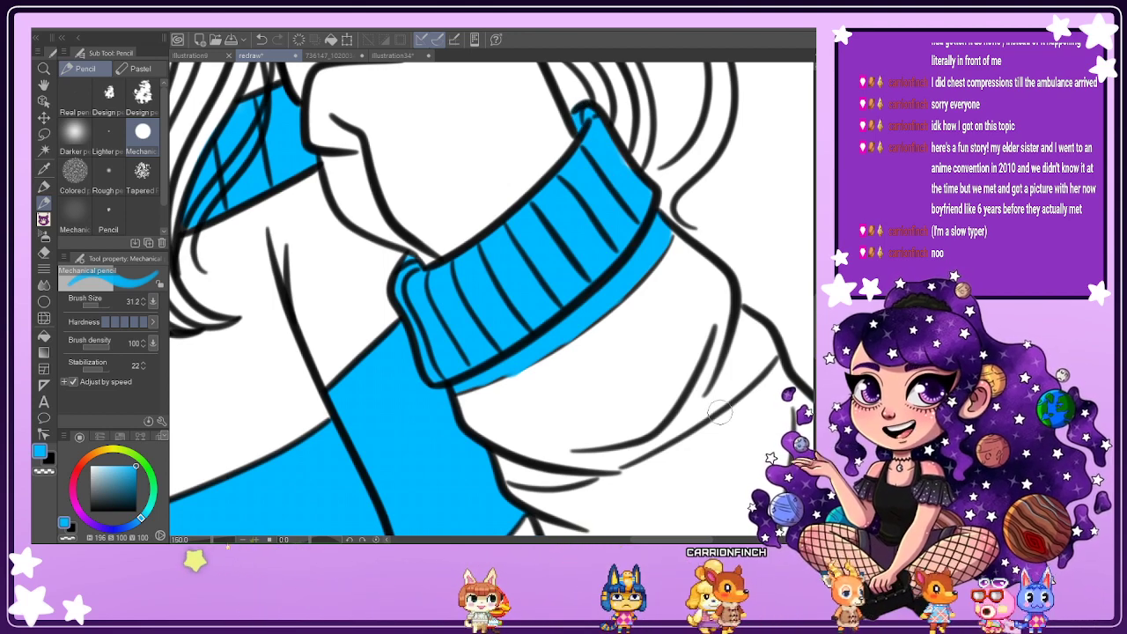
Switch to black at pencil size 15 and try to retrace the line under the raised cuff's blue band.
{"action": "key", "text": "x"}
{"action": "left_click", "coordinate": [96, 303]}
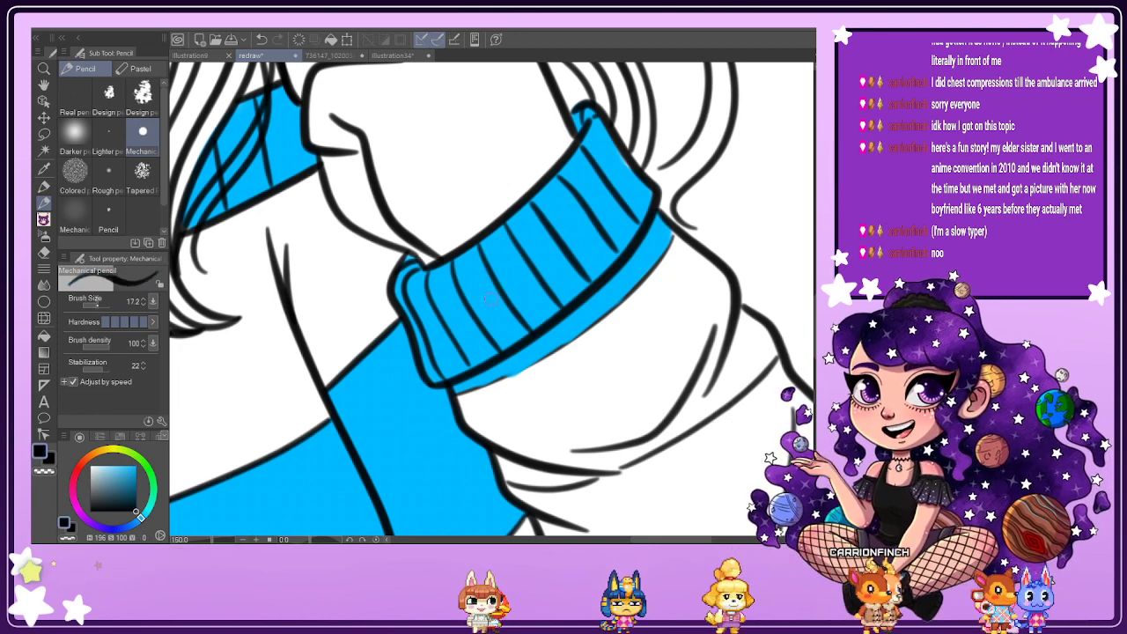
{"action": "key", "text": "bracketleft"}
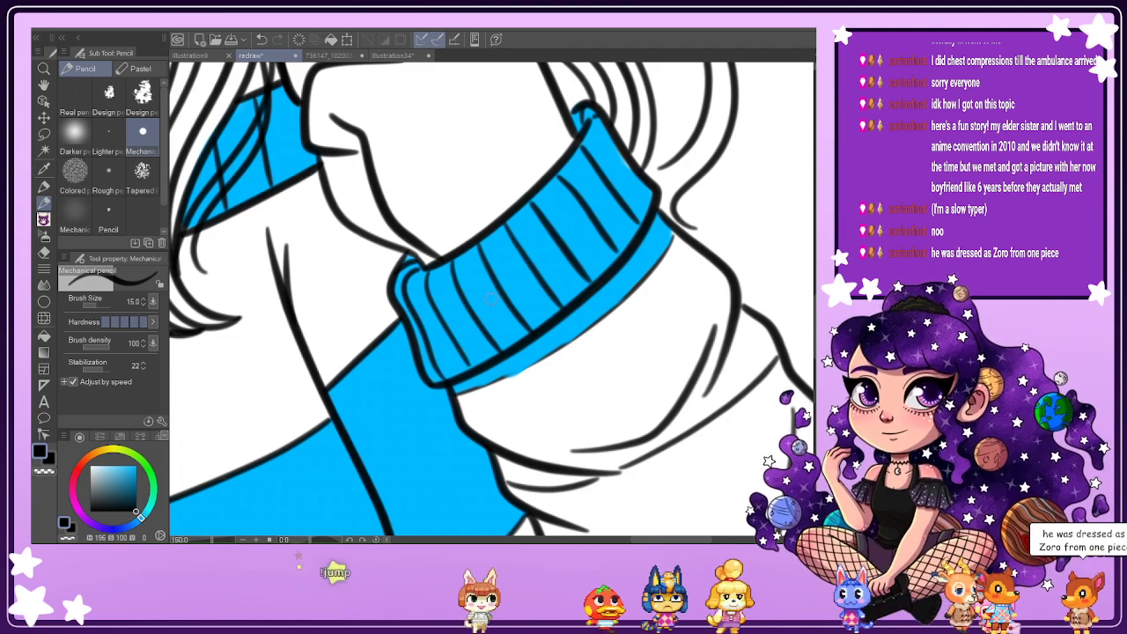
{"action": "mouse_move", "coordinate": [469, 390]}
{"action": "left_mouse_down"}
{"action": "mouse_move", "coordinate": [456, 398]}
{"action": "mouse_move", "coordinate": [564, 341]}
{"action": "mouse_move", "coordinate": [599, 287]}
{"action": "left_mouse_up"}
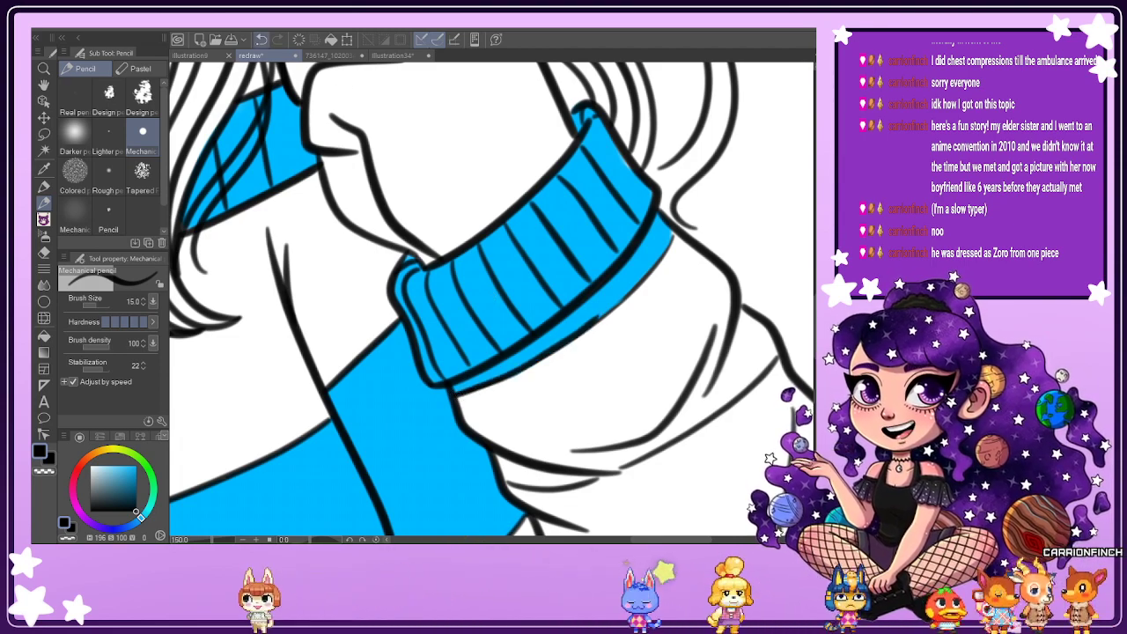
{"action": "key", "text": "ctrl+z"}
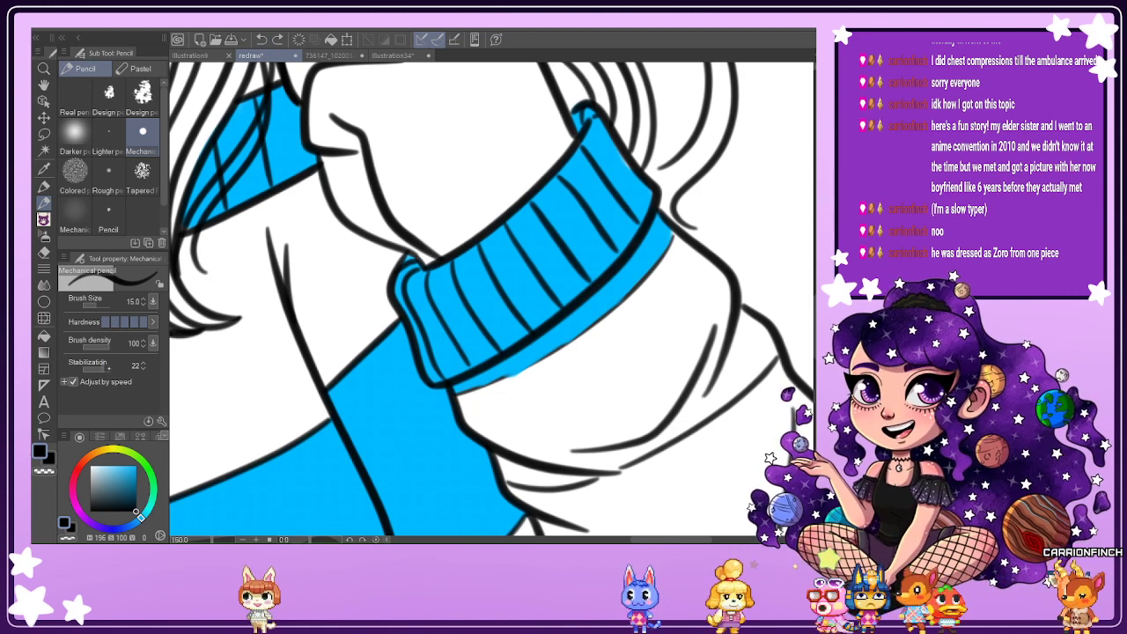
Set stabilization to 100 and redraw a smooth black line along the lower edge of the raised cuff's blue band.
{"action": "left_click", "coordinate": [108, 369]}
{"action": "left_click_drag", "start_coordinate": [453, 396], "coordinate": [493, 382]}
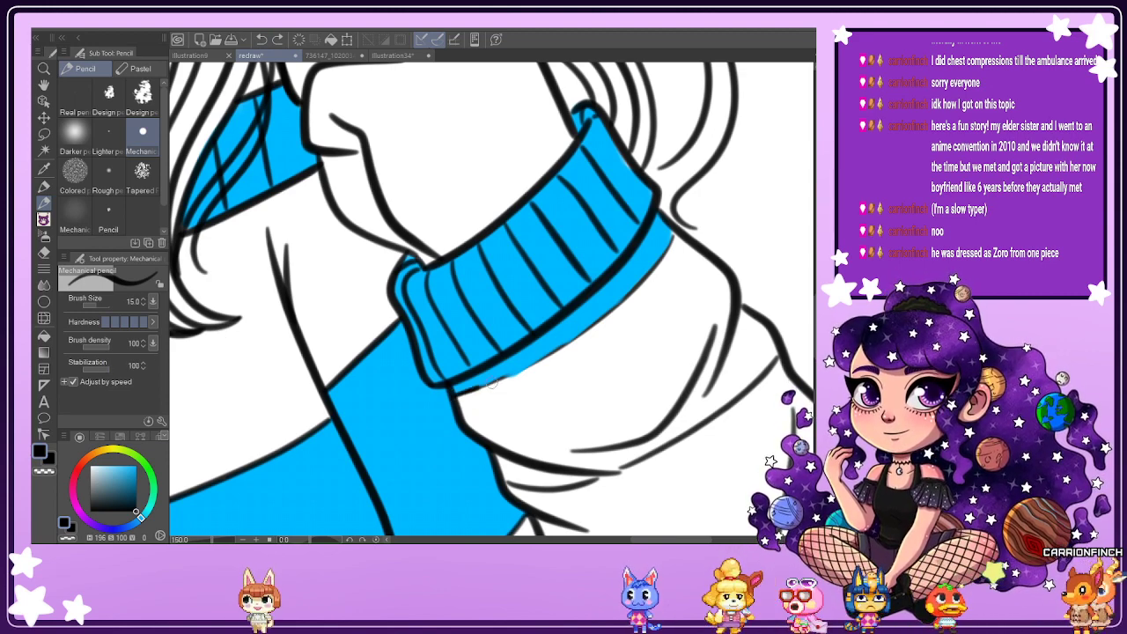
{"action": "mouse_move", "coordinate": [563, 348]}
{"action": "left_mouse_down"}
{"action": "mouse_move", "coordinate": [641, 283]}
{"action": "mouse_move", "coordinate": [674, 229]}
{"action": "left_mouse_up"}
{"action": "key", "text": "ctrl+z"}
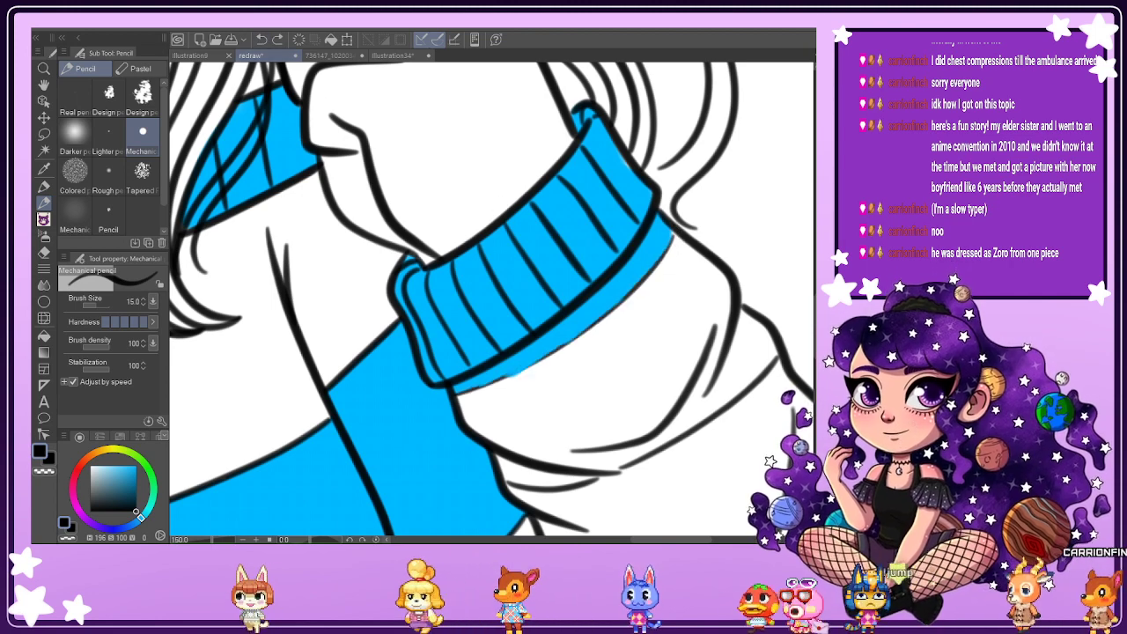
{"action": "mouse_move", "coordinate": [456, 392]}
{"action": "left_mouse_down"}
{"action": "mouse_move", "coordinate": [598, 321]}
{"action": "mouse_move", "coordinate": [647, 278]}
{"action": "mouse_move", "coordinate": [671, 231]}
{"action": "left_mouse_up"}
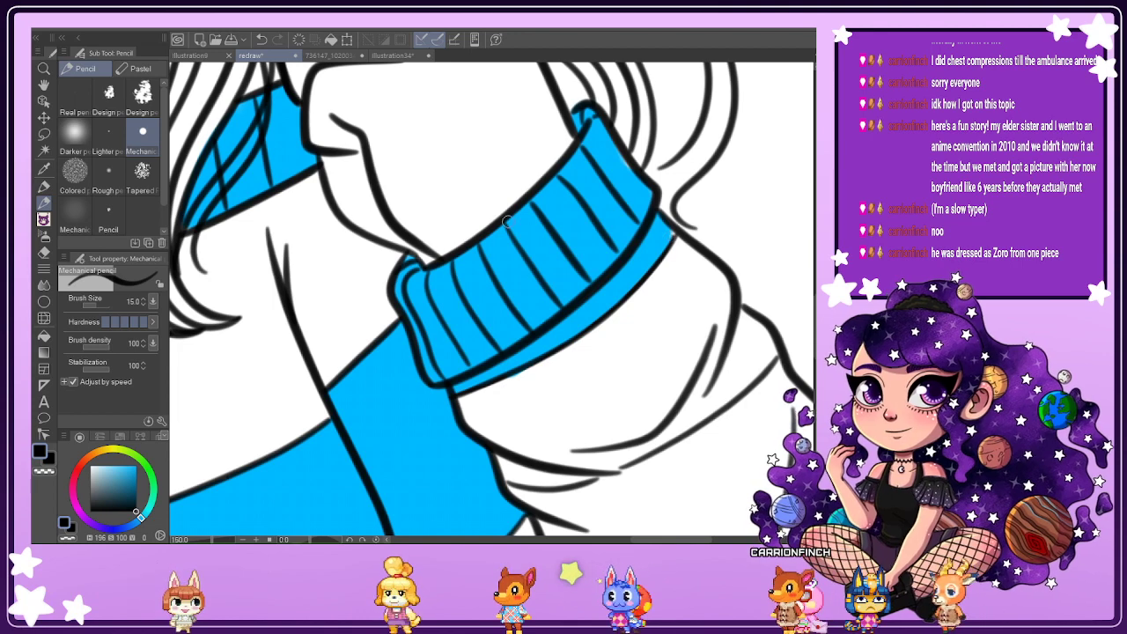
{"action": "key", "text": "ctrl+z"}
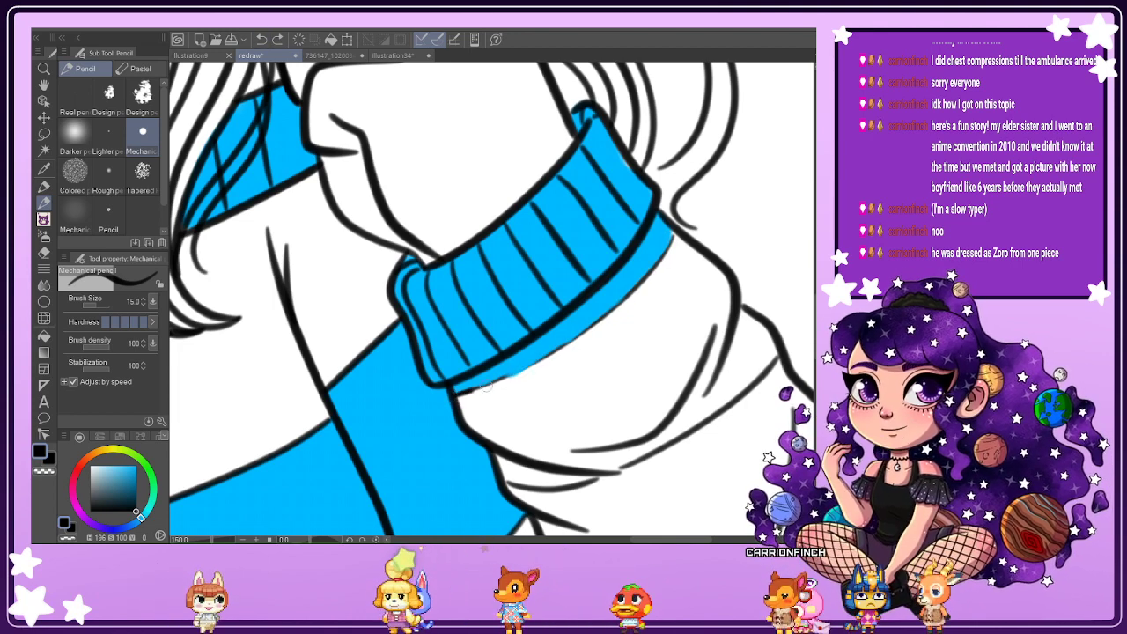
{"action": "mouse_move", "coordinate": [563, 347]}
{"action": "left_mouse_down"}
{"action": "mouse_move", "coordinate": [647, 278]}
{"action": "mouse_move", "coordinate": [671, 231]}
{"action": "left_mouse_up"}
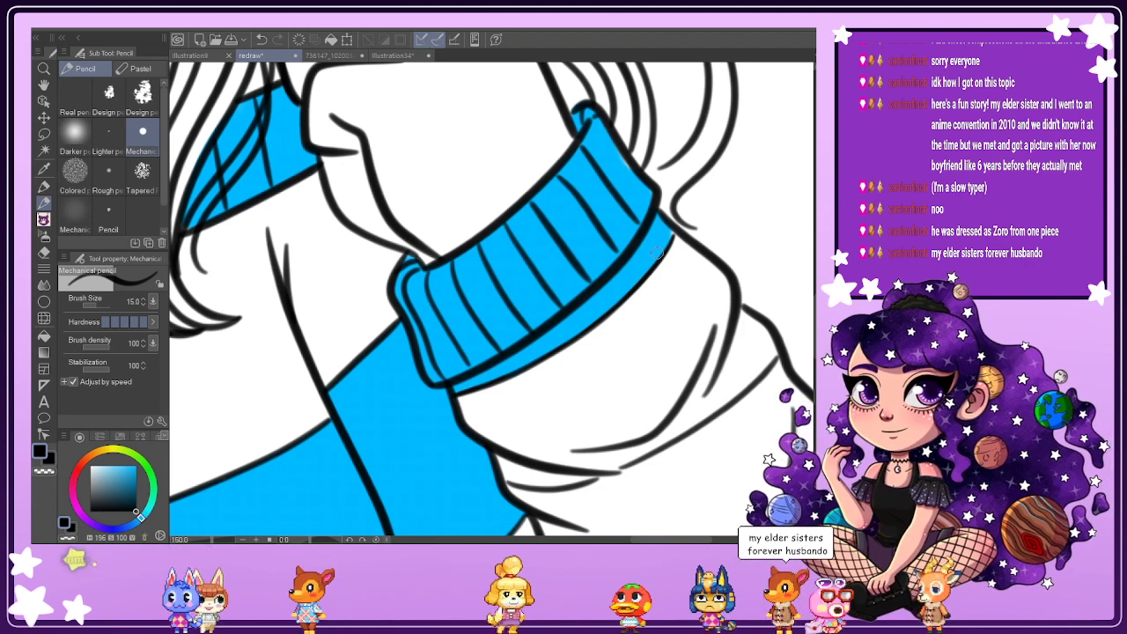
Pick the stripe blue, touch up the band below the raised cuff inside its outline, and set stabilization to 35.
{"action": "left_click", "coordinate": [660, 245], "text": "alt"}
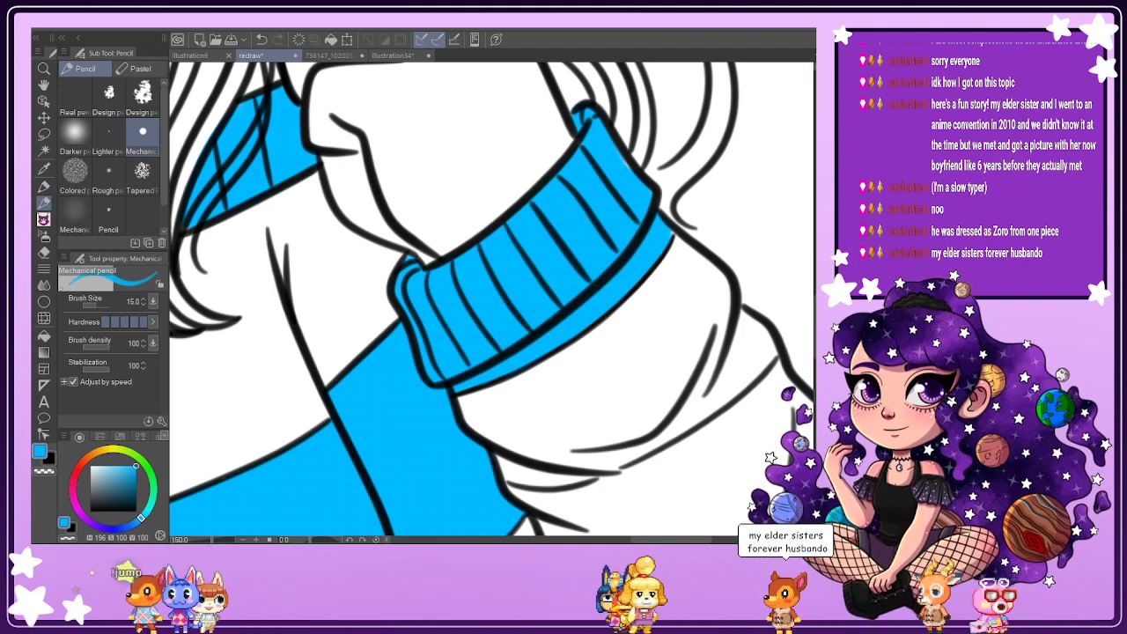
{"action": "scroll", "coordinate": [494, 268], "scroll_direction": "down", "scroll_amount": 2}
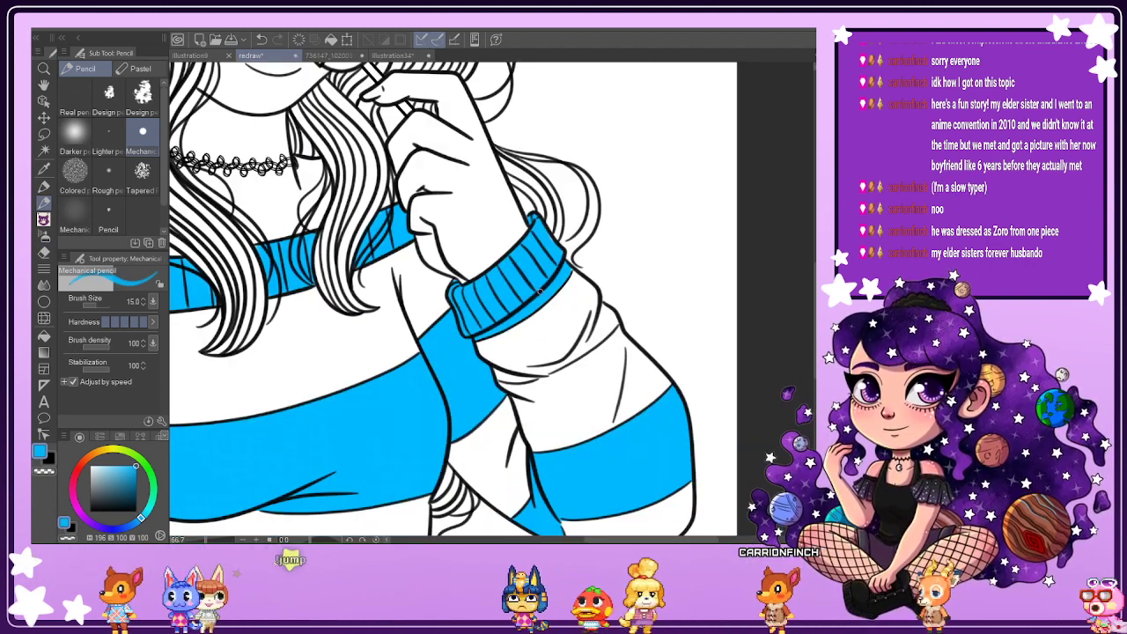
{"action": "scroll", "coordinate": [539, 268], "scroll_direction": "up", "scroll_amount": 3}
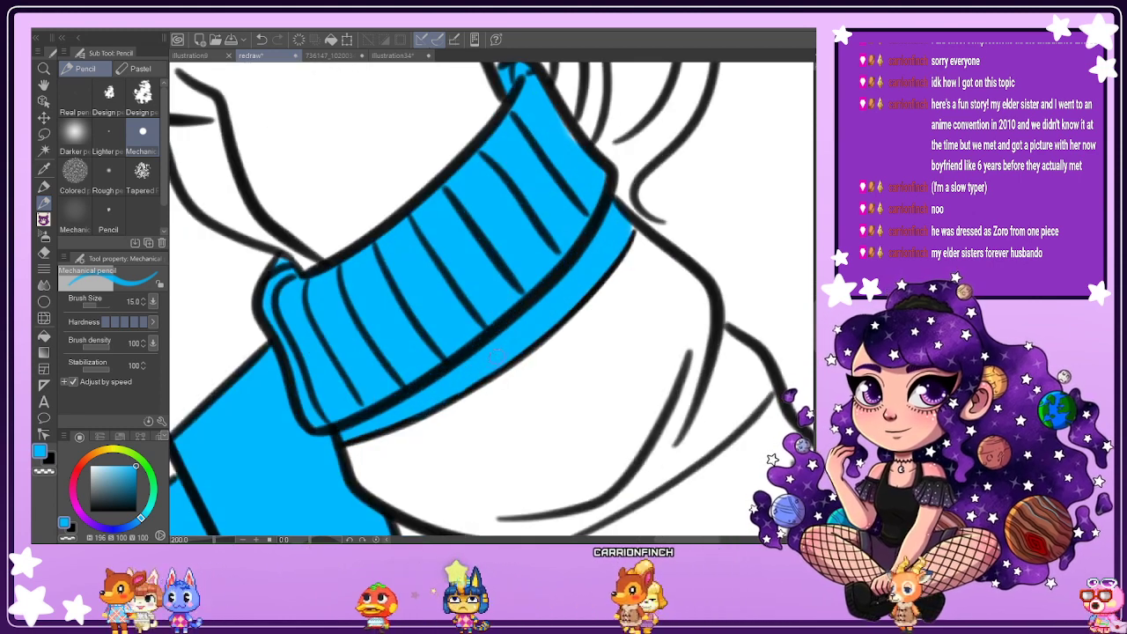
{"action": "left_click_drag", "start_coordinate": [495, 374], "coordinate": [548, 334]}
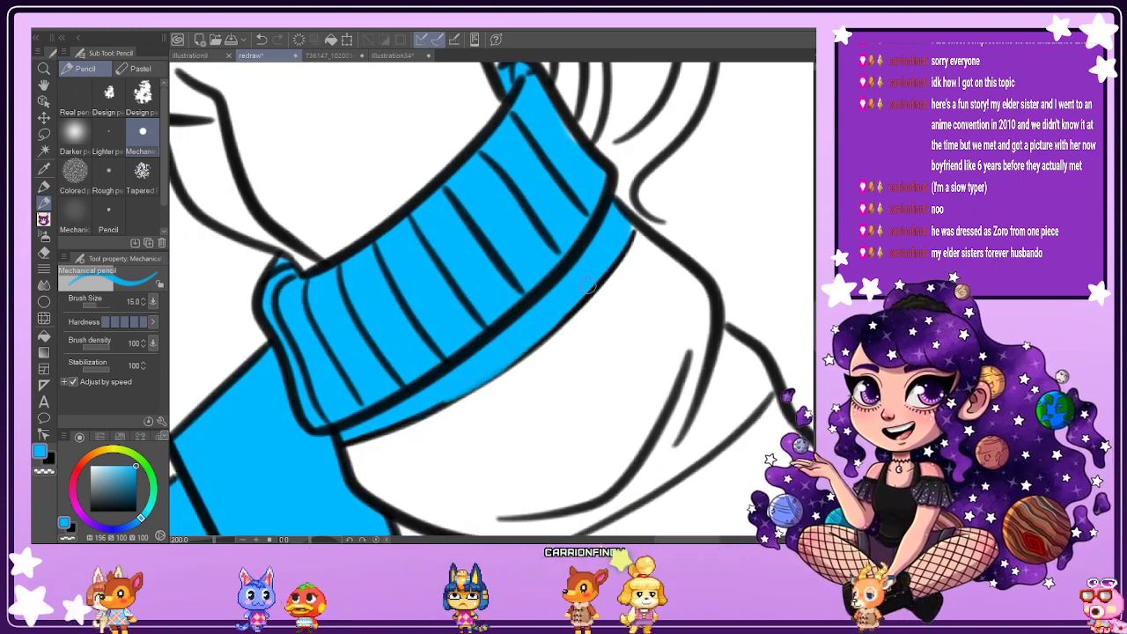
{"action": "key", "text": "ctrl+z"}
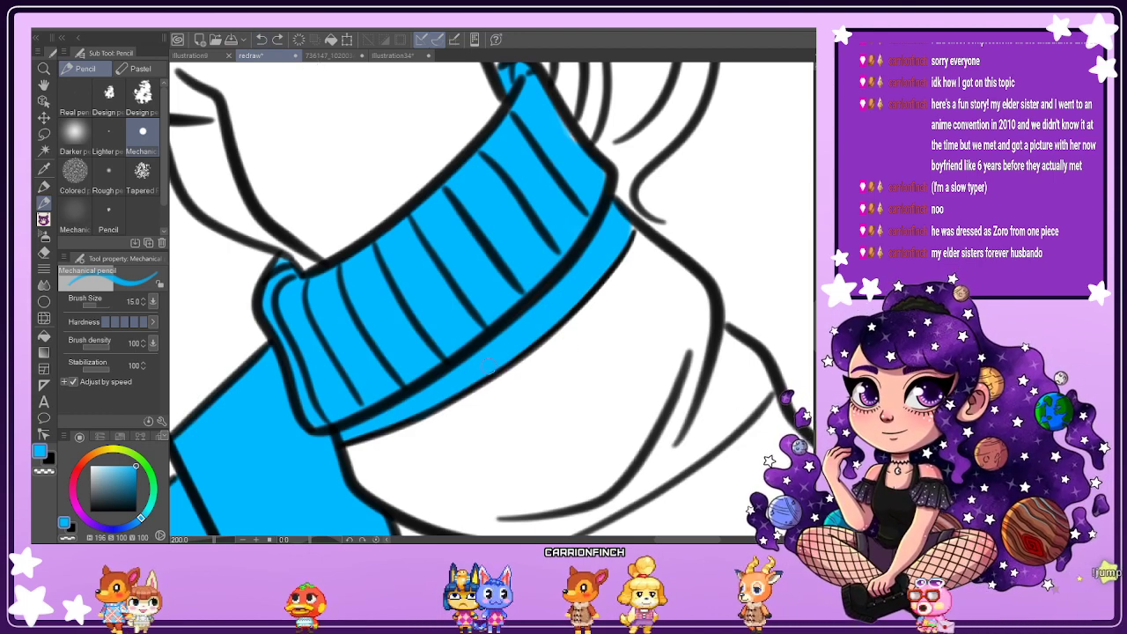
{"action": "left_click_drag", "start_coordinate": [480, 362], "coordinate": [436, 376]}
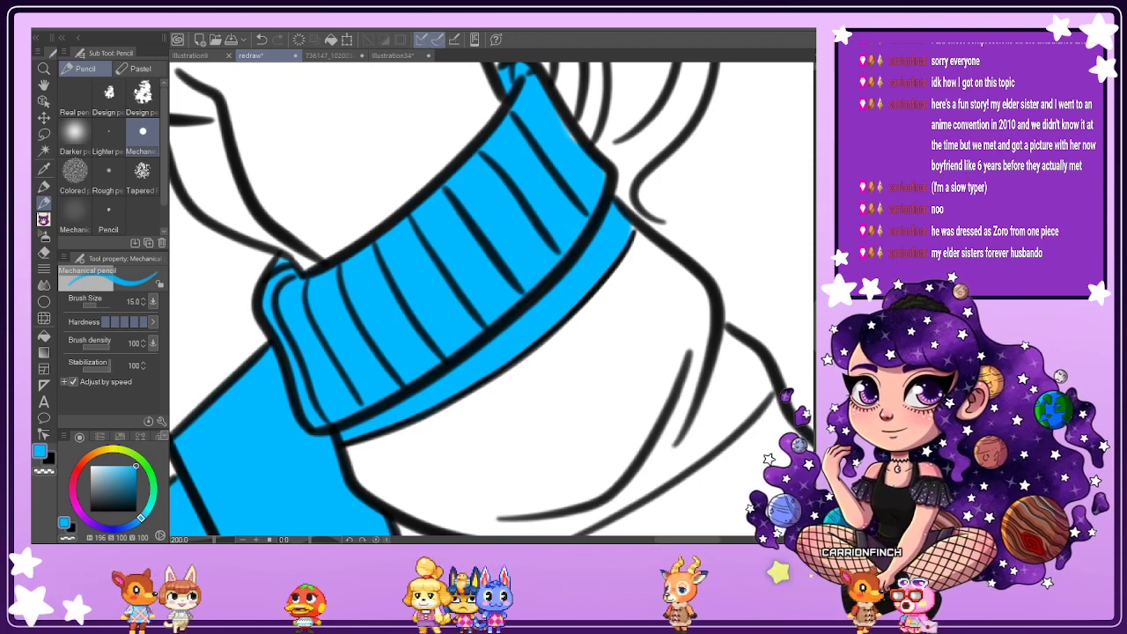
{"action": "left_click", "coordinate": [105, 368]}
{"action": "key", "text": "ctrl+minus"}
{"action": "key", "text": "ctrl+minus"}
{"action": "key", "text": "ctrl+minus"}
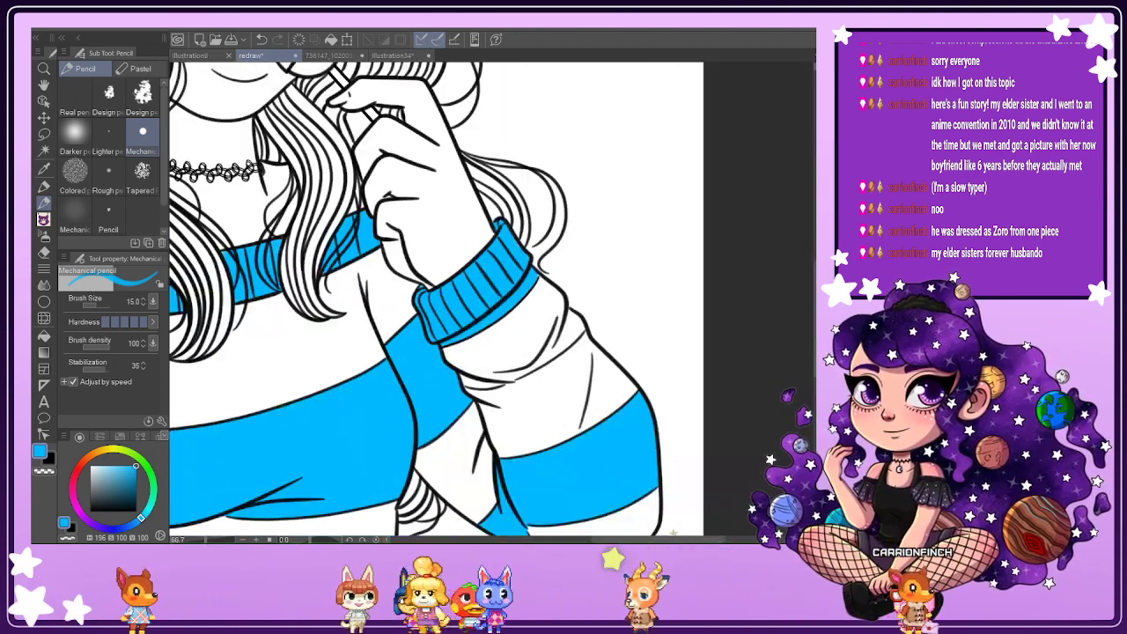
{"action": "key", "text": "ctrl+0"}
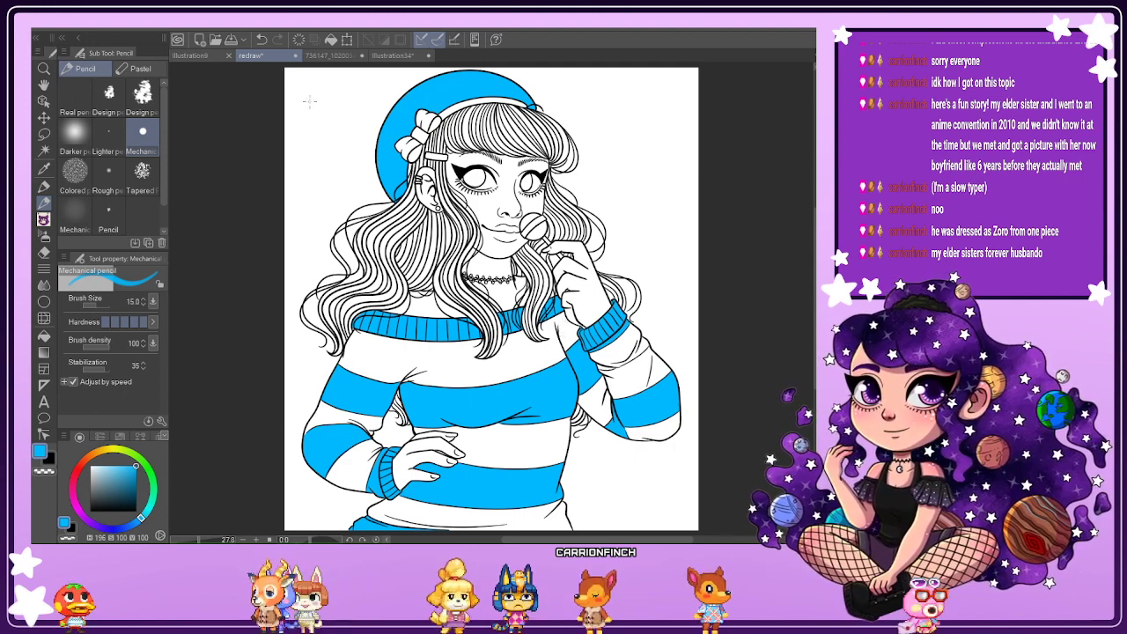
Compare the whole redraw with the older reference drawing, examining the reference's beret, bow, hair, face and sweater colors.
{"action": "left_click", "coordinate": [324, 56]}
{"action": "scroll", "coordinate": [506, 217], "scroll_direction": "up", "scroll_amount": 1}
{"action": "scroll", "coordinate": [506, 218], "scroll_direction": "down", "scroll_amount": 1}
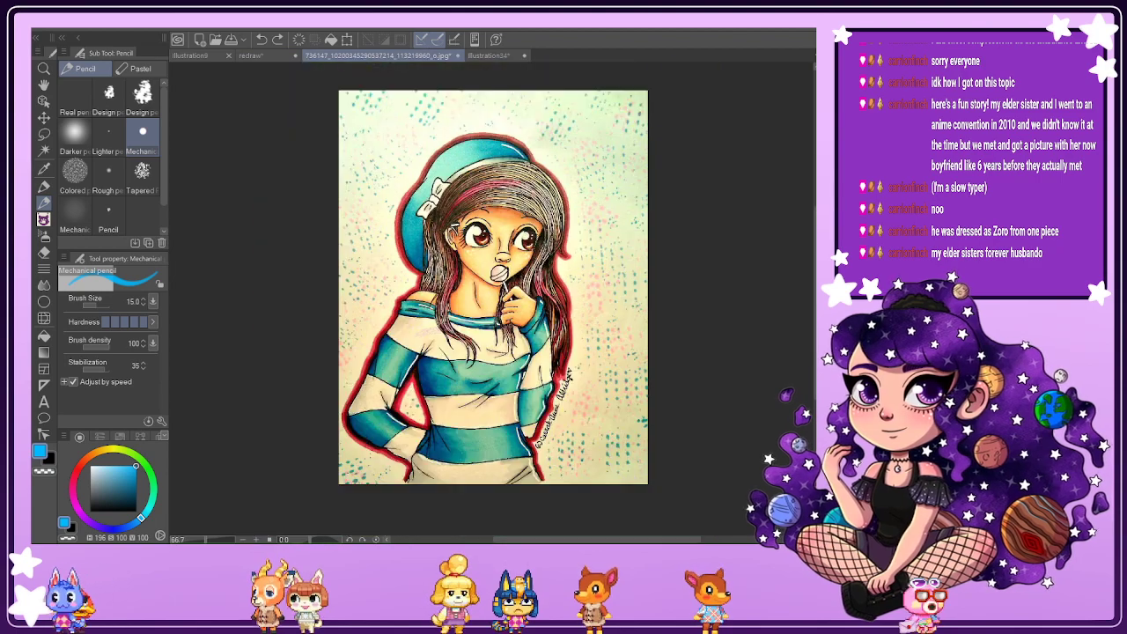
{"action": "left_click", "coordinate": [261, 56]}
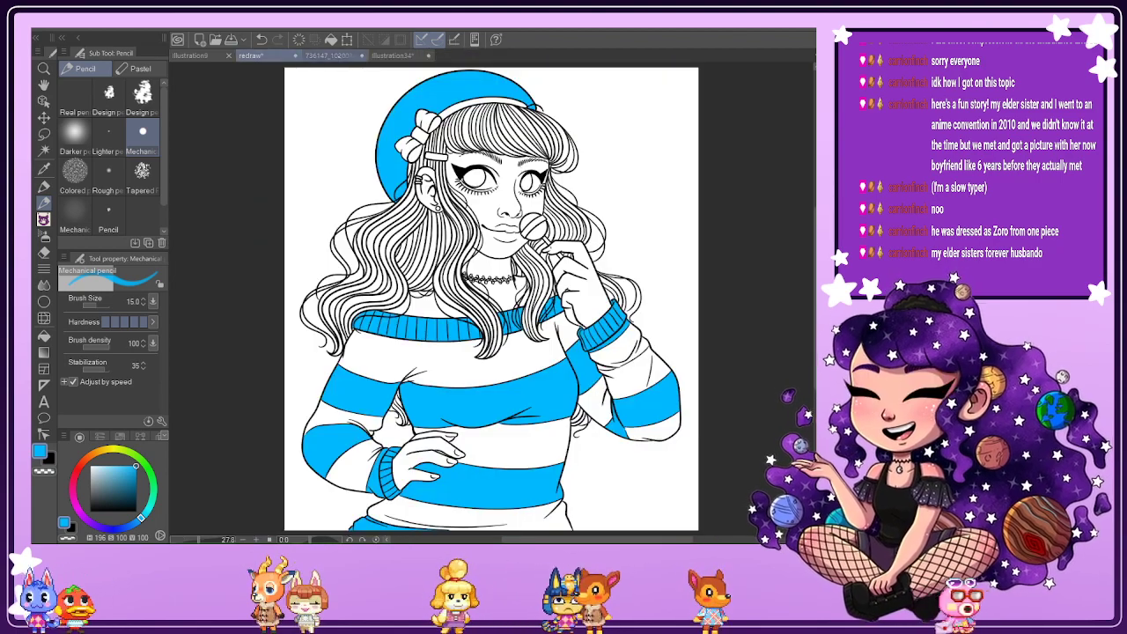
{"action": "left_click", "coordinate": [337, 56]}
{"action": "scroll", "coordinate": [531, 241], "scroll_direction": "up", "scroll_amount": 2}
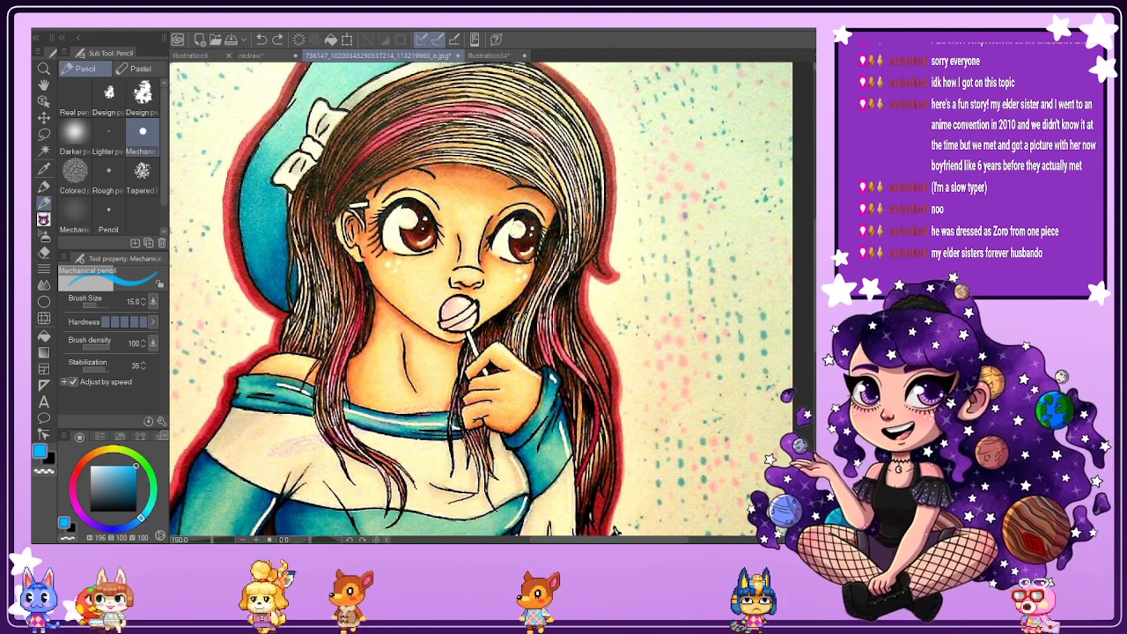
{"action": "left_click", "coordinate": [251, 55]}
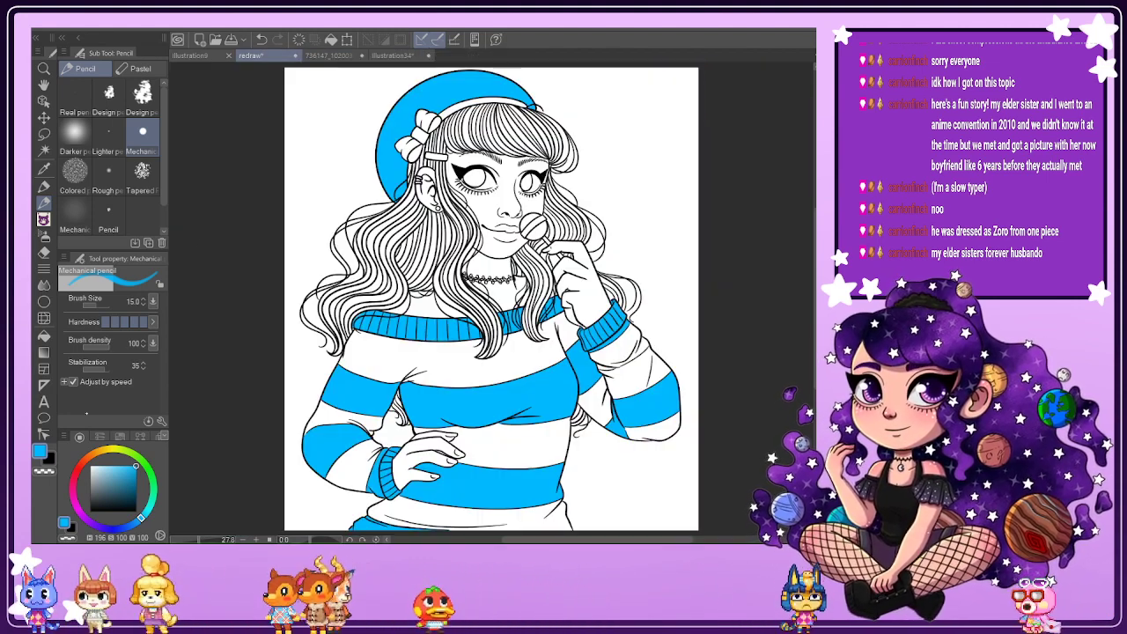
{"action": "left_click", "coordinate": [337, 55]}
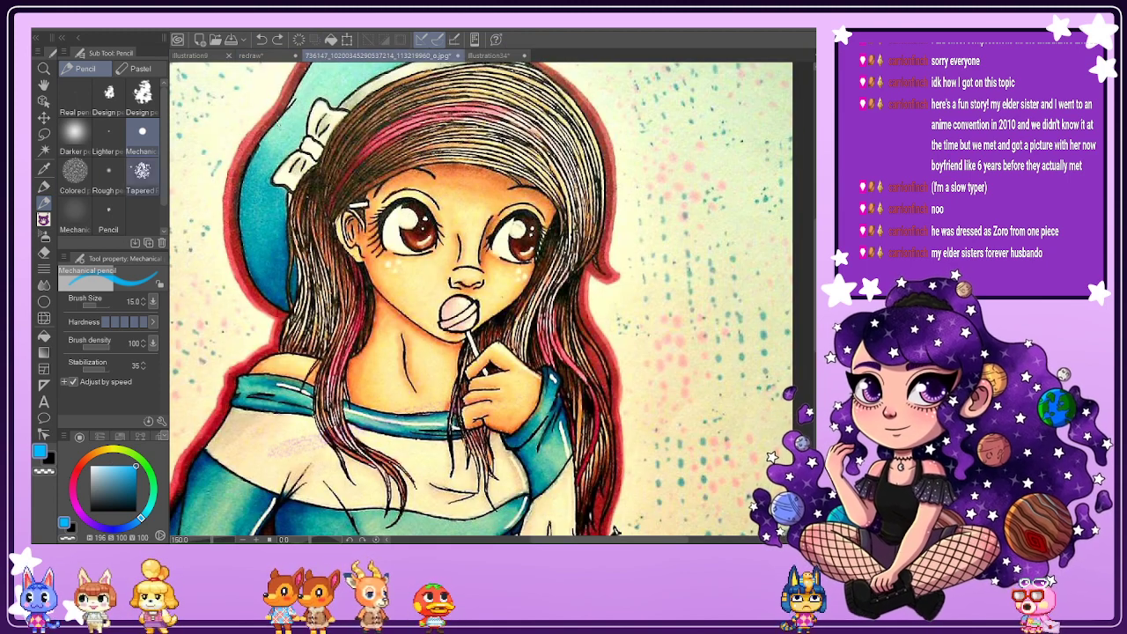
Sample the skin tone from the girl's face in the coloured reference drawing and return to the redraw canvas.
{"action": "left_click", "coordinate": [44, 168]}
{"action": "left_click", "coordinate": [432, 267]}
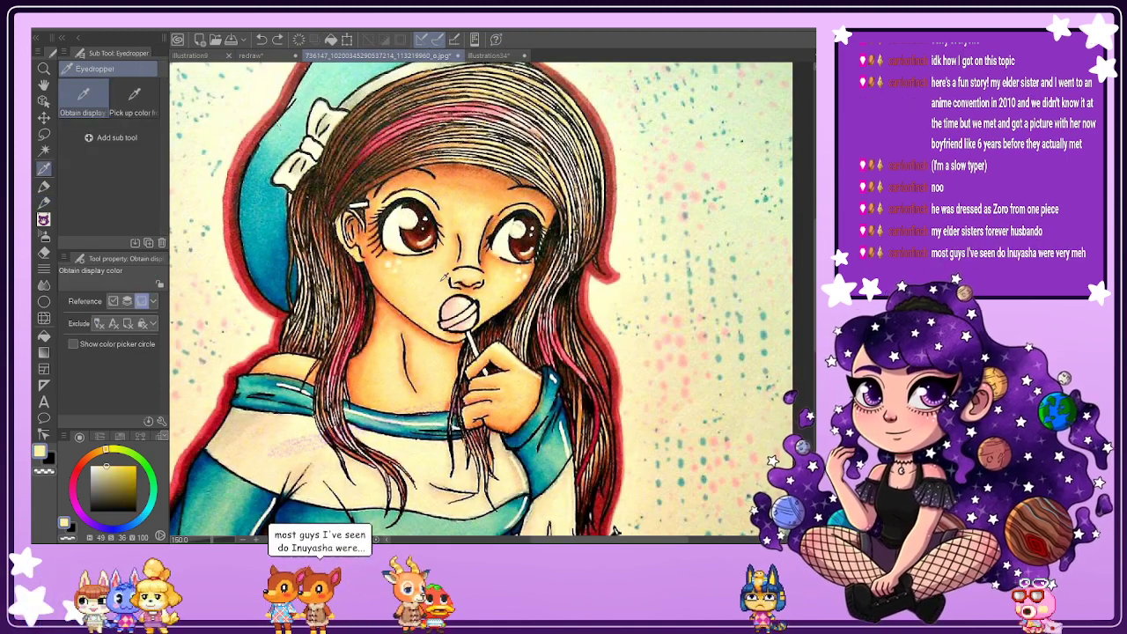
{"action": "left_click", "coordinate": [458, 208]}
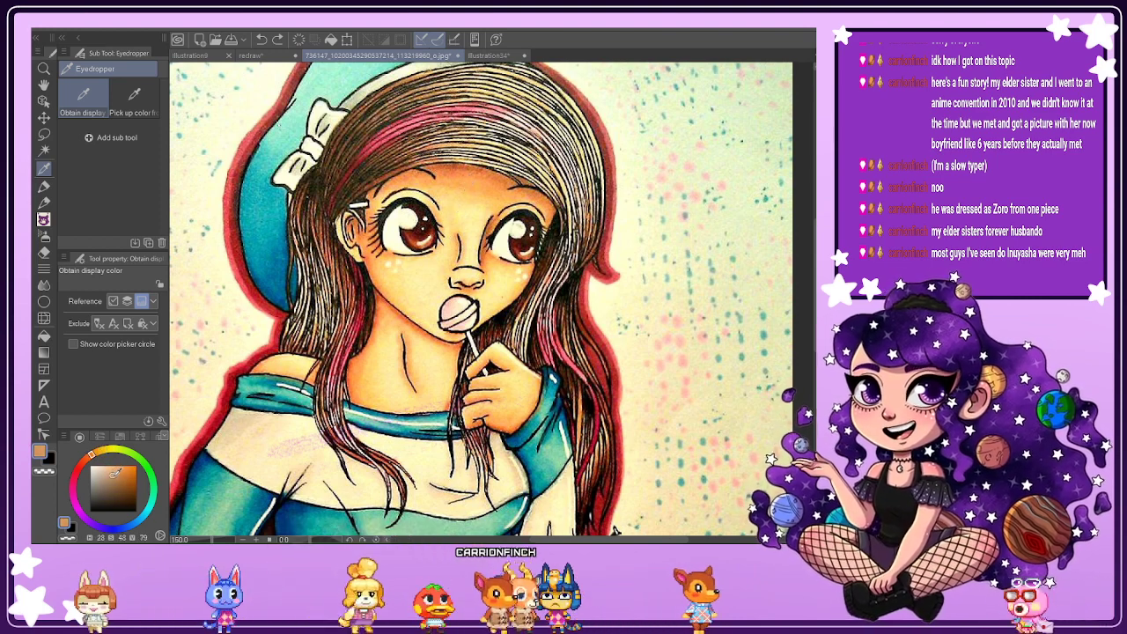
{"action": "left_click", "coordinate": [253, 56]}
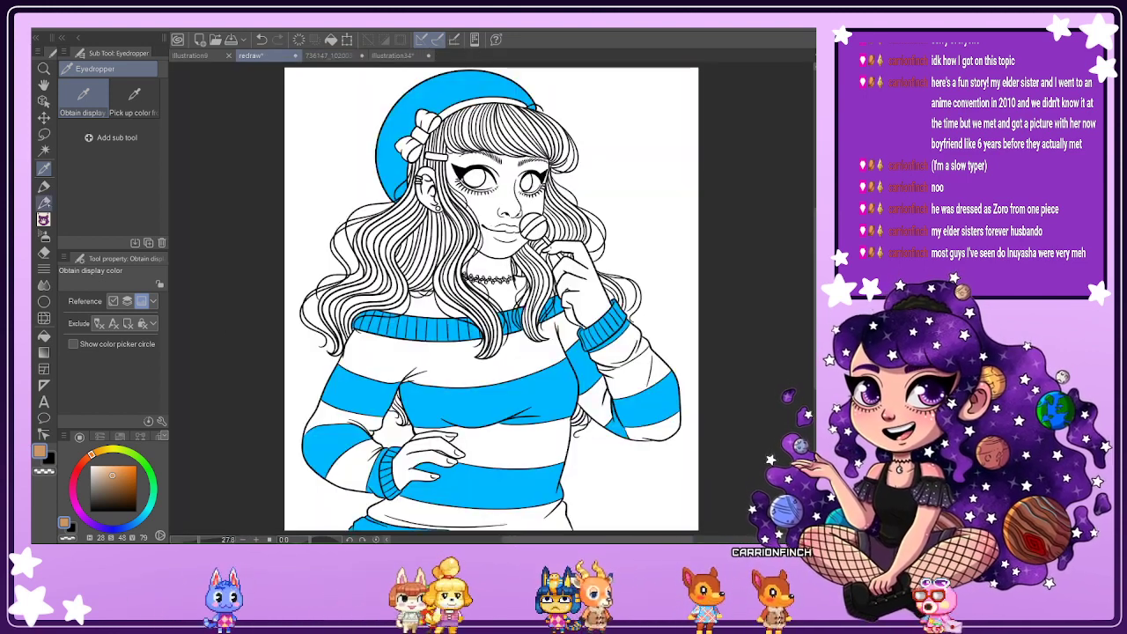
Try the sampled skin tone and lighter variants as fills on the face and raised hand, undoing each one.
{"action": "key", "text": "g"}
{"action": "left_click", "coordinate": [498, 199]}
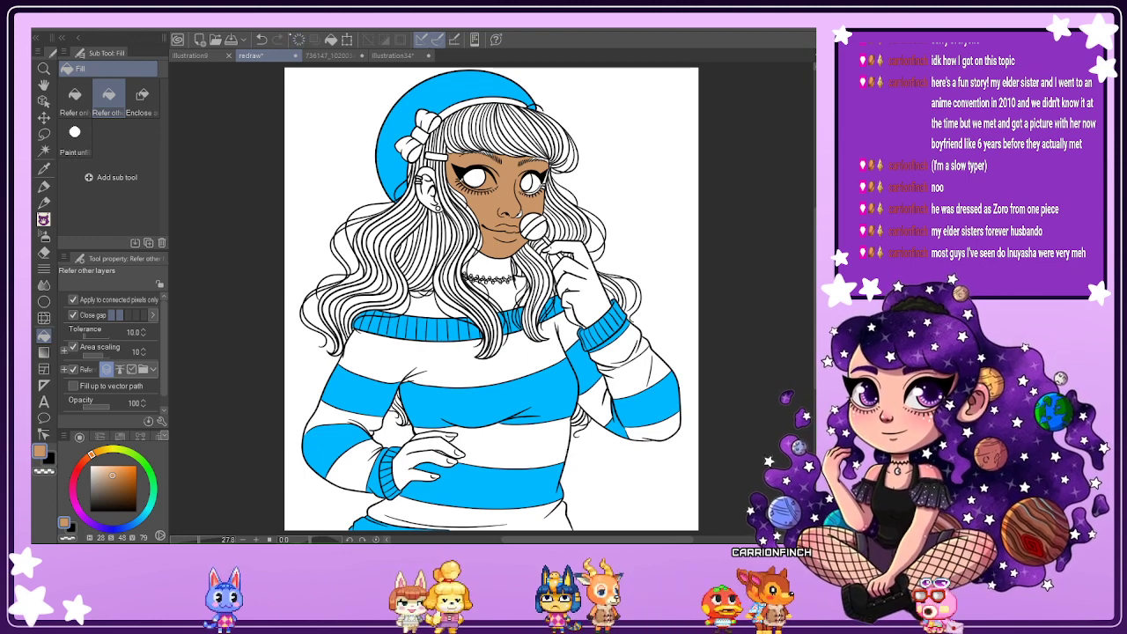
{"action": "key", "text": "ctrl+z"}
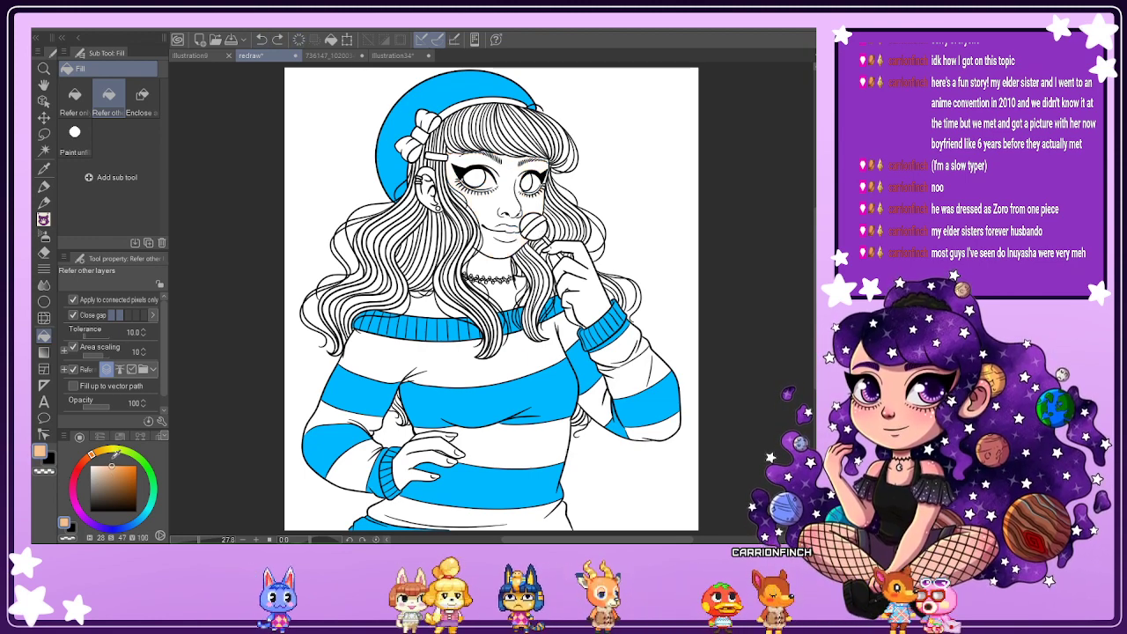
{"action": "left_click", "coordinate": [496, 204]}
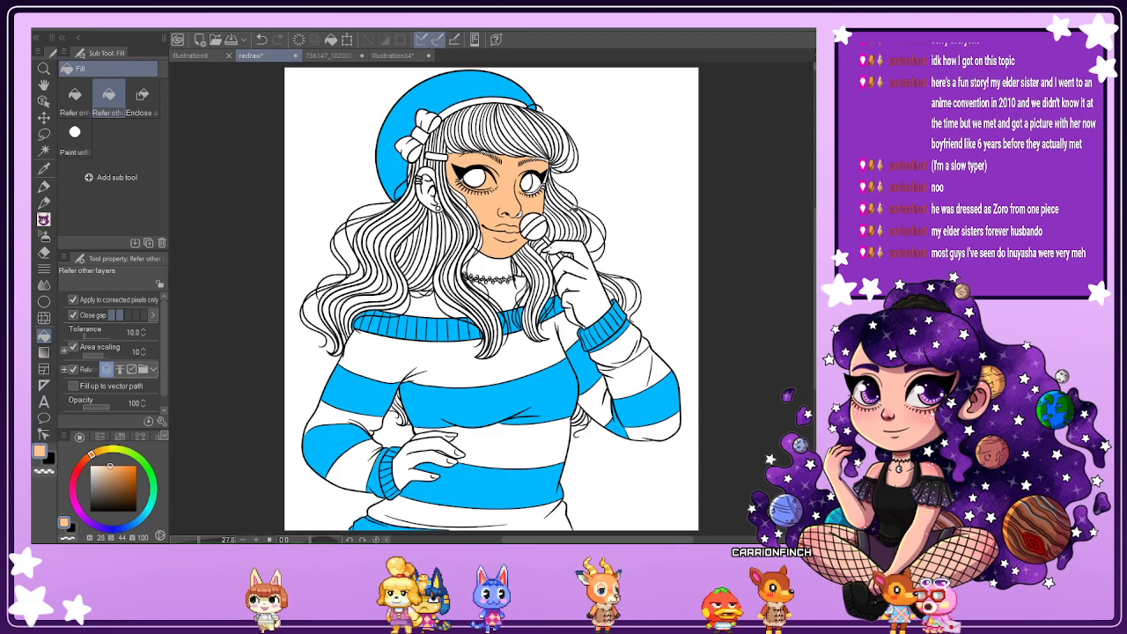
{"action": "scroll", "coordinate": [555, 172], "scroll_direction": "up", "scroll_amount": 3}
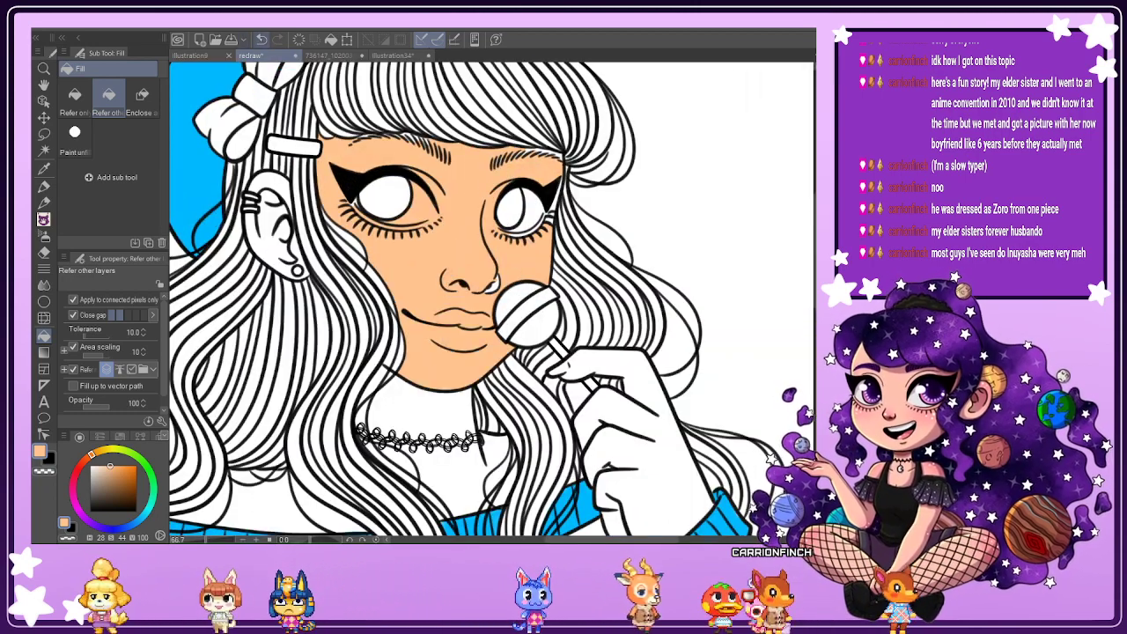
{"action": "key", "text": "ctrl+z"}
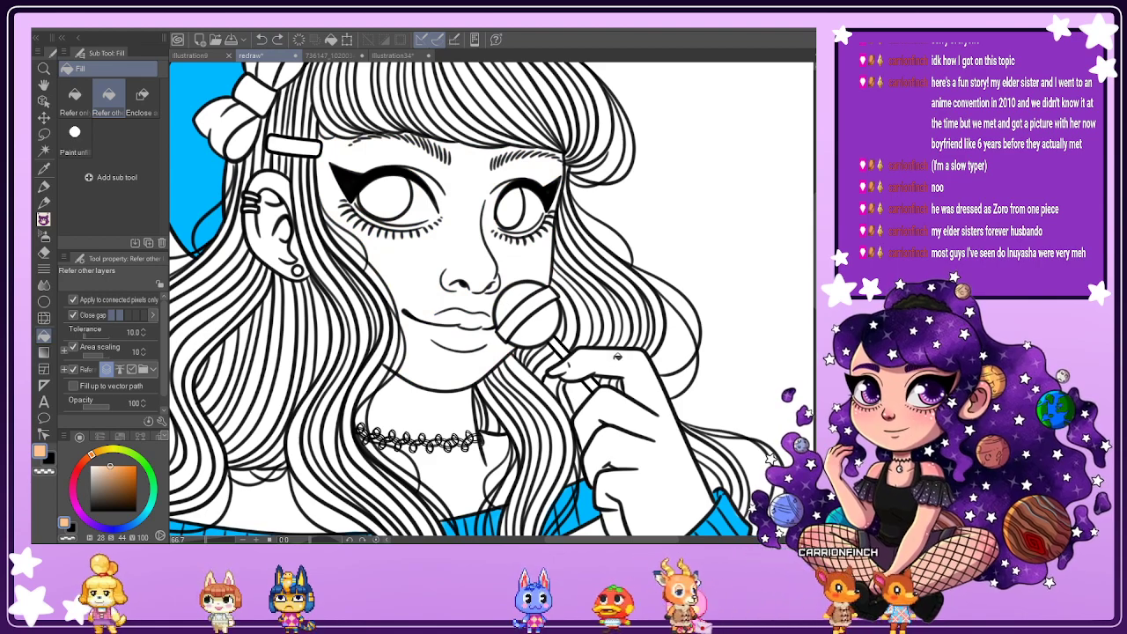
{"action": "left_click", "coordinate": [616, 357]}
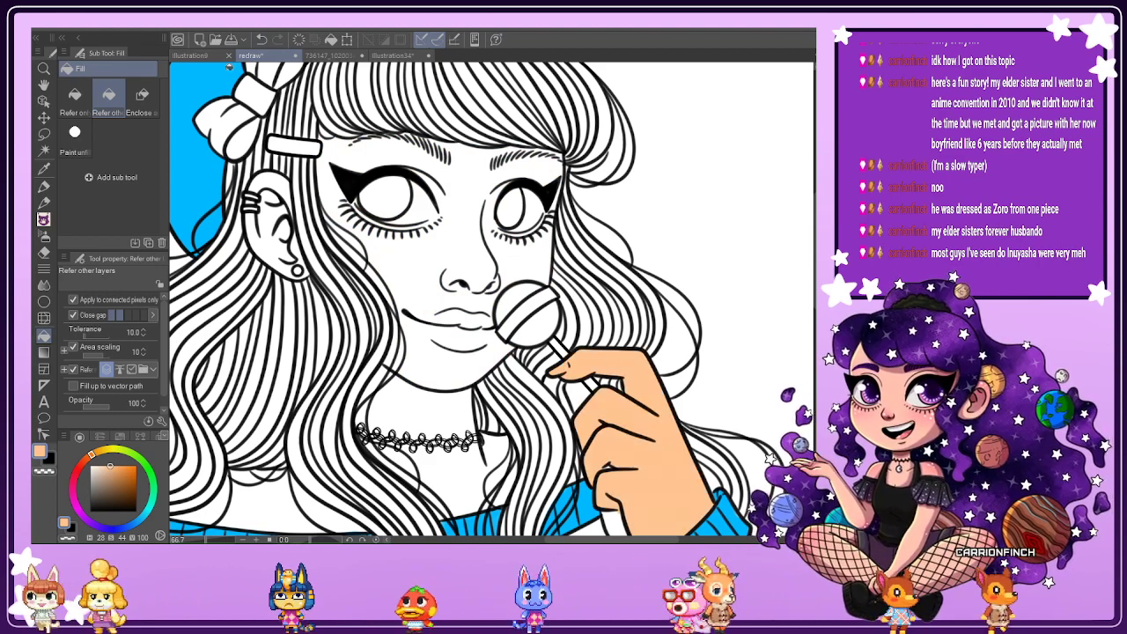
{"action": "key", "text": "ctrl+z"}
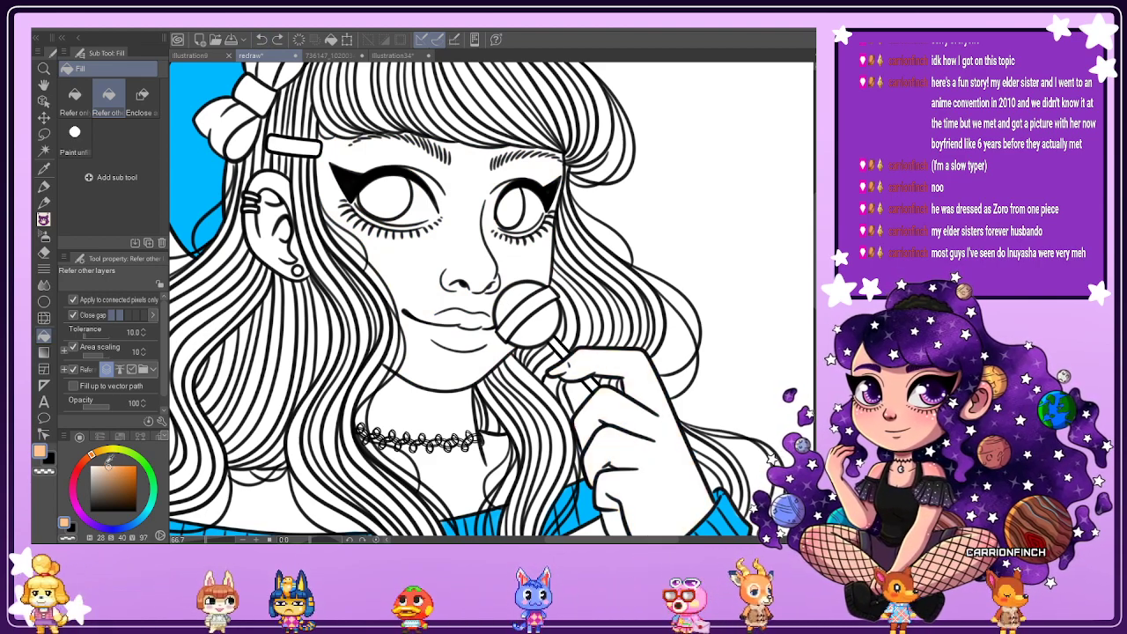
Fill the face, neck, shoulder and both hands with a light peach skin tone of hue 28, saturation 34 and value 100.
{"action": "left_click", "coordinate": [436, 268]}
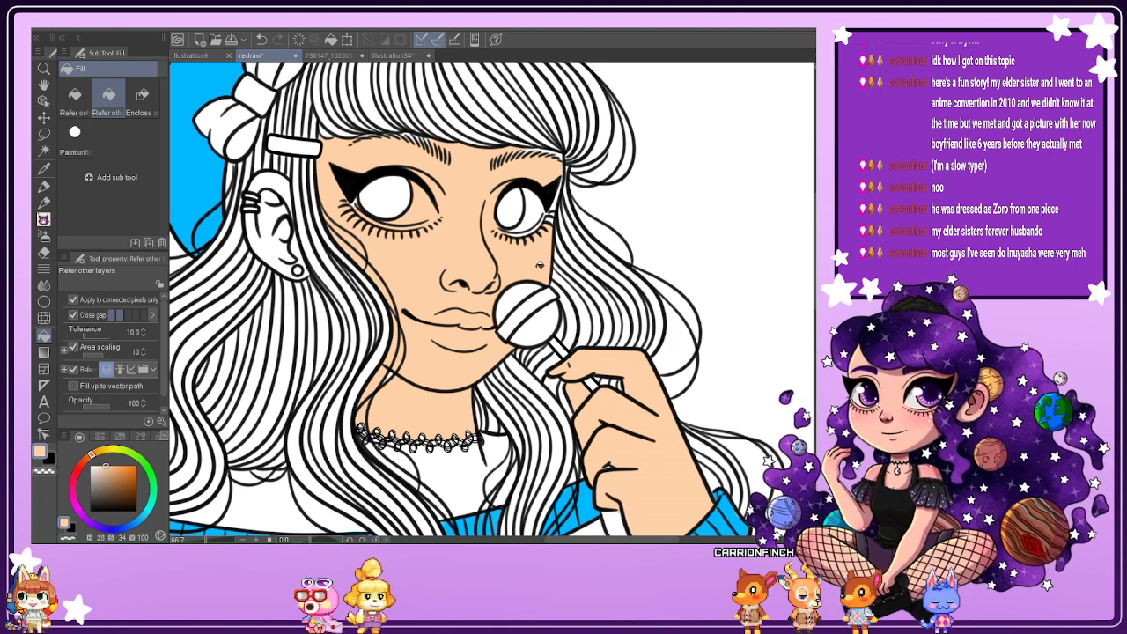
{"action": "key", "text": "ctrl+minus"}
{"action": "key", "text": "ctrl+minus"}
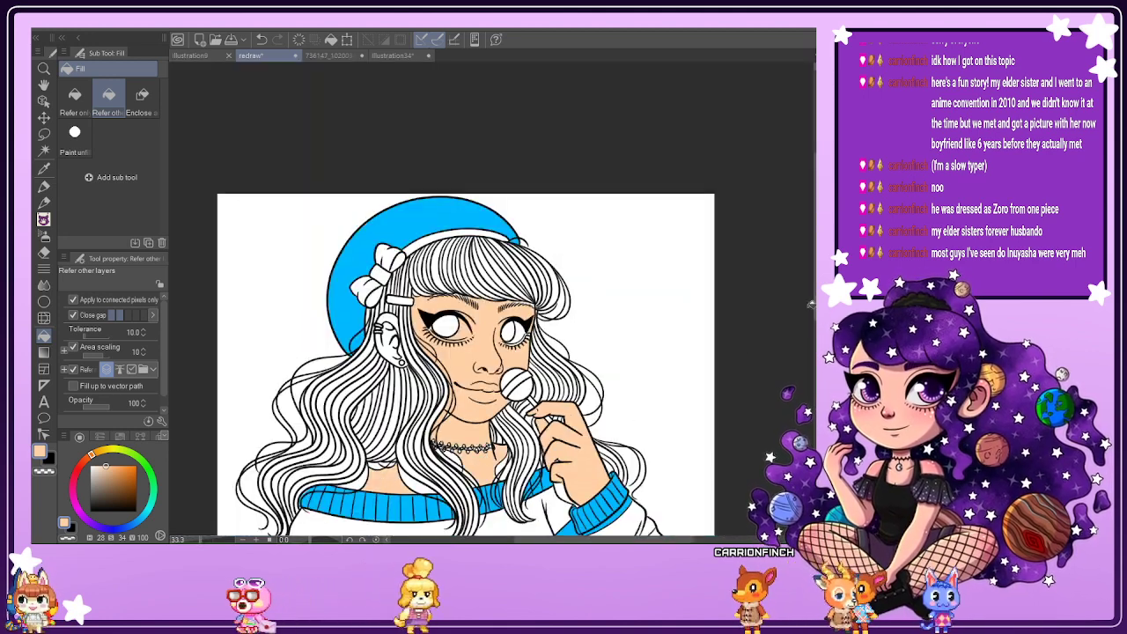
{"action": "scroll", "coordinate": [497, 377], "scroll_direction": "down", "scroll_amount": 5}
{"action": "scroll", "coordinate": [498, 377], "scroll_direction": "up", "scroll_amount": 1}
{"action": "left_click", "coordinate": [381, 388]}
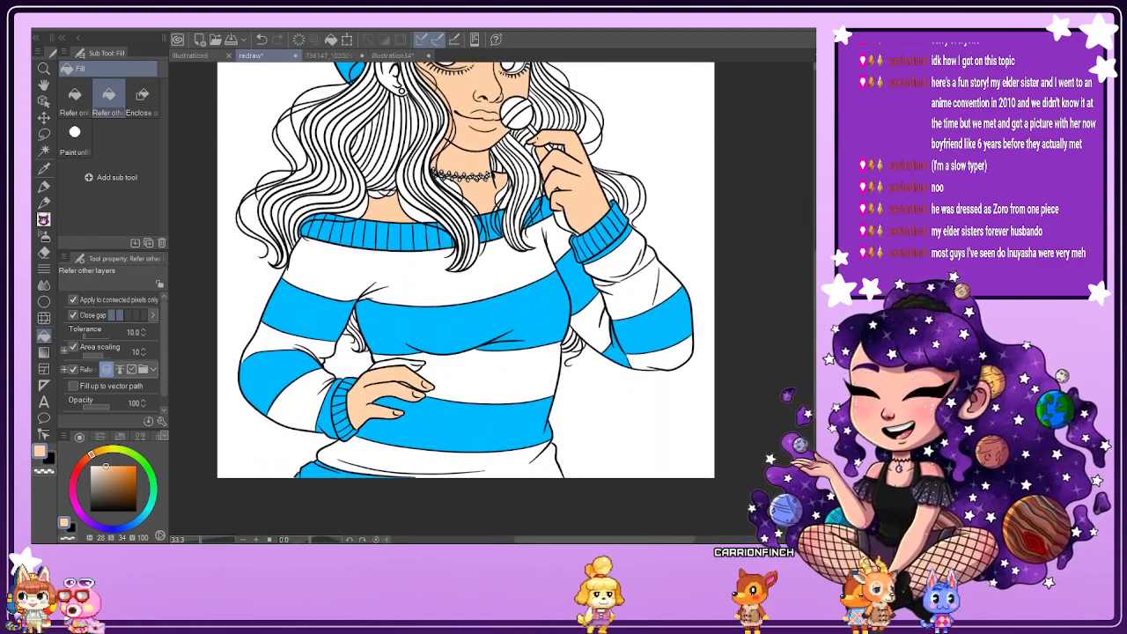
{"action": "left_click", "coordinate": [402, 361]}
Paint the unfilled skin below the choker and beside the loose hair strands using the Mechanical pencil, size 46.4, stabilization 11.
{"action": "left_click", "coordinate": [44, 203]}
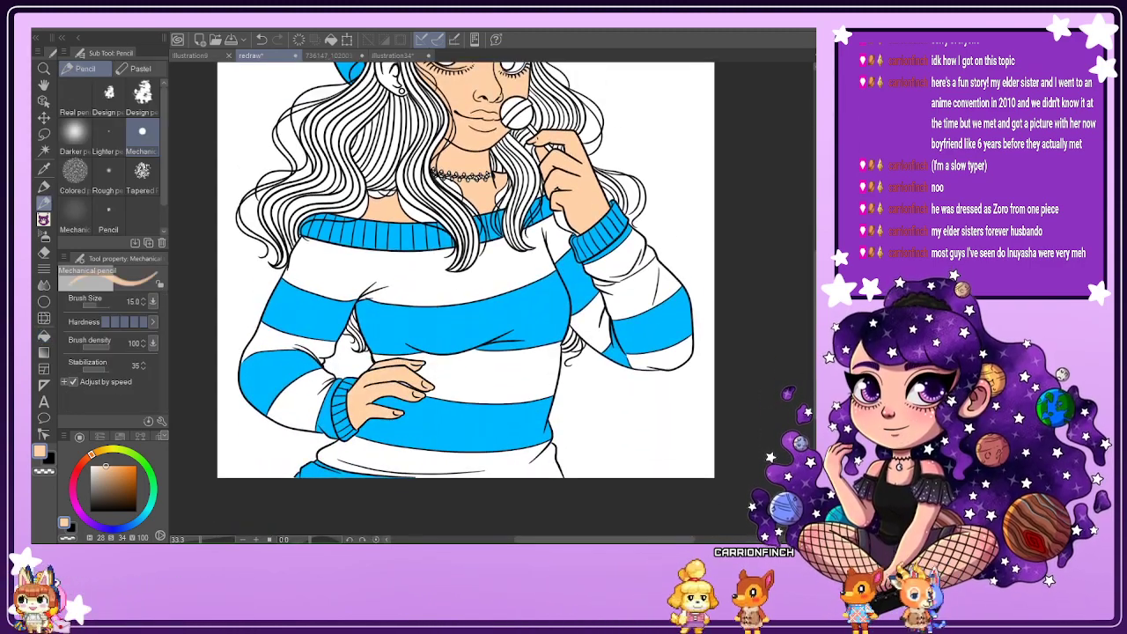
{"action": "scroll", "coordinate": [443, 147], "scroll_direction": "down", "scroll_amount": 1}
{"action": "scroll", "coordinate": [443, 152], "scroll_direction": "up", "scroll_amount": 5}
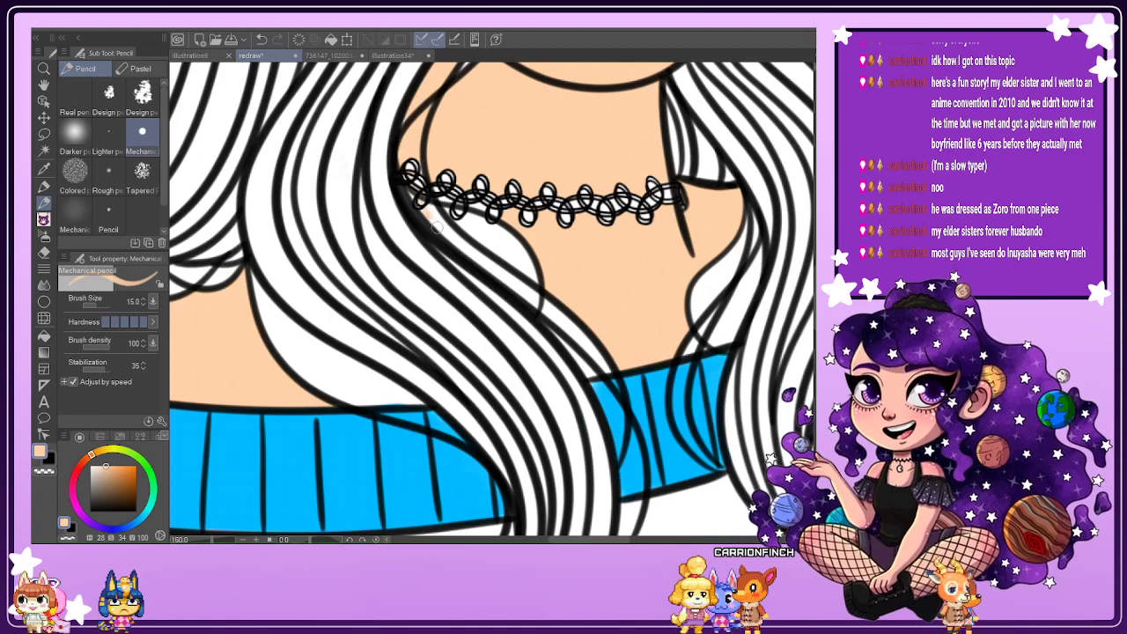
{"action": "left_click_drag", "start_coordinate": [437, 227], "coordinate": [447, 233]}
{"action": "left_click", "coordinate": [89, 369]}
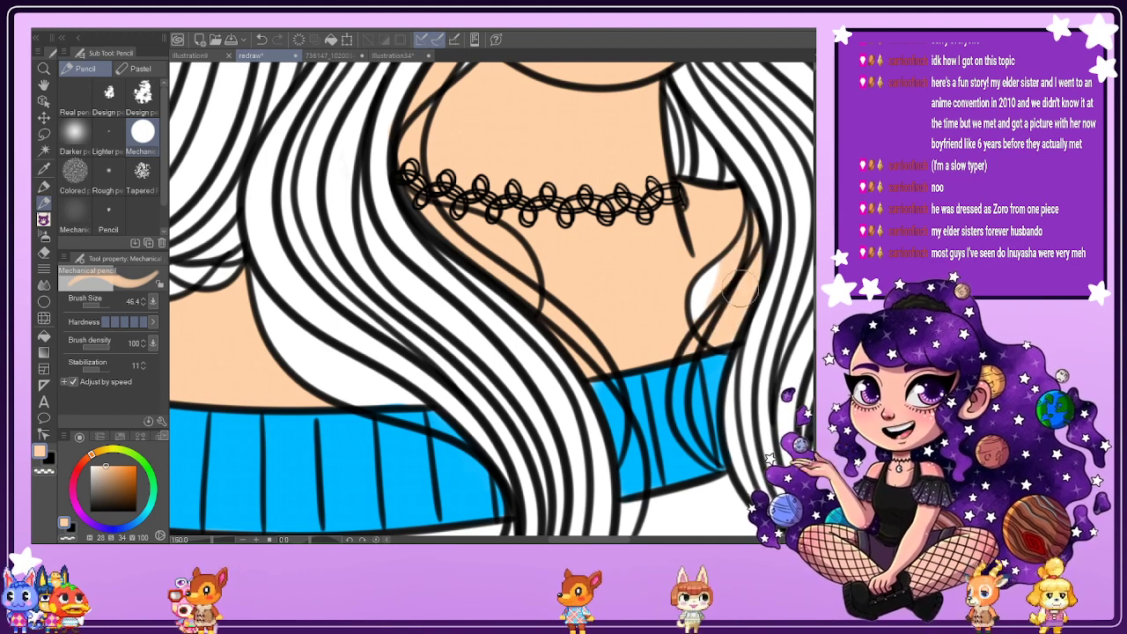
{"action": "left_click_drag", "start_coordinate": [740, 288], "coordinate": [704, 324]}
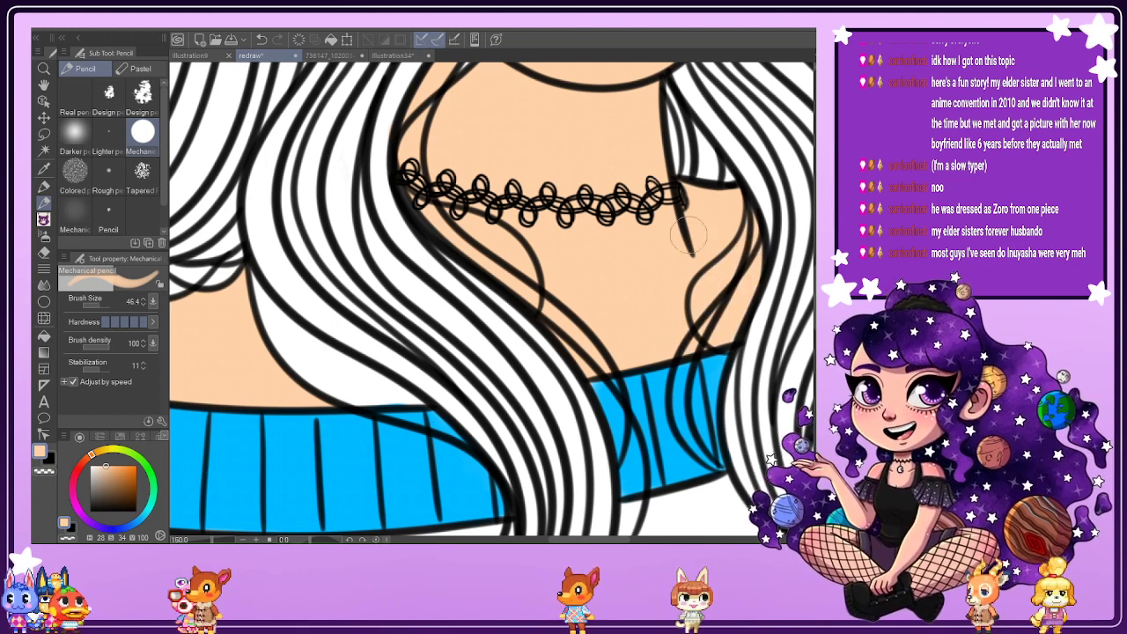
Paint skin tone into the remaining white gaps around the eyebrows and outer lashes, reducing the brush size to 25.6.
{"action": "scroll", "coordinate": [717, 272], "scroll_direction": "up", "scroll_amount": 5}
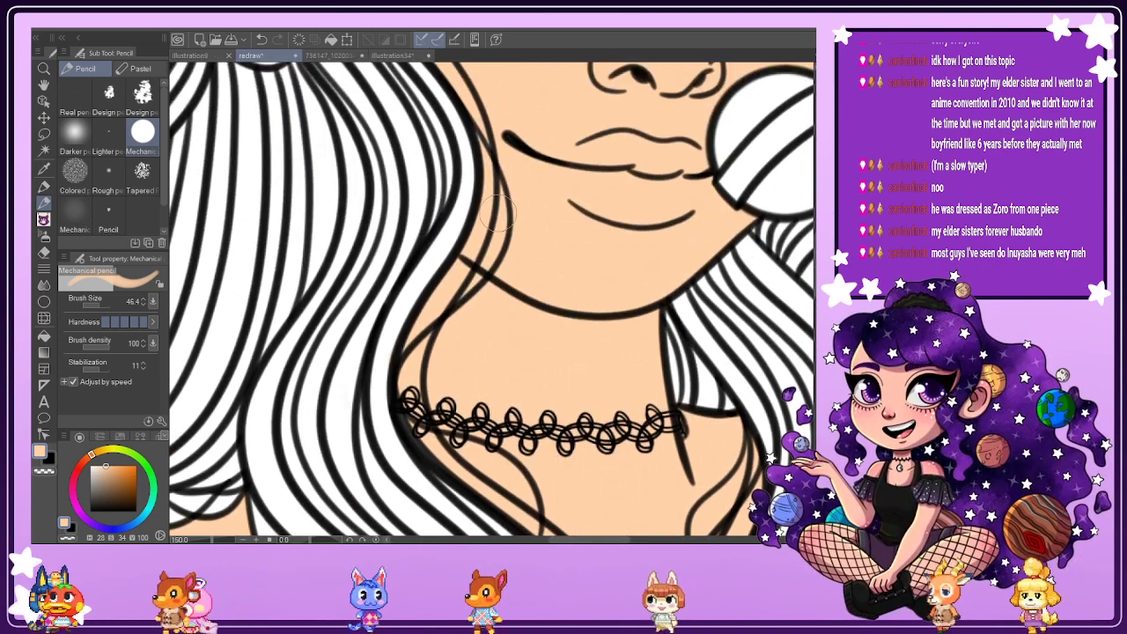
{"action": "scroll", "coordinate": [477, 308], "scroll_direction": "up", "scroll_amount": 5}
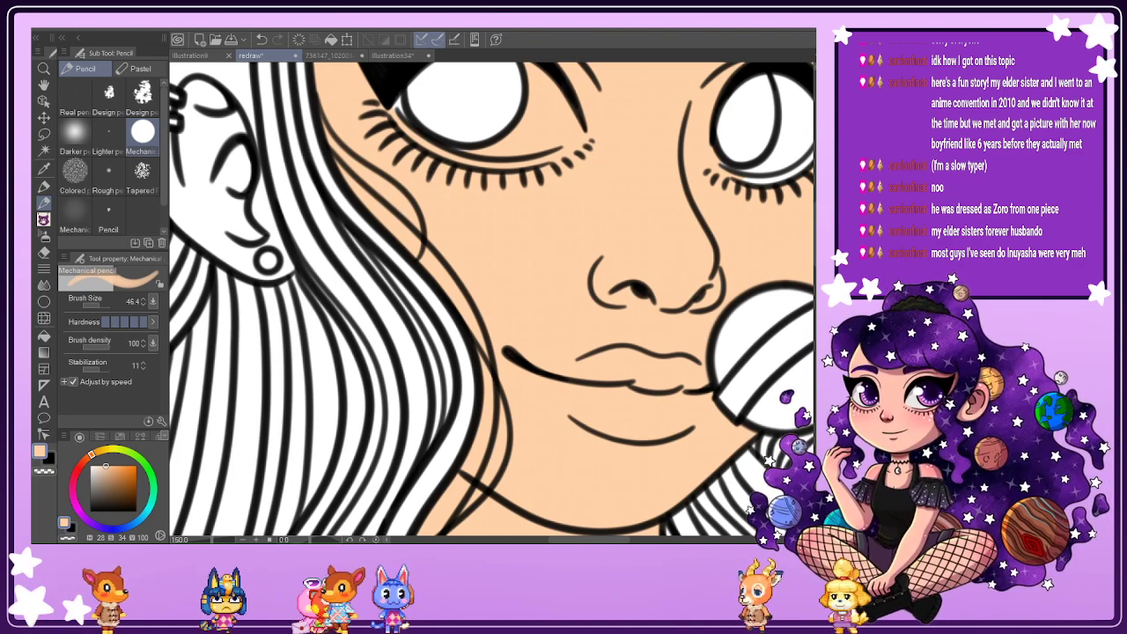
{"action": "scroll", "coordinate": [429, 168], "scroll_direction": "up", "scroll_amount": 4}
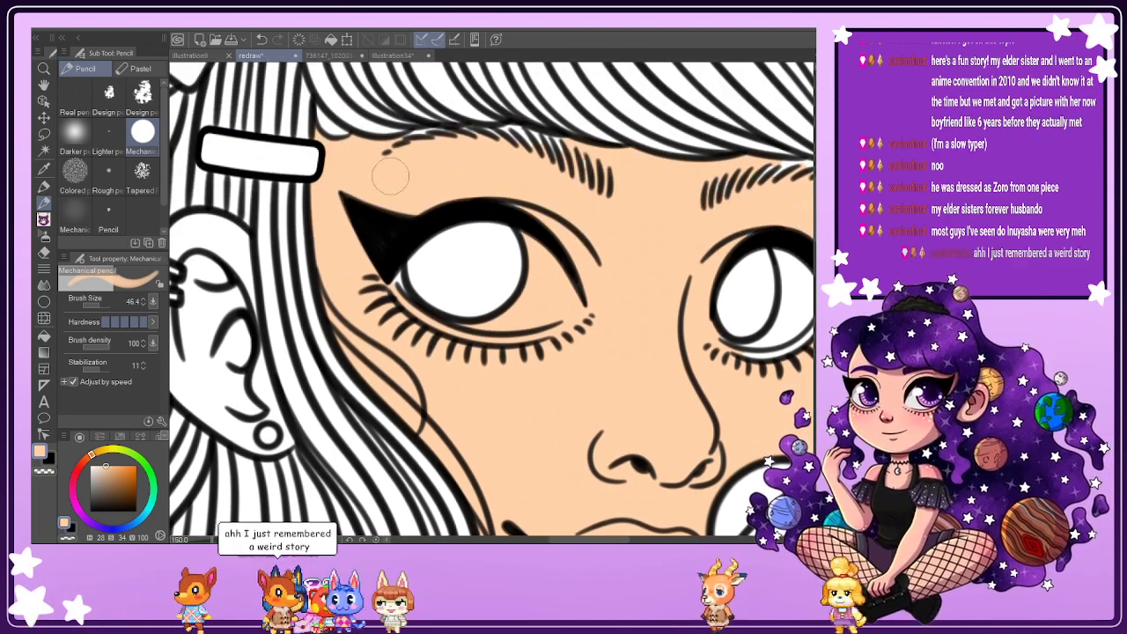
{"action": "left_click_drag", "start_coordinate": [518, 150], "coordinate": [565, 162]}
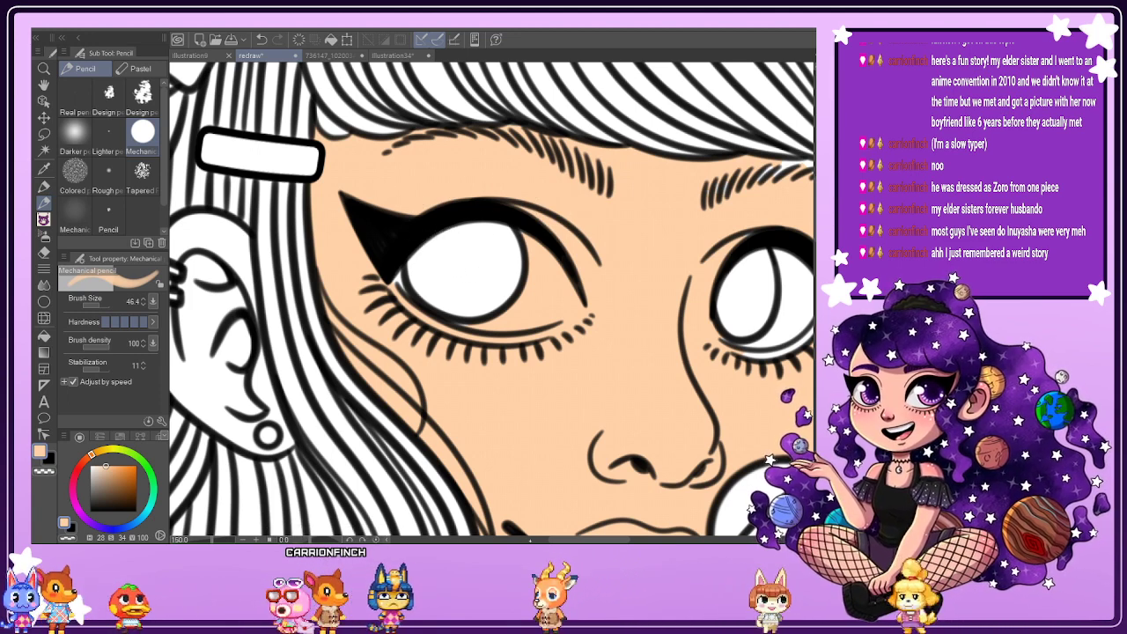
{"action": "left_click_drag", "start_coordinate": [566, 539], "coordinate": [602, 539]}
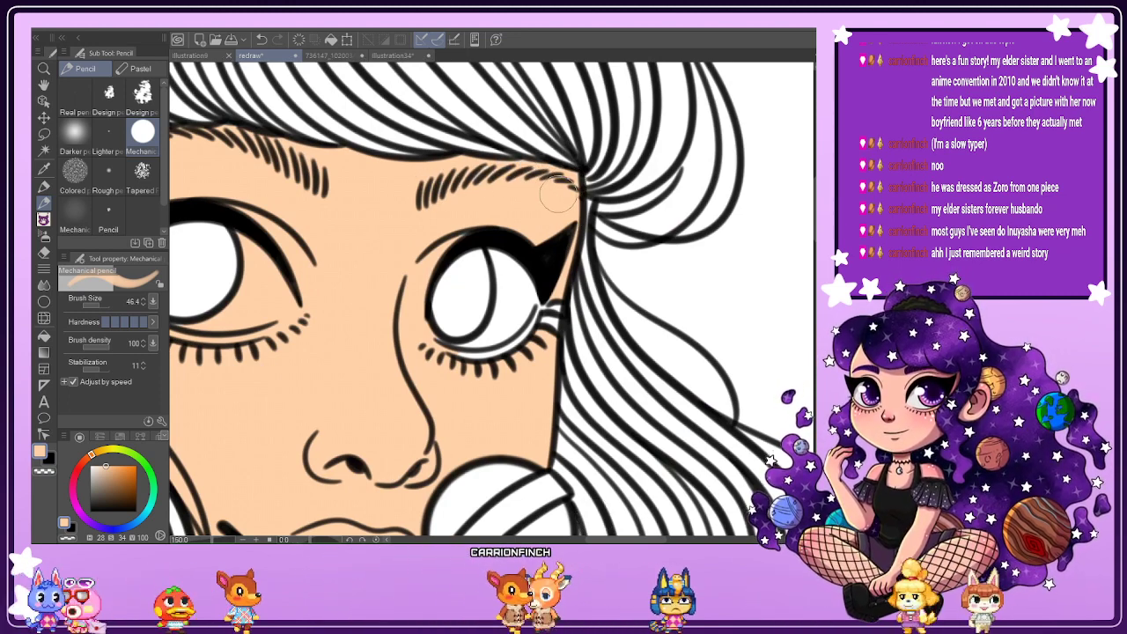
{"action": "left_click", "coordinate": [98, 305]}
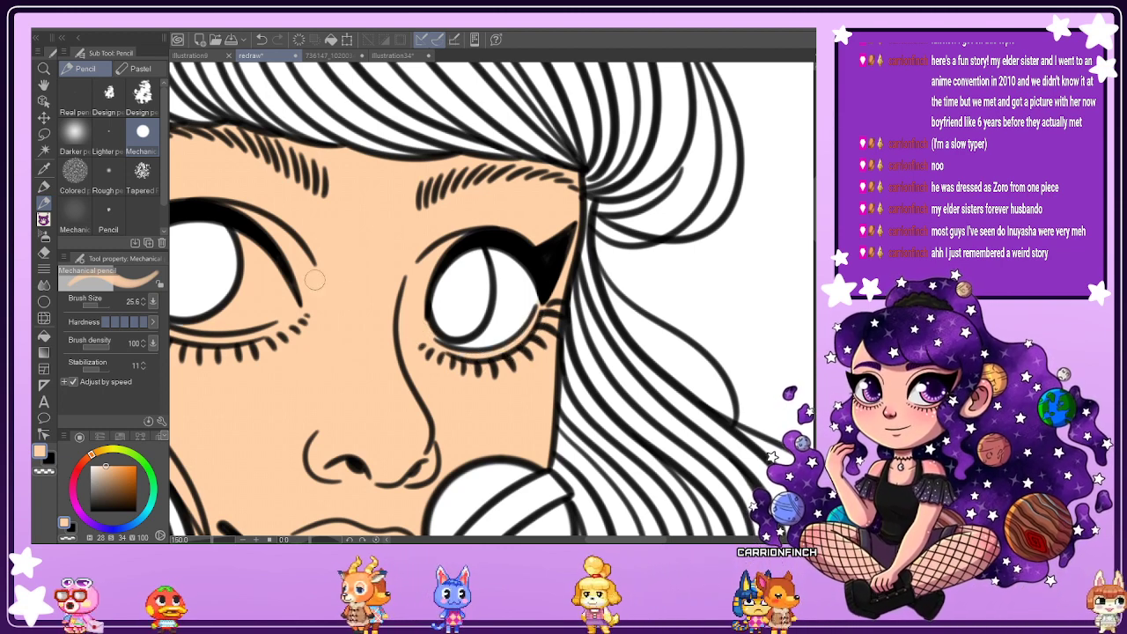
Erase the skin colour from the whites of both eyes with the Soft eraser.
{"action": "key", "text": "e"}
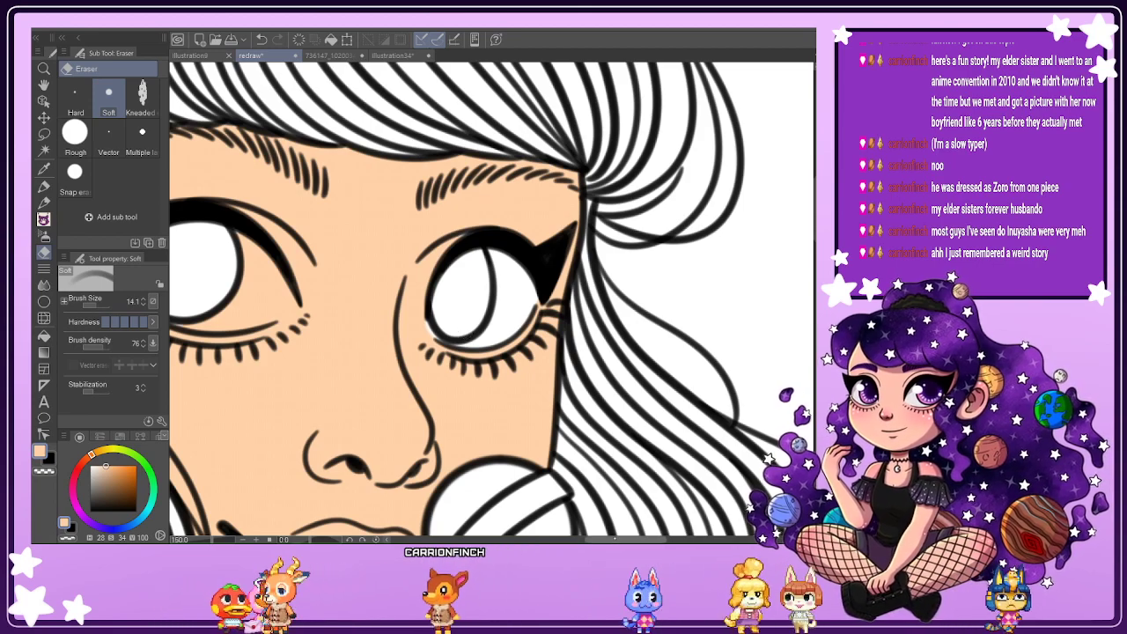
{"action": "left_click_drag", "start_coordinate": [614, 540], "coordinate": [596, 540]}
{"action": "left_click_drag", "start_coordinate": [610, 333], "coordinate": [627, 332]}
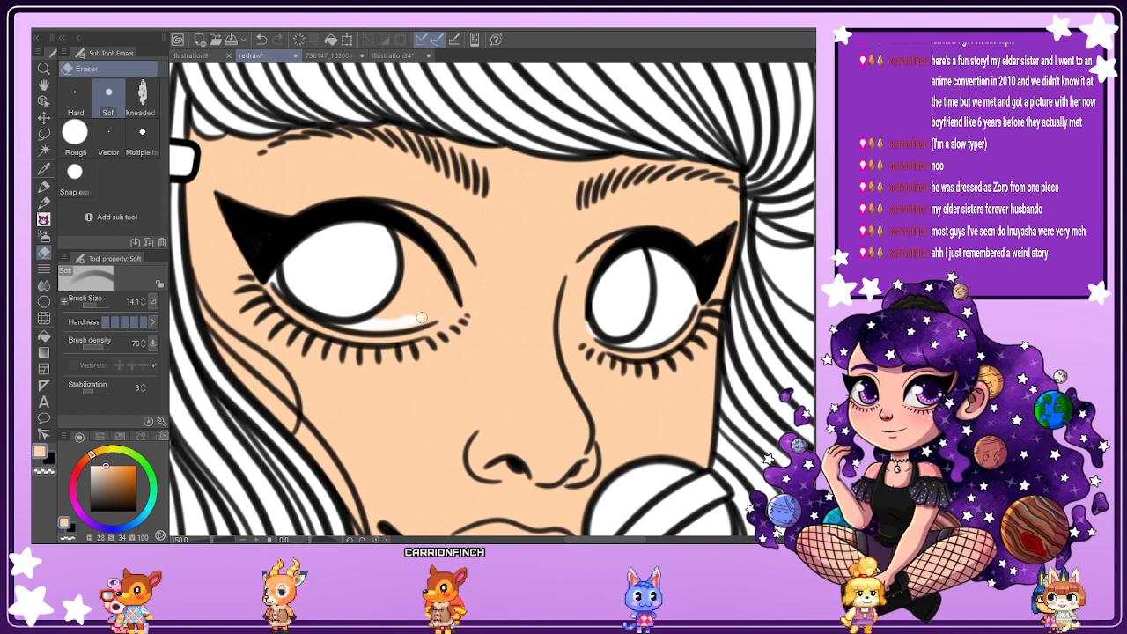
{"action": "mouse_move", "coordinate": [422, 318]}
{"action": "left_mouse_down"}
{"action": "mouse_move", "coordinate": [360, 322]}
{"action": "mouse_move", "coordinate": [448, 304]}
{"action": "mouse_move", "coordinate": [403, 323]}
{"action": "mouse_move", "coordinate": [453, 304]}
{"action": "mouse_move", "coordinate": [433, 314]}
{"action": "mouse_move", "coordinate": [452, 303]}
{"action": "mouse_move", "coordinate": [408, 237]}
{"action": "mouse_move", "coordinate": [443, 287]}
{"action": "mouse_move", "coordinate": [389, 232]}
{"action": "mouse_move", "coordinate": [441, 298]}
{"action": "mouse_move", "coordinate": [392, 258]}
{"action": "mouse_move", "coordinate": [400, 291]}
{"action": "mouse_move", "coordinate": [374, 306]}
{"action": "left_mouse_up"}
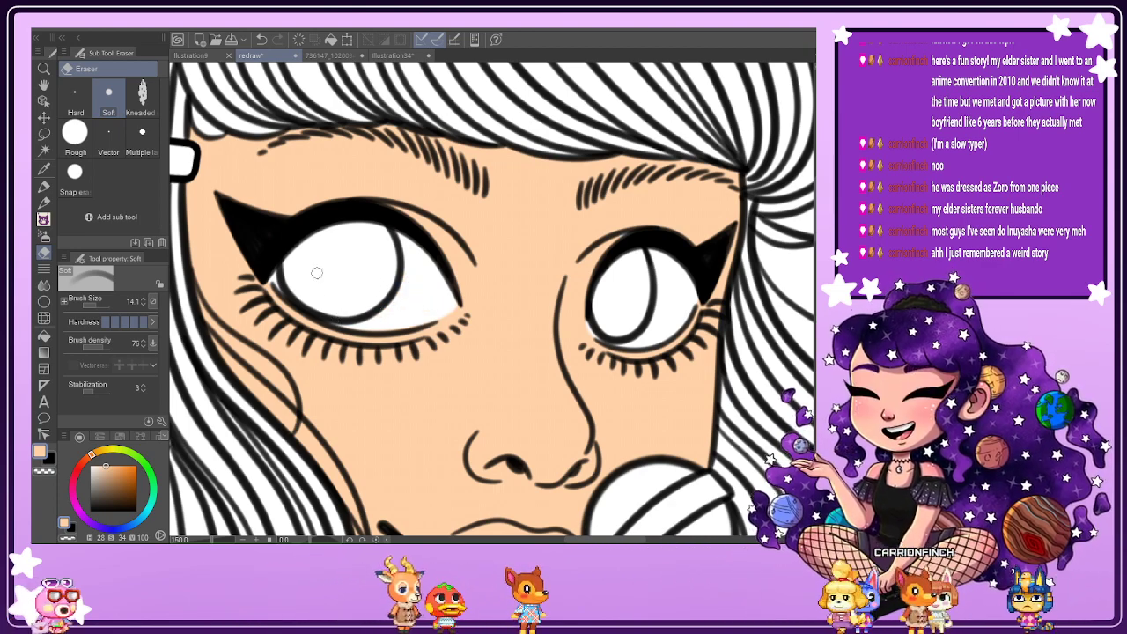
Paint the whole ear with the skin tone using the Mechanical pencil, leaving the ear cuffs and stud earring white.
{"action": "scroll", "coordinate": [316, 272], "scroll_direction": "down", "scroll_amount": 5}
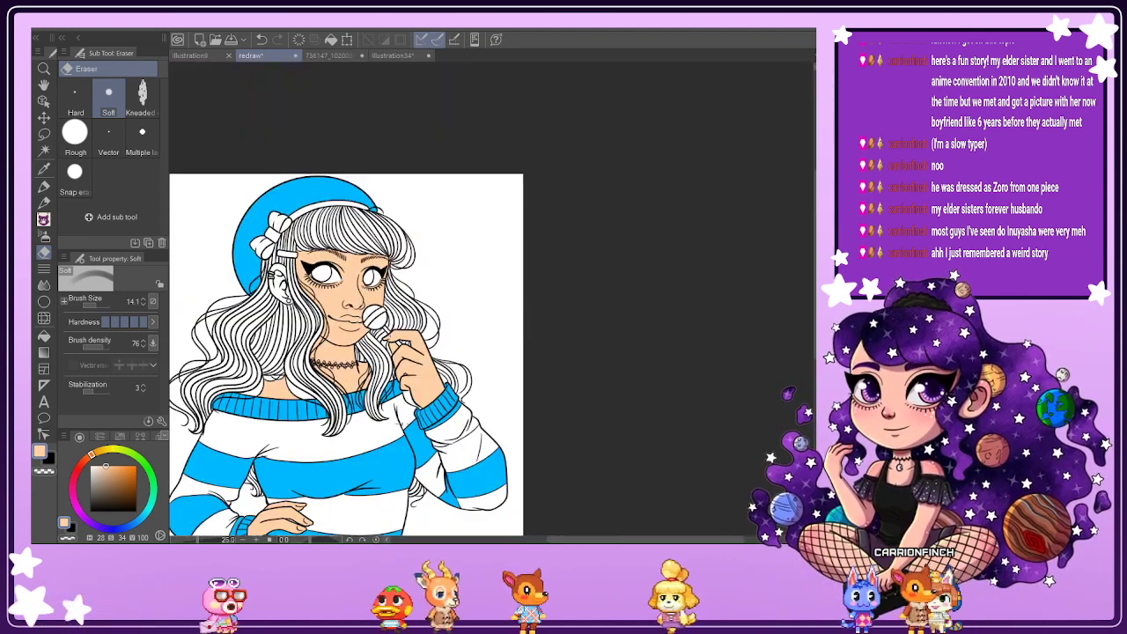
{"action": "left_click_drag", "start_coordinate": [587, 537], "coordinate": [560, 538]}
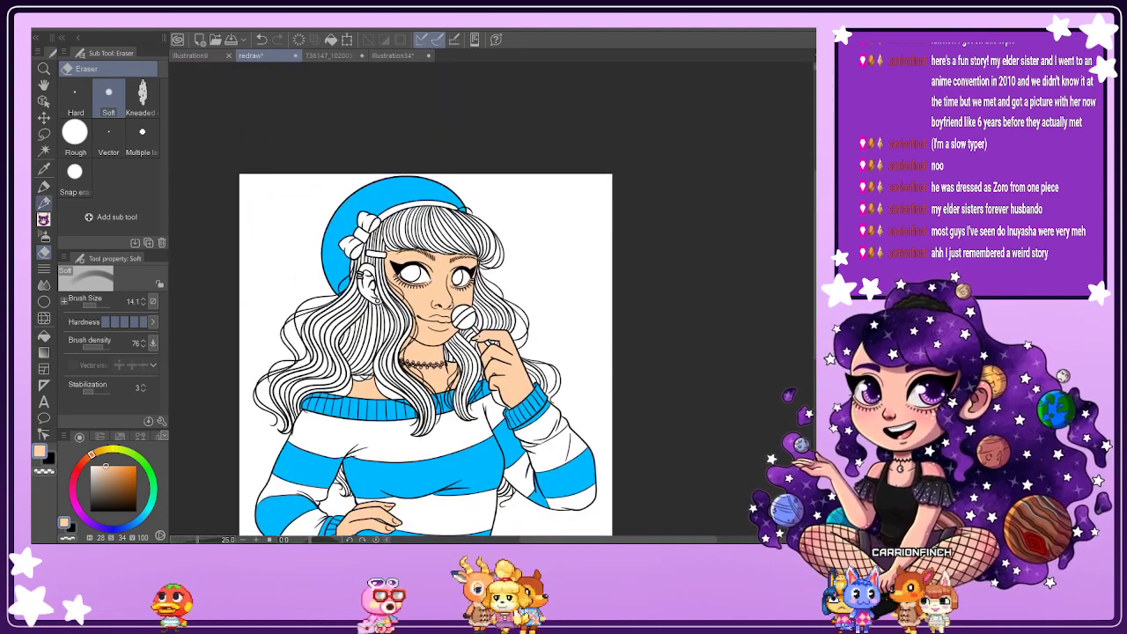
{"action": "left_click", "coordinate": [44, 203]}
{"action": "scroll", "coordinate": [357, 277], "scroll_direction": "up", "scroll_amount": 5}
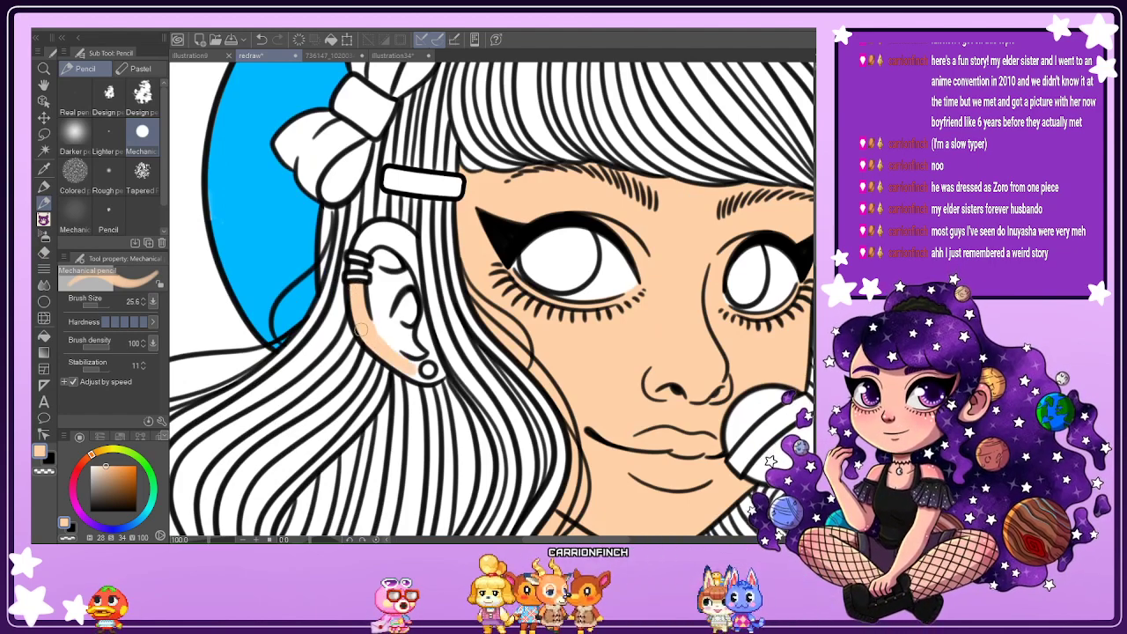
{"action": "left_click_drag", "start_coordinate": [379, 295], "coordinate": [420, 352]}
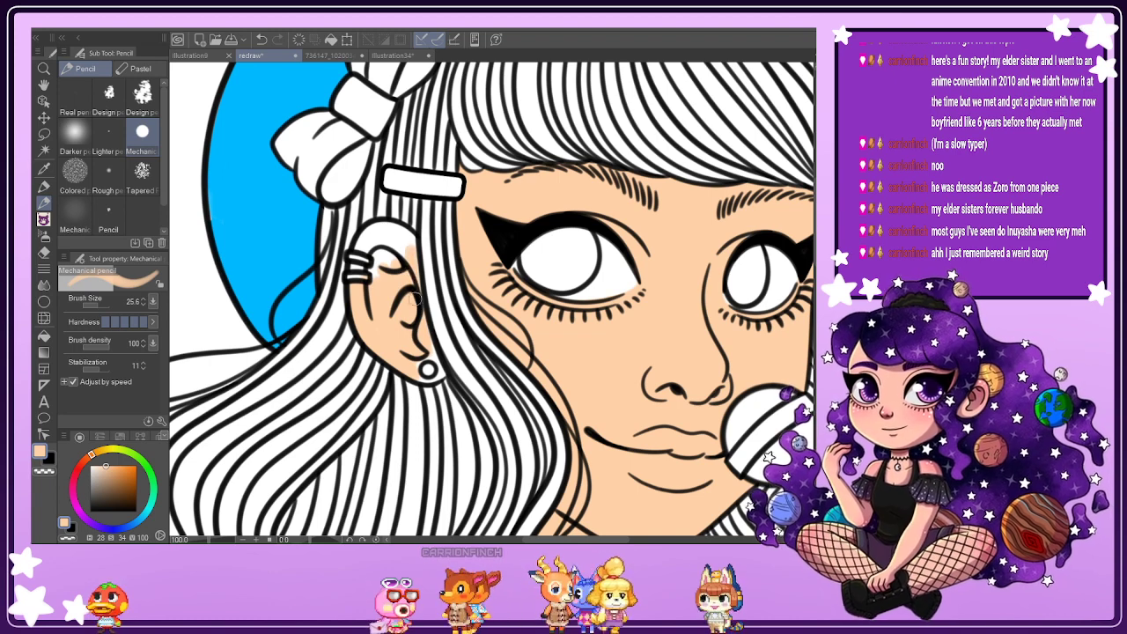
{"action": "mouse_move", "coordinate": [400, 232]}
{"action": "left_mouse_down"}
{"action": "mouse_move", "coordinate": [371, 240]}
{"action": "mouse_move", "coordinate": [377, 278]}
{"action": "left_mouse_up"}
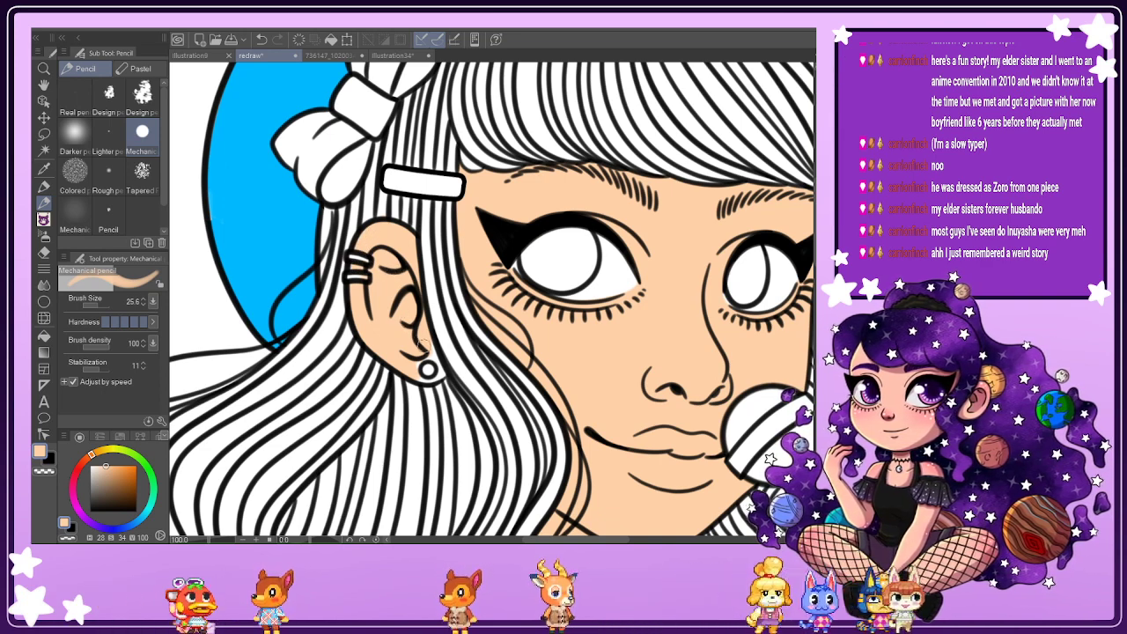
{"action": "scroll", "coordinate": [422, 343], "scroll_direction": "up", "scroll_amount": 2}
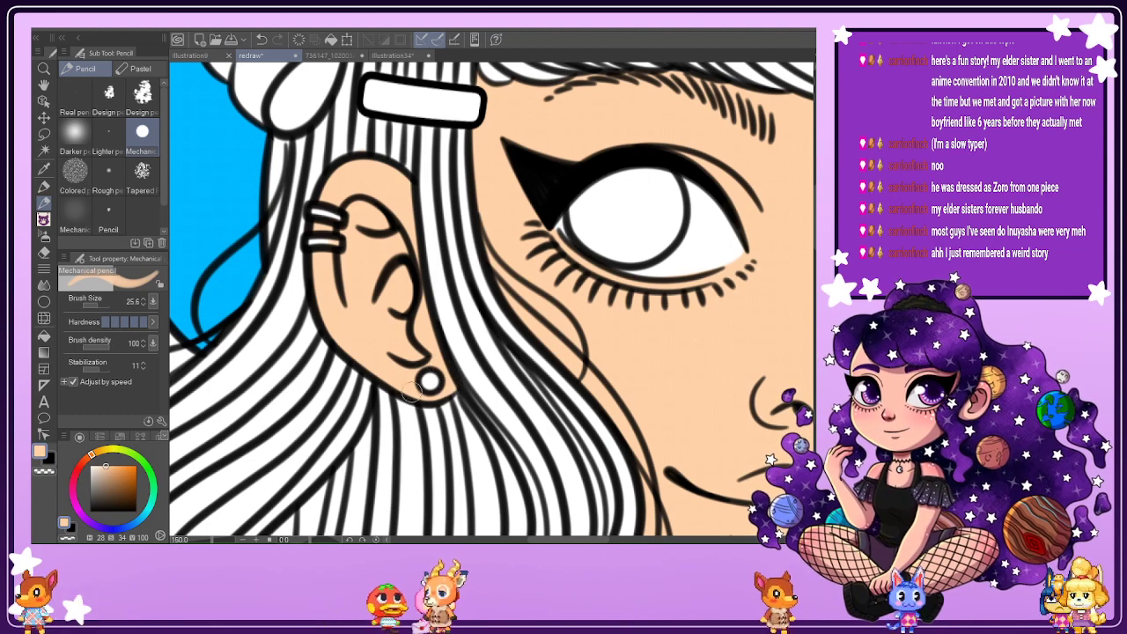
Paint skin tone into the white gap between the loose hair strands and the bare shoulder with the Mechanical pencil, size 25.6.
{"action": "scroll", "coordinate": [431, 370], "scroll_direction": "down", "scroll_amount": 5}
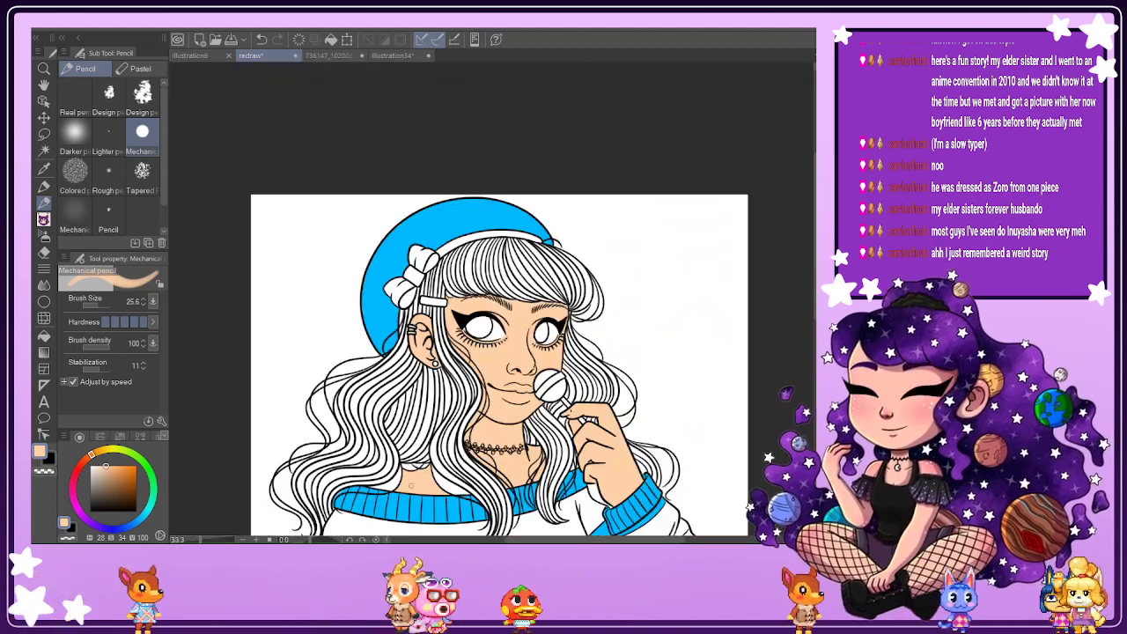
{"action": "scroll", "coordinate": [410, 484], "scroll_direction": "up", "scroll_amount": 4}
{"action": "key", "text": "minus"}
{"action": "key", "text": "minus"}
{"action": "key", "text": "minus"}
{"action": "key", "text": "minus"}
{"action": "key", "text": "minus"}
{"action": "key", "text": "minus"}
{"action": "key", "text": "minus"}
{"action": "key", "text": "minus"}
{"action": "key", "text": "minus"}
{"action": "key", "text": "minus"}
{"action": "key", "text": "minus"}
{"action": "key", "text": "minus"}
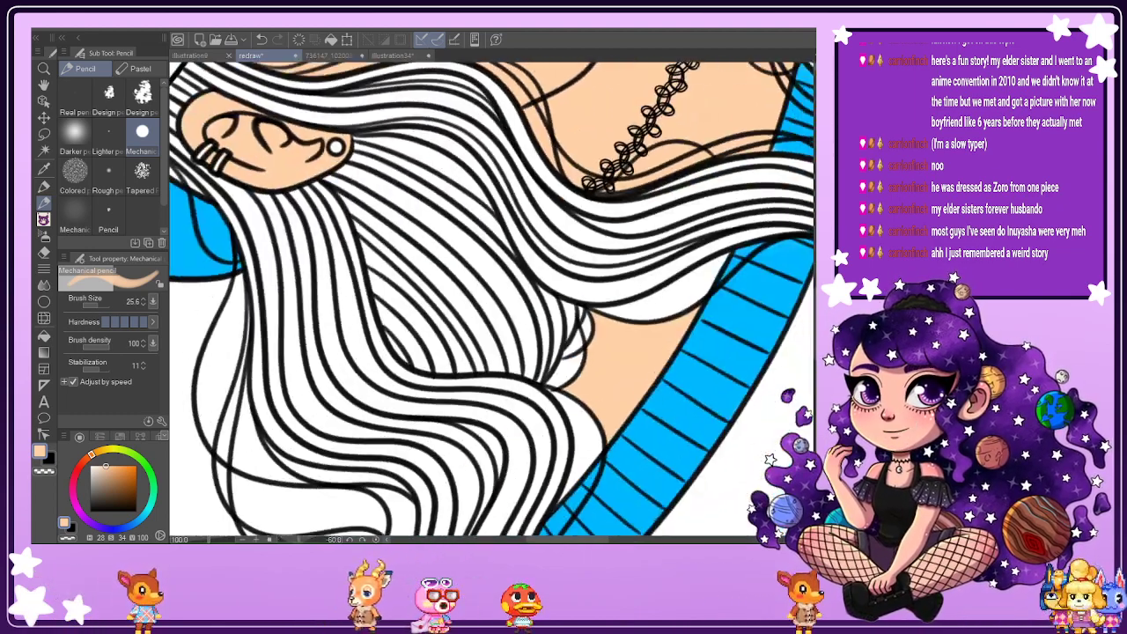
{"action": "key", "text": "minus"}
{"action": "key", "text": "asciicircum"}
{"action": "scroll", "coordinate": [557, 504], "scroll_direction": "up", "scroll_amount": 1}
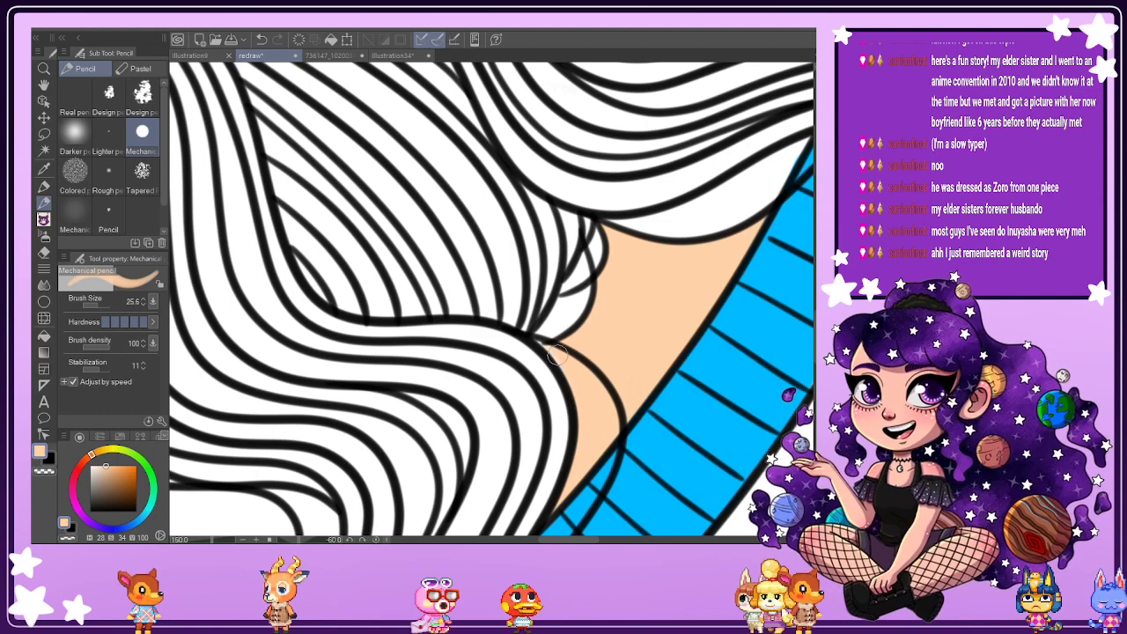
{"action": "mouse_move", "coordinate": [593, 253]}
{"action": "left_mouse_down"}
{"action": "mouse_move", "coordinate": [585, 295]}
{"action": "mouse_move", "coordinate": [559, 332]}
{"action": "left_mouse_up"}
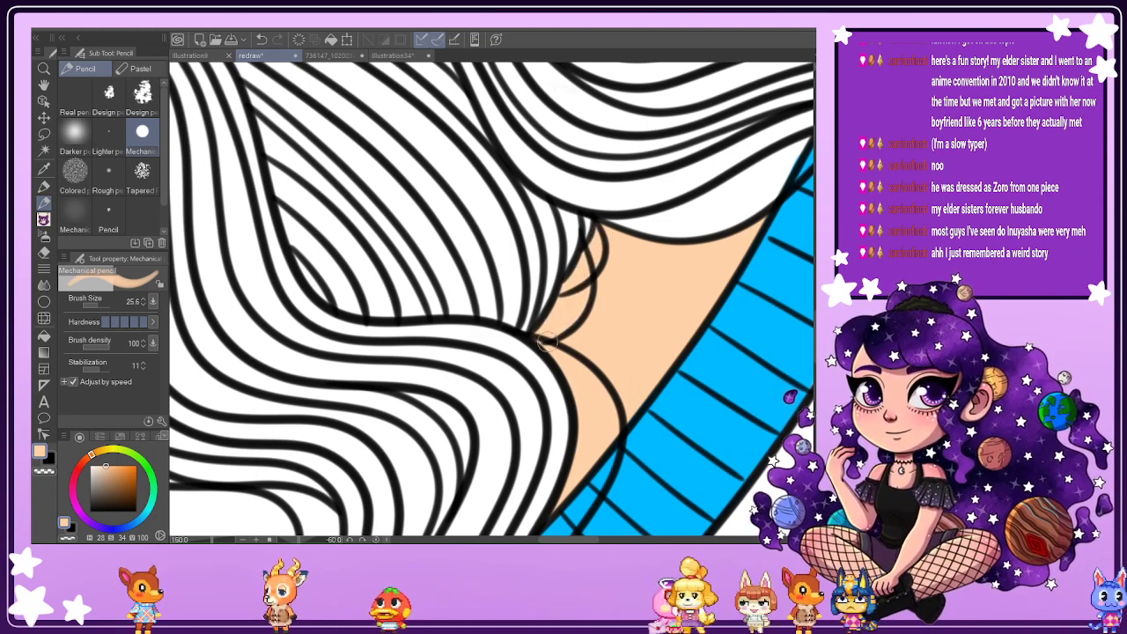
Paint the white shoulder sliver between the lowest hair lock and the sweater collar with skin tone, and reset the canvas rotation.
{"action": "scroll", "coordinate": [642, 294], "scroll_direction": "down", "scroll_amount": 3}
{"action": "scroll", "coordinate": [675, 261], "scroll_direction": "up", "scroll_amount": 3}
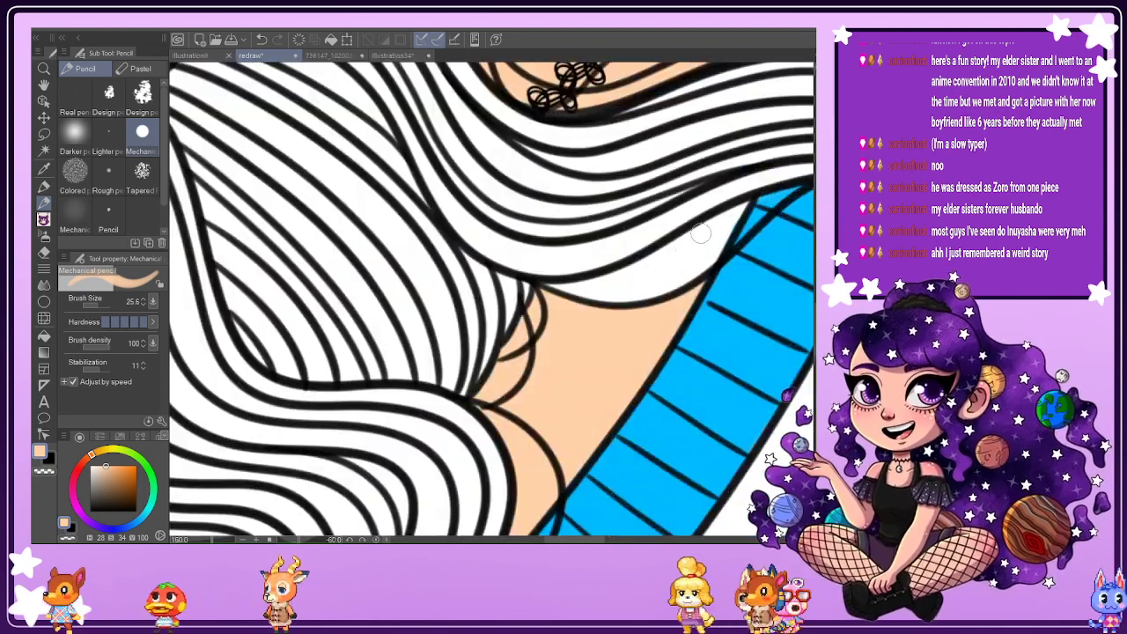
{"action": "left_click_drag", "start_coordinate": [742, 209], "coordinate": [714, 252]}
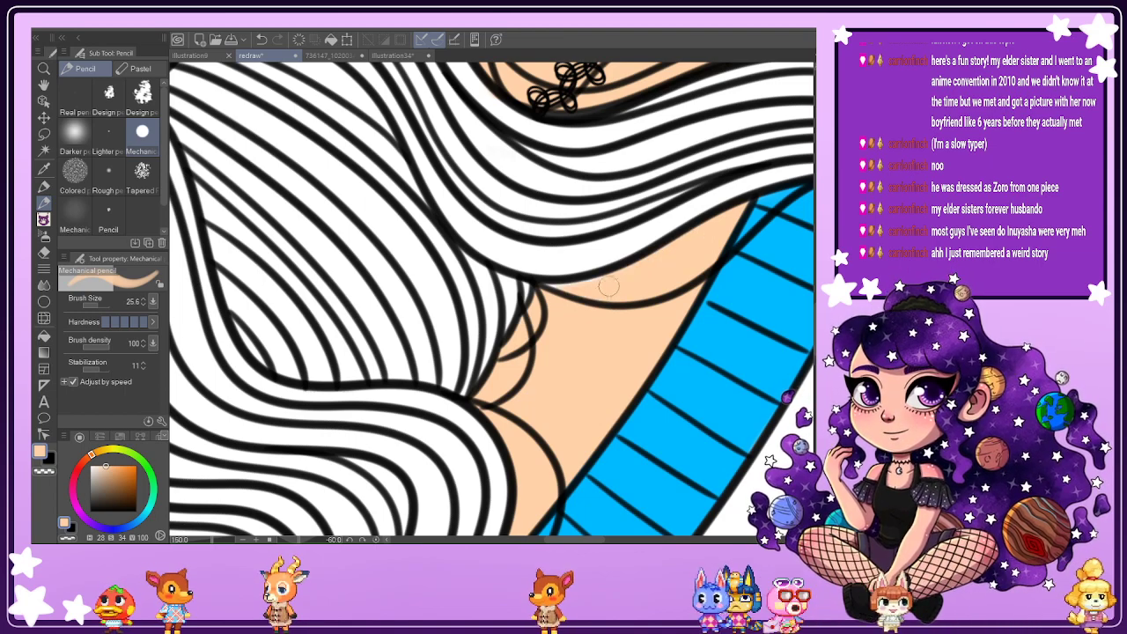
{"action": "scroll", "coordinate": [629, 273], "scroll_direction": "down", "scroll_amount": 4}
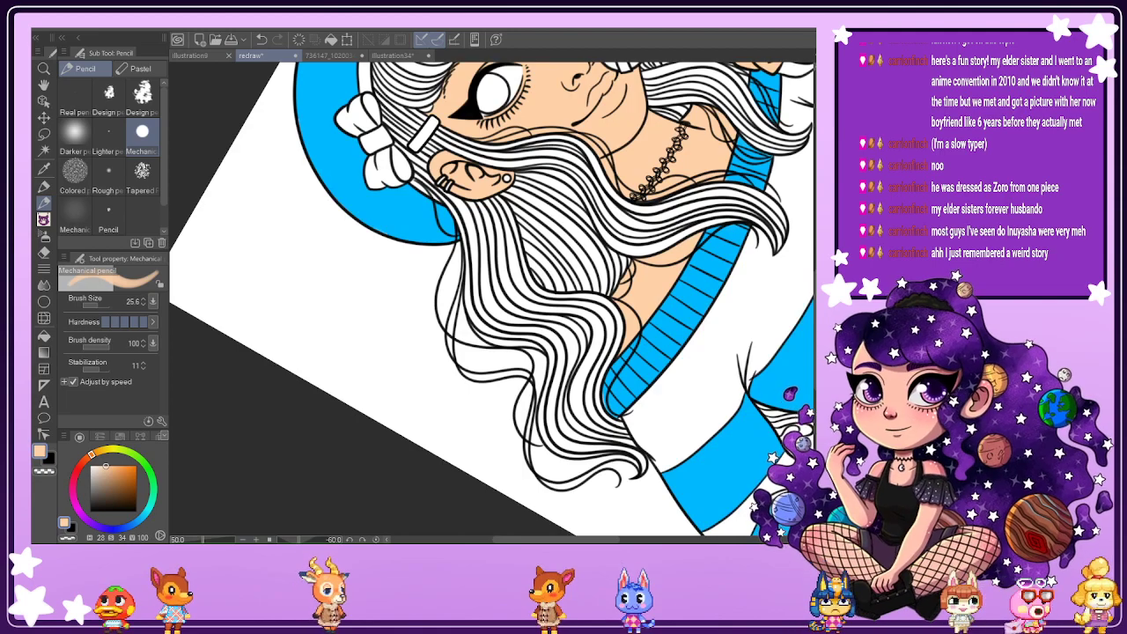
{"action": "left_click", "coordinate": [376, 539]}
{"action": "left_click_drag", "start_coordinate": [609, 540], "coordinate": [647, 539]}
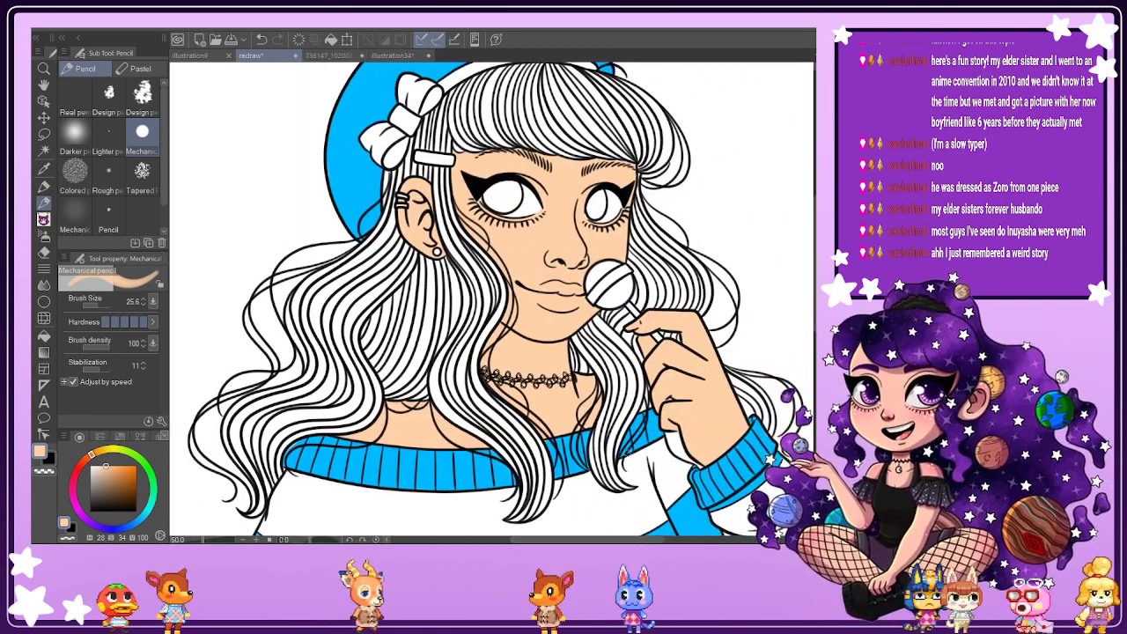
Examine the skin fill around the choker and raised hand, and compare the whole redraw with the older reference drawing.
{"action": "scroll", "coordinate": [661, 409], "scroll_direction": "up", "scroll_amount": 3}
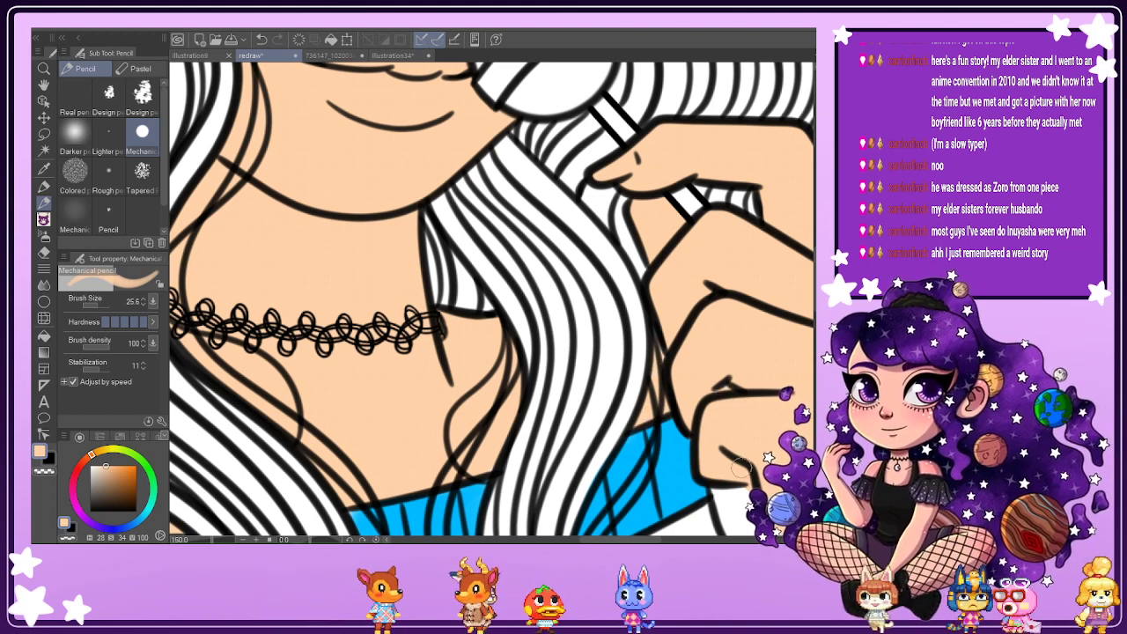
{"action": "key", "text": "e"}
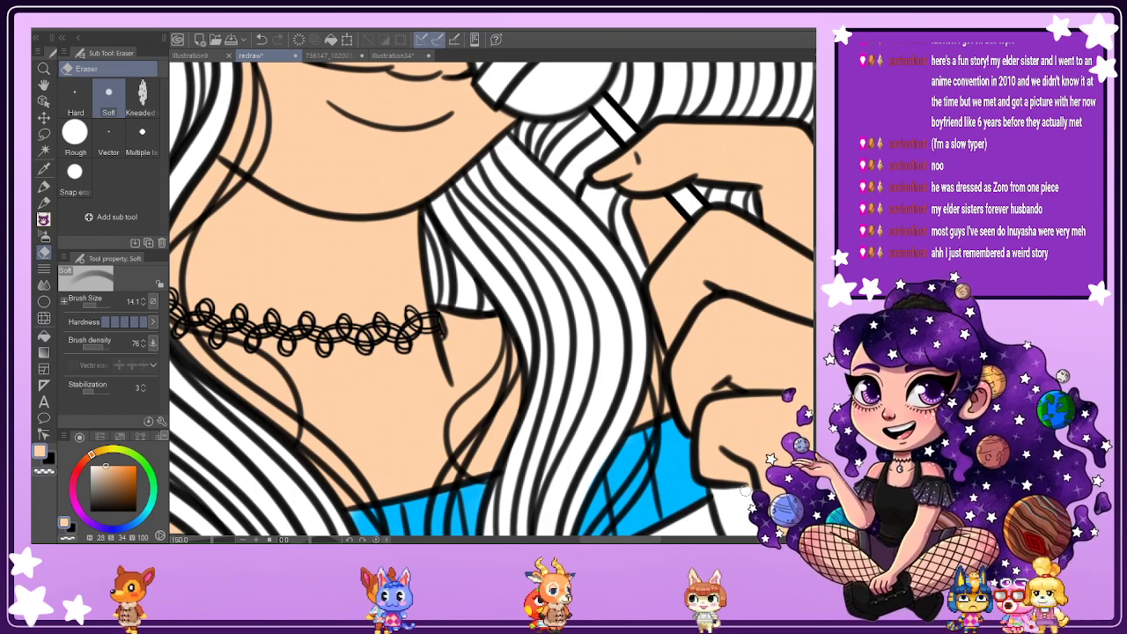
{"action": "scroll", "coordinate": [780, 511], "scroll_direction": "down", "scroll_amount": 4}
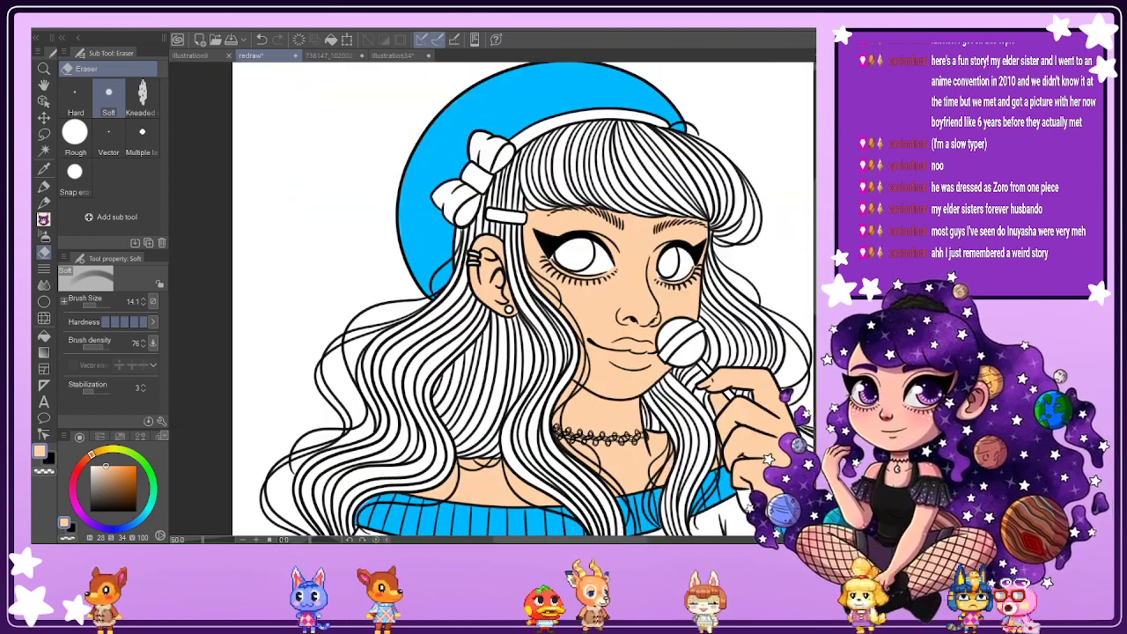
{"action": "scroll", "coordinate": [348, 83], "scroll_direction": "down", "scroll_amount": 2}
{"action": "left_click", "coordinate": [324, 55]}
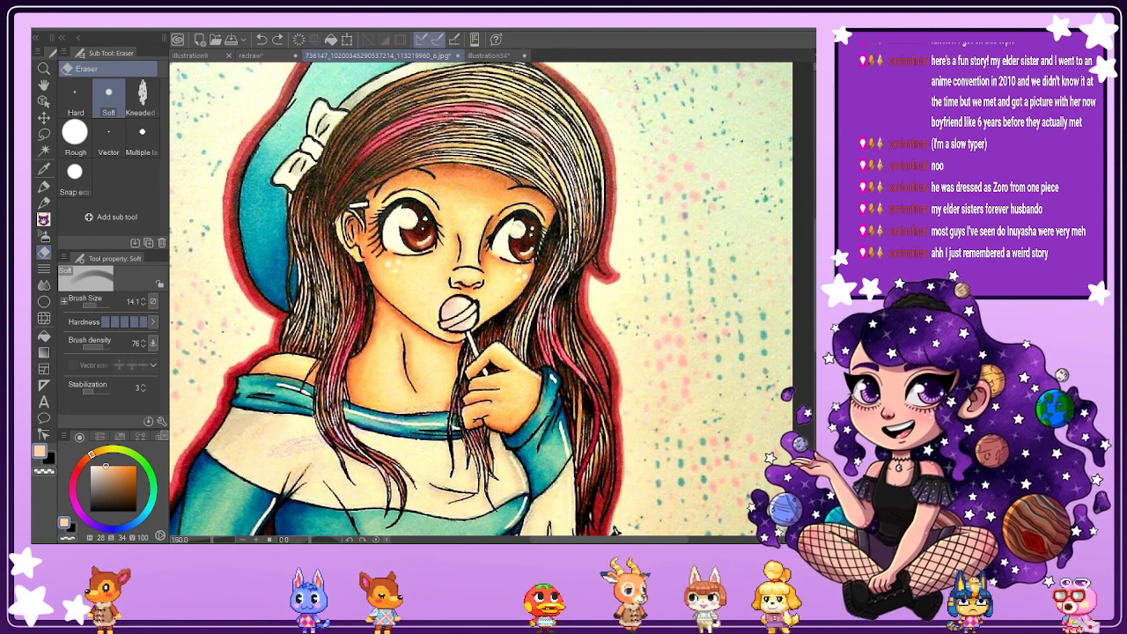
{"action": "scroll", "coordinate": [614, 530], "scroll_direction": "down", "scroll_amount": 2}
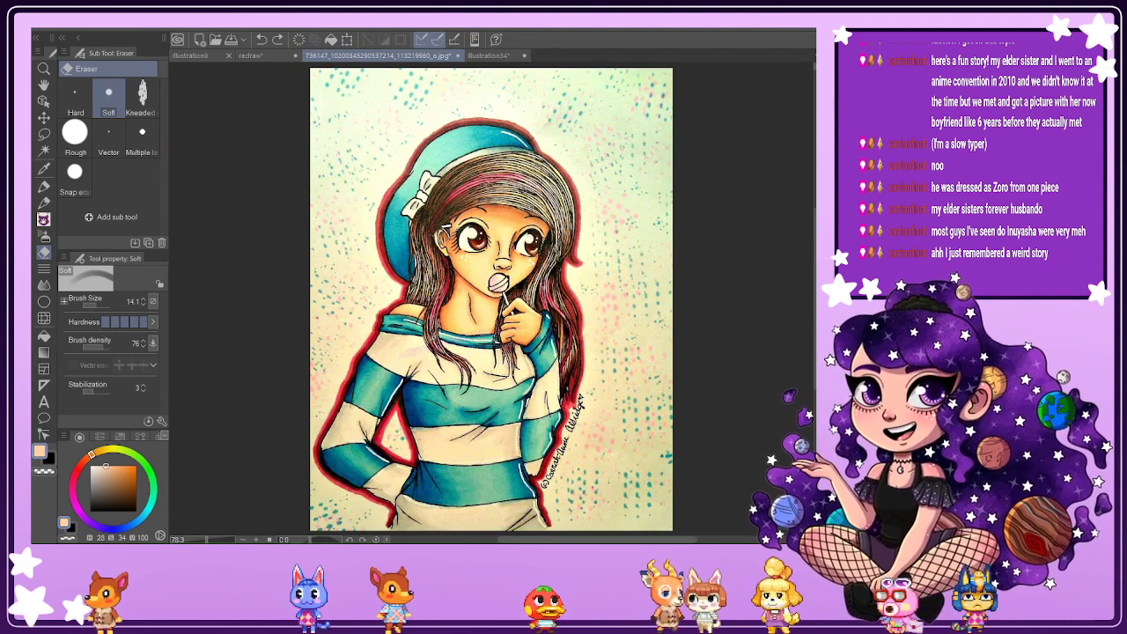
{"action": "scroll", "coordinate": [491, 299], "scroll_direction": "up", "scroll_amount": 2}
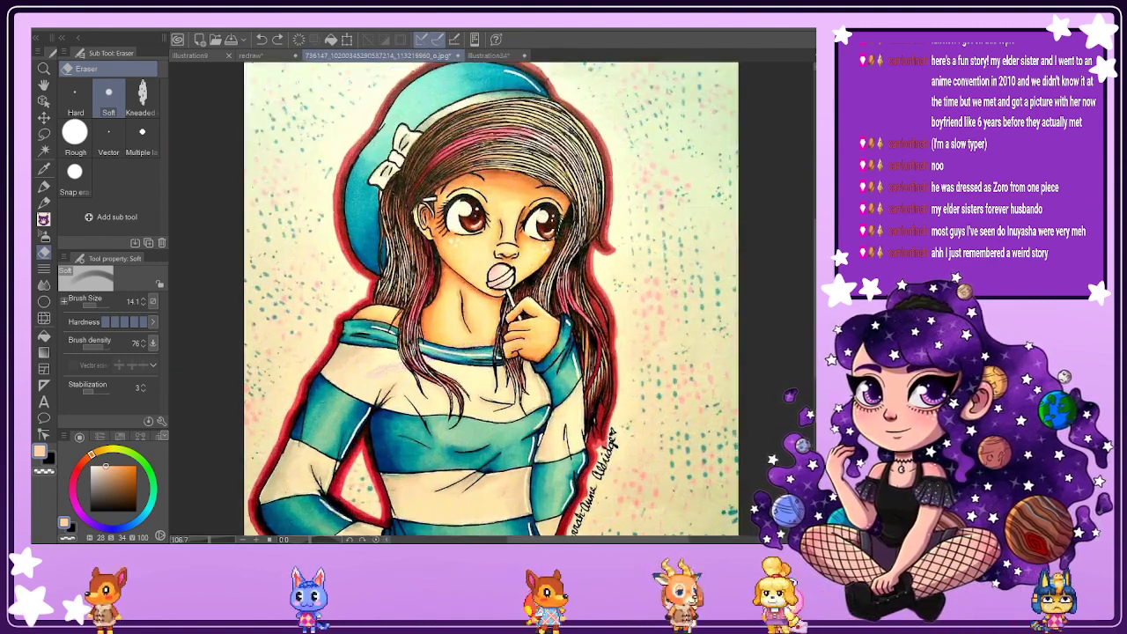
{"action": "scroll", "coordinate": [491, 300], "scroll_direction": "down", "scroll_amount": 1}
{"action": "scroll", "coordinate": [491, 299], "scroll_direction": "down", "scroll_amount": 1}
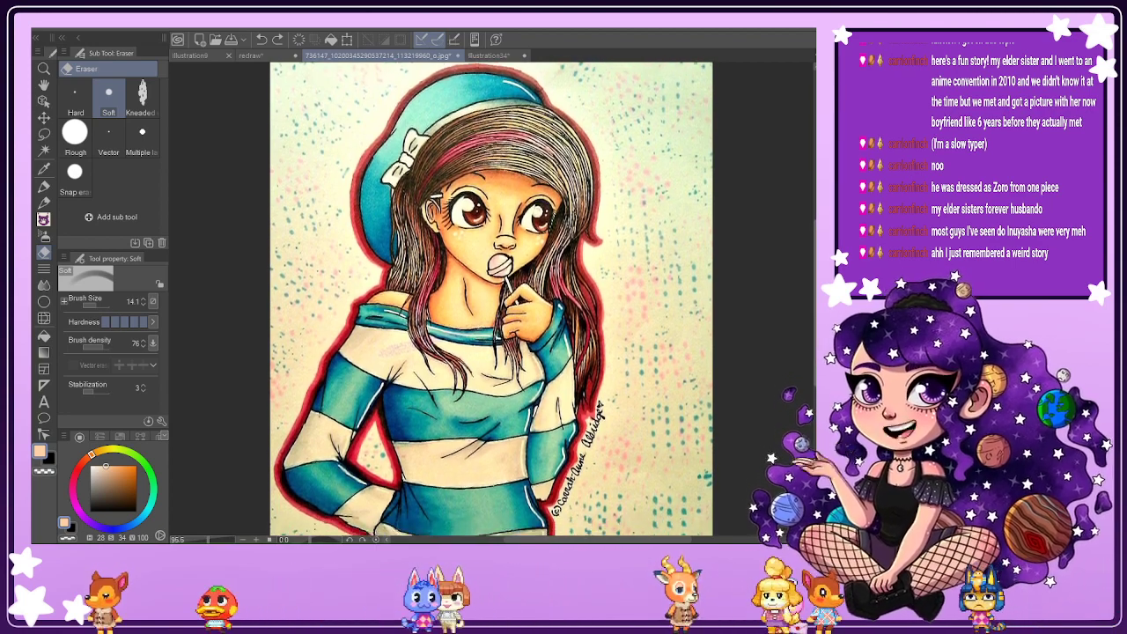
{"action": "left_click", "coordinate": [264, 56]}
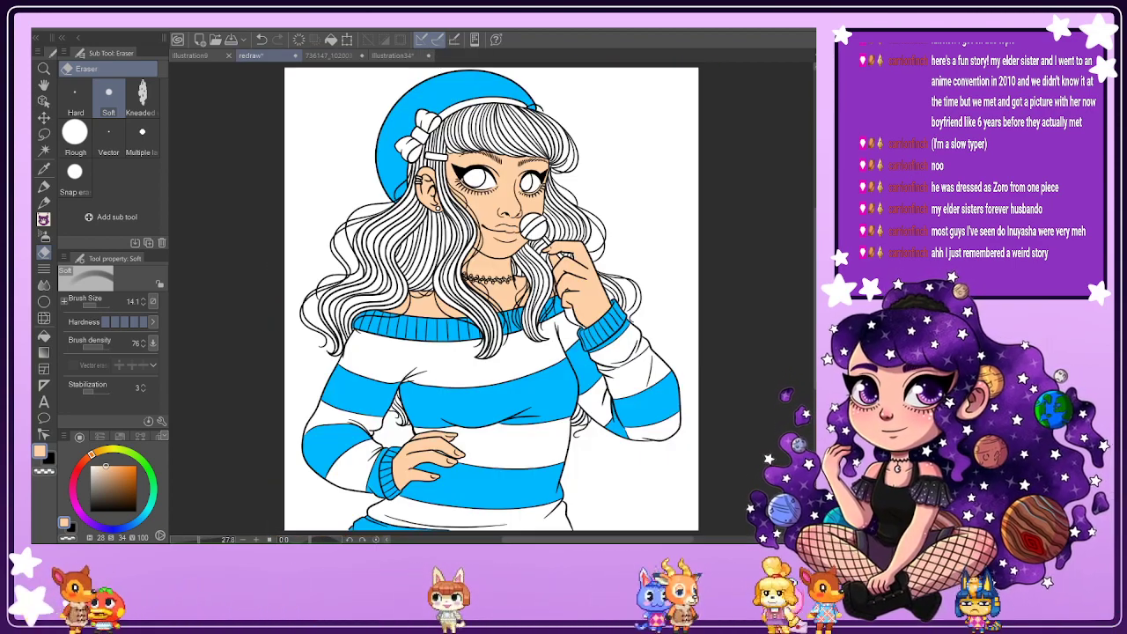
{"action": "left_click", "coordinate": [334, 55]}
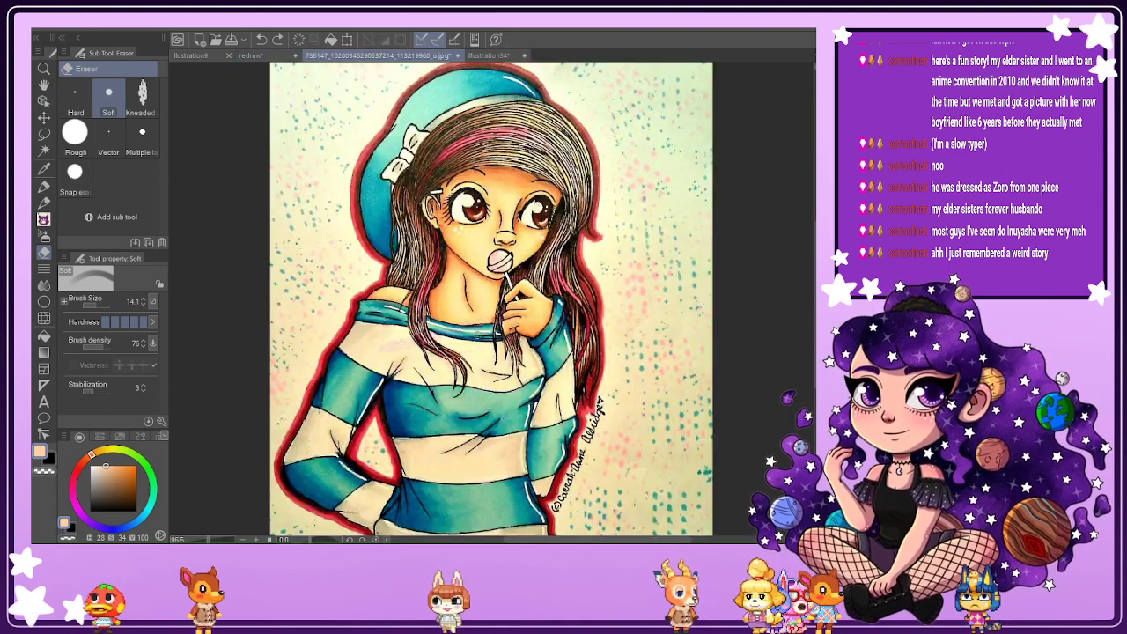
{"action": "left_click", "coordinate": [268, 55]}
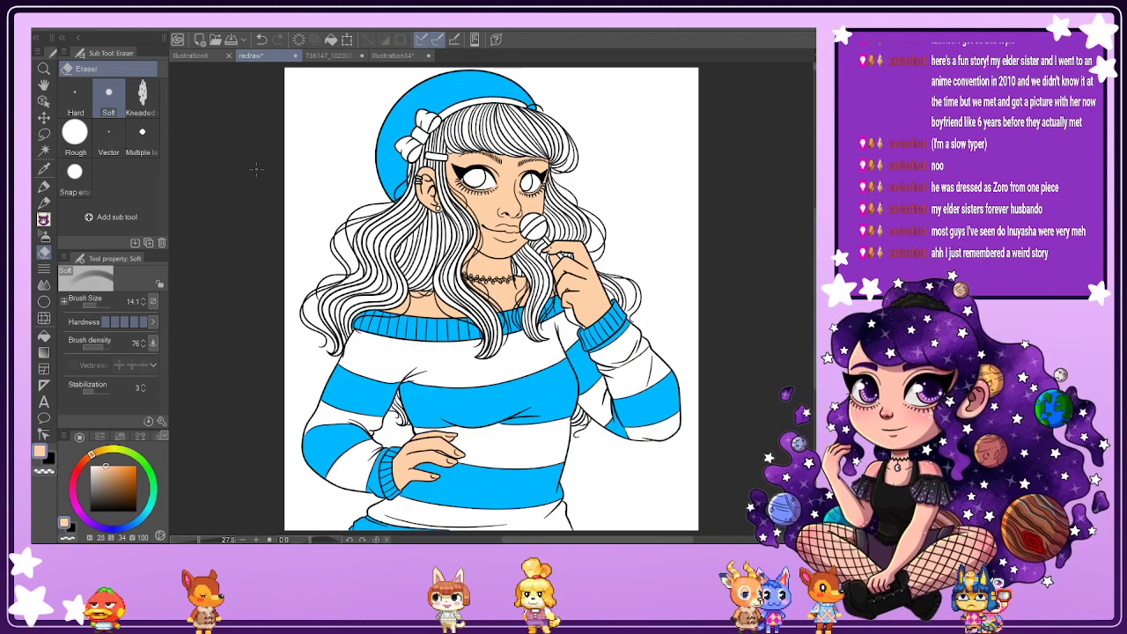
Paint skin tone into the white gap along the raised hand between the little finger and the cuff using the Mechanical pencil.
{"action": "scroll", "coordinate": [570, 305], "scroll_direction": "up", "scroll_amount": 4}
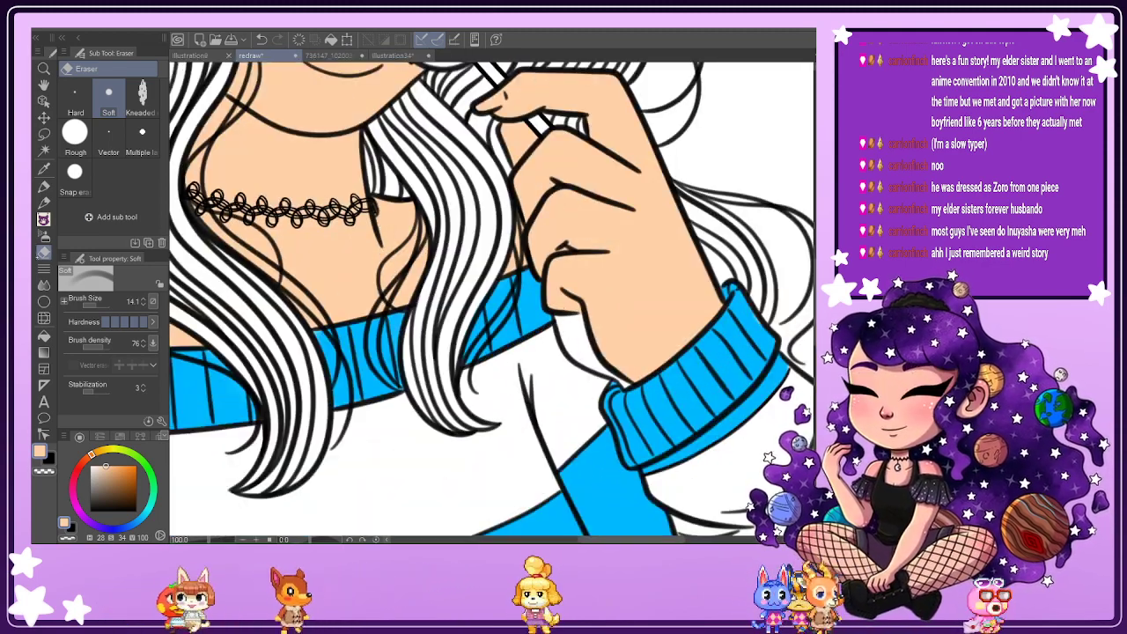
{"action": "key", "text": "p"}
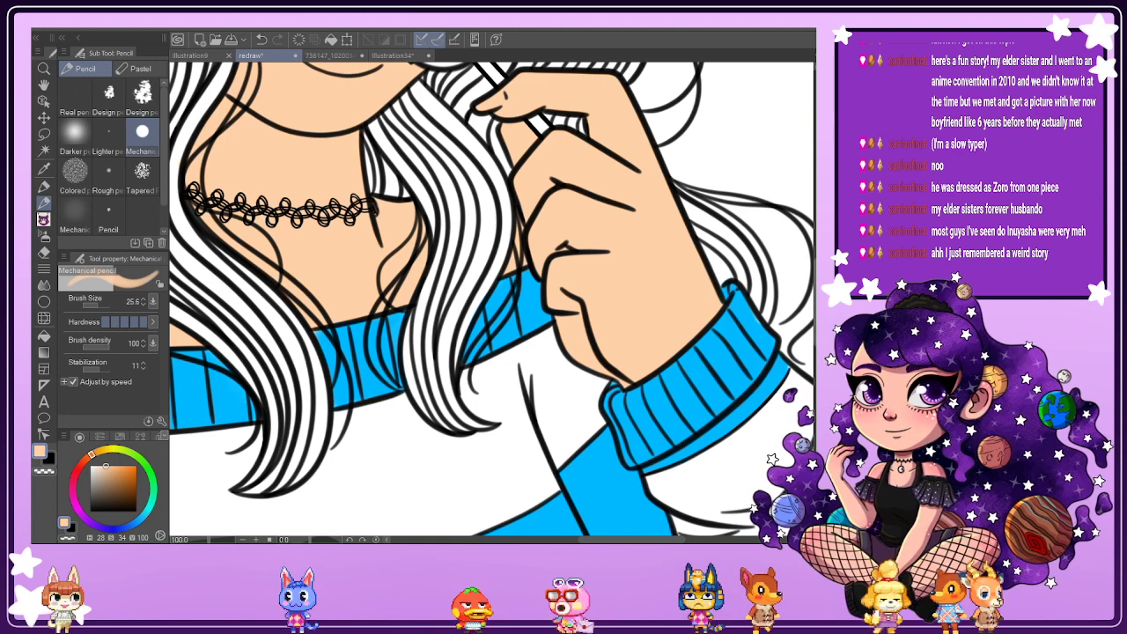
{"action": "left_click_drag", "start_coordinate": [814, 309], "coordinate": [814, 226]}
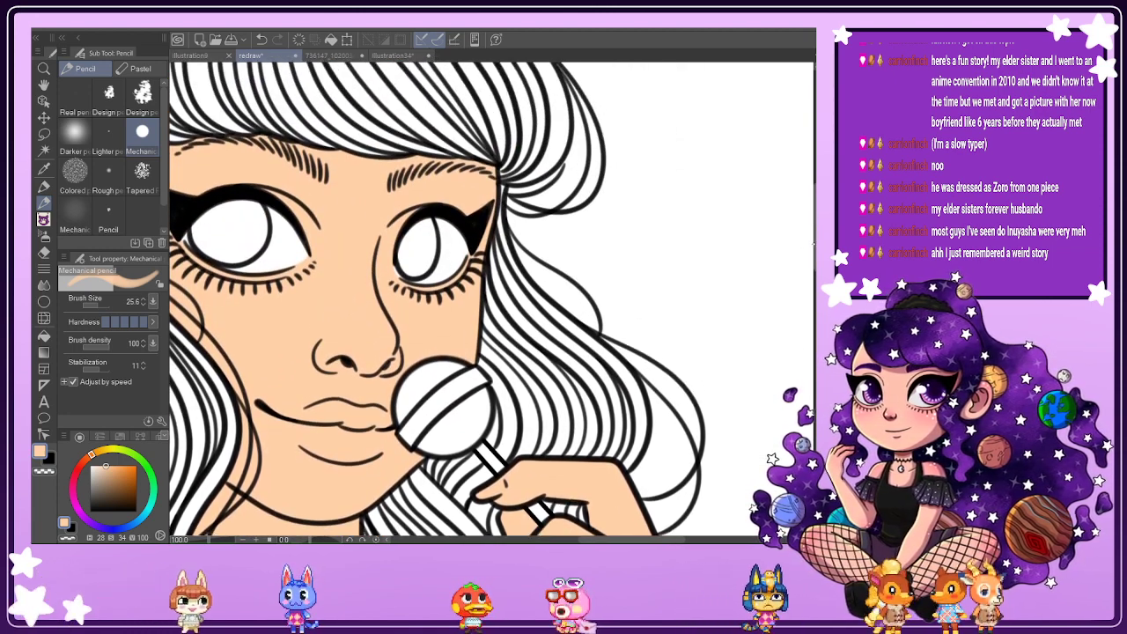
Sample a salmon pink (H 358, S 45, V 96) from the pink hair streak in the reference drawing with the Eyedropper.
{"action": "left_click", "coordinate": [329, 56]}
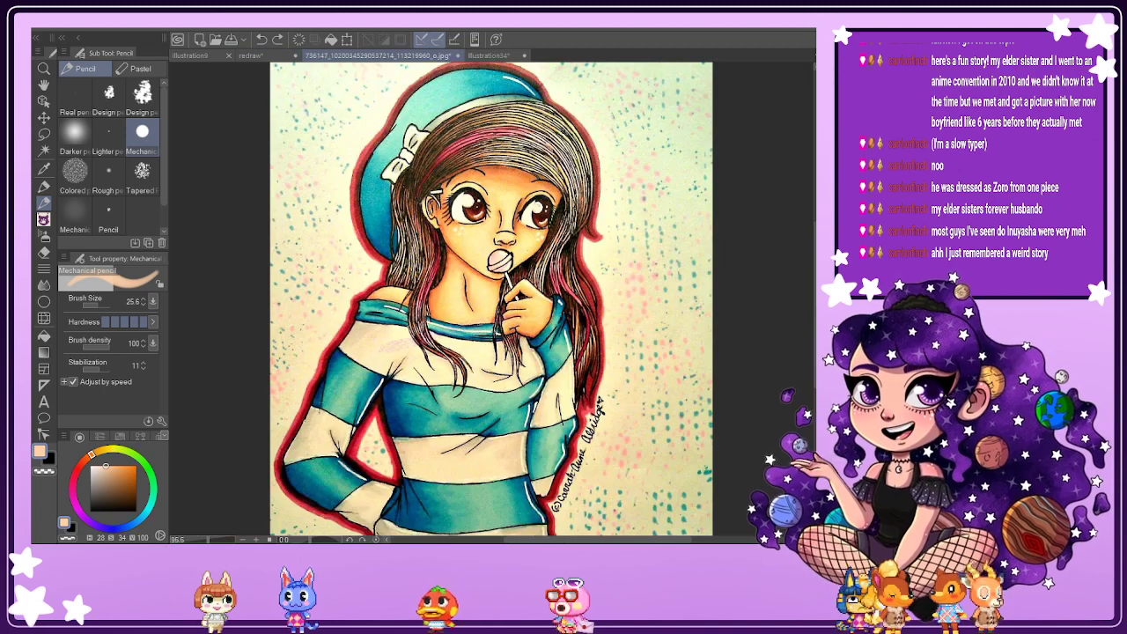
{"action": "left_click", "coordinate": [44, 169]}
{"action": "scroll", "coordinate": [520, 187], "scroll_direction": "up", "scroll_amount": 10}
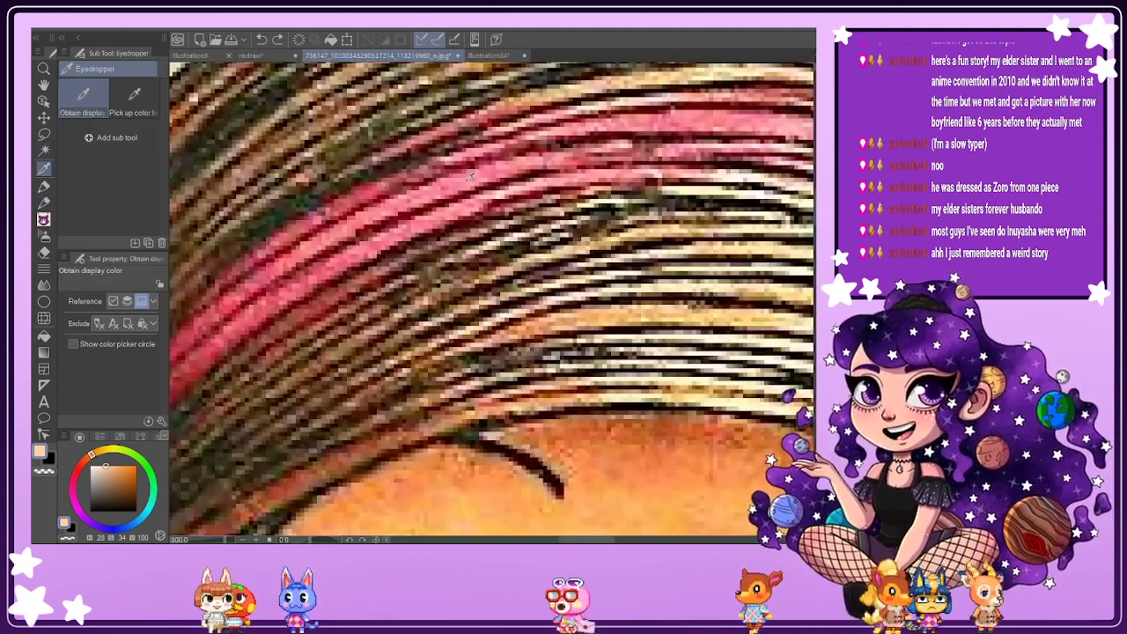
{"action": "left_click", "coordinate": [469, 176]}
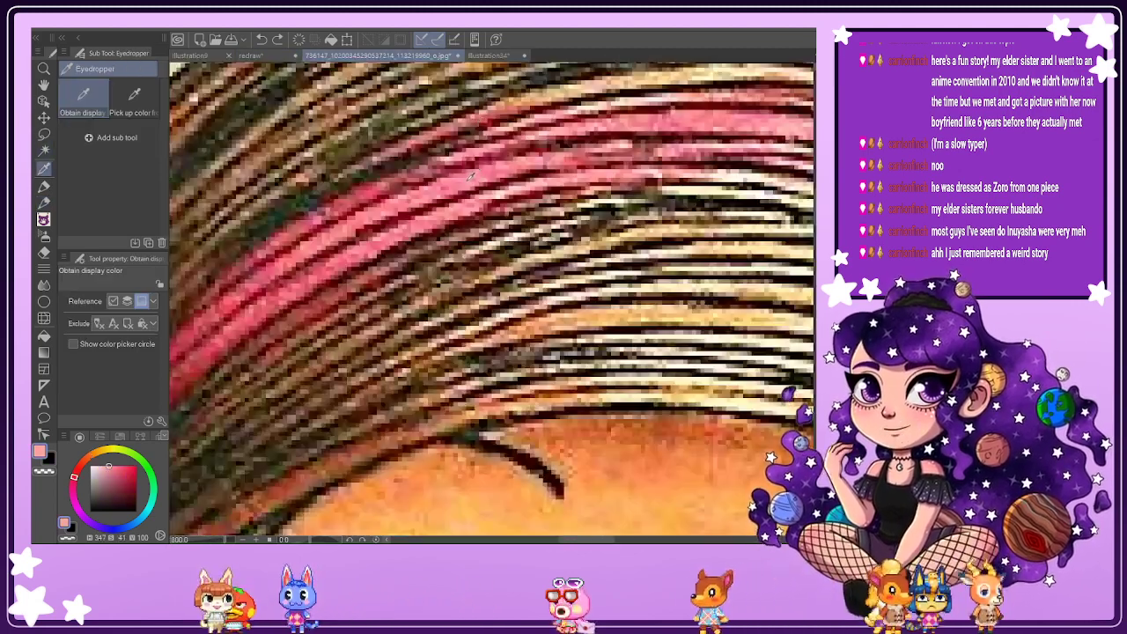
{"action": "left_click", "coordinate": [444, 182]}
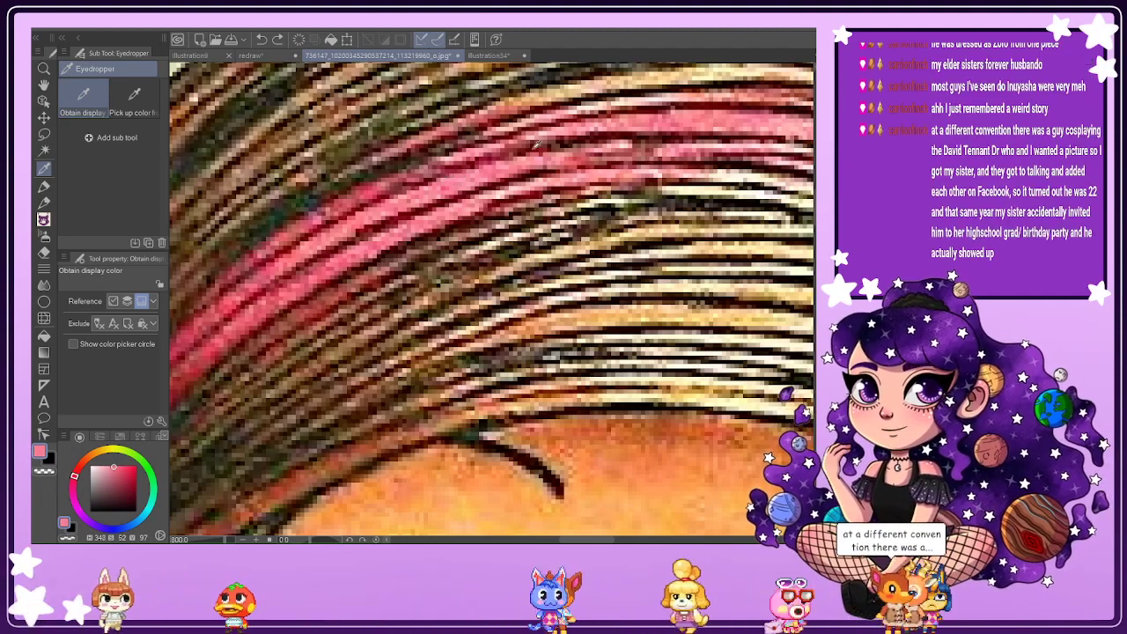
{"action": "left_click", "coordinate": [447, 178]}
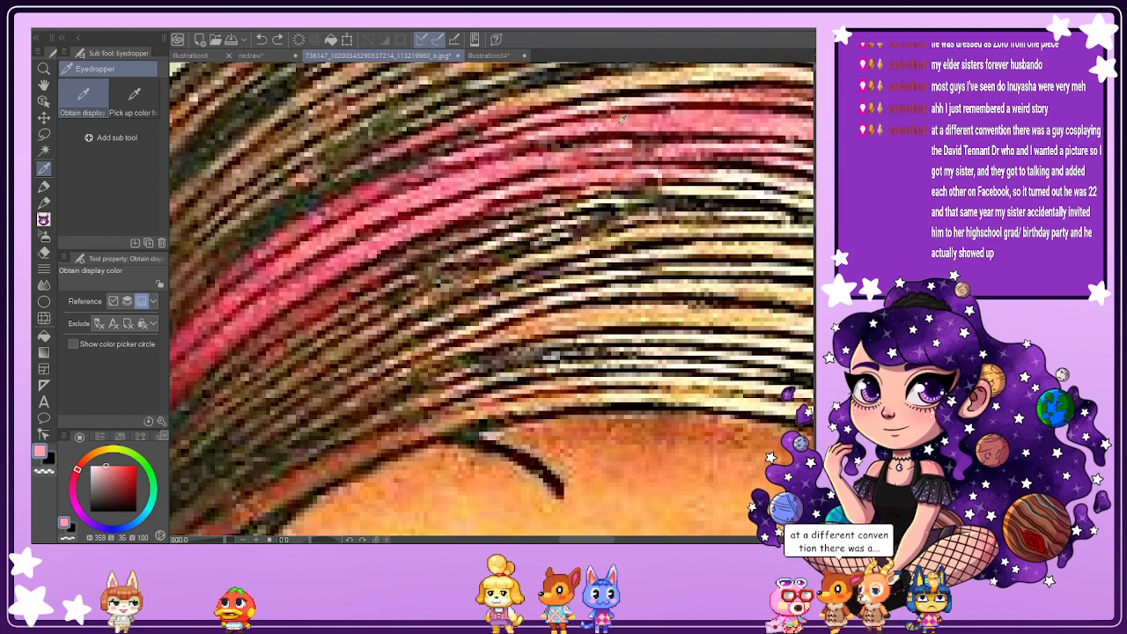
{"action": "left_click", "coordinate": [644, 113]}
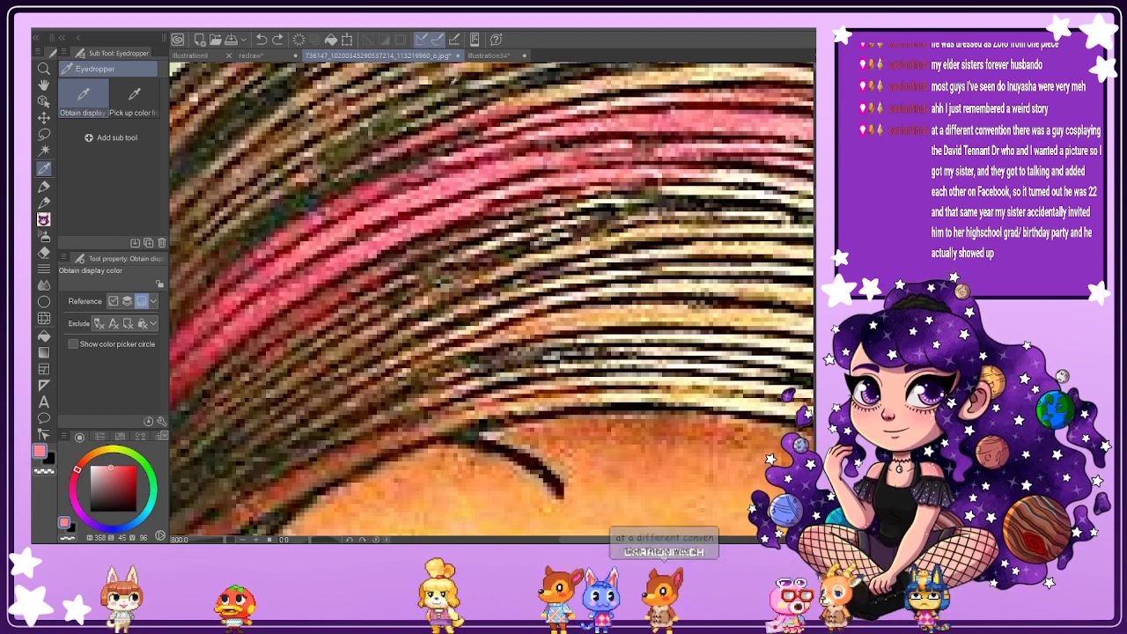
Paint the upper lip on the redraw with the sampled salmon pink using the Mechanical pencil, size 25.6.
{"action": "left_click", "coordinate": [250, 54]}
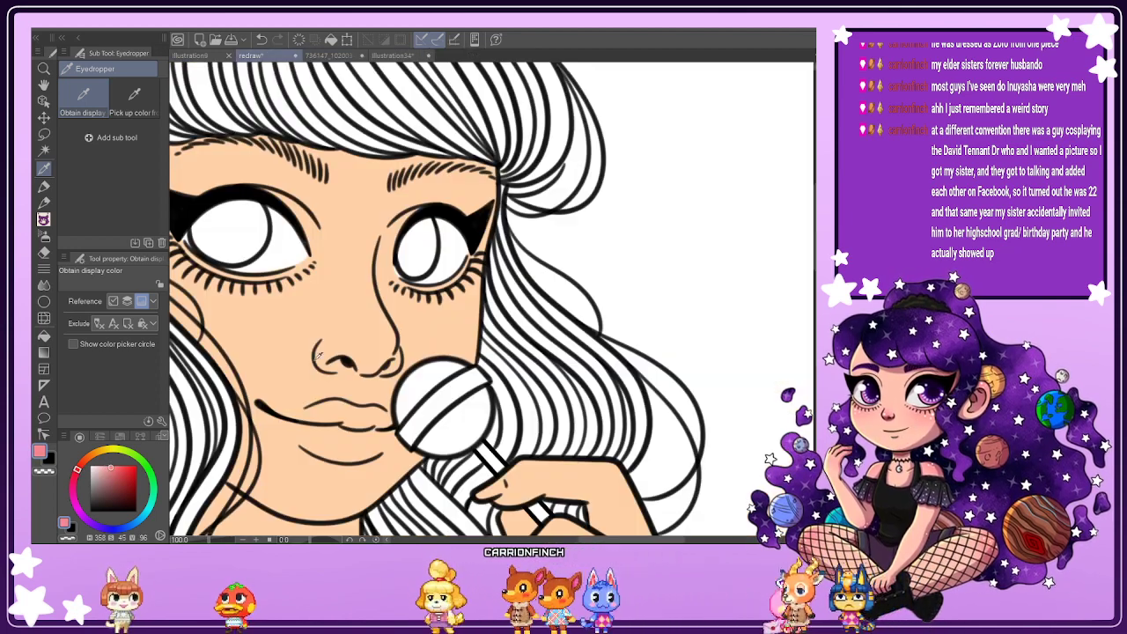
{"action": "left_click_drag", "start_coordinate": [616, 379], "coordinate": [633, 254]}
{"action": "scroll", "coordinate": [493, 299], "scroll_direction": "down", "scroll_amount": 4}
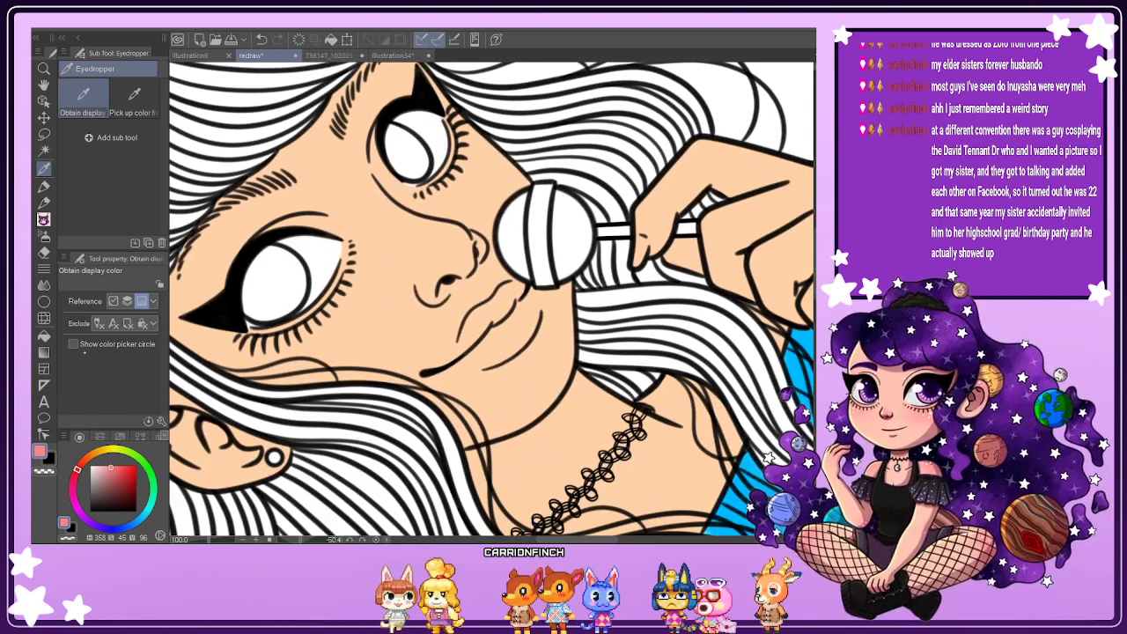
{"action": "left_click", "coordinate": [44, 203]}
{"action": "scroll", "coordinate": [467, 342], "scroll_direction": "up", "scroll_amount": 4}
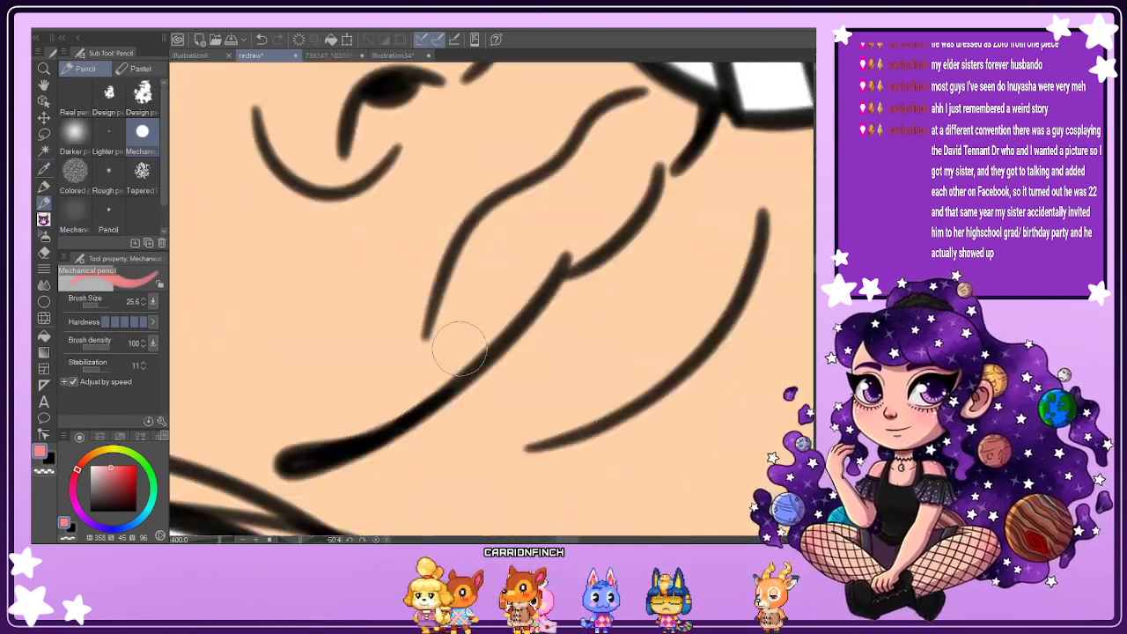
{"action": "mouse_move", "coordinate": [407, 409]}
{"action": "left_mouse_down"}
{"action": "mouse_move", "coordinate": [485, 236]}
{"action": "mouse_move", "coordinate": [625, 114]}
{"action": "mouse_move", "coordinate": [686, 111]}
{"action": "mouse_move", "coordinate": [603, 231]}
{"action": "mouse_move", "coordinate": [523, 282]}
{"action": "mouse_move", "coordinate": [425, 394]}
{"action": "mouse_move", "coordinate": [493, 265]}
{"action": "mouse_move", "coordinate": [457, 351]}
{"action": "mouse_move", "coordinate": [546, 203]}
{"action": "mouse_move", "coordinate": [472, 330]}
{"action": "mouse_move", "coordinate": [665, 123]}
{"action": "left_mouse_up"}
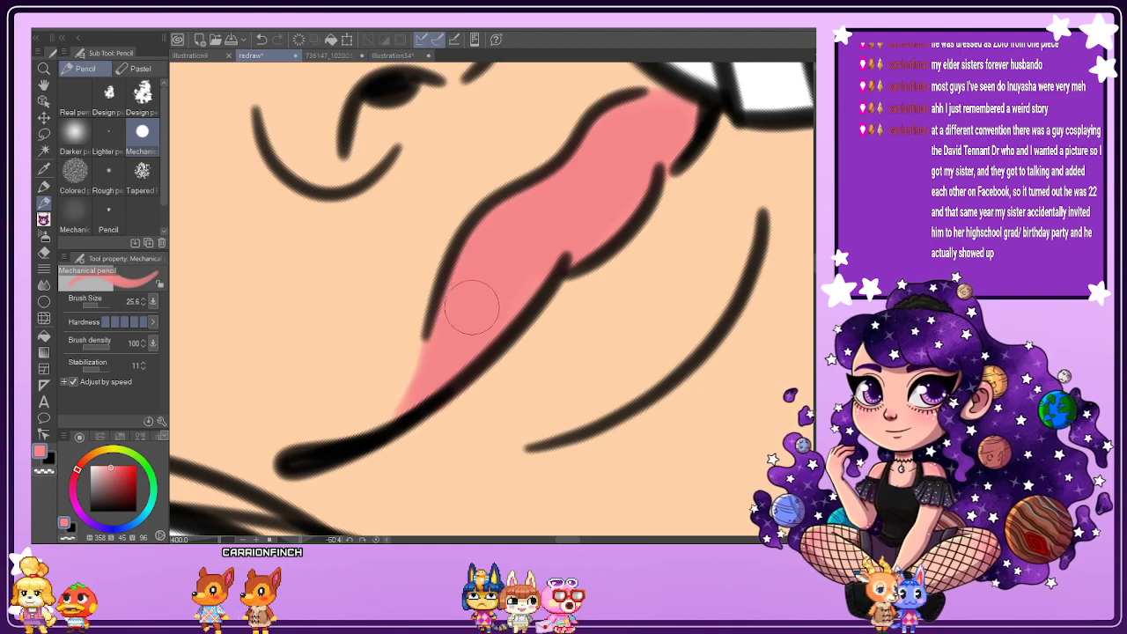
Flip the canvas horizontally and paint the lower lip a lighter pink (H 358, S 37, V 95) with the Mechanical pencil, size 25.6.
{"action": "scroll", "coordinate": [466, 302], "scroll_direction": "down", "scroll_amount": 5}
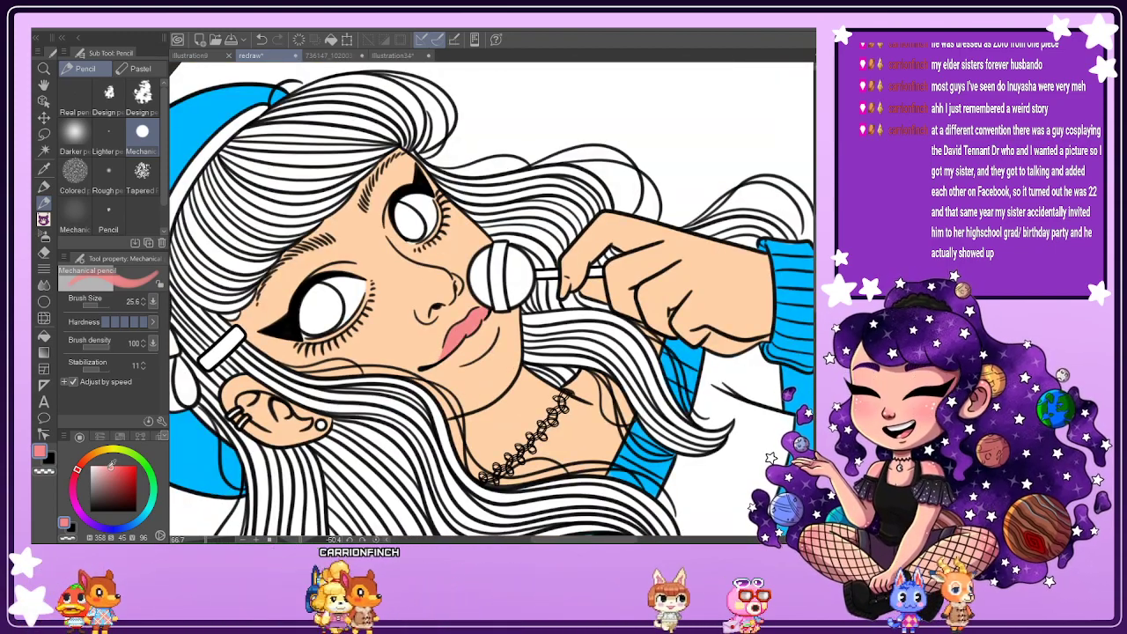
{"action": "scroll", "coordinate": [473, 360], "scroll_direction": "up", "scroll_amount": 3}
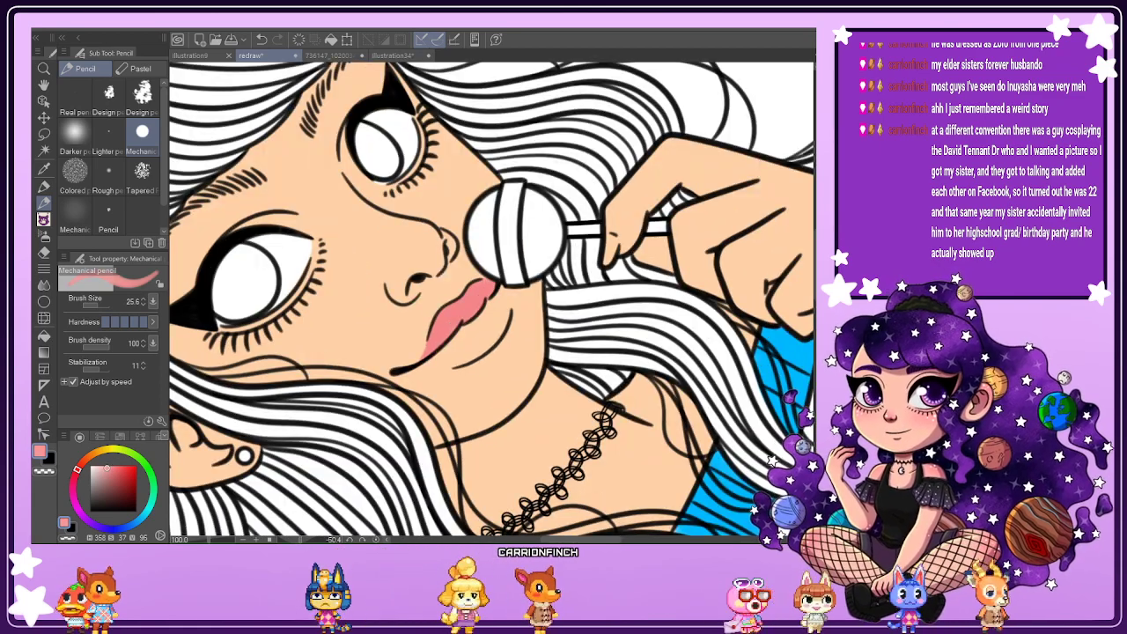
{"action": "key", "text": "h"}
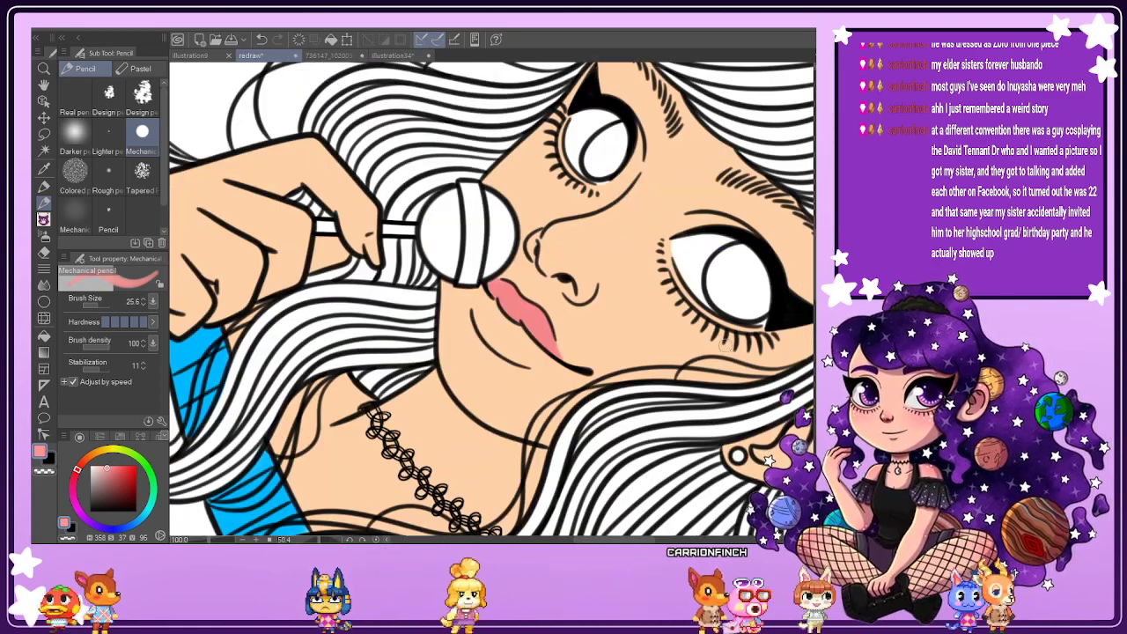
{"action": "scroll", "coordinate": [480, 314], "scroll_direction": "up", "scroll_amount": 2}
{"action": "scroll", "coordinate": [475, 313], "scroll_direction": "up", "scroll_amount": 2}
{"action": "left_click_drag", "start_coordinate": [474, 255], "coordinate": [455, 356]}
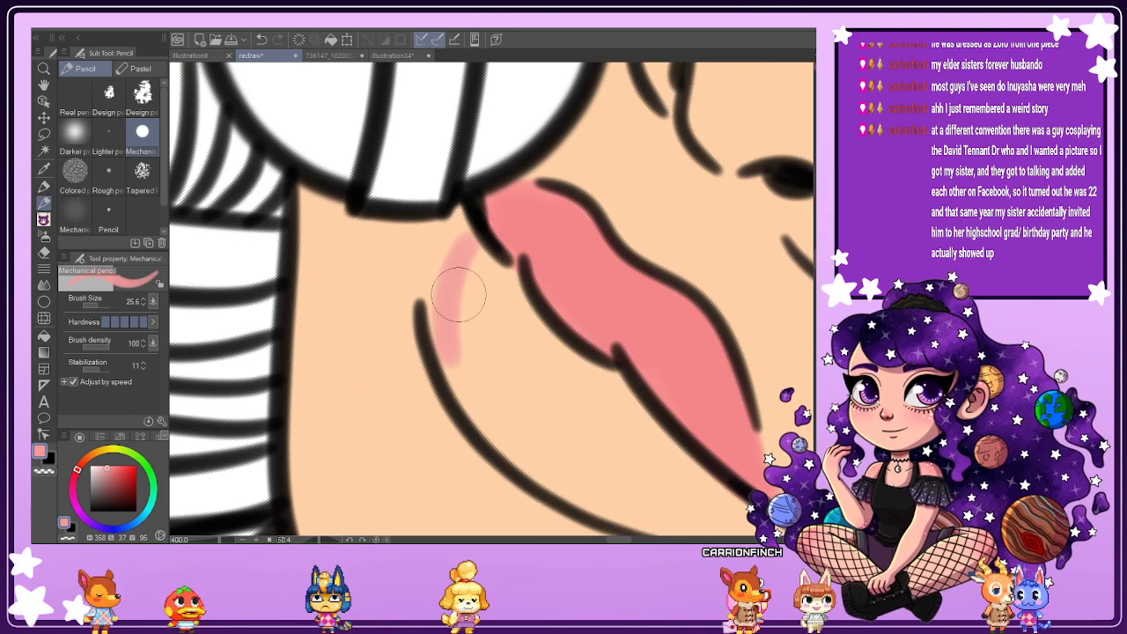
{"action": "mouse_move", "coordinate": [469, 232]}
{"action": "left_mouse_down"}
{"action": "mouse_move", "coordinate": [444, 307]}
{"action": "mouse_move", "coordinate": [456, 359]}
{"action": "mouse_move", "coordinate": [478, 390]}
{"action": "mouse_move", "coordinate": [449, 311]}
{"action": "mouse_move", "coordinate": [542, 458]}
{"action": "mouse_move", "coordinate": [451, 351]}
{"action": "mouse_move", "coordinate": [550, 467]}
{"action": "mouse_move", "coordinate": [523, 443]}
{"action": "mouse_move", "coordinate": [609, 496]}
{"action": "mouse_move", "coordinate": [466, 373]}
{"action": "mouse_move", "coordinate": [598, 498]}
{"action": "mouse_move", "coordinate": [461, 338]}
{"action": "mouse_move", "coordinate": [540, 419]}
{"action": "mouse_move", "coordinate": [547, 405]}
{"action": "mouse_move", "coordinate": [489, 307]}
{"action": "mouse_move", "coordinate": [542, 362]}
{"action": "mouse_move", "coordinate": [471, 249]}
{"action": "mouse_move", "coordinate": [581, 394]}
{"action": "mouse_move", "coordinate": [554, 352]}
{"action": "mouse_move", "coordinate": [671, 450]}
{"action": "left_mouse_up"}
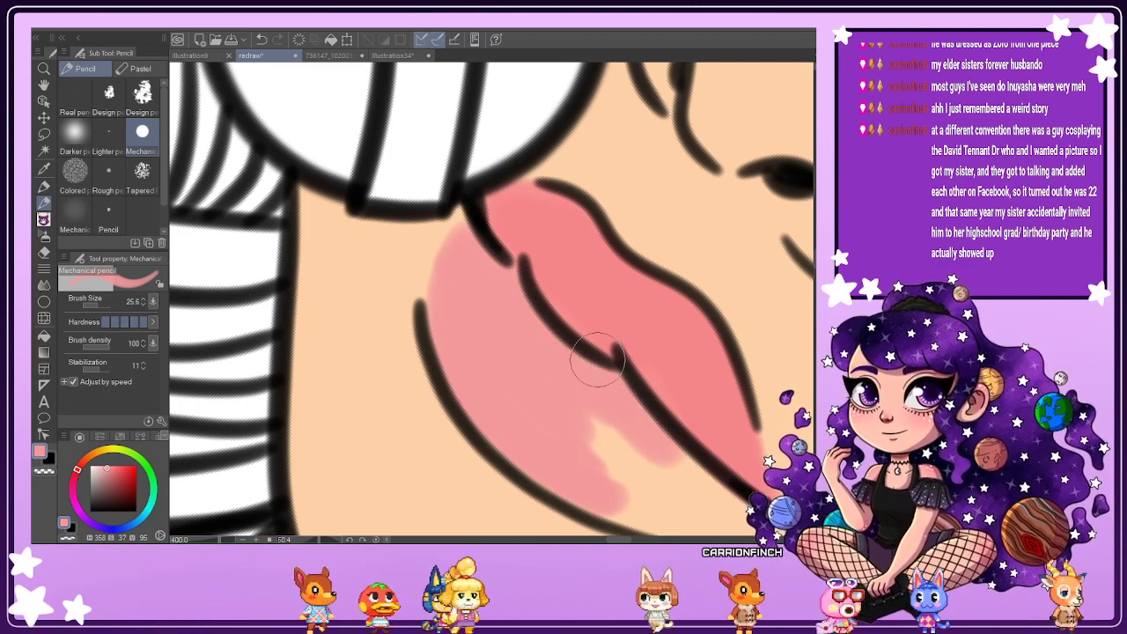
{"action": "scroll", "coordinate": [528, 325], "scroll_direction": "down", "scroll_amount": 2}
{"action": "scroll", "coordinate": [577, 393], "scroll_direction": "up", "scroll_amount": 2}
{"action": "mouse_move", "coordinate": [356, 218]}
{"action": "left_mouse_down"}
{"action": "mouse_move", "coordinate": [477, 276]}
{"action": "mouse_move", "coordinate": [336, 221]}
{"action": "mouse_move", "coordinate": [459, 283]}
{"action": "mouse_move", "coordinate": [571, 288]}
{"action": "mouse_move", "coordinate": [443, 205]}
{"action": "mouse_move", "coordinate": [492, 226]}
{"action": "mouse_move", "coordinate": [394, 182]}
{"action": "mouse_move", "coordinate": [494, 276]}
{"action": "mouse_move", "coordinate": [399, 226]}
{"action": "mouse_move", "coordinate": [475, 239]}
{"action": "left_mouse_up"}
{"action": "scroll", "coordinate": [475, 237], "scroll_direction": "down", "scroll_amount": 4}
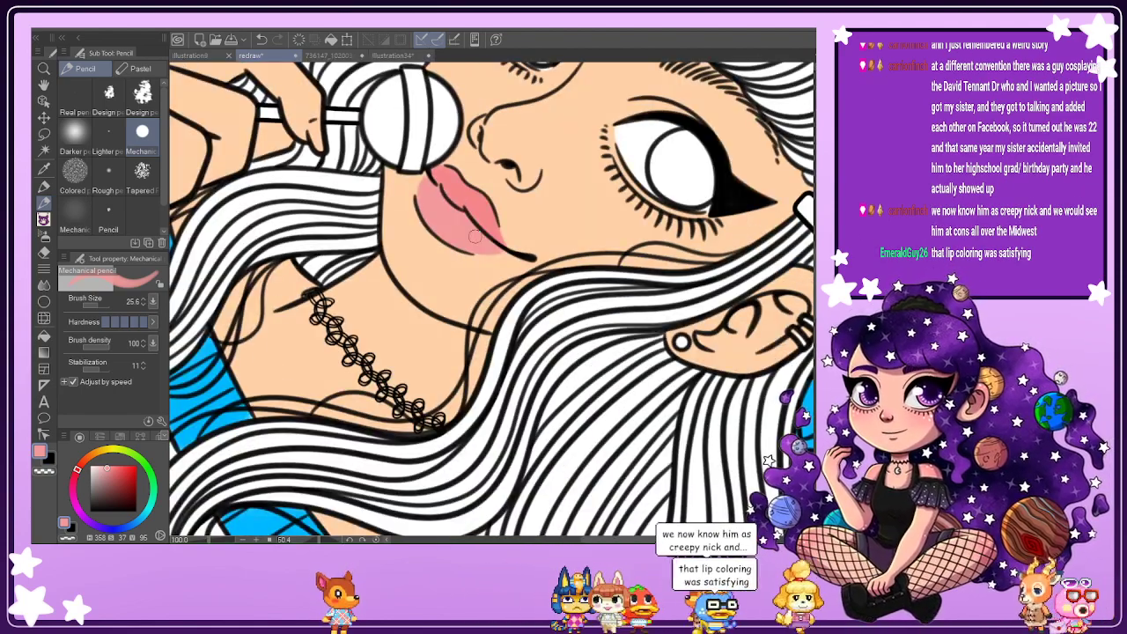
Return the canvas to its upright angle and examine the coloured lips up close and within the whole drawing.
{"action": "key", "text": "ctrl+at"}
{"action": "key", "text": "ctrl+minus"}
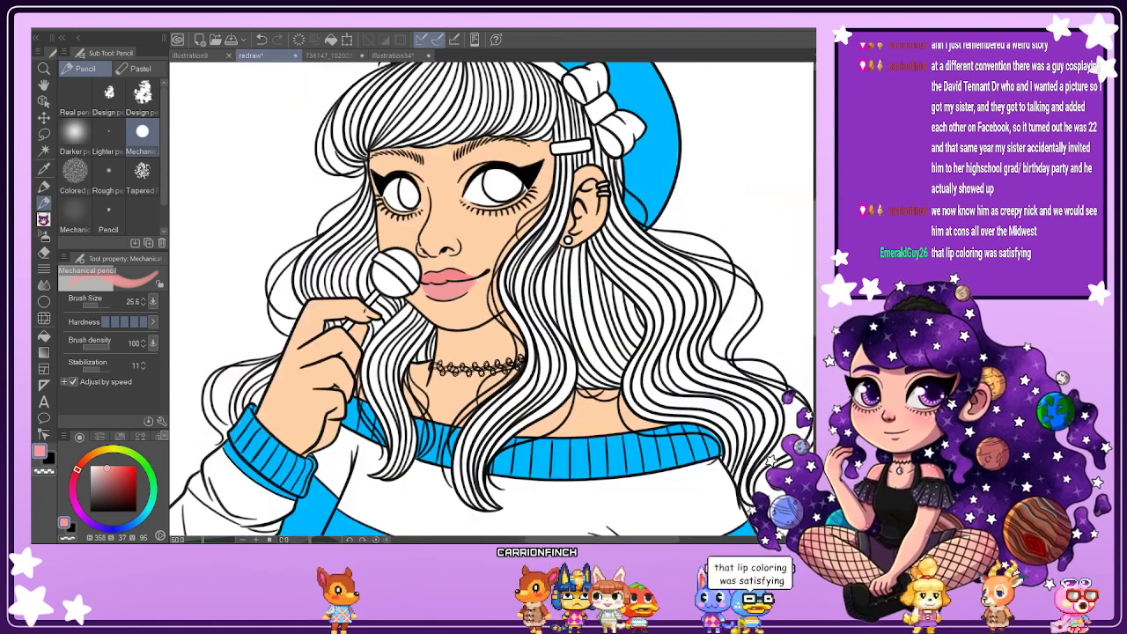
{"action": "scroll", "coordinate": [424, 290], "scroll_direction": "up", "scroll_amount": 3}
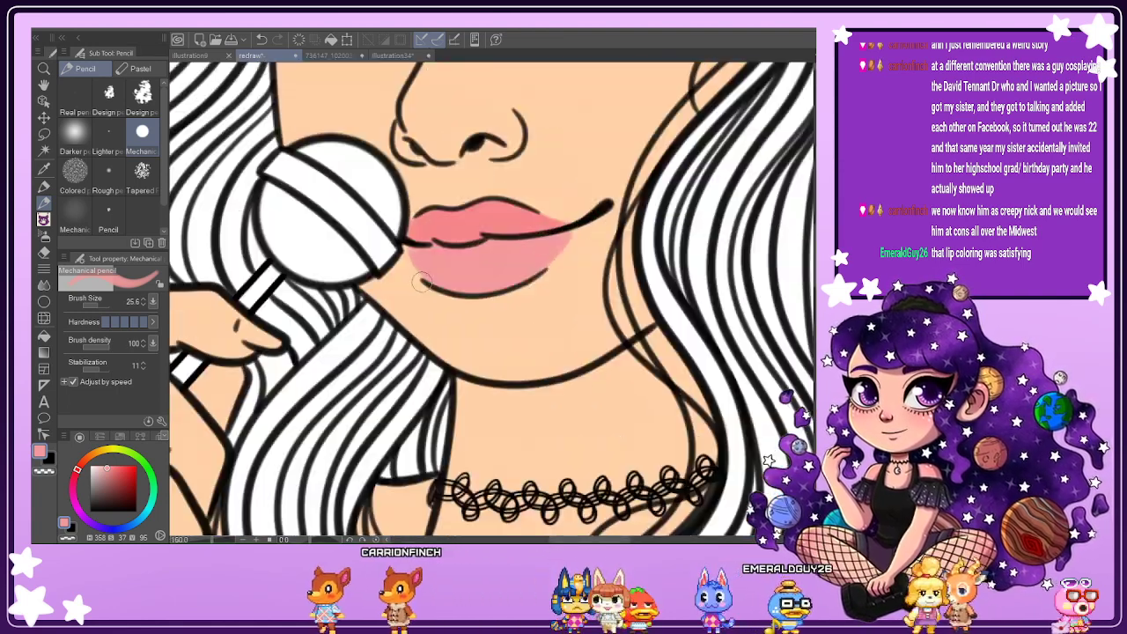
{"action": "scroll", "coordinate": [422, 281], "scroll_direction": "up", "scroll_amount": 1}
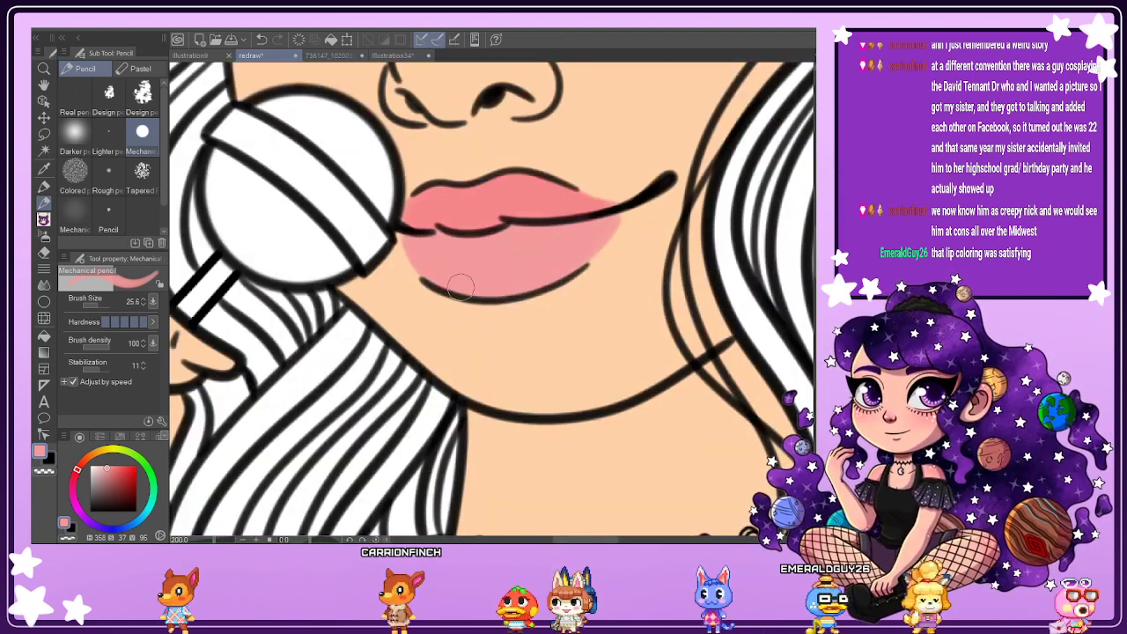
{"action": "scroll", "coordinate": [459, 287], "scroll_direction": "down", "scroll_amount": 3}
{"action": "scroll", "coordinate": [460, 287], "scroll_direction": "down", "scroll_amount": 1}
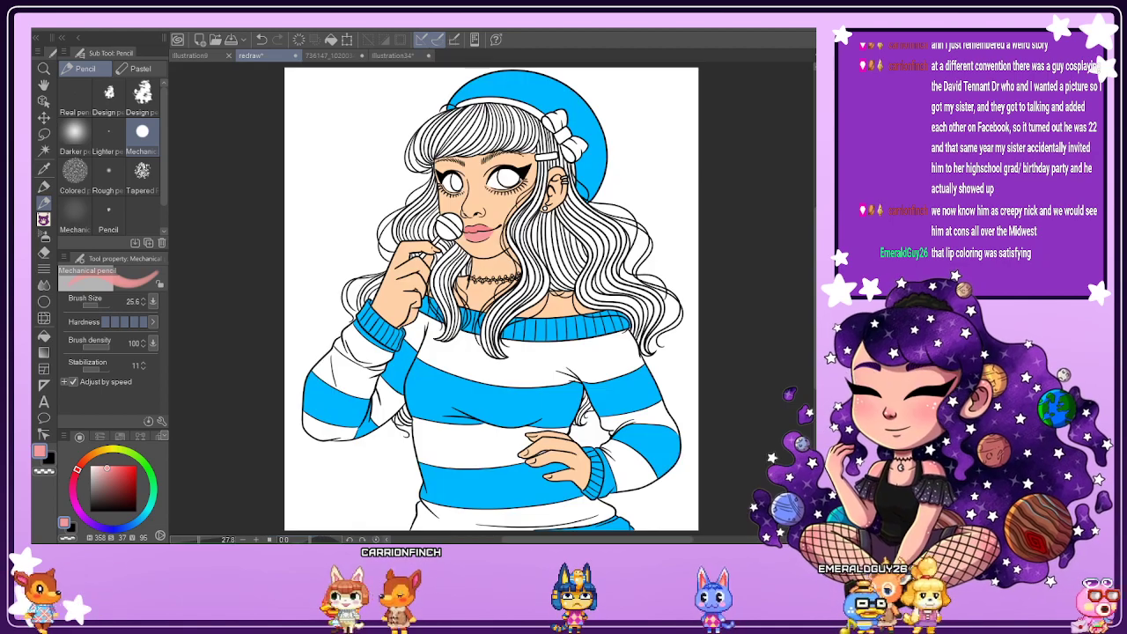
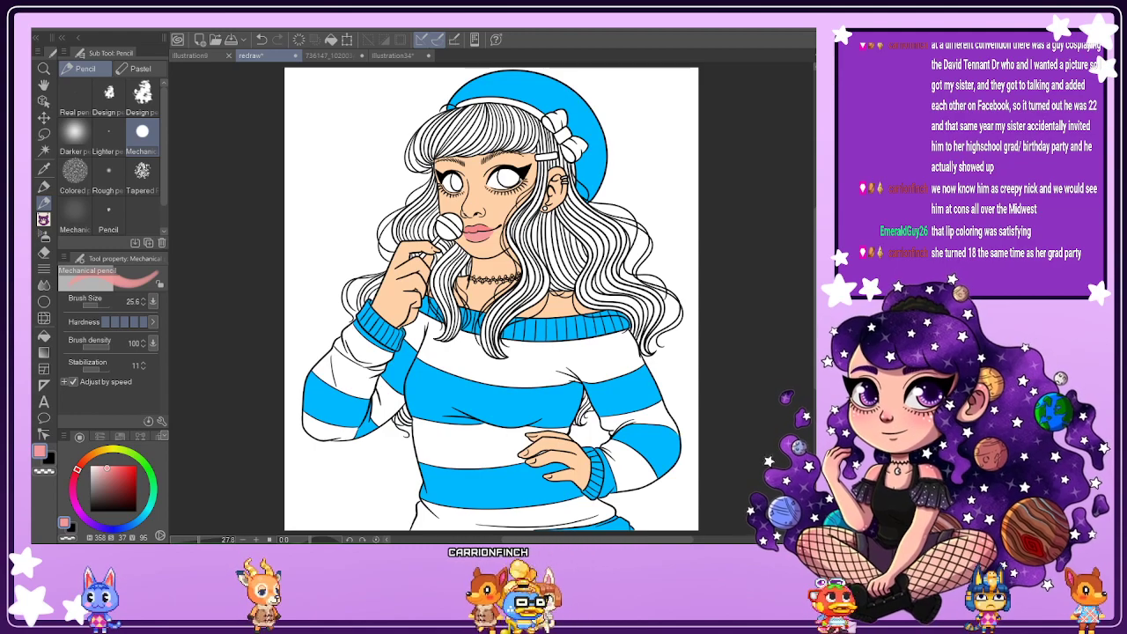
{"action": "left_click", "coordinate": [351, 57]}
{"action": "key", "text": "ctrl+shift+Tab"}
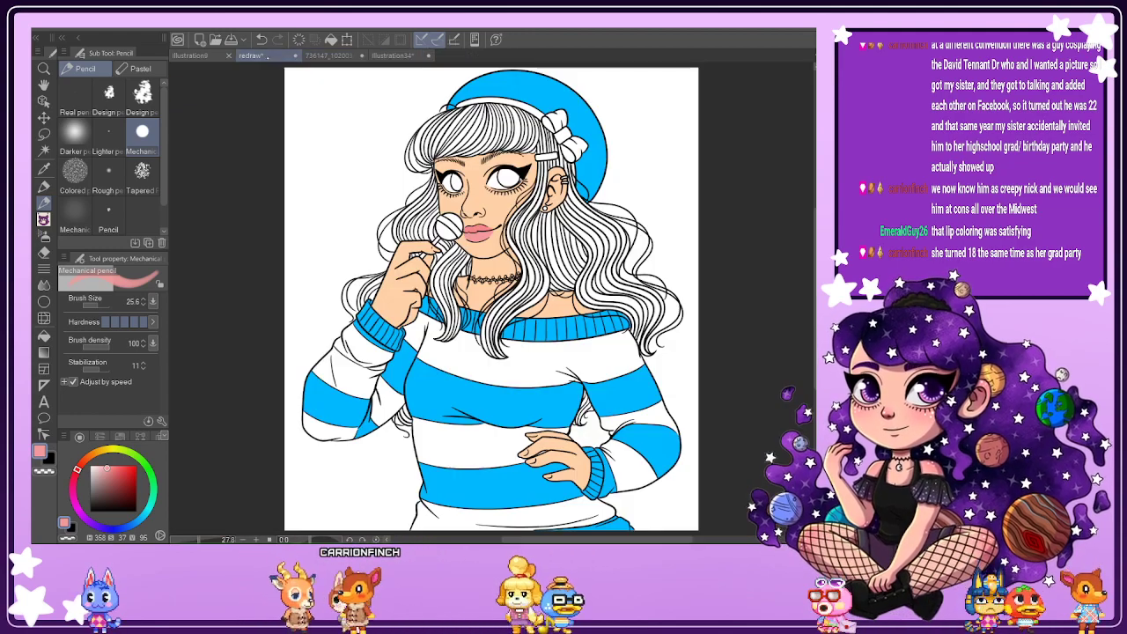
Choose a light grey (H 358, S 0, V 88) and fill the sweater's white chest, waist and raised-underarm areas using Refer other layers.
{"action": "key", "text": "ctrl+plus"}
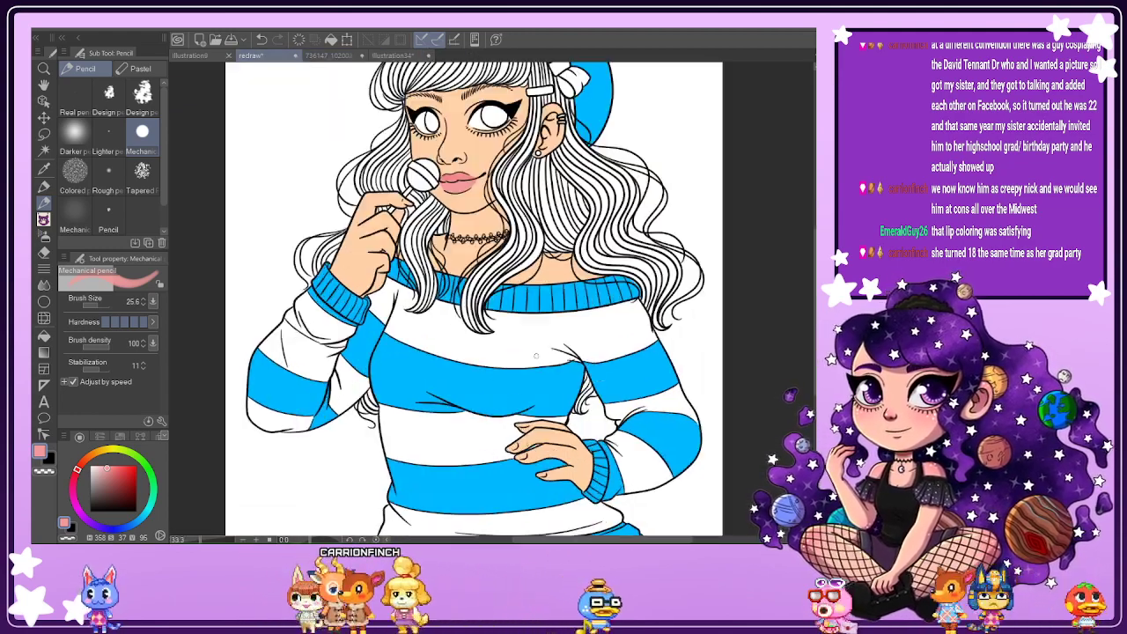
{"action": "left_click_drag", "start_coordinate": [106, 484], "coordinate": [90, 471]}
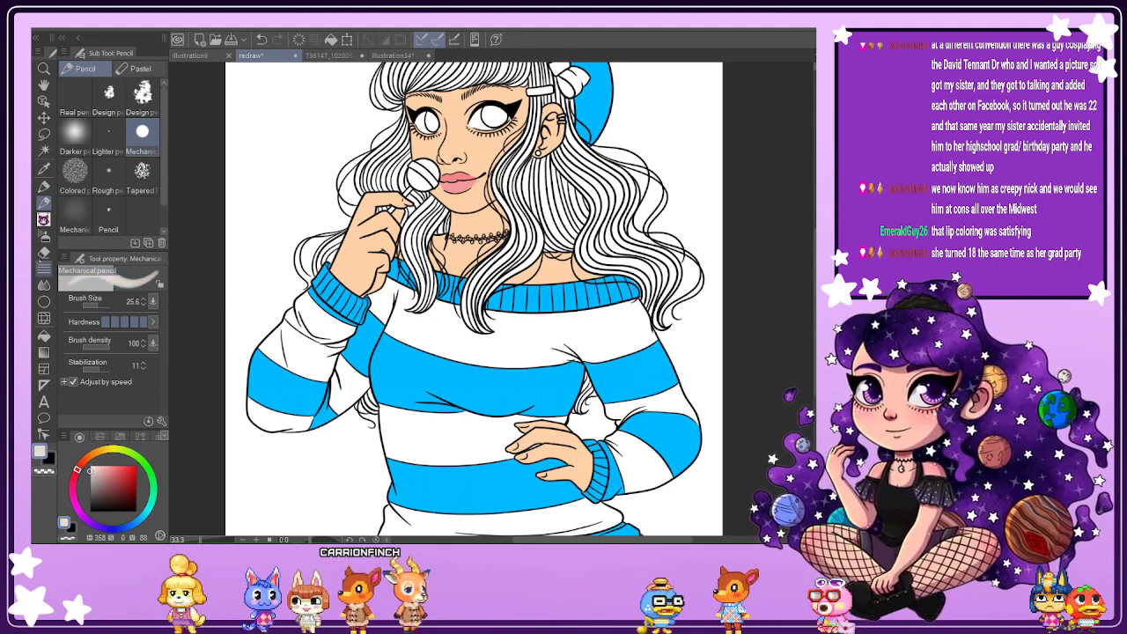
{"action": "key", "text": "g"}
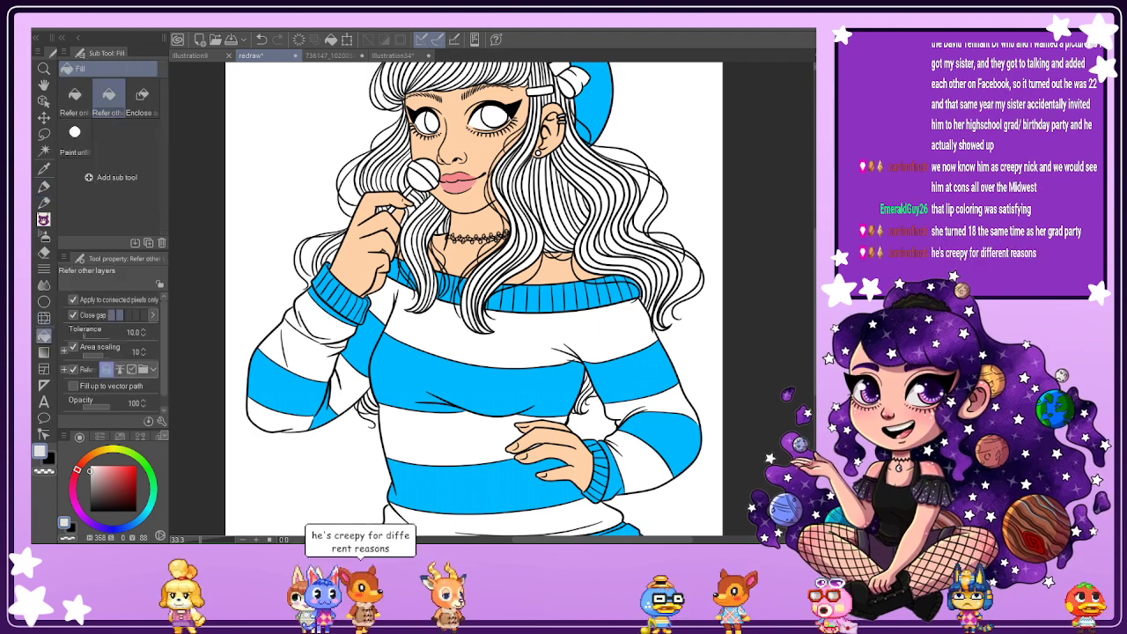
{"action": "left_click", "coordinate": [447, 433]}
{"action": "left_click", "coordinate": [466, 331]}
{"action": "left_click", "coordinate": [352, 387]}
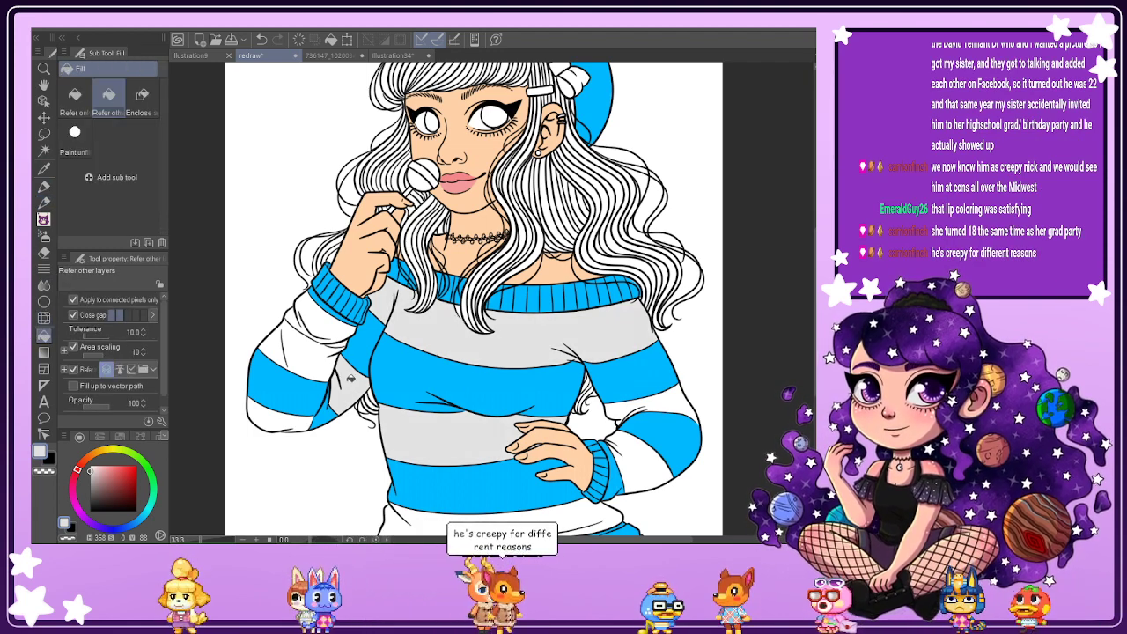
Fill the white stripes on the raised arm's sleeve and the sweater's lower hem with light grey.
{"action": "left_click", "coordinate": [306, 353]}
{"action": "left_click", "coordinate": [315, 324]}
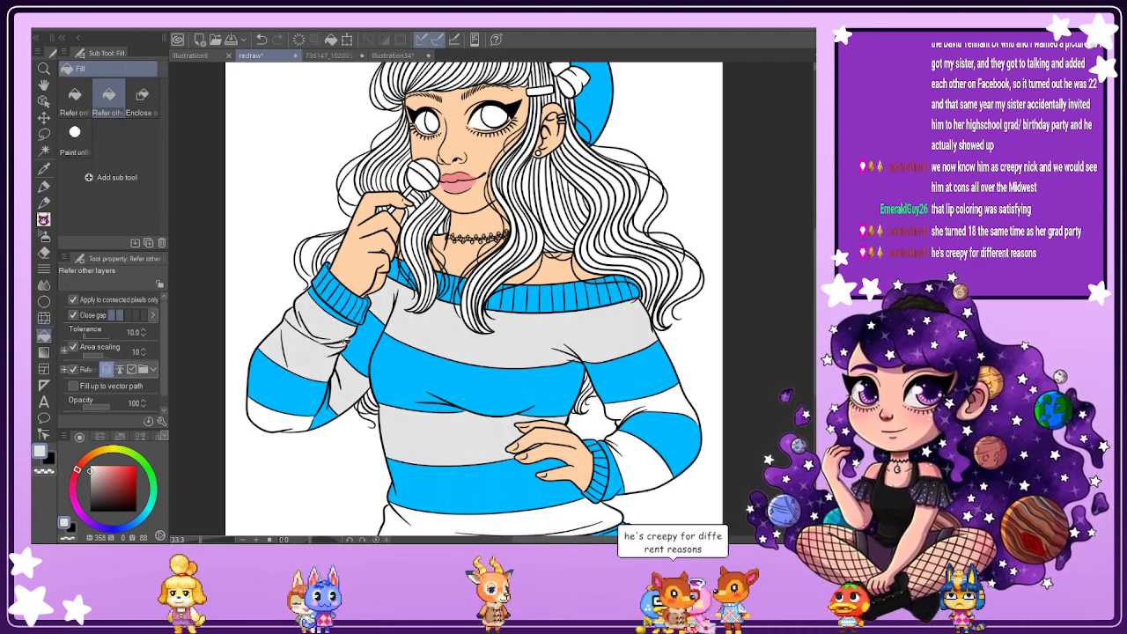
{"action": "left_click", "coordinate": [277, 414]}
{"action": "left_click", "coordinate": [499, 521]}
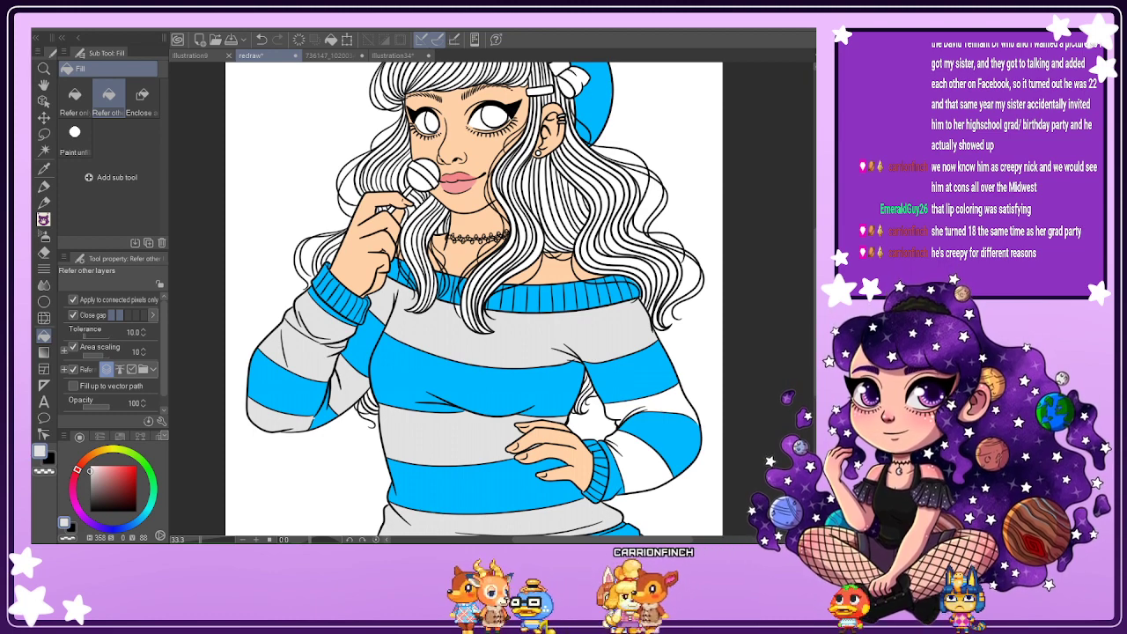
Undo the latest light grey fills on the sweater's hem and the raised arm's sleeve.
{"action": "key", "text": "ctrl+z"}
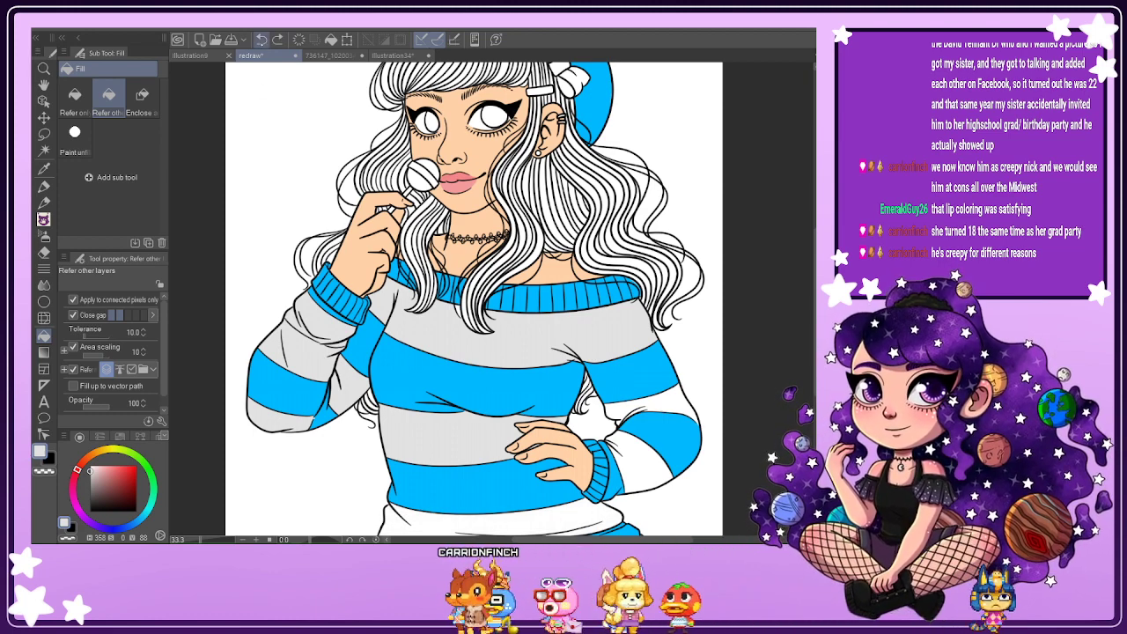
{"action": "key", "text": "ctrl+z"}
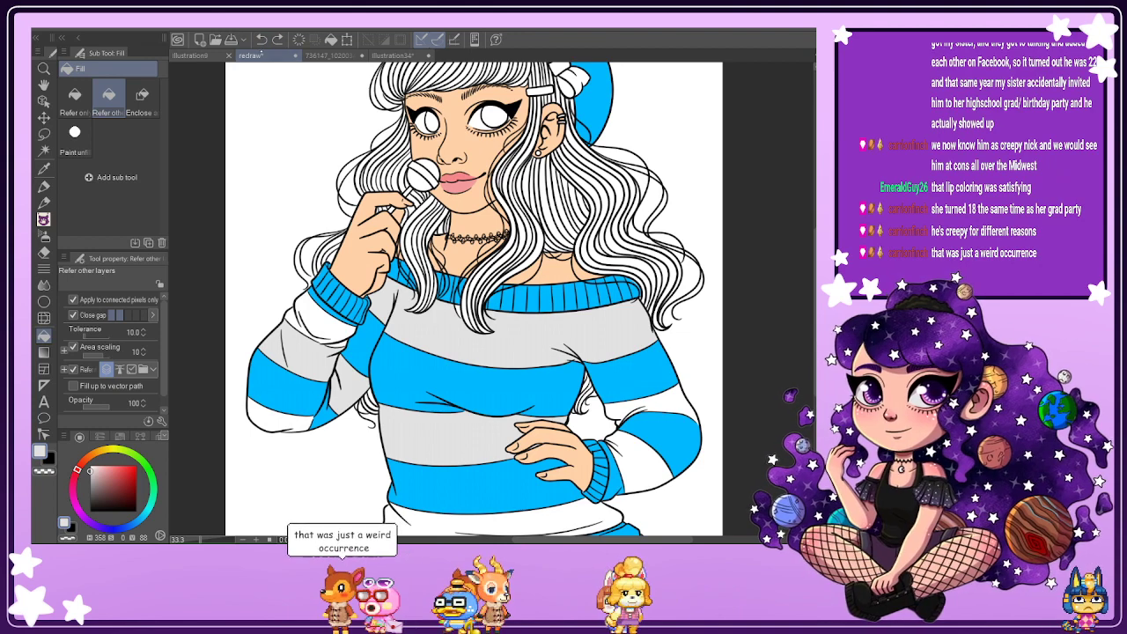
{"action": "left_click", "coordinate": [260, 39]}
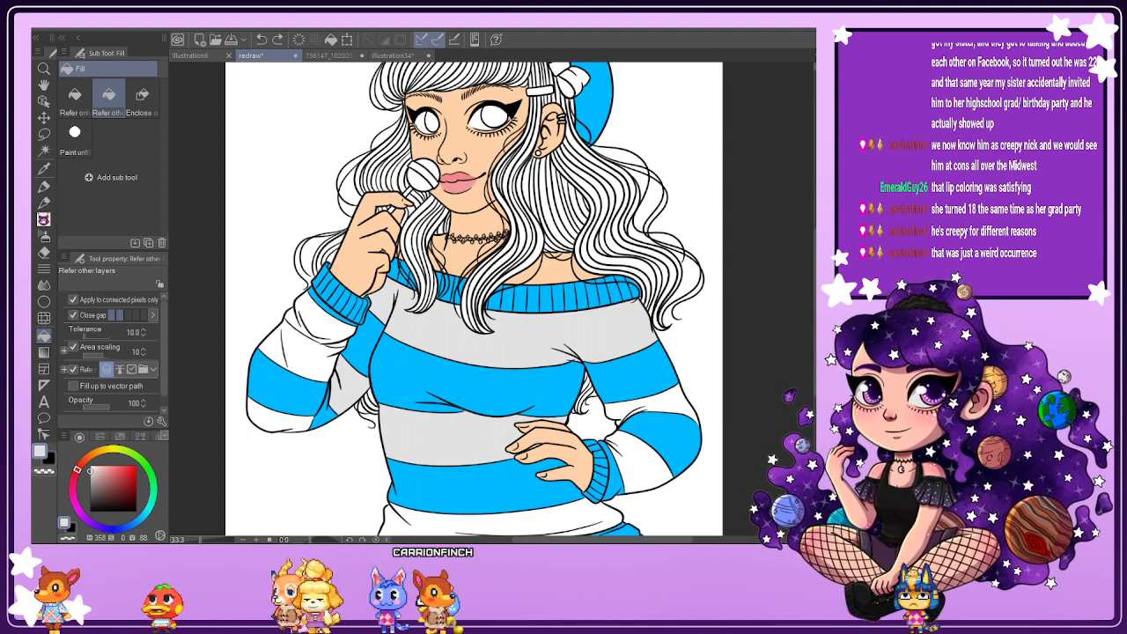
Try filling the blue chest stripe with light grey while the line art is hidden, and undo that fill.
{"action": "left_click", "coordinate": [386, 353]}
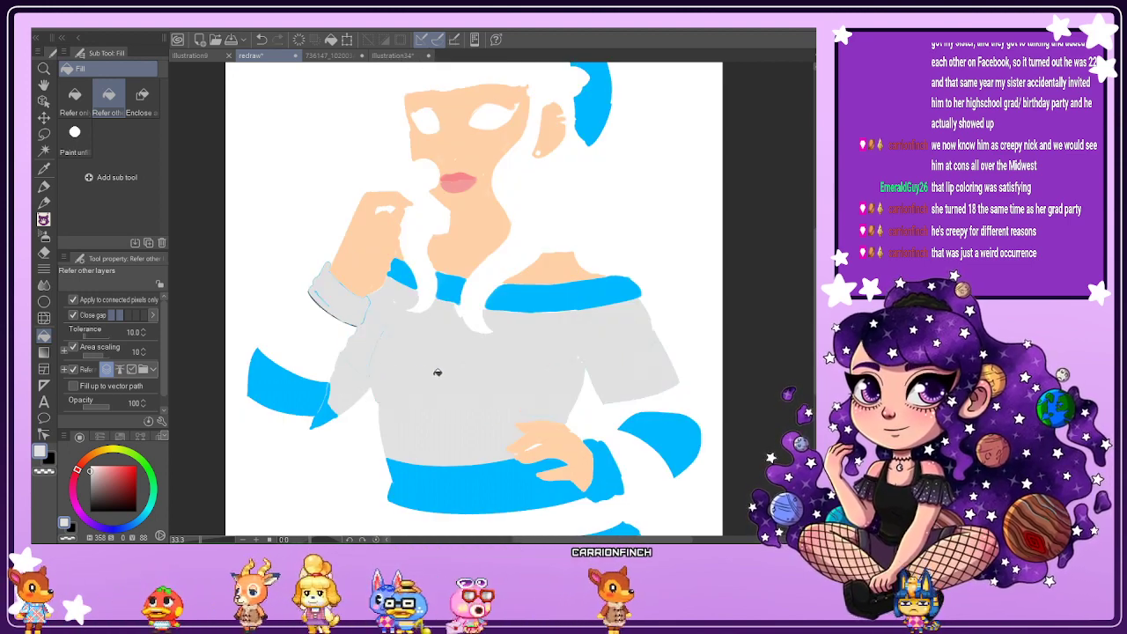
{"action": "key", "text": "ctrl+z"}
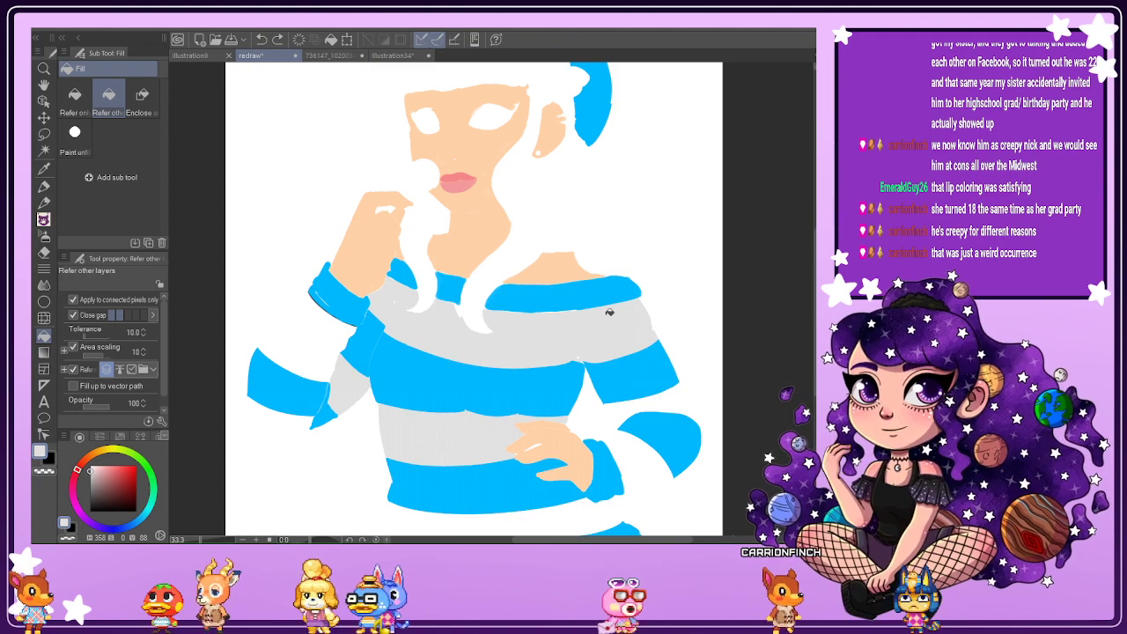
{"action": "left_click", "coordinate": [261, 39]}
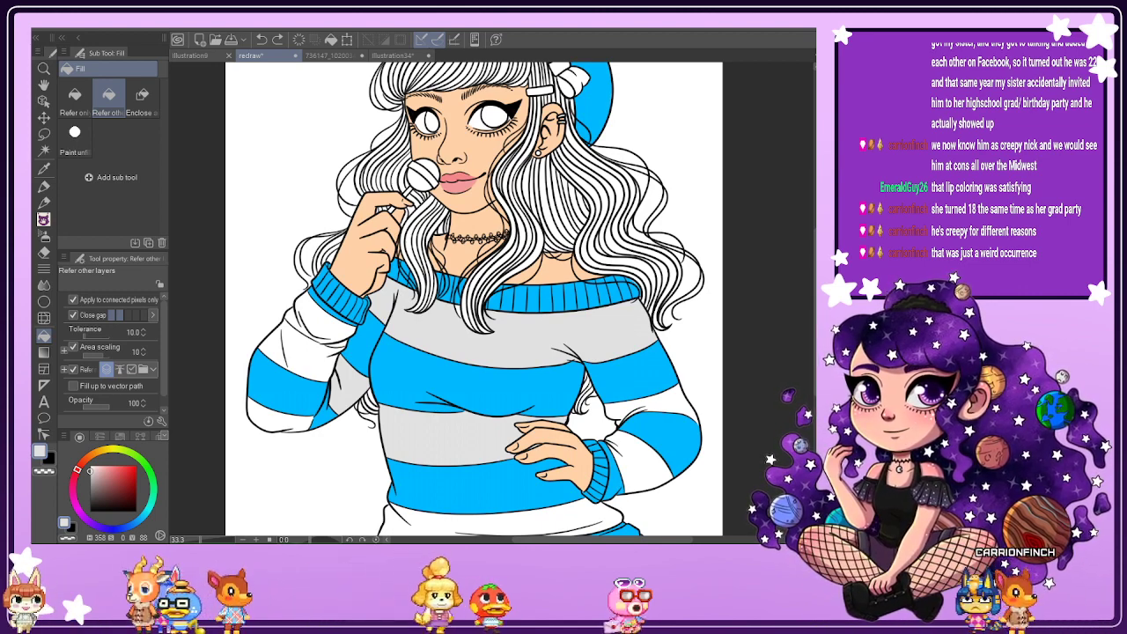
Recolour the raised arm's blue ribbed cuff, section by section, with a light grey fill.
{"action": "scroll", "coordinate": [349, 305], "scroll_direction": "up", "scroll_amount": 1}
{"action": "scroll", "coordinate": [350, 305], "scroll_direction": "up", "scroll_amount": 3}
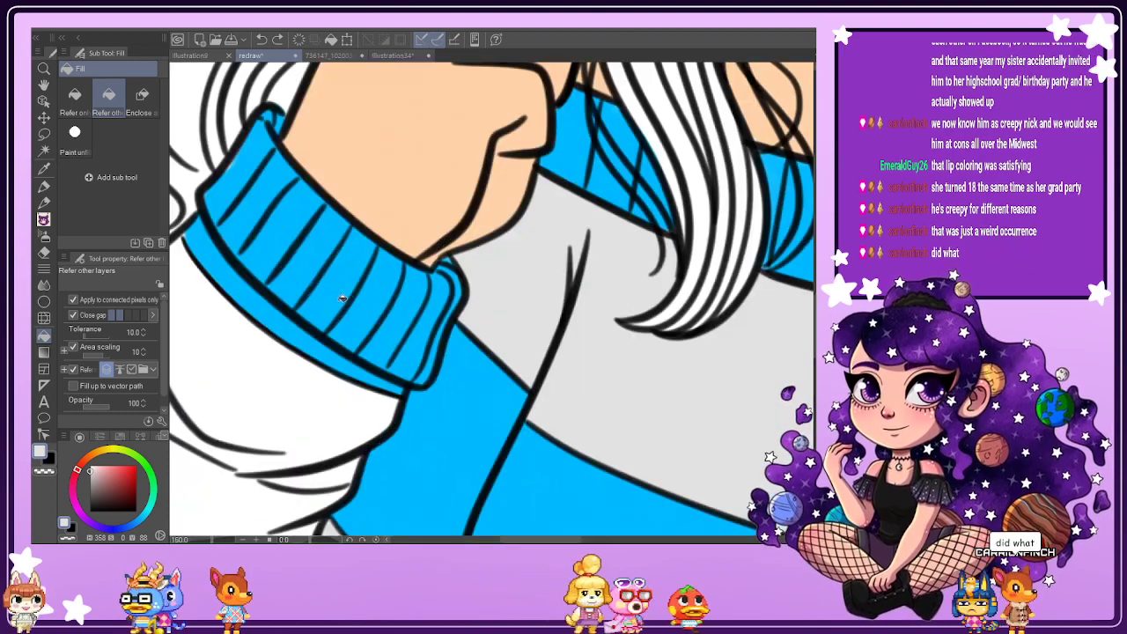
{"action": "mouse_move", "coordinate": [350, 305]}
{"action": "left_mouse_down"}
{"action": "mouse_move", "coordinate": [299, 334]}
{"action": "mouse_move", "coordinate": [297, 280]}
{"action": "mouse_move", "coordinate": [254, 152]}
{"action": "mouse_move", "coordinate": [373, 264]}
{"action": "mouse_move", "coordinate": [377, 293]}
{"action": "mouse_move", "coordinate": [425, 328]}
{"action": "left_mouse_up"}
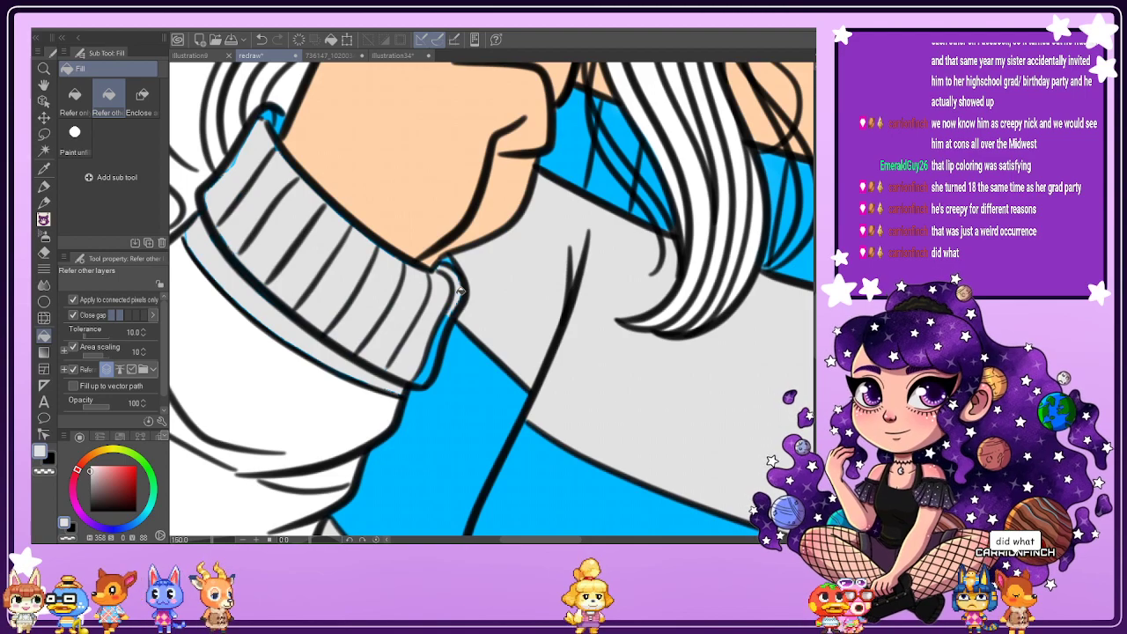
Fill the remaining white stripes on both sweater sleeves and the lower hem with light grey.
{"action": "scroll", "coordinate": [460, 292], "scroll_direction": "down", "scroll_amount": 4}
{"action": "scroll", "coordinate": [465, 308], "scroll_direction": "up", "scroll_amount": 3}
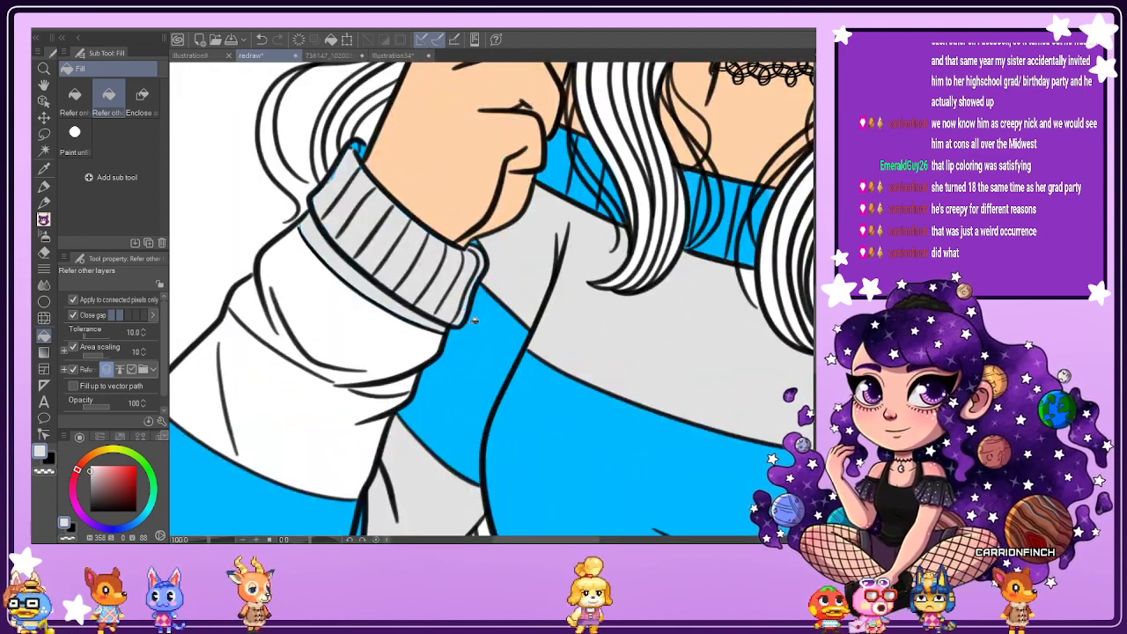
{"action": "scroll", "coordinate": [473, 321], "scroll_direction": "down", "scroll_amount": 3}
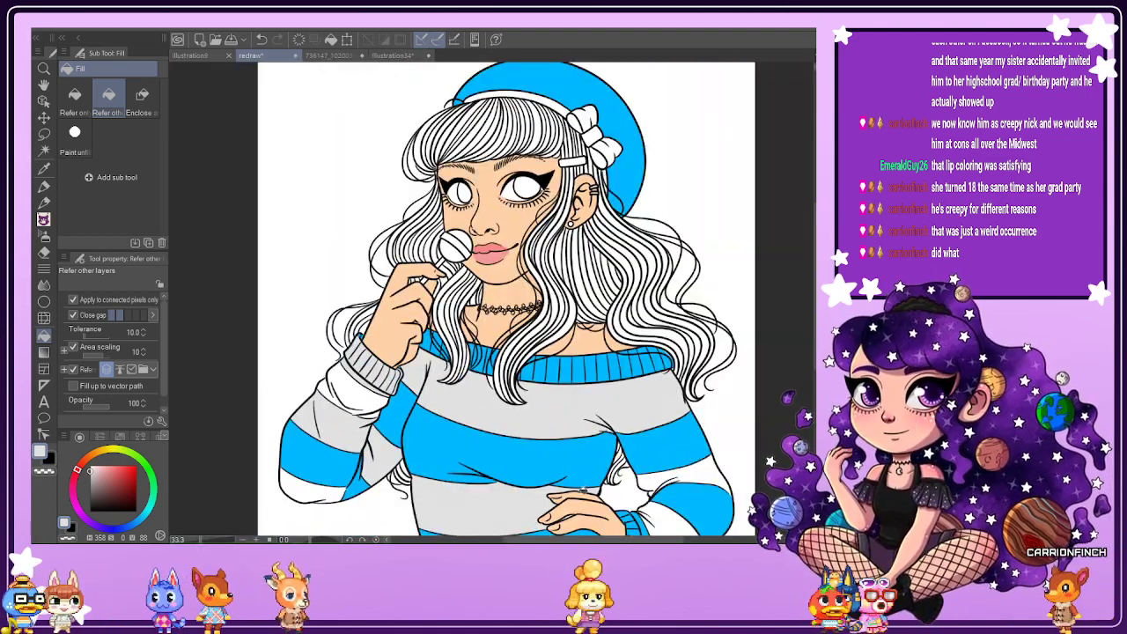
{"action": "scroll", "coordinate": [506, 299], "scroll_direction": "down", "scroll_amount": 3}
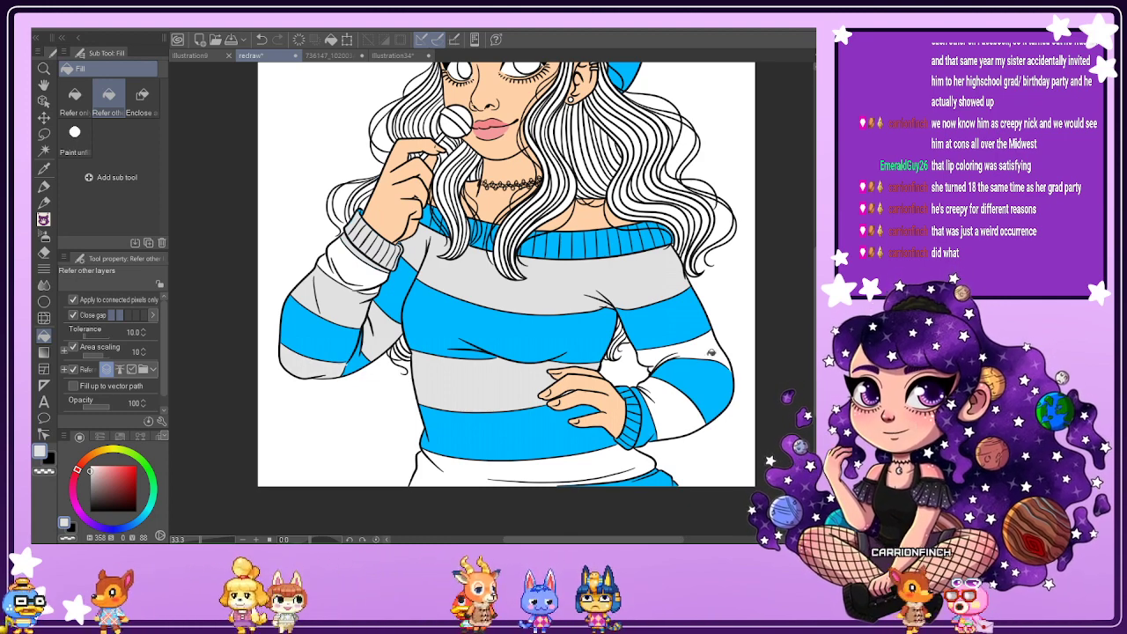
{"action": "left_click", "coordinate": [565, 480]}
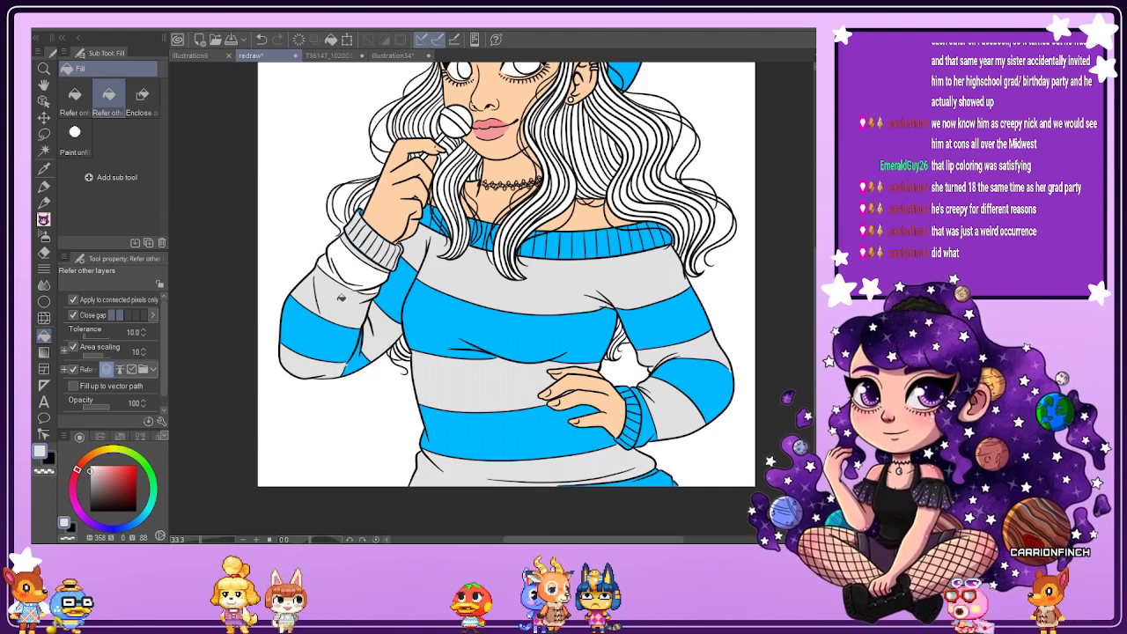
Paint the ribbed cuff at the hip-resting hand light grey over its blue with the Mechanical pencil.
{"action": "key", "text": "p"}
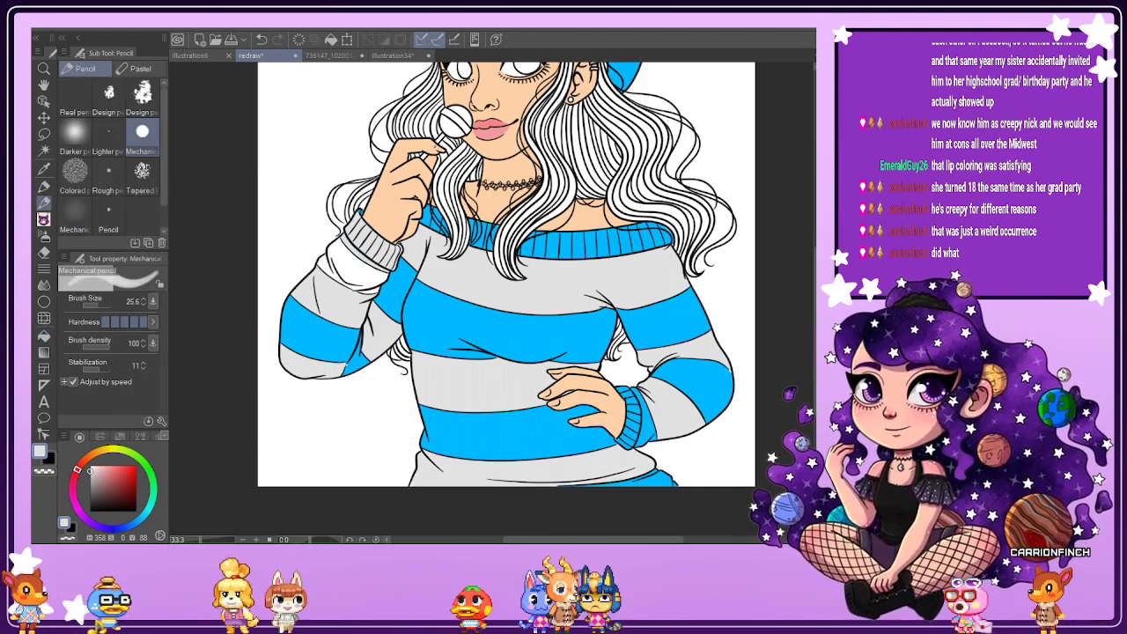
{"action": "scroll", "coordinate": [369, 192], "scroll_direction": "up", "scroll_amount": 5}
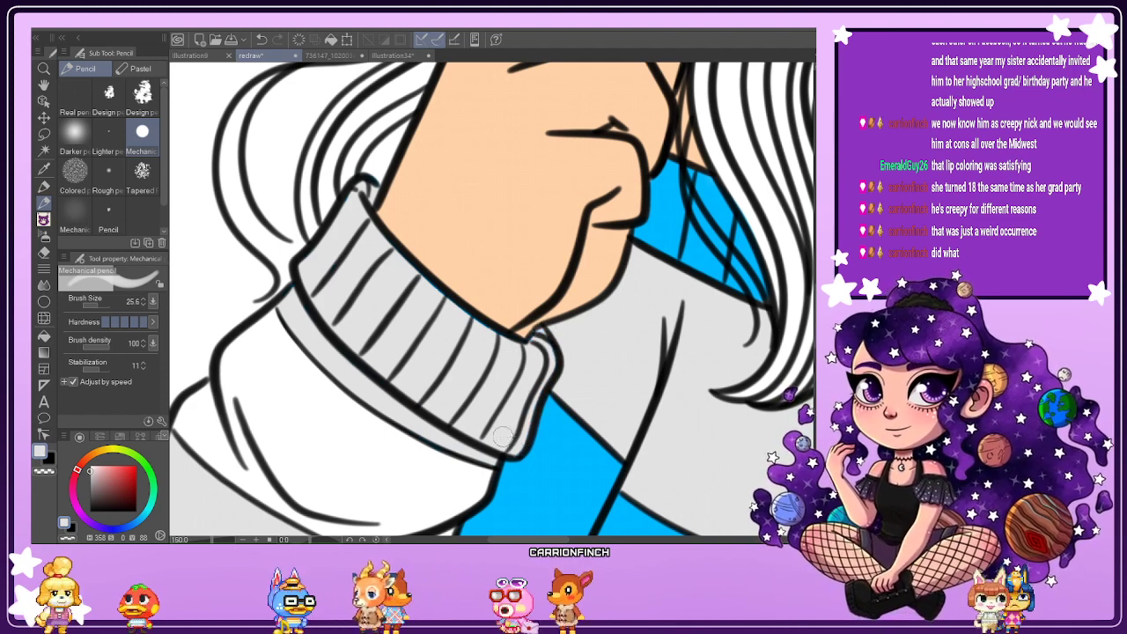
{"action": "scroll", "coordinate": [522, 410], "scroll_direction": "down", "scroll_amount": 5}
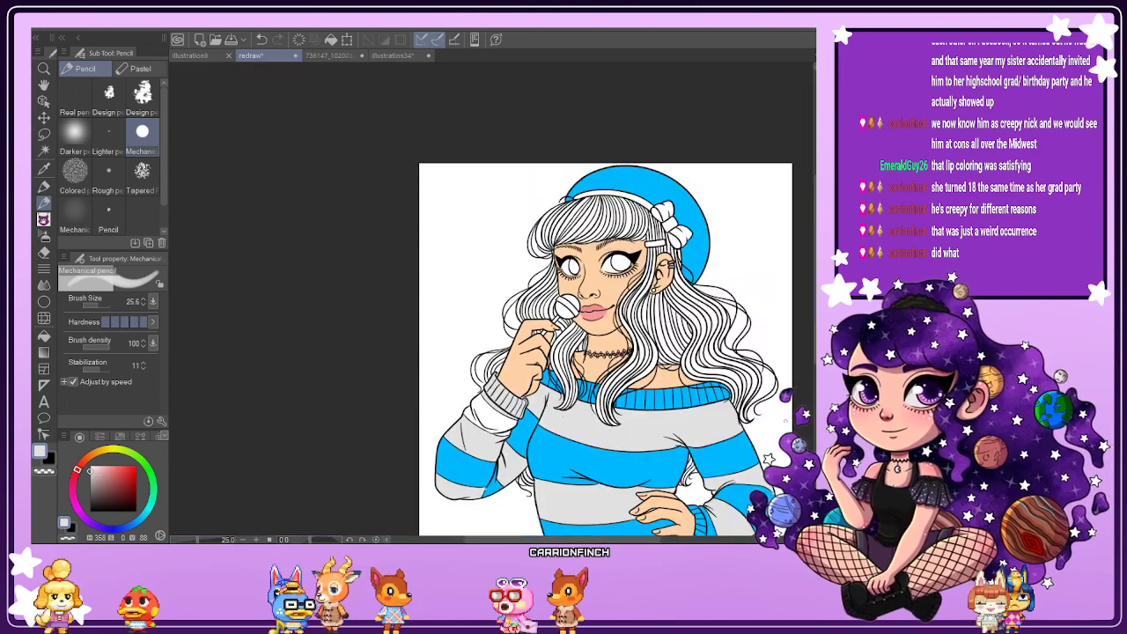
{"action": "left_click_drag", "start_coordinate": [815, 338], "coordinate": [815, 371]}
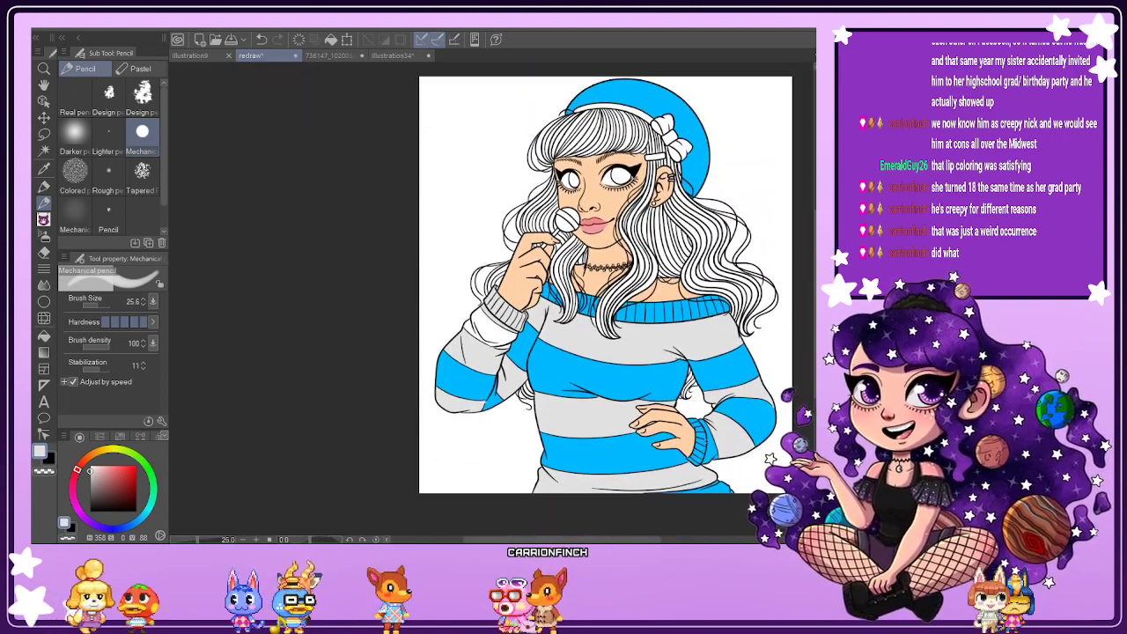
{"action": "scroll", "coordinate": [656, 428], "scroll_direction": "up", "scroll_amount": 4}
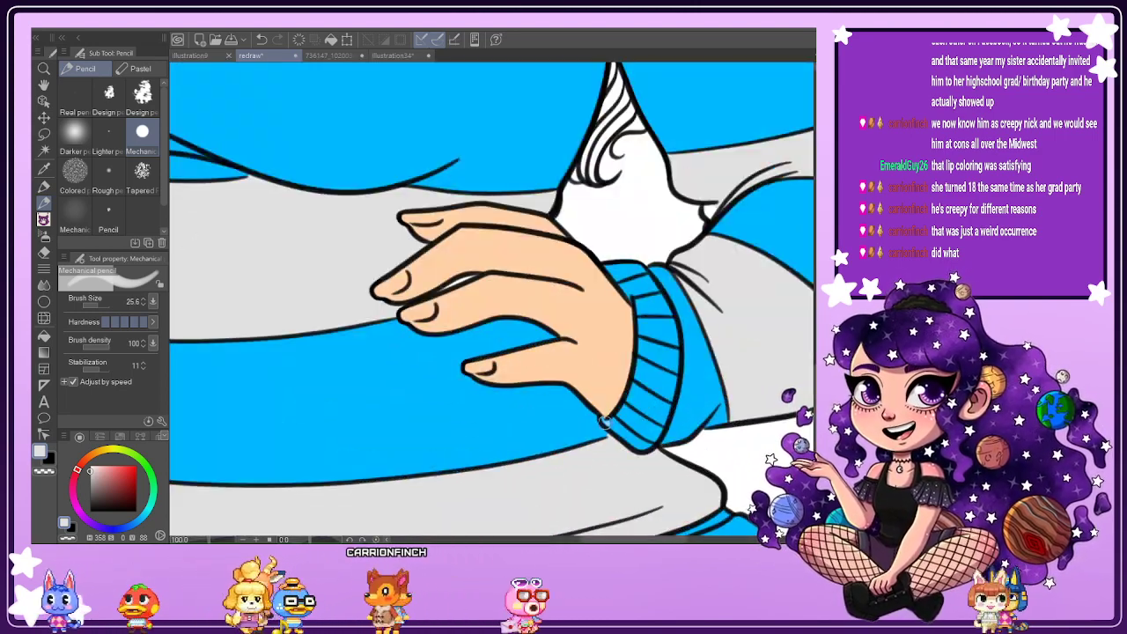
{"action": "mouse_move", "coordinate": [611, 426]}
{"action": "left_mouse_down"}
{"action": "mouse_move", "coordinate": [633, 396]}
{"action": "mouse_move", "coordinate": [632, 432]}
{"action": "left_mouse_up"}
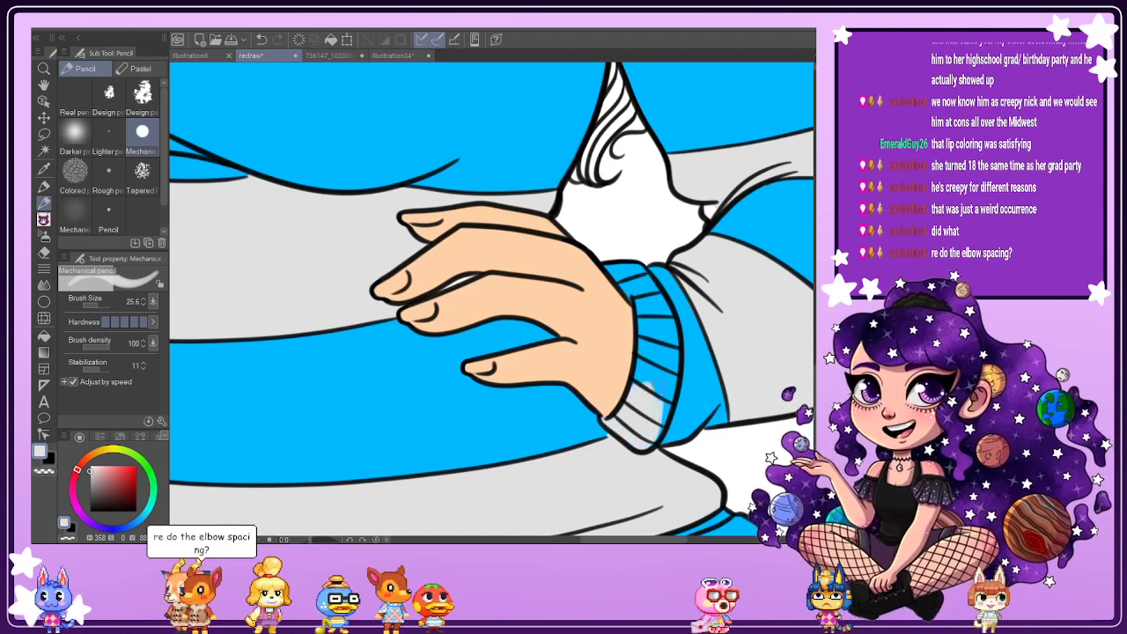
{"action": "left_click_drag", "start_coordinate": [670, 344], "coordinate": [666, 380]}
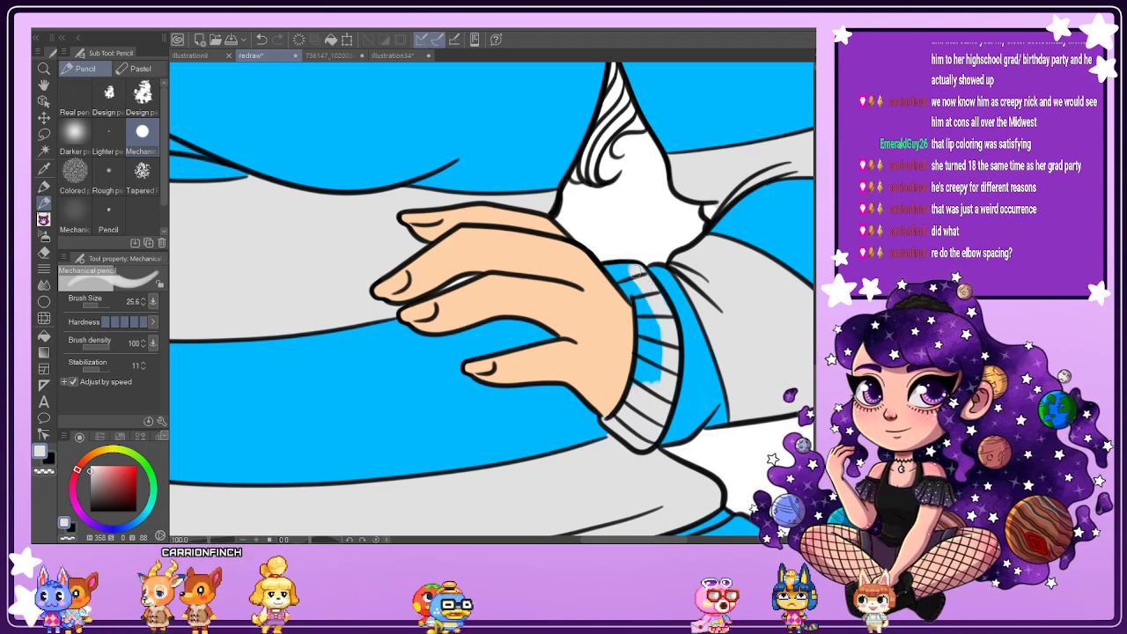
{"action": "left_click_drag", "start_coordinate": [642, 313], "coordinate": [634, 397]}
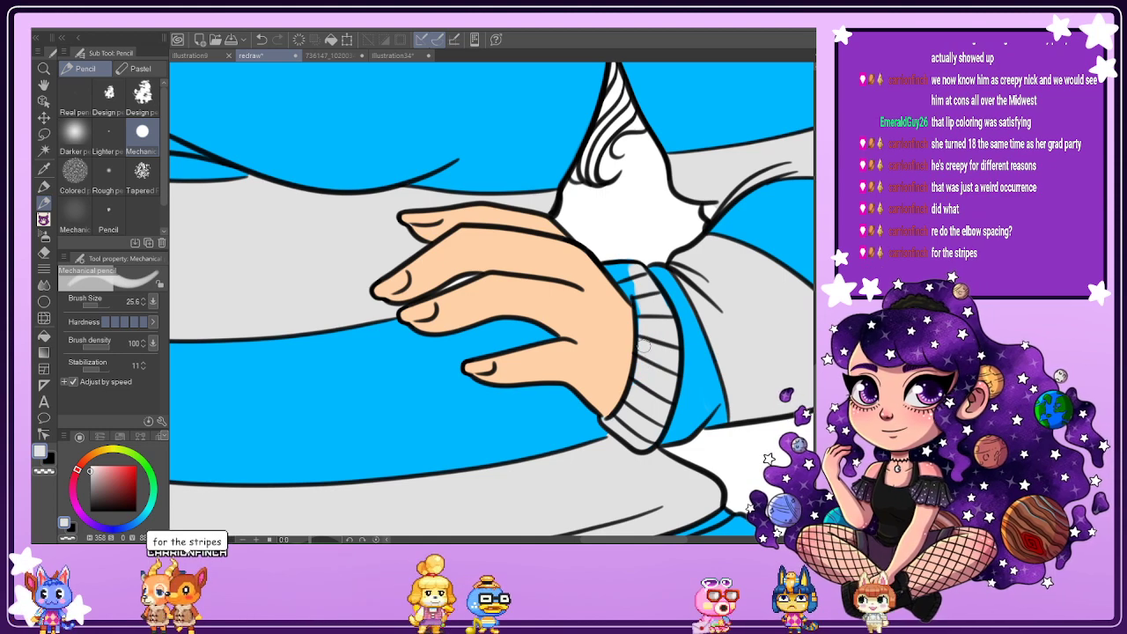
{"action": "scroll", "coordinate": [632, 291], "scroll_direction": "up", "scroll_amount": 3}
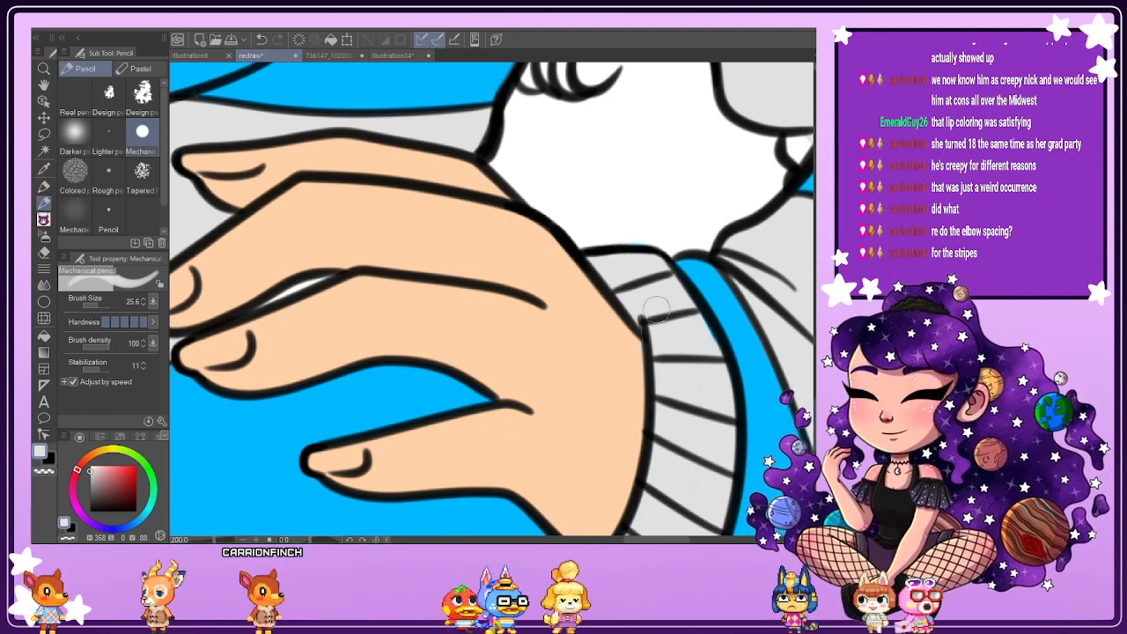
{"action": "scroll", "coordinate": [716, 518], "scroll_direction": "down", "scroll_amount": 3}
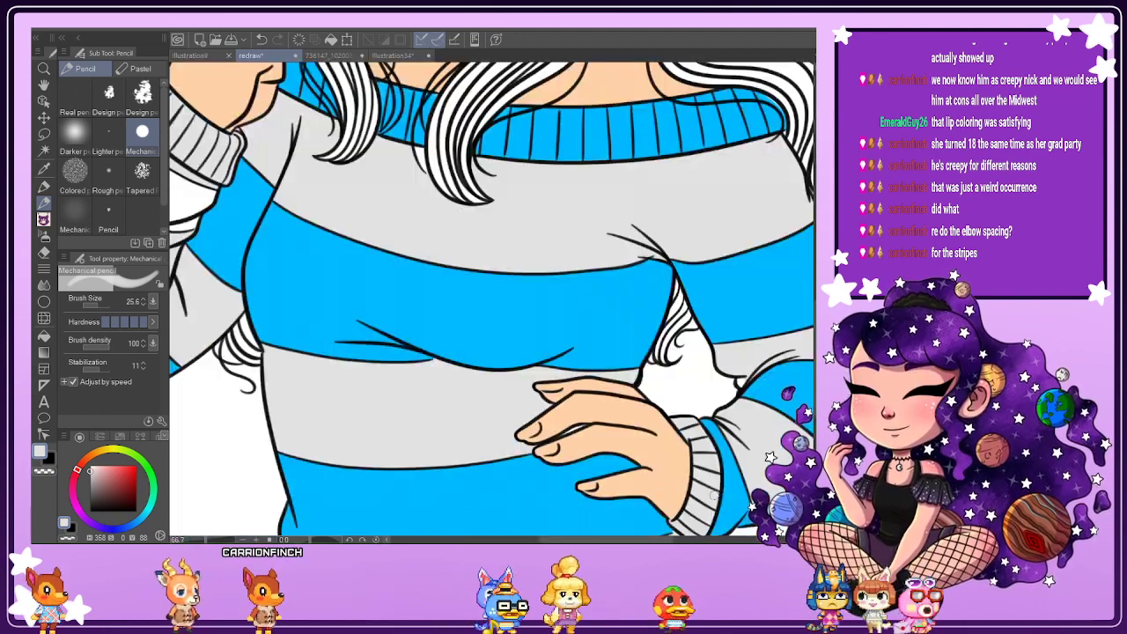
Sample the sweater's blue and fill the white band below the raised arm's grey cuff with it.
{"action": "scroll", "coordinate": [783, 405], "scroll_direction": "down", "scroll_amount": 1}
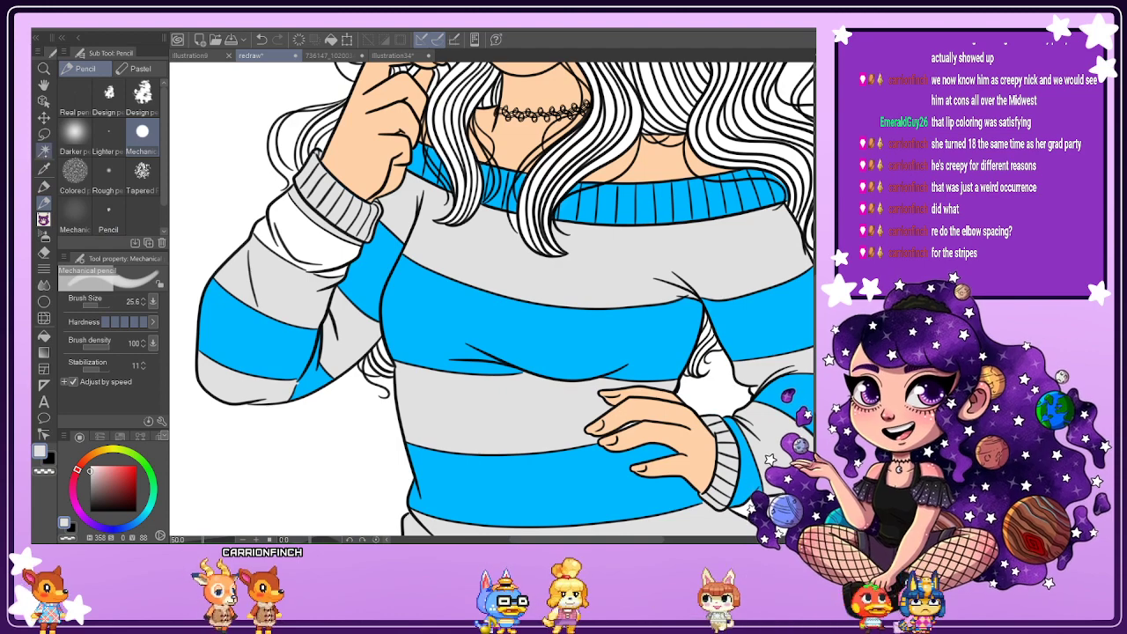
{"action": "key", "text": "i"}
{"action": "left_click", "coordinate": [236, 306]}
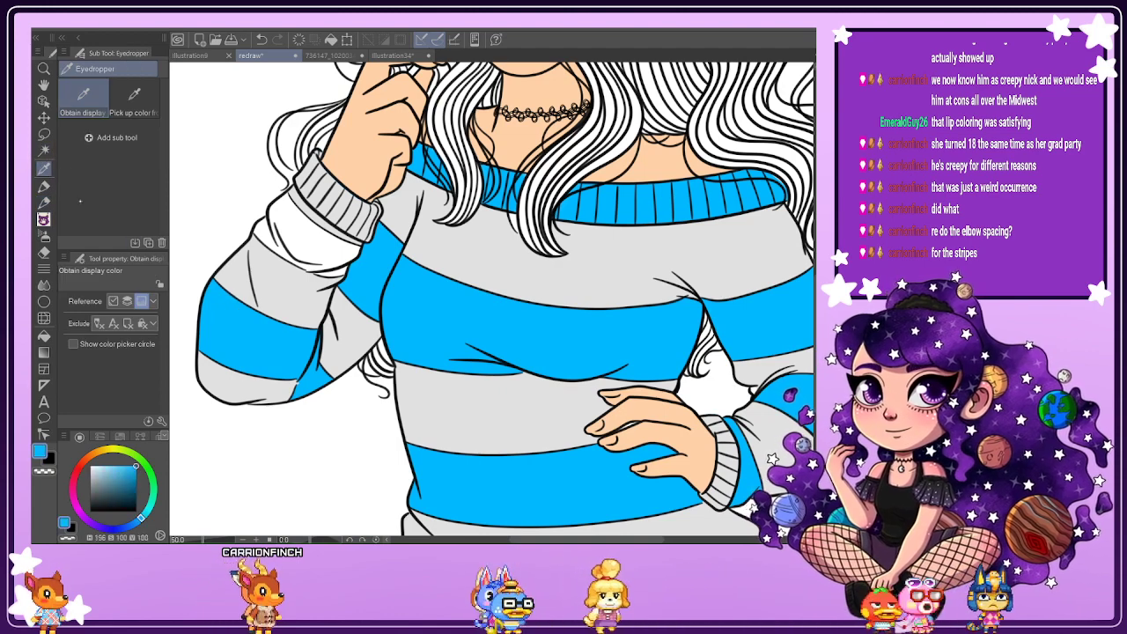
{"action": "key", "text": "p"}
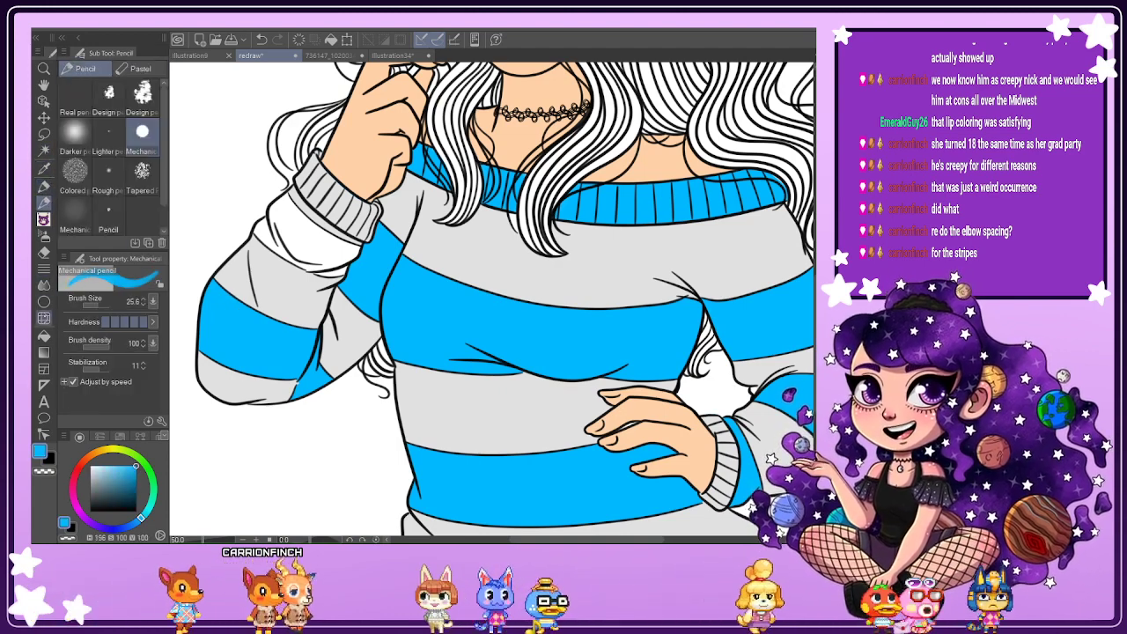
{"action": "left_click", "coordinate": [43, 334]}
{"action": "left_click", "coordinate": [334, 252]}
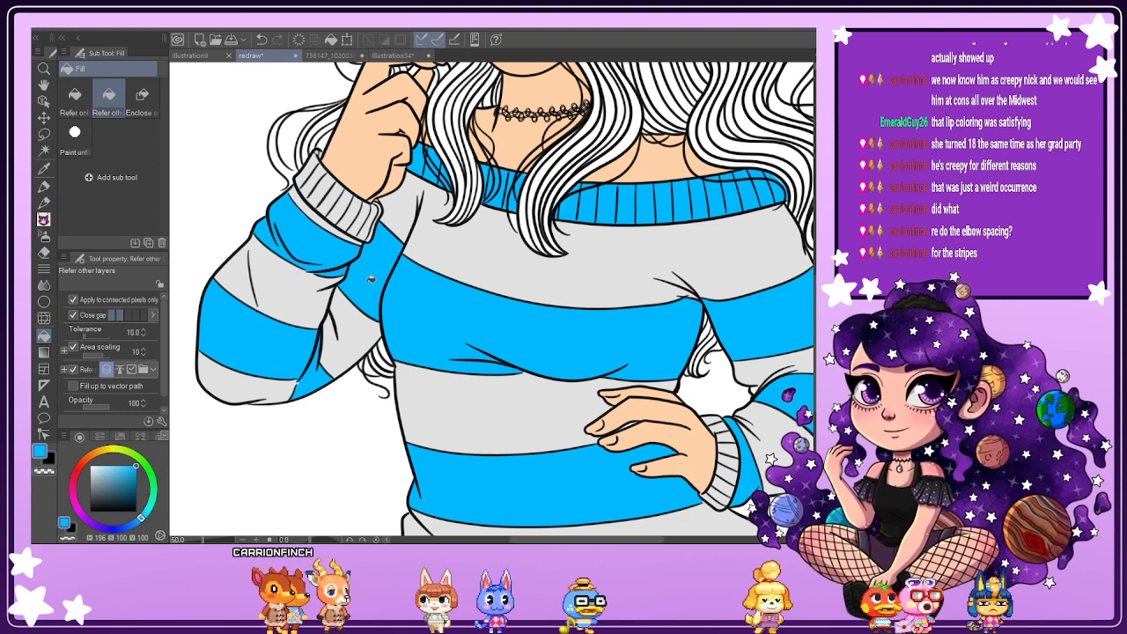
Compare the redraw with the original beret-girl drawing, and flip the redraw's canvas horizontally.
{"action": "scroll", "coordinate": [474, 304], "scroll_direction": "down", "scroll_amount": 2}
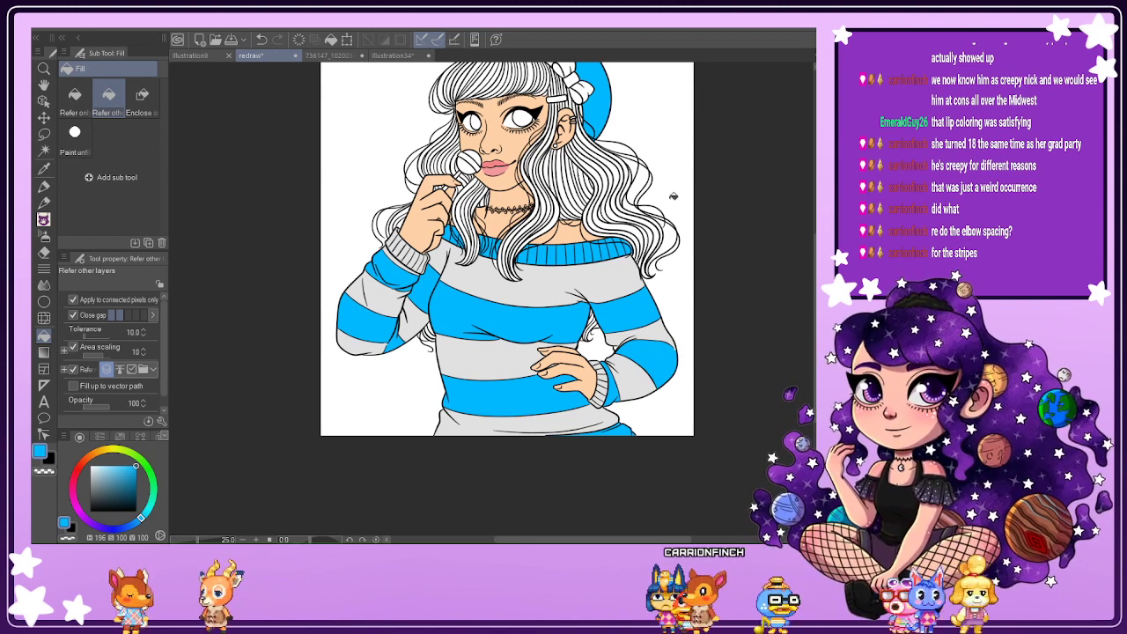
{"action": "scroll", "coordinate": [507, 264], "scroll_direction": "up", "scroll_amount": 5}
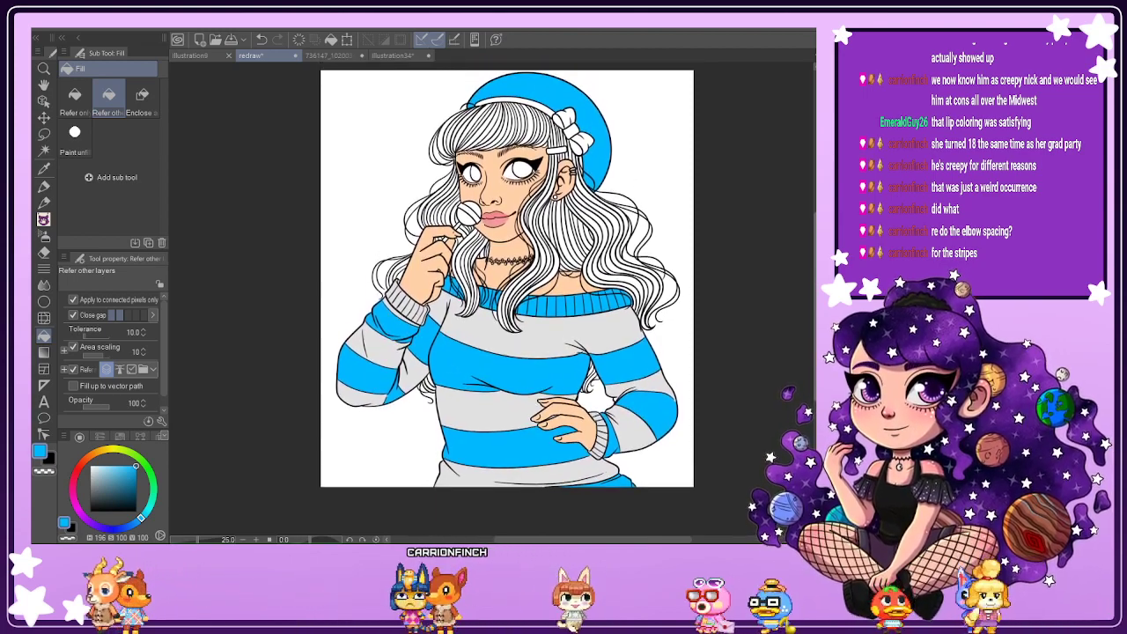
{"action": "left_click", "coordinate": [346, 56]}
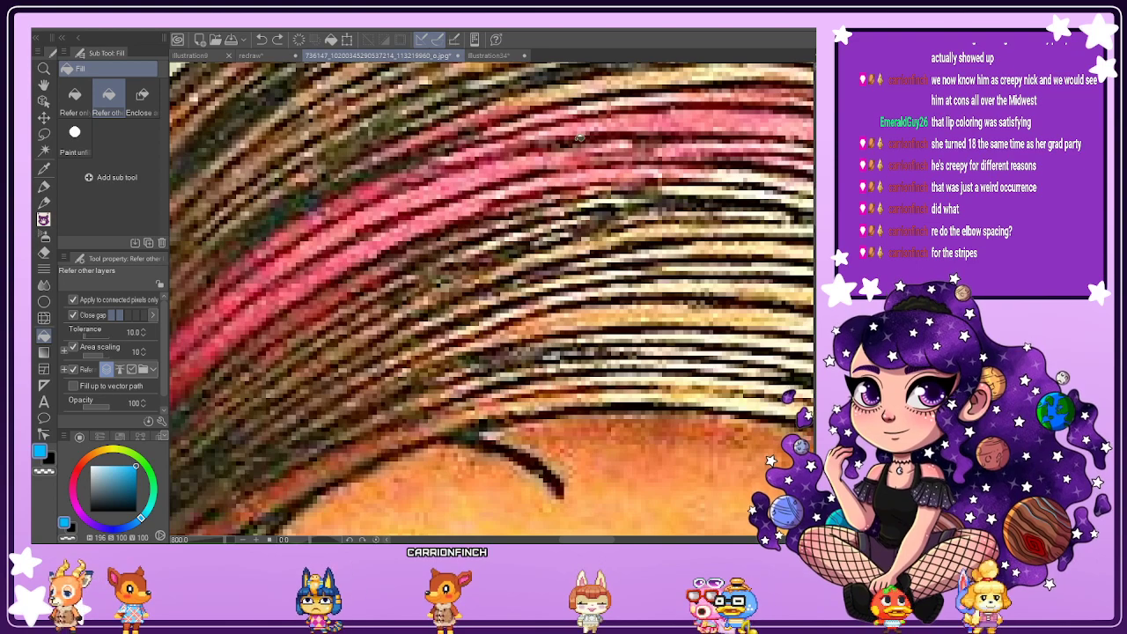
{"action": "scroll", "coordinate": [588, 137], "scroll_direction": "down", "scroll_amount": 8}
{"action": "scroll", "coordinate": [588, 137], "scroll_direction": "up", "scroll_amount": 1}
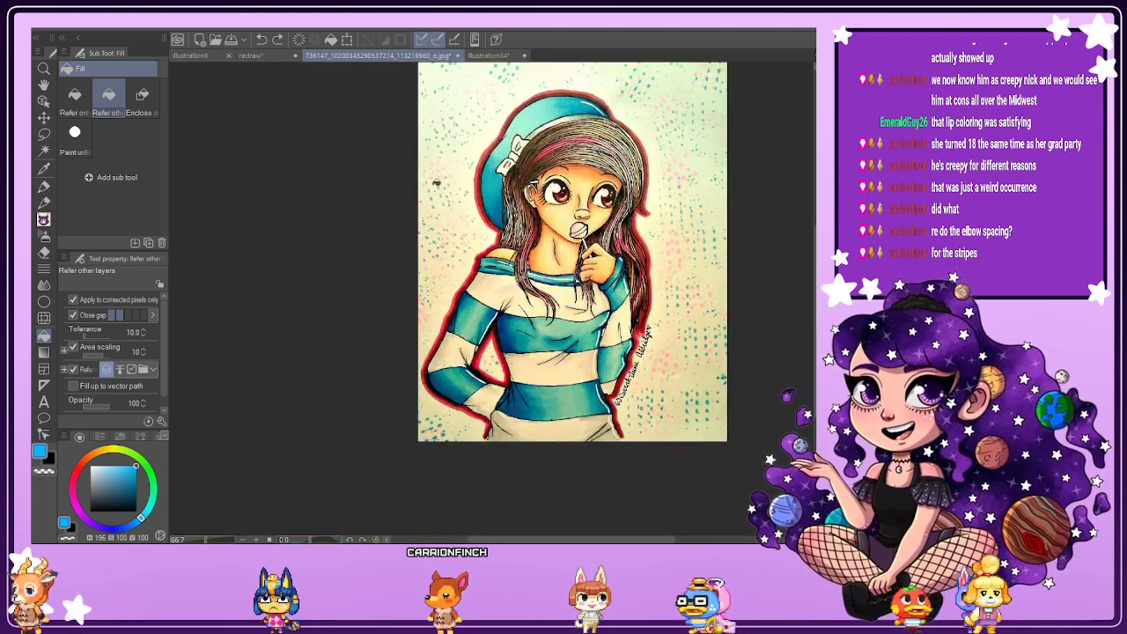
{"action": "left_click", "coordinate": [191, 55]}
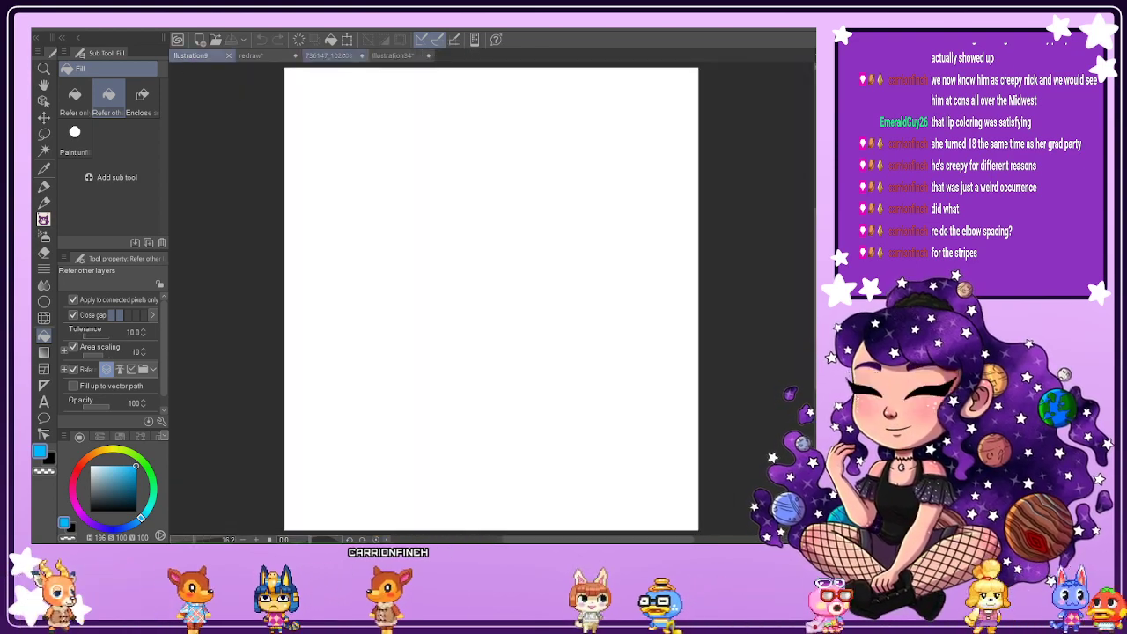
{"action": "left_click", "coordinate": [339, 56]}
{"action": "left_click", "coordinate": [262, 55]}
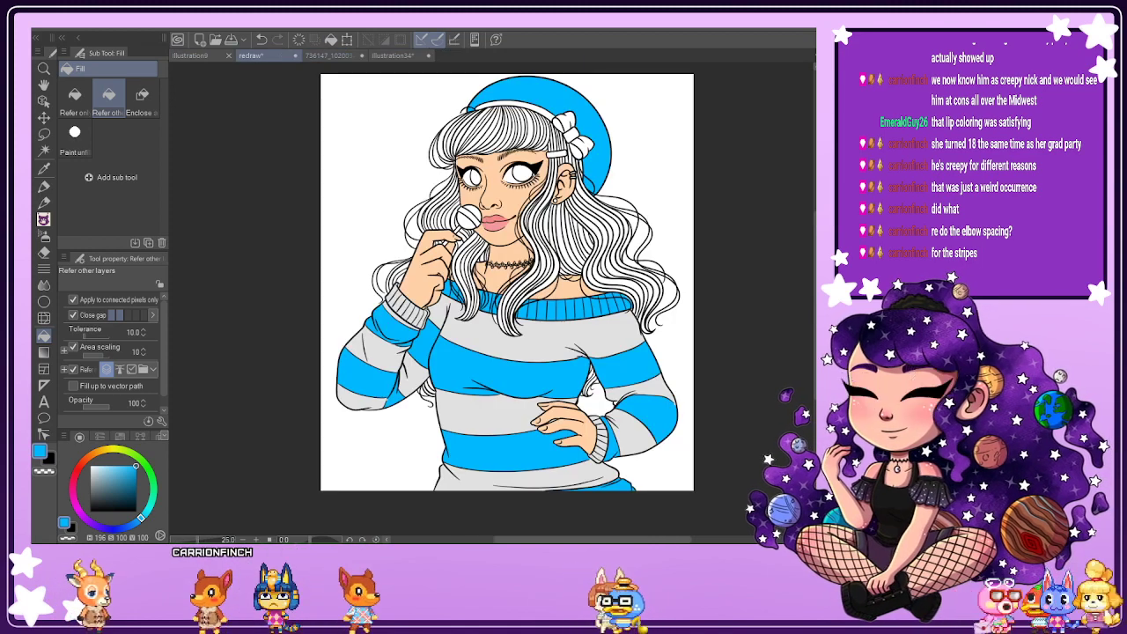
{"action": "key", "text": "ctrl+Tab"}
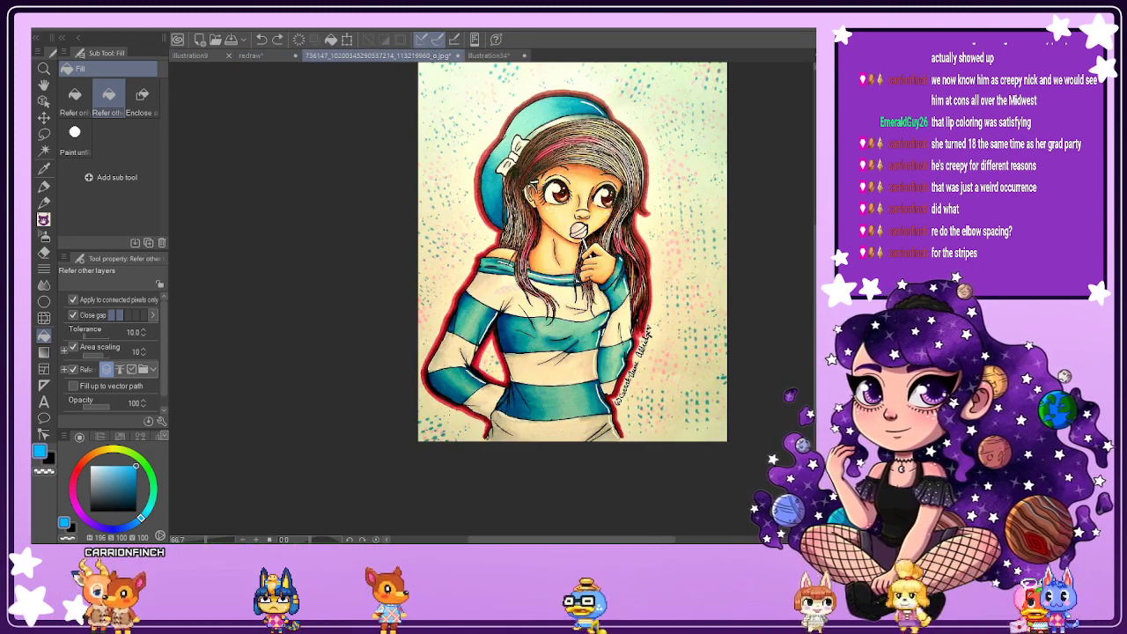
{"action": "key", "text": "ctrl+shift+Tab"}
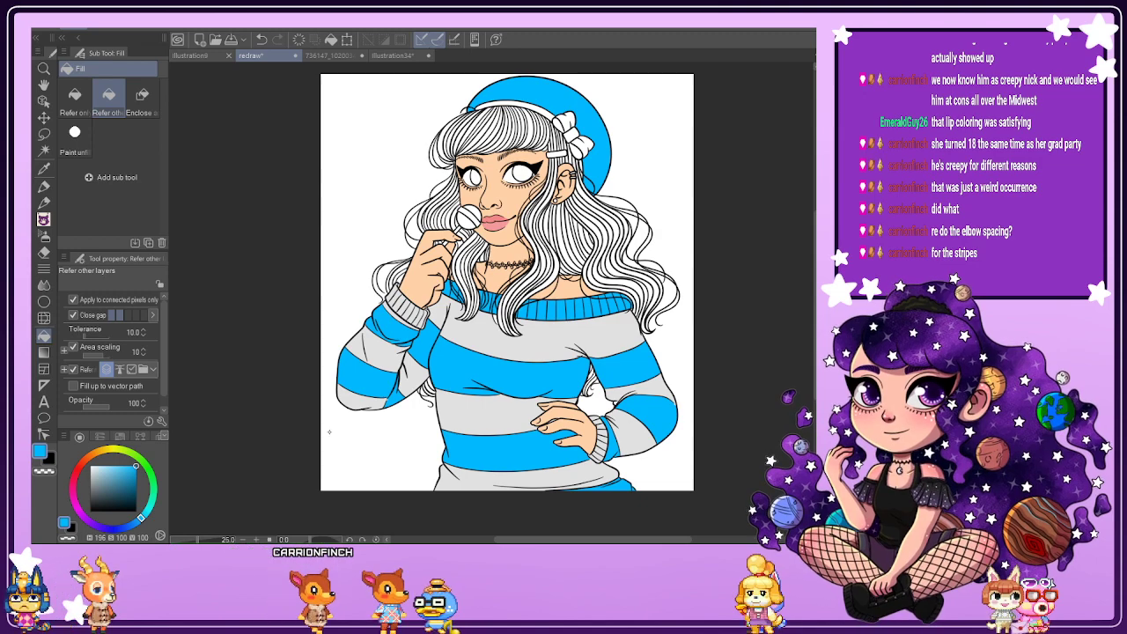
{"action": "key", "text": "h"}
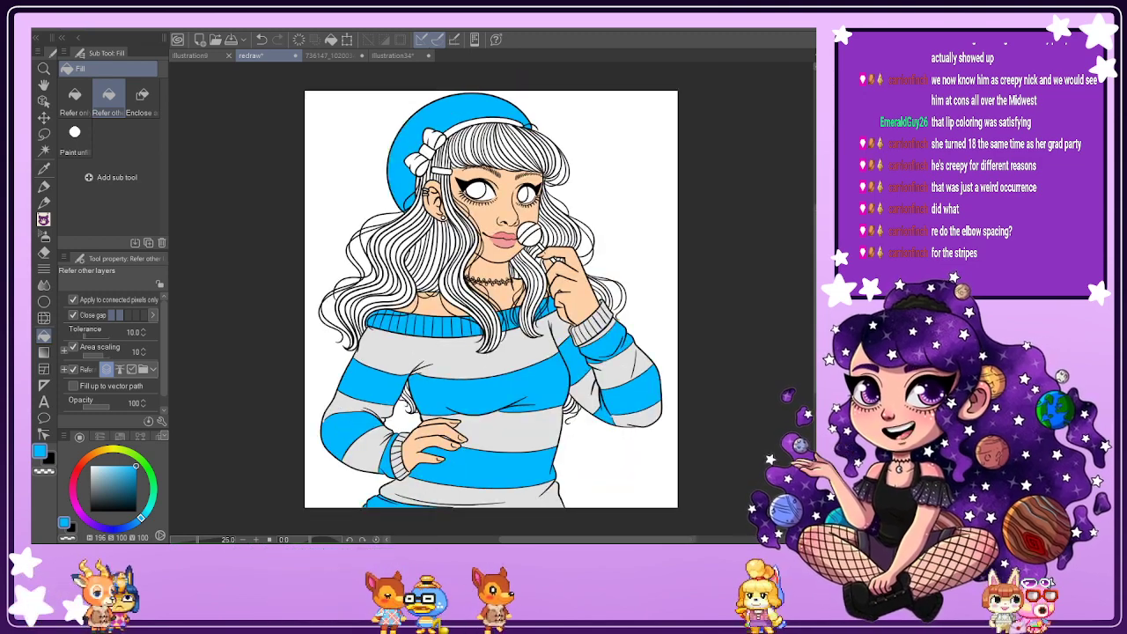
{"action": "key", "text": "p"}
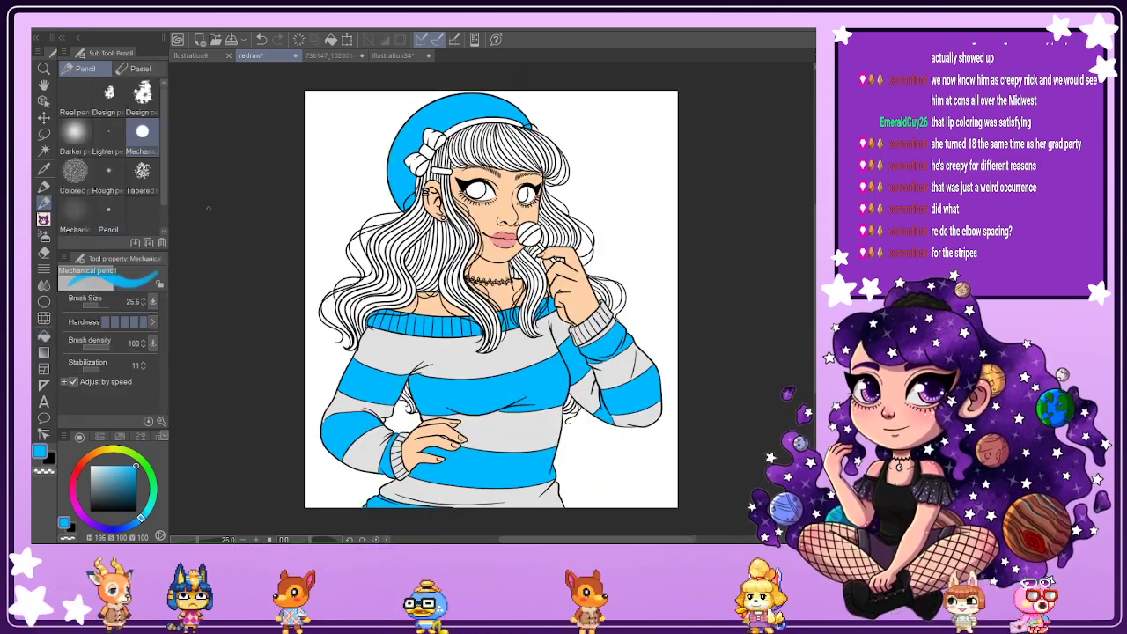
Sample a medium brown (H 22, S 60, V 58) from the original drawing's hair and return to the redraw.
{"action": "key", "text": "ctrl+Tab"}
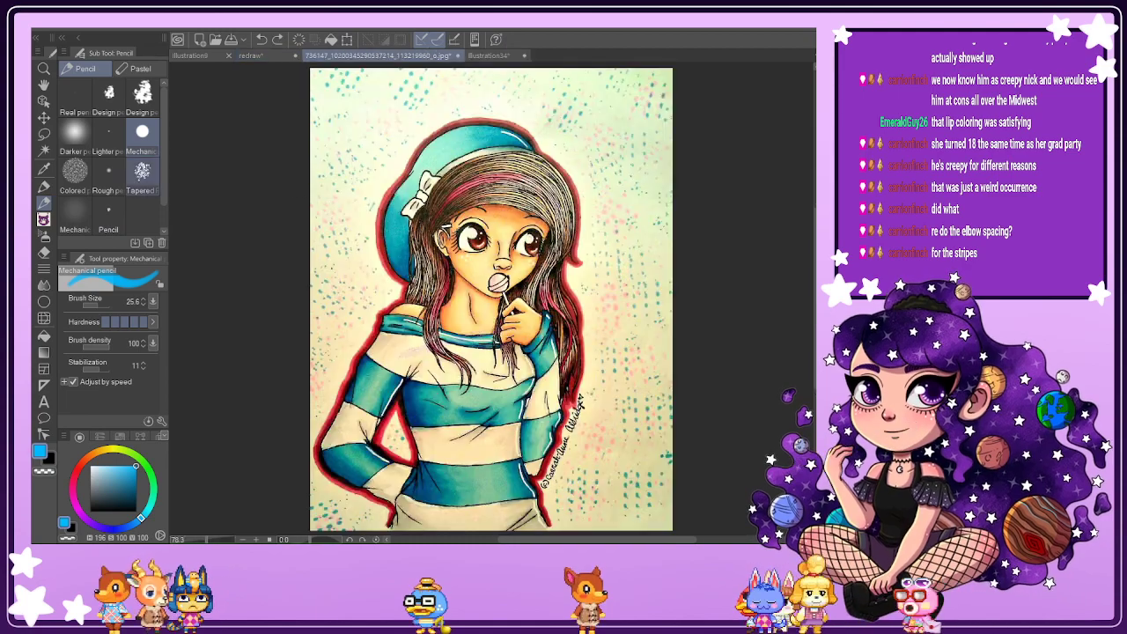
{"action": "key", "text": "i"}
{"action": "scroll", "coordinate": [428, 201], "scroll_direction": "up", "scroll_amount": 3}
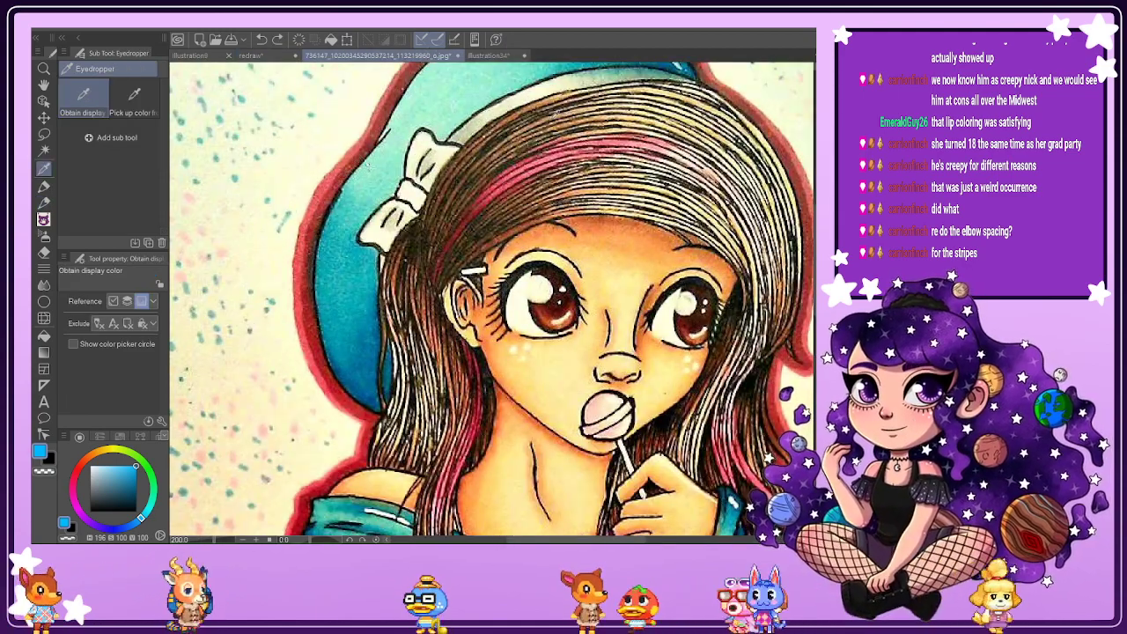
{"action": "scroll", "coordinate": [520, 127], "scroll_direction": "up", "scroll_amount": 4}
{"action": "left_click", "coordinate": [391, 97]}
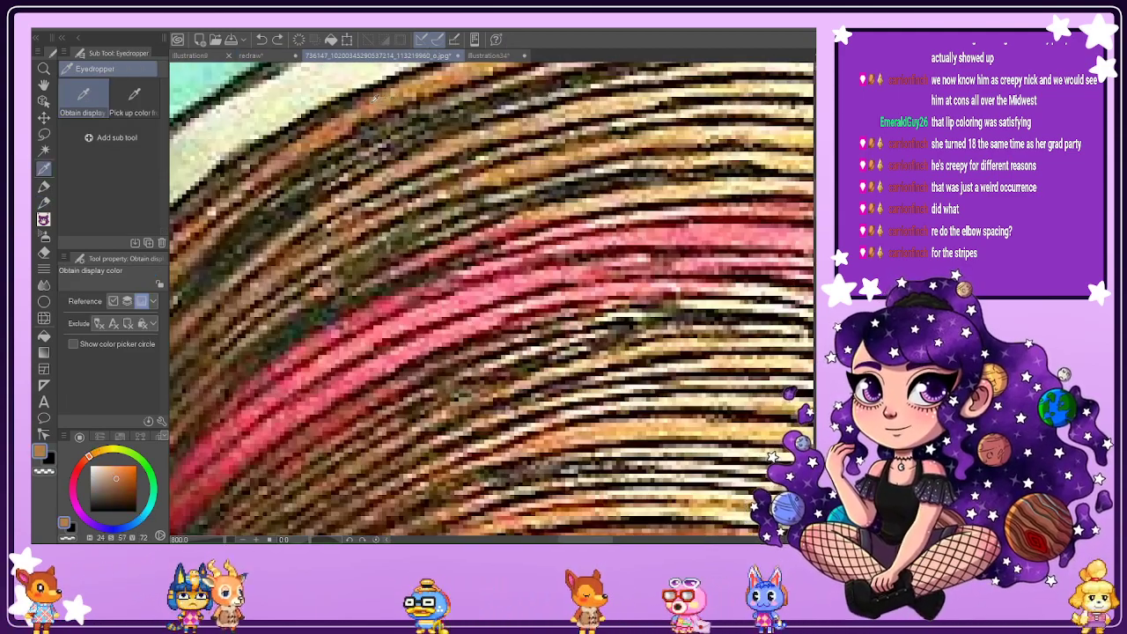
{"action": "left_click", "coordinate": [374, 105]}
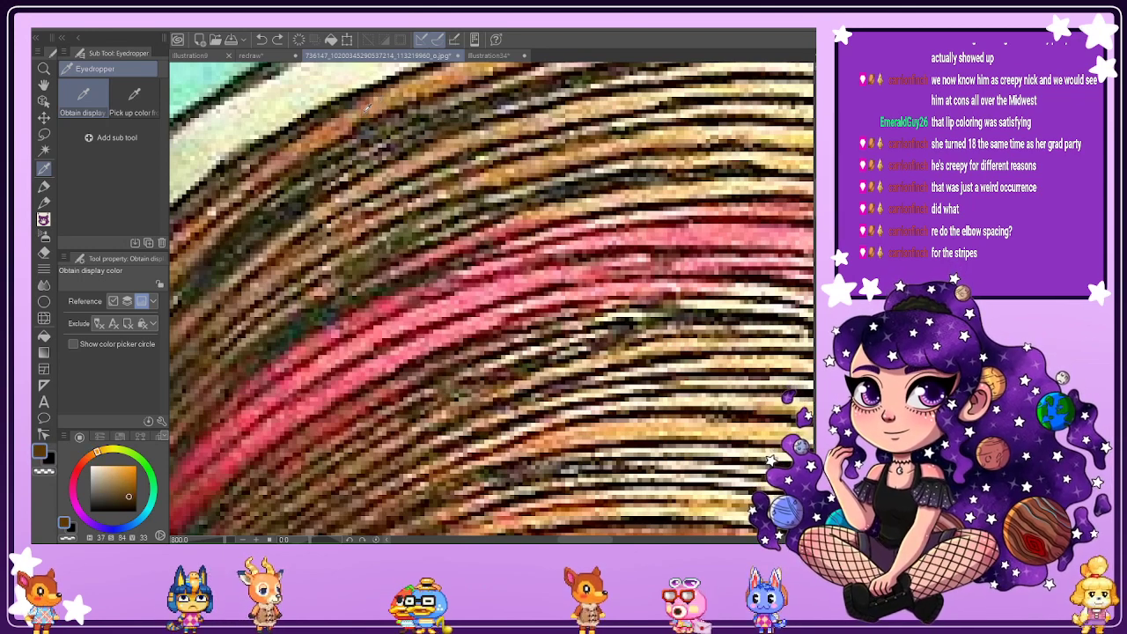
{"action": "left_click", "coordinate": [364, 226]}
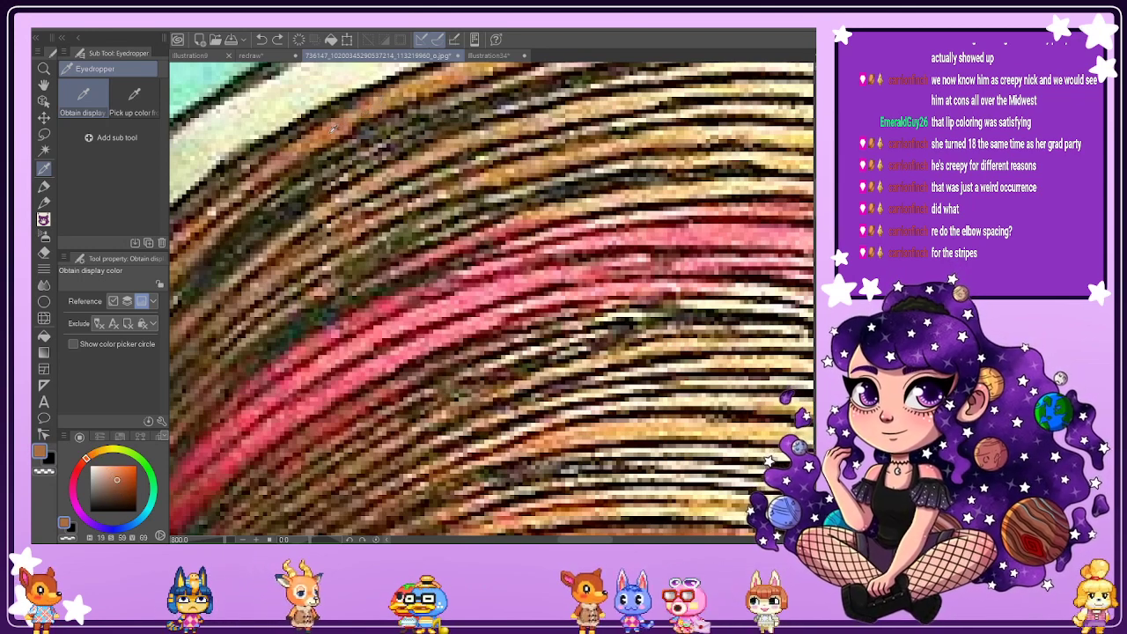
{"action": "left_click", "coordinate": [379, 231]}
{"action": "scroll", "coordinate": [412, 232], "scroll_direction": "down", "scroll_amount": 5}
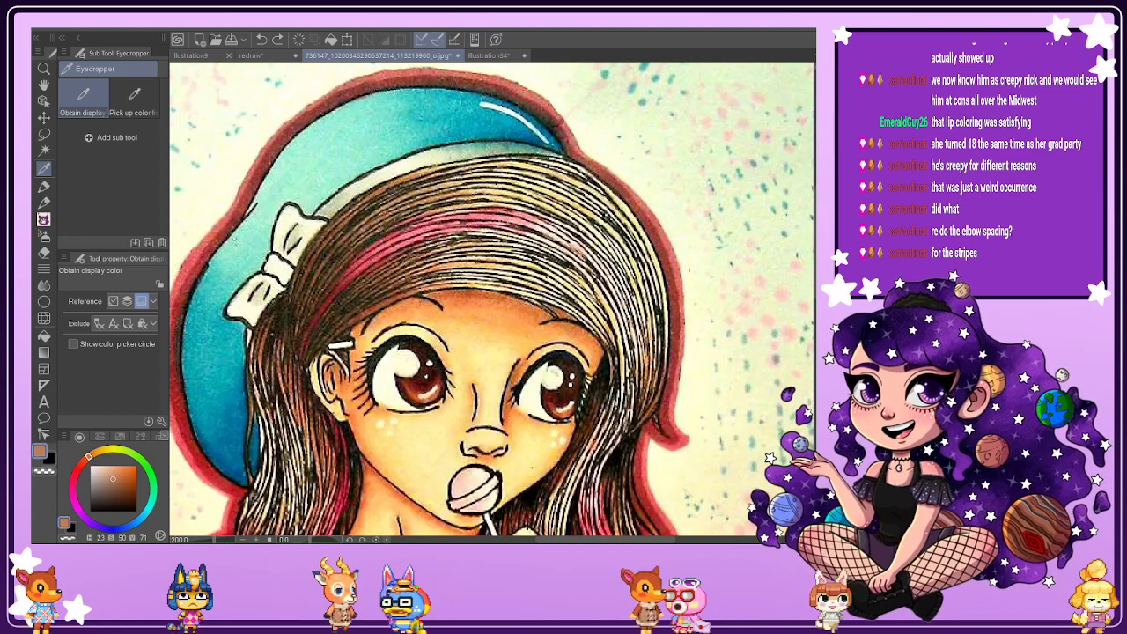
{"action": "scroll", "coordinate": [433, 300], "scroll_direction": "up", "scroll_amount": 5}
{"action": "left_click", "coordinate": [454, 266]}
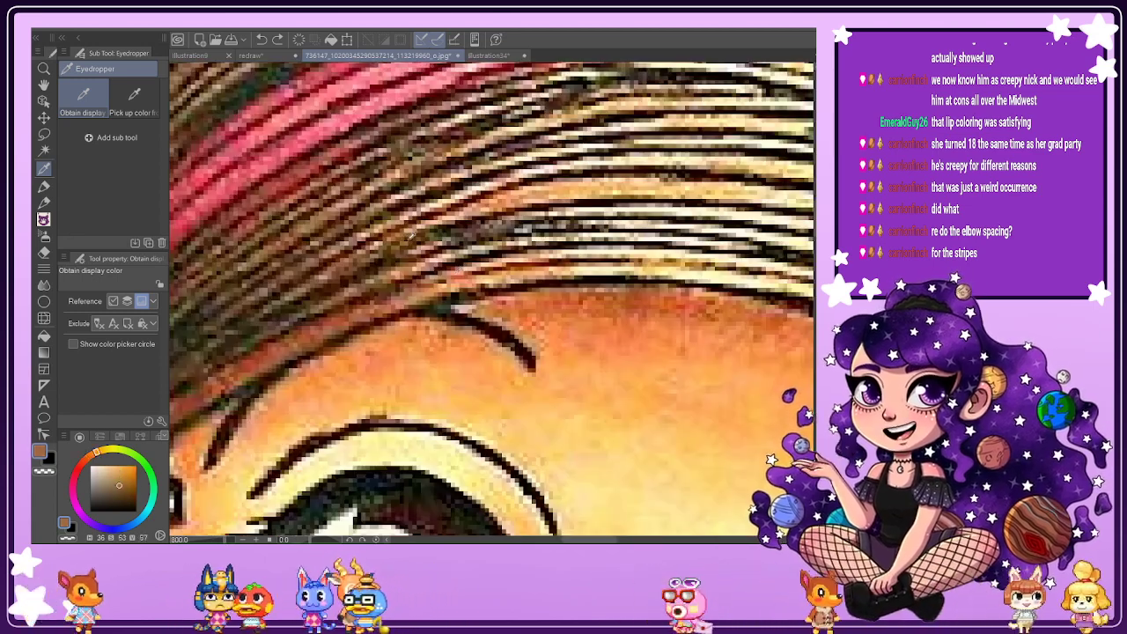
{"action": "left_click", "coordinate": [383, 257]}
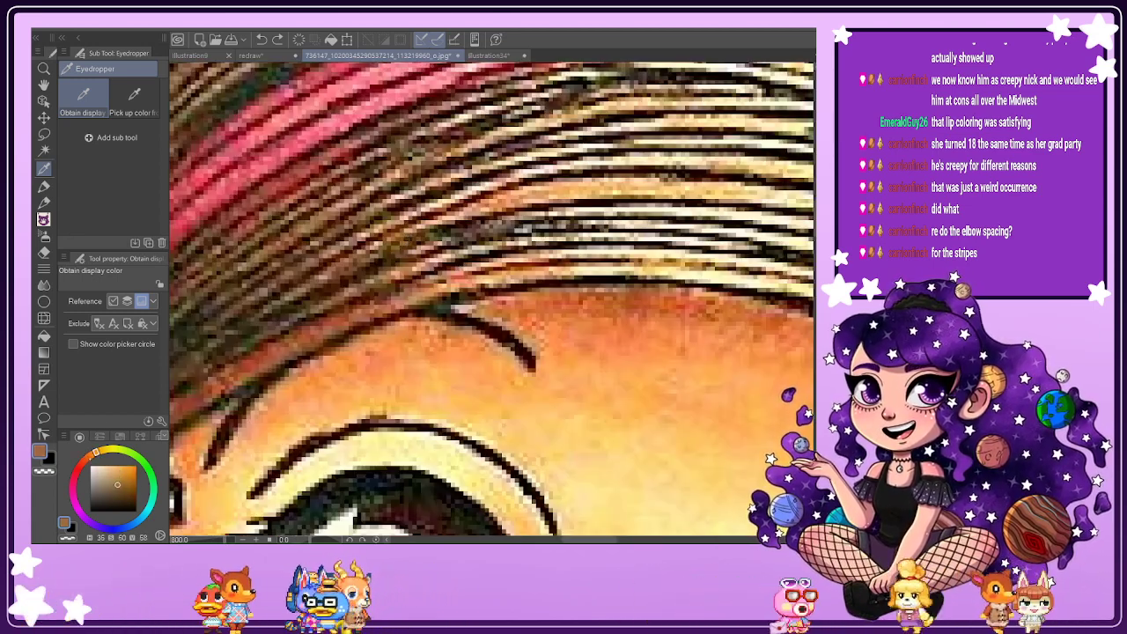
{"action": "scroll", "coordinate": [225, 419], "scroll_direction": "down", "scroll_amount": 6}
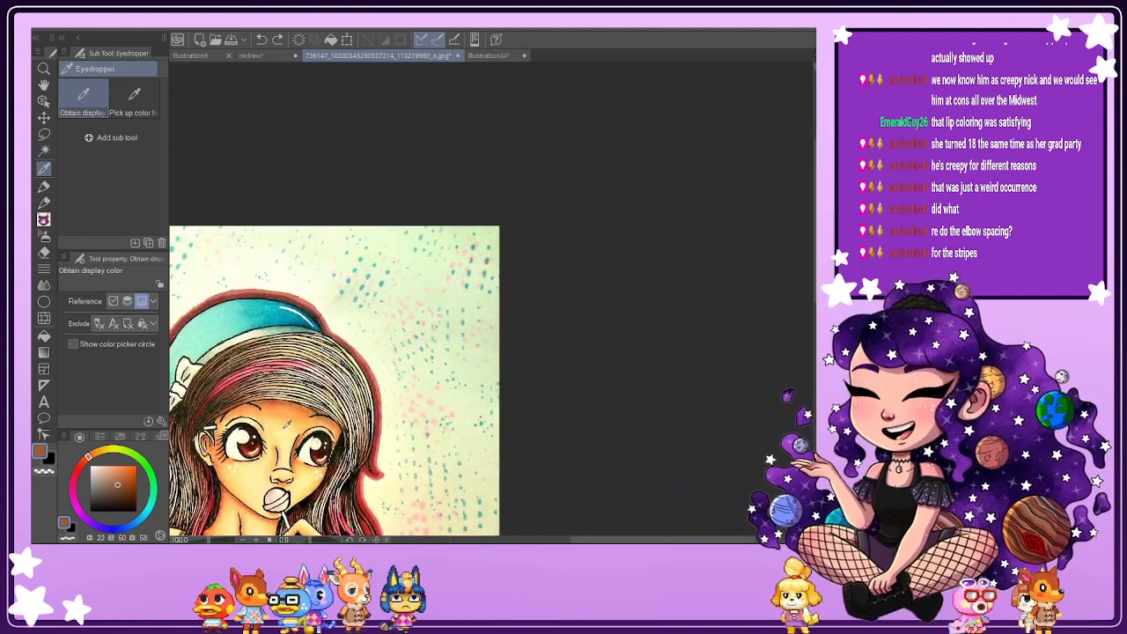
{"action": "key", "text": "ctrl+0"}
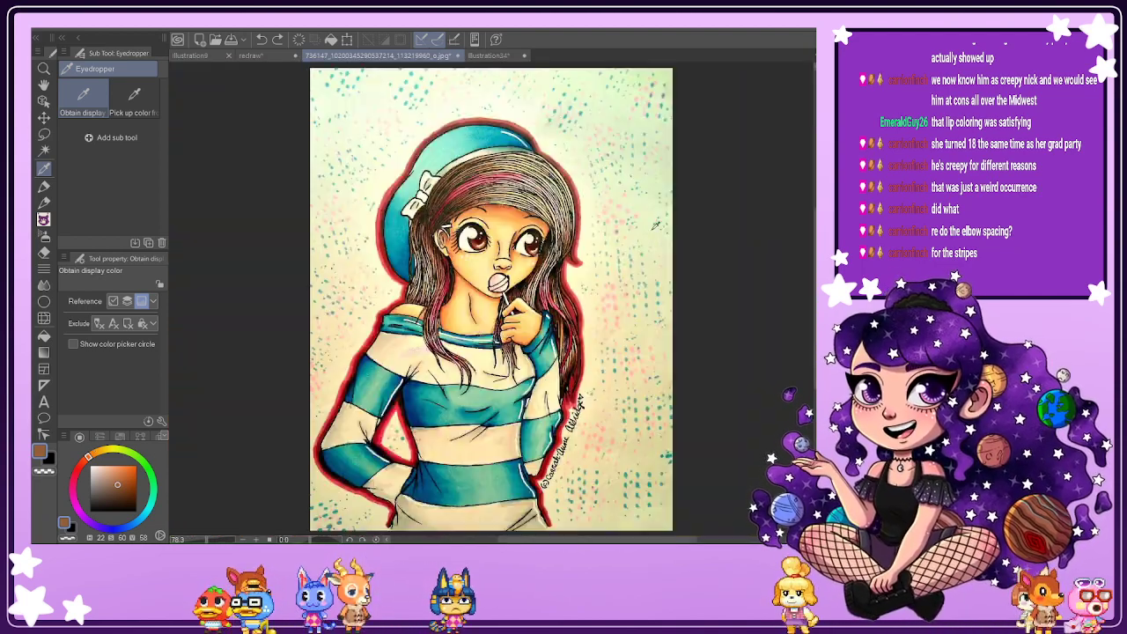
{"action": "left_click", "coordinate": [247, 55]}
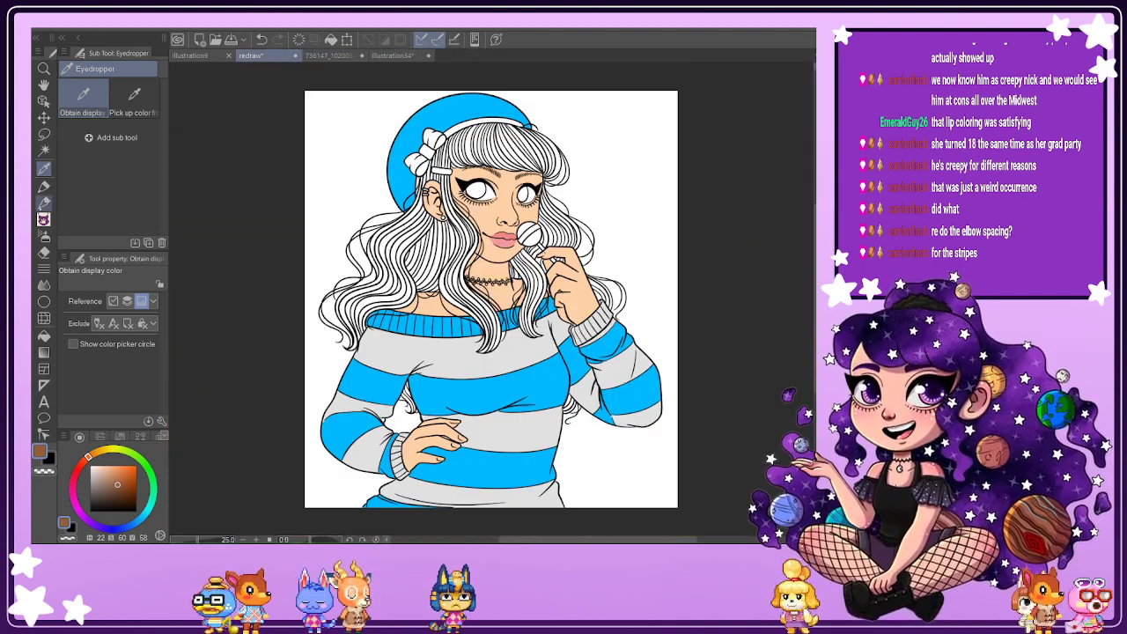
Hatch the sampled brown over the hair below the ear with the Mechanical pencil.
{"action": "key", "text": "p"}
{"action": "scroll", "coordinate": [405, 239], "scroll_direction": "up", "scroll_amount": 2}
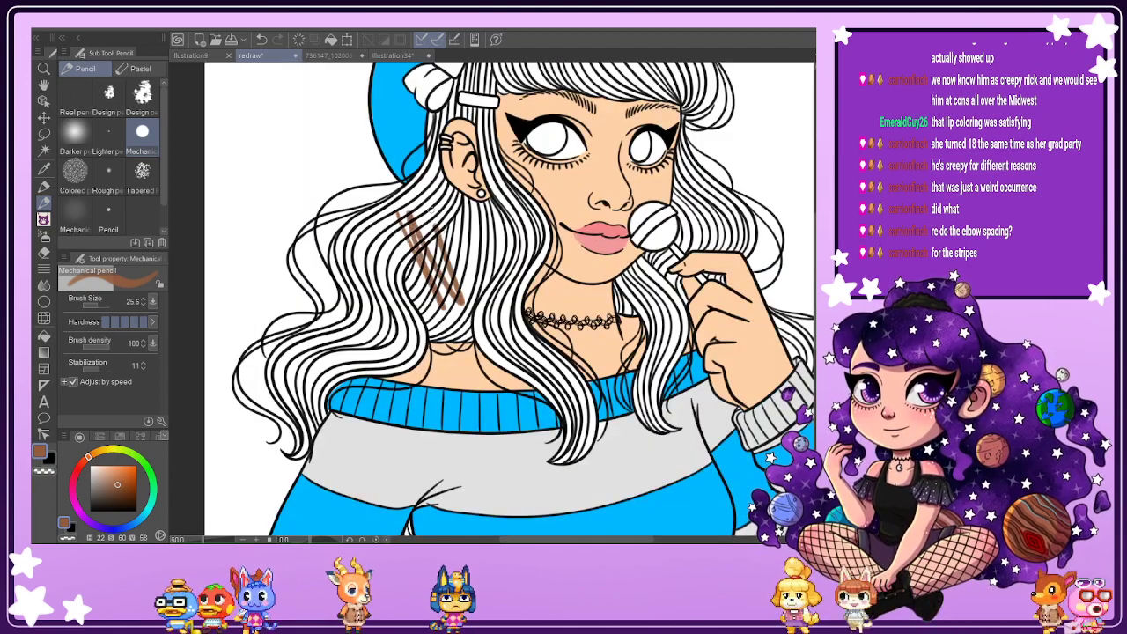
{"action": "left_click_drag", "start_coordinate": [465, 205], "coordinate": [490, 277]}
{"action": "left_click_drag", "start_coordinate": [482, 211], "coordinate": [507, 269]}
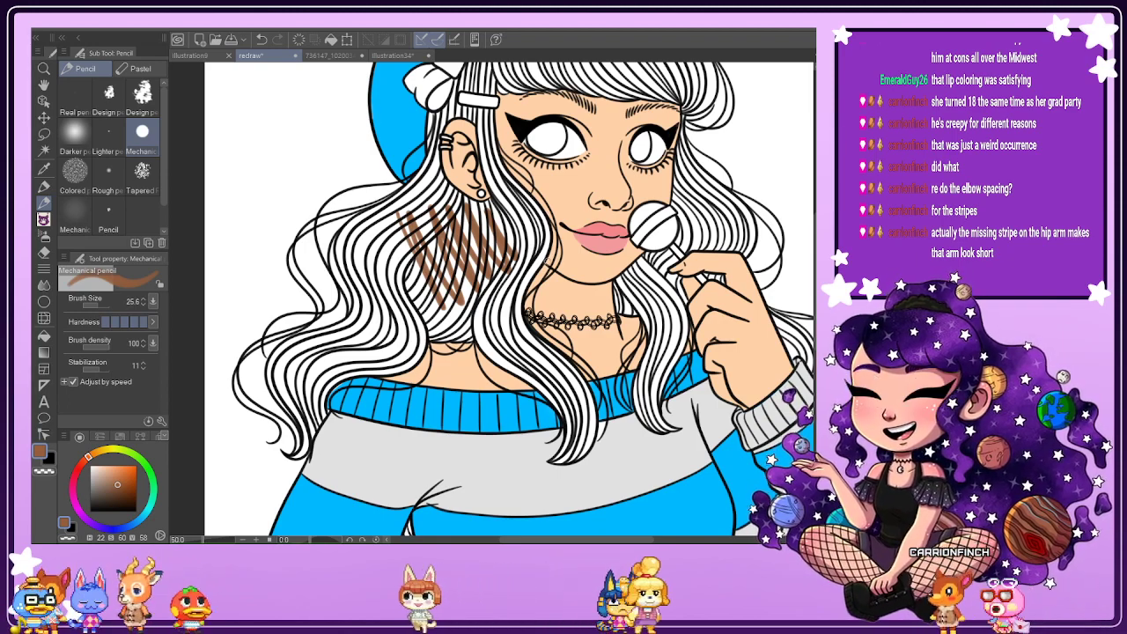
Sample the light grey from the sweater stripe on the hip-resting arm for the Mechanical pencil.
{"action": "left_click_drag", "start_coordinate": [814, 318], "coordinate": [813, 379]}
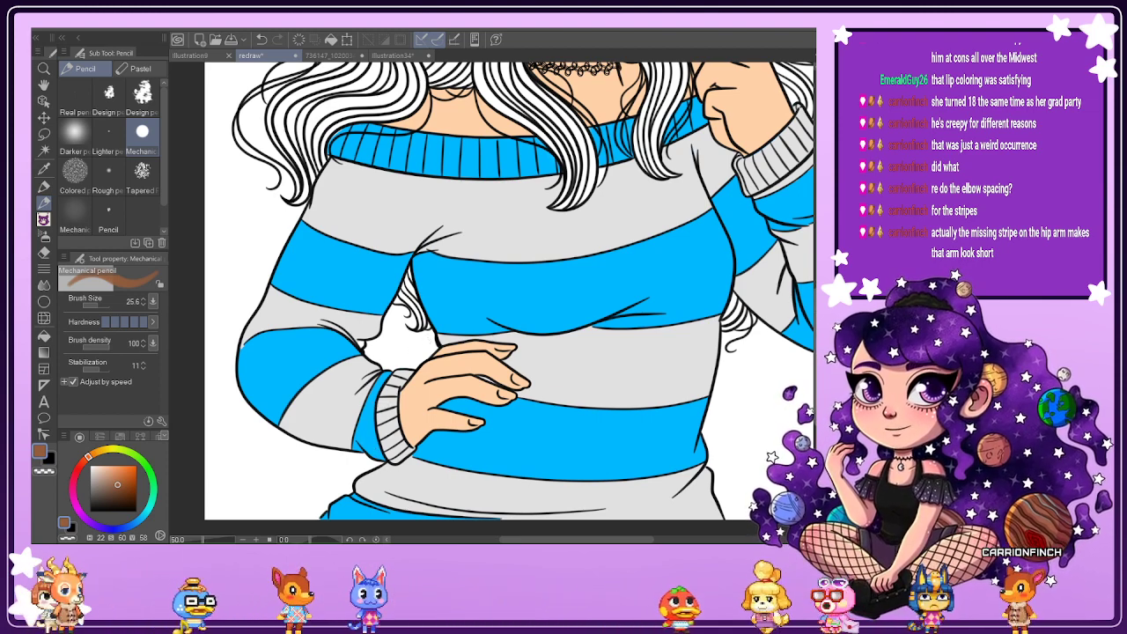
{"action": "scroll", "coordinate": [508, 299], "scroll_direction": "up", "scroll_amount": 2}
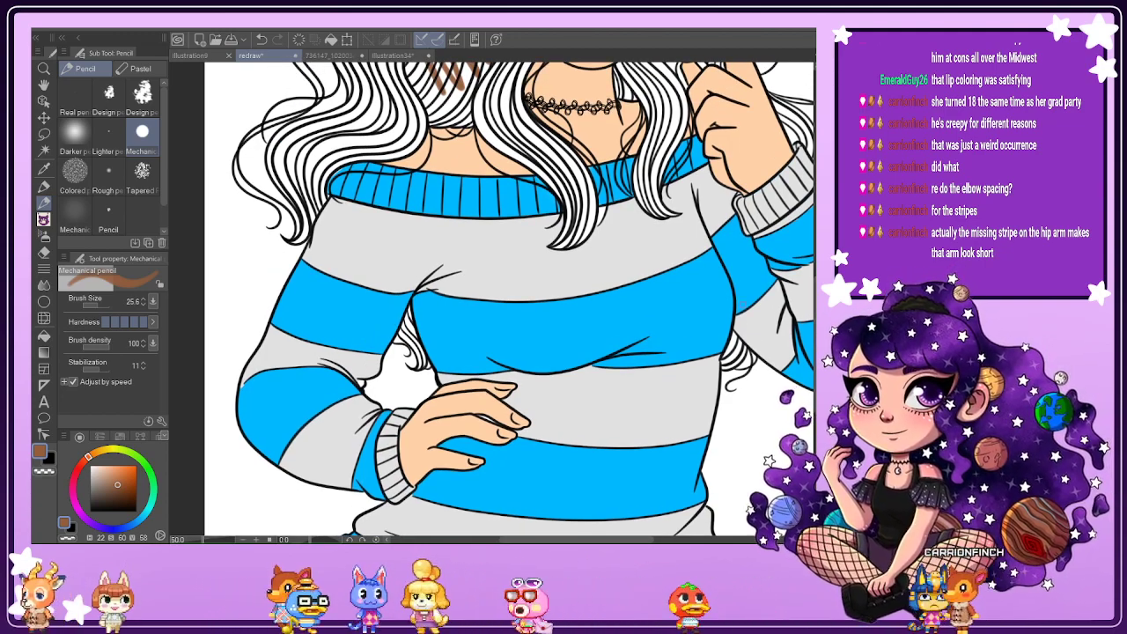
{"action": "key", "text": "i"}
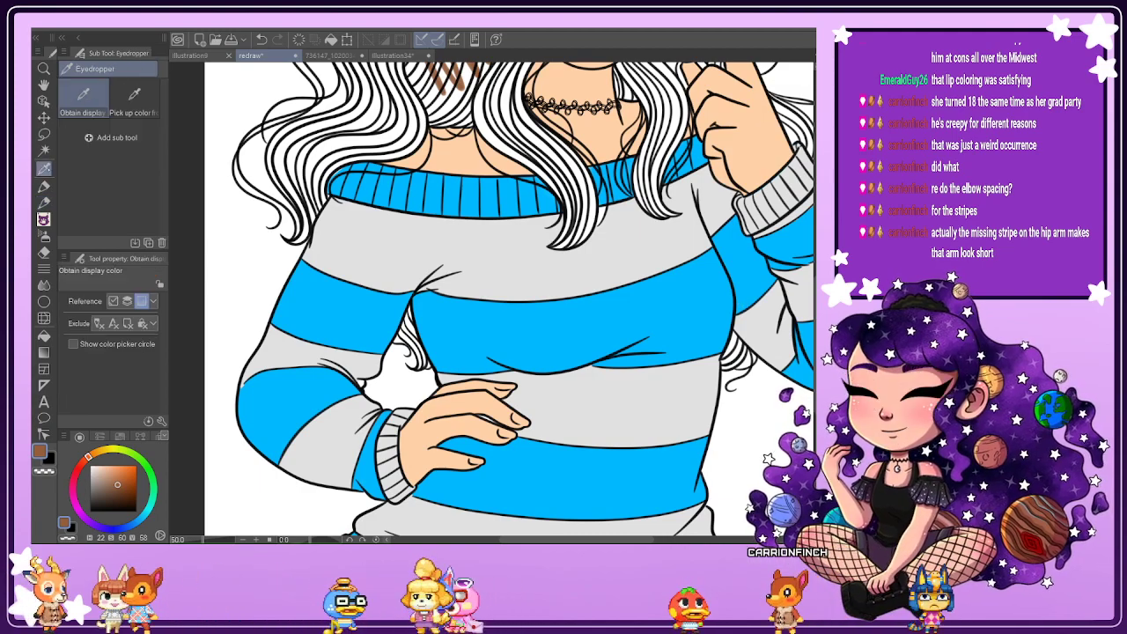
{"action": "left_click", "coordinate": [330, 427]}
{"action": "key", "text": "p"}
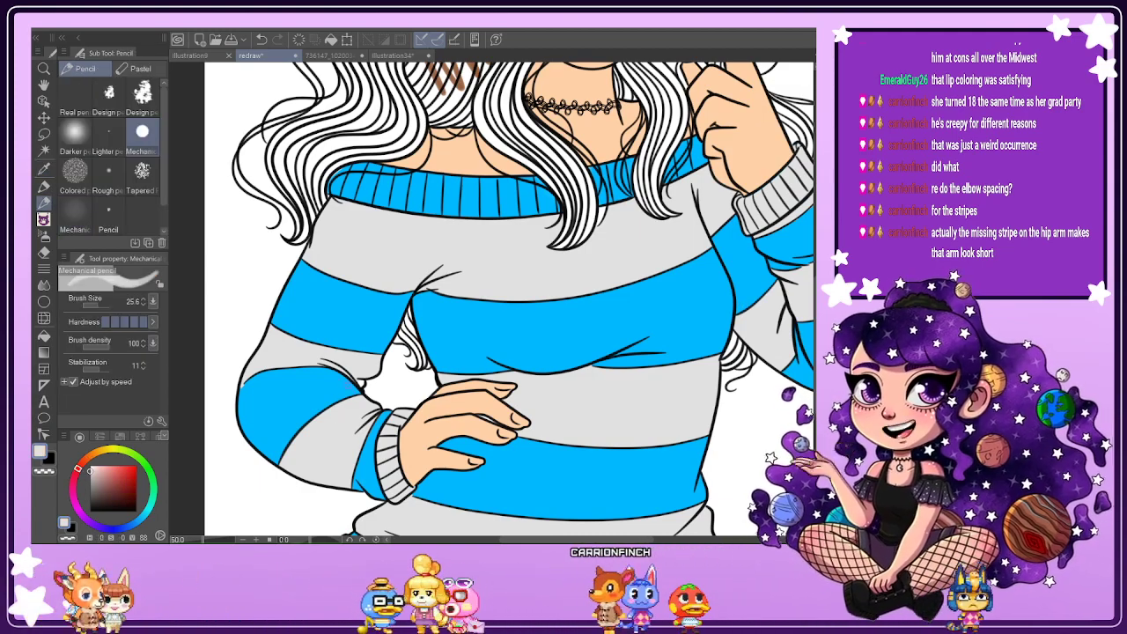
Paint the white of the eye nearer the ear light grey between the iris and the inner corner.
{"action": "scroll", "coordinate": [394, 438], "scroll_direction": "up", "scroll_amount": 2}
{"action": "scroll", "coordinate": [369, 454], "scroll_direction": "down", "scroll_amount": 2}
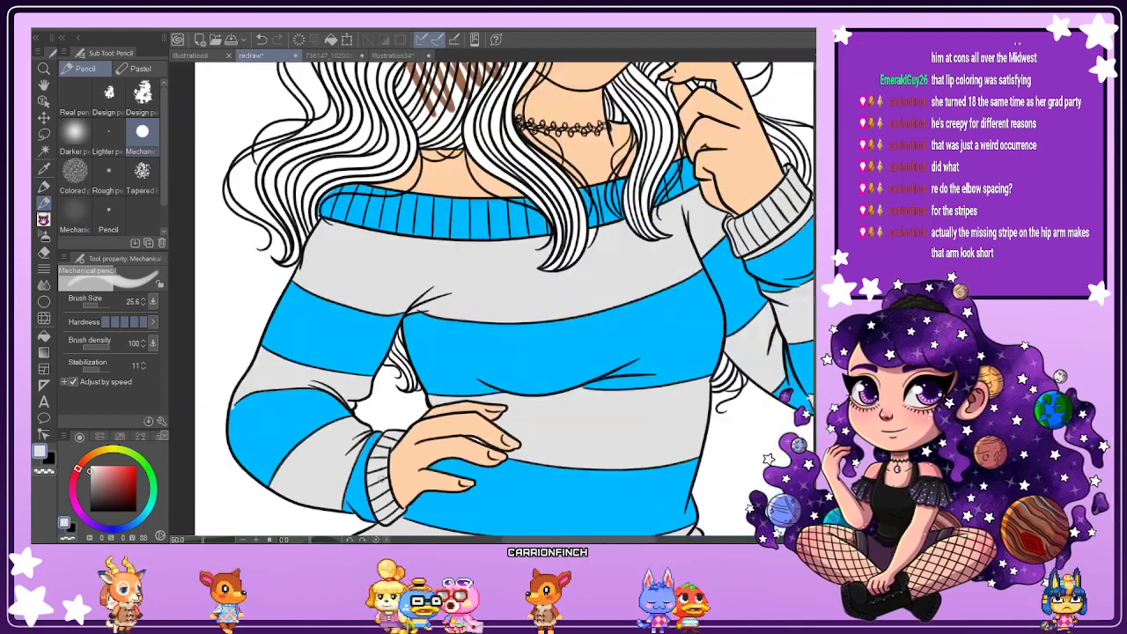
{"action": "scroll", "coordinate": [357, 422], "scroll_direction": "up", "scroll_amount": 3}
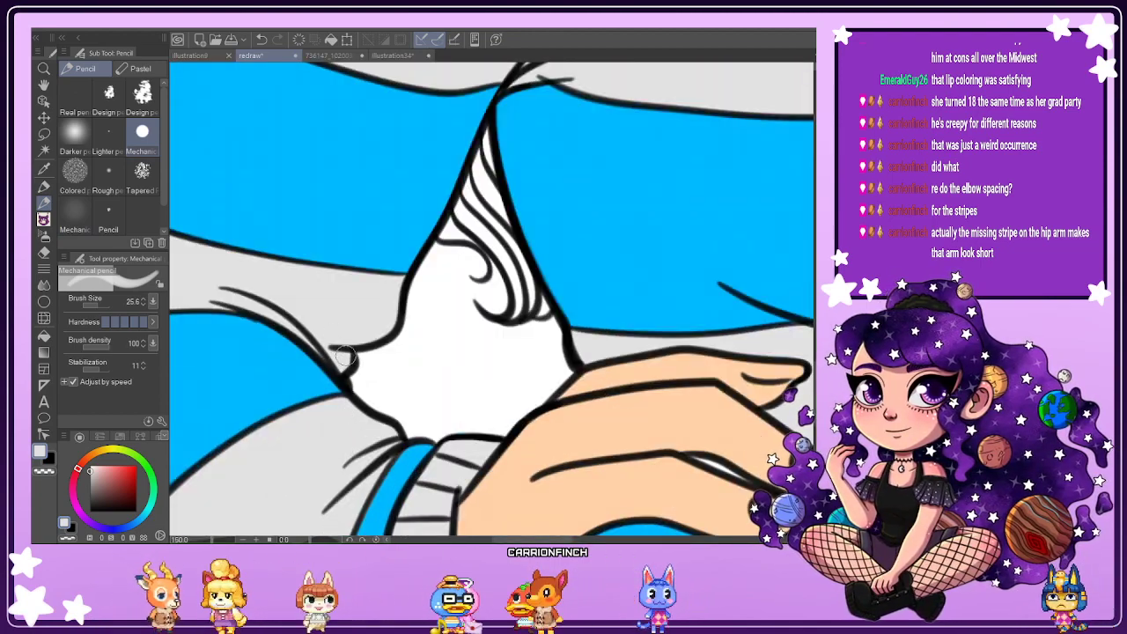
{"action": "scroll", "coordinate": [339, 366], "scroll_direction": "down", "scroll_amount": 5}
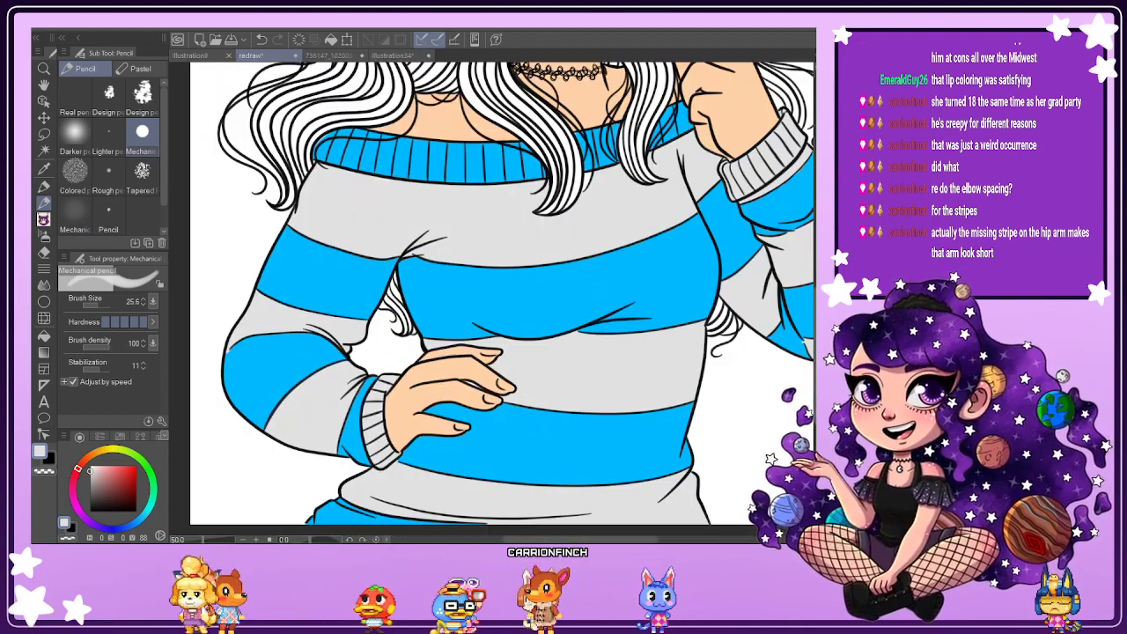
{"action": "scroll", "coordinate": [502, 295], "scroll_direction": "up", "scroll_amount": 5}
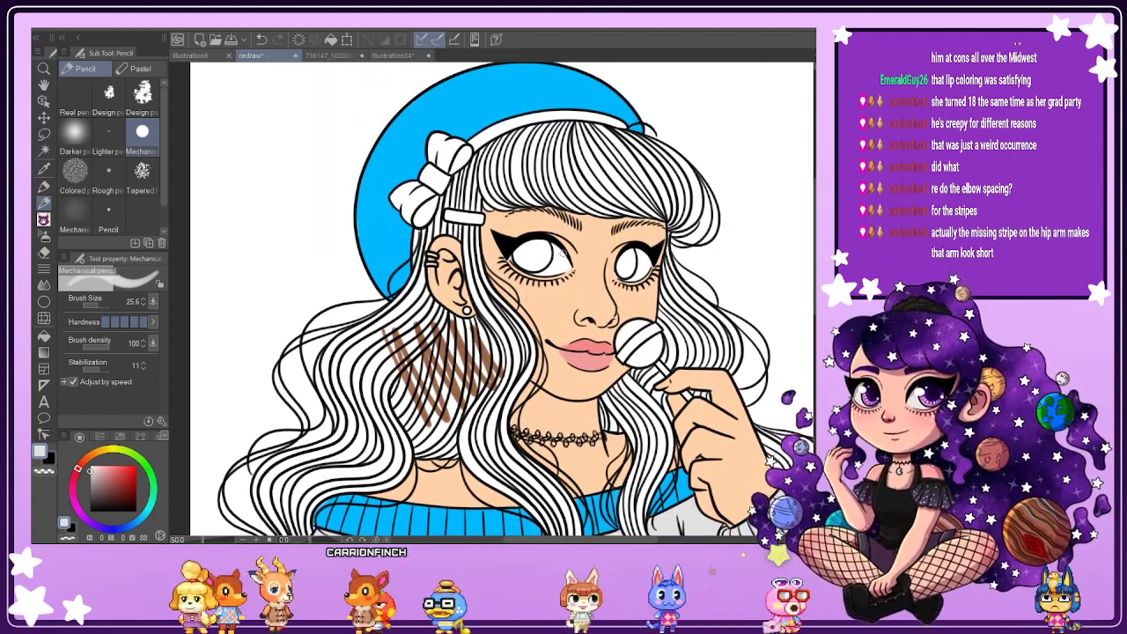
{"action": "scroll", "coordinate": [549, 252], "scroll_direction": "up", "scroll_amount": 6}
{"action": "mouse_move", "coordinate": [549, 253]}
{"action": "left_mouse_down"}
{"action": "mouse_move", "coordinate": [532, 324]}
{"action": "mouse_move", "coordinate": [549, 285]}
{"action": "mouse_move", "coordinate": [537, 220]}
{"action": "mouse_move", "coordinate": [508, 367]}
{"action": "mouse_move", "coordinate": [529, 224]}
{"action": "left_mouse_up"}
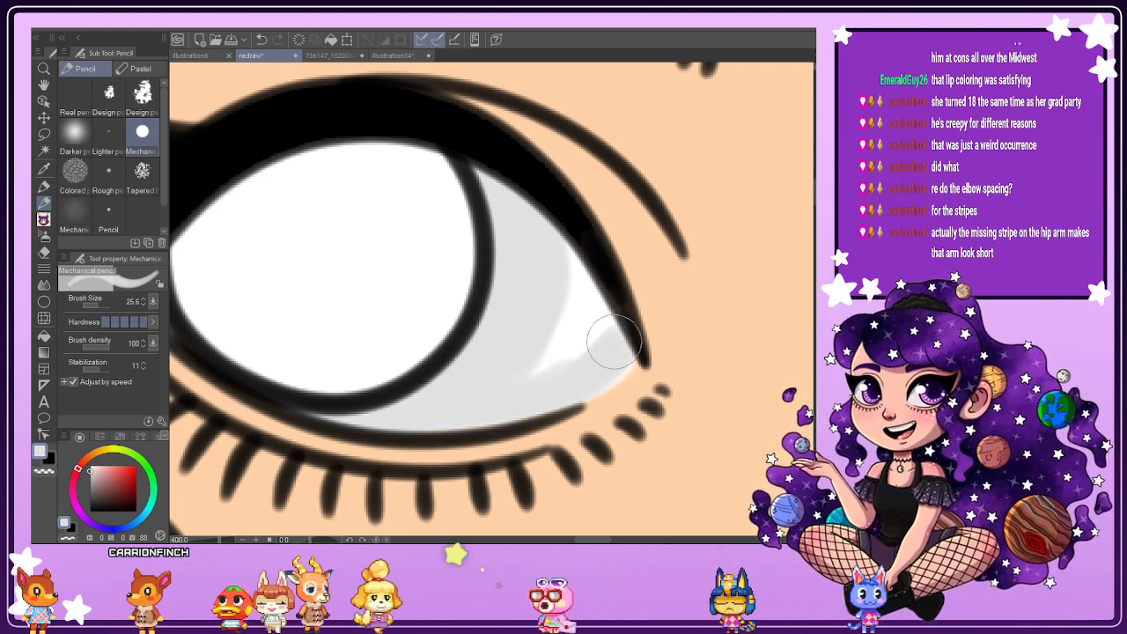
{"action": "left_click_drag", "start_coordinate": [614, 342], "coordinate": [585, 292]}
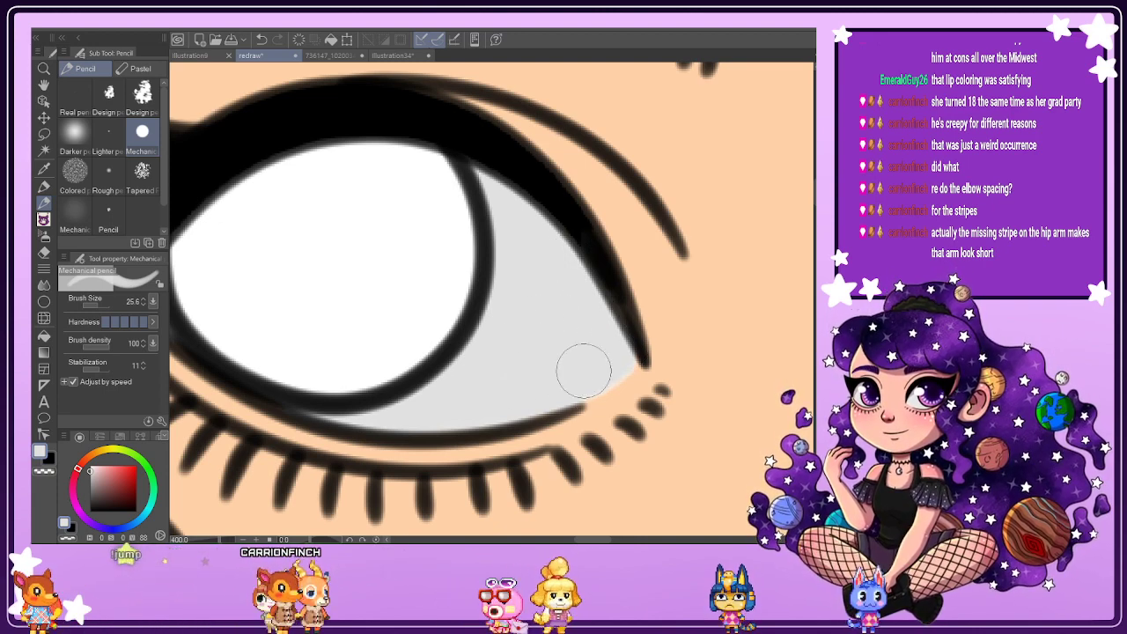
Paint the small sliver of white at the same eye's outer corner light grey.
{"action": "scroll", "coordinate": [609, 347], "scroll_direction": "down", "scroll_amount": 4}
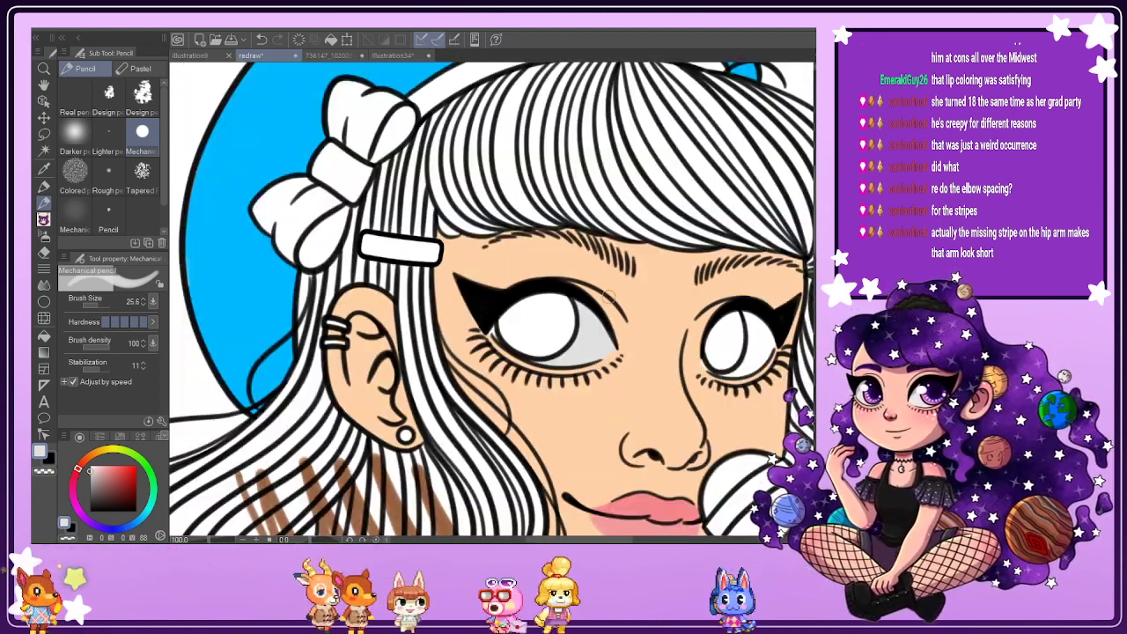
{"action": "scroll", "coordinate": [607, 296], "scroll_direction": "up", "scroll_amount": 8}
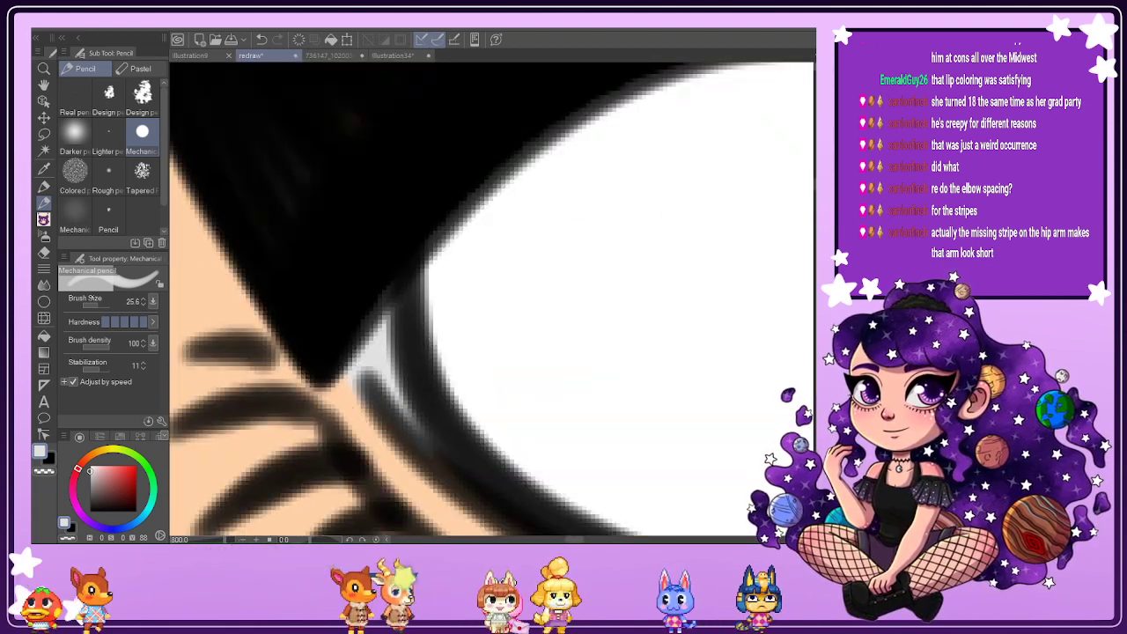
{"action": "scroll", "coordinate": [528, 352], "scroll_direction": "down", "scroll_amount": 4}
Undo the last stroke at that eye's inner corner and refine the grey edge there at brush size 5.3.
{"action": "scroll", "coordinate": [617, 370], "scroll_direction": "up", "scroll_amount": 2}
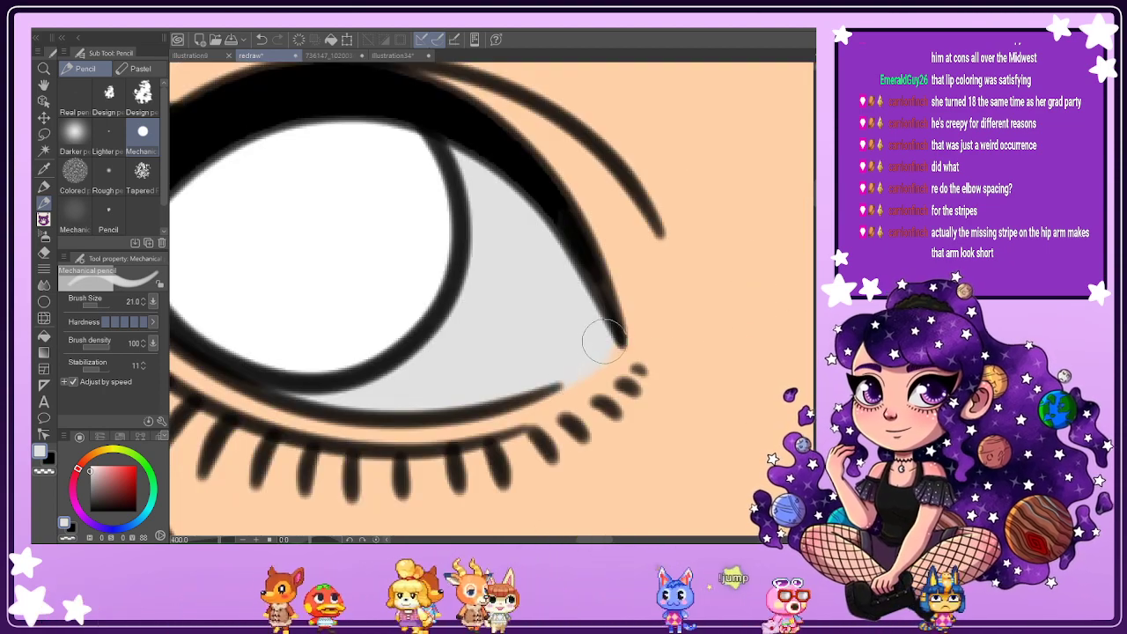
{"action": "key", "text": "ctrl+z"}
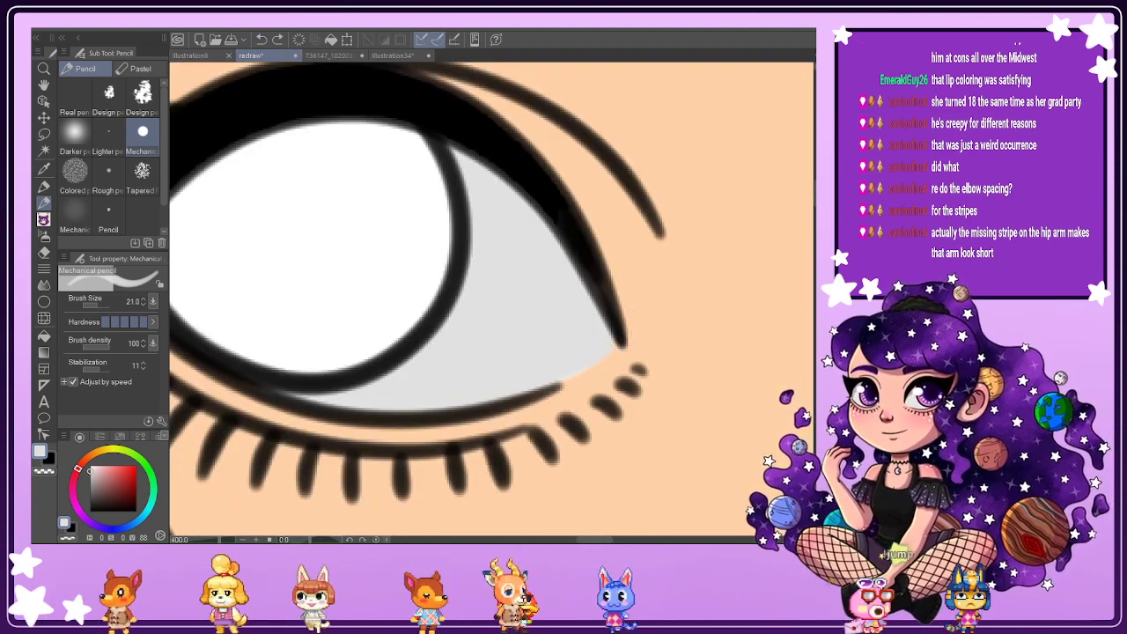
{"action": "left_click_drag", "start_coordinate": [633, 310], "coordinate": [469, 438]}
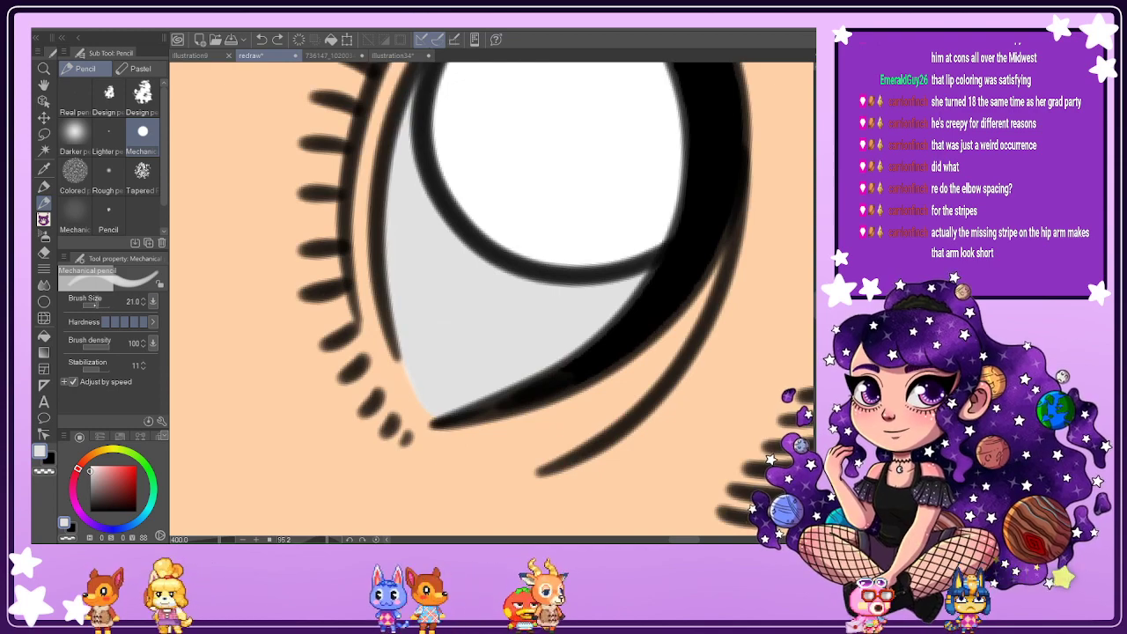
{"action": "left_click_drag", "start_coordinate": [95, 304], "coordinate": [89, 304]}
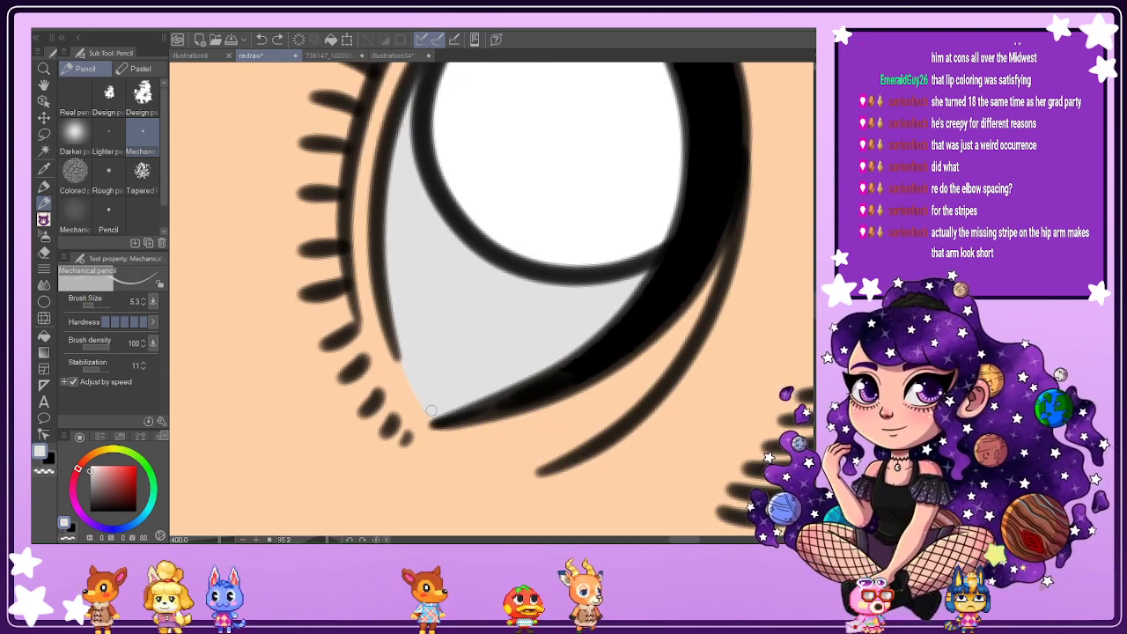
{"action": "scroll", "coordinate": [450, 415], "scroll_direction": "down", "scroll_amount": 2}
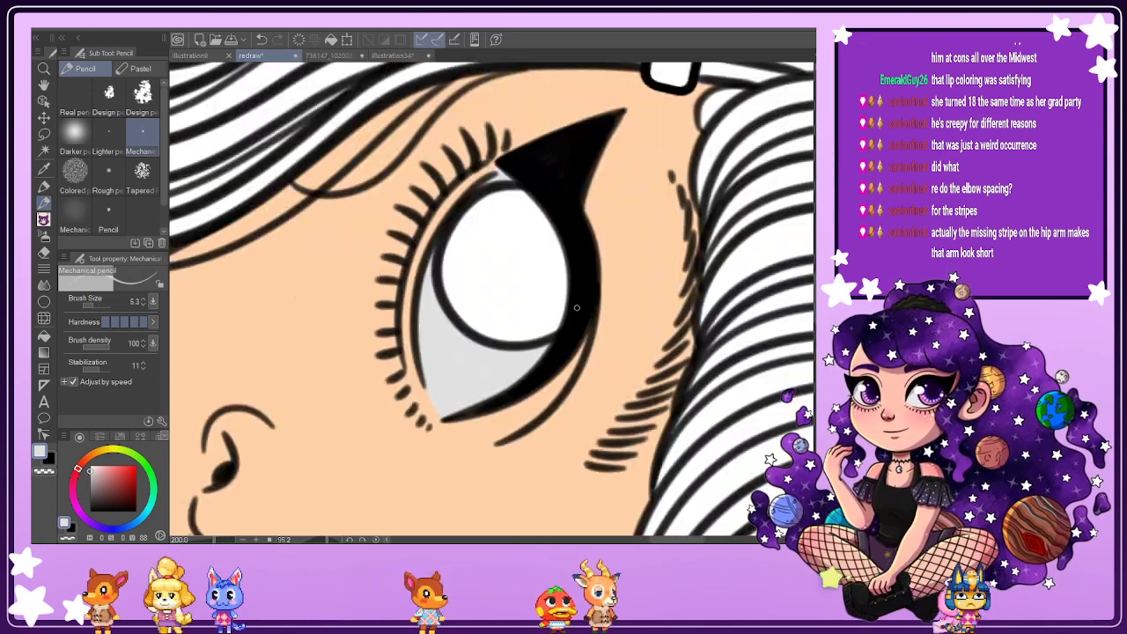
Reset the canvas rotation and paint the thin sliver at the far eye's inner corner light grey.
{"action": "key", "text": "ctrl+at"}
{"action": "scroll", "coordinate": [491, 304], "scroll_direction": "down", "scroll_amount": 2}
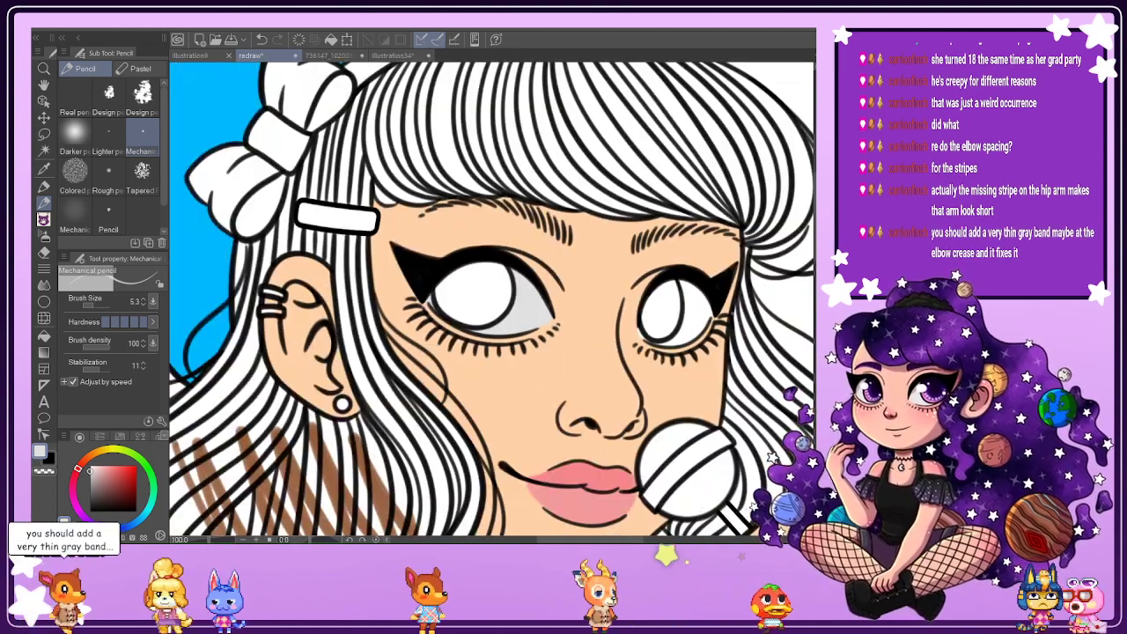
{"action": "scroll", "coordinate": [704, 315], "scroll_direction": "up", "scroll_amount": 6}
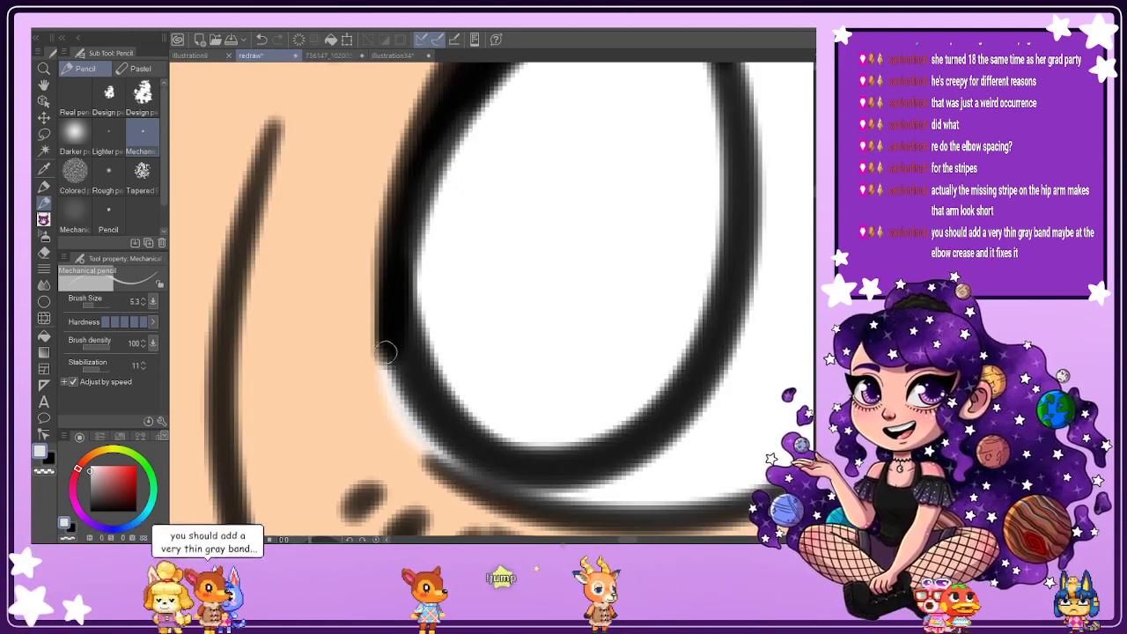
{"action": "scroll", "coordinate": [408, 416], "scroll_direction": "down", "scroll_amount": 3}
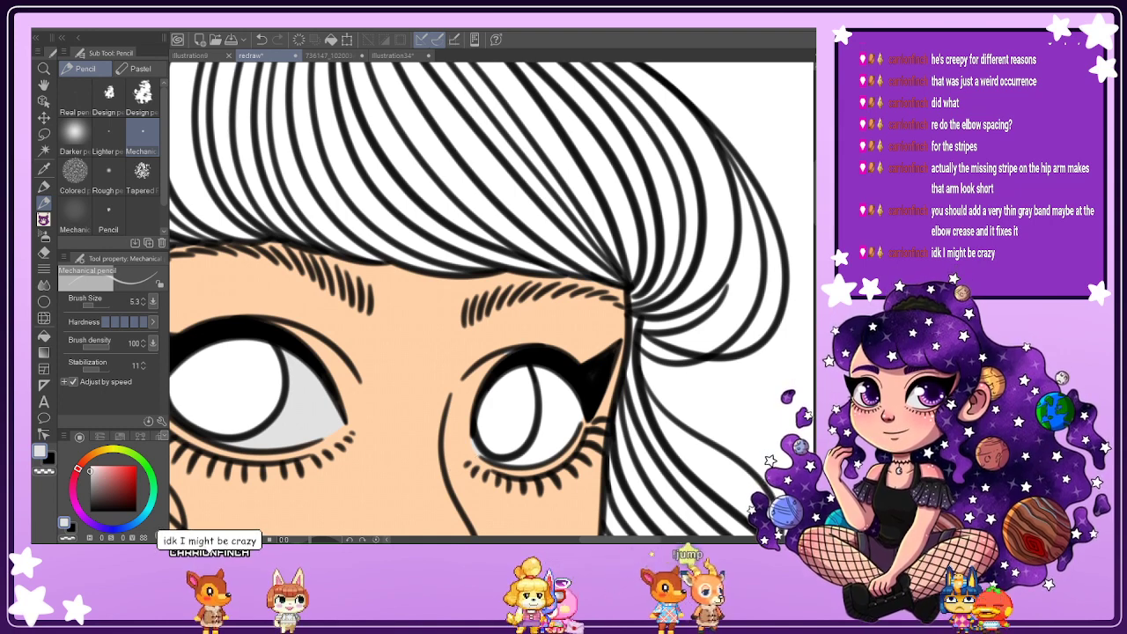
Paint the far eye's remaining white beside the iris light grey, raising the brush size to 7.8.
{"action": "key", "text": "ctrl+0"}
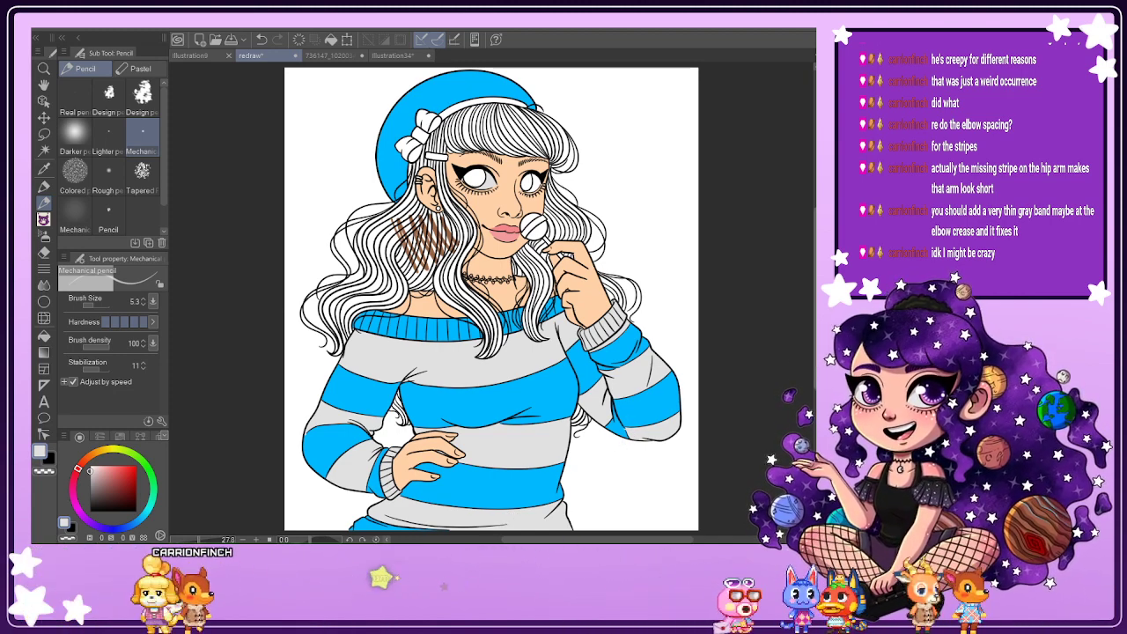
{"action": "left_click_drag", "start_coordinate": [813, 355], "coordinate": [811, 364]}
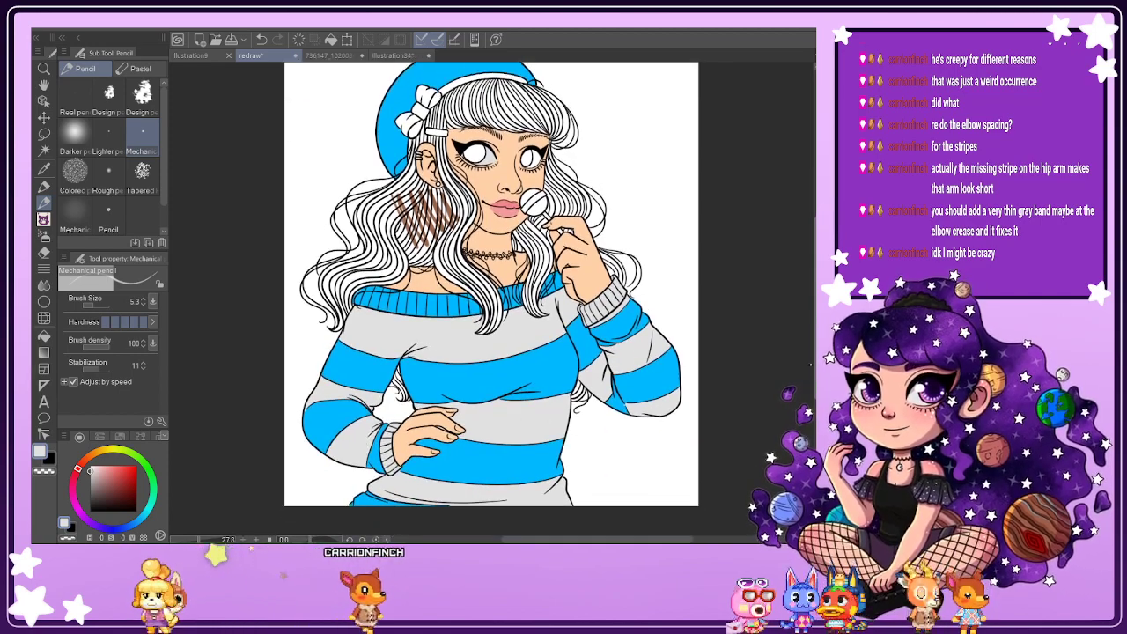
{"action": "scroll", "coordinate": [491, 300], "scroll_direction": "up", "scroll_amount": 3}
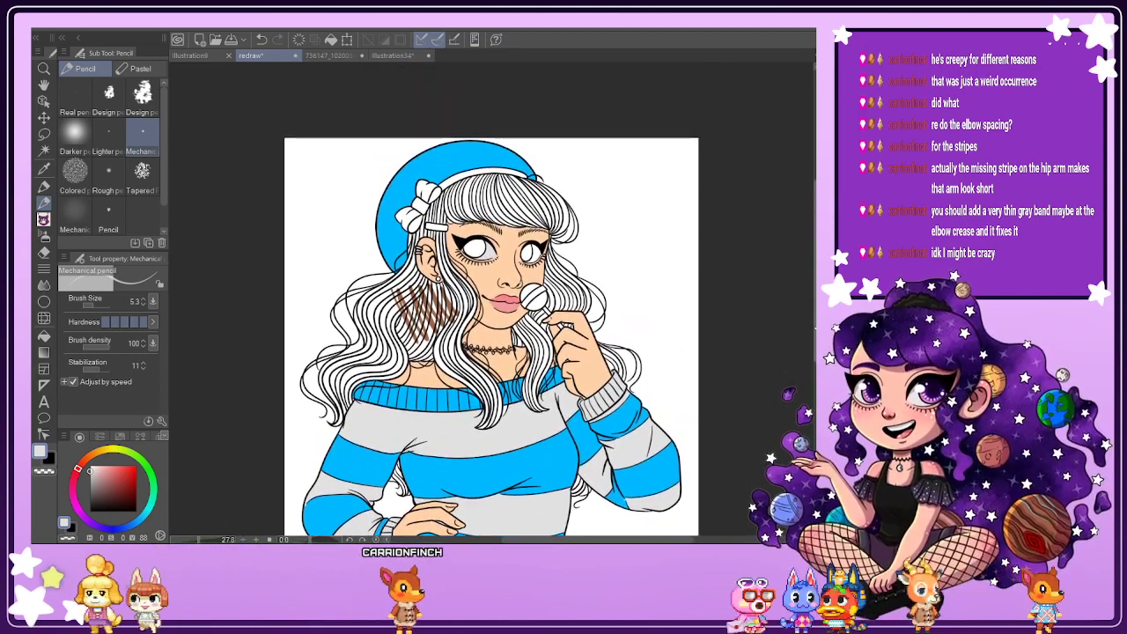
{"action": "scroll", "coordinate": [491, 299], "scroll_direction": "up", "scroll_amount": 1}
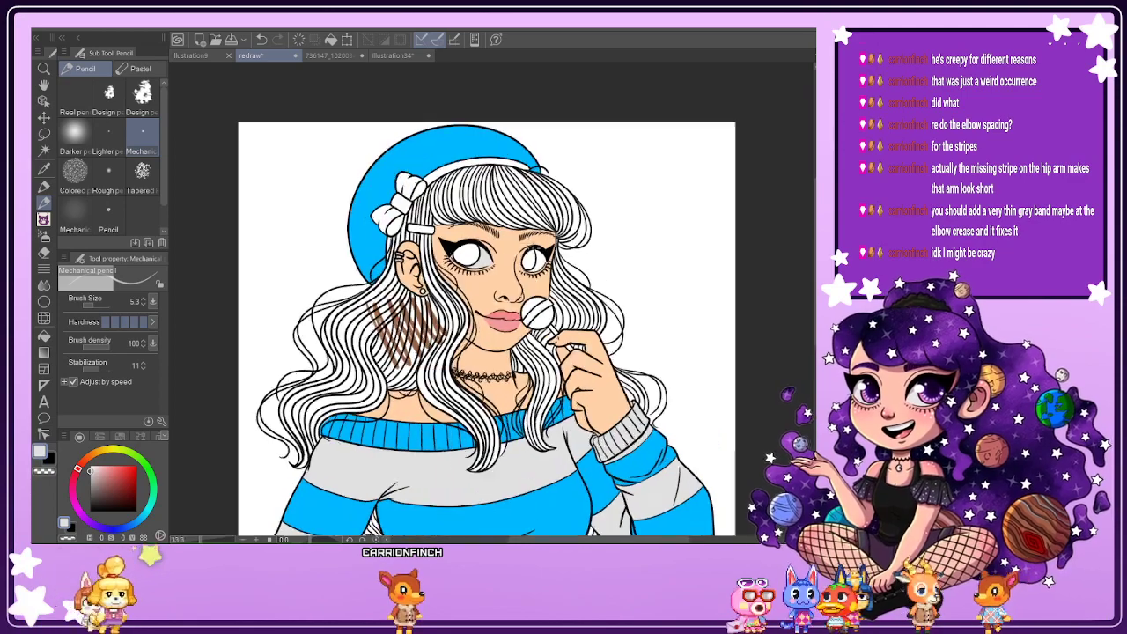
{"action": "scroll", "coordinate": [485, 322], "scroll_direction": "up", "scroll_amount": 5}
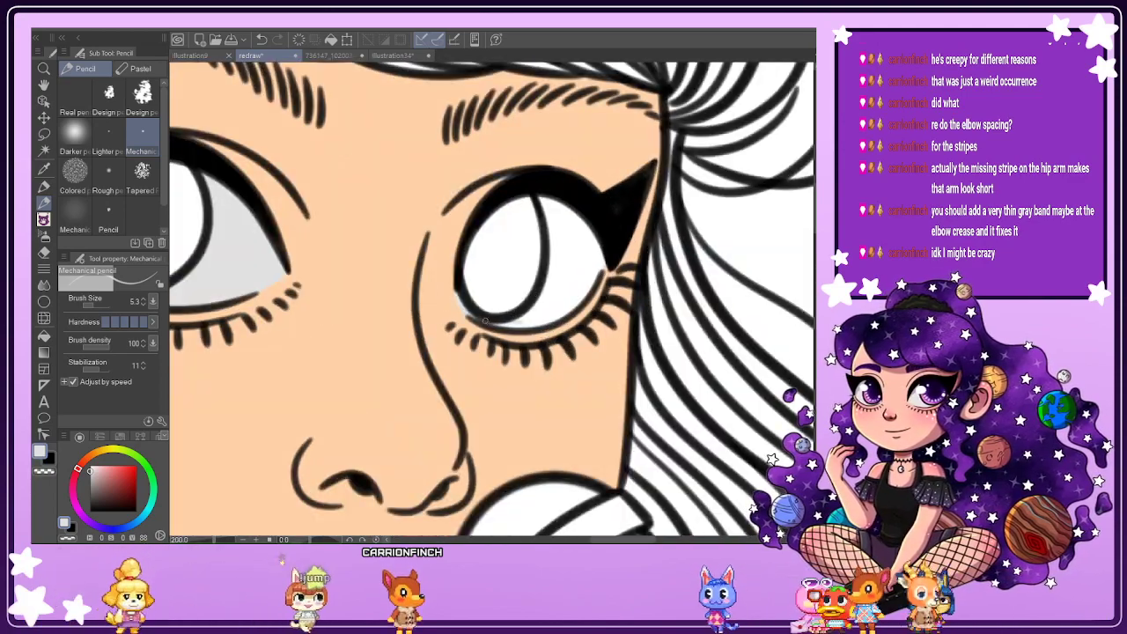
{"action": "mouse_move", "coordinate": [485, 321]}
{"action": "left_mouse_down"}
{"action": "mouse_move", "coordinate": [544, 321]}
{"action": "mouse_move", "coordinate": [517, 318]}
{"action": "mouse_move", "coordinate": [549, 311]}
{"action": "mouse_move", "coordinate": [550, 293]}
{"action": "mouse_move", "coordinate": [563, 298]}
{"action": "mouse_move", "coordinate": [558, 270]}
{"action": "mouse_move", "coordinate": [550, 294]}
{"action": "mouse_move", "coordinate": [577, 260]}
{"action": "left_mouse_up"}
{"action": "left_click", "coordinate": [95, 303]}
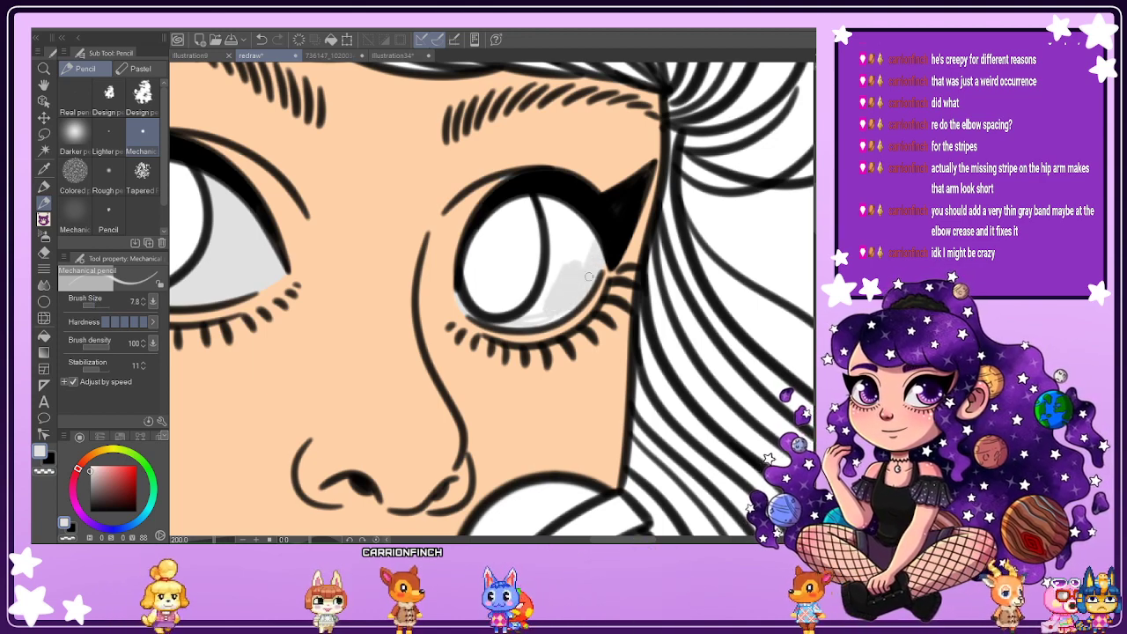
{"action": "mouse_move", "coordinate": [589, 276]}
{"action": "left_mouse_down"}
{"action": "mouse_move", "coordinate": [581, 231]}
{"action": "mouse_move", "coordinate": [566, 286]}
{"action": "left_mouse_up"}
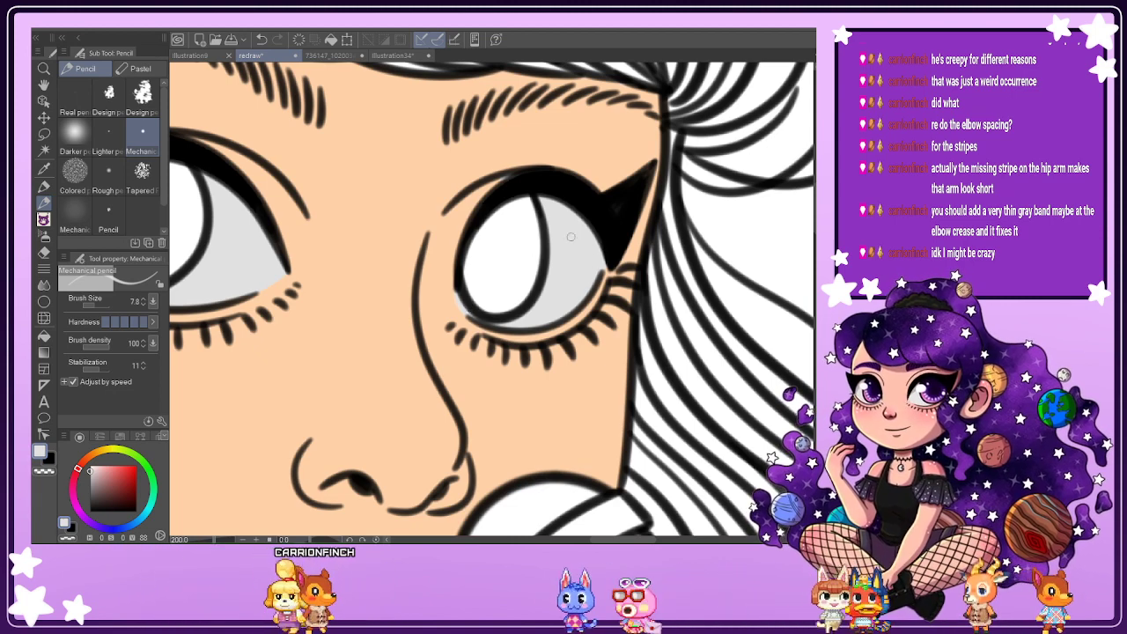
{"action": "left_click", "coordinate": [44, 168]}
{"action": "left_click", "coordinate": [357, 162]}
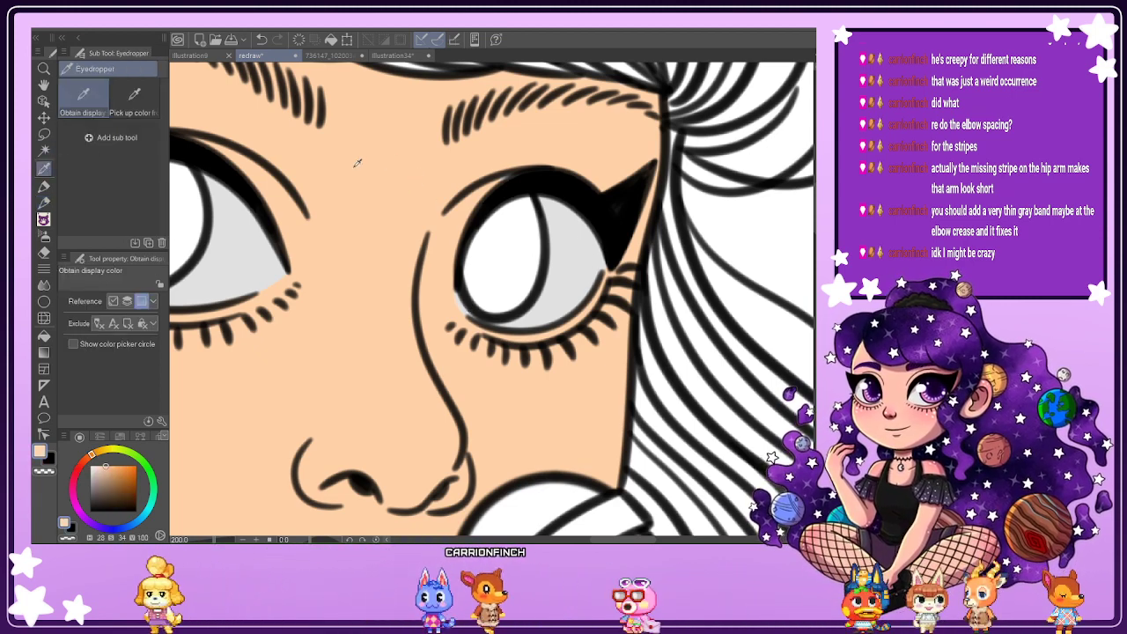
{"action": "key", "text": "p"}
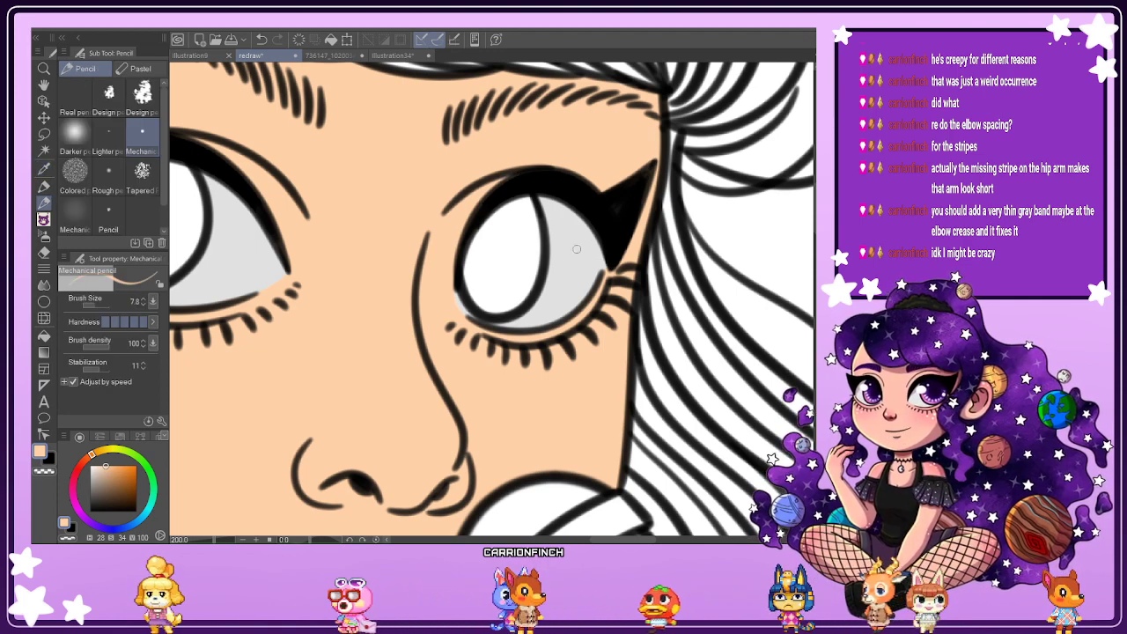
Sample the light grey of the eye white and fill the lower loop of the hair bow with it.
{"action": "key", "text": "i"}
{"action": "left_click", "coordinate": [247, 244]}
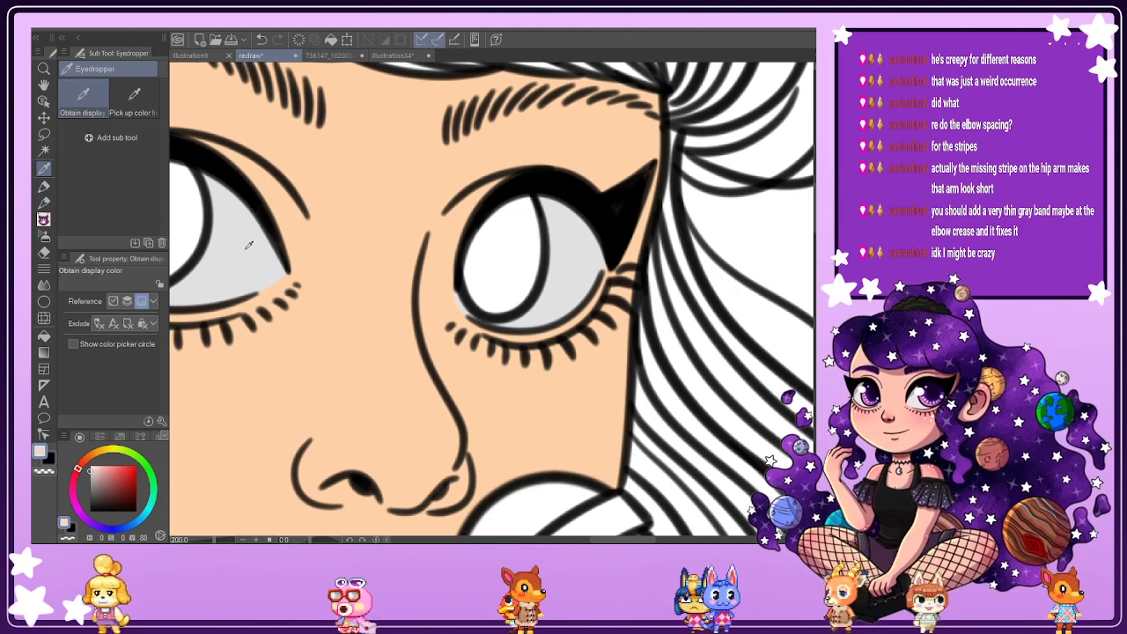
{"action": "scroll", "coordinate": [352, 262], "scroll_direction": "down", "scroll_amount": 8}
{"action": "scroll", "coordinate": [213, 154], "scroll_direction": "up", "scroll_amount": 7}
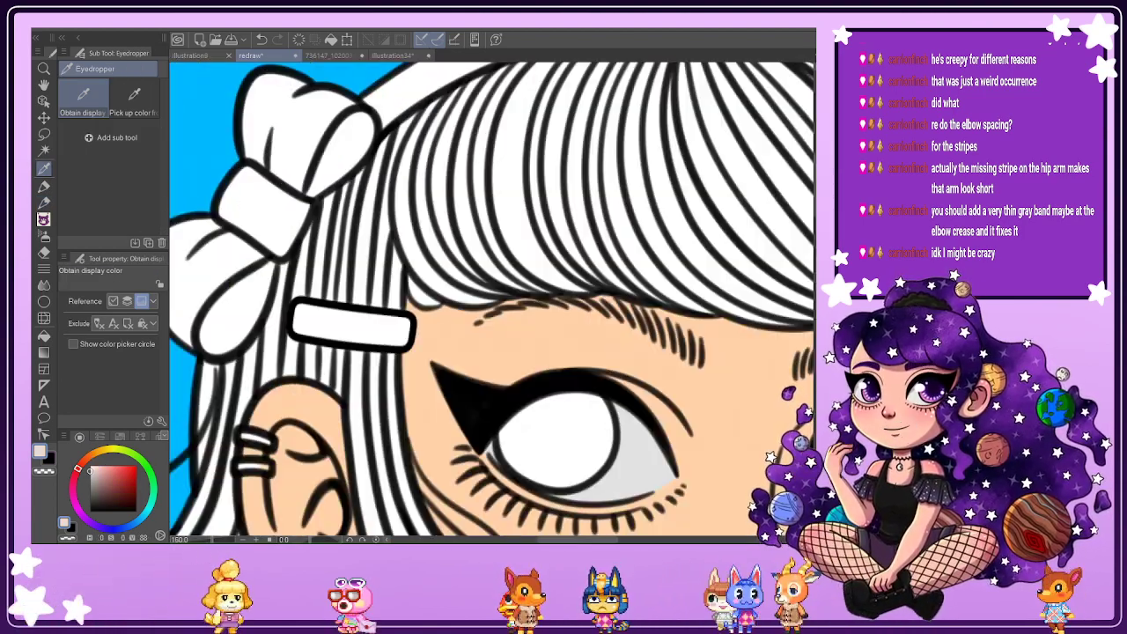
{"action": "left_click_drag", "start_coordinate": [578, 540], "coordinate": [558, 539]}
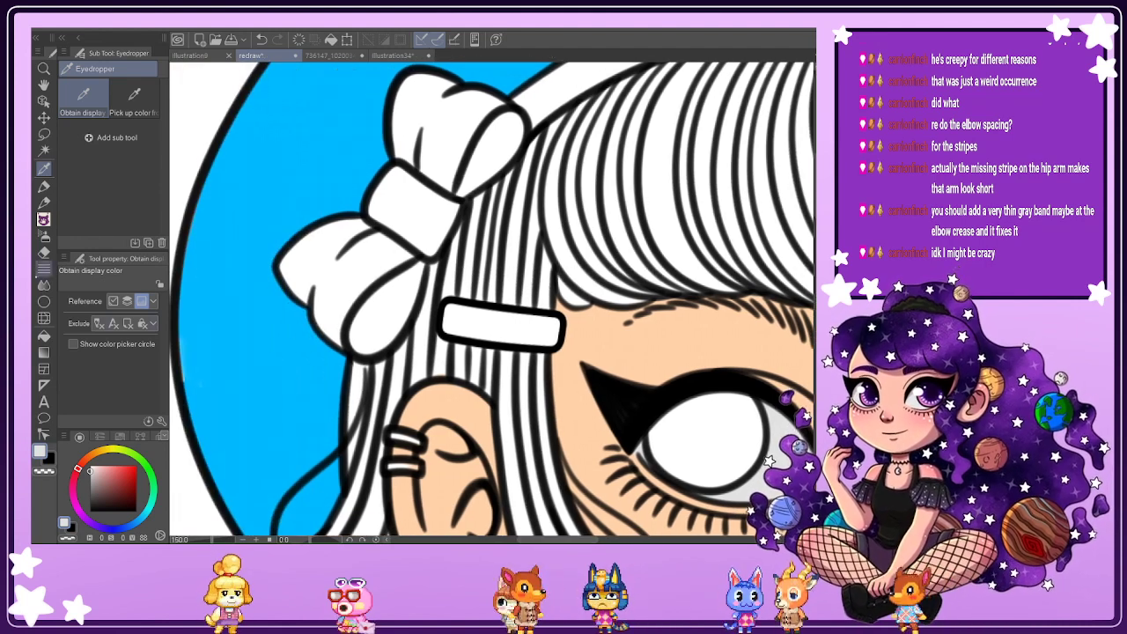
{"action": "key", "text": "g"}
{"action": "left_click", "coordinate": [376, 270]}
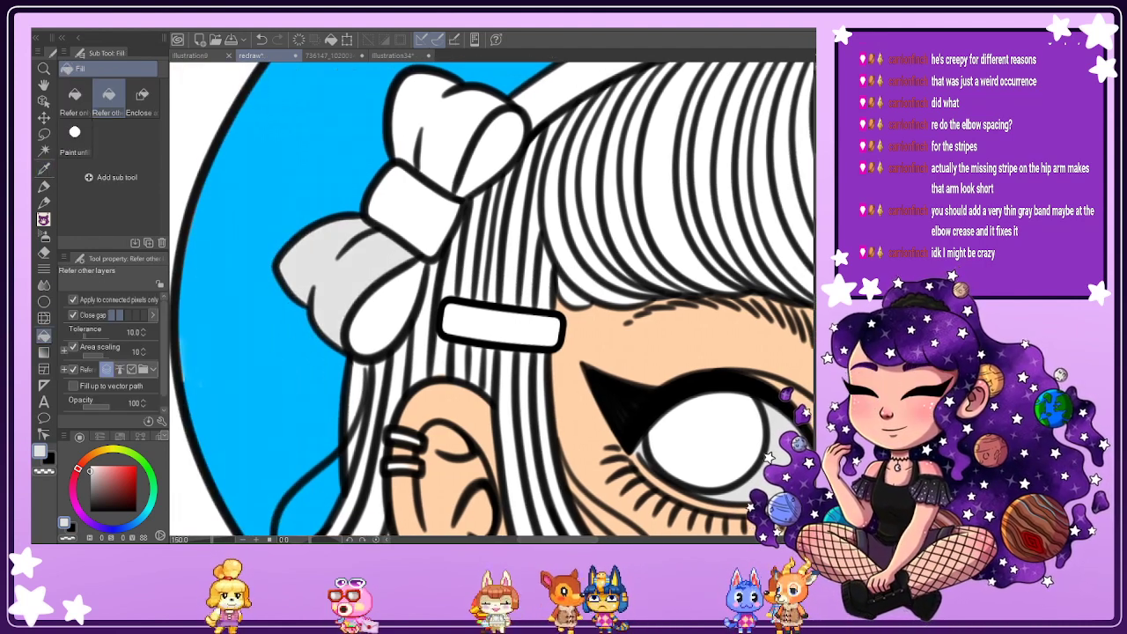
{"action": "left_click", "coordinate": [387, 304]}
Fill the bow's knot and upper loop, the beret band and the hair clip with the same light grey.
{"action": "left_click", "coordinate": [411, 213]}
{"action": "left_click", "coordinate": [445, 167]}
{"action": "left_click", "coordinate": [496, 150]}
{"action": "left_click", "coordinate": [523, 314]}
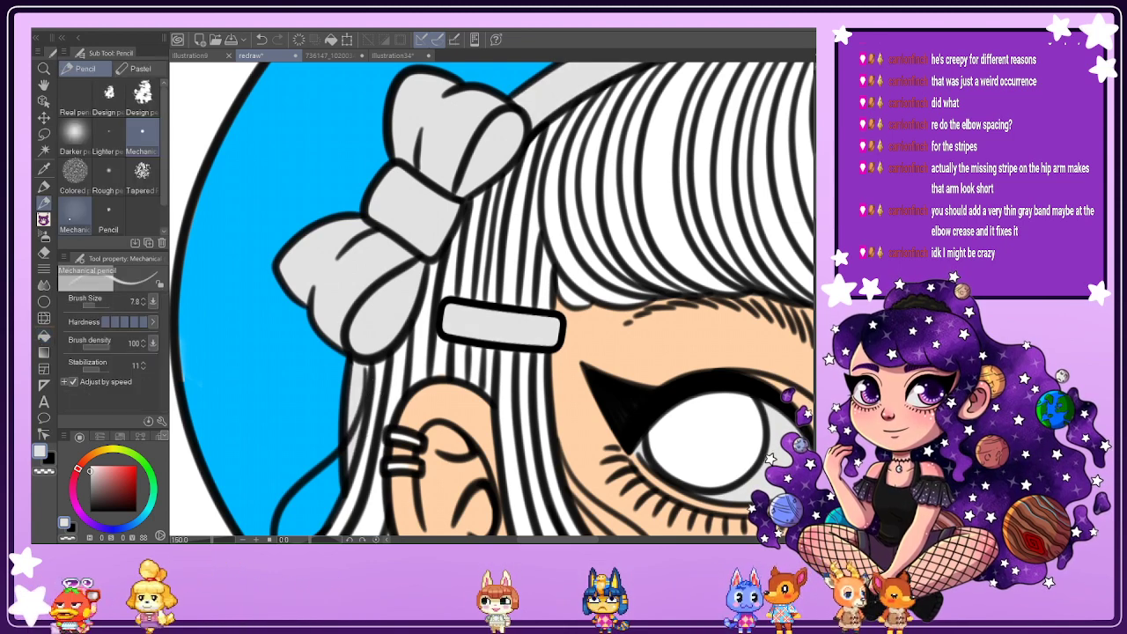
Touch up the light grey in the corners of the bow and at the beret band's far end with the mechanical pencil.
{"action": "left_click", "coordinate": [43, 202]}
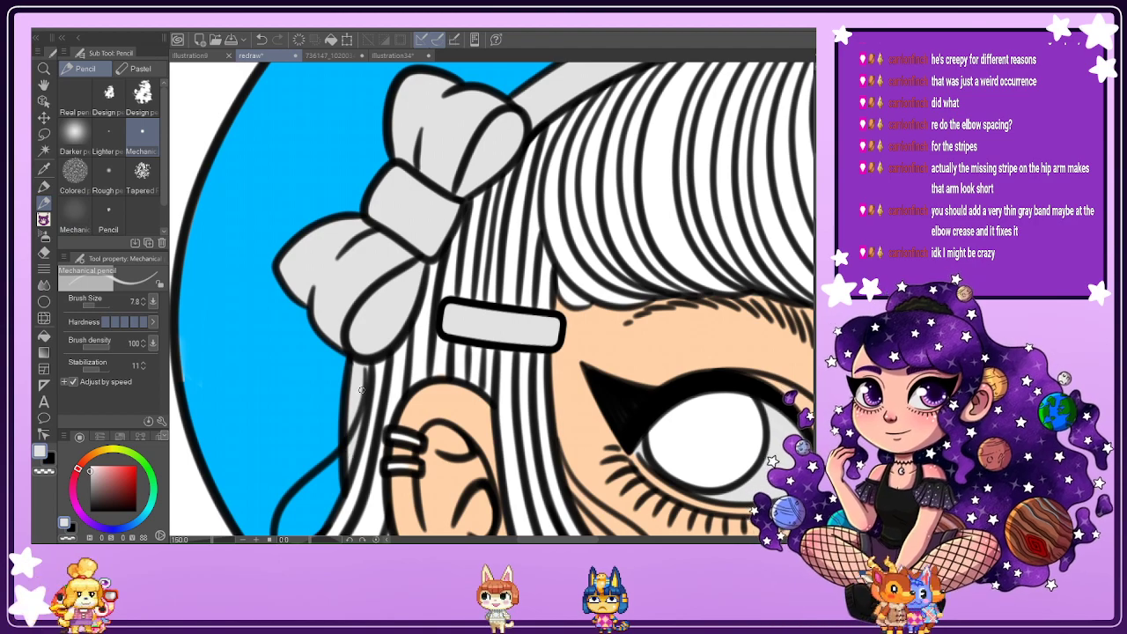
{"action": "scroll", "coordinate": [529, 140], "scroll_direction": "down", "scroll_amount": 2}
{"action": "scroll", "coordinate": [509, 149], "scroll_direction": "up", "scroll_amount": 5}
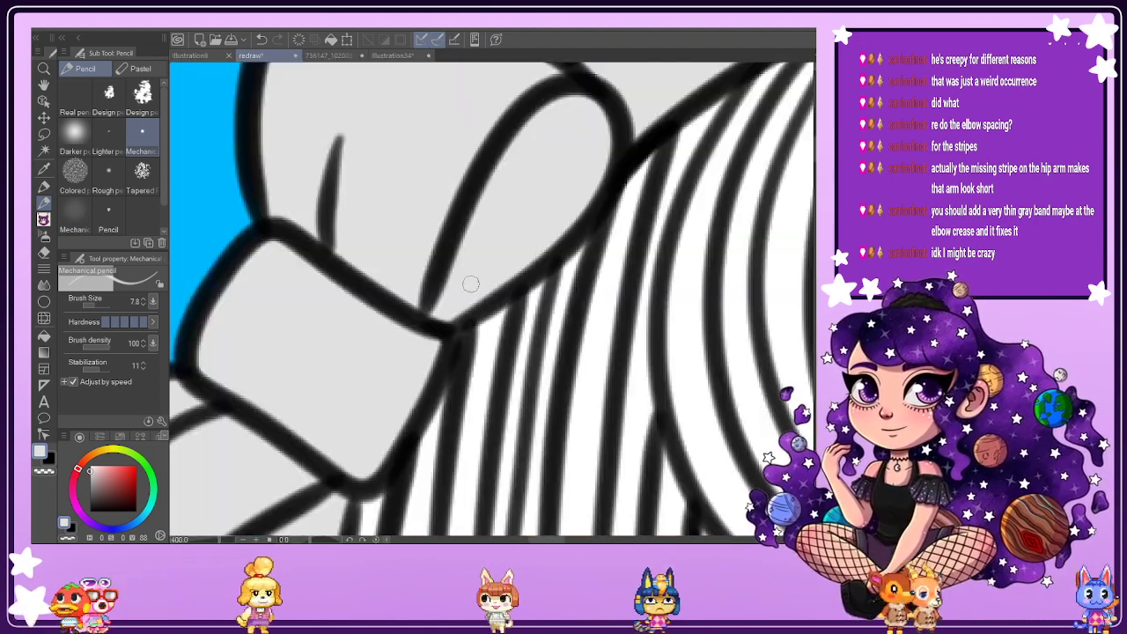
{"action": "scroll", "coordinate": [464, 304], "scroll_direction": "down", "scroll_amount": 5}
{"action": "scroll", "coordinate": [632, 220], "scroll_direction": "up", "scroll_amount": 8}
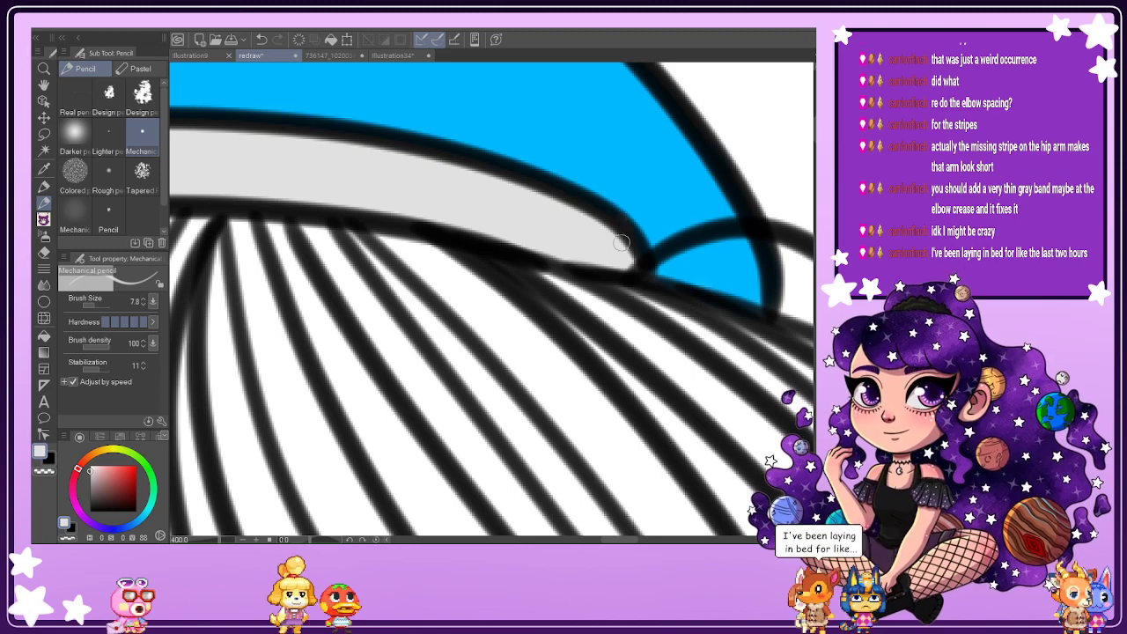
{"action": "scroll", "coordinate": [630, 233], "scroll_direction": "down", "scroll_amount": 3}
{"action": "scroll", "coordinate": [633, 234], "scroll_direction": "down", "scroll_amount": 3}
{"action": "scroll", "coordinate": [386, 406], "scroll_direction": "up", "scroll_amount": 4}
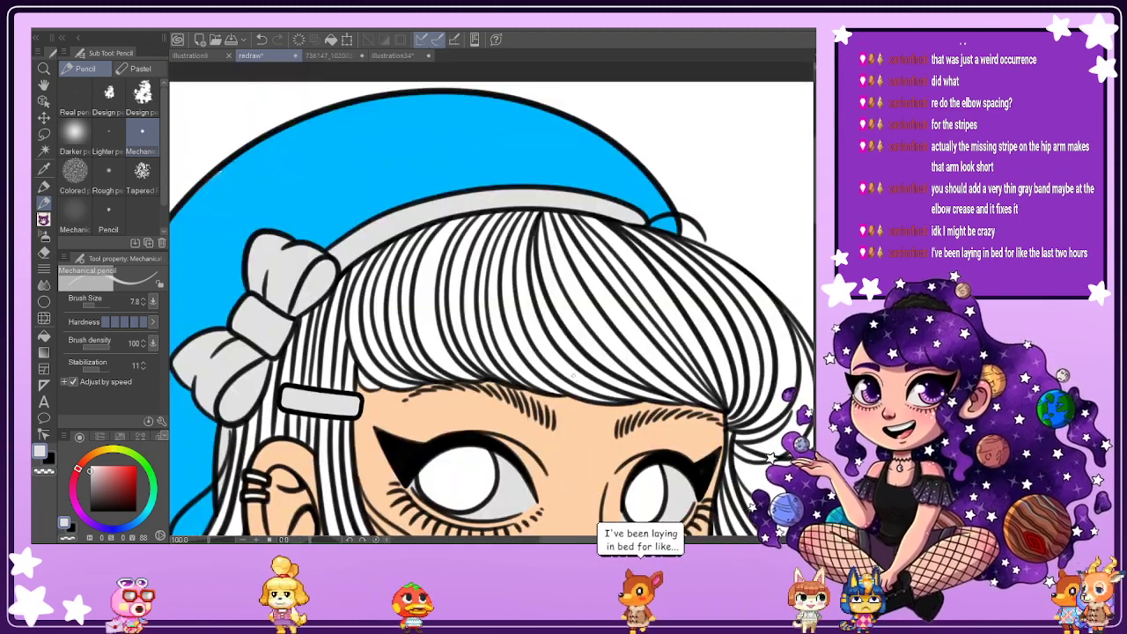
Sample the skin colour and touch up the gaps in the forehead along the fringe's lower edge above both eyebrows.
{"action": "key", "text": "i"}
{"action": "left_click", "coordinate": [406, 403]}
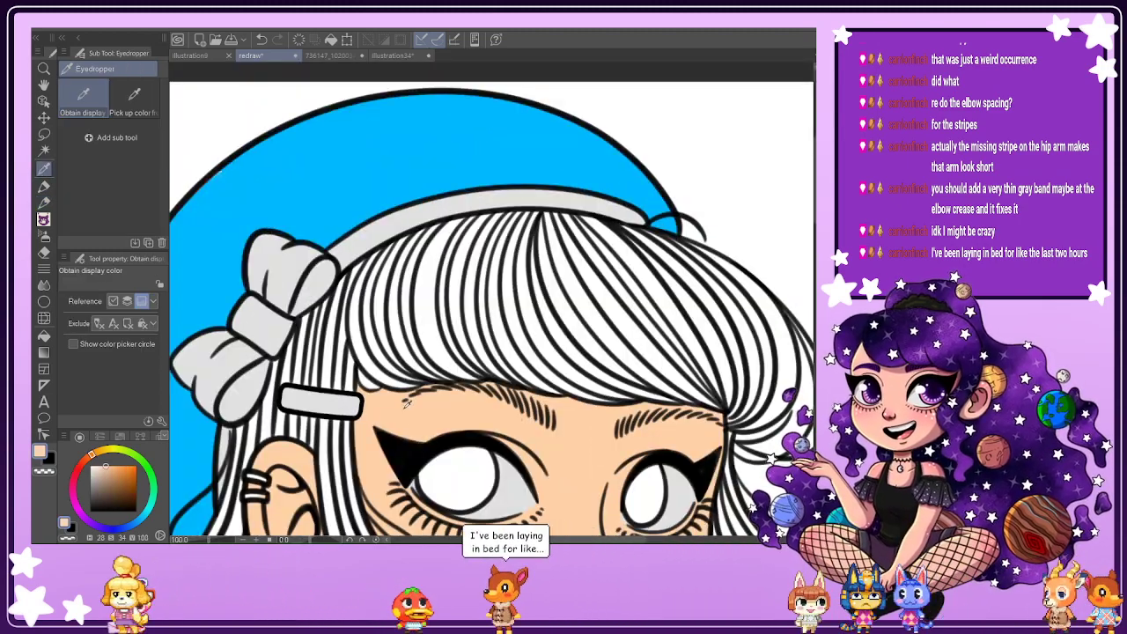
{"action": "key", "text": "p"}
{"action": "scroll", "coordinate": [280, 308], "scroll_direction": "up", "scroll_amount": 4}
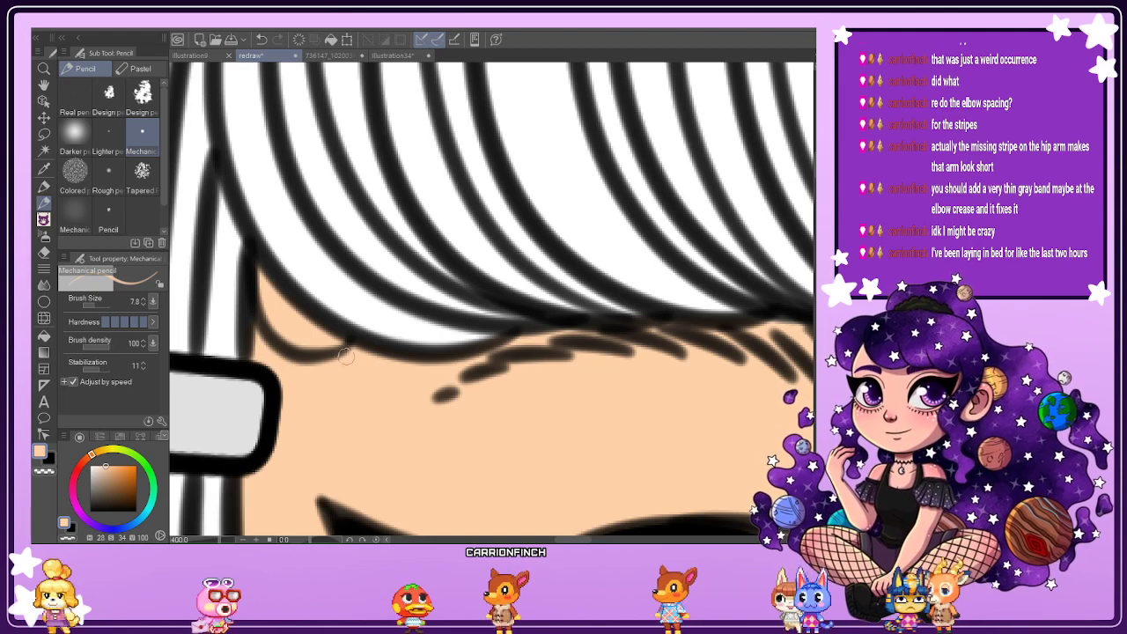
{"action": "scroll", "coordinate": [414, 352], "scroll_direction": "down", "scroll_amount": 4}
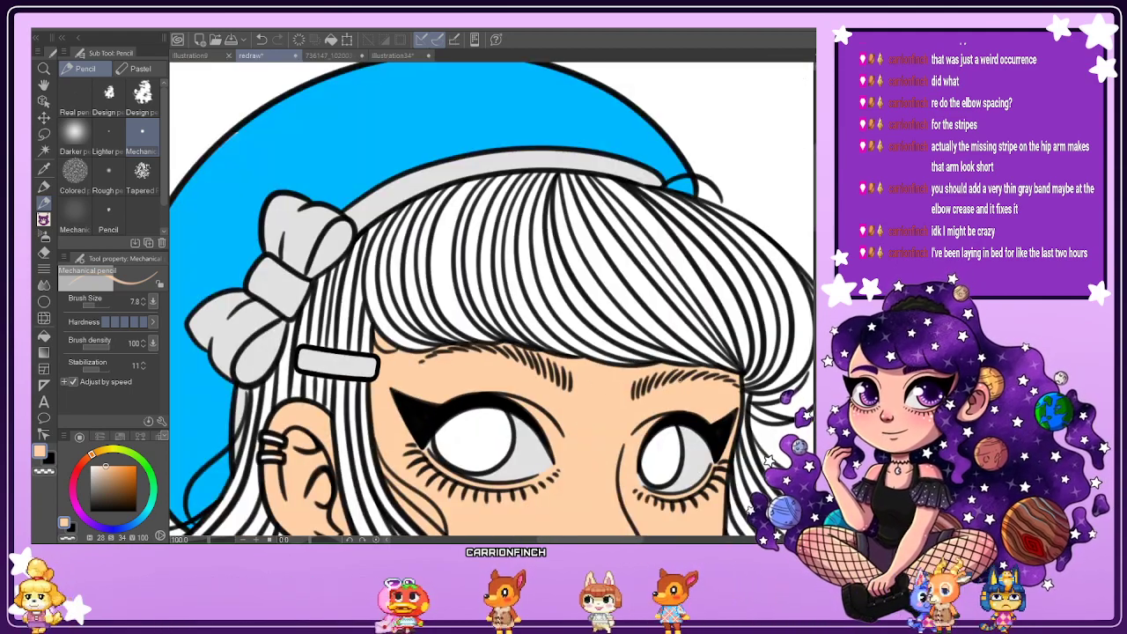
{"action": "scroll", "coordinate": [477, 378], "scroll_direction": "up", "scroll_amount": 5}
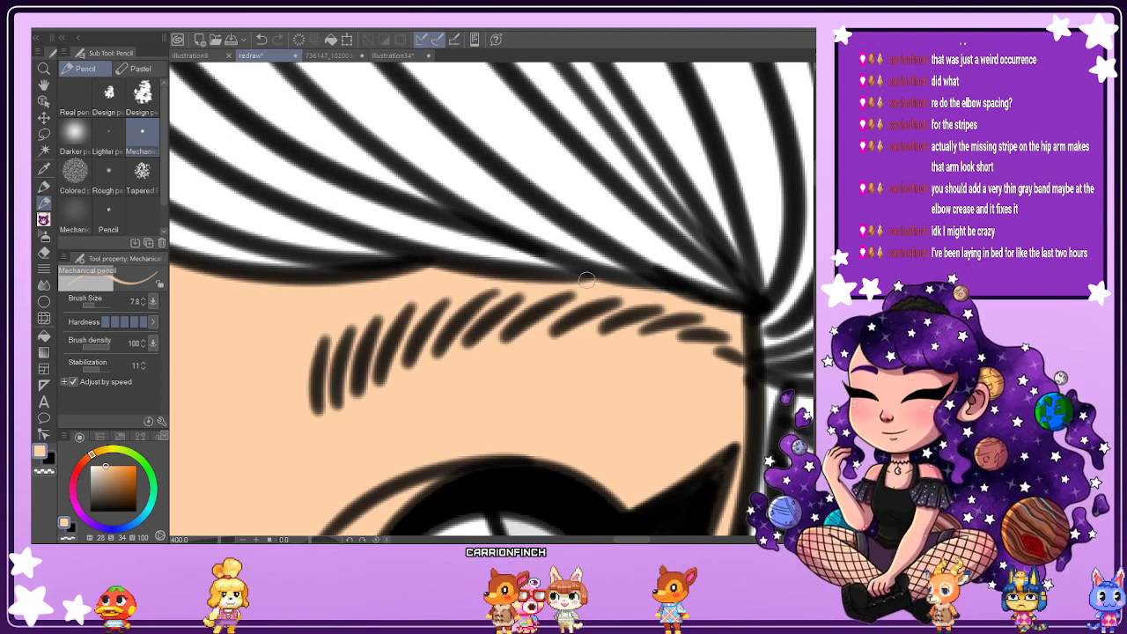
{"action": "scroll", "coordinate": [641, 289], "scroll_direction": "down", "scroll_amount": 5}
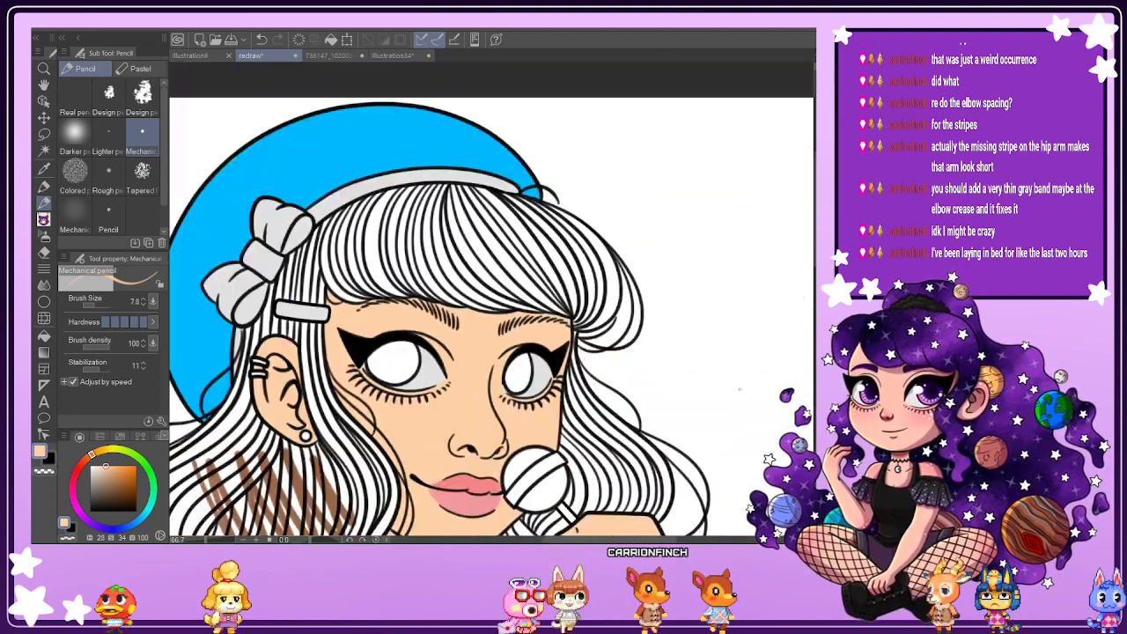
Paint the hair below the ear brown (H 22, S 60, V 58) with the mechanical pencil at size 31.2.
{"action": "key", "text": "ctrl+0"}
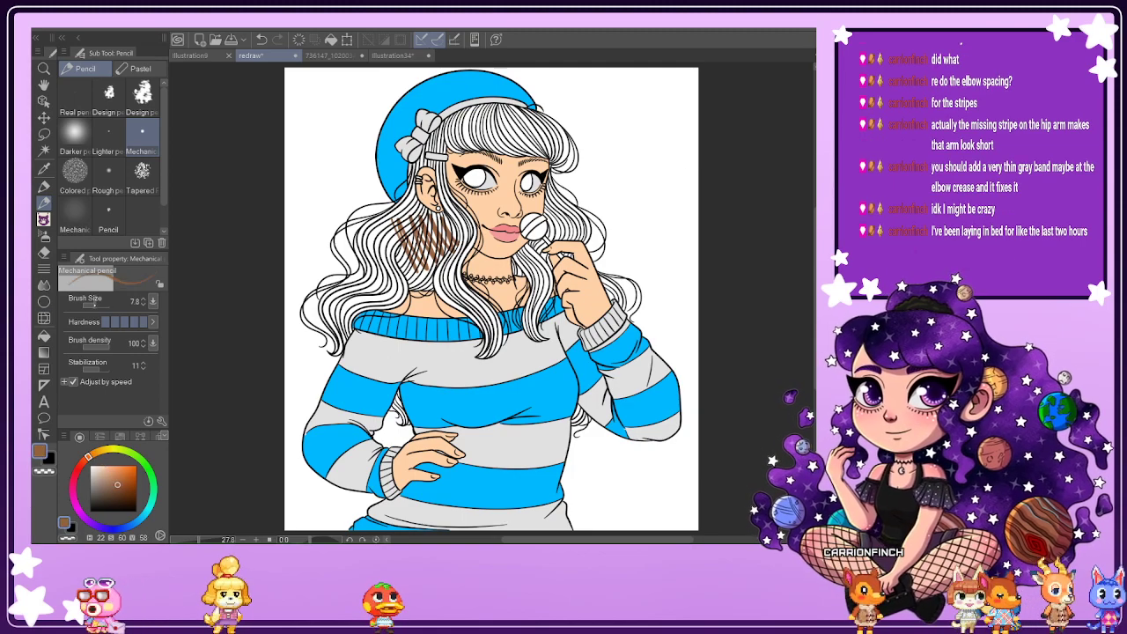
{"action": "scroll", "coordinate": [382, 251], "scroll_direction": "up", "scroll_amount": 2}
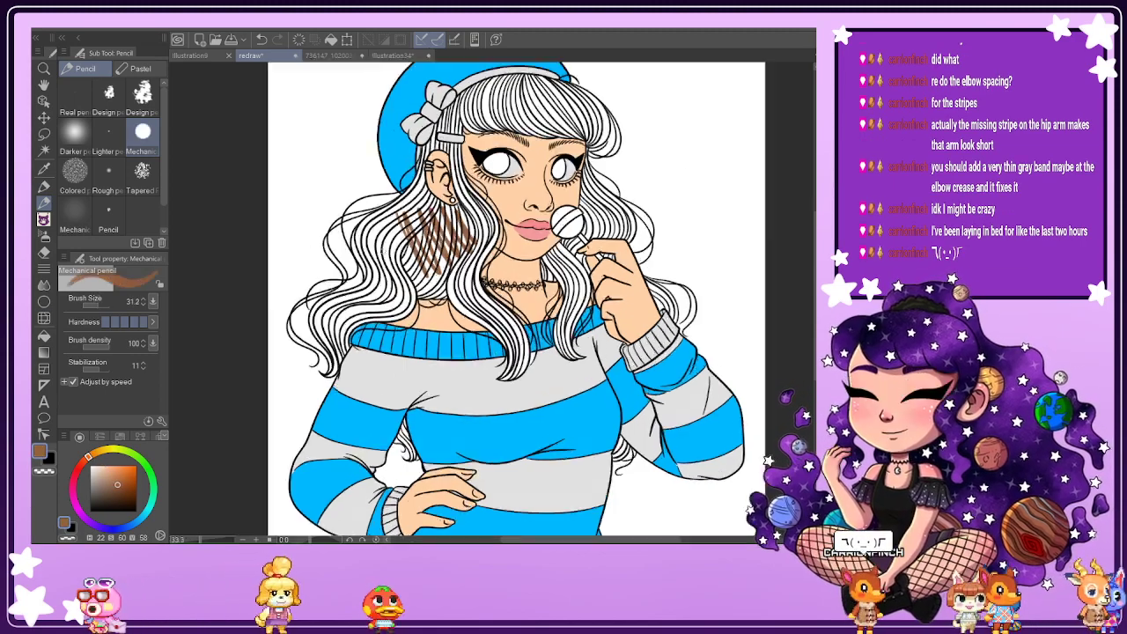
{"action": "mouse_move", "coordinate": [401, 218]}
{"action": "left_mouse_down"}
{"action": "mouse_move", "coordinate": [396, 253]}
{"action": "mouse_move", "coordinate": [437, 300]}
{"action": "mouse_move", "coordinate": [419, 186]}
{"action": "left_mouse_up"}
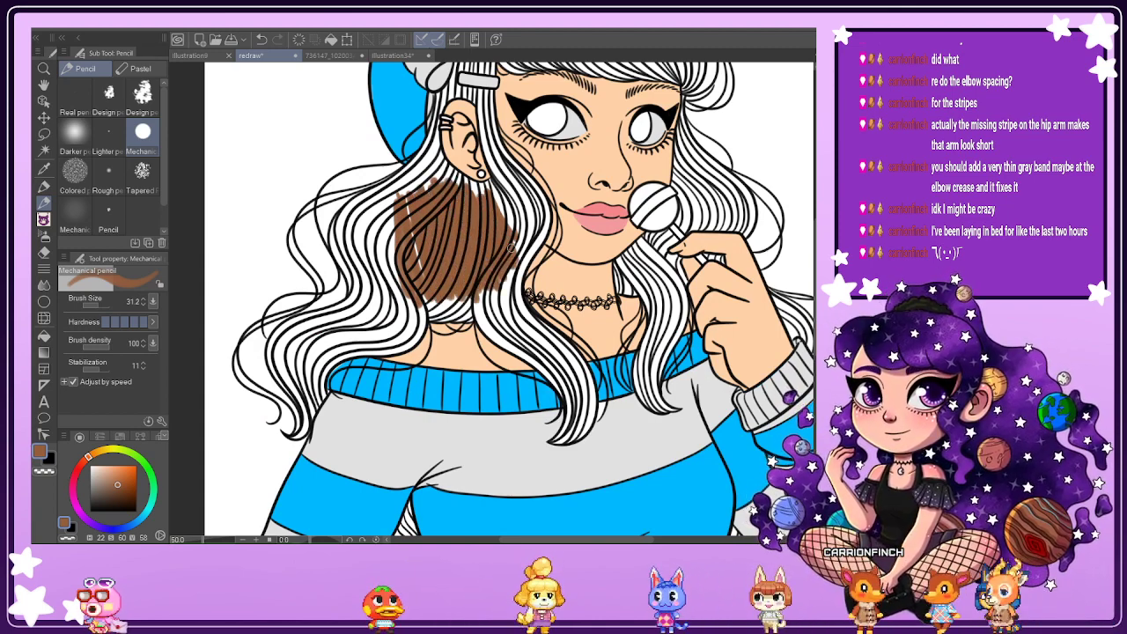
{"action": "mouse_move", "coordinate": [515, 244]}
{"action": "left_mouse_down"}
{"action": "mouse_move", "coordinate": [504, 187]}
{"action": "mouse_move", "coordinate": [519, 222]}
{"action": "mouse_move", "coordinate": [515, 184]}
{"action": "mouse_move", "coordinate": [526, 235]}
{"action": "mouse_move", "coordinate": [514, 182]}
{"action": "mouse_move", "coordinate": [531, 215]}
{"action": "mouse_move", "coordinate": [522, 190]}
{"action": "mouse_move", "coordinate": [548, 210]}
{"action": "left_mouse_up"}
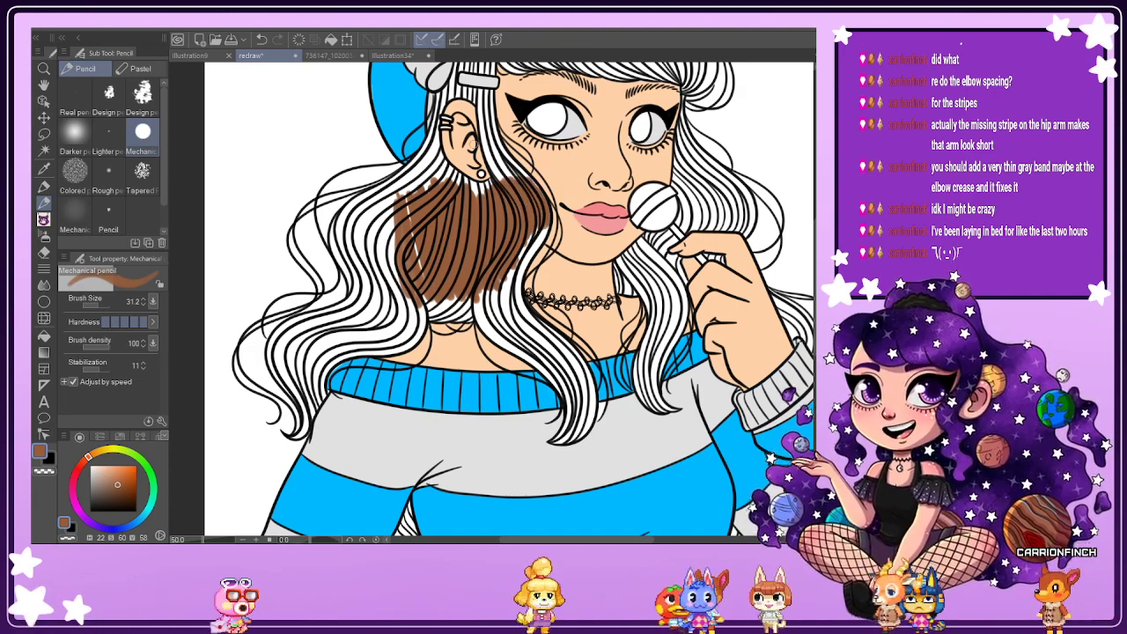
Extend the brown down the hair beside the neck and up the strands in front of the earring.
{"action": "scroll", "coordinate": [544, 209], "scroll_direction": "up", "scroll_amount": 3}
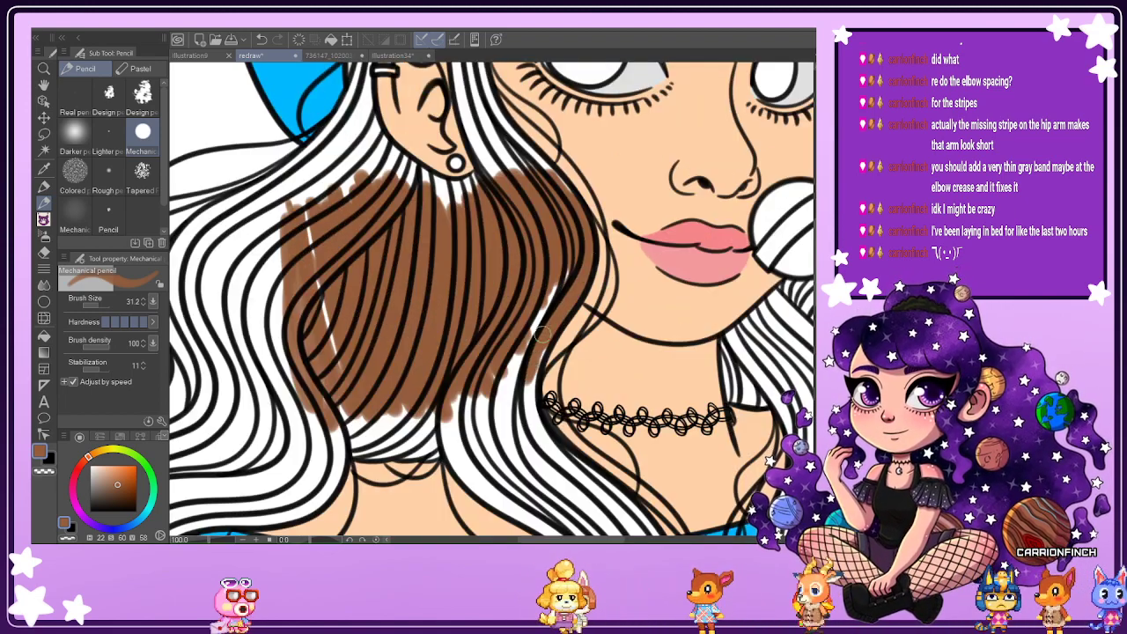
{"action": "mouse_move", "coordinate": [566, 264]}
{"action": "left_mouse_down"}
{"action": "mouse_move", "coordinate": [497, 409]}
{"action": "mouse_move", "coordinate": [494, 386]}
{"action": "mouse_move", "coordinate": [479, 402]}
{"action": "mouse_move", "coordinate": [482, 349]}
{"action": "mouse_move", "coordinate": [468, 346]}
{"action": "mouse_move", "coordinate": [460, 299]}
{"action": "mouse_move", "coordinate": [447, 291]}
{"action": "mouse_move", "coordinate": [457, 446]}
{"action": "left_mouse_up"}
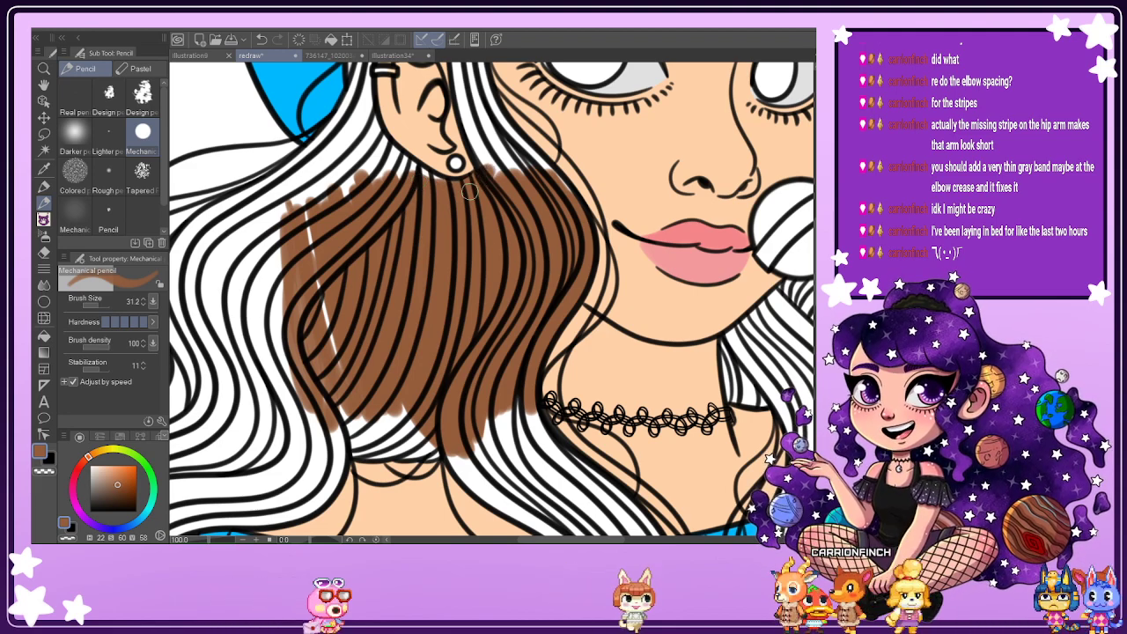
{"action": "left_click_drag", "start_coordinate": [491, 174], "coordinate": [467, 109]}
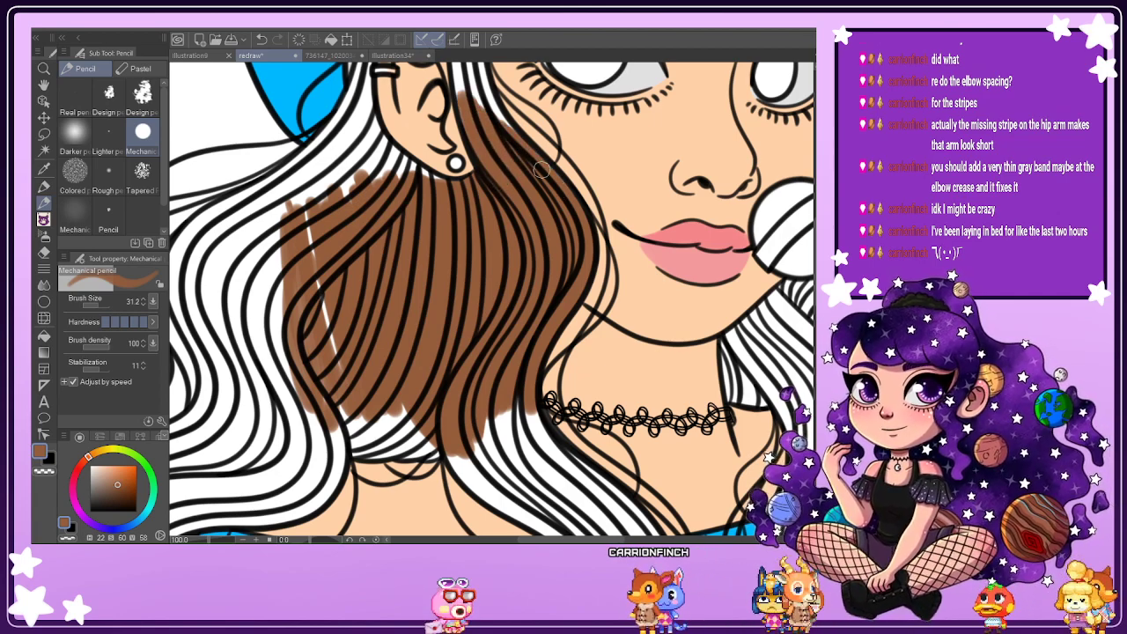
Paint the strands between the ear and the face brown, up to the lower edge of the hair clip.
{"action": "scroll", "coordinate": [743, 219], "scroll_direction": "up", "scroll_amount": 5}
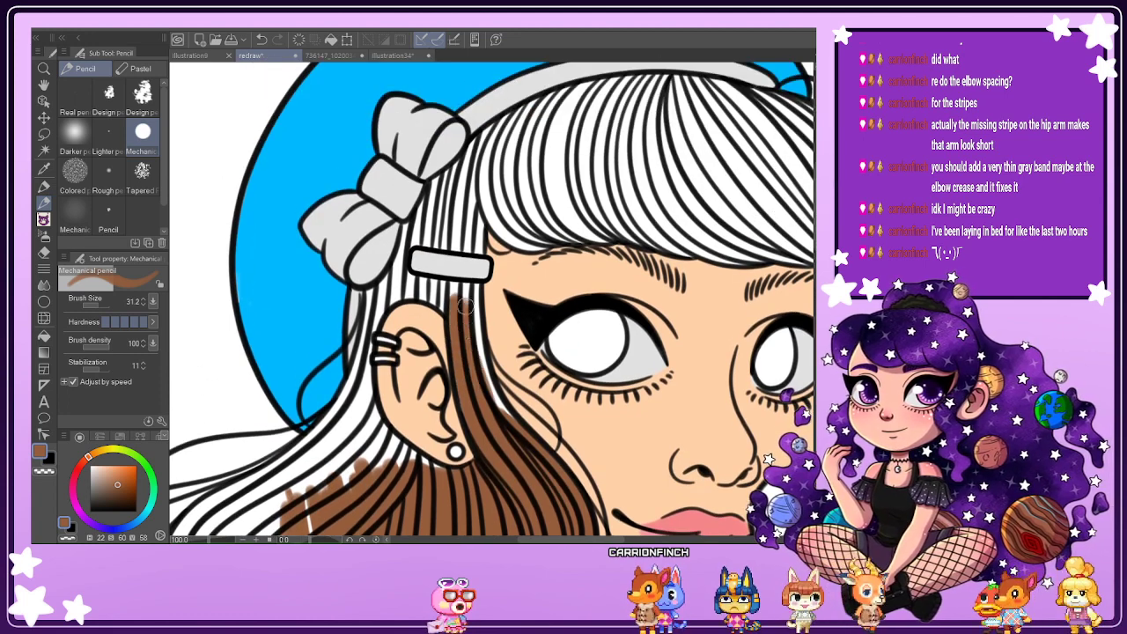
{"action": "mouse_move", "coordinate": [468, 313]}
{"action": "left_mouse_down"}
{"action": "mouse_move", "coordinate": [476, 360]}
{"action": "mouse_move", "coordinate": [472, 293]}
{"action": "mouse_move", "coordinate": [479, 369]}
{"action": "mouse_move", "coordinate": [473, 315]}
{"action": "left_mouse_up"}
{"action": "scroll", "coordinate": [421, 270], "scroll_direction": "up", "scroll_amount": 2}
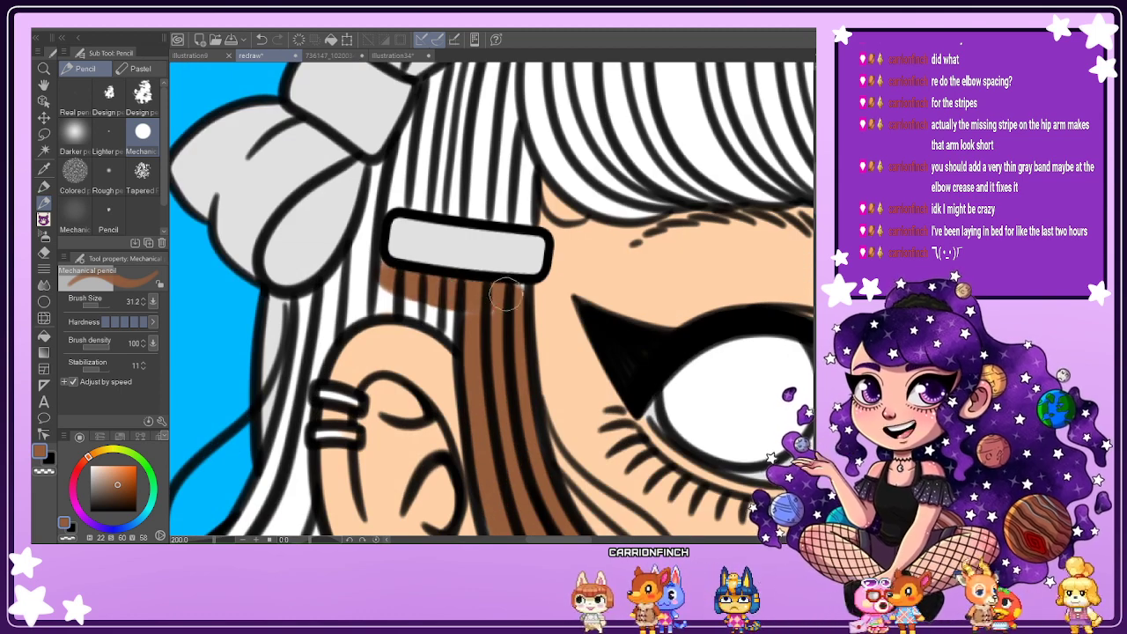
{"action": "left_click_drag", "start_coordinate": [417, 292], "coordinate": [495, 291]}
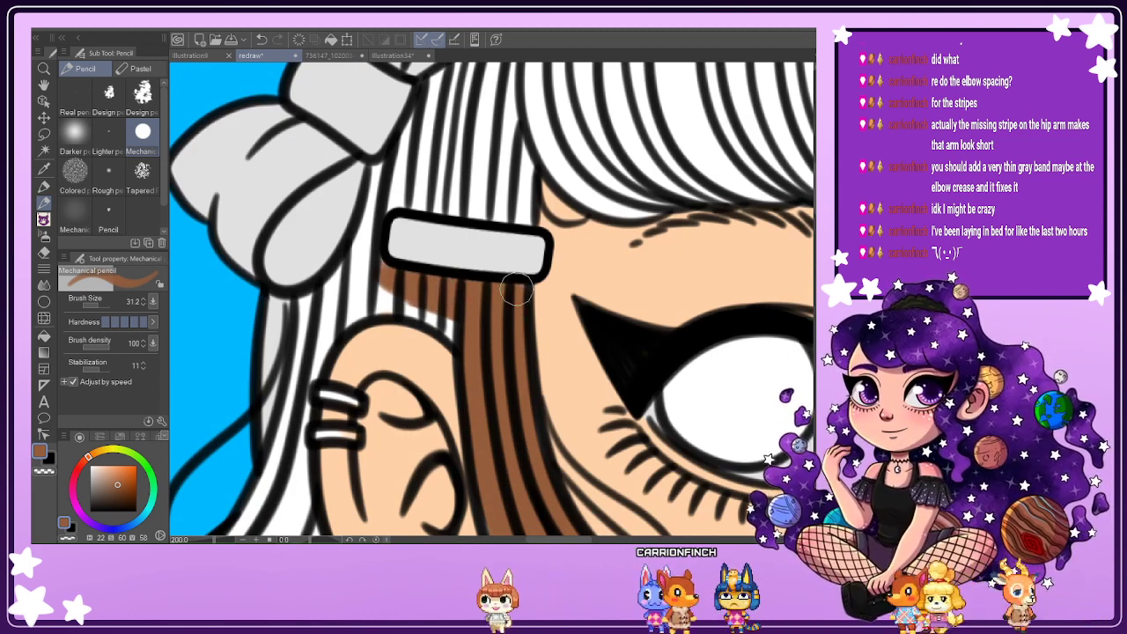
{"action": "mouse_move", "coordinate": [423, 295]}
{"action": "left_mouse_down"}
{"action": "mouse_move", "coordinate": [344, 310]}
{"action": "mouse_move", "coordinate": [387, 293]}
{"action": "mouse_move", "coordinate": [329, 328]}
{"action": "mouse_move", "coordinate": [355, 309]}
{"action": "mouse_move", "coordinate": [399, 301]}
{"action": "mouse_move", "coordinate": [382, 294]}
{"action": "mouse_move", "coordinate": [452, 322]}
{"action": "left_mouse_up"}
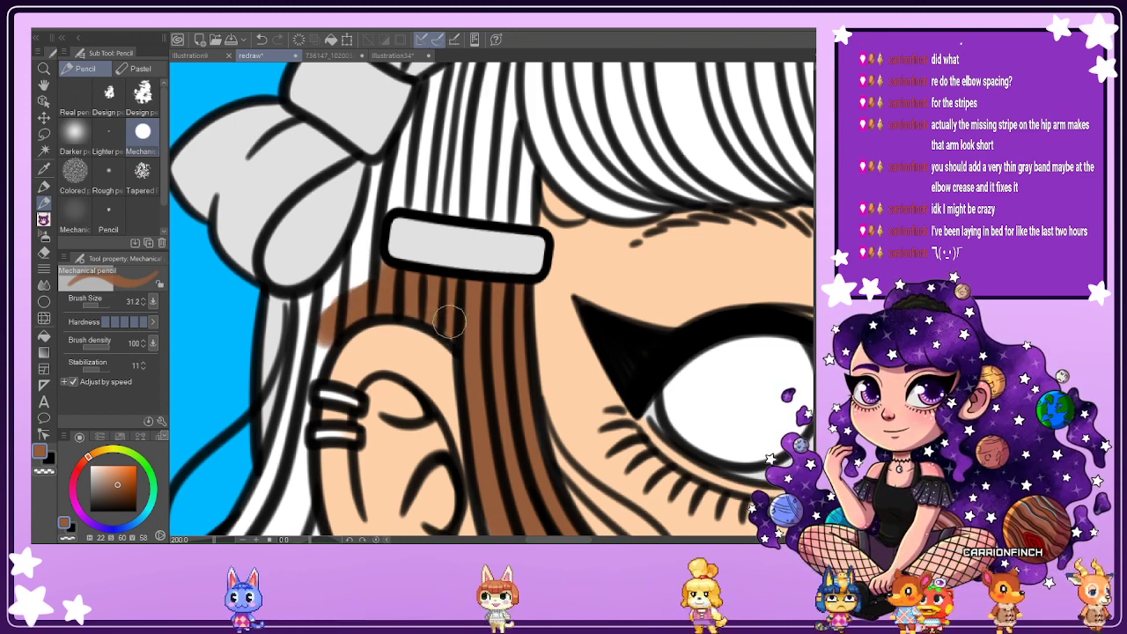
Paint the strands beside the bow and above the hair clip brown.
{"action": "mouse_move", "coordinate": [368, 277]}
{"action": "left_mouse_down"}
{"action": "mouse_move", "coordinate": [346, 304]}
{"action": "mouse_move", "coordinate": [330, 298]}
{"action": "mouse_move", "coordinate": [322, 310]}
{"action": "mouse_move", "coordinate": [360, 260]}
{"action": "mouse_move", "coordinate": [382, 168]}
{"action": "mouse_move", "coordinate": [384, 209]}
{"action": "mouse_move", "coordinate": [384, 194]}
{"action": "mouse_move", "coordinate": [429, 173]}
{"action": "left_mouse_up"}
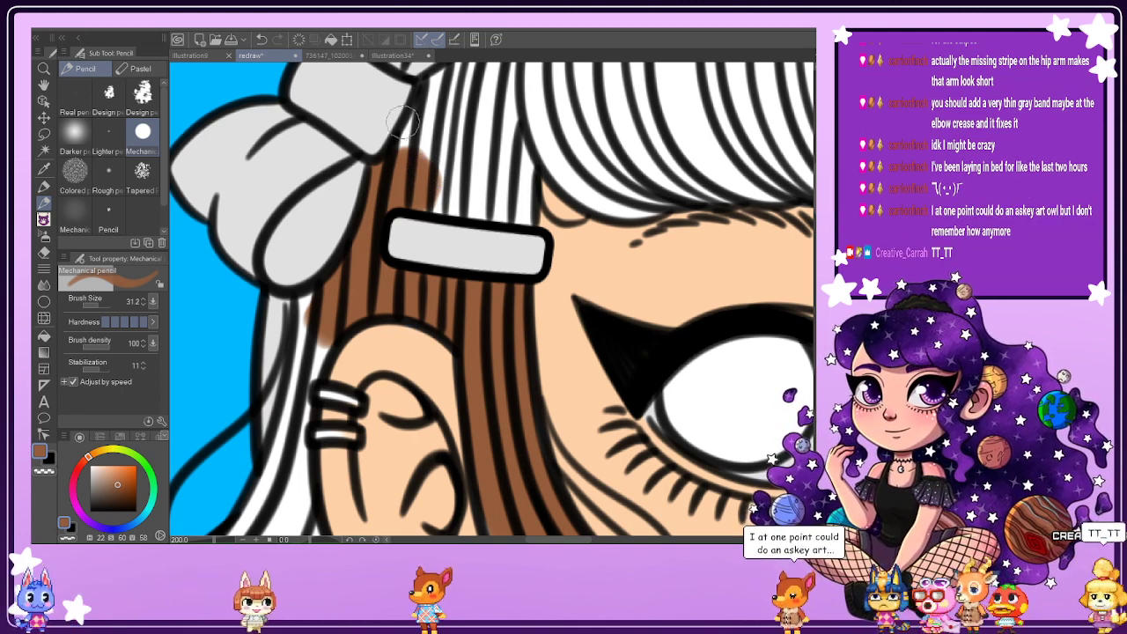
{"action": "left_click_drag", "start_coordinate": [424, 173], "coordinate": [450, 166]}
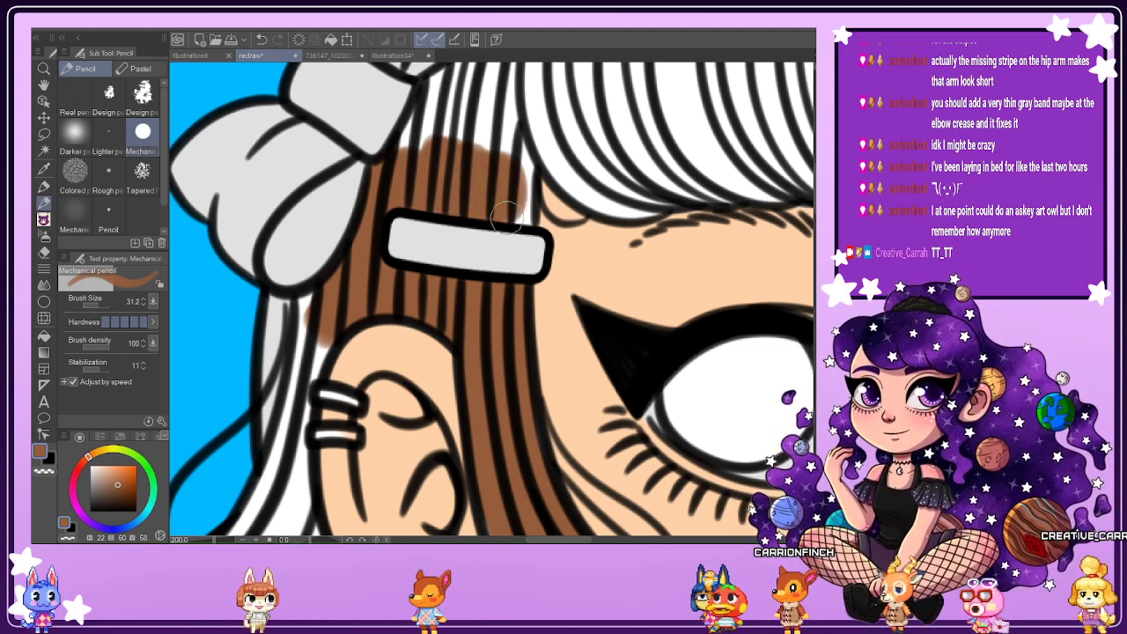
{"action": "mouse_move", "coordinate": [519, 170]}
{"action": "left_mouse_down"}
{"action": "mouse_move", "coordinate": [510, 106]}
{"action": "mouse_move", "coordinate": [490, 134]}
{"action": "mouse_move", "coordinate": [449, 134]}
{"action": "left_mouse_up"}
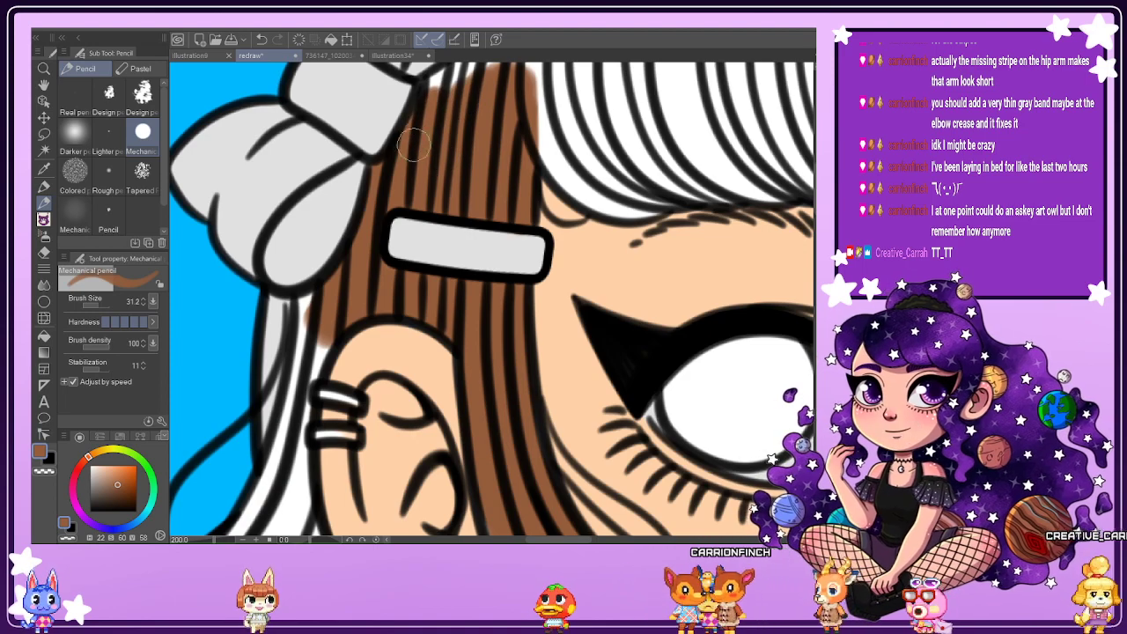
Paint the fringe strands brown from above the hair clip and bow up along the grey beret band to the forehead.
{"action": "scroll", "coordinate": [417, 132], "scroll_direction": "down", "scroll_amount": 3}
{"action": "scroll", "coordinate": [504, 95], "scroll_direction": "up", "scroll_amount": 1}
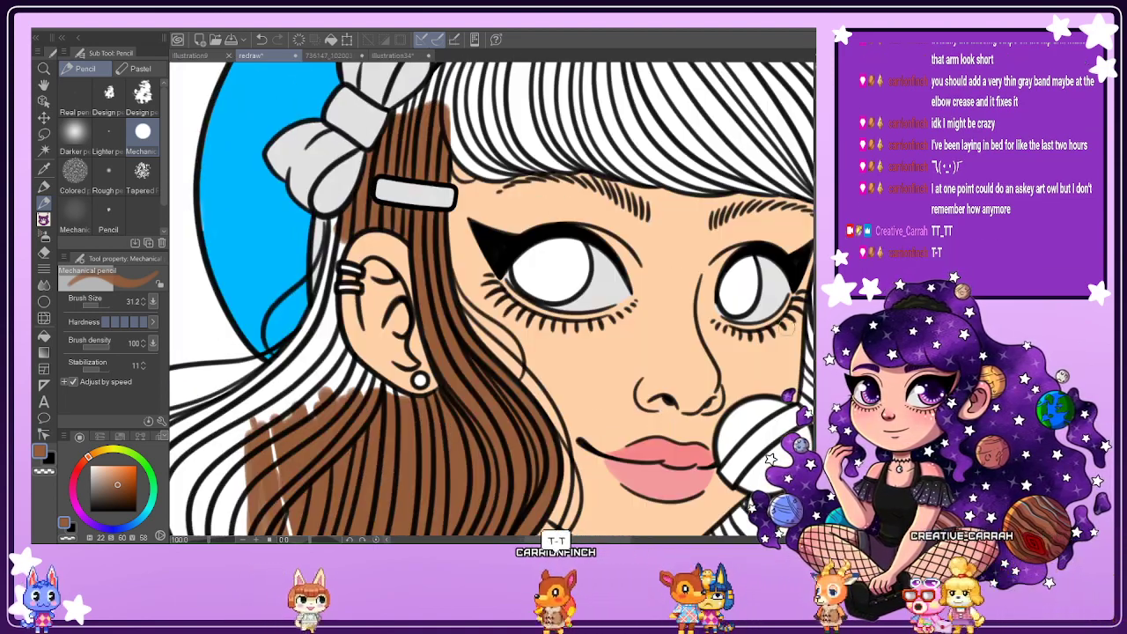
{"action": "left_click_drag", "start_coordinate": [813, 310], "coordinate": [813, 266]}
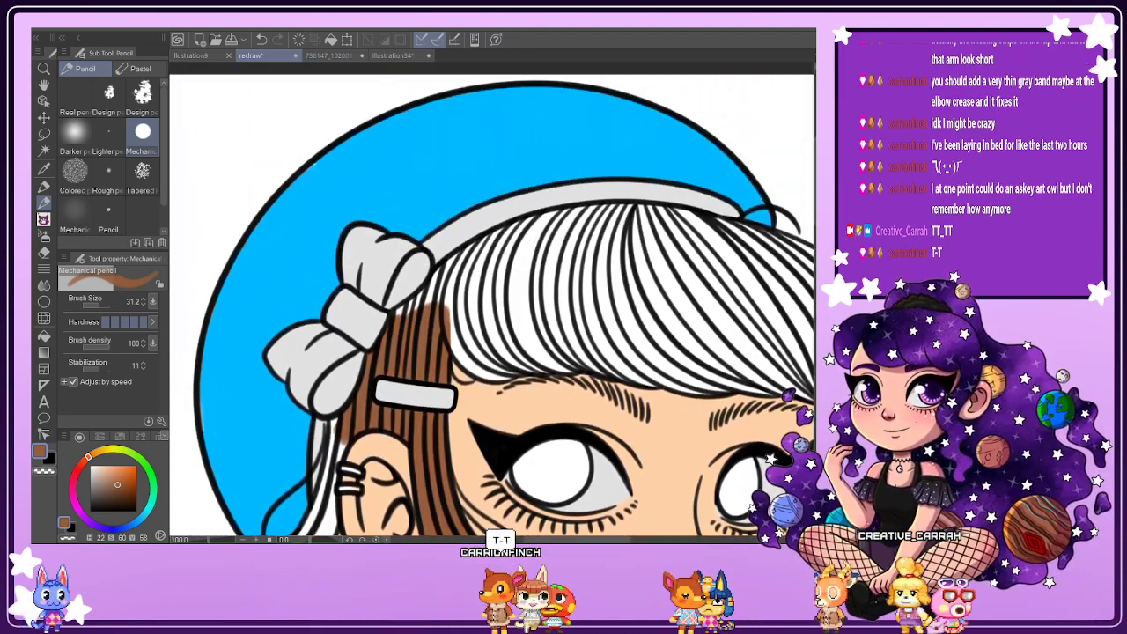
{"action": "left_click_drag", "start_coordinate": [492, 229], "coordinate": [441, 279]}
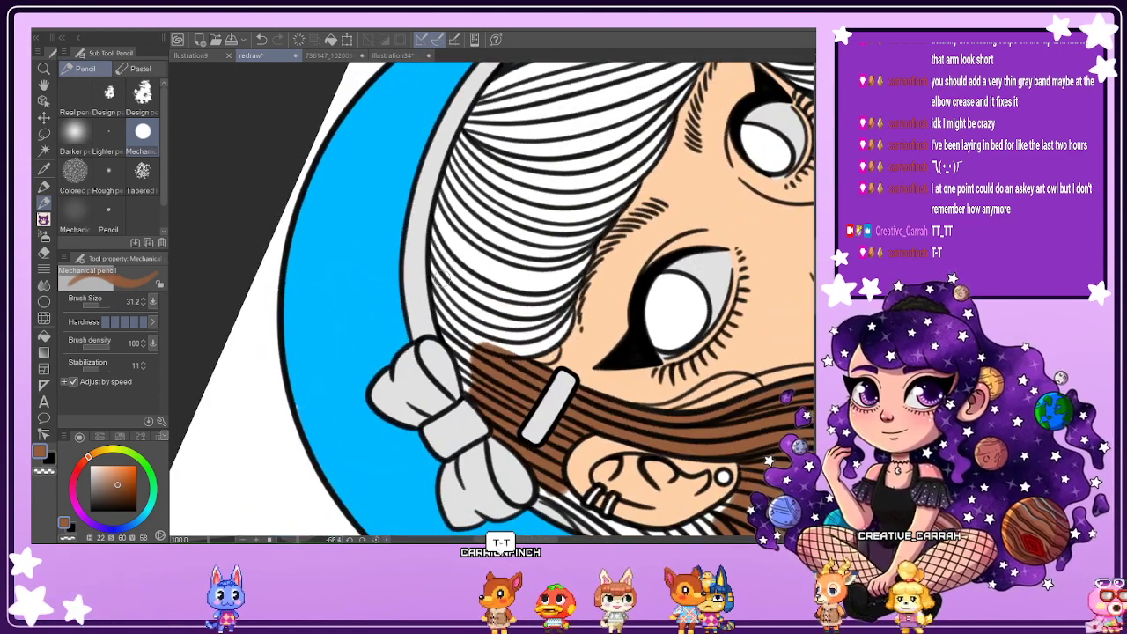
{"action": "scroll", "coordinate": [443, 278], "scroll_direction": "up", "scroll_amount": 4}
{"action": "scroll", "coordinate": [491, 473], "scroll_direction": "down", "scroll_amount": 2}
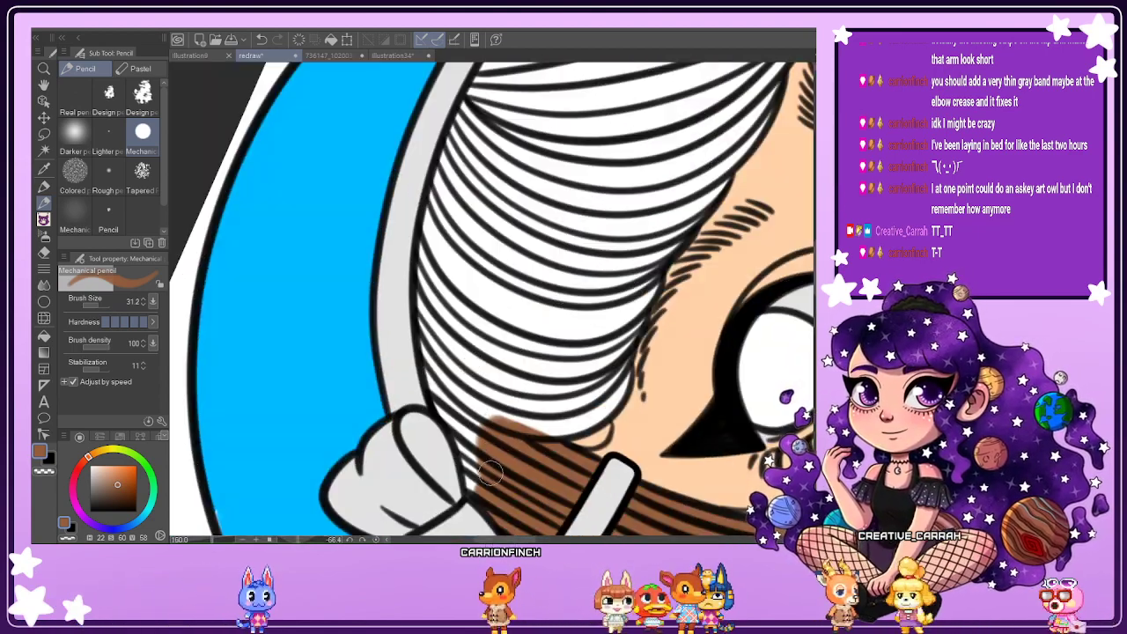
{"action": "mouse_move", "coordinate": [490, 473]}
{"action": "left_mouse_down"}
{"action": "mouse_move", "coordinate": [471, 401]}
{"action": "mouse_move", "coordinate": [488, 404]}
{"action": "mouse_move", "coordinate": [471, 346]}
{"action": "mouse_move", "coordinate": [444, 314]}
{"action": "mouse_move", "coordinate": [426, 358]}
{"action": "mouse_move", "coordinate": [459, 437]}
{"action": "left_mouse_up"}
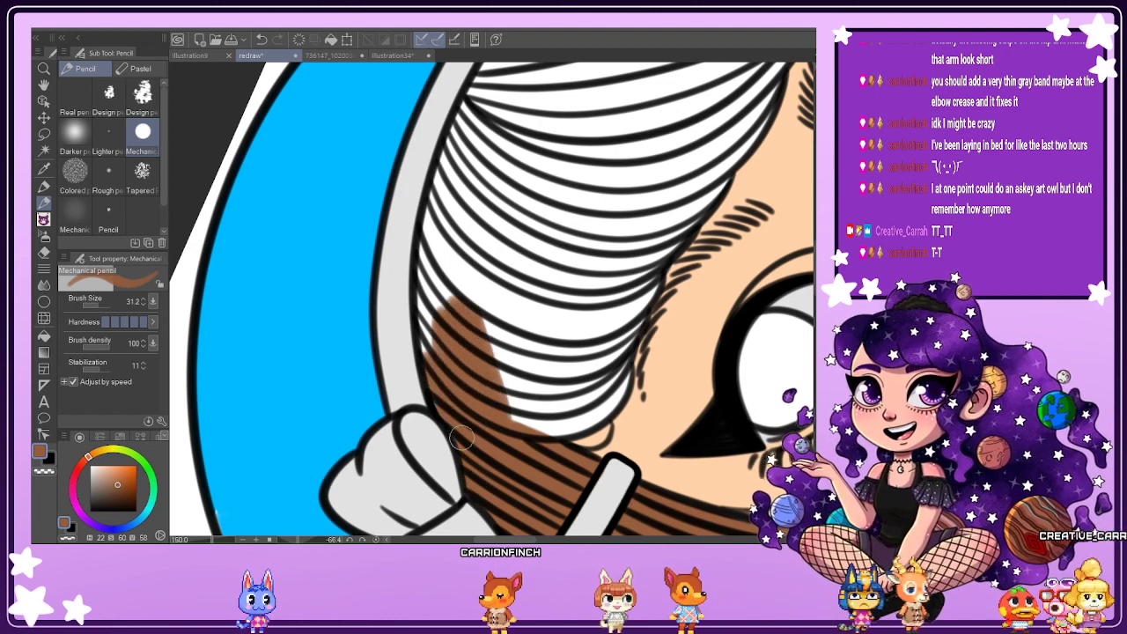
{"action": "mouse_move", "coordinate": [436, 334]}
{"action": "left_mouse_down"}
{"action": "mouse_move", "coordinate": [434, 361]}
{"action": "mouse_move", "coordinate": [441, 206]}
{"action": "mouse_move", "coordinate": [432, 235]}
{"action": "mouse_move", "coordinate": [429, 293]}
{"action": "mouse_move", "coordinate": [451, 149]}
{"action": "mouse_move", "coordinate": [434, 213]}
{"action": "mouse_move", "coordinate": [474, 99]}
{"action": "mouse_move", "coordinate": [444, 278]}
{"action": "mouse_move", "coordinate": [466, 195]}
{"action": "left_mouse_up"}
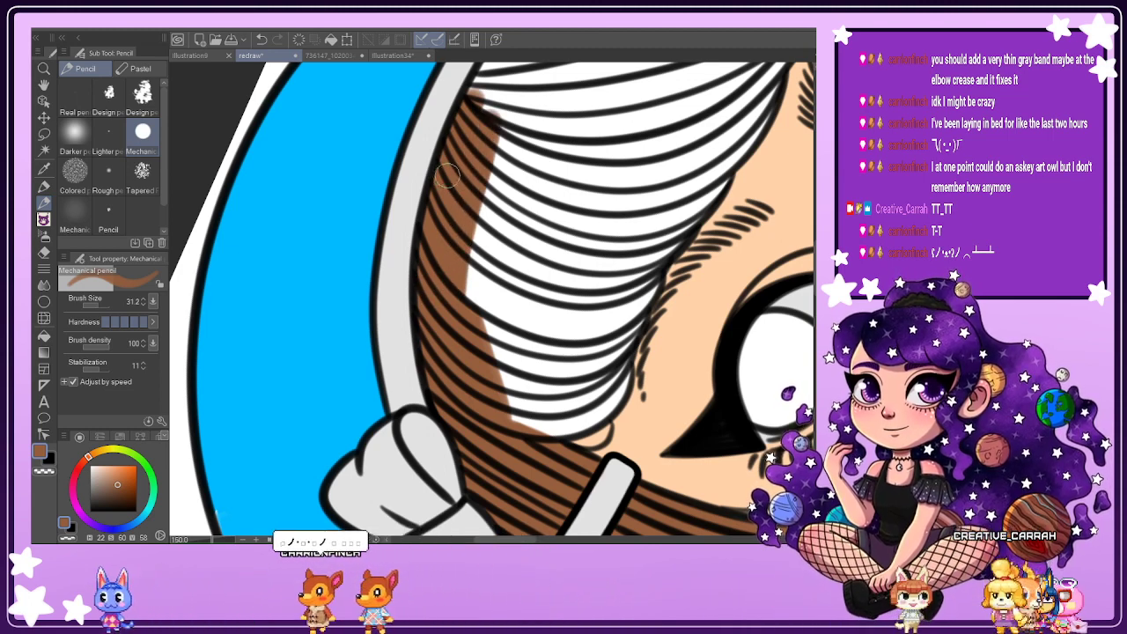
{"action": "mouse_move", "coordinate": [456, 292]}
{"action": "left_mouse_down"}
{"action": "mouse_move", "coordinate": [512, 149]}
{"action": "mouse_move", "coordinate": [463, 308]}
{"action": "mouse_move", "coordinate": [478, 309]}
{"action": "mouse_move", "coordinate": [535, 140]}
{"action": "mouse_move", "coordinate": [511, 309]}
{"action": "mouse_move", "coordinate": [515, 210]}
{"action": "mouse_move", "coordinate": [549, 135]}
{"action": "mouse_move", "coordinate": [538, 128]}
{"action": "mouse_move", "coordinate": [523, 257]}
{"action": "mouse_move", "coordinate": [499, 326]}
{"action": "mouse_move", "coordinate": [515, 396]}
{"action": "left_mouse_up"}
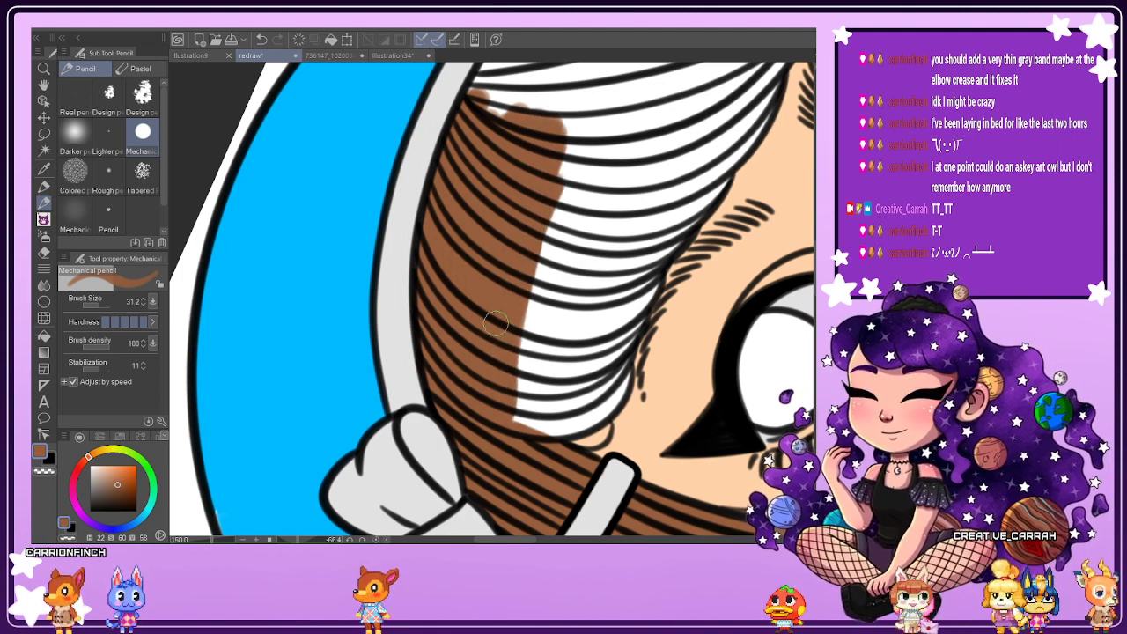
{"action": "mouse_move", "coordinate": [496, 324]}
{"action": "left_mouse_down"}
{"action": "mouse_move", "coordinate": [523, 400]}
{"action": "mouse_move", "coordinate": [519, 429]}
{"action": "mouse_move", "coordinate": [534, 428]}
{"action": "mouse_move", "coordinate": [538, 374]}
{"action": "mouse_move", "coordinate": [559, 348]}
{"action": "mouse_move", "coordinate": [608, 368]}
{"action": "mouse_move", "coordinate": [592, 416]}
{"action": "mouse_move", "coordinate": [620, 306]}
{"action": "mouse_move", "coordinate": [619, 353]}
{"action": "mouse_move", "coordinate": [658, 240]}
{"action": "mouse_move", "coordinate": [630, 321]}
{"action": "mouse_move", "coordinate": [663, 255]}
{"action": "mouse_move", "coordinate": [626, 318]}
{"action": "mouse_move", "coordinate": [585, 355]}
{"action": "mouse_move", "coordinate": [607, 285]}
{"action": "mouse_move", "coordinate": [665, 204]}
{"action": "mouse_move", "coordinate": [650, 175]}
{"action": "mouse_move", "coordinate": [607, 186]}
{"action": "mouse_move", "coordinate": [568, 231]}
{"action": "mouse_move", "coordinate": [571, 205]}
{"action": "mouse_move", "coordinate": [549, 225]}
{"action": "mouse_move", "coordinate": [594, 113]}
{"action": "mouse_move", "coordinate": [588, 103]}
{"action": "mouse_move", "coordinate": [505, 169]}
{"action": "mouse_move", "coordinate": [496, 162]}
{"action": "mouse_move", "coordinate": [517, 100]}
{"action": "mouse_move", "coordinate": [512, 82]}
{"action": "mouse_move", "coordinate": [476, 92]}
{"action": "left_mouse_up"}
Extend the brown across the rest of the fringe above the eyebrows towards the gathered point at the far temple.
{"action": "scroll", "coordinate": [461, 119], "scroll_direction": "down", "scroll_amount": 2}
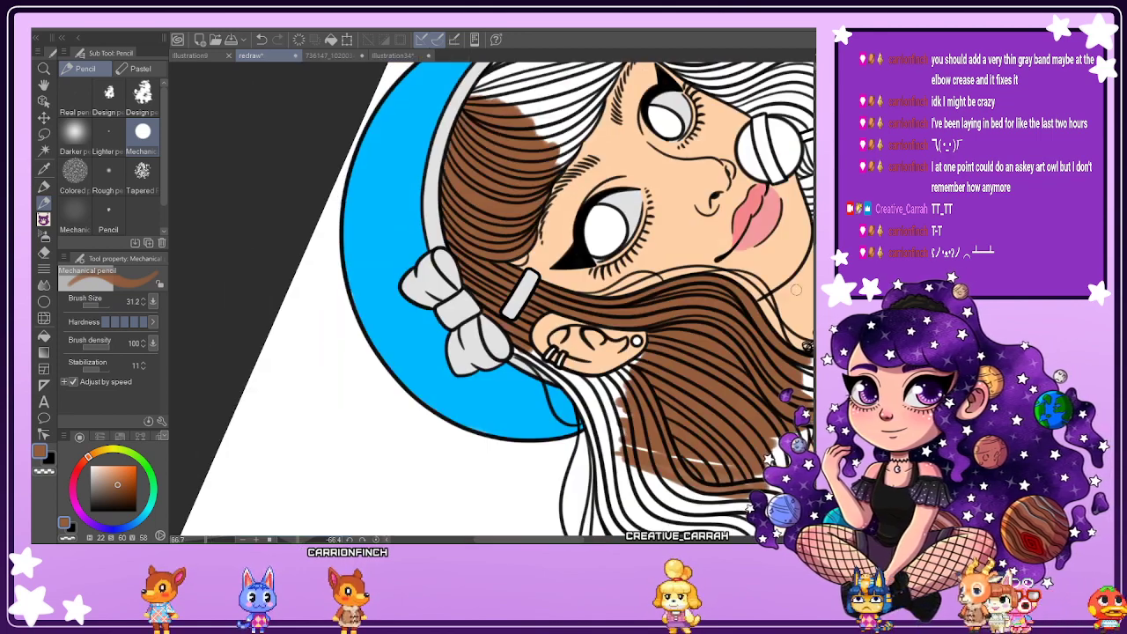
{"action": "scroll", "coordinate": [548, 248], "scroll_direction": "up", "scroll_amount": 3}
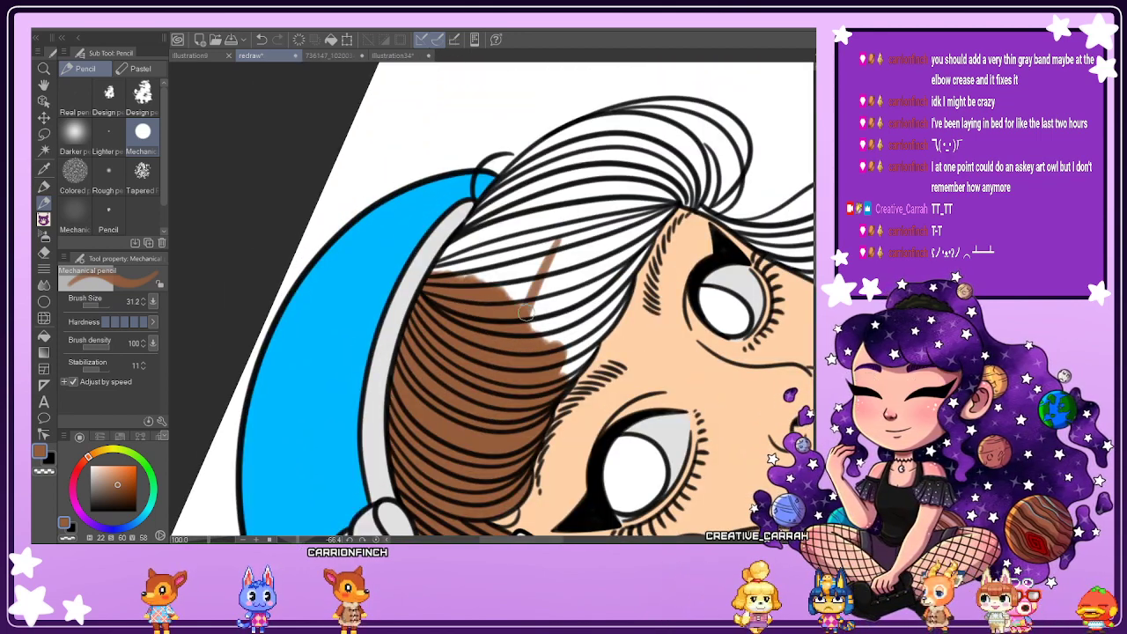
{"action": "mouse_move", "coordinate": [526, 312]}
{"action": "left_mouse_down"}
{"action": "mouse_move", "coordinate": [541, 349]}
{"action": "mouse_move", "coordinate": [558, 335]}
{"action": "mouse_move", "coordinate": [544, 304]}
{"action": "mouse_move", "coordinate": [527, 307]}
{"action": "mouse_move", "coordinate": [528, 282]}
{"action": "mouse_move", "coordinate": [507, 271]}
{"action": "mouse_move", "coordinate": [532, 222]}
{"action": "mouse_move", "coordinate": [506, 241]}
{"action": "mouse_move", "coordinate": [528, 190]}
{"action": "mouse_move", "coordinate": [512, 207]}
{"action": "mouse_move", "coordinate": [516, 179]}
{"action": "mouse_move", "coordinate": [431, 296]}
{"action": "mouse_move", "coordinate": [485, 218]}
{"action": "mouse_move", "coordinate": [460, 231]}
{"action": "mouse_move", "coordinate": [449, 257]}
{"action": "mouse_move", "coordinate": [536, 157]}
{"action": "mouse_move", "coordinate": [503, 191]}
{"action": "mouse_move", "coordinate": [577, 130]}
{"action": "mouse_move", "coordinate": [577, 165]}
{"action": "left_mouse_up"}
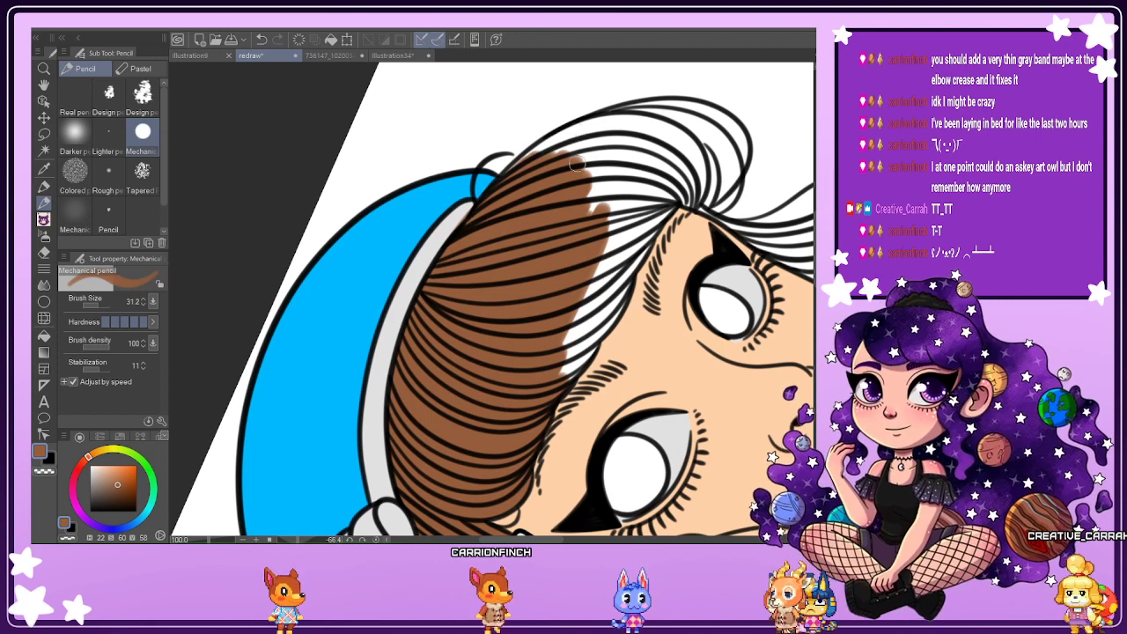
{"action": "scroll", "coordinate": [623, 183], "scroll_direction": "up", "scroll_amount": 1}
{"action": "mouse_move", "coordinate": [631, 274]}
{"action": "left_mouse_down"}
{"action": "mouse_move", "coordinate": [669, 212]}
{"action": "mouse_move", "coordinate": [685, 212]}
{"action": "left_mouse_up"}
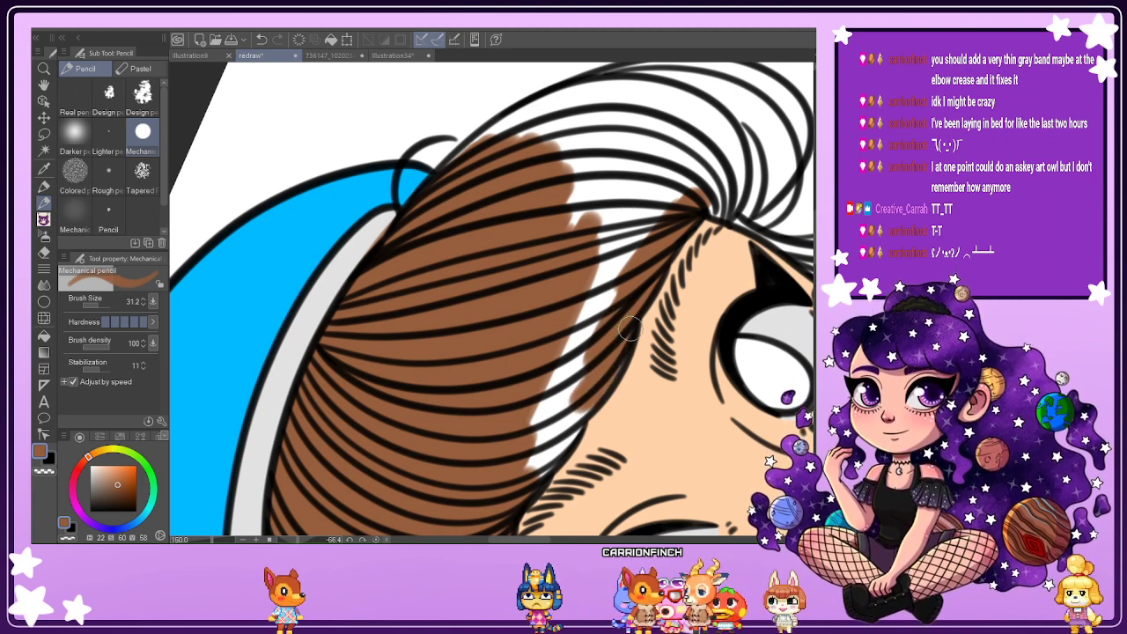
{"action": "mouse_move", "coordinate": [567, 431]}
{"action": "left_mouse_down"}
{"action": "mouse_move", "coordinate": [531, 476]}
{"action": "mouse_move", "coordinate": [610, 287]}
{"action": "left_mouse_up"}
{"action": "left_click_drag", "start_coordinate": [562, 326], "coordinate": [565, 368]}
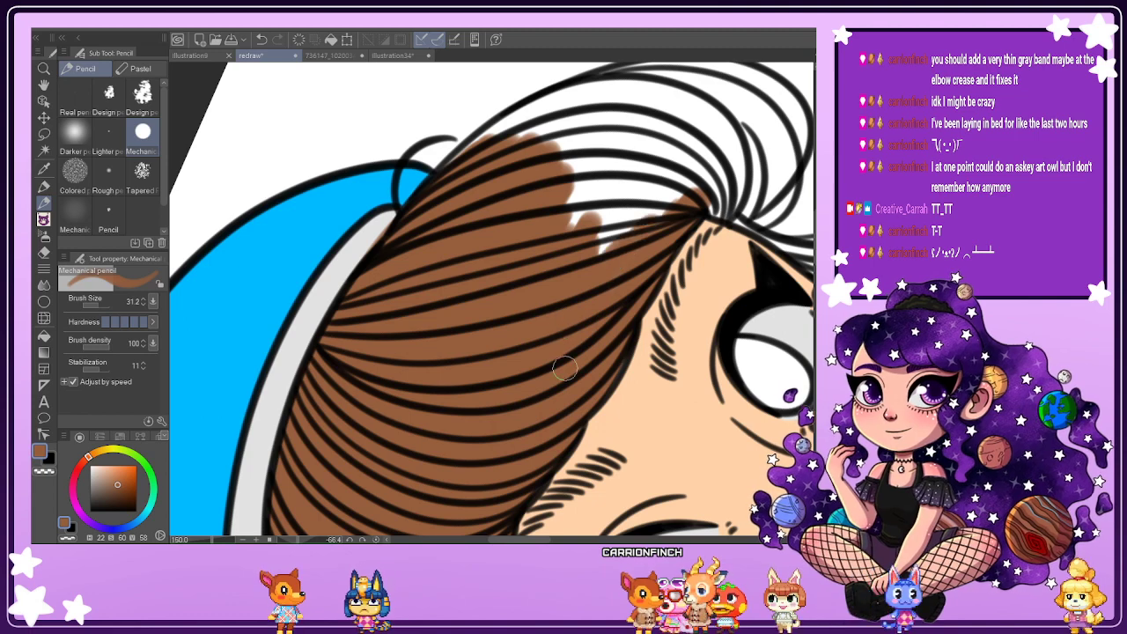
{"action": "mouse_move", "coordinate": [625, 270]}
{"action": "left_mouse_down"}
{"action": "mouse_move", "coordinate": [636, 204]}
{"action": "mouse_move", "coordinate": [612, 163]}
{"action": "mouse_move", "coordinate": [591, 176]}
{"action": "mouse_move", "coordinate": [563, 132]}
{"action": "mouse_move", "coordinate": [528, 154]}
{"action": "mouse_move", "coordinate": [524, 114]}
{"action": "mouse_move", "coordinate": [598, 104]}
{"action": "left_mouse_up"}
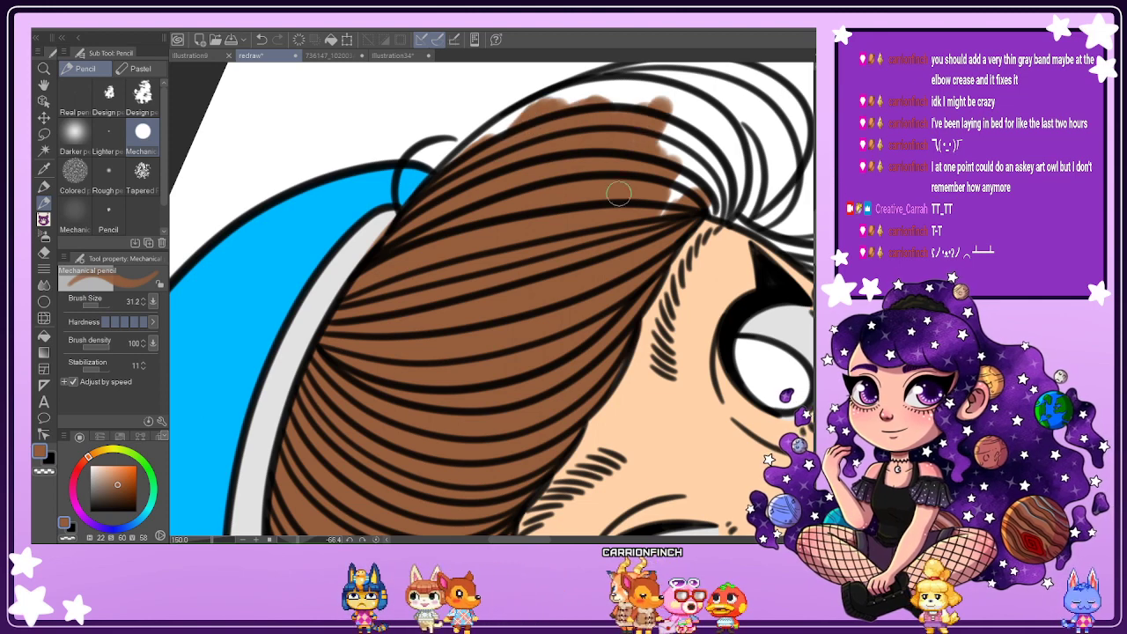
{"action": "mouse_move", "coordinate": [618, 192]}
{"action": "left_mouse_down"}
{"action": "mouse_move", "coordinate": [685, 179]}
{"action": "mouse_move", "coordinate": [704, 151]}
{"action": "left_mouse_up"}
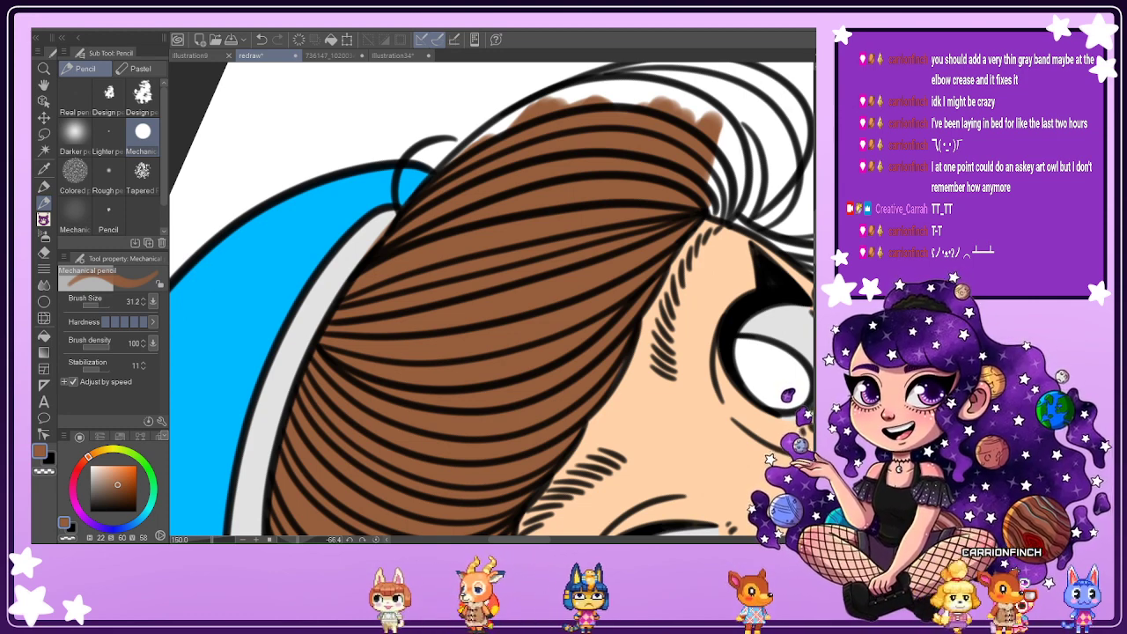
Flip the canvas view horizontally and fill the outer edge of the fringe brown up to its outline.
{"action": "key", "text": "h"}
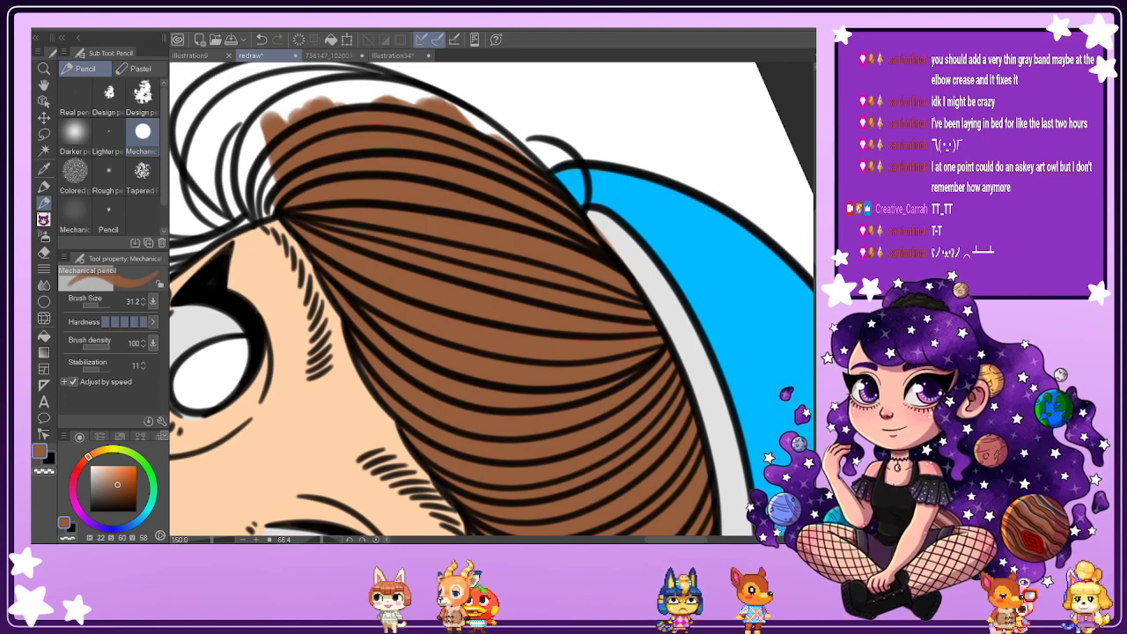
{"action": "left_click_drag", "start_coordinate": [246, 195], "coordinate": [311, 497]}
{"action": "scroll", "coordinate": [311, 497], "scroll_direction": "down", "scroll_amount": 2}
{"action": "scroll", "coordinate": [289, 487], "scroll_direction": "up", "scroll_amount": 3}
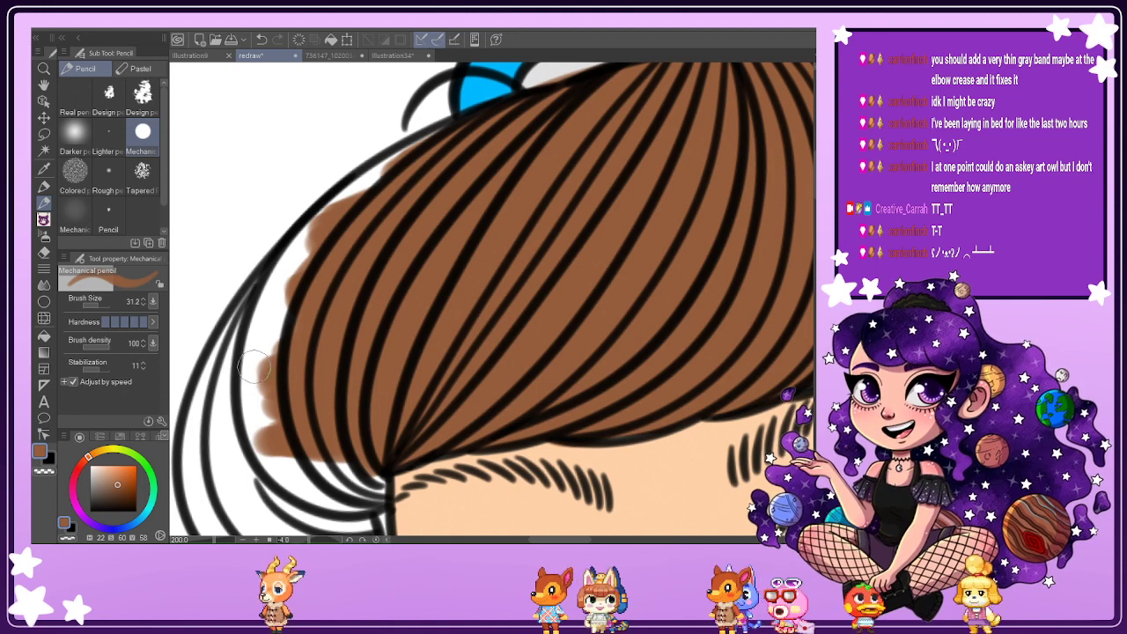
{"action": "mouse_move", "coordinate": [253, 366]}
{"action": "left_mouse_down"}
{"action": "mouse_move", "coordinate": [262, 338]}
{"action": "mouse_move", "coordinate": [294, 470]}
{"action": "mouse_move", "coordinate": [290, 277]}
{"action": "left_mouse_up"}
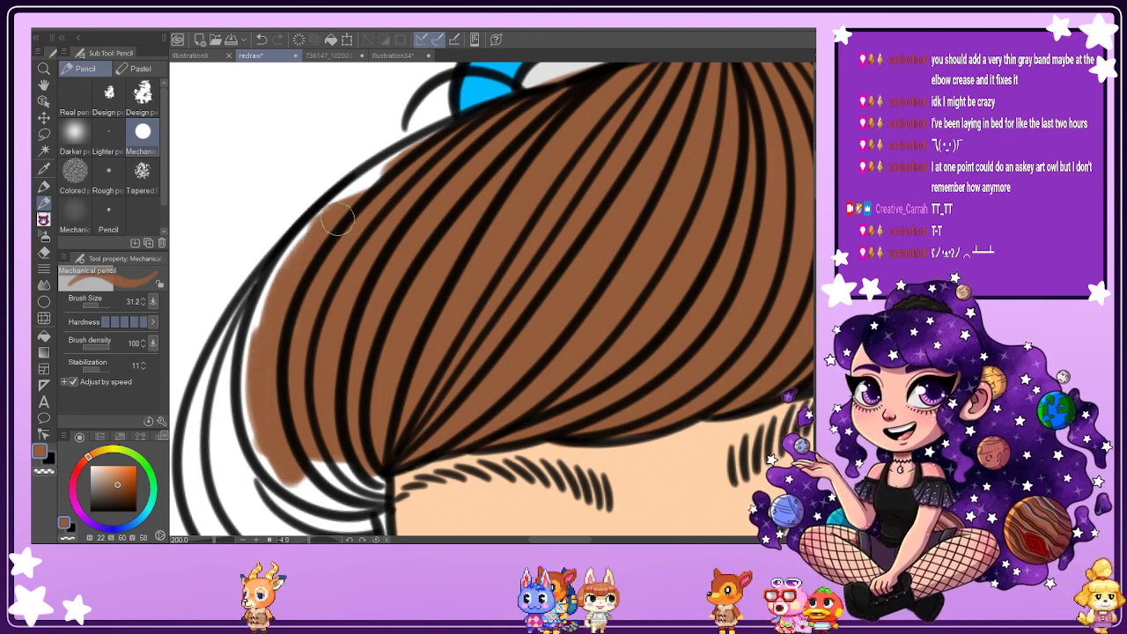
{"action": "mouse_move", "coordinate": [337, 219]}
{"action": "left_mouse_down"}
{"action": "mouse_move", "coordinate": [259, 319]}
{"action": "mouse_move", "coordinate": [333, 215]}
{"action": "mouse_move", "coordinate": [365, 195]}
{"action": "left_mouse_up"}
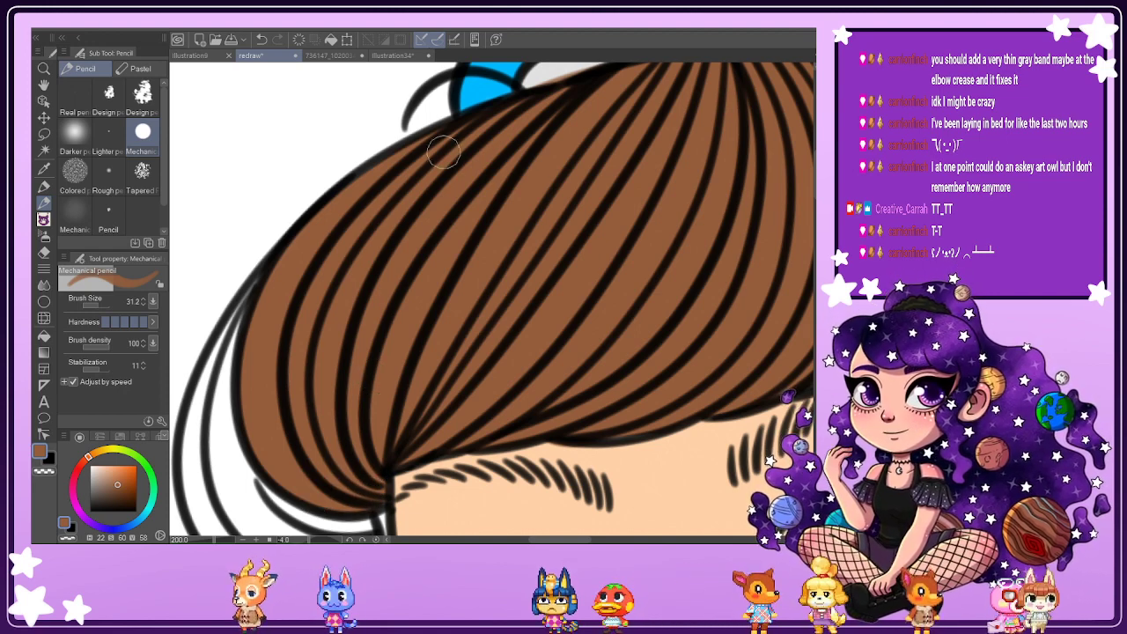
Paint the strands directly behind and below the ear brown, up to the ear outline.
{"action": "scroll", "coordinate": [374, 195], "scroll_direction": "down", "scroll_amount": 5}
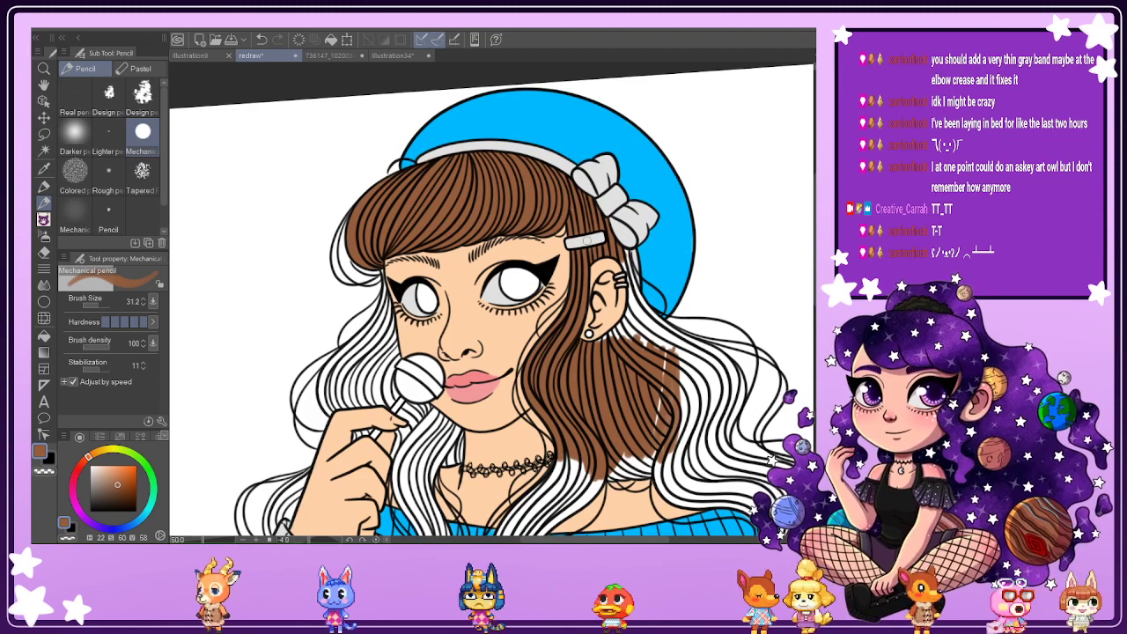
{"action": "scroll", "coordinate": [620, 333], "scroll_direction": "up", "scroll_amount": 3}
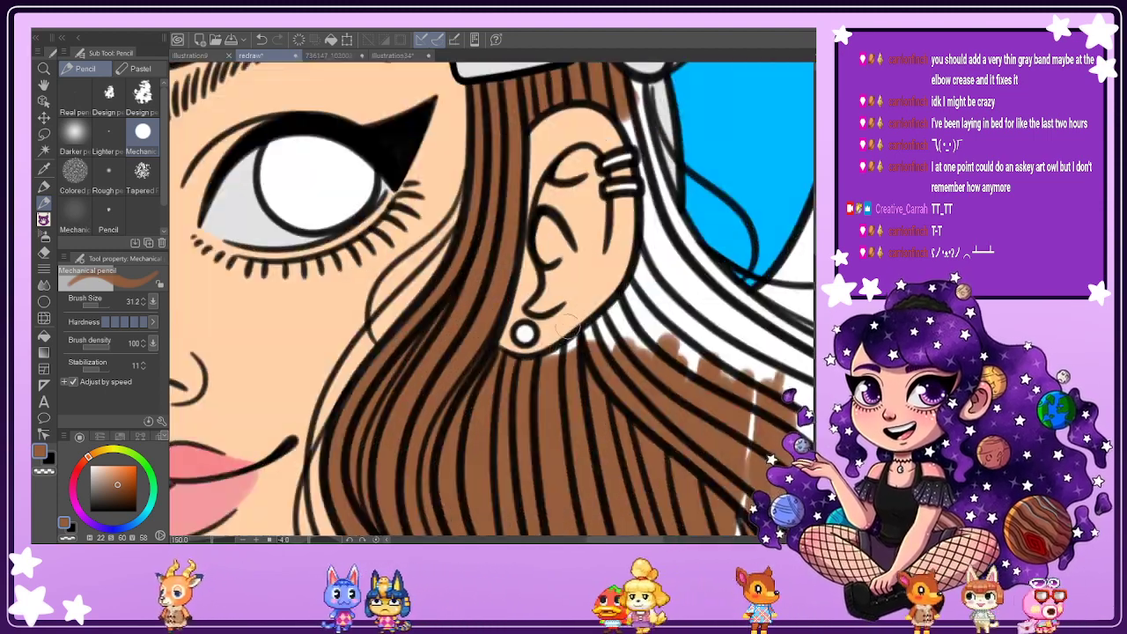
{"action": "mouse_move", "coordinate": [607, 341]}
{"action": "left_mouse_down"}
{"action": "mouse_move", "coordinate": [665, 266]}
{"action": "mouse_move", "coordinate": [684, 268]}
{"action": "mouse_move", "coordinate": [682, 280]}
{"action": "mouse_move", "coordinate": [679, 255]}
{"action": "mouse_move", "coordinate": [664, 323]}
{"action": "mouse_move", "coordinate": [681, 358]}
{"action": "mouse_move", "coordinate": [682, 405]}
{"action": "mouse_move", "coordinate": [699, 380]}
{"action": "mouse_move", "coordinate": [667, 226]}
{"action": "mouse_move", "coordinate": [664, 260]}
{"action": "mouse_move", "coordinate": [651, 253]}
{"action": "mouse_move", "coordinate": [645, 273]}
{"action": "mouse_move", "coordinate": [646, 166]}
{"action": "mouse_move", "coordinate": [662, 215]}
{"action": "mouse_move", "coordinate": [648, 170]}
{"action": "left_mouse_up"}
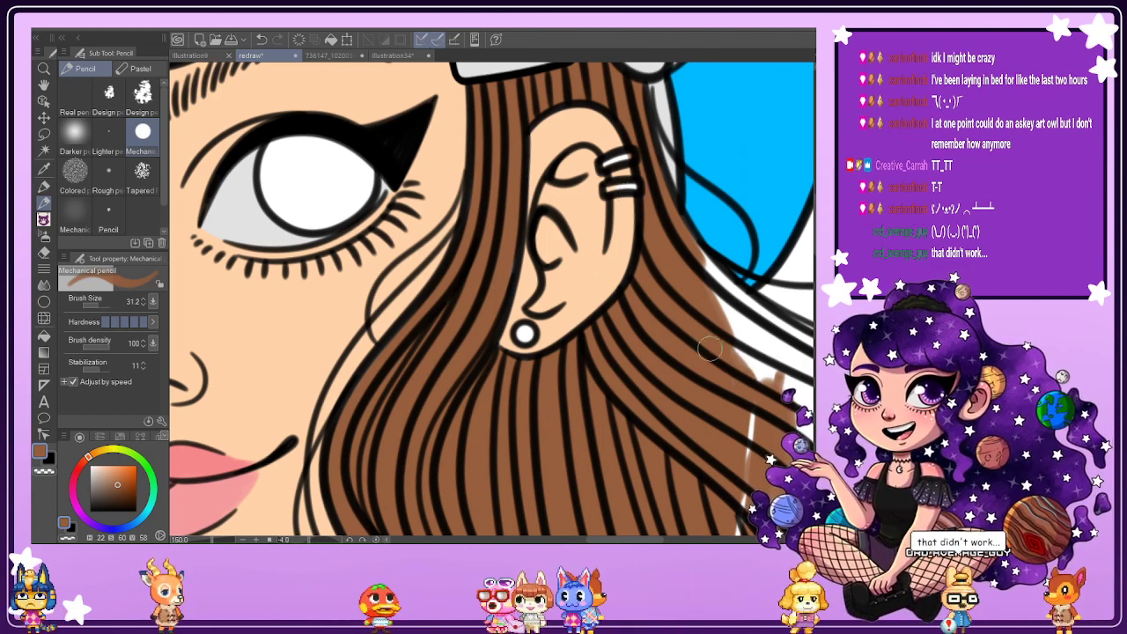
Flip the canvas view back, rotate it, and paint the wavy outer strands below the beret brown.
{"action": "scroll", "coordinate": [691, 289], "scroll_direction": "down", "scroll_amount": 3}
{"action": "scroll", "coordinate": [702, 318], "scroll_direction": "up", "scroll_amount": 1}
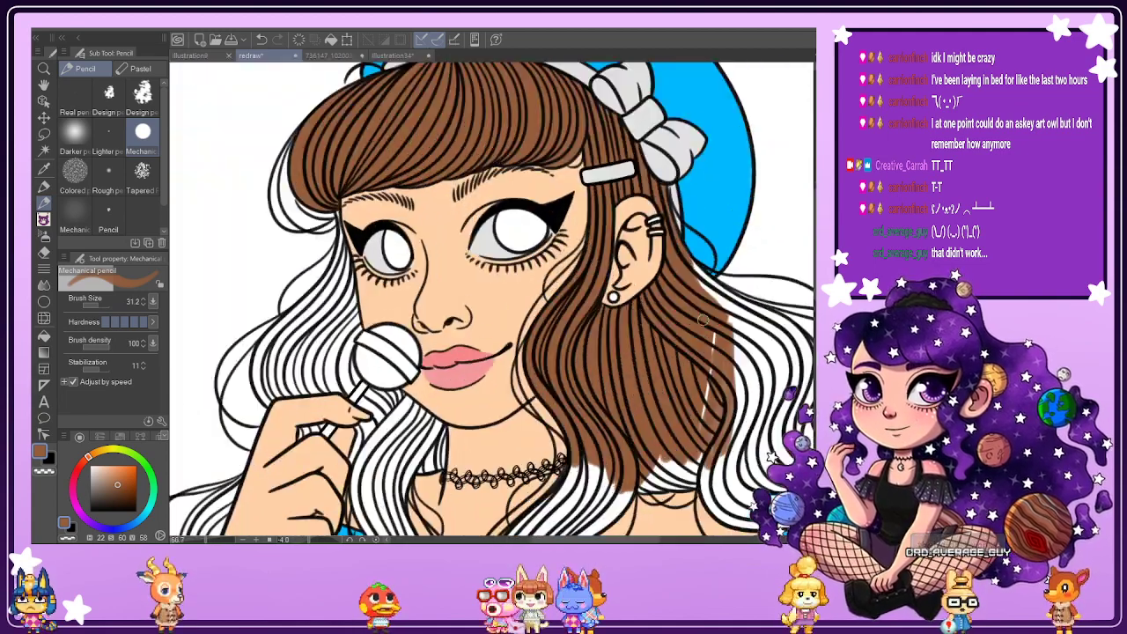
{"action": "key", "text": "h"}
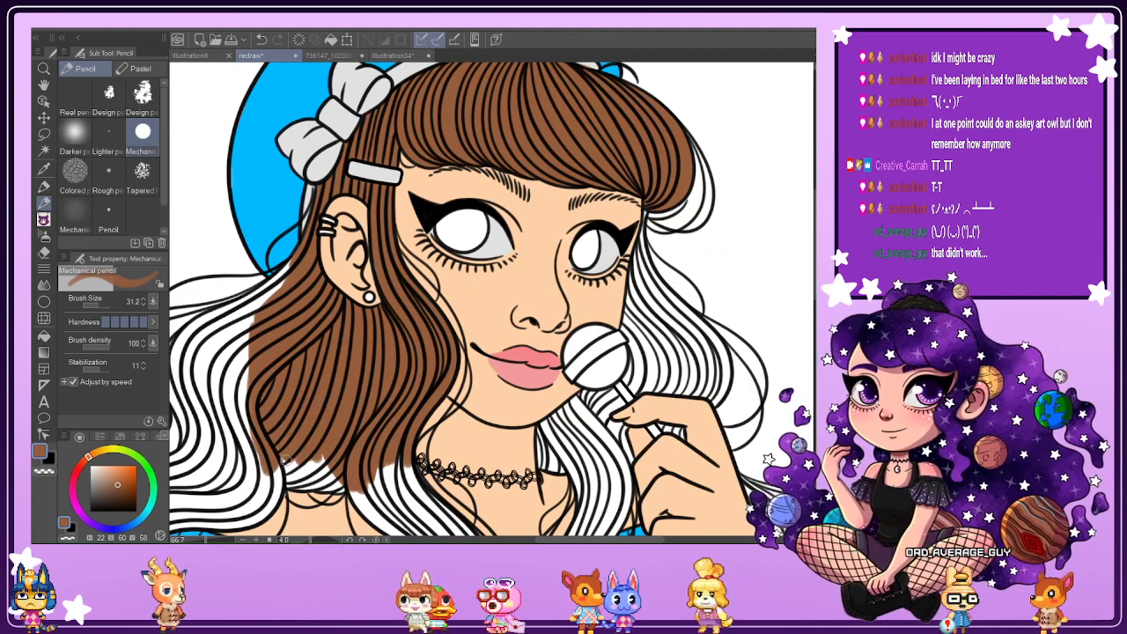
{"action": "scroll", "coordinate": [281, 476], "scroll_direction": "up", "scroll_amount": 3}
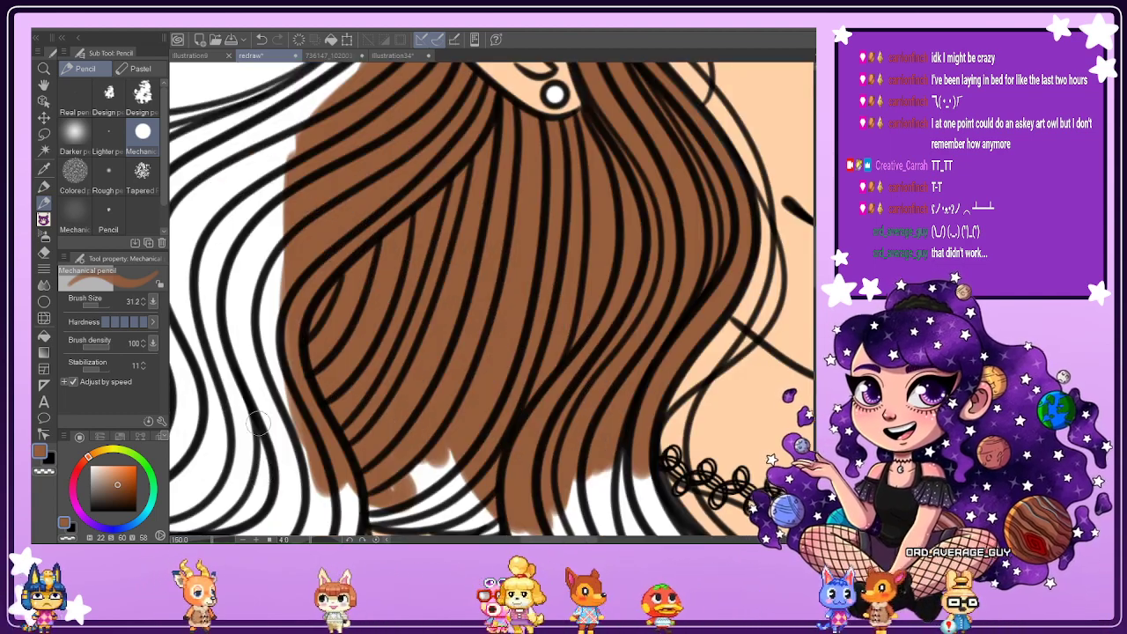
{"action": "scroll", "coordinate": [290, 370], "scroll_direction": "down", "scroll_amount": 2}
{"action": "scroll", "coordinate": [215, 304], "scroll_direction": "up", "scroll_amount": 3}
{"action": "scroll", "coordinate": [201, 308], "scroll_direction": "down", "scroll_amount": 2}
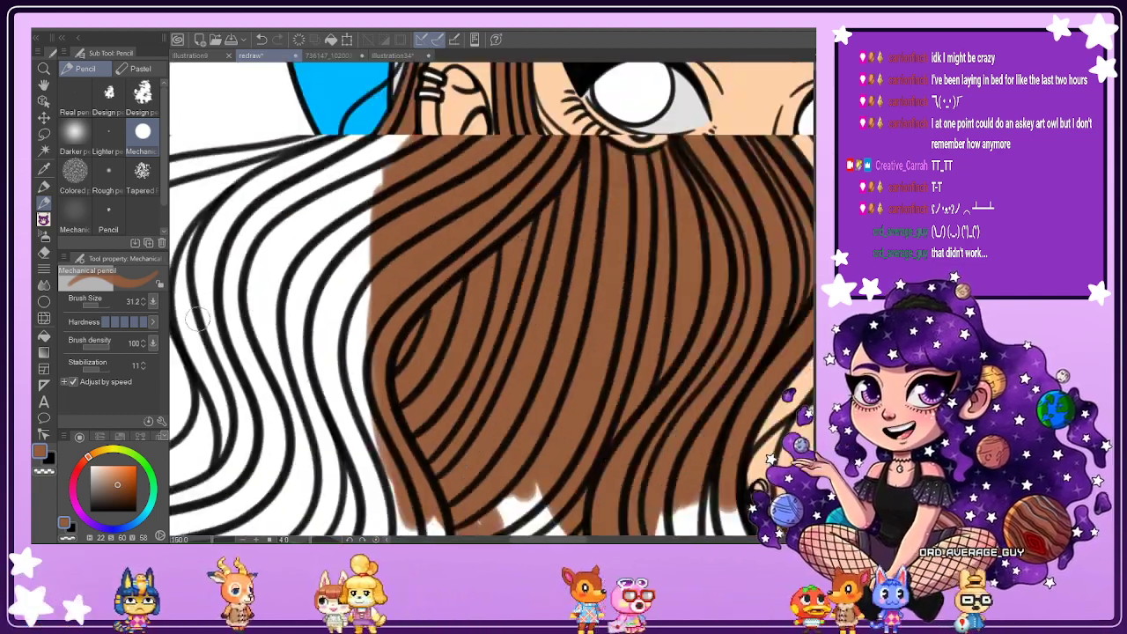
{"action": "scroll", "coordinate": [198, 319], "scroll_direction": "up", "scroll_amount": 2}
{"action": "left_click_drag", "start_coordinate": [197, 319], "coordinate": [217, 407]}
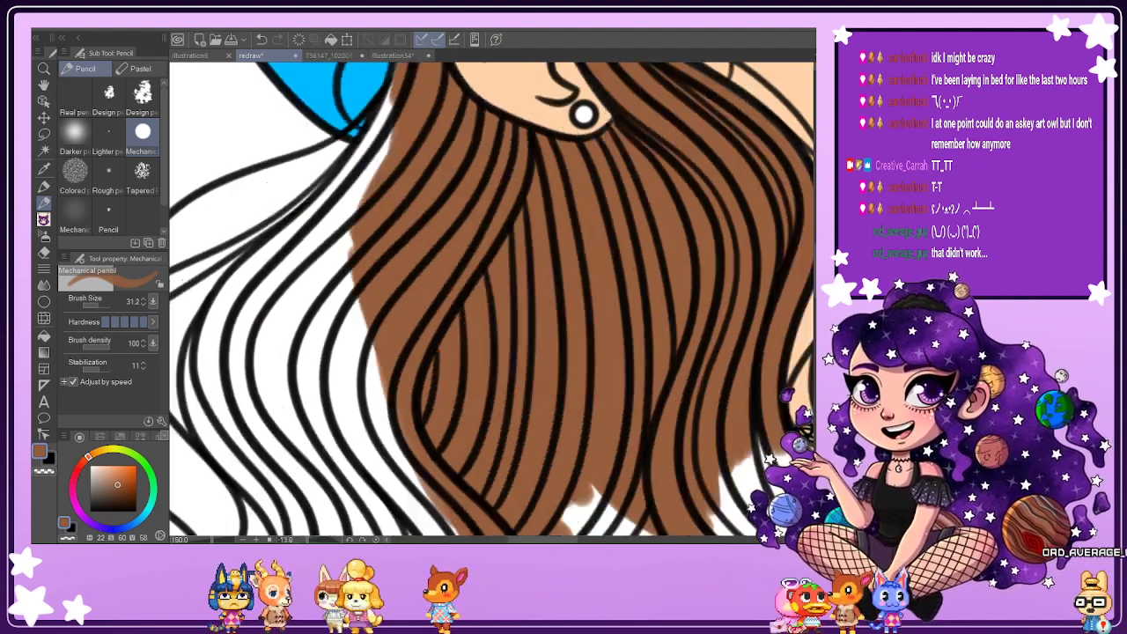
{"action": "left_click_drag", "start_coordinate": [712, 347], "coordinate": [713, 267]}
{"action": "left_click_drag", "start_coordinate": [260, 339], "coordinate": [293, 298]}
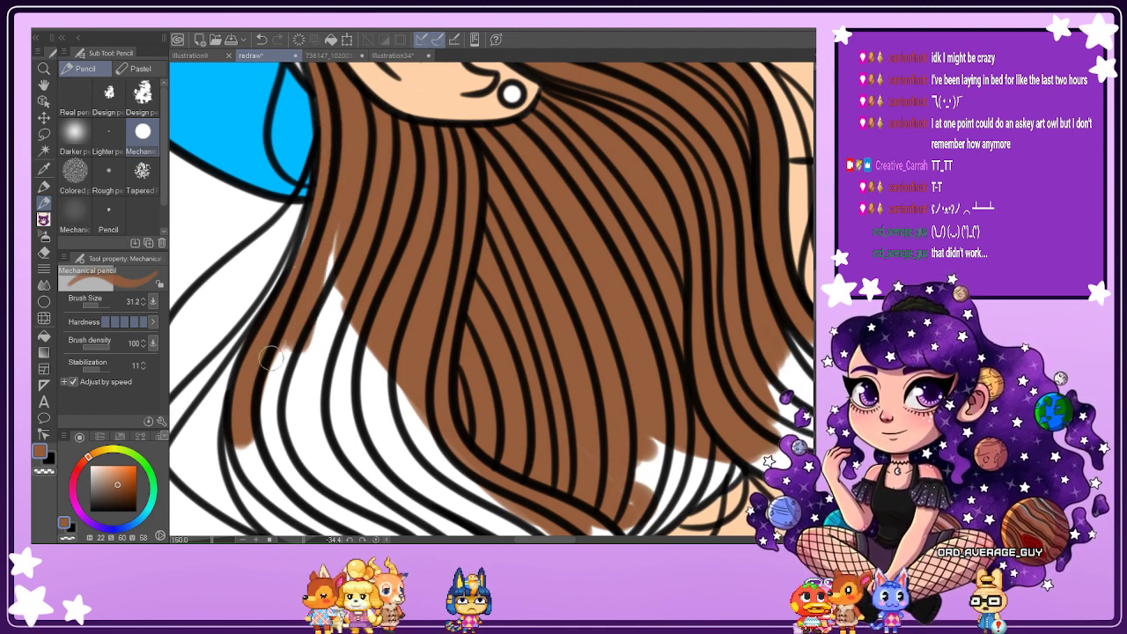
{"action": "mouse_move", "coordinate": [304, 236]}
{"action": "left_mouse_down"}
{"action": "mouse_move", "coordinate": [266, 394]}
{"action": "mouse_move", "coordinate": [363, 207]}
{"action": "mouse_move", "coordinate": [315, 281]}
{"action": "mouse_move", "coordinate": [274, 453]}
{"action": "mouse_move", "coordinate": [294, 451]}
{"action": "mouse_move", "coordinate": [297, 403]}
{"action": "mouse_move", "coordinate": [357, 267]}
{"action": "mouse_move", "coordinate": [376, 293]}
{"action": "mouse_move", "coordinate": [359, 353]}
{"action": "mouse_move", "coordinate": [379, 348]}
{"action": "mouse_move", "coordinate": [344, 405]}
{"action": "mouse_move", "coordinate": [364, 395]}
{"action": "mouse_move", "coordinate": [357, 426]}
{"action": "mouse_move", "coordinate": [397, 390]}
{"action": "mouse_move", "coordinate": [401, 400]}
{"action": "mouse_move", "coordinate": [430, 384]}
{"action": "mouse_move", "coordinate": [448, 416]}
{"action": "mouse_move", "coordinate": [435, 514]}
{"action": "left_mouse_up"}
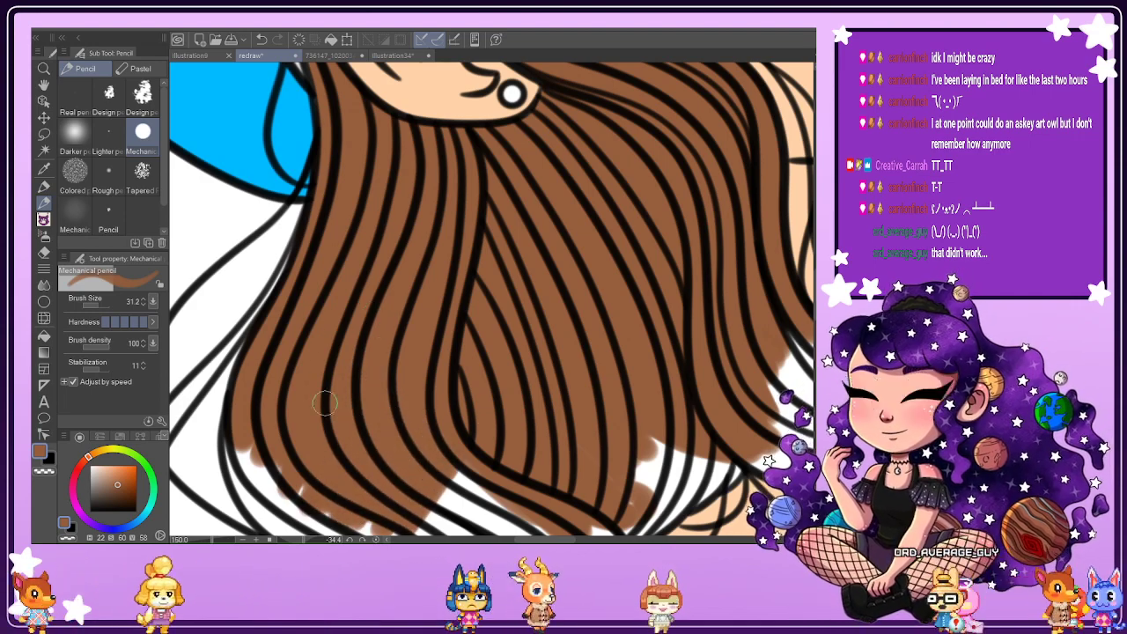
Extend the brown down the wavy strands towards the shoulder and fill the white gaps above the shoulder.
{"action": "scroll", "coordinate": [411, 316], "scroll_direction": "down", "scroll_amount": 3}
{"action": "scroll", "coordinate": [412, 316], "scroll_direction": "up", "scroll_amount": 3}
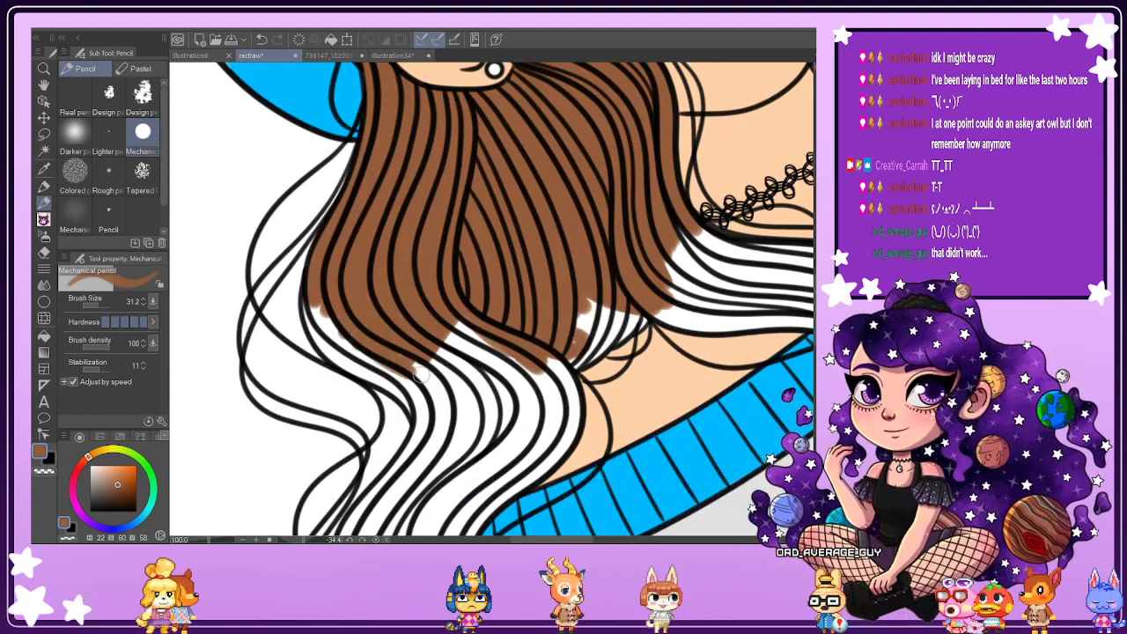
{"action": "mouse_move", "coordinate": [322, 297]}
{"action": "left_mouse_down"}
{"action": "mouse_move", "coordinate": [400, 377]}
{"action": "mouse_move", "coordinate": [324, 314]}
{"action": "mouse_move", "coordinate": [319, 336]}
{"action": "mouse_move", "coordinate": [307, 304]}
{"action": "mouse_move", "coordinate": [322, 348]}
{"action": "mouse_move", "coordinate": [307, 302]}
{"action": "mouse_move", "coordinate": [386, 377]}
{"action": "mouse_move", "coordinate": [355, 366]}
{"action": "mouse_move", "coordinate": [336, 347]}
{"action": "mouse_move", "coordinate": [403, 390]}
{"action": "mouse_move", "coordinate": [324, 343]}
{"action": "mouse_move", "coordinate": [380, 375]}
{"action": "mouse_move", "coordinate": [355, 368]}
{"action": "mouse_move", "coordinate": [367, 365]}
{"action": "mouse_move", "coordinate": [428, 431]}
{"action": "mouse_move", "coordinate": [382, 359]}
{"action": "mouse_move", "coordinate": [389, 346]}
{"action": "mouse_move", "coordinate": [435, 403]}
{"action": "left_mouse_up"}
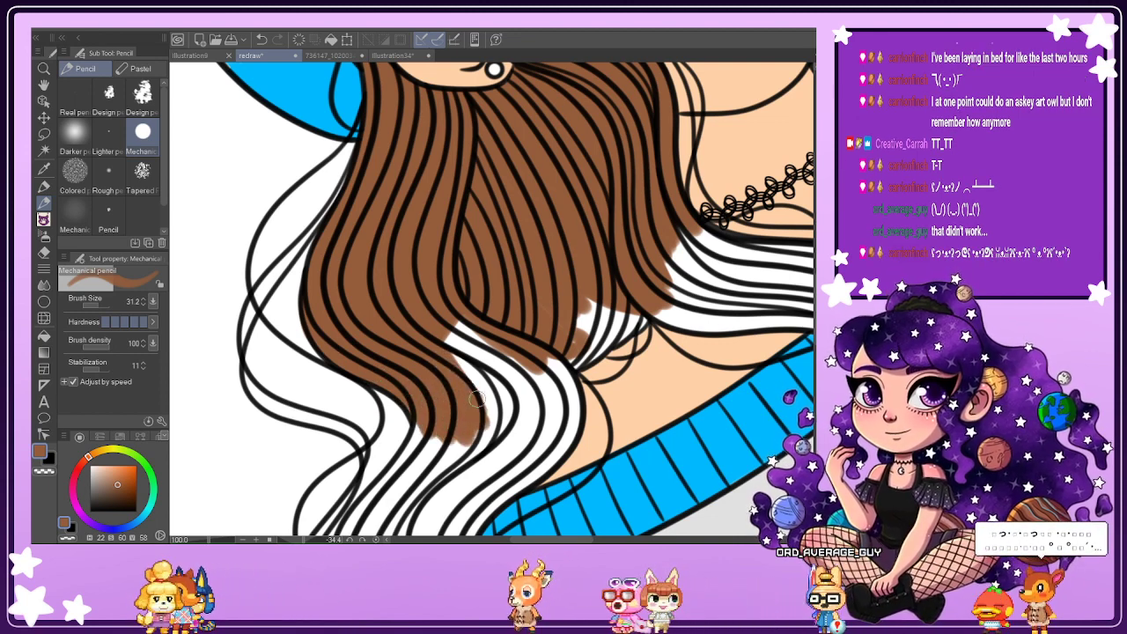
{"action": "mouse_move", "coordinate": [495, 398]}
{"action": "left_mouse_down"}
{"action": "mouse_move", "coordinate": [481, 359]}
{"action": "mouse_move", "coordinate": [492, 368]}
{"action": "mouse_move", "coordinate": [431, 281]}
{"action": "mouse_move", "coordinate": [490, 336]}
{"action": "mouse_move", "coordinate": [491, 416]}
{"action": "mouse_move", "coordinate": [485, 390]}
{"action": "mouse_move", "coordinate": [507, 403]}
{"action": "mouse_move", "coordinate": [531, 389]}
{"action": "mouse_move", "coordinate": [504, 327]}
{"action": "mouse_move", "coordinate": [546, 387]}
{"action": "mouse_move", "coordinate": [556, 382]}
{"action": "mouse_move", "coordinate": [523, 332]}
{"action": "left_mouse_up"}
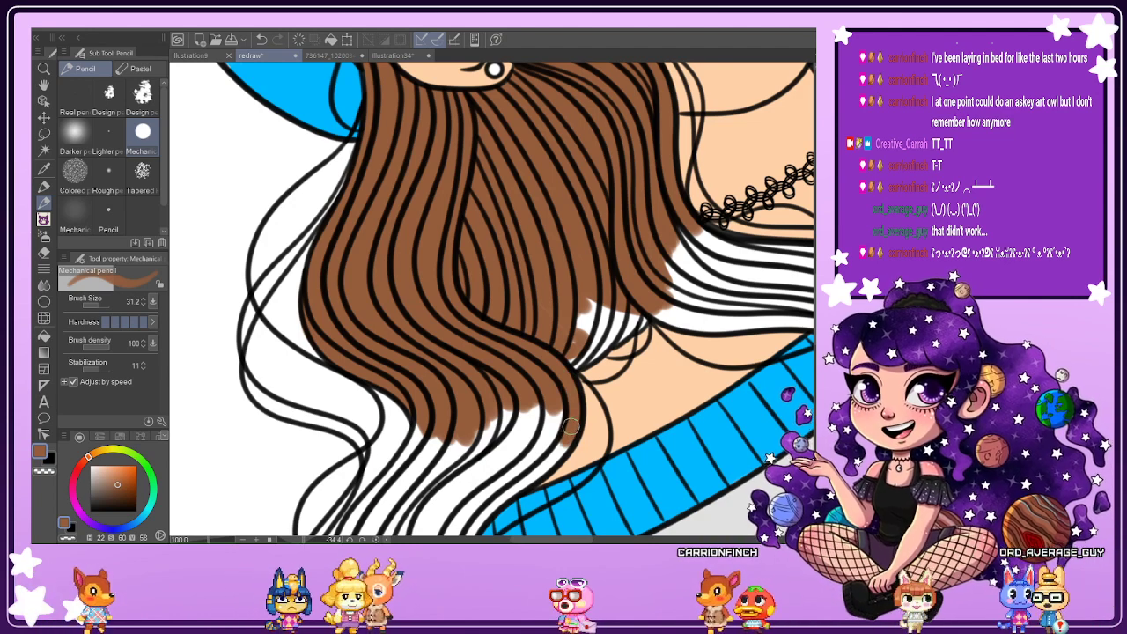
{"action": "left_click_drag", "start_coordinate": [570, 329], "coordinate": [574, 369]}
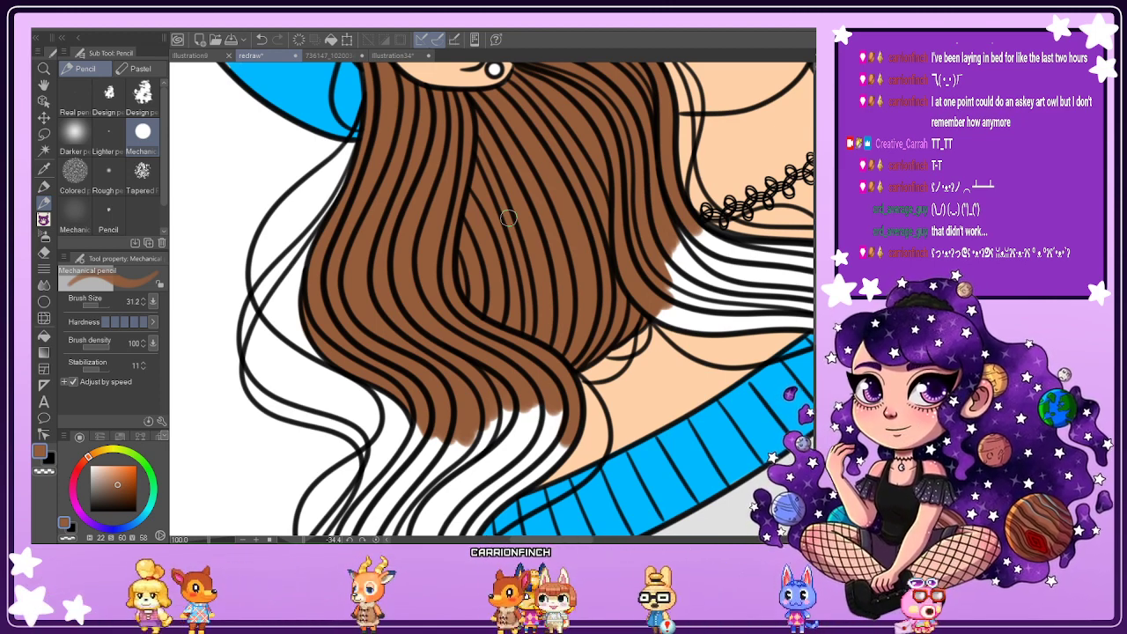
Extend the brown down the wavy outer strands below the beret, past the shoulder to their lower bend.
{"action": "scroll", "coordinate": [502, 345], "scroll_direction": "down", "scroll_amount": 2}
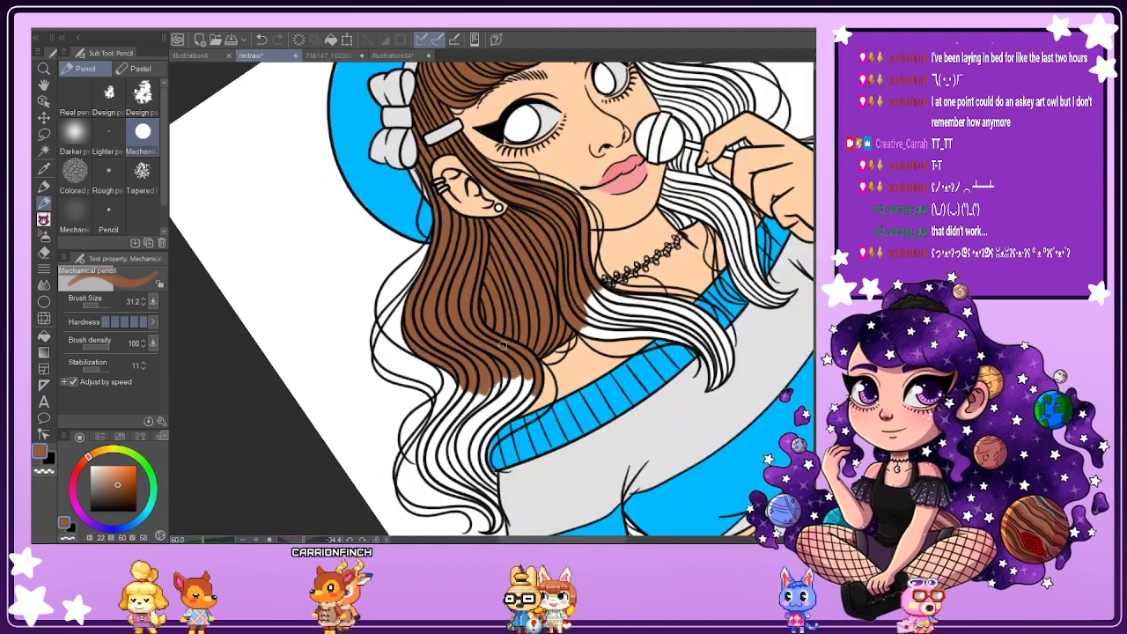
{"action": "scroll", "coordinate": [502, 346], "scroll_direction": "up", "scroll_amount": 4}
{"action": "mouse_move", "coordinate": [529, 352]}
{"action": "left_mouse_down"}
{"action": "mouse_move", "coordinate": [563, 349]}
{"action": "mouse_move", "coordinate": [579, 328]}
{"action": "mouse_move", "coordinate": [473, 374]}
{"action": "mouse_move", "coordinate": [414, 440]}
{"action": "left_mouse_up"}
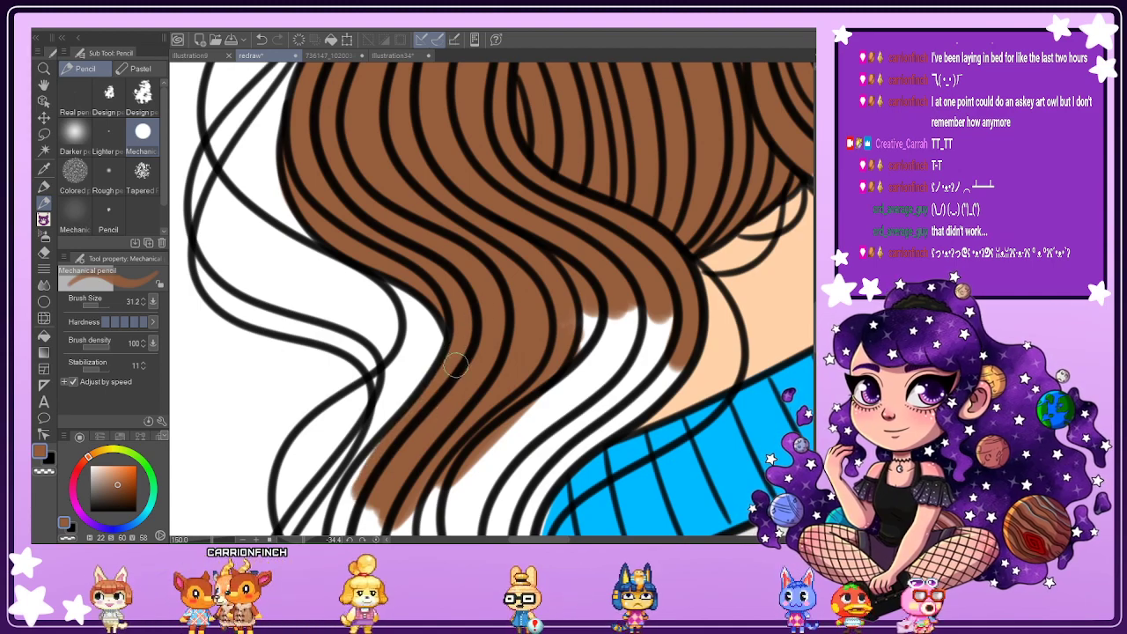
{"action": "scroll", "coordinate": [448, 398], "scroll_direction": "down", "scroll_amount": 4}
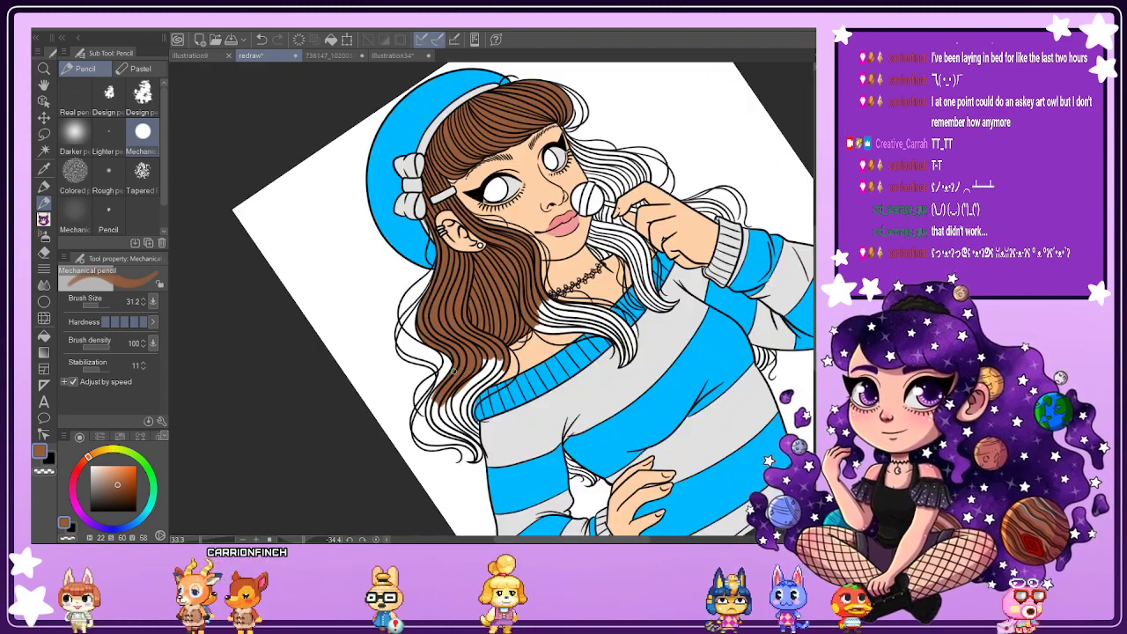
{"action": "scroll", "coordinate": [447, 229], "scroll_direction": "up", "scroll_amount": 3}
{"action": "left_click_drag", "start_coordinate": [408, 350], "coordinate": [403, 422]}
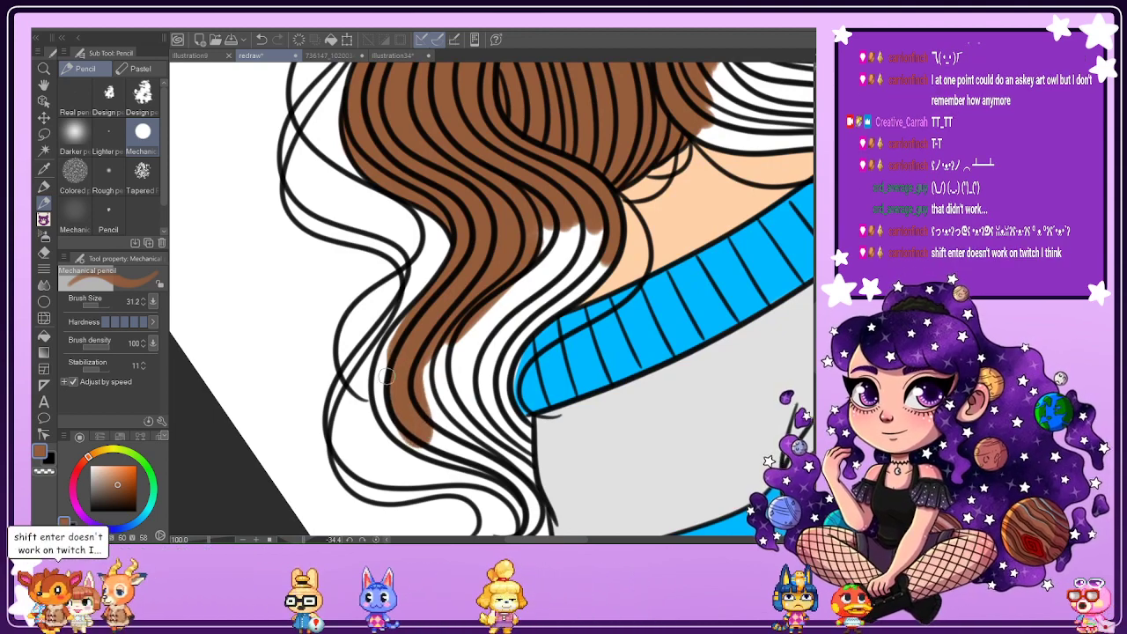
{"action": "left_click_drag", "start_coordinate": [385, 366], "coordinate": [394, 432]}
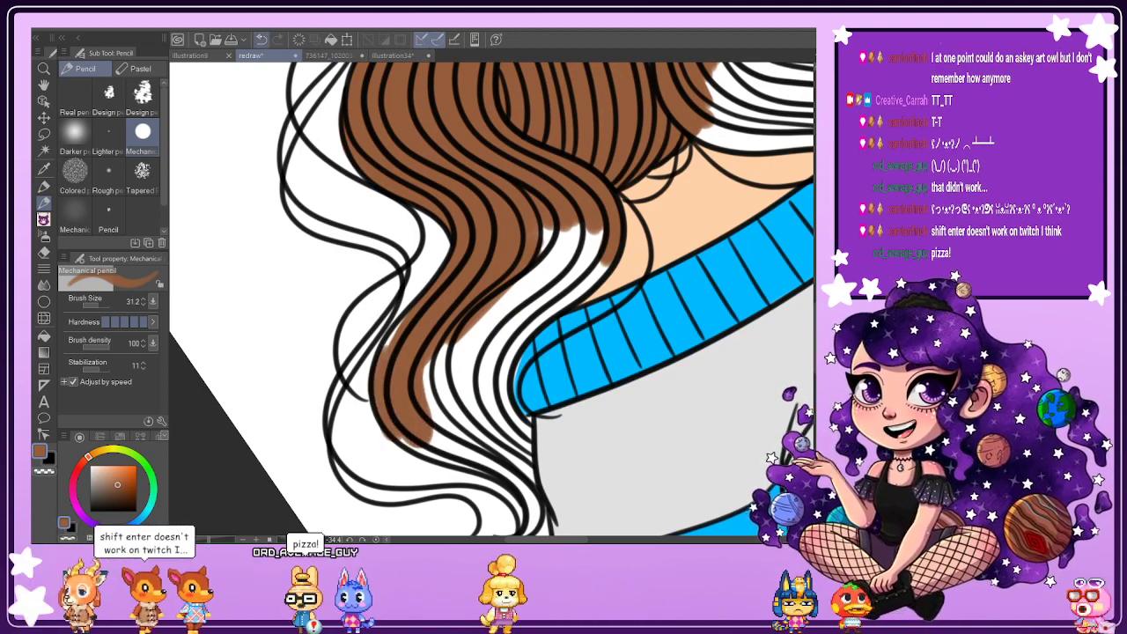
Undo the last strokes at the lower bend and fill the strands between it and the sweater collar brown.
{"action": "key", "text": "ctrl+z"}
{"action": "key", "text": "ctrl+z"}
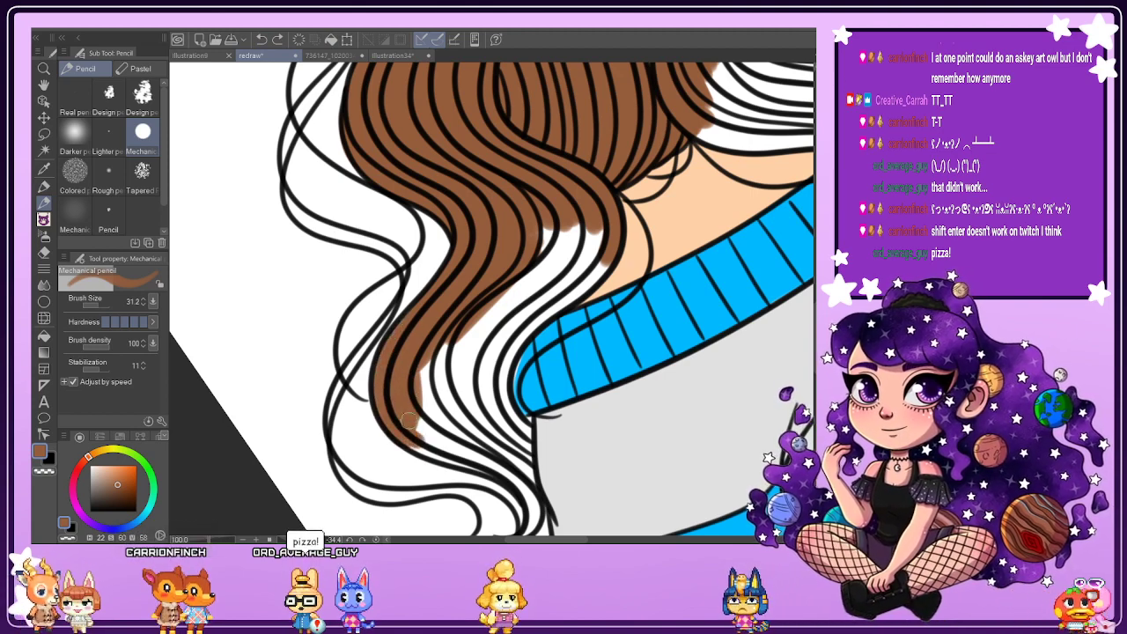
{"action": "mouse_move", "coordinate": [407, 421]}
{"action": "left_mouse_down"}
{"action": "mouse_move", "coordinate": [422, 364]}
{"action": "mouse_move", "coordinate": [437, 386]}
{"action": "mouse_move", "coordinate": [451, 369]}
{"action": "mouse_move", "coordinate": [422, 413]}
{"action": "left_mouse_up"}
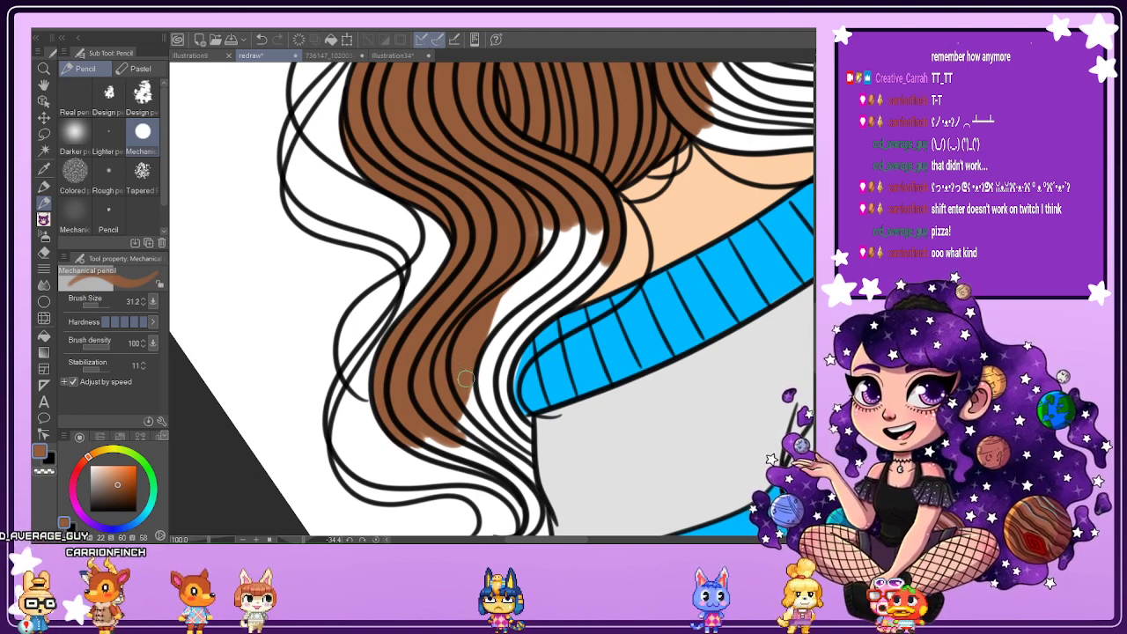
{"action": "mouse_move", "coordinate": [481, 356]}
{"action": "left_mouse_down"}
{"action": "mouse_move", "coordinate": [496, 427]}
{"action": "mouse_move", "coordinate": [493, 351]}
{"action": "mouse_move", "coordinate": [507, 307]}
{"action": "mouse_move", "coordinate": [501, 419]}
{"action": "mouse_move", "coordinate": [495, 388]}
{"action": "mouse_move", "coordinate": [522, 318]}
{"action": "mouse_move", "coordinate": [493, 404]}
{"action": "left_mouse_up"}
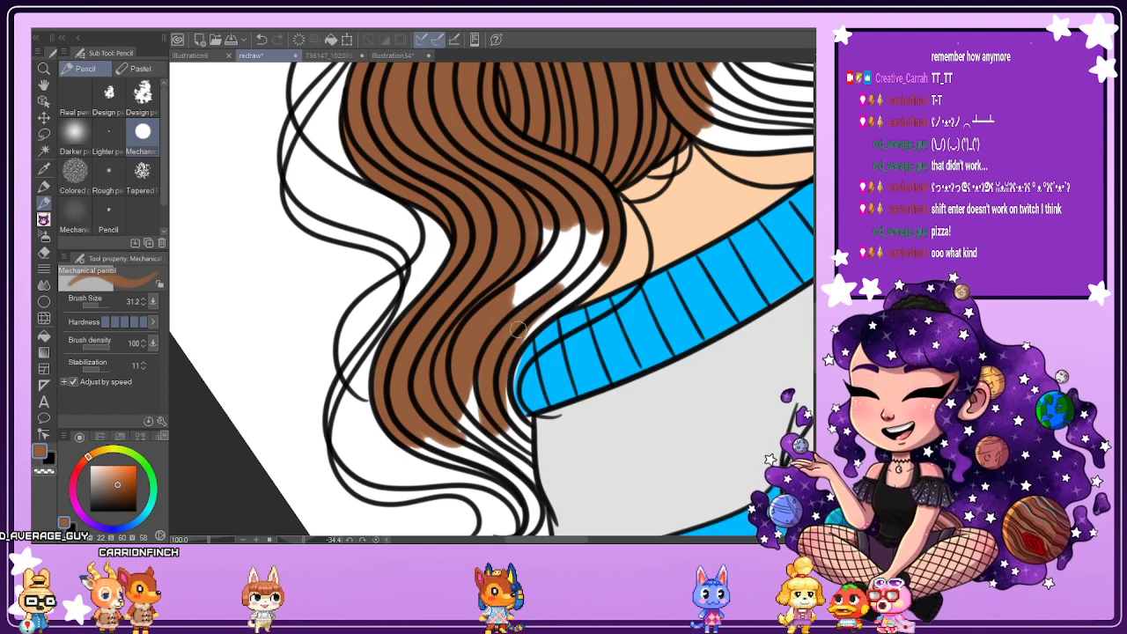
{"action": "mouse_move", "coordinate": [519, 328]}
{"action": "left_mouse_down"}
{"action": "mouse_move", "coordinate": [581, 276]}
{"action": "mouse_move", "coordinate": [520, 335]}
{"action": "mouse_move", "coordinate": [614, 241]}
{"action": "mouse_move", "coordinate": [539, 305]}
{"action": "mouse_move", "coordinate": [545, 287]}
{"action": "mouse_move", "coordinate": [525, 296]}
{"action": "mouse_move", "coordinate": [560, 240]}
{"action": "mouse_move", "coordinate": [535, 260]}
{"action": "mouse_move", "coordinate": [565, 206]}
{"action": "left_mouse_up"}
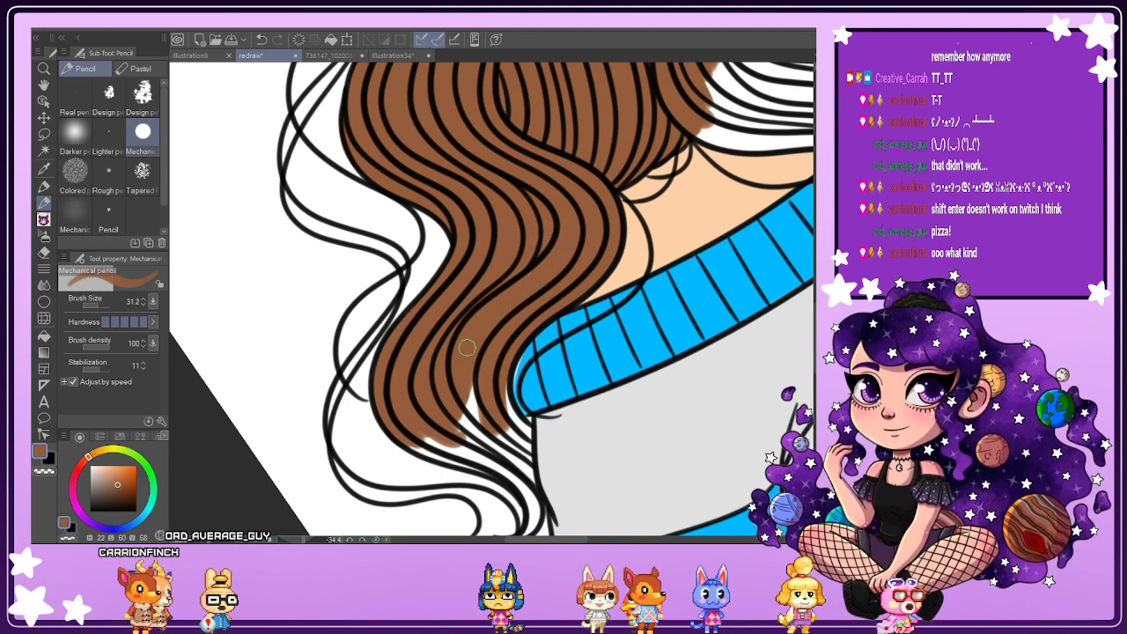
{"action": "mouse_move", "coordinate": [467, 348]}
{"action": "left_mouse_down"}
{"action": "mouse_move", "coordinate": [471, 384]}
{"action": "mouse_move", "coordinate": [489, 445]}
{"action": "left_mouse_up"}
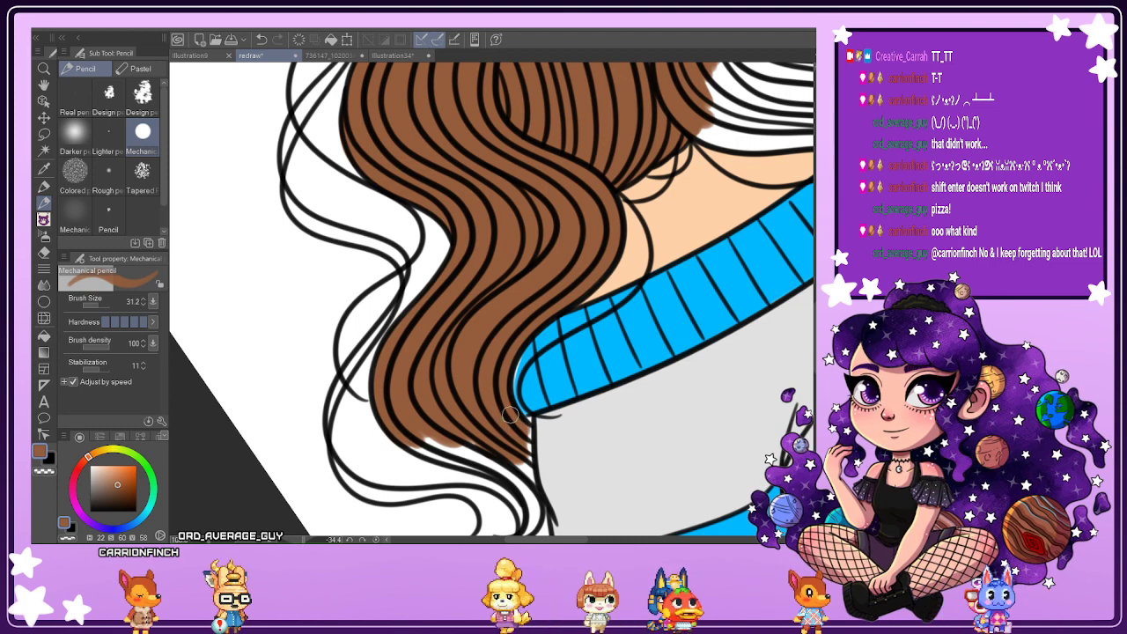
Fill the lower ends of the wavy lock and its curled tip beside the sweater sleeve brown.
{"action": "left_click_drag", "start_coordinate": [524, 426], "coordinate": [530, 495]}
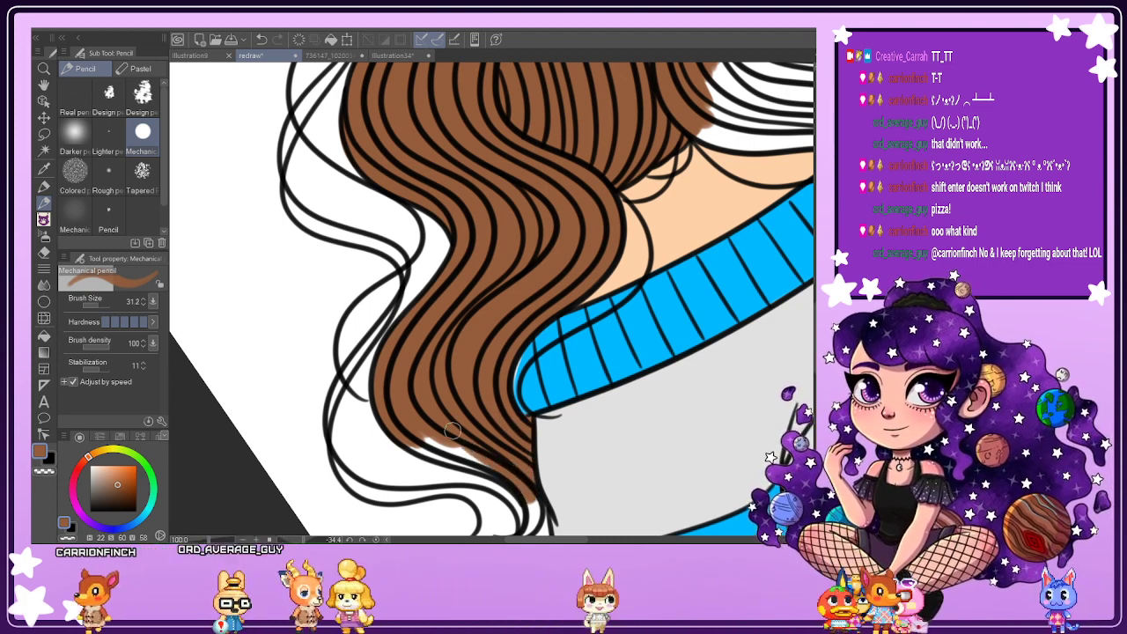
{"action": "mouse_move", "coordinate": [439, 442]}
{"action": "left_mouse_down"}
{"action": "mouse_move", "coordinate": [495, 459]}
{"action": "mouse_move", "coordinate": [386, 402]}
{"action": "mouse_move", "coordinate": [446, 453]}
{"action": "mouse_move", "coordinate": [395, 420]}
{"action": "mouse_move", "coordinate": [467, 456]}
{"action": "left_mouse_up"}
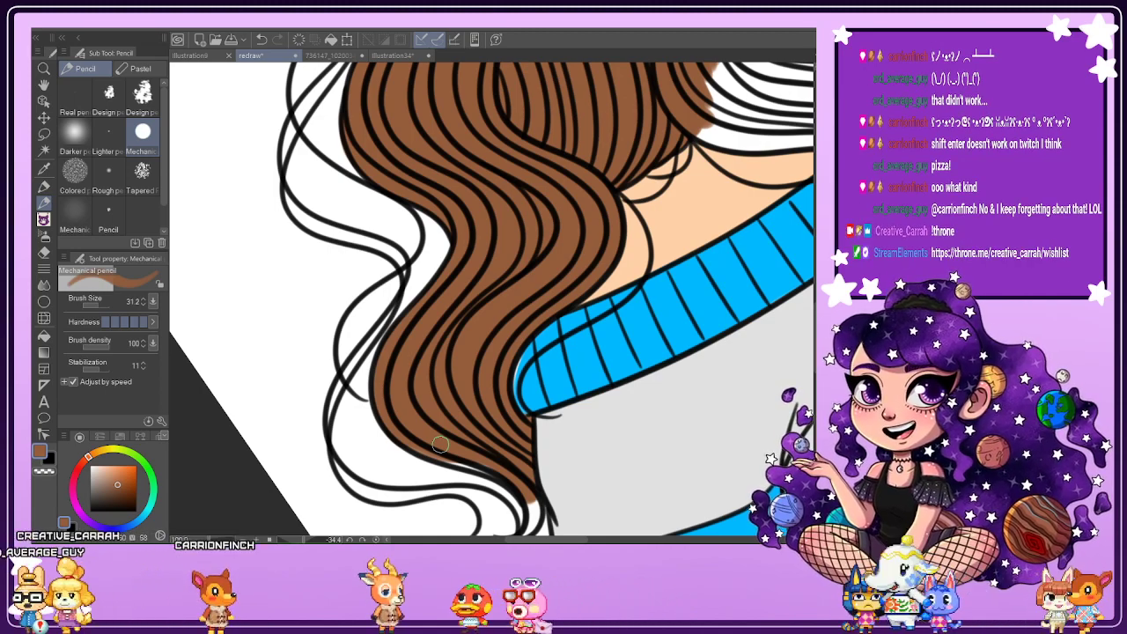
{"action": "scroll", "coordinate": [440, 444], "scroll_direction": "down", "scroll_amount": 3}
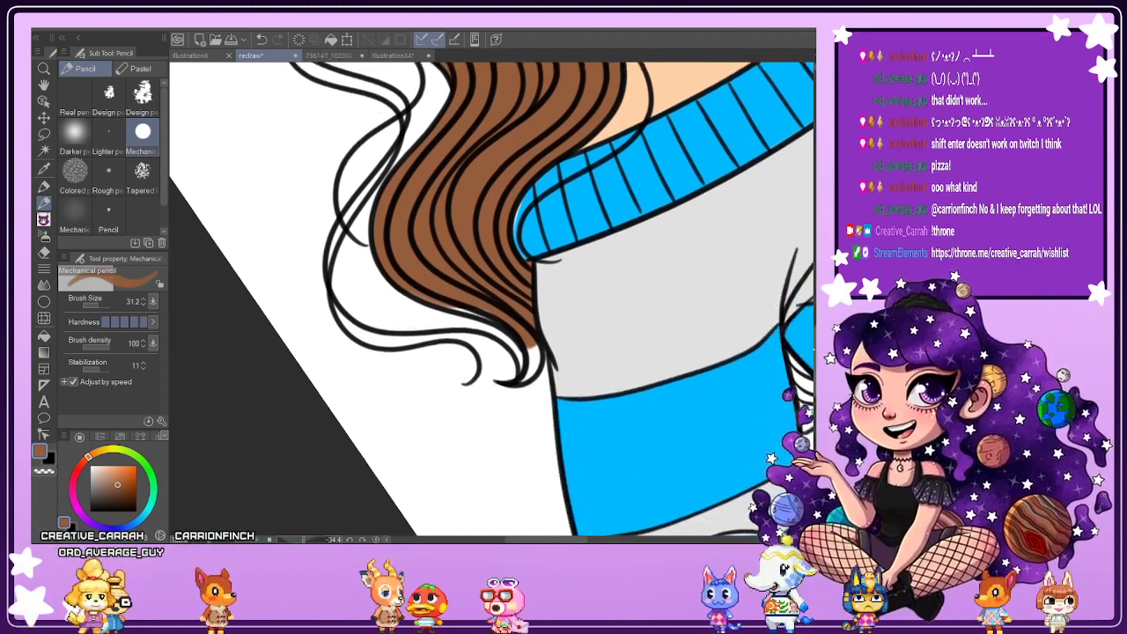
{"action": "scroll", "coordinate": [550, 396], "scroll_direction": "up", "scroll_amount": 2}
{"action": "scroll", "coordinate": [550, 396], "scroll_direction": "up", "scroll_amount": 2}
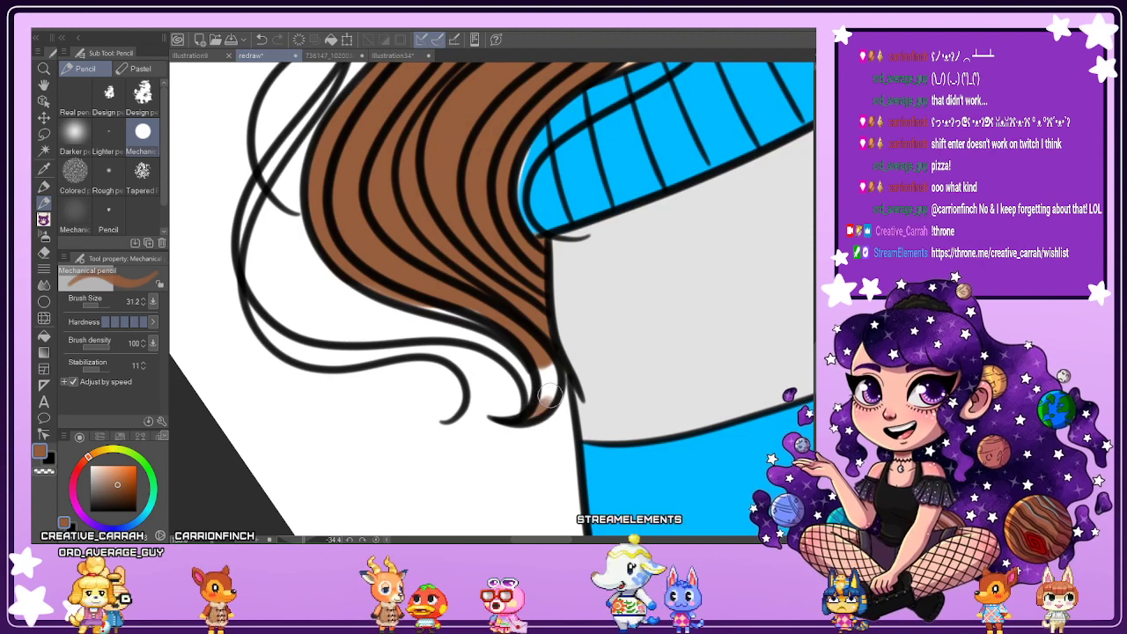
{"action": "left_click_drag", "start_coordinate": [548, 397], "coordinate": [539, 338]}
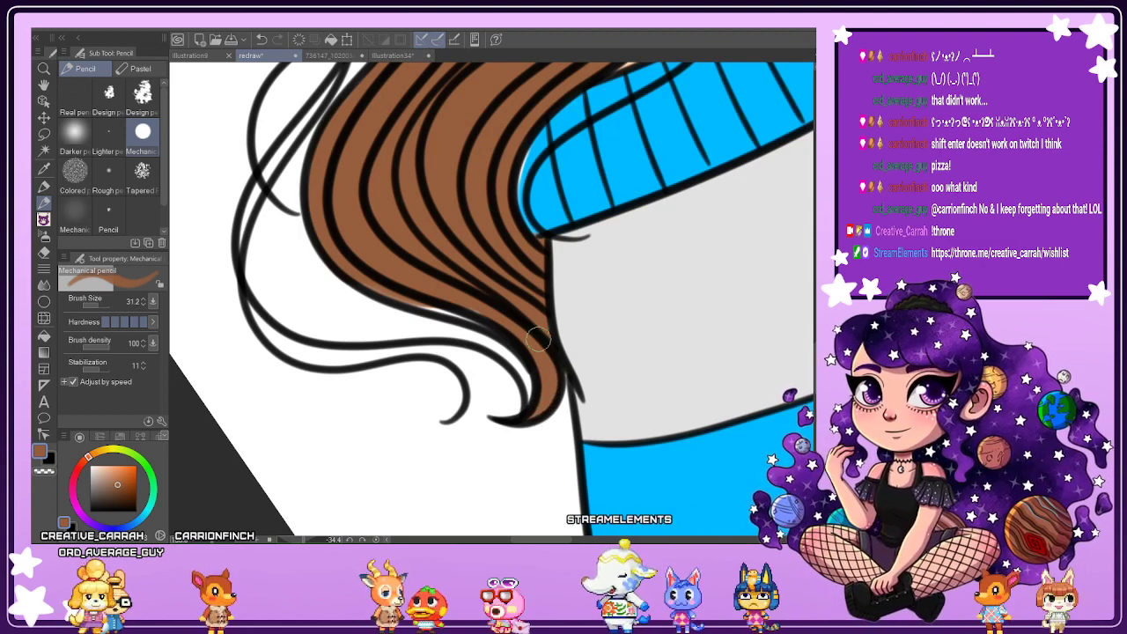
{"action": "left_click_drag", "start_coordinate": [398, 264], "coordinate": [399, 293]}
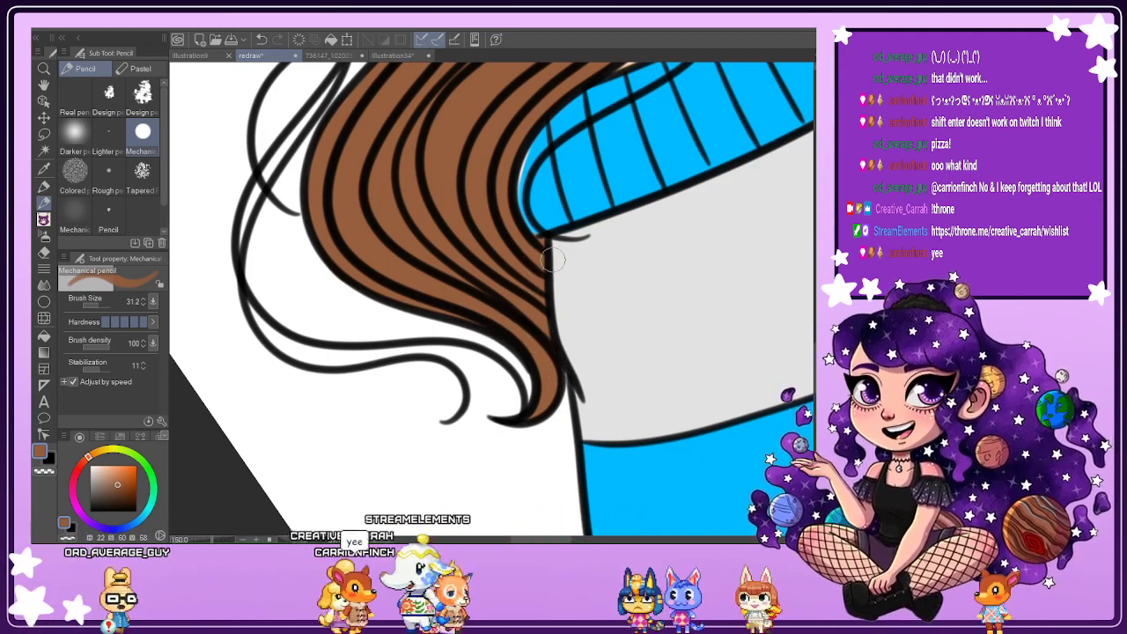
Paint the long front lock over the sweater collar brown, from its curled tip up to the beaded choker.
{"action": "scroll", "coordinate": [553, 260], "scroll_direction": "down", "scroll_amount": 4}
{"action": "scroll", "coordinate": [563, 207], "scroll_direction": "up", "scroll_amount": 3}
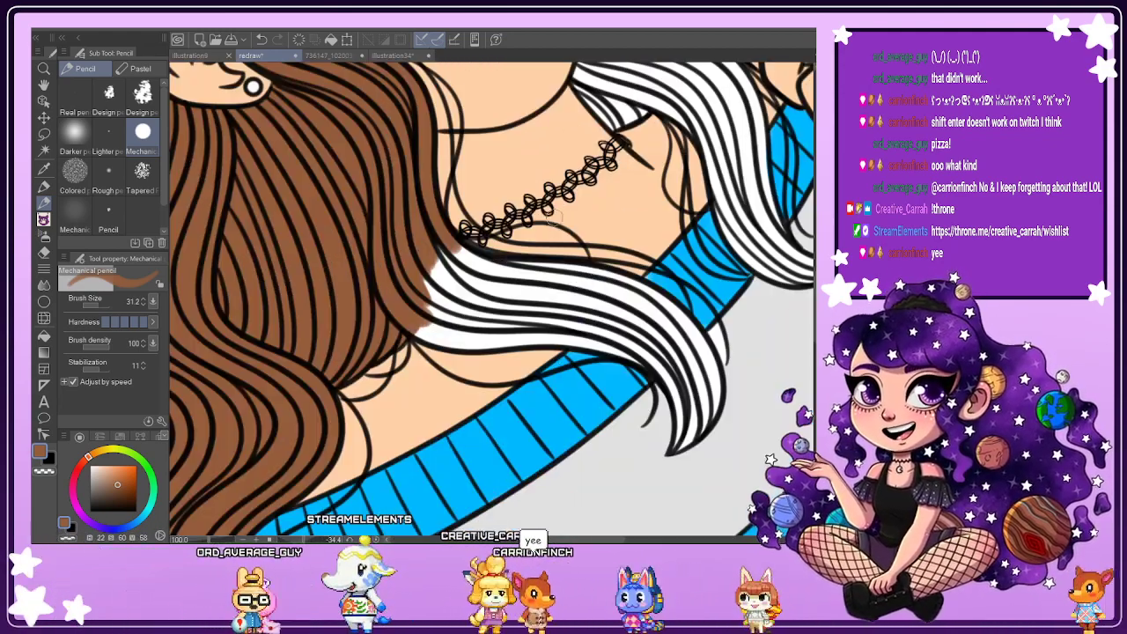
{"action": "key", "text": "asciicircum"}
{"action": "key", "text": "asciicircum"}
{"action": "key", "text": "asciicircum"}
{"action": "key", "text": "asciicircum"}
{"action": "key", "text": "asciicircum"}
{"action": "key", "text": "asciicircum"}
{"action": "key", "text": "asciicircum"}
{"action": "key", "text": "asciicircum"}
{"action": "key", "text": "asciicircum"}
{"action": "key", "text": "asciicircum"}
{"action": "key", "text": "asciicircum"}
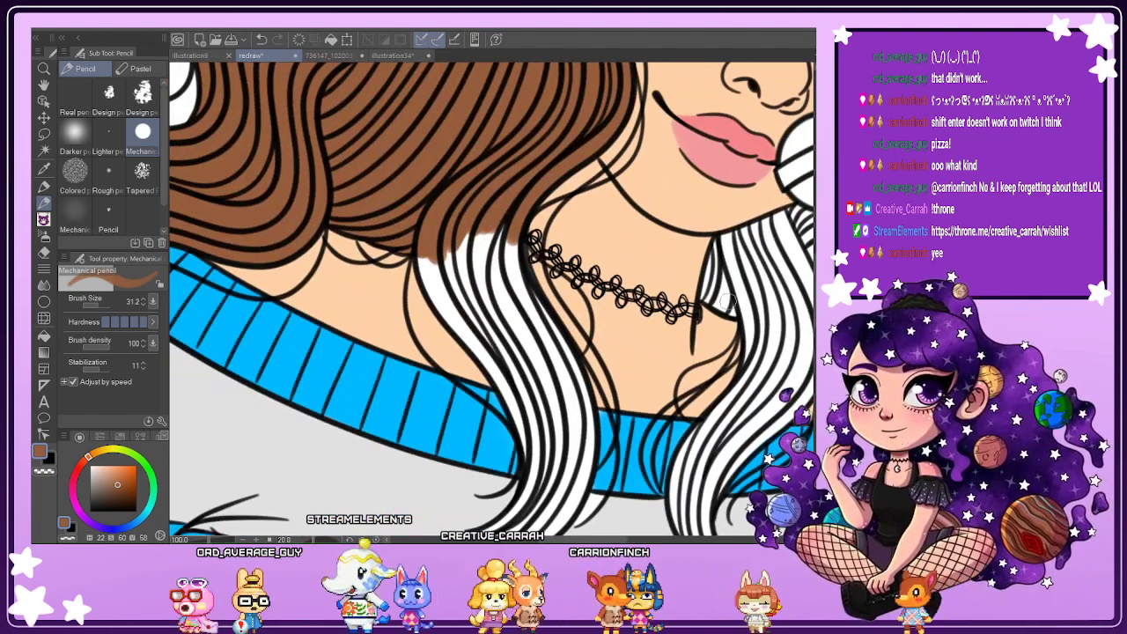
{"action": "scroll", "coordinate": [715, 343], "scroll_direction": "down", "scroll_amount": 3}
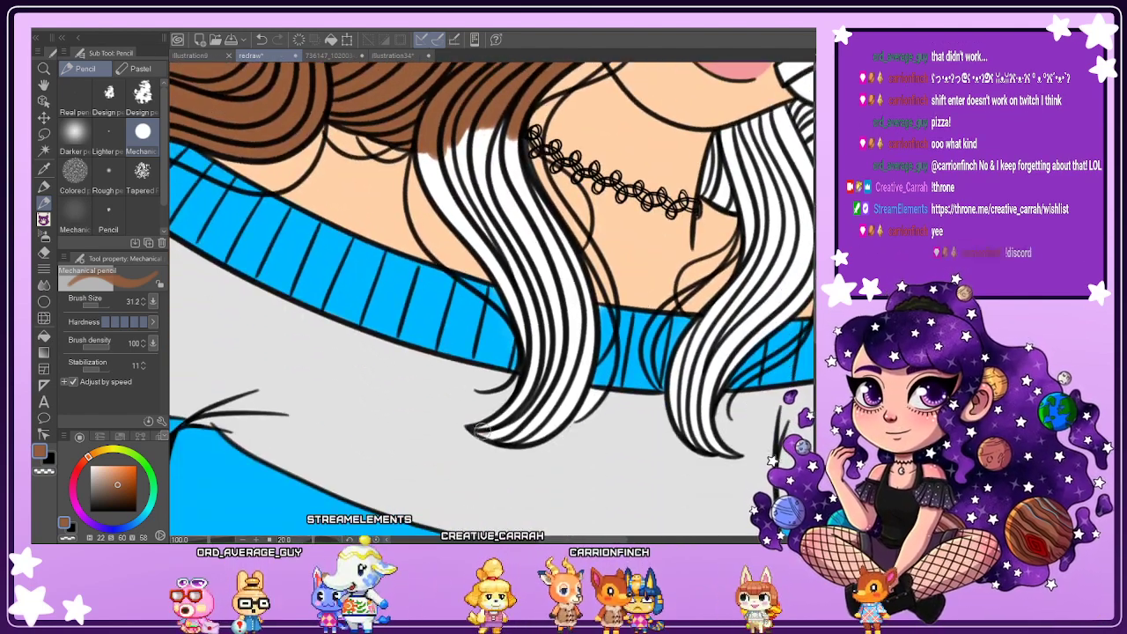
{"action": "left_click_drag", "start_coordinate": [495, 435], "coordinate": [483, 430]}
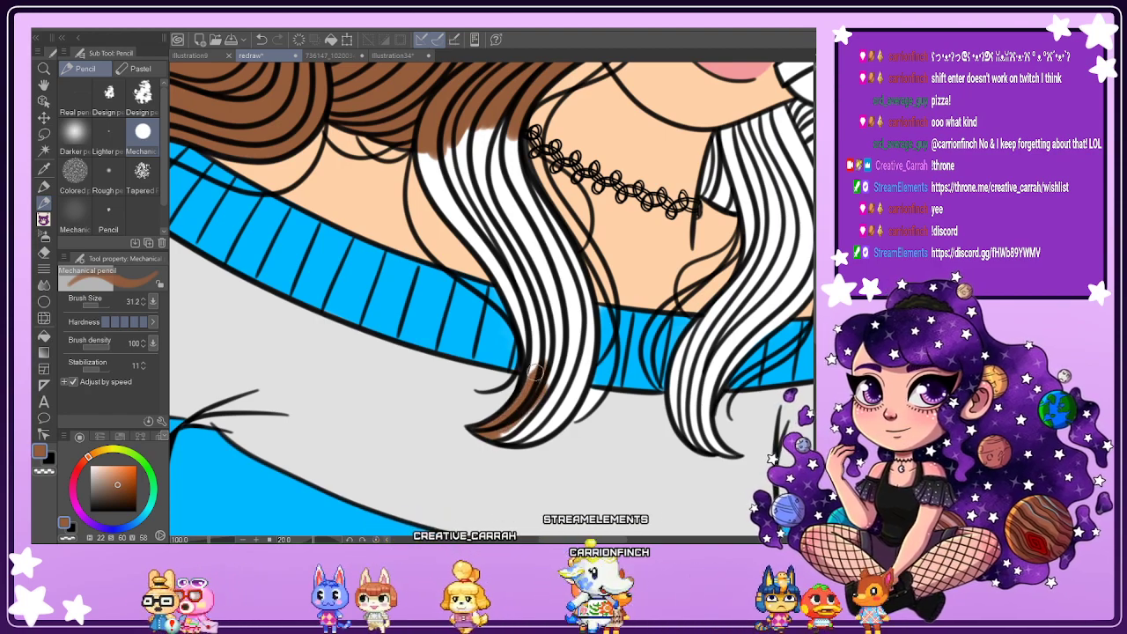
{"action": "mouse_move", "coordinate": [547, 335]}
{"action": "left_mouse_down"}
{"action": "mouse_move", "coordinate": [574, 308]}
{"action": "mouse_move", "coordinate": [577, 395]}
{"action": "mouse_move", "coordinate": [583, 299]}
{"action": "left_mouse_up"}
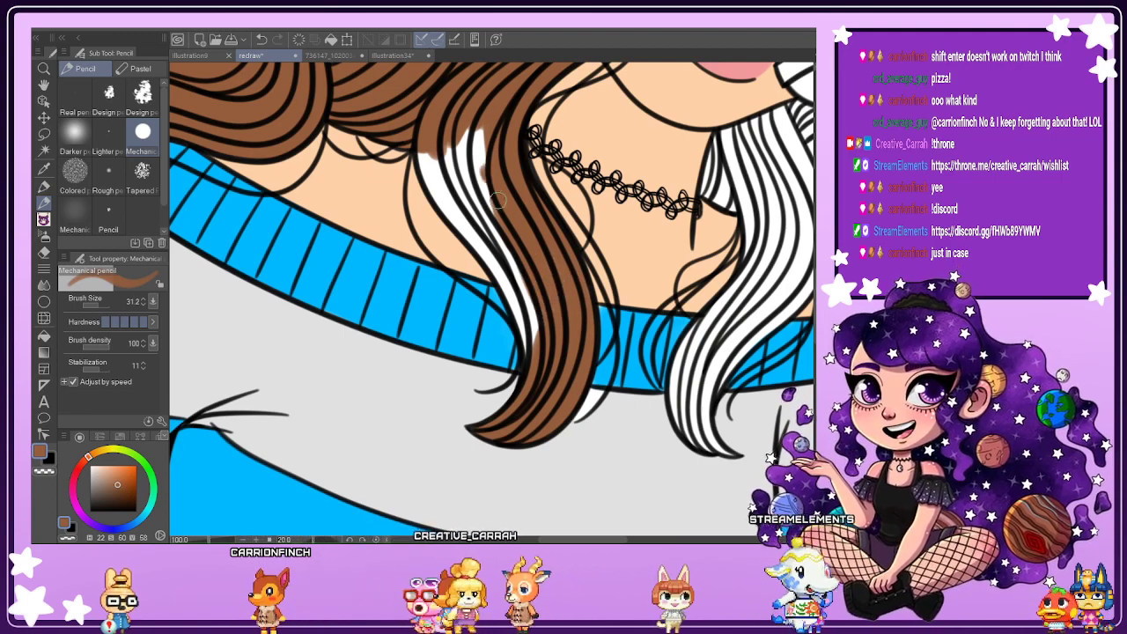
Fill the remaining white gaps along the shoulder-side edge of the long front lock brown.
{"action": "mouse_move", "coordinate": [517, 230]}
{"action": "left_mouse_down"}
{"action": "mouse_move", "coordinate": [487, 108]}
{"action": "mouse_move", "coordinate": [483, 191]}
{"action": "mouse_move", "coordinate": [461, 188]}
{"action": "mouse_move", "coordinate": [465, 103]}
{"action": "left_mouse_up"}
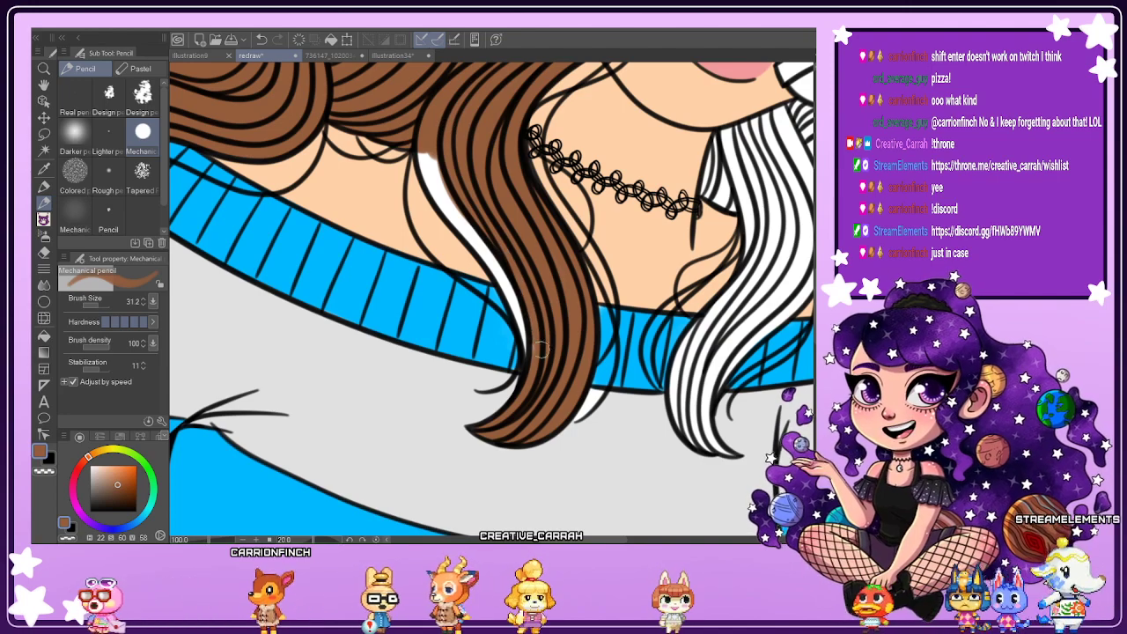
{"action": "left_click_drag", "start_coordinate": [515, 287], "coordinate": [521, 315]}
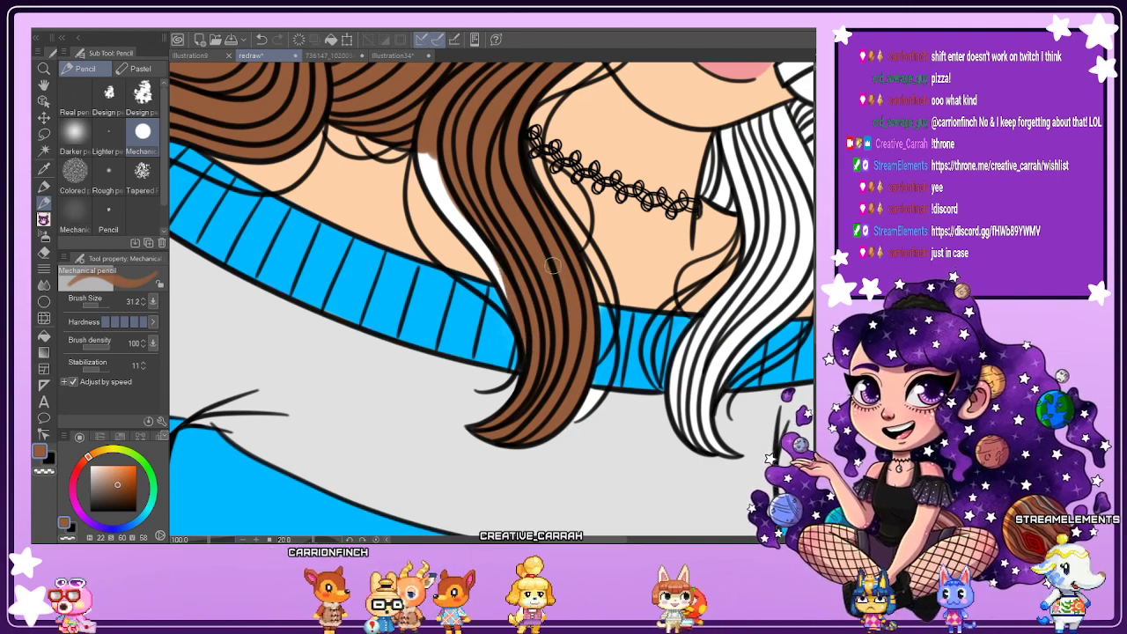
{"action": "left_click_drag", "start_coordinate": [435, 148], "coordinate": [442, 174]}
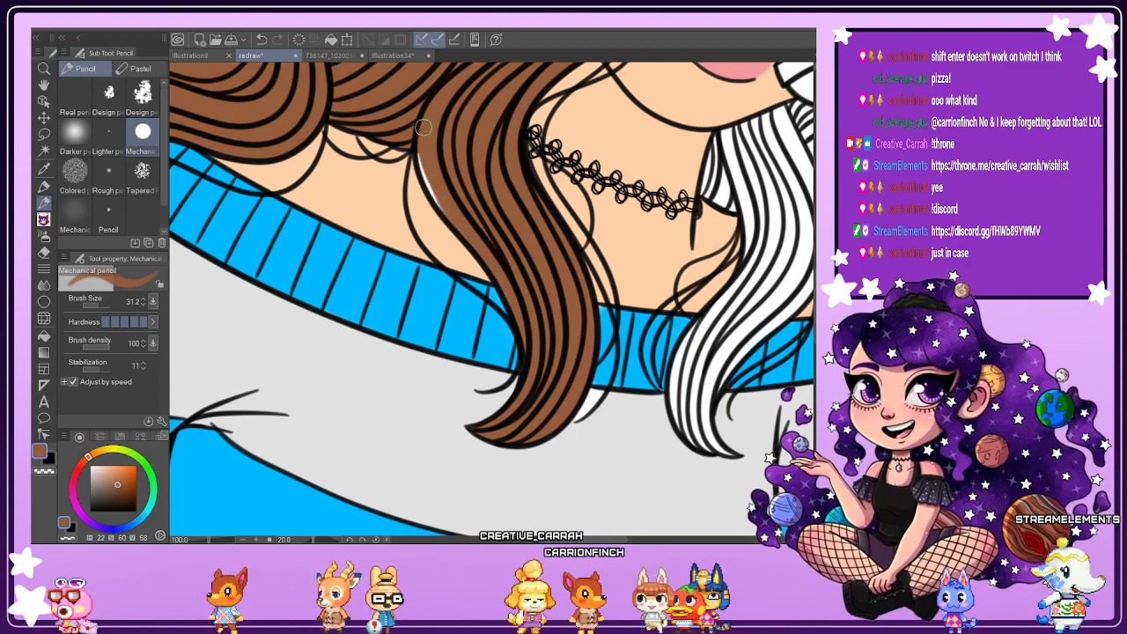
{"action": "left_click_drag", "start_coordinate": [423, 128], "coordinate": [446, 209]}
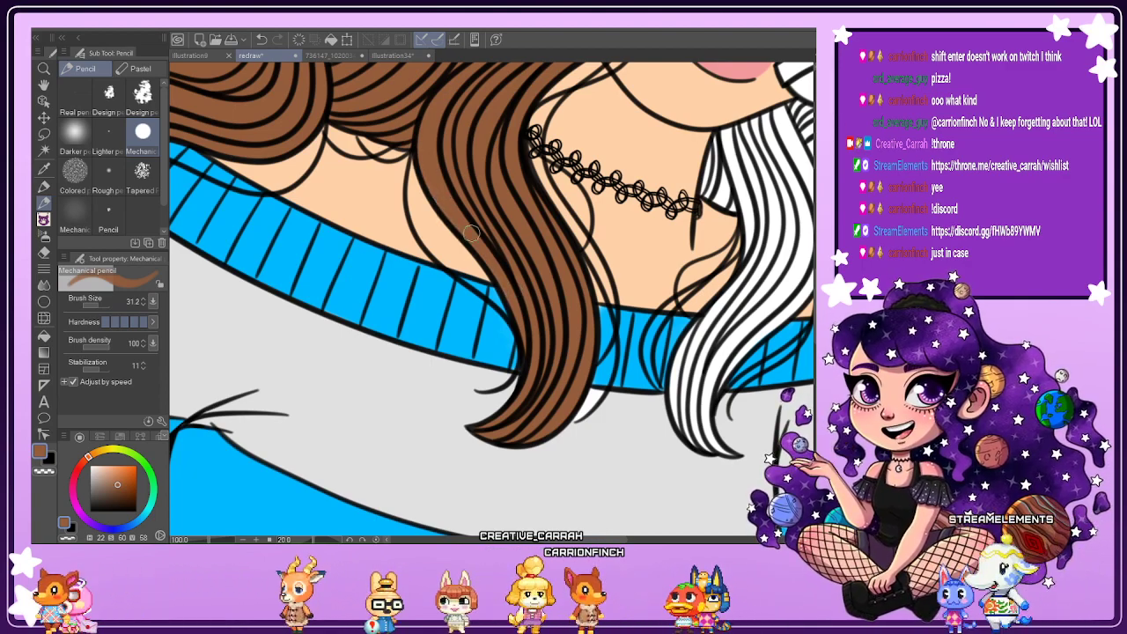
Paint the lower part of the front lock beside the raised hand brown, from its pointed tip past the collar.
{"action": "scroll", "coordinate": [478, 93], "scroll_direction": "down", "scroll_amount": 2}
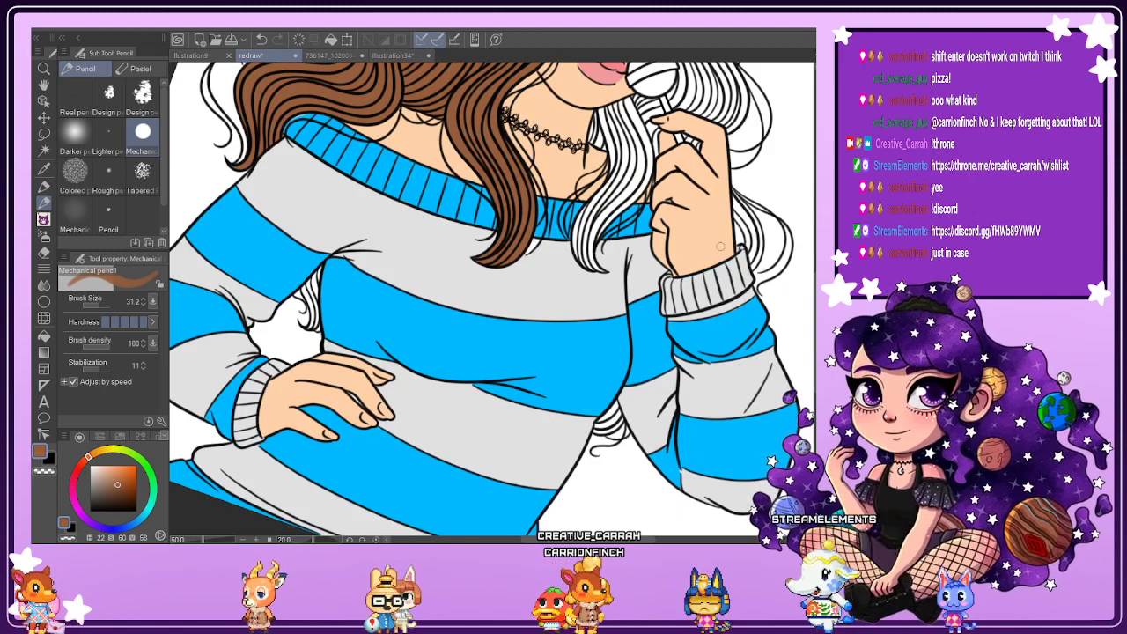
{"action": "scroll", "coordinate": [720, 247], "scroll_direction": "up", "scroll_amount": 4}
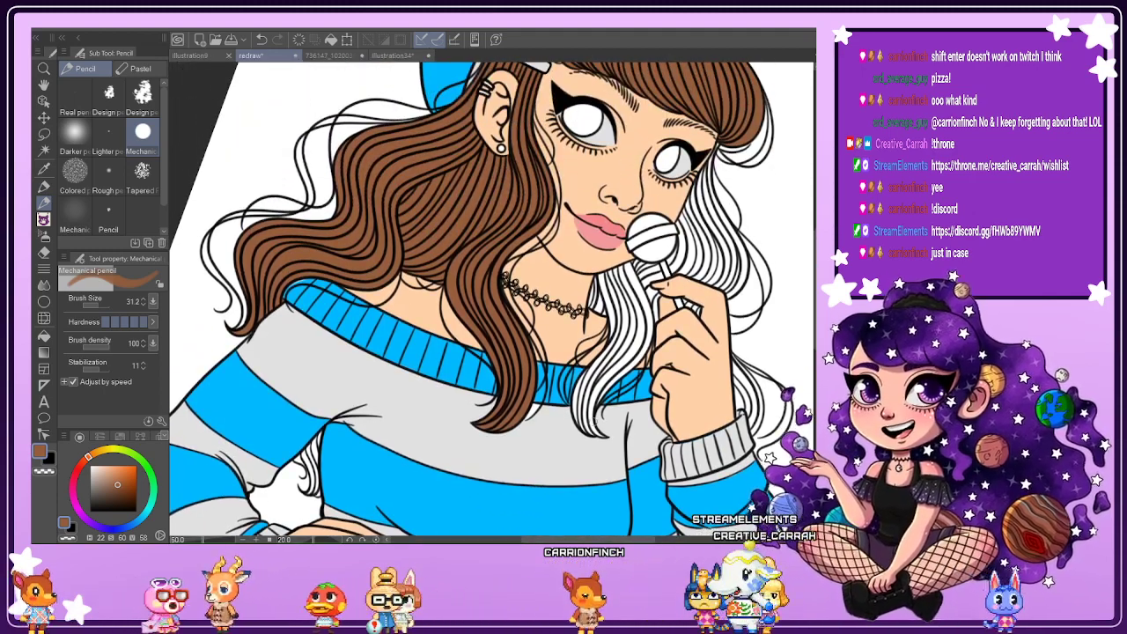
{"action": "scroll", "coordinate": [596, 421], "scroll_direction": "up", "scroll_amount": 2}
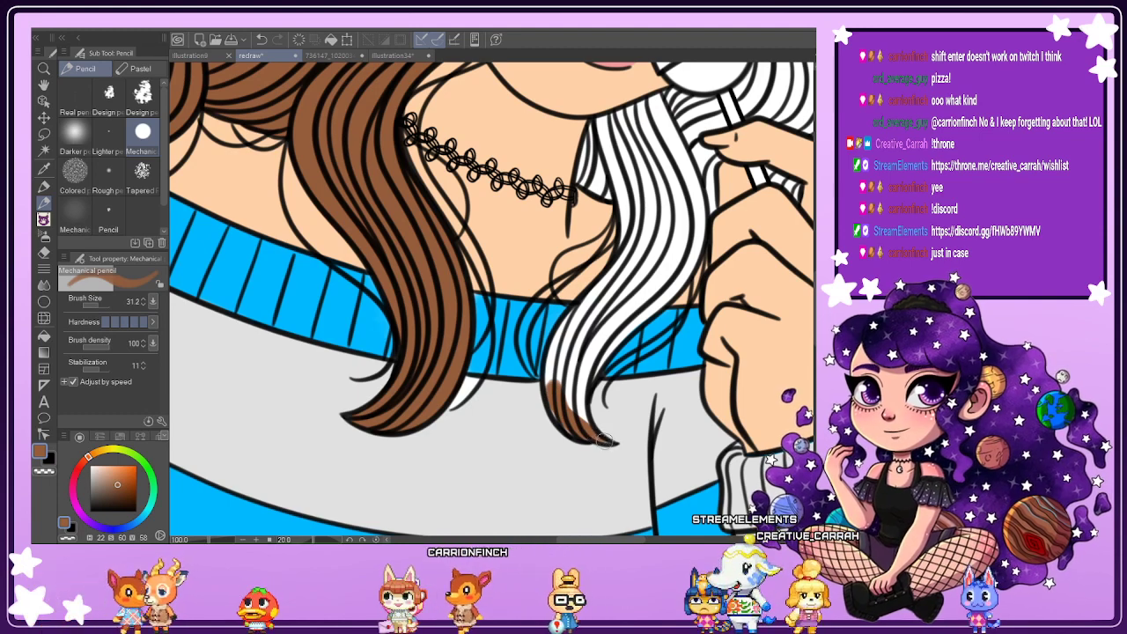
{"action": "scroll", "coordinate": [578, 421], "scroll_direction": "up", "scroll_amount": 2}
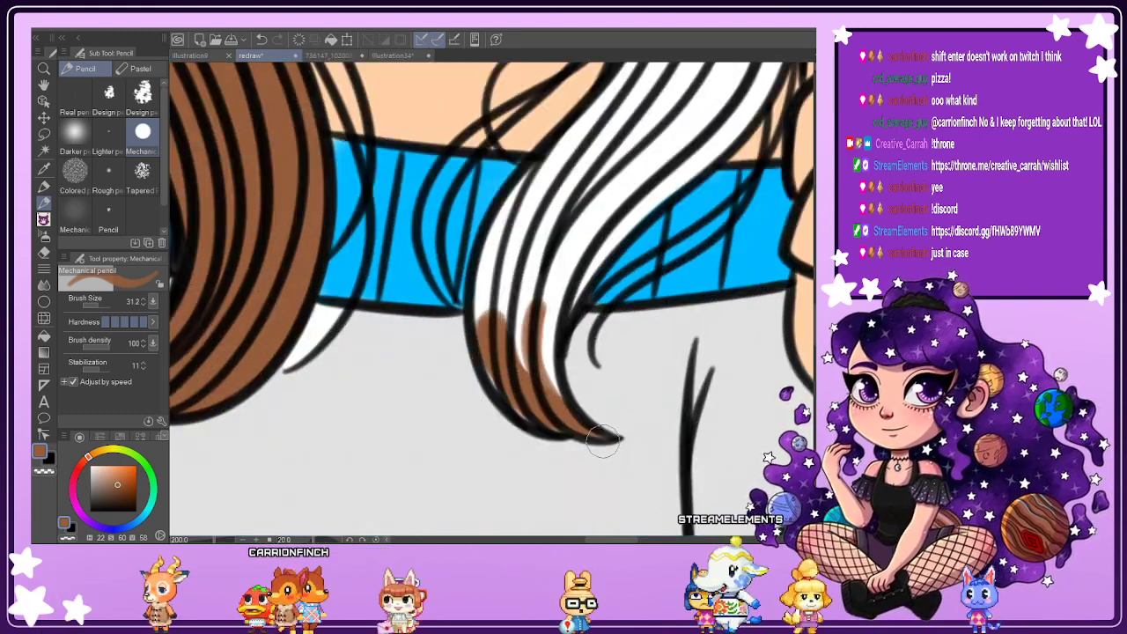
{"action": "mouse_move", "coordinate": [577, 431]}
{"action": "left_mouse_down"}
{"action": "mouse_move", "coordinate": [538, 331]}
{"action": "mouse_move", "coordinate": [557, 407]}
{"action": "mouse_move", "coordinate": [566, 253]}
{"action": "mouse_move", "coordinate": [547, 399]}
{"action": "mouse_move", "coordinate": [624, 187]}
{"action": "mouse_move", "coordinate": [573, 262]}
{"action": "mouse_move", "coordinate": [560, 322]}
{"action": "mouse_move", "coordinate": [647, 200]}
{"action": "left_mouse_up"}
{"action": "mouse_move", "coordinate": [528, 370]}
{"action": "left_mouse_down"}
{"action": "mouse_move", "coordinate": [541, 227]}
{"action": "mouse_move", "coordinate": [613, 157]}
{"action": "left_mouse_up"}
{"action": "mouse_move", "coordinate": [517, 314]}
{"action": "left_mouse_down"}
{"action": "mouse_move", "coordinate": [511, 262]}
{"action": "mouse_move", "coordinate": [571, 152]}
{"action": "left_mouse_up"}
{"action": "left_click_drag", "start_coordinate": [490, 339], "coordinate": [534, 190]}
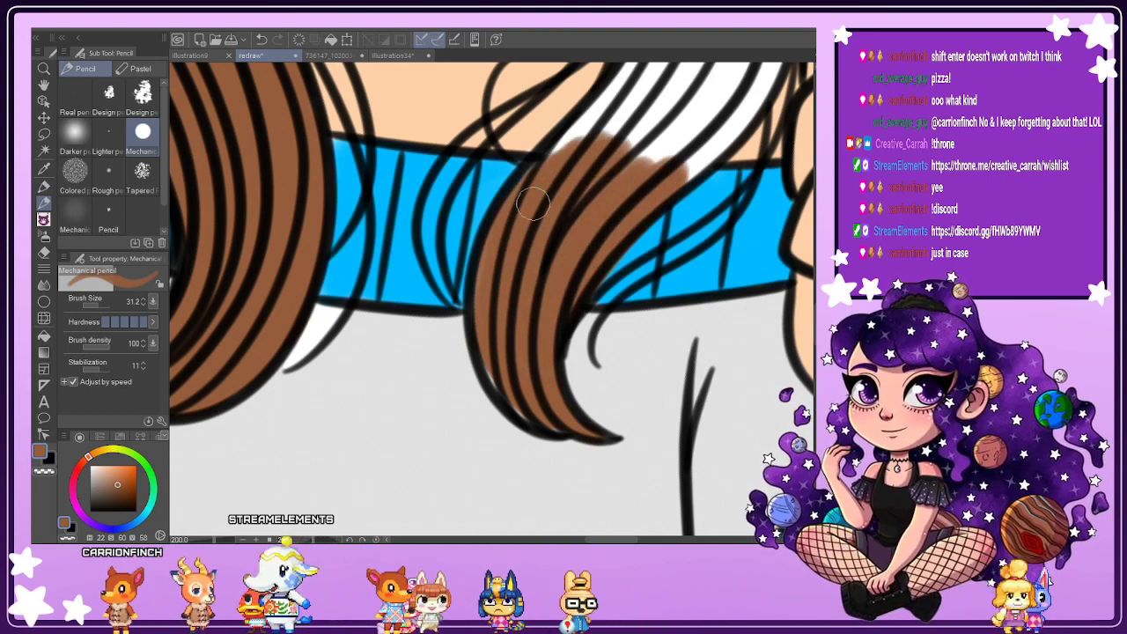
{"action": "mouse_move", "coordinate": [558, 148]}
{"action": "left_mouse_down"}
{"action": "mouse_move", "coordinate": [595, 124]}
{"action": "mouse_move", "coordinate": [616, 88]}
{"action": "left_mouse_up"}
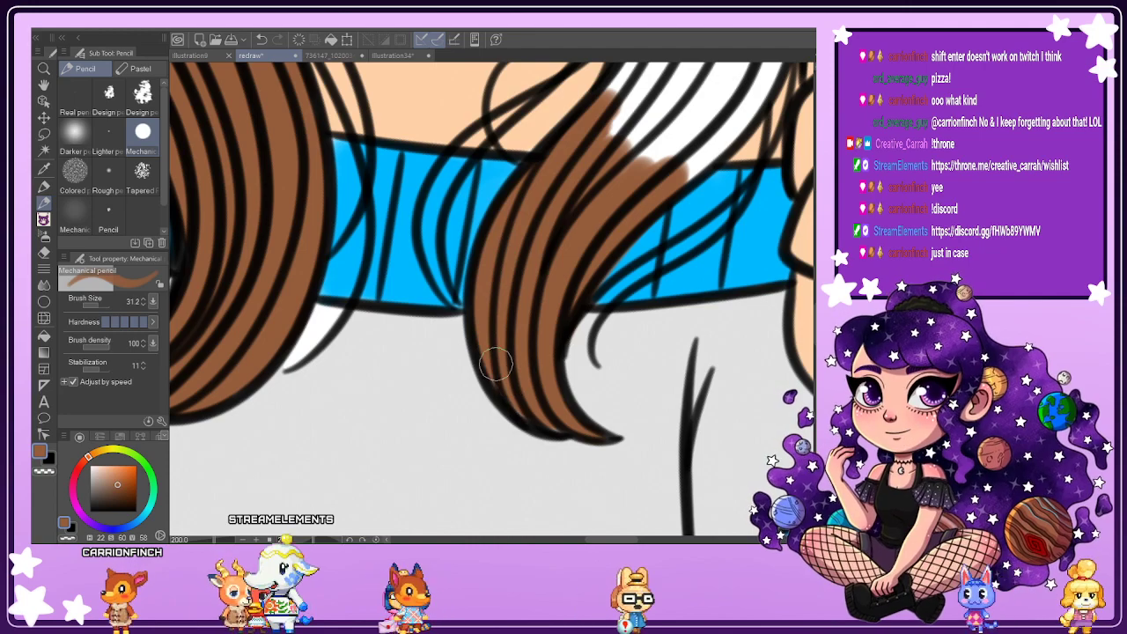
Paint the front lock beside the choker brown, from the sweater collar up to the jawline, including its inner strands.
{"action": "scroll", "coordinate": [569, 330], "scroll_direction": "down", "scroll_amount": 3}
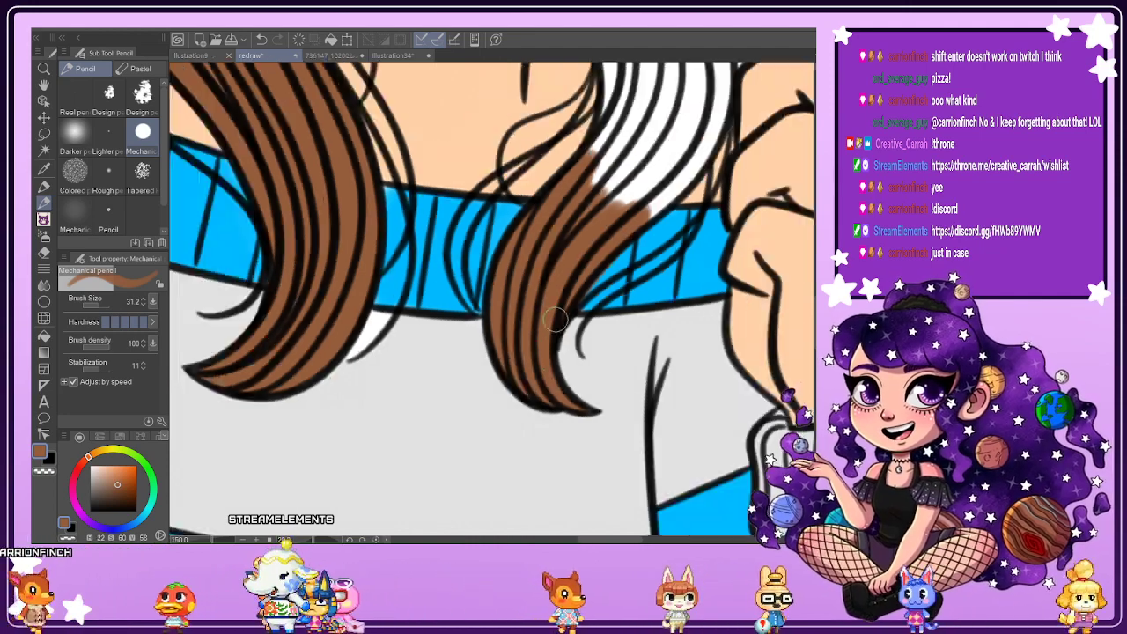
{"action": "scroll", "coordinate": [615, 202], "scroll_direction": "up", "scroll_amount": 3}
{"action": "mouse_move", "coordinate": [609, 231]}
{"action": "left_mouse_down"}
{"action": "mouse_move", "coordinate": [496, 431]}
{"action": "mouse_move", "coordinate": [548, 346]}
{"action": "mouse_move", "coordinate": [528, 105]}
{"action": "mouse_move", "coordinate": [598, 264]}
{"action": "mouse_move", "coordinate": [554, 114]}
{"action": "mouse_move", "coordinate": [616, 251]}
{"action": "mouse_move", "coordinate": [655, 97]}
{"action": "mouse_move", "coordinate": [691, 264]}
{"action": "mouse_move", "coordinate": [700, 123]}
{"action": "mouse_move", "coordinate": [680, 212]}
{"action": "mouse_move", "coordinate": [673, 343]}
{"action": "mouse_move", "coordinate": [608, 423]}
{"action": "mouse_move", "coordinate": [588, 432]}
{"action": "mouse_move", "coordinate": [623, 403]}
{"action": "mouse_move", "coordinate": [553, 457]}
{"action": "mouse_move", "coordinate": [550, 421]}
{"action": "mouse_move", "coordinate": [528, 436]}
{"action": "mouse_move", "coordinate": [643, 306]}
{"action": "left_mouse_up"}
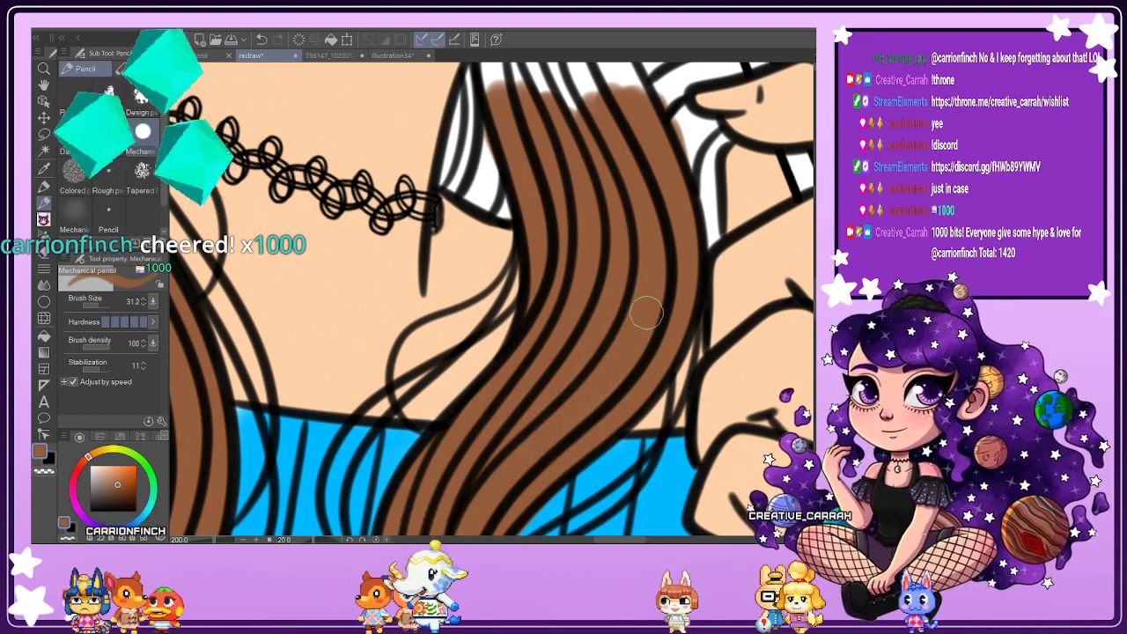
{"action": "scroll", "coordinate": [645, 312], "scroll_direction": "up", "scroll_amount": 4}
{"action": "scroll", "coordinate": [785, 289], "scroll_direction": "down", "scroll_amount": 1}
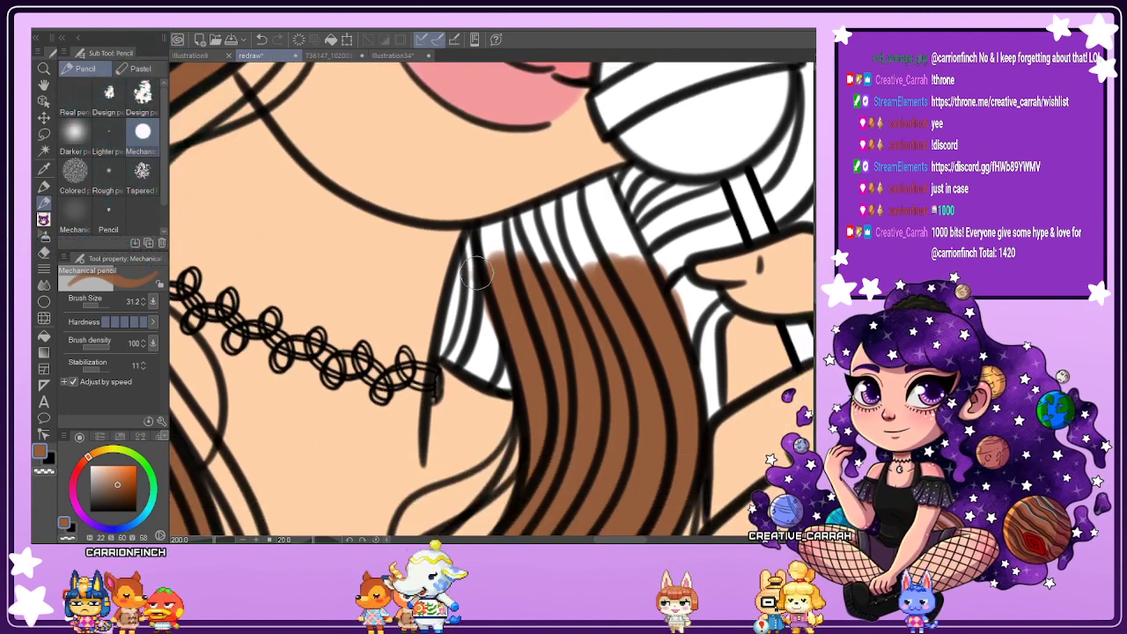
{"action": "left_click_drag", "start_coordinate": [476, 274], "coordinate": [495, 347]}
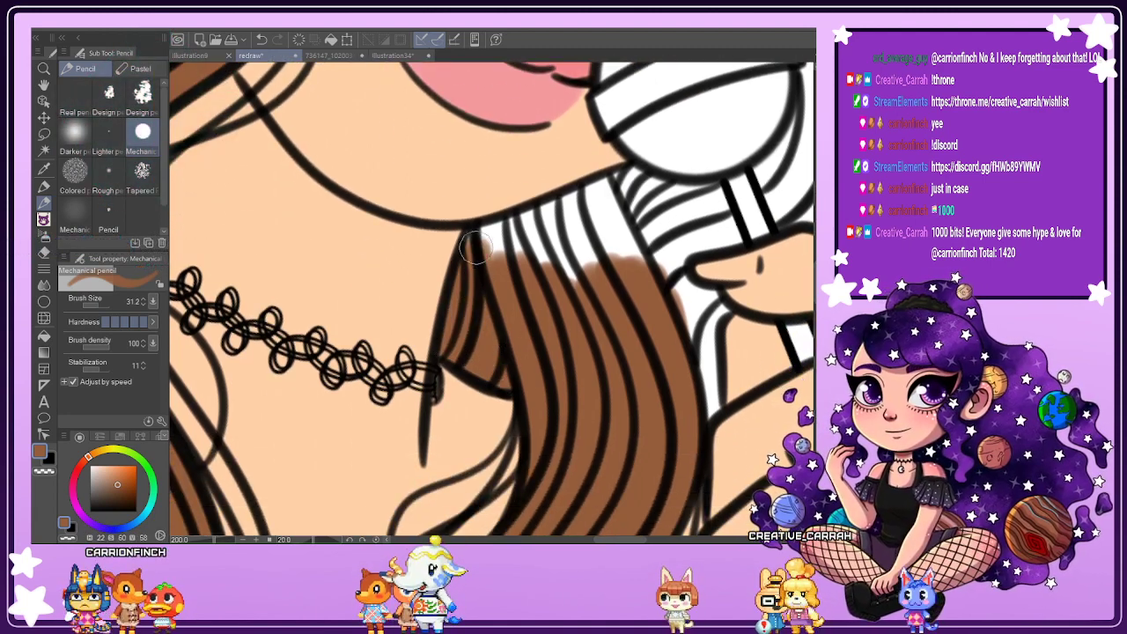
{"action": "mouse_move", "coordinate": [475, 248]}
{"action": "left_mouse_down"}
{"action": "mouse_move", "coordinate": [545, 226]}
{"action": "mouse_move", "coordinate": [475, 243]}
{"action": "mouse_move", "coordinate": [595, 197]}
{"action": "mouse_move", "coordinate": [598, 214]}
{"action": "mouse_move", "coordinate": [604, 191]}
{"action": "mouse_move", "coordinate": [637, 258]}
{"action": "left_mouse_up"}
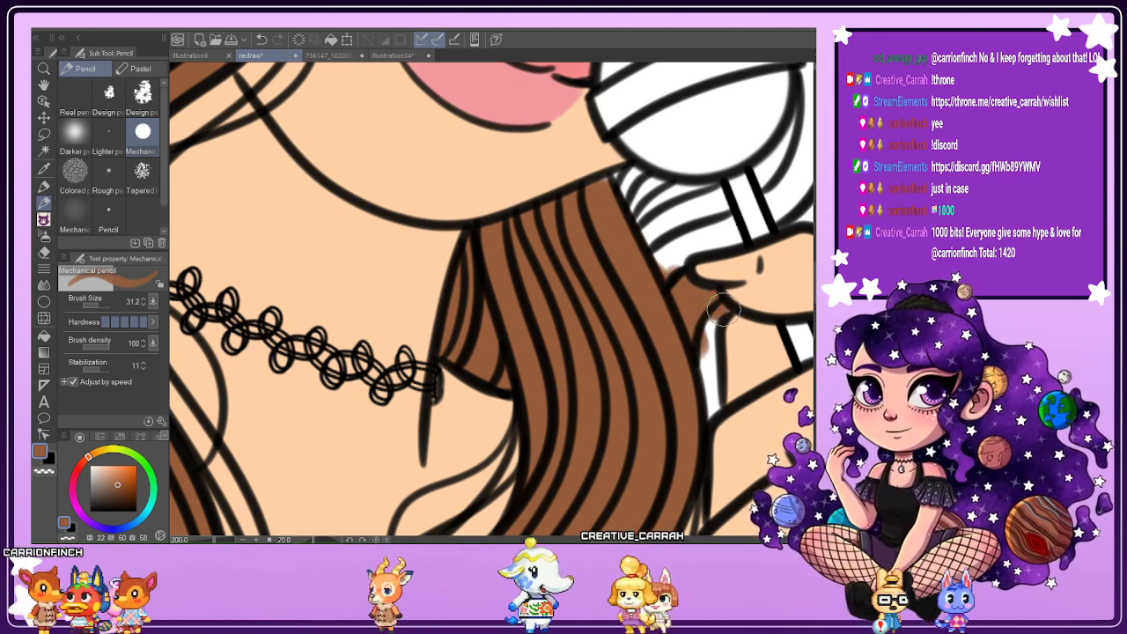
Fill the hair behind the fingertips and the strands between the lollipop and the jaw-side lock brown.
{"action": "left_click_drag", "start_coordinate": [720, 306], "coordinate": [704, 428]}
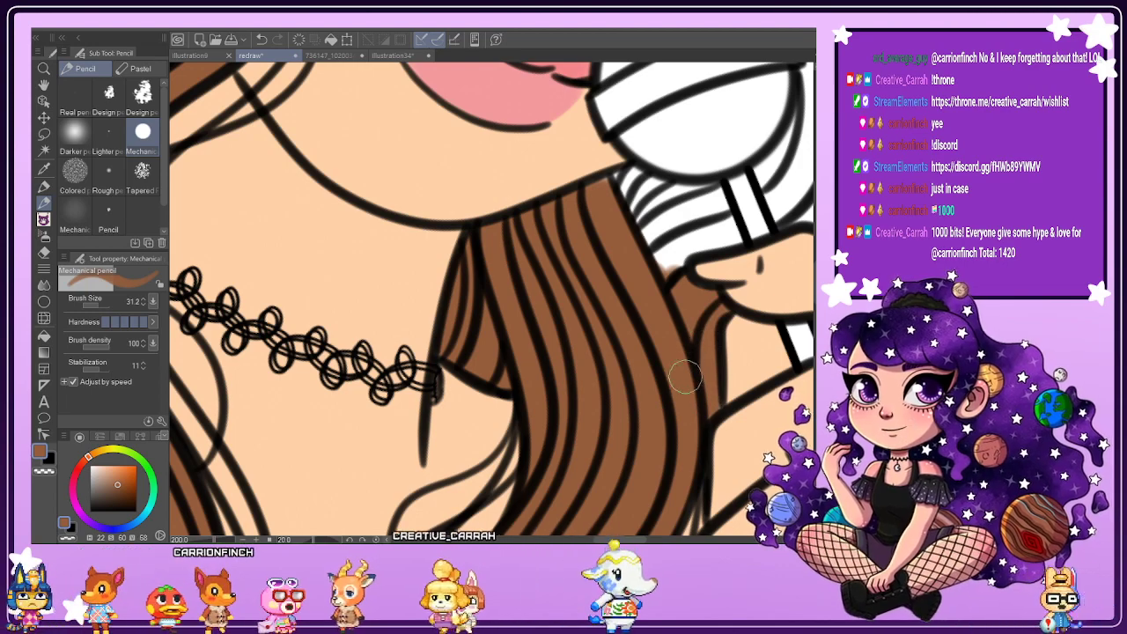
{"action": "scroll", "coordinate": [676, 304], "scroll_direction": "down", "scroll_amount": 5}
{"action": "scroll", "coordinate": [685, 307], "scroll_direction": "up", "scroll_amount": 2}
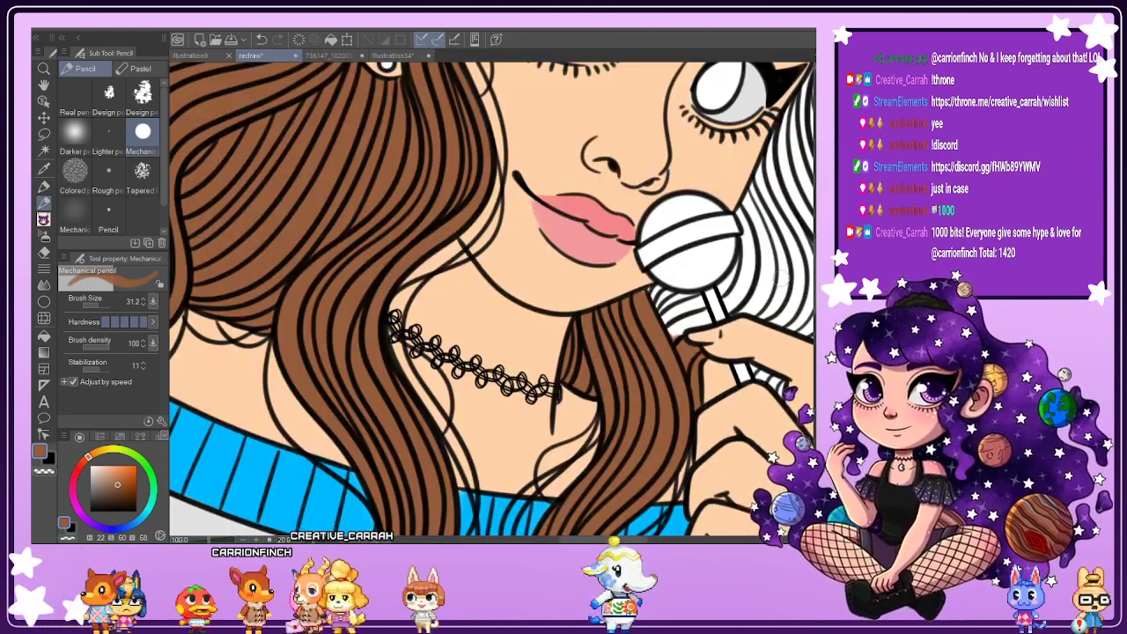
{"action": "left_click_drag", "start_coordinate": [686, 307], "coordinate": [644, 180]}
{"action": "left_click_drag", "start_coordinate": [785, 161], "coordinate": [786, 276]}
{"action": "scroll", "coordinate": [786, 276], "scroll_direction": "up", "scroll_amount": 2}
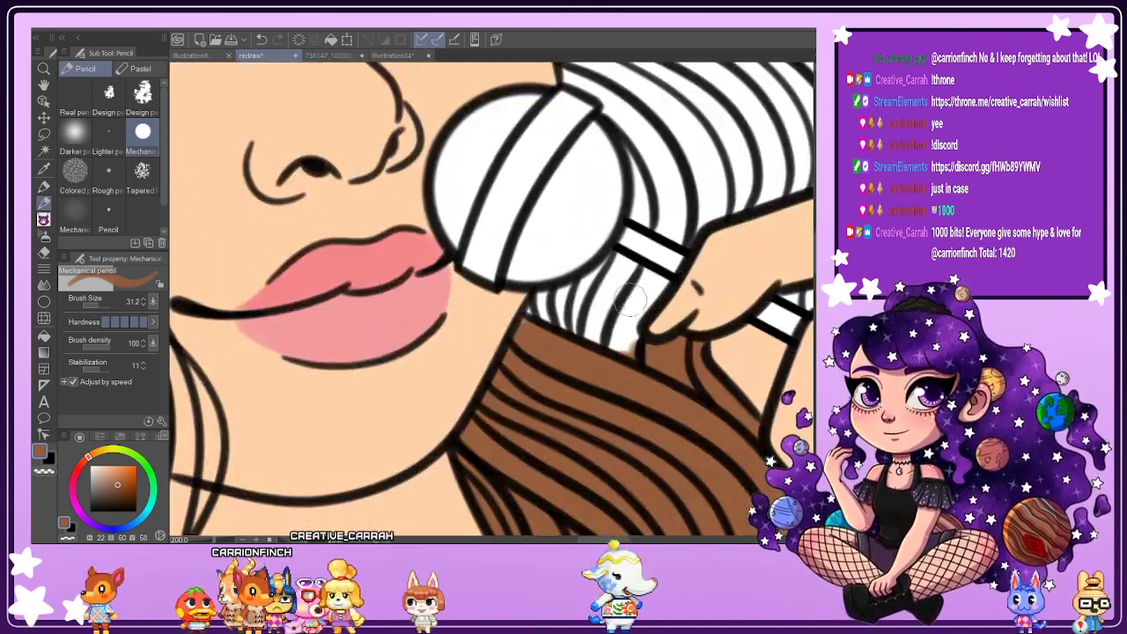
{"action": "mouse_move", "coordinate": [627, 282]}
{"action": "left_mouse_down"}
{"action": "mouse_move", "coordinate": [608, 305]}
{"action": "mouse_move", "coordinate": [624, 293]}
{"action": "mouse_move", "coordinate": [621, 345]}
{"action": "mouse_move", "coordinate": [633, 354]}
{"action": "mouse_move", "coordinate": [630, 302]}
{"action": "mouse_move", "coordinate": [654, 279]}
{"action": "mouse_move", "coordinate": [644, 293]}
{"action": "mouse_move", "coordinate": [647, 279]}
{"action": "mouse_move", "coordinate": [619, 263]}
{"action": "mouse_move", "coordinate": [612, 271]}
{"action": "mouse_move", "coordinate": [616, 258]}
{"action": "mouse_move", "coordinate": [606, 290]}
{"action": "mouse_move", "coordinate": [558, 341]}
{"action": "mouse_move", "coordinate": [543, 308]}
{"action": "left_mouse_up"}
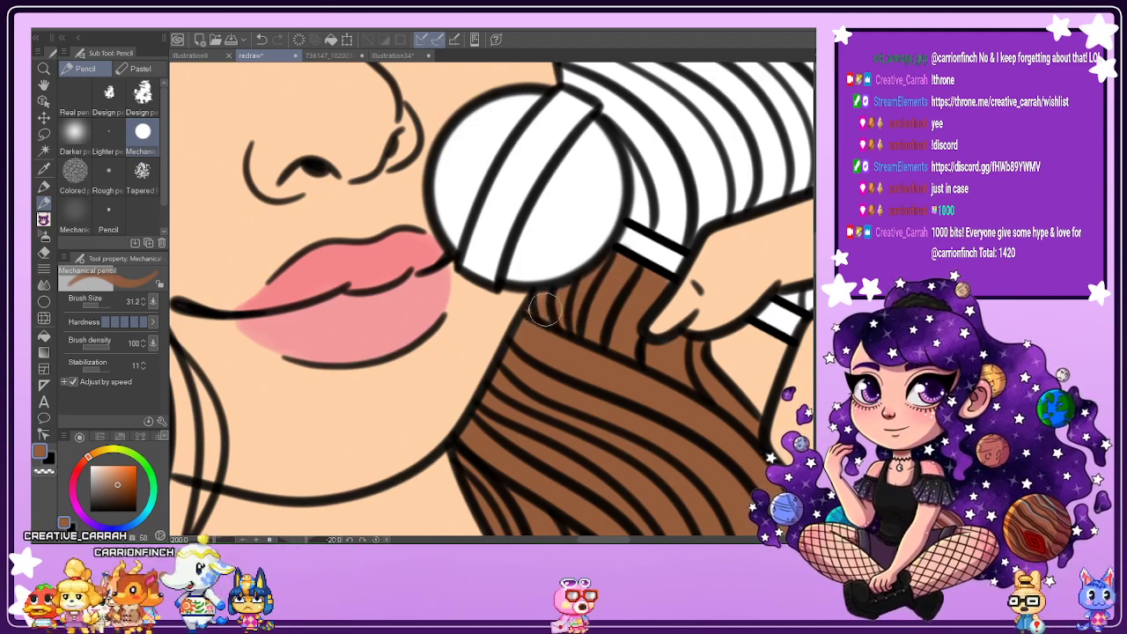
{"action": "scroll", "coordinate": [519, 370], "scroll_direction": "down", "scroll_amount": 4}
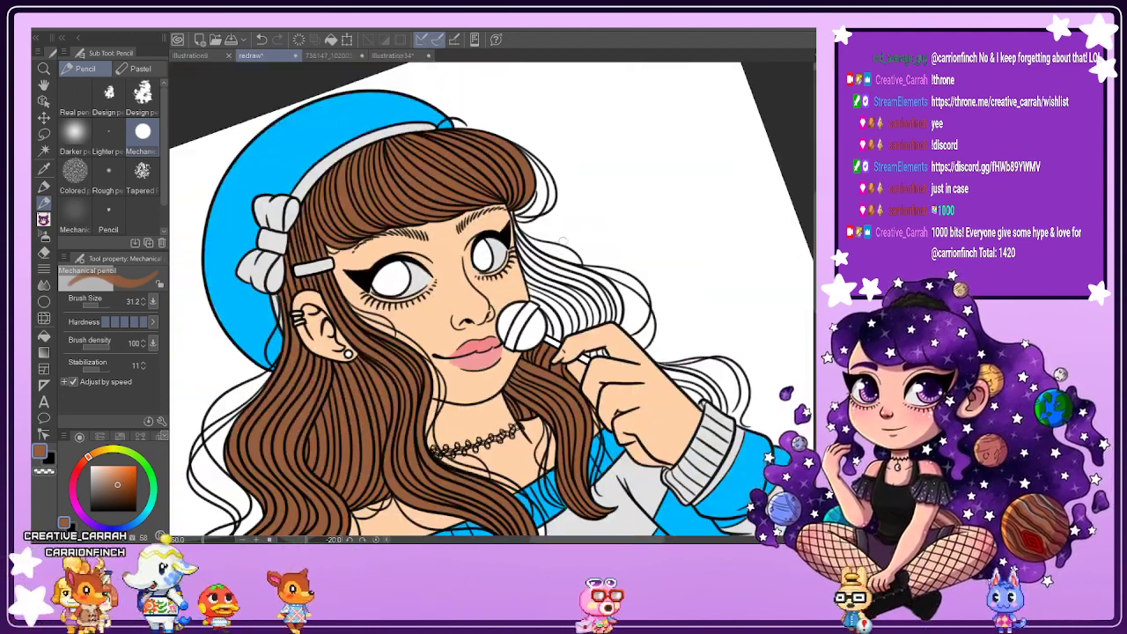
Paint the upper strands of the wavy section brown, from beside the eye outward, redoing the overrunning stroke.
{"action": "scroll", "coordinate": [526, 271], "scroll_direction": "up", "scroll_amount": 2}
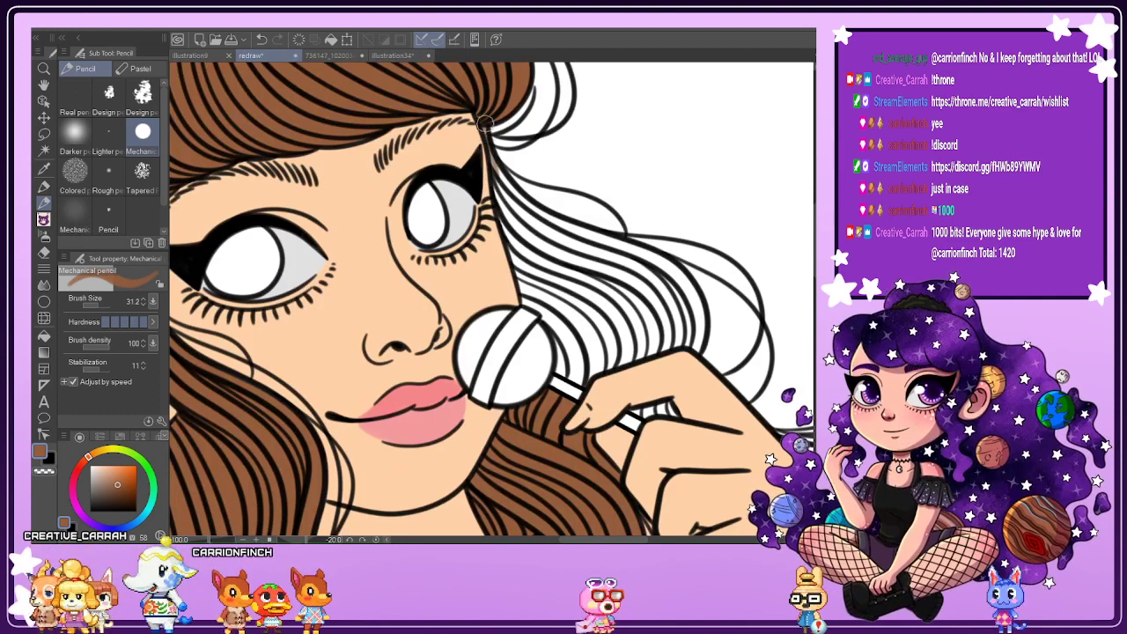
{"action": "mouse_move", "coordinate": [498, 201]}
{"action": "left_mouse_down"}
{"action": "mouse_move", "coordinate": [533, 258]}
{"action": "mouse_move", "coordinate": [498, 186]}
{"action": "mouse_move", "coordinate": [462, 150]}
{"action": "mouse_move", "coordinate": [493, 206]}
{"action": "left_mouse_up"}
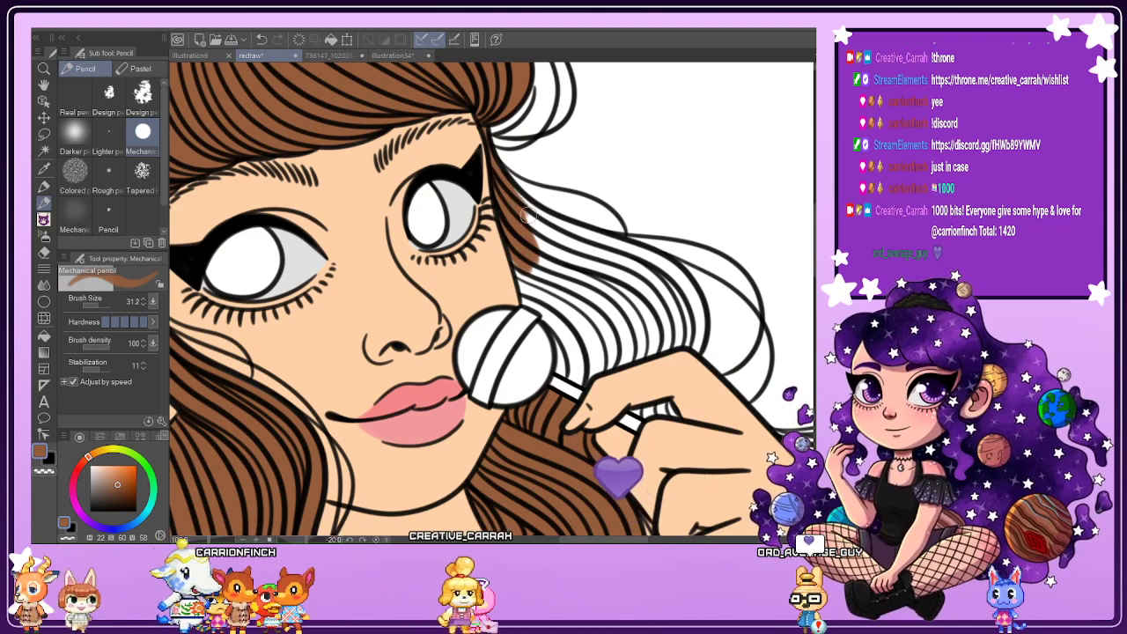
{"action": "mouse_move", "coordinate": [524, 210]}
{"action": "left_mouse_down"}
{"action": "mouse_move", "coordinate": [554, 232]}
{"action": "mouse_move", "coordinate": [522, 205]}
{"action": "mouse_move", "coordinate": [629, 256]}
{"action": "mouse_move", "coordinate": [545, 221]}
{"action": "mouse_move", "coordinate": [508, 229]}
{"action": "mouse_move", "coordinate": [586, 254]}
{"action": "mouse_move", "coordinate": [561, 238]}
{"action": "mouse_move", "coordinate": [651, 288]}
{"action": "mouse_move", "coordinate": [580, 235]}
{"action": "mouse_move", "coordinate": [683, 312]}
{"action": "left_mouse_up"}
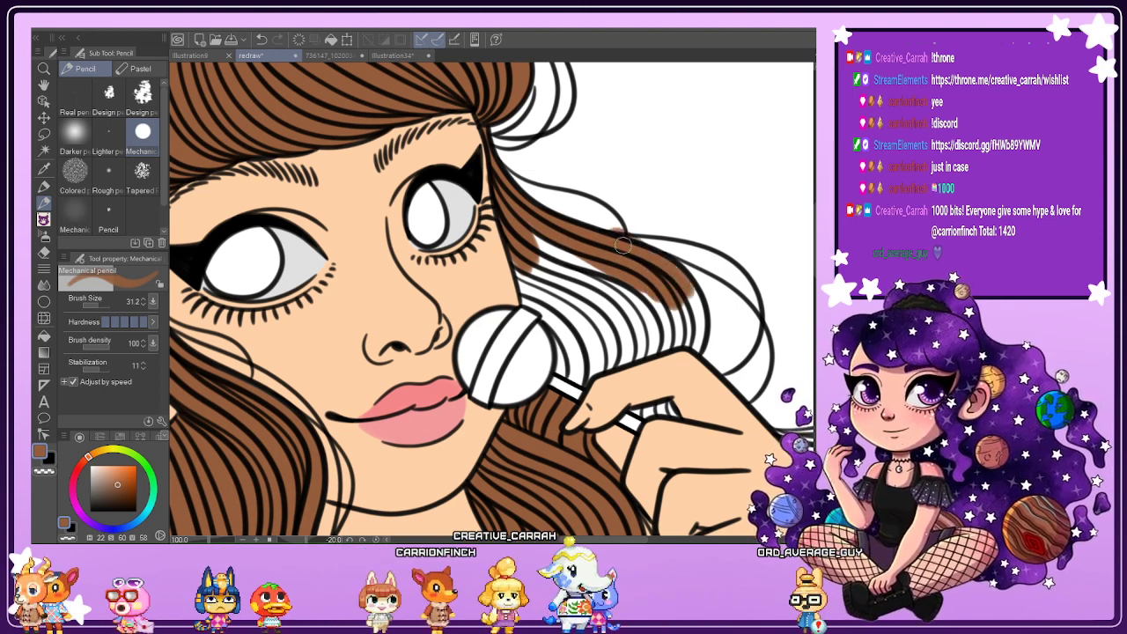
{"action": "key", "text": "ctrl+z"}
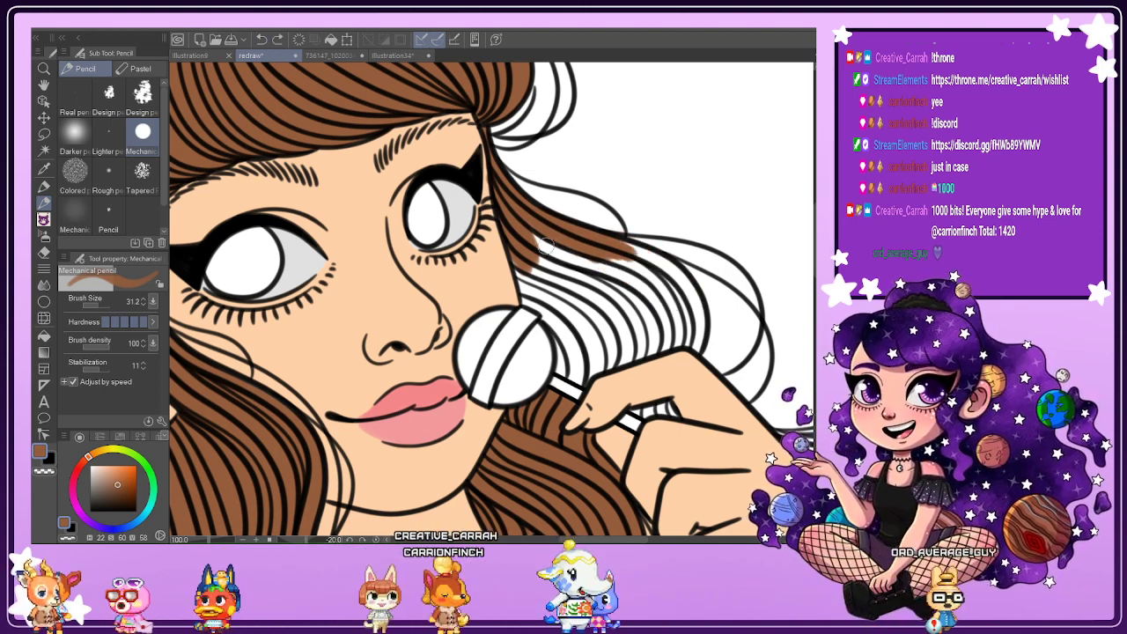
{"action": "mouse_move", "coordinate": [523, 227]}
{"action": "left_mouse_down"}
{"action": "mouse_move", "coordinate": [600, 283]}
{"action": "mouse_move", "coordinate": [665, 302]}
{"action": "mouse_move", "coordinate": [609, 249]}
{"action": "left_mouse_up"}
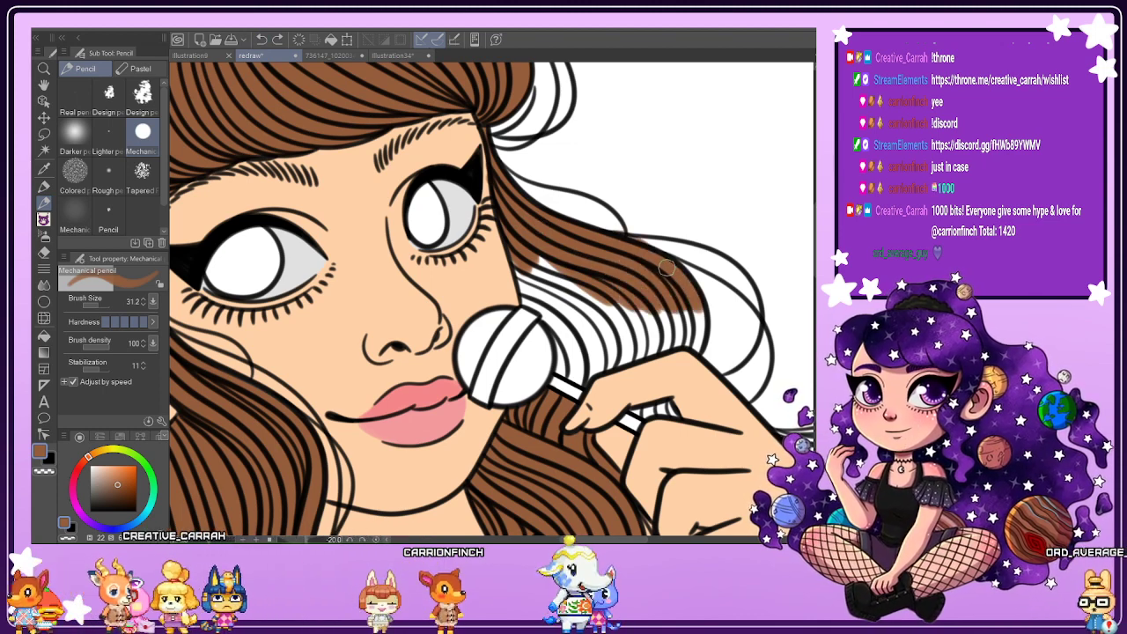
{"action": "key", "text": "e"}
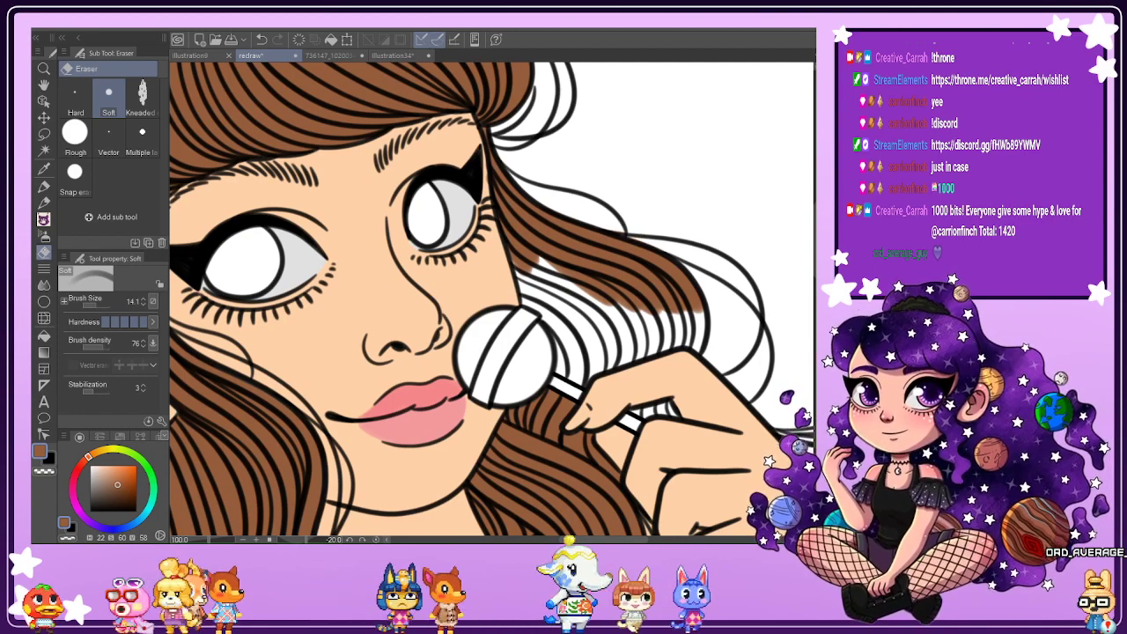
{"action": "key", "text": "p"}
Fill the inner strands along the cheek and behind the lollipop brown, down to the stick.
{"action": "scroll", "coordinate": [616, 282], "scroll_direction": "up", "scroll_amount": 2}
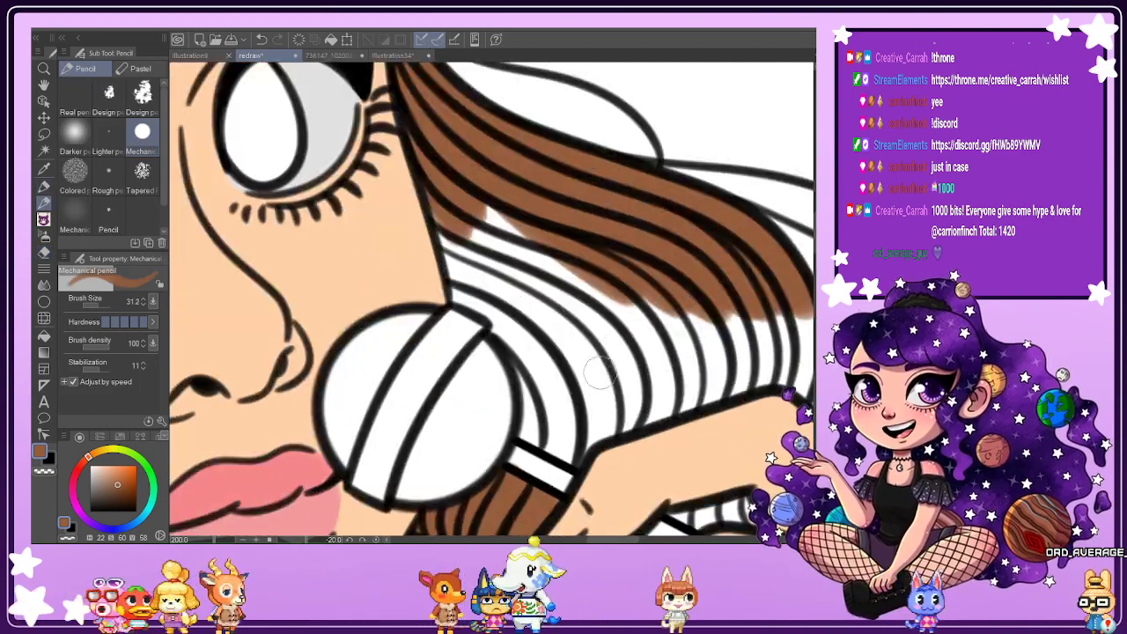
{"action": "left_click_drag", "start_coordinate": [529, 428], "coordinate": [572, 453]}
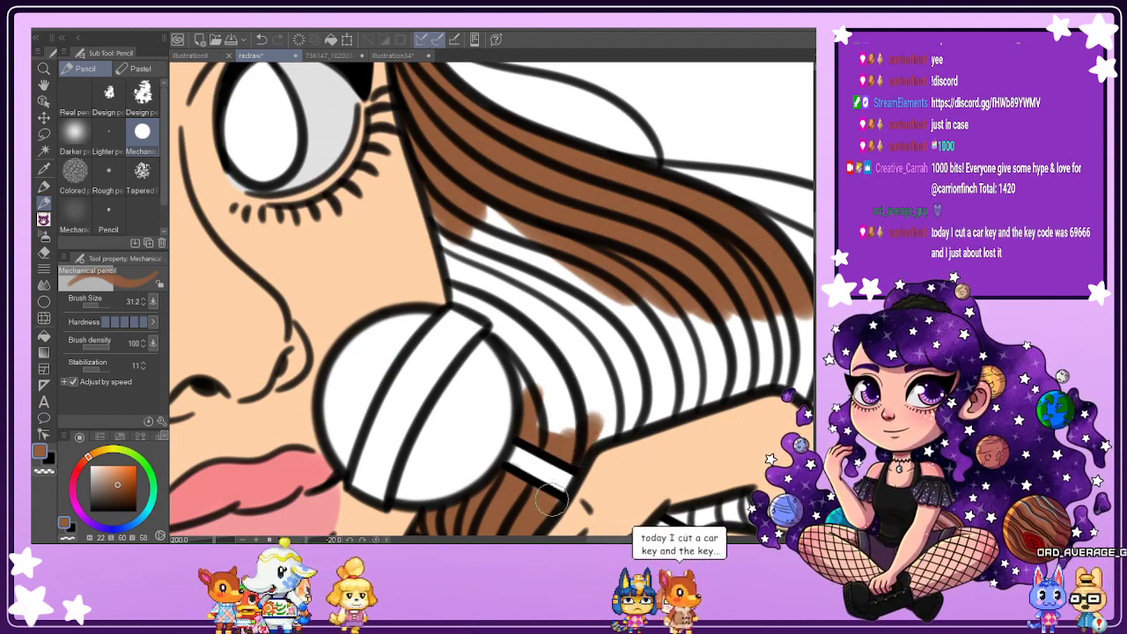
{"action": "mouse_move", "coordinate": [568, 361]}
{"action": "left_mouse_down"}
{"action": "mouse_move", "coordinate": [572, 379]}
{"action": "mouse_move", "coordinate": [550, 396]}
{"action": "mouse_move", "coordinate": [541, 352]}
{"action": "mouse_move", "coordinate": [561, 321]}
{"action": "mouse_move", "coordinate": [557, 298]}
{"action": "left_mouse_up"}
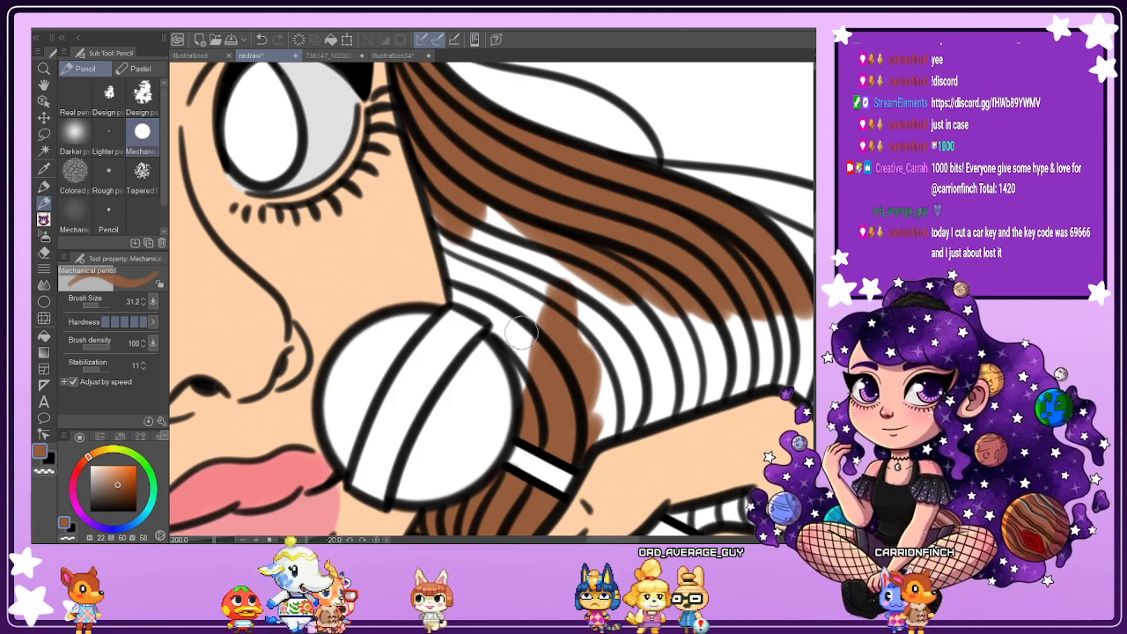
{"action": "mouse_move", "coordinate": [482, 288]}
{"action": "left_mouse_down"}
{"action": "mouse_move", "coordinate": [526, 381]}
{"action": "mouse_move", "coordinate": [494, 296]}
{"action": "mouse_move", "coordinate": [477, 210]}
{"action": "mouse_move", "coordinate": [486, 197]}
{"action": "mouse_move", "coordinate": [541, 332]}
{"action": "mouse_move", "coordinate": [560, 307]}
{"action": "mouse_move", "coordinate": [575, 320]}
{"action": "mouse_move", "coordinate": [520, 267]}
{"action": "left_mouse_up"}
{"action": "left_click_drag", "start_coordinate": [462, 290], "coordinate": [433, 189]}
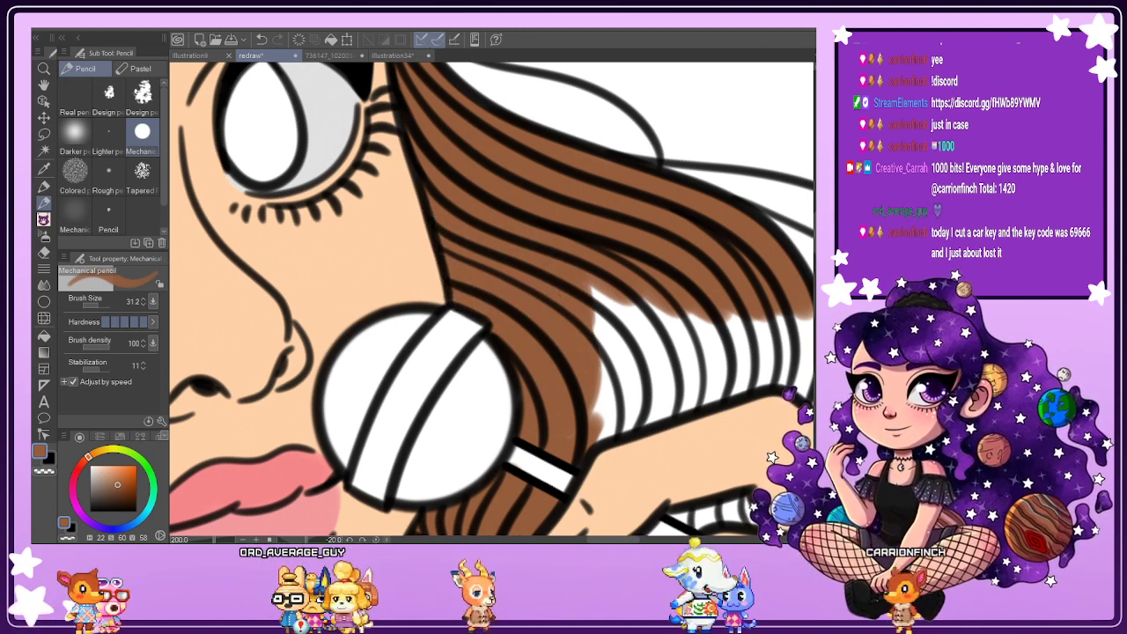
Fill the rest of the wavy section brown down to the back of the hand, including the gap between the fingers.
{"action": "left_click_drag", "start_coordinate": [576, 96], "coordinate": [804, 288]}
{"action": "left_click_drag", "start_coordinate": [616, 524], "coordinate": [613, 289]}
{"action": "mouse_move", "coordinate": [387, 186]}
{"action": "left_mouse_down"}
{"action": "mouse_move", "coordinate": [441, 235]}
{"action": "mouse_move", "coordinate": [453, 262]}
{"action": "mouse_move", "coordinate": [394, 187]}
{"action": "mouse_move", "coordinate": [480, 299]}
{"action": "mouse_move", "coordinate": [444, 262]}
{"action": "mouse_move", "coordinate": [447, 241]}
{"action": "mouse_move", "coordinate": [519, 345]}
{"action": "mouse_move", "coordinate": [530, 367]}
{"action": "mouse_move", "coordinate": [519, 387]}
{"action": "mouse_move", "coordinate": [595, 346]}
{"action": "mouse_move", "coordinate": [573, 322]}
{"action": "mouse_move", "coordinate": [531, 136]}
{"action": "mouse_move", "coordinate": [579, 314]}
{"action": "mouse_move", "coordinate": [539, 284]}
{"action": "mouse_move", "coordinate": [499, 168]}
{"action": "mouse_move", "coordinate": [564, 333]}
{"action": "mouse_move", "coordinate": [484, 254]}
{"action": "left_mouse_up"}
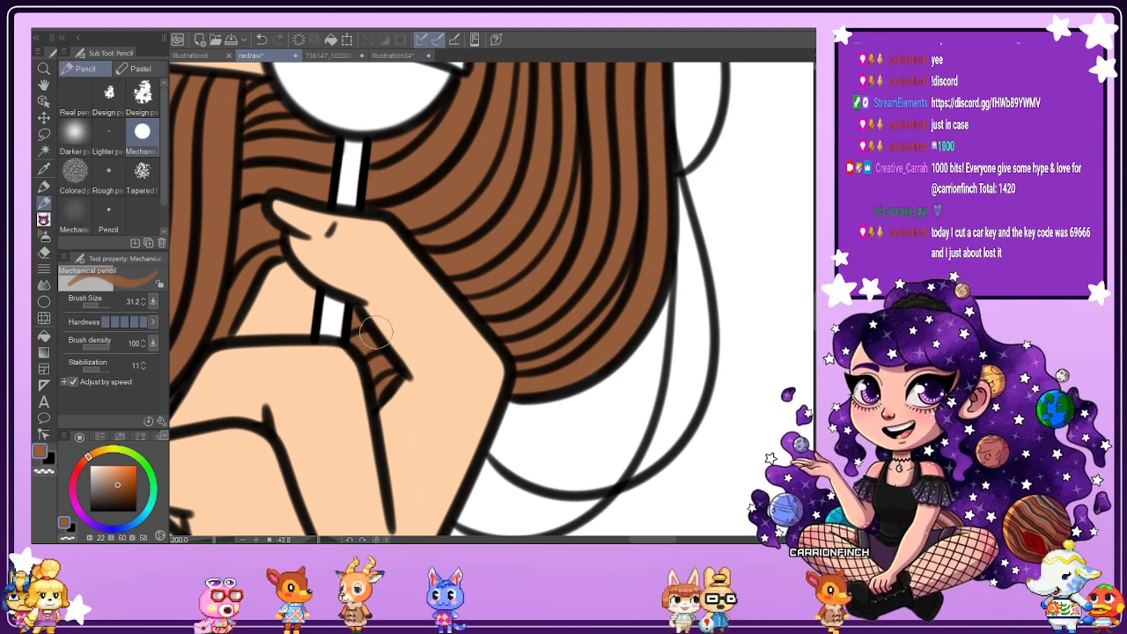
Reset the canvas rotation and start the brown fill on the hair just above the sweater cuff.
{"action": "scroll", "coordinate": [374, 331], "scroll_direction": "down", "scroll_amount": 3}
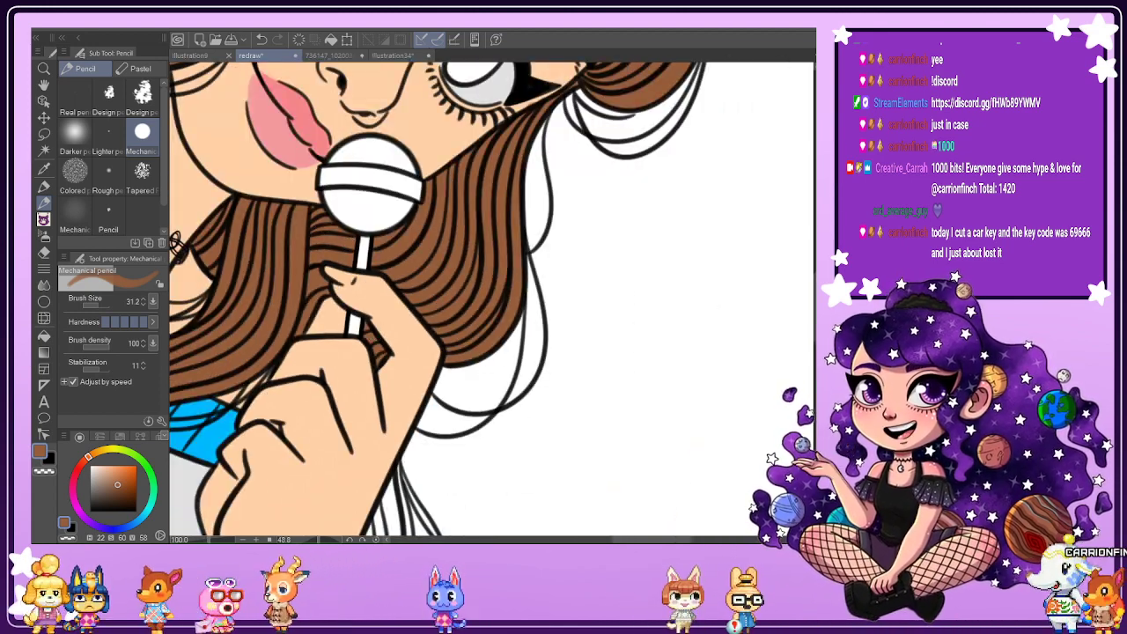
{"action": "key", "text": "ctrl+at"}
{"action": "scroll", "coordinate": [497, 305], "scroll_direction": "down", "scroll_amount": 2}
{"action": "scroll", "coordinate": [552, 431], "scroll_direction": "up", "scroll_amount": 3}
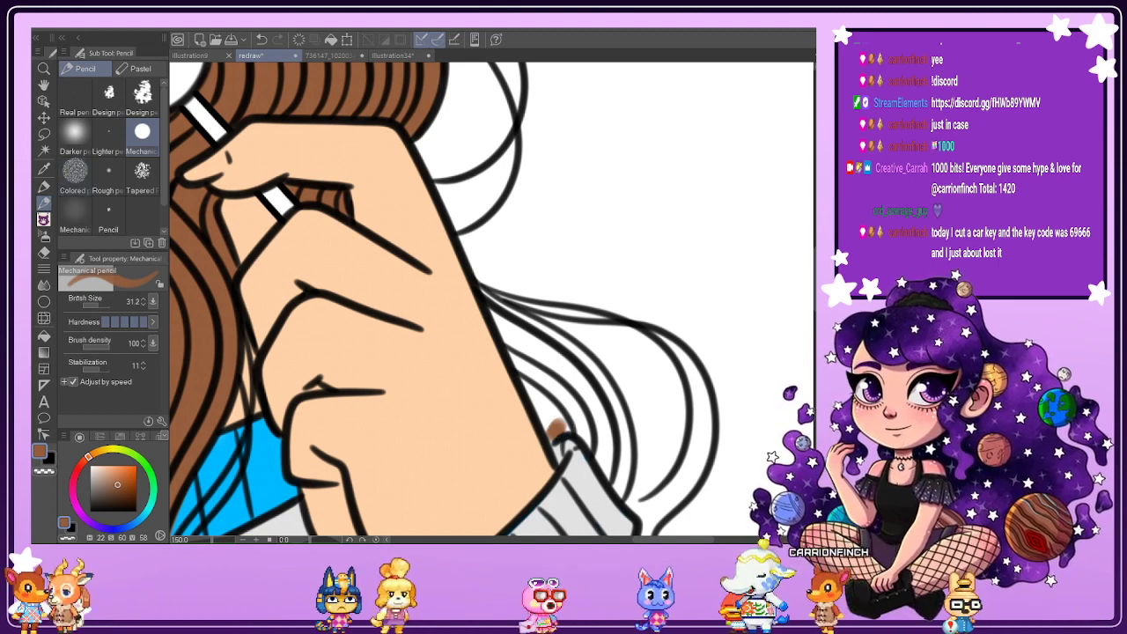
Handwrite "FCKD" in black on the blank background beside the raised hand.
{"action": "left_click_drag", "start_coordinate": [122, 483], "coordinate": [151, 519]}
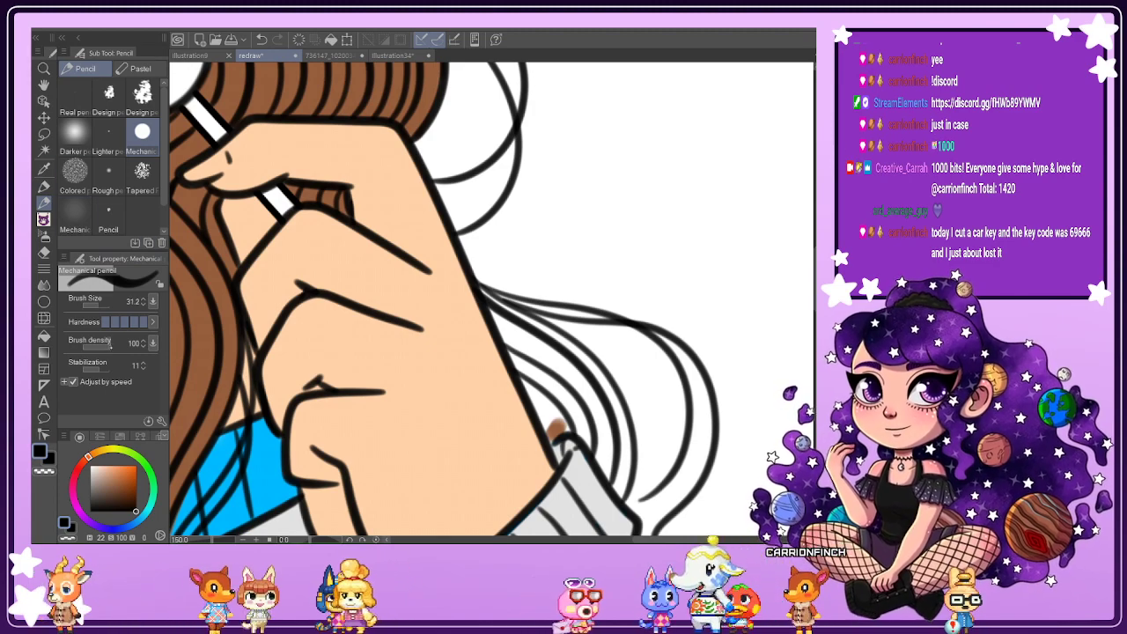
{"action": "mouse_move", "coordinate": [579, 208]}
{"action": "left_mouse_down"}
{"action": "mouse_move", "coordinate": [608, 262]}
{"action": "mouse_move", "coordinate": [610, 201]}
{"action": "mouse_move", "coordinate": [651, 186]}
{"action": "mouse_move", "coordinate": [688, 255]}
{"action": "left_mouse_up"}
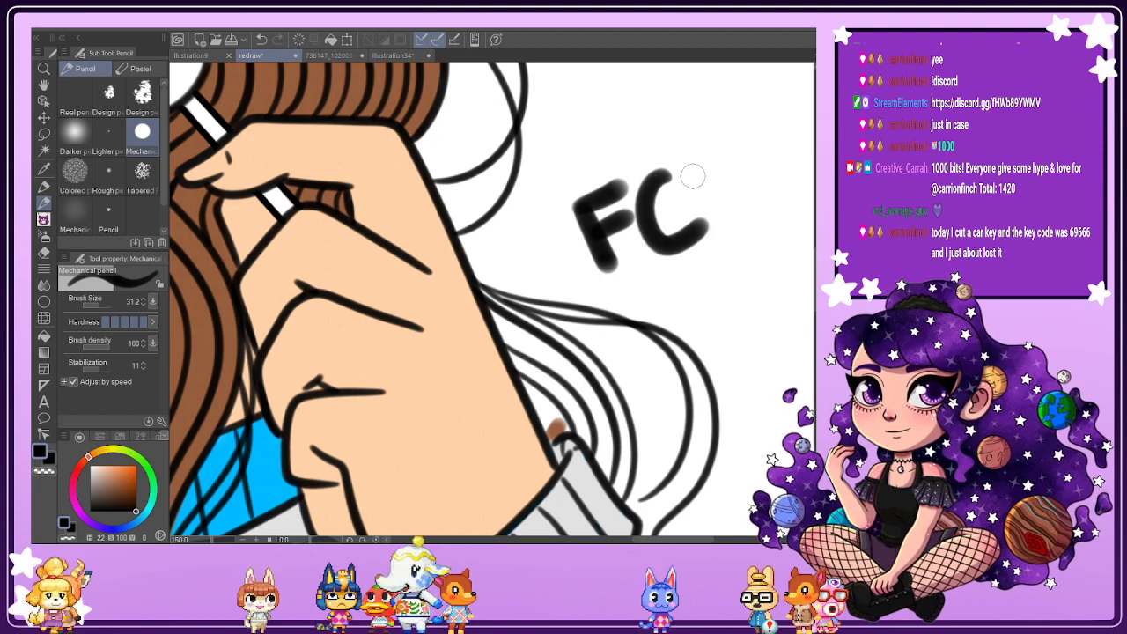
{"action": "left_click_drag", "start_coordinate": [695, 163], "coordinate": [722, 233]}
{"action": "left_click_drag", "start_coordinate": [732, 145], "coordinate": [704, 195]}
{"action": "left_click_drag", "start_coordinate": [708, 194], "coordinate": [774, 211]}
{"action": "left_click_drag", "start_coordinate": [753, 132], "coordinate": [782, 198]}
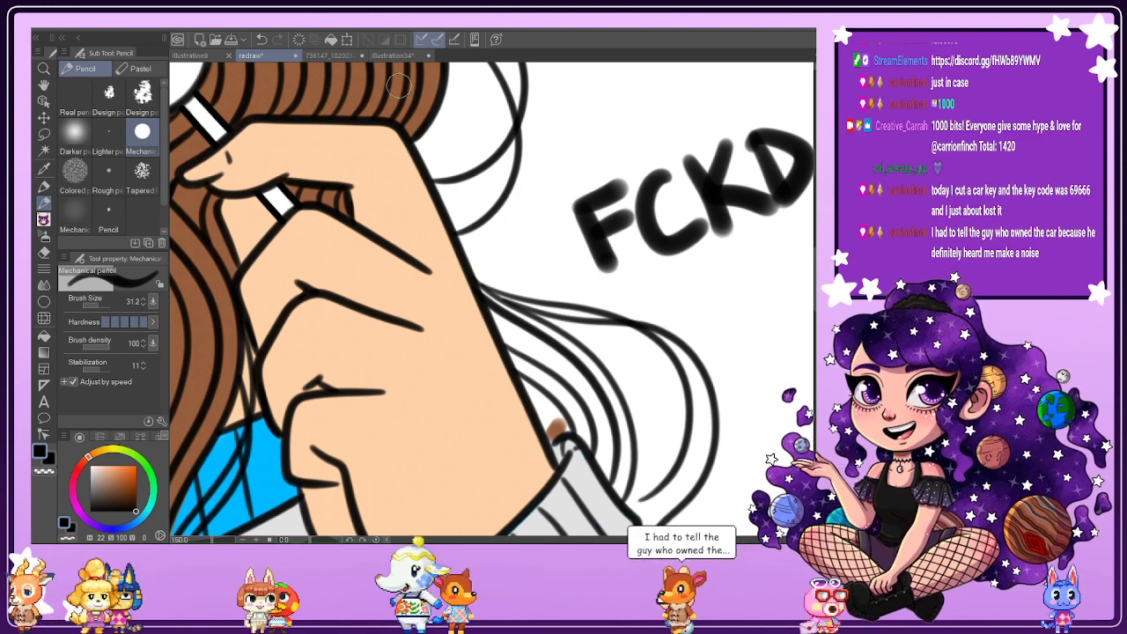
Undo all strokes of the black handwritten letters.
{"action": "key", "text": "ctrl+z"}
{"action": "key", "text": "ctrl+z"}
{"action": "key", "text": "ctrl+z"}
{"action": "key", "text": "ctrl+z"}
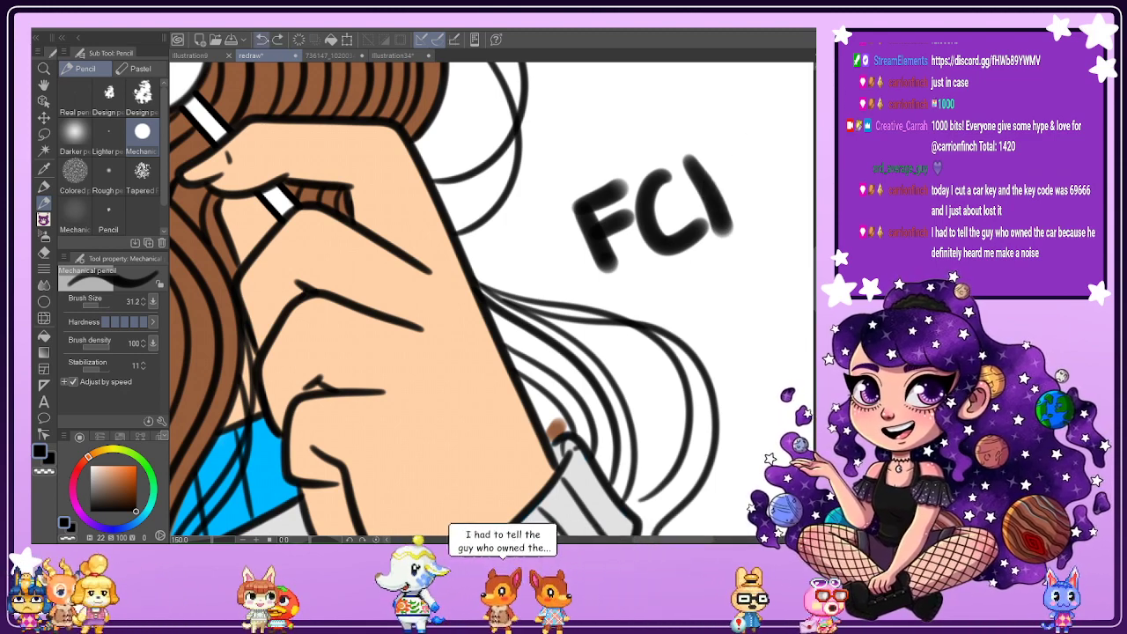
{"action": "key", "text": "ctrl+z"}
{"action": "key", "text": "ctrl+z"}
{"action": "key", "text": "ctrl+z"}
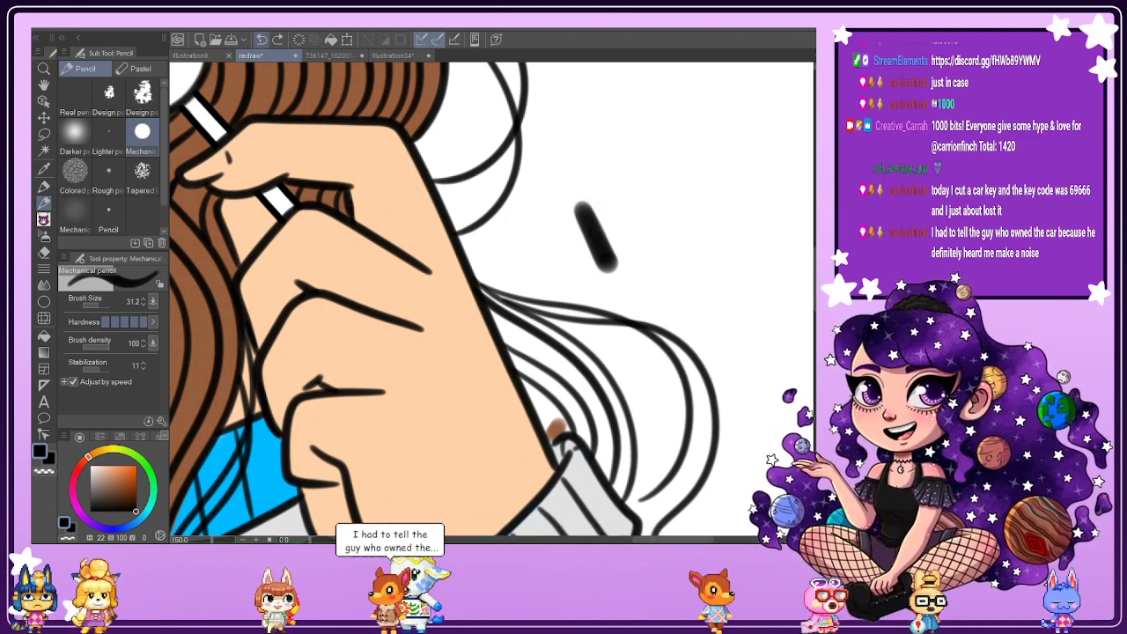
{"action": "key", "text": "ctrl+z"}
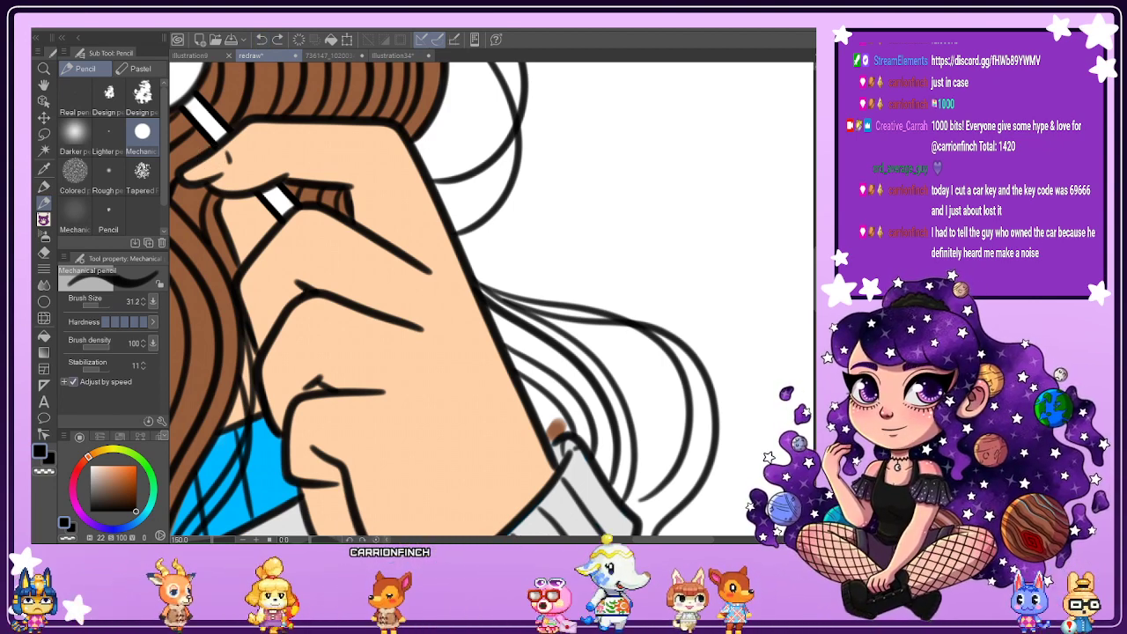
Sample the hair brown again and paint the lock behind the wrist, from the sweater cuff up to its narrow root.
{"action": "key", "text": "i"}
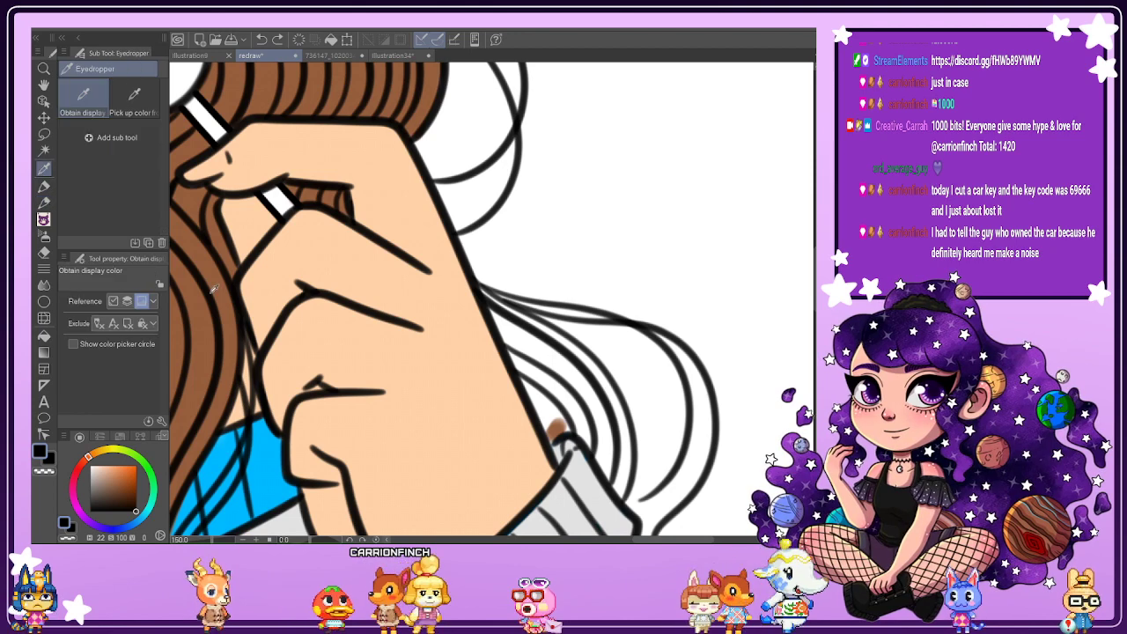
{"action": "key", "text": "p"}
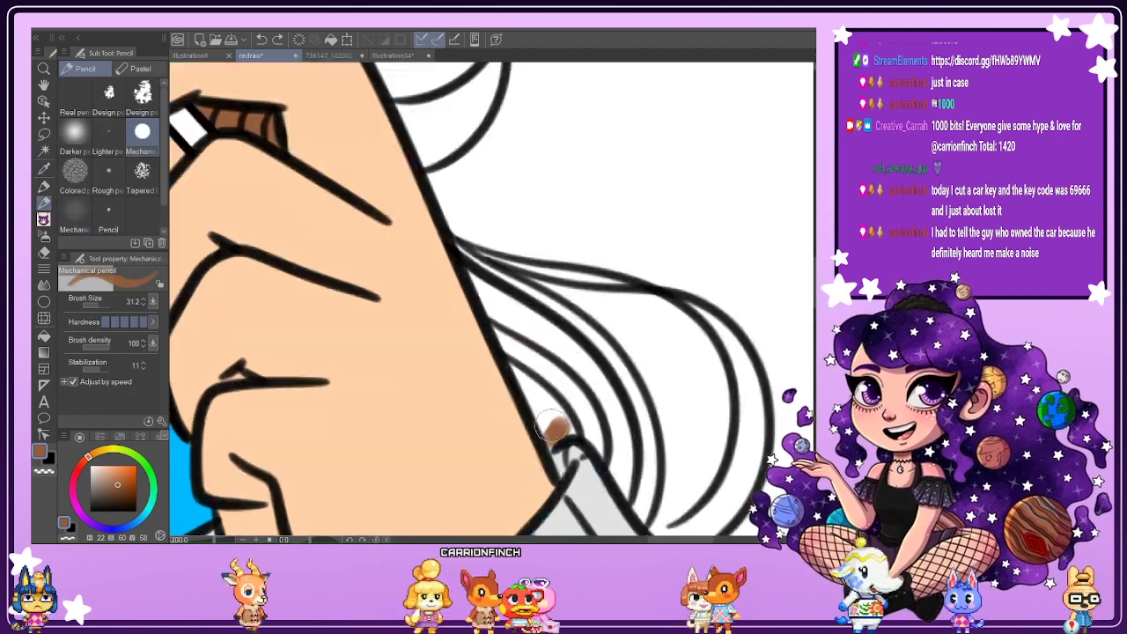
{"action": "scroll", "coordinate": [552, 440], "scroll_direction": "up", "scroll_amount": 1}
{"action": "mouse_move", "coordinate": [552, 436]}
{"action": "left_mouse_down"}
{"action": "mouse_move", "coordinate": [579, 422]}
{"action": "mouse_move", "coordinate": [555, 433]}
{"action": "mouse_move", "coordinate": [610, 449]}
{"action": "mouse_move", "coordinate": [576, 427]}
{"action": "mouse_move", "coordinate": [627, 480]}
{"action": "mouse_move", "coordinate": [641, 517]}
{"action": "mouse_move", "coordinate": [646, 481]}
{"action": "mouse_move", "coordinate": [641, 515]}
{"action": "mouse_move", "coordinate": [625, 391]}
{"action": "mouse_move", "coordinate": [640, 455]}
{"action": "mouse_move", "coordinate": [591, 343]}
{"action": "mouse_move", "coordinate": [638, 433]}
{"action": "mouse_move", "coordinate": [564, 344]}
{"action": "mouse_move", "coordinate": [629, 452]}
{"action": "mouse_move", "coordinate": [524, 328]}
{"action": "mouse_move", "coordinate": [556, 426]}
{"action": "left_mouse_up"}
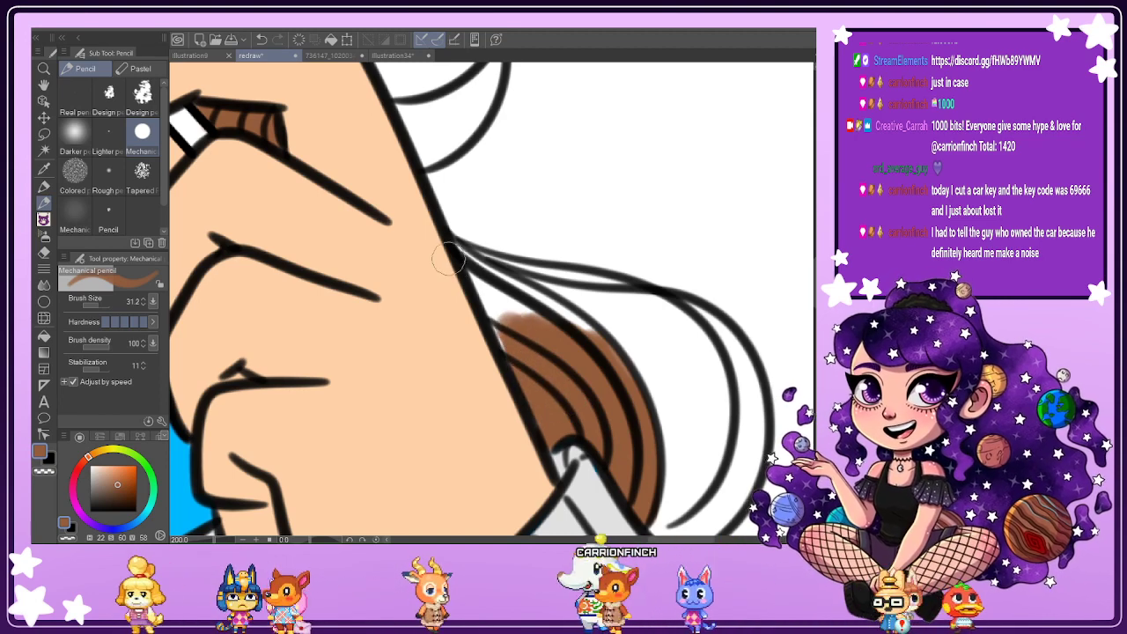
{"action": "mouse_move", "coordinate": [457, 249]}
{"action": "left_mouse_down"}
{"action": "mouse_move", "coordinate": [515, 360]}
{"action": "mouse_move", "coordinate": [465, 266]}
{"action": "mouse_move", "coordinate": [487, 295]}
{"action": "left_mouse_up"}
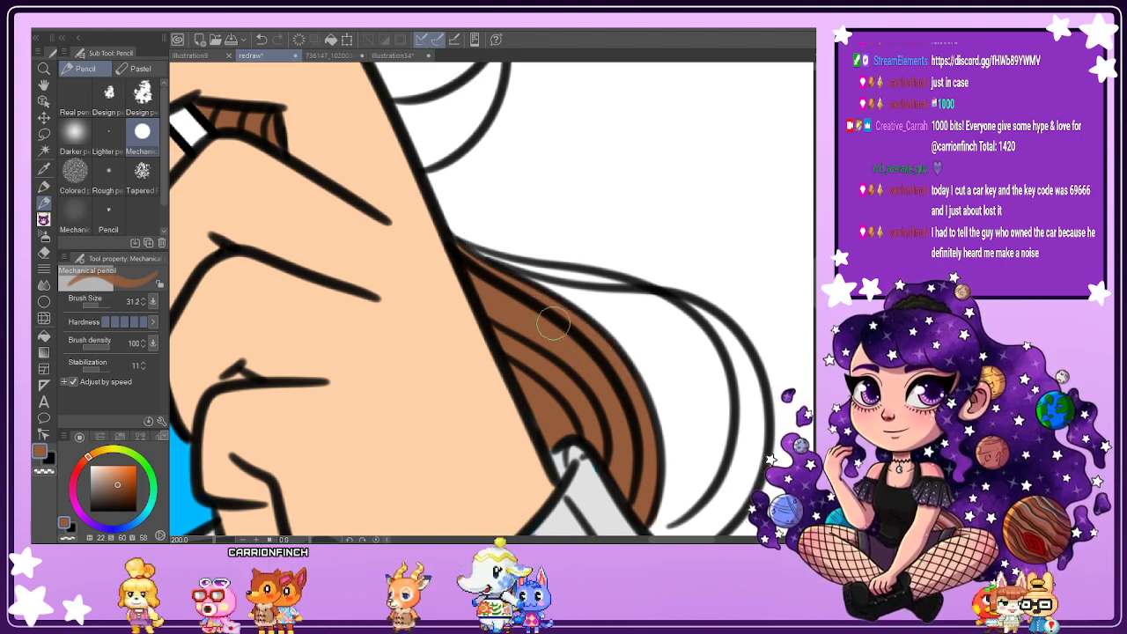
Paint the hair peeking out under the raised arm's sleeve brown, and sample the sweater's light grey along its edge.
{"action": "scroll", "coordinate": [553, 324], "scroll_direction": "down", "scroll_amount": 4}
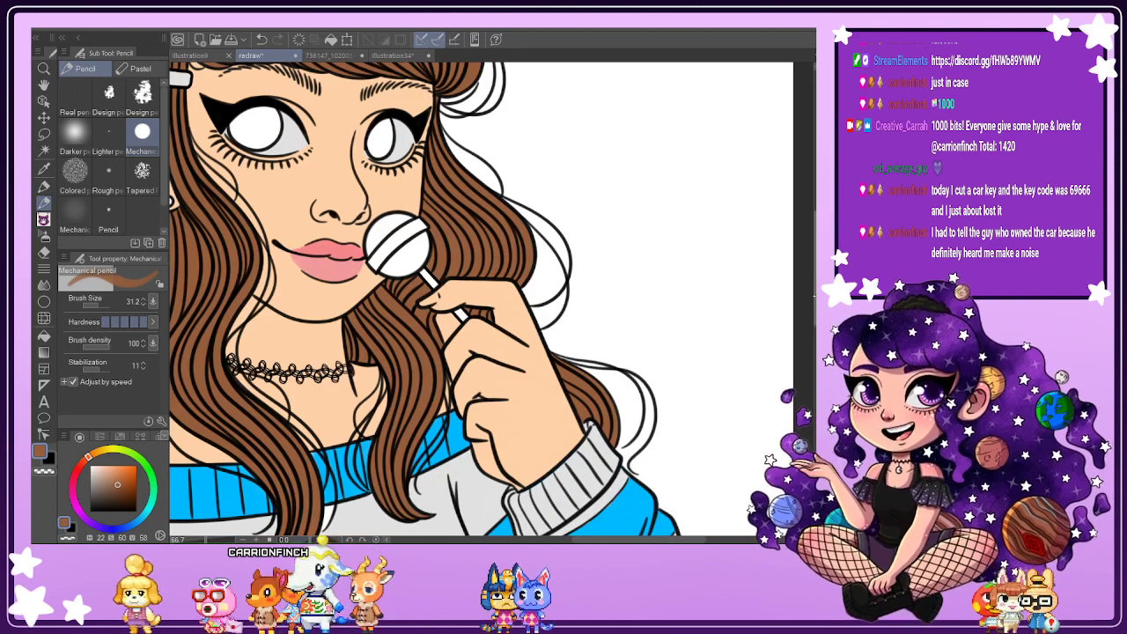
{"action": "scroll", "coordinate": [515, 365], "scroll_direction": "up", "scroll_amount": 5}
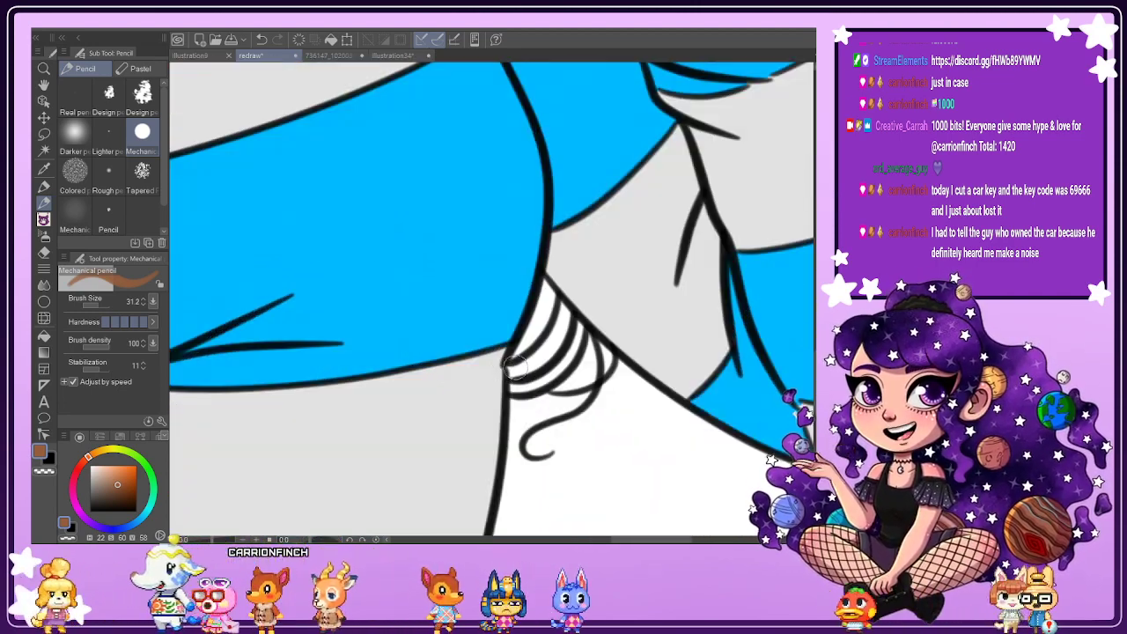
{"action": "mouse_move", "coordinate": [515, 365]}
{"action": "left_mouse_down"}
{"action": "mouse_move", "coordinate": [554, 325]}
{"action": "mouse_move", "coordinate": [573, 350]}
{"action": "mouse_move", "coordinate": [546, 286]}
{"action": "left_mouse_up"}
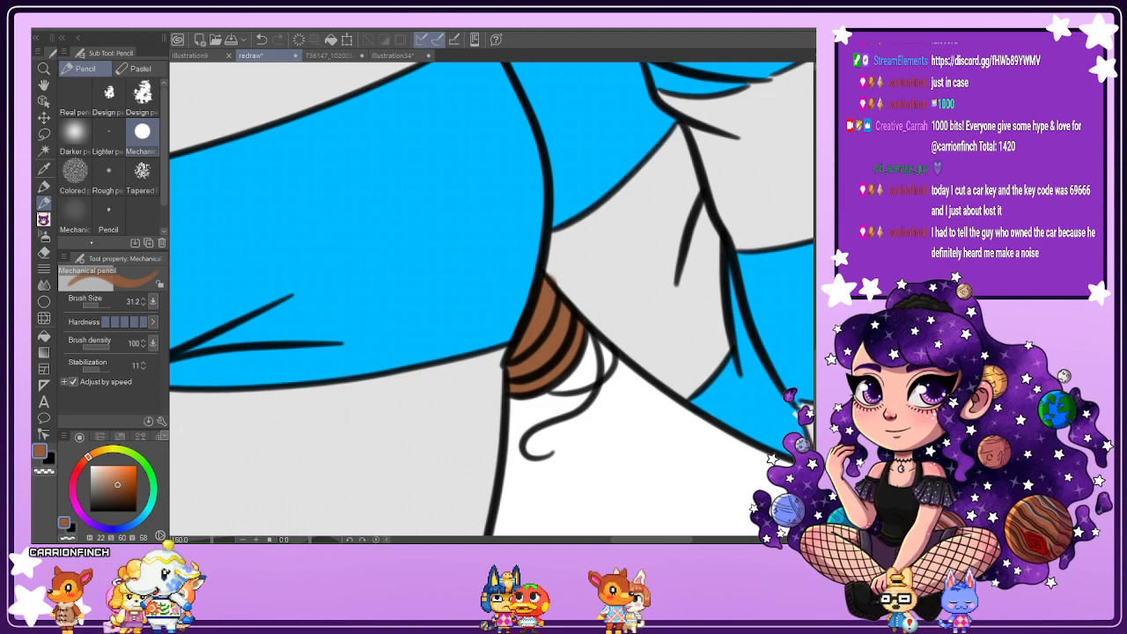
{"action": "left_click", "coordinate": [44, 168]}
{"action": "left_click", "coordinate": [570, 273]}
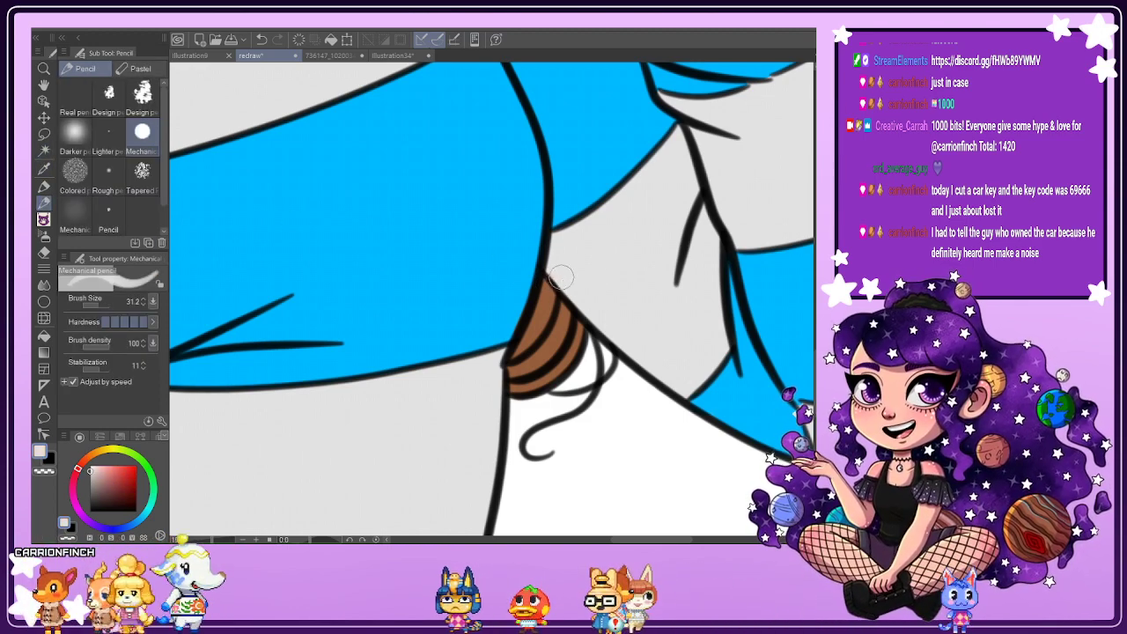
{"action": "scroll", "coordinate": [560, 278], "scroll_direction": "down", "scroll_amount": 6}
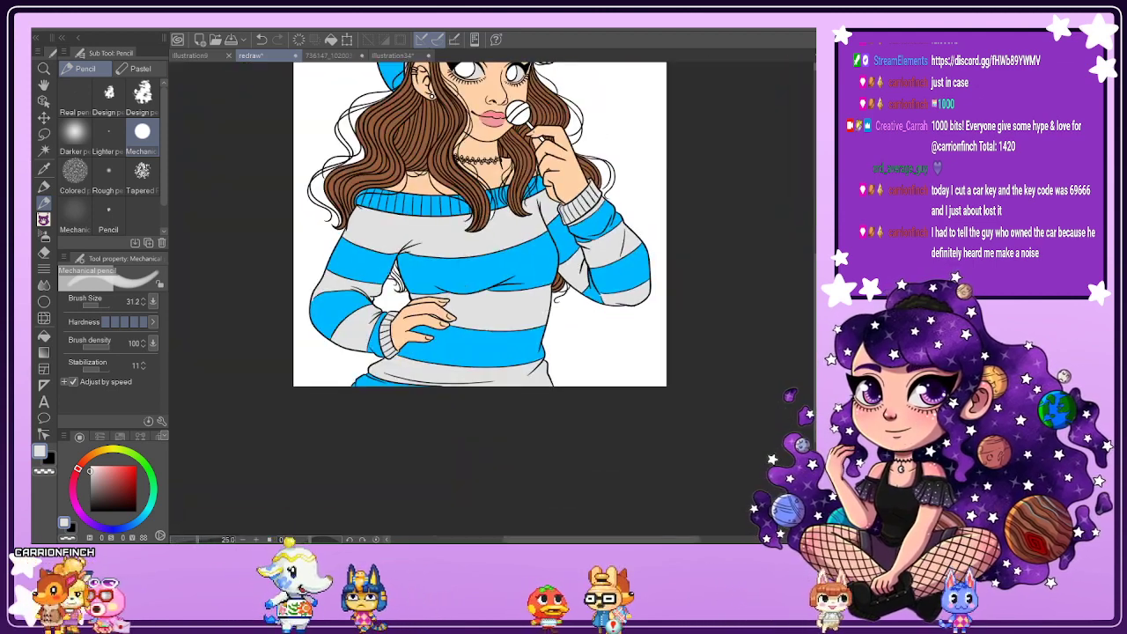
Resample the hair brown and fill the locks visible in the gap between the bent arm and the waist.
{"action": "scroll", "coordinate": [365, 248], "scroll_direction": "up", "scroll_amount": 4}
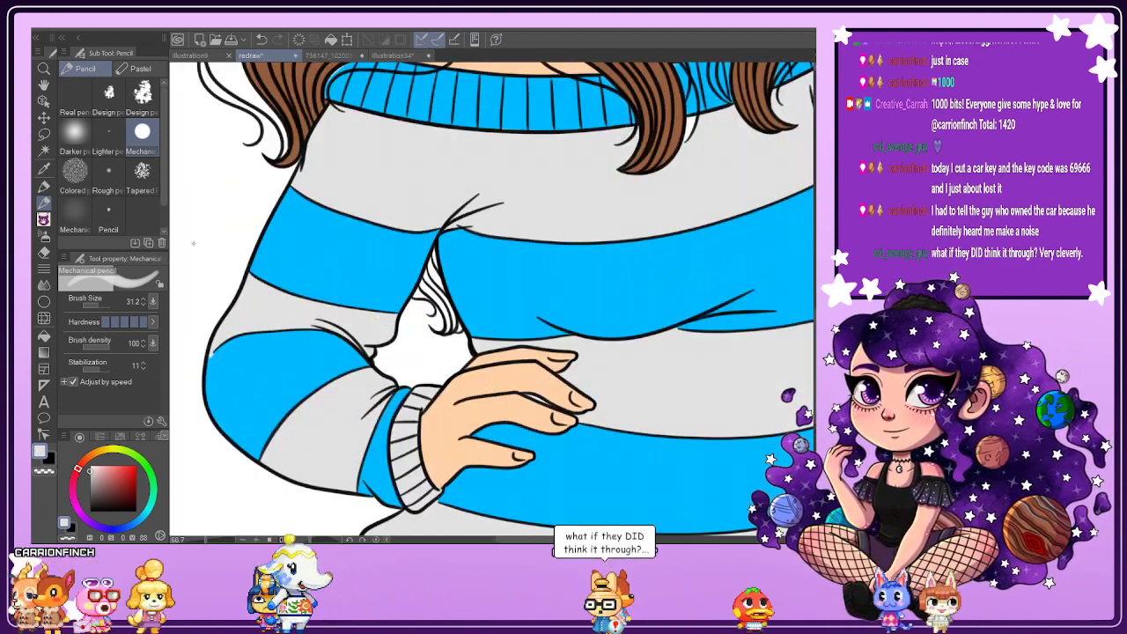
{"action": "left_click", "coordinate": [297, 119], "text": "alt"}
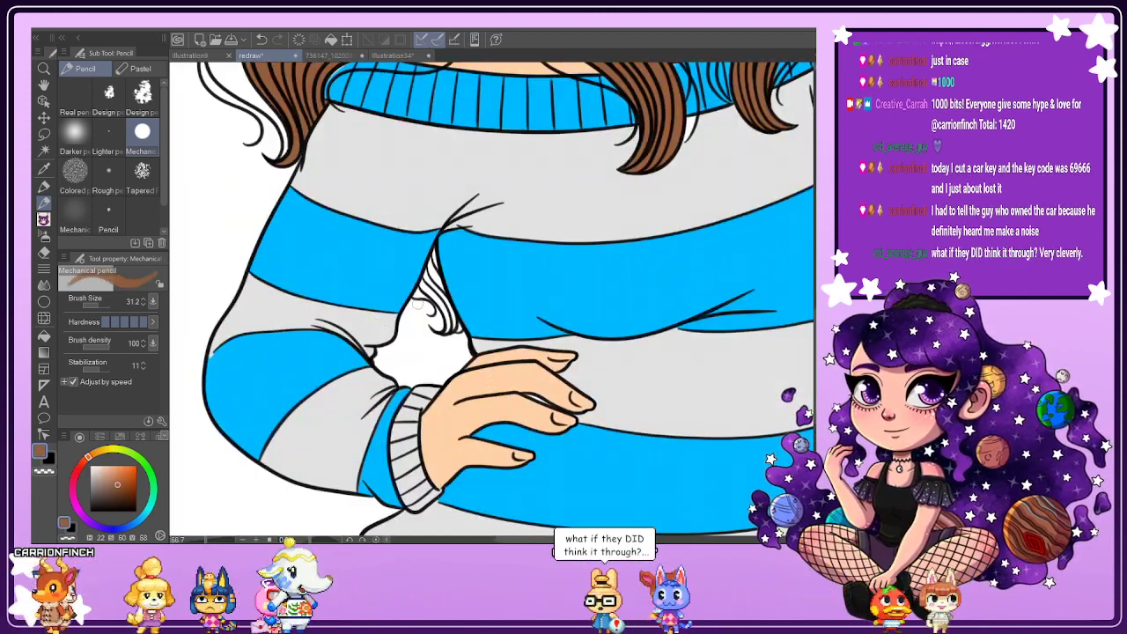
{"action": "scroll", "coordinate": [419, 293], "scroll_direction": "up", "scroll_amount": 3}
{"action": "mouse_move", "coordinate": [428, 271]}
{"action": "left_mouse_down"}
{"action": "mouse_move", "coordinate": [460, 151]}
{"action": "mouse_move", "coordinate": [498, 329]}
{"action": "mouse_move", "coordinate": [465, 232]}
{"action": "mouse_move", "coordinate": [456, 222]}
{"action": "mouse_move", "coordinate": [476, 308]}
{"action": "mouse_move", "coordinate": [427, 249]}
{"action": "mouse_move", "coordinate": [489, 316]}
{"action": "mouse_move", "coordinate": [506, 364]}
{"action": "mouse_move", "coordinate": [499, 401]}
{"action": "mouse_move", "coordinate": [511, 396]}
{"action": "mouse_move", "coordinate": [504, 346]}
{"action": "mouse_move", "coordinate": [528, 393]}
{"action": "mouse_move", "coordinate": [517, 360]}
{"action": "left_mouse_up"}
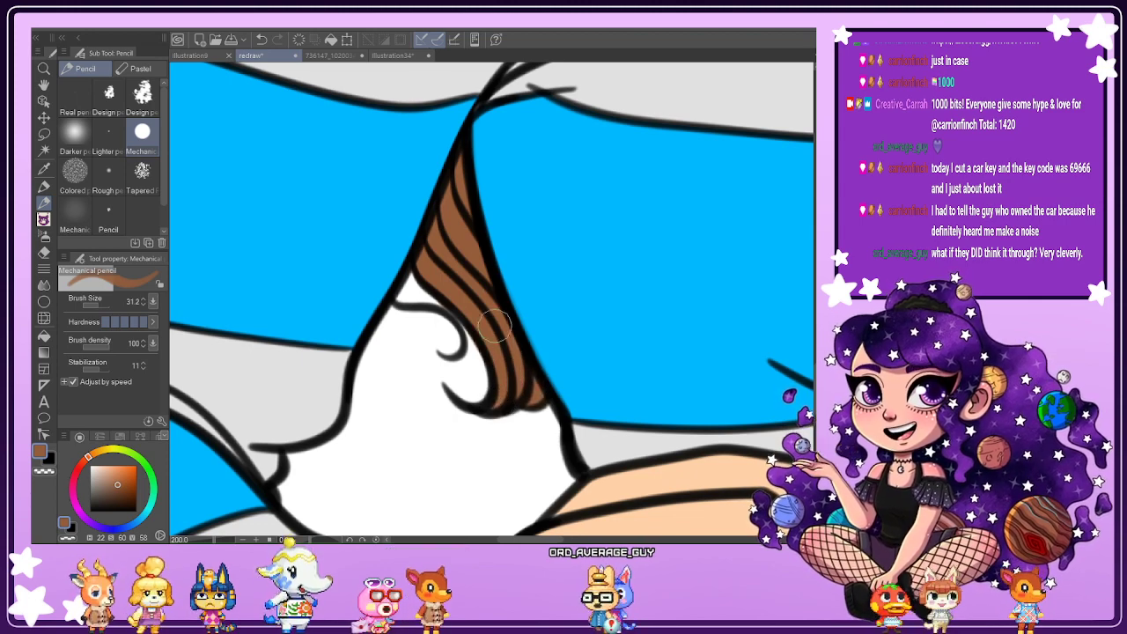
{"action": "scroll", "coordinate": [454, 192], "scroll_direction": "down", "scroll_amount": 8}
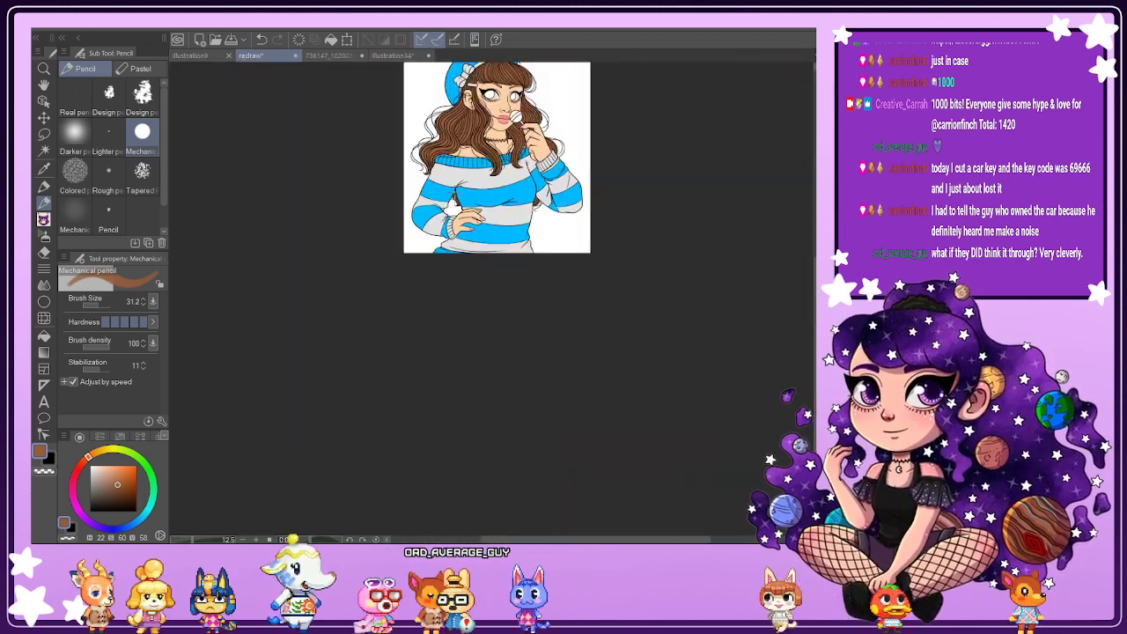
Switch to the reference picture and sample the dark red-brown from the girl's iris.
{"action": "scroll", "coordinate": [508, 105], "scroll_direction": "up", "scroll_amount": 3}
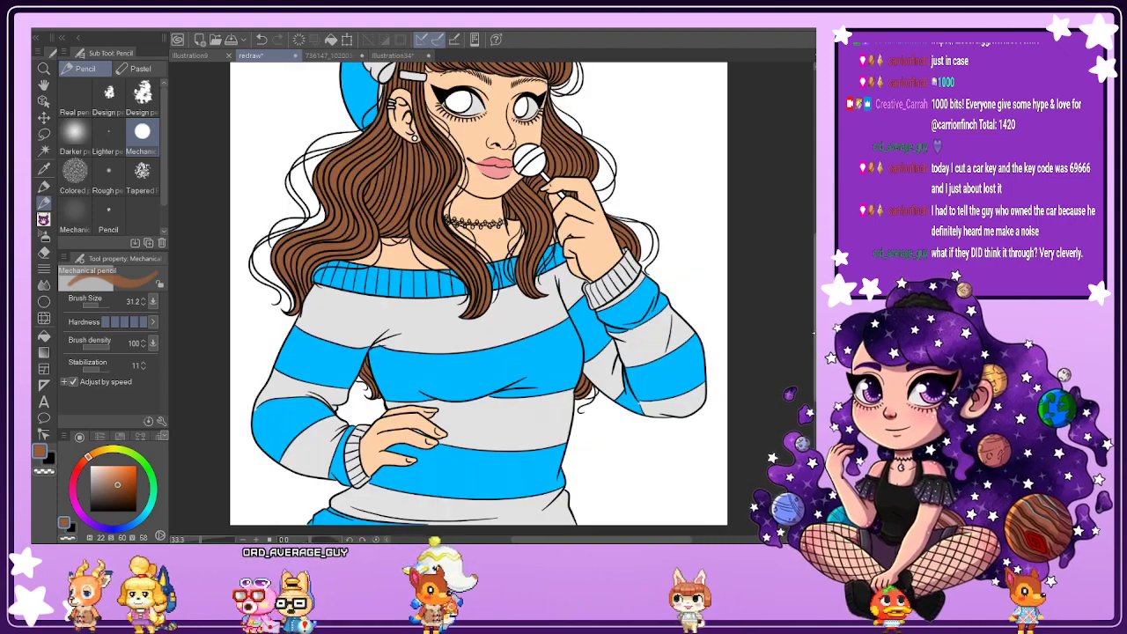
{"action": "left_click_drag", "start_coordinate": [814, 286], "coordinate": [815, 251]}
{"action": "left_click", "coordinate": [331, 55]}
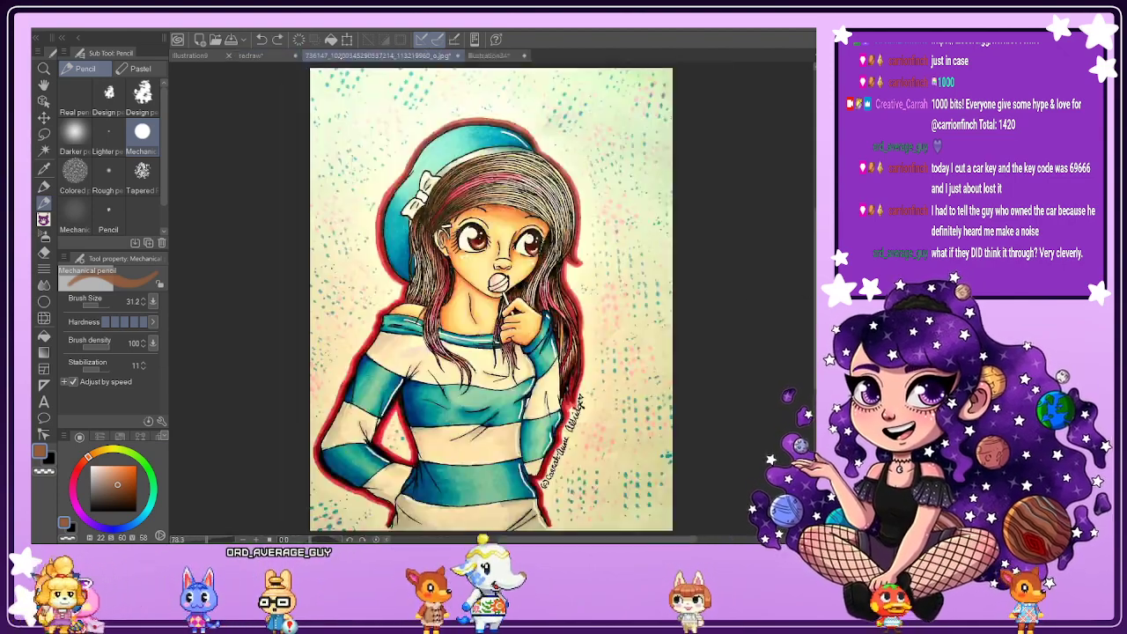
{"action": "left_click", "coordinate": [44, 168]}
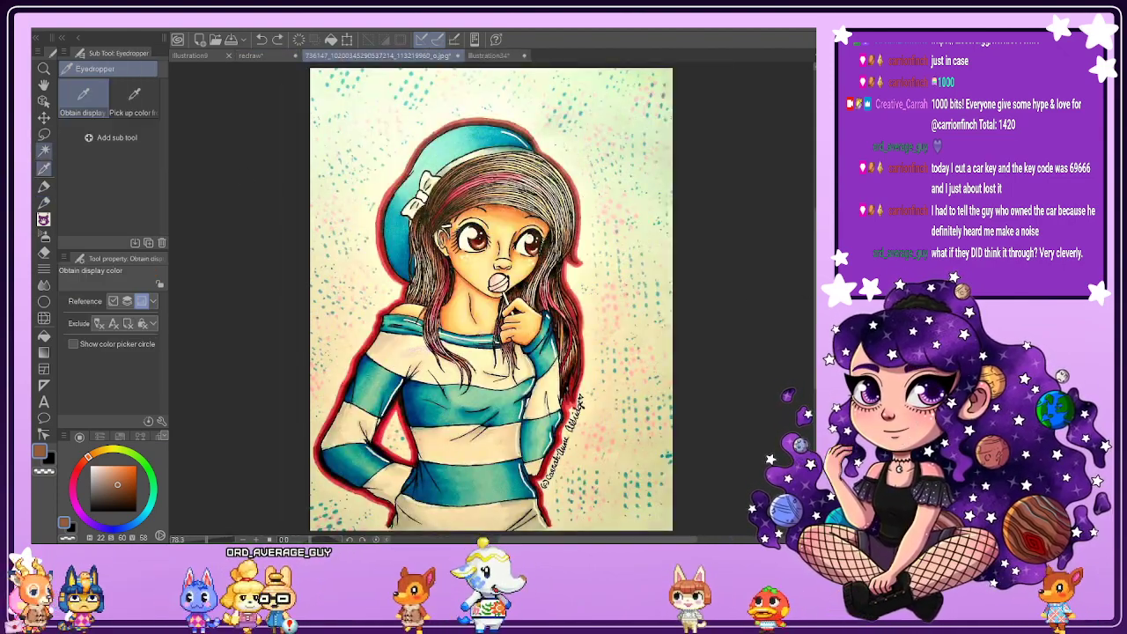
{"action": "scroll", "coordinate": [481, 236], "scroll_direction": "up", "scroll_amount": 6}
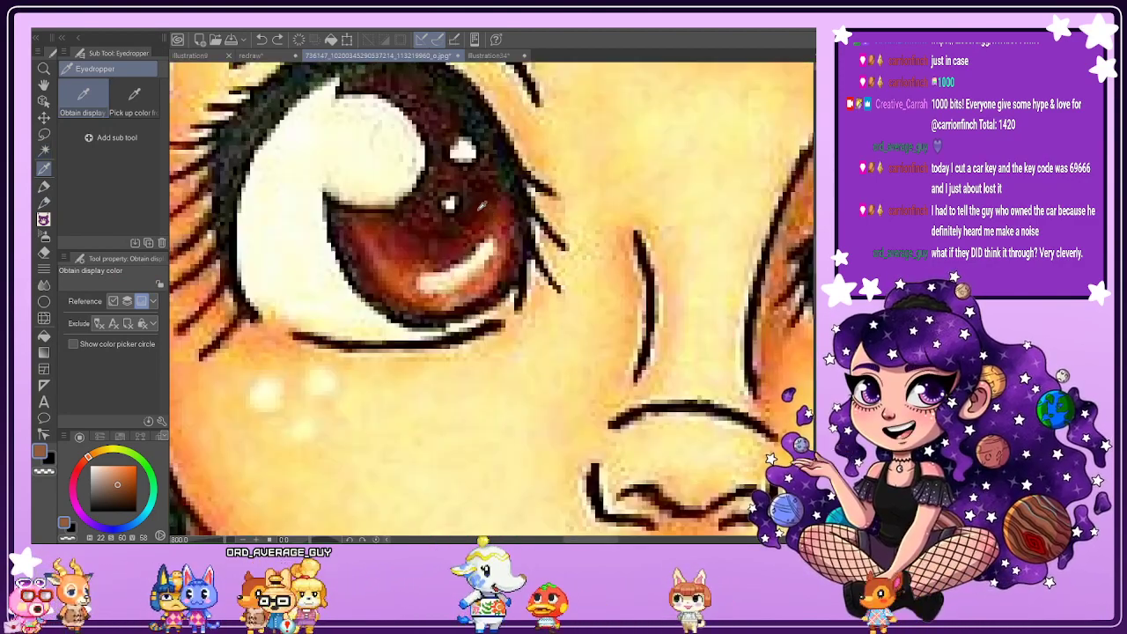
{"action": "left_click", "coordinate": [480, 209]}
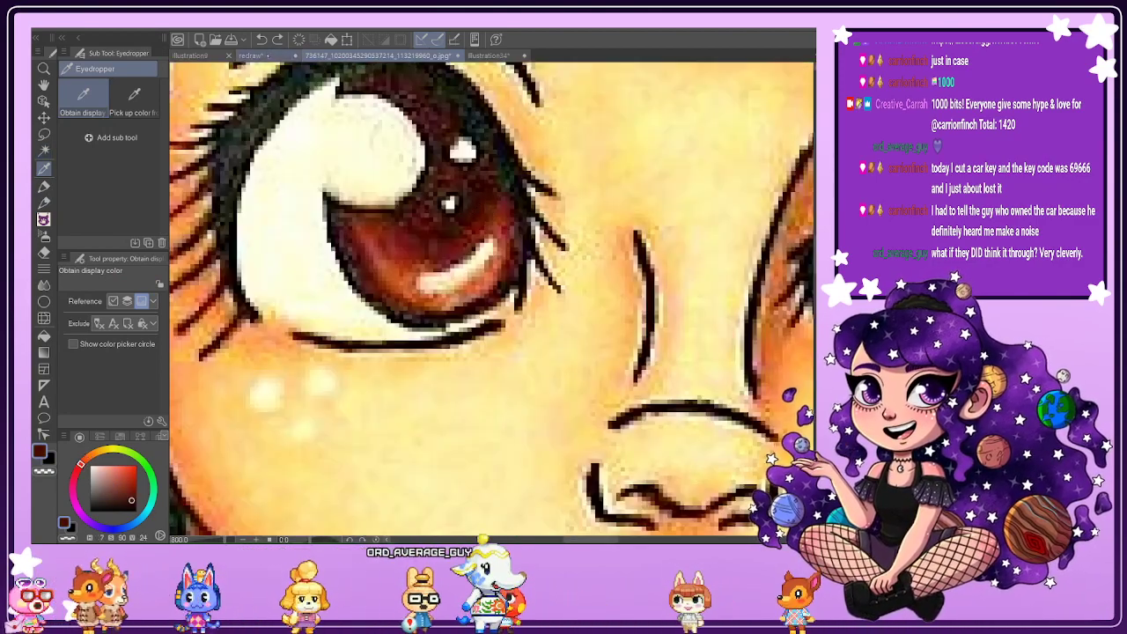
Return to the redraw and fill both irises with the sampled dark red-brown using the Mechanical pencil.
{"action": "key", "text": "ctrl+shift+Tab"}
{"action": "key", "text": "p"}
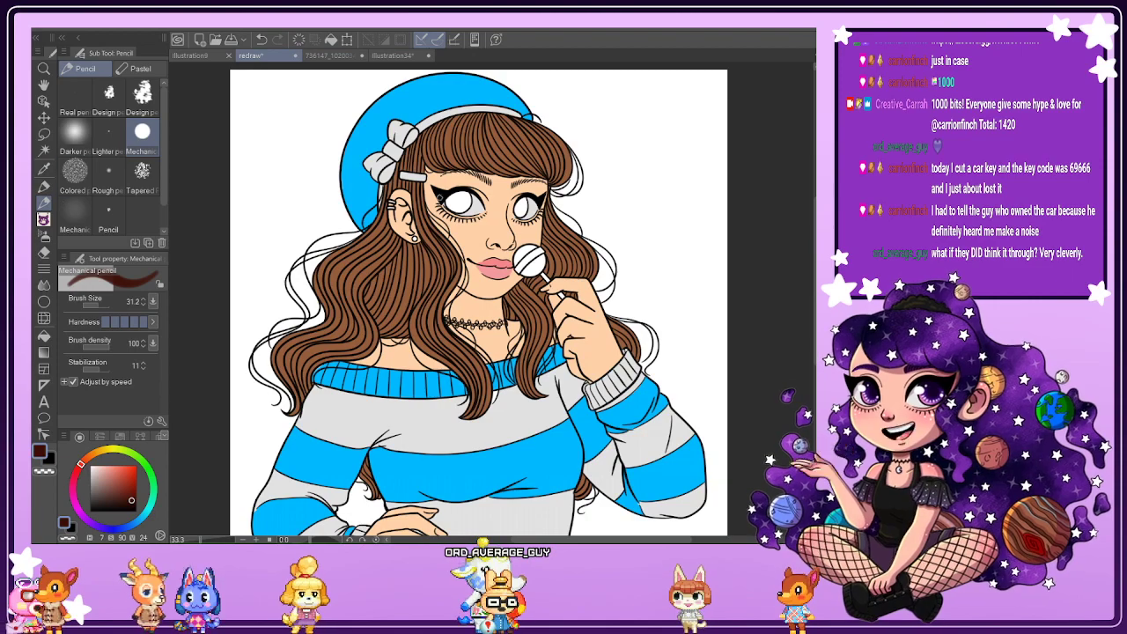
{"action": "scroll", "coordinate": [459, 195], "scroll_direction": "up", "scroll_amount": 3}
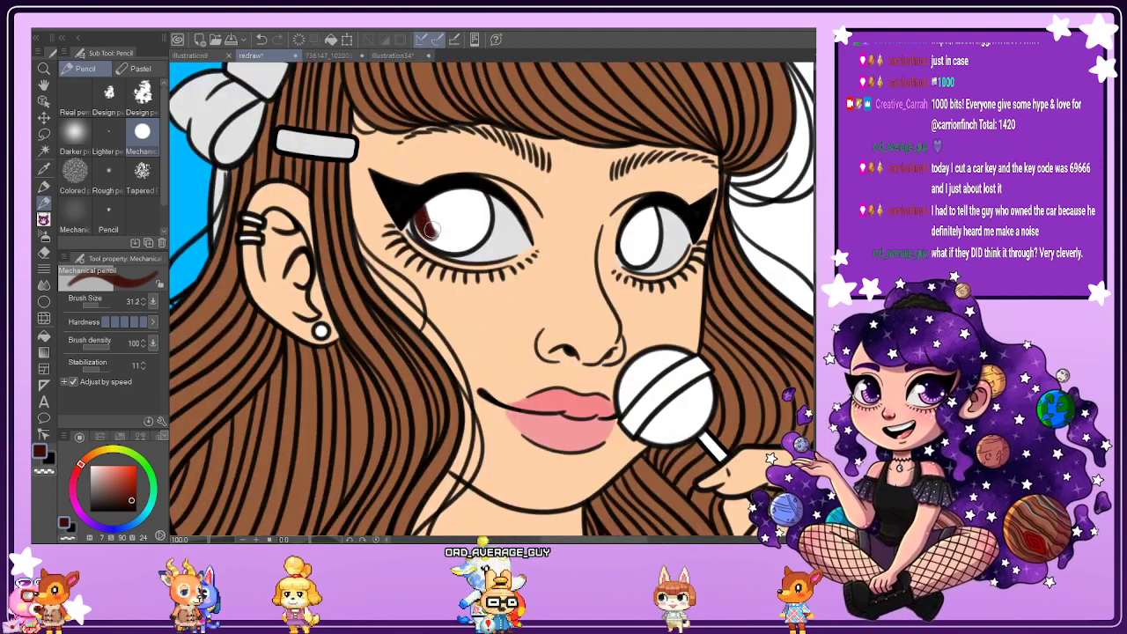
{"action": "mouse_move", "coordinate": [419, 215]}
{"action": "left_mouse_down"}
{"action": "mouse_move", "coordinate": [445, 245]}
{"action": "mouse_move", "coordinate": [471, 242]}
{"action": "mouse_move", "coordinate": [482, 210]}
{"action": "mouse_move", "coordinate": [467, 196]}
{"action": "mouse_move", "coordinate": [464, 221]}
{"action": "left_mouse_up"}
{"action": "left_click_drag", "start_coordinate": [451, 220], "coordinate": [440, 221]}
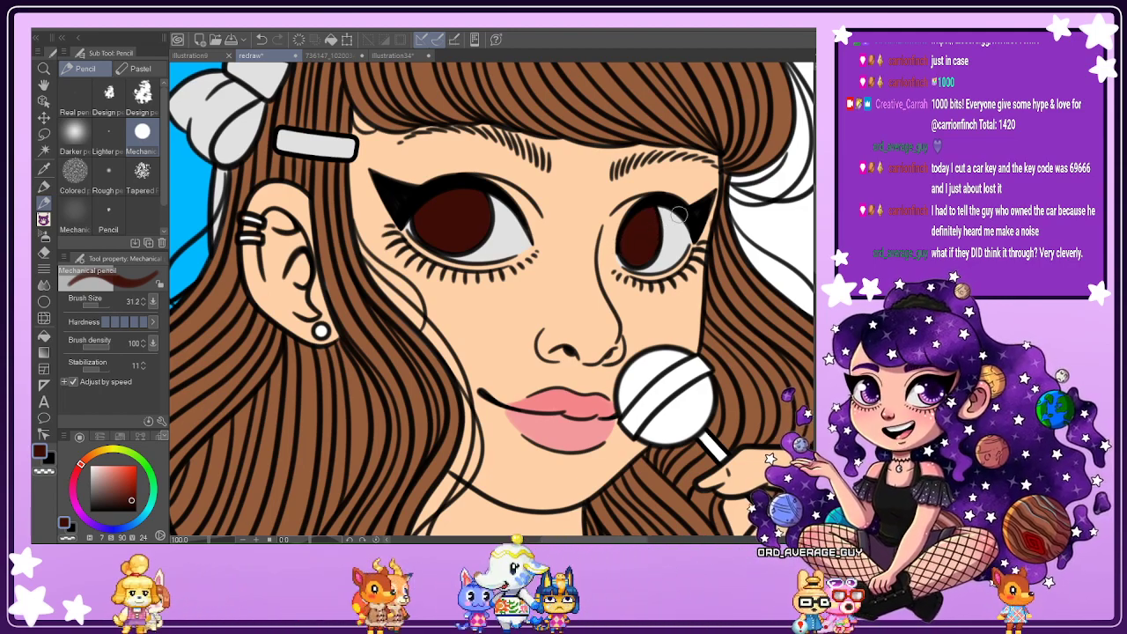
Sample the hair brown in the redraw, and check the whole reference picture before returning to the face.
{"action": "left_click", "coordinate": [44, 167]}
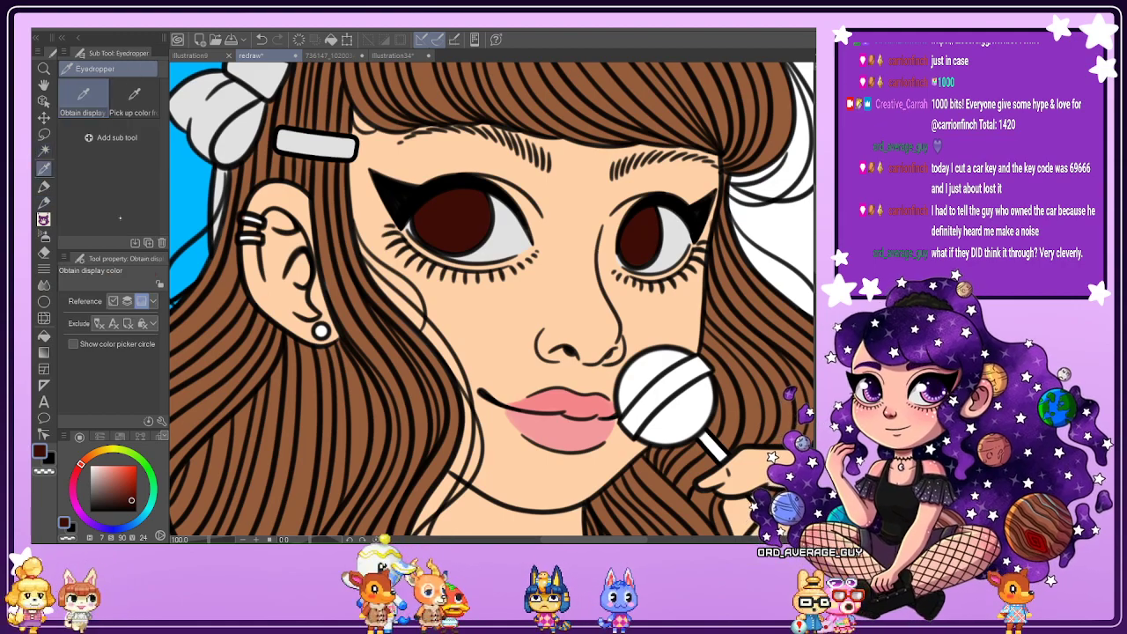
{"action": "left_click", "coordinate": [220, 289]}
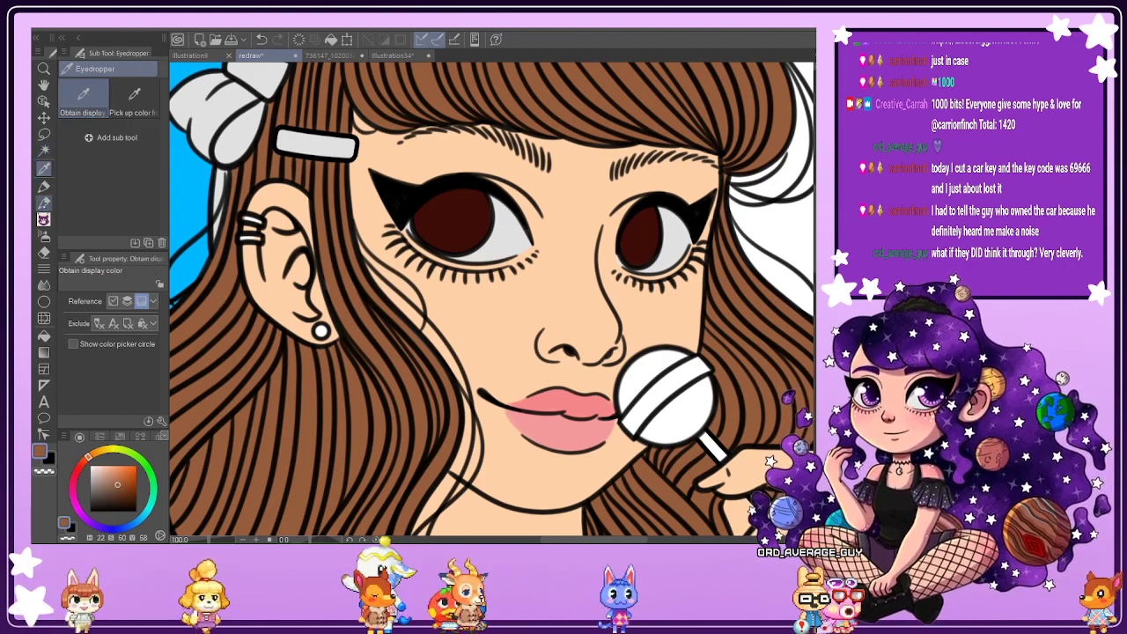
{"action": "key", "text": "p"}
{"action": "left_click", "coordinate": [327, 55]}
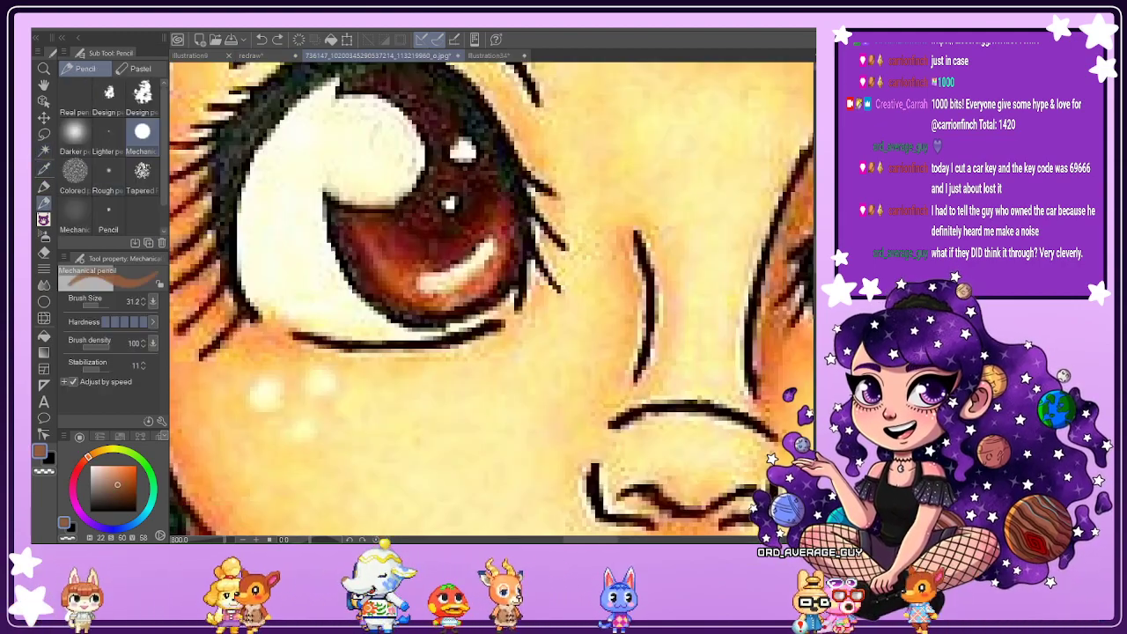
{"action": "key", "text": "ctrl+0"}
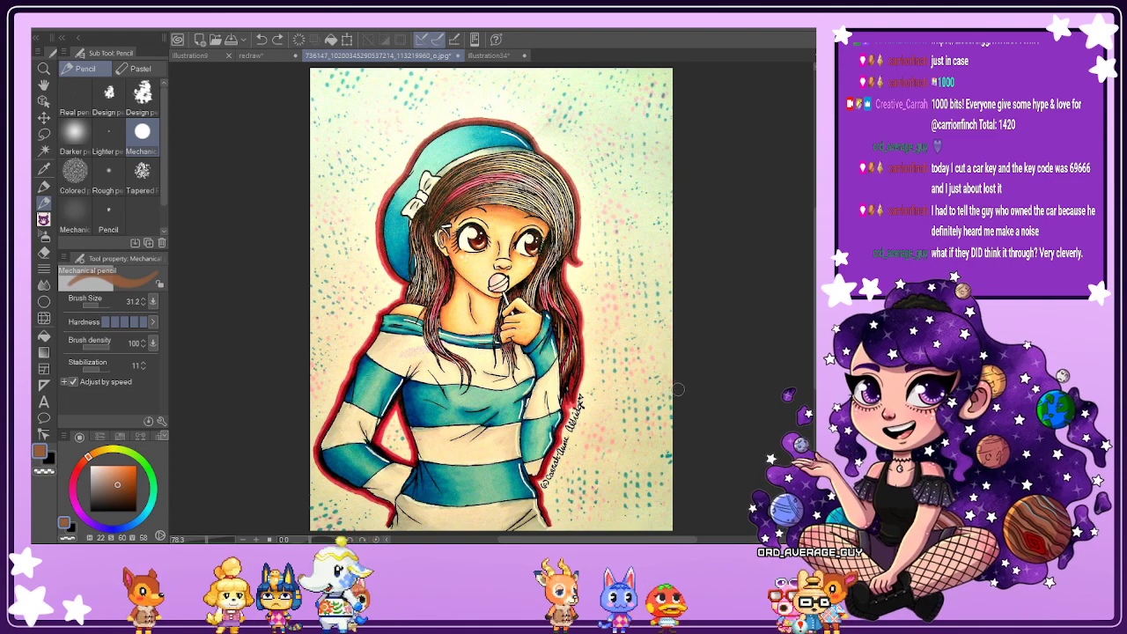
{"action": "left_click", "coordinate": [251, 54]}
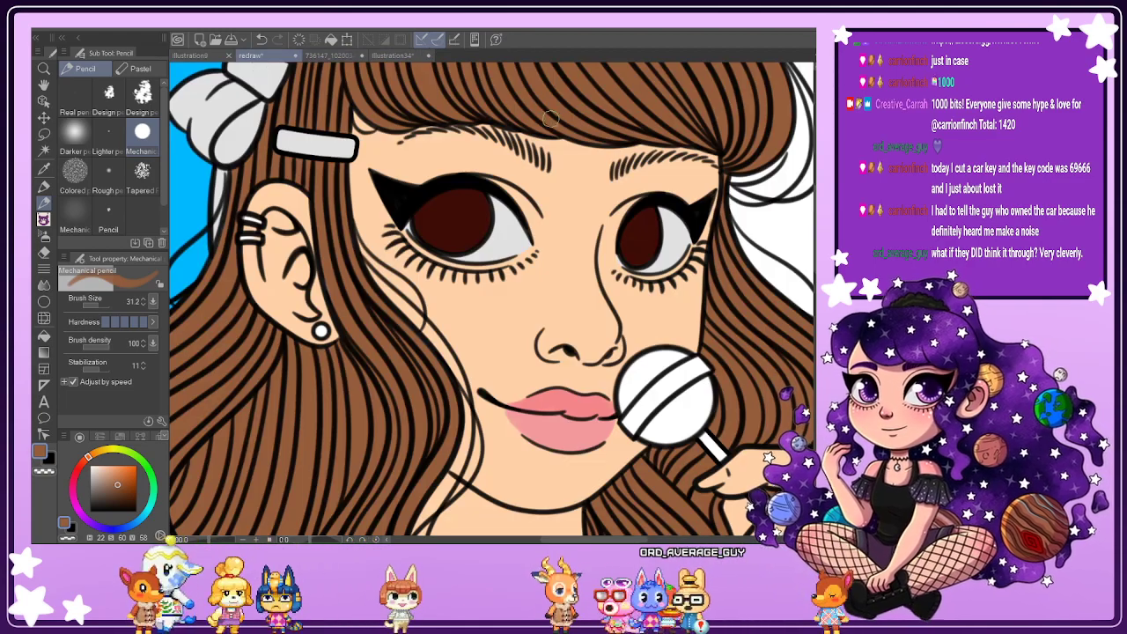
With a darker brown, brush size 17.2 and stabilization 100, paint along the edges of the eyebrow above the smaller, far eye.
{"action": "scroll", "coordinate": [653, 138], "scroll_direction": "up", "scroll_amount": 2}
{"action": "left_click_drag", "start_coordinate": [670, 137], "coordinate": [496, 67]}
{"action": "left_click_drag", "start_coordinate": [815, 242], "coordinate": [815, 233]}
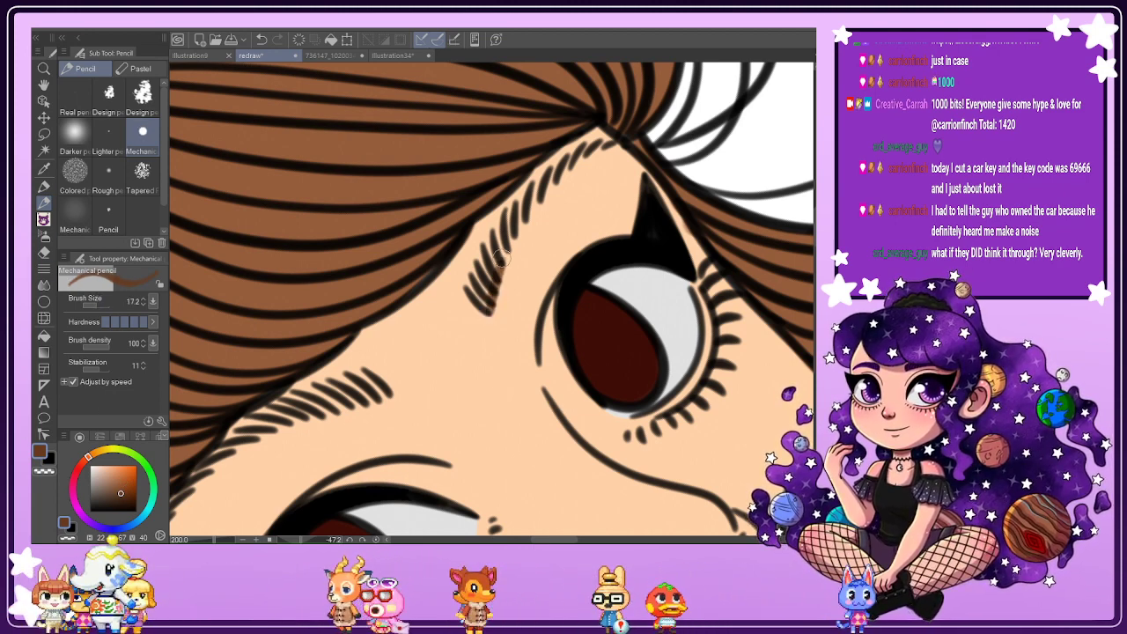
{"action": "left_click_drag", "start_coordinate": [513, 229], "coordinate": [571, 162]}
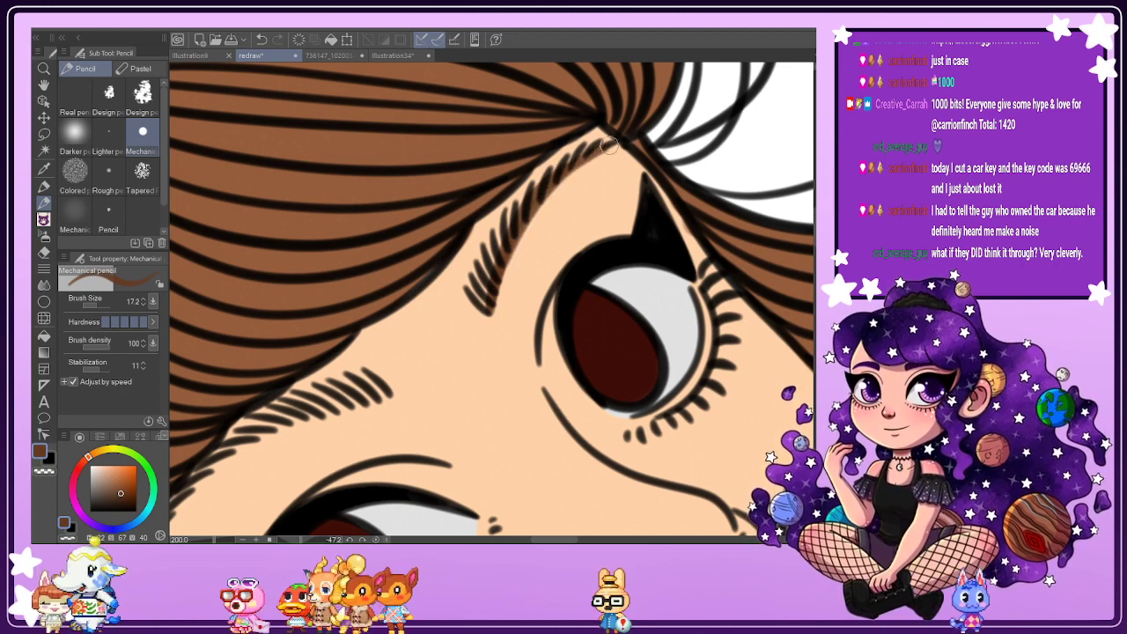
{"action": "mouse_move", "coordinate": [619, 144]}
{"action": "left_mouse_down"}
{"action": "mouse_move", "coordinate": [566, 157]}
{"action": "mouse_move", "coordinate": [529, 192]}
{"action": "mouse_move", "coordinate": [491, 260]}
{"action": "left_mouse_up"}
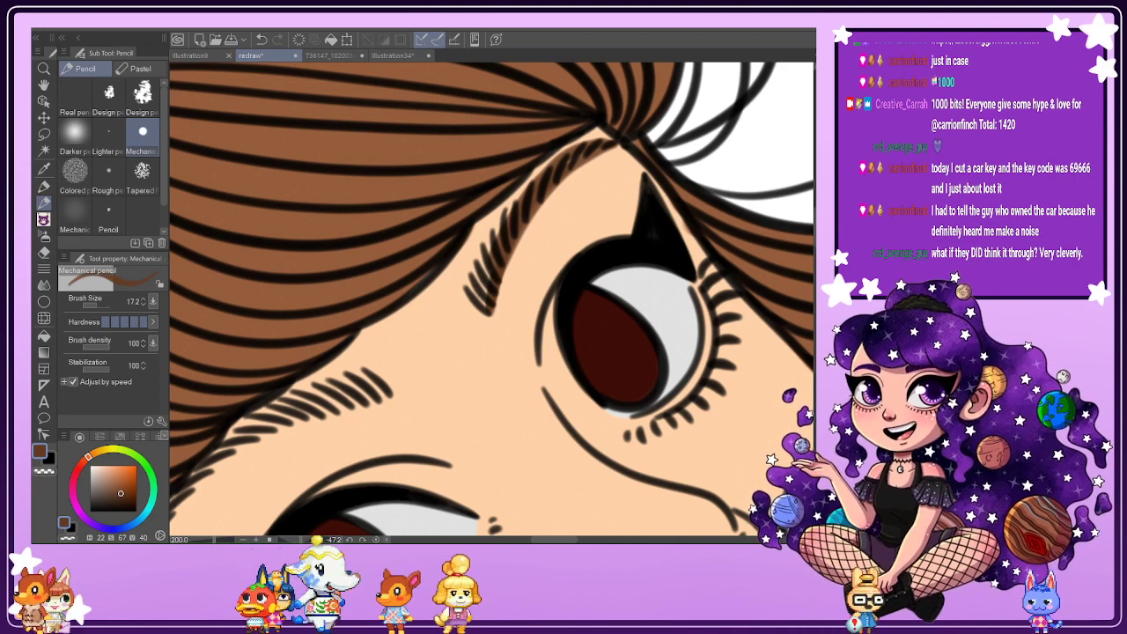
Undo the last strokes on the far eyebrow and fill it in dark brown from its thick inner end to the tip.
{"action": "key", "text": "ctrl+z"}
{"action": "key", "text": "ctrl+z"}
{"action": "key", "text": "ctrl+z"}
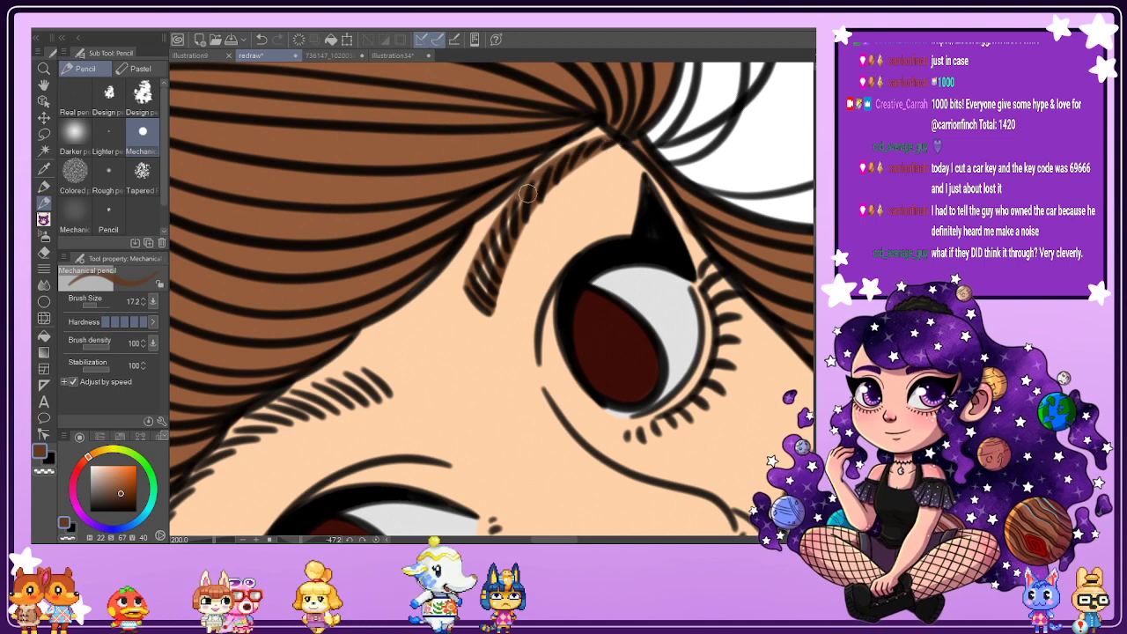
{"action": "mouse_move", "coordinate": [478, 277]}
{"action": "left_mouse_down"}
{"action": "mouse_move", "coordinate": [476, 297]}
{"action": "mouse_move", "coordinate": [564, 165]}
{"action": "mouse_move", "coordinate": [490, 306]}
{"action": "mouse_move", "coordinate": [585, 152]}
{"action": "mouse_move", "coordinate": [621, 138]}
{"action": "left_mouse_up"}
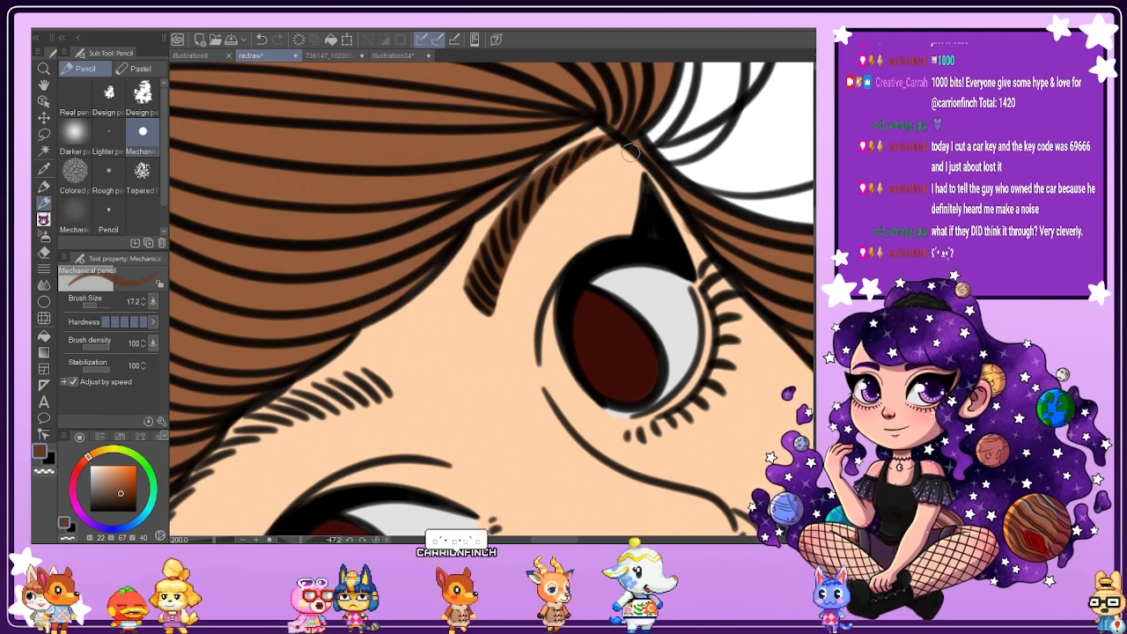
{"action": "scroll", "coordinate": [634, 141], "scroll_direction": "down", "scroll_amount": 6}
Paint dark brown along the lower edge of the eyebrow above the larger, near eye, from its inner end out to the tip.
{"action": "scroll", "coordinate": [619, 134], "scroll_direction": "up", "scroll_amount": 4}
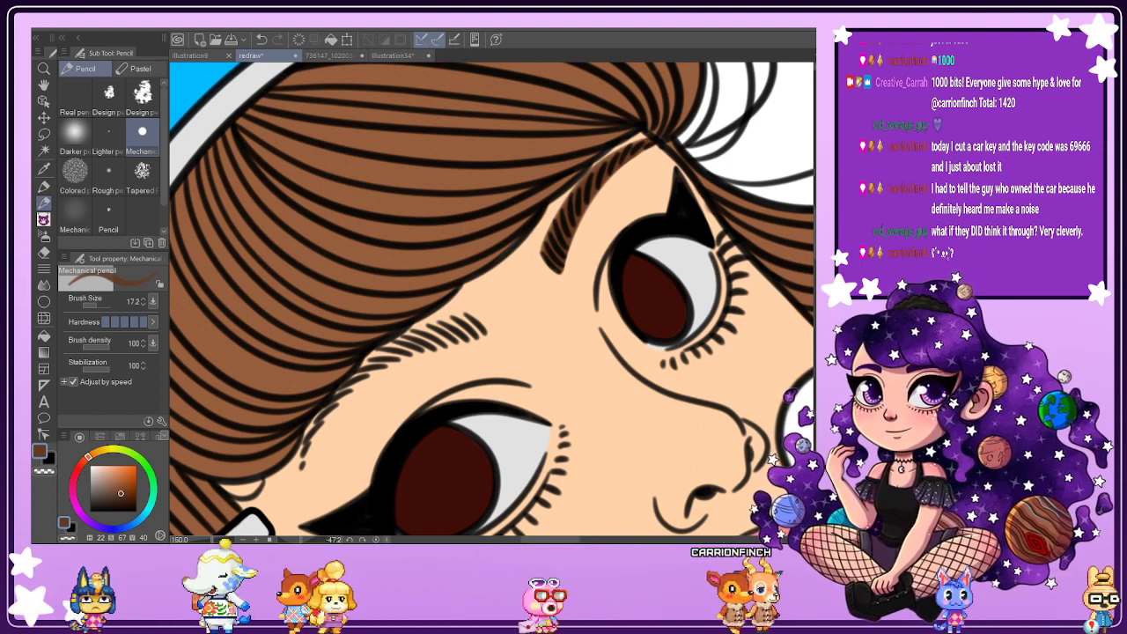
{"action": "key", "text": "h"}
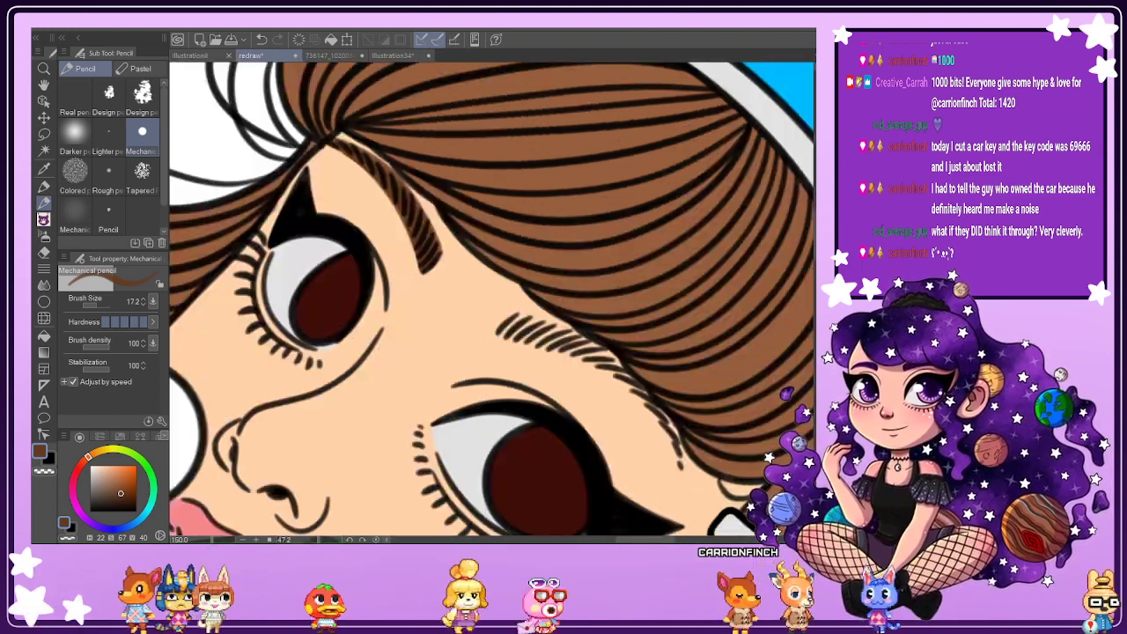
{"action": "left_click_drag", "start_coordinate": [608, 337], "coordinate": [558, 198]}
{"action": "scroll", "coordinate": [559, 197], "scroll_direction": "up", "scroll_amount": 1}
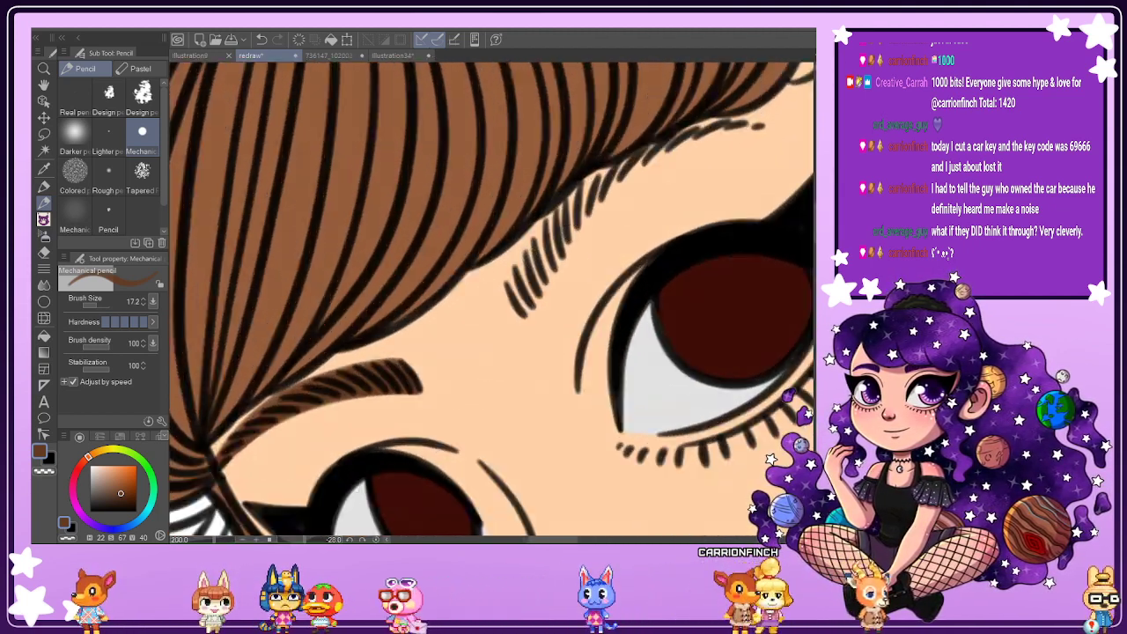
{"action": "left_click_drag", "start_coordinate": [558, 197], "coordinate": [541, 188]}
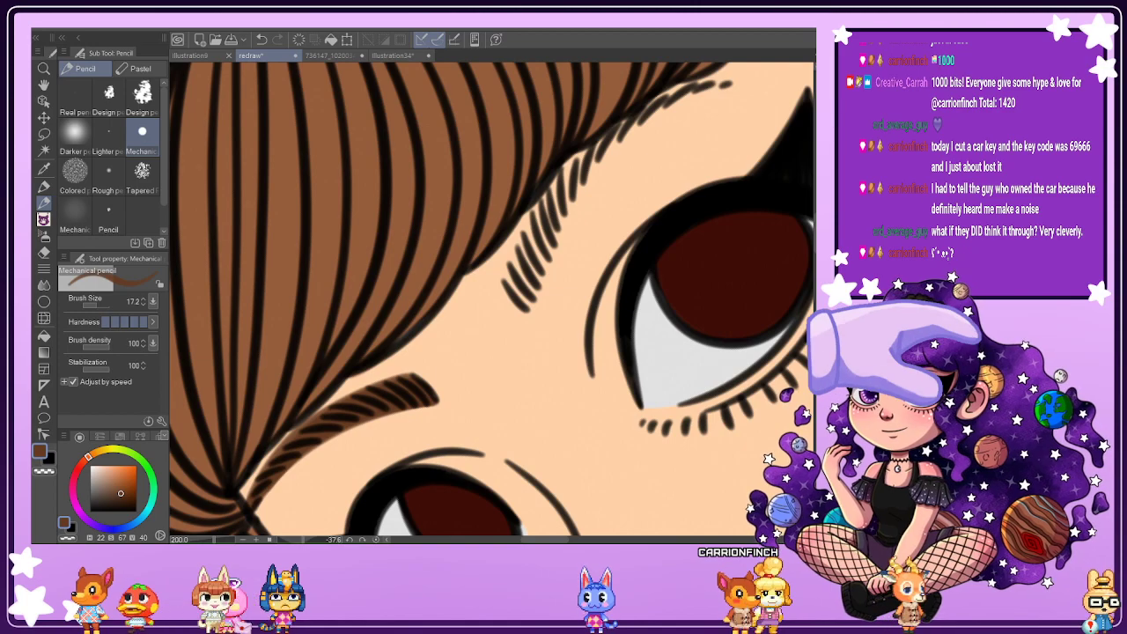
{"action": "left_click_drag", "start_coordinate": [815, 253], "coordinate": [815, 245]}
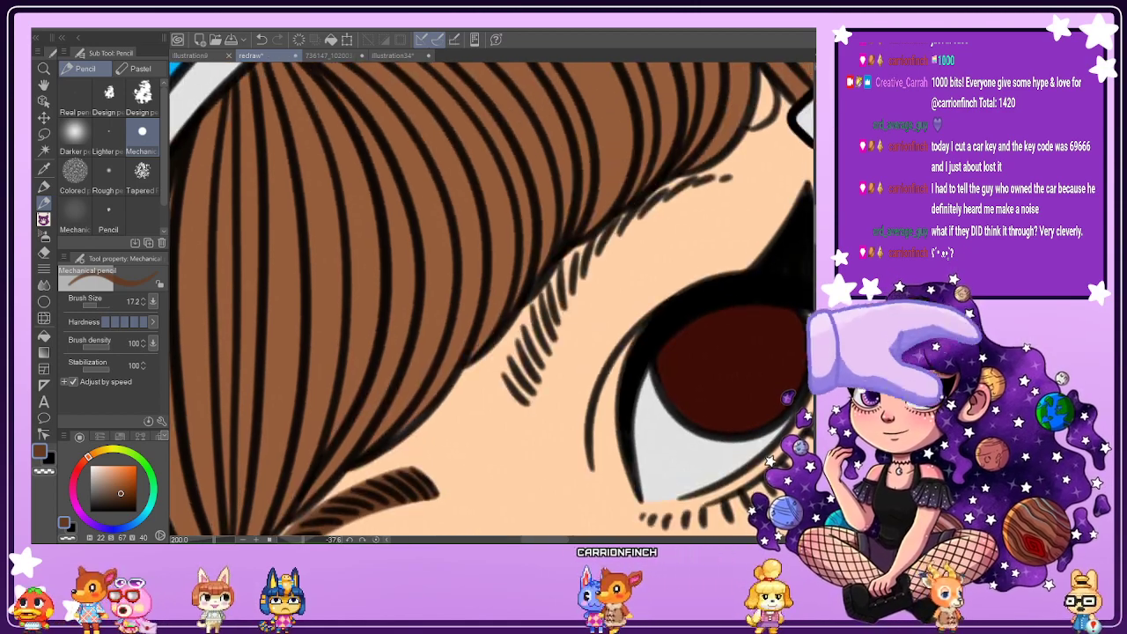
{"action": "mouse_move", "coordinate": [528, 407]}
{"action": "left_mouse_down"}
{"action": "mouse_move", "coordinate": [600, 250]}
{"action": "mouse_move", "coordinate": [656, 199]}
{"action": "mouse_move", "coordinate": [711, 179]}
{"action": "left_mouse_up"}
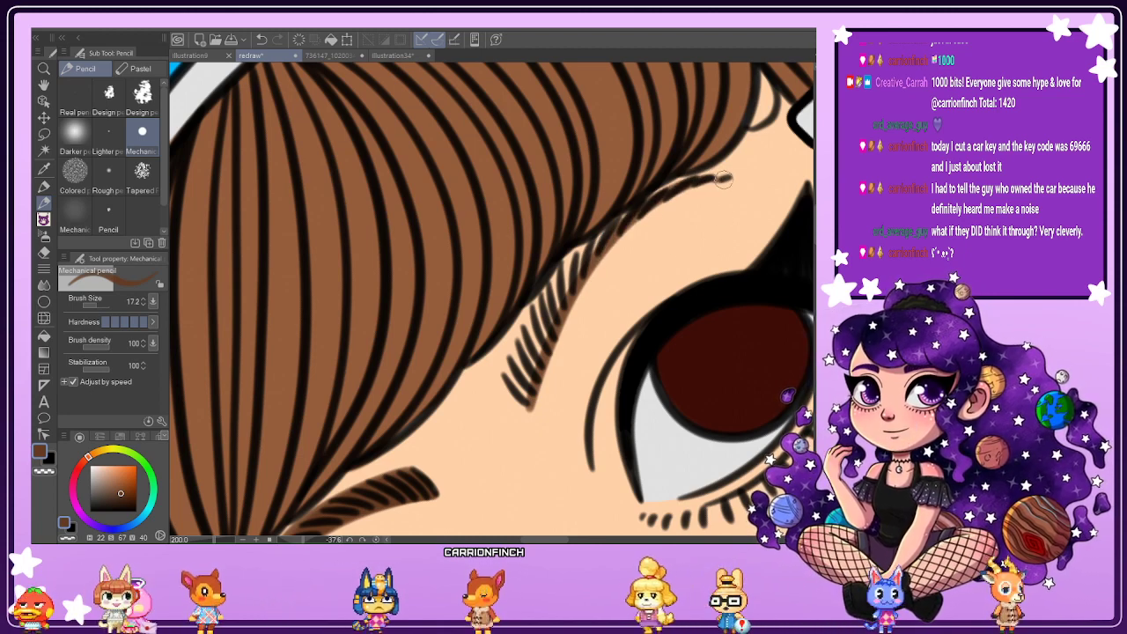
{"action": "key", "text": "ctrl+z"}
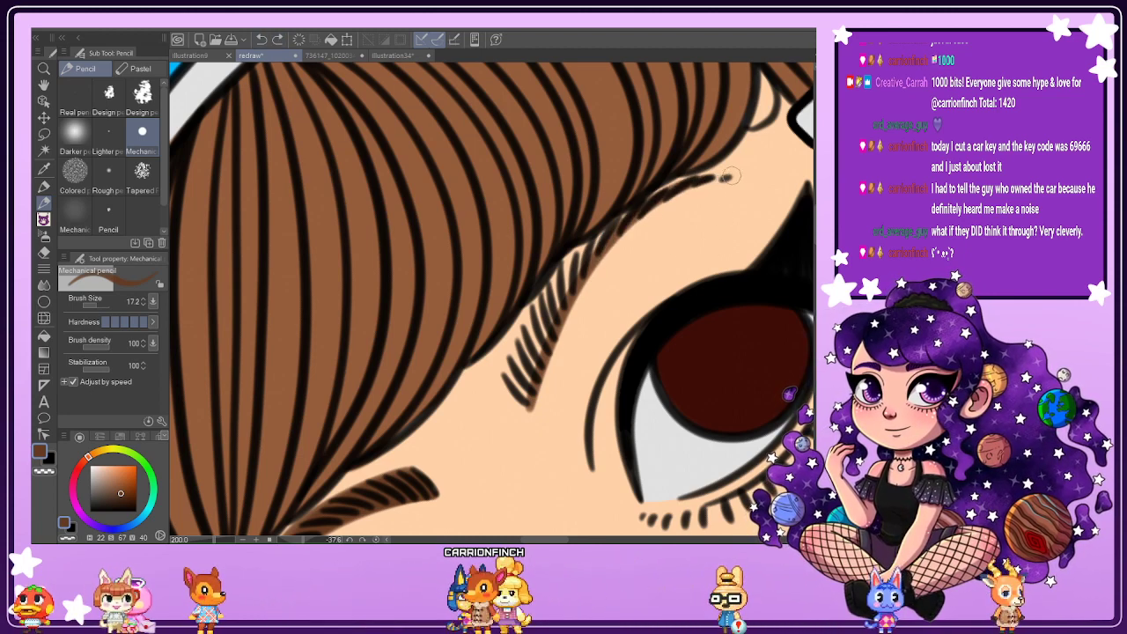
{"action": "left_click_drag", "start_coordinate": [727, 178], "coordinate": [696, 181]}
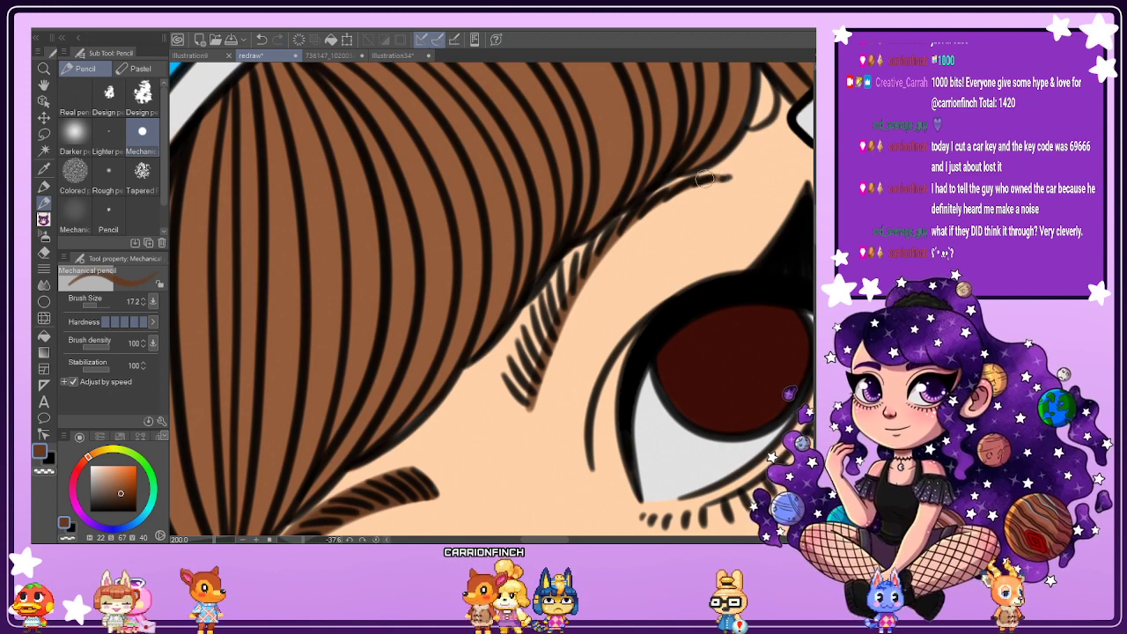
Fill in the rest of the near eyebrow with dark brown between its hair strokes, starting at the thick inner end.
{"action": "mouse_move", "coordinate": [517, 395]}
{"action": "left_mouse_down"}
{"action": "mouse_move", "coordinate": [526, 406]}
{"action": "mouse_move", "coordinate": [508, 385]}
{"action": "left_mouse_up"}
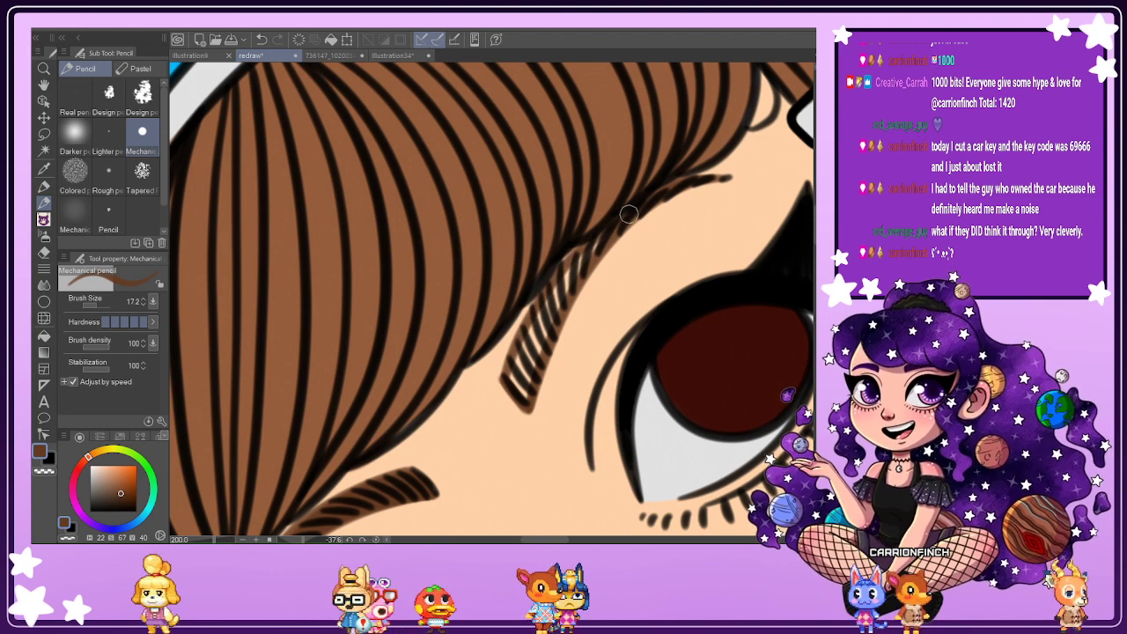
{"action": "mouse_move", "coordinate": [587, 256]}
{"action": "left_mouse_down"}
{"action": "mouse_move", "coordinate": [546, 314]}
{"action": "mouse_move", "coordinate": [603, 239]}
{"action": "mouse_move", "coordinate": [539, 317]}
{"action": "mouse_move", "coordinate": [511, 382]}
{"action": "left_mouse_up"}
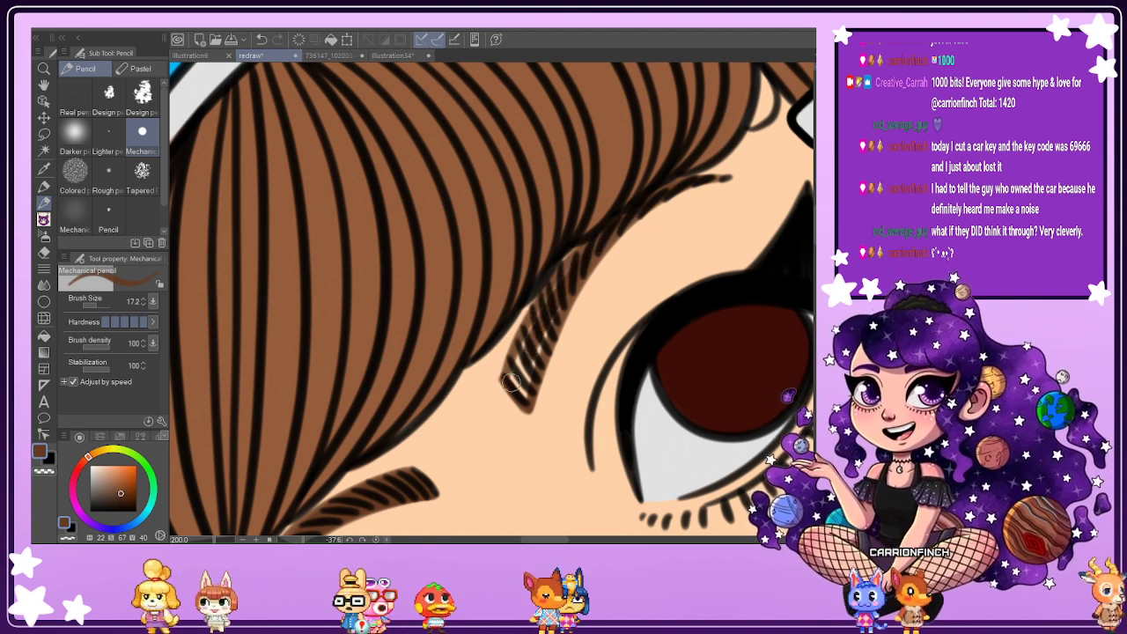
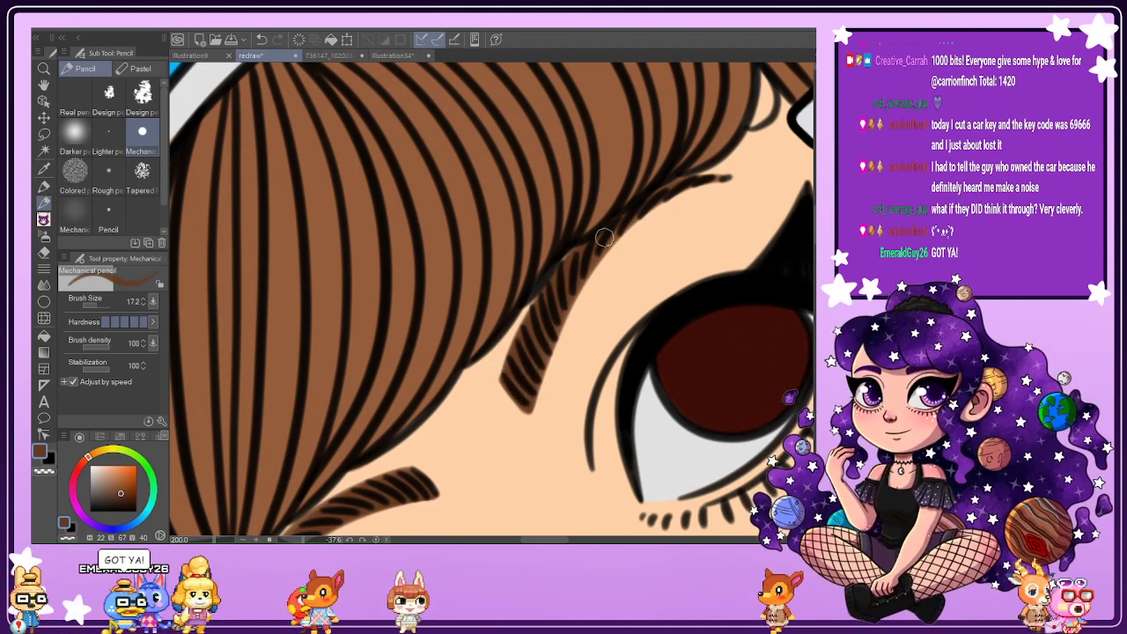
{"action": "scroll", "coordinate": [668, 192], "scroll_direction": "down", "scroll_amount": 4}
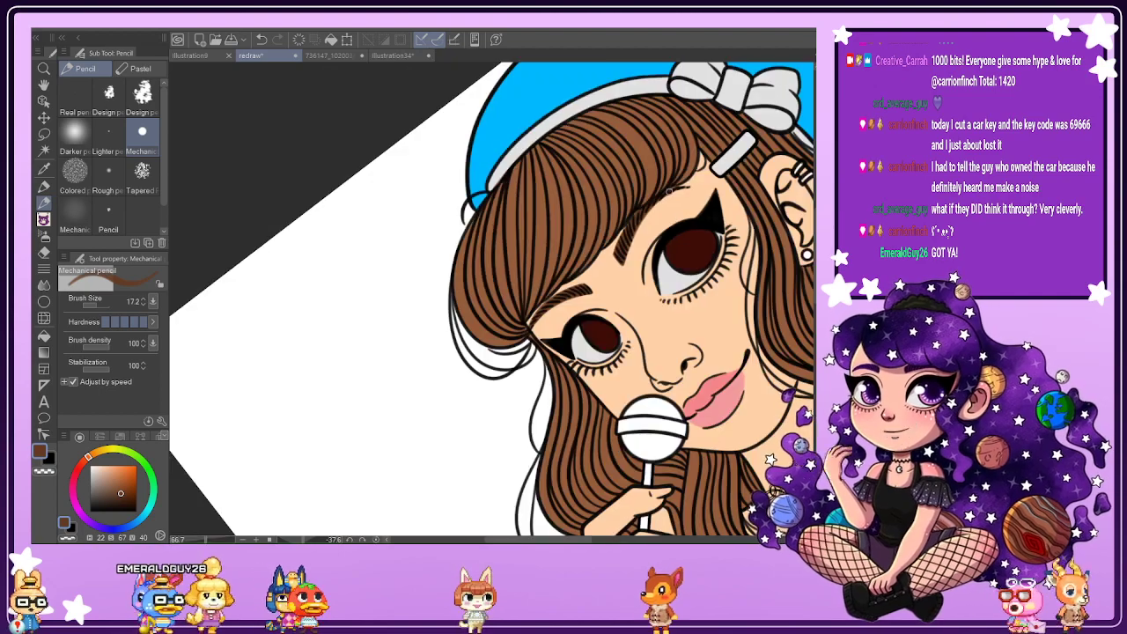
{"action": "scroll", "coordinate": [669, 191], "scroll_direction": "down", "scroll_amount": 3}
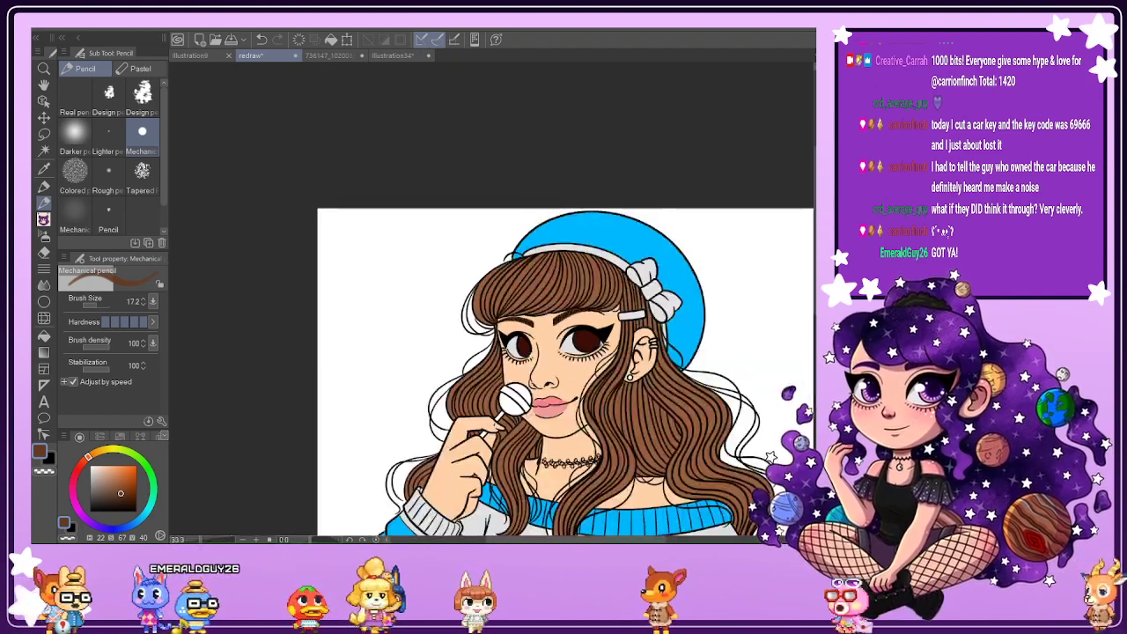
{"action": "key", "text": "h"}
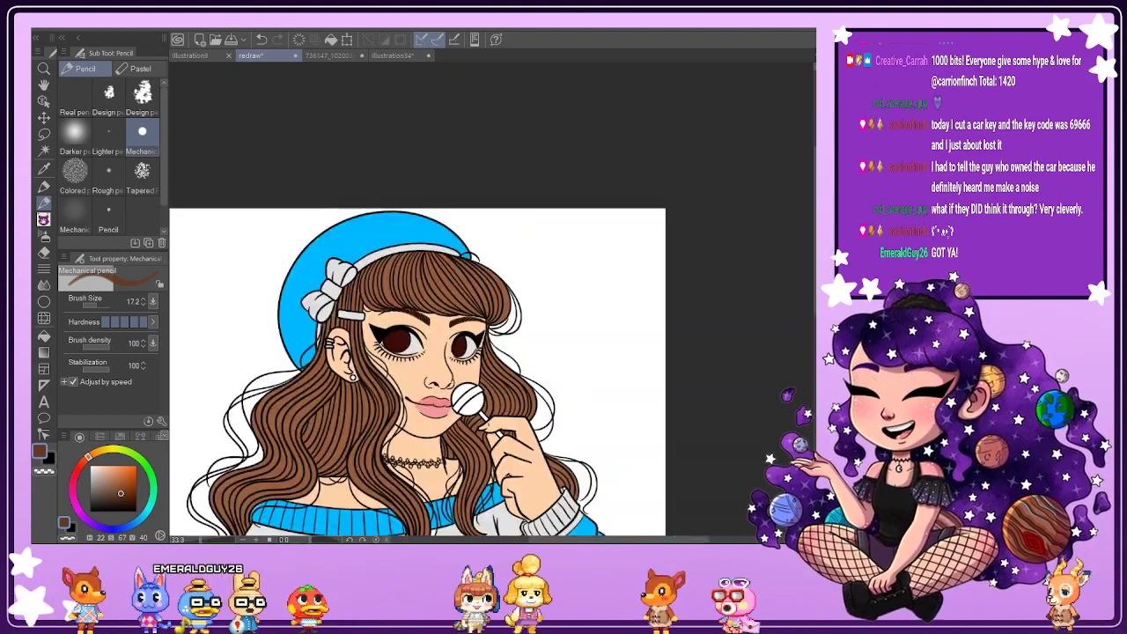
{"action": "key", "text": "ctrl+0"}
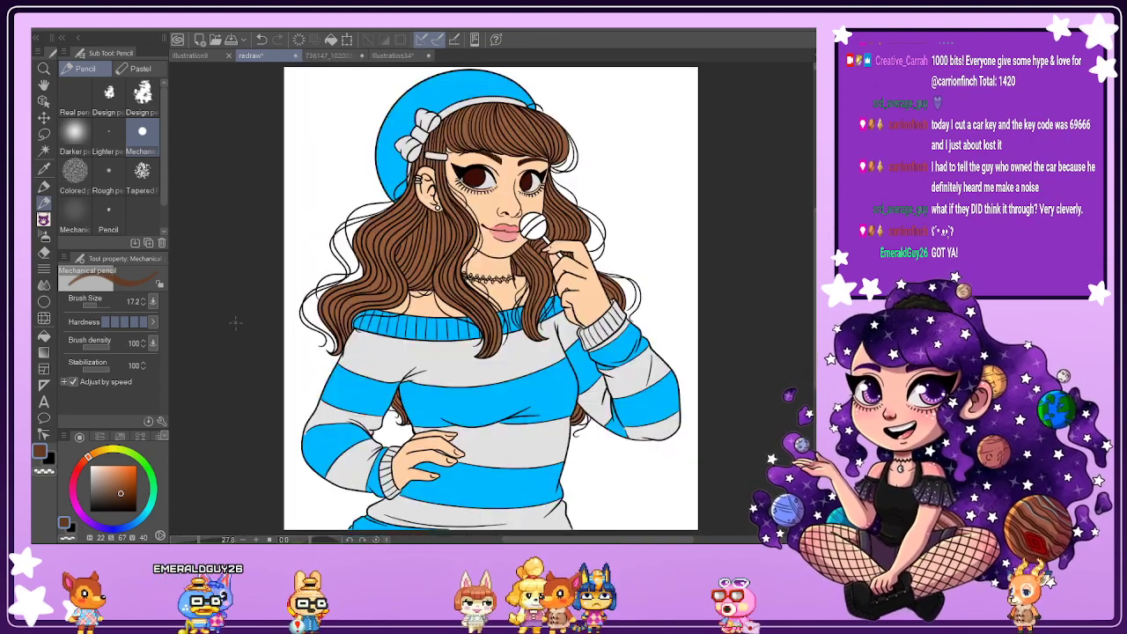
Sample the lip pink and paint the three upper fingernails of the hand resting at the waist with the Mechanical pencil.
{"action": "key", "text": "i"}
{"action": "scroll", "coordinate": [506, 193], "scroll_direction": "up", "scroll_amount": 5}
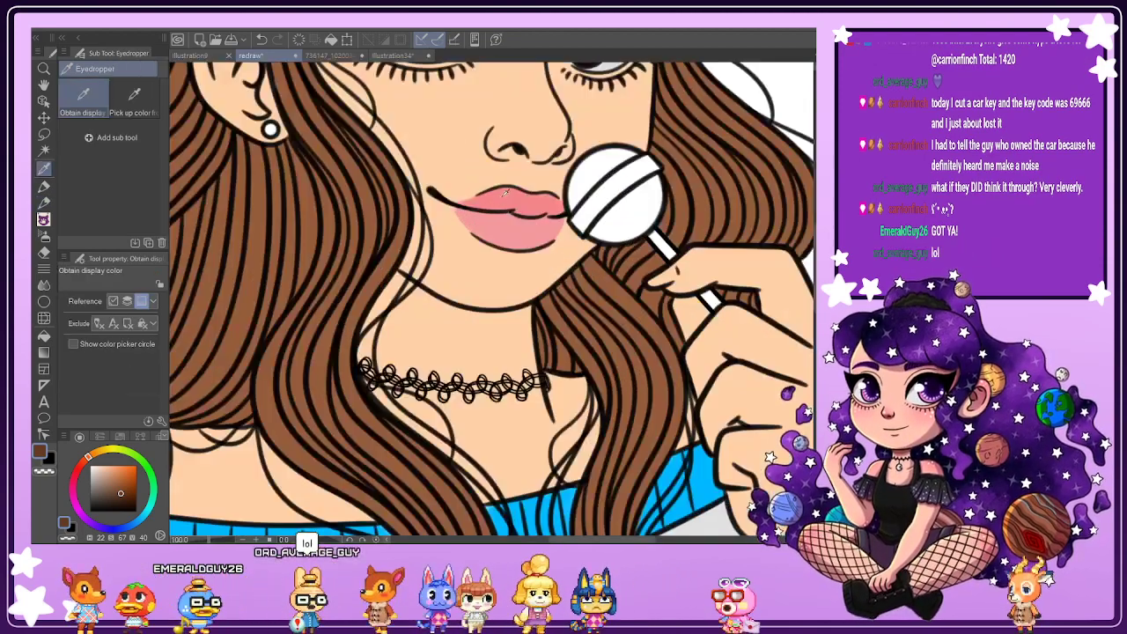
{"action": "left_click", "coordinate": [506, 193]}
{"action": "scroll", "coordinate": [506, 193], "scroll_direction": "down", "scroll_amount": 5}
{"action": "key", "text": "p"}
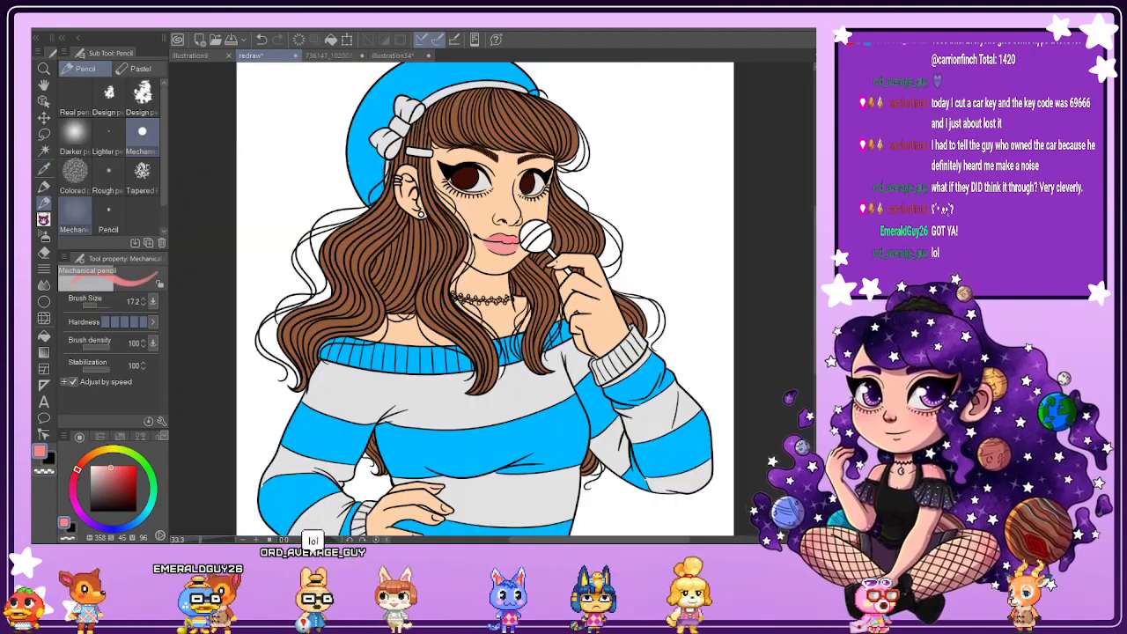
{"action": "mouse_move", "coordinate": [616, 299]}
{"action": "left_mouse_down"}
{"action": "mouse_move", "coordinate": [556, 193]}
{"action": "mouse_move", "coordinate": [468, 179]}
{"action": "left_mouse_up"}
{"action": "scroll", "coordinate": [702, 322], "scroll_direction": "up", "scroll_amount": 4}
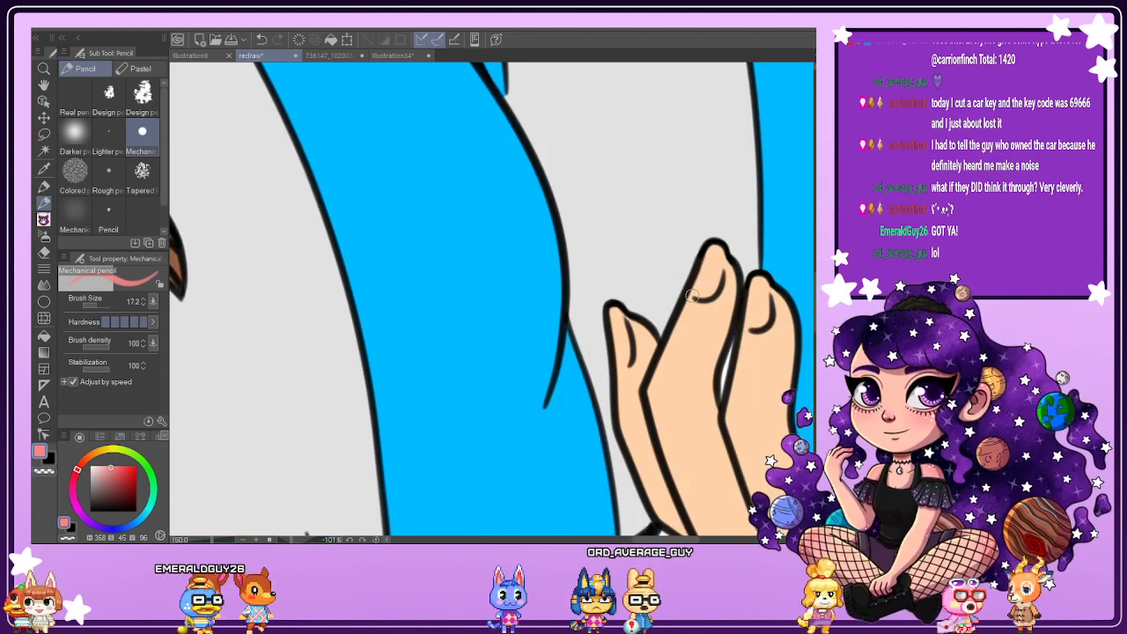
{"action": "mouse_move", "coordinate": [693, 295]}
{"action": "left_mouse_down"}
{"action": "mouse_move", "coordinate": [711, 253]}
{"action": "mouse_move", "coordinate": [704, 293]}
{"action": "mouse_move", "coordinate": [718, 267]}
{"action": "left_mouse_up"}
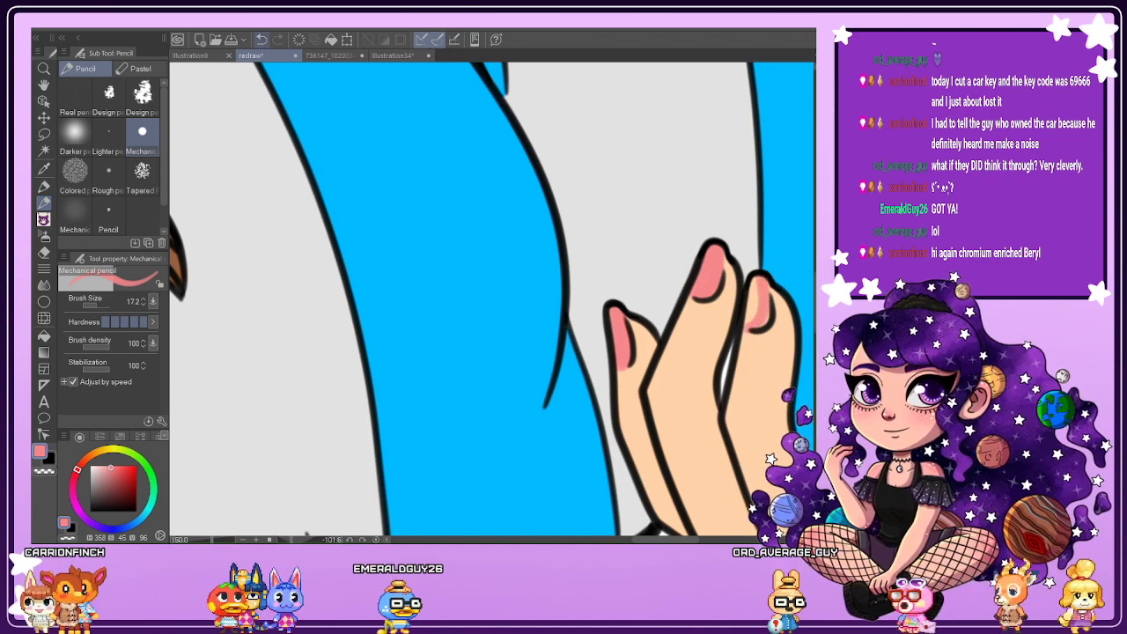
{"action": "key", "text": "ctrl+z"}
{"action": "mouse_move", "coordinate": [764, 319]}
{"action": "left_mouse_down"}
{"action": "mouse_move", "coordinate": [759, 275]}
{"action": "mouse_move", "coordinate": [746, 310]}
{"action": "left_mouse_up"}
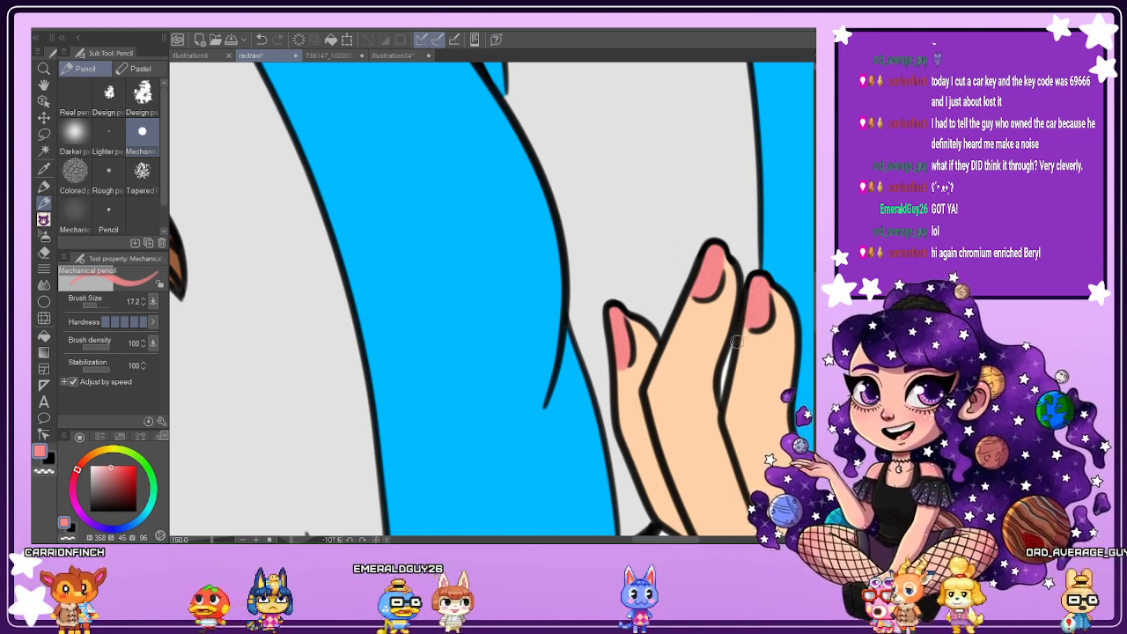
Fill the remaining, lowest fingernail of the hand at the waist with the same pink.
{"action": "scroll", "coordinate": [737, 341], "scroll_direction": "down", "scroll_amount": 3}
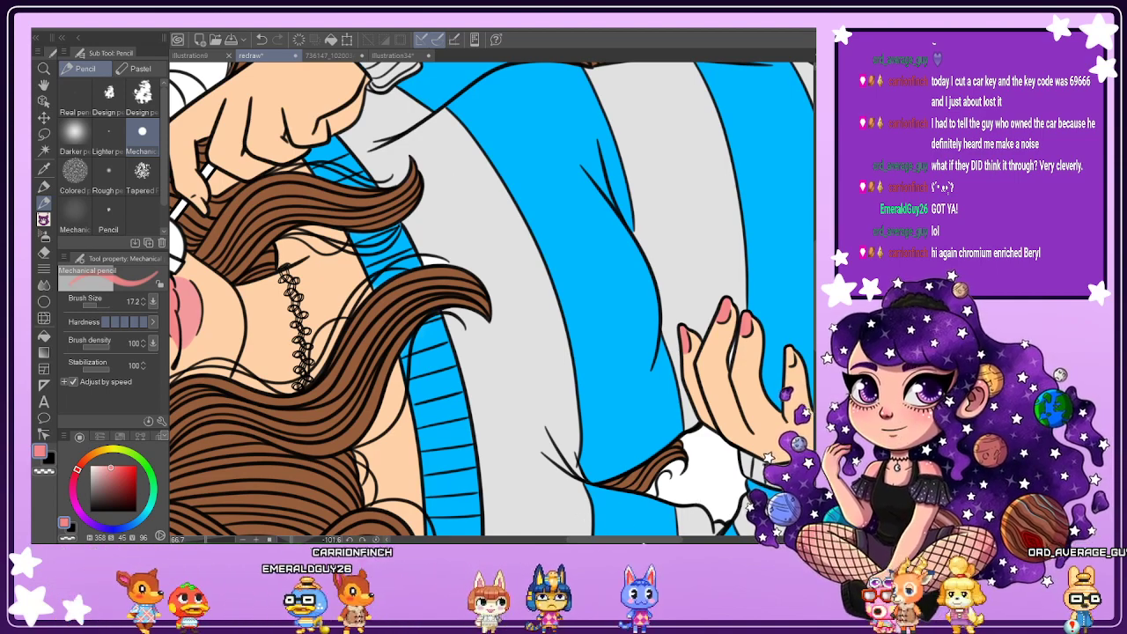
{"action": "left_click_drag", "start_coordinate": [581, 540], "coordinate": [616, 539]}
{"action": "scroll", "coordinate": [608, 357], "scroll_direction": "up", "scroll_amount": 5}
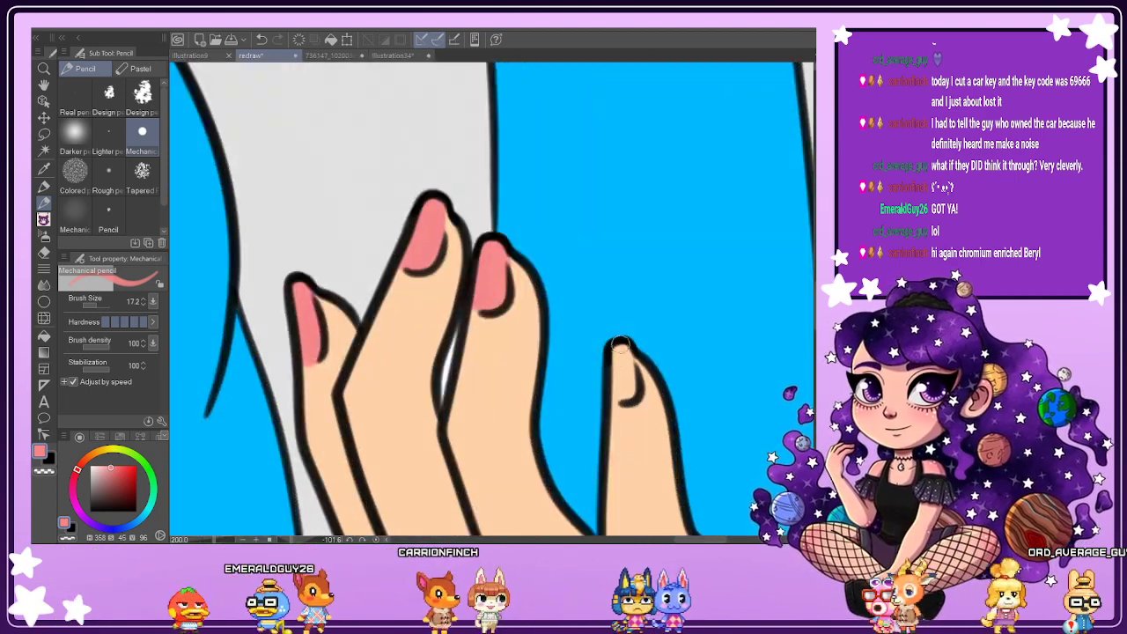
{"action": "mouse_move", "coordinate": [619, 344]}
{"action": "left_mouse_down"}
{"action": "mouse_move", "coordinate": [621, 401]}
{"action": "mouse_move", "coordinate": [632, 380]}
{"action": "mouse_move", "coordinate": [618, 374]}
{"action": "mouse_move", "coordinate": [620, 394]}
{"action": "mouse_move", "coordinate": [617, 352]}
{"action": "mouse_move", "coordinate": [618, 377]}
{"action": "left_mouse_up"}
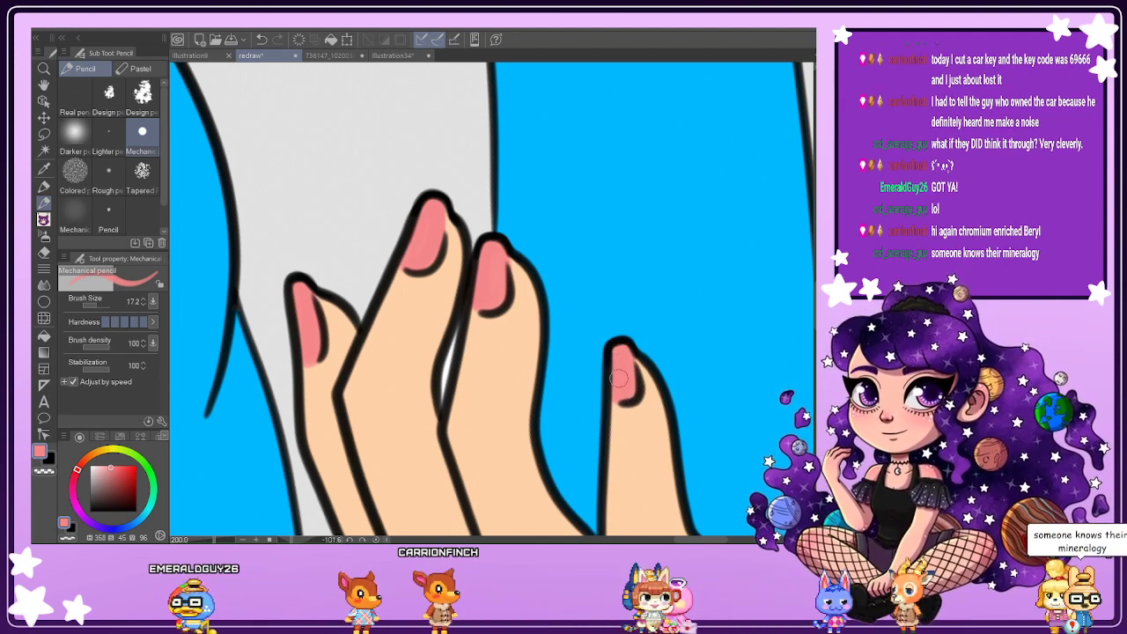
{"action": "scroll", "coordinate": [616, 387], "scroll_direction": "down", "scroll_amount": 3}
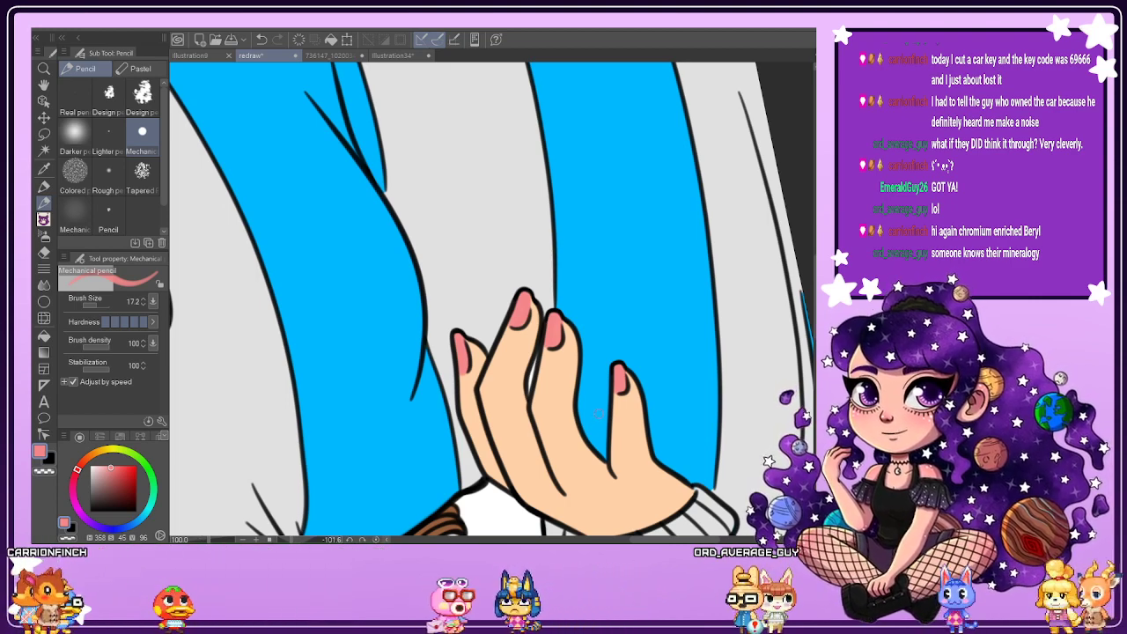
{"action": "left_click", "coordinate": [375, 540]}
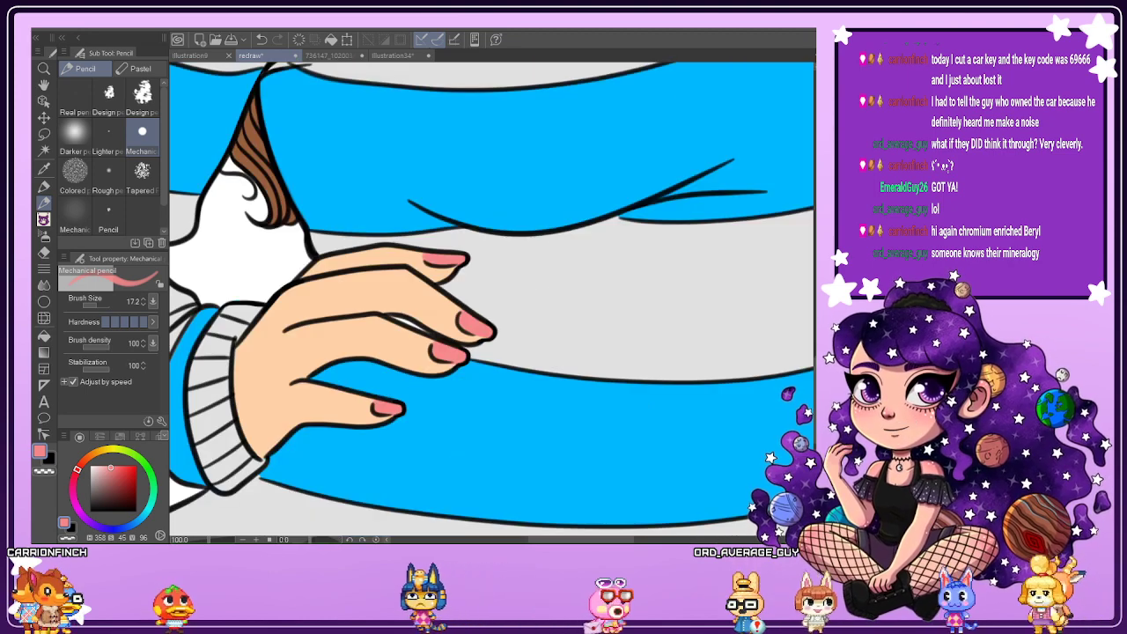
Paint the fingernail beside the lollipop stick on the raised hand in the lip pink.
{"action": "scroll", "coordinate": [746, 332], "scroll_direction": "down", "scroll_amount": 4}
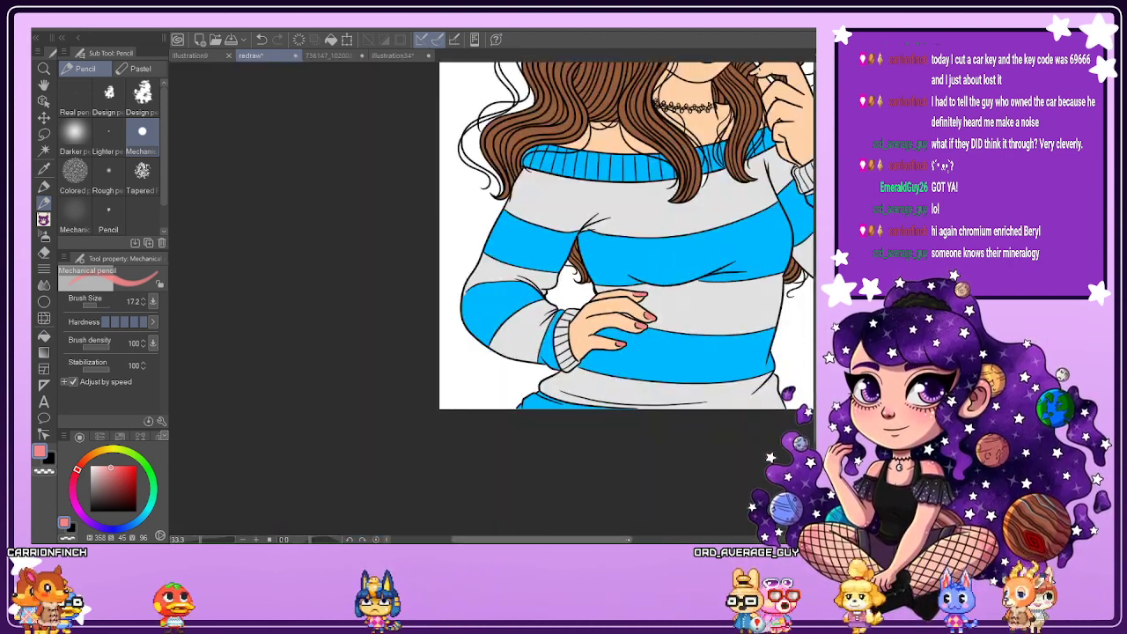
{"action": "left_click_drag", "start_coordinate": [629, 540], "coordinate": [670, 539]}
{"action": "scroll", "coordinate": [614, 184], "scroll_direction": "up", "scroll_amount": 3}
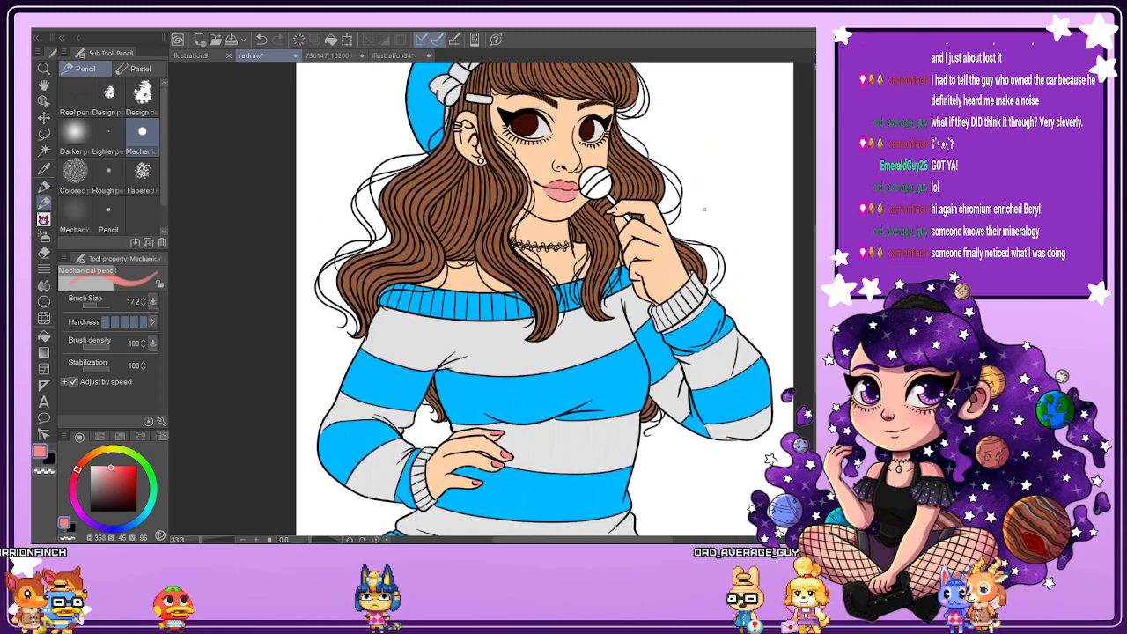
{"action": "scroll", "coordinate": [614, 186], "scroll_direction": "up", "scroll_amount": 5}
{"action": "mouse_move", "coordinate": [622, 282]}
{"action": "left_mouse_down"}
{"action": "mouse_move", "coordinate": [625, 301]}
{"action": "mouse_move", "coordinate": [578, 312]}
{"action": "mouse_move", "coordinate": [620, 287]}
{"action": "mouse_move", "coordinate": [588, 315]}
{"action": "left_mouse_up"}
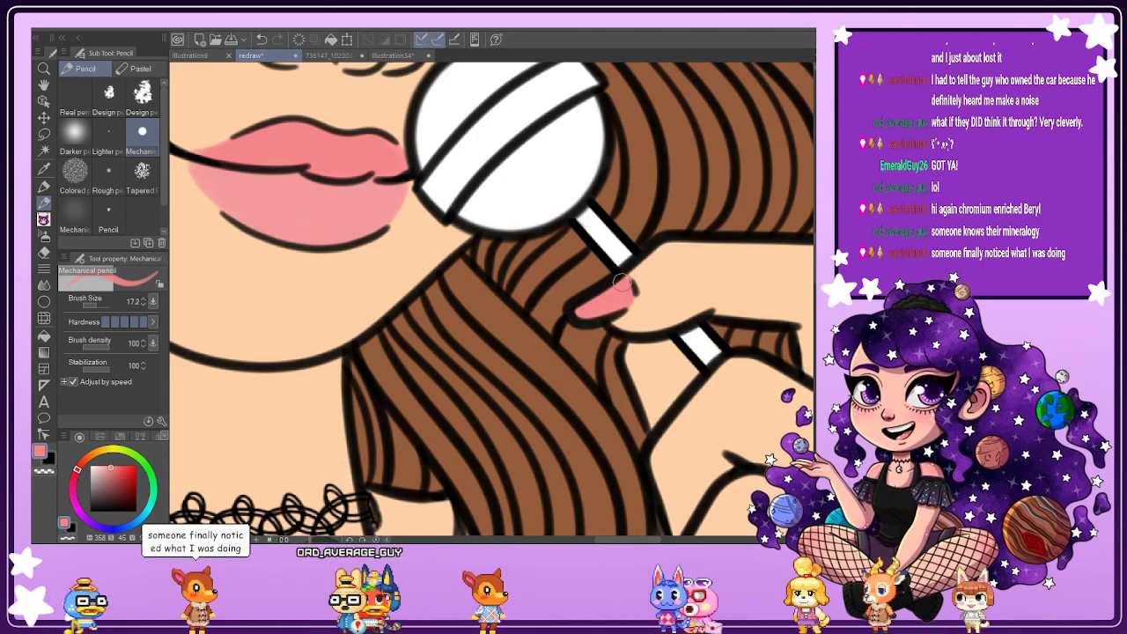
{"action": "scroll", "coordinate": [588, 318], "scroll_direction": "down", "scroll_amount": 5}
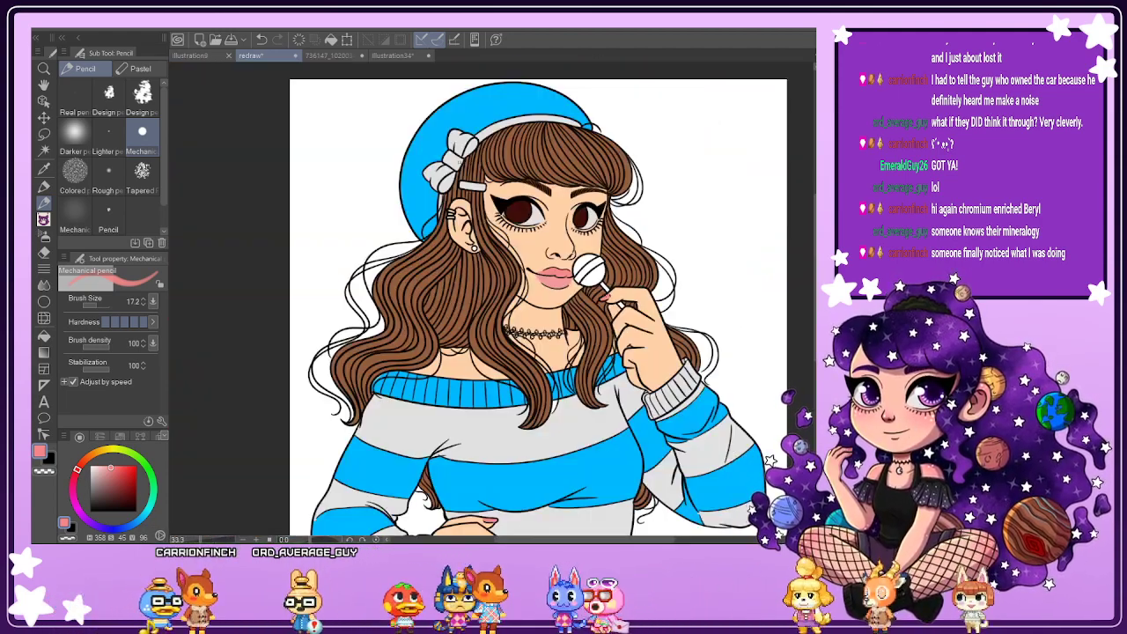
Recolour the rectangular hair clip above the ear from edge to edge in the lip pink, undoing the first stroke.
{"action": "scroll", "coordinate": [459, 167], "scroll_direction": "up", "scroll_amount": 4}
{"action": "left_click_drag", "start_coordinate": [475, 197], "coordinate": [389, 307]}
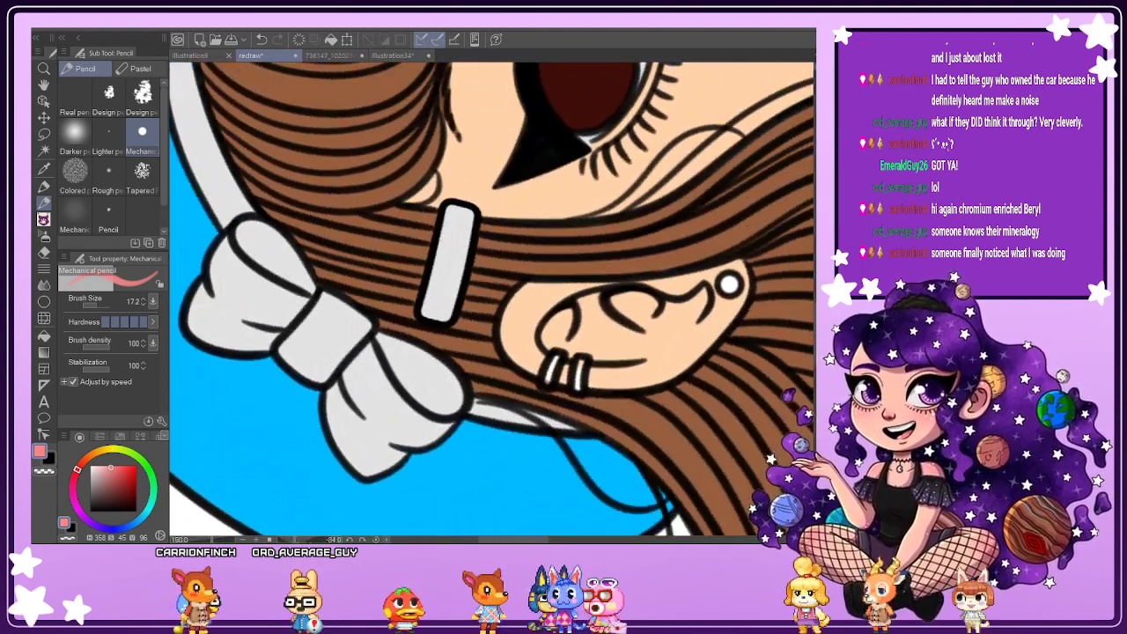
{"action": "scroll", "coordinate": [423, 216], "scroll_direction": "up", "scroll_amount": 2}
{"action": "left_click_drag", "start_coordinate": [451, 215], "coordinate": [425, 326]}
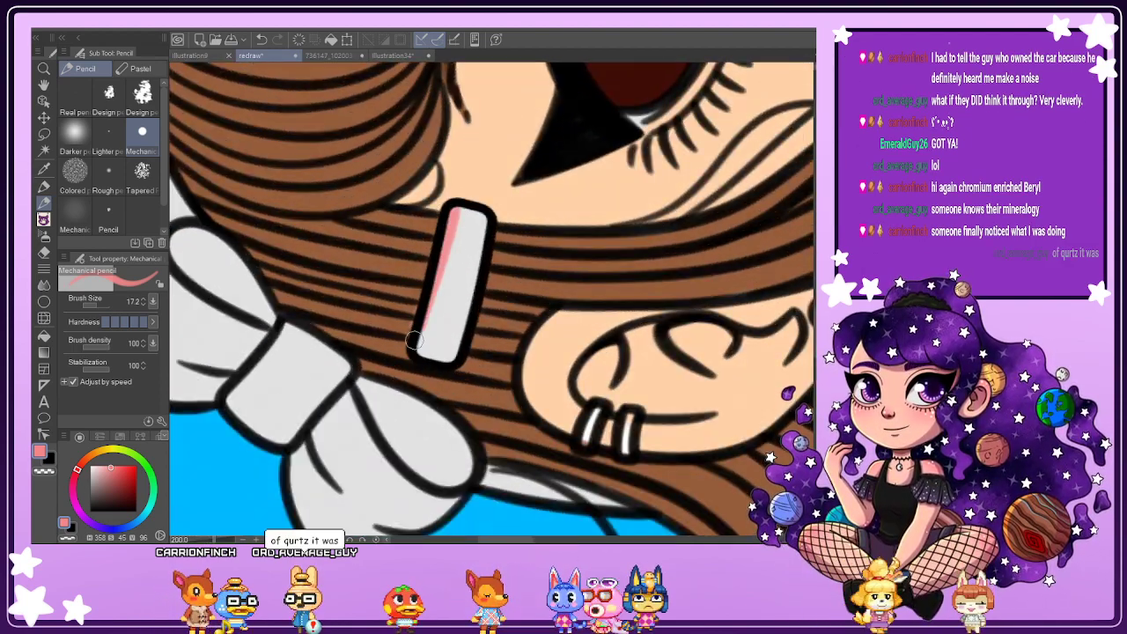
{"action": "key", "text": "ctrl+z"}
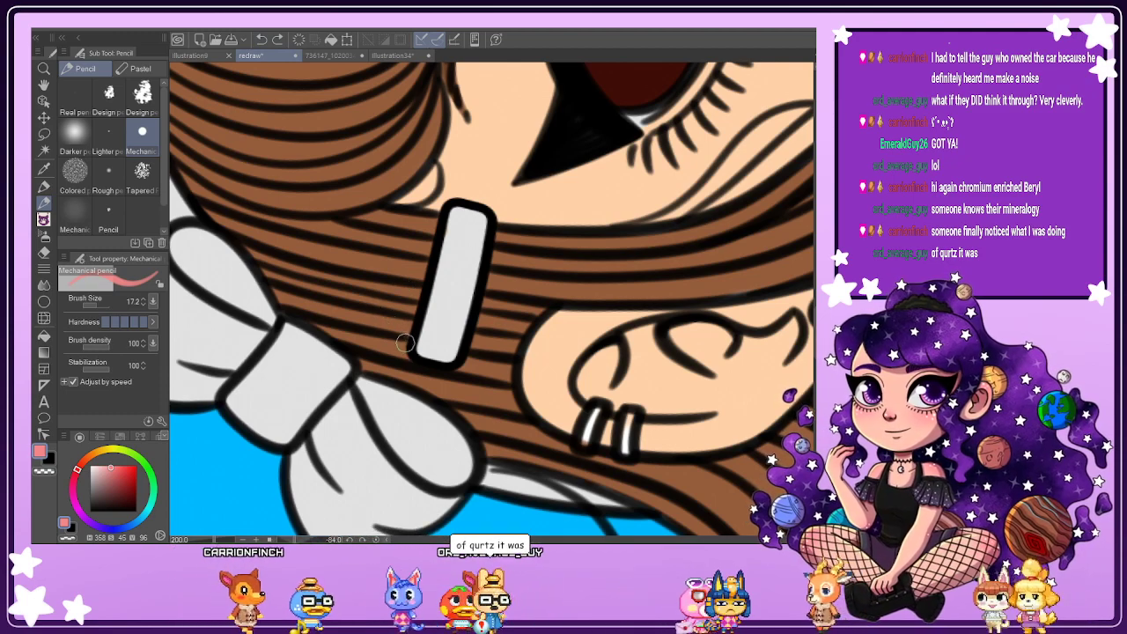
{"action": "left_click_drag", "start_coordinate": [421, 350], "coordinate": [460, 208]}
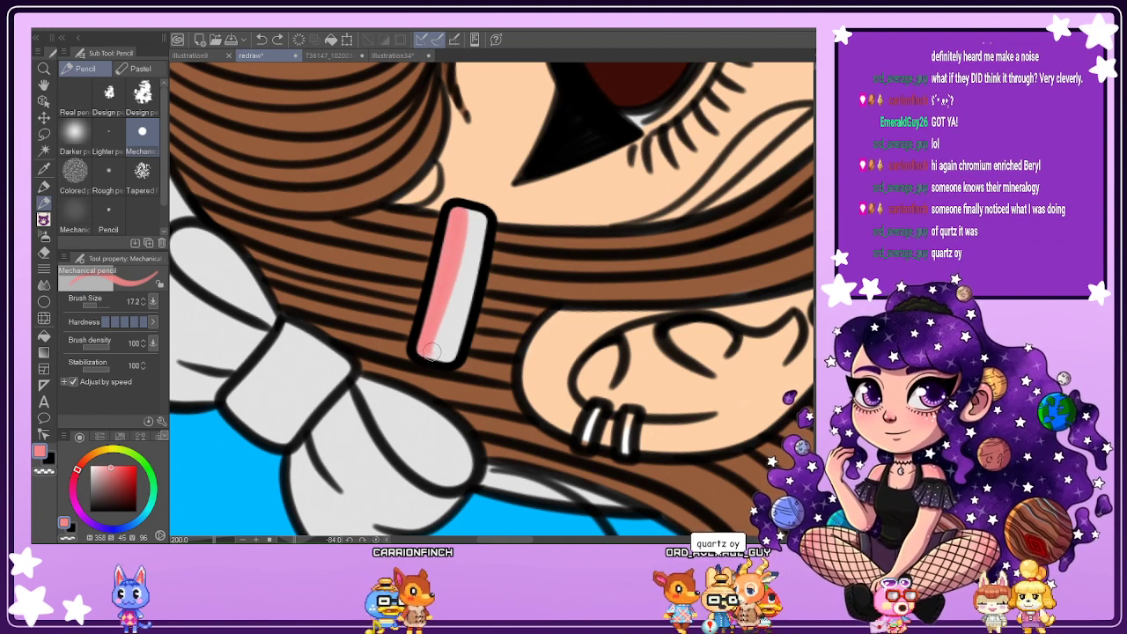
{"action": "left_click_drag", "start_coordinate": [449, 299], "coordinate": [429, 362]}
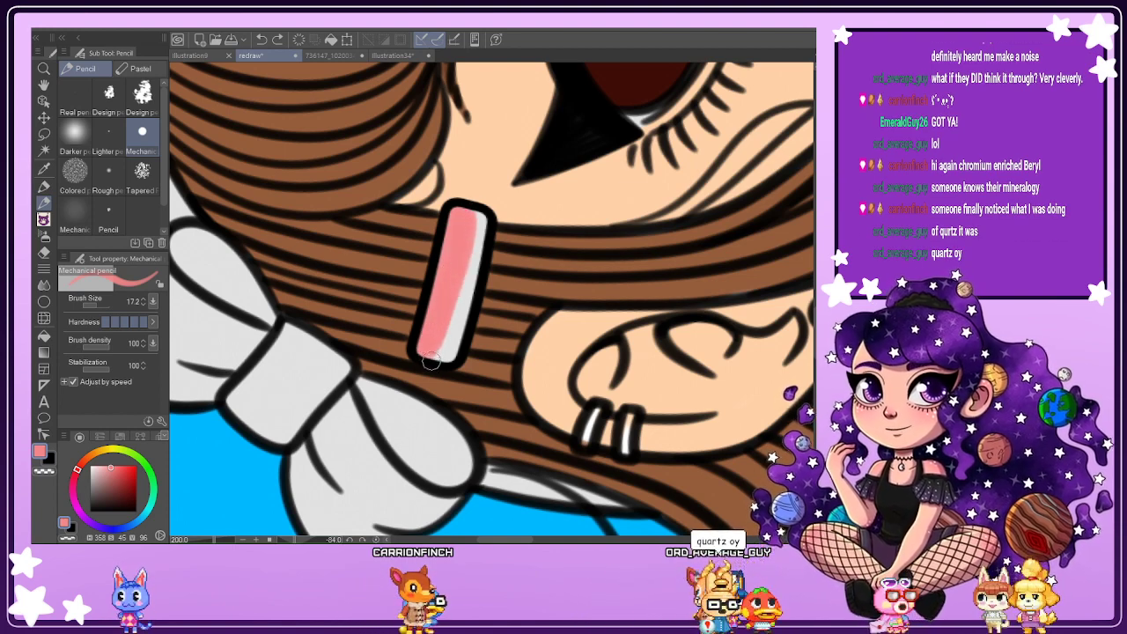
{"action": "mouse_move", "coordinate": [454, 302]}
{"action": "left_mouse_down"}
{"action": "mouse_move", "coordinate": [478, 212]}
{"action": "mouse_move", "coordinate": [476, 261]}
{"action": "mouse_move", "coordinate": [440, 363]}
{"action": "left_mouse_up"}
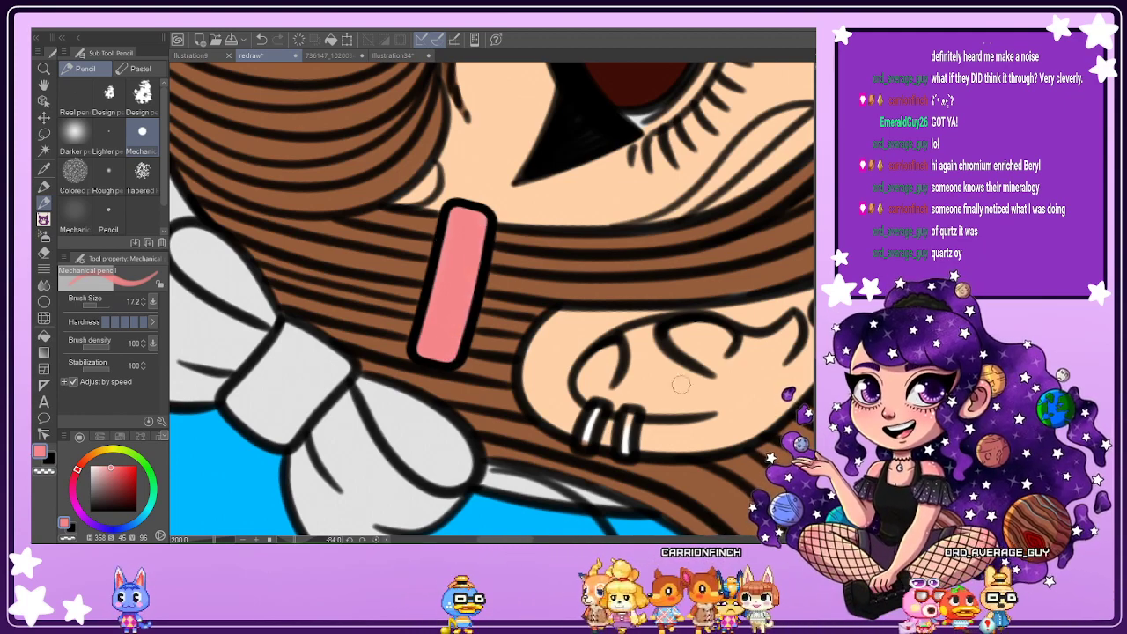
Paint the first hoop on the ear's edge and the round earlobe stud in the lip pink.
{"action": "mouse_move", "coordinate": [583, 441]}
{"action": "left_mouse_down"}
{"action": "mouse_move", "coordinate": [597, 410]}
{"action": "mouse_move", "coordinate": [608, 426]}
{"action": "left_mouse_up"}
{"action": "scroll", "coordinate": [631, 445], "scroll_direction": "down", "scroll_amount": 4}
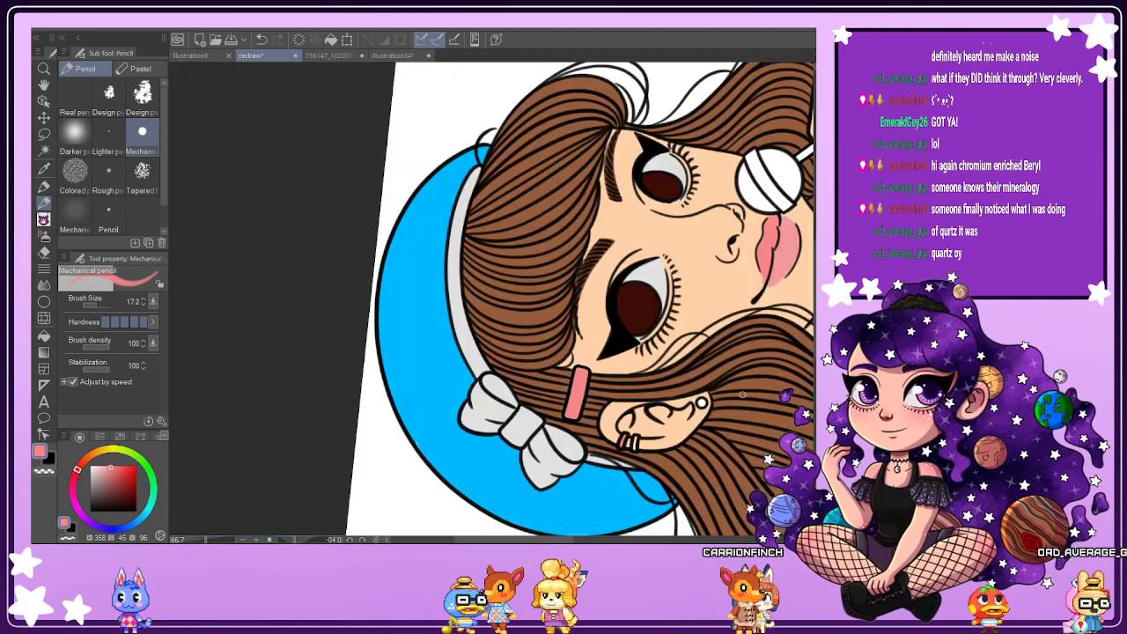
{"action": "scroll", "coordinate": [627, 444], "scroll_direction": "up", "scroll_amount": 3}
{"action": "left_click_drag", "start_coordinate": [731, 361], "coordinate": [729, 361]}
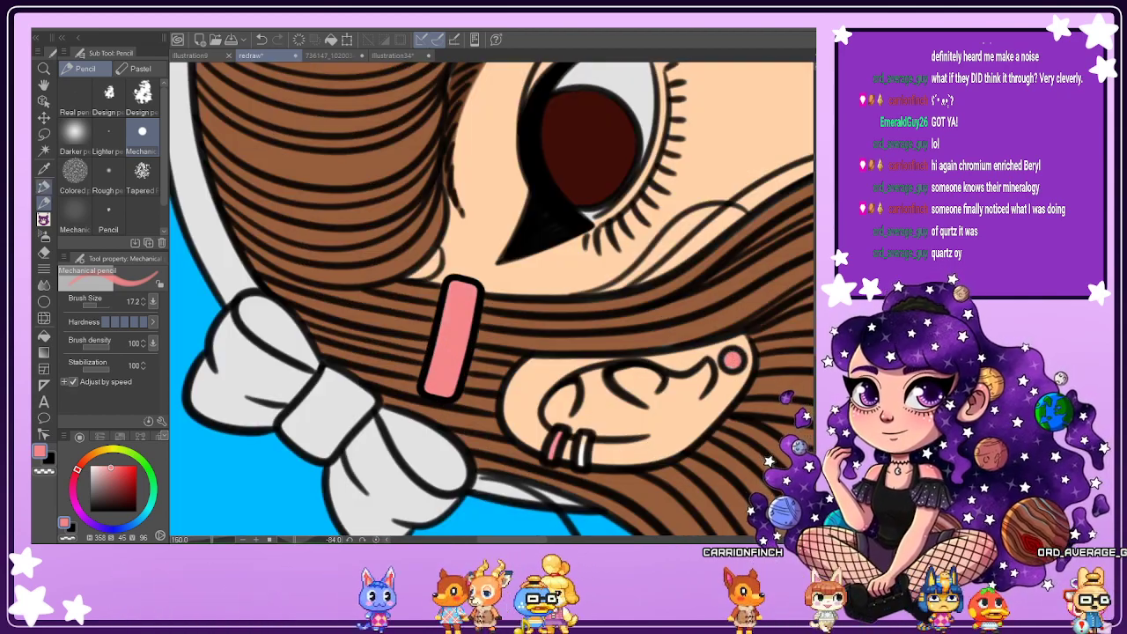
Sample the light grey and paint the second ear hoop with it using the Mechanical pencil.
{"action": "left_click", "coordinate": [44, 167]}
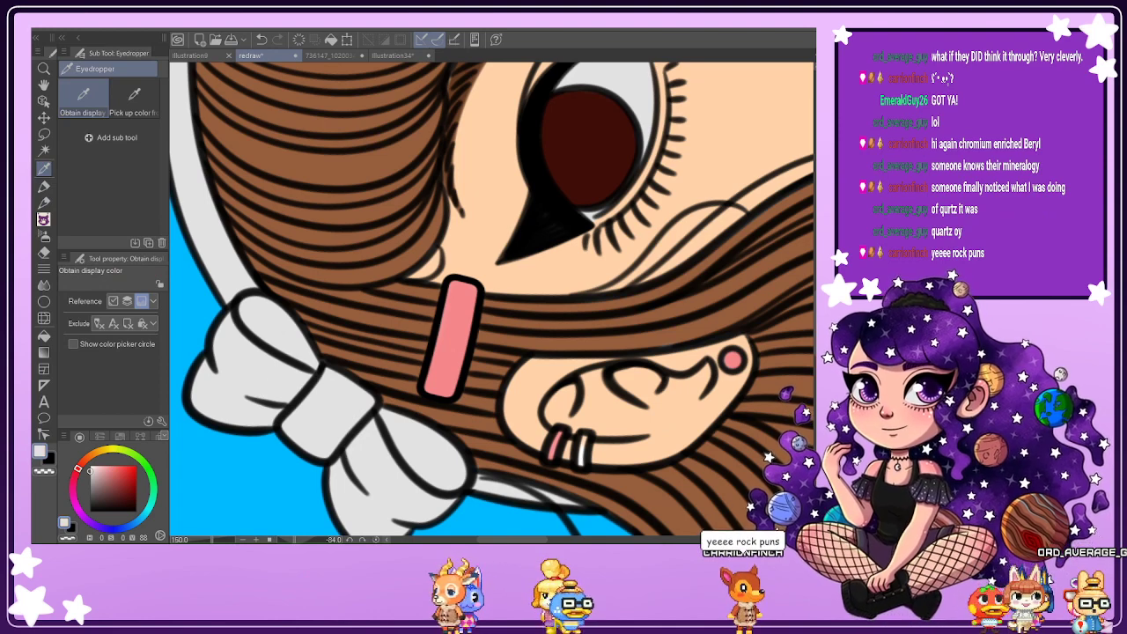
{"action": "key", "text": "b"}
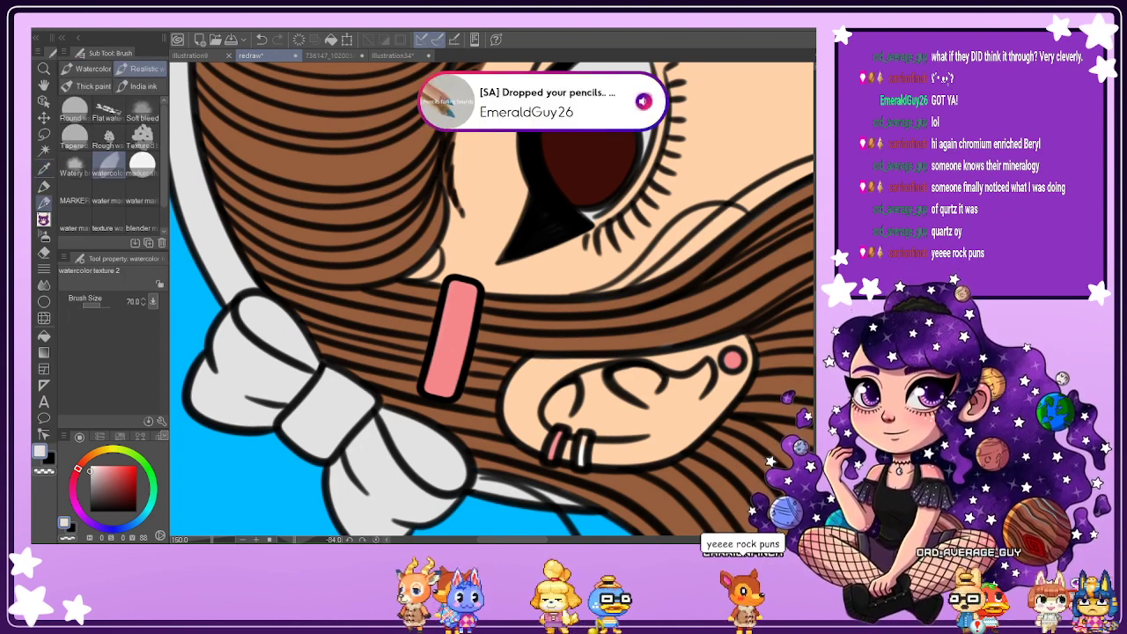
{"action": "left_click", "coordinate": [44, 203]}
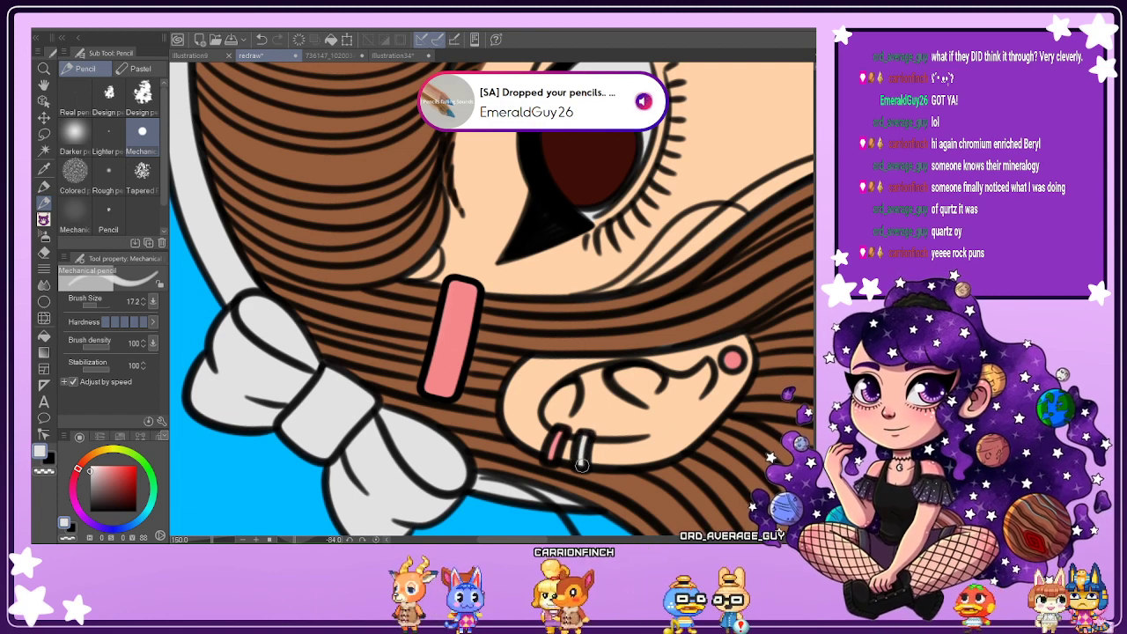
Sample the beret's blue and recolour the pink ear hoop with it using the Mechanical pencil.
{"action": "left_click", "coordinate": [44, 169]}
{"action": "left_click", "coordinate": [191, 339]}
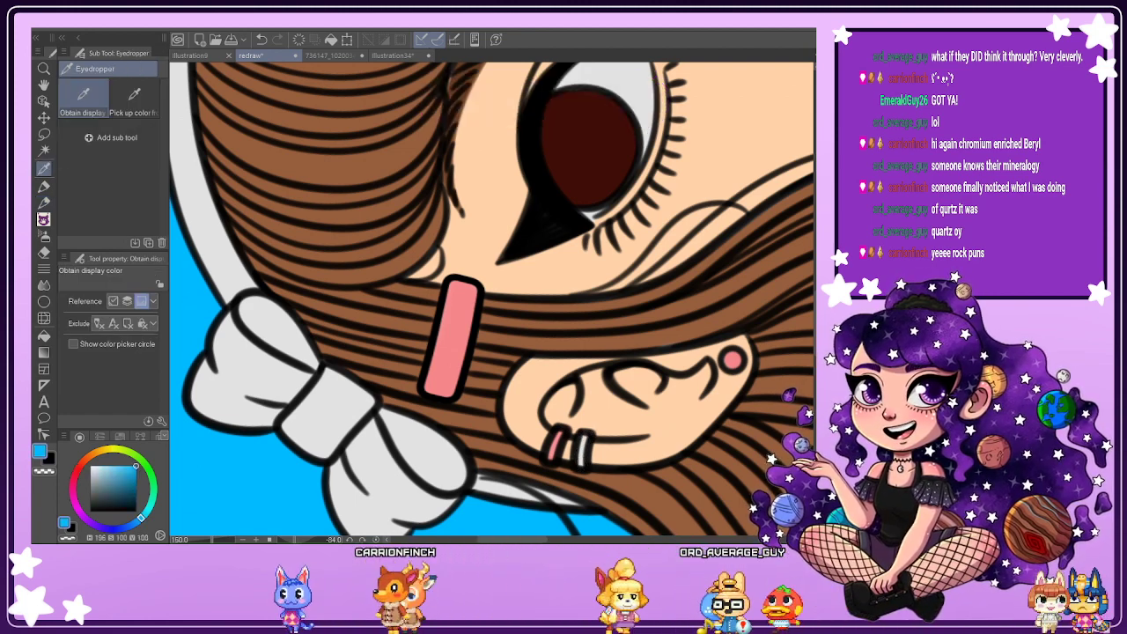
{"action": "left_click", "coordinate": [44, 202]}
{"action": "mouse_move", "coordinate": [560, 432]}
{"action": "left_mouse_down"}
{"action": "mouse_move", "coordinate": [551, 457]}
{"action": "mouse_move", "coordinate": [559, 433]}
{"action": "left_mouse_up"}
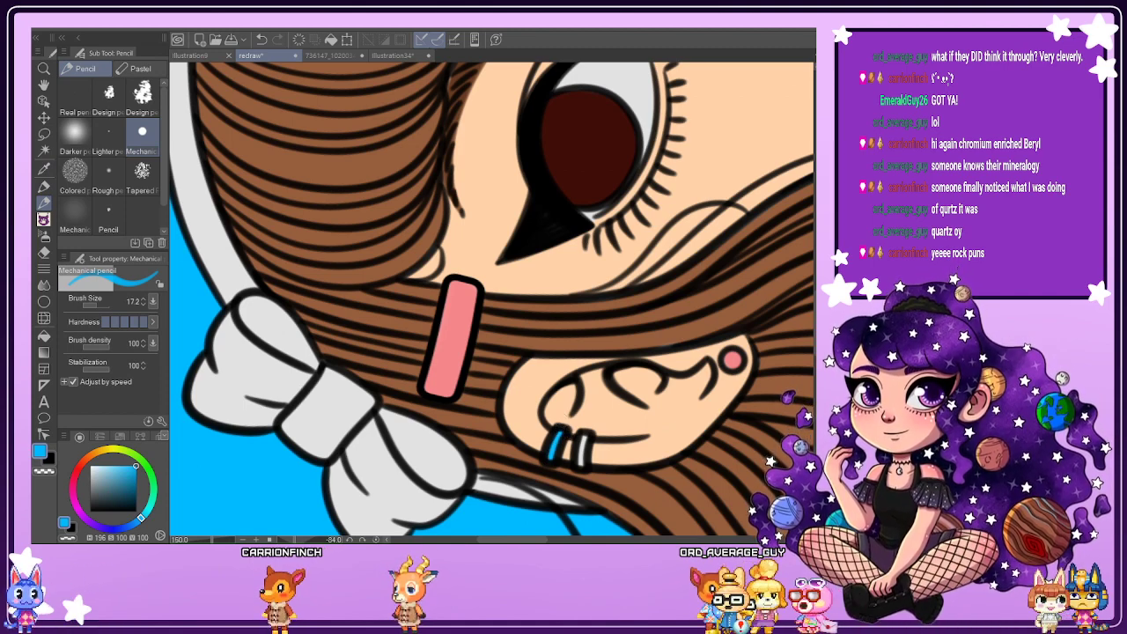
{"action": "left_click", "coordinate": [376, 540]}
{"action": "key", "text": "ctrl+0"}
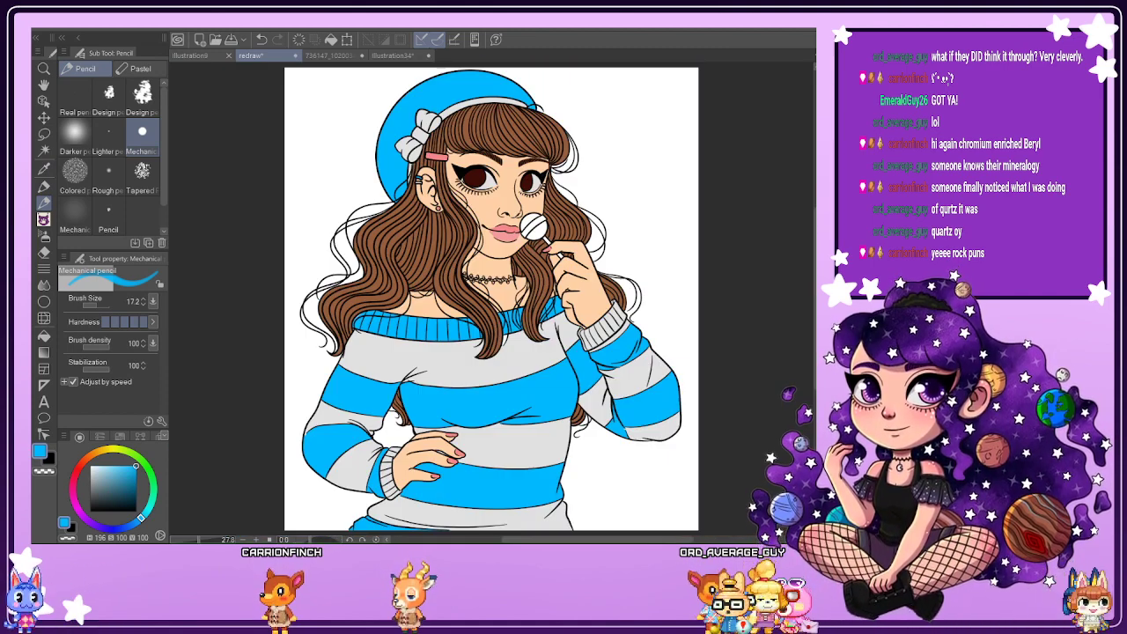
Check the original drawing, mix a light yellow (hue 49, saturation 60, value 100) and fill the beret's bow and the whole lollipop head.
{"action": "left_click", "coordinate": [330, 56]}
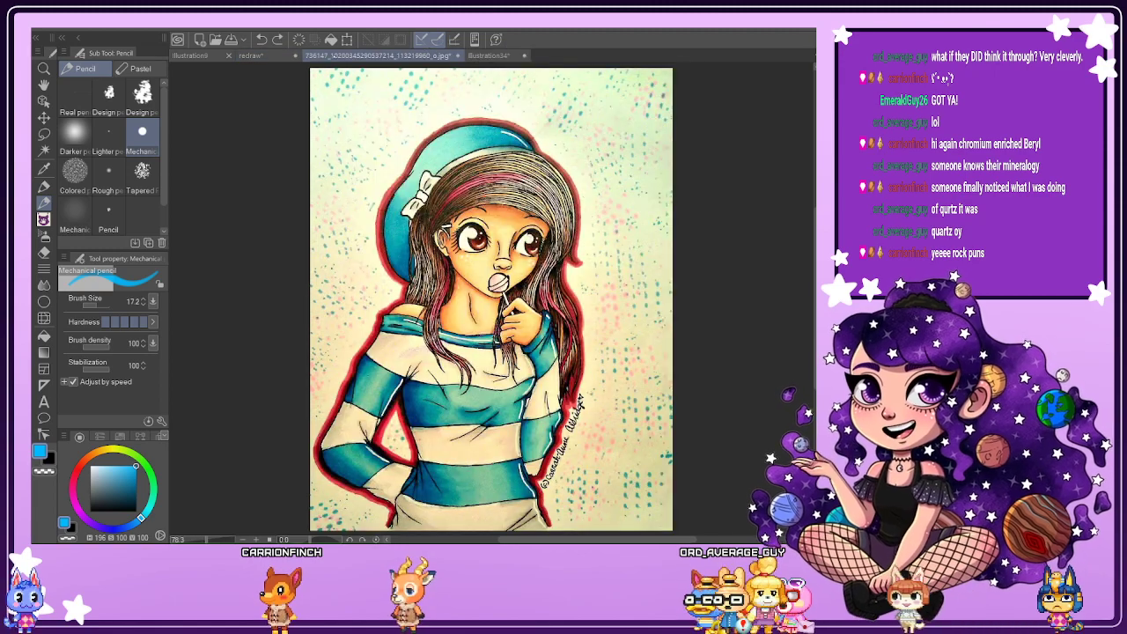
{"action": "left_click", "coordinate": [271, 56]}
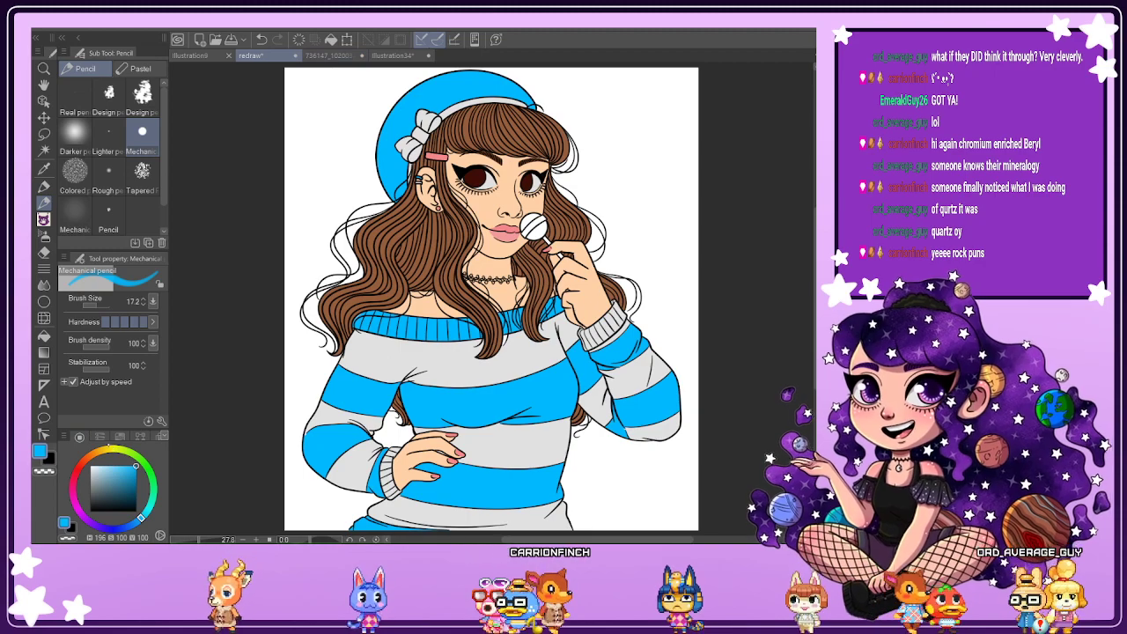
{"action": "left_click", "coordinate": [109, 449]}
{"action": "left_click", "coordinate": [106, 449]}
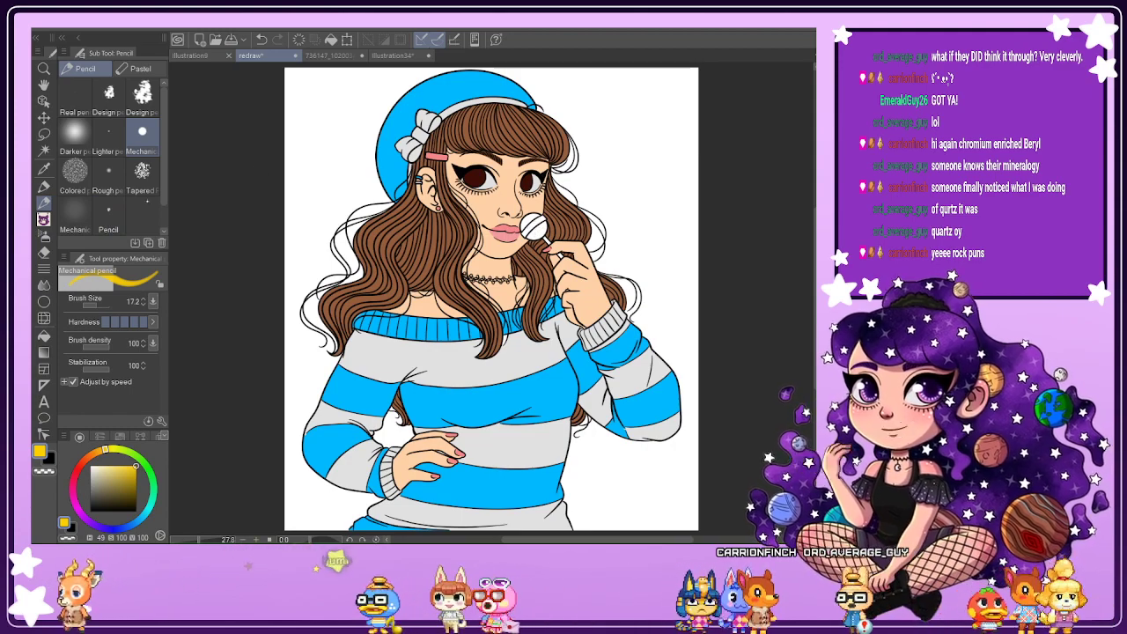
{"action": "key", "text": "g"}
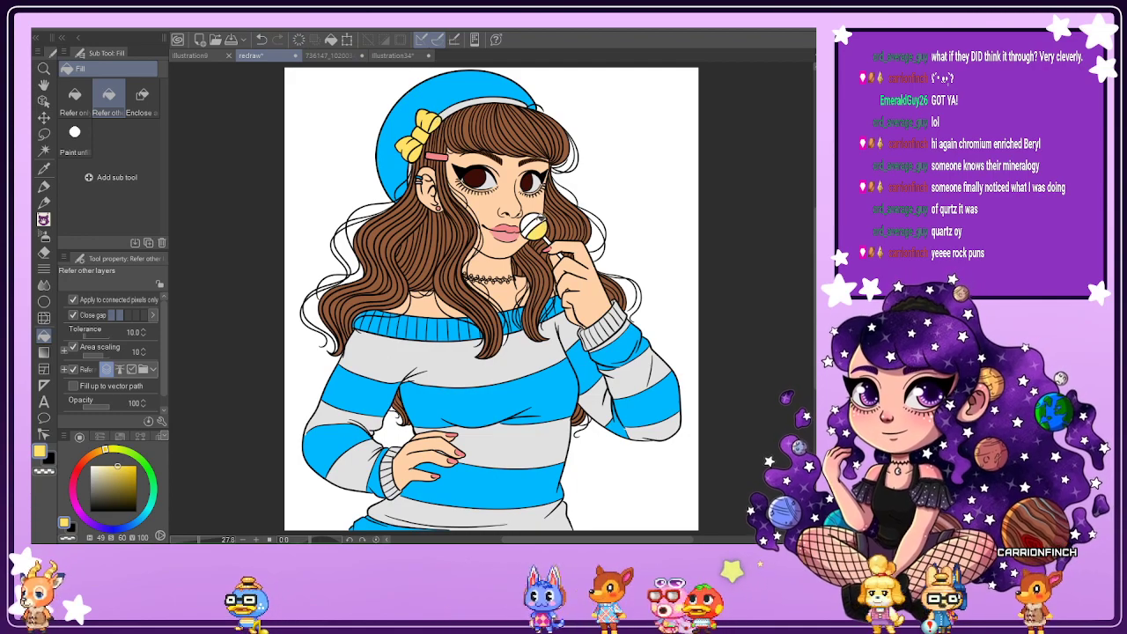
{"action": "left_click", "coordinate": [533, 222]}
{"action": "scroll", "coordinate": [659, 315], "scroll_direction": "down", "scroll_amount": 1}
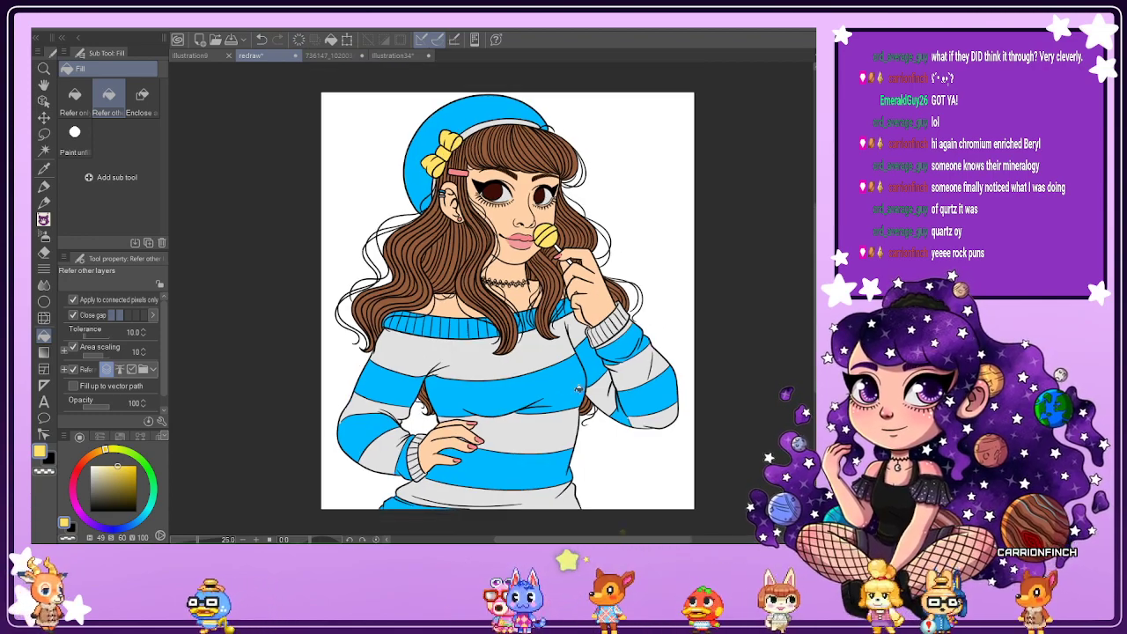
{"action": "scroll", "coordinate": [514, 444], "scroll_direction": "up", "scroll_amount": 1}
{"action": "scroll", "coordinate": [632, 374], "scroll_direction": "down", "scroll_amount": 3}
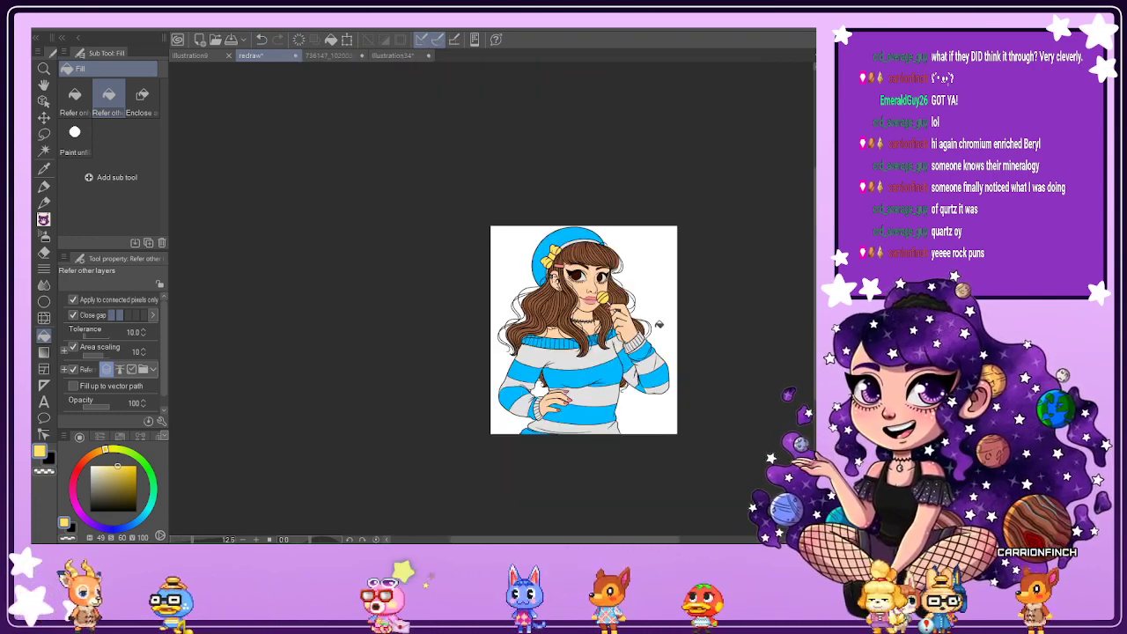
{"action": "scroll", "coordinate": [656, 325], "scroll_direction": "up", "scroll_amount": 3}
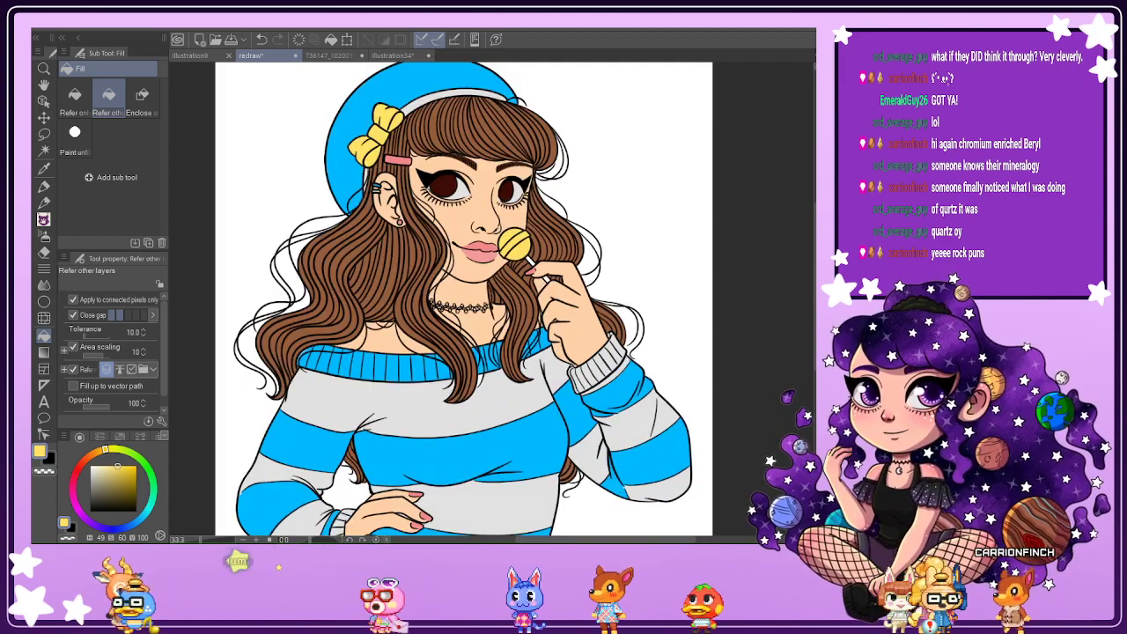
{"action": "scroll", "coordinate": [625, 123], "scroll_direction": "down", "scroll_amount": 1}
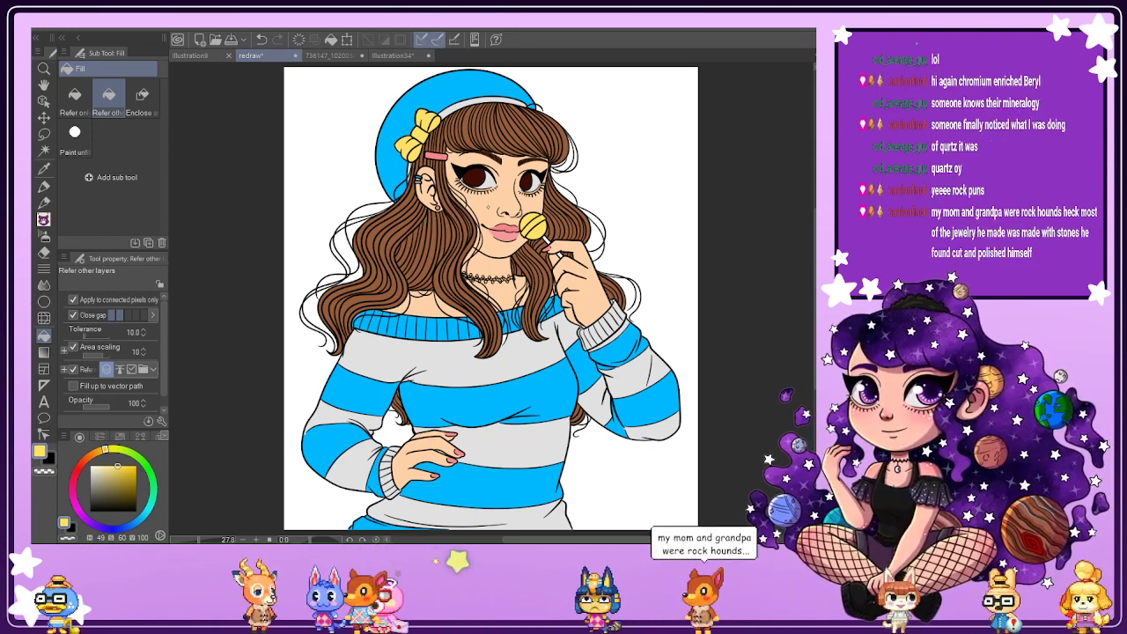
Sample the sweater's light grey and fill both visible sections of the lollipop stick with it.
{"action": "left_click", "coordinate": [636, 370], "text": "alt"}
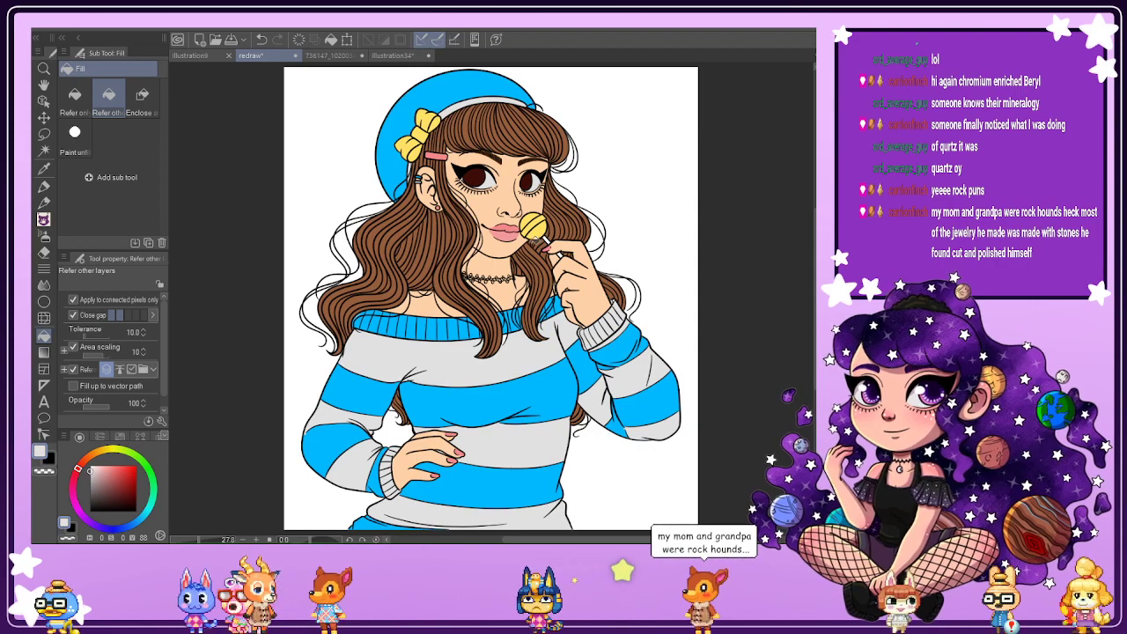
{"action": "scroll", "coordinate": [547, 246], "scroll_direction": "up", "scroll_amount": 5}
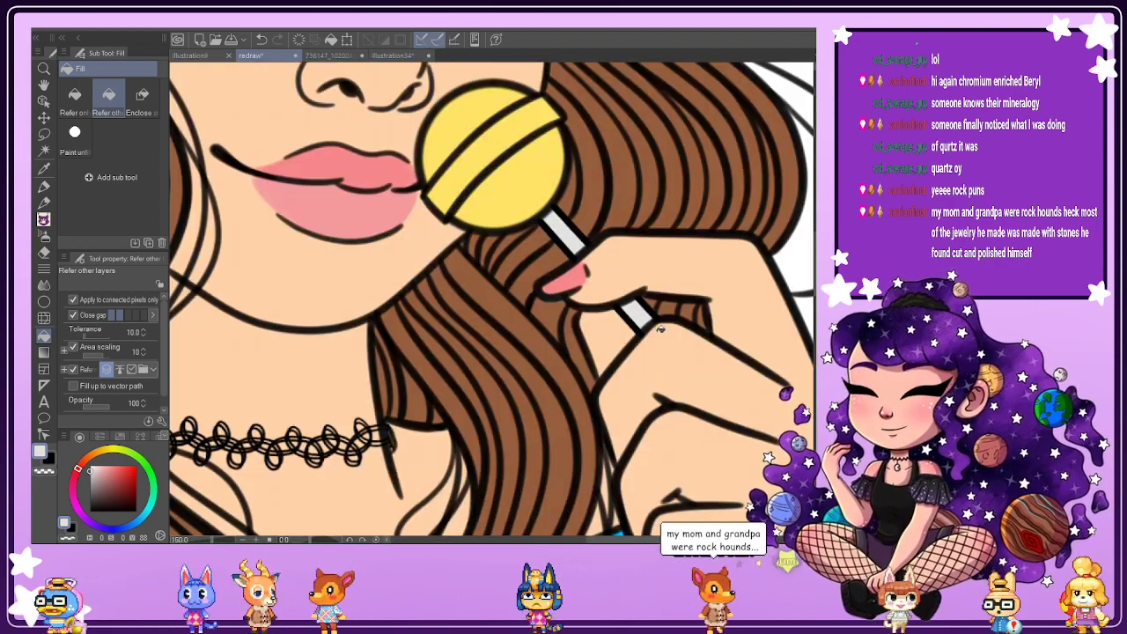
{"action": "scroll", "coordinate": [660, 329], "scroll_direction": "down", "scroll_amount": 5}
{"action": "key", "text": "ctrl+0"}
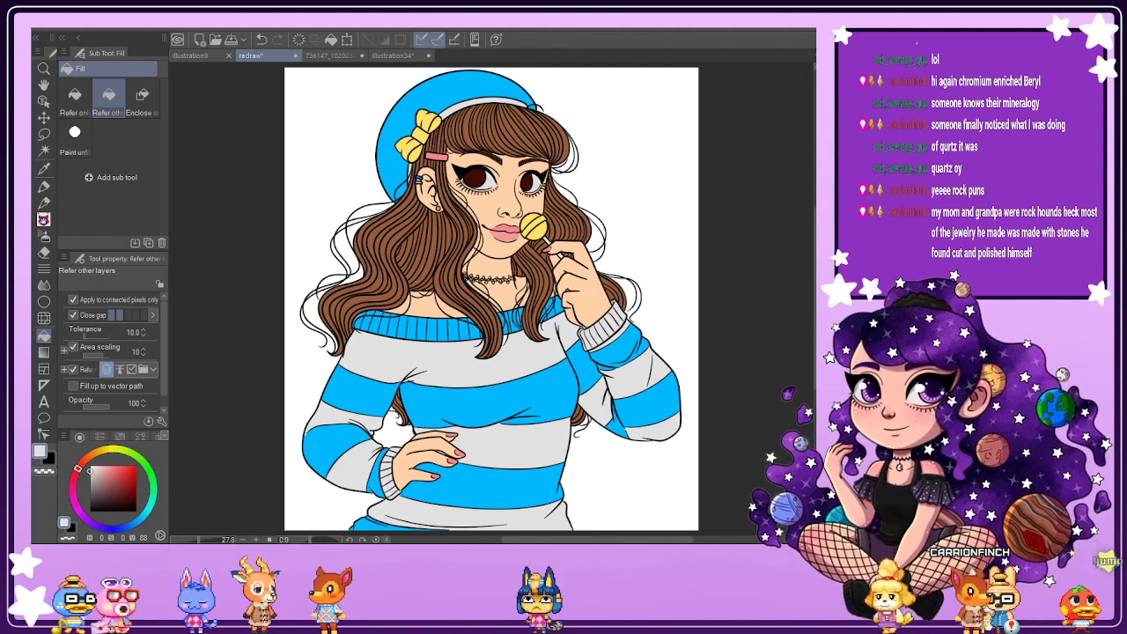
Try a thin yellow line along the sweater's lower blue stripe beside the hand with the Mechanical pencil.
{"action": "key", "text": "p"}
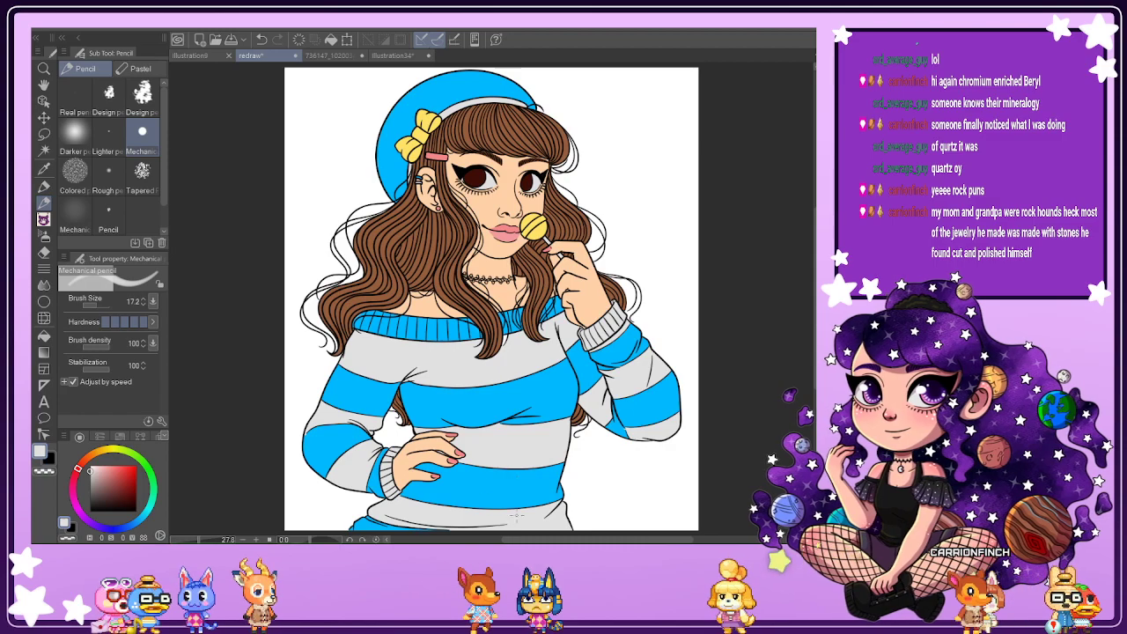
{"action": "scroll", "coordinate": [493, 476], "scroll_direction": "up", "scroll_amount": 3}
{"action": "left_click_drag", "start_coordinate": [471, 435], "coordinate": [523, 480]}
{"action": "left_click_drag", "start_coordinate": [522, 437], "coordinate": [482, 480]}
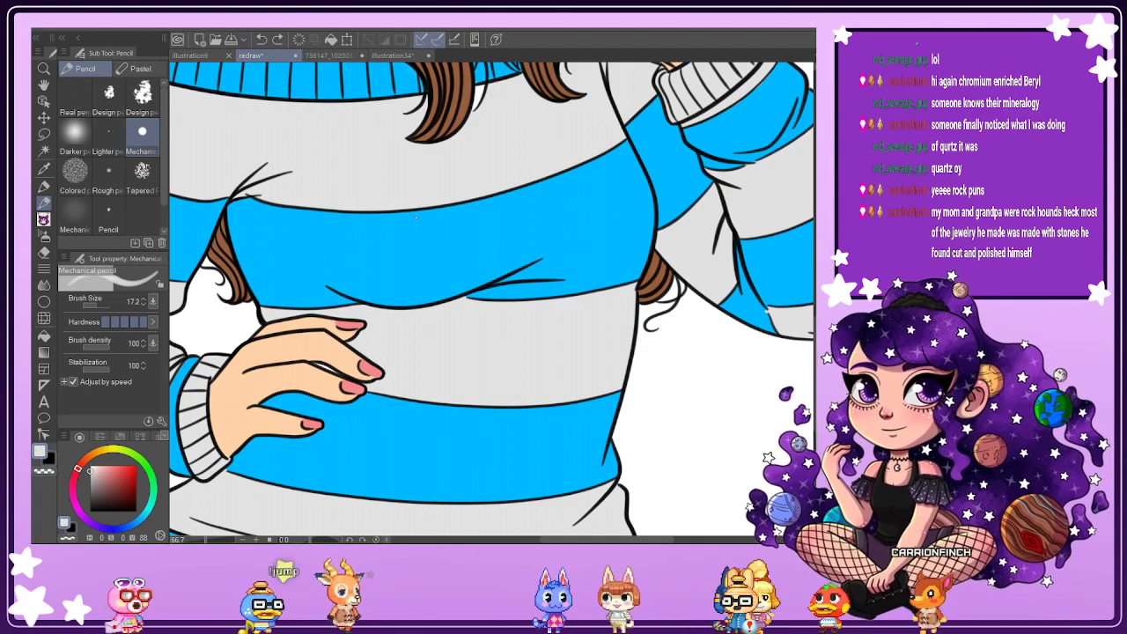
{"action": "scroll", "coordinate": [647, 265], "scroll_direction": "down", "scroll_amount": 5}
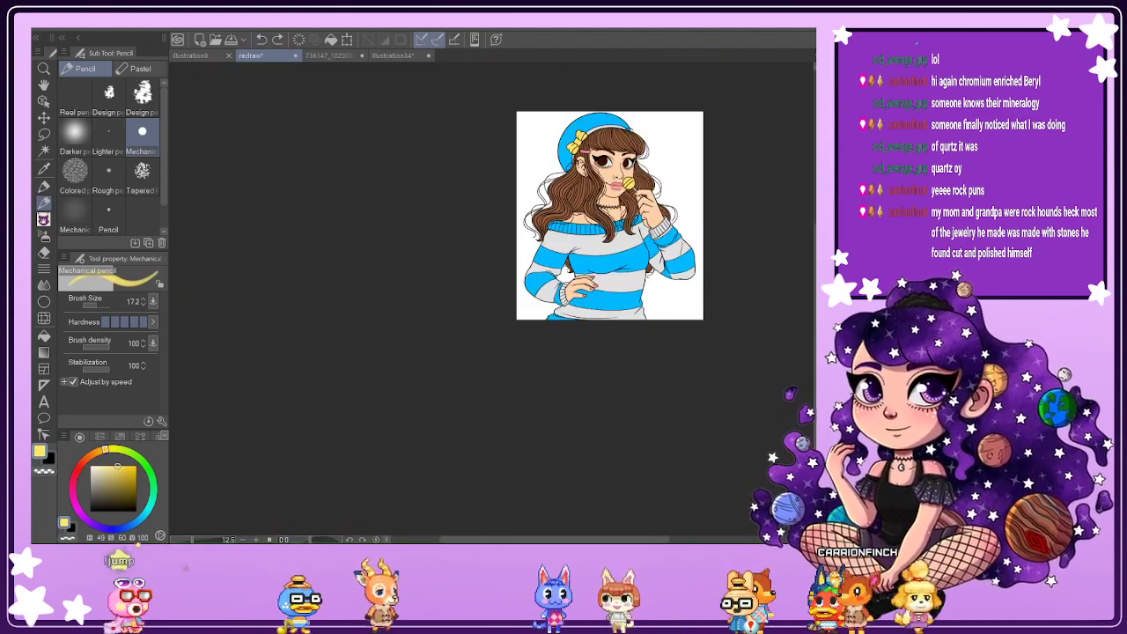
{"action": "scroll", "coordinate": [659, 268], "scroll_direction": "up", "scroll_amount": 3}
{"action": "left_click_drag", "start_coordinate": [659, 269], "coordinate": [498, 129]}
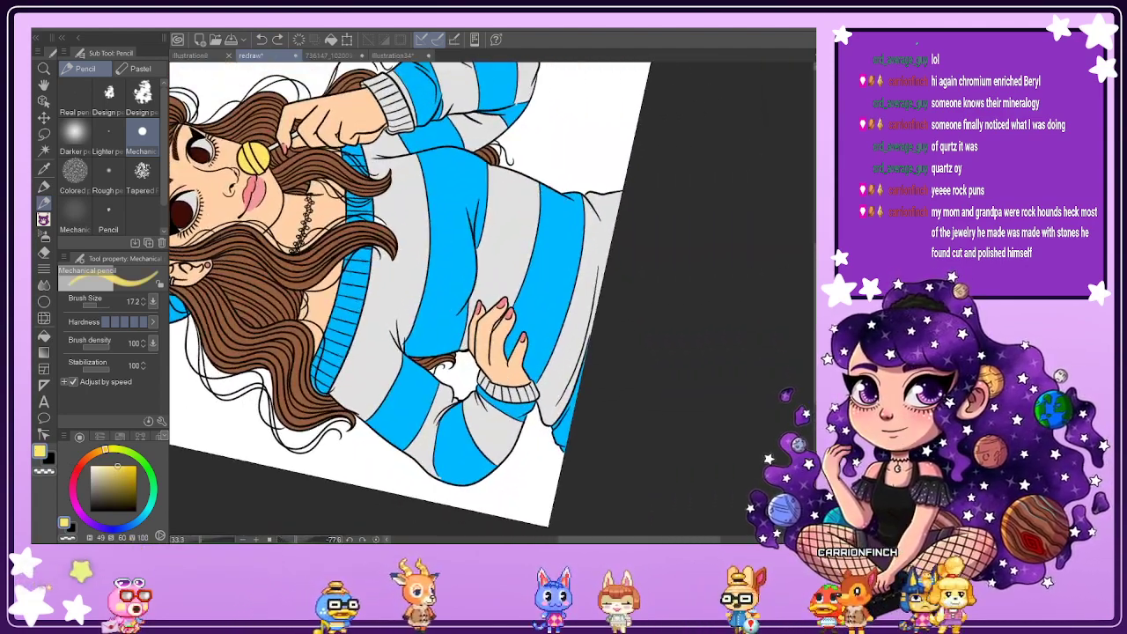
{"action": "scroll", "coordinate": [509, 322], "scroll_direction": "up", "scroll_amount": 2}
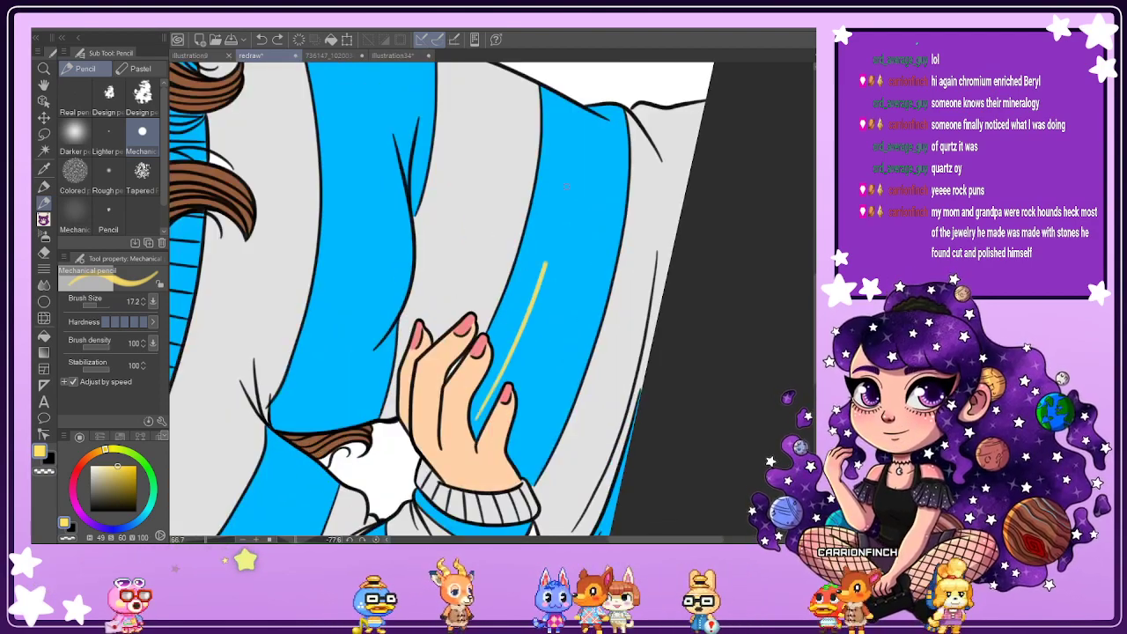
{"action": "scroll", "coordinate": [578, 152], "scroll_direction": "down", "scroll_amount": 3}
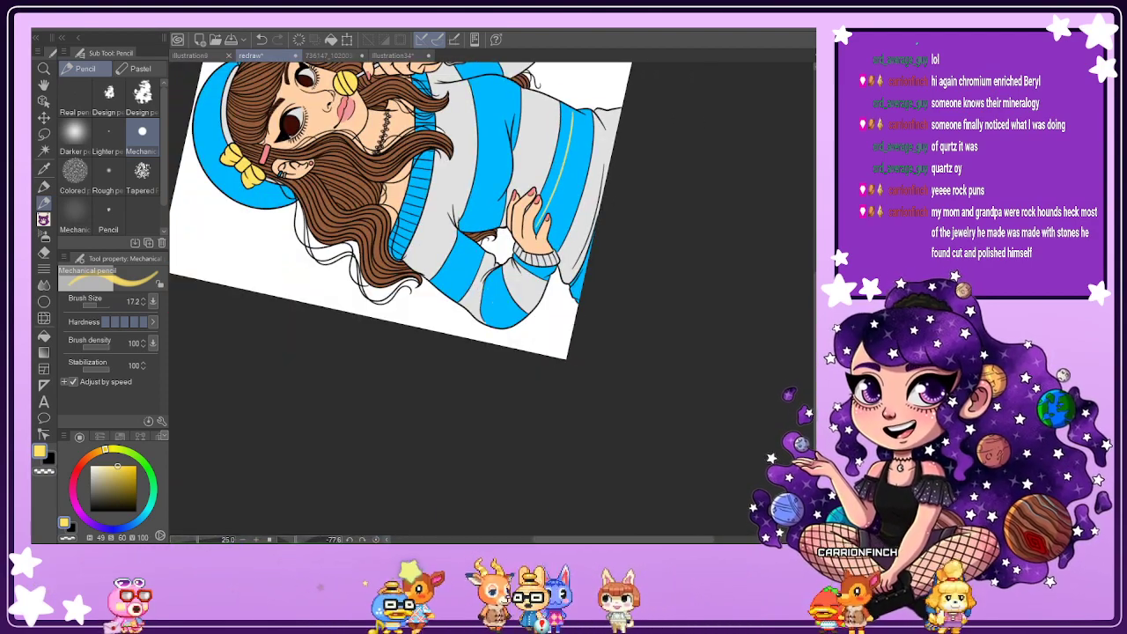
{"action": "key", "text": "ctrl+@"}
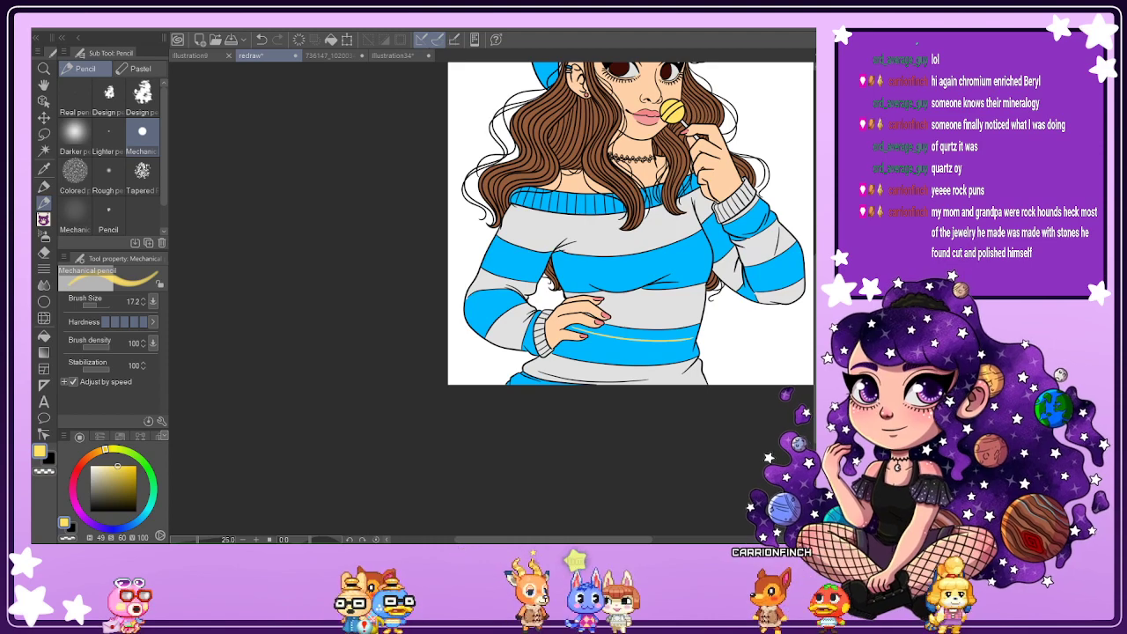
{"action": "key", "text": "ctrl+0"}
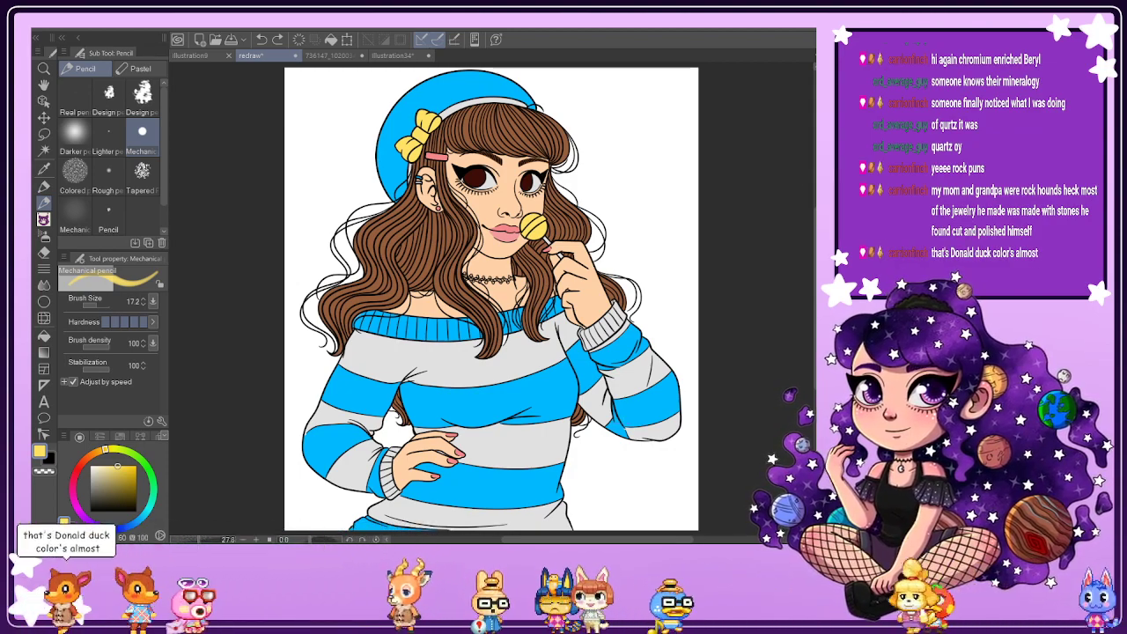
Examine the colours of the girl in the original reference drawing and return to the redraw.
{"action": "left_click", "coordinate": [329, 55]}
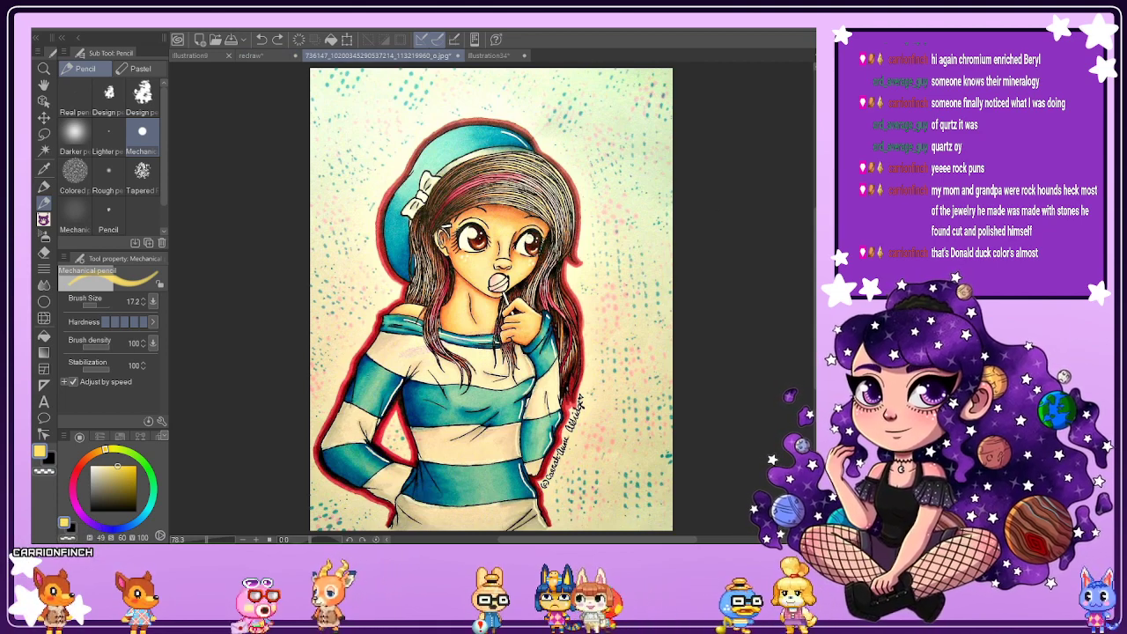
{"action": "scroll", "coordinate": [491, 299], "scroll_direction": "up", "scroll_amount": 2}
{"action": "scroll", "coordinate": [491, 299], "scroll_direction": "down", "scroll_amount": 1}
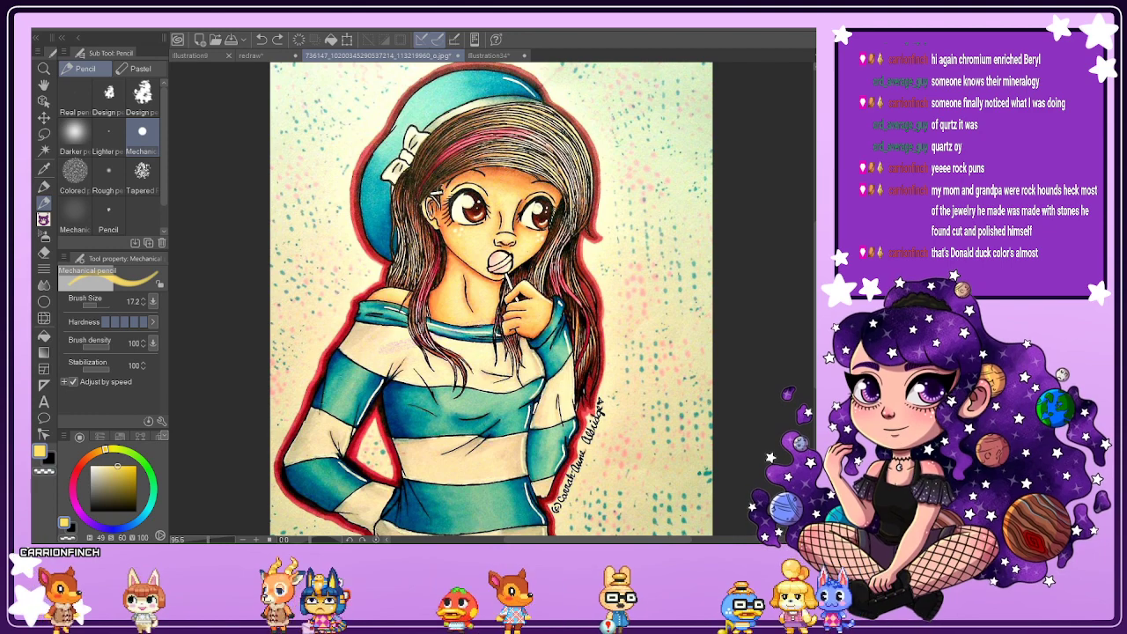
{"action": "left_click", "coordinate": [252, 56]}
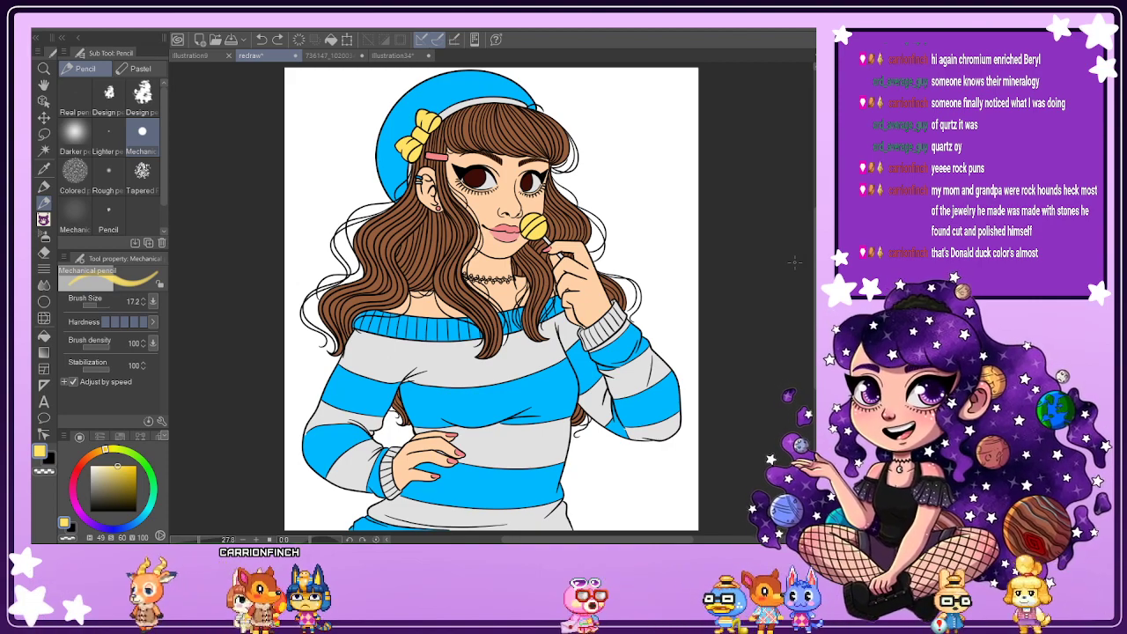
Try light yellow on the third fingernail of the hand at the waist and undo it.
{"action": "scroll", "coordinate": [794, 261], "scroll_direction": "up", "scroll_amount": 1}
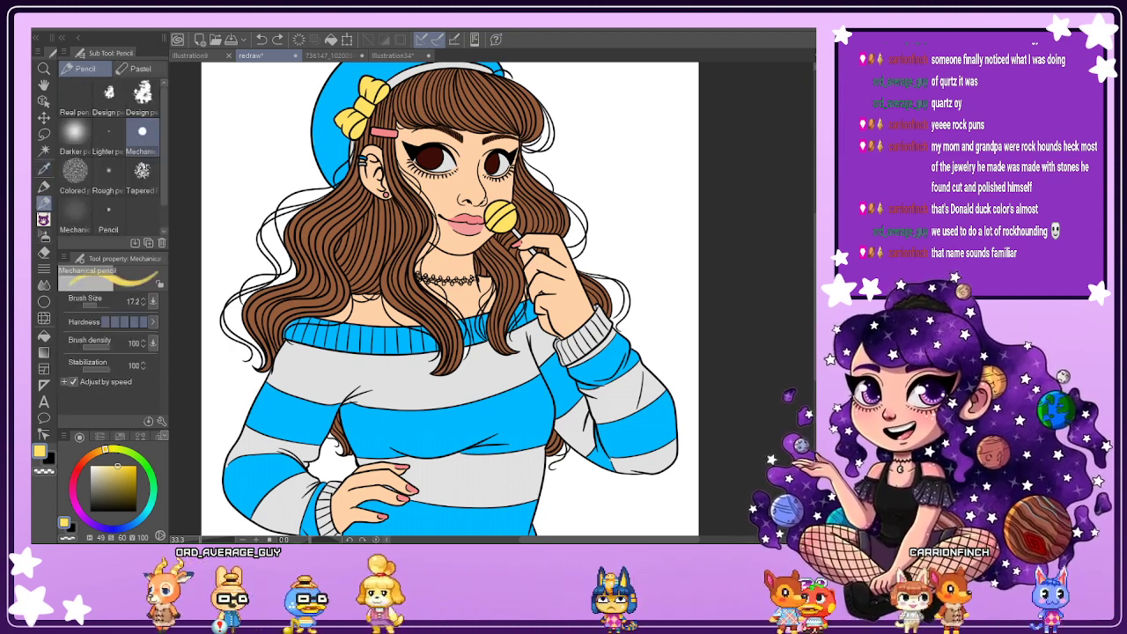
{"action": "scroll", "coordinate": [387, 502], "scroll_direction": "up", "scroll_amount": 6}
{"action": "mouse_move", "coordinate": [377, 416]}
{"action": "left_mouse_down"}
{"action": "mouse_move", "coordinate": [392, 444]}
{"action": "mouse_move", "coordinate": [377, 435]}
{"action": "mouse_move", "coordinate": [381, 410]}
{"action": "mouse_move", "coordinate": [377, 426]}
{"action": "mouse_move", "coordinate": [395, 441]}
{"action": "mouse_move", "coordinate": [432, 447]}
{"action": "mouse_move", "coordinate": [386, 439]}
{"action": "mouse_move", "coordinate": [395, 445]}
{"action": "mouse_move", "coordinate": [433, 446]}
{"action": "mouse_move", "coordinate": [392, 419]}
{"action": "left_mouse_up"}
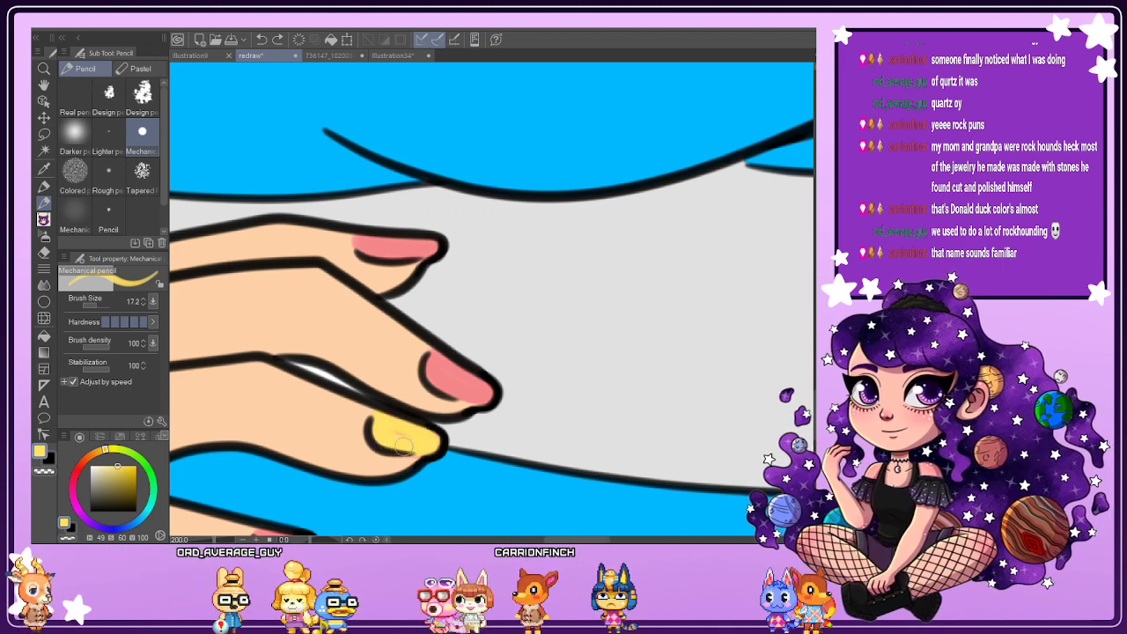
{"action": "left_click_drag", "start_coordinate": [377, 433], "coordinate": [403, 448]}
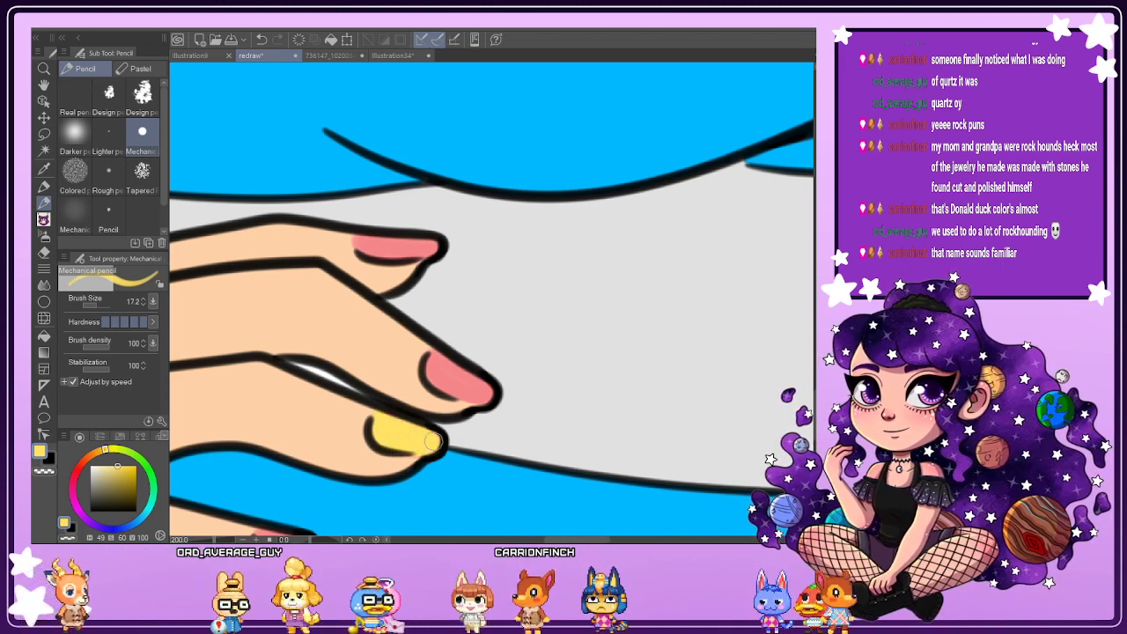
{"action": "scroll", "coordinate": [431, 438], "scroll_direction": "down", "scroll_amount": 5}
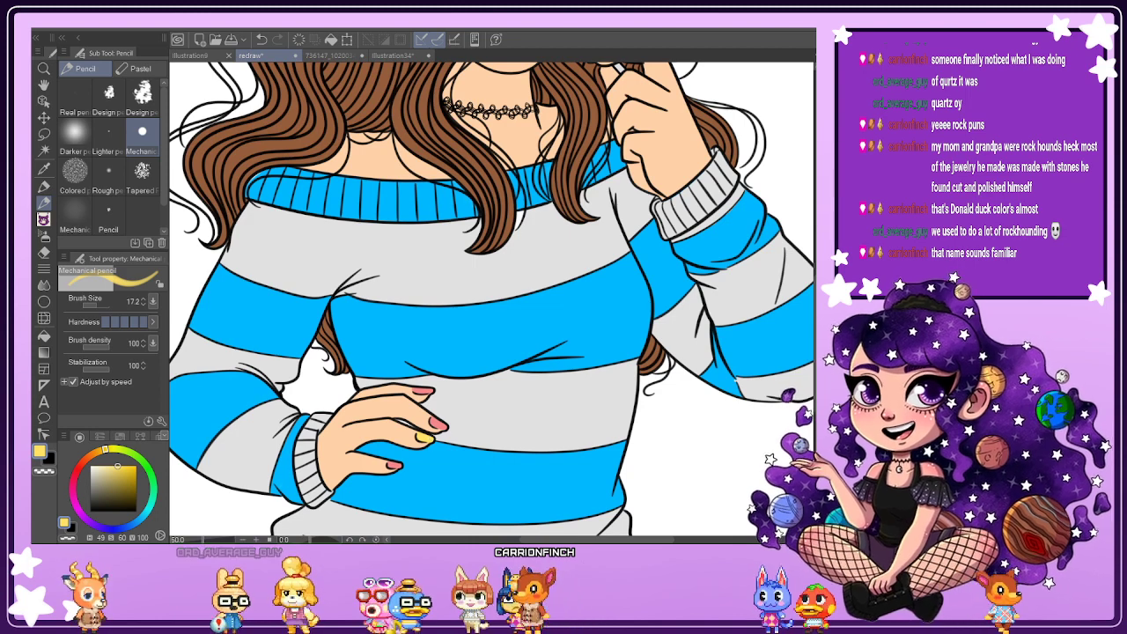
{"action": "key", "text": "ctrl+0"}
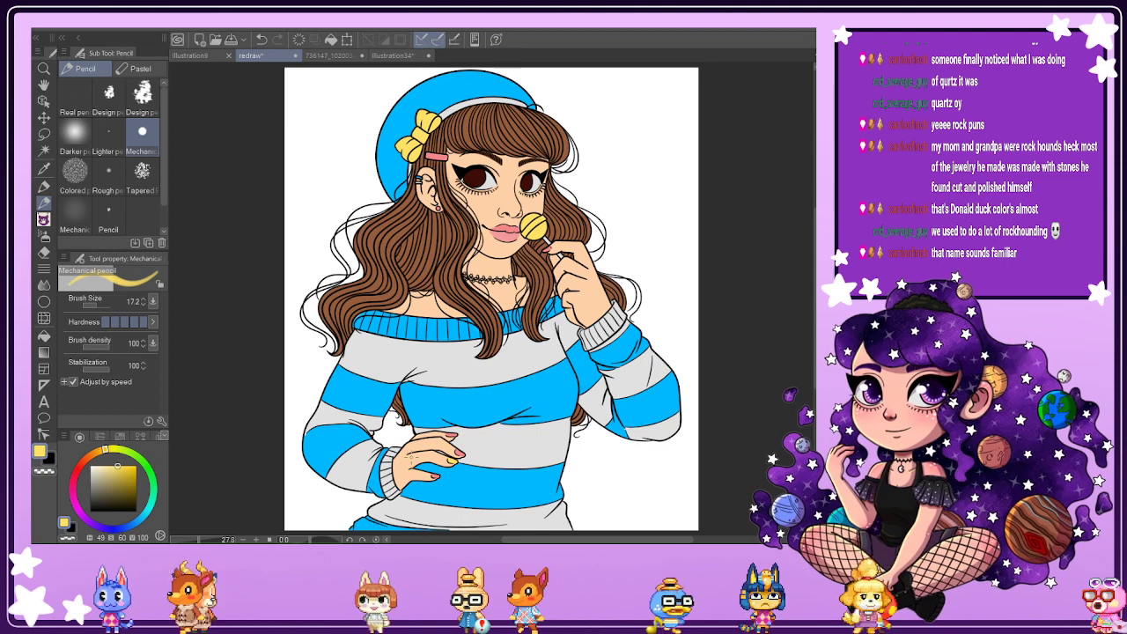
{"action": "key", "text": "ctrl+z"}
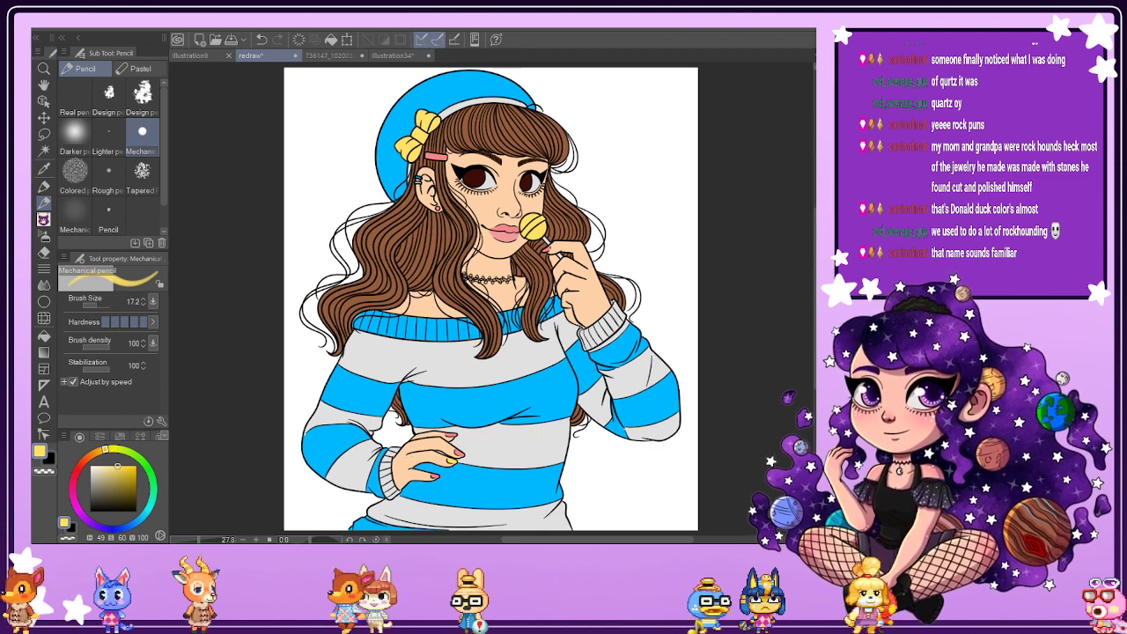
Compare the redraw's flat colours with the original drawing by switching between the two documents.
{"action": "left_click", "coordinate": [331, 55]}
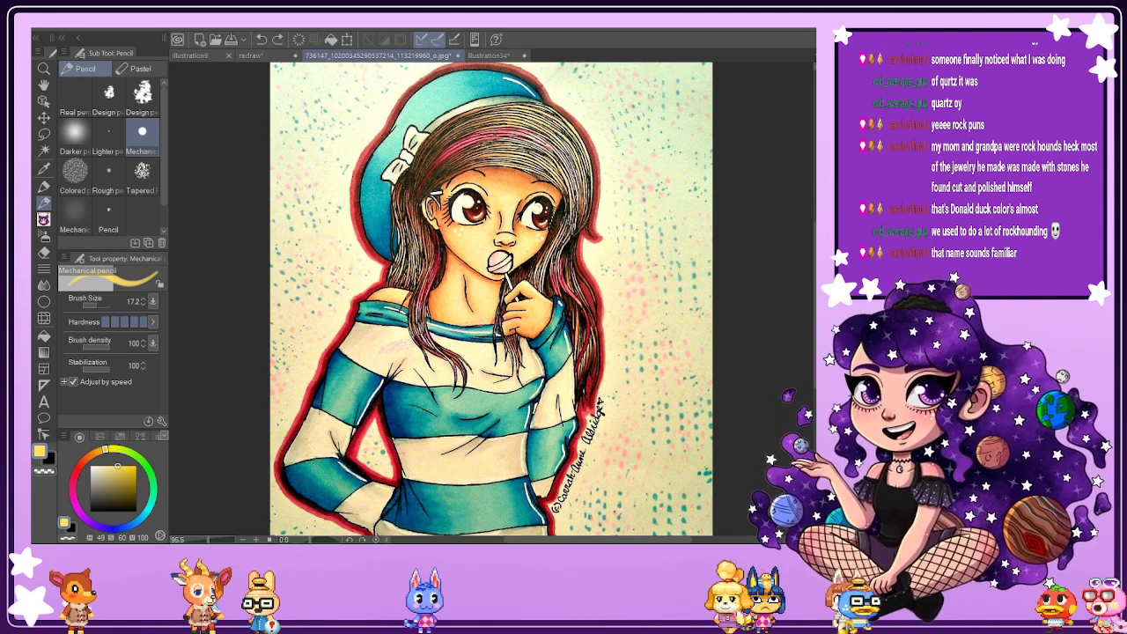
{"action": "left_click", "coordinate": [251, 55]}
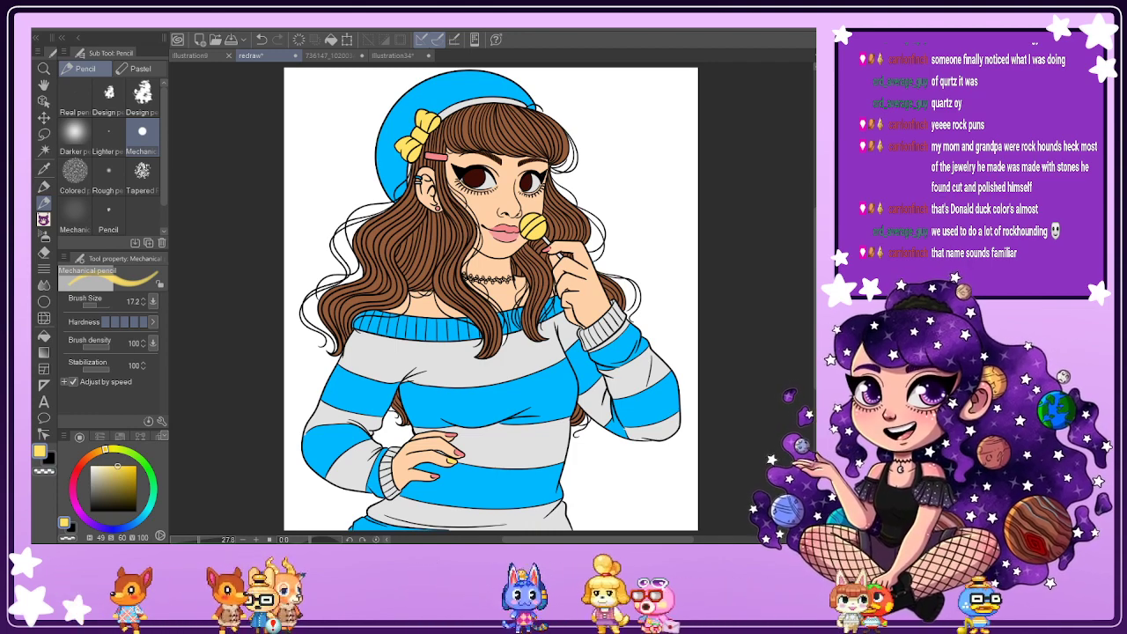
{"action": "key", "text": "ctrl+Tab"}
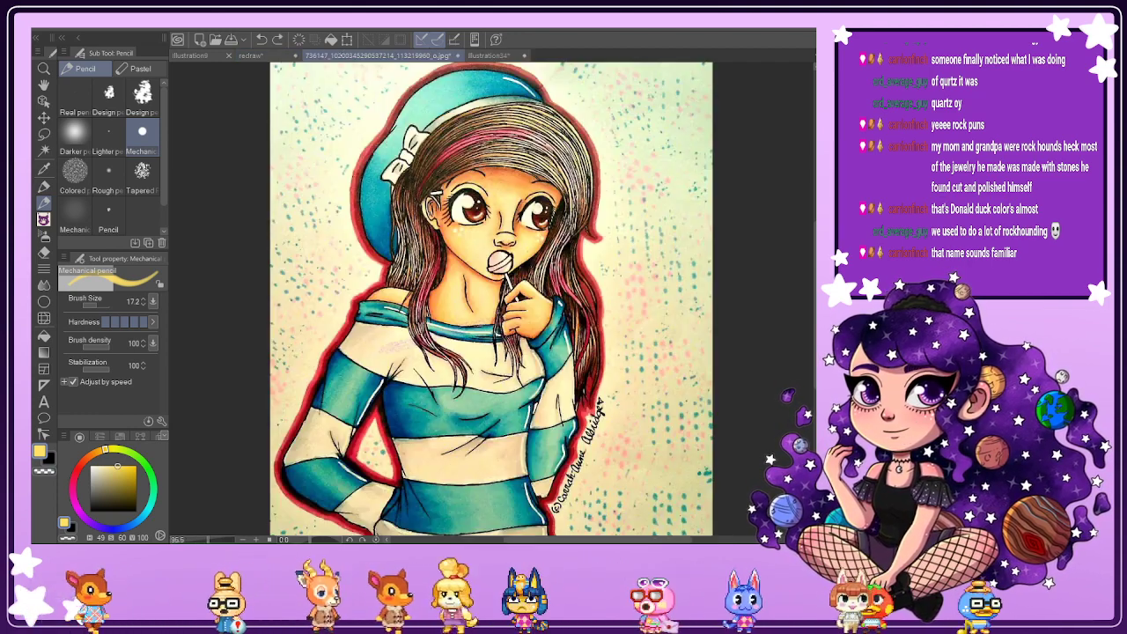
{"action": "key", "text": "ctrl+shift+Tab"}
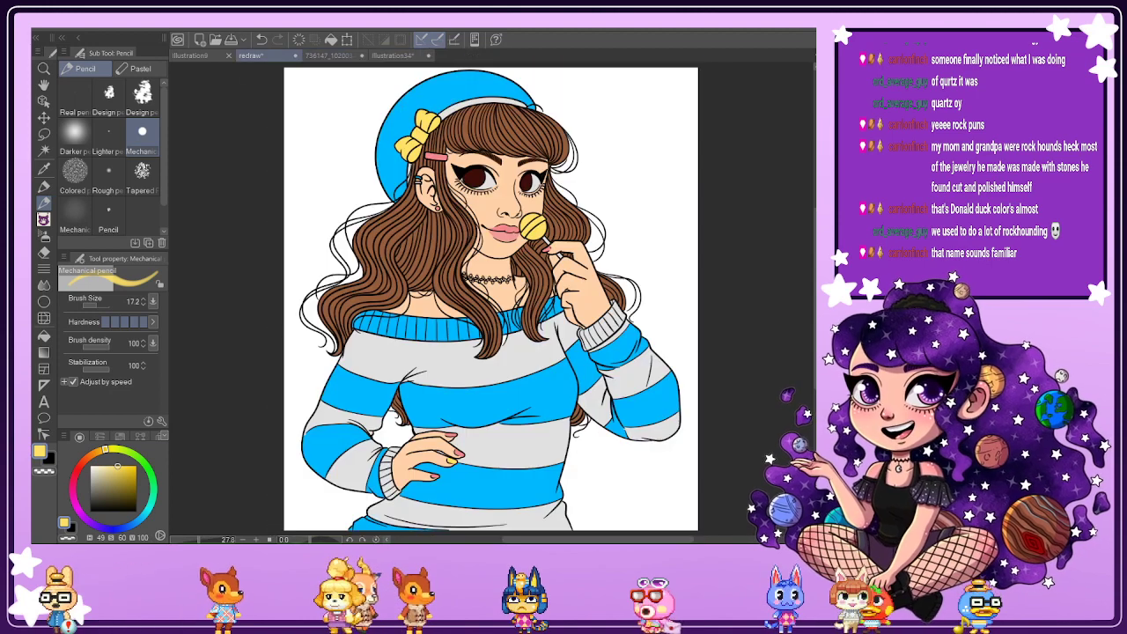